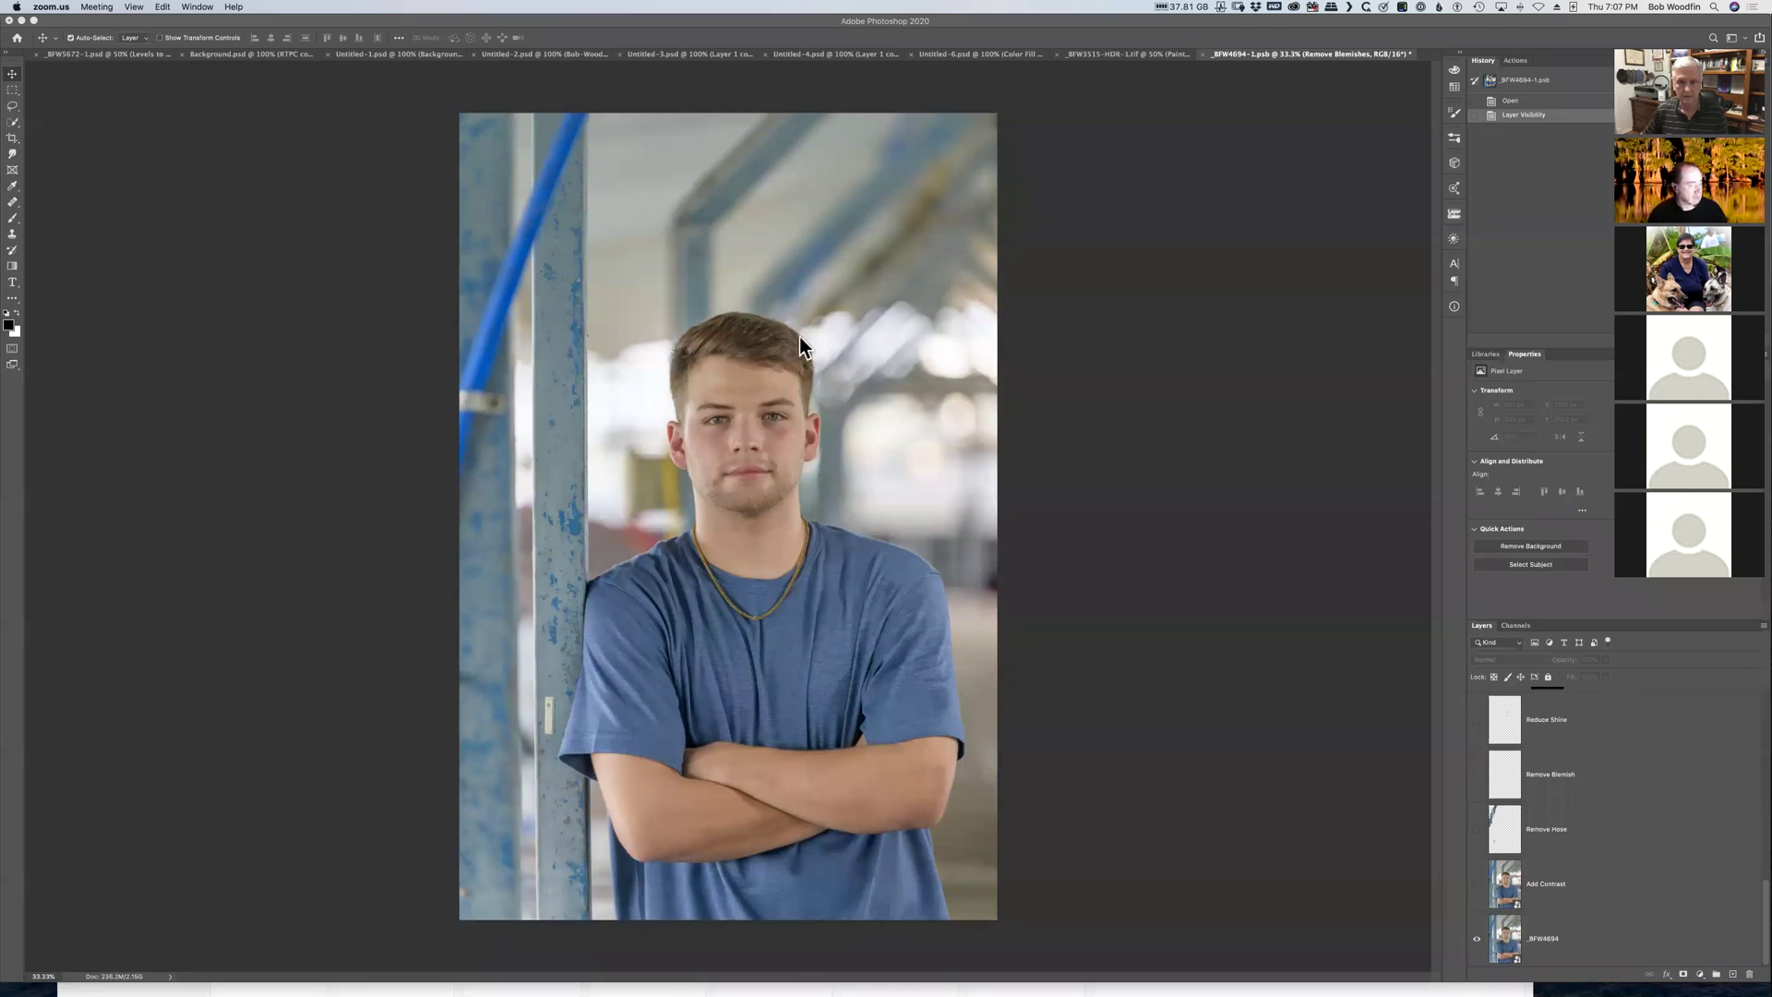
Switch to the Background.psd document with the RTPC text on the leather texture
{"action": "left_click", "coordinate": [1191, 196]}
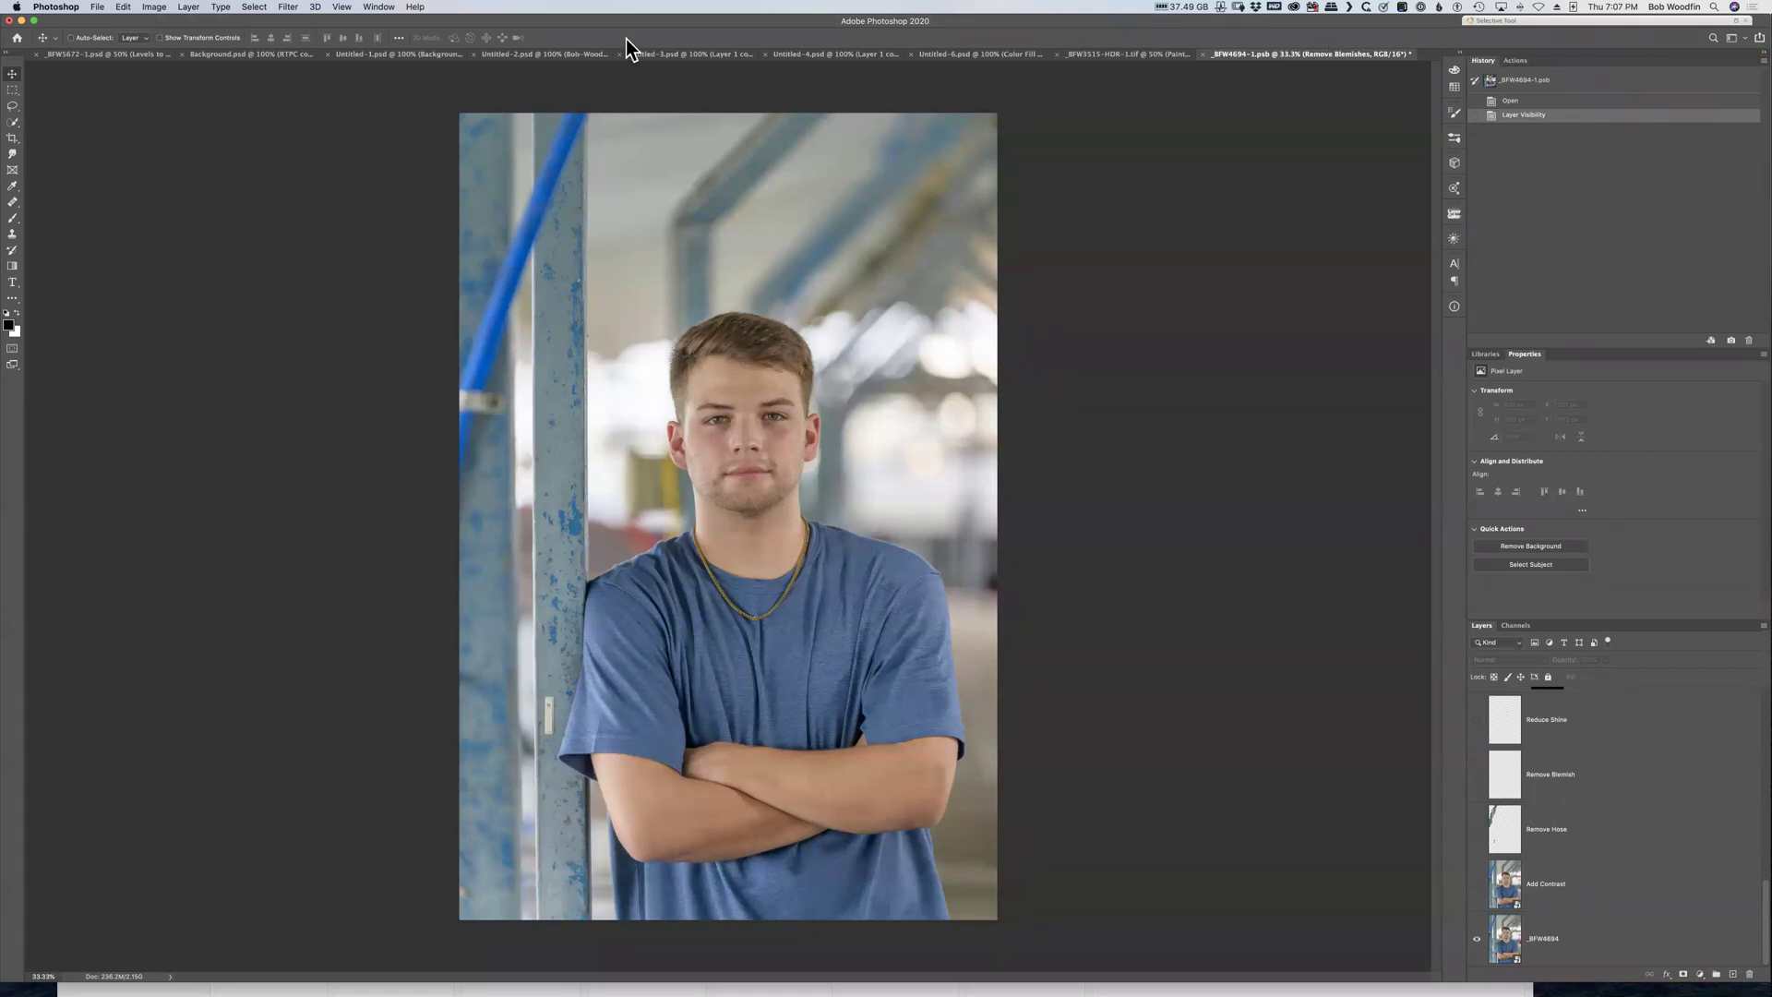
{"action": "left_click", "coordinate": [233, 56]}
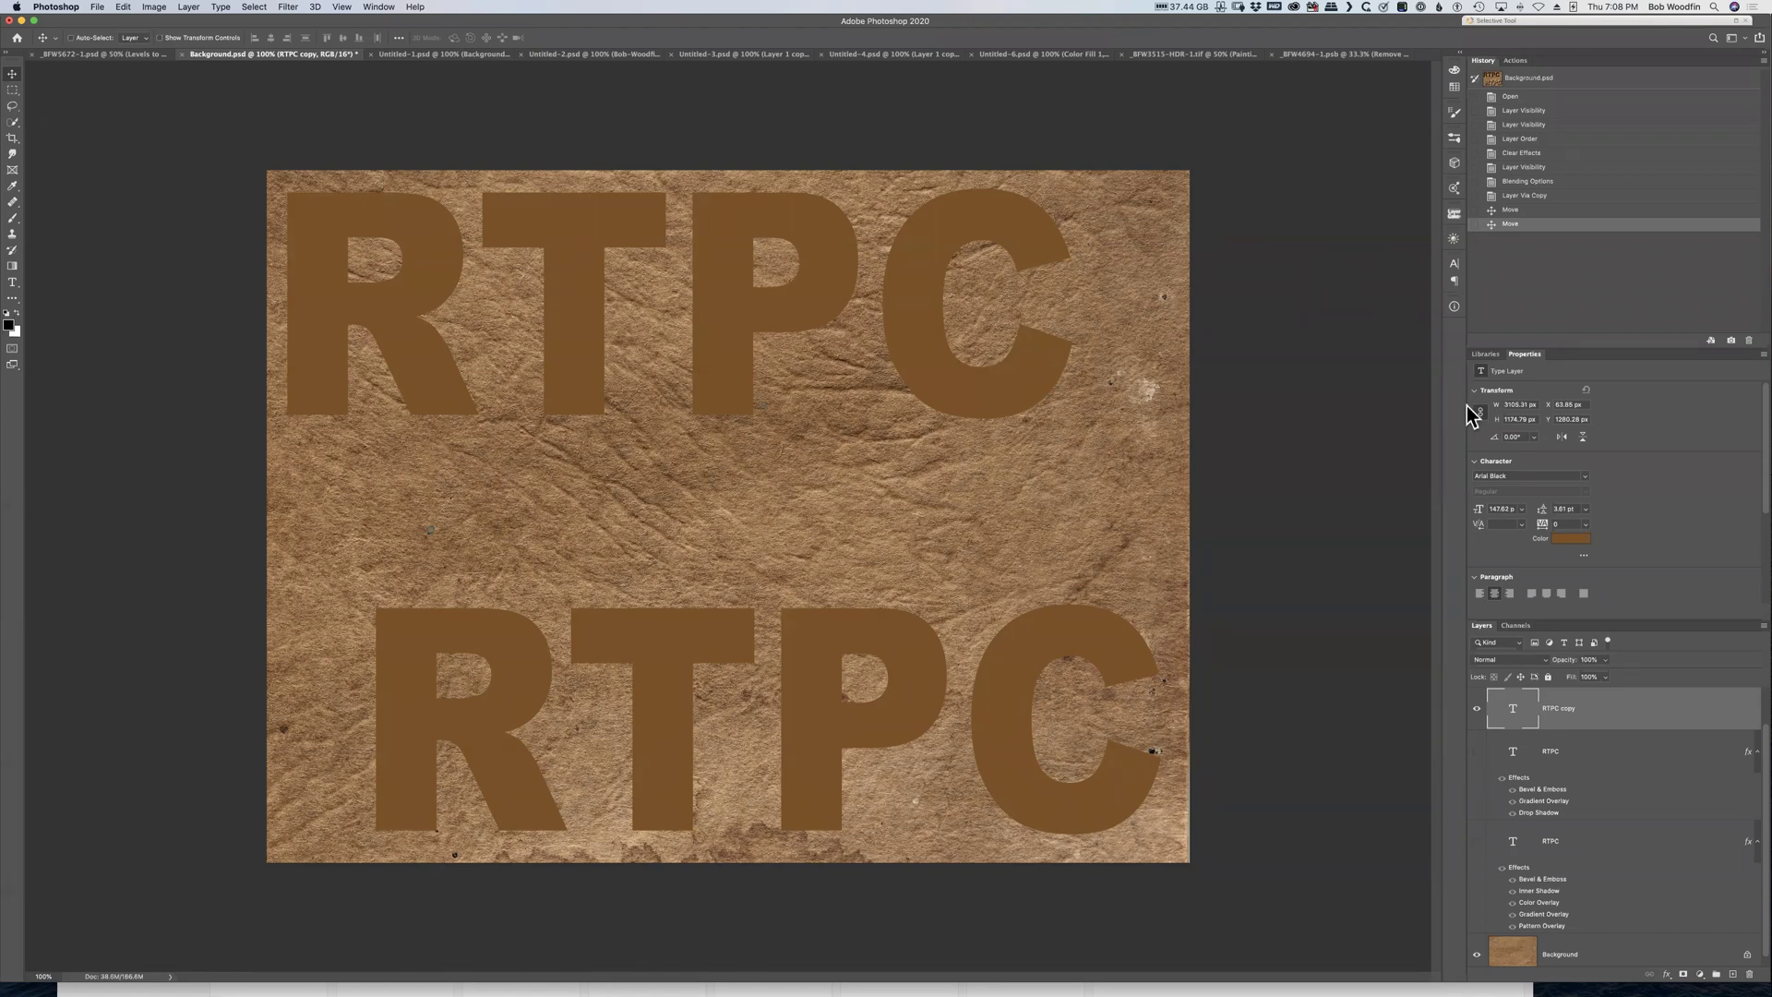
{"action": "key", "text": "super+j"}
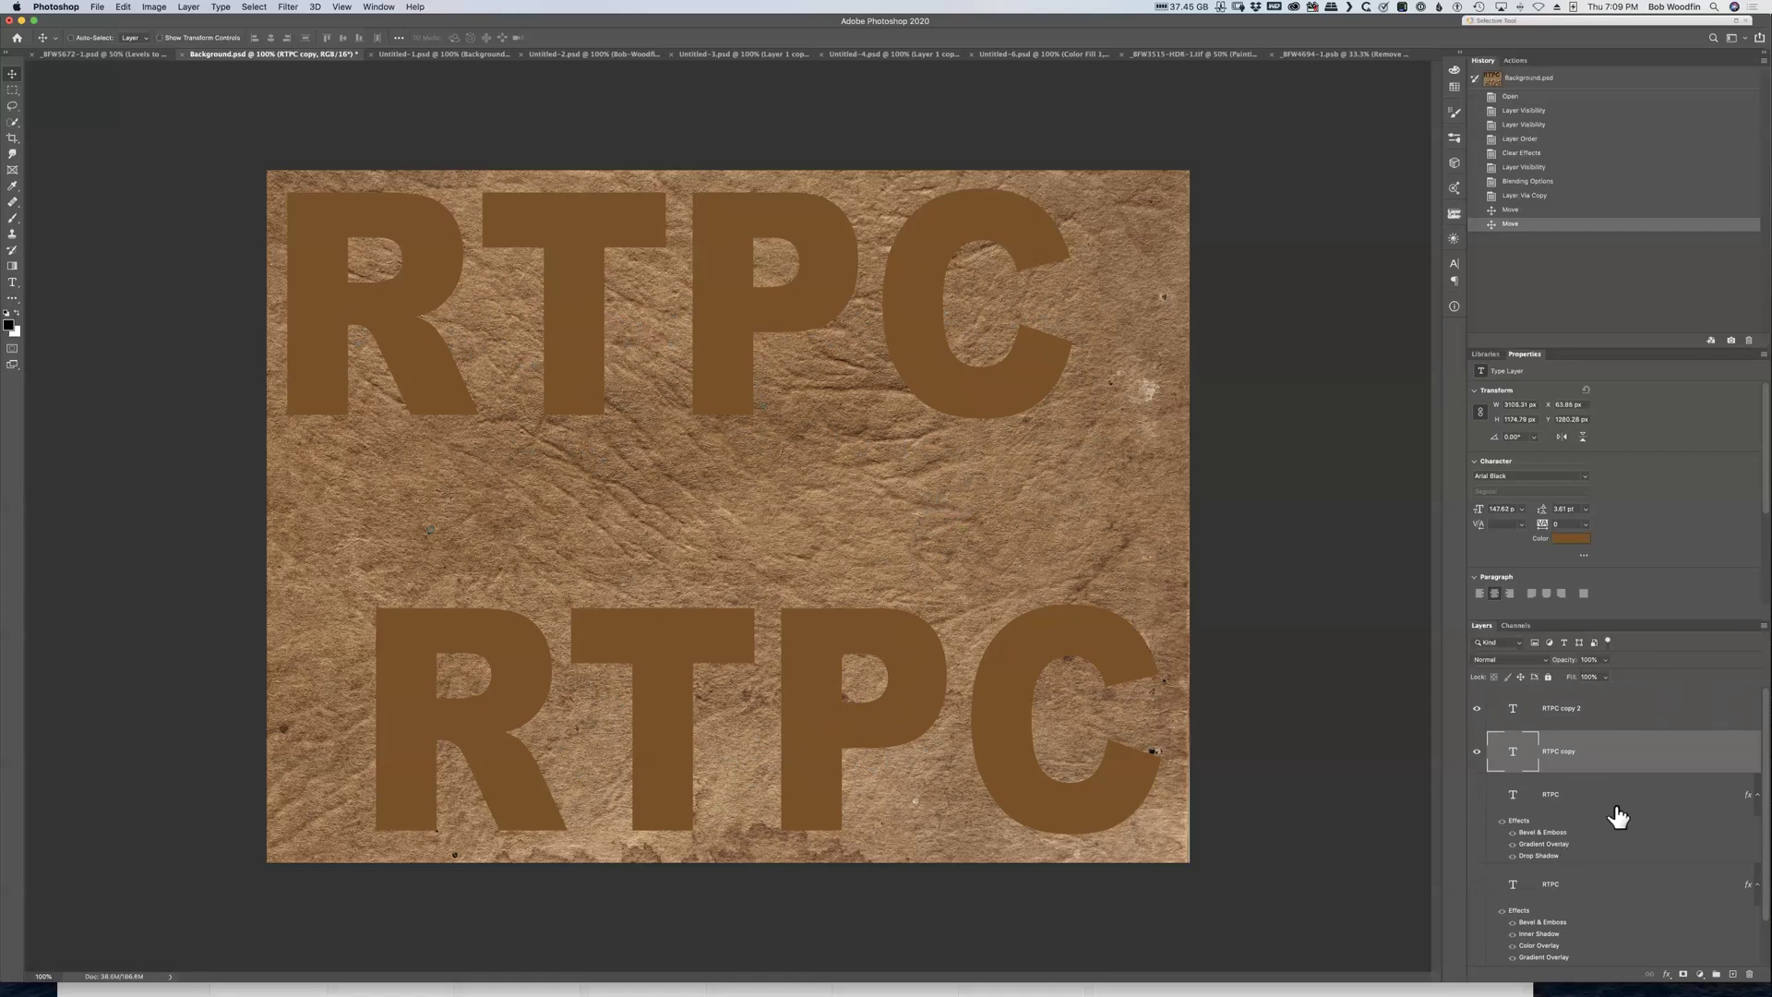
{"action": "double_click", "coordinate": [1660, 760]}
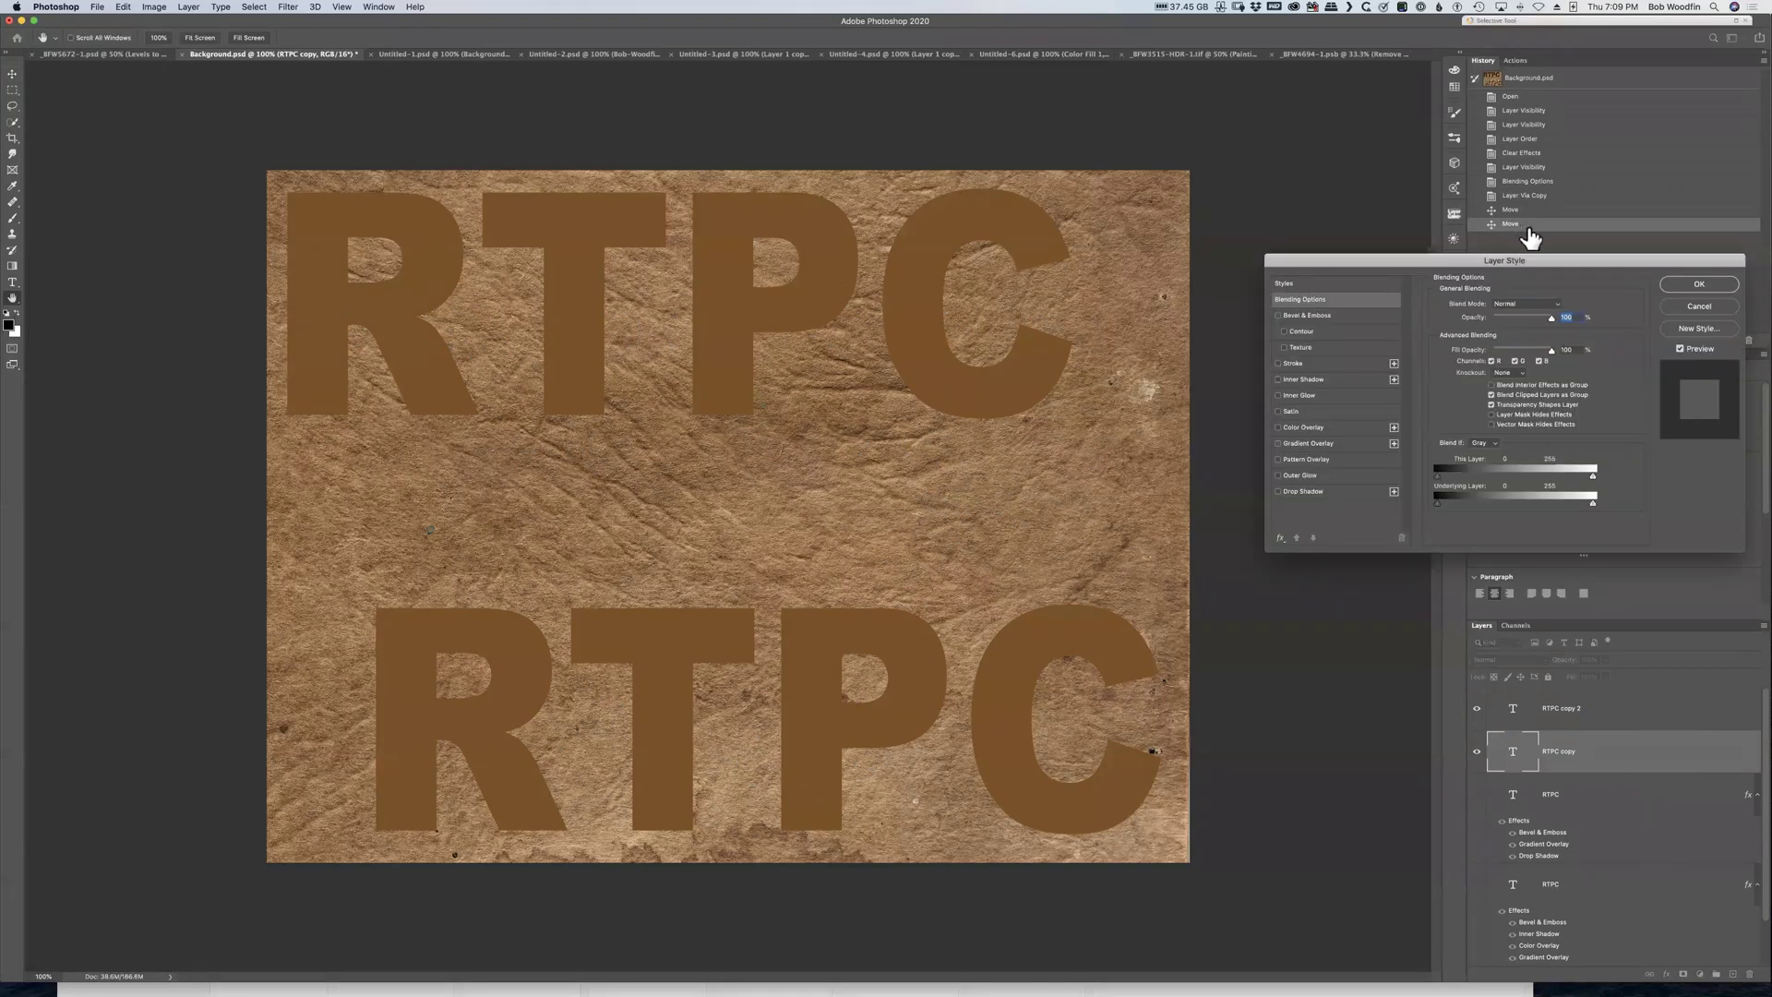
{"action": "left_click", "coordinate": [1700, 308]}
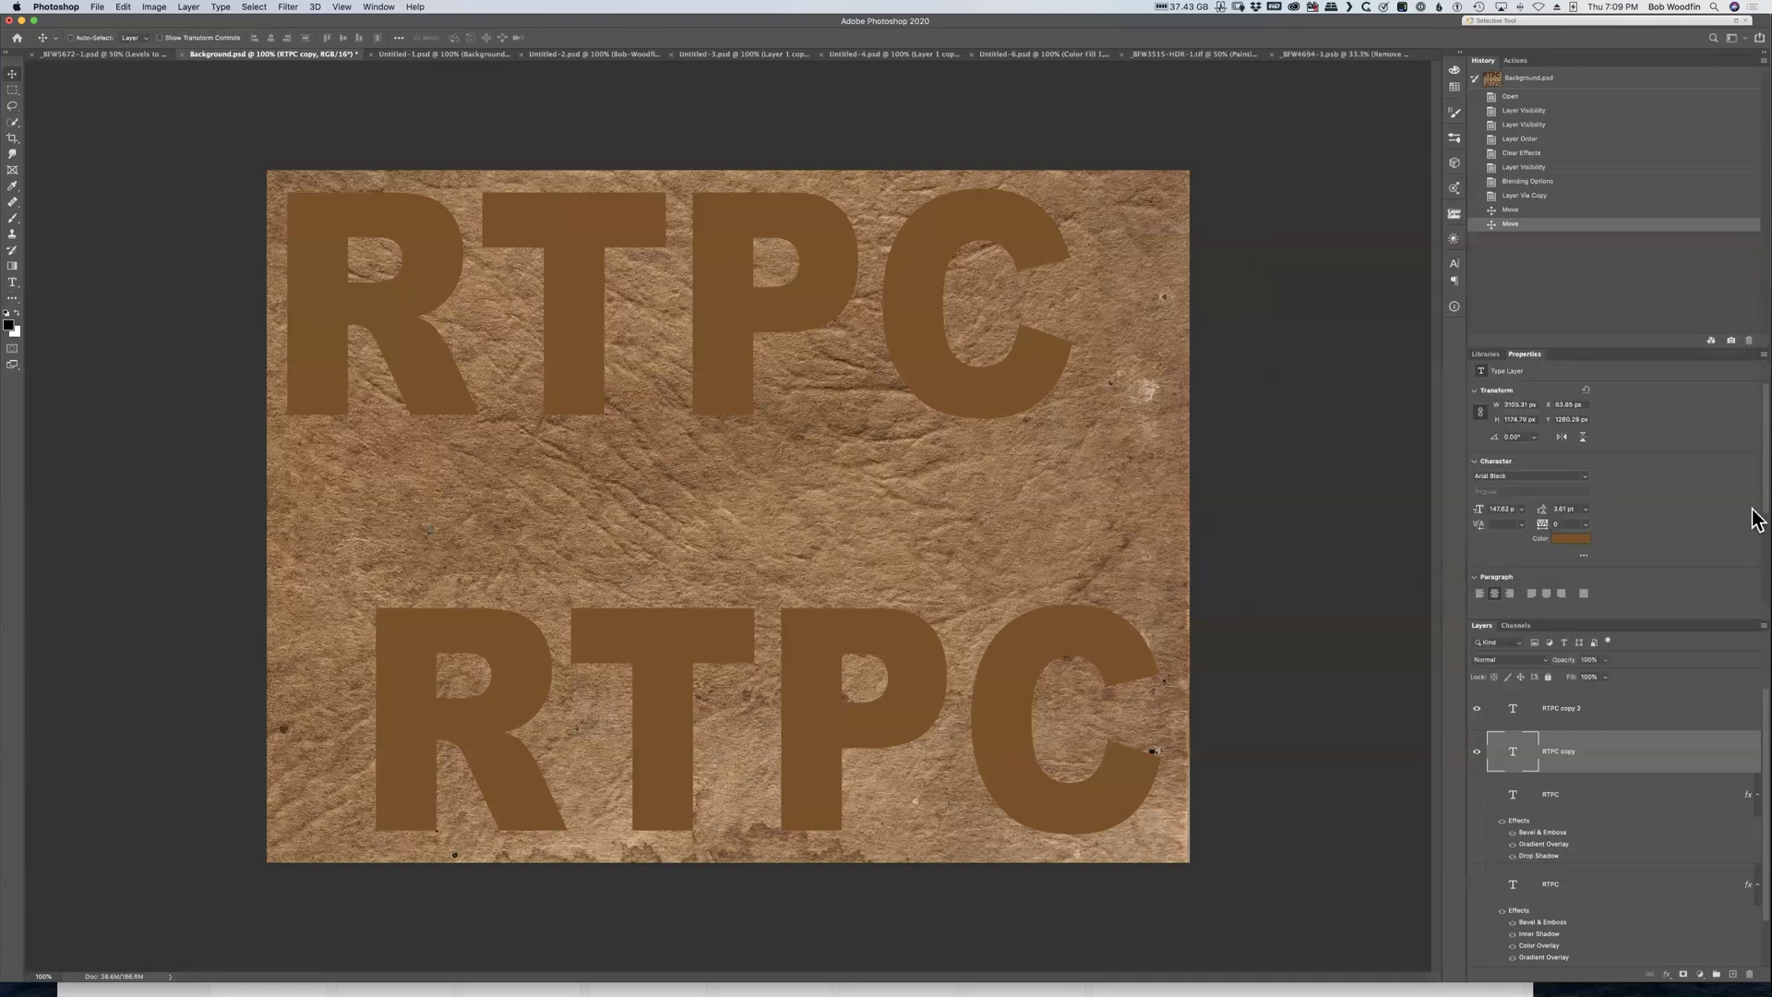
{"action": "left_click", "coordinate": [1756, 628]}
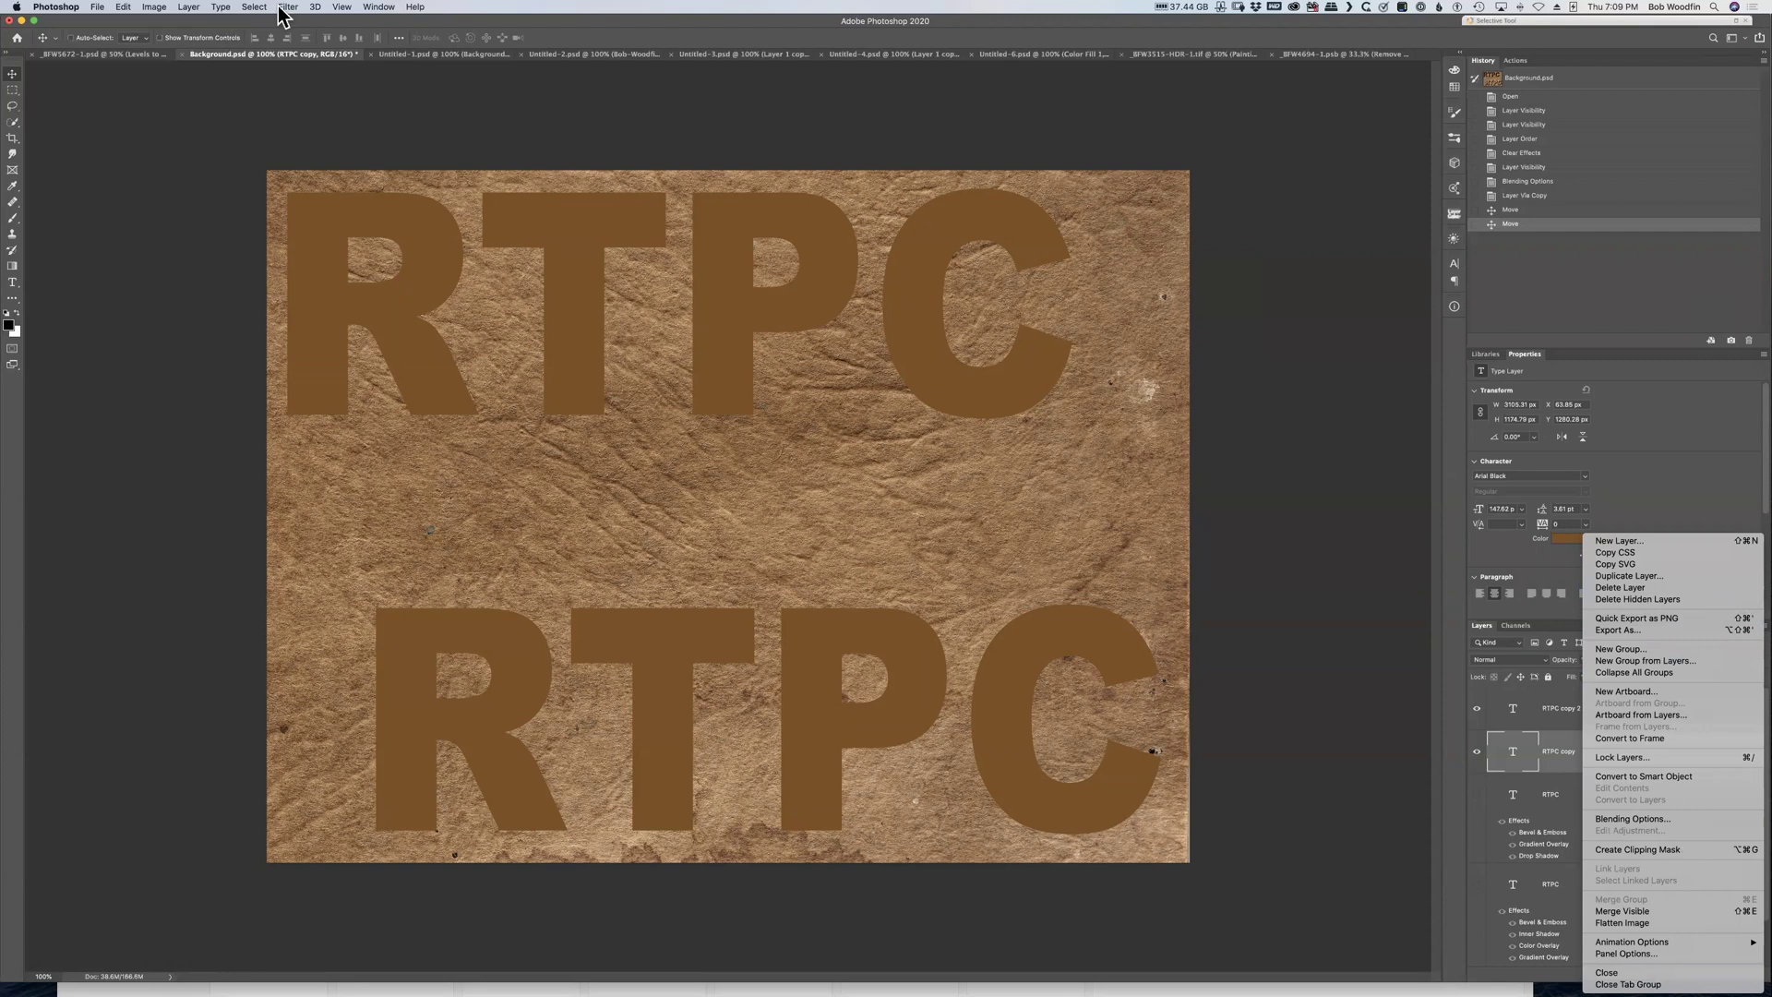
{"action": "left_click", "coordinate": [182, 10]}
{"action": "left_click", "coordinate": [187, 9]}
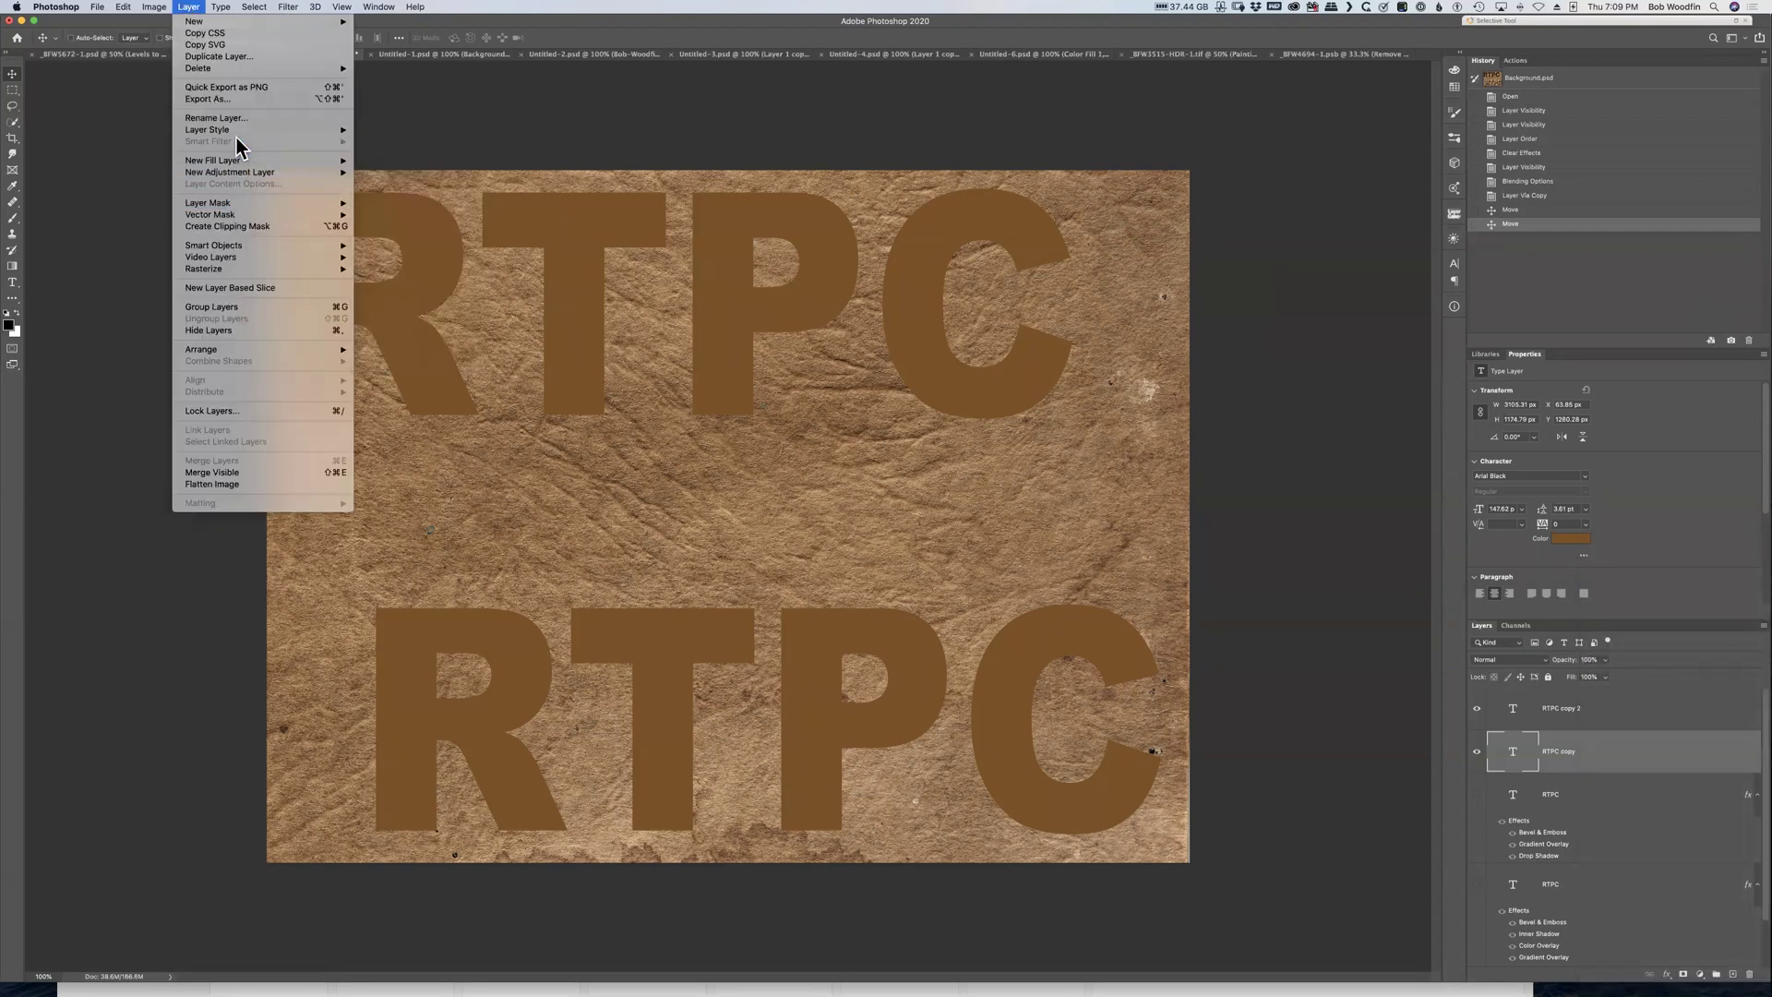
{"action": "mouse_move", "coordinate": [231, 129]}
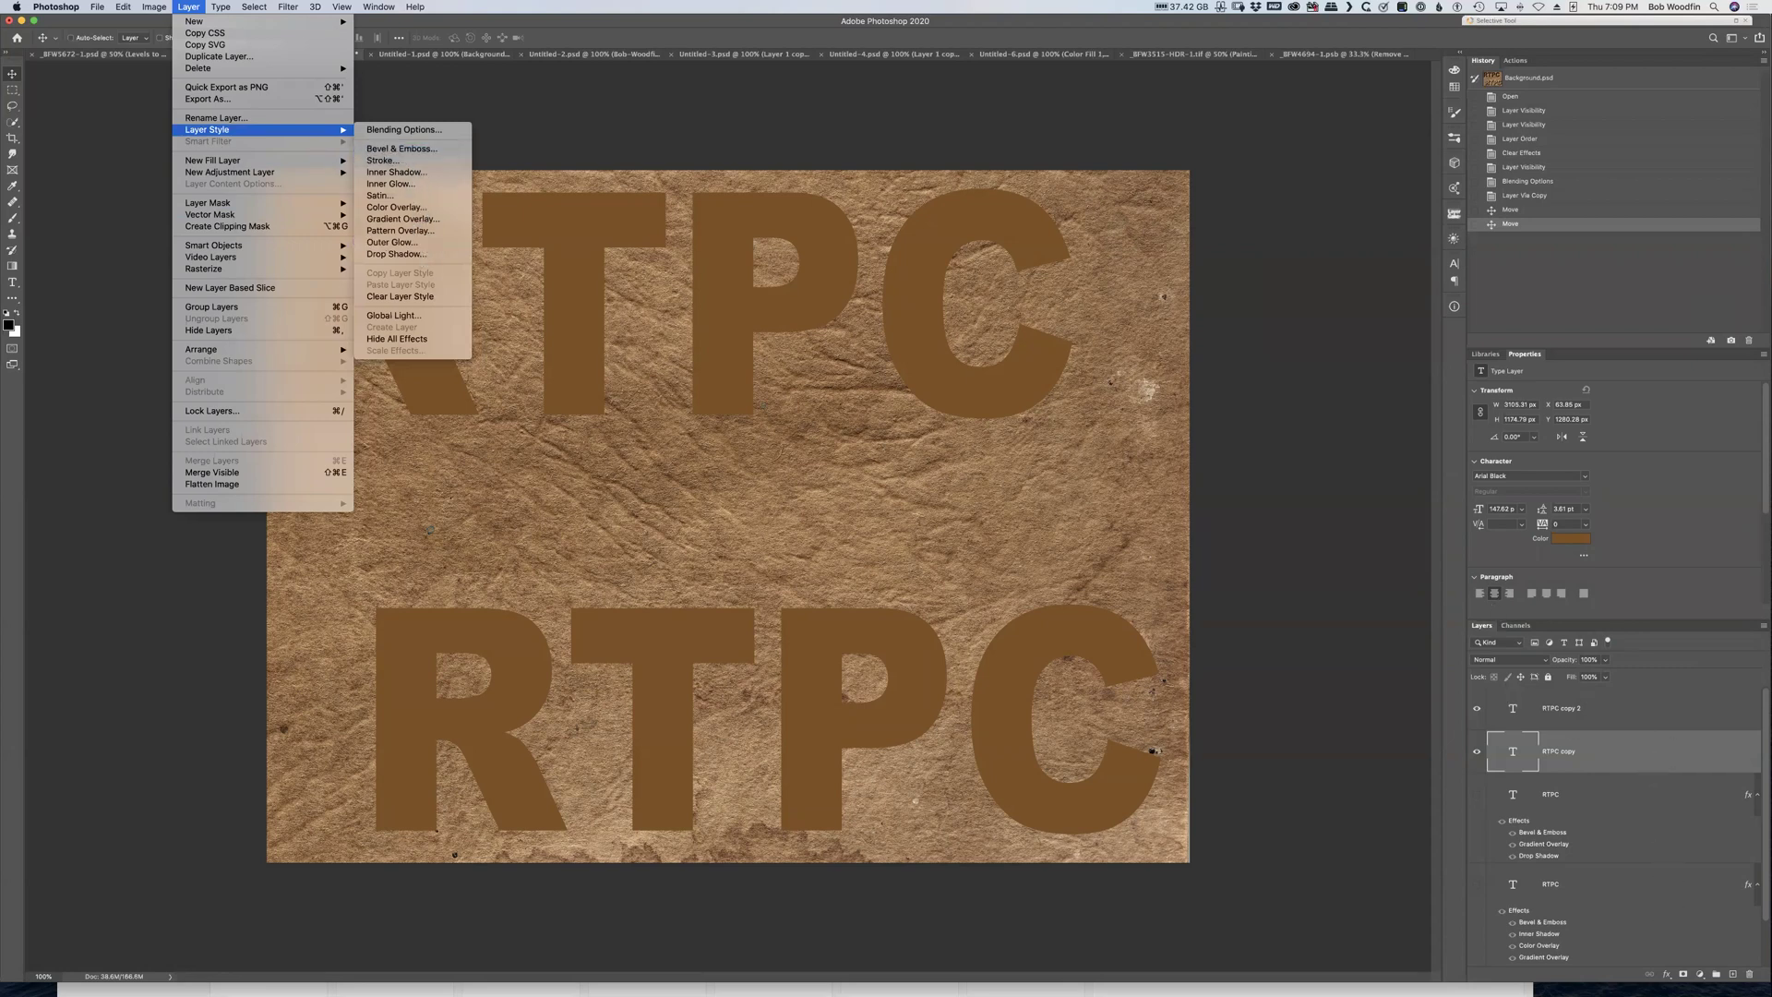
{"action": "left_click", "coordinate": [1661, 750]}
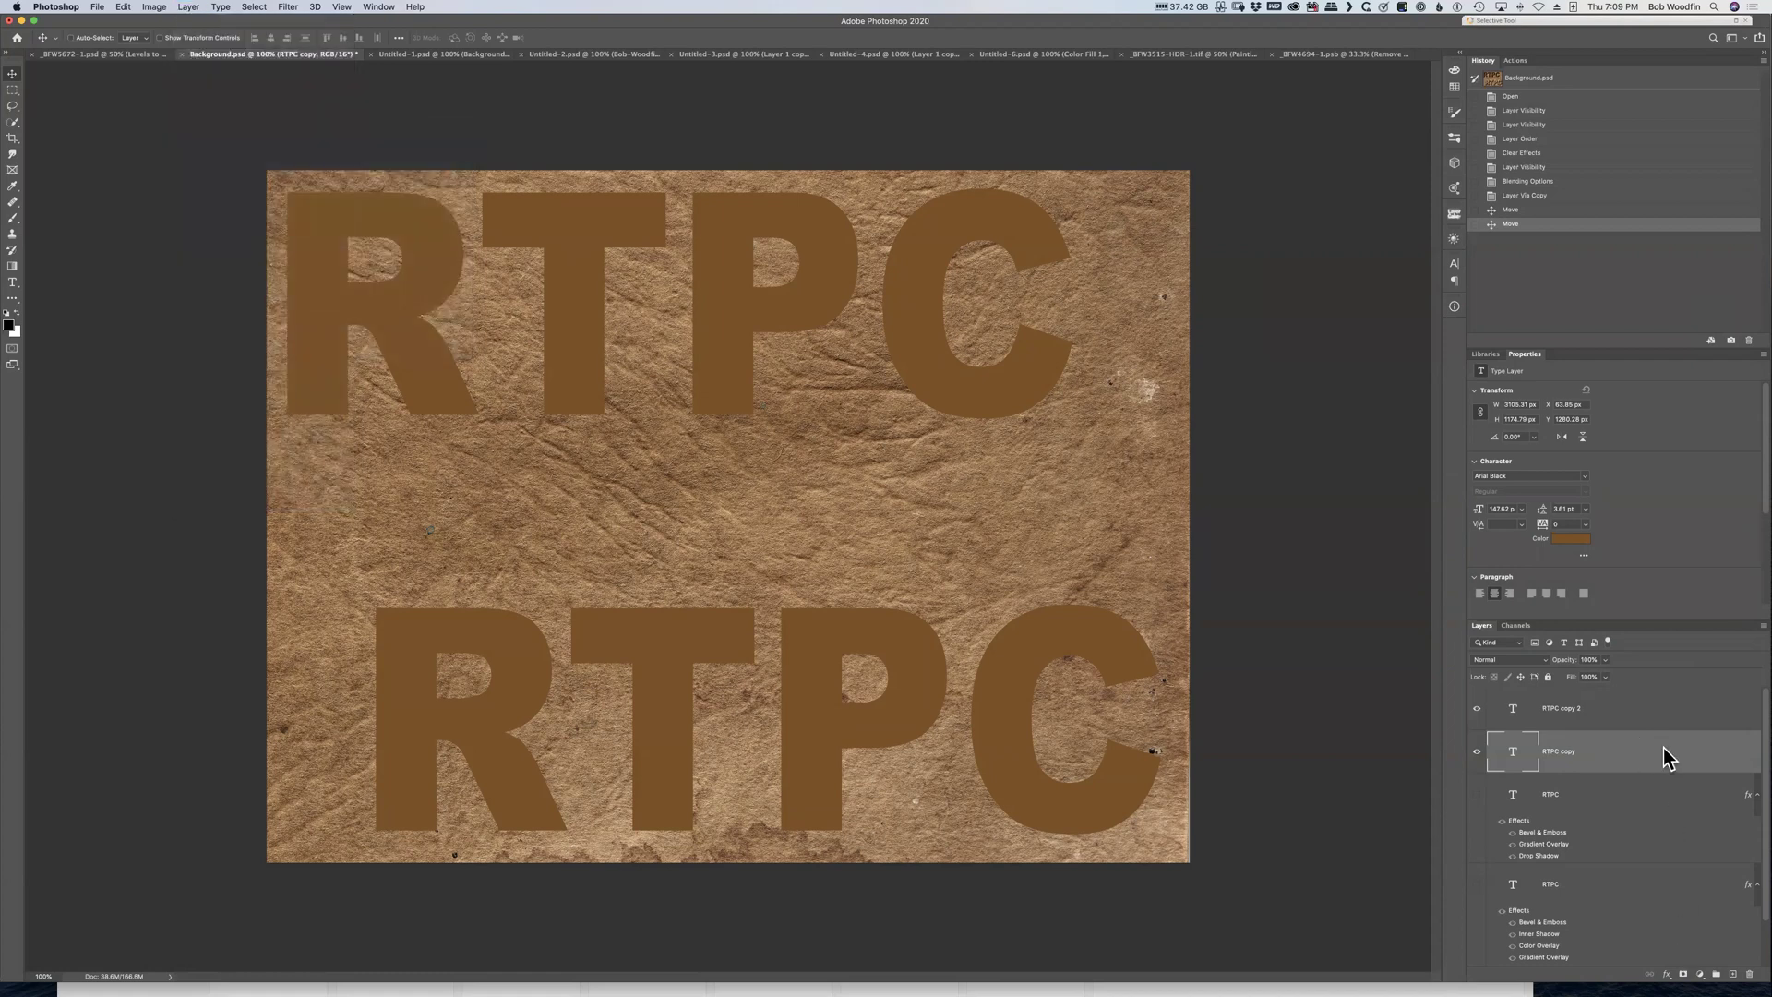
{"action": "double_click", "coordinate": [1663, 749]}
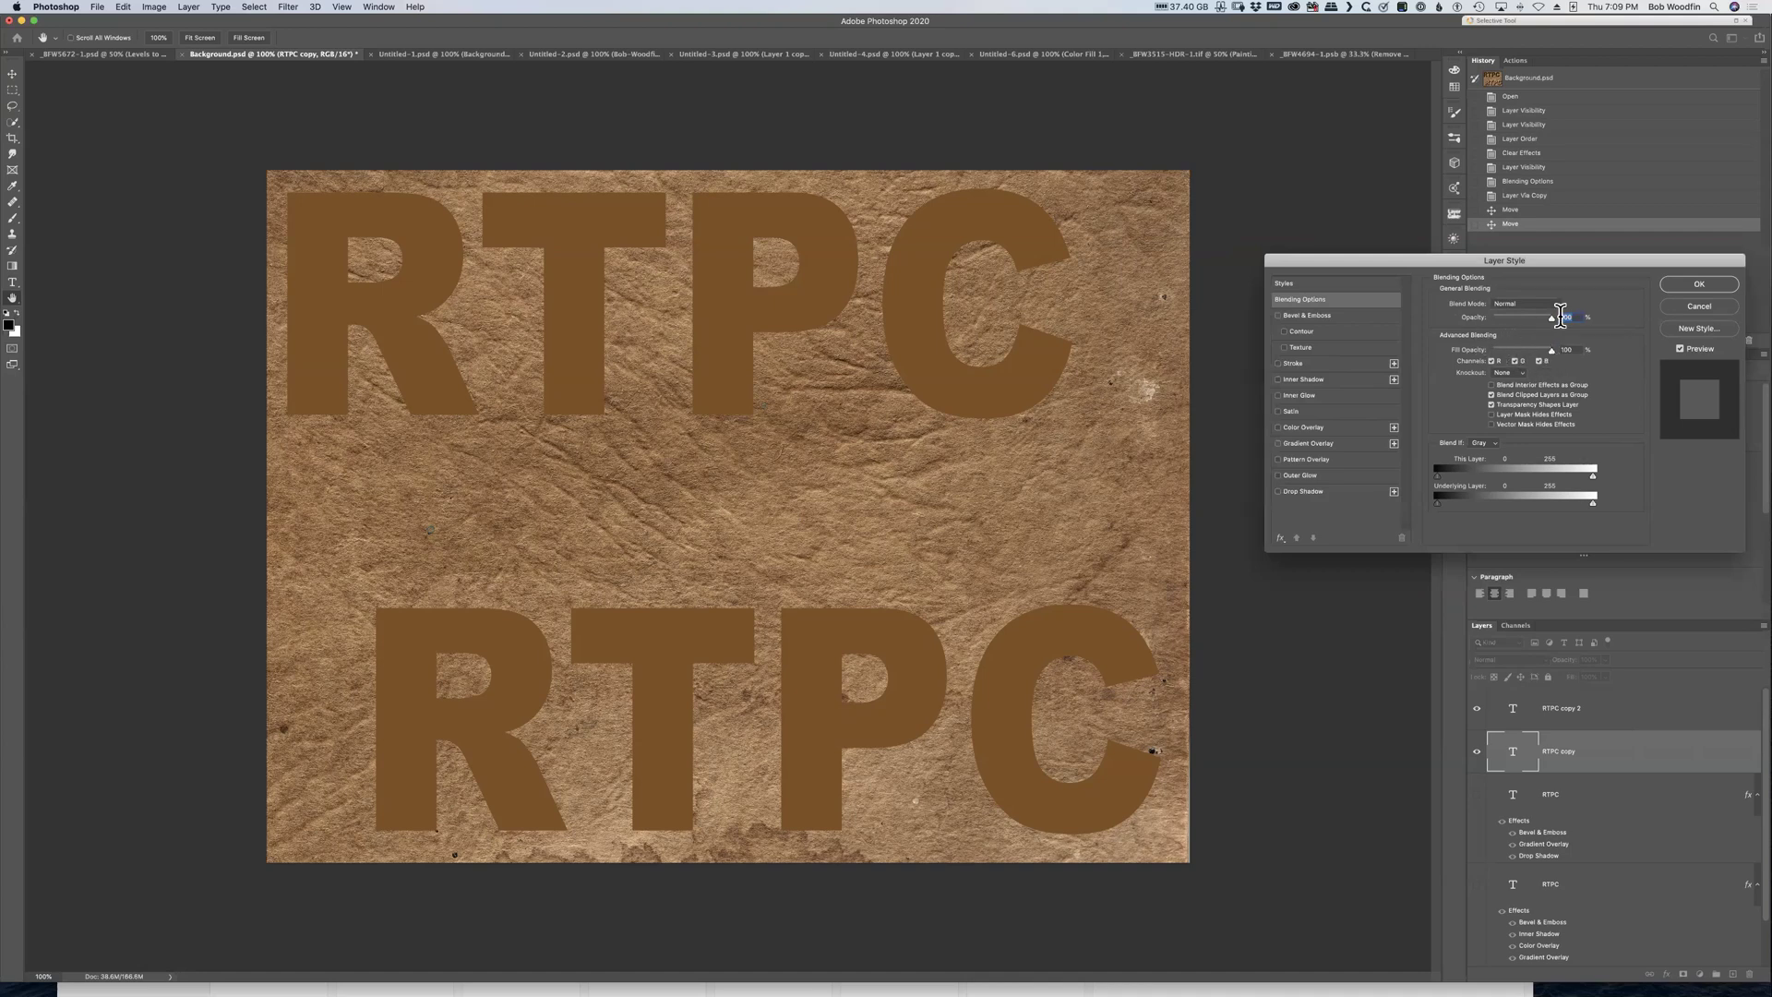
{"action": "left_click_drag", "start_coordinate": [1551, 318], "coordinate": [1670, 314]}
{"action": "left_click", "coordinate": [1699, 307]}
Set the fill opacity of the RTPC copy 2 text layer to 0% in its blending options
{"action": "double_click", "coordinate": [1633, 717]}
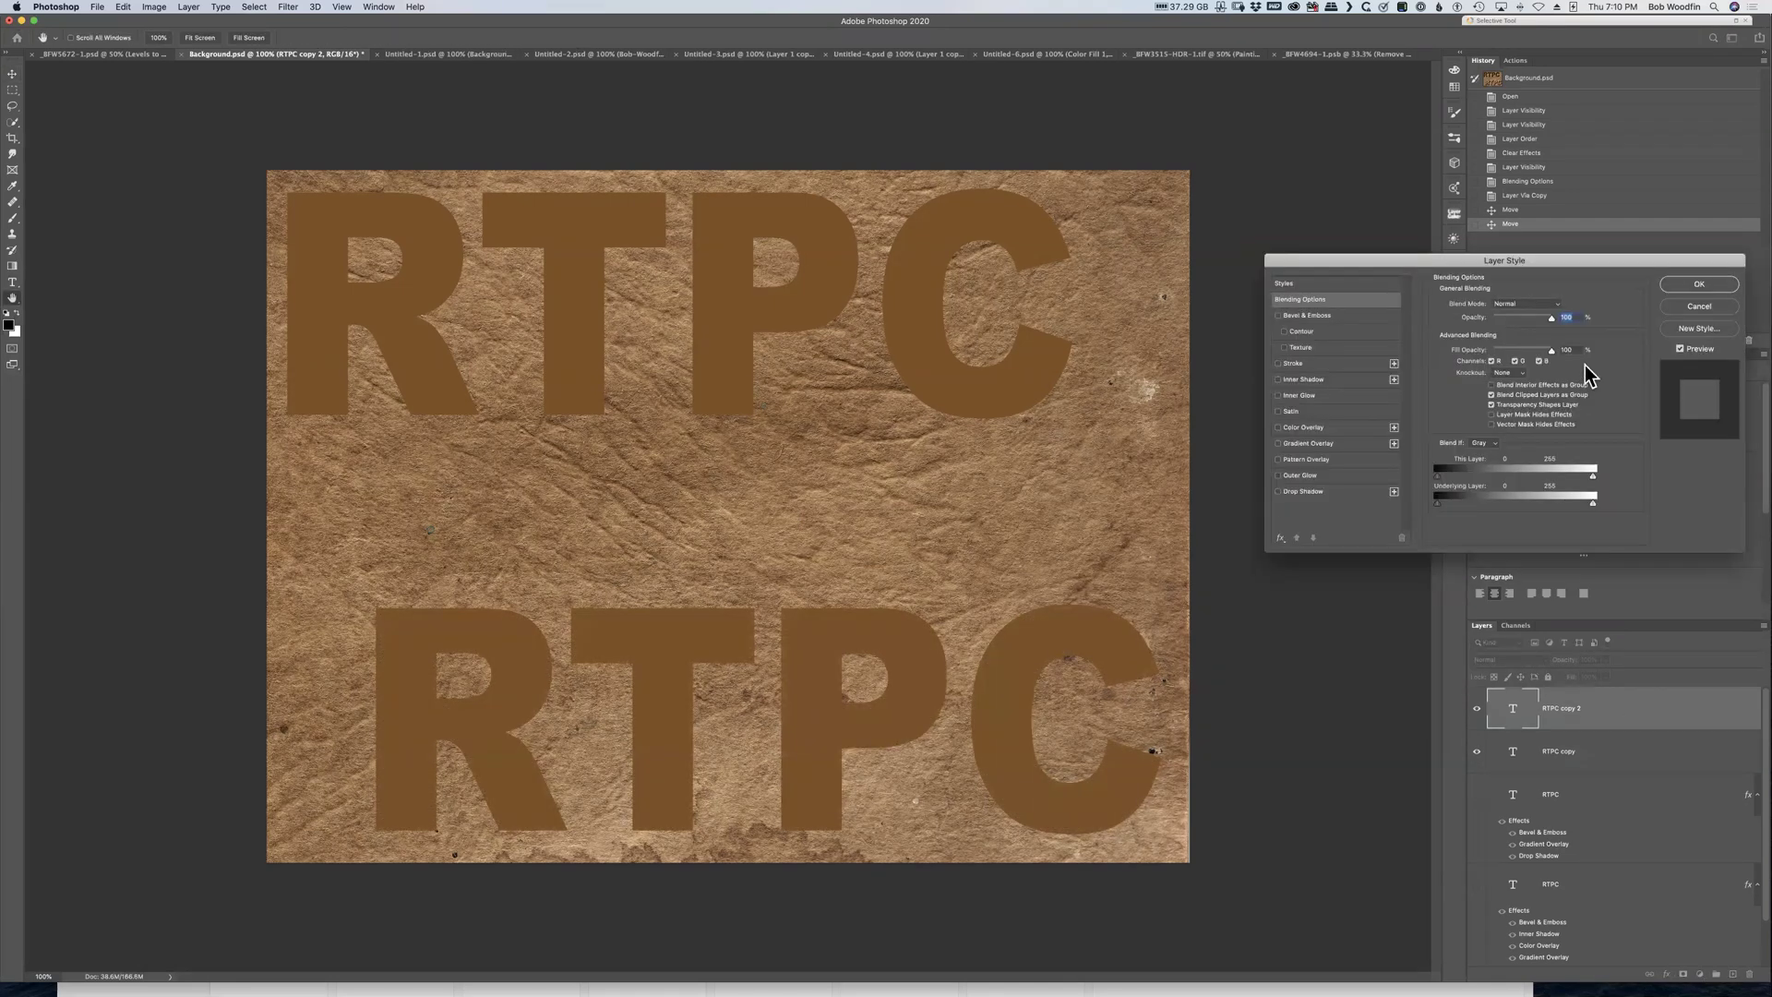
{"action": "mouse_move", "coordinate": [1549, 320]}
{"action": "left_mouse_down"}
{"action": "mouse_move", "coordinate": [1459, 321]}
{"action": "mouse_move", "coordinate": [1570, 332]}
{"action": "left_mouse_up"}
{"action": "left_click_drag", "start_coordinate": [1514, 352], "coordinate": [1478, 353]}
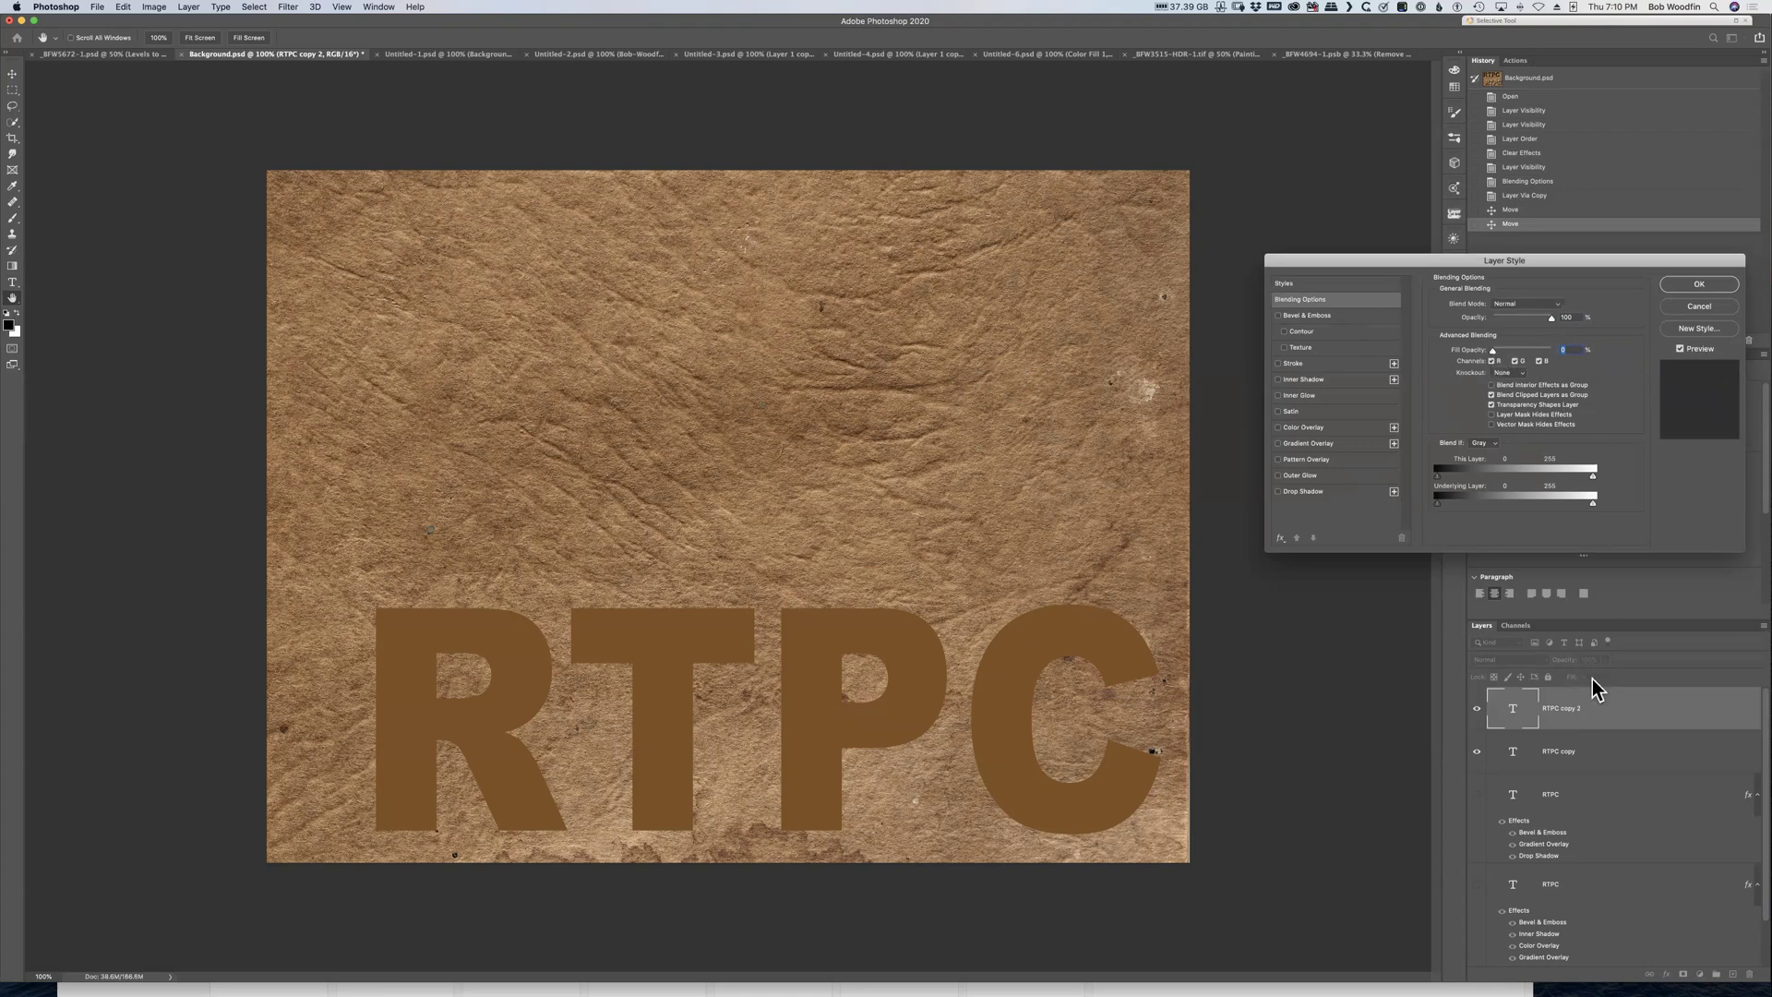
{"action": "left_click", "coordinate": [1701, 286]}
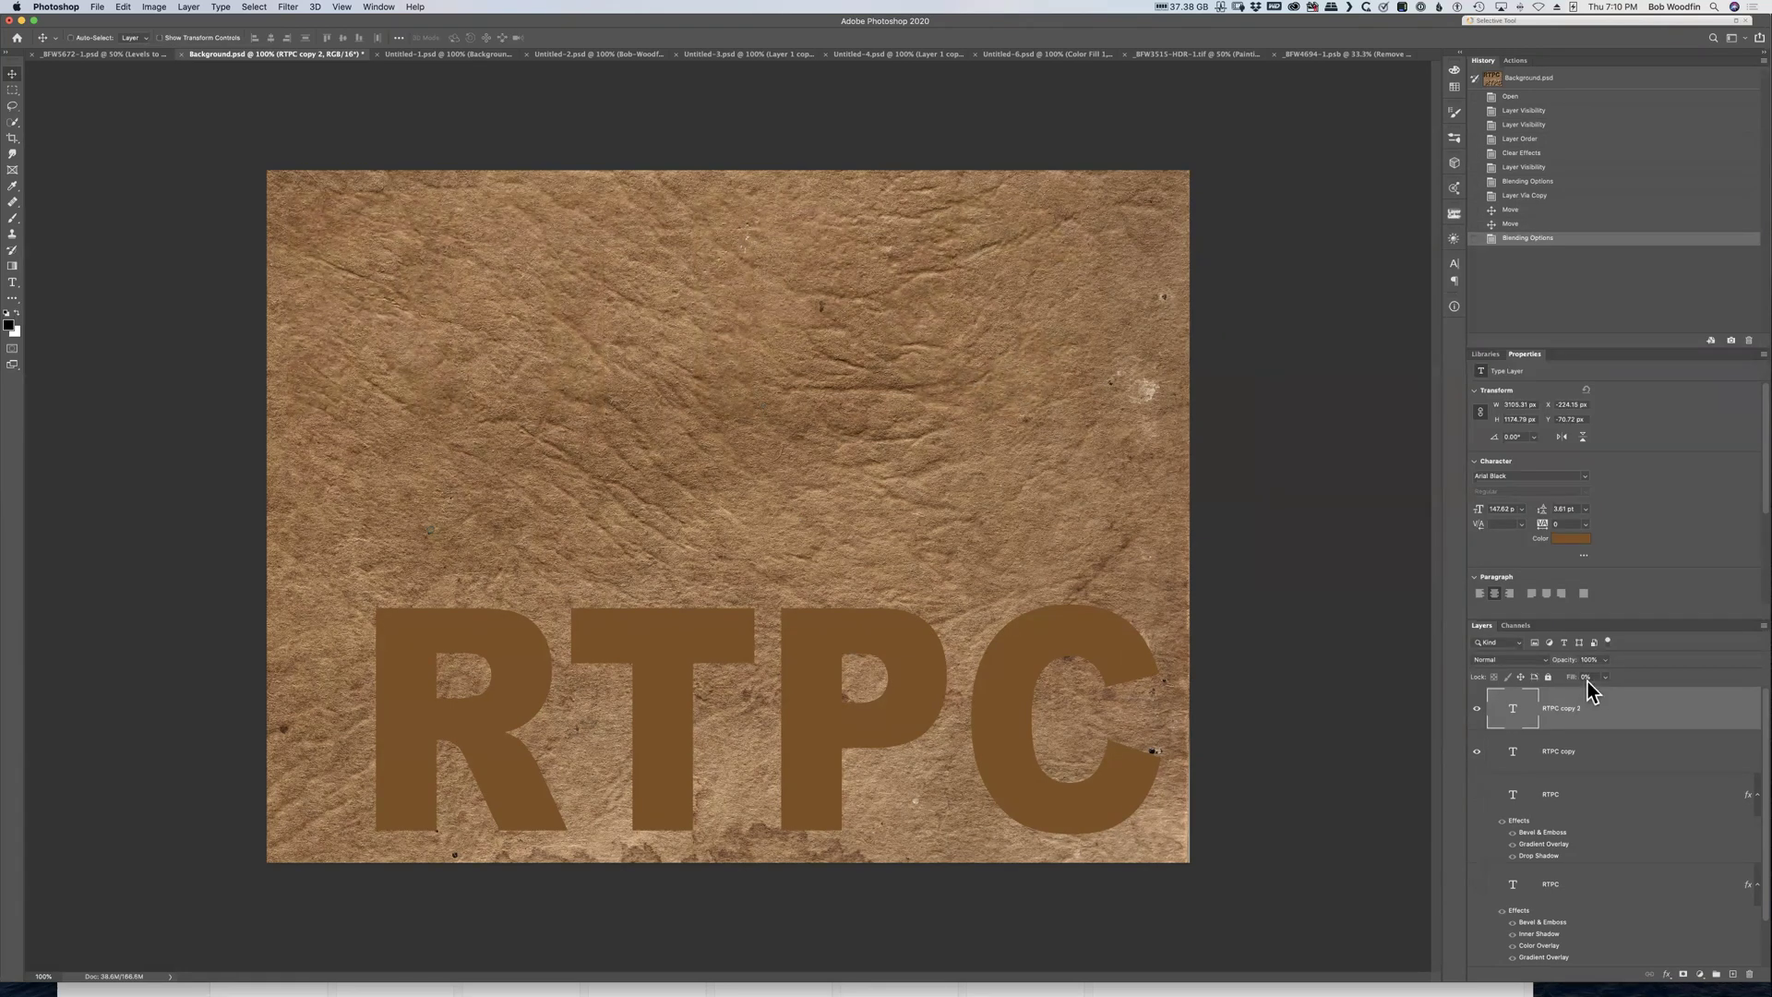
Add a Bevel & Emboss effect to the RTPC copy 2 layer, try Inner Bevel and settle on the Outer Bevel style
{"action": "double_click", "coordinate": [1668, 717]}
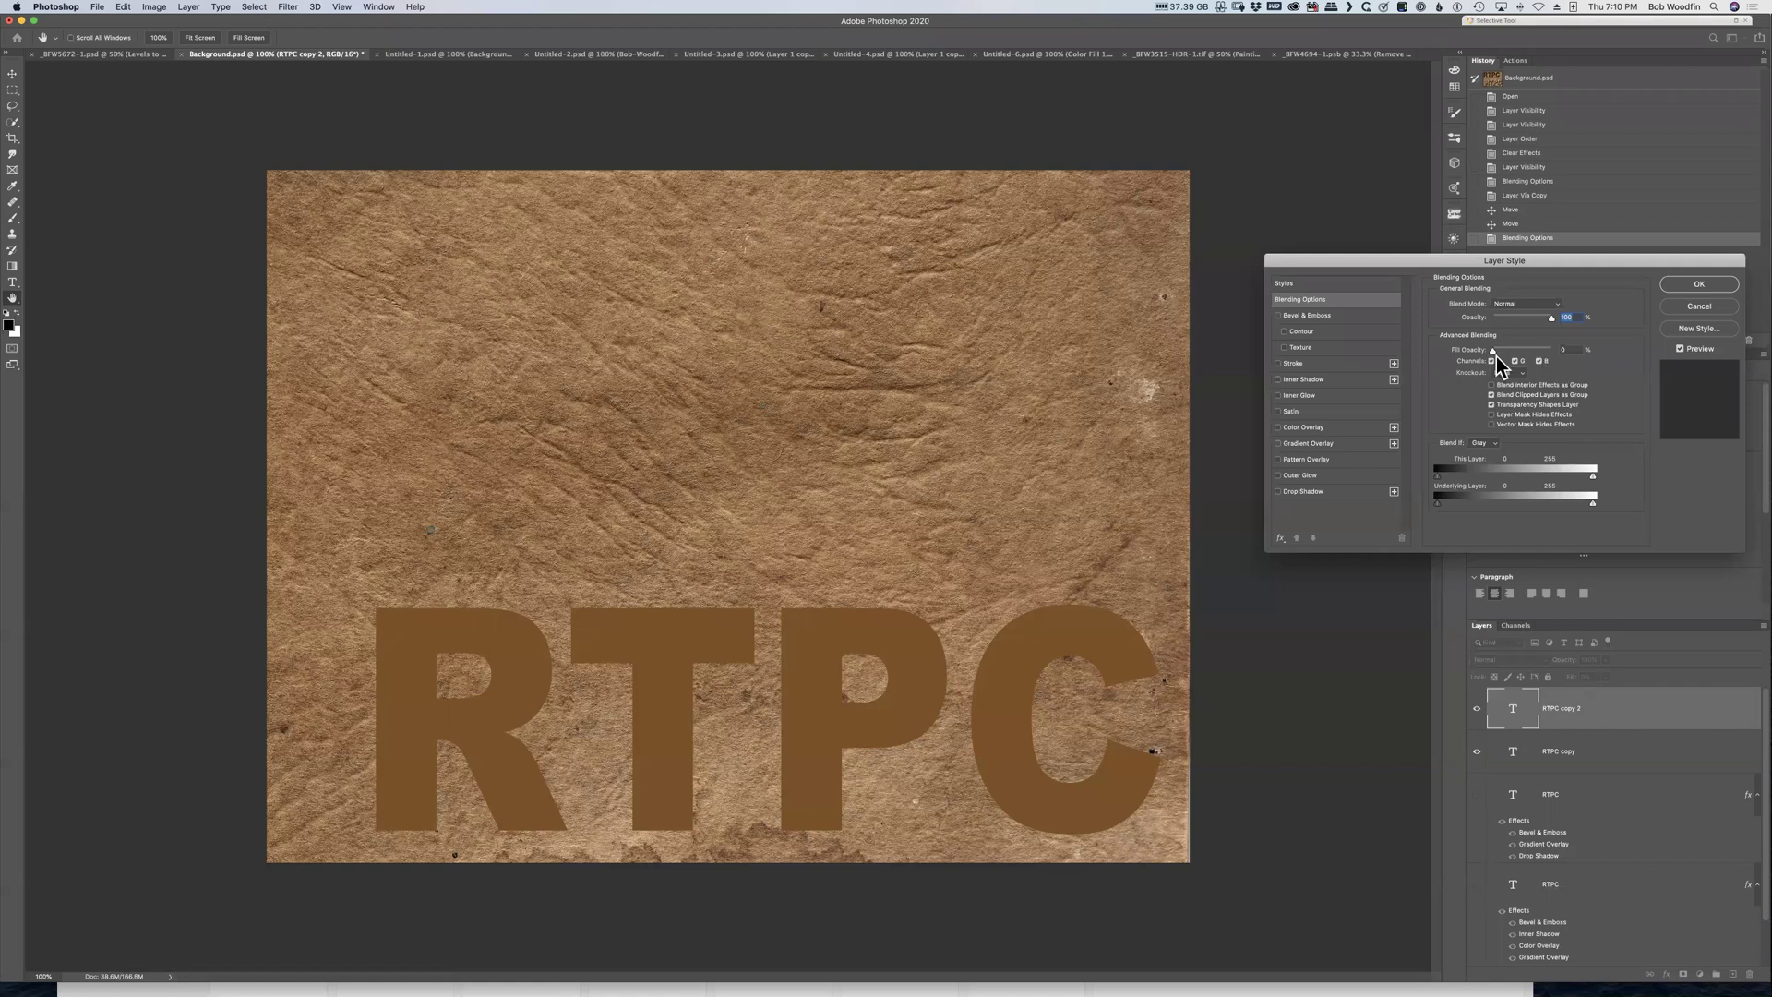
{"action": "left_click", "coordinate": [1299, 315]}
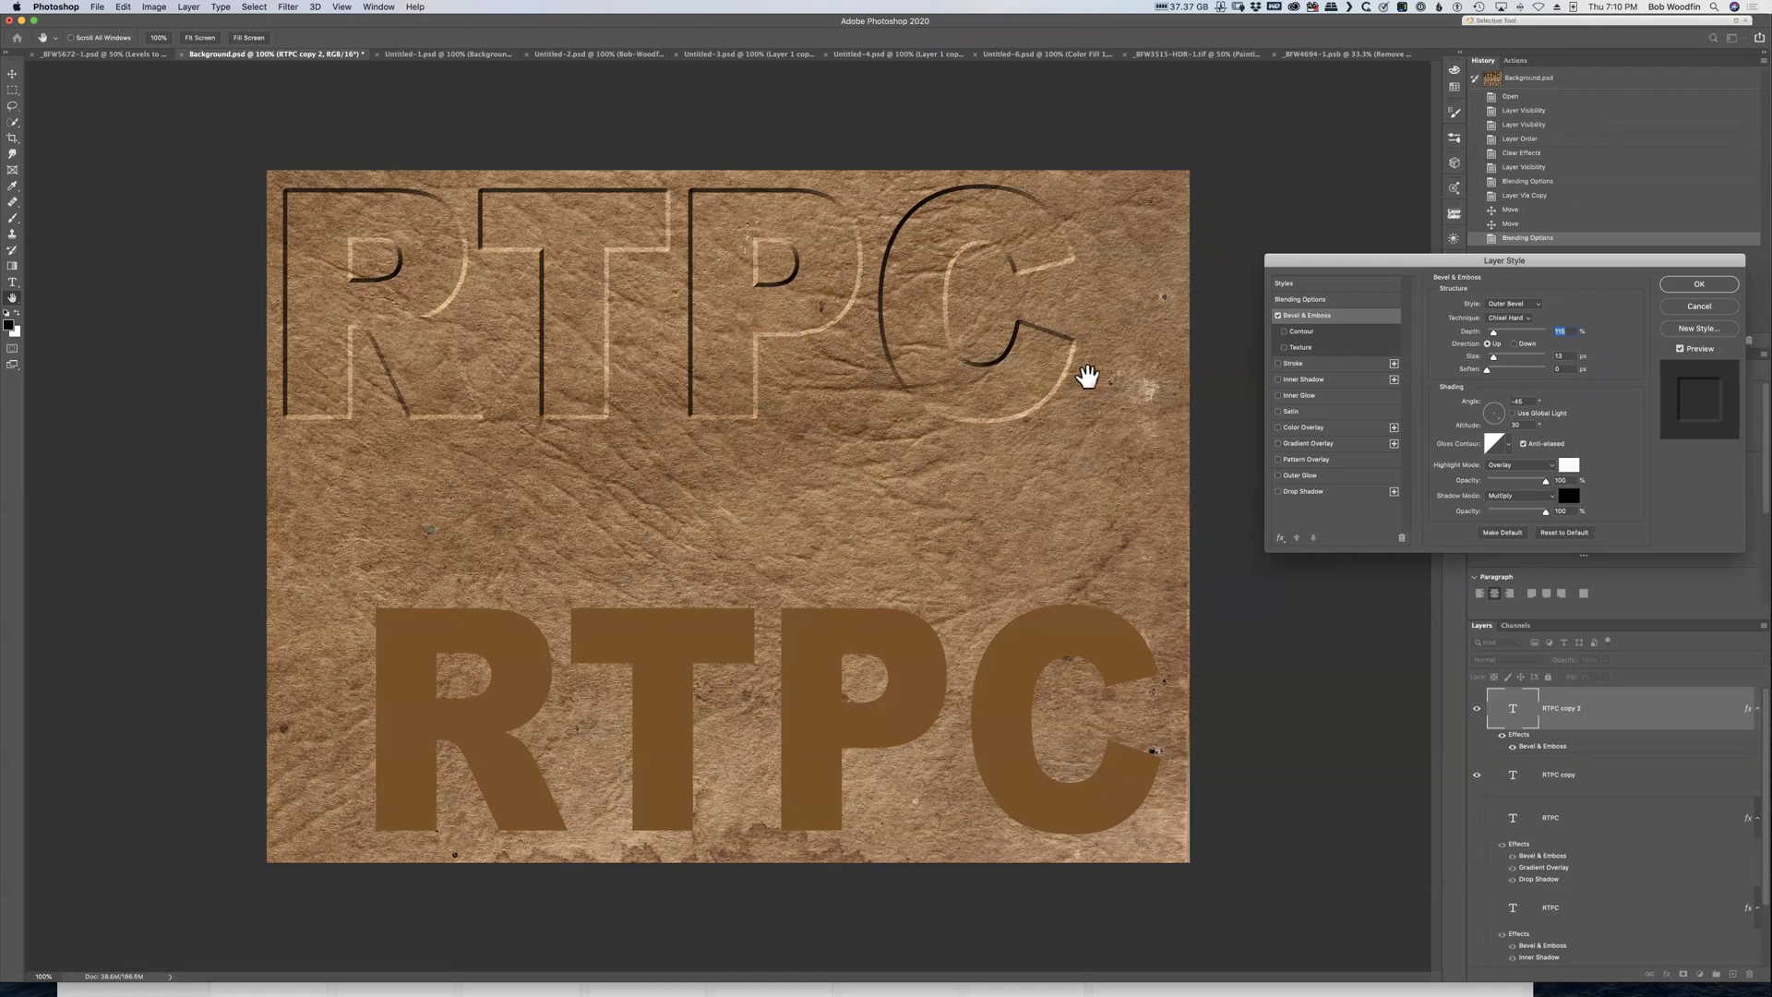
{"action": "left_click", "coordinate": [1534, 303]}
{"action": "left_click", "coordinate": [1525, 318]}
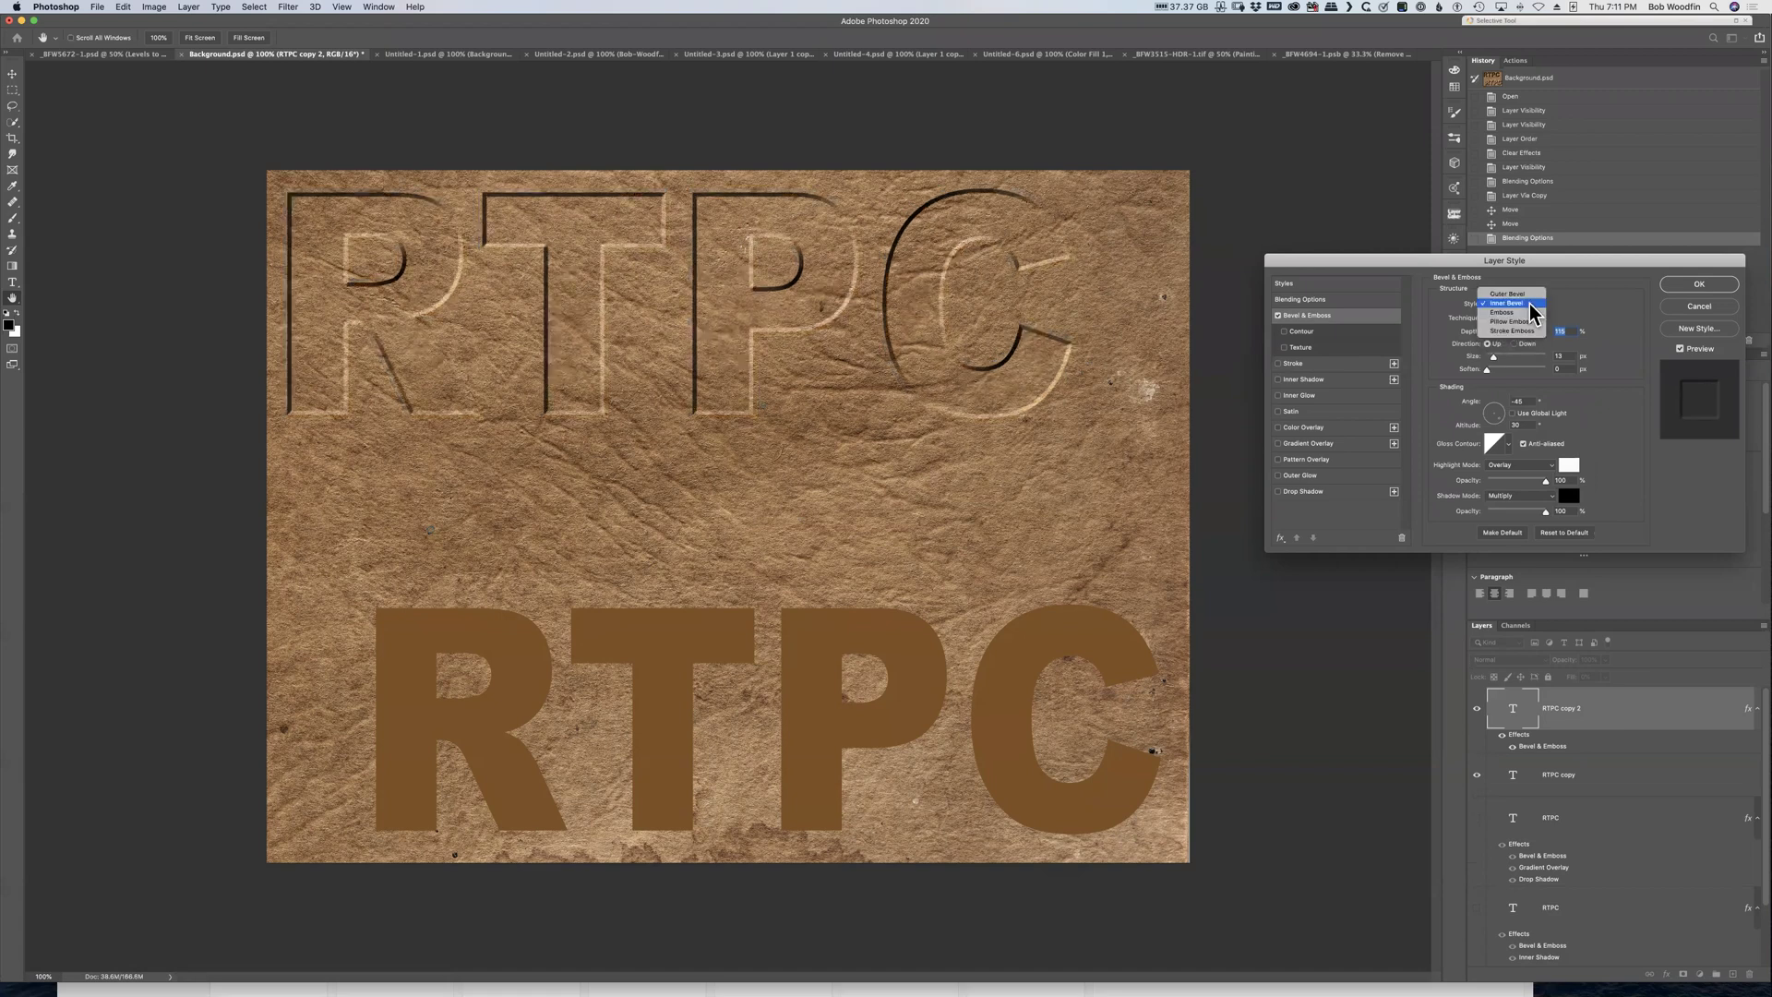
{"action": "left_click", "coordinate": [1525, 312]}
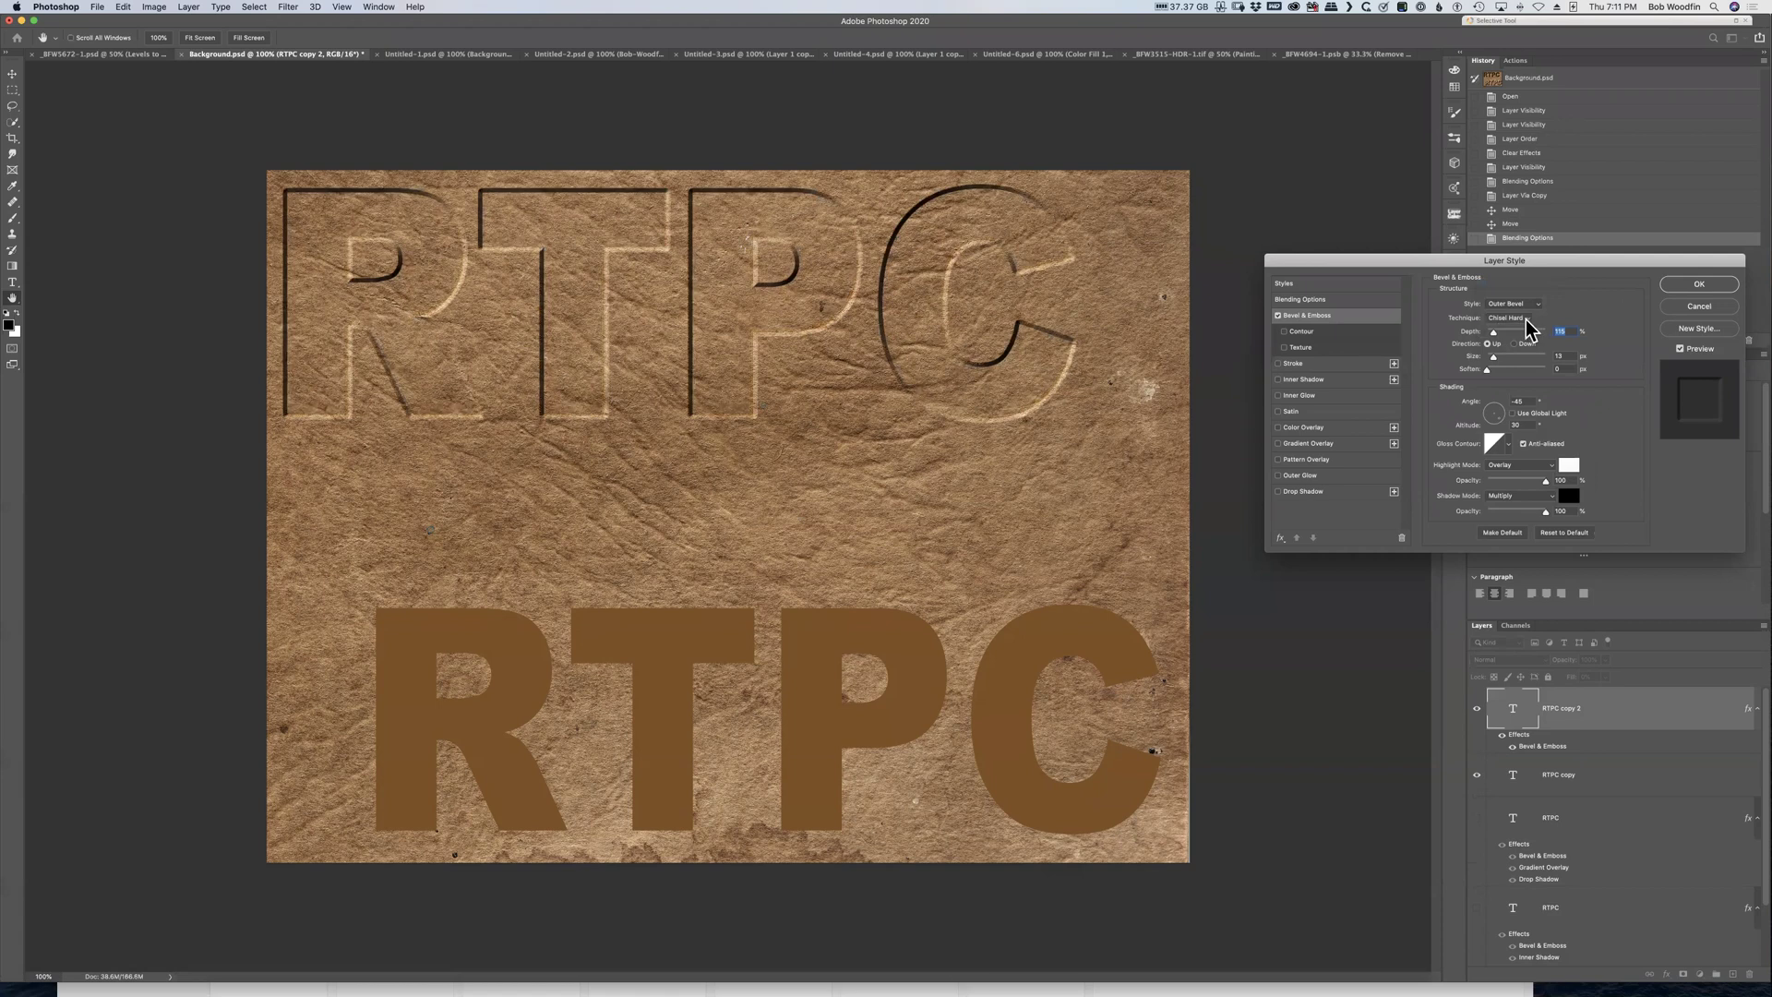
Try the Down direction for the bevel and switch it back to Up, keeping the Chisel Hard technique
{"action": "left_click", "coordinate": [1525, 319]}
{"action": "left_click", "coordinate": [1524, 319]}
{"action": "left_click", "coordinate": [1514, 344]}
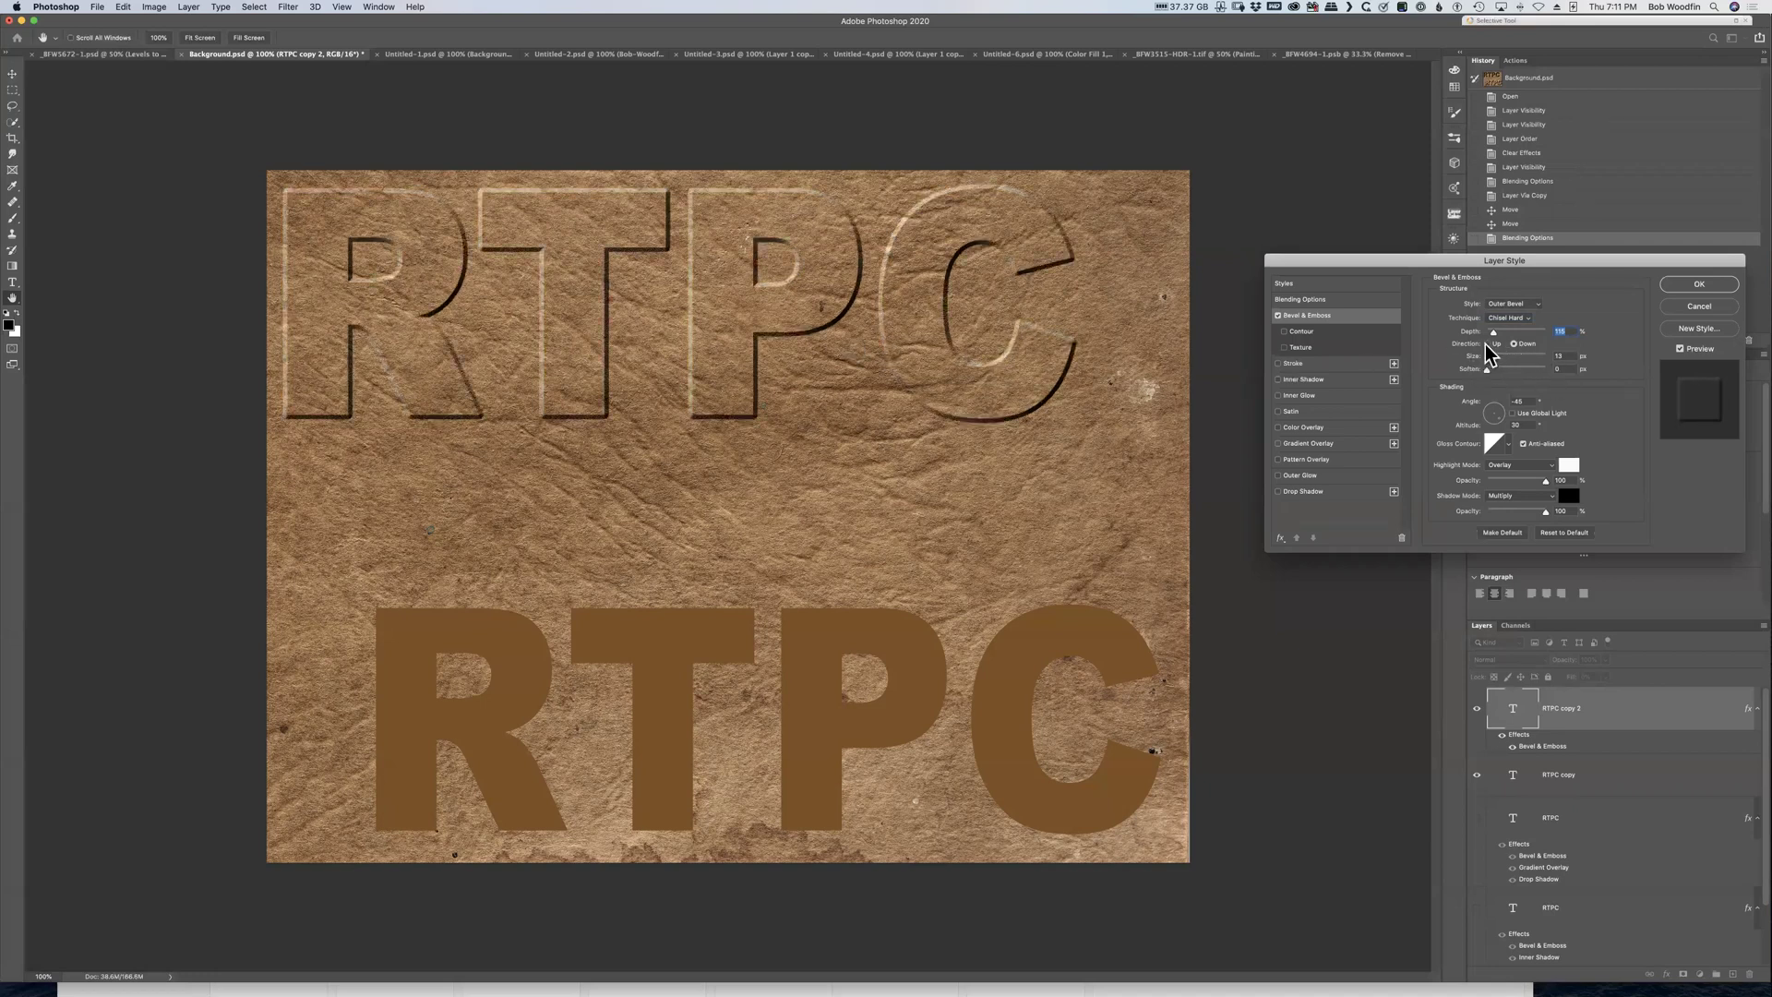
{"action": "left_click", "coordinate": [1488, 344]}
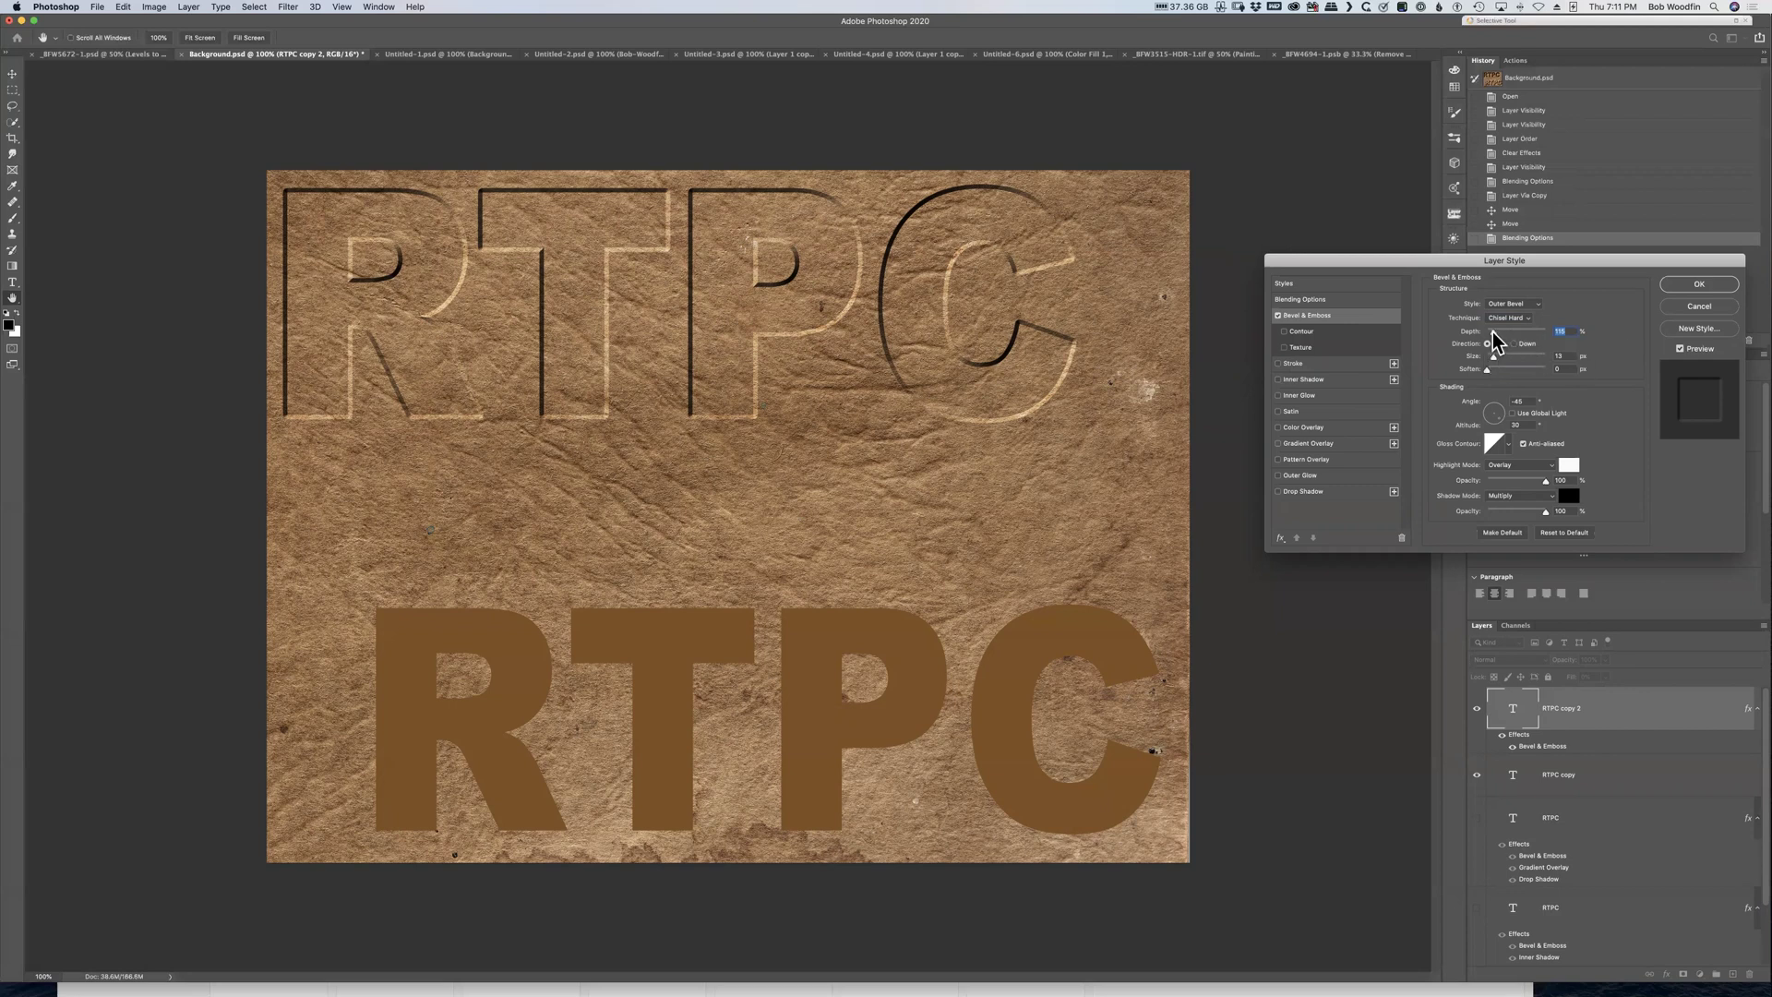
Increase the bevel's depth to about 230% and its size to about 24 px
{"action": "left_click_drag", "start_coordinate": [1495, 332], "coordinate": [1501, 333]}
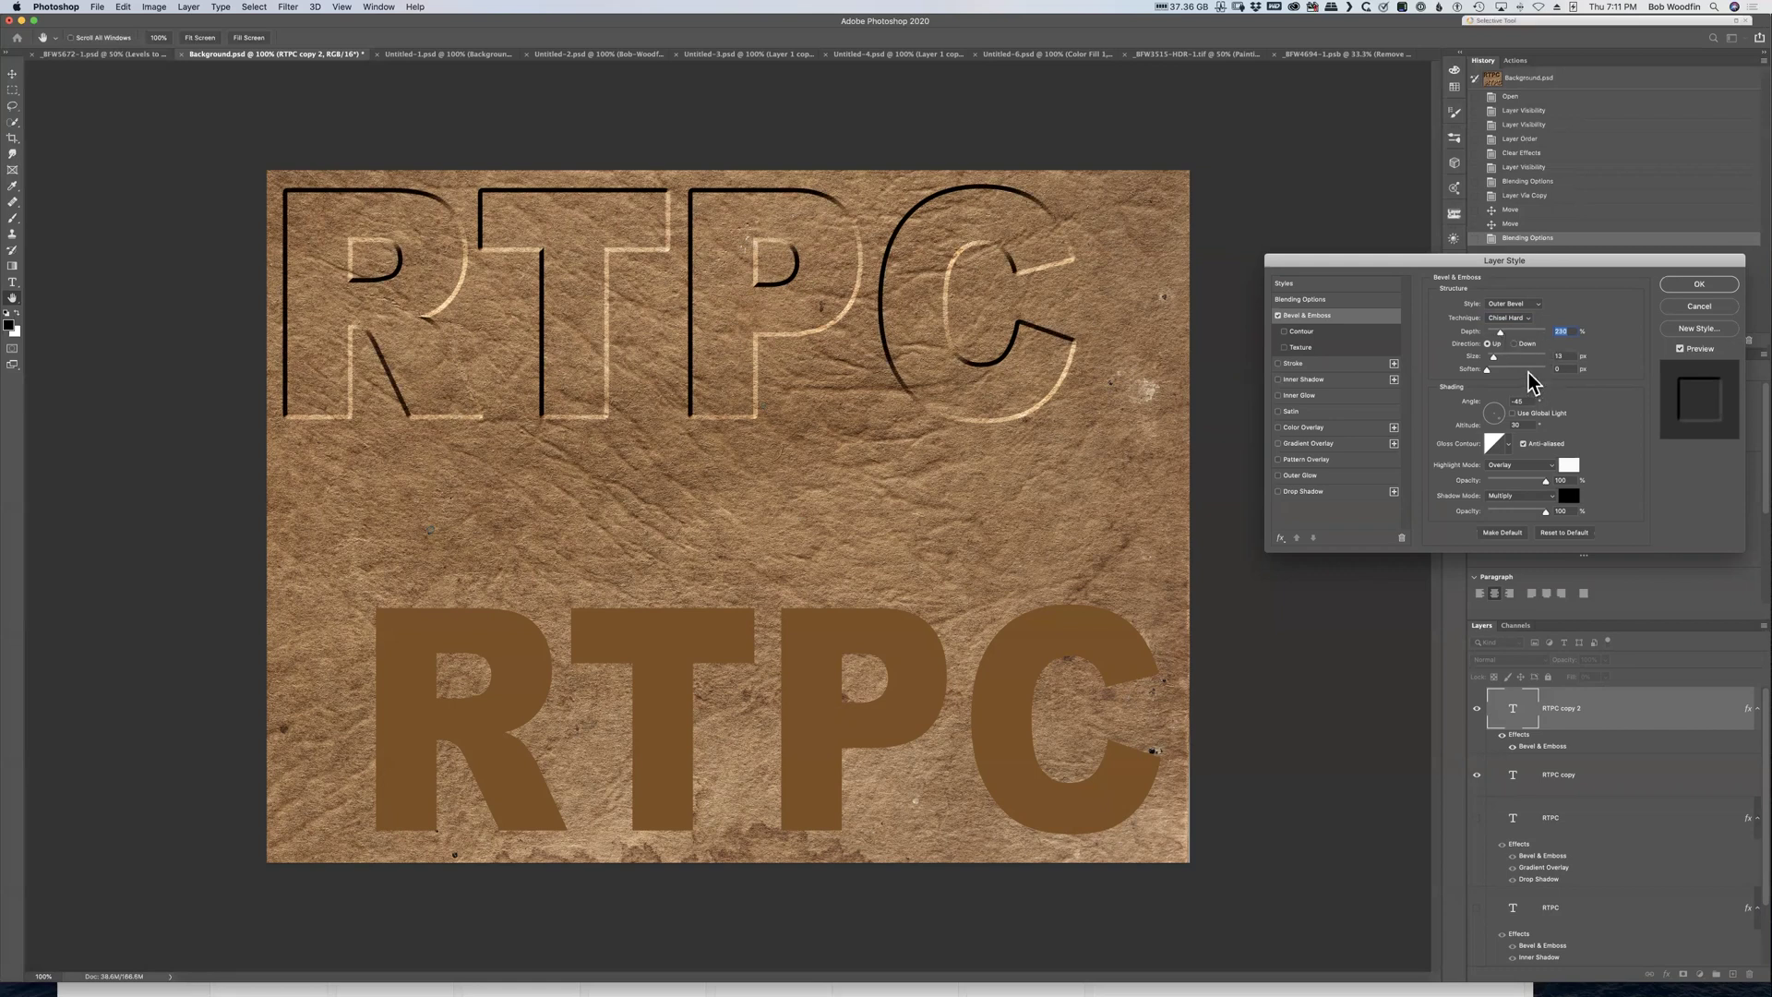
{"action": "left_click_drag", "start_coordinate": [1493, 357], "coordinate": [1506, 358]}
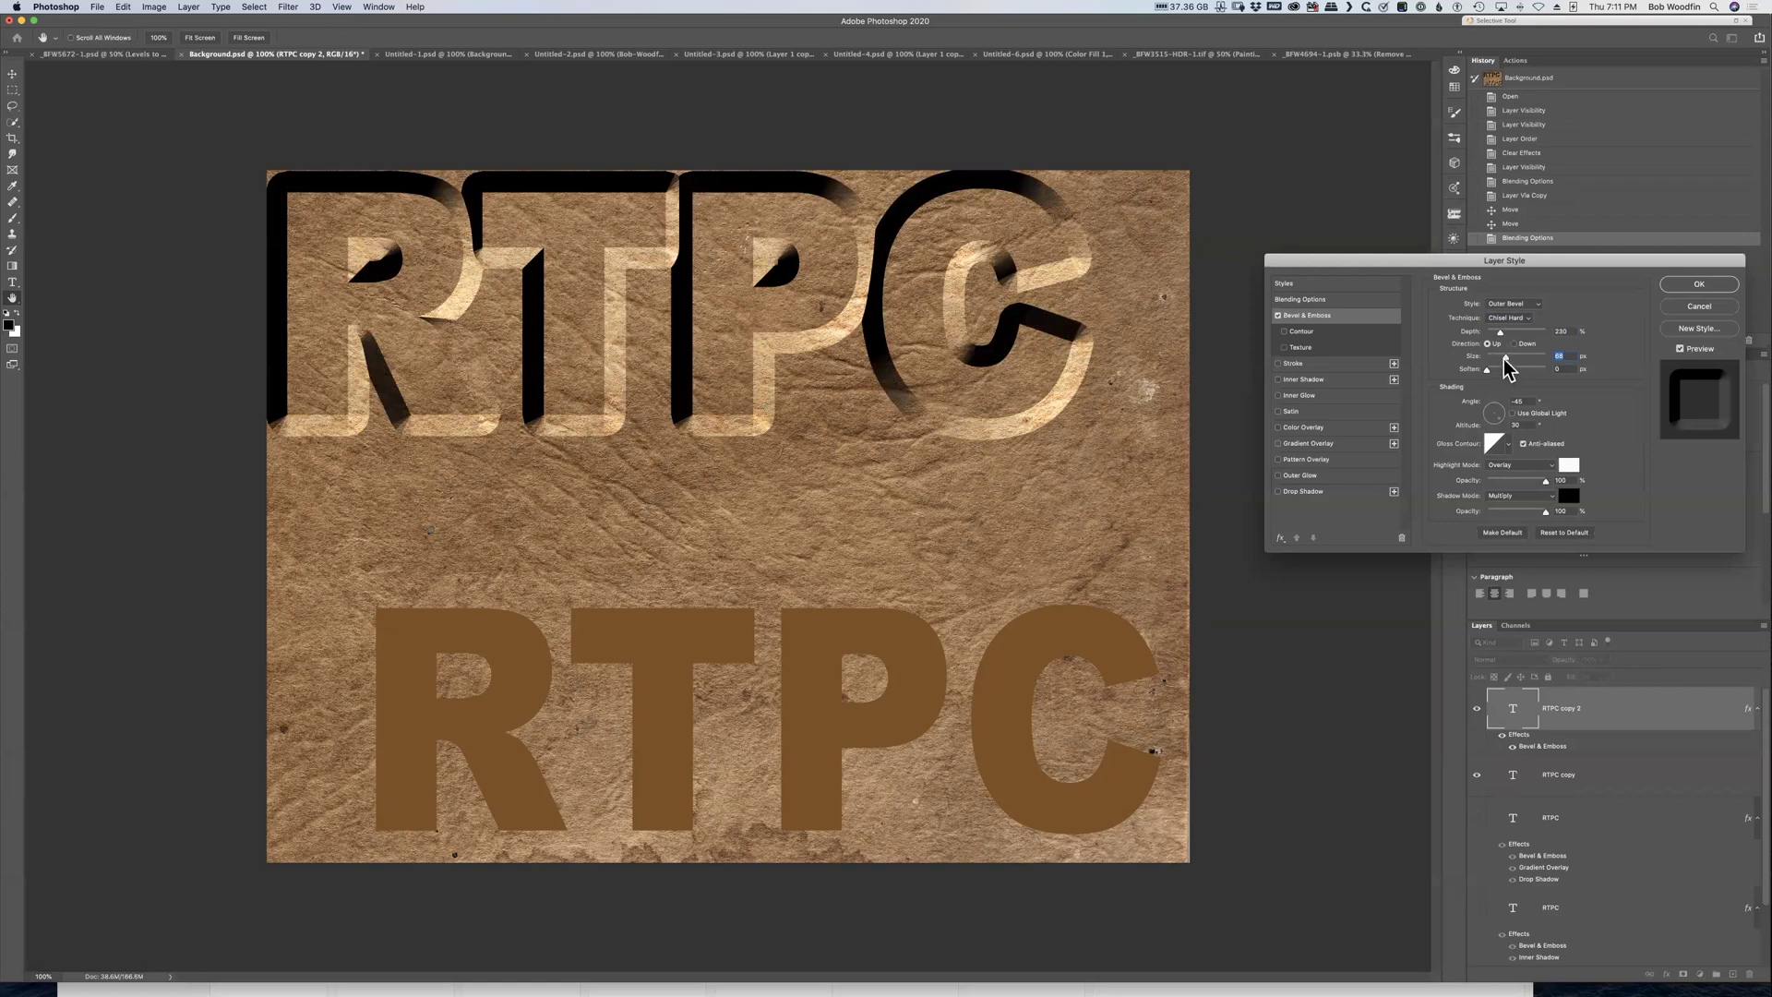
{"action": "left_click_drag", "start_coordinate": [1504, 359], "coordinate": [1496, 358]}
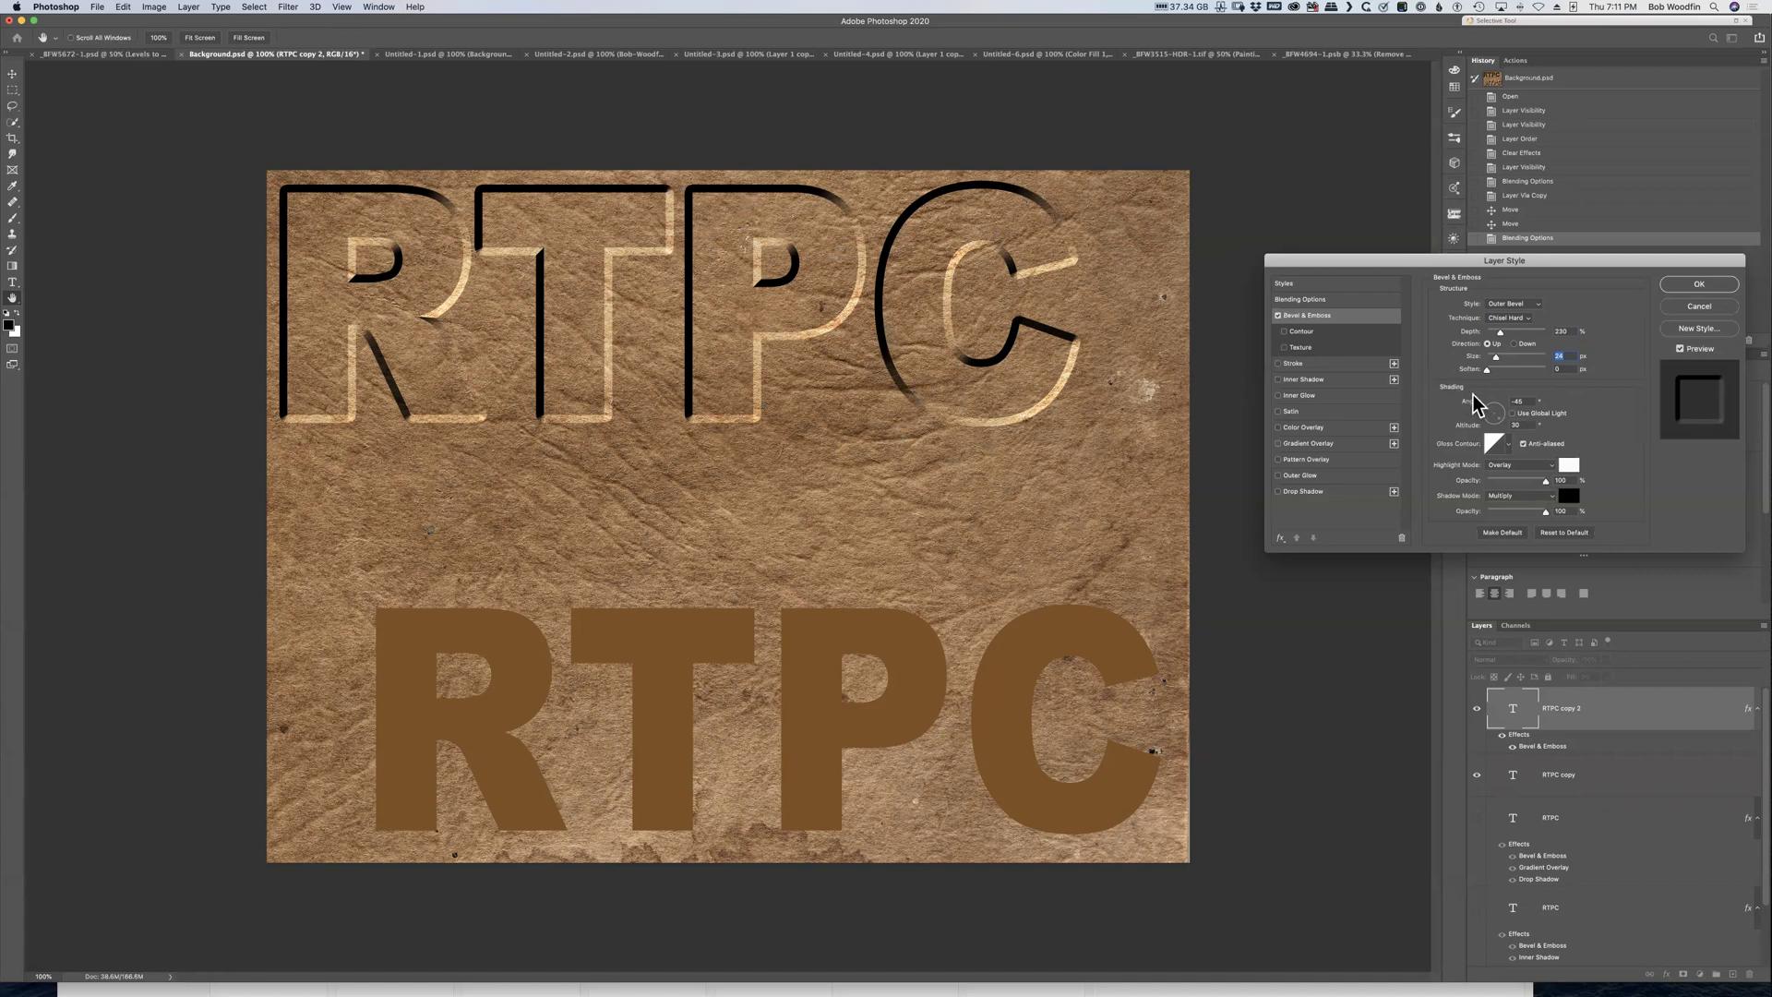
Try lighting the bevel from an angle of about 121° with an altitude of 30°
{"action": "left_click_drag", "start_coordinate": [1500, 426], "coordinate": [1489, 408]}
{"action": "left_click_drag", "start_coordinate": [1494, 412], "coordinate": [1491, 410]}
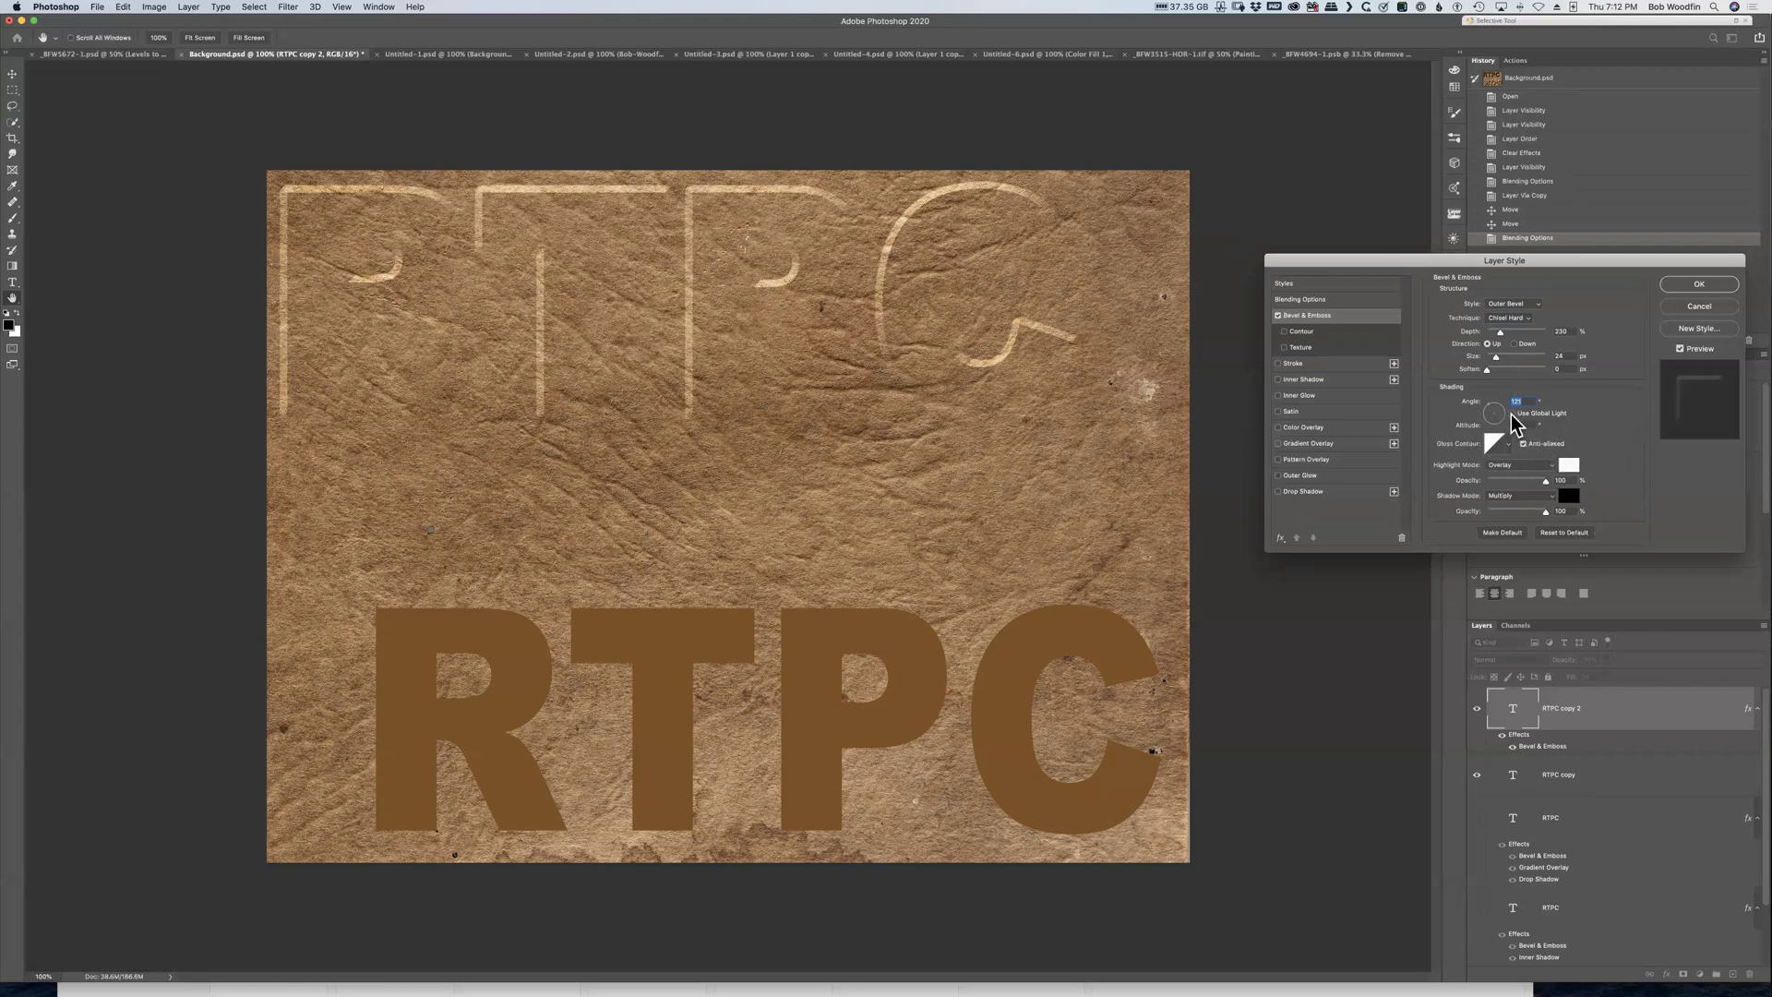
{"action": "key", "text": "Tab"}
{"action": "type", "text": "30"}
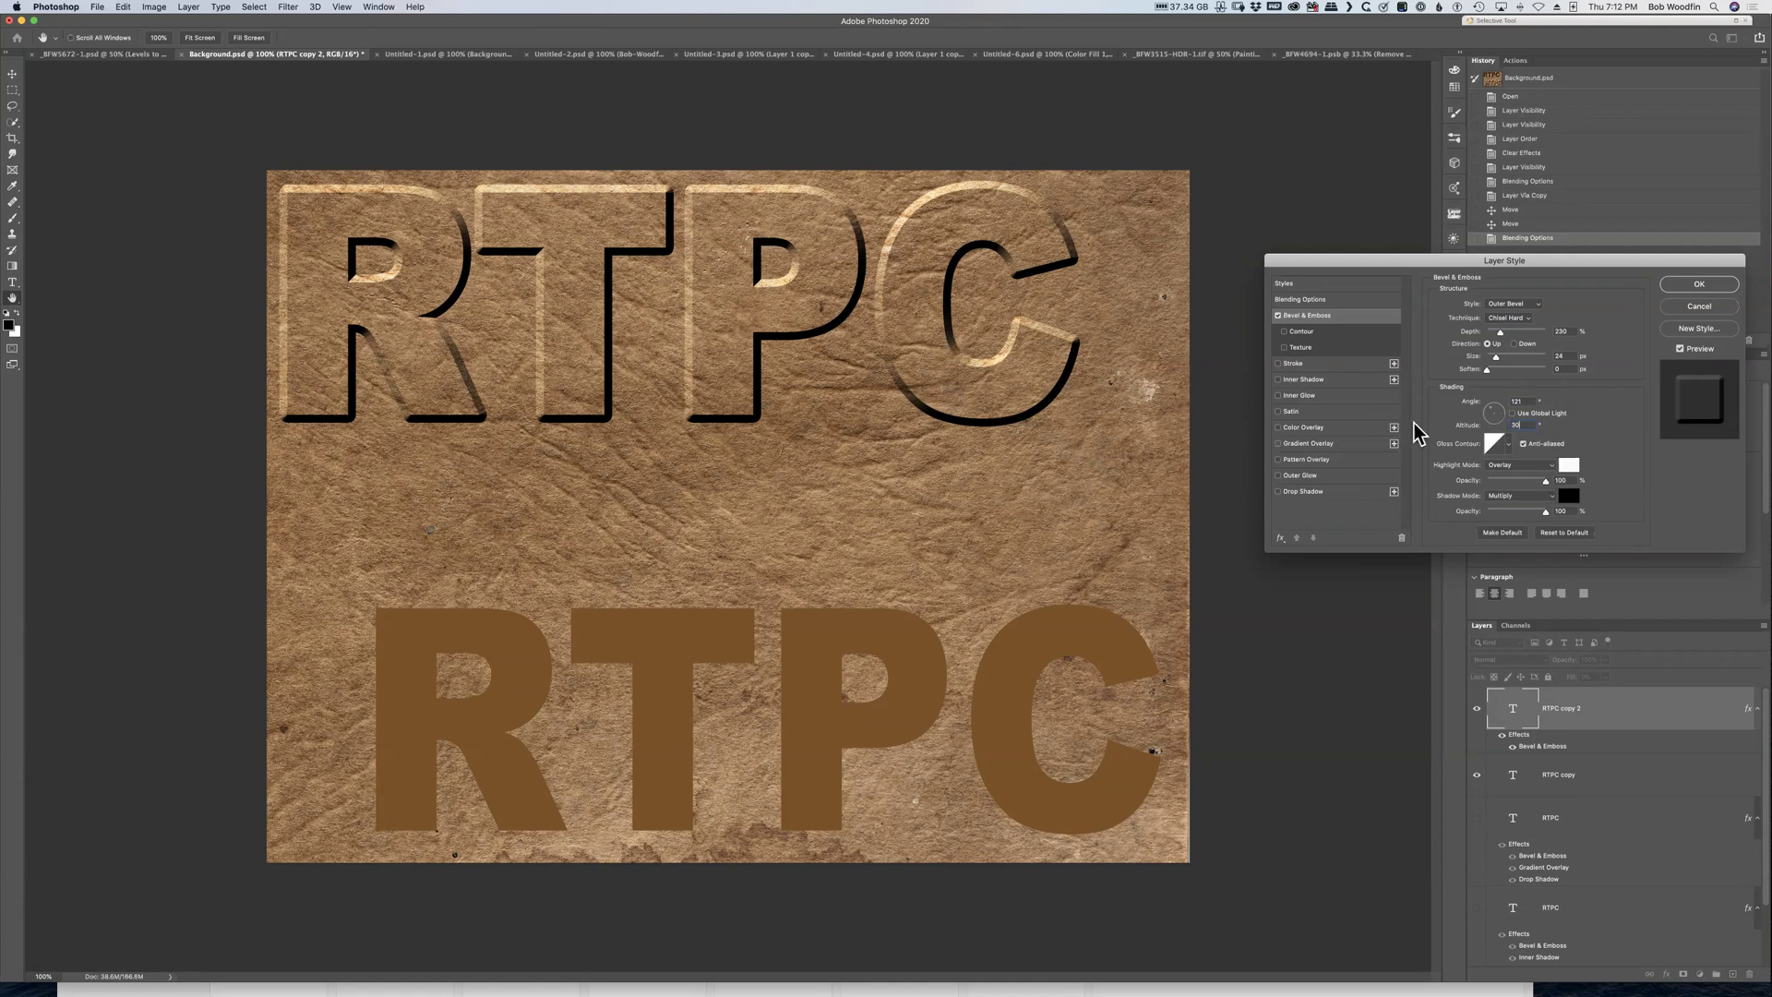
Try the Screen blend mode for the bevel's highlights and return it to Overlay
{"action": "left_click", "coordinate": [1523, 444]}
{"action": "left_click", "coordinate": [1544, 465]}
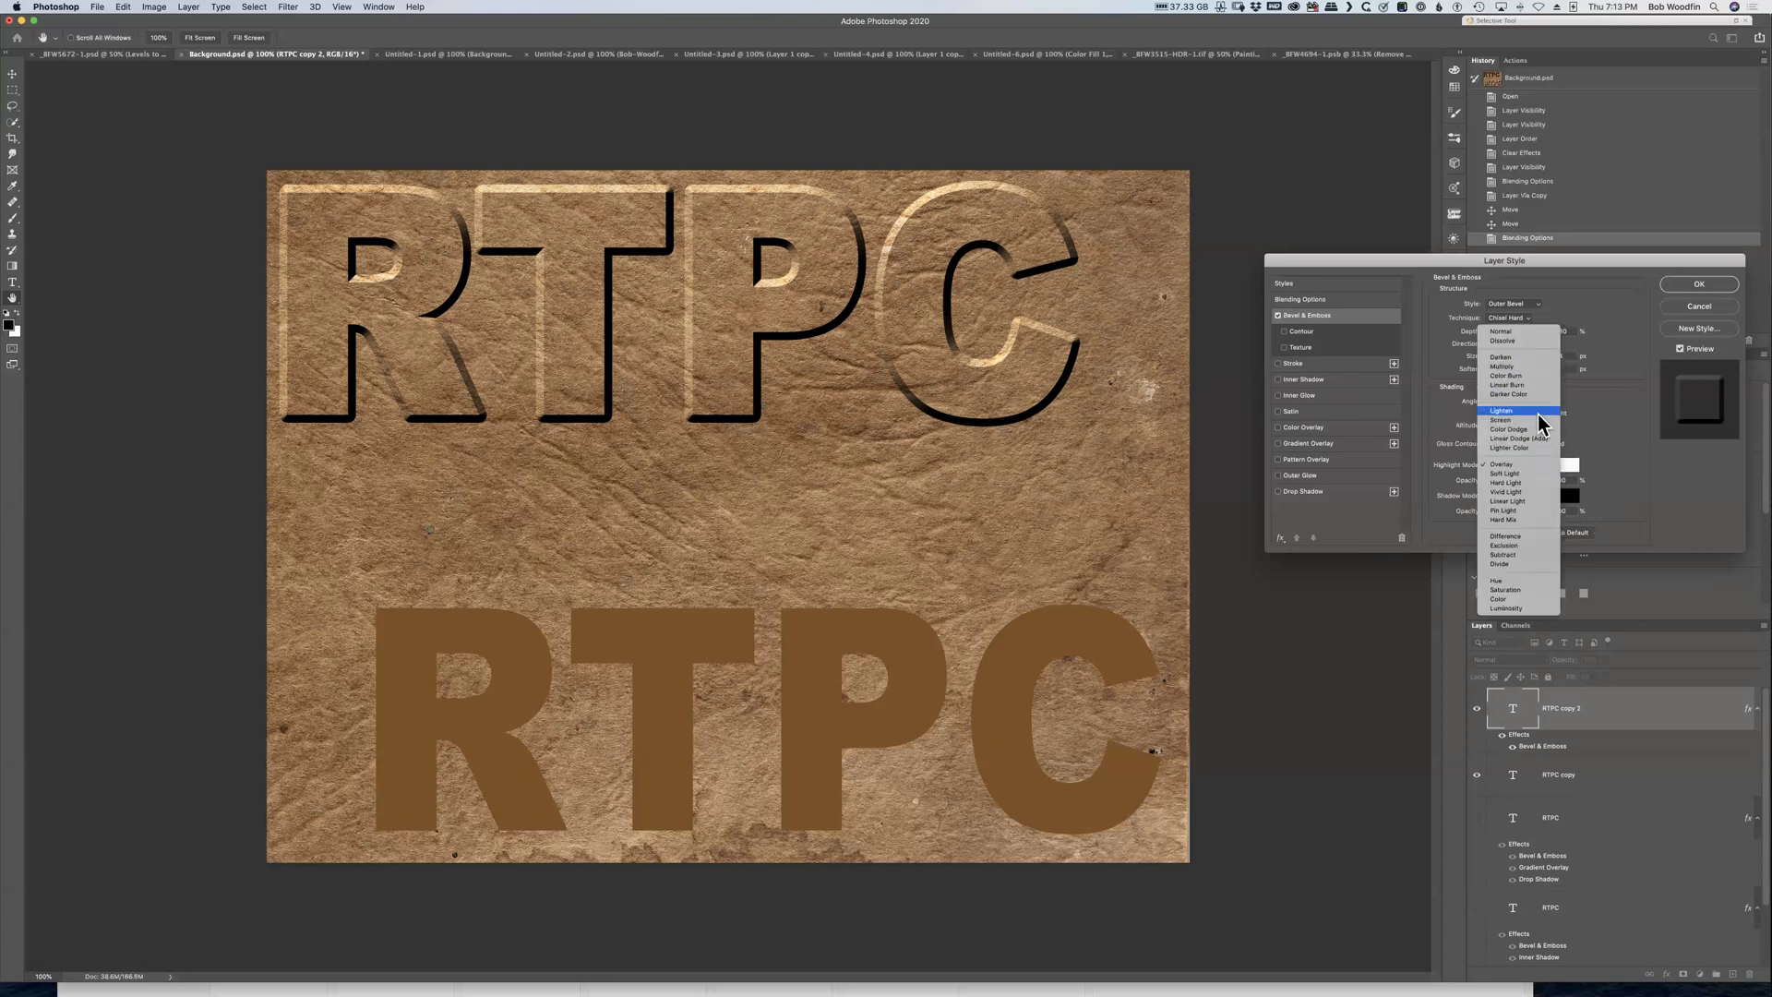
{"action": "left_click", "coordinate": [1536, 420]}
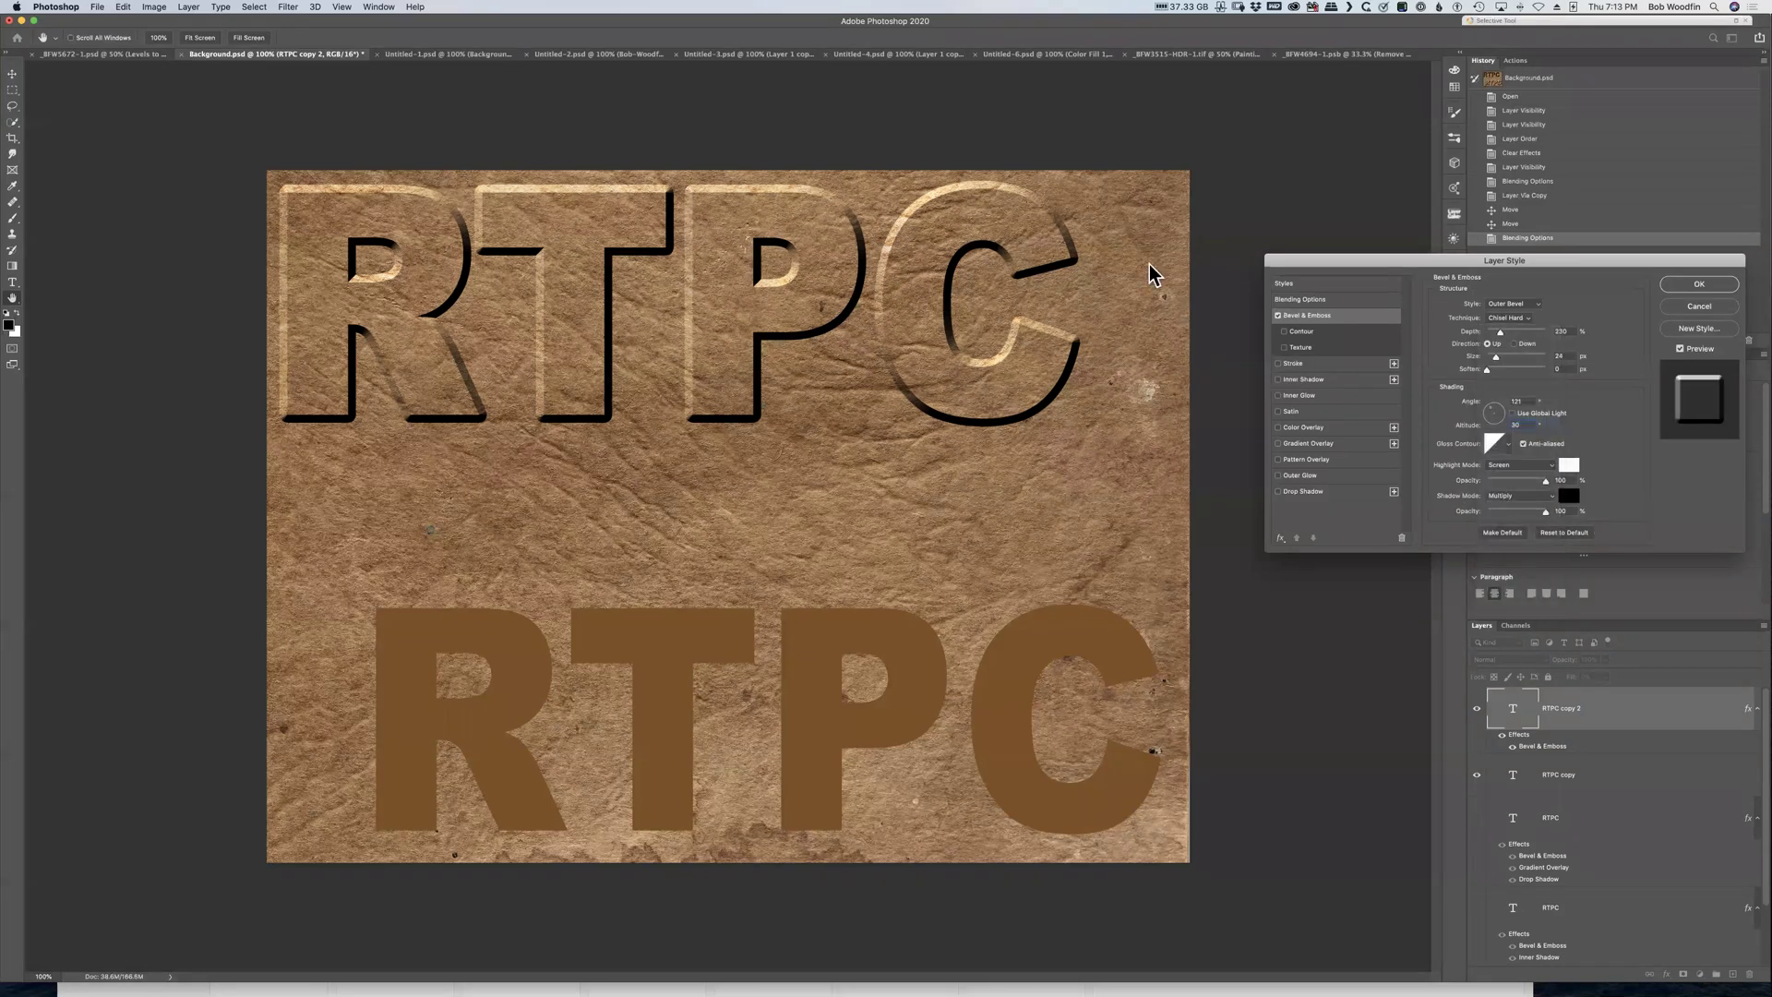
{"action": "left_click", "coordinate": [1539, 466]}
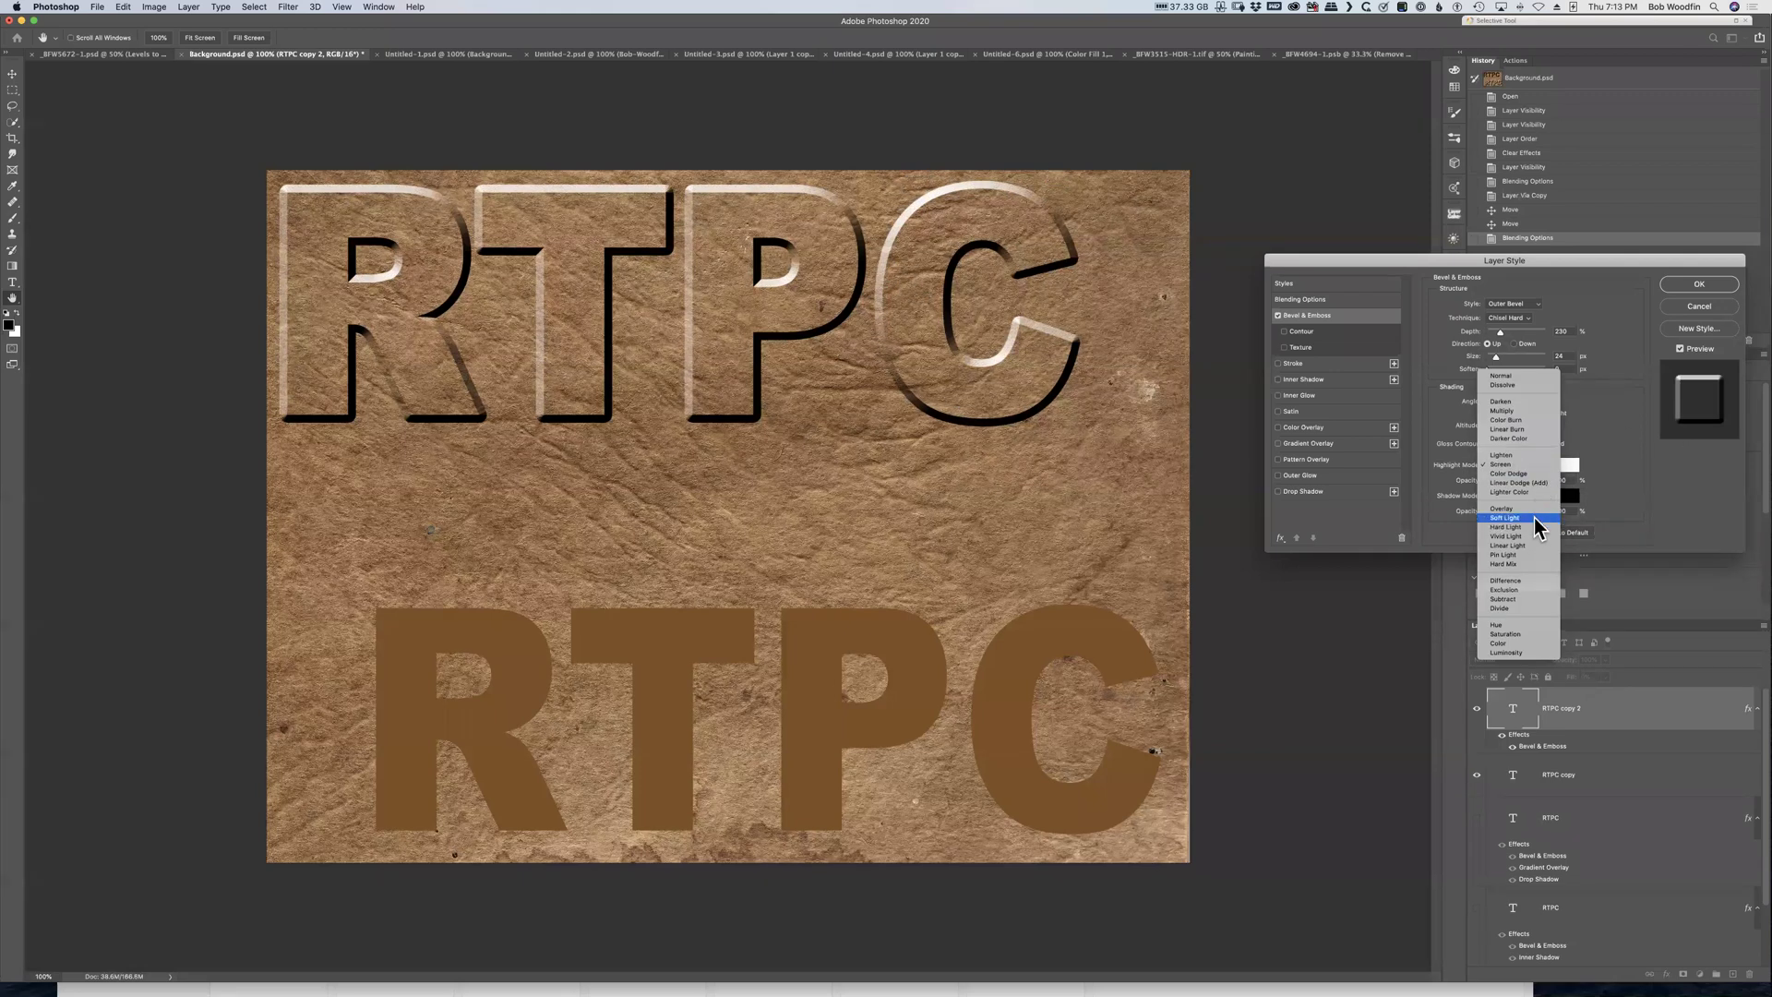
{"action": "left_click", "coordinate": [1530, 508]}
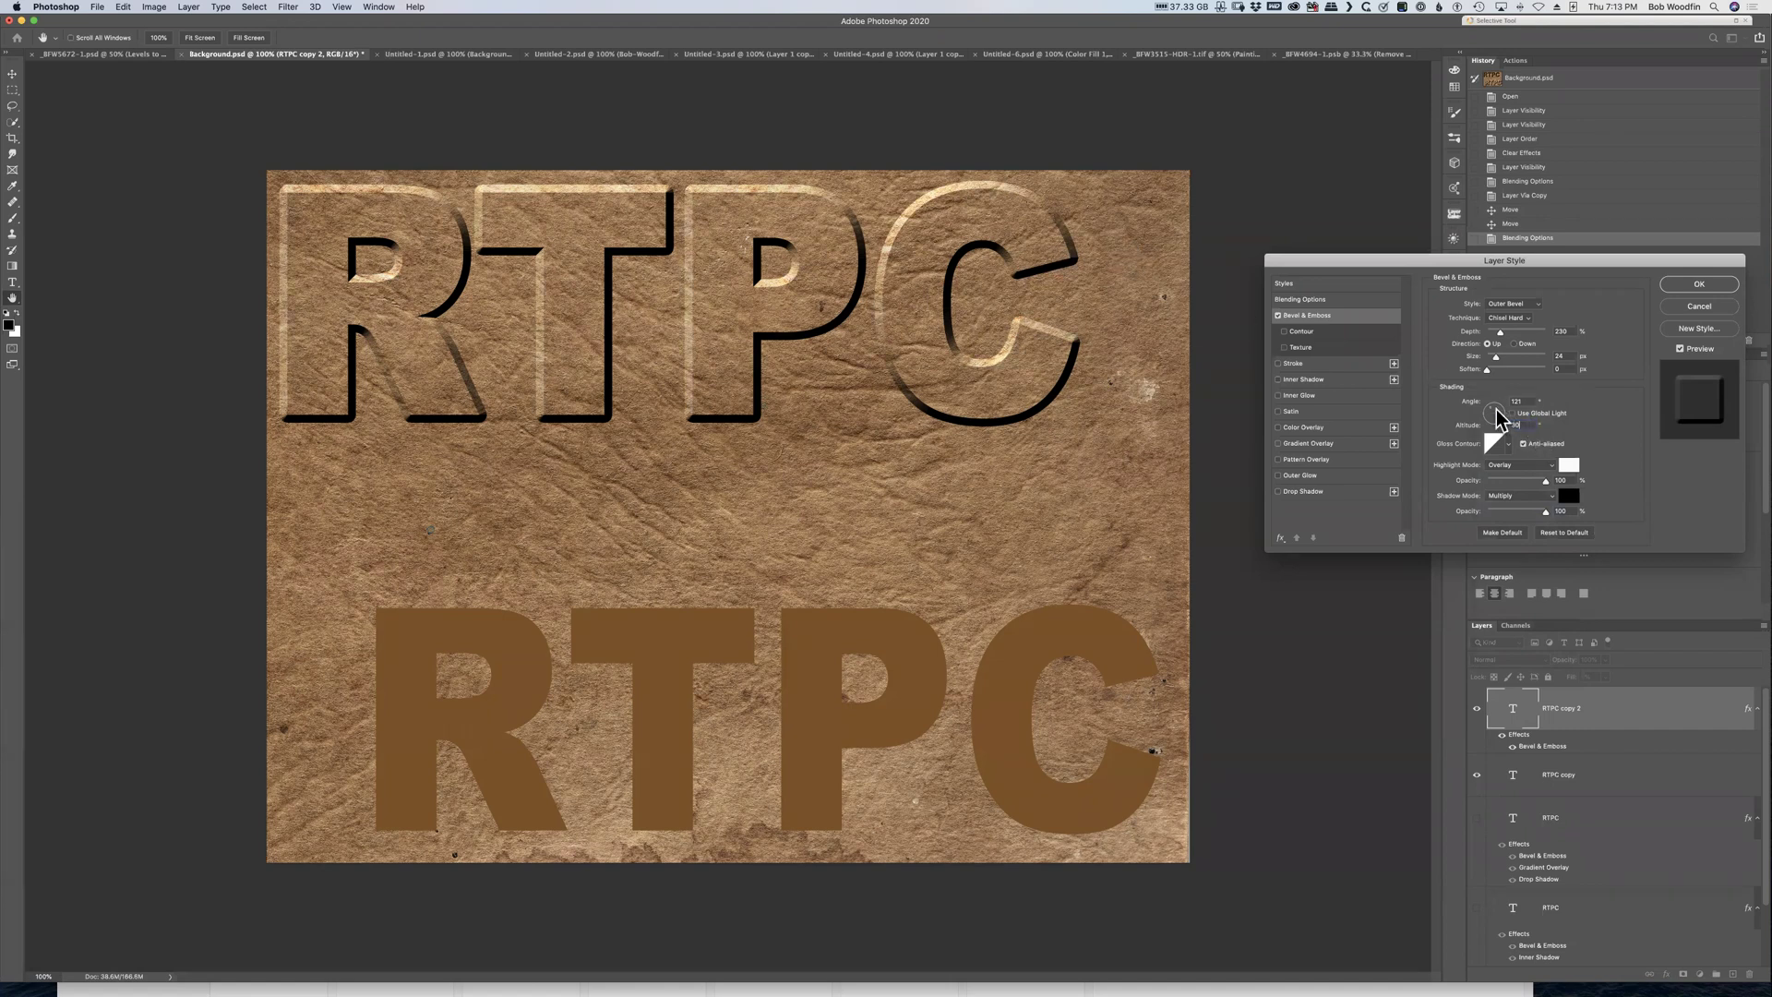
Set the bevel's shading angle to -45° and its altitude to 30°
{"action": "left_click_drag", "start_coordinate": [1490, 406], "coordinate": [1502, 418]}
{"action": "type", "text": "5"}
{"action": "key", "text": "Tab"}
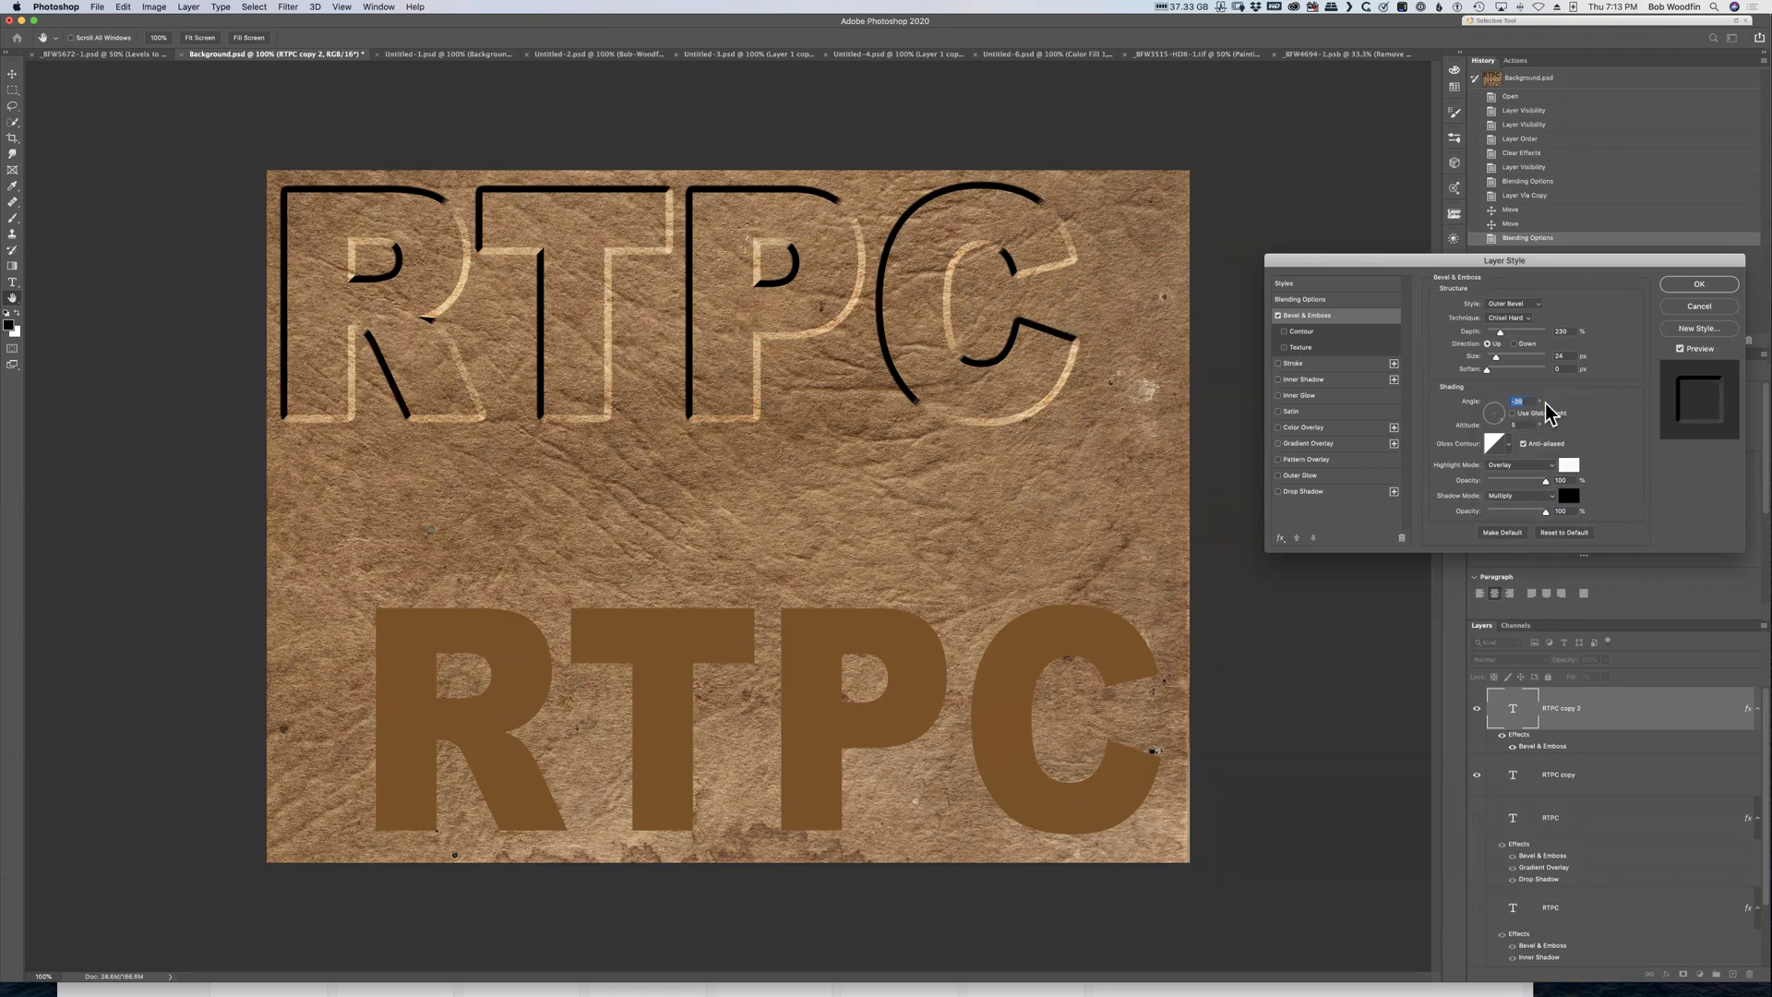
{"action": "type", "text": "-45"}
{"action": "key", "text": "Tab"}
{"action": "type", "text": "30"}
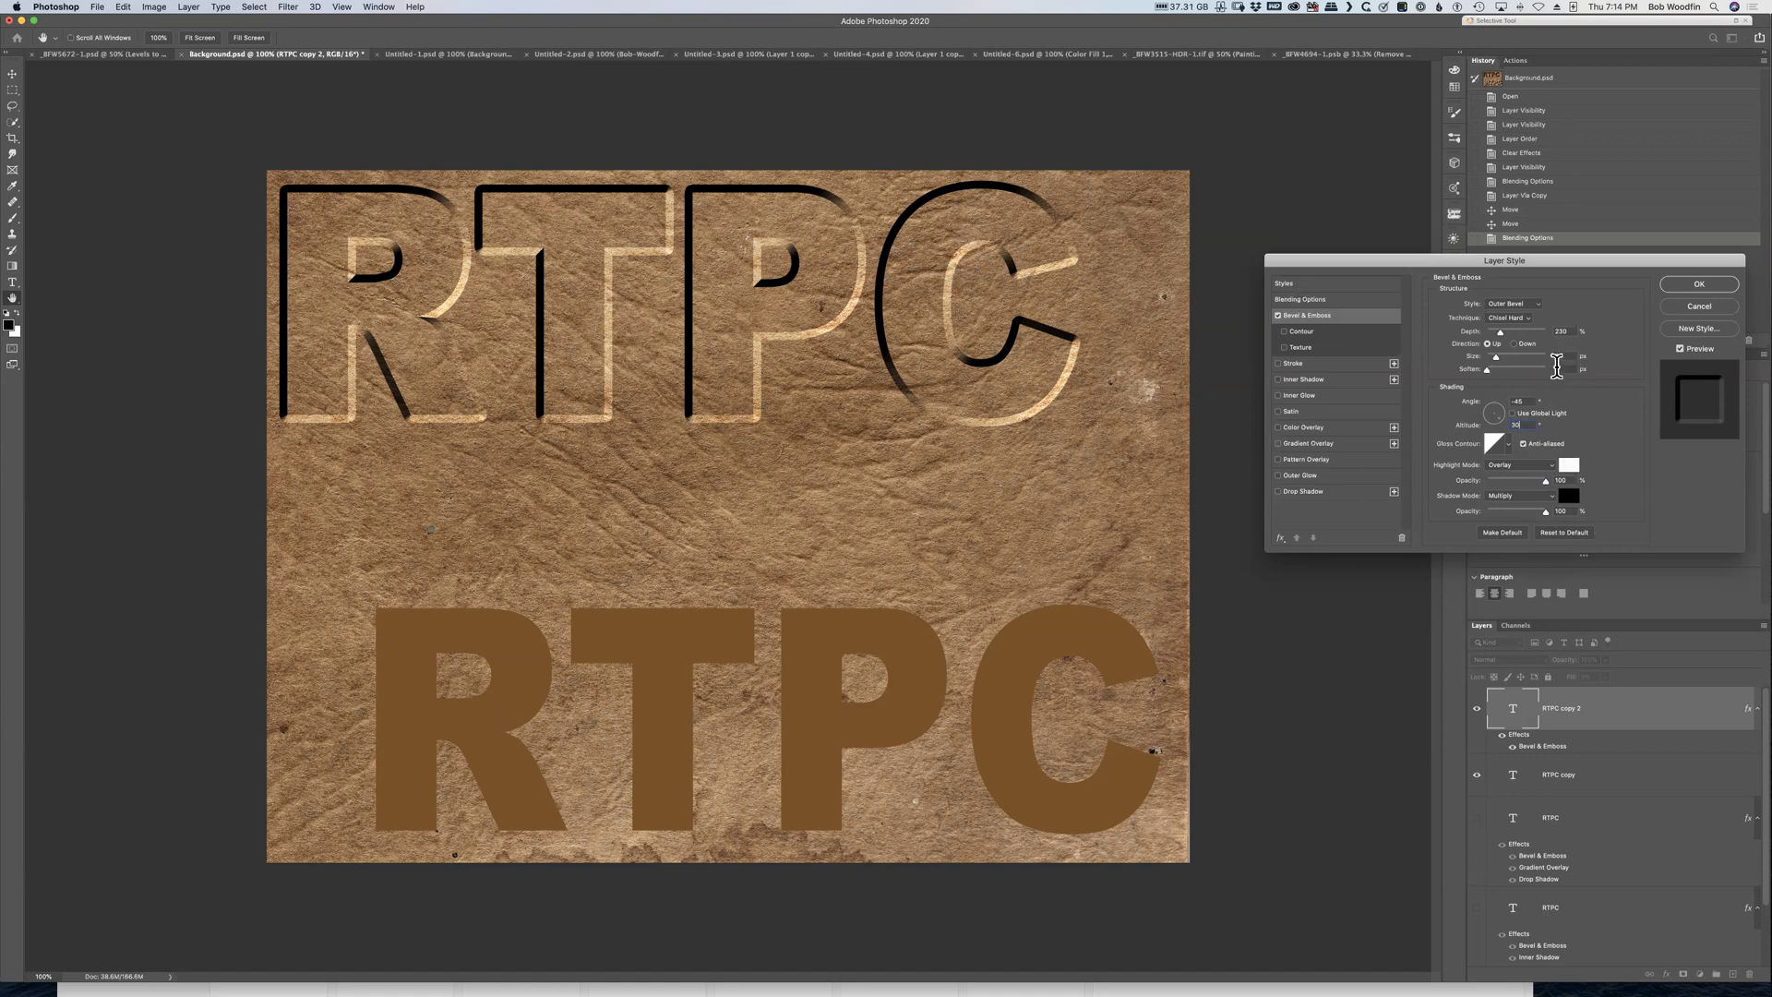
Enable the bevel's Contour option, choose the fourth contour preset and adjust its range to about 73%
{"action": "left_click", "coordinate": [1300, 331]}
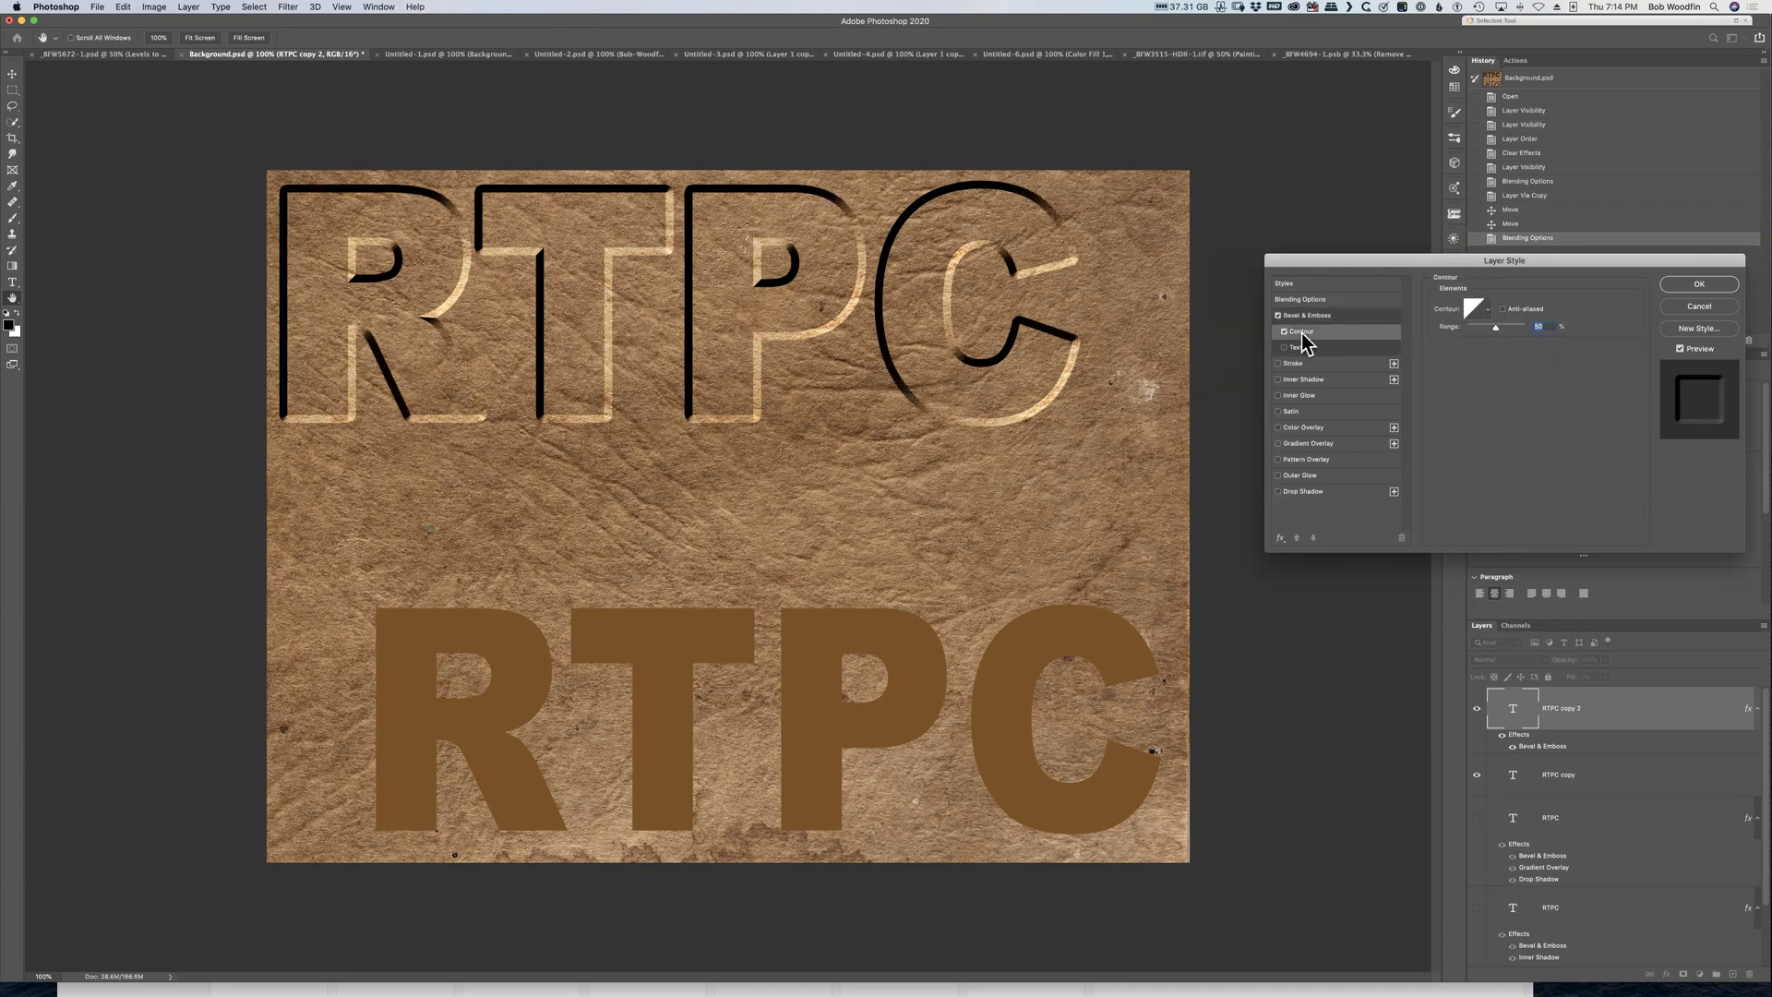
{"action": "left_click", "coordinate": [1488, 311]}
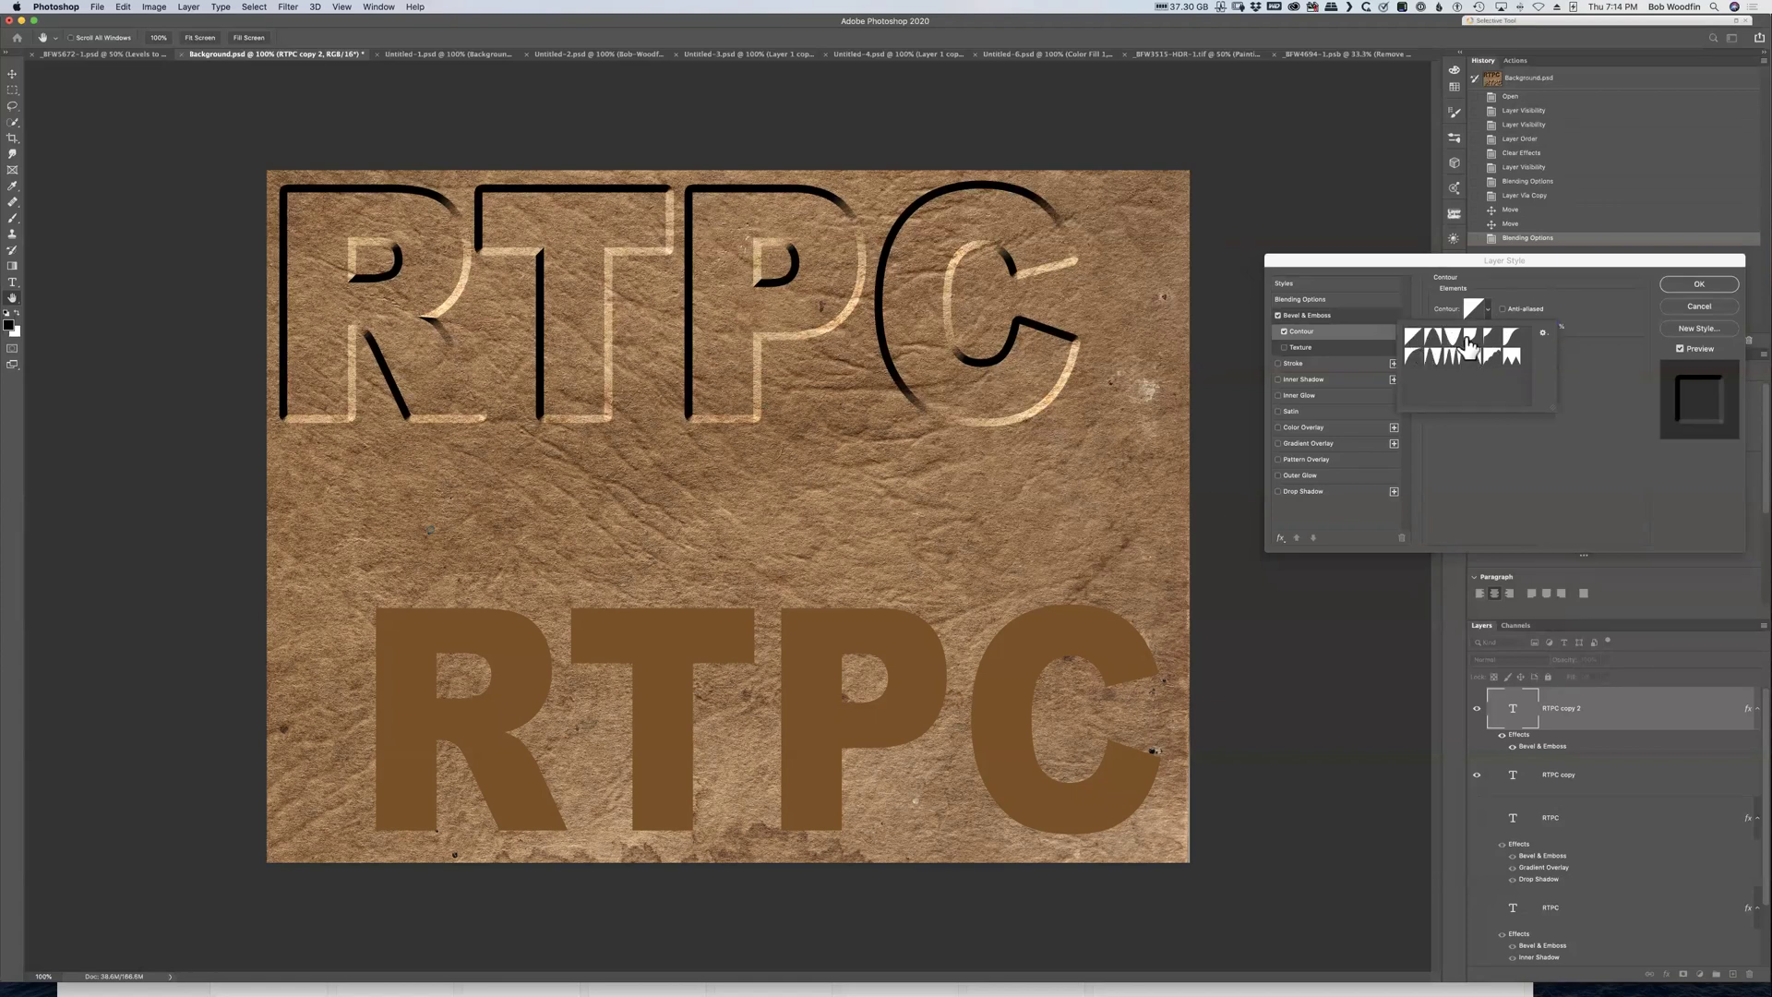
{"action": "left_click", "coordinate": [1470, 338]}
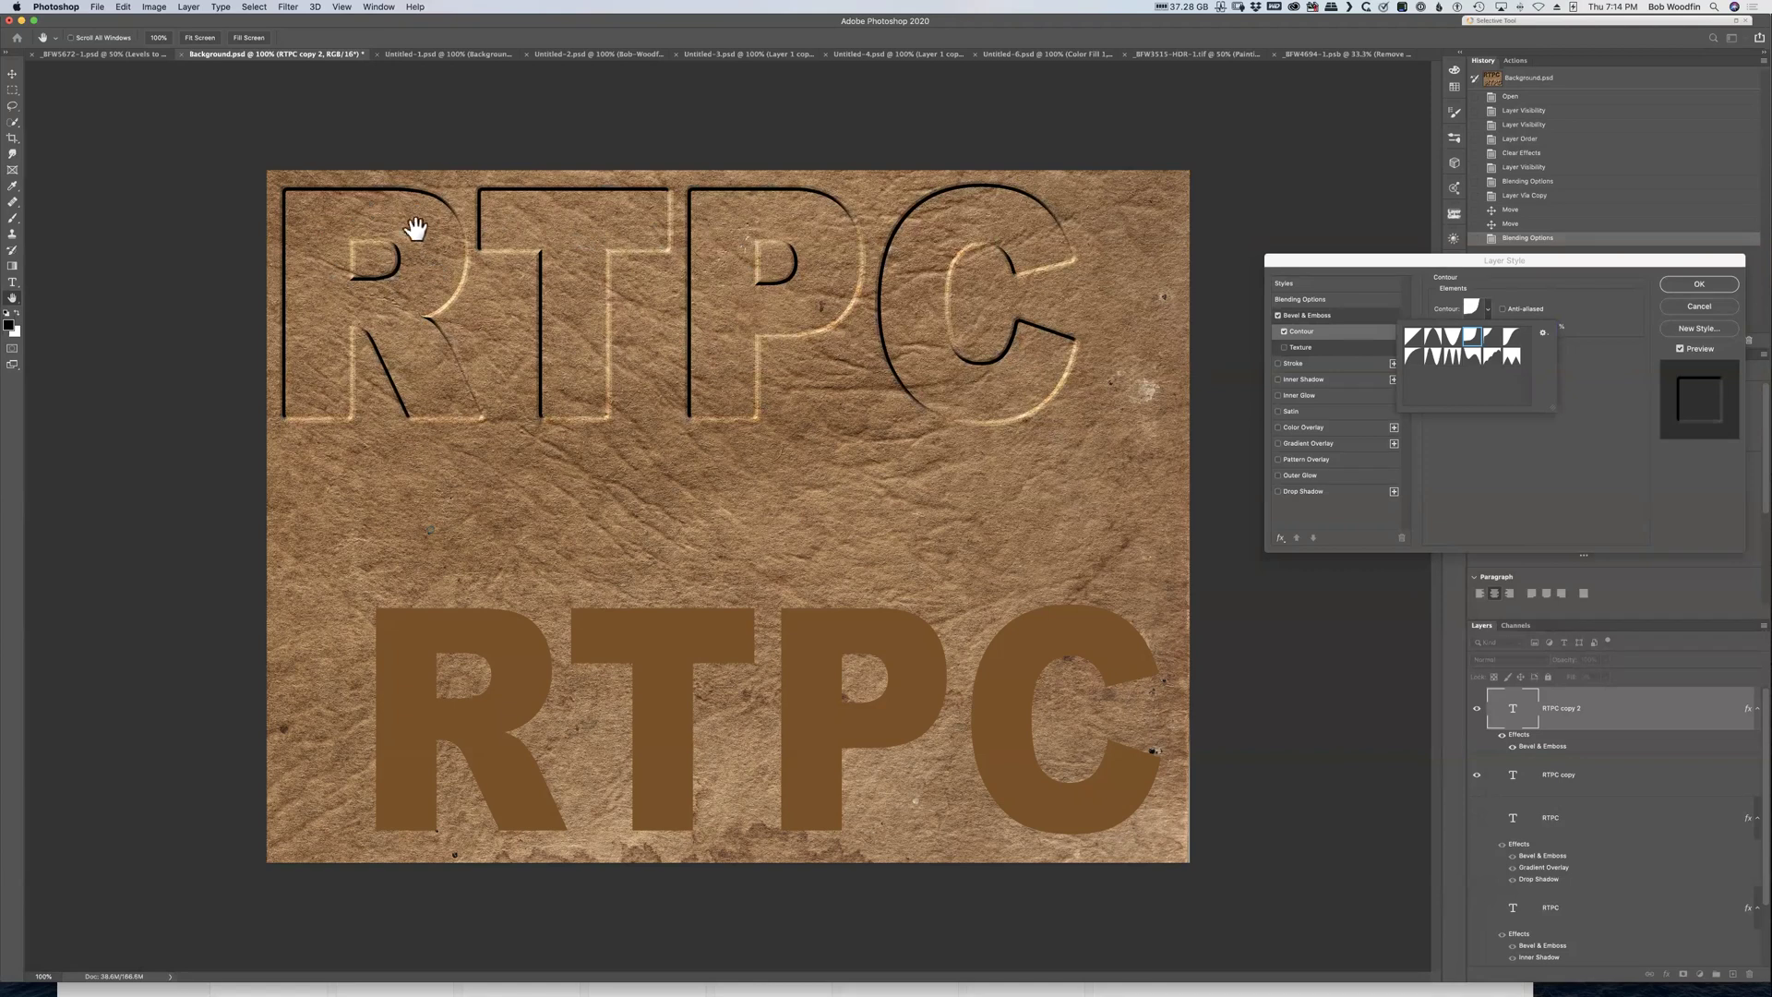
{"action": "left_click", "coordinate": [1595, 305]}
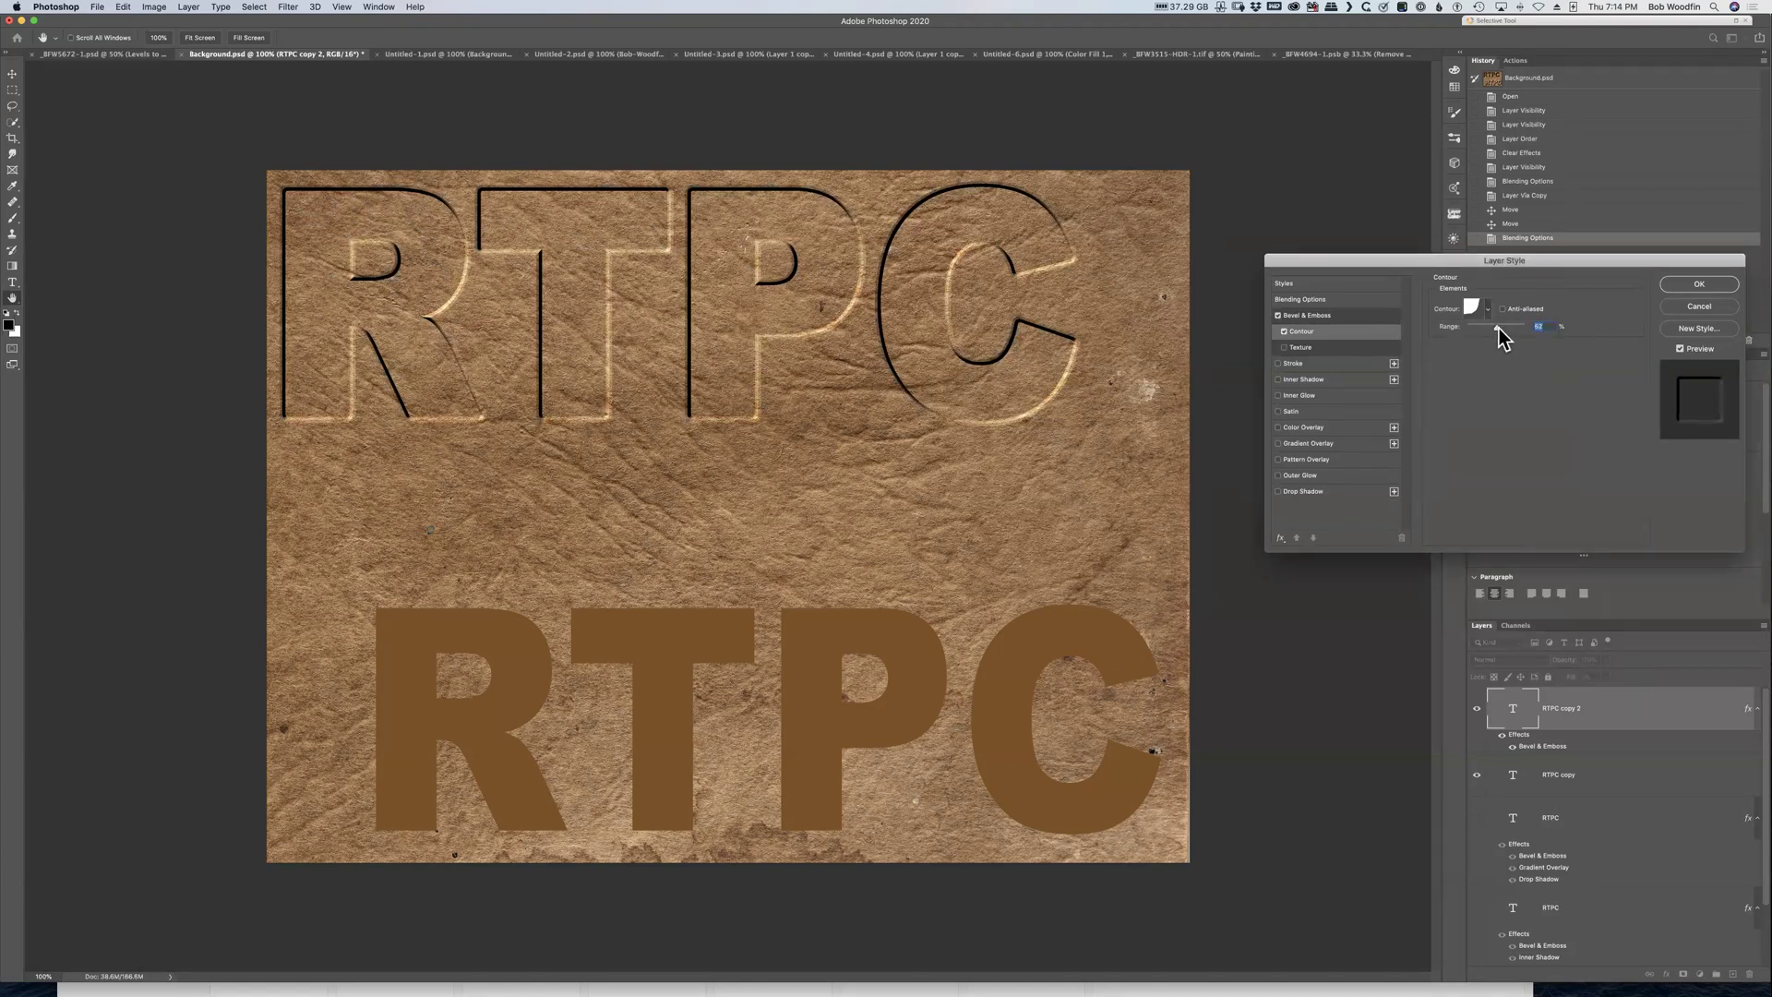
{"action": "left_click_drag", "start_coordinate": [1510, 327], "coordinate": [1501, 327]}
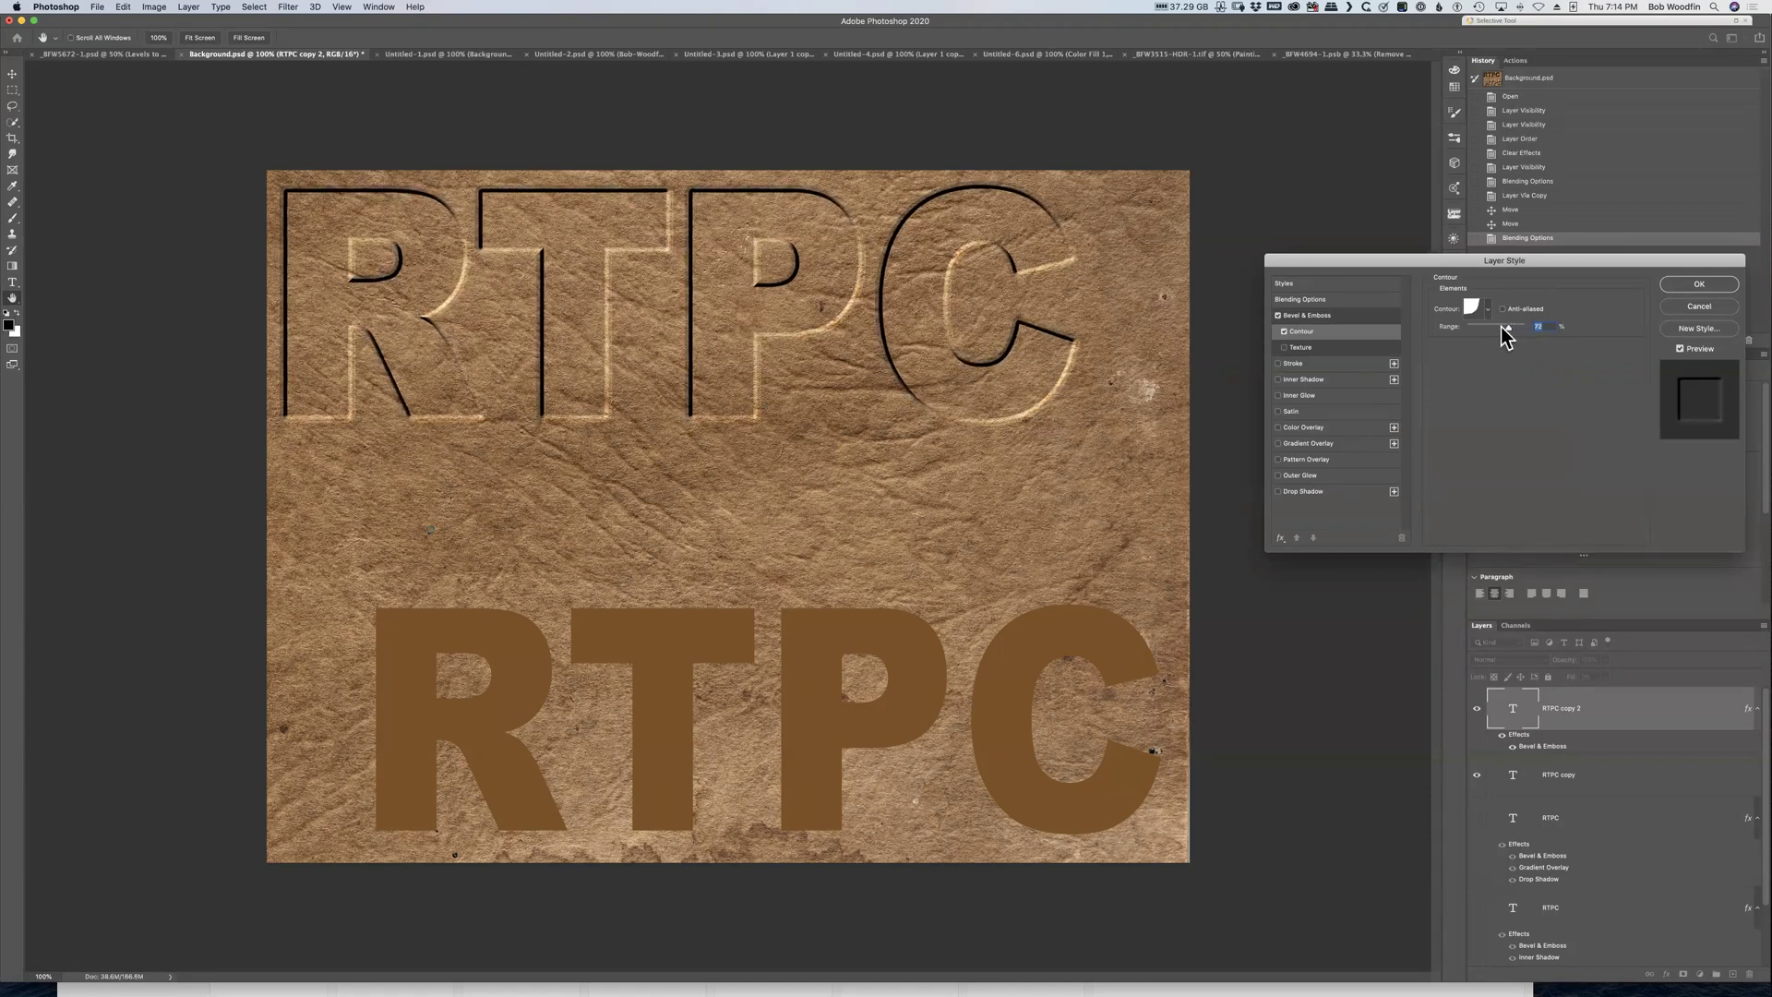
Turn off the bevel's Contour option and add an Inner Shadow coloured with a brown (#897454) sampled from the leather
{"action": "left_click", "coordinate": [1284, 331]}
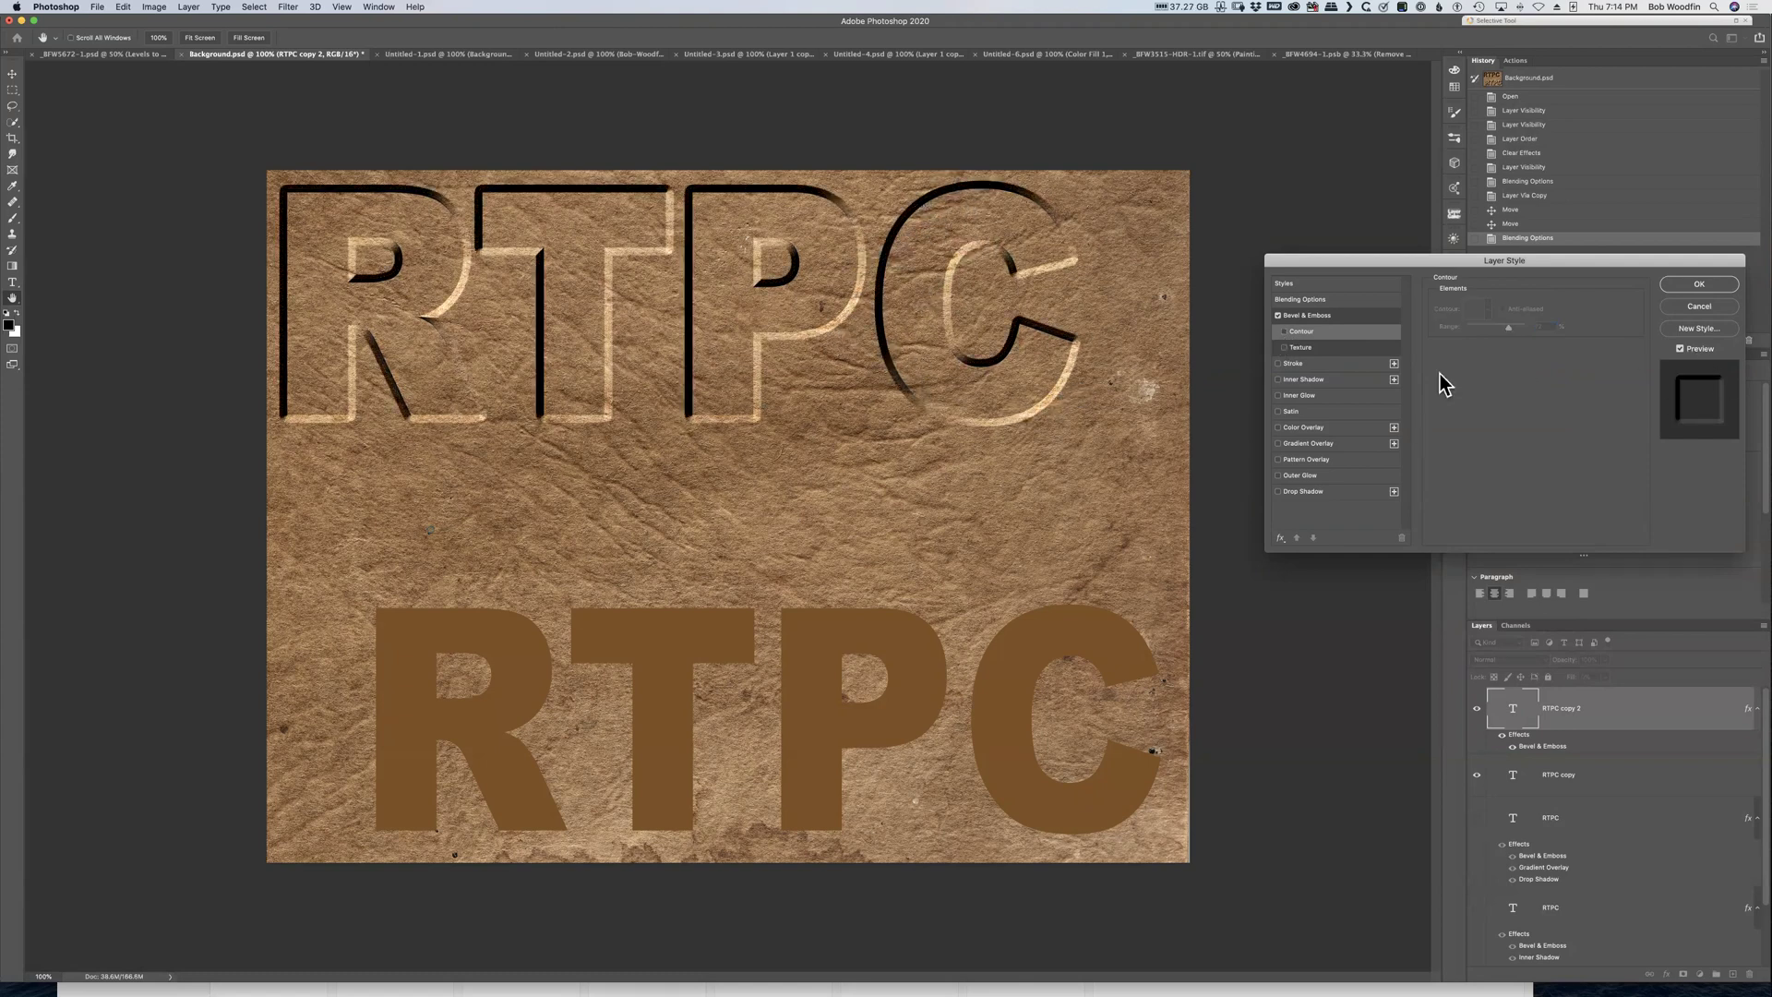
{"action": "left_click", "coordinate": [1305, 383]}
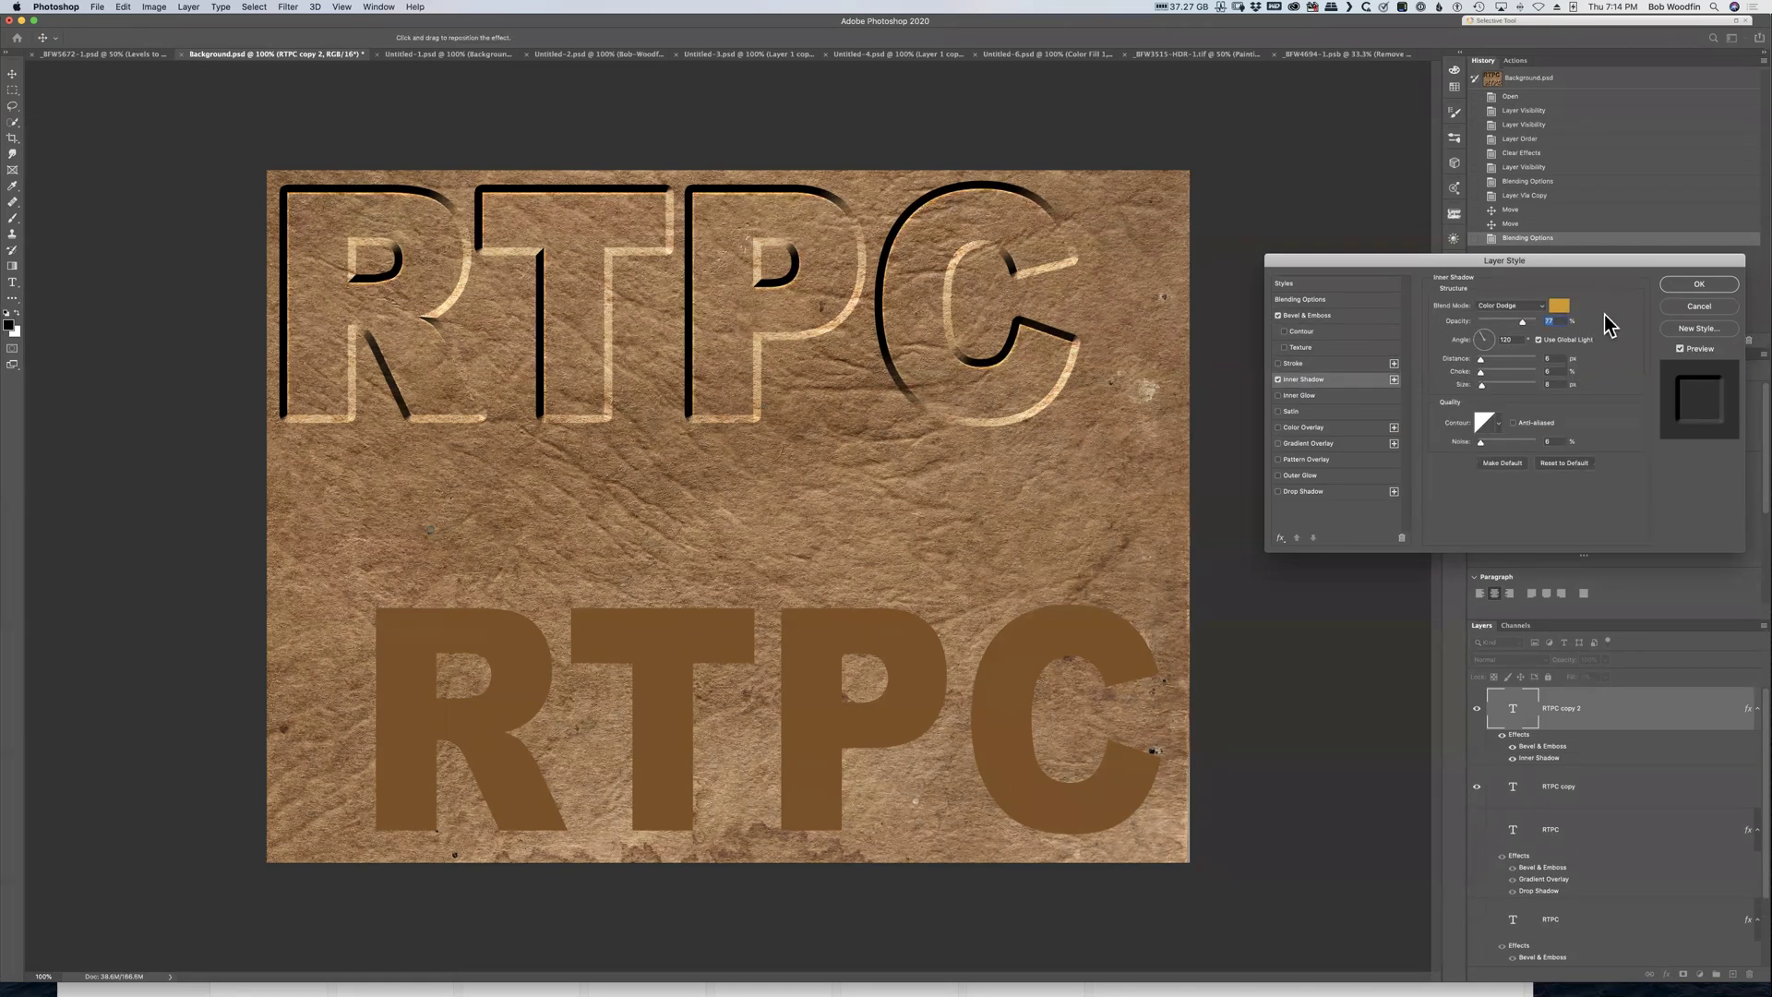
{"action": "left_click", "coordinate": [1542, 308]}
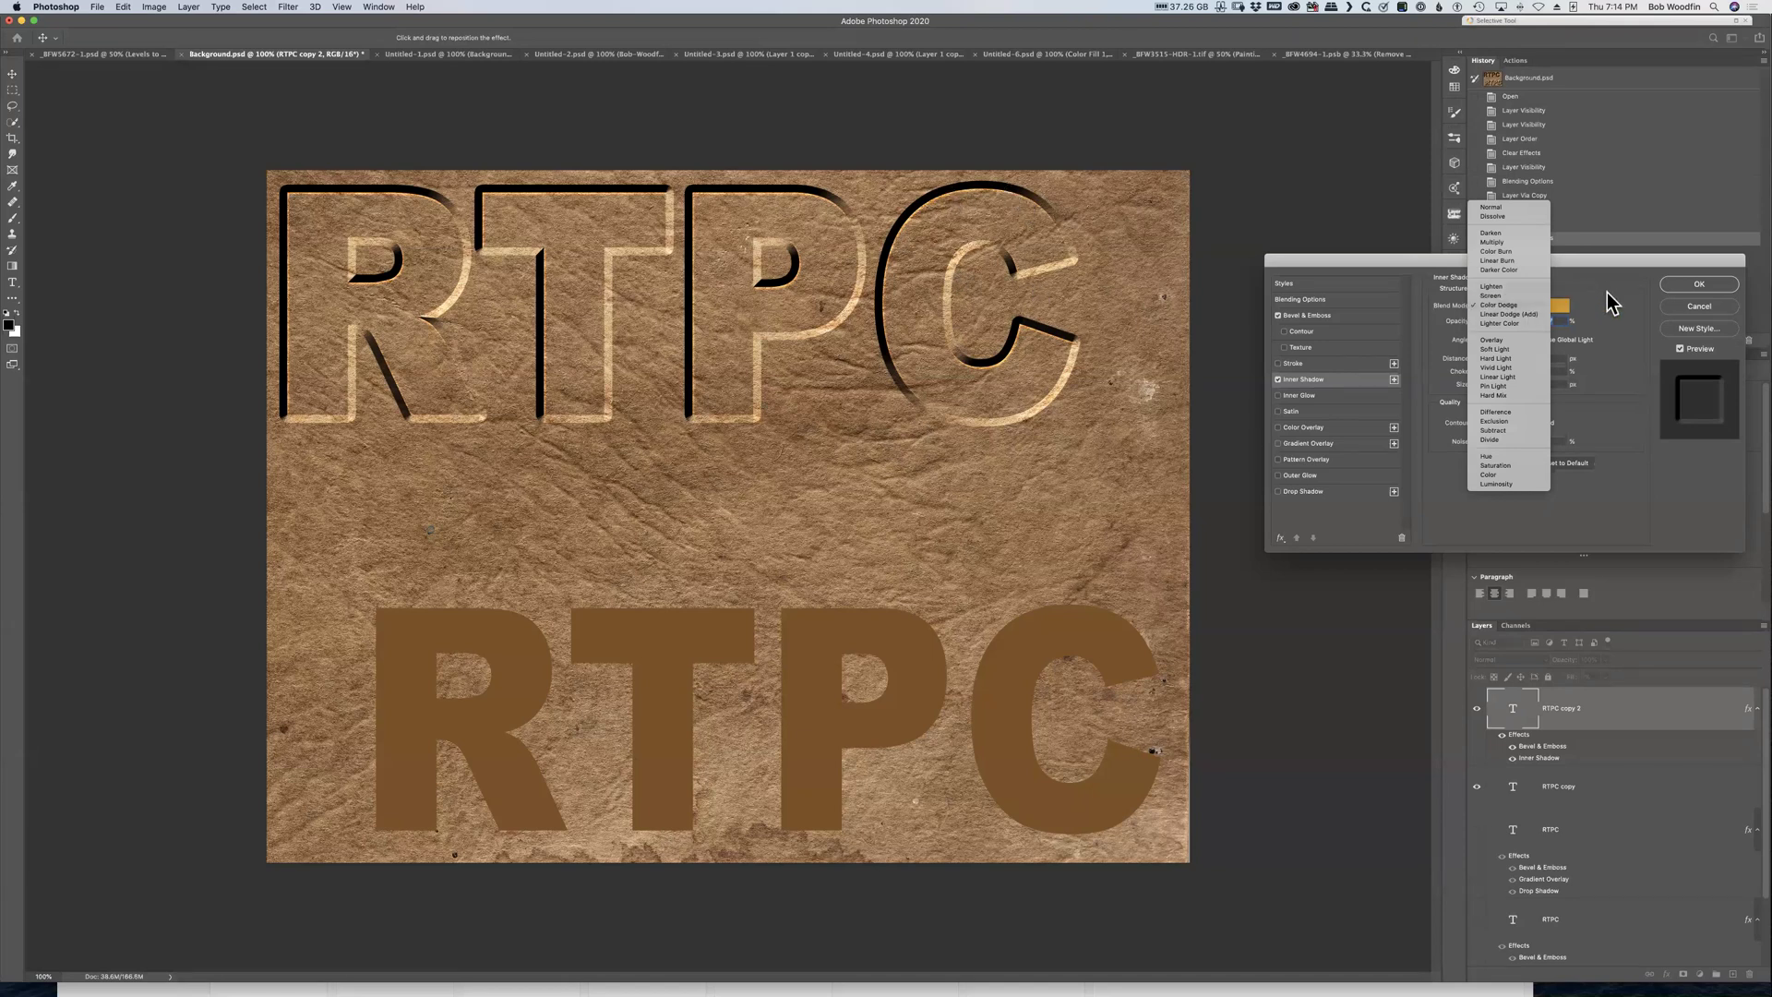
{"action": "left_click", "coordinate": [1607, 291]}
{"action": "left_click", "coordinate": [1559, 305]}
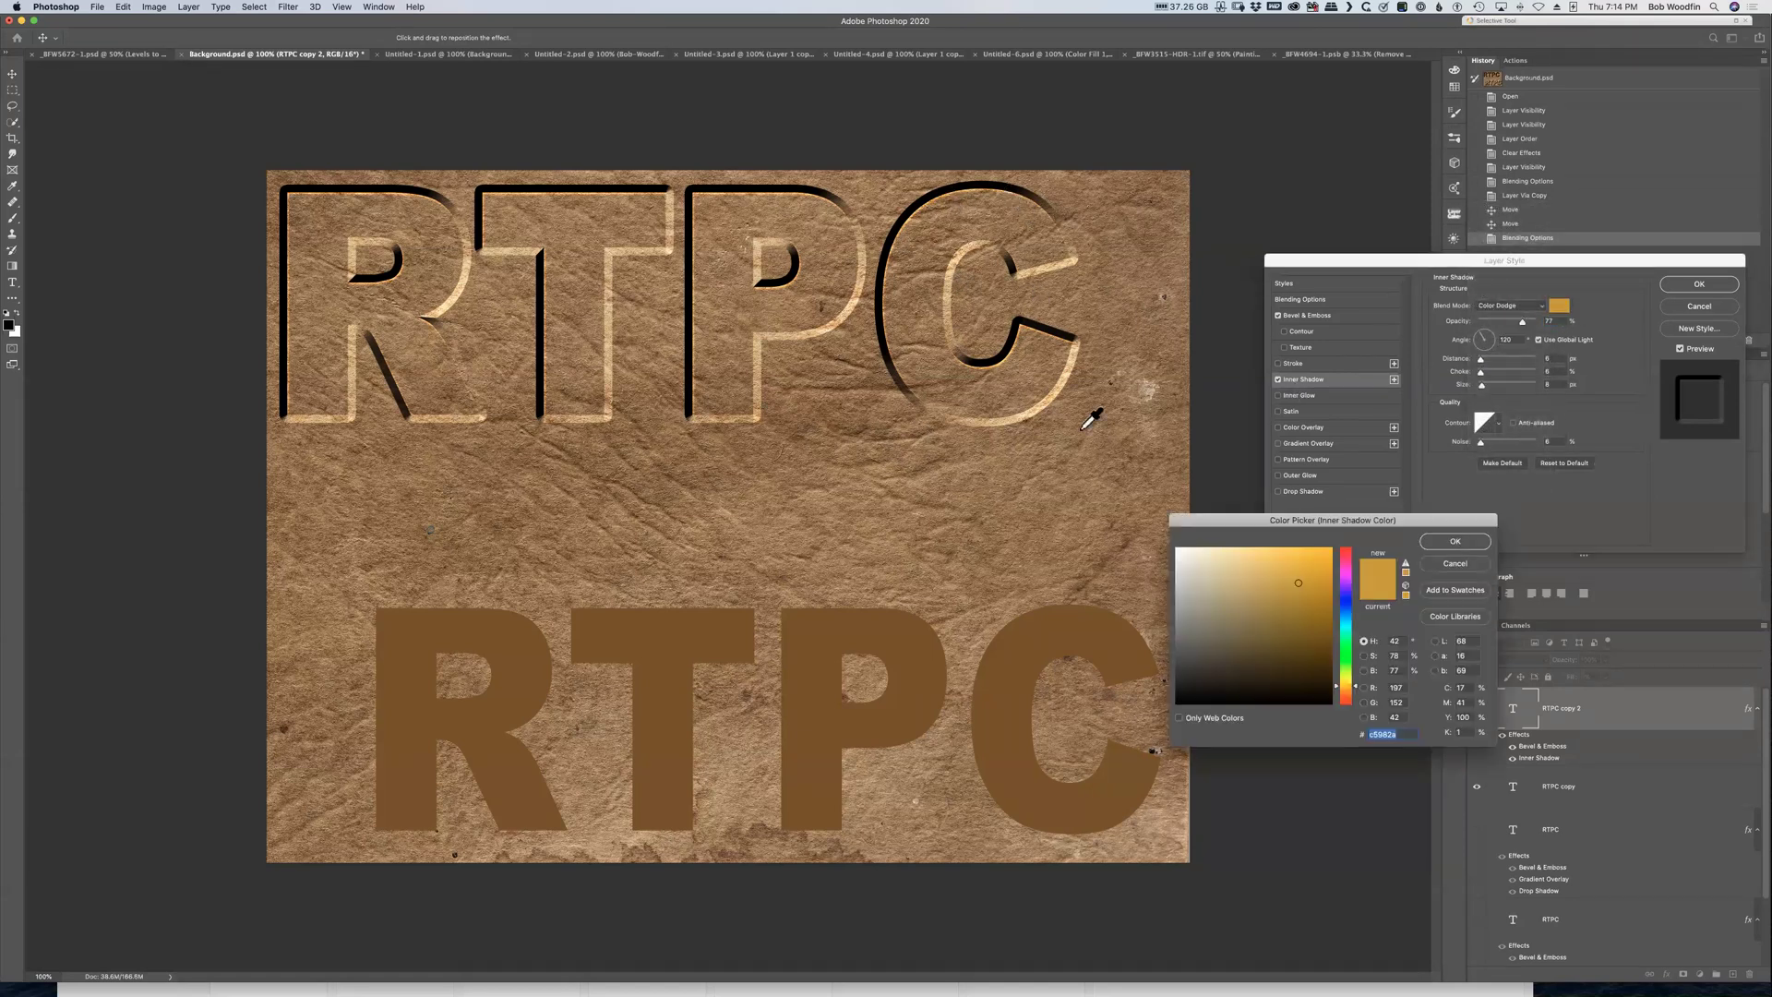
{"action": "left_click", "coordinate": [1021, 466]}
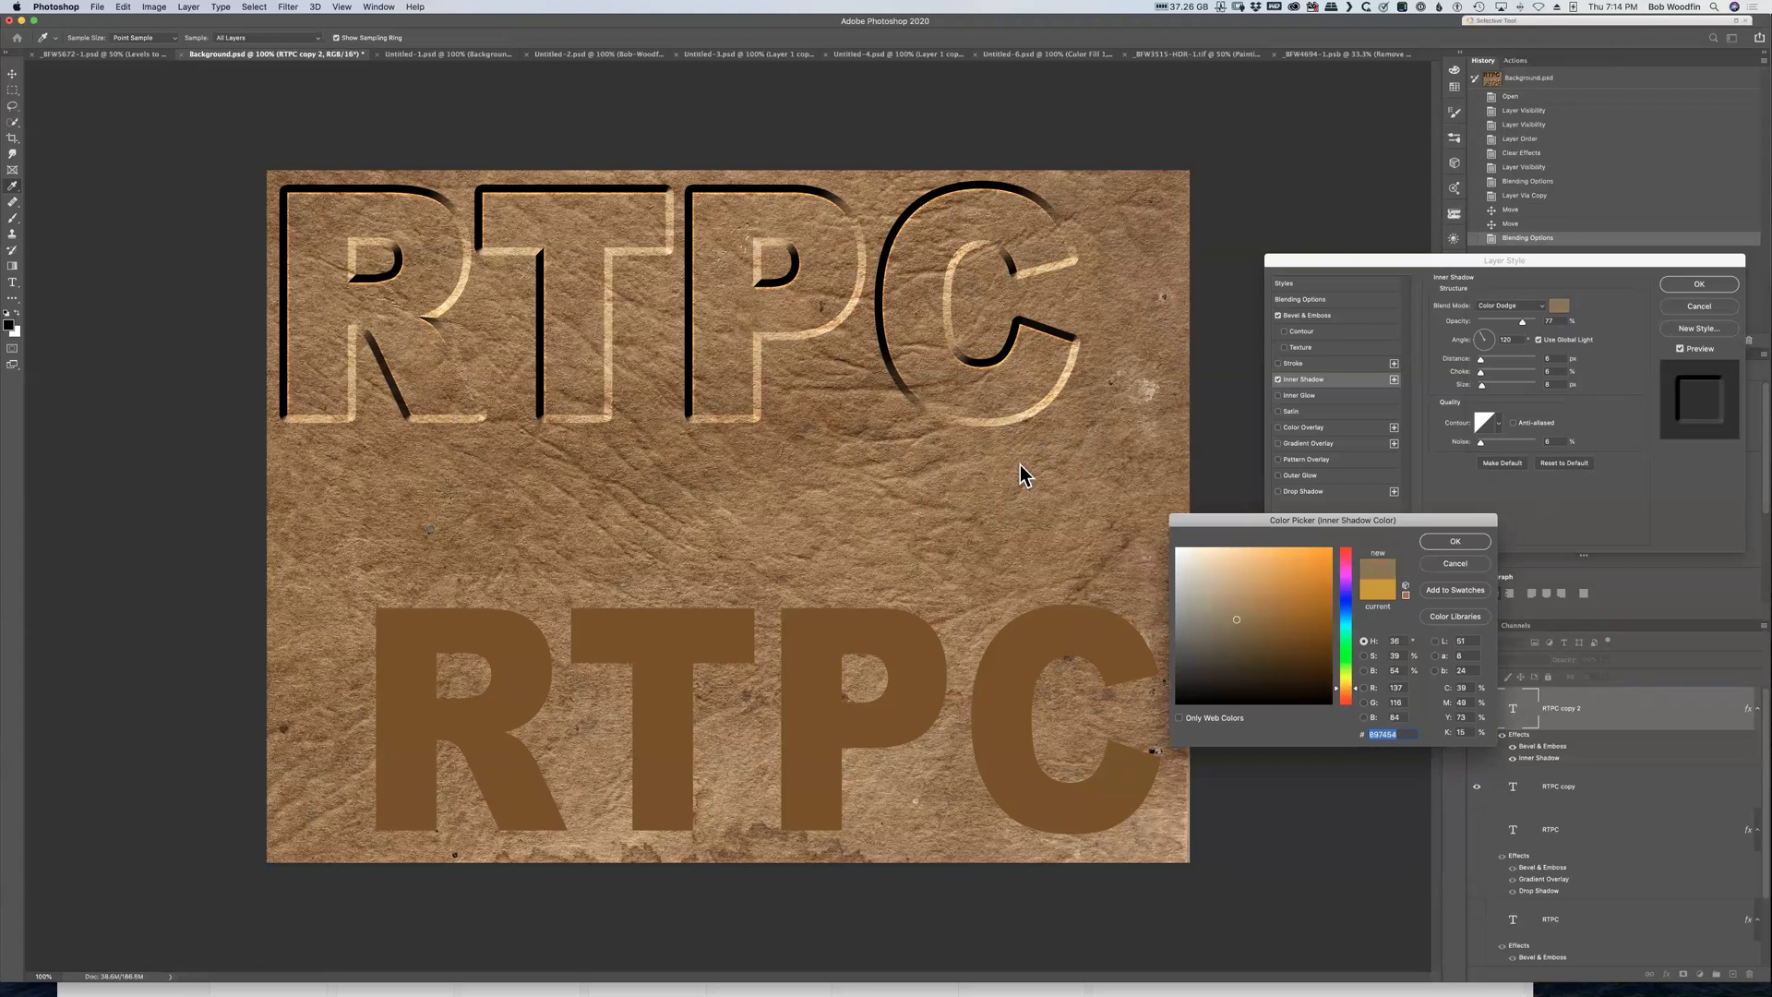
{"action": "left_click", "coordinate": [1464, 540]}
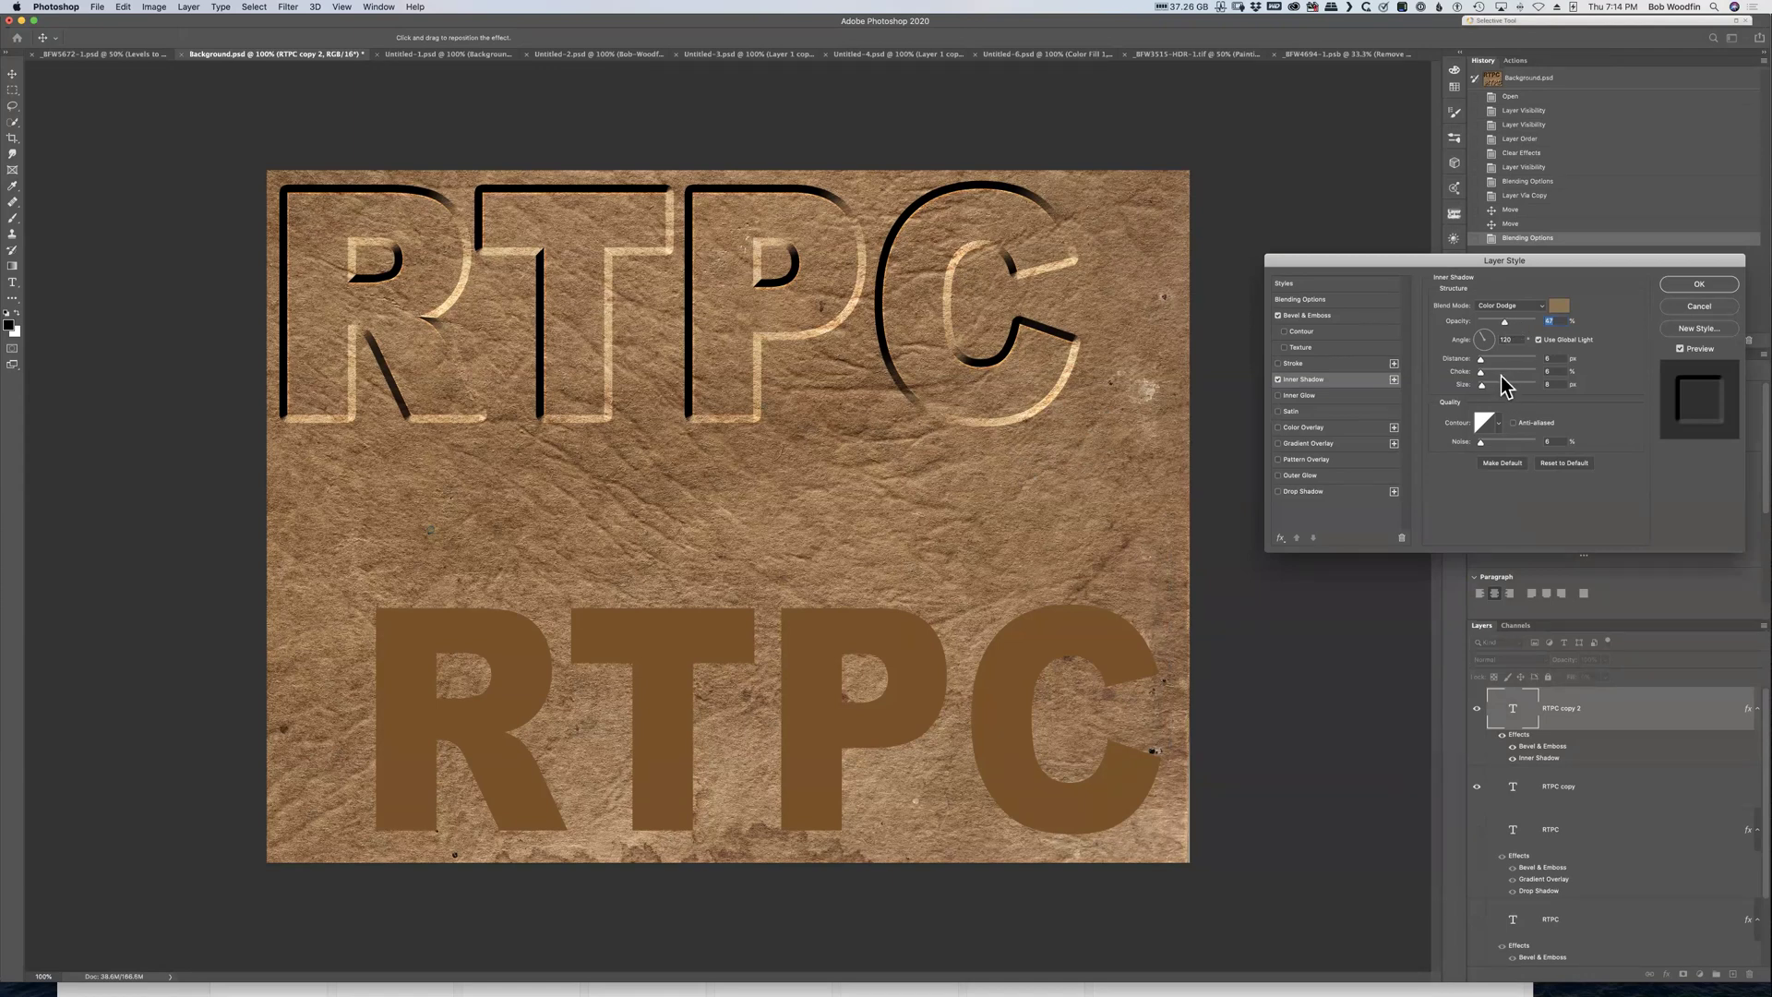
Set the inner shadow's distance to about 22 px and size to about 27 px, adjust its choke, and choose Color Burn blending
{"action": "left_click", "coordinate": [1491, 360]}
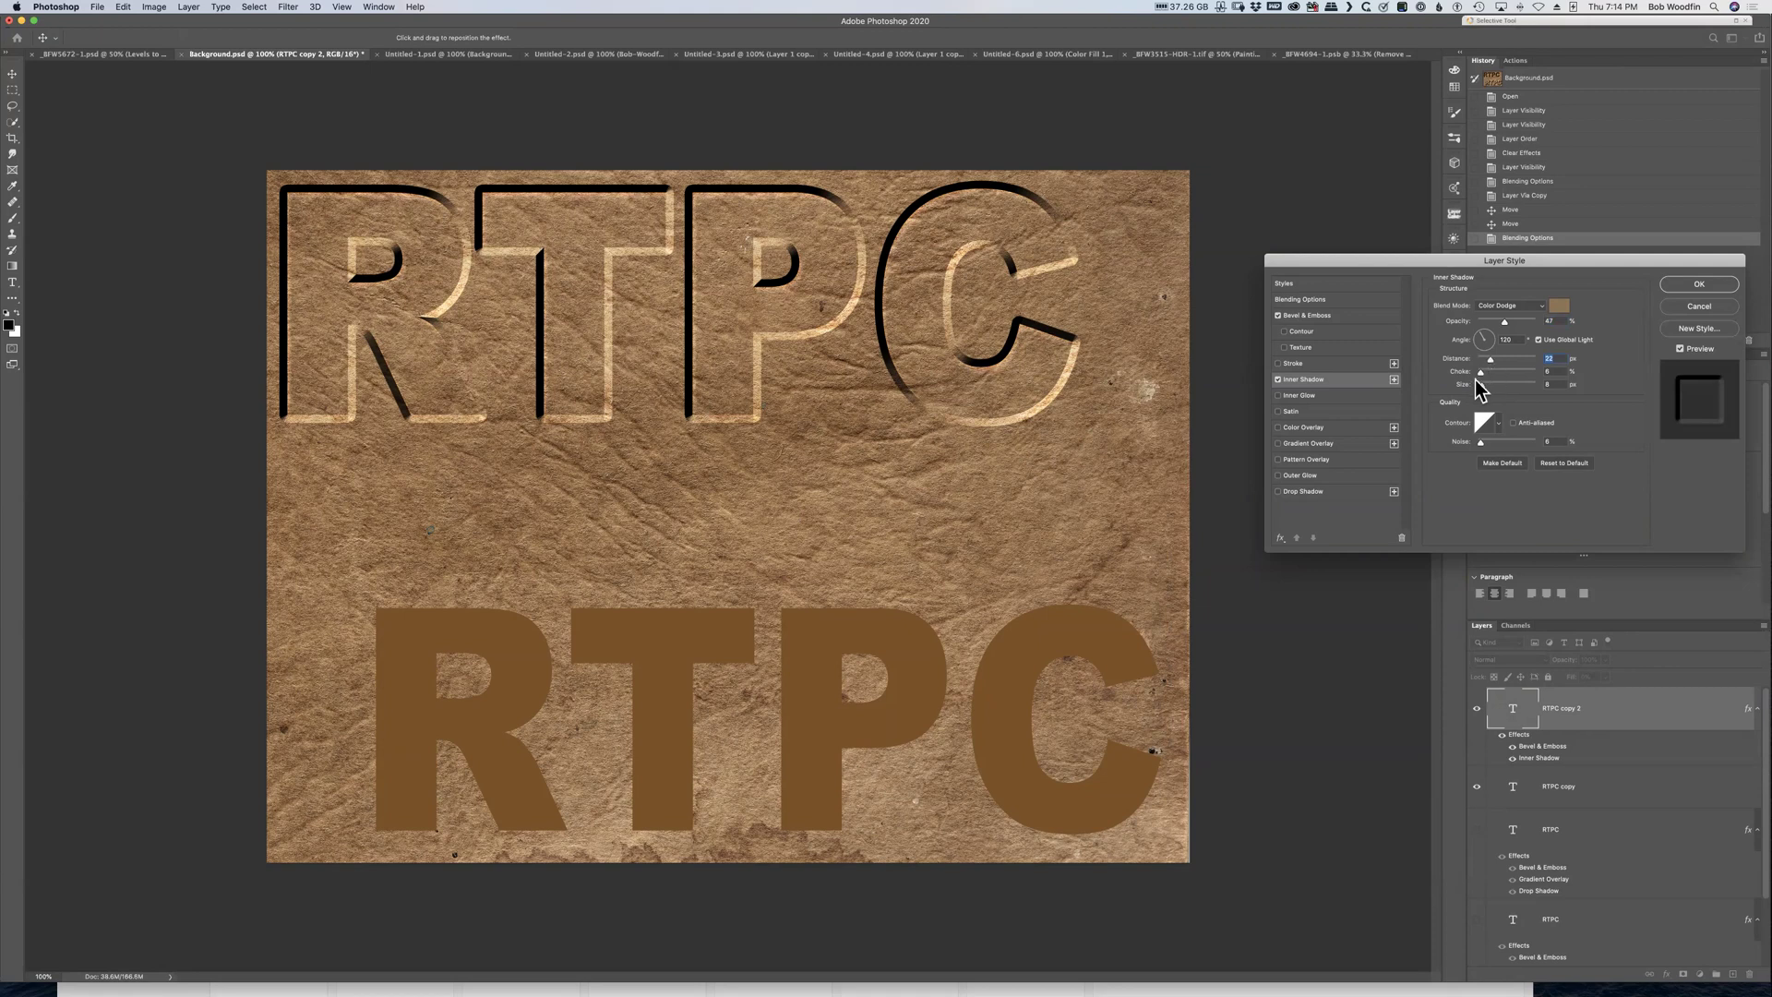
{"action": "left_click_drag", "start_coordinate": [1486, 372], "coordinate": [1484, 373]}
{"action": "left_click", "coordinate": [1492, 384]}
{"action": "left_click", "coordinate": [1537, 305]}
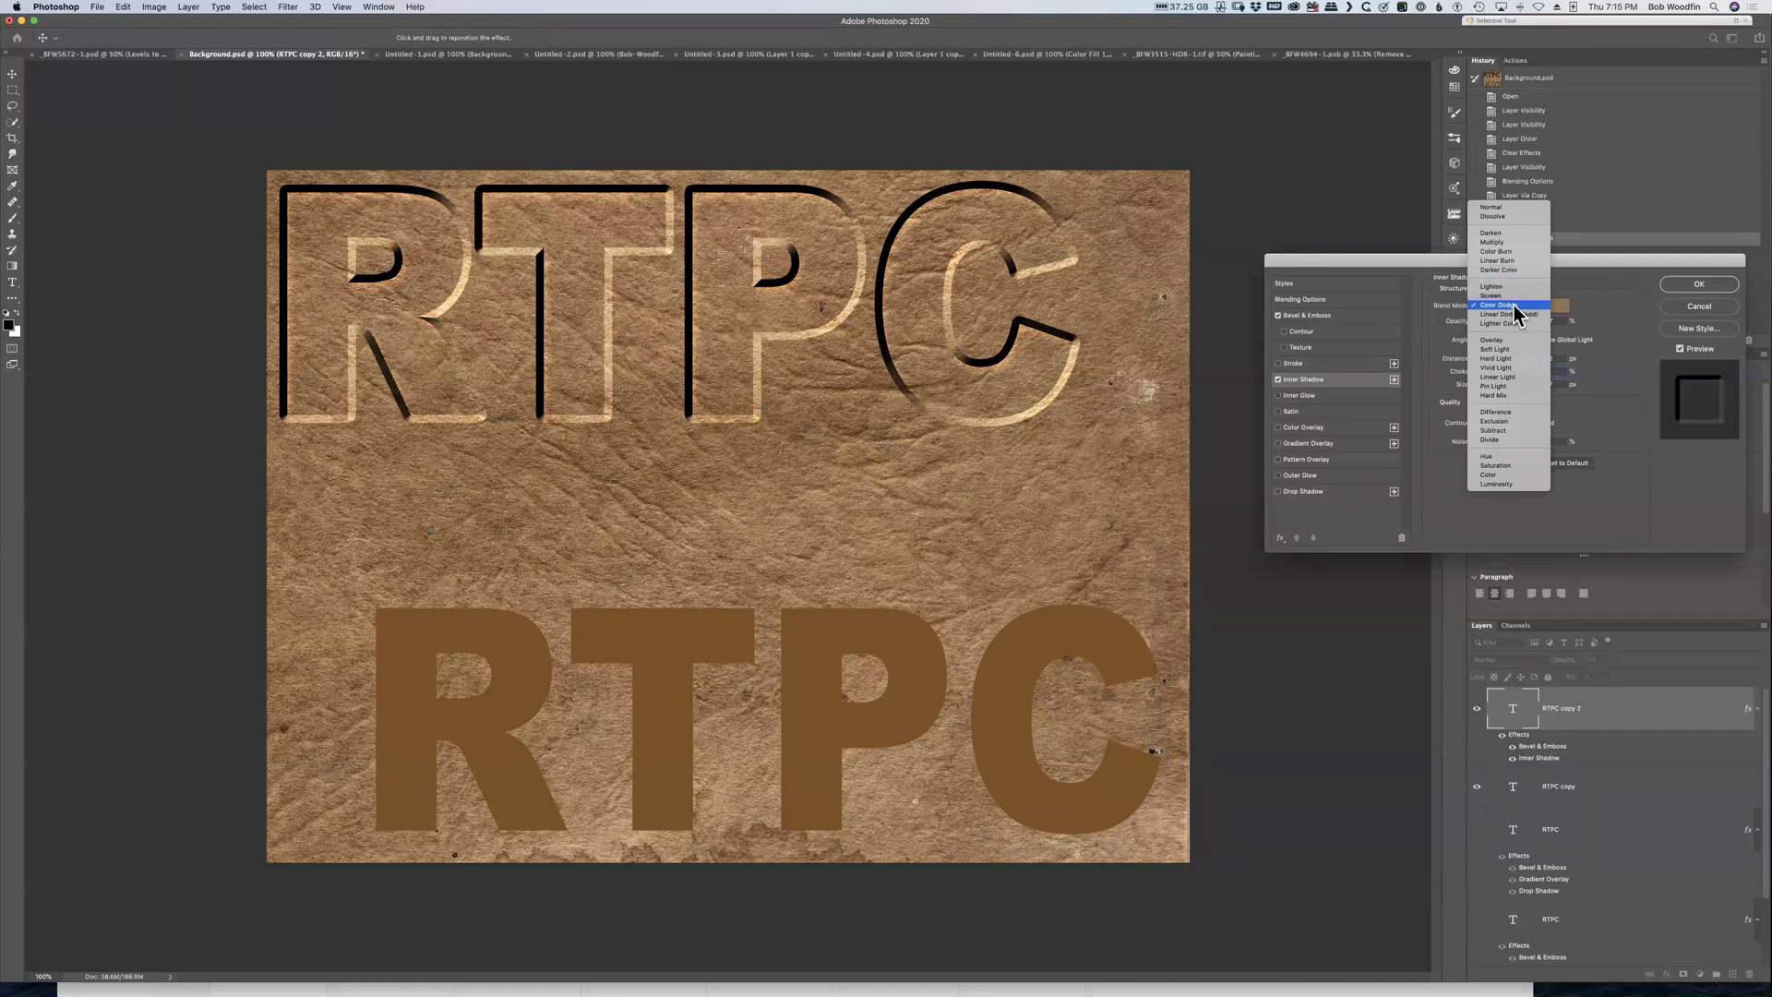
{"action": "left_click", "coordinate": [1514, 253]}
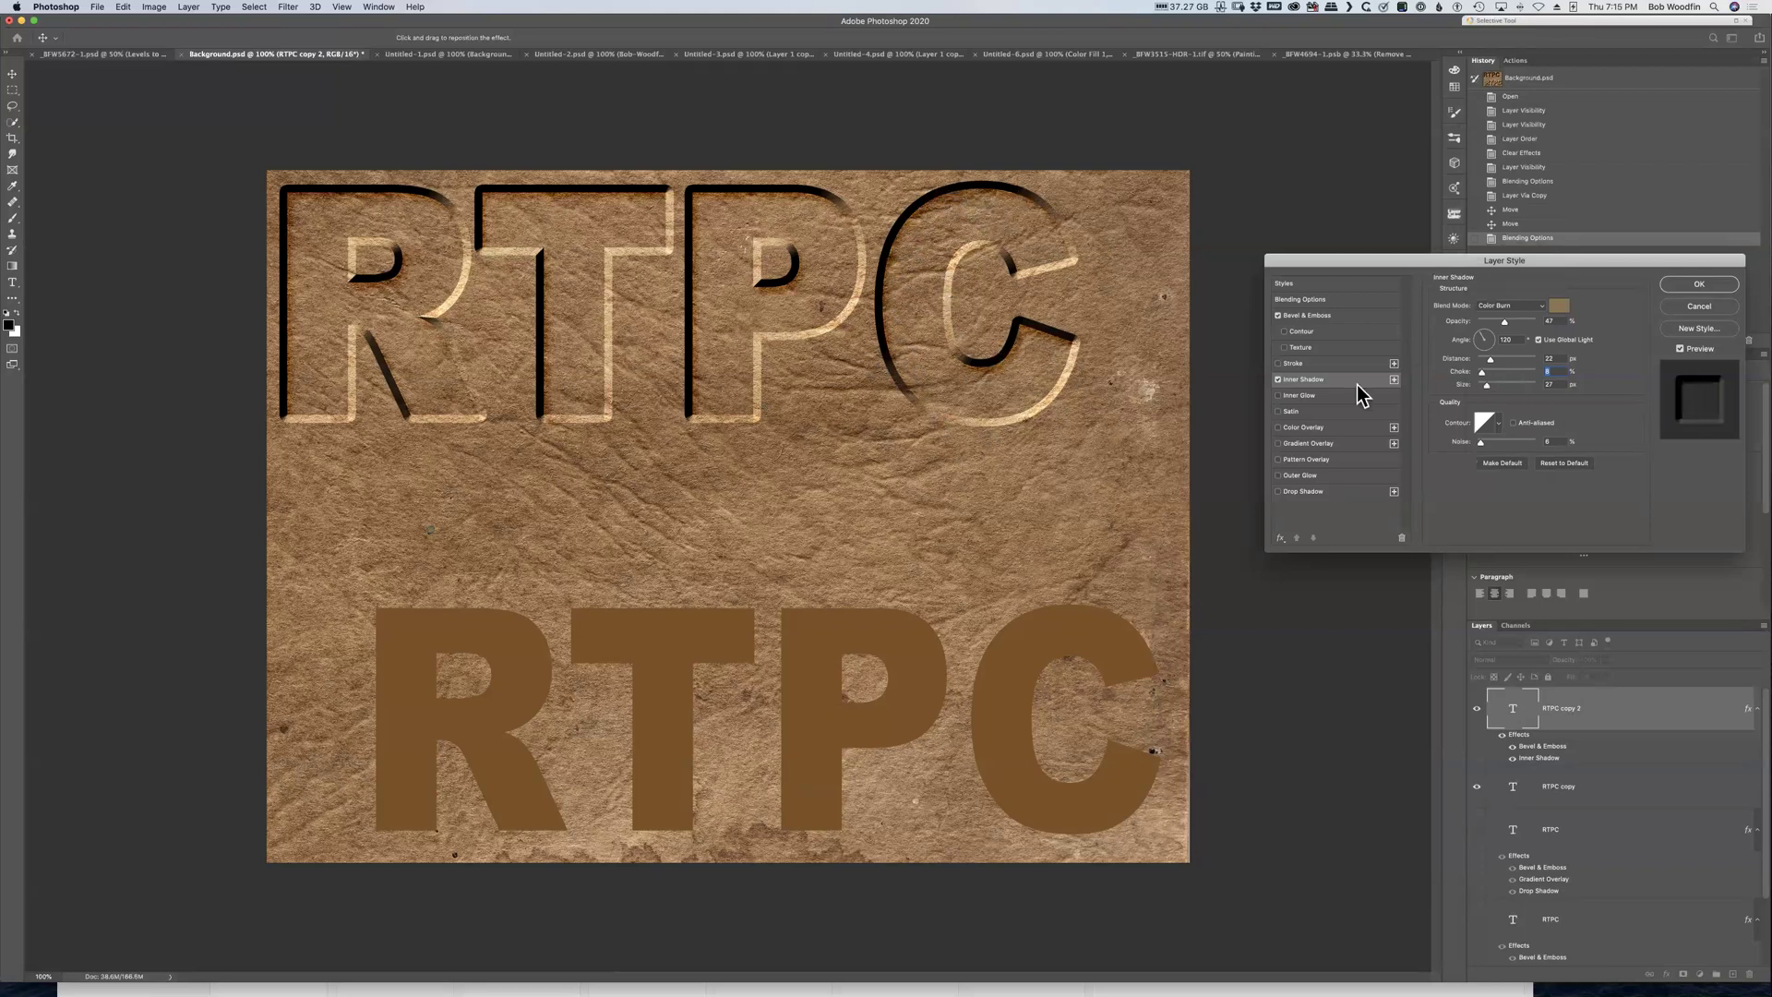
Try the Multiply blend mode for the inner shadow and return it to Color Burn
{"action": "left_click", "coordinate": [1530, 306]}
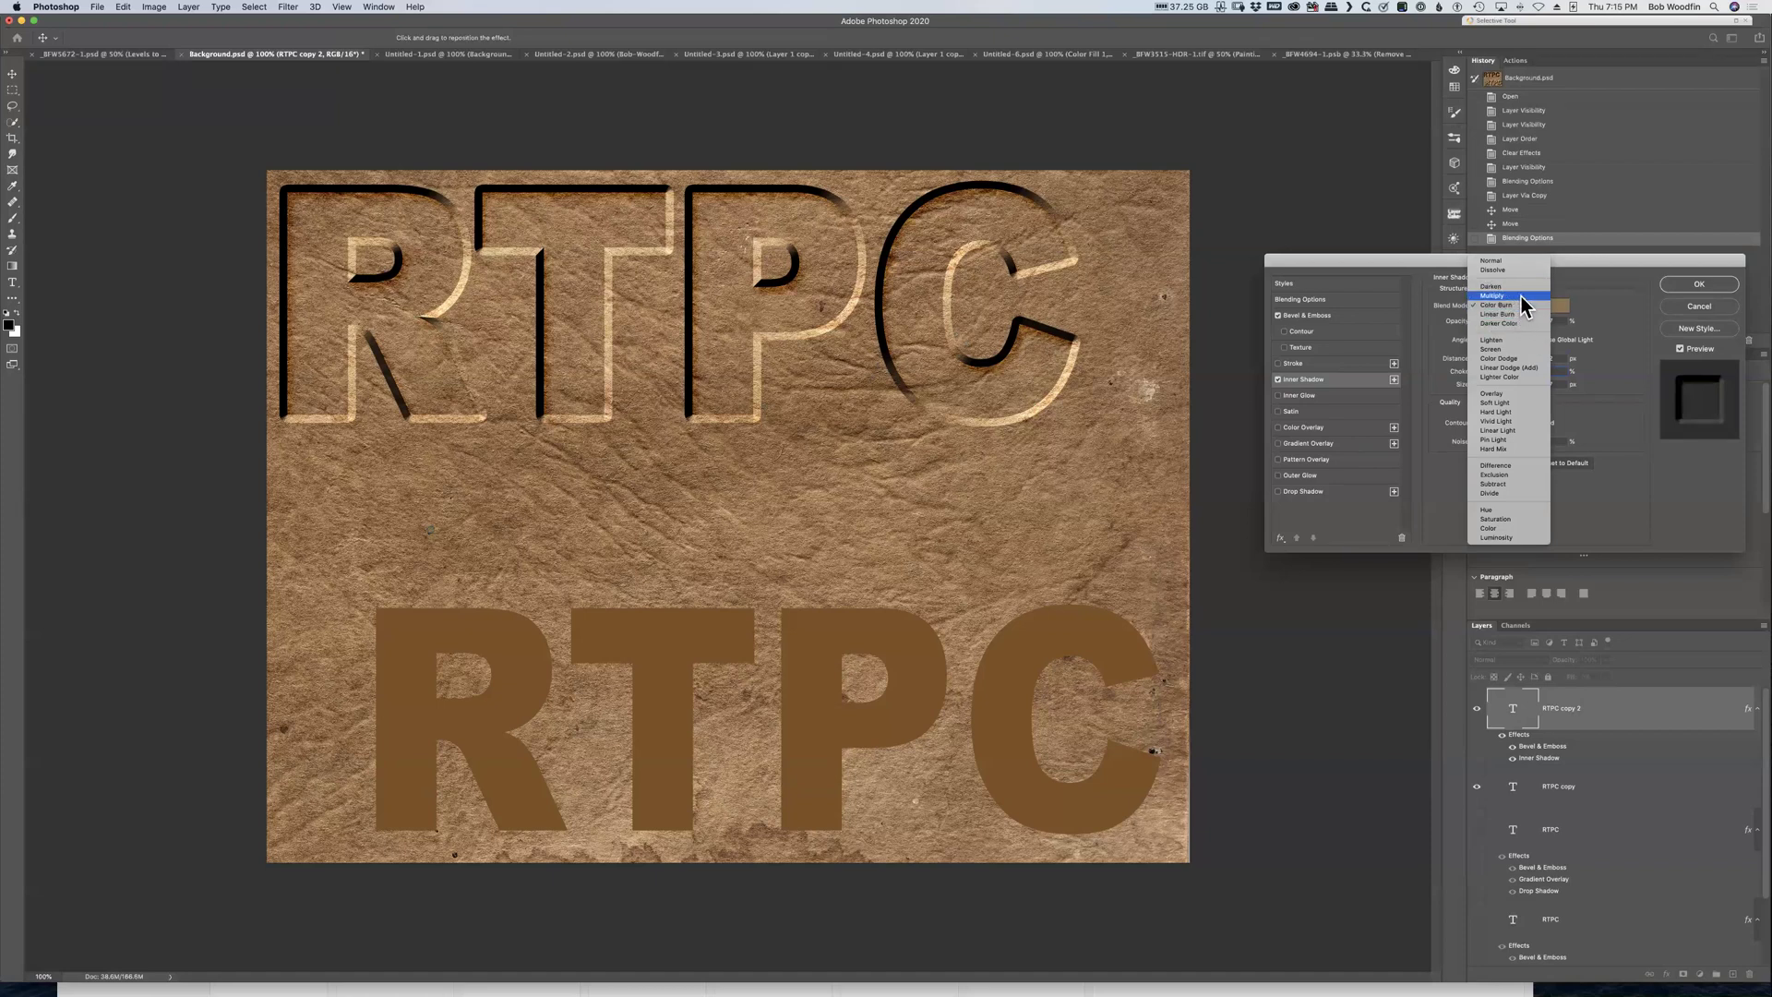
{"action": "left_click", "coordinate": [1521, 296]}
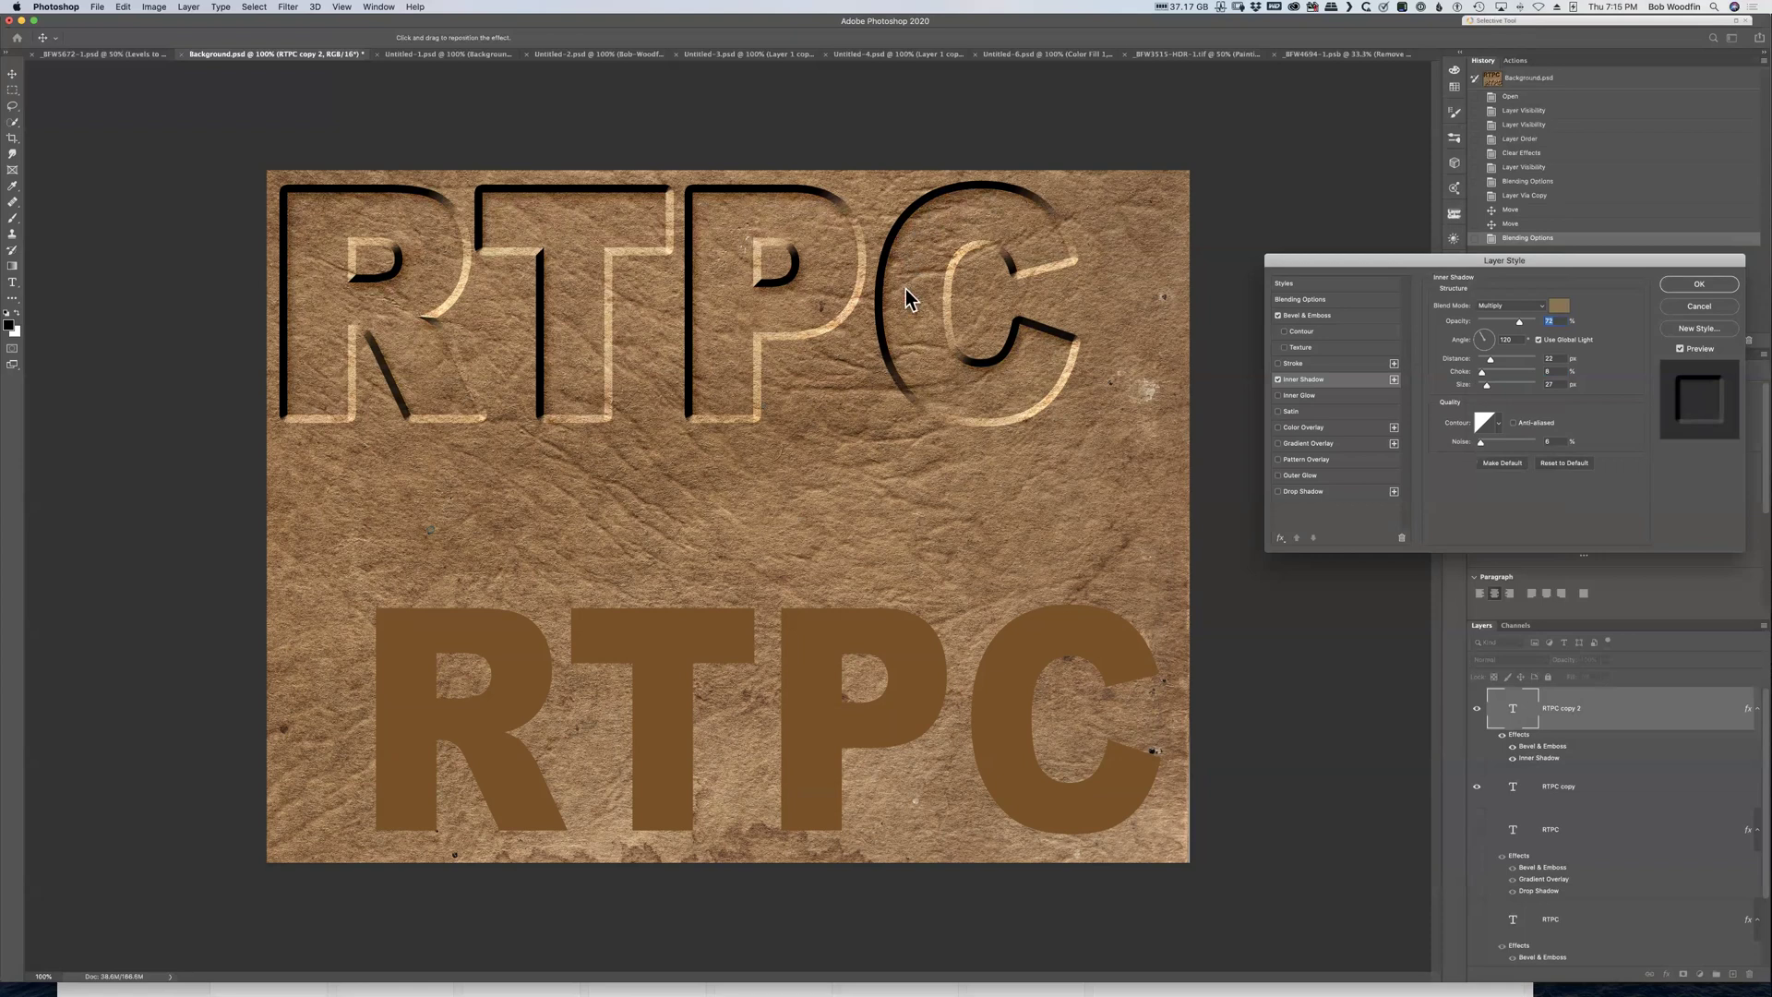
{"action": "left_click", "coordinate": [1522, 306]}
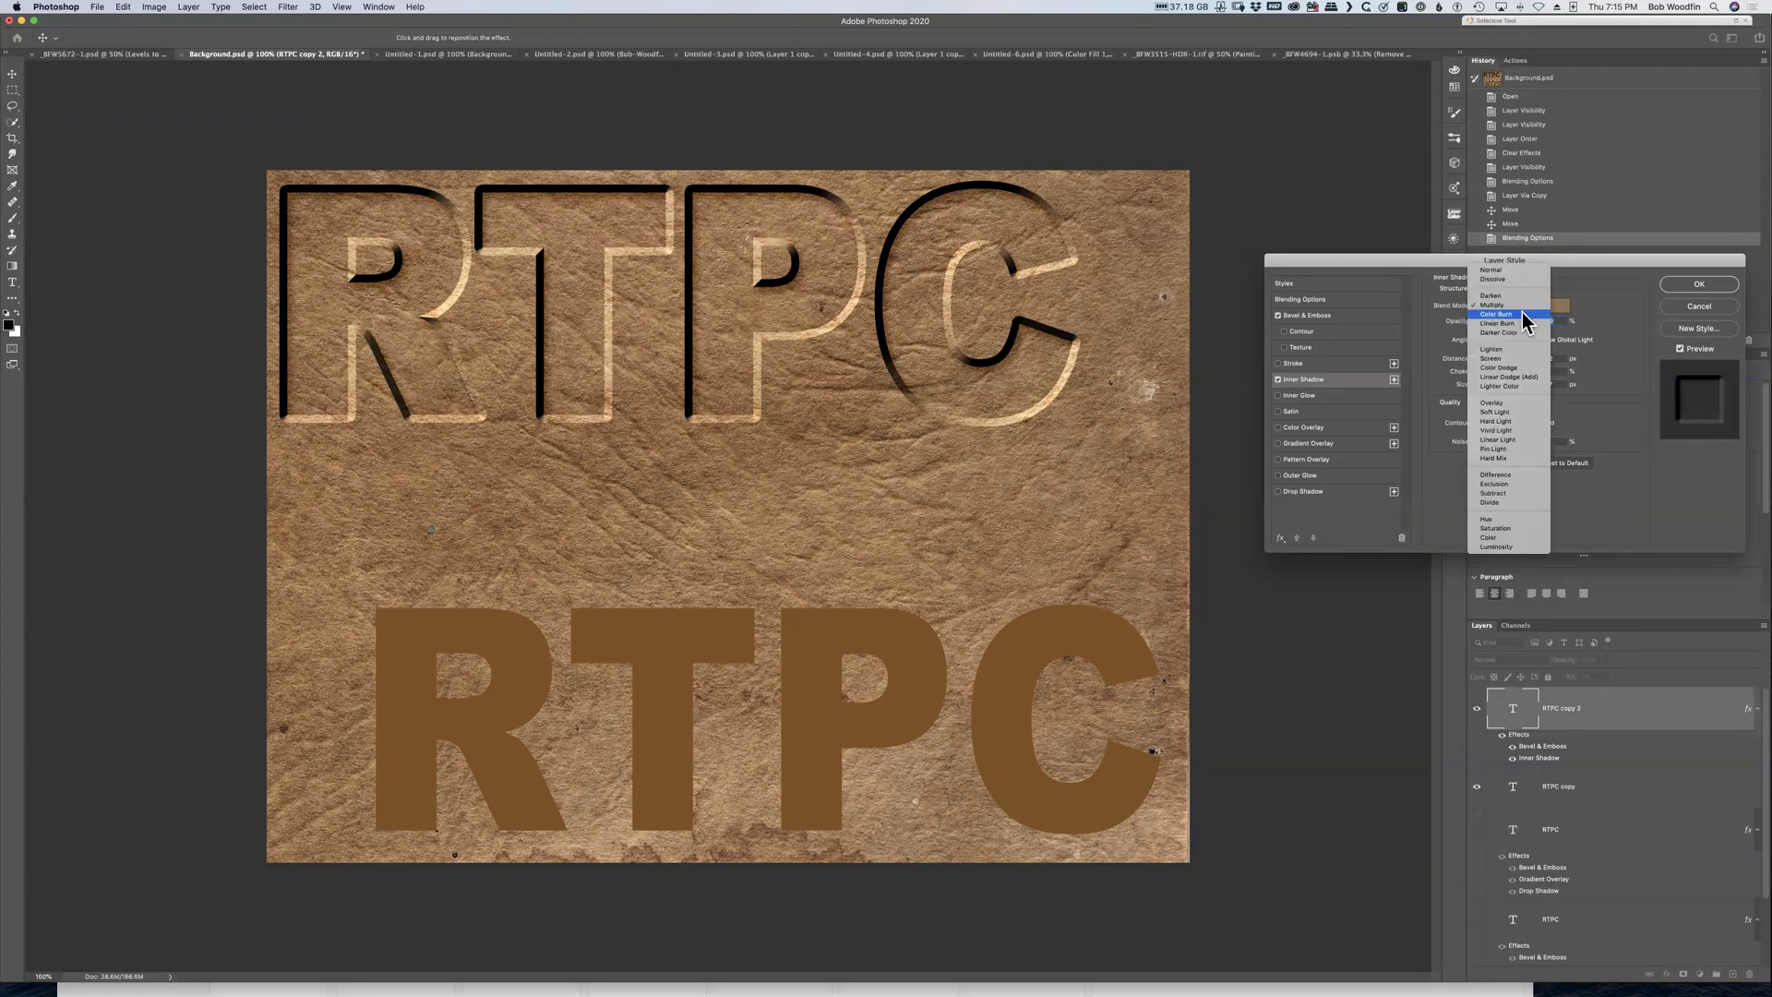
{"action": "left_click", "coordinate": [1521, 313]}
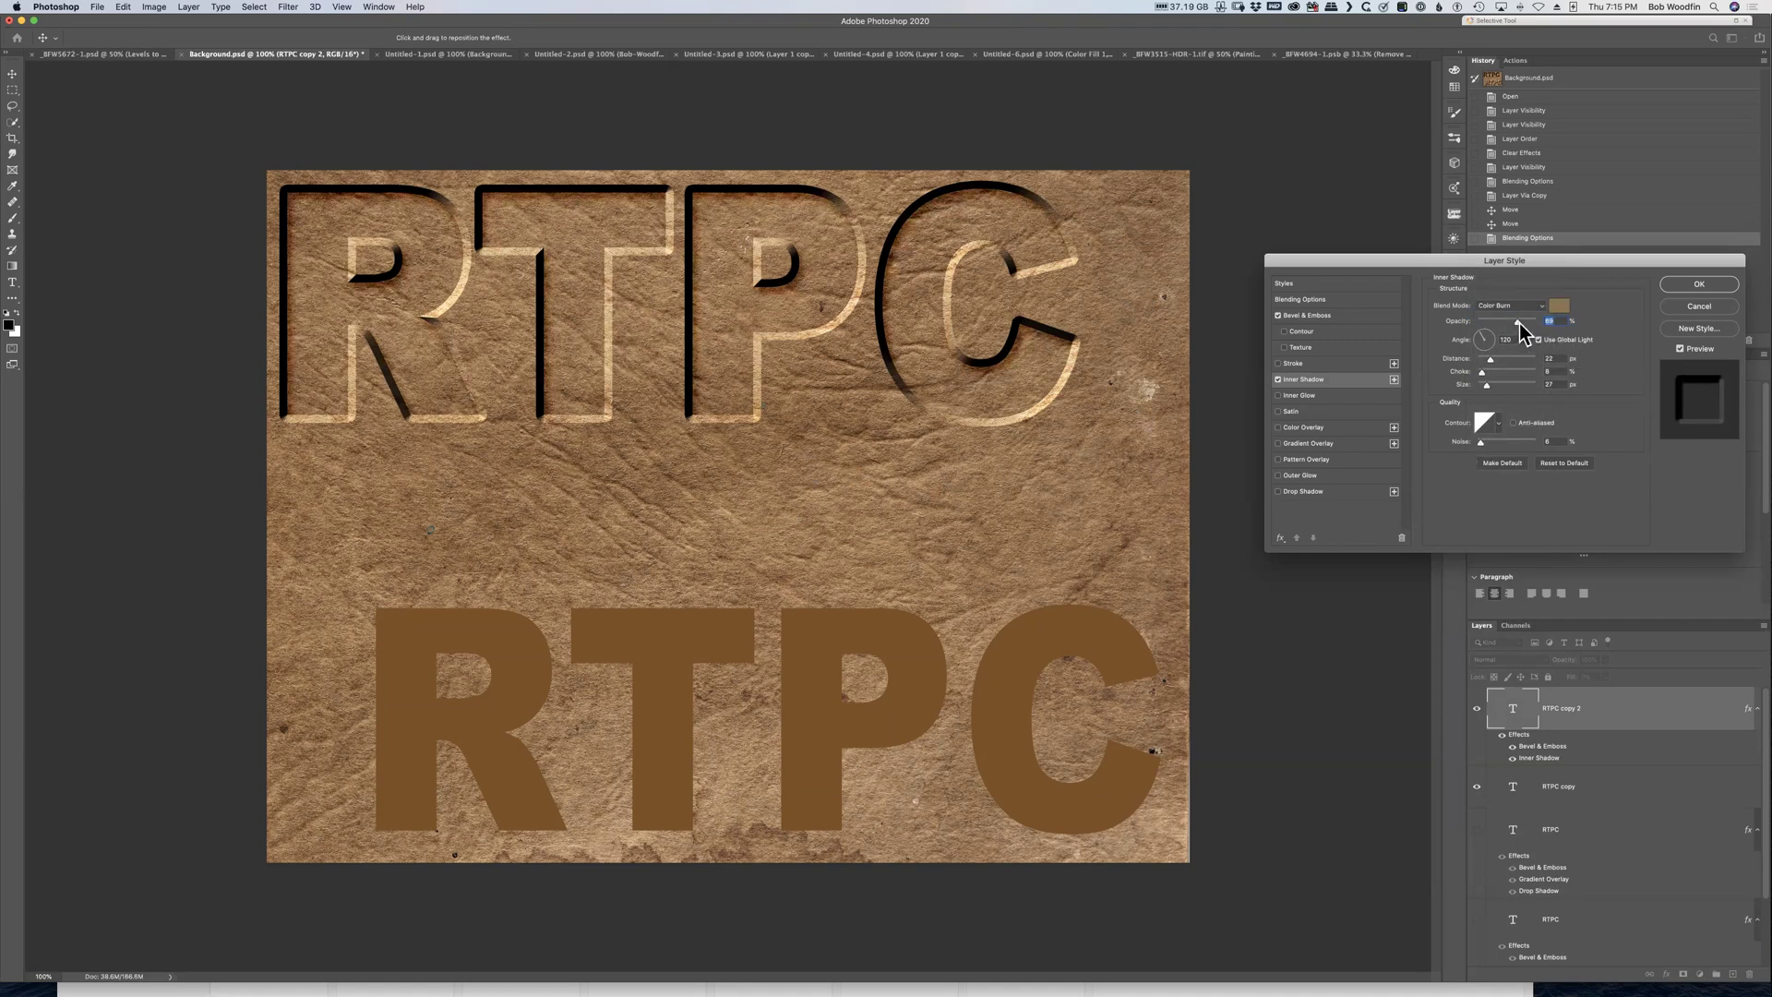
Lower the inner shadow's opacity to about 38%
{"action": "type", "text": "40"}
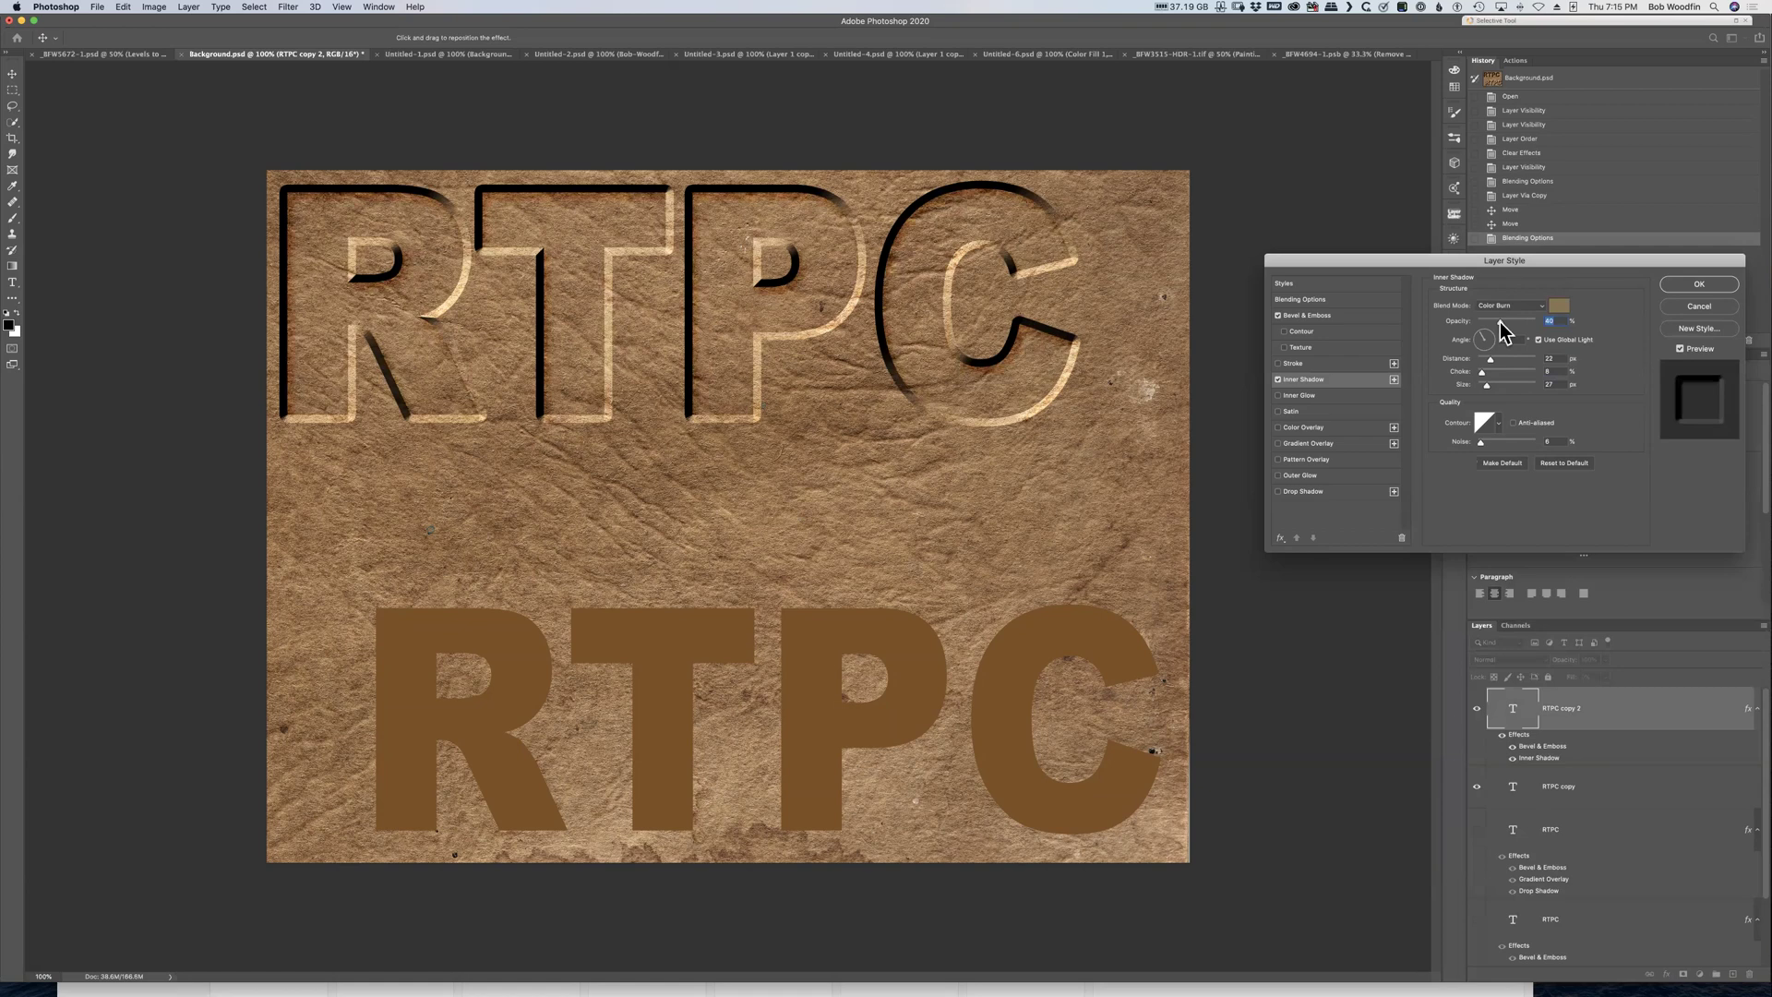
{"action": "key", "text": "Down"}
{"action": "key", "text": "Down"}
Add a Color Overlay to the upper RTPC text using a tan (#b39973) sampled from the leather
{"action": "left_click", "coordinate": [1304, 429]}
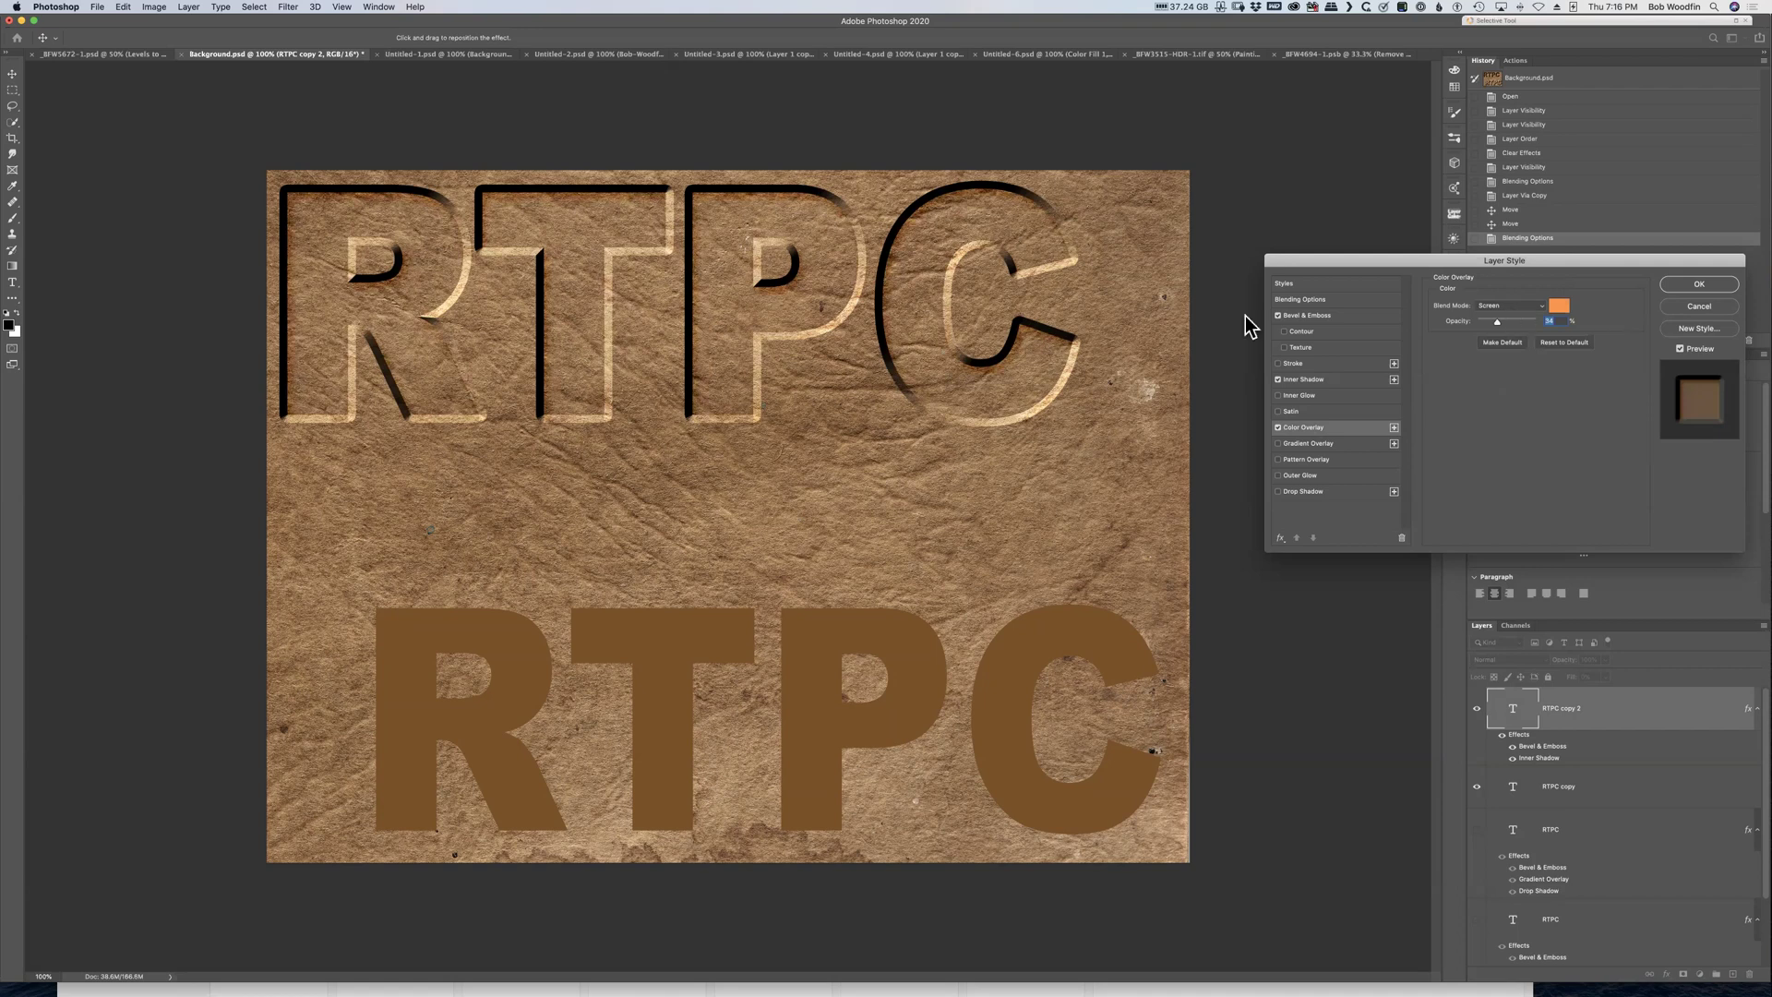
{"action": "left_click", "coordinate": [1559, 307]}
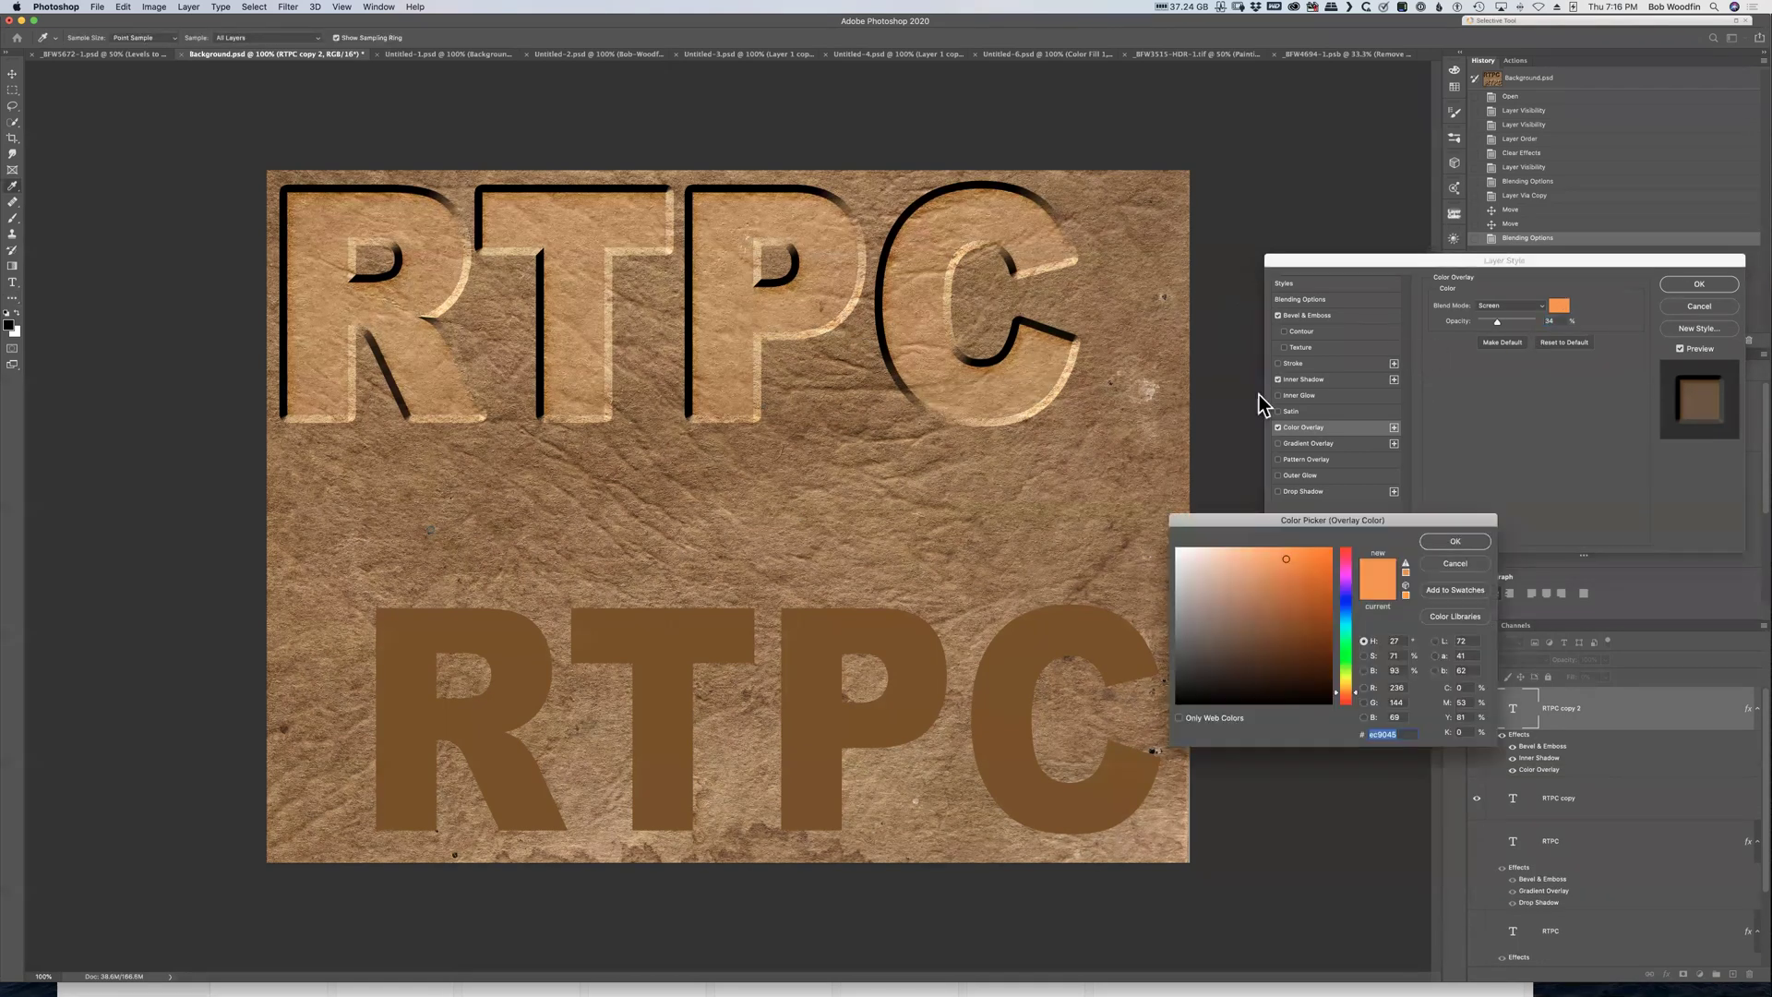
{"action": "left_click", "coordinate": [1021, 476]}
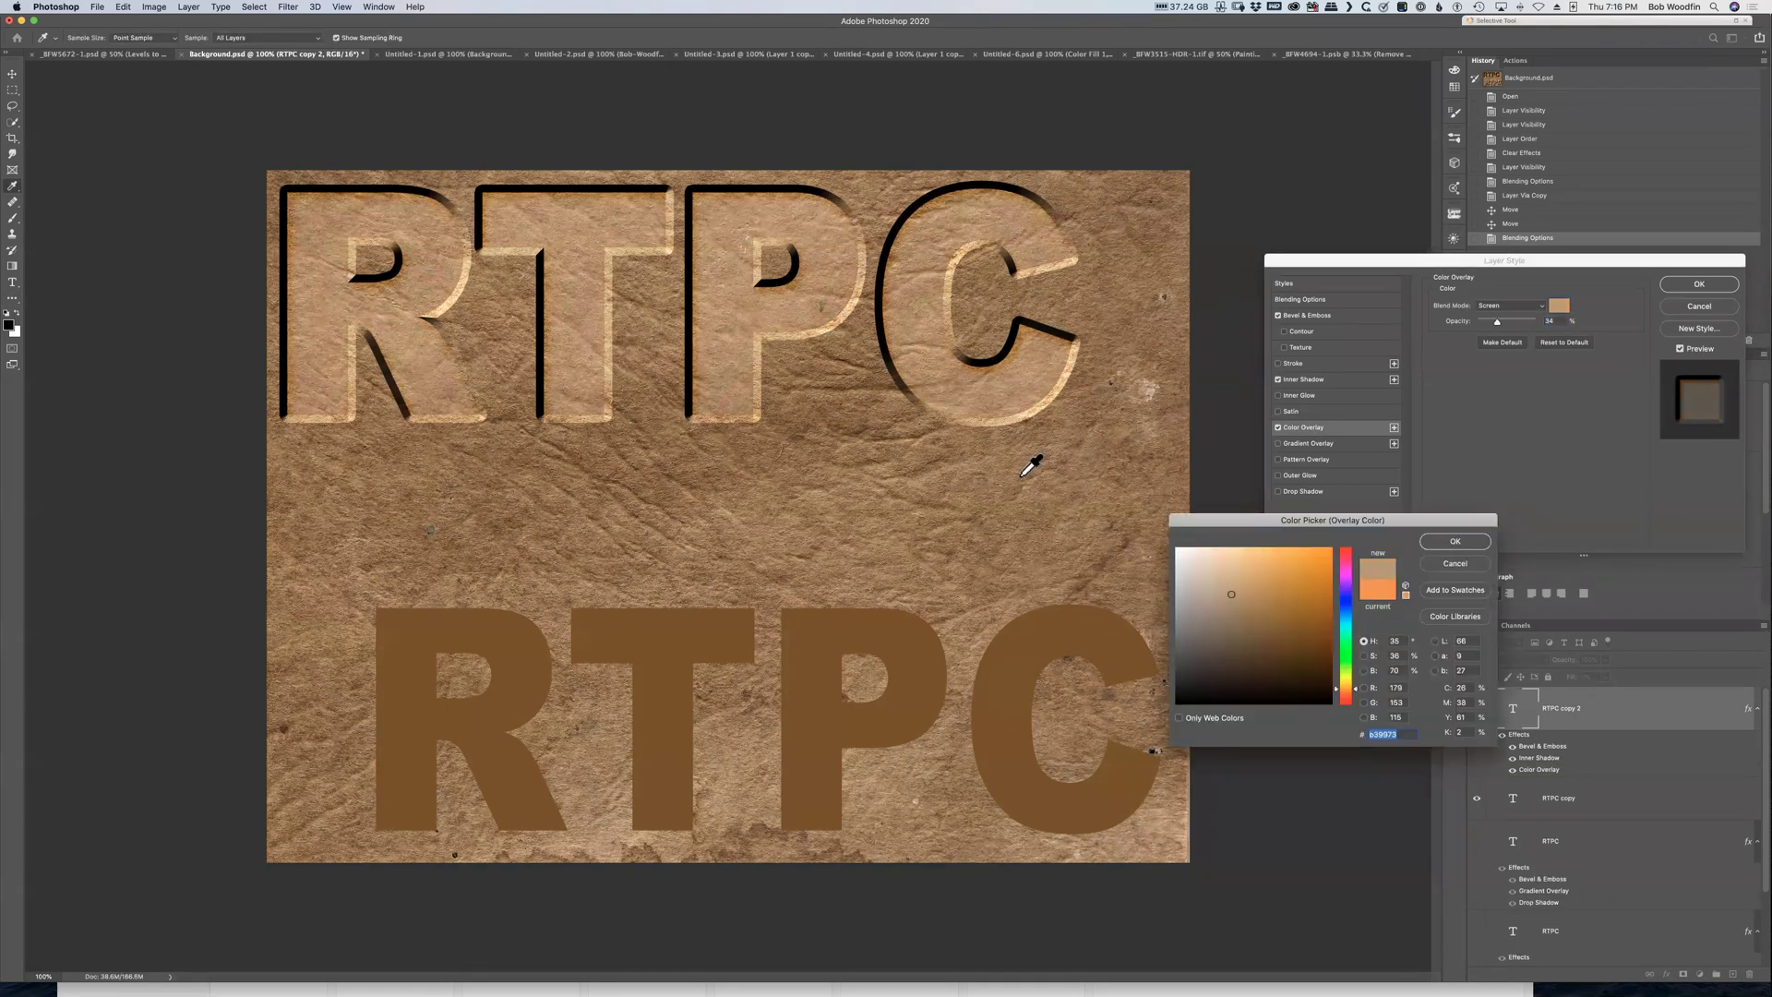
{"action": "left_click", "coordinate": [1456, 541]}
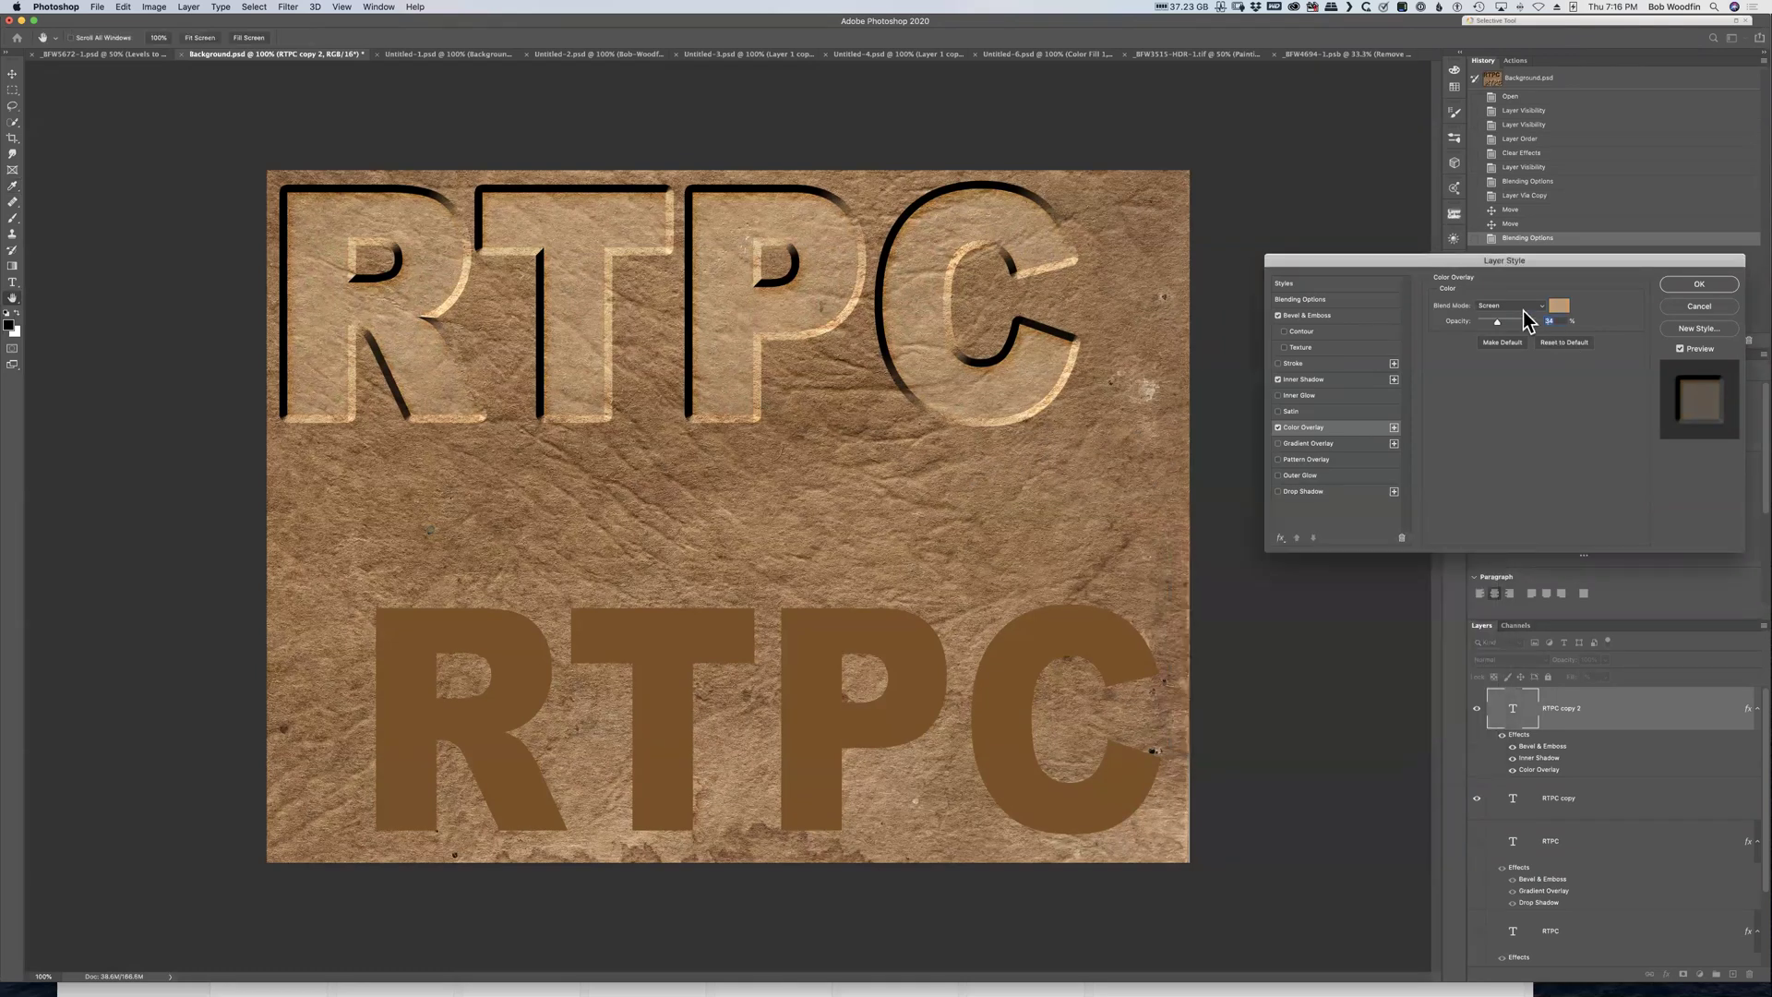
Set the colour overlay's blend mode to Multiply and its opacity to about 55%
{"action": "left_click", "coordinate": [1514, 309]}
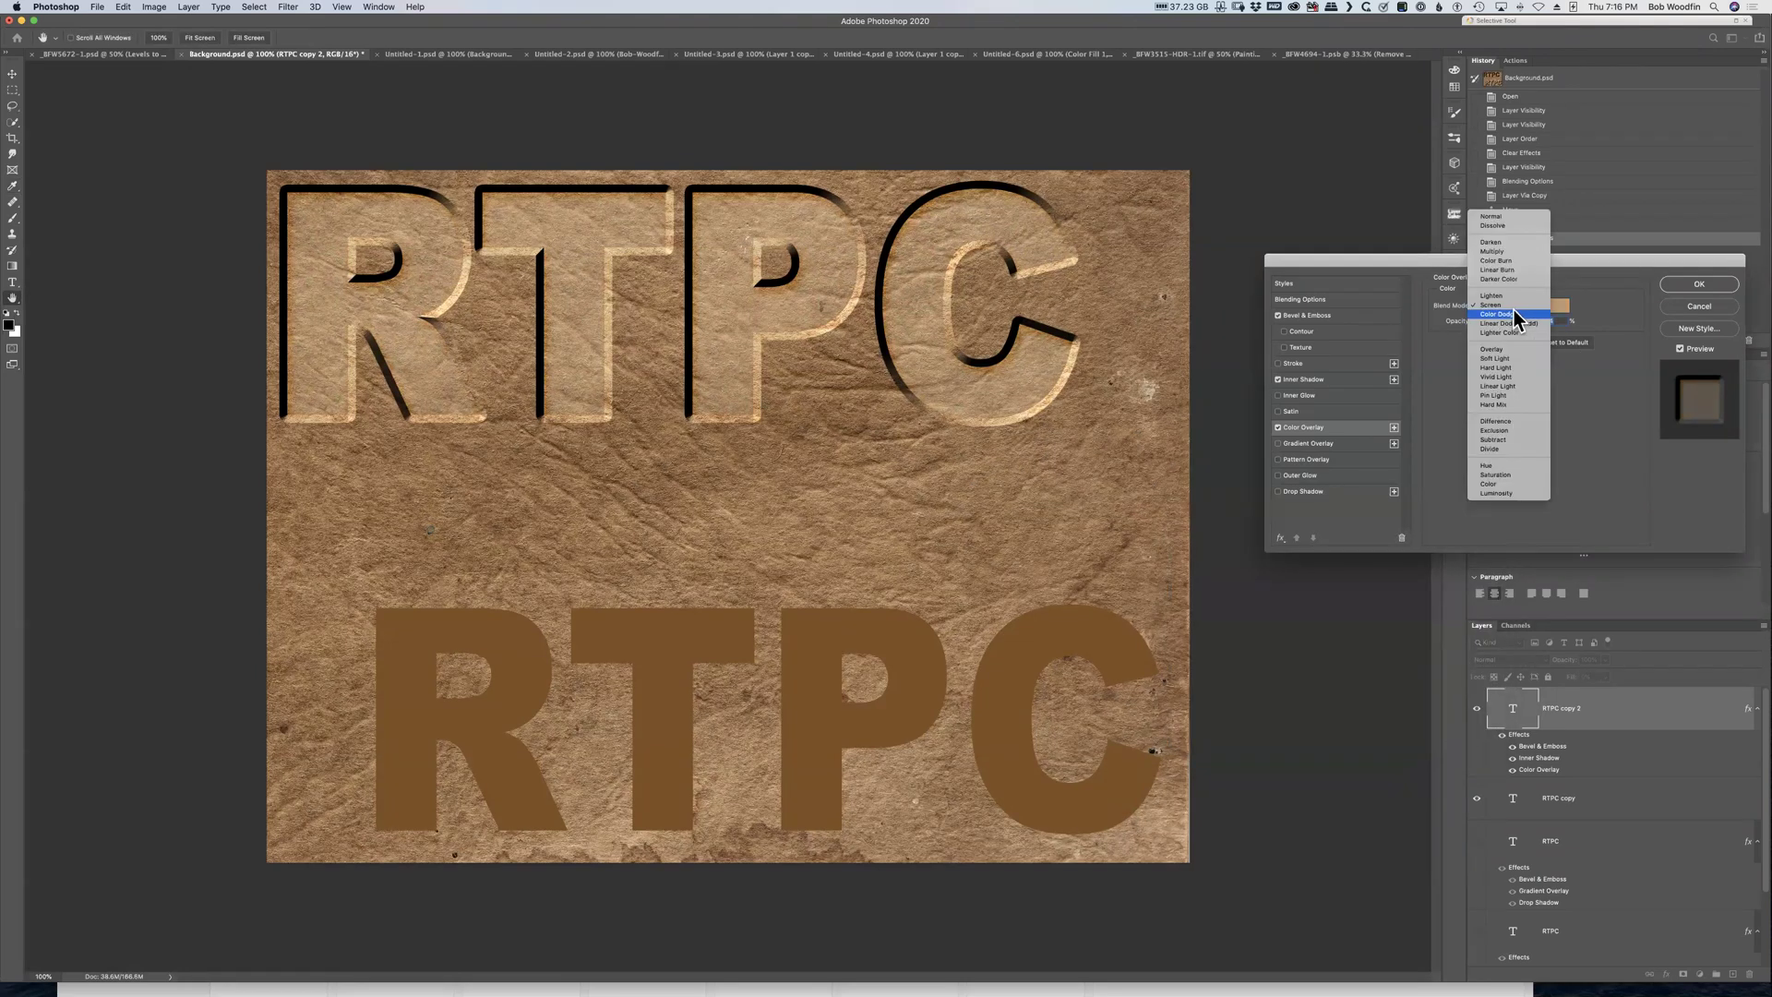
{"action": "left_click", "coordinate": [1513, 252]}
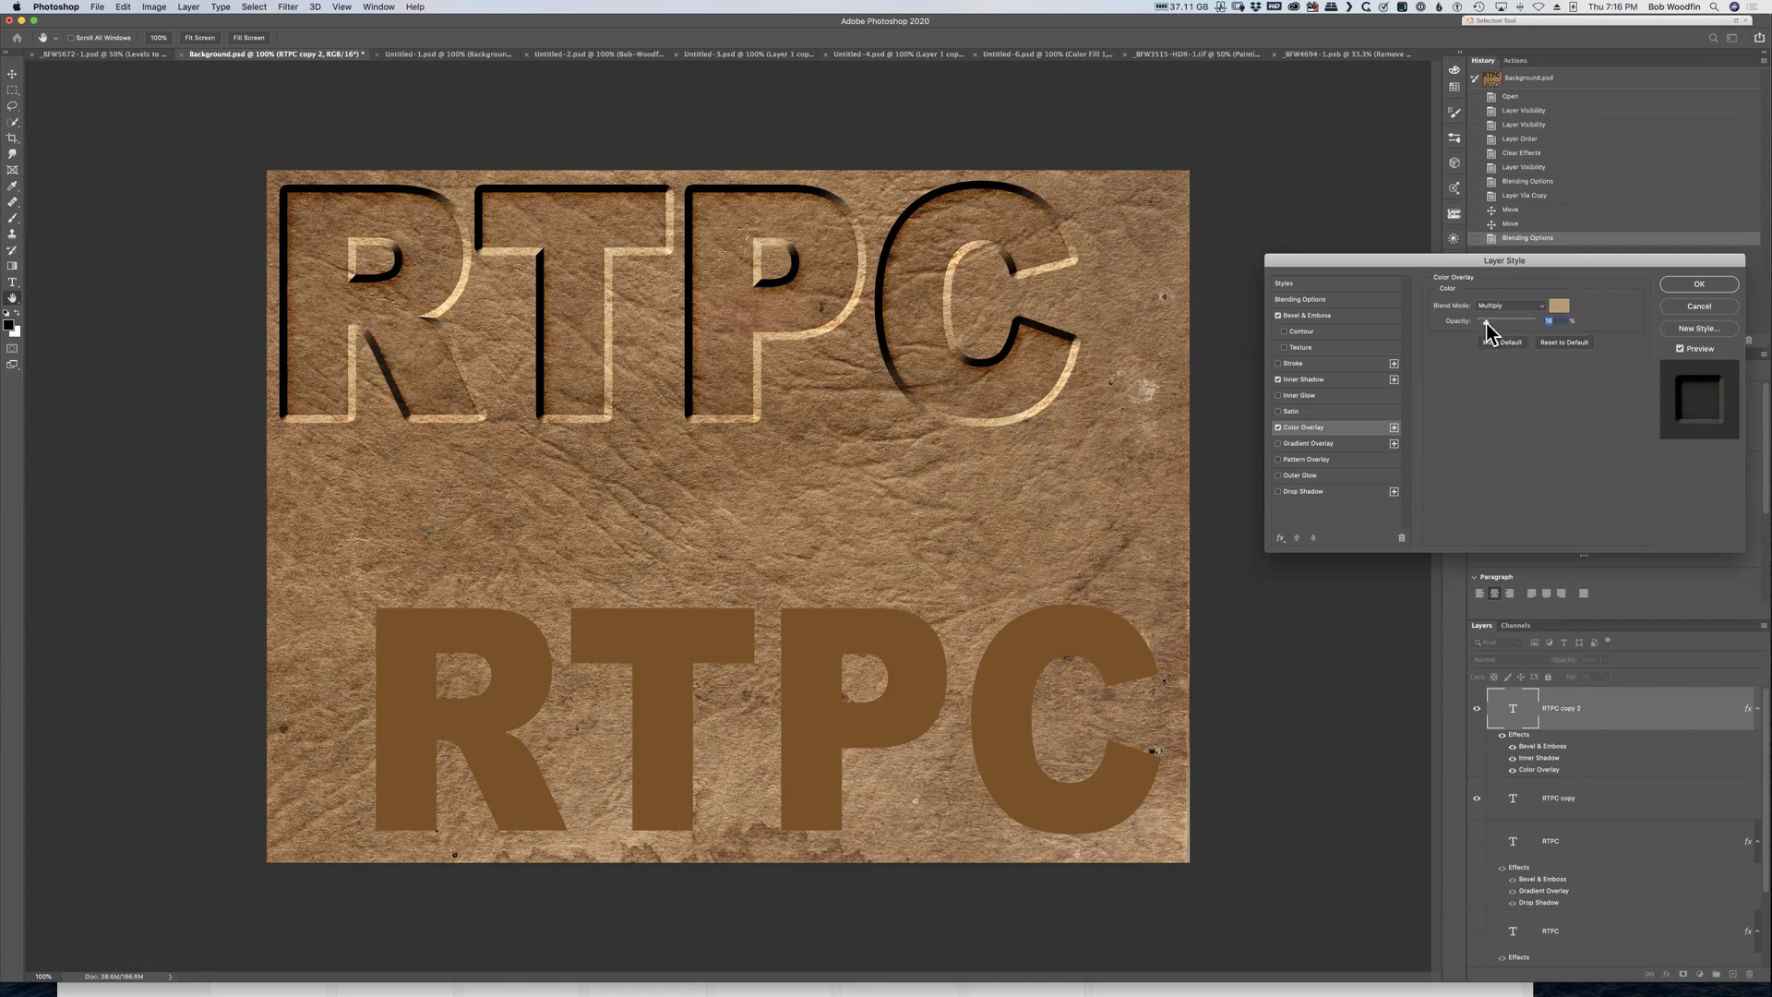
{"action": "left_click_drag", "start_coordinate": [1495, 323], "coordinate": [1504, 321]}
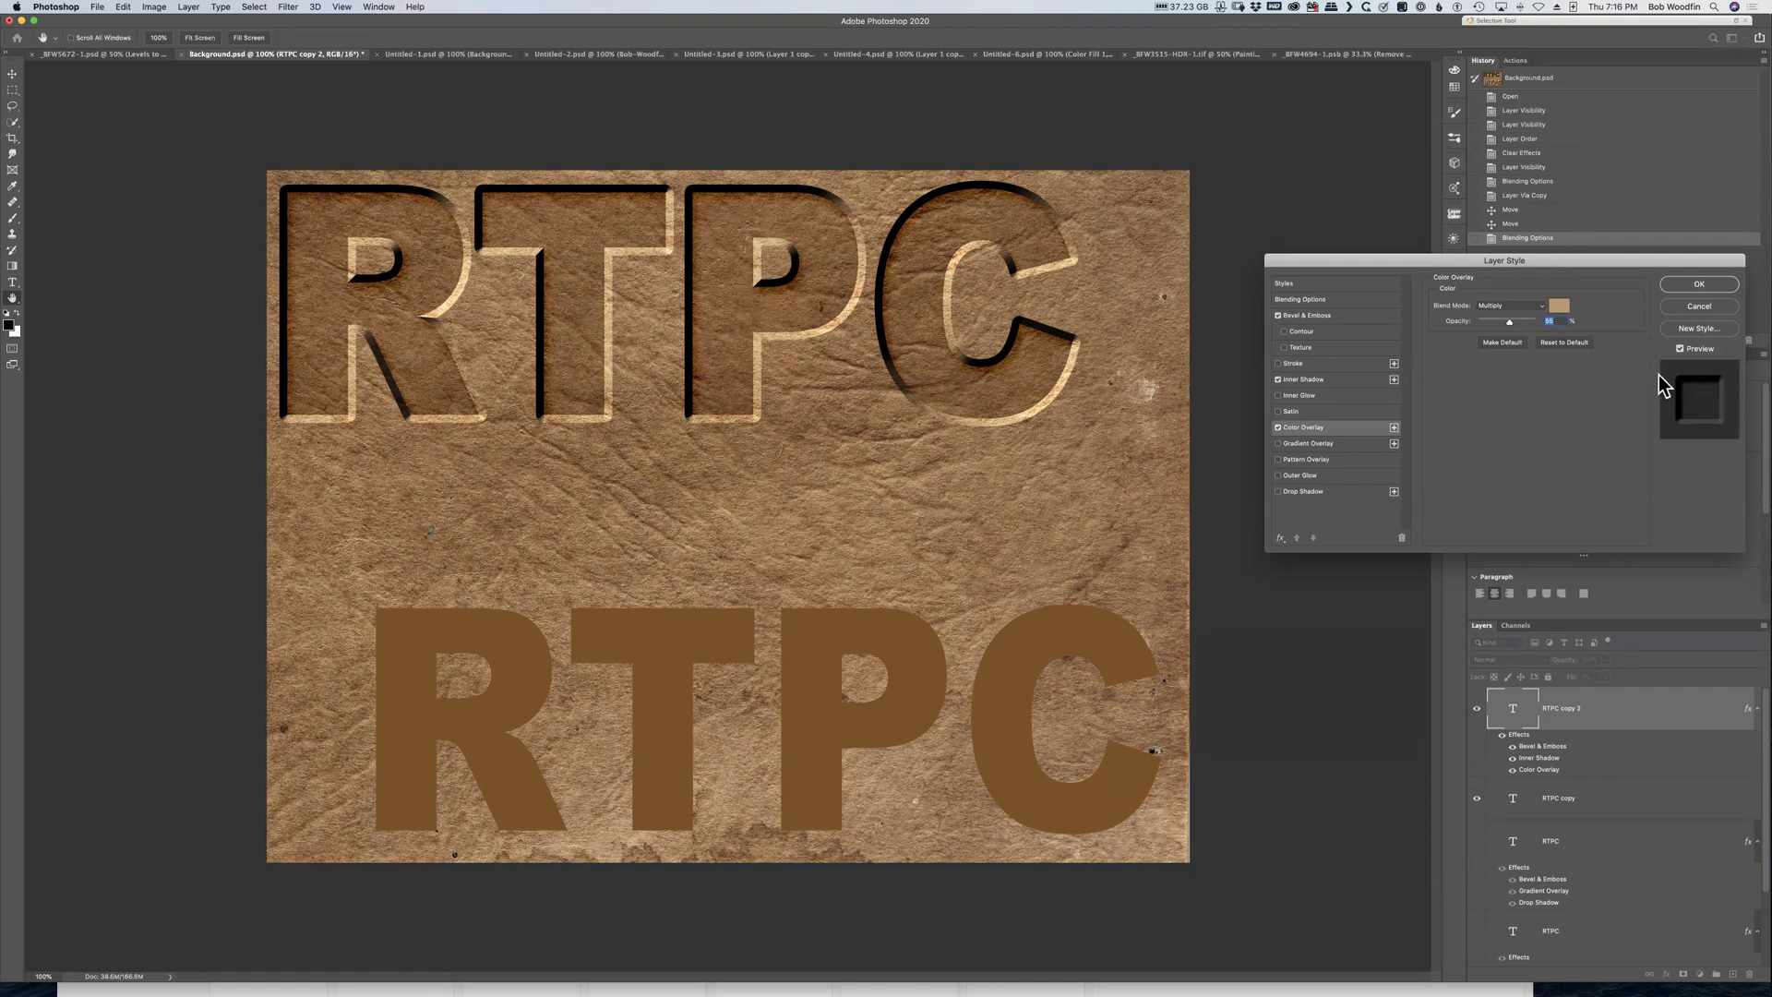
Review the Bevel & Emboss and Inner Shadow settings and apply the layer style to the upper text
{"action": "left_click", "coordinate": [1308, 316]}
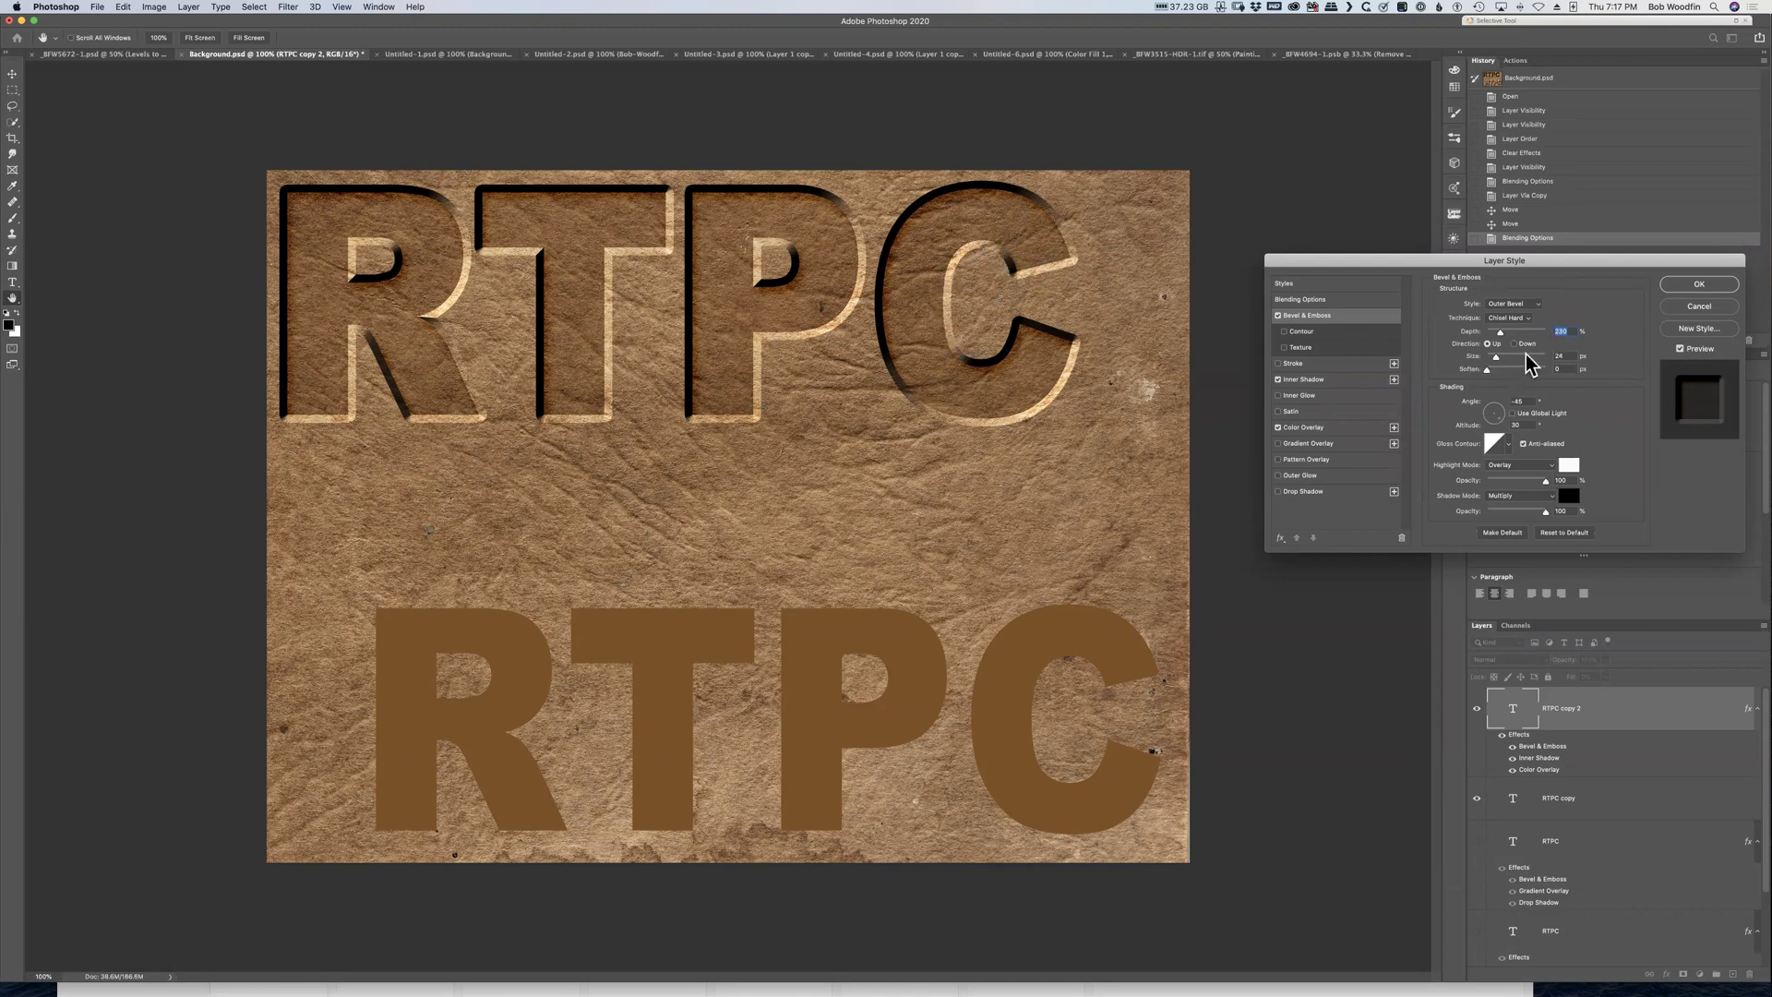
{"action": "left_click", "coordinate": [1325, 378]}
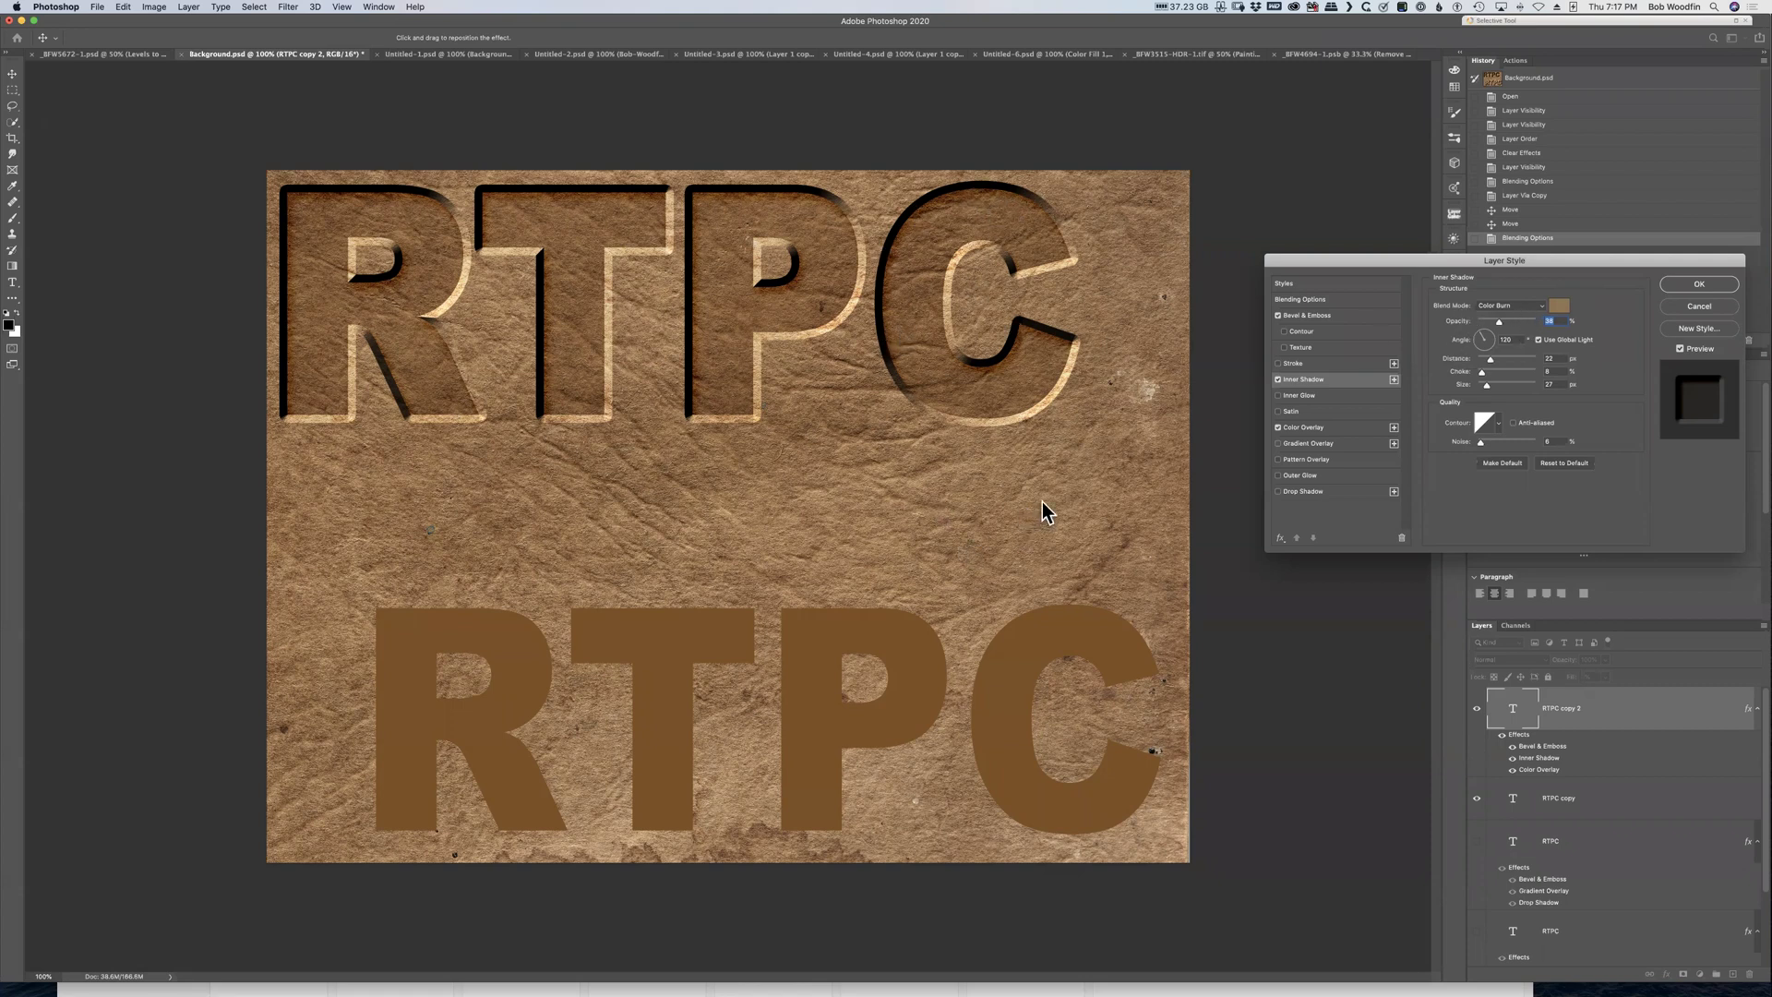
{"action": "left_click", "coordinate": [1699, 284]}
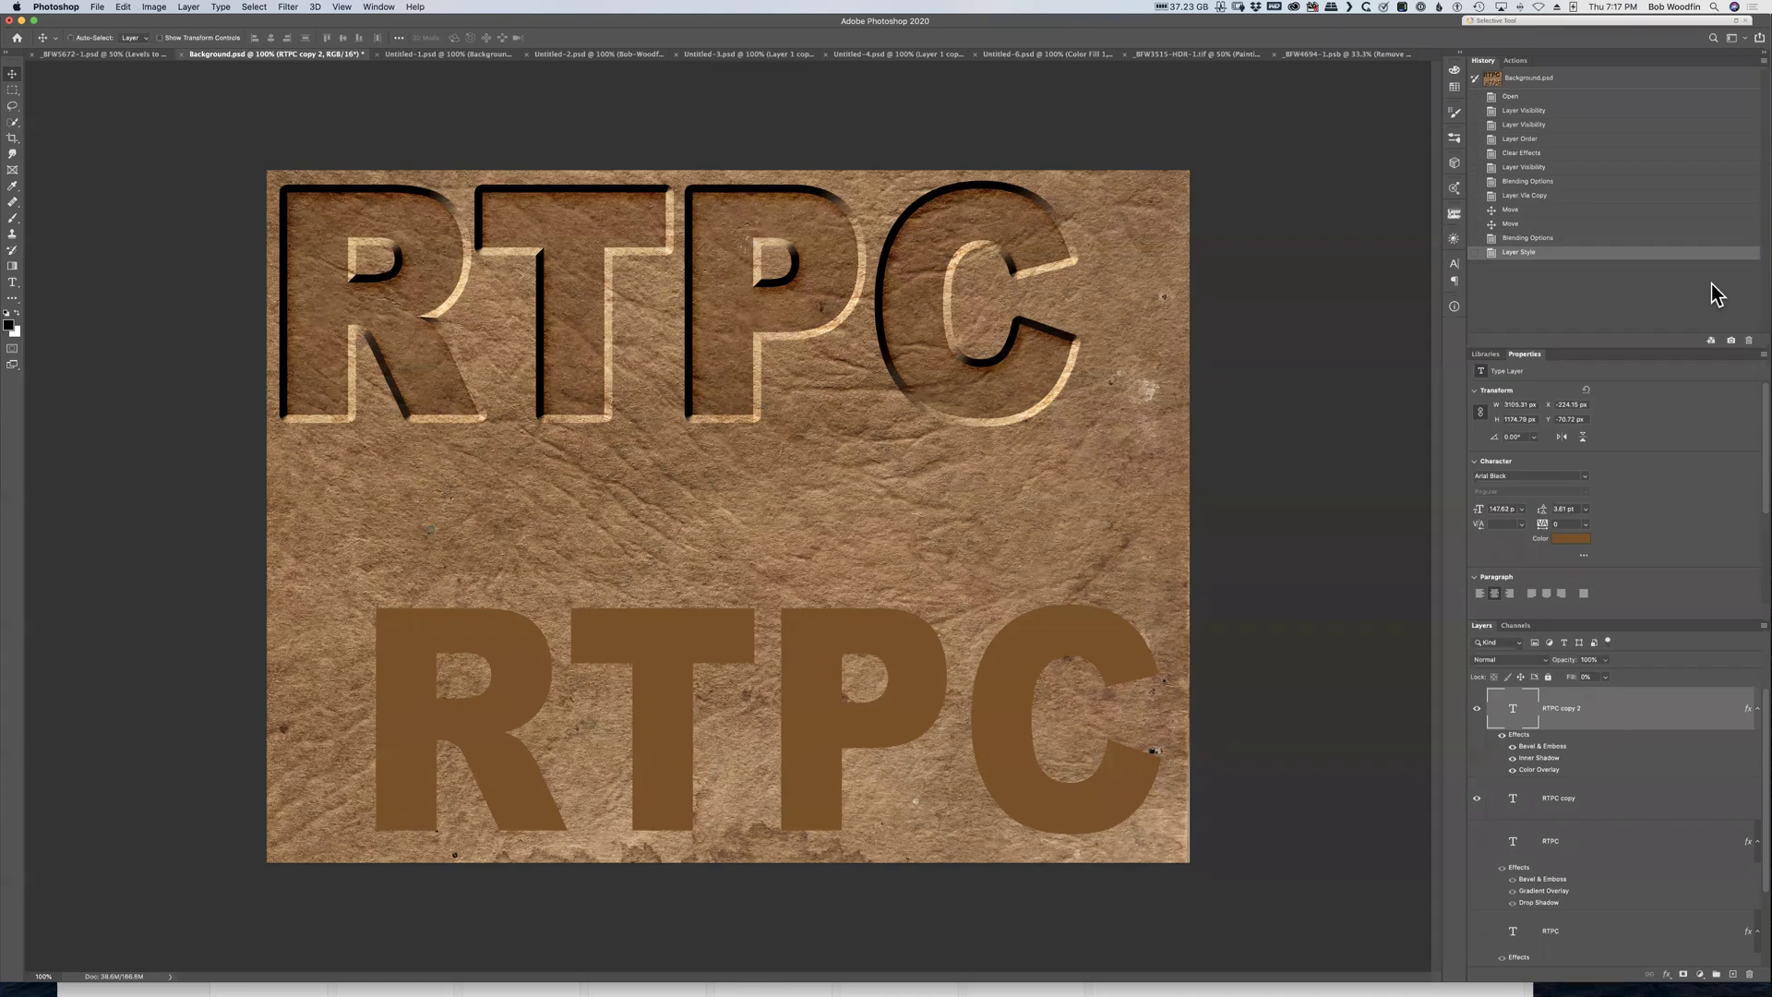
Open the blending options of the RTPC copy layer and lower its fill opacity to 0%
{"action": "left_click", "coordinate": [1652, 798]}
{"action": "double_click", "coordinate": [1651, 798]}
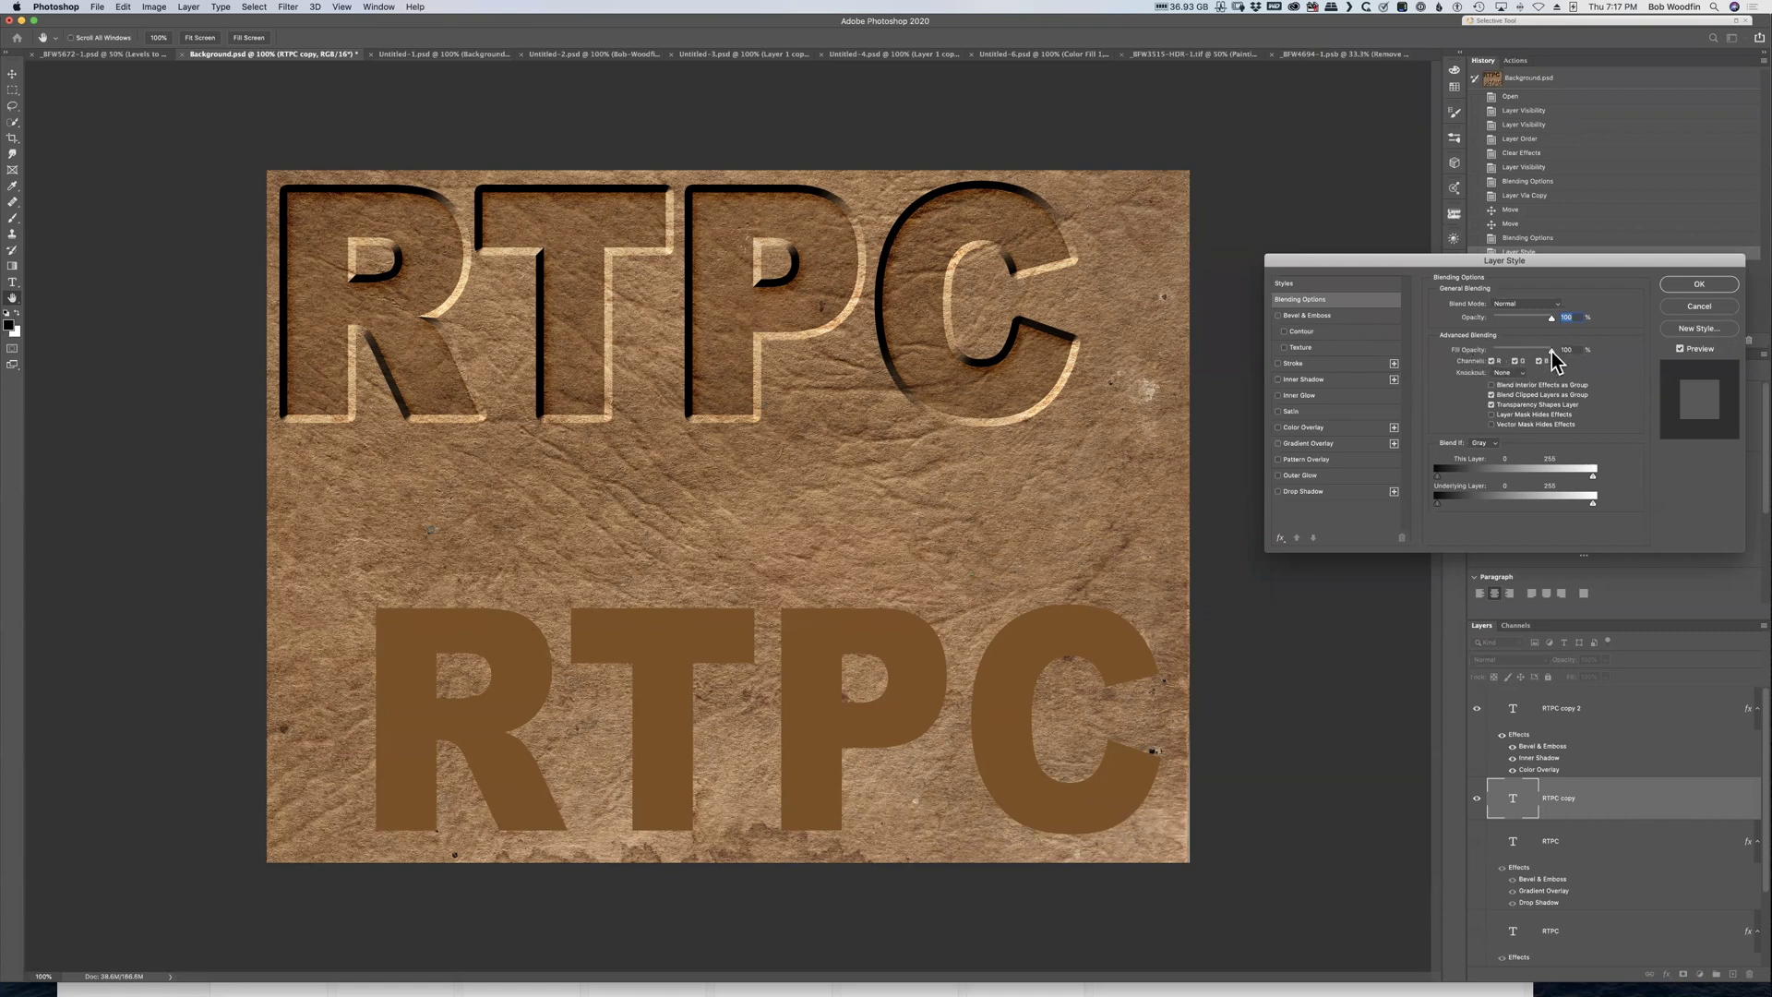
{"action": "left_click_drag", "start_coordinate": [1549, 351], "coordinate": [1476, 355]}
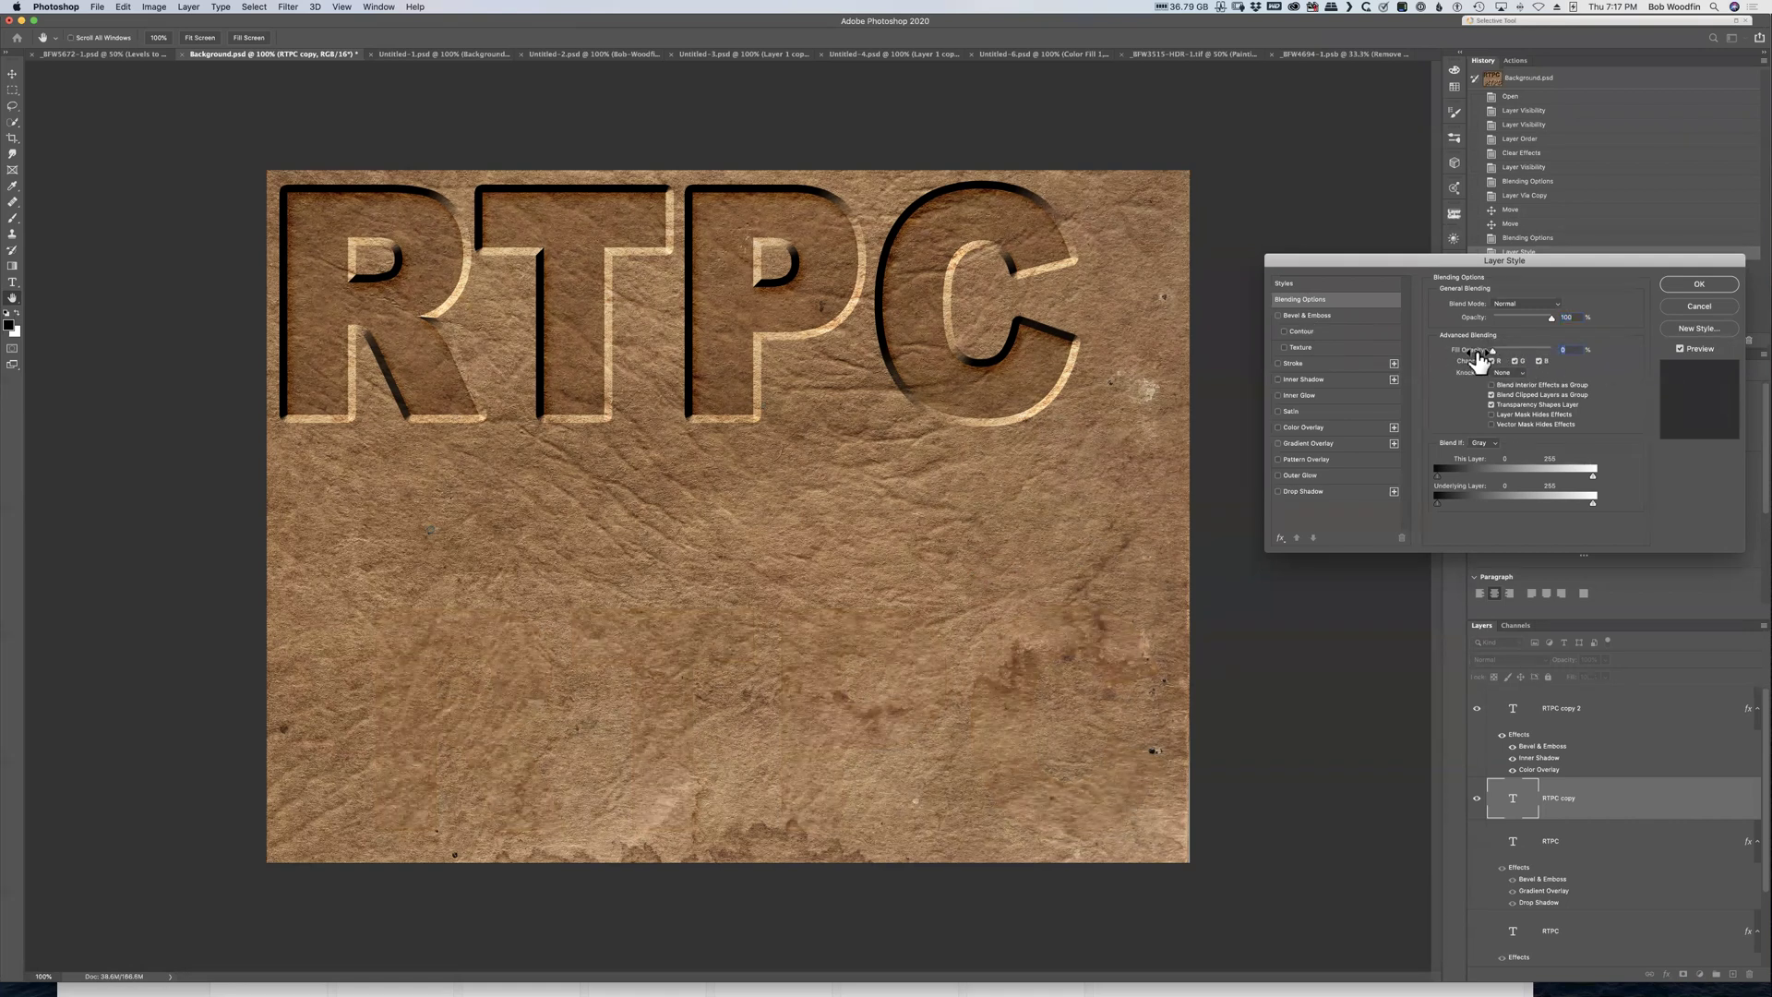
Add Bevel & Emboss to the lower text with direction Down, size about 21 px and depth about 188%
{"action": "left_click", "coordinate": [1304, 315]}
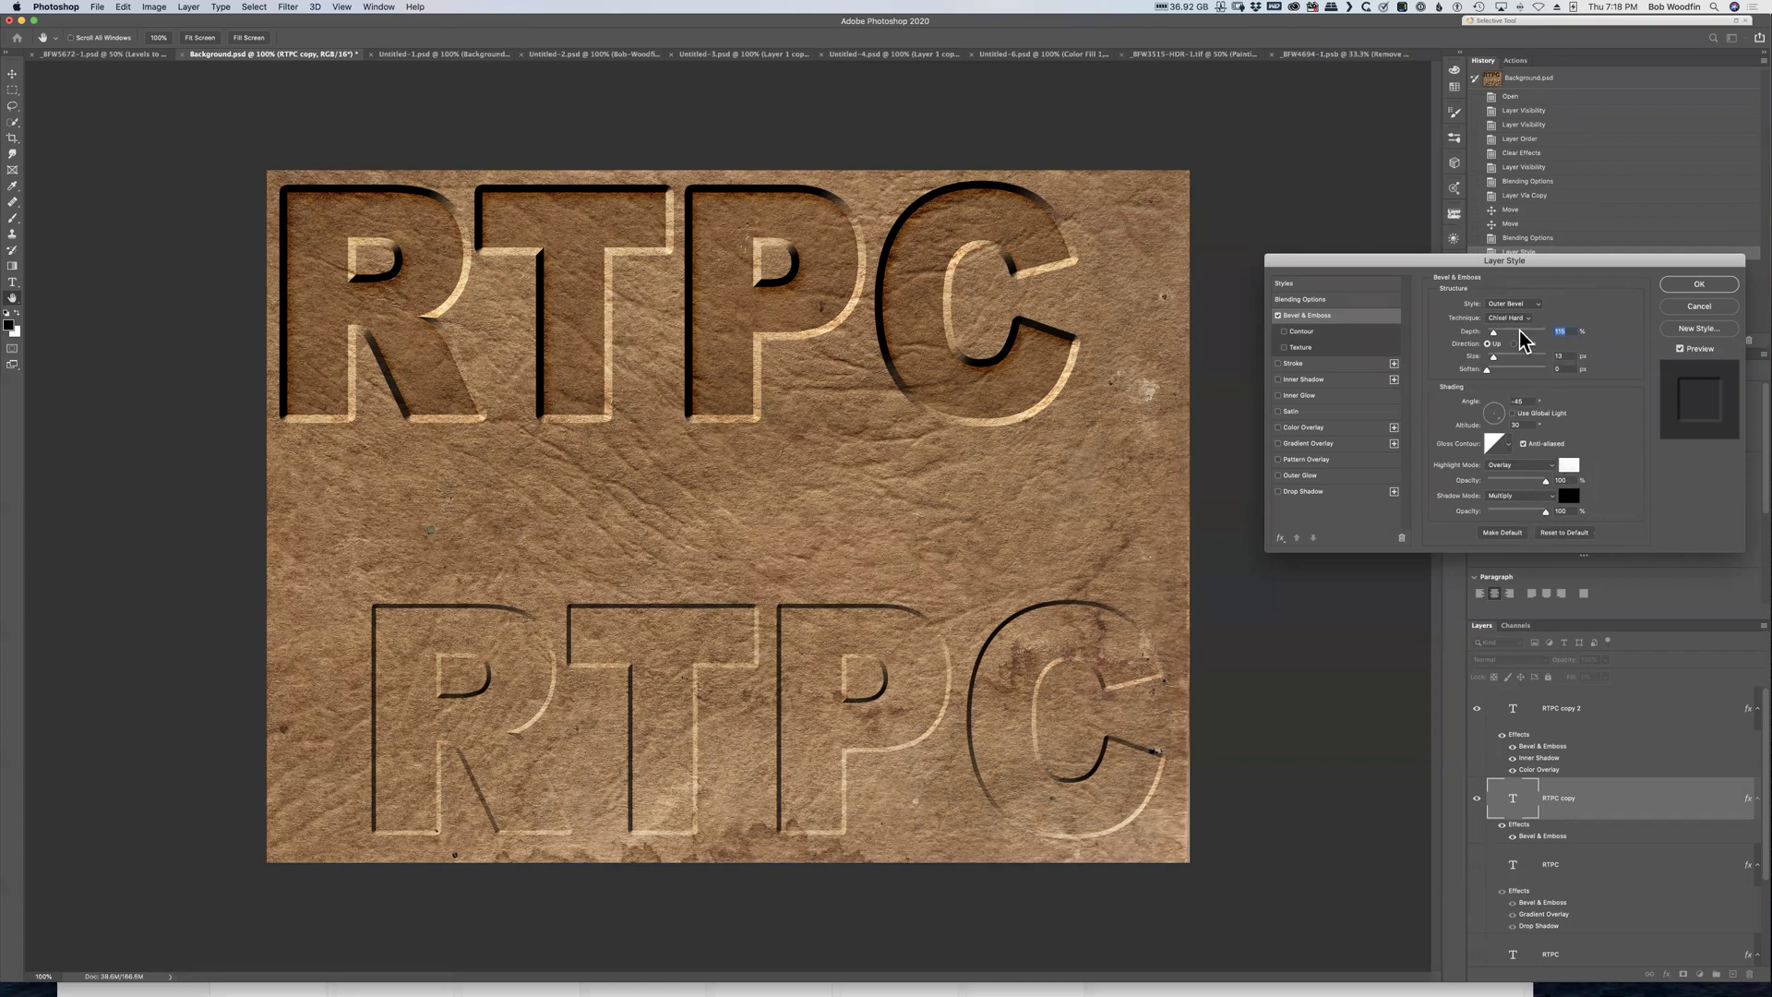
{"action": "left_click", "coordinate": [1514, 344]}
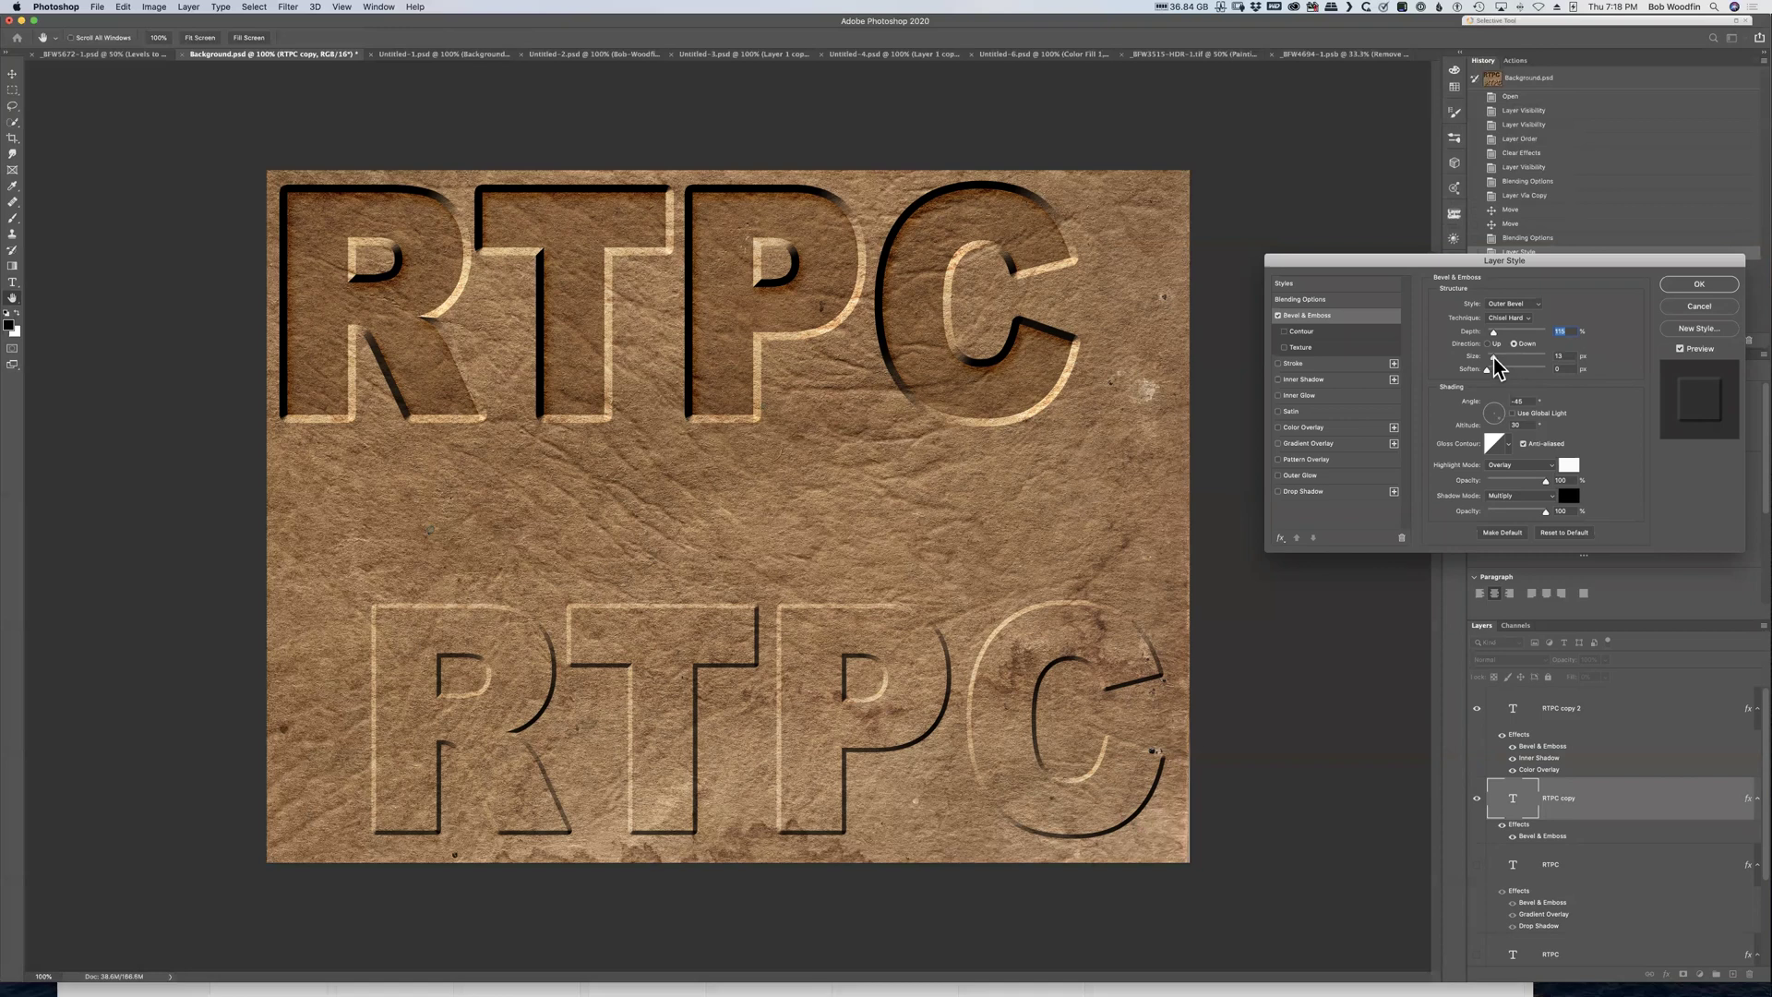
{"action": "left_click_drag", "start_coordinate": [1493, 358], "coordinate": [1497, 373]}
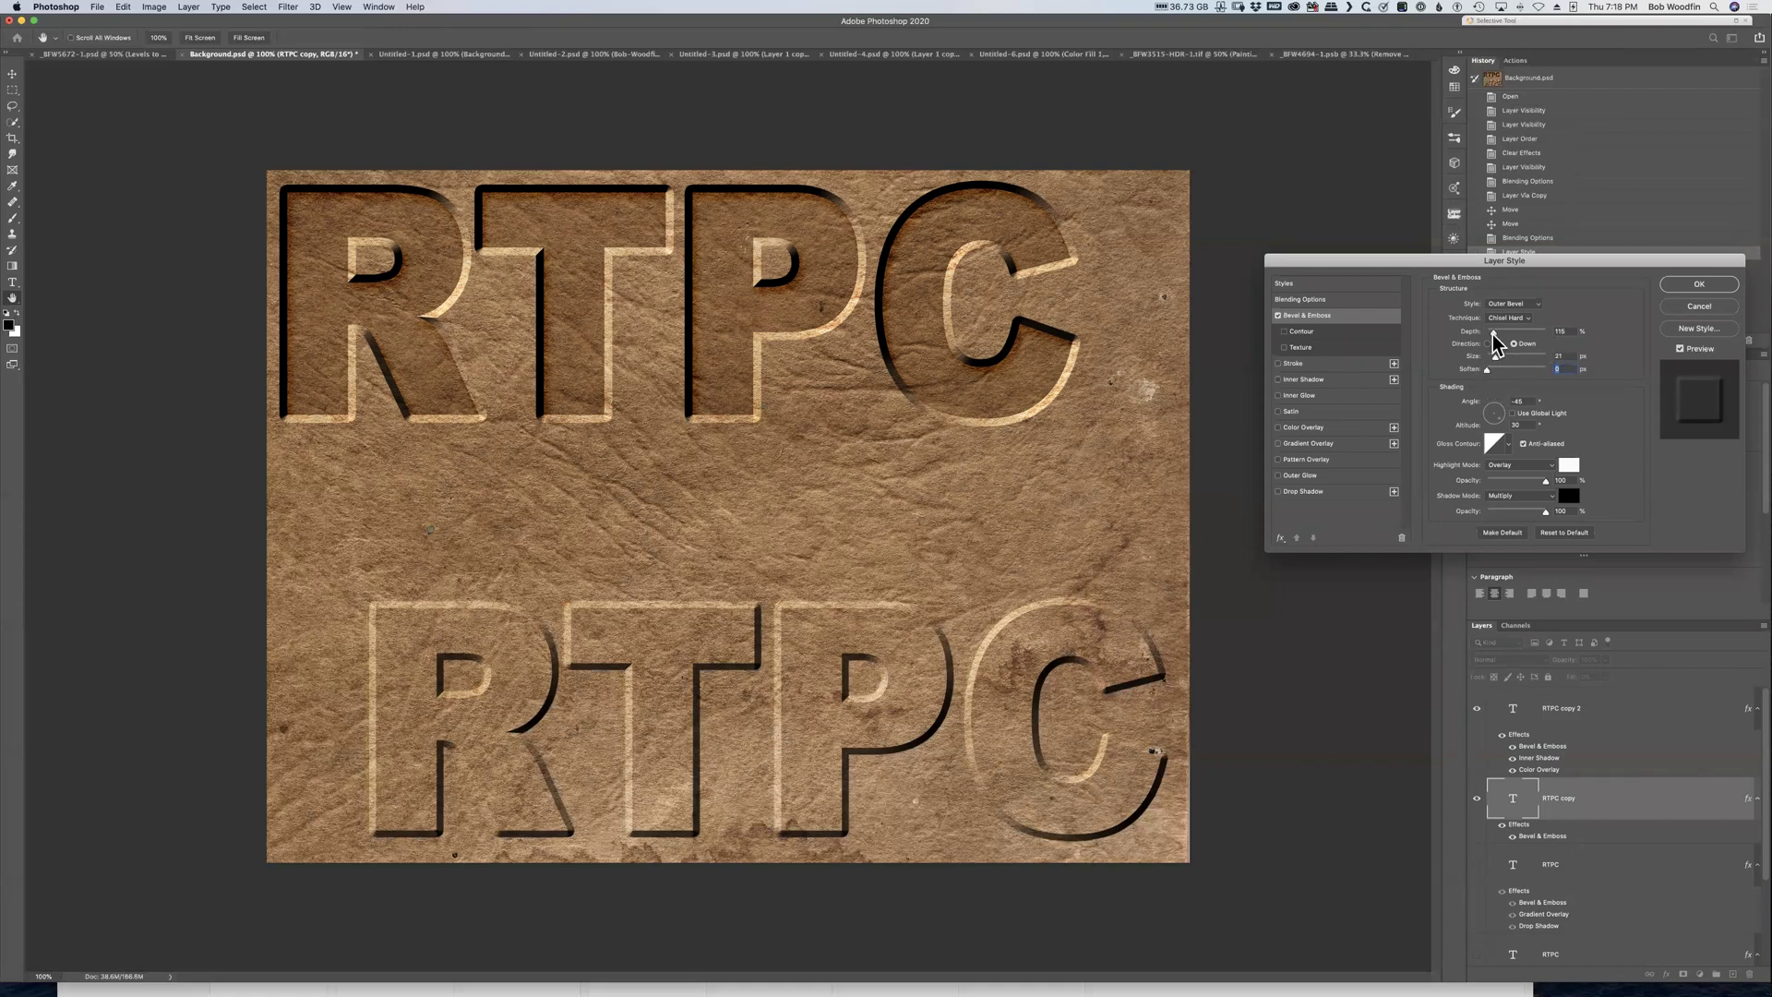
{"action": "left_click_drag", "start_coordinate": [1494, 333], "coordinate": [1498, 334]}
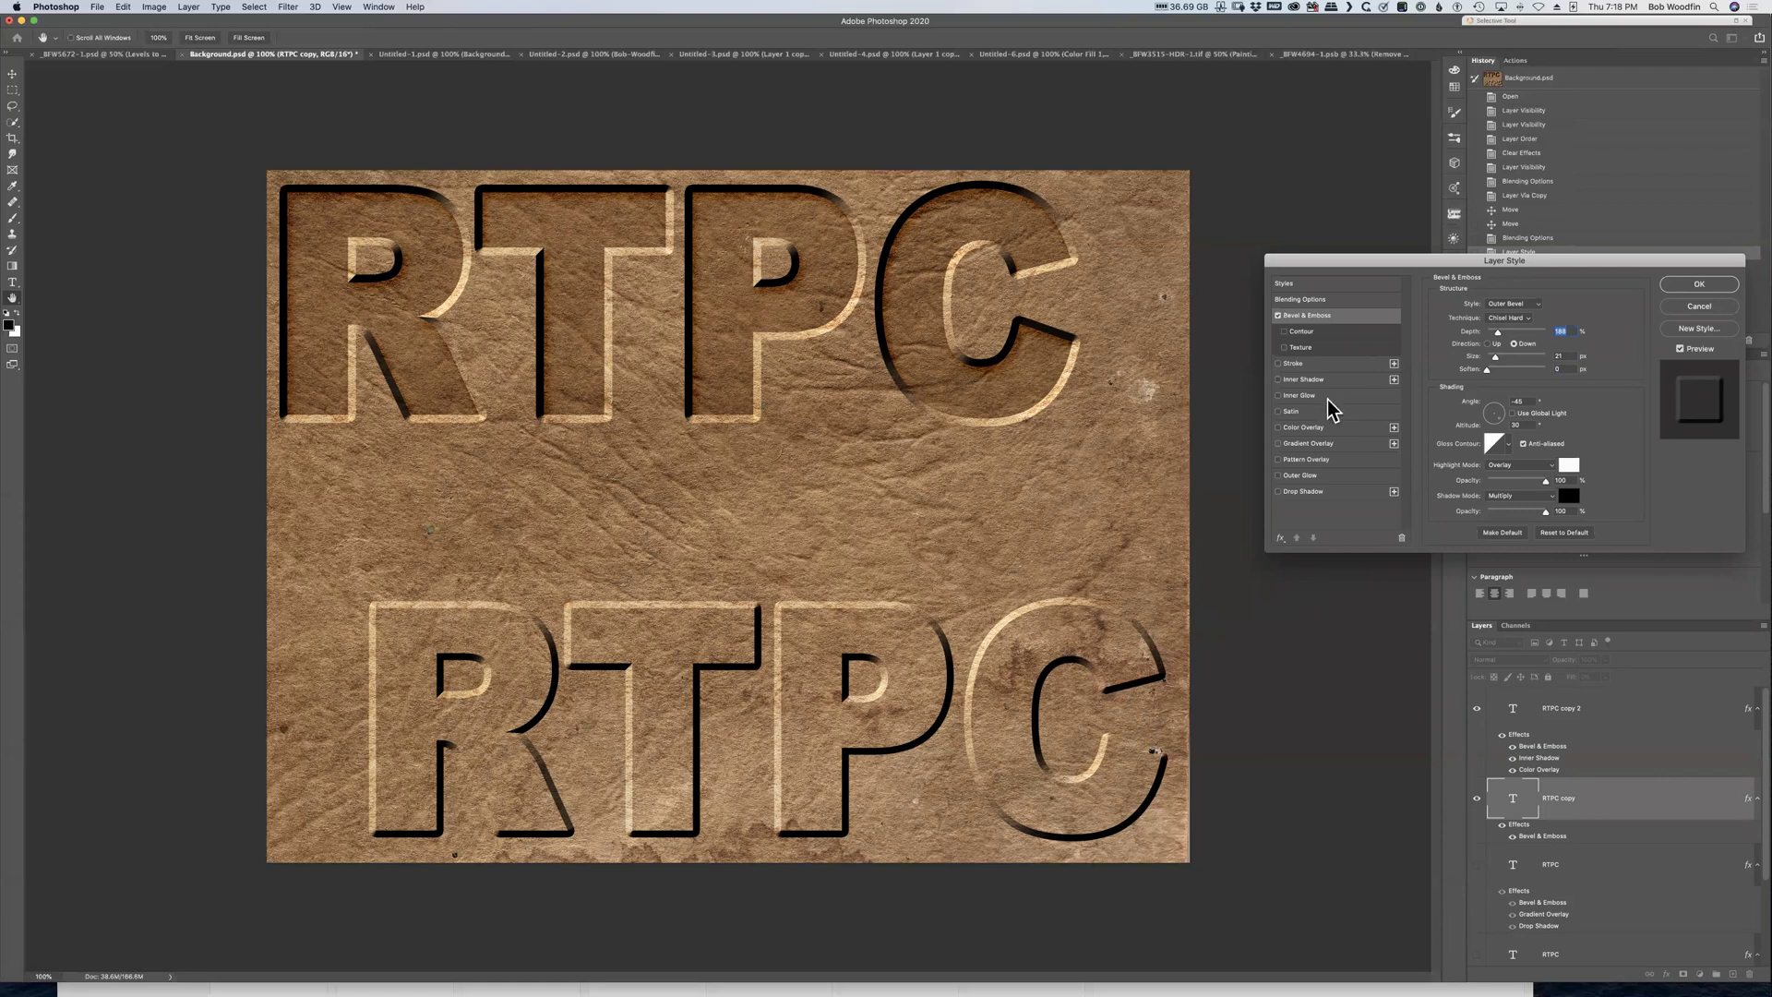
Add a Color Overlay to the lower text using a tan (#bfa17c) sampled from the leather, blended with Linear Dodge (Add)
{"action": "left_click", "coordinate": [1309, 427]}
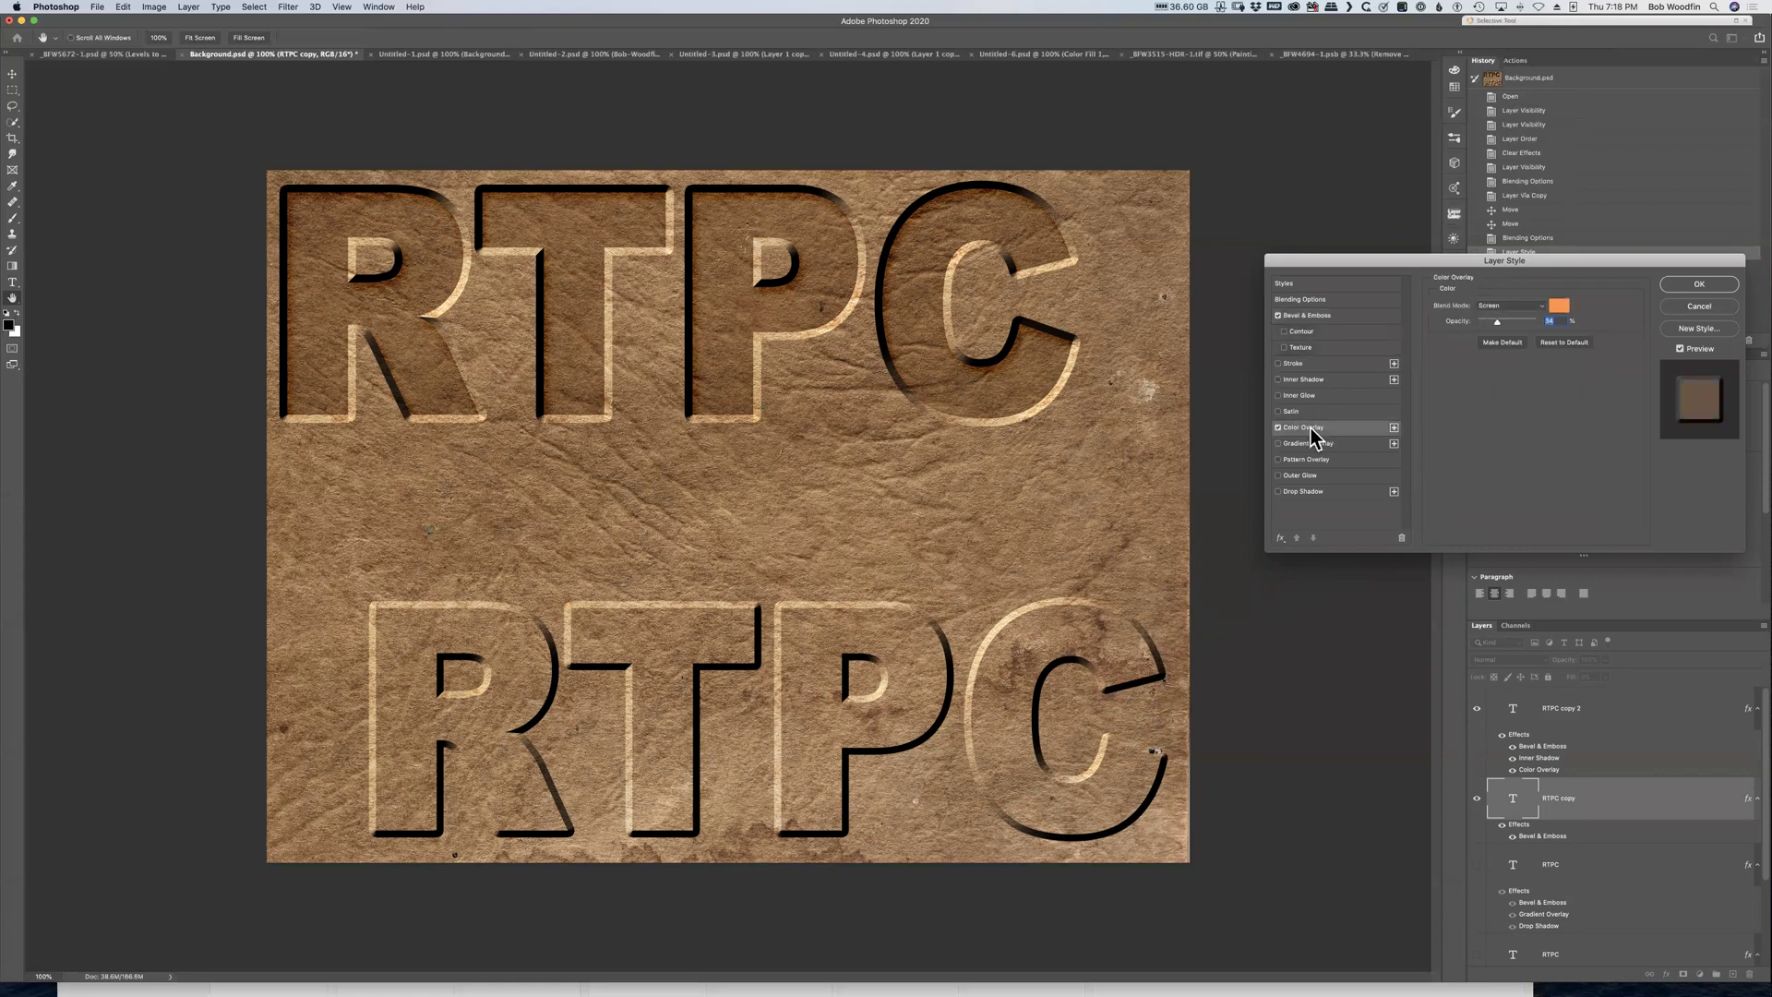
{"action": "left_click", "coordinate": [1559, 306]}
{"action": "left_click", "coordinate": [1091, 507]}
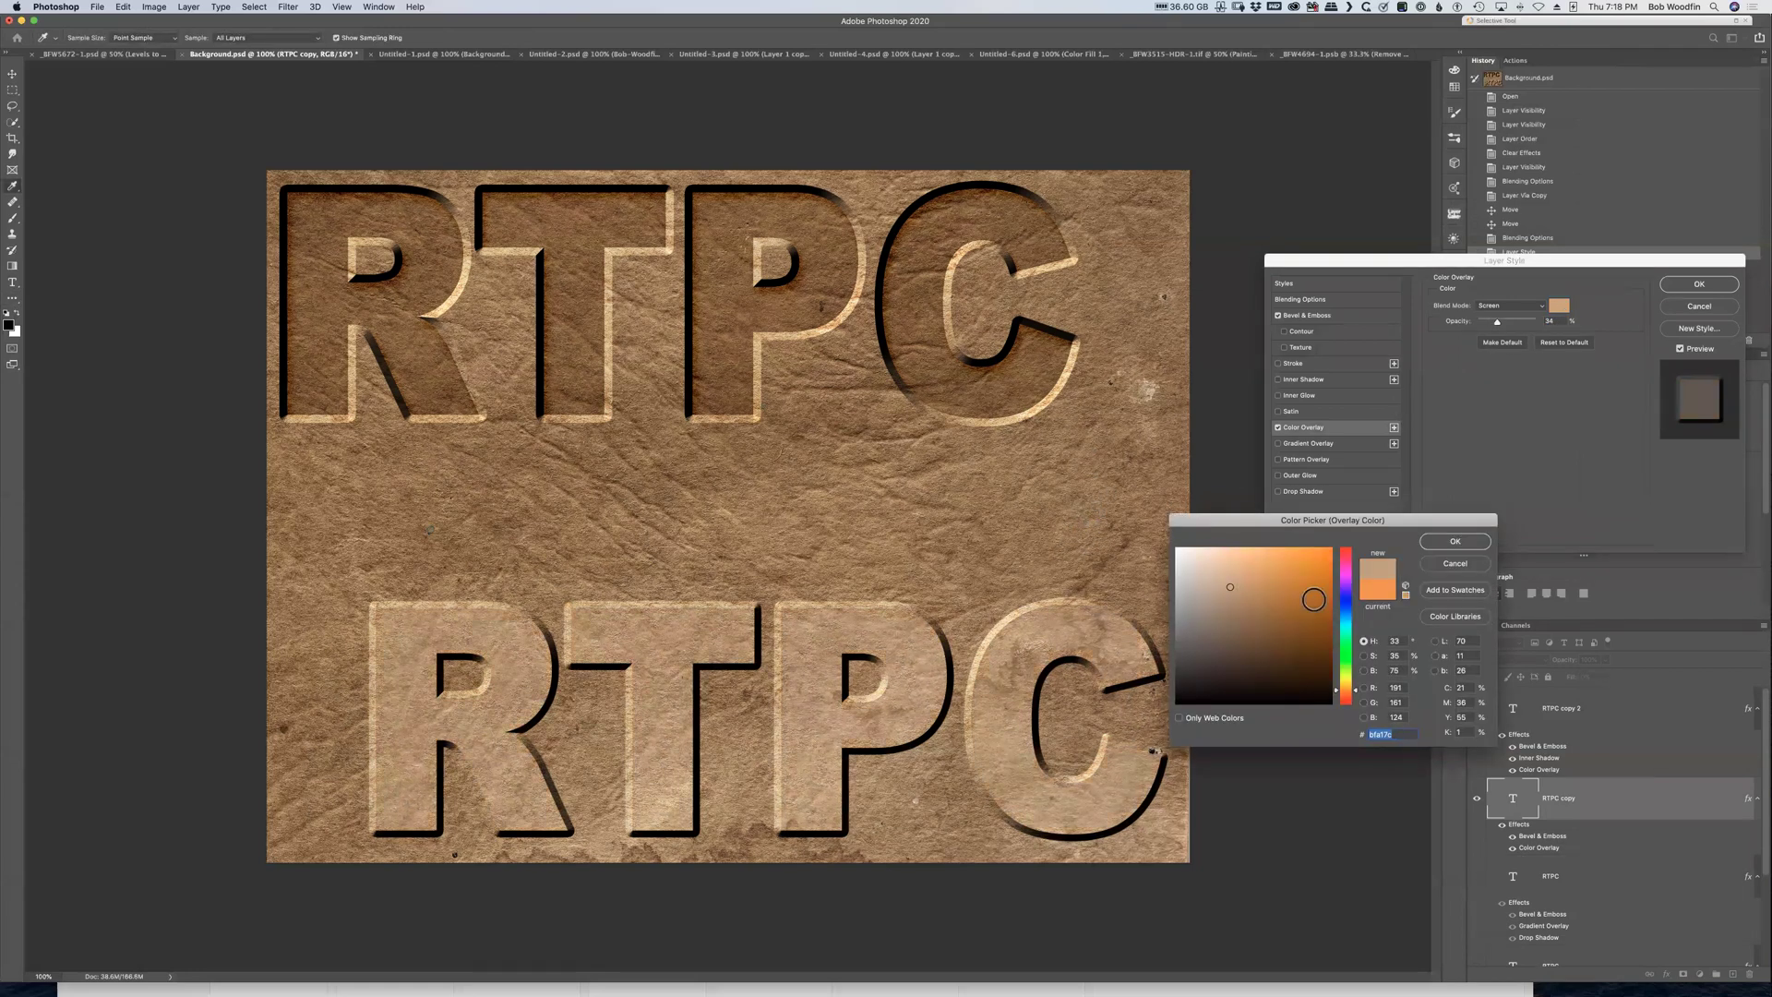
{"action": "left_click", "coordinate": [1462, 544]}
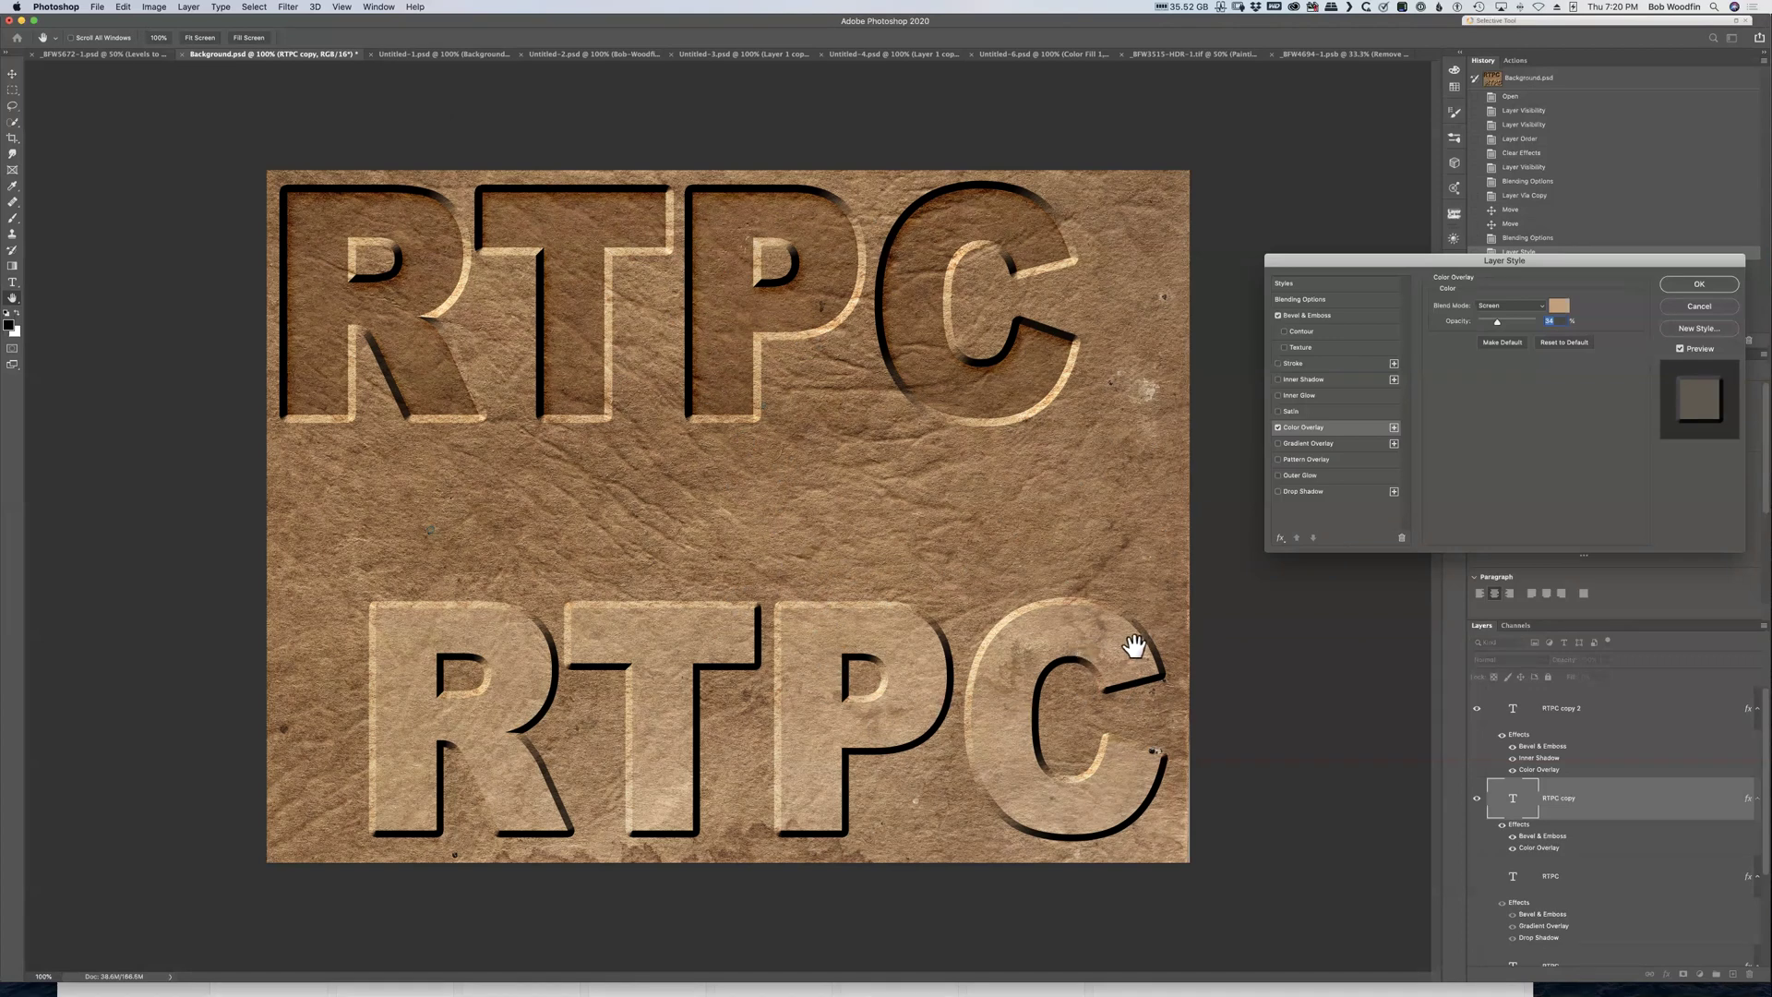
{"action": "left_click", "coordinate": [1519, 307]}
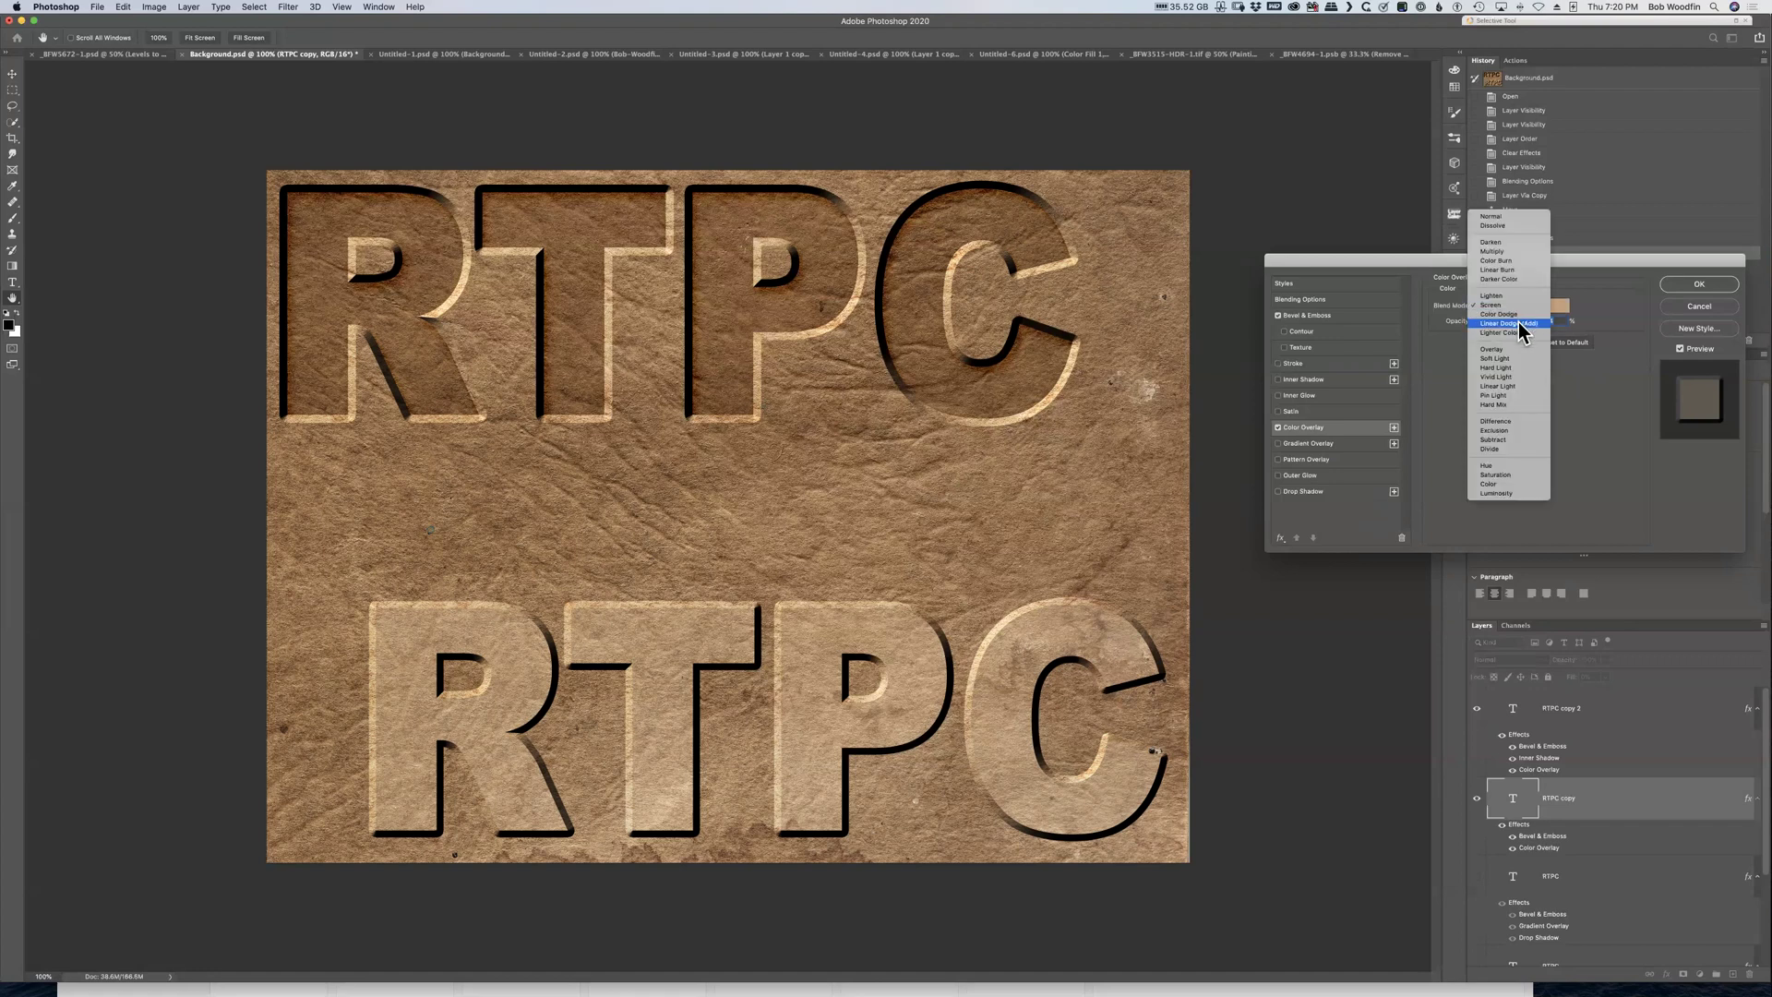
{"action": "left_click", "coordinate": [1519, 323]}
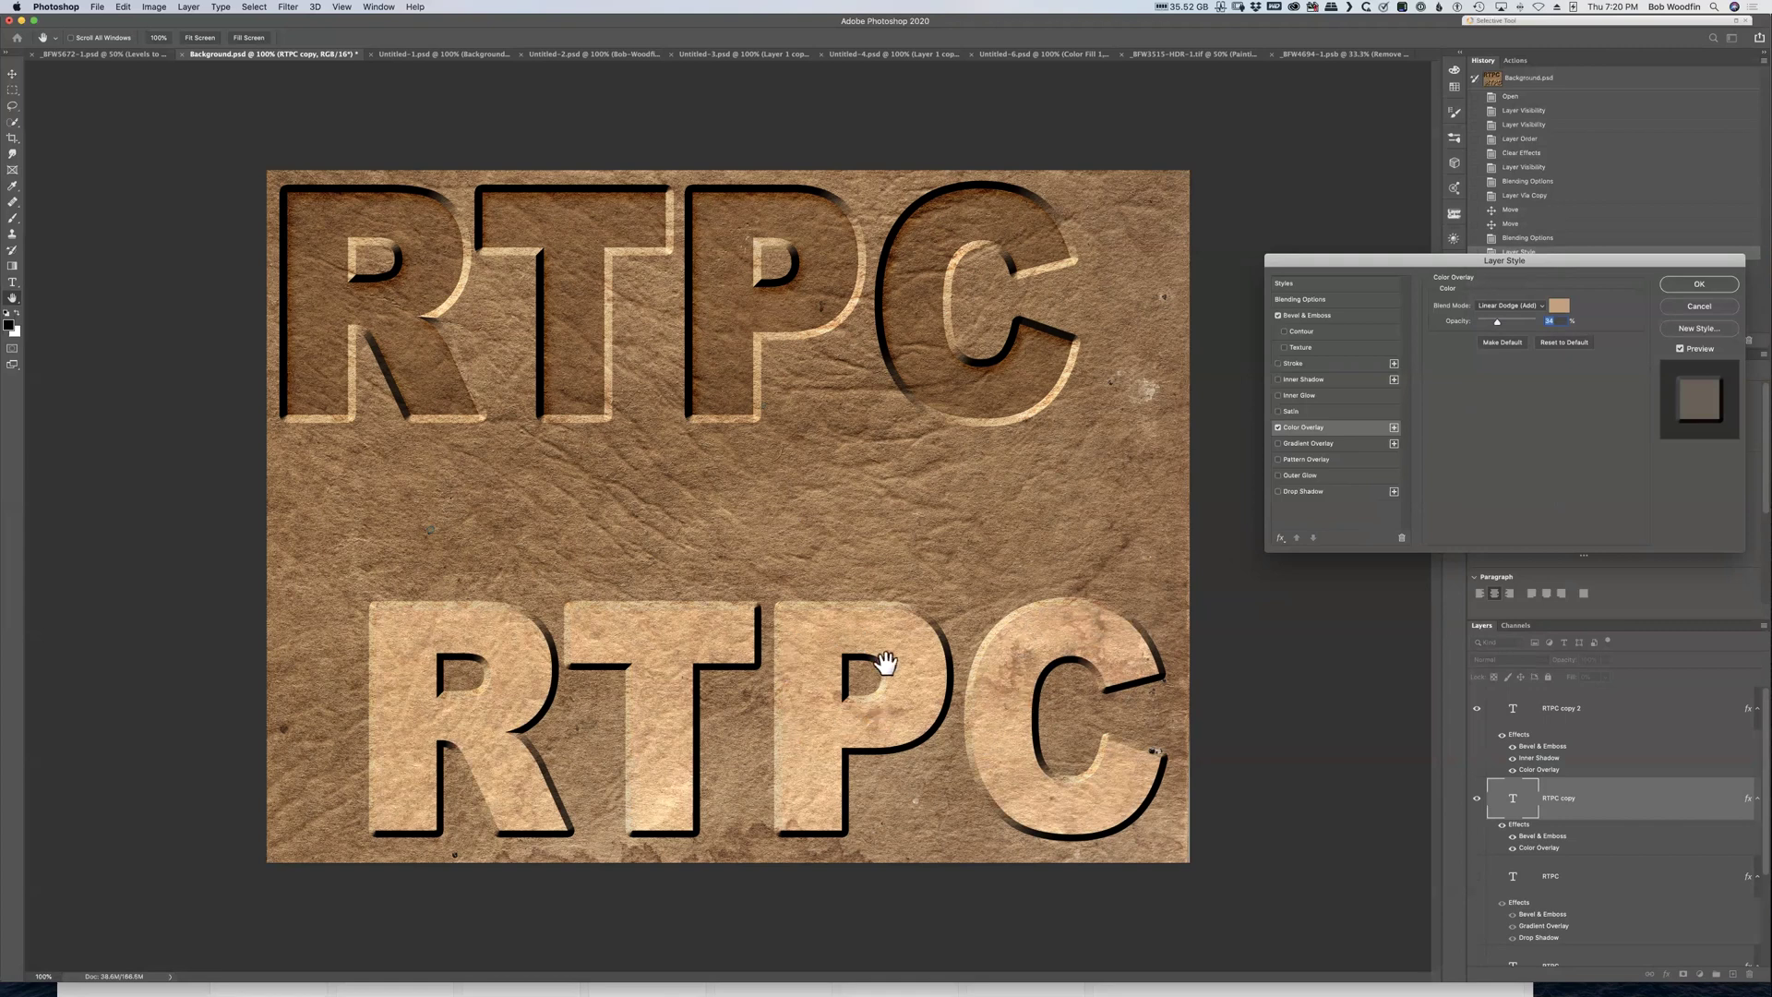
Change the lower text's Color Overlay blend mode to Color Dodge and reduce the overlay's opacity until the tint is subtle
{"action": "left_click", "coordinate": [1510, 306]}
{"action": "left_click", "coordinate": [1512, 295]}
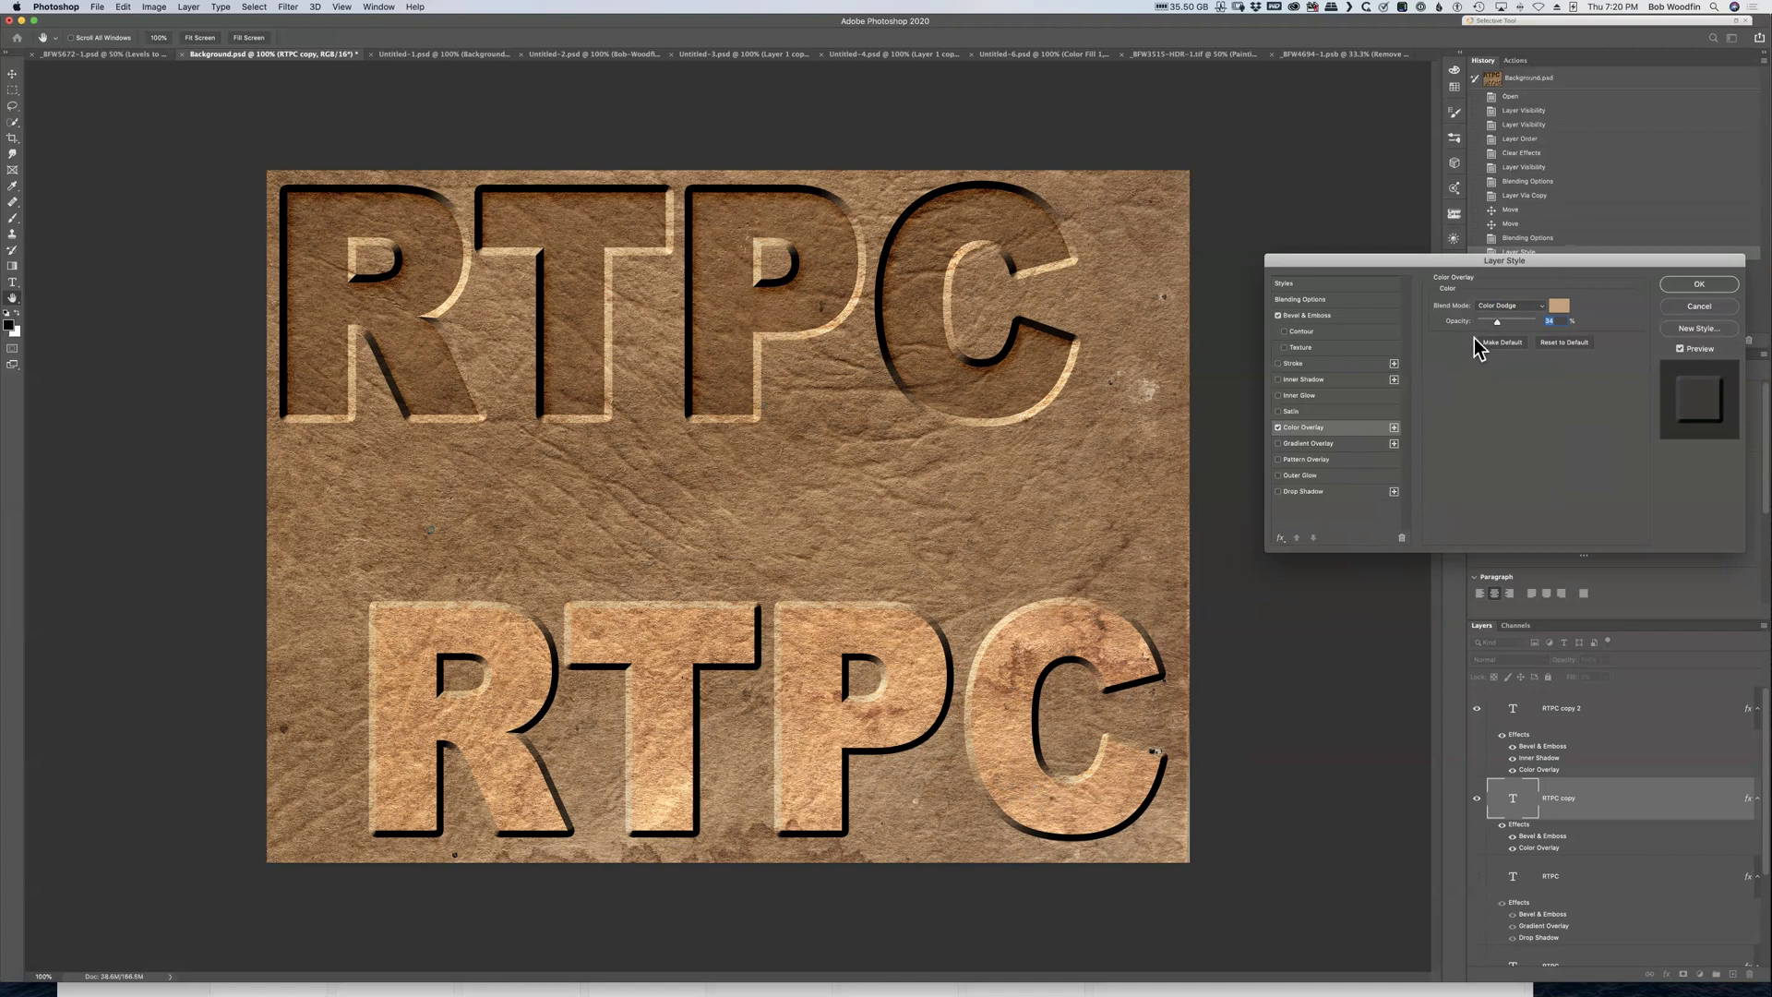
{"action": "mouse_move", "coordinate": [1496, 321]}
{"action": "left_mouse_down"}
{"action": "mouse_move", "coordinate": [1517, 323]}
{"action": "mouse_move", "coordinate": [1486, 323]}
{"action": "left_mouse_up"}
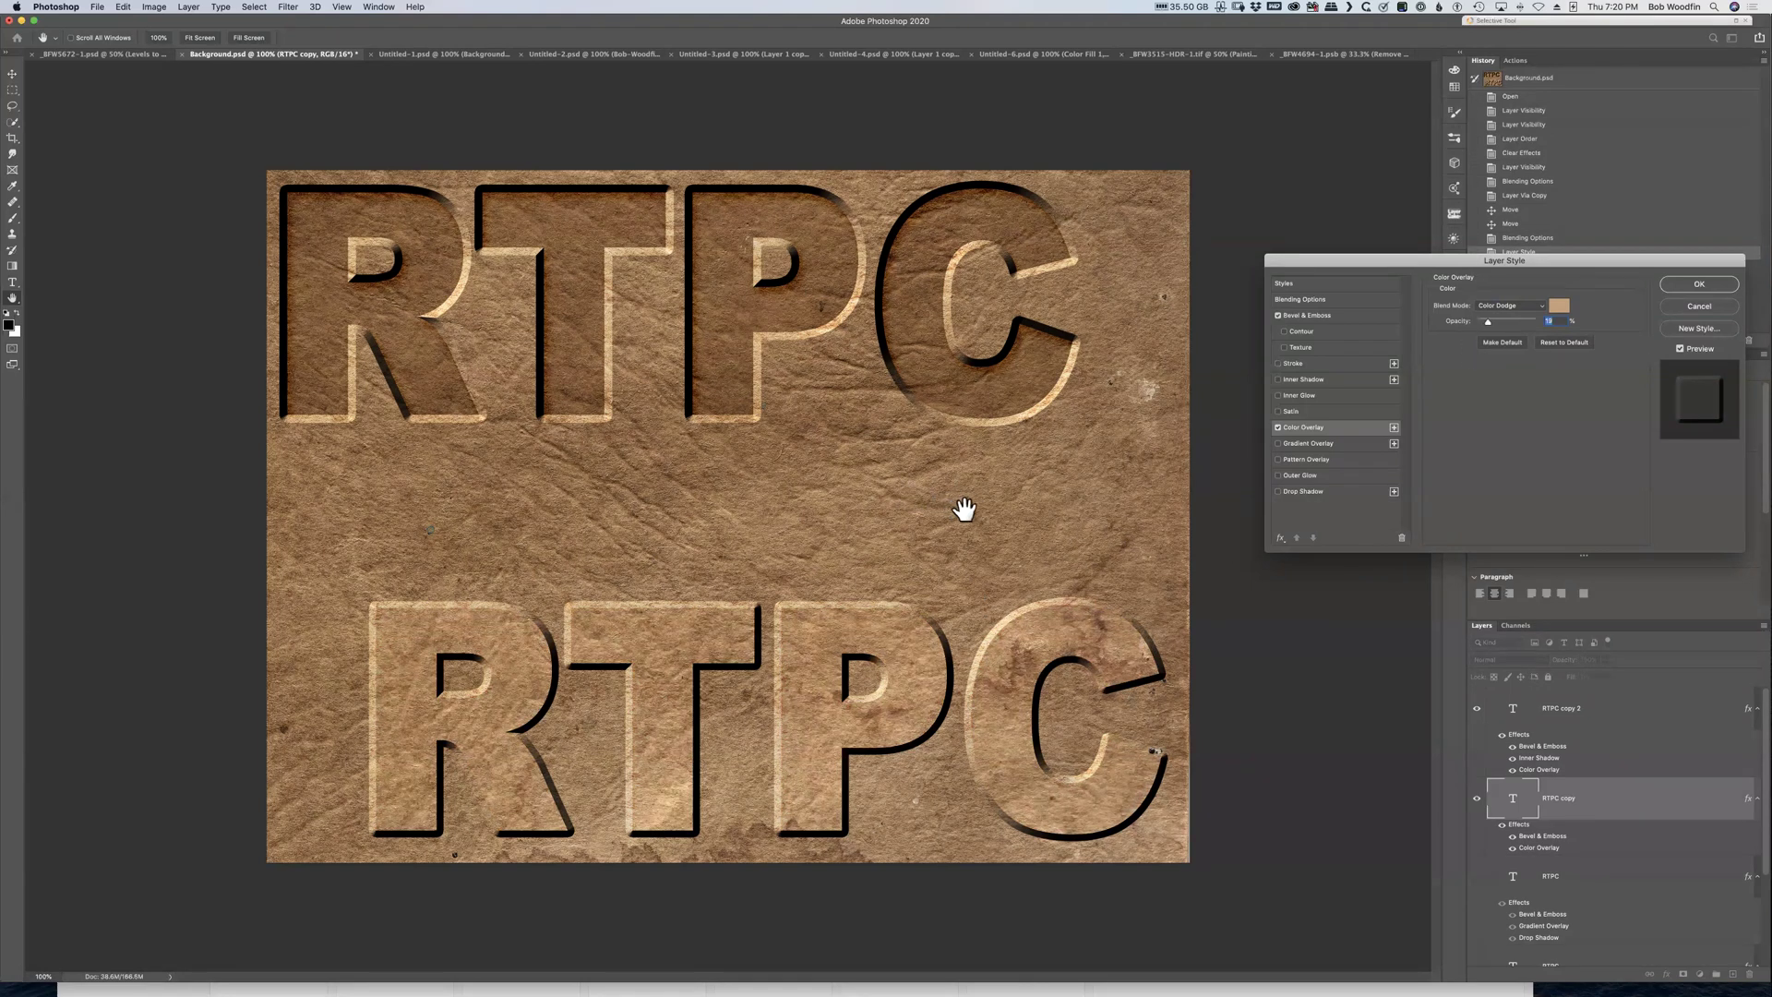
Add a black Multiply Drop Shadow to the lower text, angle it at about 140°, and apply the layer style
{"action": "left_click", "coordinate": [1304, 496]}
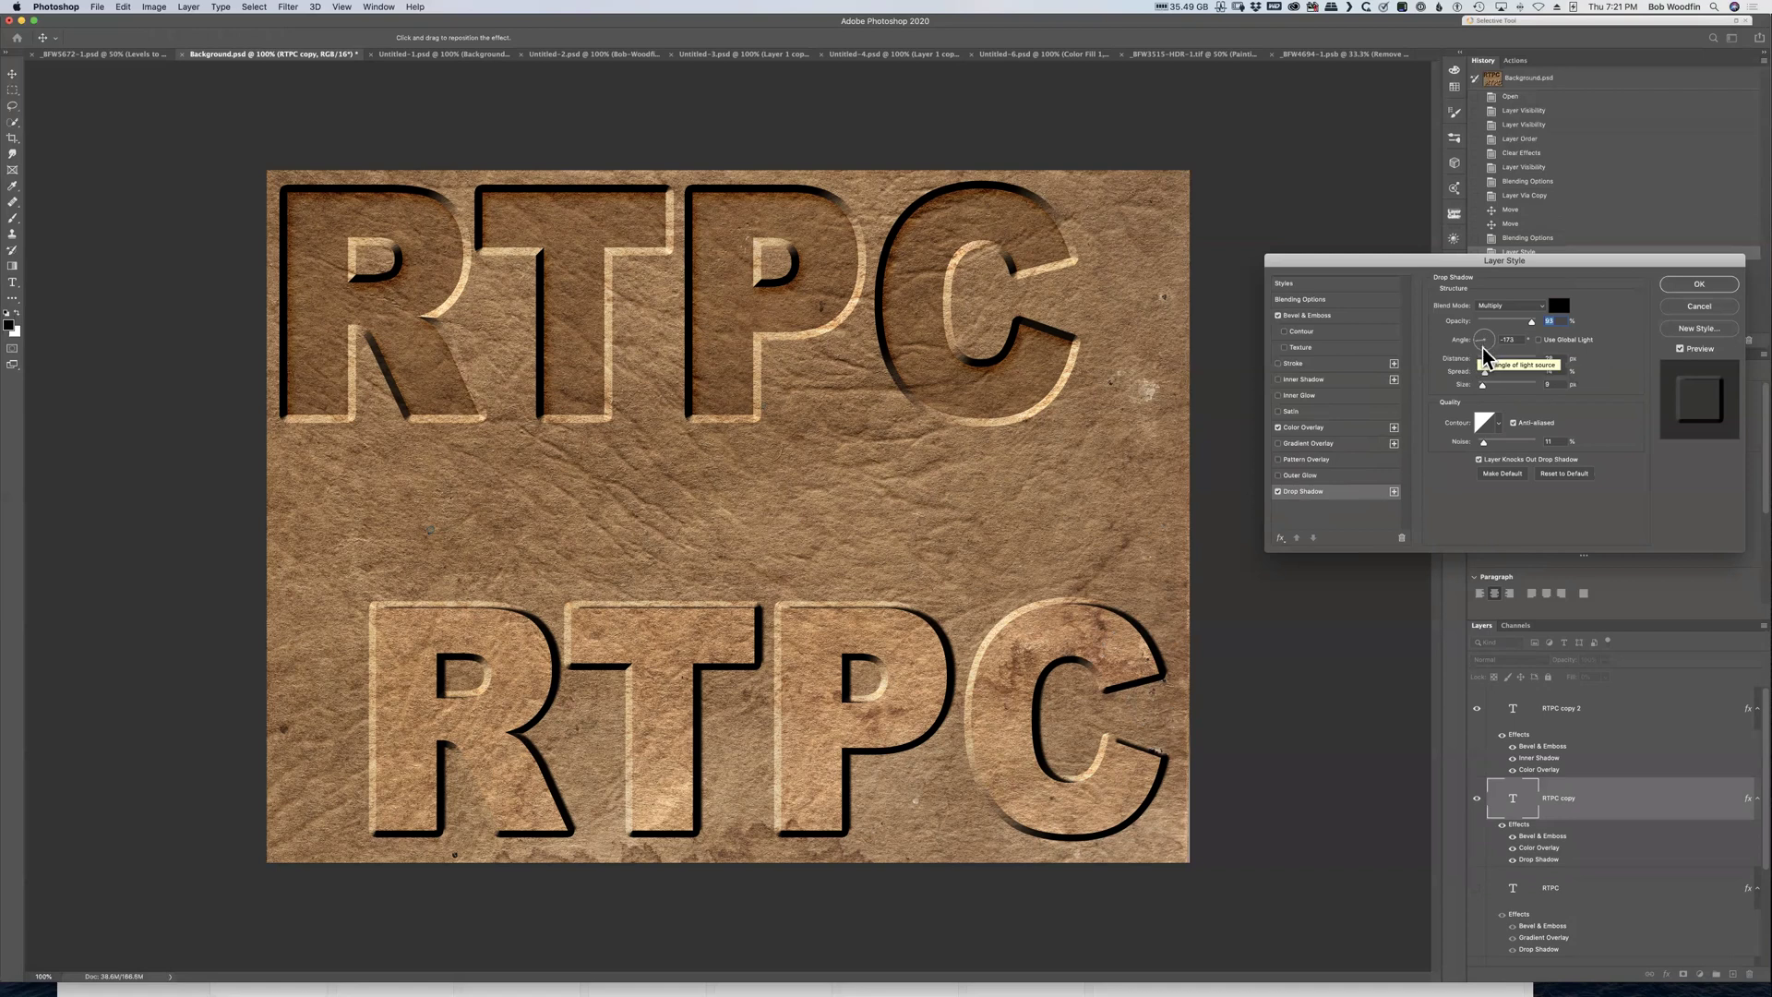
{"action": "left_click_drag", "start_coordinate": [1477, 349], "coordinate": [1480, 341]}
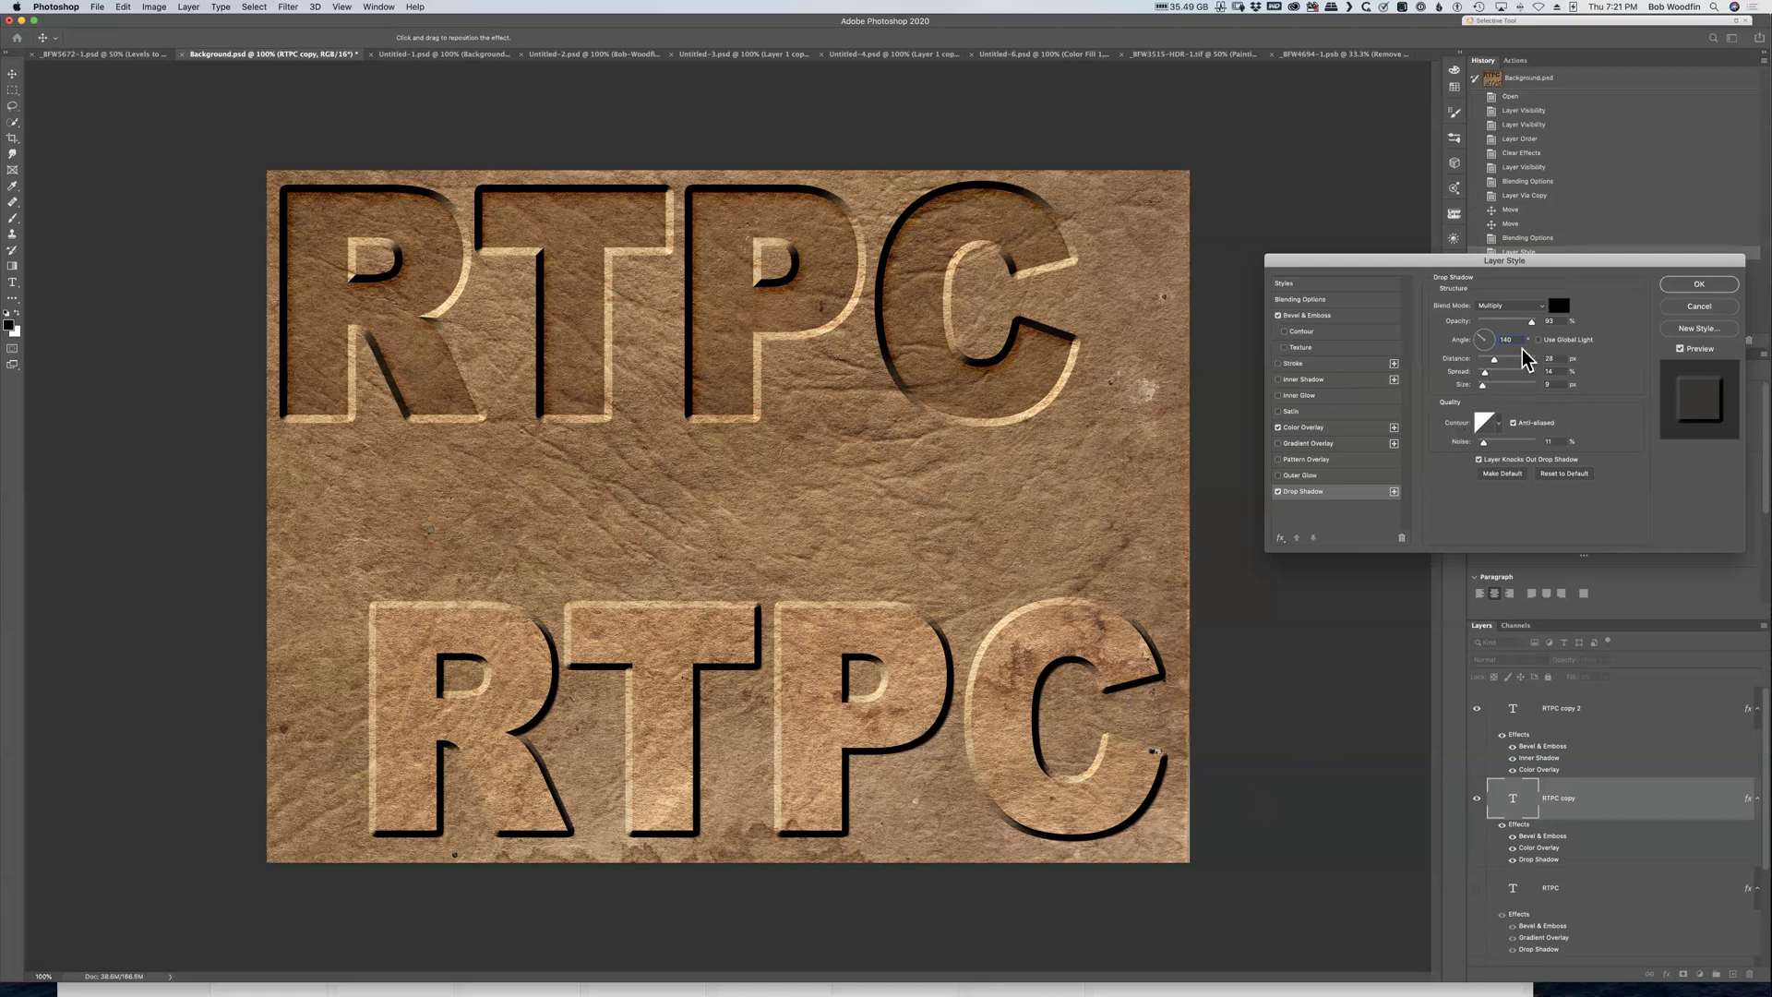
{"action": "key", "text": "Return"}
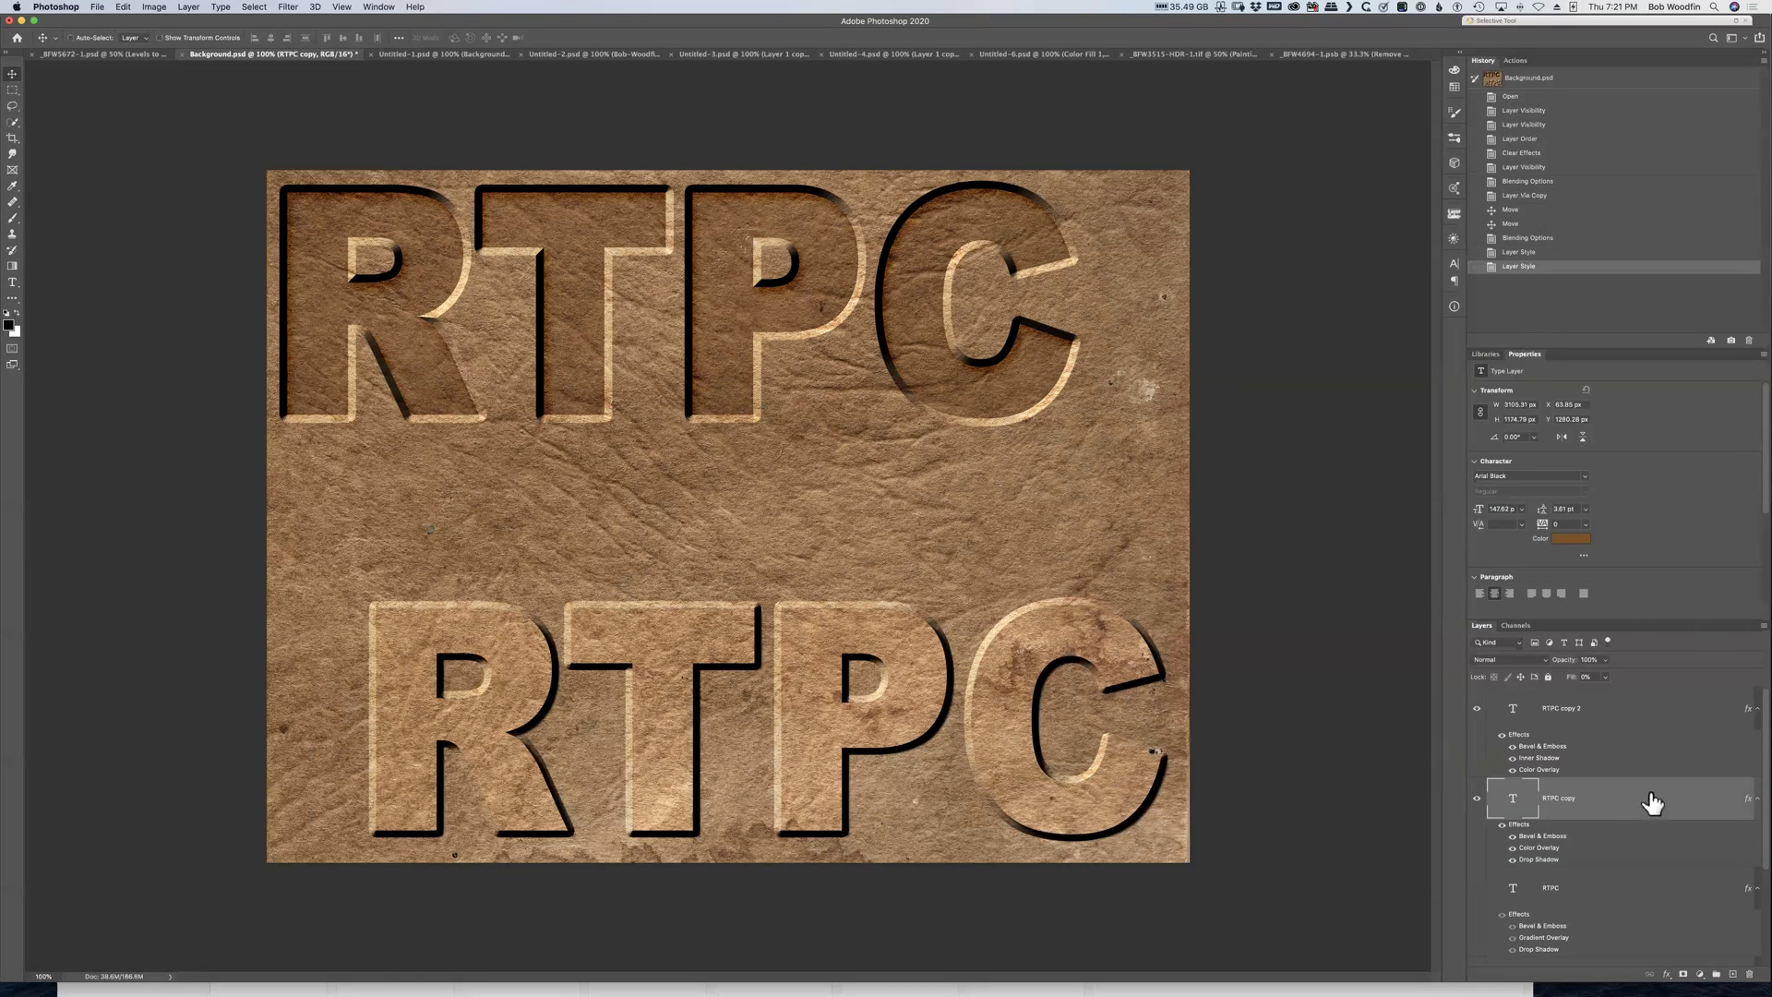
Reopen the lower text's Drop Shadow and set its angle to 123° and distance to about 71 px, with a larger spread and size
{"action": "double_click", "coordinate": [1538, 859]}
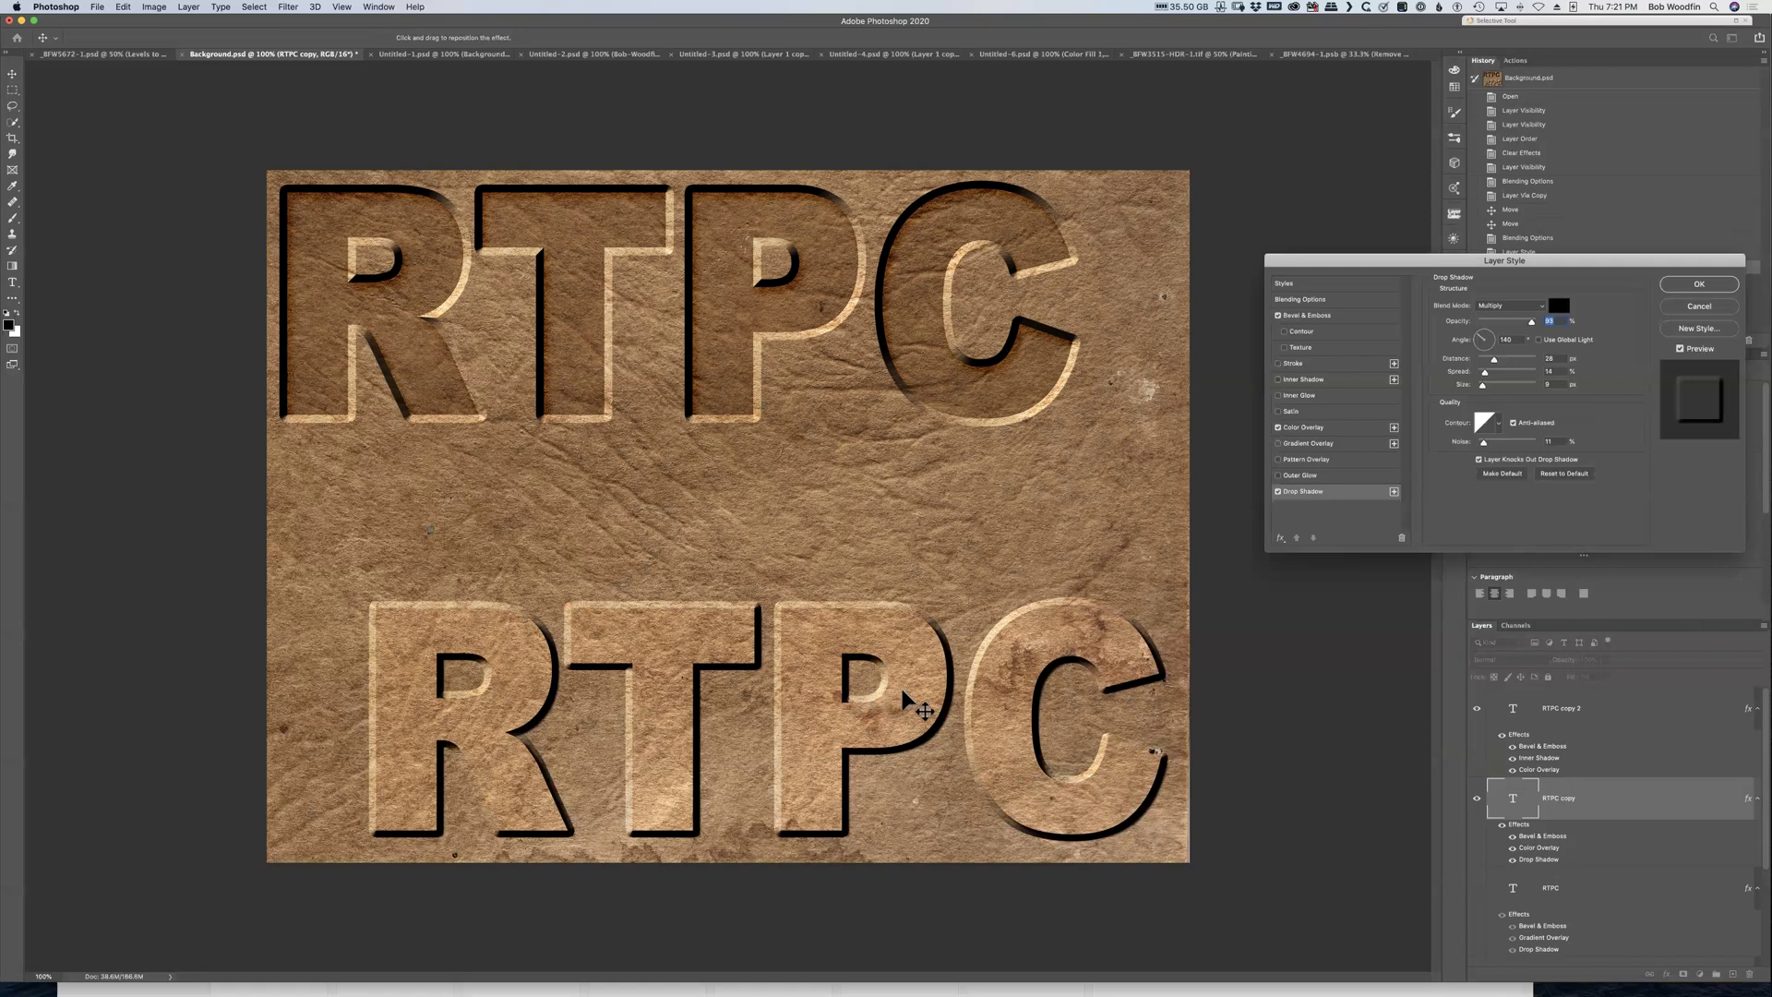
{"action": "left_click_drag", "start_coordinate": [908, 701], "coordinate": [907, 709]}
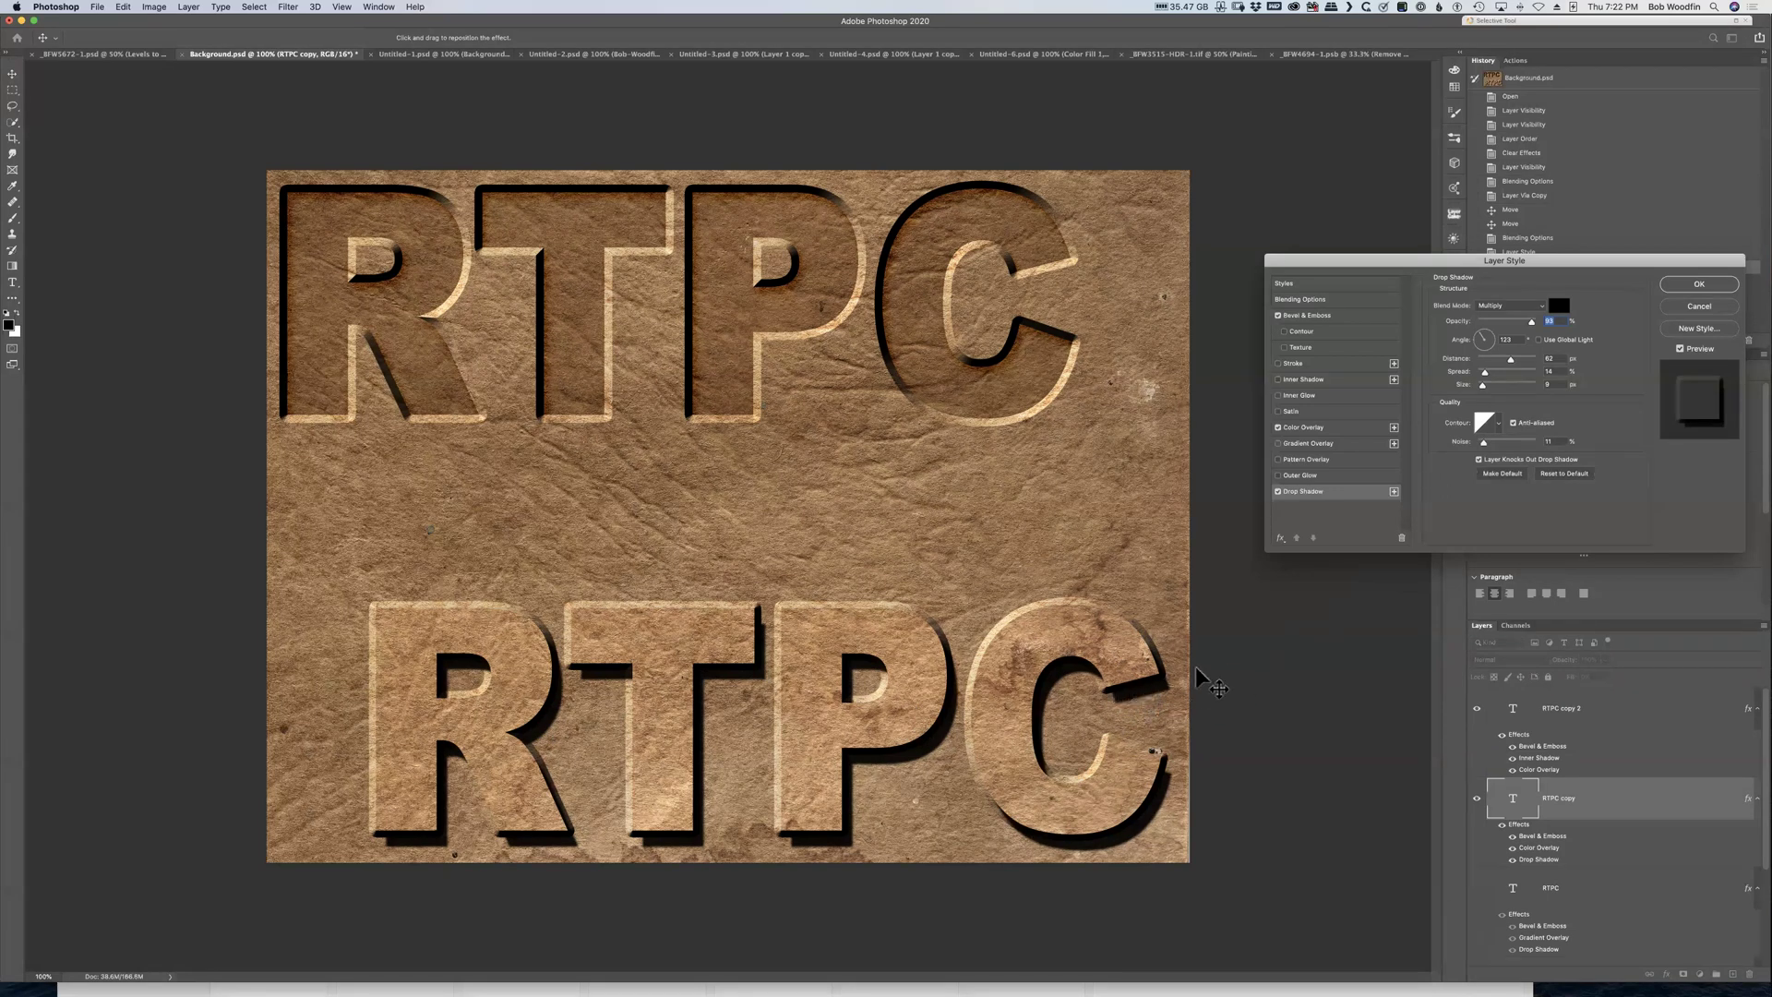
{"action": "mouse_move", "coordinate": [1510, 360]}
{"action": "left_mouse_down"}
{"action": "mouse_move", "coordinate": [1489, 372]}
{"action": "mouse_move", "coordinate": [1503, 381]}
{"action": "left_mouse_up"}
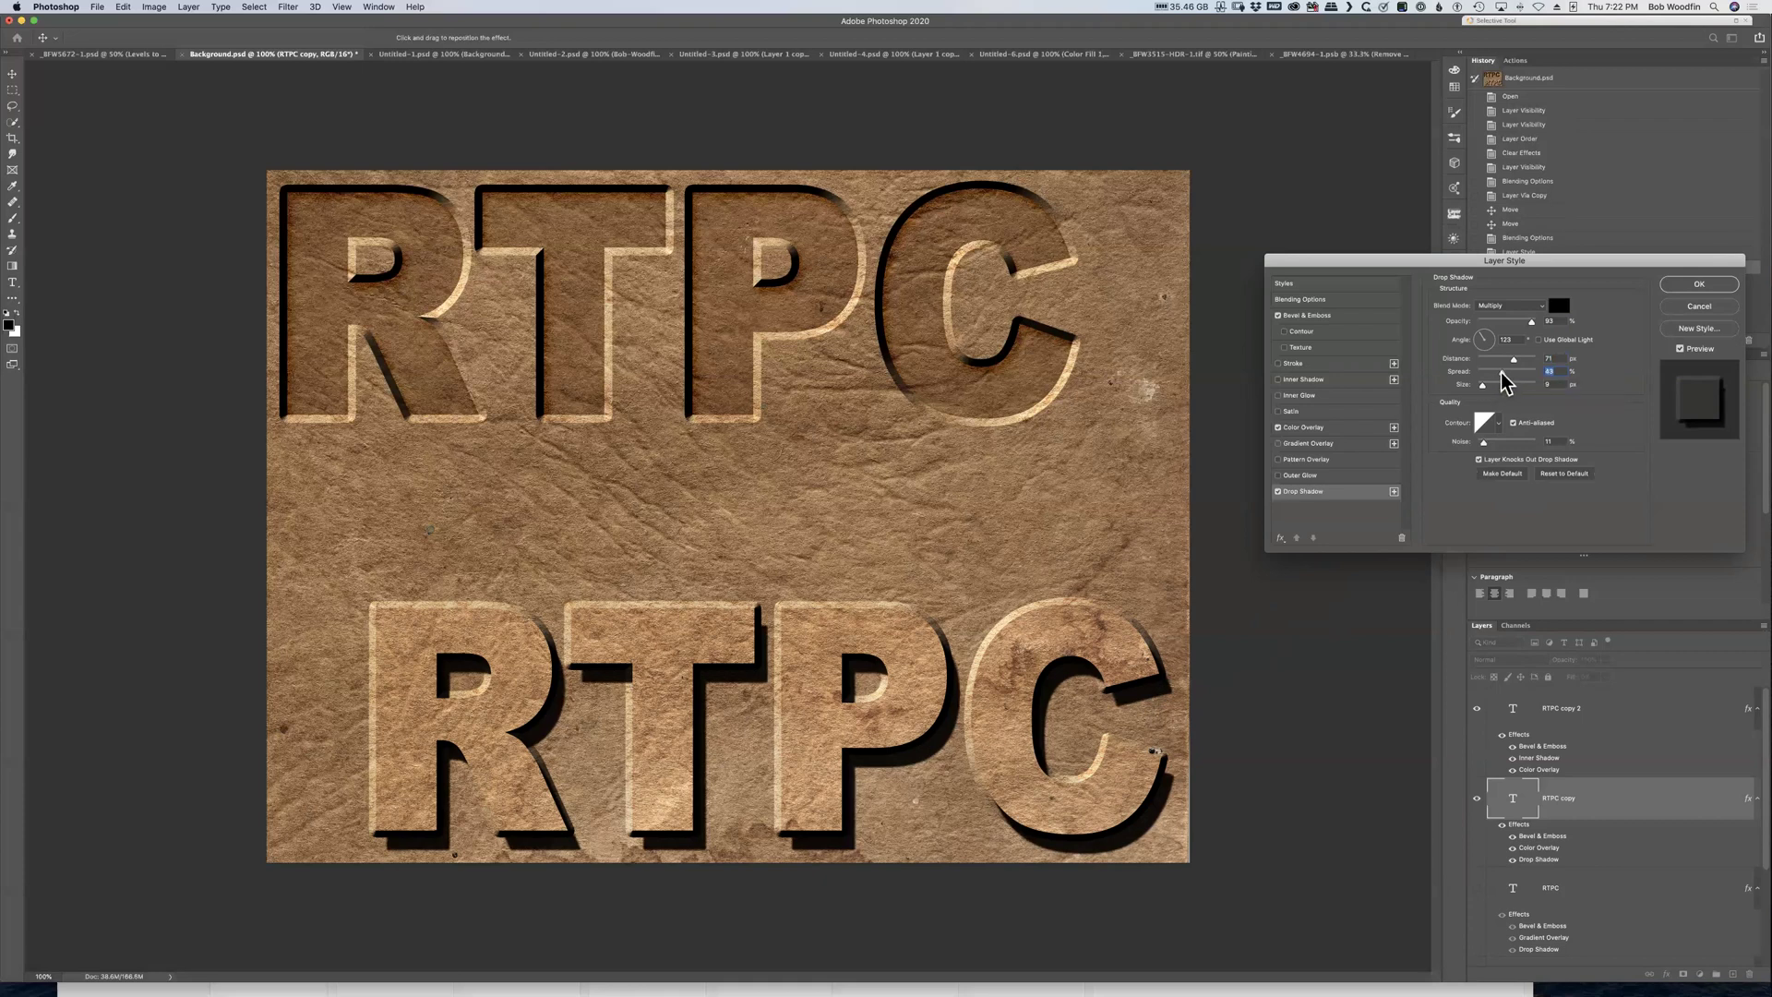
{"action": "left_click_drag", "start_coordinate": [1482, 384], "coordinate": [1489, 383]}
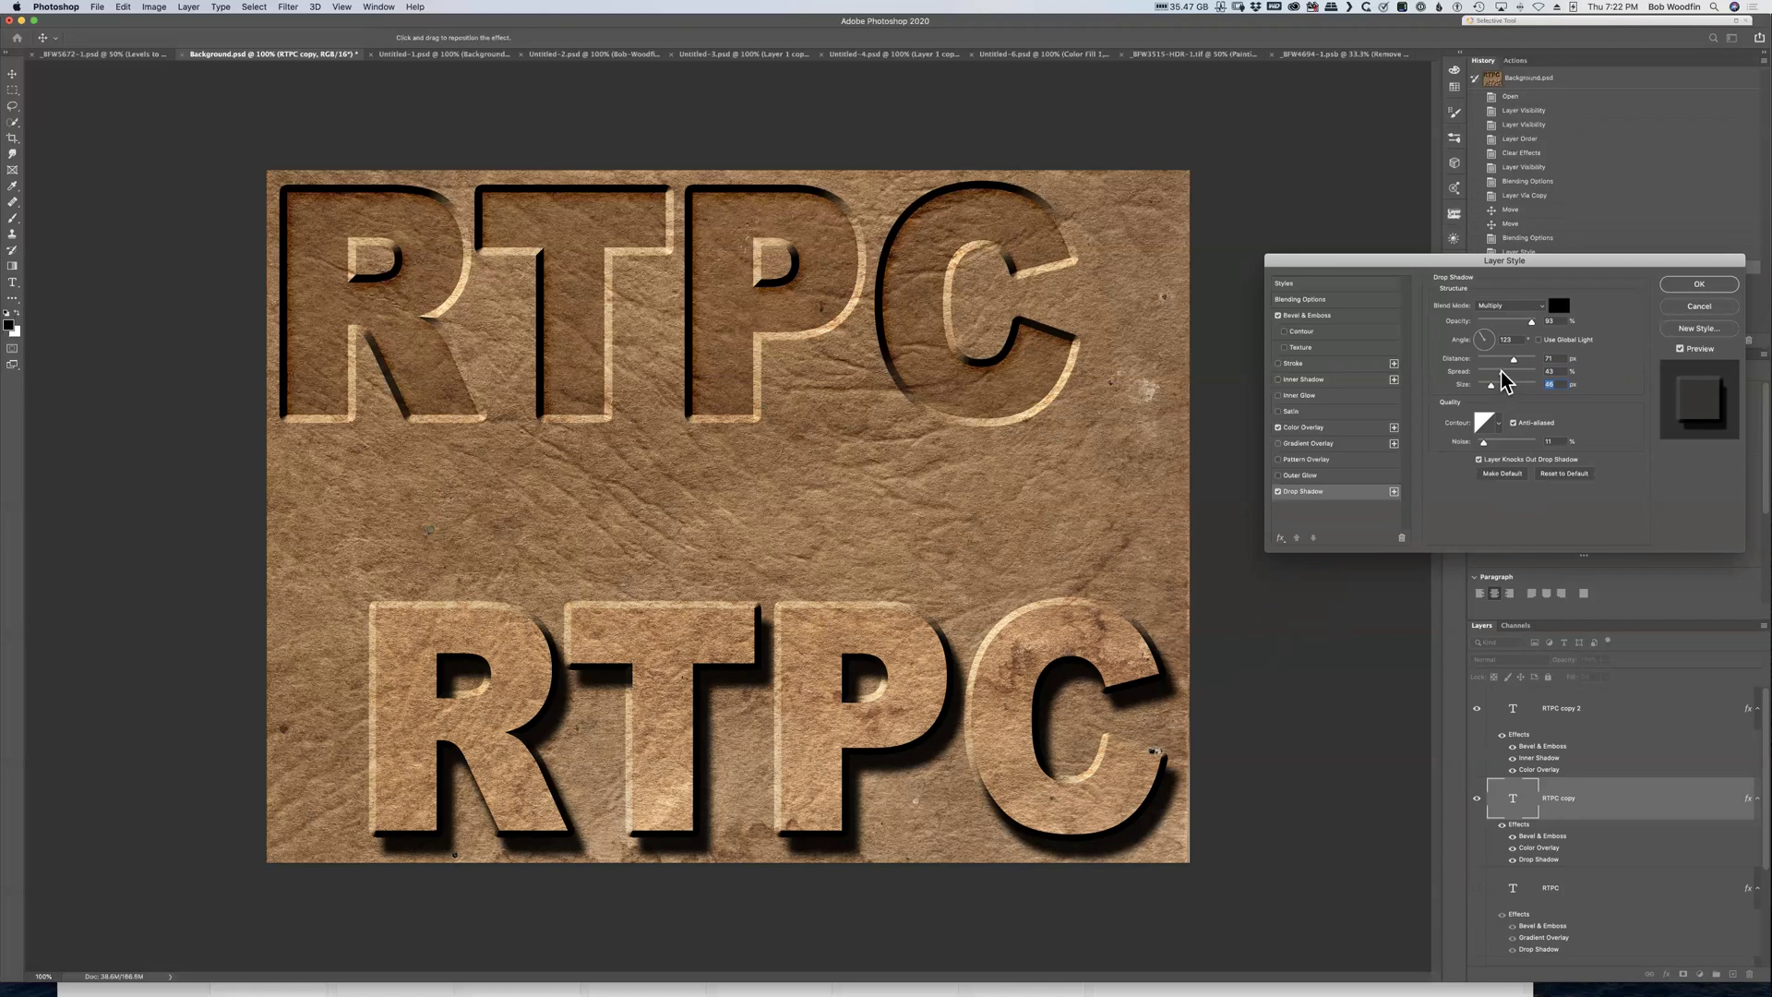
{"action": "left_click_drag", "start_coordinate": [1499, 380], "coordinate": [1494, 380]}
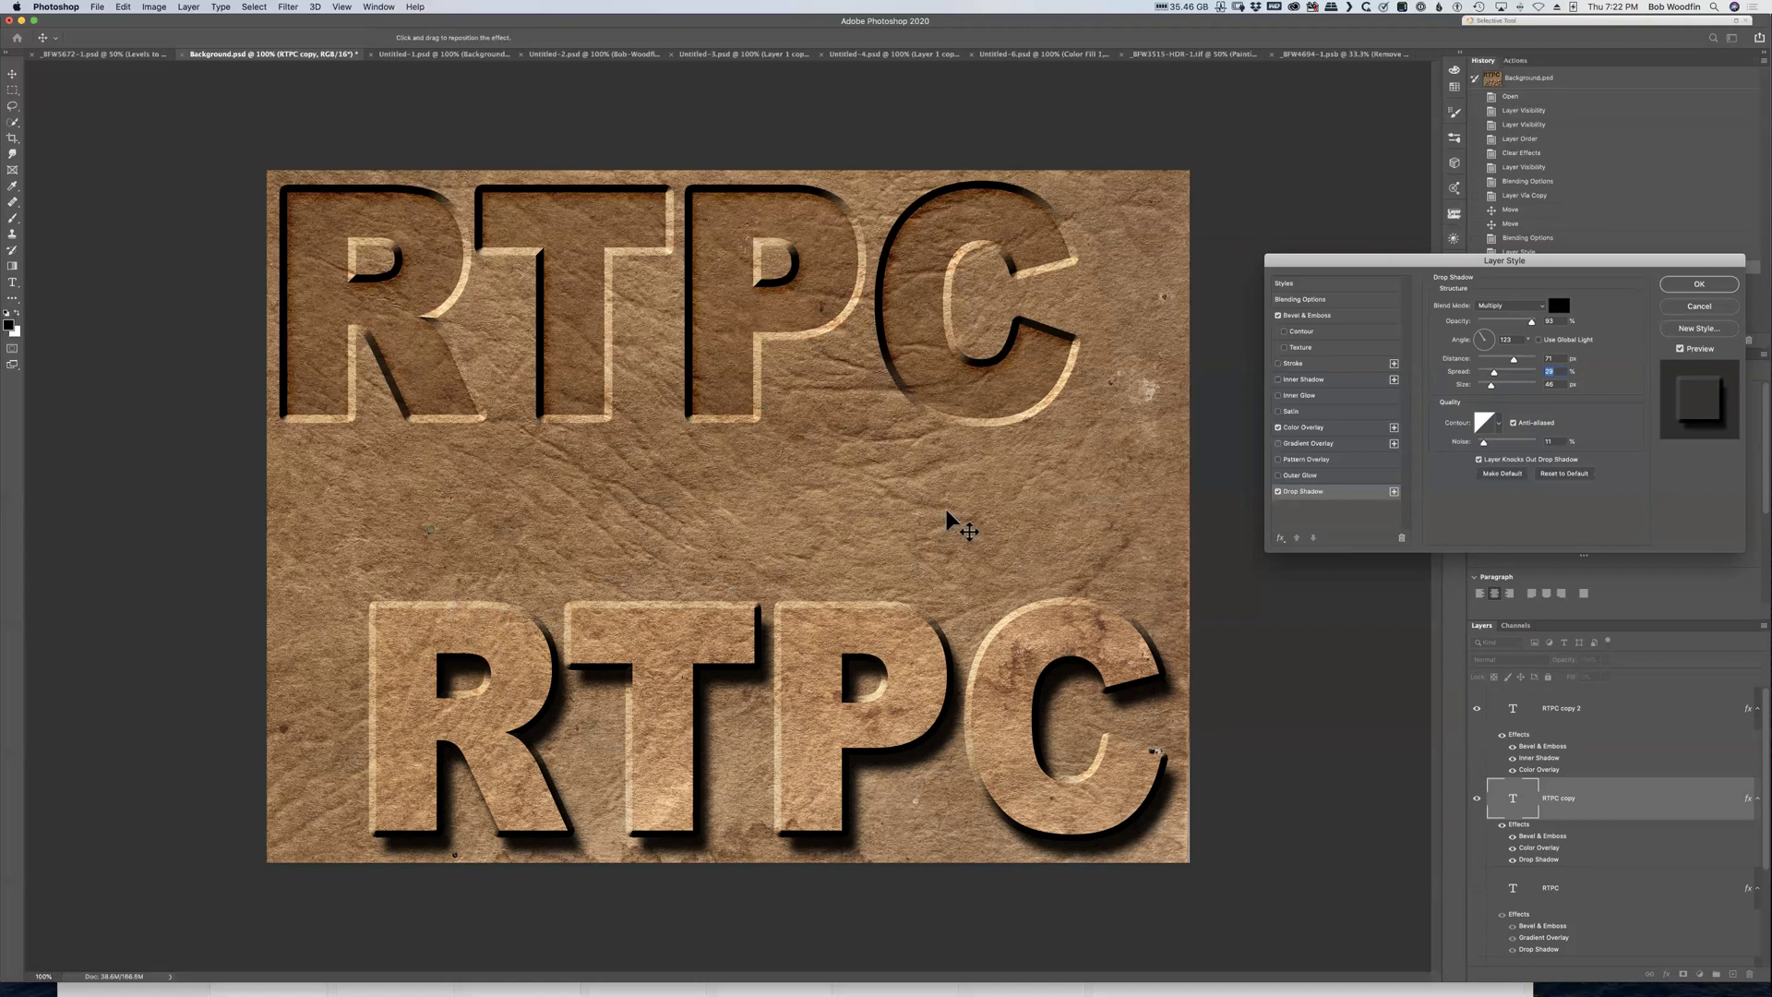
Compare the lower text with and without its Drop Shadow, keep the shadow enabled, and apply the layer style
{"action": "left_click", "coordinate": [1278, 492]}
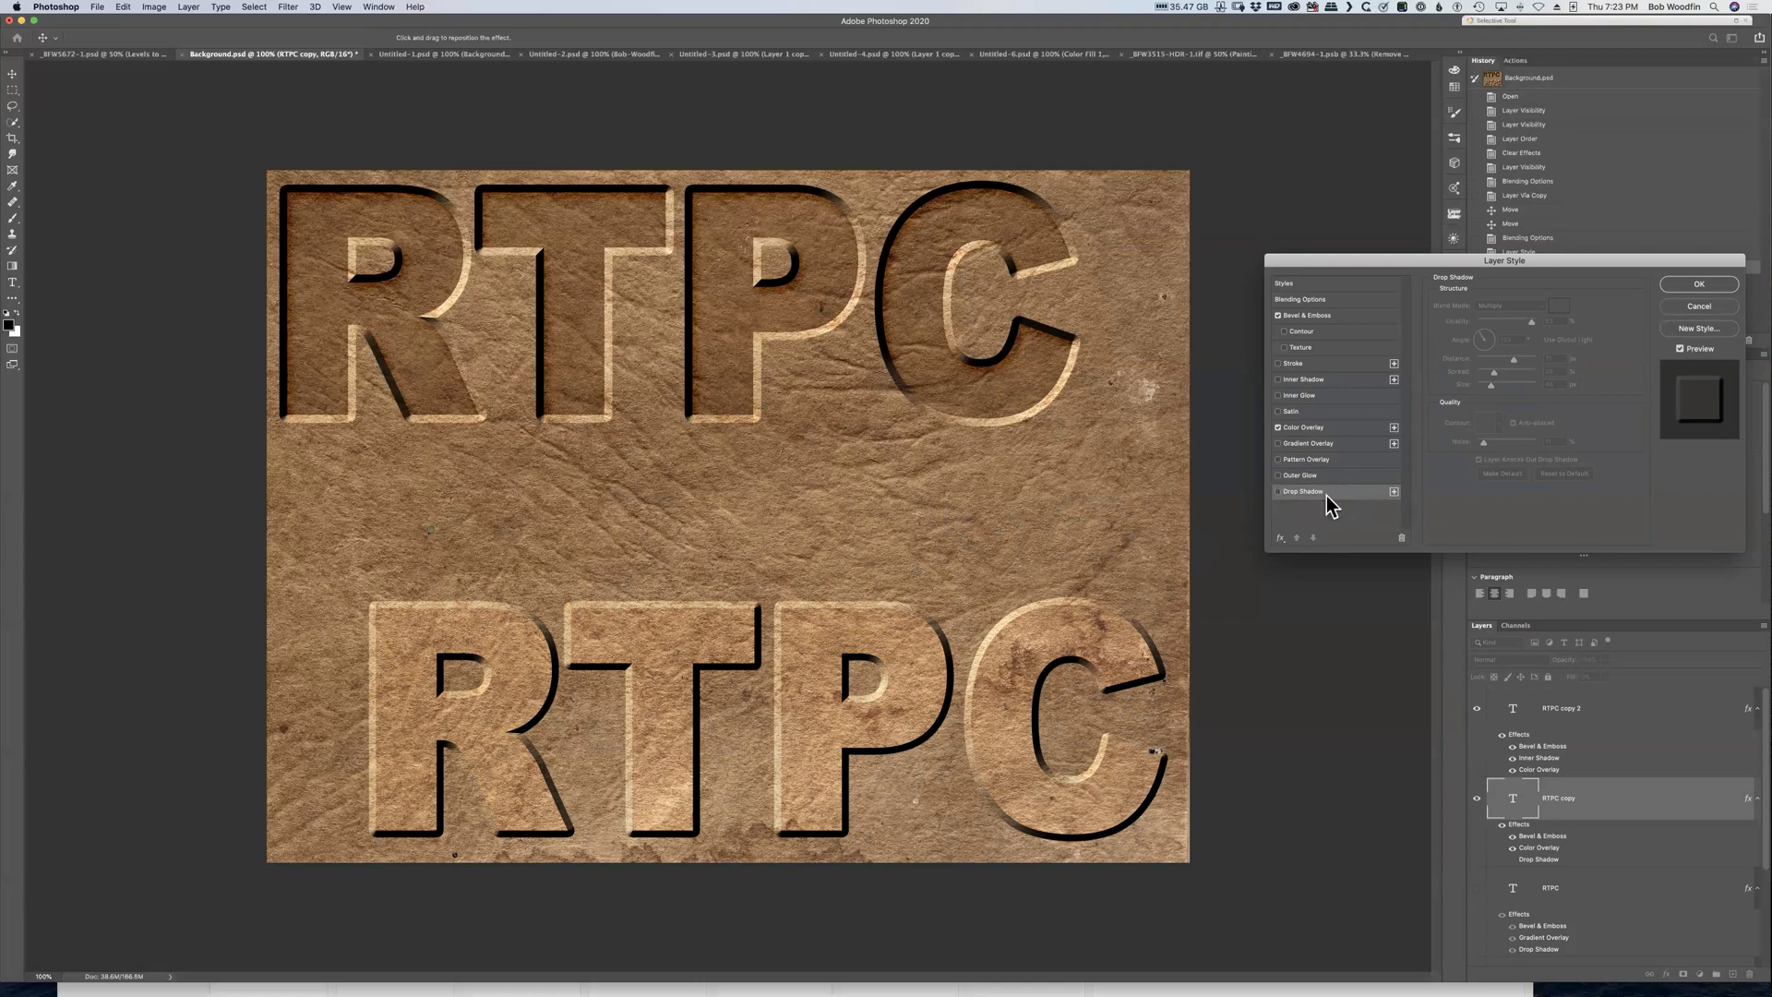
{"action": "left_click", "coordinate": [1278, 491]}
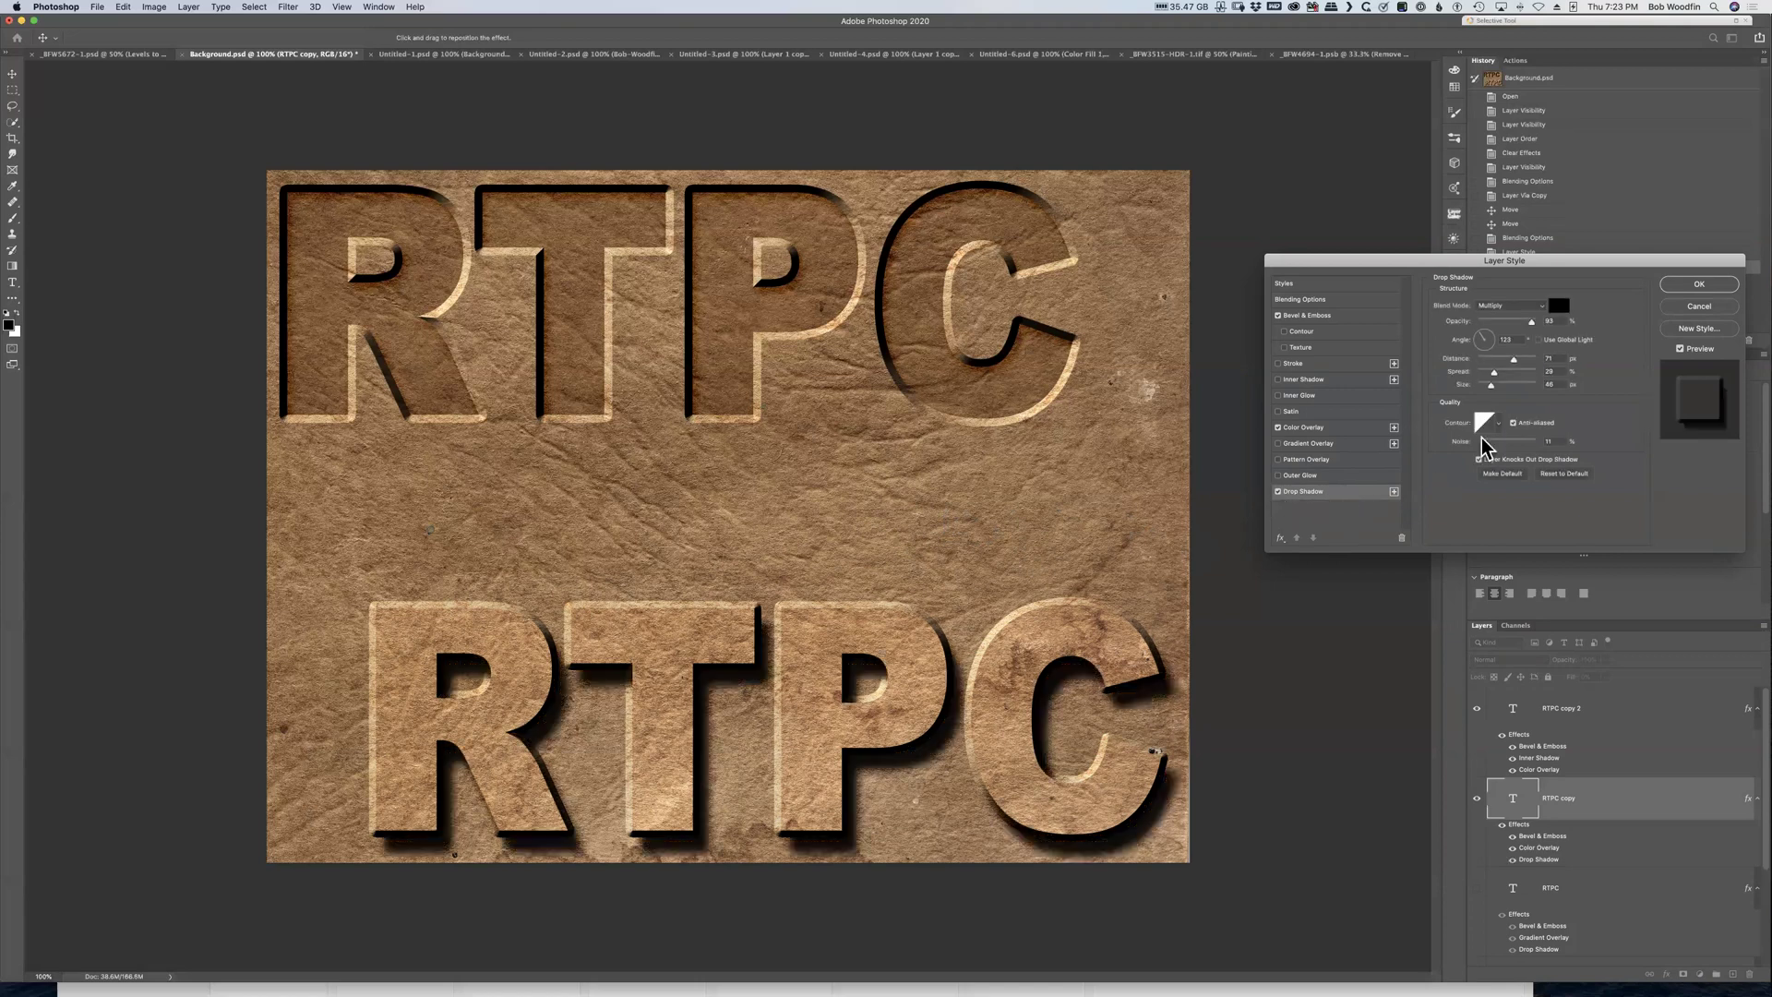
{"action": "left_click", "coordinate": [1700, 286]}
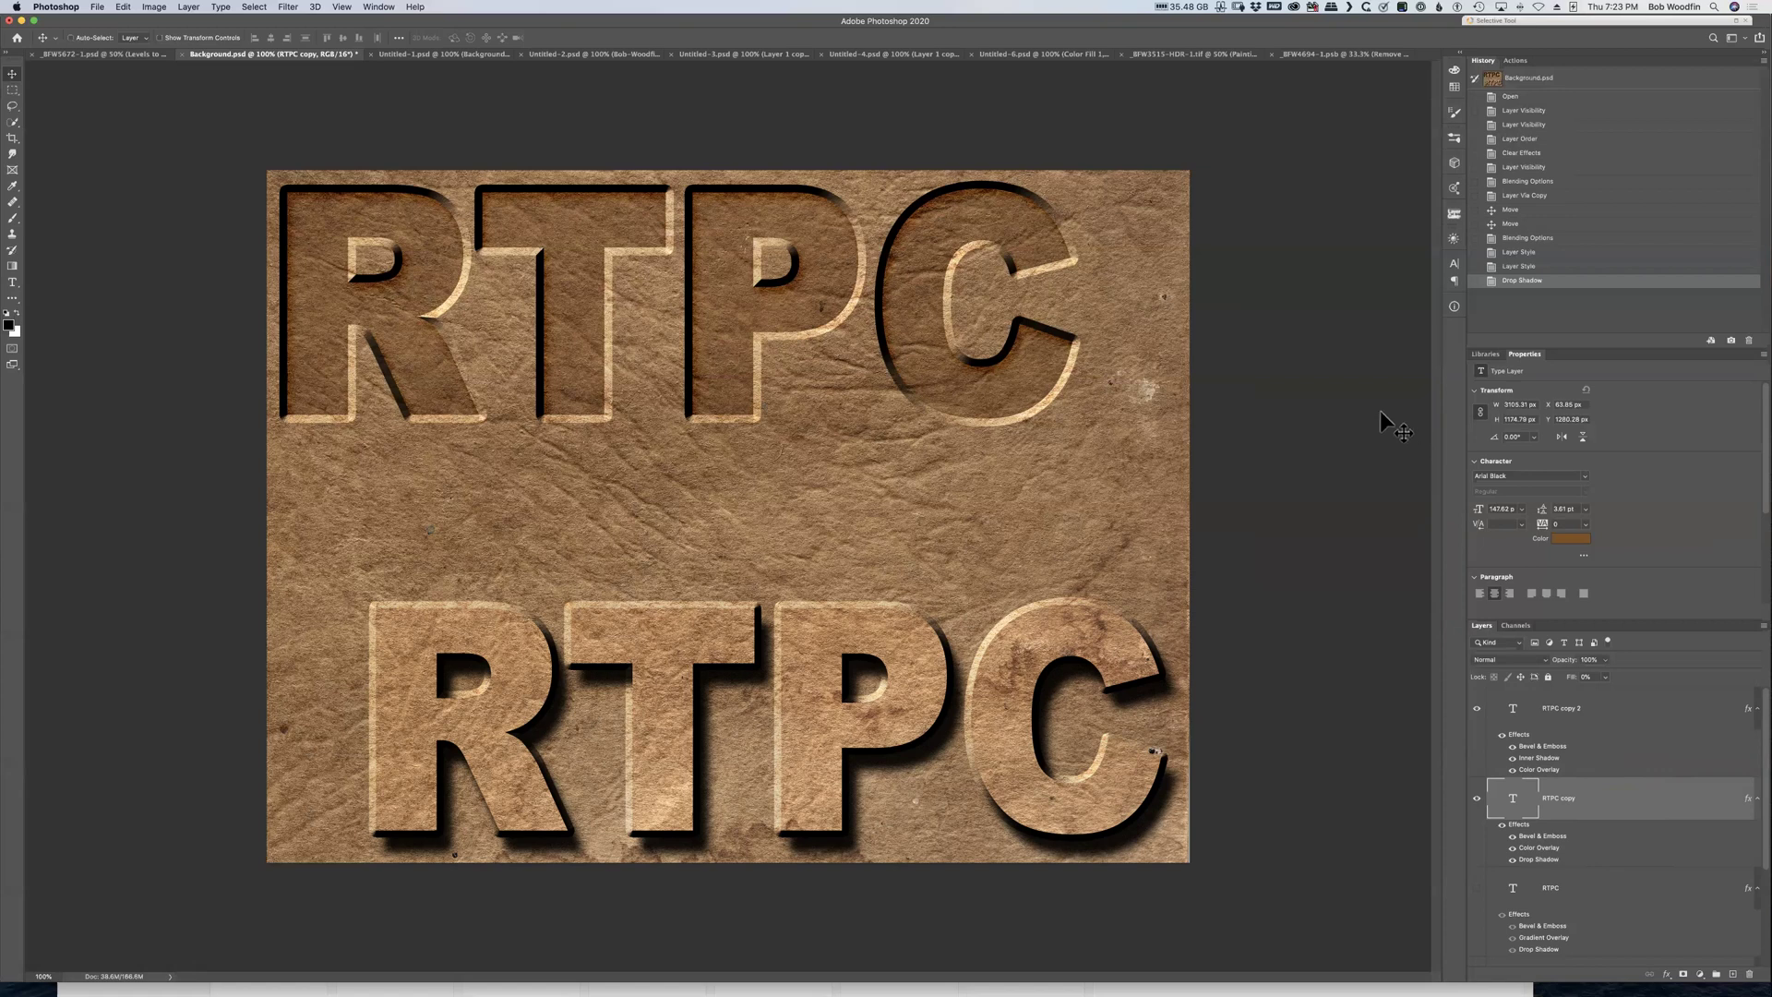
Switch to the Untitled-1 document and hide all the ornament and adjustment layers above the textured background
{"action": "left_click", "coordinate": [414, 55]}
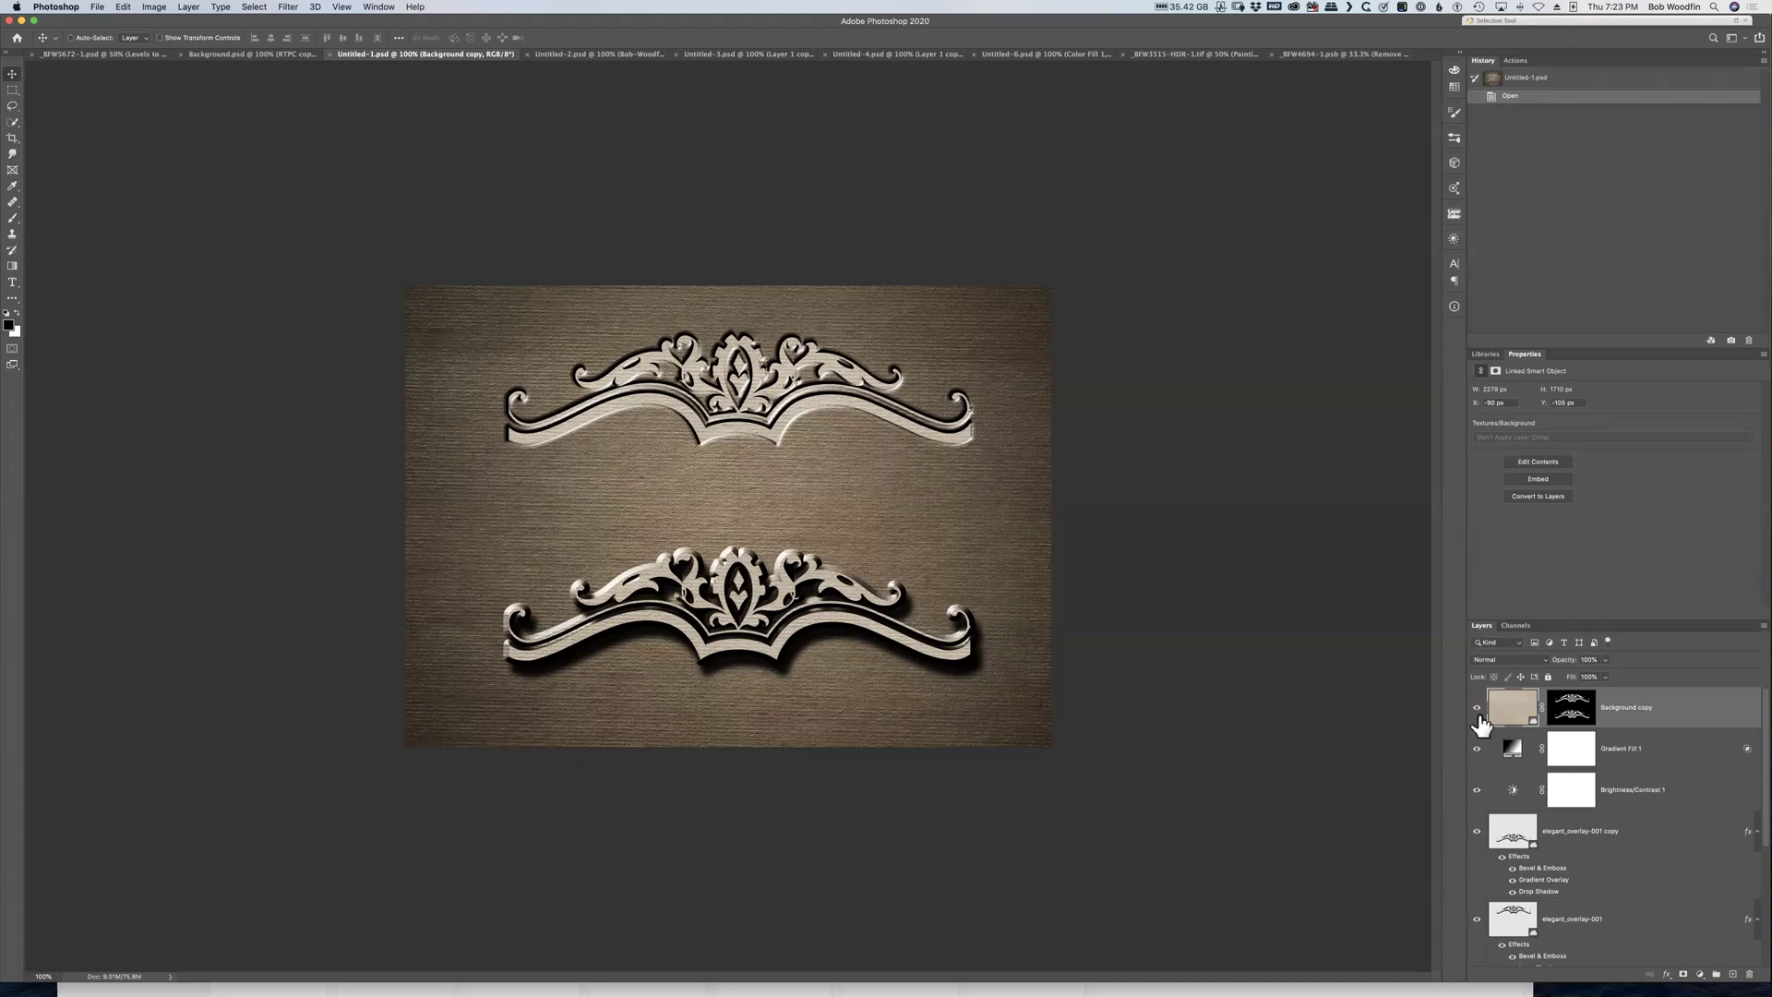
{"action": "left_click_drag", "start_coordinate": [1478, 710], "coordinate": [1492, 935]}
{"action": "scroll", "coordinate": [1608, 846], "scroll_direction": "down", "scroll_amount": 3}
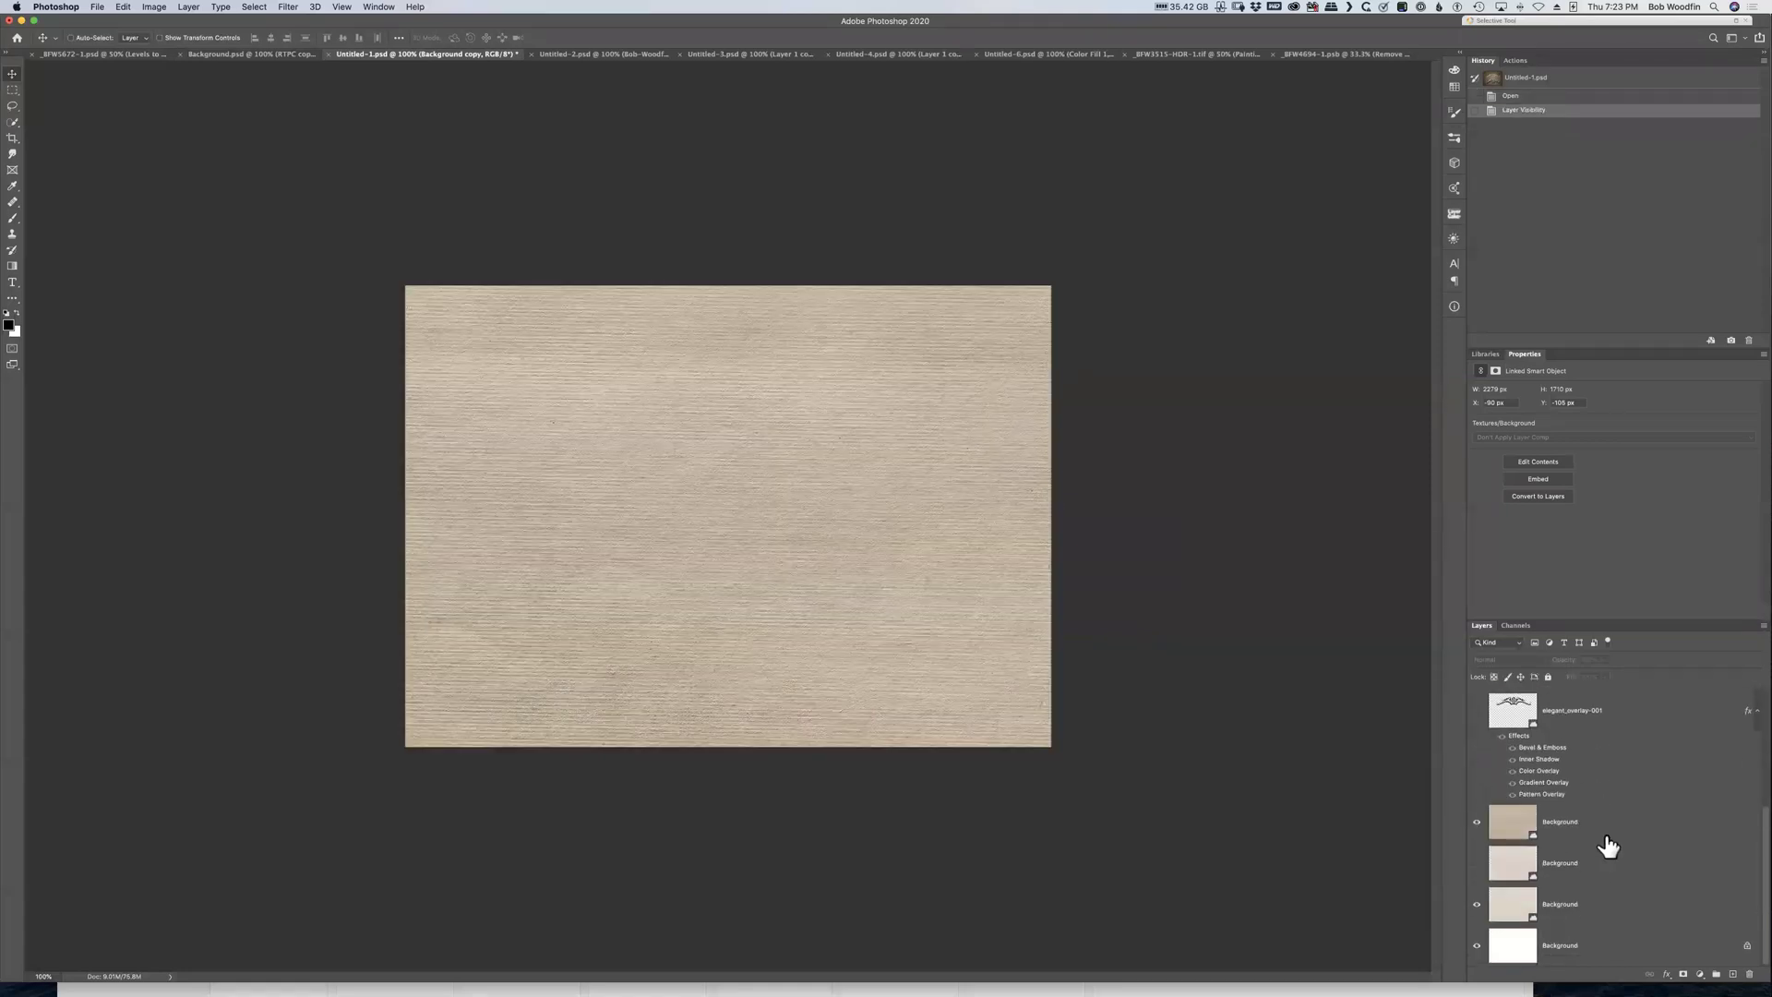
{"action": "scroll", "coordinate": [1608, 847], "scroll_direction": "up", "scroll_amount": 3}
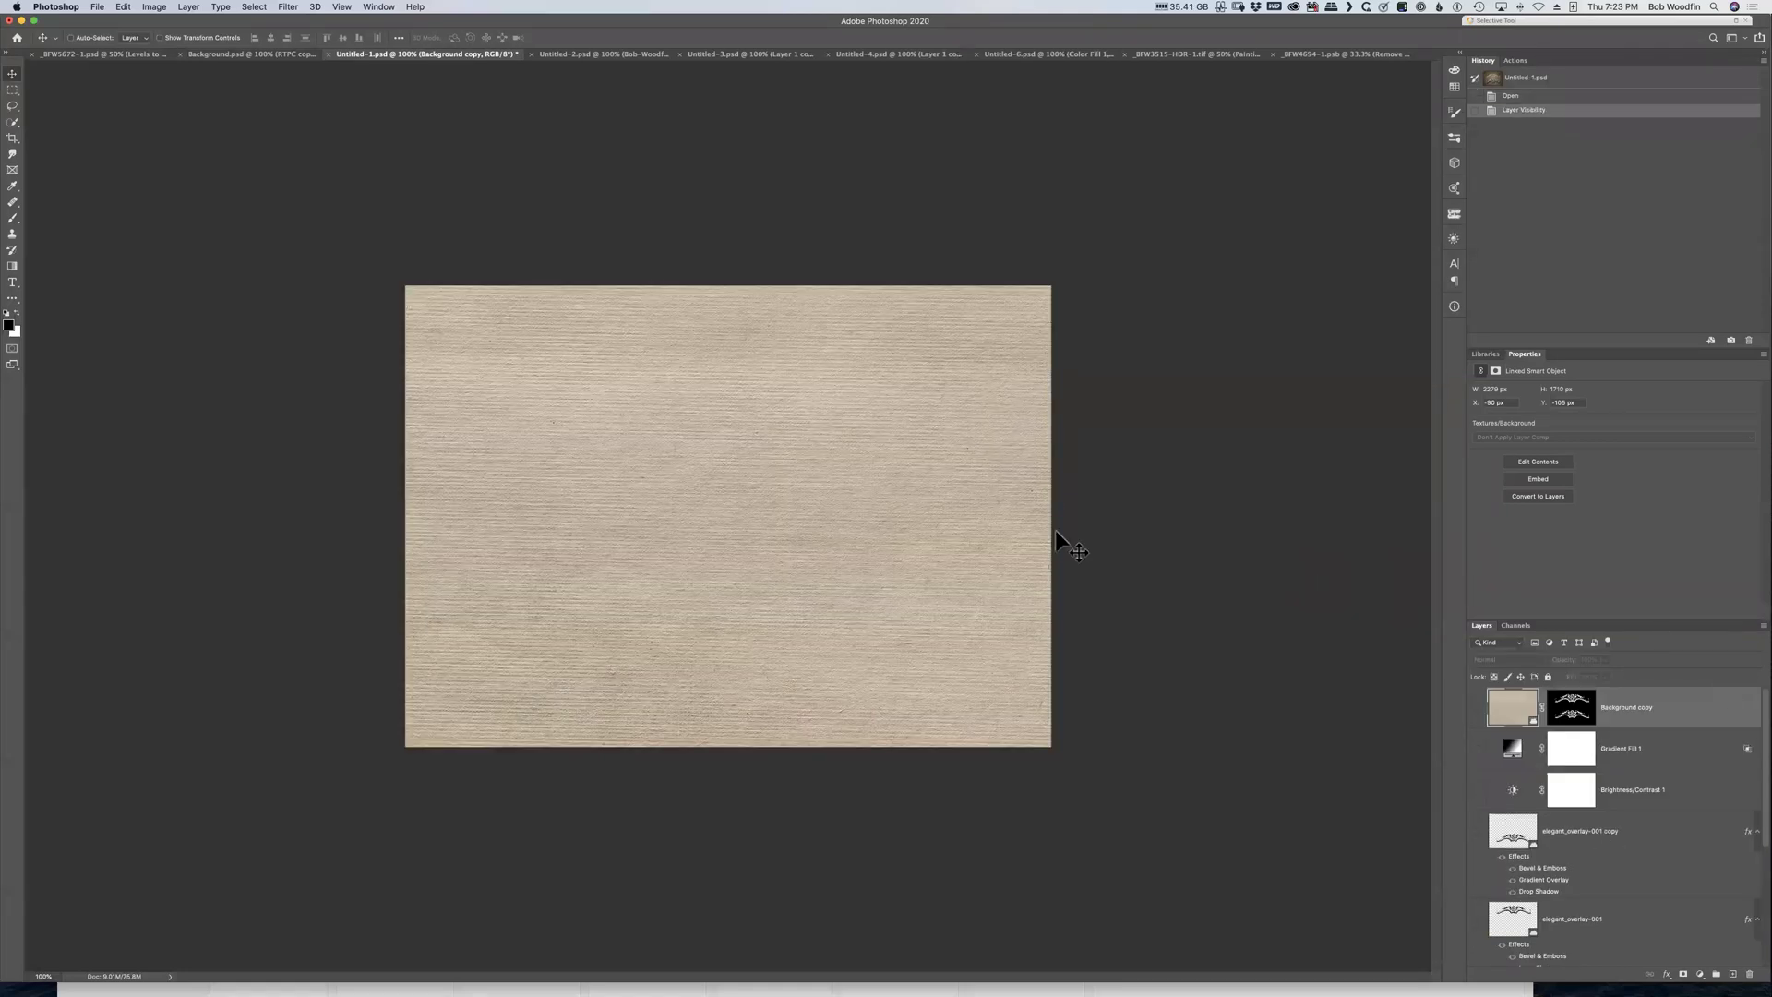
Place the elegant_overlay-001 graphic from the Bling library in the canvas's upper part and move a duplicate of it straight down to the lower part
{"action": "left_click", "coordinate": [1485, 357]}
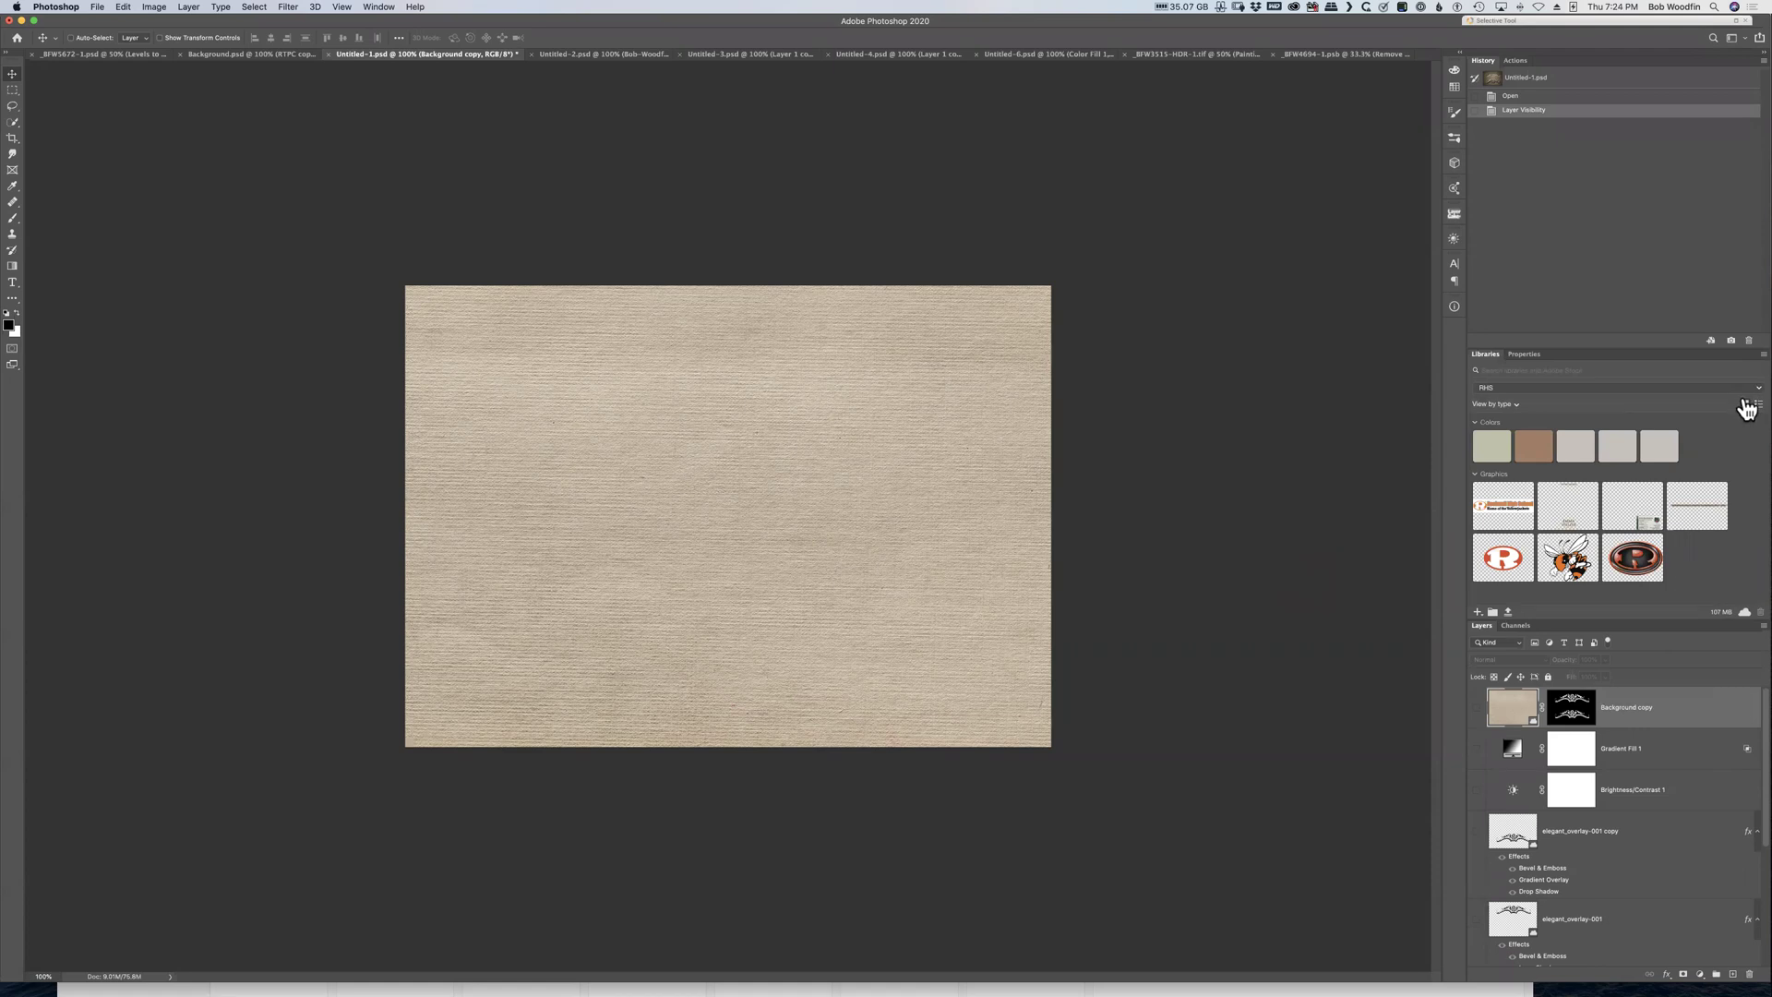
{"action": "left_click", "coordinate": [1744, 395]}
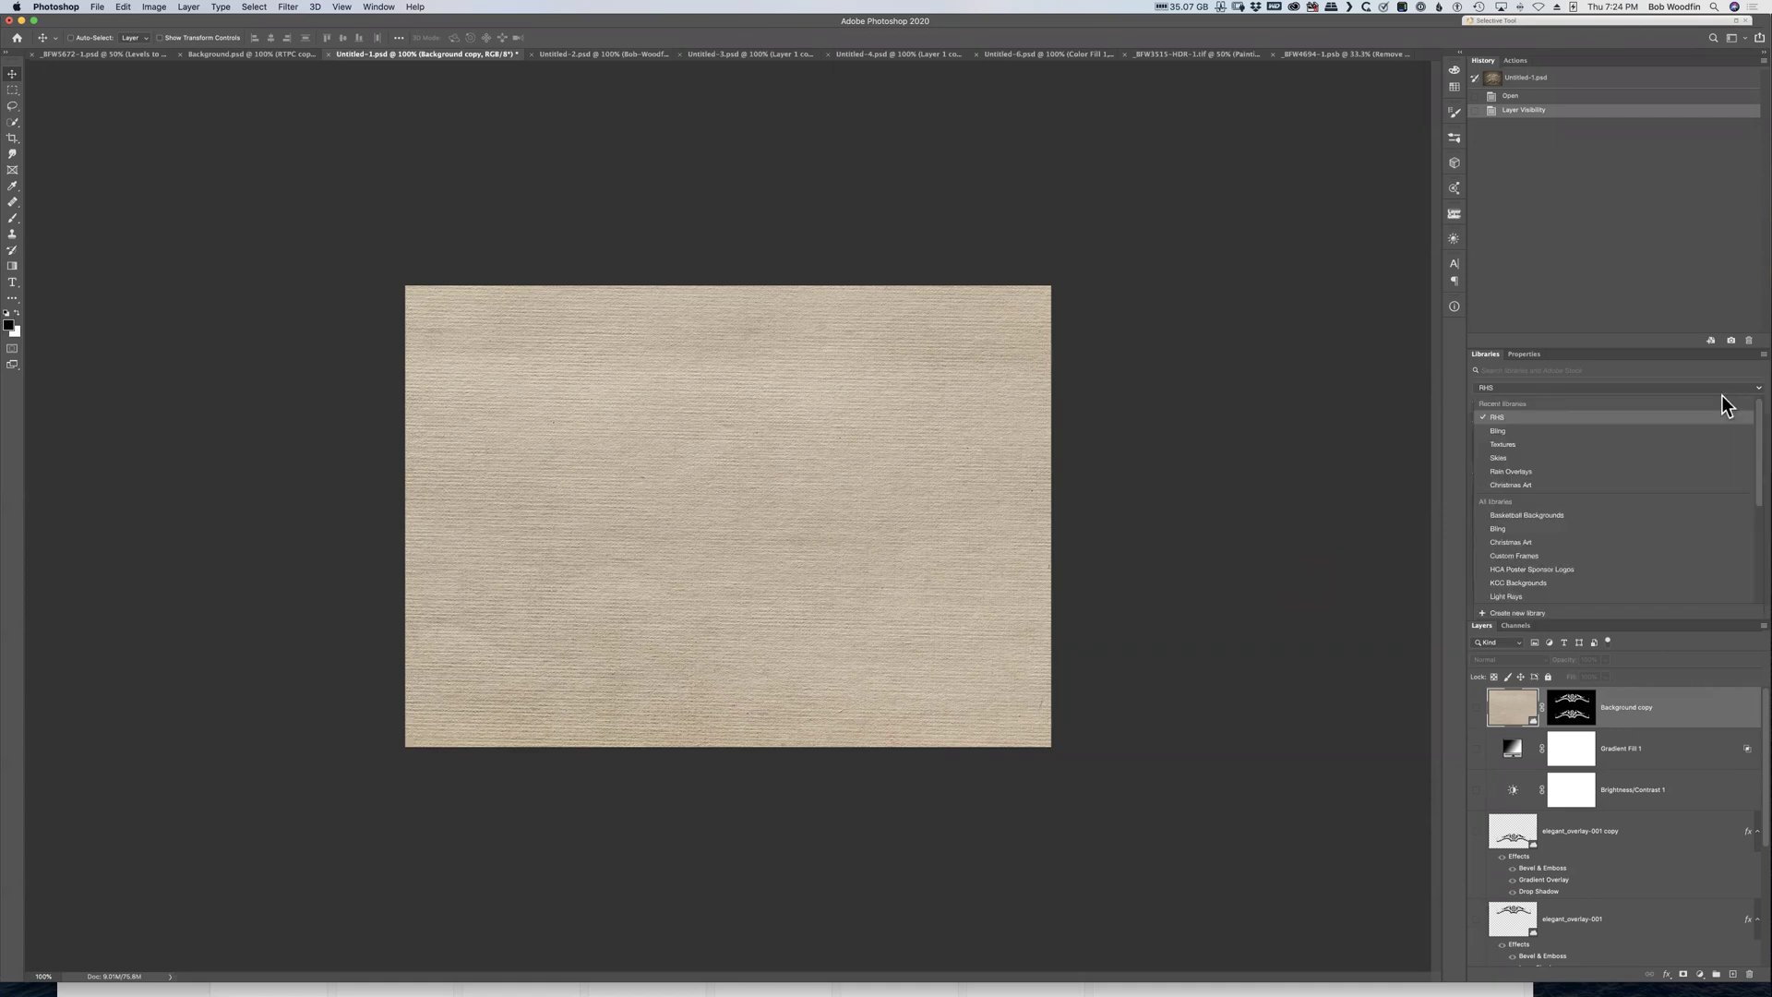
{"action": "left_click", "coordinate": [1498, 431]}
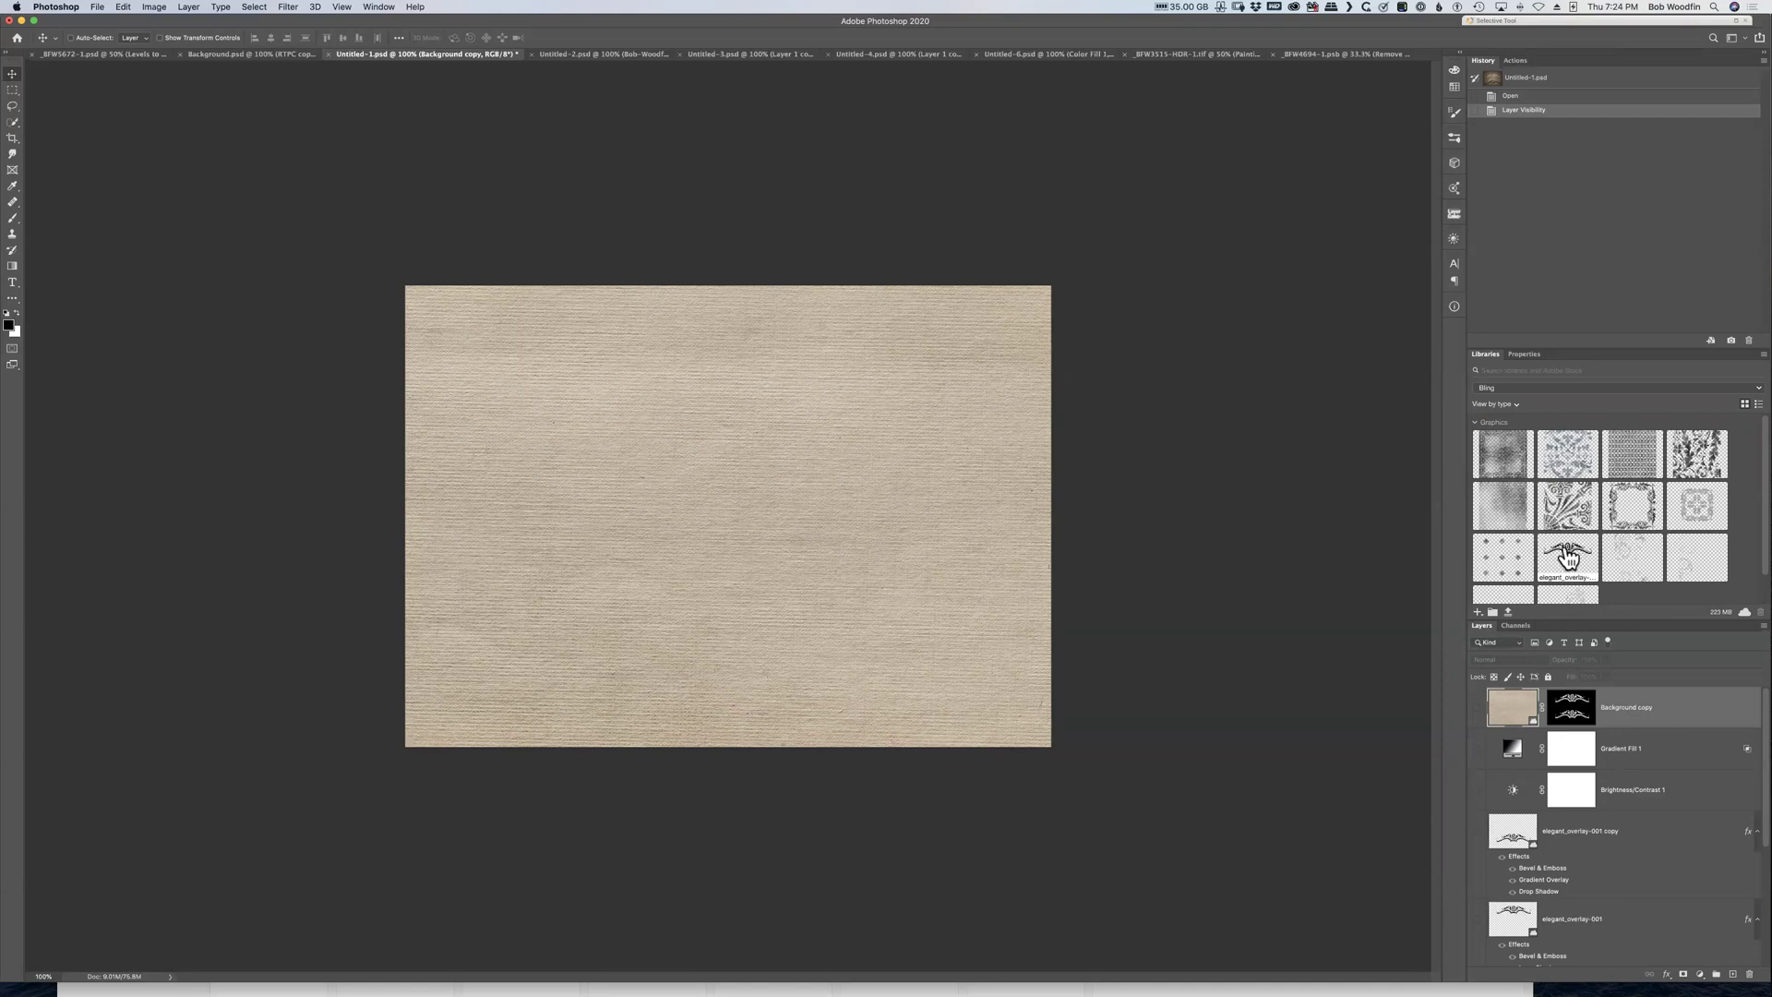
{"action": "left_click_drag", "start_coordinate": [1568, 556], "coordinate": [692, 379]}
{"action": "left_click_drag", "start_coordinate": [680, 502], "coordinate": [908, 590]}
{"action": "key", "text": "Return"}
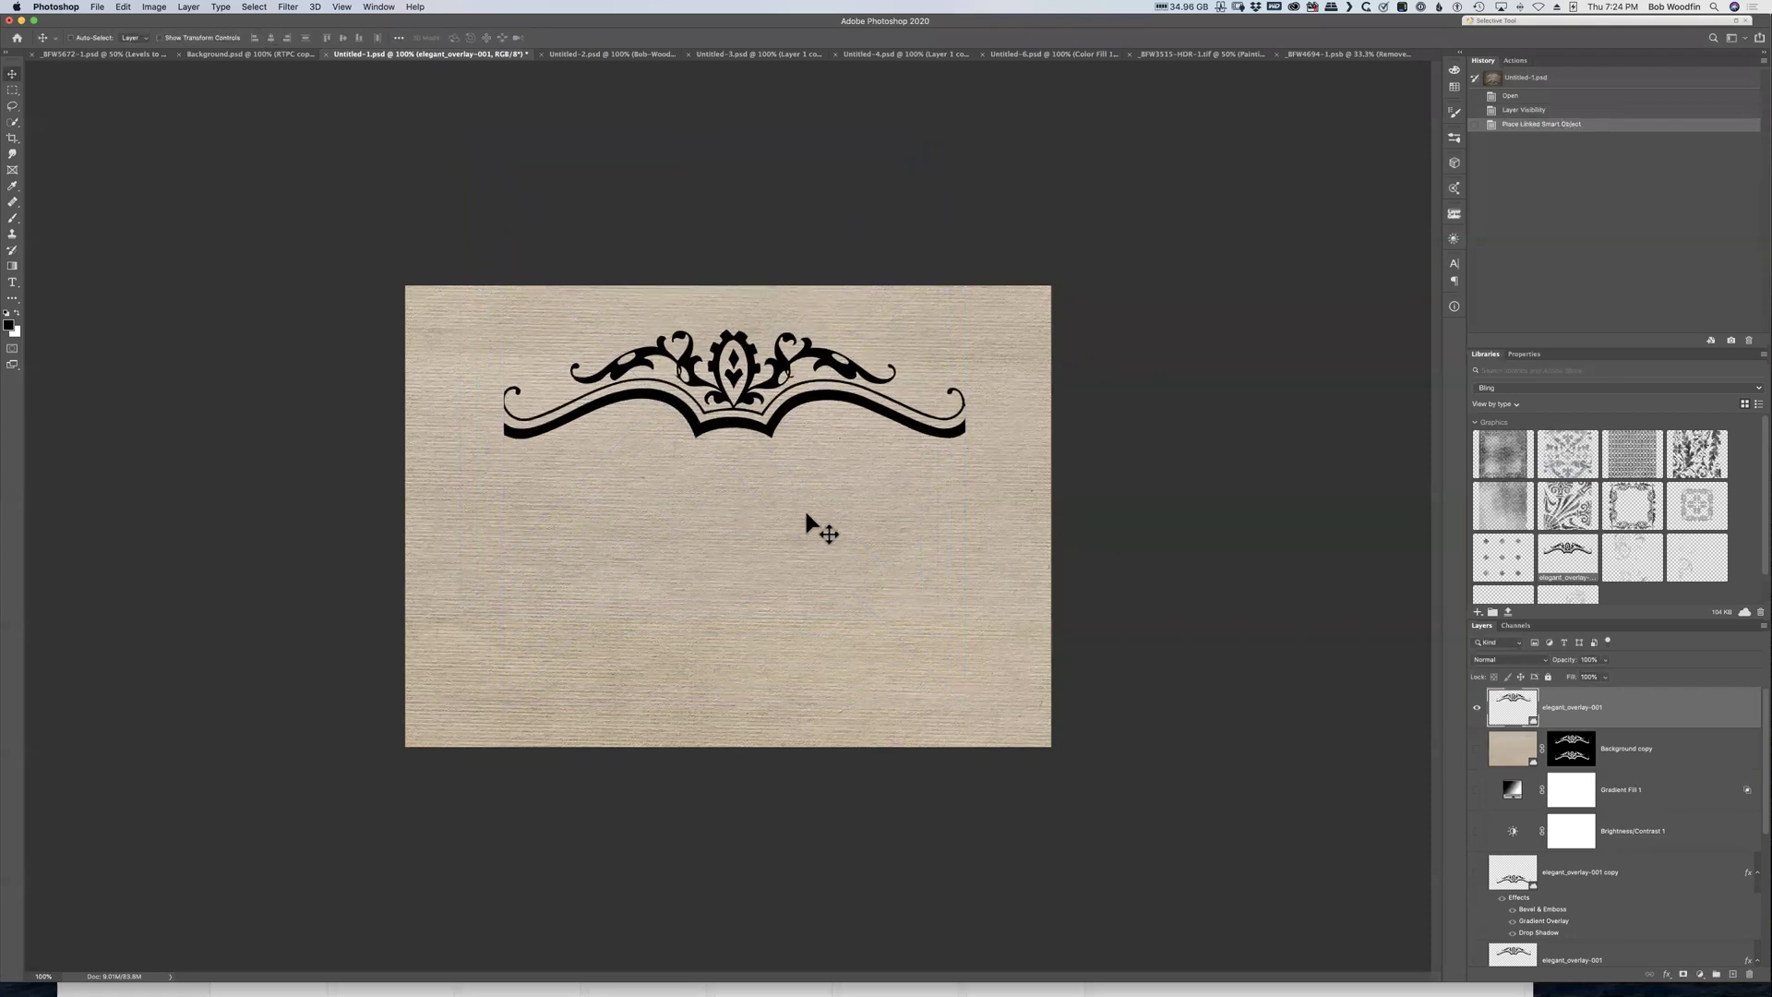
{"action": "key", "text": "super+j"}
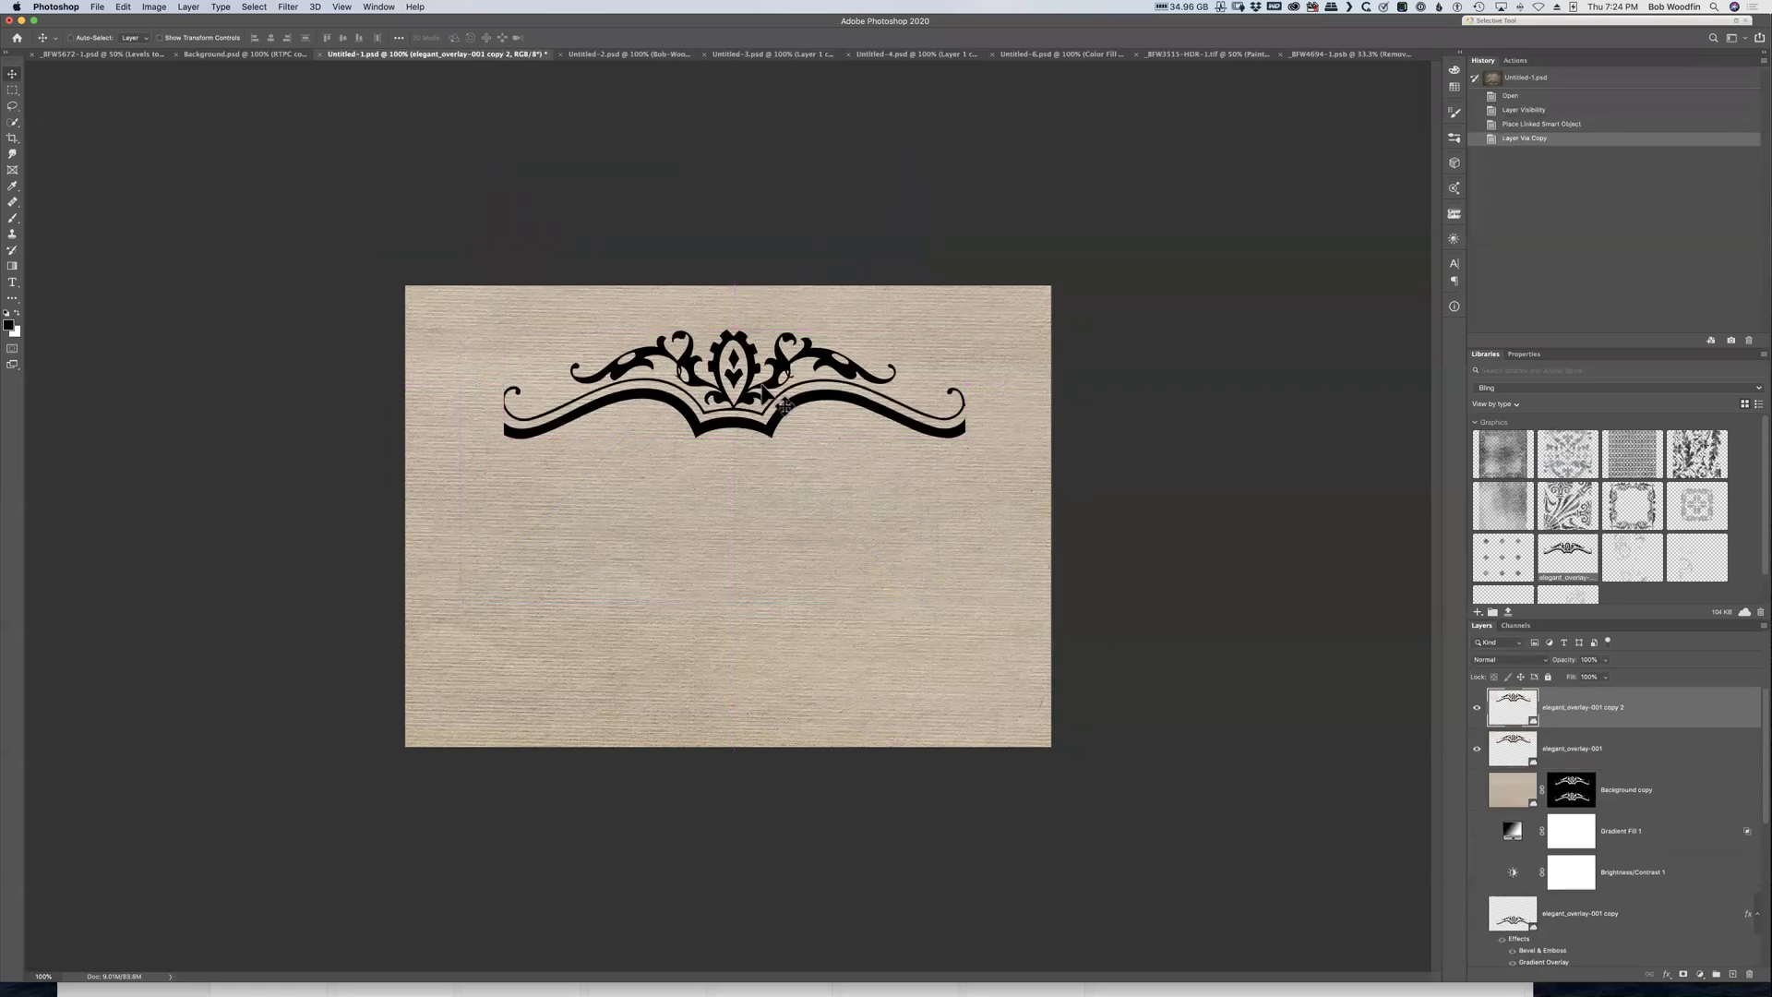
{"action": "left_click_drag", "start_coordinate": [731, 420], "coordinate": [721, 631]}
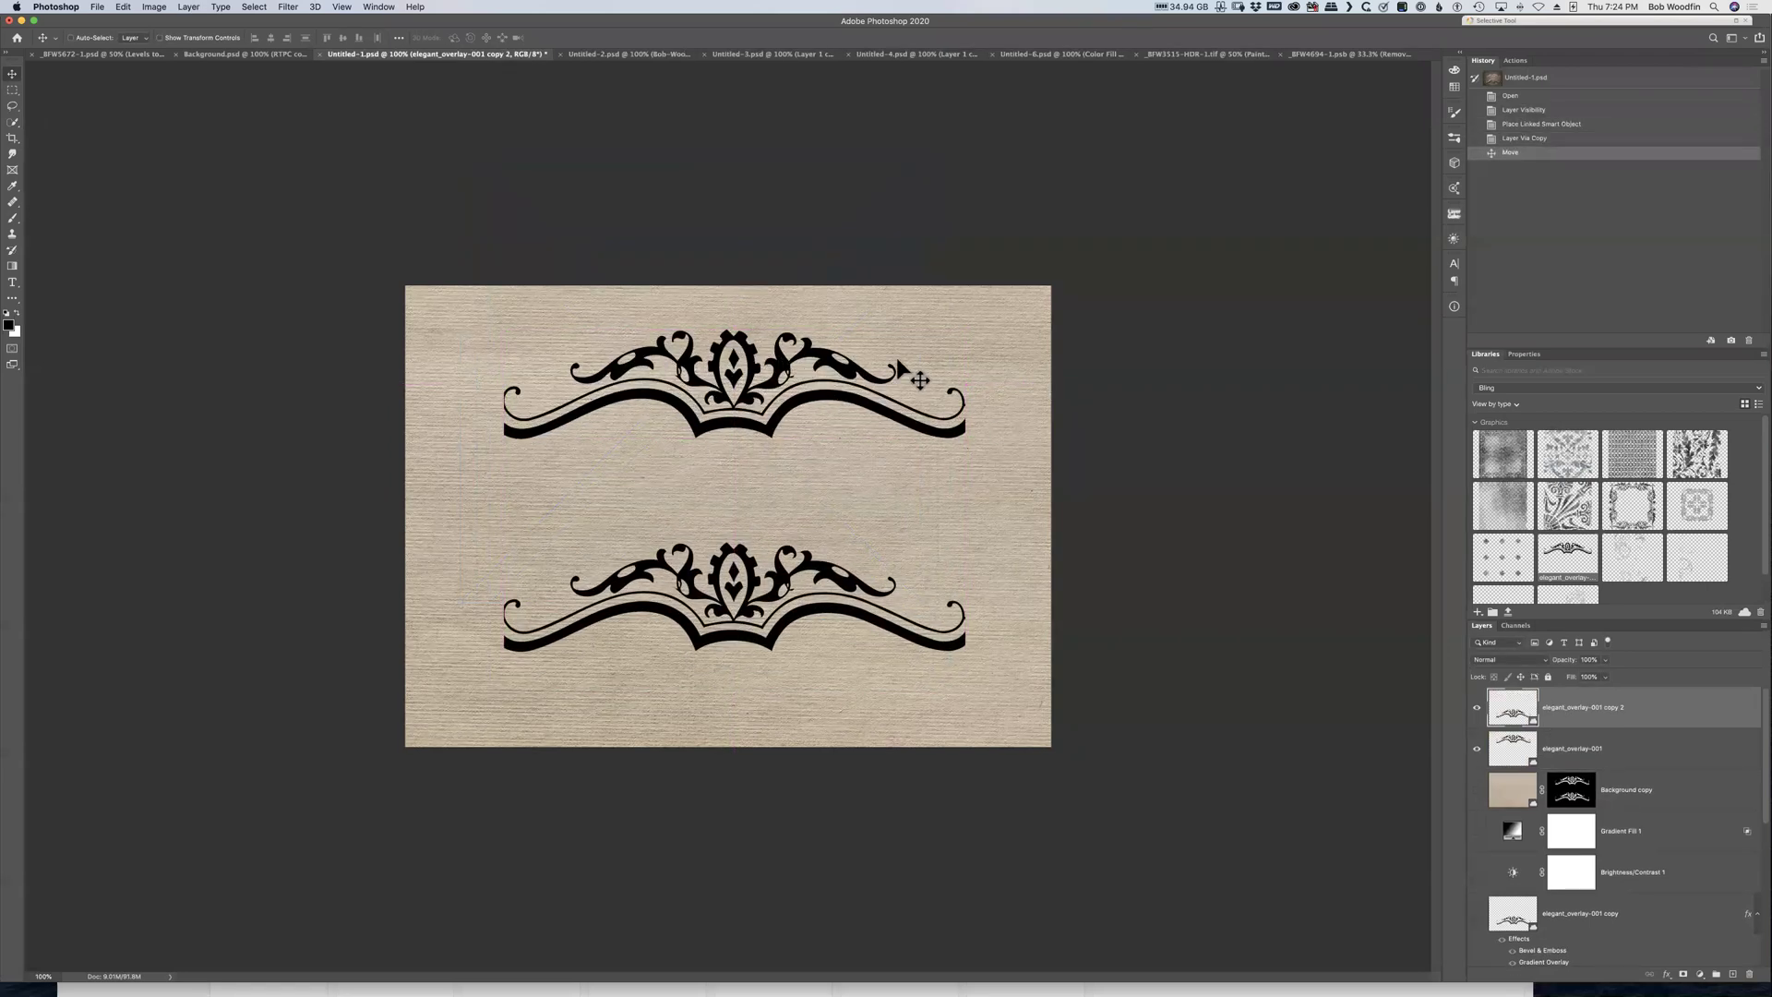
Lower the upper ornament's fill opacity to 0% and add an Outer Bevel with direction Up, size about 18 px and depth about 260%
{"action": "double_click", "coordinate": [1637, 758]}
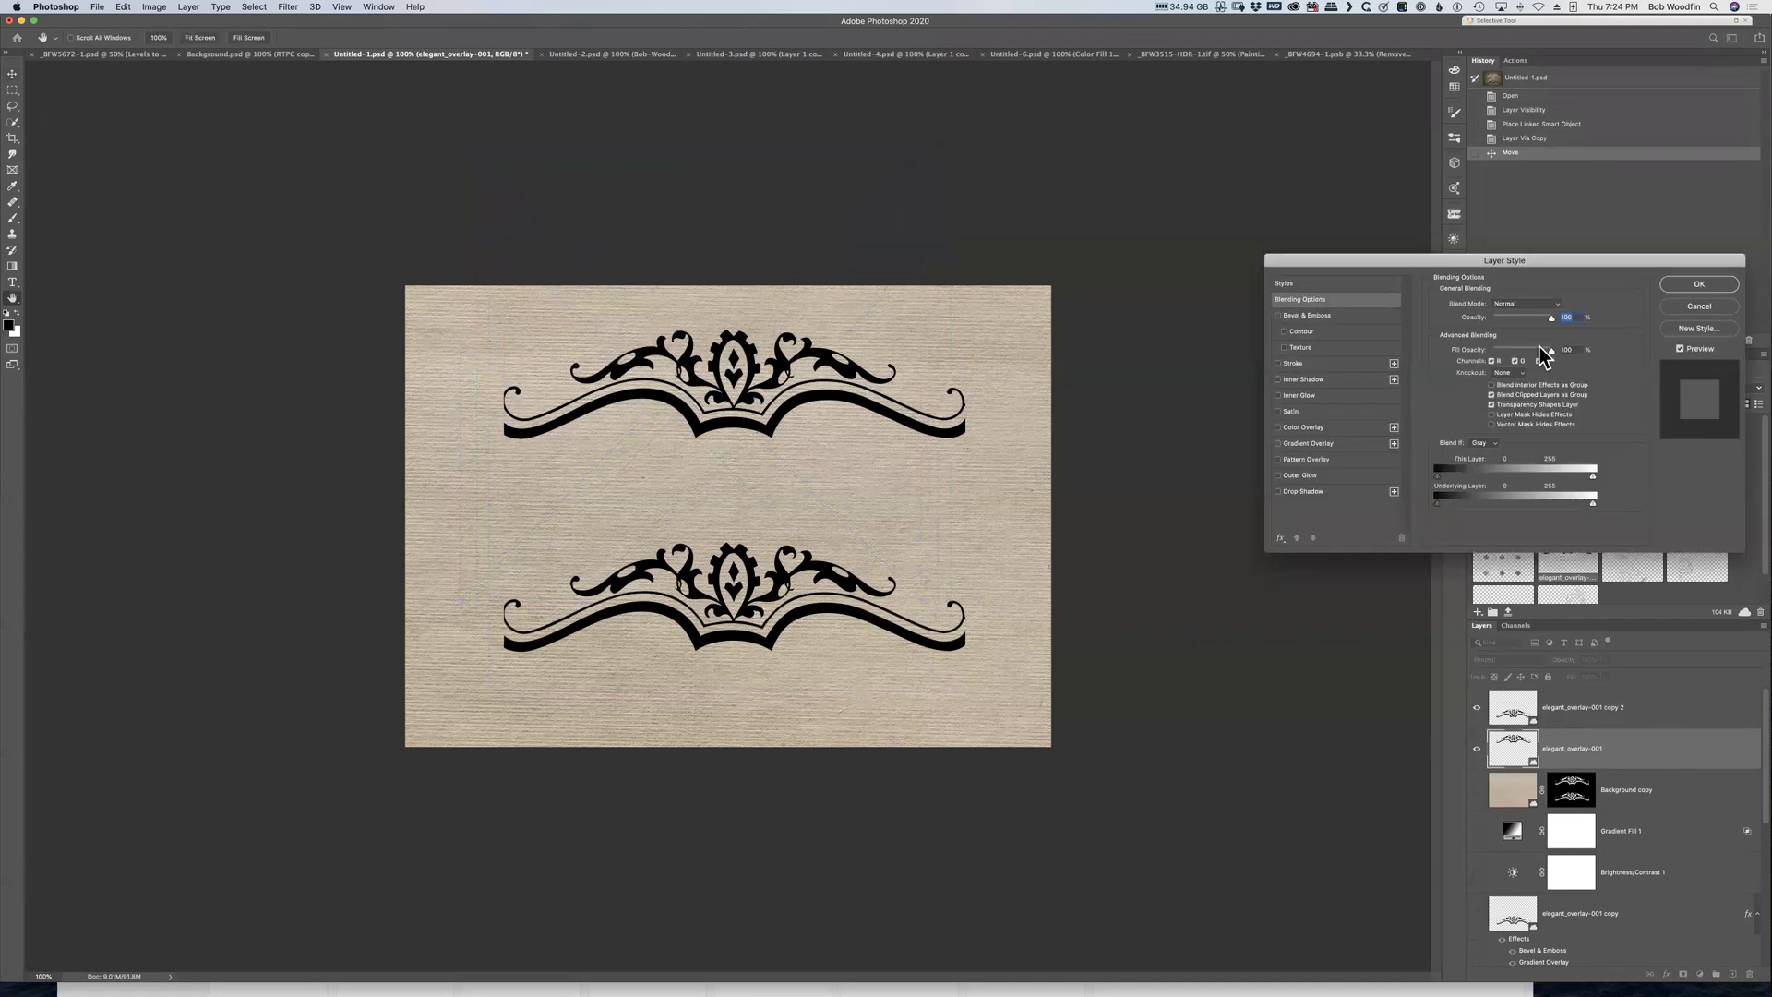
{"action": "left_click_drag", "start_coordinate": [1550, 351], "coordinate": [1489, 354]}
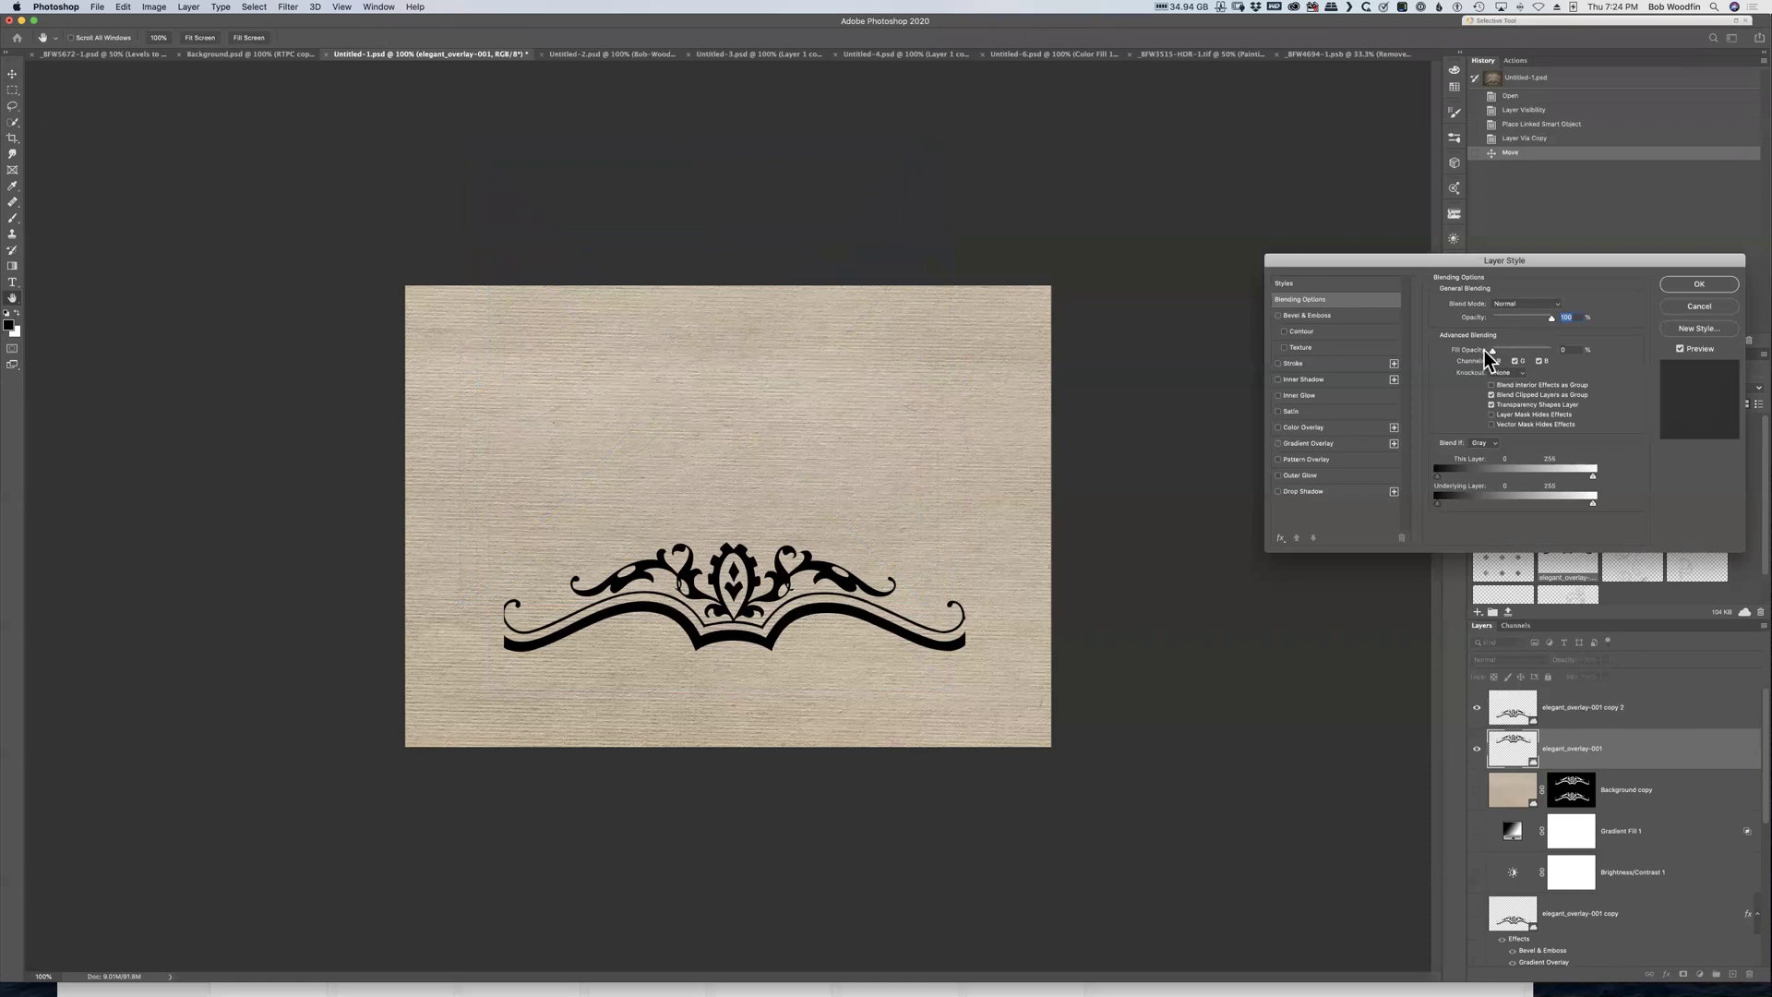
{"action": "left_click", "coordinate": [1304, 317]}
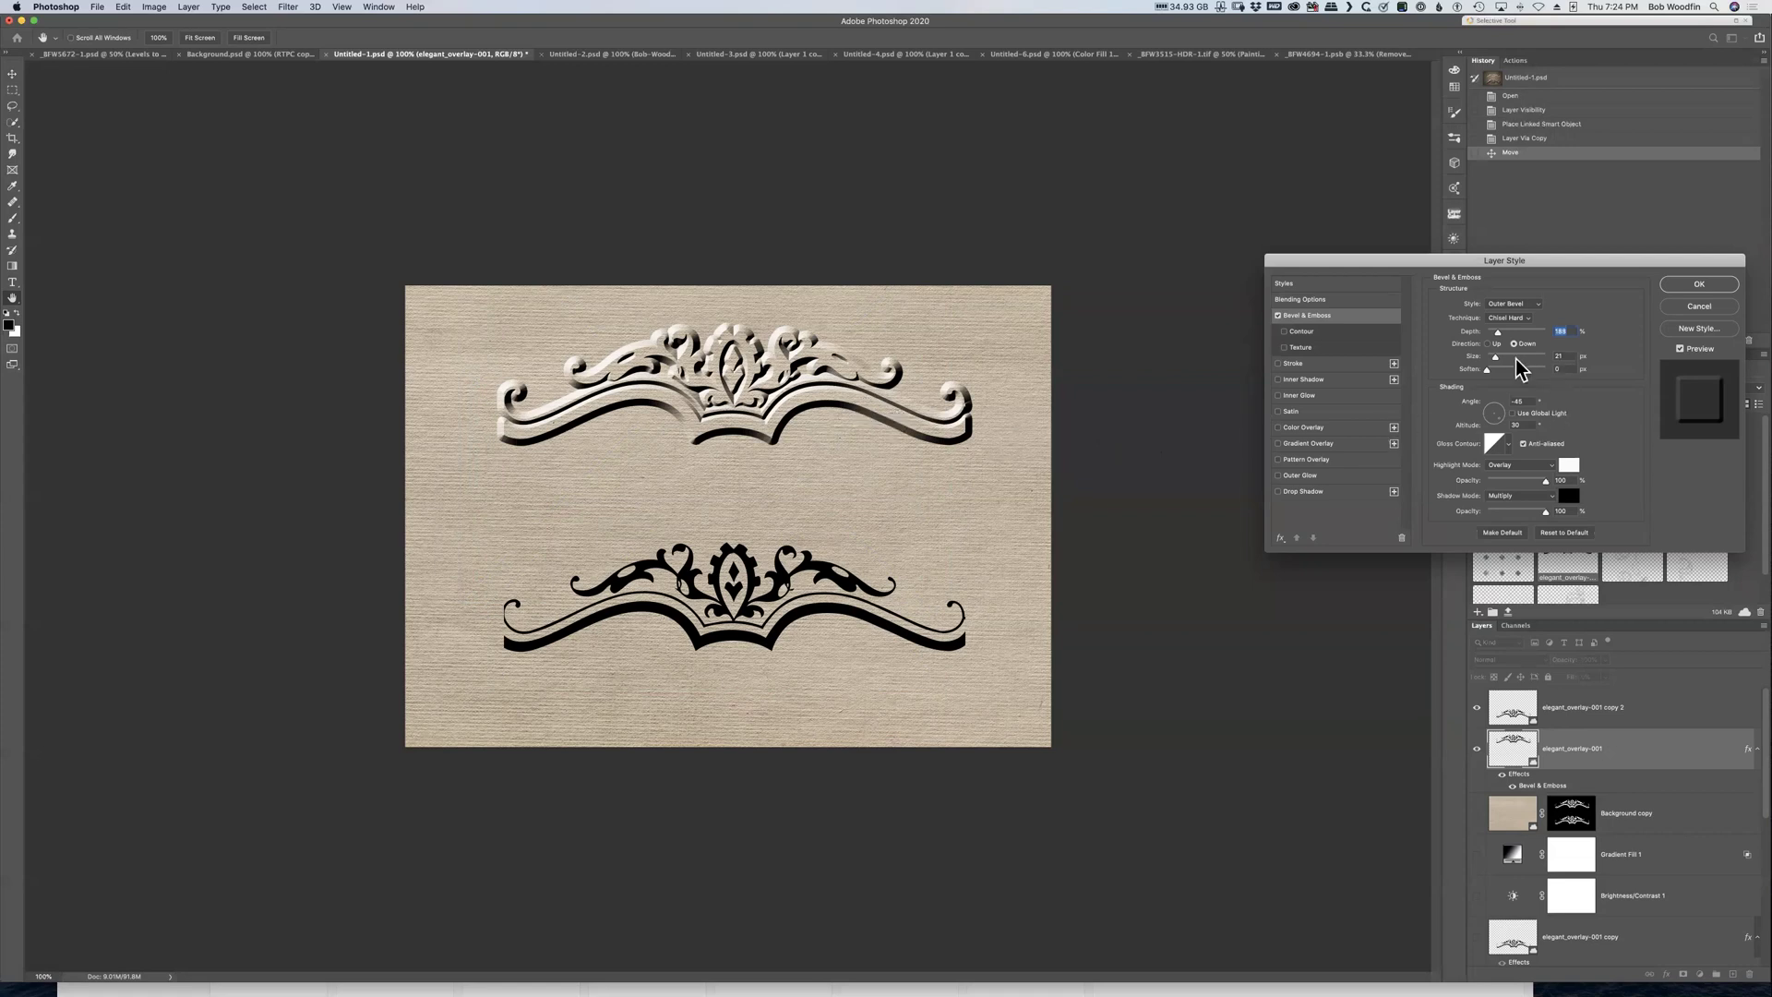
{"action": "left_click", "coordinate": [1487, 344]}
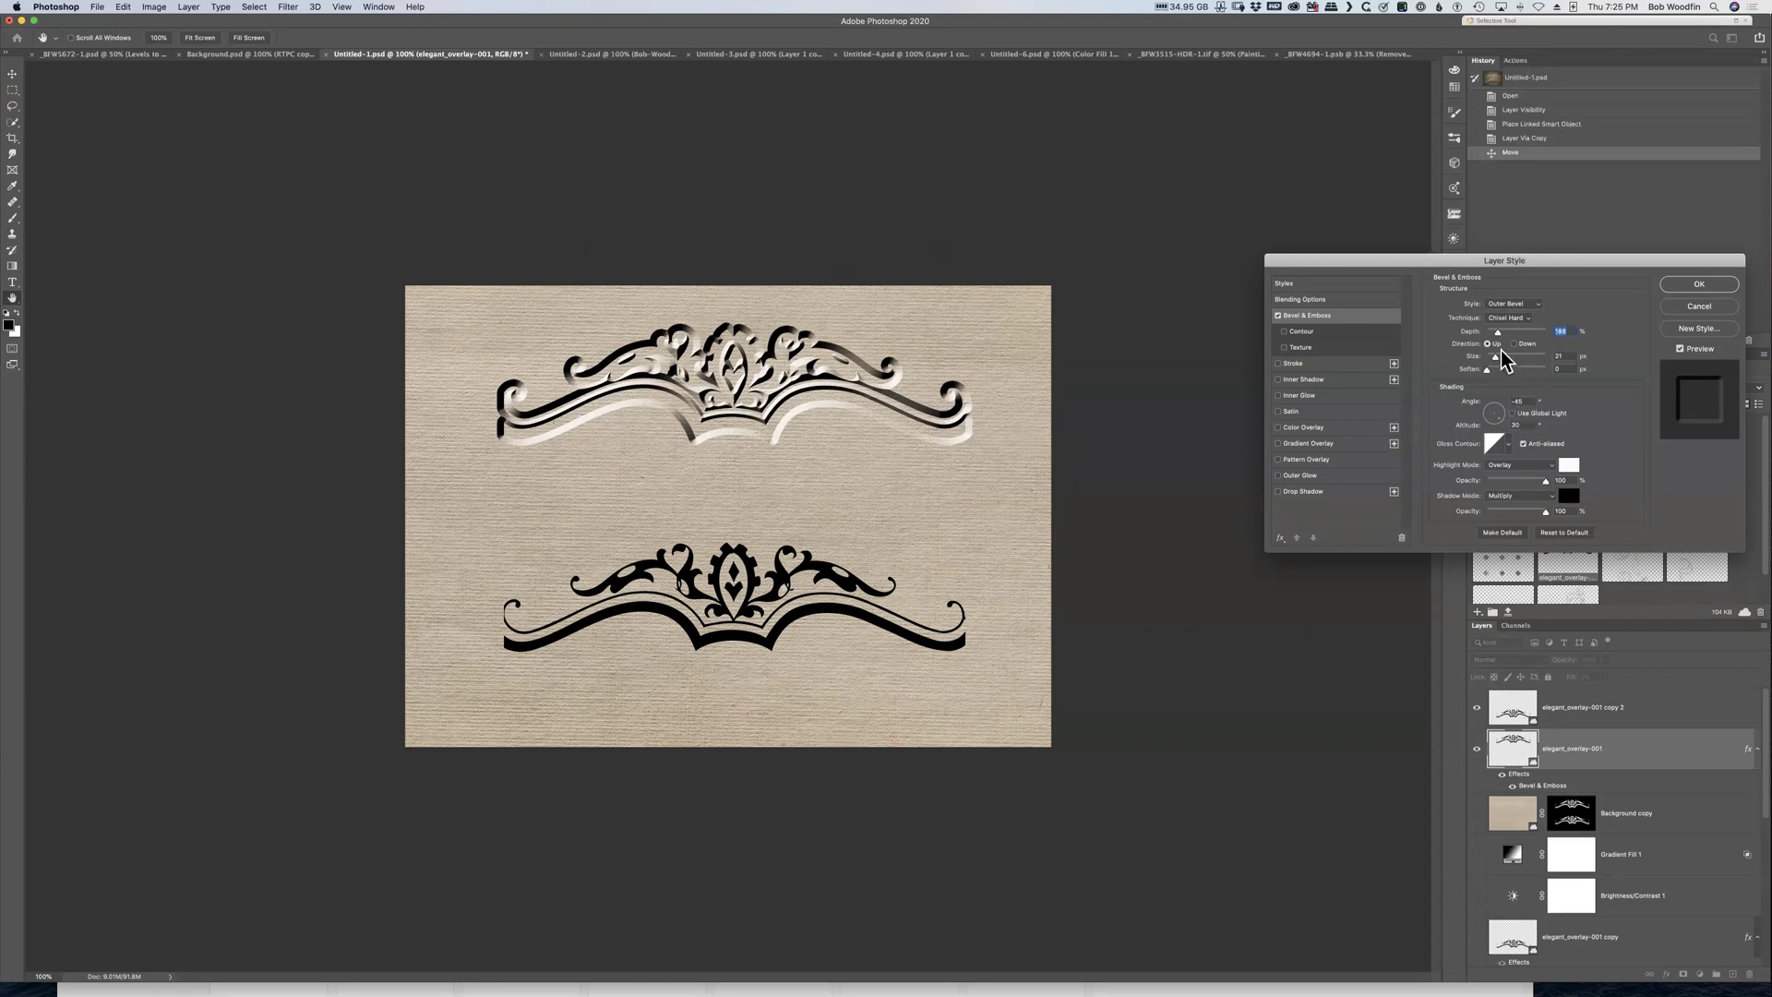
{"action": "left_click_drag", "start_coordinate": [1496, 360], "coordinate": [1495, 360]}
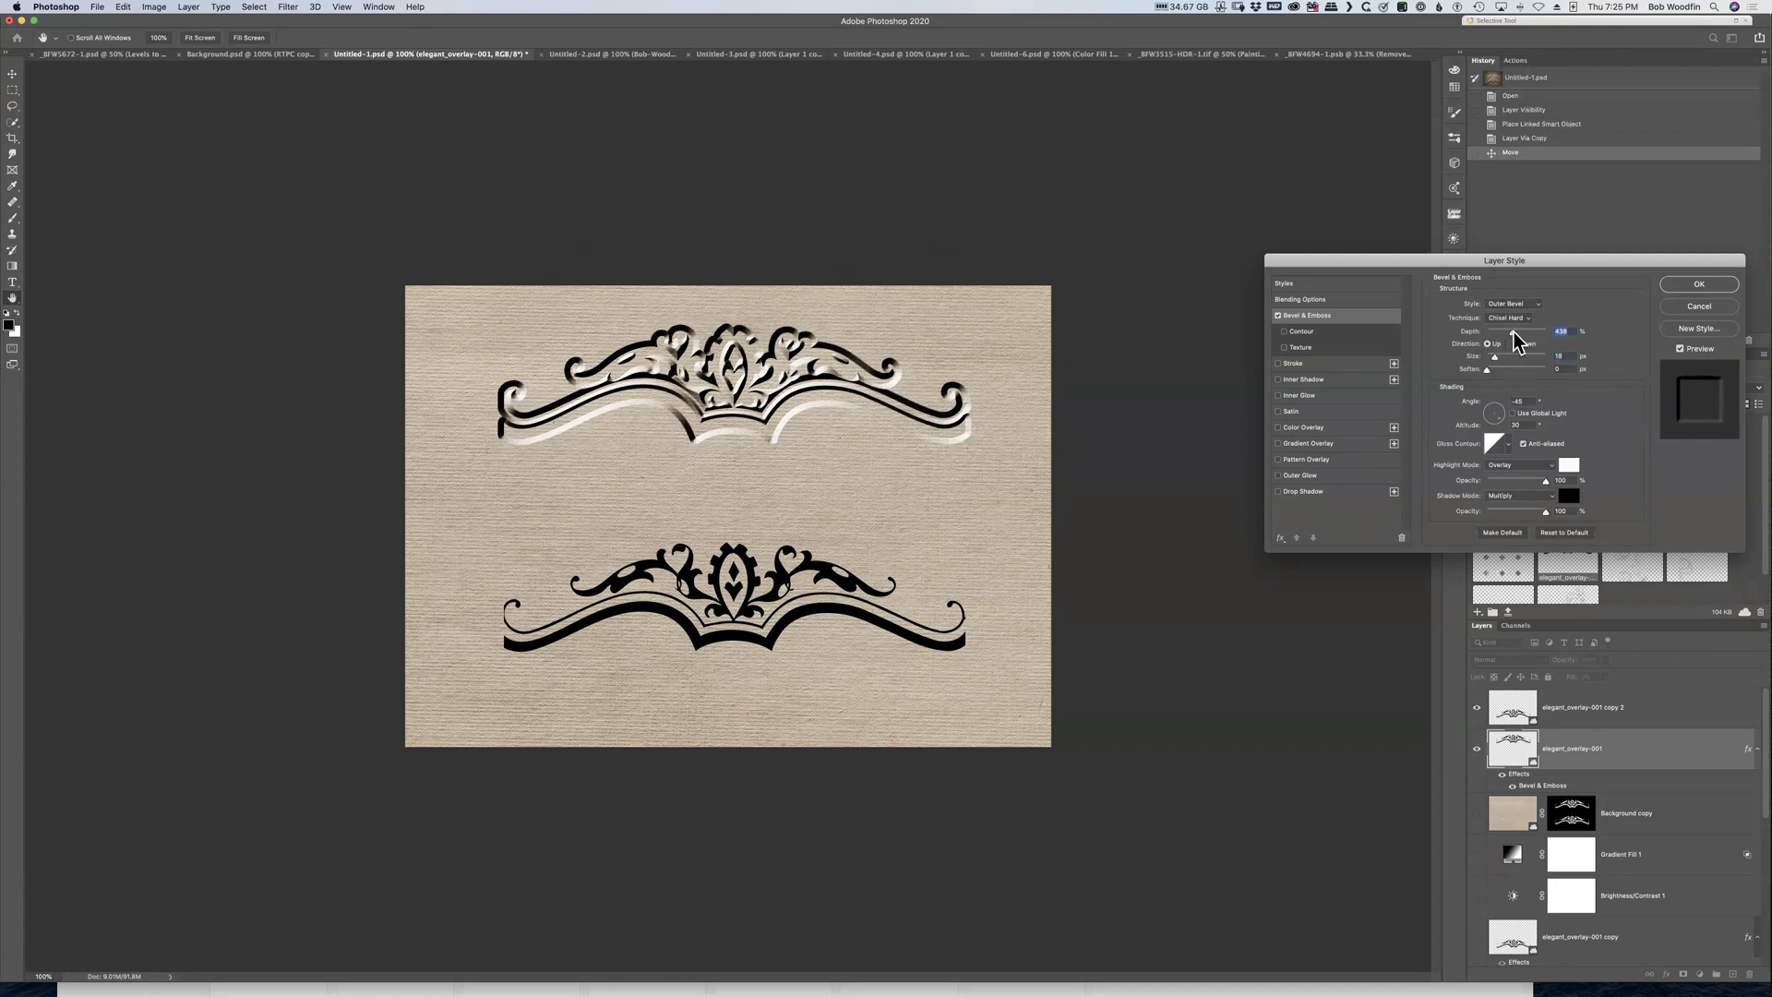
{"action": "left_click_drag", "start_coordinate": [1523, 342], "coordinate": [1504, 343]}
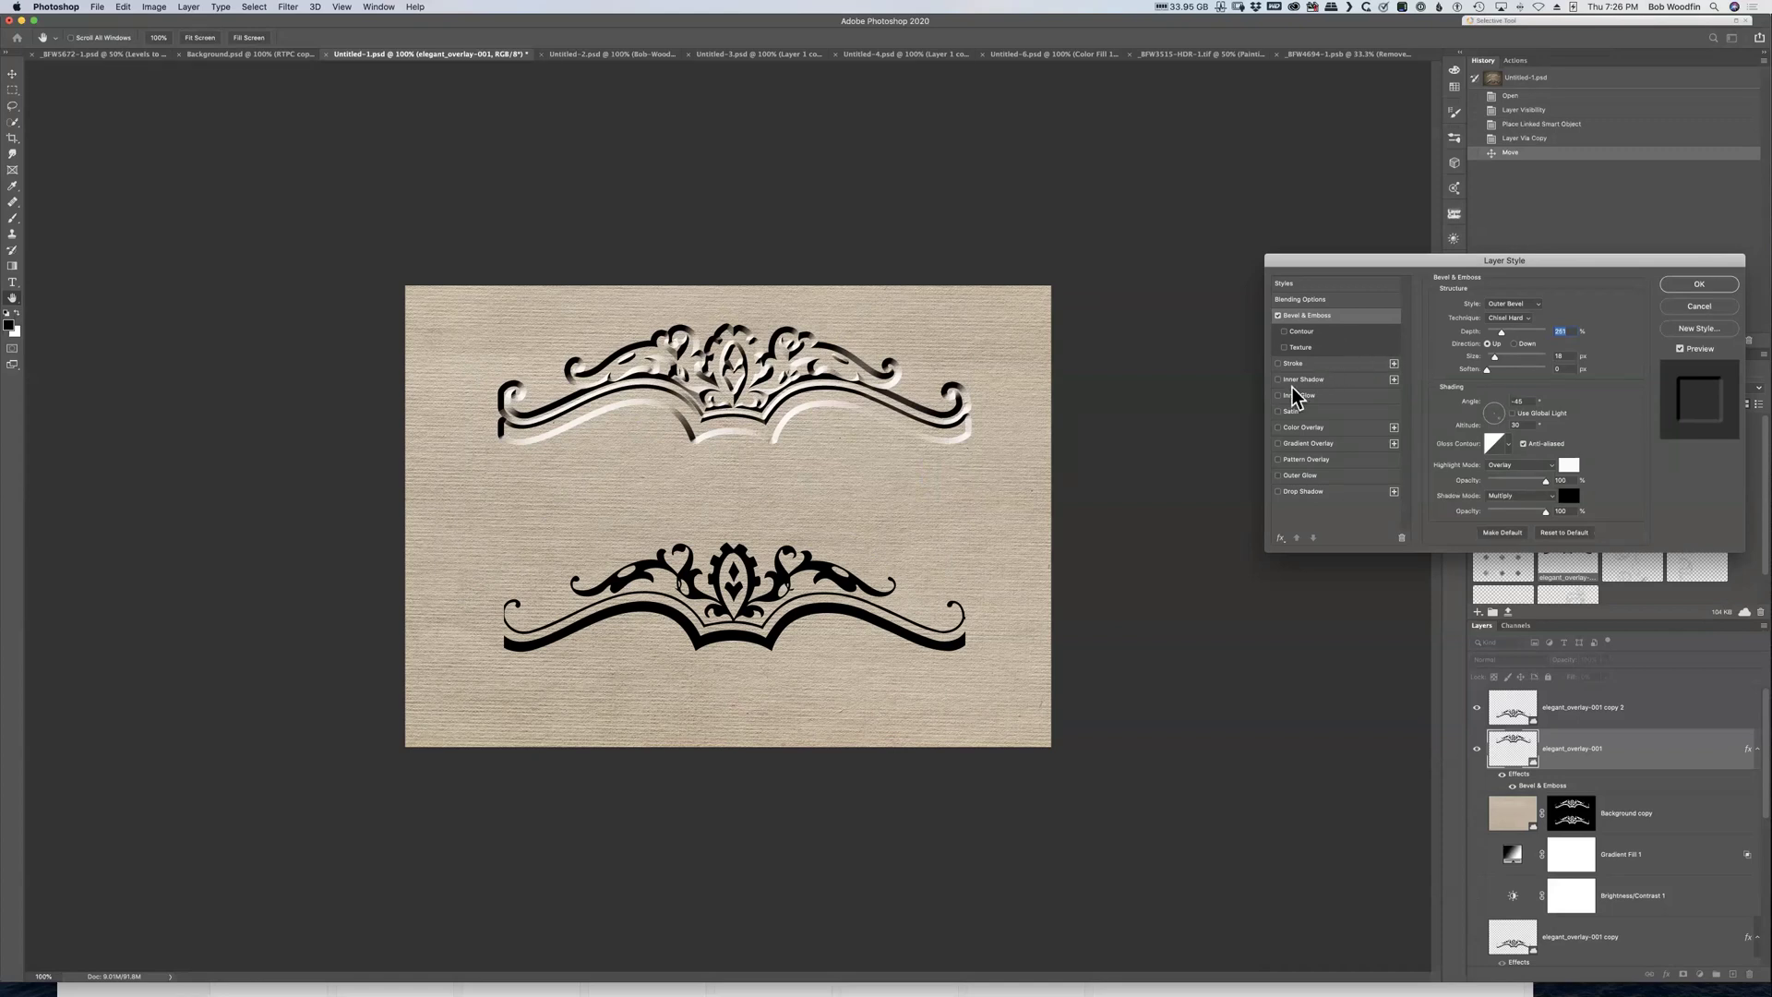
Enable Contour for the upper ornament's bevel, try several contour presets, and return to the Linear contour
{"action": "left_click", "coordinate": [1301, 333]}
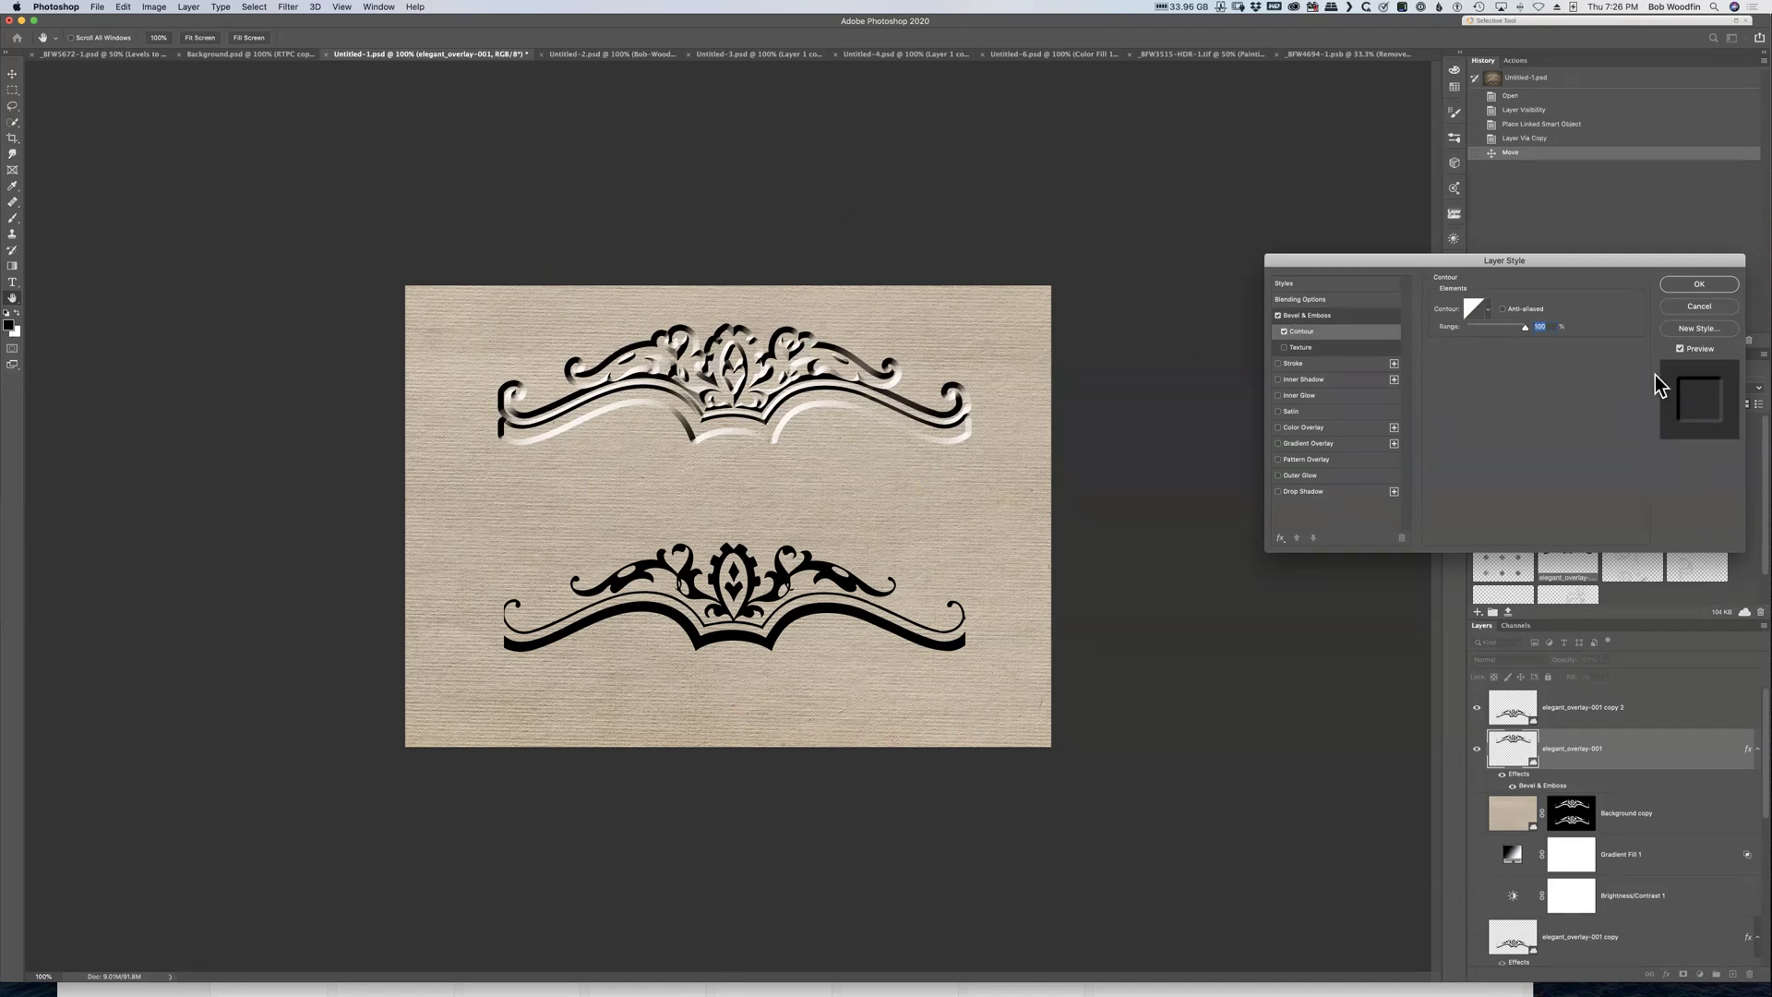
{"action": "left_click", "coordinate": [1487, 312]}
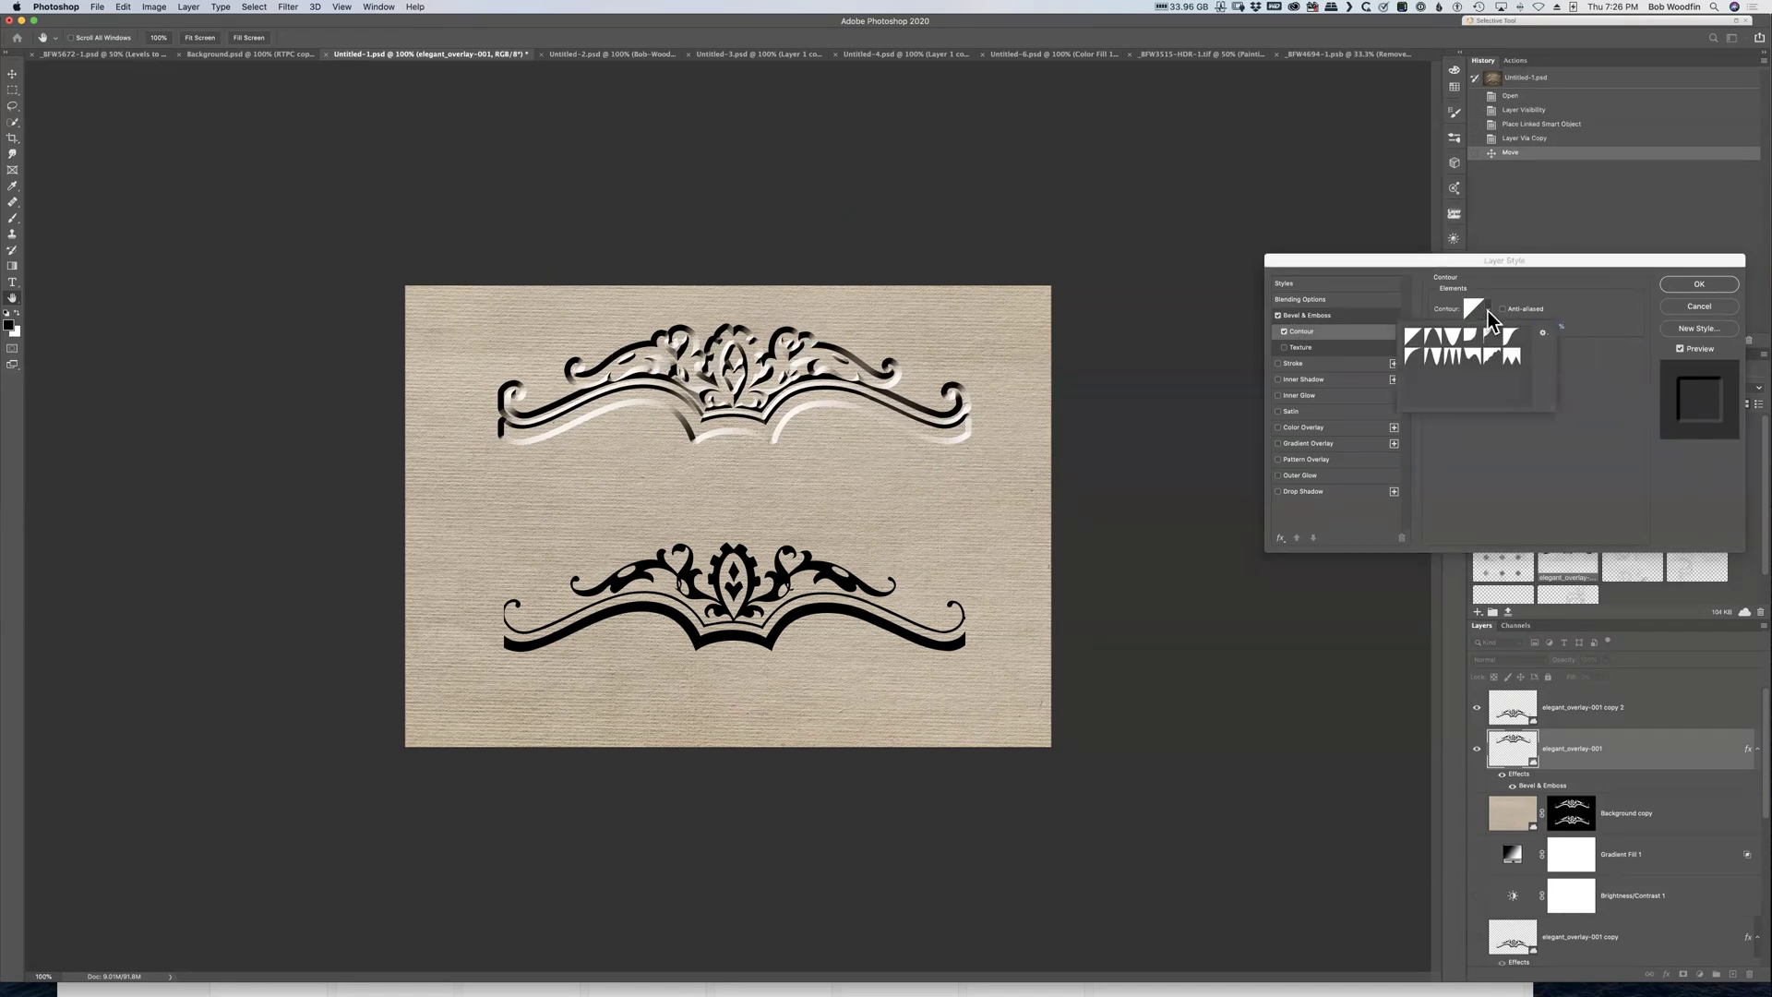
{"action": "left_click", "coordinate": [1474, 342]}
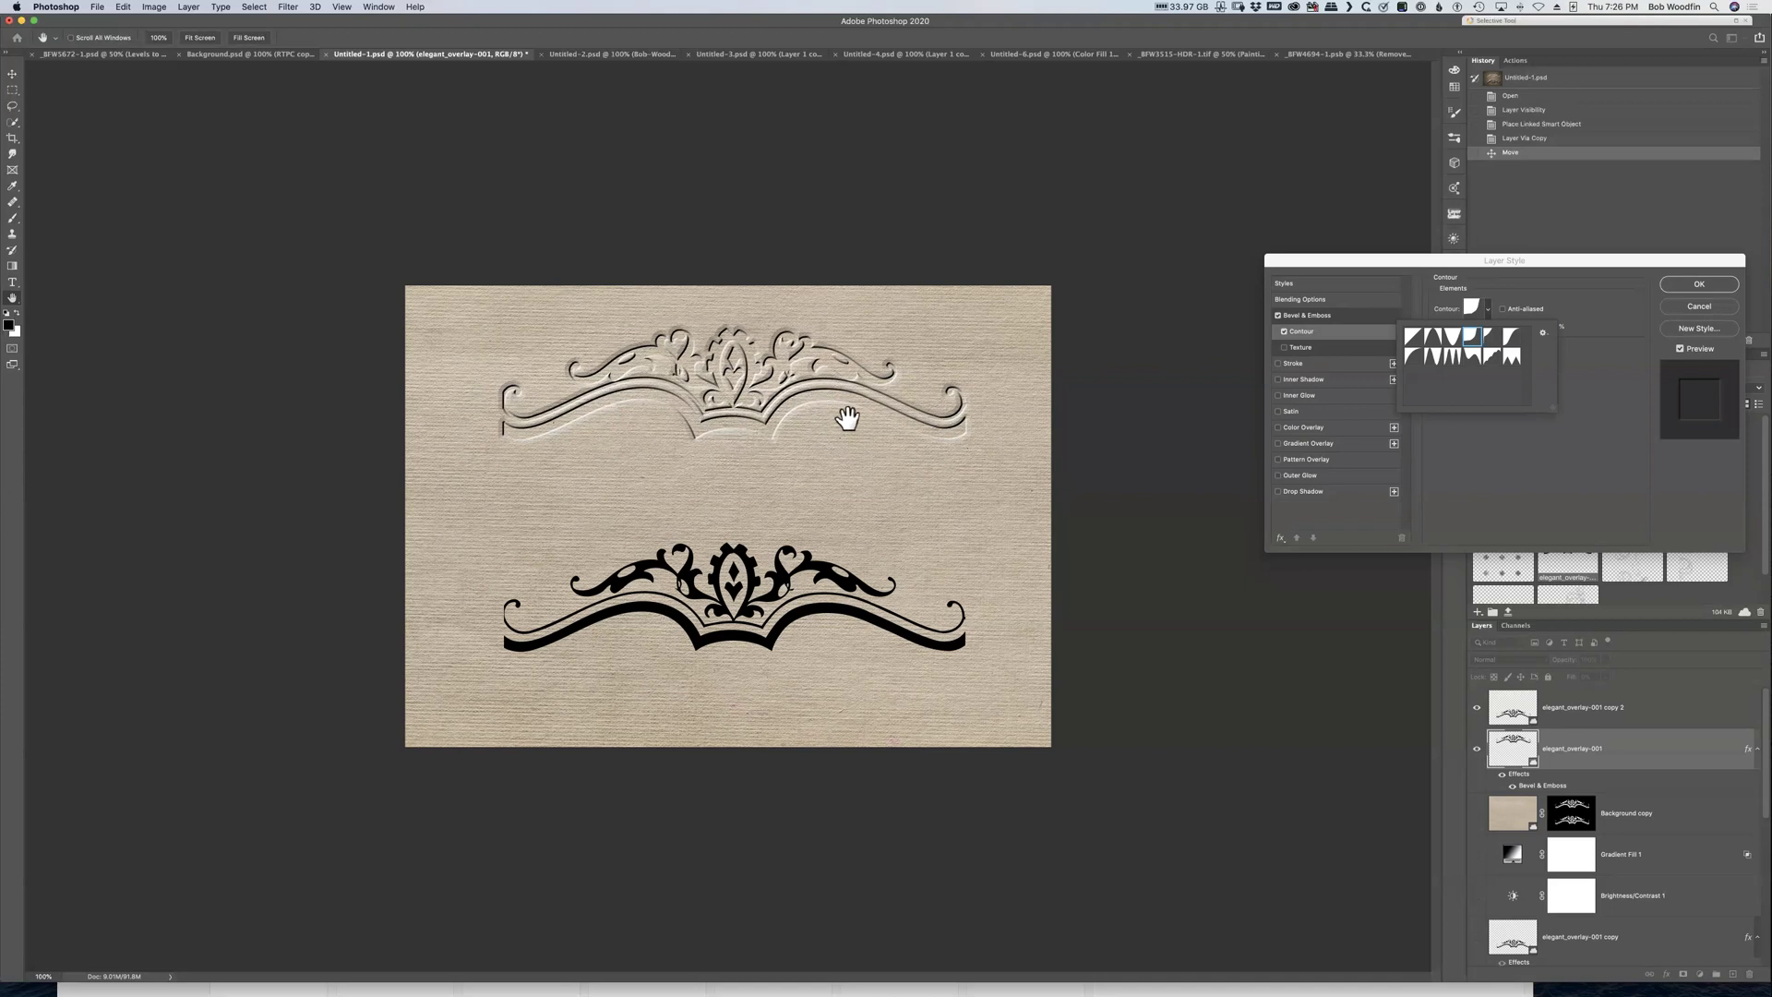
{"action": "left_click", "coordinate": [1452, 342]}
{"action": "left_click", "coordinate": [1413, 338]}
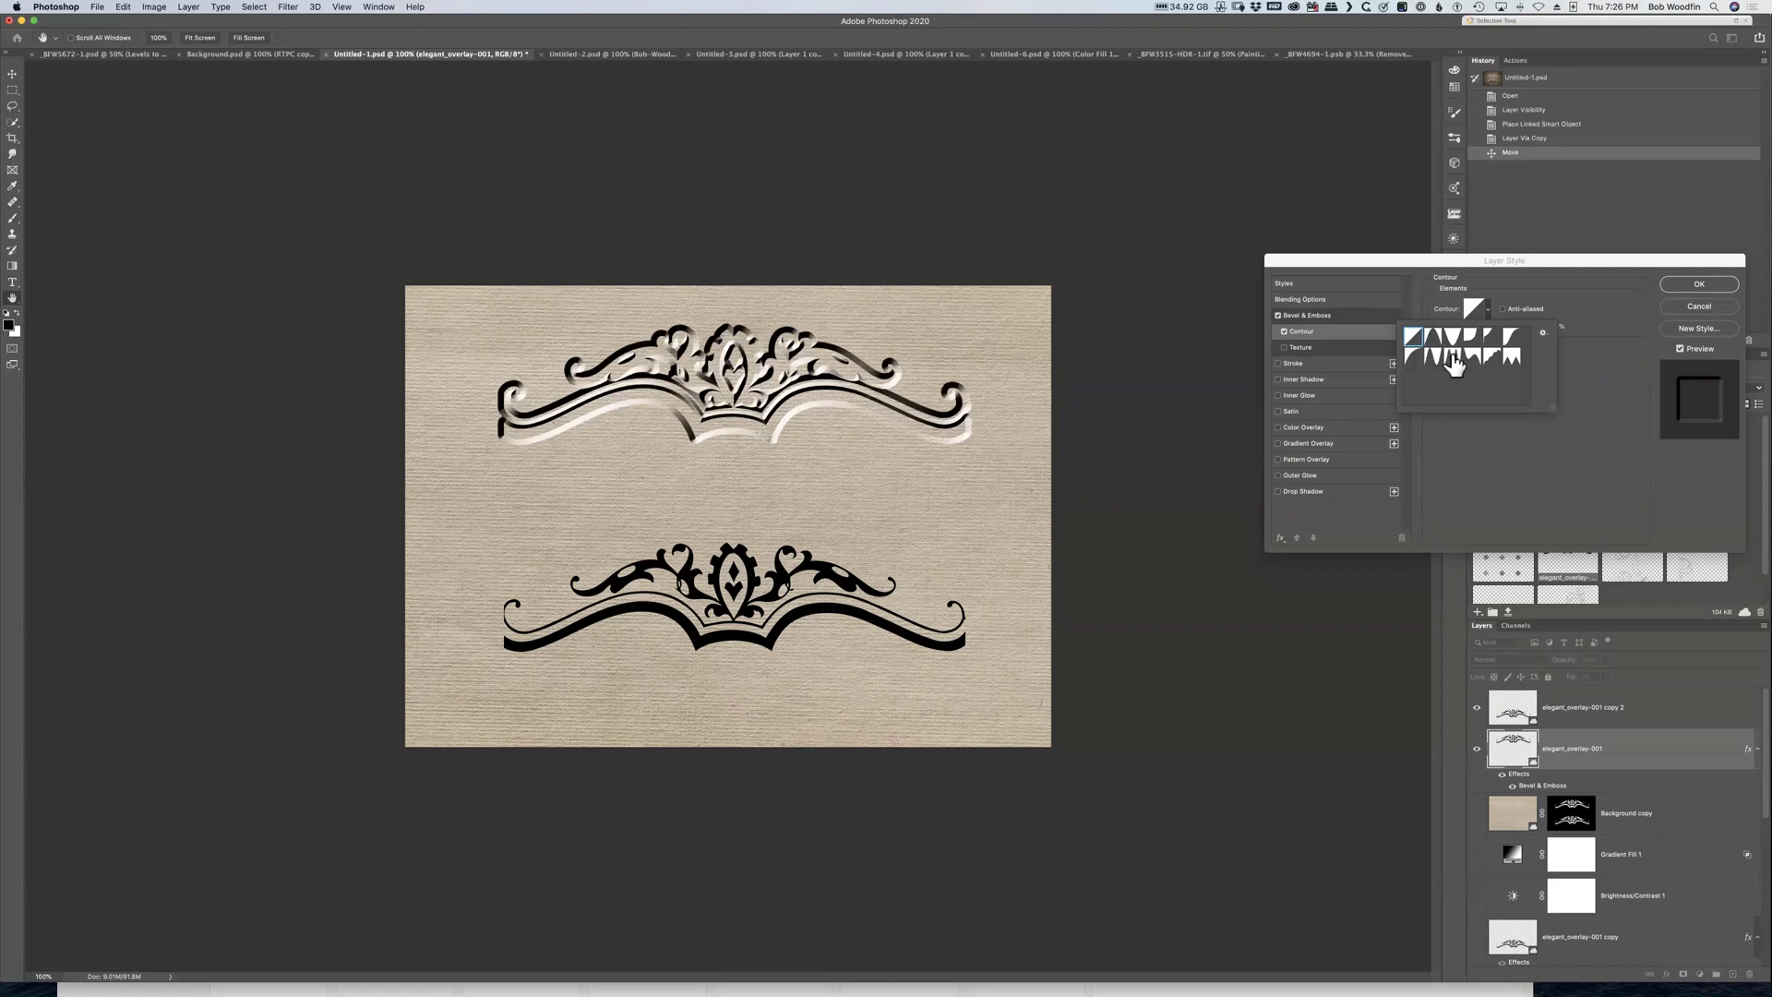
{"action": "left_click", "coordinate": [1452, 358]}
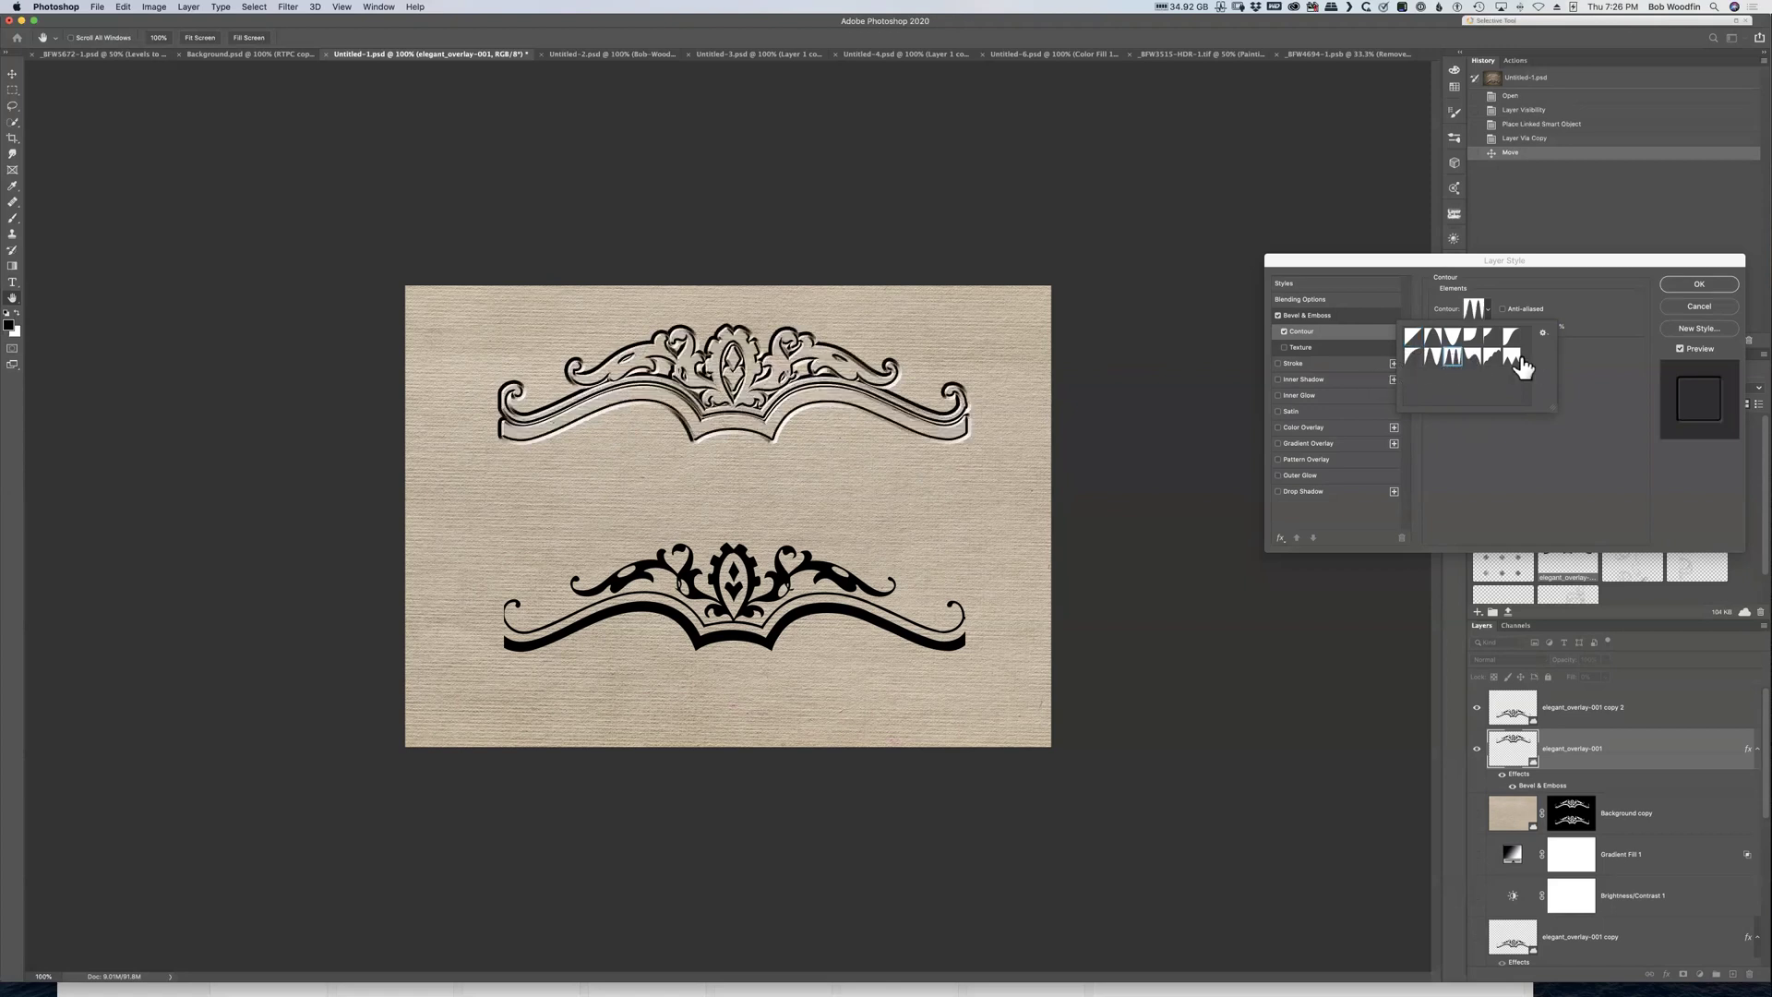
{"action": "left_click", "coordinate": [1492, 358]}
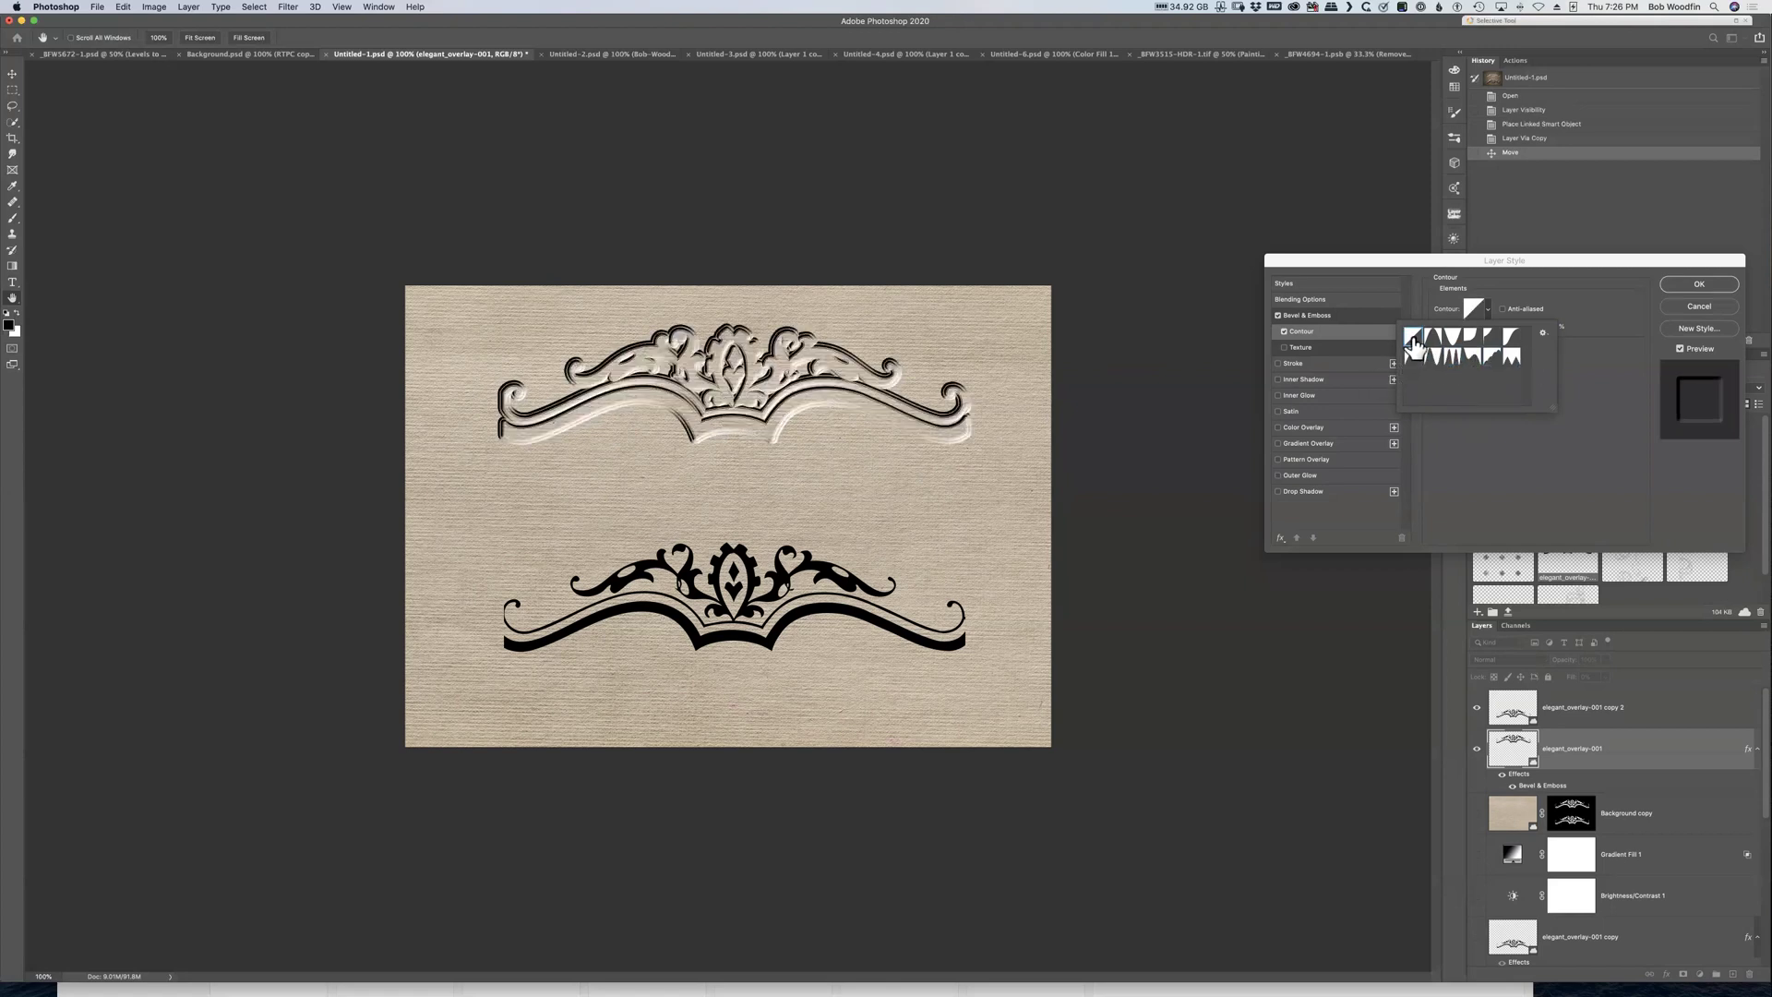
{"action": "left_click", "coordinate": [1413, 338]}
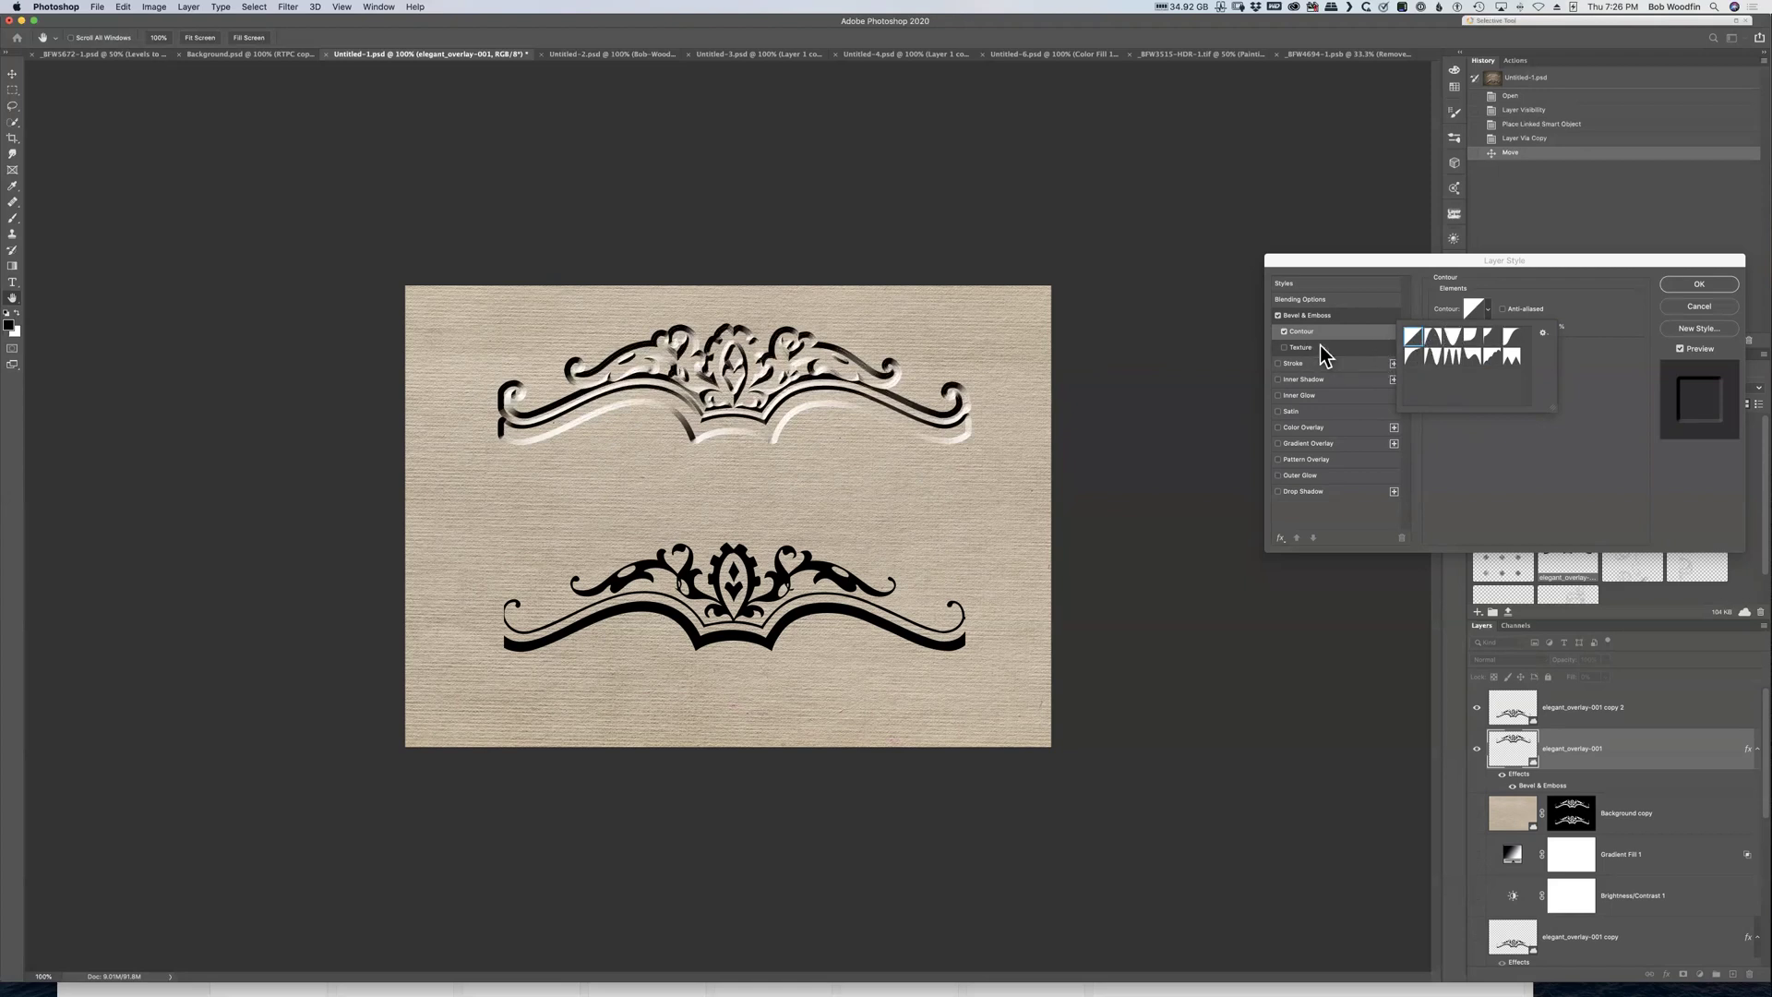
Turn off the bevel's Contour and add an Inner Shadow in the beige #b8ab99 sampled from the textured background
{"action": "left_click", "coordinate": [1295, 334]}
{"action": "left_click", "coordinate": [1289, 332]}
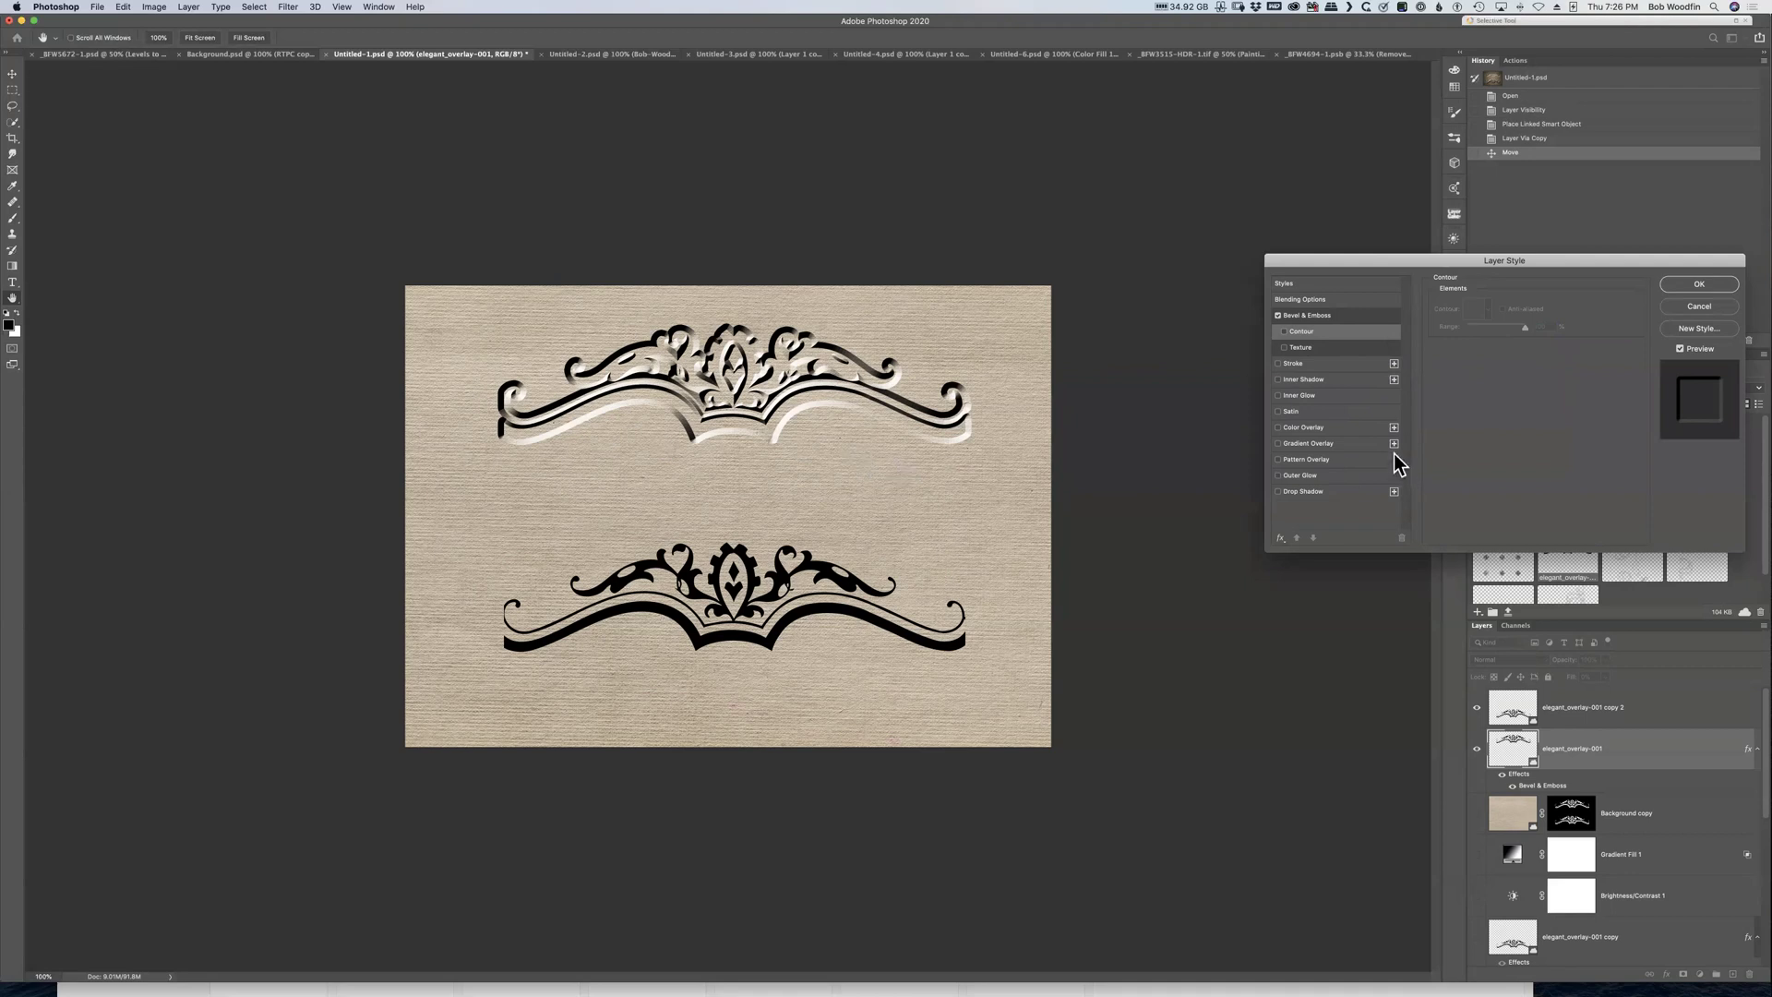
{"action": "left_click", "coordinate": [1296, 380]}
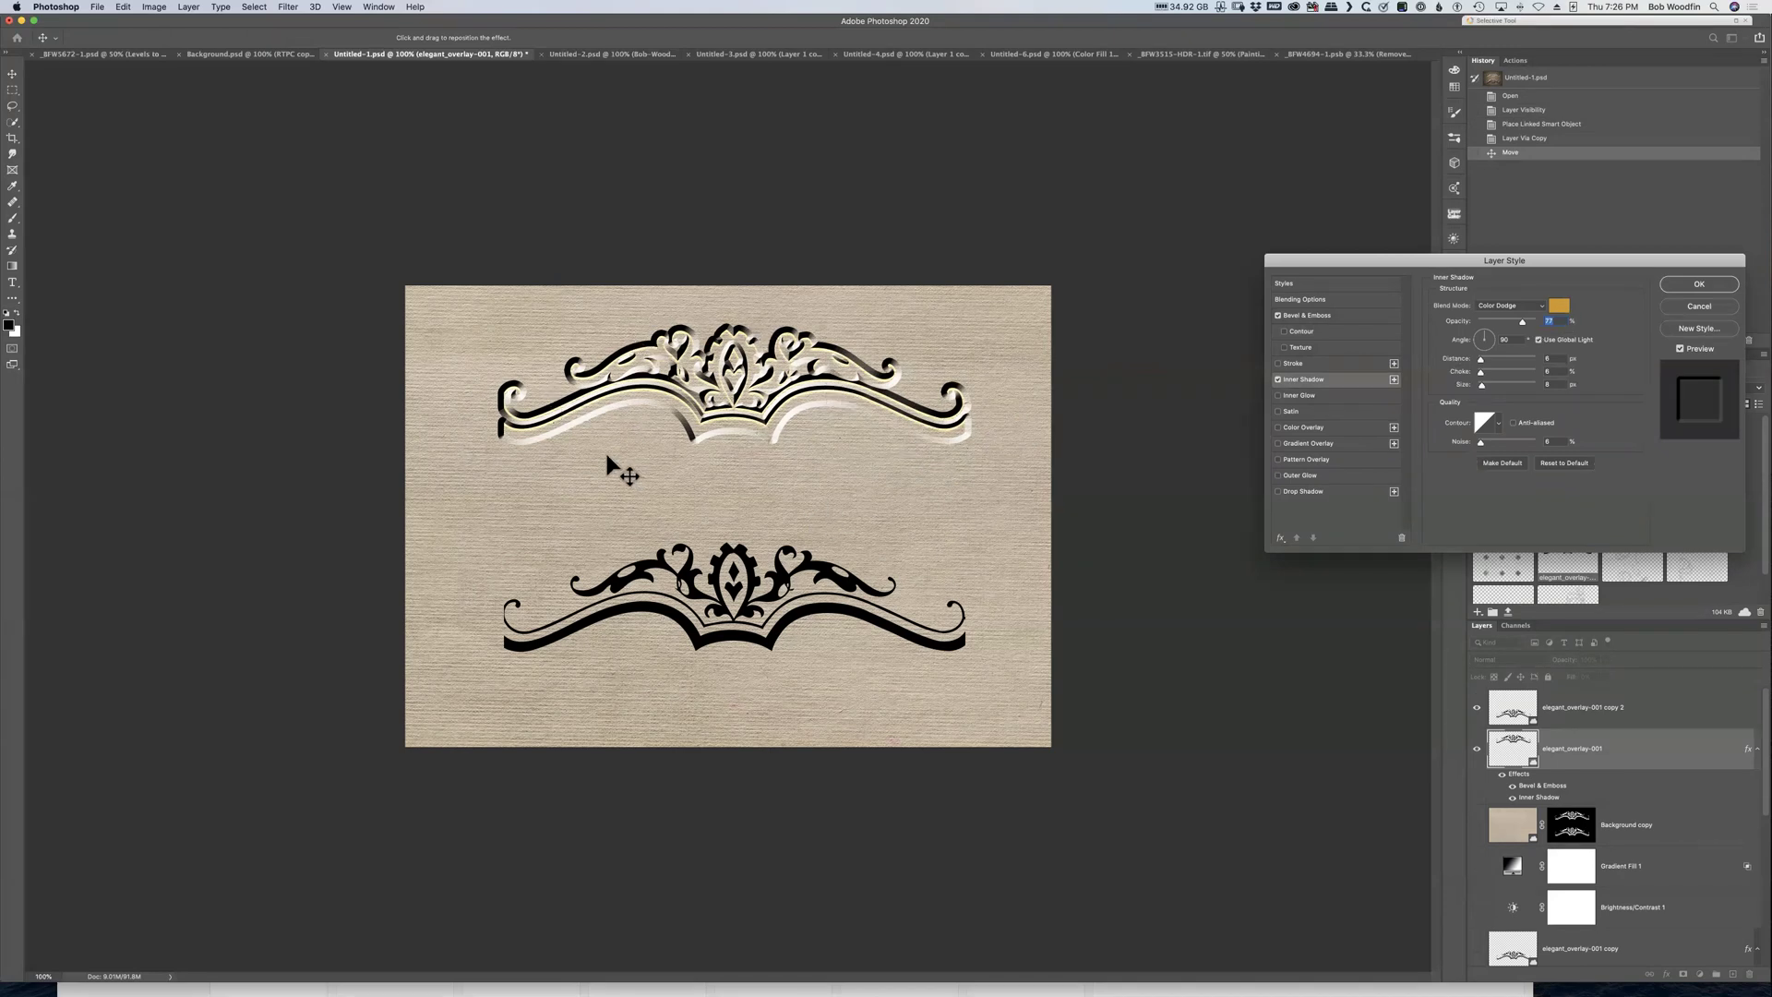
{"action": "left_click", "coordinate": [1559, 306]}
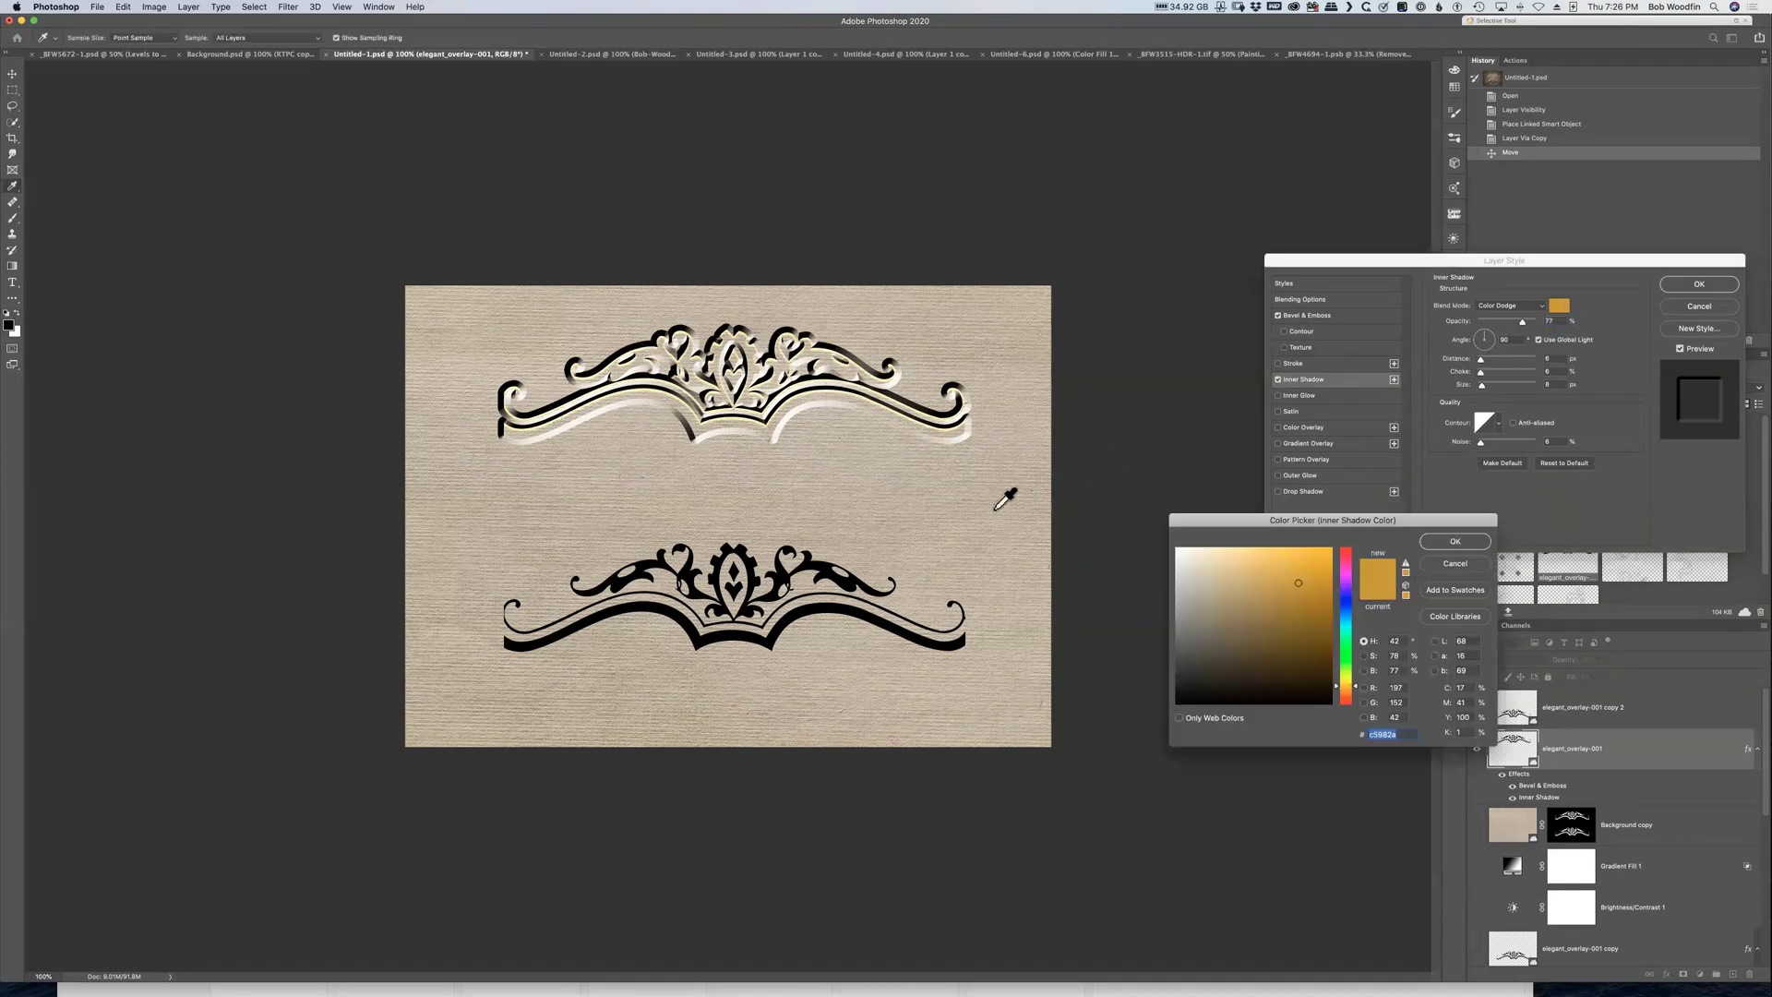
{"action": "left_click", "coordinate": [948, 499]}
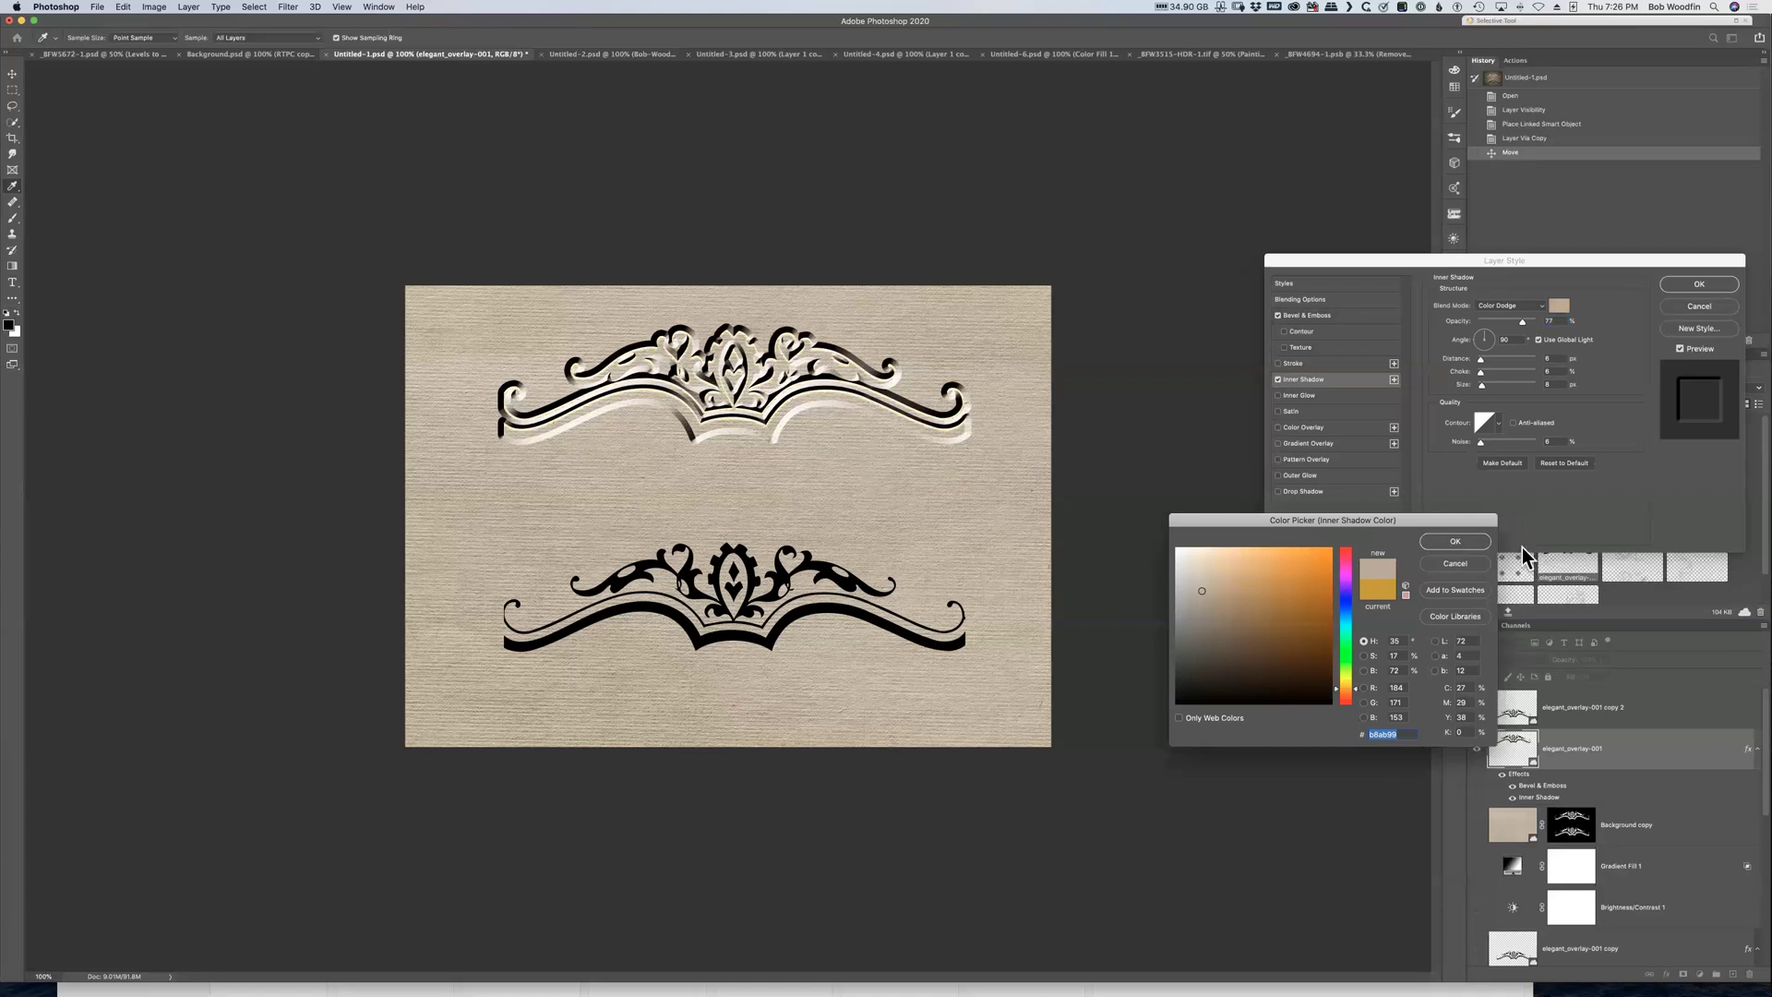
{"action": "left_click", "coordinate": [1455, 542]}
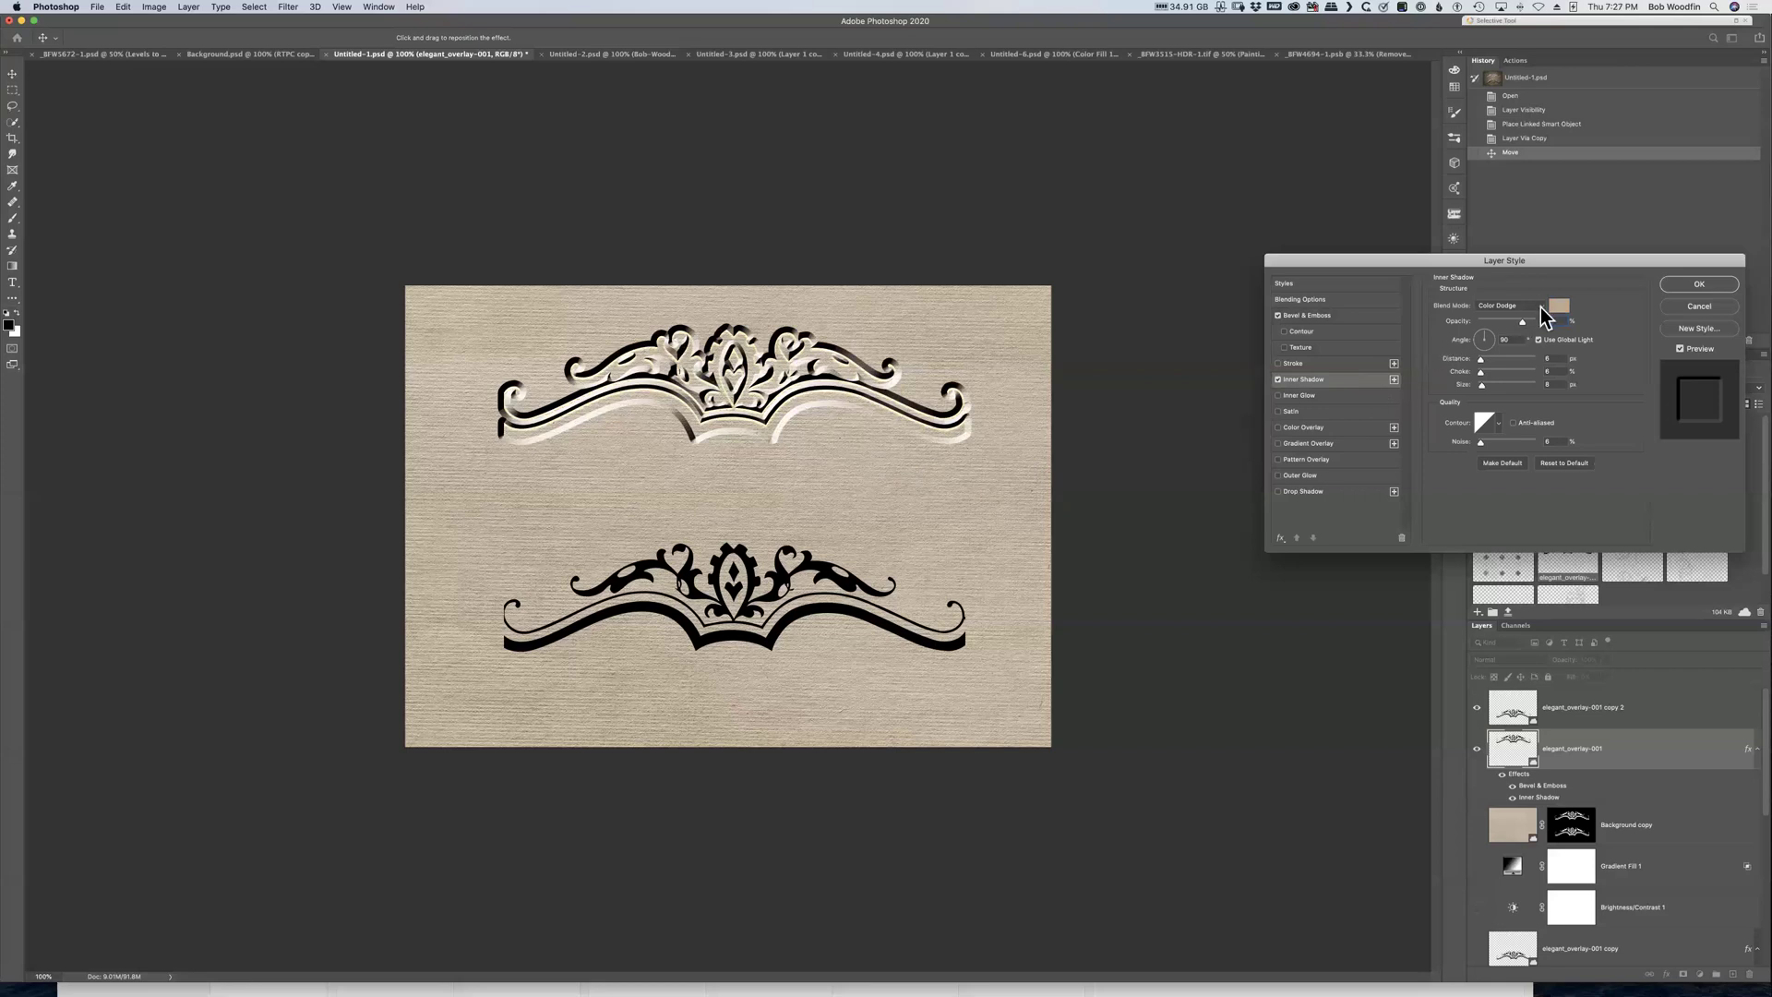
Fine-tune the upper ornament's Inner Shadow opacity, distance, choke and size for a subtle inner edge
{"action": "mouse_move", "coordinate": [1520, 329]}
{"action": "left_mouse_down"}
{"action": "mouse_move", "coordinate": [1477, 337]}
{"action": "mouse_move", "coordinate": [1526, 322]}
{"action": "left_mouse_up"}
{"action": "key", "text": "super+plus"}
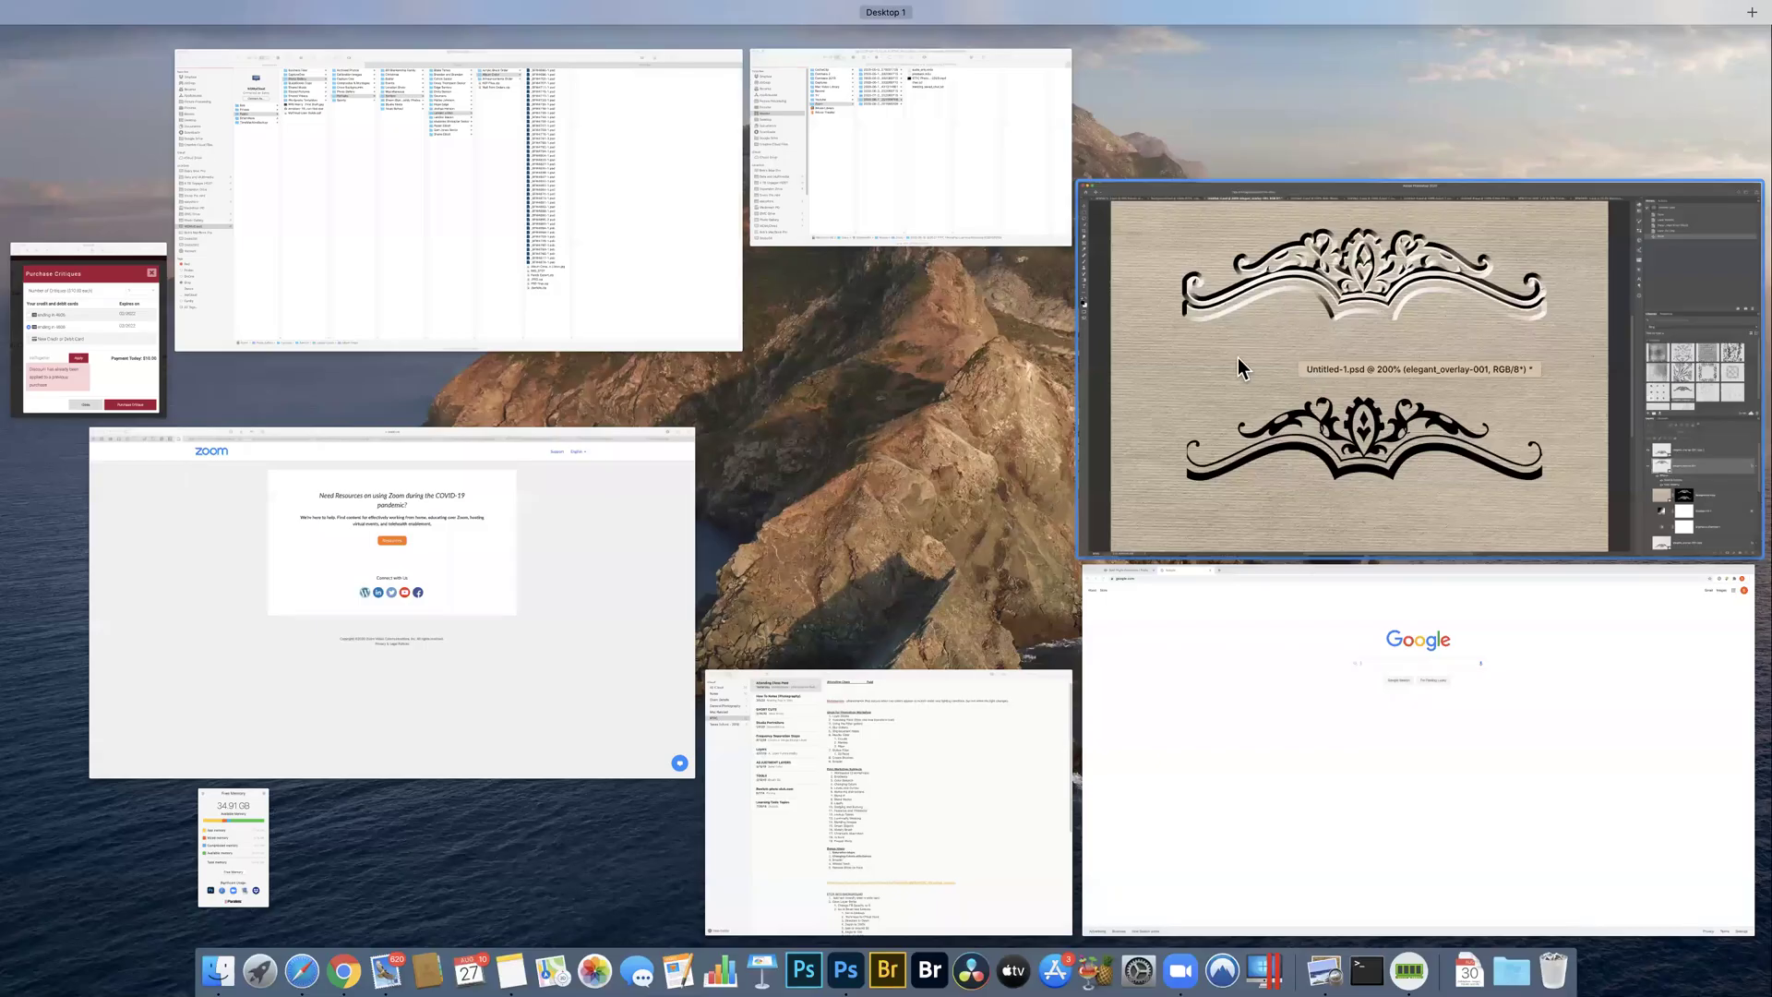
{"action": "left_click", "coordinate": [1237, 358]}
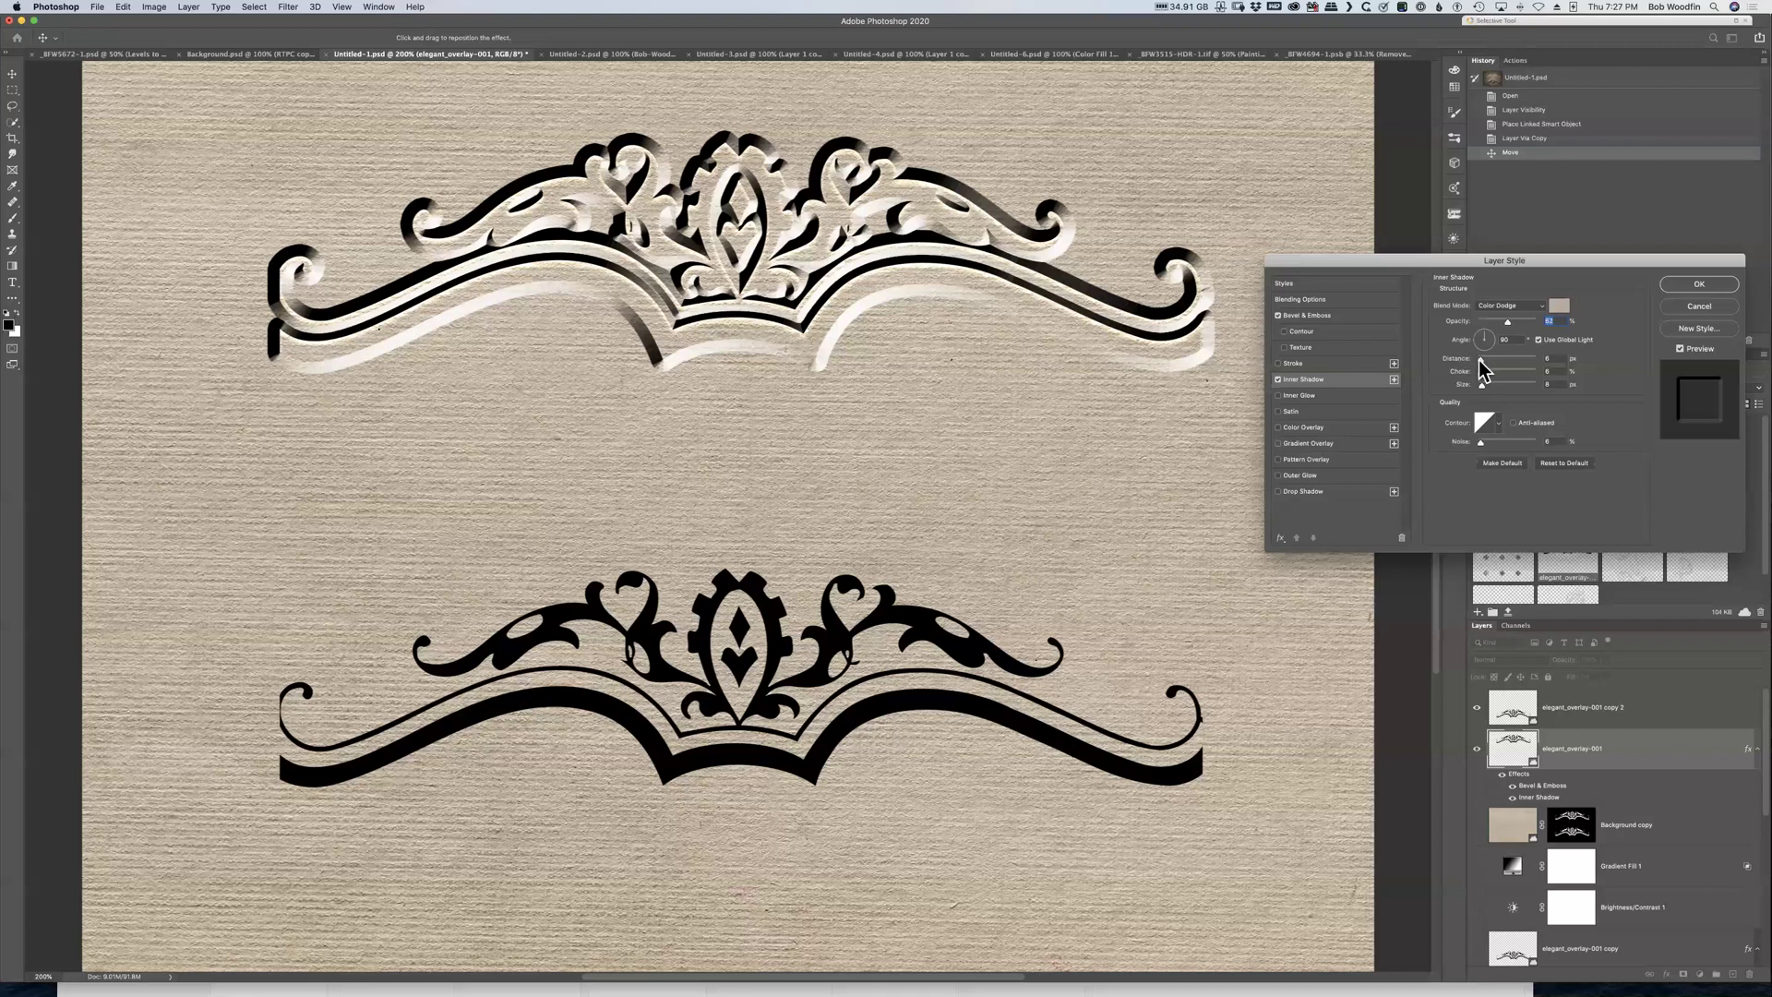
{"action": "mouse_move", "coordinate": [1499, 327]}
{"action": "left_mouse_down"}
{"action": "mouse_move", "coordinate": [1523, 322]}
{"action": "mouse_move", "coordinate": [1480, 373]}
{"action": "mouse_move", "coordinate": [1486, 359]}
{"action": "left_mouse_up"}
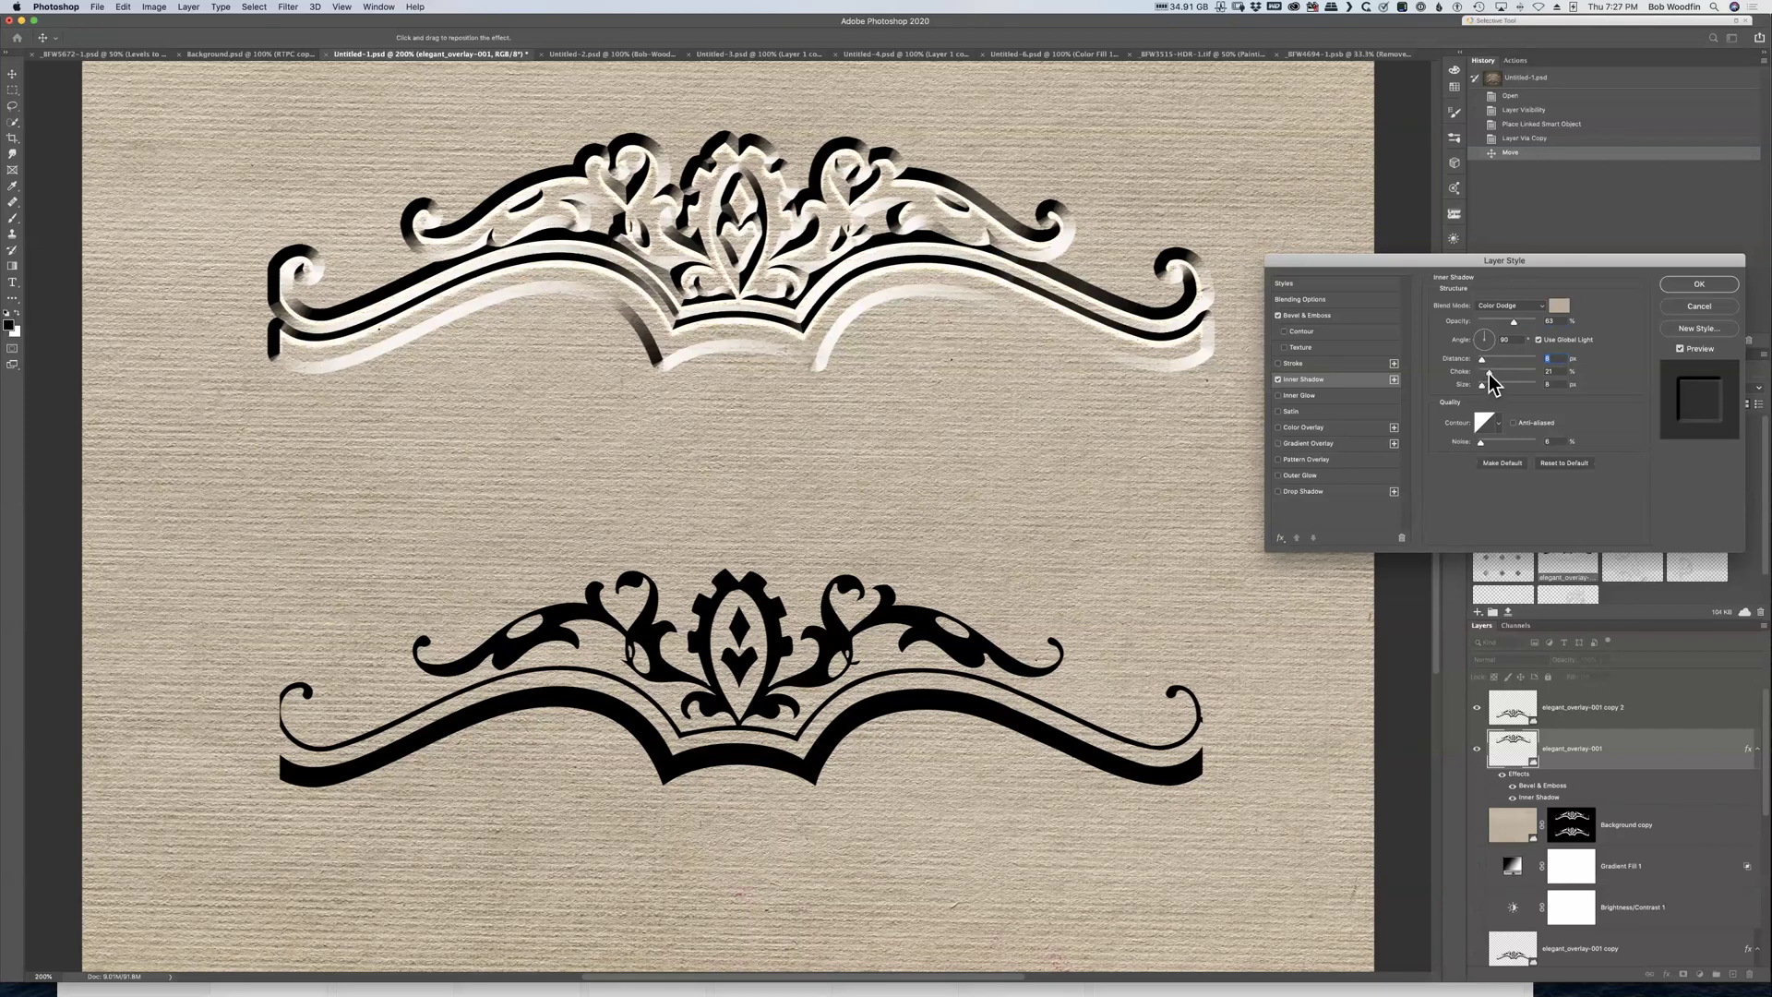
{"action": "left_click_drag", "start_coordinate": [1481, 373], "coordinate": [1482, 373]}
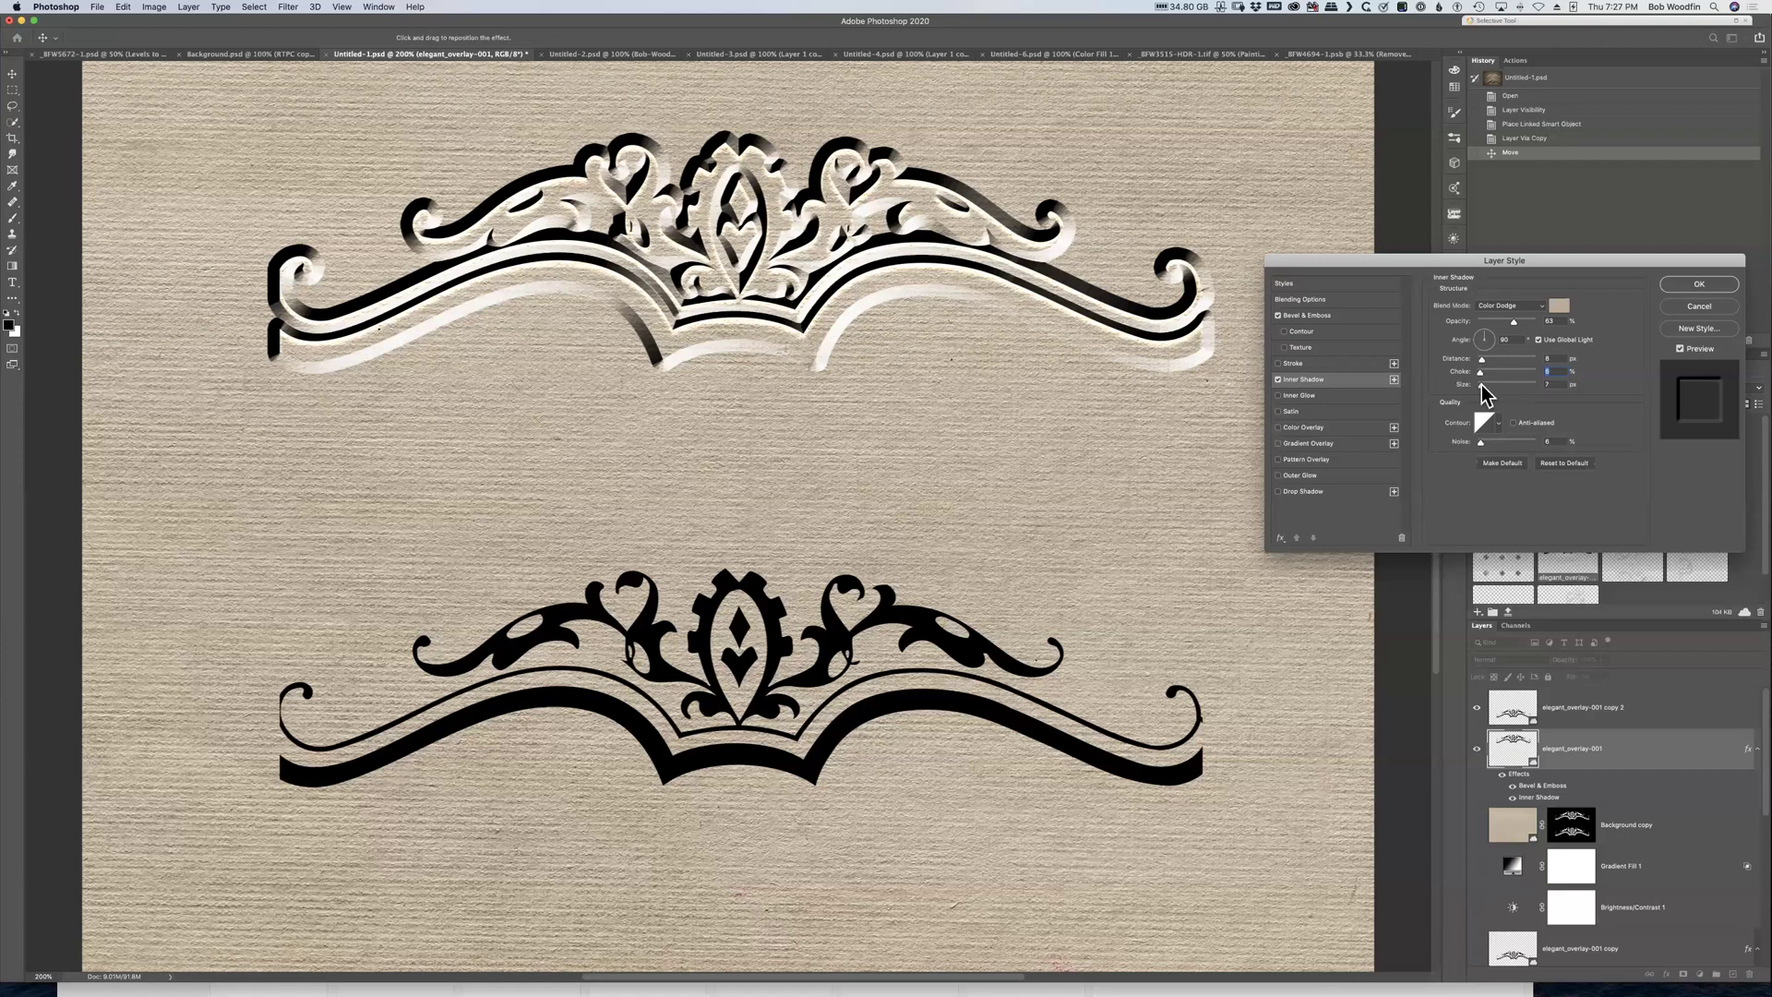
{"action": "type", "text": "5"}
{"action": "key", "text": "Tab"}
Try the Linear Dodge (Add) blend mode with reduced opacity on the upper ornament's Inner Shadow
{"action": "left_click", "coordinate": [1538, 307]}
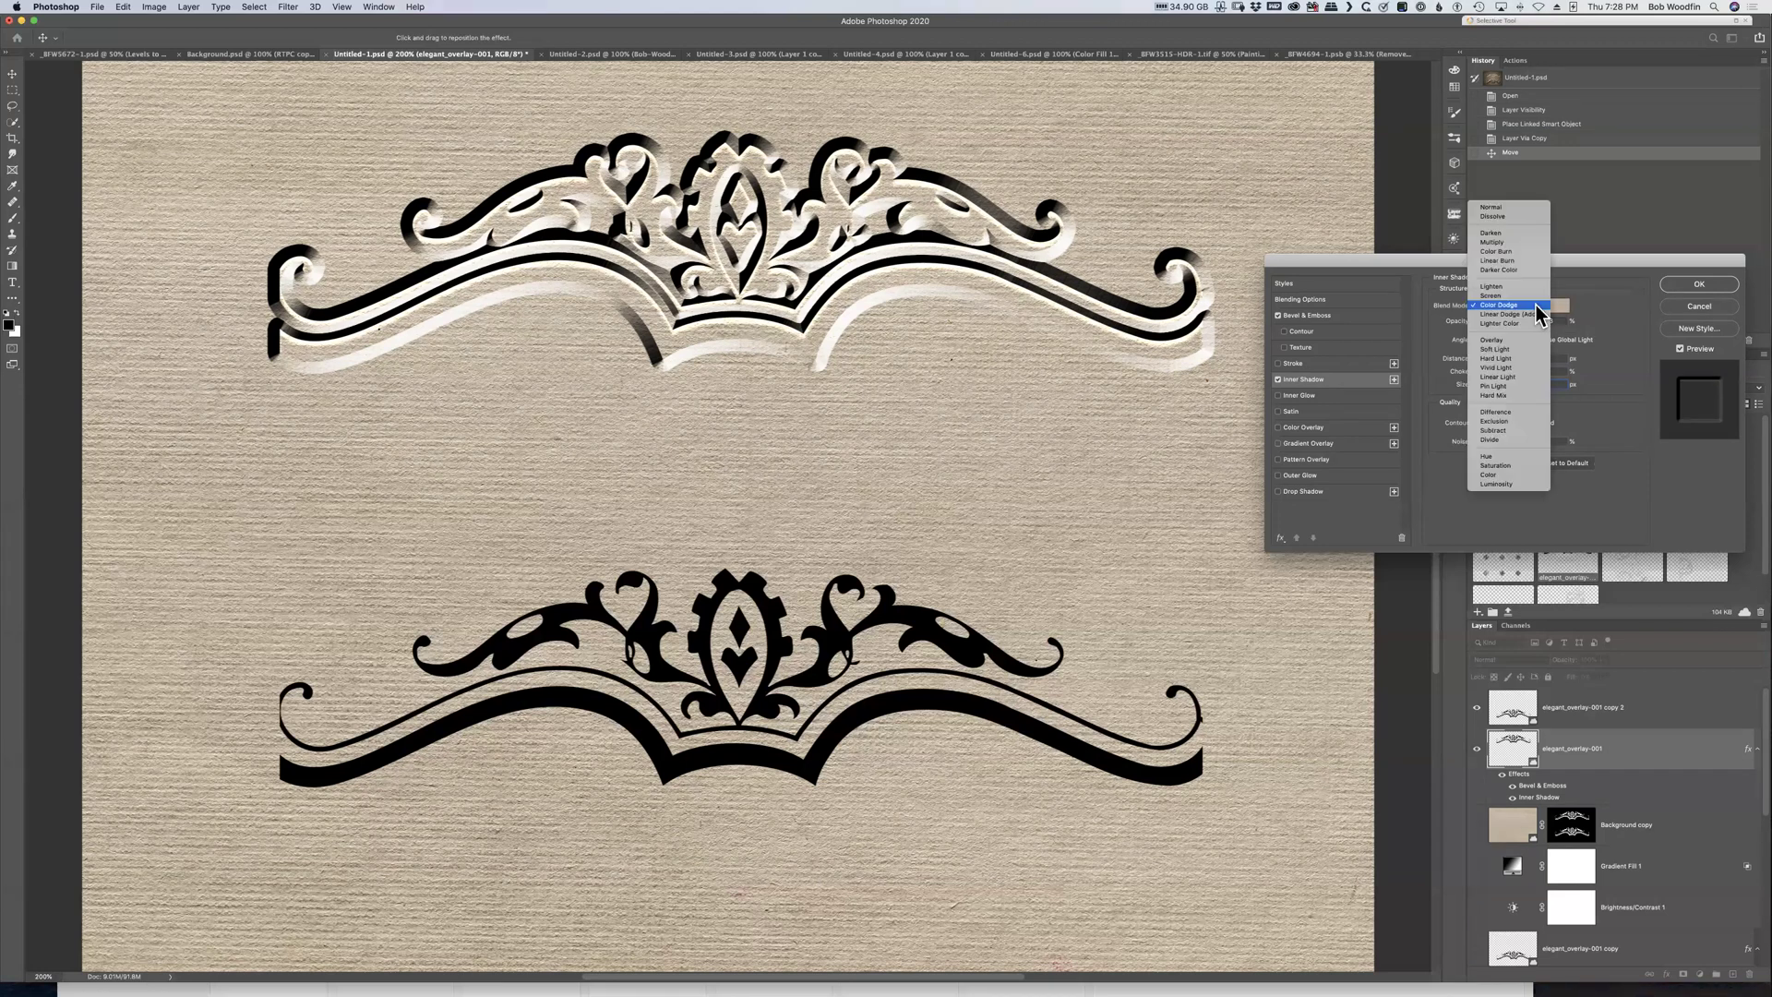
{"action": "left_click", "coordinate": [1507, 314]}
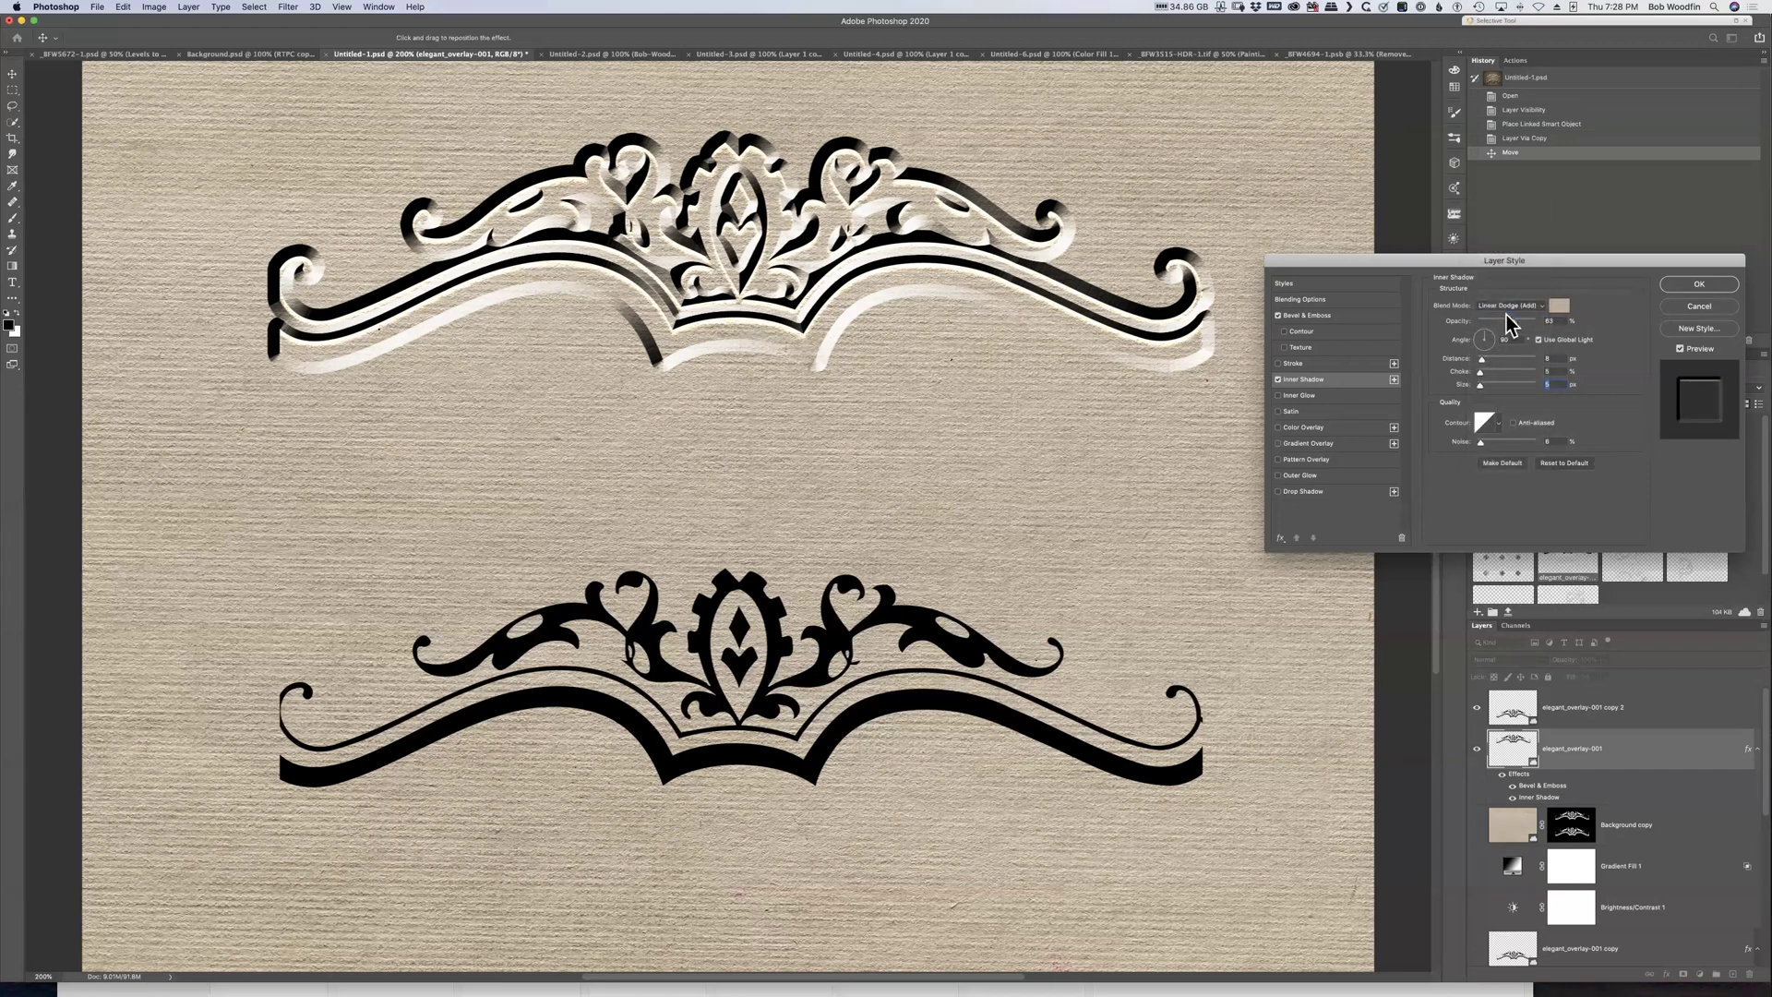
{"action": "left_click_drag", "start_coordinate": [1508, 323], "coordinate": [1492, 330]}
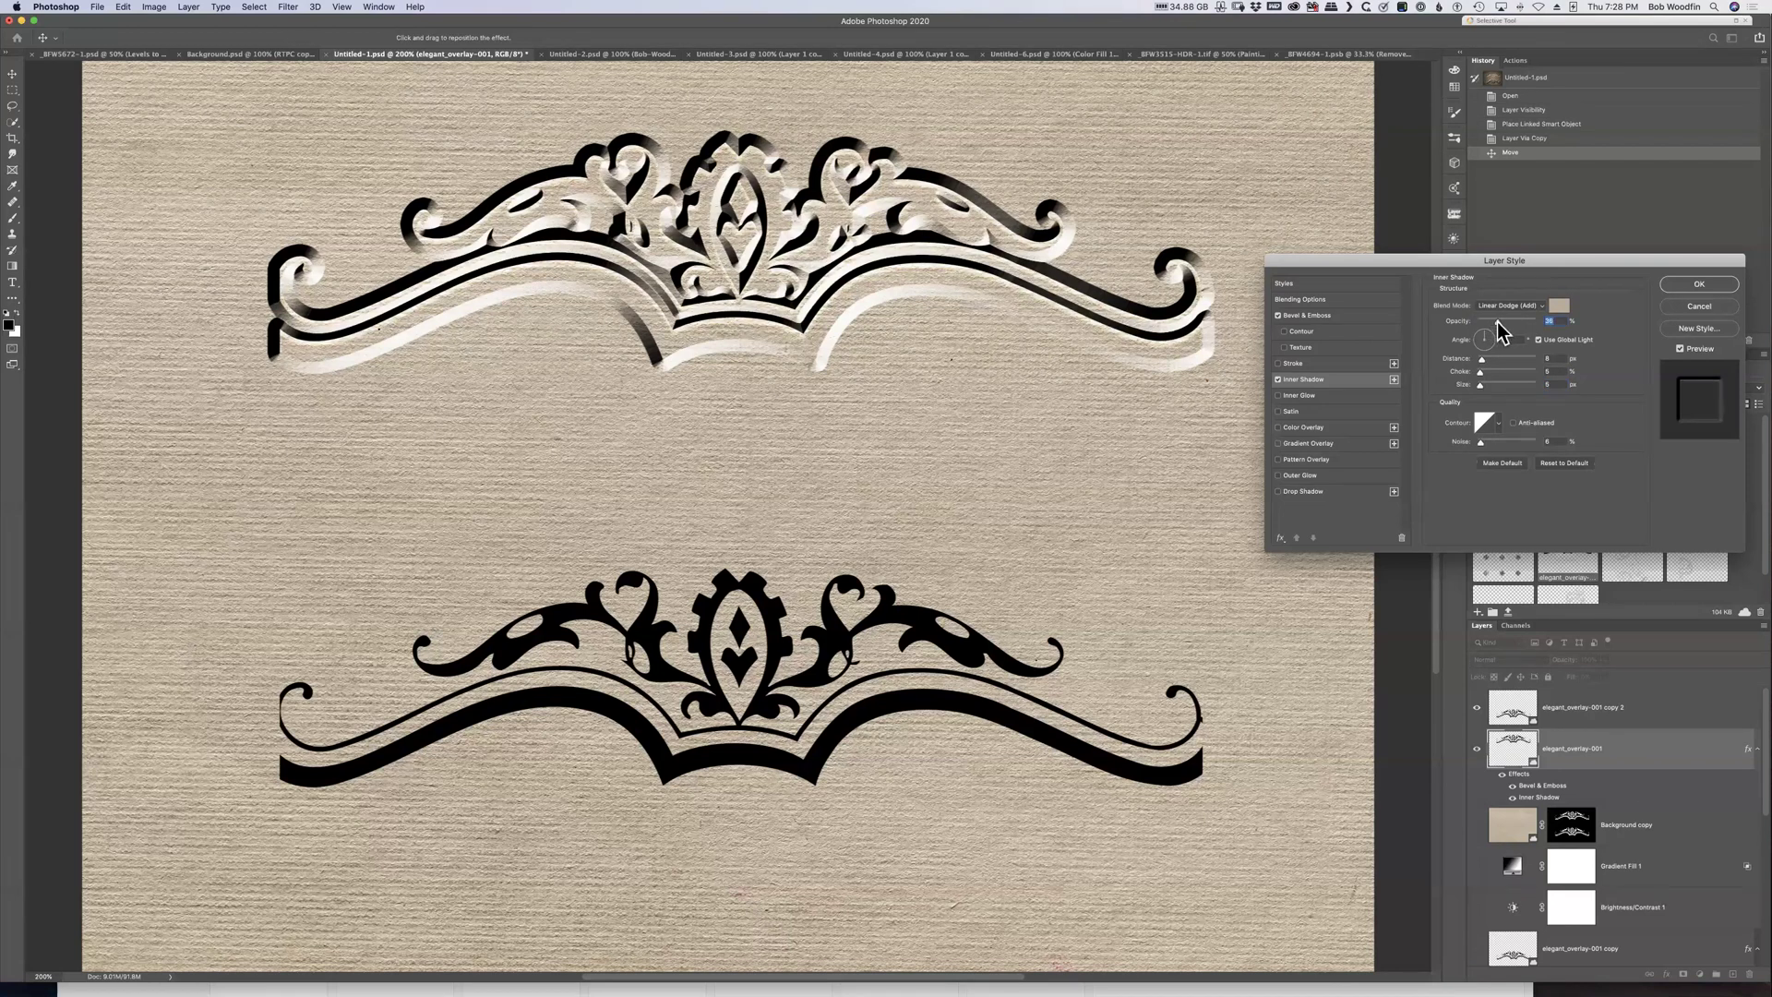
Raise the Inner Shadow's opacity to about 83%, darken its colour to a greyish brown, and try Multiply before settling on Linear Burn
{"action": "left_click", "coordinate": [1532, 304]}
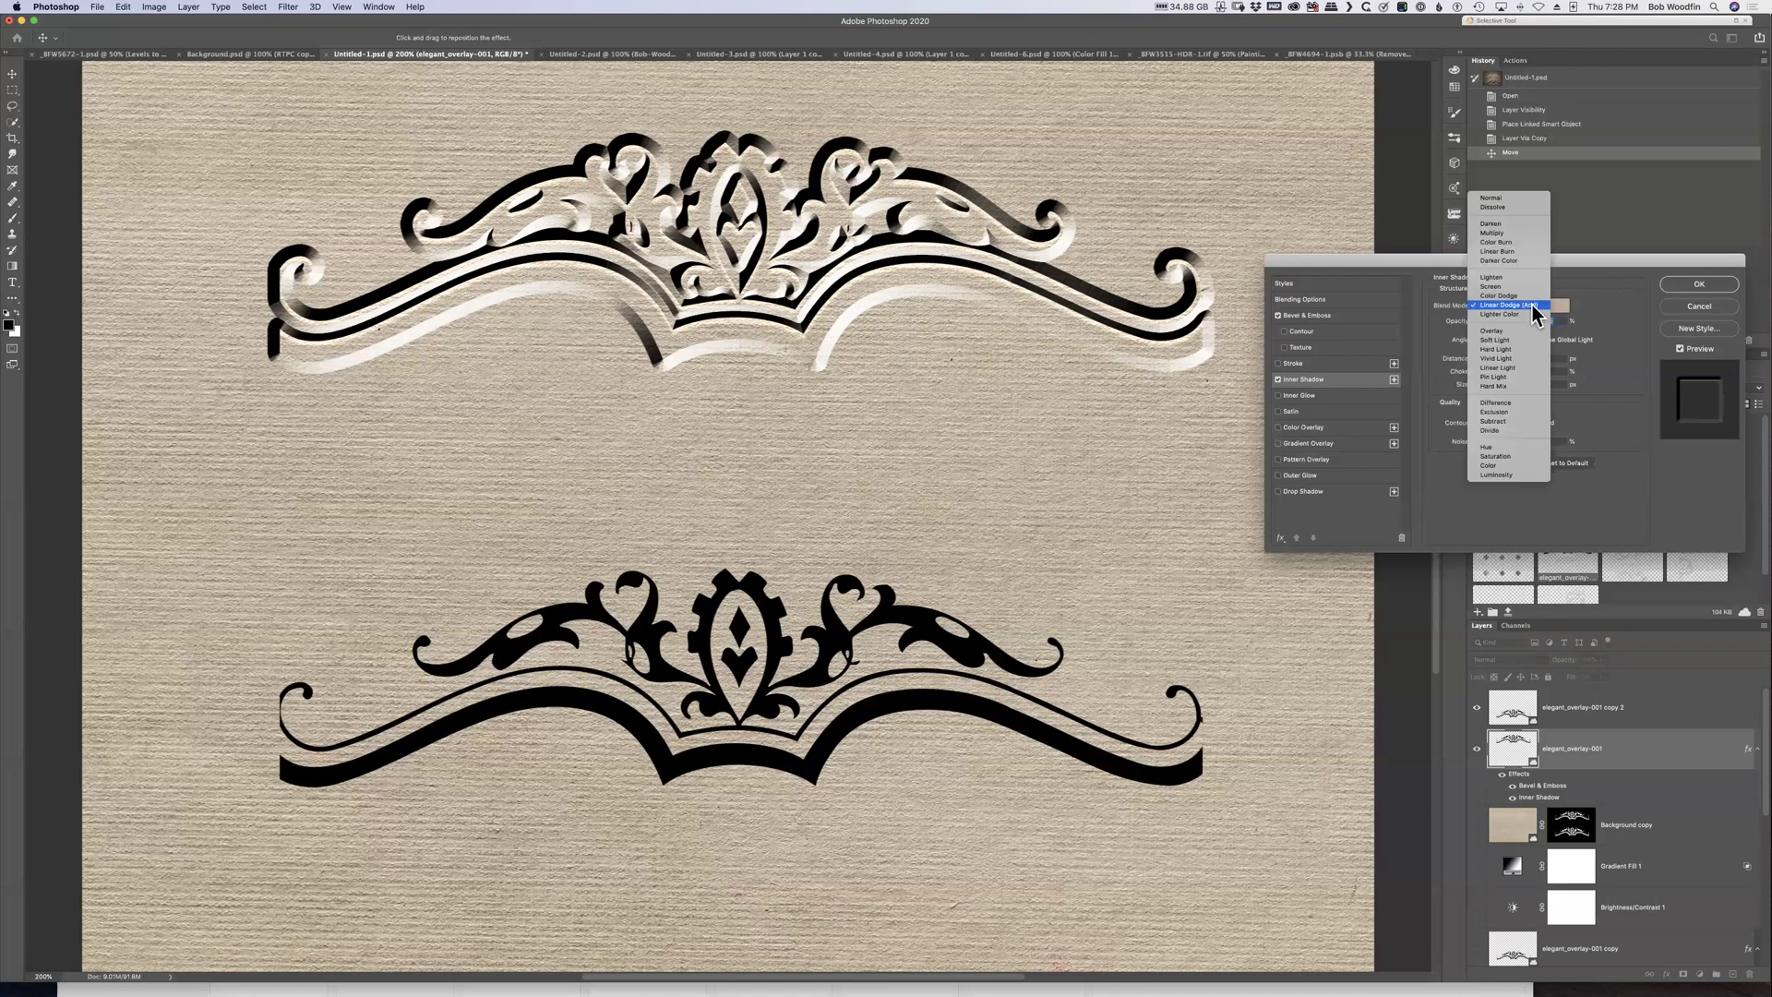
{"action": "left_click", "coordinate": [1519, 232]}
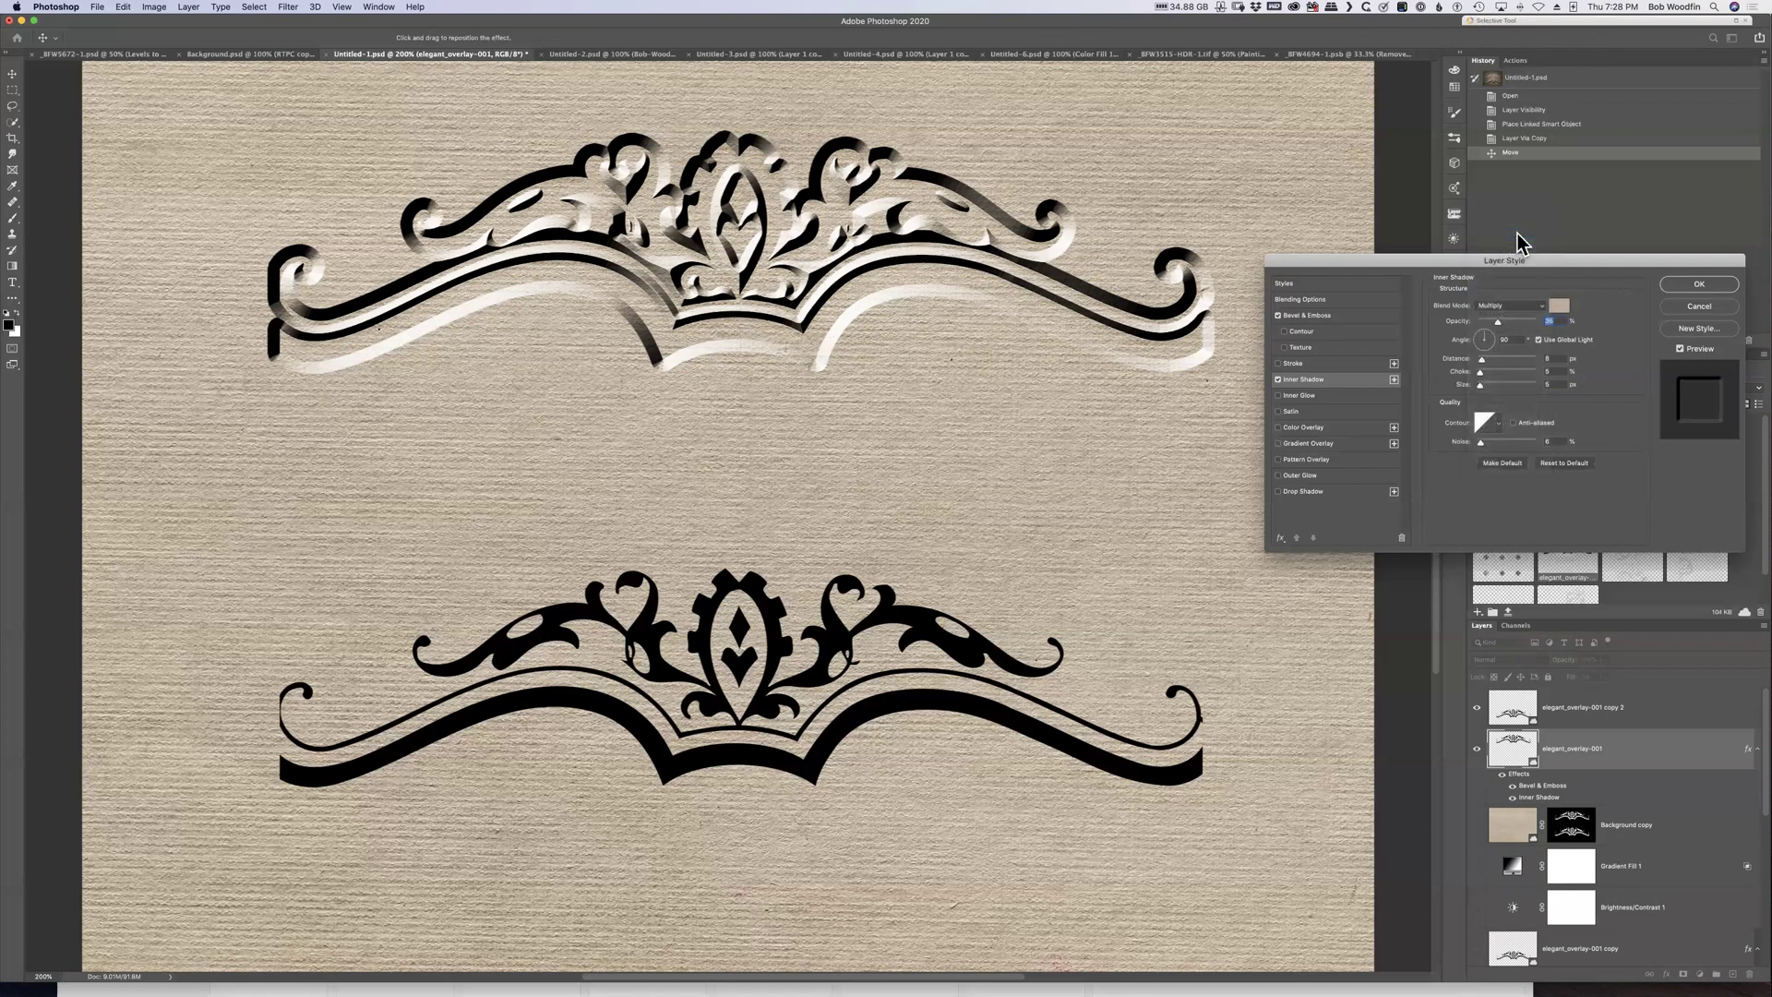
{"action": "left_click_drag", "start_coordinate": [1496, 321], "coordinate": [1524, 322]}
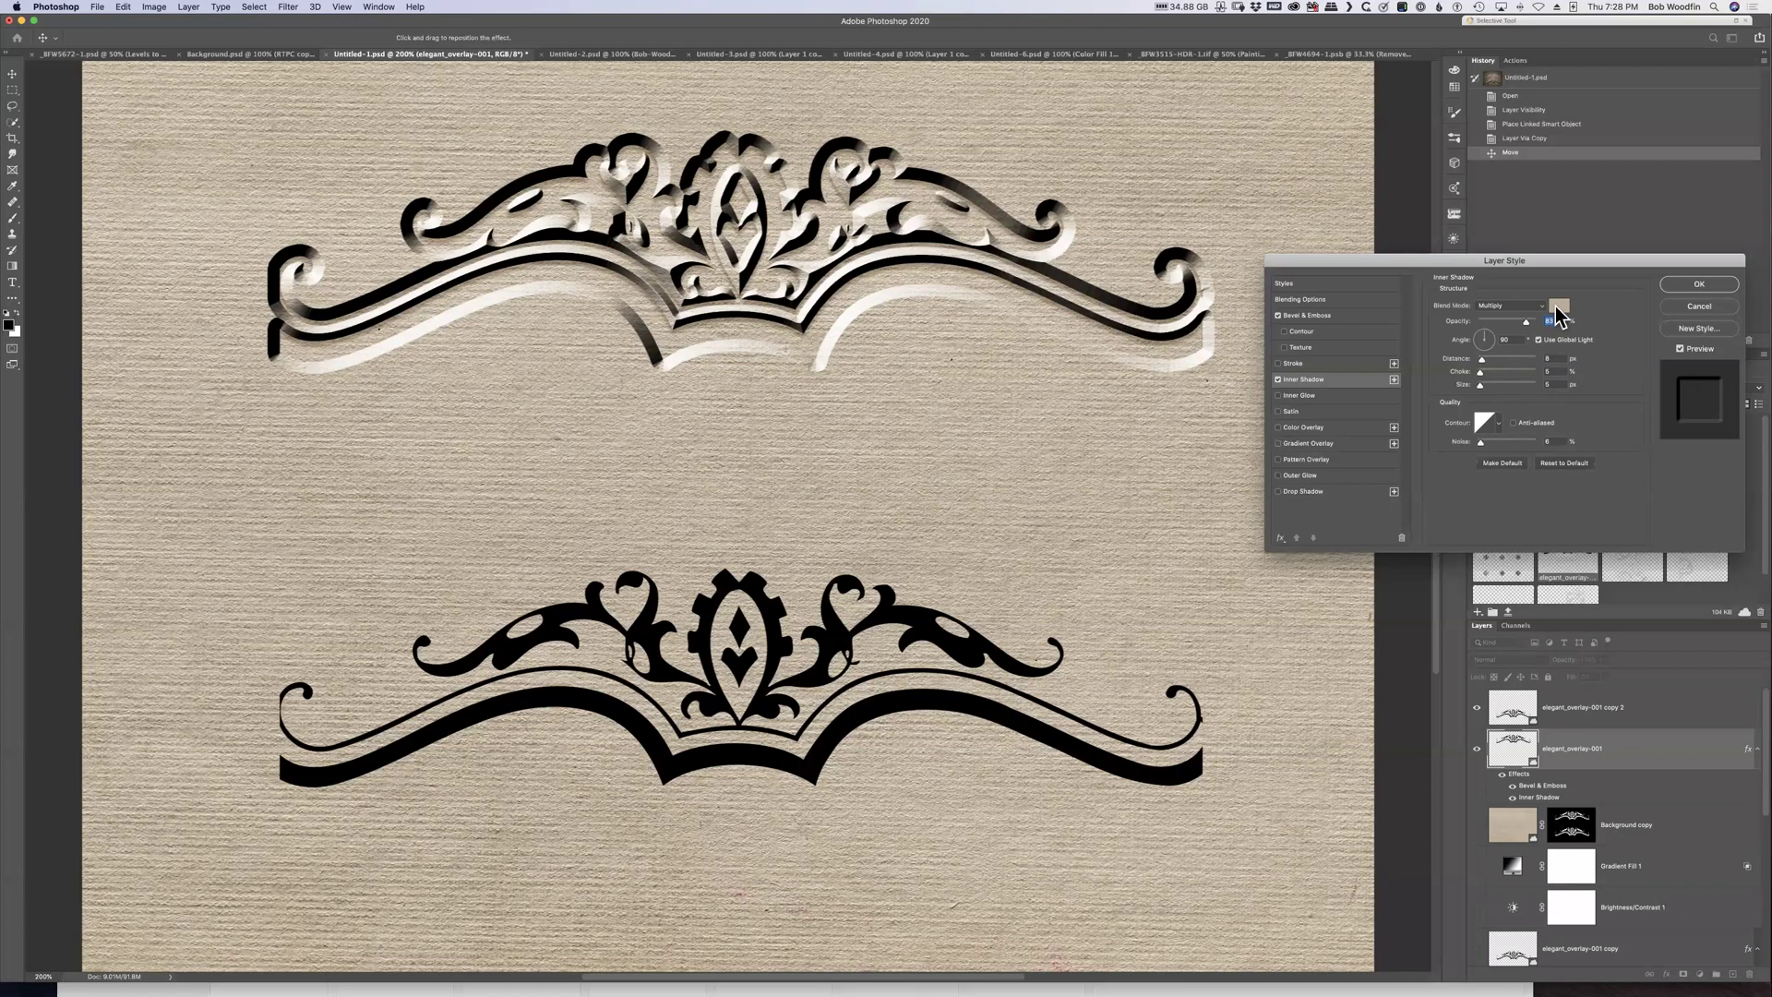
{"action": "left_click", "coordinate": [1559, 308]}
{"action": "left_click_drag", "start_coordinate": [1199, 590], "coordinate": [1202, 623]}
{"action": "left_click", "coordinate": [1466, 544]}
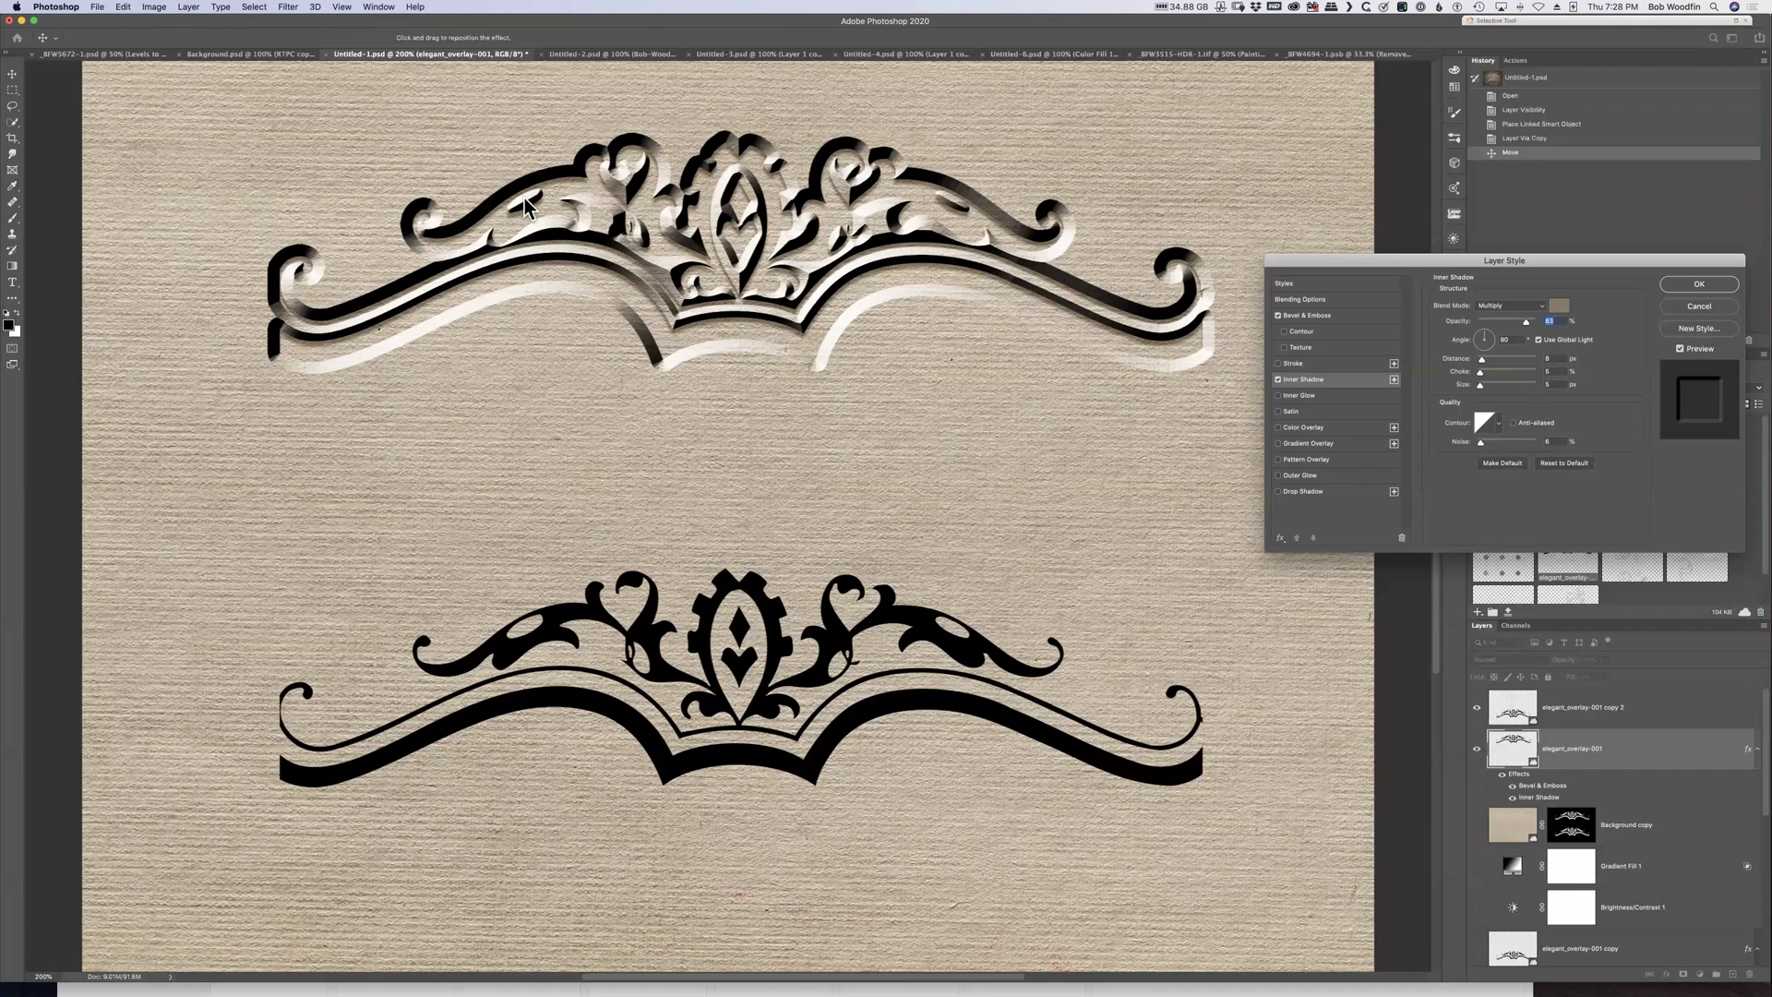
{"action": "left_click", "coordinate": [1525, 306]}
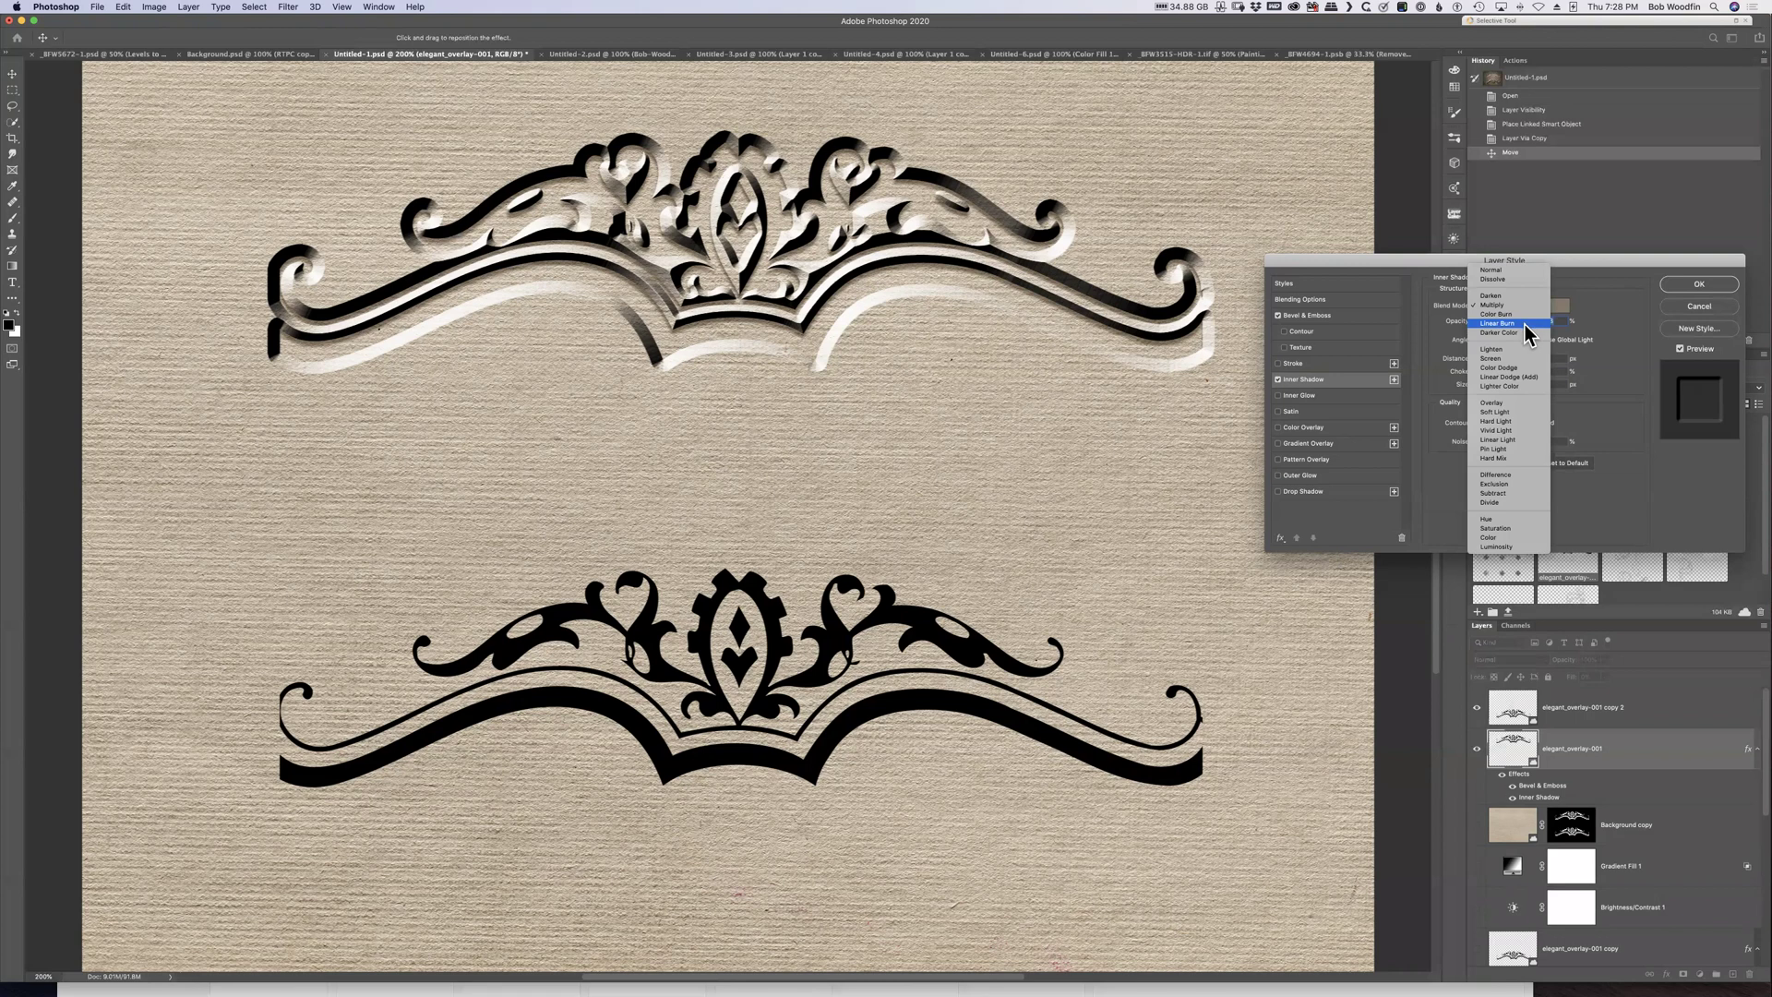
{"action": "left_click", "coordinate": [1524, 324]}
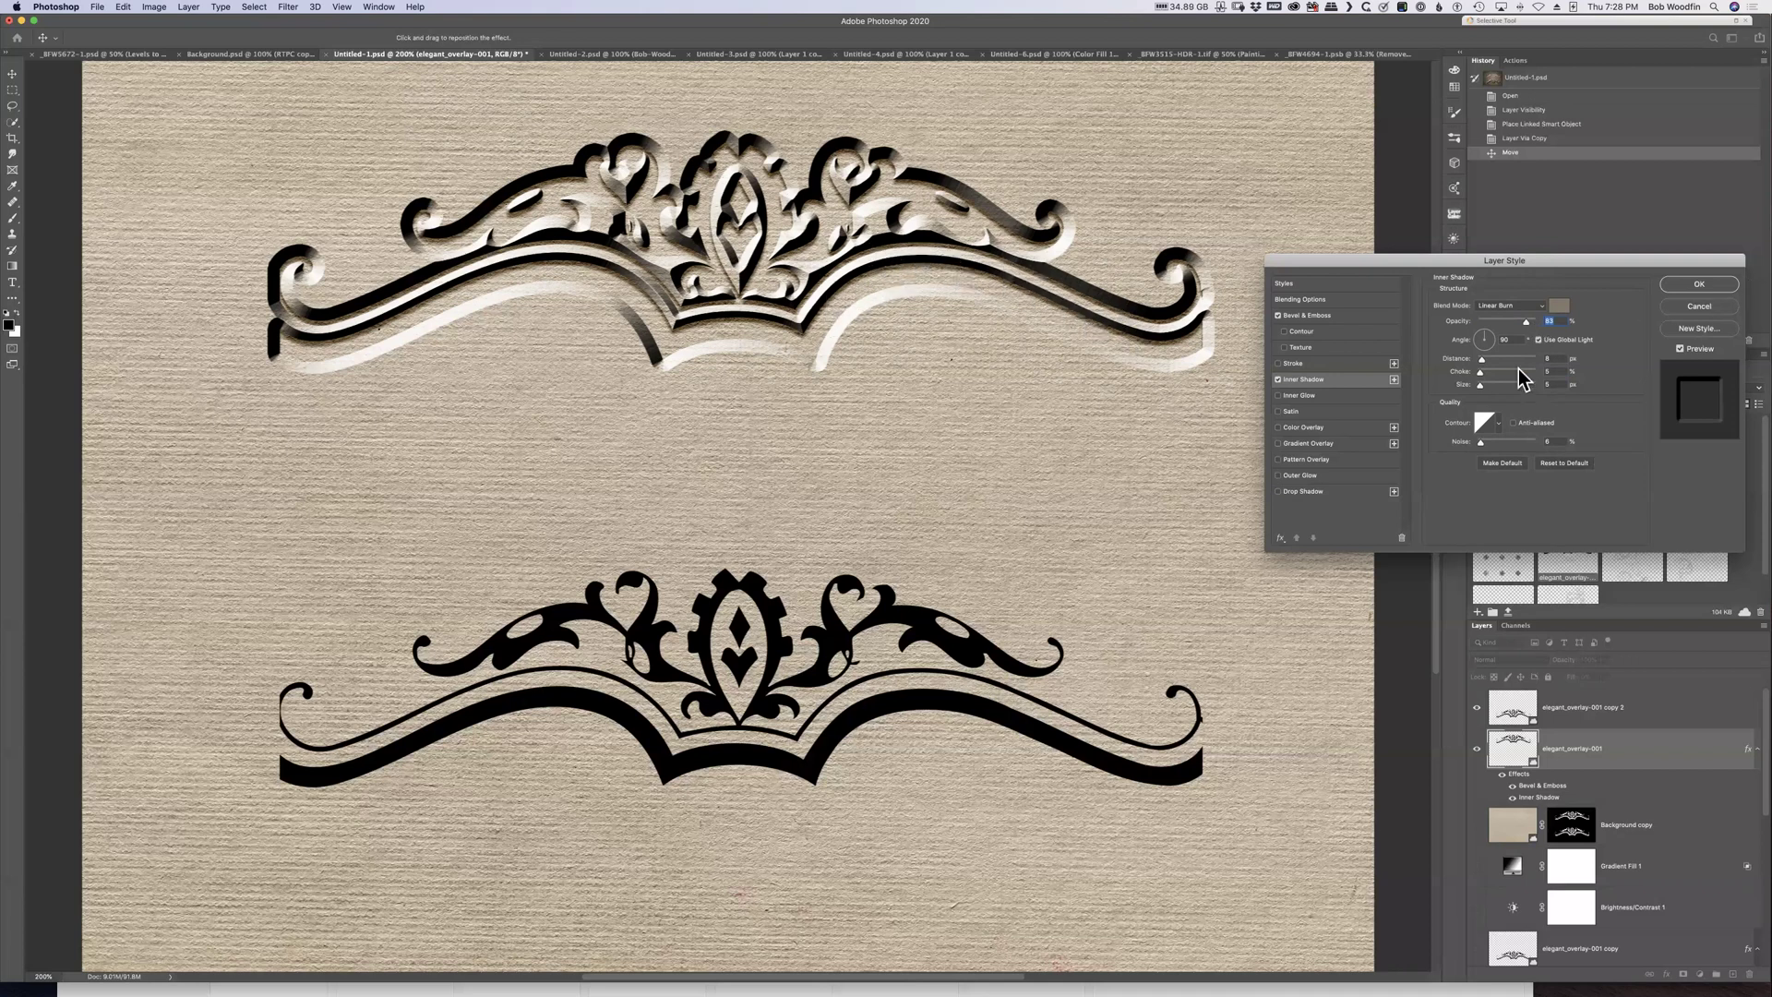
Add a Color Overlay to the upper ornament, sampling the background colour and darkening it to #767166
{"action": "left_click", "coordinate": [1306, 428]}
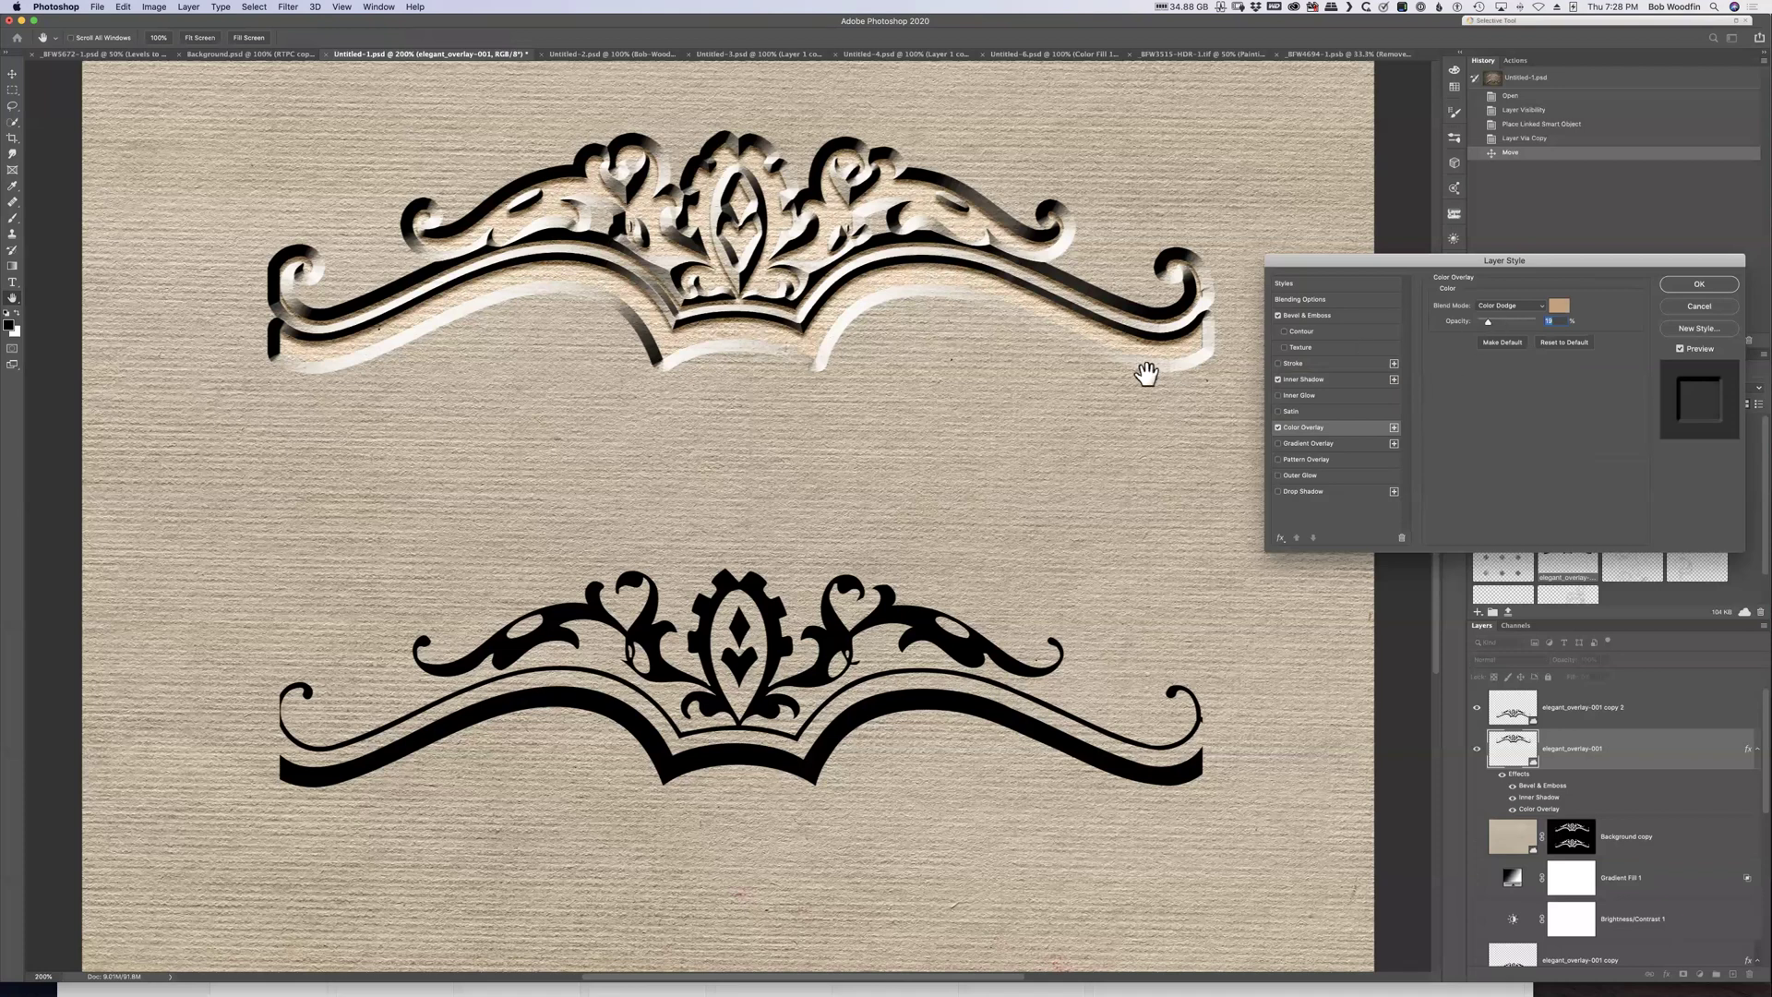
{"action": "left_click", "coordinate": [1559, 306]}
{"action": "left_click", "coordinate": [1019, 418]}
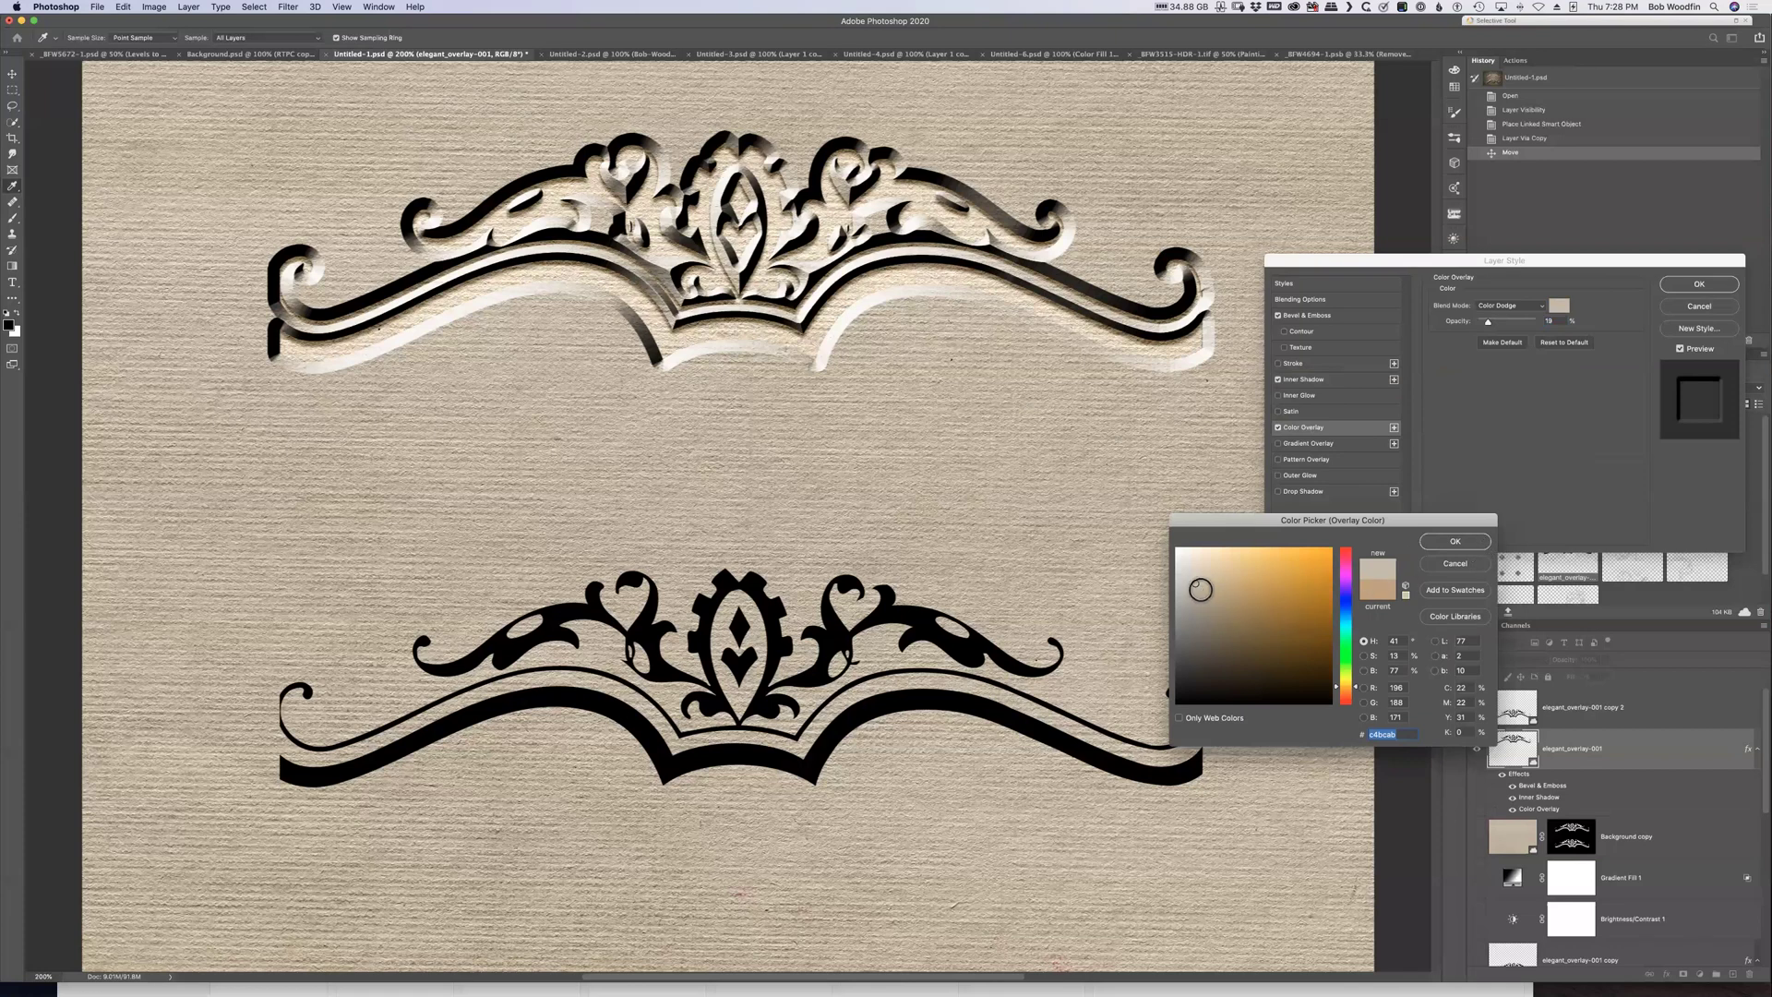
{"action": "left_click", "coordinate": [1197, 624]}
{"action": "left_click_drag", "start_coordinate": [1197, 625], "coordinate": [1196, 631]}
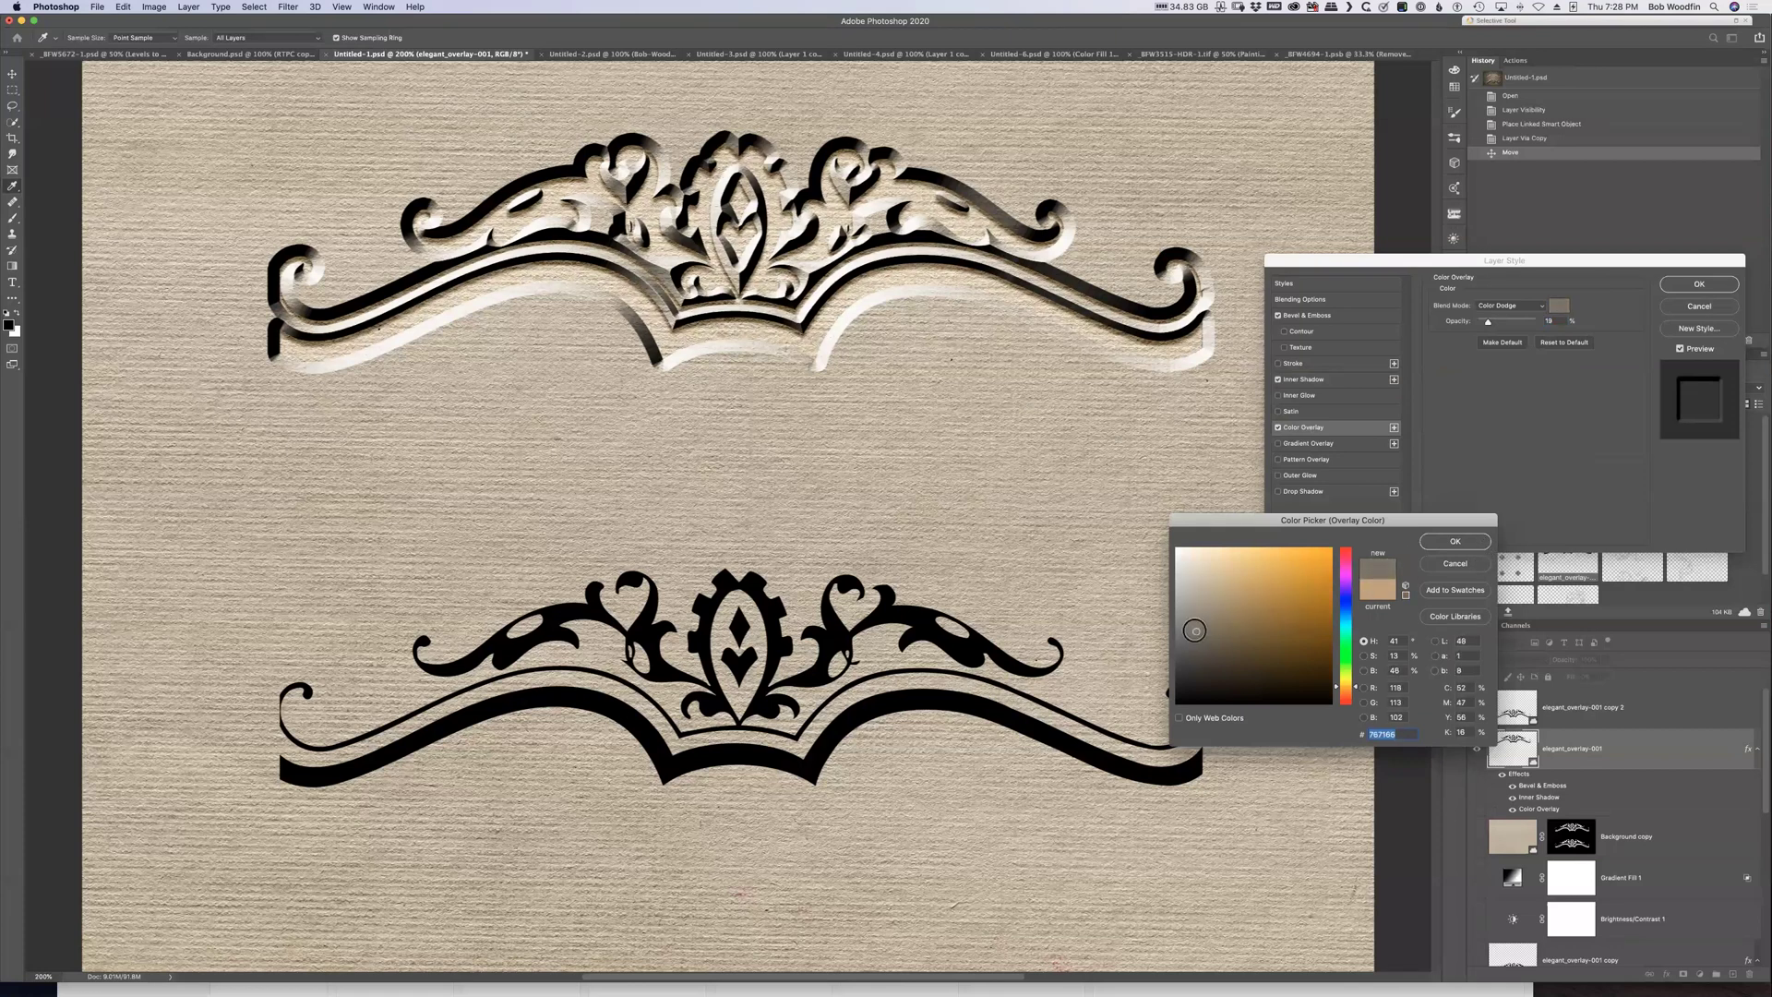
{"action": "left_click", "coordinate": [1459, 541]}
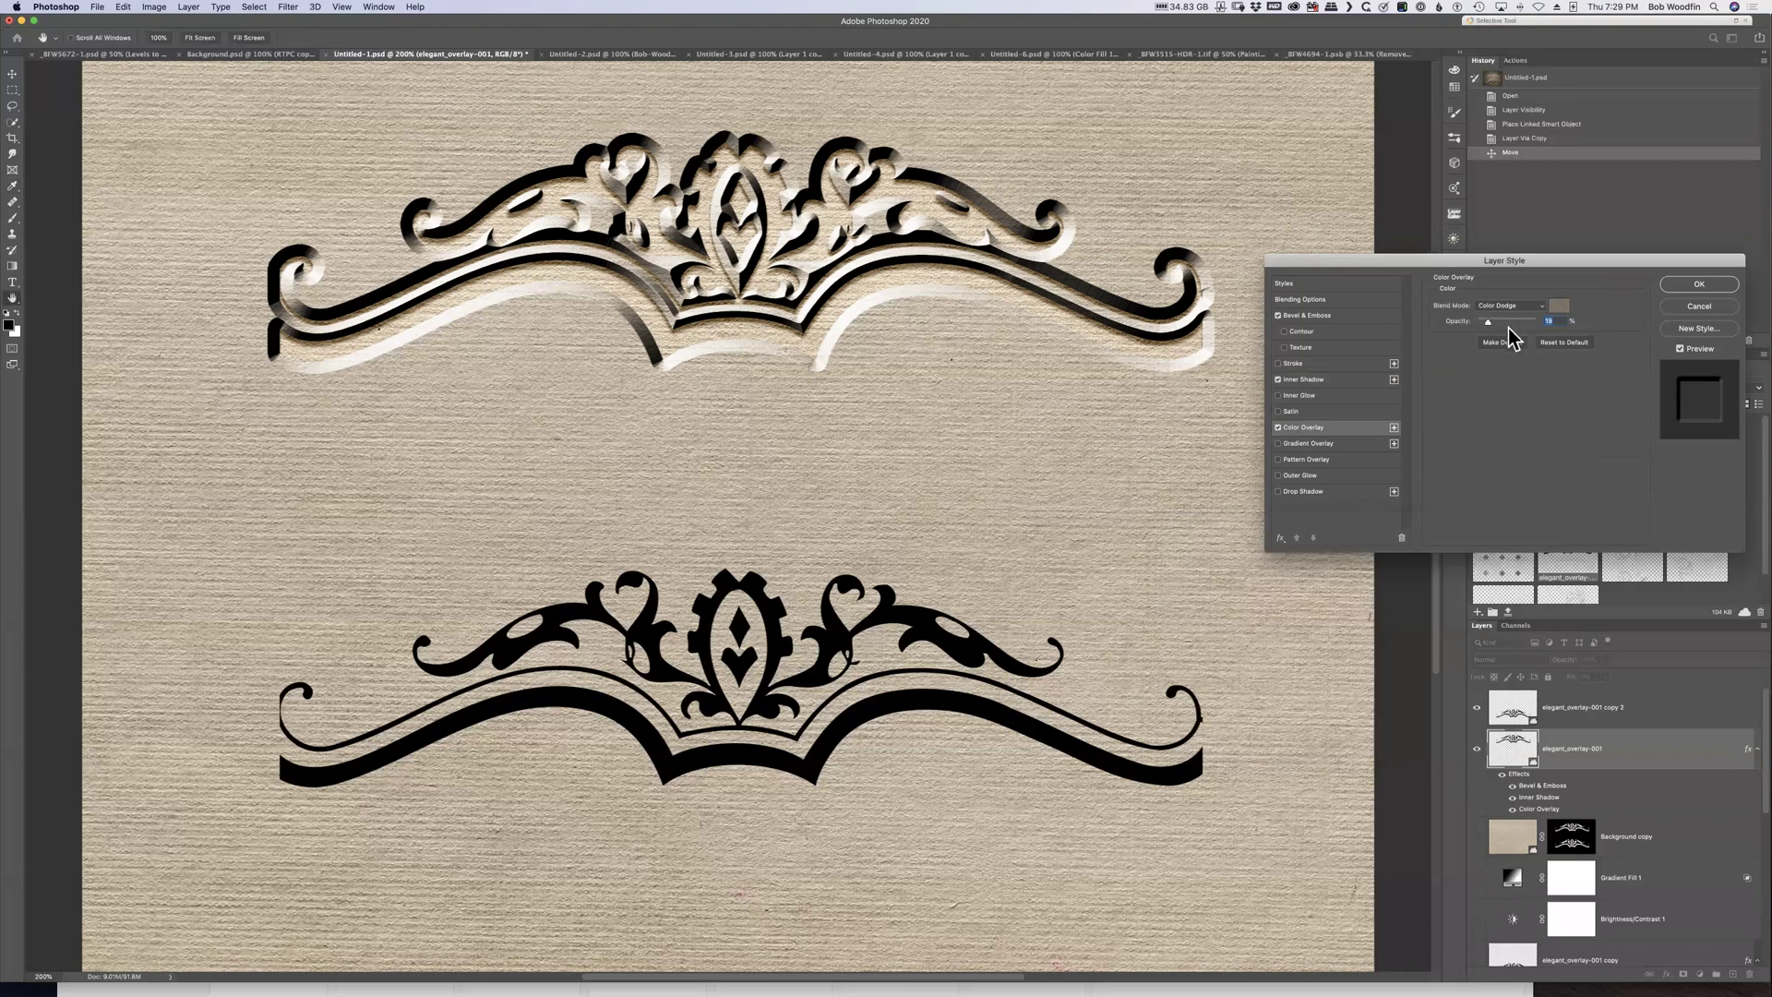
Set the Color Overlay's blend mode to Linear Burn and its opacity to about 45%
{"action": "left_click", "coordinate": [1515, 305]}
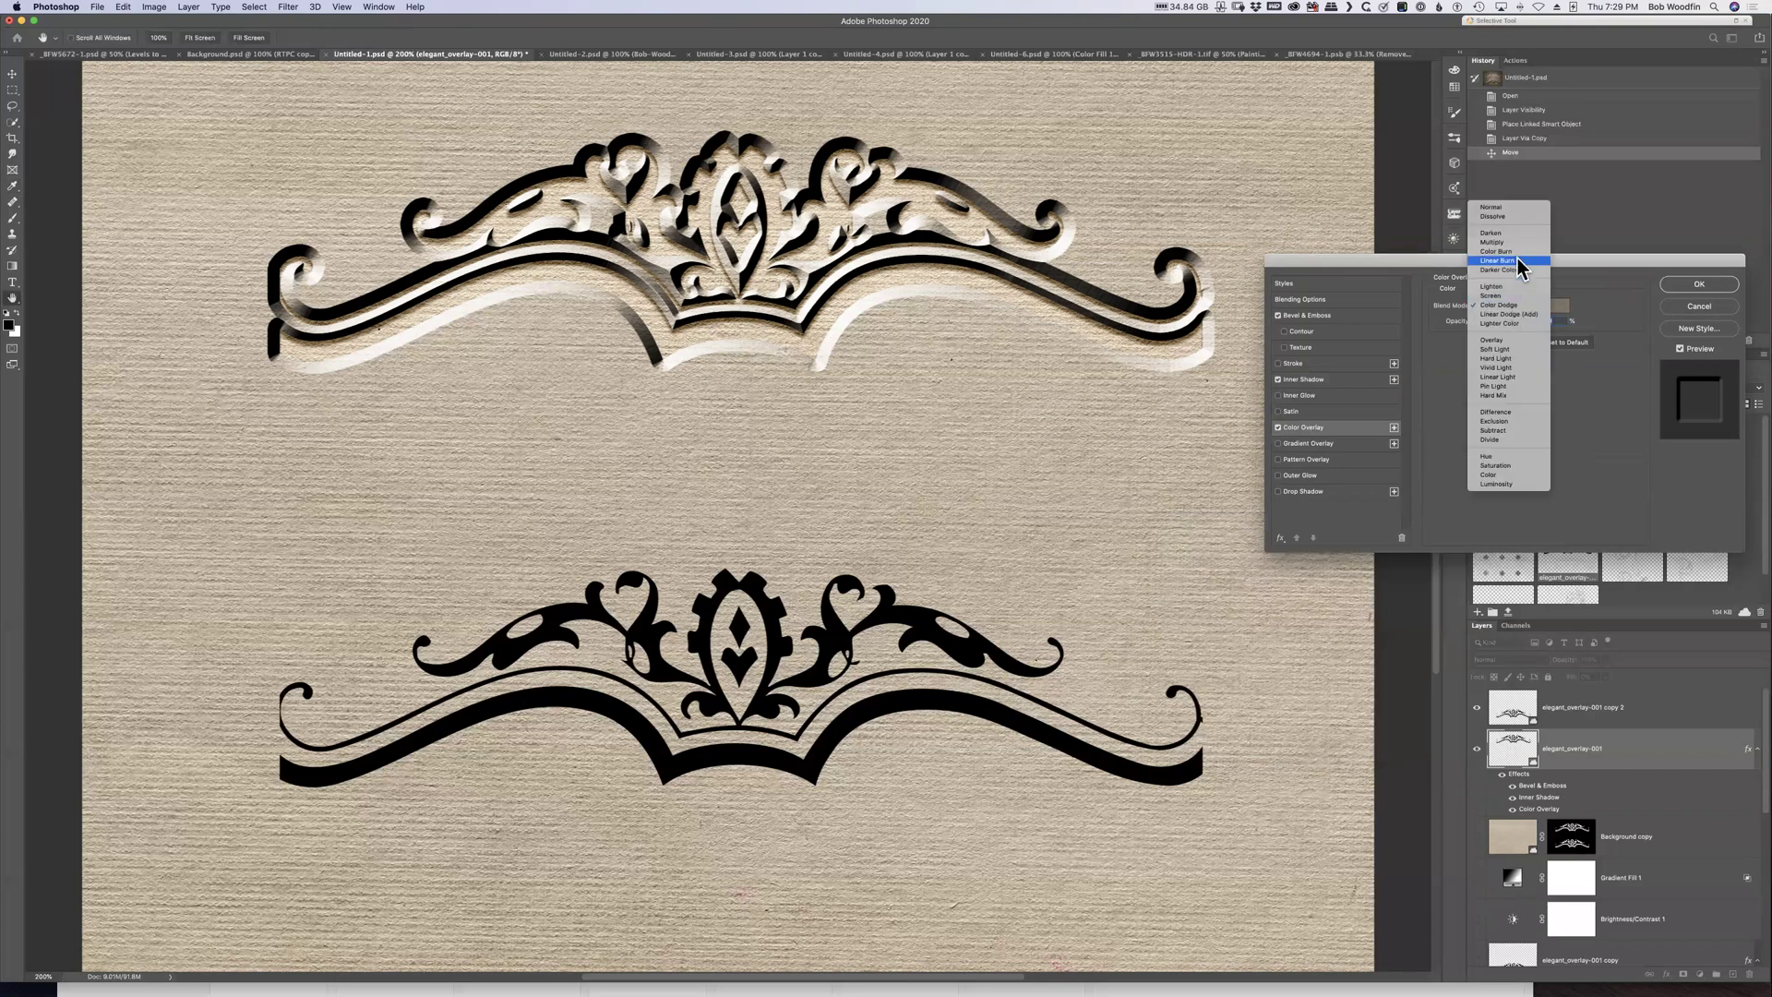
{"action": "left_click", "coordinate": [1516, 261]}
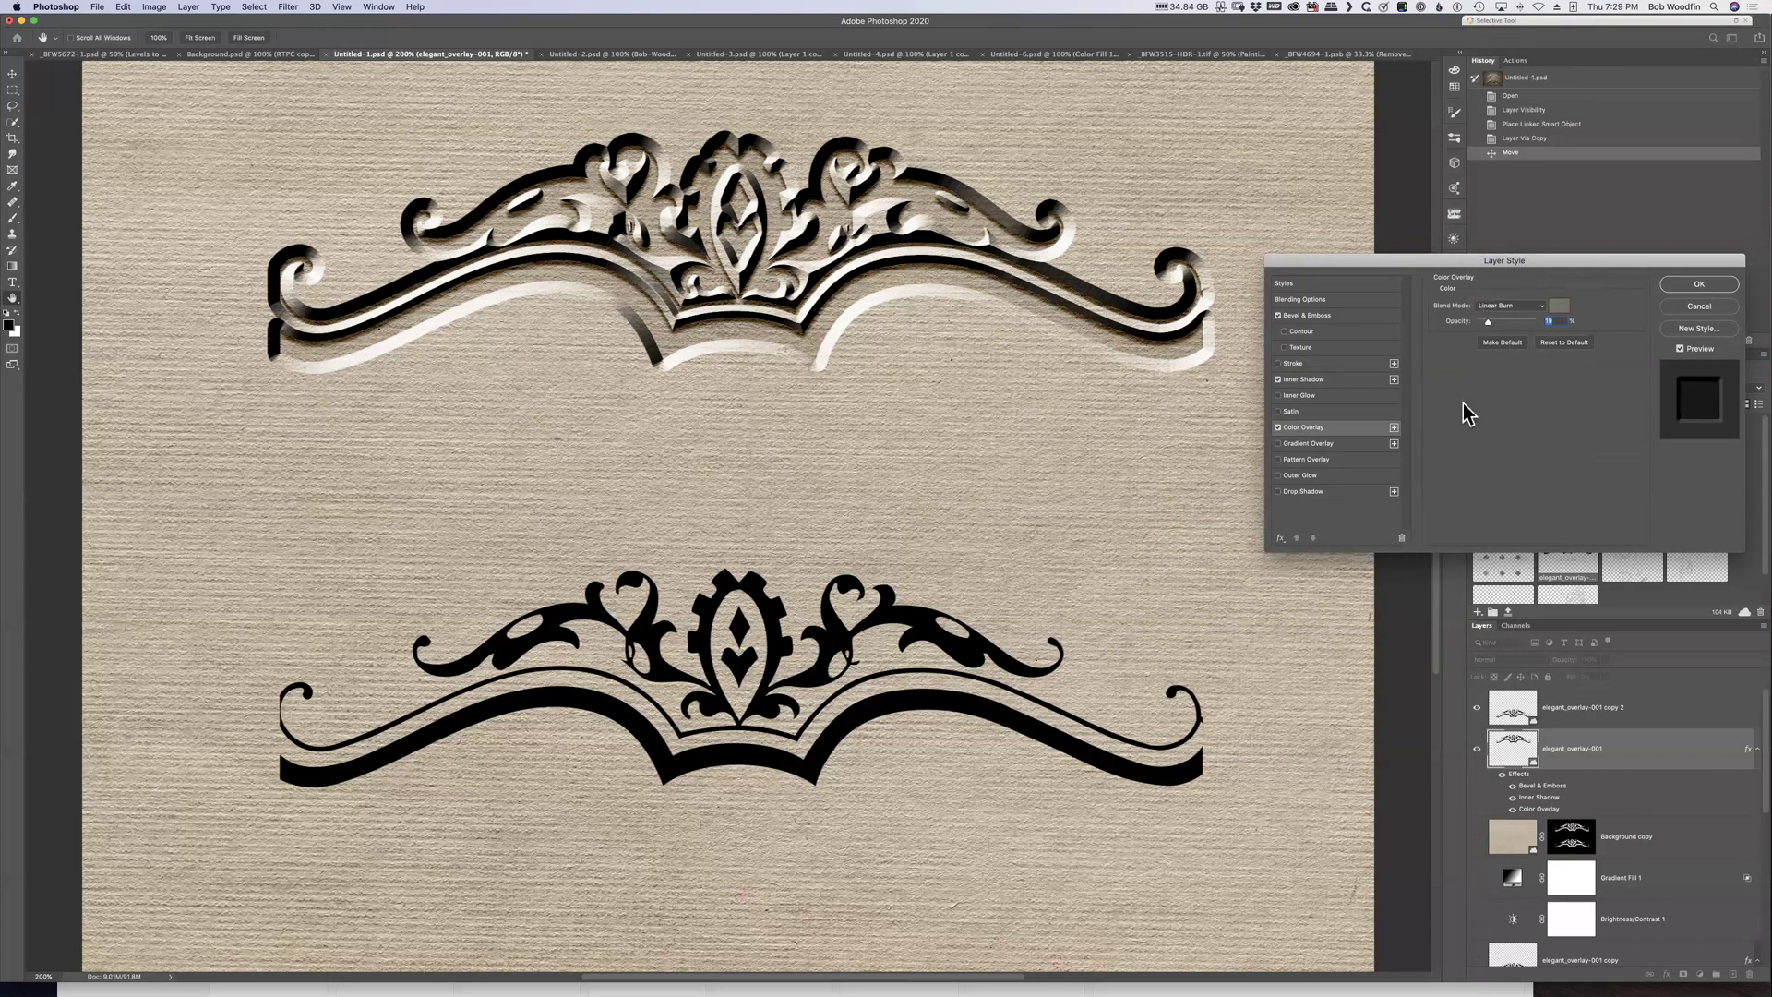
{"action": "left_click", "coordinate": [1515, 307]}
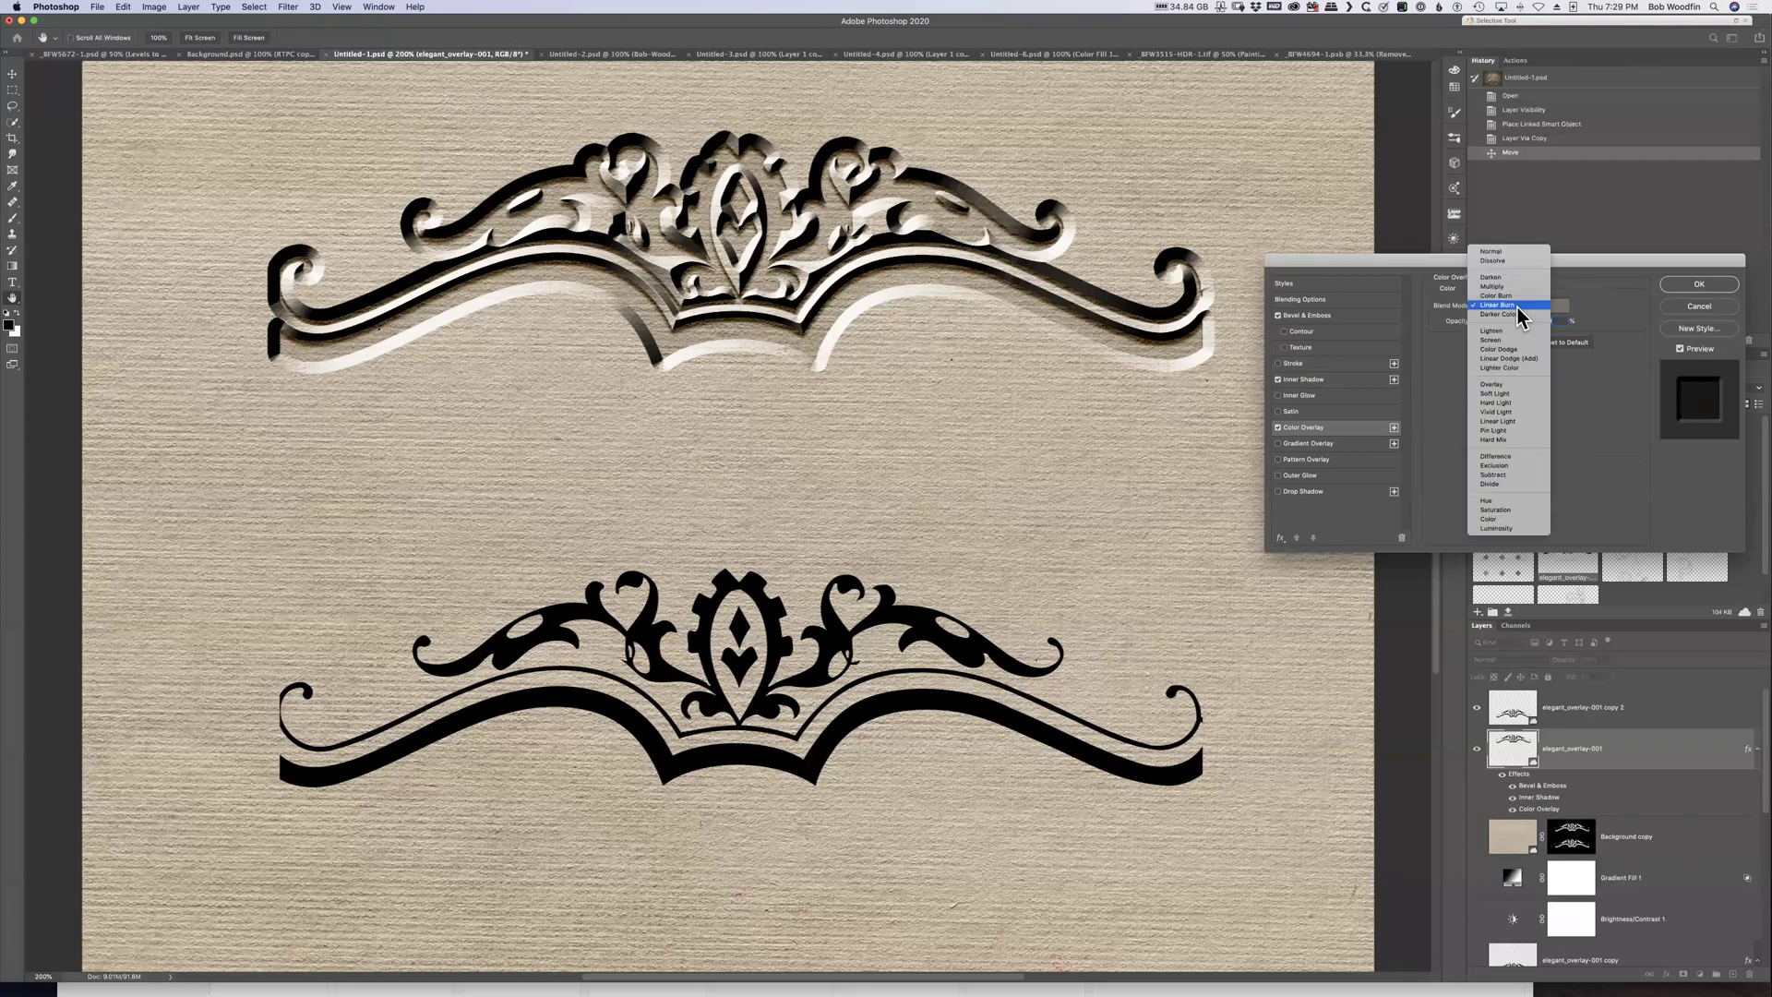
{"action": "key", "text": "Escape"}
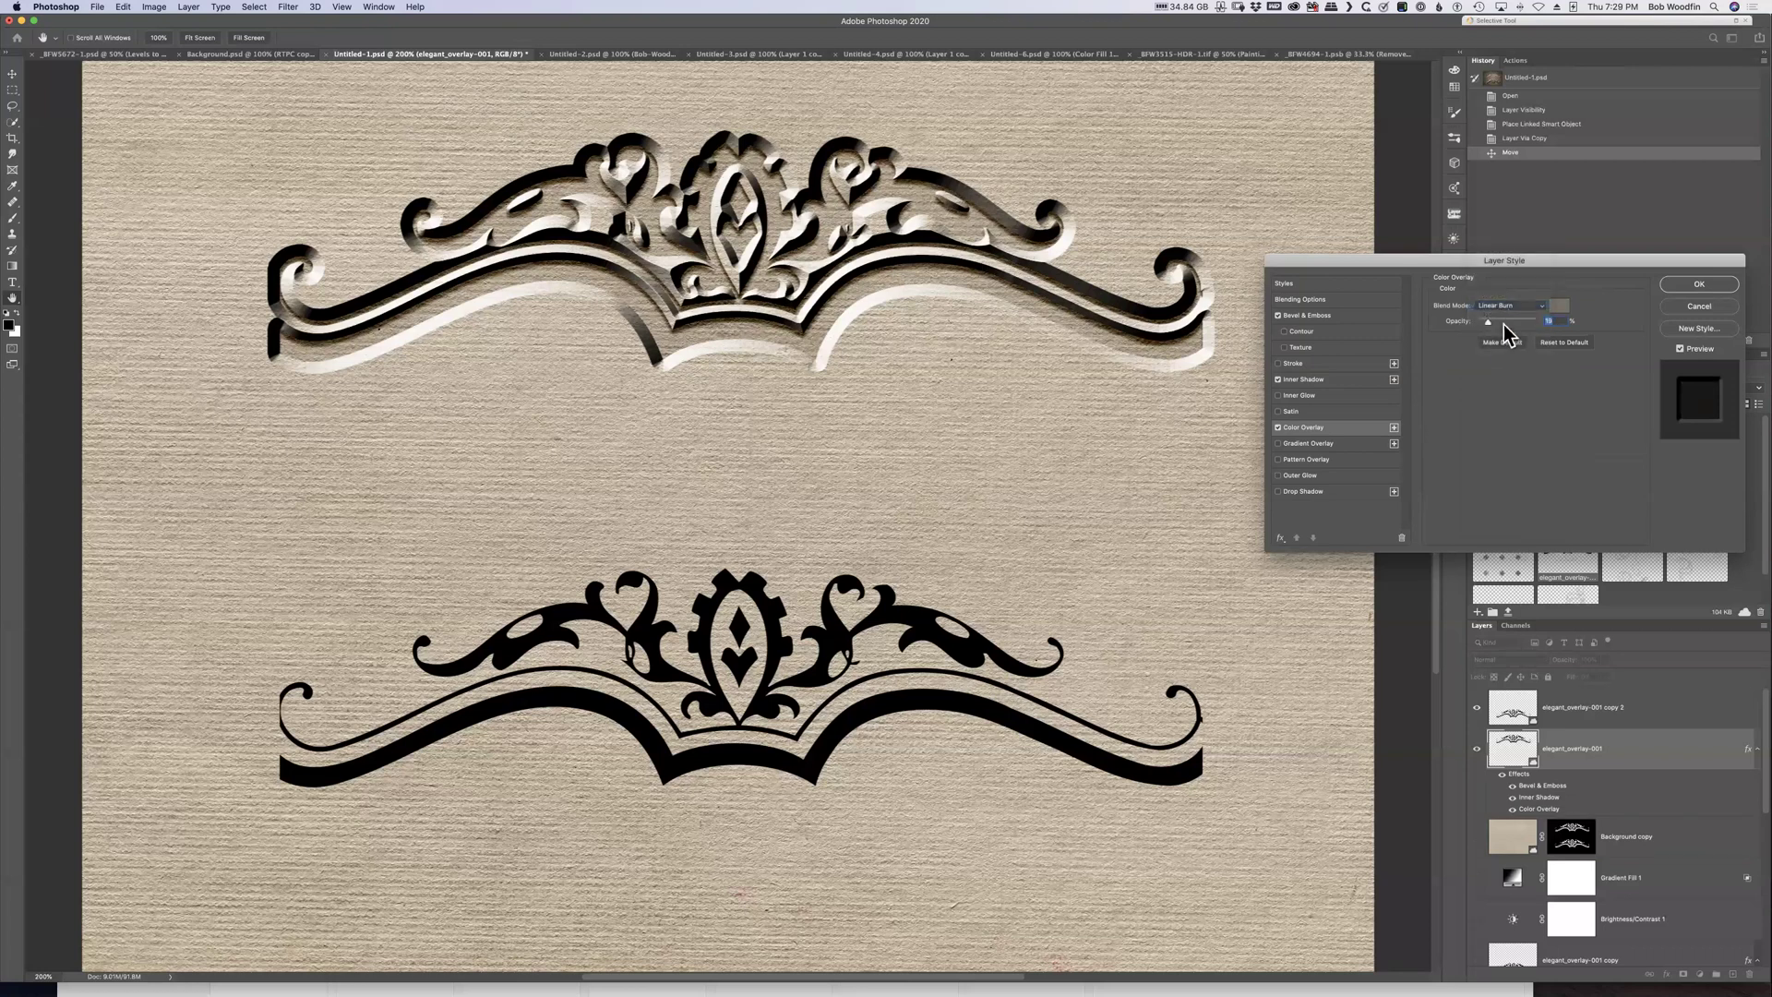
{"action": "left_click_drag", "start_coordinate": [1488, 322], "coordinate": [1504, 323]}
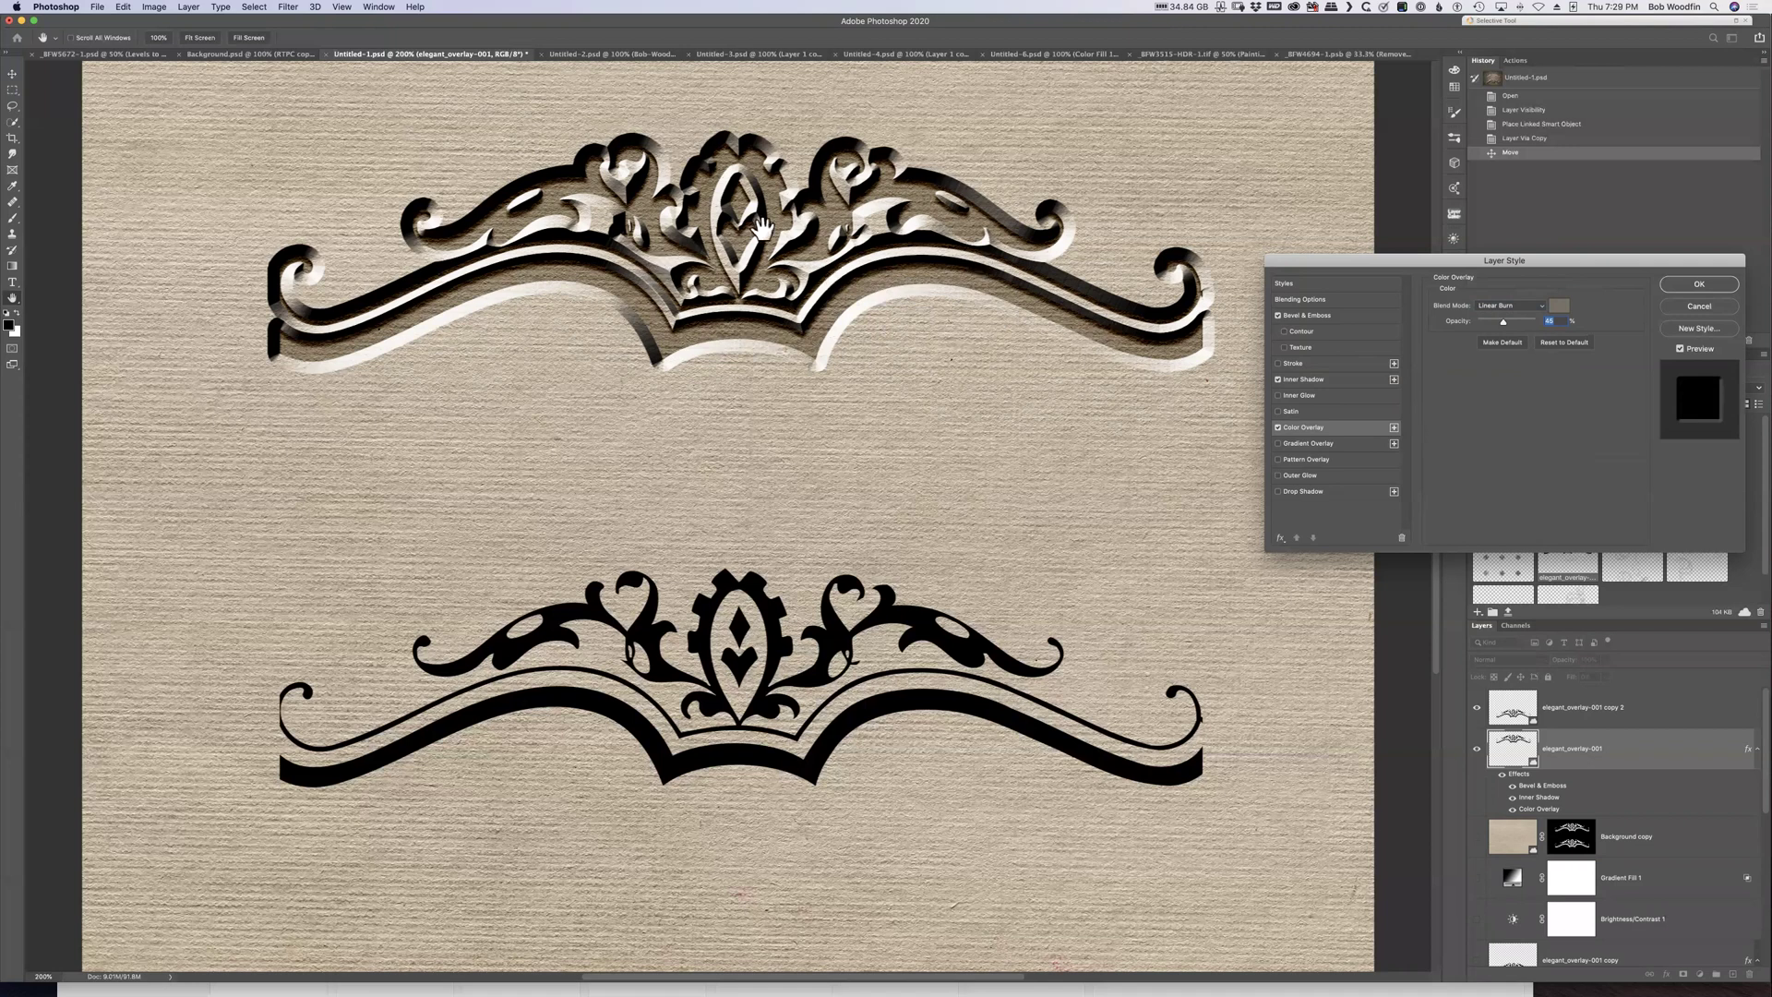
Review the upper ornament's bevel, shadow and overlay settings, compare the look with Color Overlay off and on, and apply the layer style
{"action": "left_click", "coordinate": [1318, 316]}
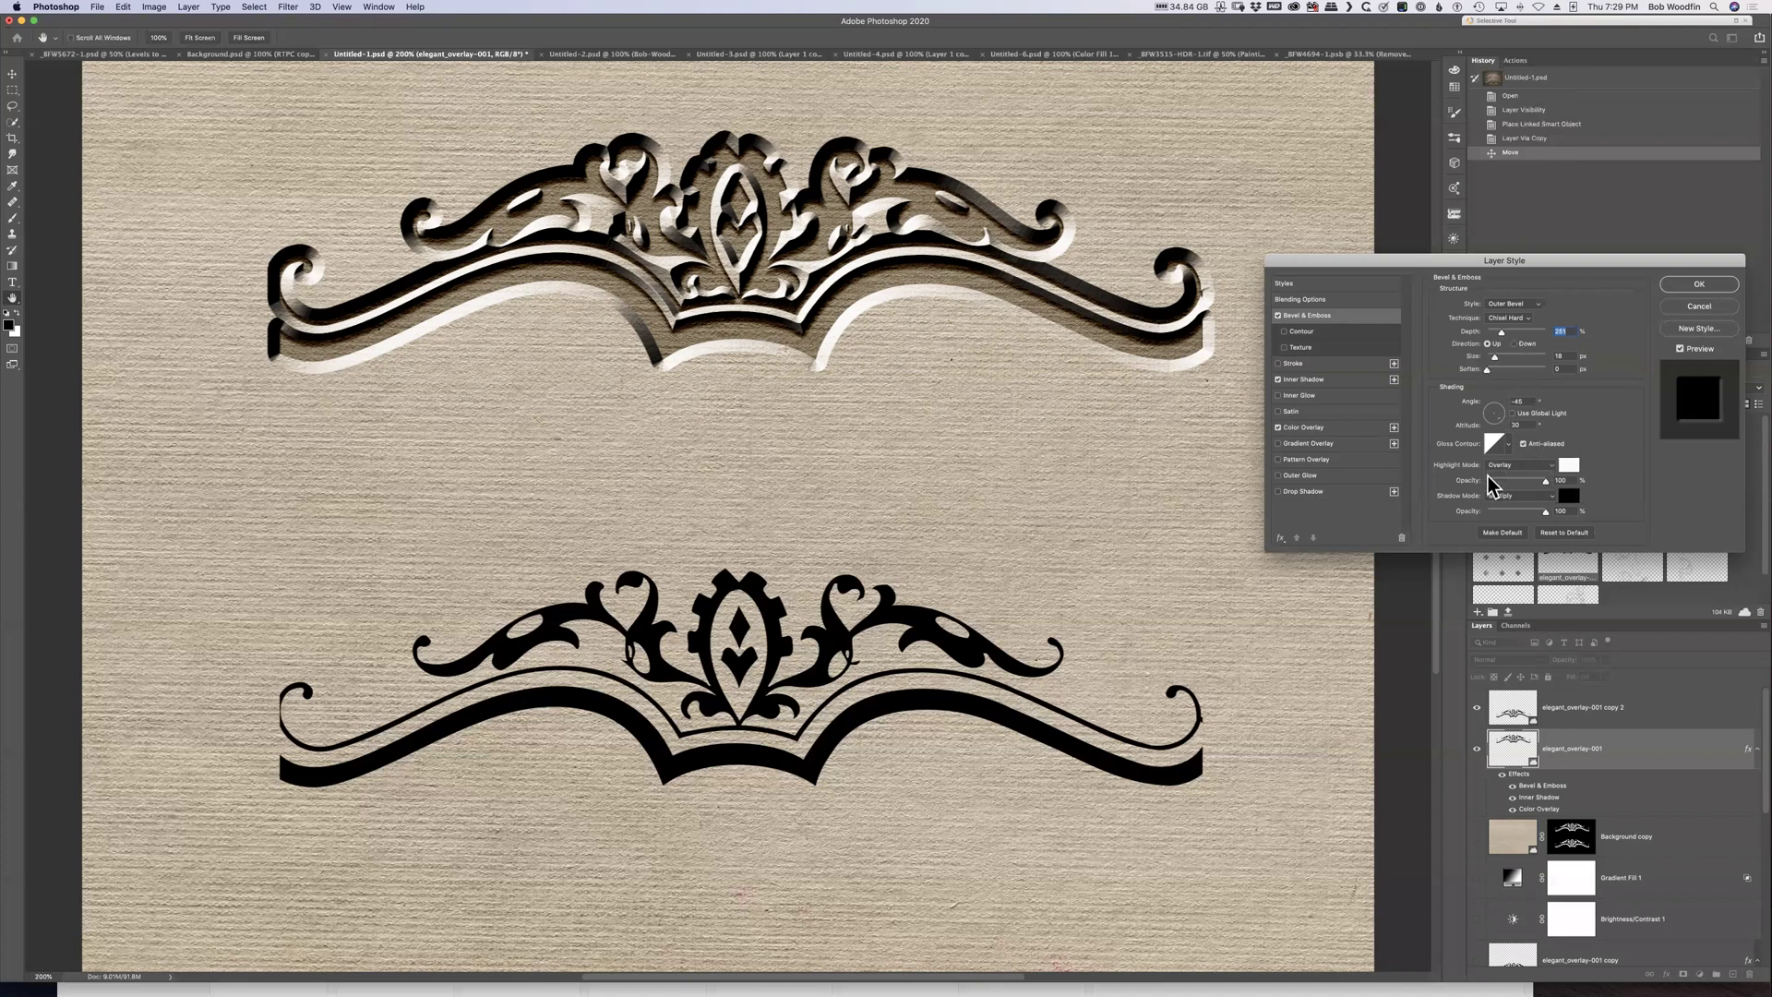
{"action": "left_click", "coordinate": [1300, 380]}
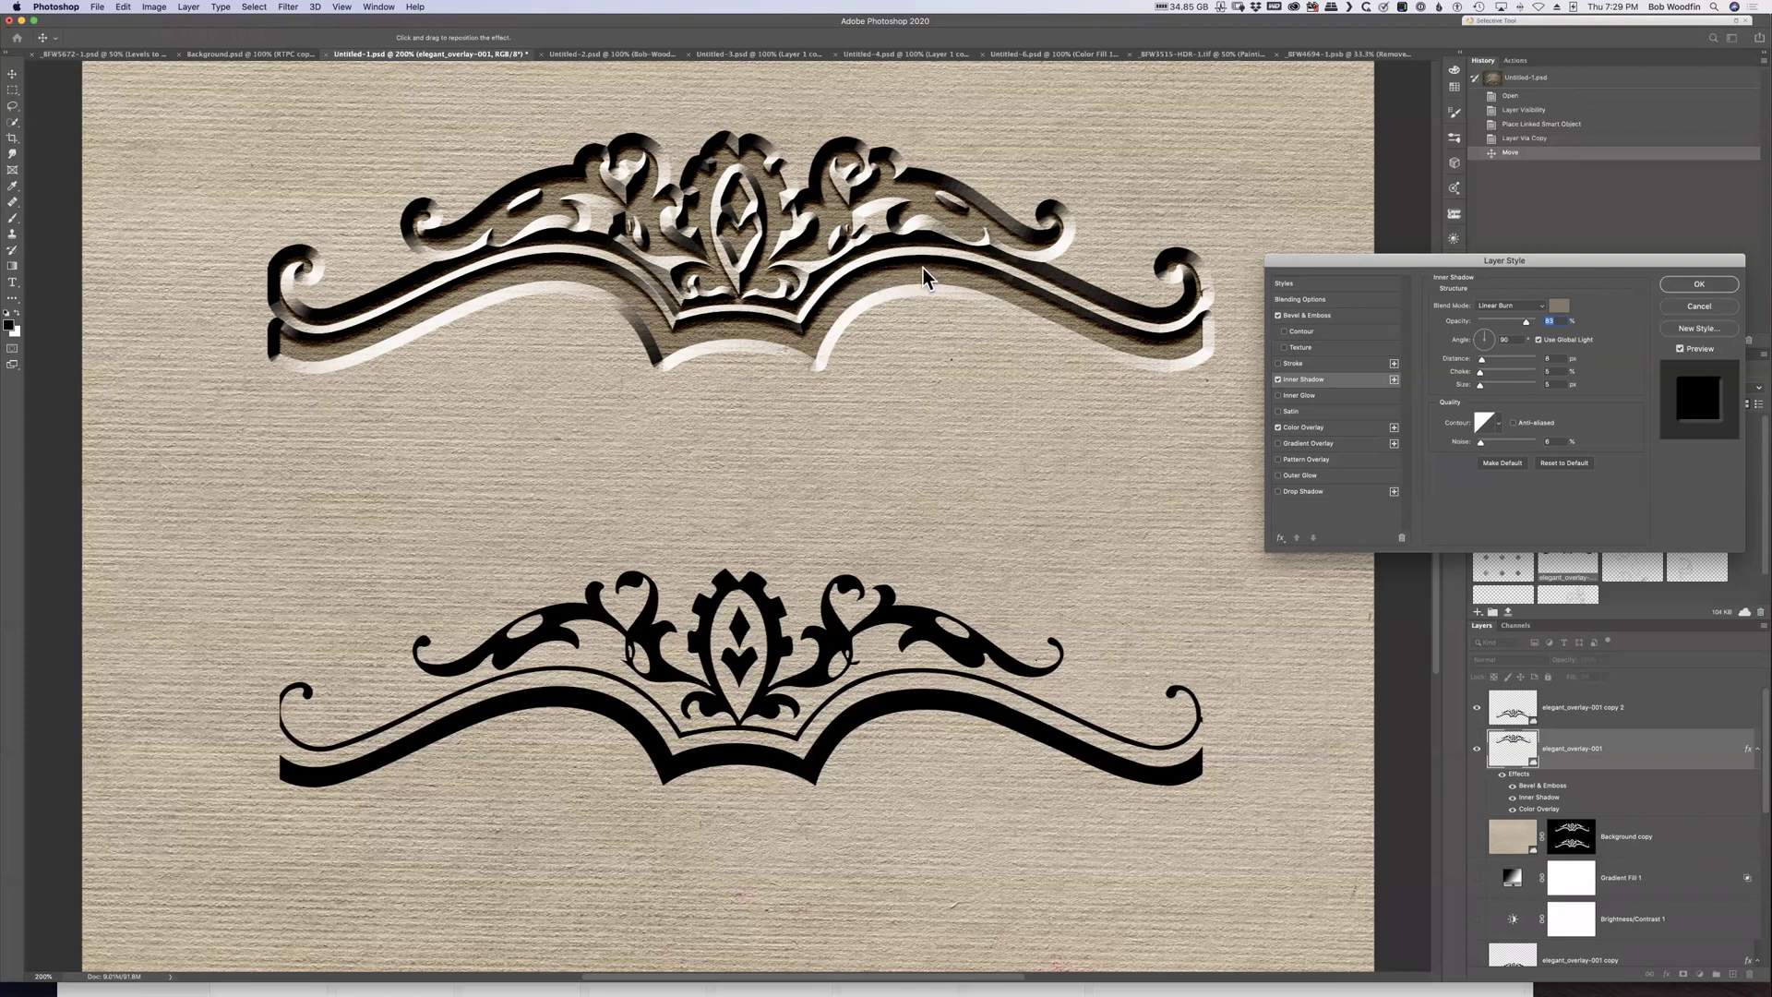
{"action": "left_click", "coordinate": [1303, 427]}
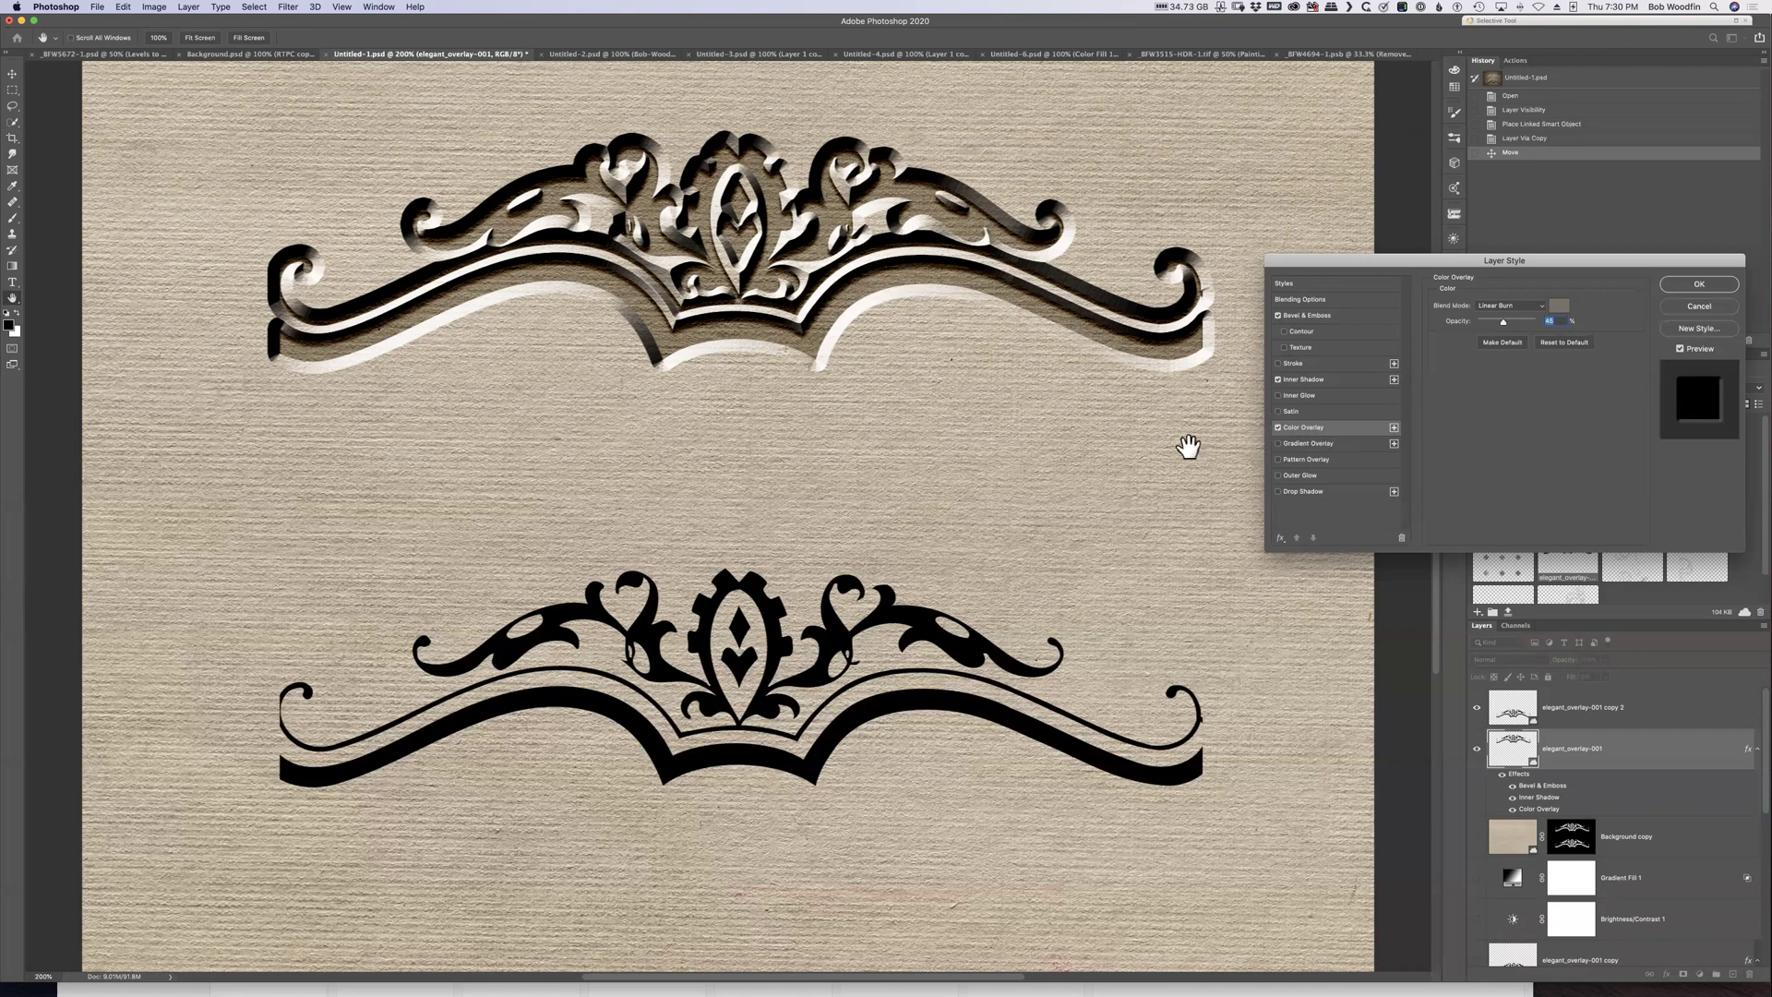
{"action": "left_click", "coordinate": [1279, 428]}
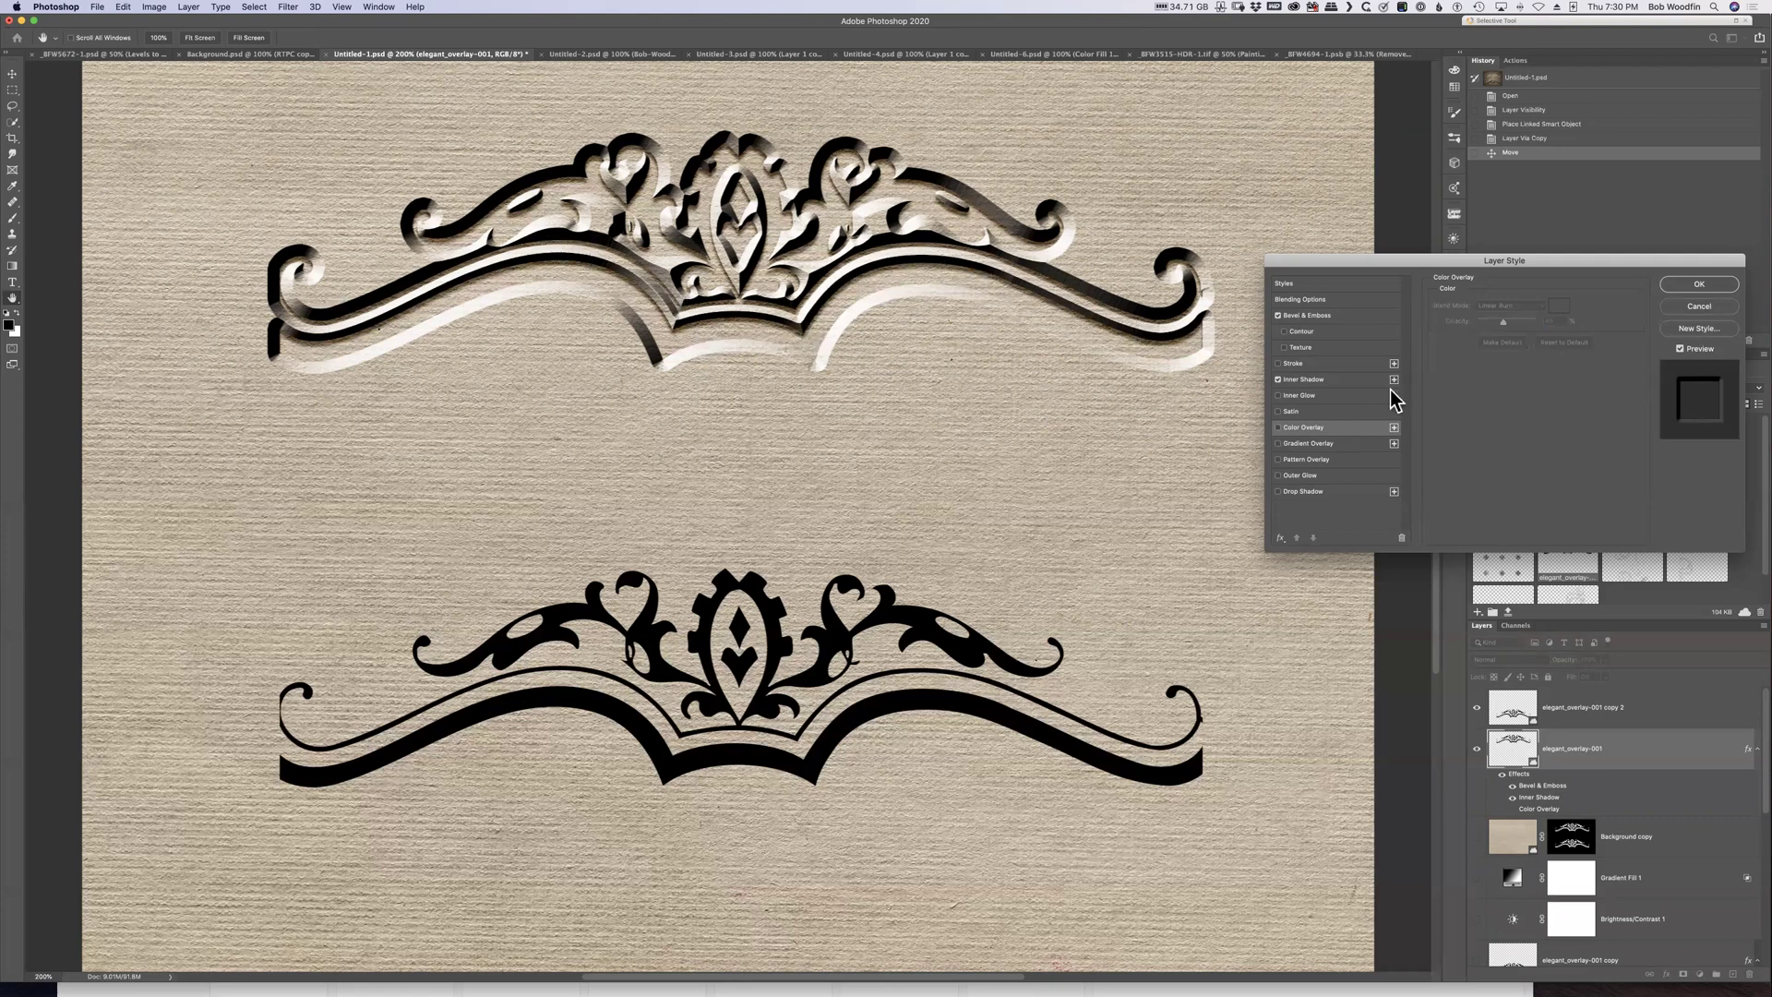
{"action": "left_click", "coordinate": [1290, 428]}
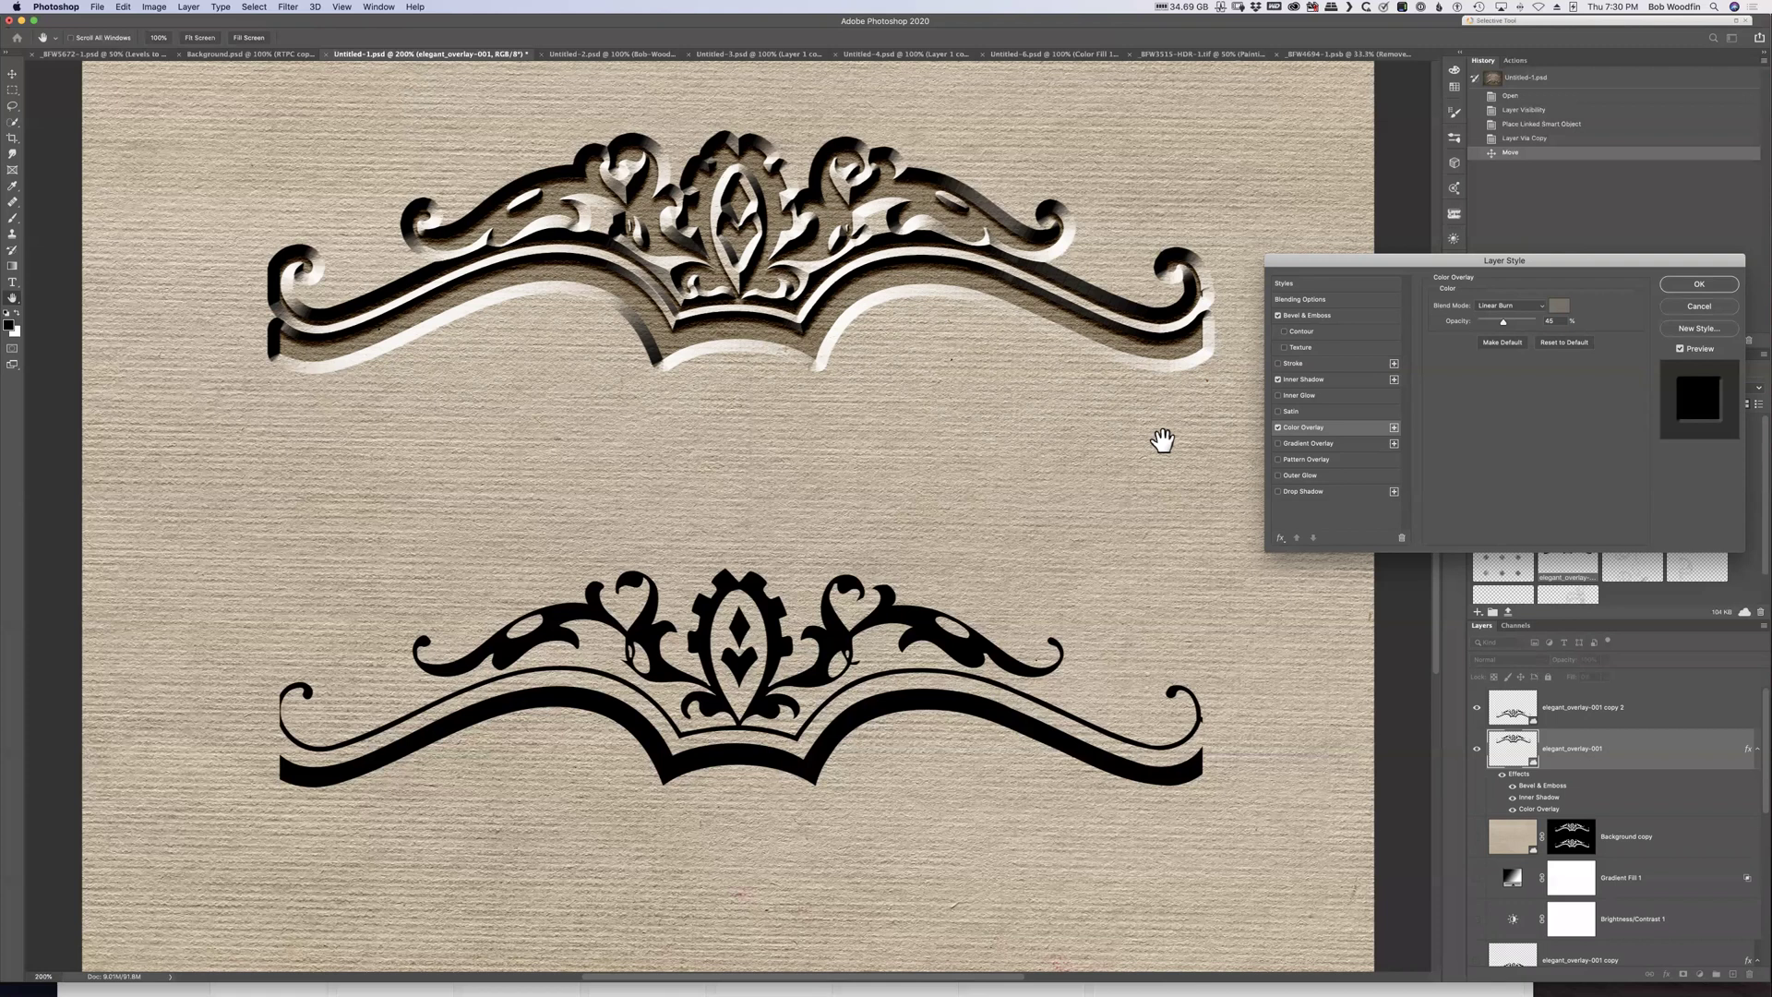
{"action": "left_click", "coordinate": [1698, 284]}
Lower the fill opacity of the lower ornament, elegant_overlay-001 copy 2, to 0% and enable its Bevel & Emboss effect
{"action": "double_click", "coordinate": [1666, 719]}
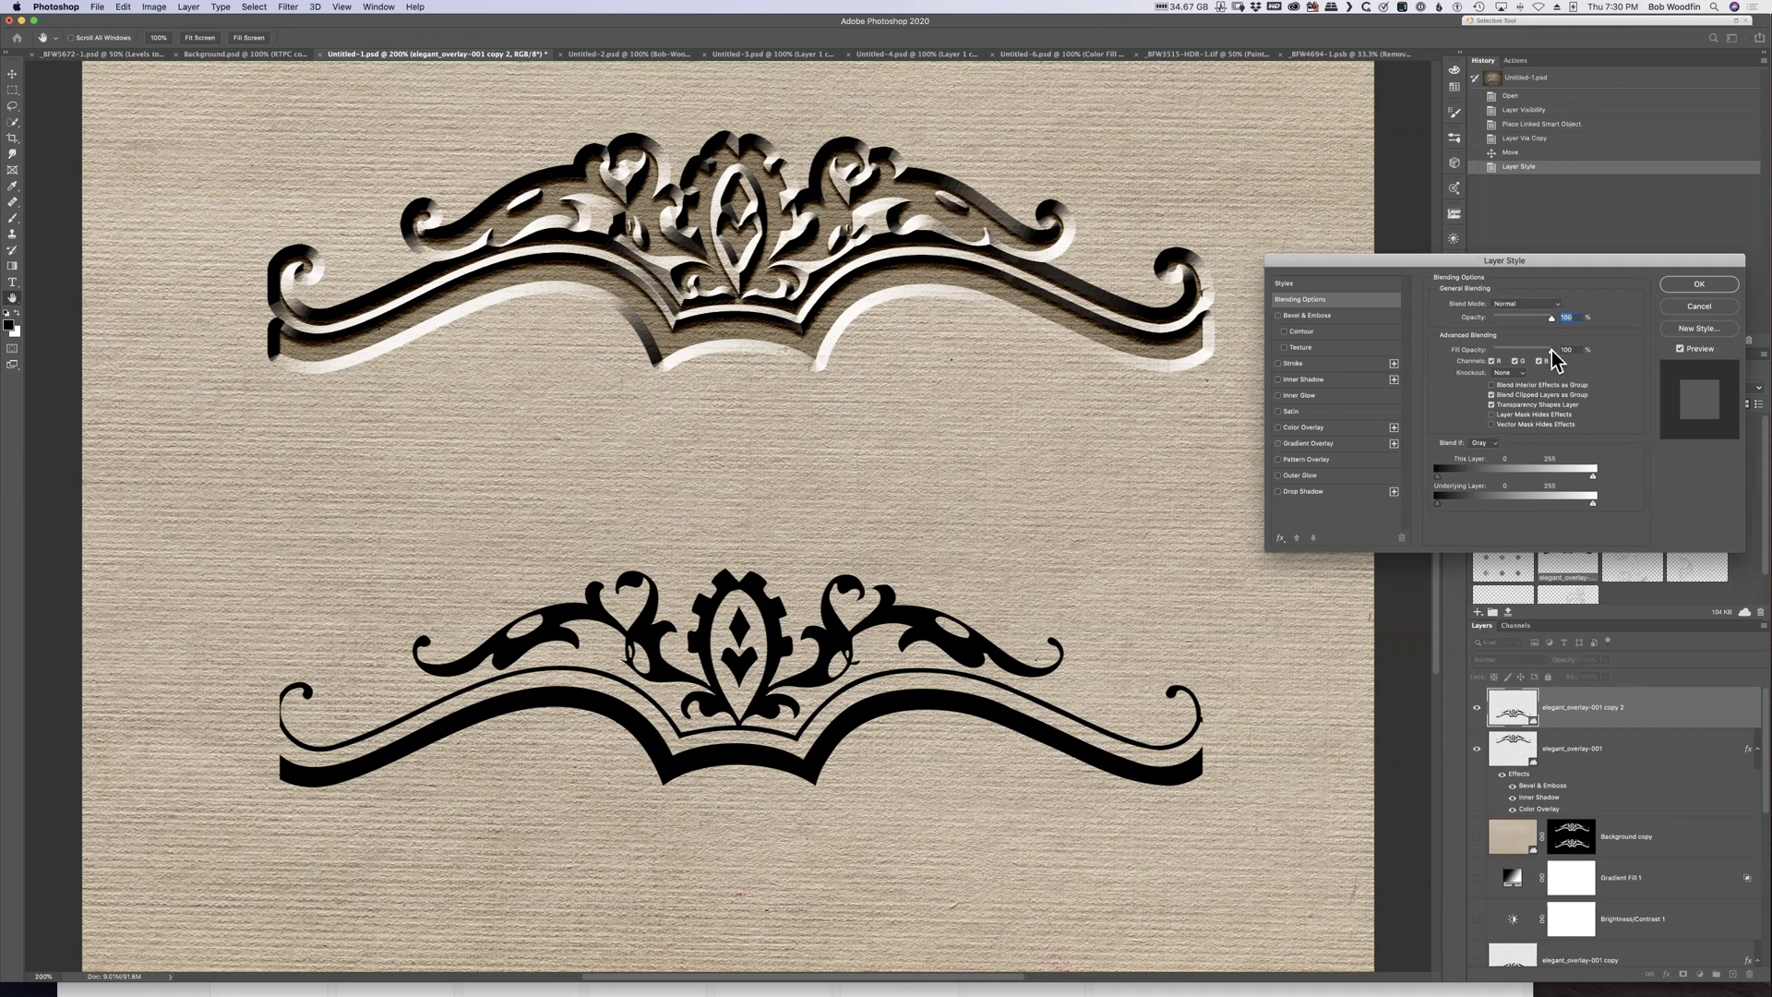
{"action": "left_click_drag", "start_coordinate": [1550, 350], "coordinate": [1491, 349]}
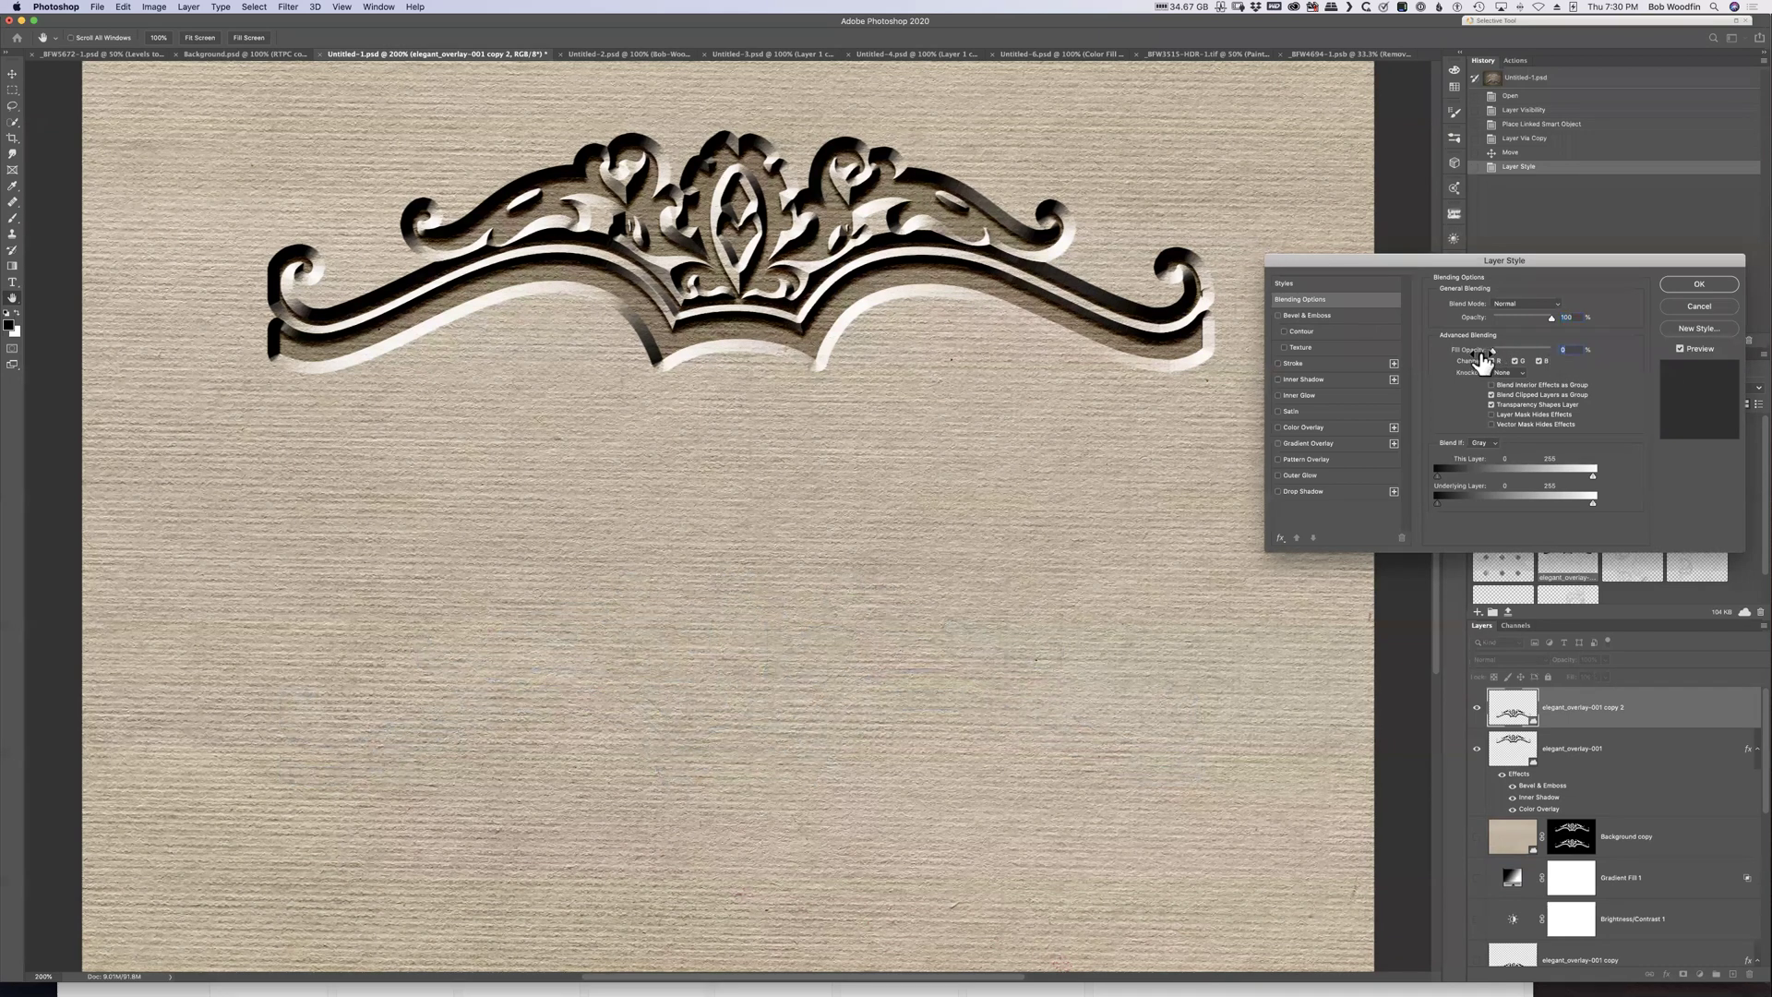
{"action": "left_click", "coordinate": [1306, 316]}
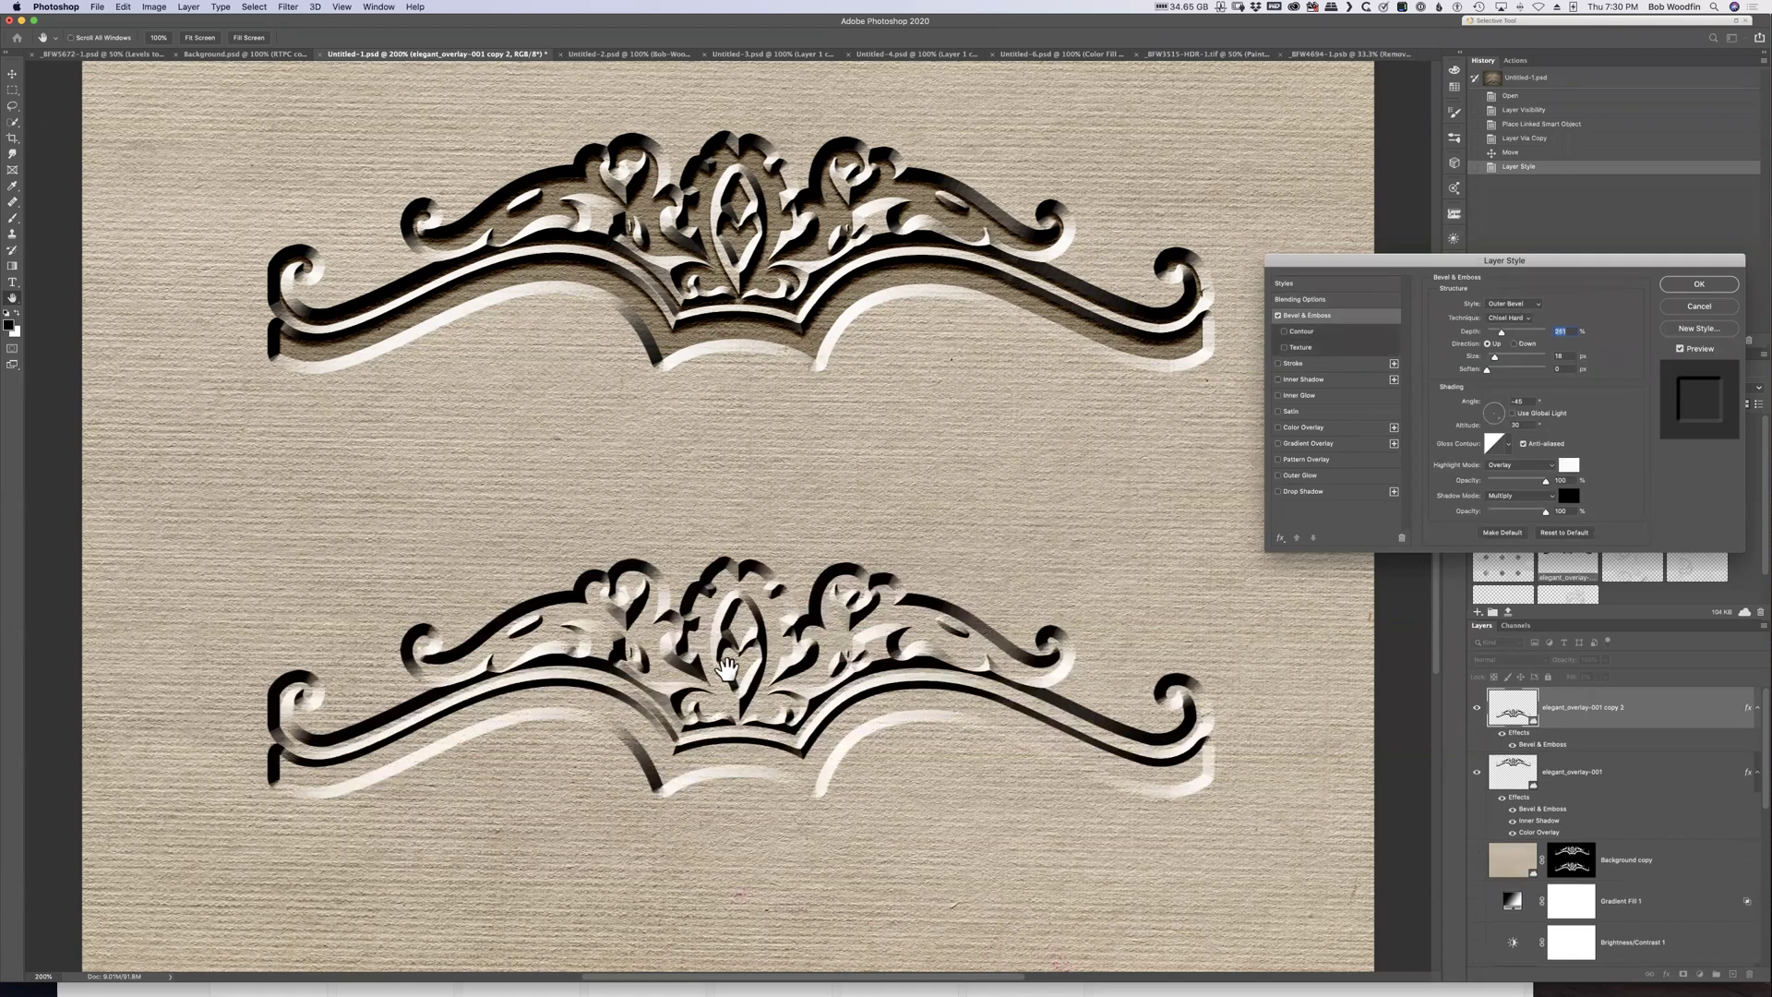
Set the lower ornament's bevel direction to Down and its depth to just under 200%
{"action": "left_click", "coordinate": [1515, 344]}
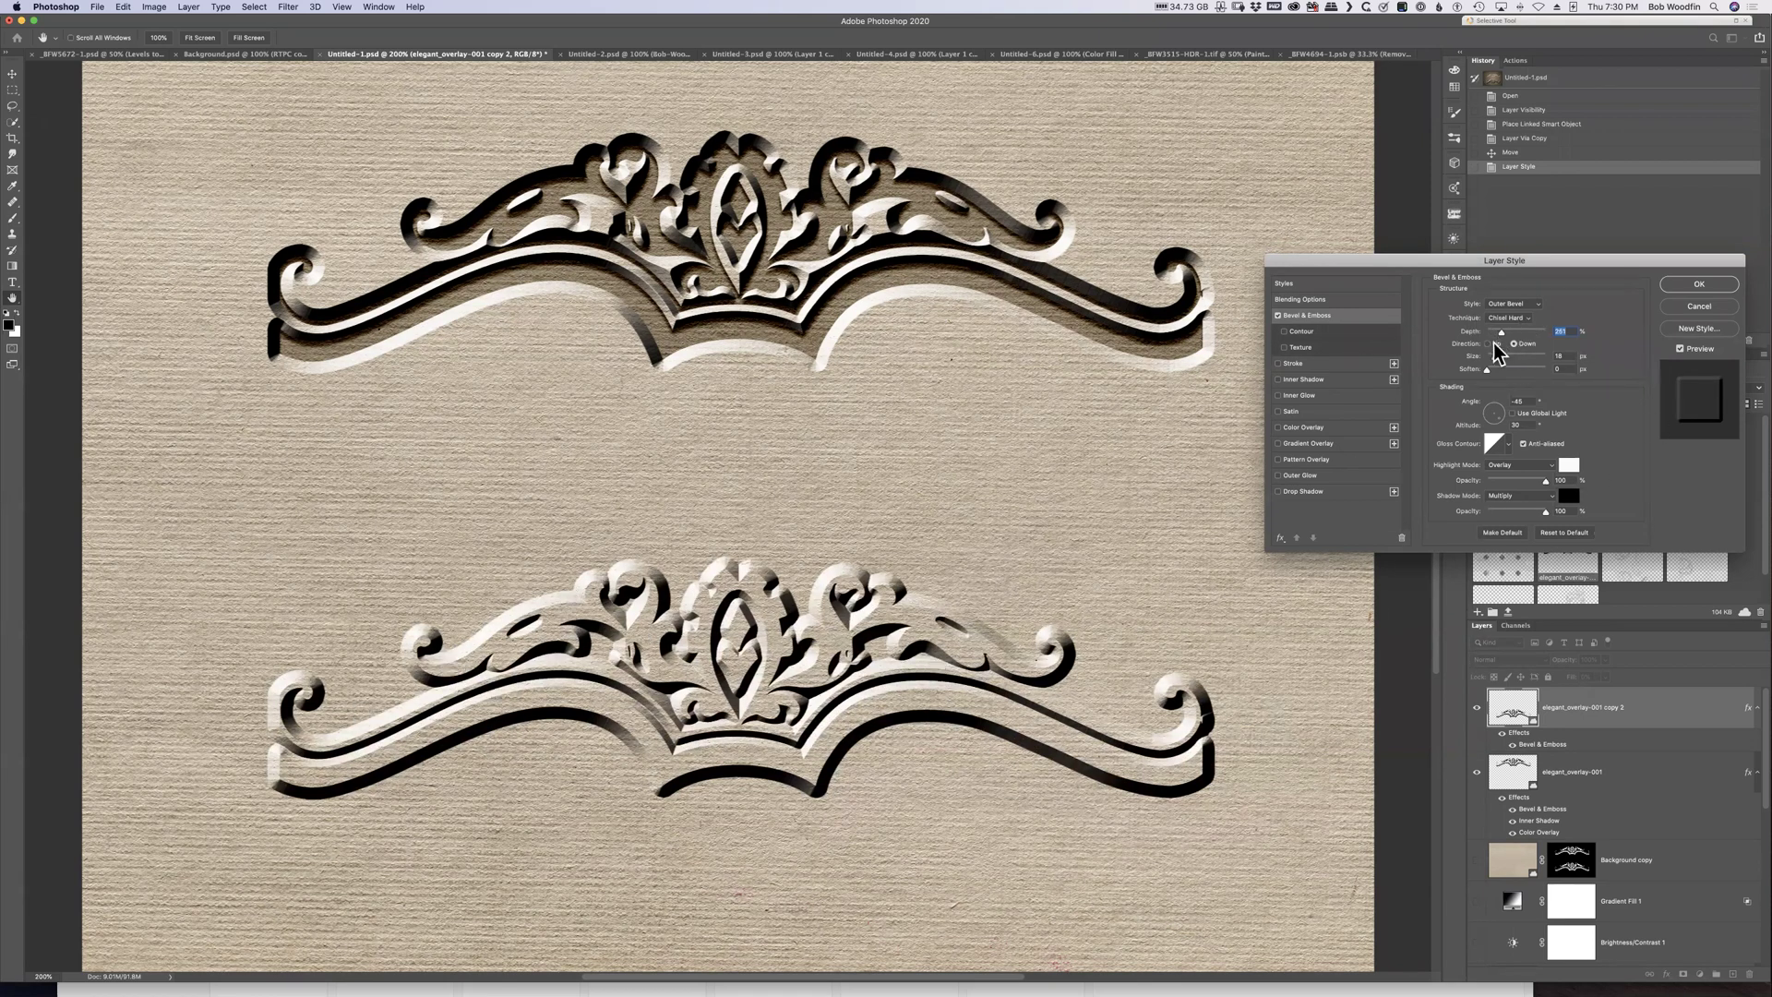
{"action": "left_click_drag", "start_coordinate": [1495, 358], "coordinate": [1496, 358]}
{"action": "left_click", "coordinate": [1523, 333]}
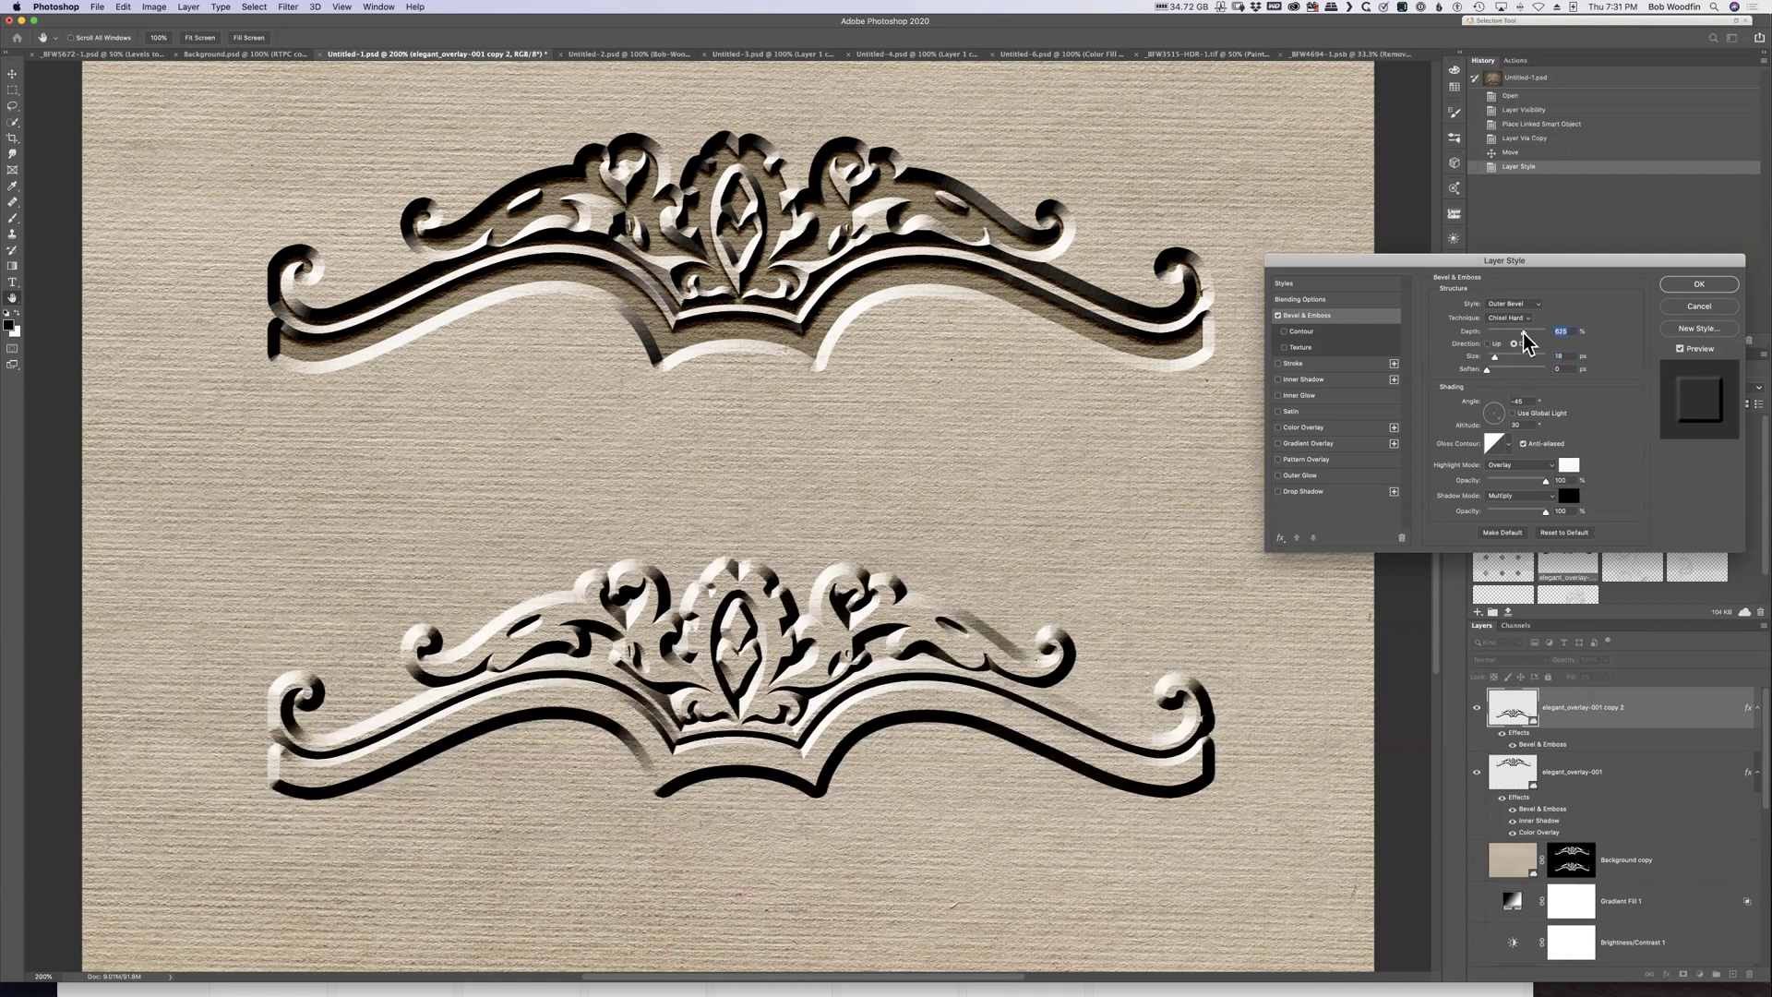
{"action": "left_click_drag", "start_coordinate": [1525, 335], "coordinate": [1499, 336]}
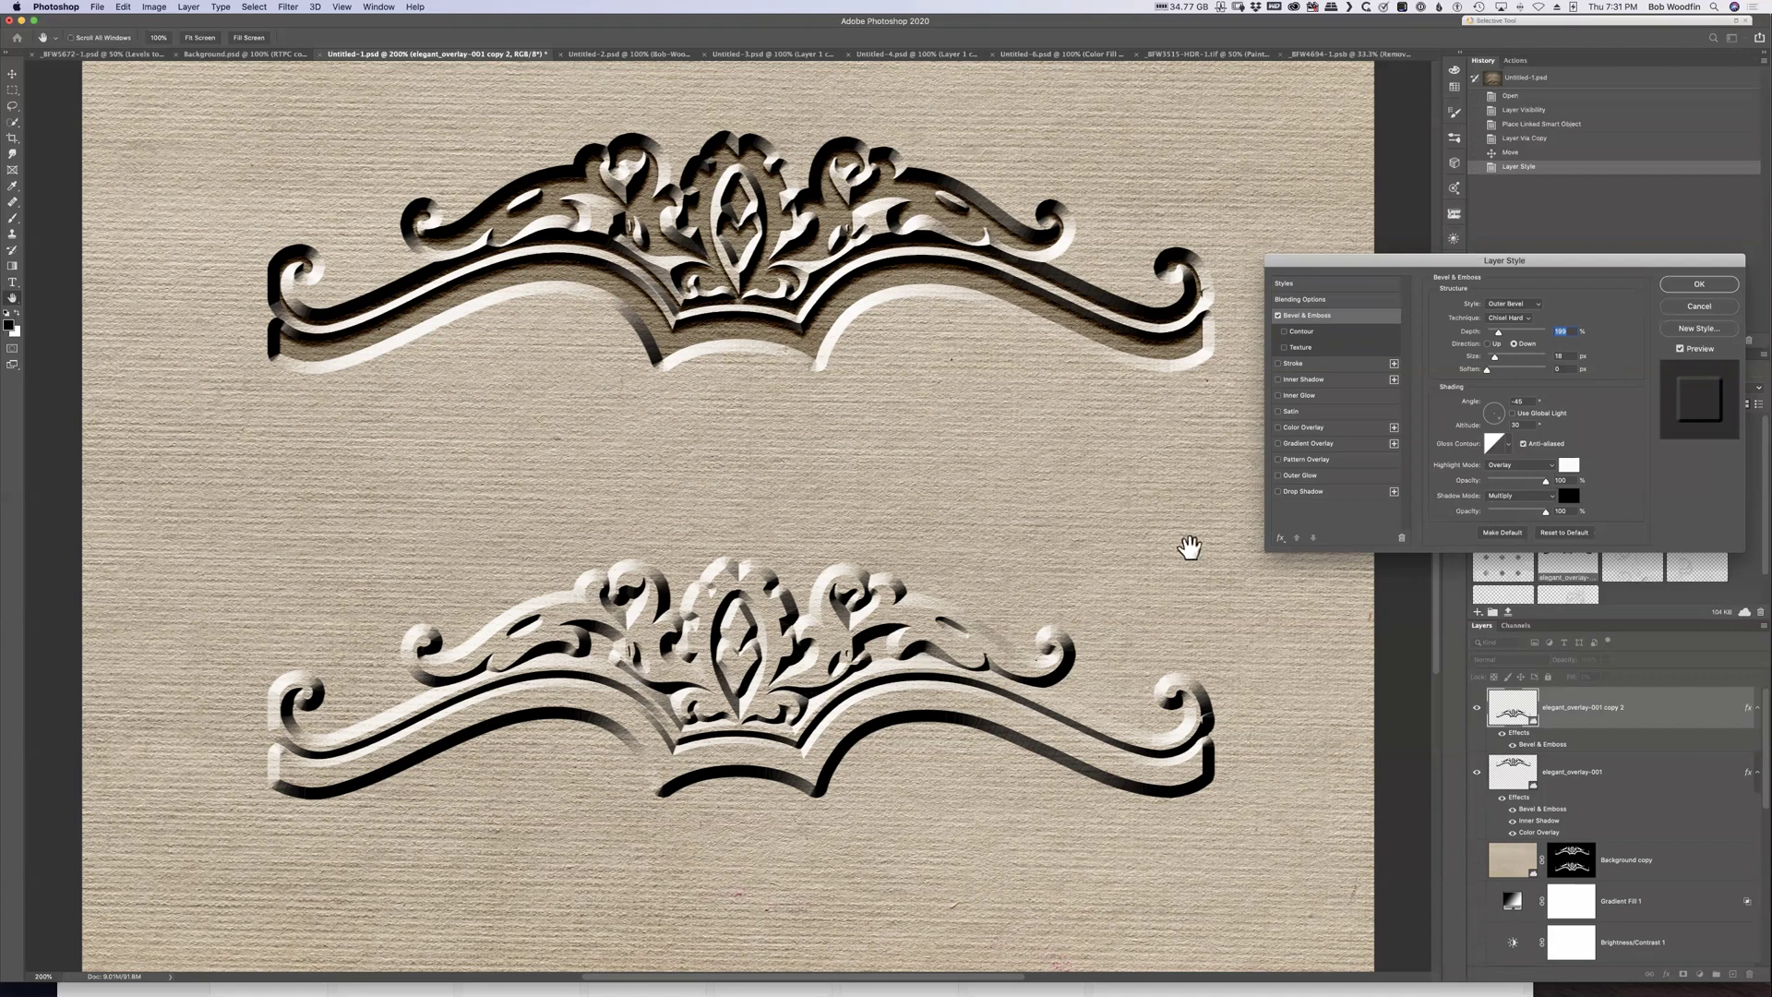
Add a Linear Burn Color Overlay to the lower ornament, with the colour #514a3b and opacity about 63%
{"action": "left_click", "coordinate": [1305, 429]}
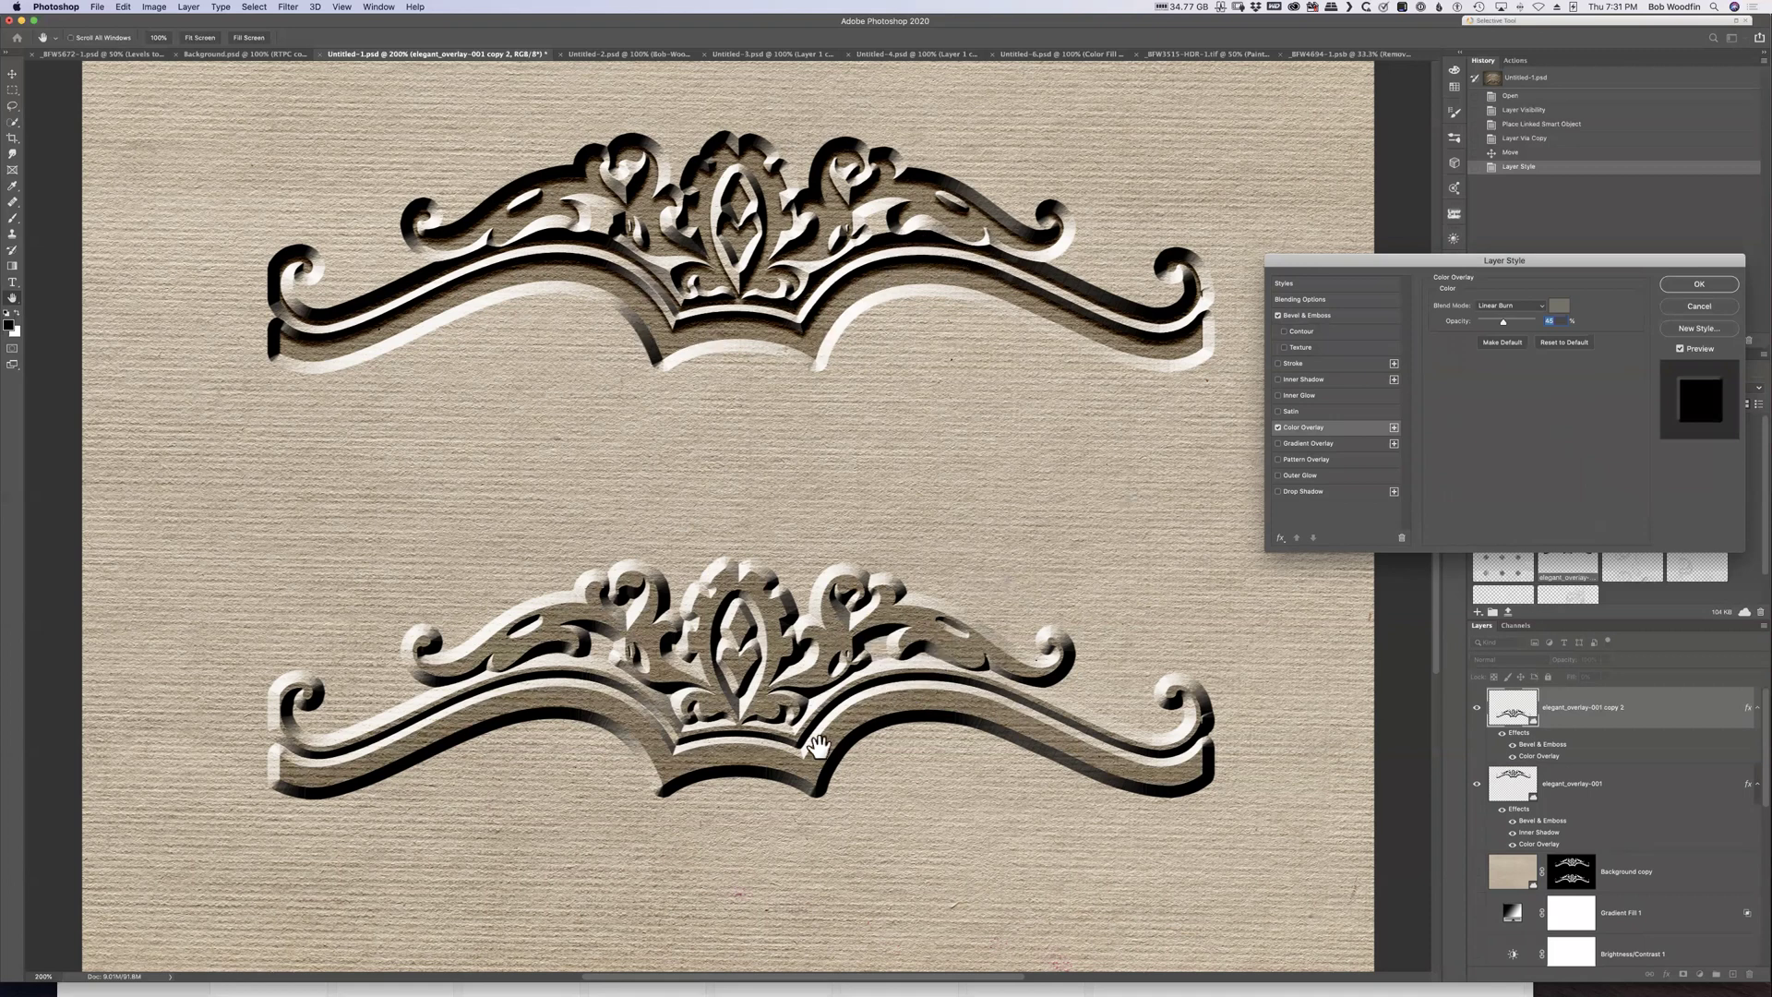
{"action": "left_click", "coordinate": [1559, 305]}
{"action": "left_click_drag", "start_coordinate": [1196, 633], "coordinate": [1218, 655]}
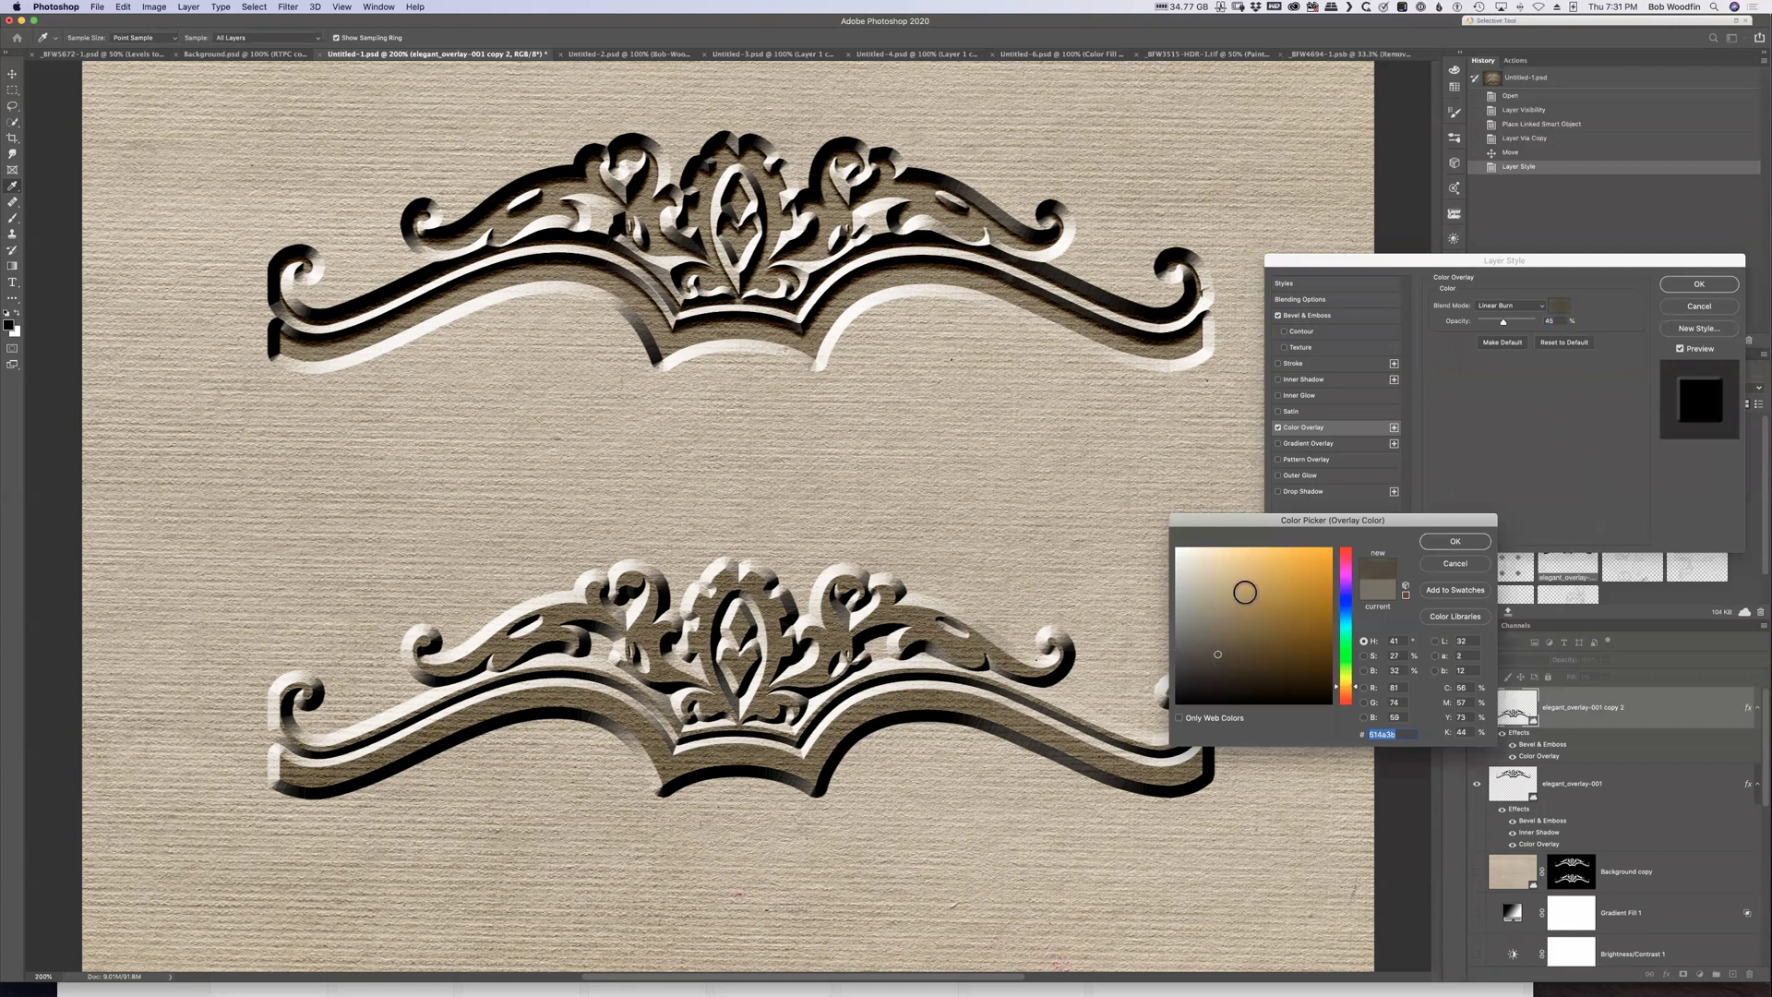
{"action": "left_click", "coordinate": [1454, 541]}
{"action": "left_click_drag", "start_coordinate": [1507, 317], "coordinate": [1511, 320]}
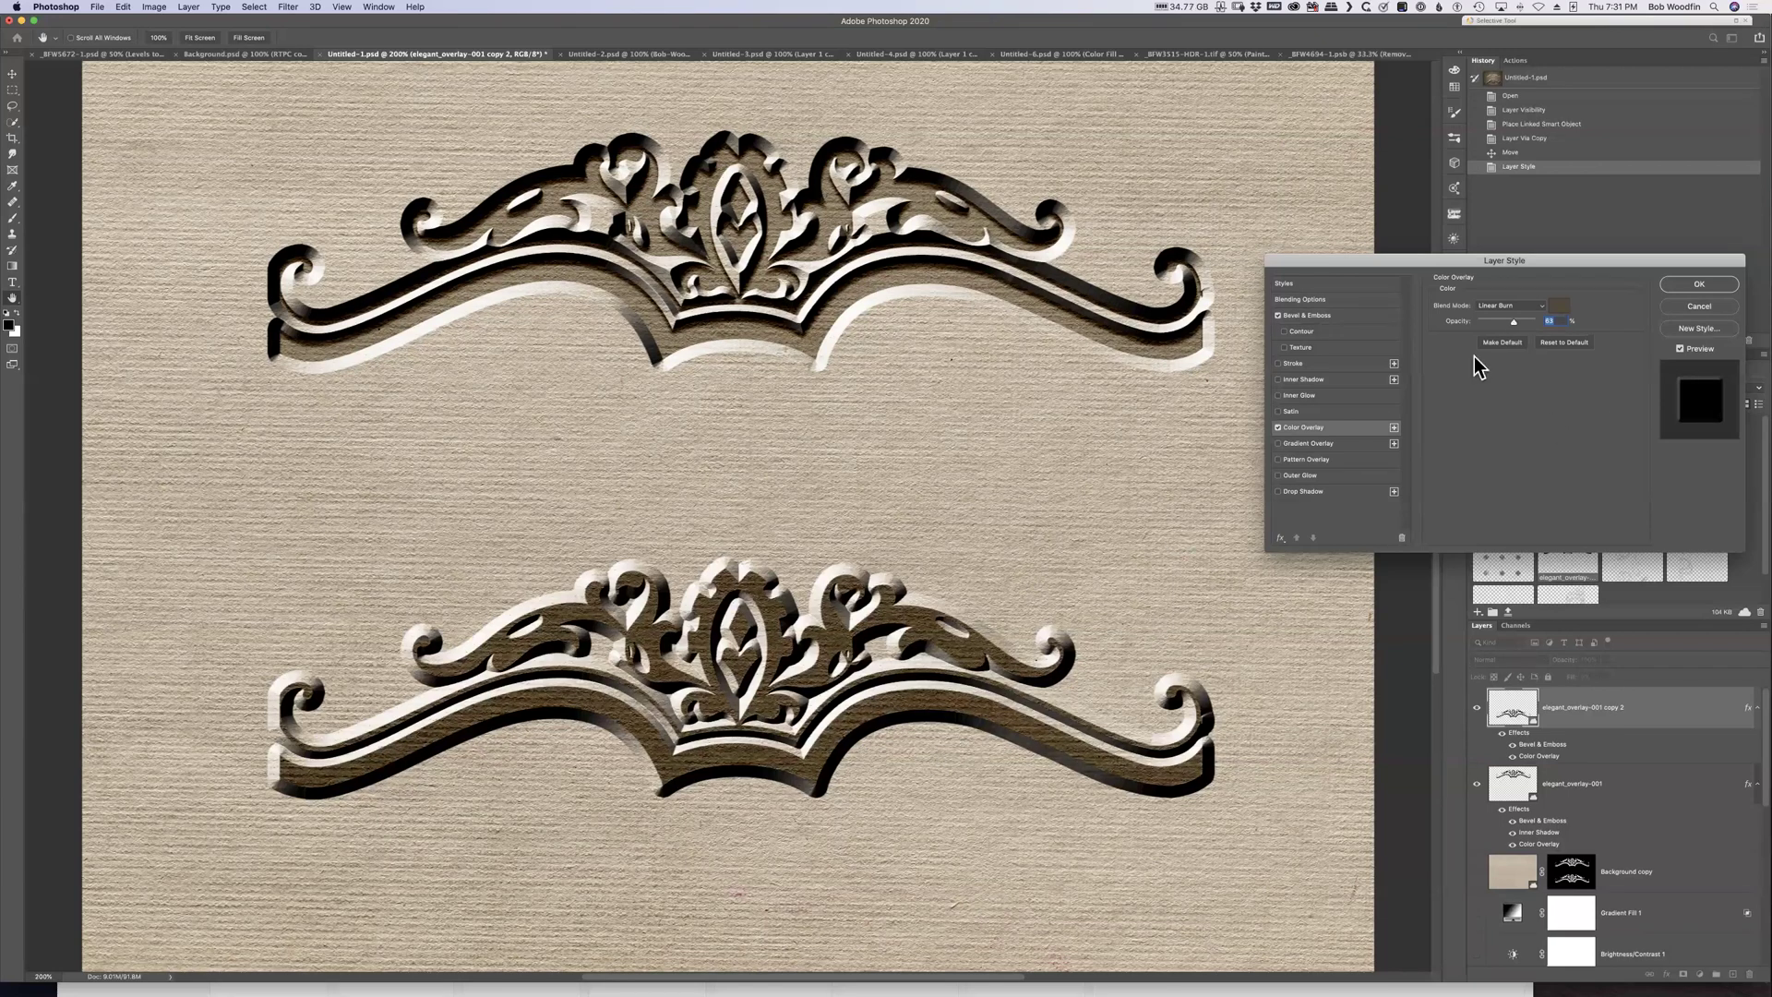
Add a Drop Shadow to the lower ornament with a distance of about 28 px, spread 27% and size 16 px
{"action": "left_click", "coordinate": [1302, 493]}
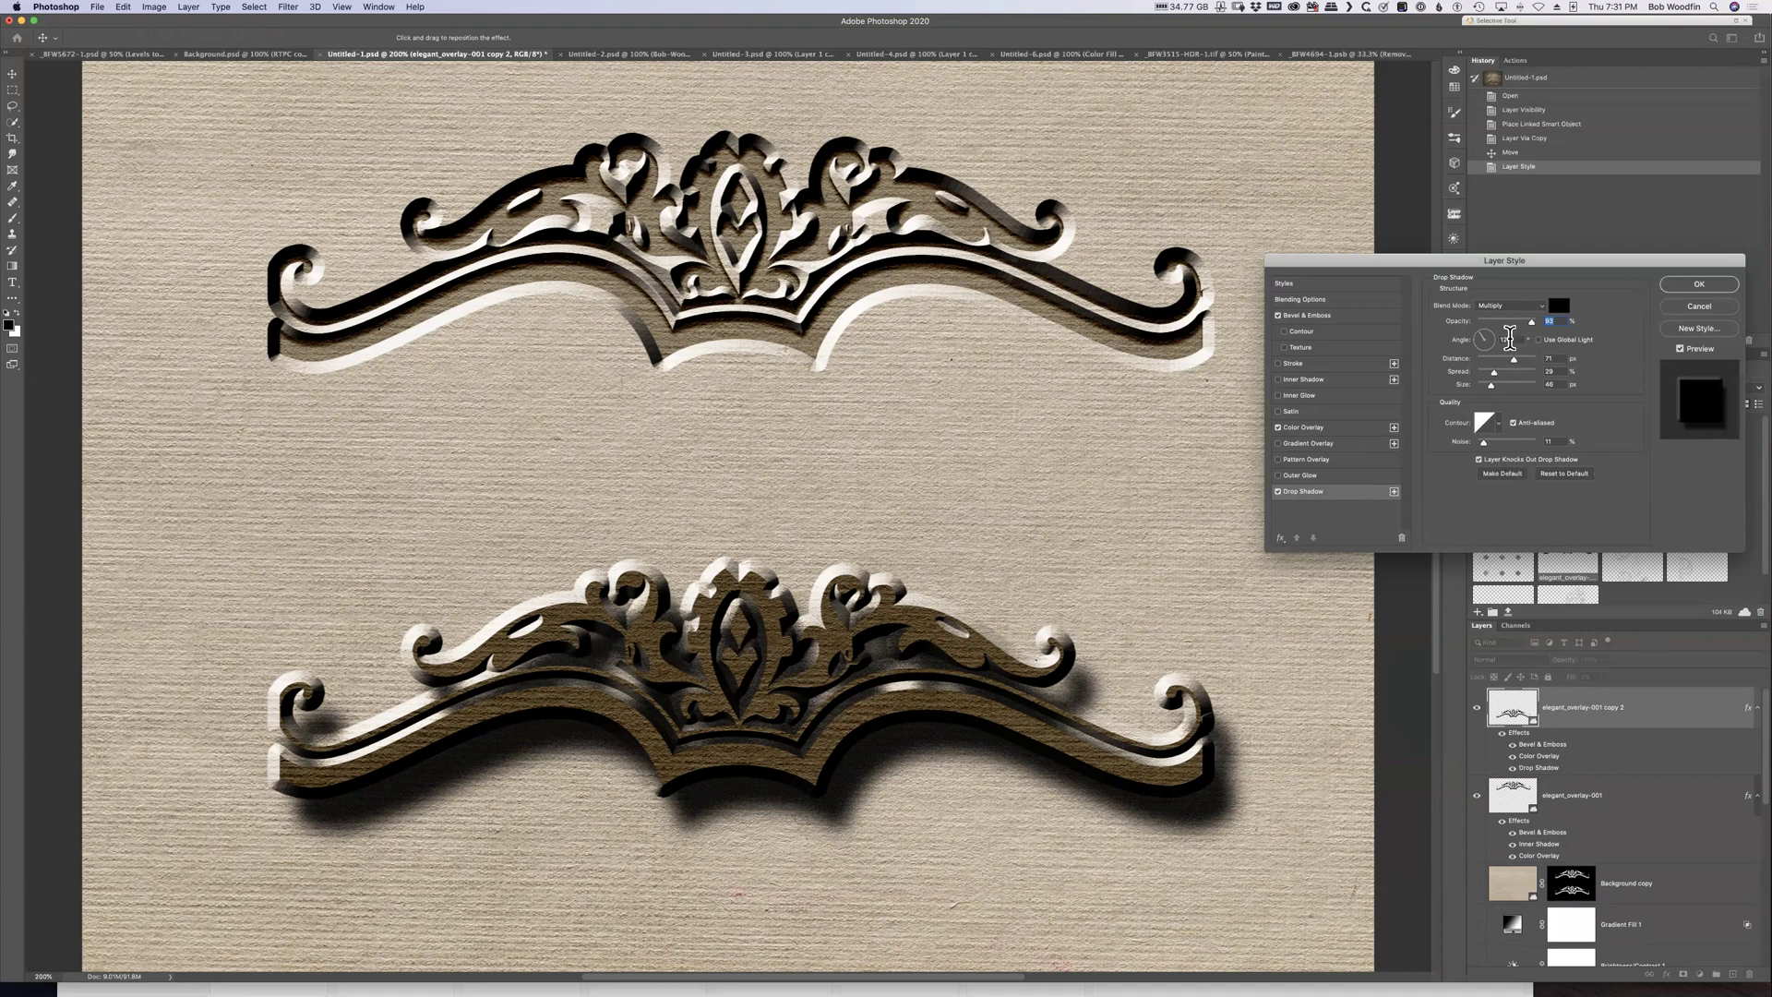
{"action": "left_click_drag", "start_coordinate": [1511, 358], "coordinate": [1495, 393]}
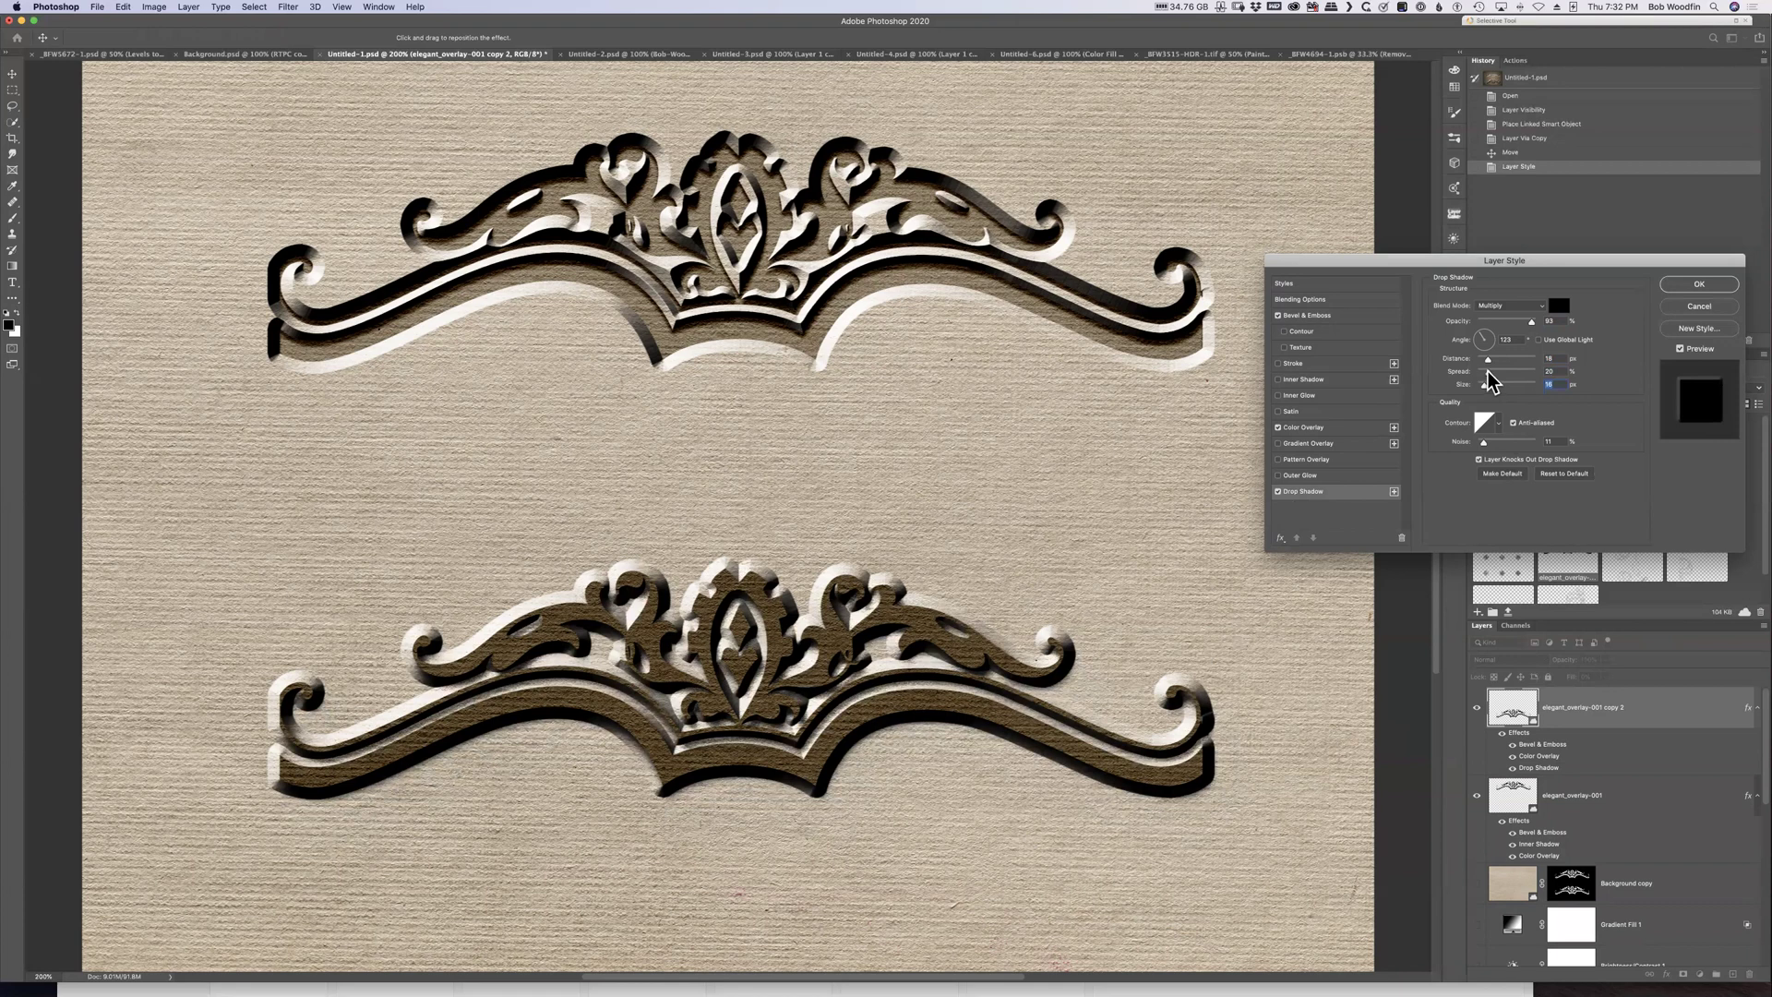
{"action": "left_click", "coordinate": [1487, 370]}
{"action": "left_click_drag", "start_coordinate": [1489, 360], "coordinate": [1493, 360]}
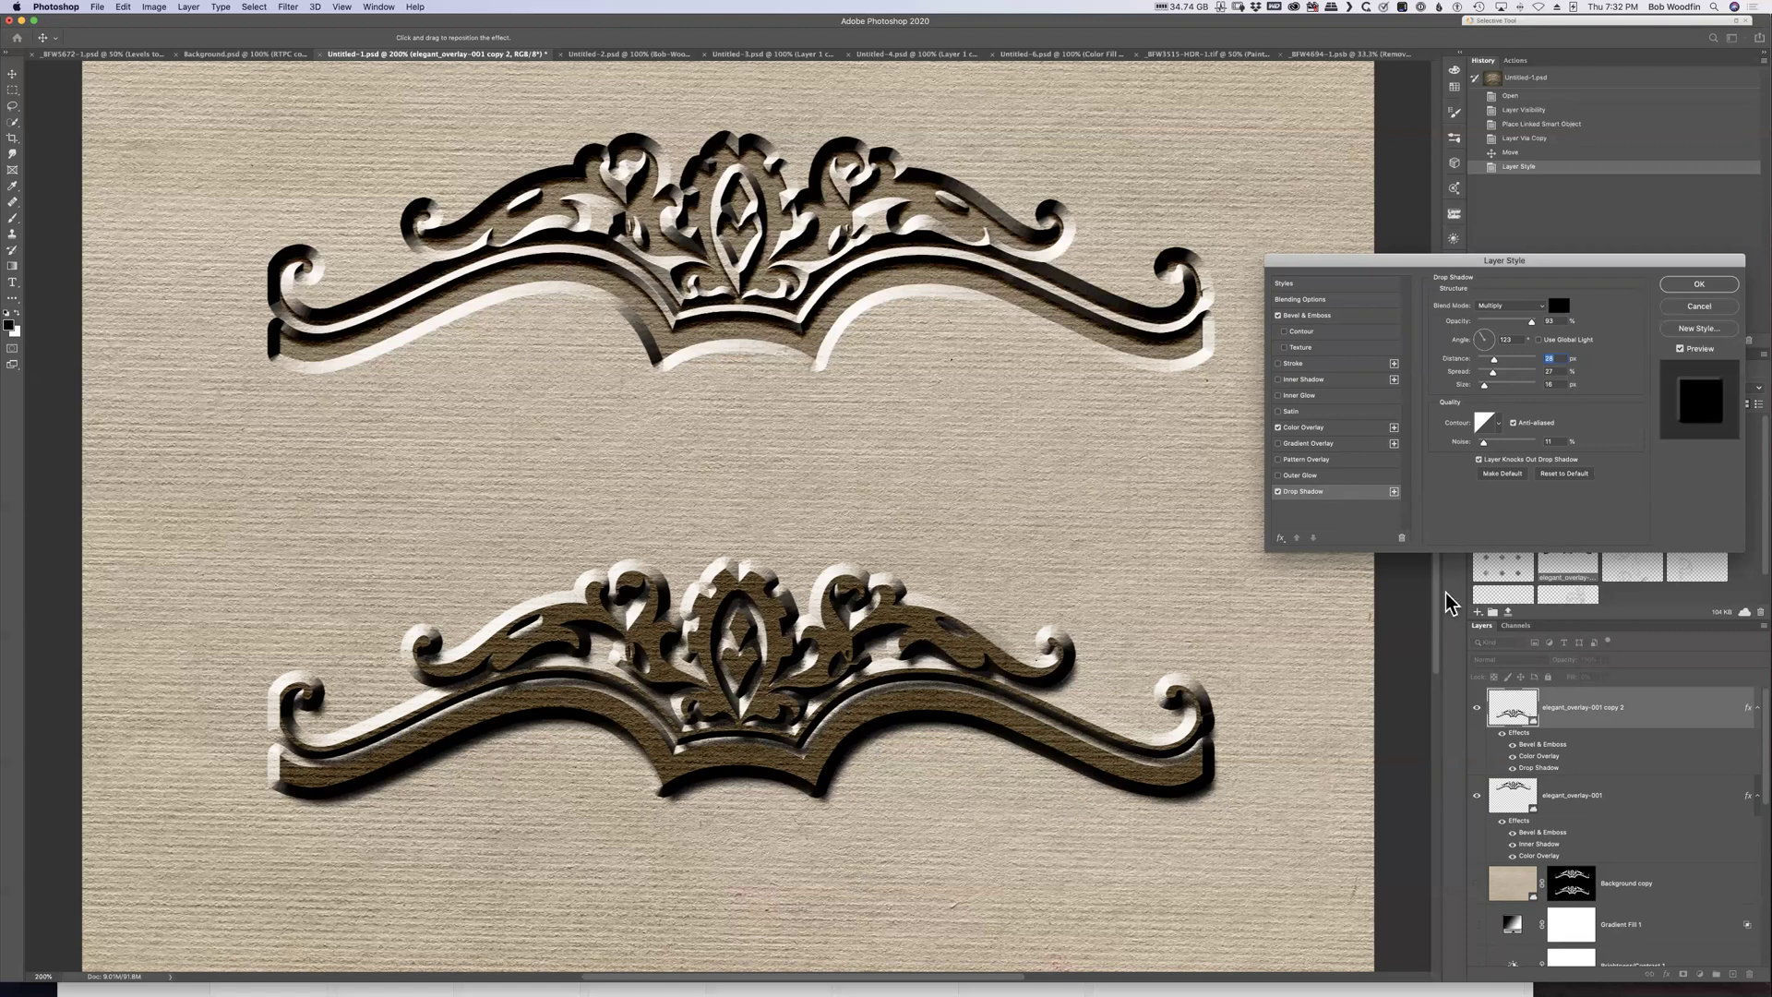
Compare the lower ornament with Drop Shadow off and on, reduce the shadow's opacity to about 73%, and apply the layer style
{"action": "left_click", "coordinate": [1278, 492]}
{"action": "left_click", "coordinate": [1279, 492]}
{"action": "left_click", "coordinate": [1278, 492]}
{"action": "left_click", "coordinate": [1278, 492]}
{"action": "left_click_drag", "start_coordinate": [1528, 327], "coordinate": [1518, 328]}
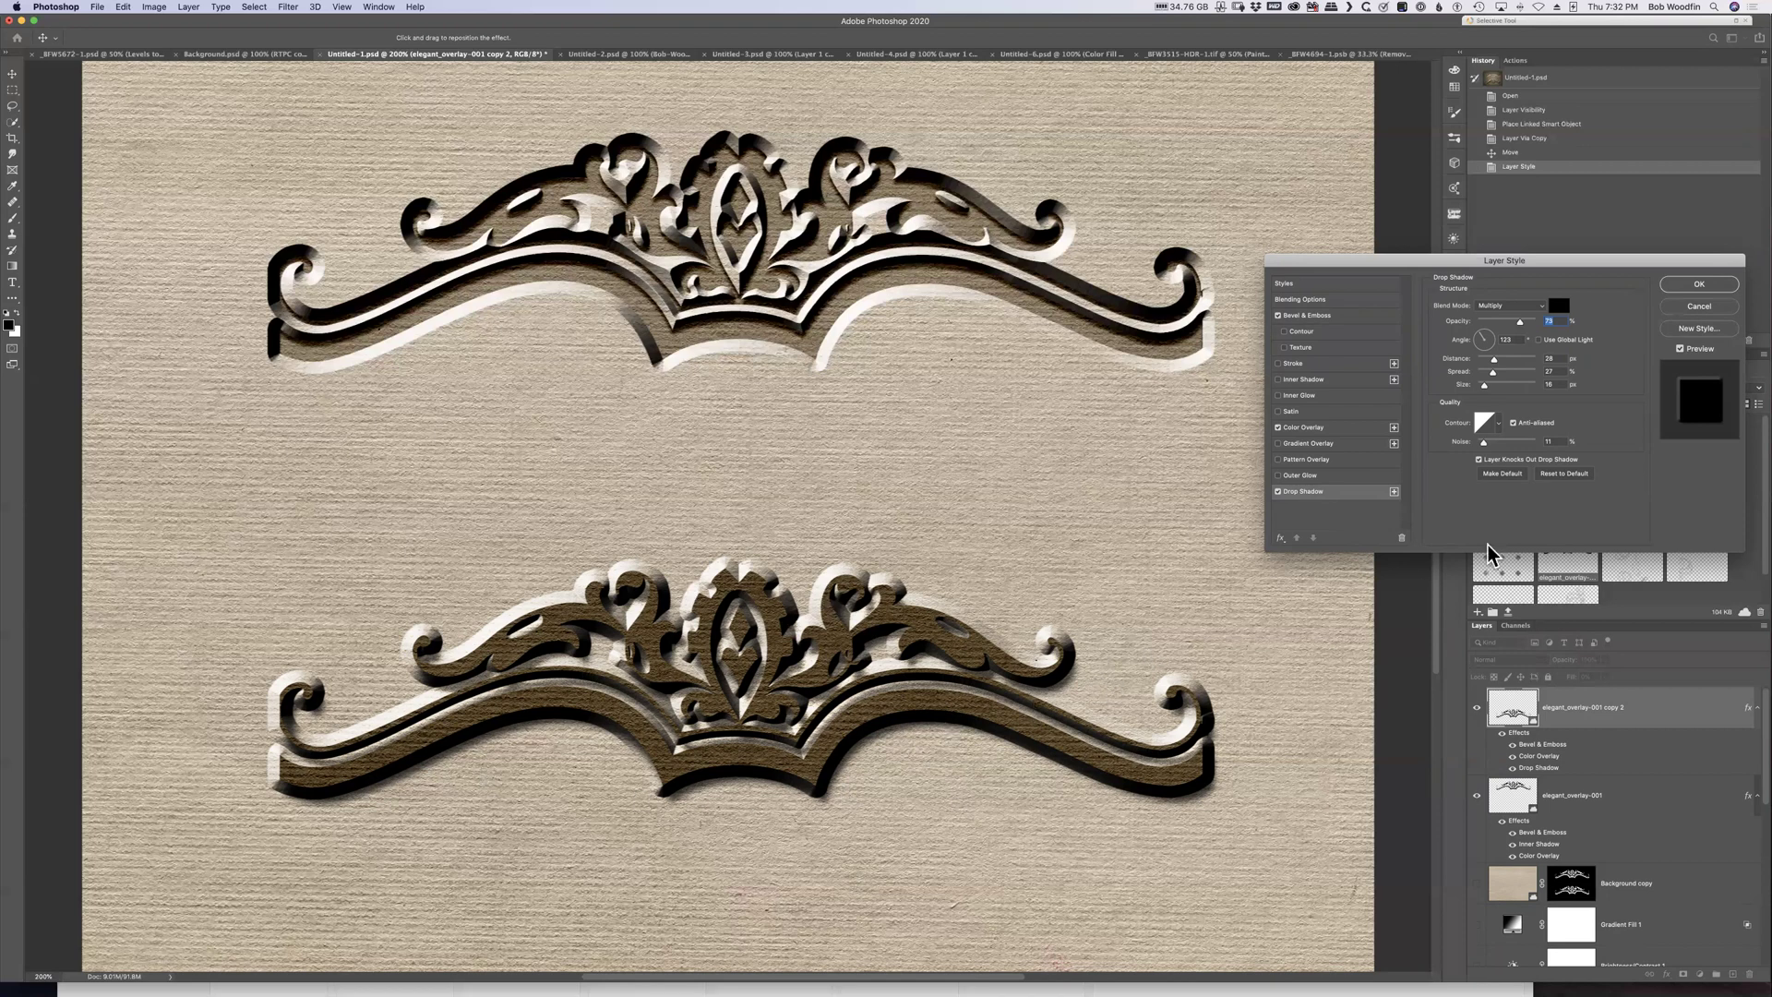
{"action": "left_click", "coordinate": [1710, 285]}
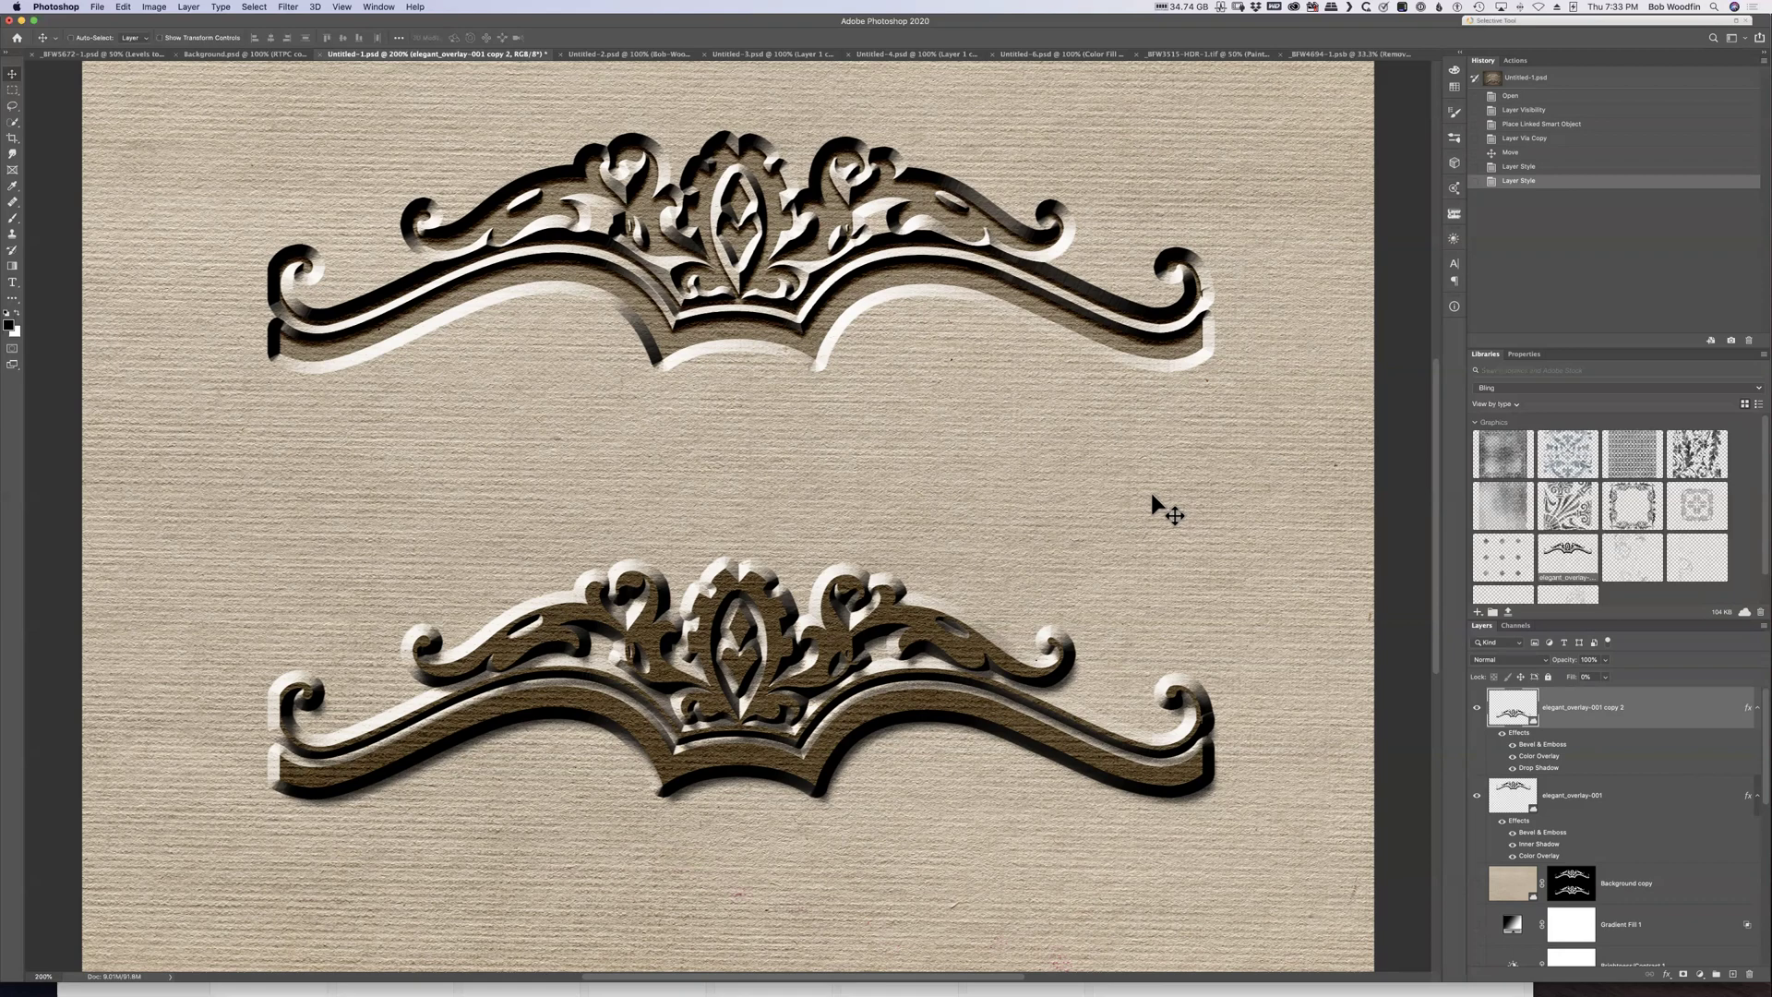
Switch to the Untitled-2.psd document and hide both styled signature logo layers
{"action": "left_click", "coordinate": [600, 55]}
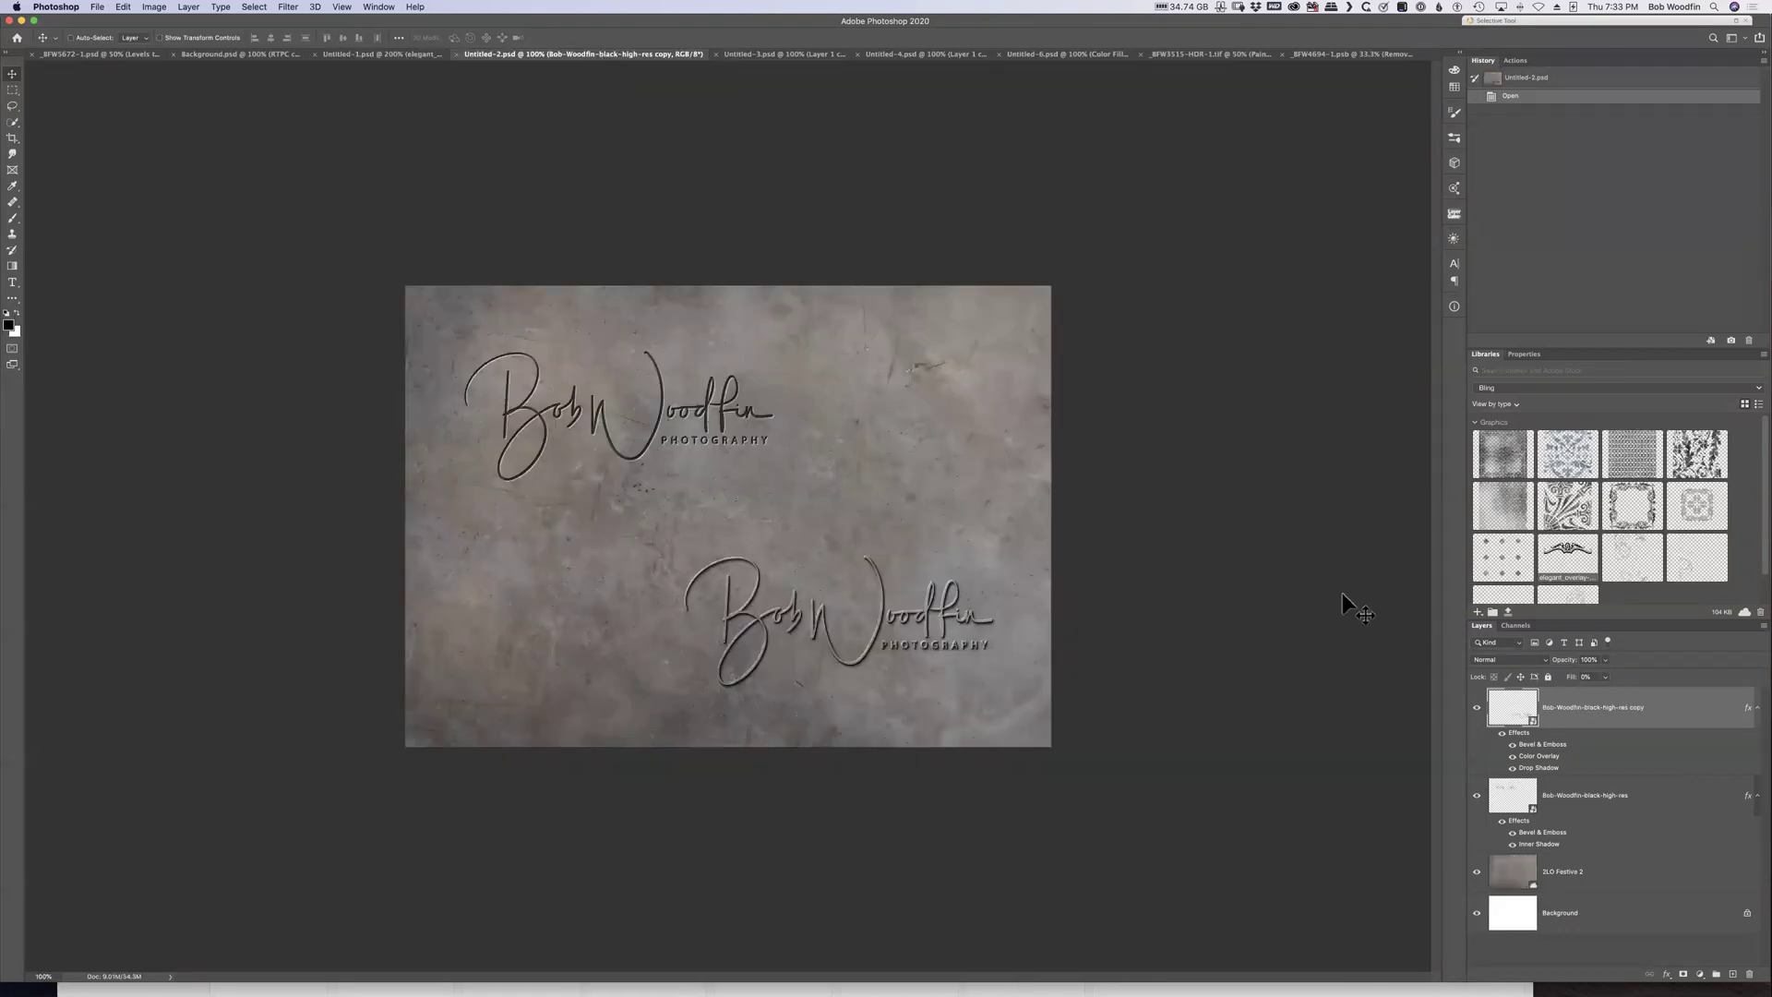
{"action": "left_click", "coordinate": [1477, 707]}
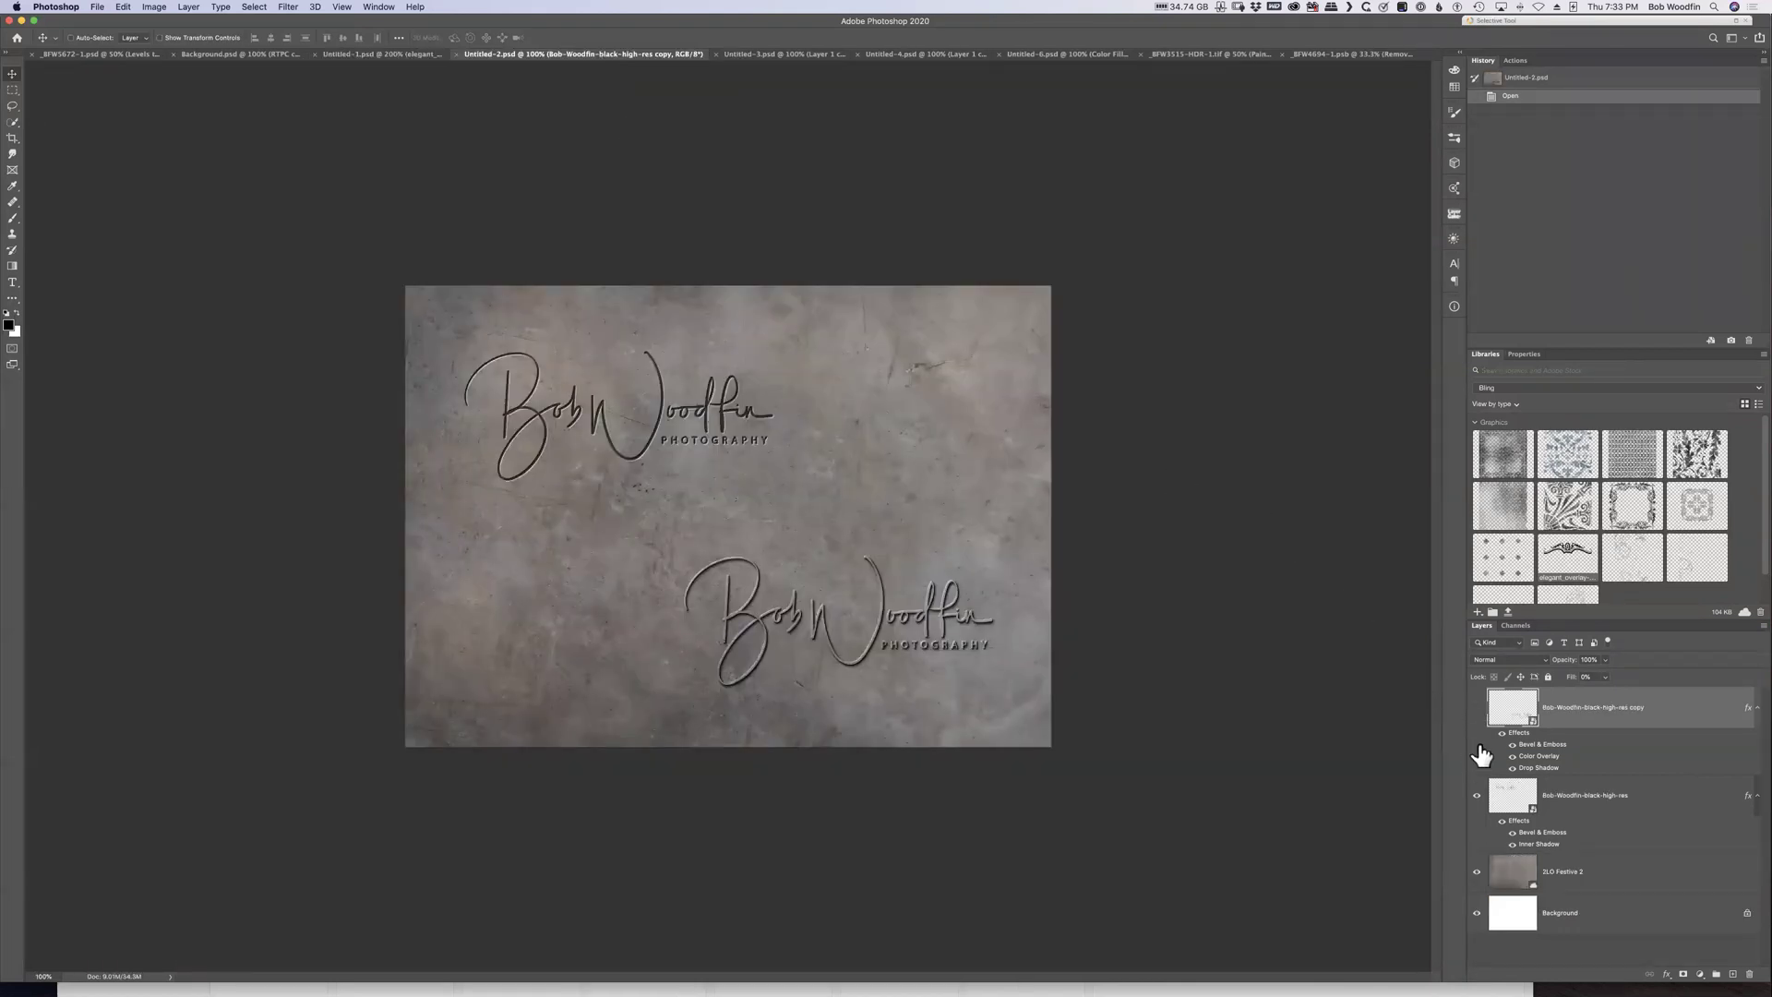
{"action": "left_click", "coordinate": [1475, 795]}
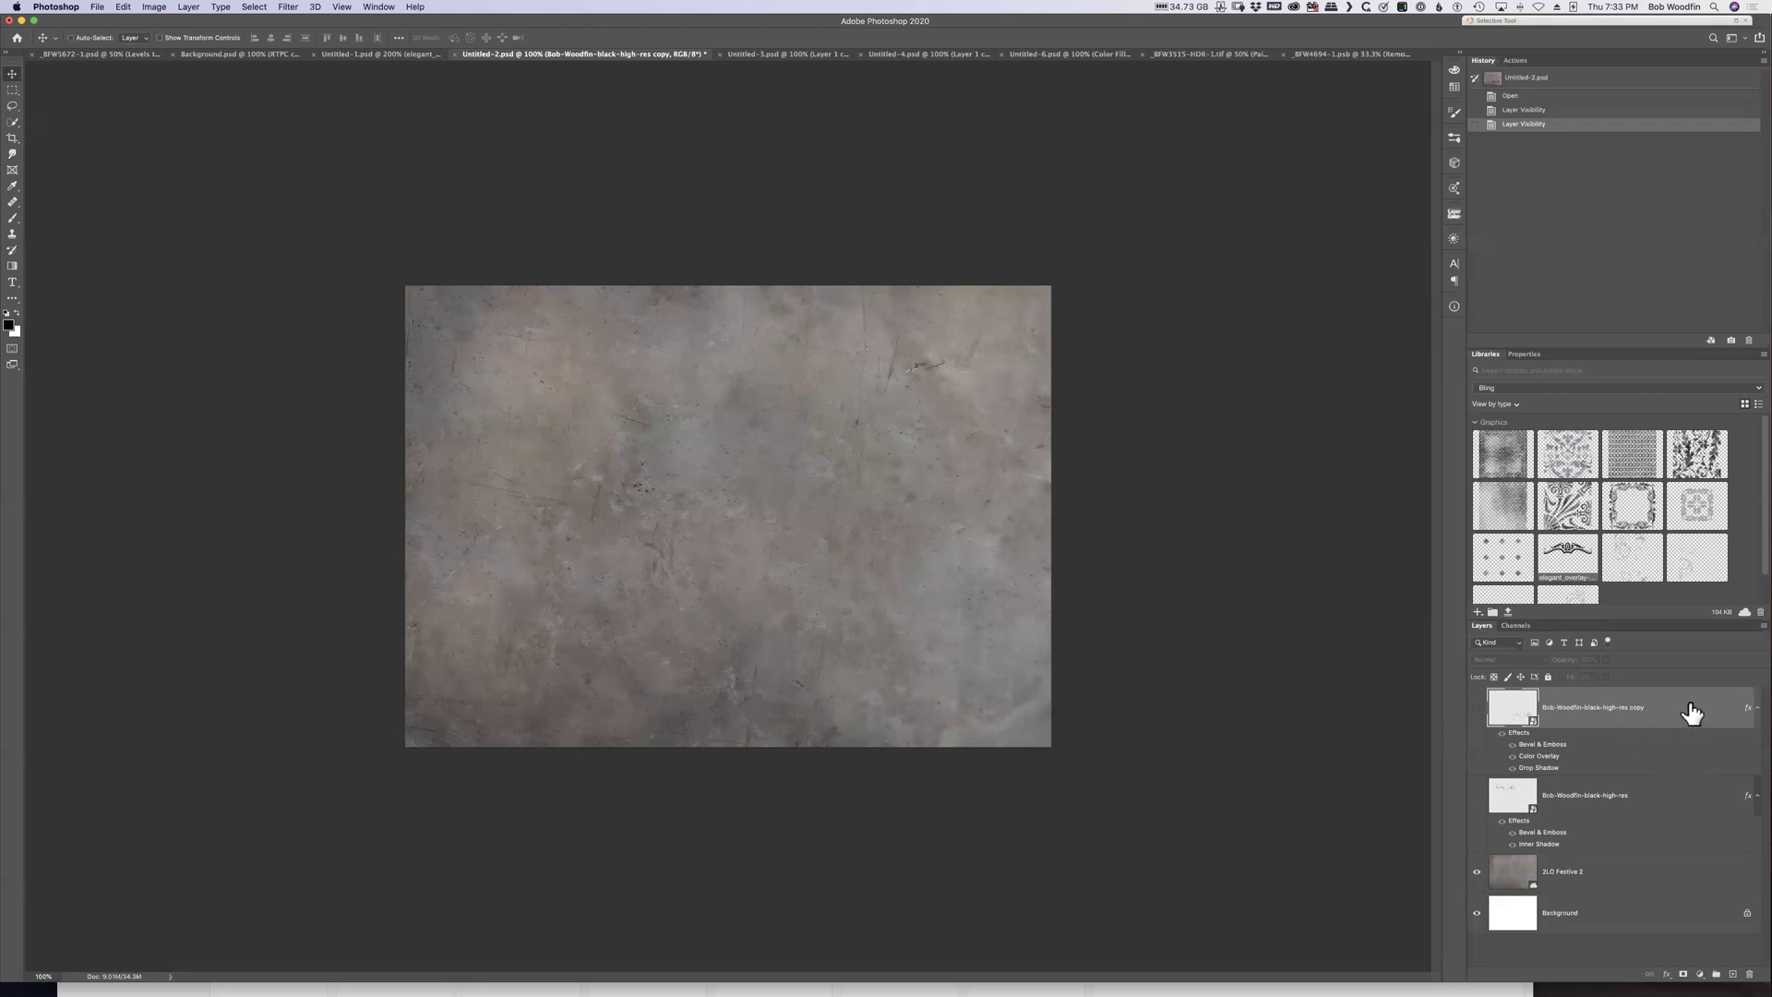
Make a visible duplicate of the top signature logo layer without effects and with fill opacity at 100%
{"action": "key", "text": "super+j"}
{"action": "left_click_drag", "start_coordinate": [1698, 861], "coordinate": [1749, 974]}
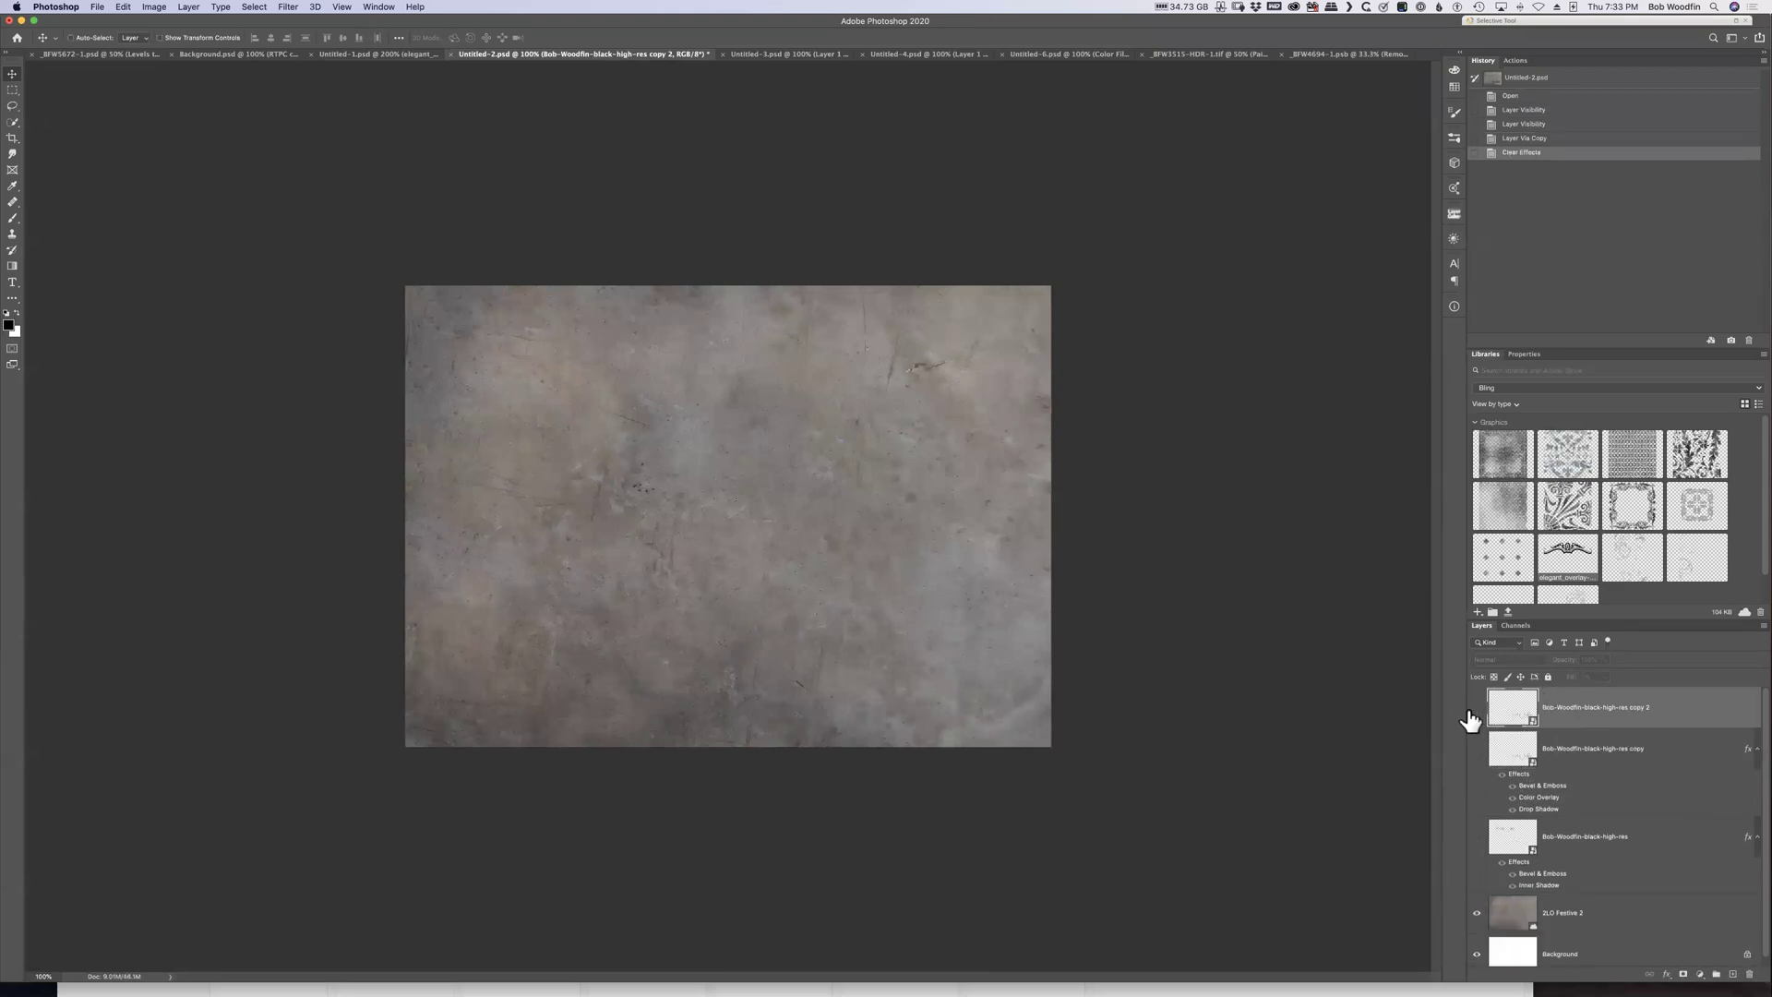
{"action": "left_click", "coordinate": [1477, 706]}
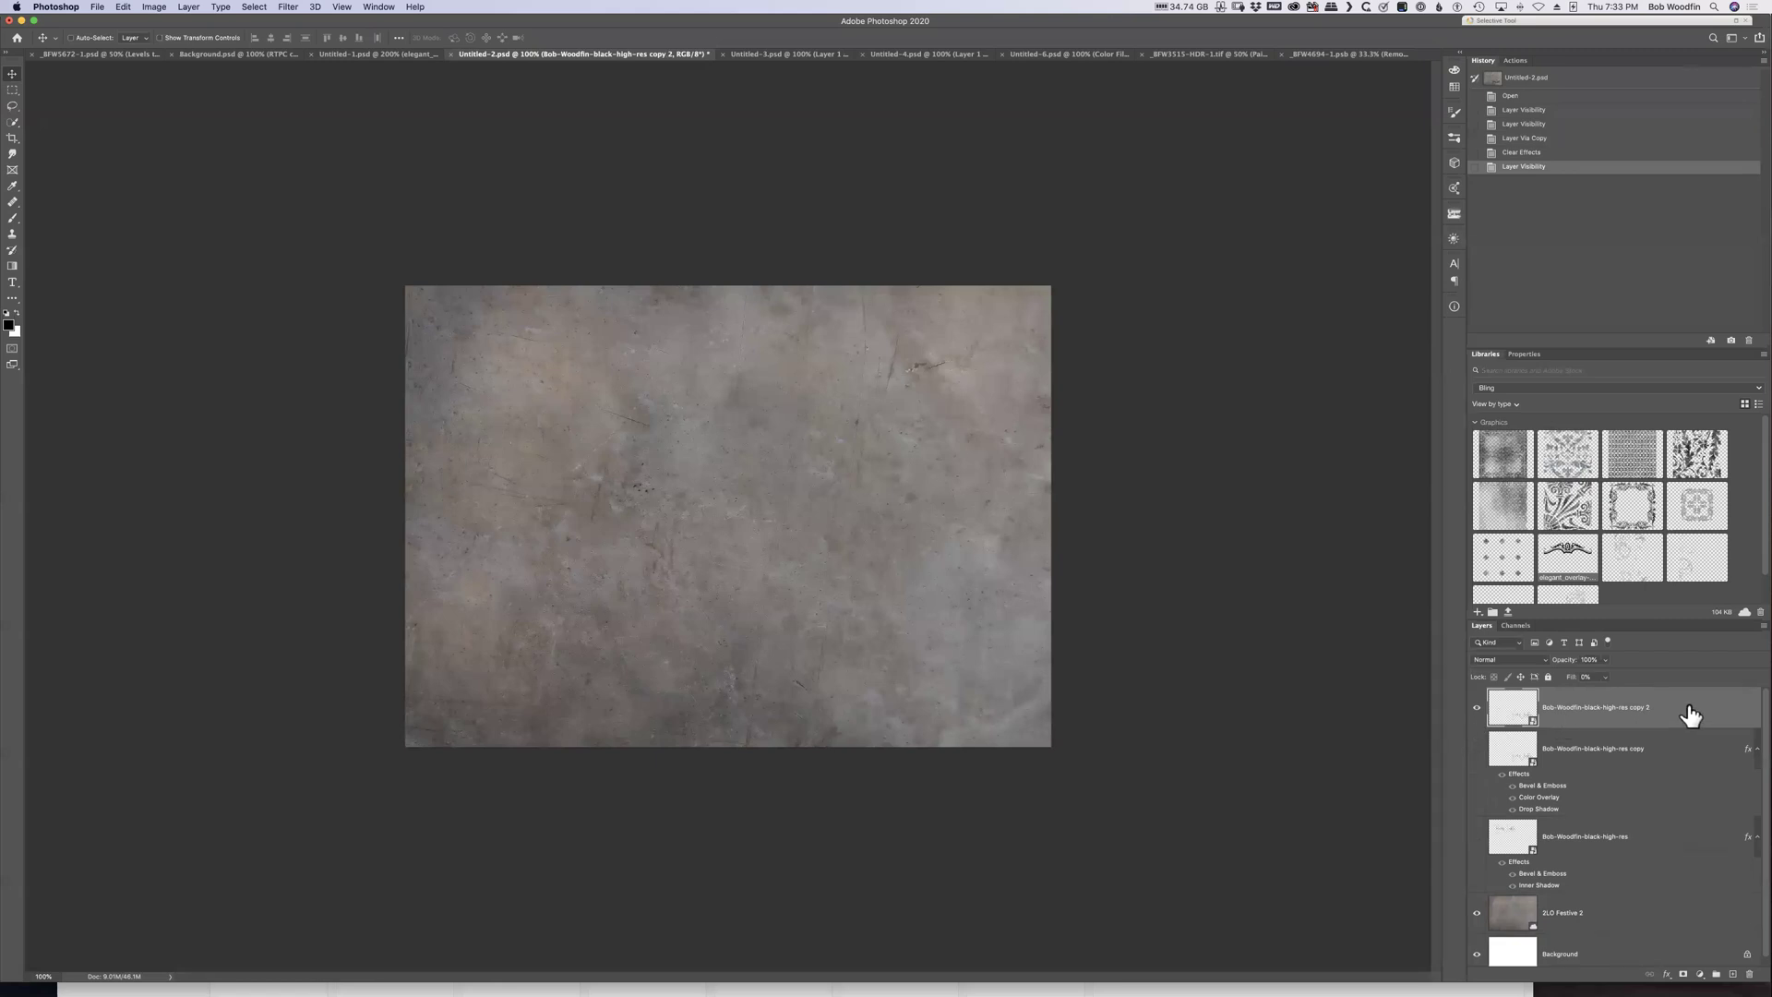
{"action": "left_click_drag", "start_coordinate": [1567, 679], "coordinate": [1720, 683]}
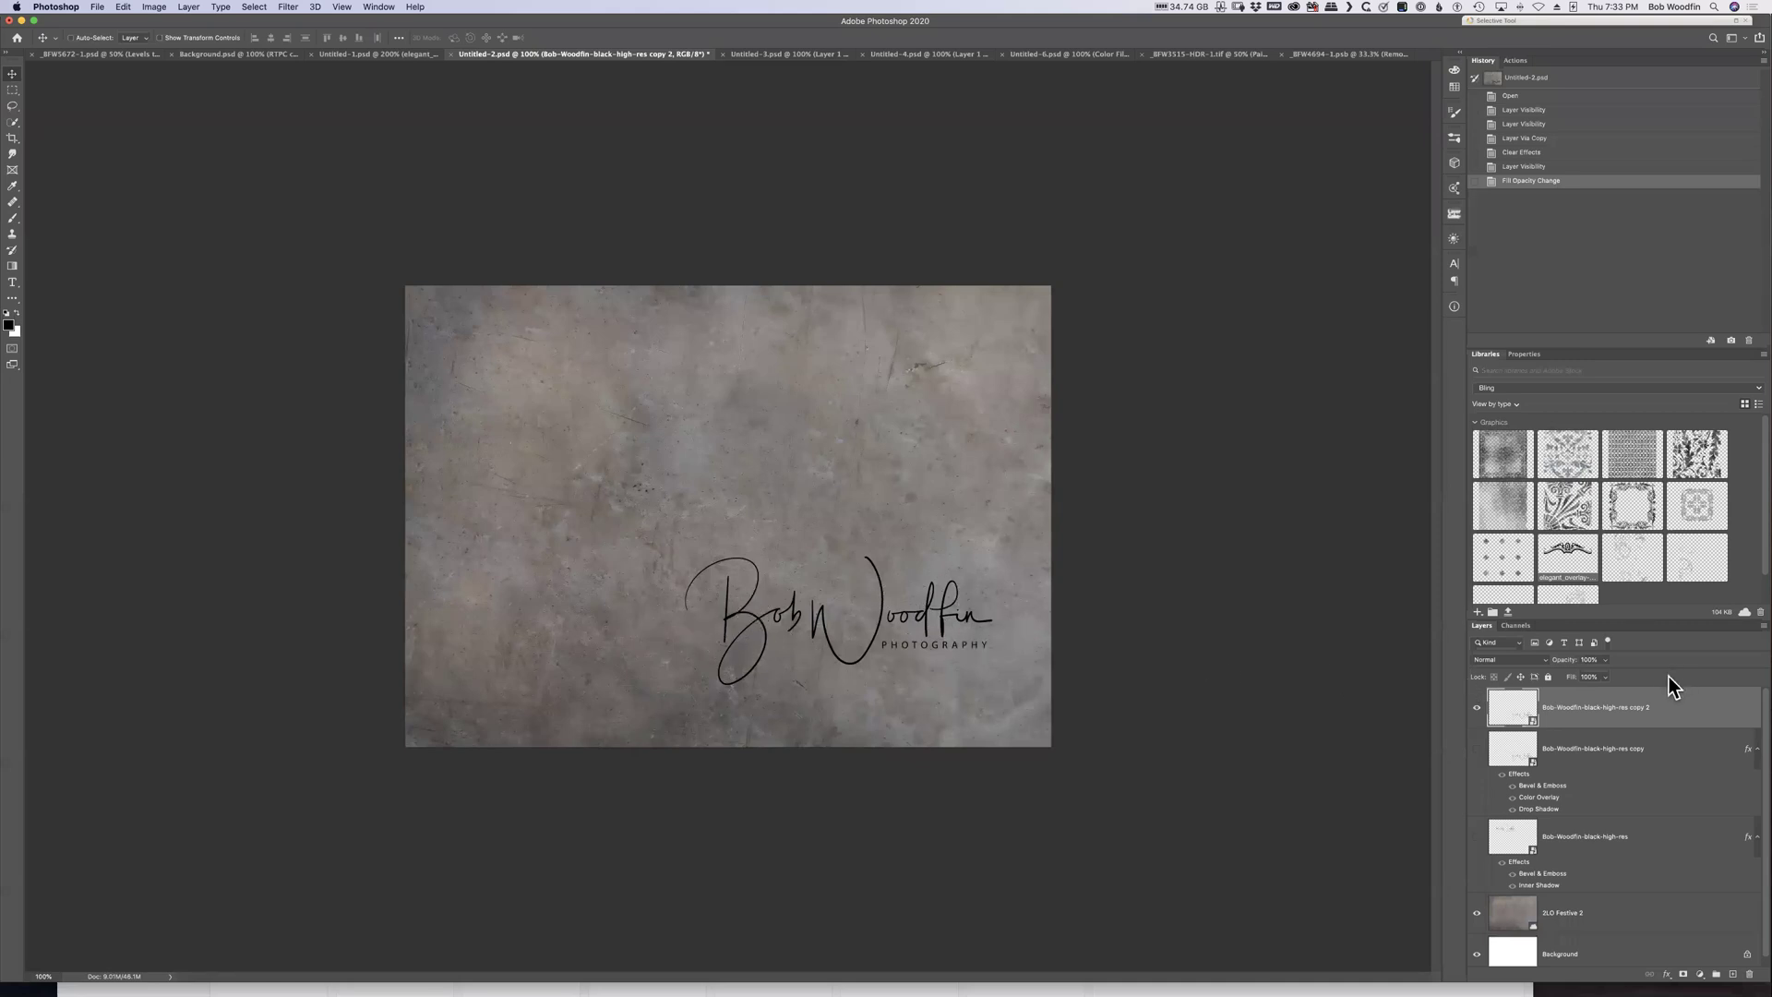
Place another duplicate of the signature logo in the upper-left area of the image and lower its fill opacity to 0%
{"action": "key", "text": "super+j"}
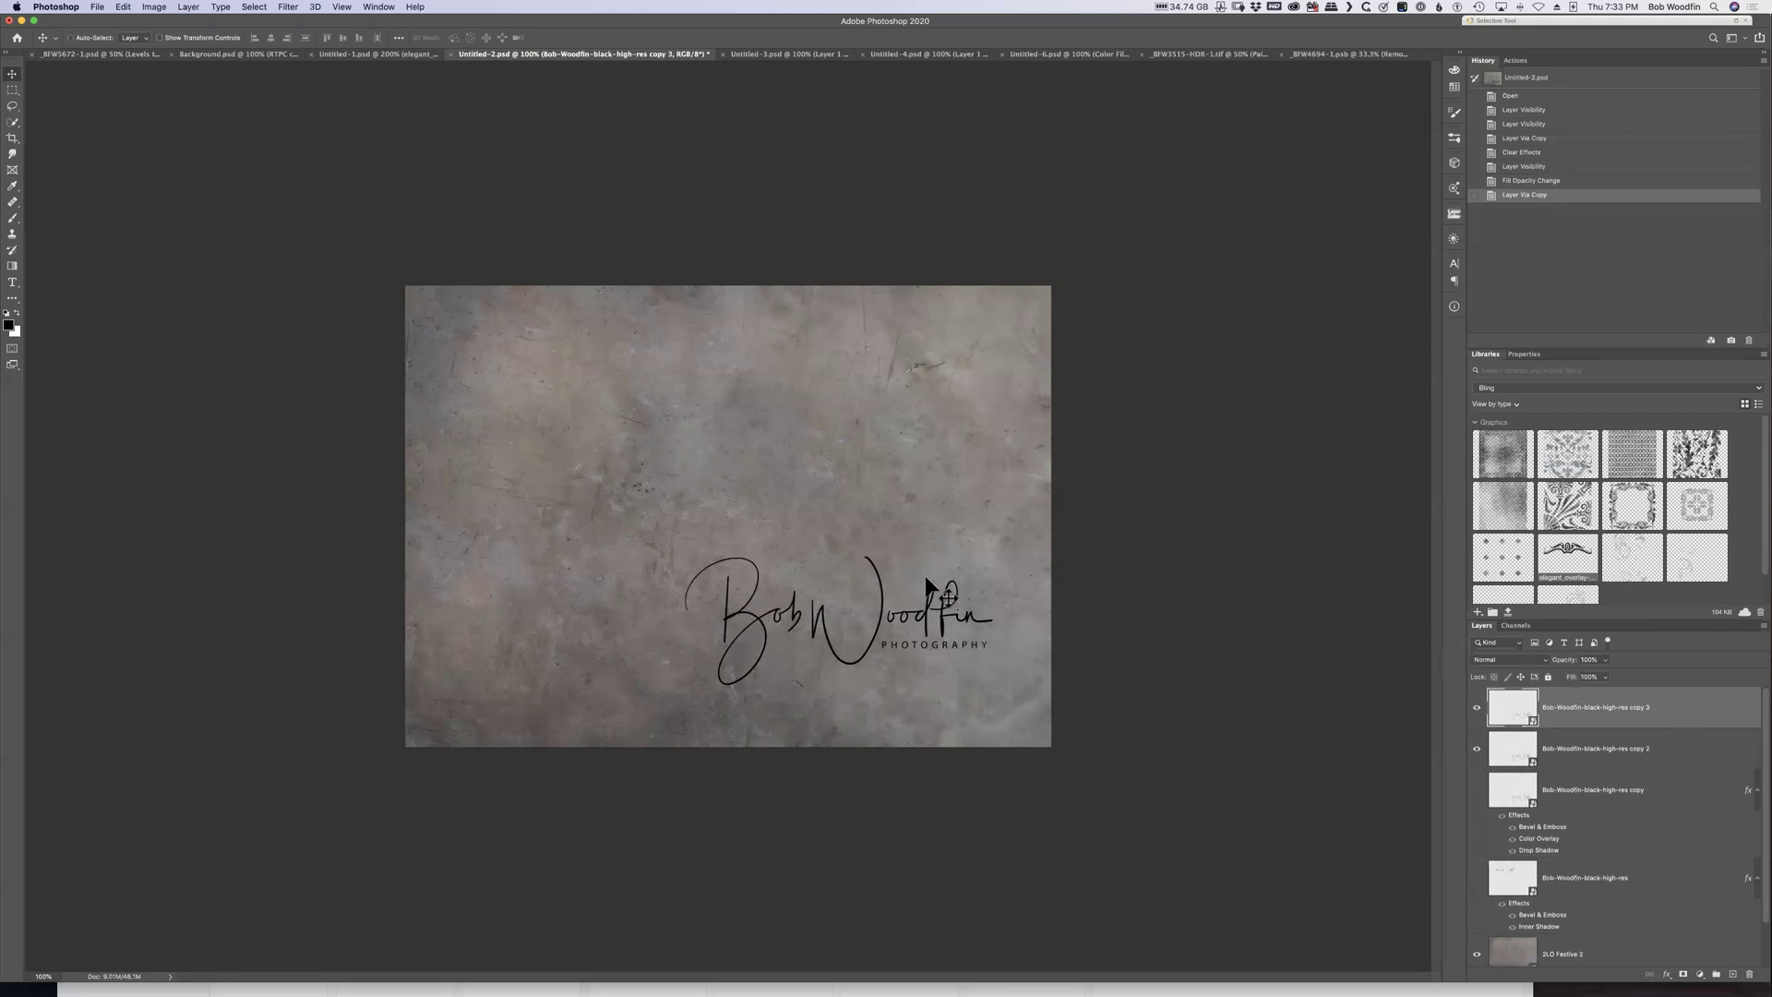
{"action": "mouse_move", "coordinate": [833, 612]}
{"action": "left_mouse_down"}
{"action": "mouse_move", "coordinate": [548, 375]}
{"action": "mouse_move", "coordinate": [583, 390]}
{"action": "left_mouse_up"}
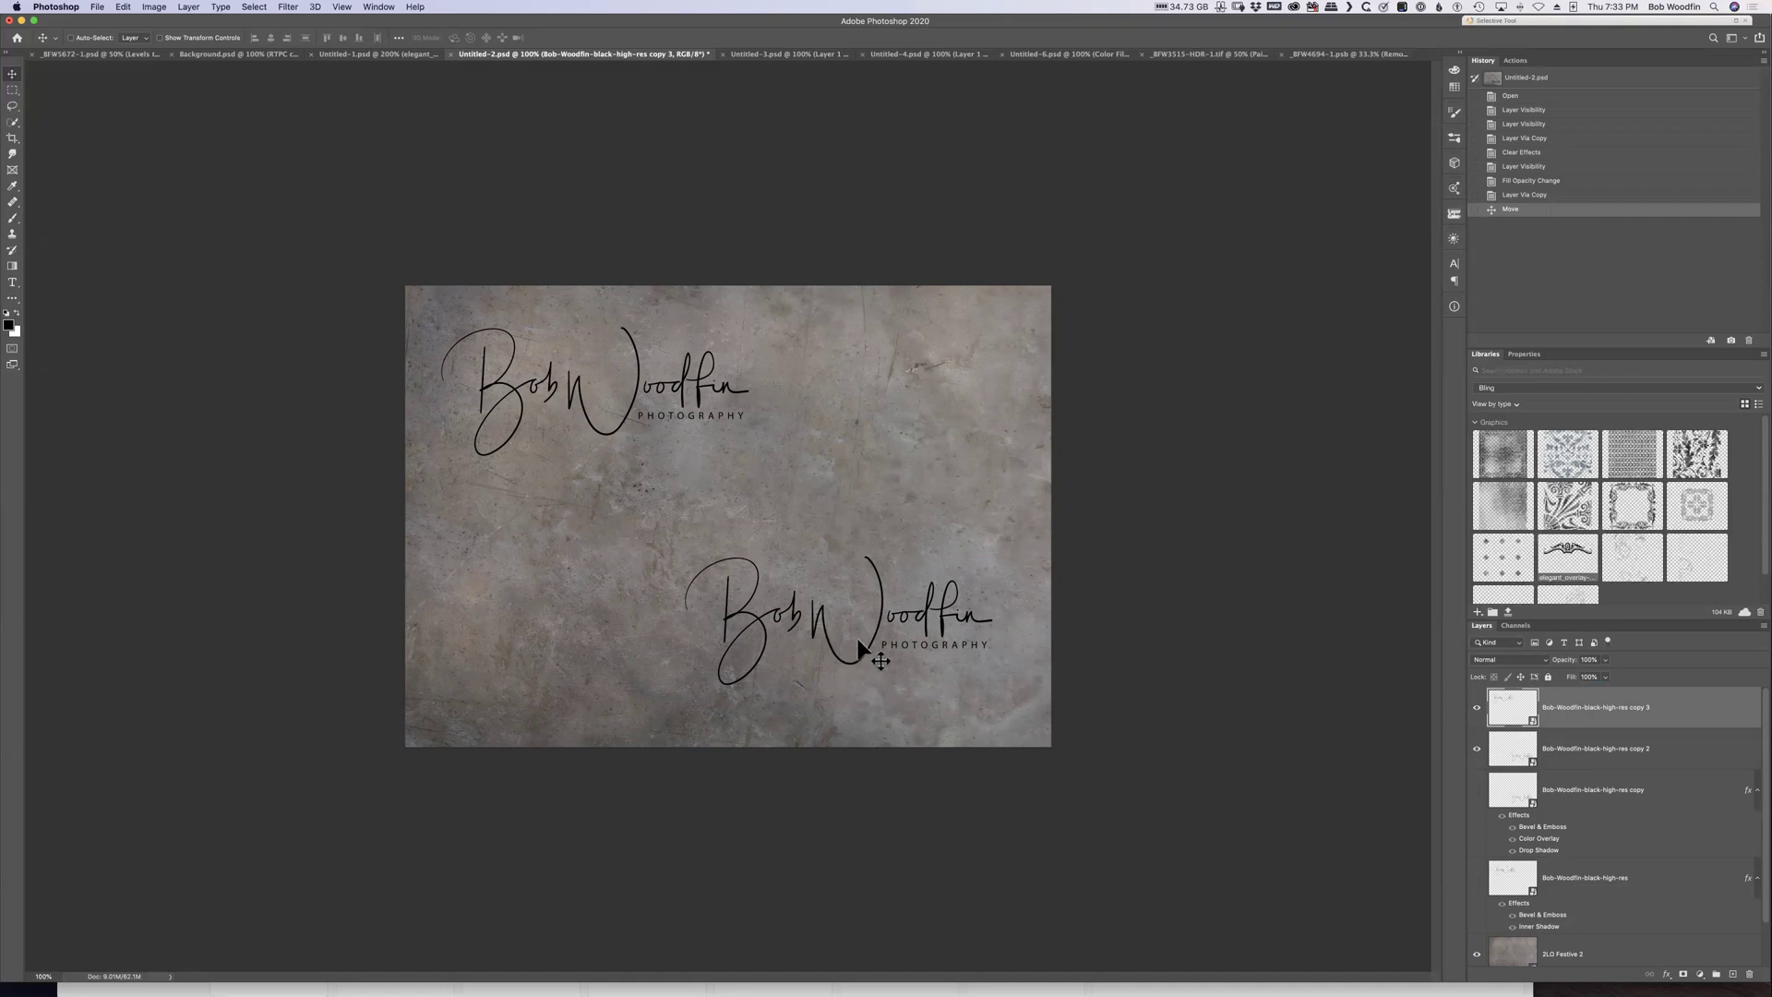
{"action": "double_click", "coordinate": [1703, 718]}
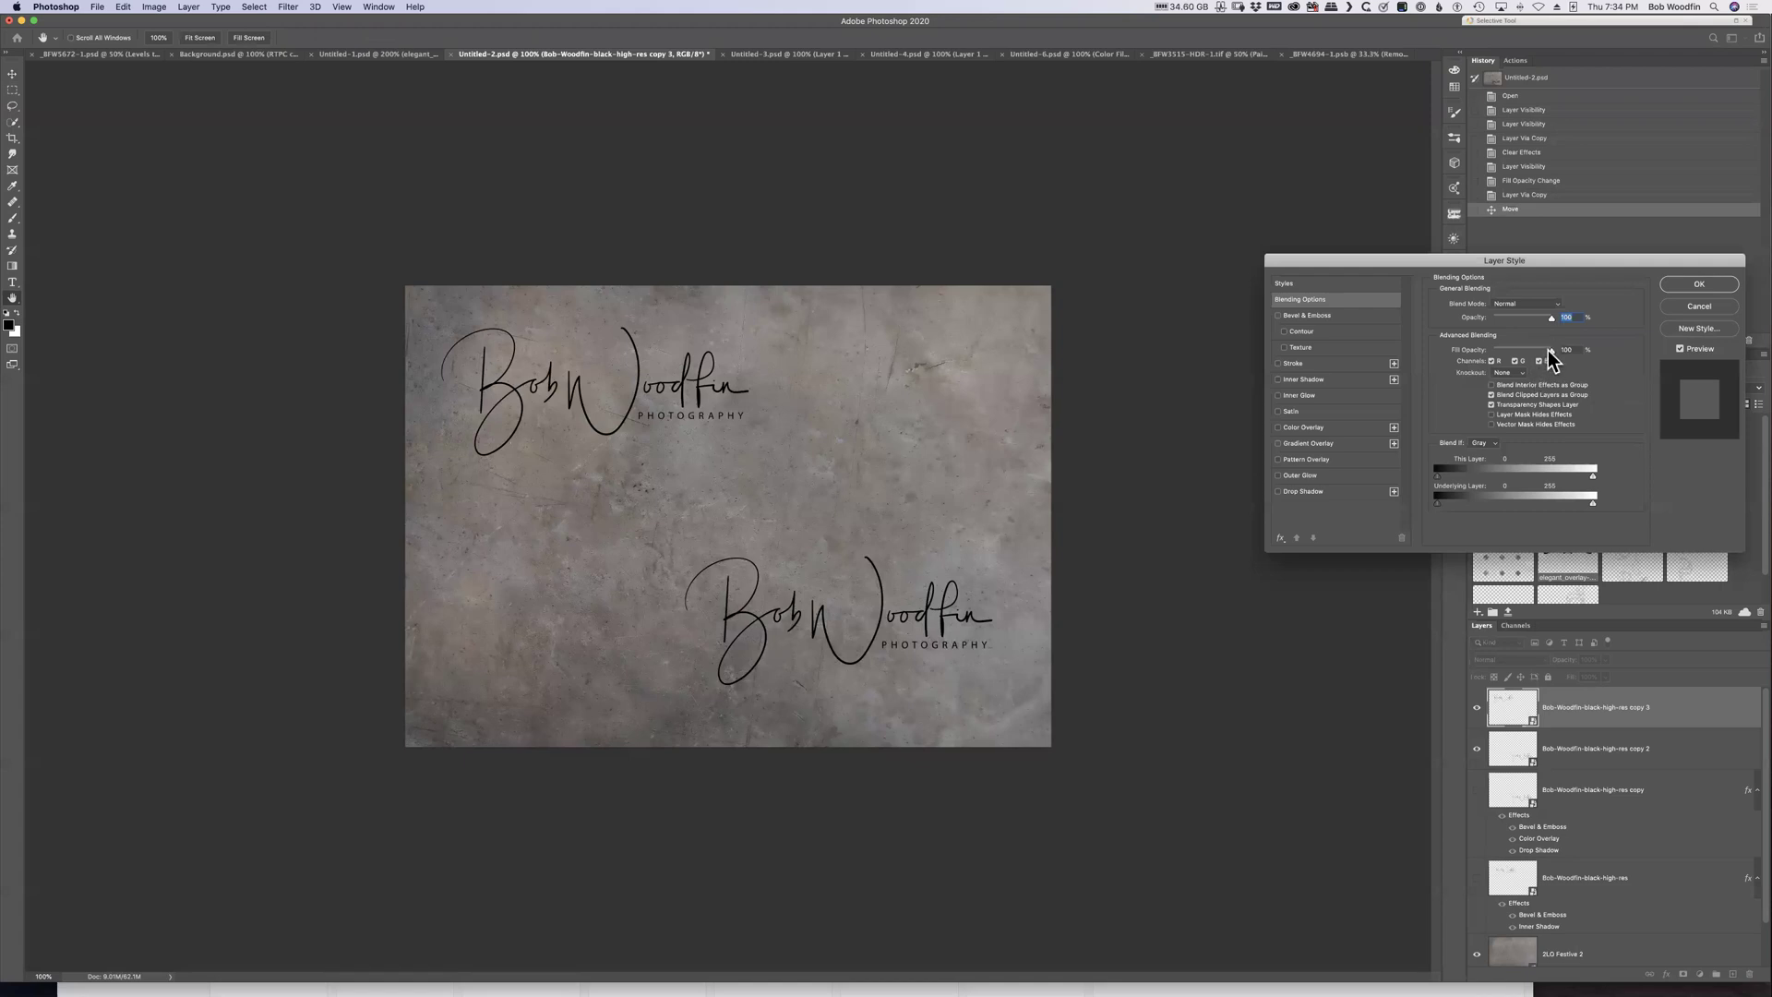
{"action": "left_click_drag", "start_coordinate": [1552, 351], "coordinate": [1476, 352]}
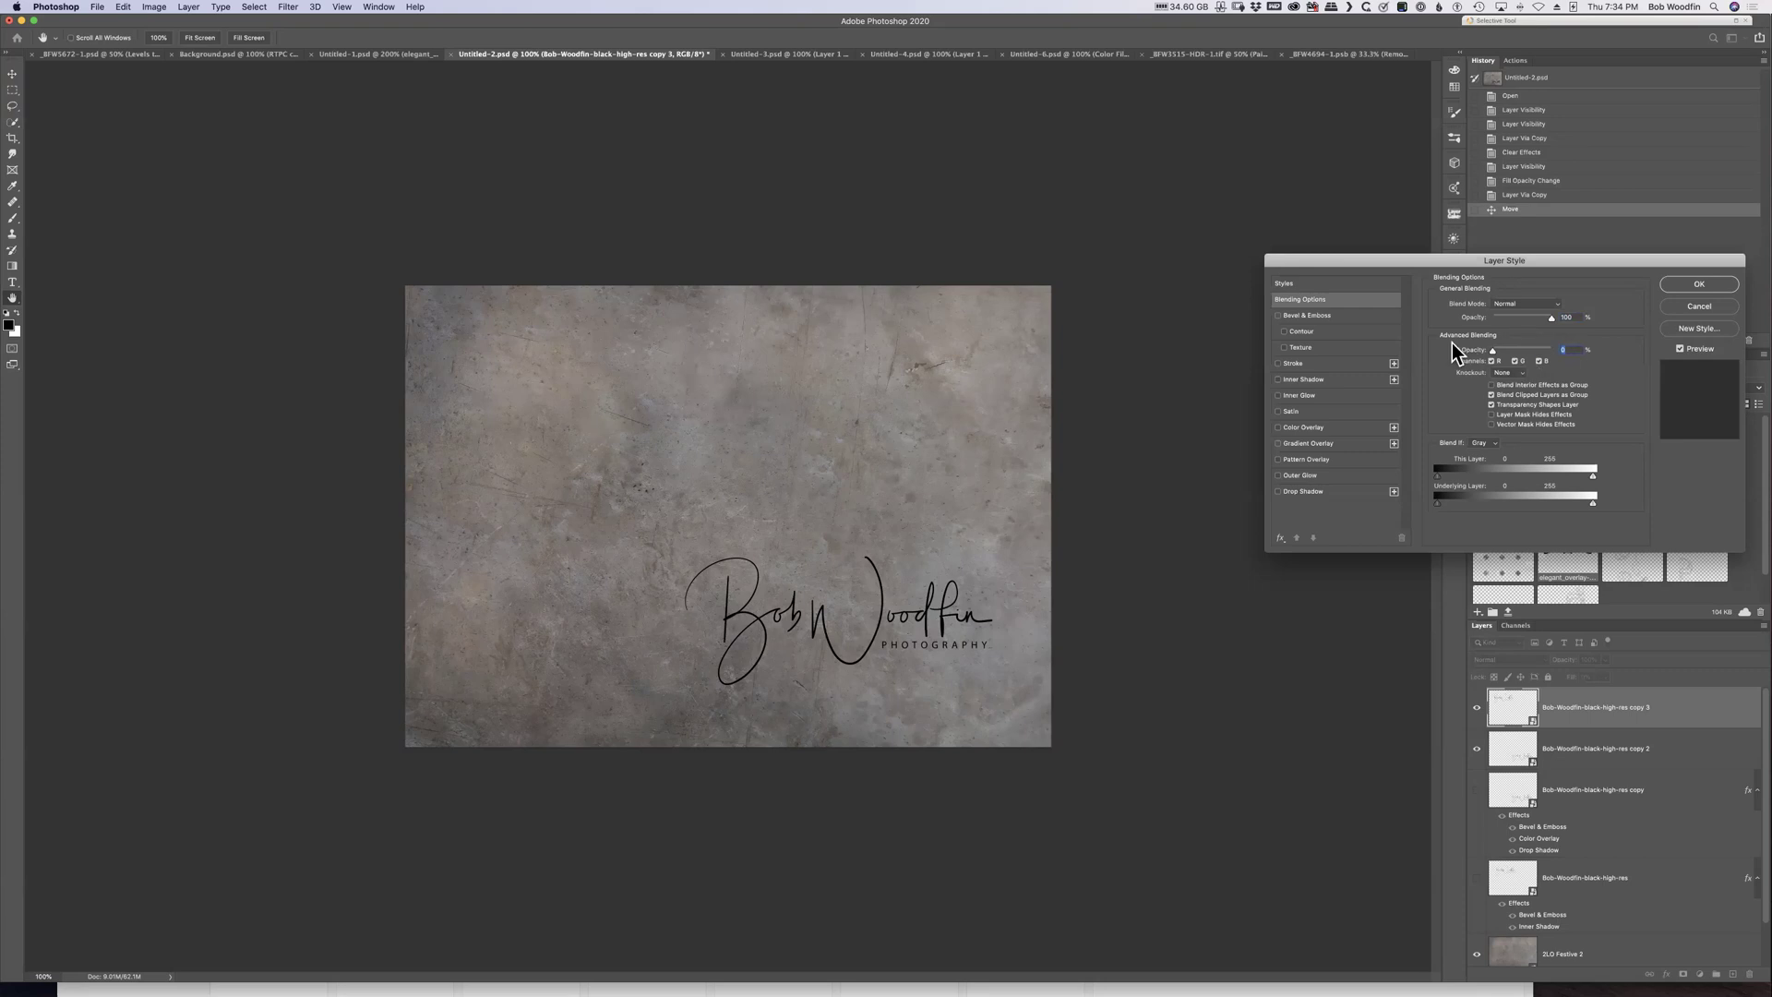
Enable Bevel & Emboss on the upper logo with direction Up, size about 8 px and depth slightly below 100%
{"action": "left_click", "coordinate": [1308, 316]}
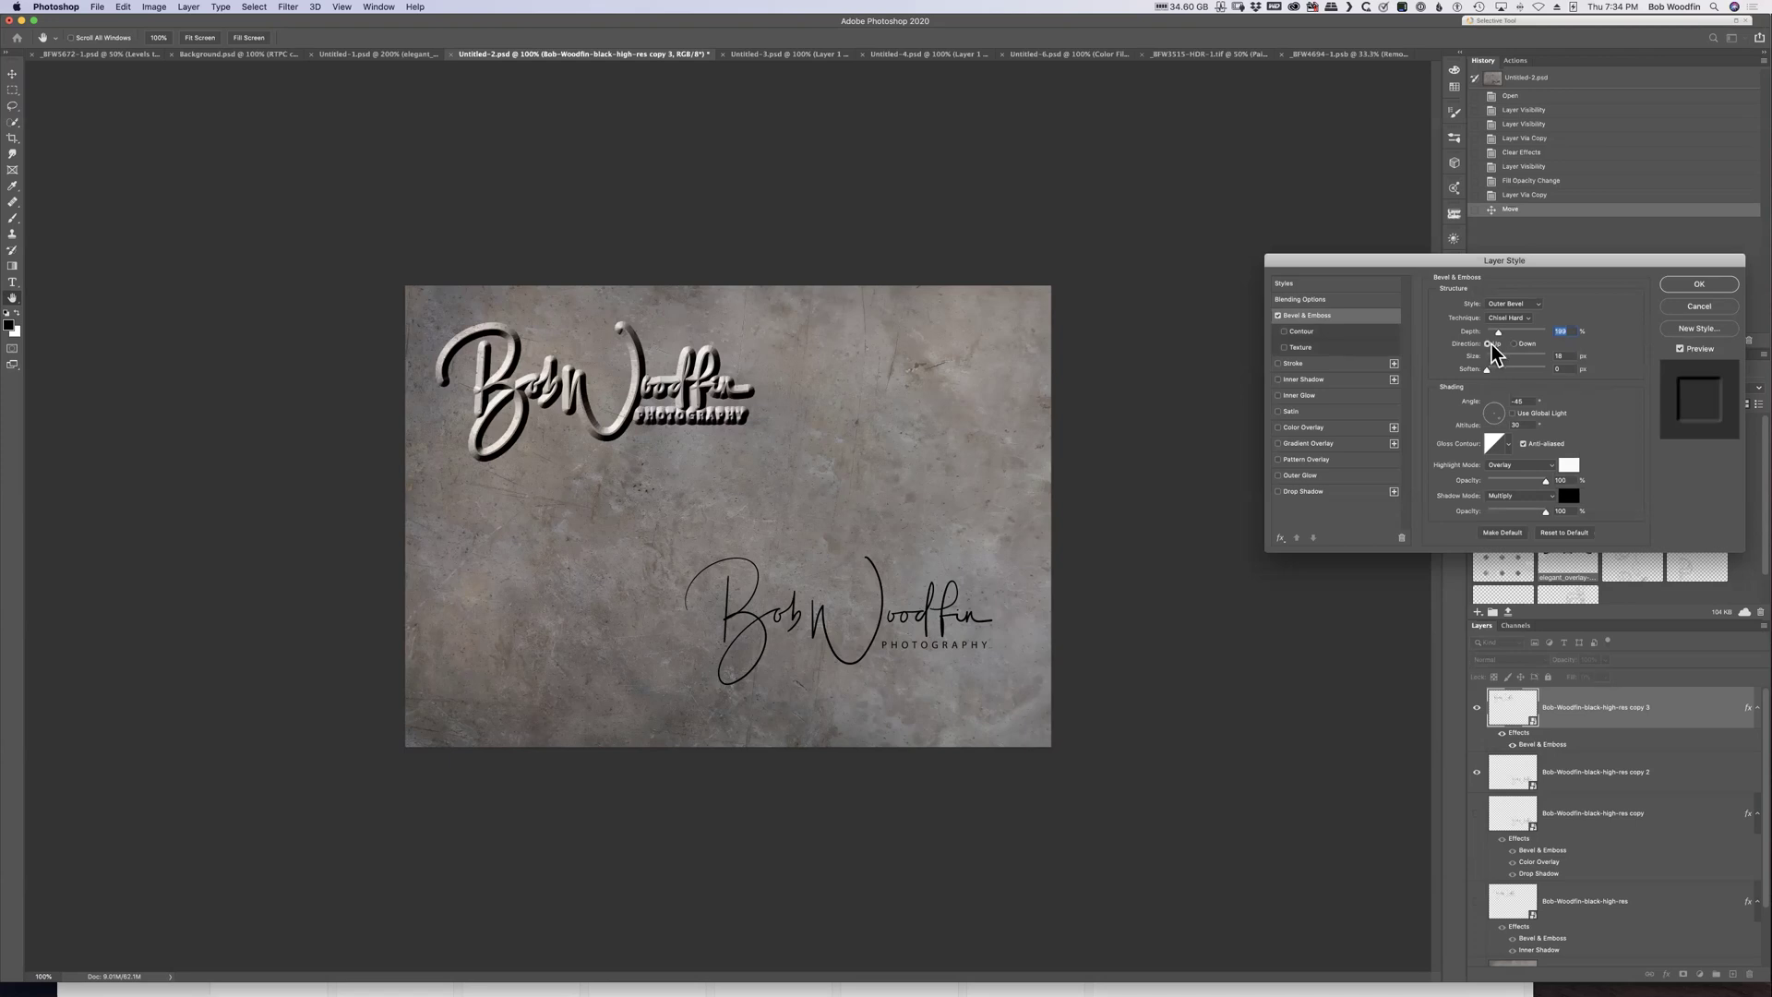
{"action": "left_click", "coordinate": [1488, 344]}
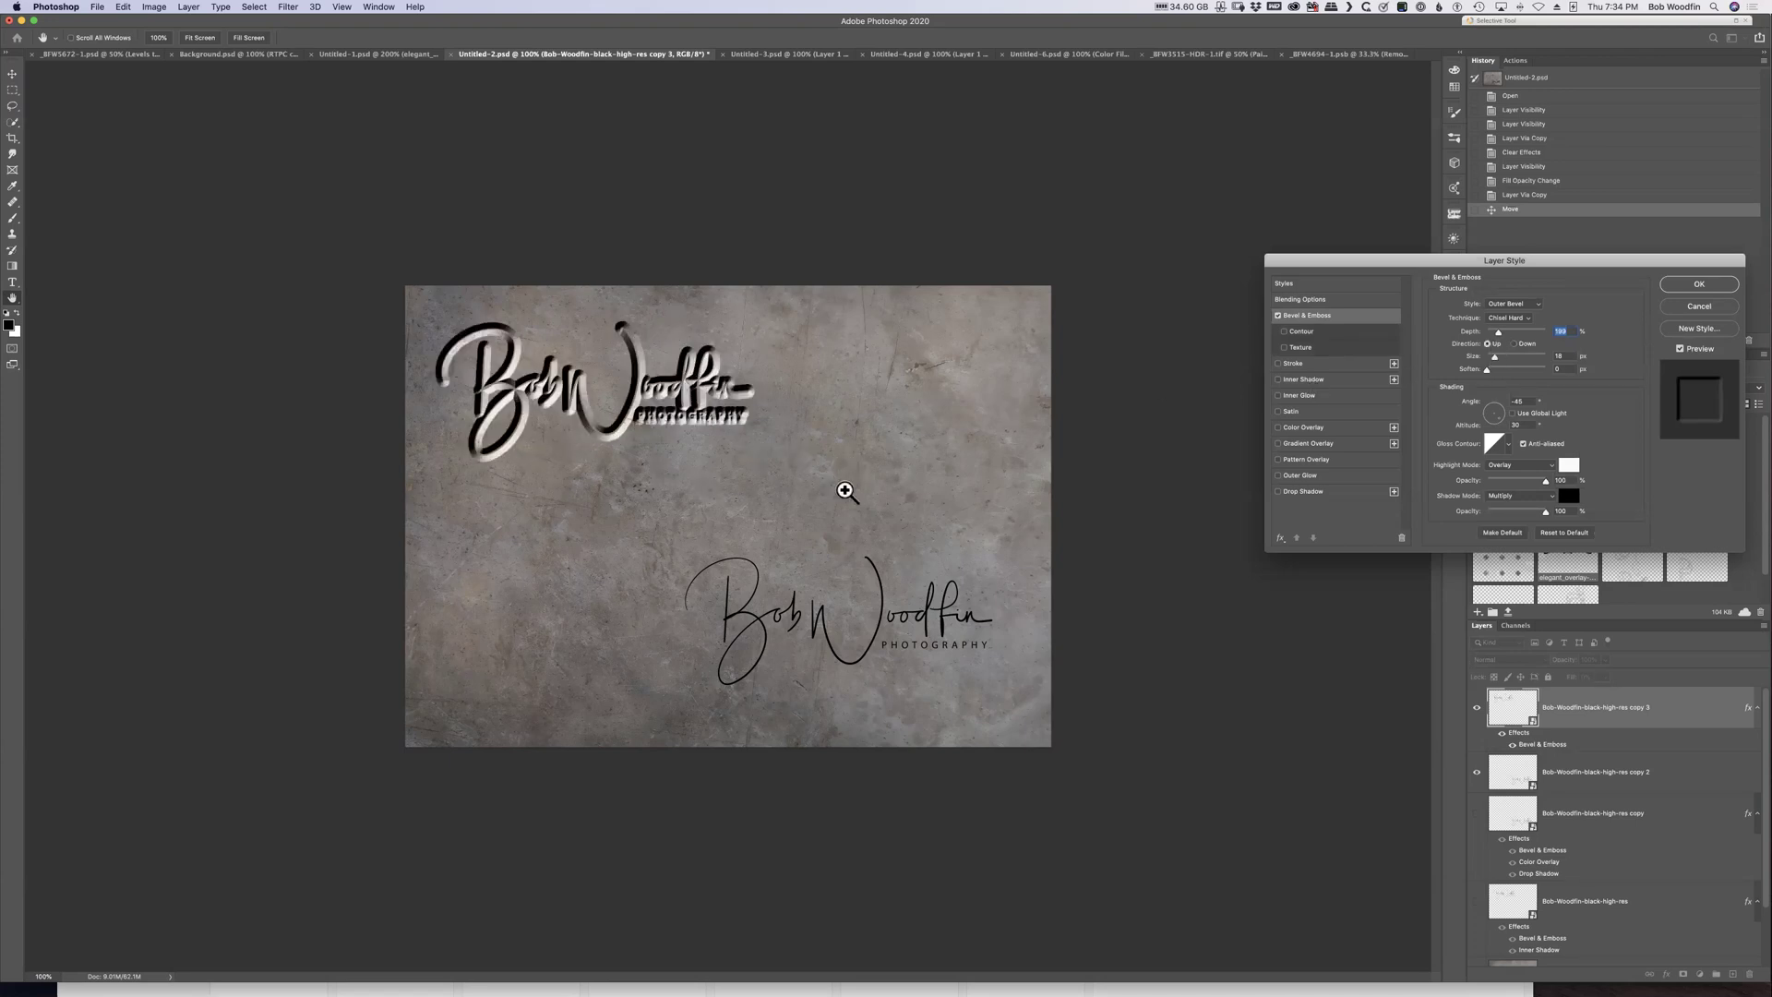
{"action": "left_click", "coordinate": [843, 489]}
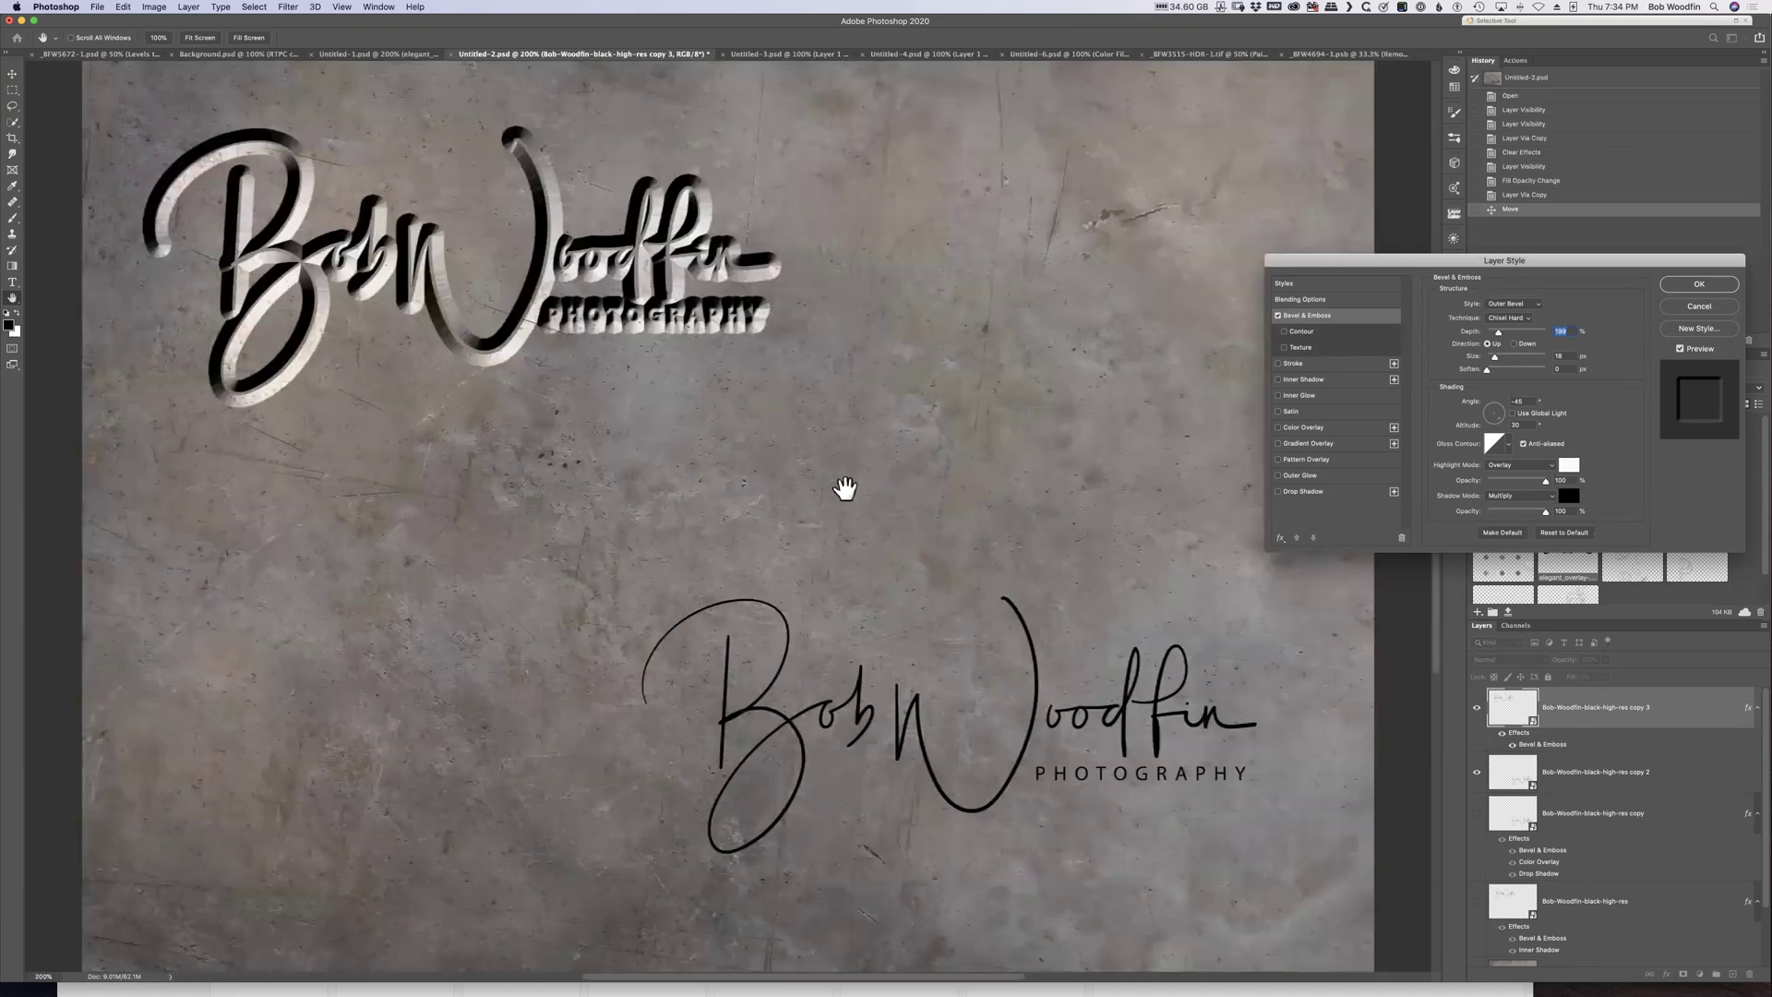
{"action": "key", "text": "ctrl+Up"}
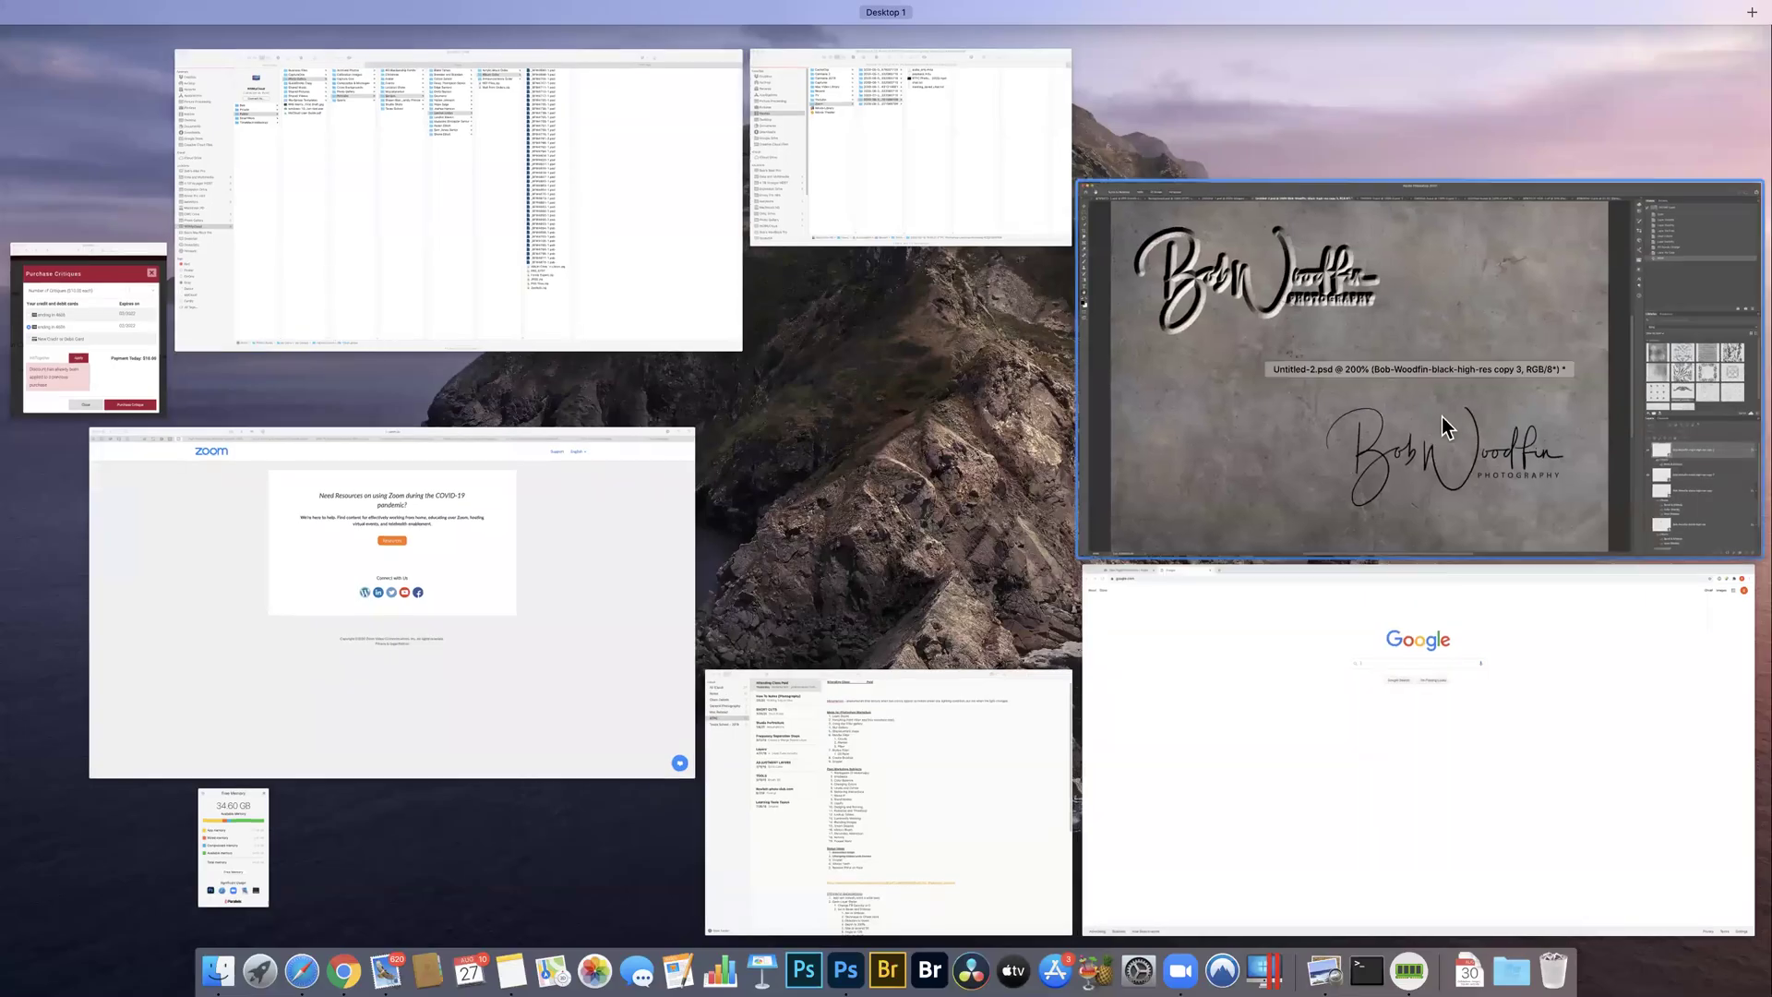
{"action": "left_click", "coordinate": [1229, 435]}
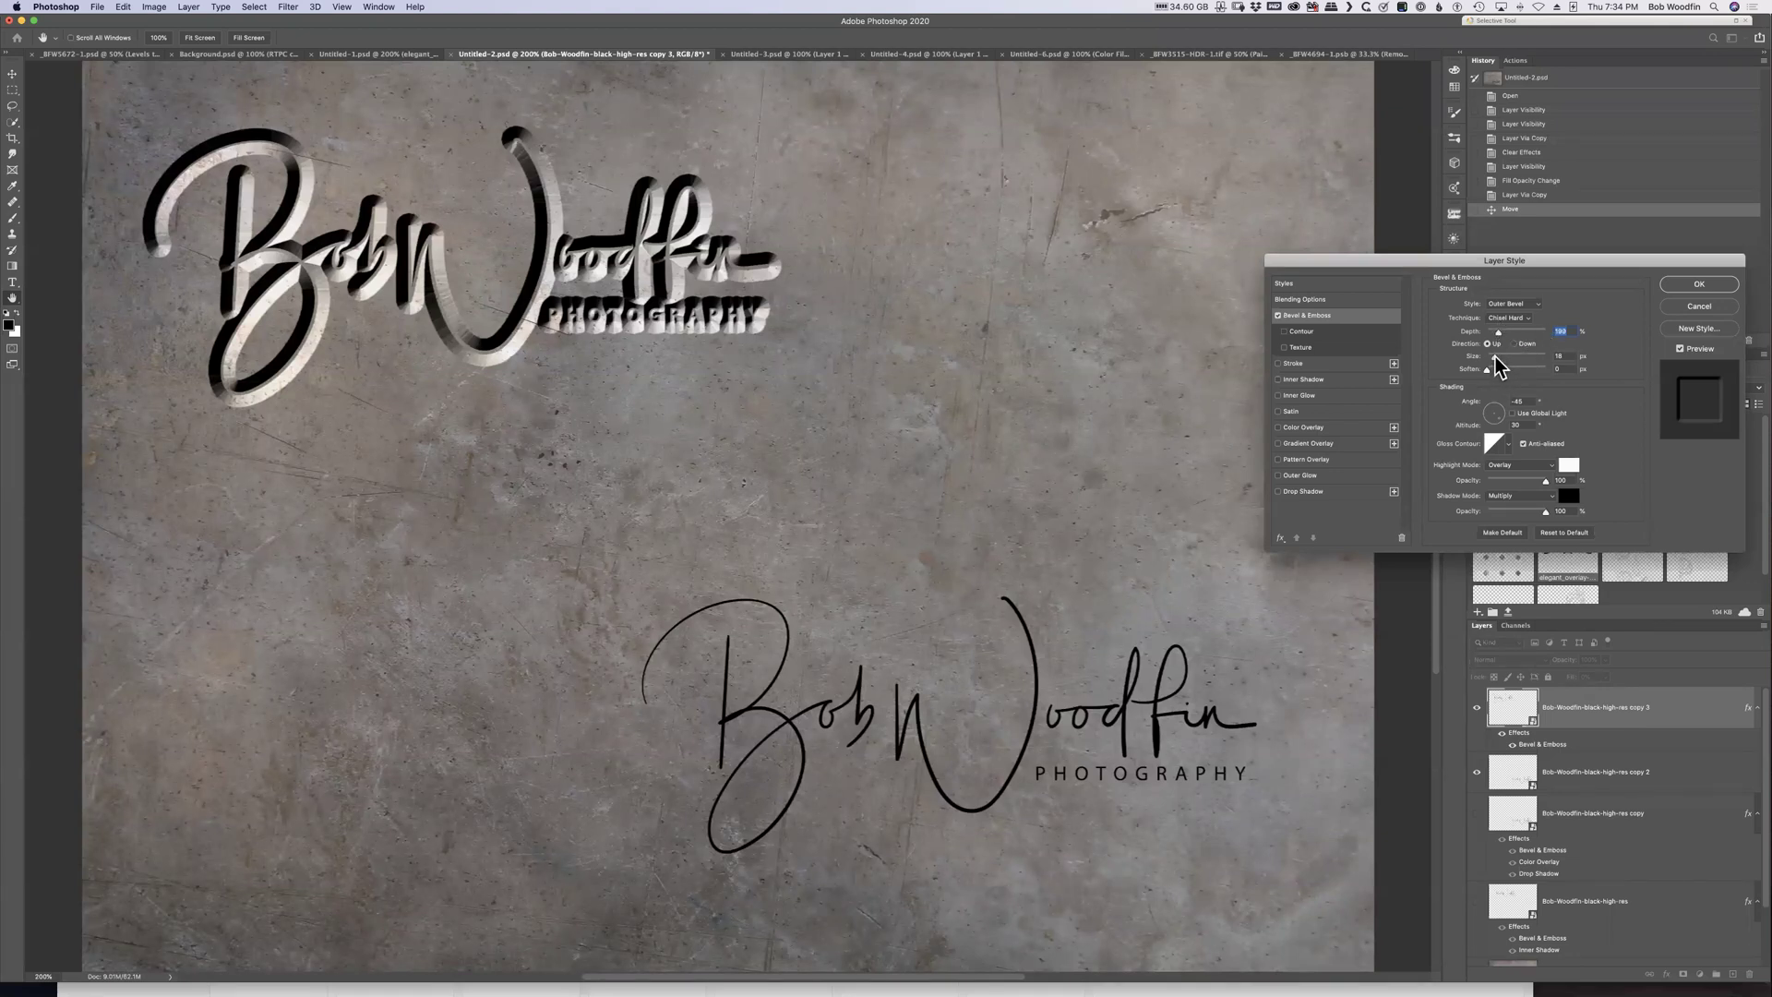
{"action": "left_click_drag", "start_coordinate": [1494, 357], "coordinate": [1490, 357]}
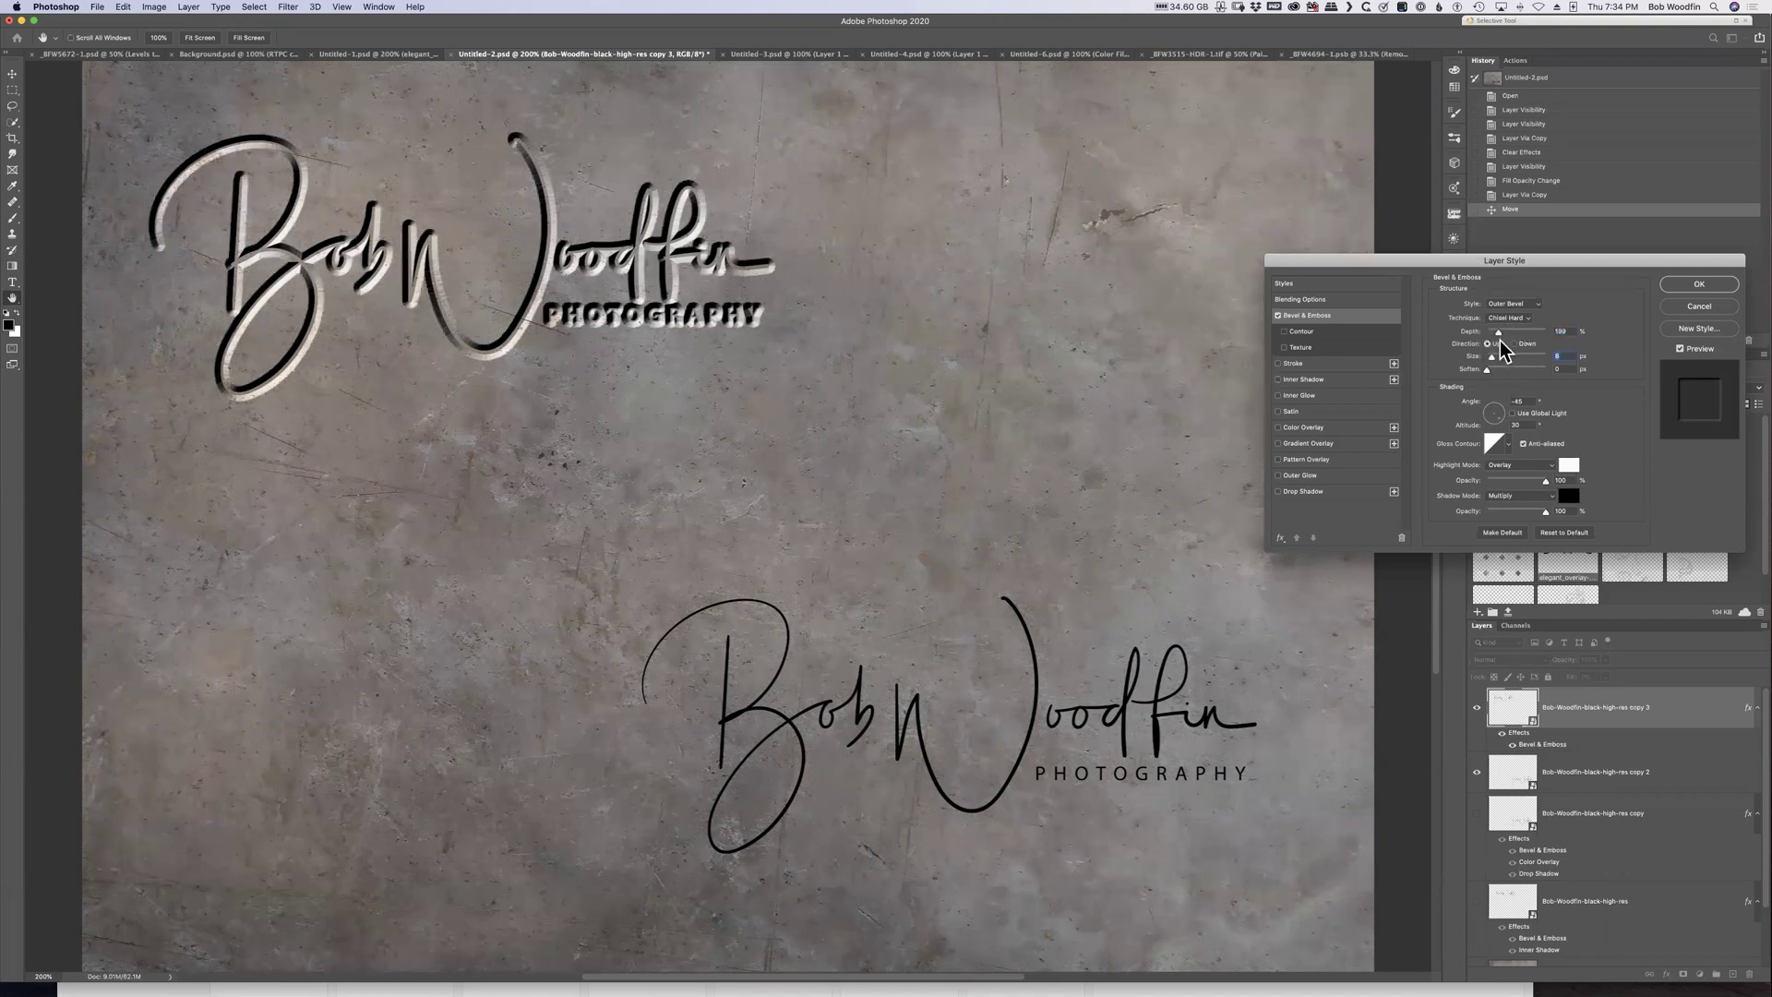
{"action": "left_click_drag", "start_coordinate": [1497, 334], "coordinate": [1492, 335]}
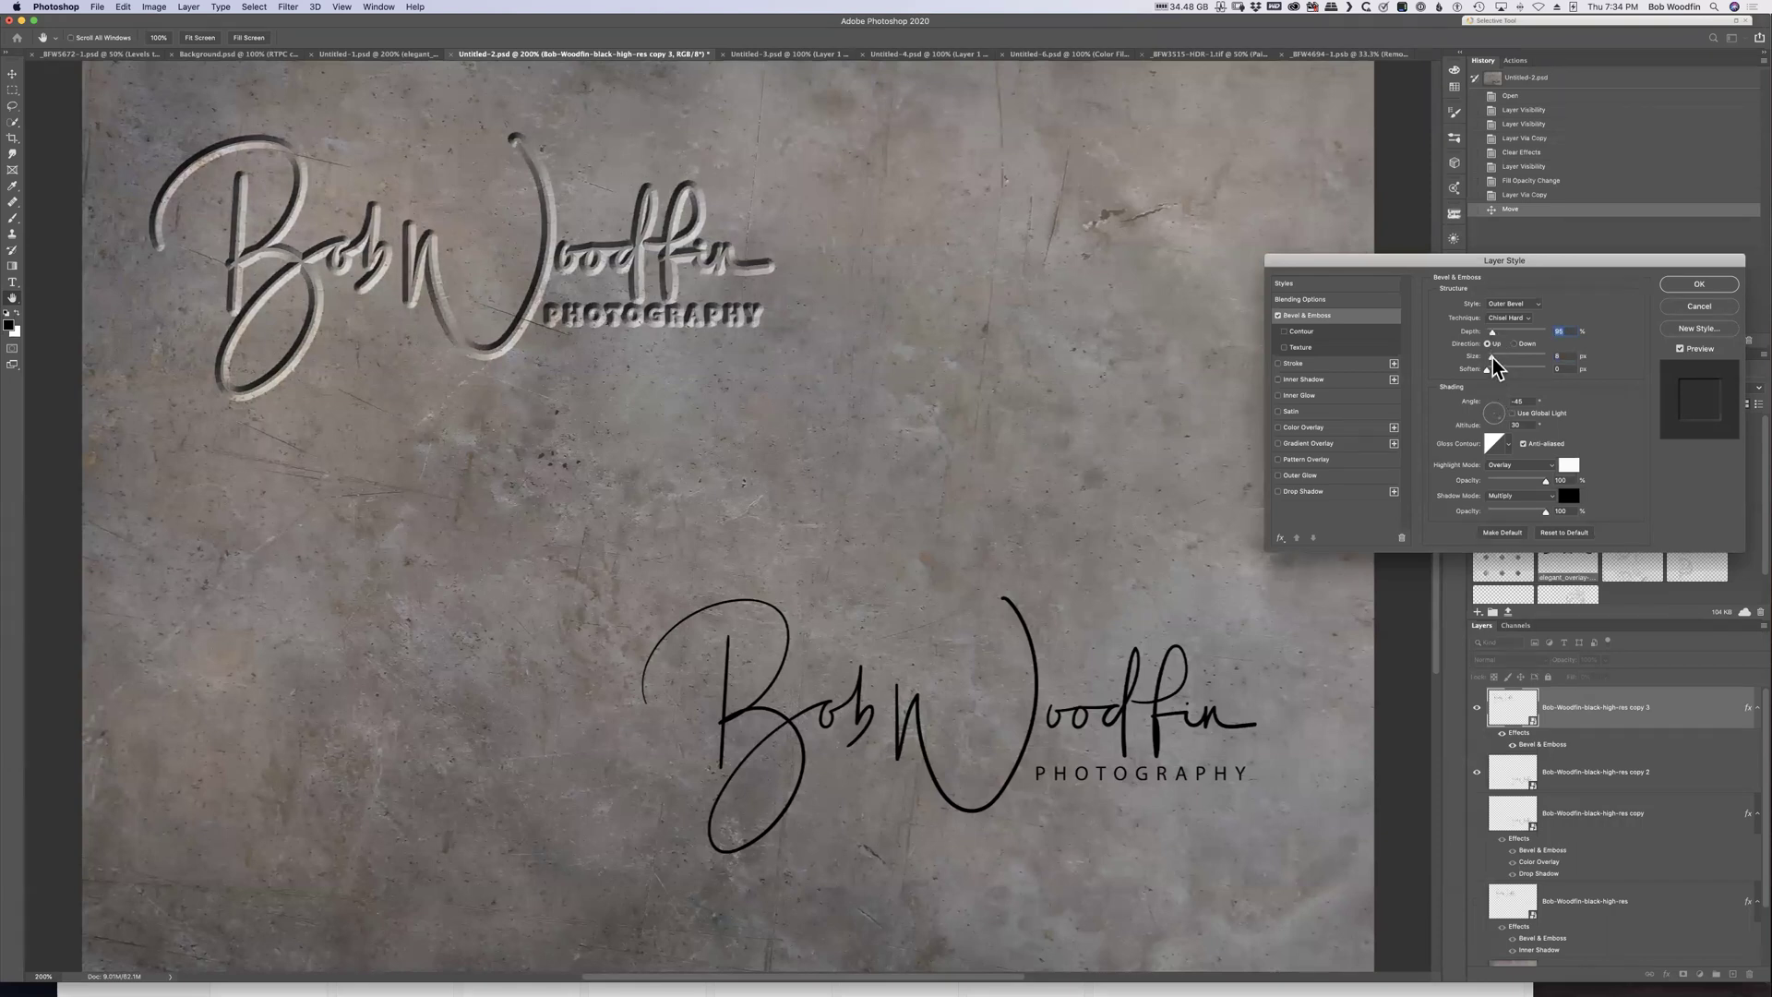
Enable the bevel's Contour on the upper logo using the fourth preset, a concave curve, and raise the bevel depth to about 125%
{"action": "left_click", "coordinate": [1303, 333]}
{"action": "left_click", "coordinate": [1488, 310]}
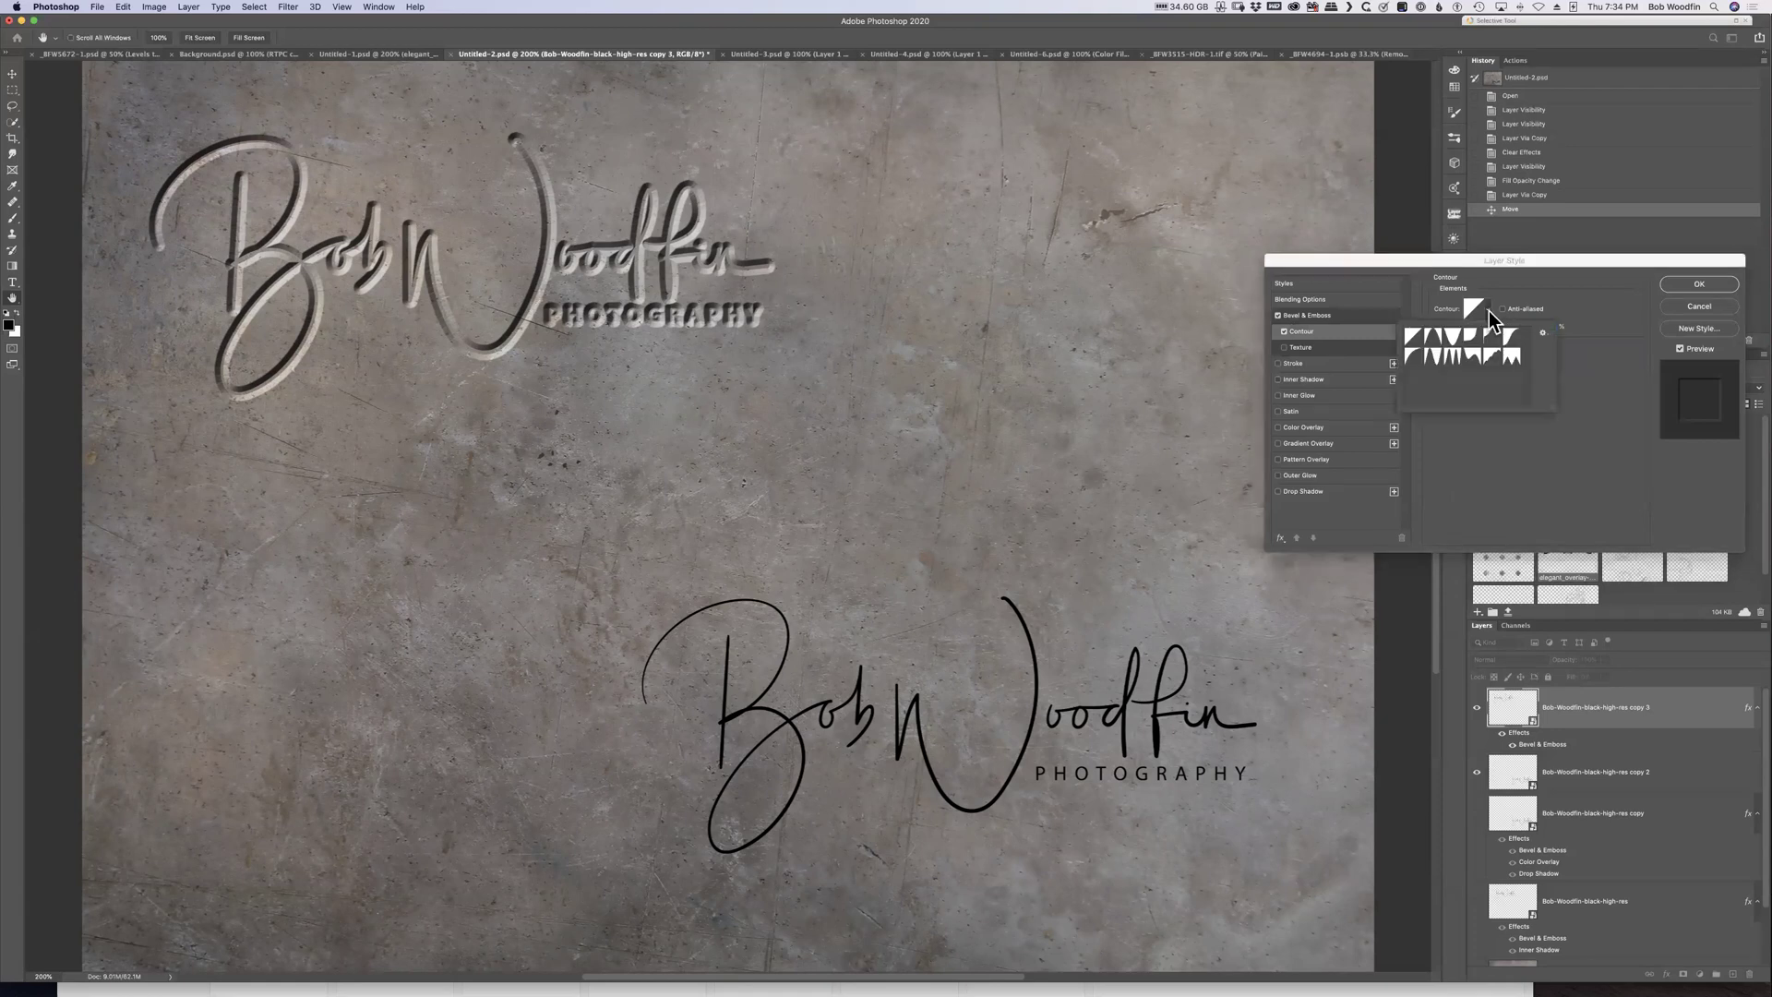
{"action": "left_click", "coordinate": [1477, 337]}
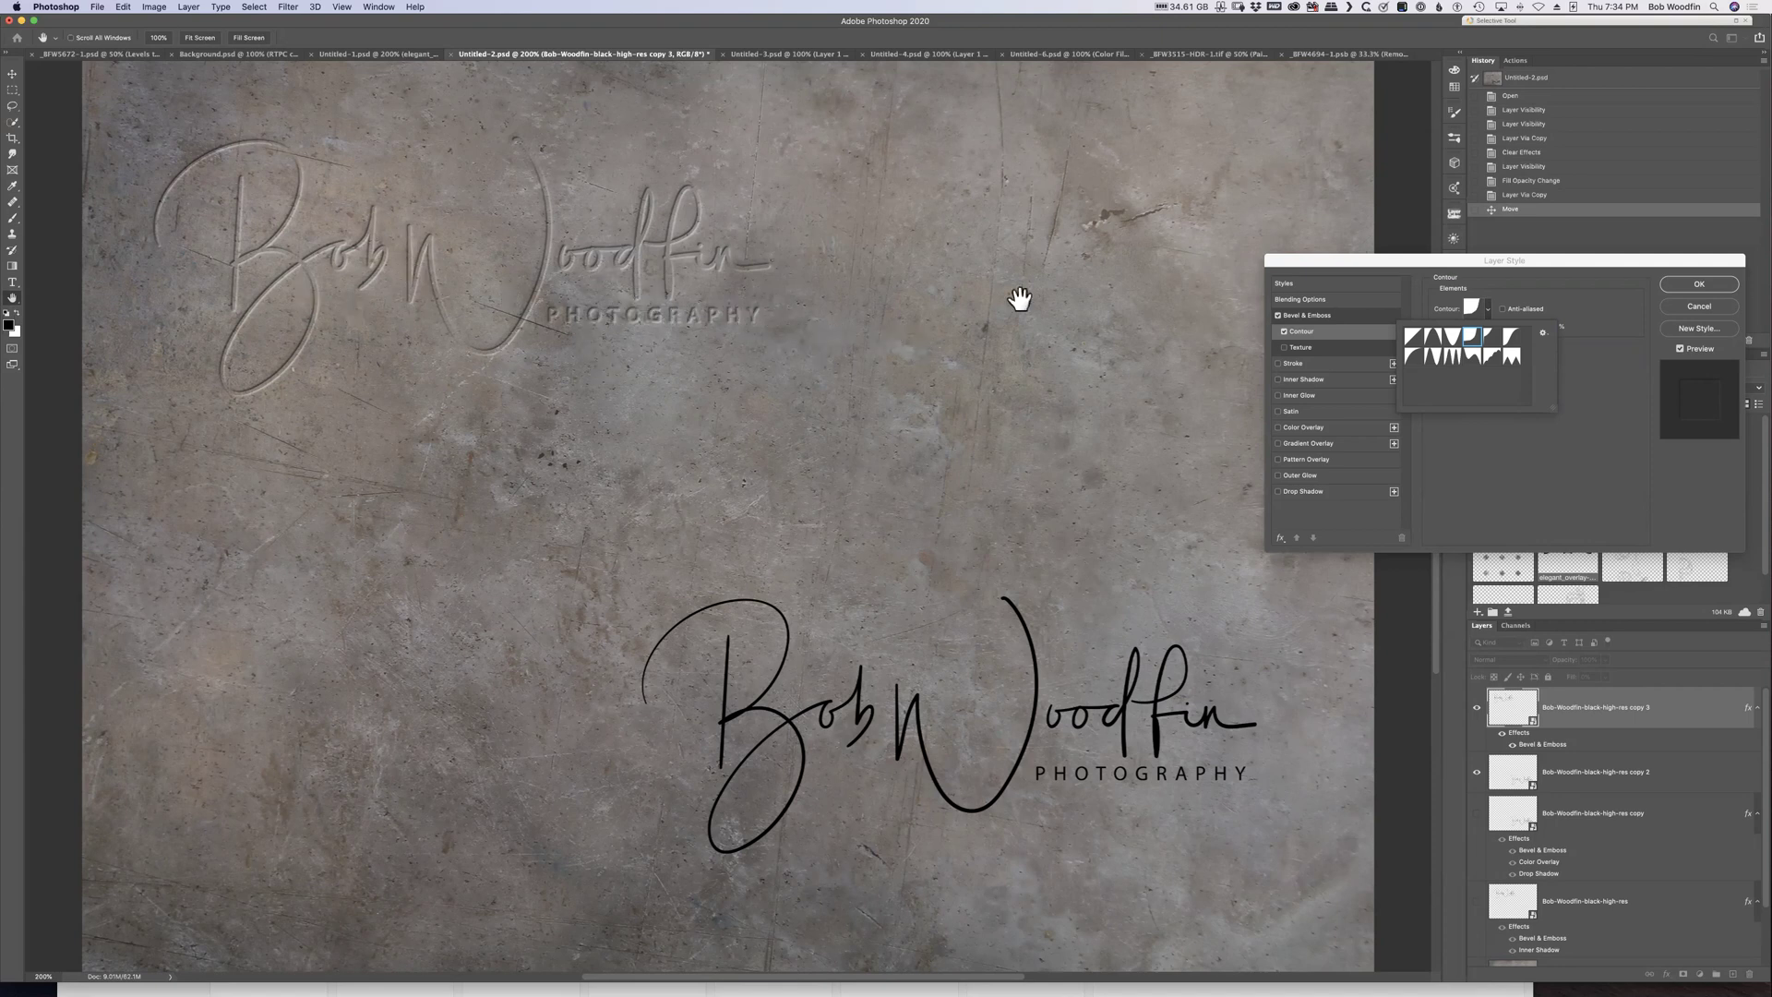
{"action": "left_click", "coordinate": [1318, 330]}
{"action": "left_click", "coordinate": [1320, 315]}
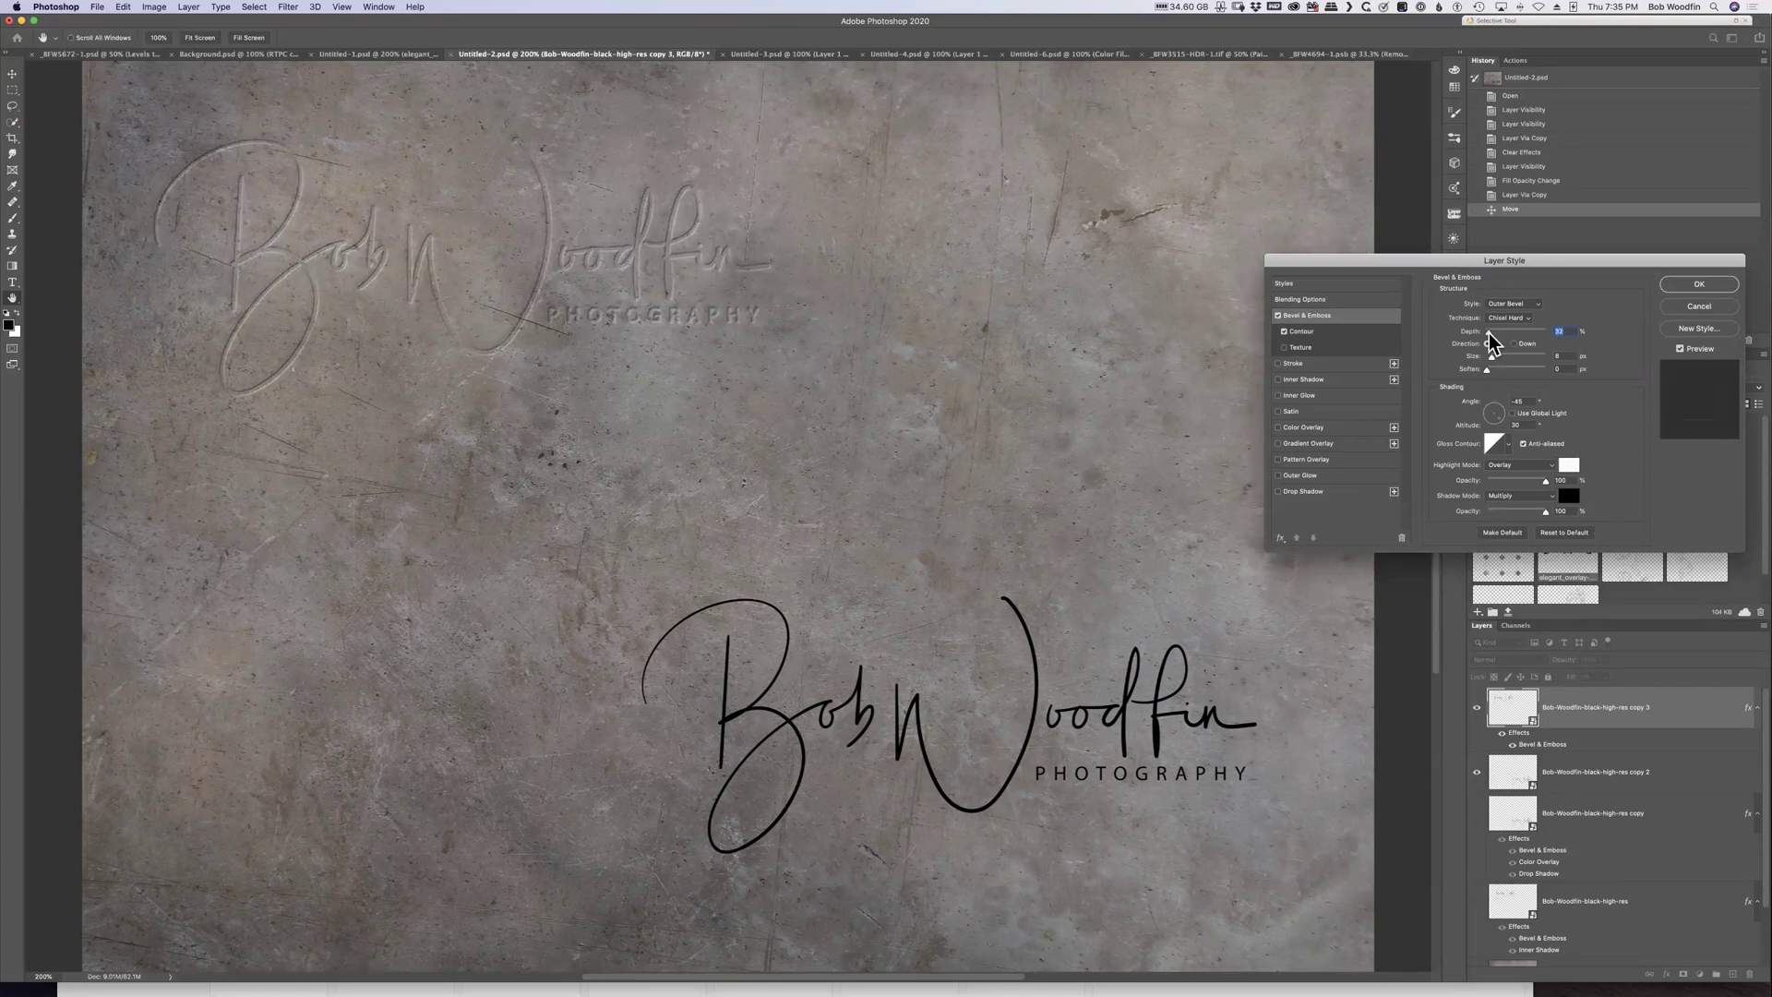
{"action": "left_click_drag", "start_coordinate": [1491, 330], "coordinate": [1494, 333]}
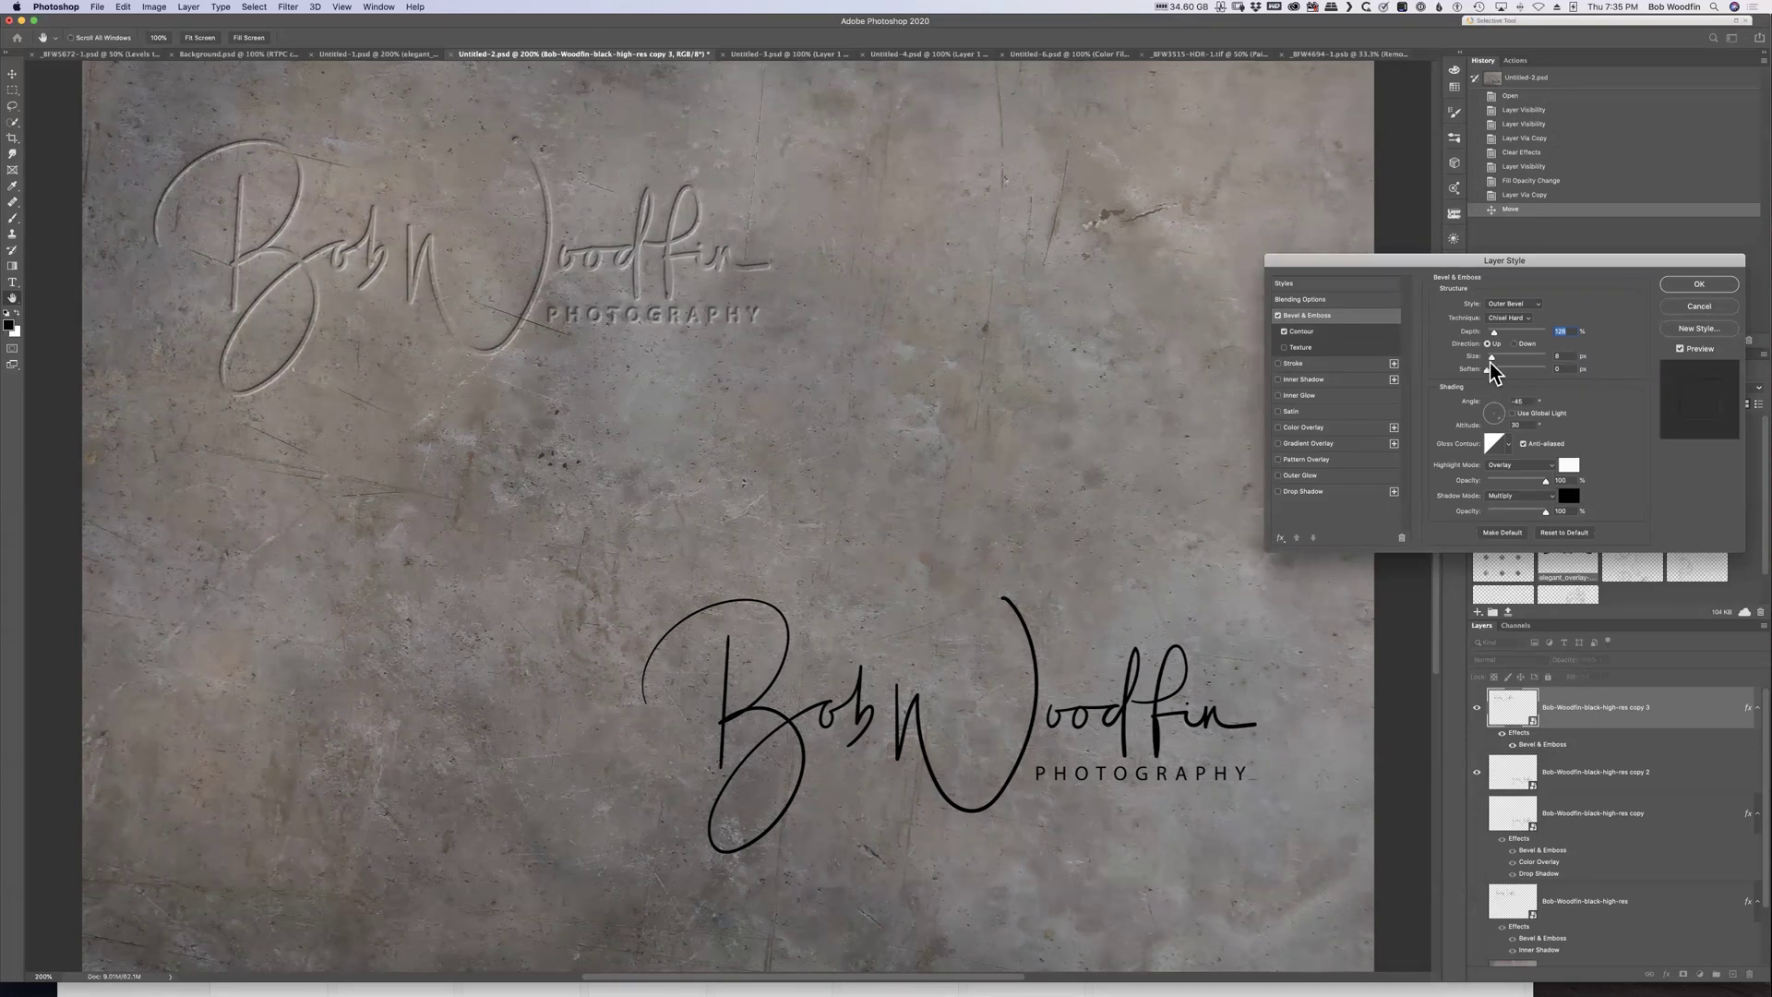
Enable Inner Shadow on the upper logo in Linear Burn mode, using a gray-brown shadow colour sampled from the textured background
{"action": "left_click", "coordinate": [1309, 381]}
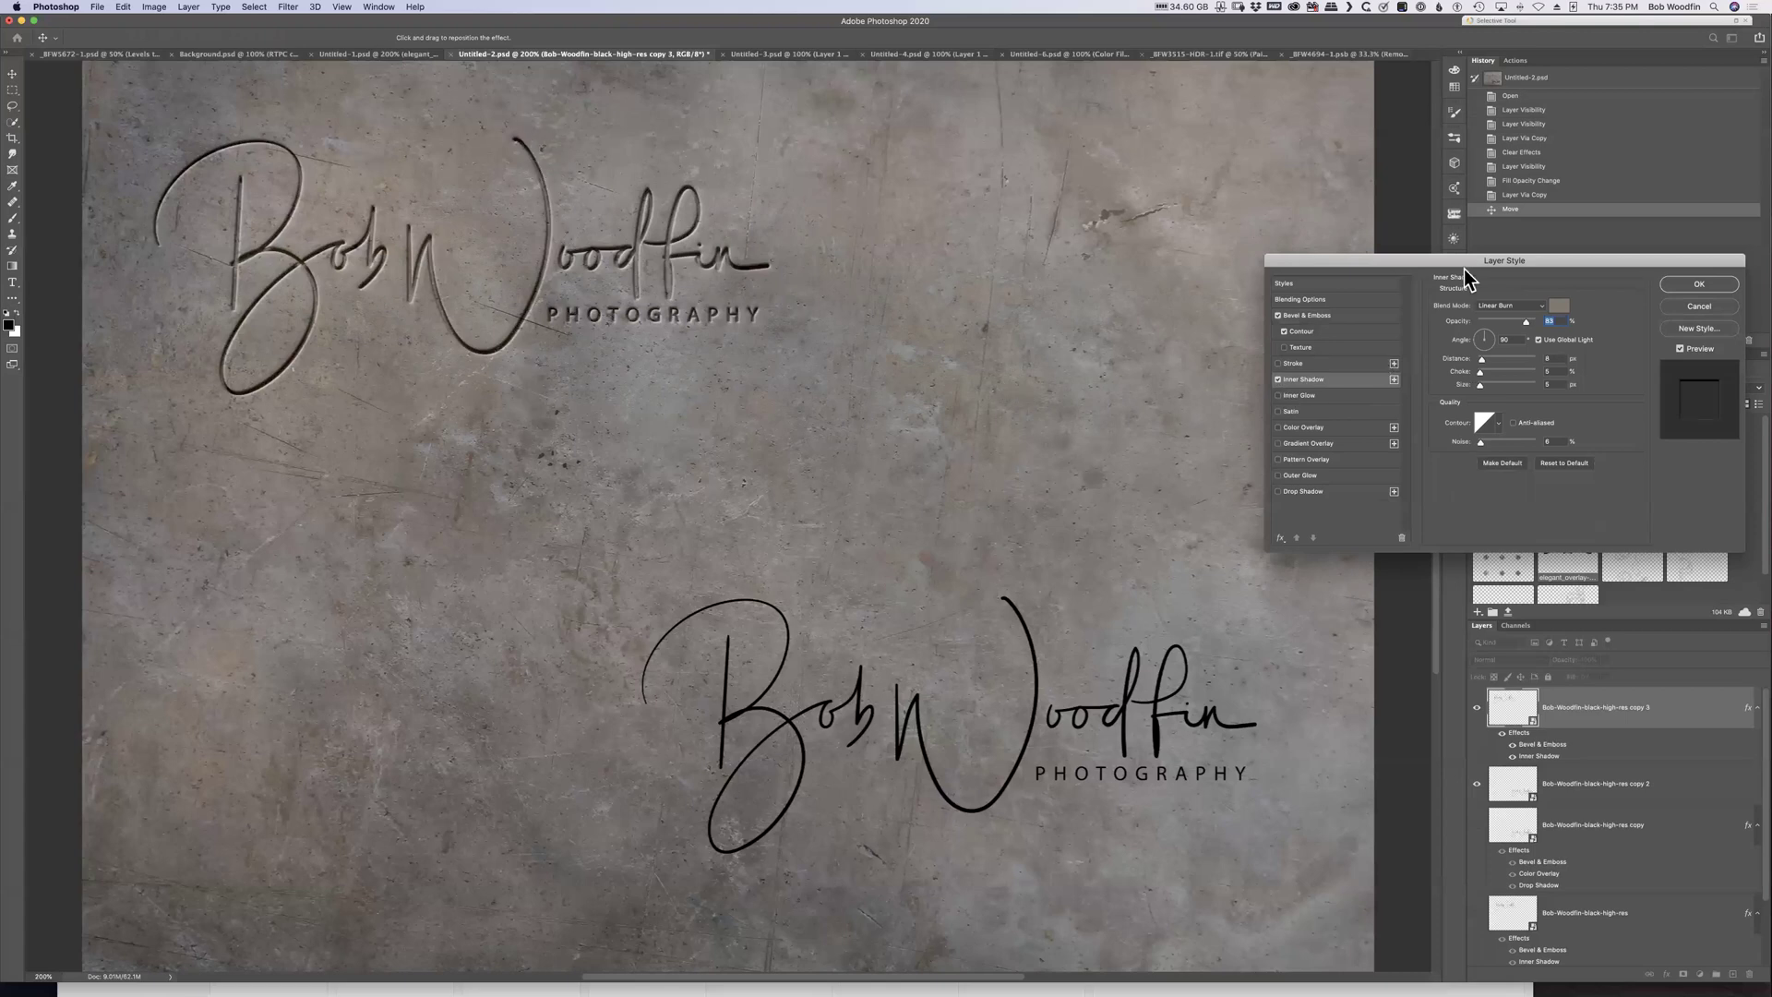
{"action": "left_click", "coordinate": [1559, 307]}
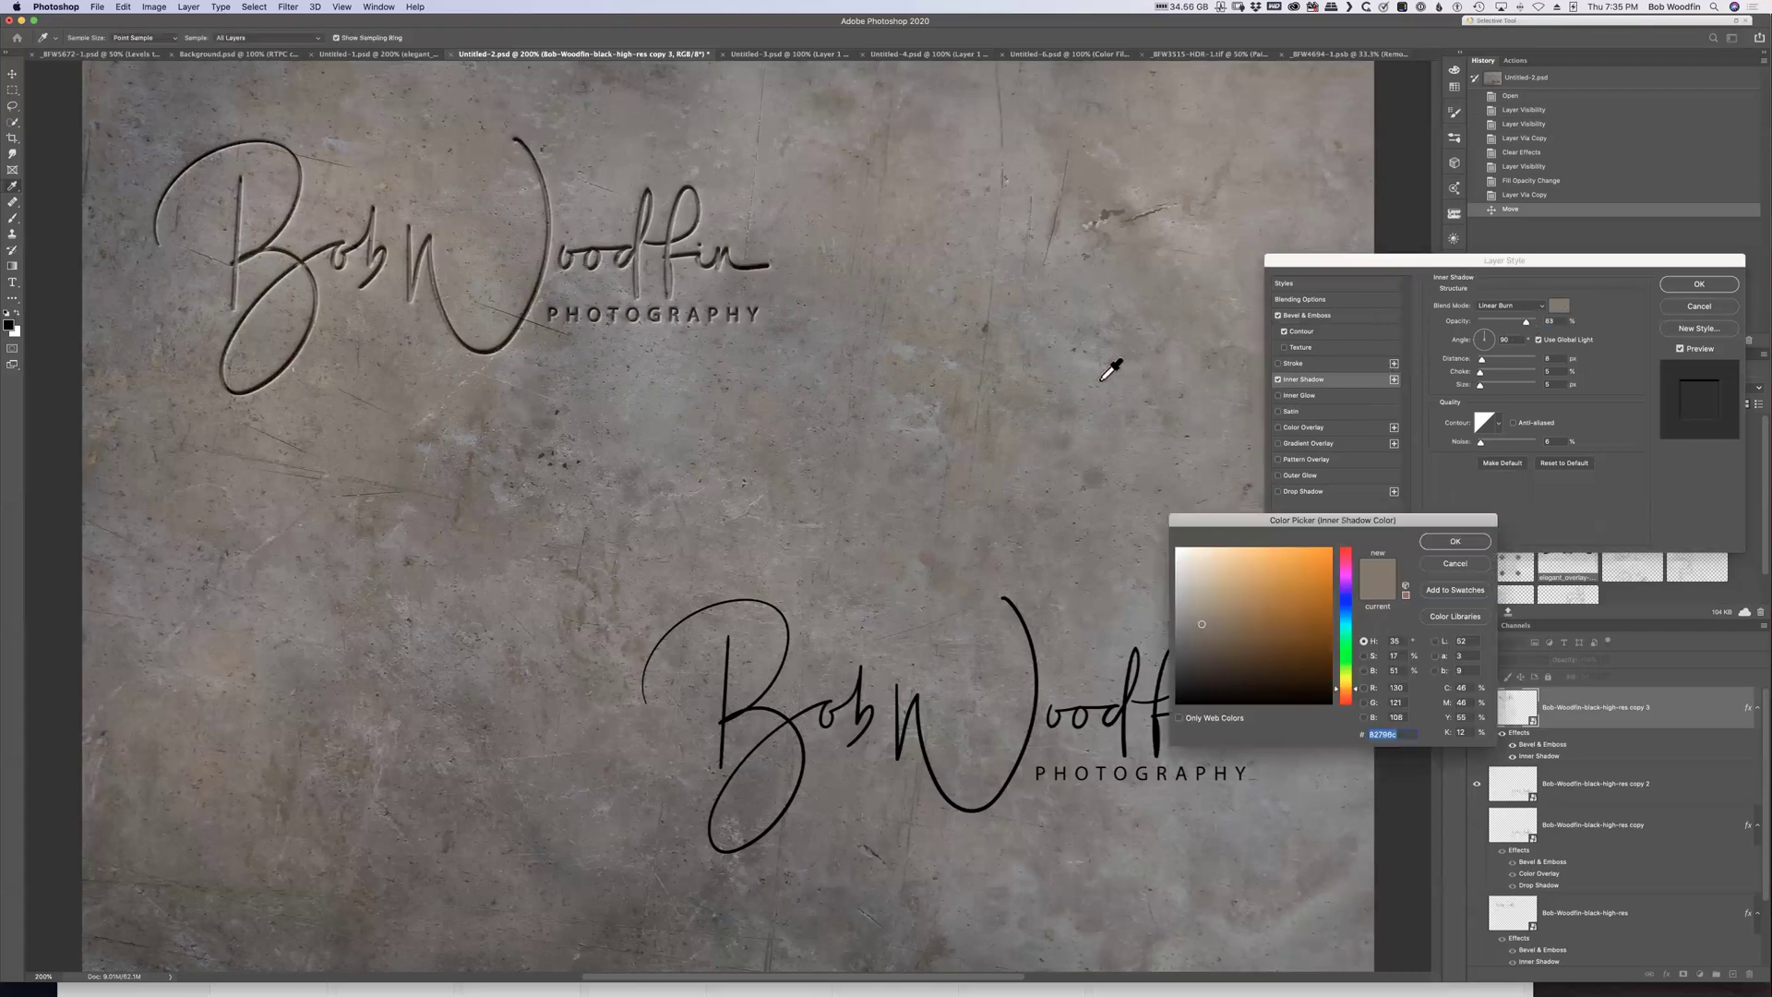
{"action": "left_click", "coordinate": [1044, 395]}
{"action": "left_click", "coordinate": [507, 512]}
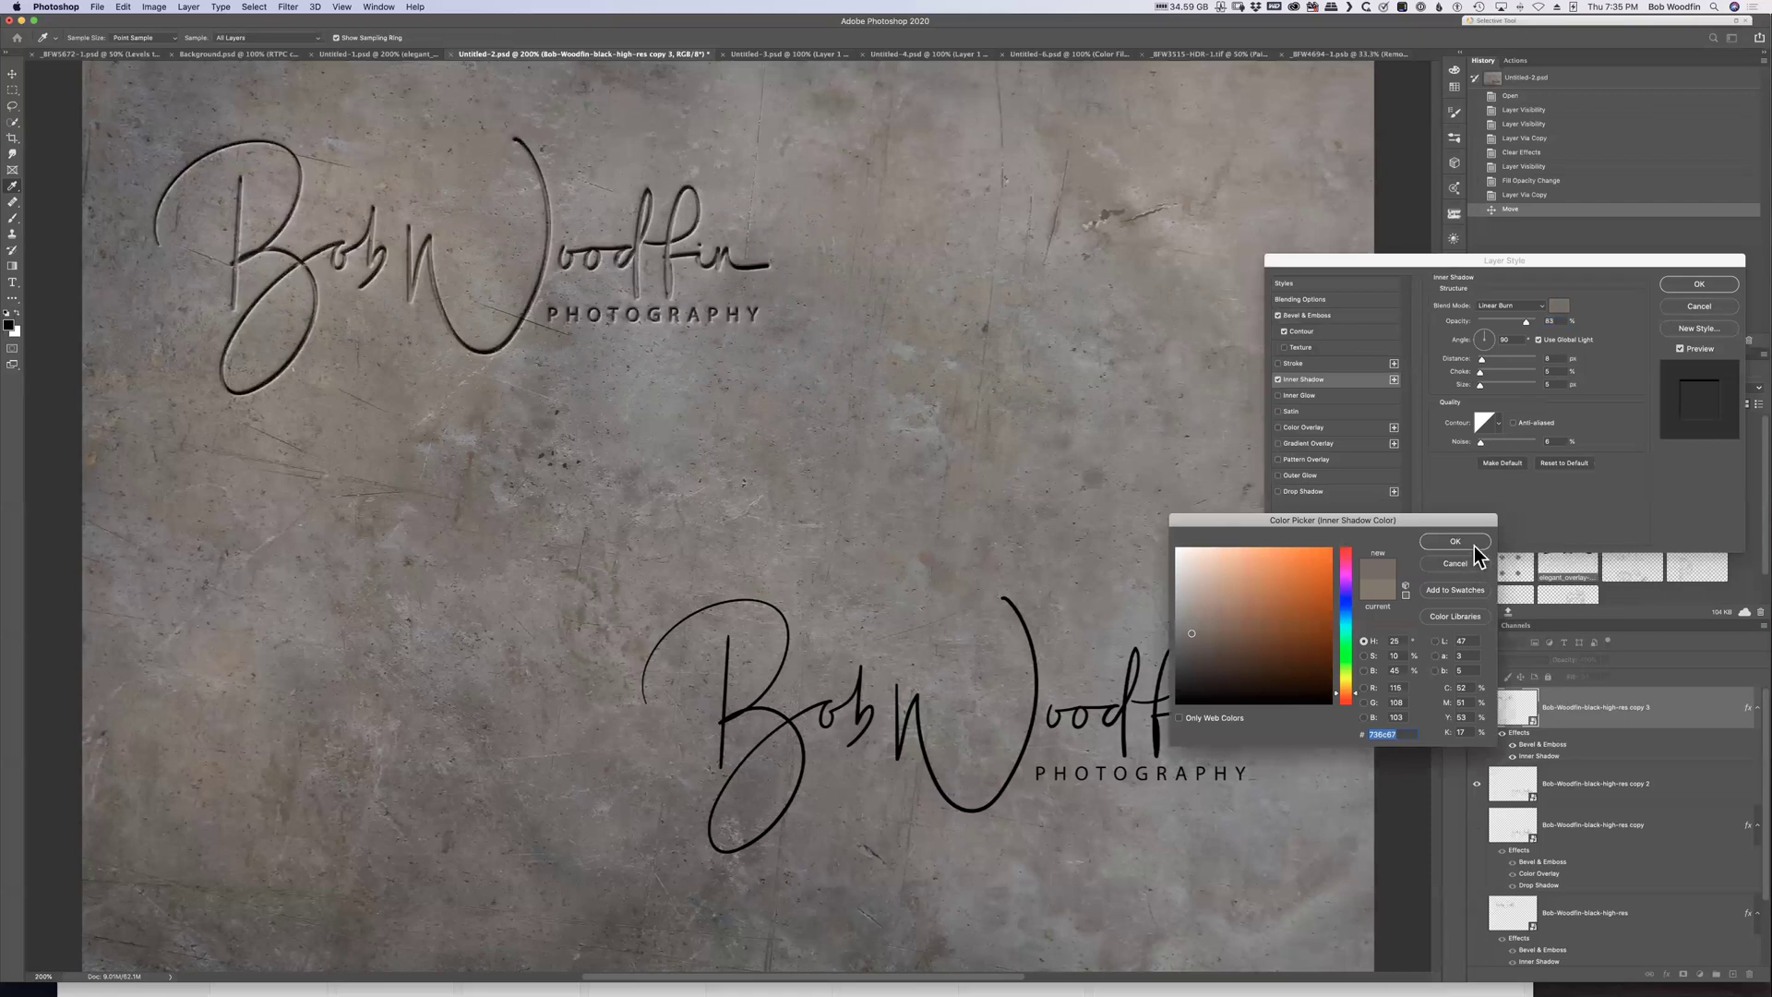
{"action": "left_click", "coordinate": [1474, 546]}
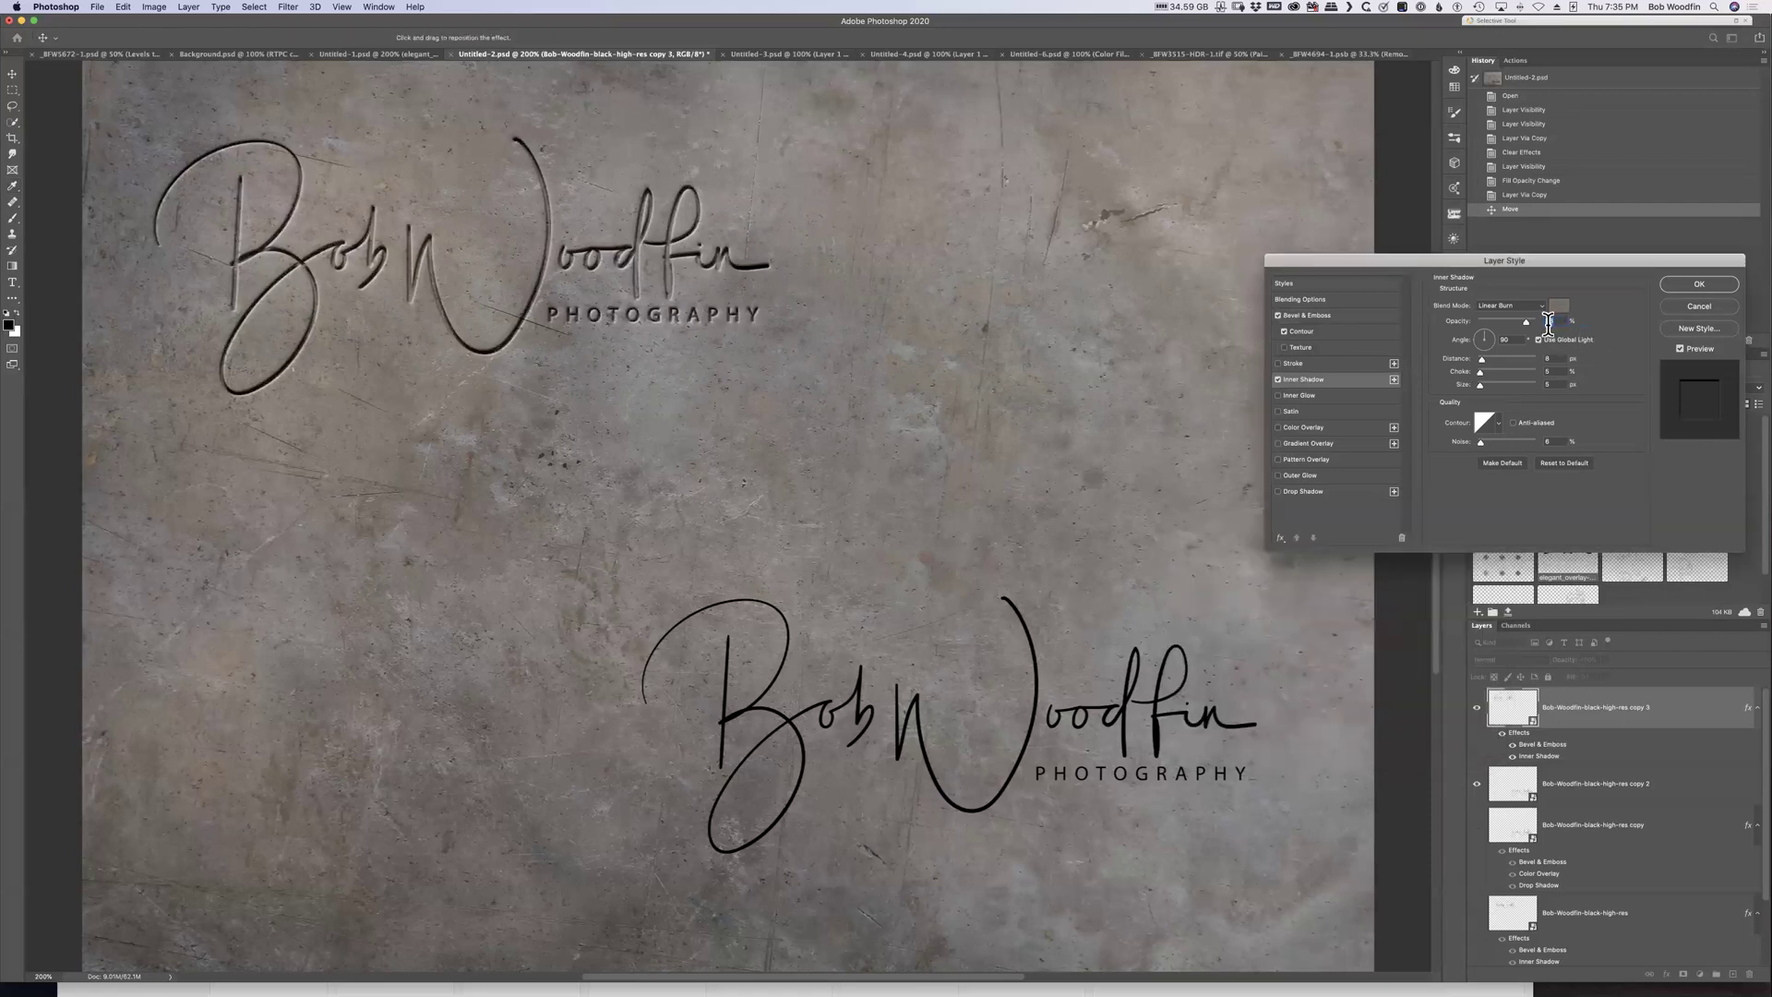
{"action": "left_click", "coordinate": [1540, 307]}
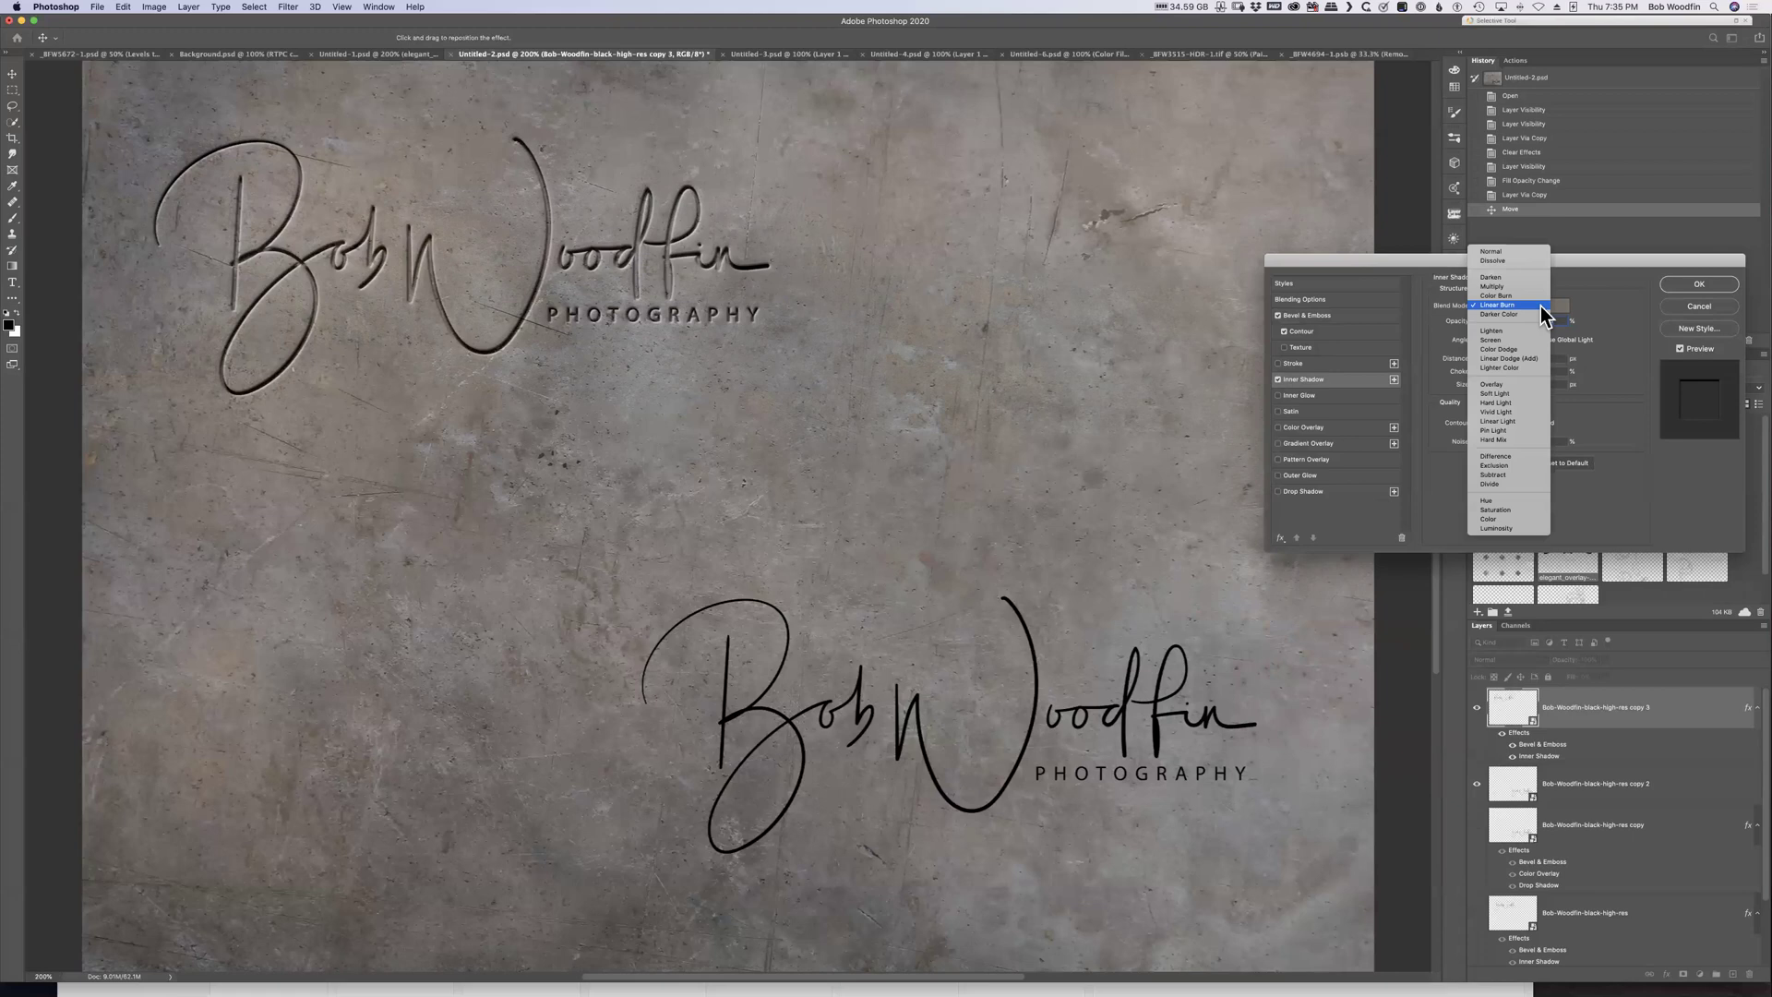
{"action": "left_click", "coordinate": [1541, 306]}
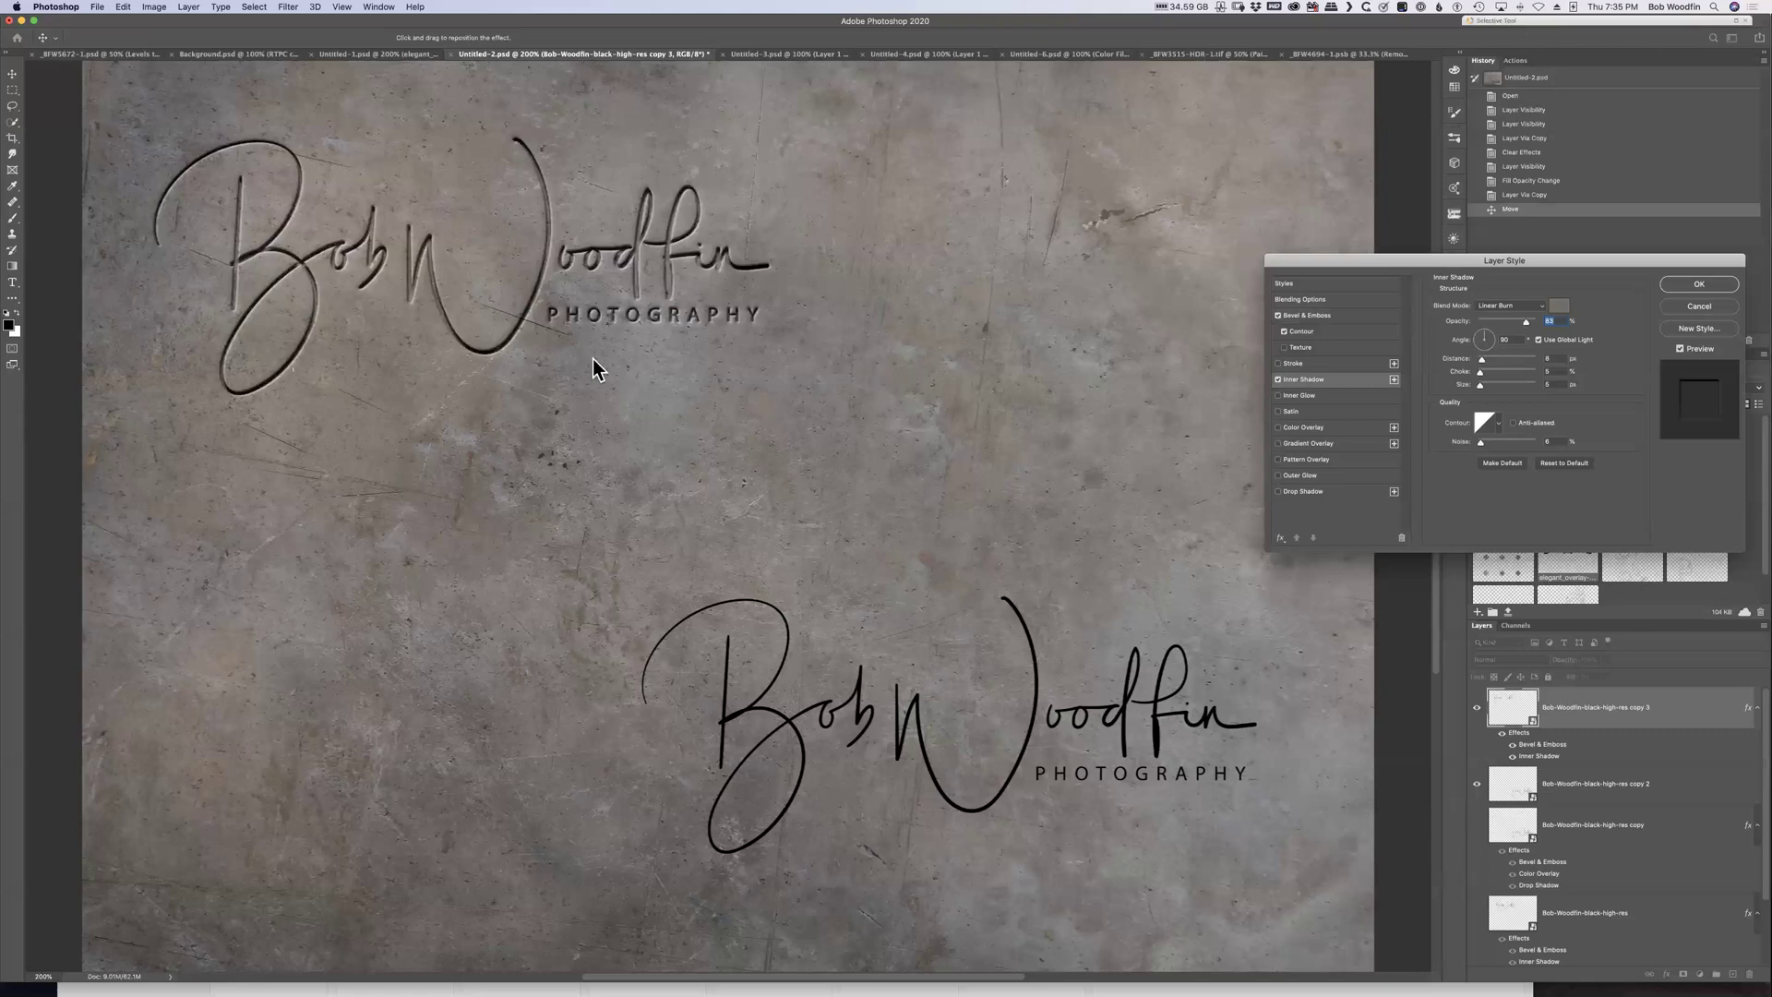
Reduce the upper logo's inner shadow distance to about 3 px and lower its choke and size slightly
{"action": "key", "text": "super+equal"}
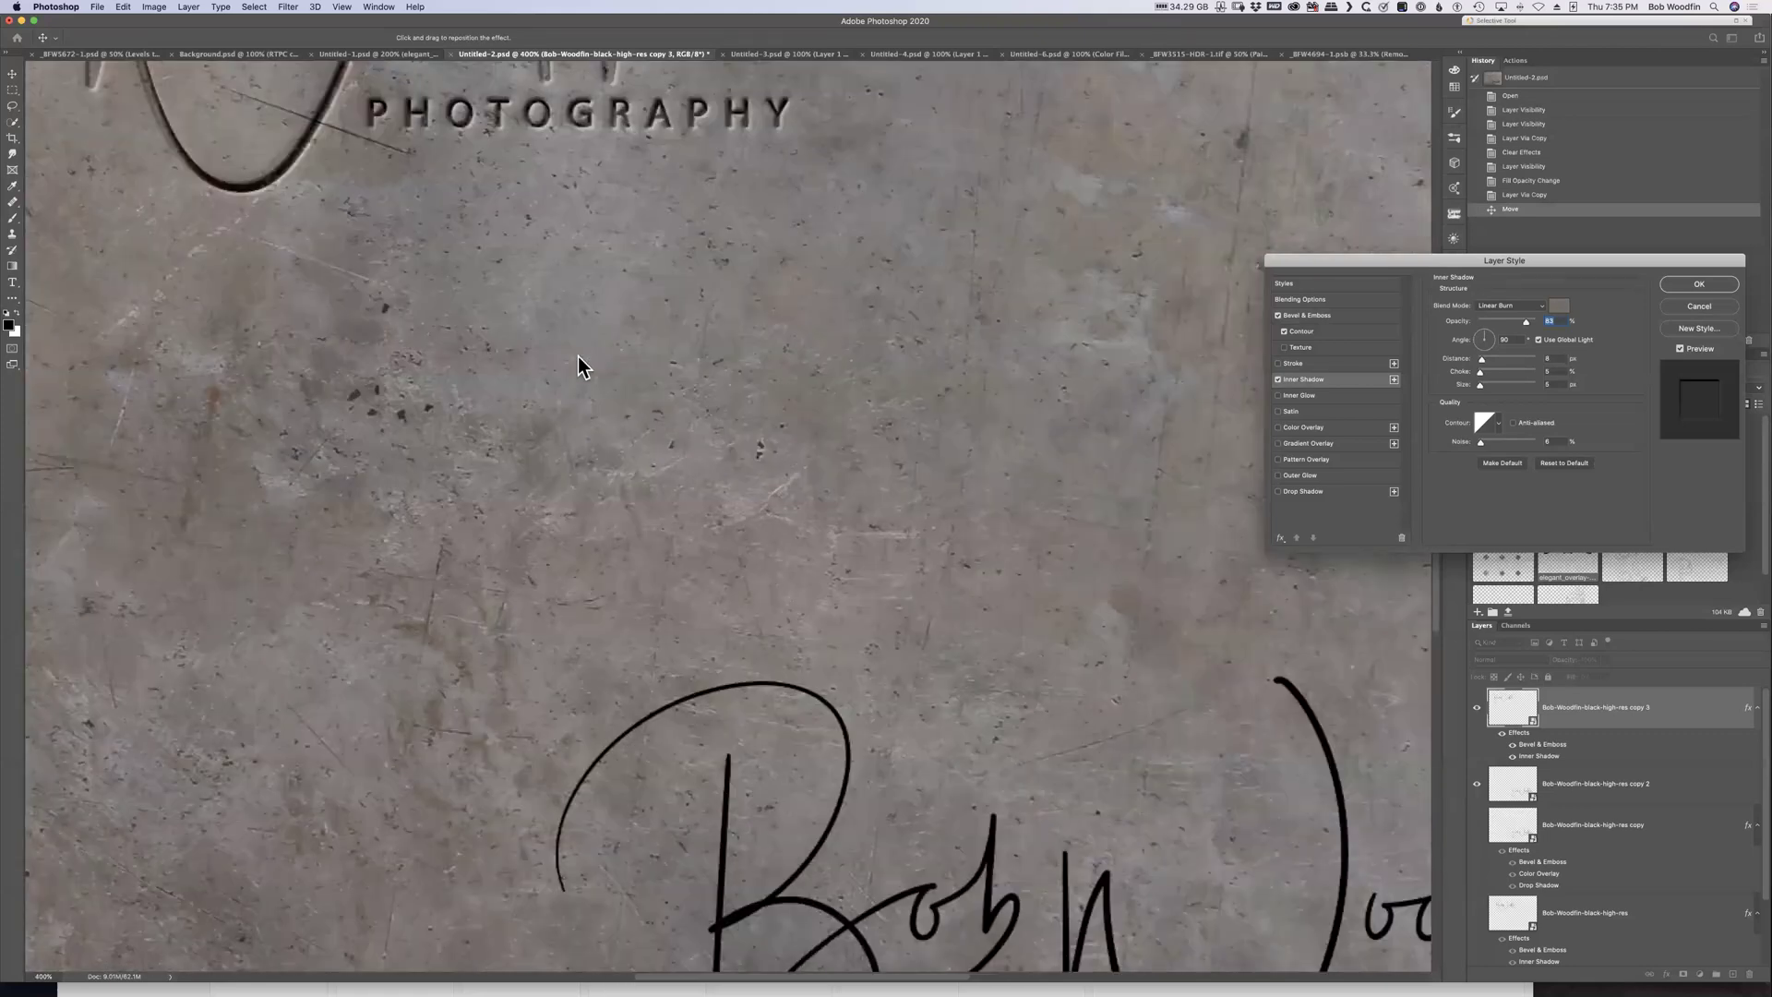
{"action": "mouse_move", "coordinate": [465, 209]}
{"action": "left_mouse_down"}
{"action": "mouse_move", "coordinate": [621, 585]}
{"action": "mouse_move", "coordinate": [831, 661]}
{"action": "mouse_move", "coordinate": [985, 664]}
{"action": "mouse_move", "coordinate": [971, 657]}
{"action": "left_mouse_up"}
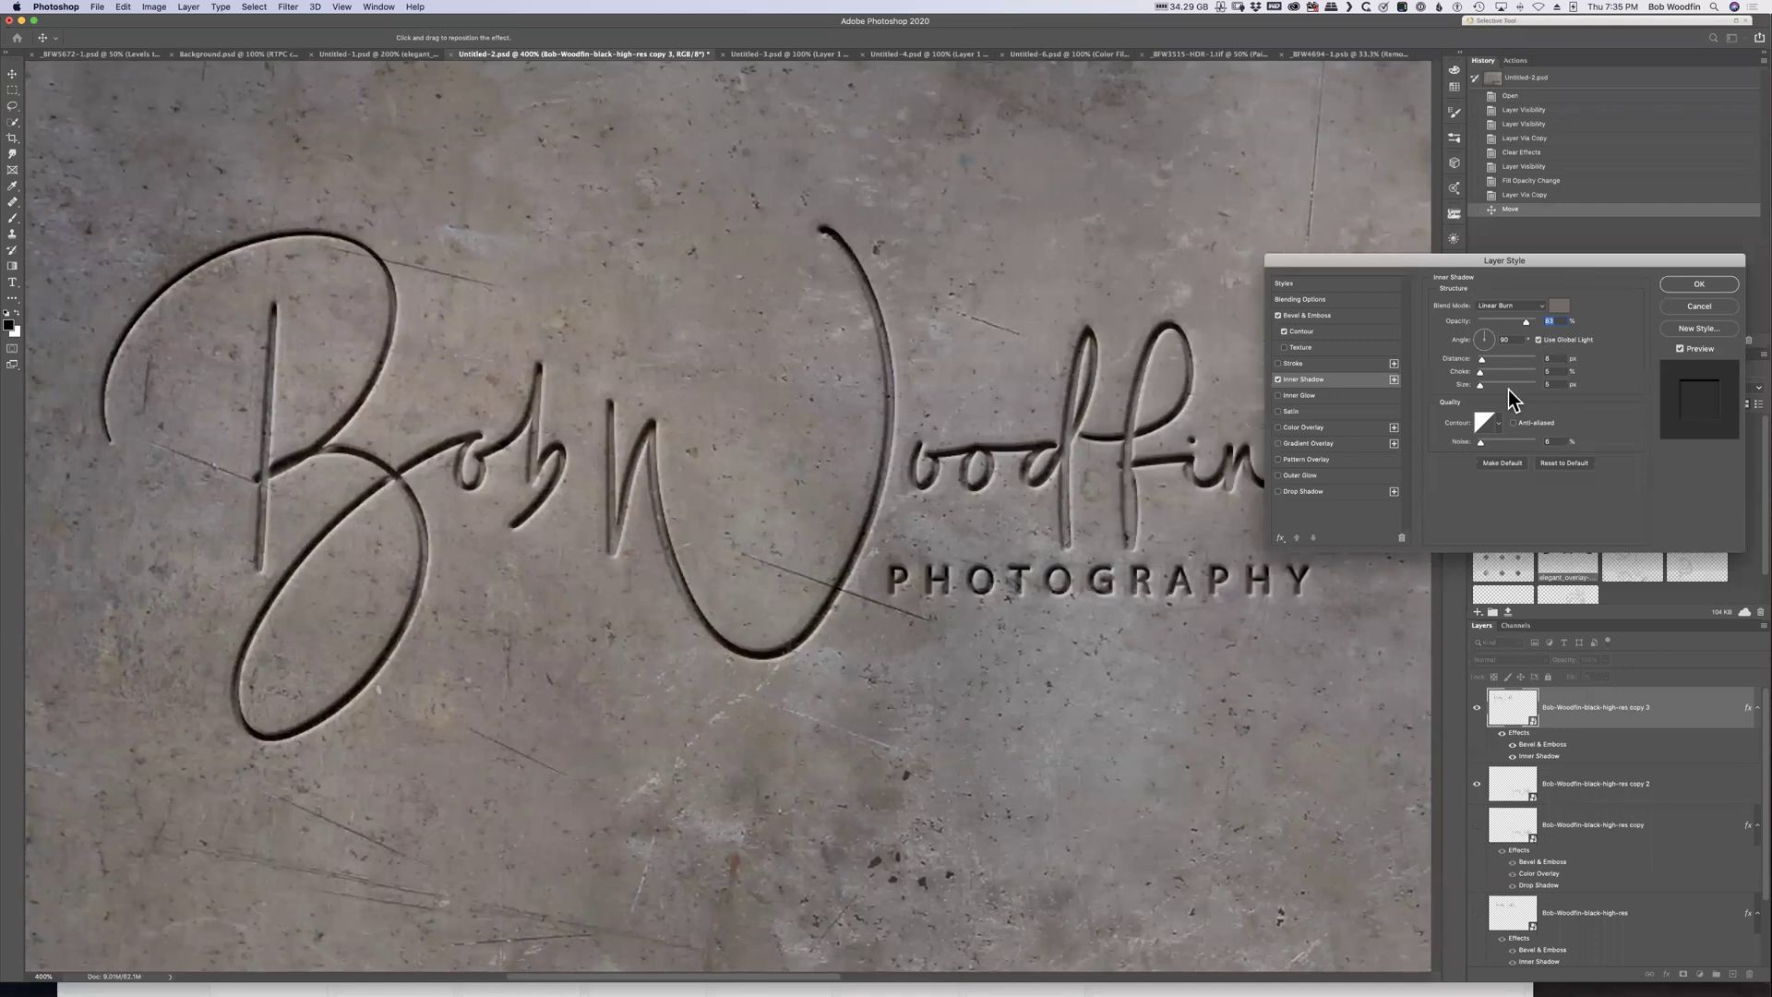
{"action": "left_click_drag", "start_coordinate": [1481, 360], "coordinate": [1480, 362]}
{"action": "left_click", "coordinate": [1478, 373]}
{"action": "left_click_drag", "start_coordinate": [1479, 361], "coordinate": [1474, 395]}
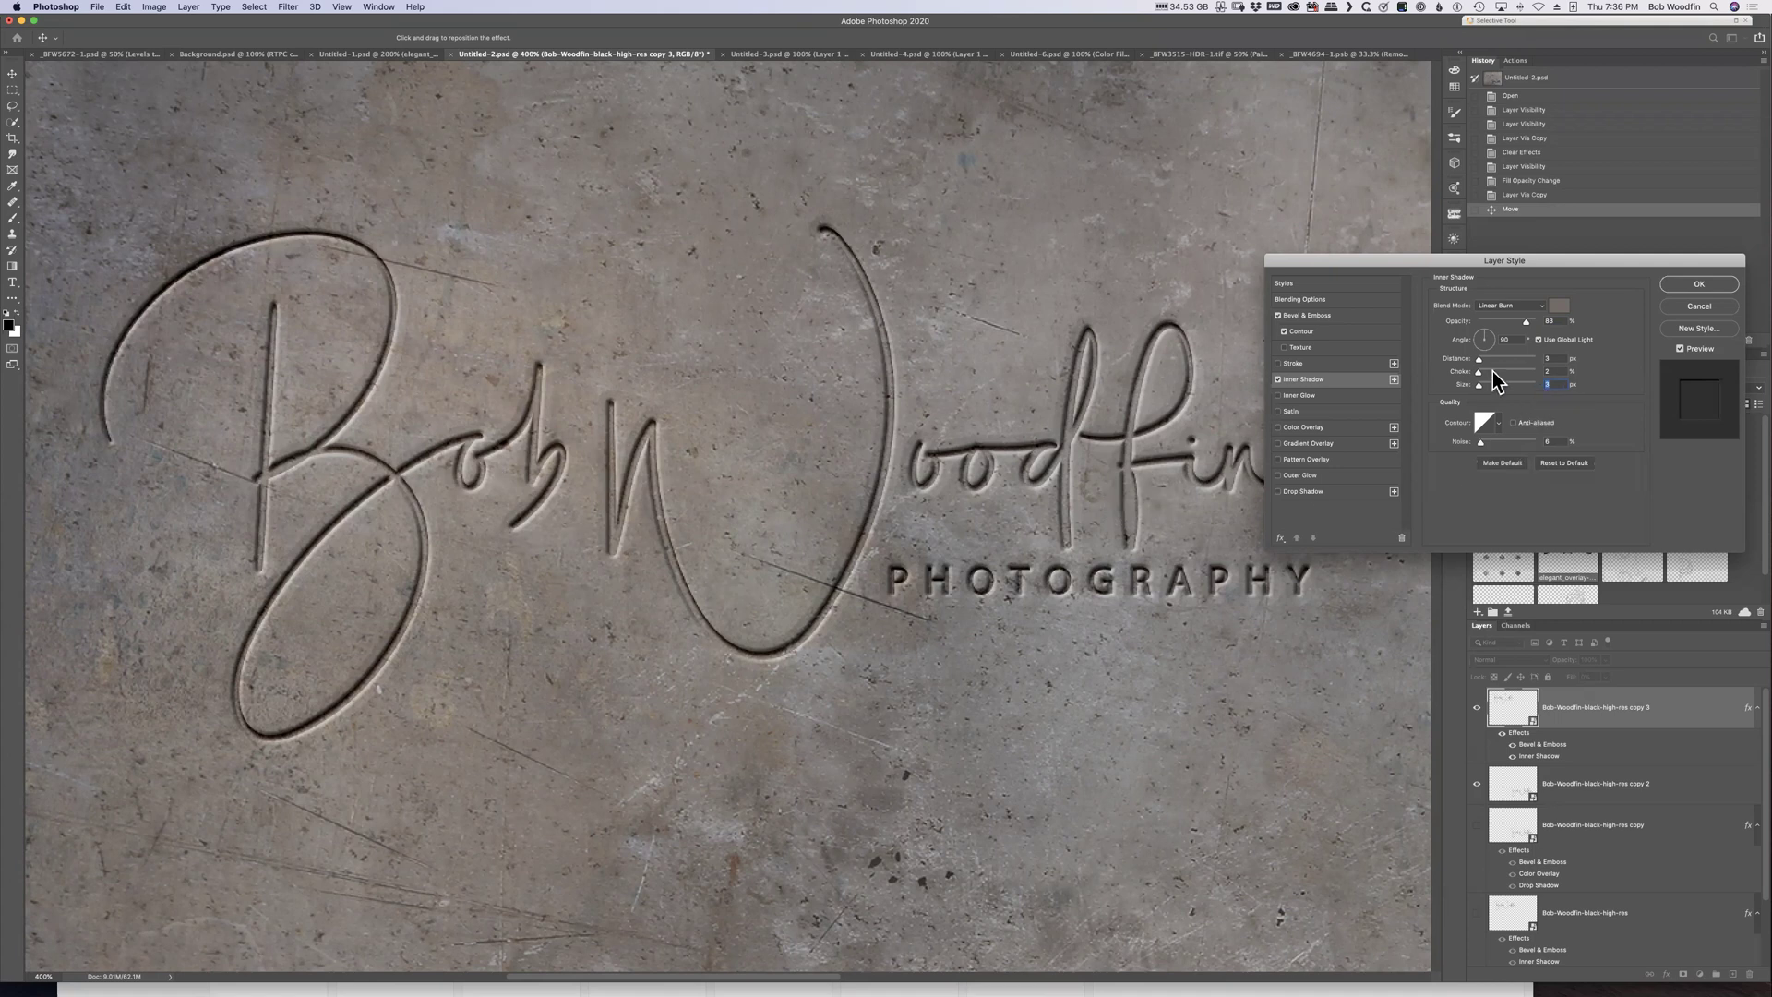
Add a Linear Burn Color Overlay to the upper logo with a colour sampled from the background and opacity of about 10%
{"action": "left_click", "coordinate": [1299, 429]}
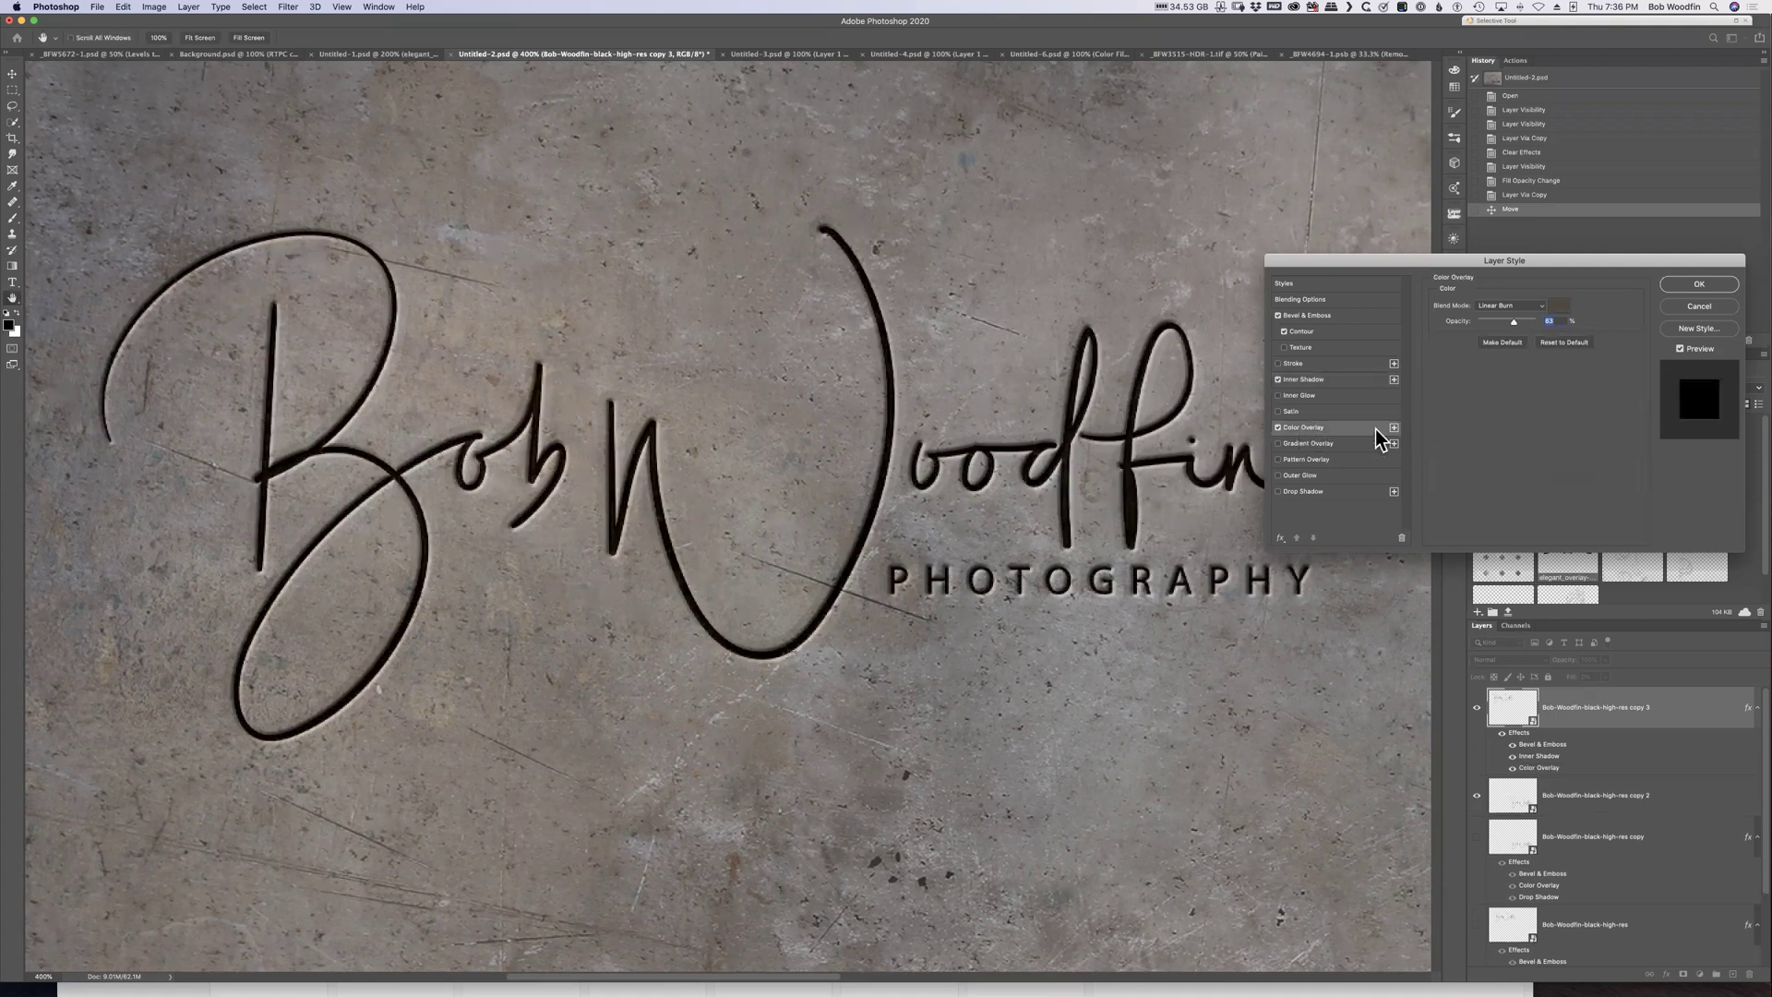
{"action": "left_click", "coordinate": [1558, 306]}
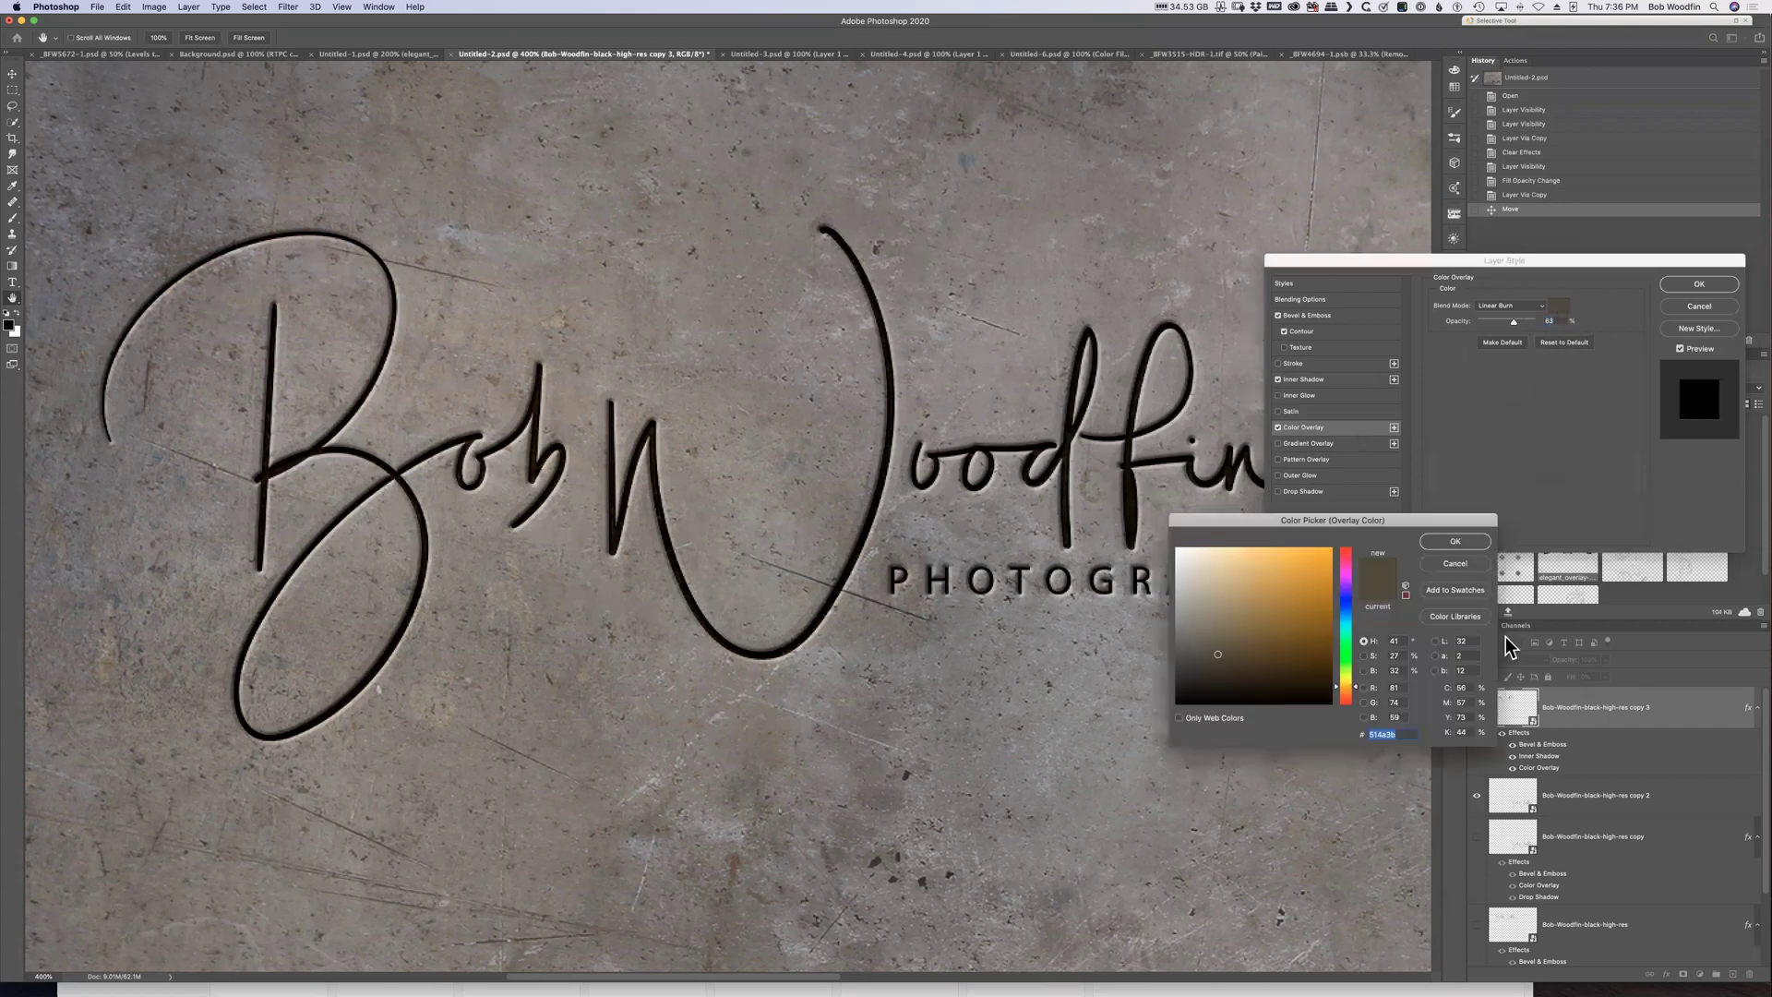
{"action": "left_click", "coordinate": [893, 805]}
{"action": "left_click", "coordinate": [1454, 543]}
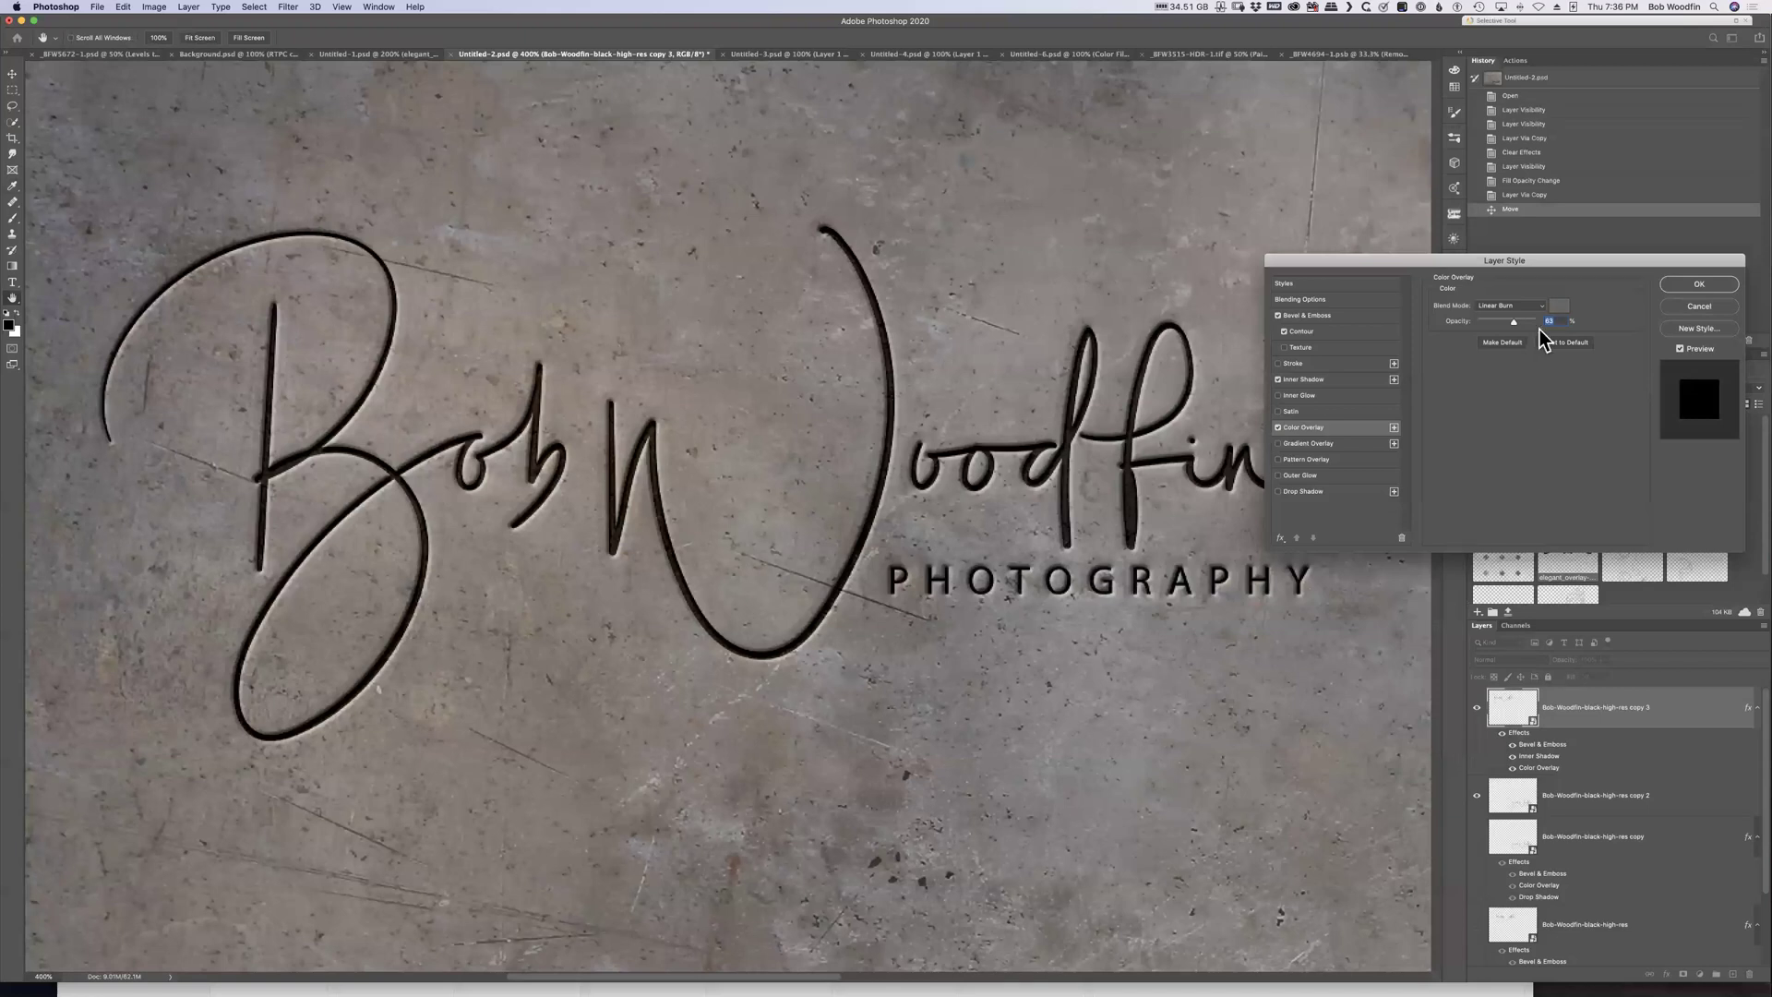
{"action": "left_click_drag", "start_coordinate": [1514, 323], "coordinate": [1486, 323]}
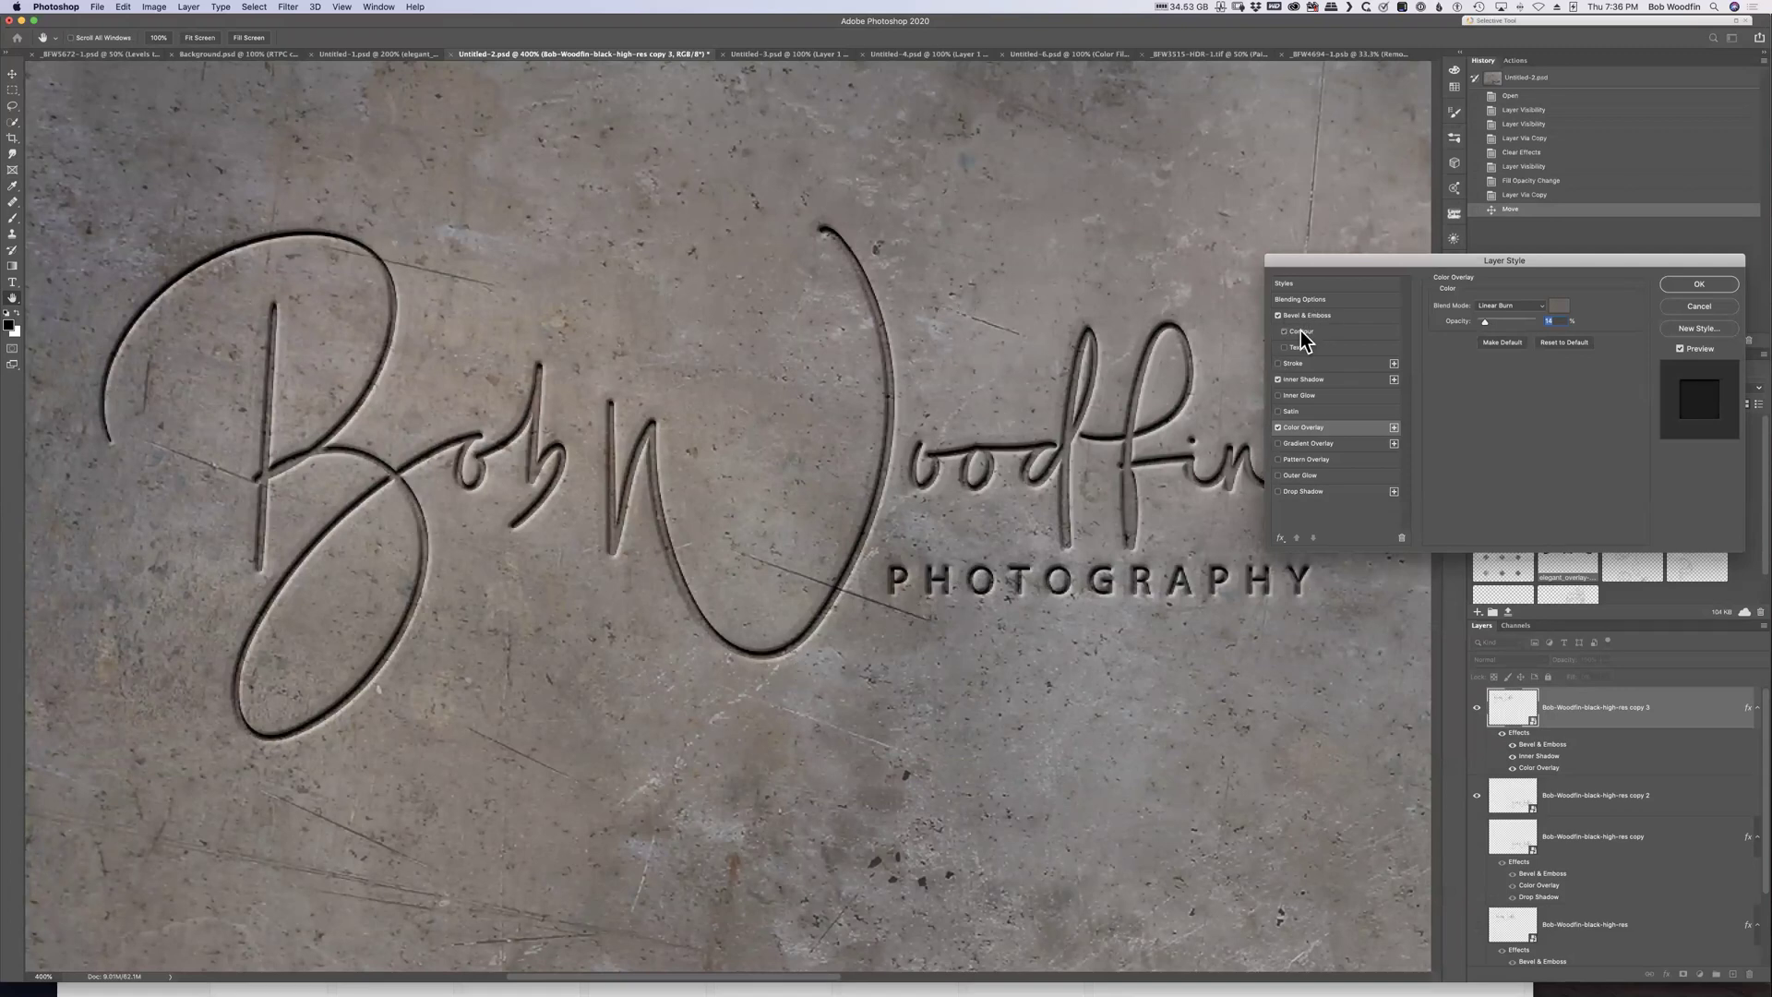
Try the third contour preset on the upper logo's bevel, and return to the fourth, concave curve
{"action": "left_click", "coordinate": [1303, 332]}
{"action": "left_click", "coordinate": [1488, 309]}
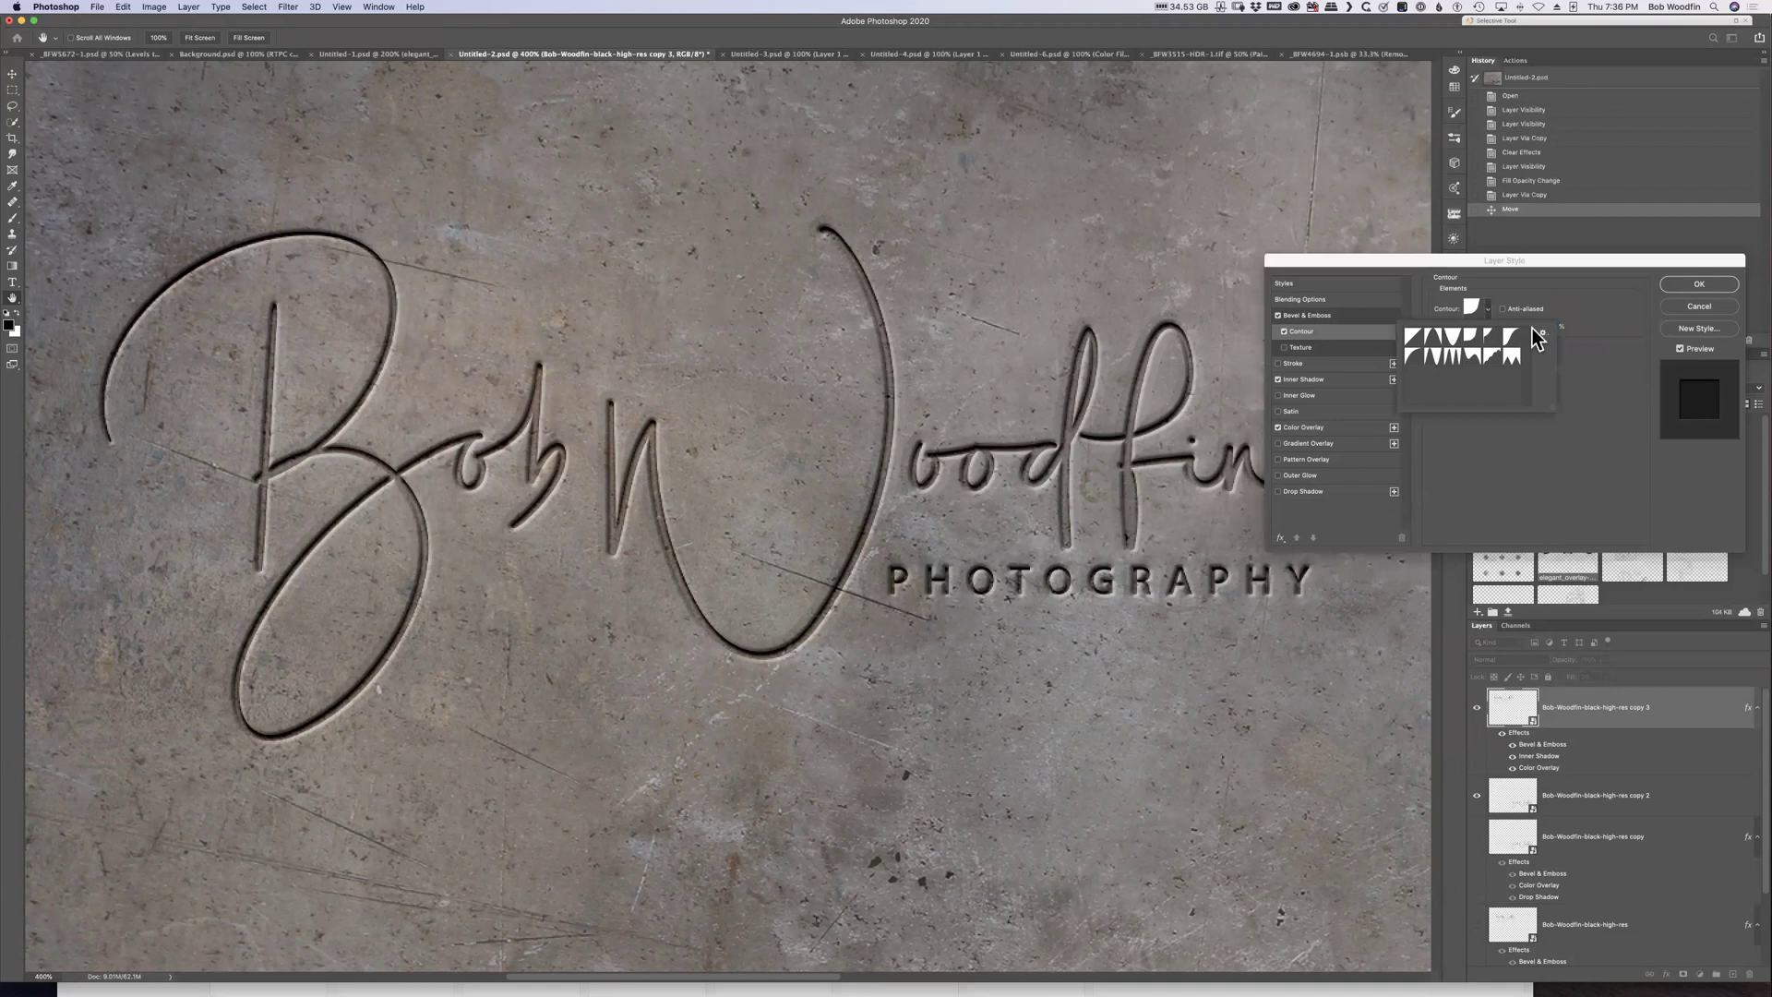
{"action": "left_click", "coordinate": [1451, 340]}
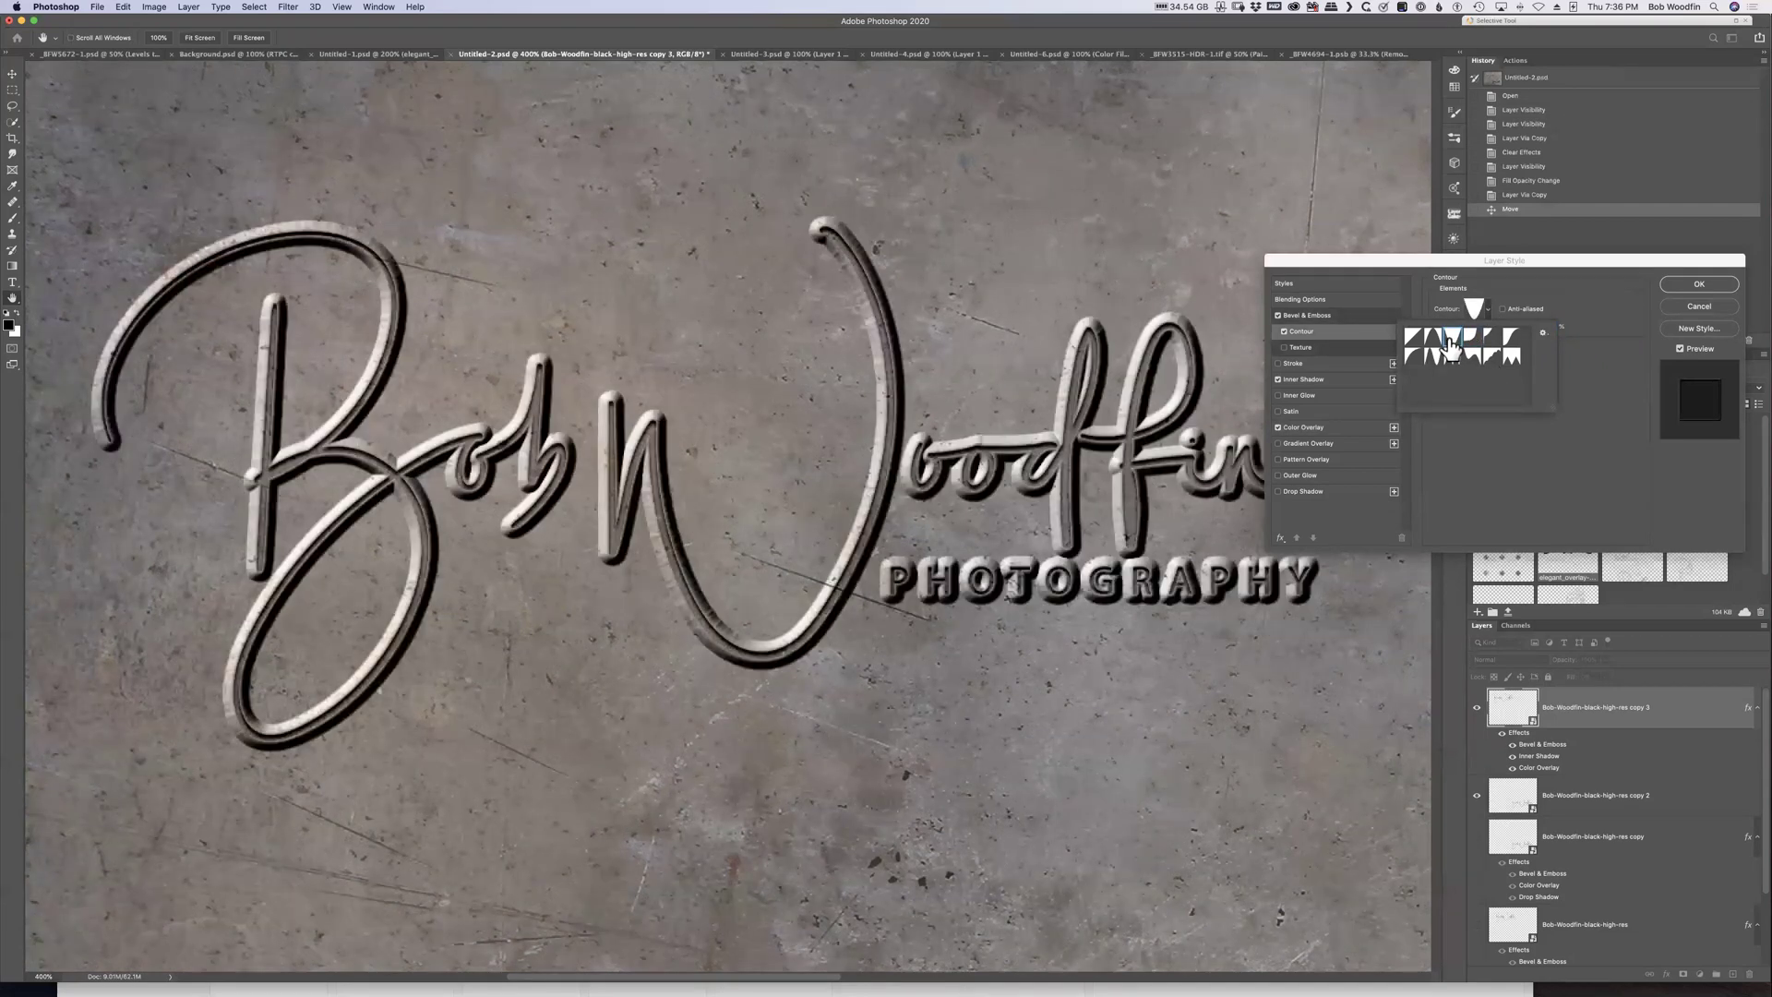
{"action": "left_click", "coordinate": [1479, 337]}
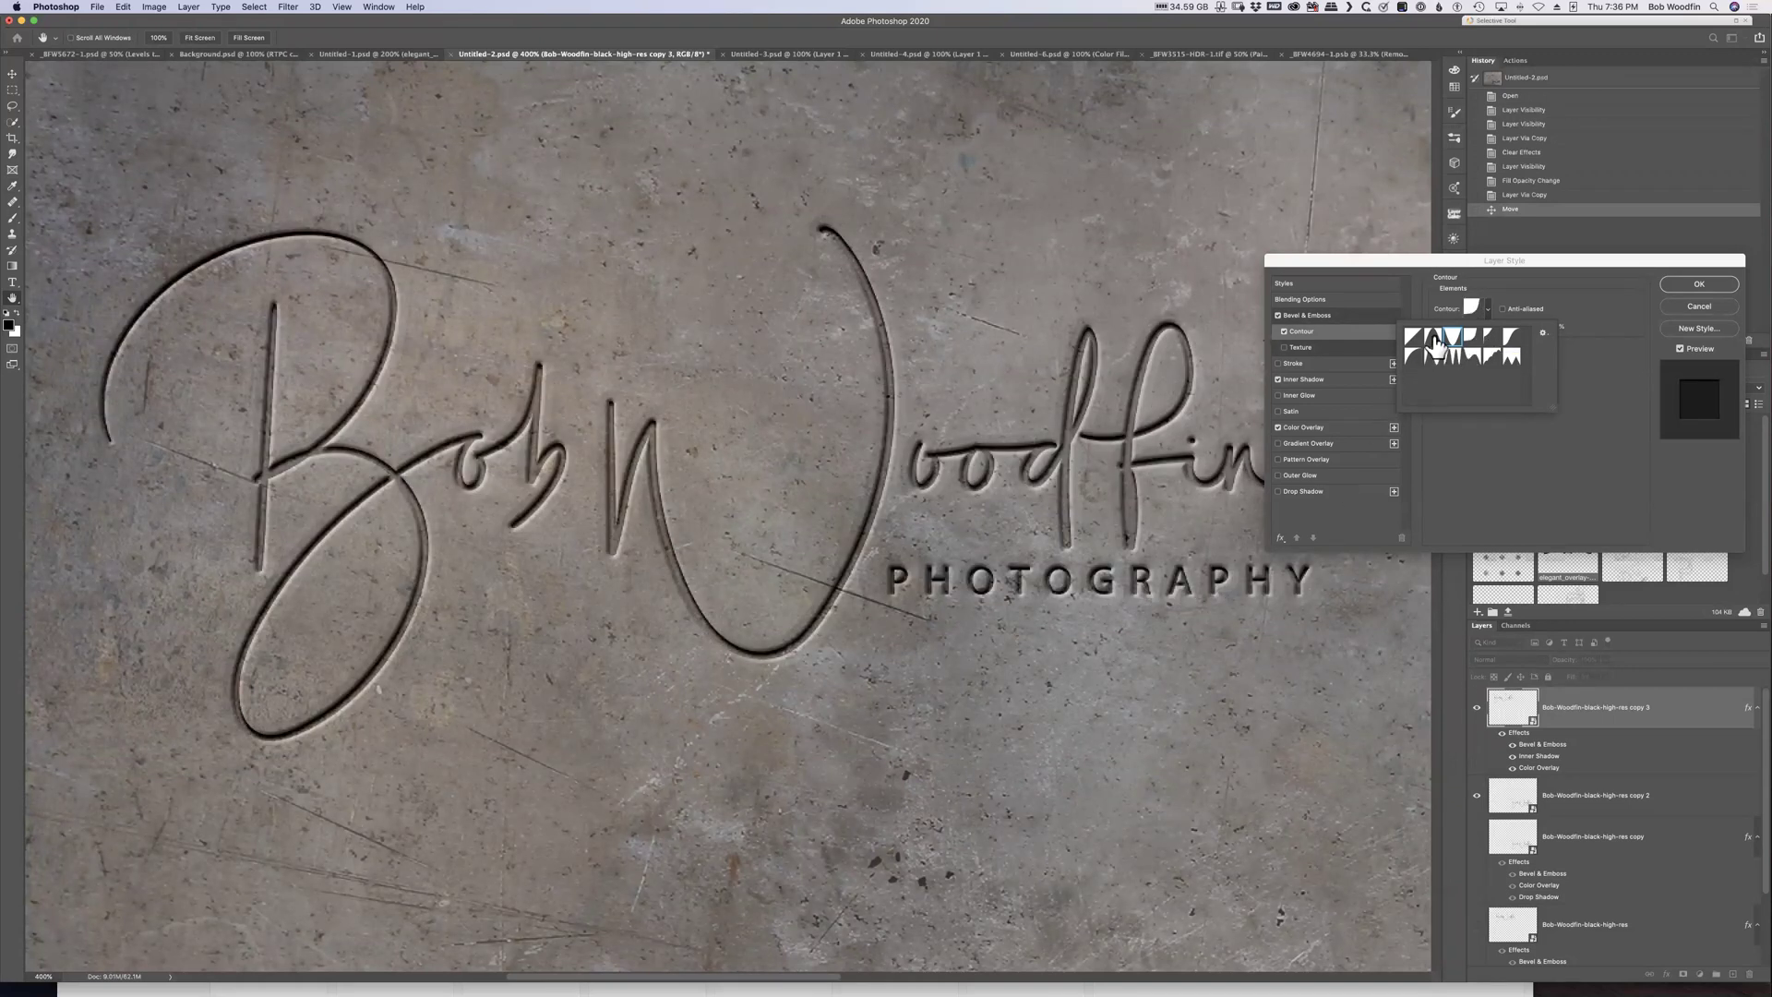
Lower the upper logo's bevel depth to about 75% and its size to about 4 px, and apply the layer style
{"action": "left_click", "coordinate": [1302, 380]}
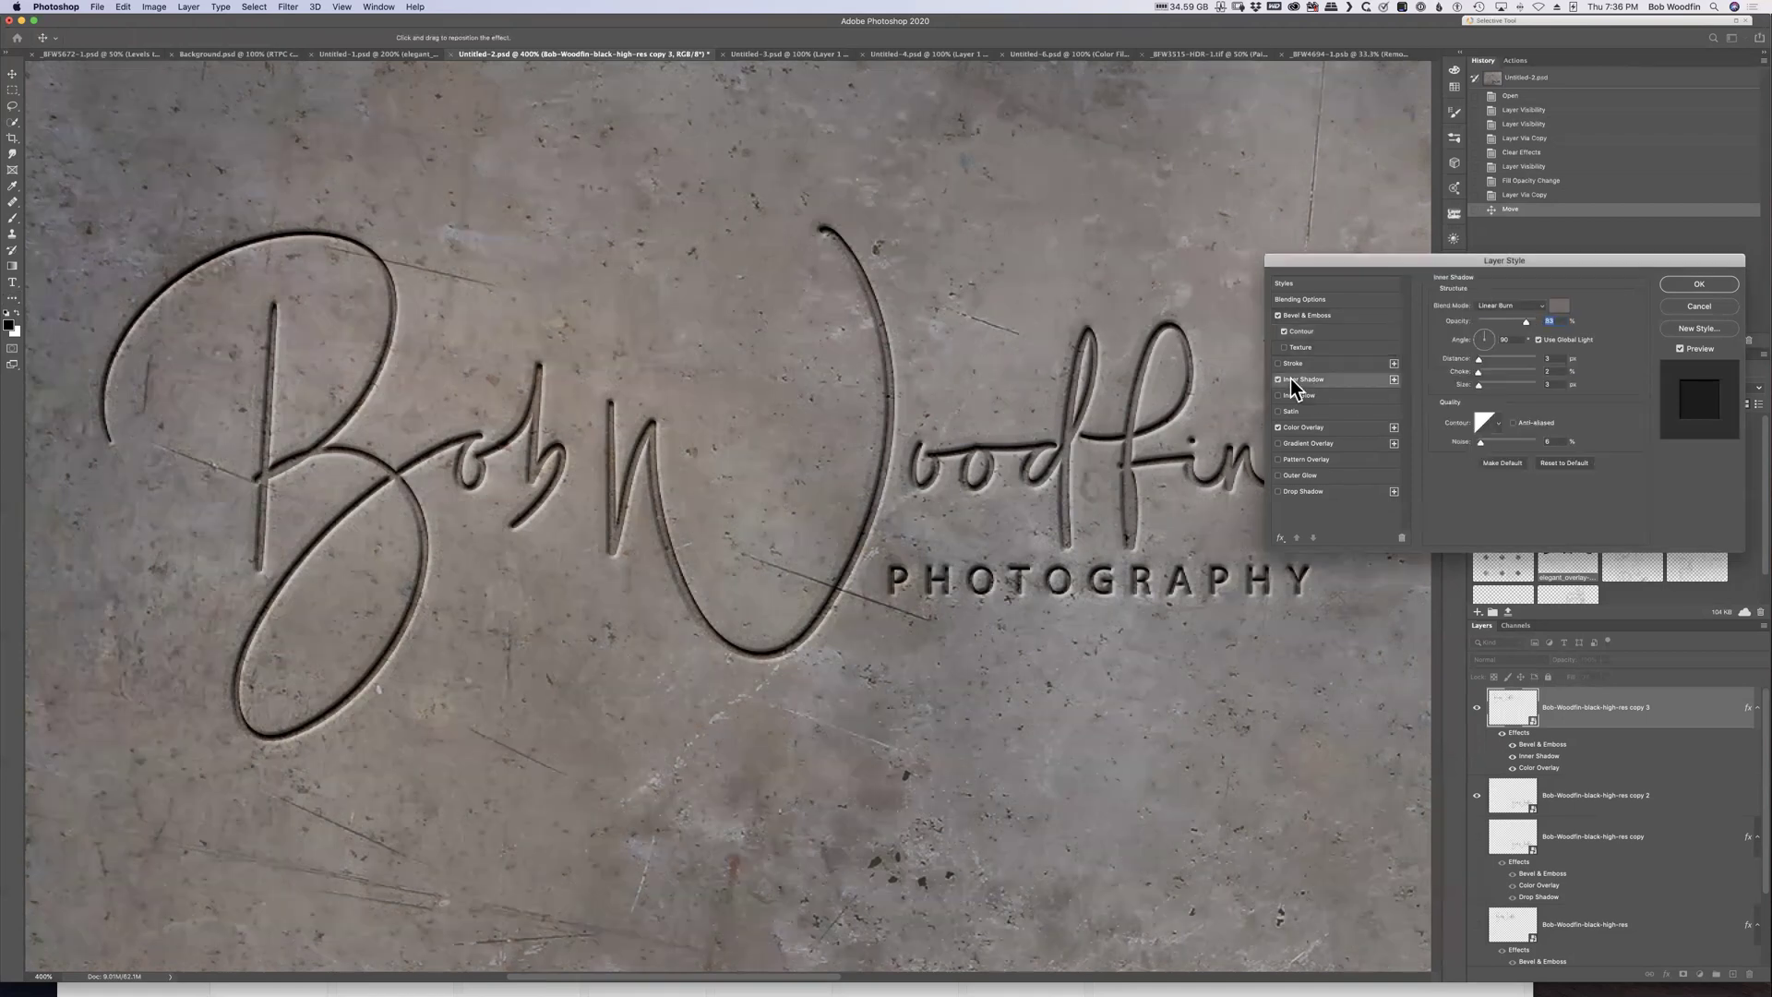
{"action": "left_click", "coordinate": [1296, 315]}
{"action": "left_click_drag", "start_coordinate": [1495, 343], "coordinate": [1494, 343]}
{"action": "key", "text": "shift+Down"}
{"action": "key", "text": "shift+Down"}
{"action": "key", "text": "shift+Up"}
{"action": "key", "text": "shift+Up"}
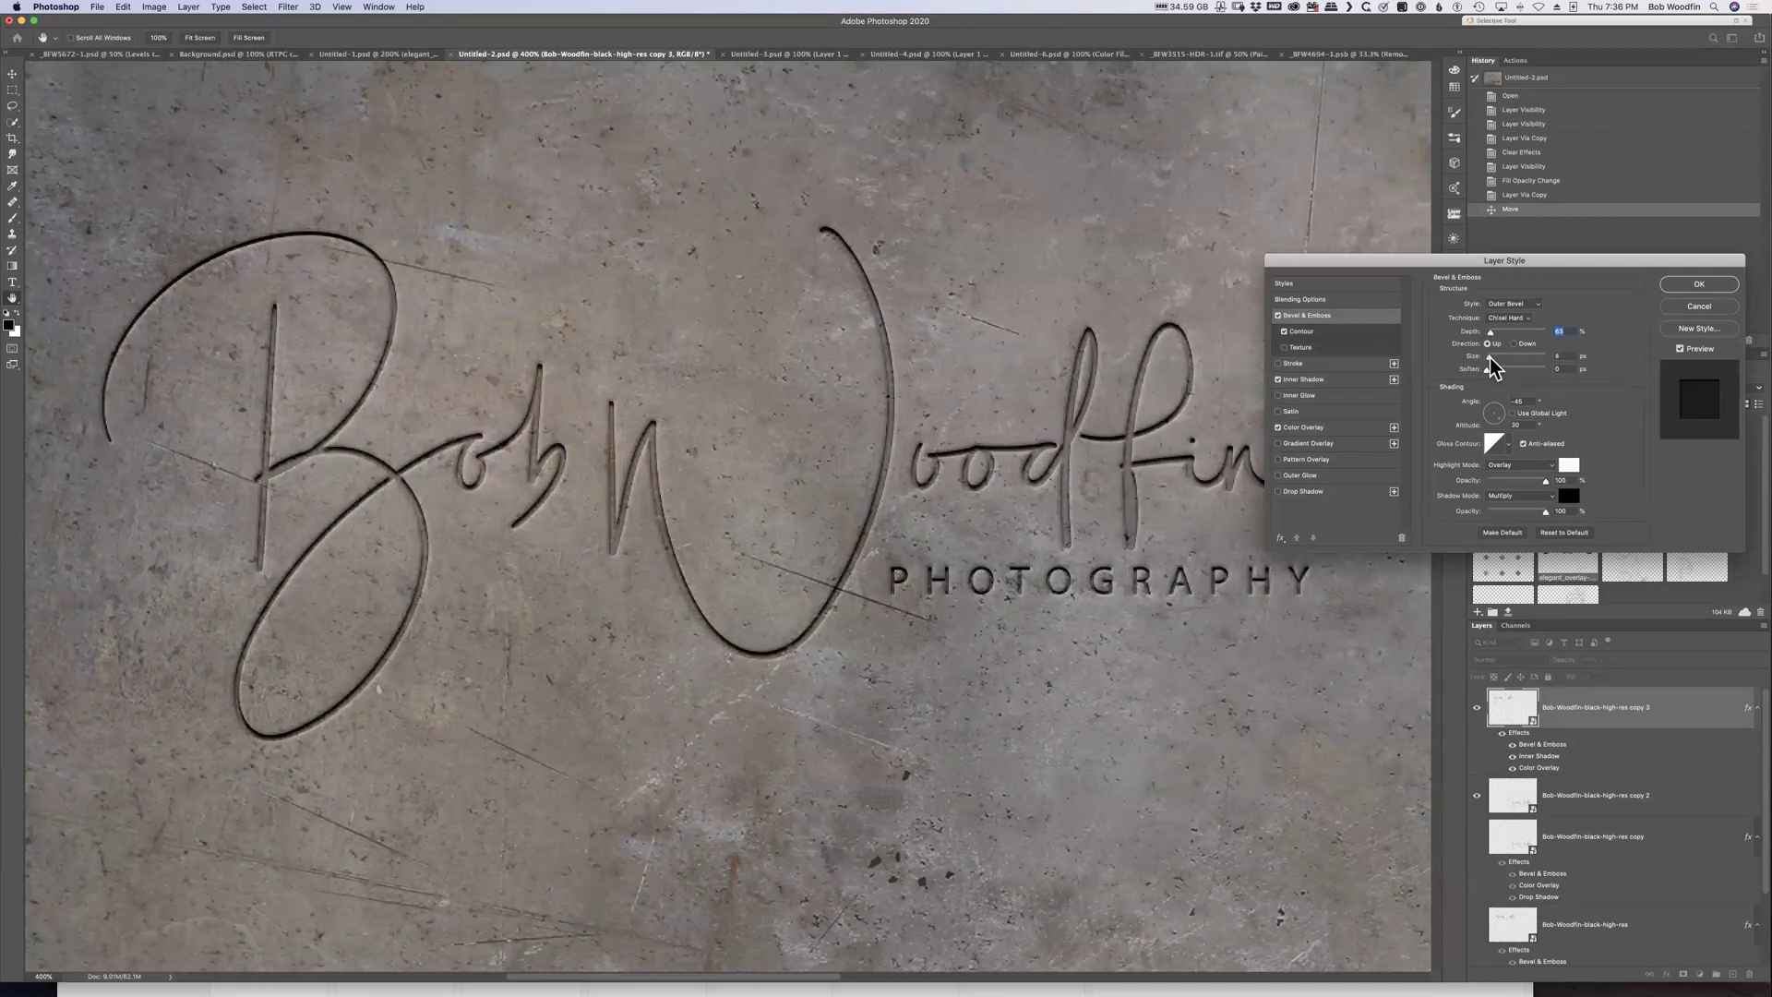
{"action": "key", "text": "Tab"}
{"action": "key", "text": "shift+Tab"}
{"action": "left_click", "coordinate": [1701, 286]}
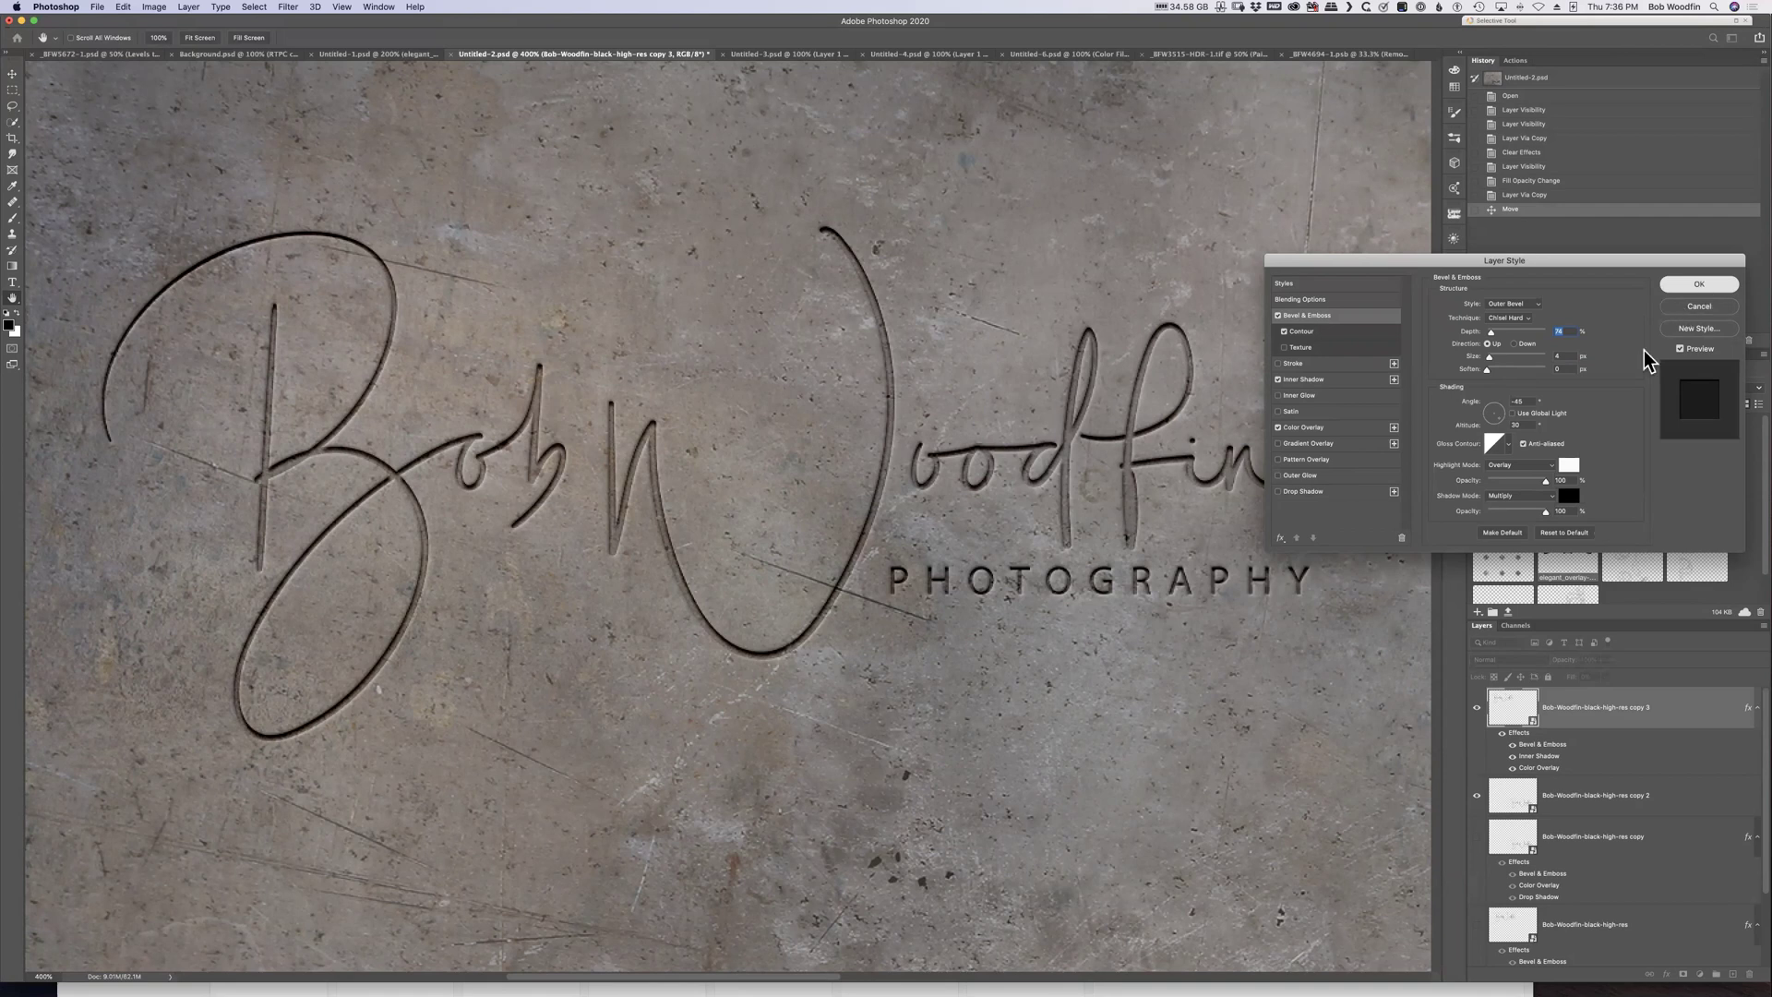
Compare the upper carved logo with the earlier logo versions by toggling layer visibility, leaving only the two newest copies shown
{"action": "left_click", "coordinate": [1478, 838]}
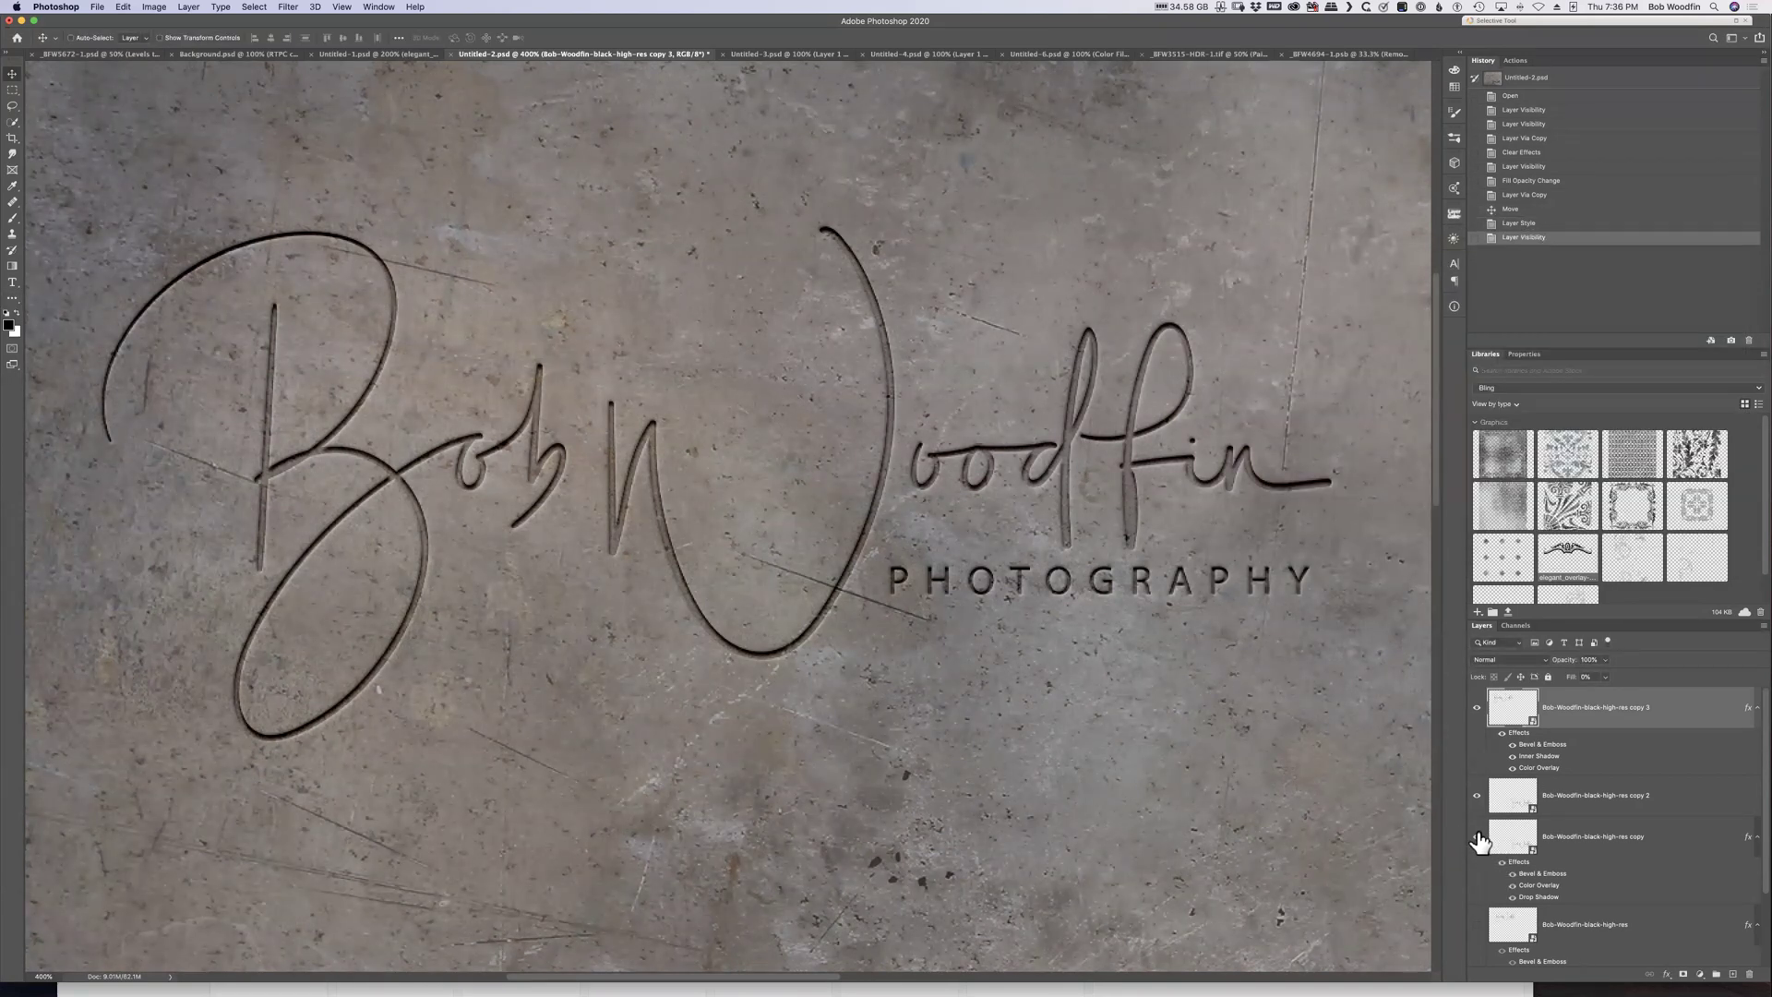
{"action": "left_click", "coordinate": [1478, 838]}
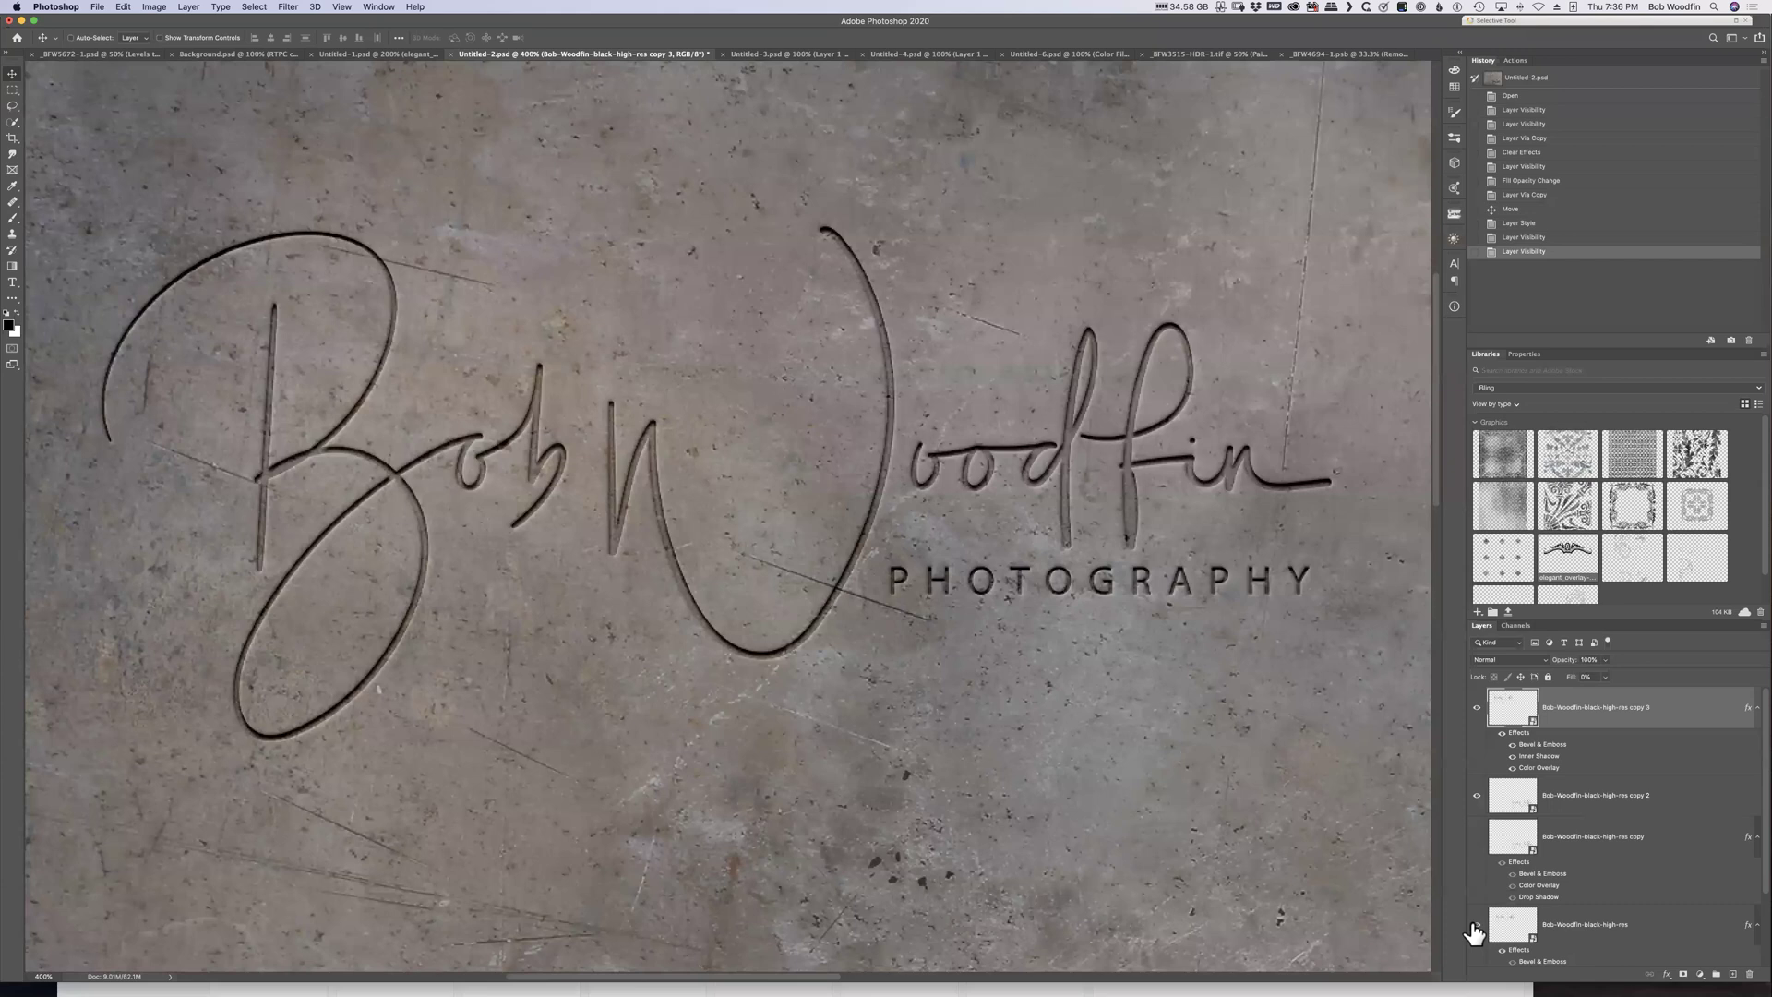
{"action": "left_click", "coordinate": [1476, 926]}
{"action": "left_click", "coordinate": [1476, 707]}
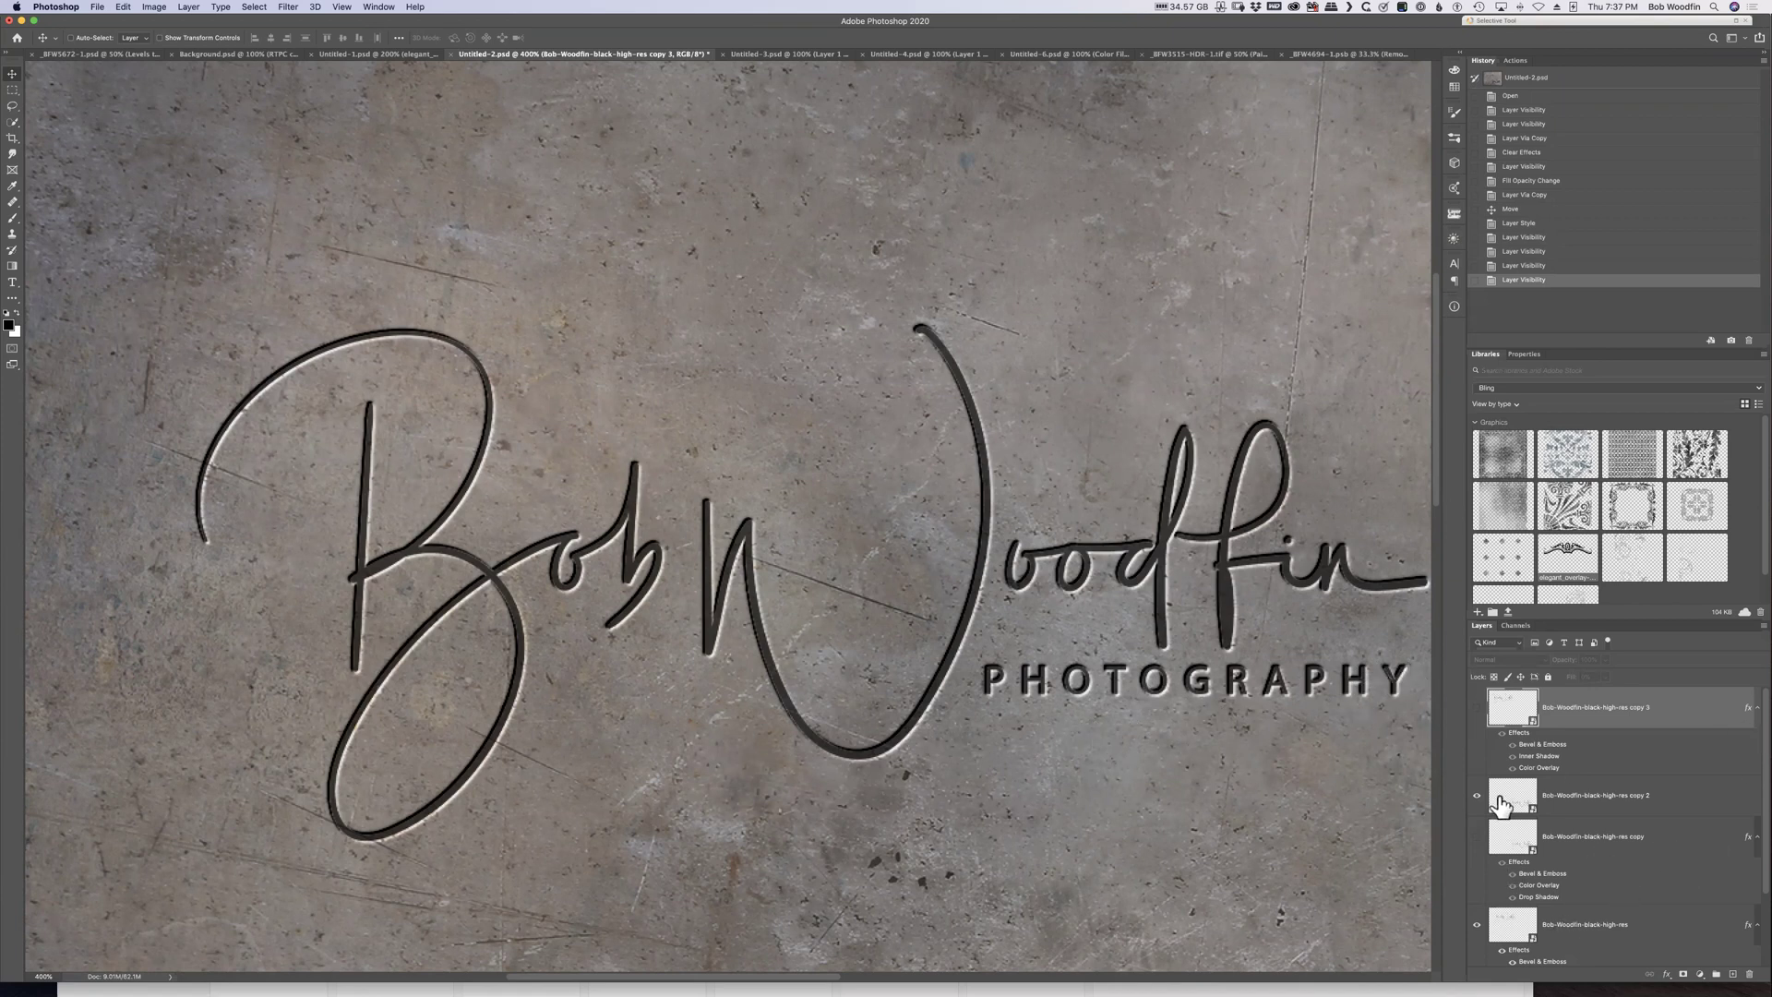
{"action": "left_click", "coordinate": [1476, 707]}
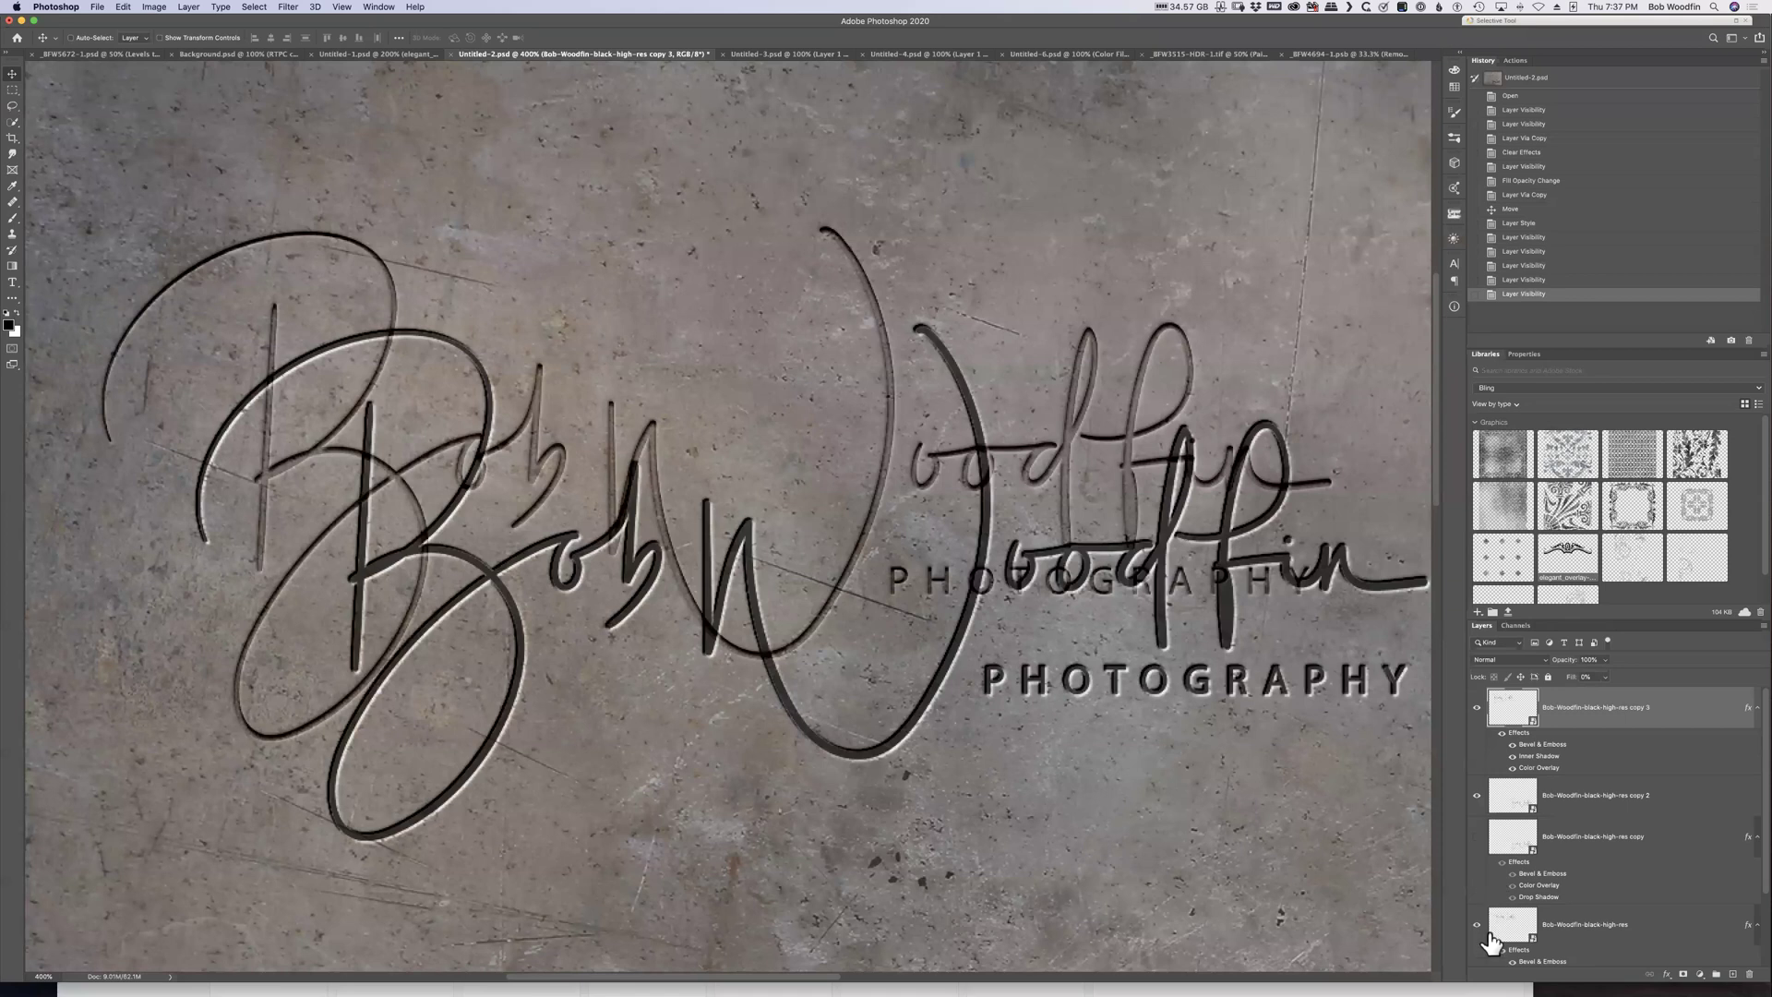
{"action": "left_click", "coordinate": [1476, 924]}
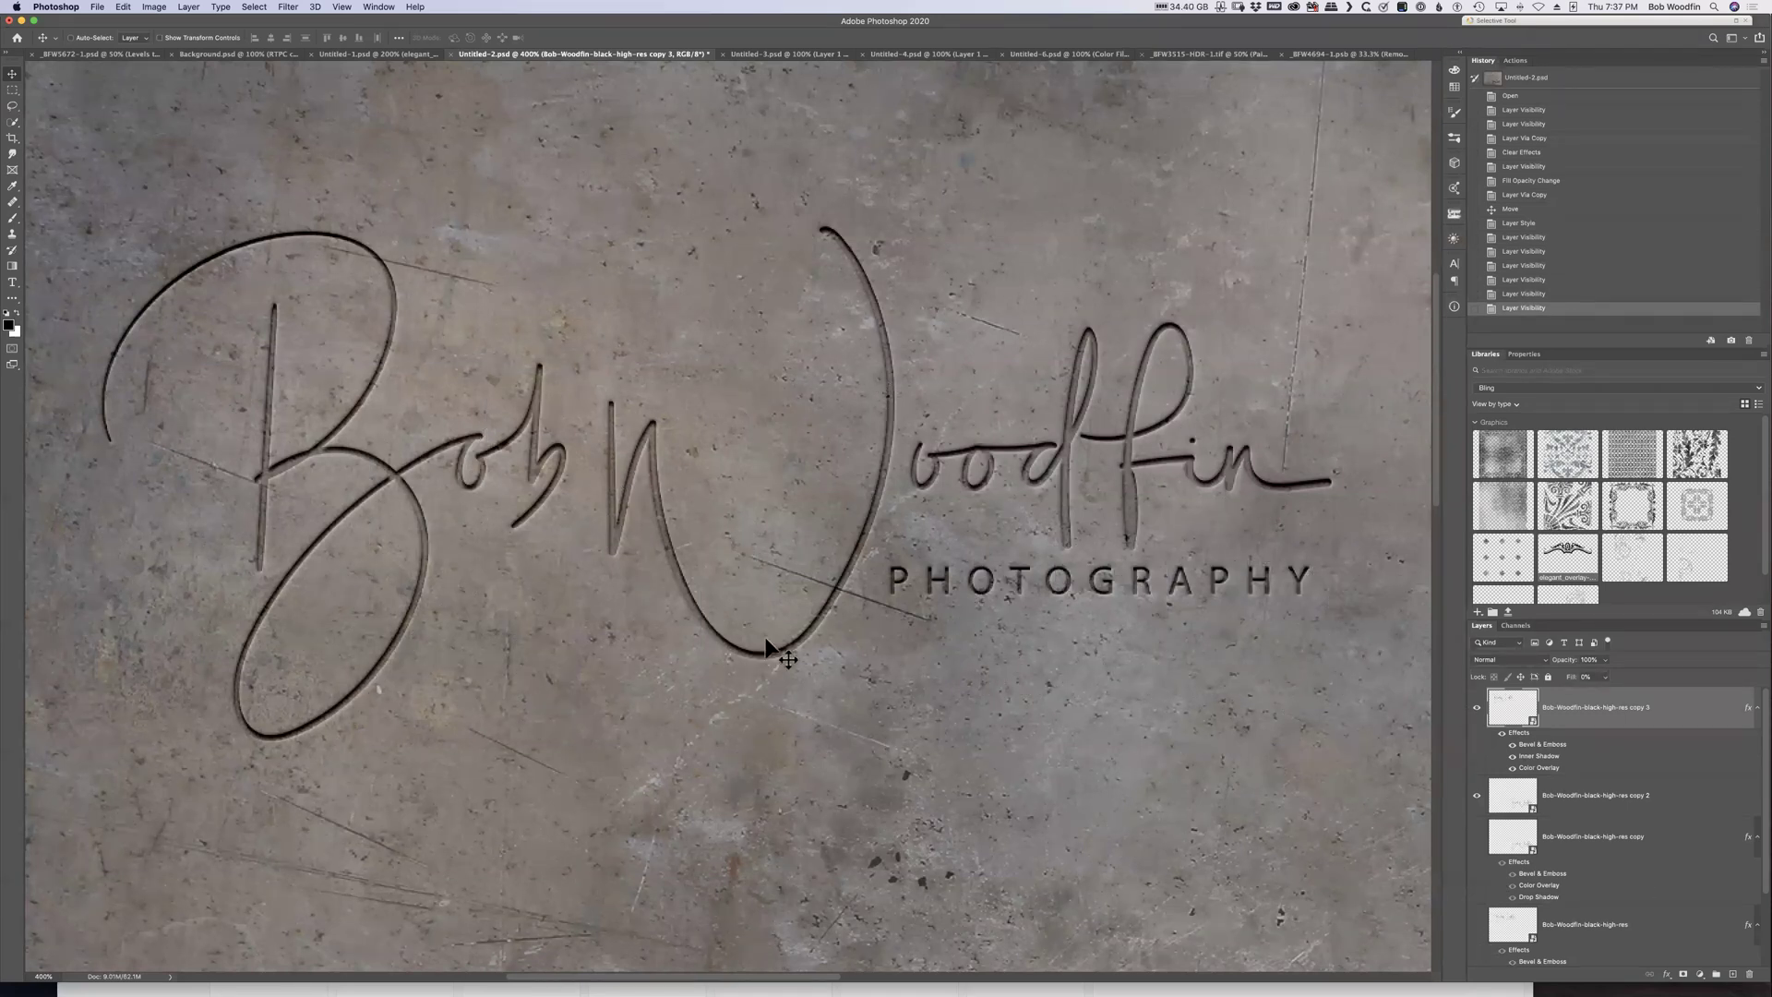
Set the lower black logo's fill opacity to 0% and enable Bevel & Emboss on it with direction Down
{"action": "key", "text": "super+minus"}
{"action": "key", "text": "super+minus"}
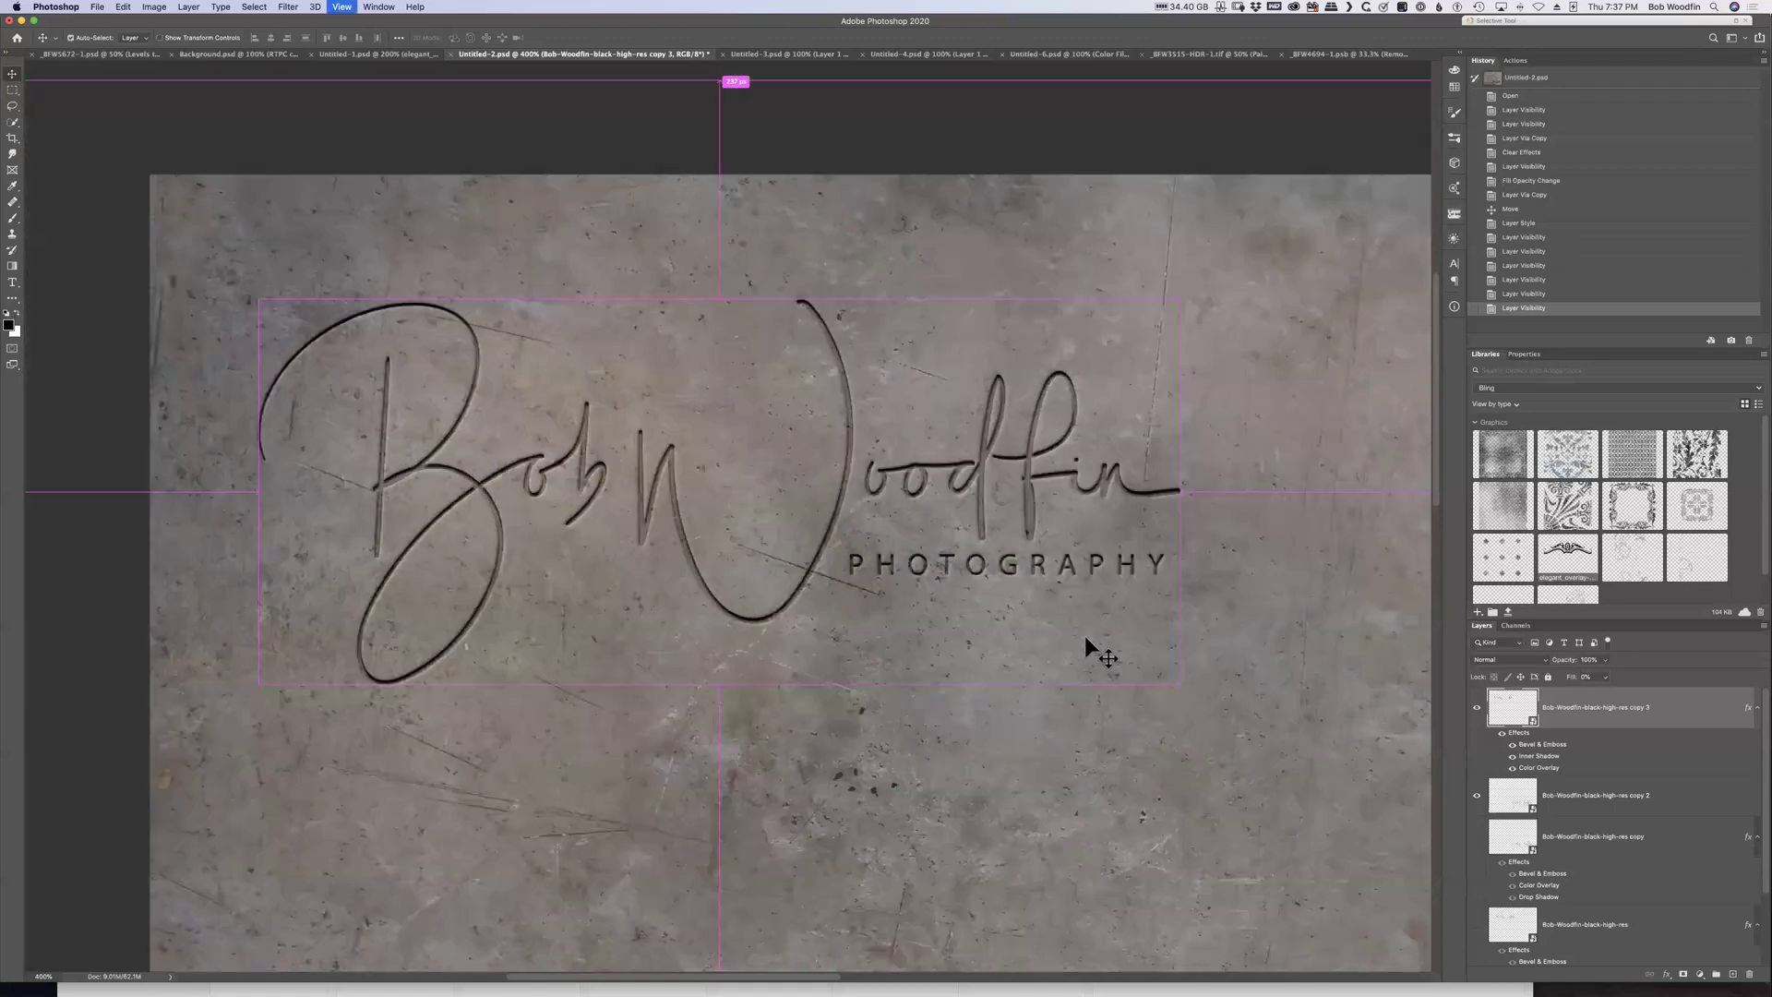
{"action": "scroll", "coordinate": [1085, 637], "scroll_direction": "down", "scroll_amount": 3}
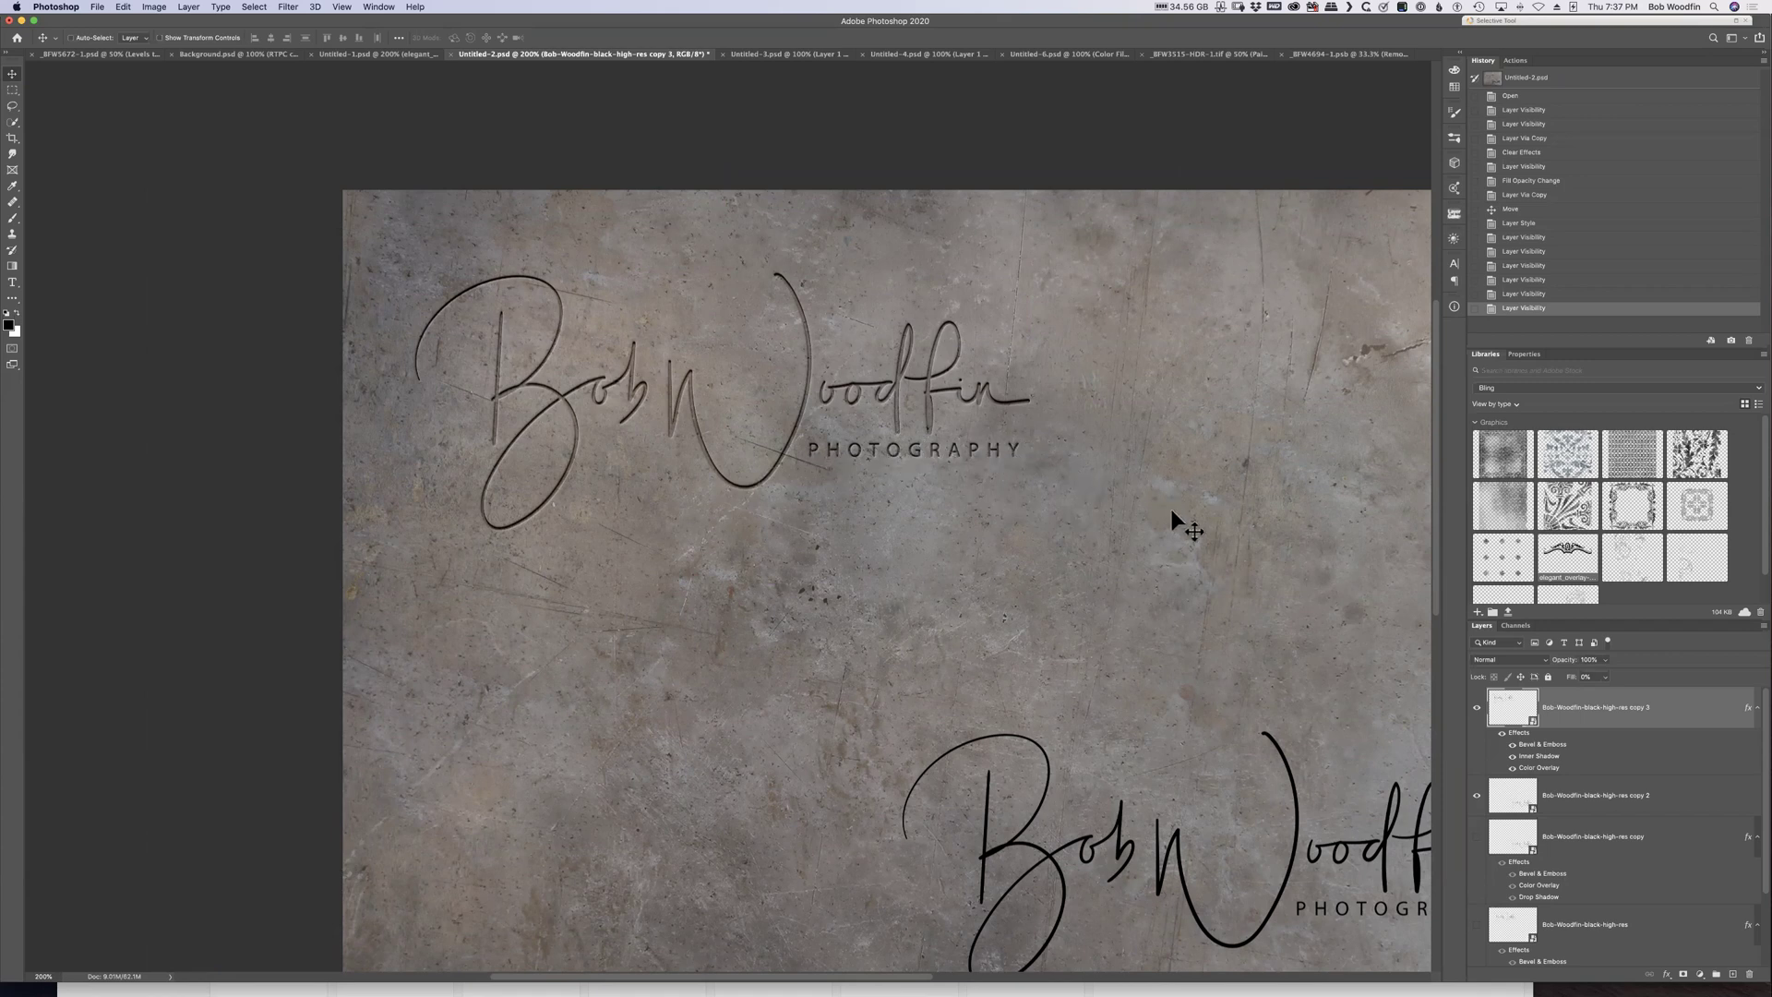
{"action": "left_click_drag", "start_coordinate": [1203, 526], "coordinate": [1037, 431]}
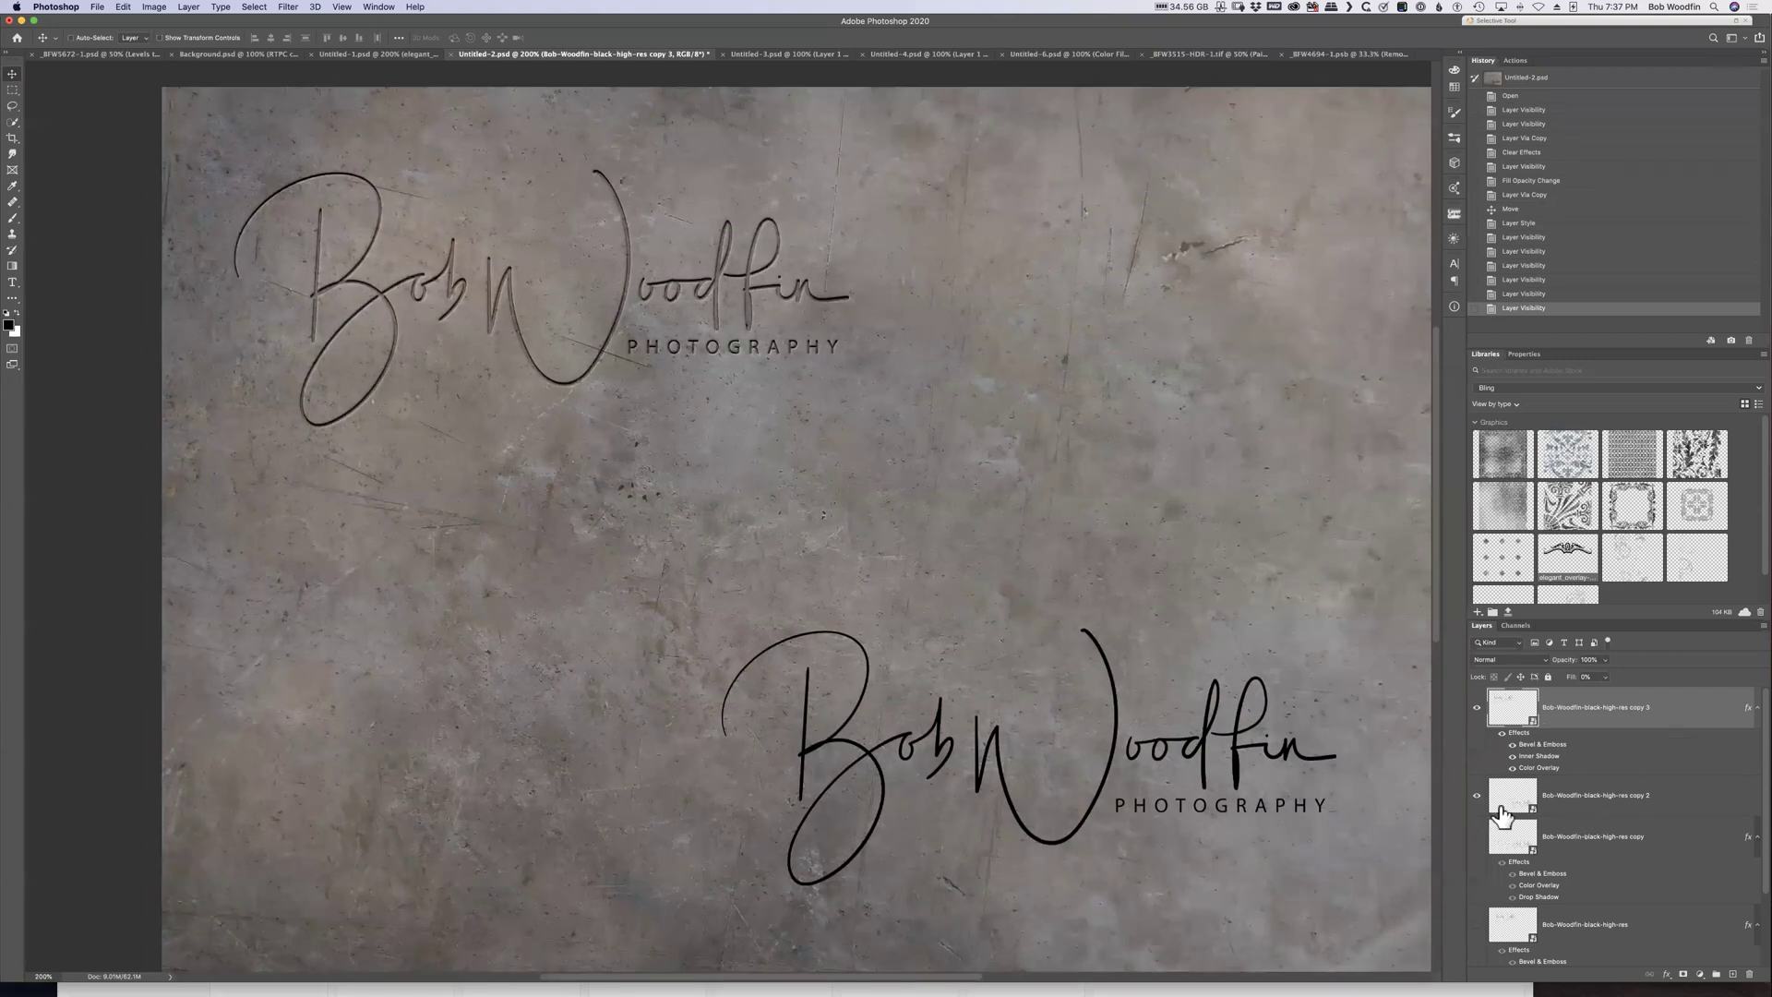
{"action": "left_click", "coordinate": [1698, 799]}
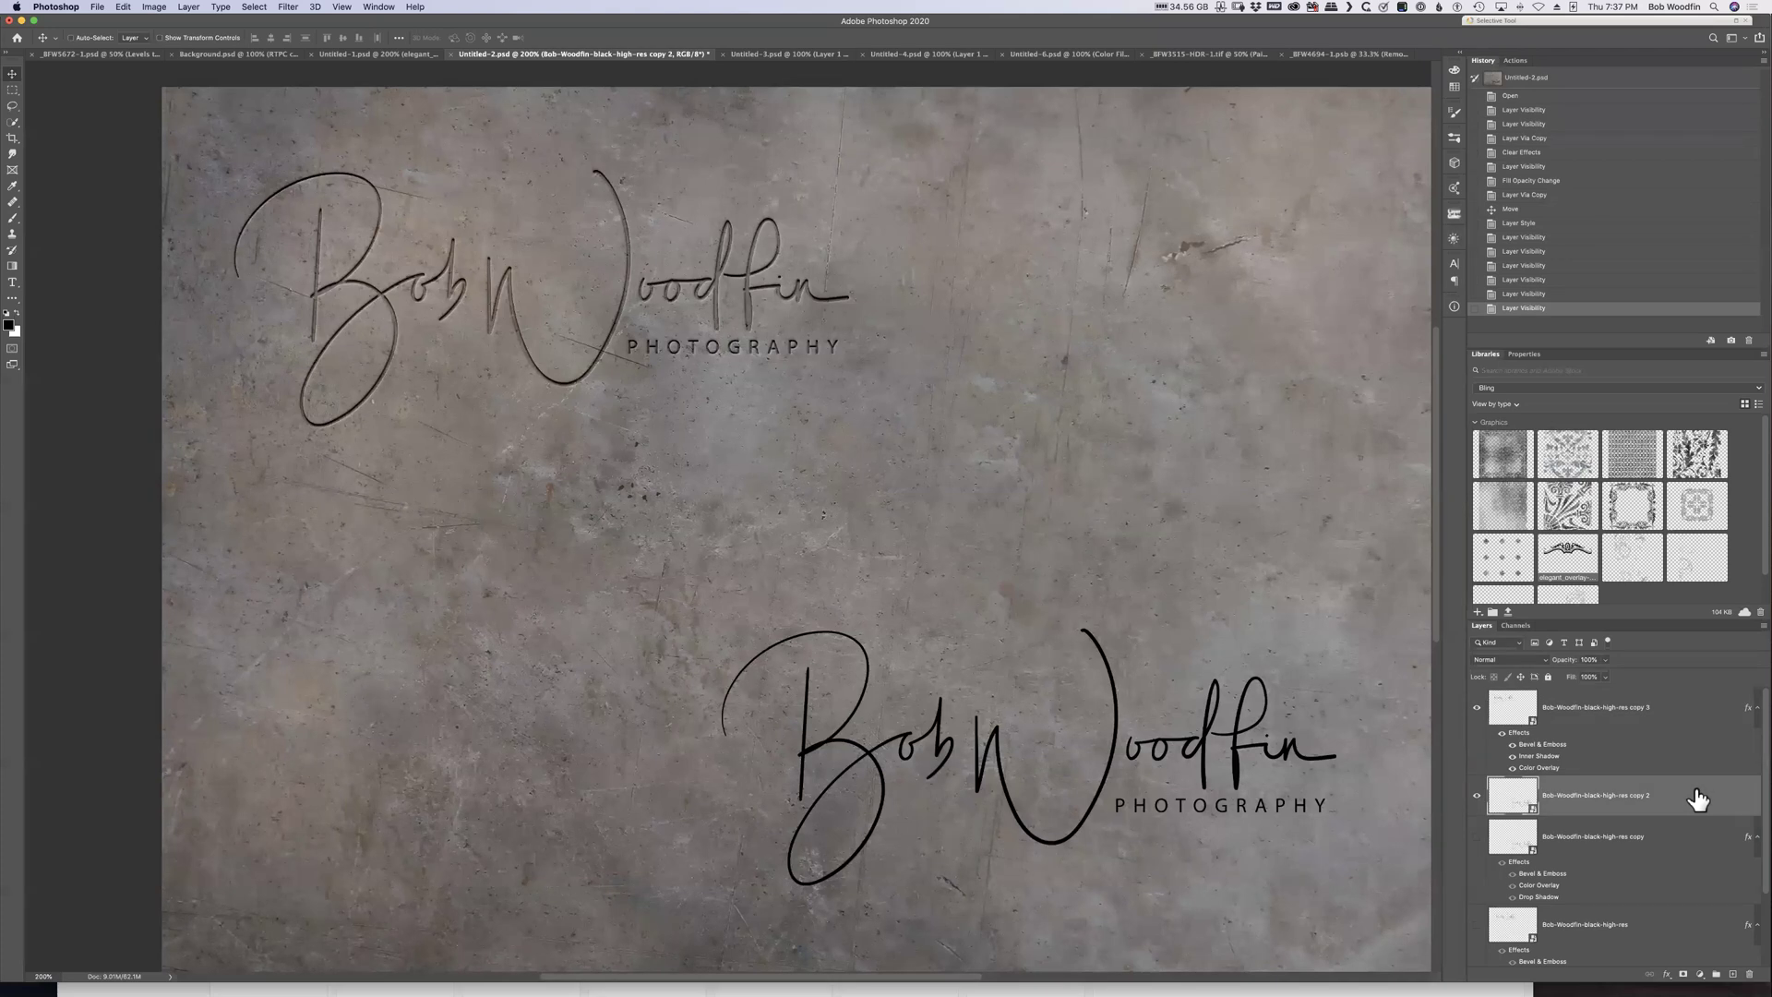
{"action": "double_click", "coordinate": [1696, 789]}
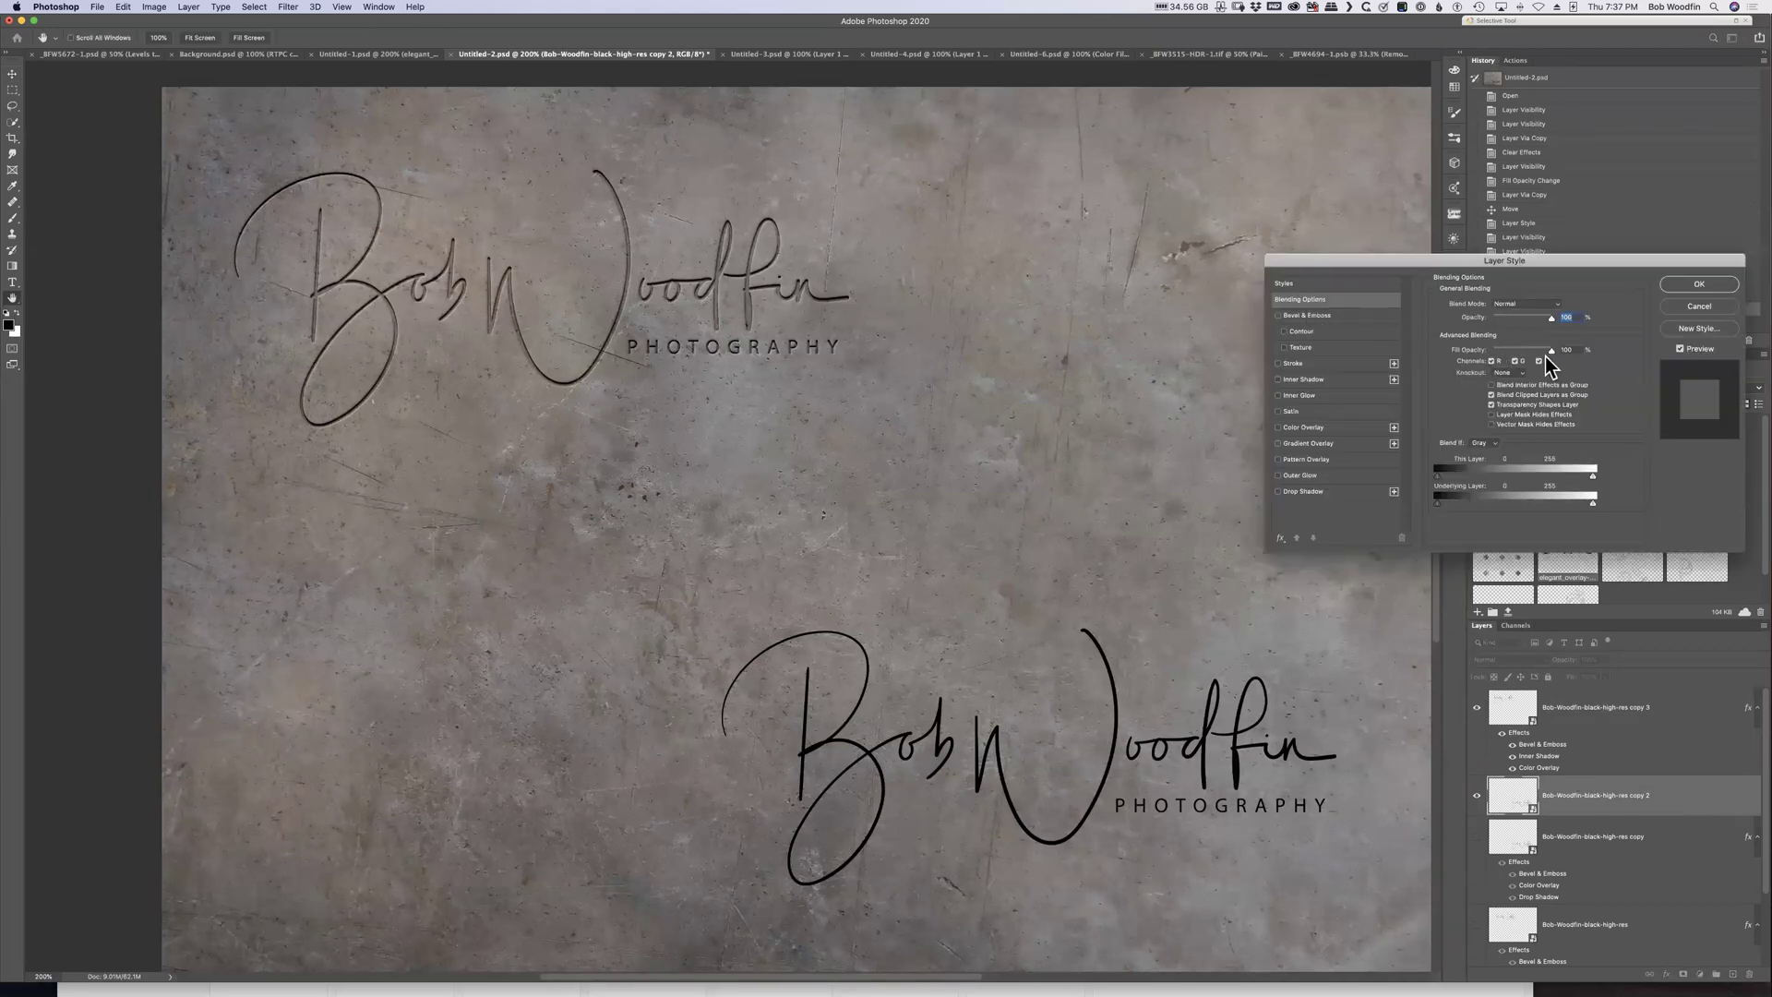
{"action": "left_click_drag", "start_coordinate": [1552, 352], "coordinate": [1488, 355]}
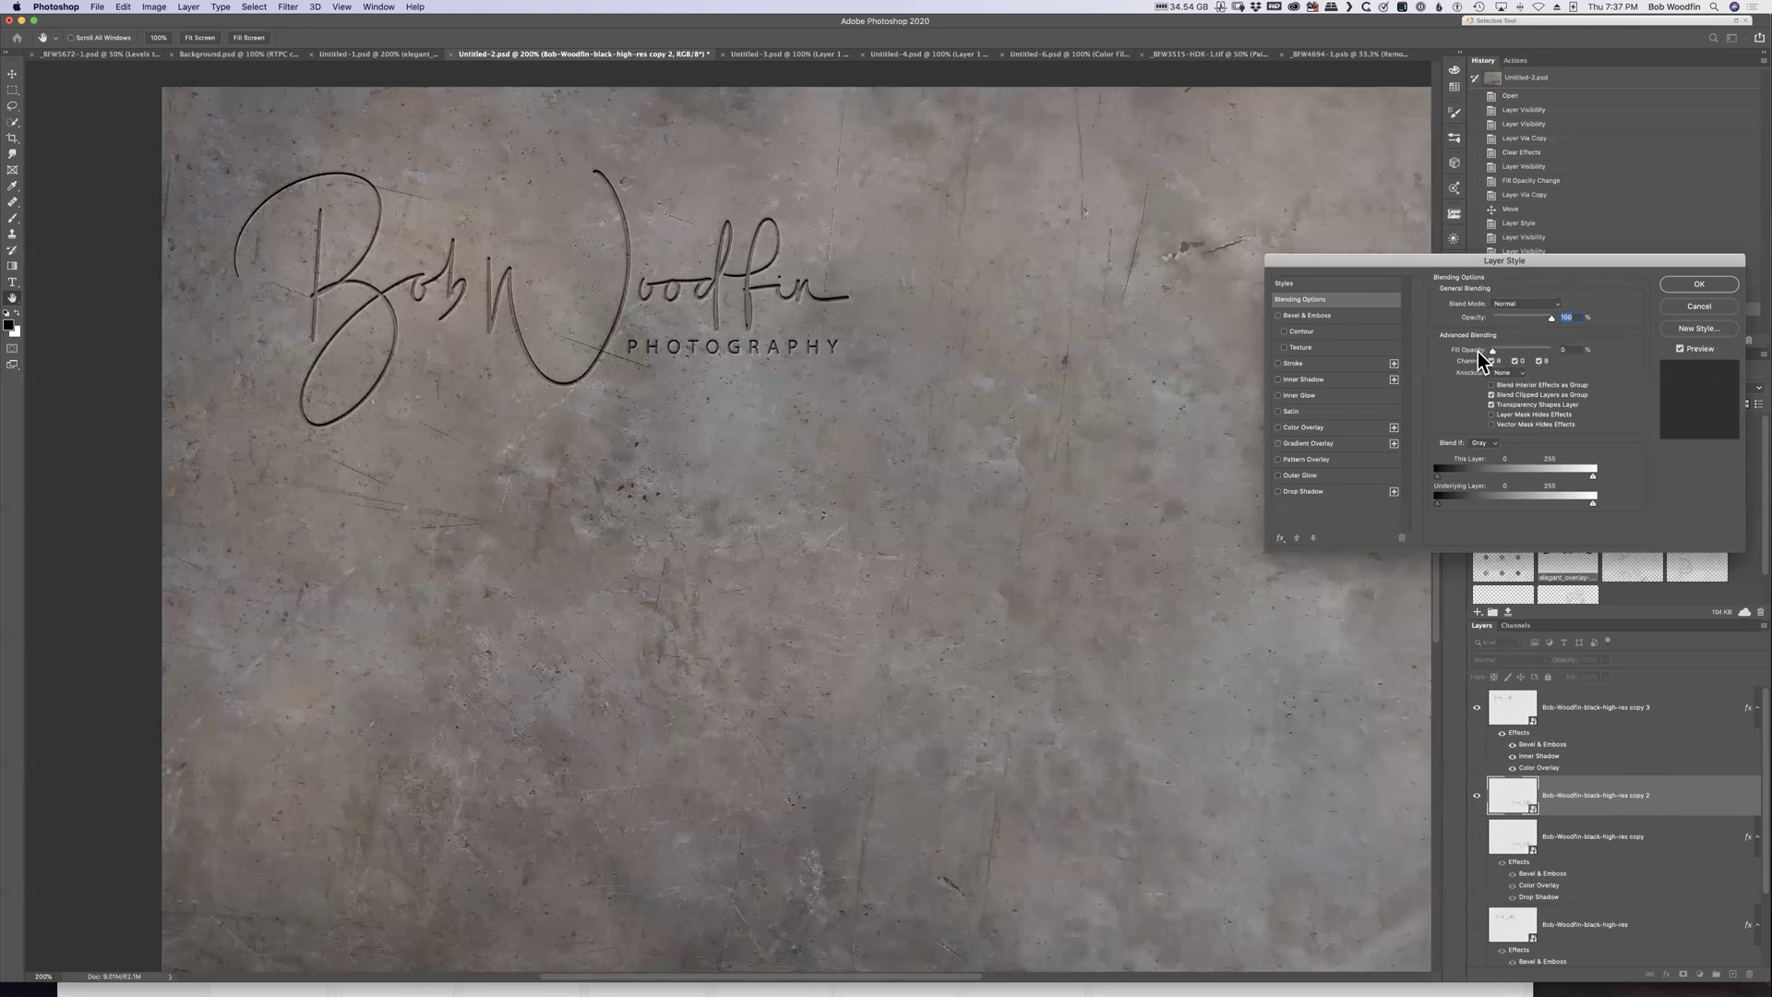
{"action": "left_click", "coordinate": [1304, 317]}
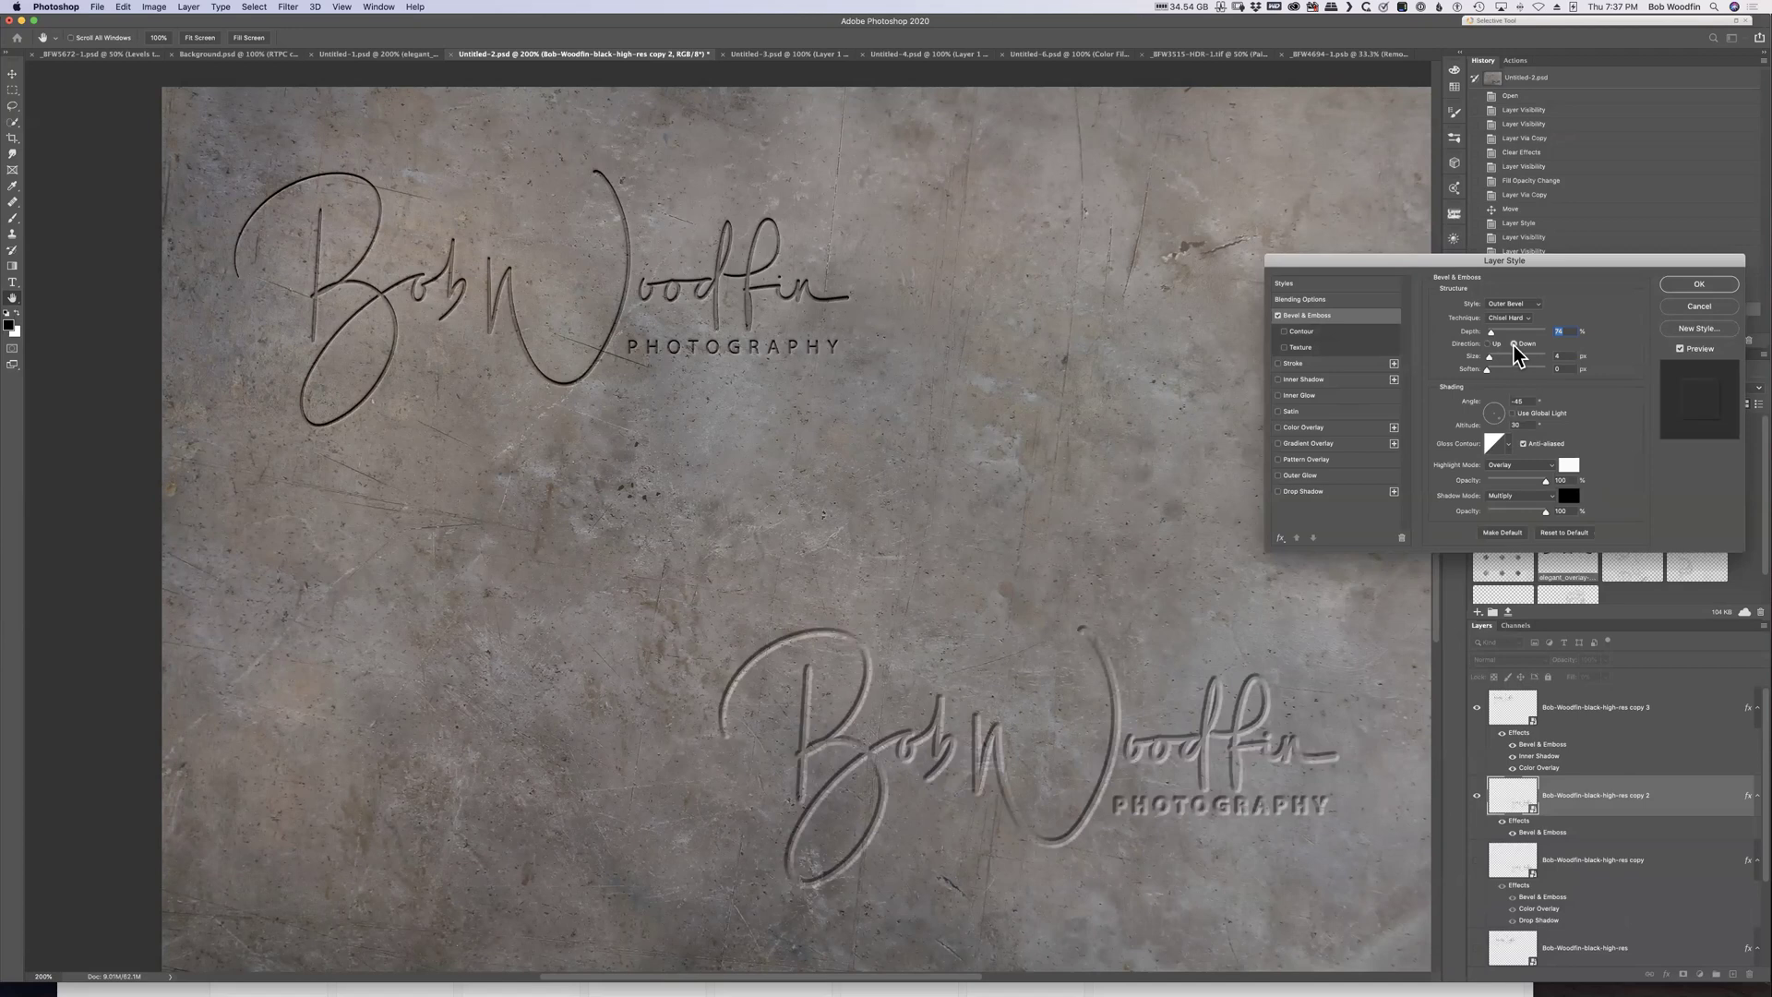
{"action": "left_click", "coordinate": [1513, 344]}
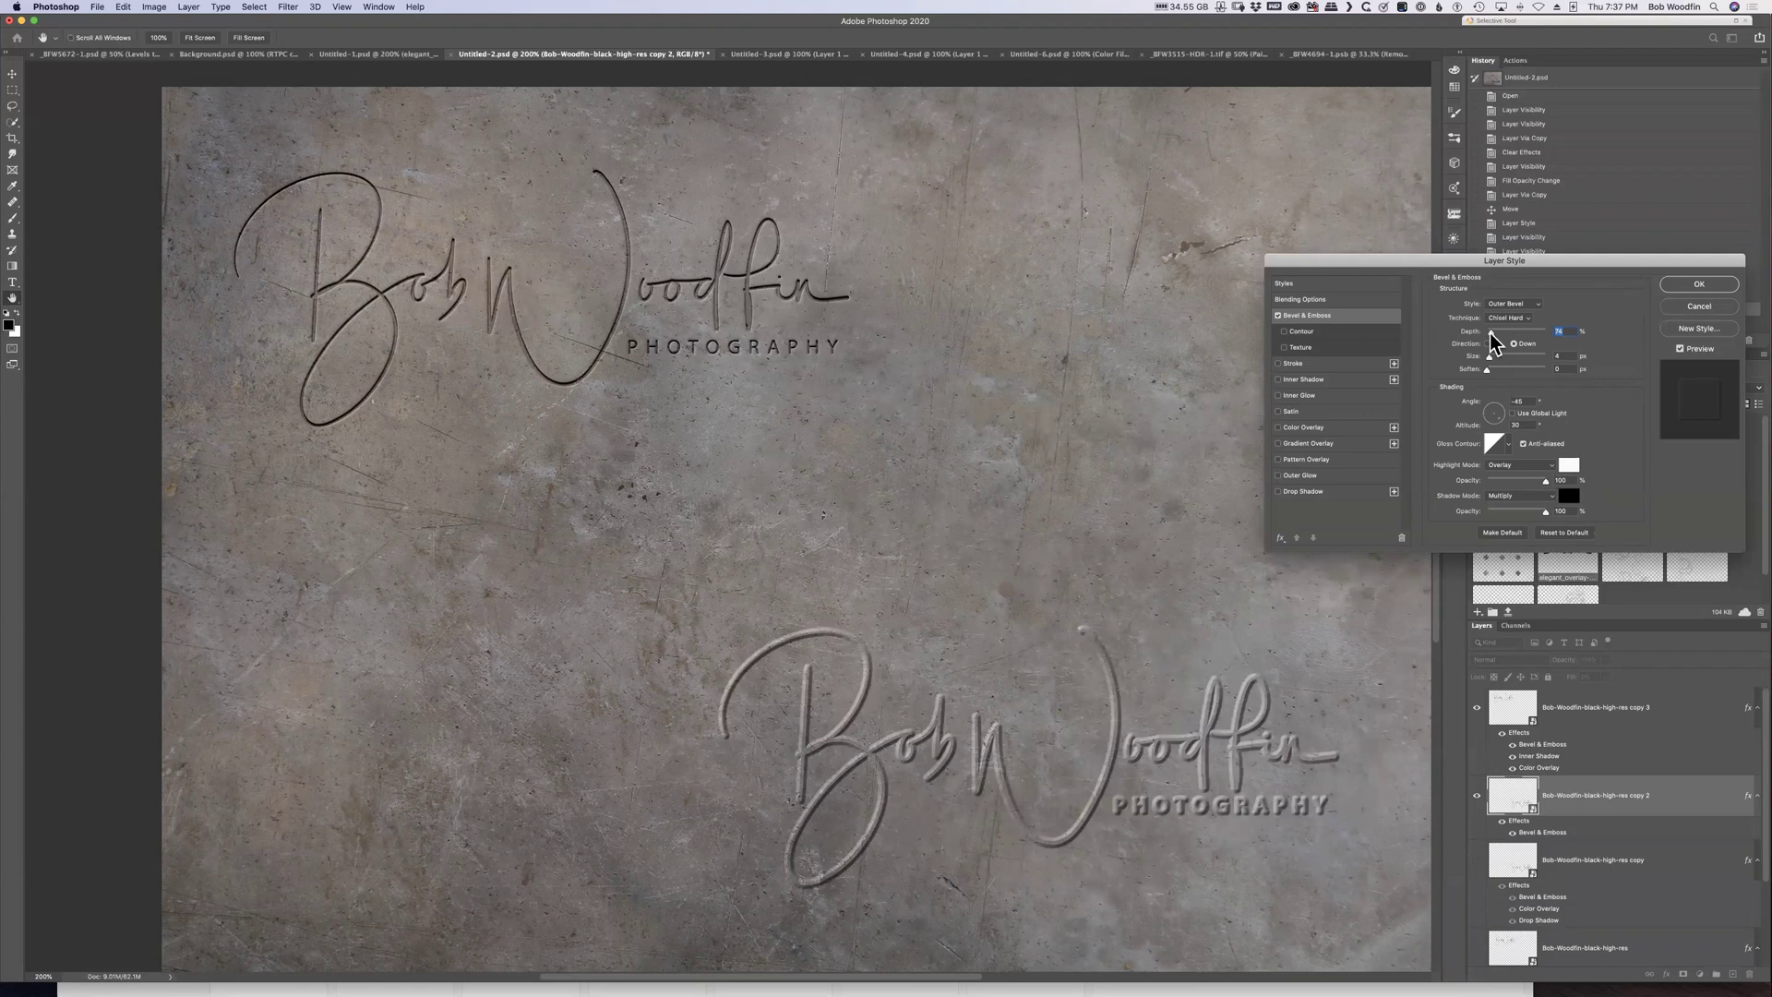
Enable Contour on the lower logo's bevel, keeping its concave curve, and fine-tune the bevel depth
{"action": "left_click", "coordinate": [1305, 330]}
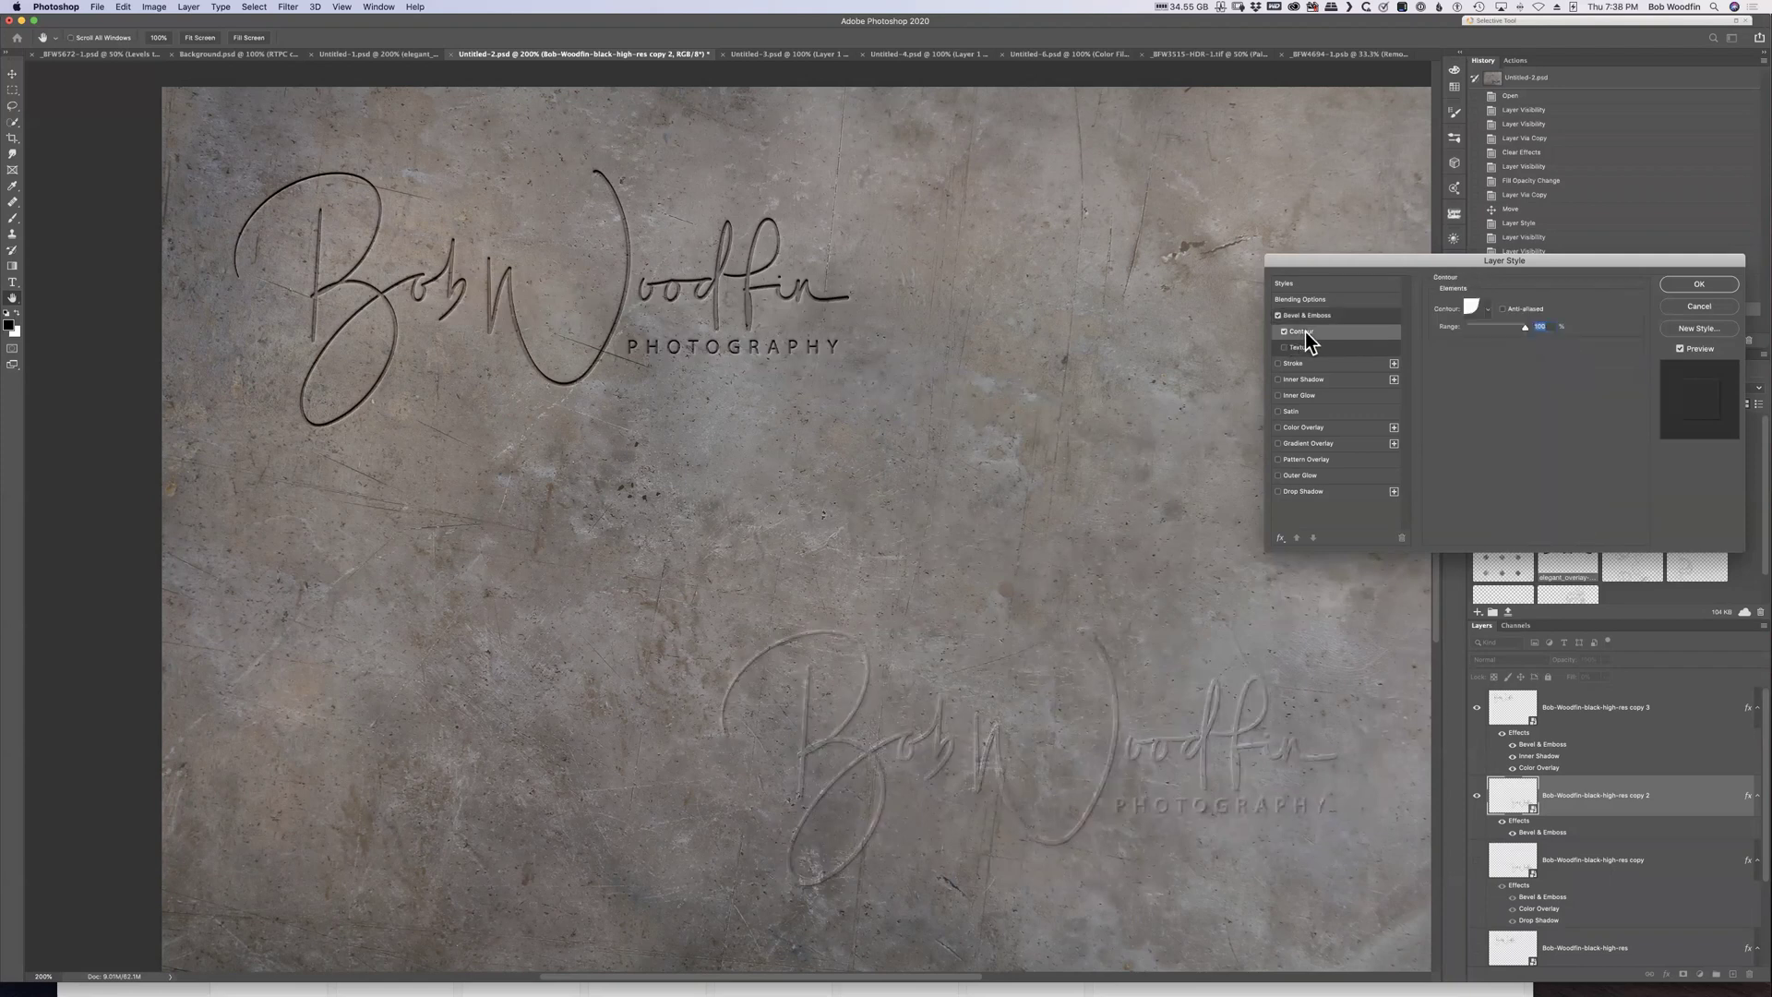
{"action": "left_click", "coordinate": [1488, 310]}
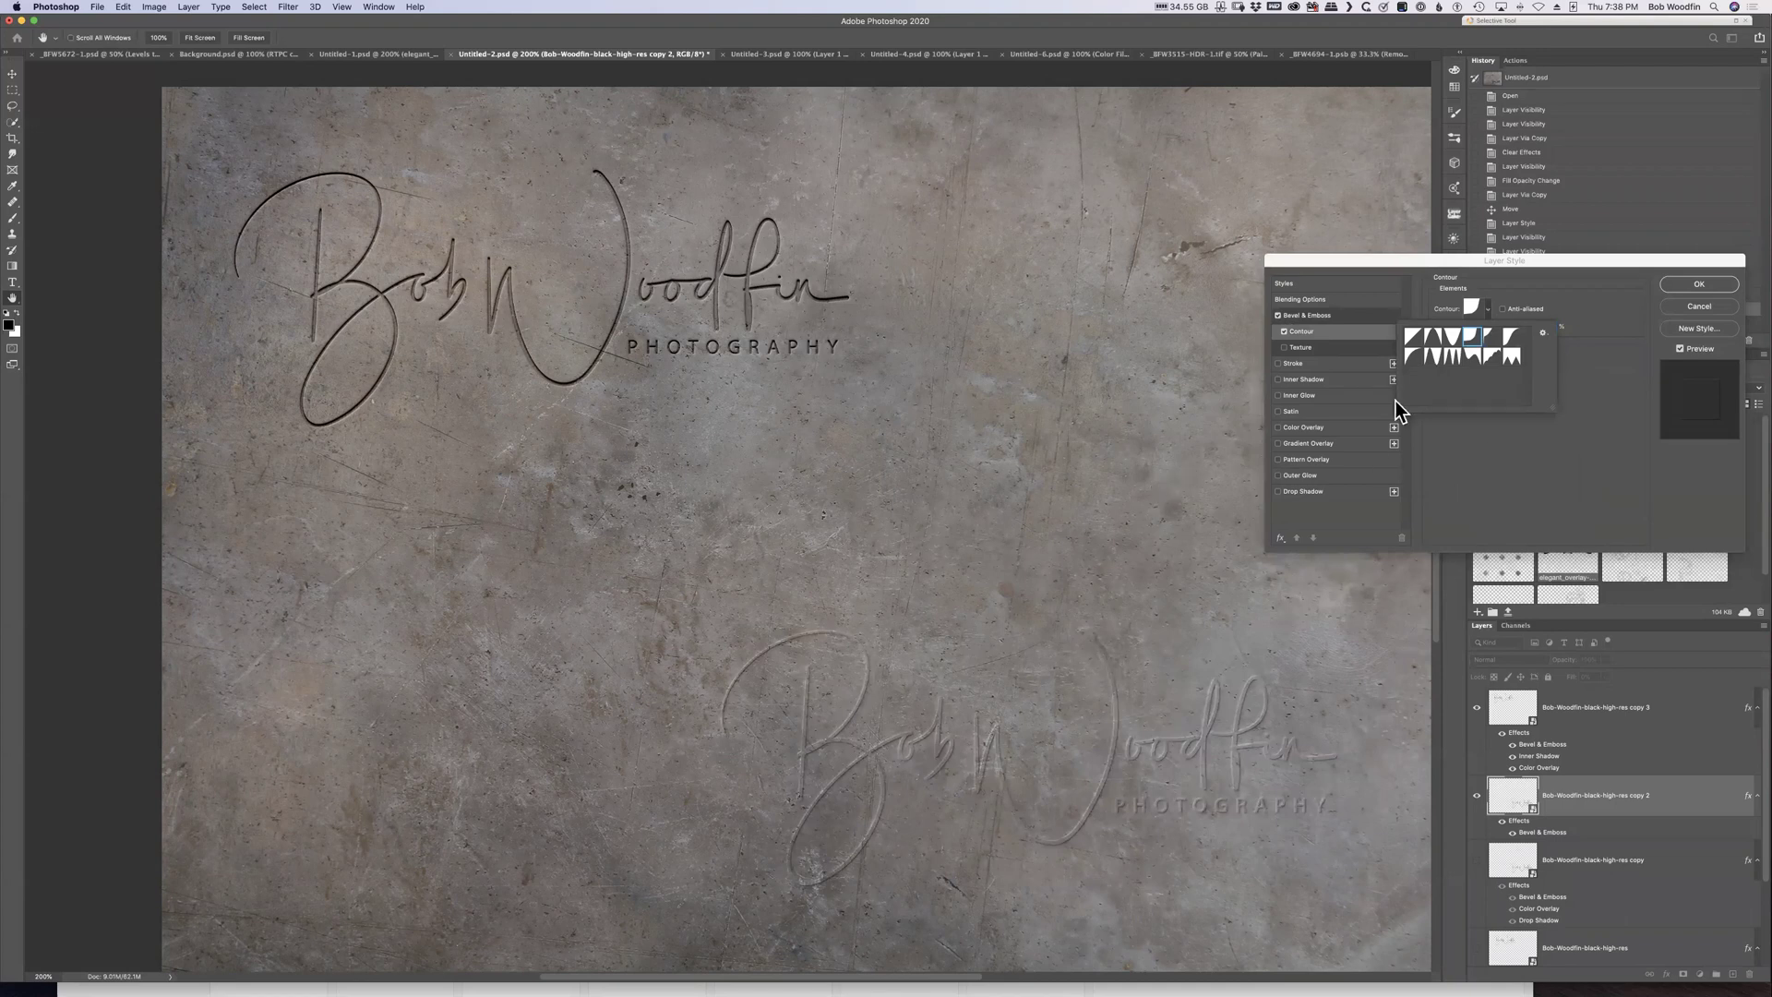
{"action": "left_click", "coordinate": [1316, 318]}
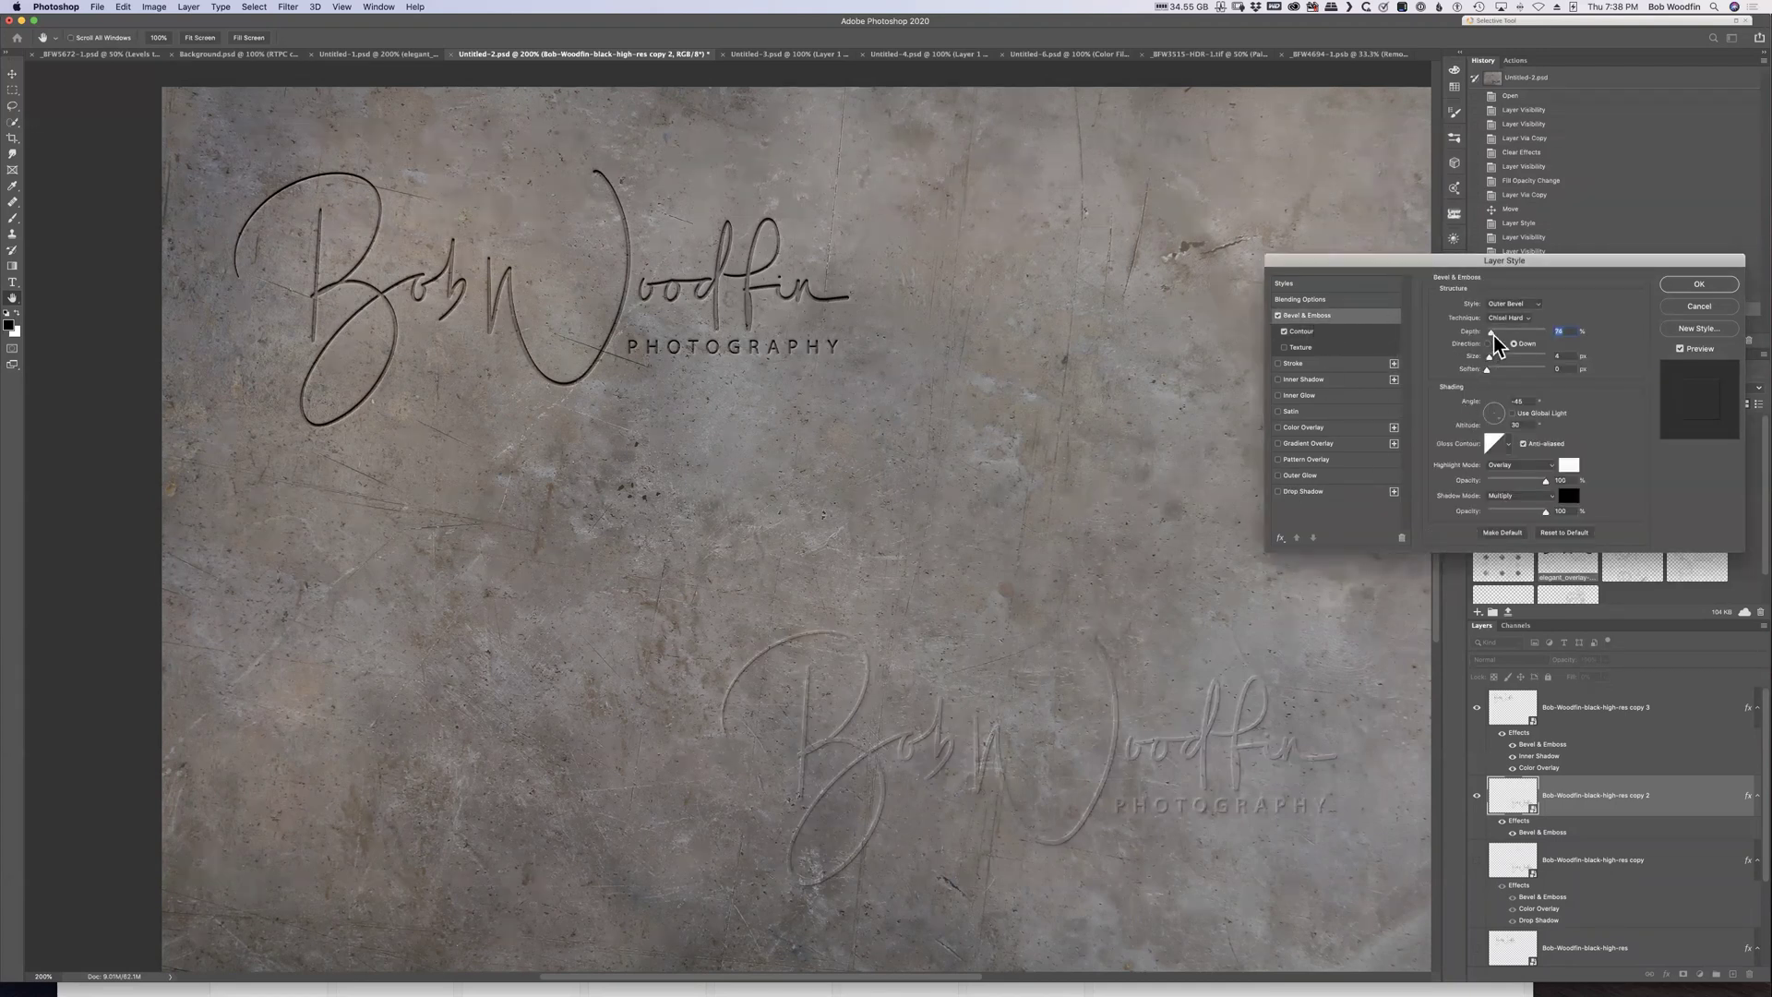
{"action": "left_click_drag", "start_coordinate": [1491, 330], "coordinate": [1493, 332]}
Add a Linear Burn Inner Shadow to the lower logo in a grey-brown sampled from the background, and fine-tune its distance, choke and size
{"action": "left_click", "coordinate": [1297, 380]}
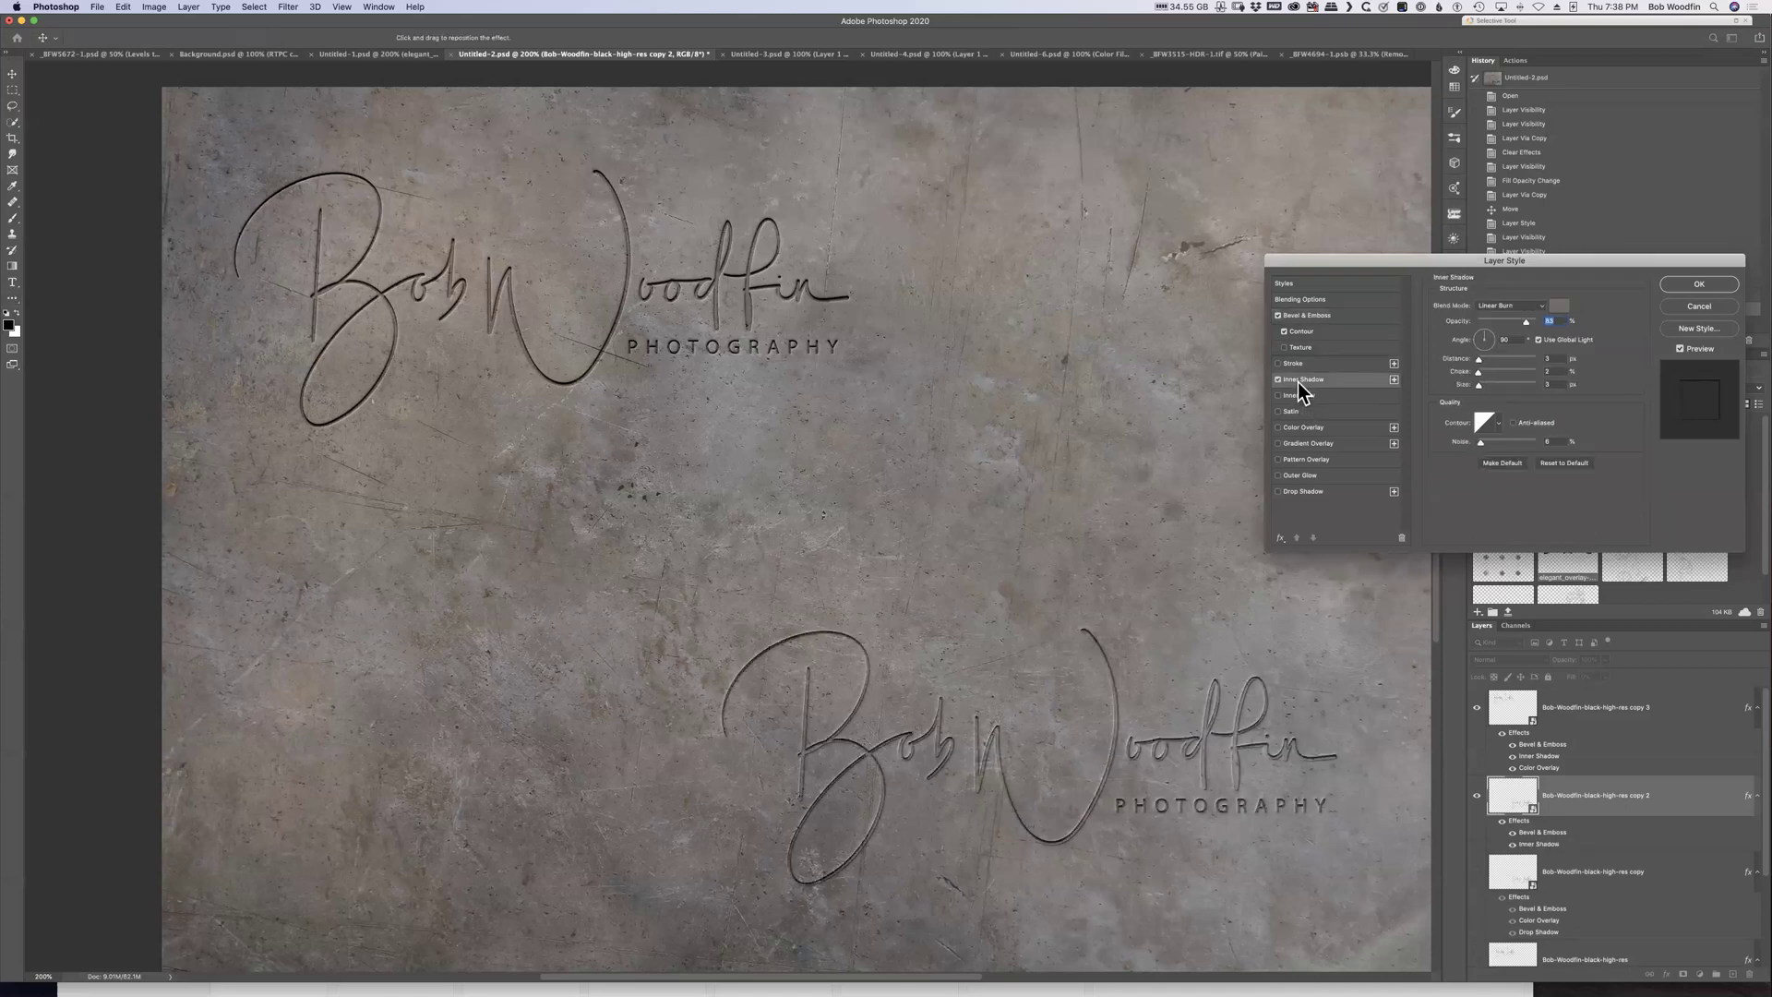
{"action": "left_click", "coordinate": [1559, 305]}
{"action": "left_click", "coordinate": [1015, 517]}
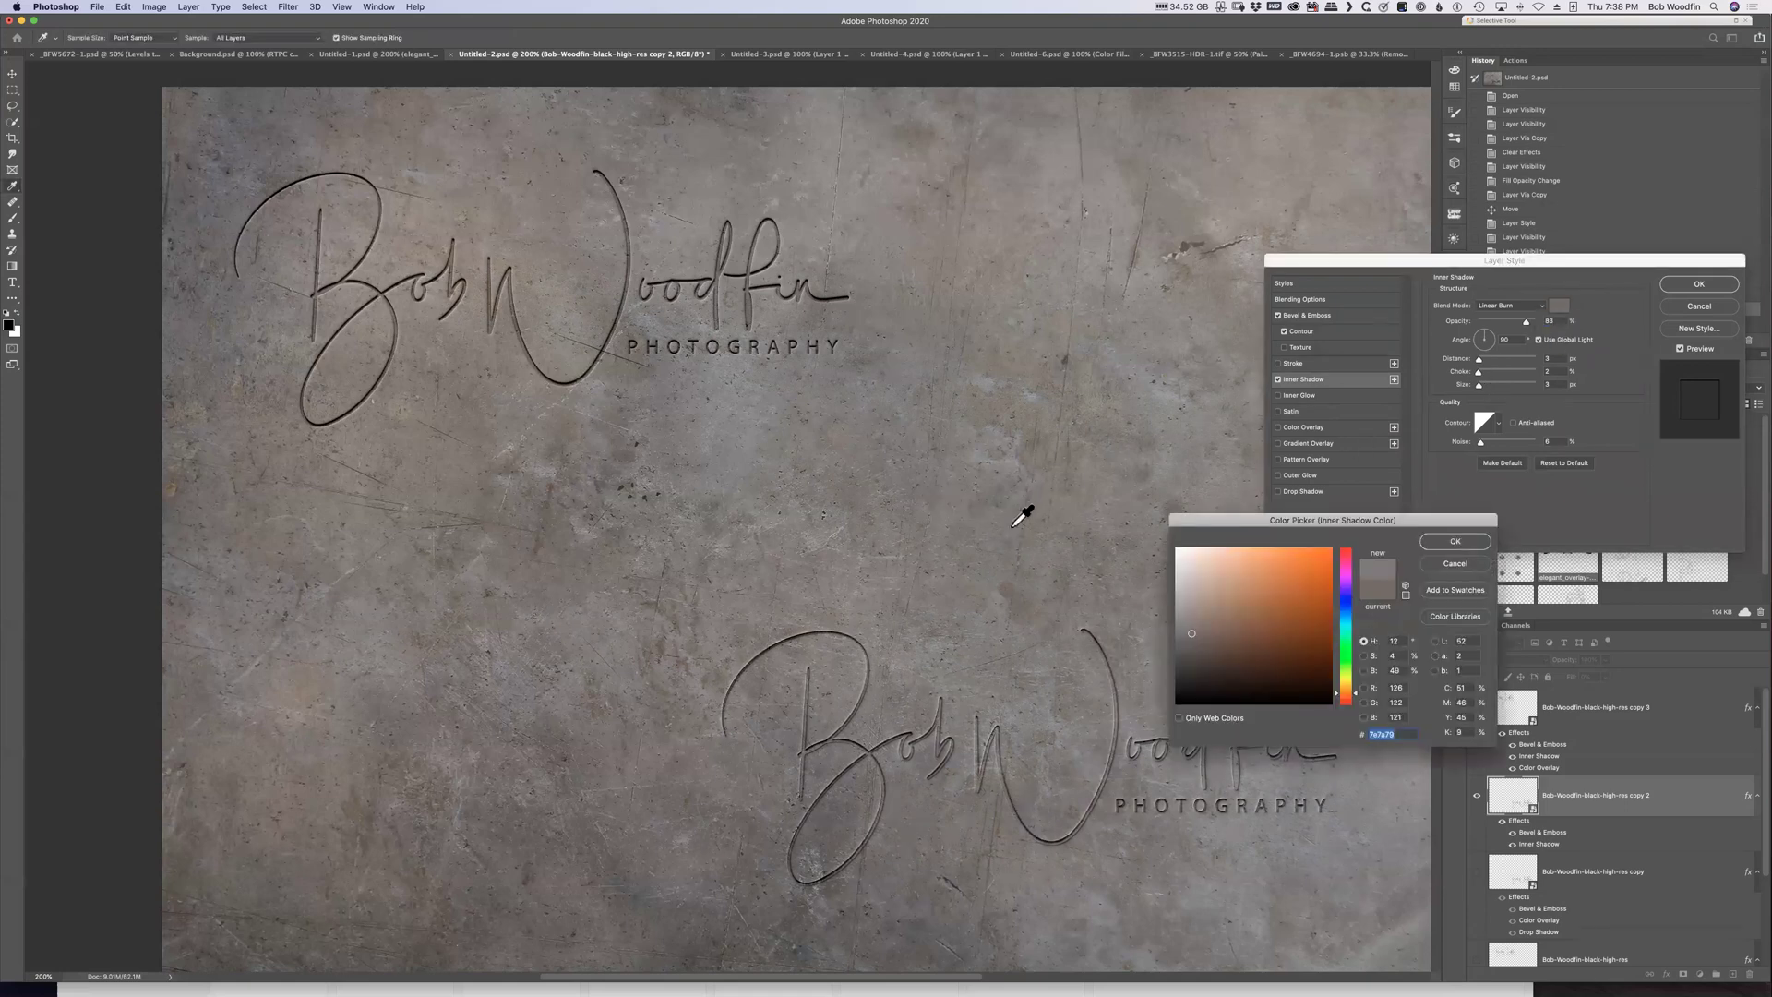
{"action": "left_click", "coordinate": [1477, 541]}
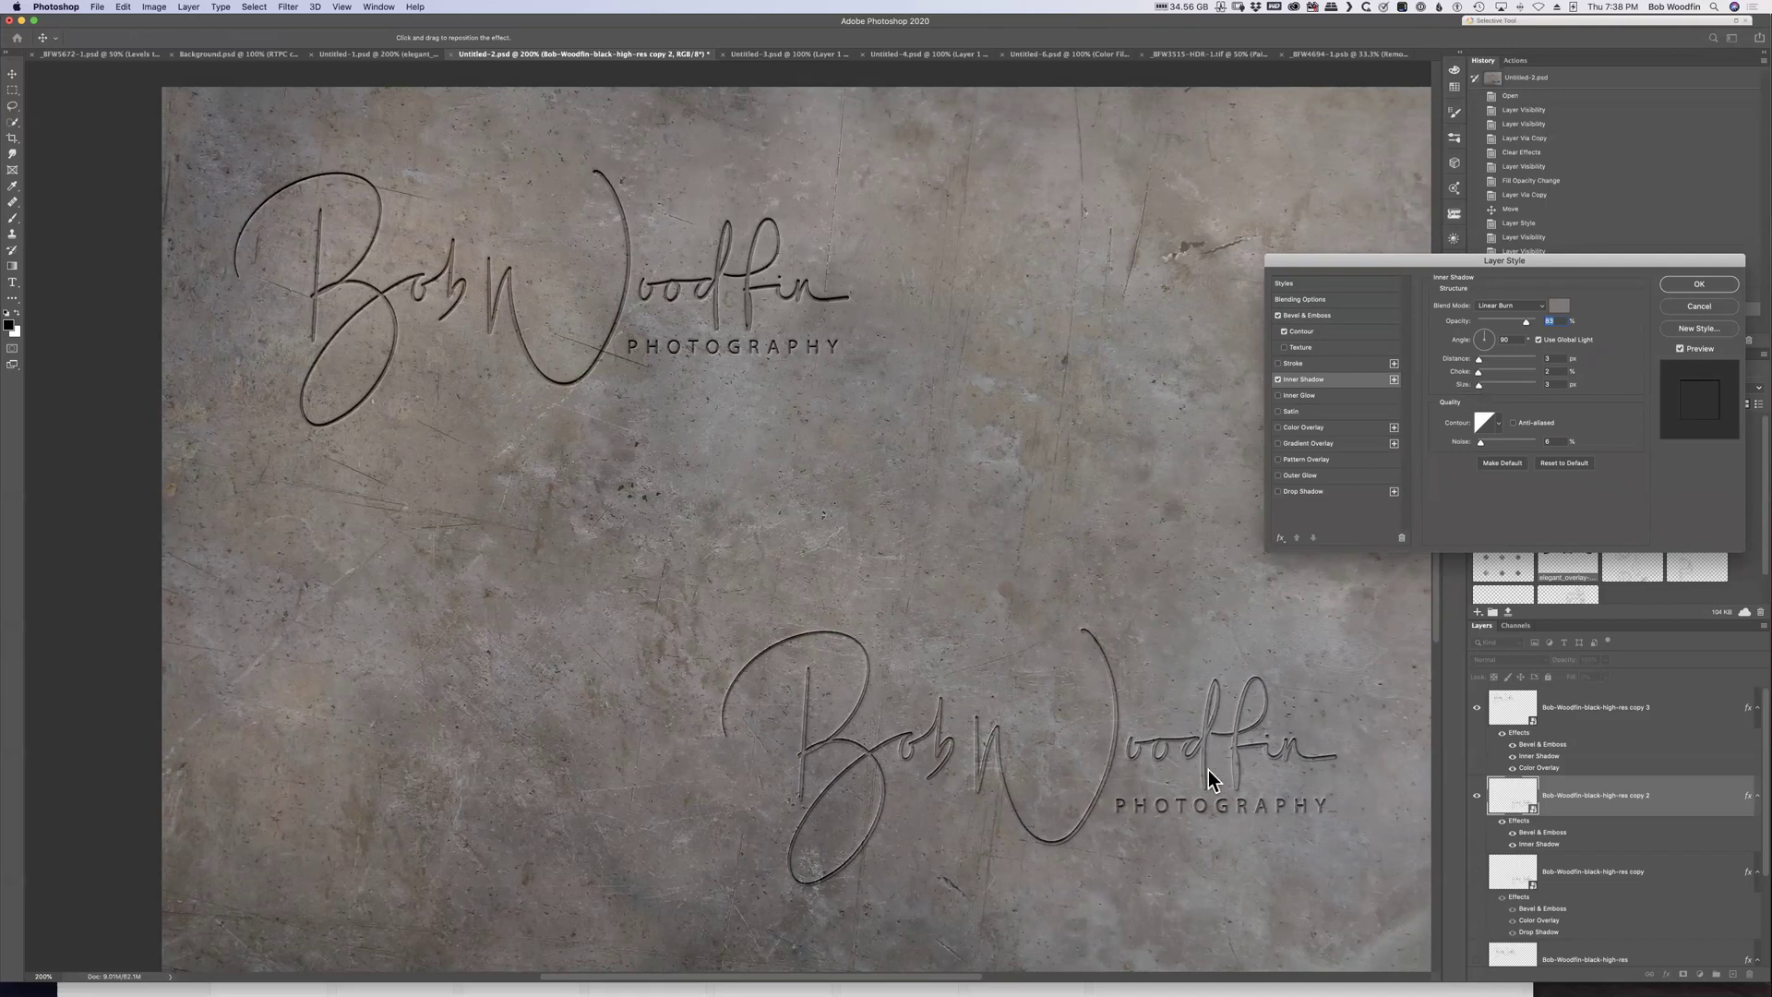
{"action": "left_click_drag", "start_coordinate": [1475, 363], "coordinate": [1480, 386]}
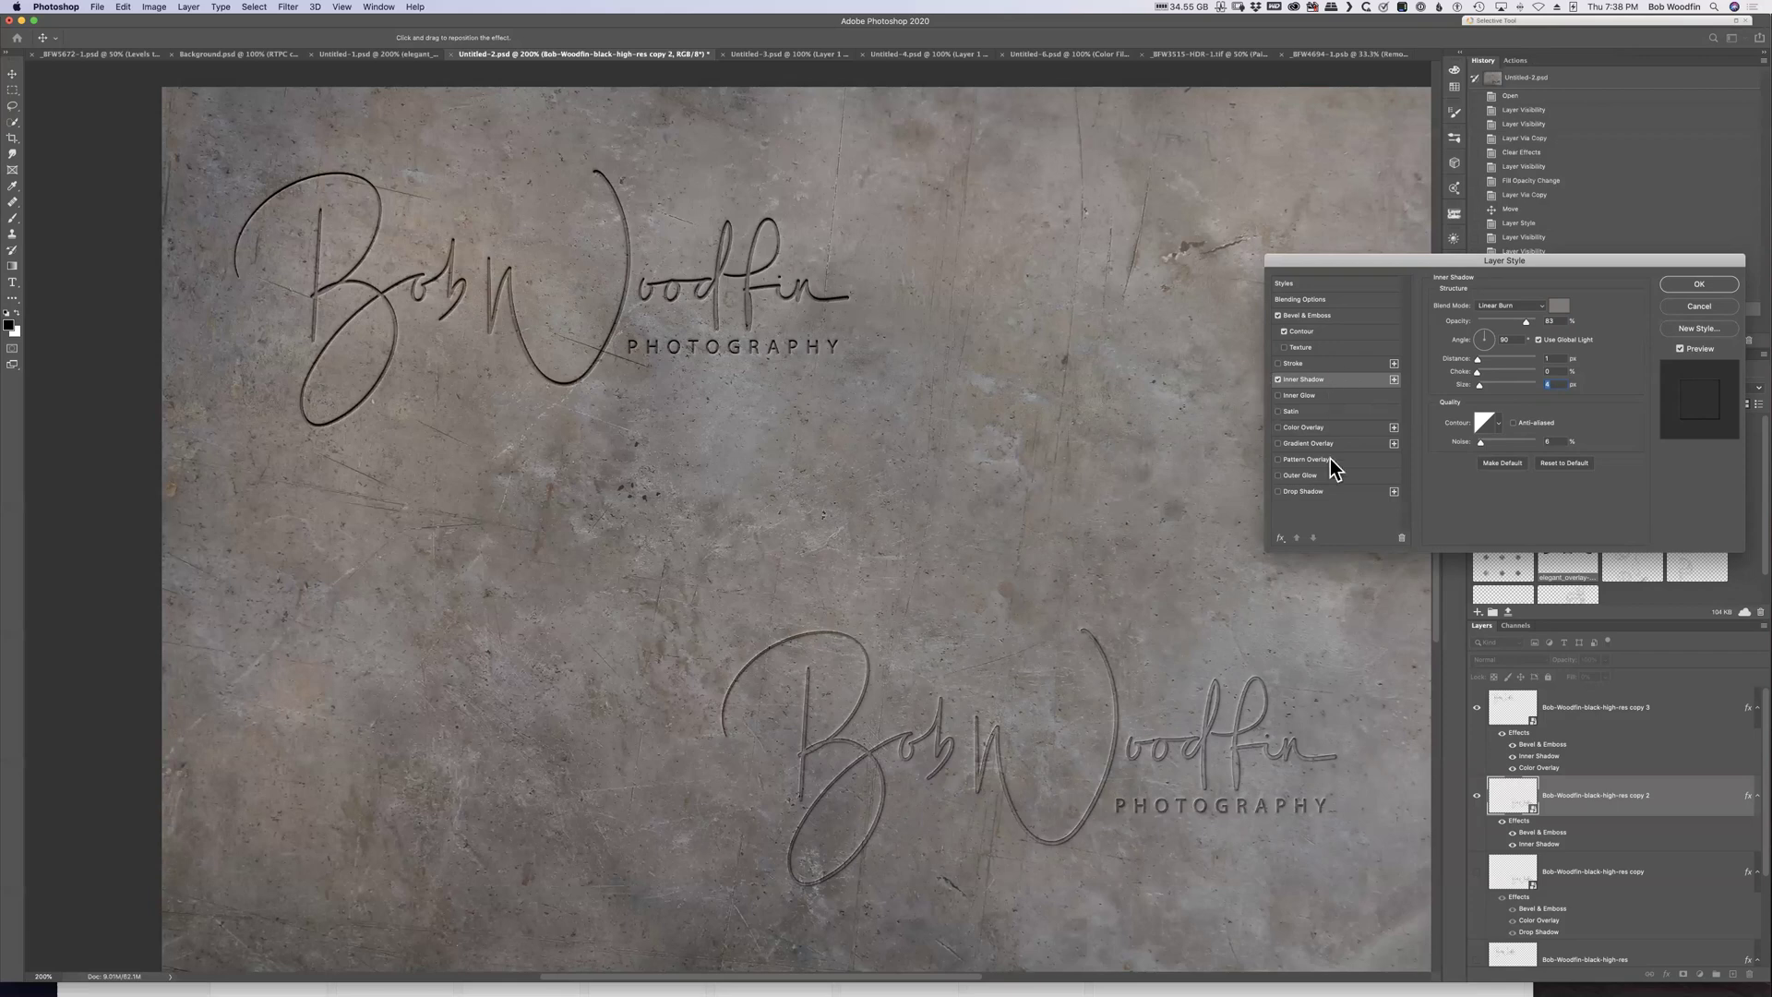
Add a Linear Burn Color Overlay to the lower logo in a dark brown sampled from the background, and darken it slightly through its opacity
{"action": "left_click", "coordinate": [1299, 427]}
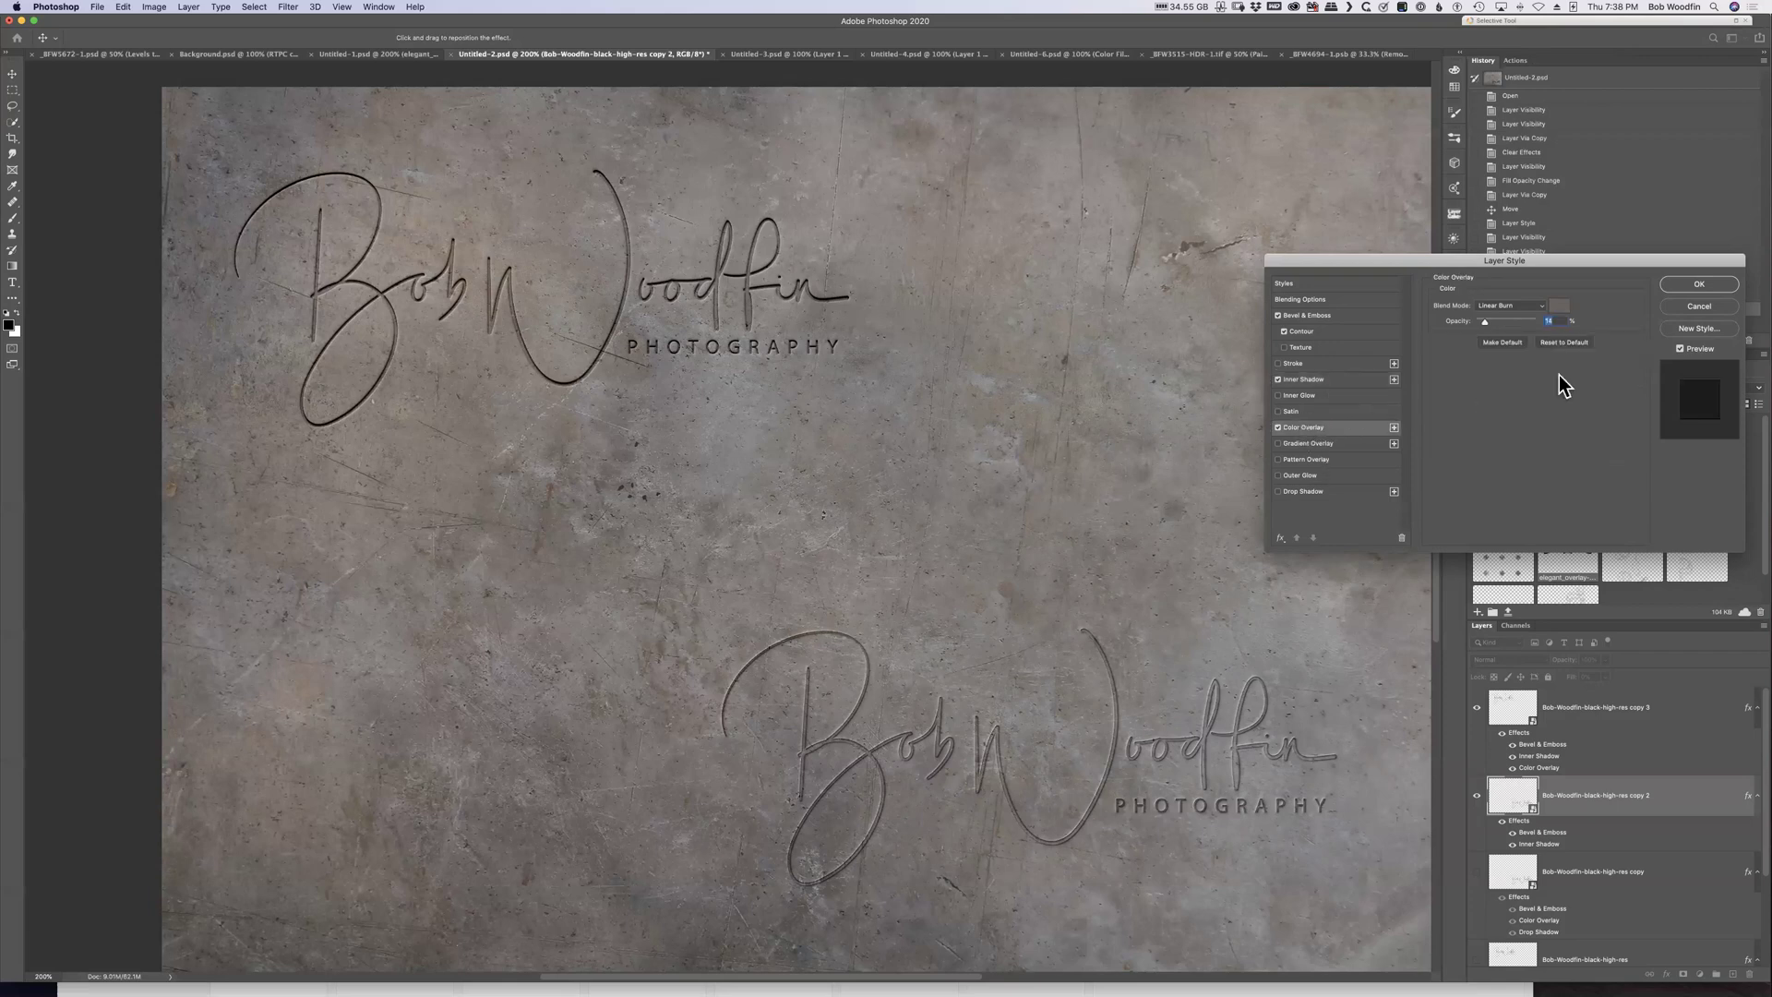
{"action": "left_click", "coordinate": [1559, 306]}
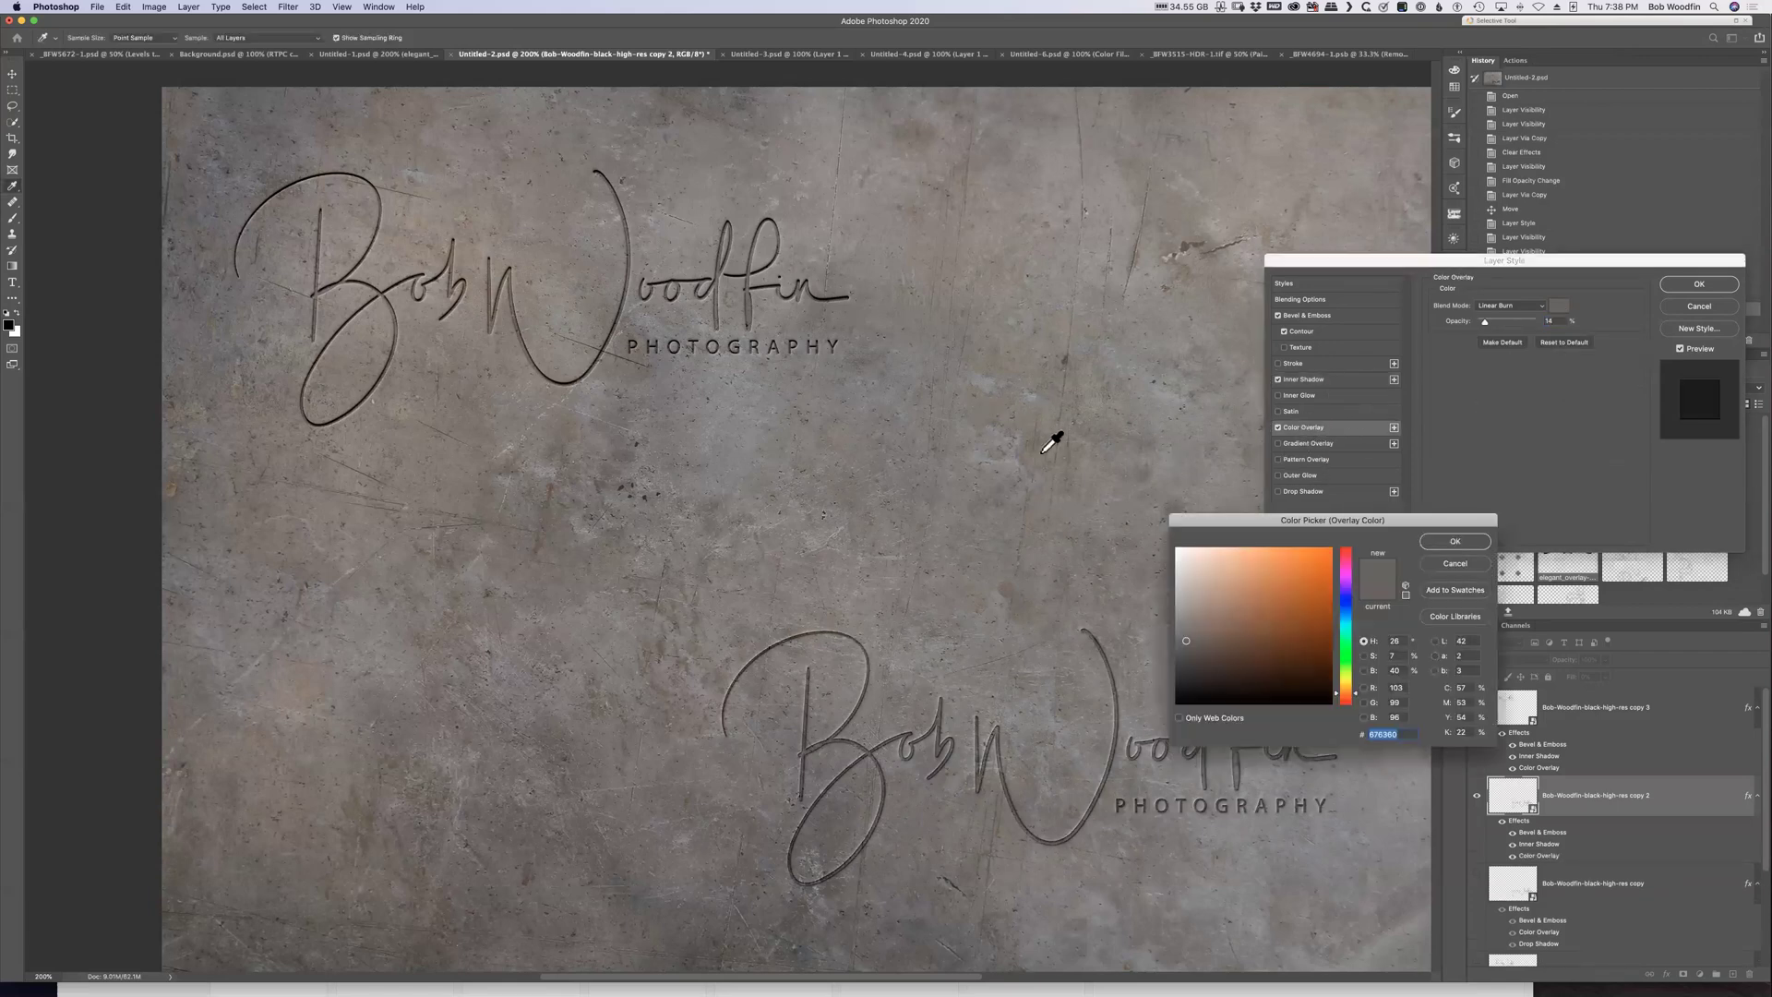
{"action": "left_click", "coordinate": [620, 471]}
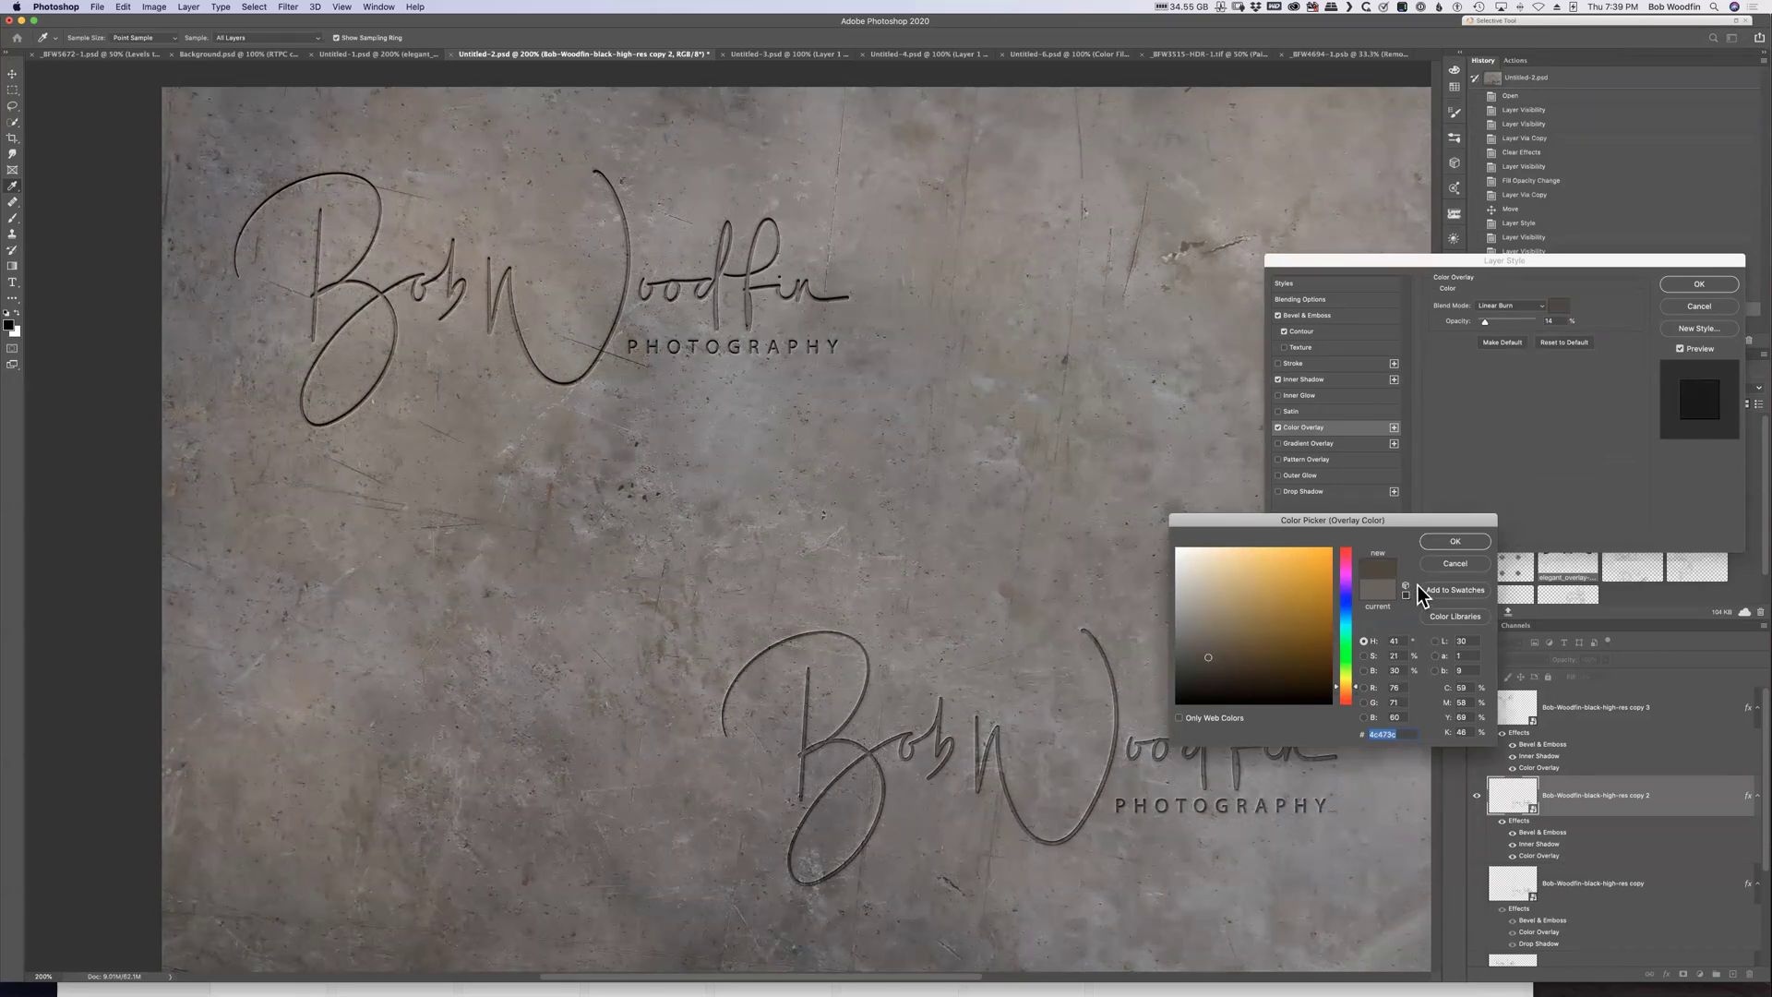
{"action": "left_click", "coordinate": [1456, 542]}
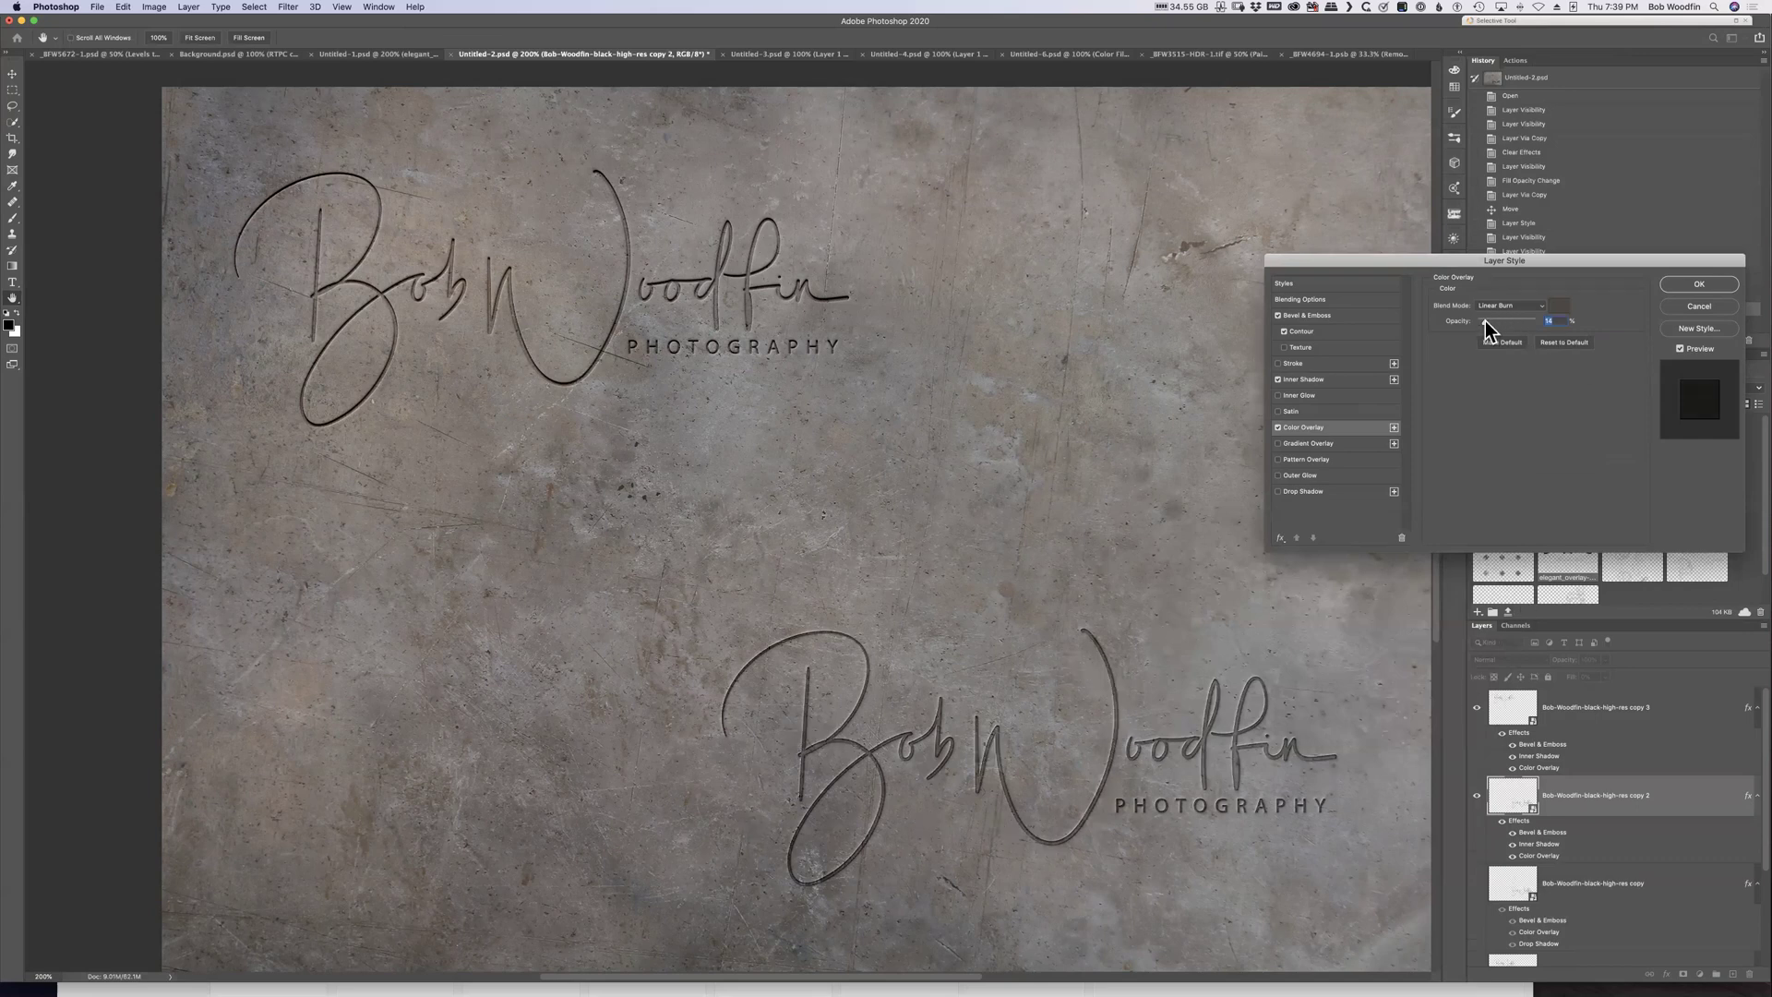
{"action": "left_click_drag", "start_coordinate": [1485, 322], "coordinate": [1512, 327]}
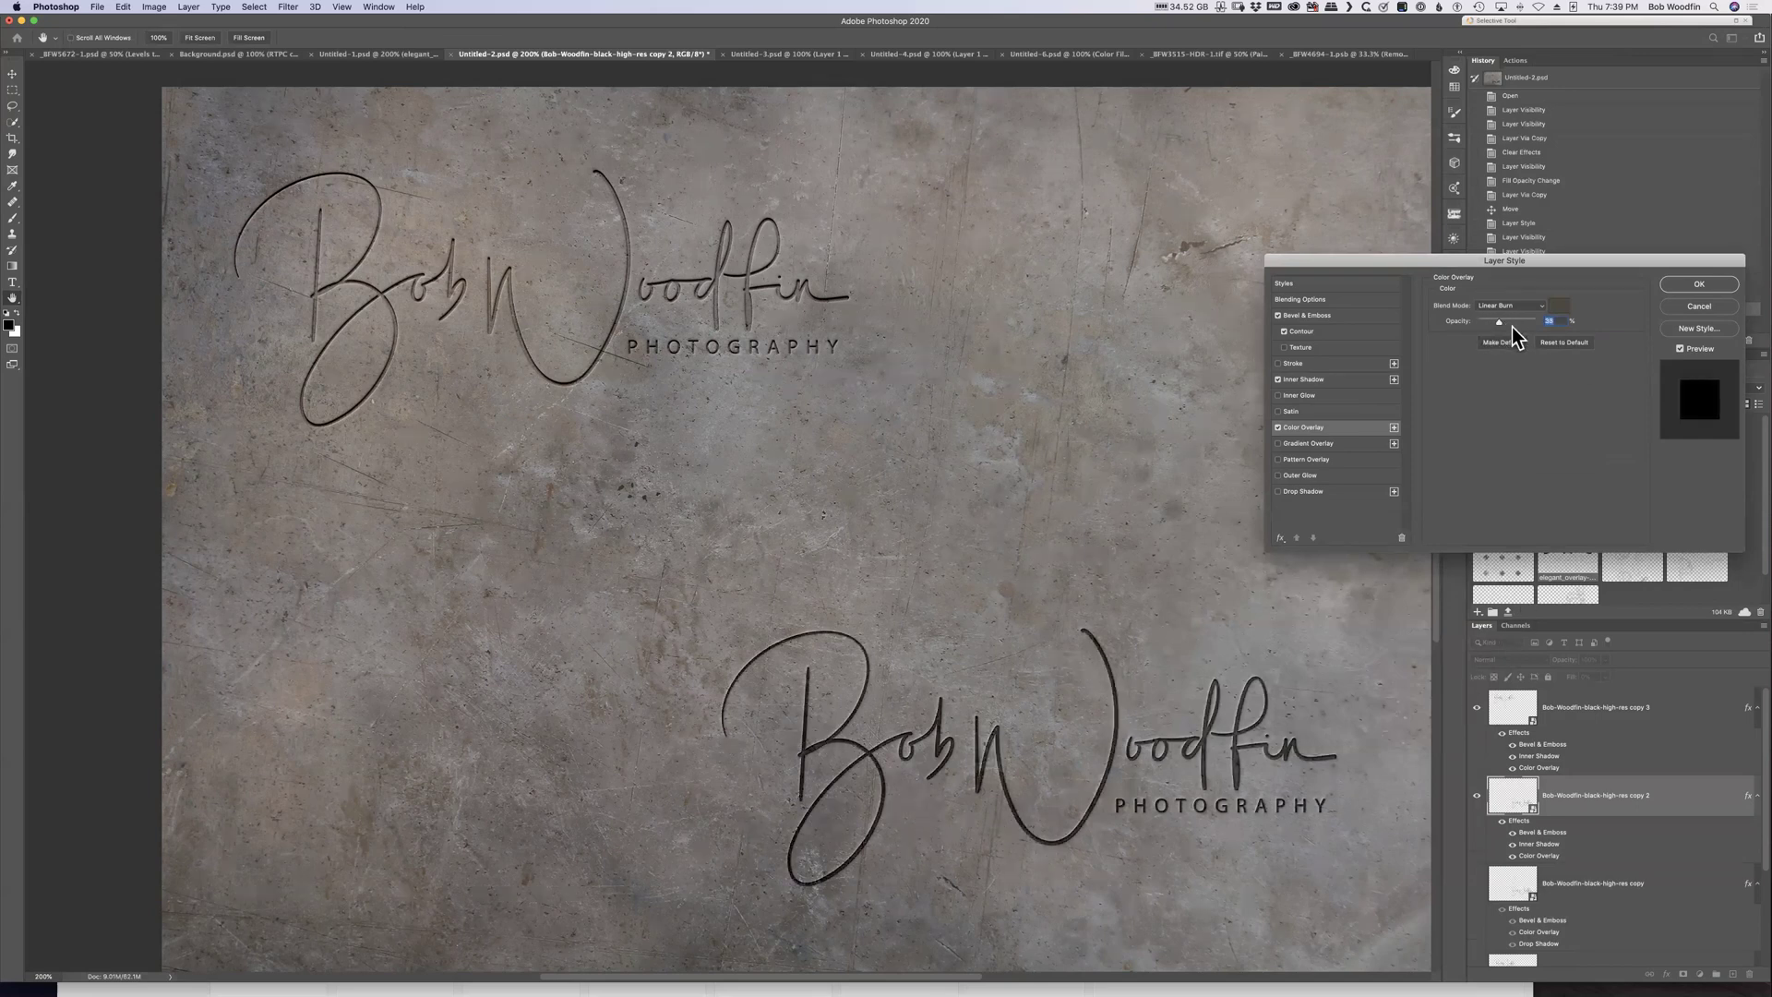
{"action": "left_click_drag", "start_coordinate": [1491, 323], "coordinate": [1489, 321]}
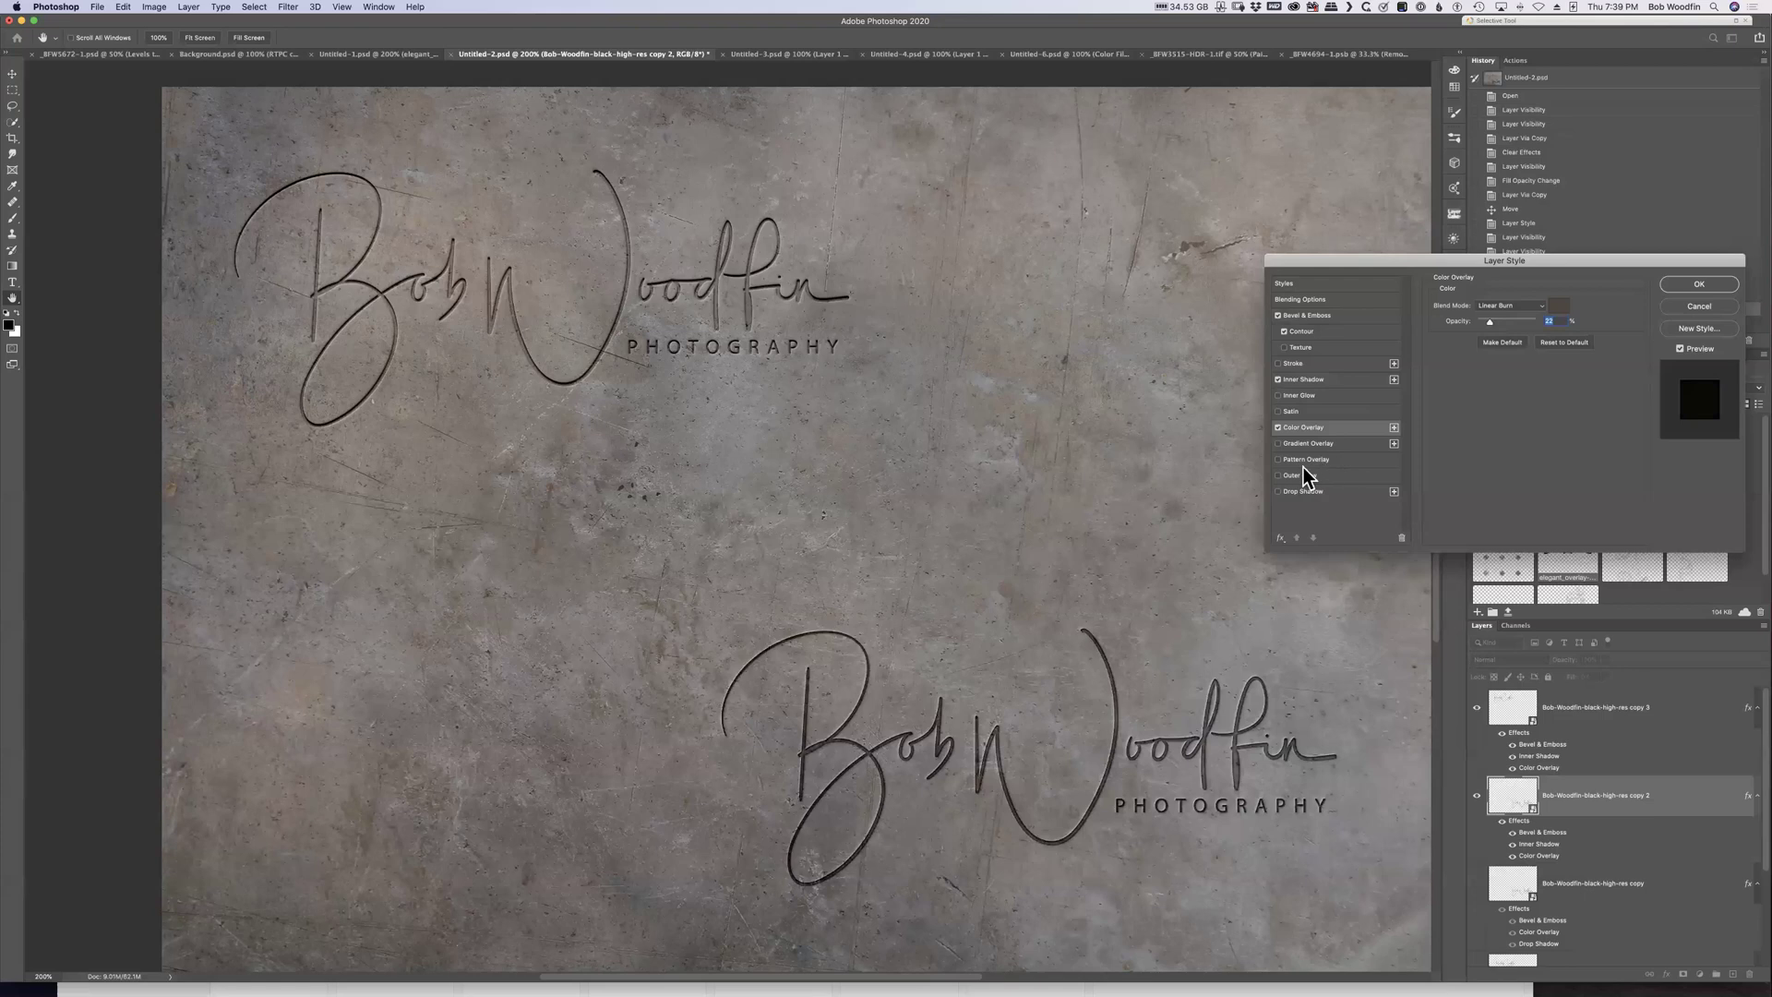
Add a black Multiply Drop Shadow to the lower logo, tighten its distance, spread and size, and apply the layer style
{"action": "left_click", "coordinate": [1302, 491]}
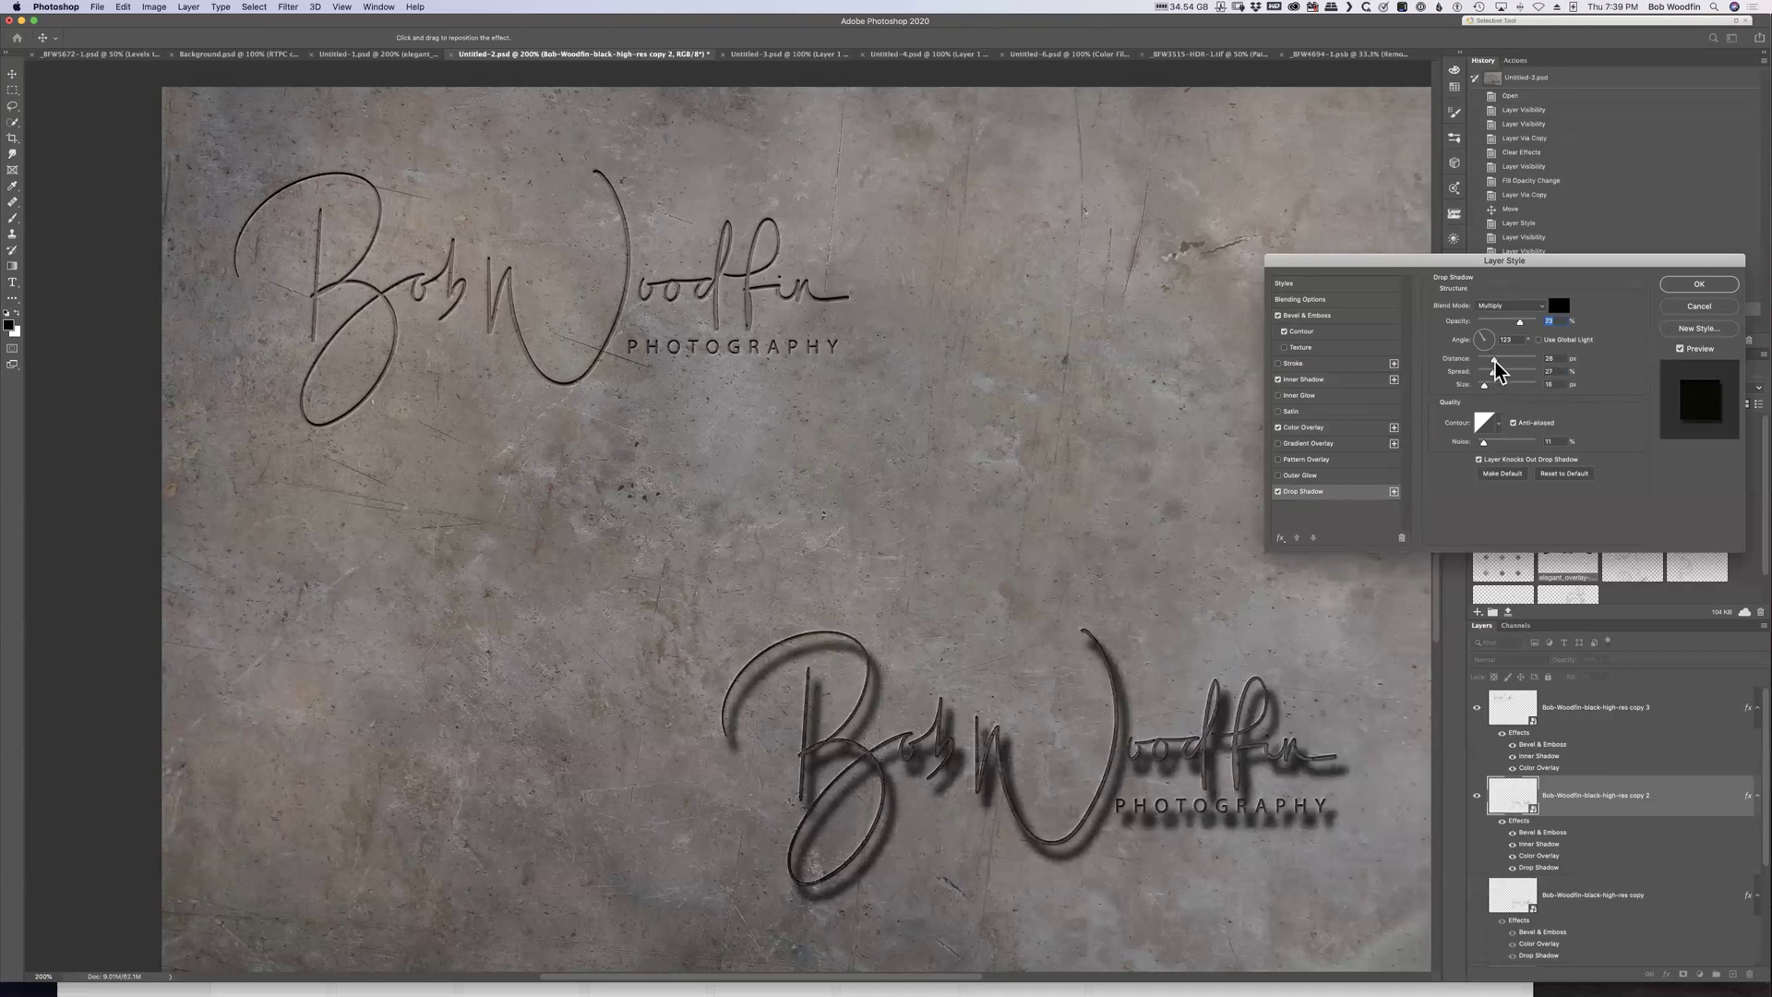
{"action": "left_click_drag", "start_coordinate": [1493, 364], "coordinate": [1486, 395]}
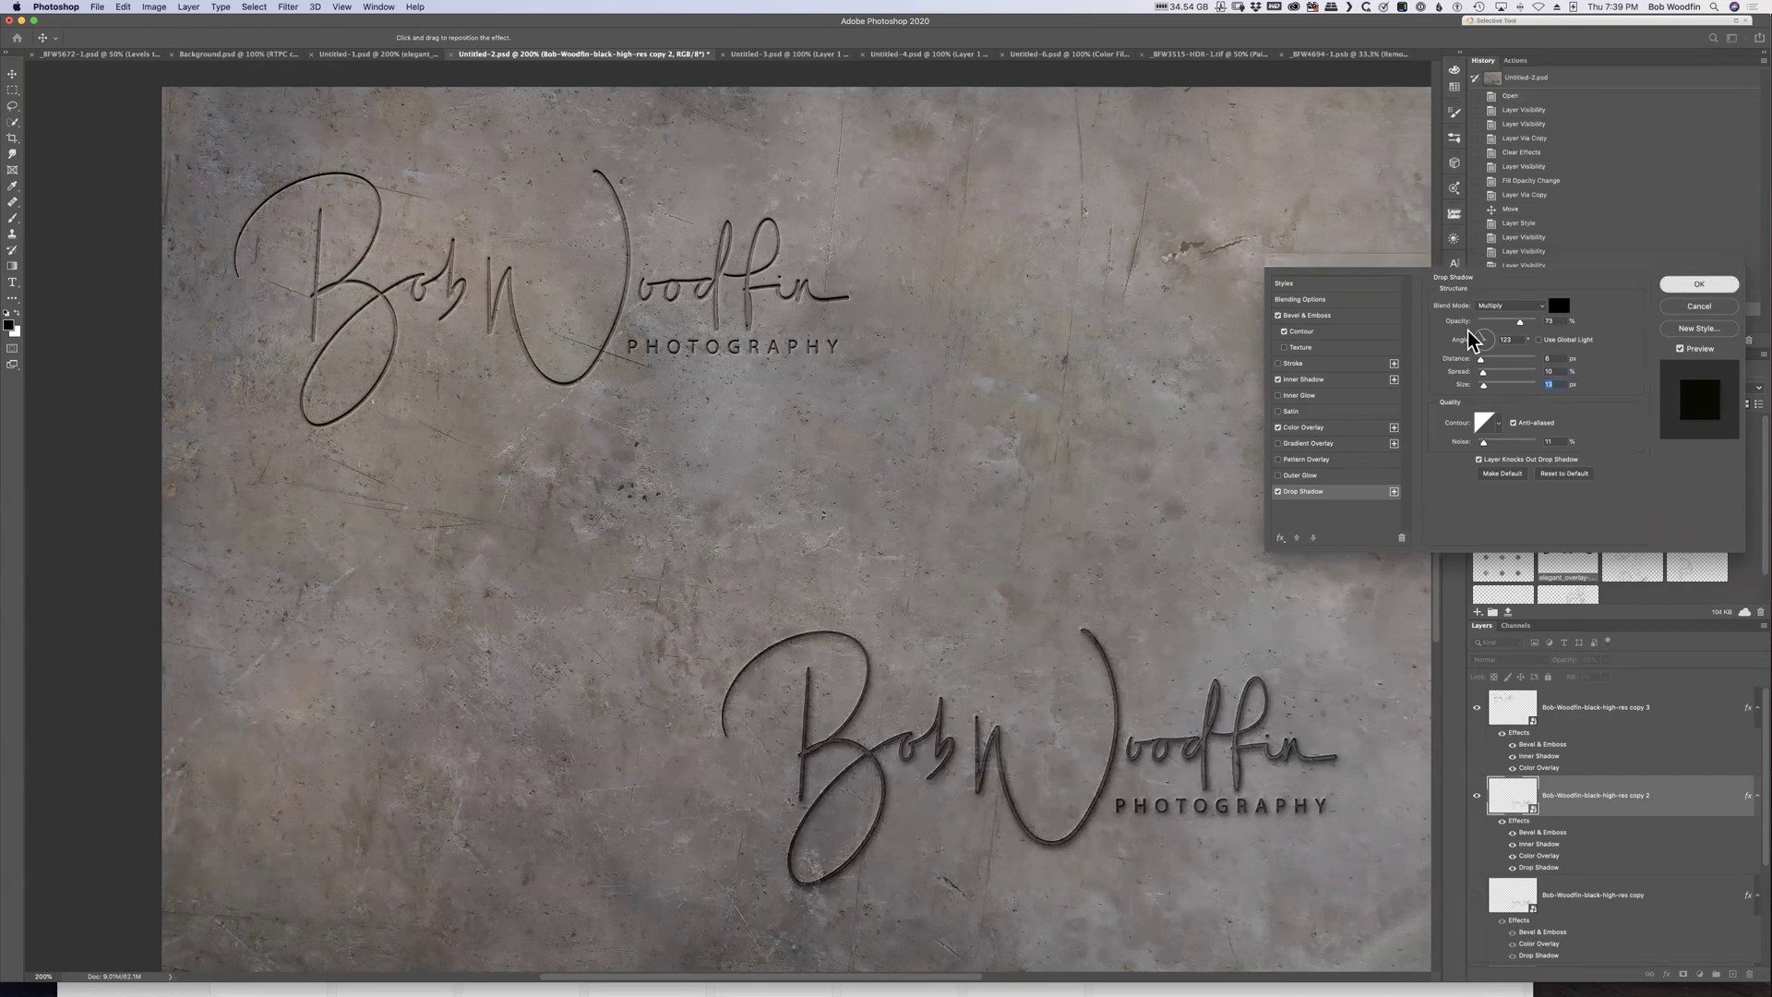
{"action": "key", "text": "Return"}
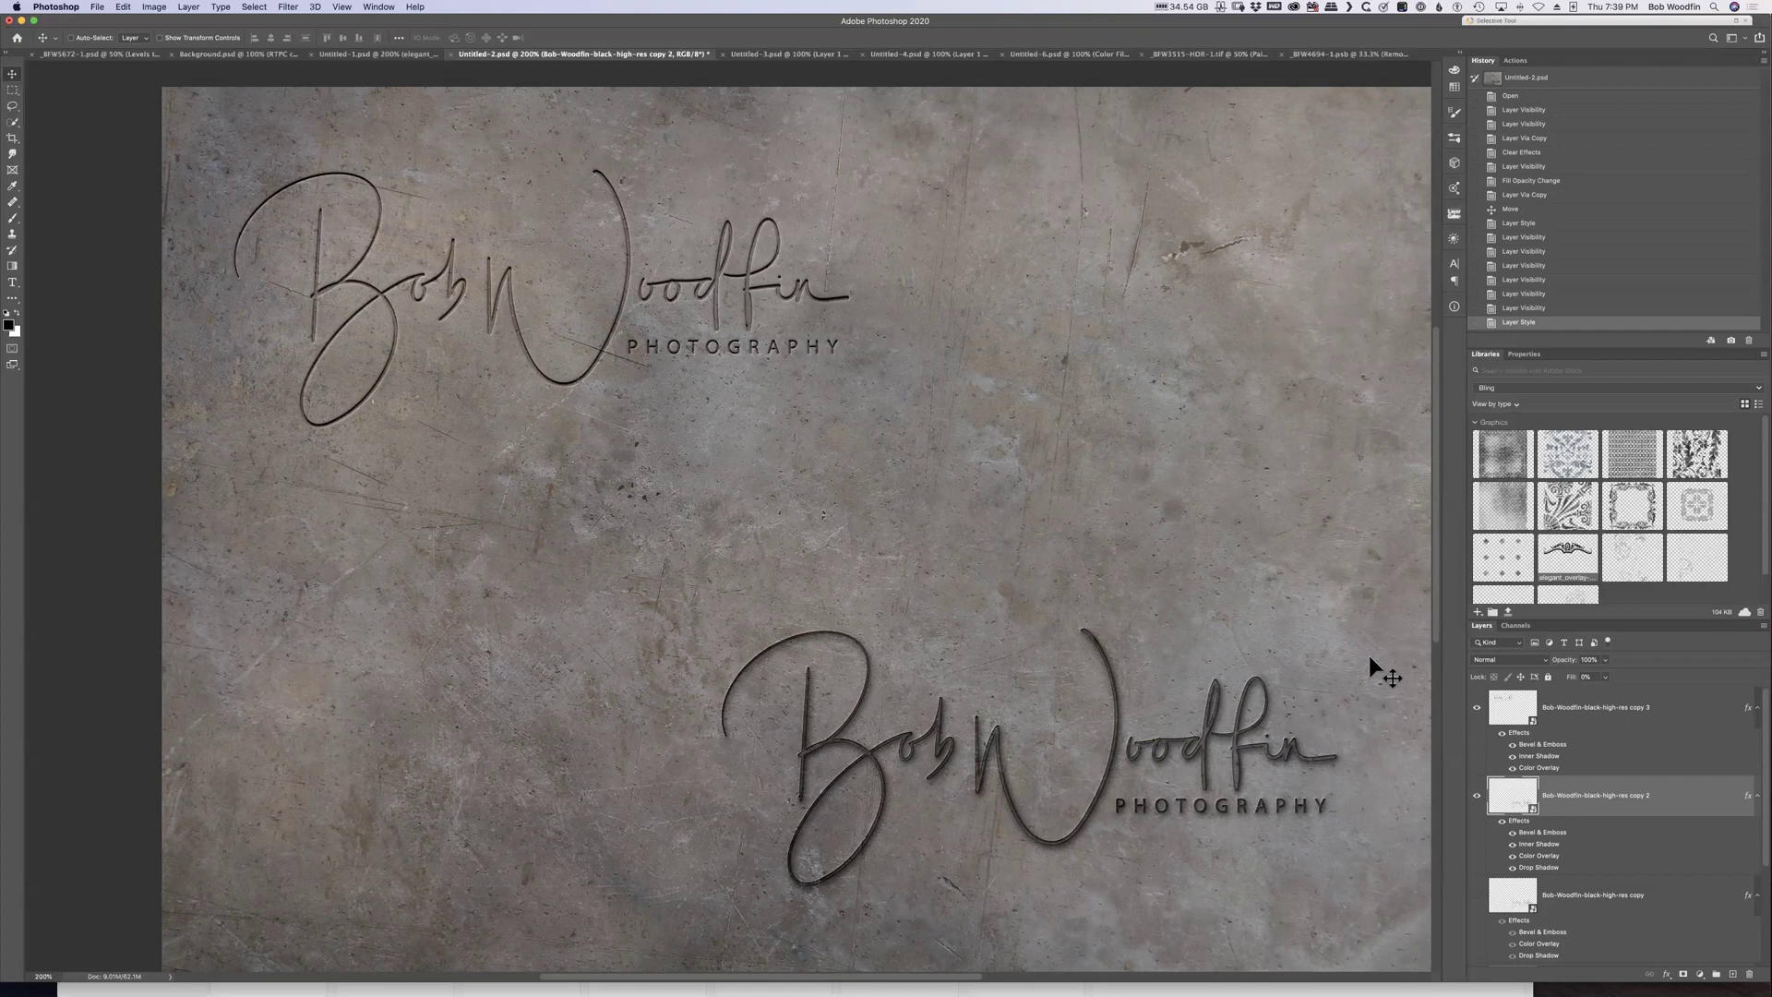
Compare the lower logo with and without its Inner Shadow, and delete that effect from the layer
{"action": "key", "text": "super+minus"}
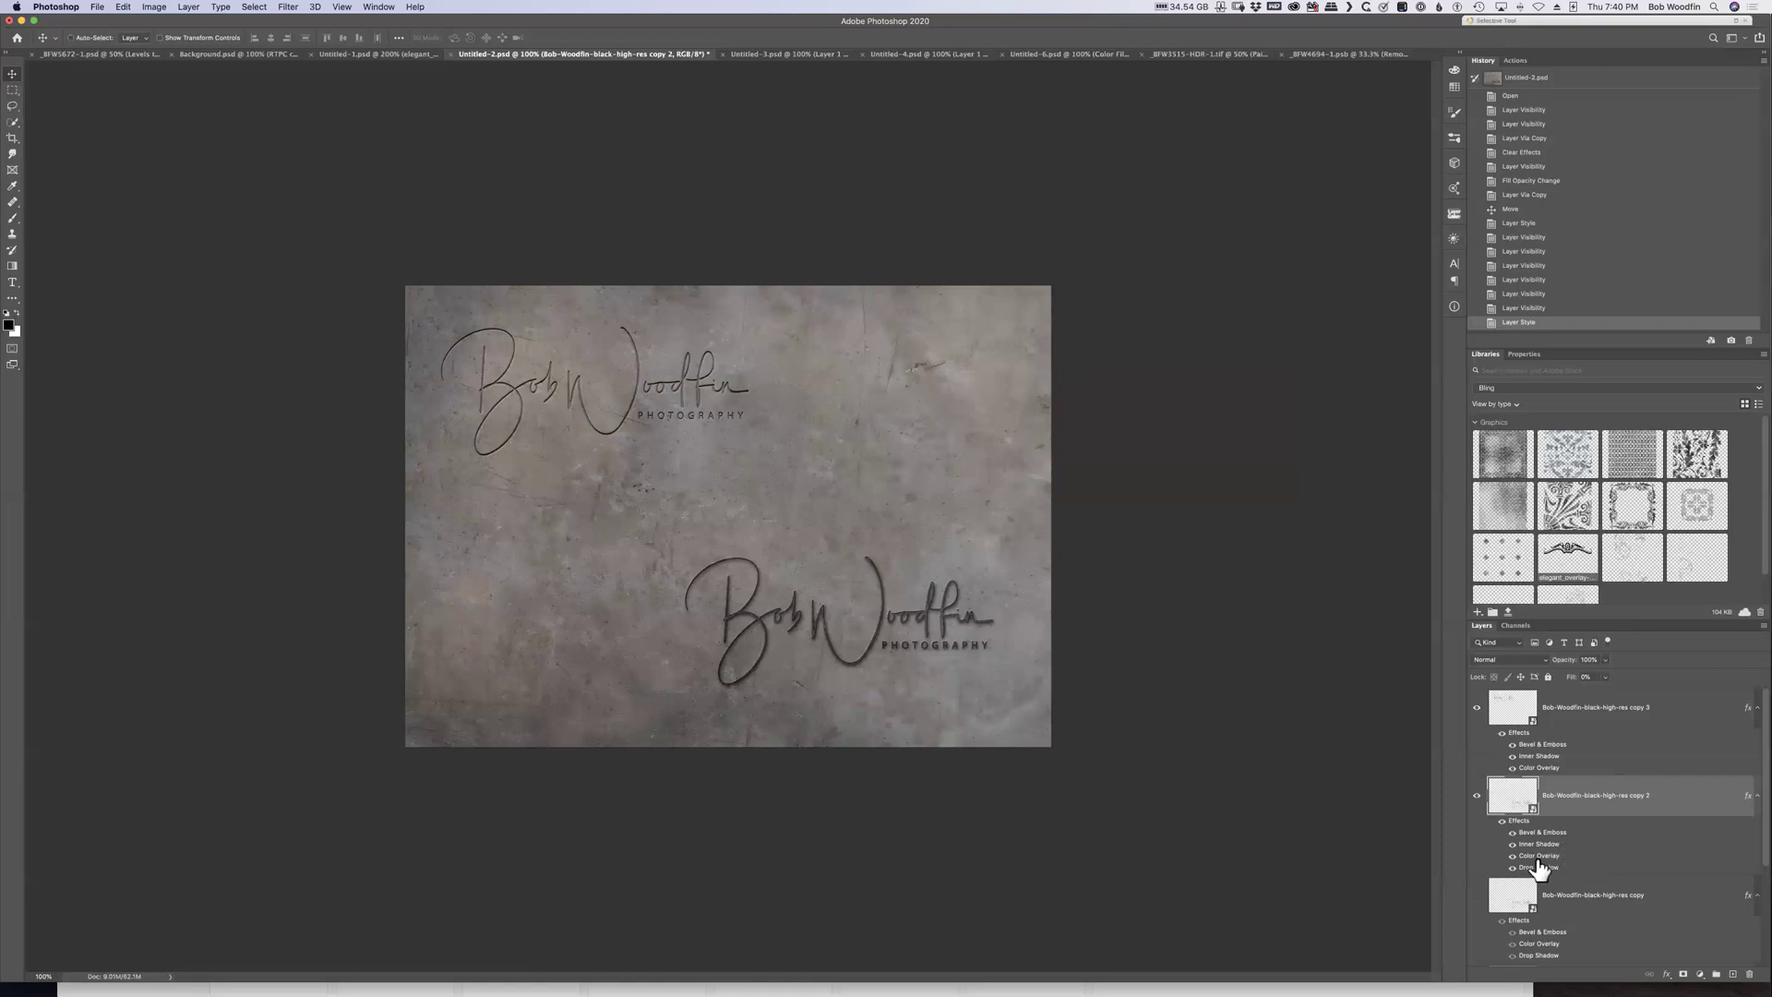
{"action": "left_click", "coordinate": [1511, 845]}
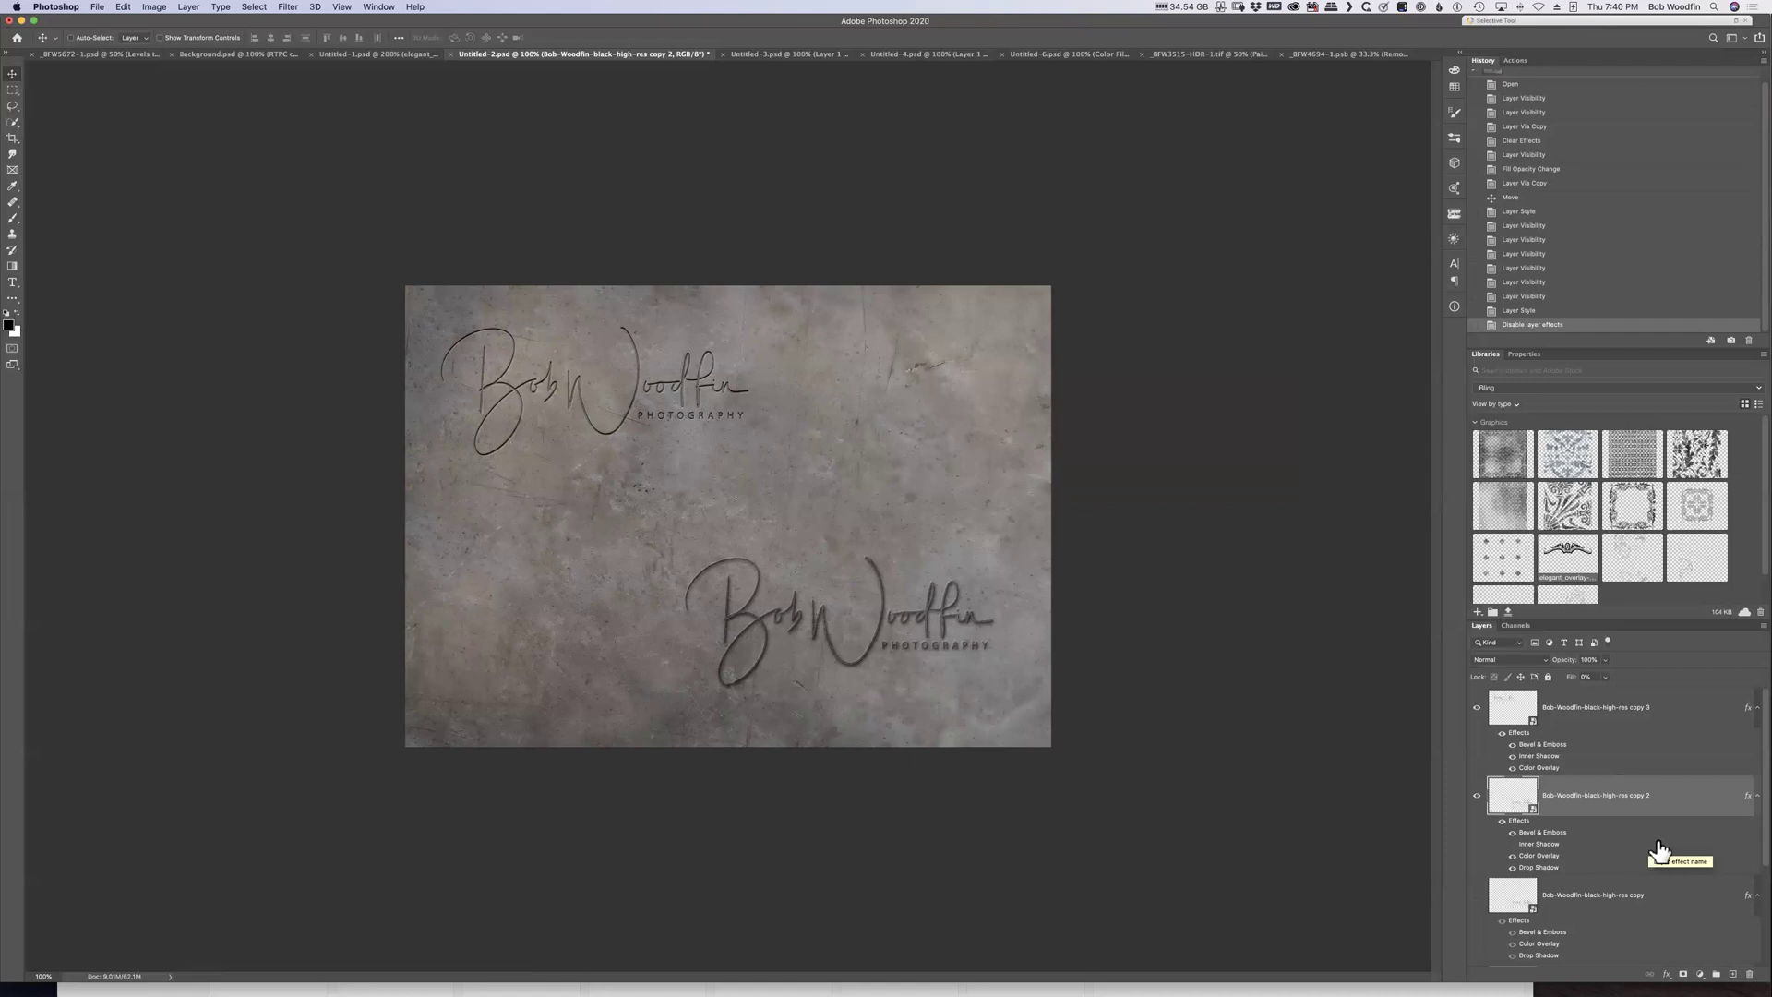
{"action": "left_click", "coordinate": [1512, 856]}
{"action": "left_click", "coordinate": [1512, 844]}
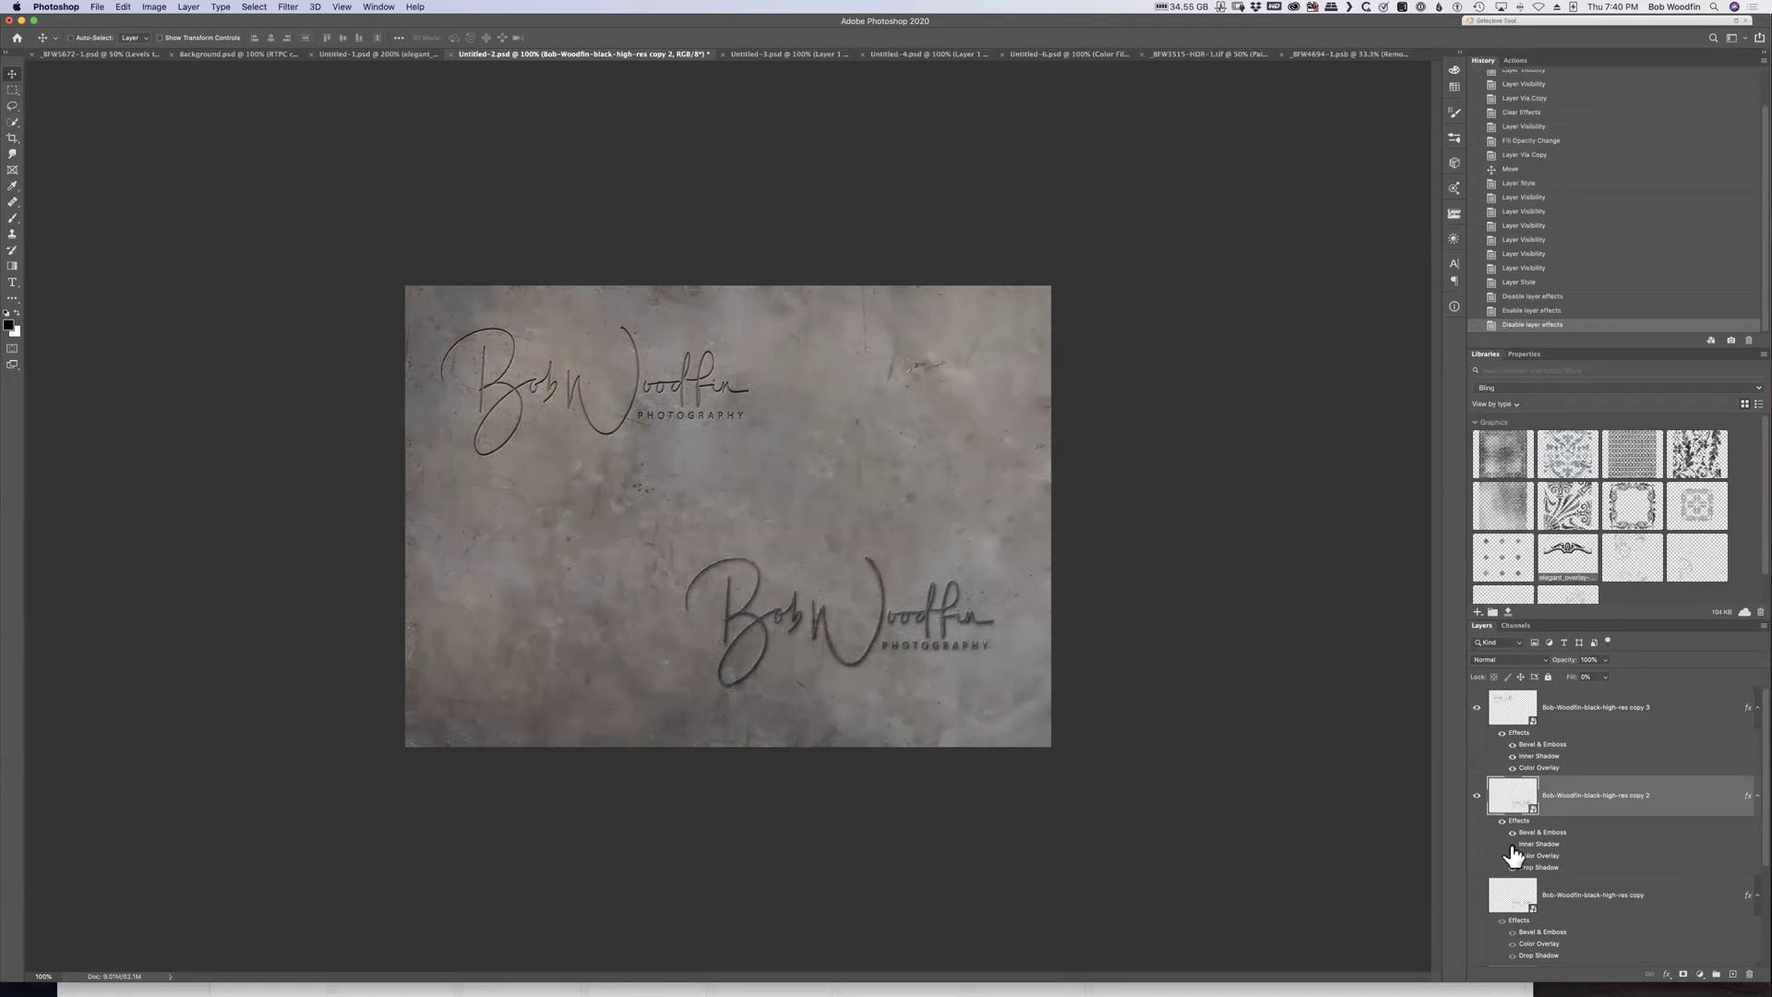
{"action": "left_click_drag", "start_coordinate": [1543, 847], "coordinate": [1747, 973]}
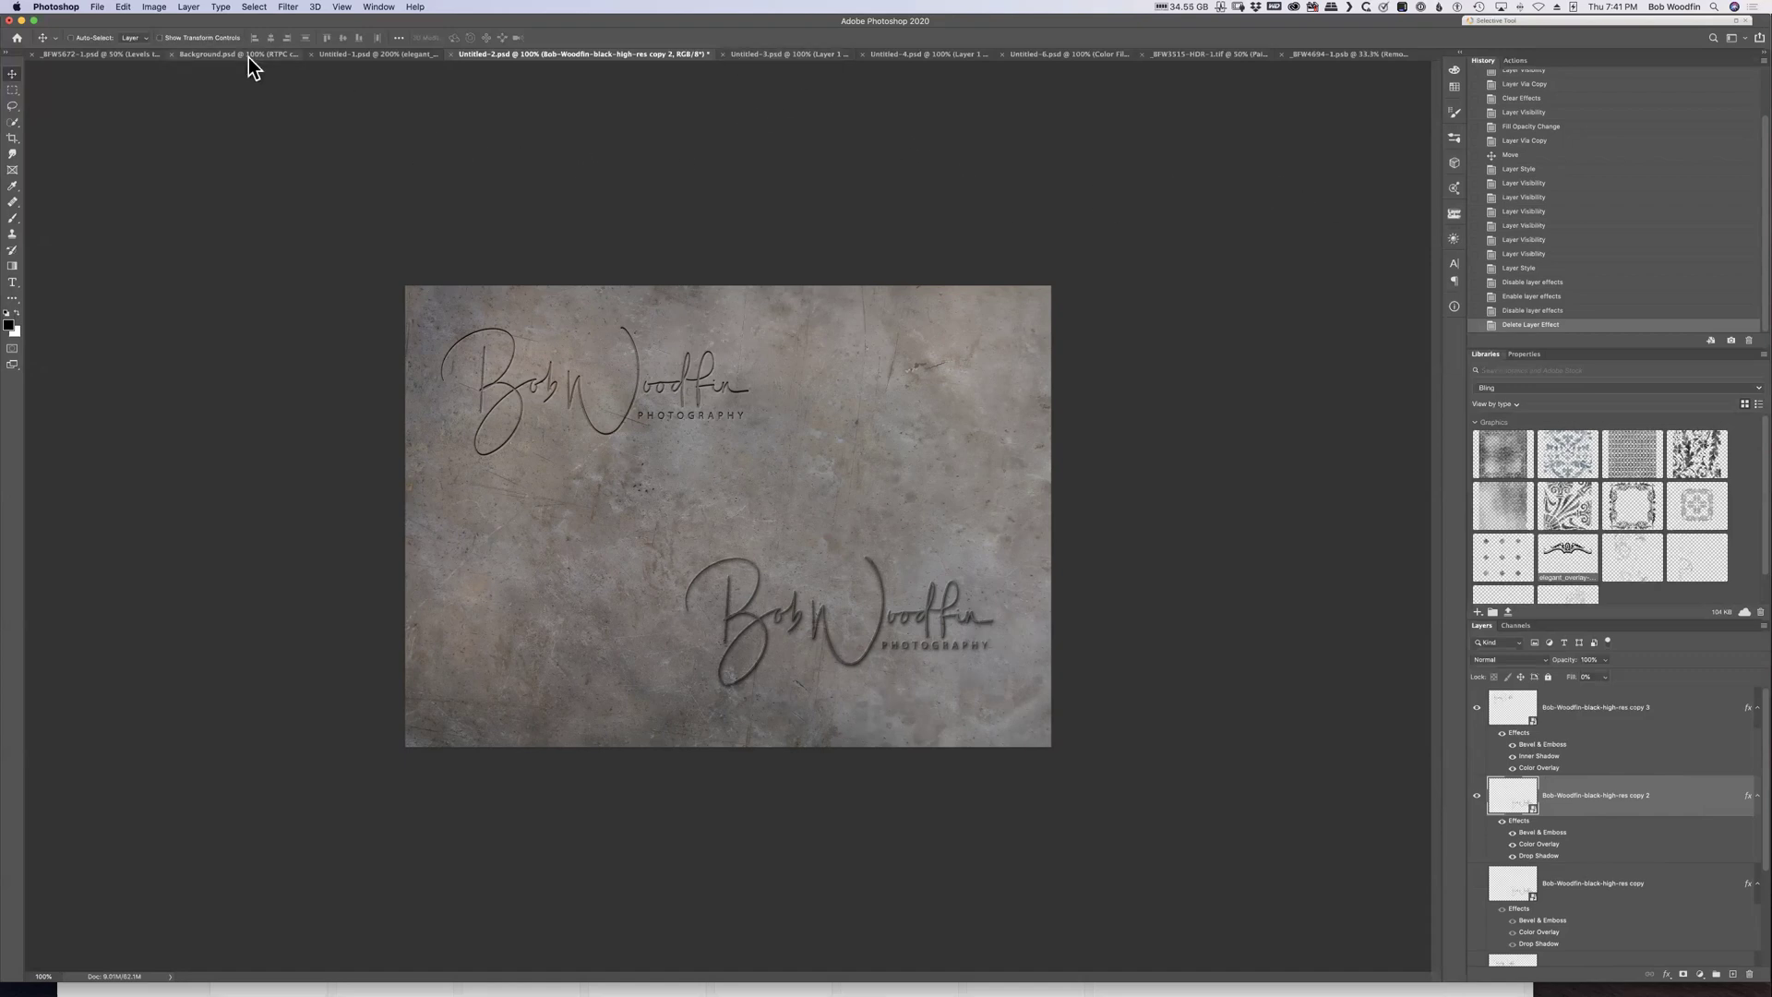
Look through the other open documents and switch to Untitled-3.psd with the yellow circle
{"action": "left_click", "coordinate": [81, 53]}
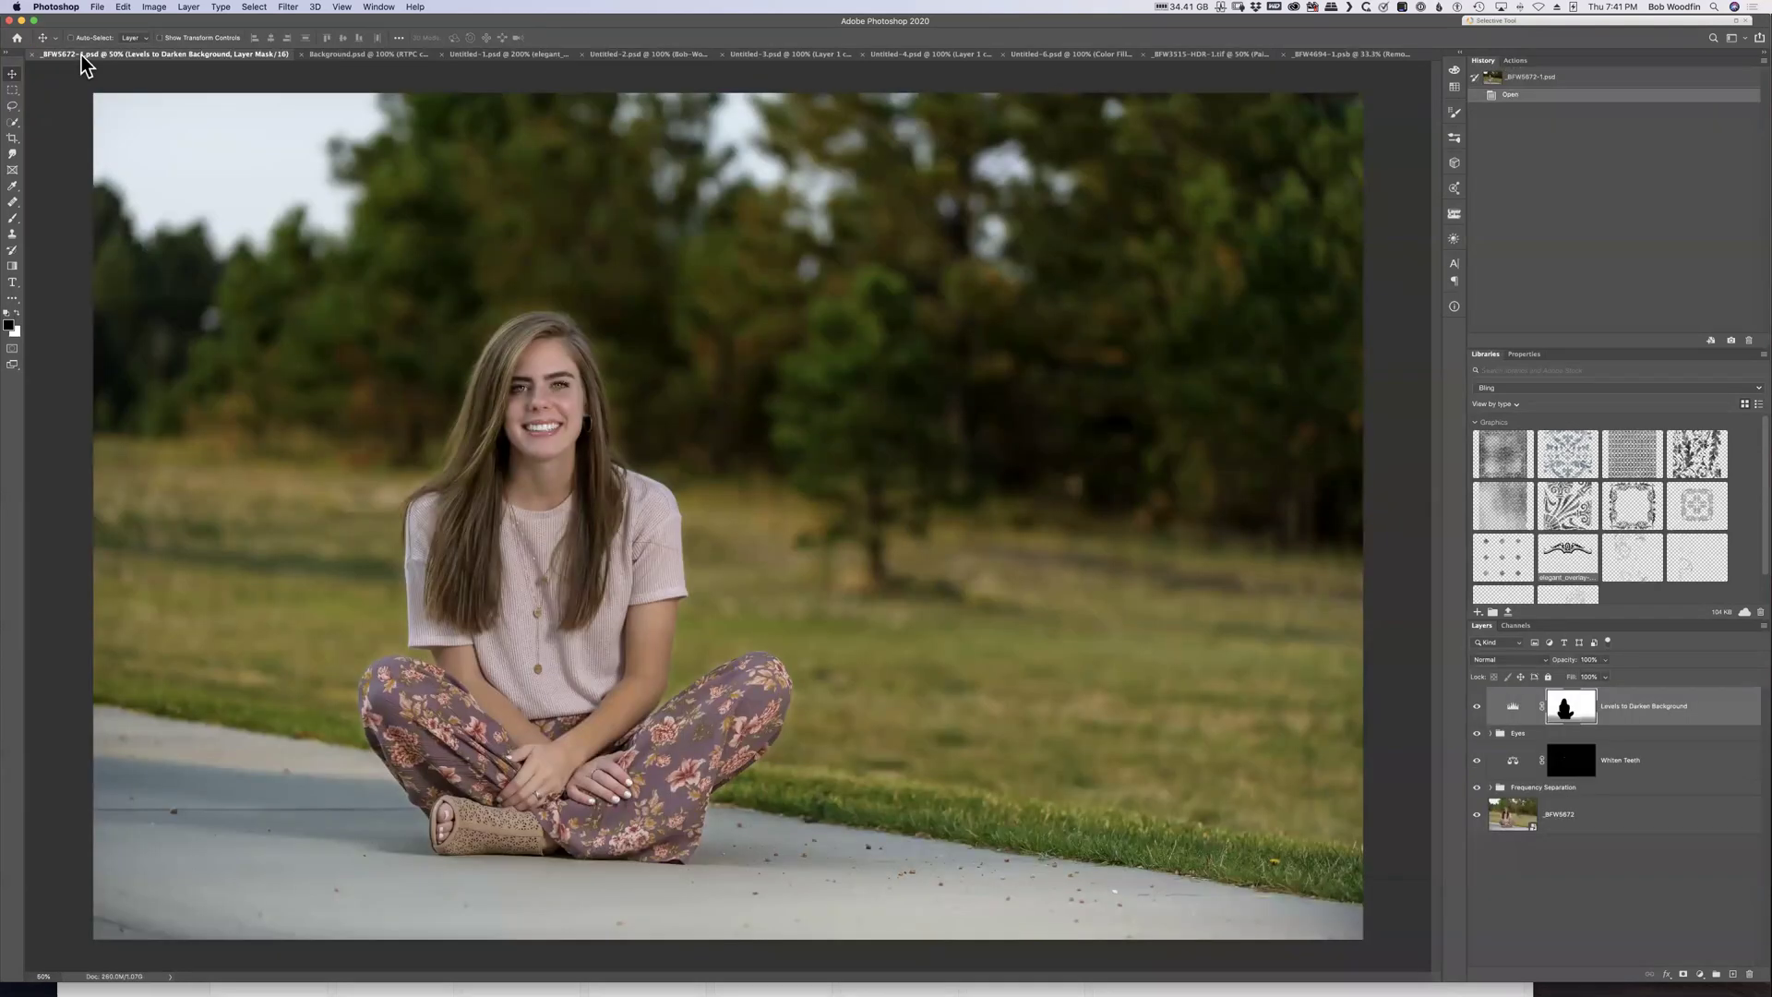
{"action": "left_click", "coordinate": [622, 54]}
{"action": "left_click", "coordinate": [794, 53]}
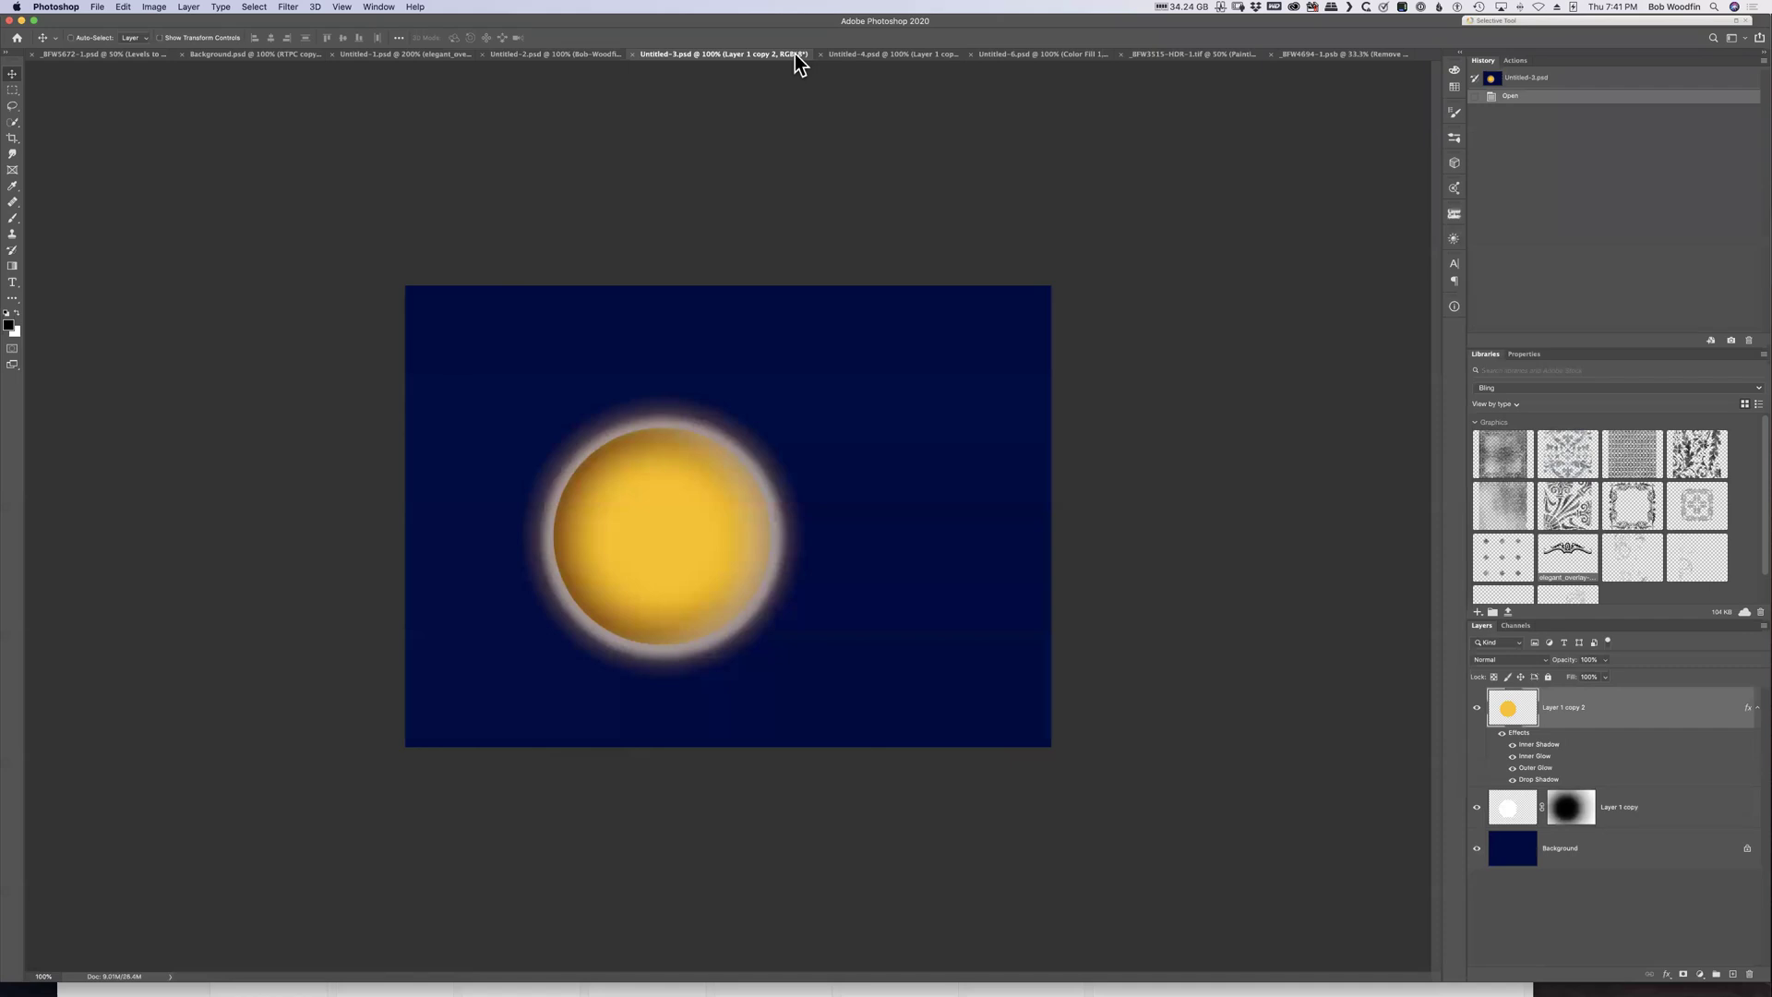
{"action": "left_click", "coordinate": [872, 57]}
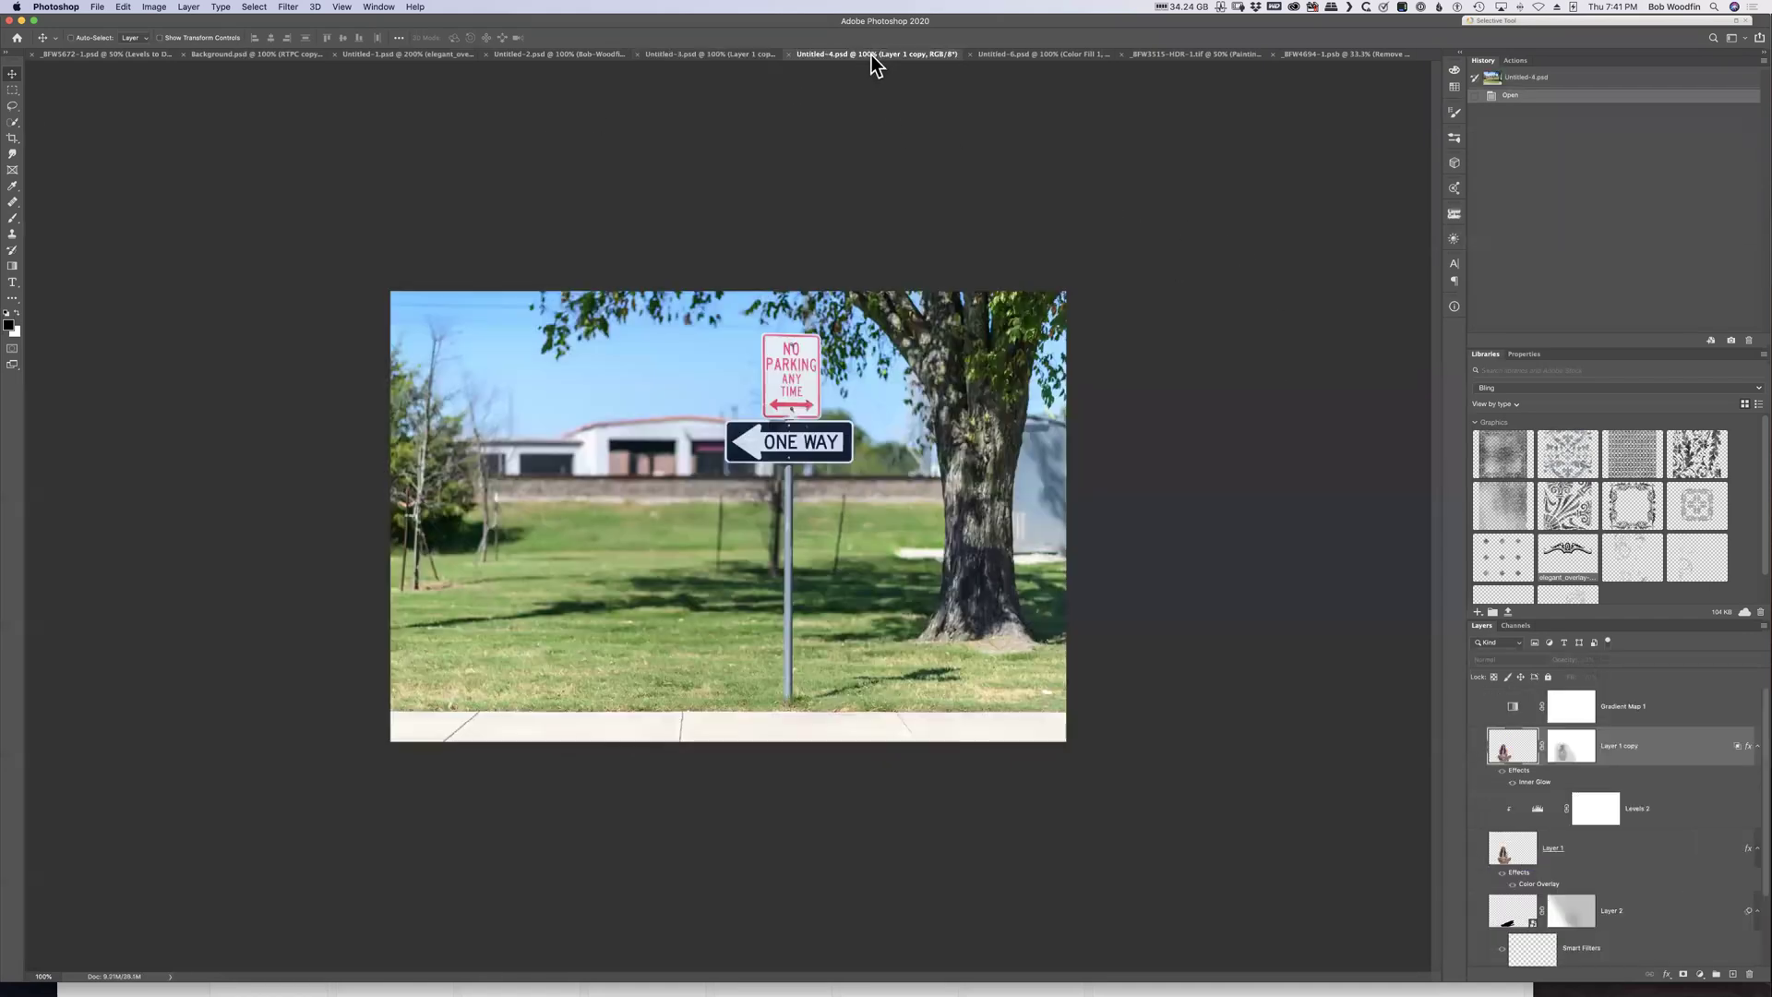
{"action": "left_click", "coordinate": [731, 54]}
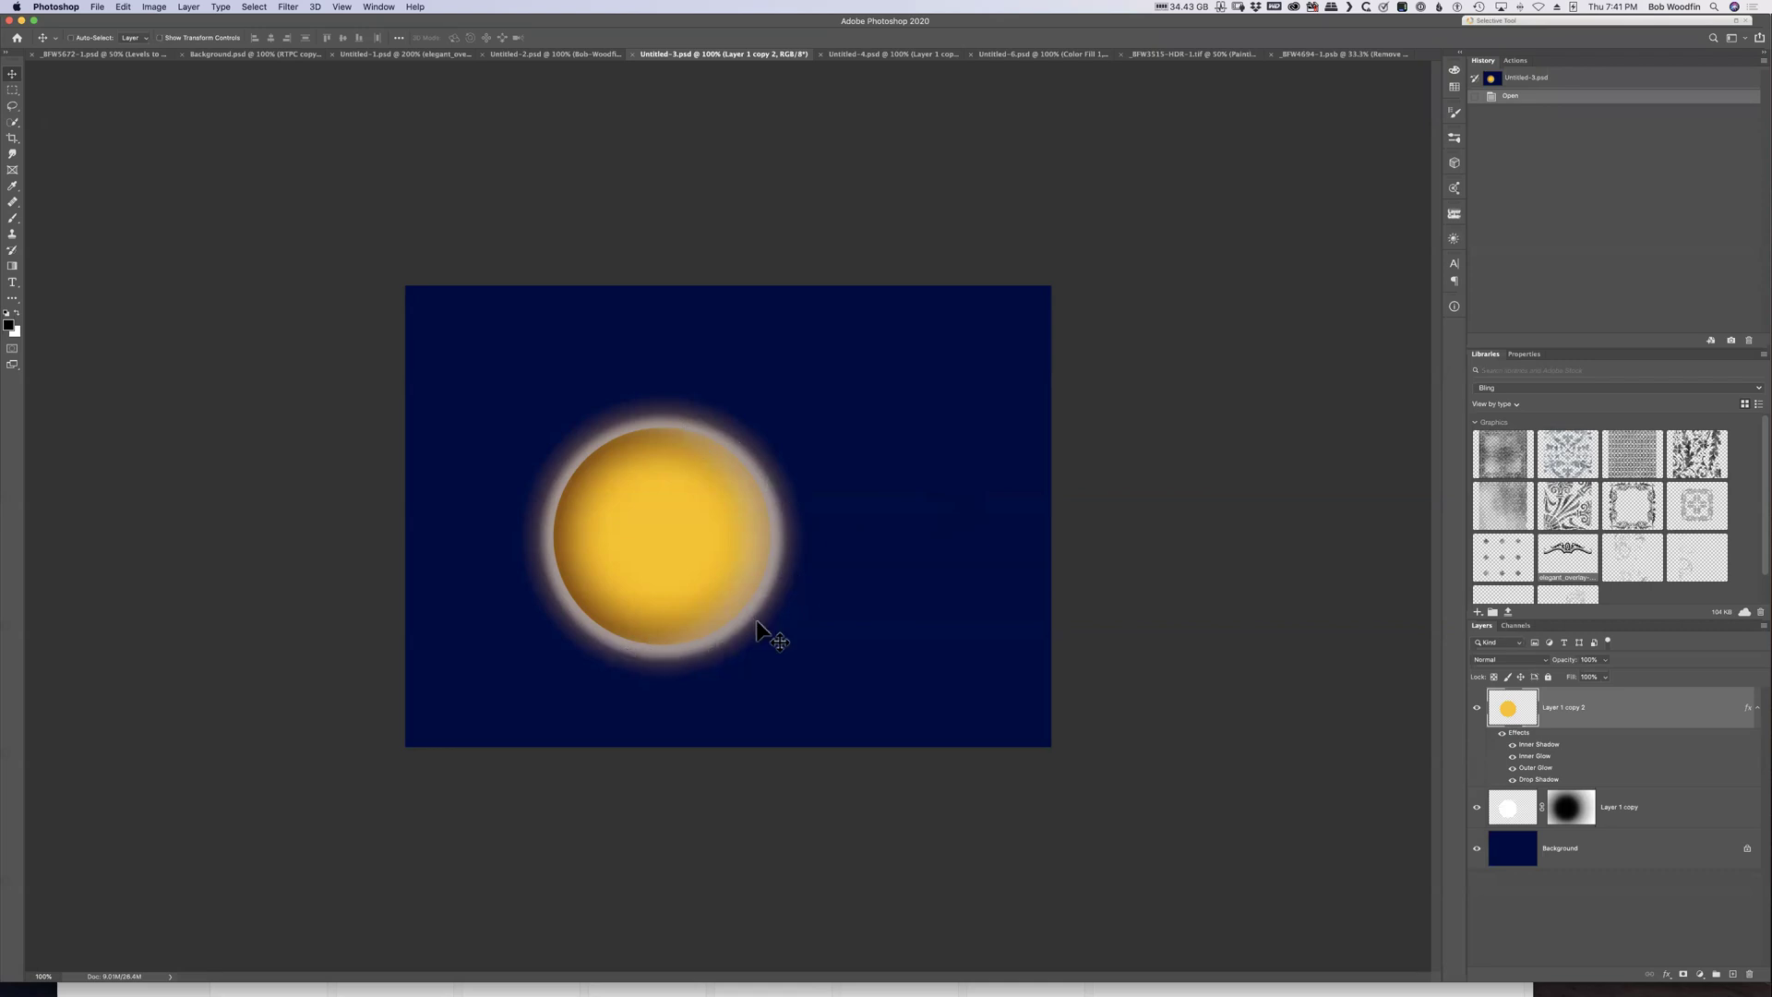
Toggle the yellow circle's layer effects for comparison, leaving Inner Shadow and Inner Glow on and hiding Outer Glow and Drop Shadow
{"action": "left_click", "coordinate": [1501, 732]}
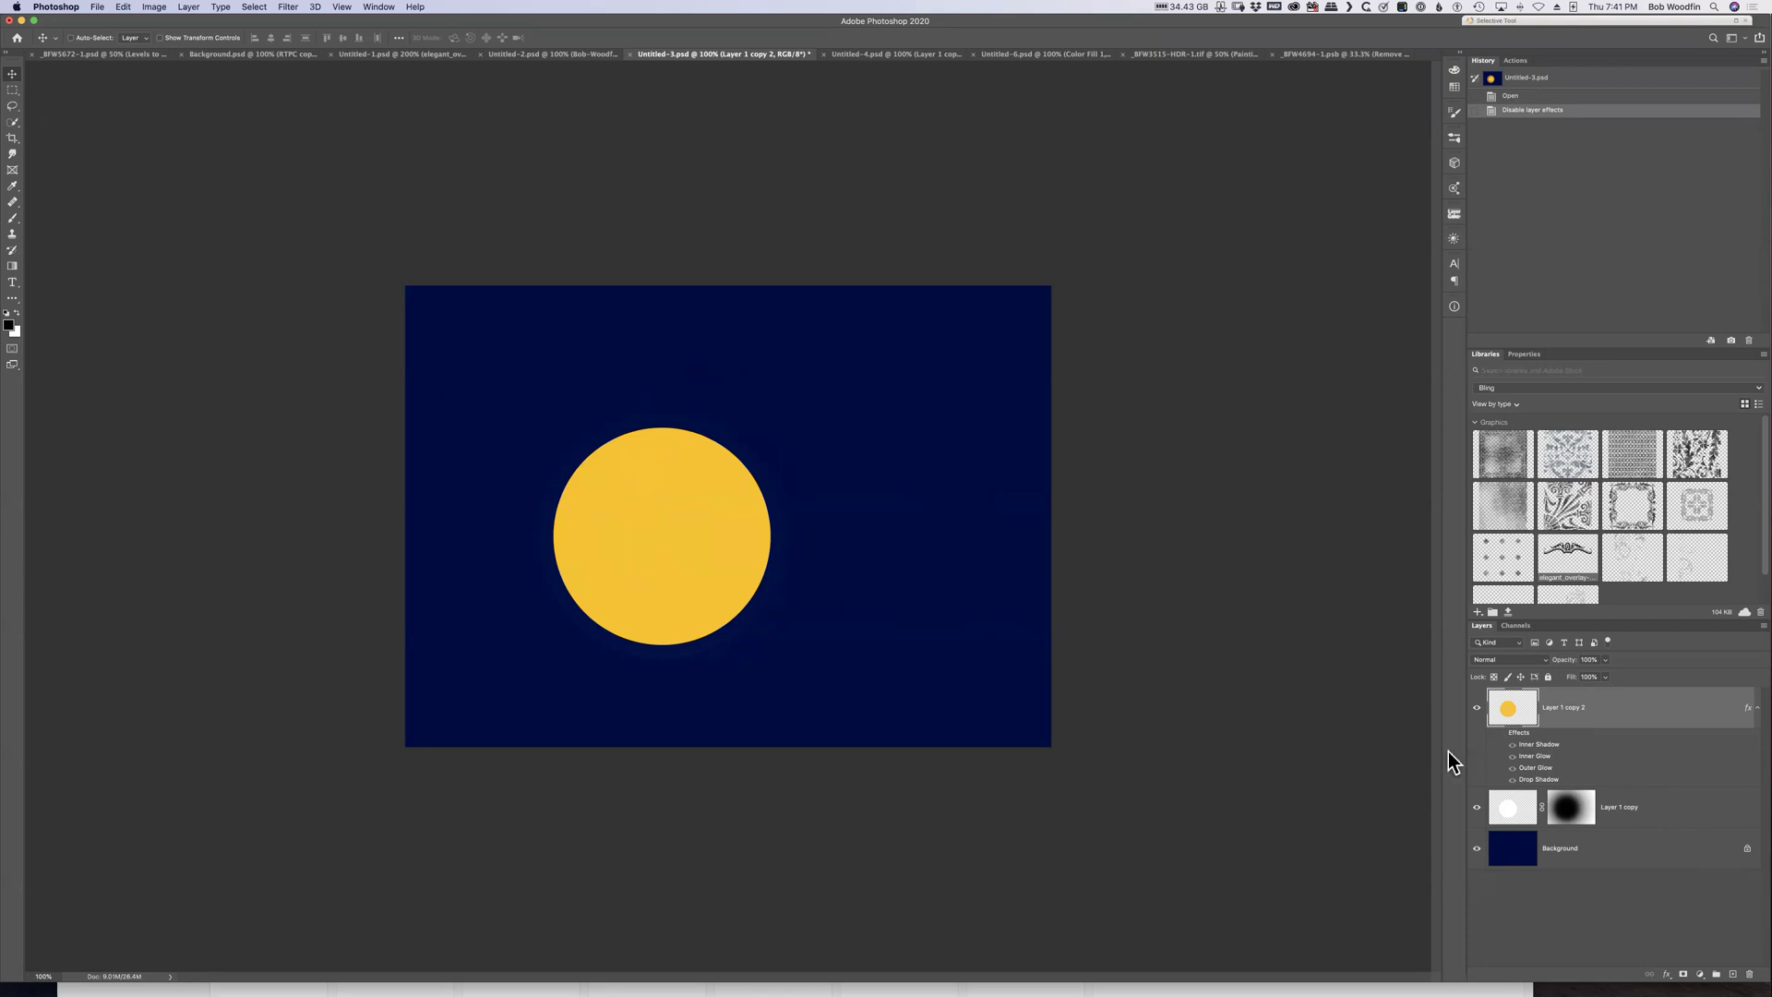
{"action": "left_click", "coordinate": [1502, 733]}
{"action": "left_click", "coordinate": [1512, 767]}
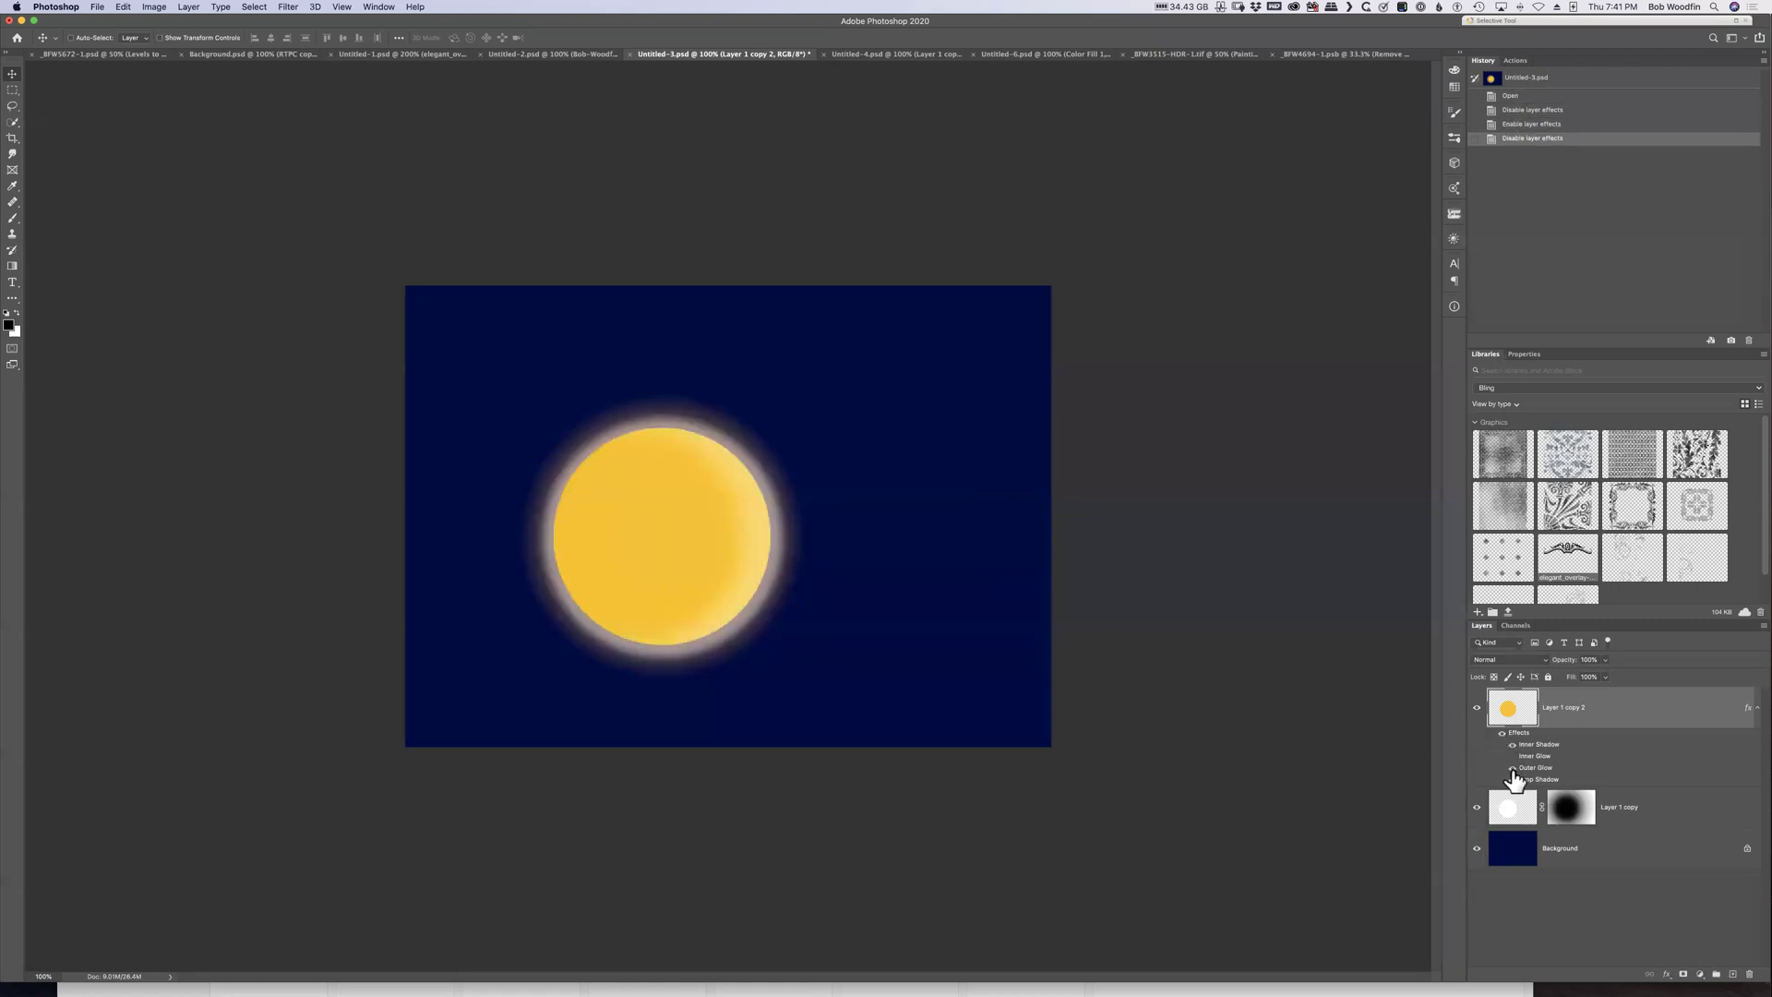
{"action": "left_click", "coordinate": [1511, 779]}
{"action": "left_click", "coordinate": [1512, 756]}
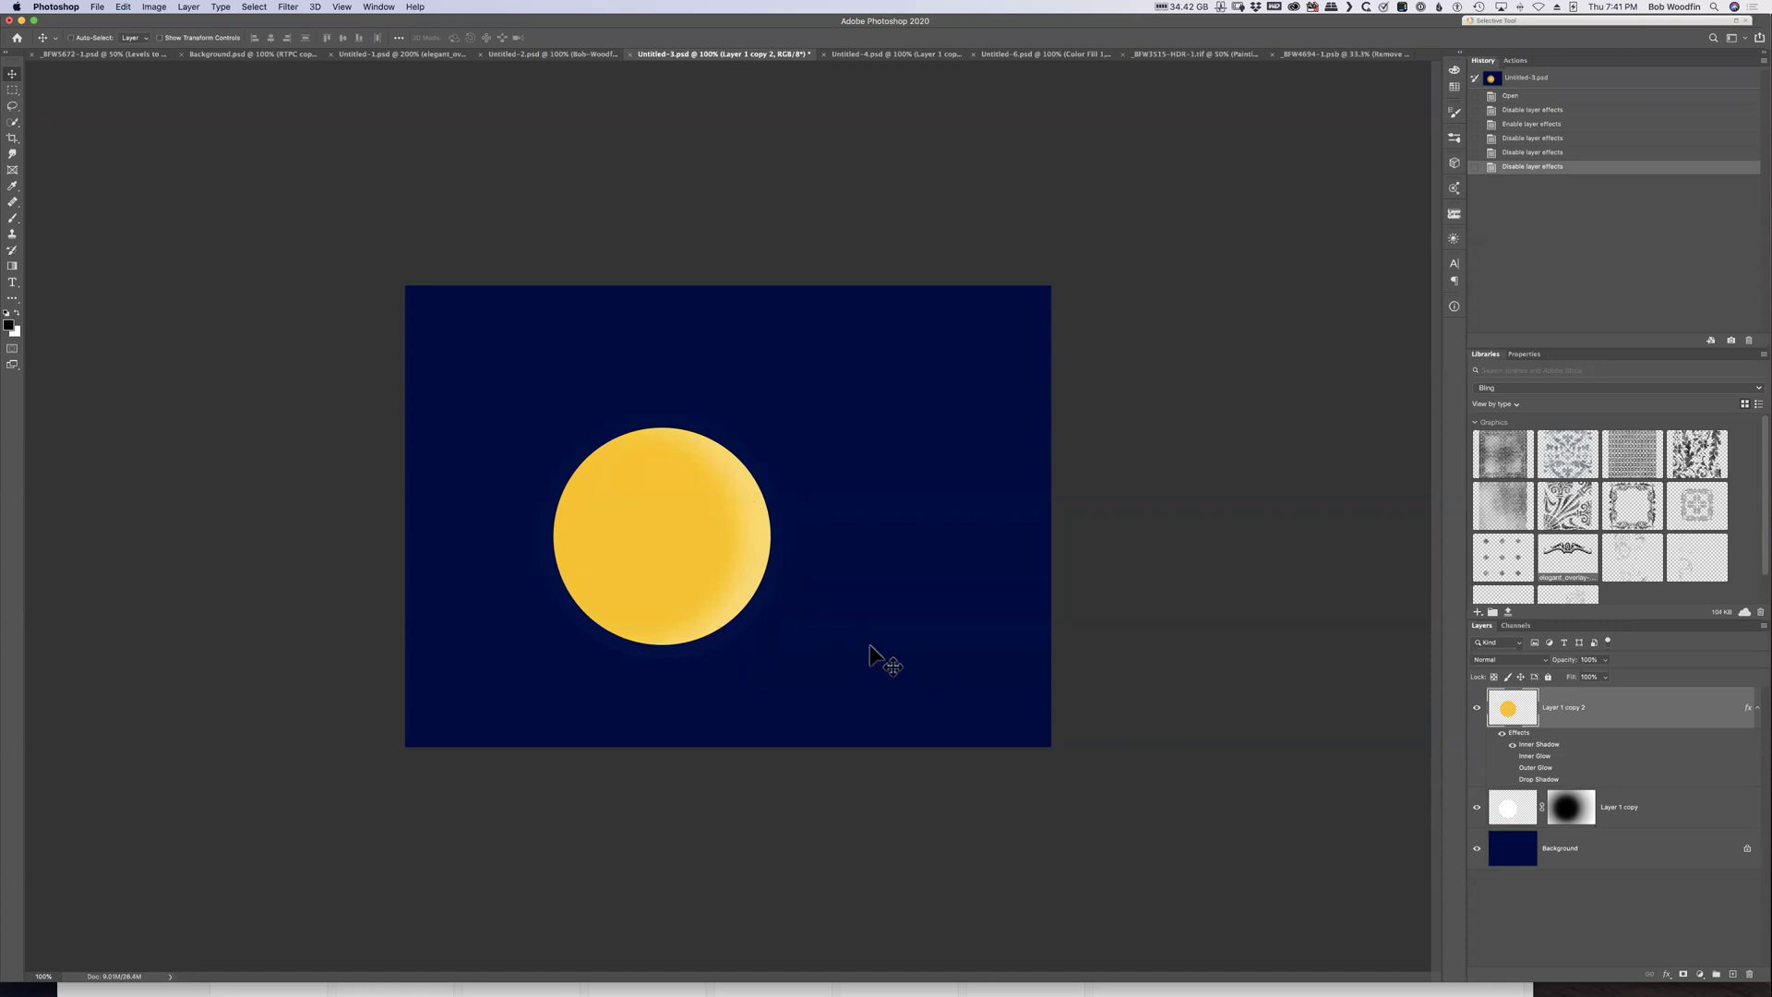
{"action": "left_click", "coordinate": [1512, 756]}
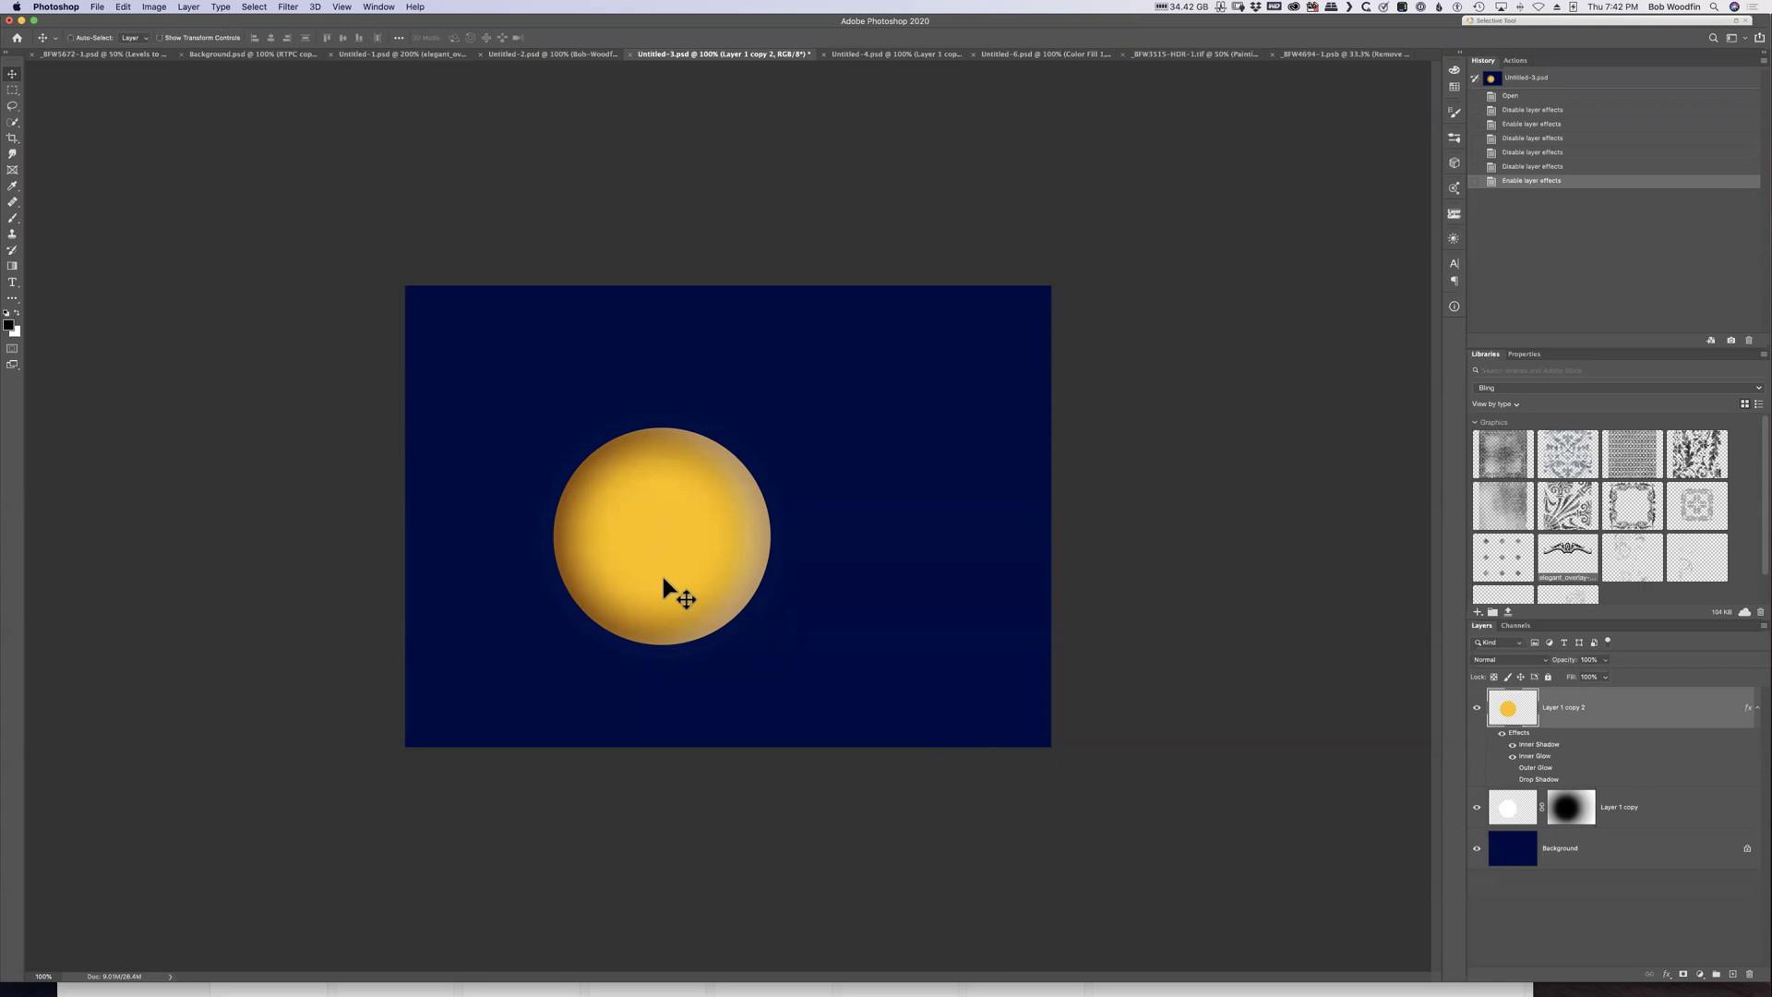
Change the yellow circle's Inner Shadow colour from grey to a near-white cream after trying an orange-brown tone
{"action": "double_click", "coordinate": [1667, 757]}
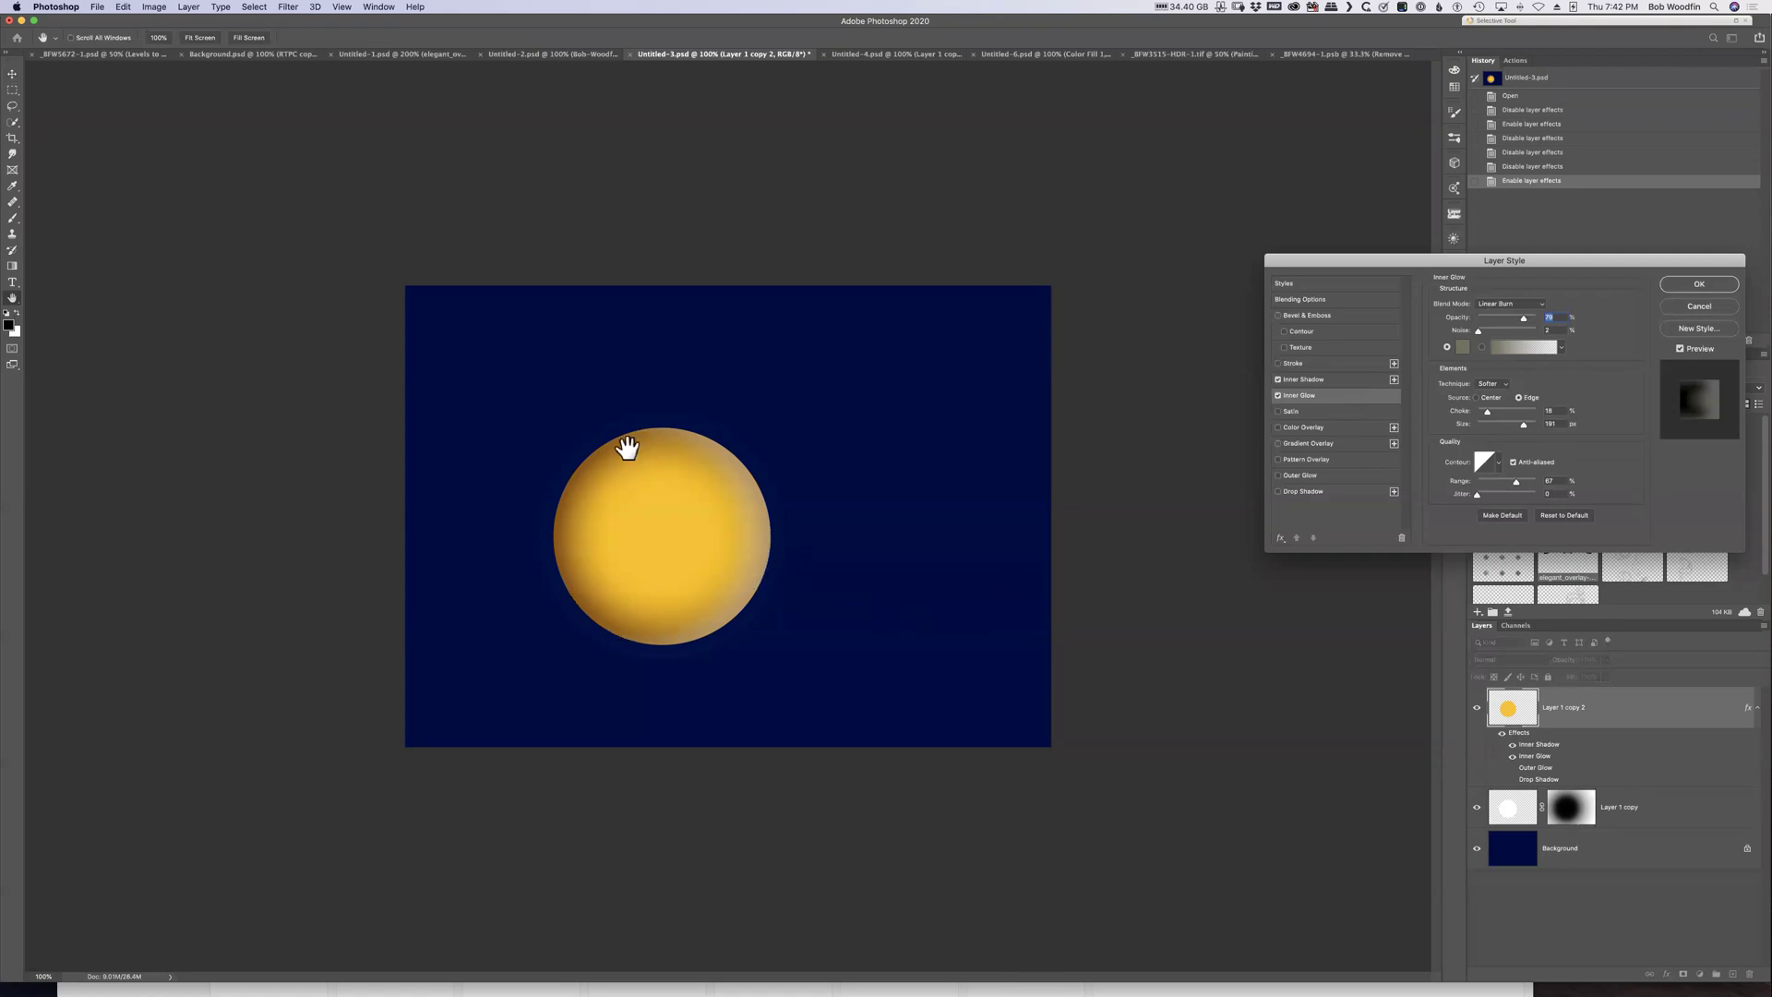
{"action": "left_click", "coordinate": [1307, 379]}
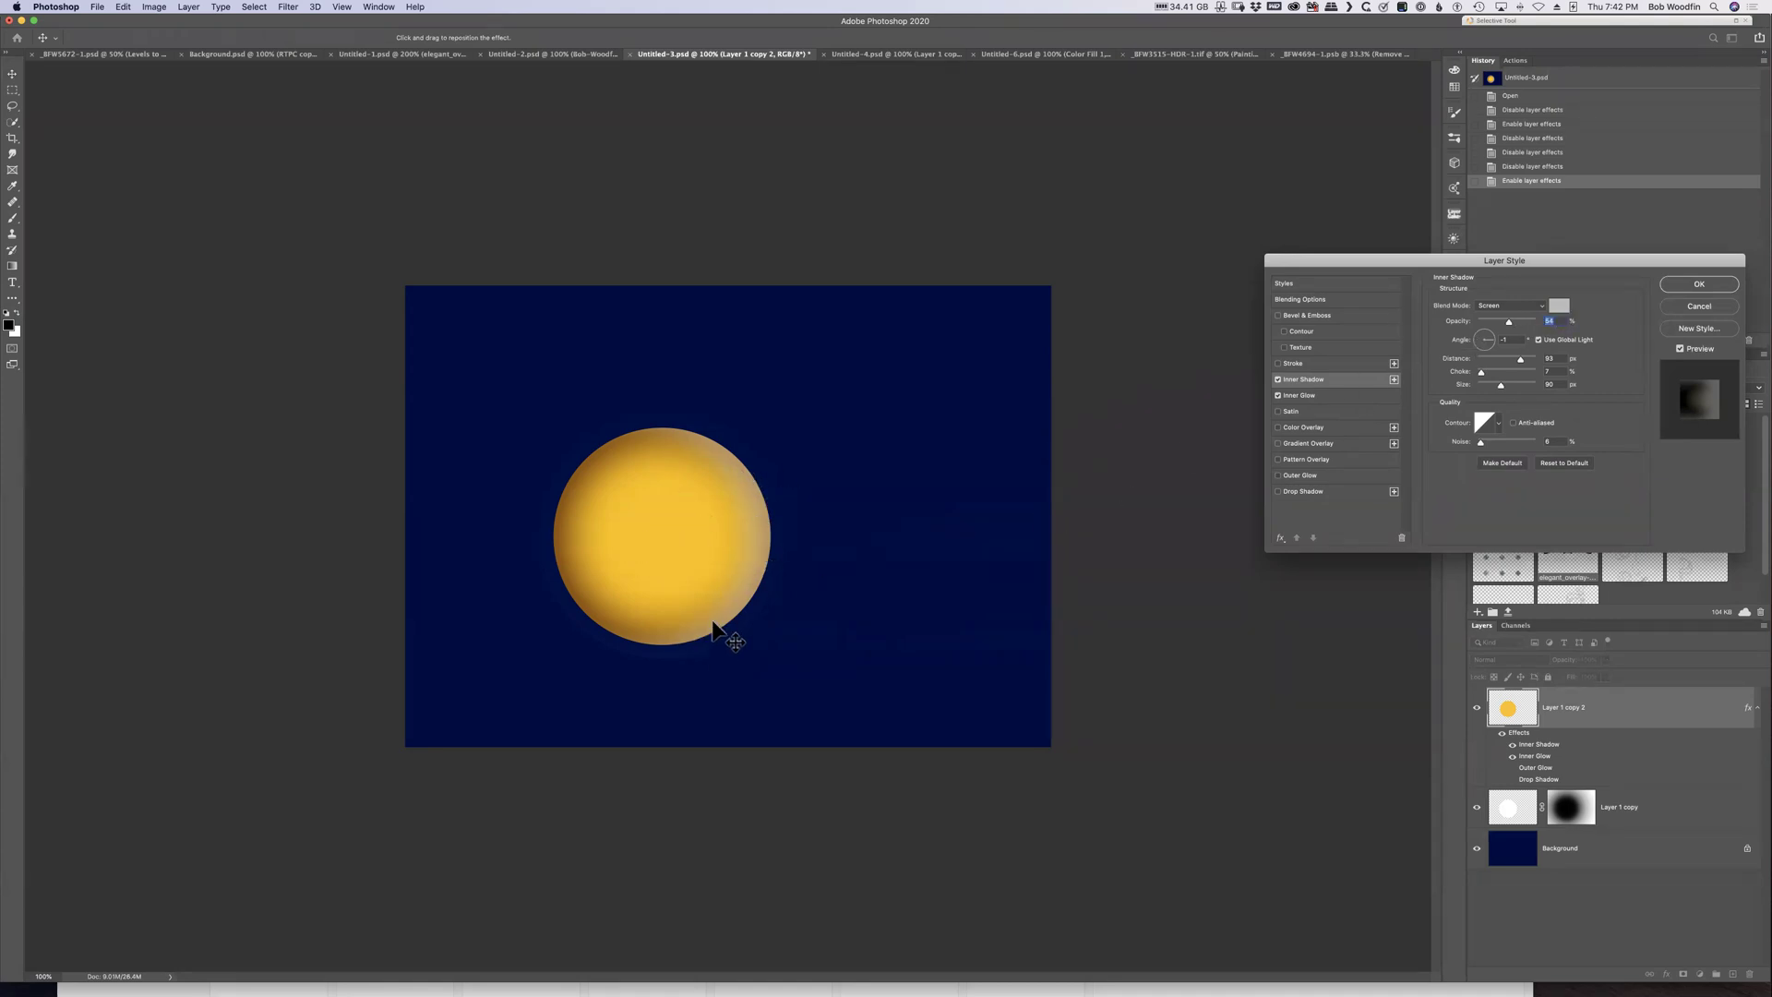
{"action": "left_click", "coordinate": [1559, 306]}
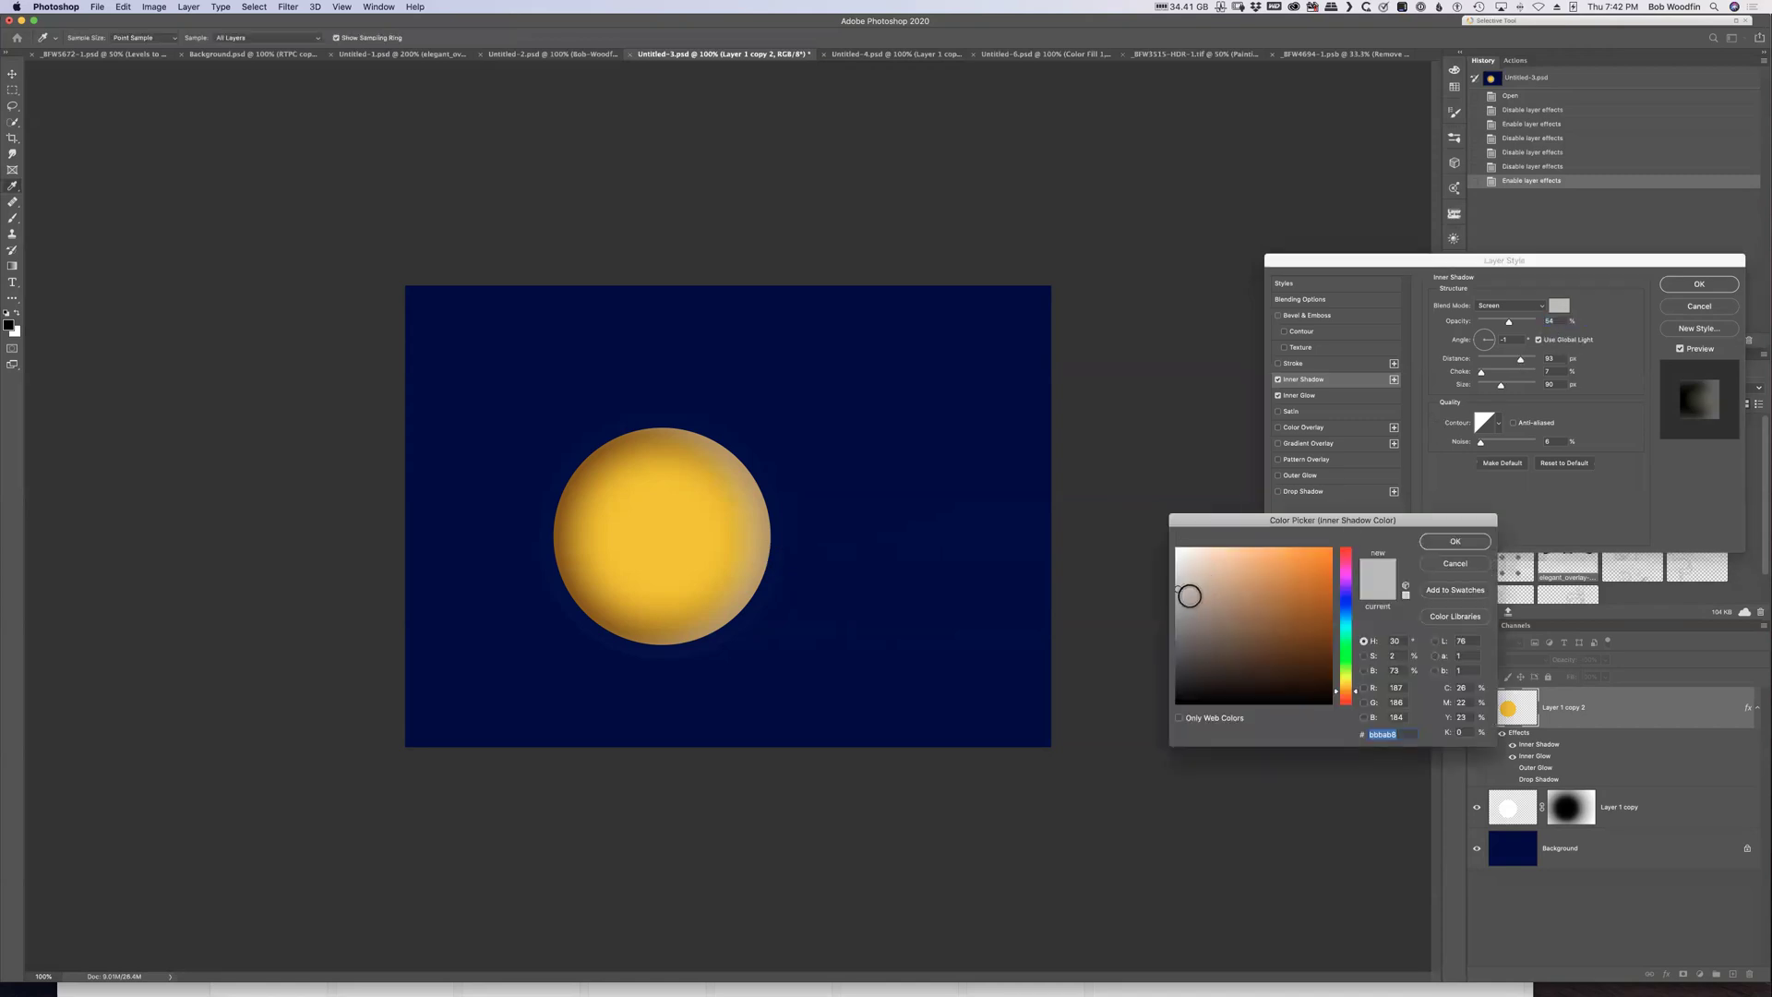
{"action": "left_click_drag", "start_coordinate": [1188, 580], "coordinate": [1265, 606]}
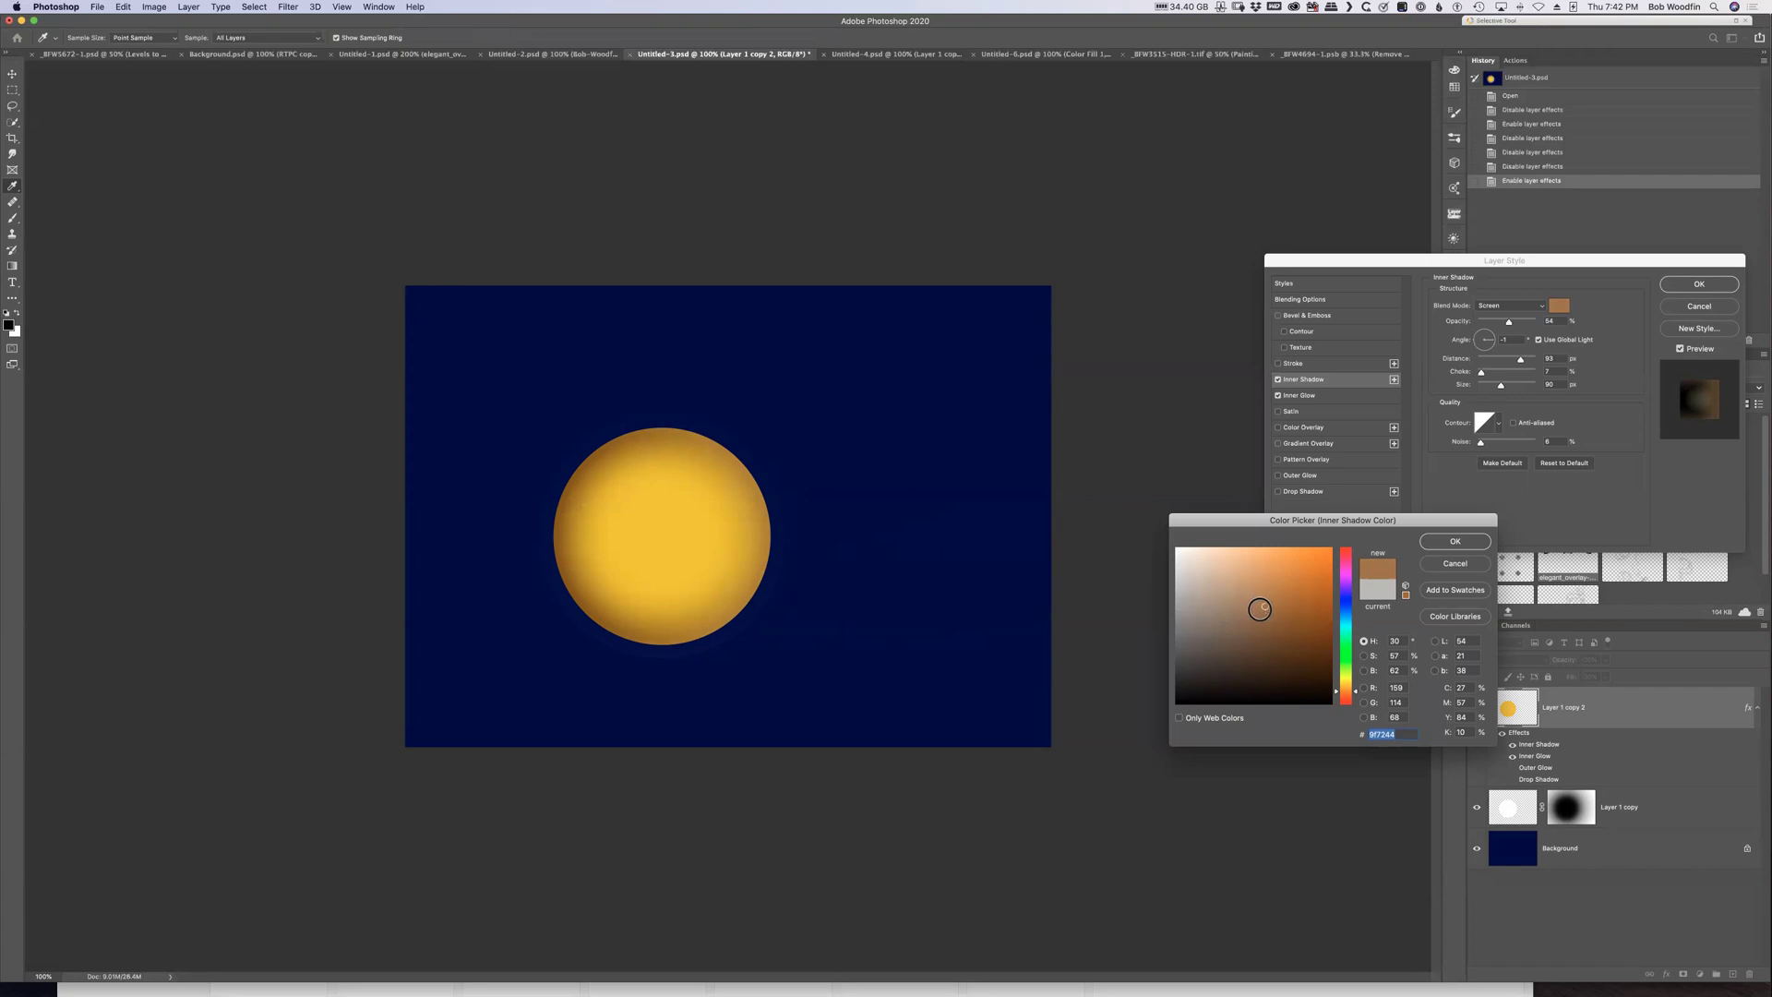
{"action": "left_click", "coordinate": [1198, 574]}
{"action": "left_click_drag", "start_coordinate": [1198, 574], "coordinate": [1184, 556]}
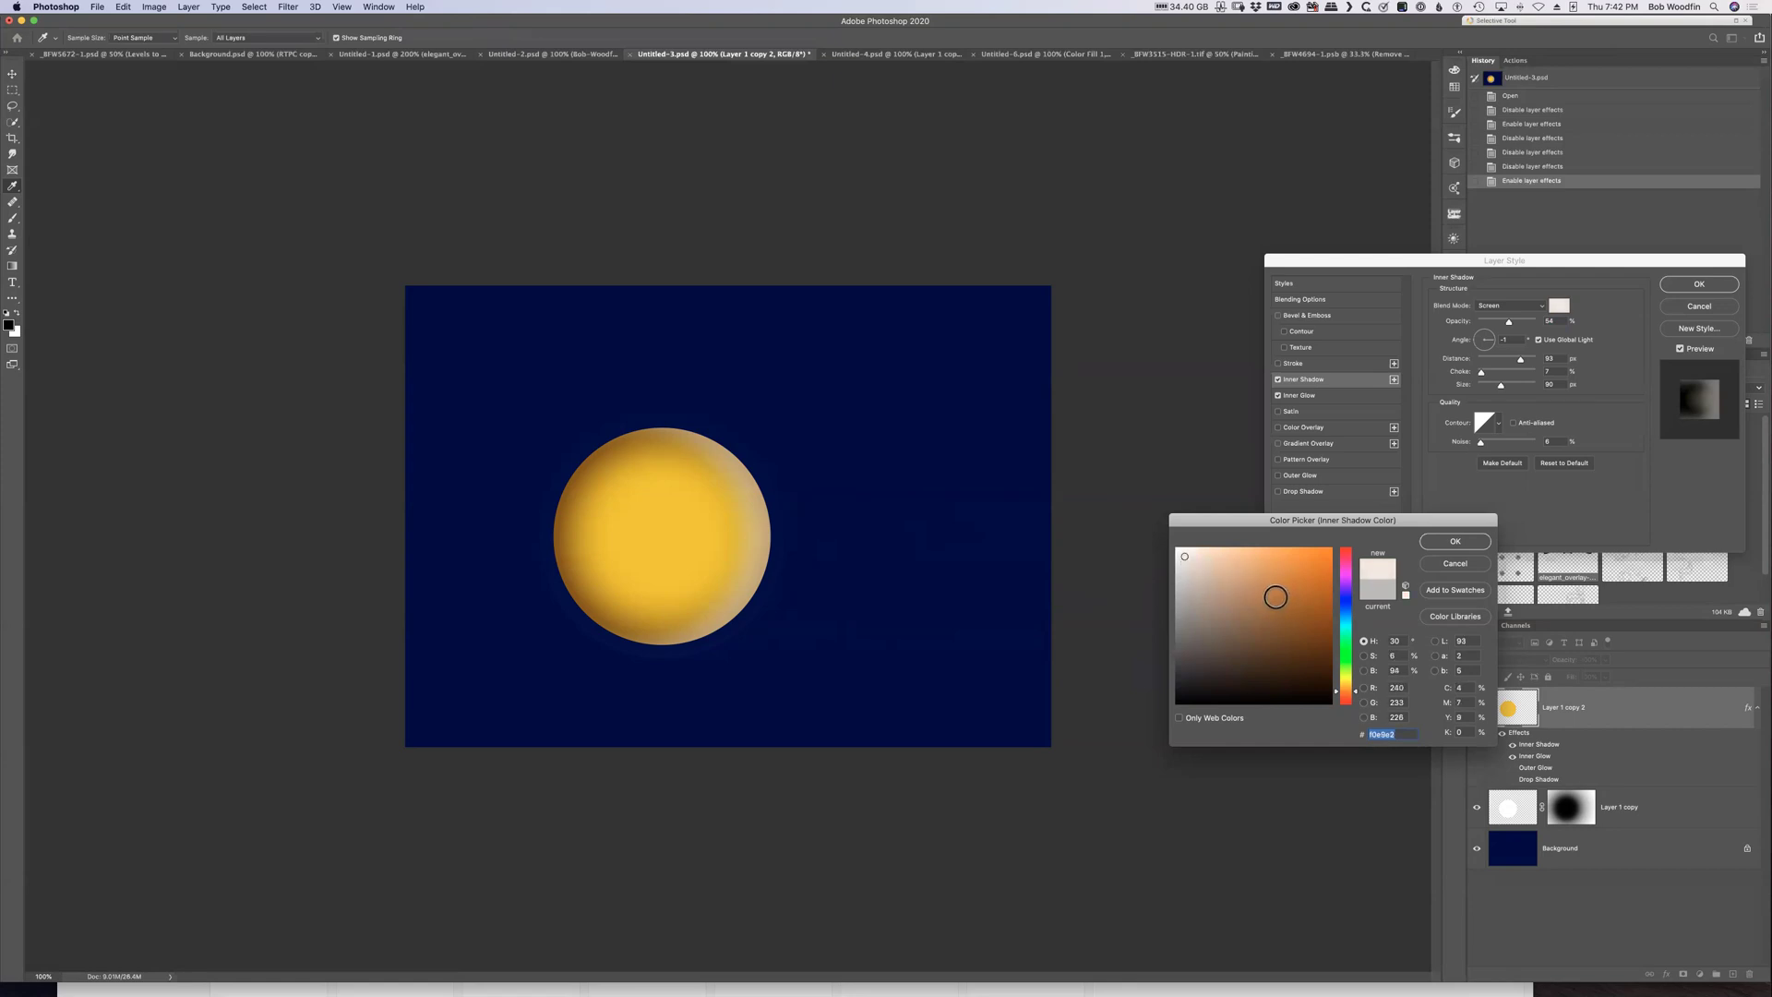
{"action": "left_click", "coordinate": [1455, 541]}
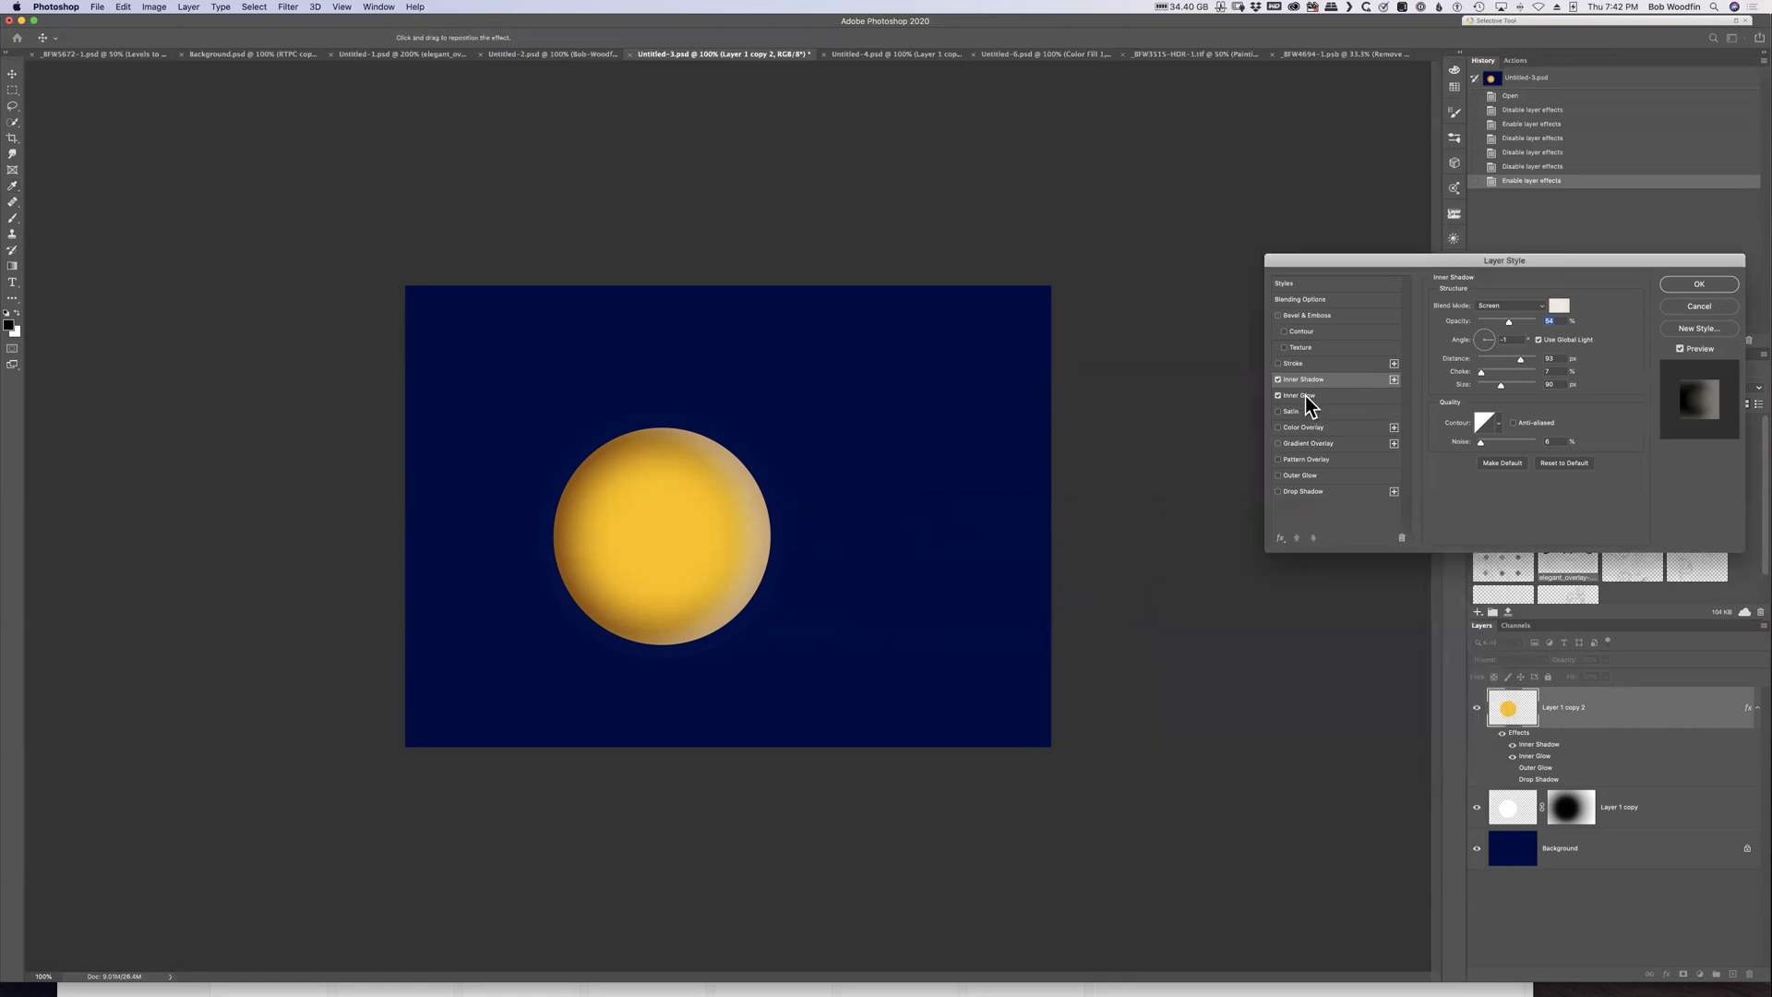
Compare the yellow circle with and without its Inner Glow, leaving the effect on
{"action": "left_click", "coordinate": [1304, 395]}
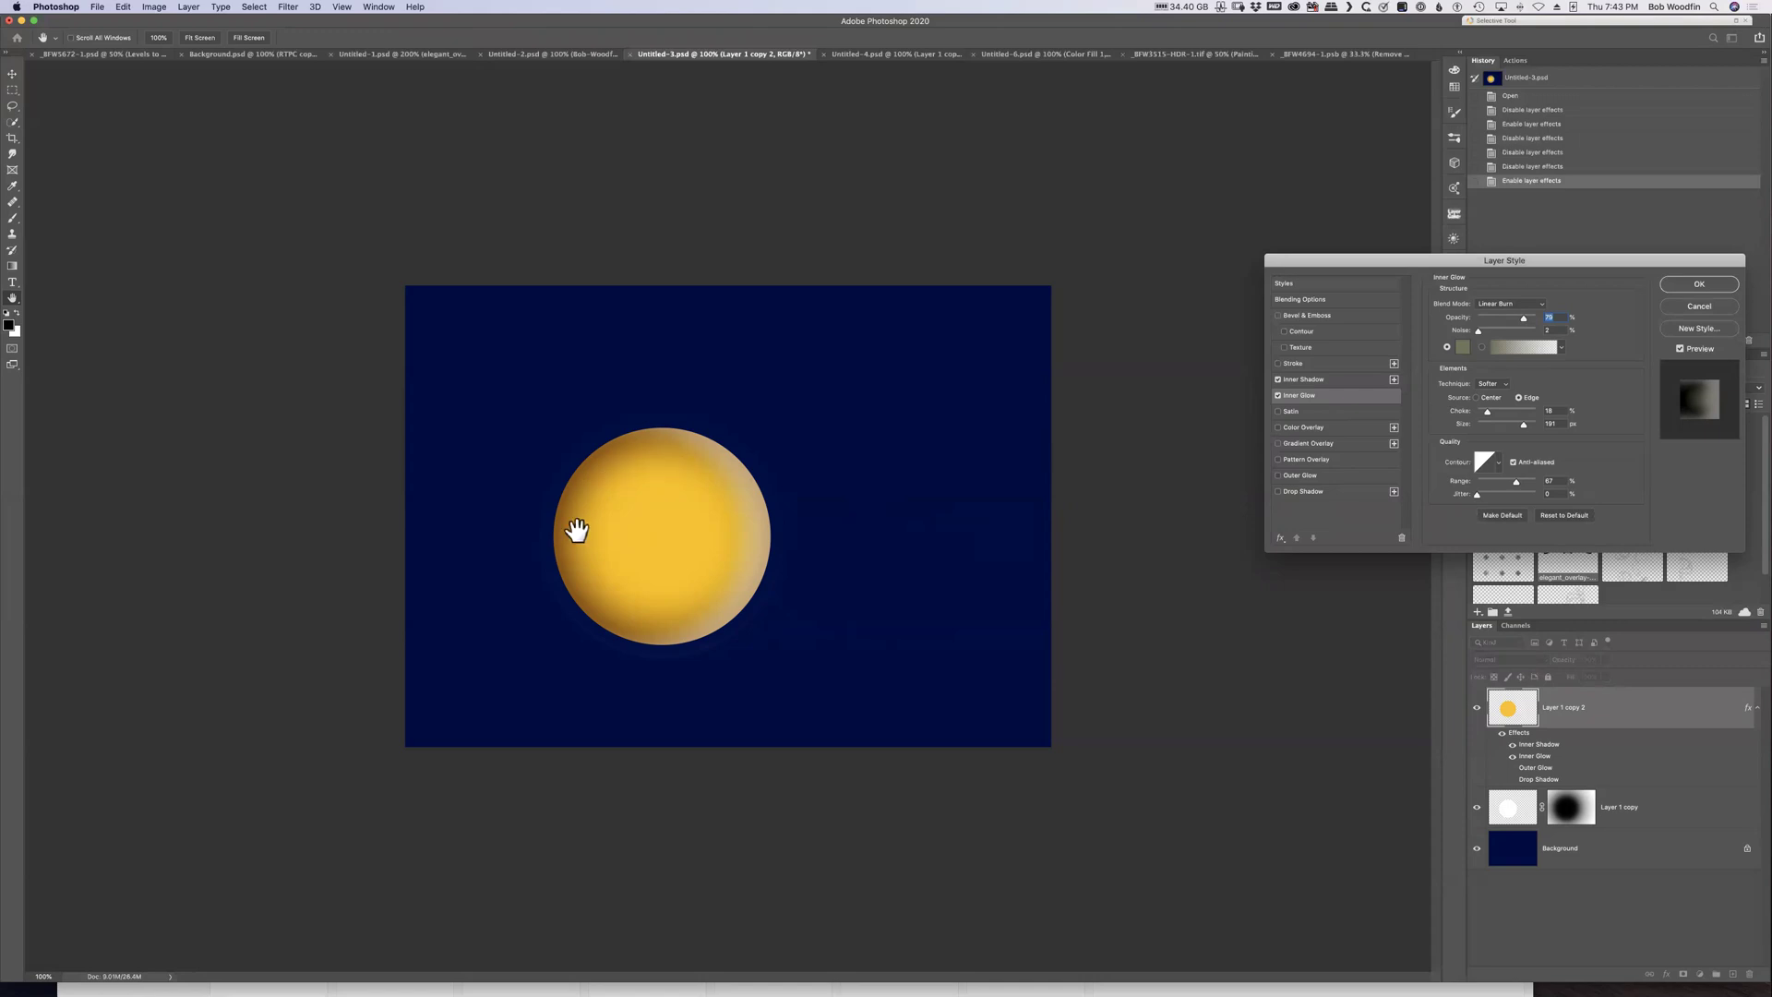
{"action": "left_click", "coordinate": [1277, 396]}
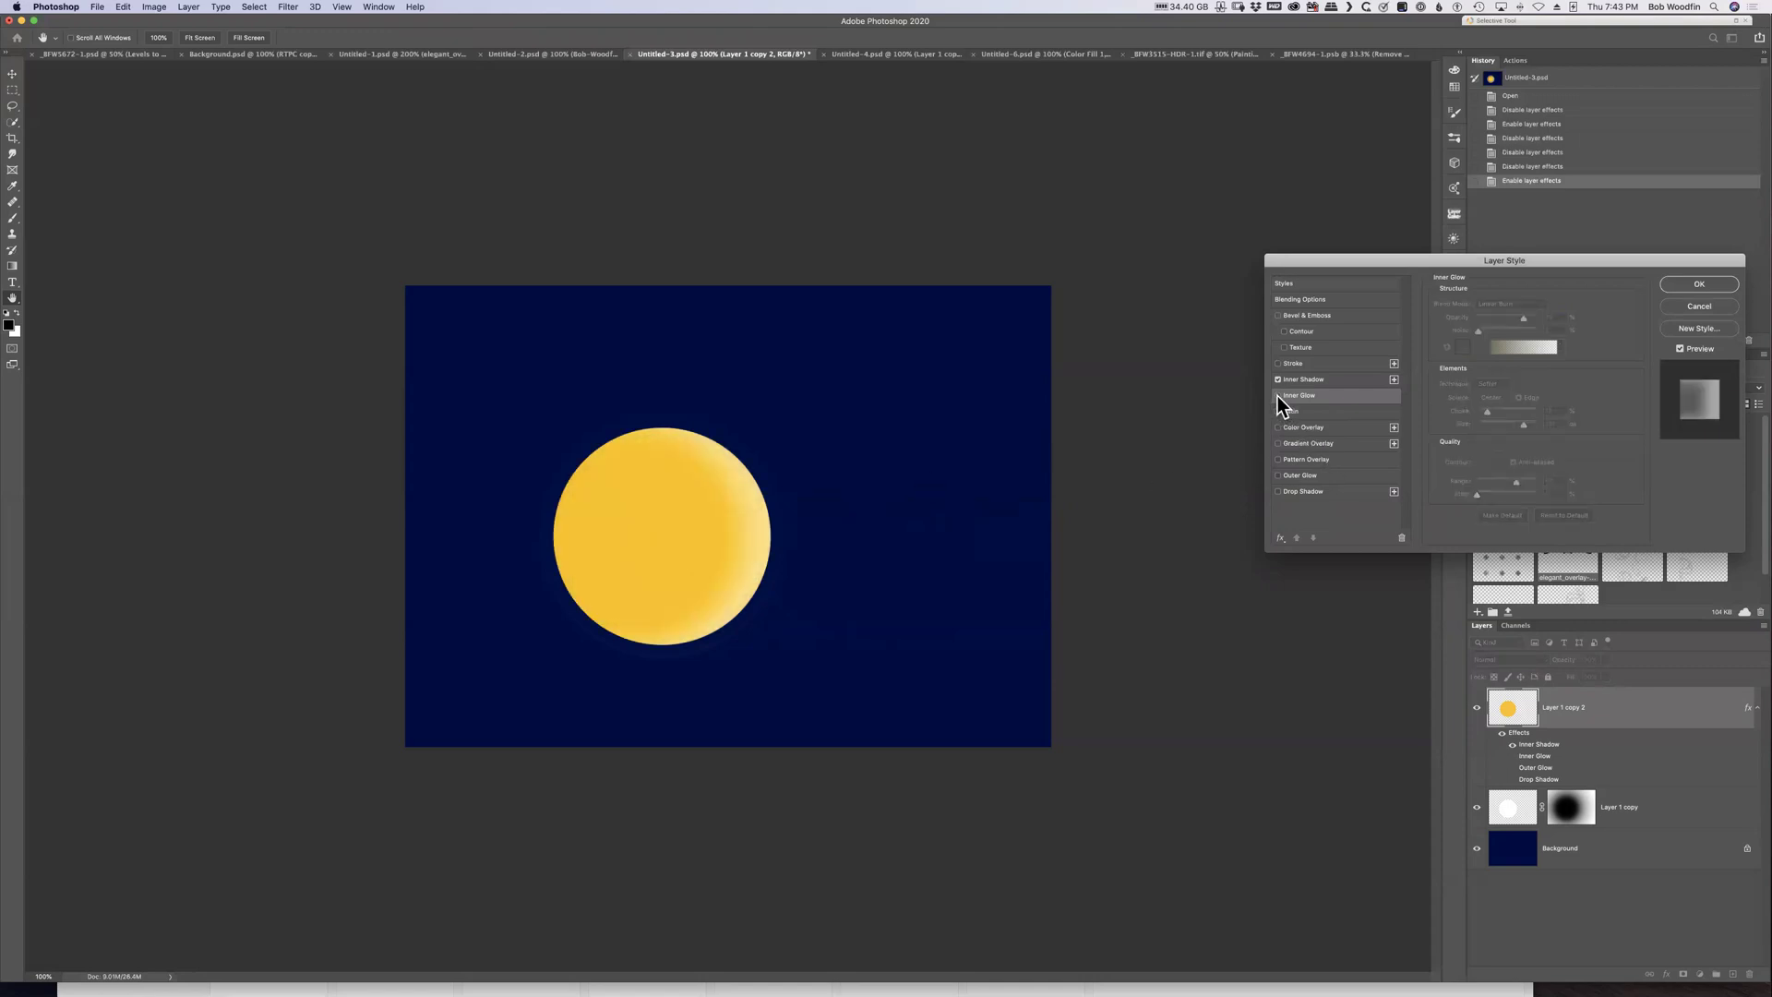
{"action": "left_click", "coordinate": [1277, 396]}
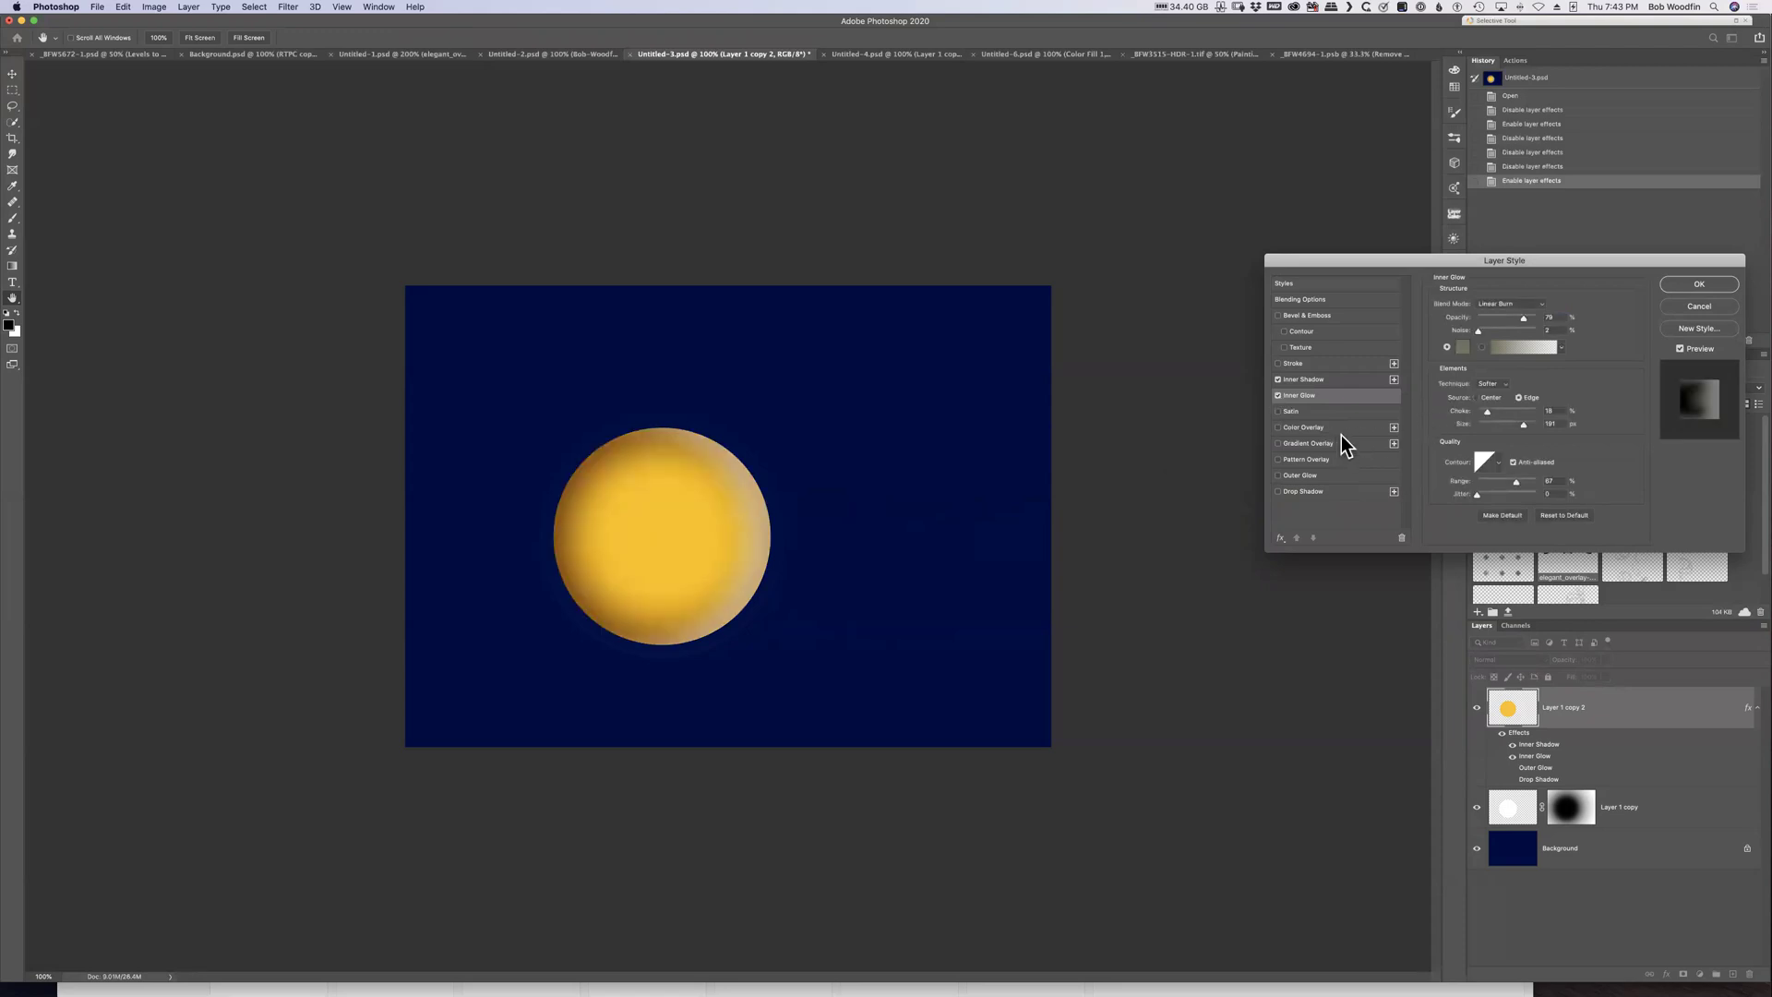
Turn on the circle's Outer Glow and white Screen Drop Shadow, reduce the shadow's spread slightly and increase its size
{"action": "left_click", "coordinate": [1278, 476]}
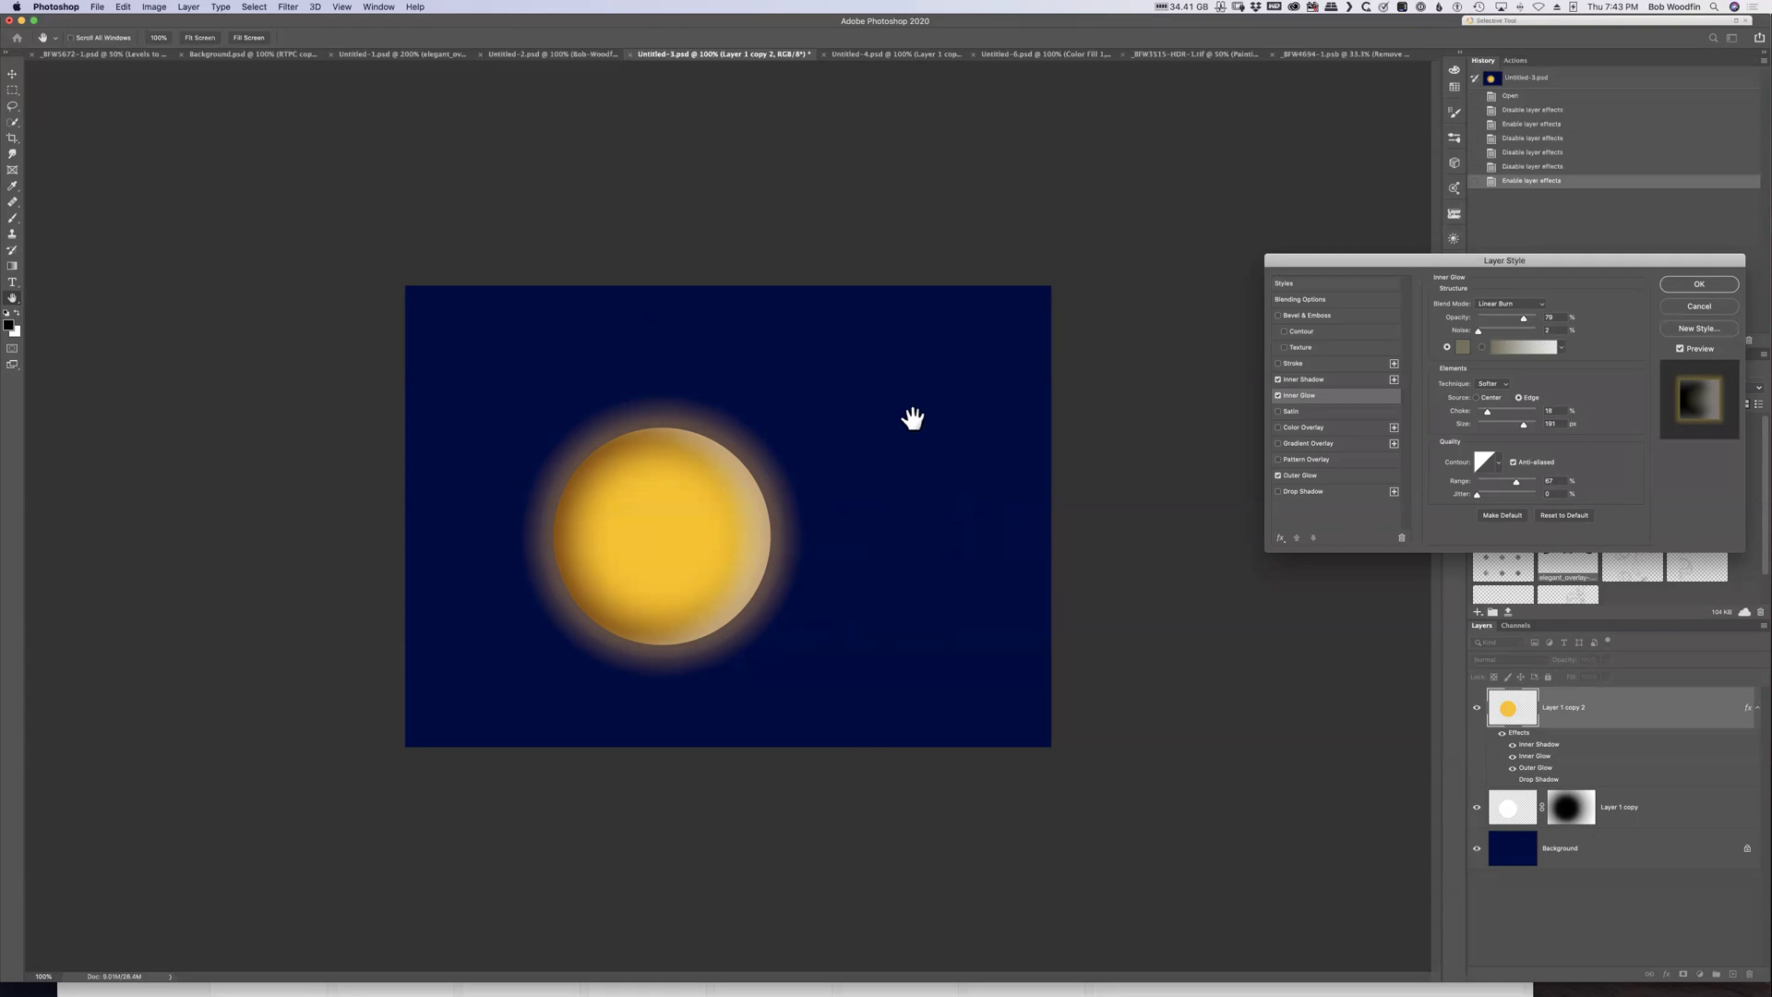
{"action": "left_click", "coordinate": [1313, 491]}
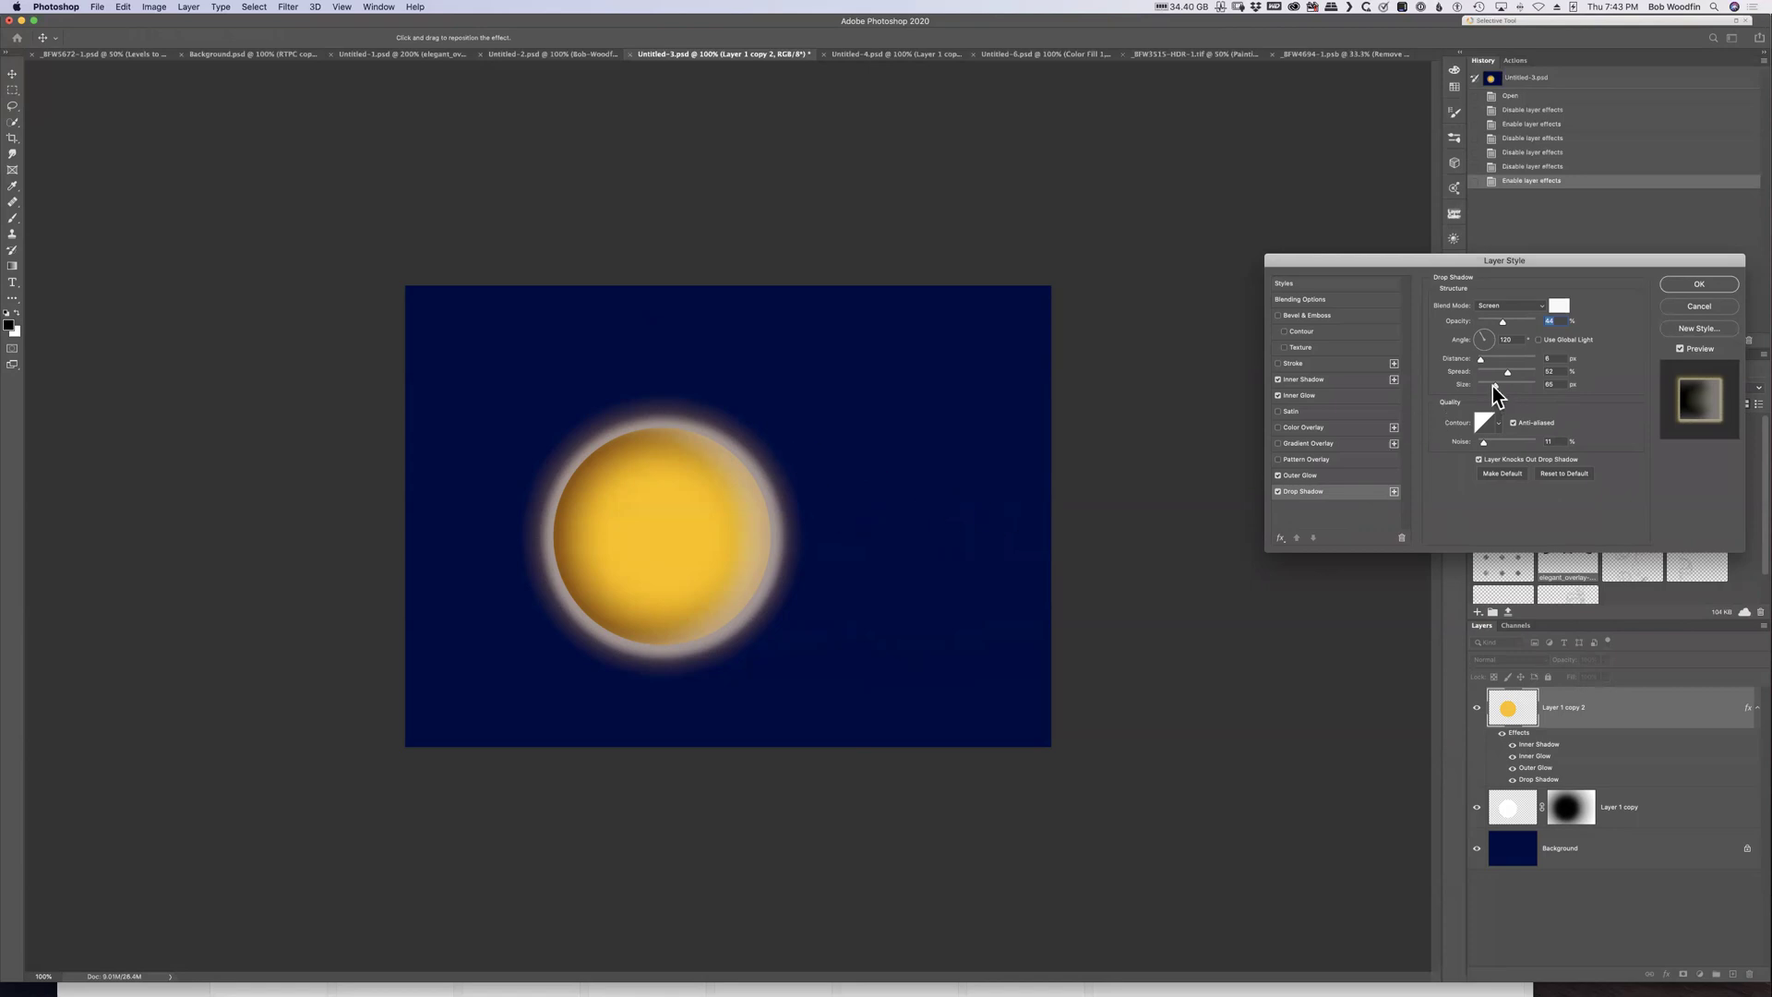
{"action": "left_click_drag", "start_coordinate": [1510, 372], "coordinate": [1501, 372]}
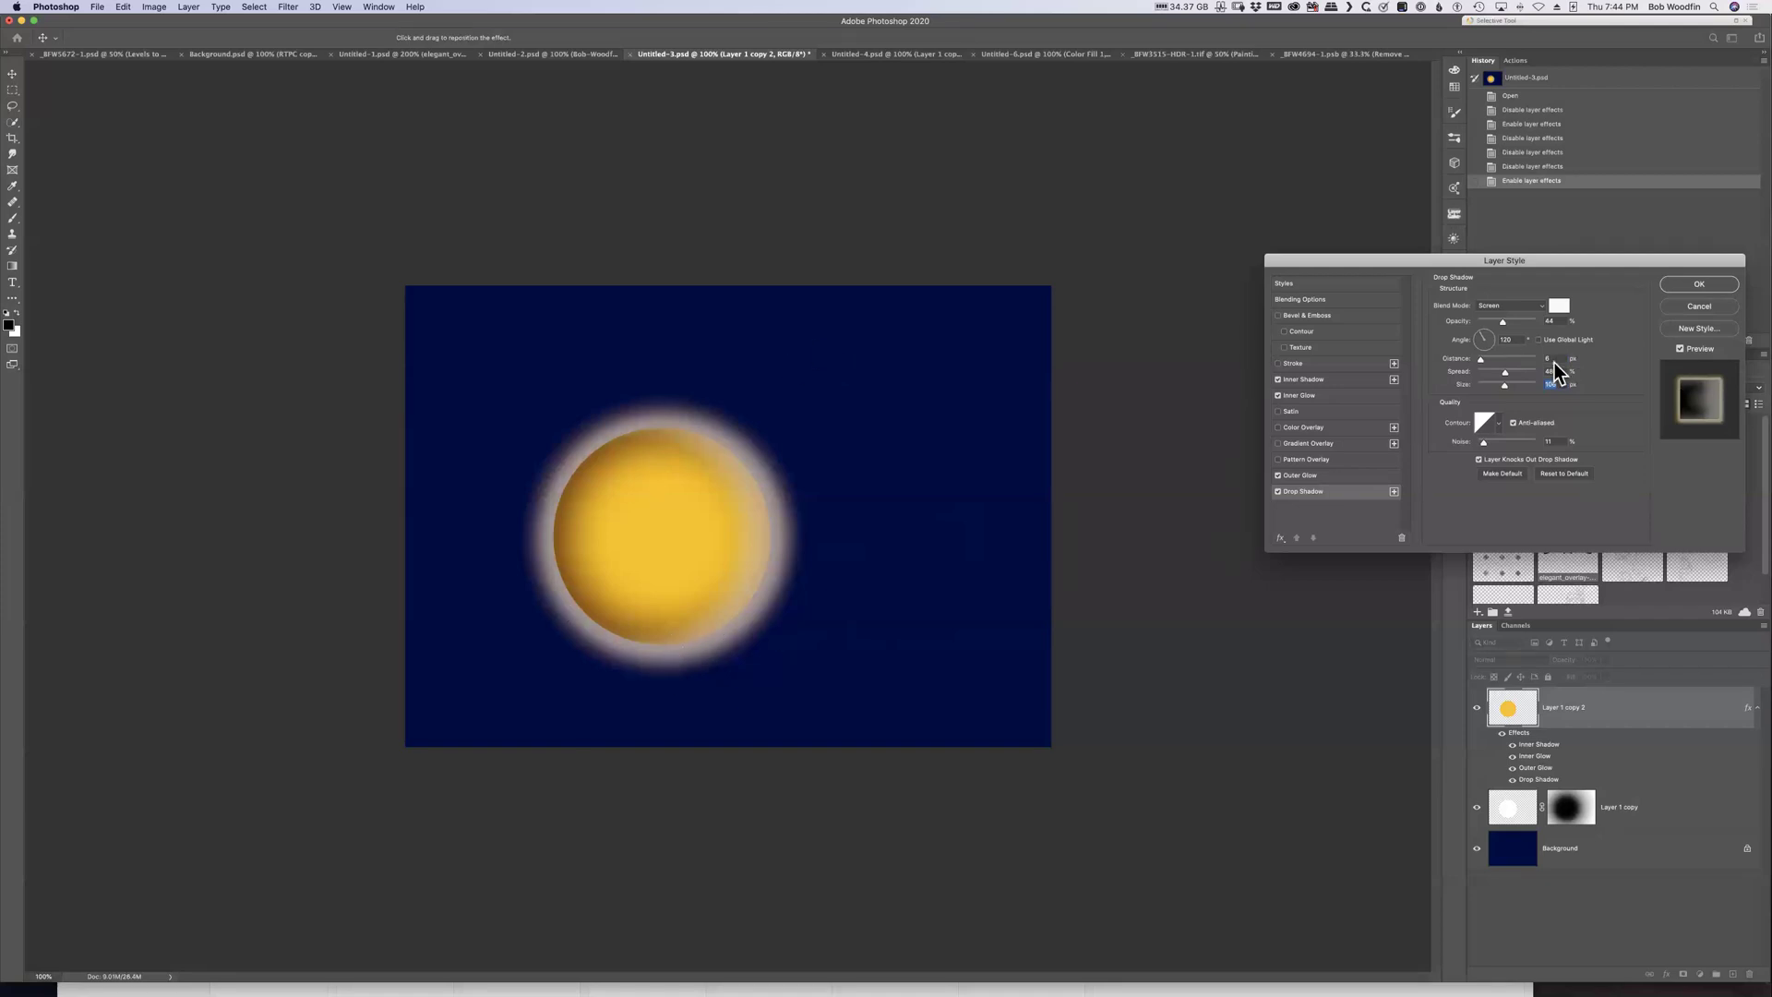
Turn on Layer Mask Hides Effects for the circle, apply the layer style and add a white layer mask to Layer 1 copy 2
{"action": "left_click", "coordinate": [1309, 297]}
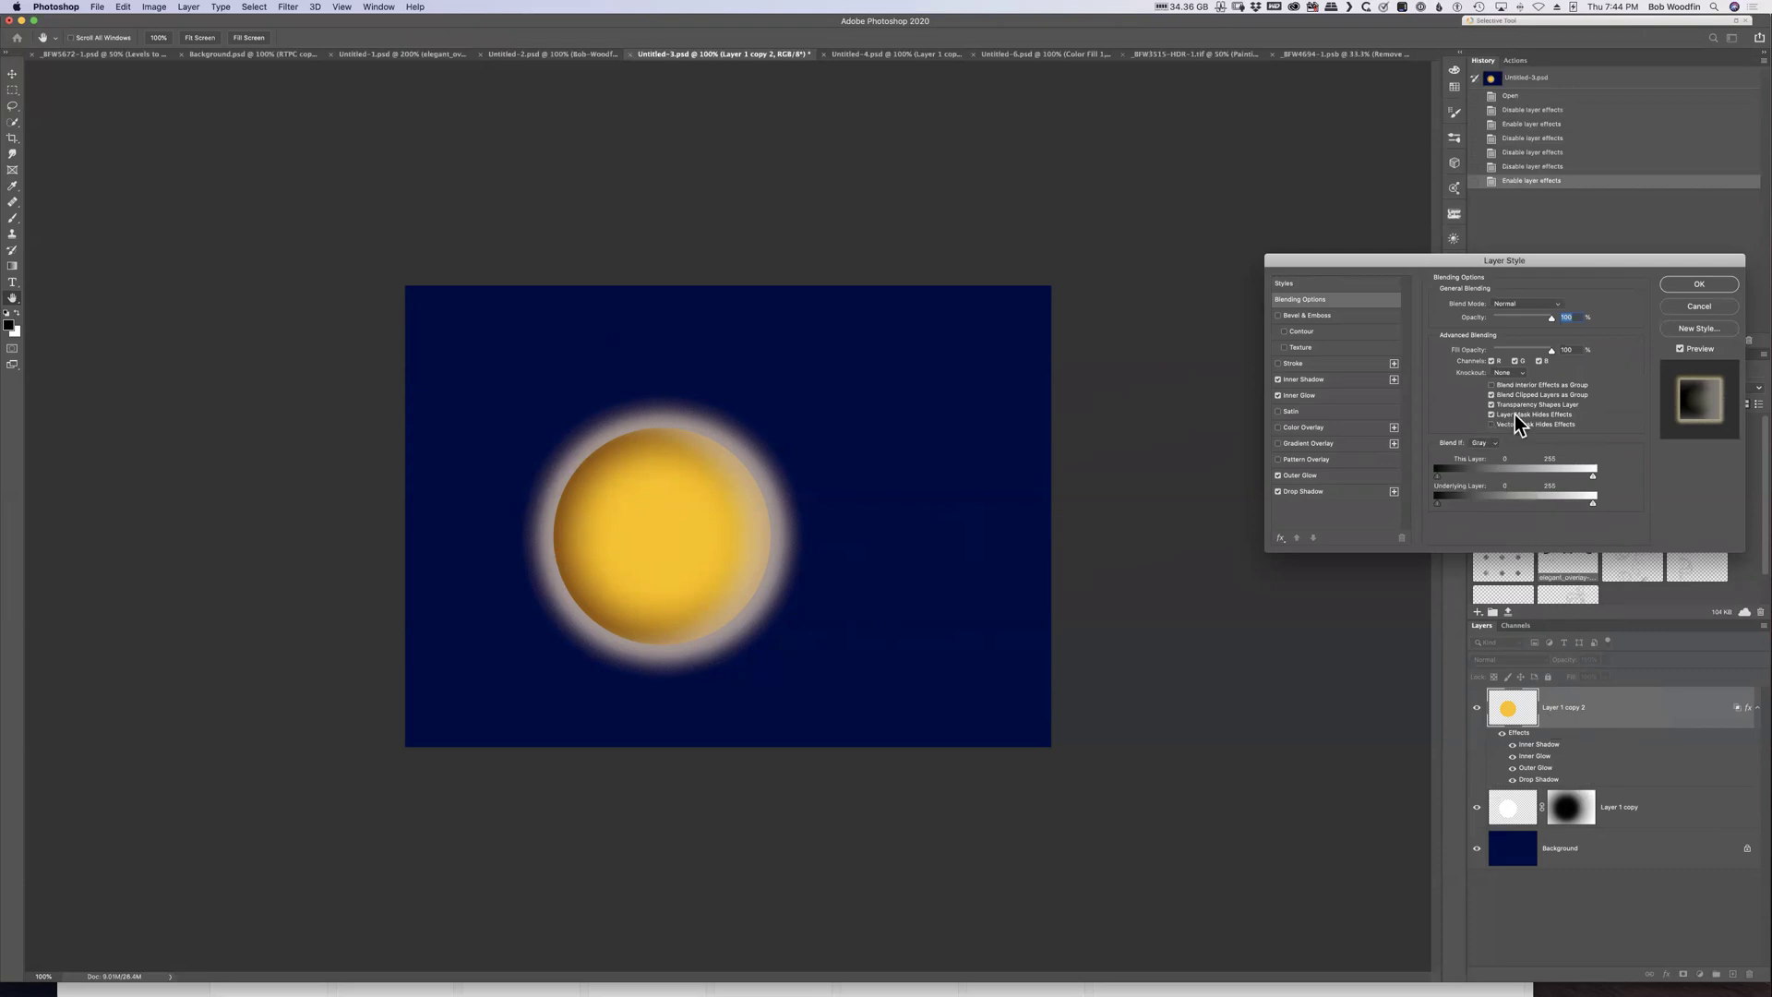
{"action": "left_click", "coordinate": [1699, 286]}
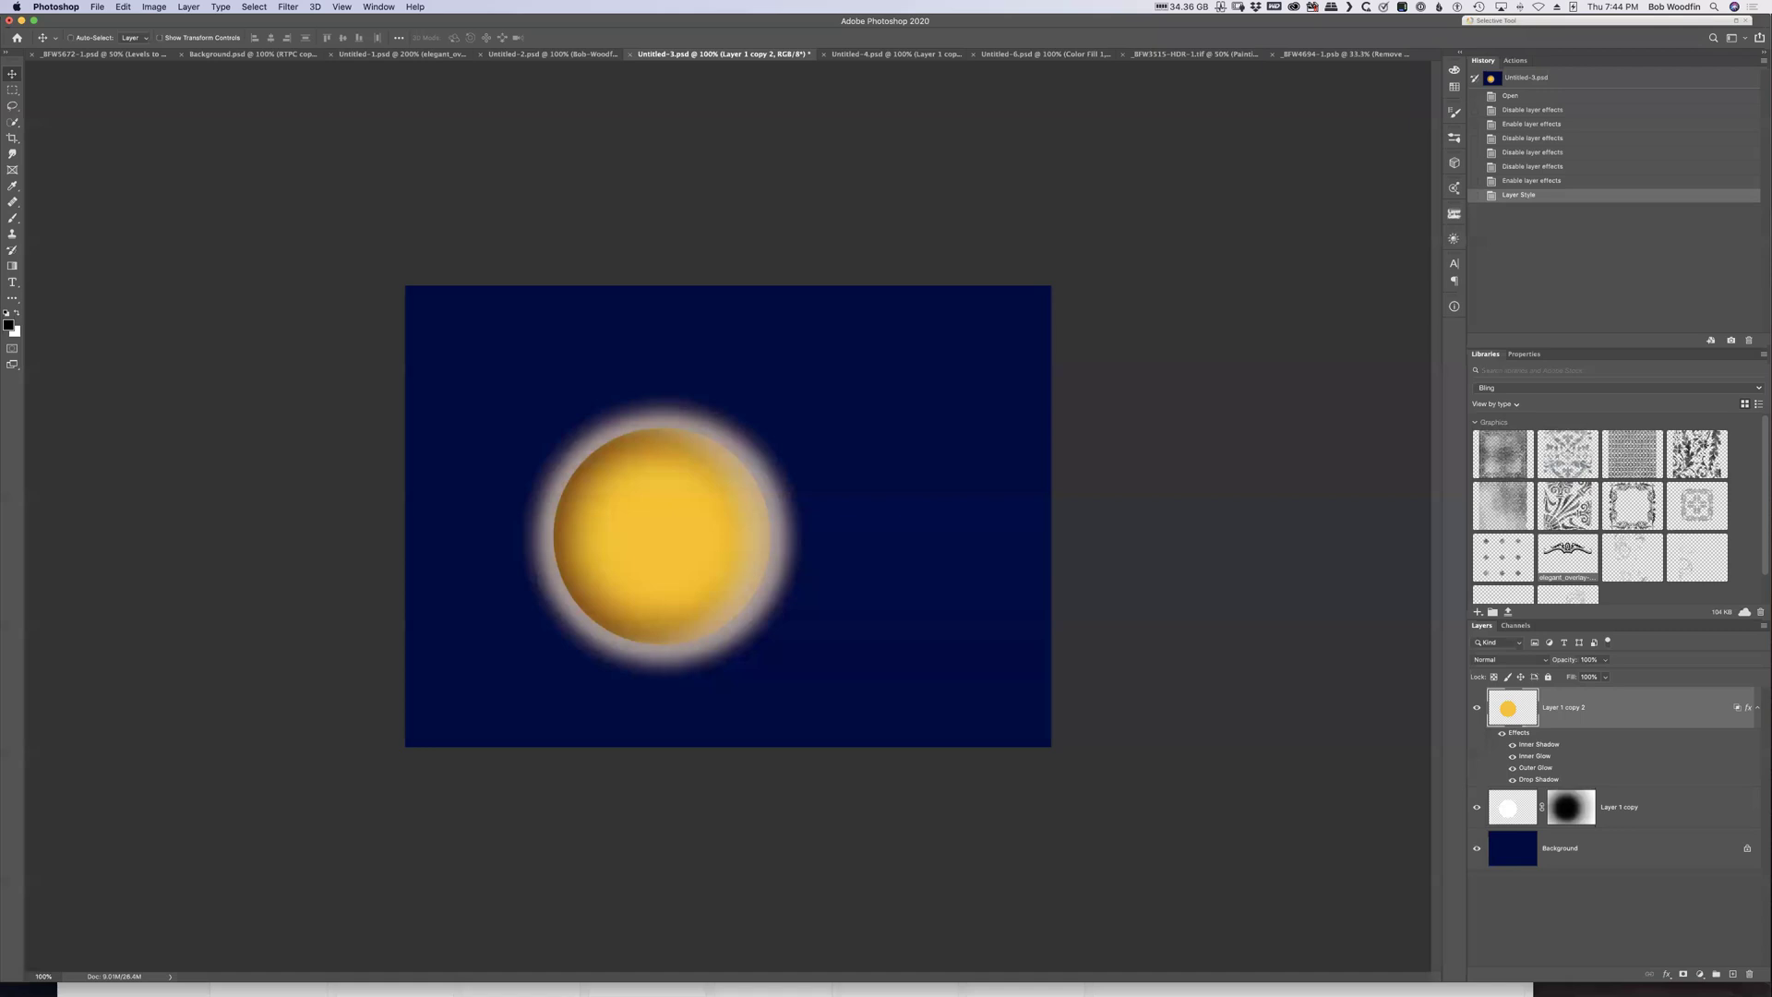
{"action": "left_click", "coordinate": [1684, 974]}
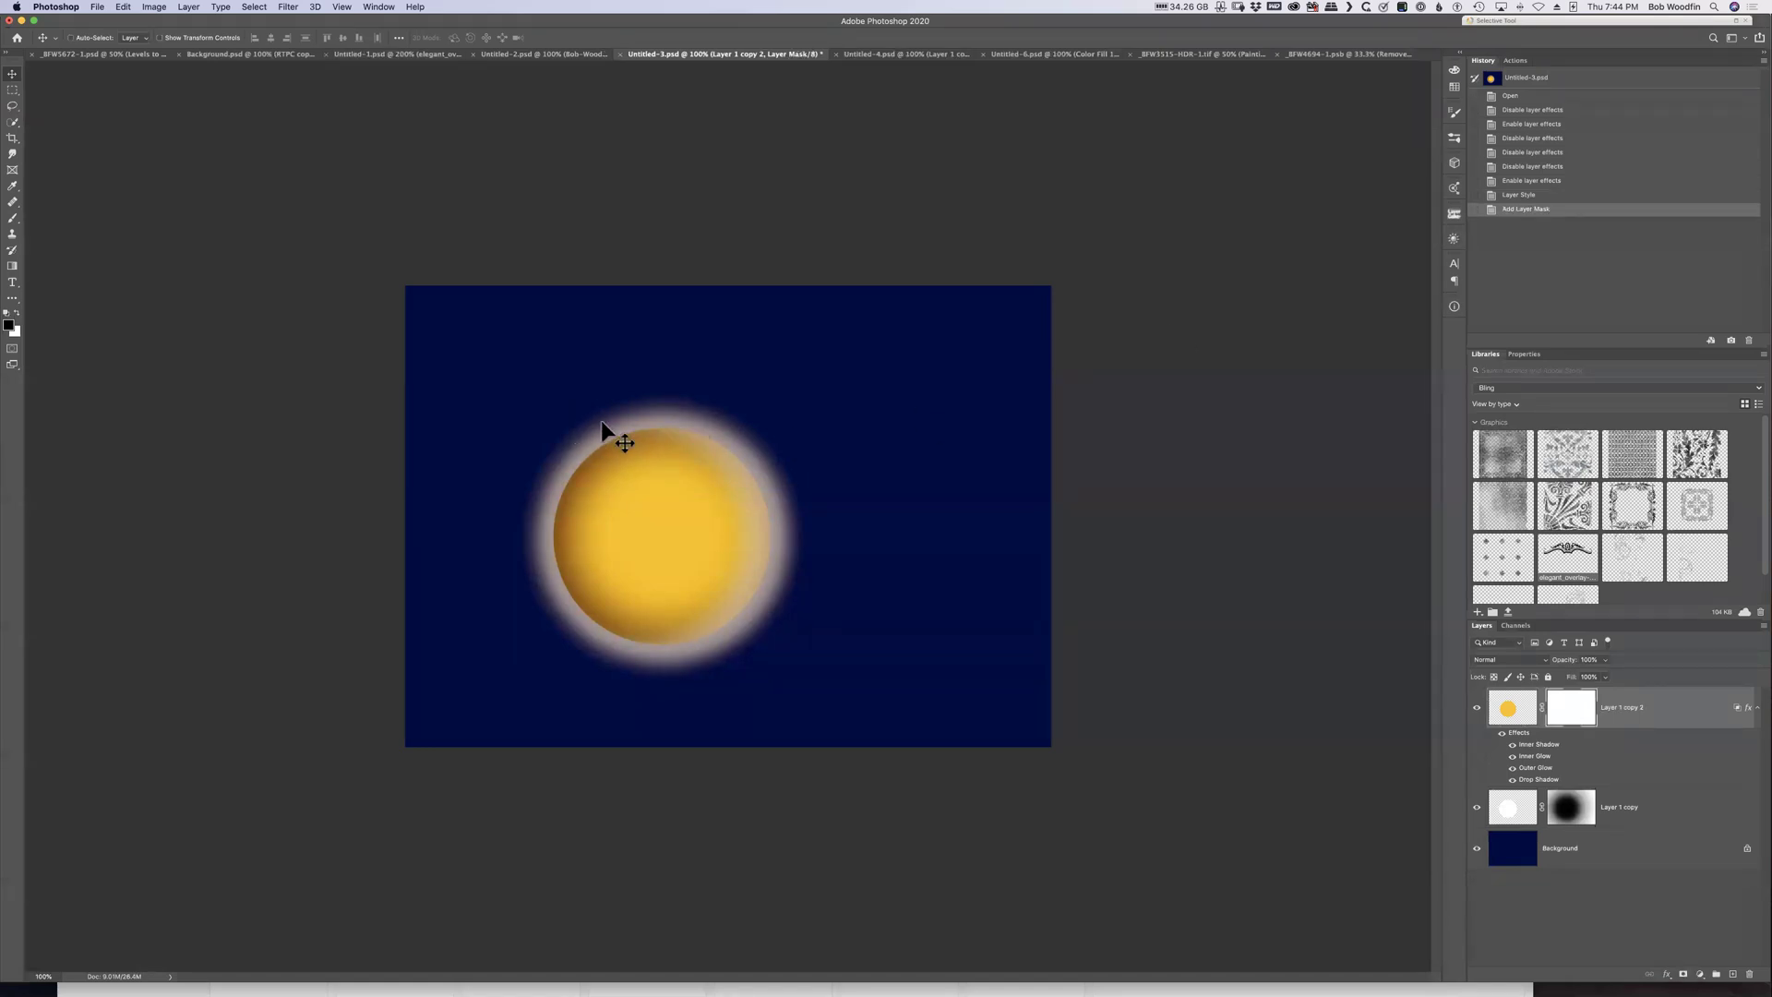
Brush black on the circle's layer mask along its upper-left edge to hide the glow, raising the brush opacity to 100%
{"action": "key", "text": "b"}
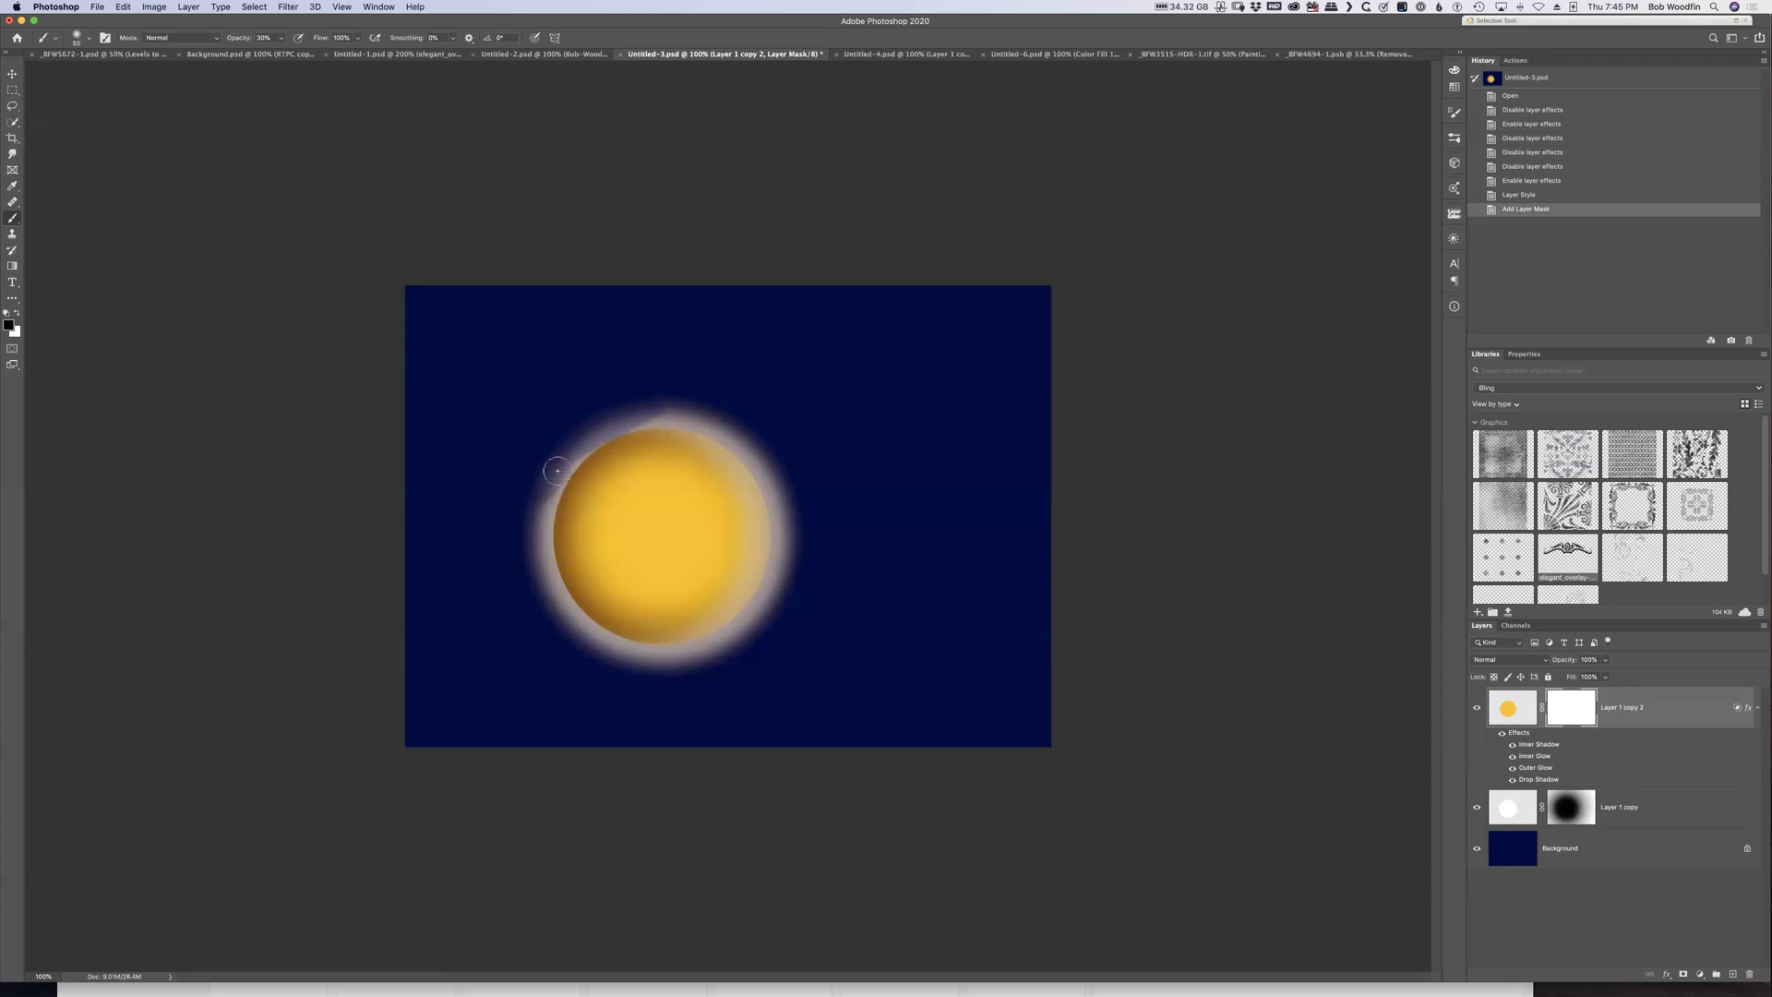
{"action": "left_click_drag", "start_coordinate": [528, 551], "coordinate": [560, 489]}
{"action": "mouse_move", "coordinate": [629, 434]}
{"action": "left_mouse_down"}
{"action": "mouse_move", "coordinate": [573, 462]}
{"action": "mouse_move", "coordinate": [594, 464]}
{"action": "mouse_move", "coordinate": [565, 525]}
{"action": "mouse_move", "coordinate": [585, 475]}
{"action": "left_mouse_up"}
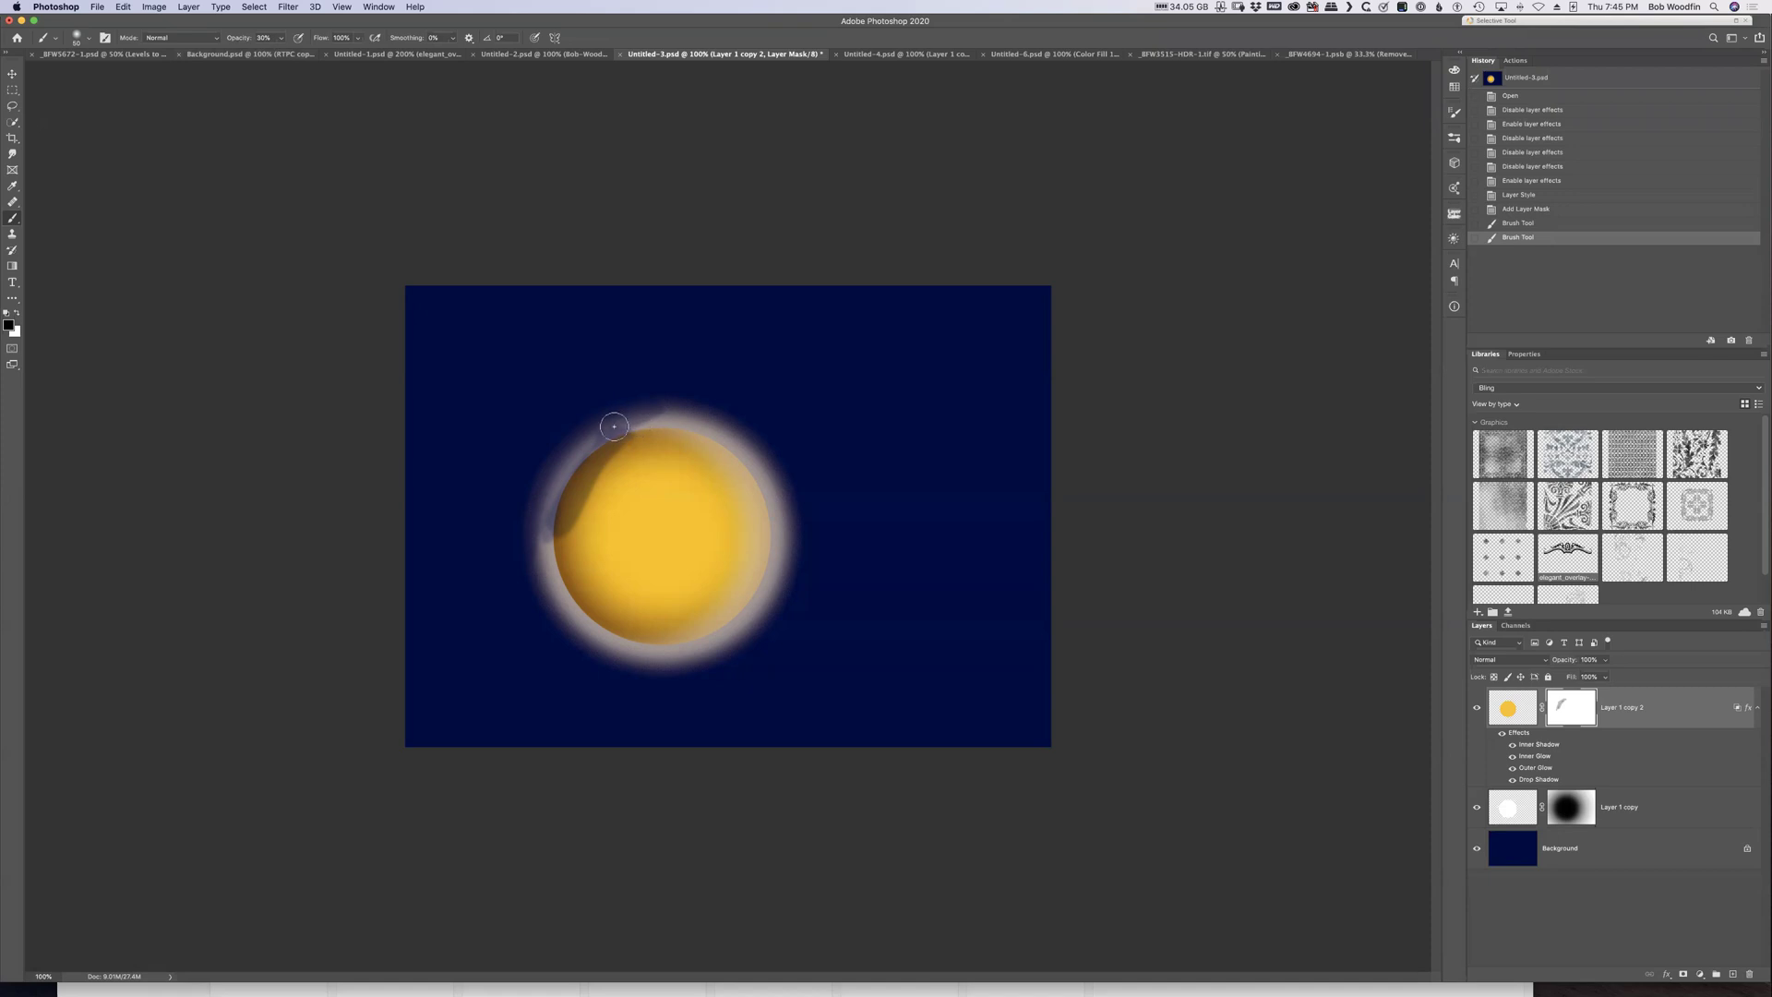
{"action": "mouse_move", "coordinate": [657, 406]}
{"action": "left_mouse_down"}
{"action": "mouse_move", "coordinate": [552, 472]}
{"action": "mouse_move", "coordinate": [602, 436]}
{"action": "mouse_move", "coordinate": [558, 498]}
{"action": "mouse_move", "coordinate": [547, 477]}
{"action": "mouse_move", "coordinate": [538, 518]}
{"action": "left_mouse_up"}
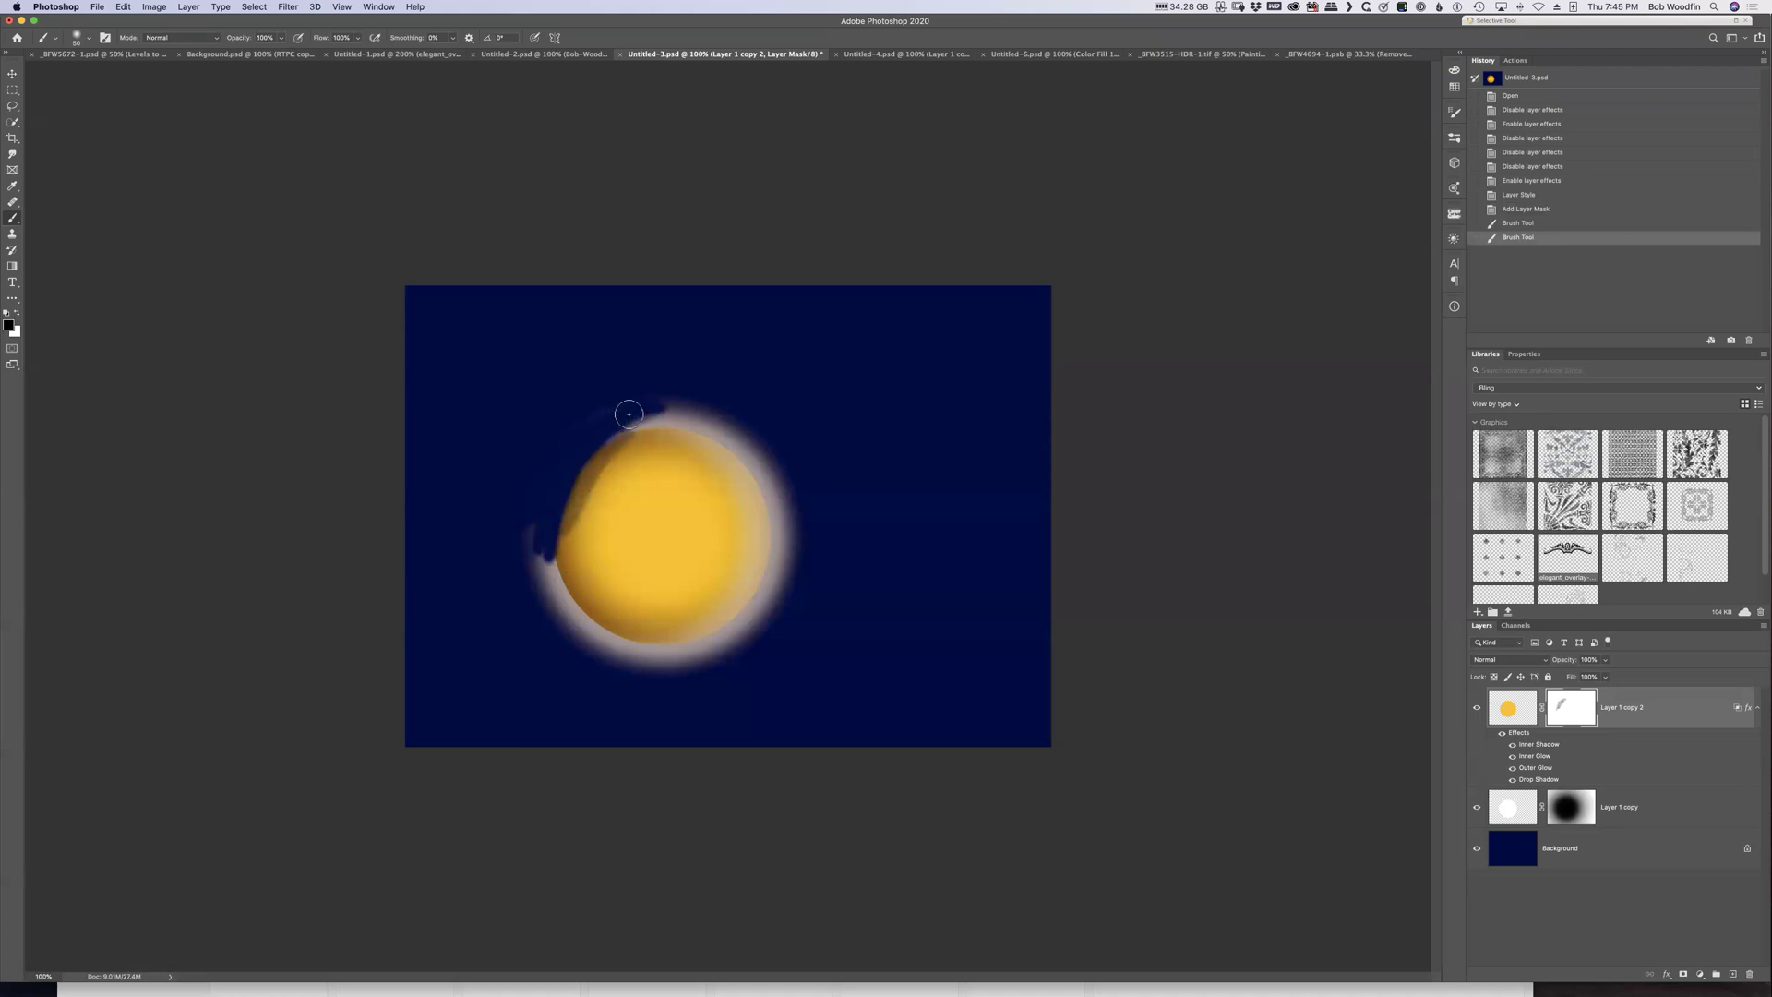
{"action": "mouse_move", "coordinate": [648, 416]}
{"action": "left_mouse_down"}
{"action": "mouse_move", "coordinate": [578, 427]}
{"action": "mouse_move", "coordinate": [601, 424]}
{"action": "left_mouse_up"}
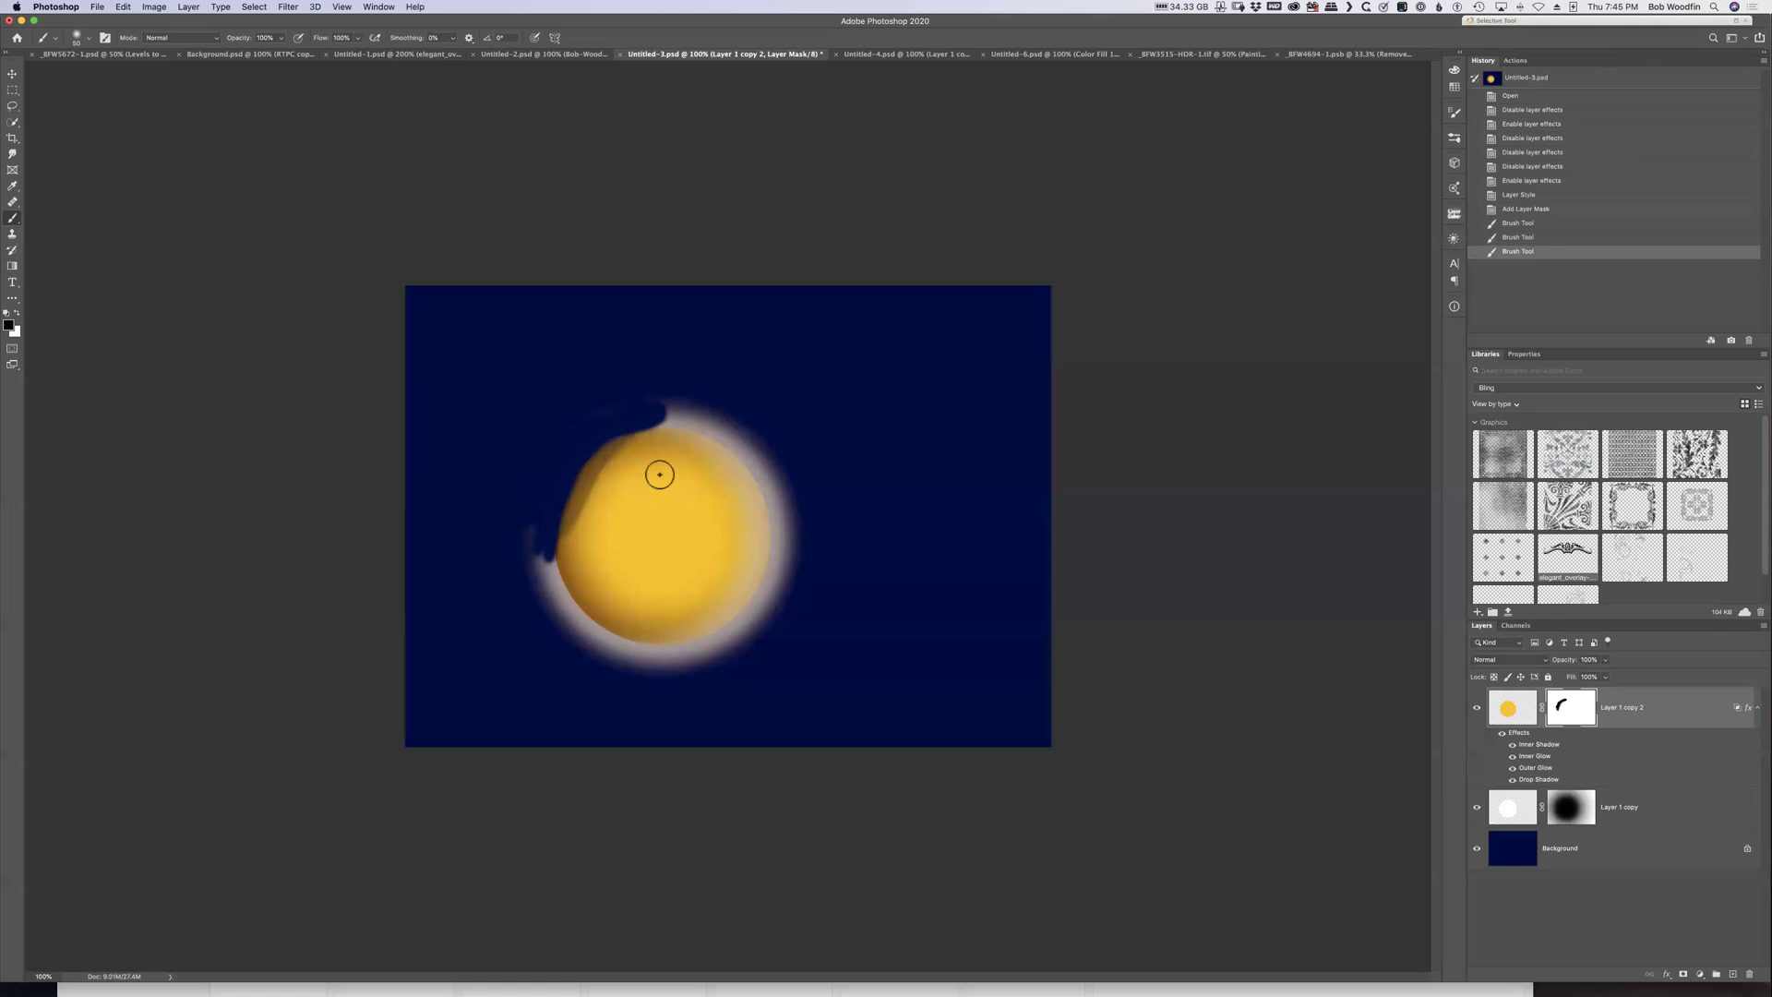
Brush white on the layer mask just inside the circle's upper-left edge to restore the masked part of the yellow shape
{"action": "key", "text": "x"}
{"action": "mouse_move", "coordinate": [573, 510]}
{"action": "left_mouse_down"}
{"action": "mouse_move", "coordinate": [633, 446]}
{"action": "mouse_move", "coordinate": [614, 460]}
{"action": "left_mouse_up"}
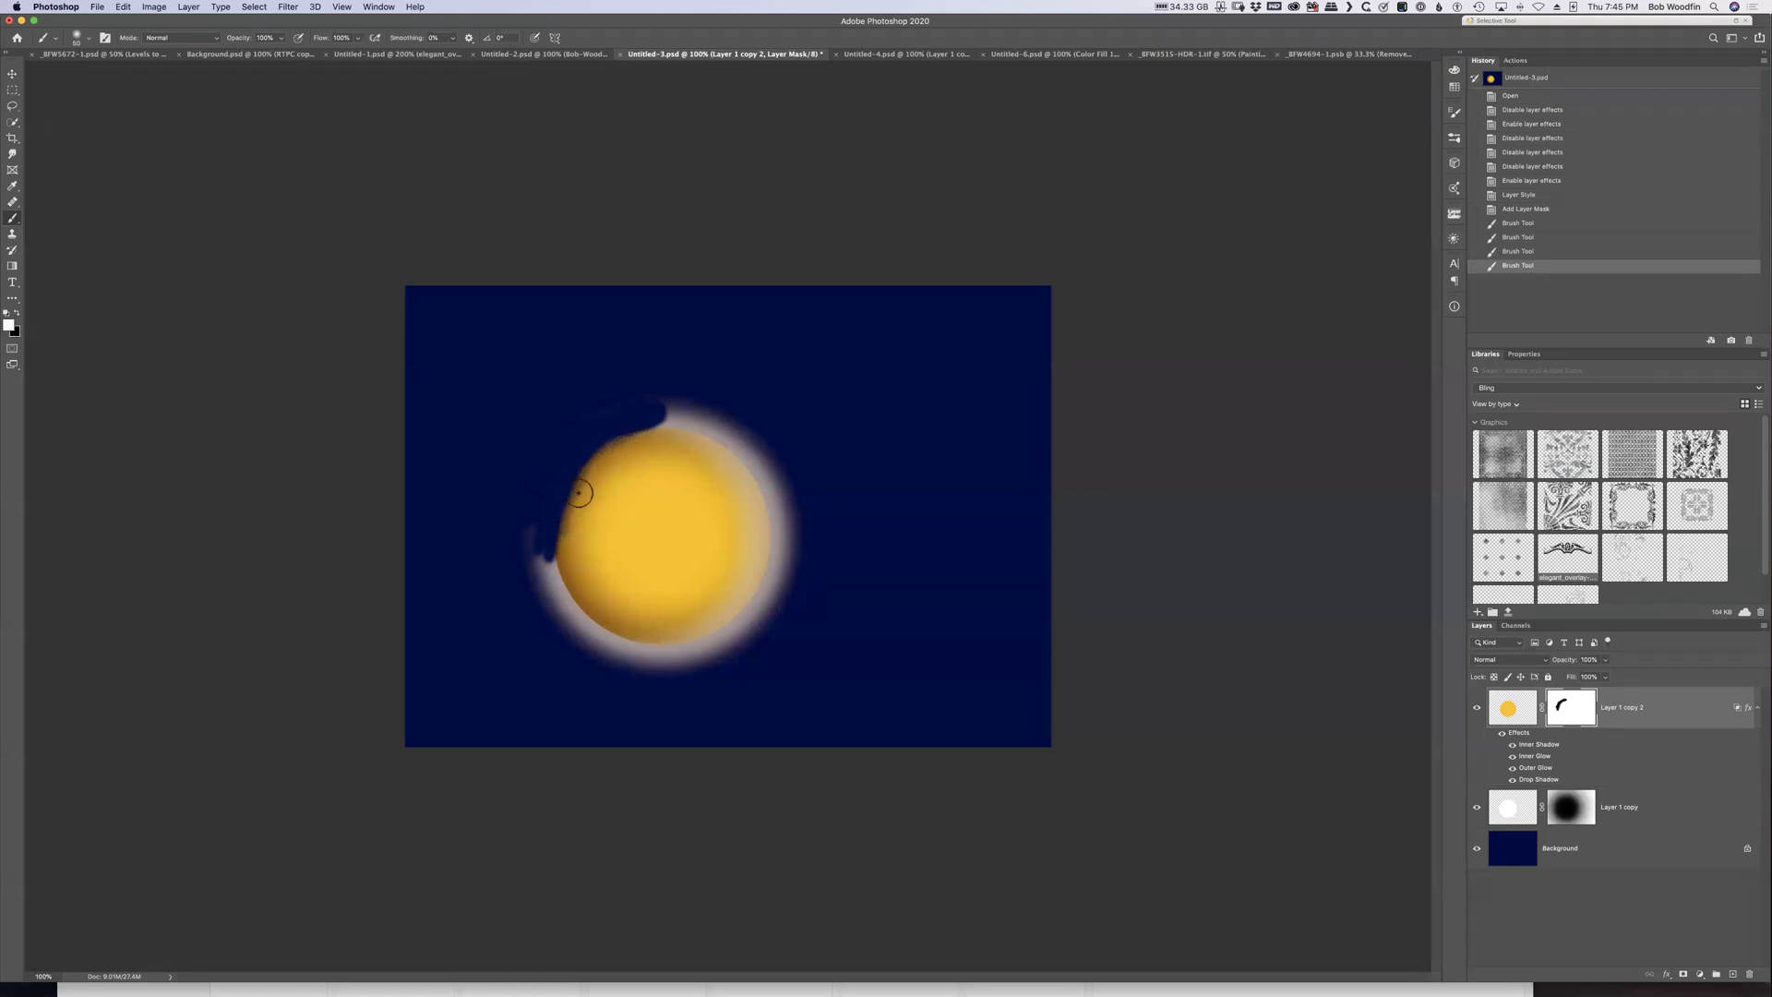
{"action": "mouse_move", "coordinate": [573, 552]}
{"action": "left_mouse_down"}
{"action": "mouse_move", "coordinate": [603, 475]}
{"action": "mouse_move", "coordinate": [641, 443]}
{"action": "left_mouse_up"}
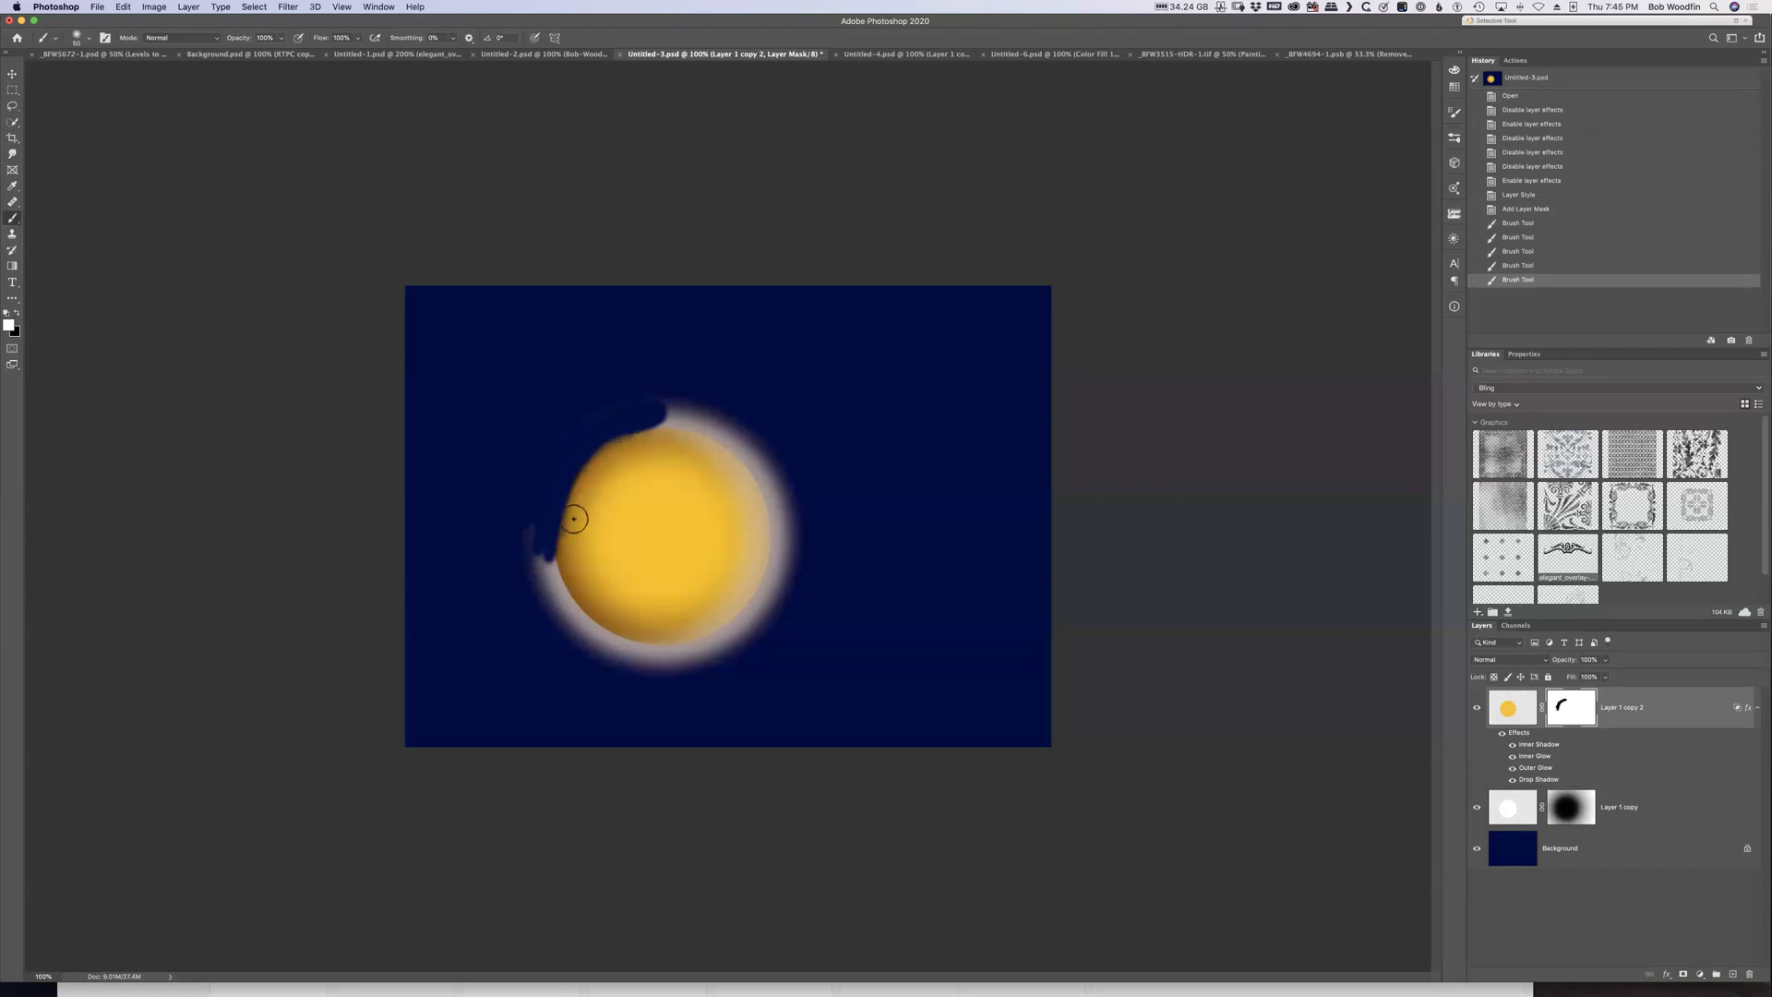
{"action": "left_click_drag", "start_coordinate": [573, 518], "coordinate": [631, 452]}
{"action": "left_click_drag", "start_coordinate": [561, 552], "coordinate": [648, 446]}
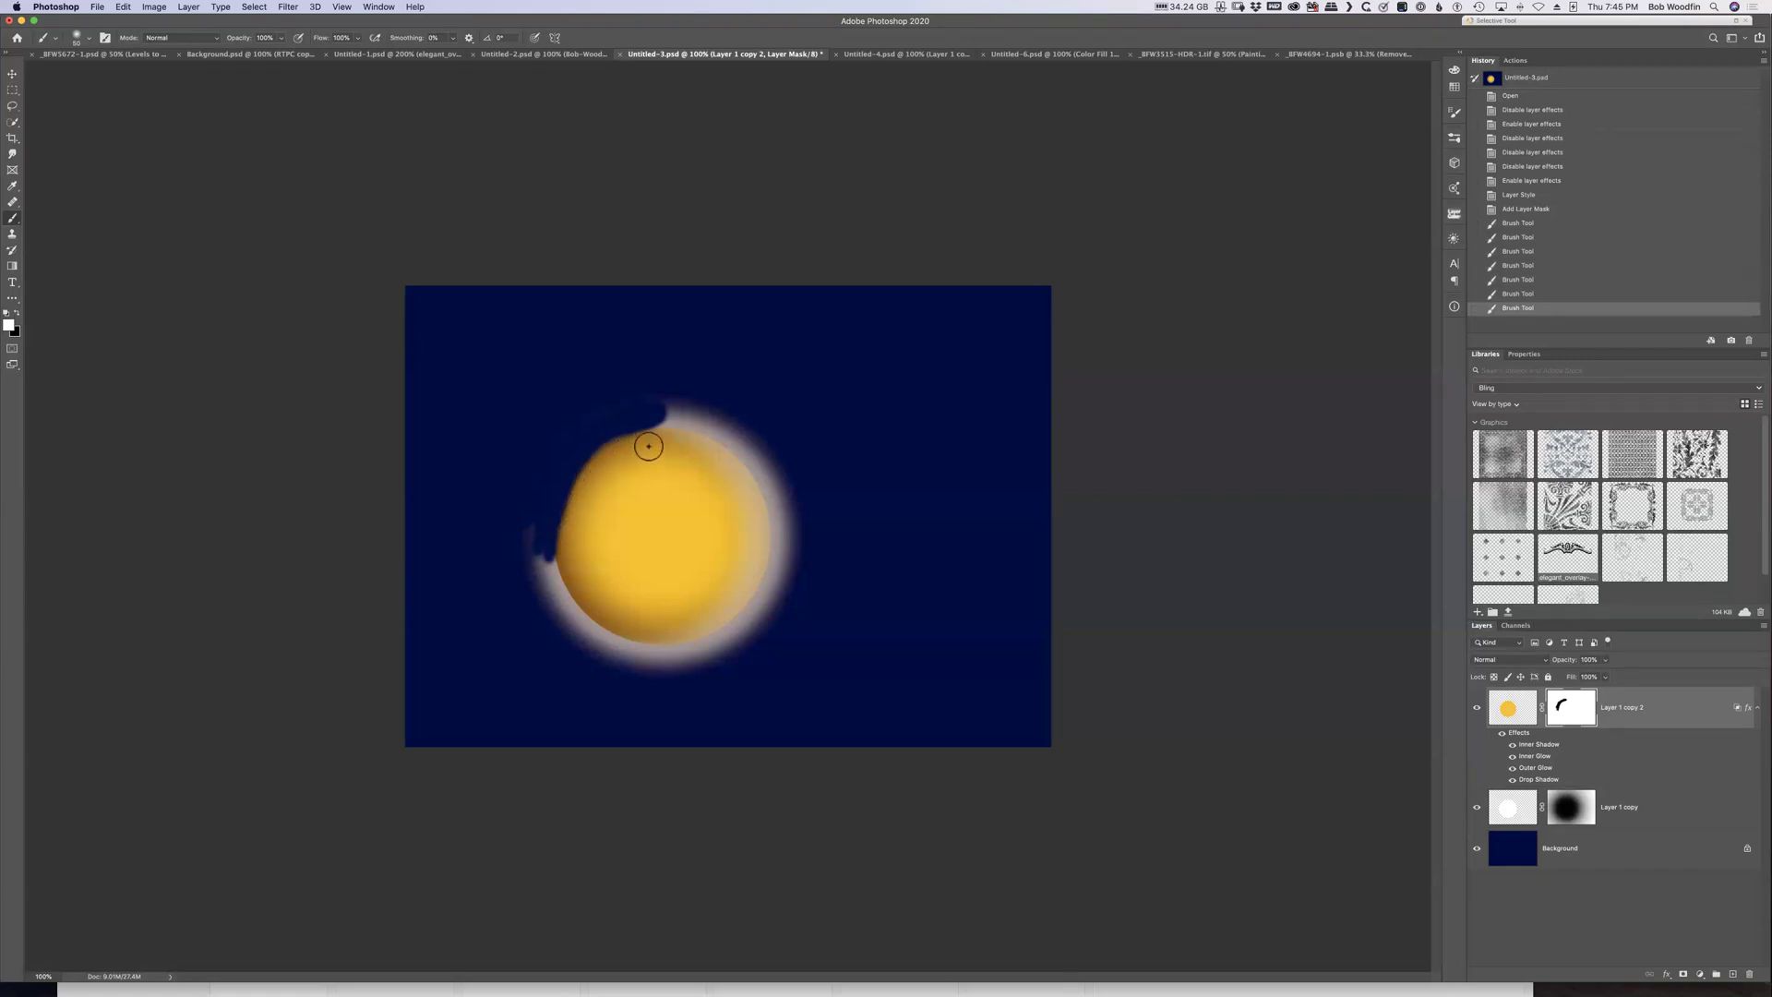
{"action": "mouse_move", "coordinate": [565, 557]}
{"action": "left_mouse_down"}
{"action": "mouse_move", "coordinate": [625, 502]}
{"action": "mouse_move", "coordinate": [623, 462]}
{"action": "mouse_move", "coordinate": [561, 565]}
{"action": "left_mouse_up"}
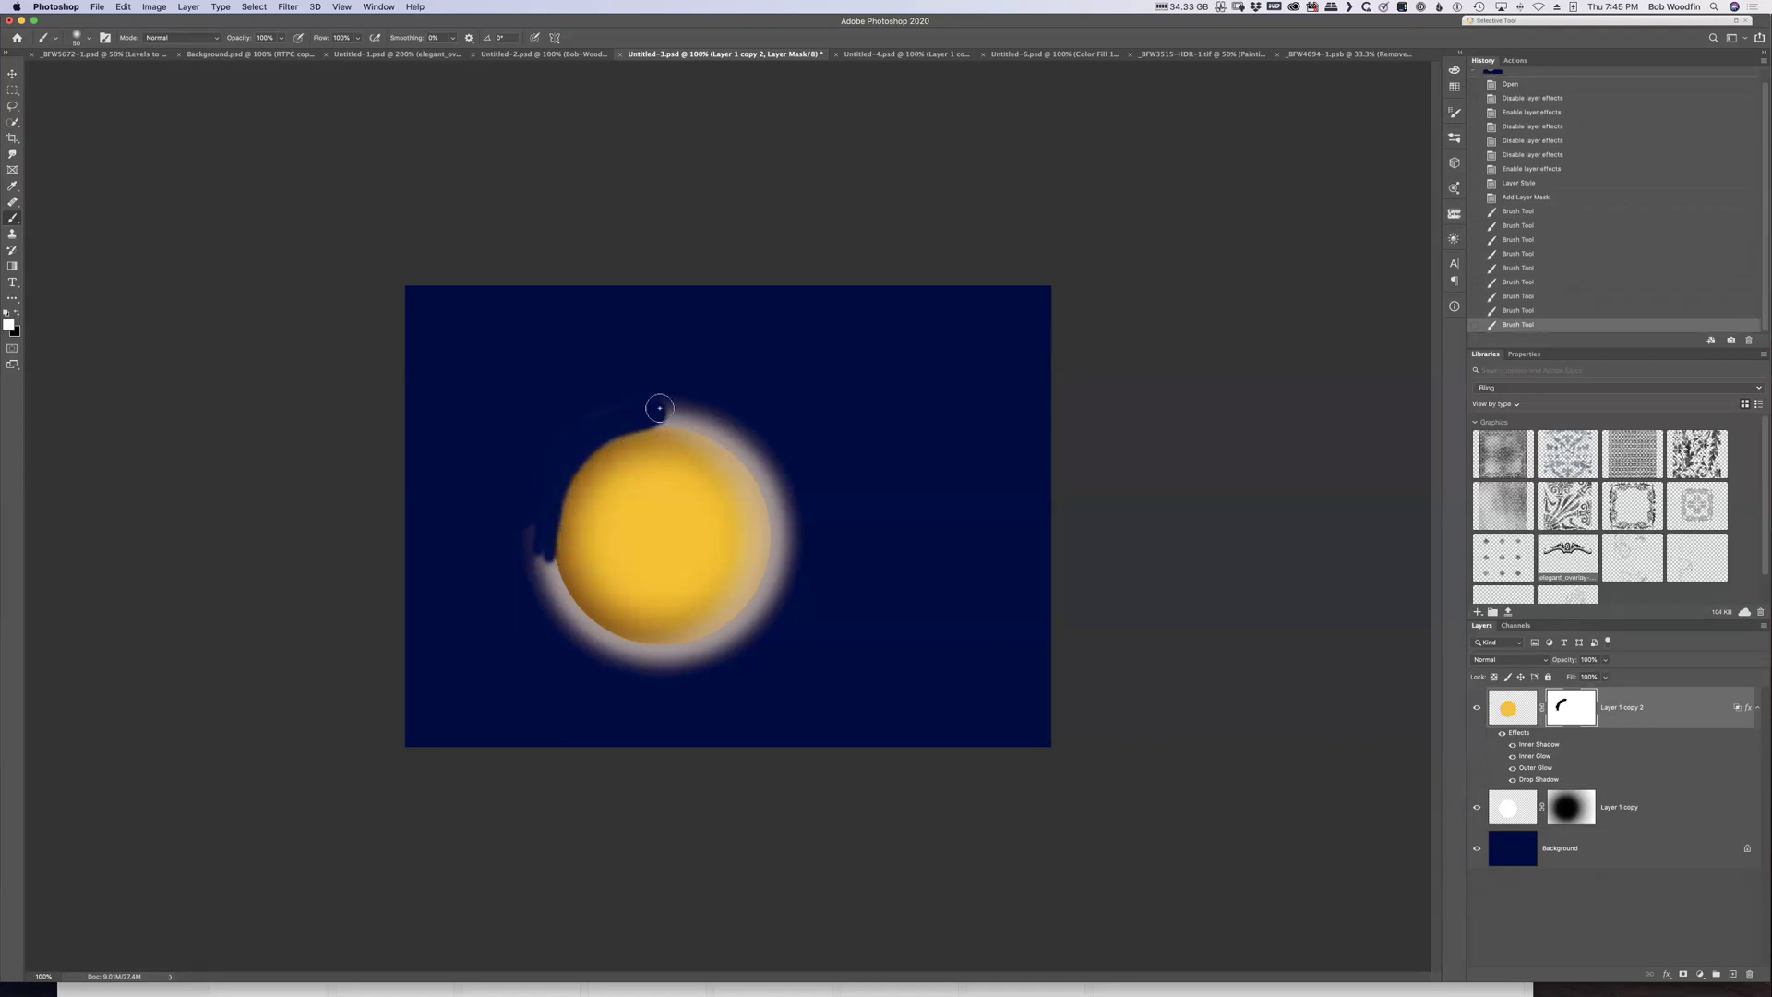
Paint black on the mask over the glow above the circle's top edge, and disable the layer mask
{"action": "mouse_move", "coordinate": [658, 415]}
{"action": "left_mouse_down"}
{"action": "mouse_move", "coordinate": [710, 401]}
{"action": "mouse_move", "coordinate": [633, 414]}
{"action": "mouse_move", "coordinate": [724, 408]}
{"action": "mouse_move", "coordinate": [679, 413]}
{"action": "left_mouse_up"}
{"action": "key", "text": "x"}
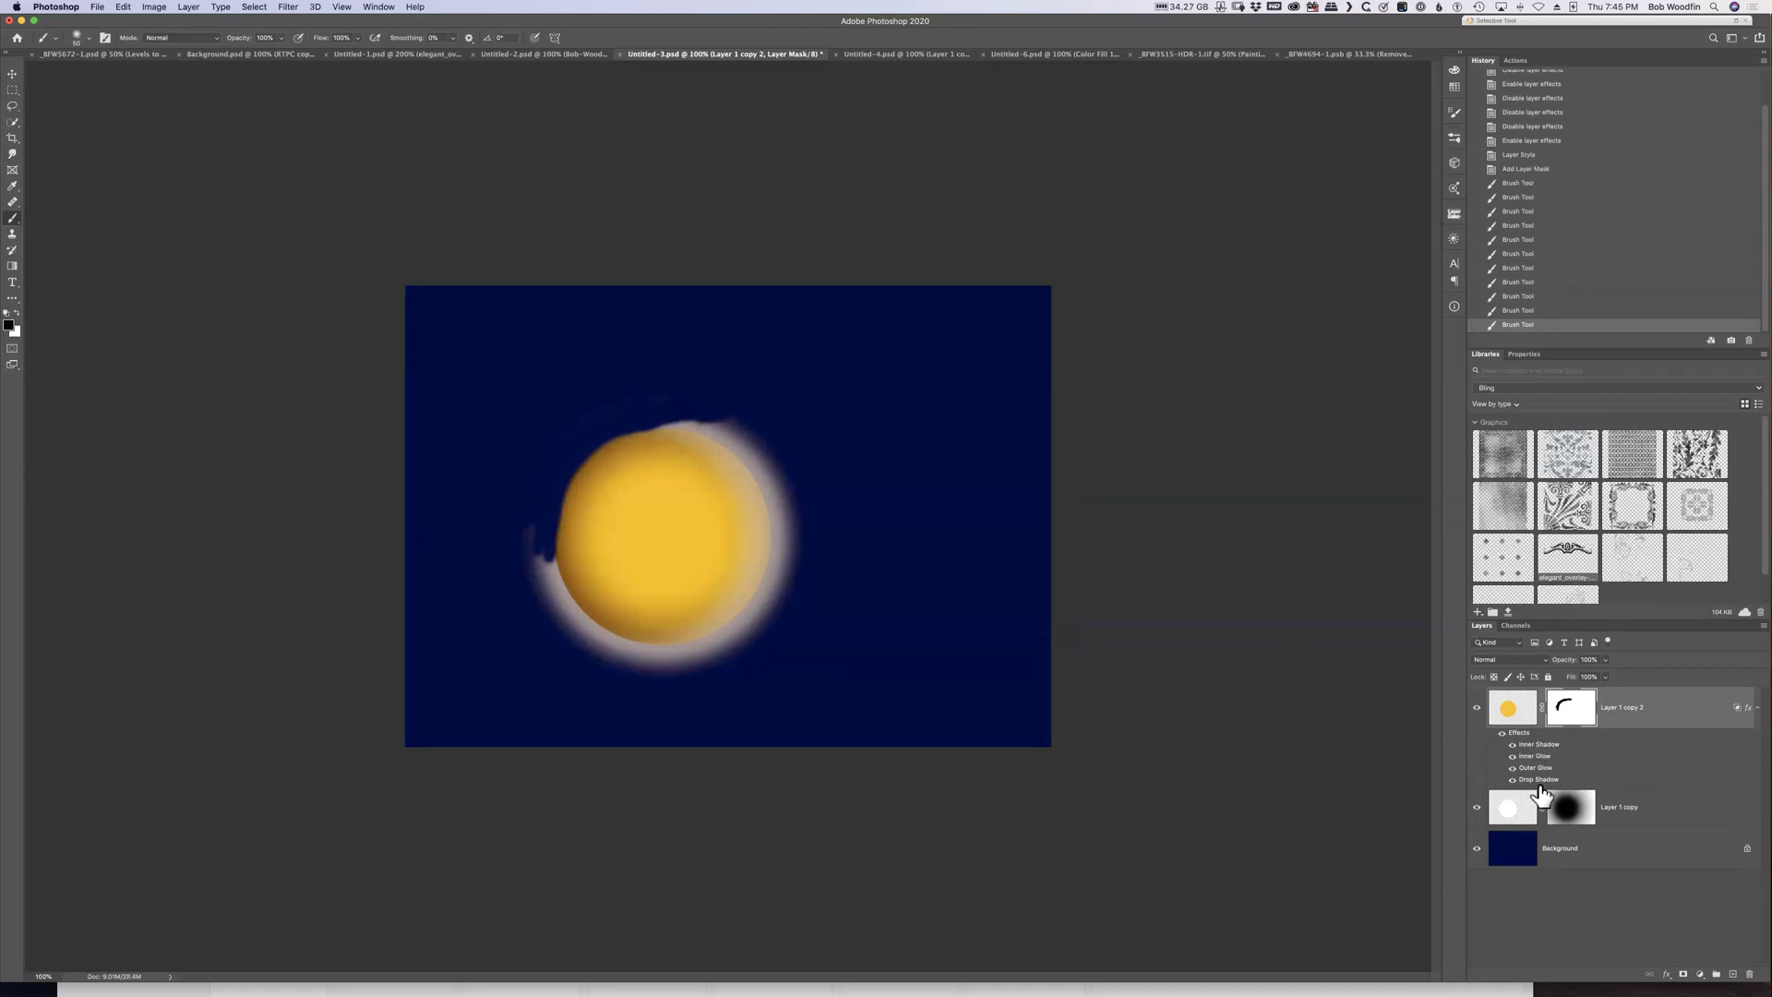
{"action": "left_click", "coordinate": [1578, 715], "text": "shift"}
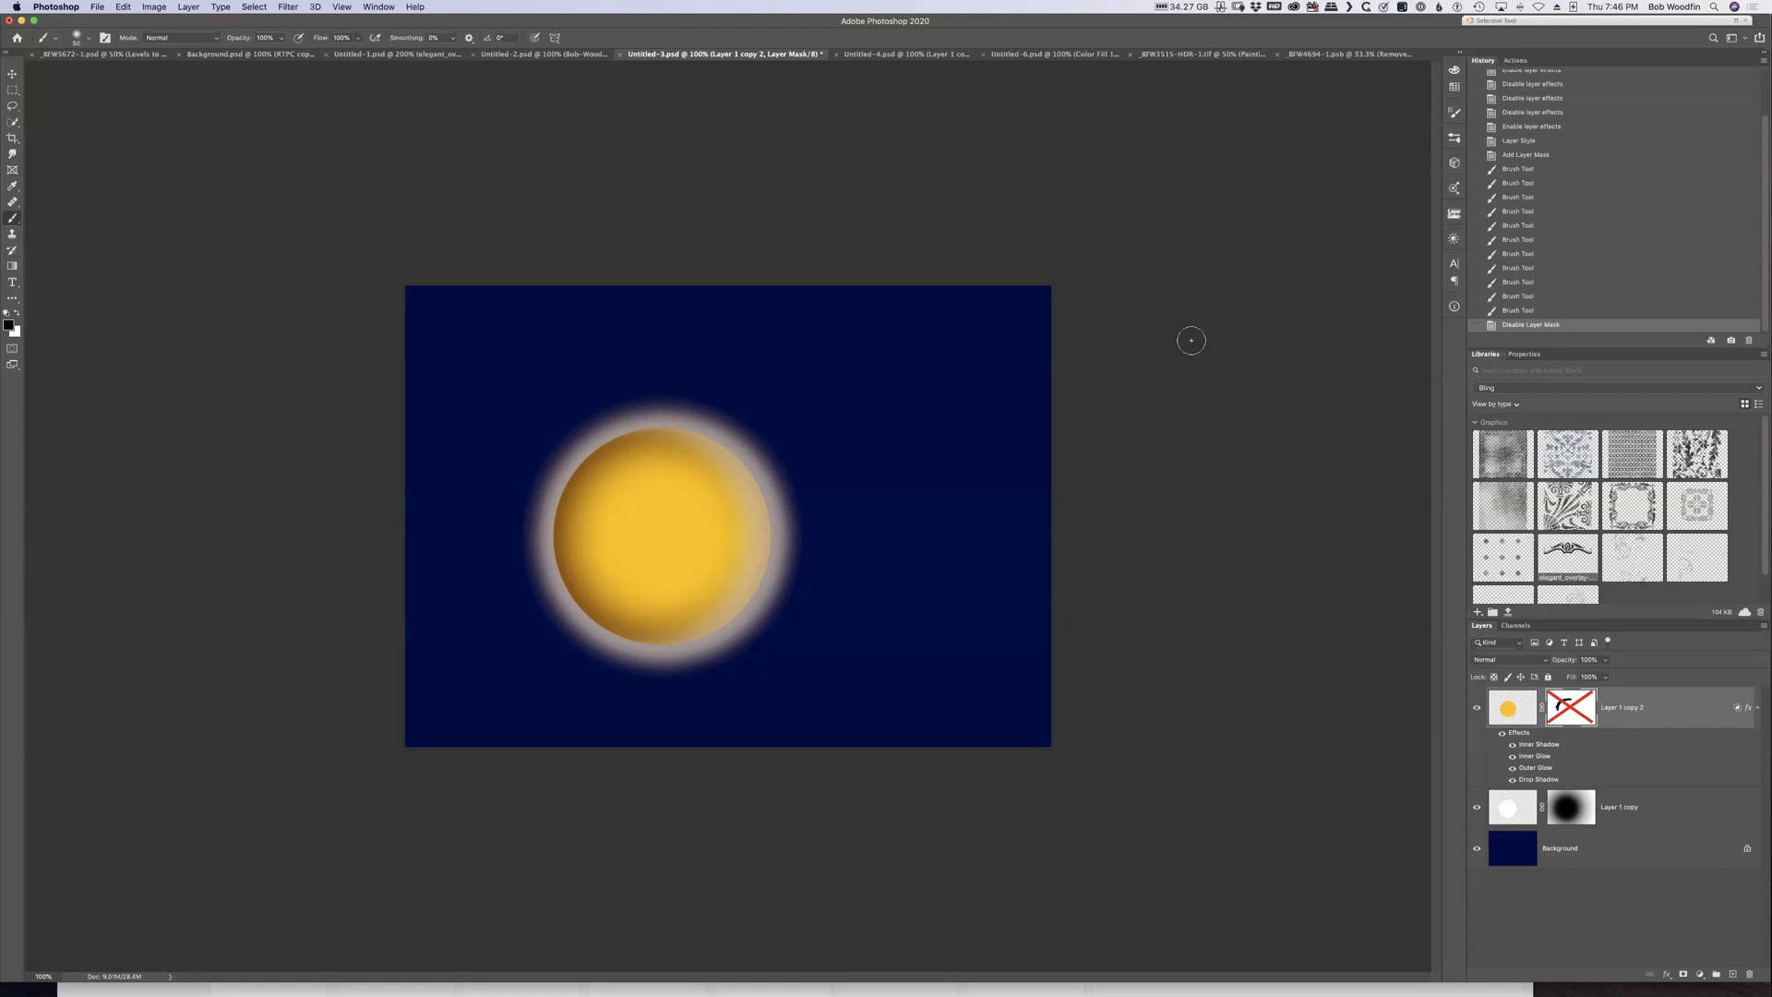
Switch to Untitled-6.psd, show the RHS text layer and compare it with and without its layer effects
{"action": "left_click", "coordinate": [905, 53]}
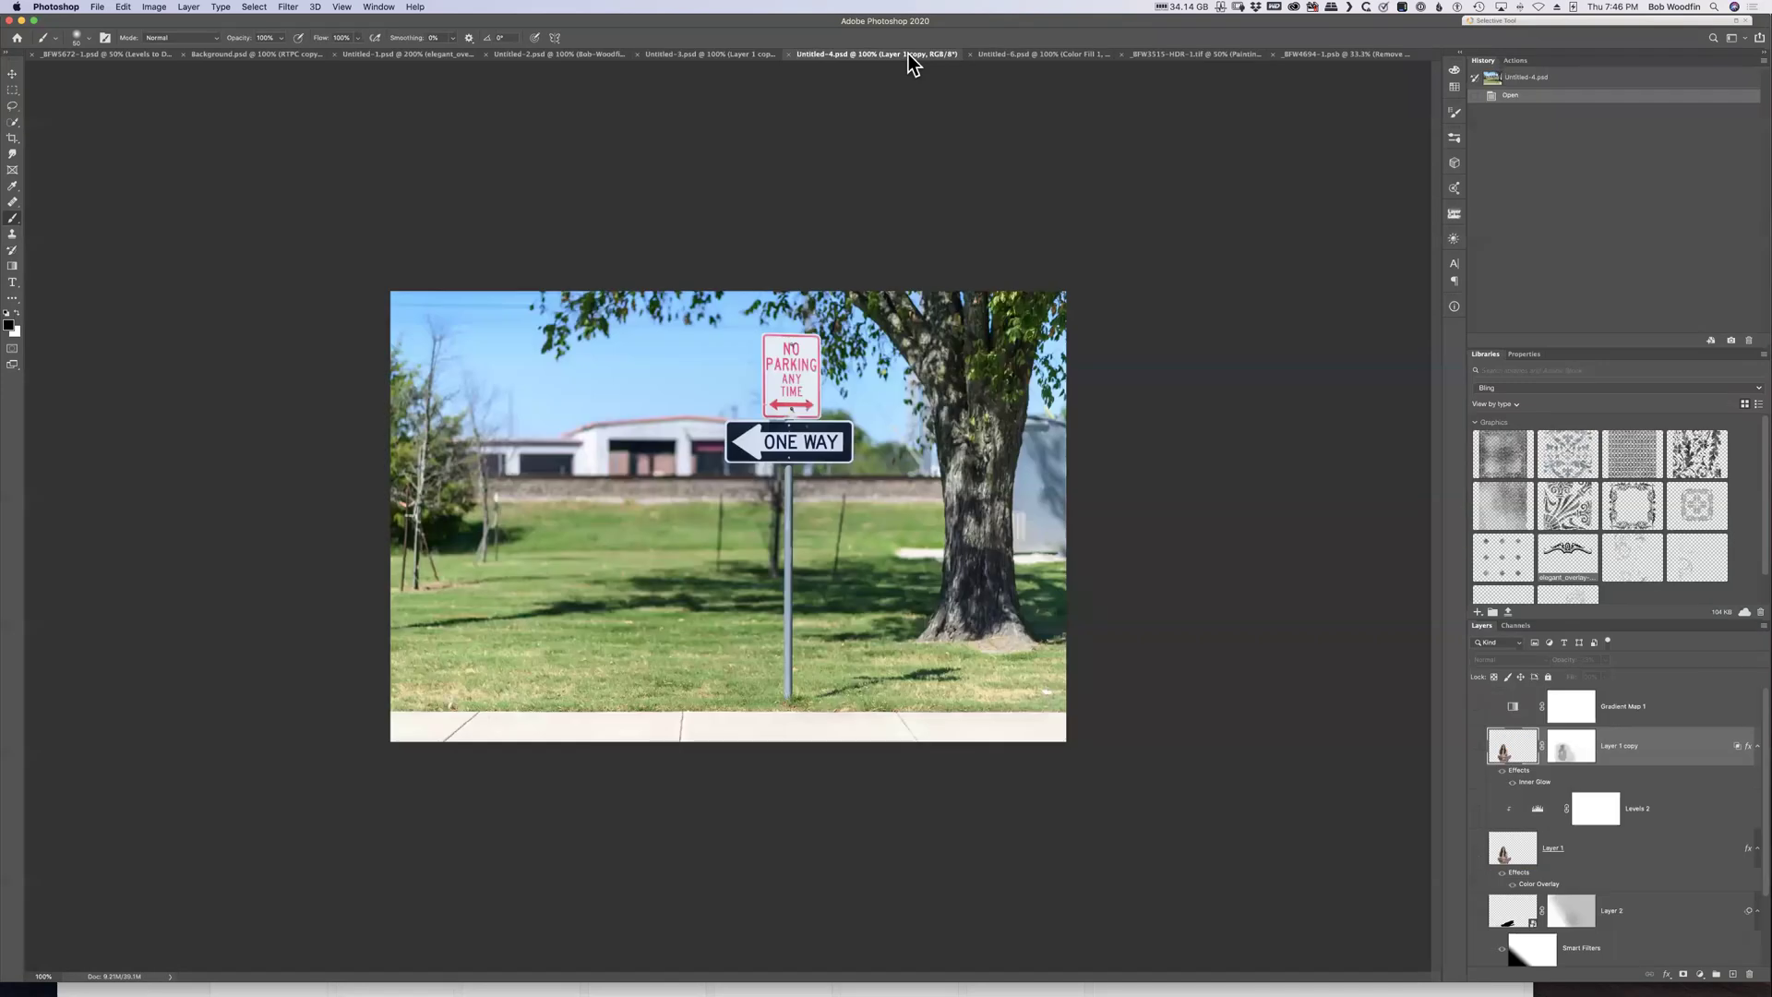
{"action": "left_click", "coordinate": [1059, 54]}
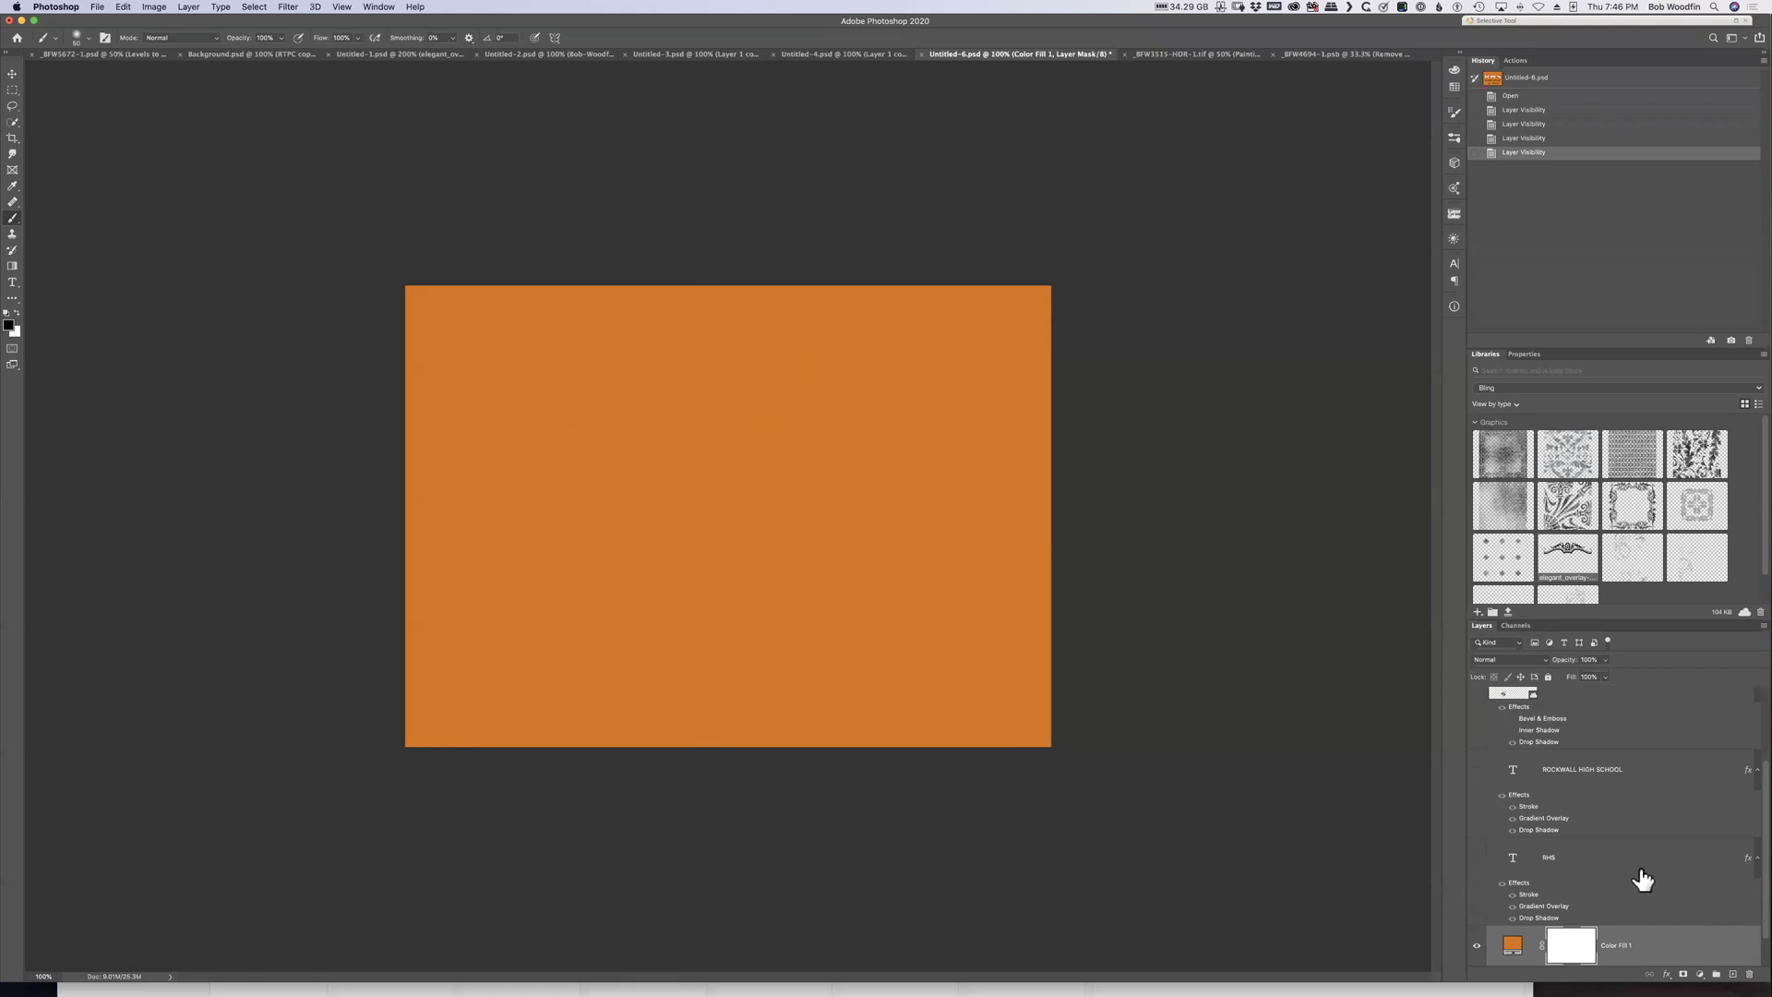
{"action": "left_click", "coordinate": [1477, 857]}
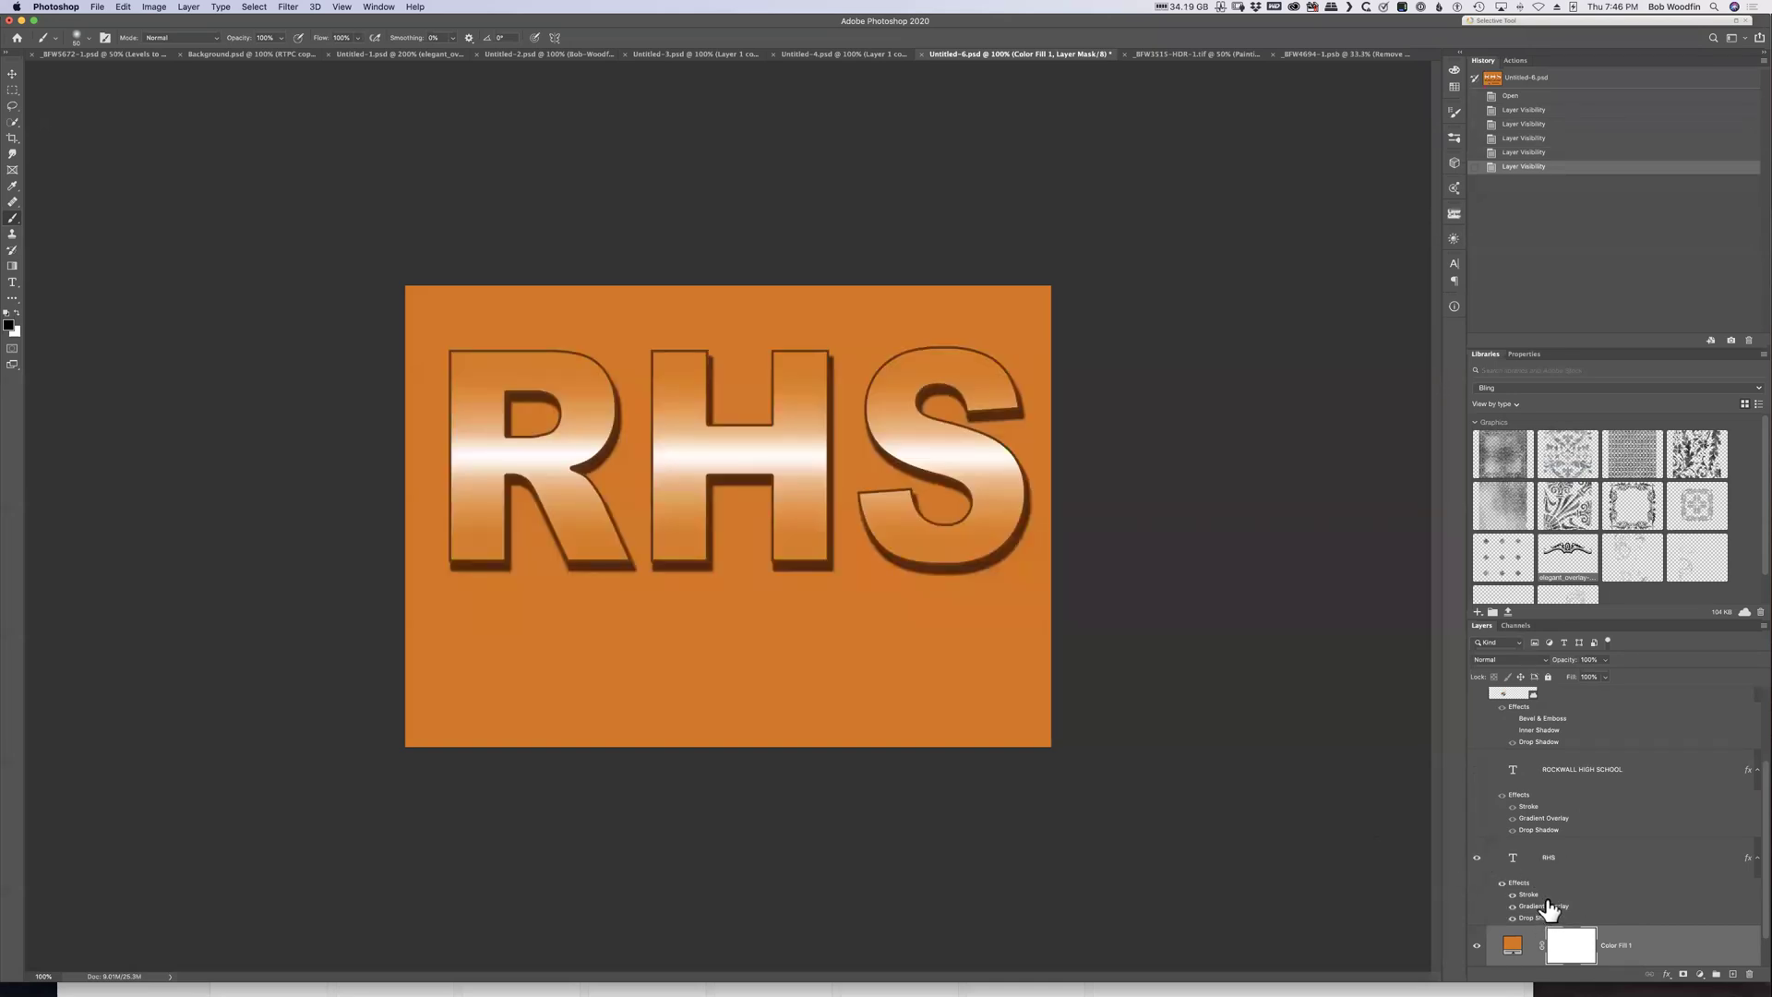
{"action": "left_click", "coordinate": [1502, 883]}
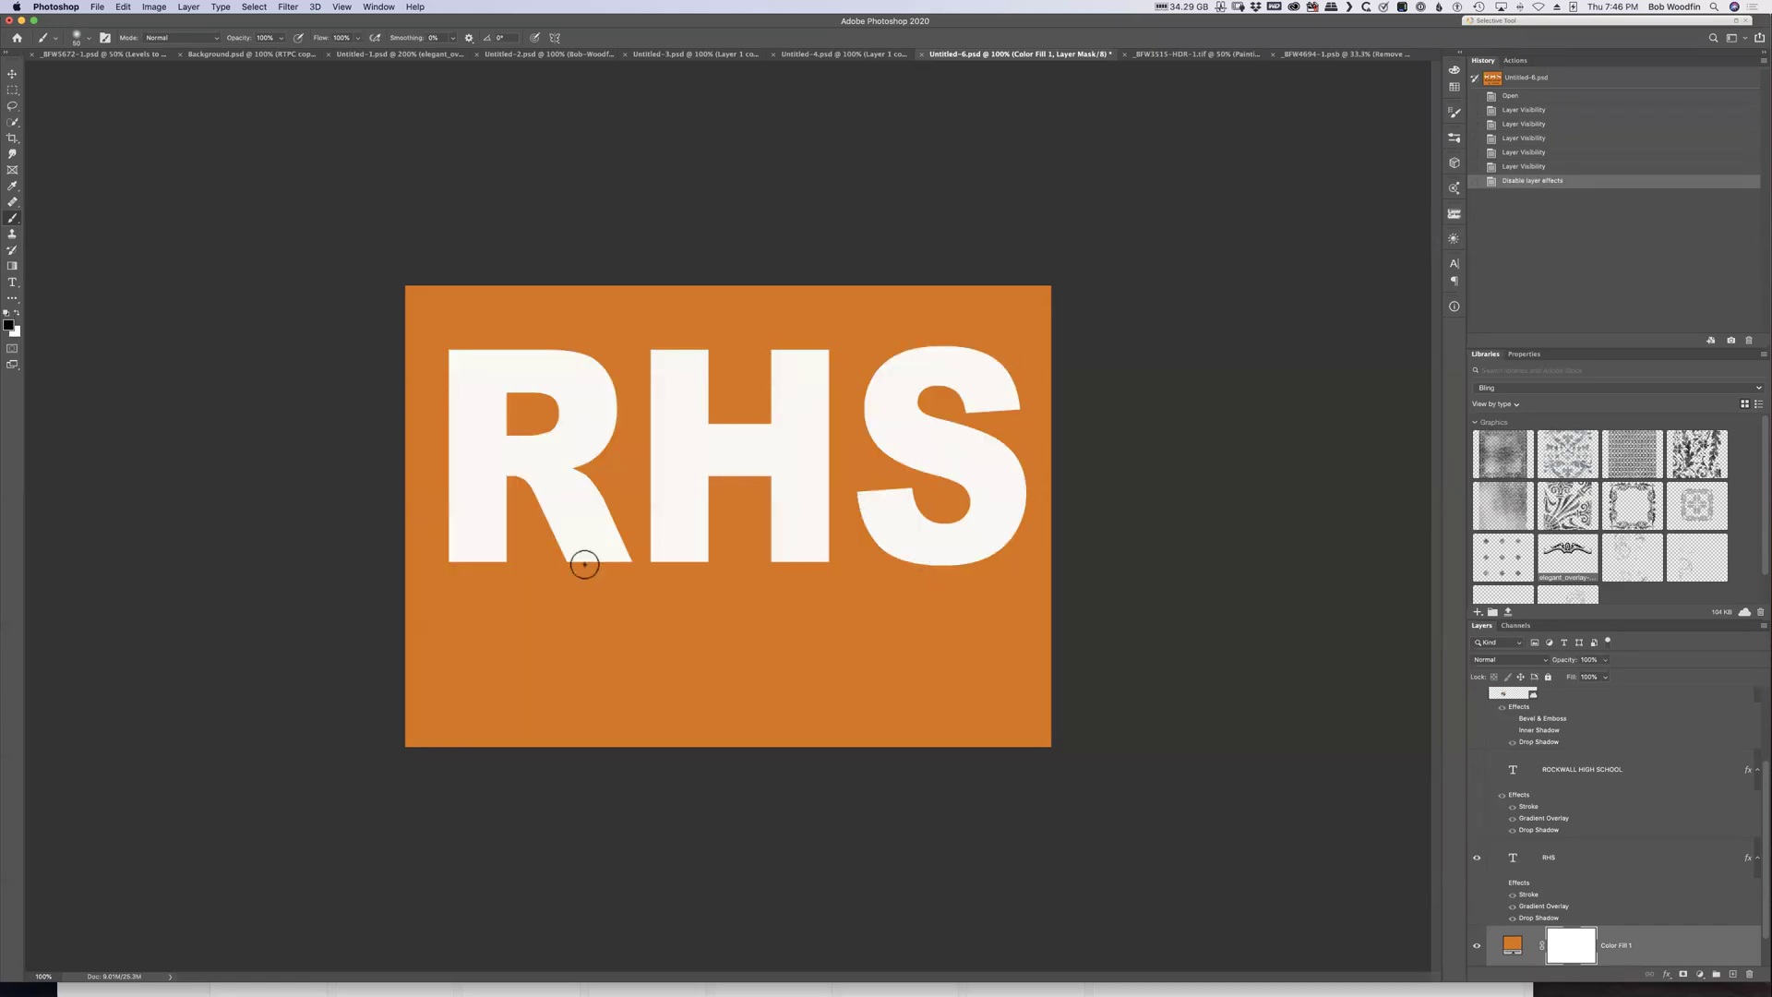
{"action": "left_click", "coordinate": [1528, 896]}
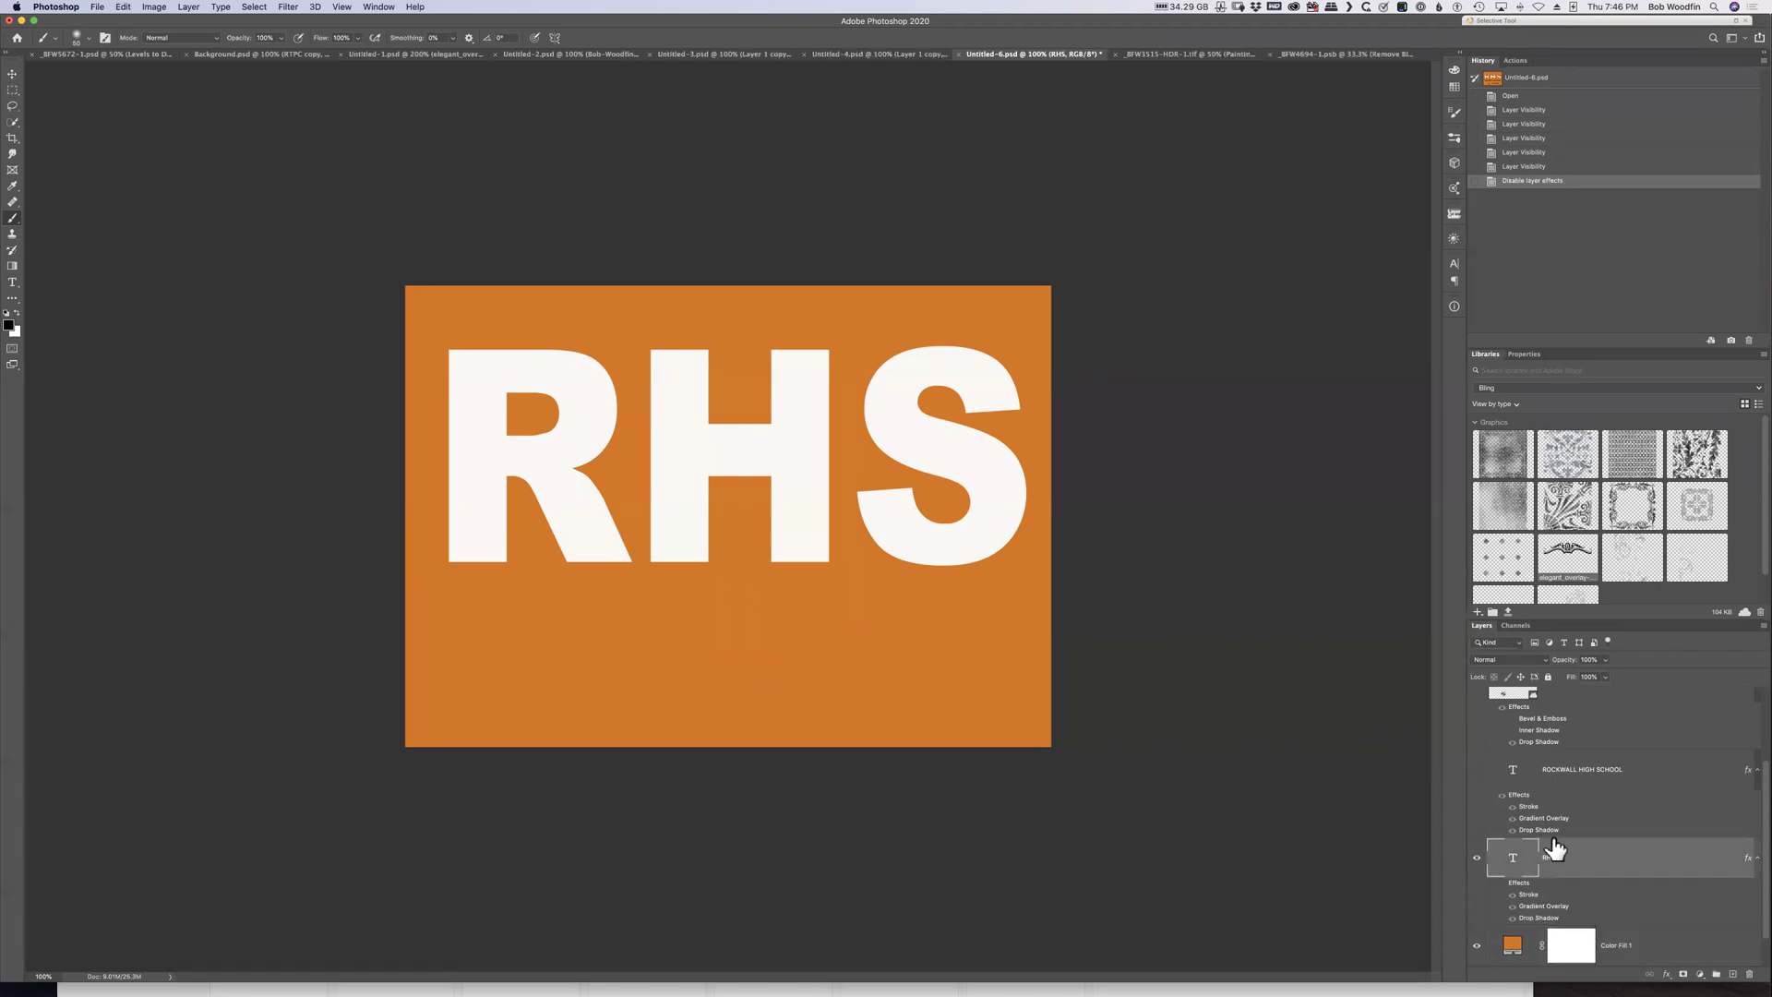
{"action": "left_click", "coordinate": [1503, 883]}
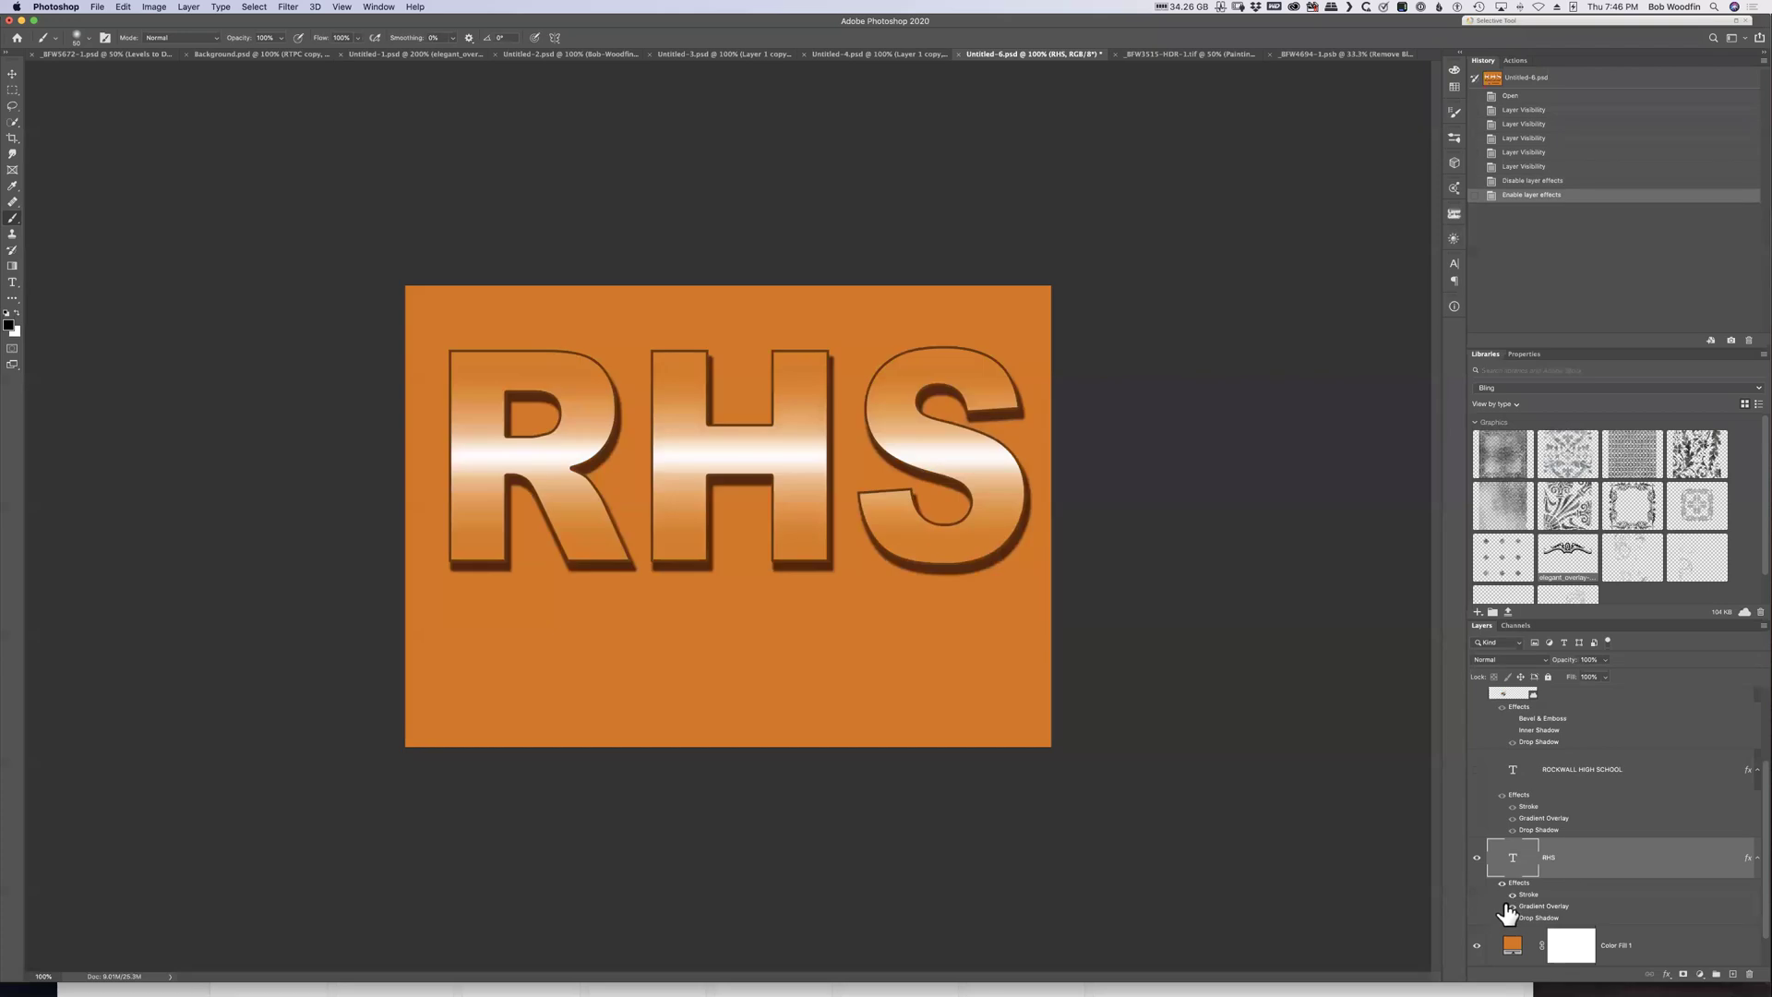
Hide the Gradient Overlay and Drop Shadow effects on the RHS text layer, leaving only its Stroke
{"action": "left_click", "coordinate": [1512, 906]}
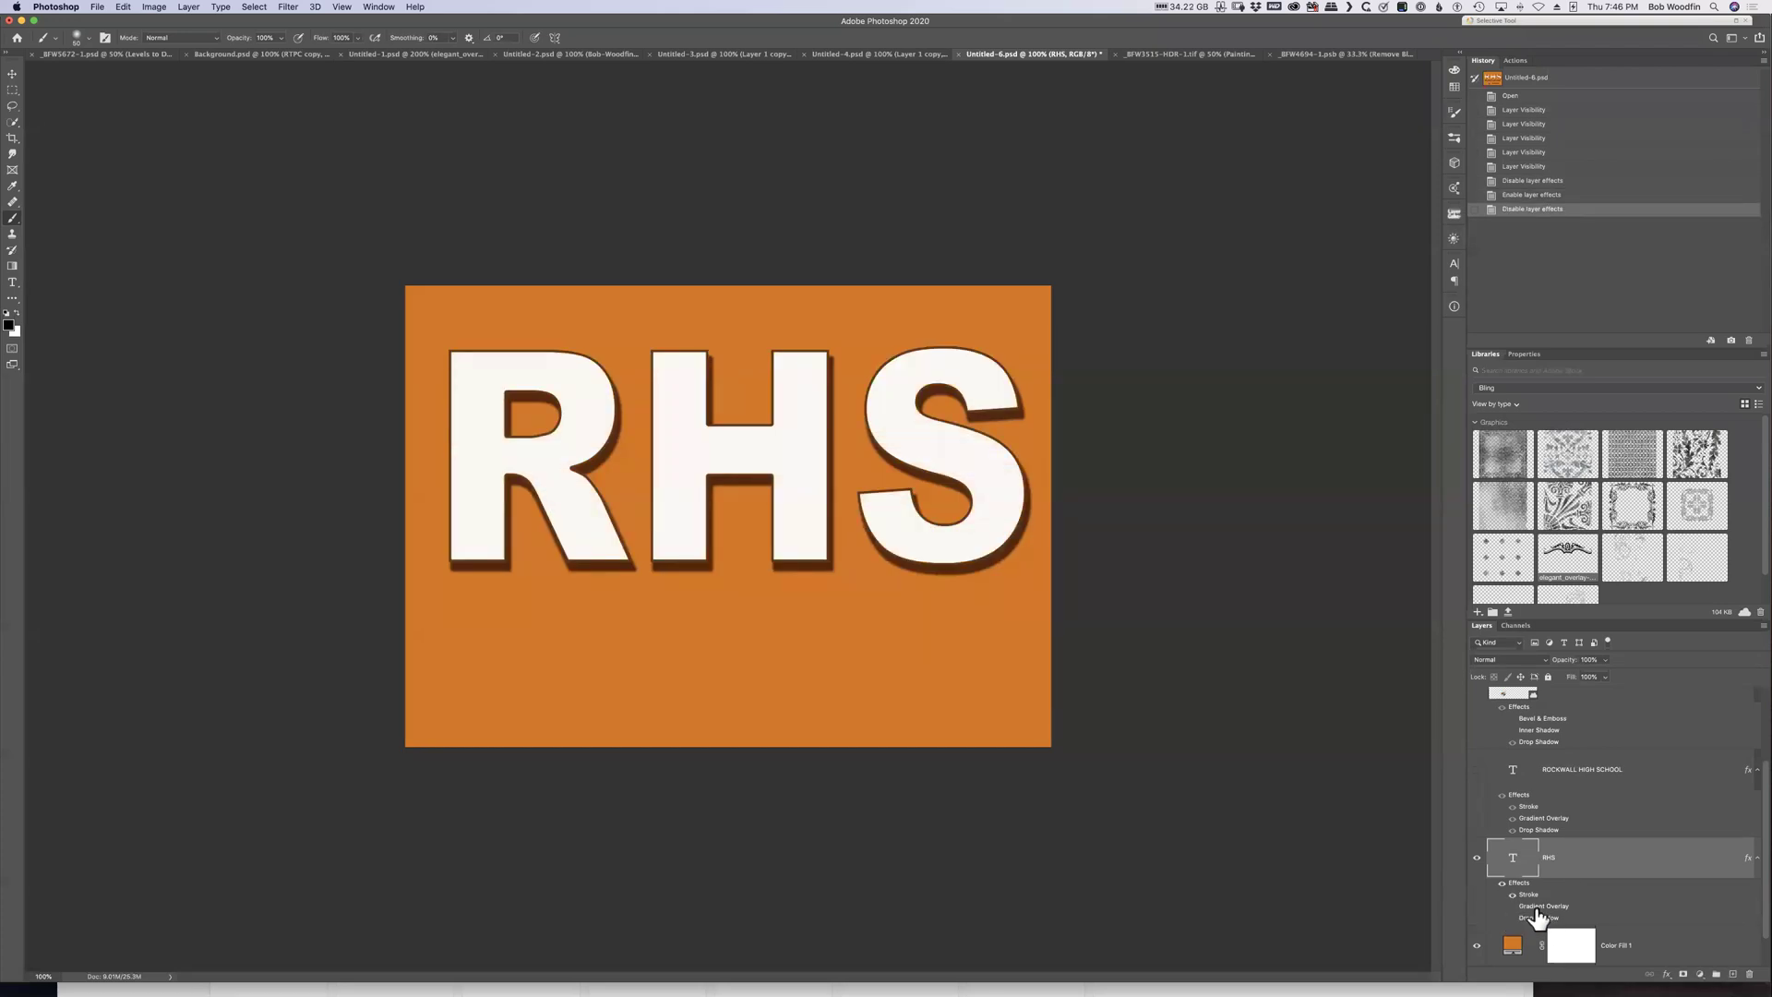
{"action": "left_click", "coordinate": [1511, 917]}
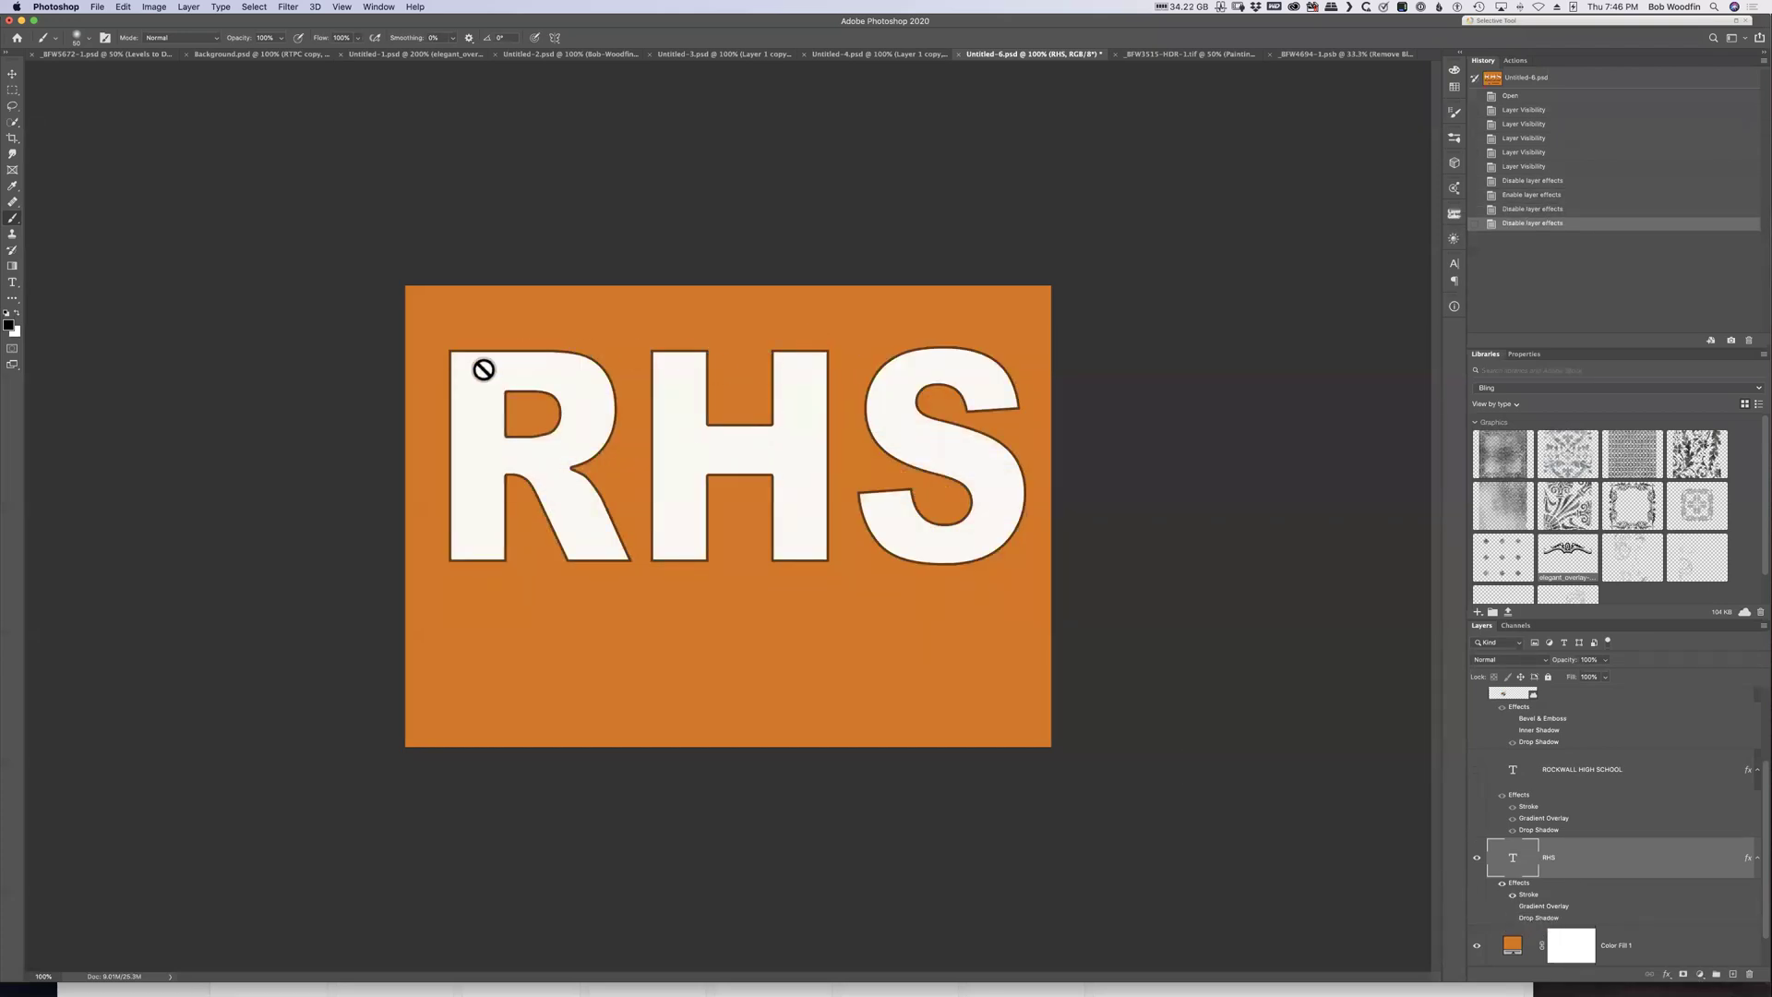
Turn on the reflected Gradient Overlay for the RHS text layer, slightly reduce its scale, and keep the custom orange-to-white gradient
{"action": "double_click", "coordinate": [1568, 895]}
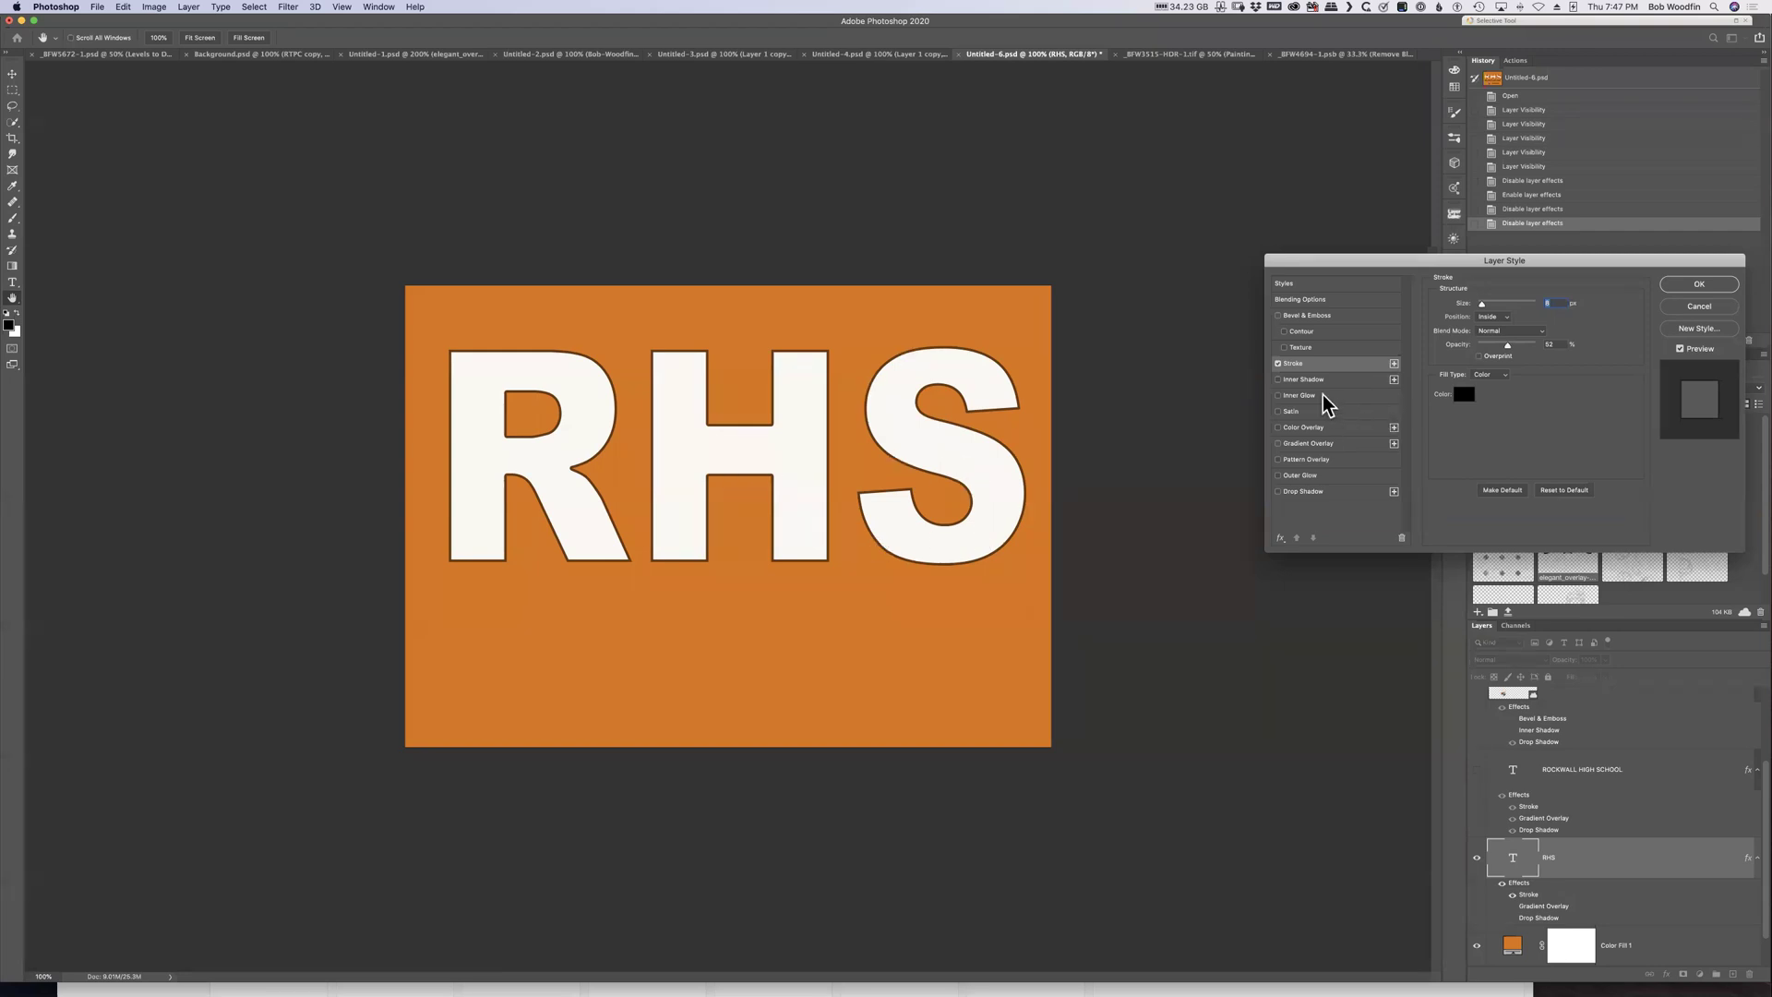
{"action": "left_click", "coordinate": [1309, 445]}
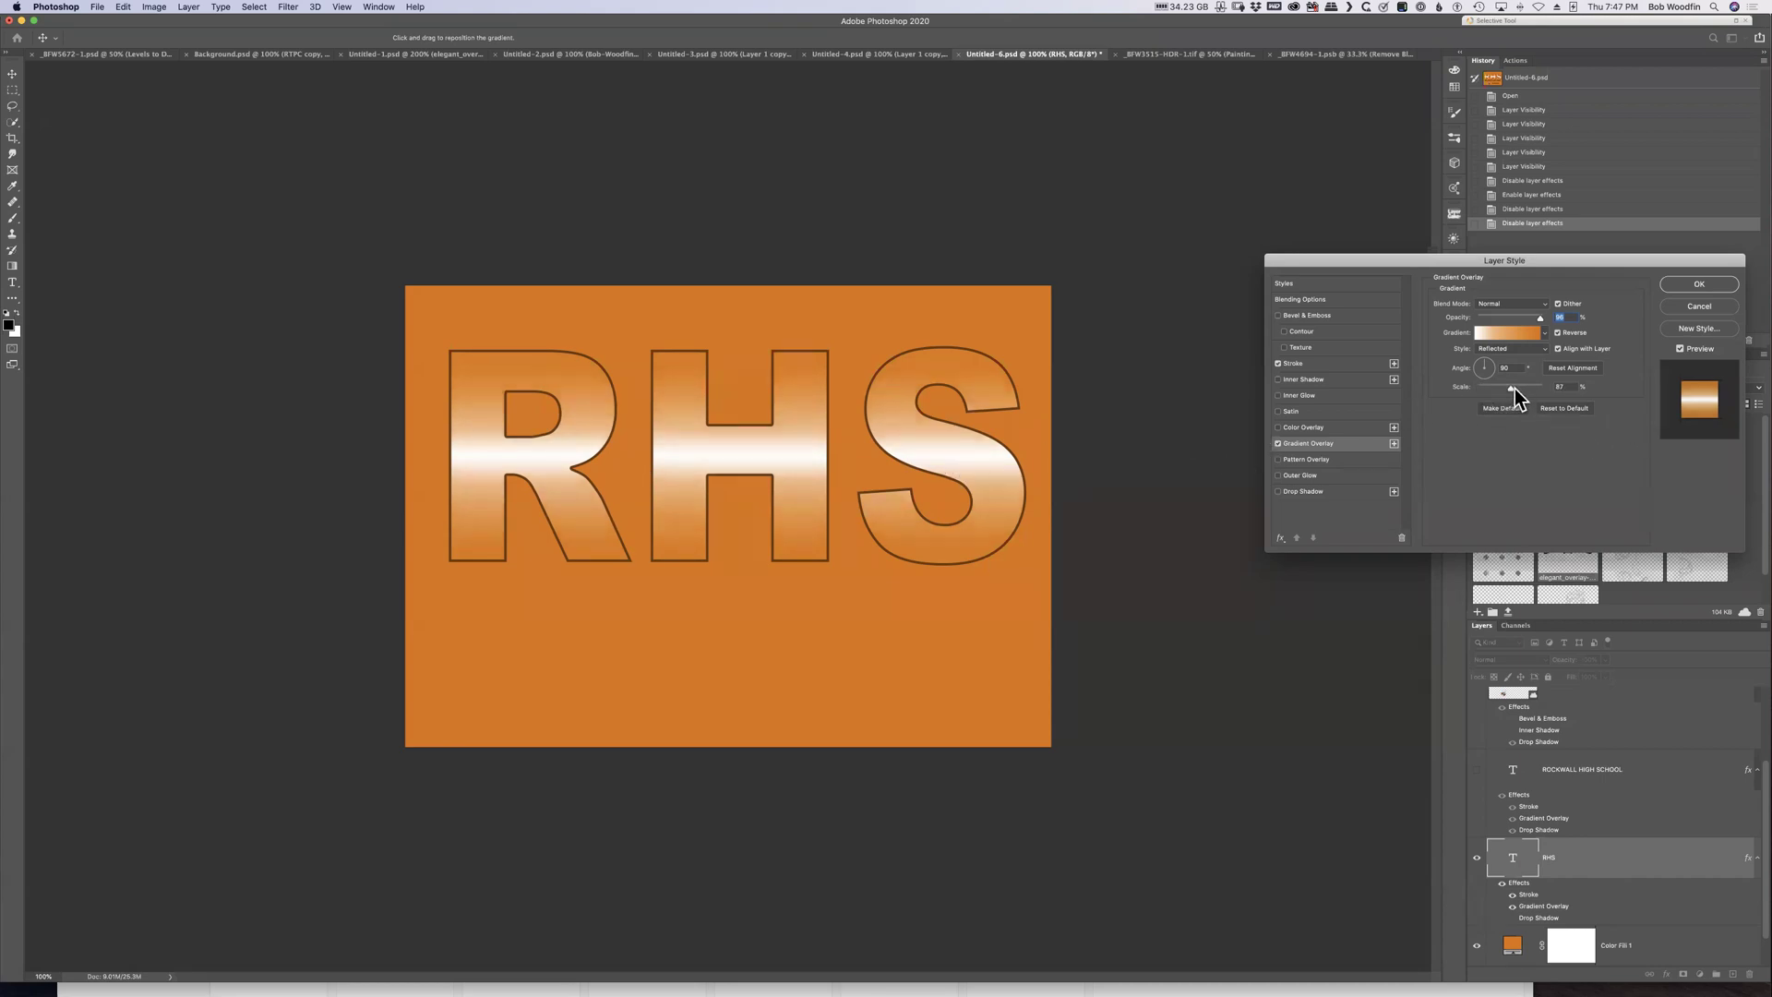
{"action": "left_click_drag", "start_coordinate": [1514, 389], "coordinate": [1512, 390]}
{"action": "left_click", "coordinate": [1507, 334]}
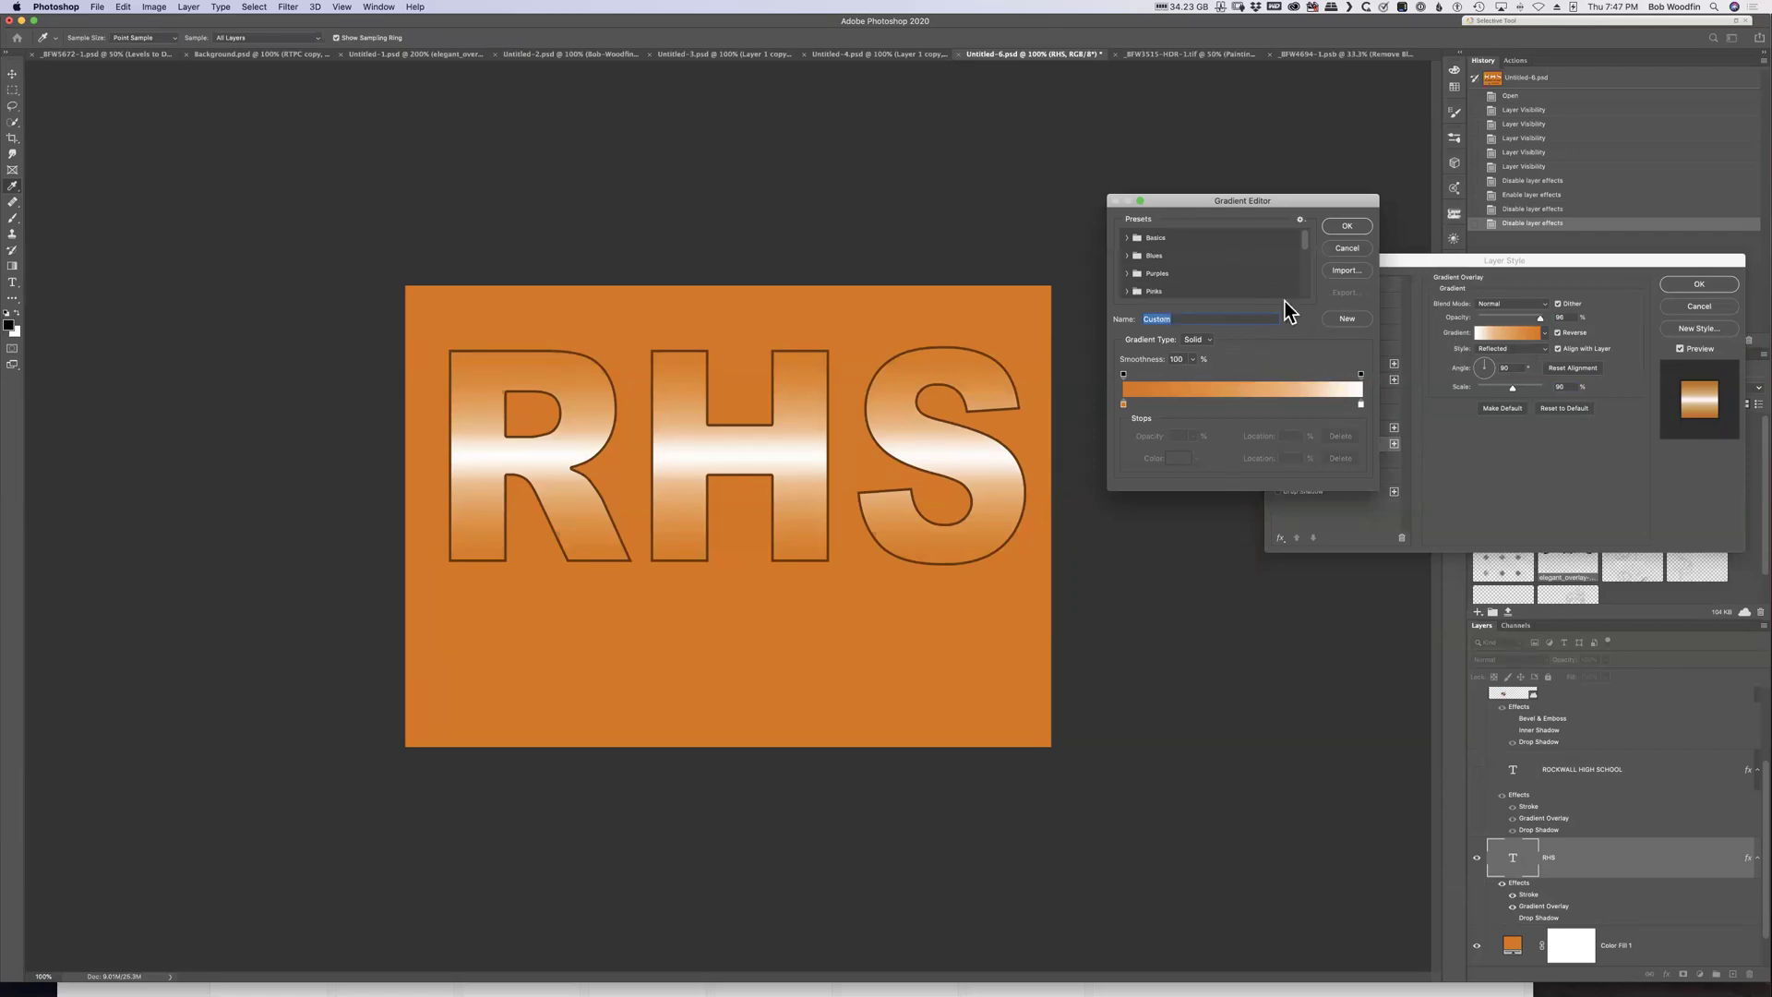
{"action": "left_click", "coordinate": [1127, 238]}
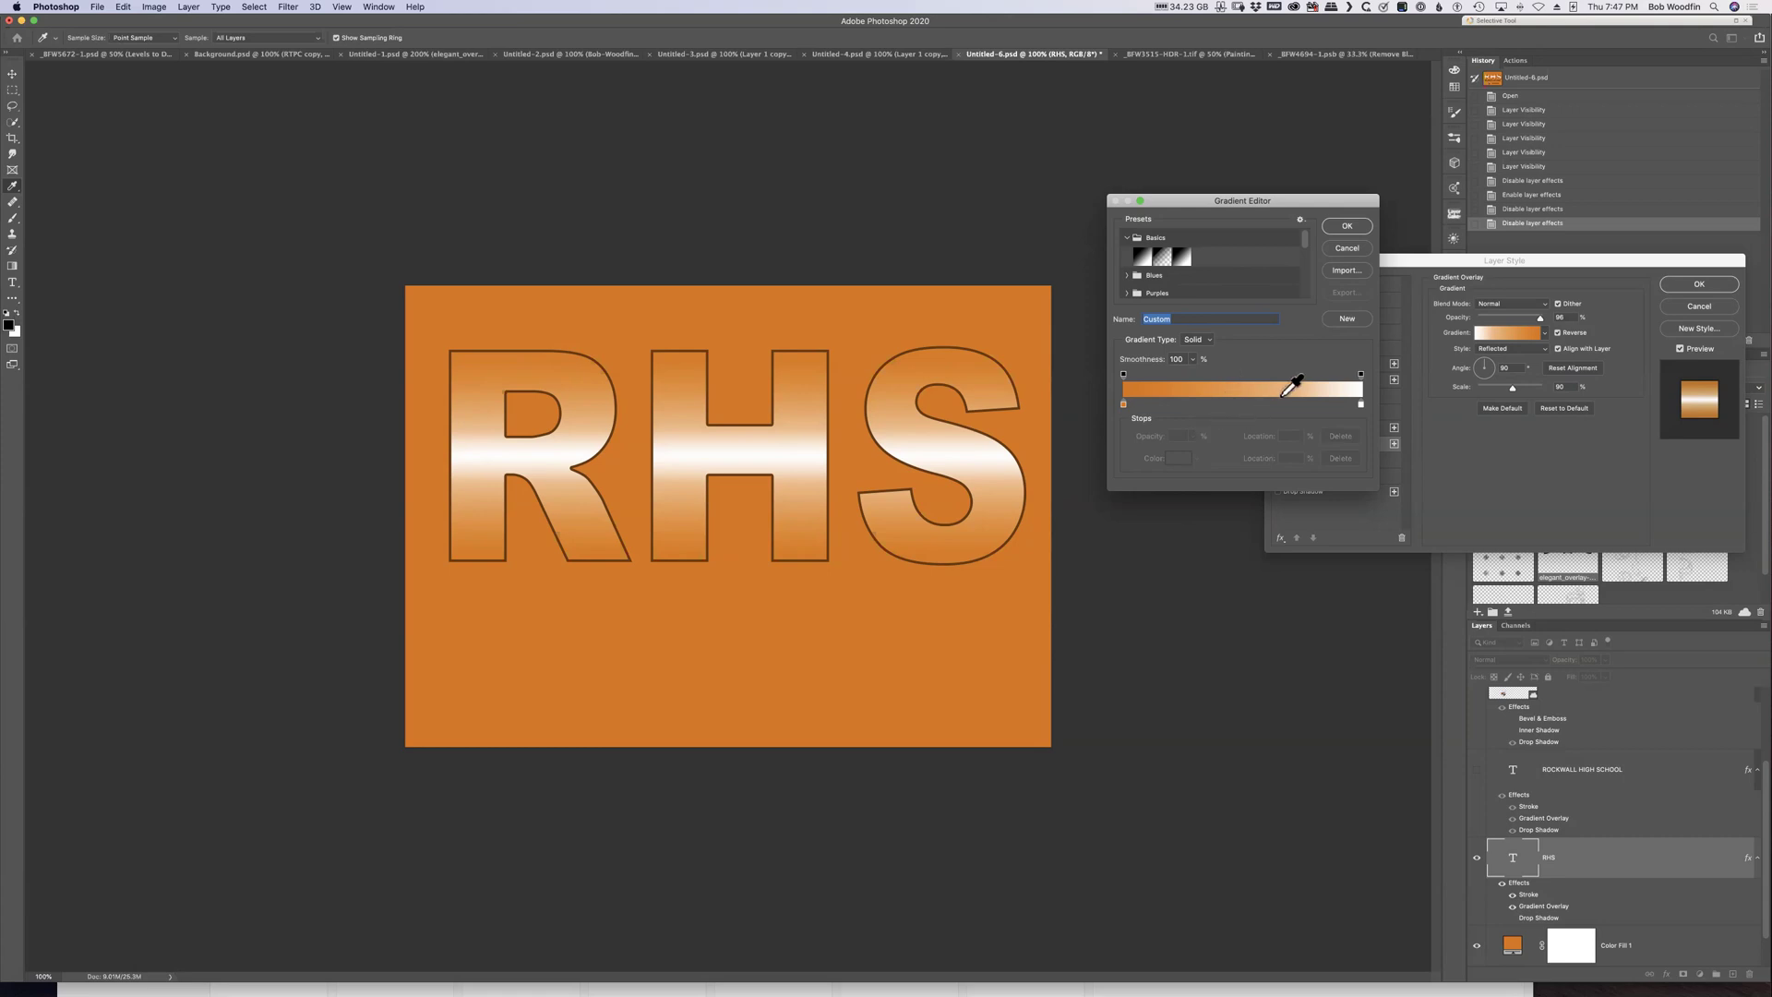
{"action": "left_click", "coordinate": [1347, 227]}
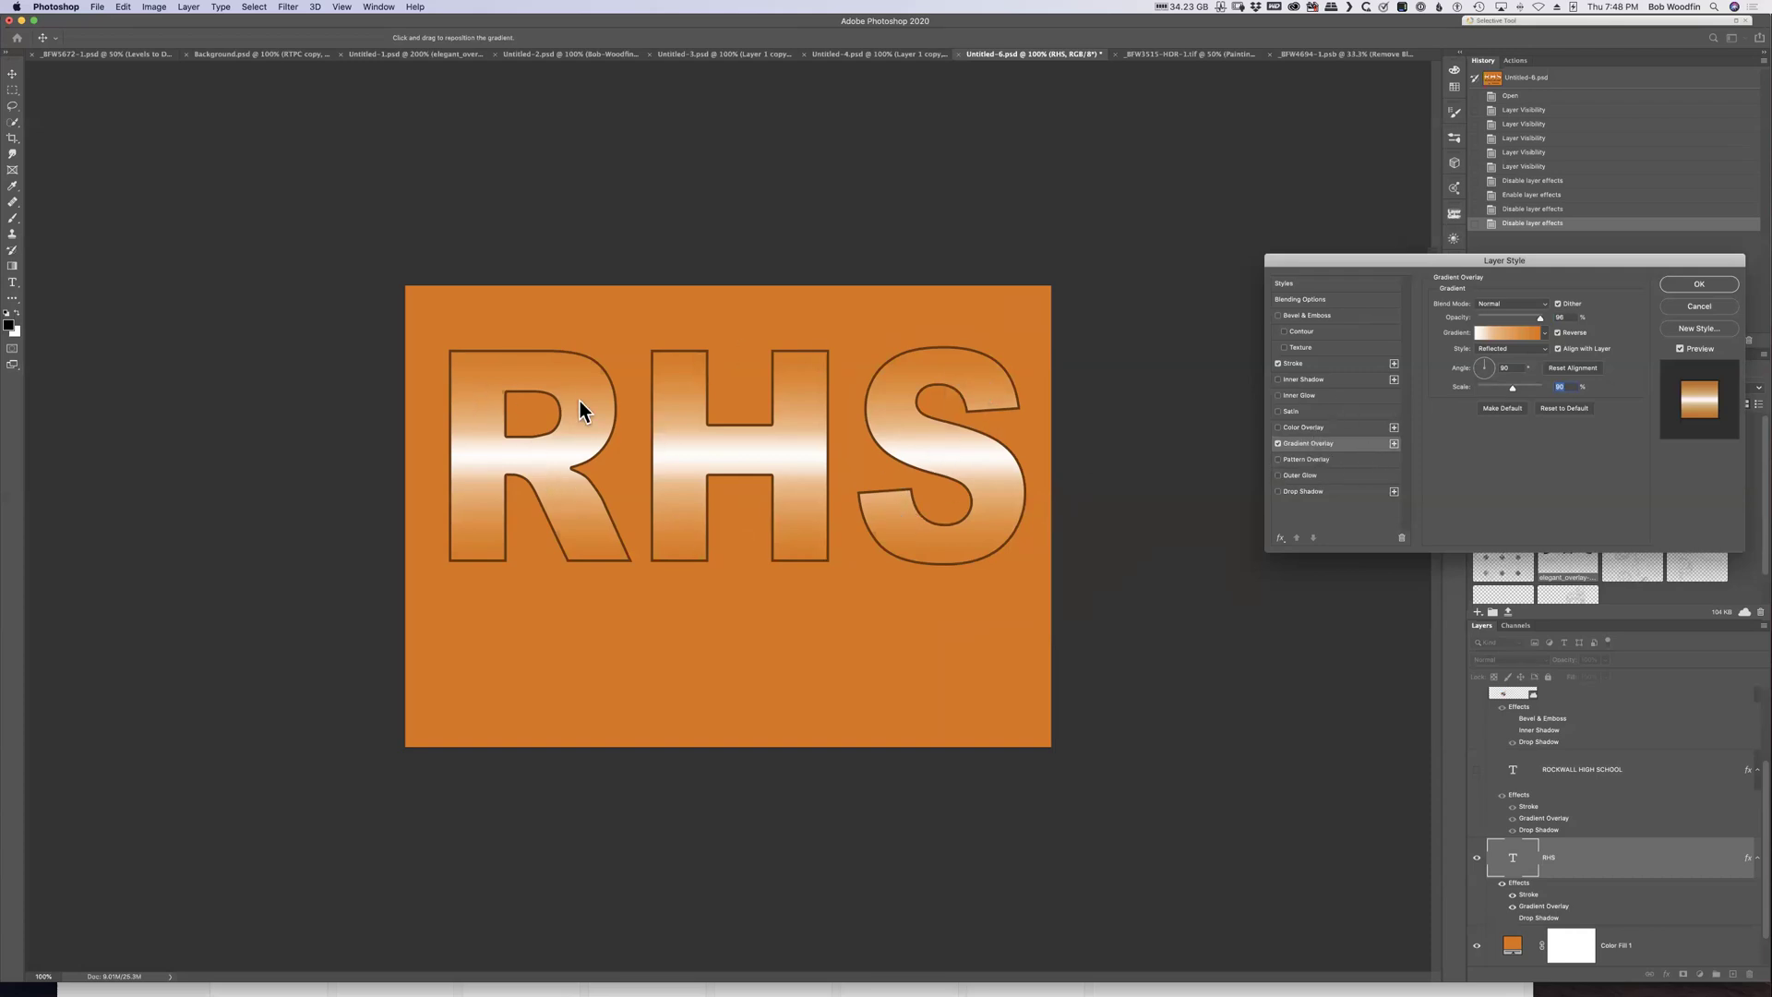
{"action": "left_click", "coordinate": [1703, 285]}
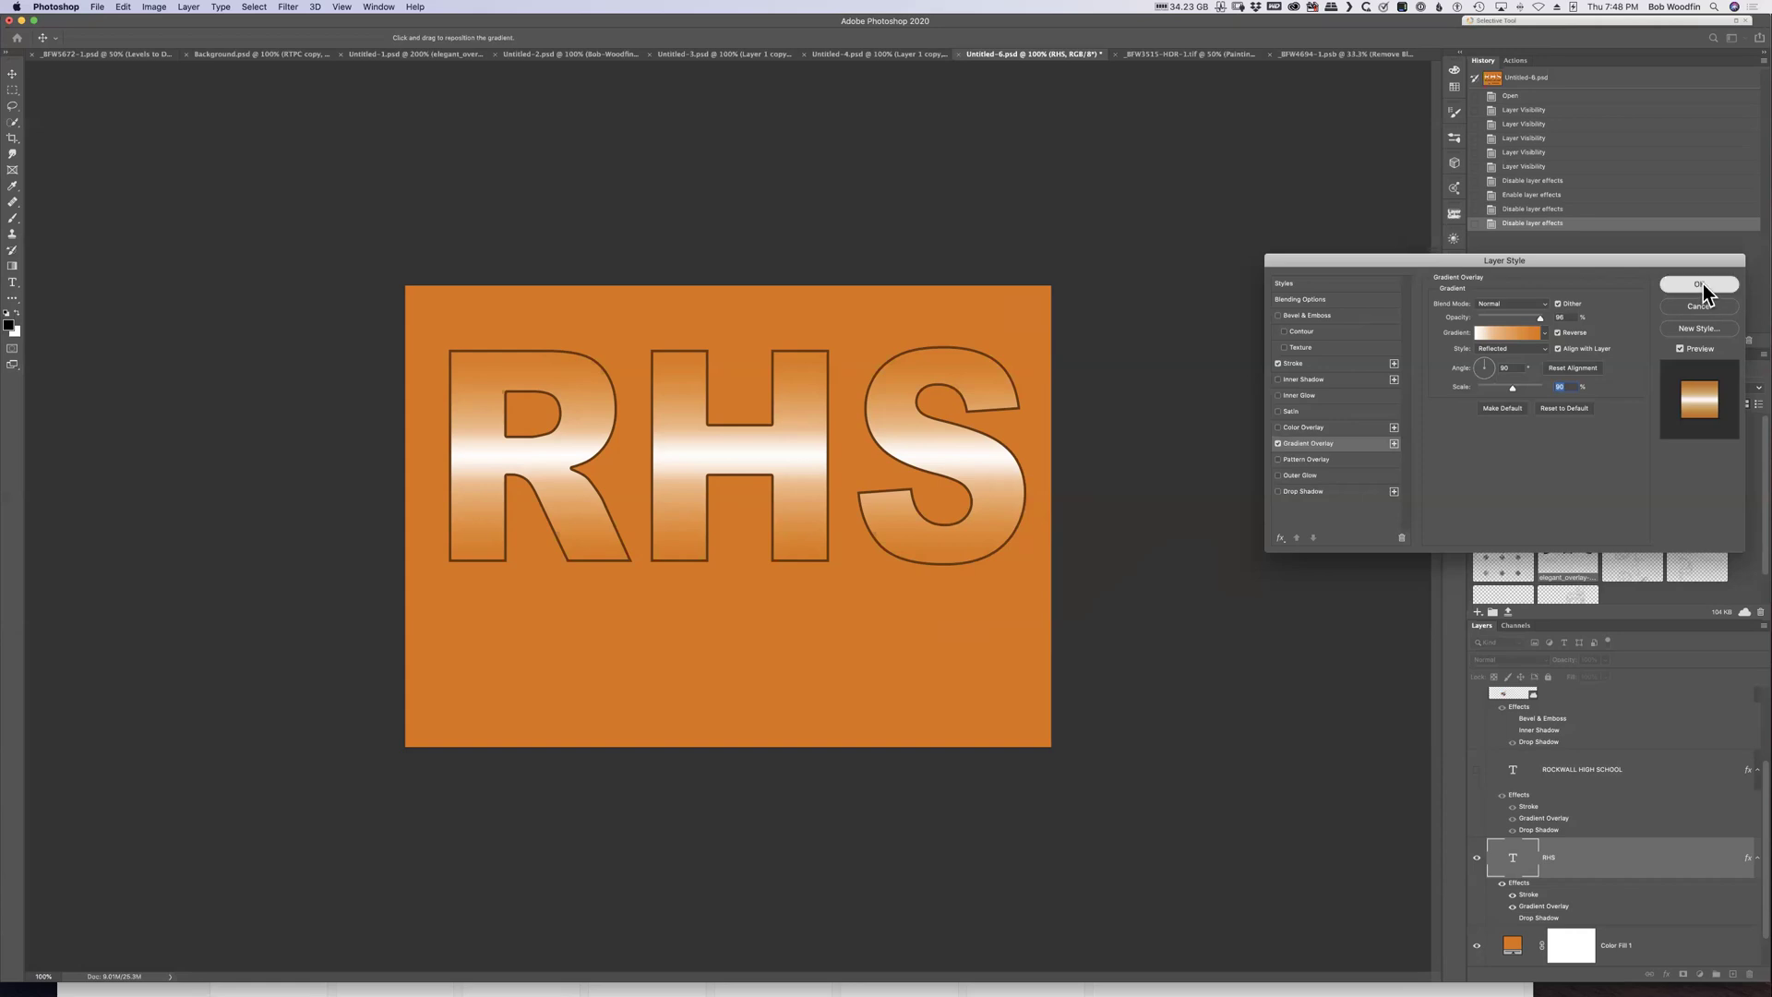
Show the ROCKWALL HIGH SCHOOL text layer and hide its Stroke, Gradient Overlay and Drop Shadow effects
{"action": "left_click", "coordinate": [1477, 769]}
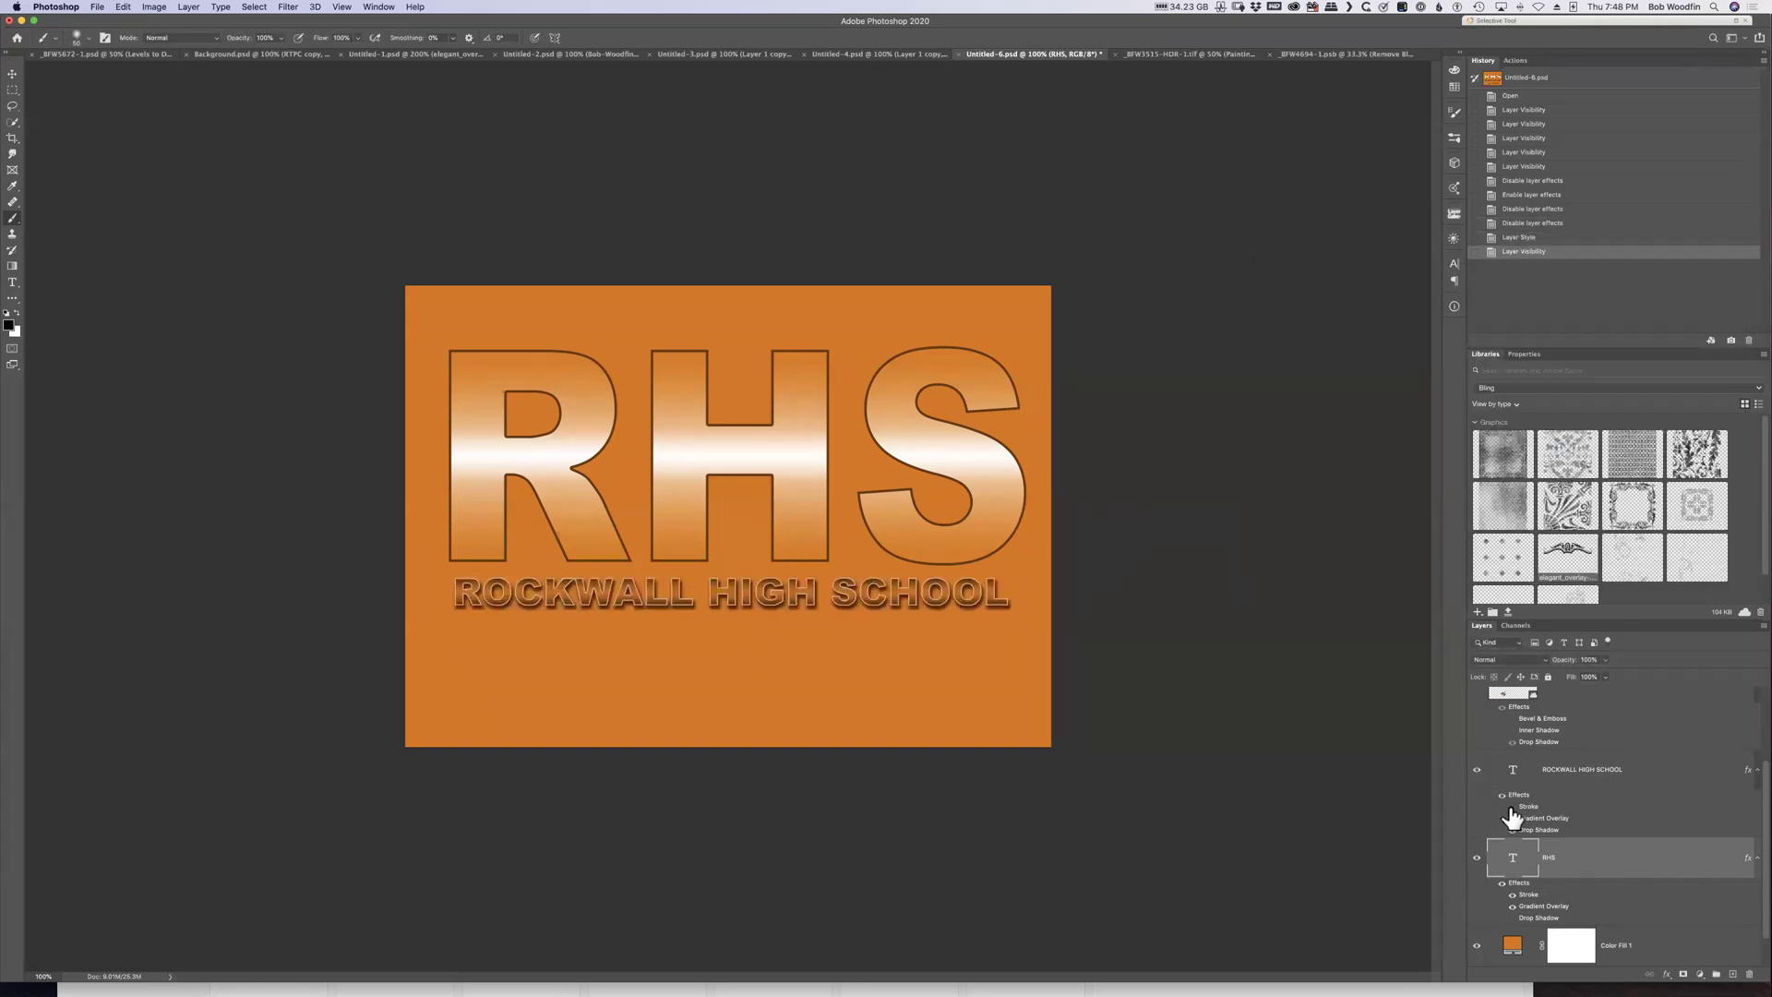
{"action": "left_click", "coordinate": [1511, 807]}
{"action": "left_click", "coordinate": [1511, 818]}
{"action": "left_click", "coordinate": [1512, 829]}
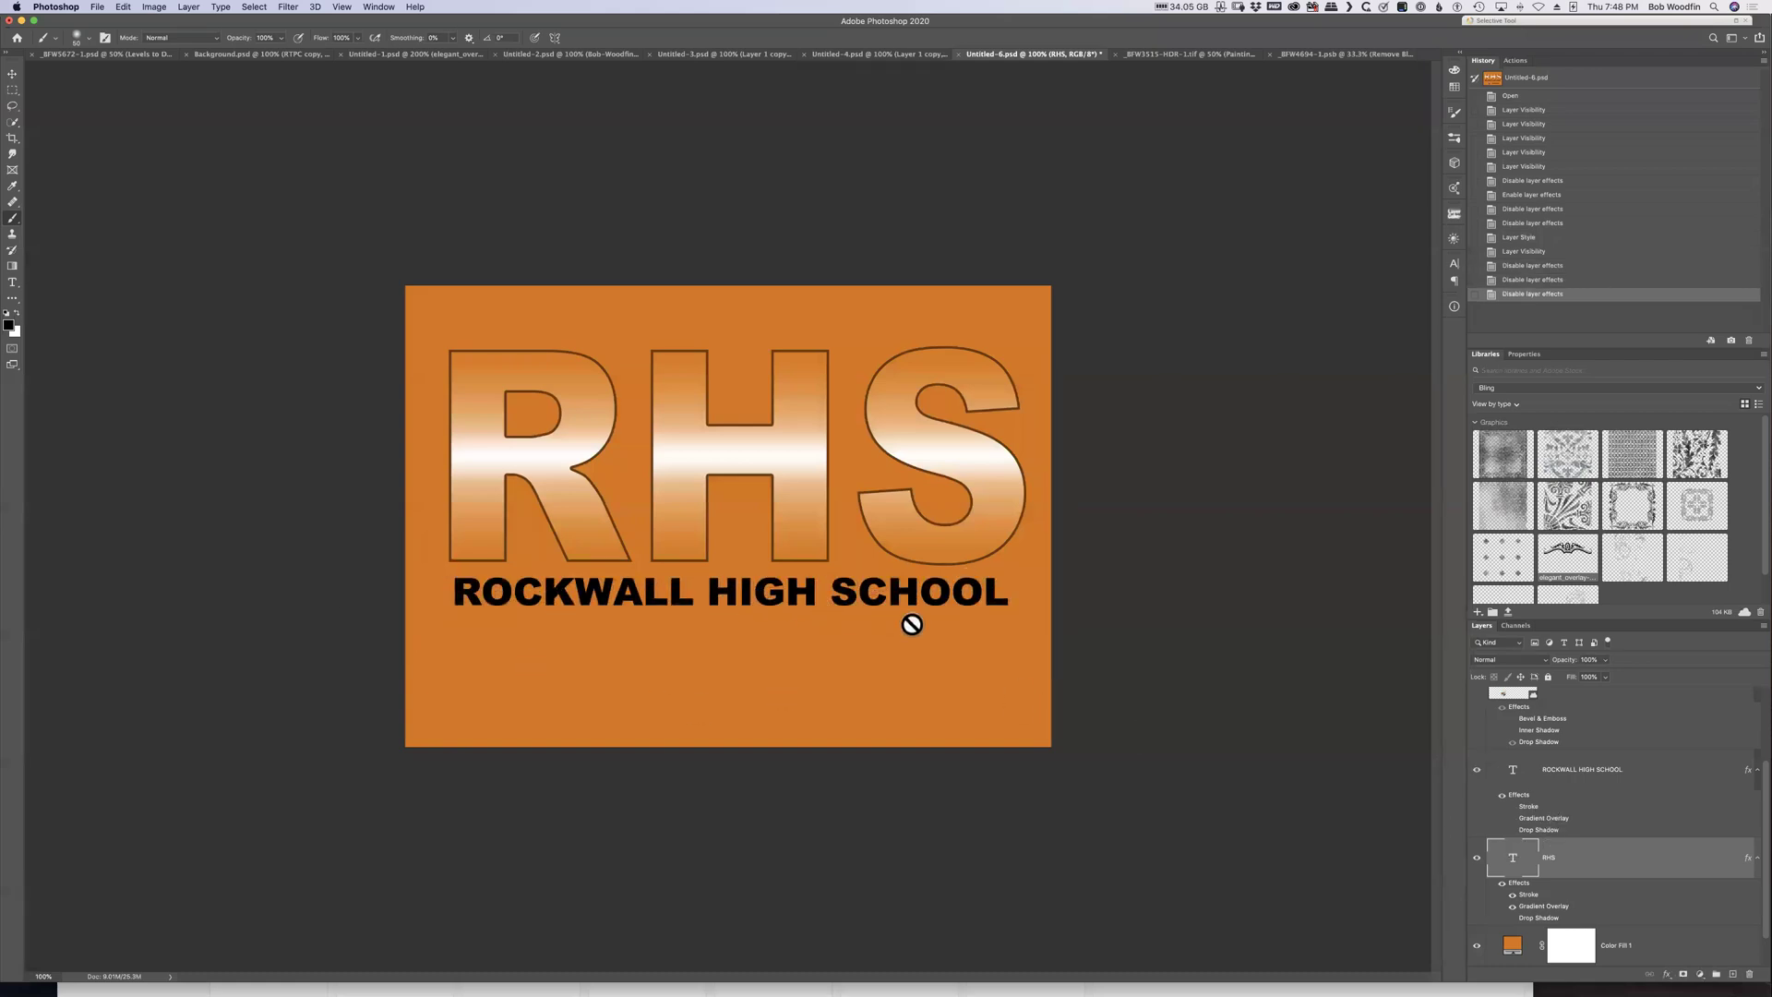
Turn on Stroke and Gradient Overlay for the ROCKWALL HIGH SCHOOL layer, and inspect the overlay's gradient colors without changing them
{"action": "double_click", "coordinate": [1658, 770]}
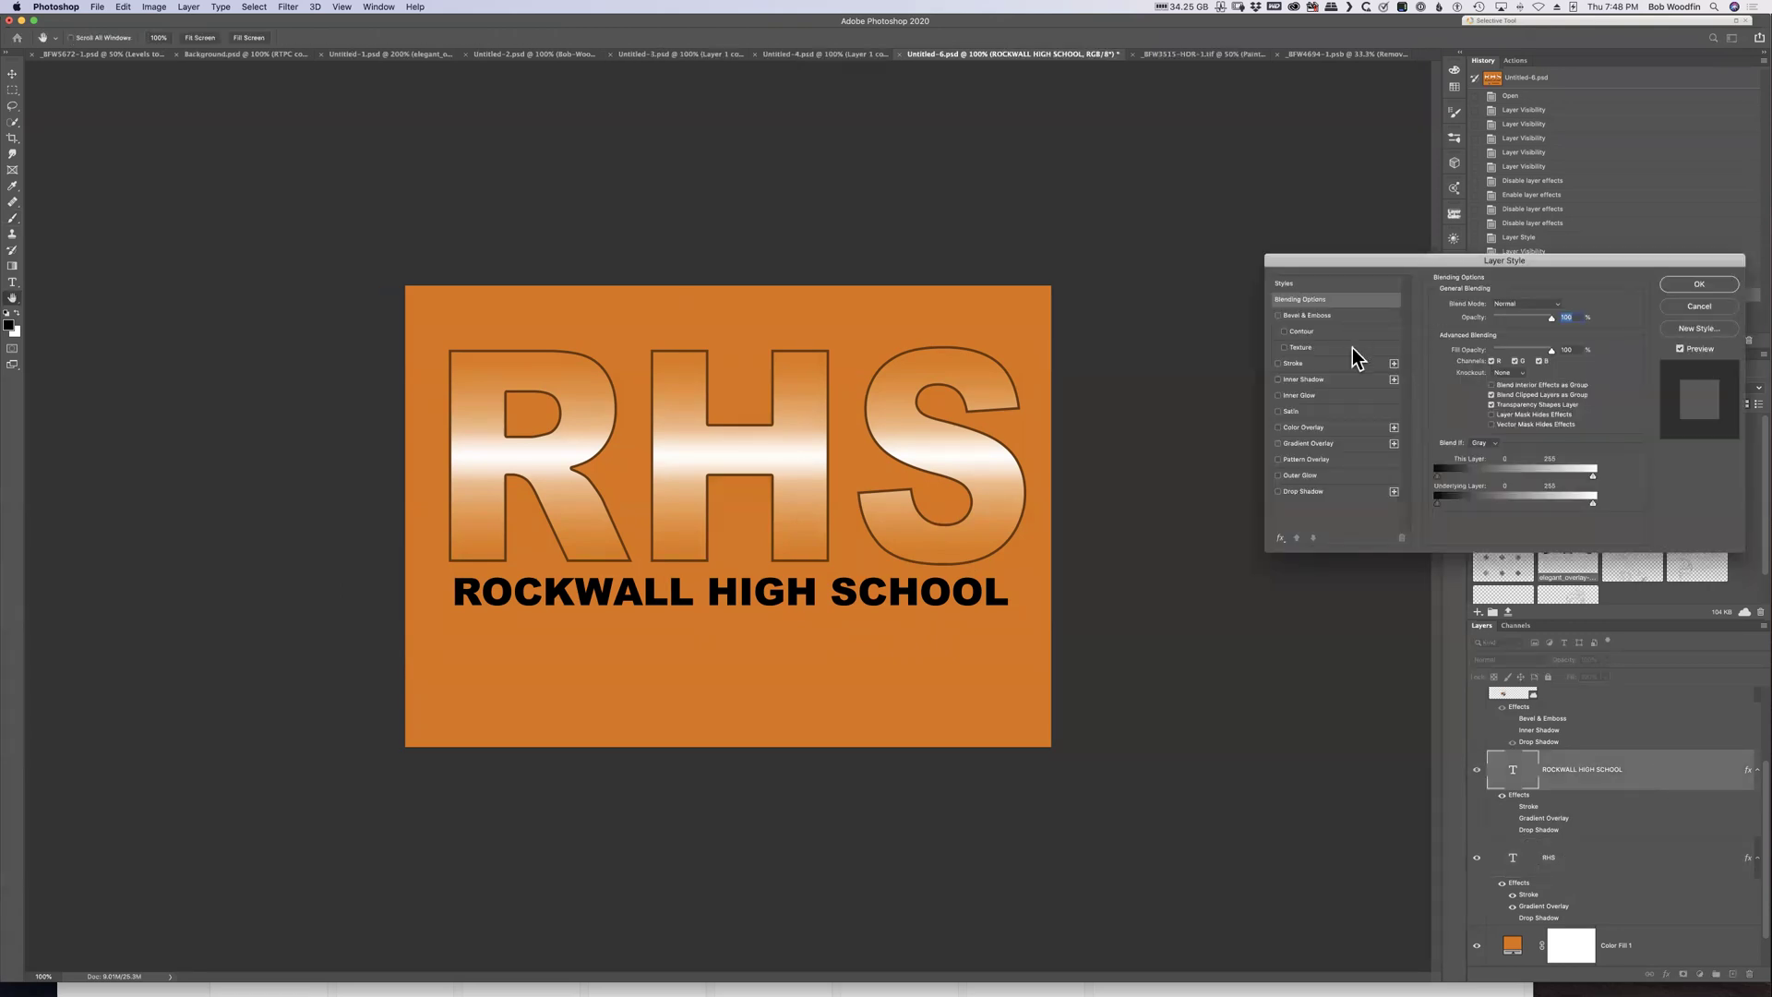
{"action": "left_click", "coordinate": [1305, 364]}
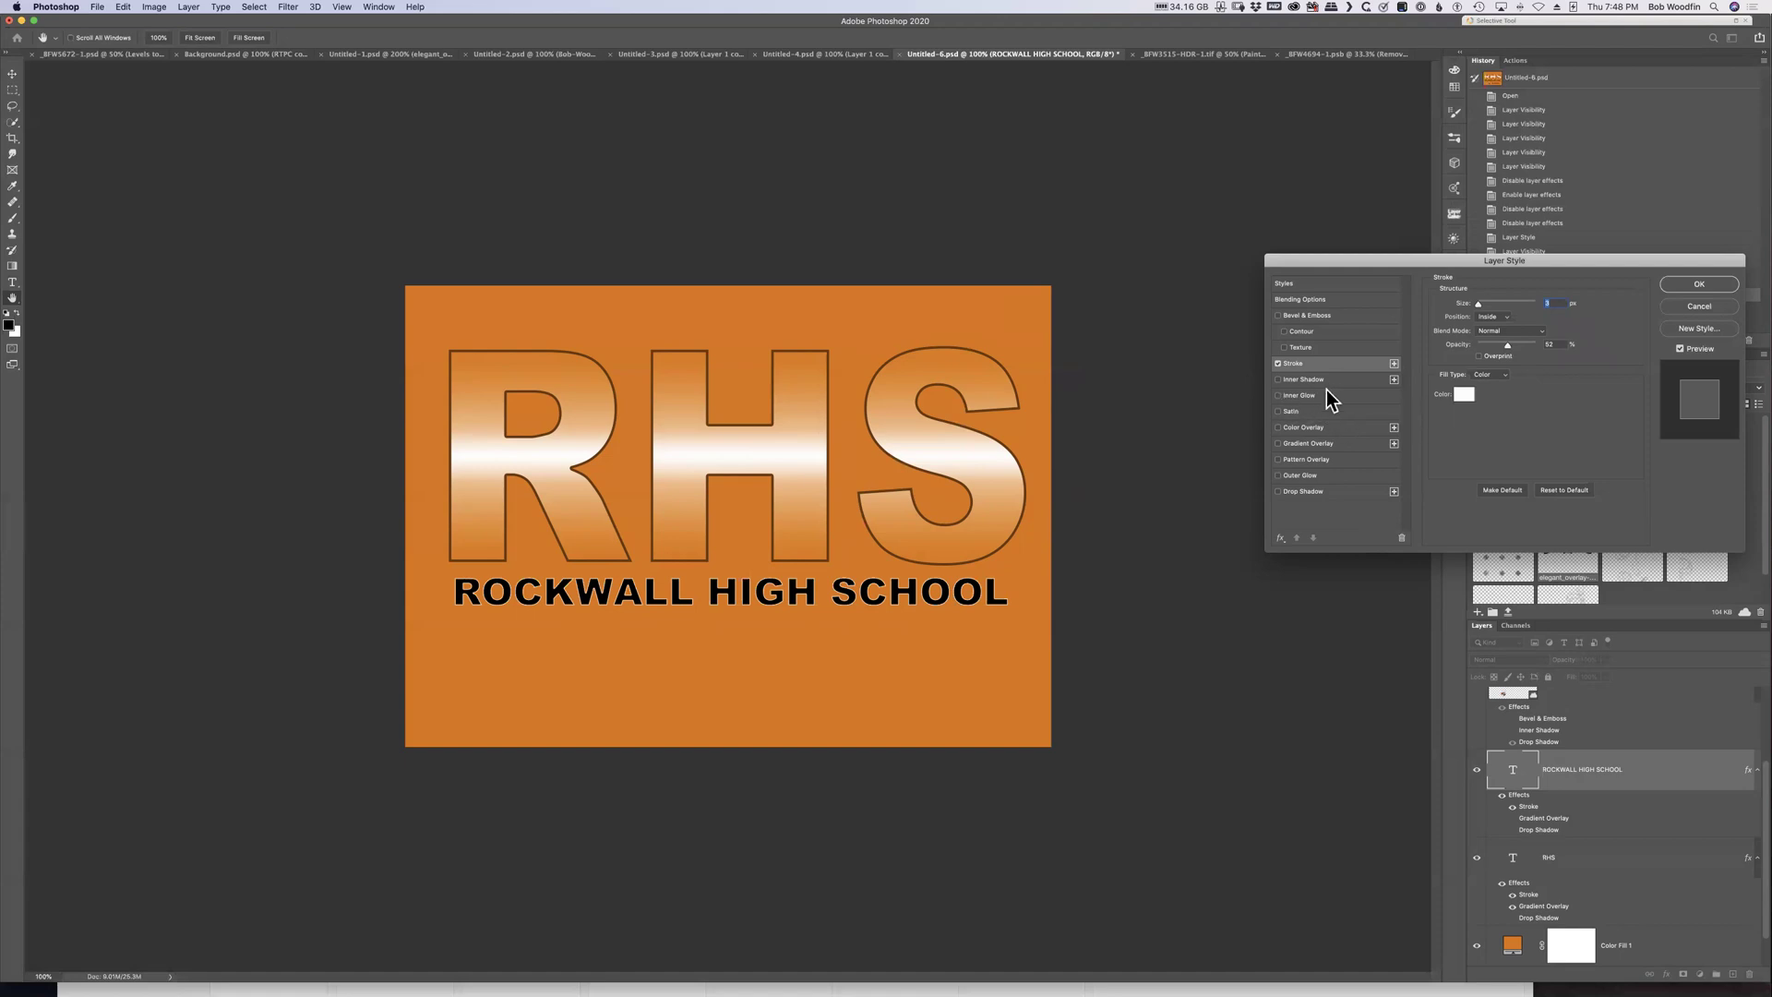
{"action": "left_click", "coordinate": [1309, 443]}
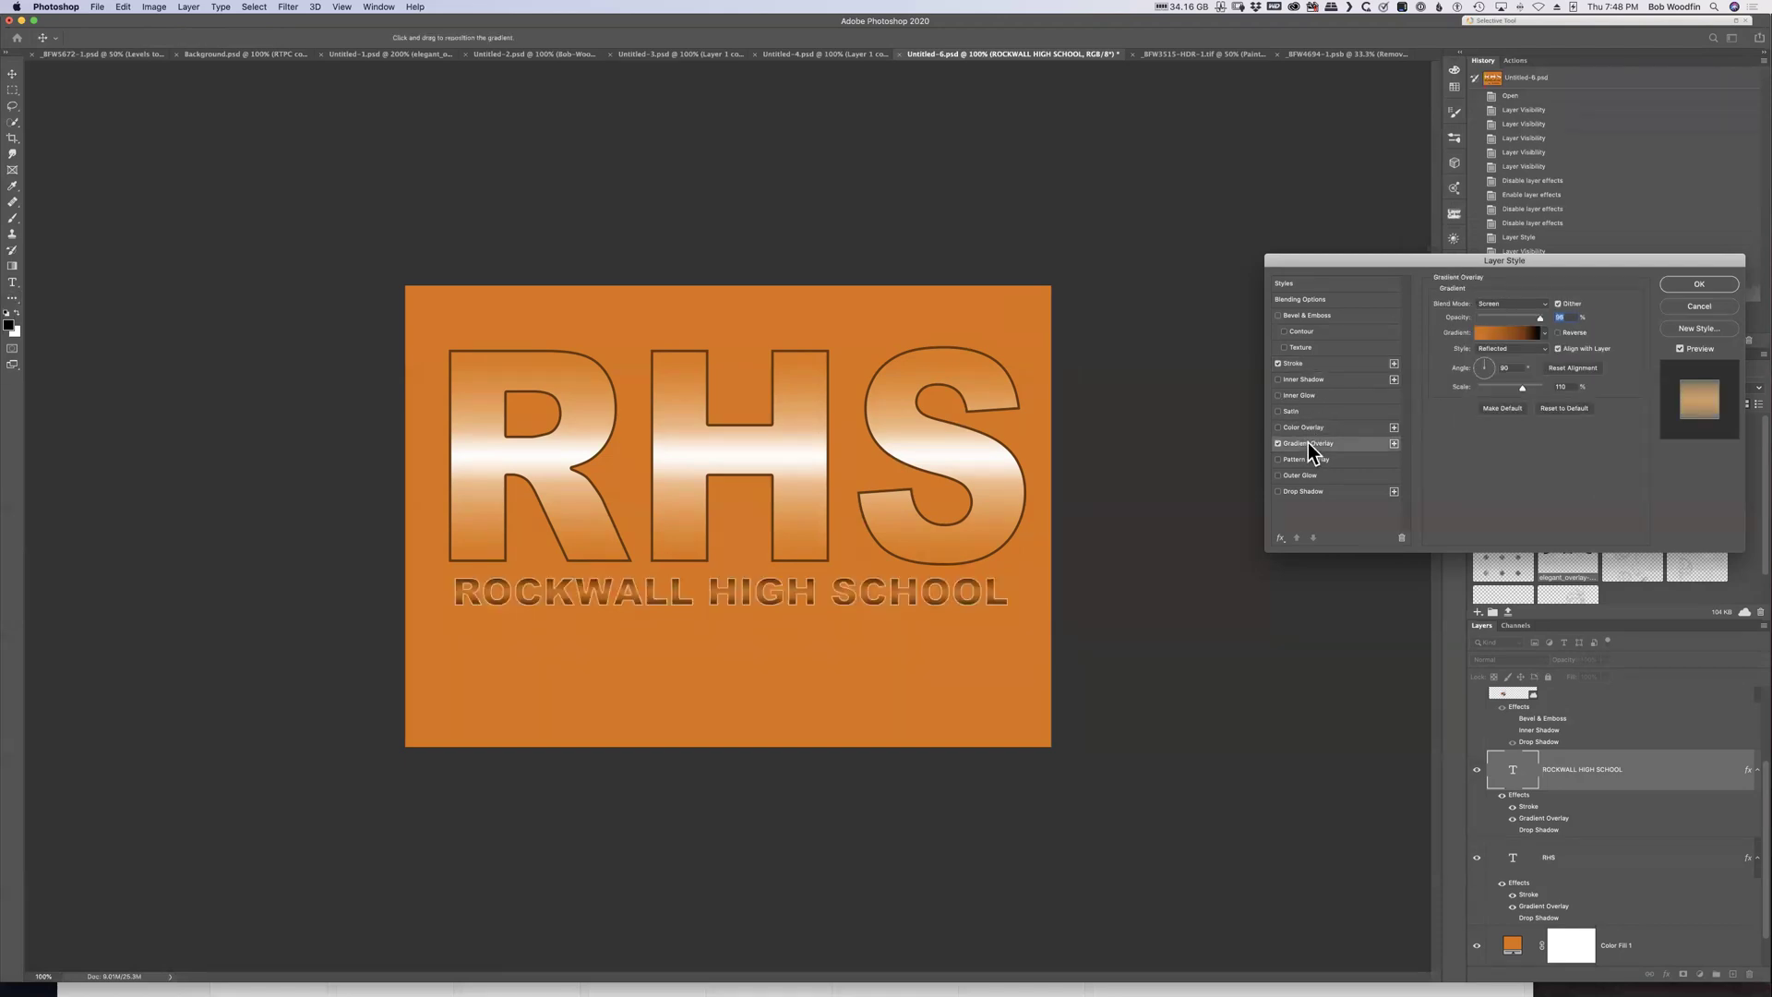
{"action": "left_click", "coordinate": [1544, 333]}
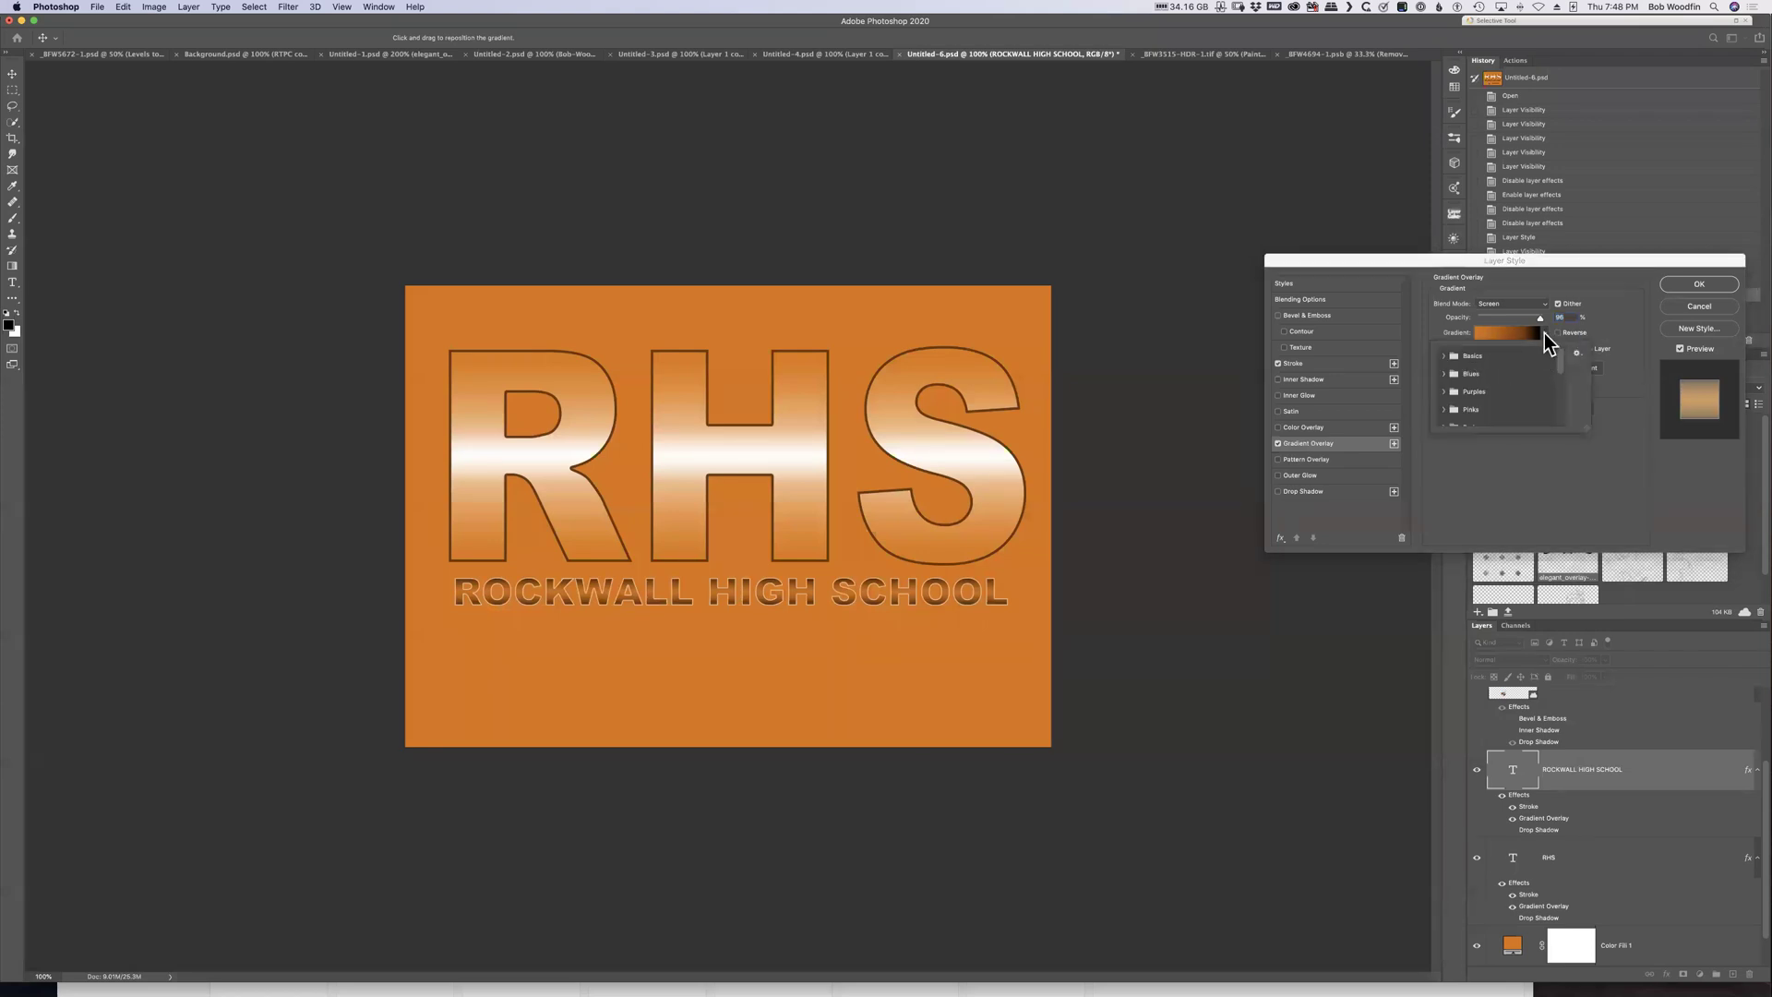
{"action": "left_click", "coordinate": [1512, 332]}
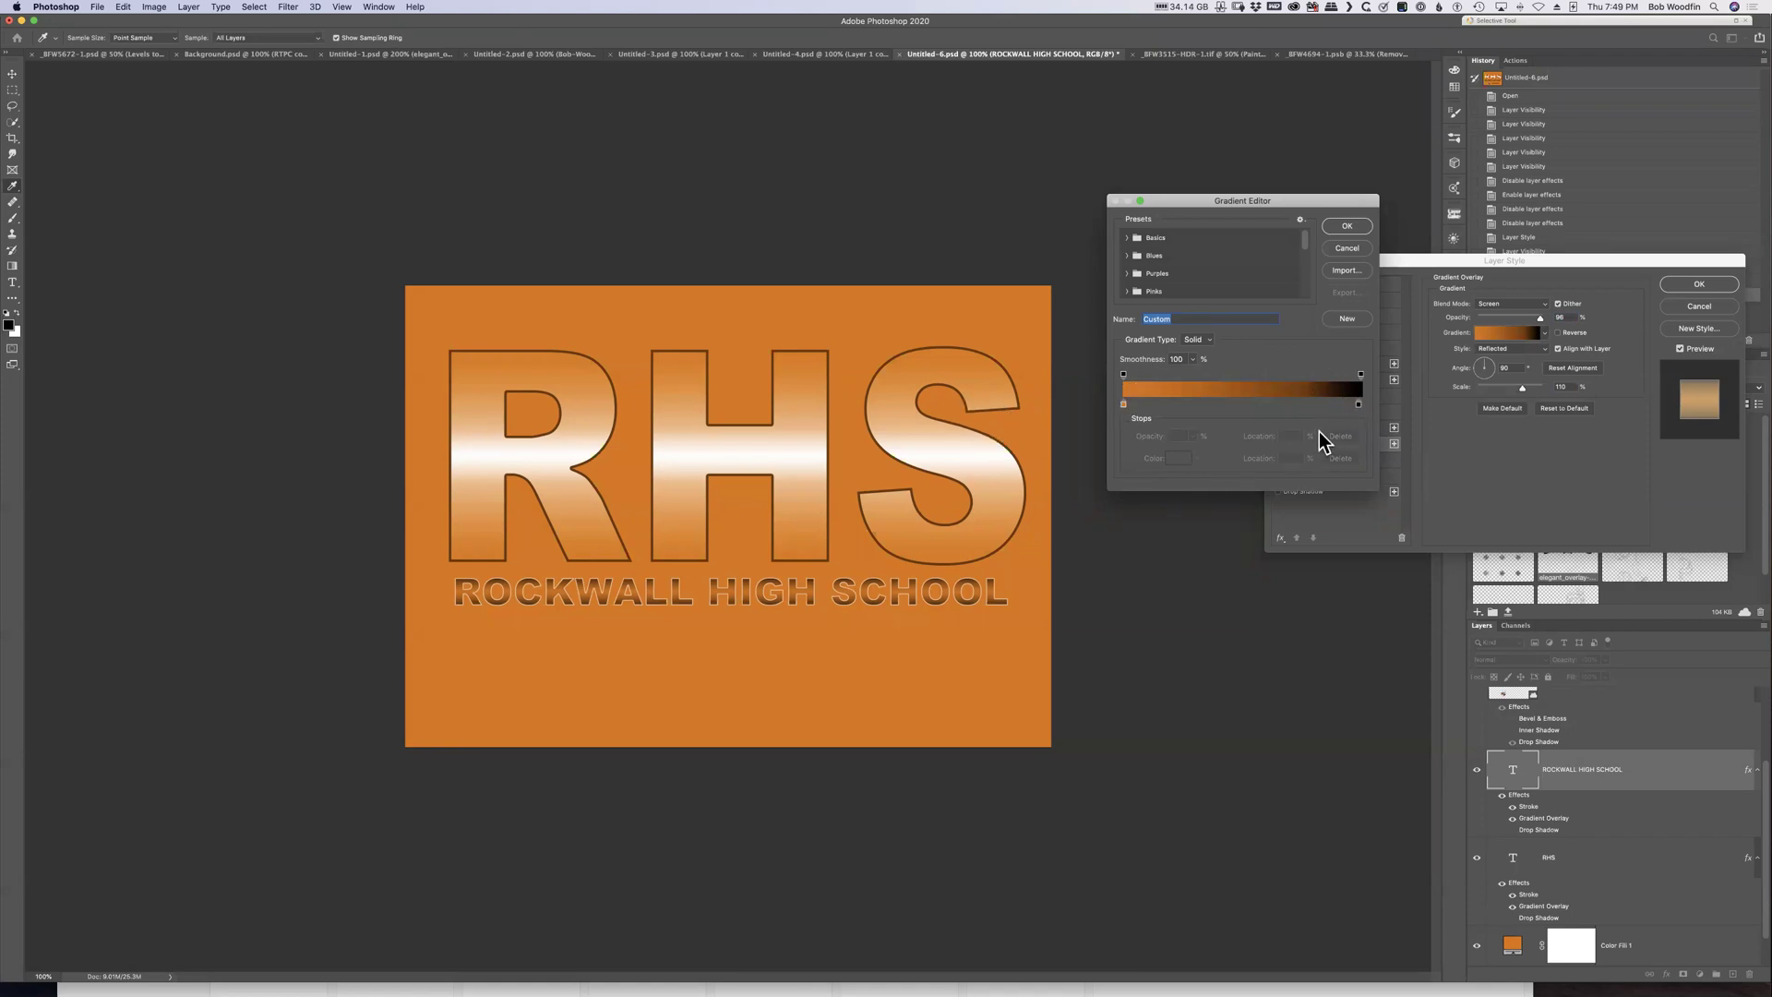
{"action": "left_click", "coordinate": [1346, 249]}
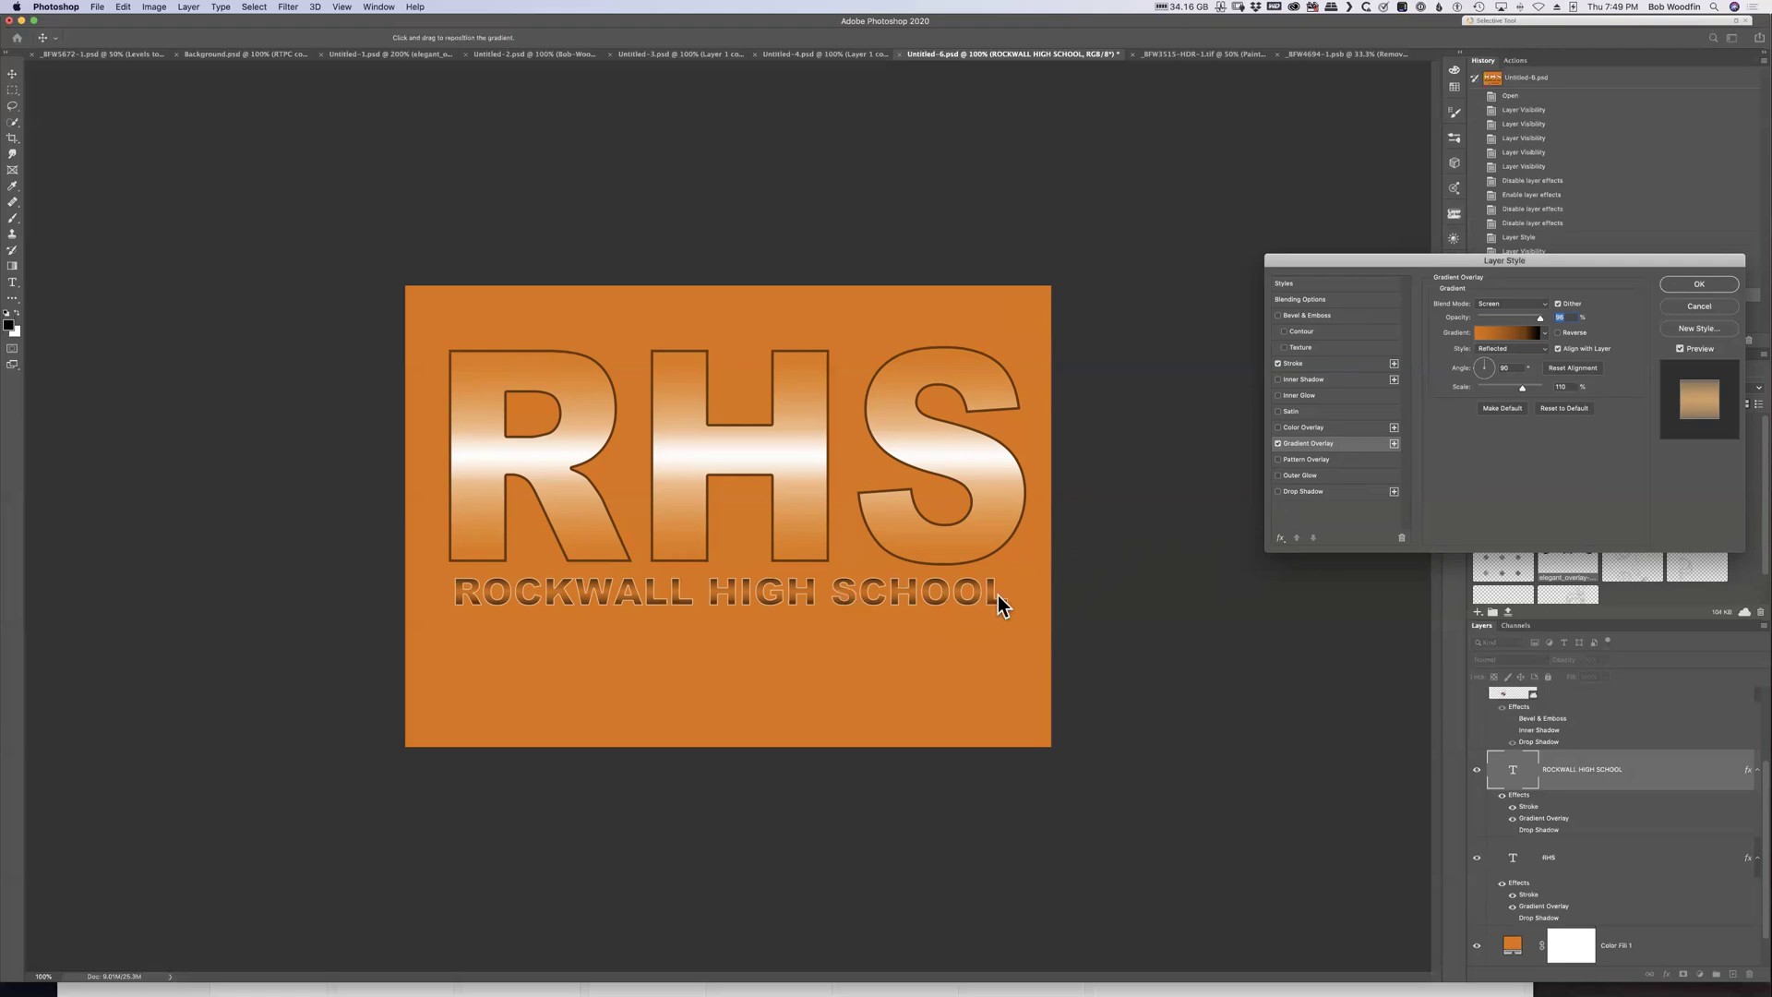
Set the Gradient Overlay's opacity to 100% and try the Color Dodge blend mode before returning it to Screen
{"action": "left_click_drag", "start_coordinate": [1539, 317], "coordinate": [1546, 318]}
{"action": "left_click", "coordinate": [1538, 302]}
{"action": "left_click", "coordinate": [1526, 312]}
{"action": "left_click", "coordinate": [1526, 305]}
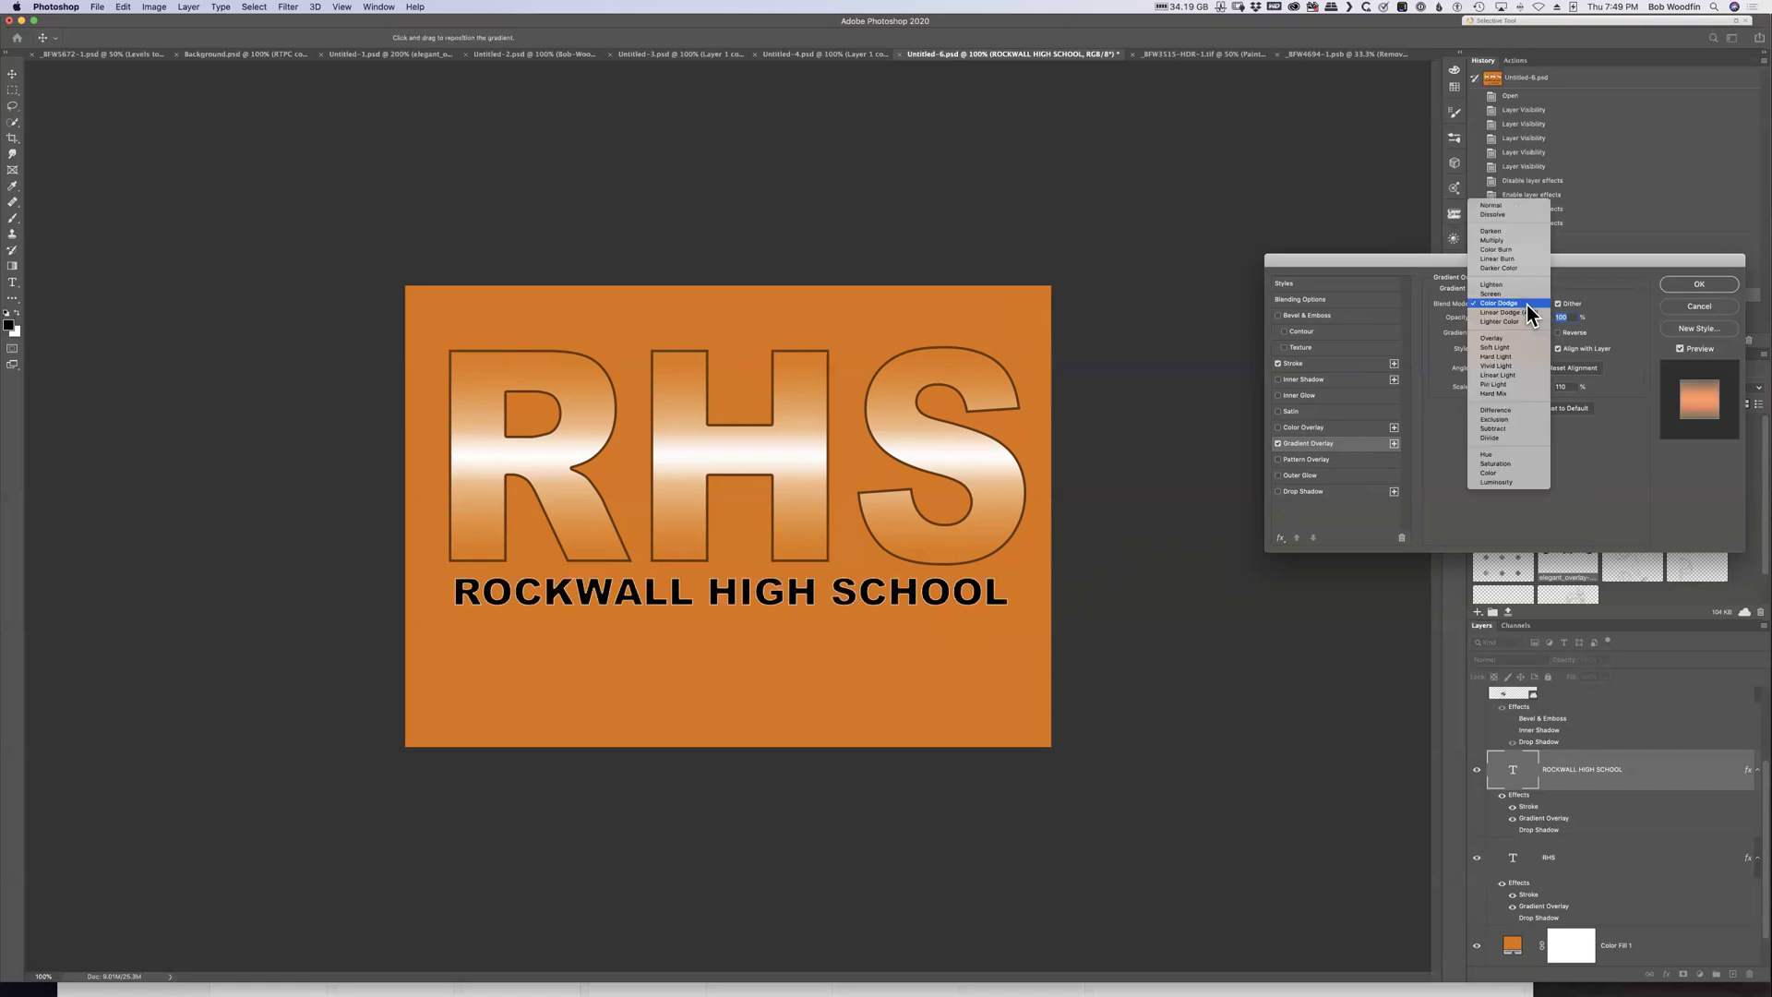
{"action": "left_click", "coordinate": [1525, 295]}
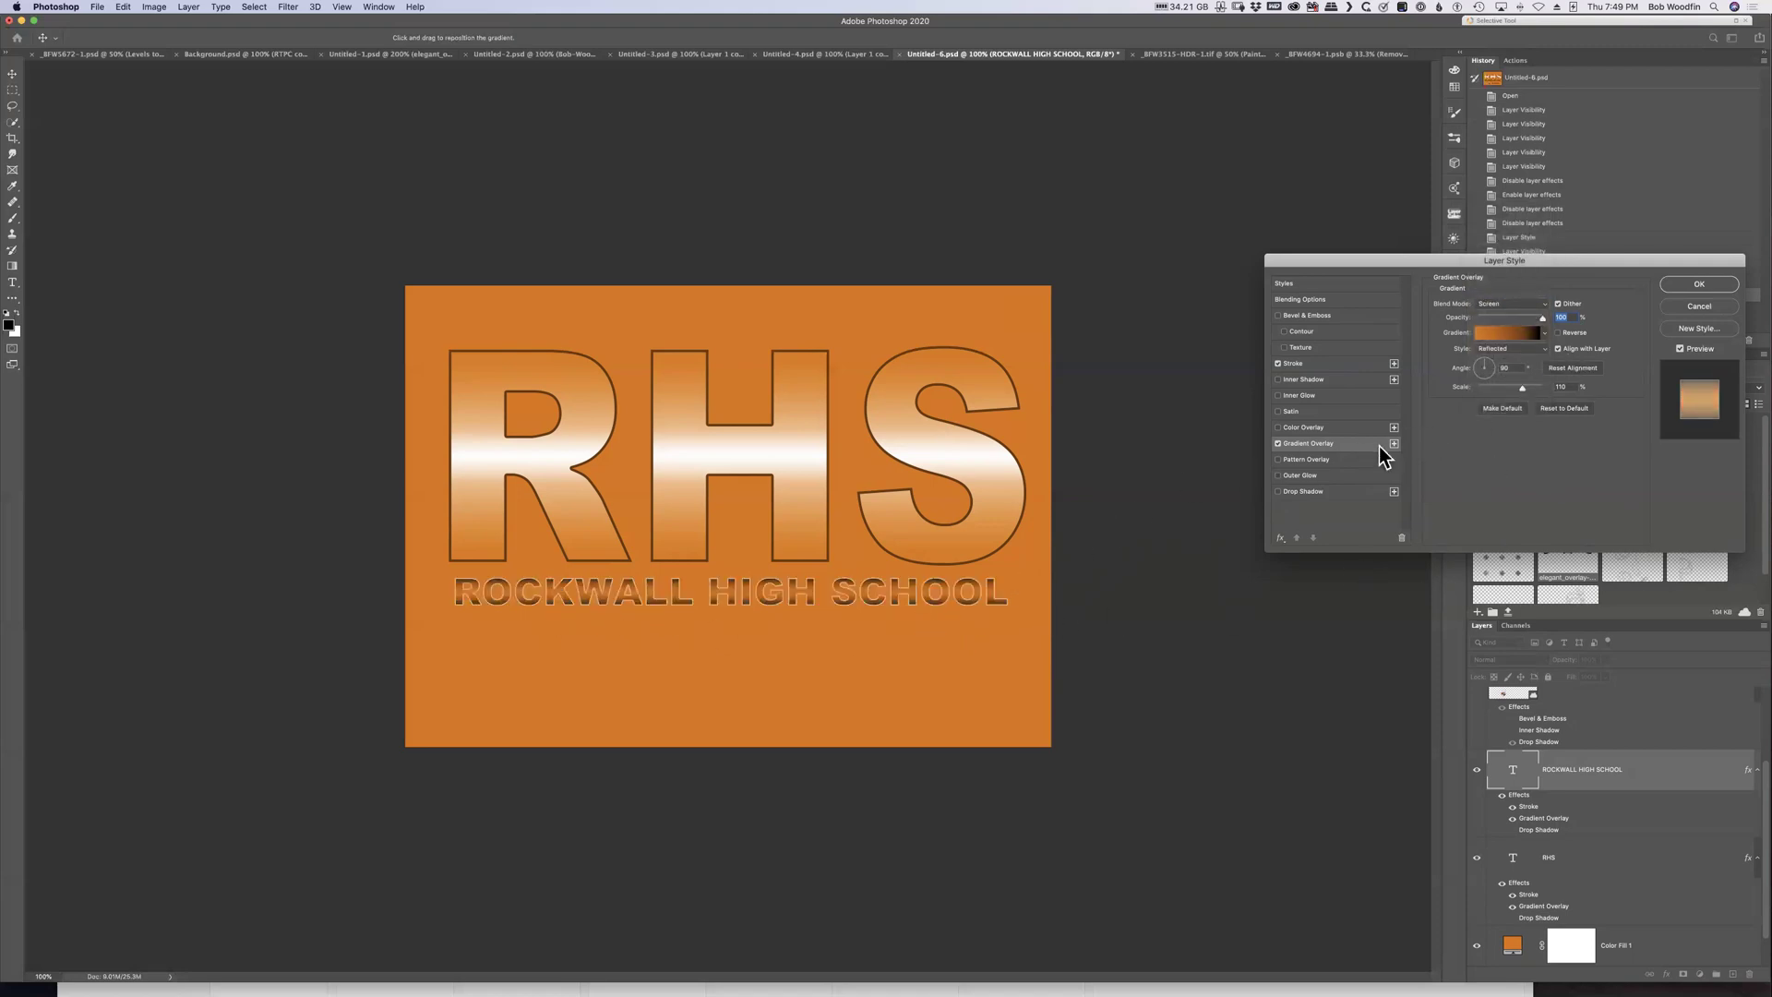
Turn on the Drop Shadow for the ROCKWALL HIGH SCHOOL layer, apply the style, and show the RHS layer's Drop Shadow too
{"action": "left_click", "coordinate": [1299, 490]}
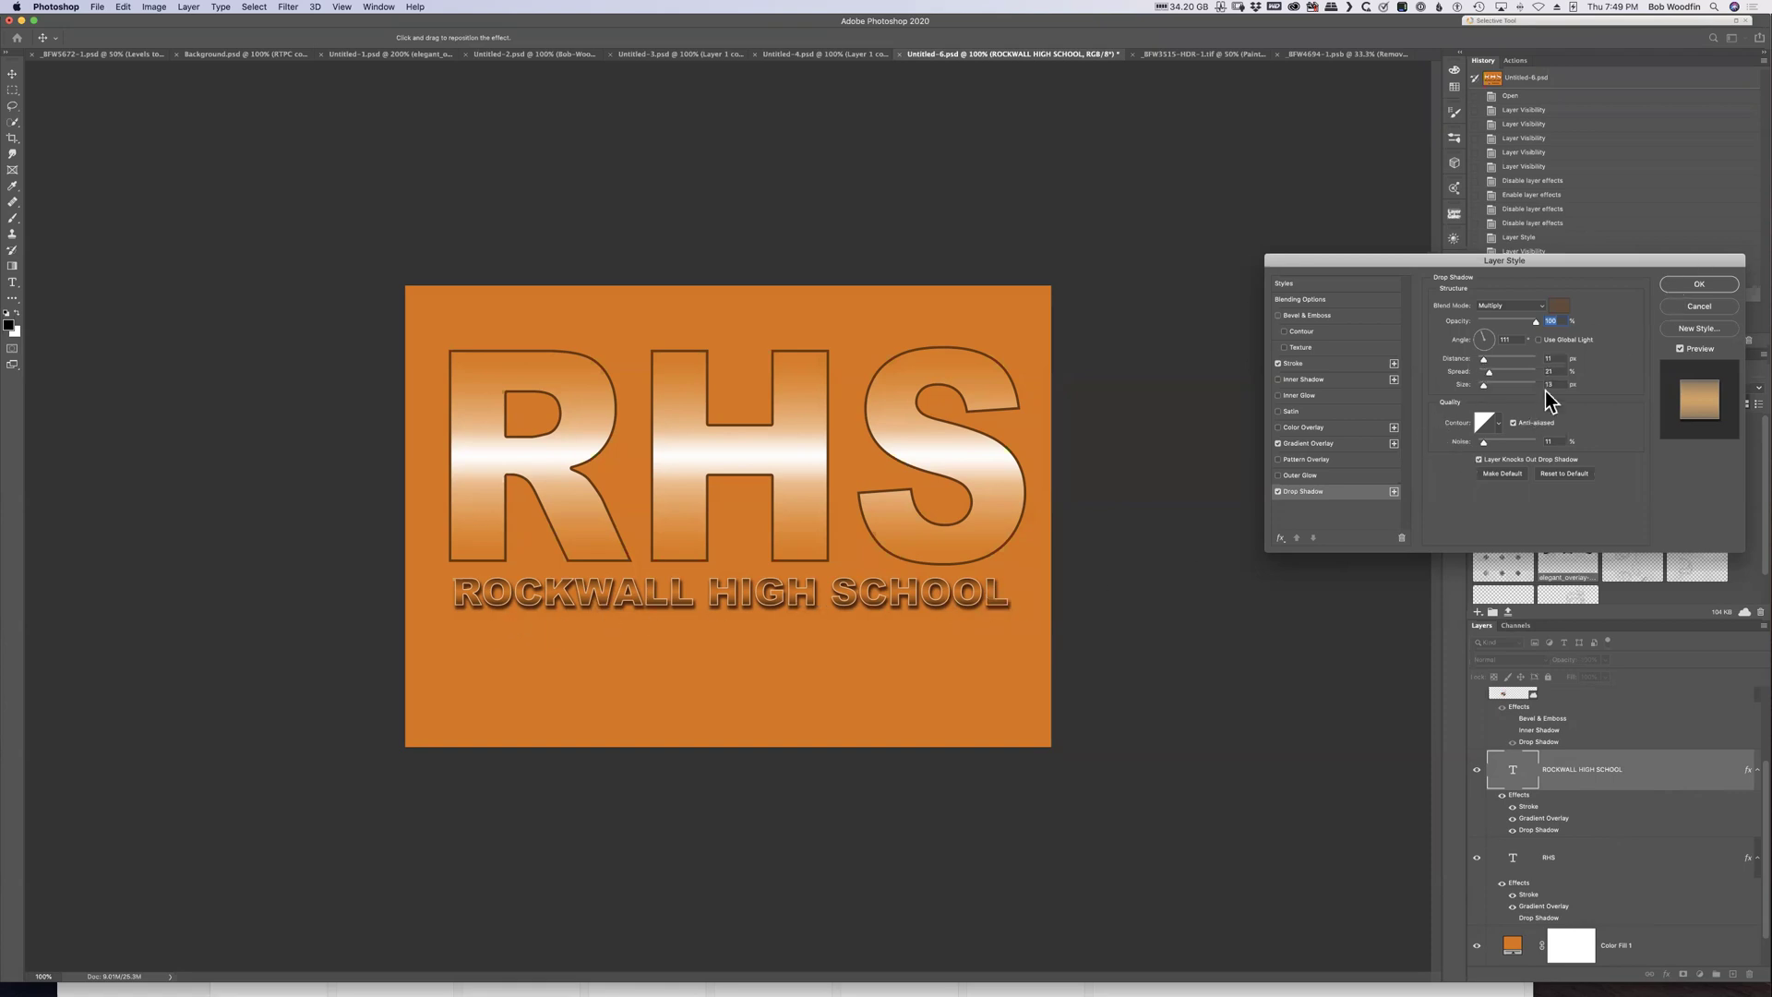
{"action": "key", "text": "Return"}
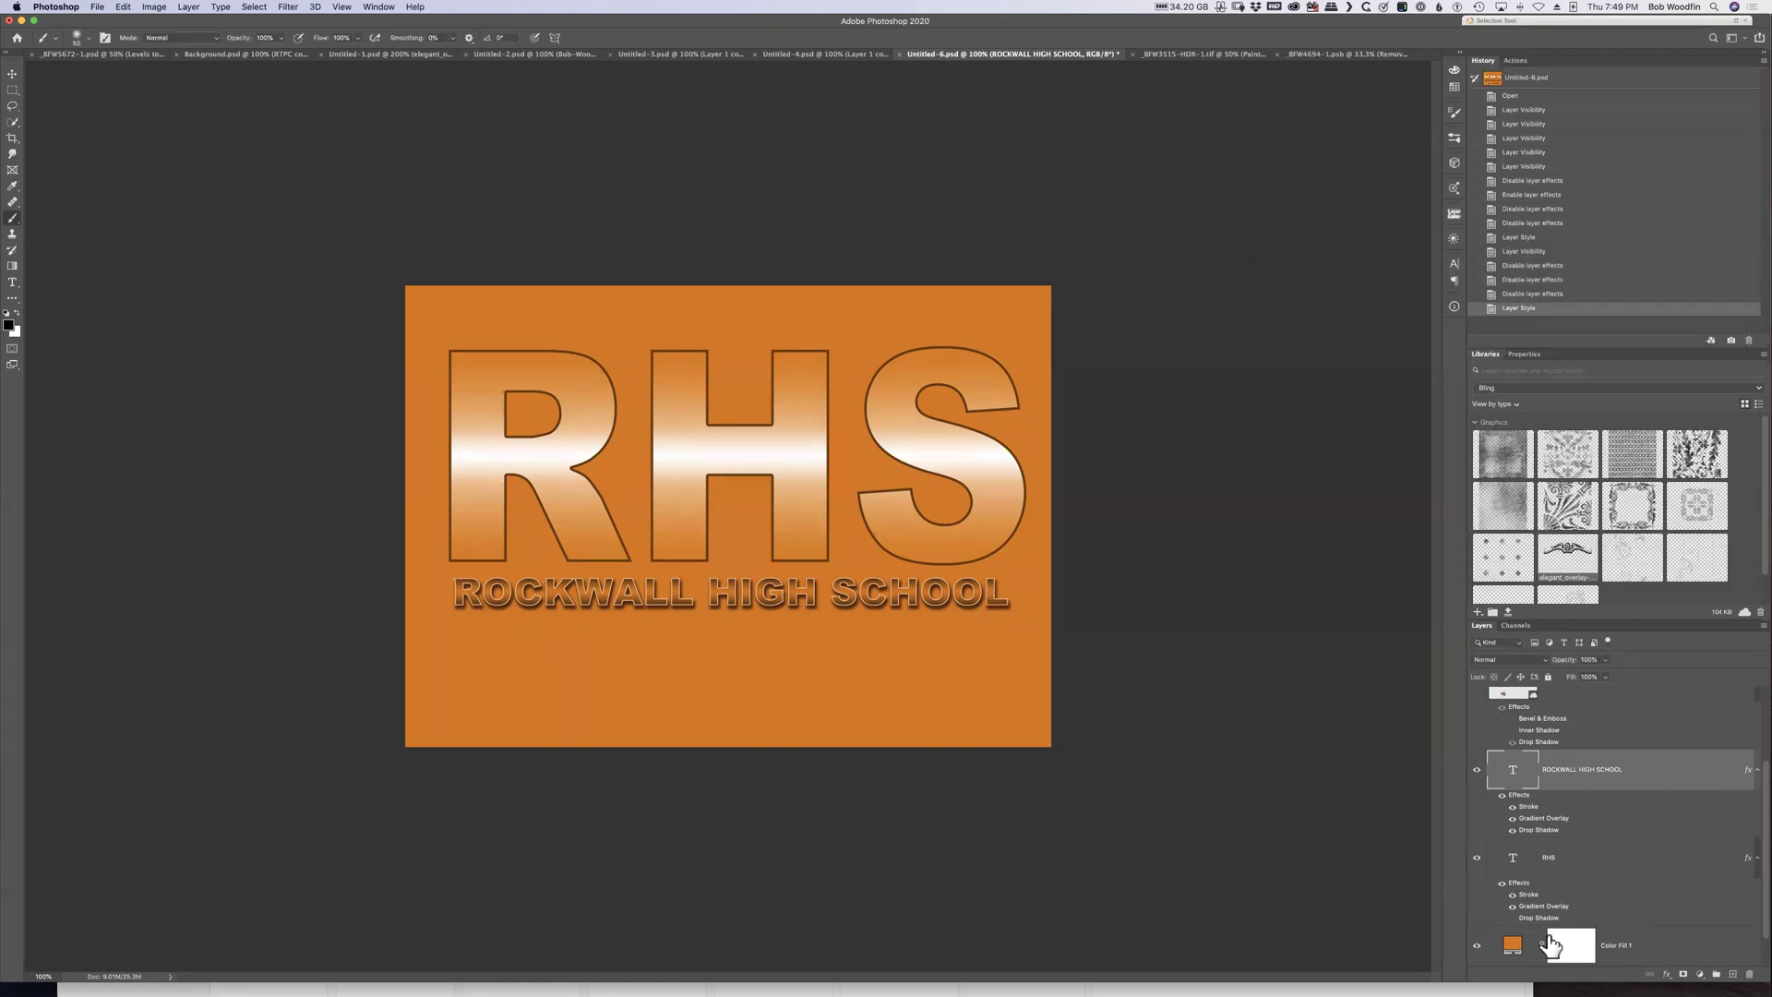
{"action": "left_click", "coordinate": [1506, 917]}
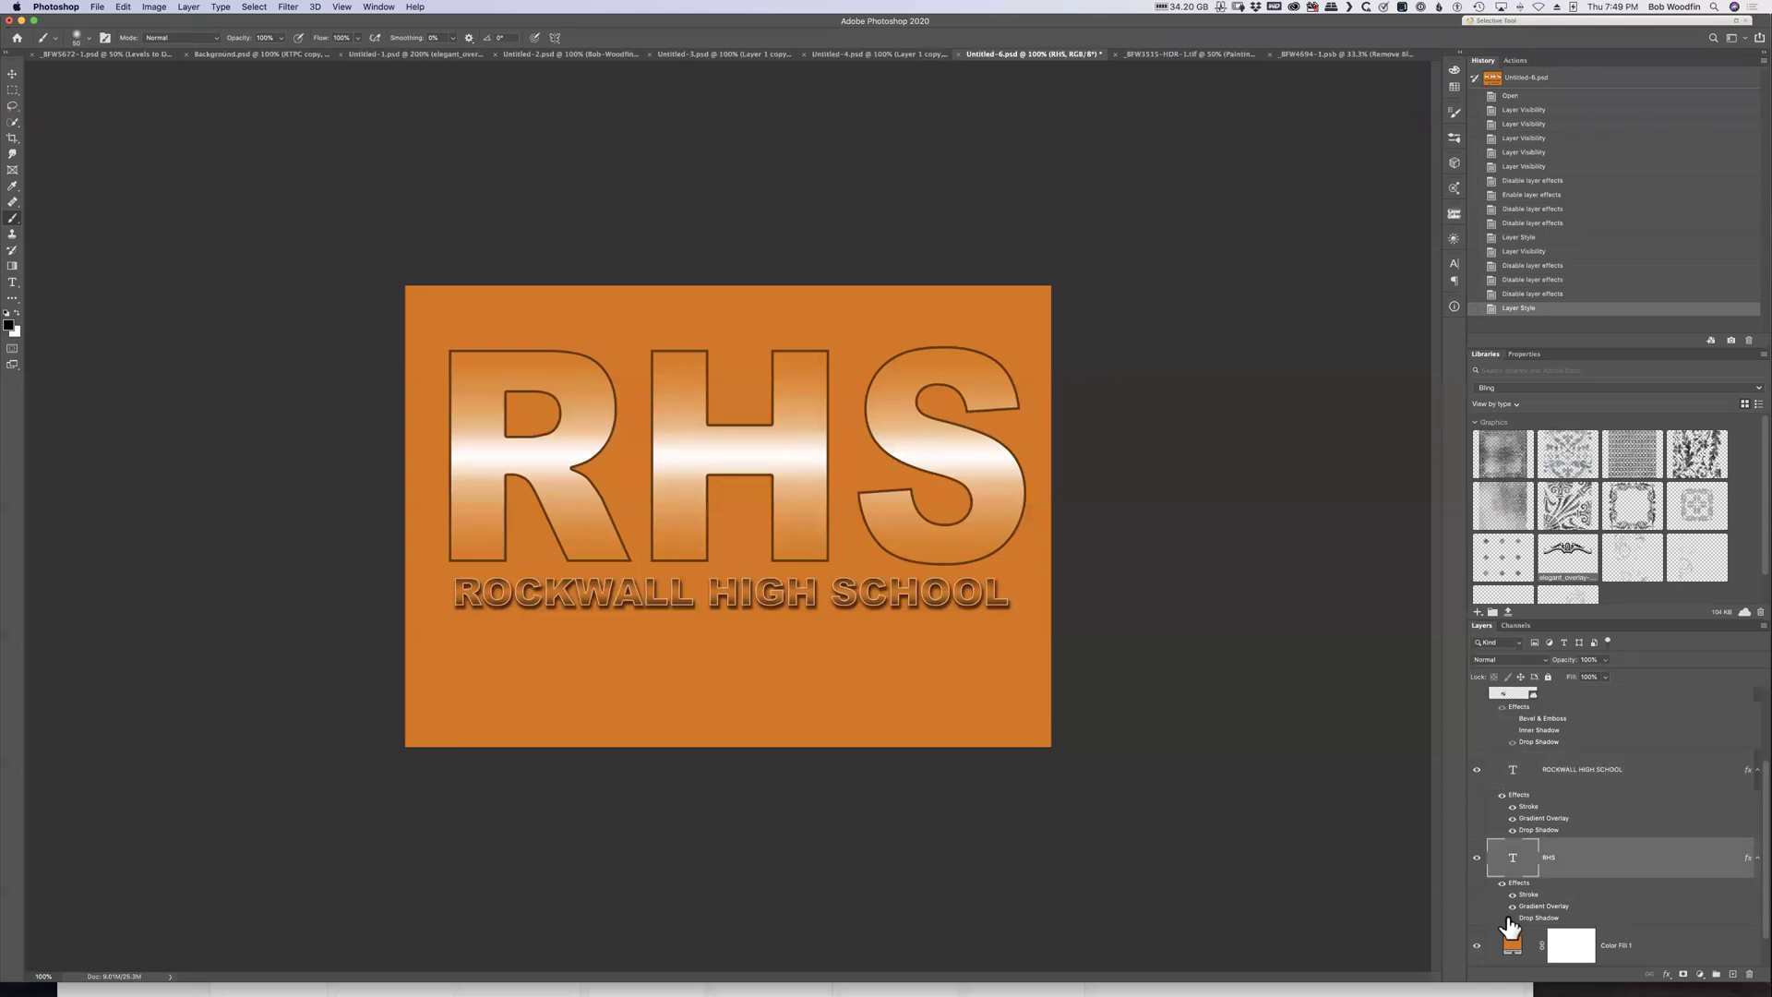
{"action": "left_click", "coordinate": [1511, 917]}
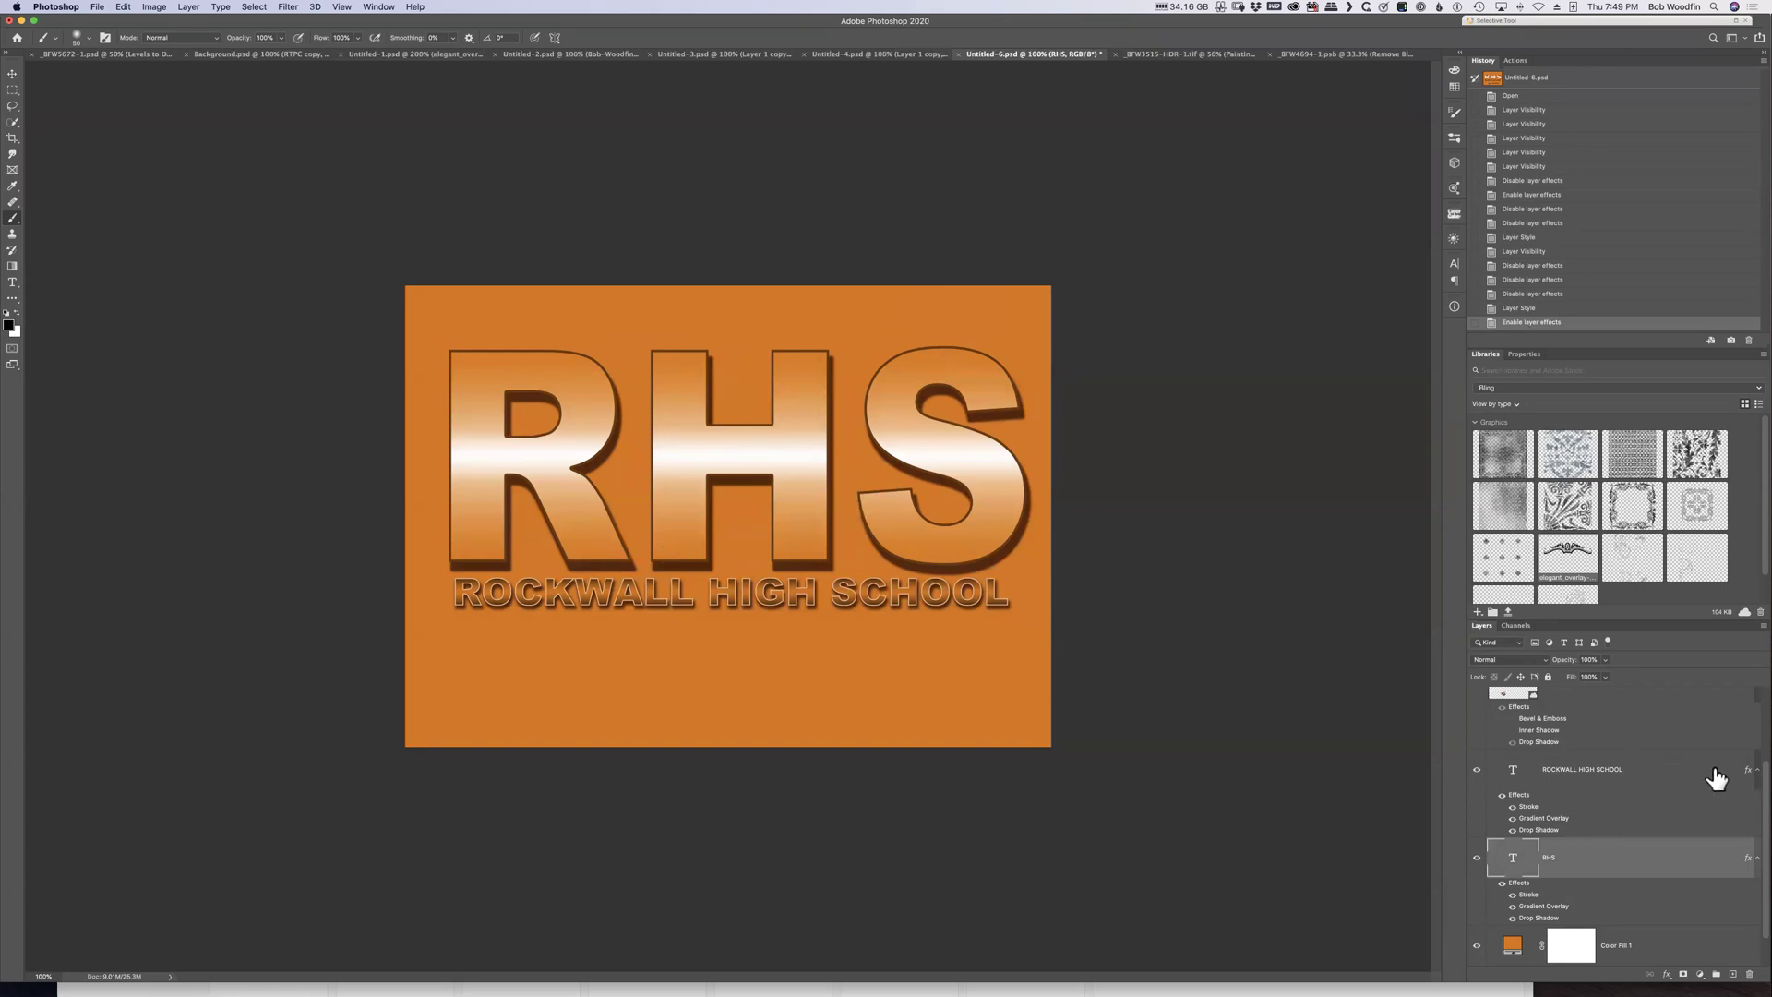
Switch the displayed library from Bling to RHS to view the school's logo graphics
{"action": "scroll", "coordinate": [1653, 746], "scroll_direction": "up", "scroll_amount": 3}
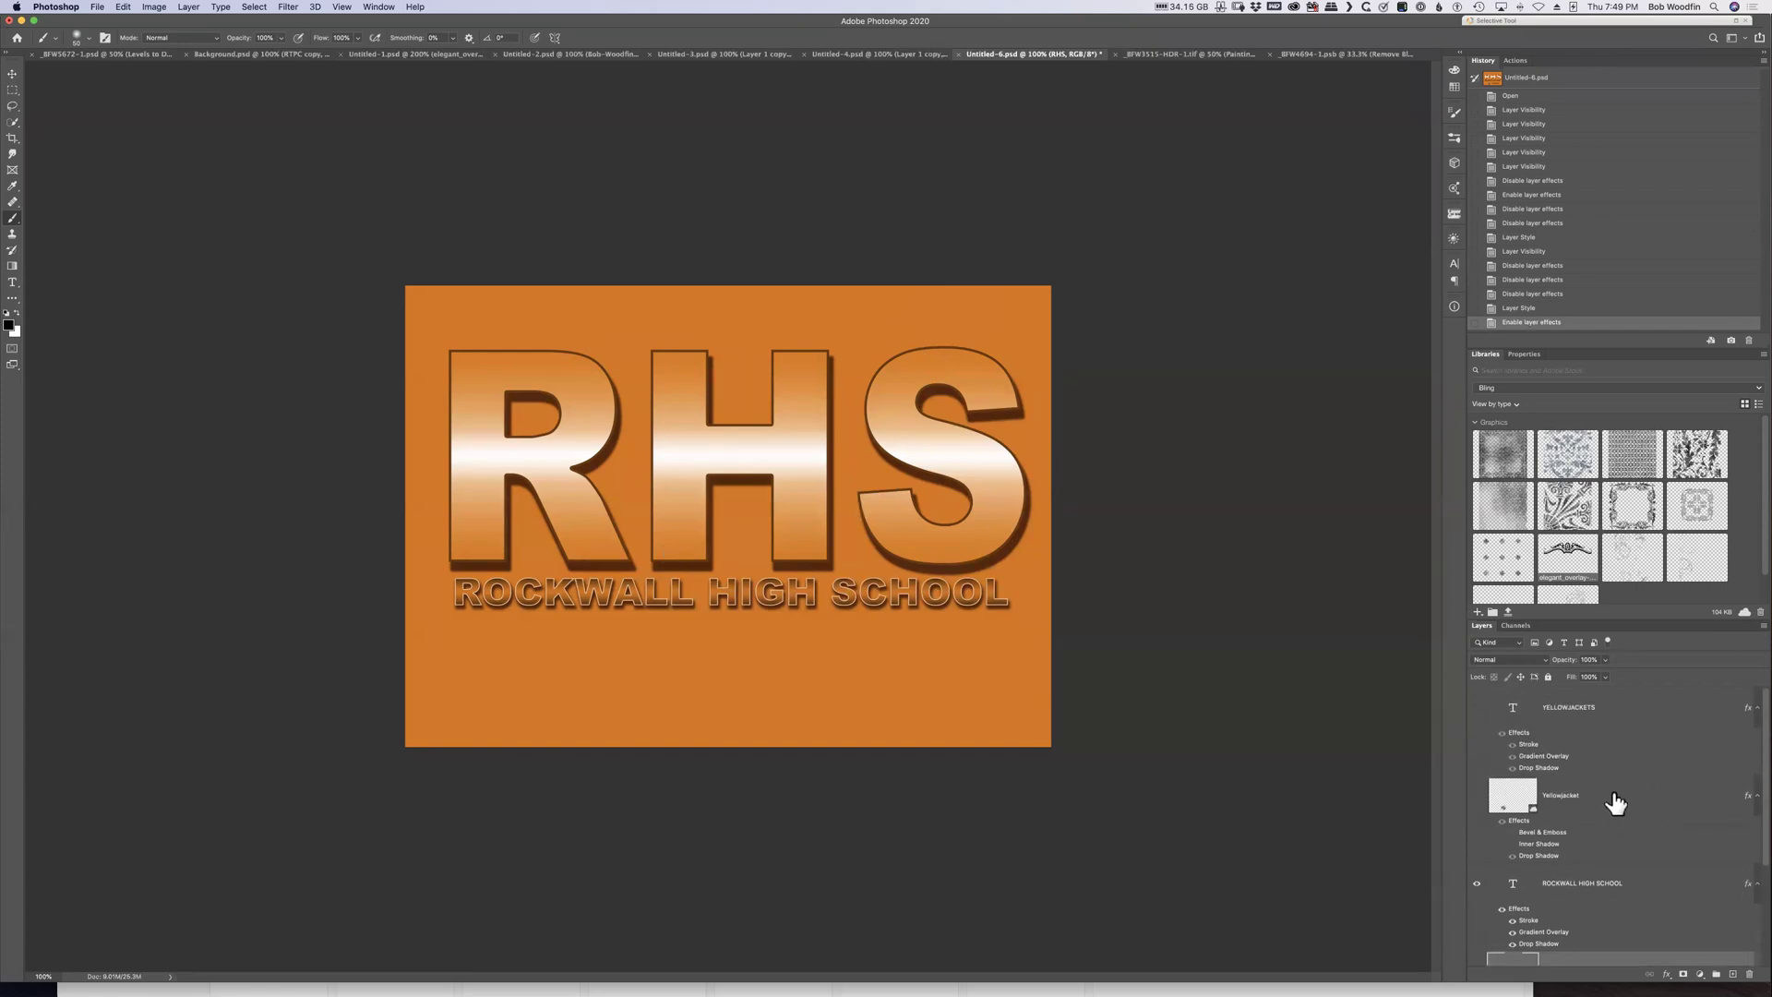
{"action": "left_click", "coordinate": [1537, 389]}
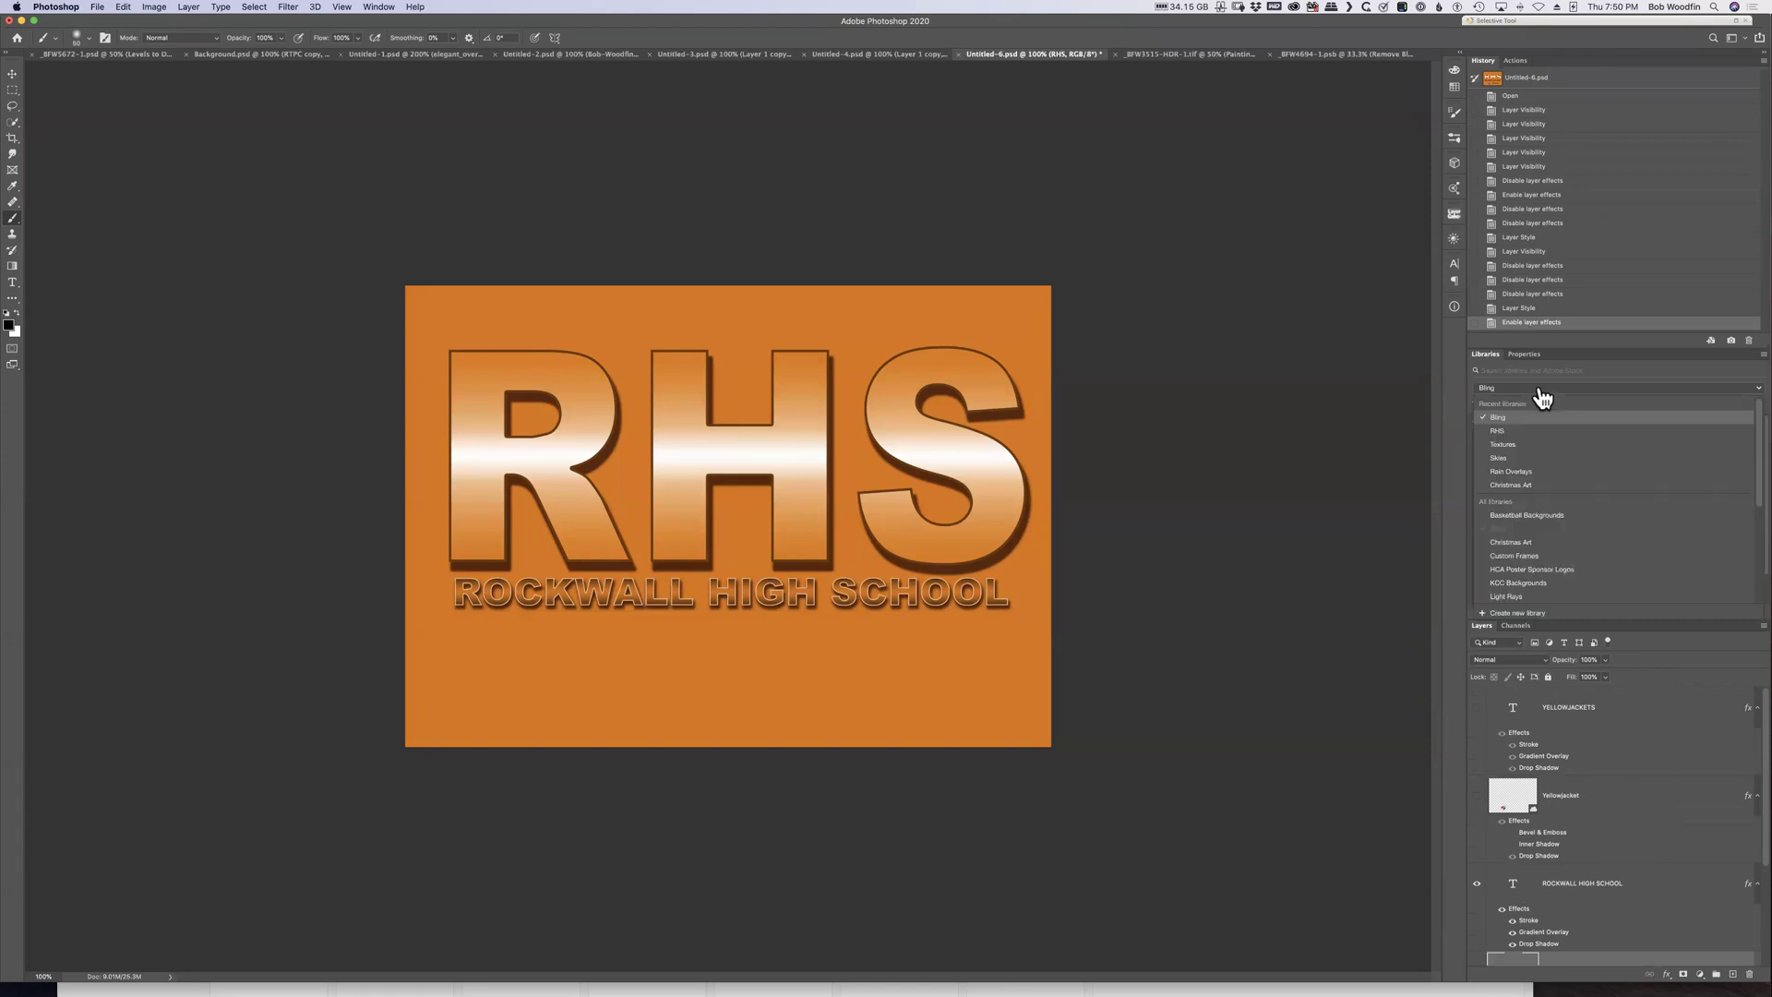
{"action": "left_click", "coordinate": [1524, 431]}
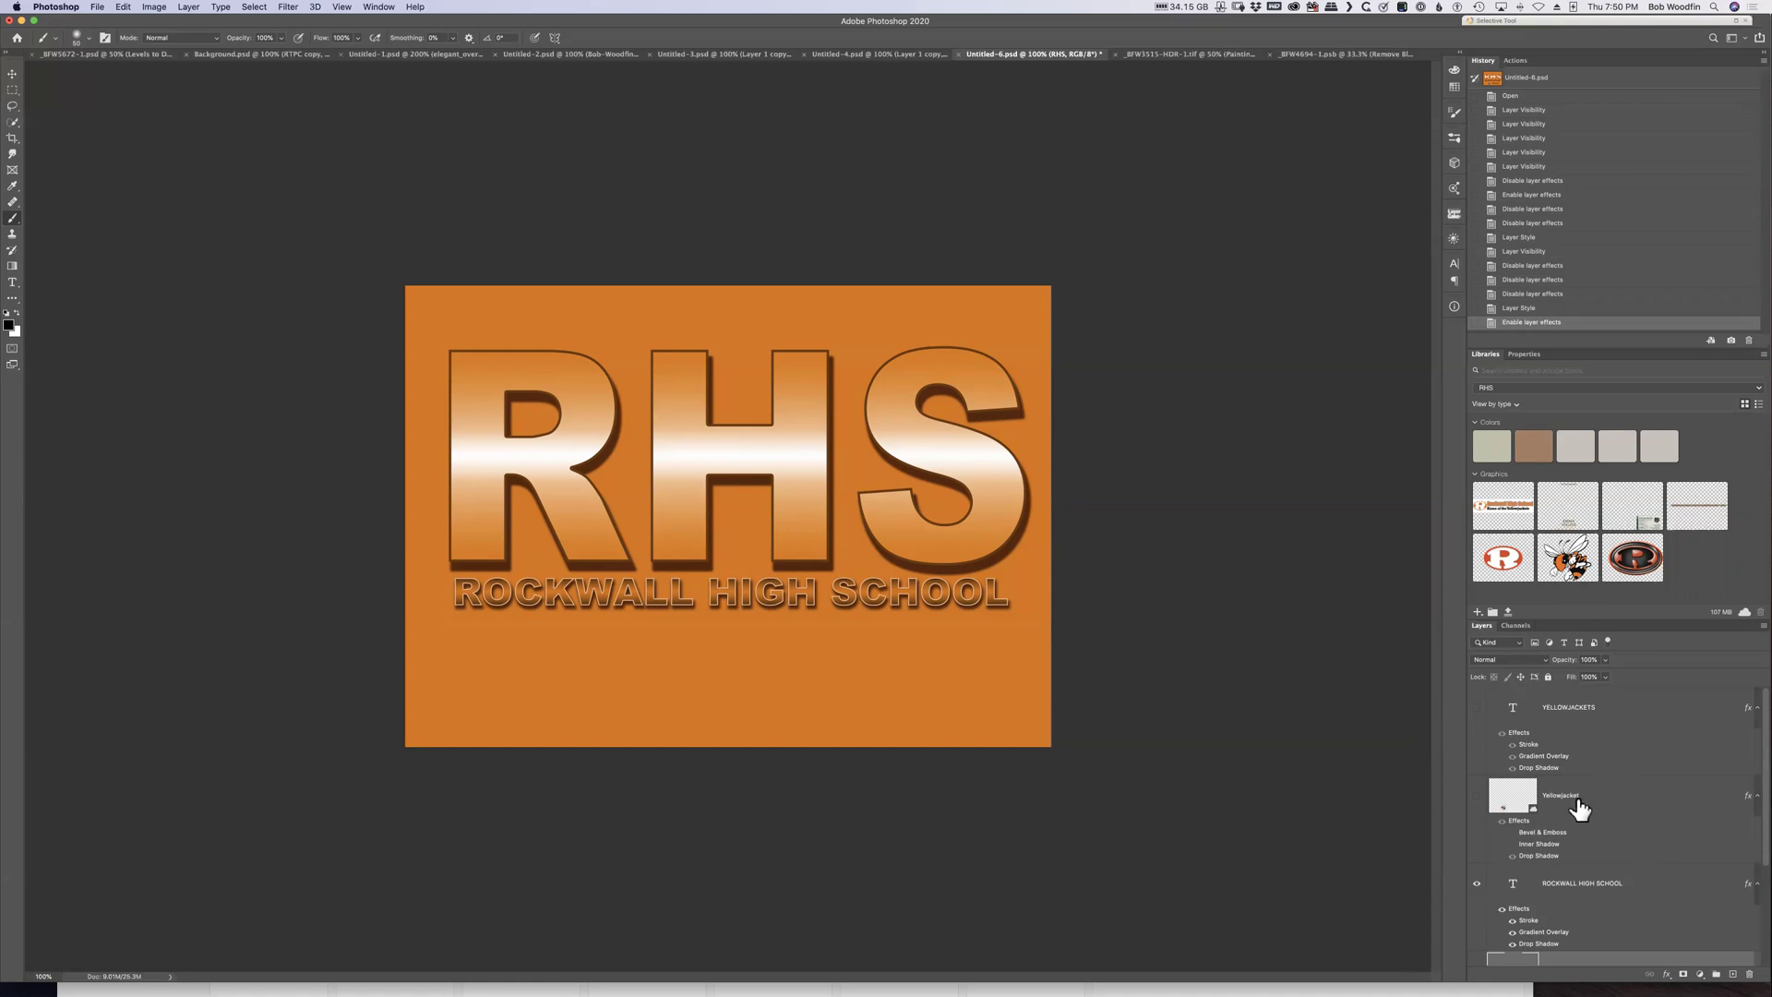
Show the Yellowjacket layer and hide its Drop Shadow effect
{"action": "left_click", "coordinate": [1636, 800]}
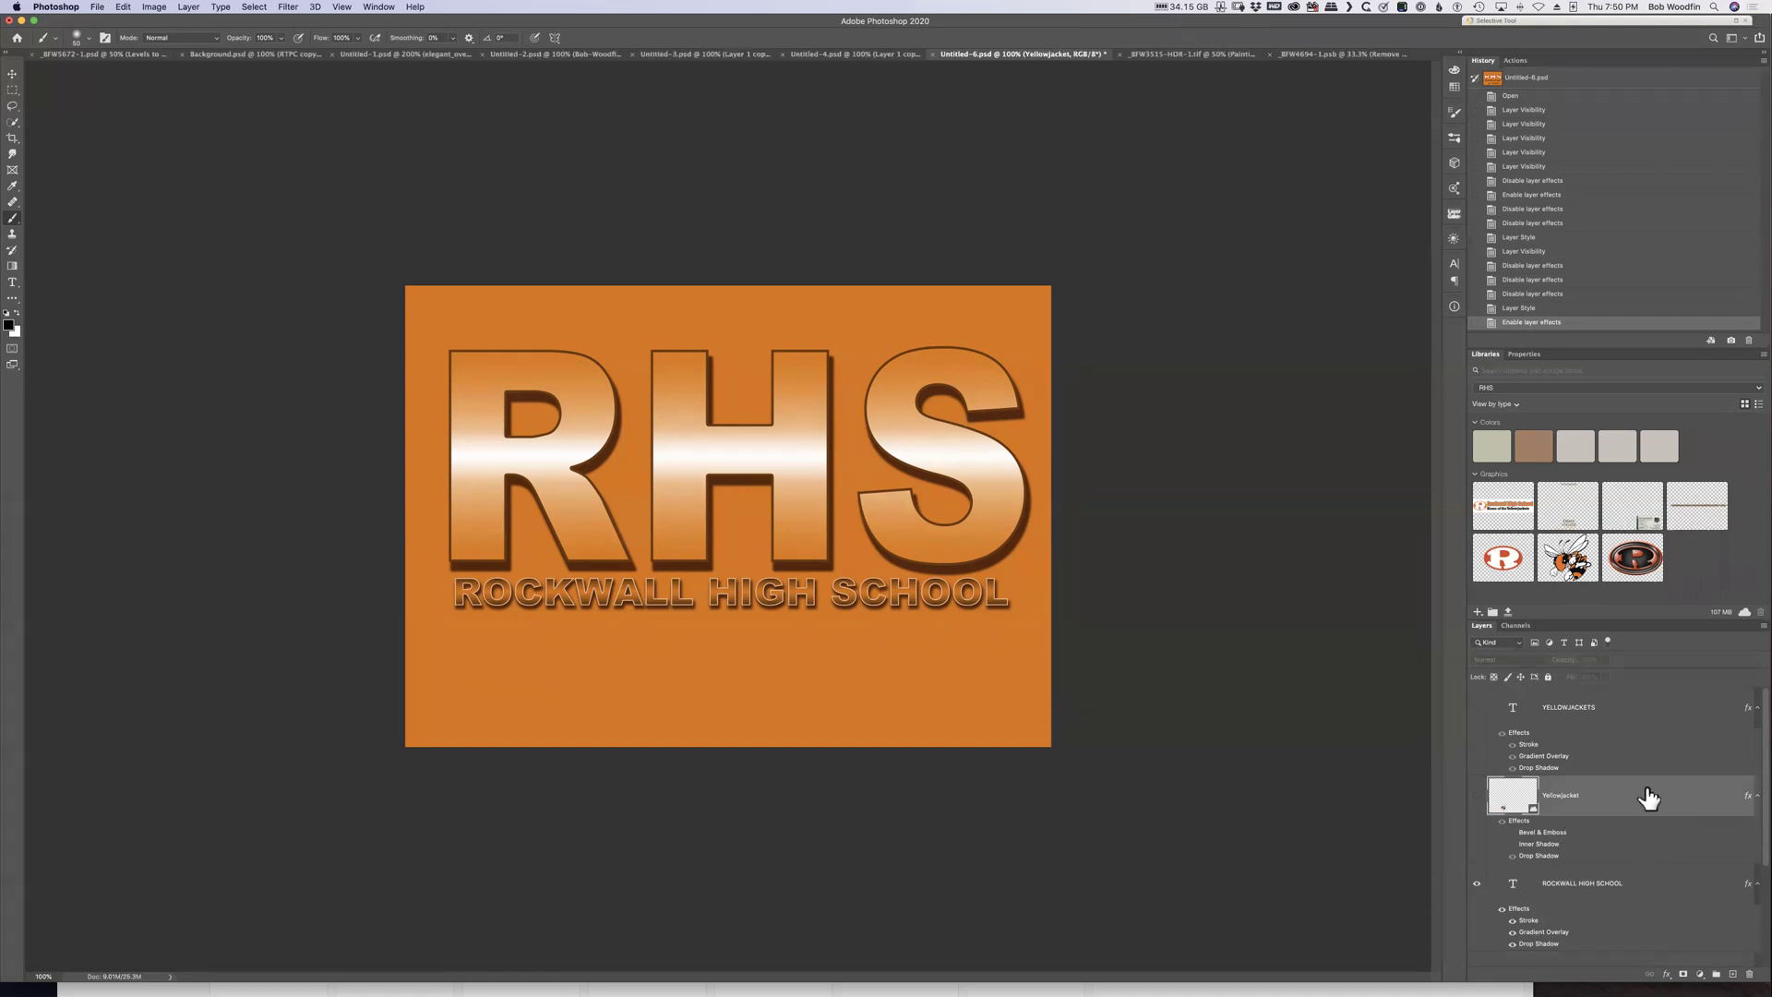
{"action": "double_click", "coordinate": [1648, 799]}
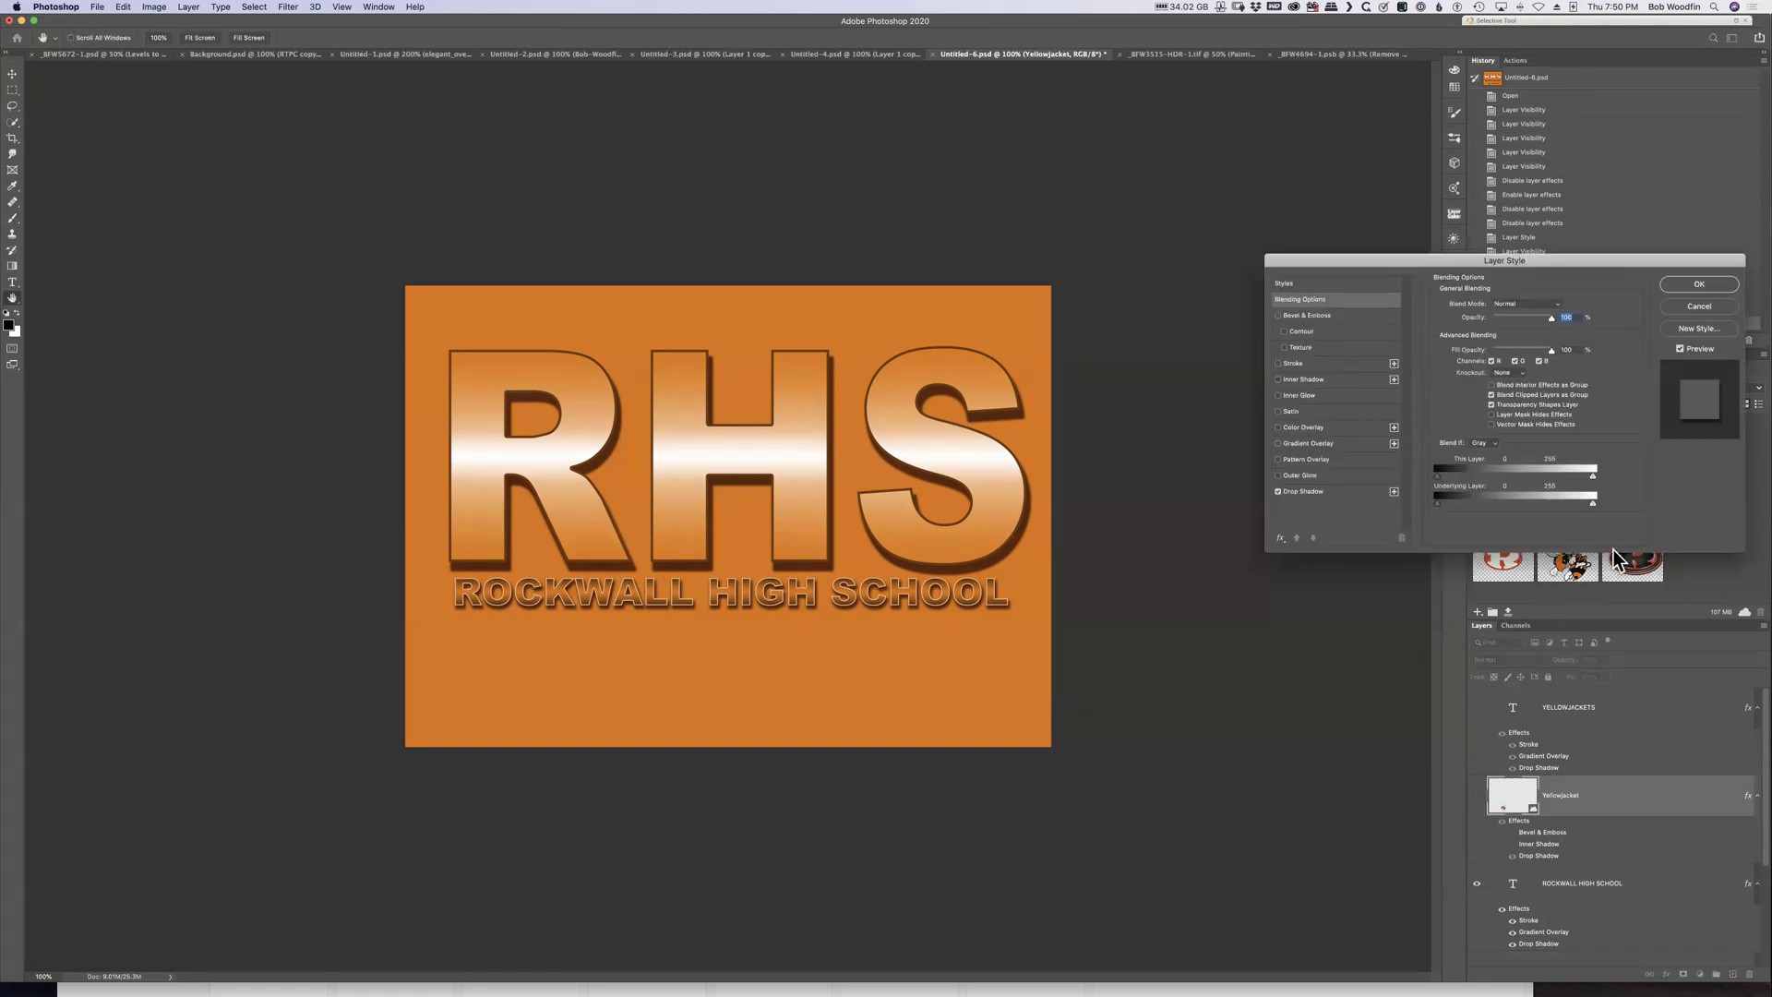
{"action": "key", "text": "Return"}
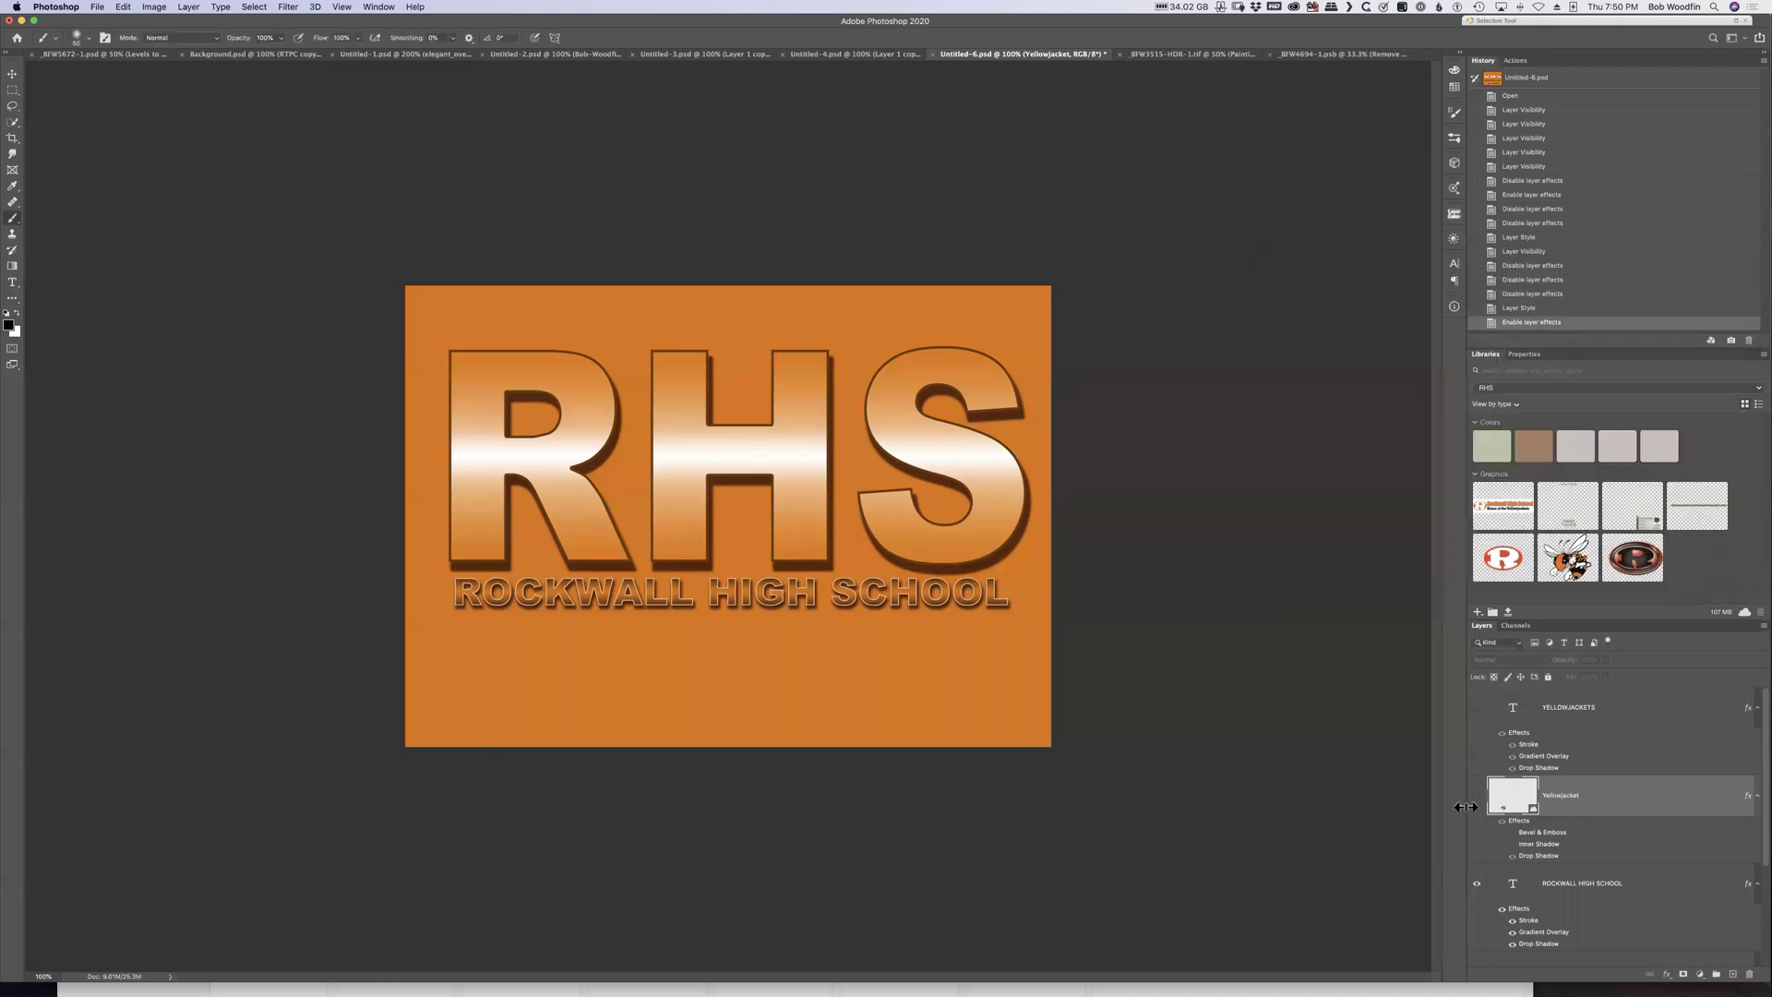
{"action": "left_click", "coordinate": [1476, 796]}
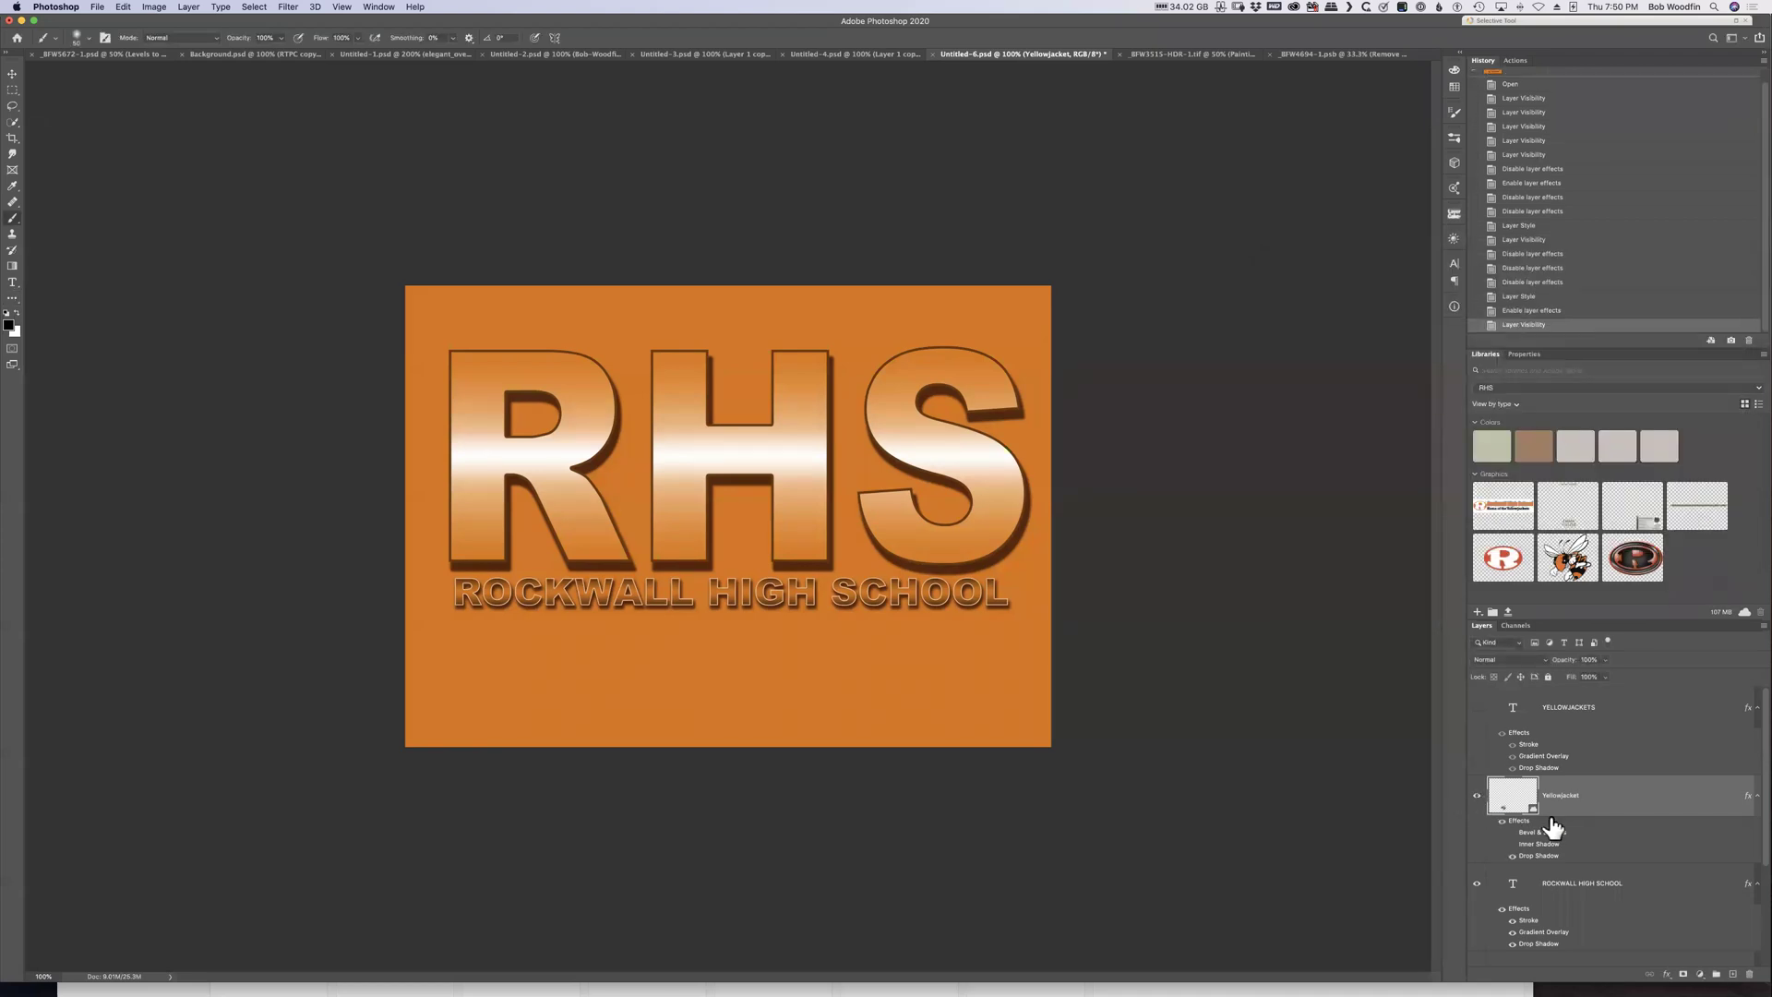
{"action": "left_click", "coordinate": [1513, 856]}
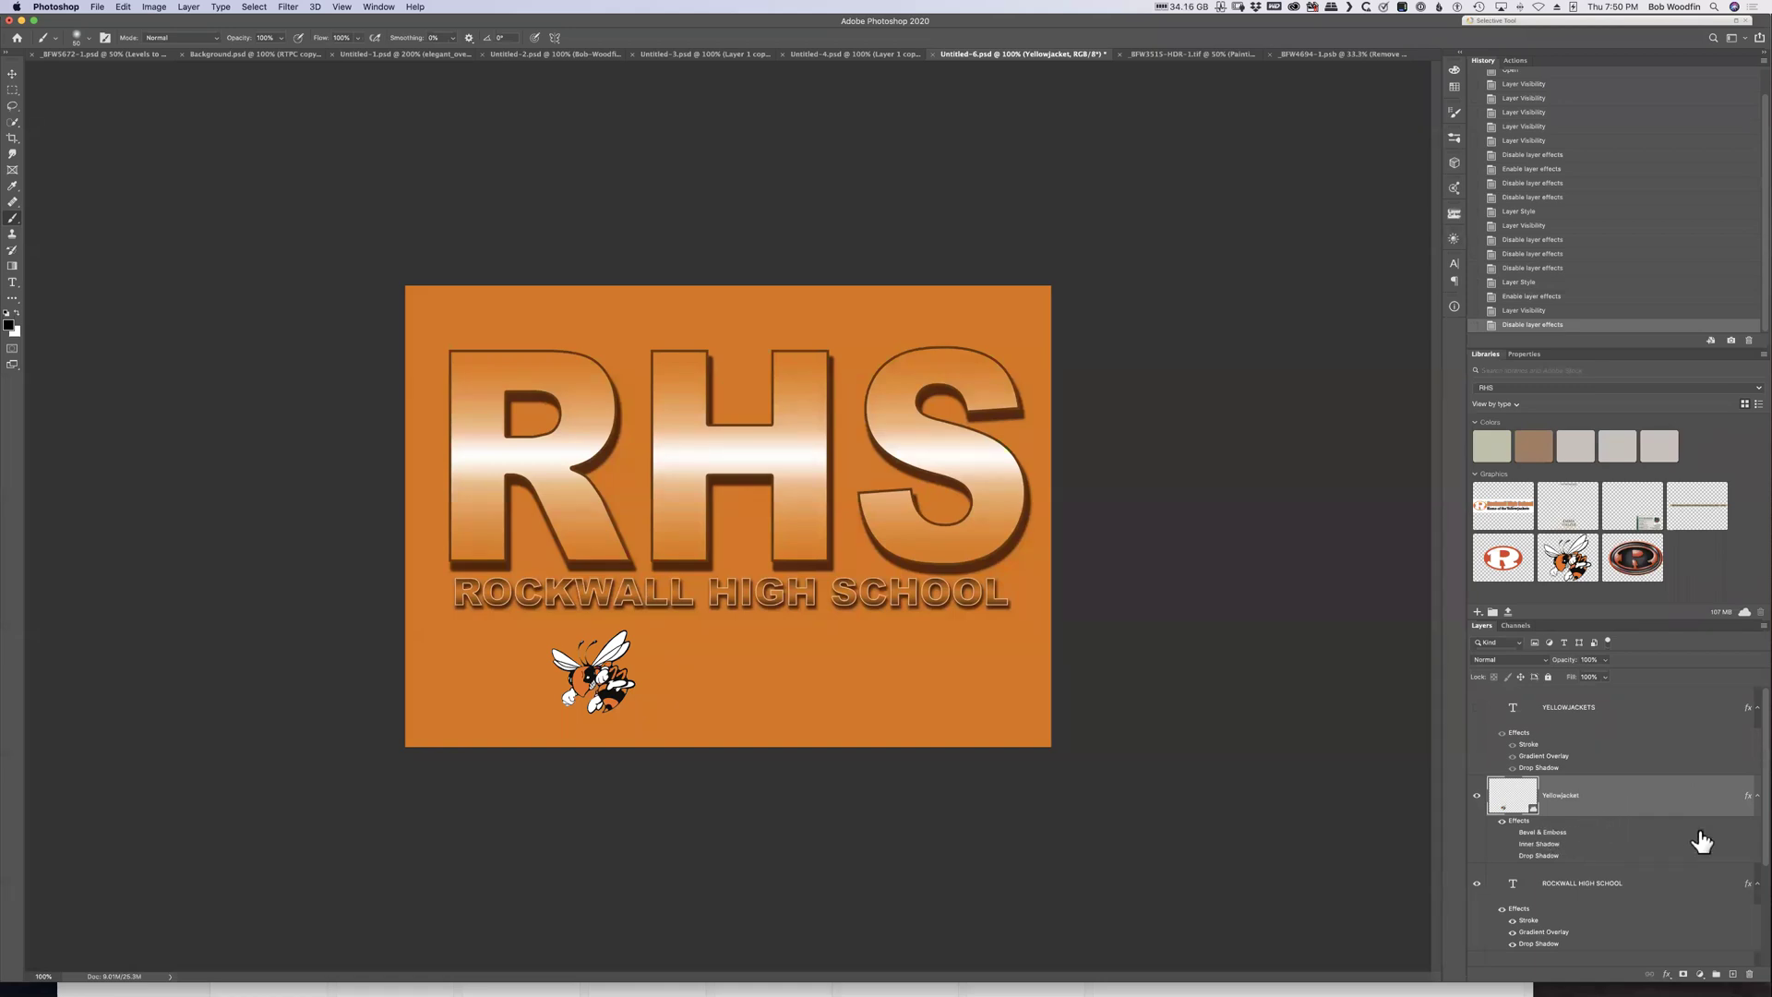
Try Bevel & Emboss on the Yellowjacket layer with fill opacity lowered to 0%, and return the fill opacity to 100%
{"action": "double_click", "coordinate": [1638, 796]}
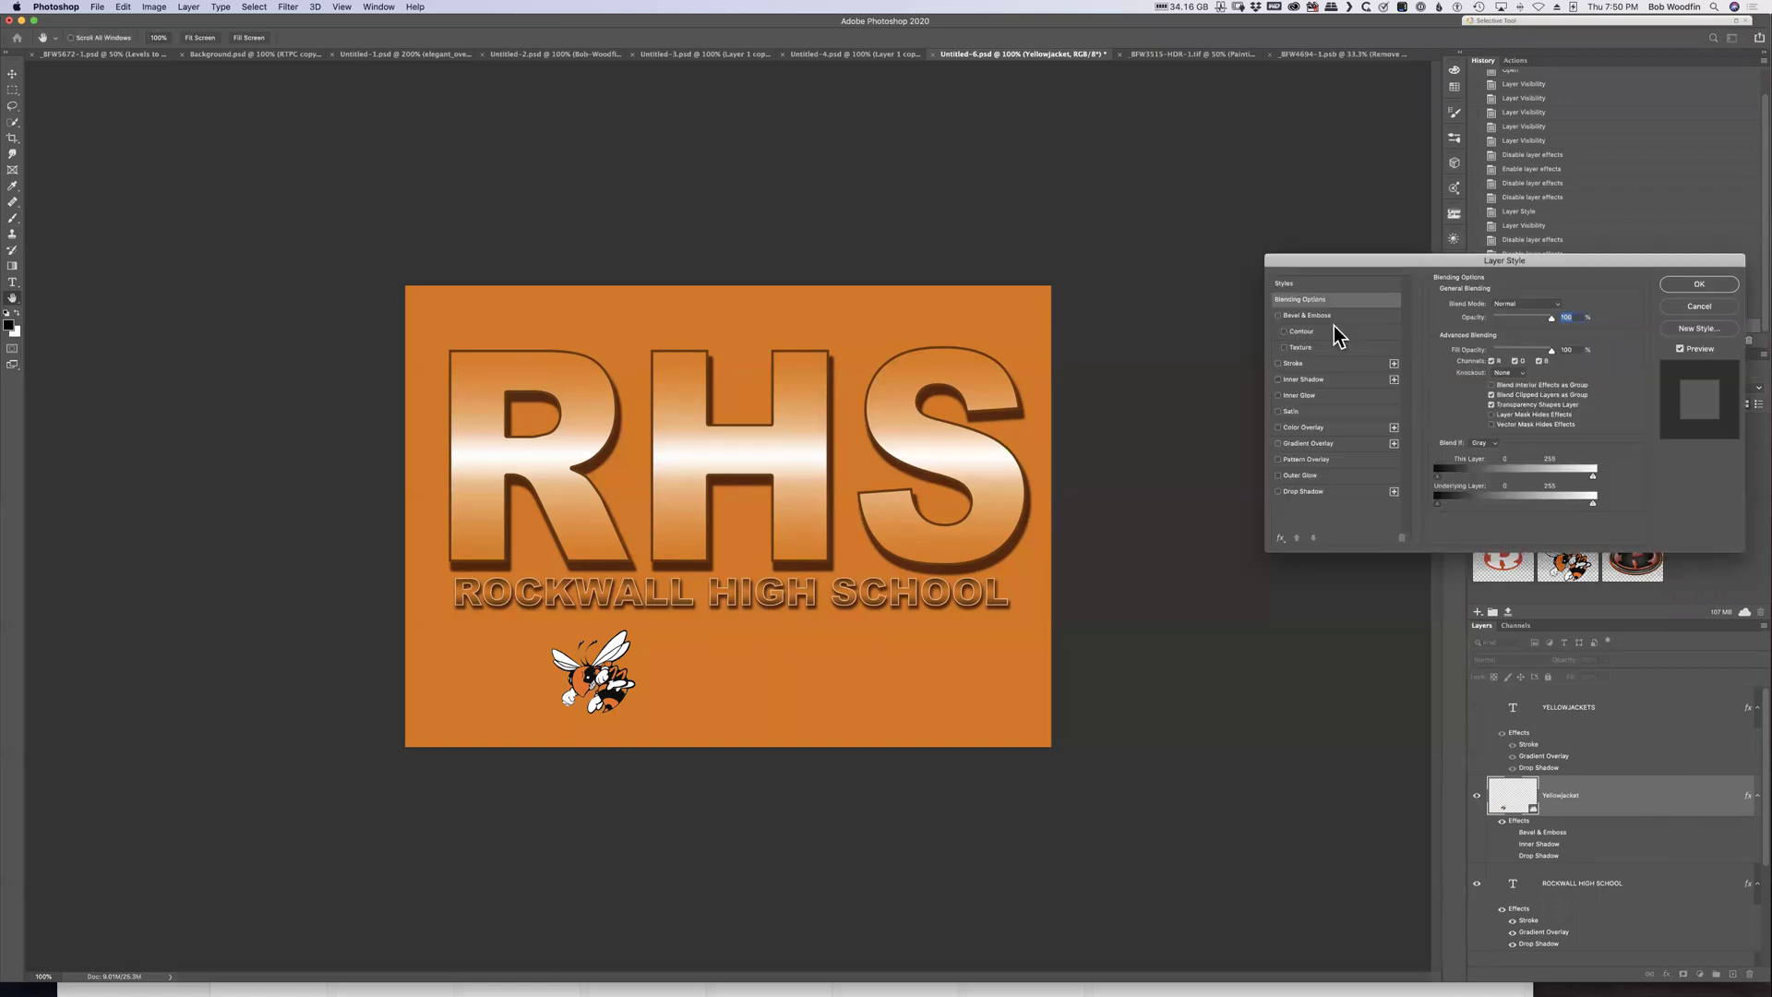
{"action": "left_click", "coordinate": [1307, 316]}
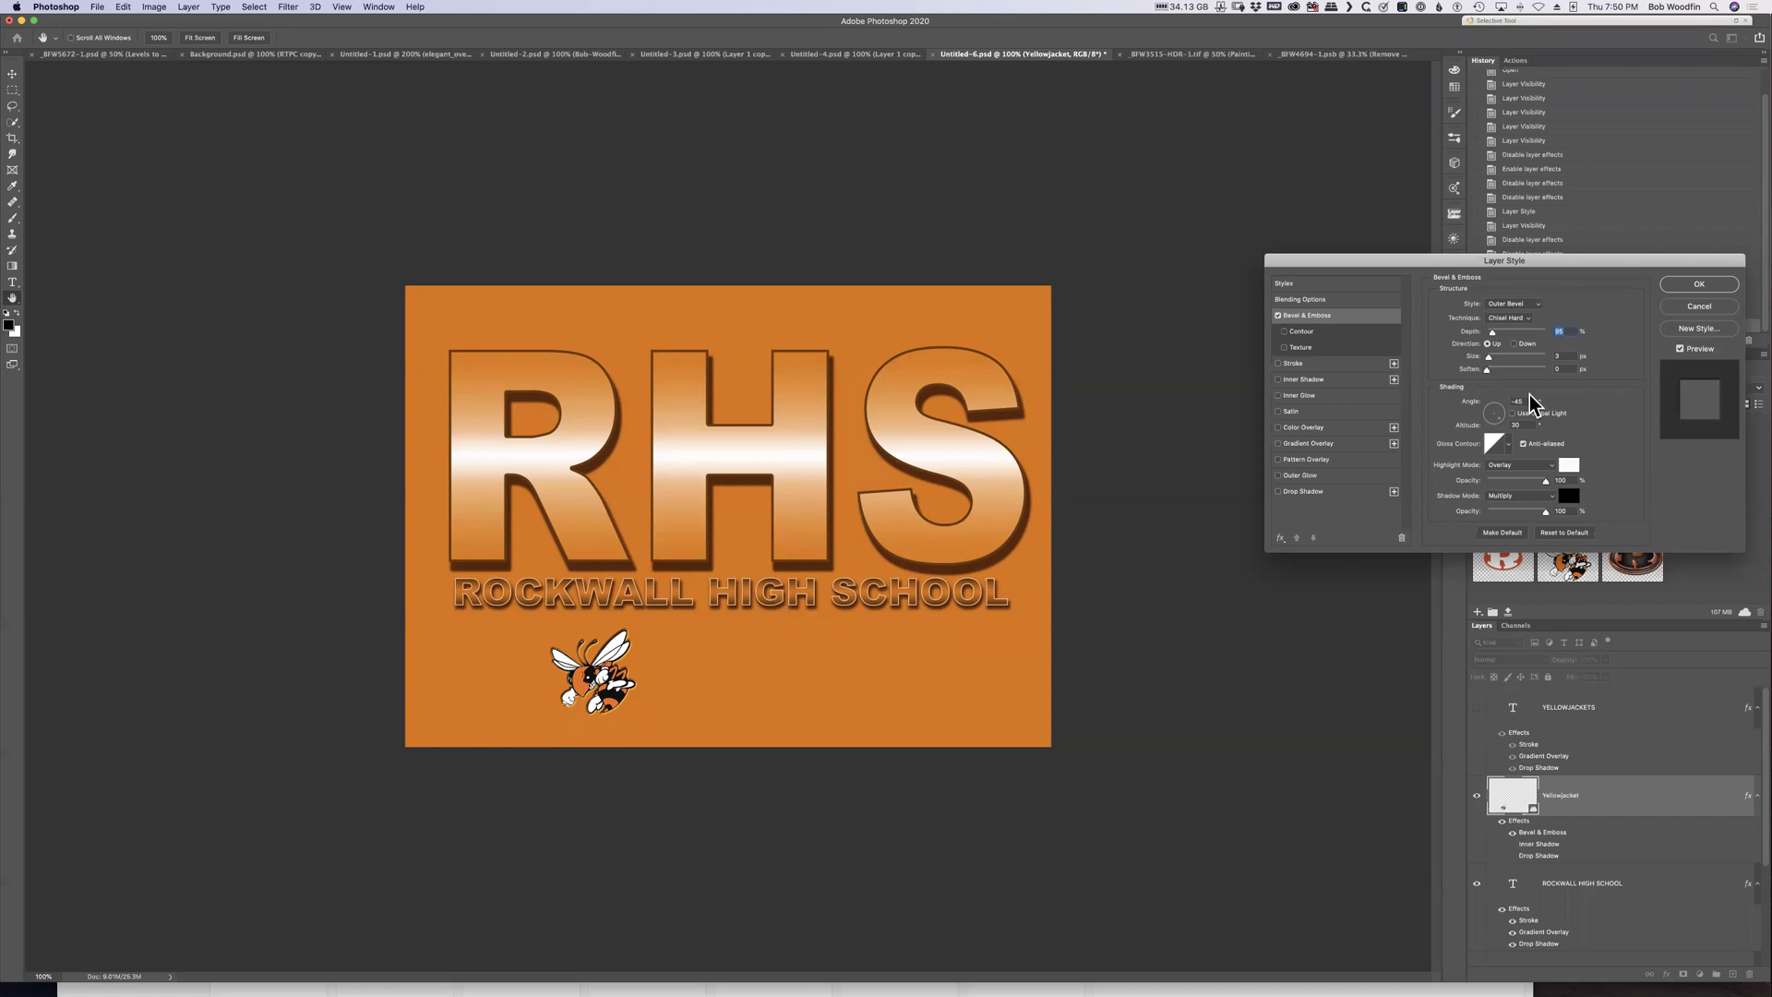
{"action": "left_click", "coordinate": [1334, 302]}
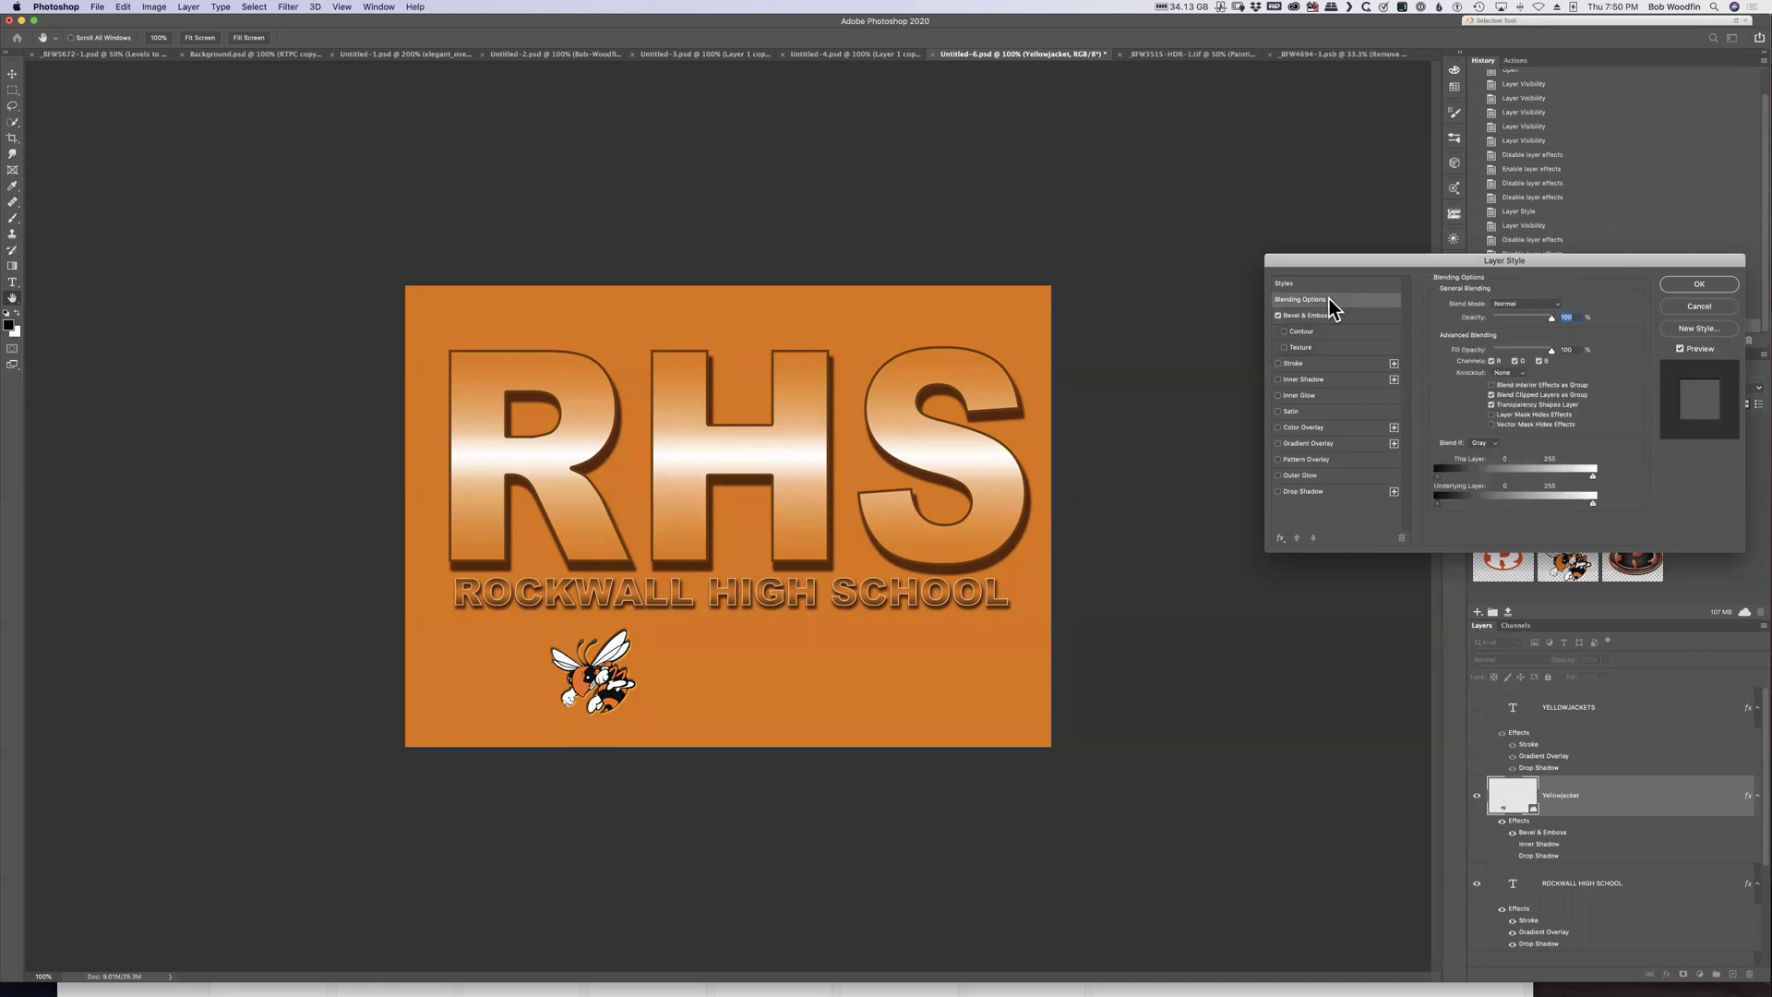
{"action": "left_click_drag", "start_coordinate": [1551, 352], "coordinate": [1483, 351]}
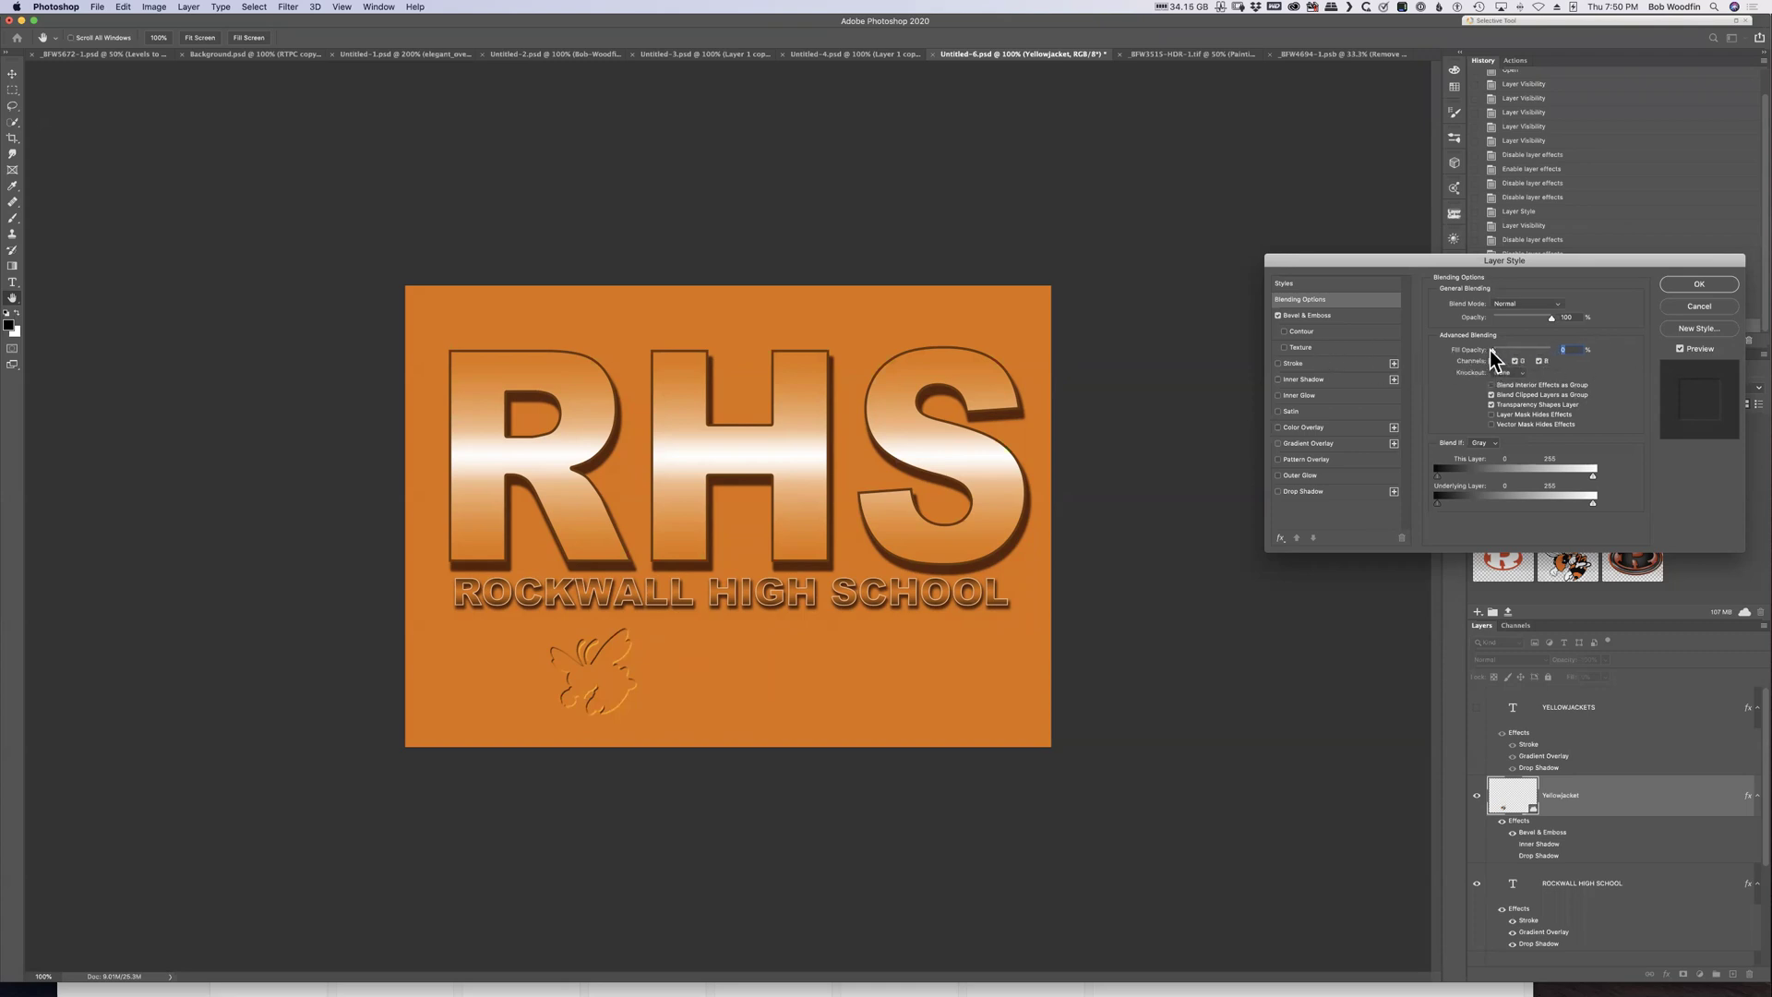
{"action": "left_click_drag", "start_coordinate": [1490, 350], "coordinate": [1561, 354]}
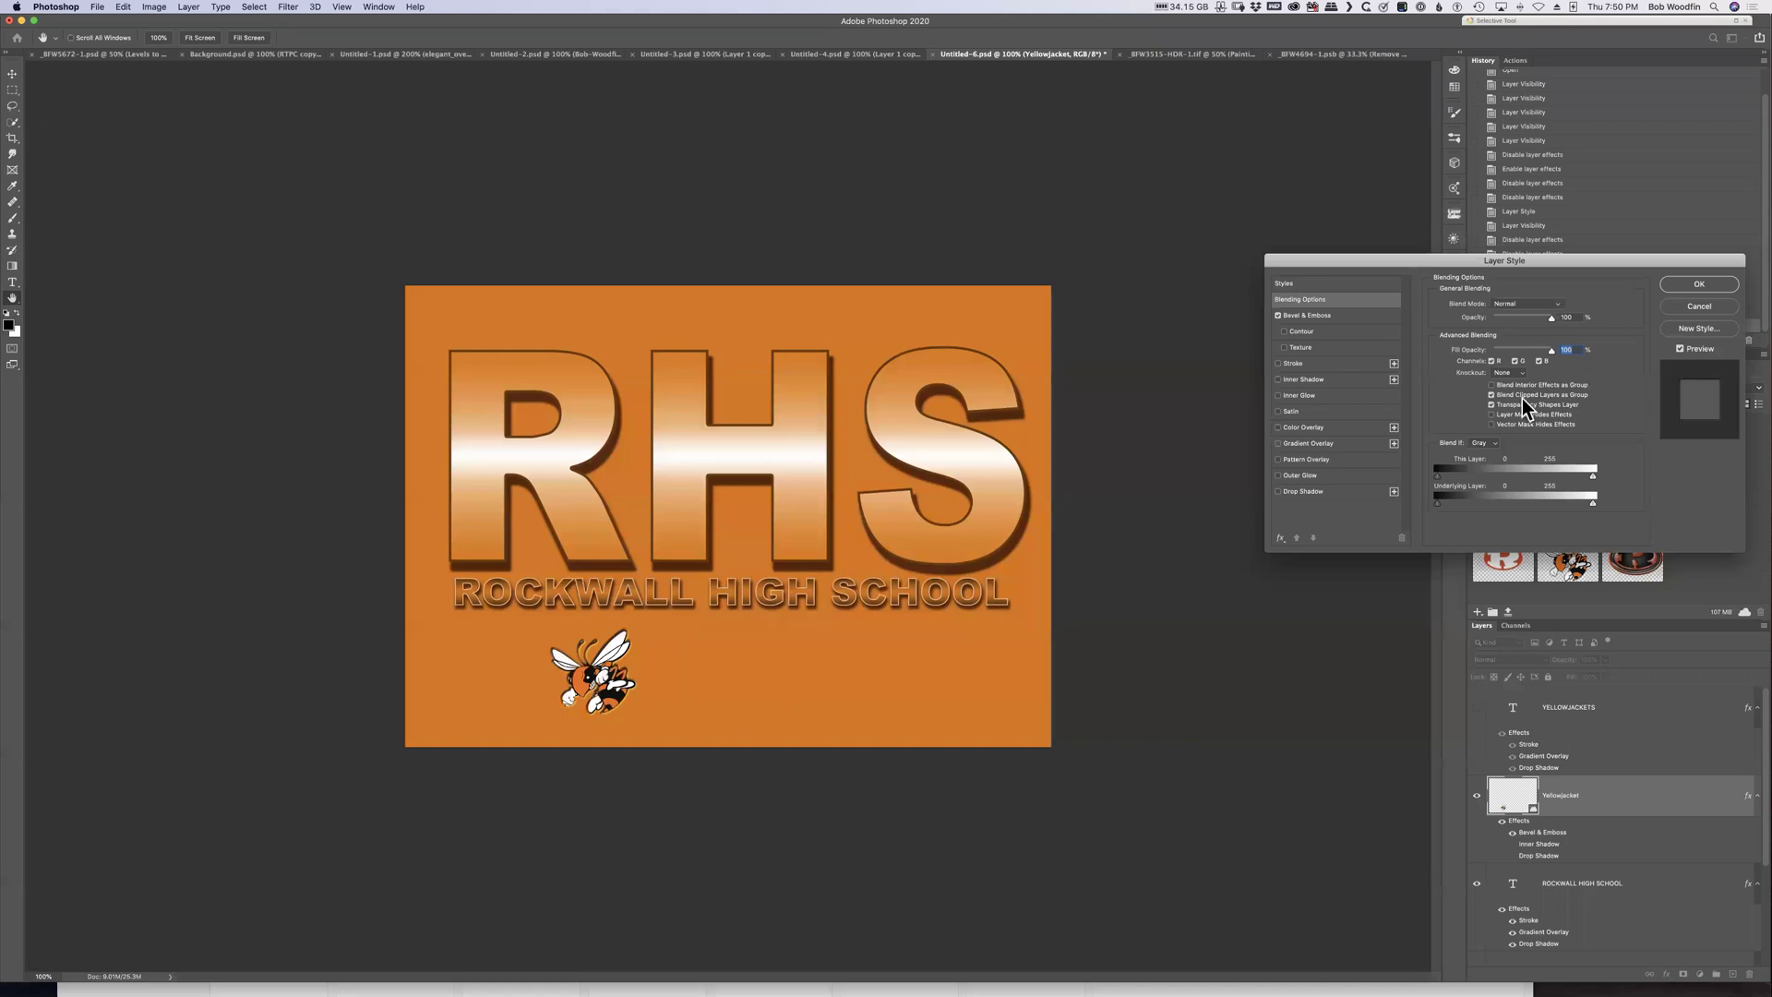
Turn off Bevel & Emboss on the Yellowjacket layer, turn its Drop Shadow back on, and apply the style
{"action": "left_click", "coordinate": [1292, 317]}
{"action": "left_click", "coordinate": [1279, 316]}
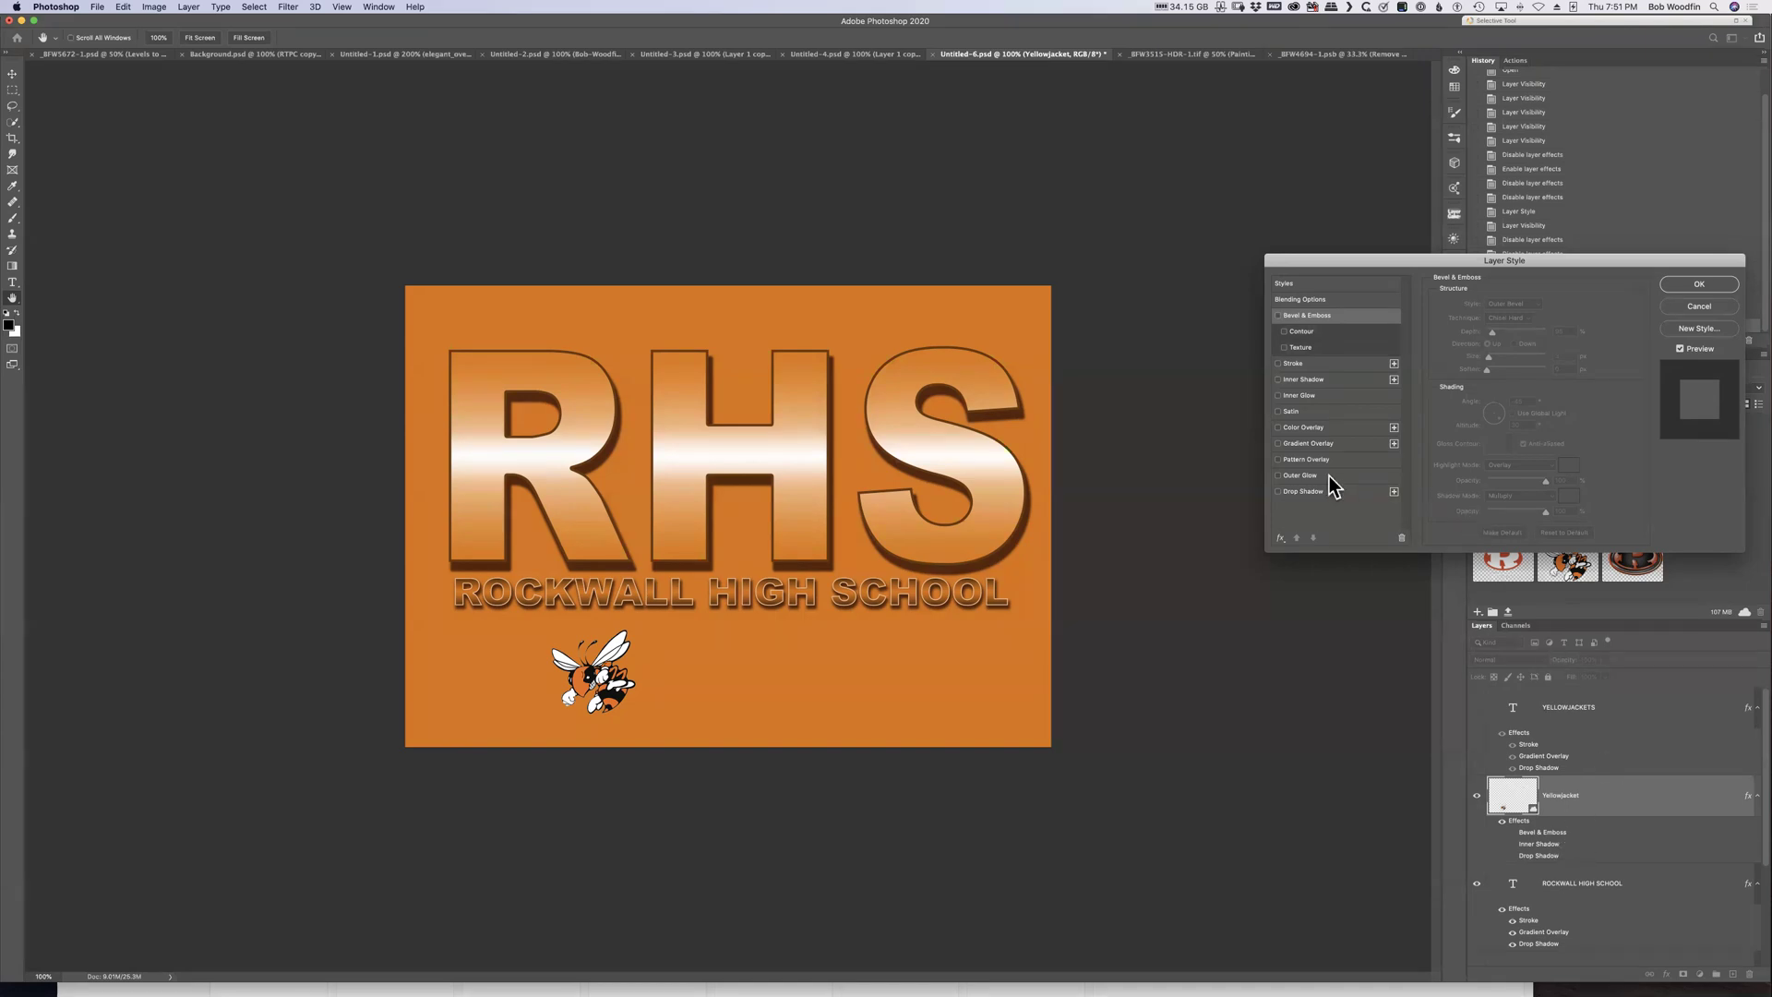
{"action": "left_click", "coordinate": [1299, 489]}
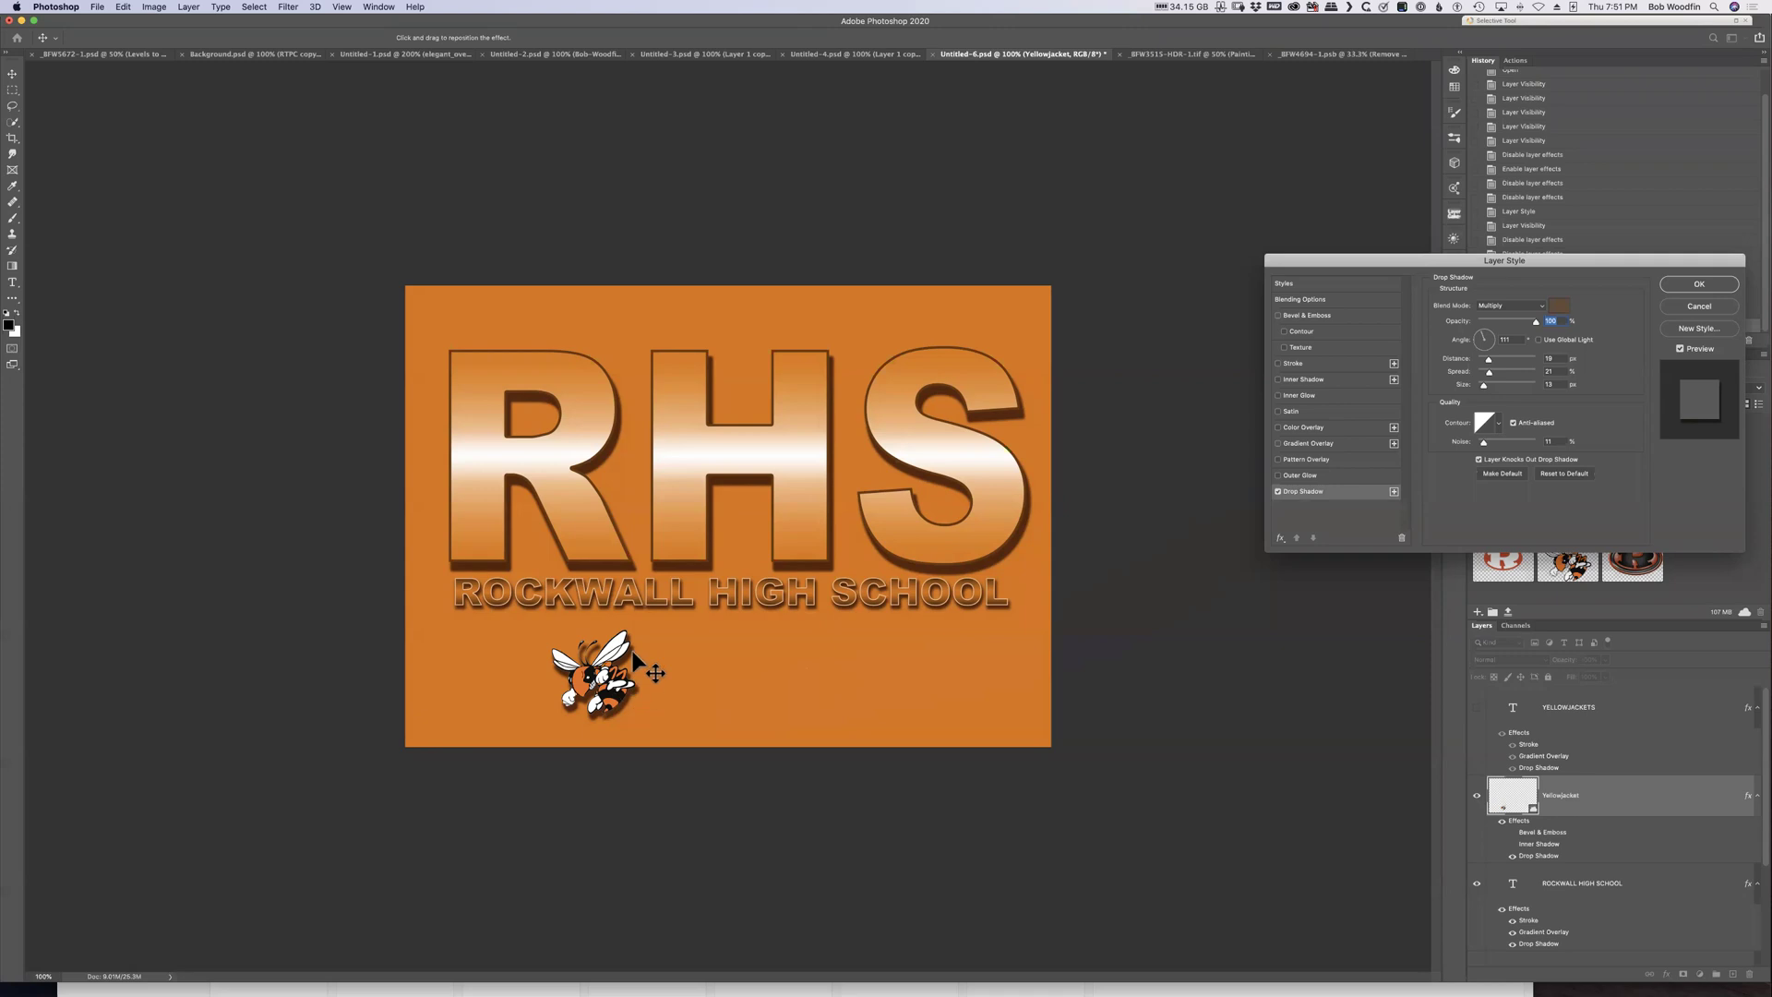
{"action": "left_click", "coordinate": [1709, 289]}
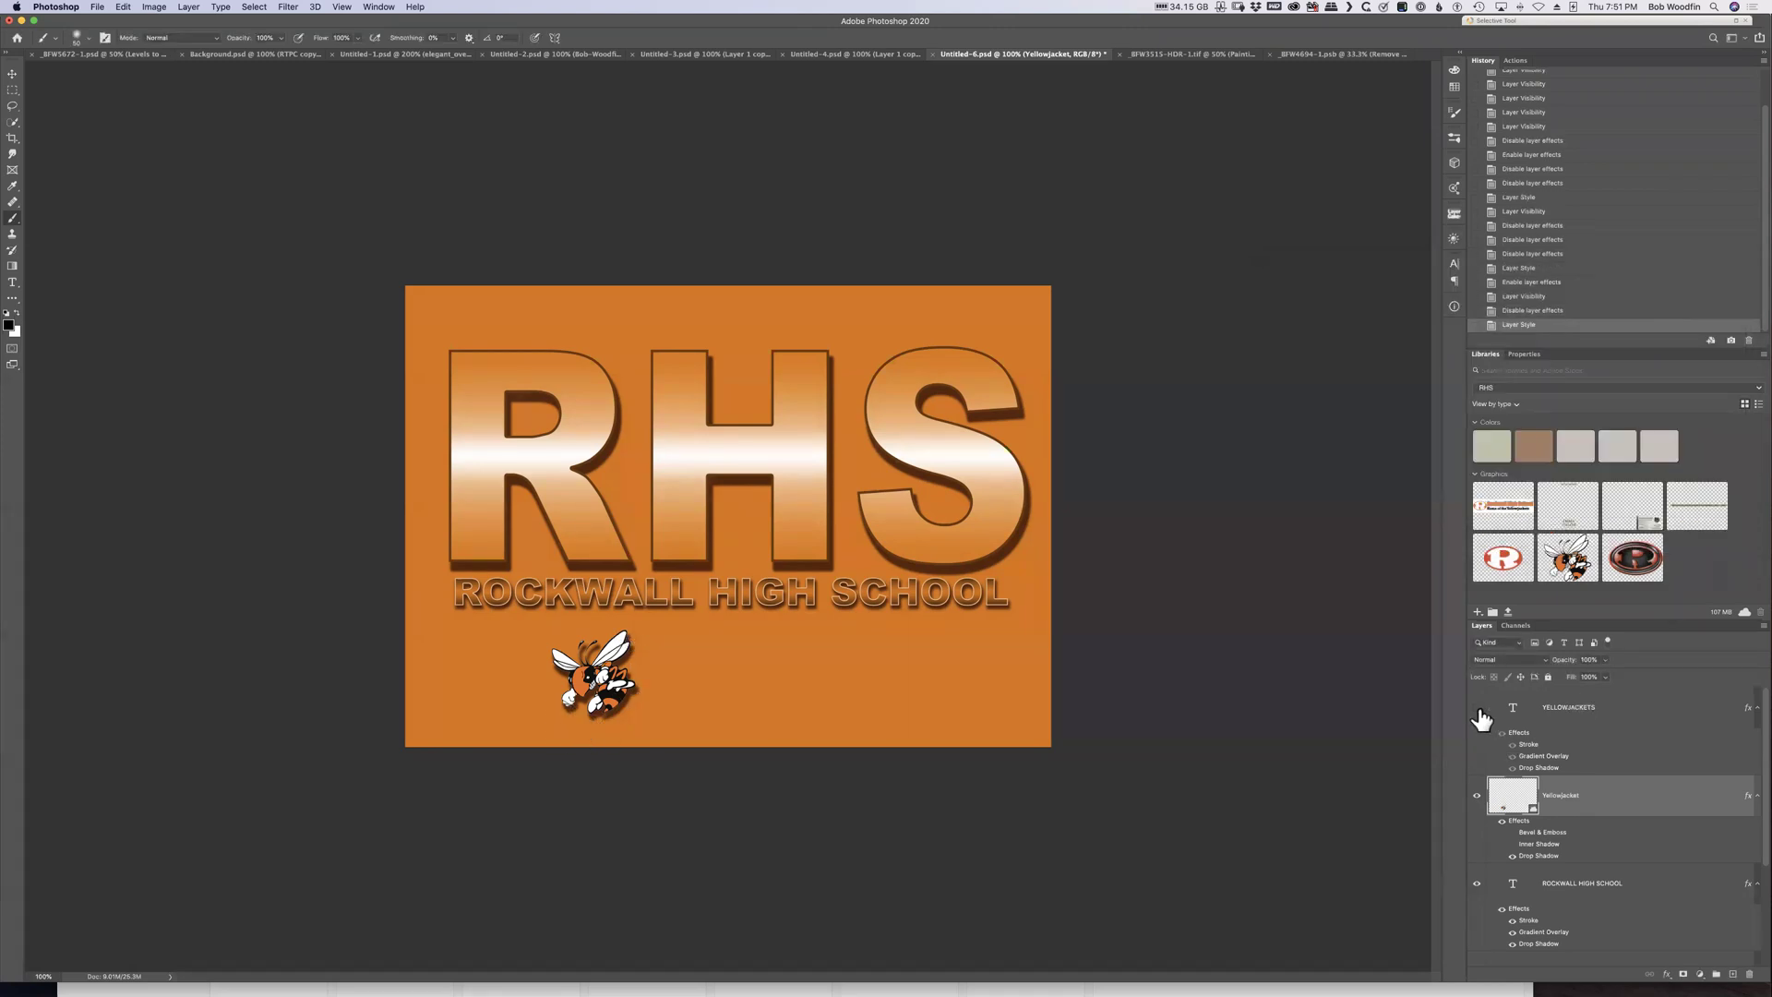
Show the YELLOWJACKETS text layer and switch off its Gradient Overlay and Drop Shadow to examine the Stroke settings alone
{"action": "left_click", "coordinate": [1477, 708]}
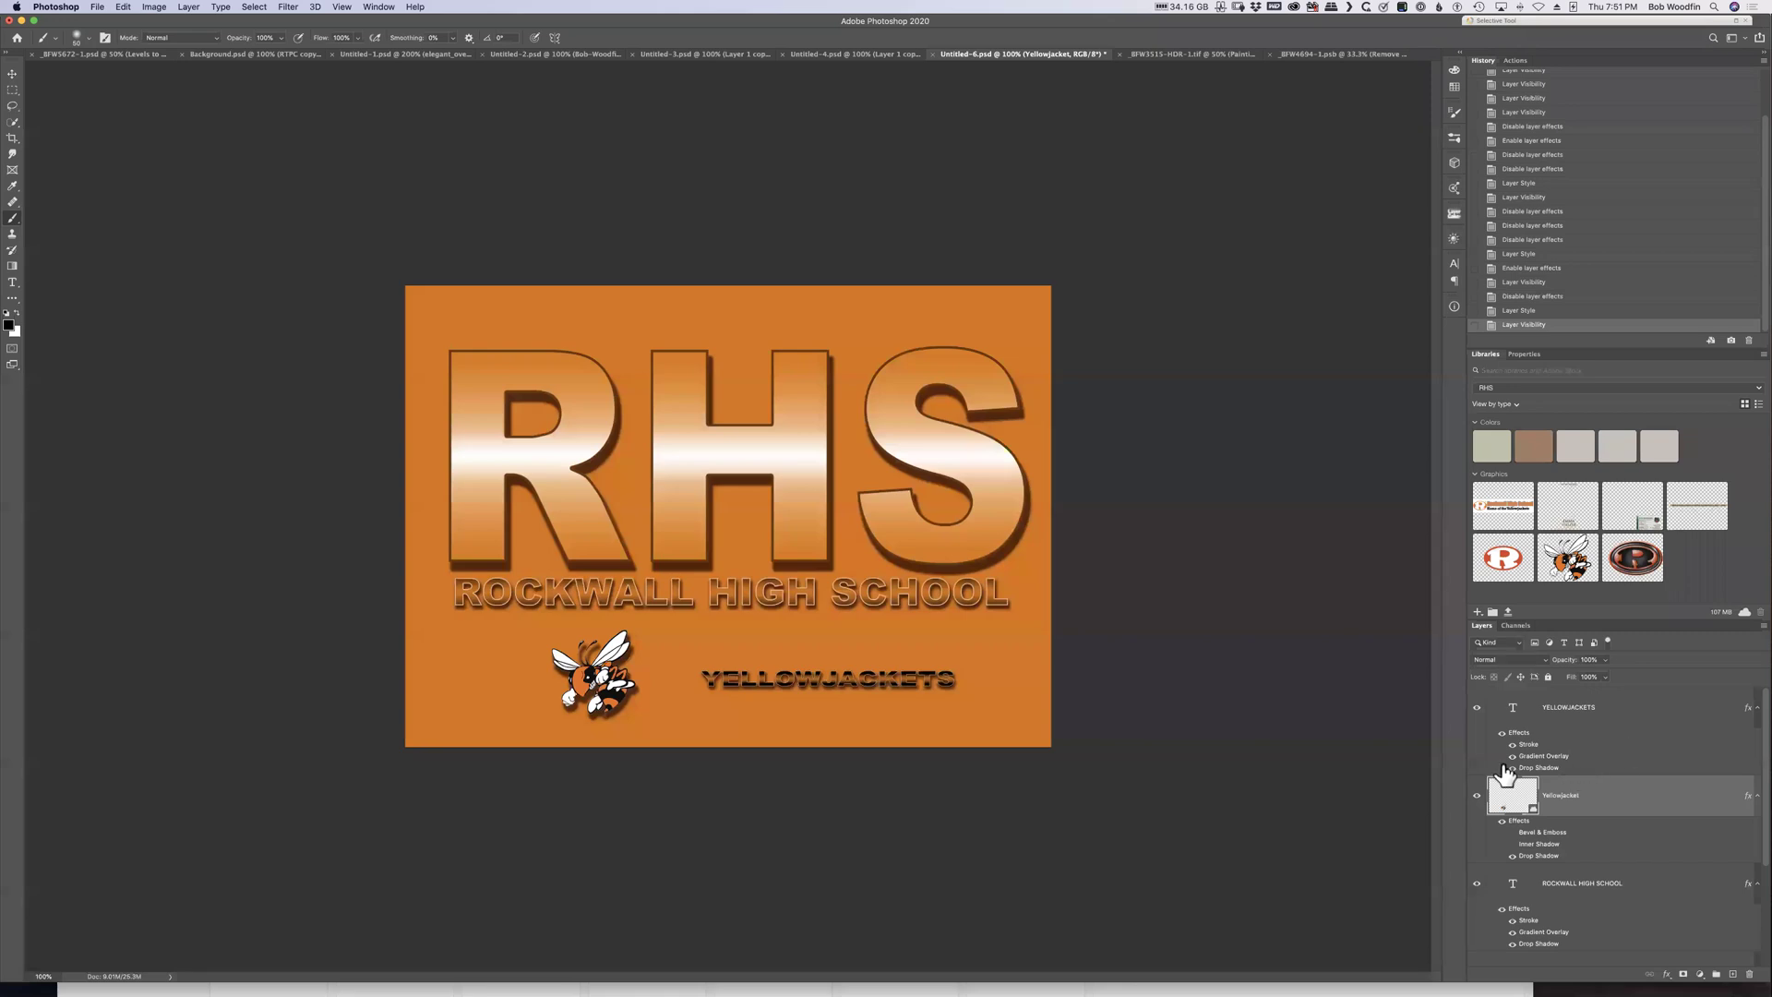
{"action": "left_click", "coordinate": [1589, 731]}
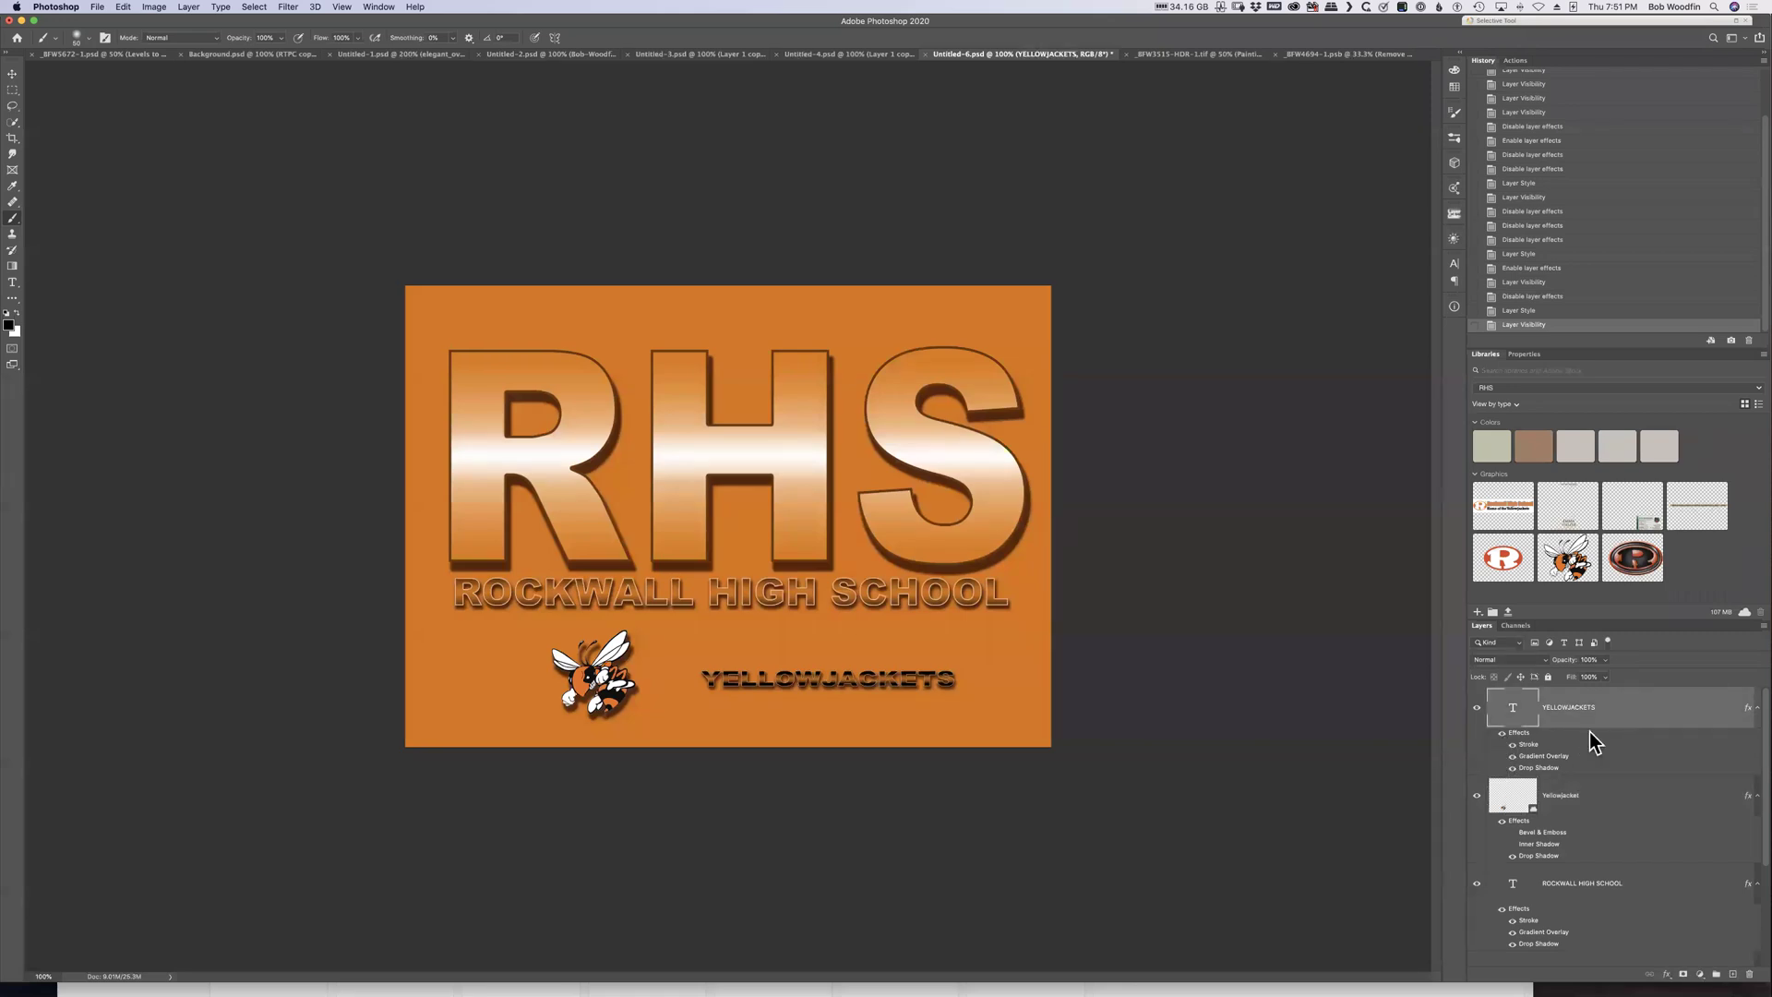
{"action": "double_click", "coordinate": [1589, 730]}
{"action": "left_click", "coordinate": [1292, 444]}
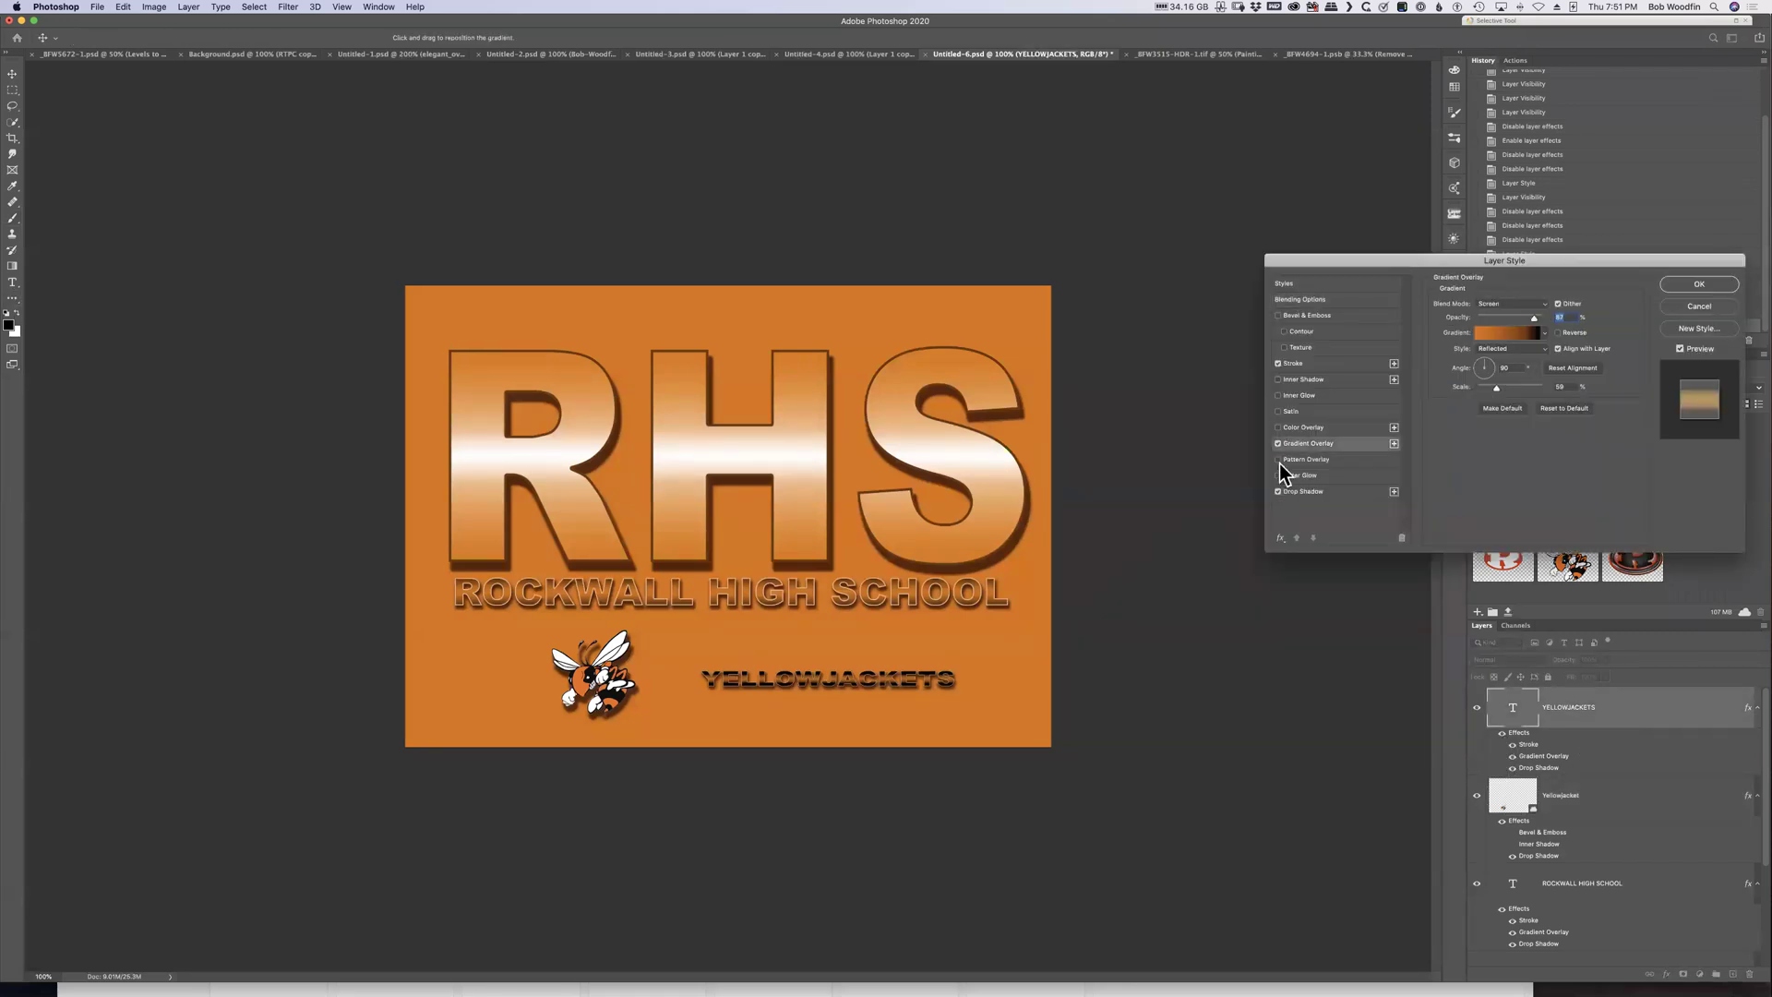
{"action": "left_click", "coordinate": [1278, 444]}
{"action": "left_click", "coordinate": [1279, 494]}
{"action": "left_click", "coordinate": [1278, 492]}
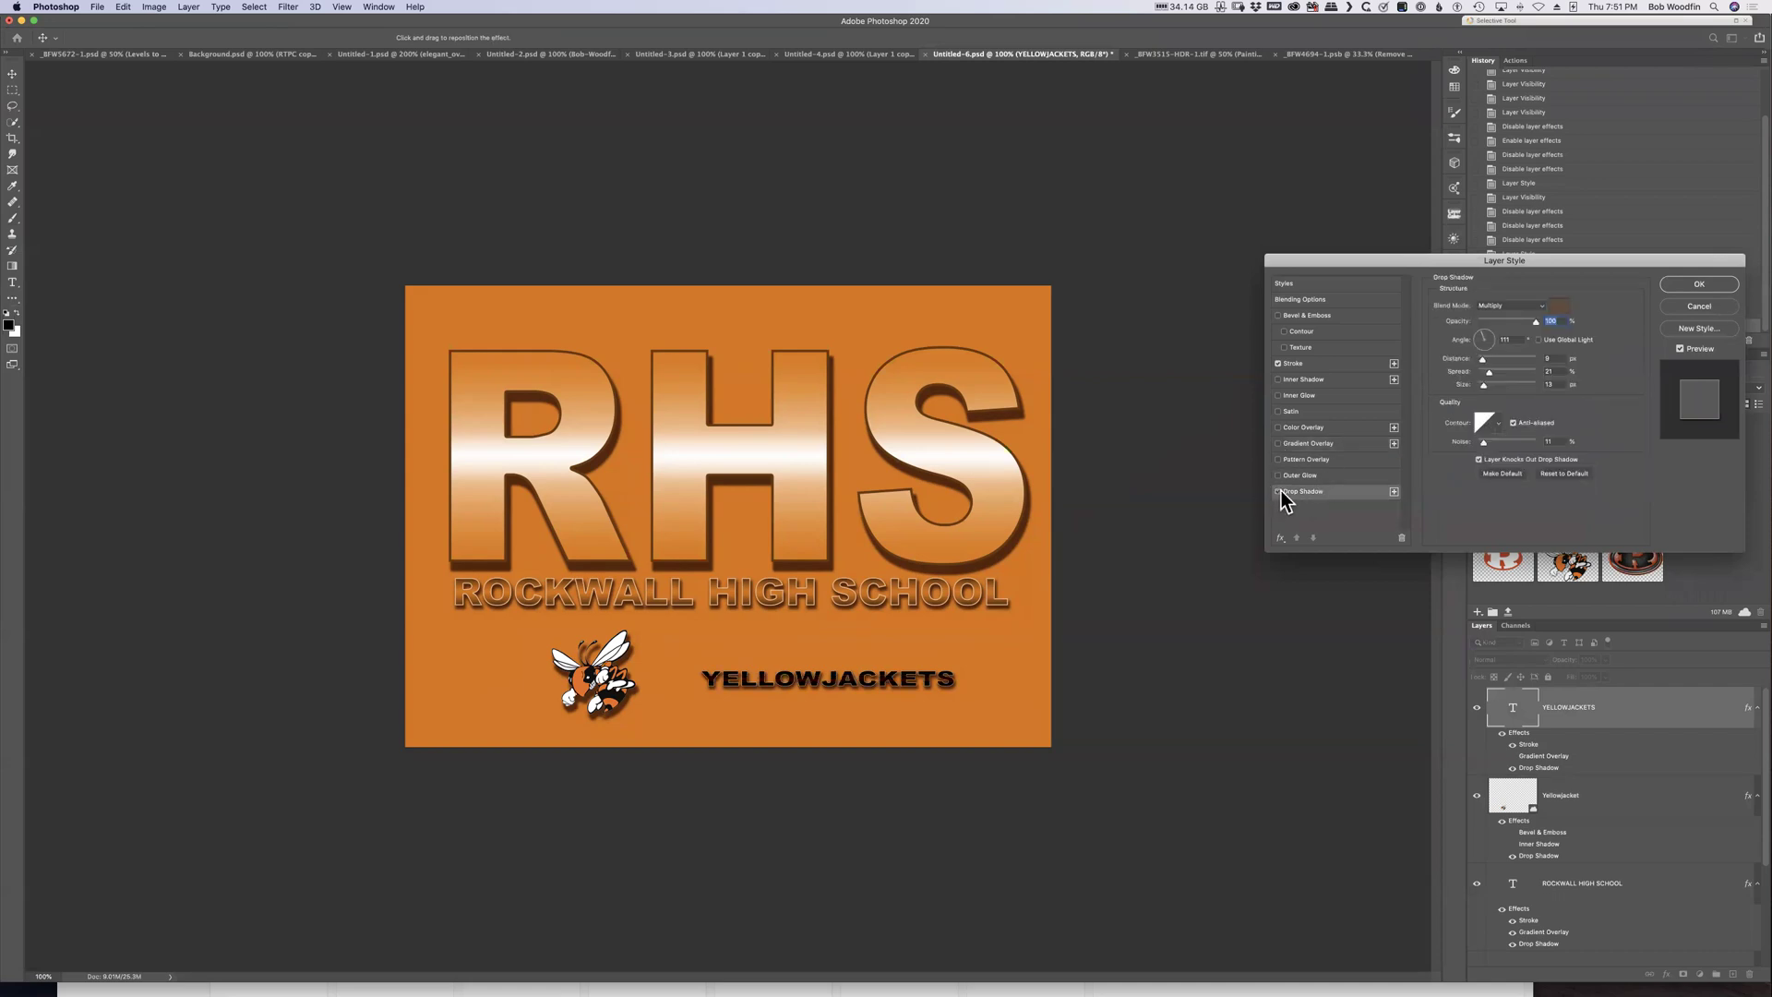
{"action": "left_click", "coordinate": [1294, 363]}
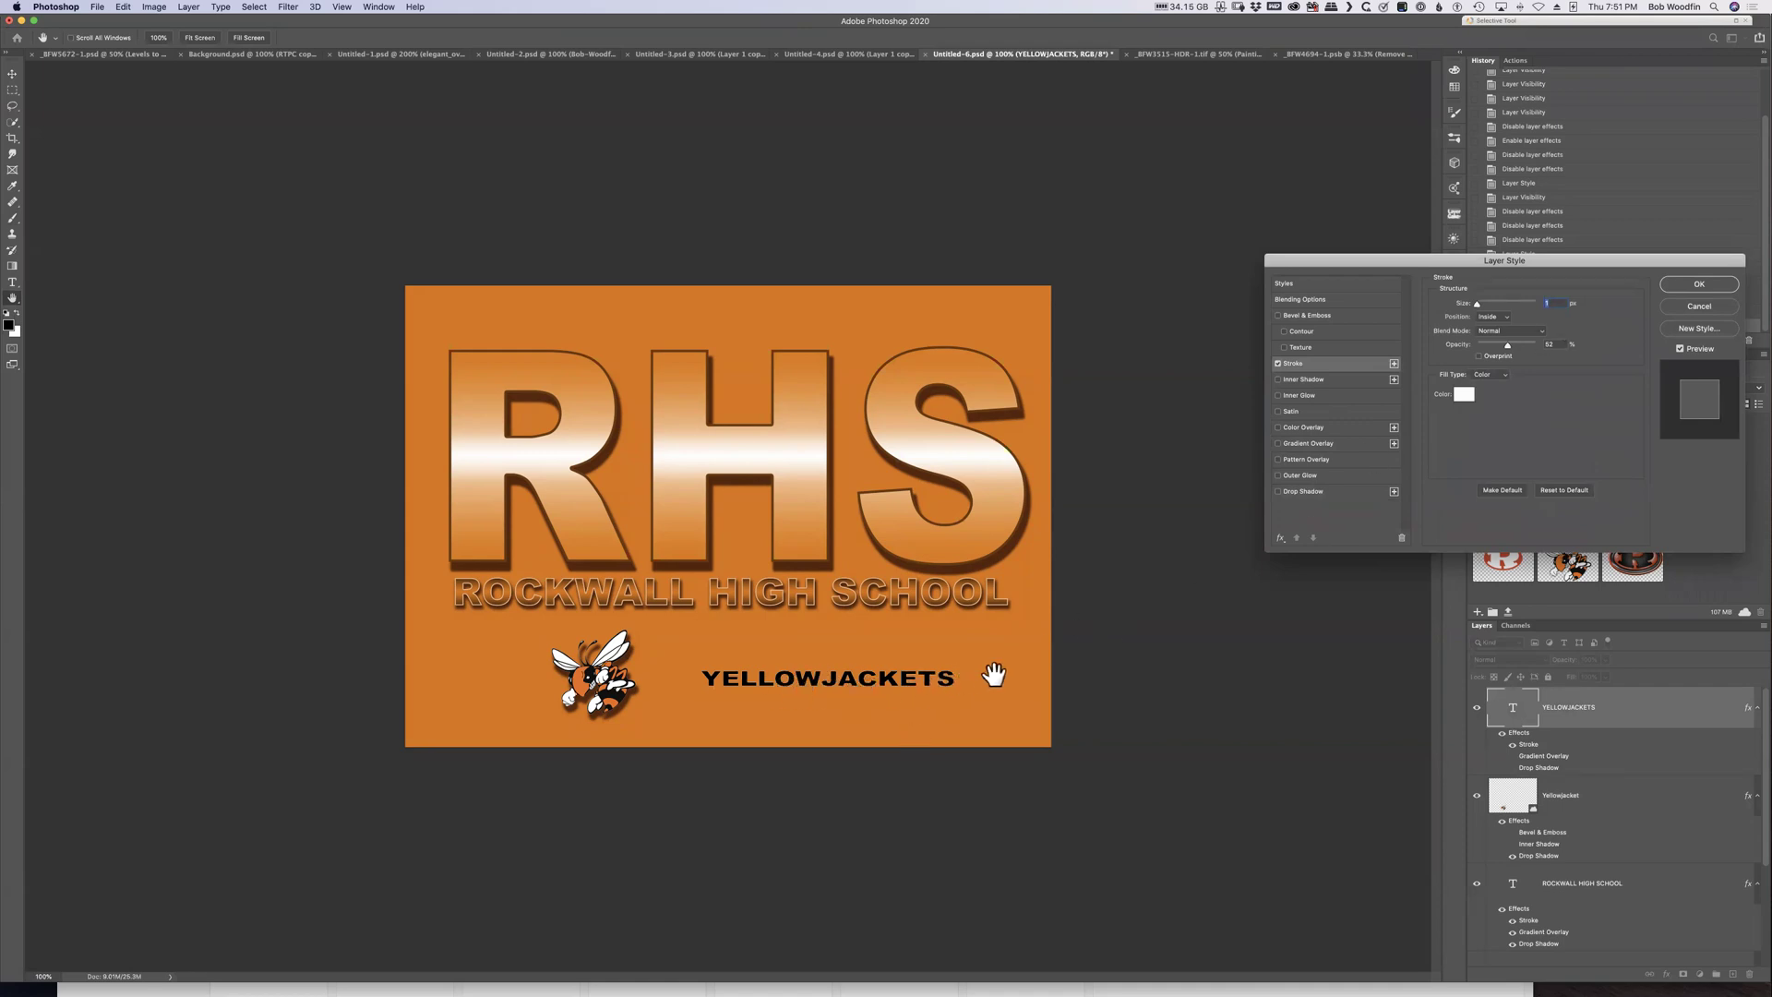
Turn the YELLOWJACKETS layer's Gradient Overlay and Drop Shadow back on, slightly reduce the shadow distance, and apply the style
{"action": "left_click", "coordinate": [1308, 442]}
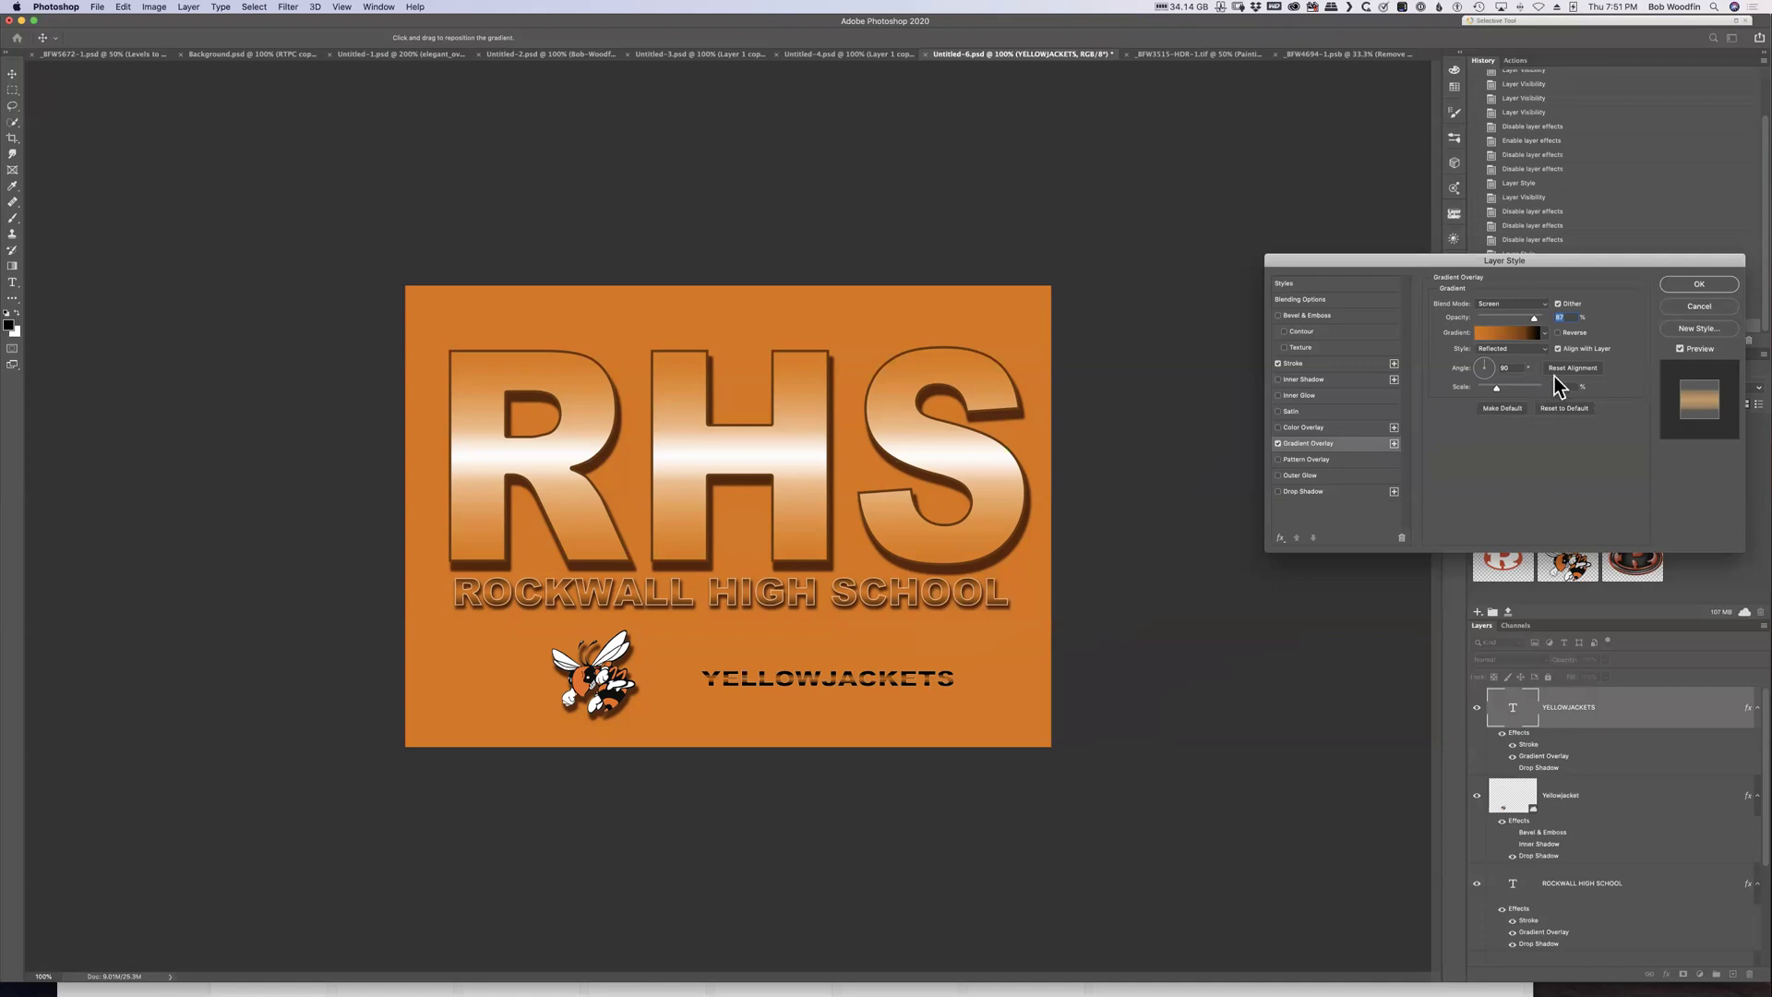
{"action": "left_click", "coordinate": [1305, 492]}
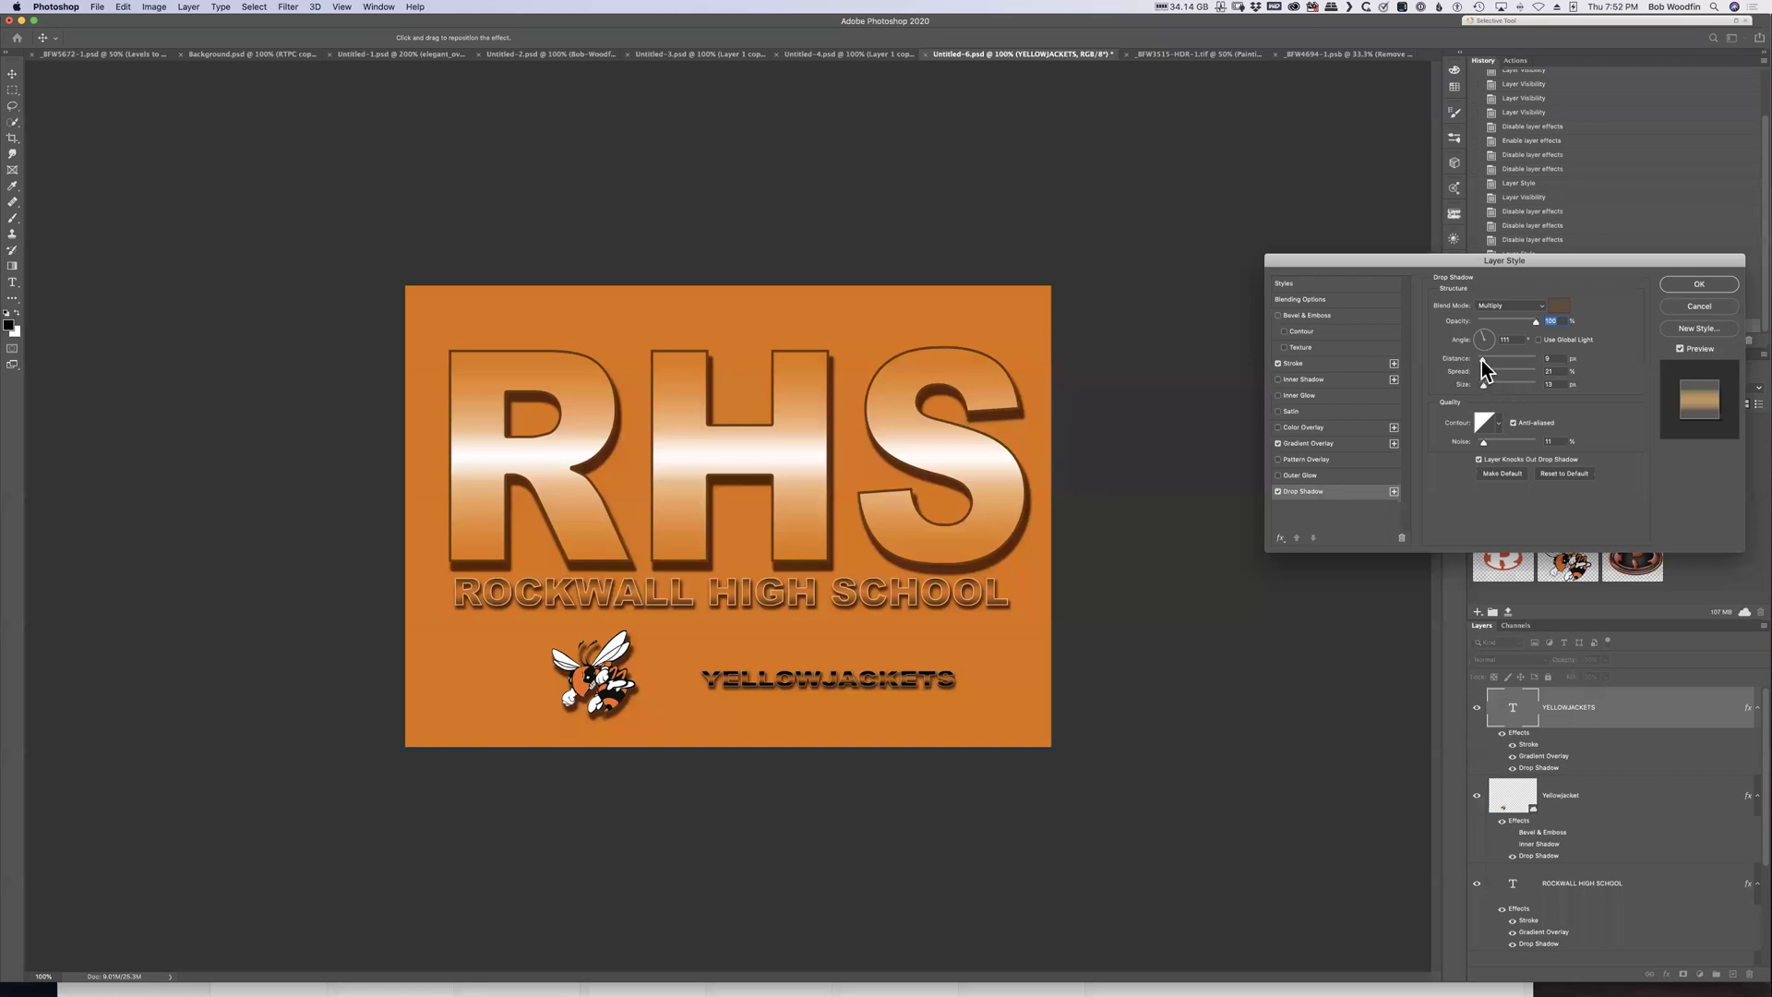
{"action": "left_click_drag", "start_coordinate": [1481, 359], "coordinate": [1478, 359]}
{"action": "left_click", "coordinate": [1716, 286]}
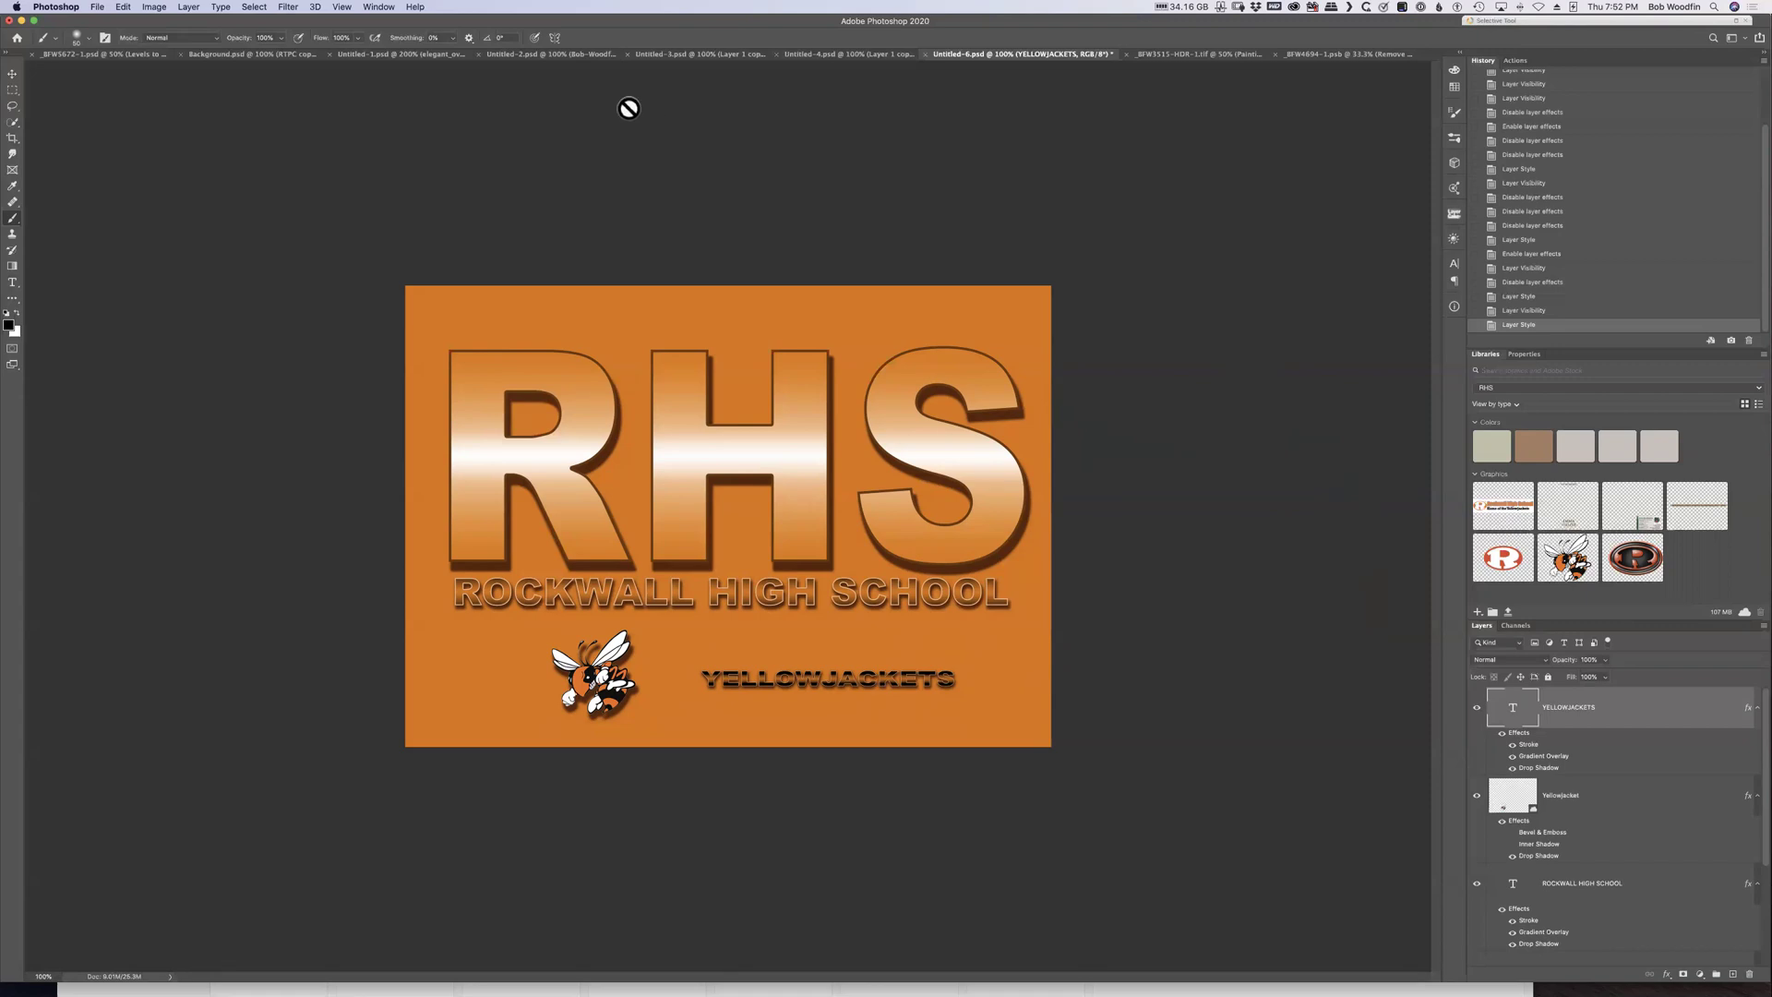
Look through the Untitled-2, Untitled-3 and Untitled-4 documents and return to the RHS design
{"action": "left_click", "coordinate": [500, 54]}
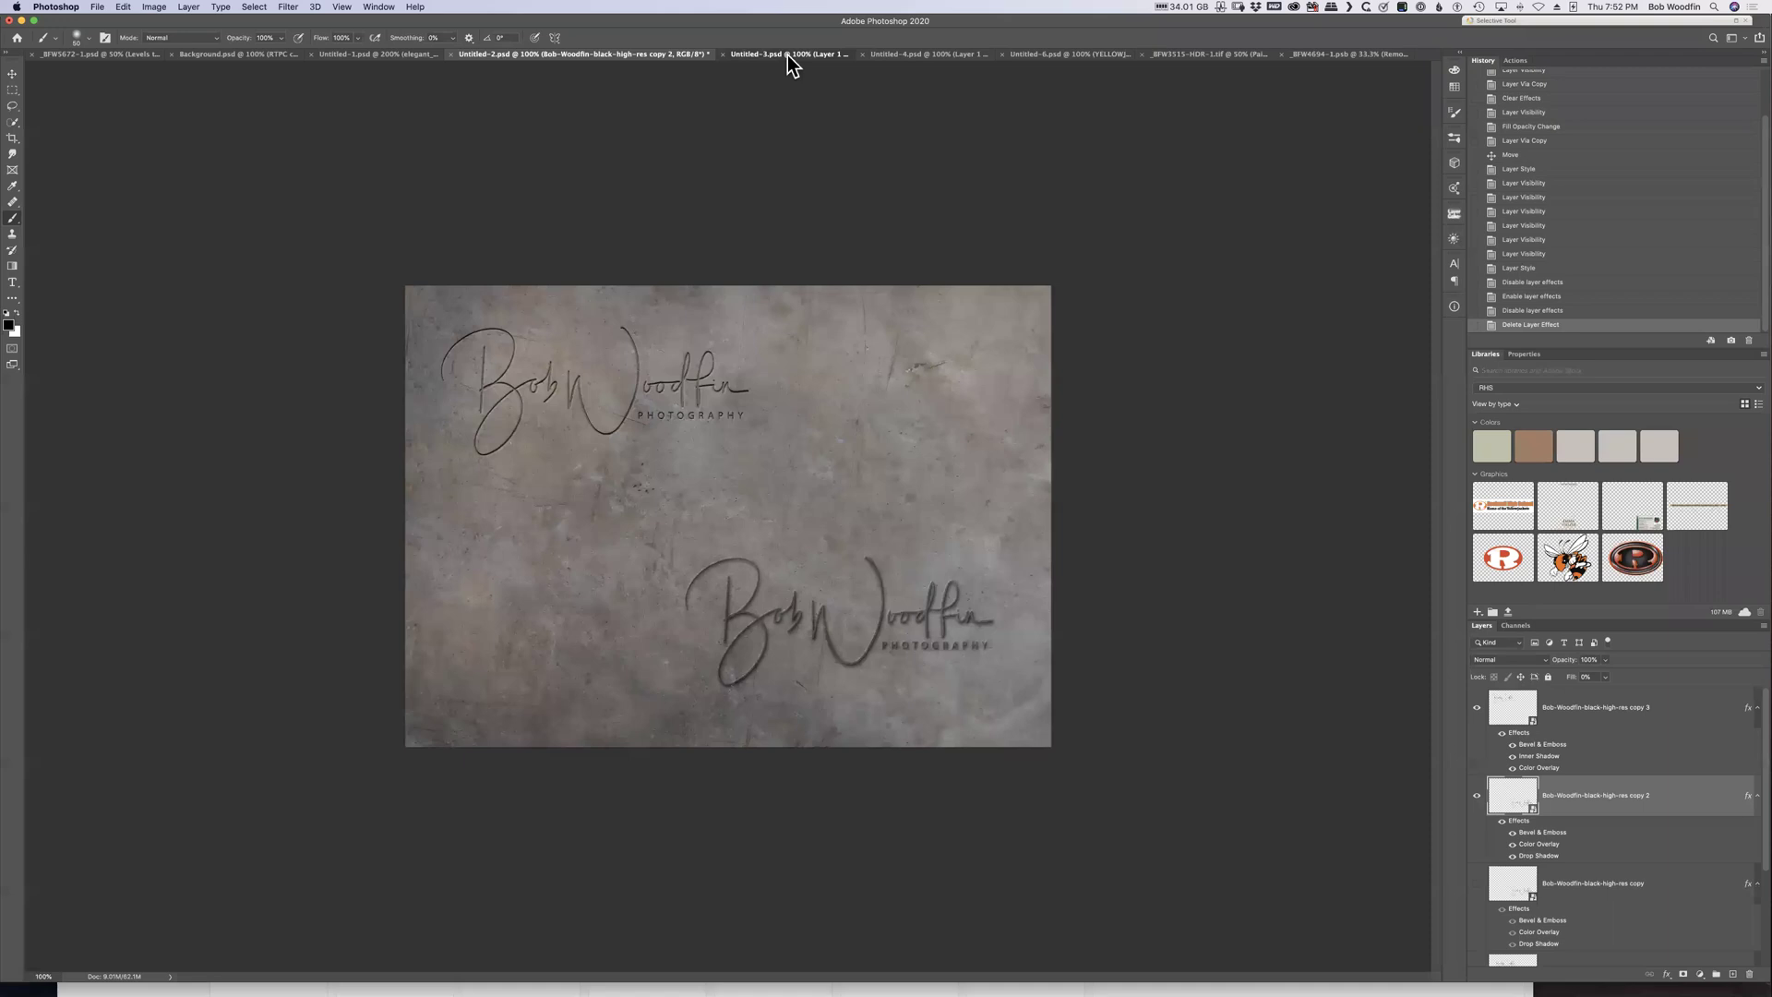
{"action": "left_click", "coordinate": [788, 53]}
{"action": "left_click", "coordinate": [913, 57]}
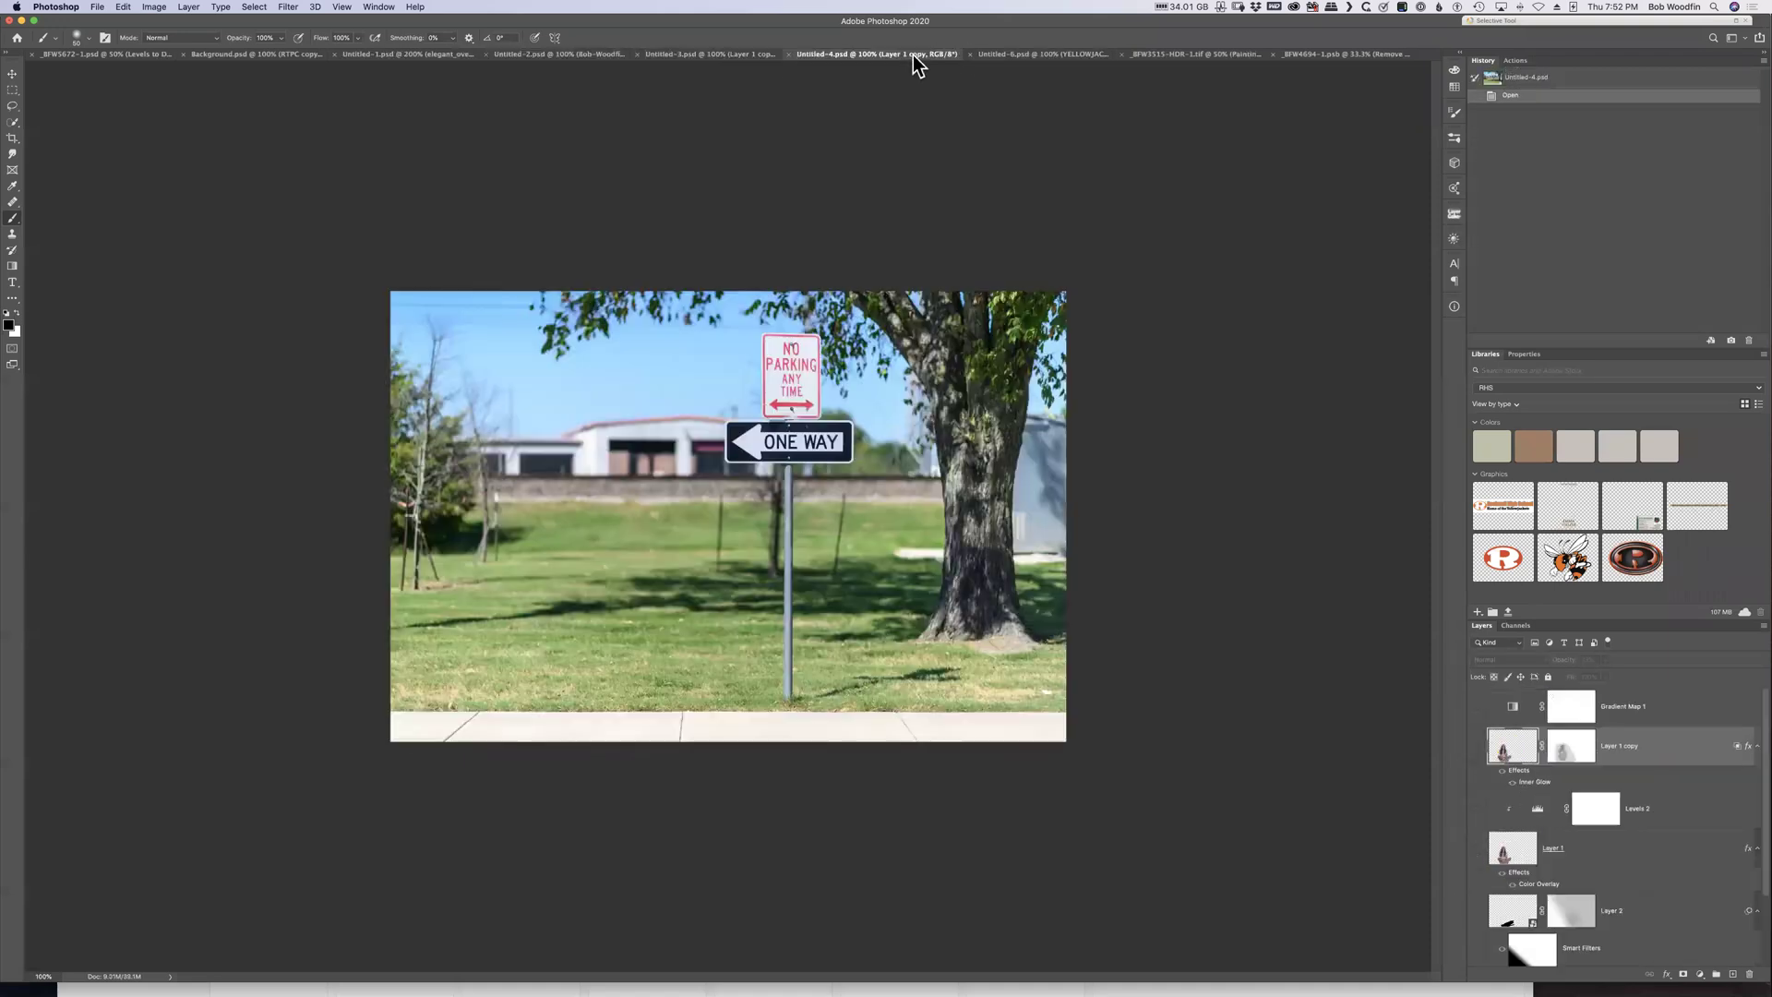
{"action": "left_click", "coordinate": [1071, 58]}
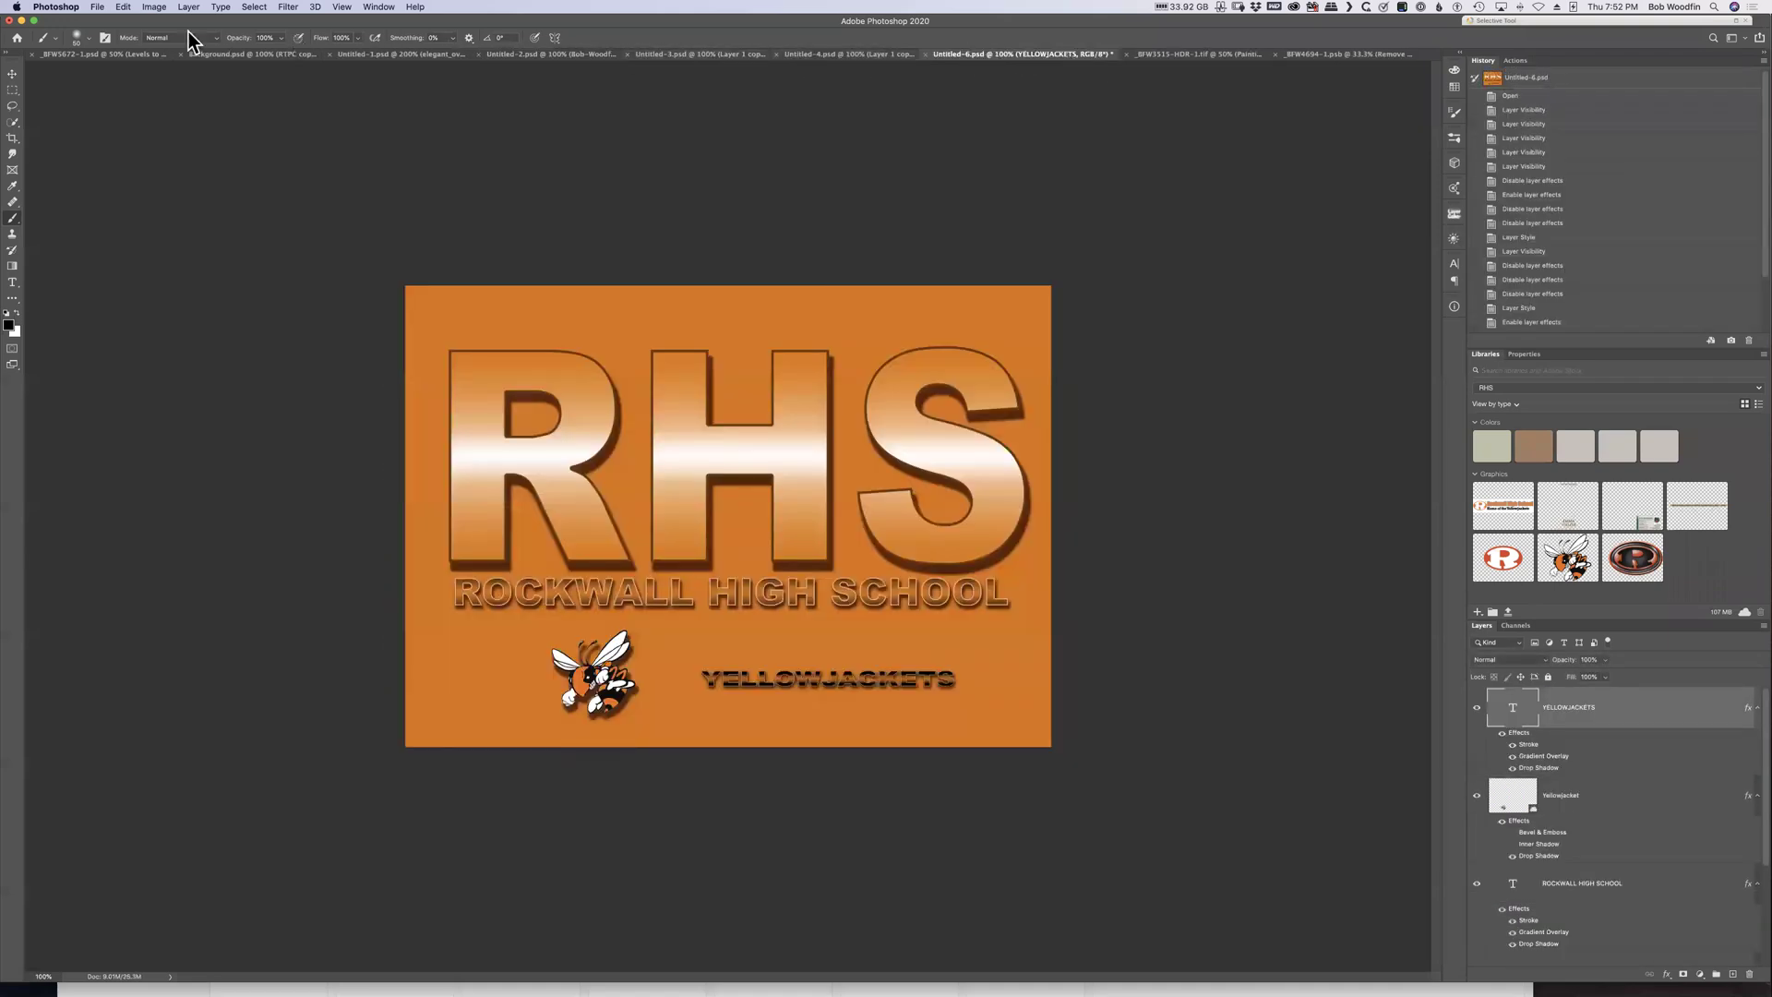
Switch to the _BFW5672-1.psd portrait and stamp all visible layers into a new layer on top
{"action": "left_click", "coordinate": [79, 55]}
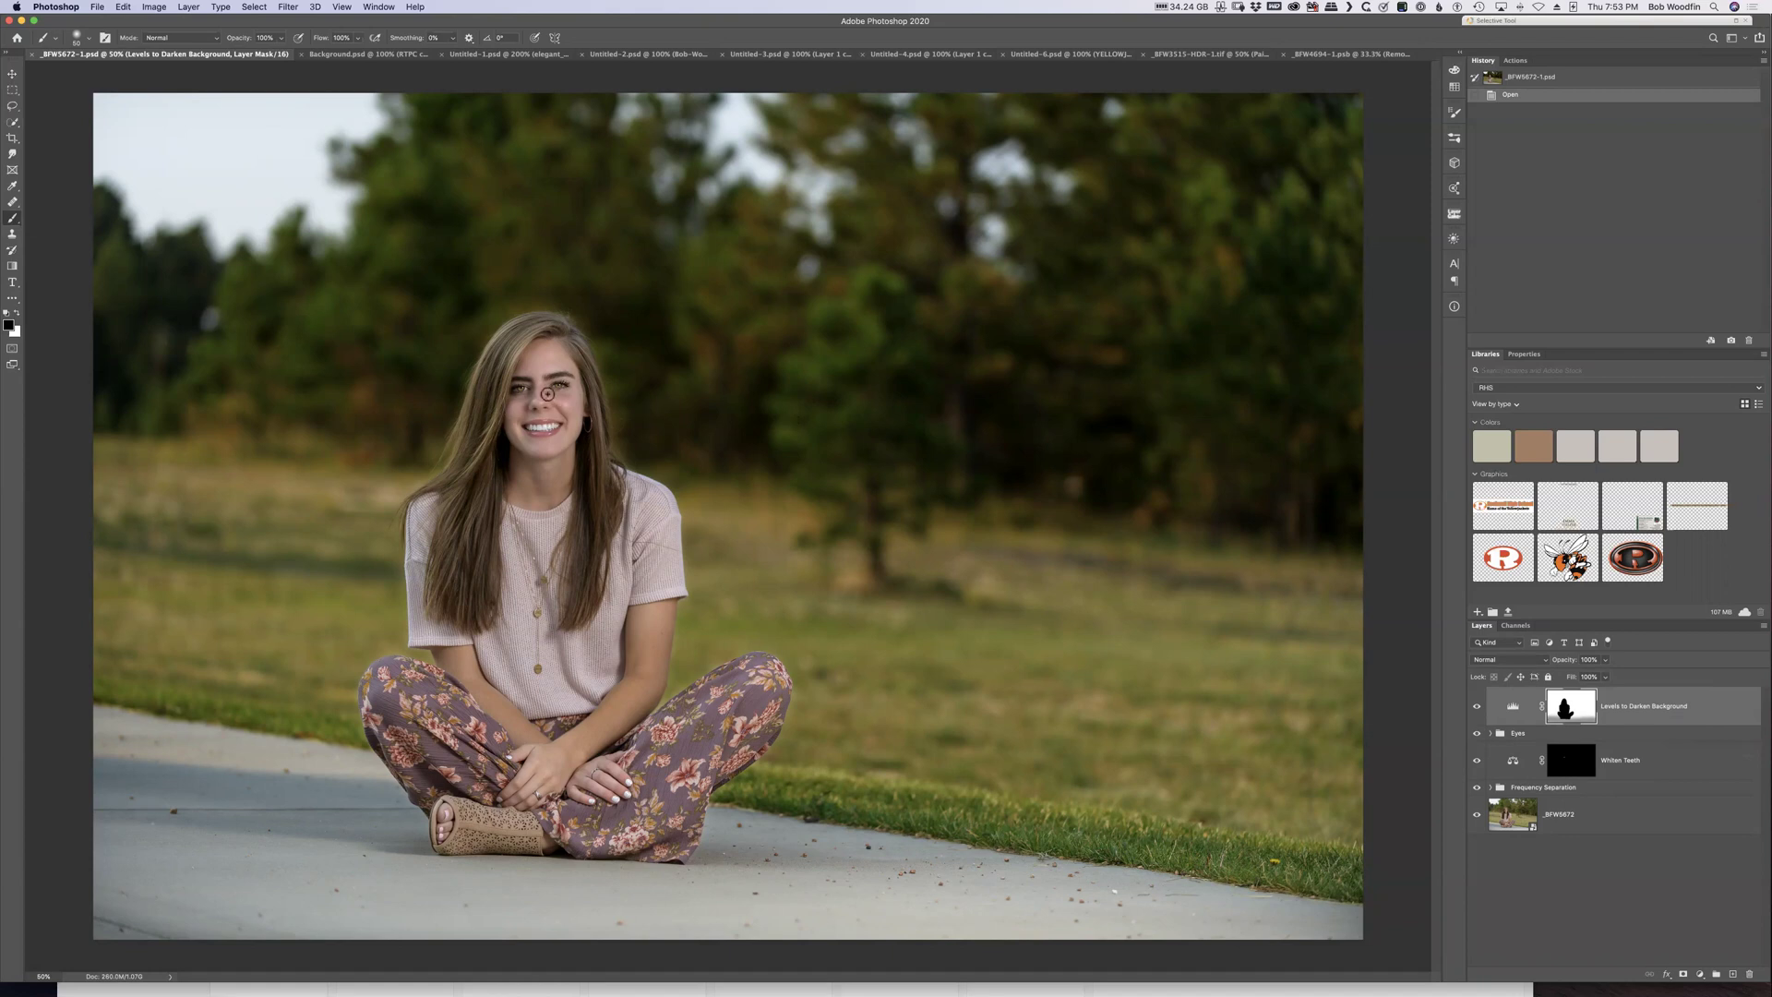
{"action": "key", "text": "z"}
{"action": "mouse_move", "coordinate": [547, 391]}
{"action": "left_mouse_down"}
{"action": "mouse_move", "coordinate": [692, 423]}
{"action": "mouse_move", "coordinate": [541, 395]}
{"action": "left_mouse_up"}
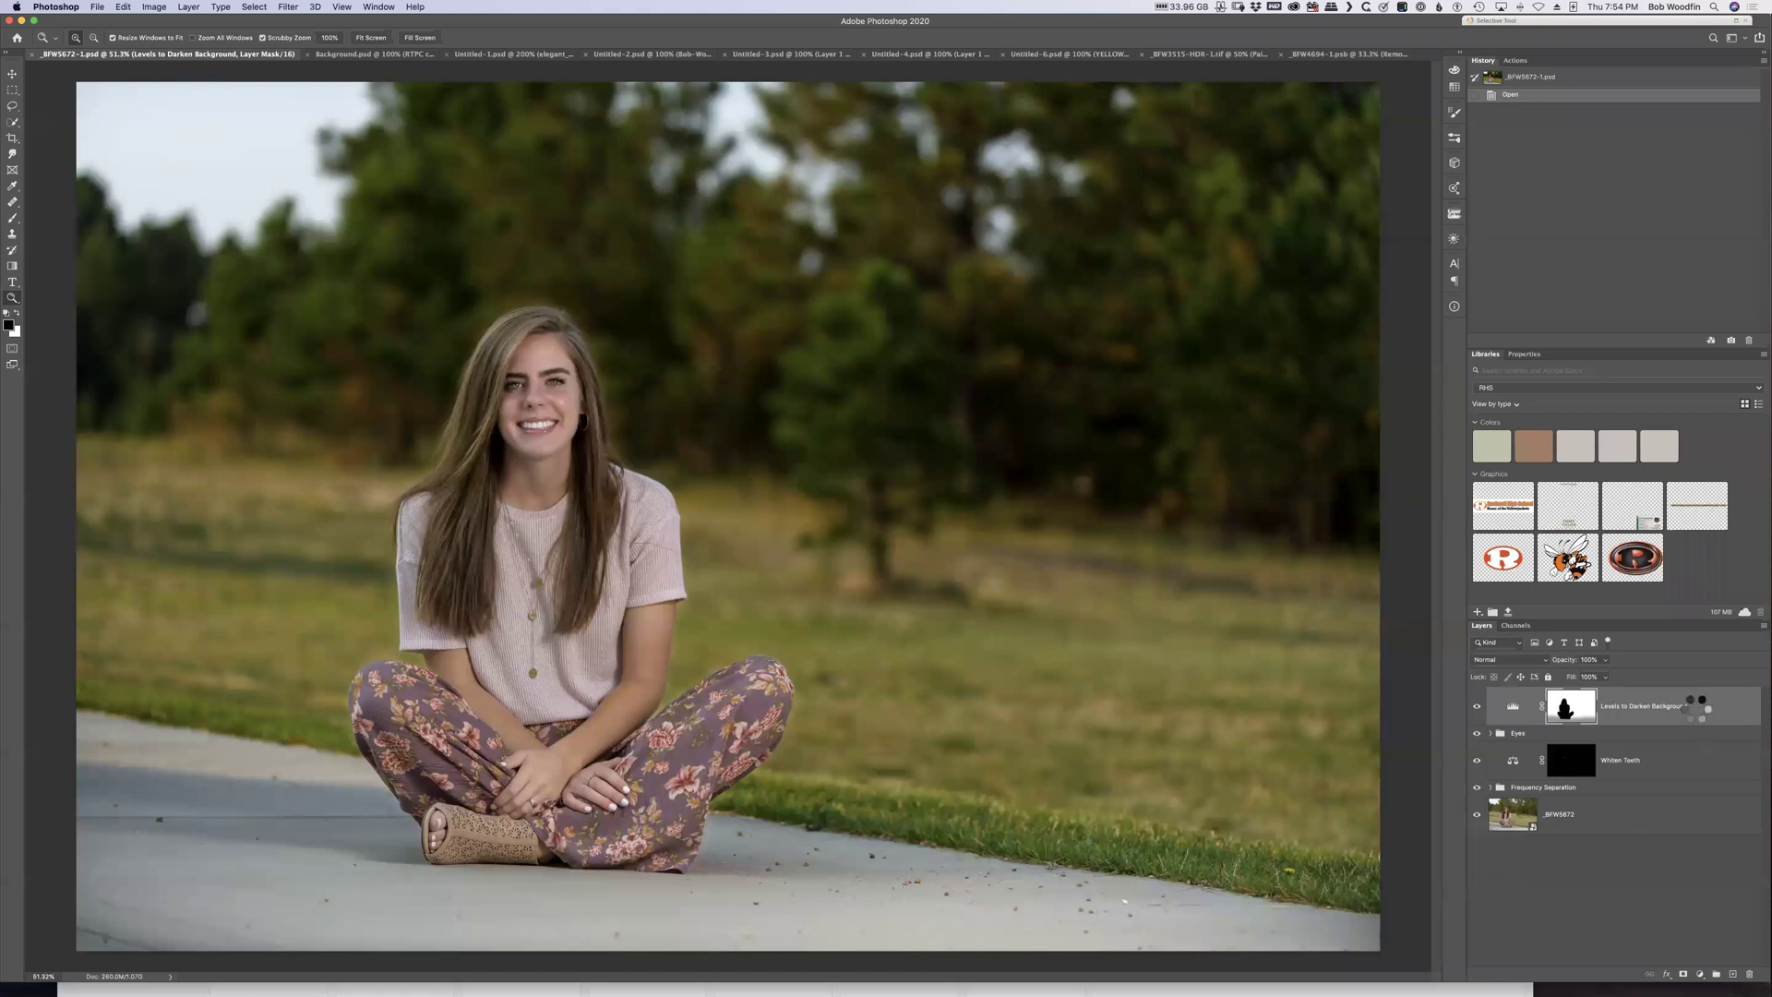
{"action": "key", "text": "super+alt+shift+e"}
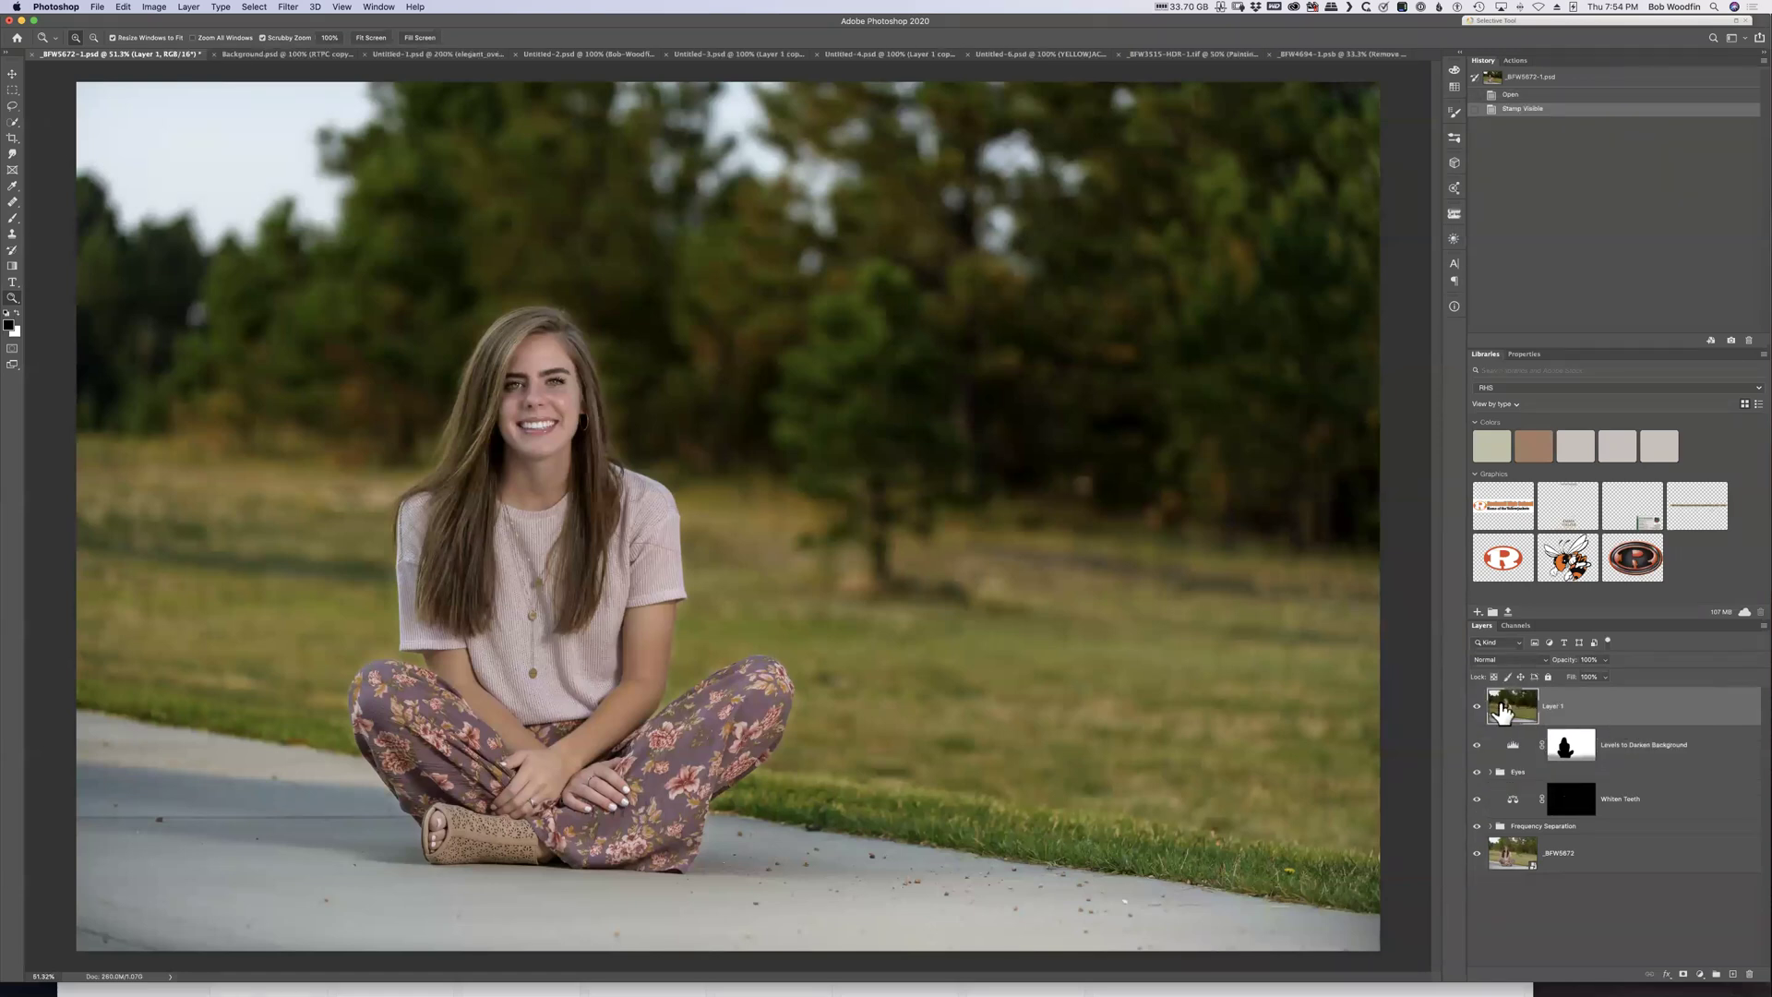
Select the subject with Select Subject, copy the seated girl to her own layer, and delete the stamped Layer 1
{"action": "left_click", "coordinate": [255, 7]}
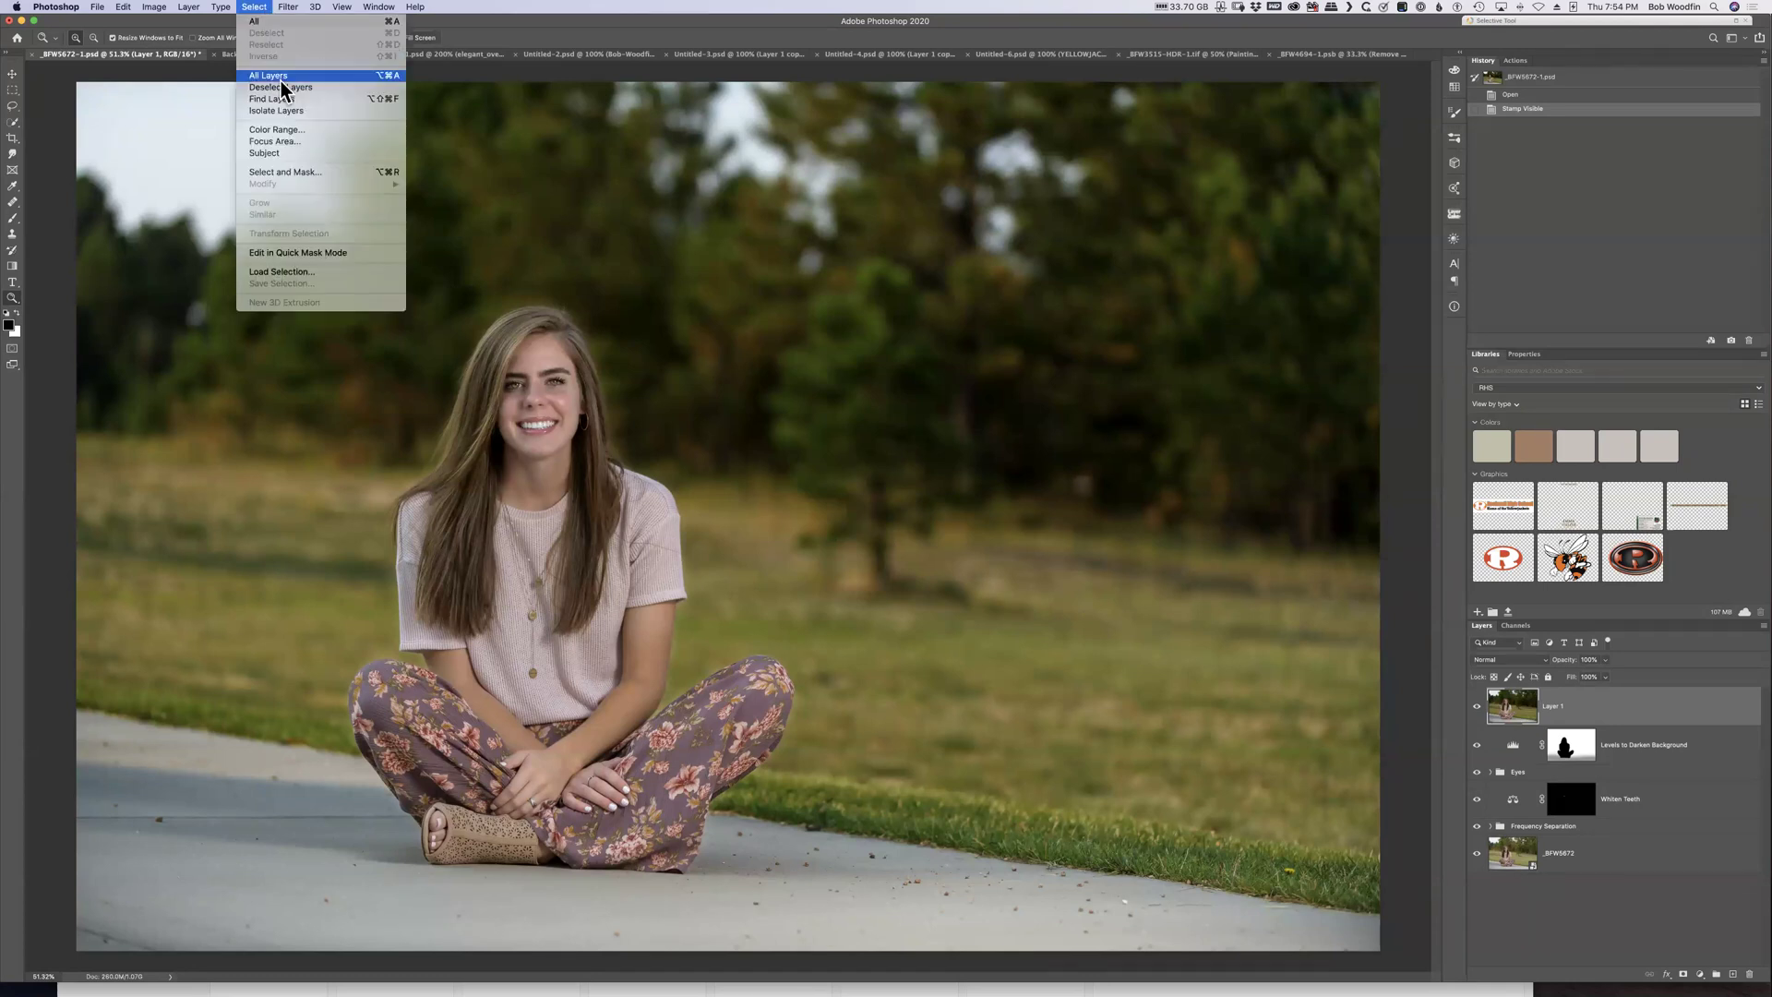
{"action": "left_click", "coordinate": [295, 153]}
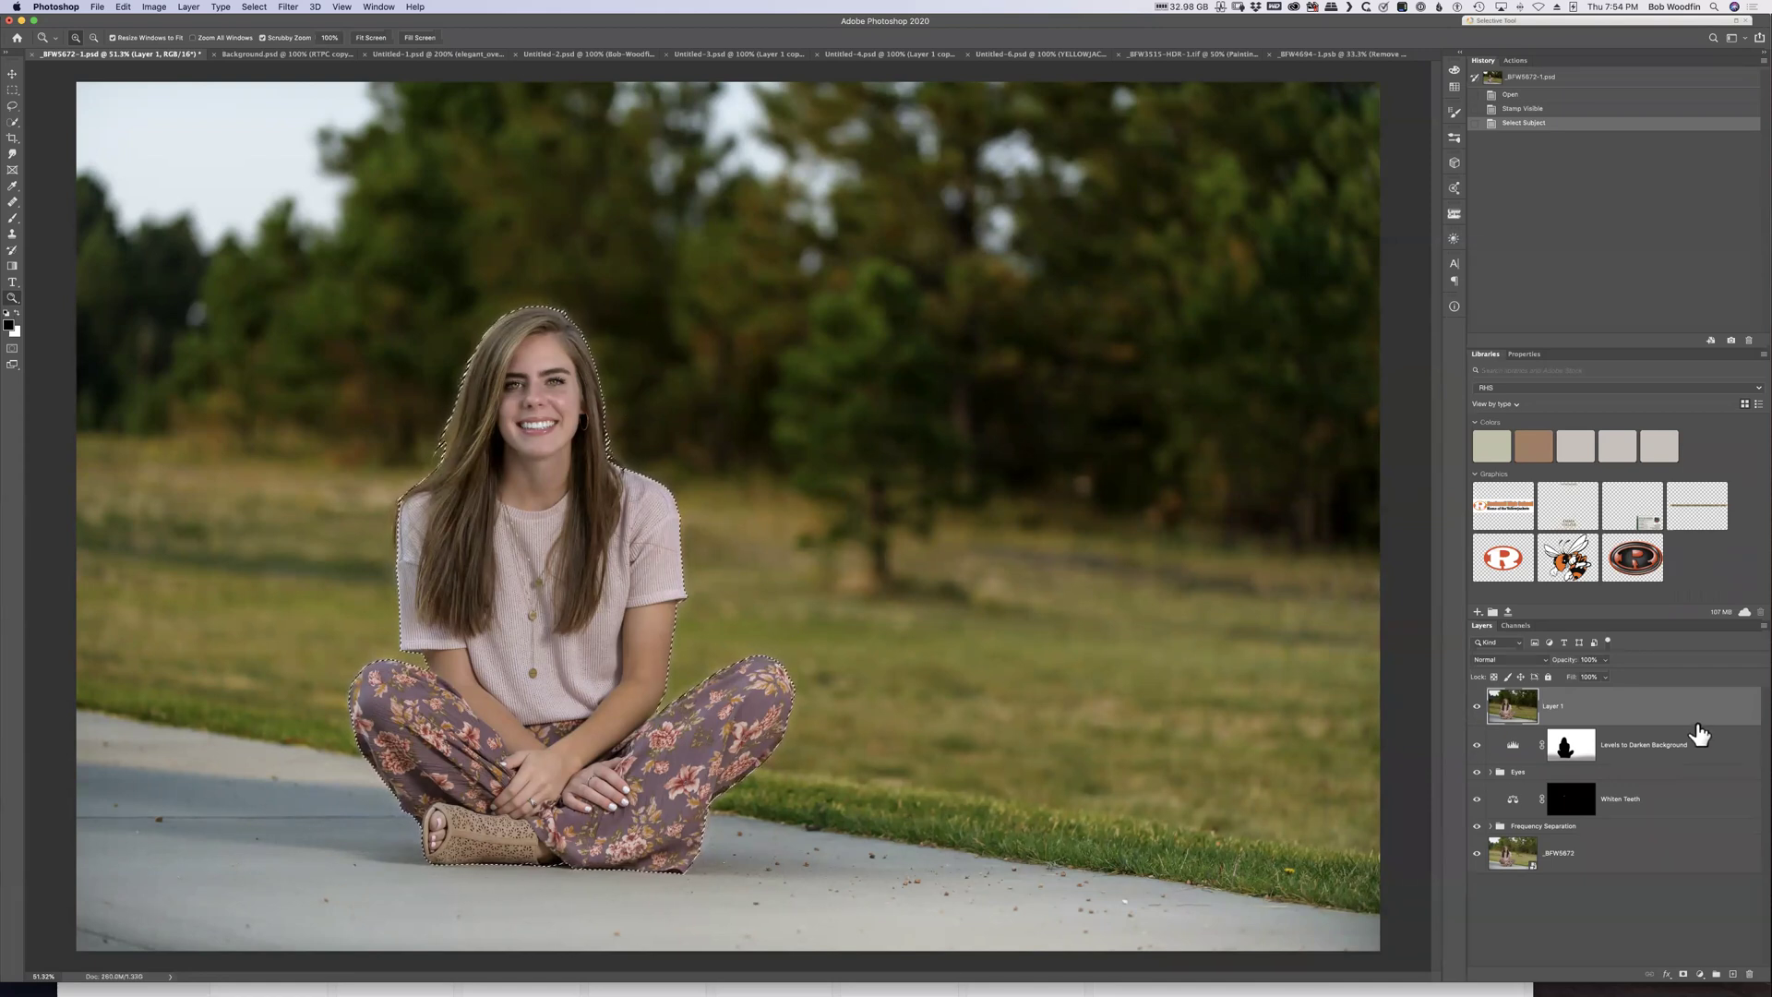
{"action": "key", "text": "ctrl+j"}
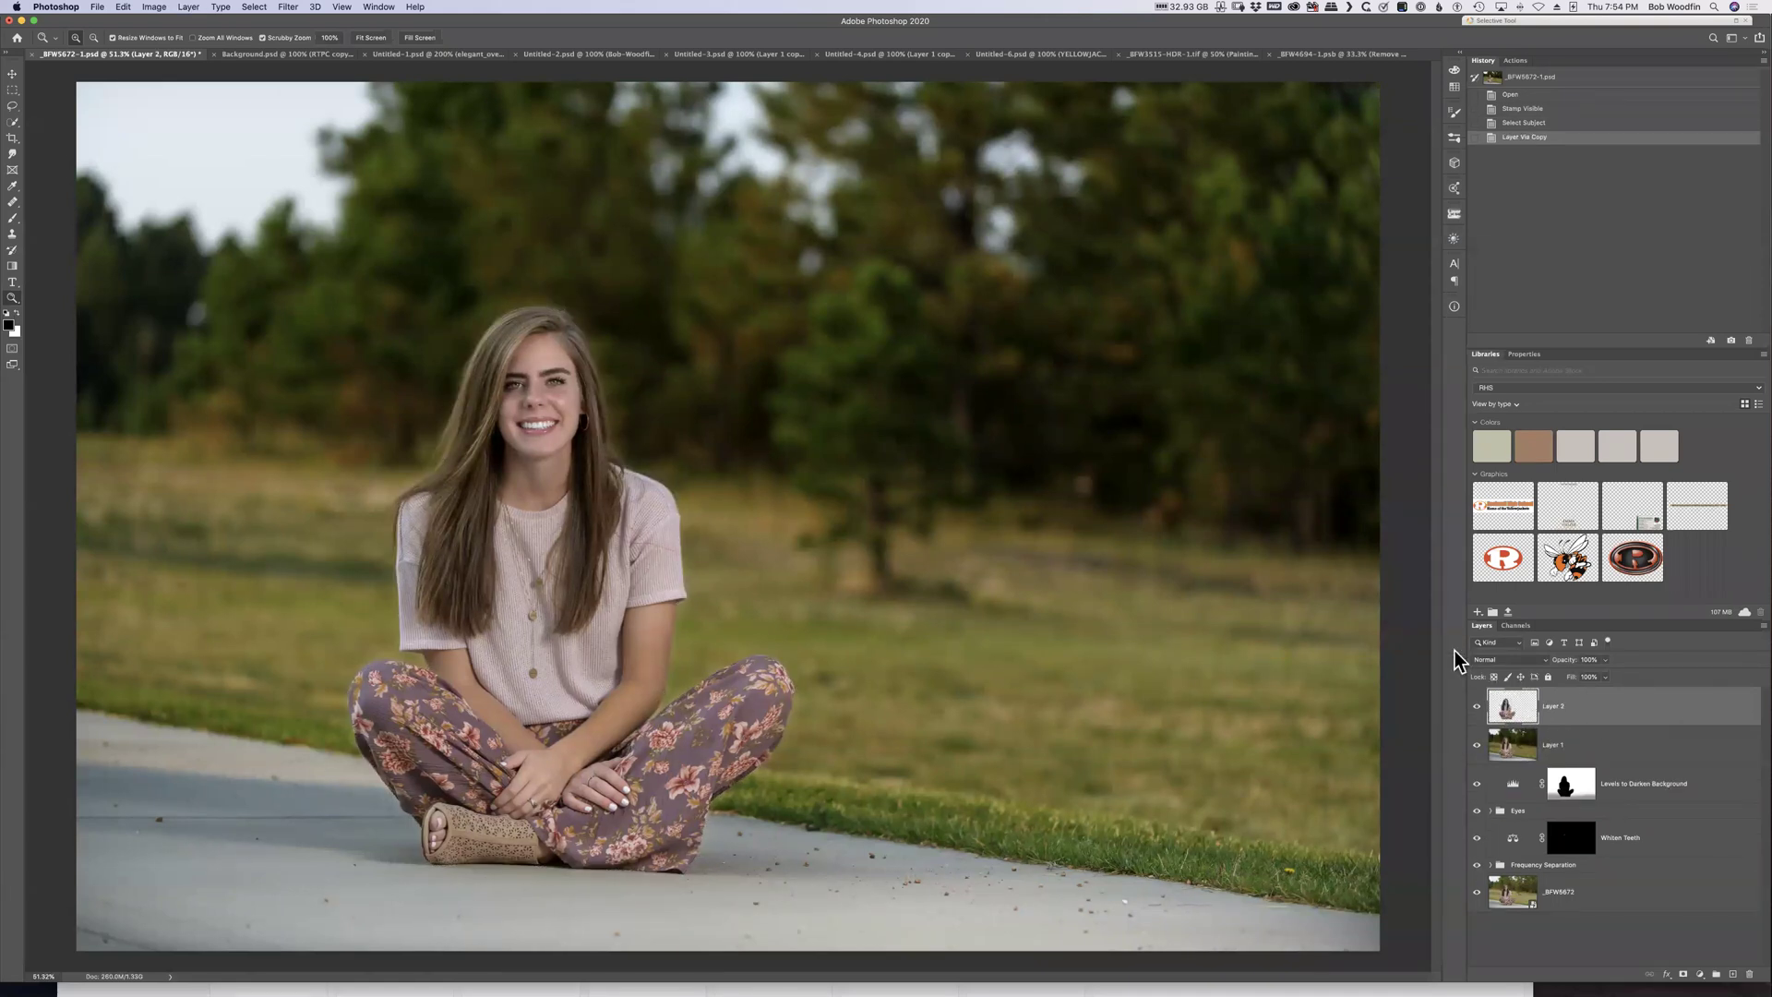
{"action": "left_click_drag", "start_coordinate": [1610, 749], "coordinate": [1748, 973]}
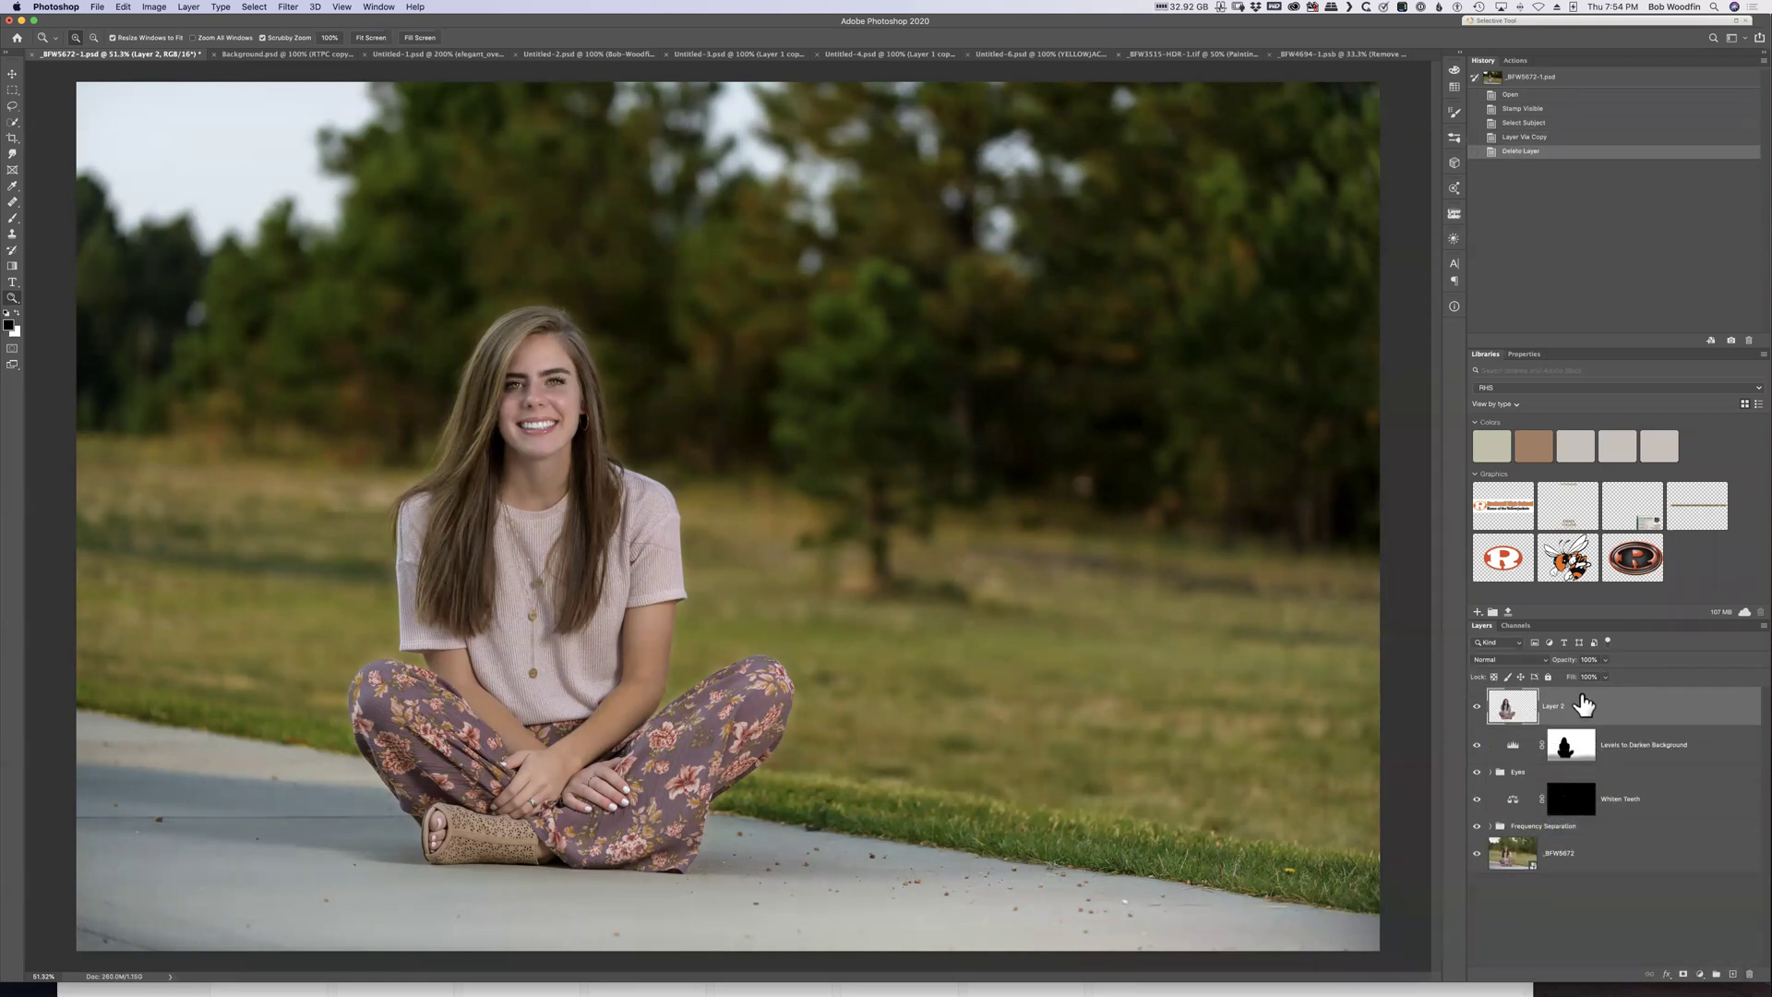
Add an Inner Shadow to the cut-out subject layer and set its color to RGB 250, 184, 69
{"action": "double_click", "coordinate": [1652, 709]}
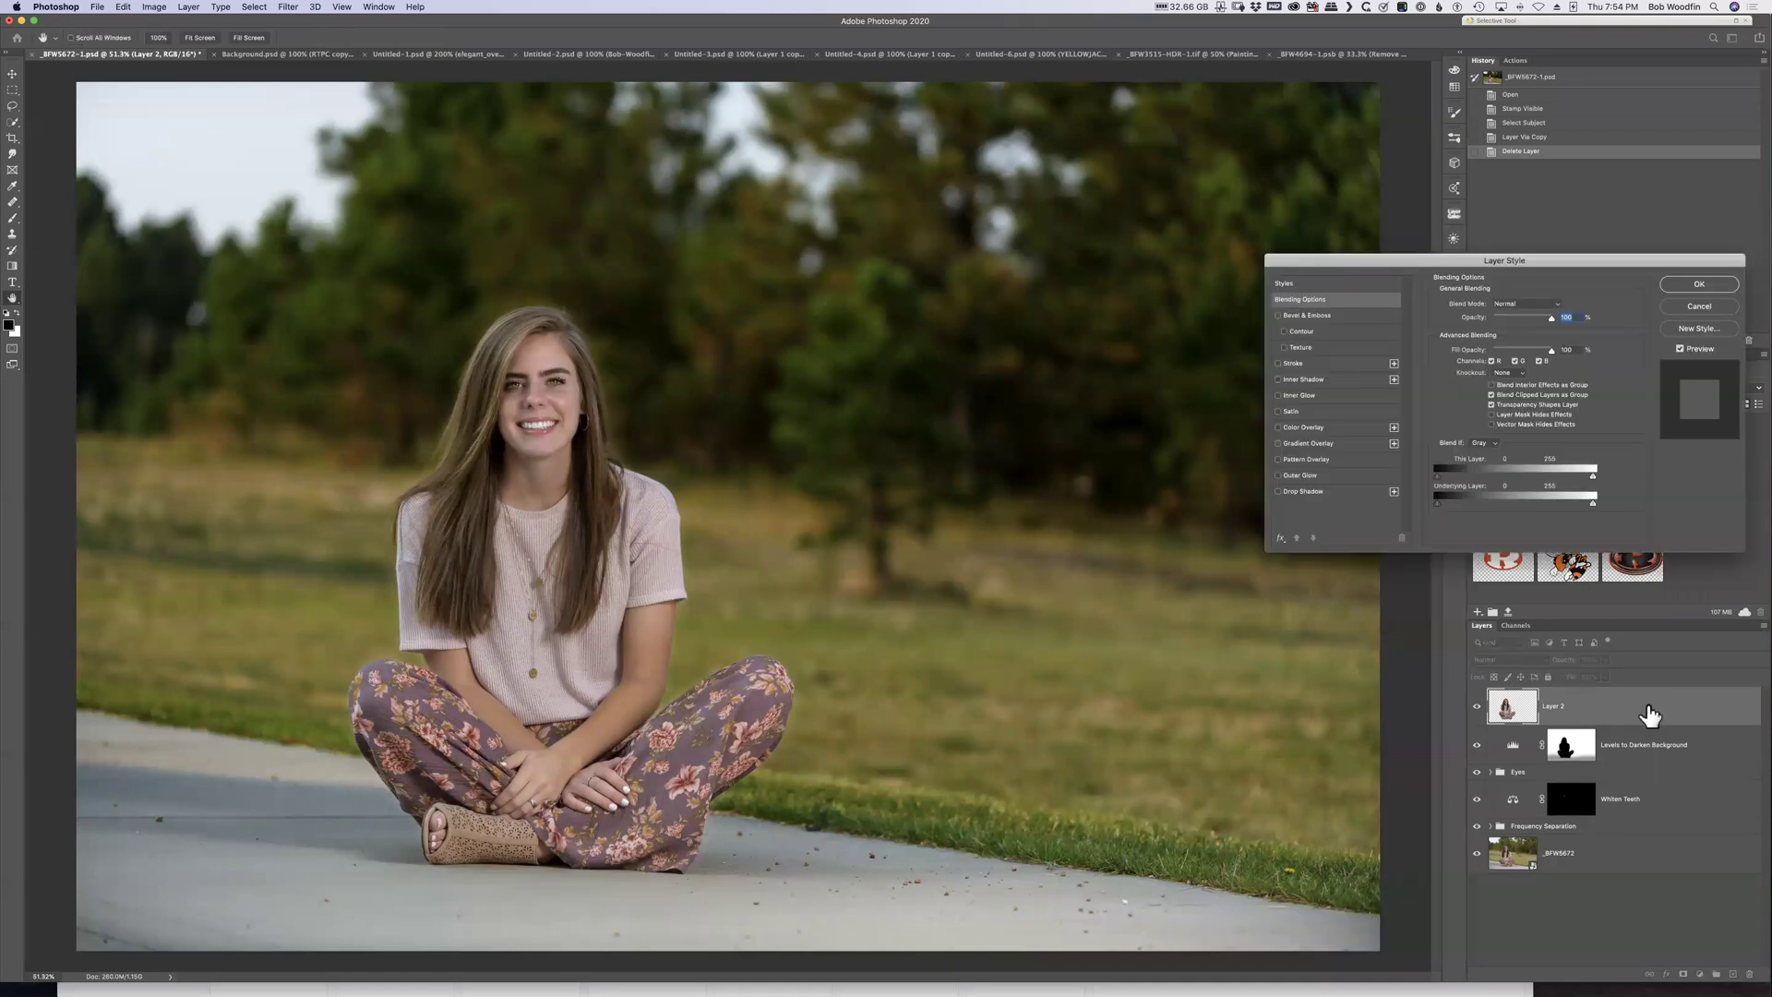
{"action": "left_click", "coordinate": [1304, 382]}
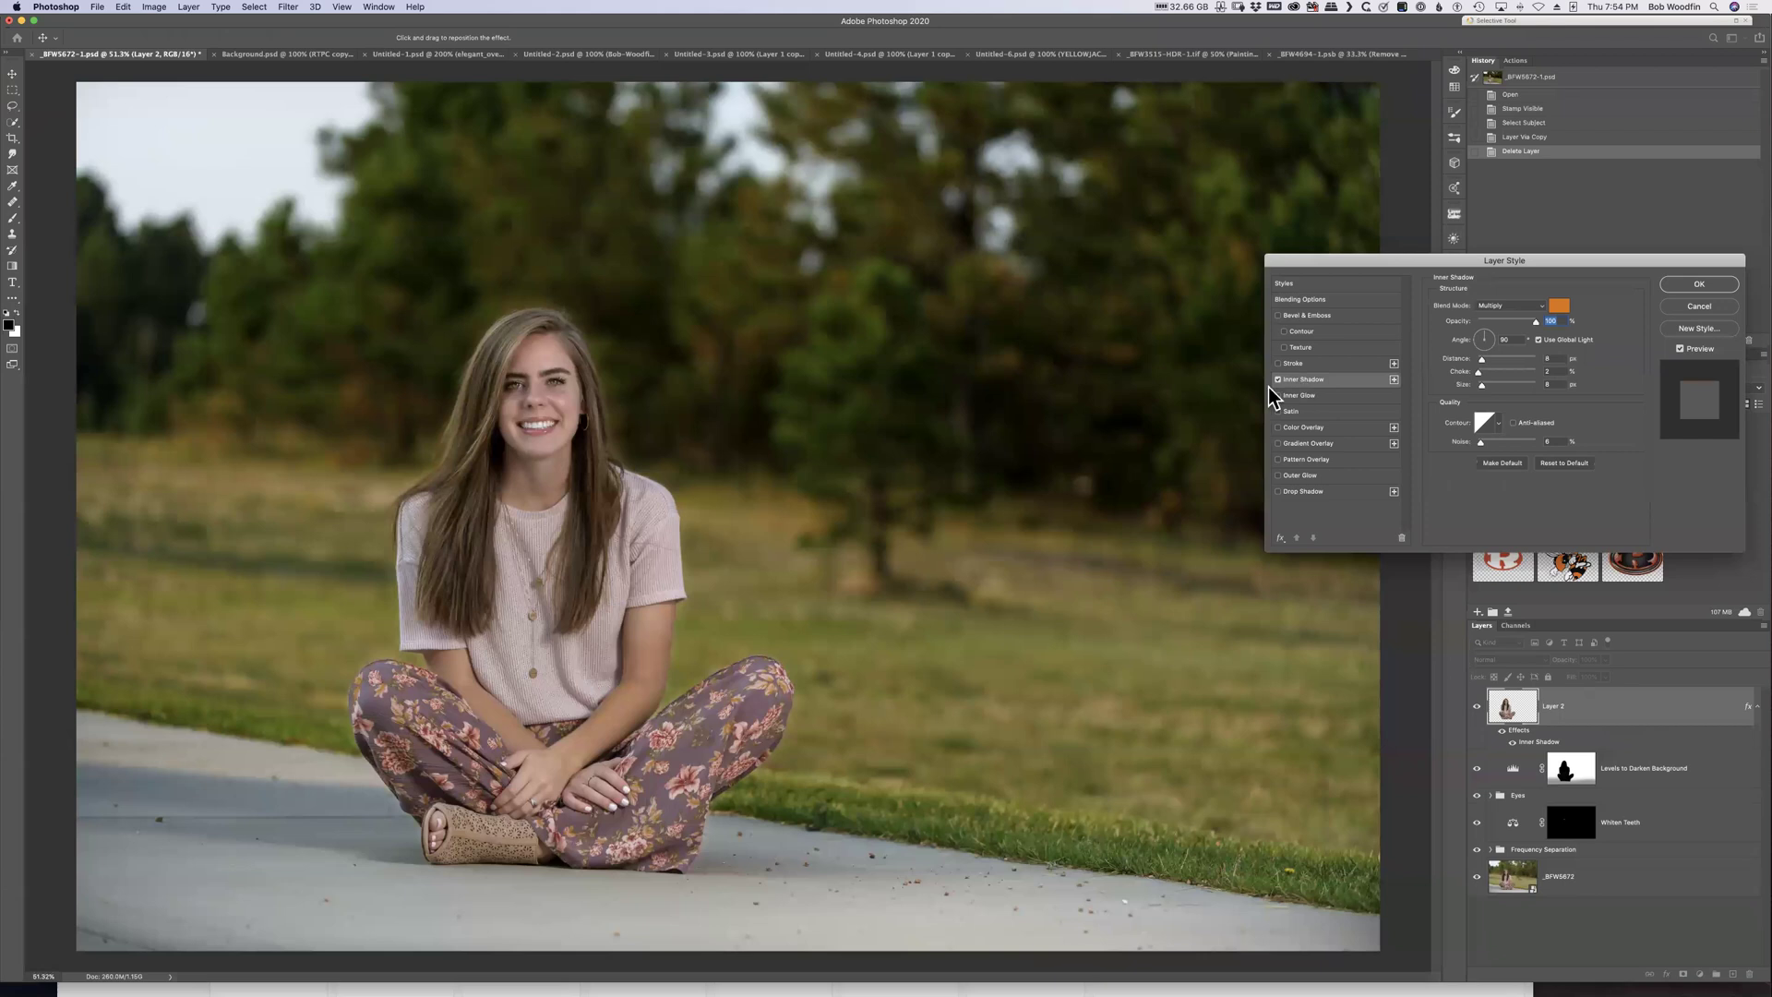
{"action": "left_click", "coordinate": [1558, 307]}
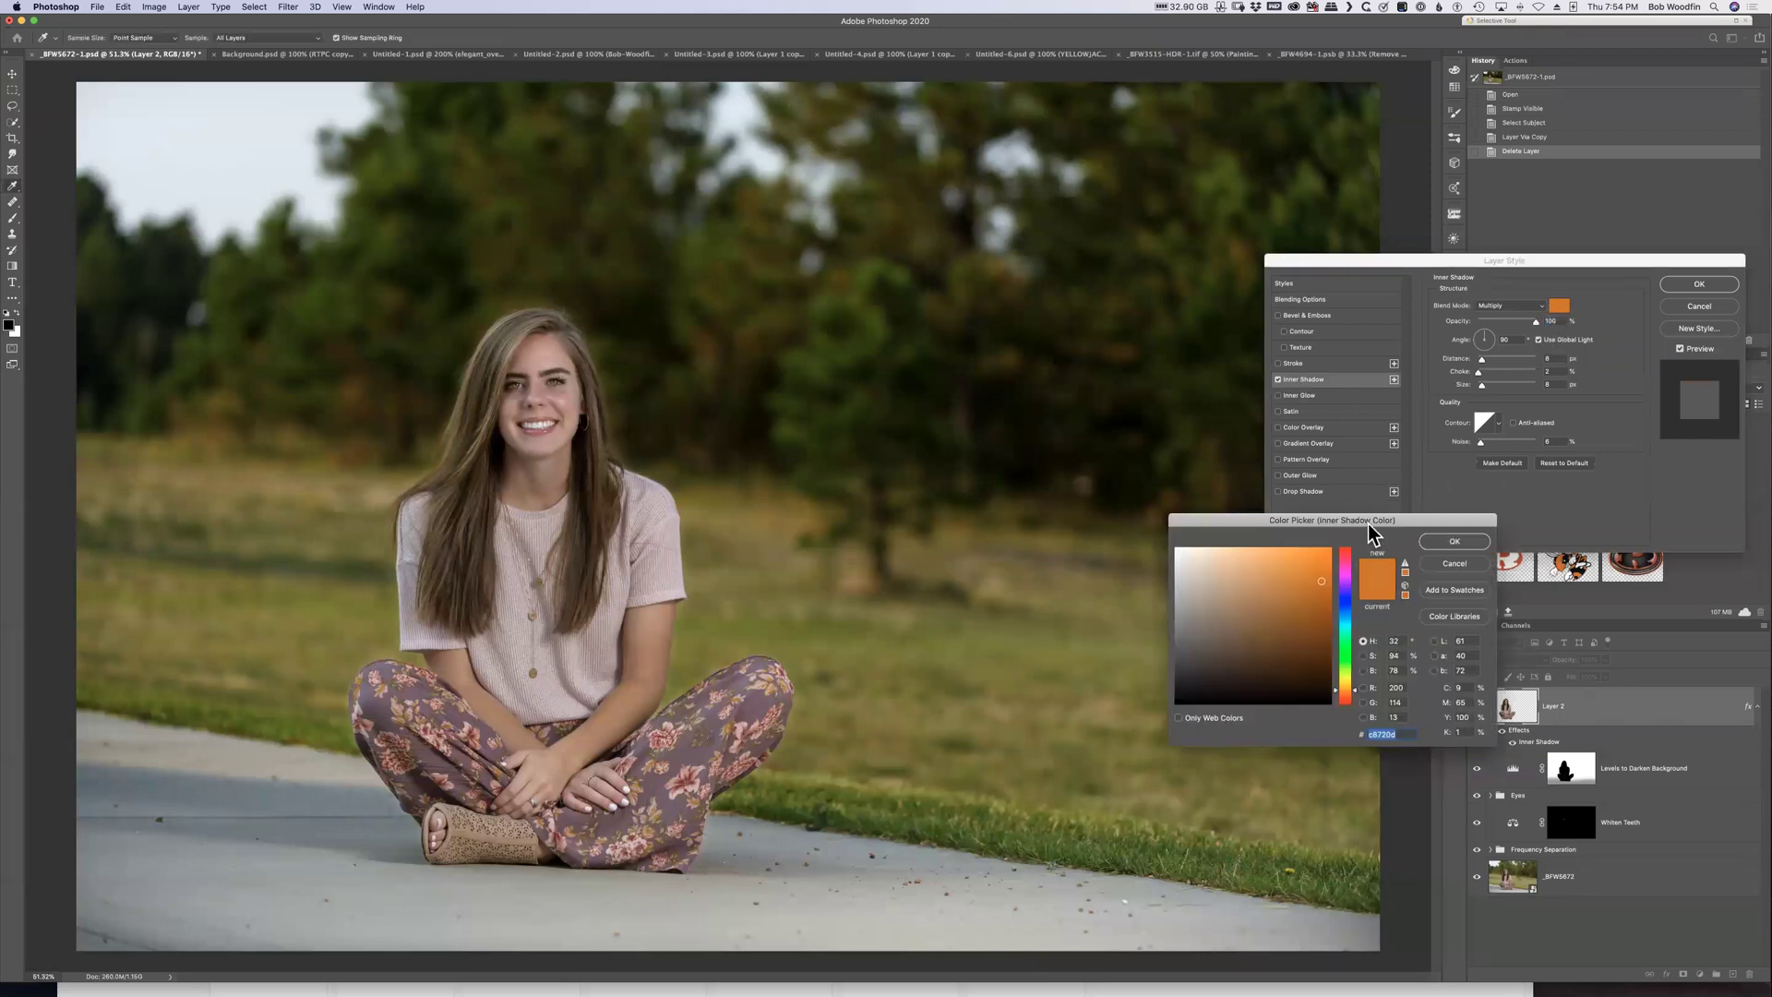
{"action": "left_click_drag", "start_coordinate": [1368, 523], "coordinate": [1239, 485]}
{"action": "left_click", "coordinate": [1263, 653]}
{"action": "type", "text": "25"}
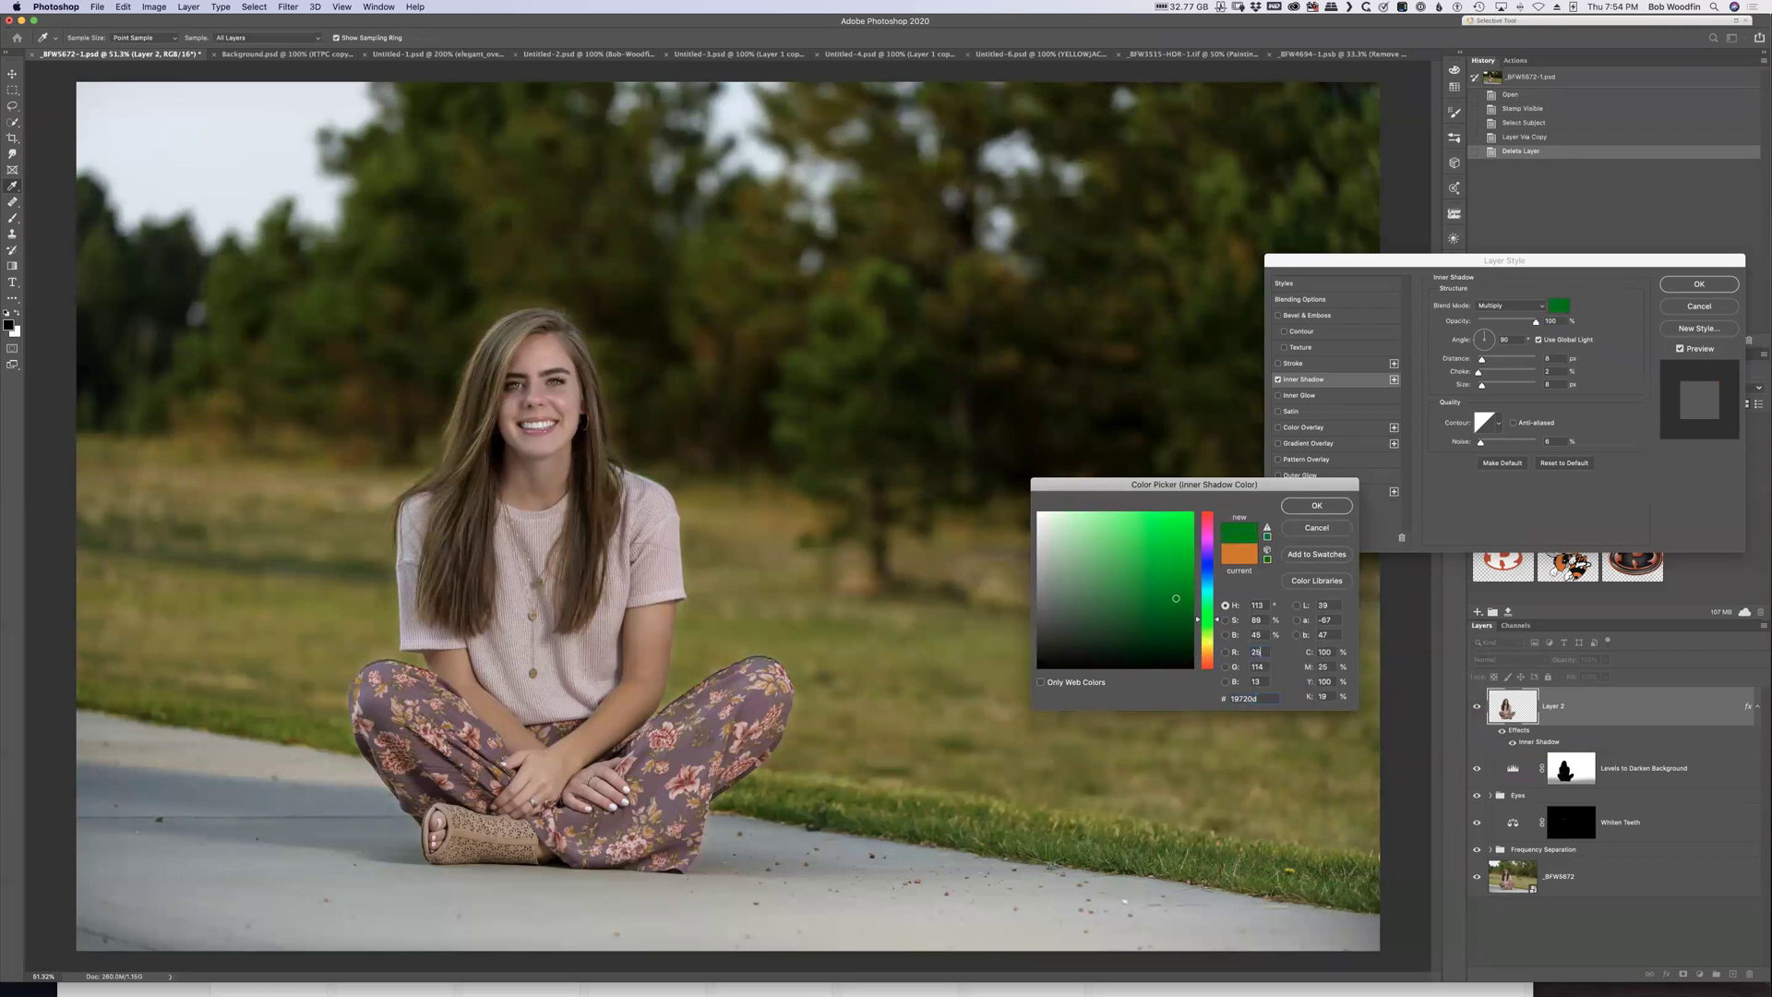
{"action": "type", "text": "0"}
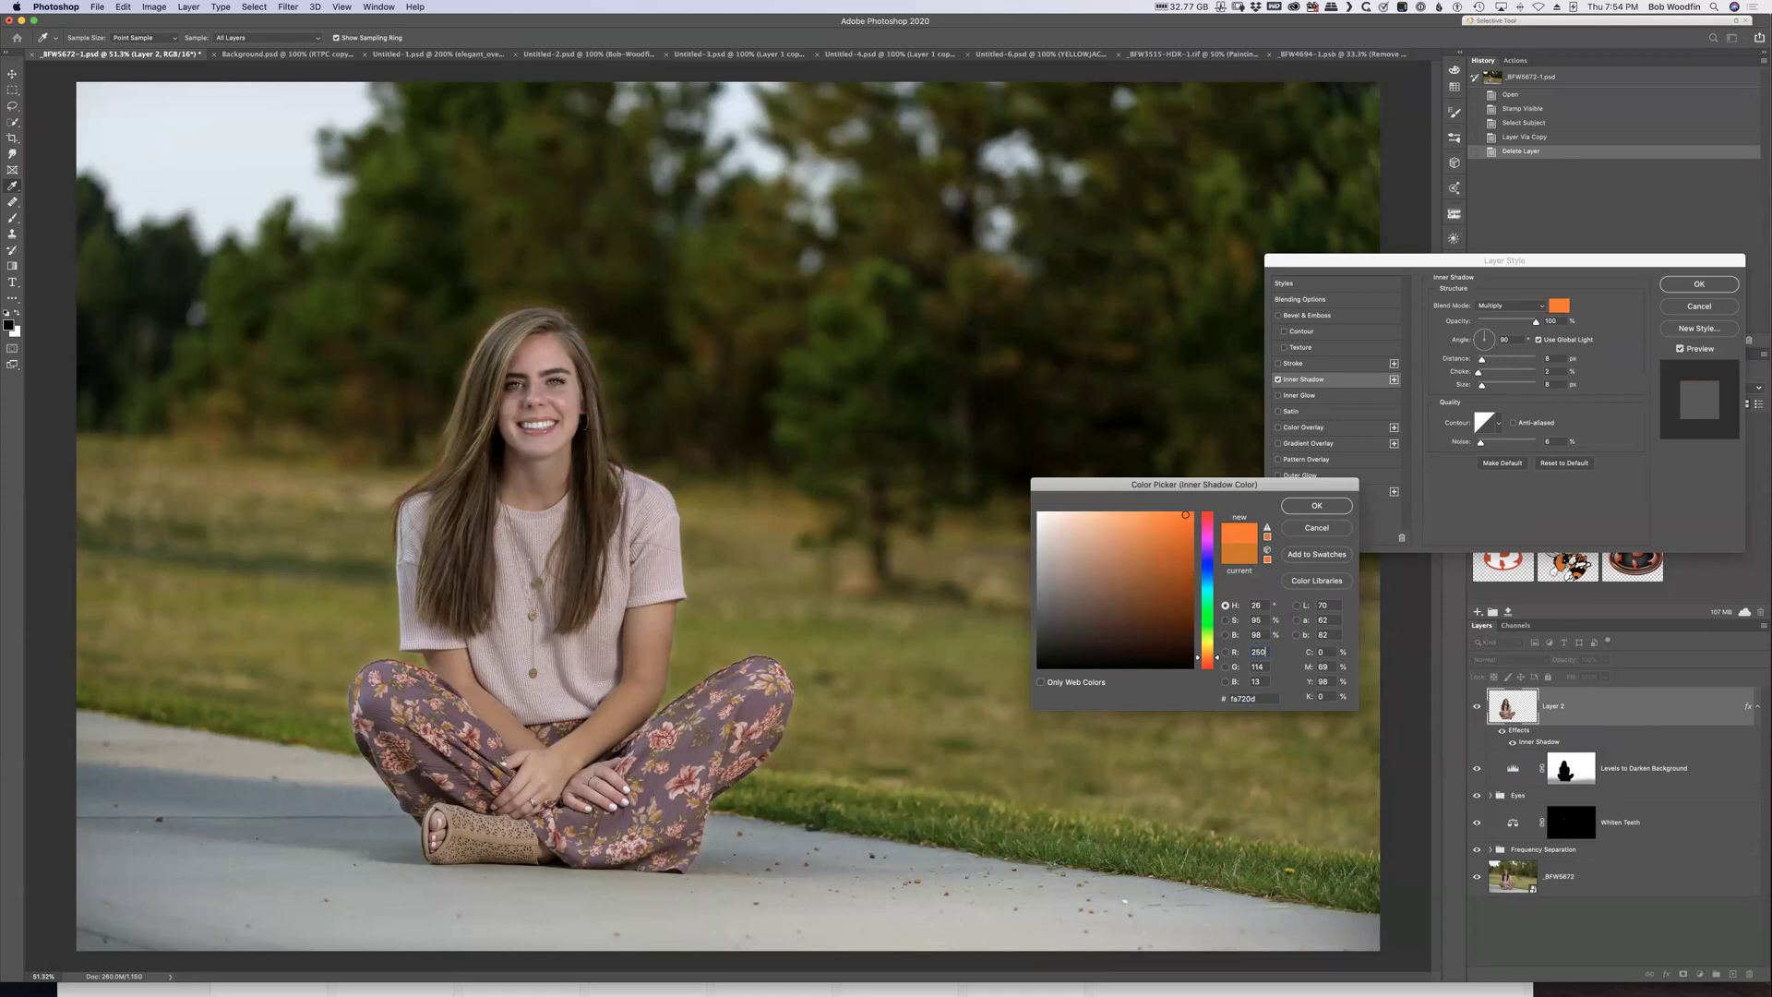
{"action": "left_click", "coordinate": [1263, 666]}
{"action": "type", "text": "184"}
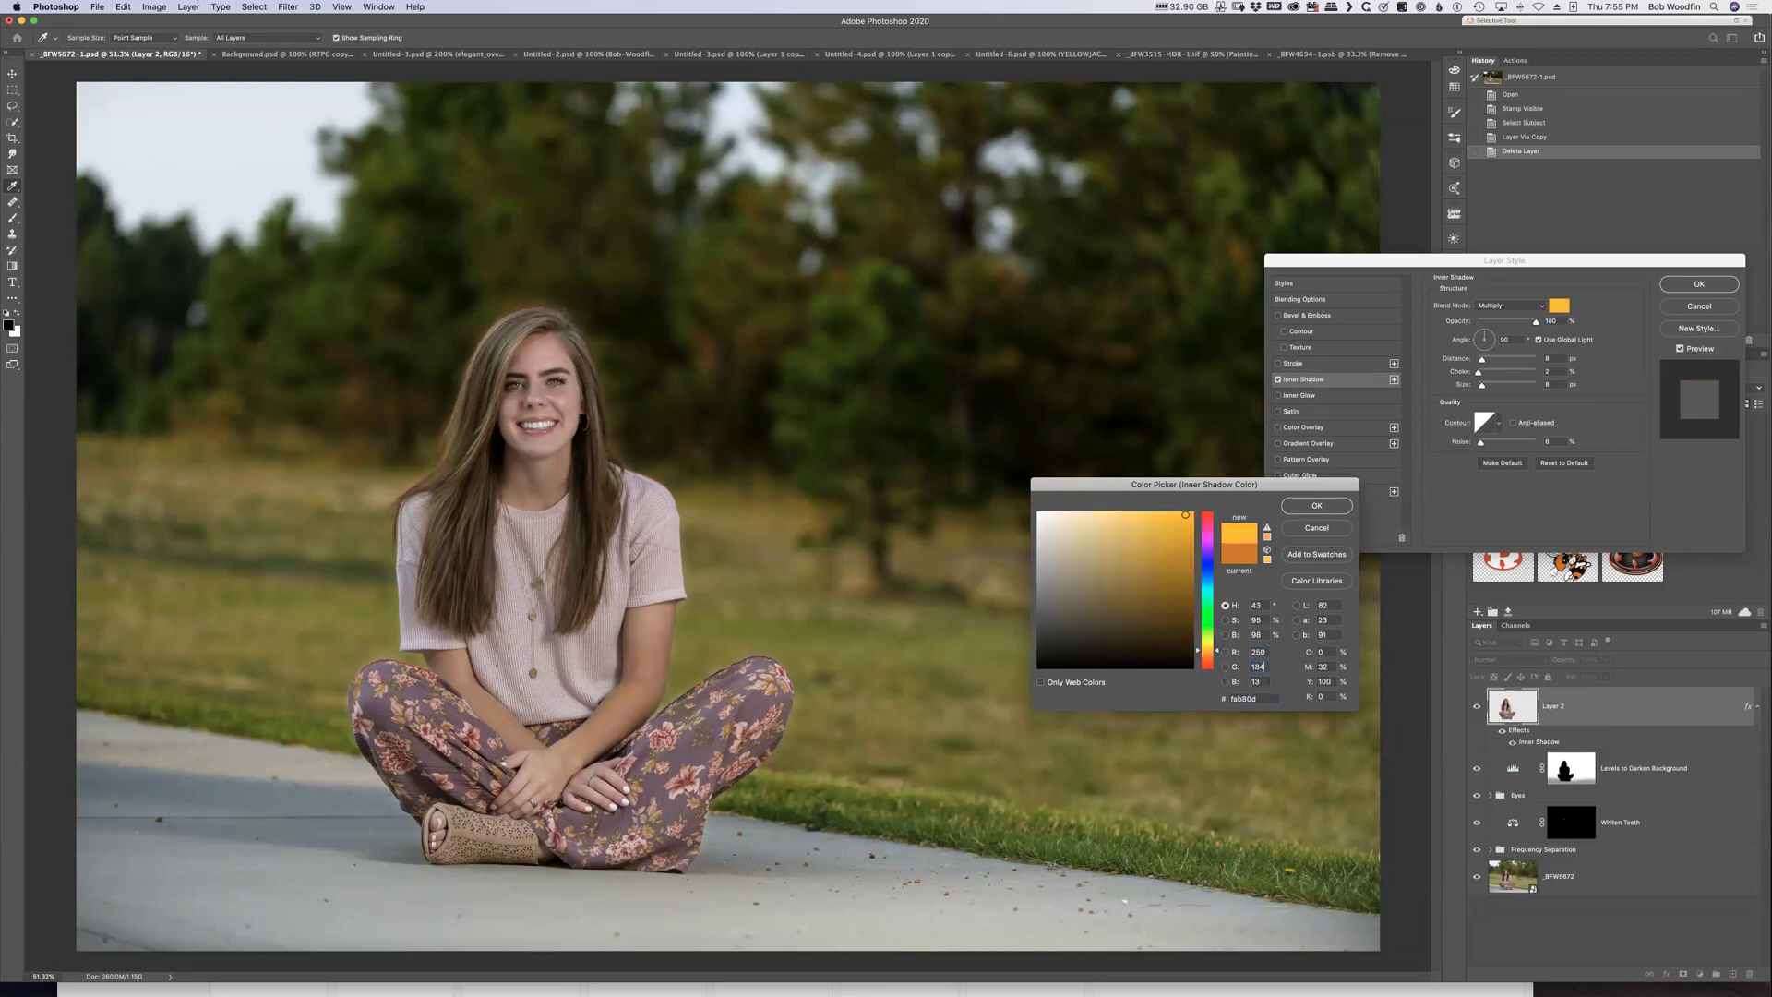
{"action": "left_click", "coordinate": [1257, 681]}
{"action": "type", "text": "69"}
{"action": "key", "text": "Return"}
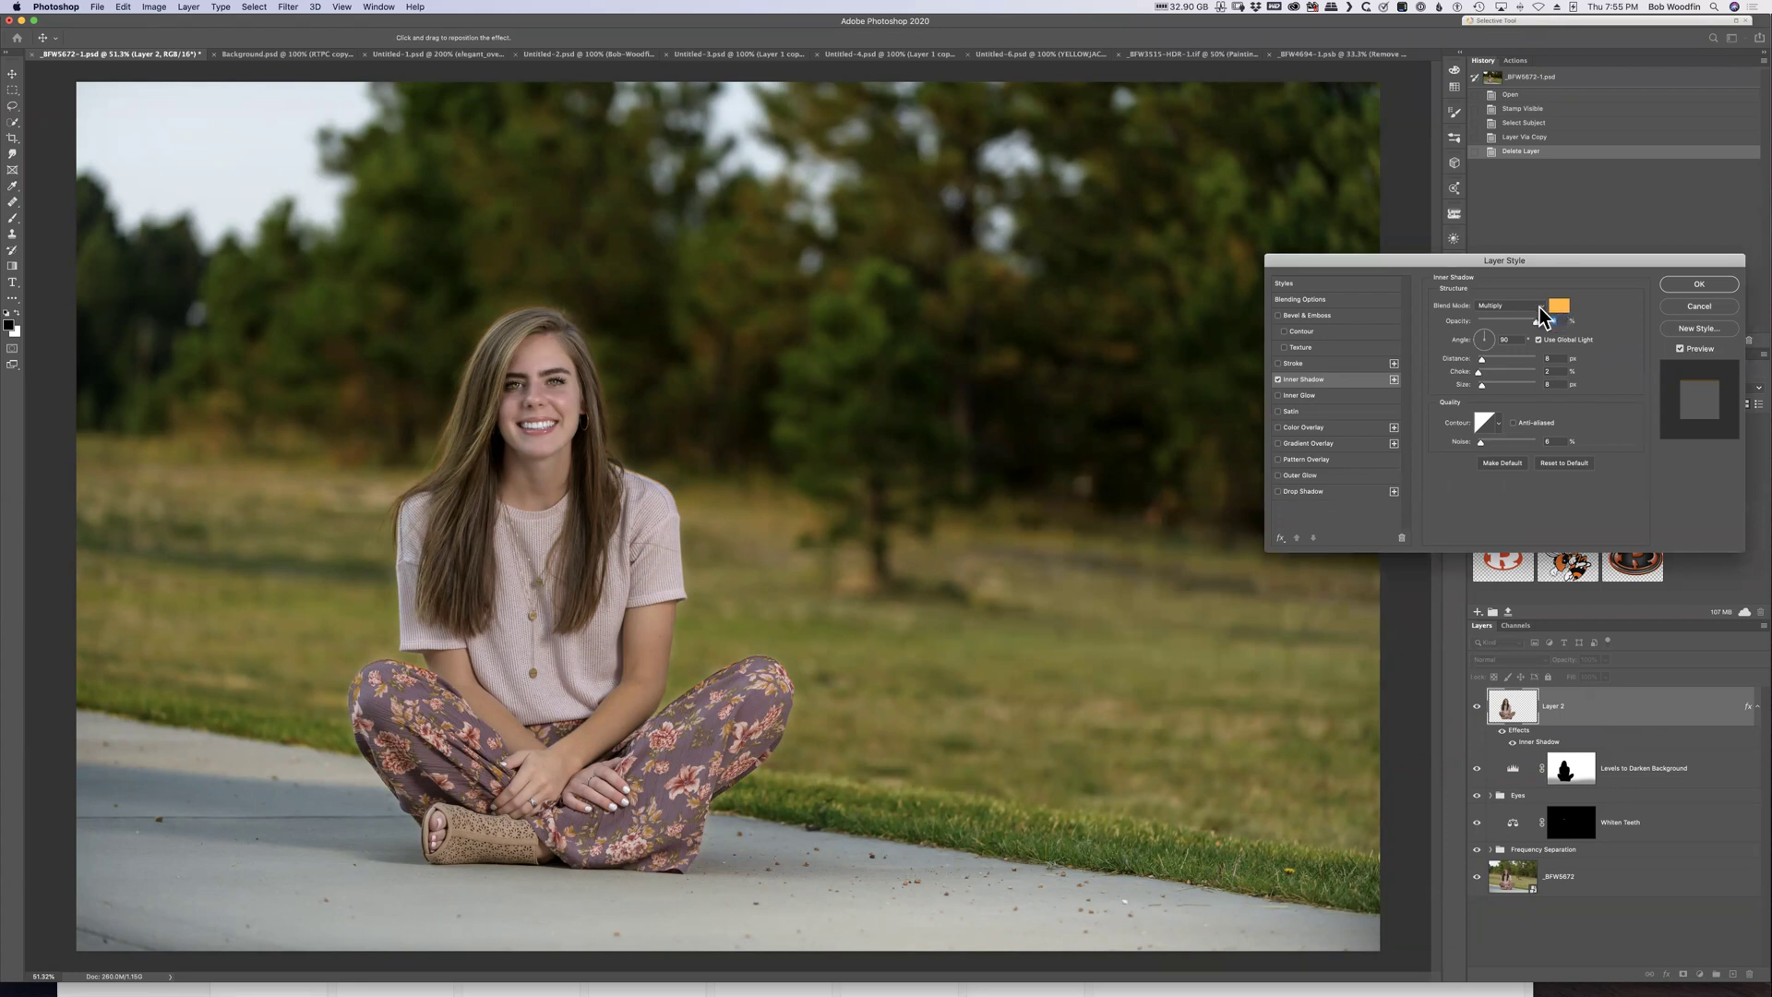
Try Color Burn as the Inner Shadow's blend mode, inspect the hair edges, and settle on Color Dodge
{"action": "left_click", "coordinate": [1537, 307]}
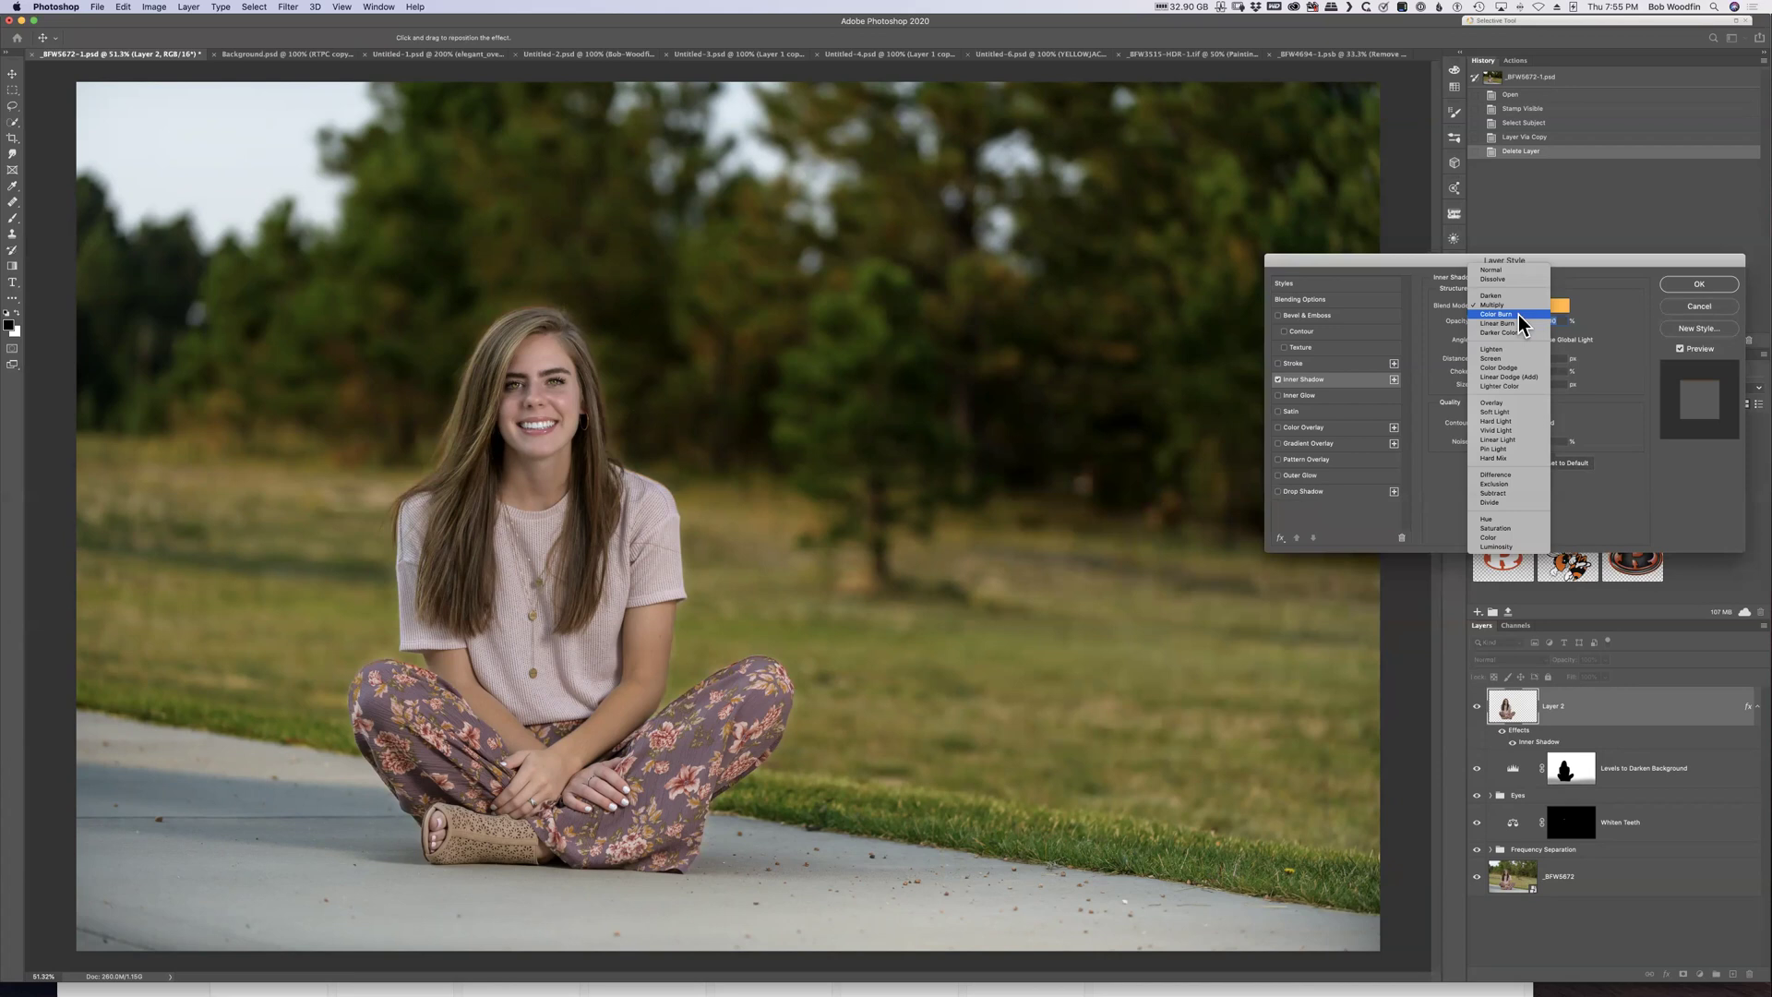
{"action": "left_click", "coordinate": [1518, 315]}
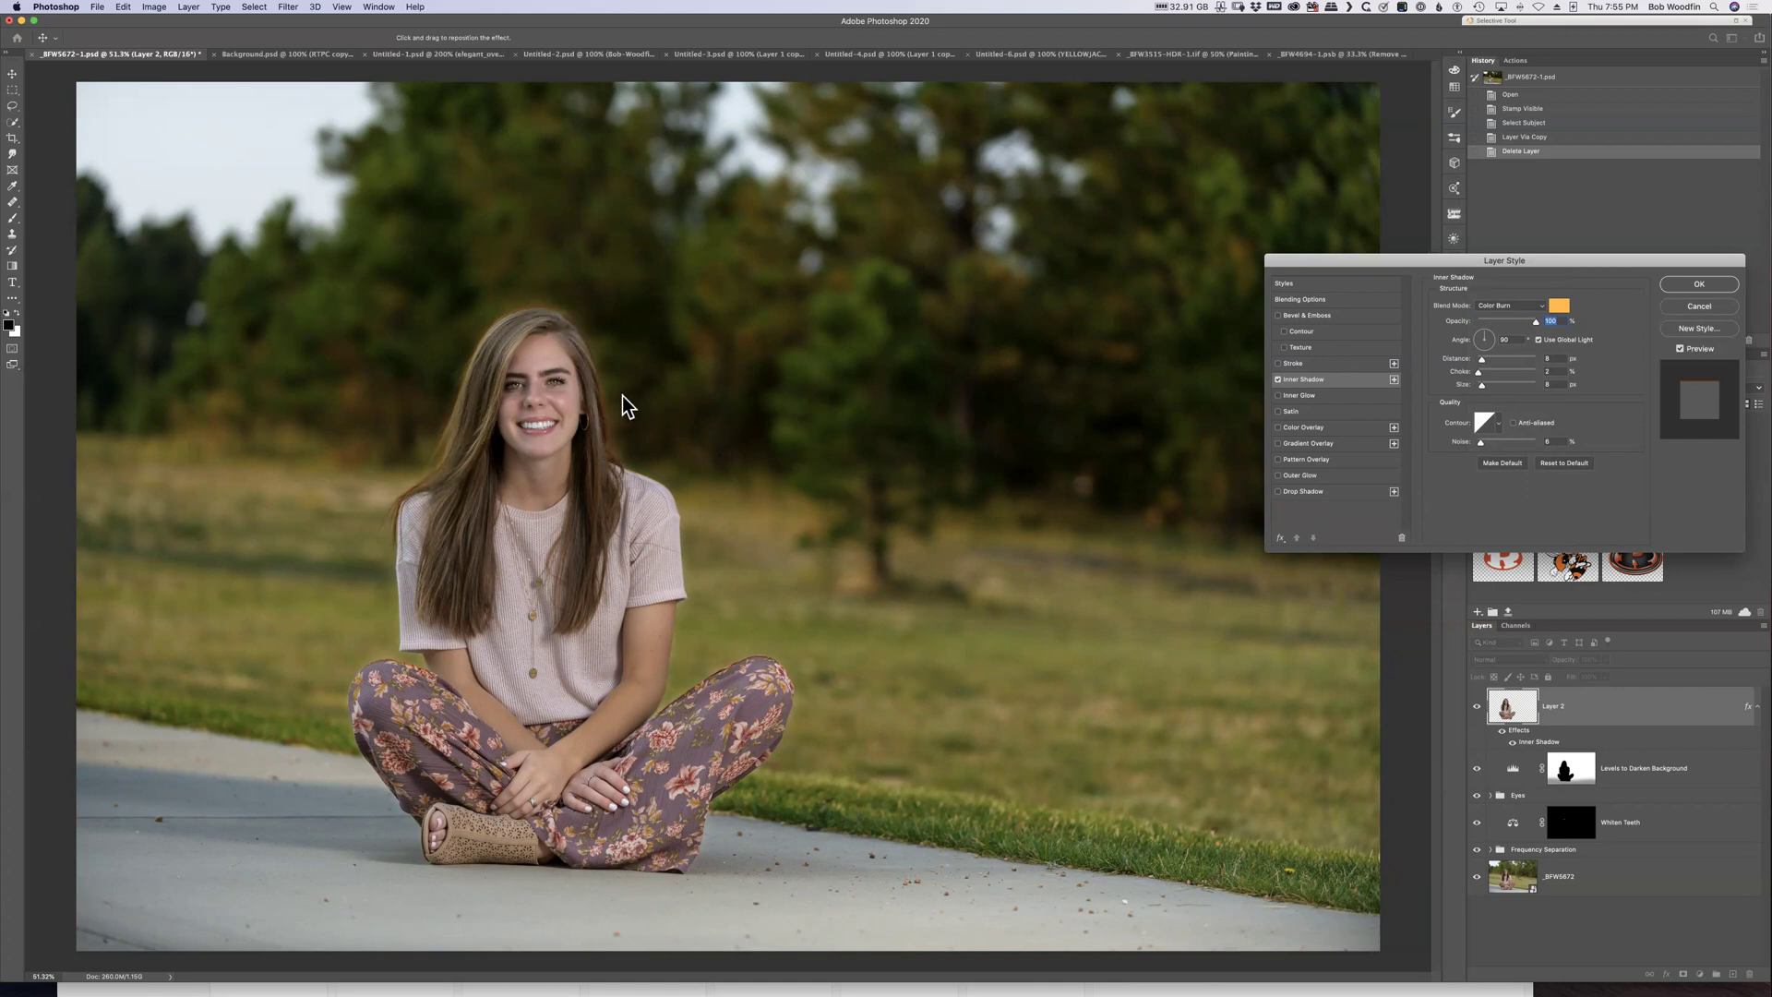
{"action": "key", "text": "super+1"}
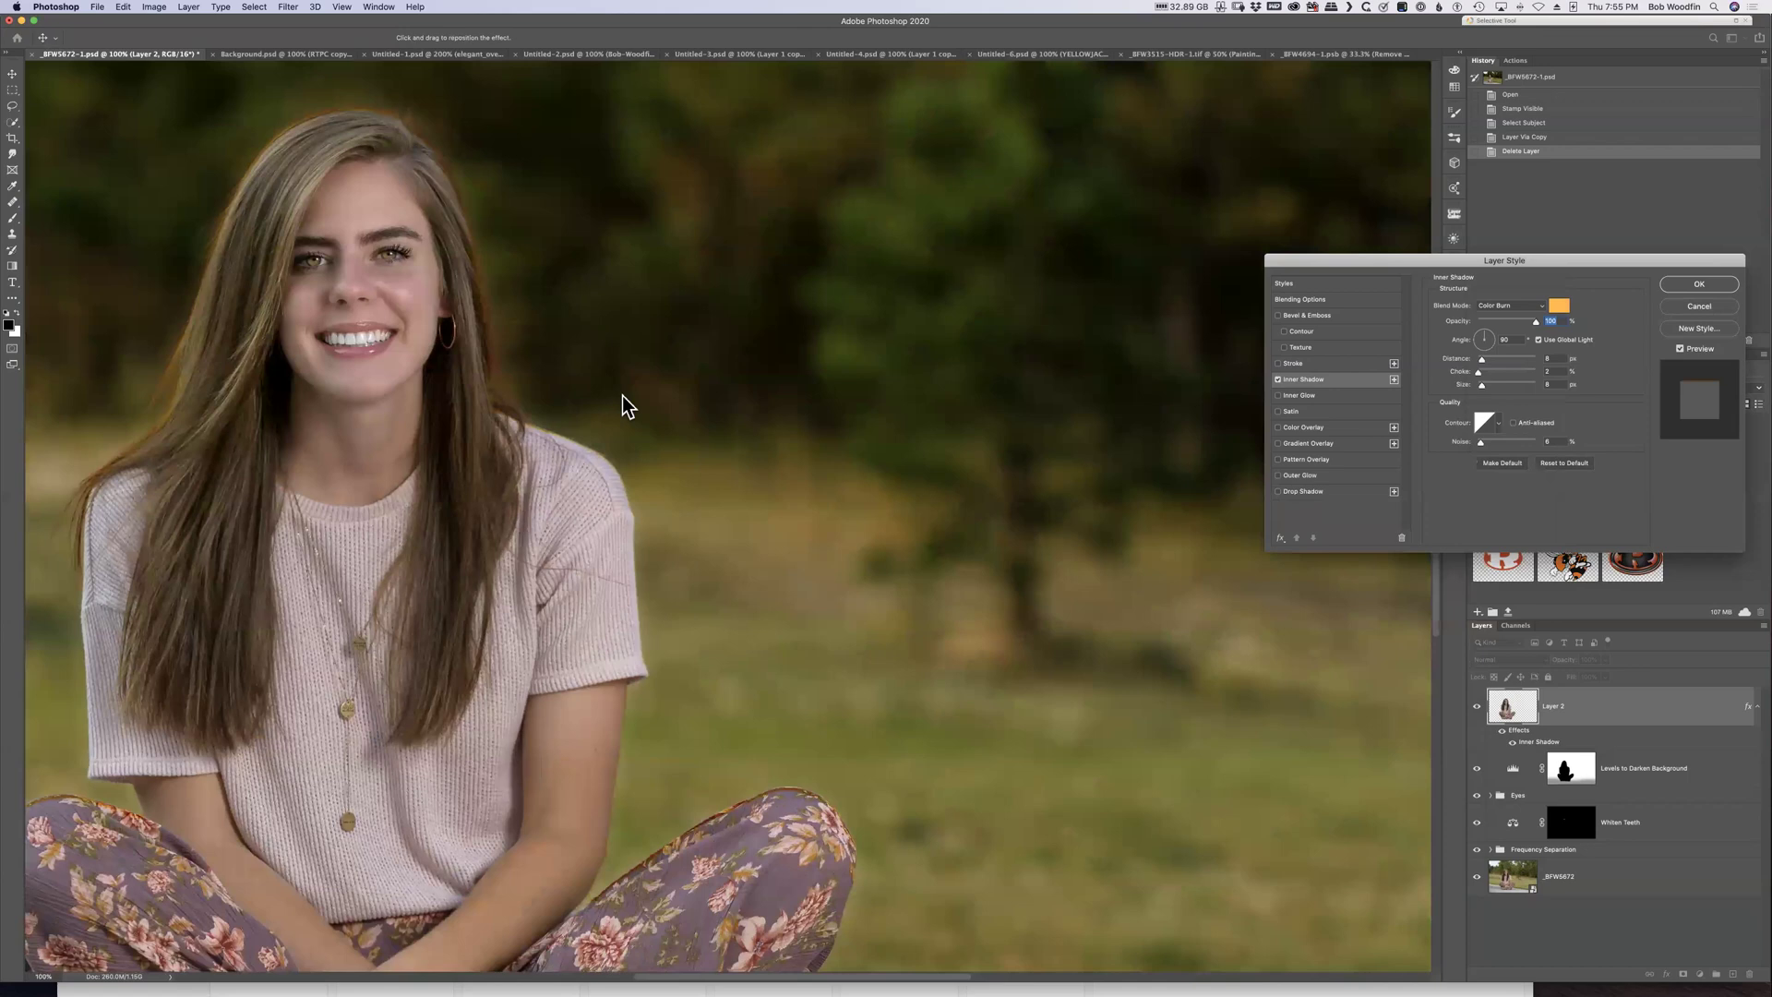
{"action": "left_click_drag", "start_coordinate": [407, 190], "coordinate": [574, 267]}
{"action": "left_click", "coordinate": [1532, 307]}
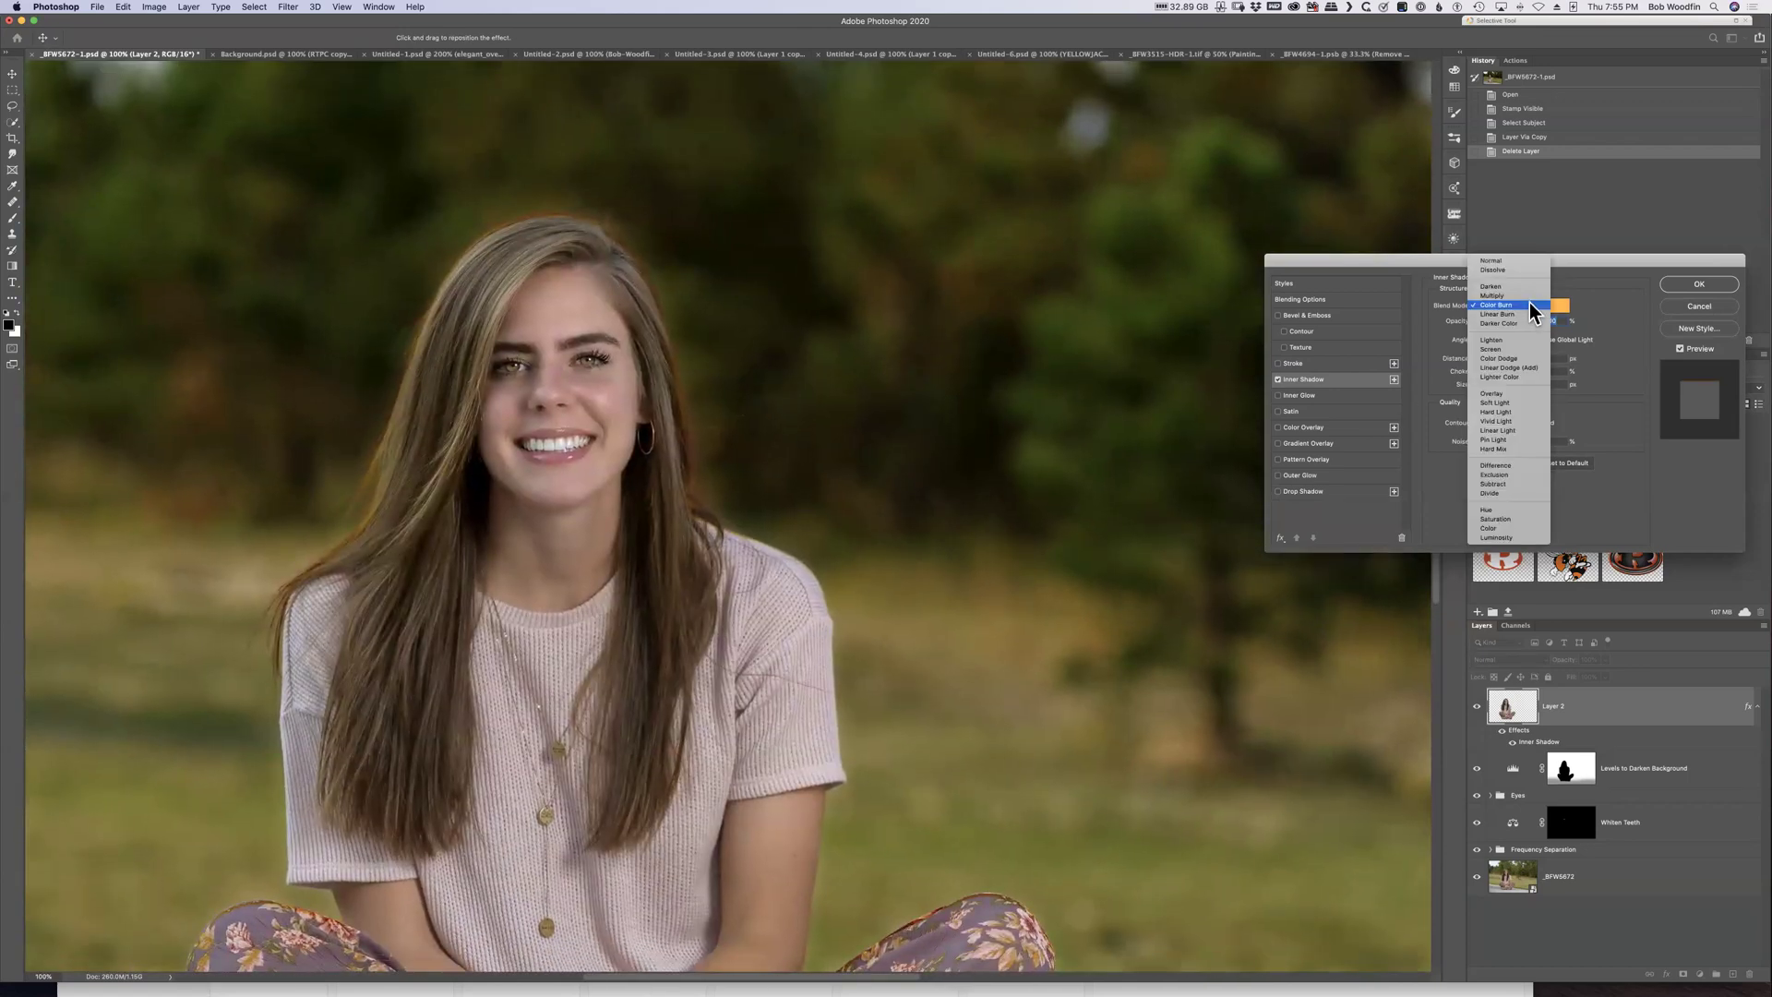
{"action": "left_click", "coordinate": [1520, 360]}
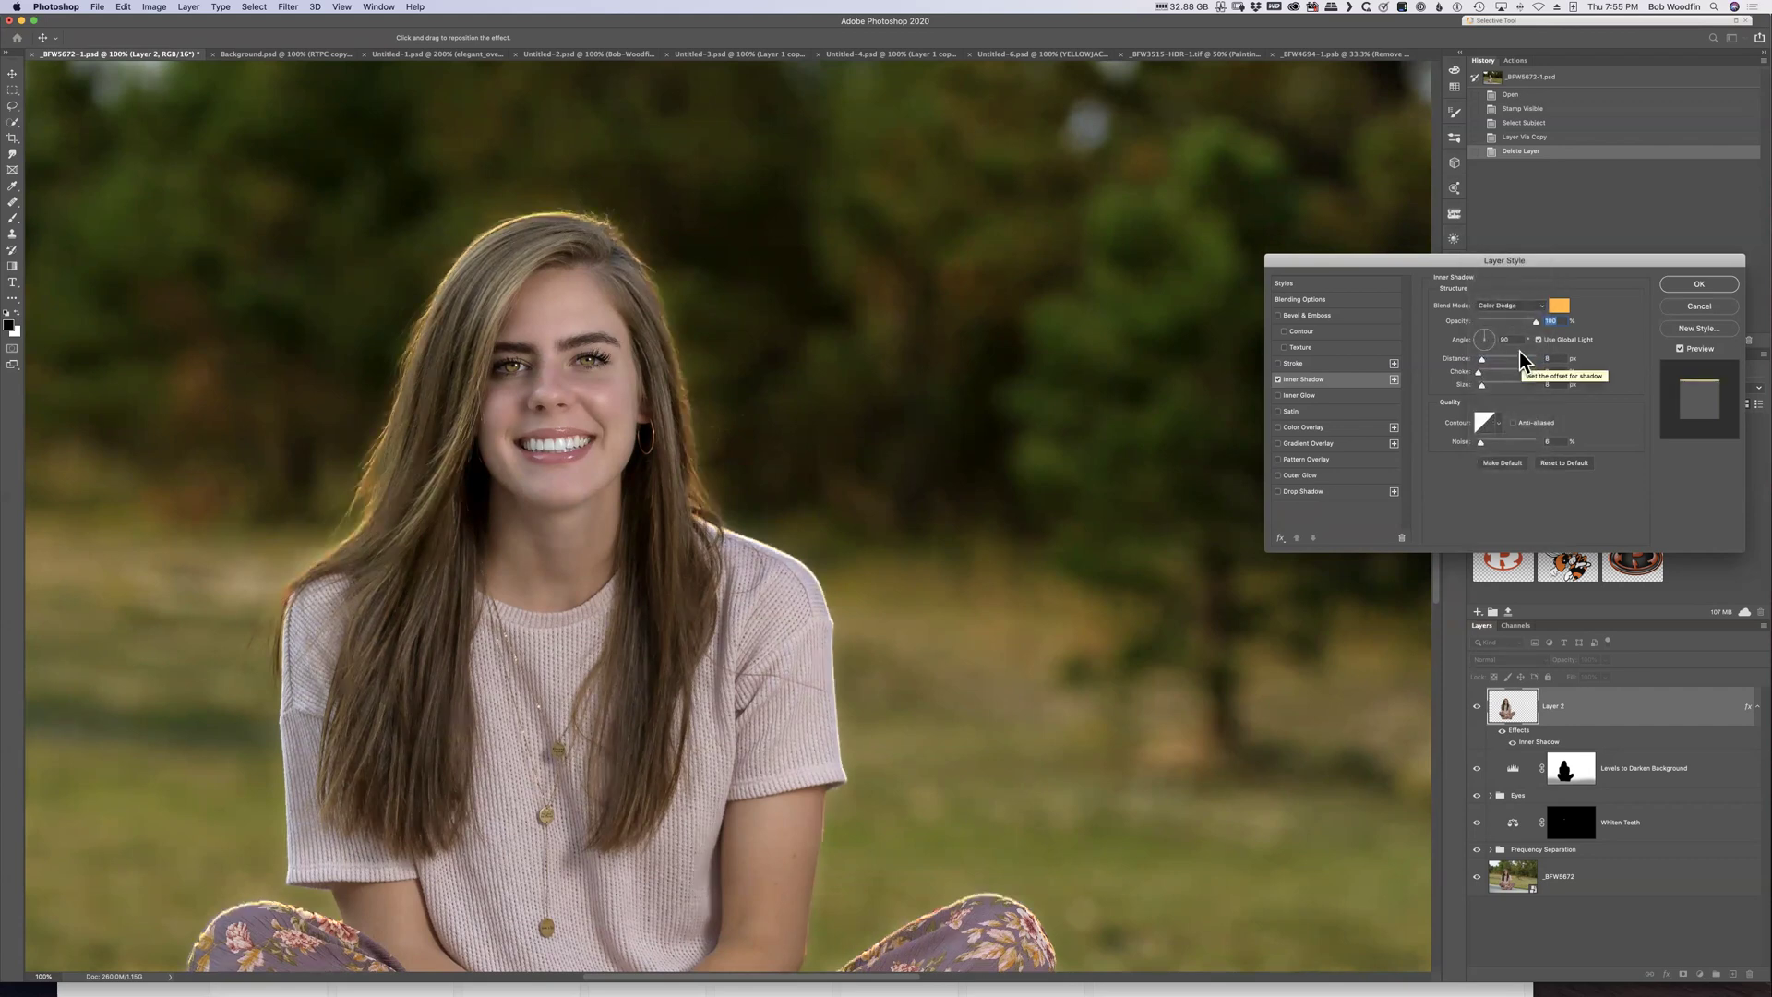
Widen the golden rim by increasing the Inner Shadow's distance, choke and size, and reduce its opacity to soften it
{"action": "left_click_drag", "start_coordinate": [1535, 323], "coordinate": [1511, 323]}
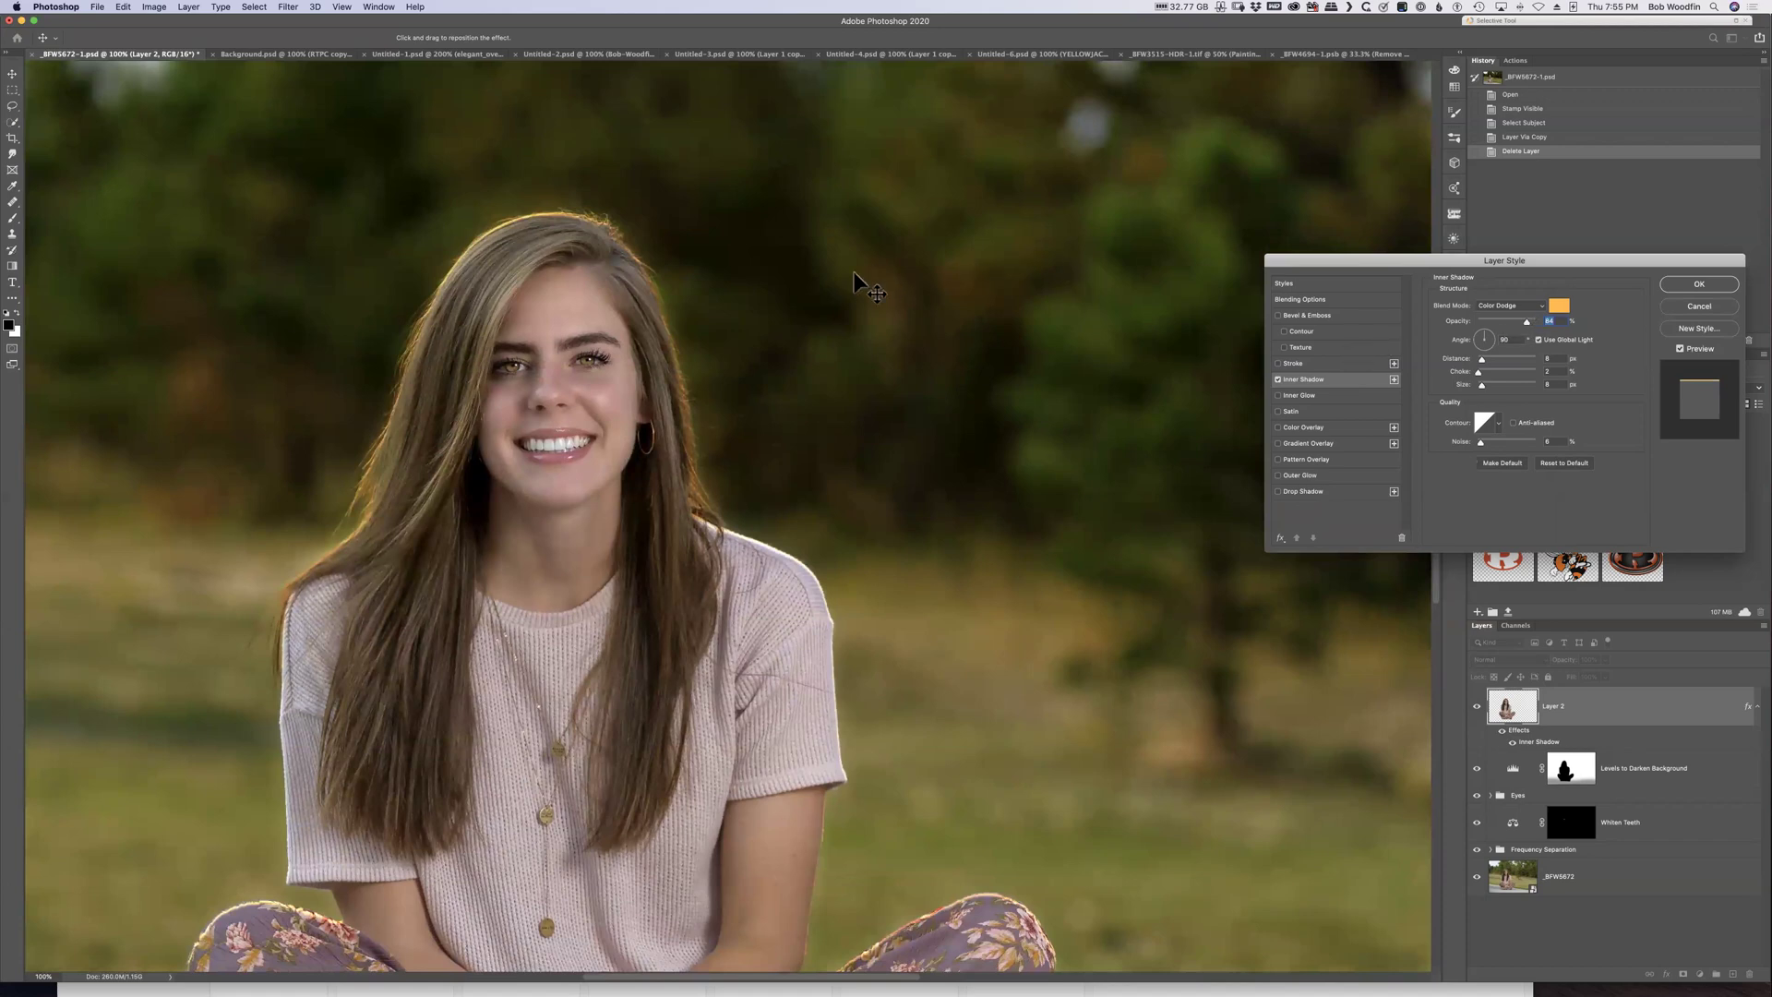
{"action": "left_click_drag", "start_coordinate": [1483, 359], "coordinate": [1499, 360]}
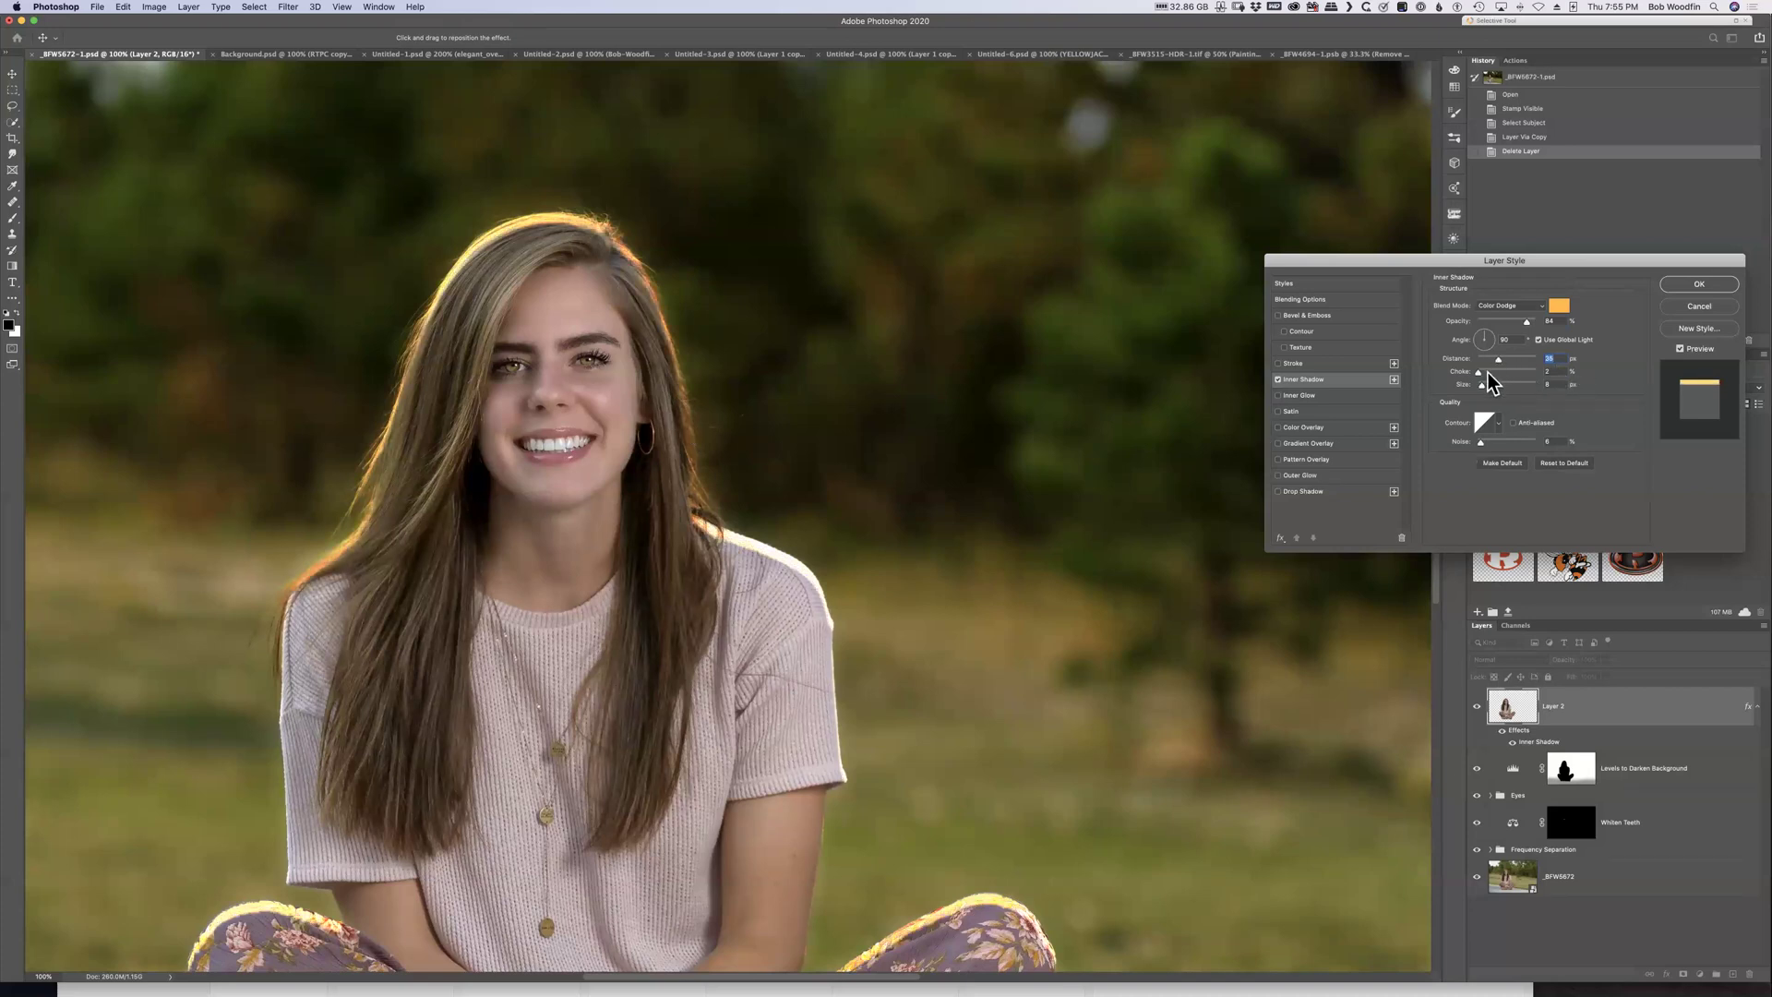
{"action": "left_click_drag", "start_coordinate": [1477, 372], "coordinate": [1490, 386]}
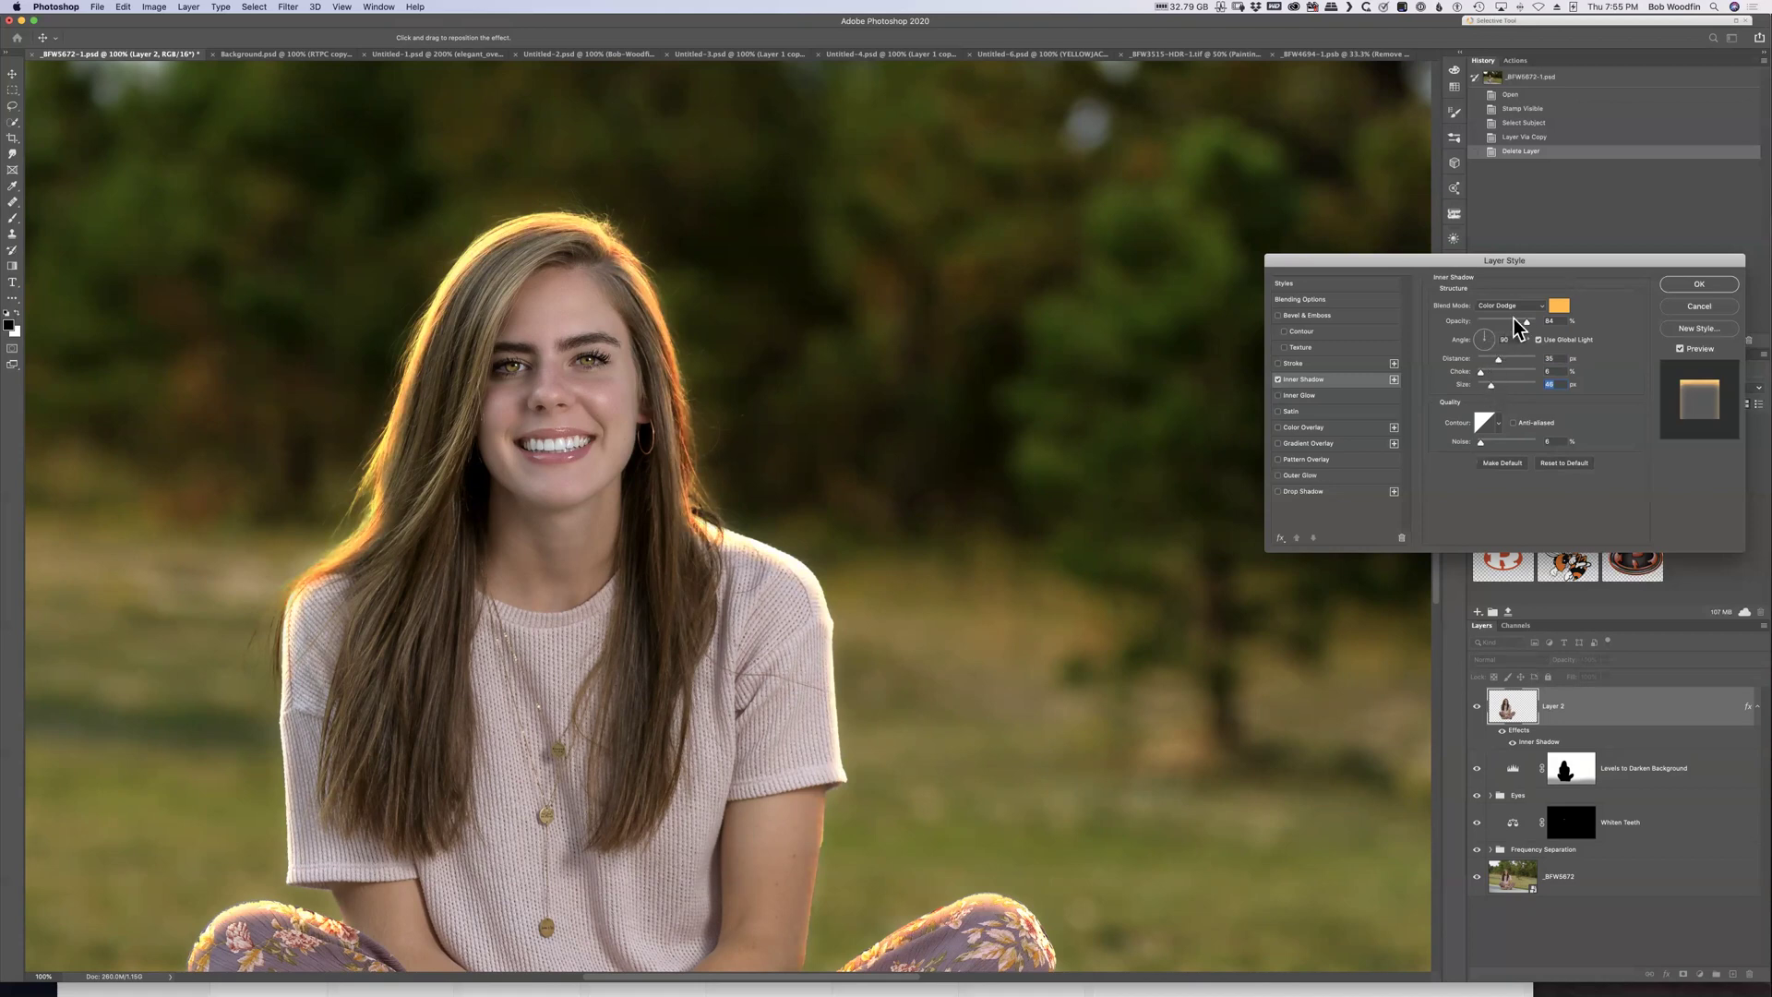
{"action": "left_click_drag", "start_coordinate": [1527, 321], "coordinate": [1498, 323]}
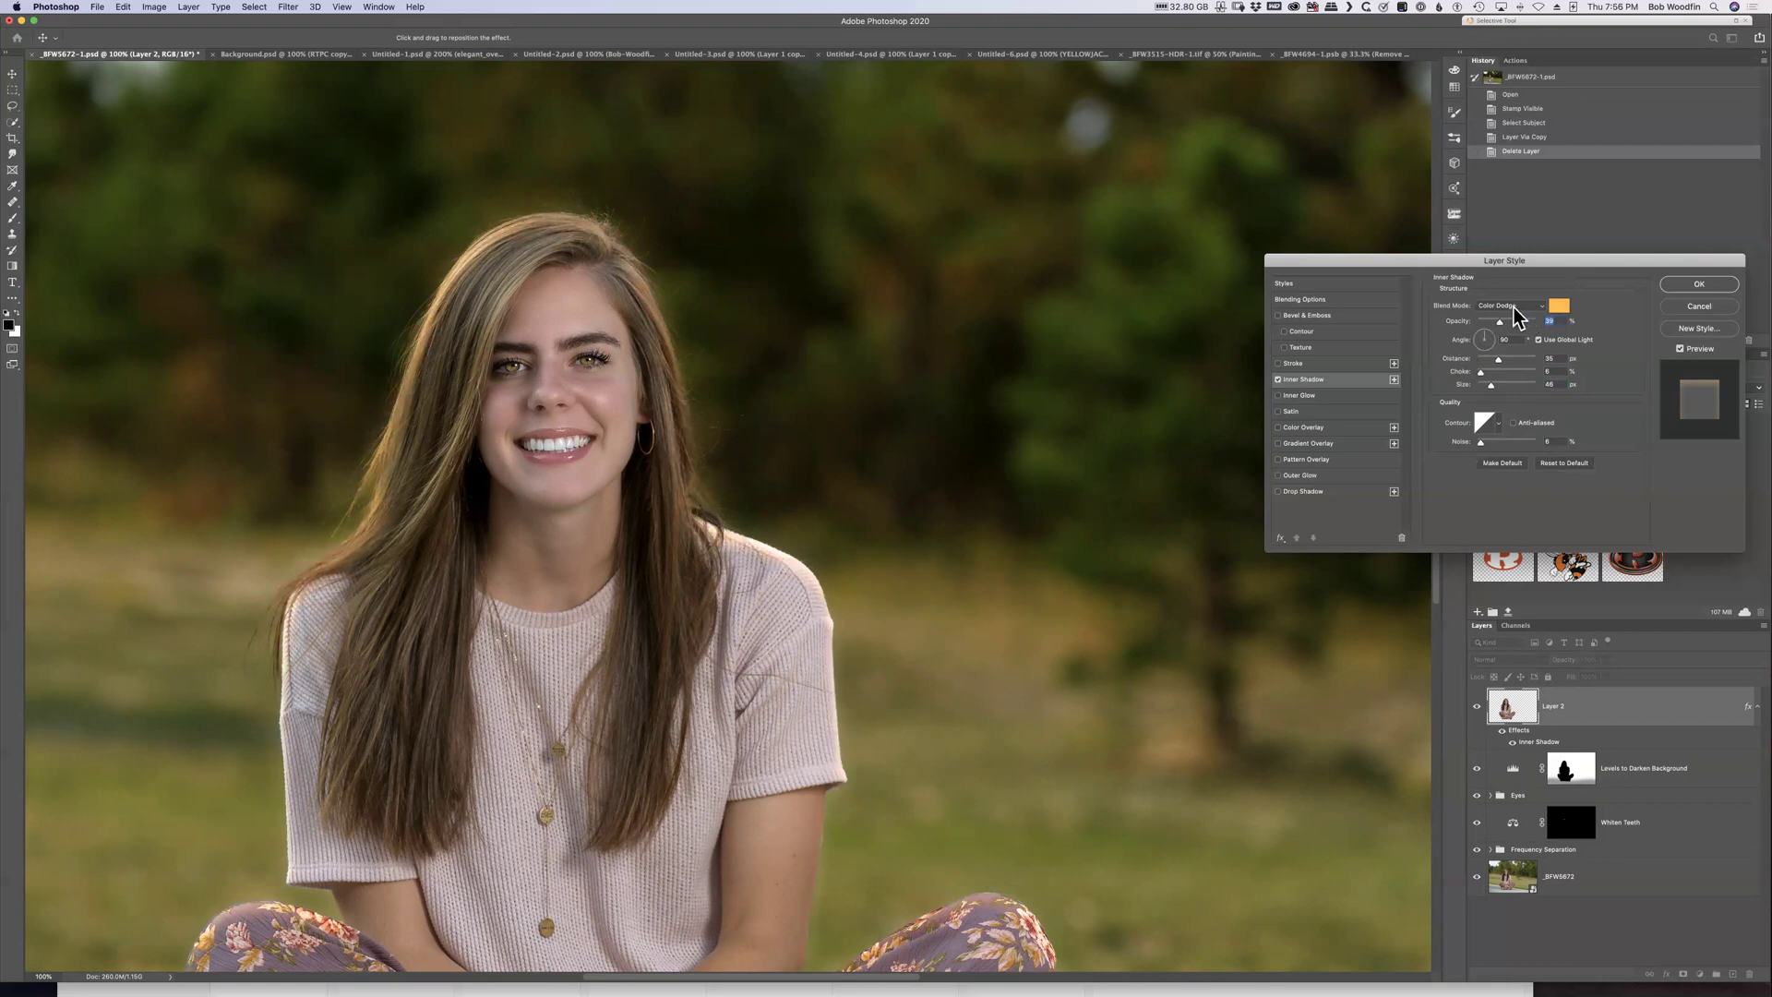
Try Linear Dodge (Add) at a lower opacity as the Inner Shadow's blend mode, and return to Color Dodge
{"action": "key", "text": "Down"}
{"action": "left_click", "coordinate": [1520, 308]}
{"action": "left_click", "coordinate": [1521, 315]}
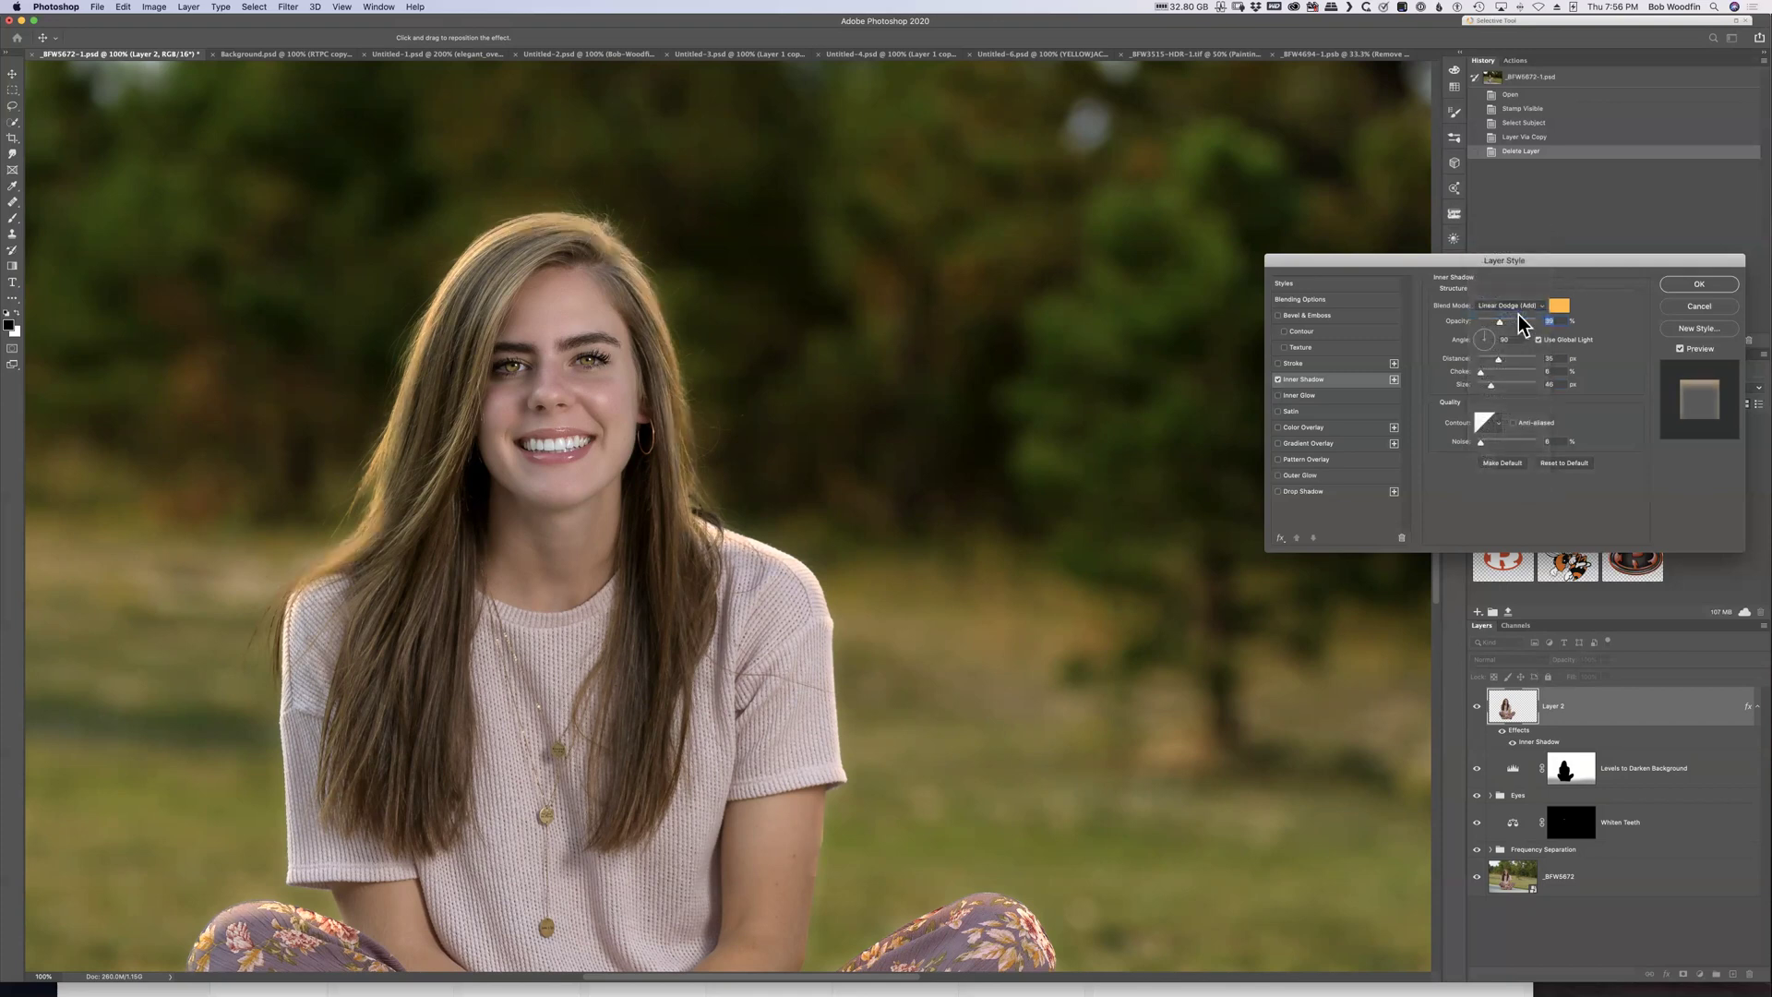
{"action": "left_click_drag", "start_coordinate": [1501, 321], "coordinate": [1493, 321]}
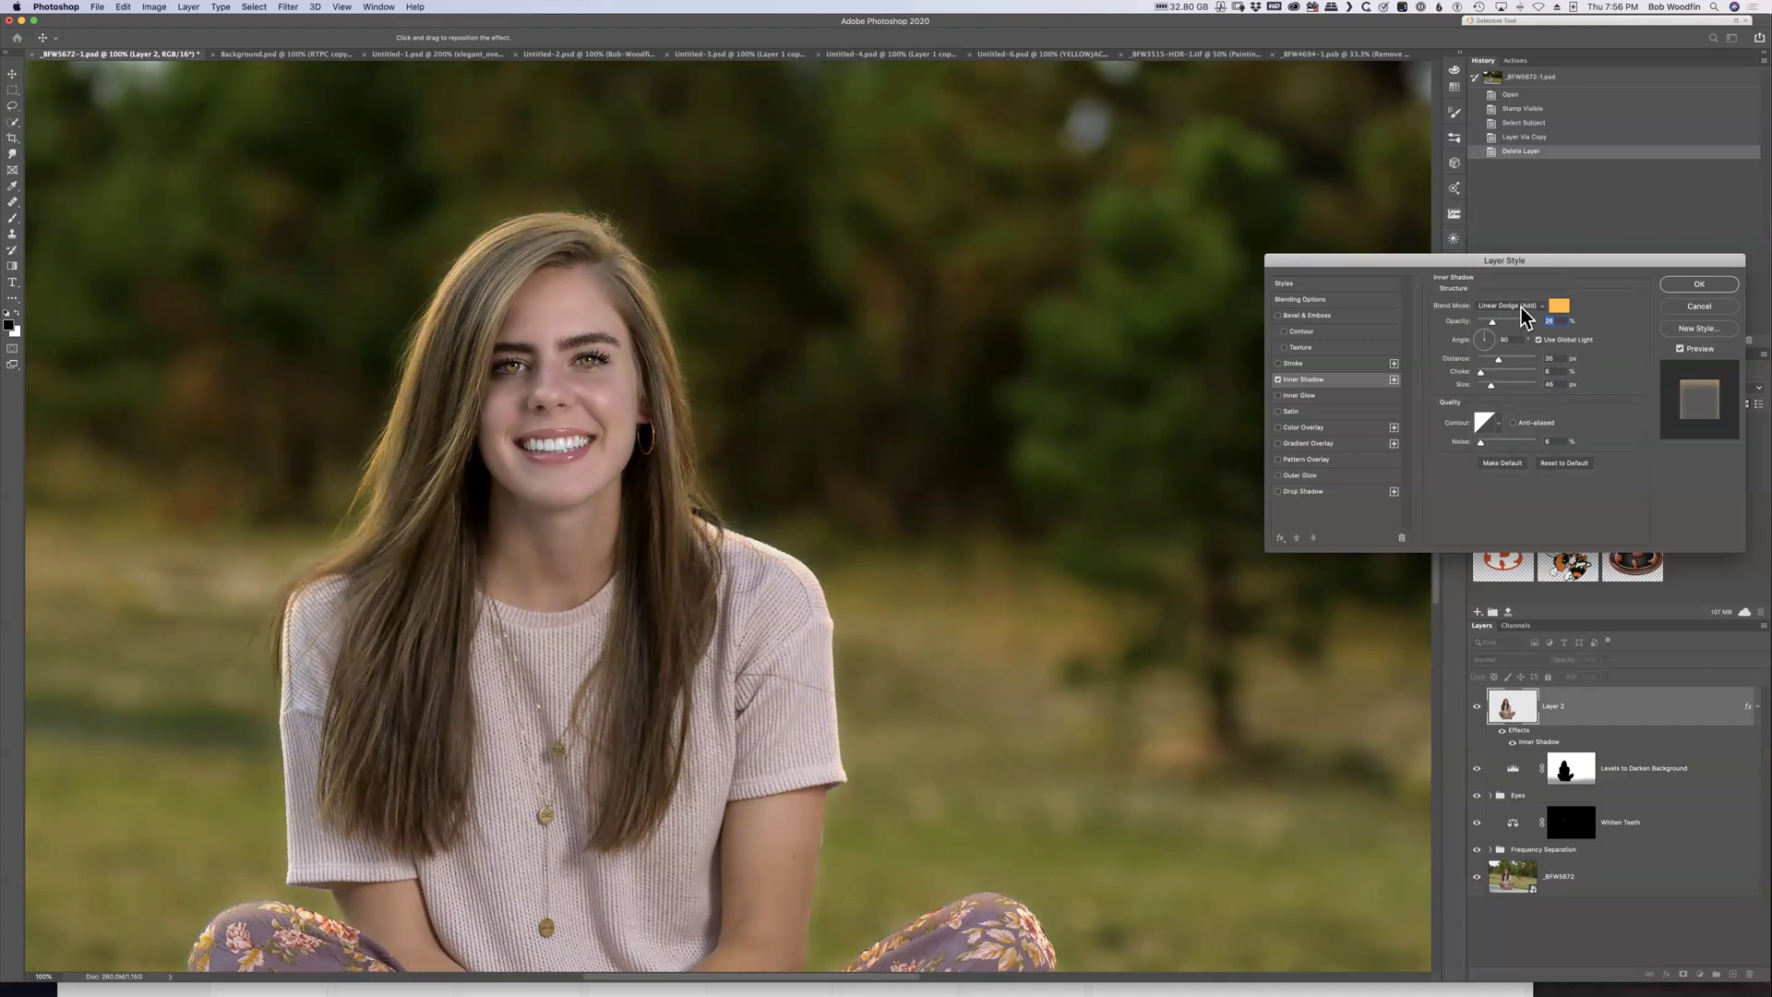
{"action": "left_click", "coordinate": [1521, 306]}
{"action": "left_click", "coordinate": [1521, 304]}
{"action": "key", "text": "Up"}
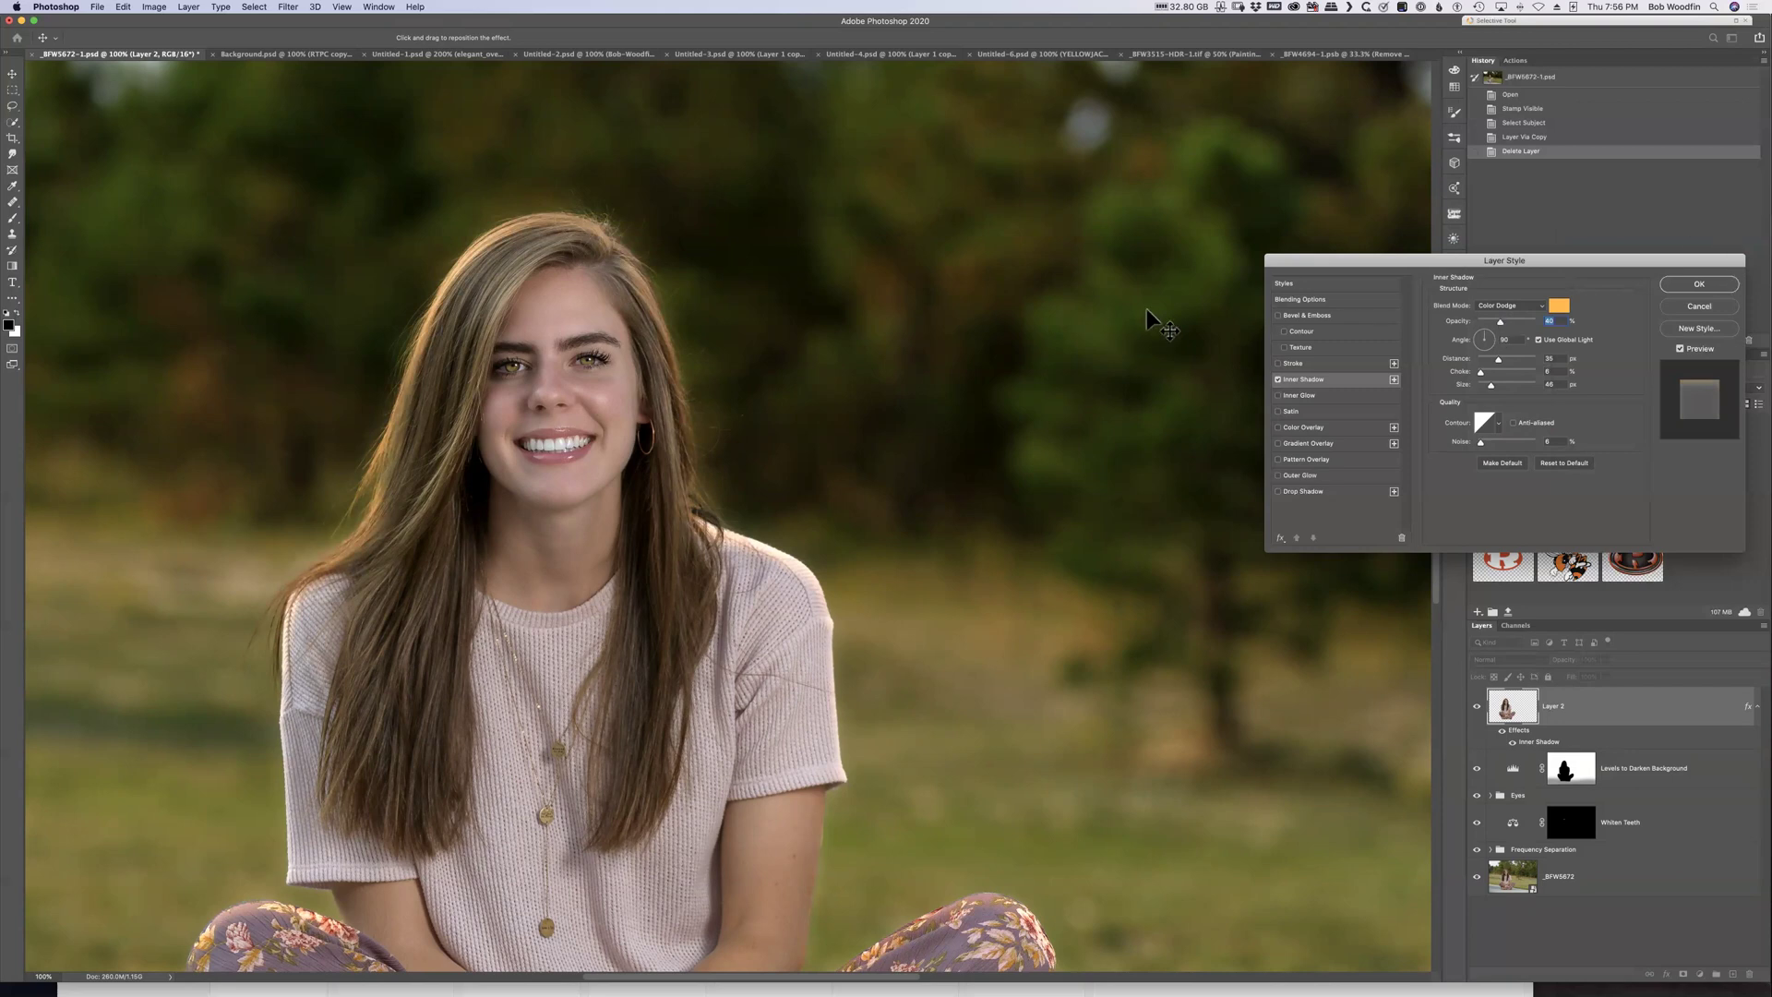
Compare the whole portrait with the Inner Shadow off and on, and display the layer's Blending Options
{"action": "key", "text": "super+minus"}
{"action": "key", "text": "super+minus"}
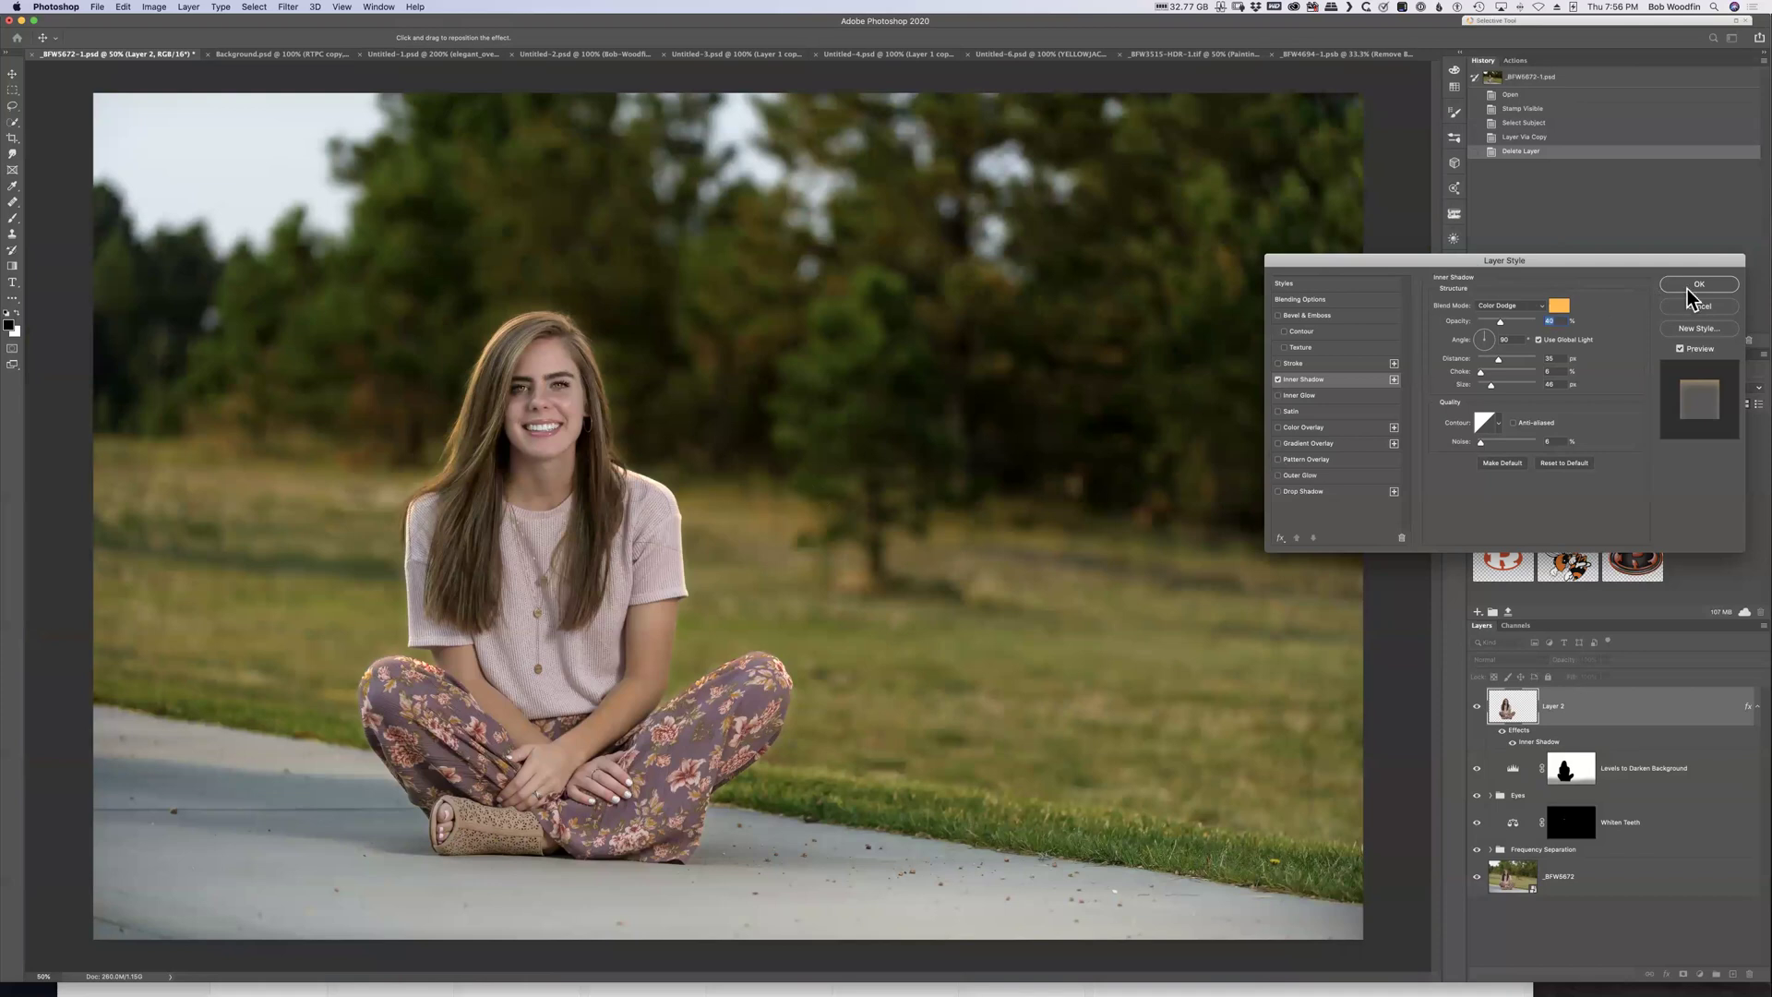
{"action": "left_click", "coordinate": [1277, 380]}
{"action": "left_click", "coordinate": [1277, 380]}
{"action": "left_click", "coordinate": [1311, 300]}
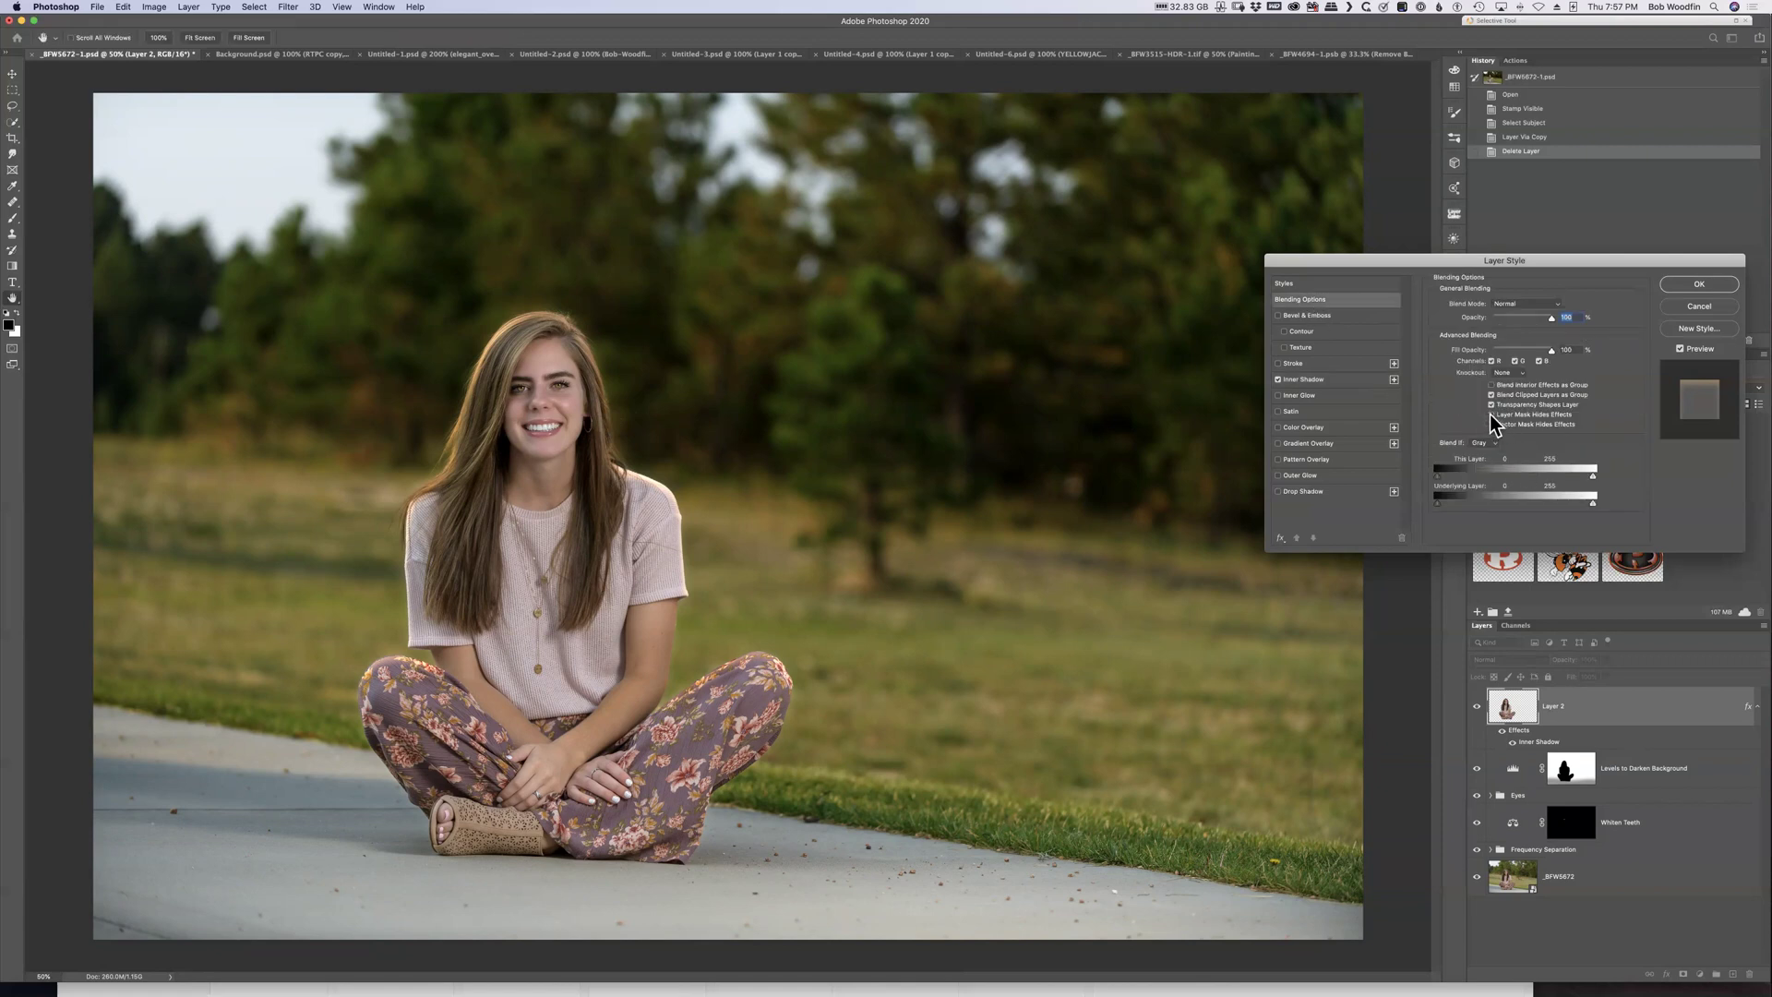
Accept the layer style, add a mask to Layer 2 and paint black on it along the woman's left-hand outline
{"action": "left_click", "coordinate": [1703, 286]}
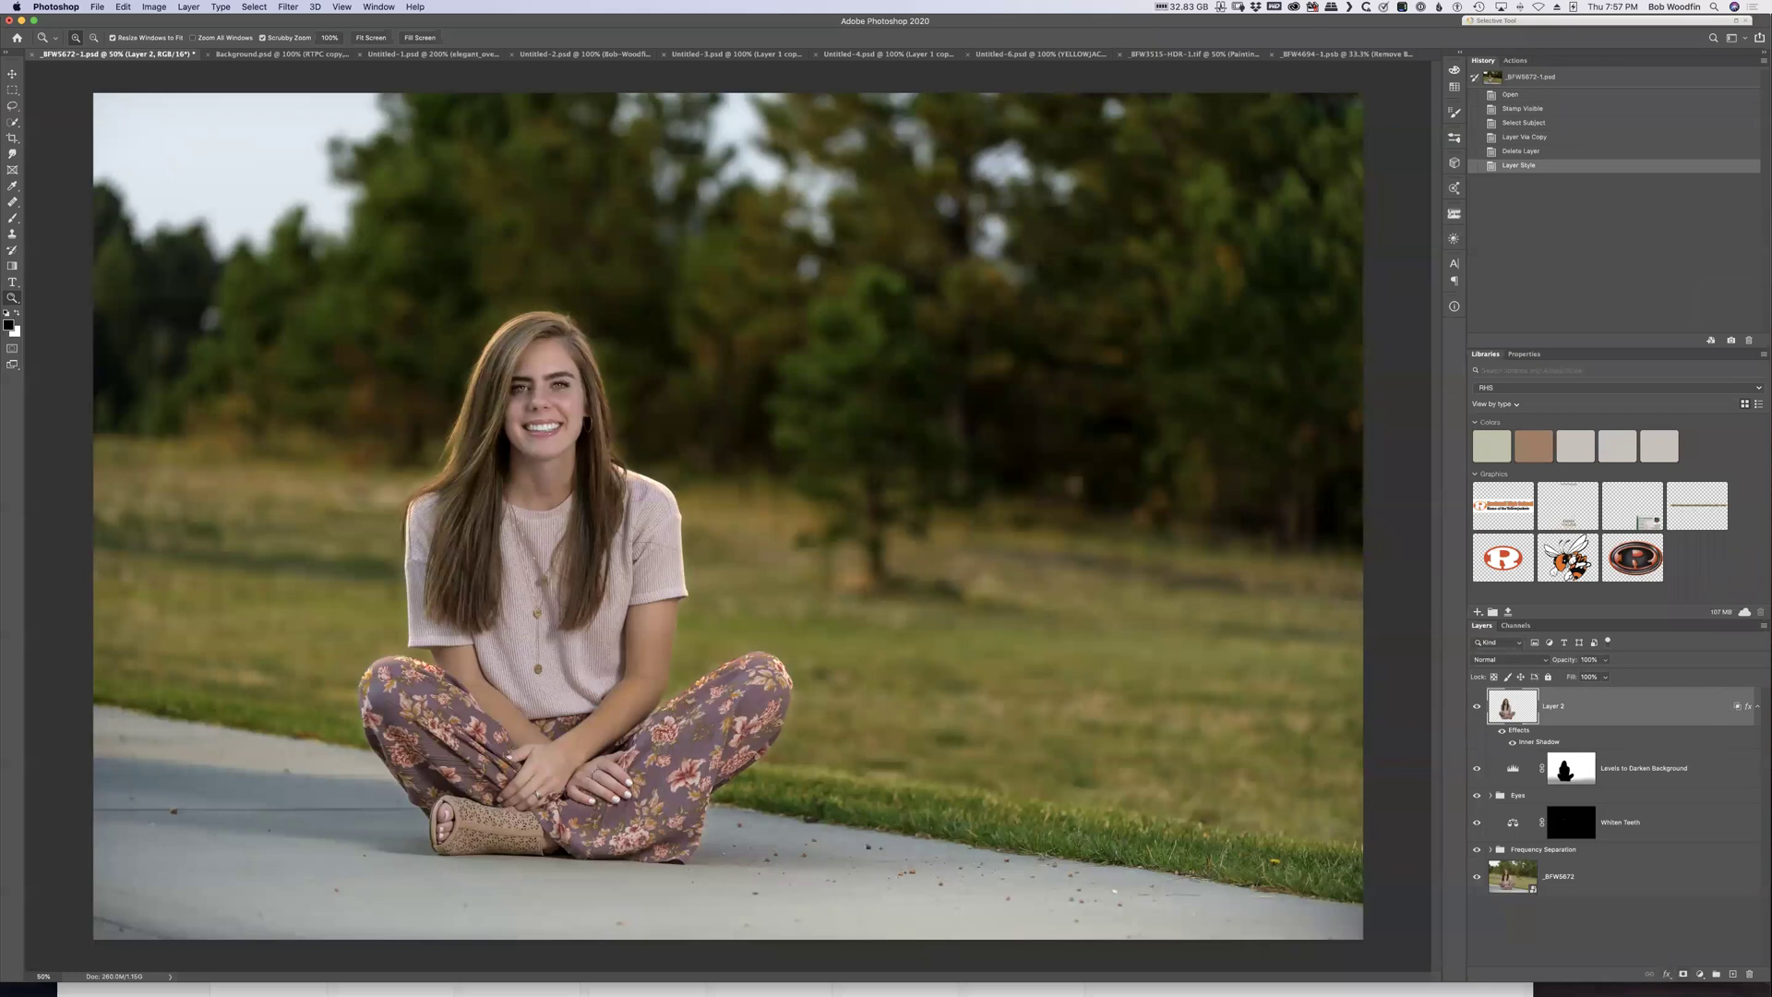
{"action": "left_click", "coordinate": [1682, 973]}
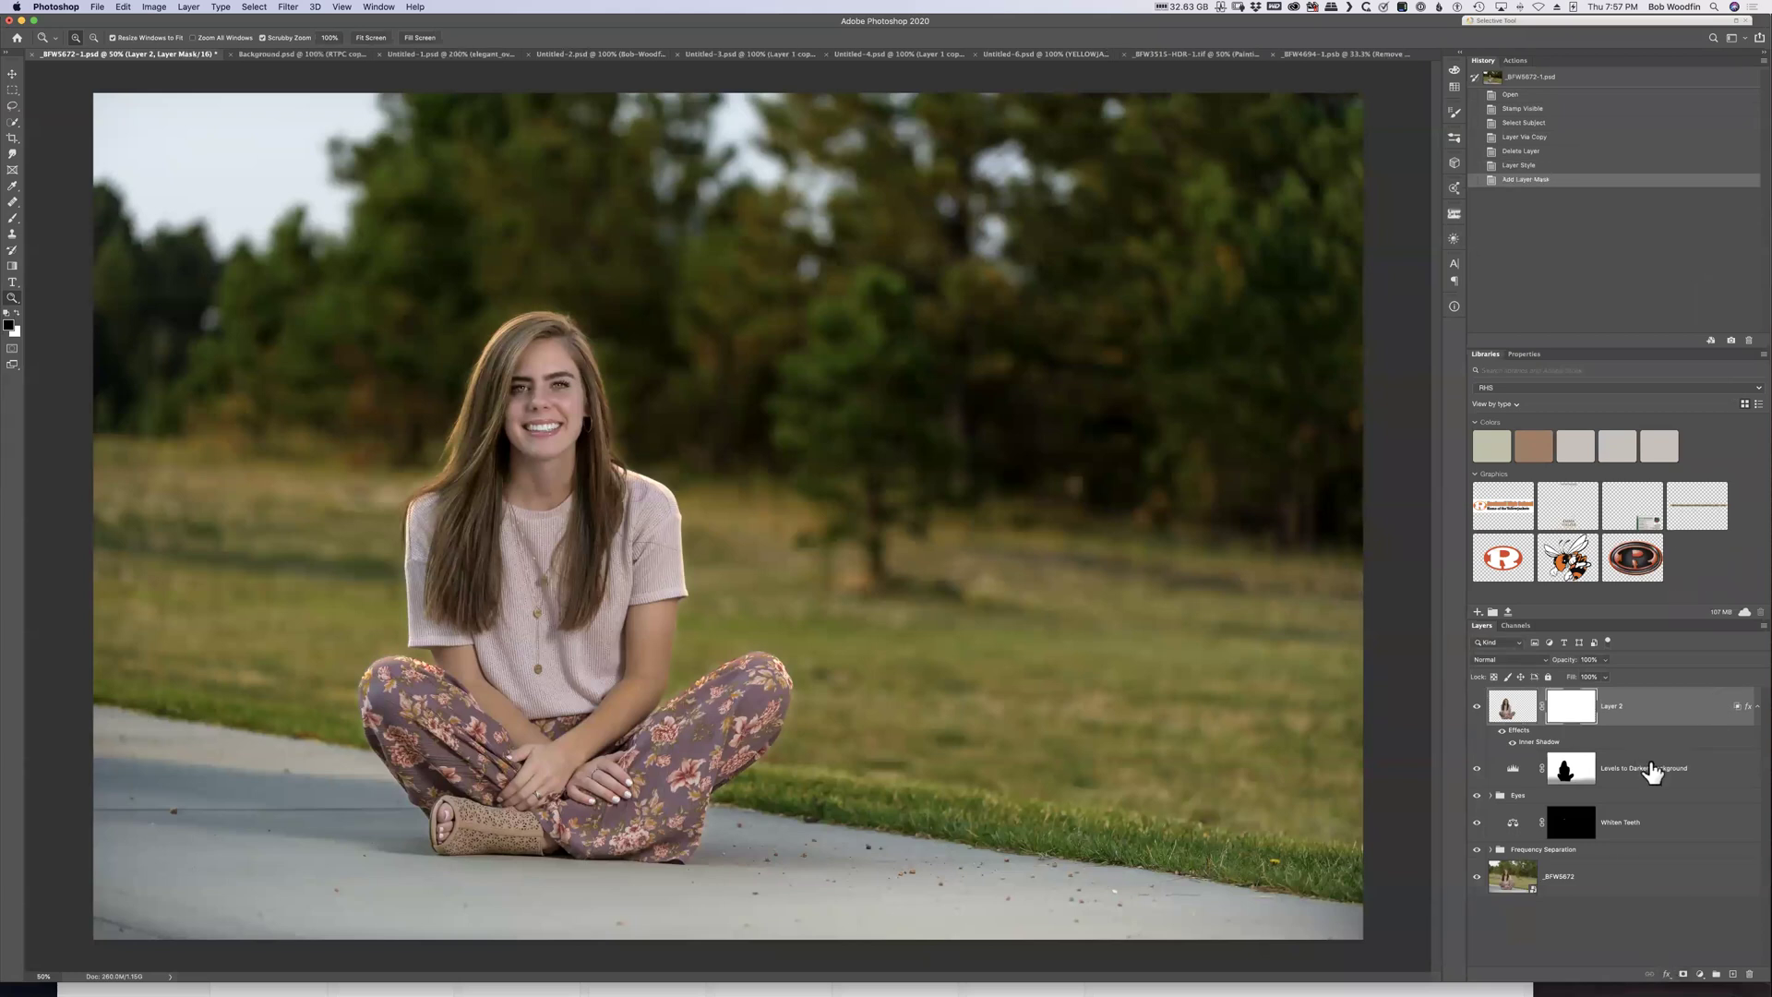
{"action": "key", "text": "b"}
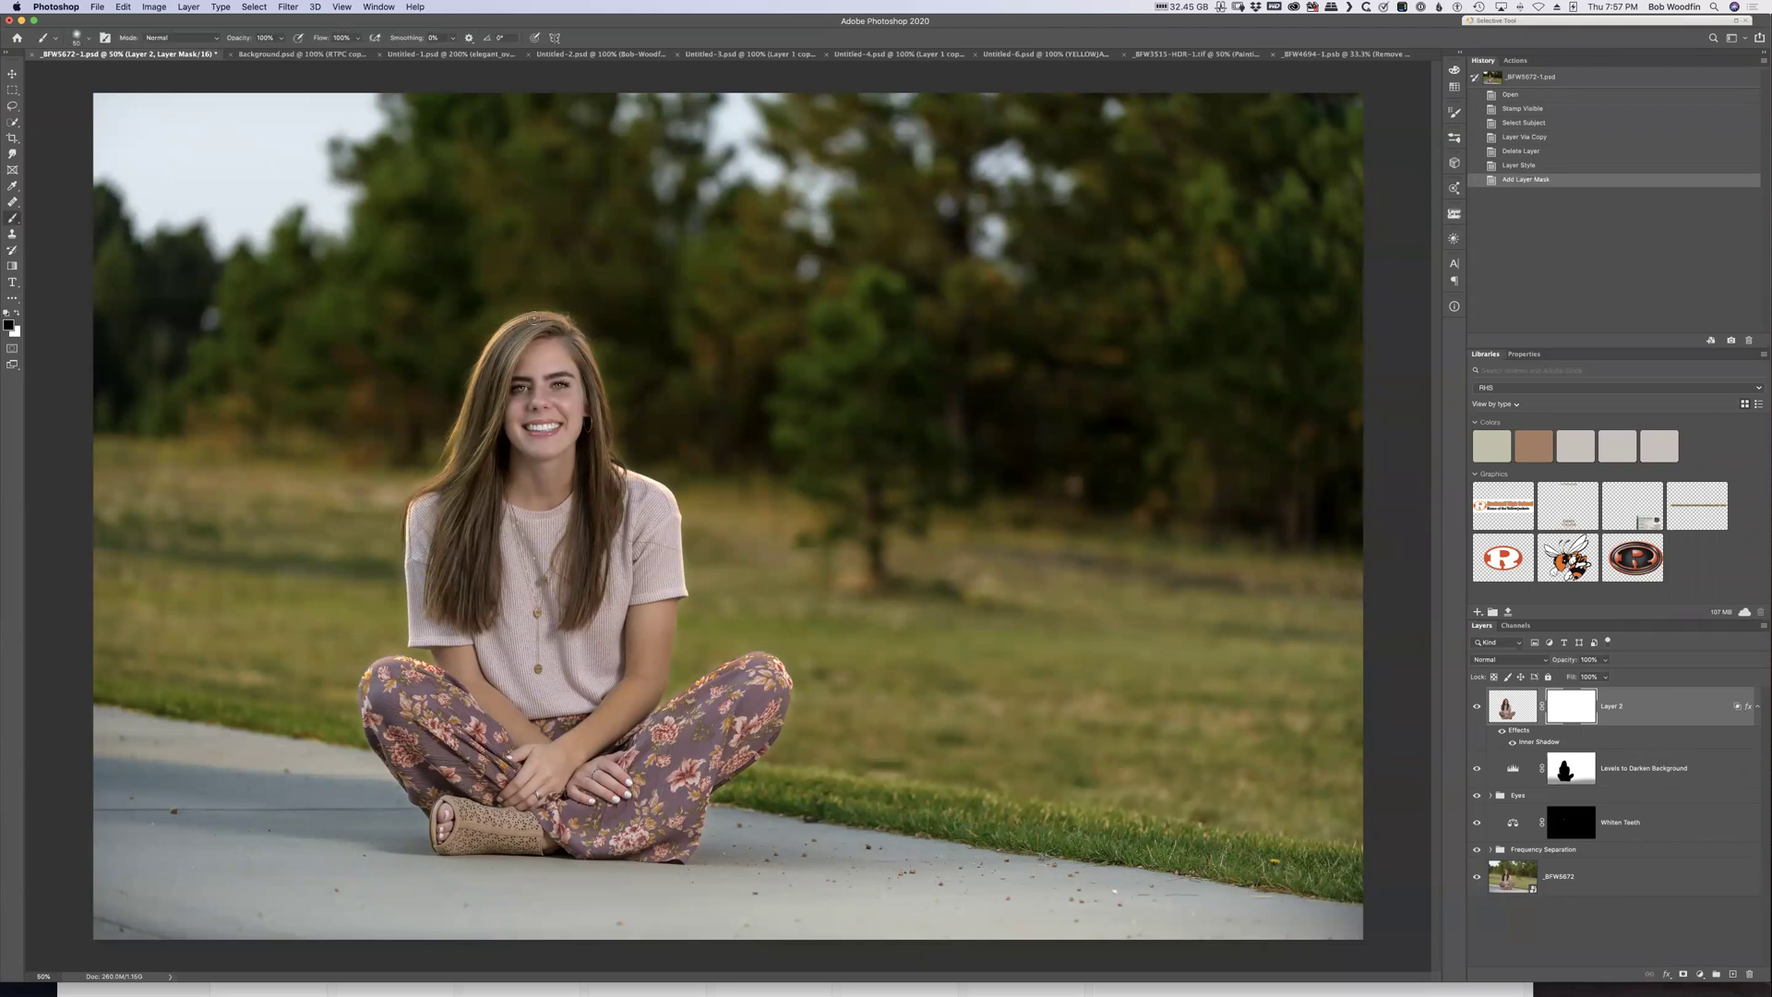
{"action": "mouse_move", "coordinate": [512, 327]}
{"action": "left_mouse_down"}
{"action": "mouse_move", "coordinate": [479, 299]}
{"action": "mouse_move", "coordinate": [445, 466]}
{"action": "mouse_move", "coordinate": [395, 545]}
{"action": "left_mouse_up"}
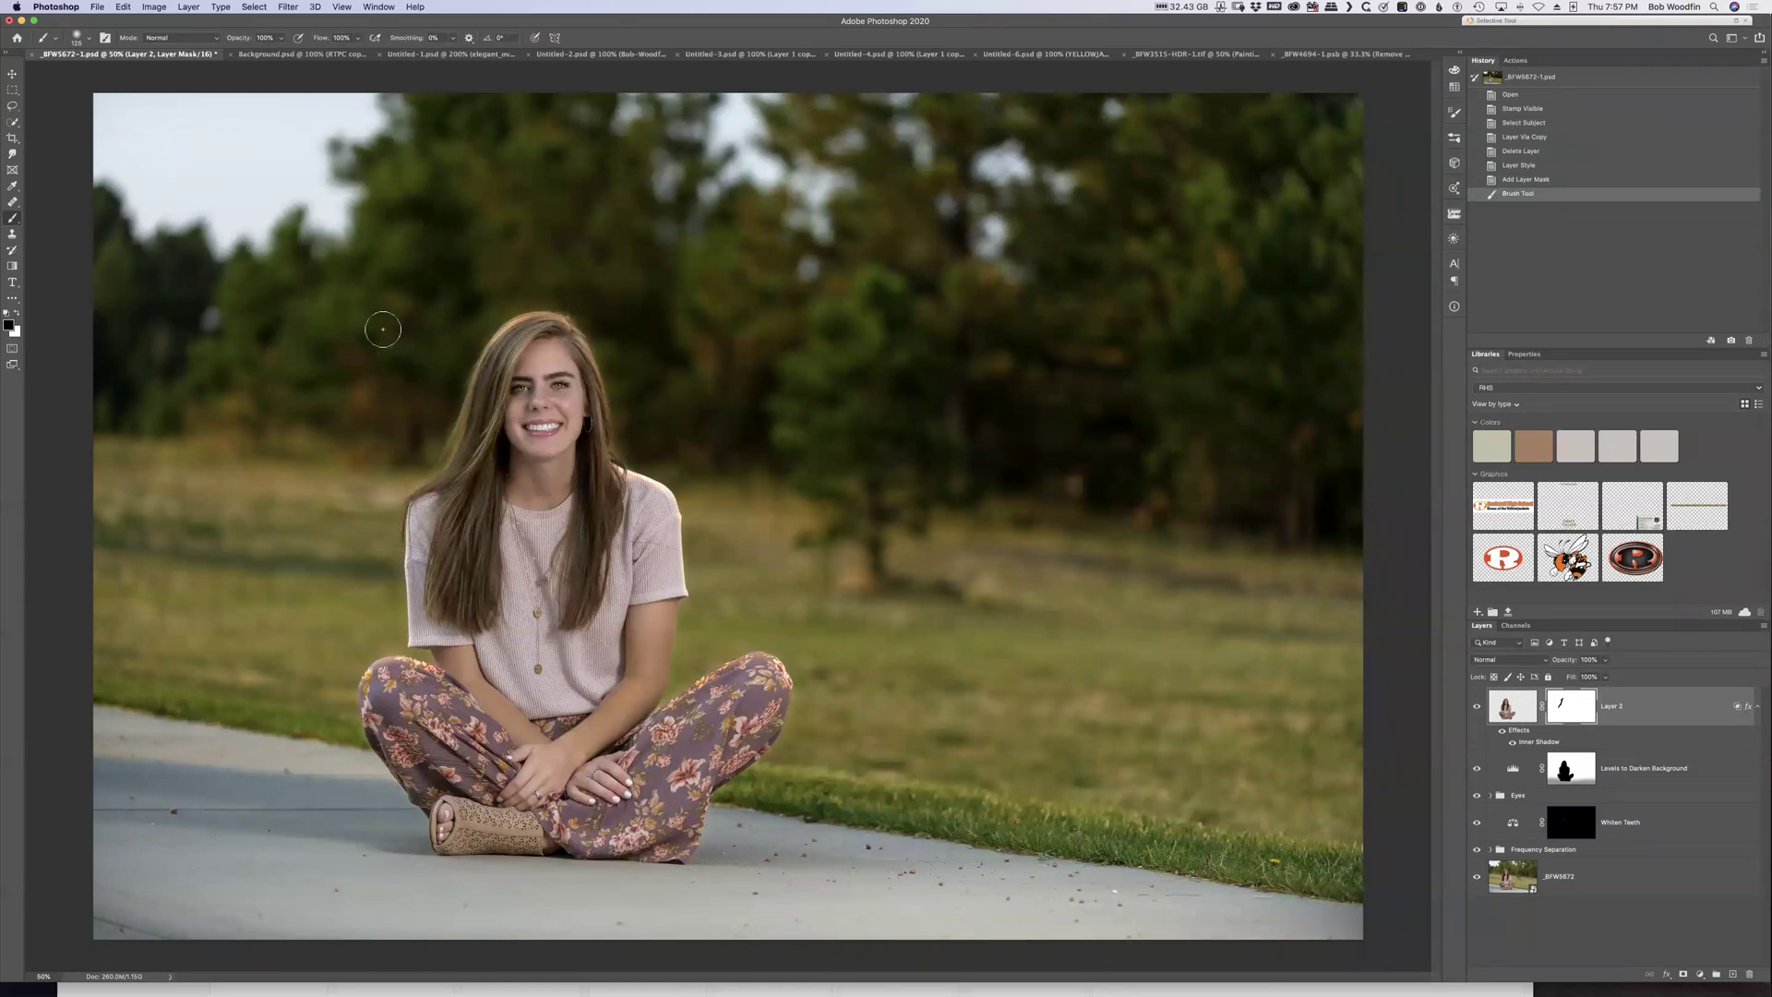
{"action": "mouse_move", "coordinate": [478, 344]}
{"action": "left_mouse_down"}
{"action": "mouse_move", "coordinate": [551, 282]}
{"action": "mouse_move", "coordinate": [445, 313]}
{"action": "mouse_move", "coordinate": [525, 321]}
{"action": "mouse_move", "coordinate": [552, 282]}
{"action": "left_mouse_up"}
{"action": "key", "text": "3"}
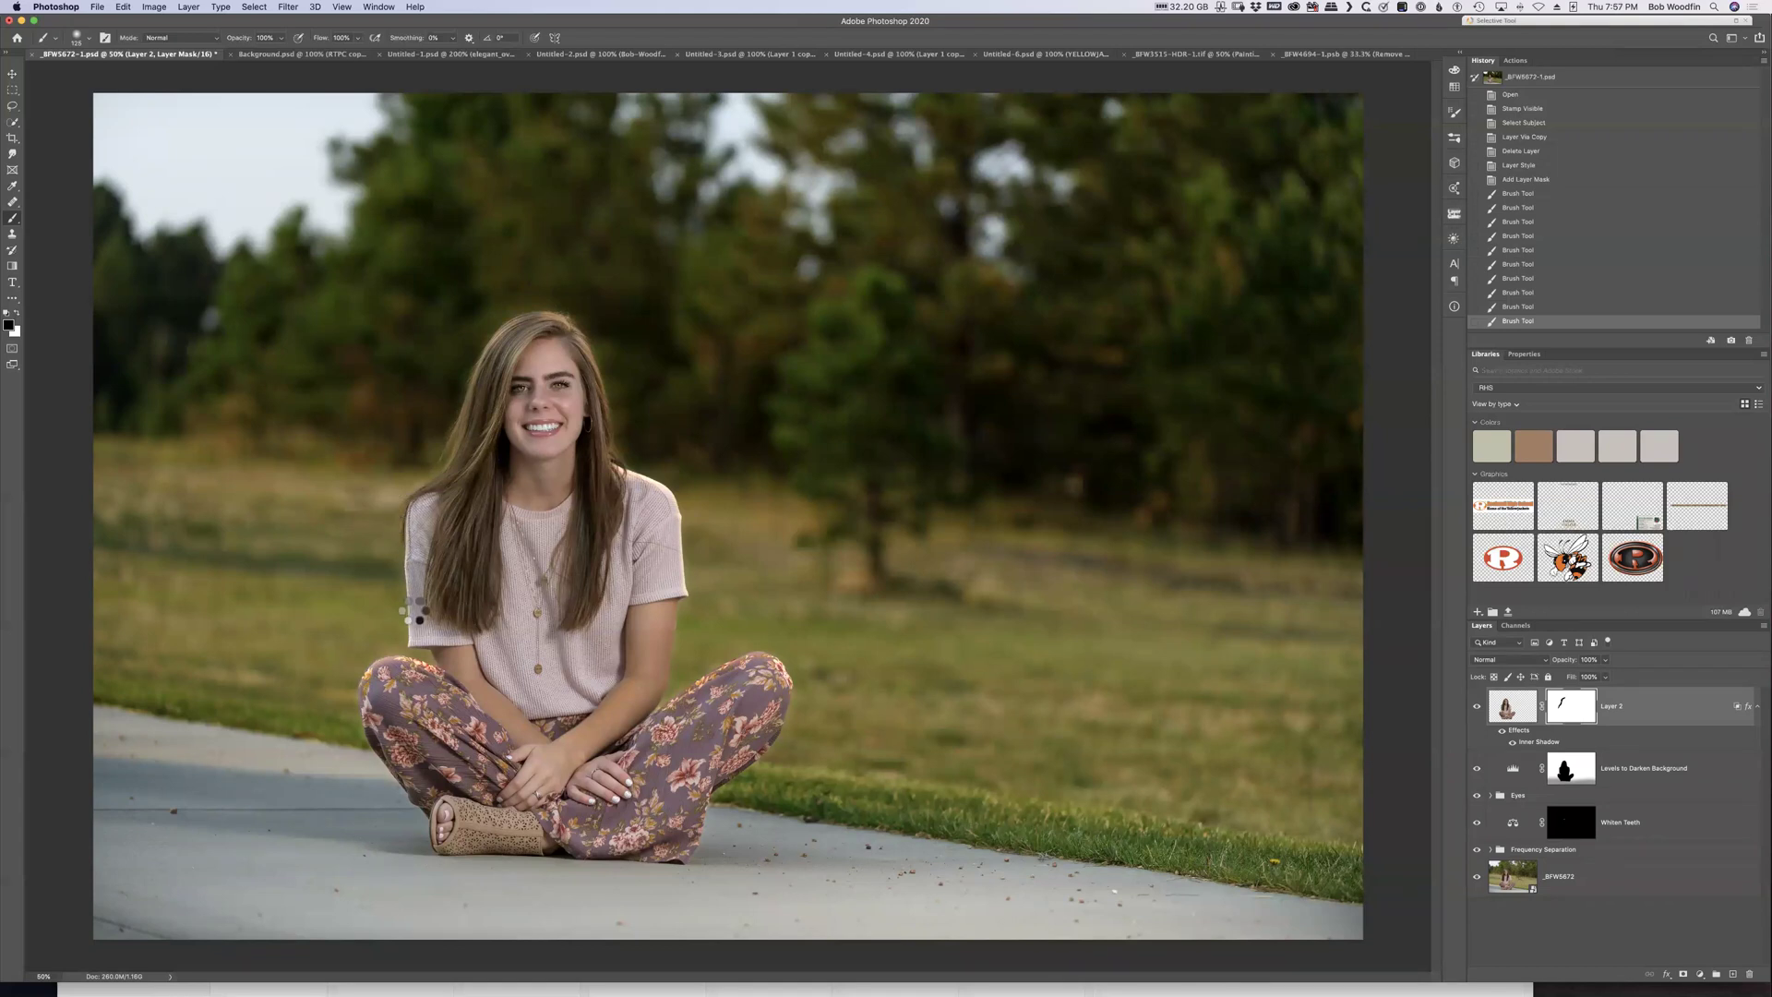
{"action": "mouse_move", "coordinate": [391, 638]}
{"action": "left_mouse_down"}
{"action": "mouse_move", "coordinate": [328, 678]}
{"action": "mouse_move", "coordinate": [374, 696]}
{"action": "mouse_move", "coordinate": [407, 791]}
{"action": "mouse_move", "coordinate": [480, 835]}
{"action": "mouse_move", "coordinate": [644, 867]}
{"action": "left_mouse_up"}
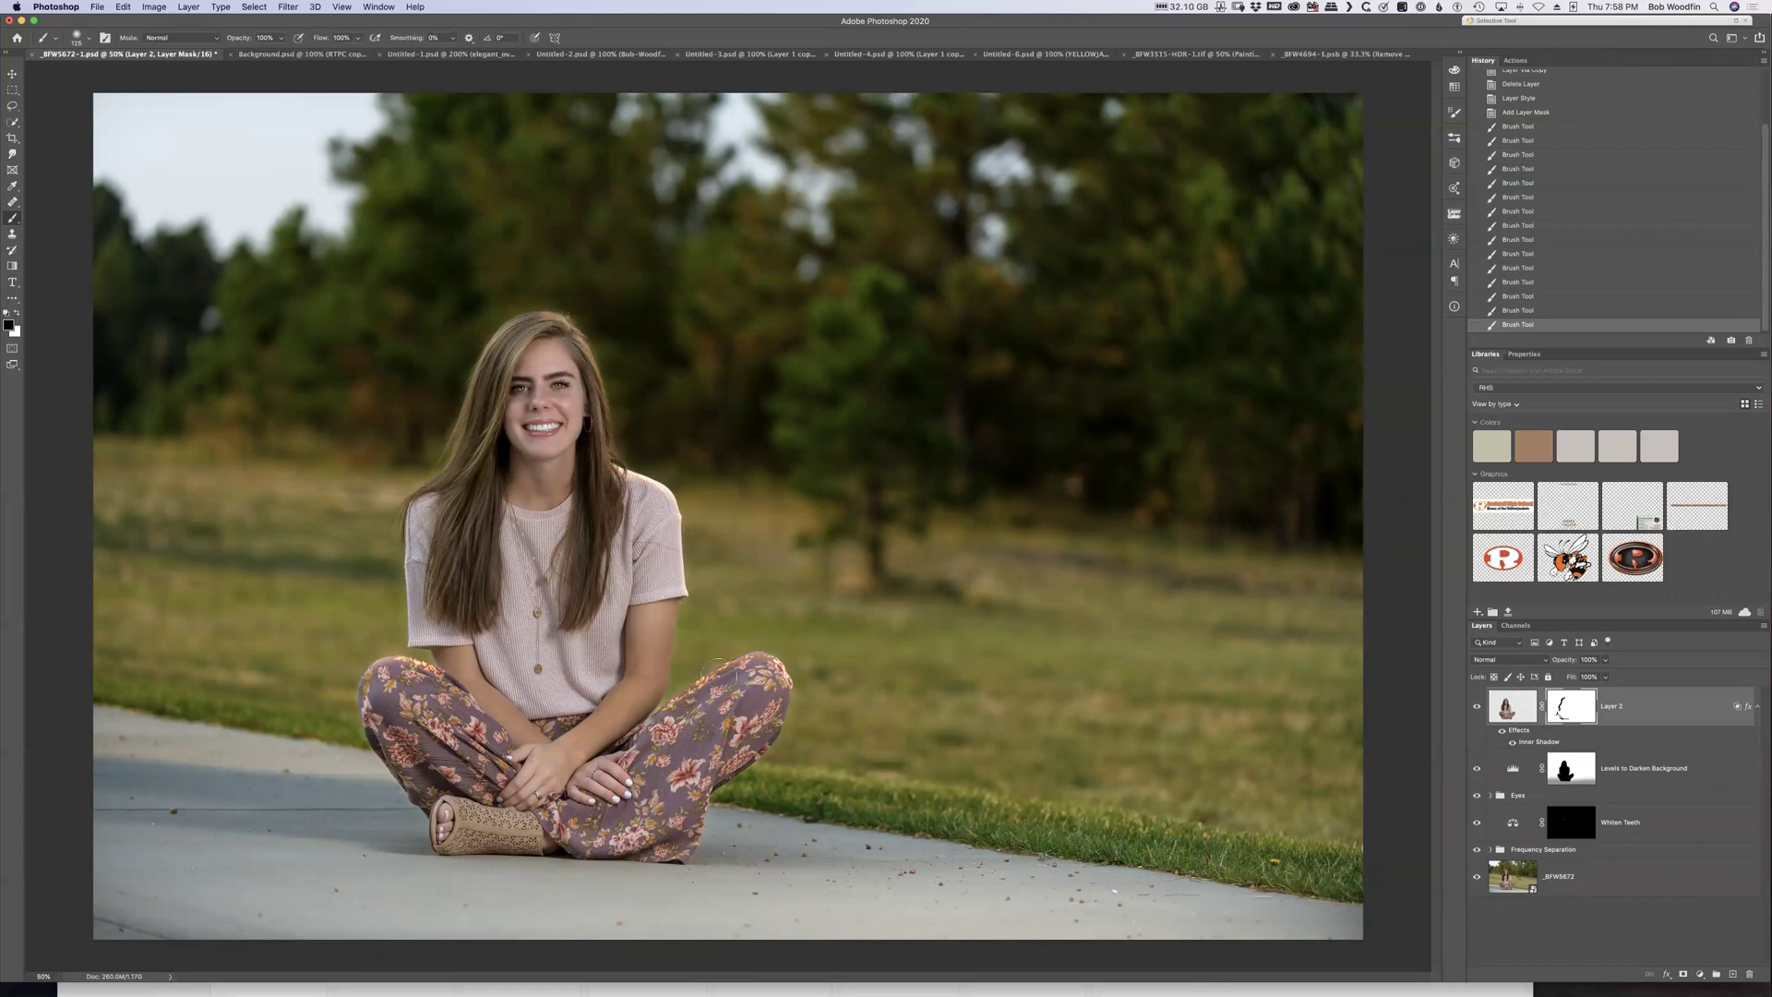
{"action": "mouse_move", "coordinate": [687, 694]}
{"action": "left_mouse_down"}
{"action": "mouse_move", "coordinate": [707, 686]}
{"action": "mouse_move", "coordinate": [658, 715]}
{"action": "mouse_move", "coordinate": [731, 677]}
{"action": "mouse_move", "coordinate": [708, 675]}
{"action": "mouse_move", "coordinate": [808, 684]}
{"action": "left_mouse_up"}
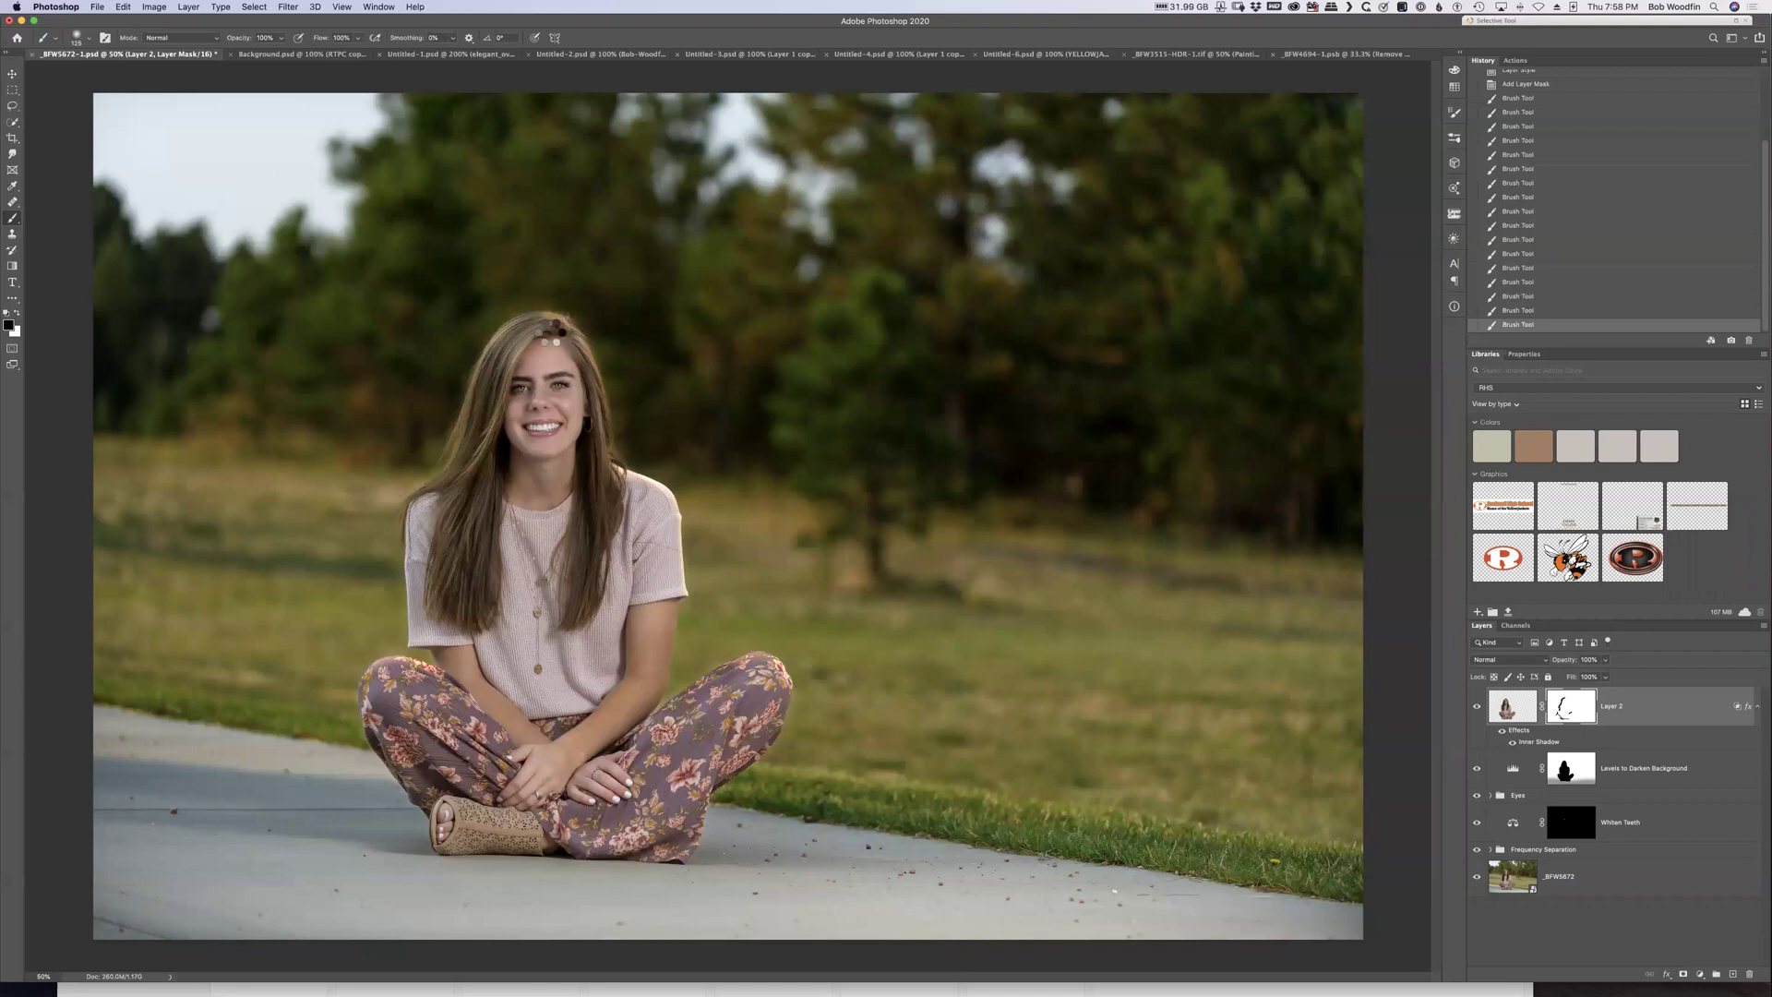
Toggle the visibility of Layer 2 to compare the image with and without the masked inner shadow
{"action": "left_click", "coordinate": [1476, 707]}
{"action": "left_click", "coordinate": [1476, 707]}
{"action": "left_click", "coordinate": [1476, 707]}
{"action": "left_click", "coordinate": [1477, 708]}
{"action": "left_click", "coordinate": [1477, 709]}
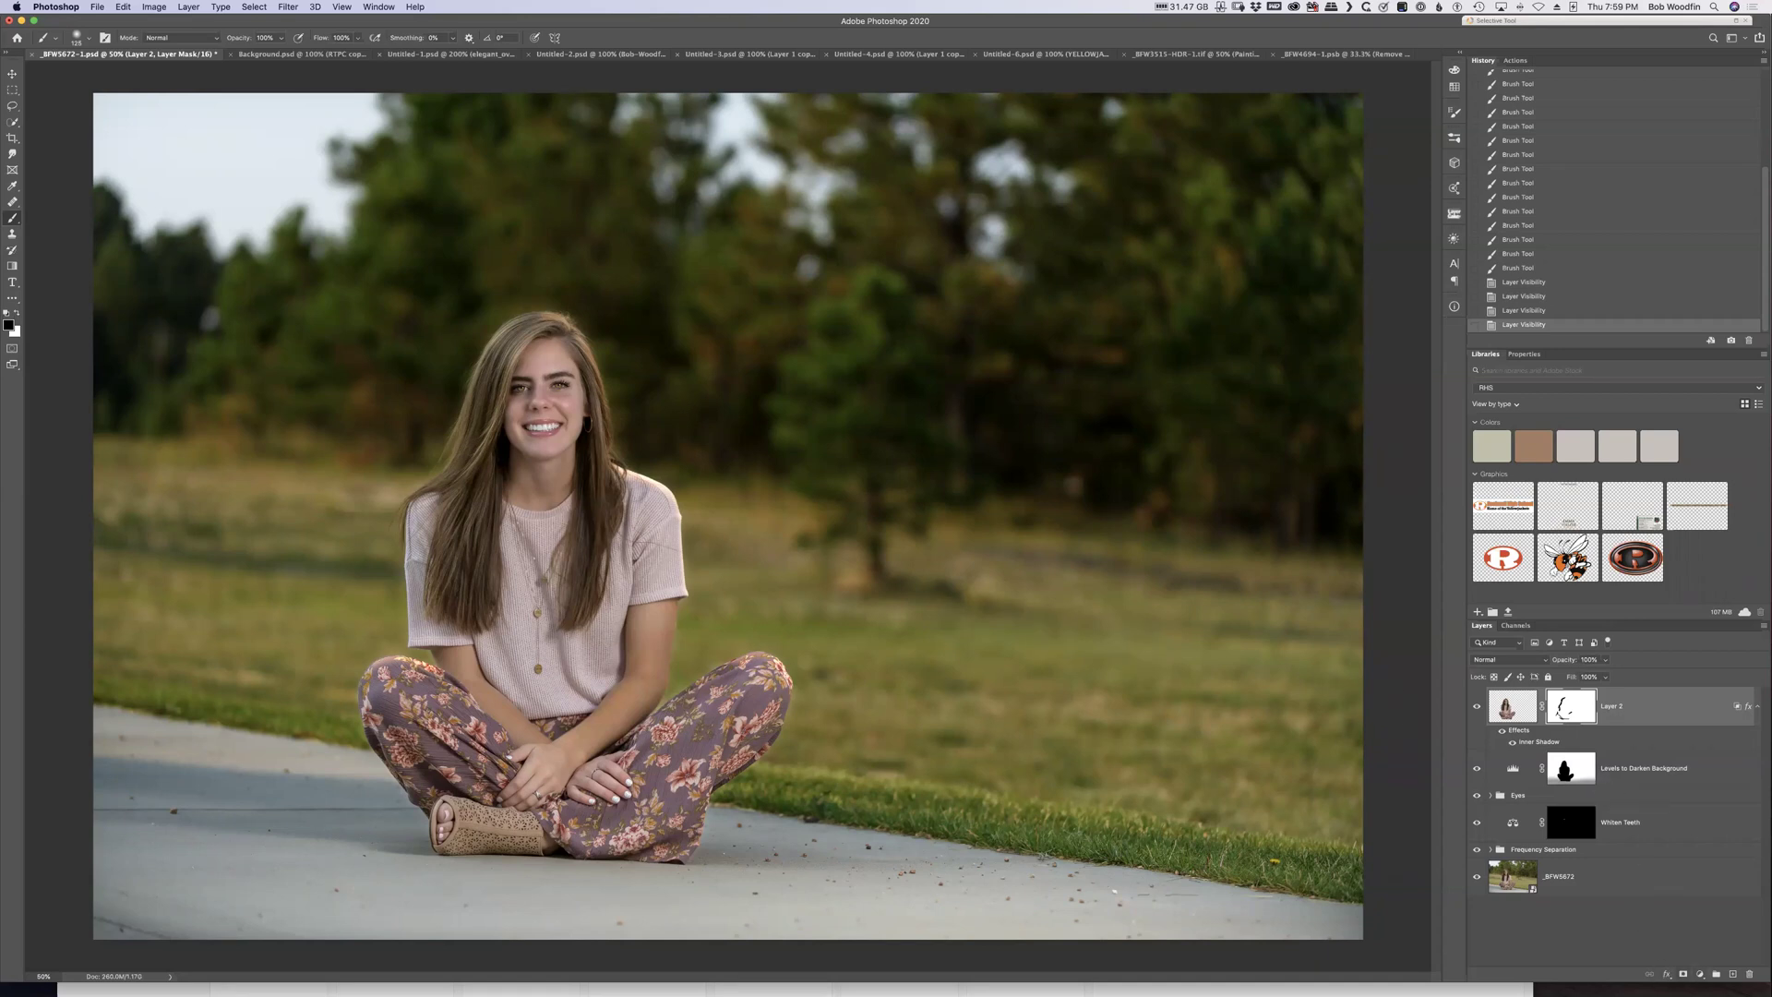
Set the foreground color to a warm orange with RGB values 250, 184, 69
{"action": "key", "text": "ctrl+shift+alt+n"}
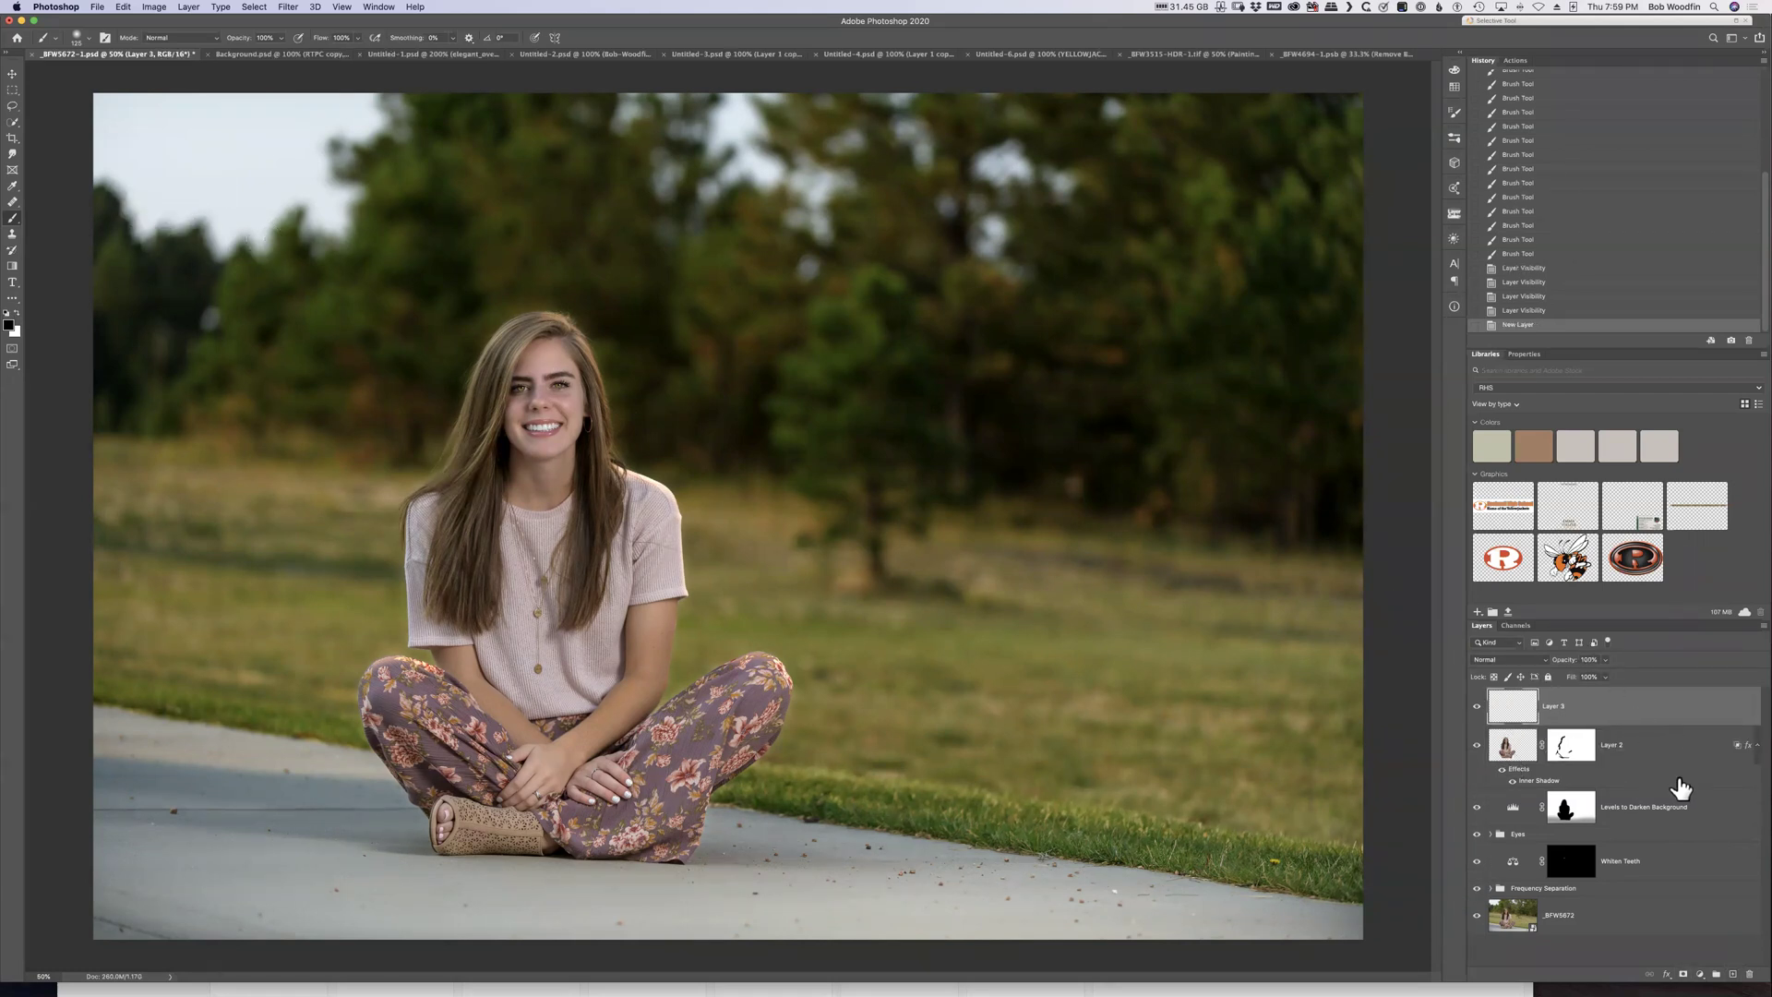
{"action": "key", "text": "BackSpace"}
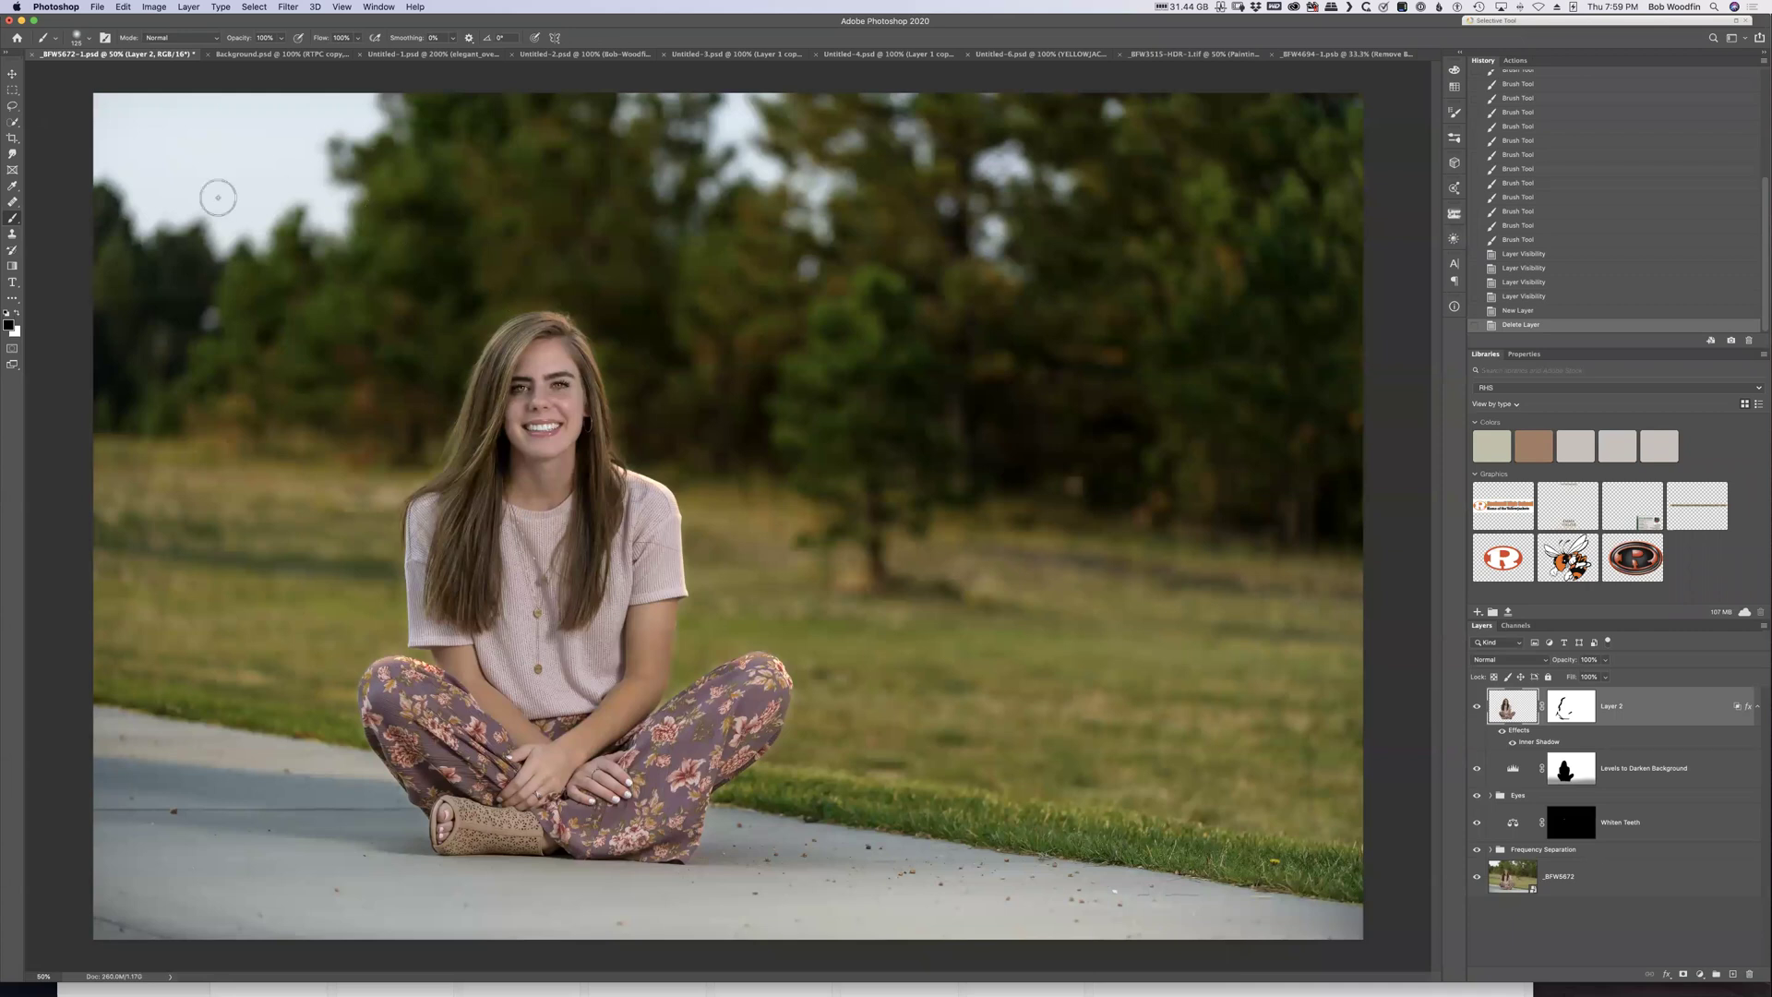
{"action": "left_click", "coordinate": [8, 326]}
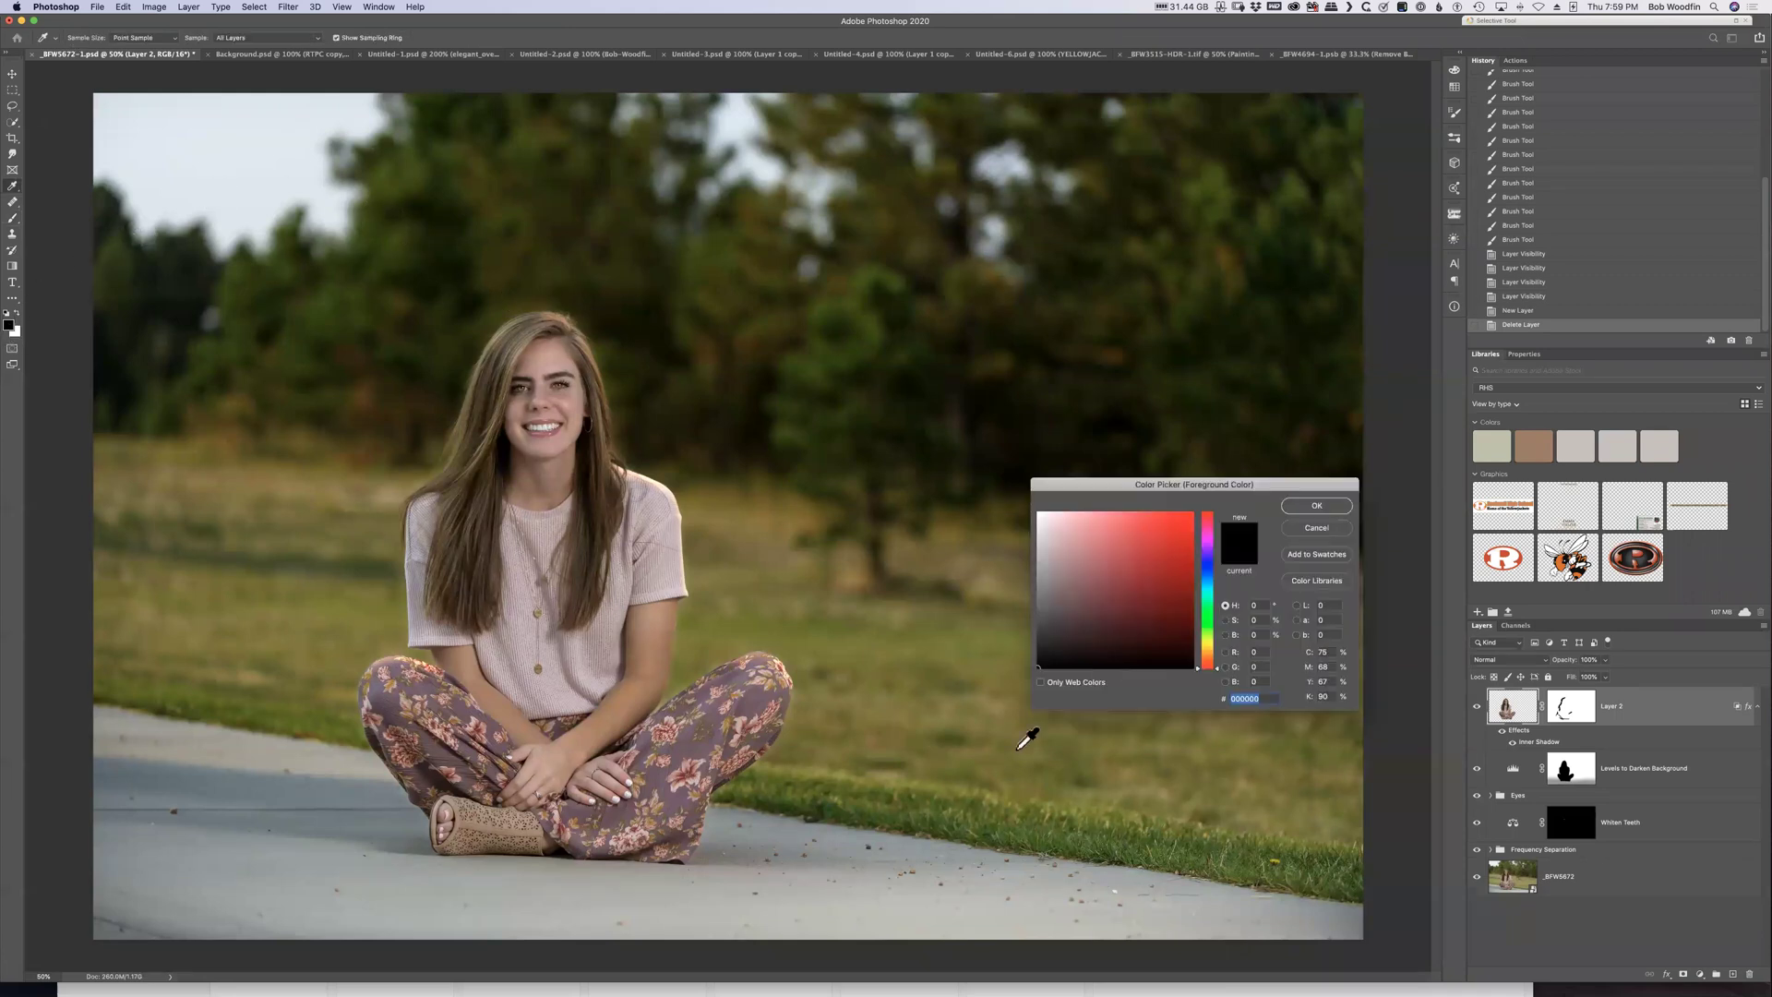
{"action": "left_click", "coordinate": [1241, 653]}
{"action": "type", "text": "250"}
{"action": "left_click", "coordinate": [1238, 665]}
{"action": "type", "text": "184"}
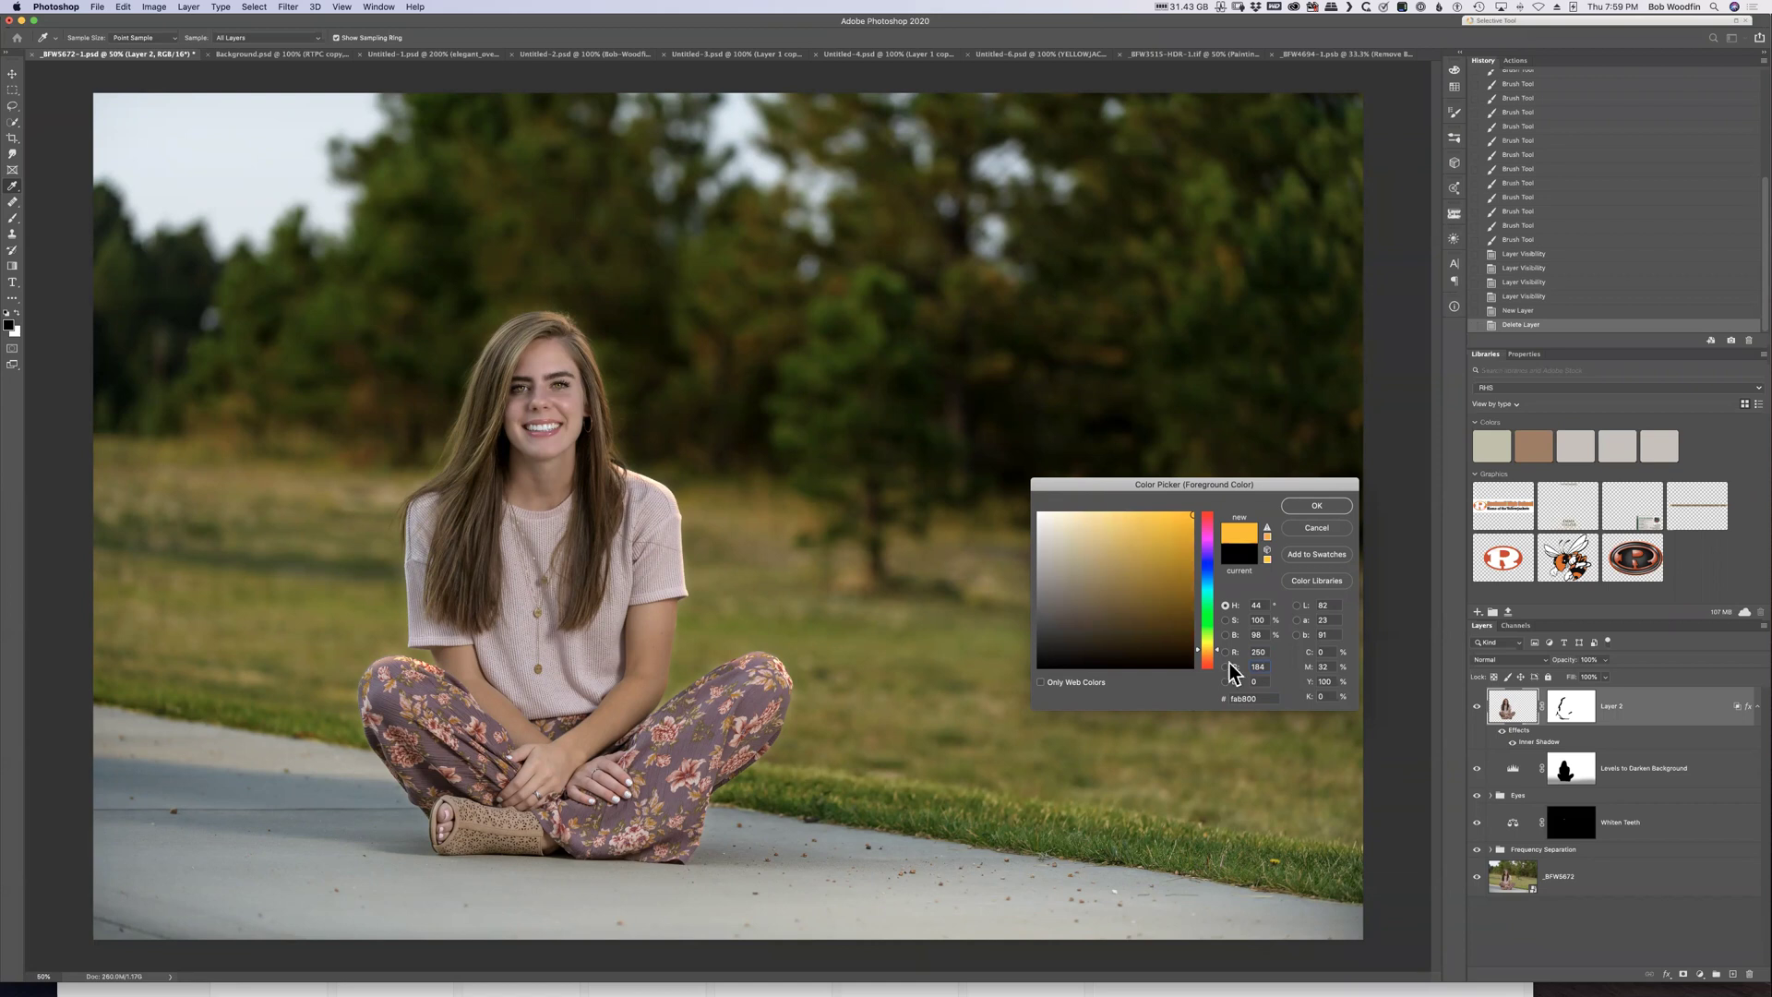
{"action": "key", "text": "Tab"}
{"action": "type", "text": "69"}
{"action": "left_click", "coordinate": [1316, 505]}
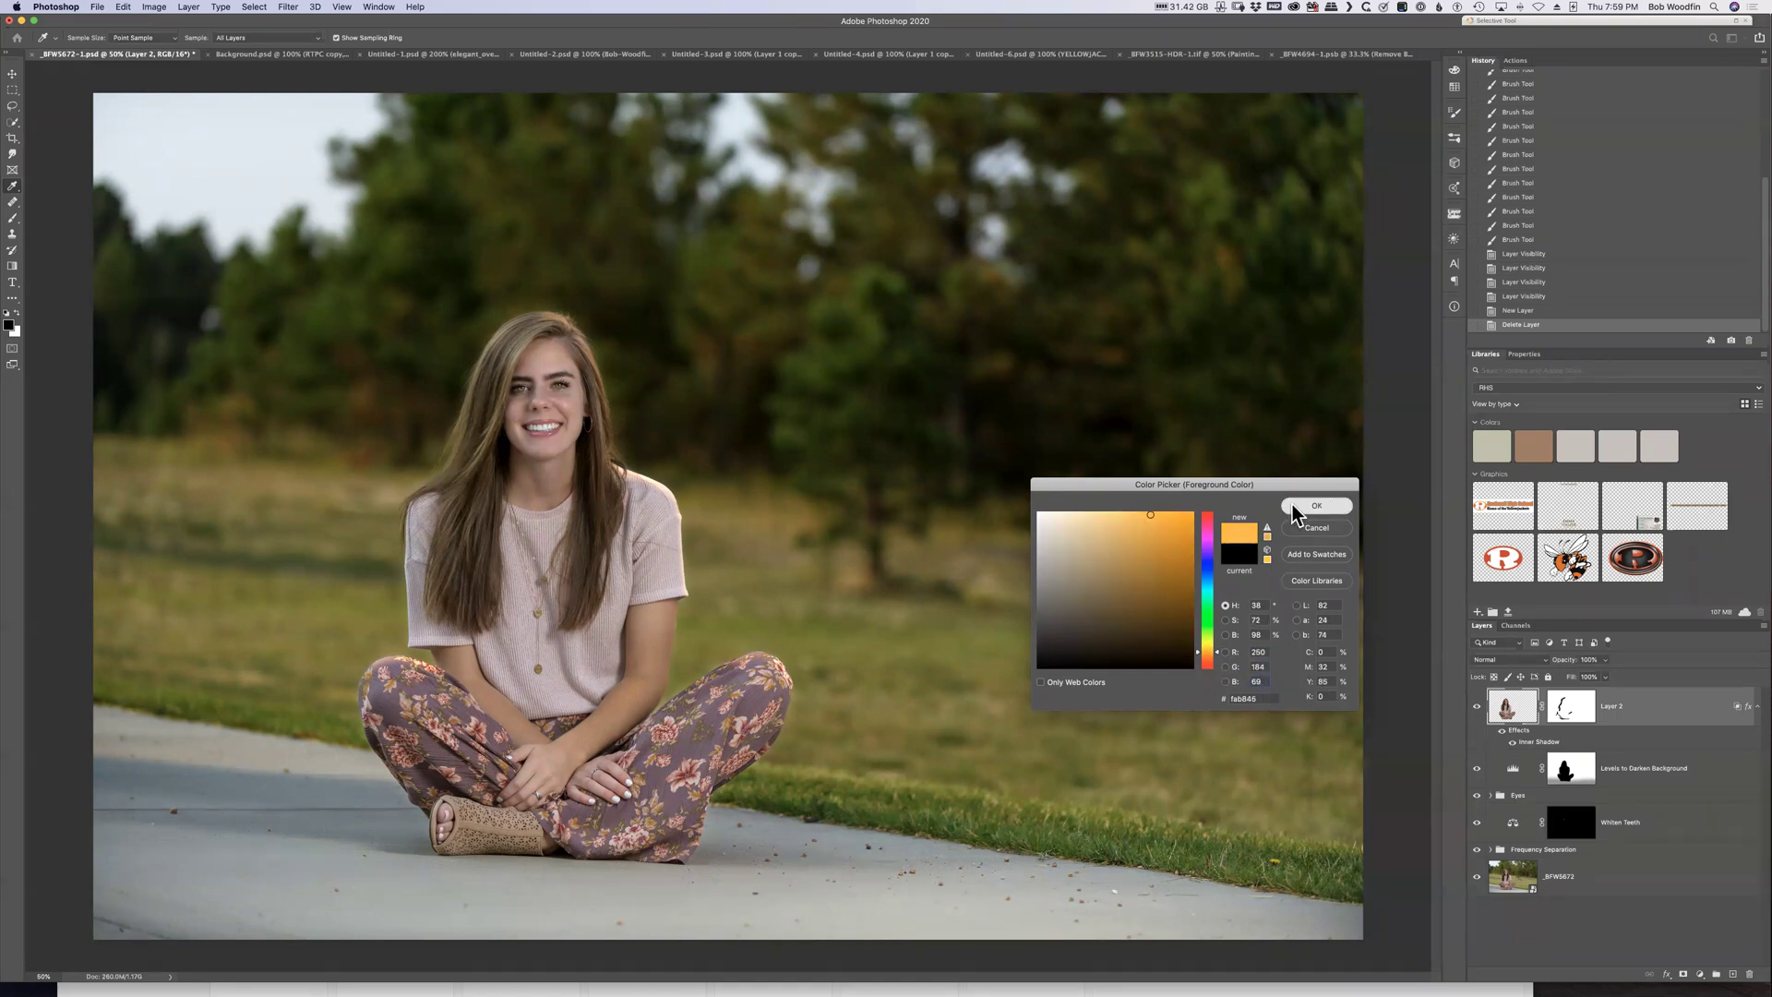
Set the Brush tool's blend mode to Color Dodge and lock the transparent pixels of Layer 2
{"action": "key", "text": "b"}
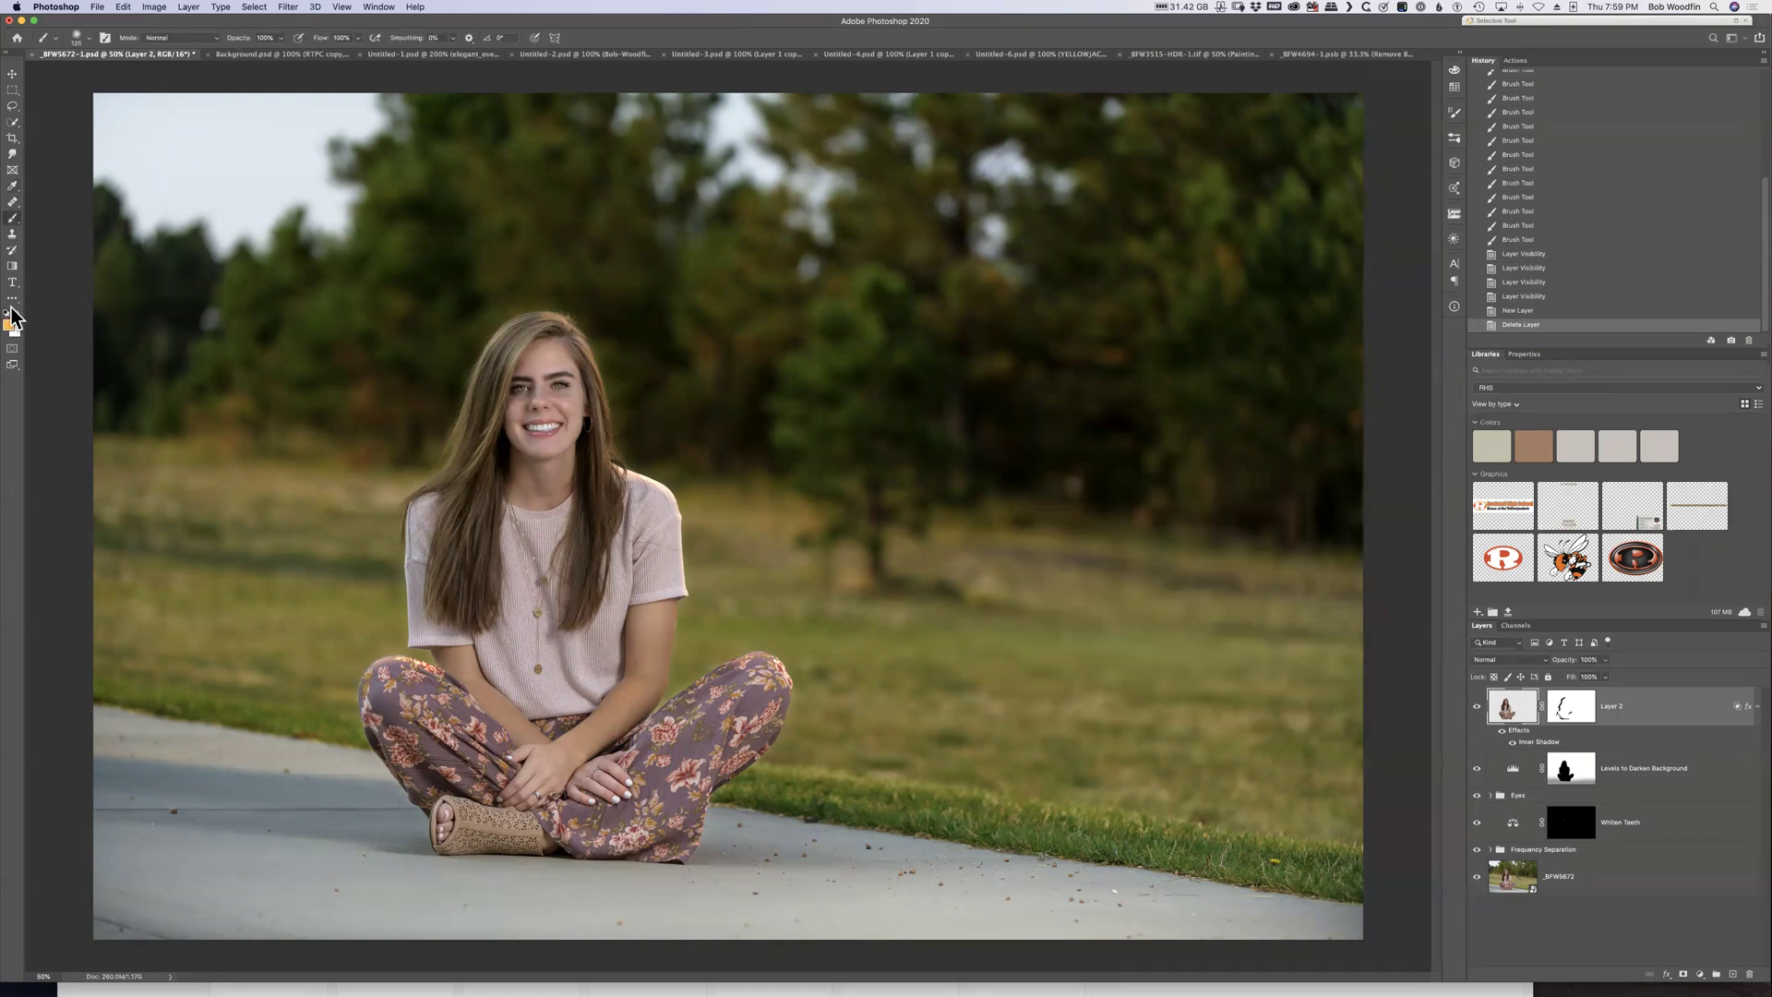
{"action": "left_click", "coordinate": [201, 38]}
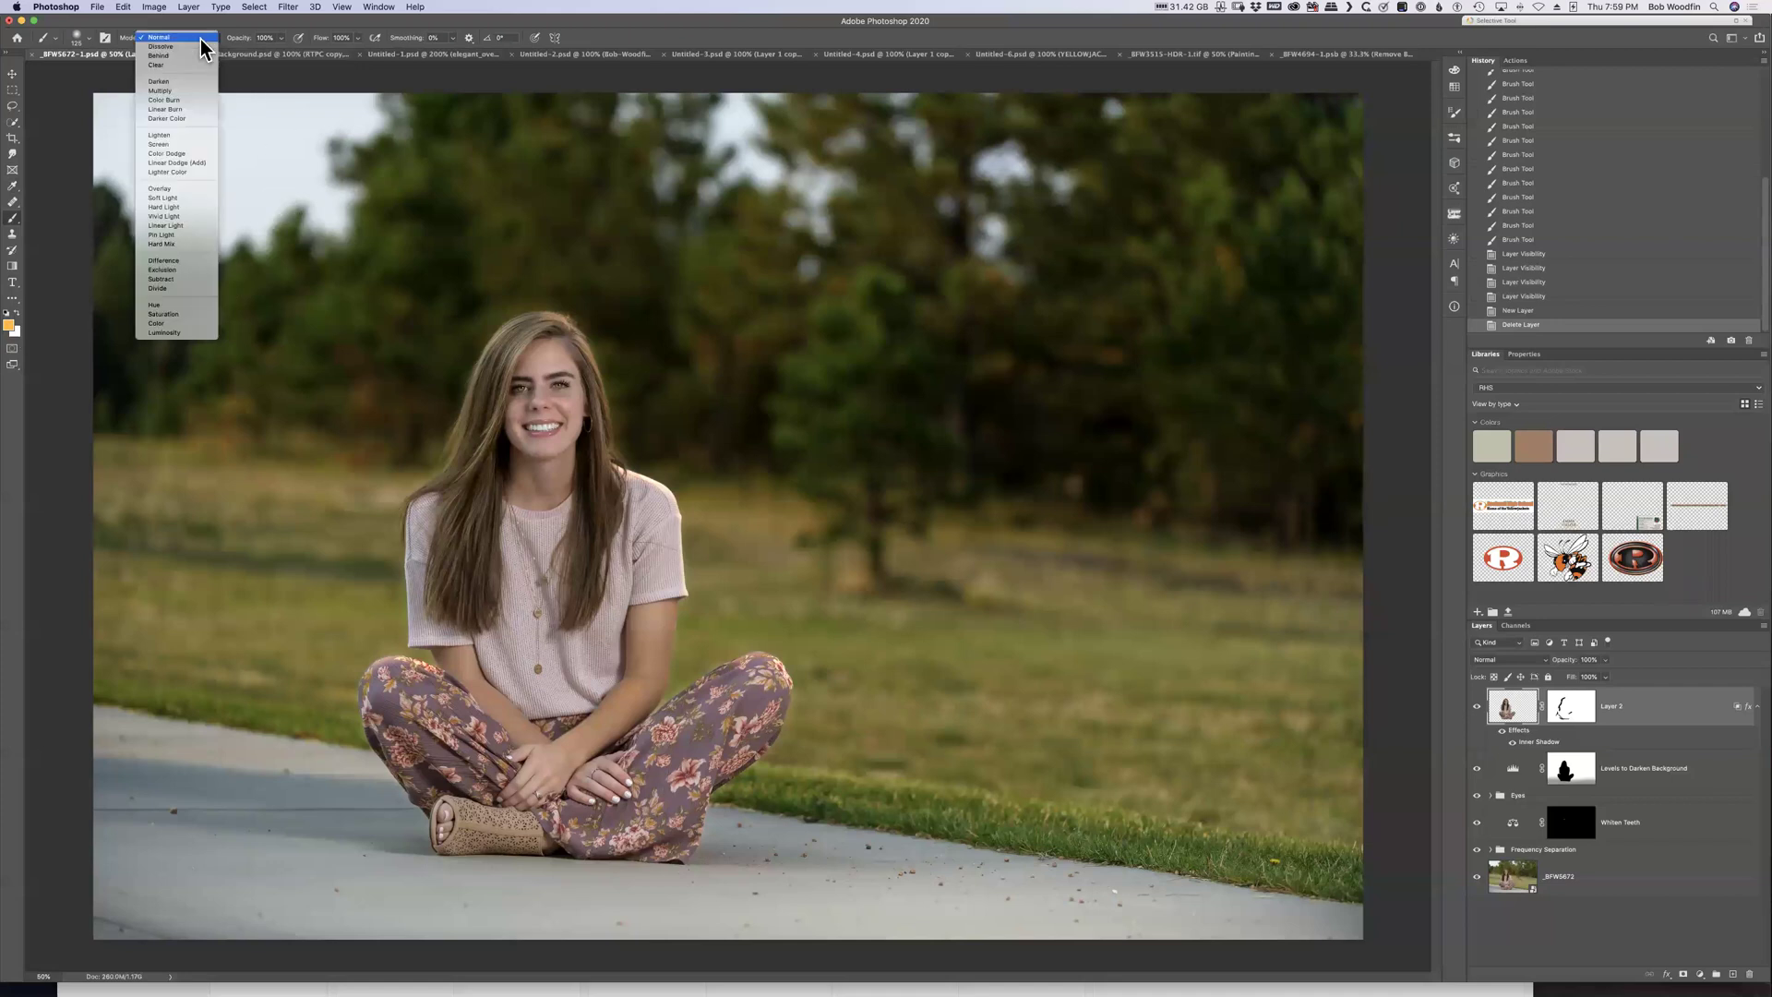
{"action": "left_click", "coordinate": [183, 153]}
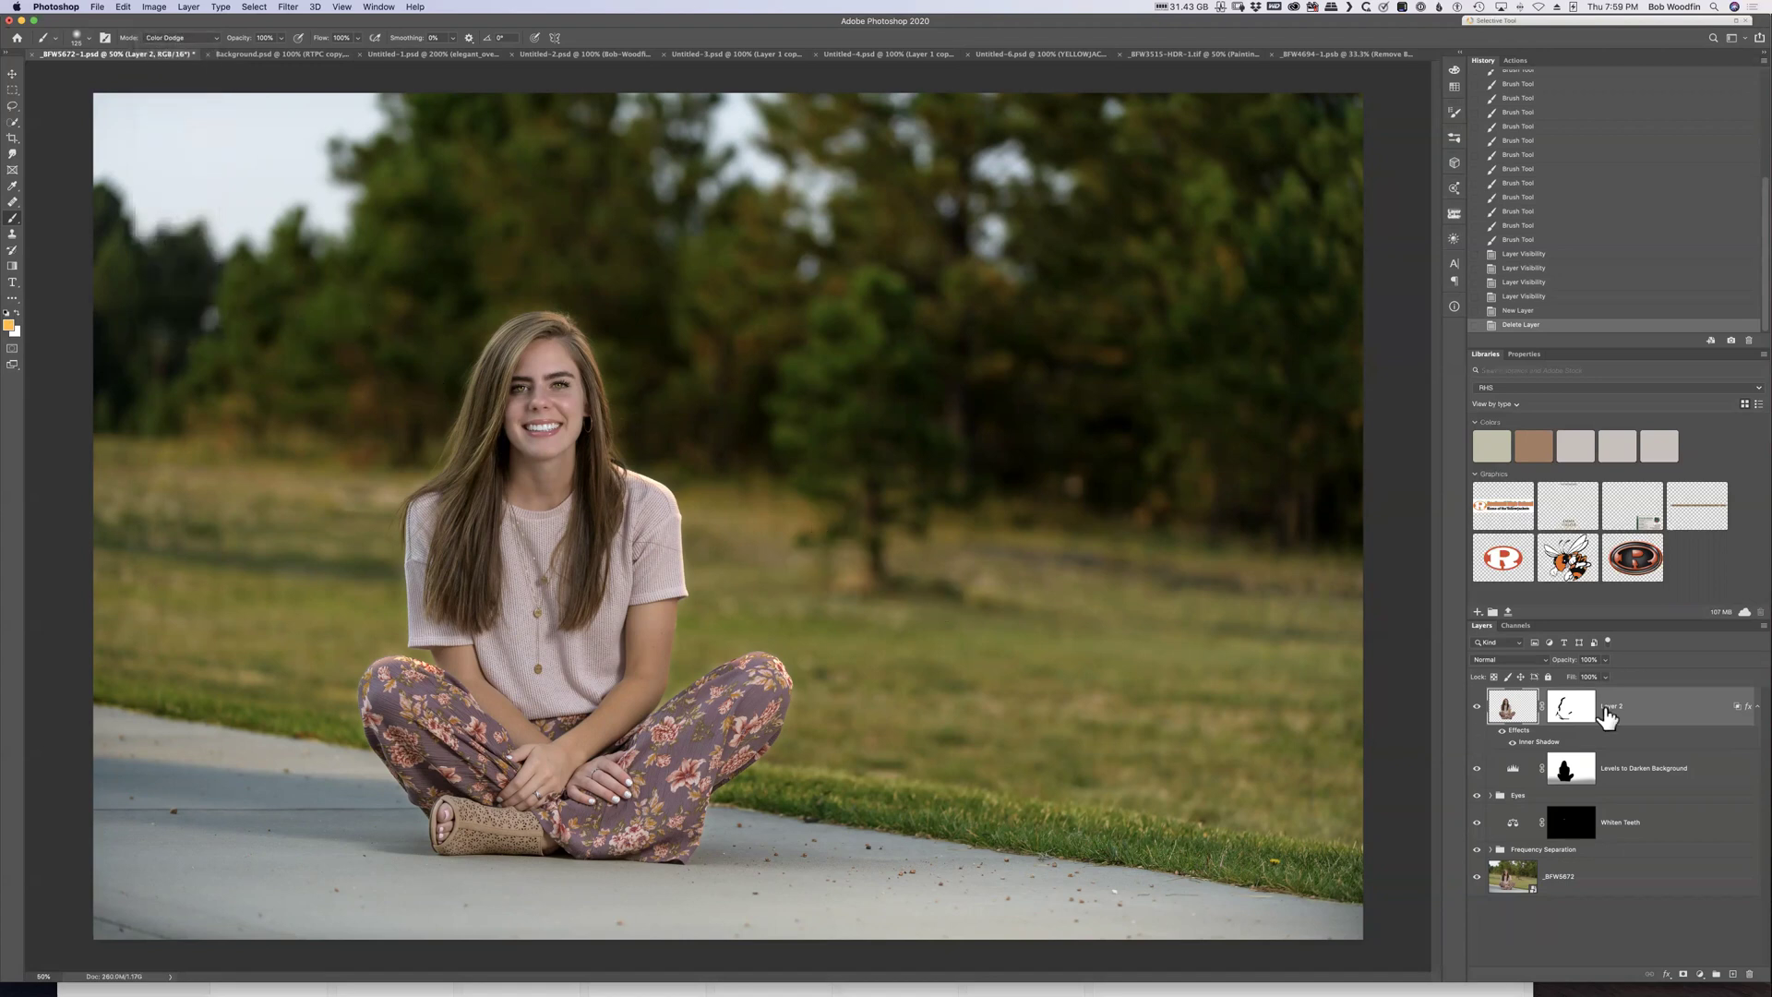
{"action": "left_click", "coordinate": [1493, 677]}
Reduce the brush size and brush warm highlights on Layer 2 over the woman's cheek, neck and knee
{"action": "key", "text": "bracketleft"}
{"action": "key", "text": "bracketleft"}
{"action": "key", "text": "bracketleft"}
{"action": "key", "text": "bracketleft"}
{"action": "key", "text": "bracketleft"}
{"action": "key", "text": "bracketleft"}
{"action": "key", "text": "bracketleft"}
{"action": "left_click", "coordinate": [773, 452]}
{"action": "key", "text": "ctrl+z"}
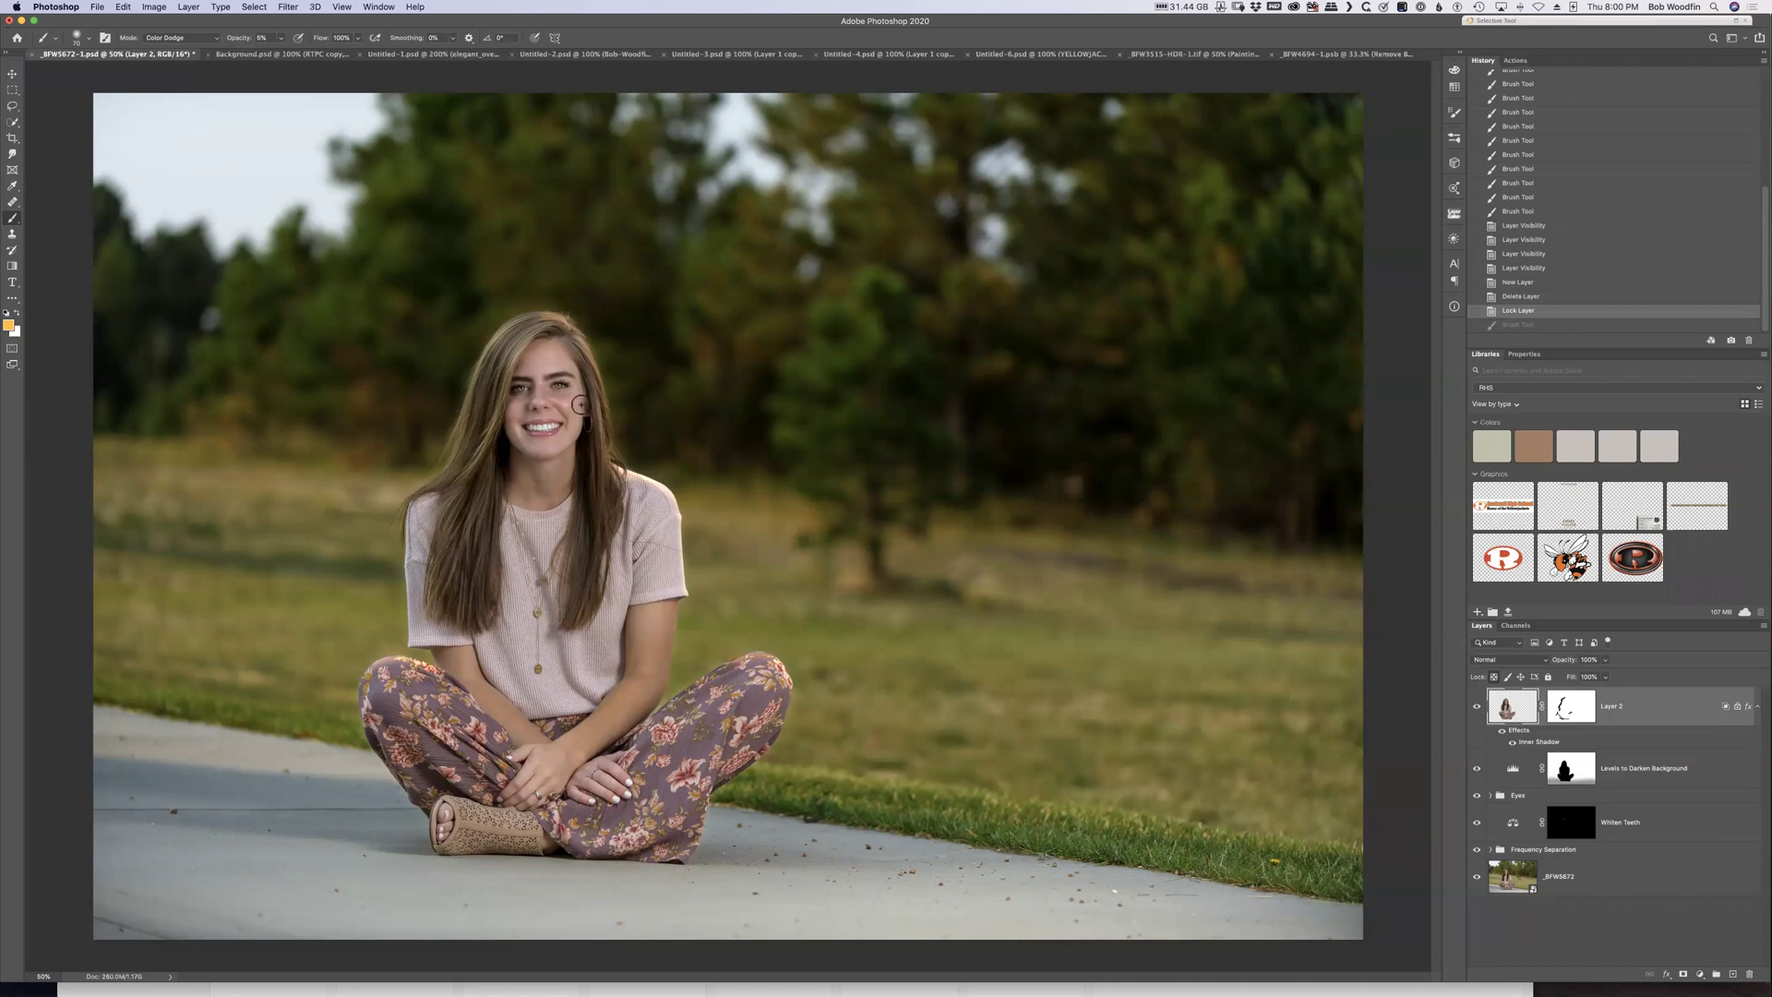
{"action": "mouse_move", "coordinate": [580, 396]}
{"action": "left_mouse_down"}
{"action": "mouse_move", "coordinate": [576, 376]}
{"action": "mouse_move", "coordinate": [577, 433]}
{"action": "mouse_move", "coordinate": [576, 371]}
{"action": "mouse_move", "coordinate": [576, 420]}
{"action": "left_mouse_up"}
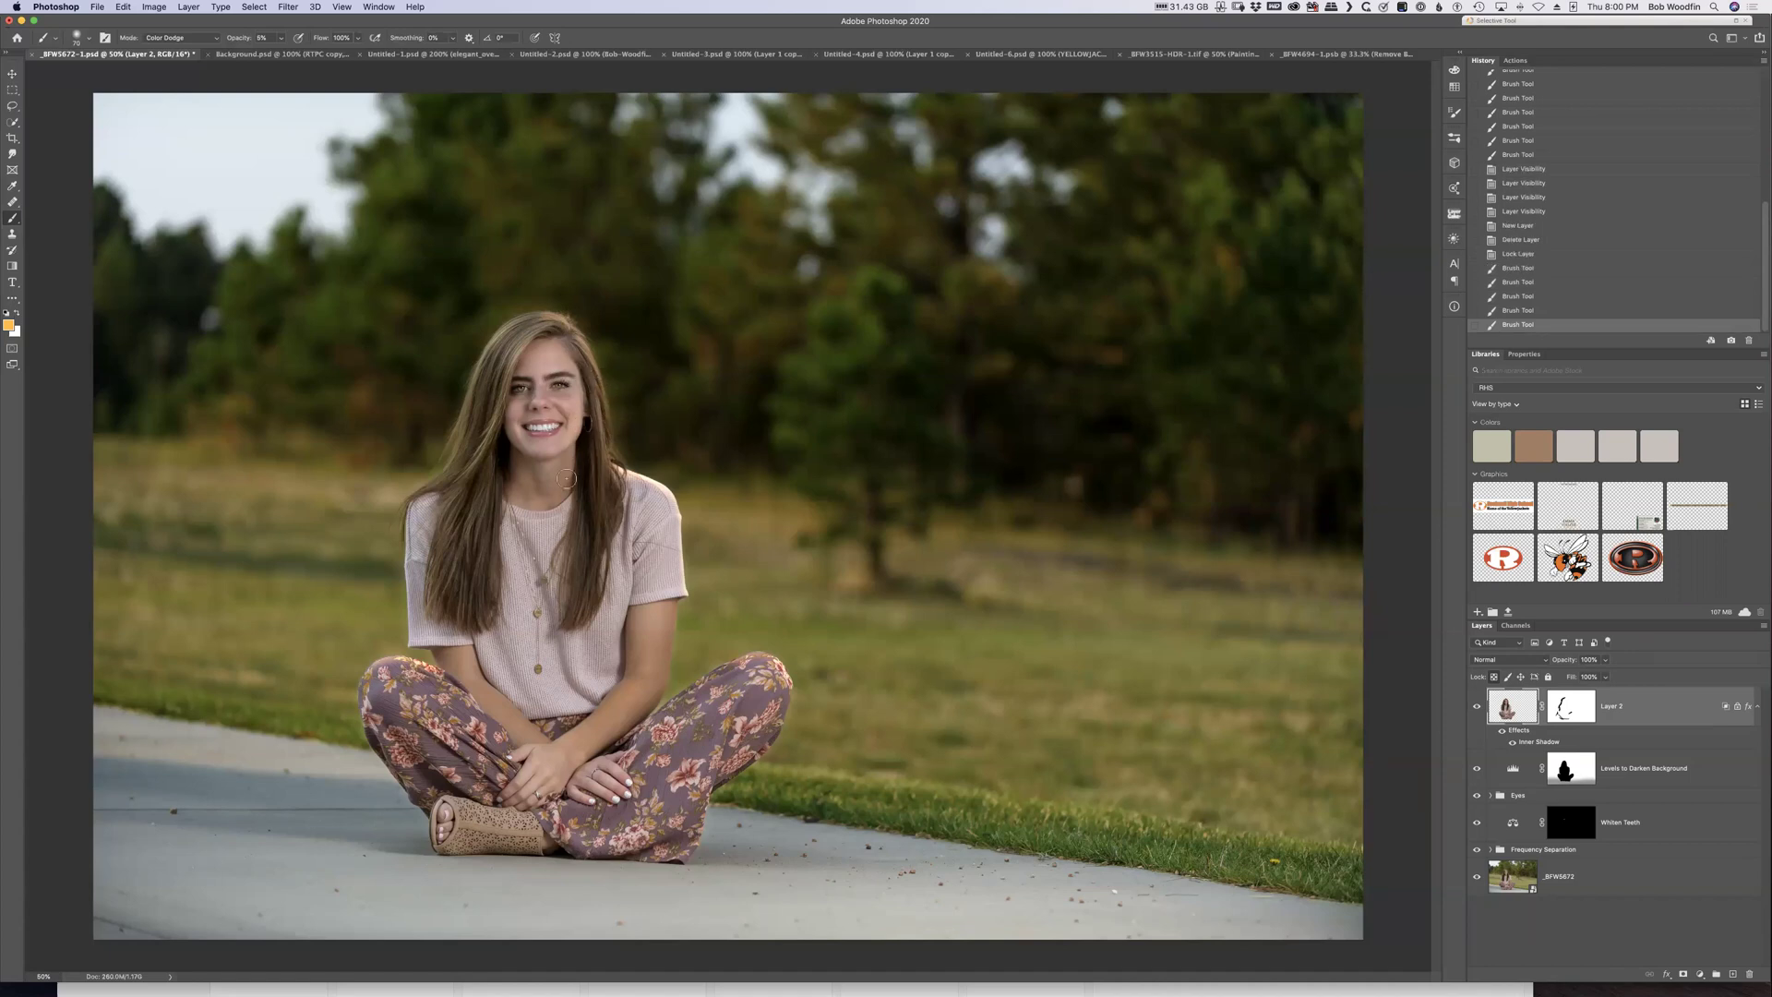
{"action": "mouse_move", "coordinate": [554, 489]}
{"action": "left_mouse_down"}
{"action": "mouse_move", "coordinate": [557, 466]}
{"action": "mouse_move", "coordinate": [556, 481]}
{"action": "left_mouse_up"}
{"action": "mouse_move", "coordinate": [667, 675]}
{"action": "left_mouse_down"}
{"action": "mouse_move", "coordinate": [672, 613]}
{"action": "mouse_move", "coordinate": [667, 687]}
{"action": "left_mouse_up"}
{"action": "left_click", "coordinate": [667, 685]}
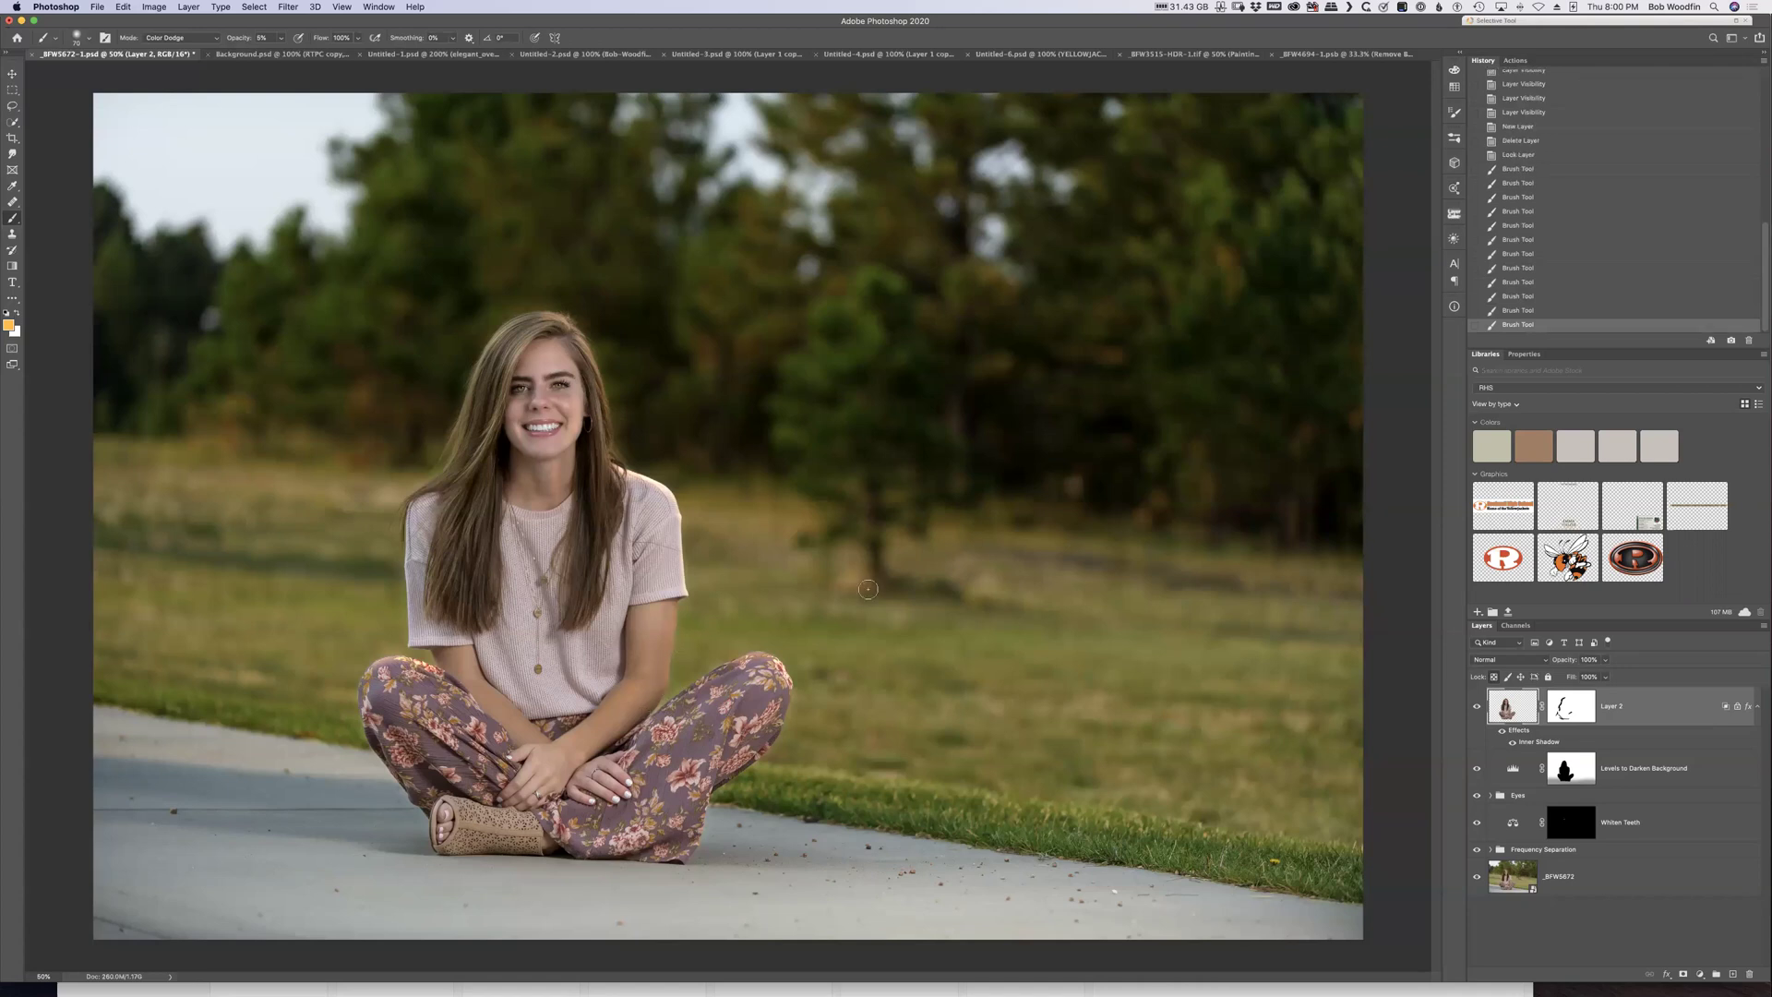
Brush more warm light on Layer 2 over the forearm, sleeve edge and hair on the woman's right-hand side
{"action": "left_click_drag", "start_coordinate": [868, 589], "coordinate": [666, 621]}
{"action": "left_click_drag", "start_coordinate": [649, 696], "coordinate": [662, 689]}
{"action": "left_click", "coordinate": [642, 713]}
{"action": "mouse_move", "coordinate": [672, 611]}
{"action": "left_mouse_down"}
{"action": "mouse_move", "coordinate": [677, 504]}
{"action": "mouse_move", "coordinate": [685, 595]}
{"action": "left_mouse_up"}
{"action": "left_click_drag", "start_coordinate": [605, 431], "coordinate": [603, 403]}
{"action": "left_click", "coordinate": [1732, 974]}
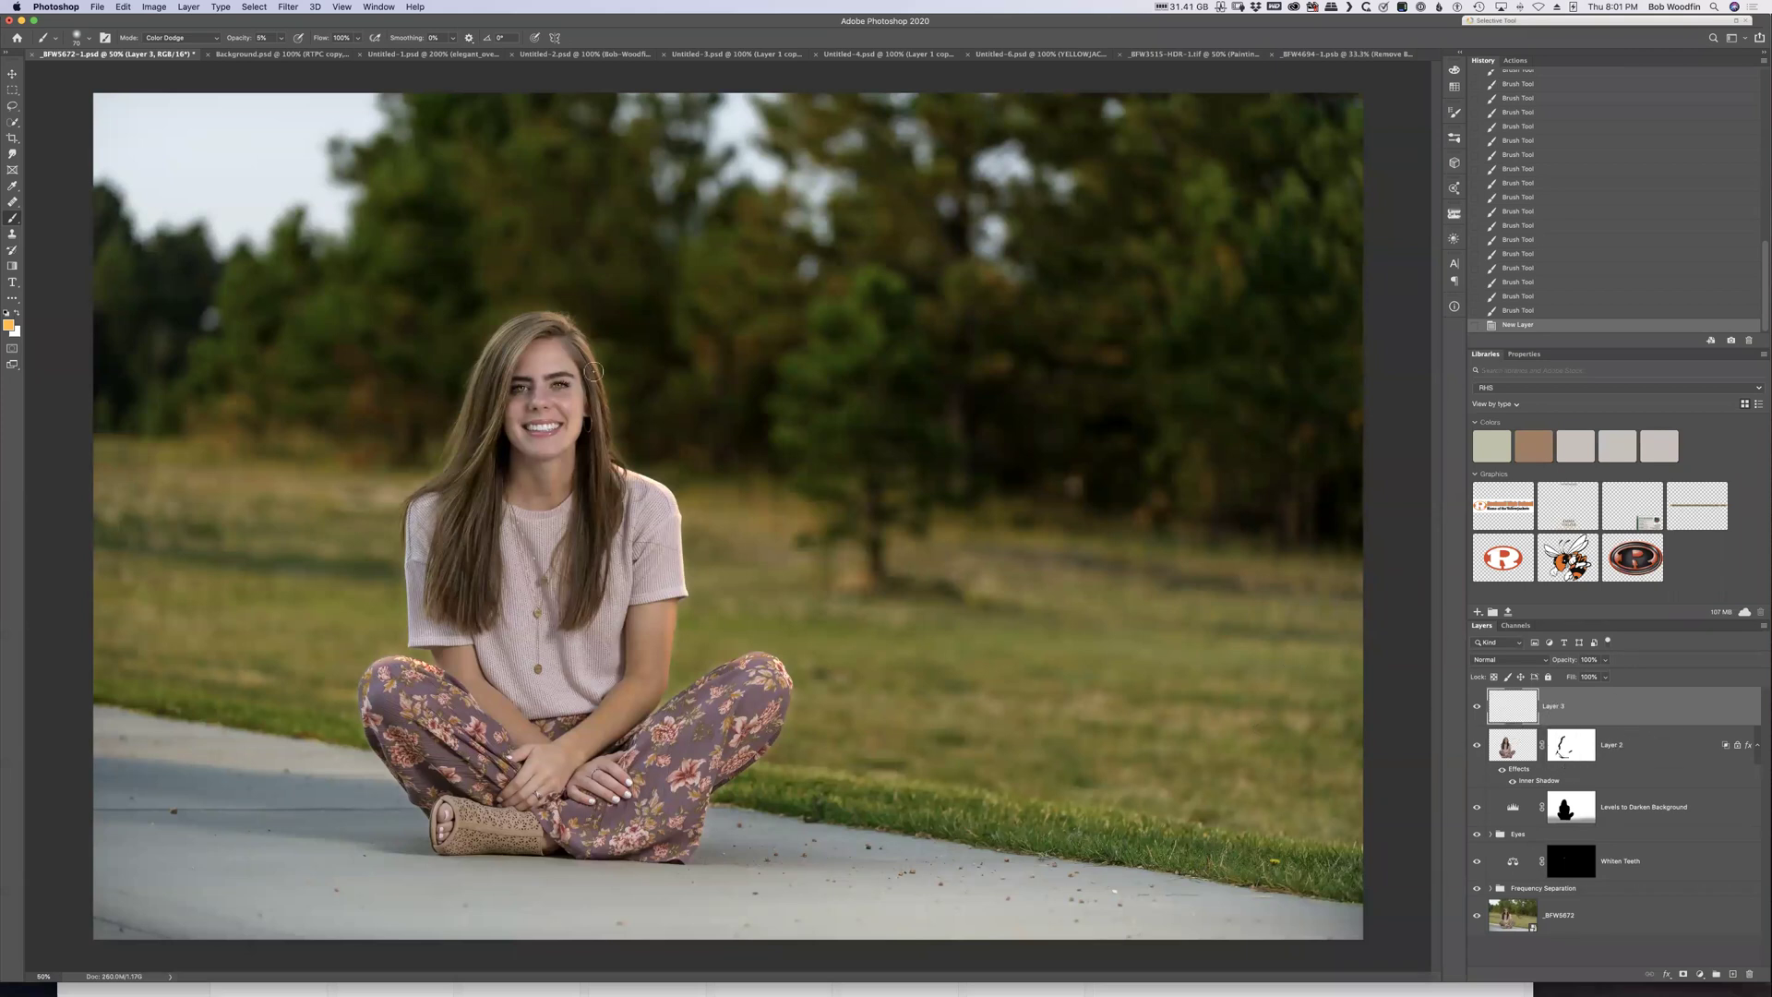
{"action": "left_click_drag", "start_coordinate": [592, 331], "coordinate": [623, 422]}
{"action": "left_click_drag", "start_coordinate": [617, 380], "coordinate": [626, 415]}
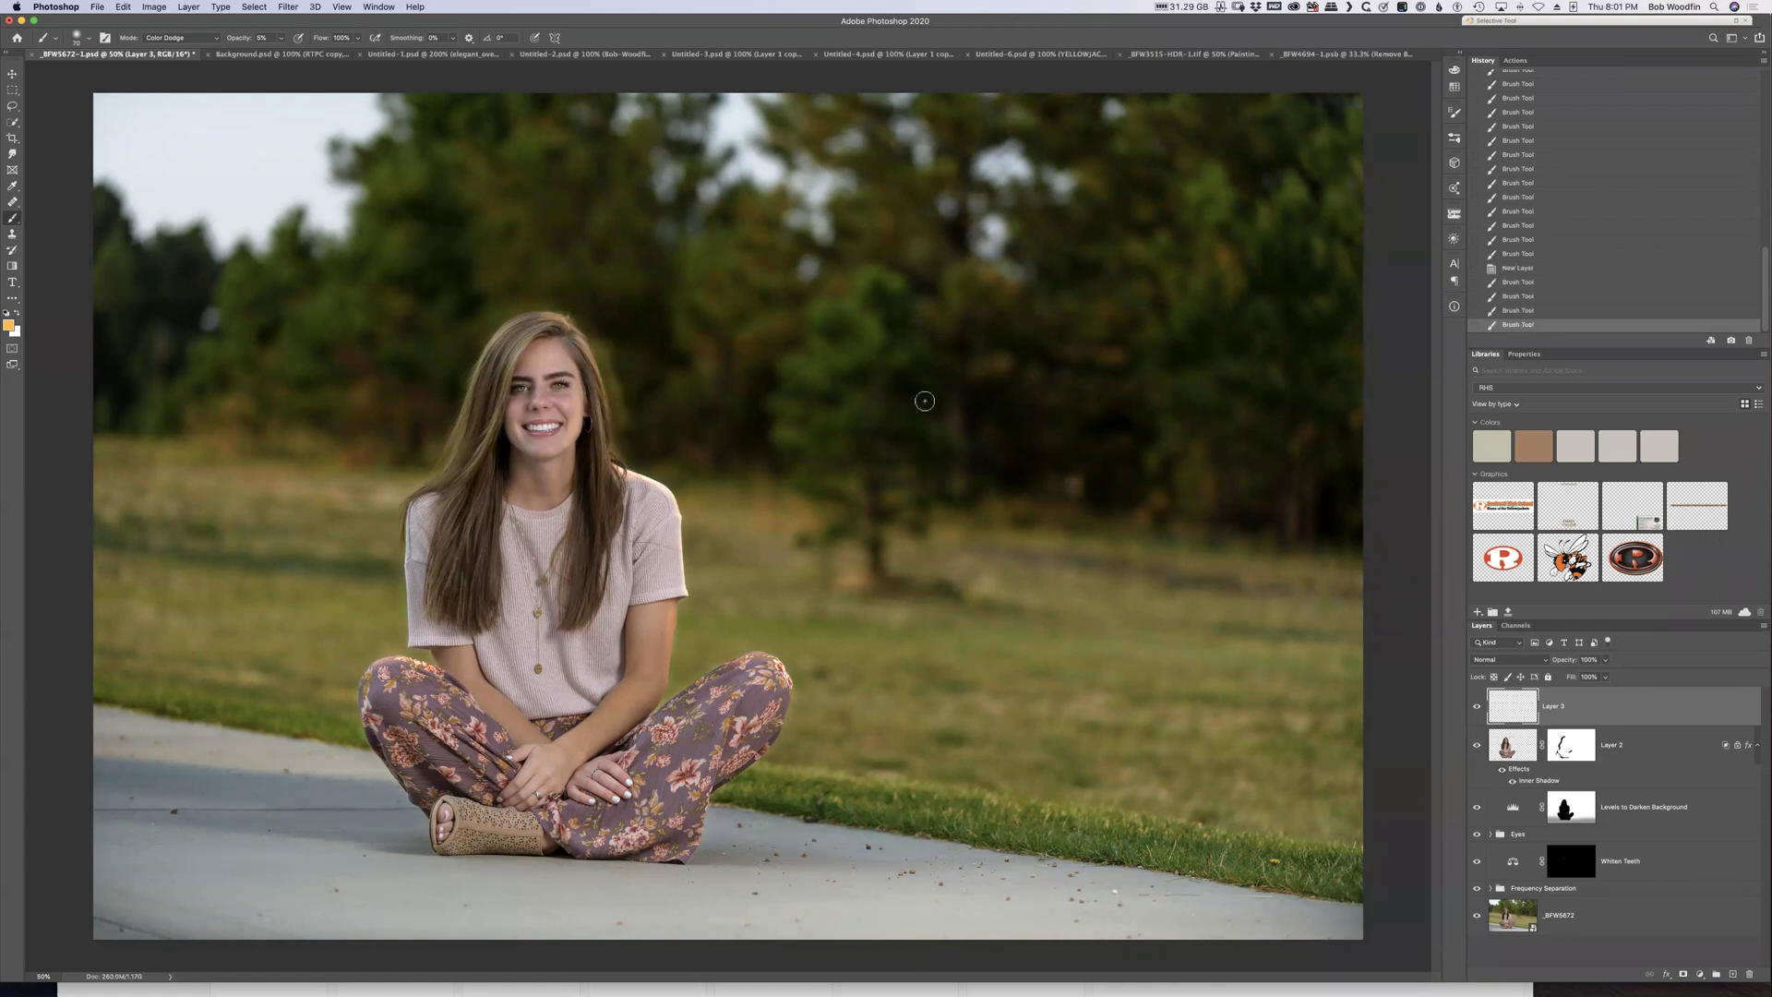
{"action": "key", "text": "super+z"}
{"action": "key", "text": "super+z"}
{"action": "key", "text": "super+z"}
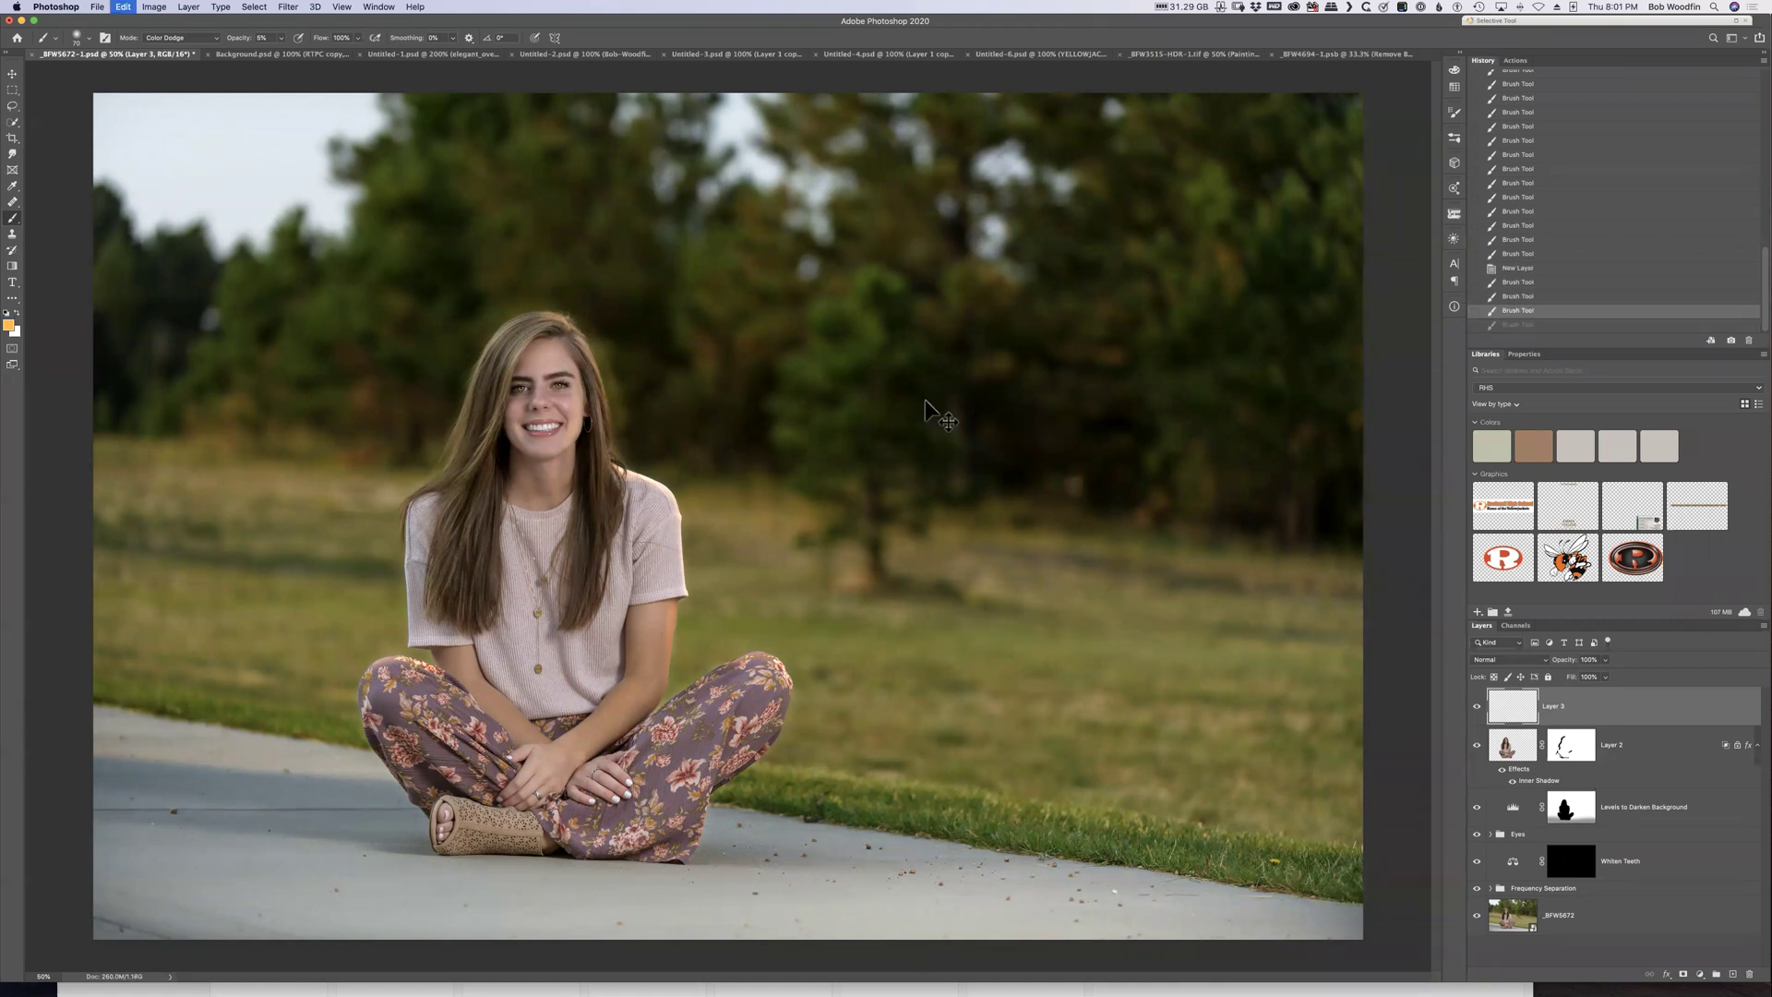
{"action": "left_click_drag", "start_coordinate": [1651, 710], "coordinate": [1748, 973]}
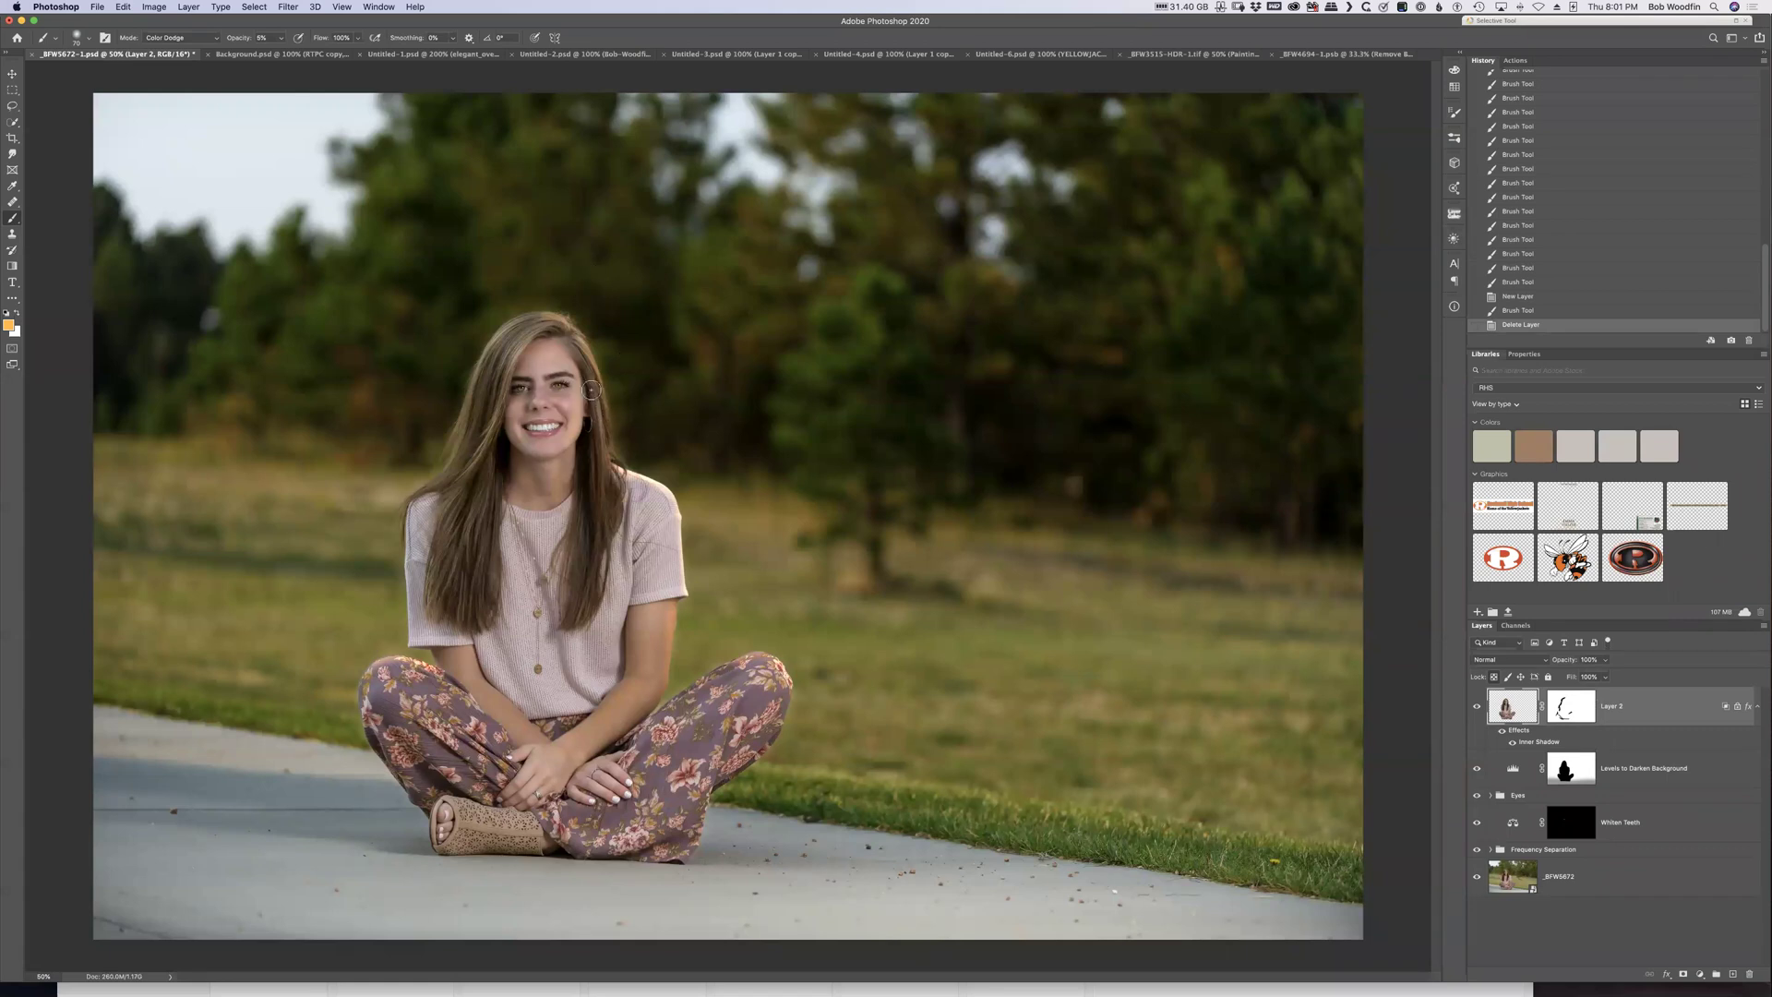
Brush warm highlights on Layer 2 along the face, hair, shoulder, arm, knees and foot
{"action": "mouse_move", "coordinate": [581, 382]}
{"action": "left_mouse_down"}
{"action": "mouse_move", "coordinate": [575, 466]}
{"action": "mouse_move", "coordinate": [546, 488]}
{"action": "left_mouse_up"}
{"action": "mouse_move", "coordinate": [617, 392]}
{"action": "left_mouse_down"}
{"action": "mouse_move", "coordinate": [611, 500]}
{"action": "mouse_move", "coordinate": [606, 435]}
{"action": "mouse_move", "coordinate": [615, 487]}
{"action": "mouse_move", "coordinate": [609, 451]}
{"action": "mouse_move", "coordinate": [670, 511]}
{"action": "left_mouse_up"}
{"action": "mouse_move", "coordinate": [685, 598]}
{"action": "left_mouse_down"}
{"action": "mouse_move", "coordinate": [692, 634]}
{"action": "mouse_move", "coordinate": [675, 607]}
{"action": "mouse_move", "coordinate": [671, 693]}
{"action": "mouse_move", "coordinate": [683, 654]}
{"action": "mouse_move", "coordinate": [652, 707]}
{"action": "mouse_move", "coordinate": [668, 678]}
{"action": "mouse_move", "coordinate": [845, 675]}
{"action": "mouse_move", "coordinate": [799, 723]}
{"action": "left_mouse_up"}
{"action": "left_click_drag", "start_coordinate": [432, 609], "coordinate": [438, 681]}
{"action": "mouse_move", "coordinate": [568, 834]}
{"action": "left_mouse_down"}
{"action": "mouse_move", "coordinate": [625, 830]}
{"action": "mouse_move", "coordinate": [485, 818]}
{"action": "left_mouse_up"}
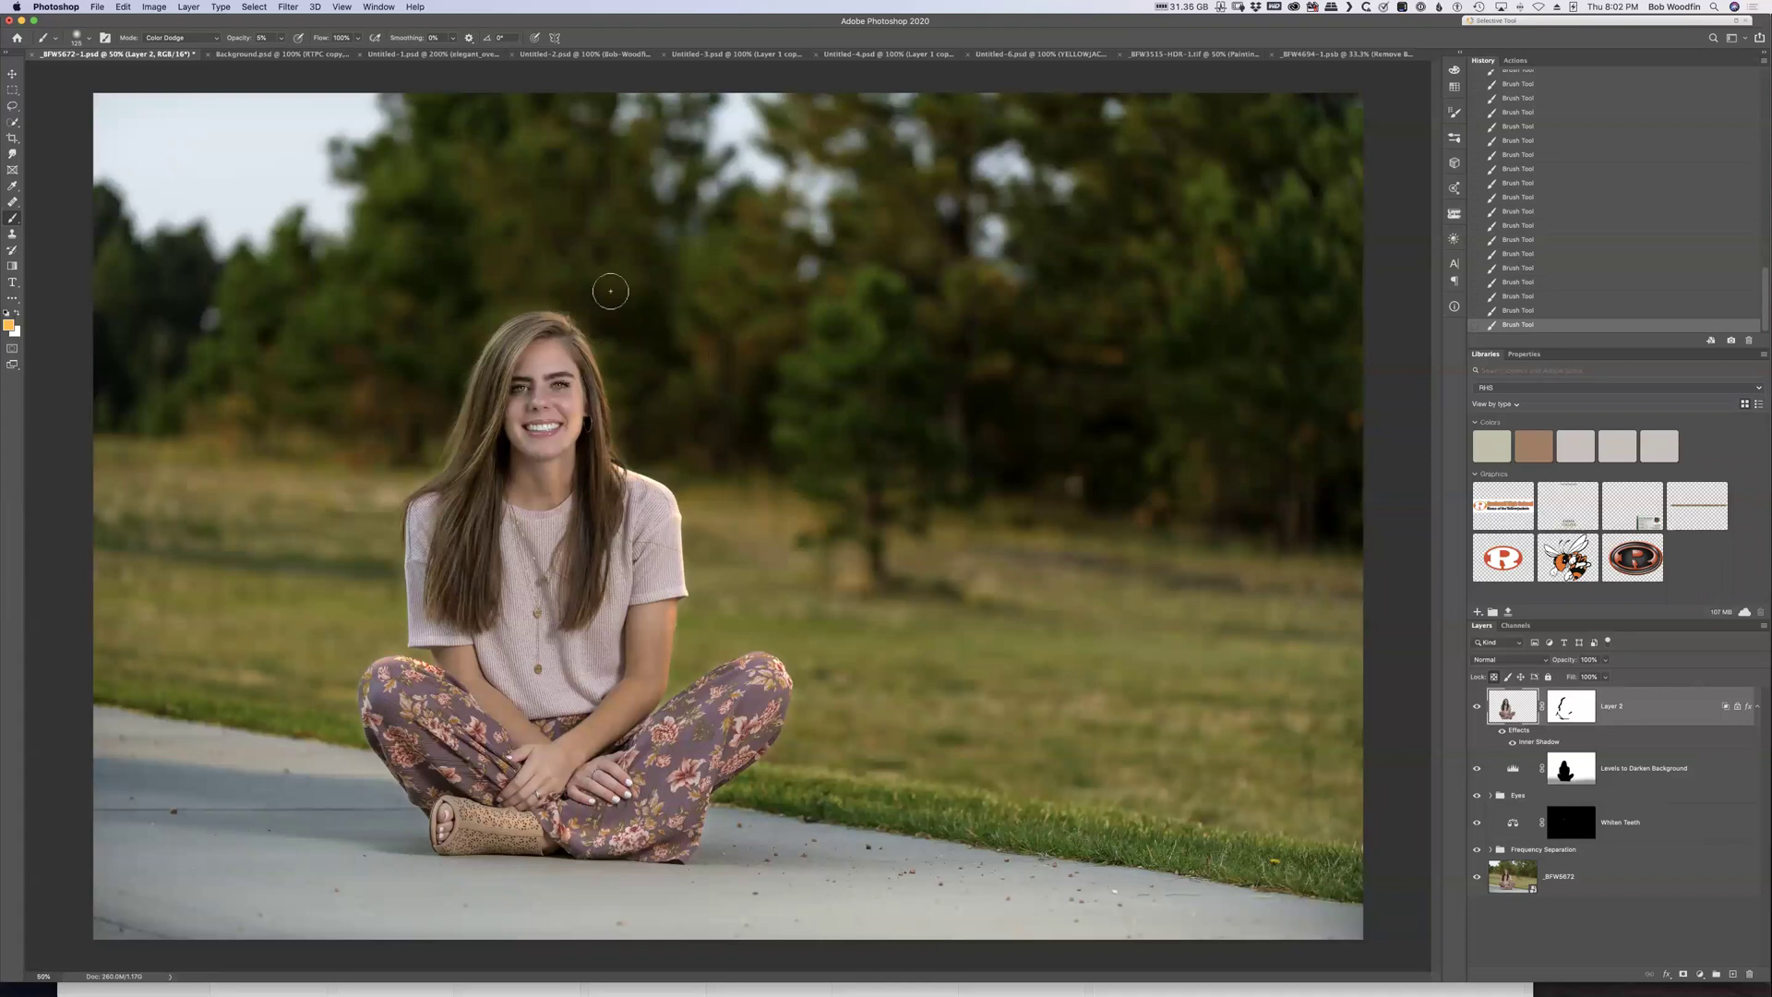
Toggle Layer 2 off and on to compare the image with and without the painted warm light
{"action": "left_click", "coordinate": [1477, 707]}
{"action": "left_click", "coordinate": [1477, 707]}
{"action": "left_click", "coordinate": [1476, 707]}
{"action": "left_click", "coordinate": [1477, 707]}
Switch to the Untitled-4.psd document and show Layer 1 with the cut-out woman
{"action": "left_click", "coordinate": [879, 54]}
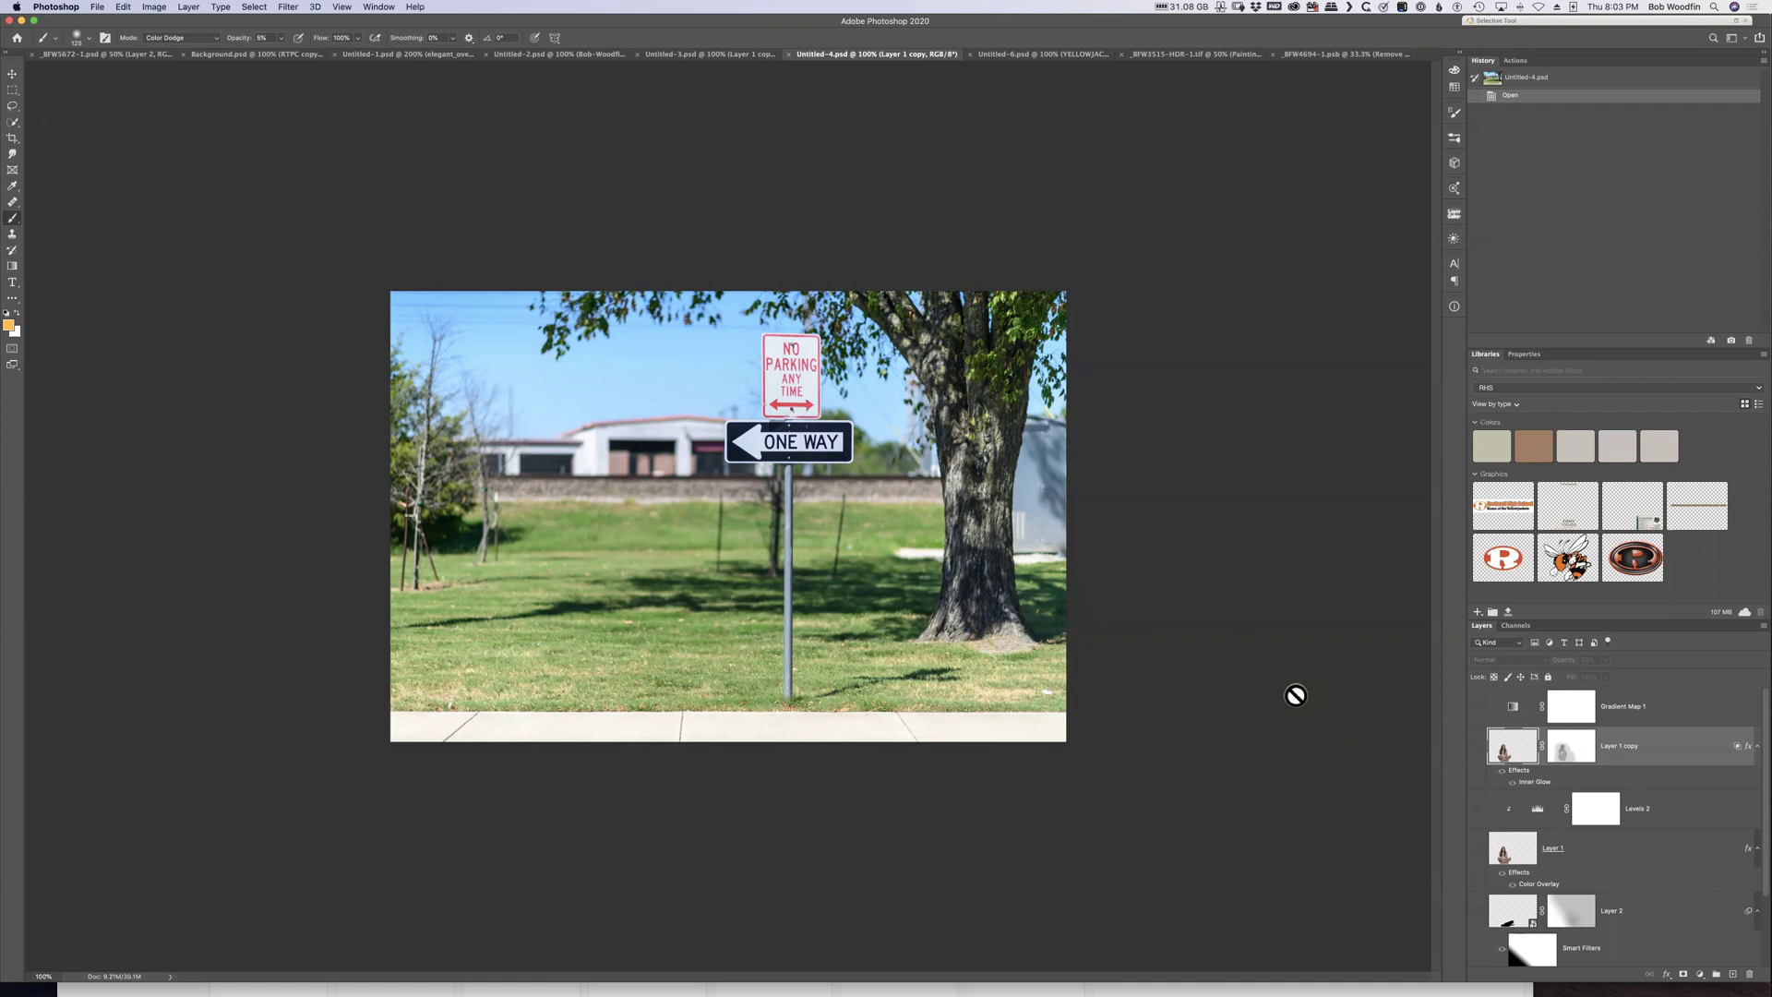
{"action": "scroll", "coordinate": [1695, 842], "scroll_direction": "down", "scroll_amount": 3}
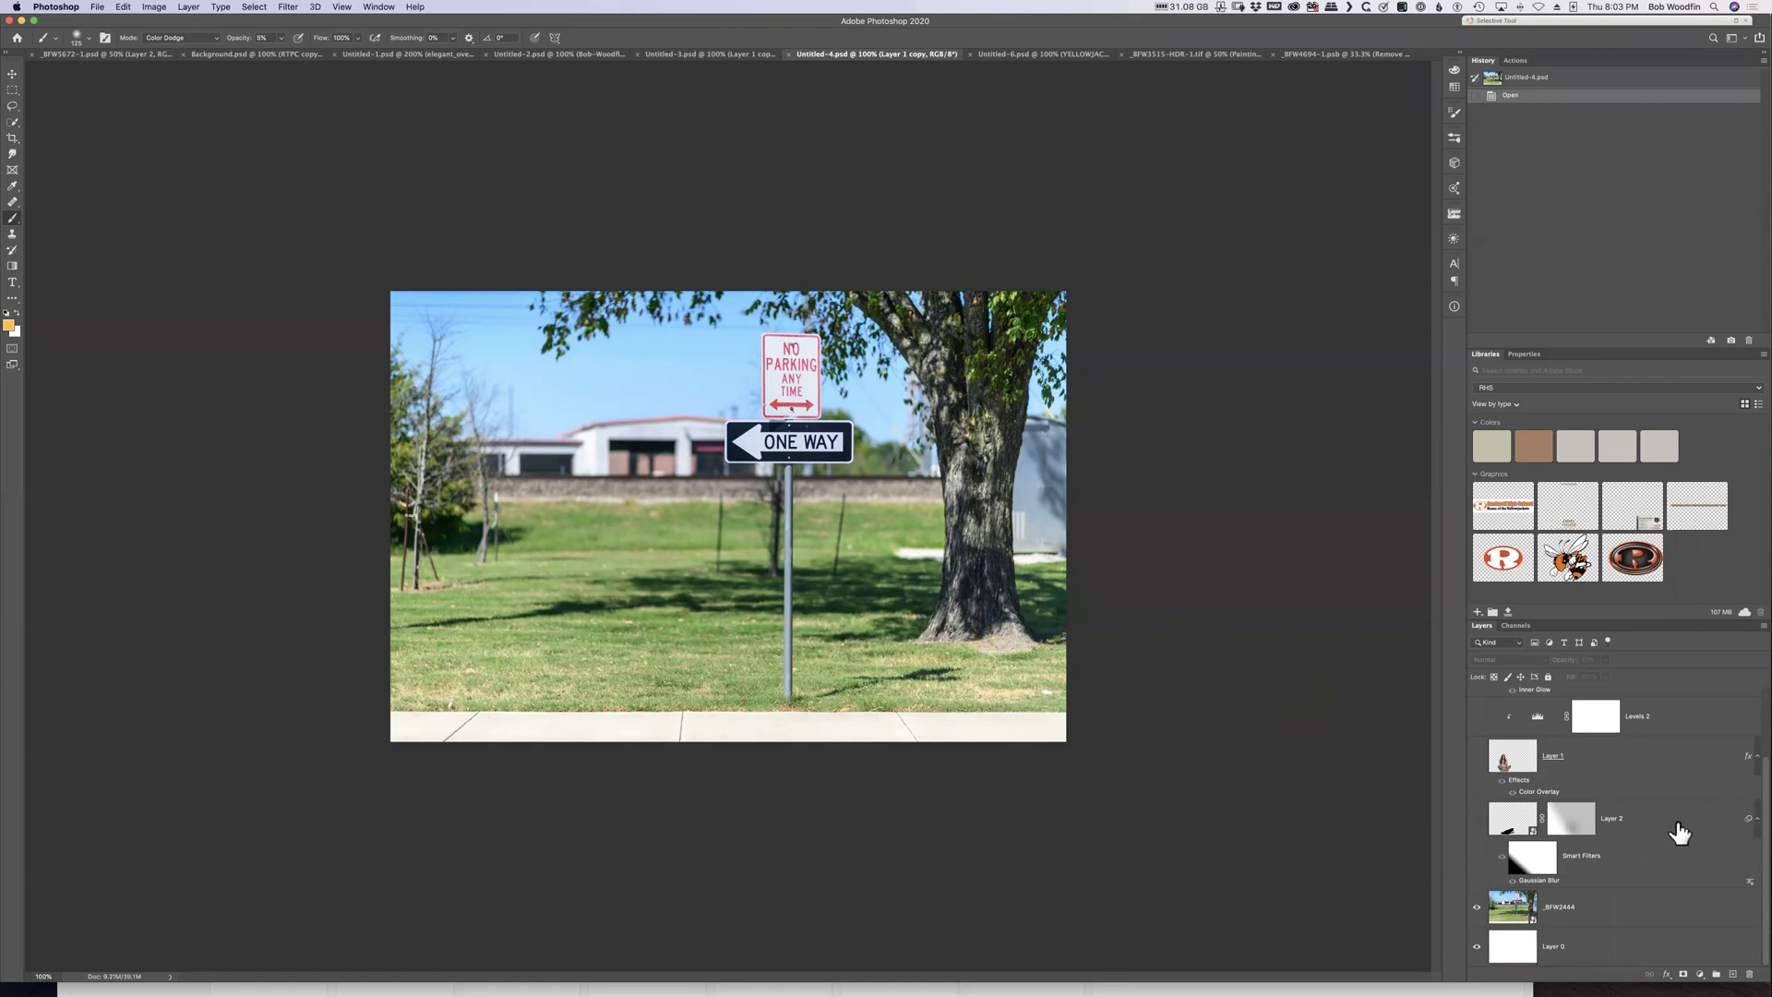
{"action": "left_click", "coordinate": [1476, 756]}
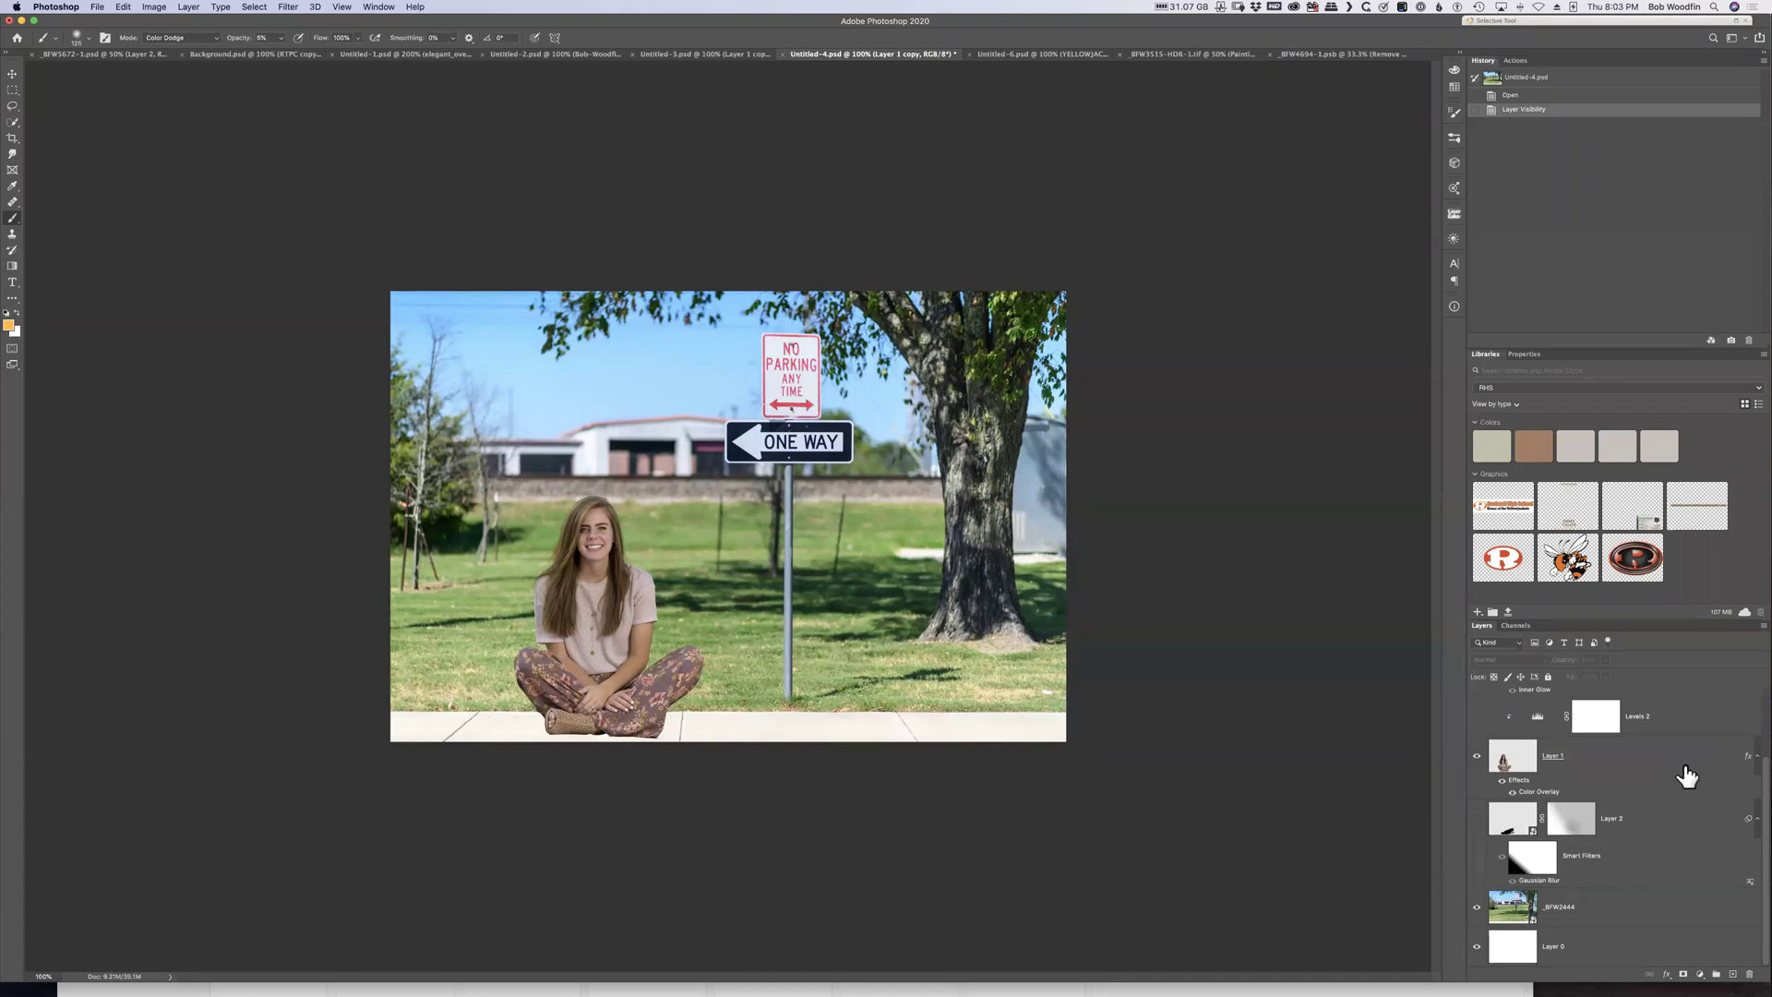
Examine the Color Overlay settings in Layer 1's layer style and close them without changes
{"action": "scroll", "coordinate": [1693, 739], "scroll_direction": "up", "scroll_amount": 3}
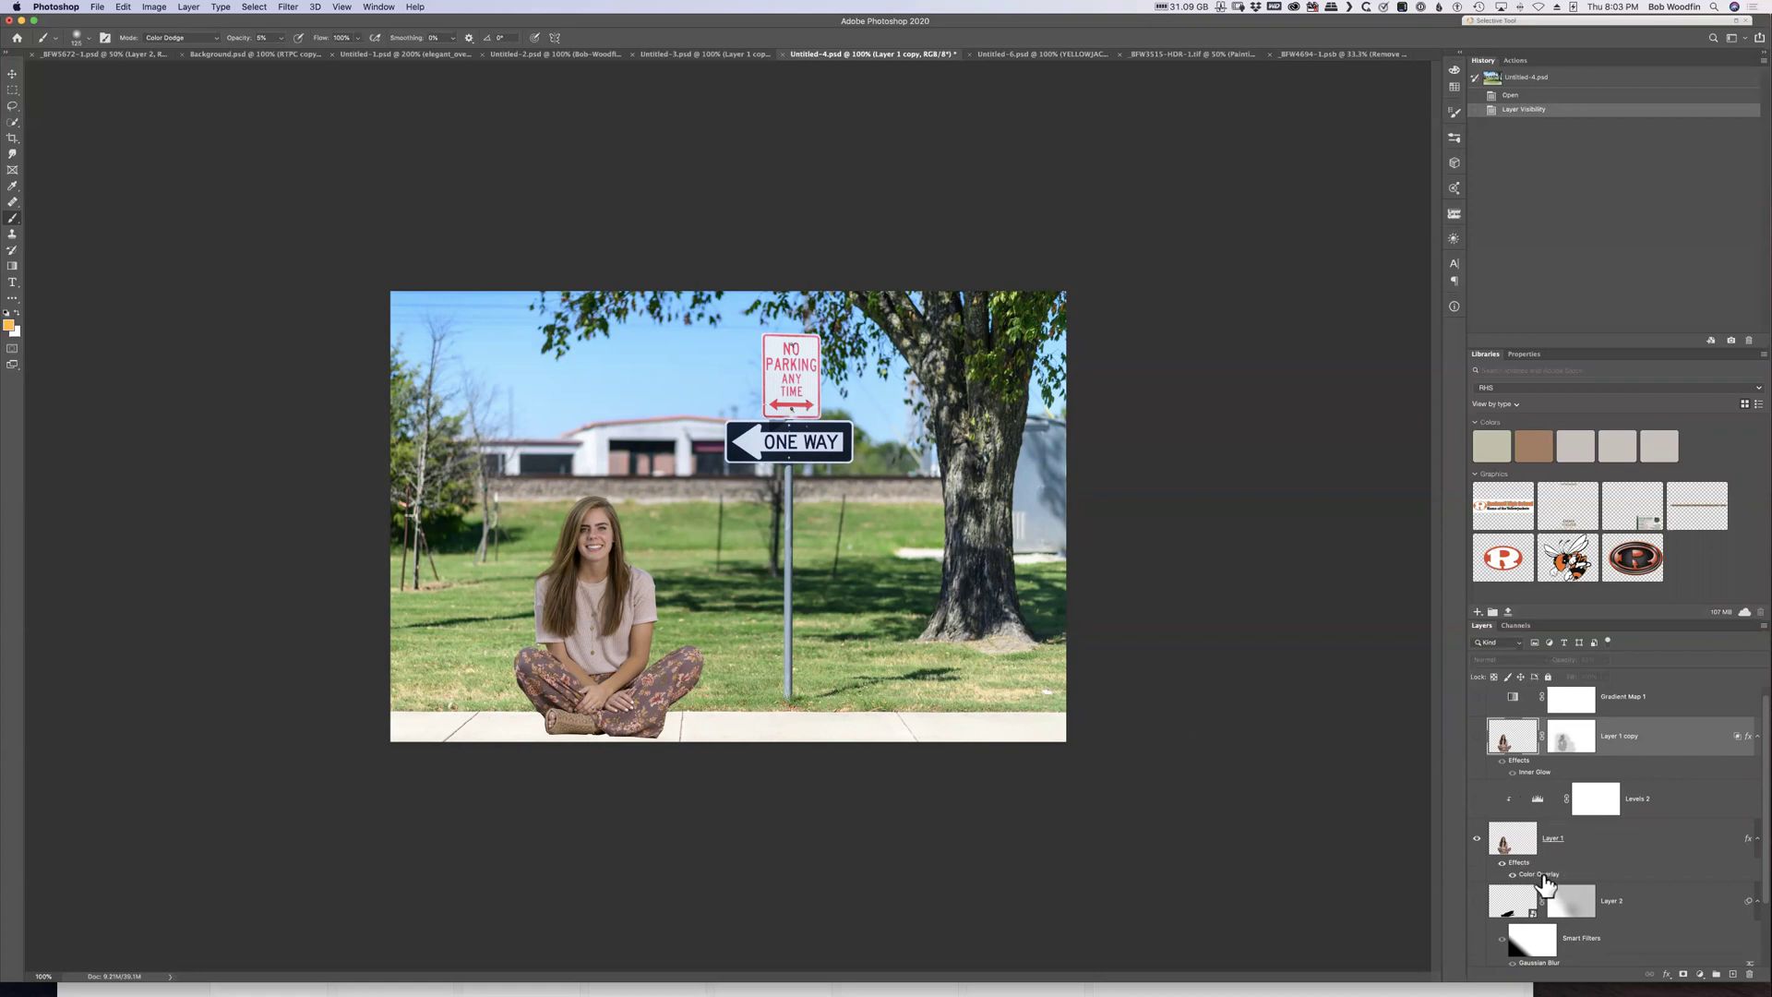
{"action": "double_click", "coordinate": [1630, 850]}
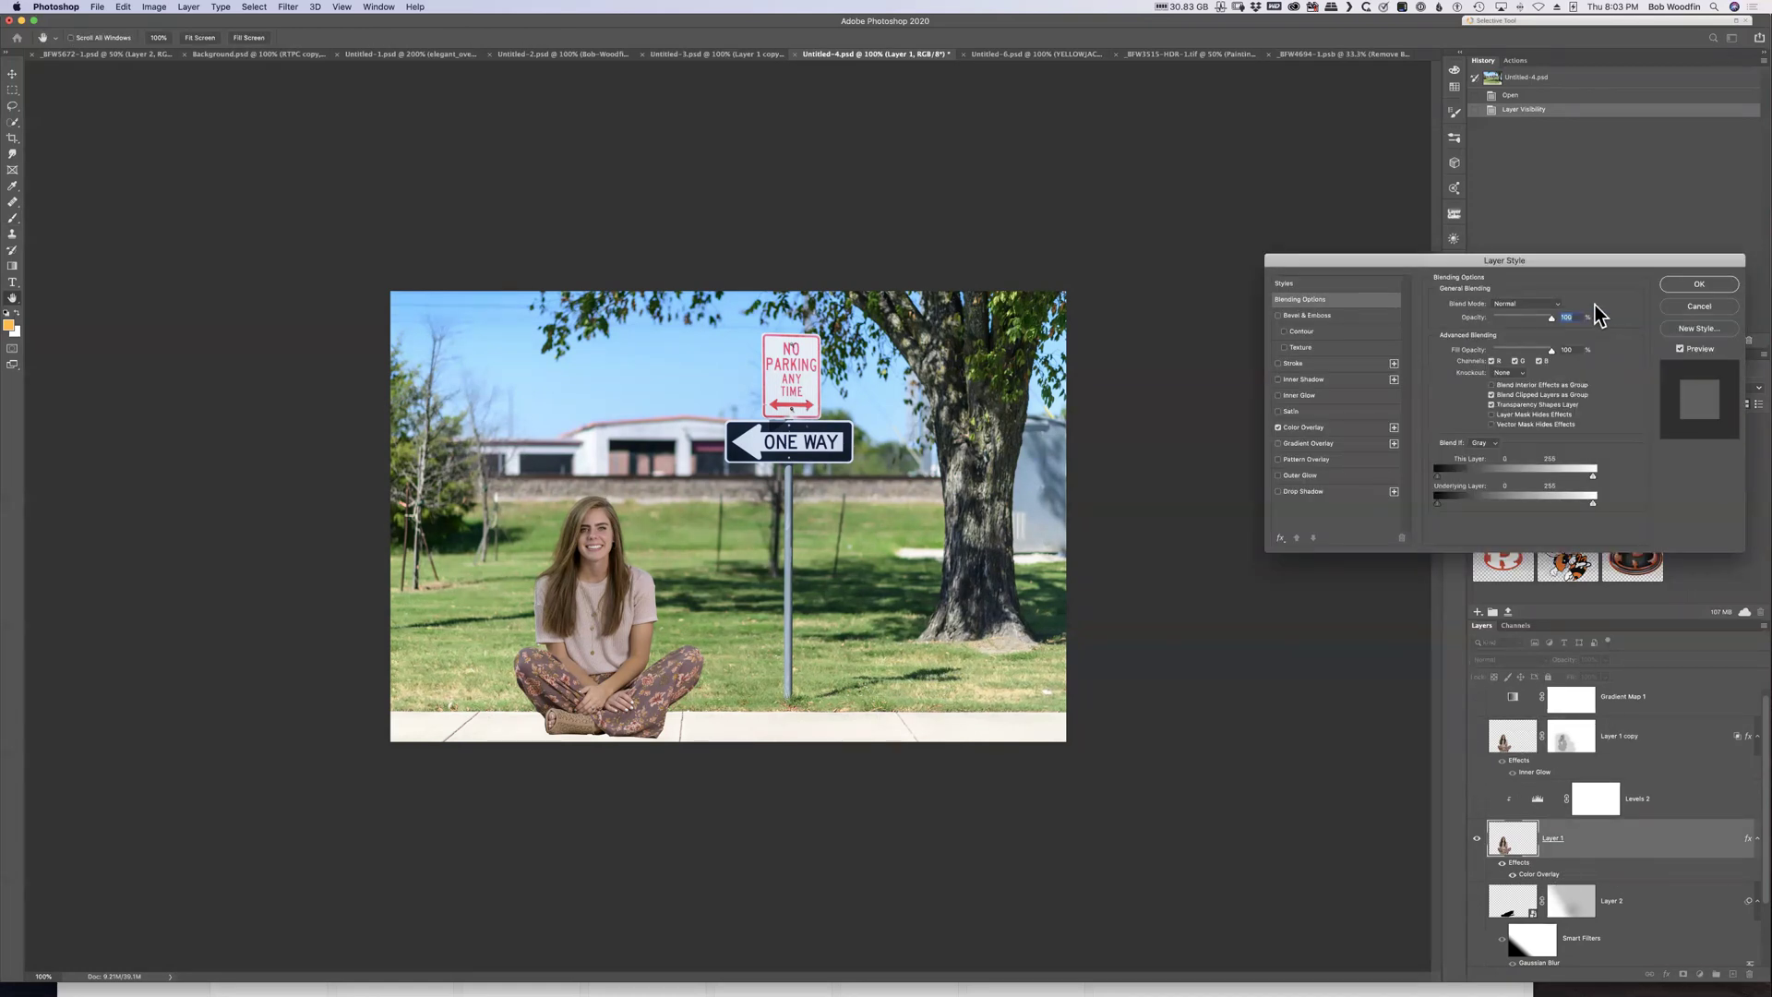
{"action": "left_click", "coordinate": [1302, 428]}
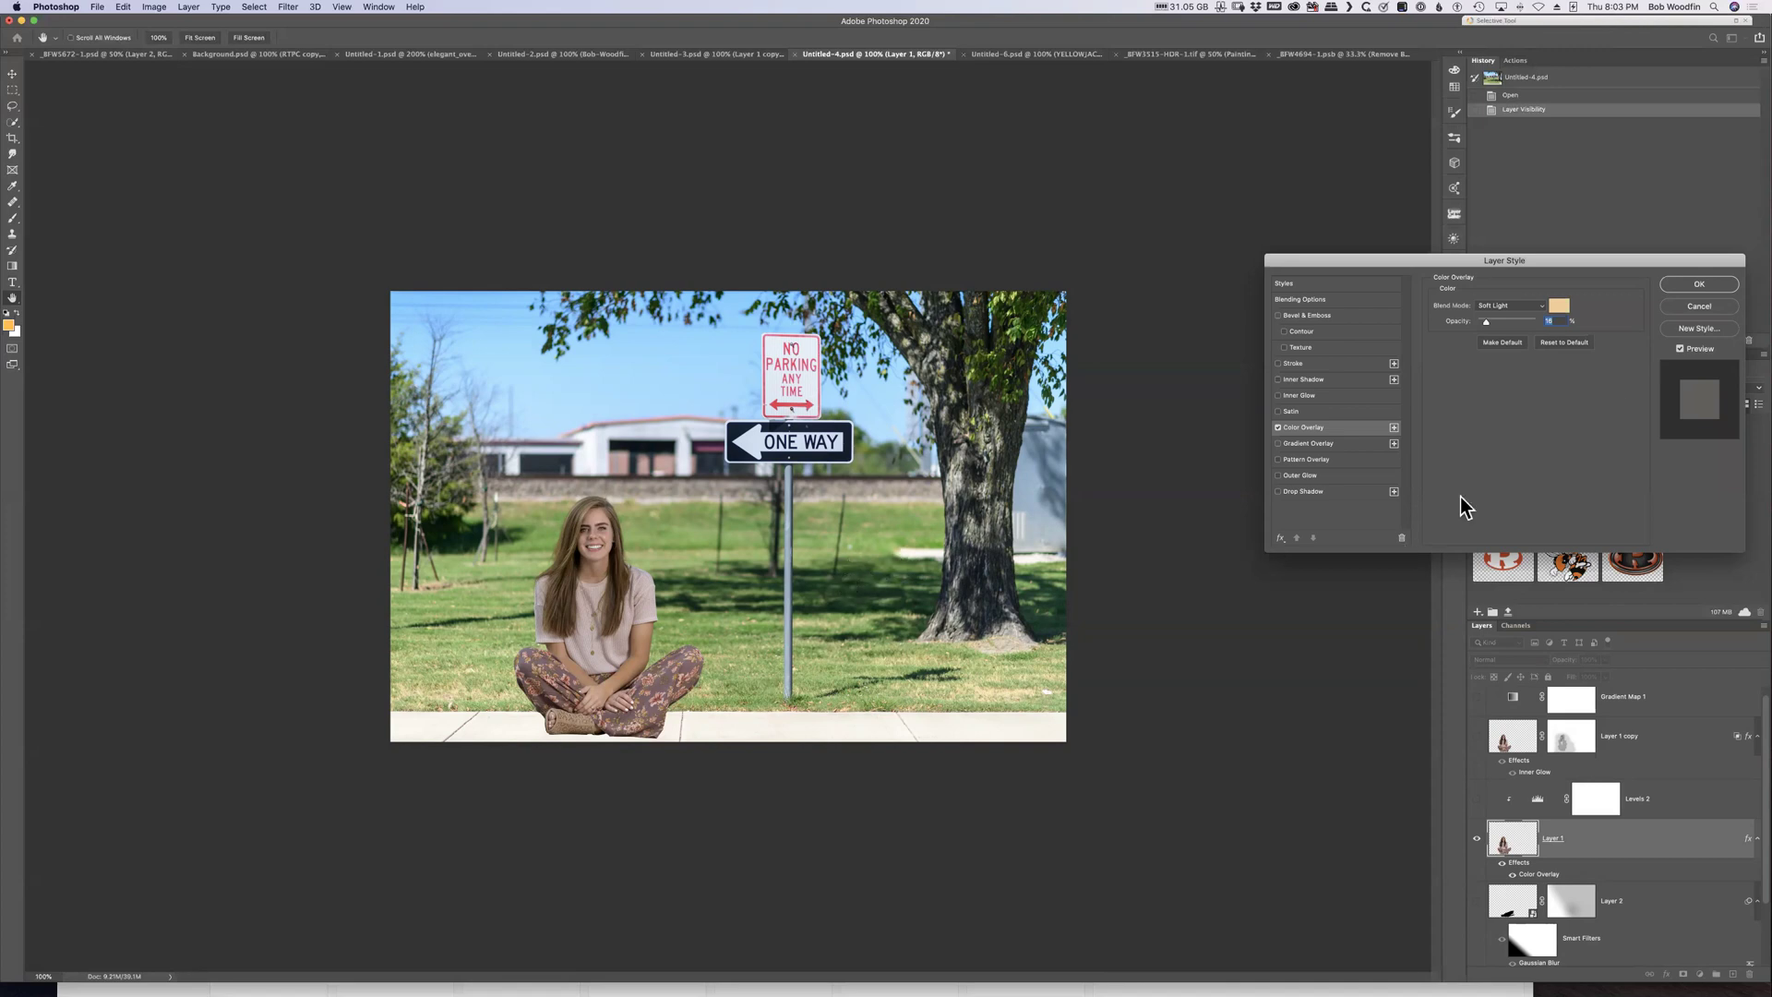
{"action": "left_click", "coordinate": [1708, 308]}
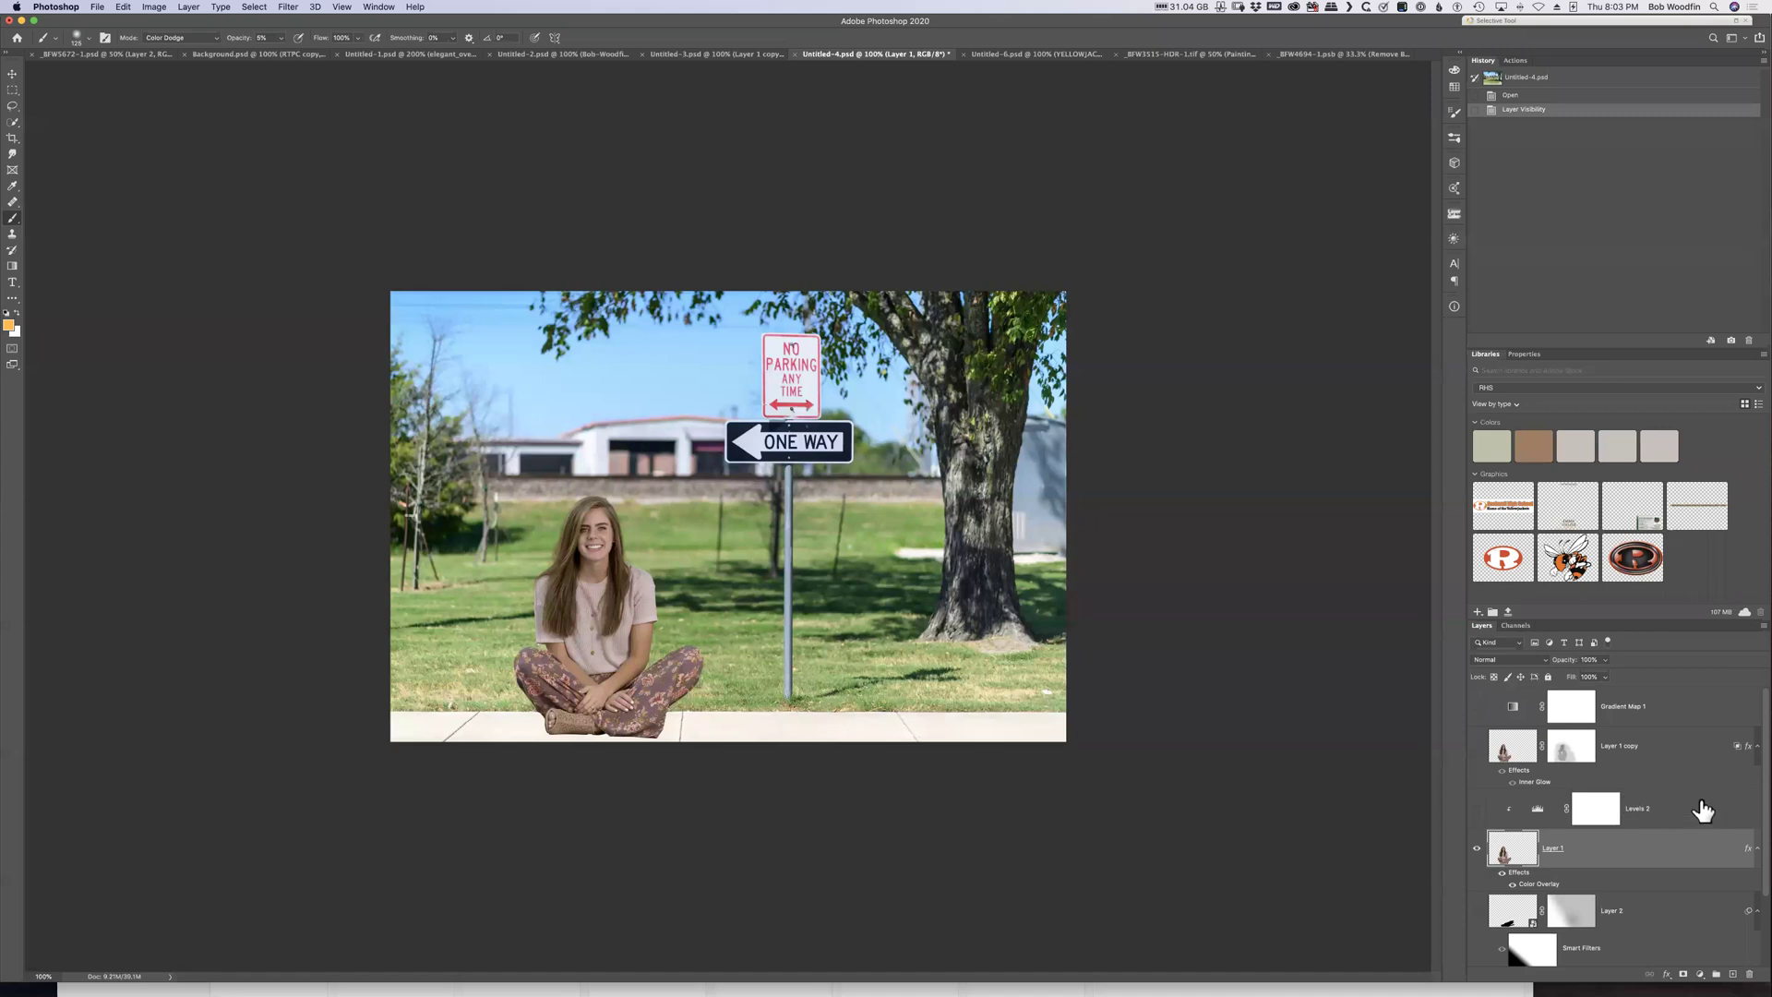
Show the clipped Levels 2 adjustment, review its levels settings and reselect Layer 1
{"action": "left_click", "coordinate": [1475, 809]}
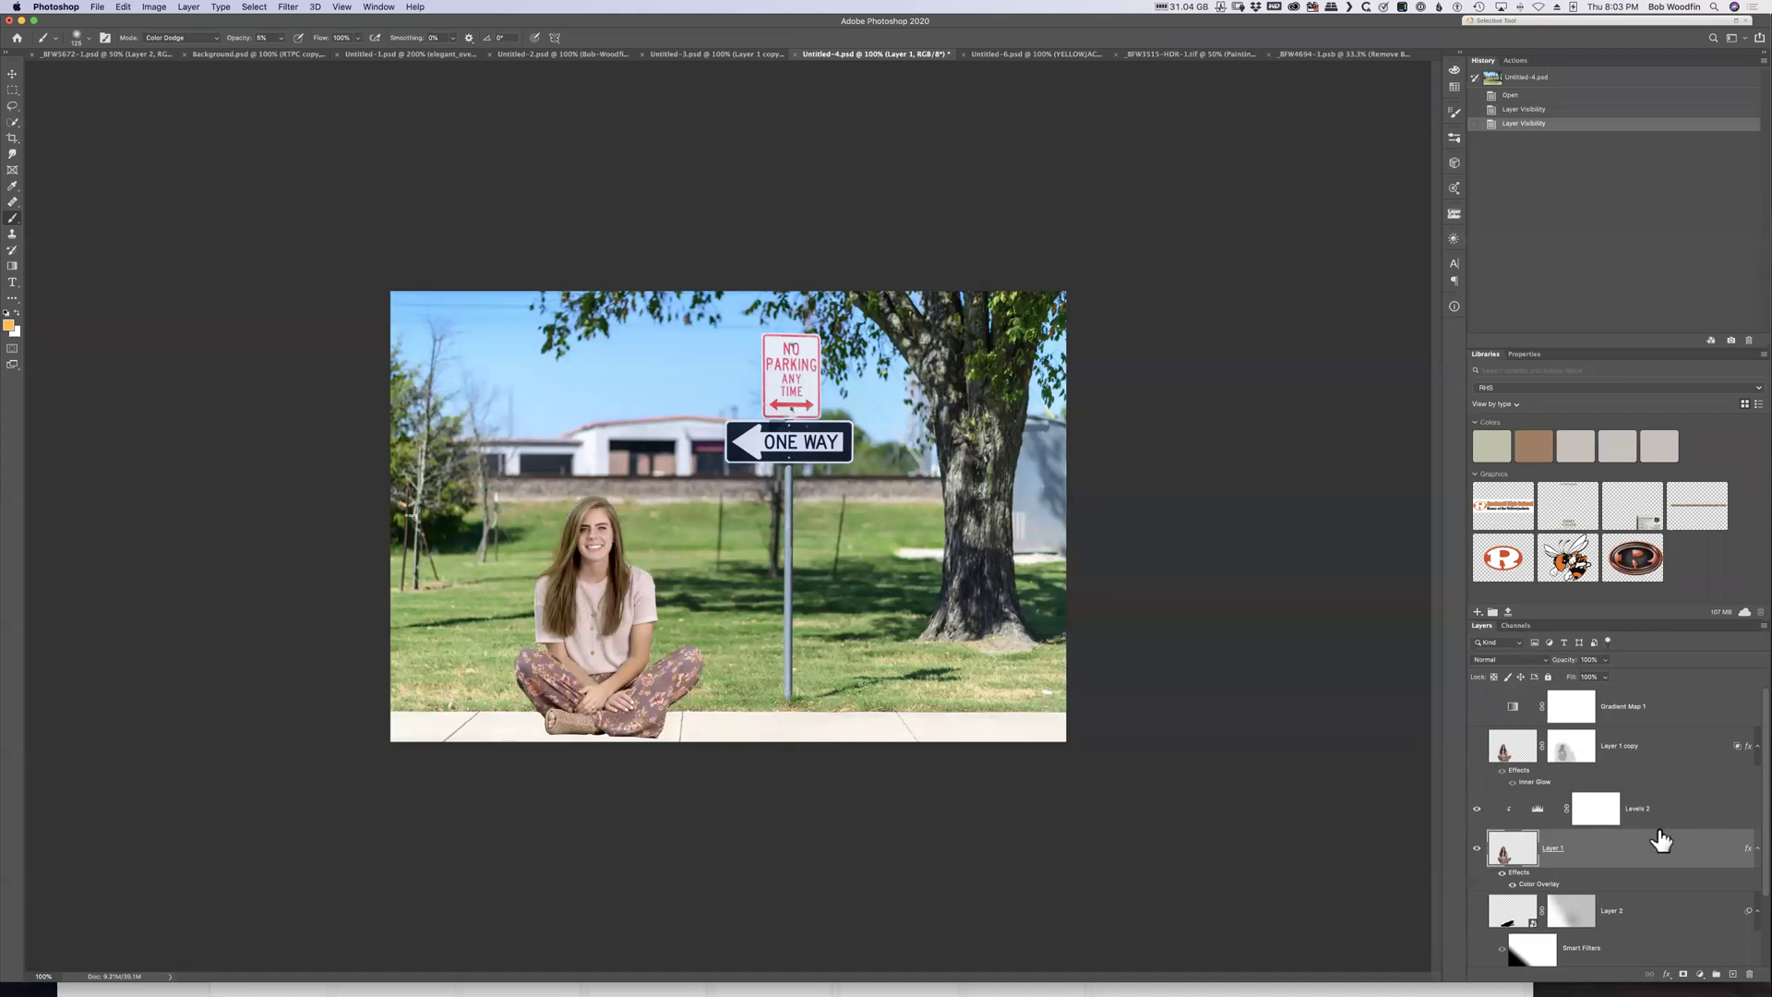
{"action": "left_click", "coordinate": [1718, 812]}
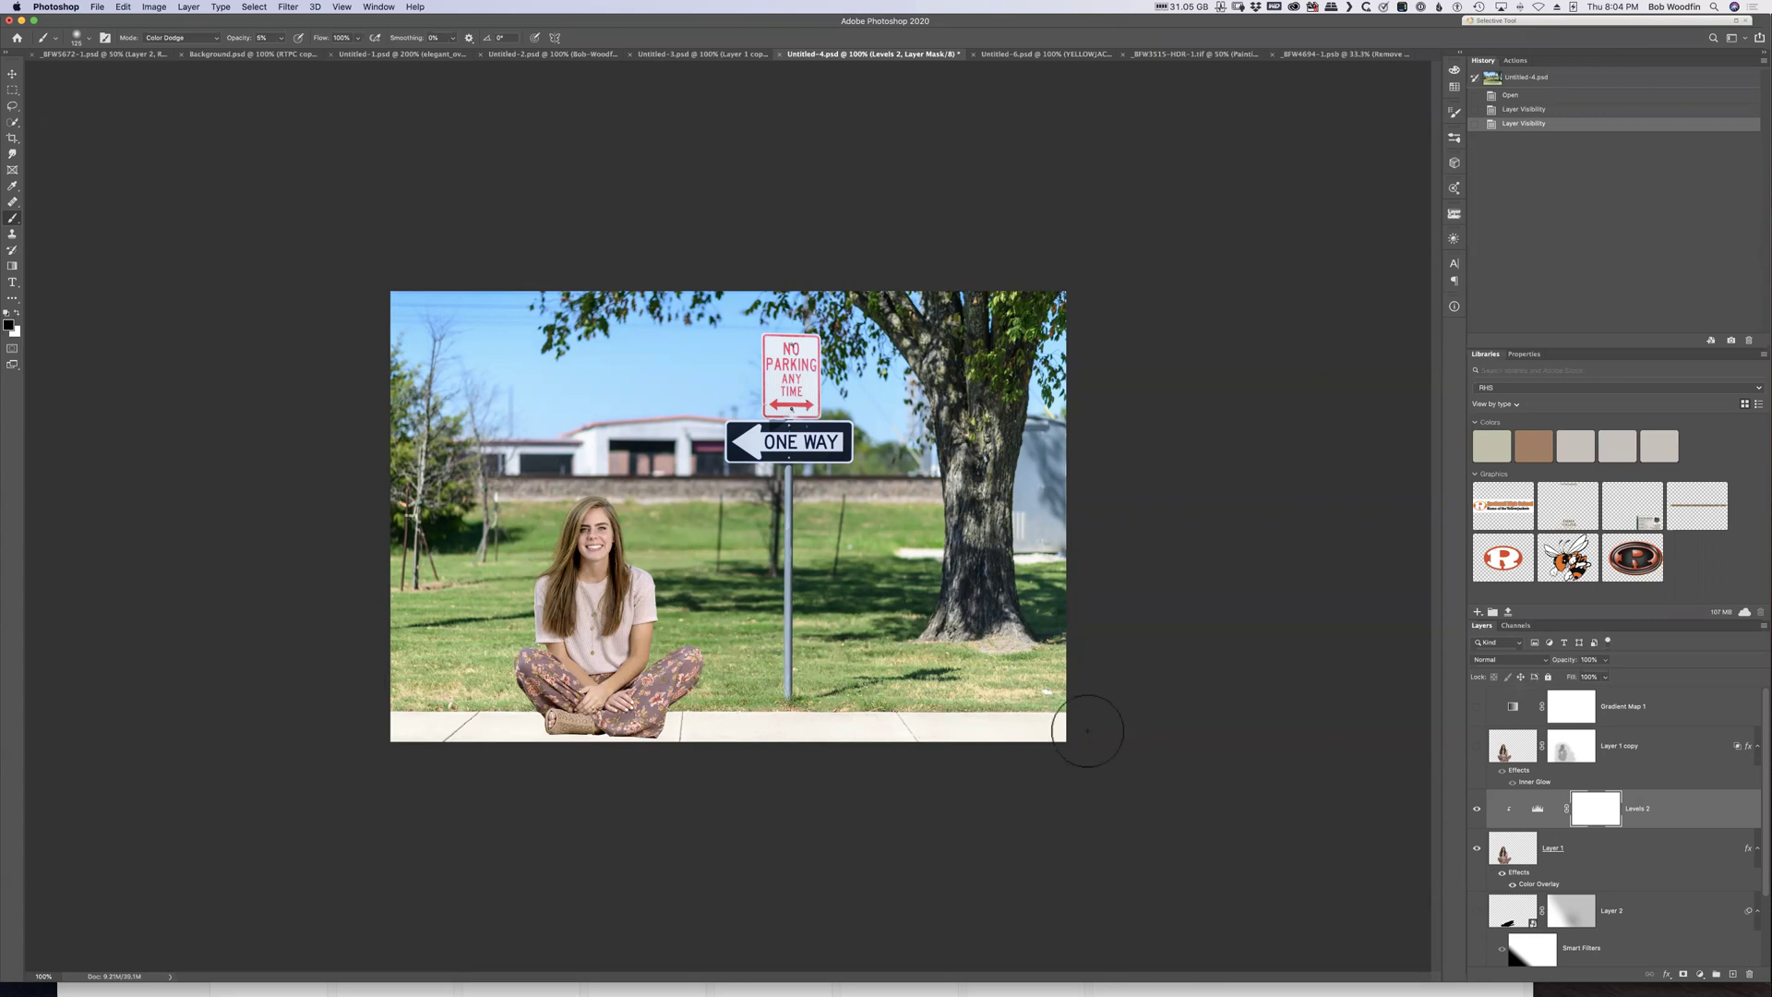
{"action": "double_click", "coordinate": [1536, 812]}
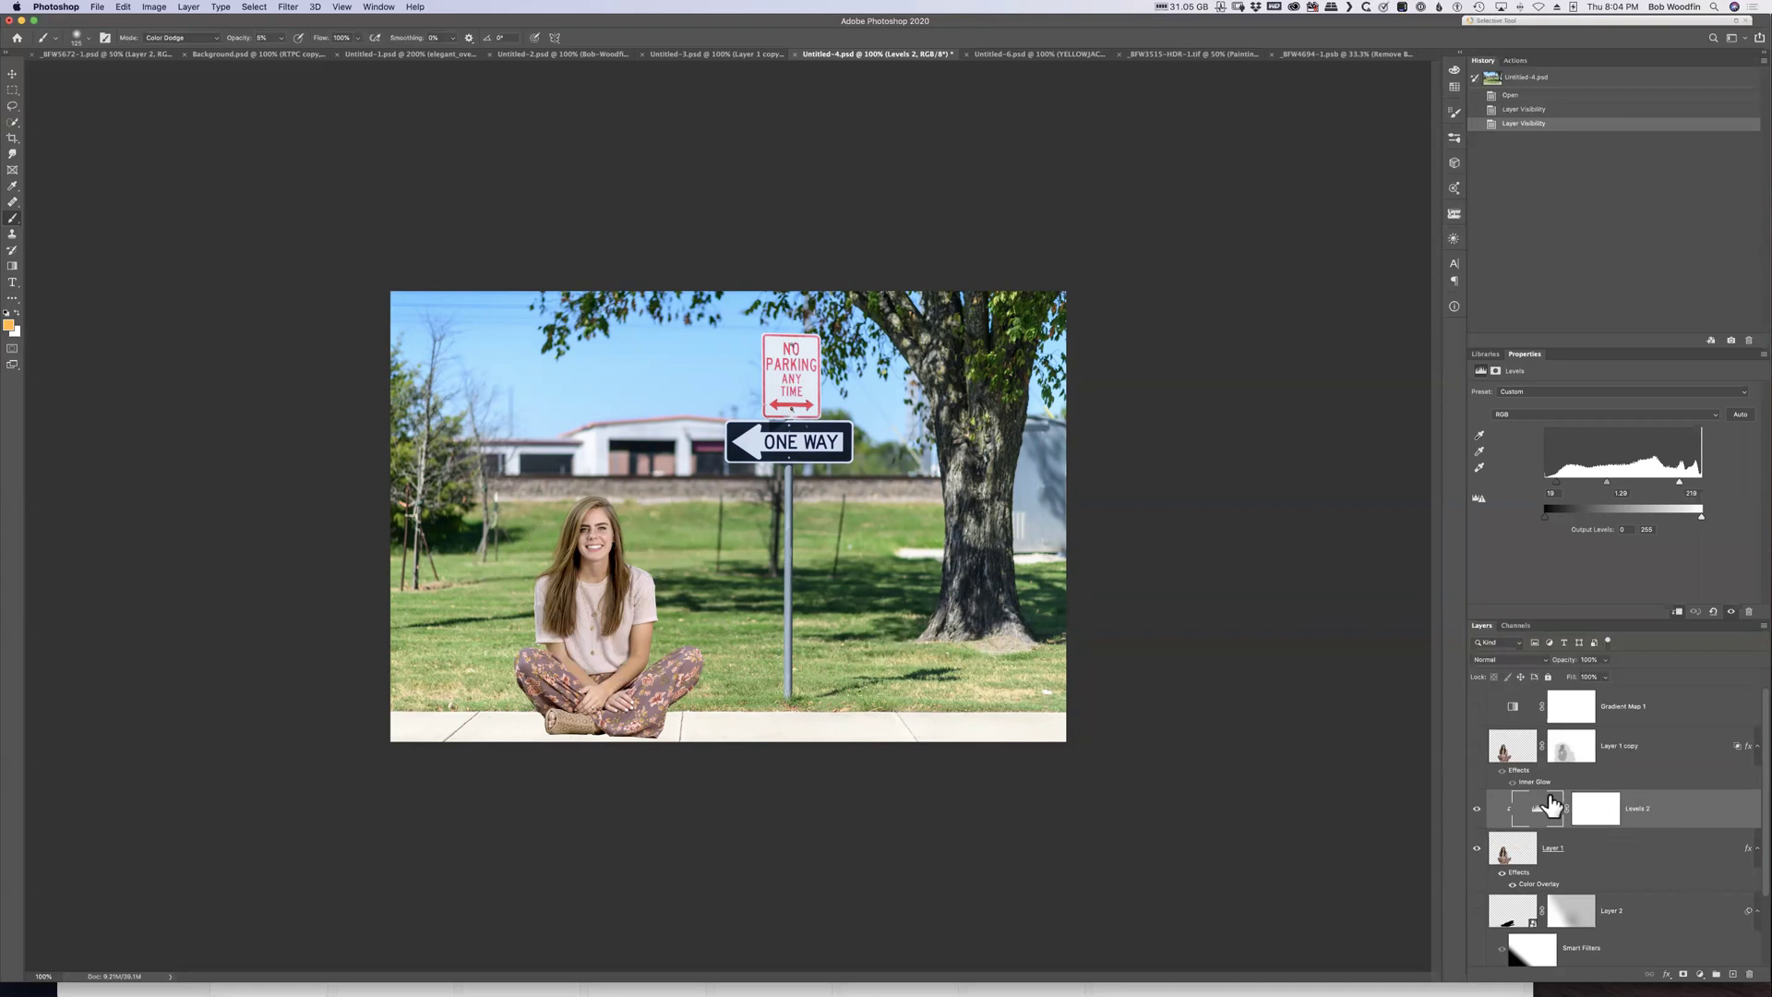
{"action": "left_click", "coordinate": [1621, 852]}
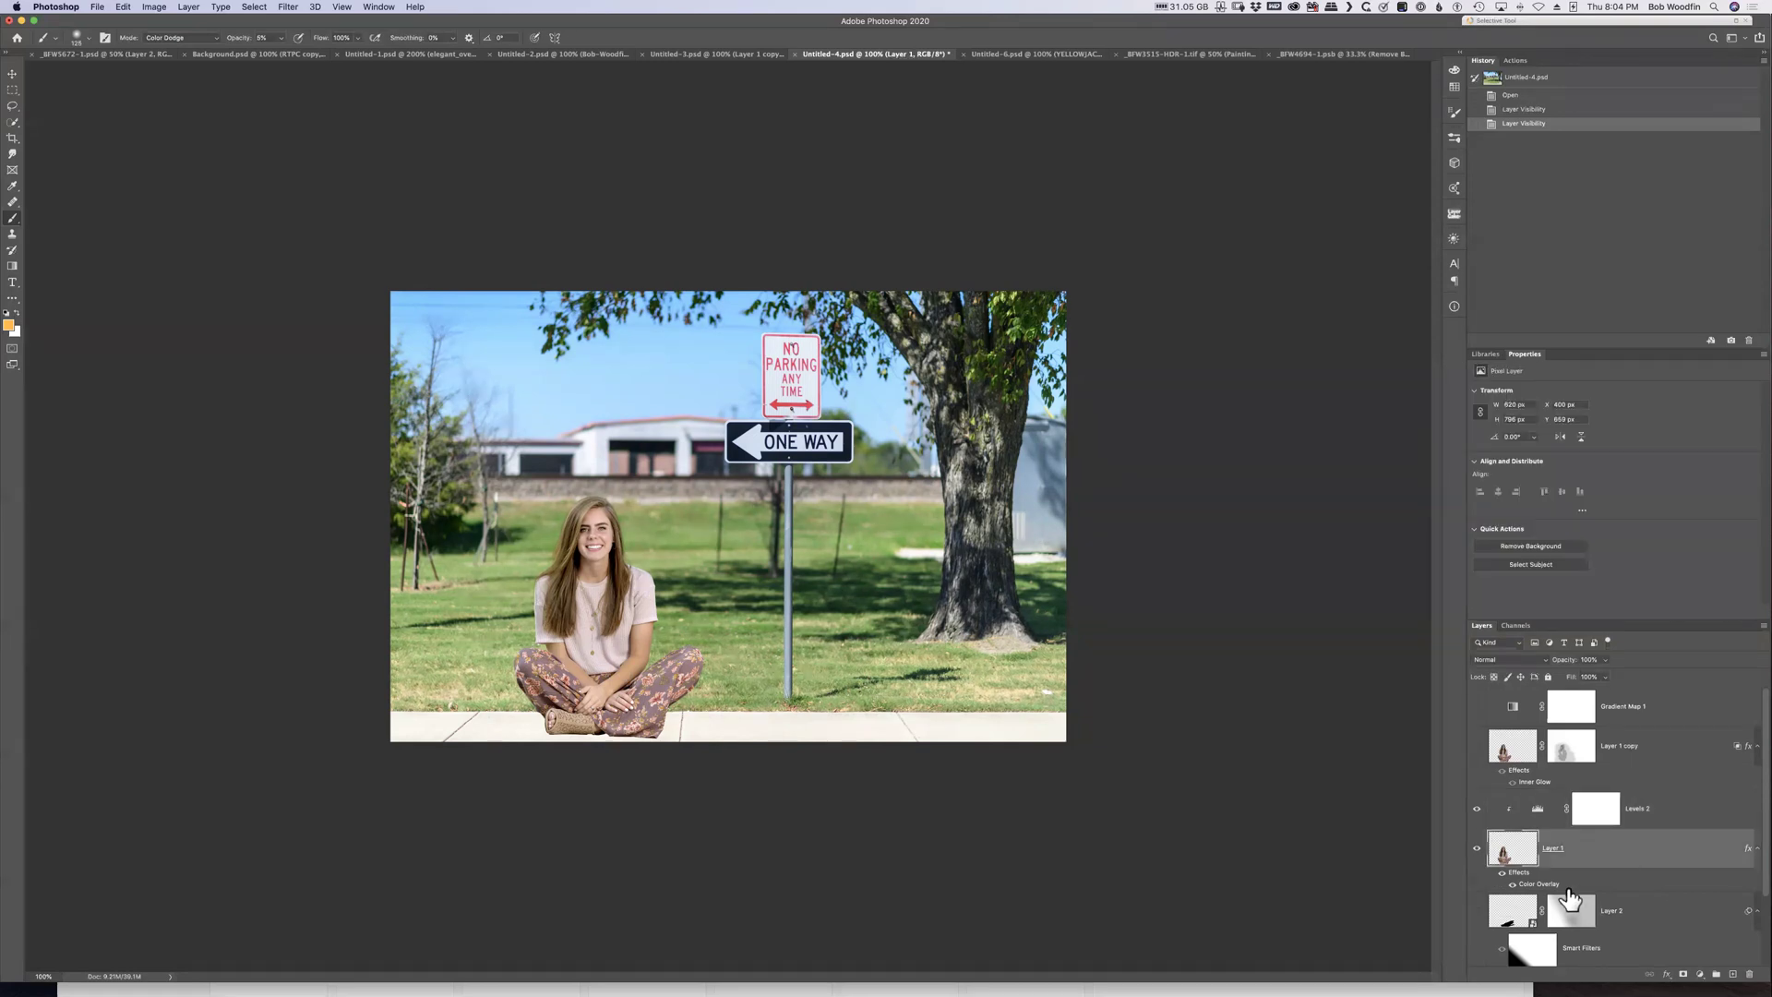
Change Layer 1's Color Overlay to a slightly more saturated blue-gray sampled from the signpost and raise its opacity
{"action": "double_click", "coordinate": [1546, 882]}
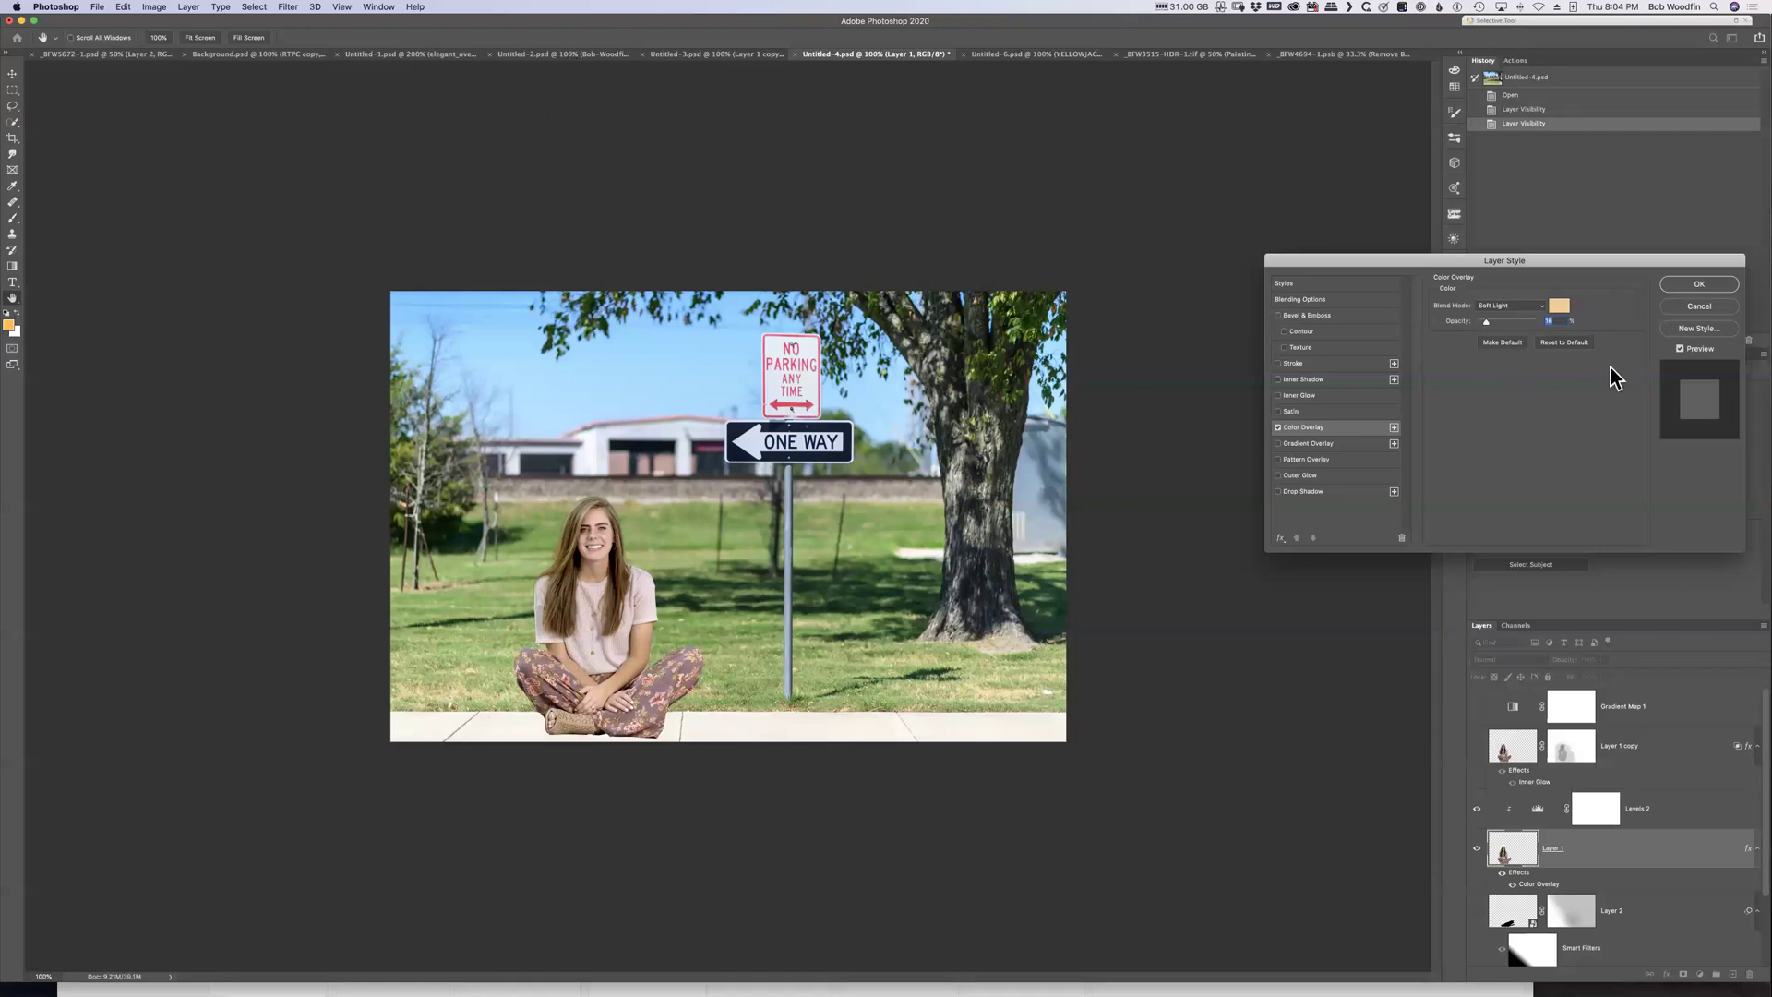
{"action": "left_click", "coordinate": [1559, 309]}
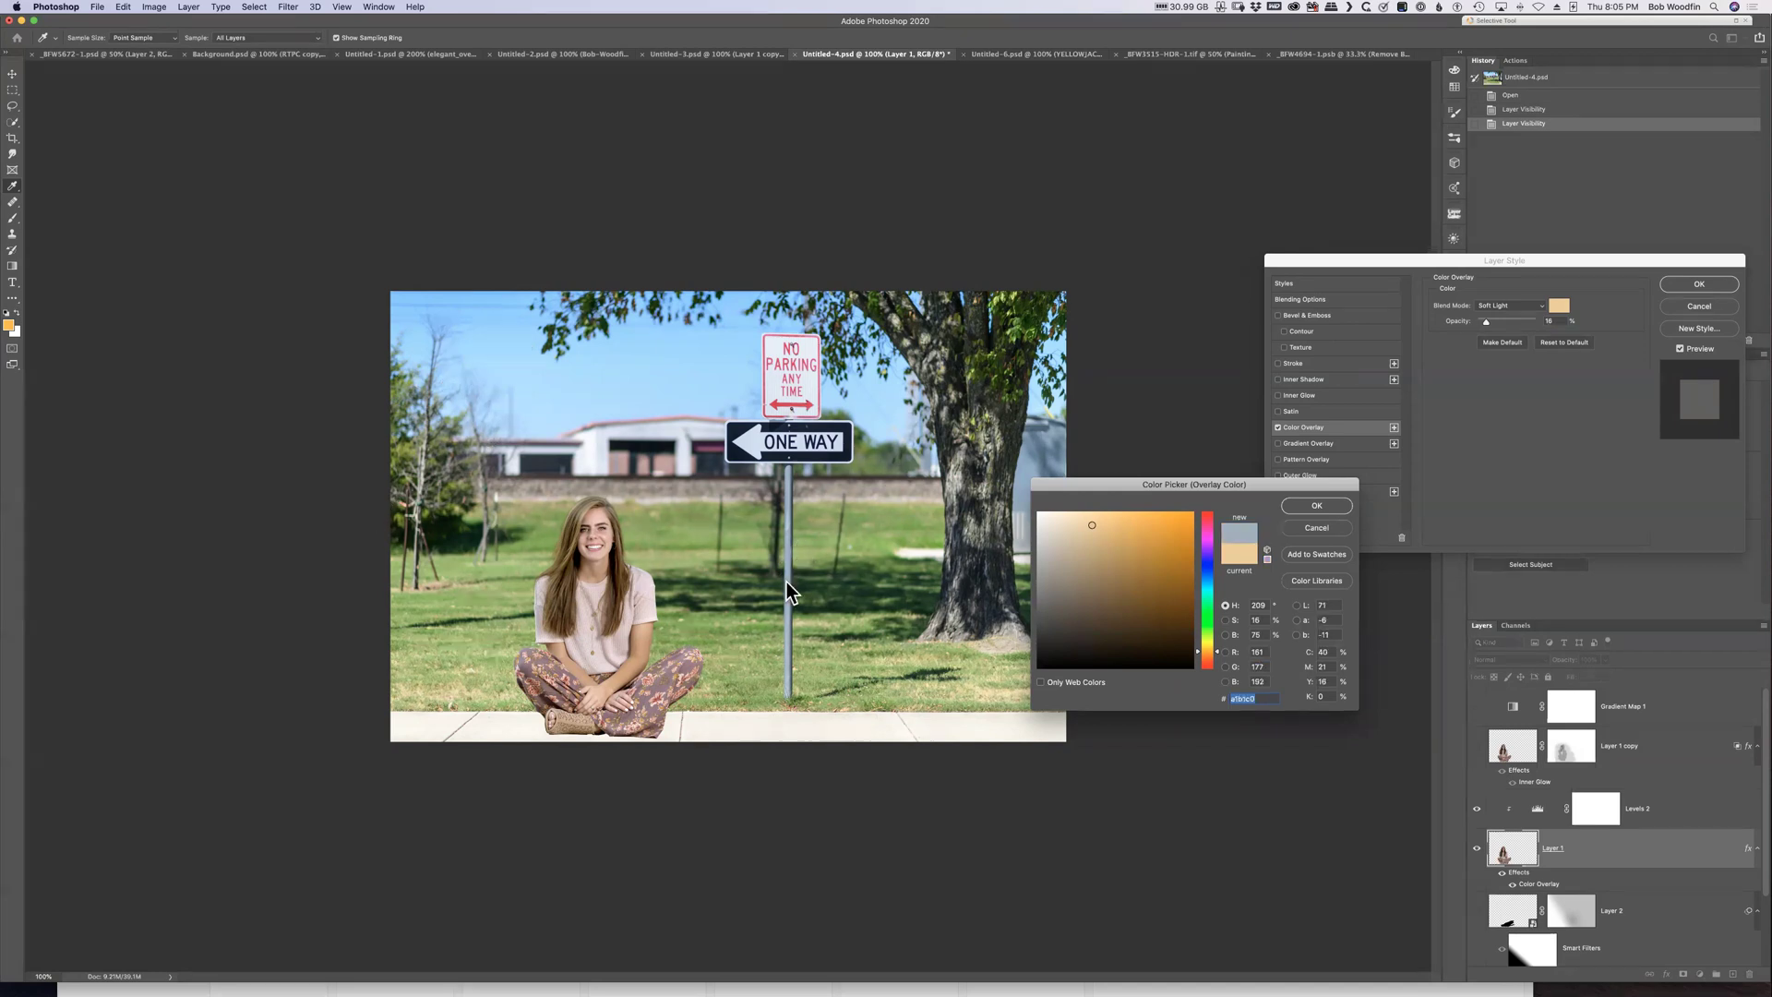
{"action": "left_click", "coordinate": [786, 581]}
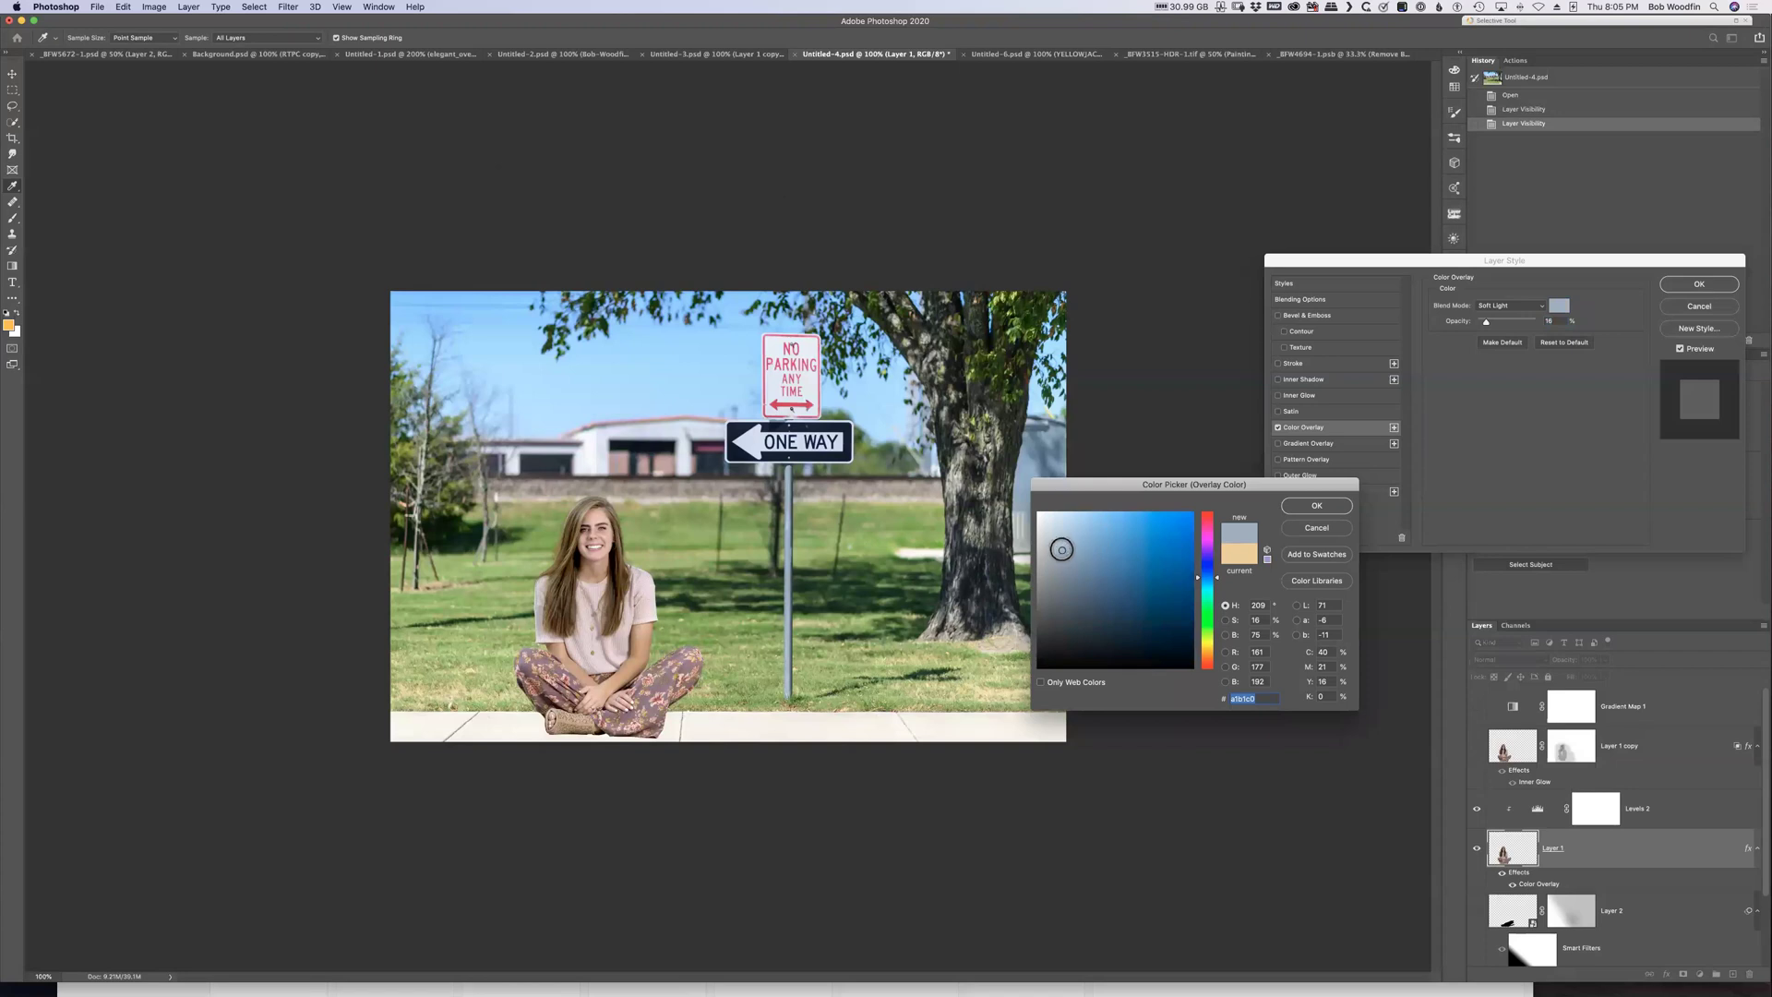
{"action": "left_click_drag", "start_coordinate": [1062, 552], "coordinate": [1075, 551]}
{"action": "left_click", "coordinate": [1331, 506]}
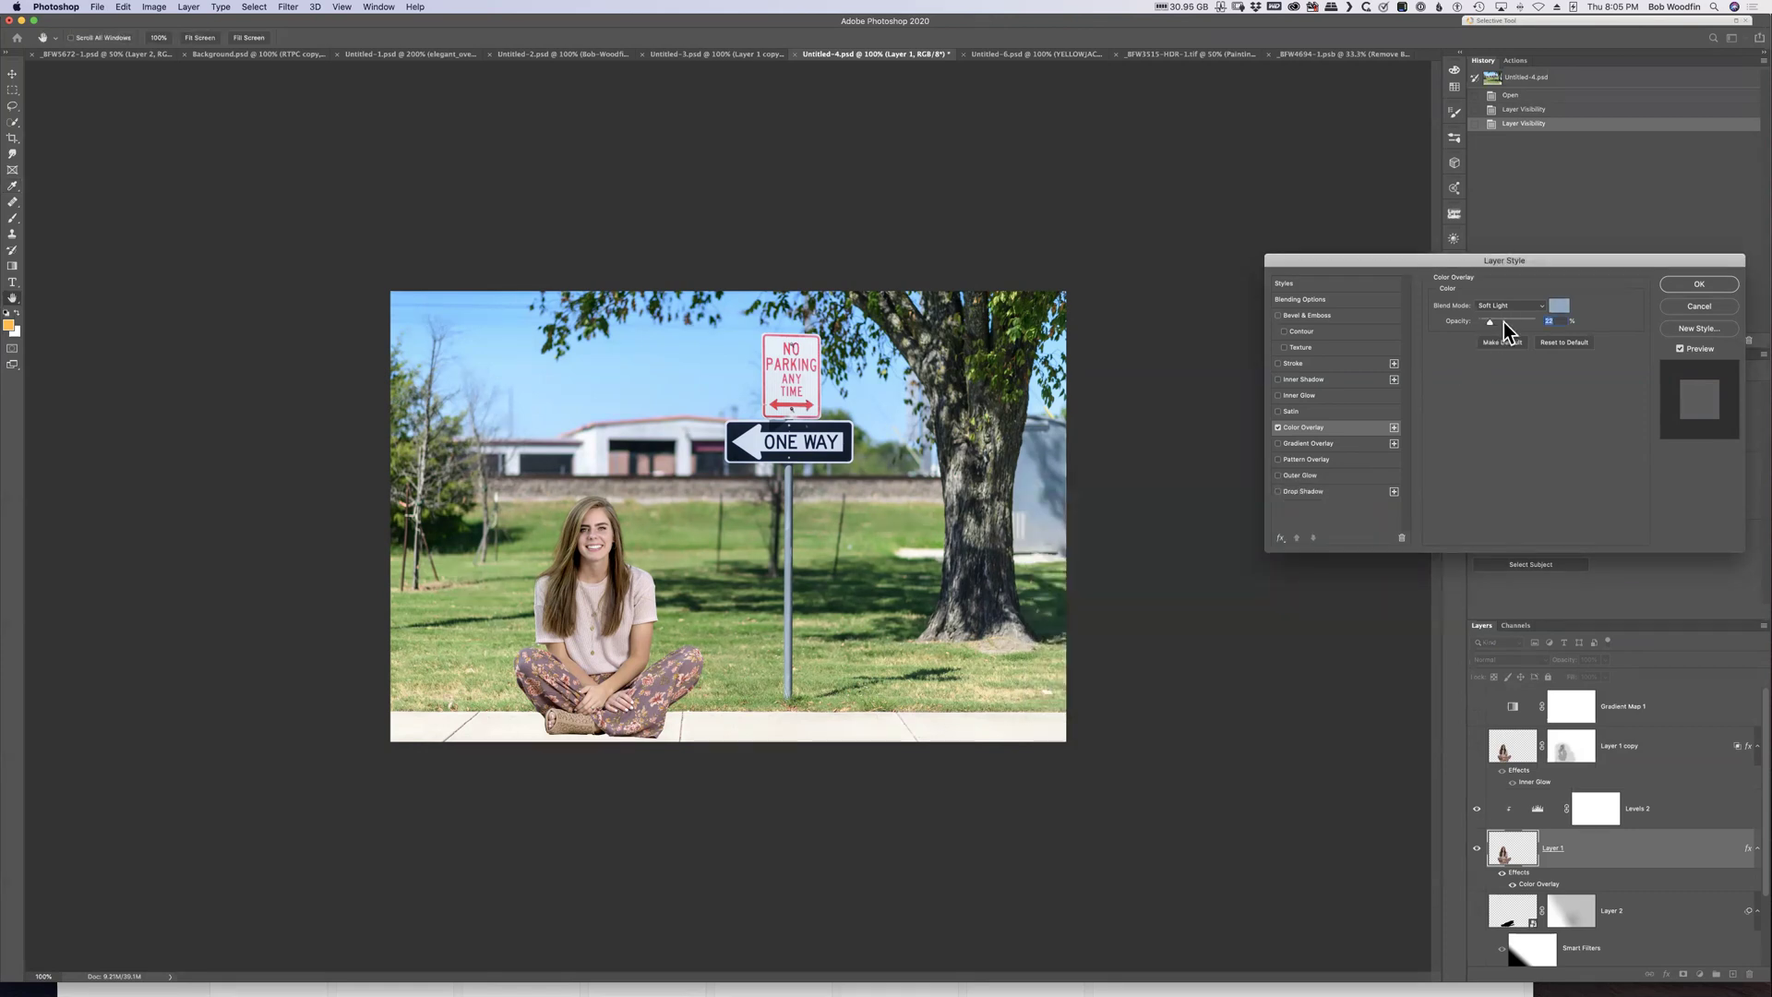
{"action": "left_click_drag", "start_coordinate": [1520, 323], "coordinate": [1525, 329]}
{"action": "left_click", "coordinate": [1699, 283]}
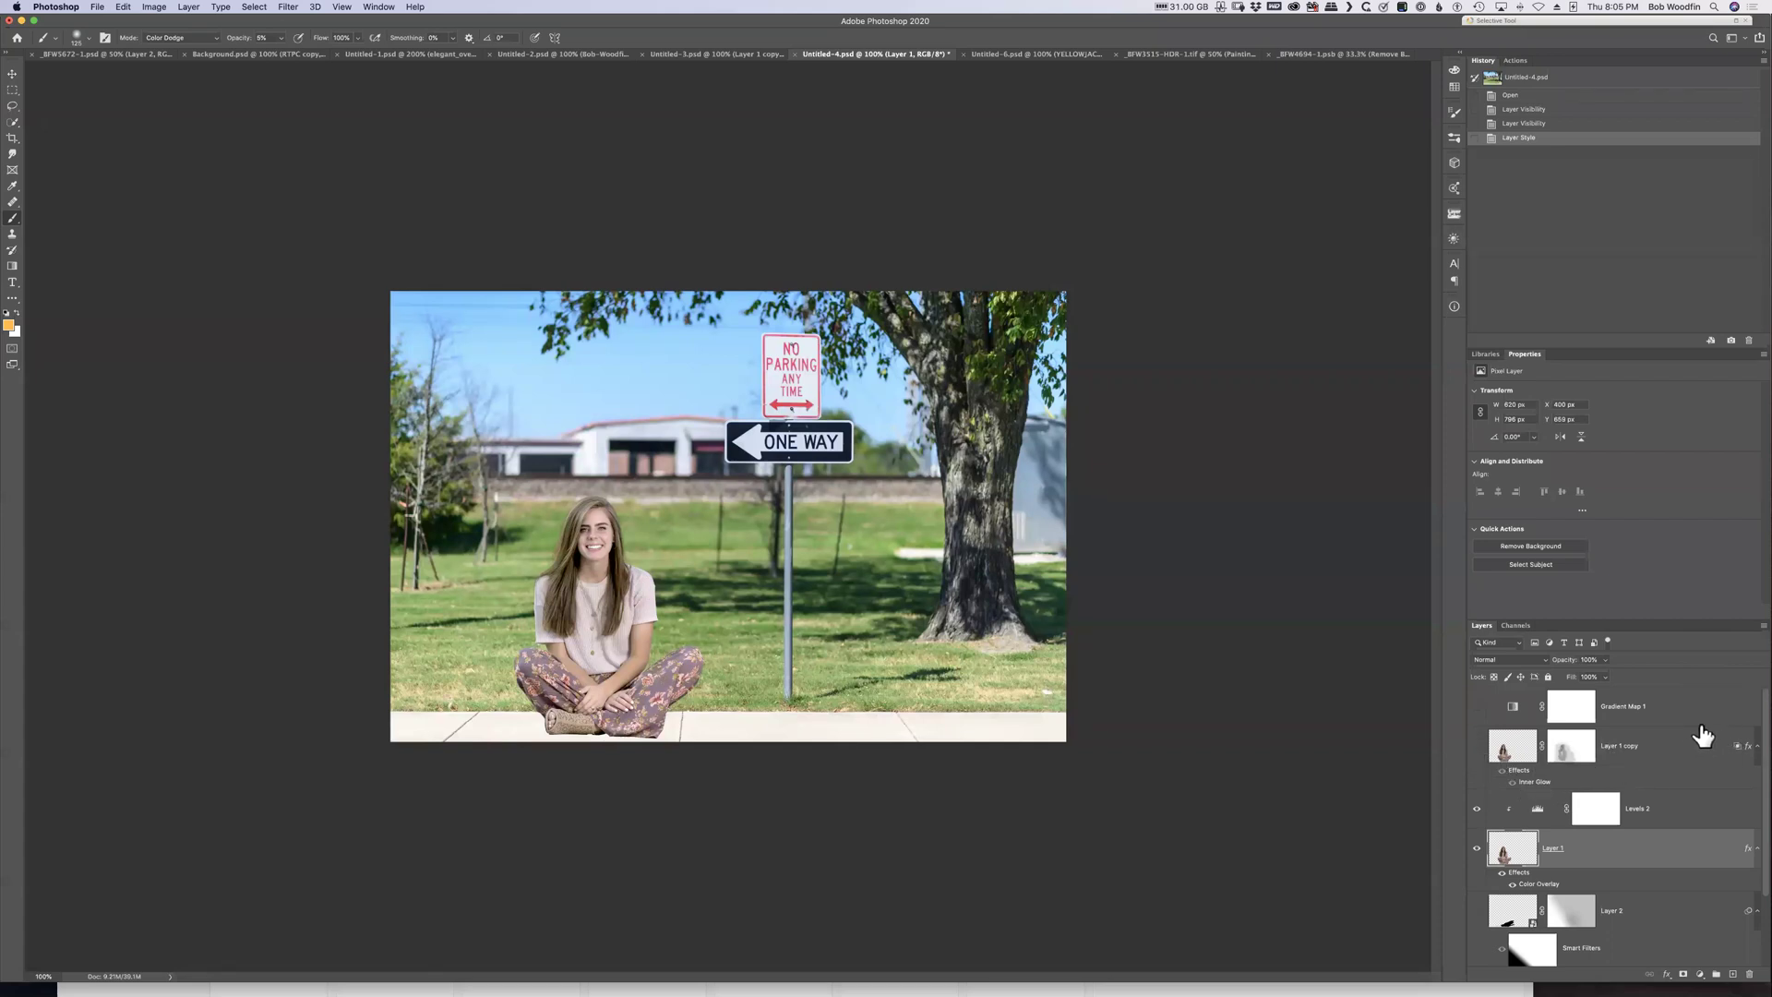
Toggle Layer 1 copy on and off, and show Gradient Map 1 to review its Blue and Yellow Pastels gradient
{"action": "left_click", "coordinate": [1475, 747]}
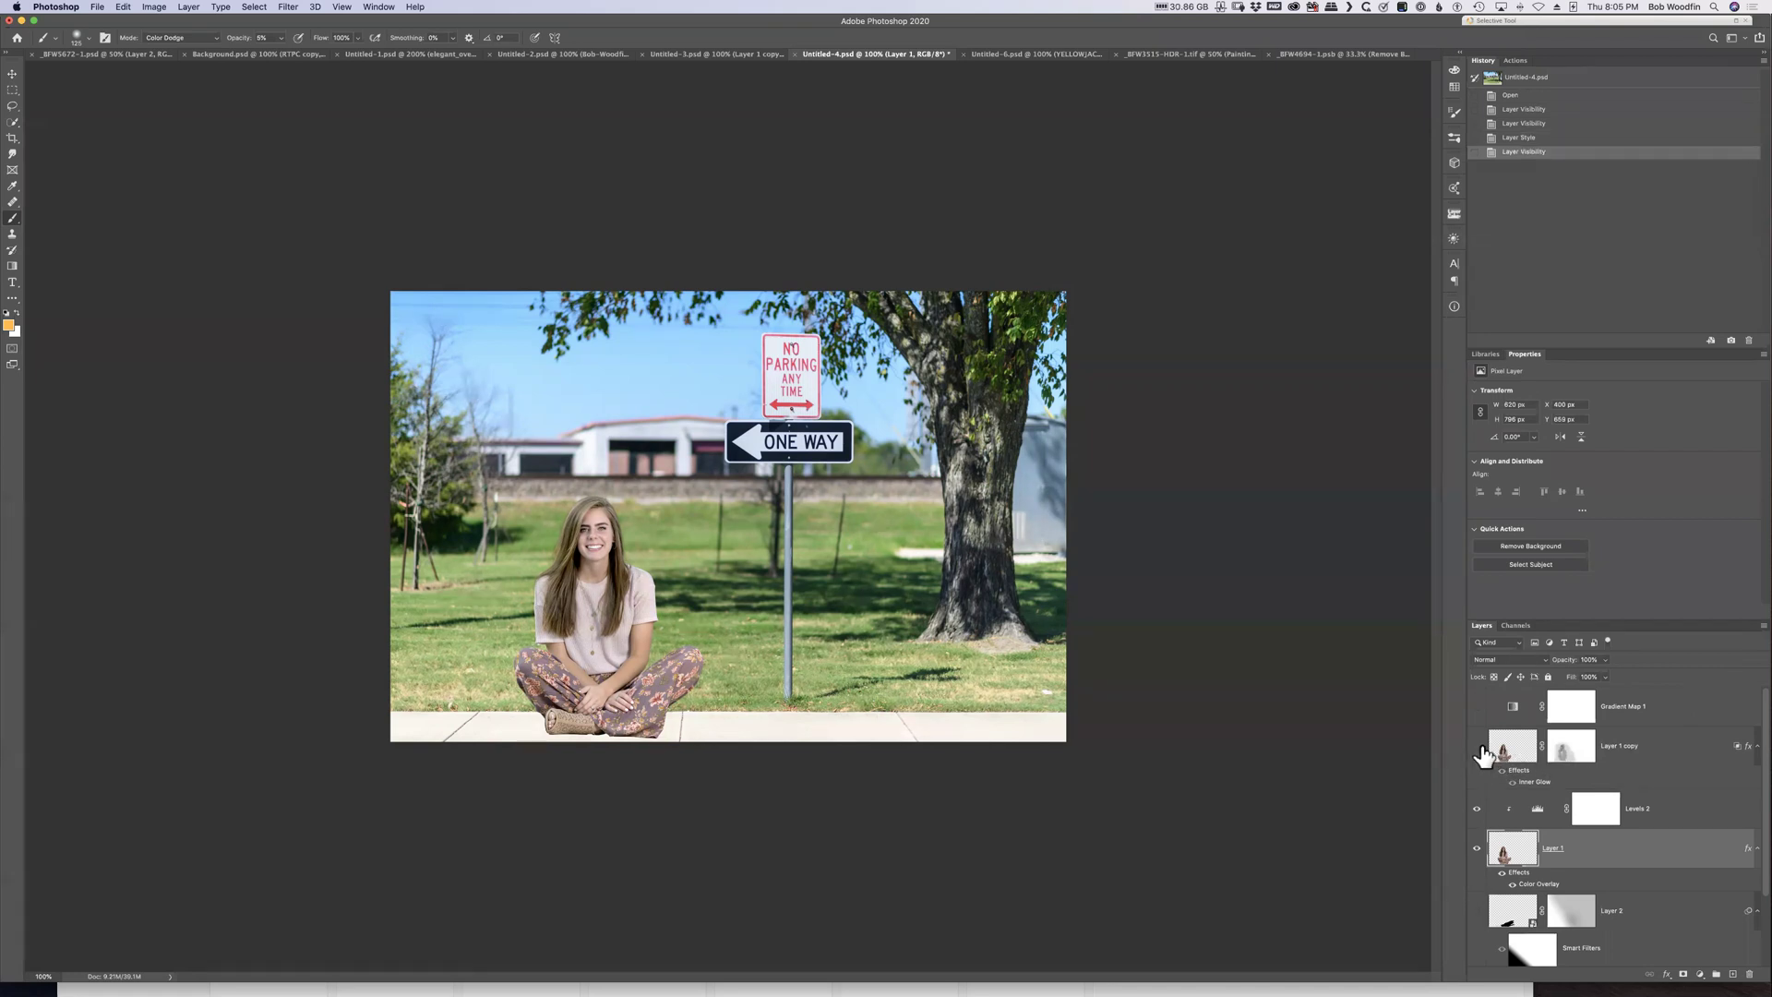
{"action": "left_click", "coordinate": [1478, 747]}
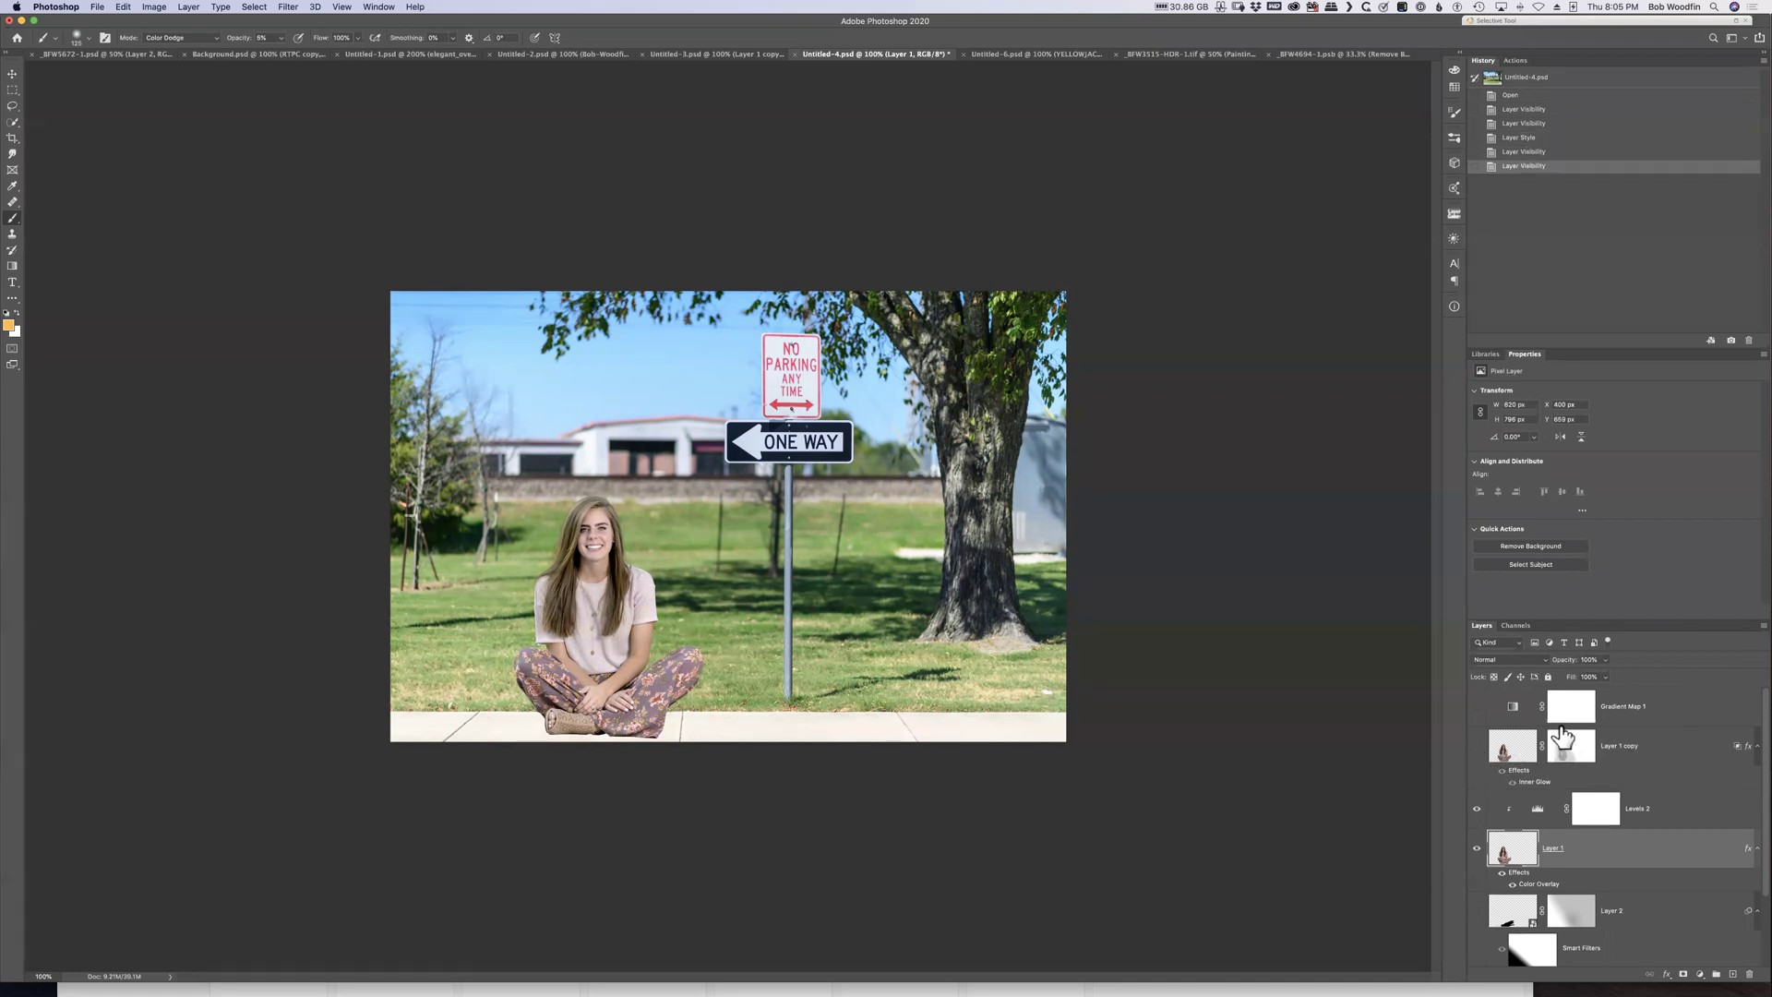
{"action": "left_click", "coordinate": [1476, 707]}
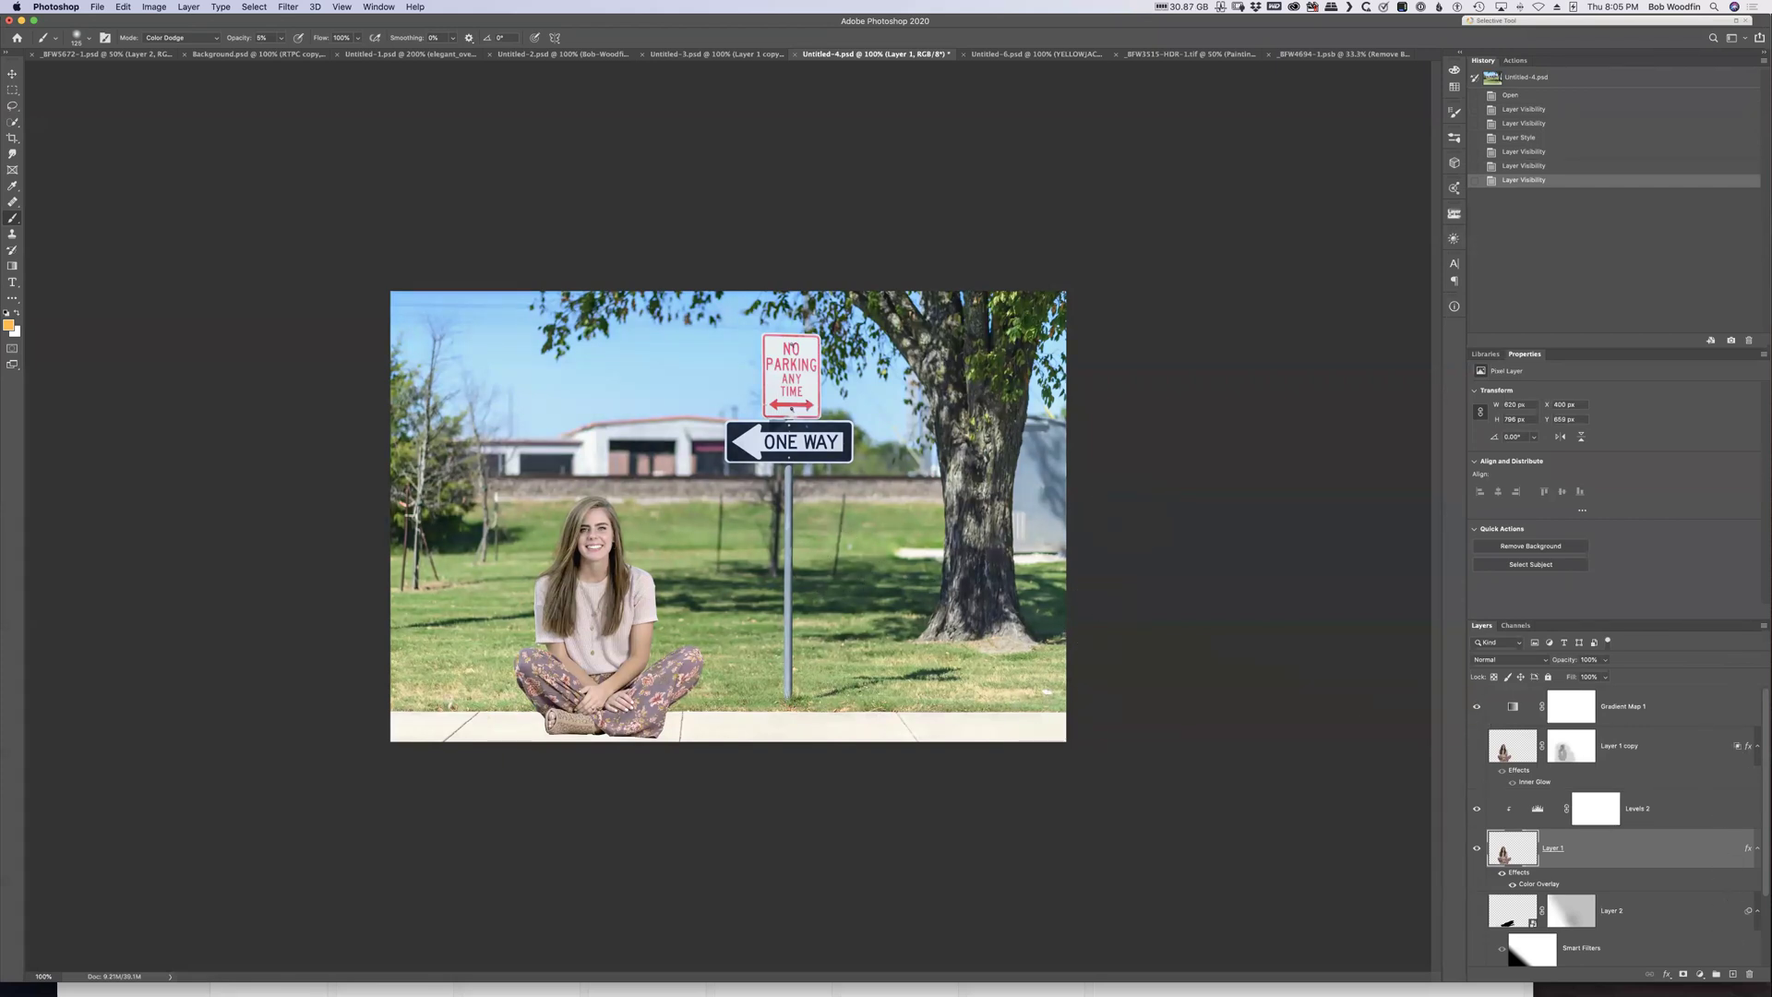
{"action": "left_click", "coordinate": [1513, 708]}
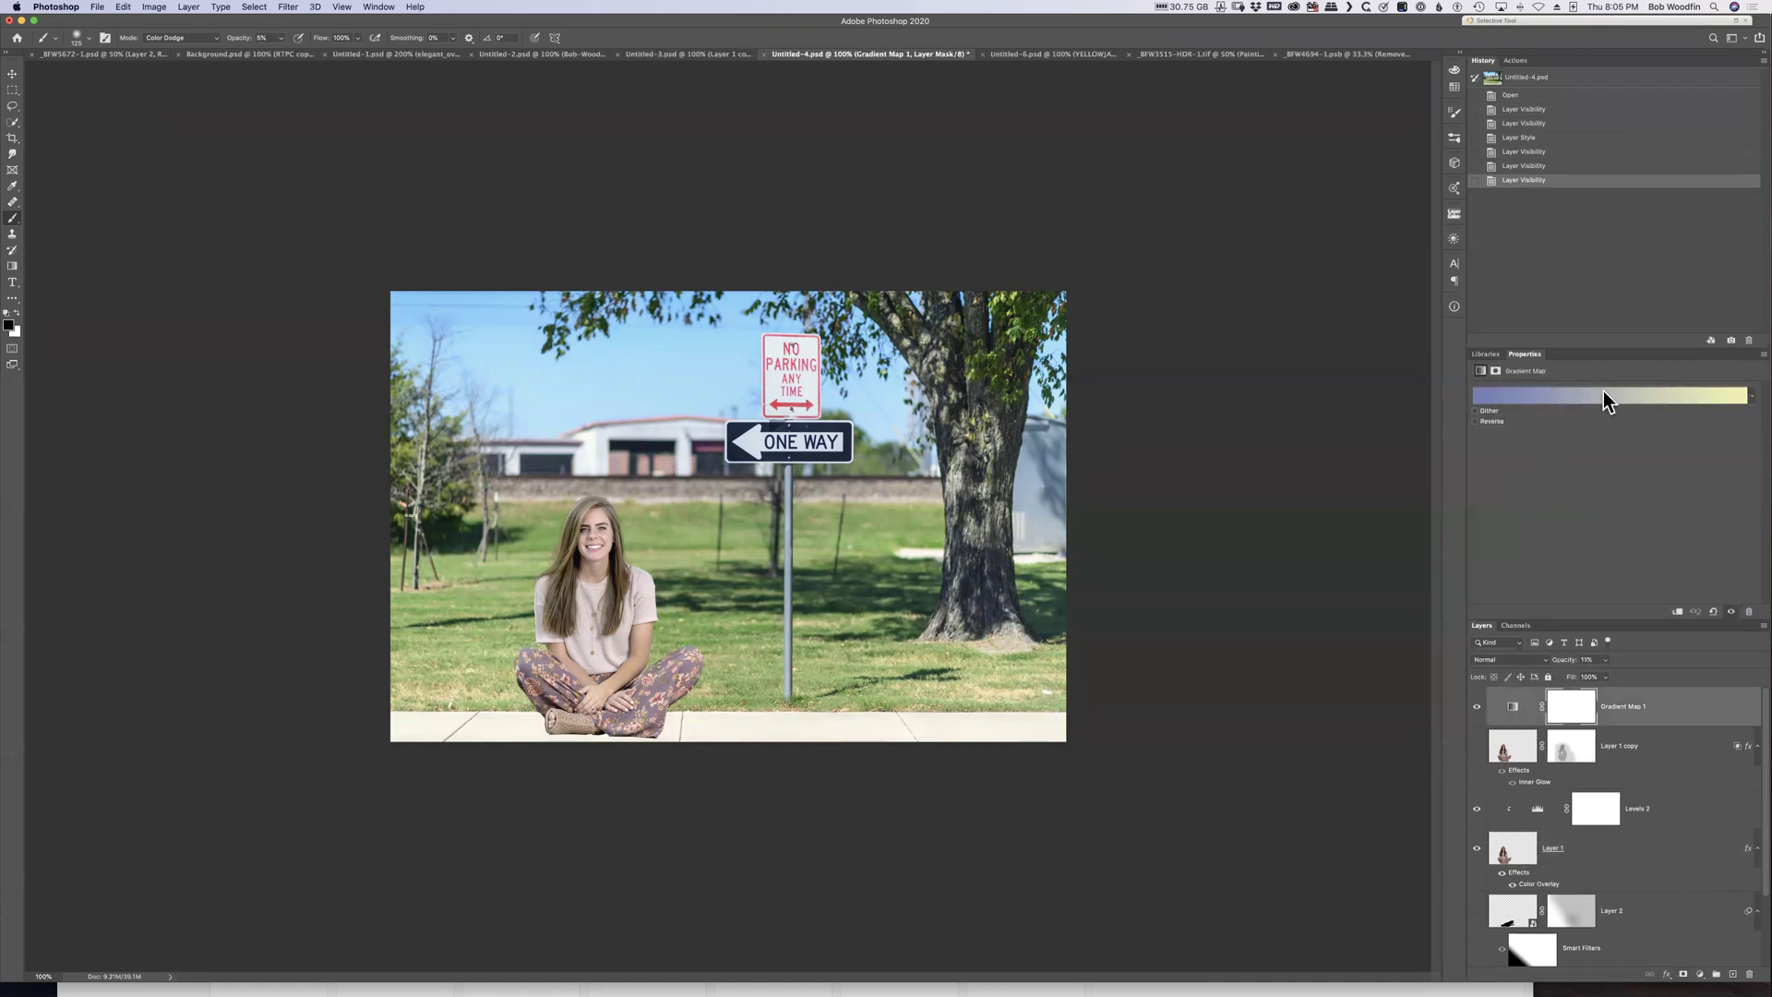
{"action": "left_click", "coordinate": [1589, 393]}
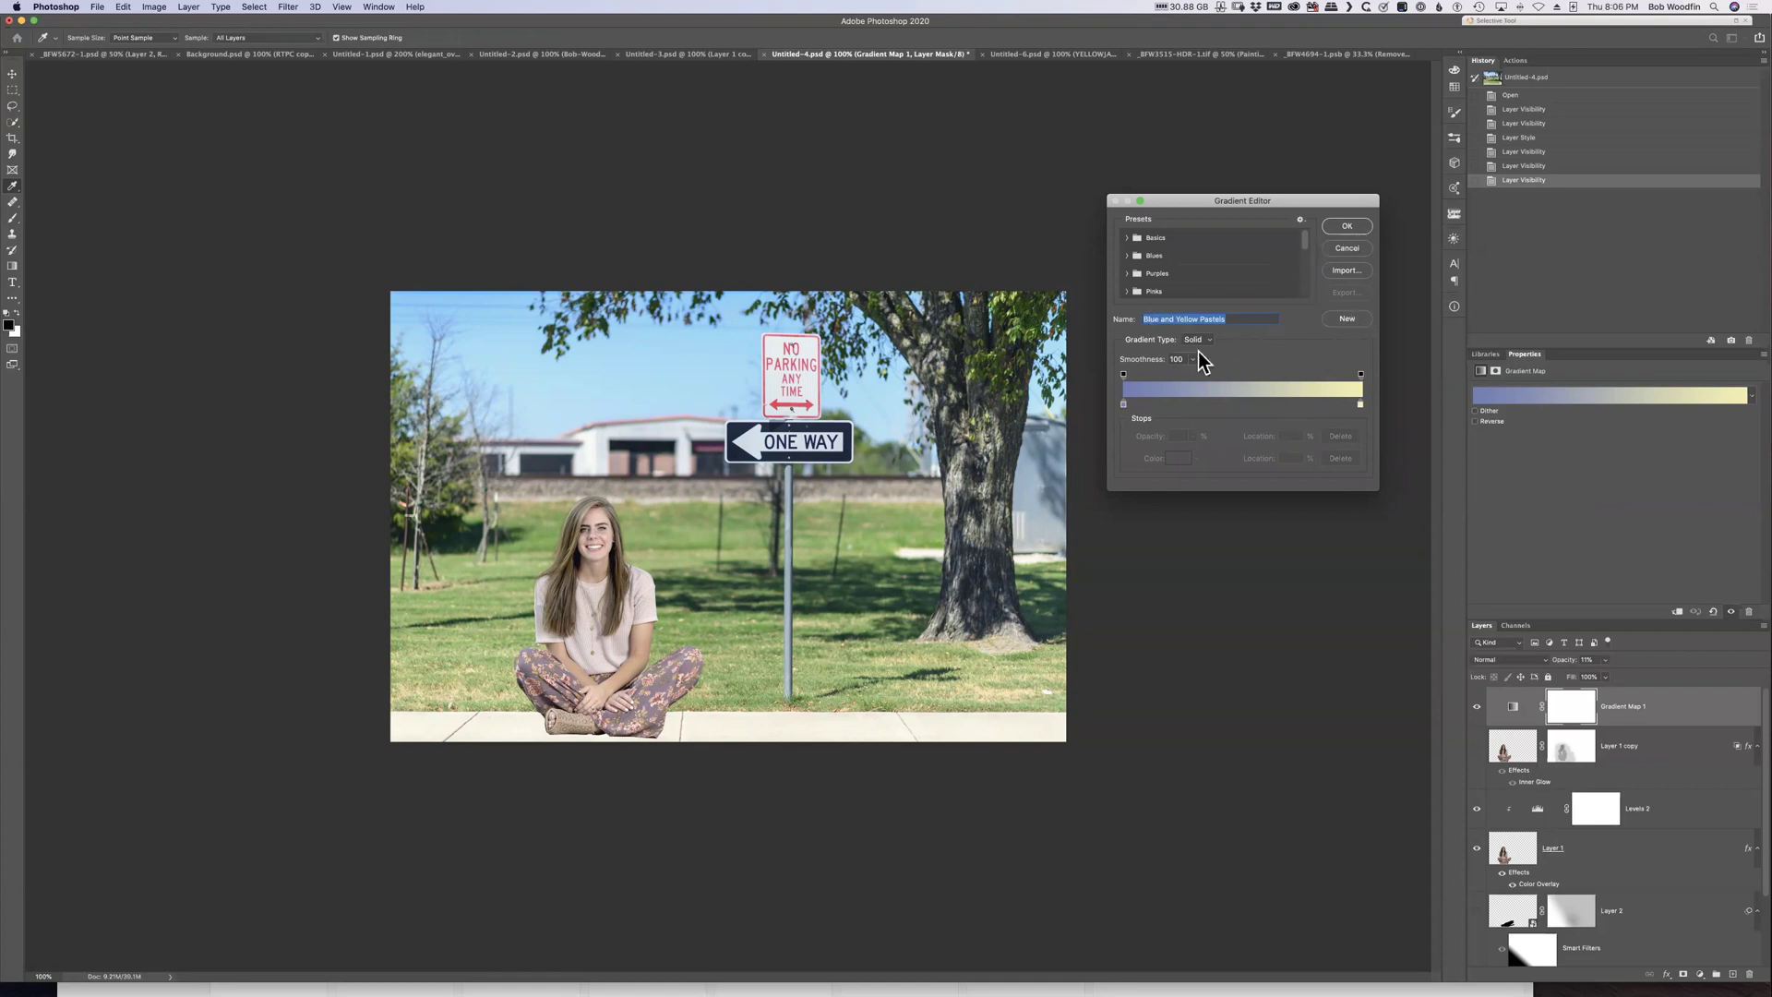
{"action": "left_click", "coordinate": [1340, 234]}
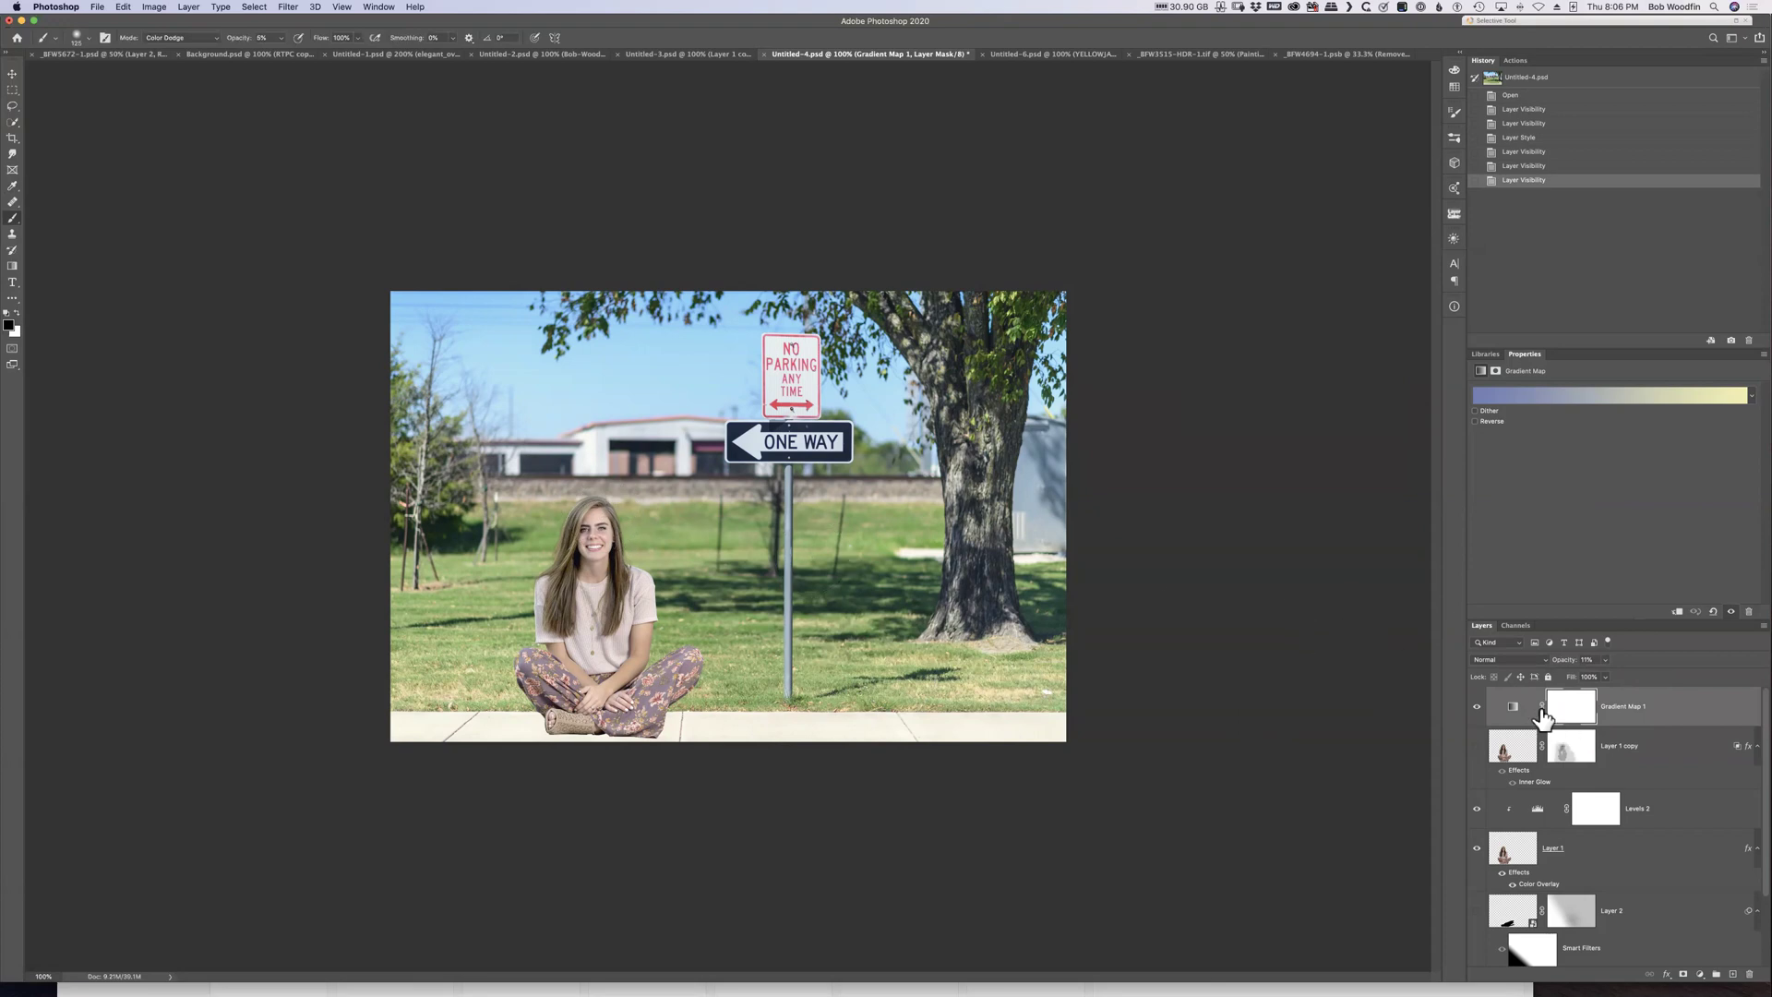
Strengthen Gradient Map 1 by raising its layer opacity, and show the blurred shadow layer beneath the seated woman
{"action": "left_click_drag", "start_coordinate": [1566, 667], "coordinate": [1578, 661]}
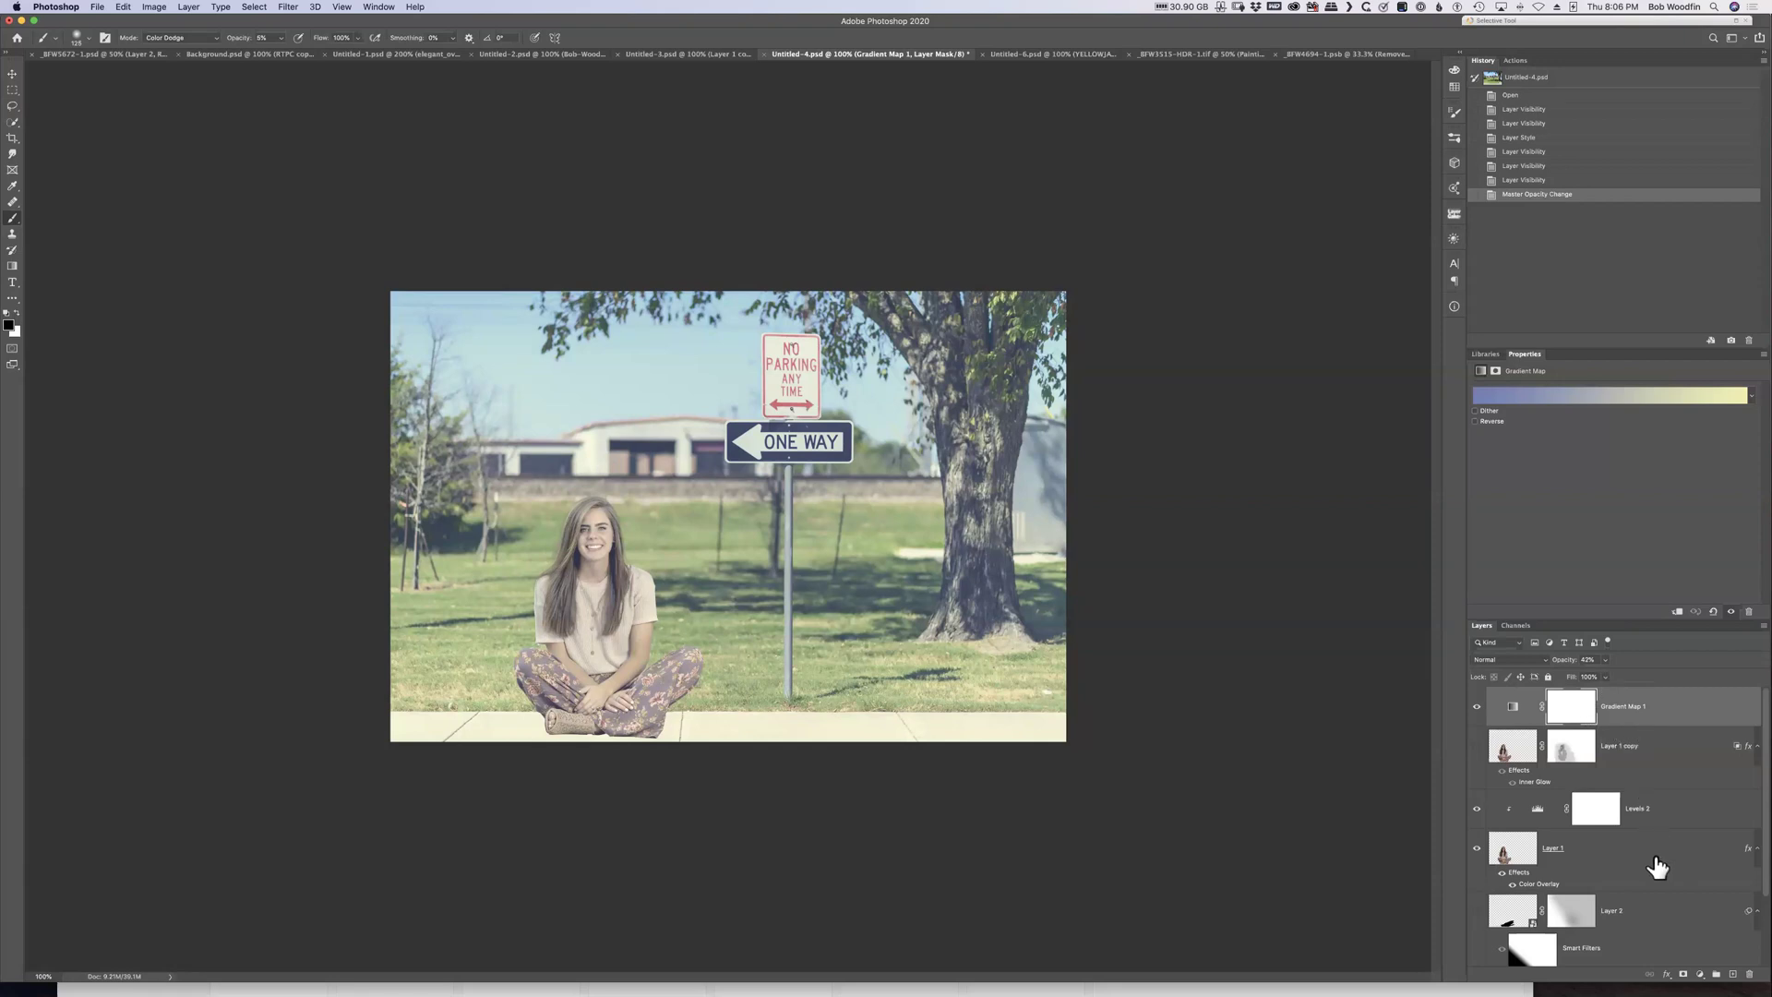
{"action": "scroll", "coordinate": [1657, 868], "scroll_direction": "down", "scroll_amount": 3}
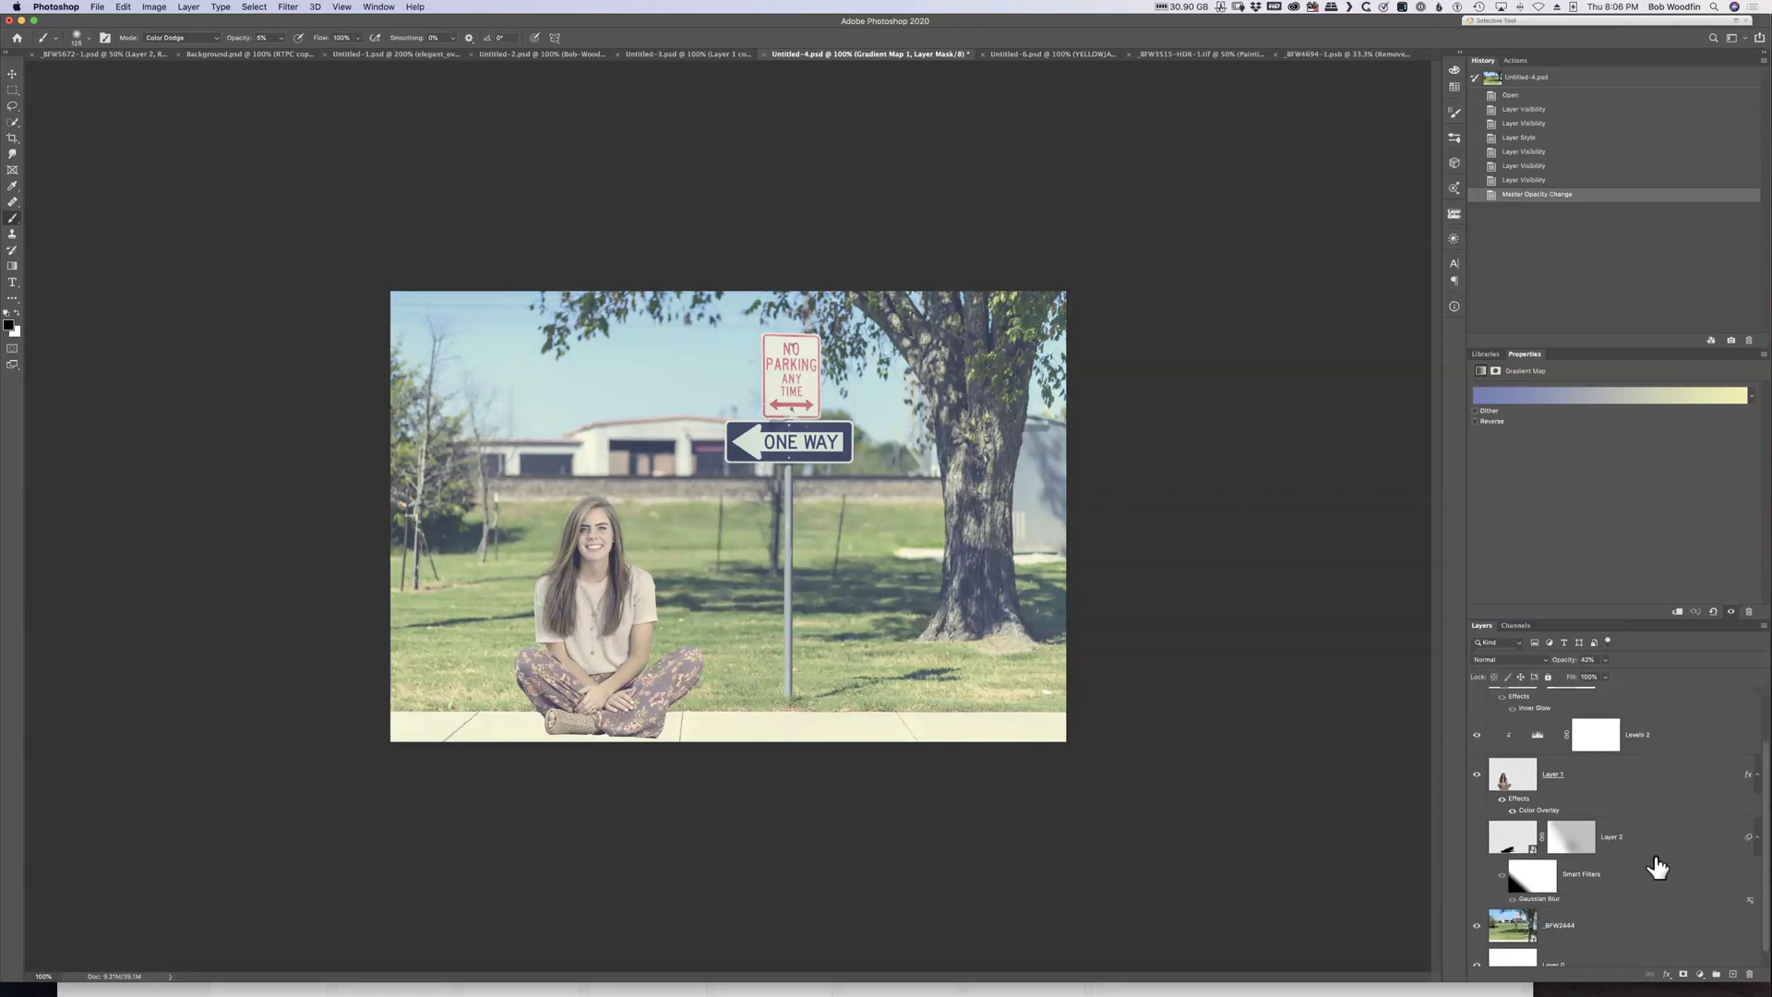
{"action": "left_click", "coordinate": [1477, 822]}
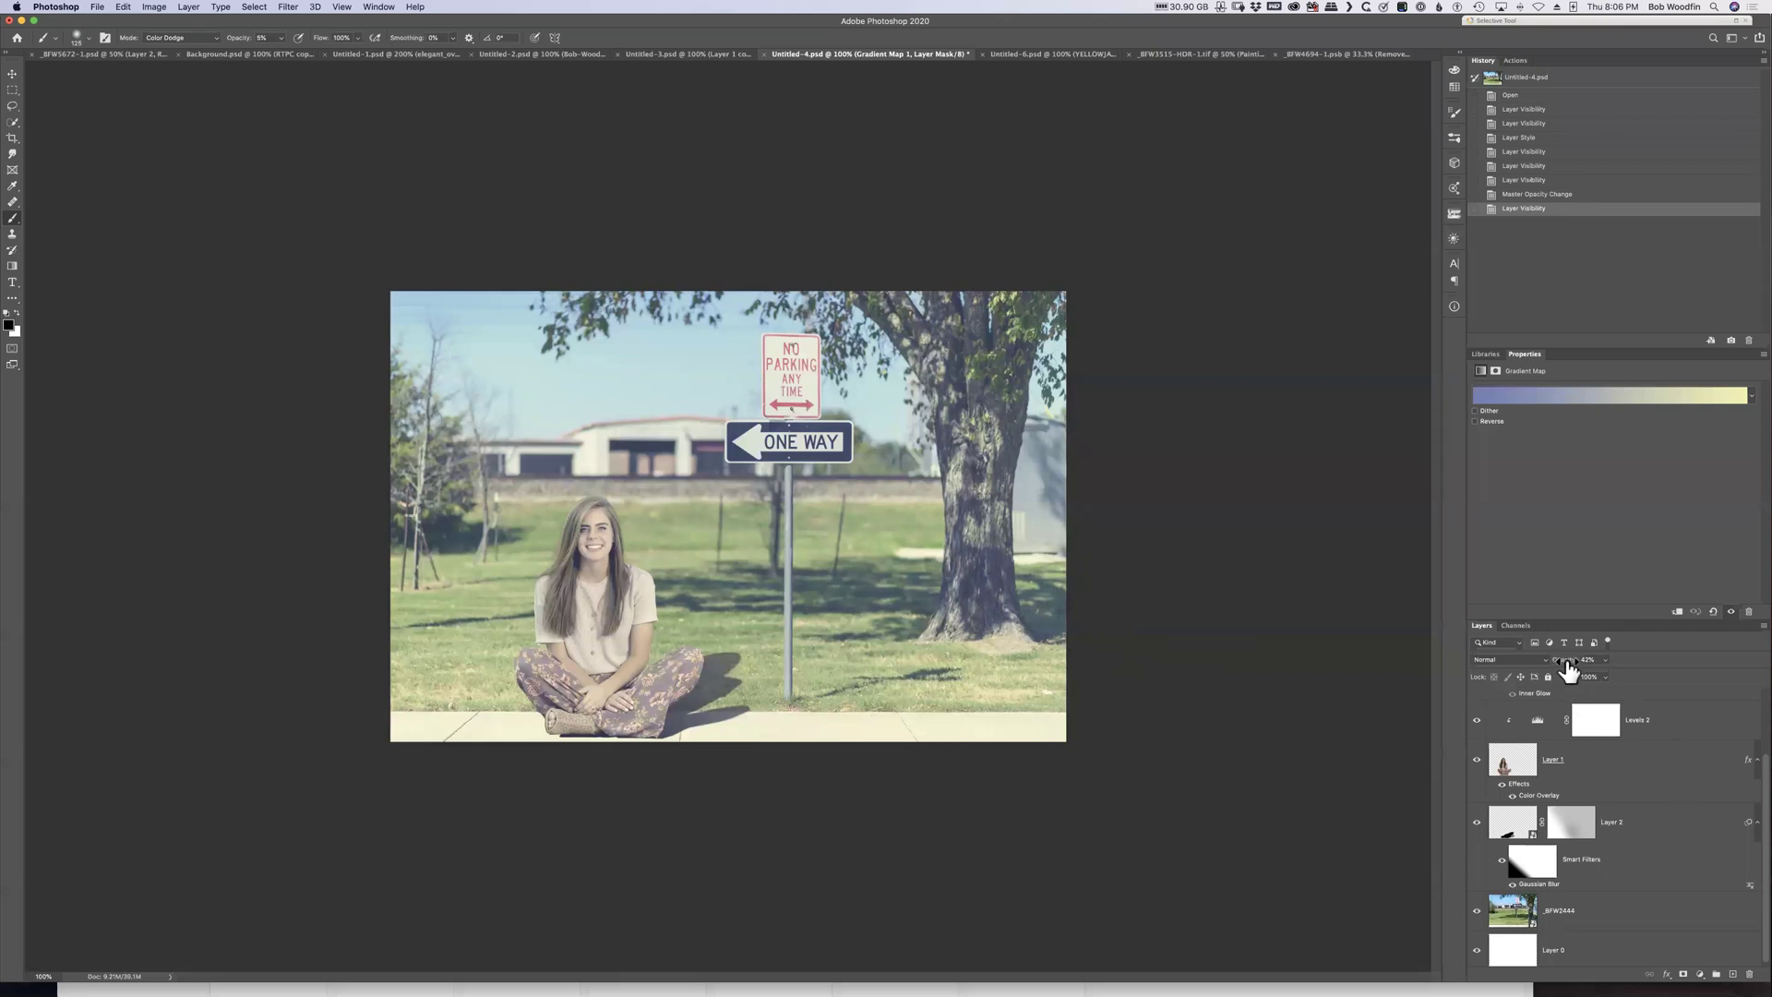
{"action": "left_click_drag", "start_coordinate": [1563, 666], "coordinate": [1560, 670]}
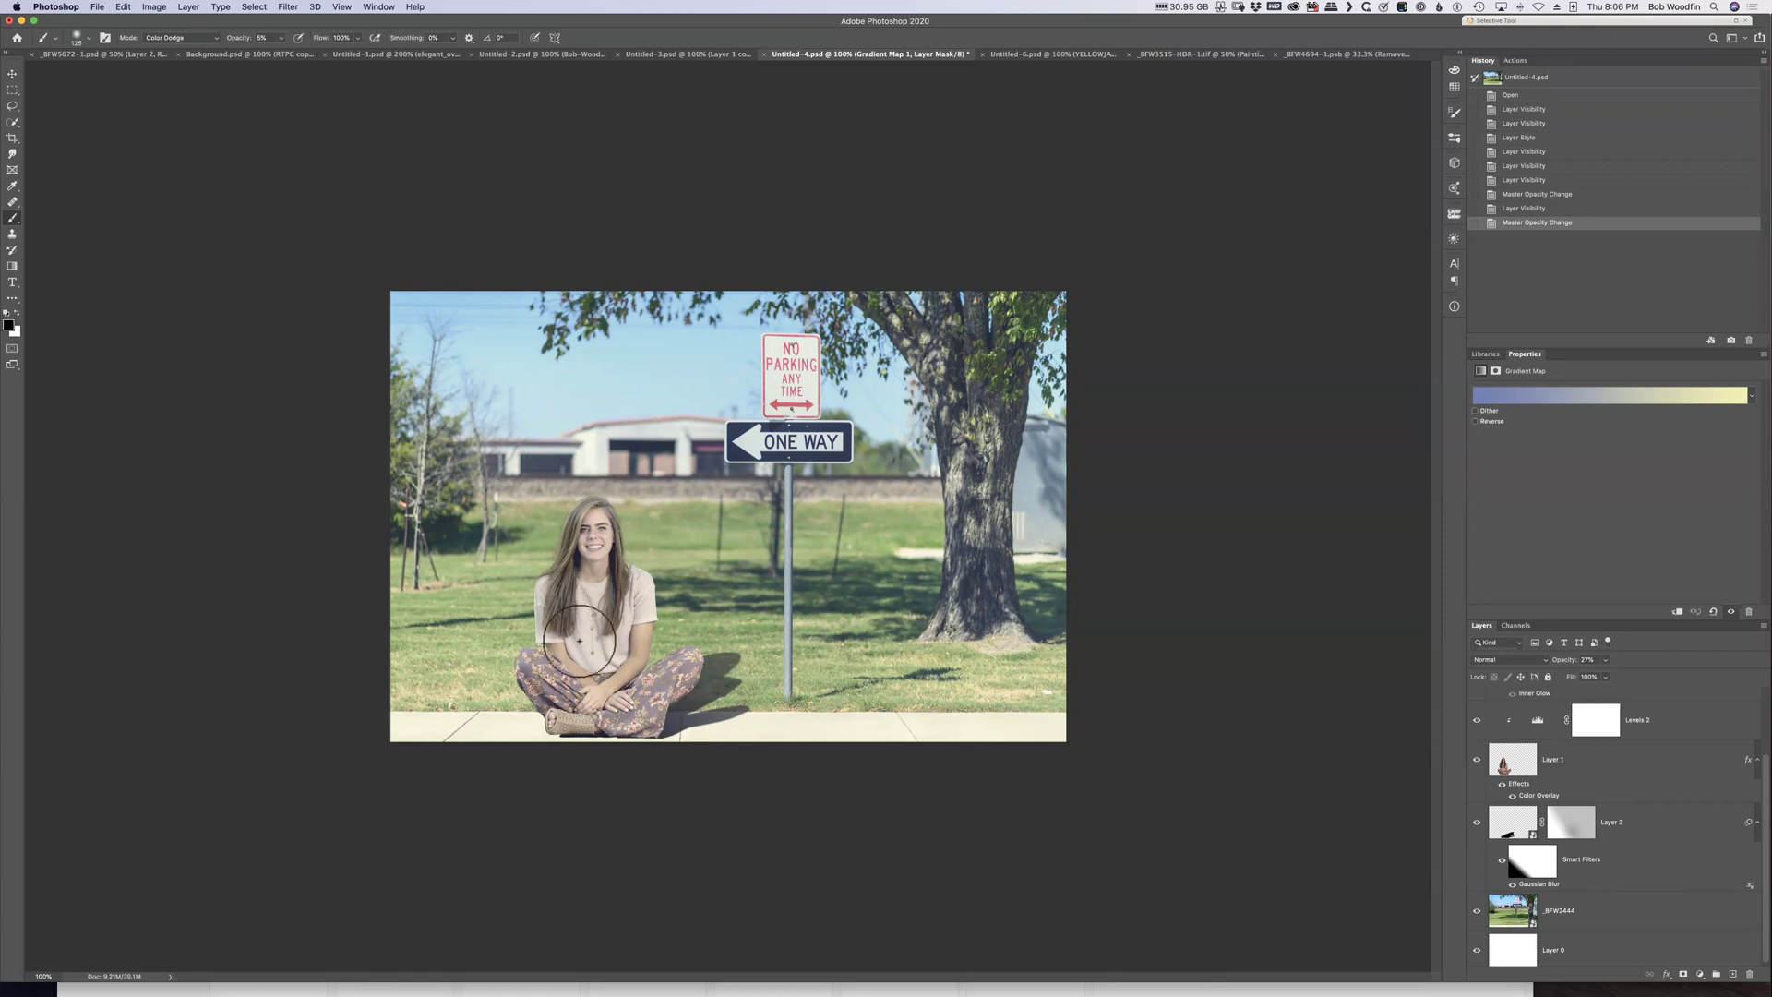
Review the glowing circle, RHS text and original portrait documents, and return to the Untitled-4.psd composite
{"action": "left_click", "coordinate": [672, 54]}
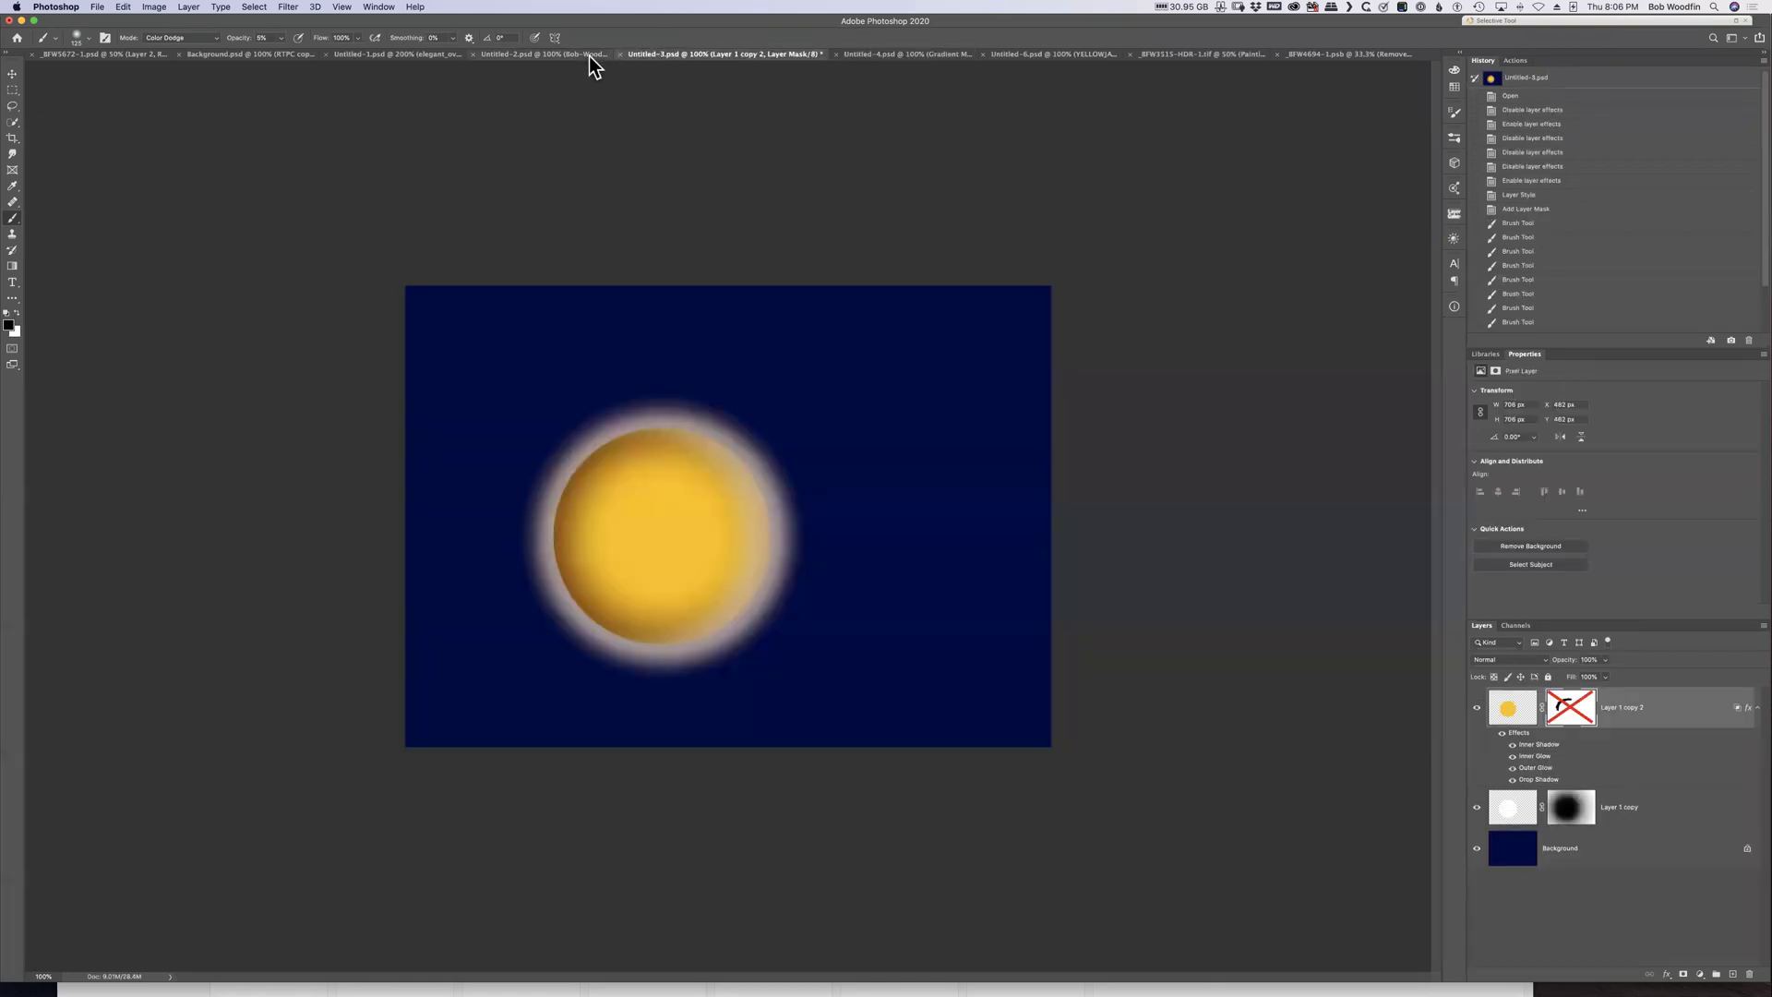
{"action": "left_click", "coordinate": [917, 52]}
{"action": "left_click", "coordinate": [1060, 53]}
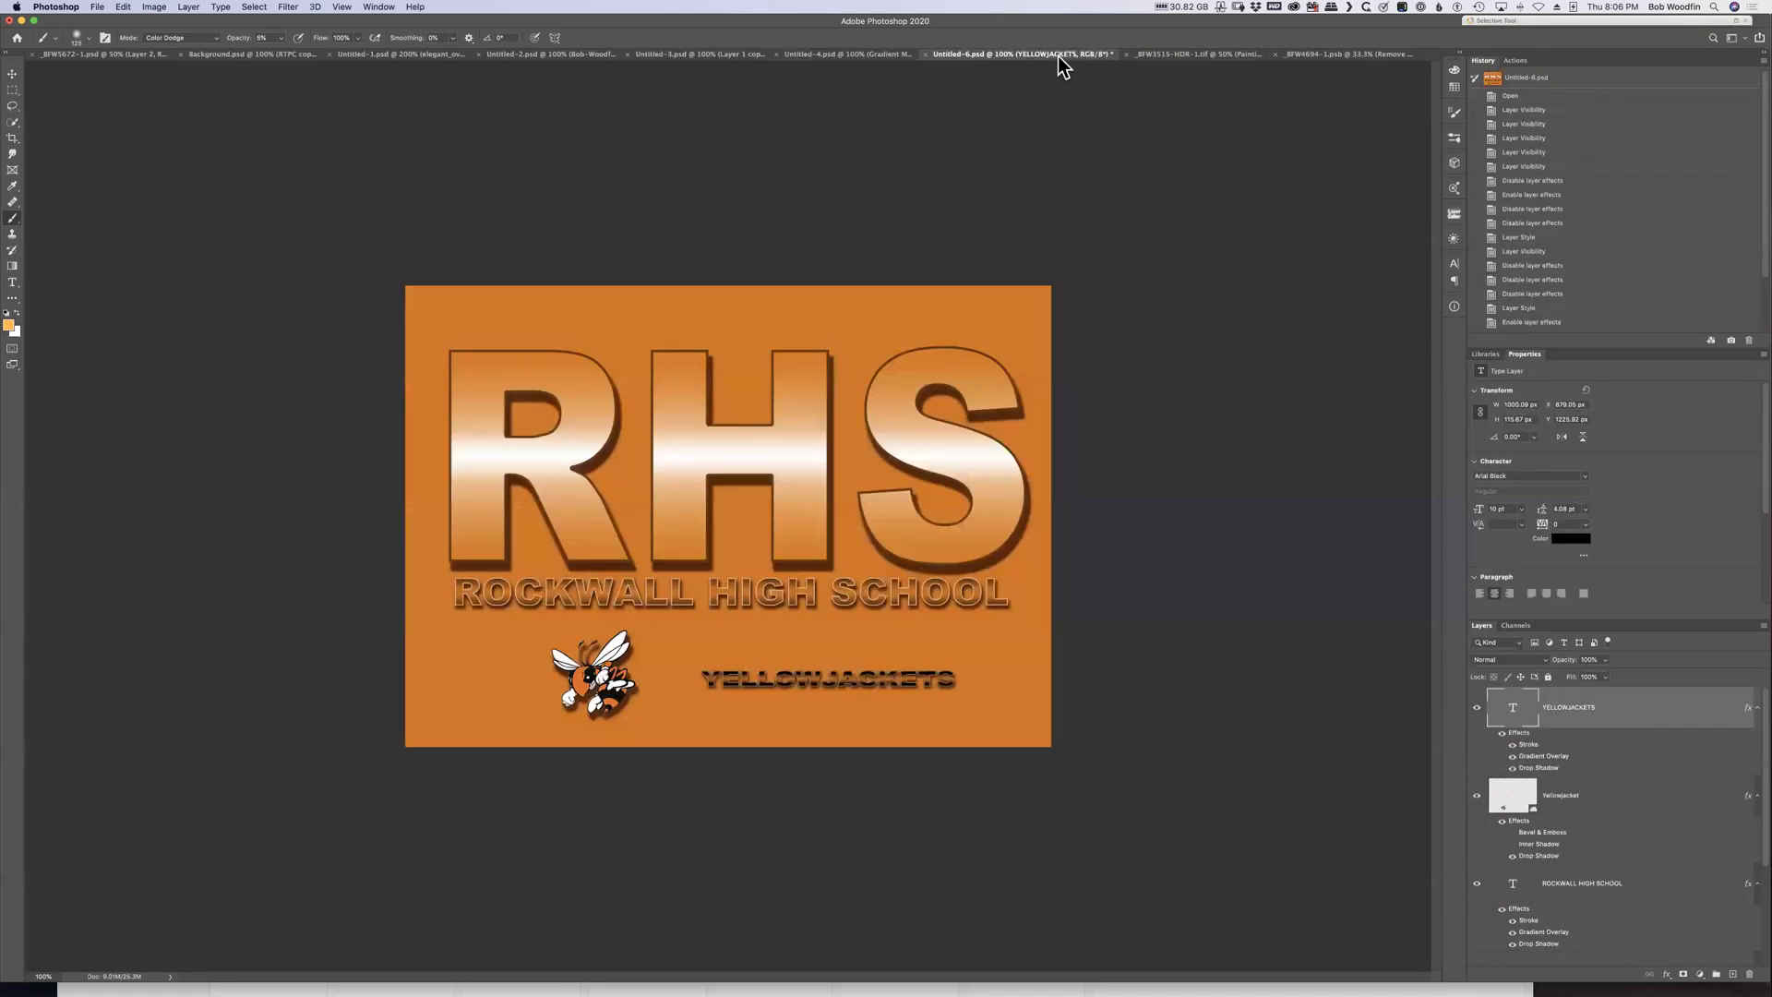
{"action": "left_click", "coordinate": [72, 53]}
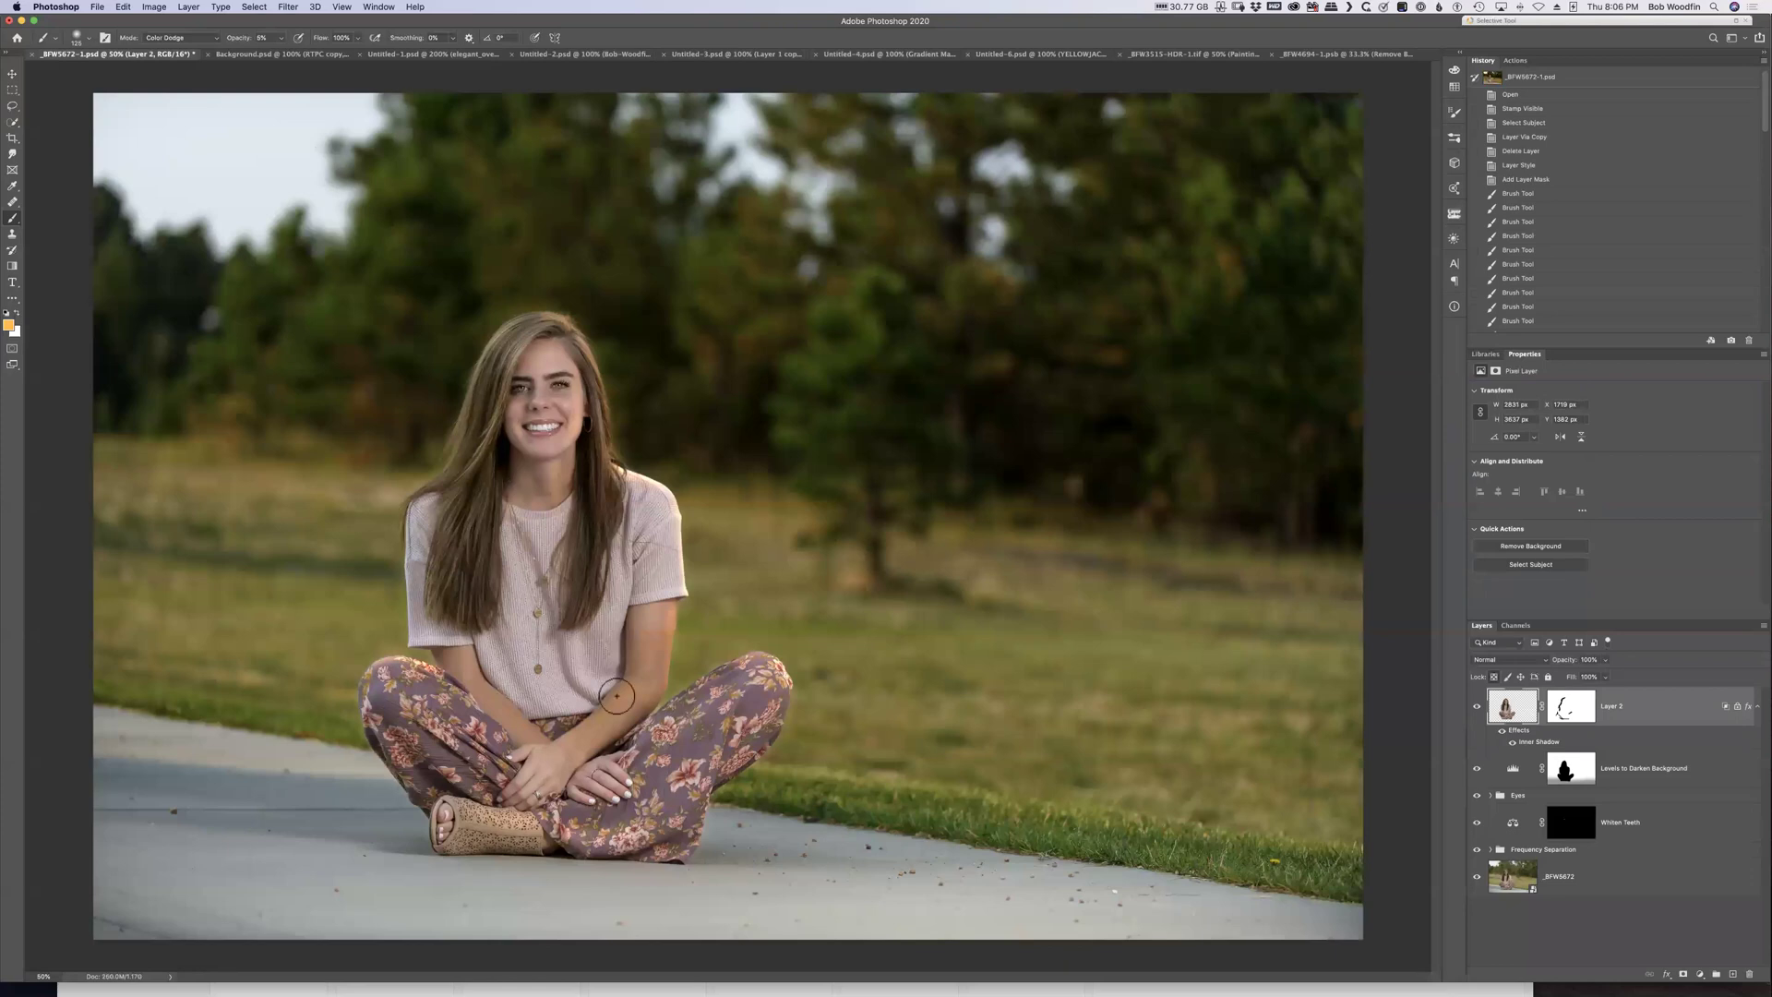
{"action": "left_click", "coordinate": [894, 54]}
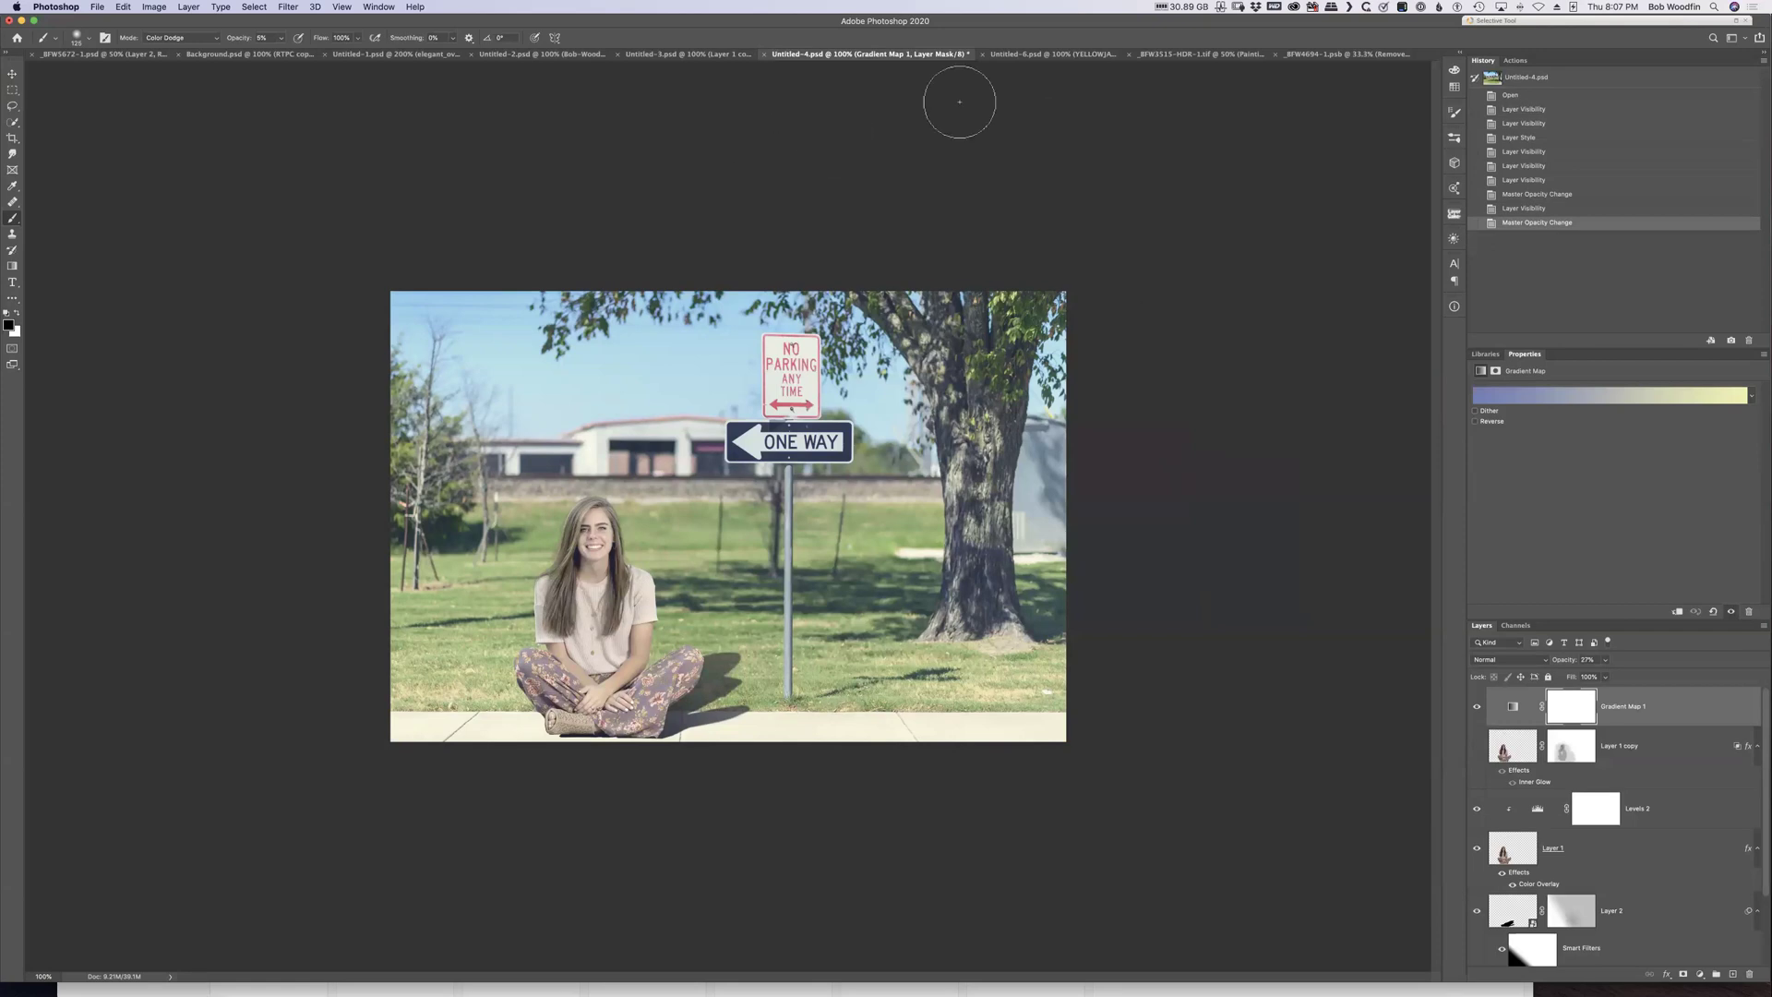
Look through all the open example documents once more, ending on the RHS text design in Untitled-6.psd
{"action": "left_click", "coordinate": [659, 54]}
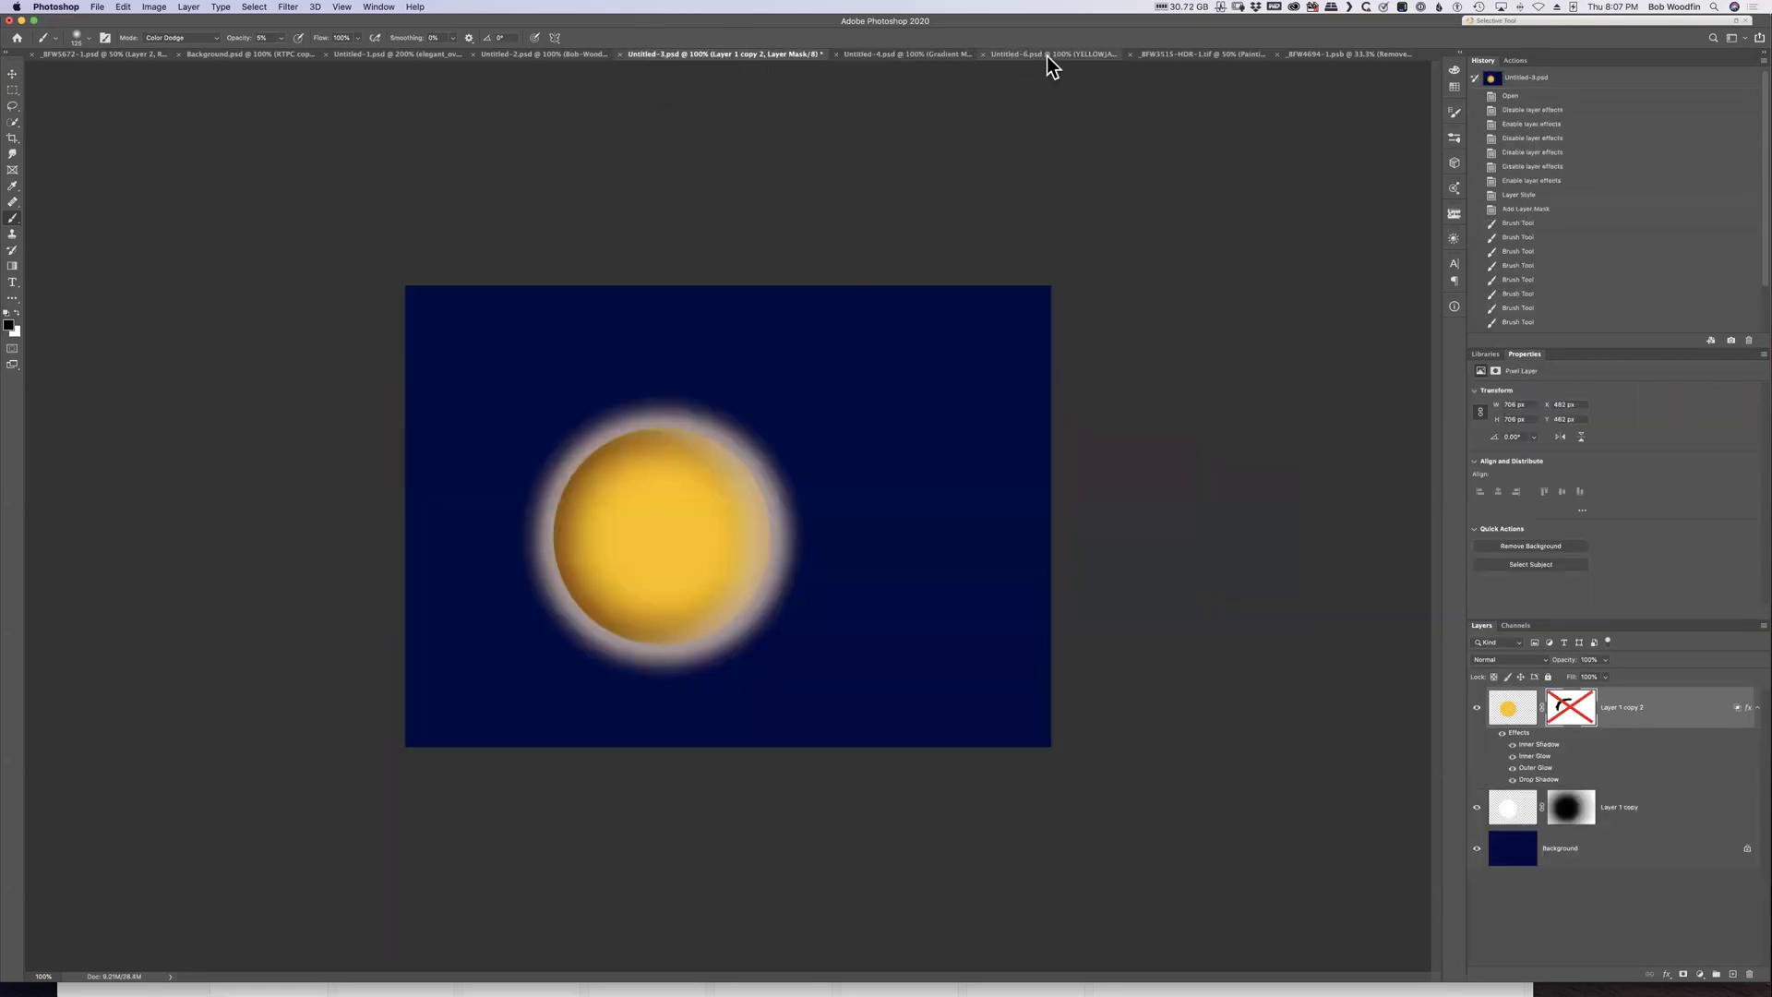
{"action": "left_click", "coordinate": [1047, 55]}
{"action": "left_click", "coordinate": [1180, 53]}
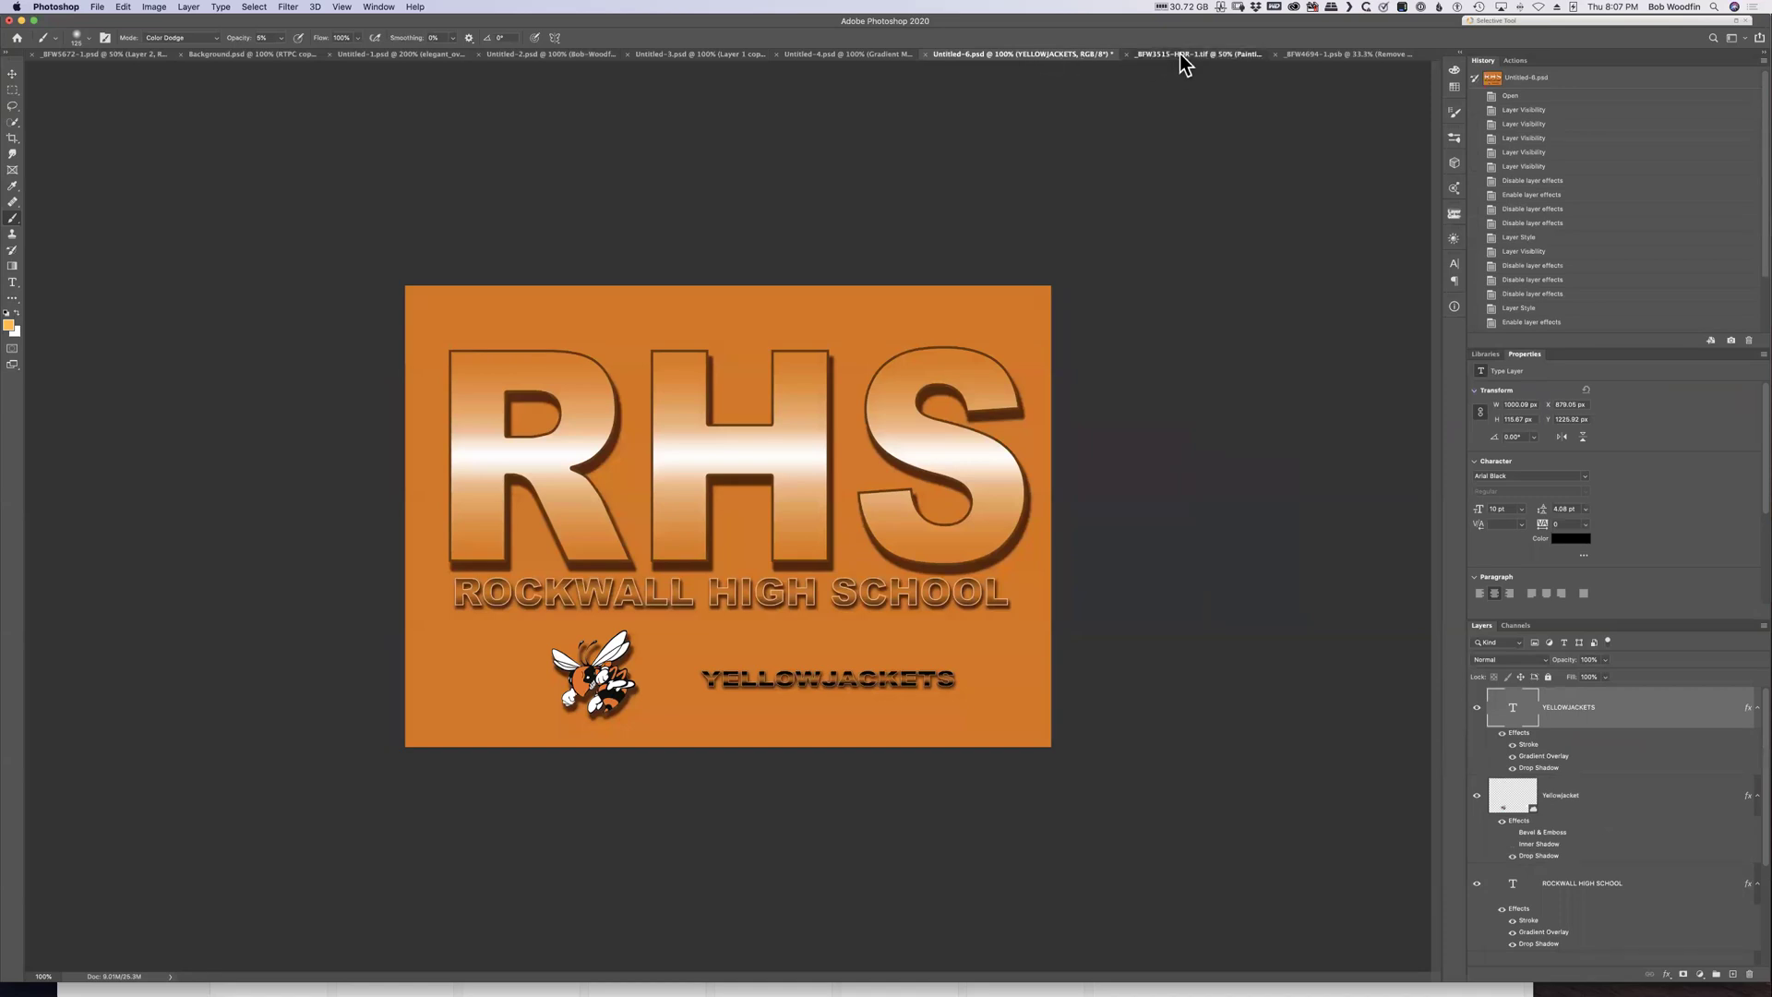
{"action": "left_click", "coordinate": [1340, 54]}
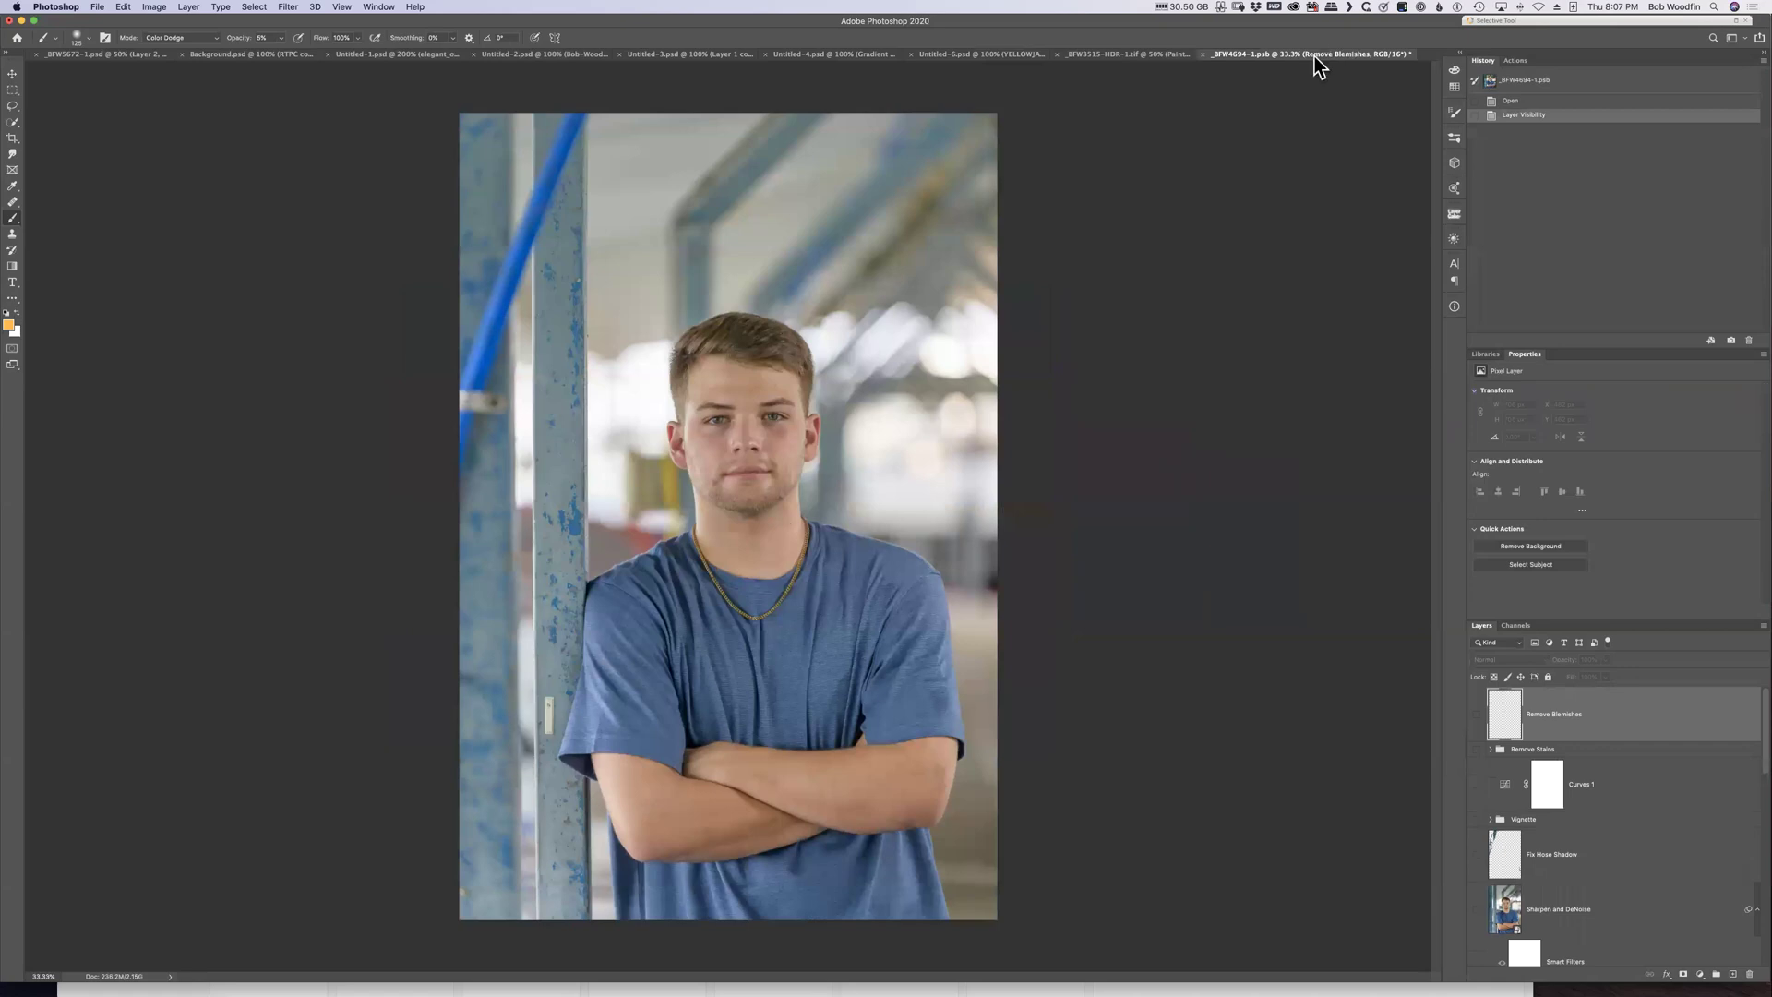
{"action": "left_click", "coordinate": [685, 54]}
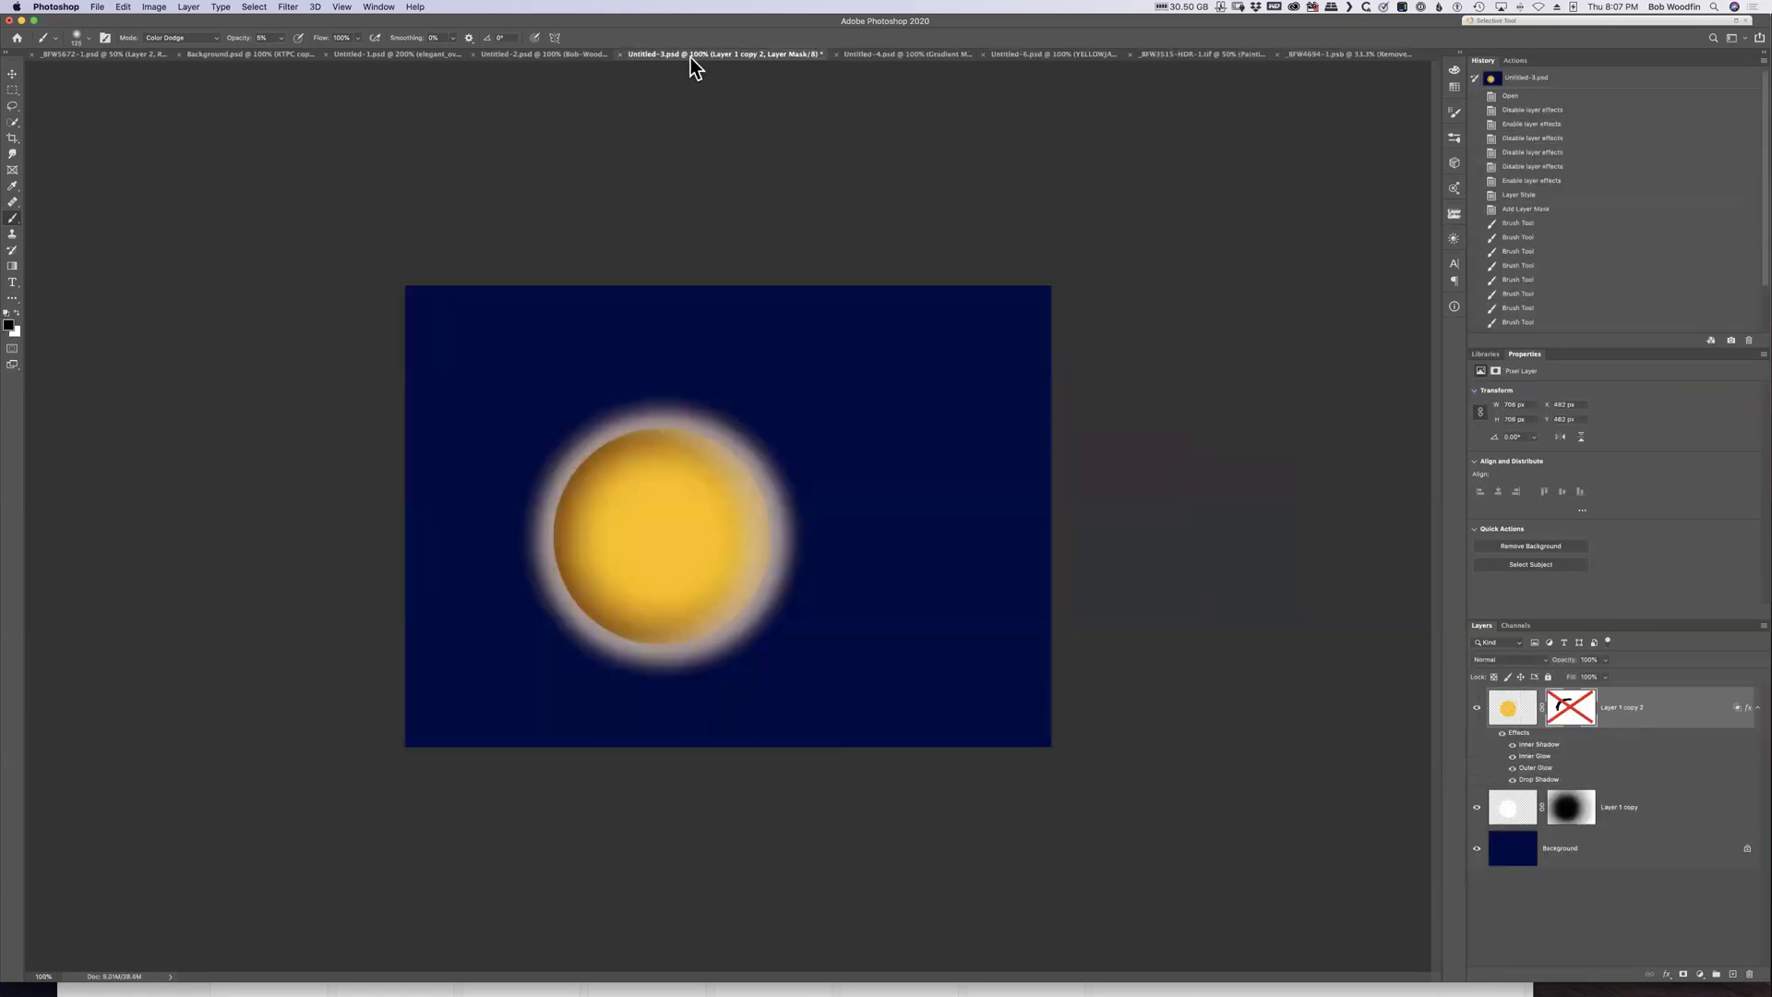
{"action": "left_click", "coordinate": [519, 56]}
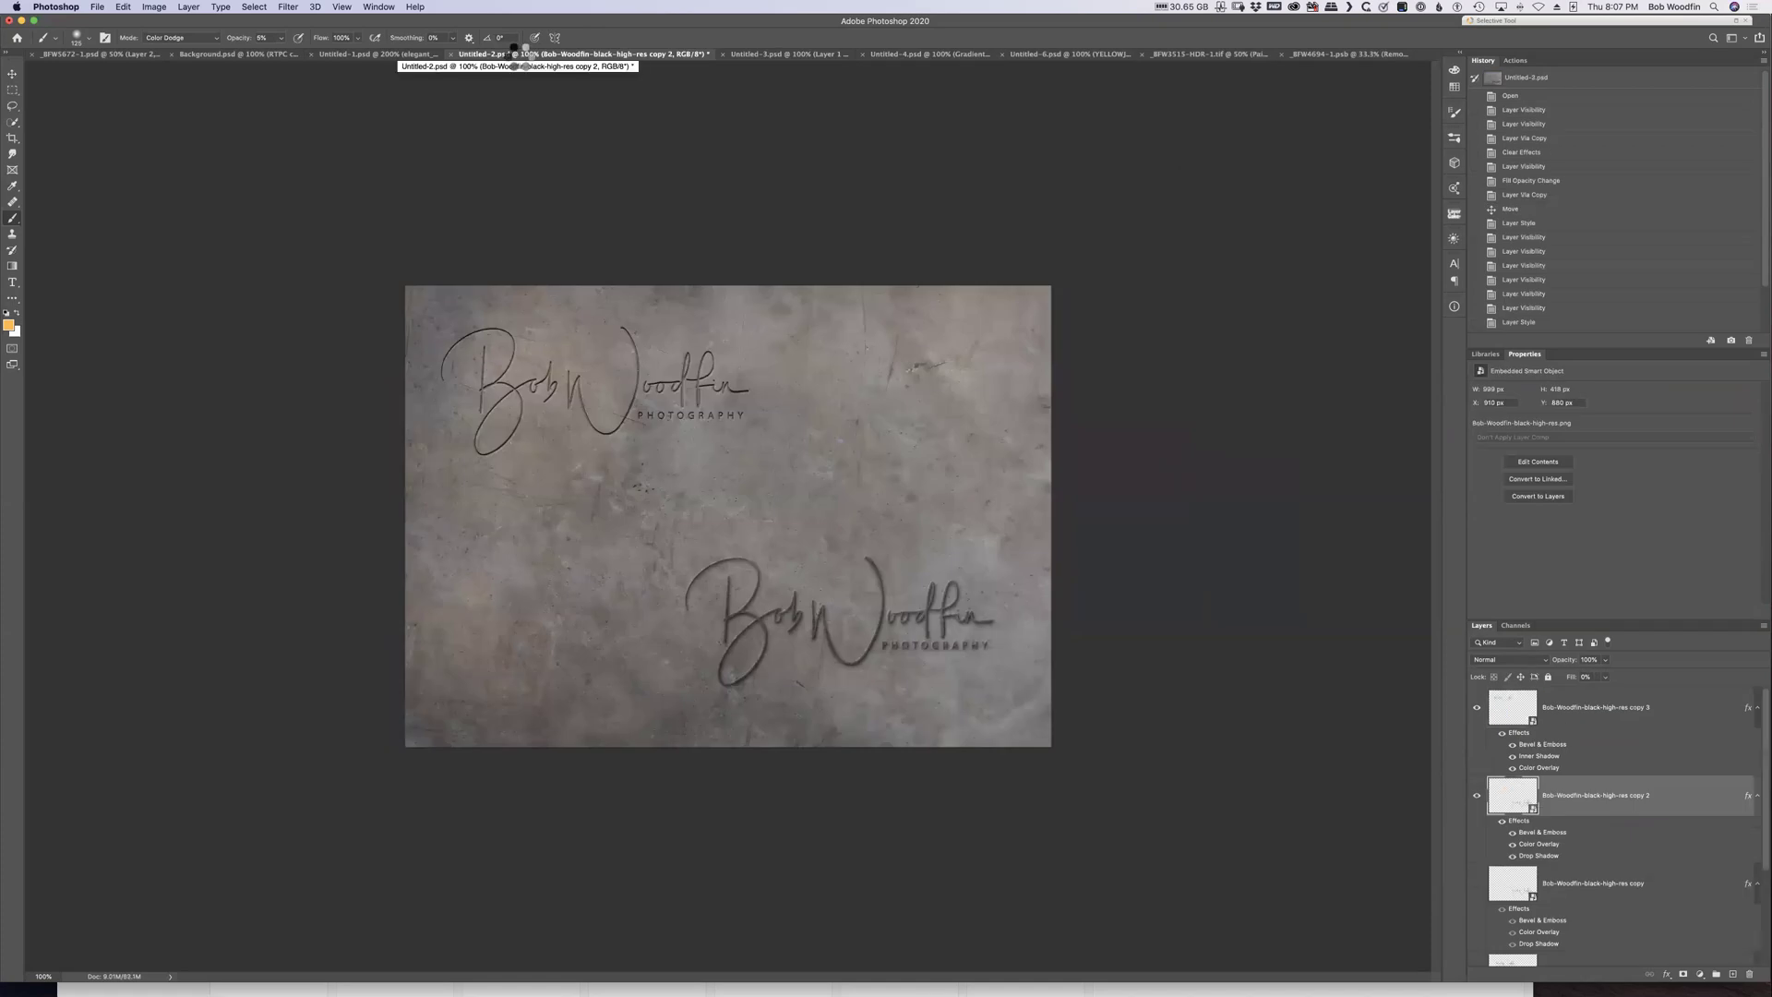
{"action": "left_click", "coordinate": [334, 55]}
{"action": "left_click", "coordinate": [243, 53]}
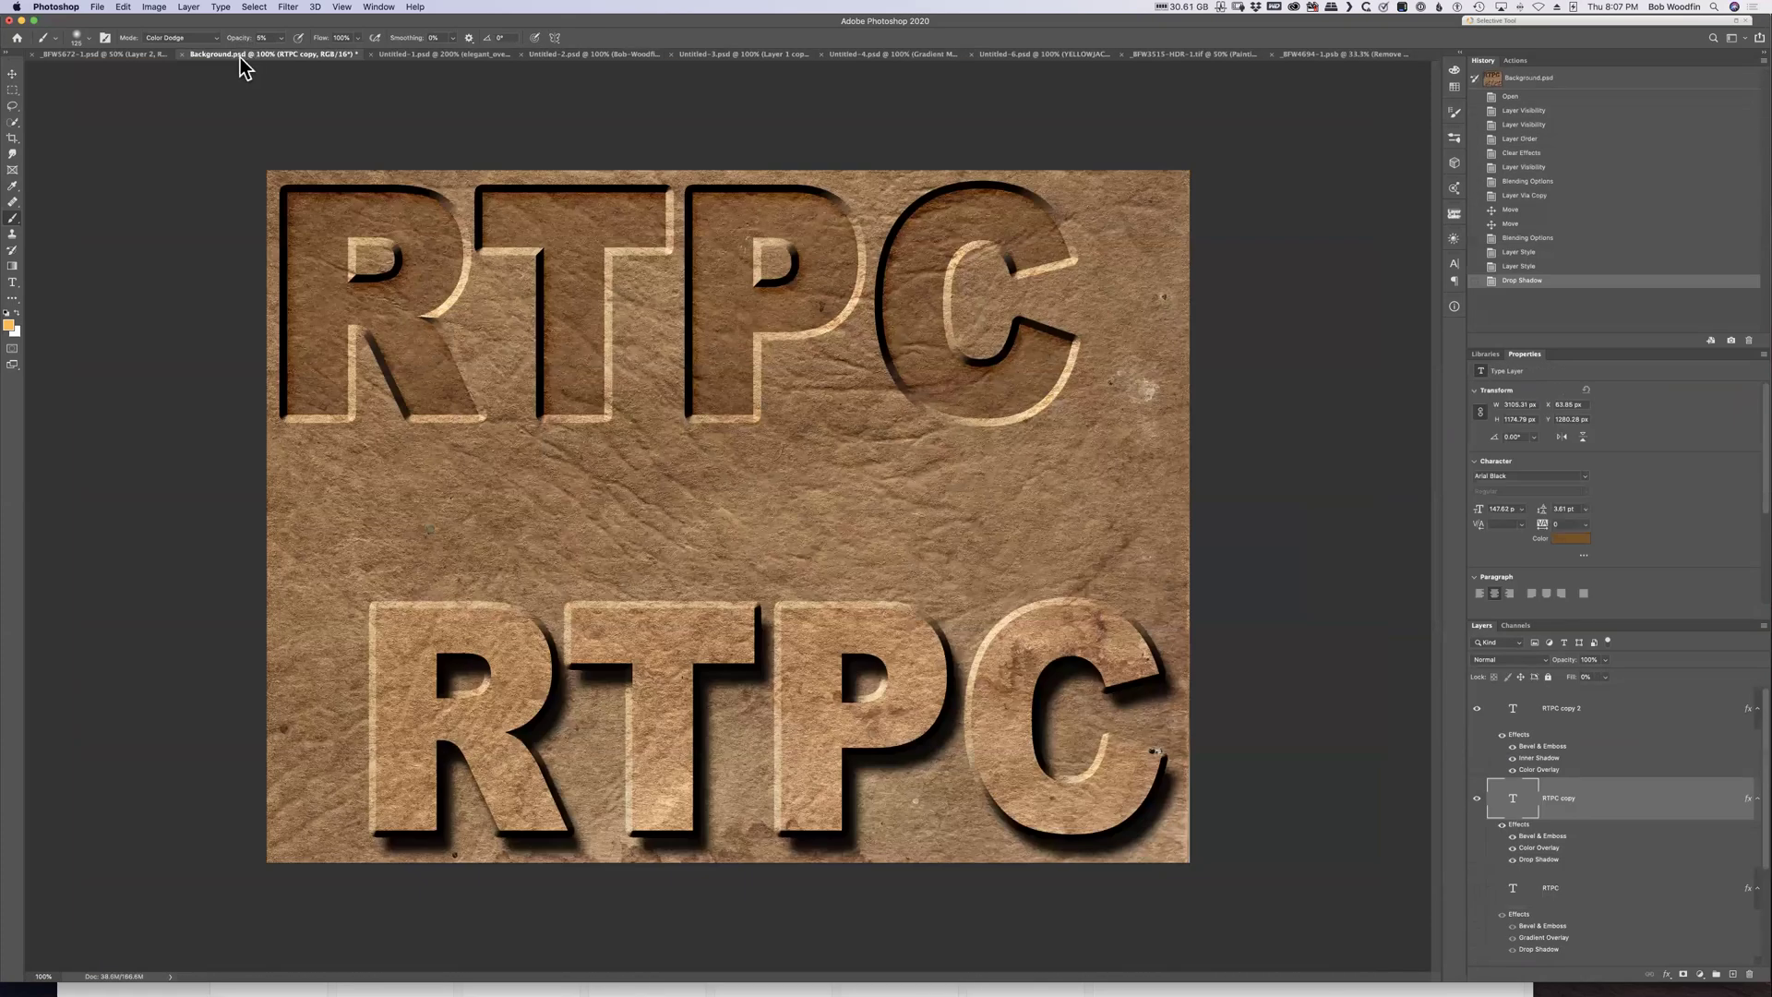
{"action": "left_click", "coordinate": [101, 56]}
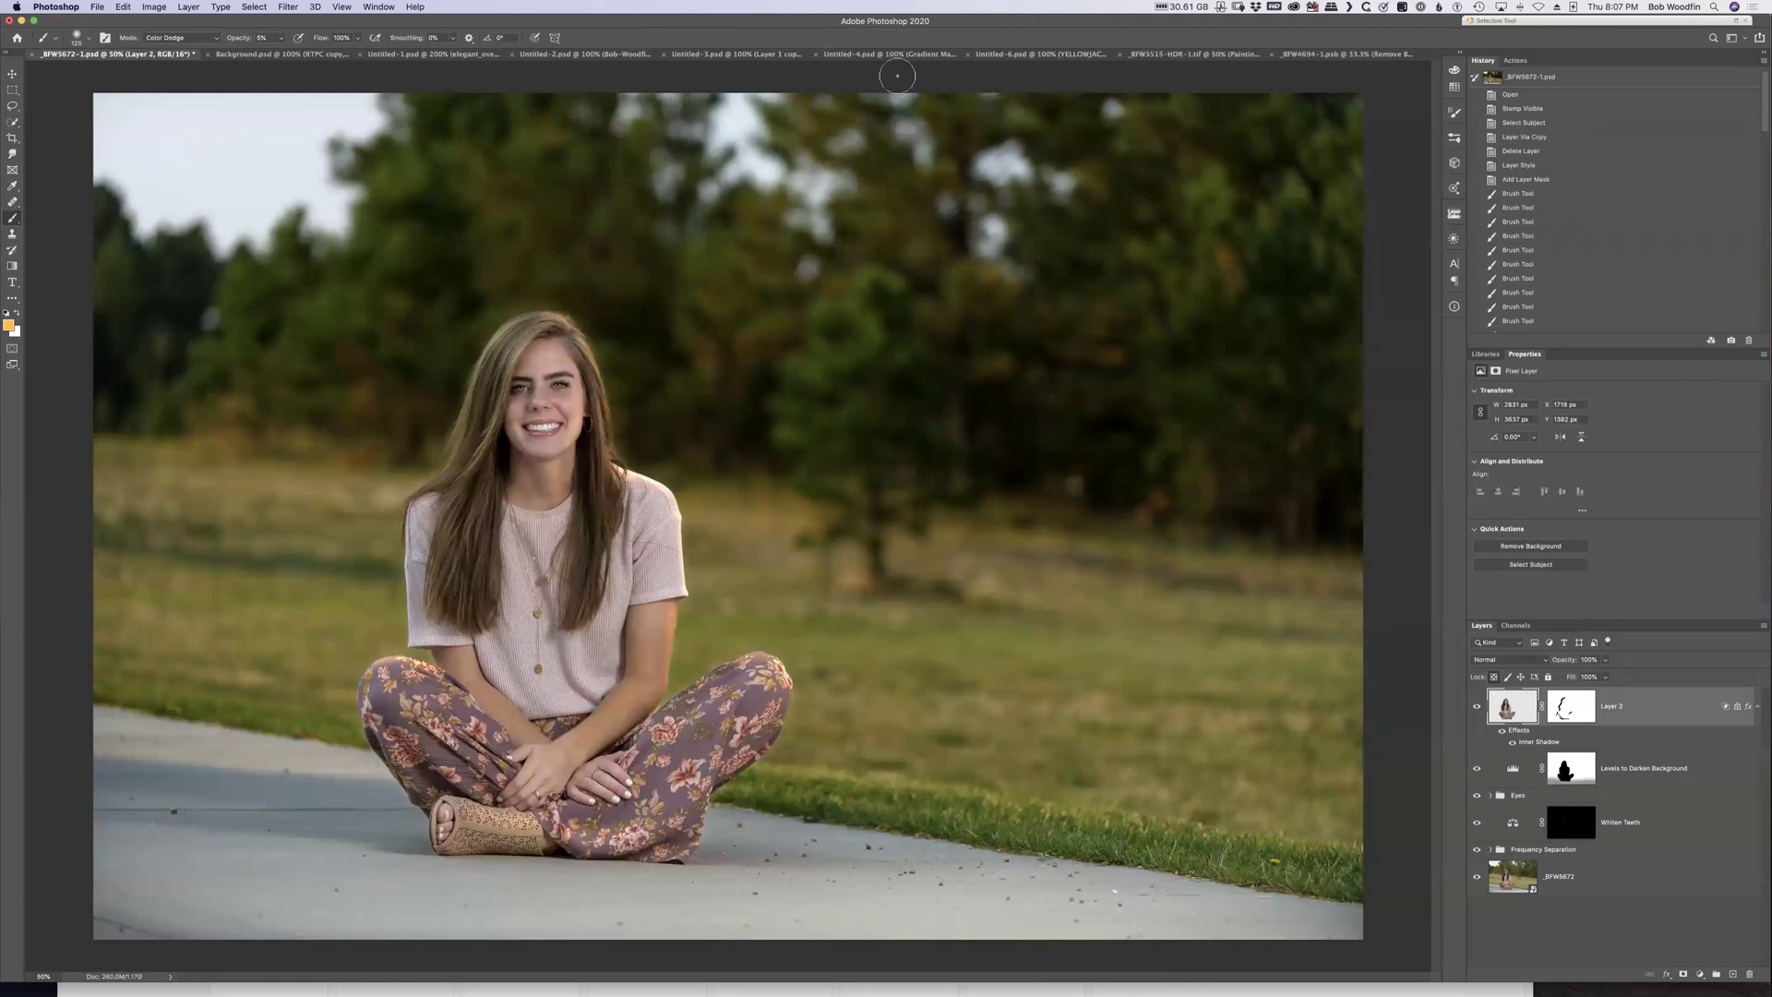
{"action": "left_click", "coordinate": [868, 57]}
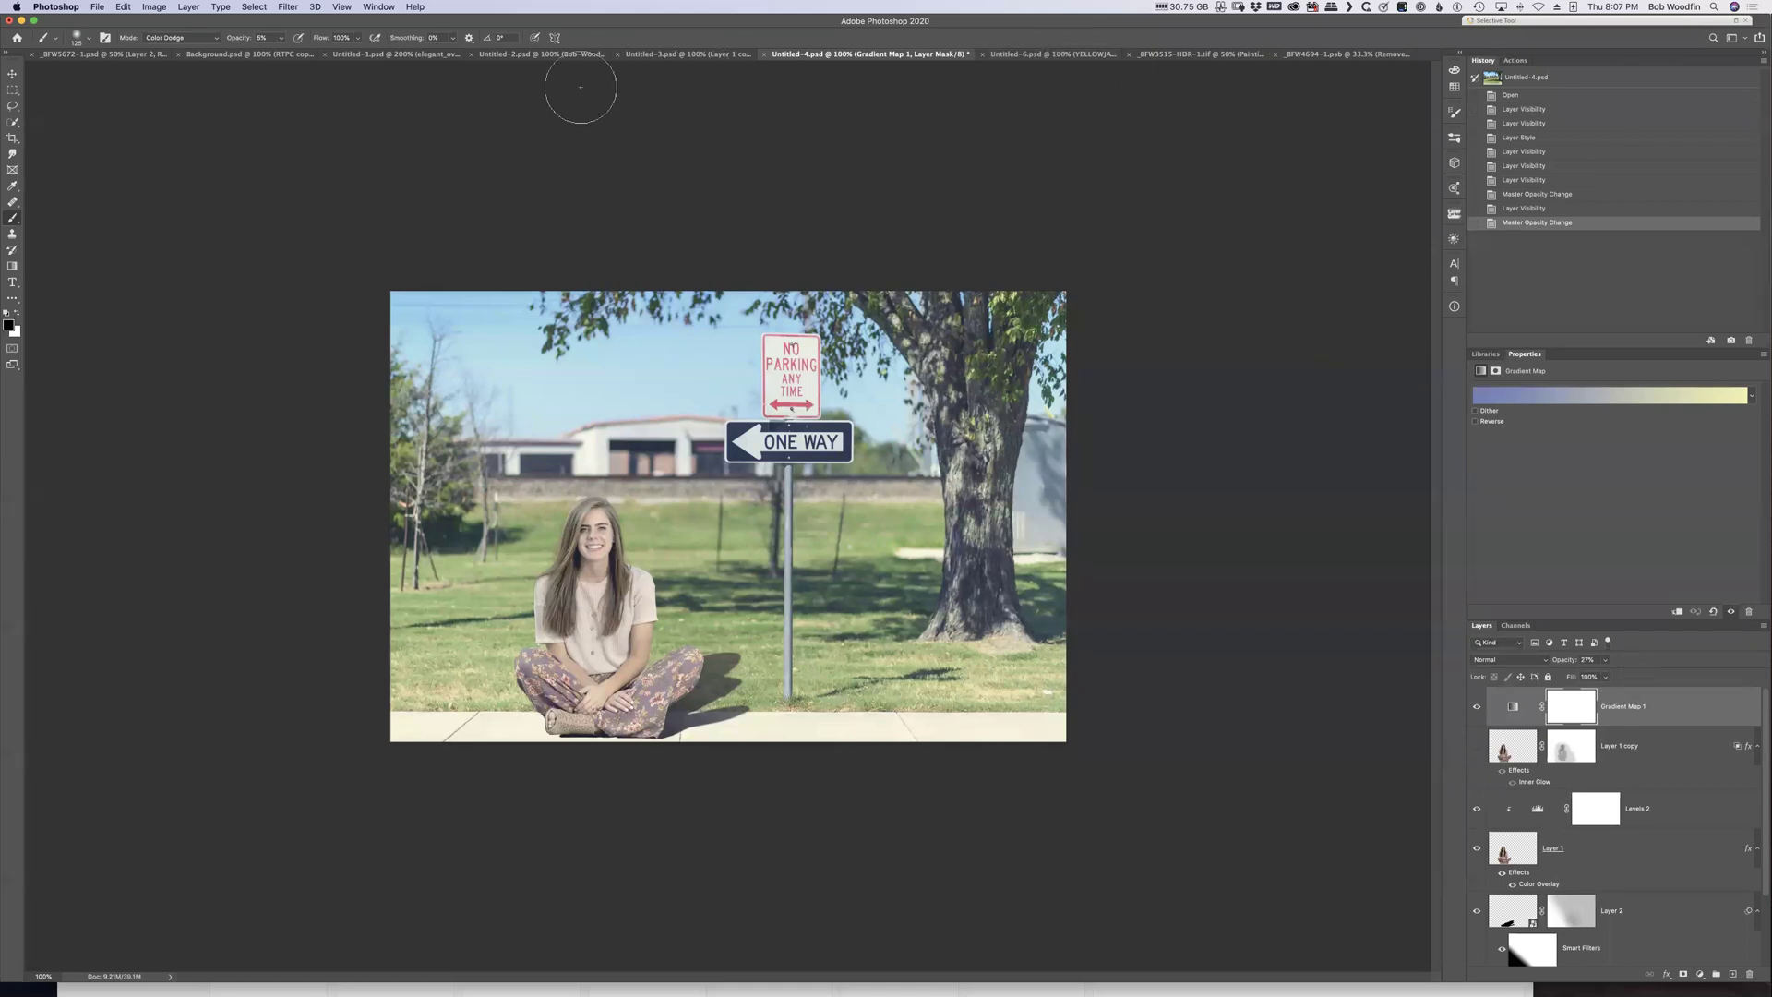
{"action": "left_click", "coordinate": [1040, 55]}
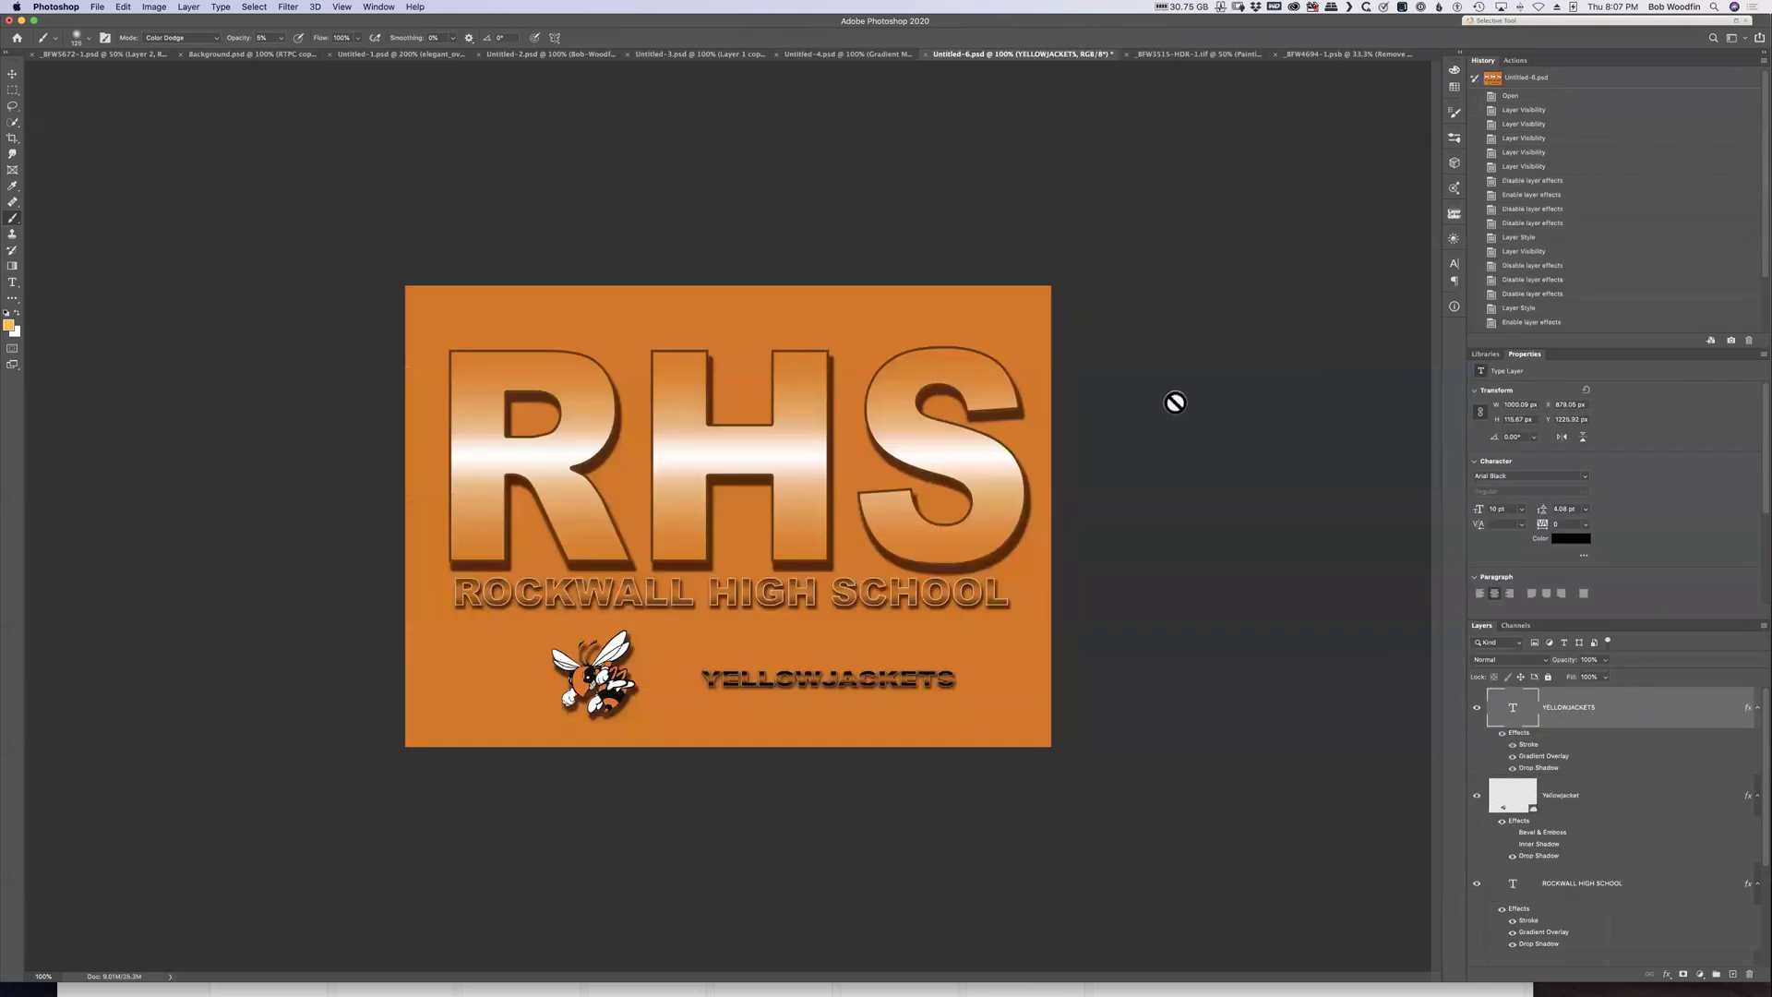
{"action": "double_click", "coordinate": [1638, 703]}
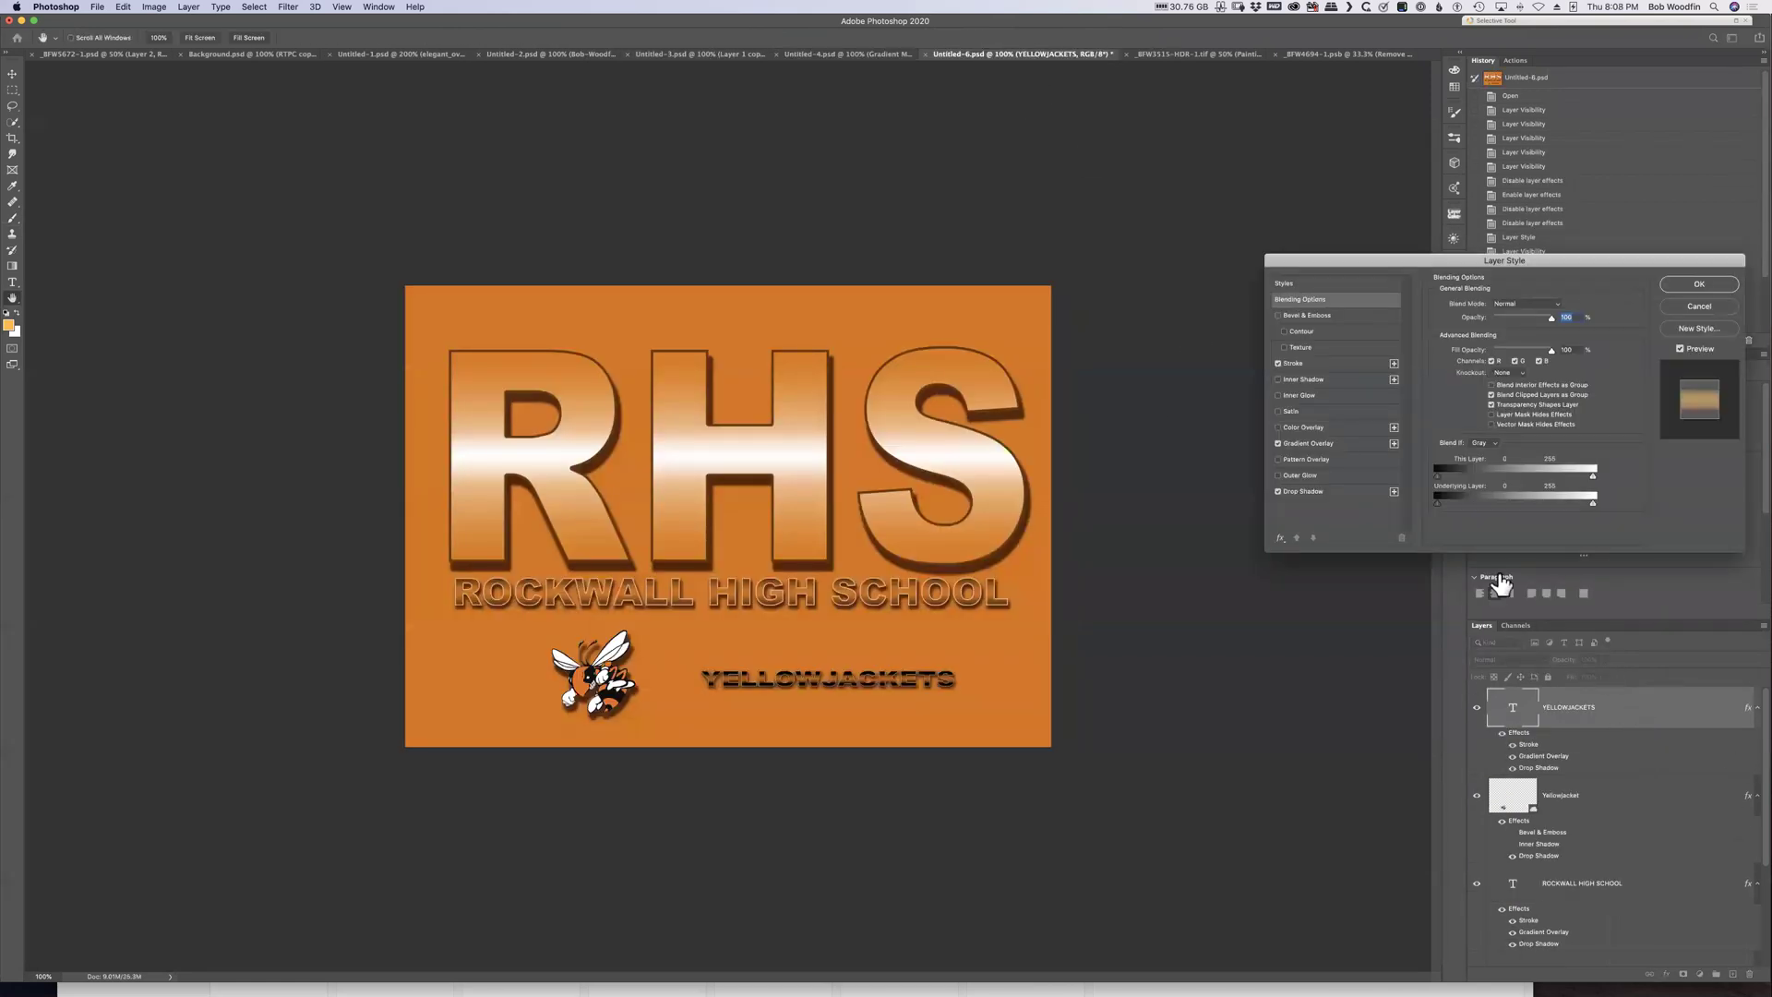
{"action": "left_click", "coordinate": [1327, 409]}
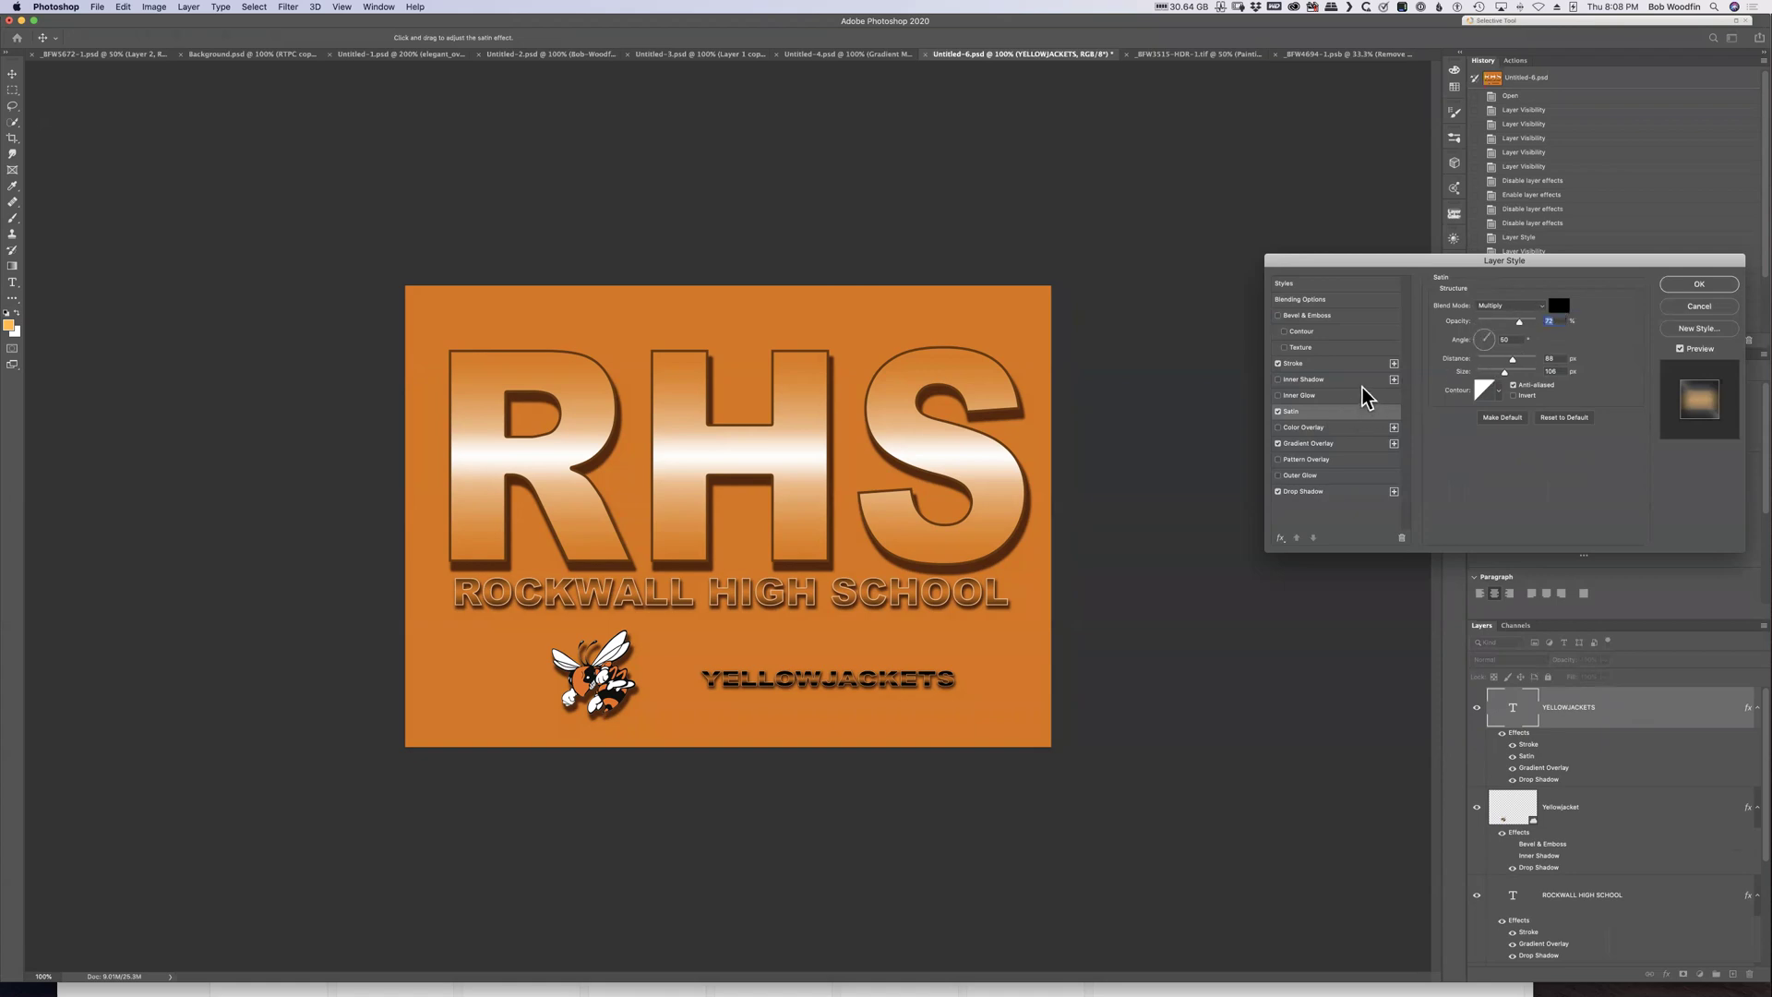
{"action": "left_click", "coordinate": [1696, 312]}
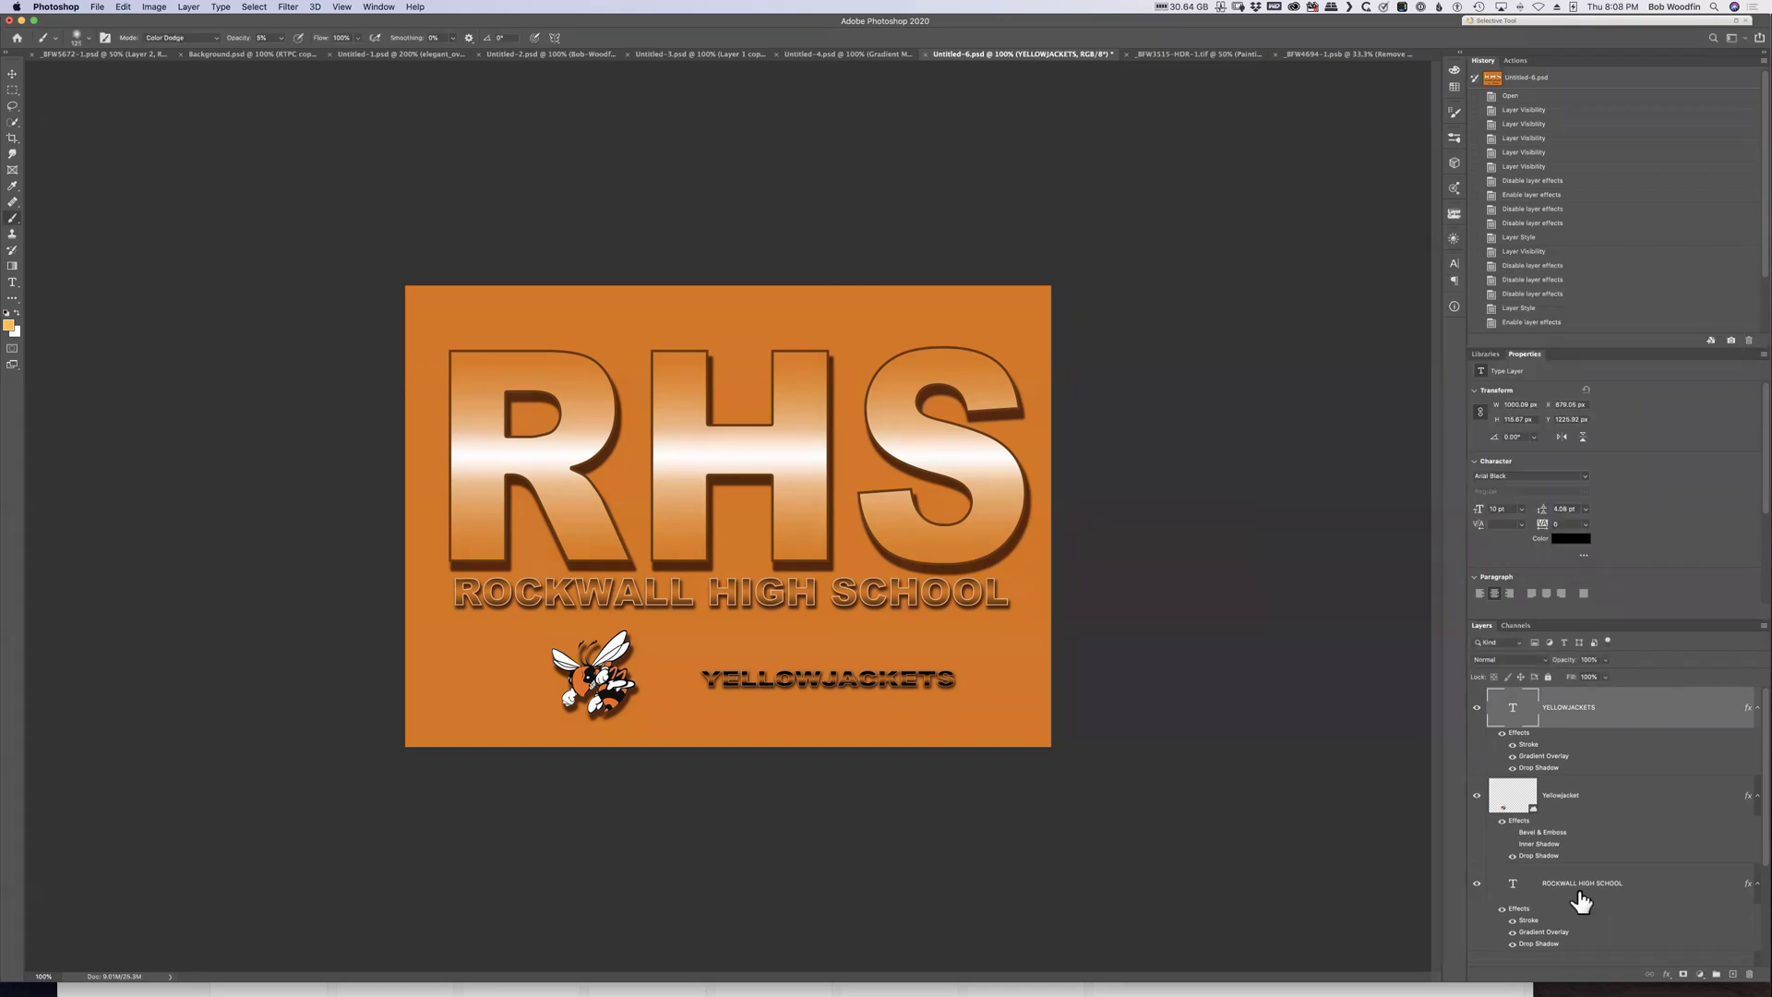
Add a Satin effect to the RHS text layer, set its angle to 121° and distance to 21 px, and reduce its size
{"action": "scroll", "coordinate": [1678, 891], "scroll_direction": "down", "scroll_amount": 5}
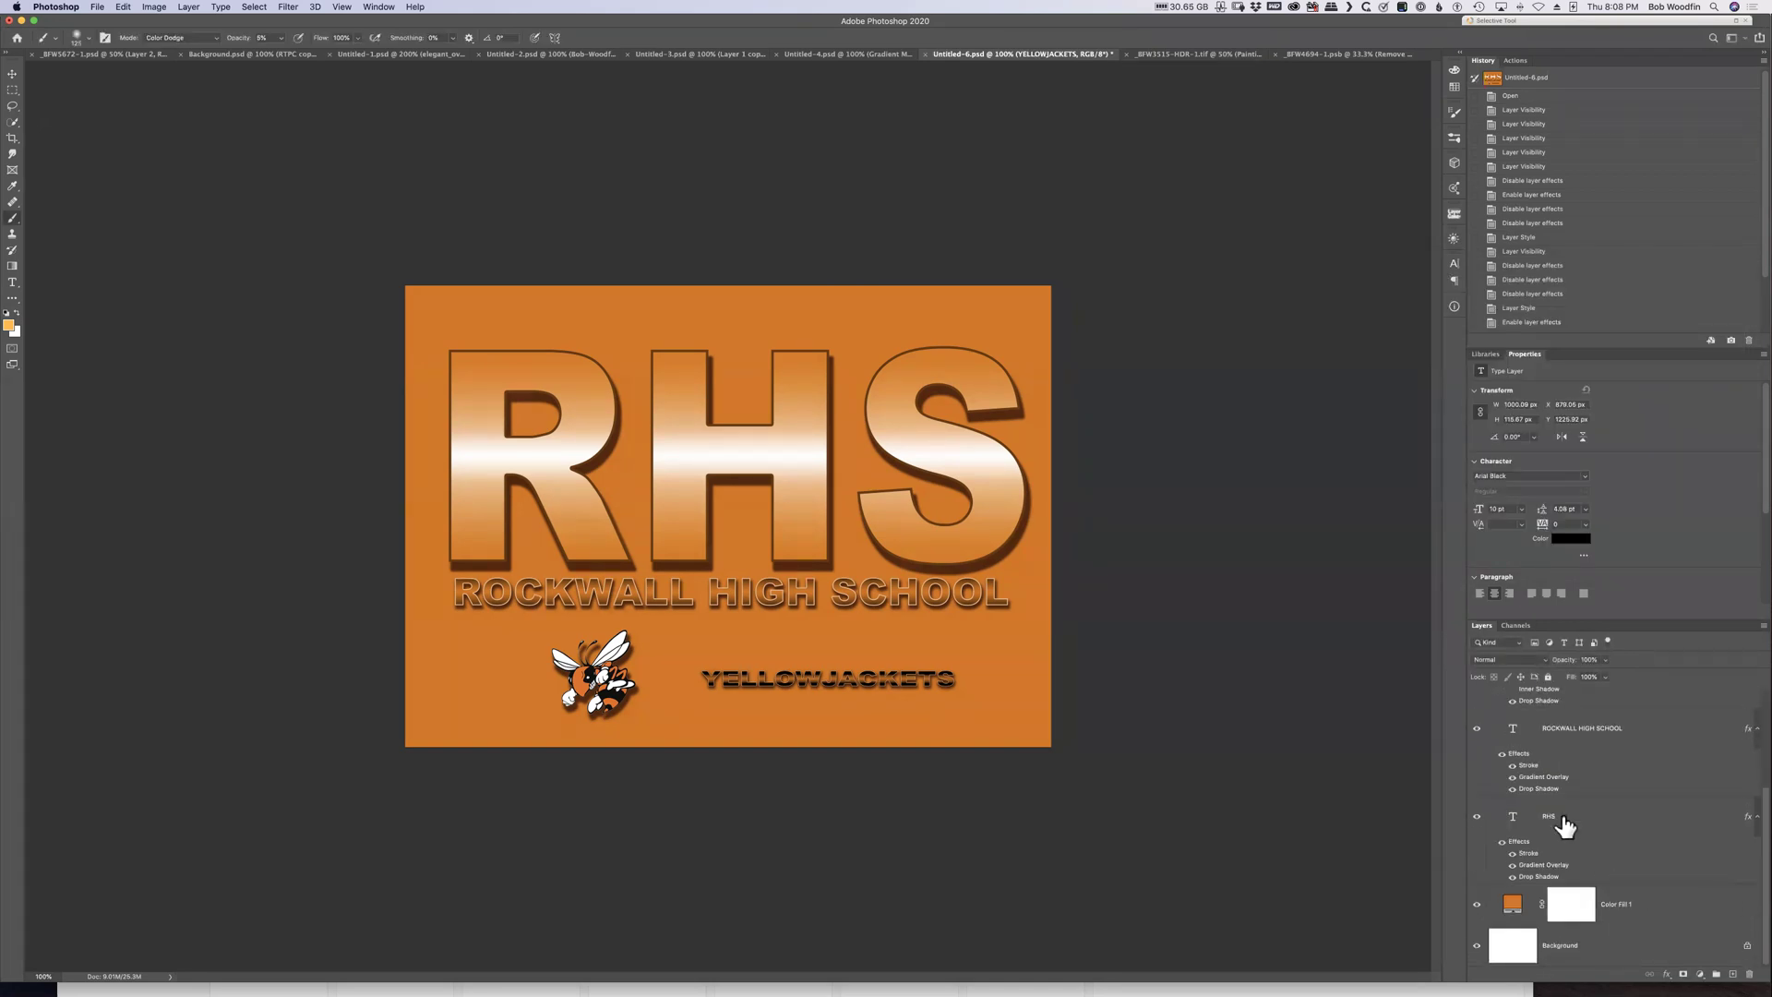
{"action": "double_click", "coordinate": [1638, 818]}
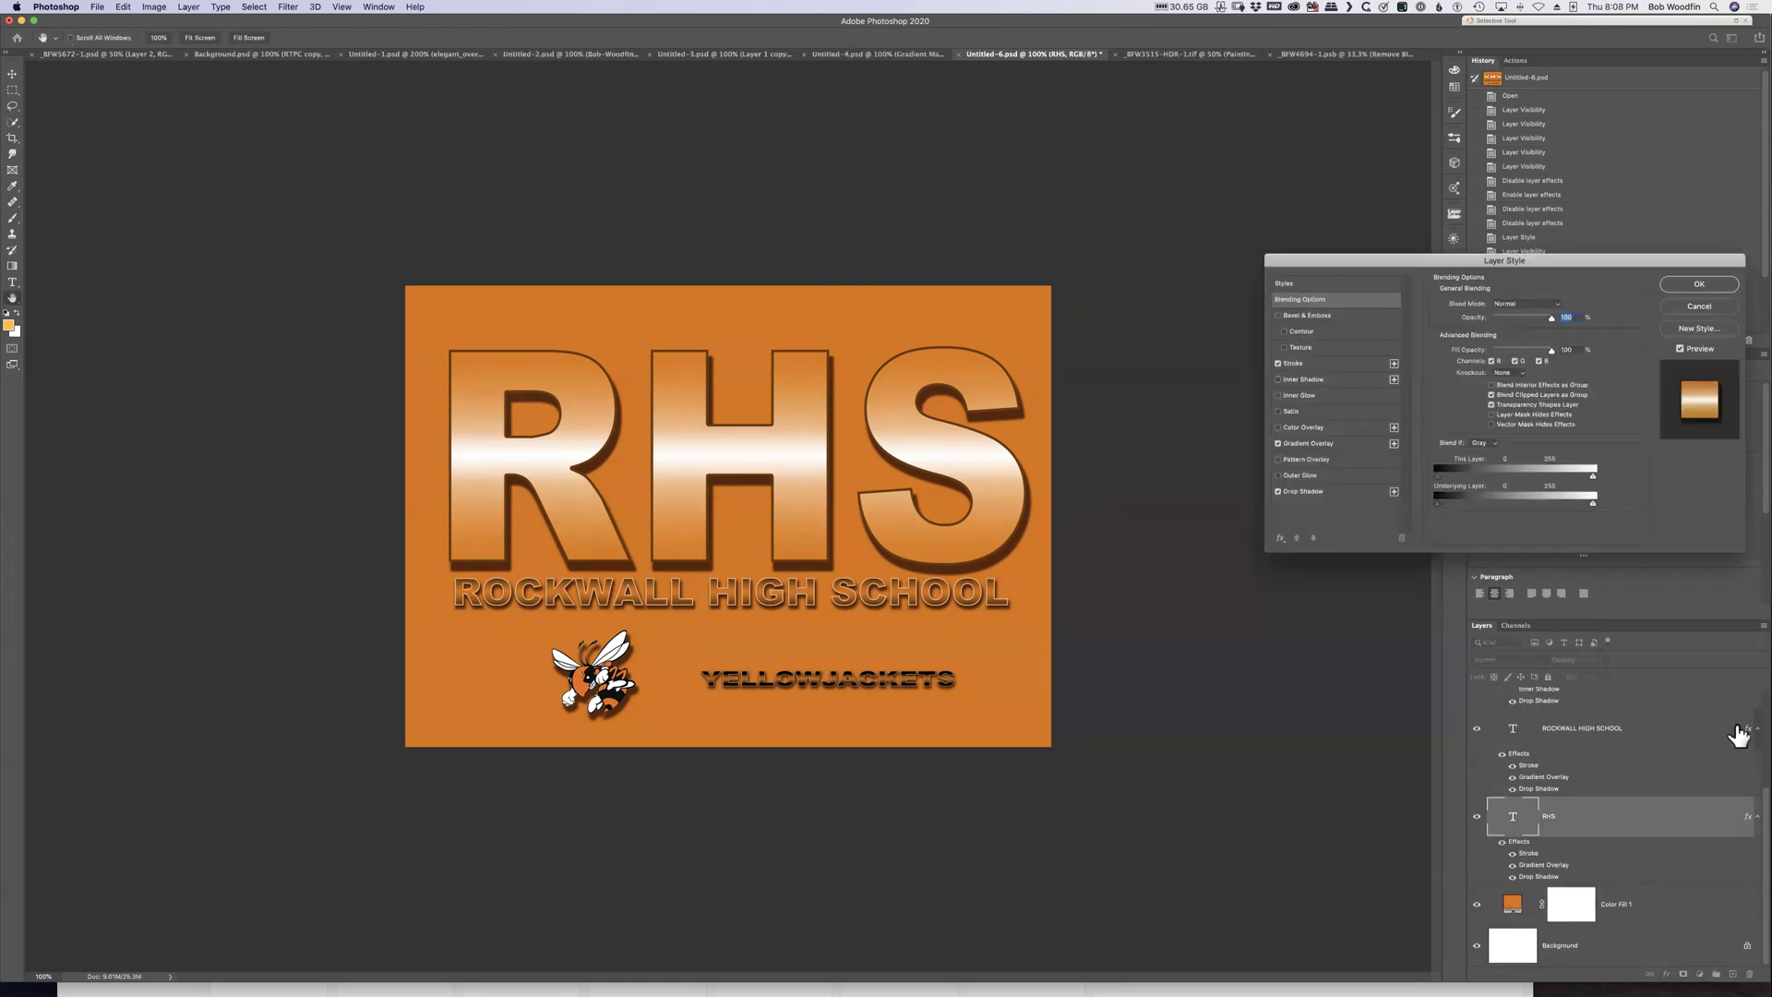
{"action": "left_click", "coordinate": [1291, 412]}
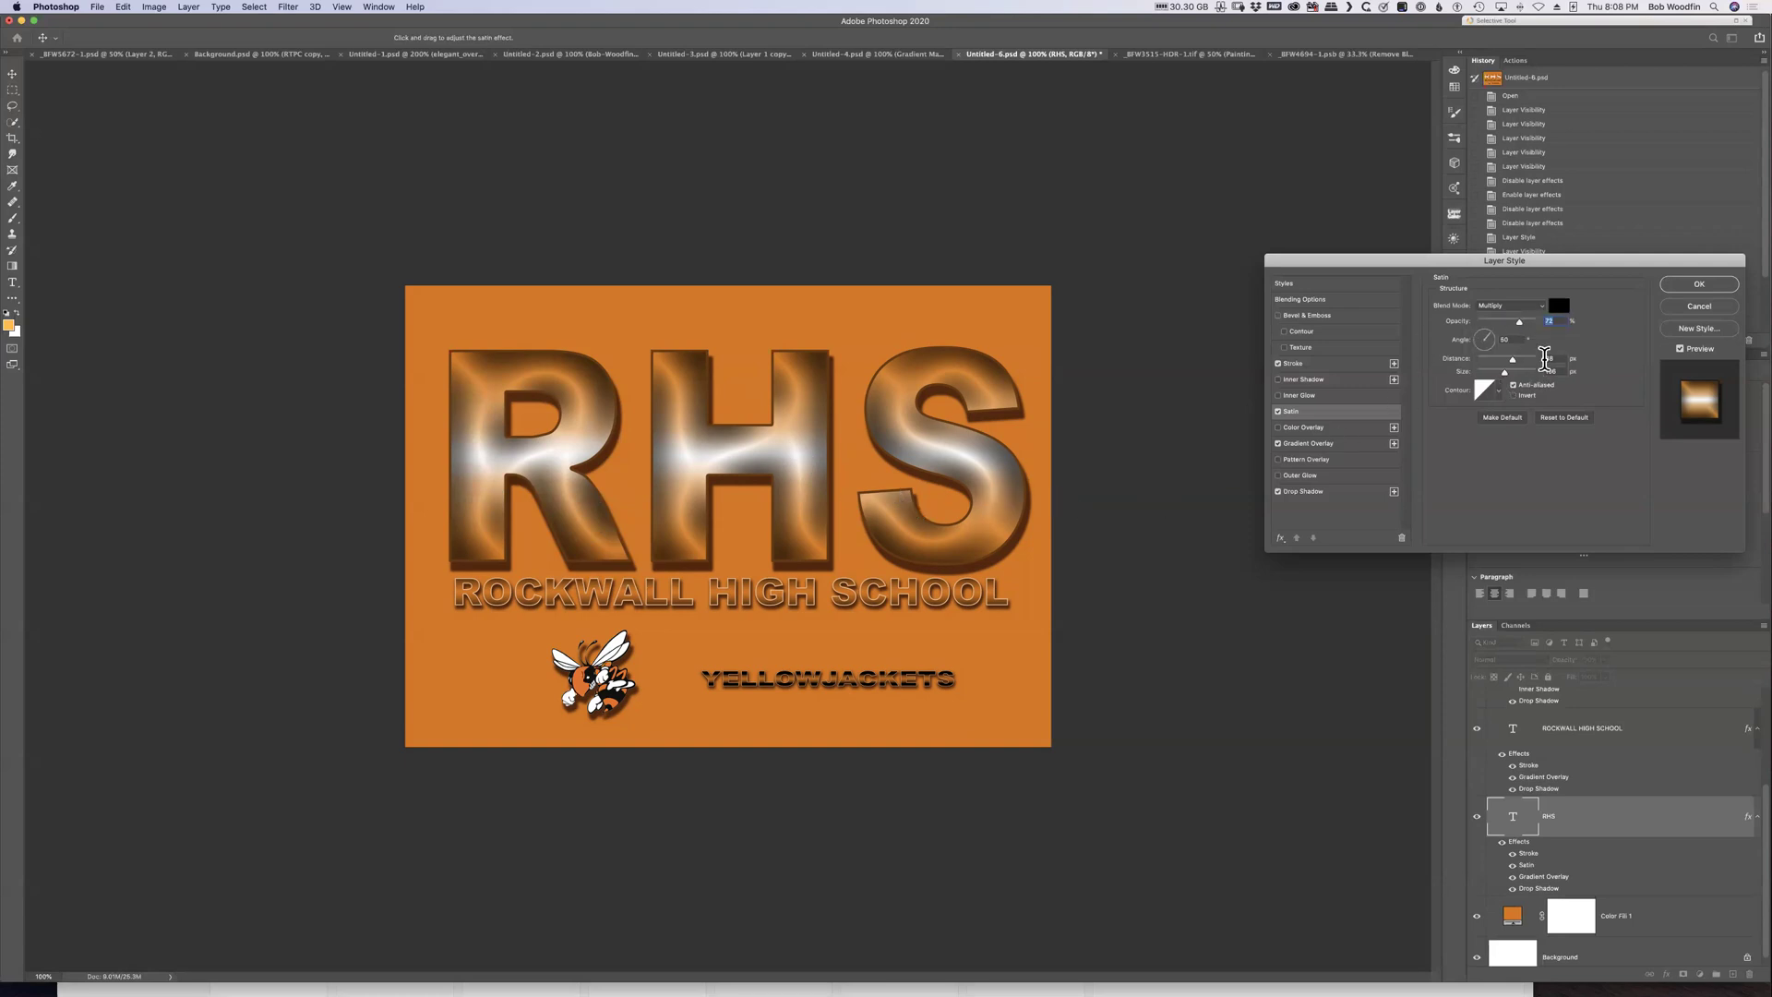
{"action": "left_click_drag", "start_coordinate": [1488, 338], "coordinate": [1482, 339]}
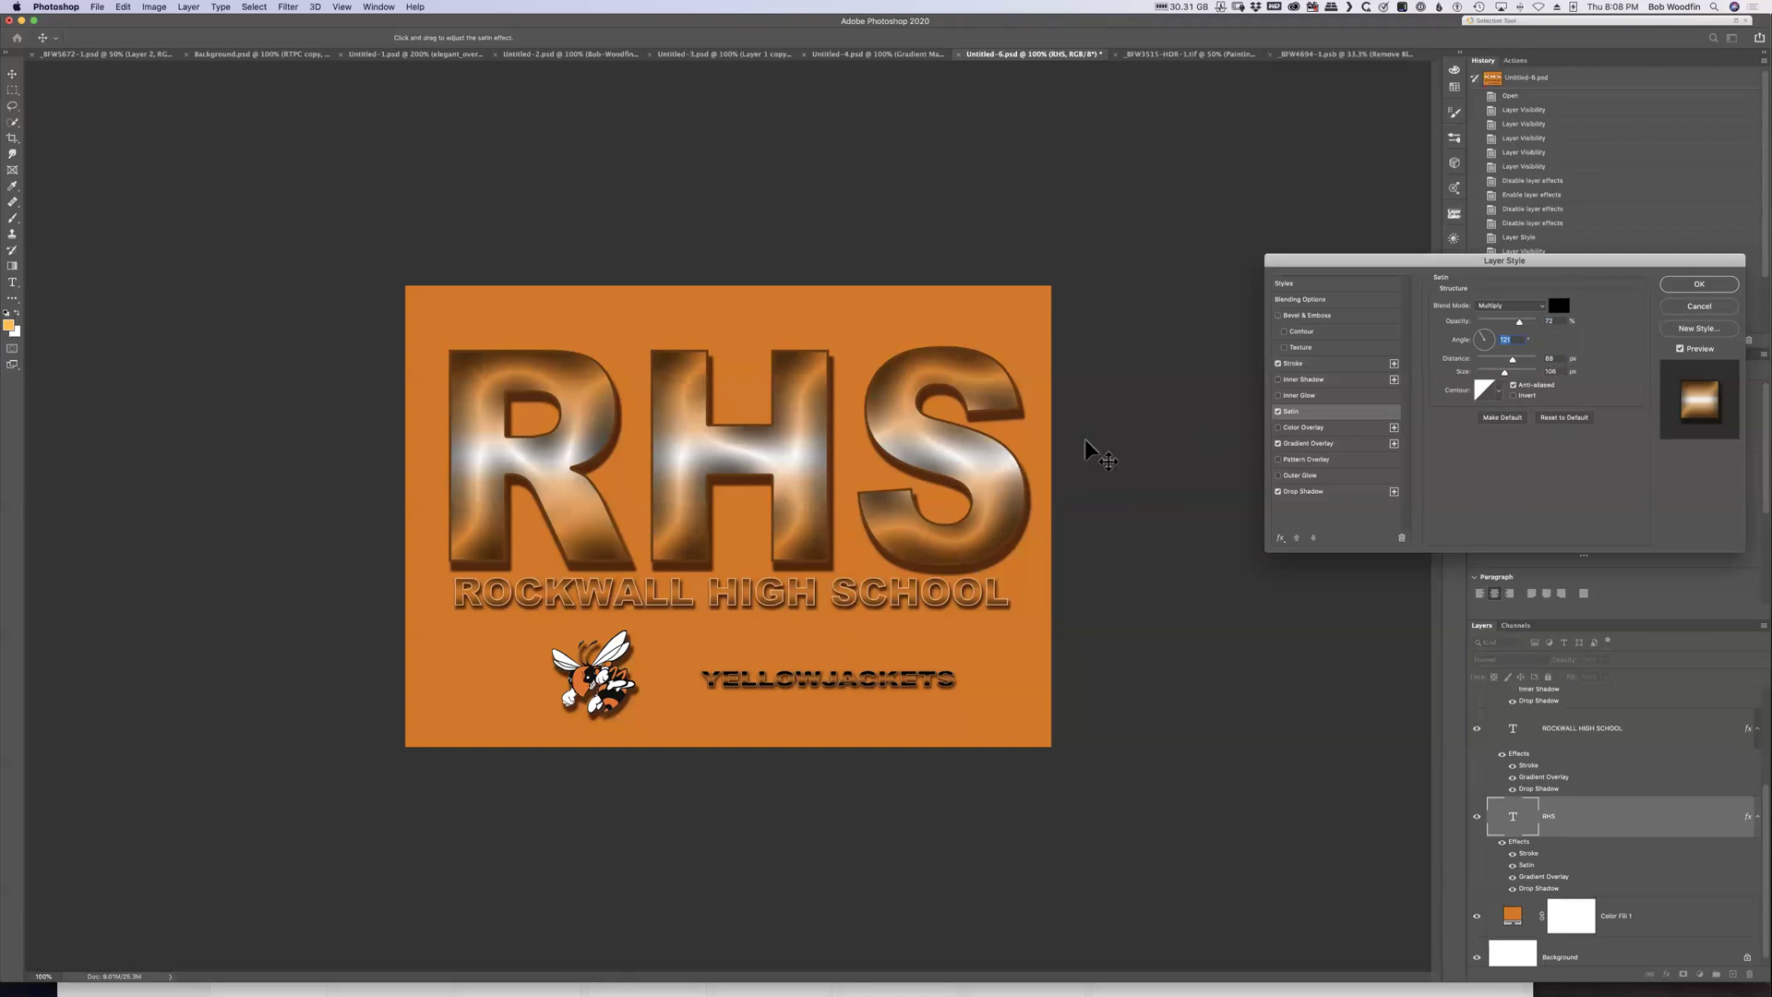
{"action": "mouse_move", "coordinate": [1514, 362]}
{"action": "left_mouse_down"}
{"action": "mouse_move", "coordinate": [1495, 376]}
{"action": "mouse_move", "coordinate": [1509, 373]}
{"action": "mouse_move", "coordinate": [1489, 360]}
{"action": "mouse_move", "coordinate": [1497, 373]}
{"action": "left_mouse_up"}
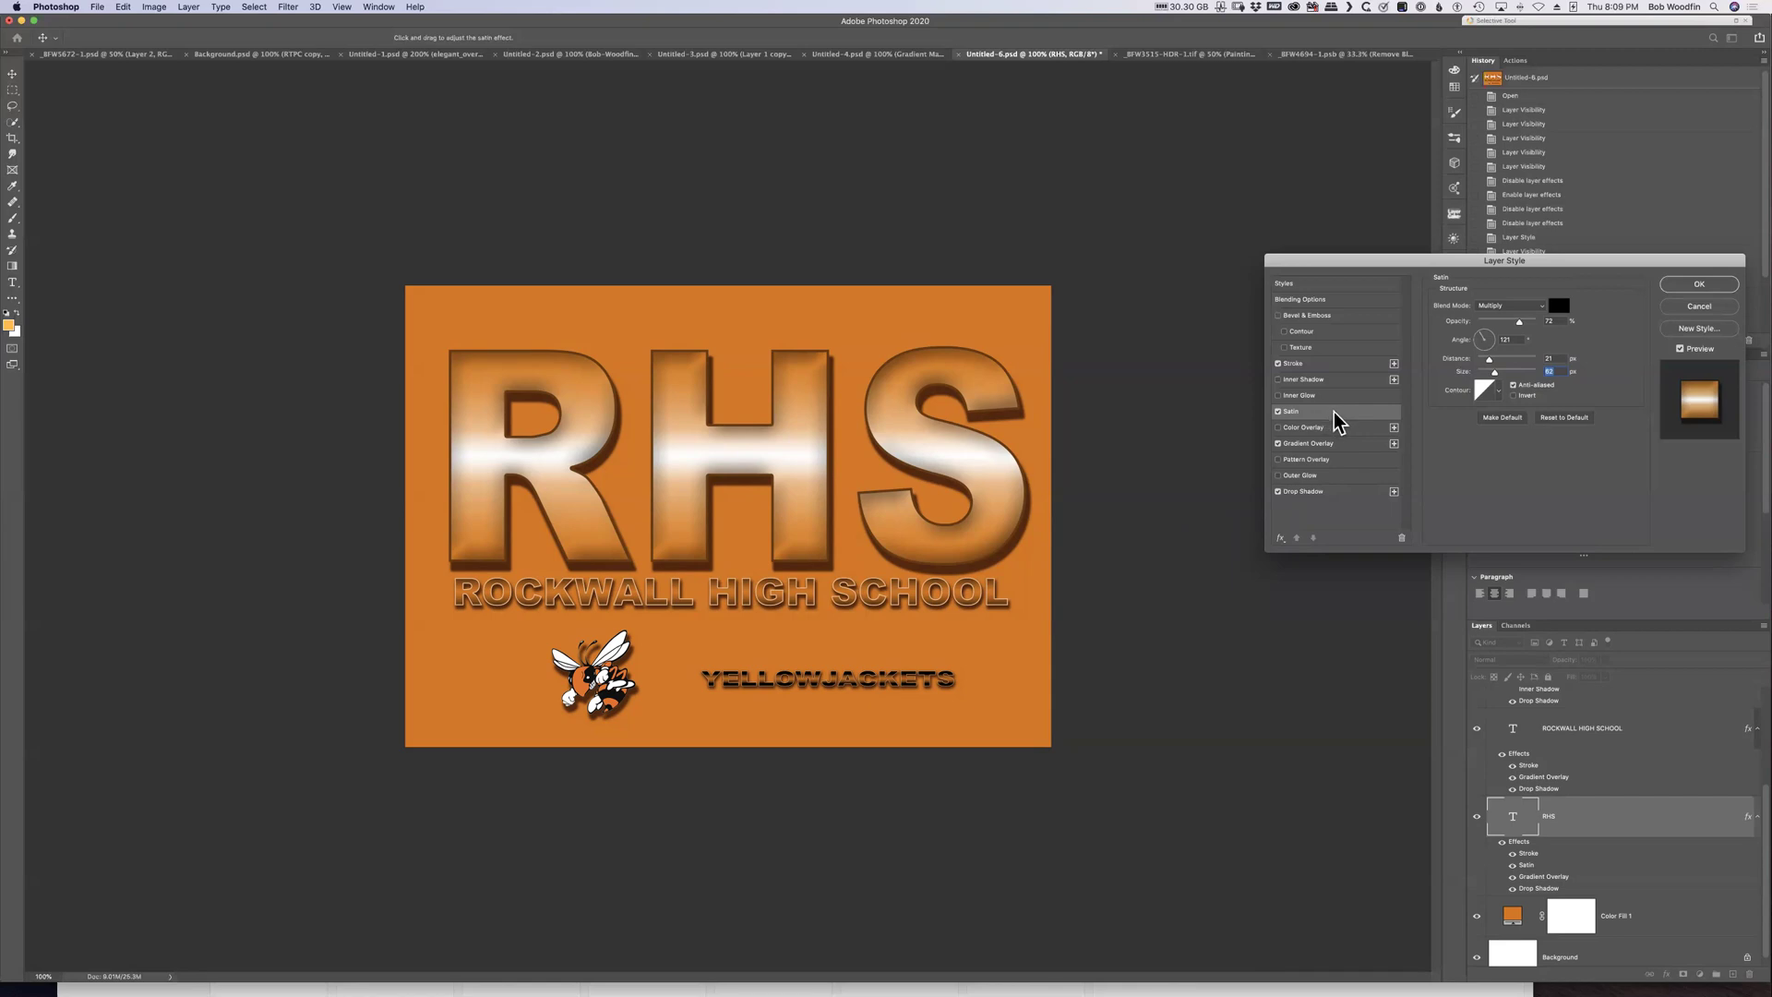
Try a Multiply Pattern Overlay on the RHS text with increased opacity and scale and another pattern, and turn the overlay off
{"action": "left_click", "coordinate": [1305, 459]}
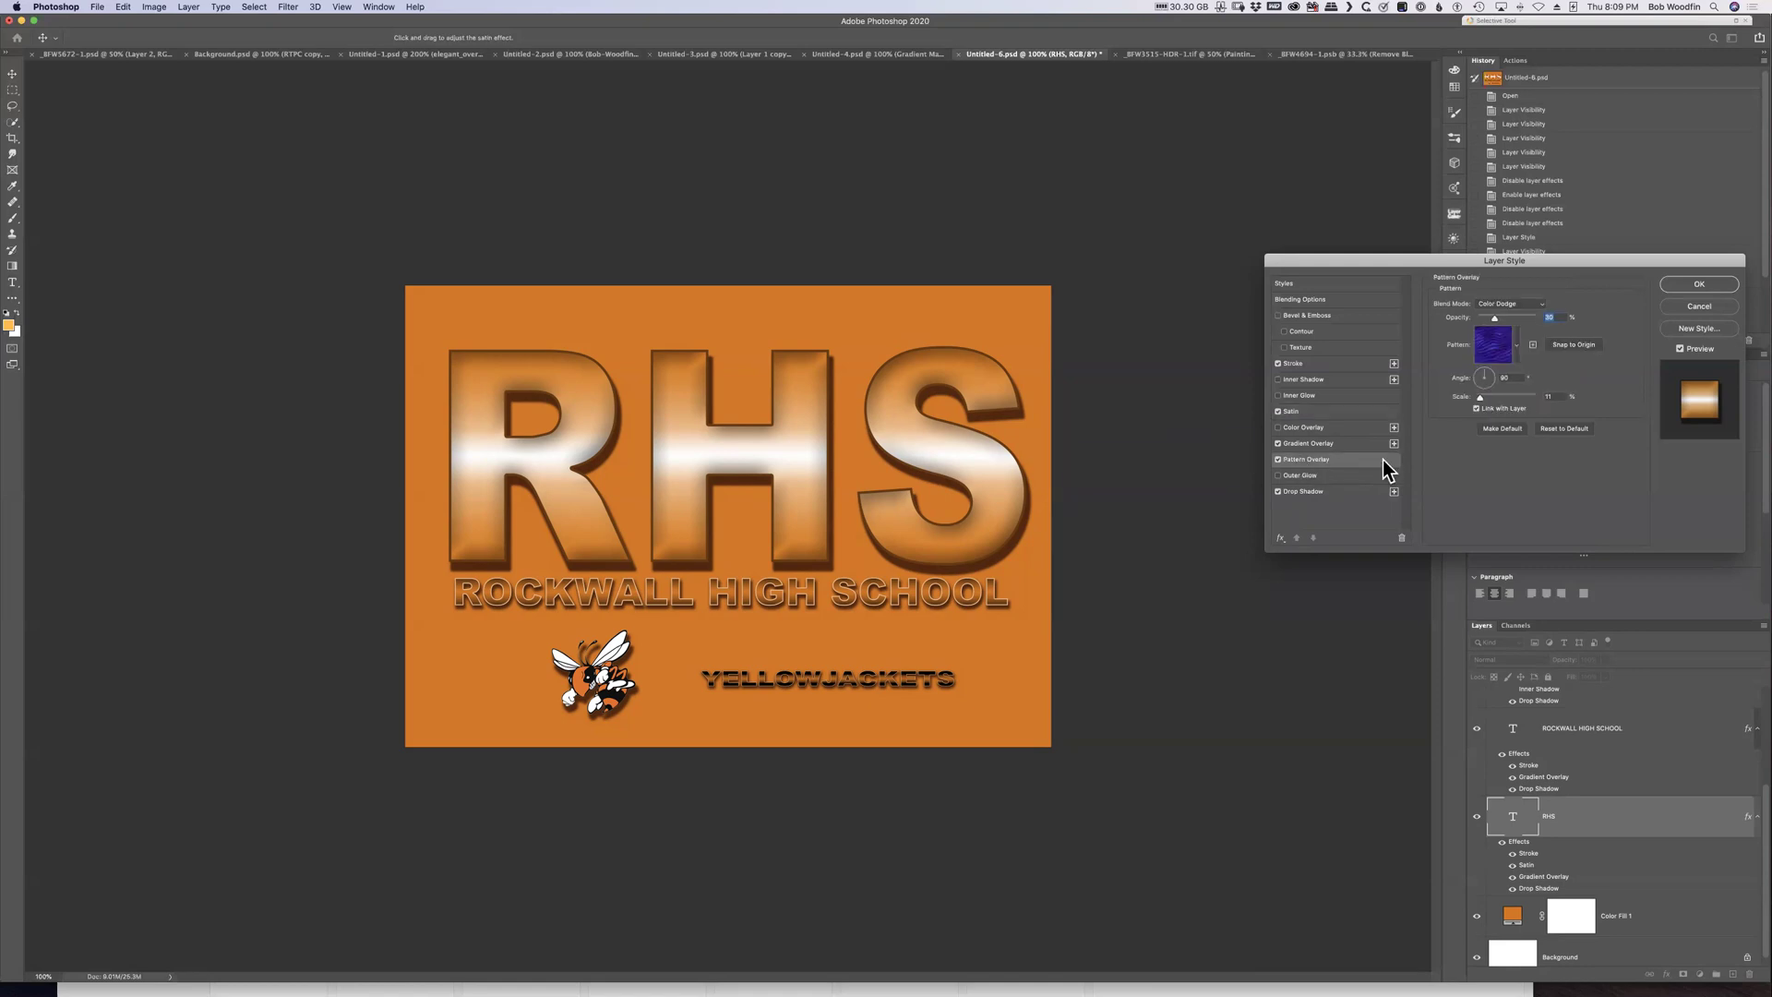
{"action": "left_click", "coordinate": [1540, 305]}
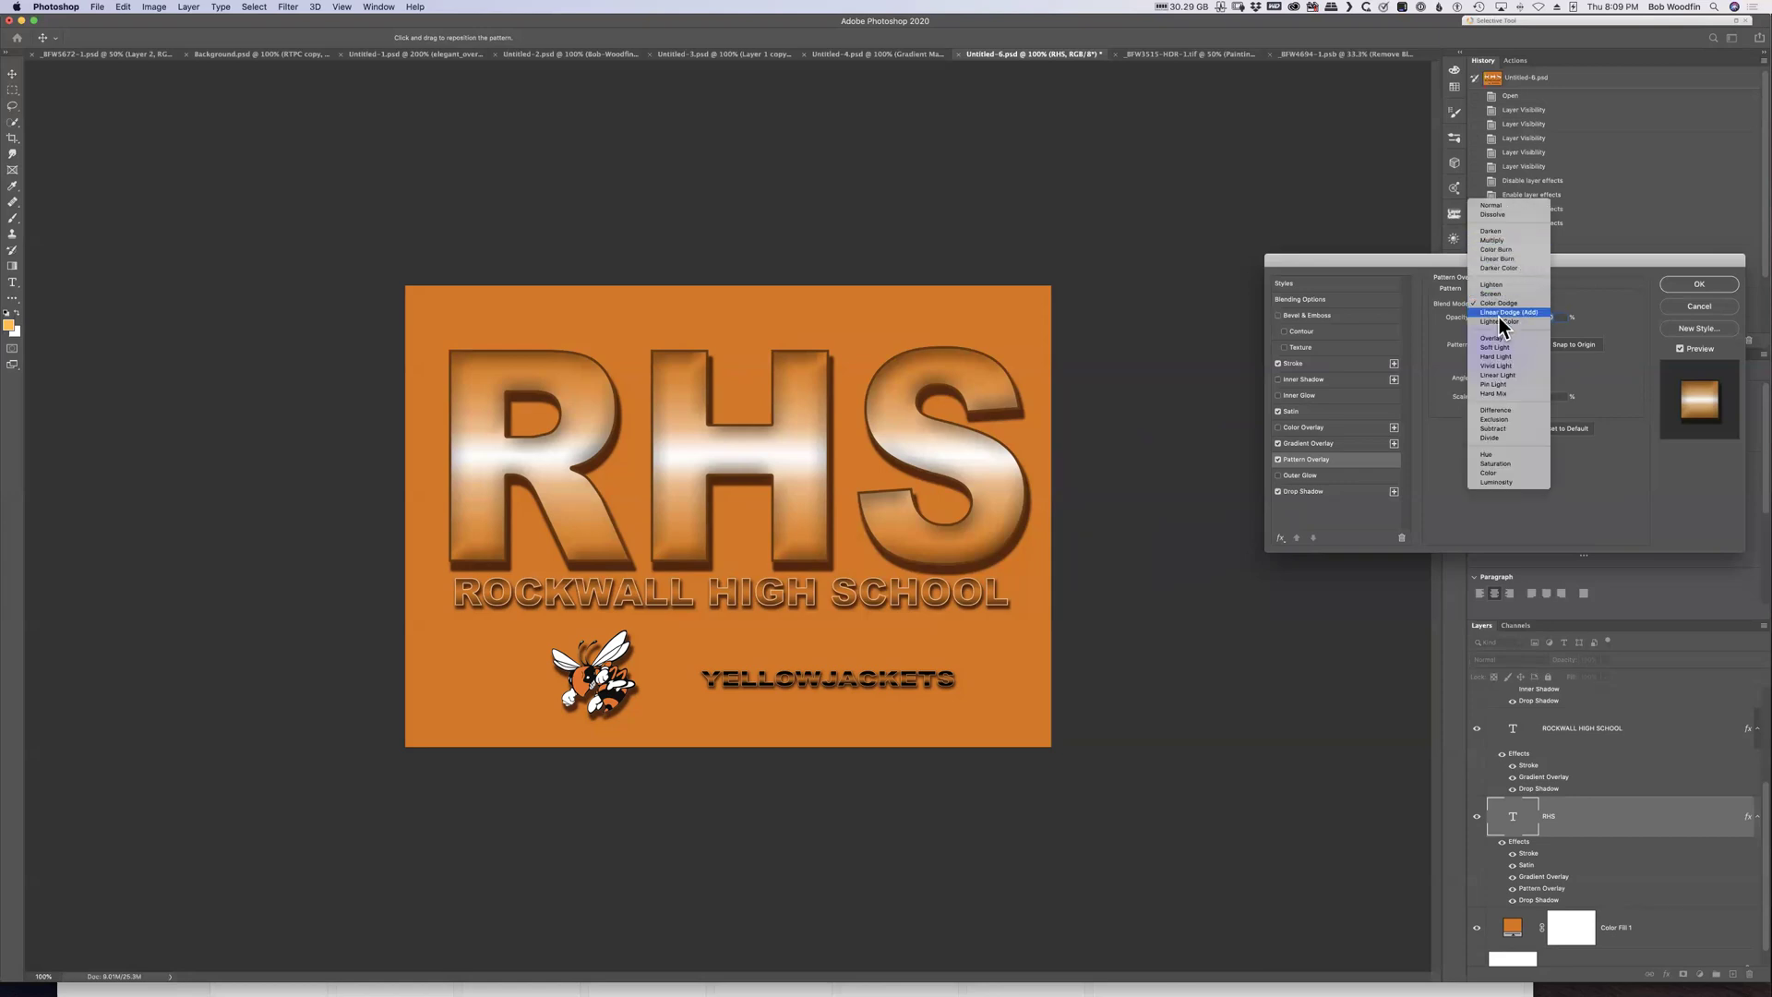
{"action": "left_click", "coordinate": [1506, 241]}
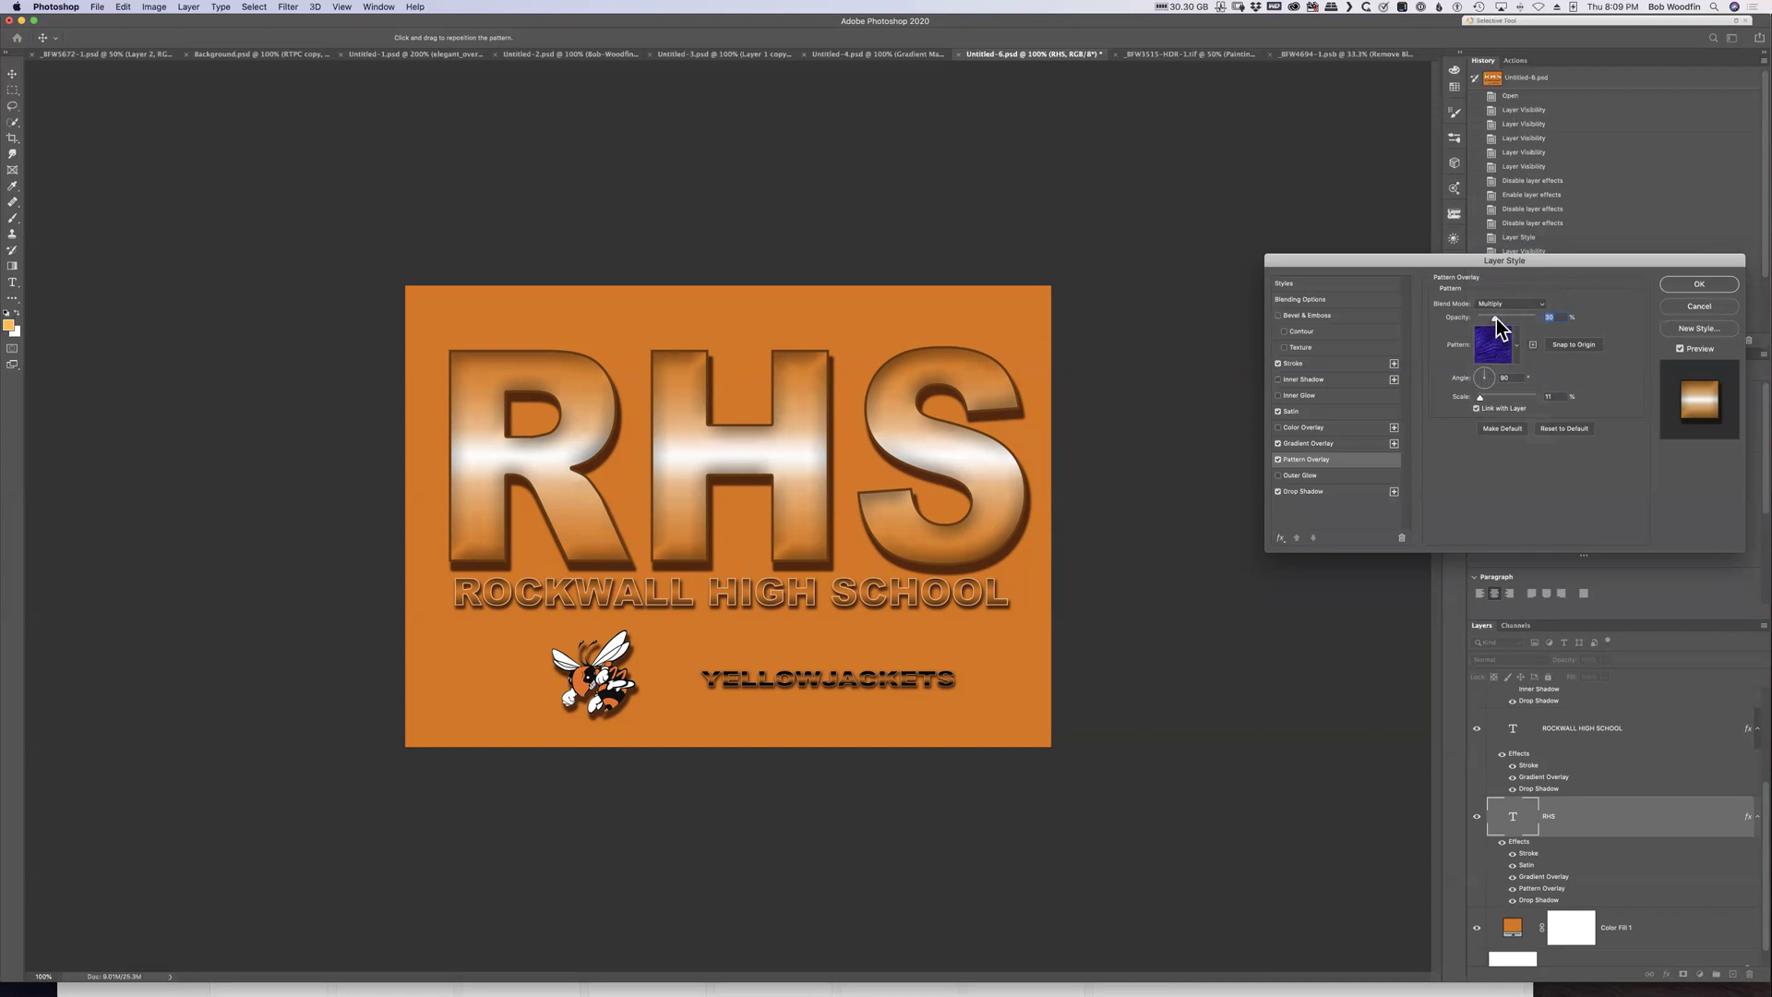
{"action": "left_click_drag", "start_coordinate": [1495, 318], "coordinate": [1526, 319]}
{"action": "left_click_drag", "start_coordinate": [1480, 397], "coordinate": [1484, 399]}
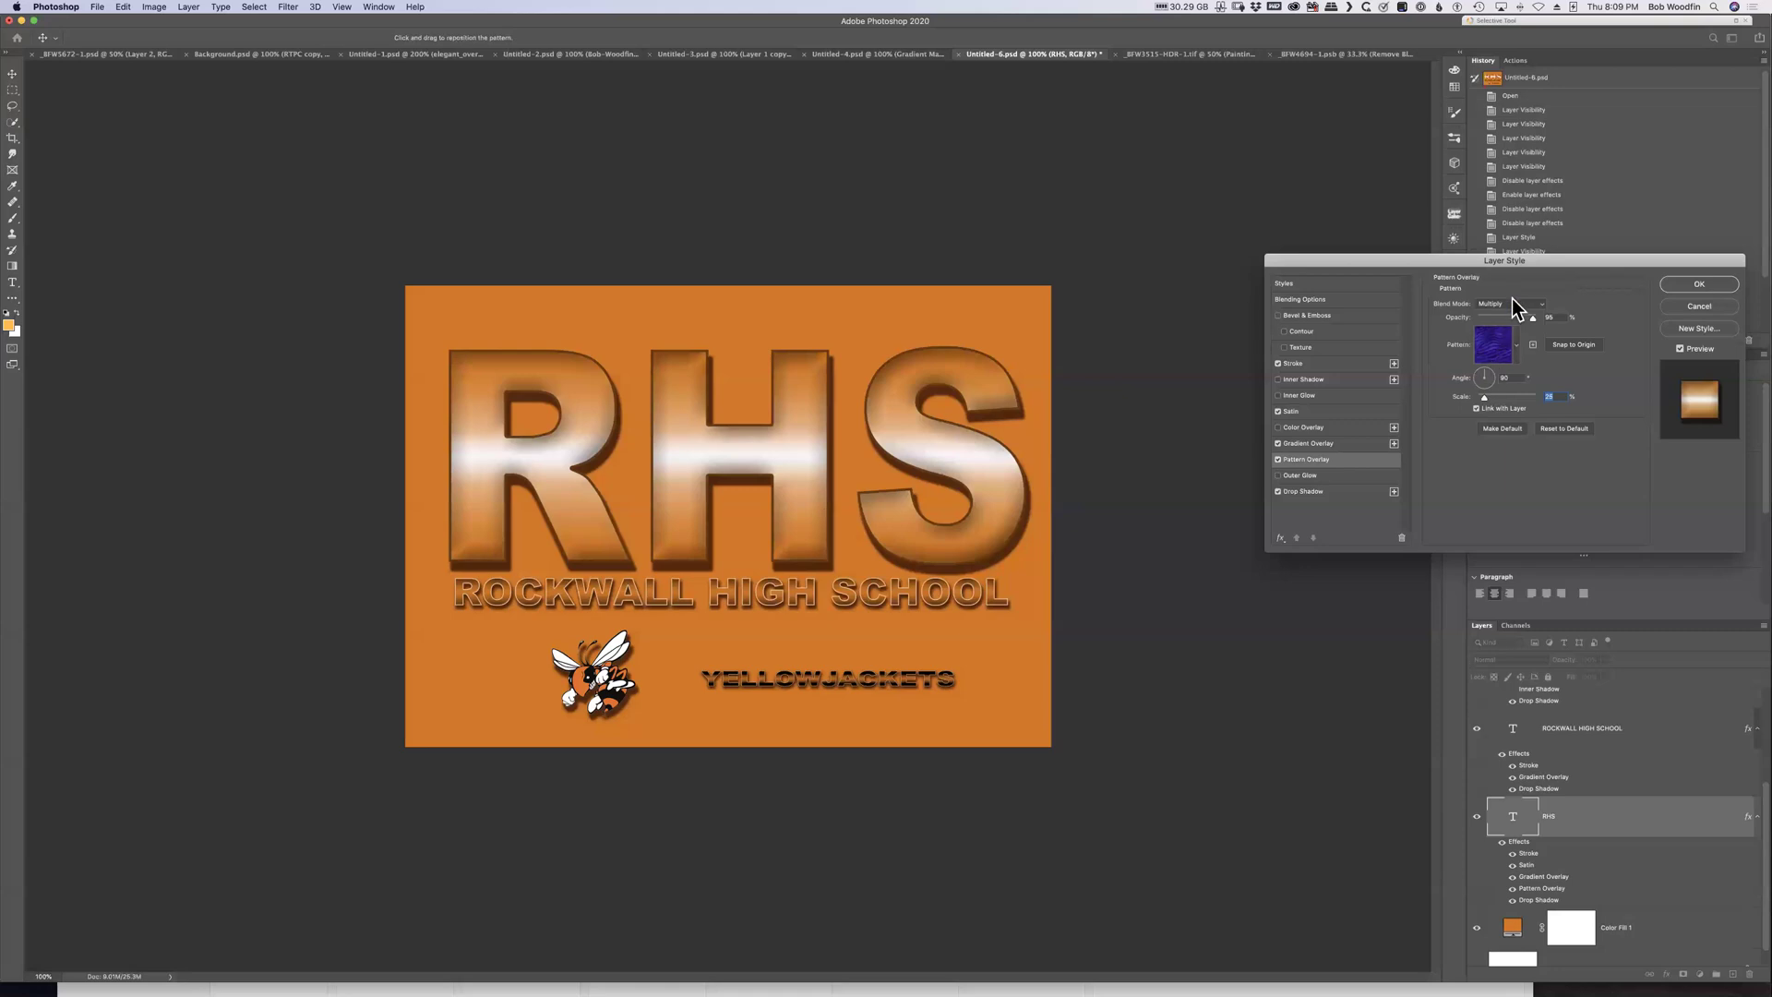
{"action": "left_click", "coordinate": [1517, 347]}
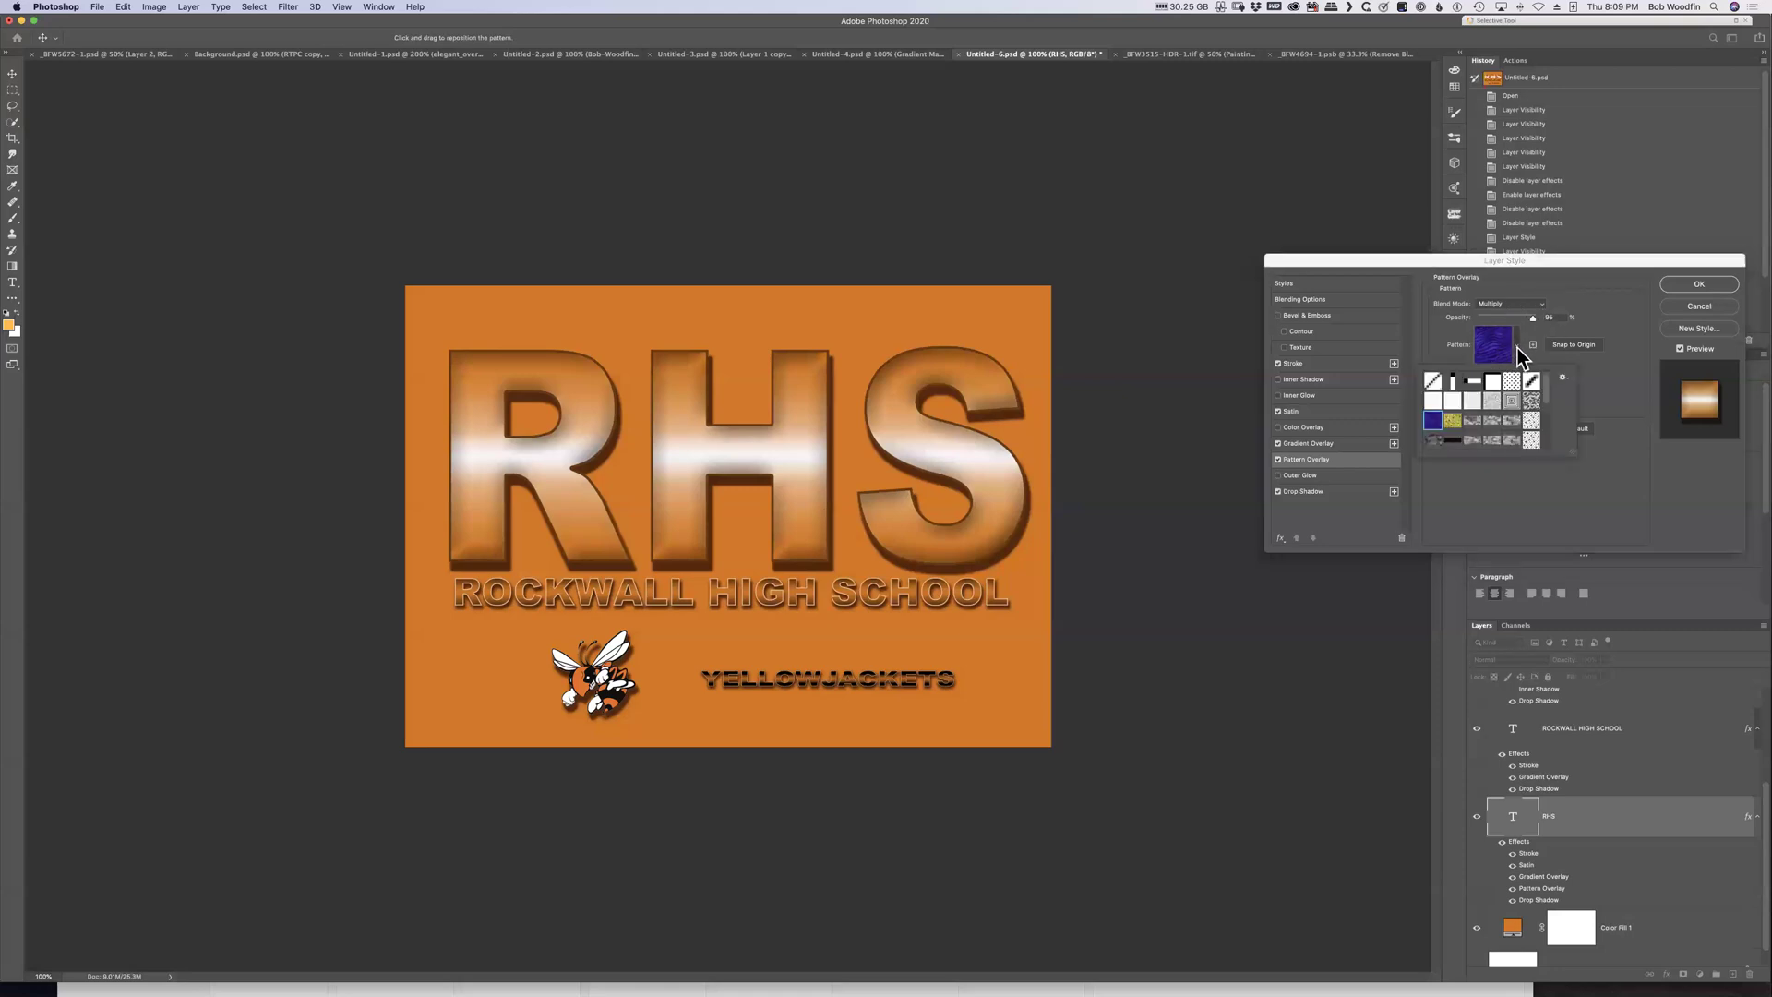
{"action": "left_click", "coordinate": [1531, 400]}
{"action": "left_click", "coordinate": [1278, 458]}
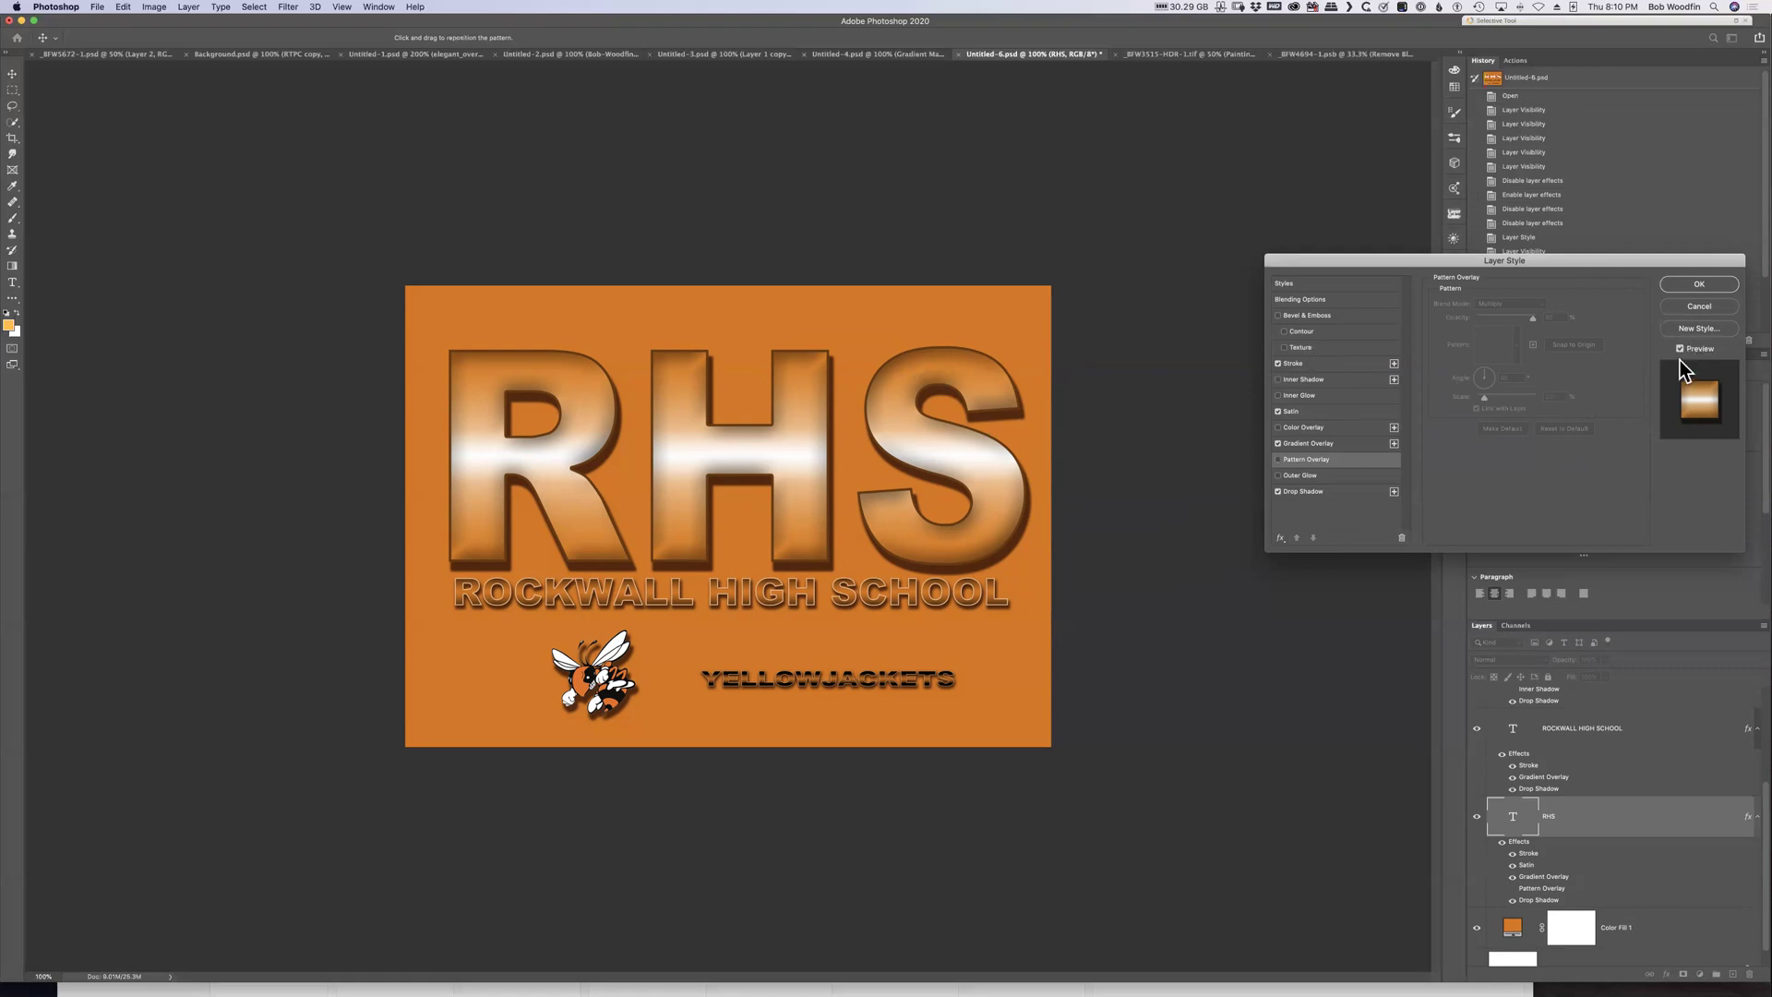
Apply the RHS layer style, and create a blank white 7 x 5 inch document at 300 pixels/inch
{"action": "left_click", "coordinate": [1700, 284]}
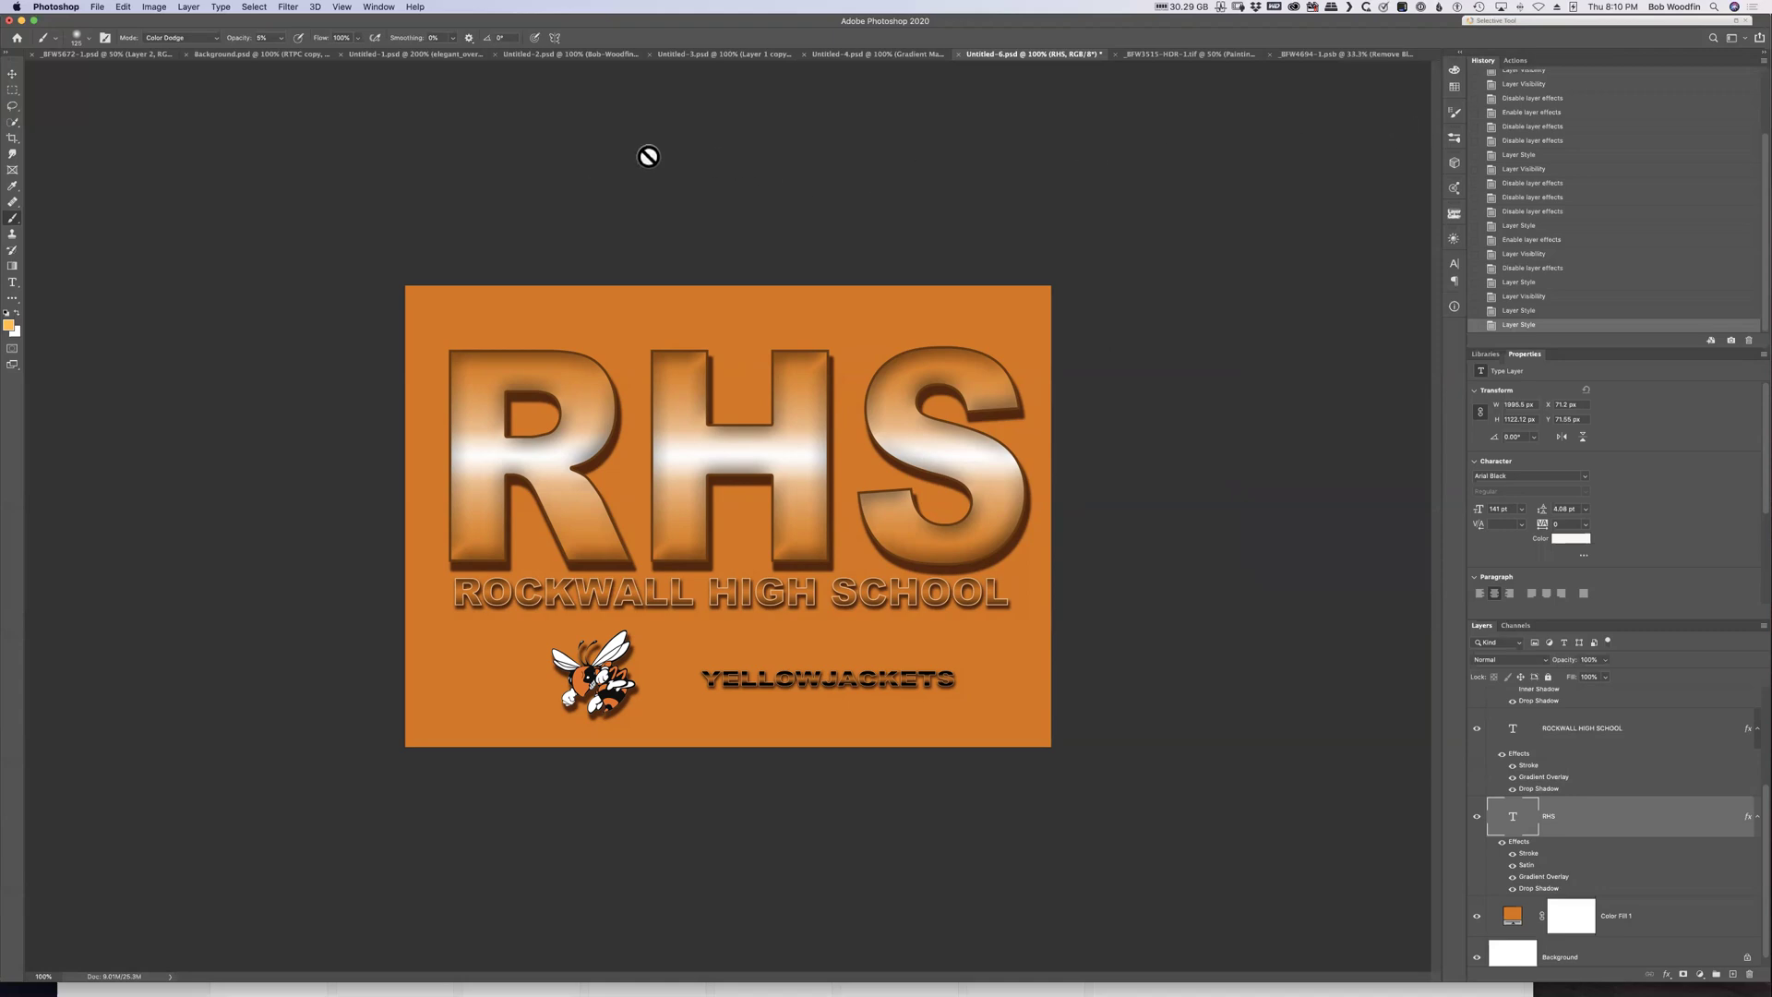
{"action": "left_click", "coordinate": [1342, 53]}
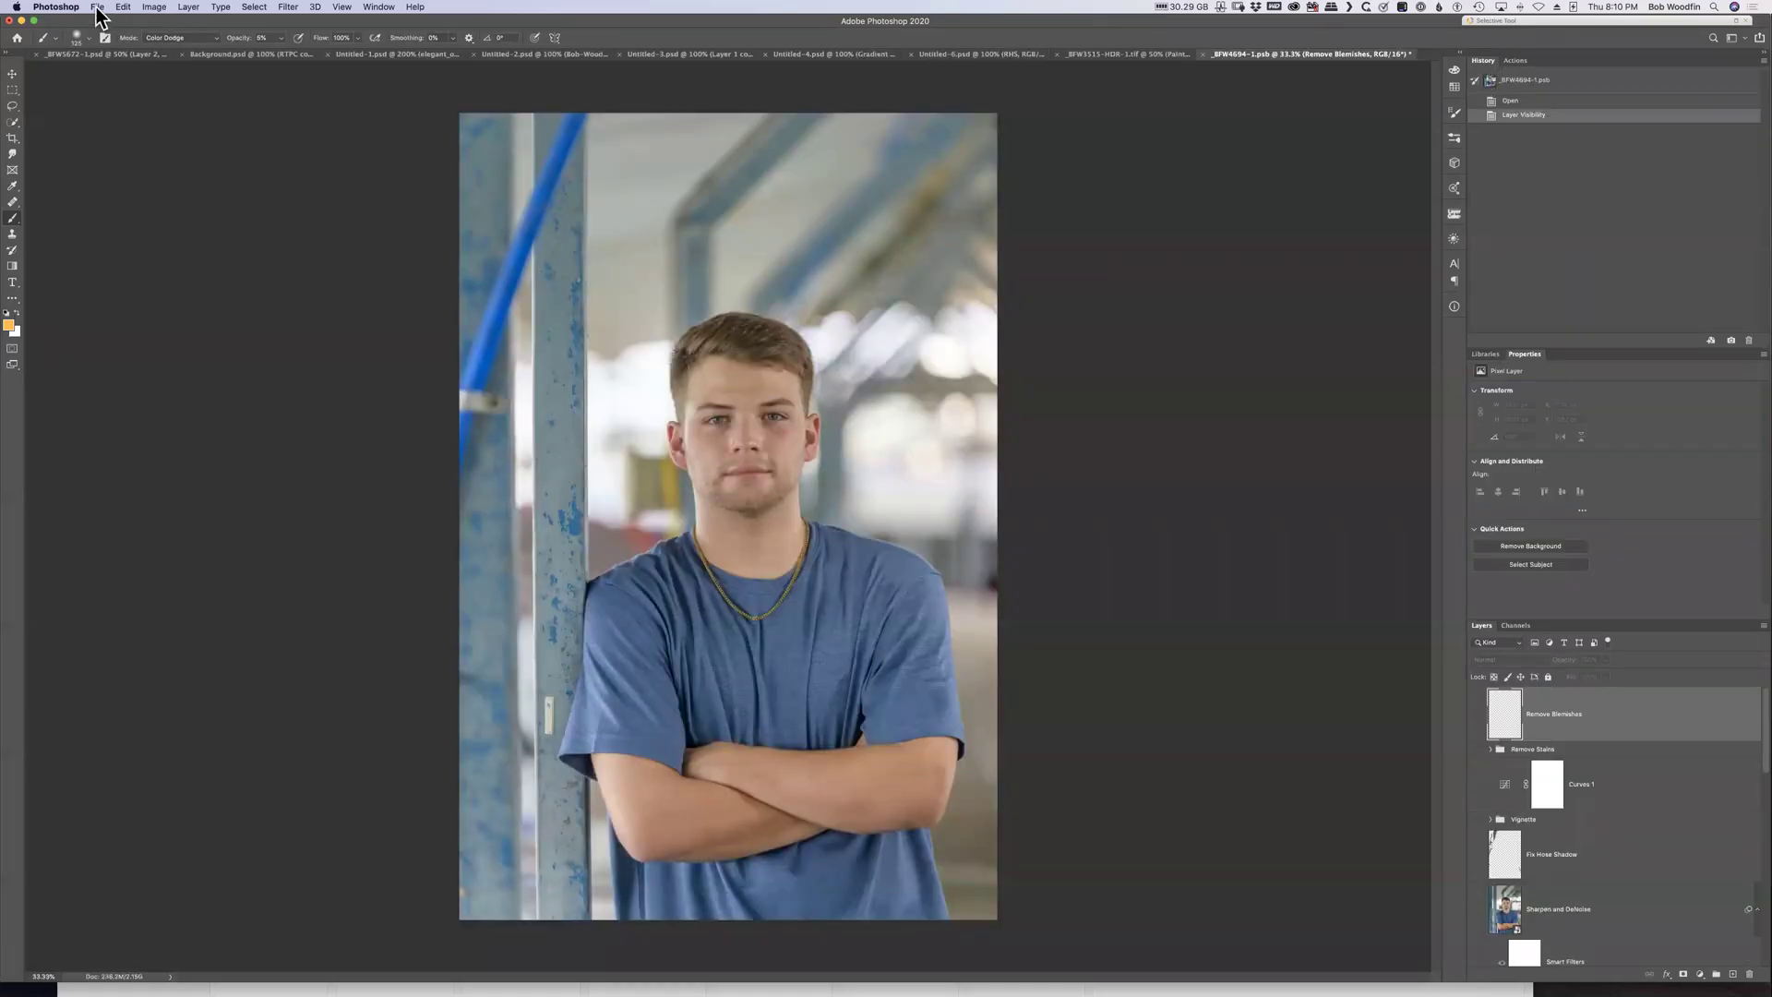
{"action": "left_click", "coordinate": [100, 15]}
{"action": "left_click", "coordinate": [98, 20]}
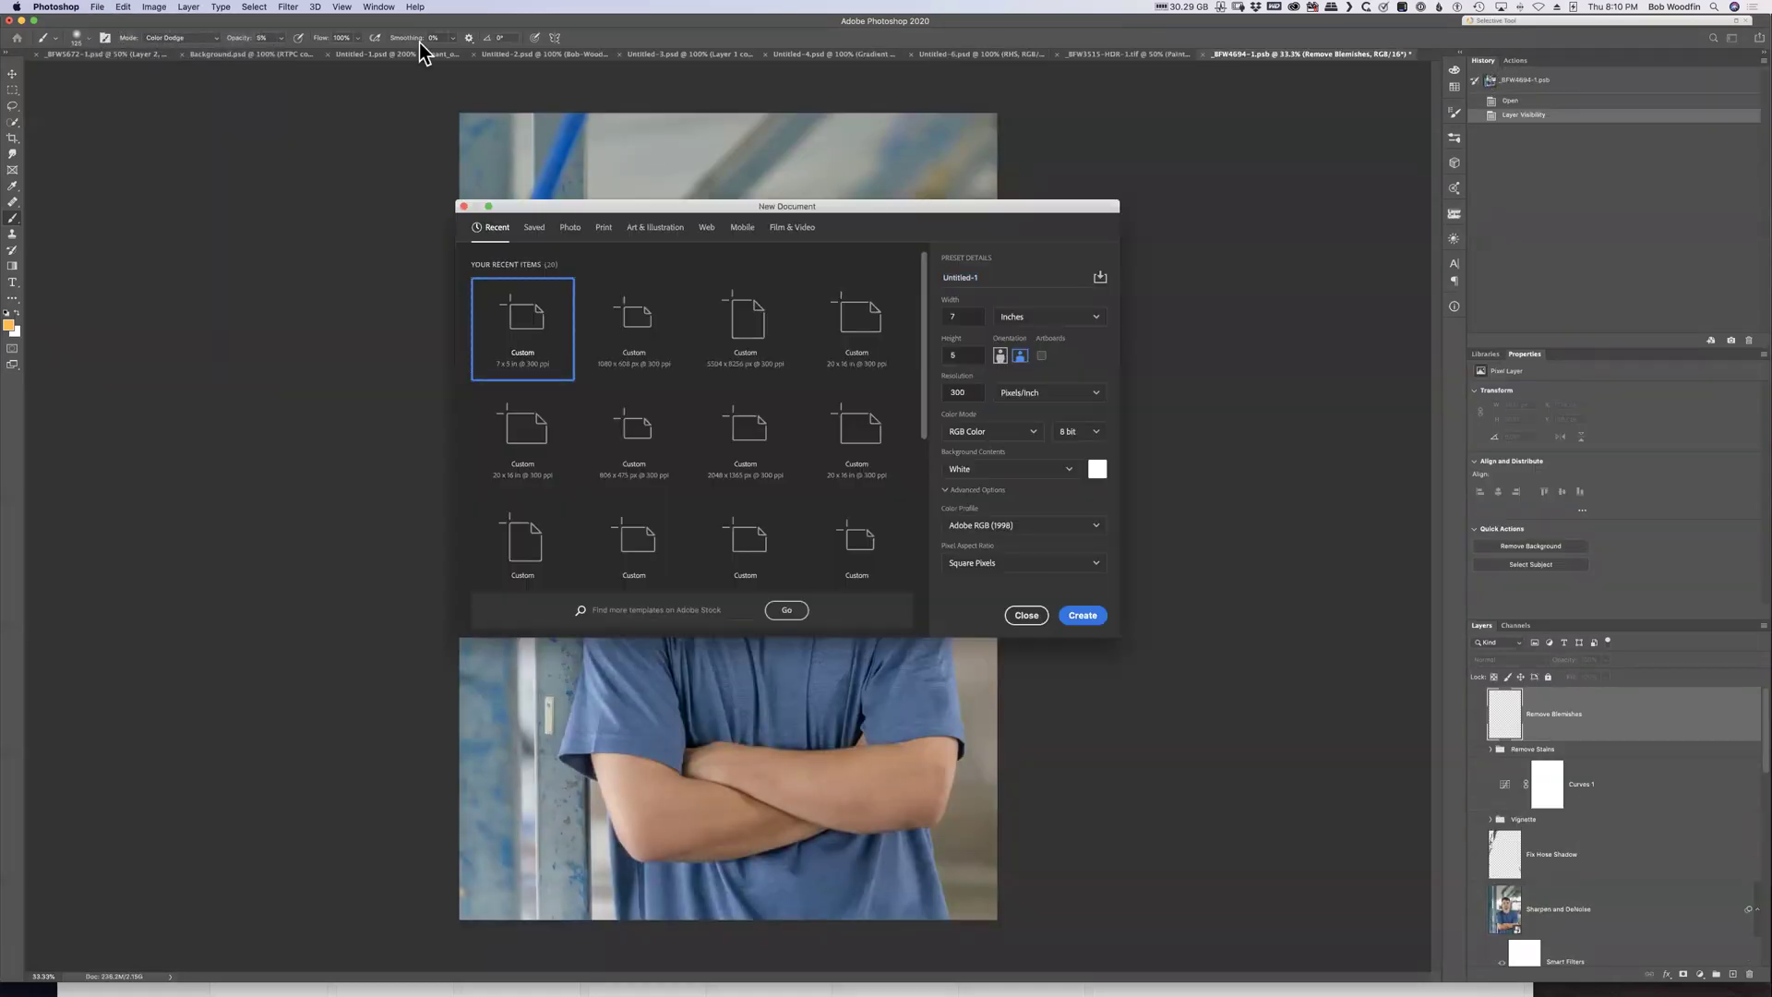
{"action": "left_click", "coordinate": [1083, 615]}
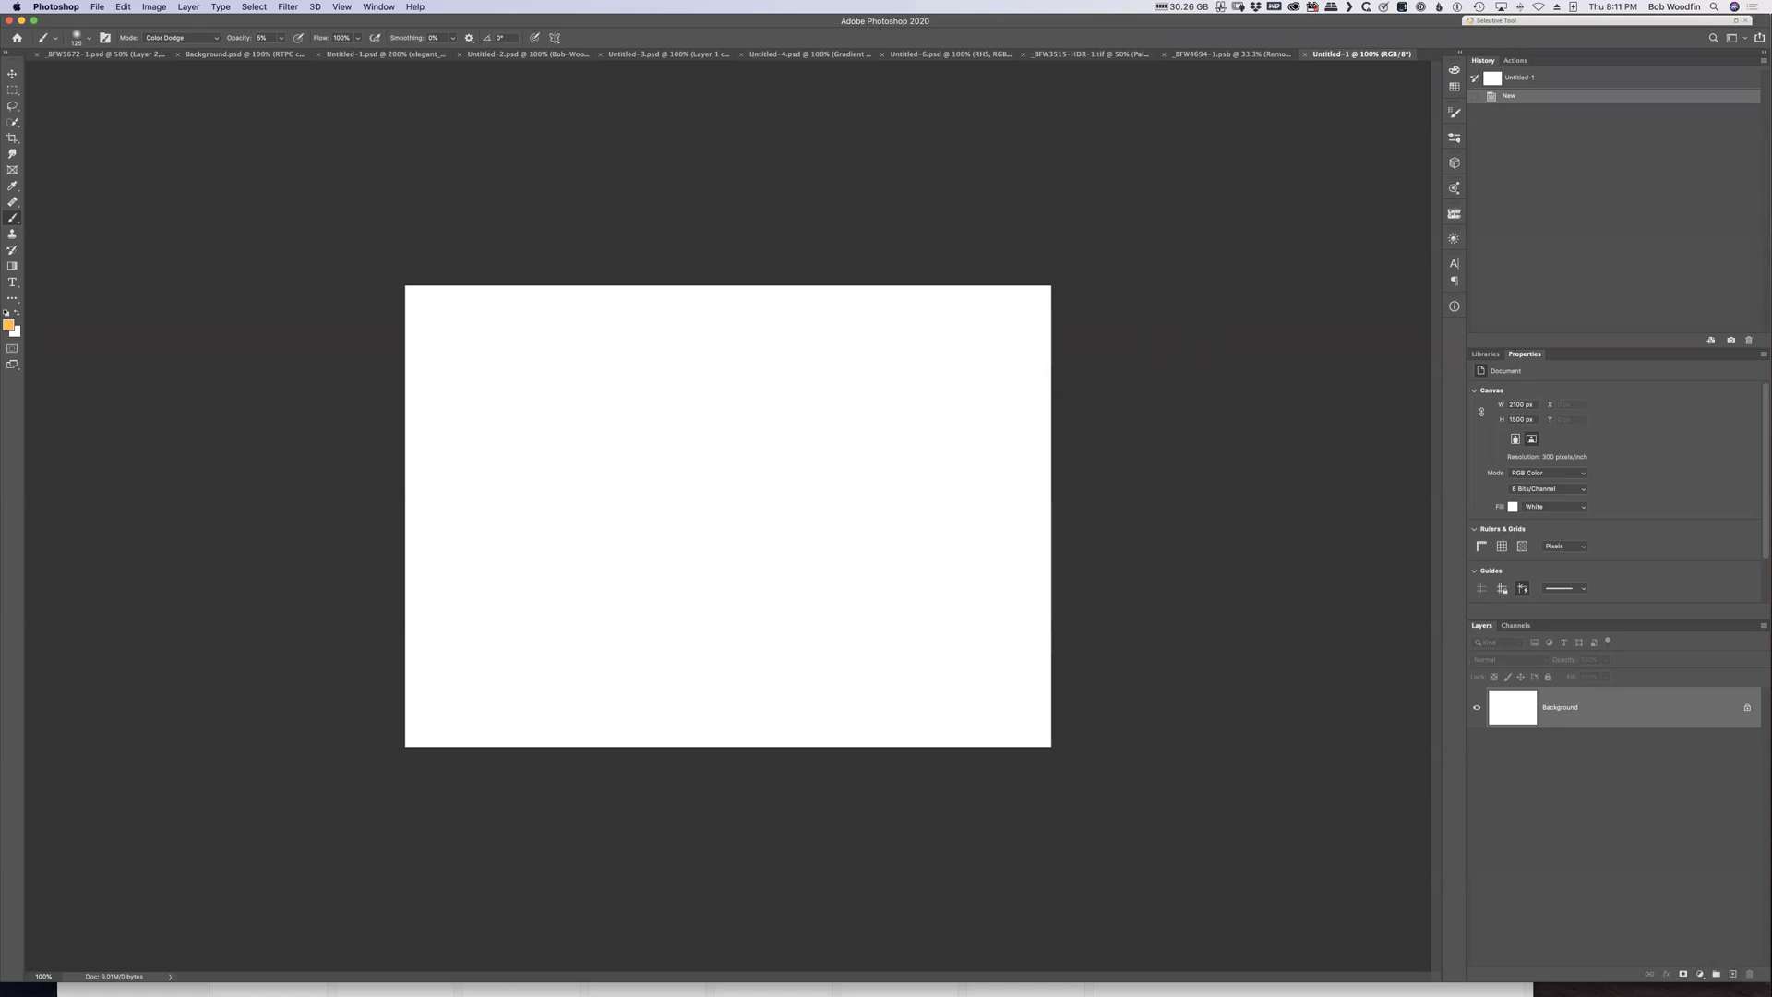
Add an empty layer, hide the Background, and prepare a small brush with the default black foreground color
{"action": "left_click", "coordinate": [1732, 974]}
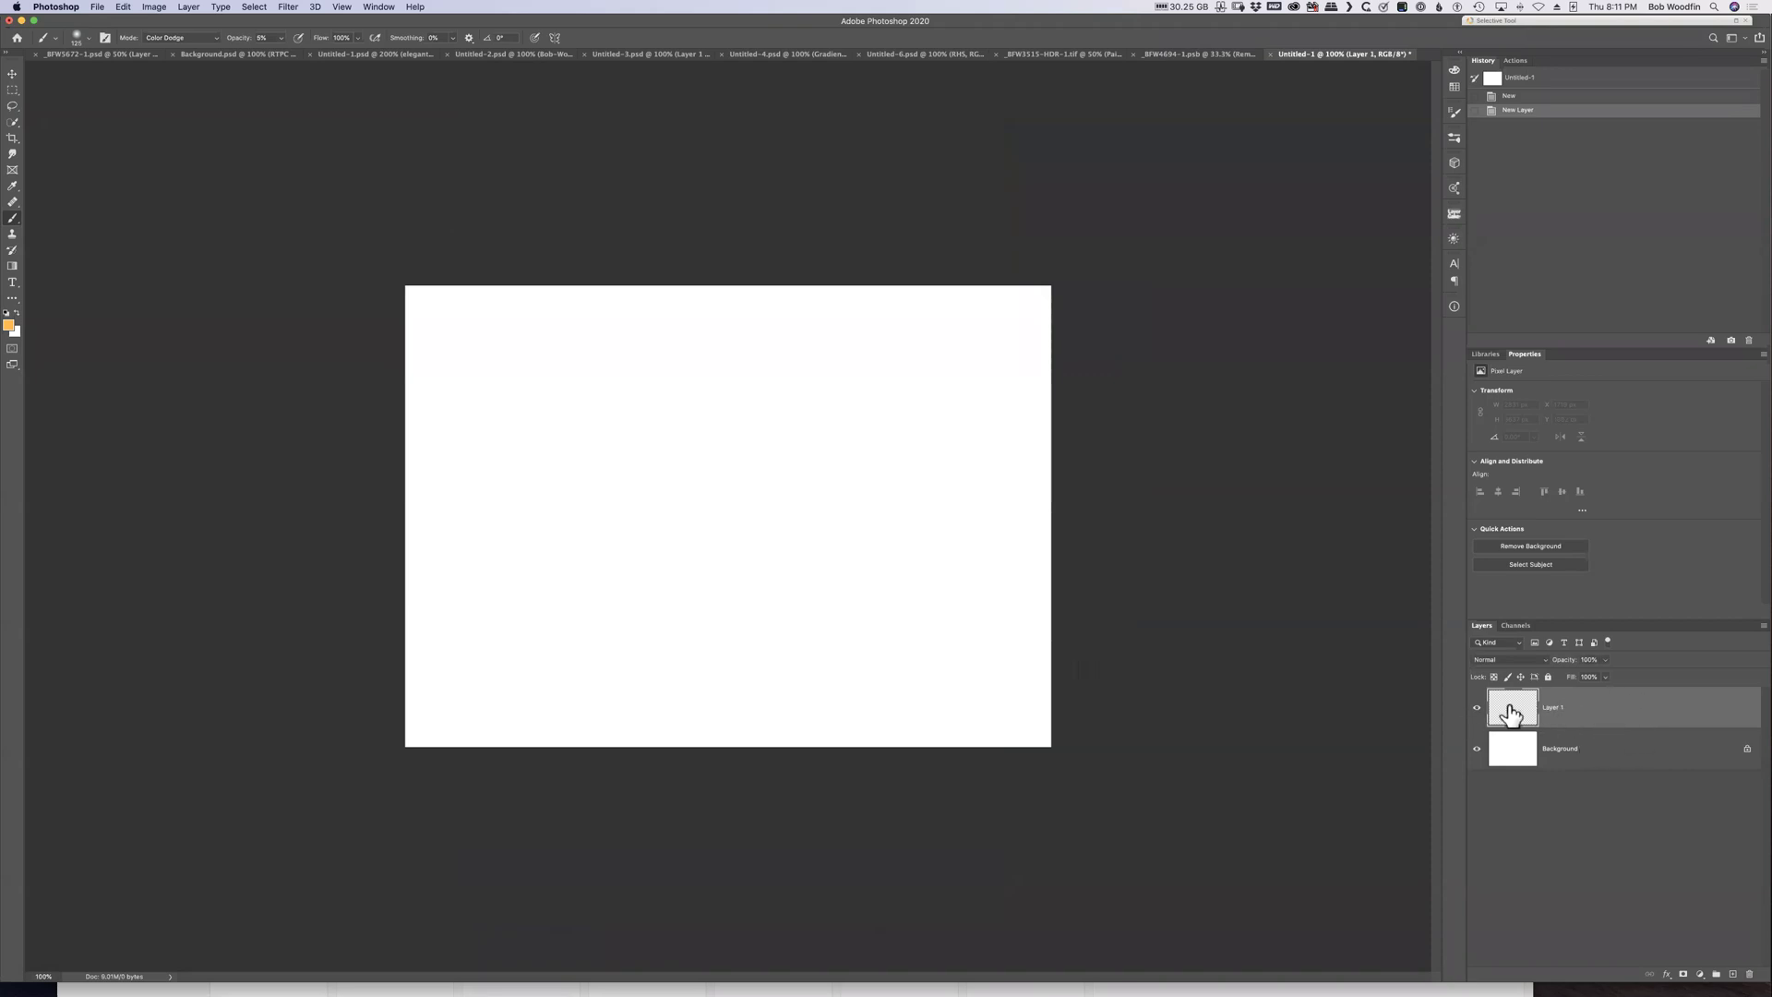
{"action": "left_click", "coordinate": [1477, 749]}
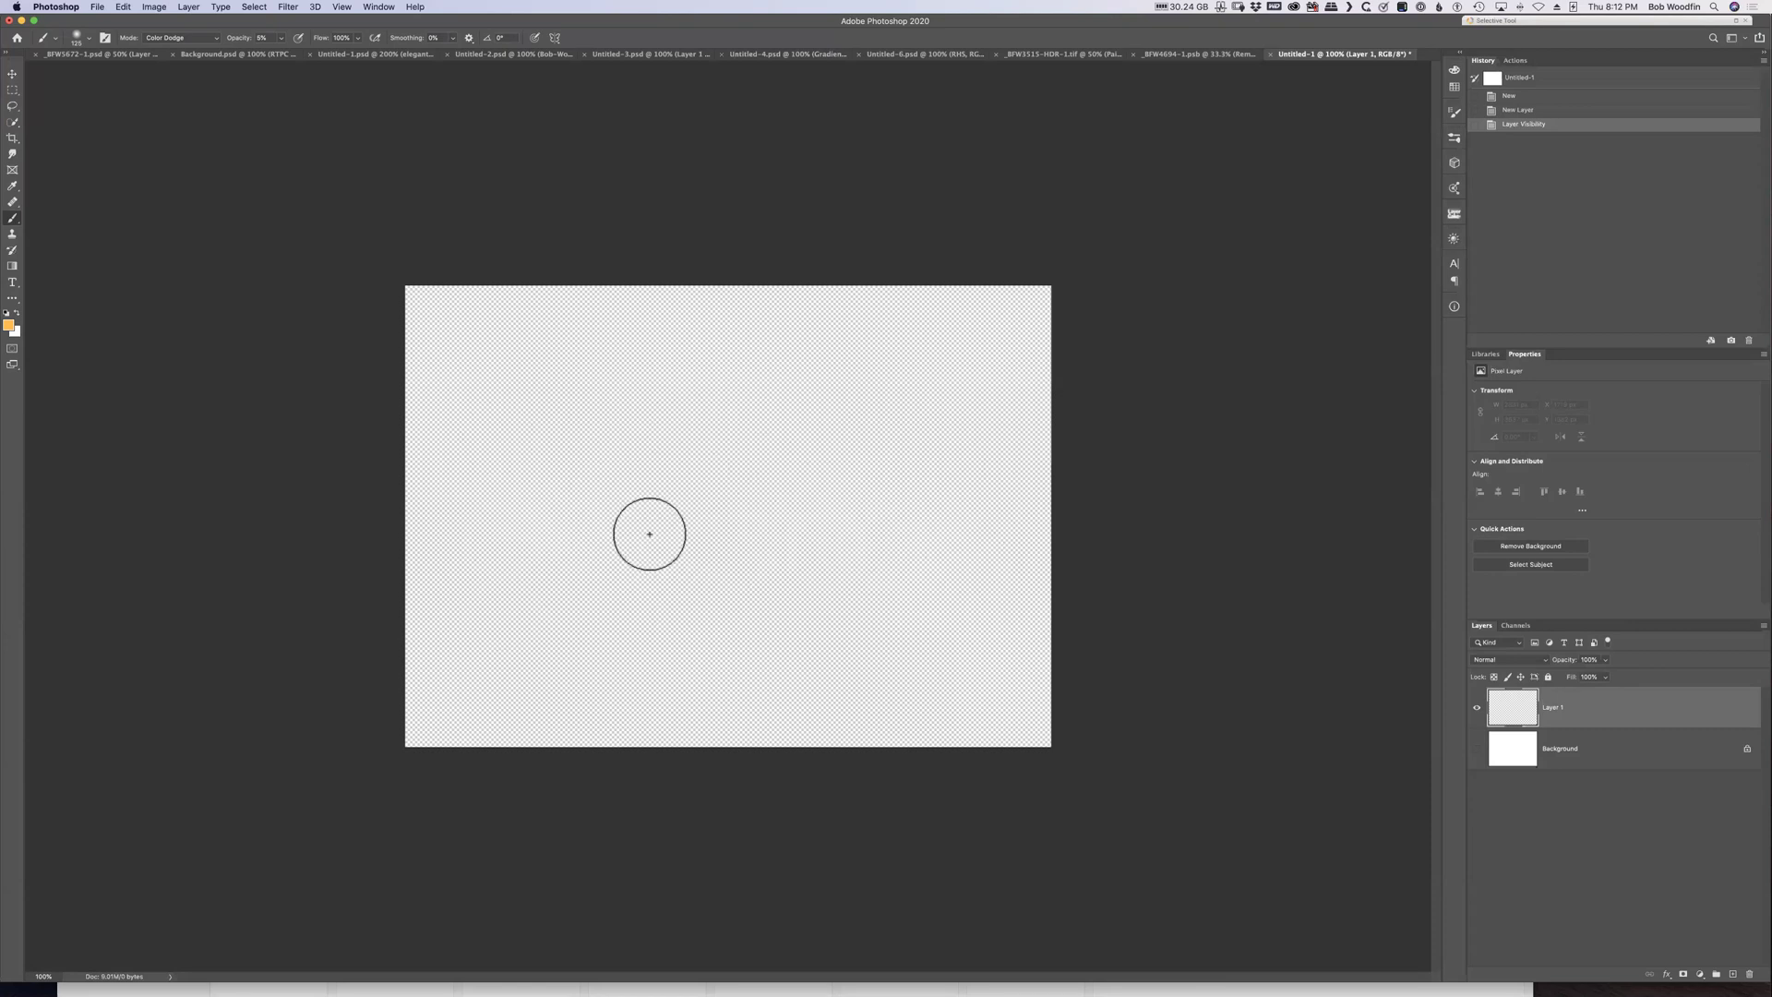
{"action": "key", "text": "bracketleft"}
{"action": "key", "text": "bracketleft"}
{"action": "key", "text": "bracketleft"}
{"action": "key", "text": "bracketleft"}
{"action": "key", "text": "bracketleft"}
{"action": "key", "text": "bracketleft"}
{"action": "key", "text": "bracketleft"}
{"action": "key", "text": "bracketleft"}
{"action": "key", "text": "bracketleft"}
{"action": "key", "text": "bracketleft"}
{"action": "key", "text": "d"}
Paint a handwritten signature in black across the middle of Layer 1 with the brush at 100% opacity
{"action": "left_click_drag", "start_coordinate": [526, 403], "coordinate": [527, 432]}
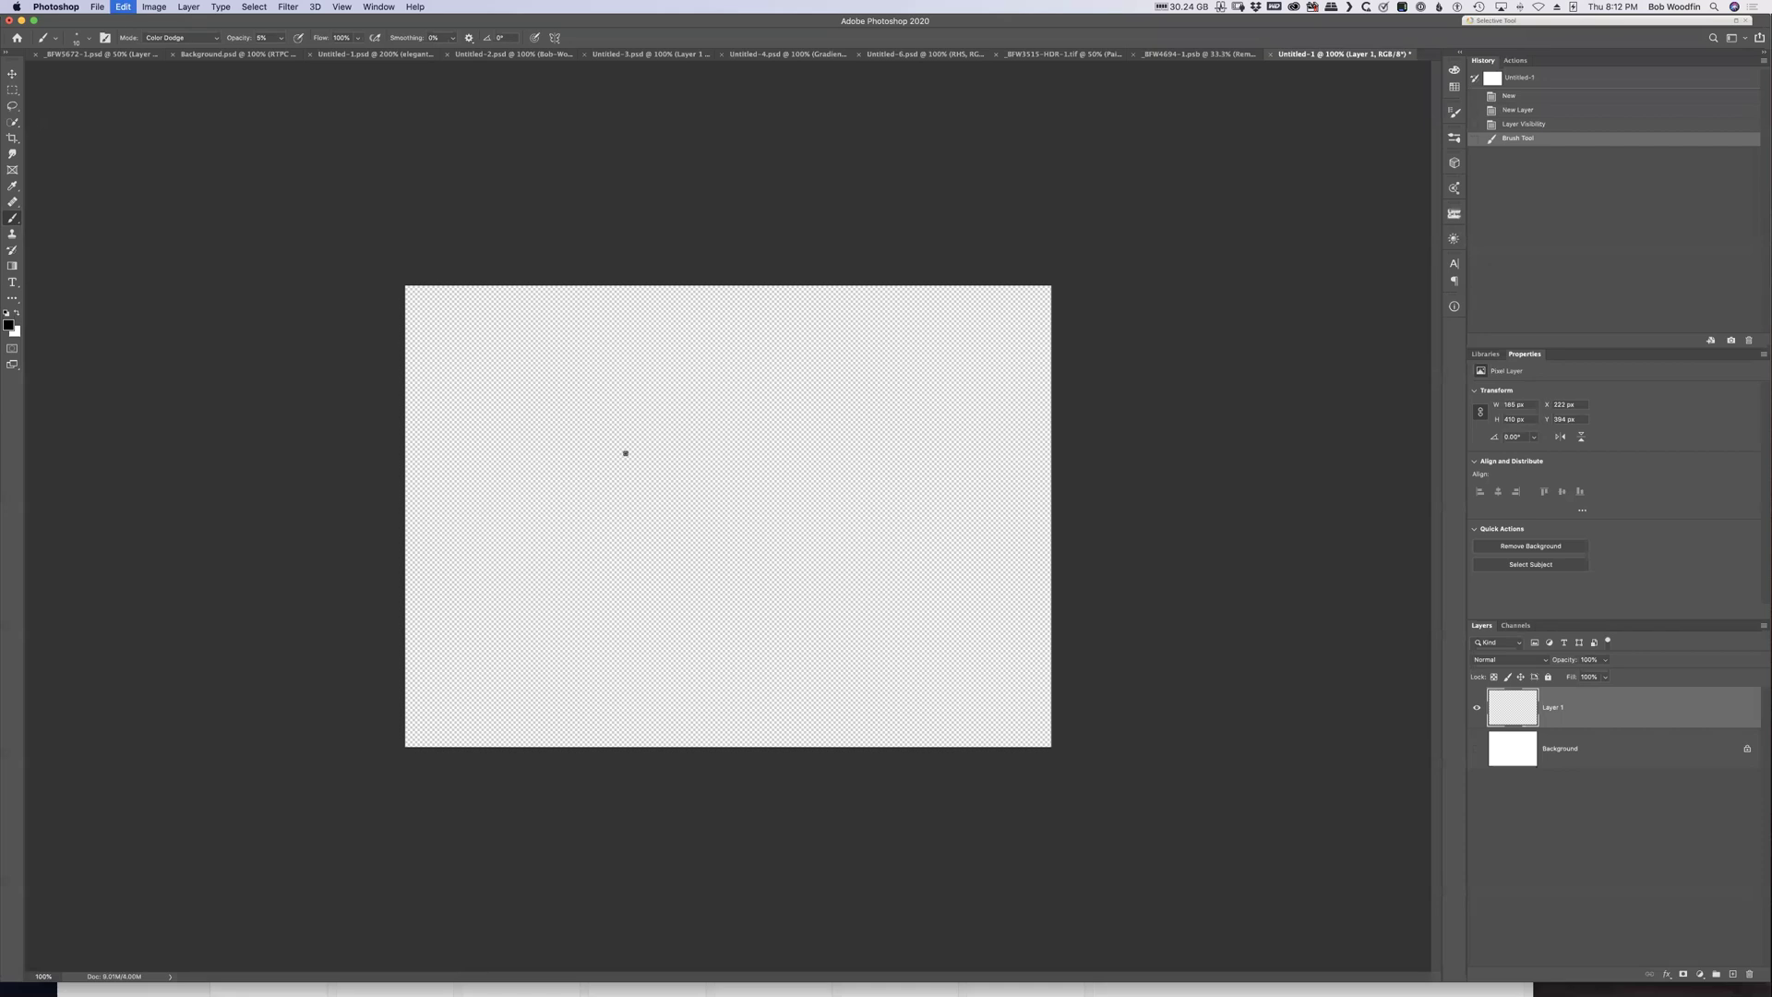
{"action": "key", "text": "super+z"}
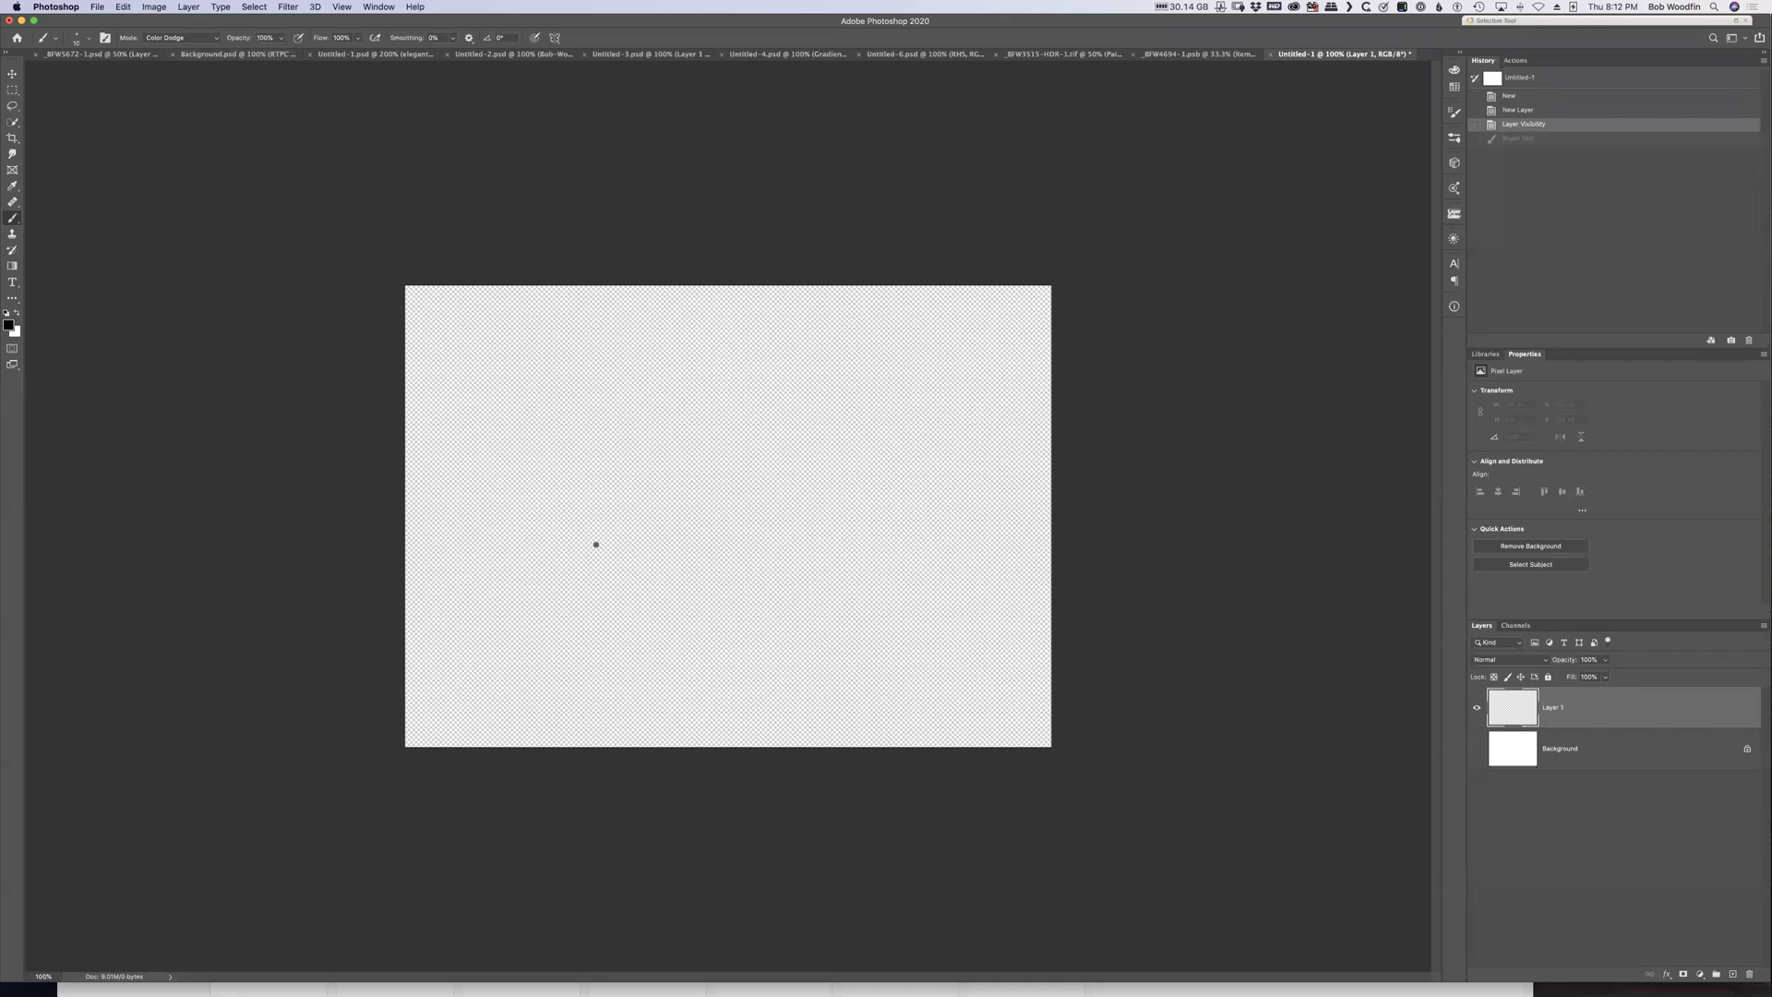
{"action": "mouse_move", "coordinate": [541, 428]}
{"action": "left_mouse_down"}
{"action": "mouse_move", "coordinate": [512, 530]}
{"action": "mouse_move", "coordinate": [493, 519]}
{"action": "mouse_move", "coordinate": [586, 489]}
{"action": "mouse_move", "coordinate": [563, 495]}
{"action": "mouse_move", "coordinate": [629, 496]}
{"action": "left_mouse_up"}
{"action": "mouse_move", "coordinate": [701, 434]}
{"action": "left_mouse_down"}
{"action": "mouse_move", "coordinate": [764, 445]}
{"action": "mouse_move", "coordinate": [755, 434]}
{"action": "left_mouse_up"}
{"action": "mouse_move", "coordinate": [778, 513]}
{"action": "left_mouse_down"}
{"action": "mouse_move", "coordinate": [882, 540]}
{"action": "mouse_move", "coordinate": [883, 490]}
{"action": "left_mouse_up"}
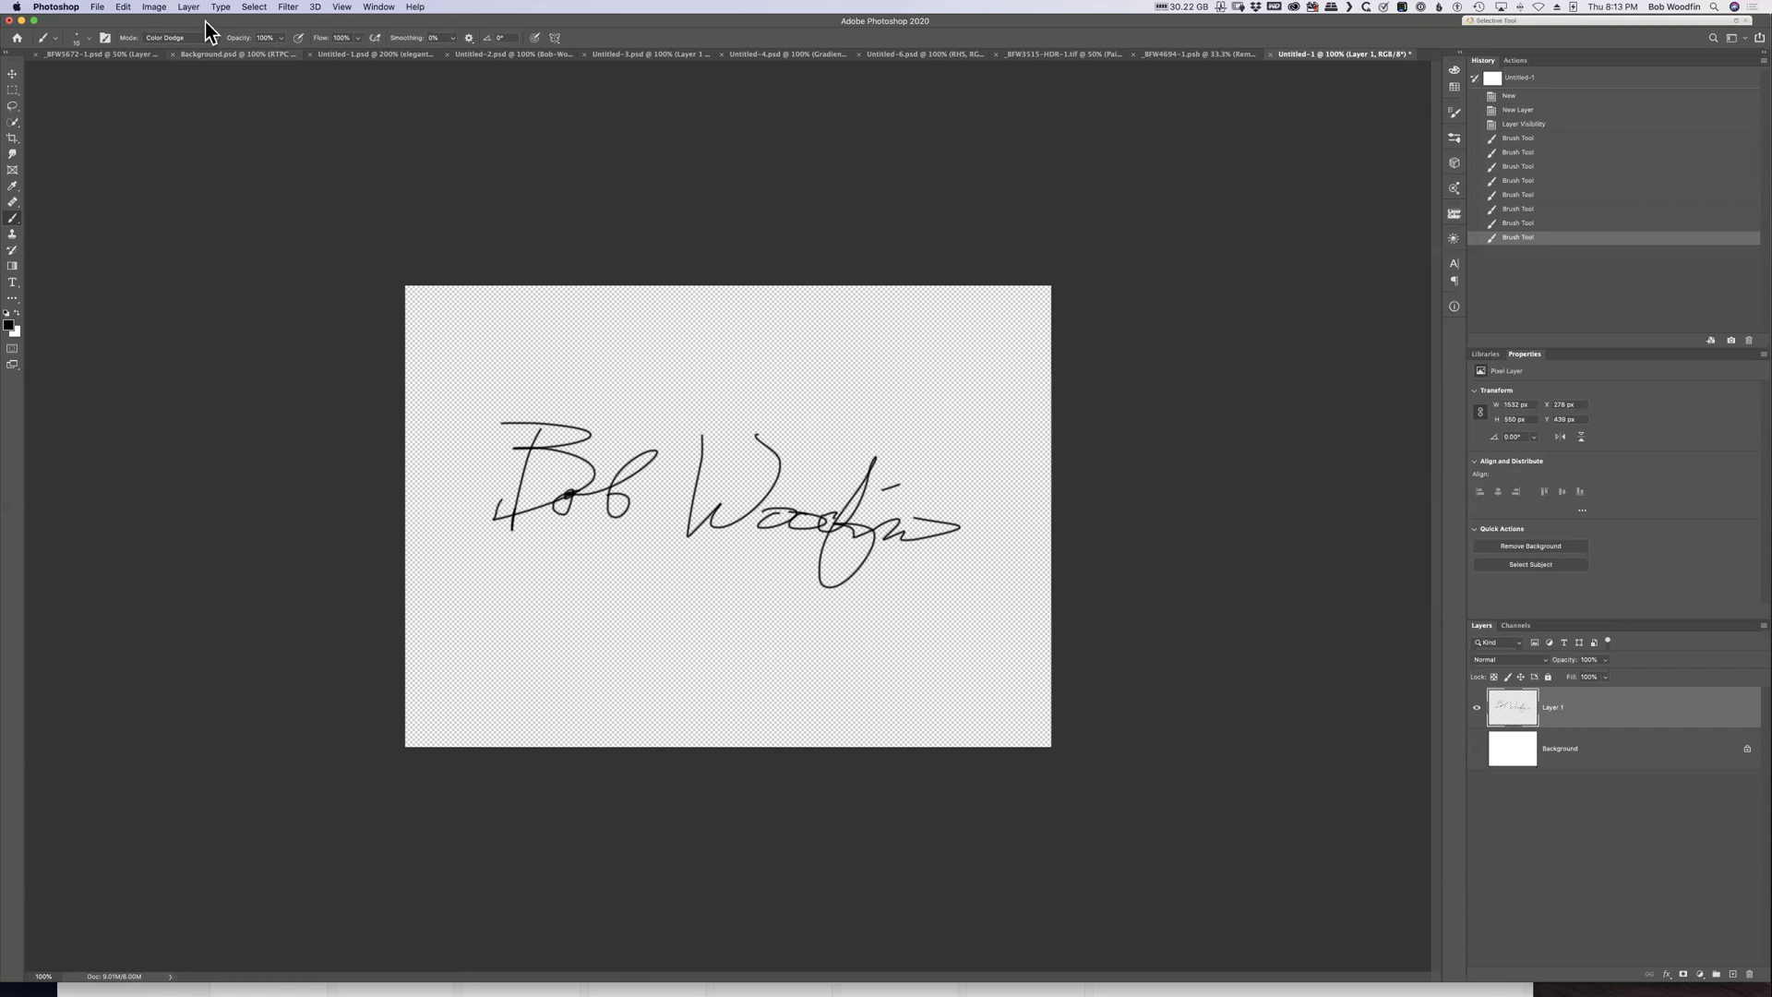
Define the signature as a brush preset, naming it with the owner's initials and "Signature"
{"action": "left_click", "coordinate": [124, 7]}
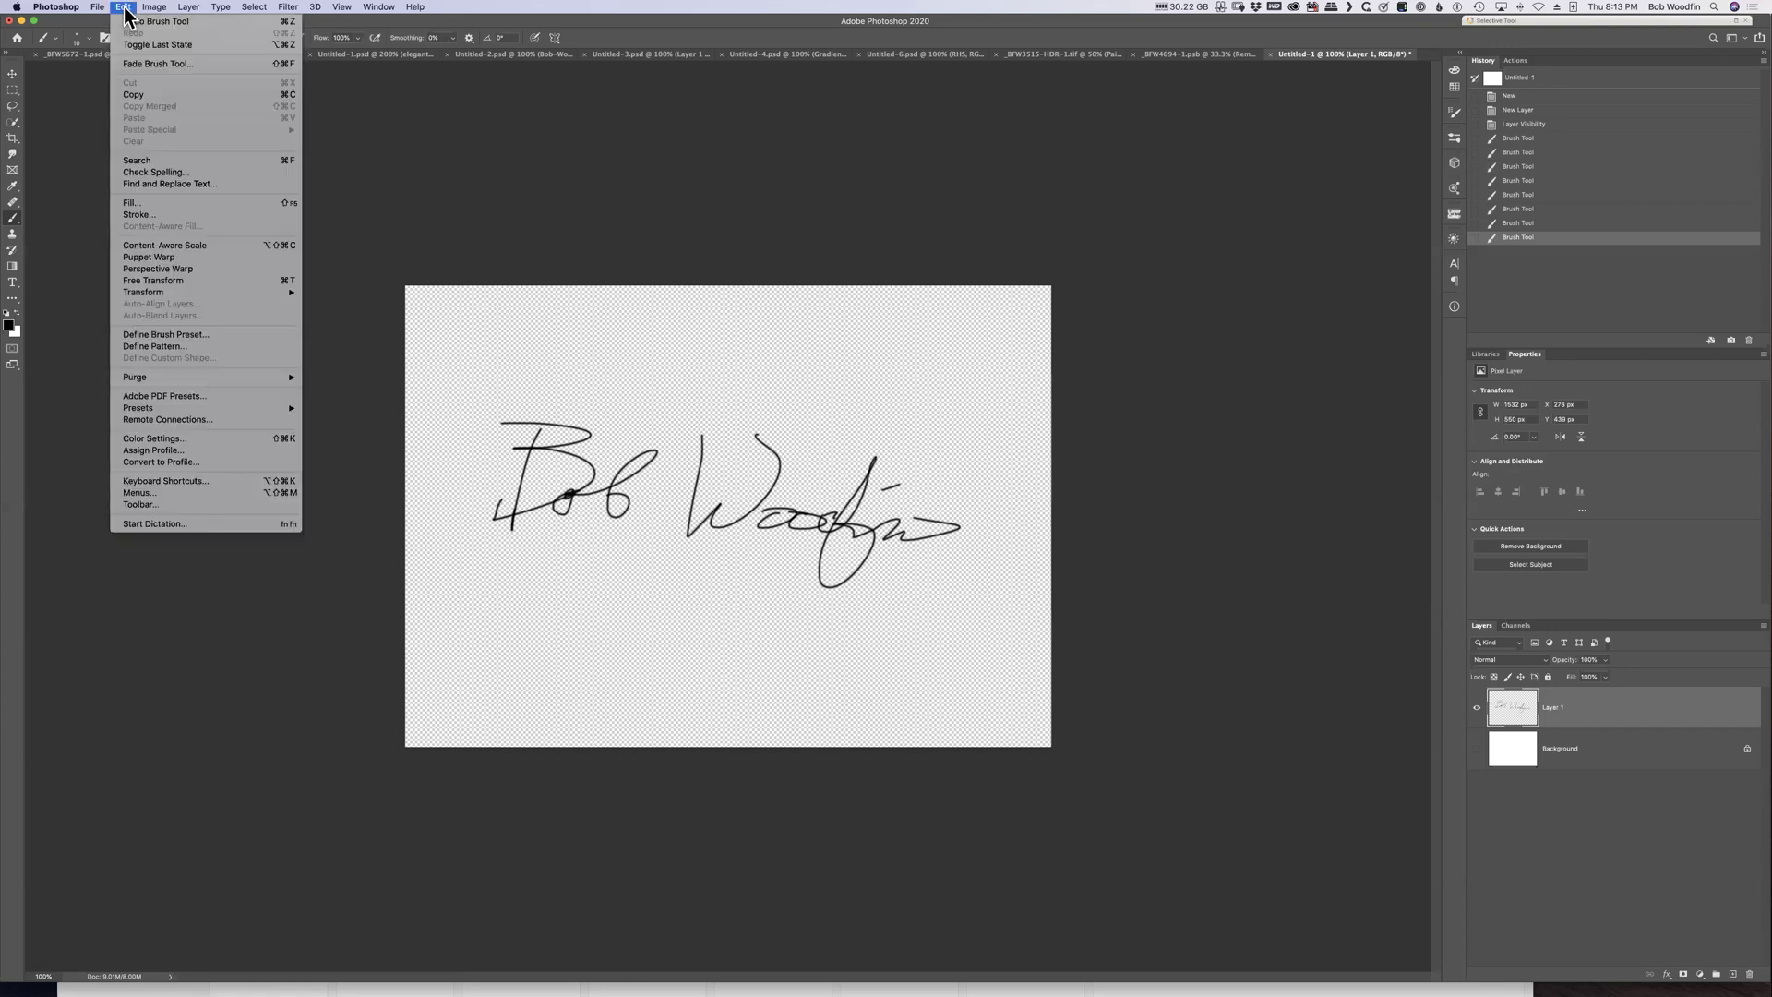
{"action": "left_click", "coordinate": [177, 336]}
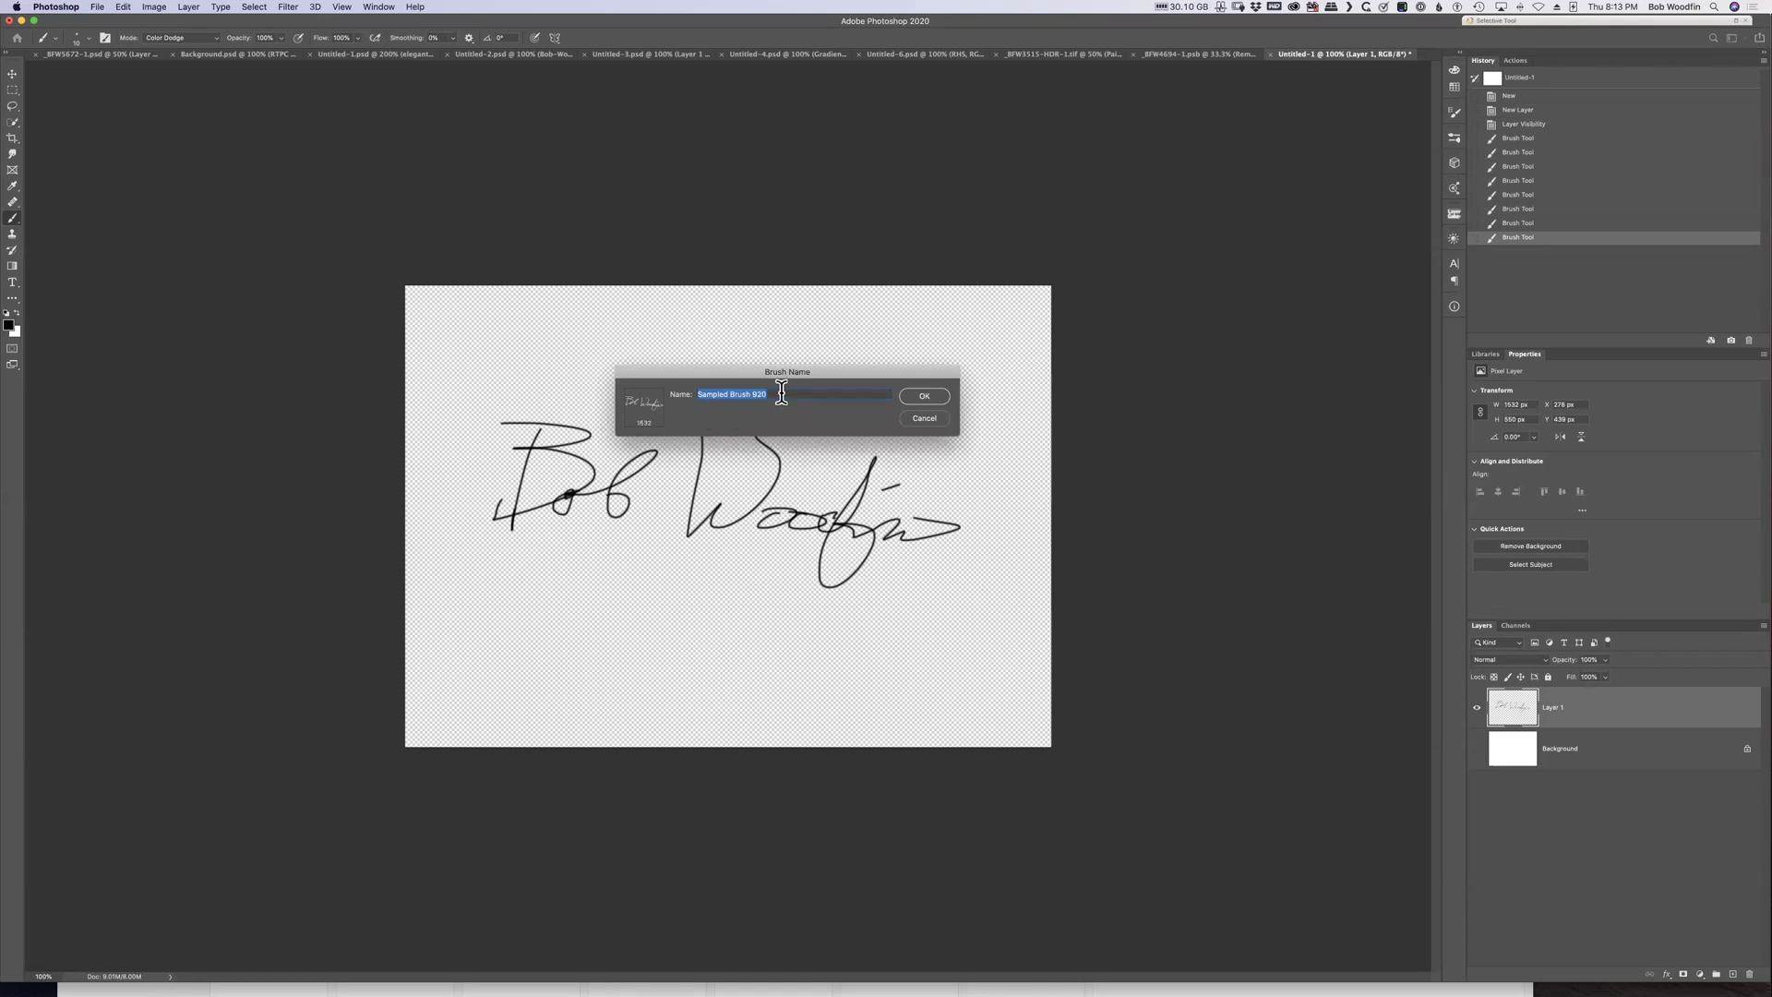
{"action": "type", "text": "BW"}
{"action": "type", "text": " -n"}
{"action": "type", "text": "go"}
{"action": "type", "text": " Signature"}
{"action": "left_click", "coordinate": [928, 397]}
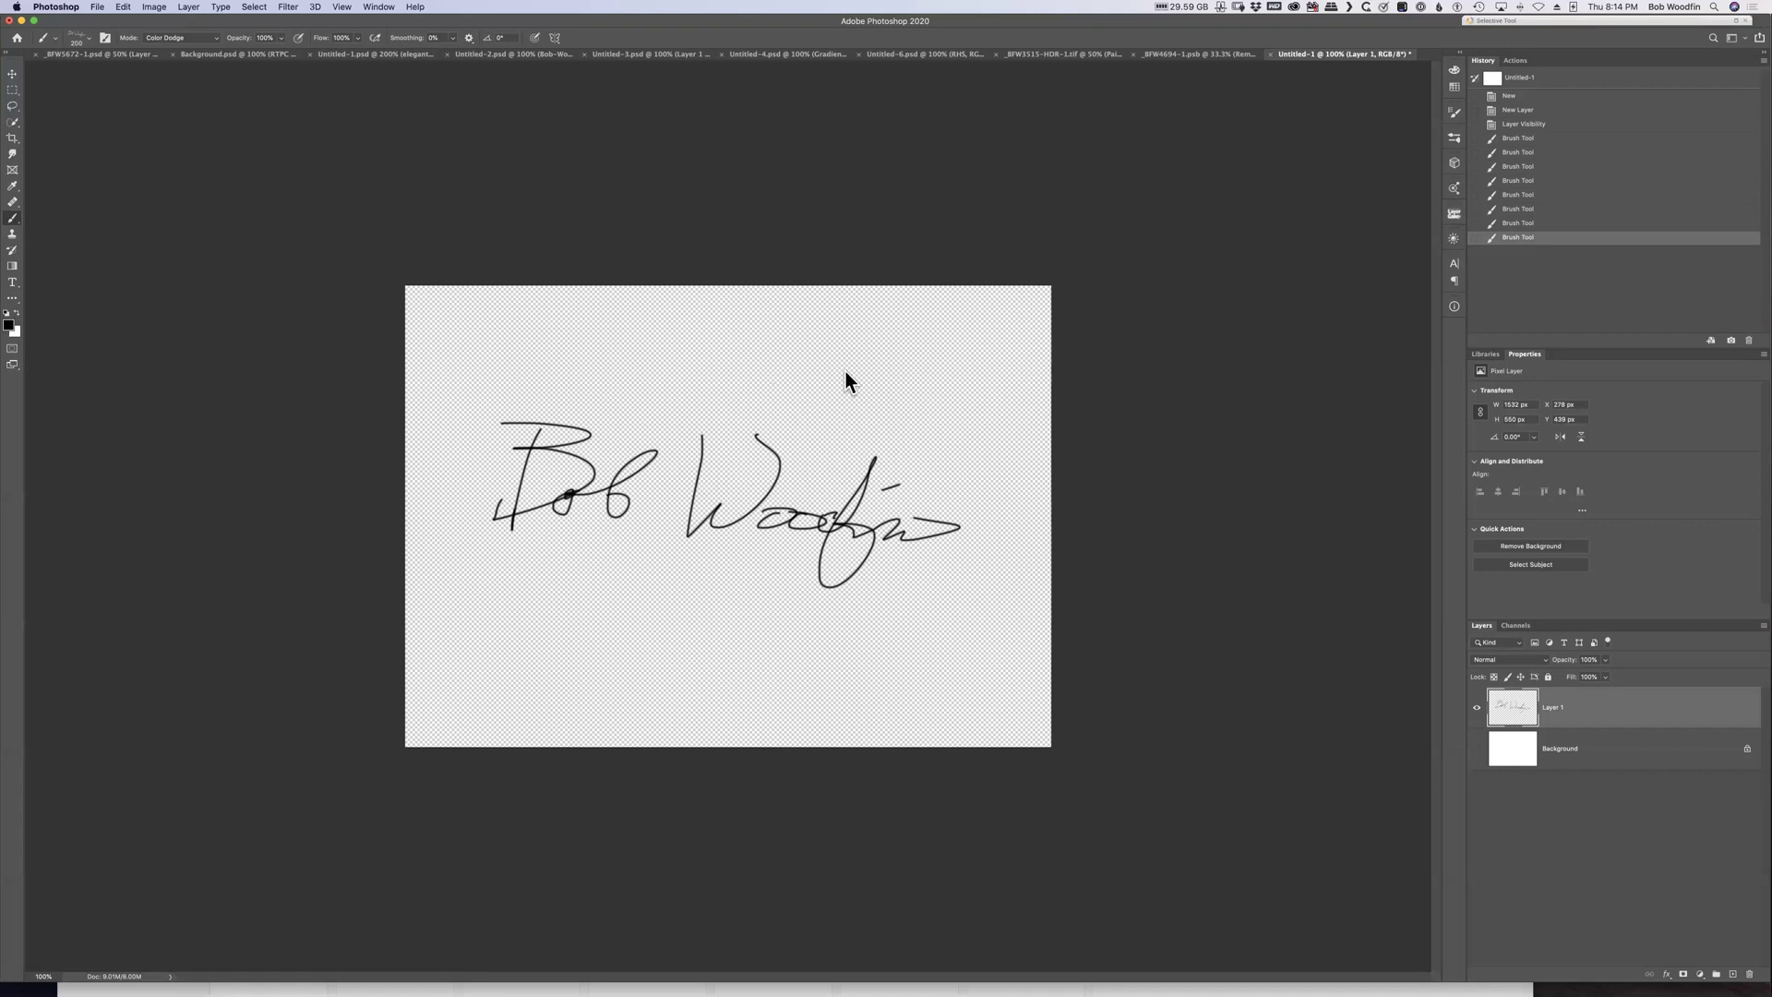
Switch to the _BFW4694-1.psb portrait and add an empty layer above Remove Blemishes
{"action": "left_click", "coordinate": [1179, 54]}
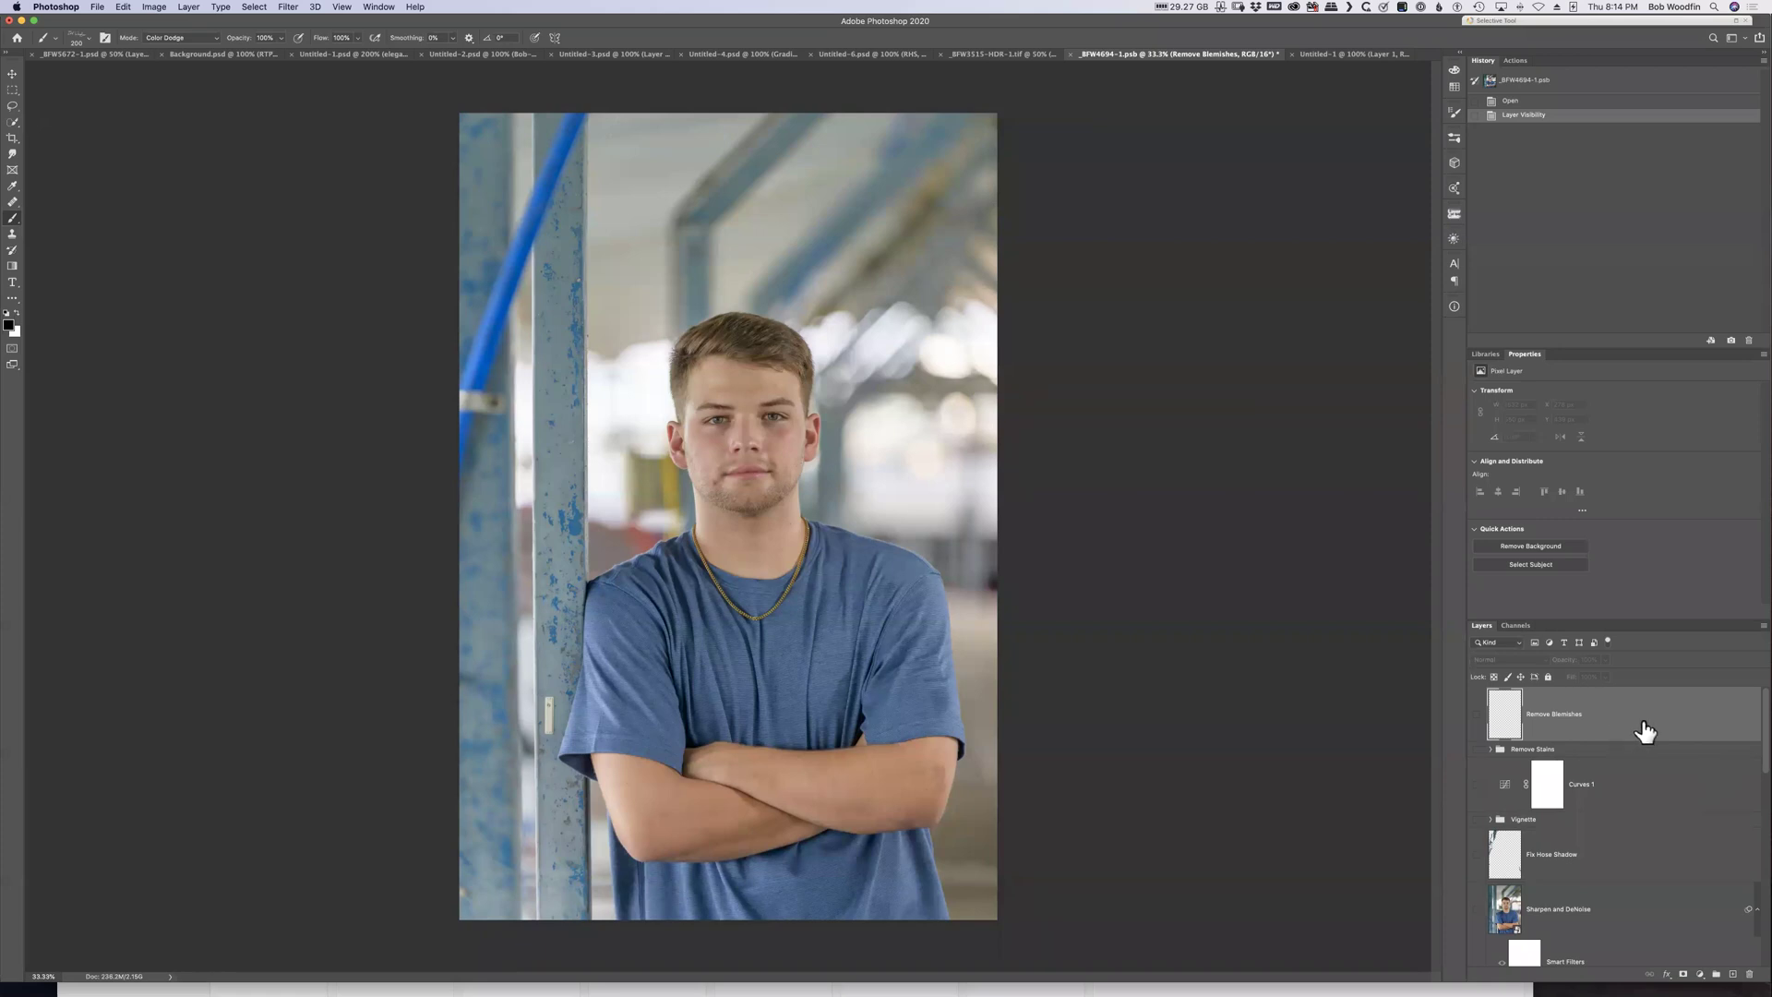
{"action": "left_click_drag", "start_coordinate": [1753, 752], "coordinate": [1756, 937]}
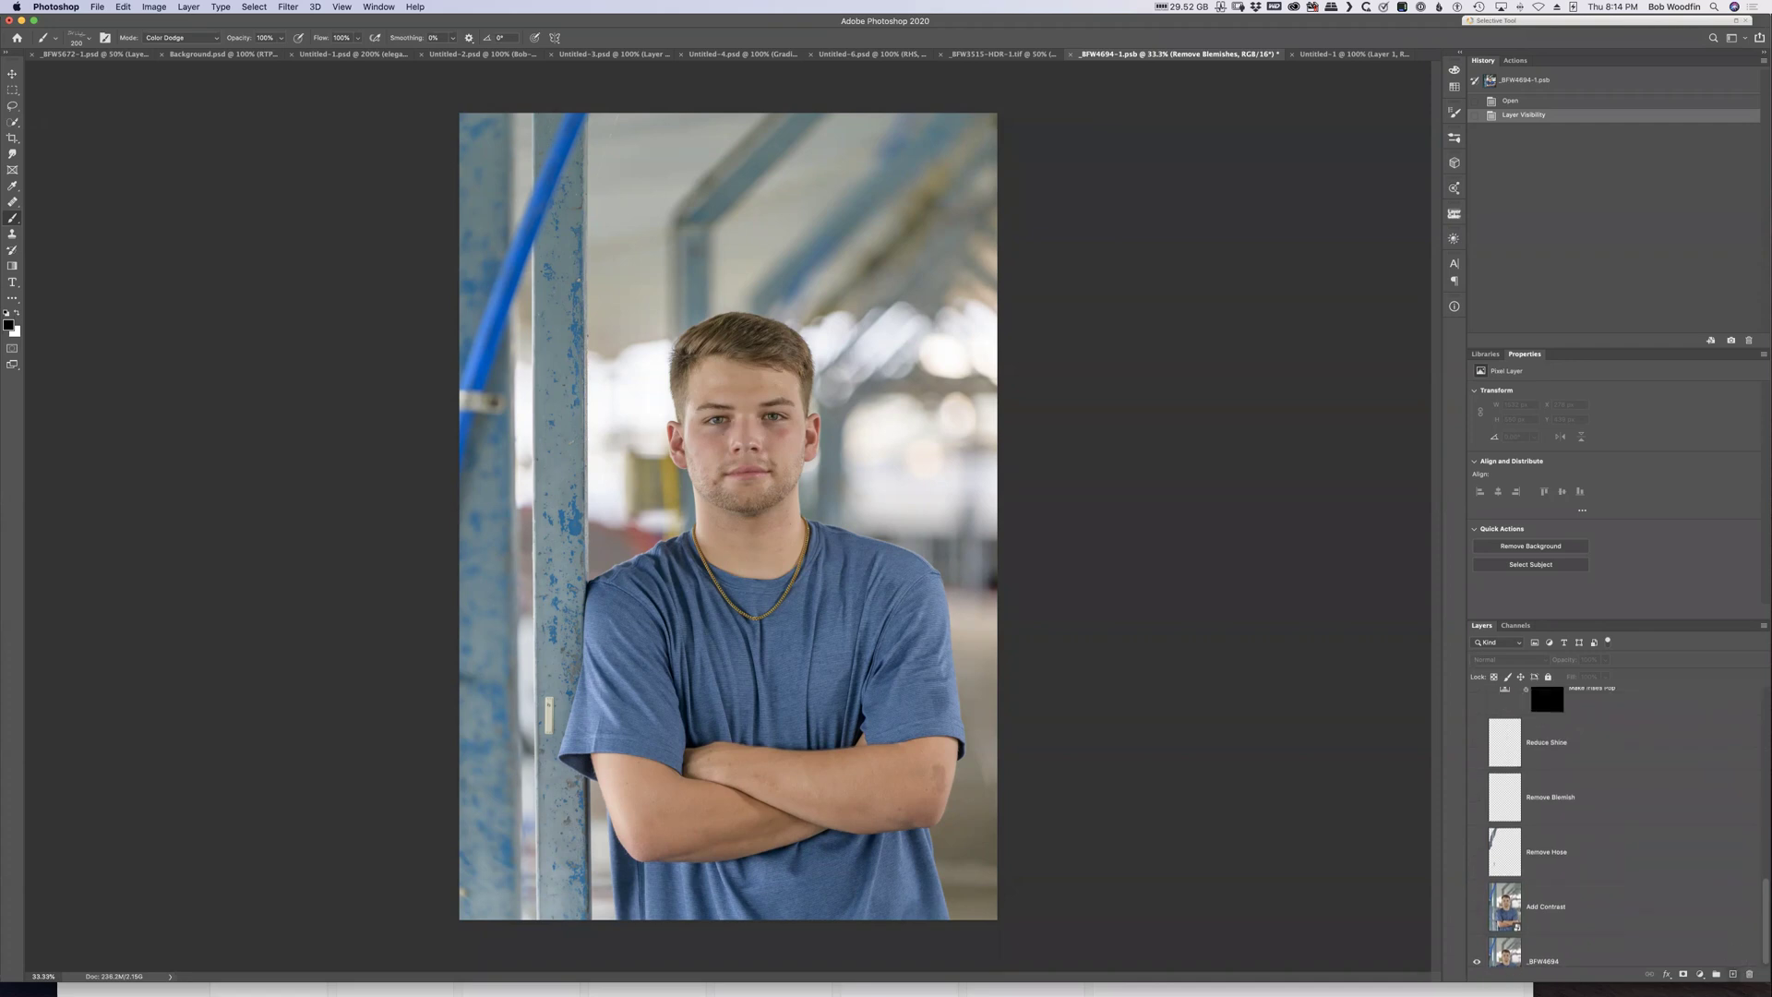
{"action": "left_click", "coordinate": [1732, 973]}
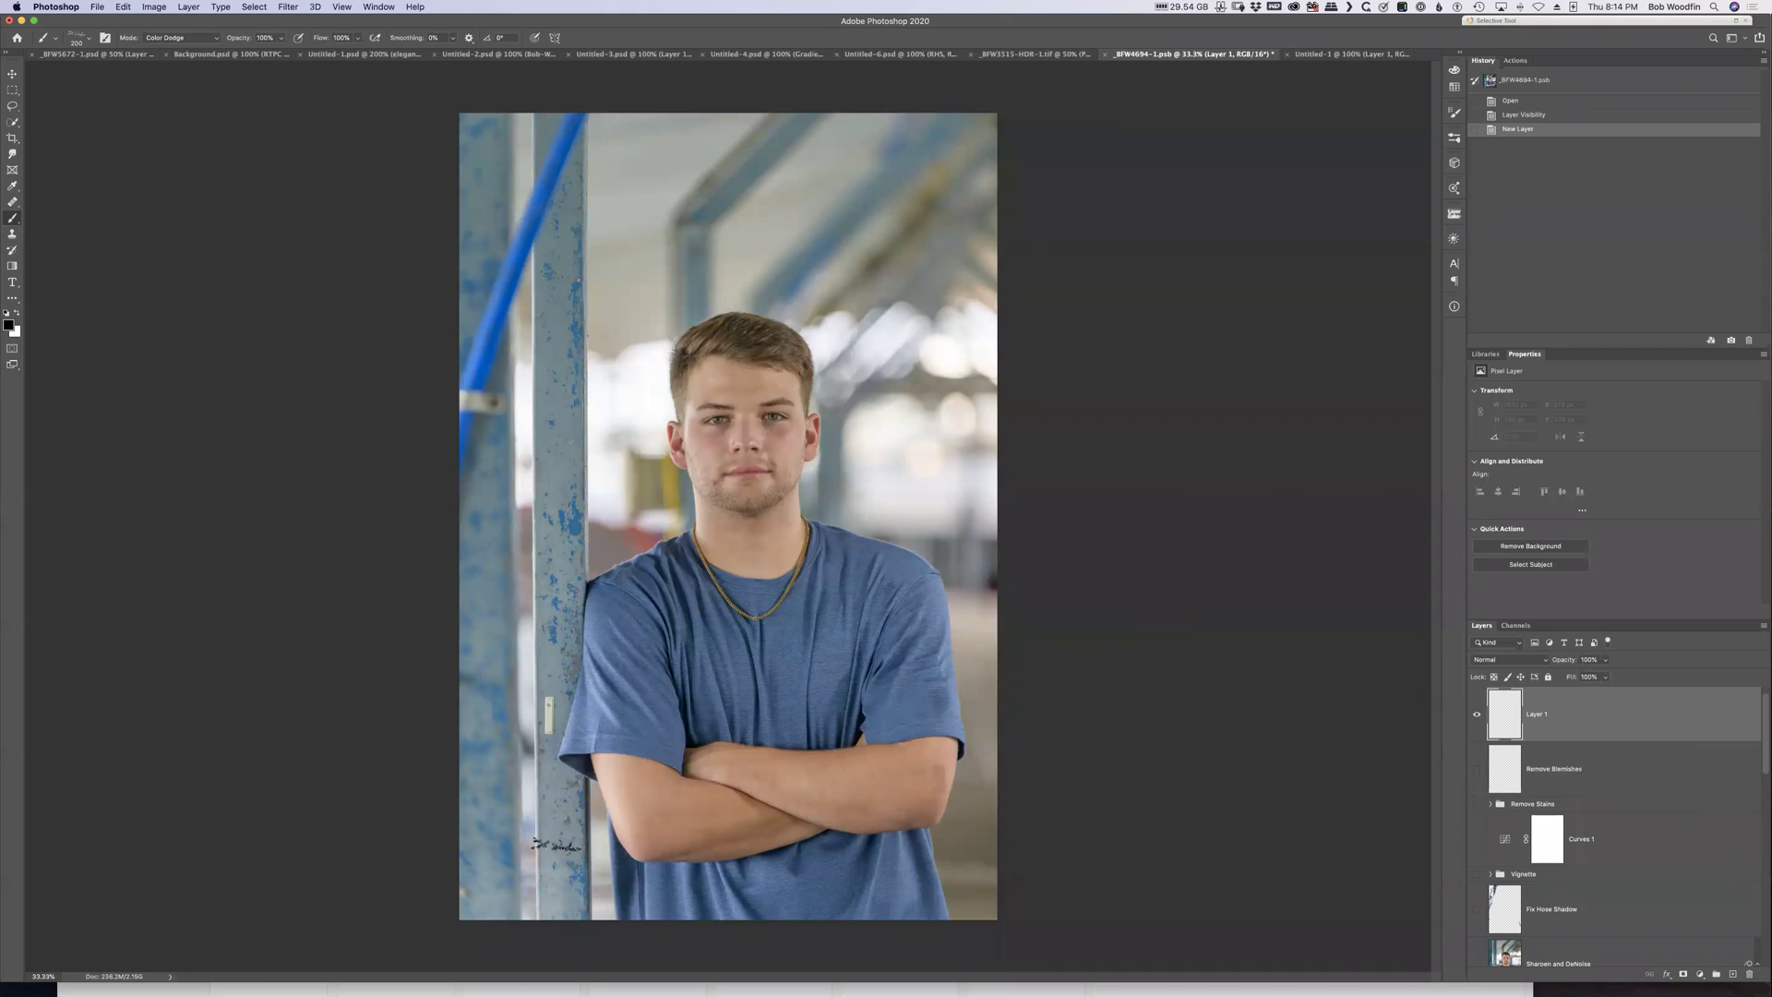
Try stamping the signature brush at about 700 px near the portrait's lower left corner, and undo the stamp
{"action": "key", "text": "bracketright"}
{"action": "key", "text": "bracketright"}
{"action": "key", "text": "bracketright"}
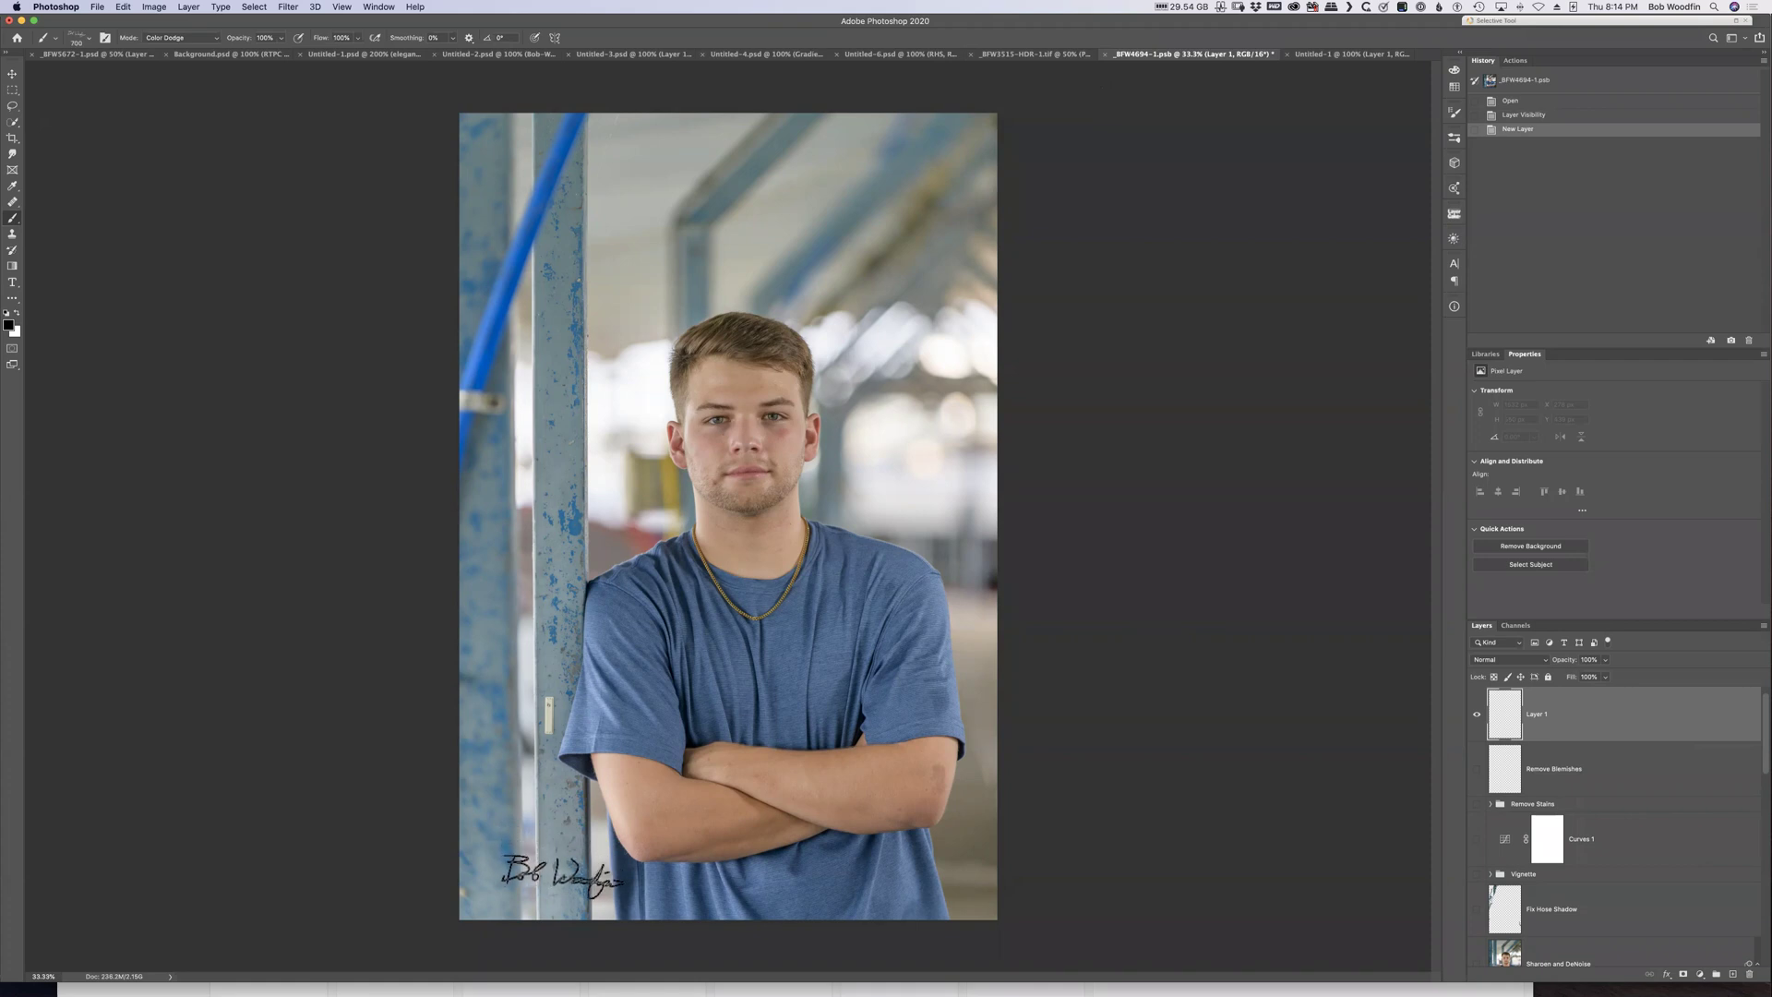
{"action": "left_click", "coordinate": [561, 872]}
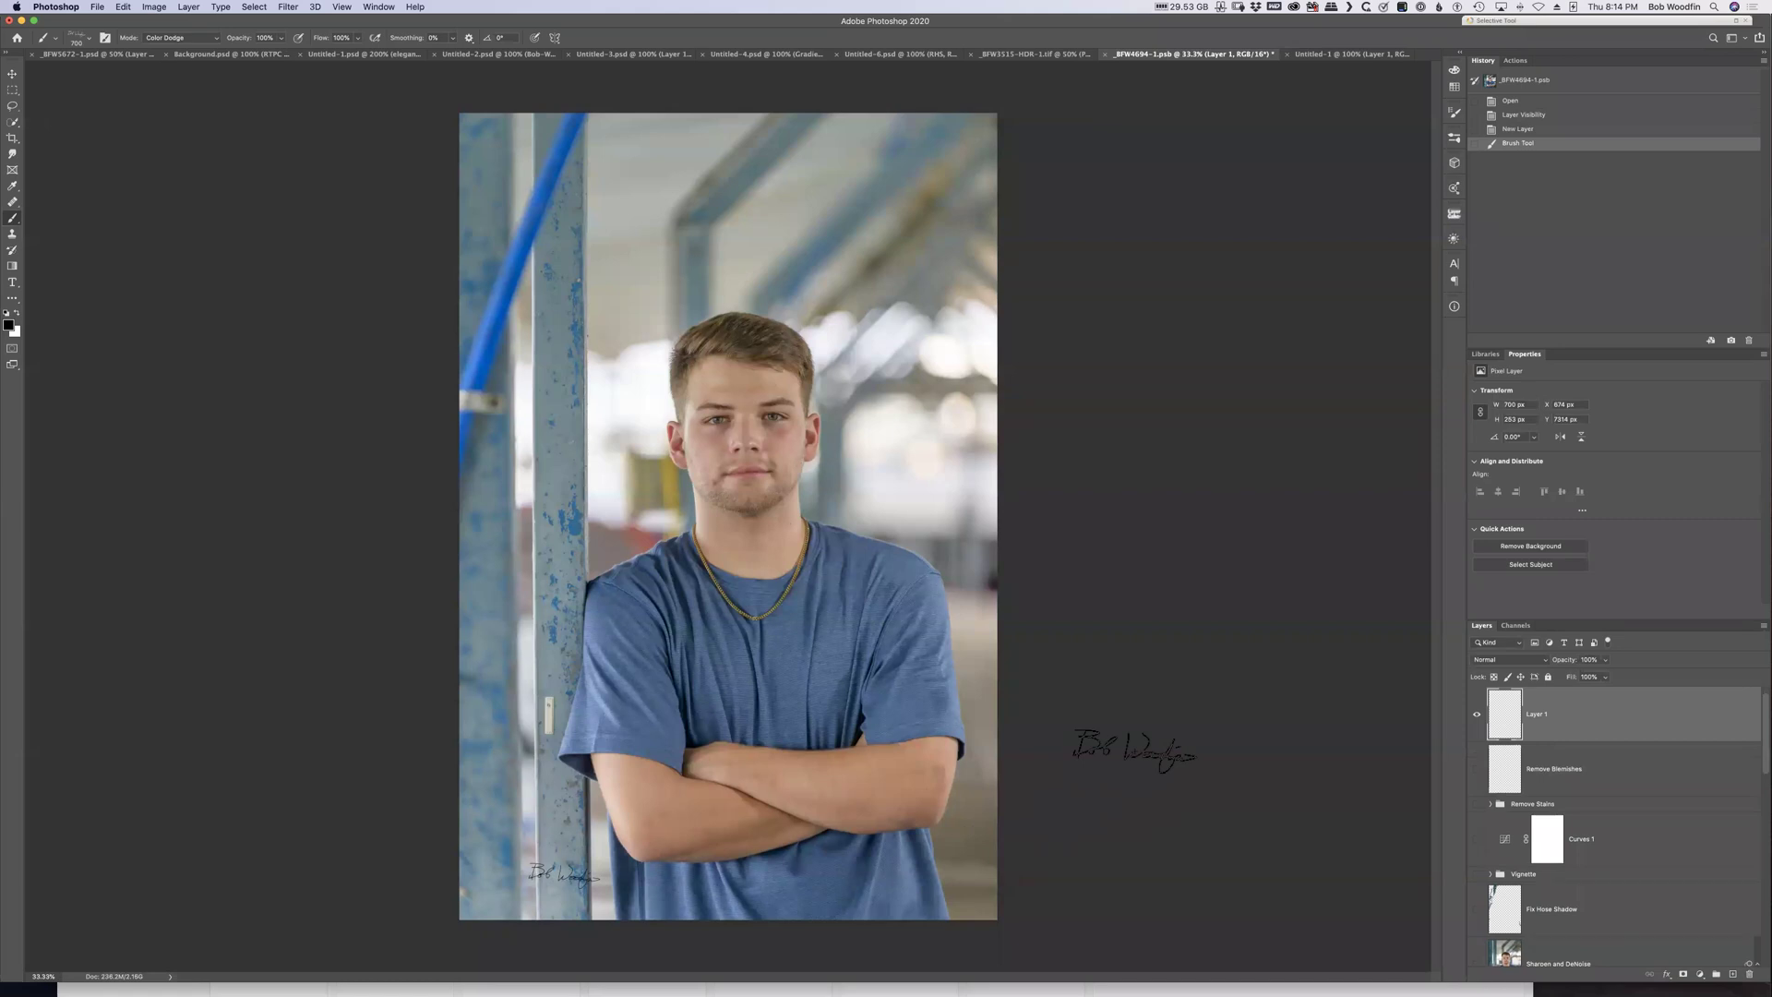
{"action": "key", "text": "super+z"}
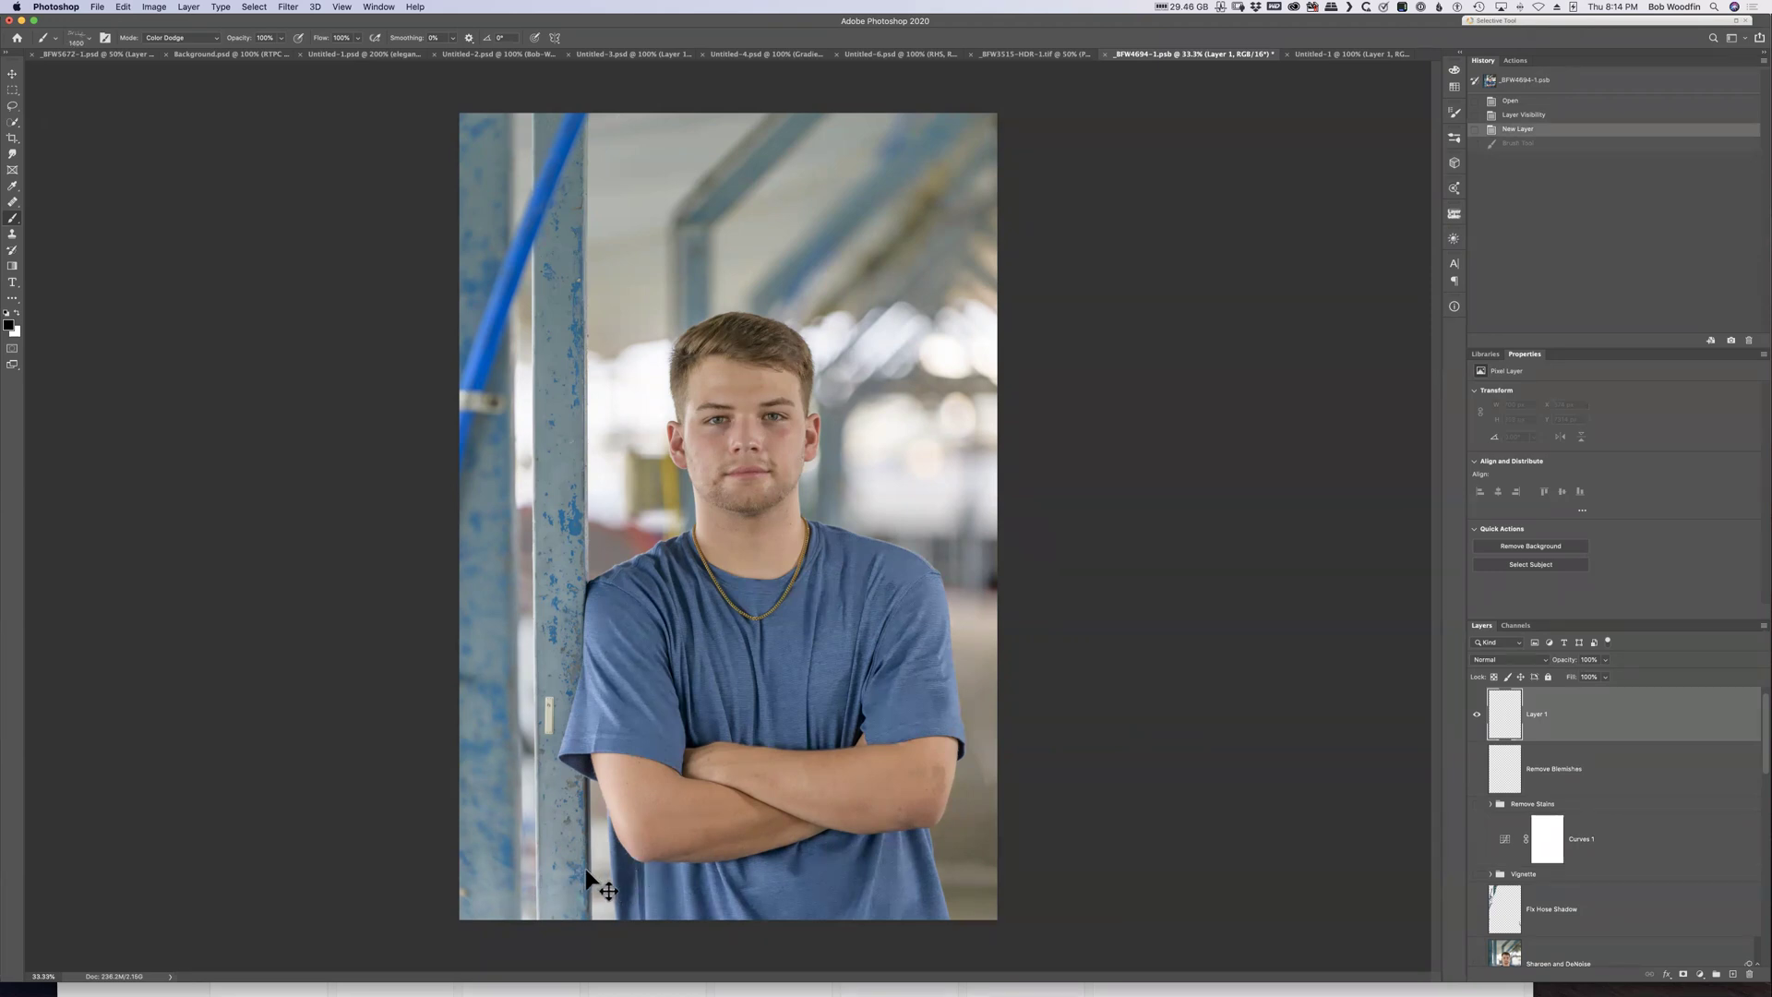
Stamp the signature about 1400 px wide in the portrait's lower left corner and shift it slightly left
{"action": "left_click", "coordinate": [587, 871]}
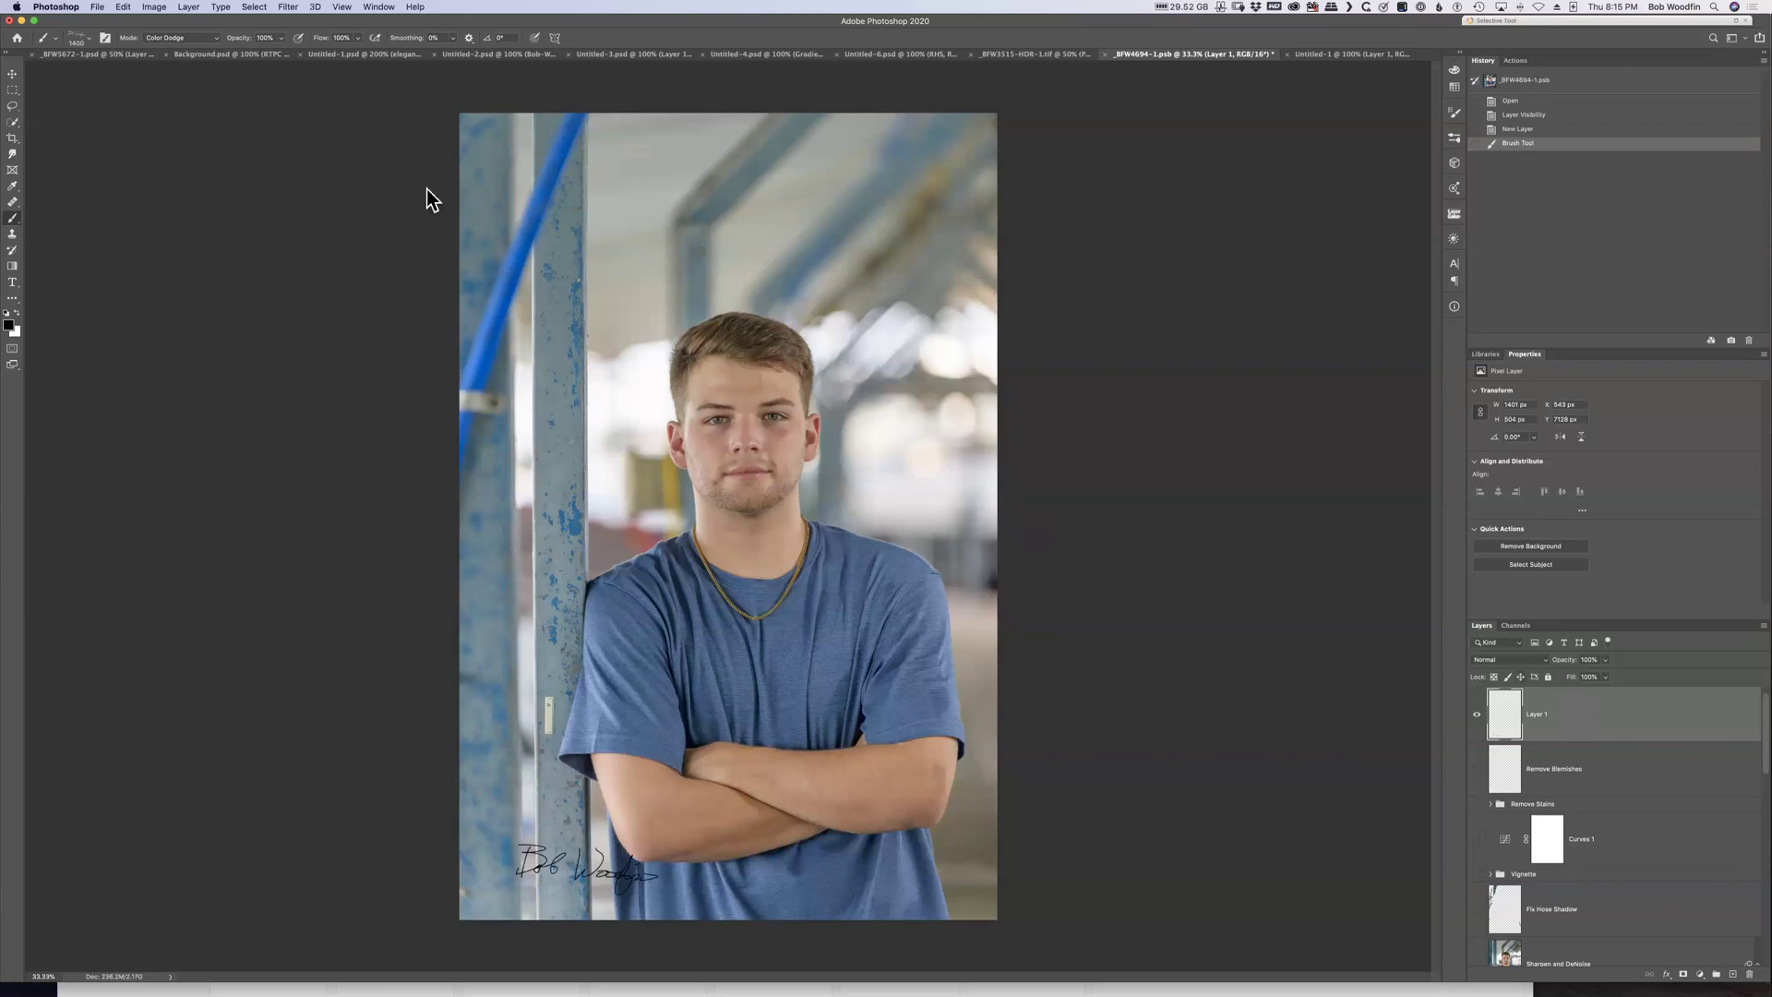
{"action": "key", "text": "v"}
{"action": "left_click_drag", "start_coordinate": [573, 850], "coordinate": [551, 856]}
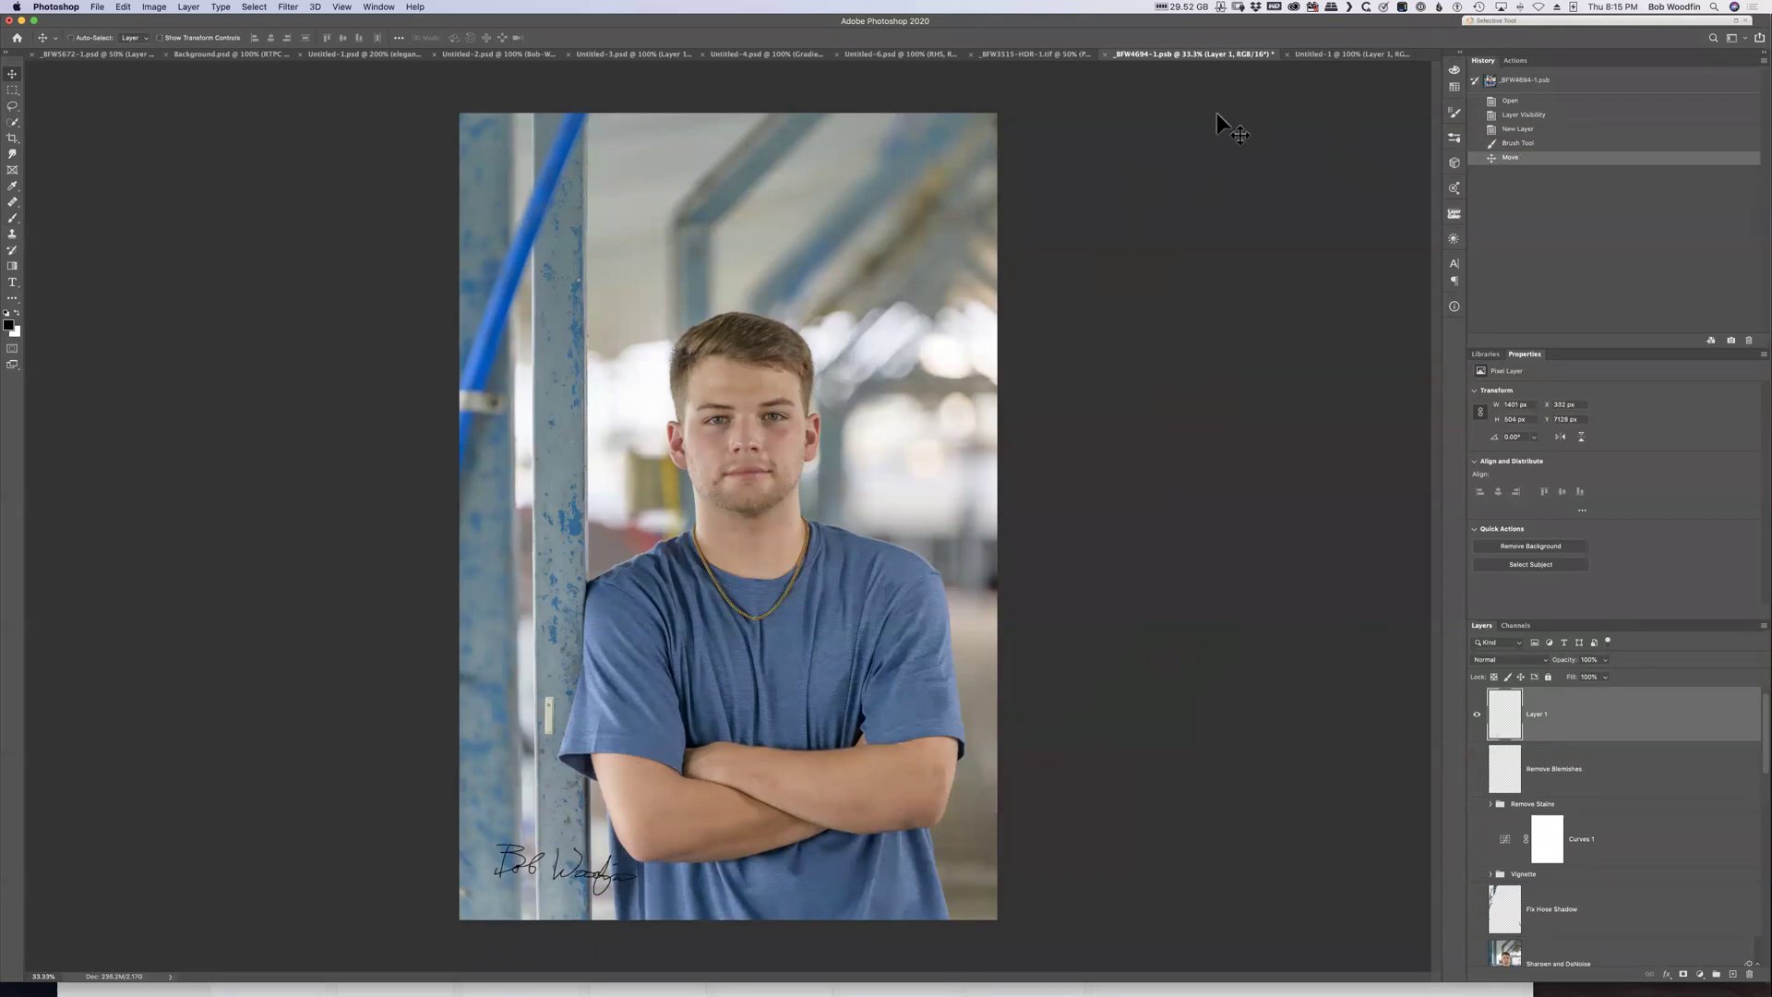
Return to the Untitled-1 document and hide the signature layer
{"action": "left_click", "coordinate": [1333, 55]}
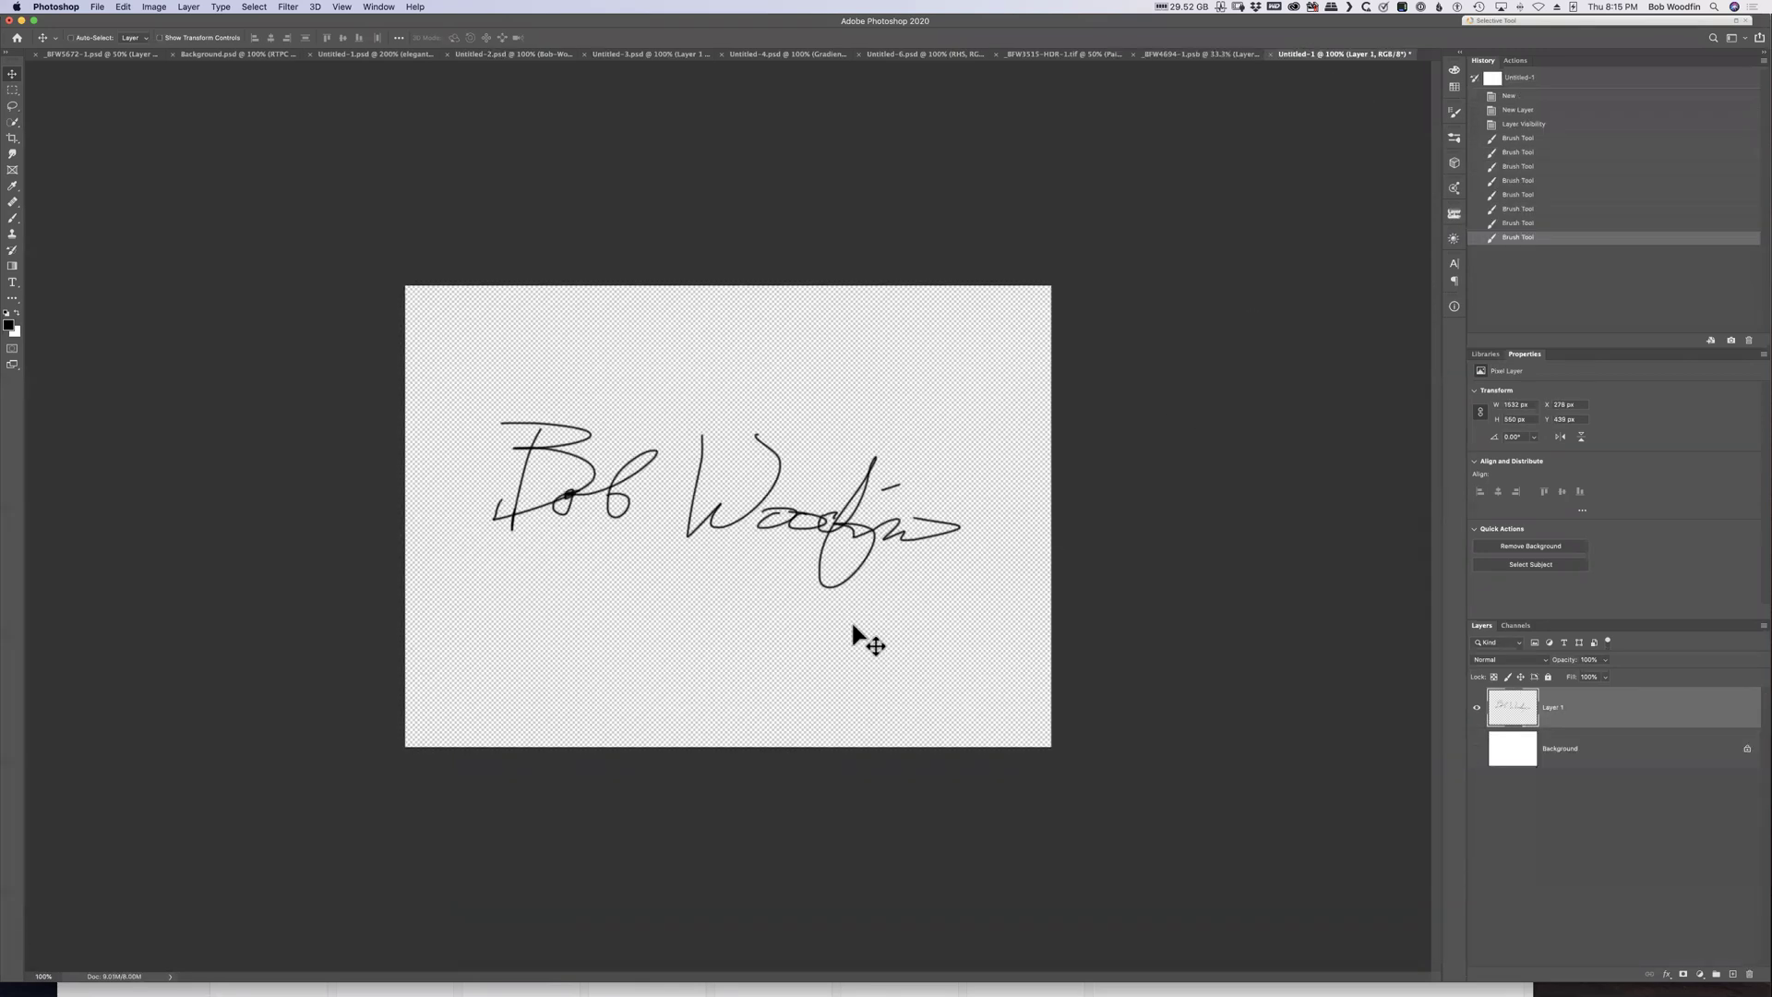
{"action": "left_click", "coordinate": [1476, 707]}
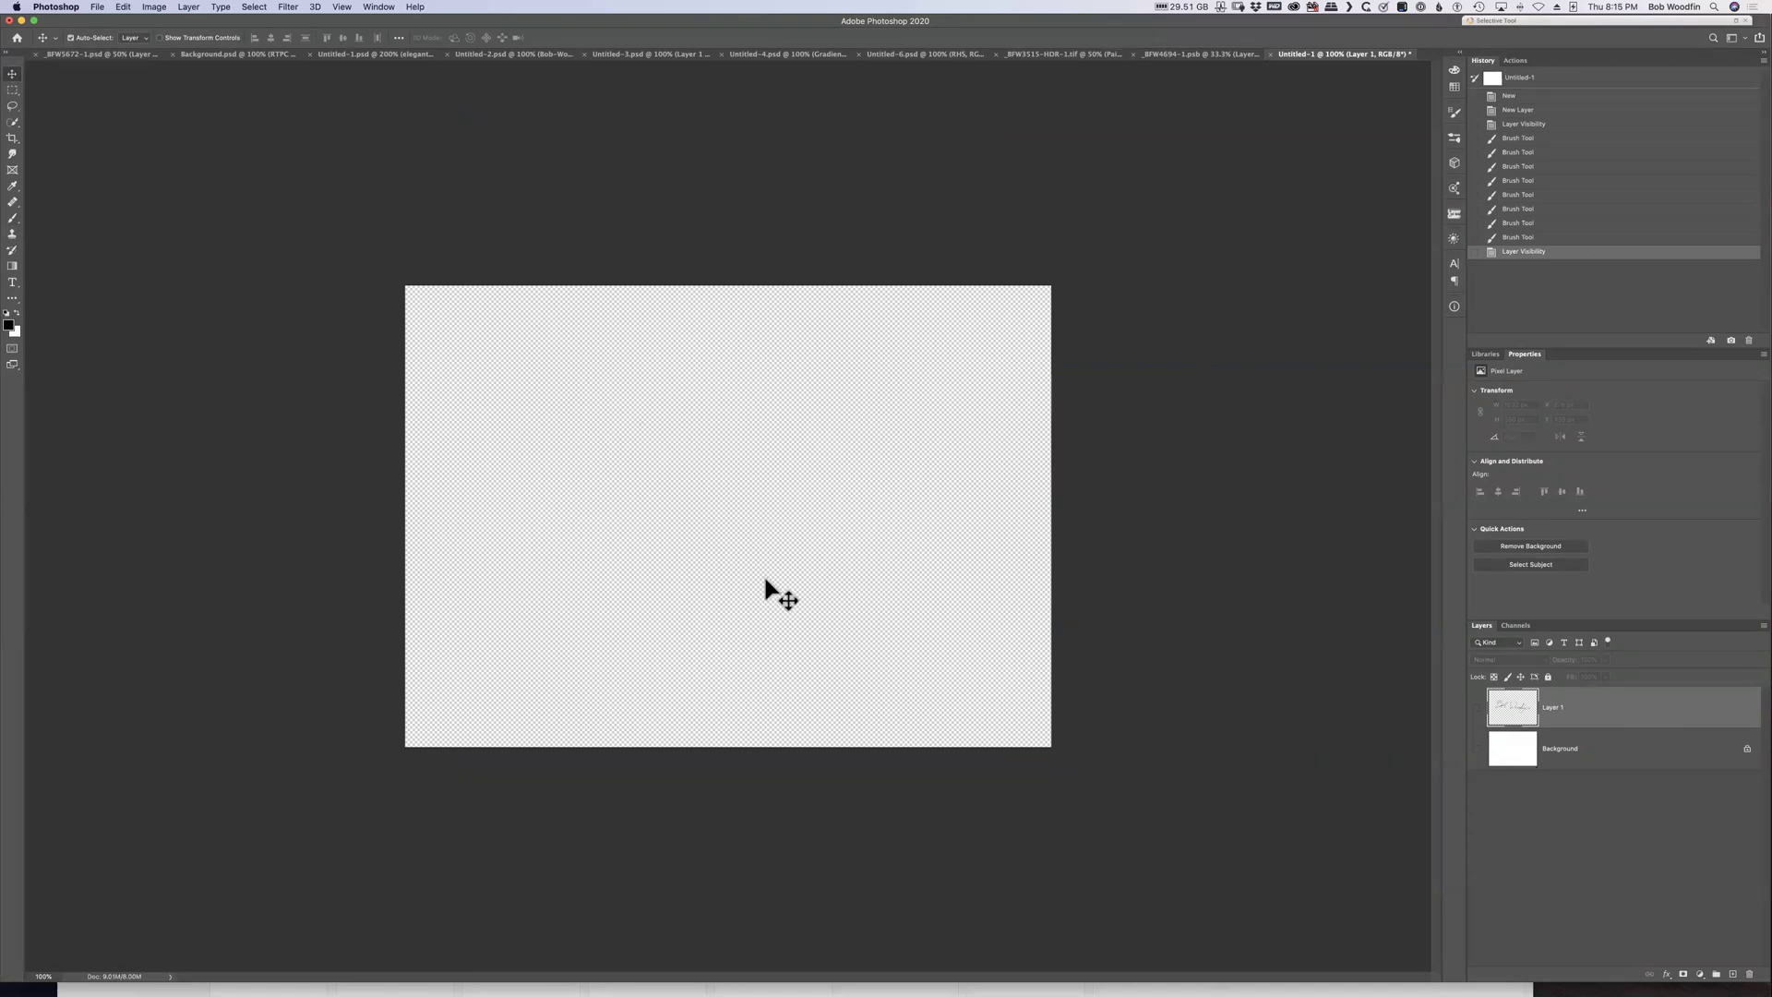
Switch to Finder, open the Pictures folder and place the black high-res logo PNG into the Untitled-1 document
{"action": "key", "text": "super+Tab"}
{"action": "key", "text": "super+Tab"}
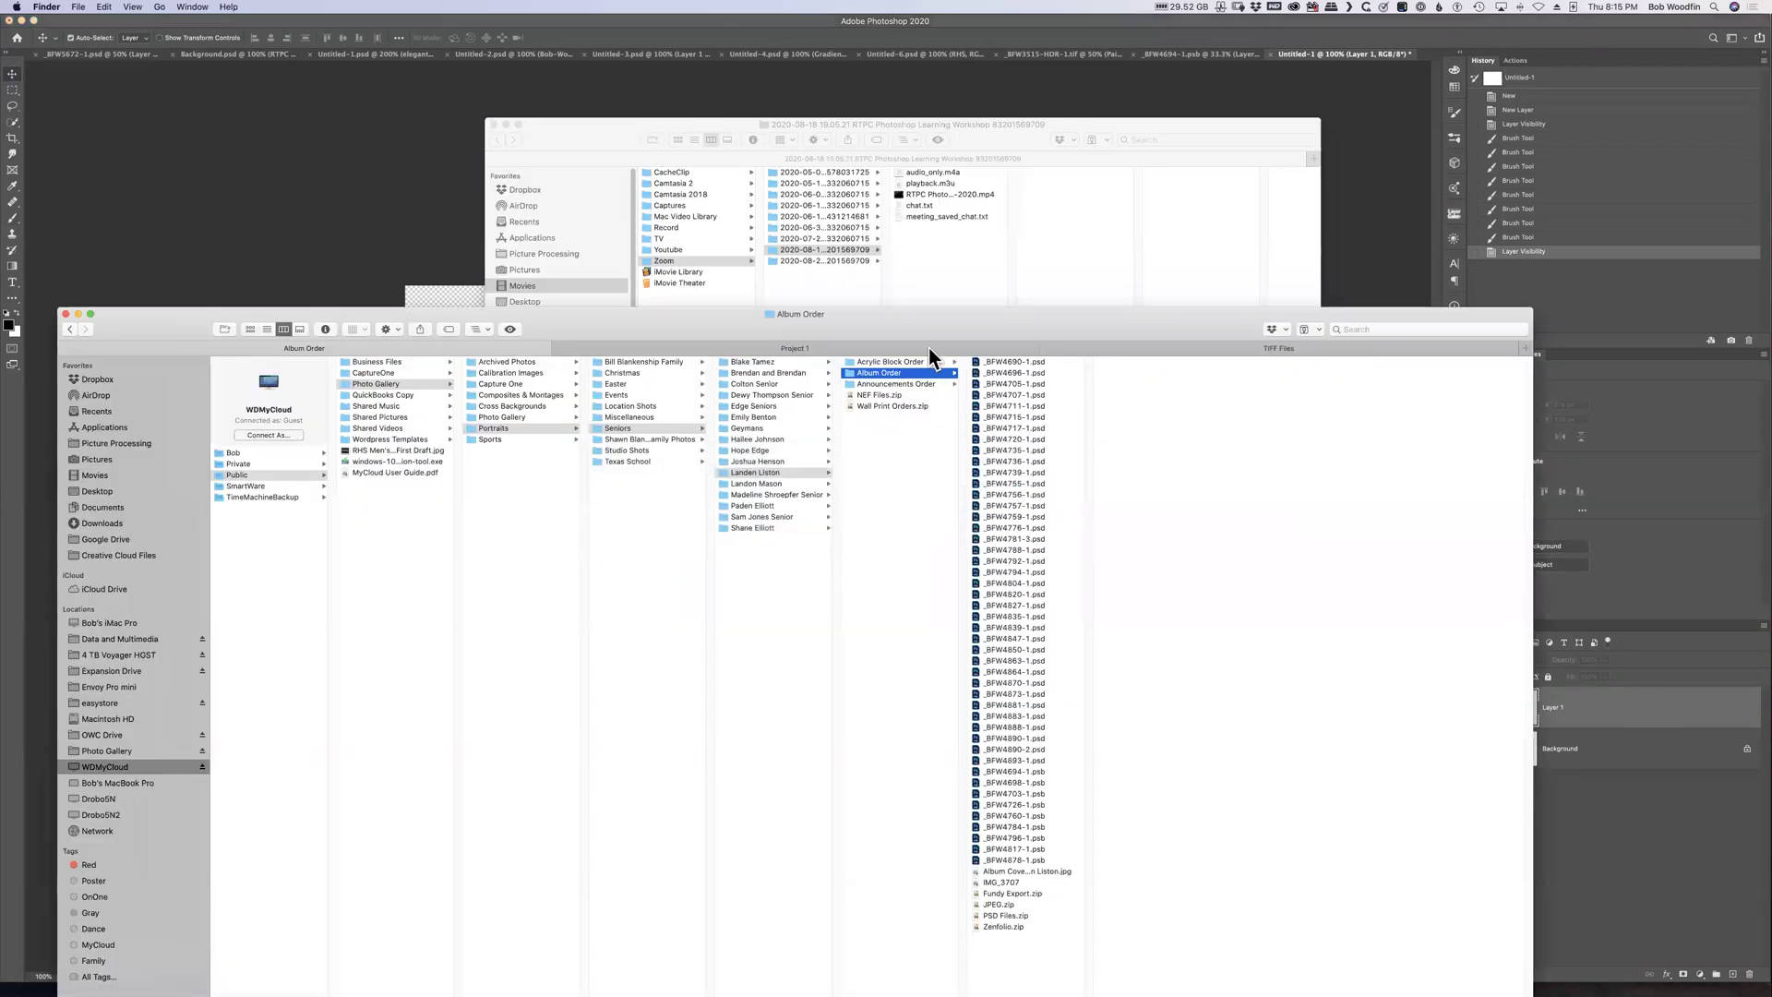
{"action": "left_click_drag", "start_coordinate": [934, 335], "coordinate": [1033, 257]}
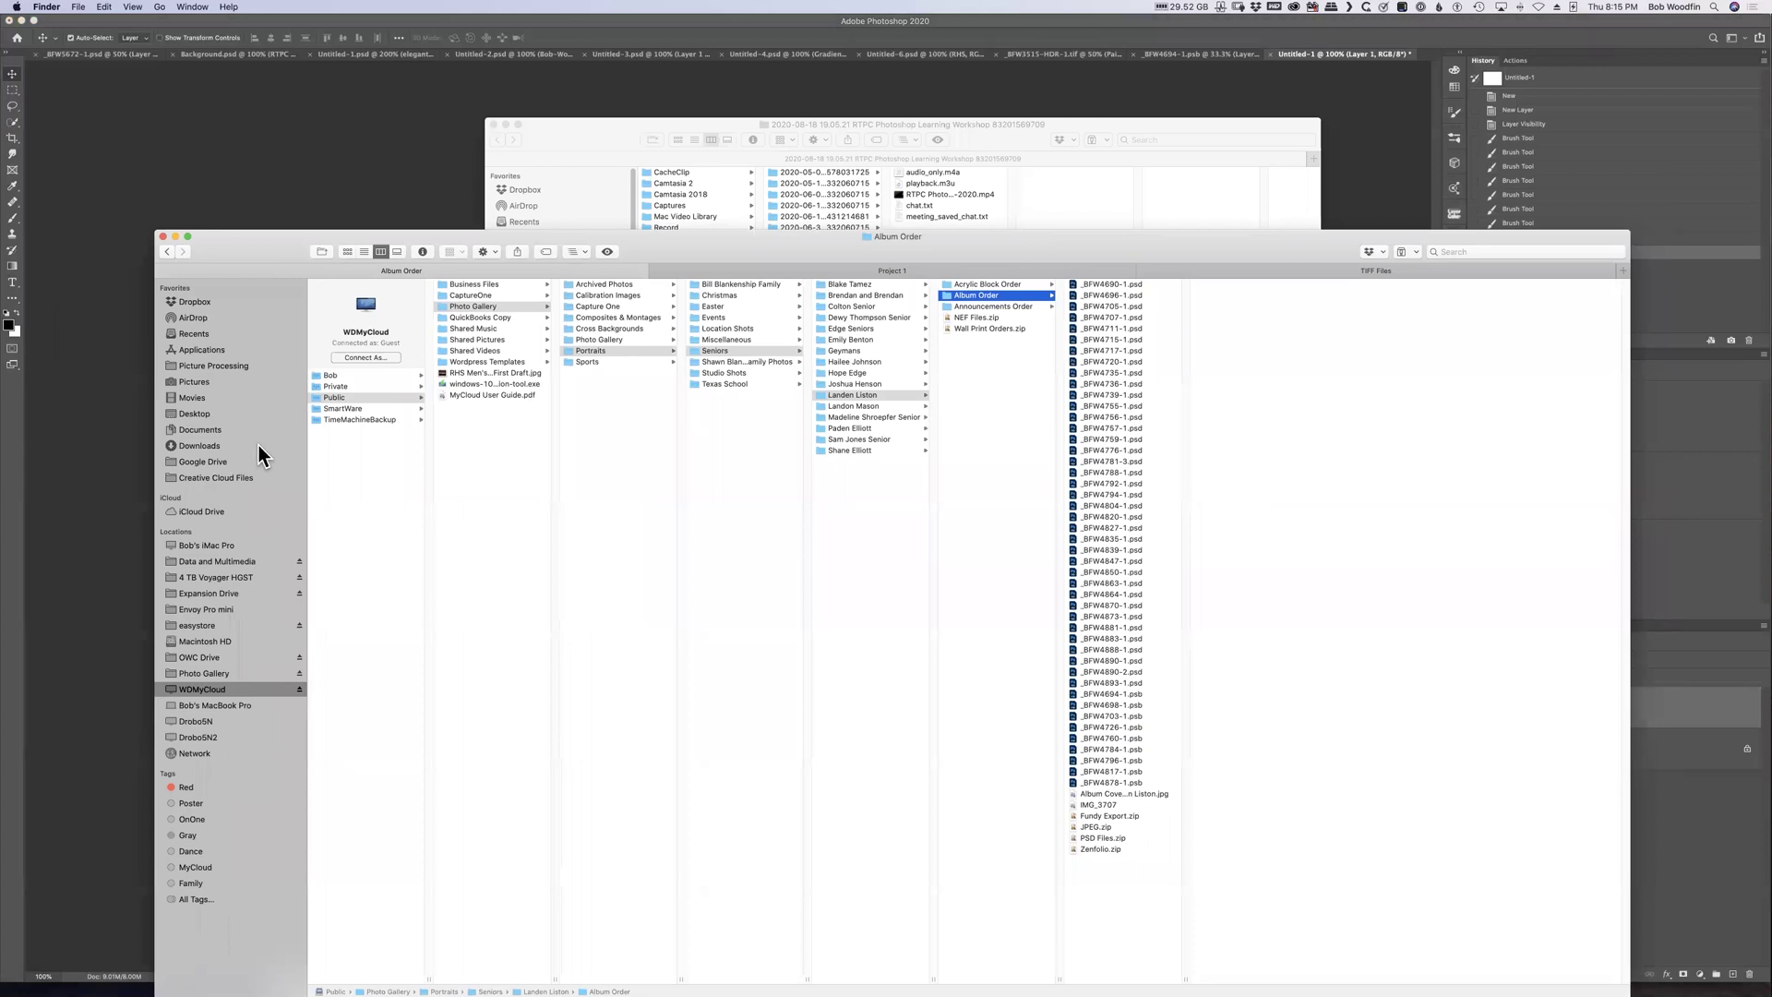
{"action": "left_click", "coordinate": [192, 382]}
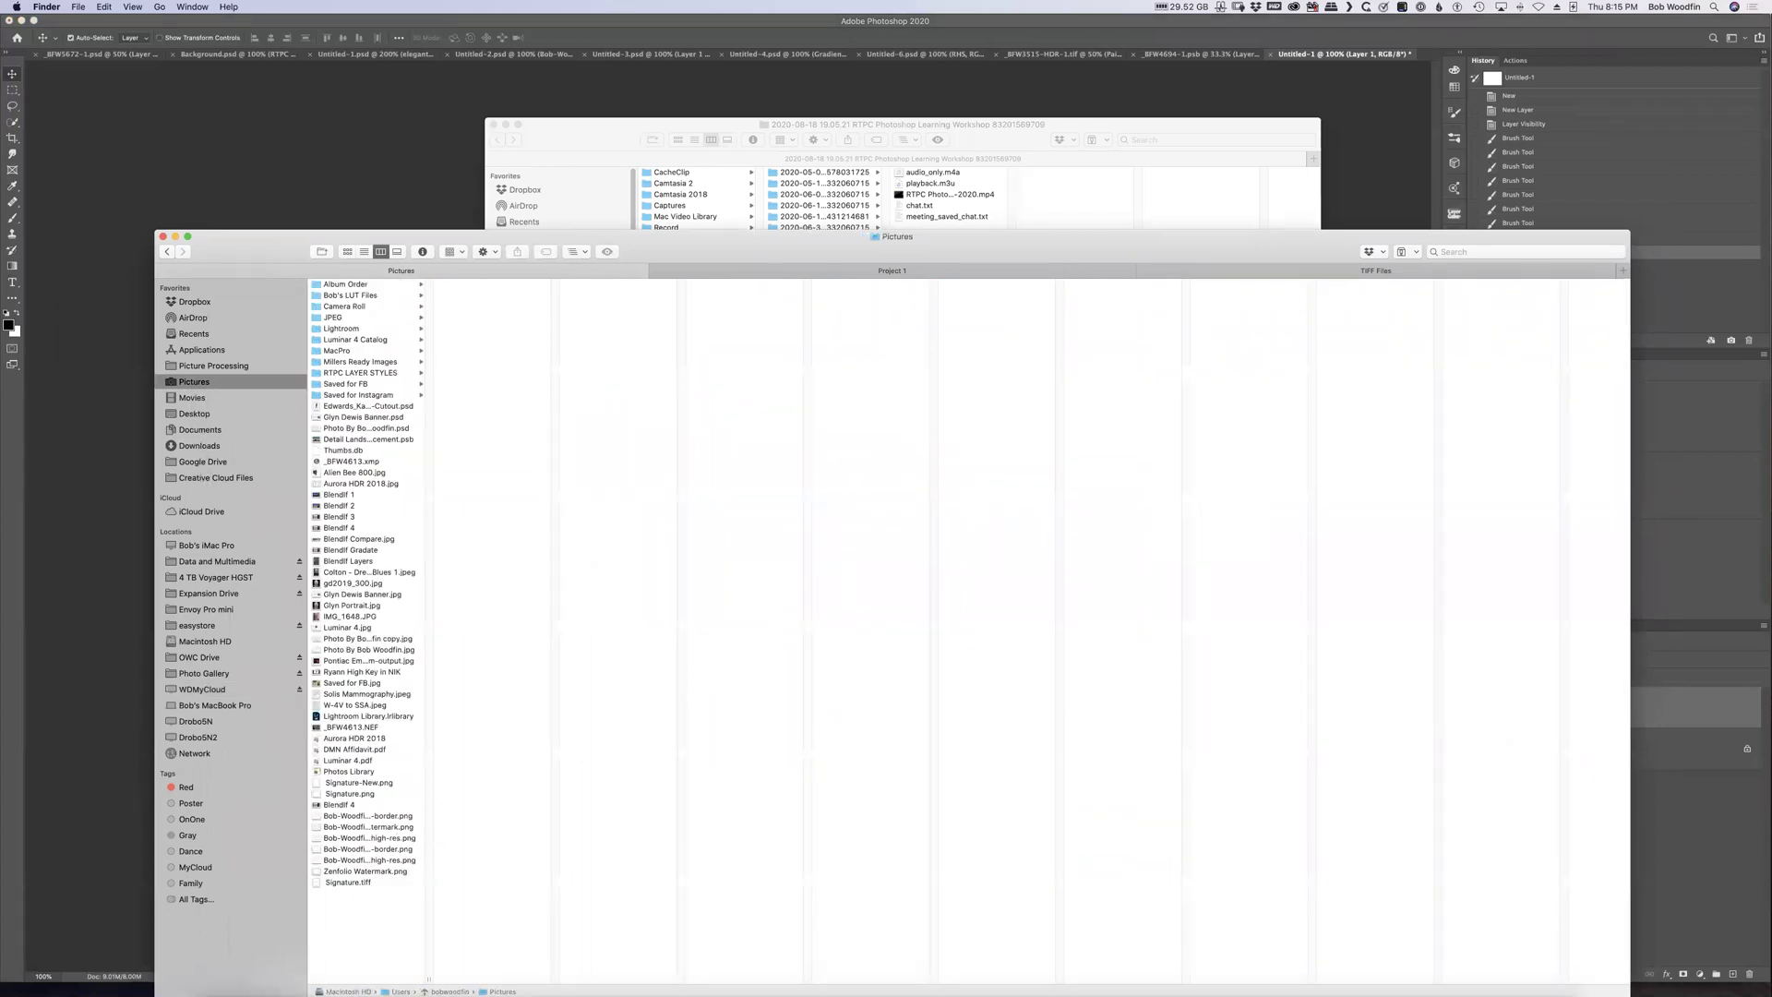
{"action": "left_click_drag", "start_coordinate": [427, 979], "coordinate": [514, 980]}
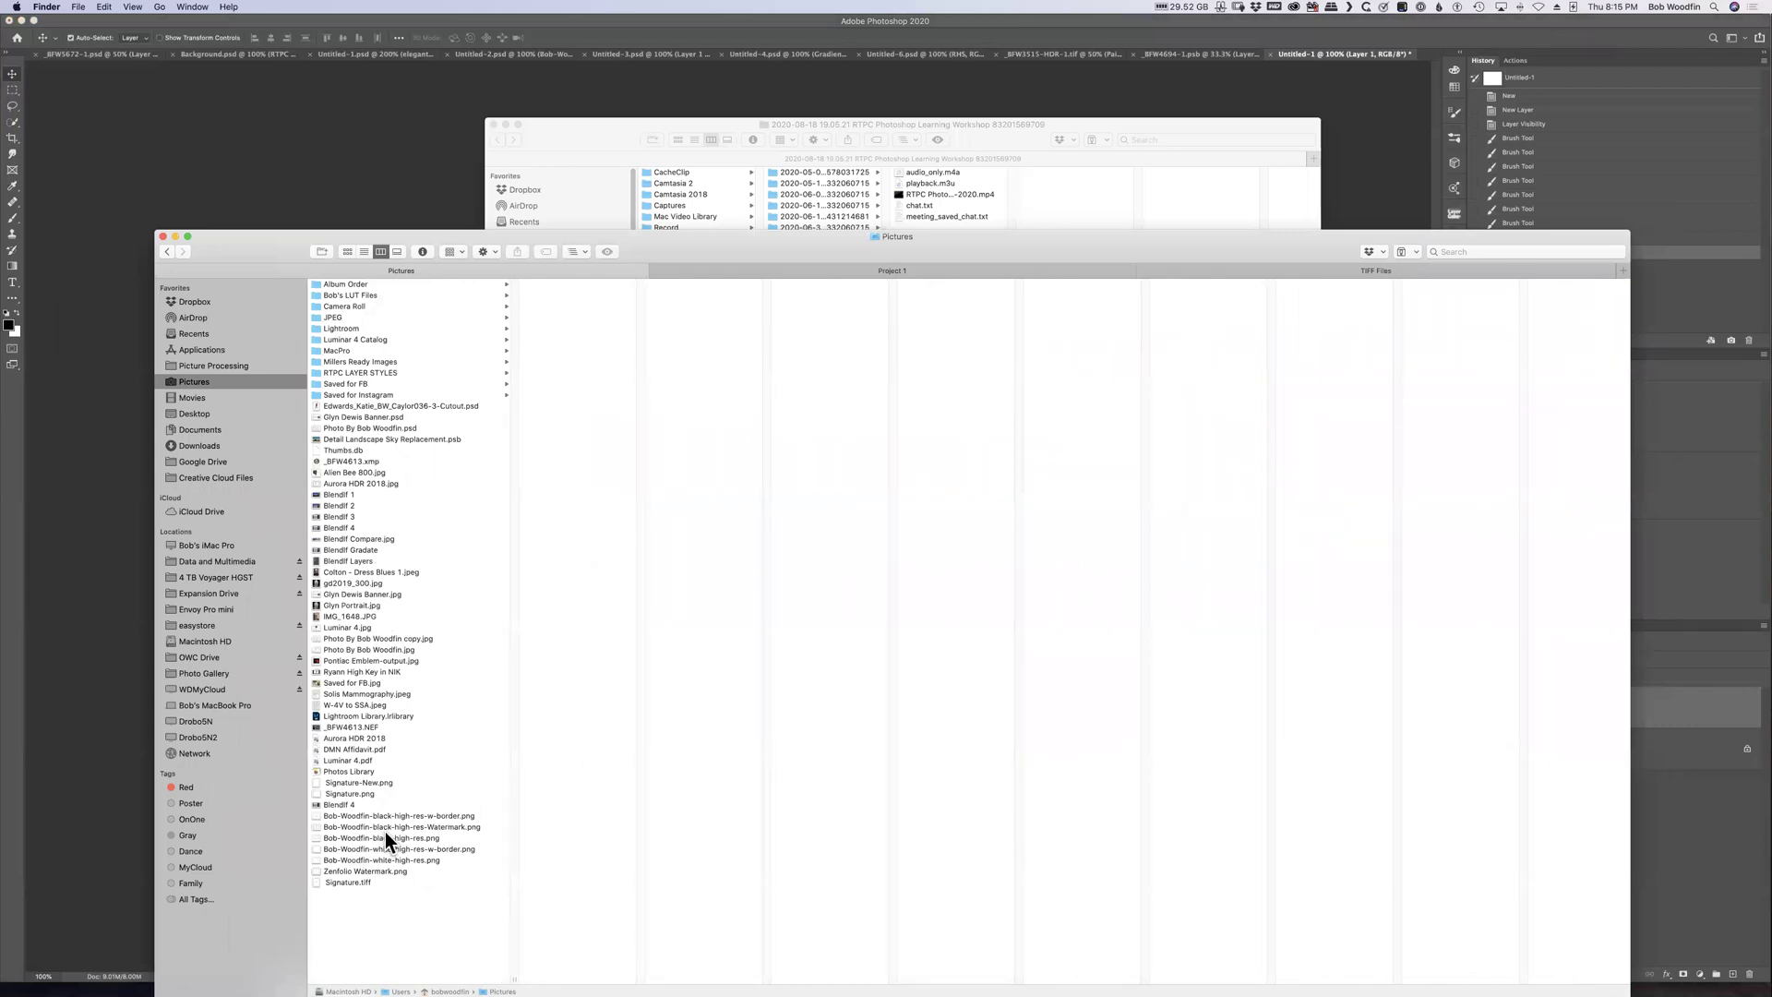
{"action": "left_click_drag", "start_coordinate": [381, 836], "coordinate": [666, 291]}
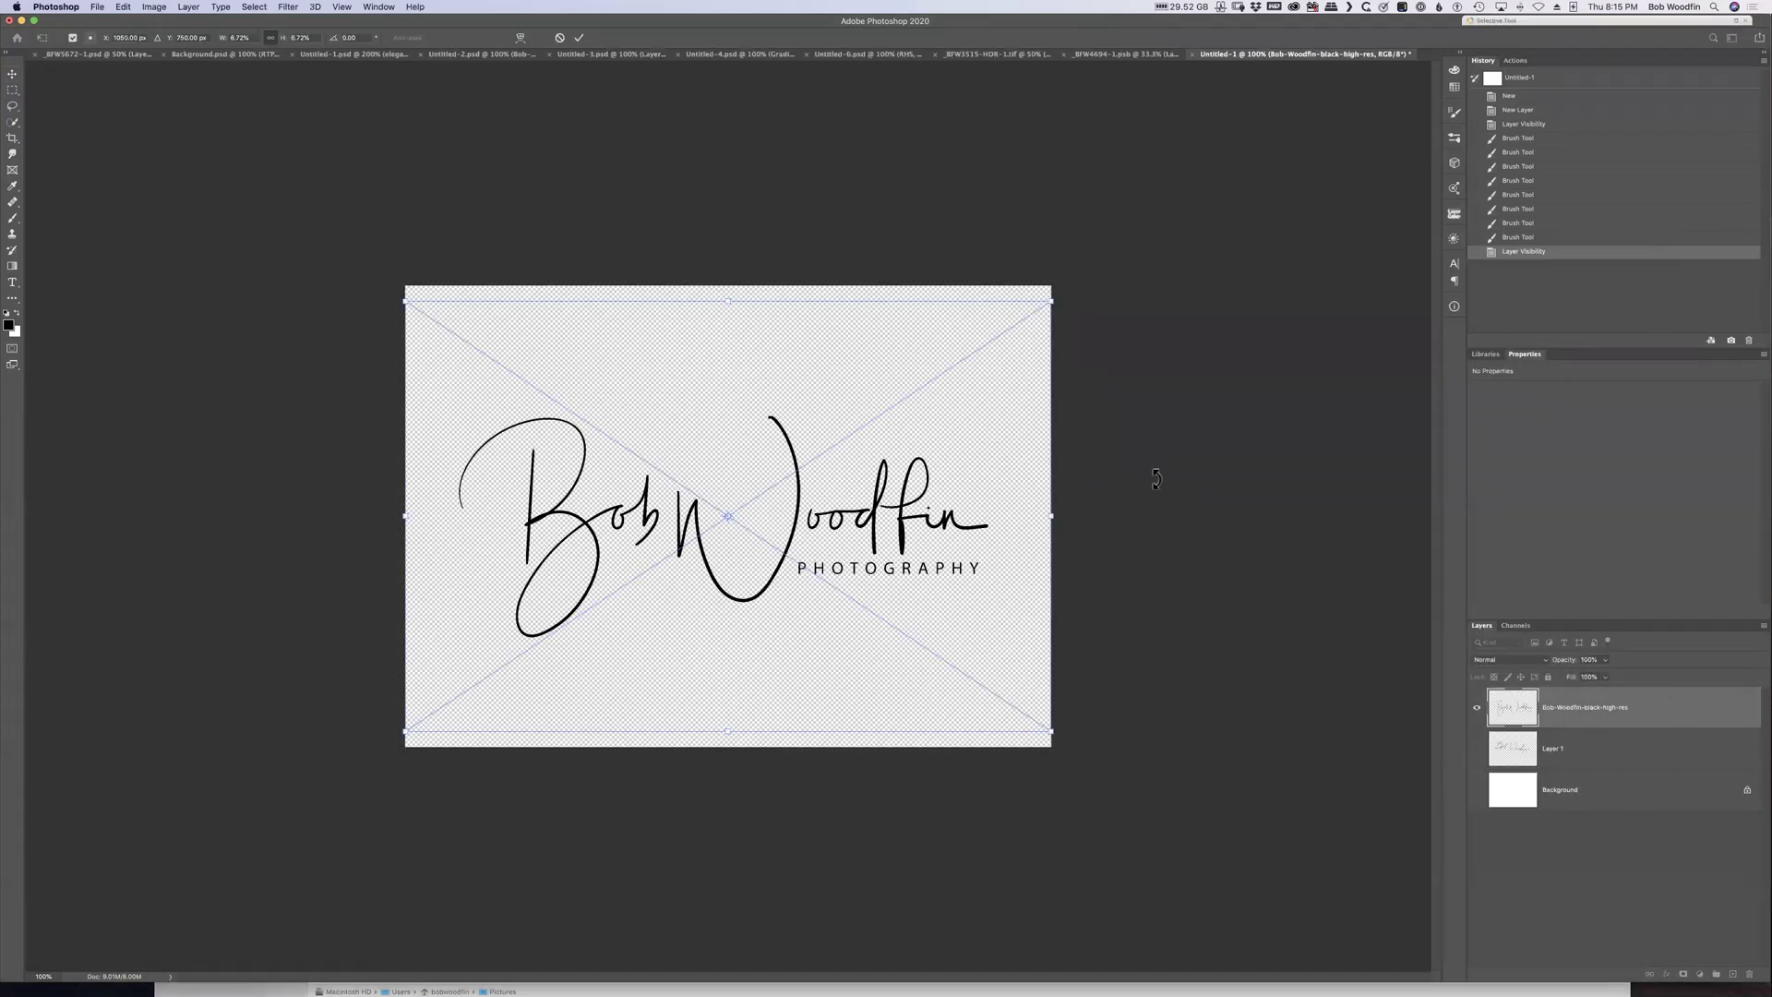
Scale the placed logo so the signature is about 925 px wide, move it to the lower middle of the canvas and commit
{"action": "left_click_drag", "start_coordinate": [1052, 516], "coordinate": [720, 503]}
{"action": "left_click_drag", "start_coordinate": [662, 612], "coordinate": [818, 657]}
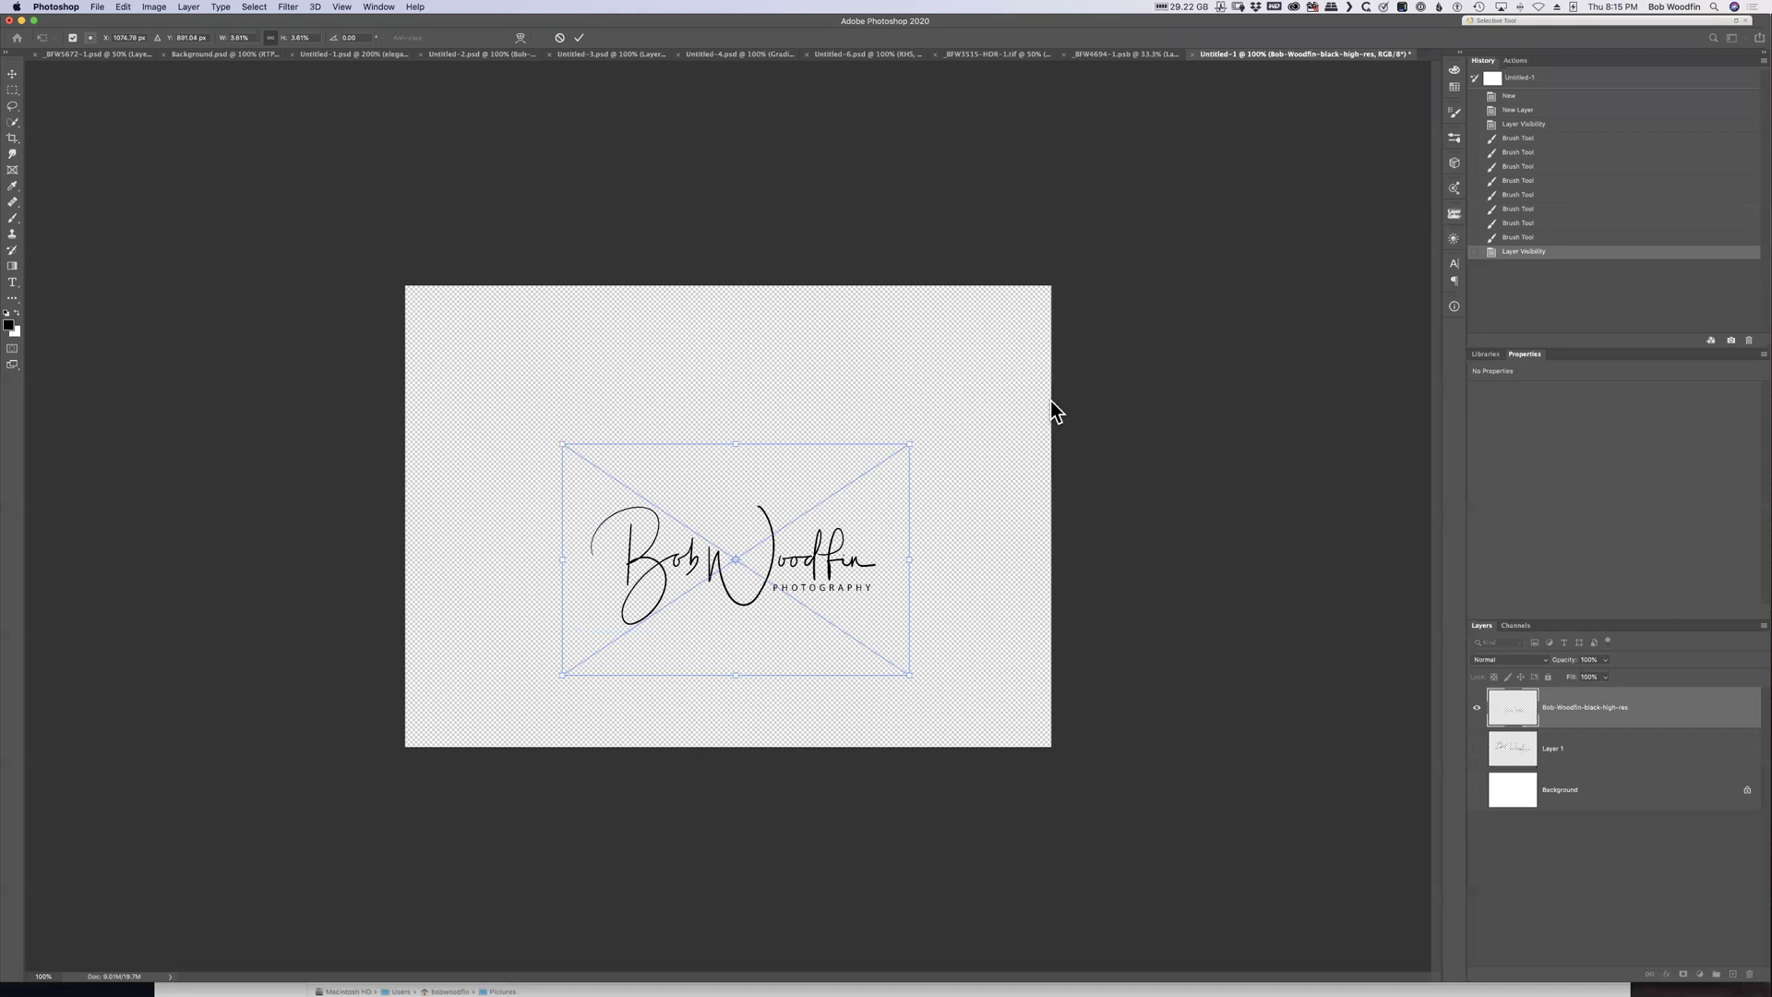
{"action": "key", "text": "Return"}
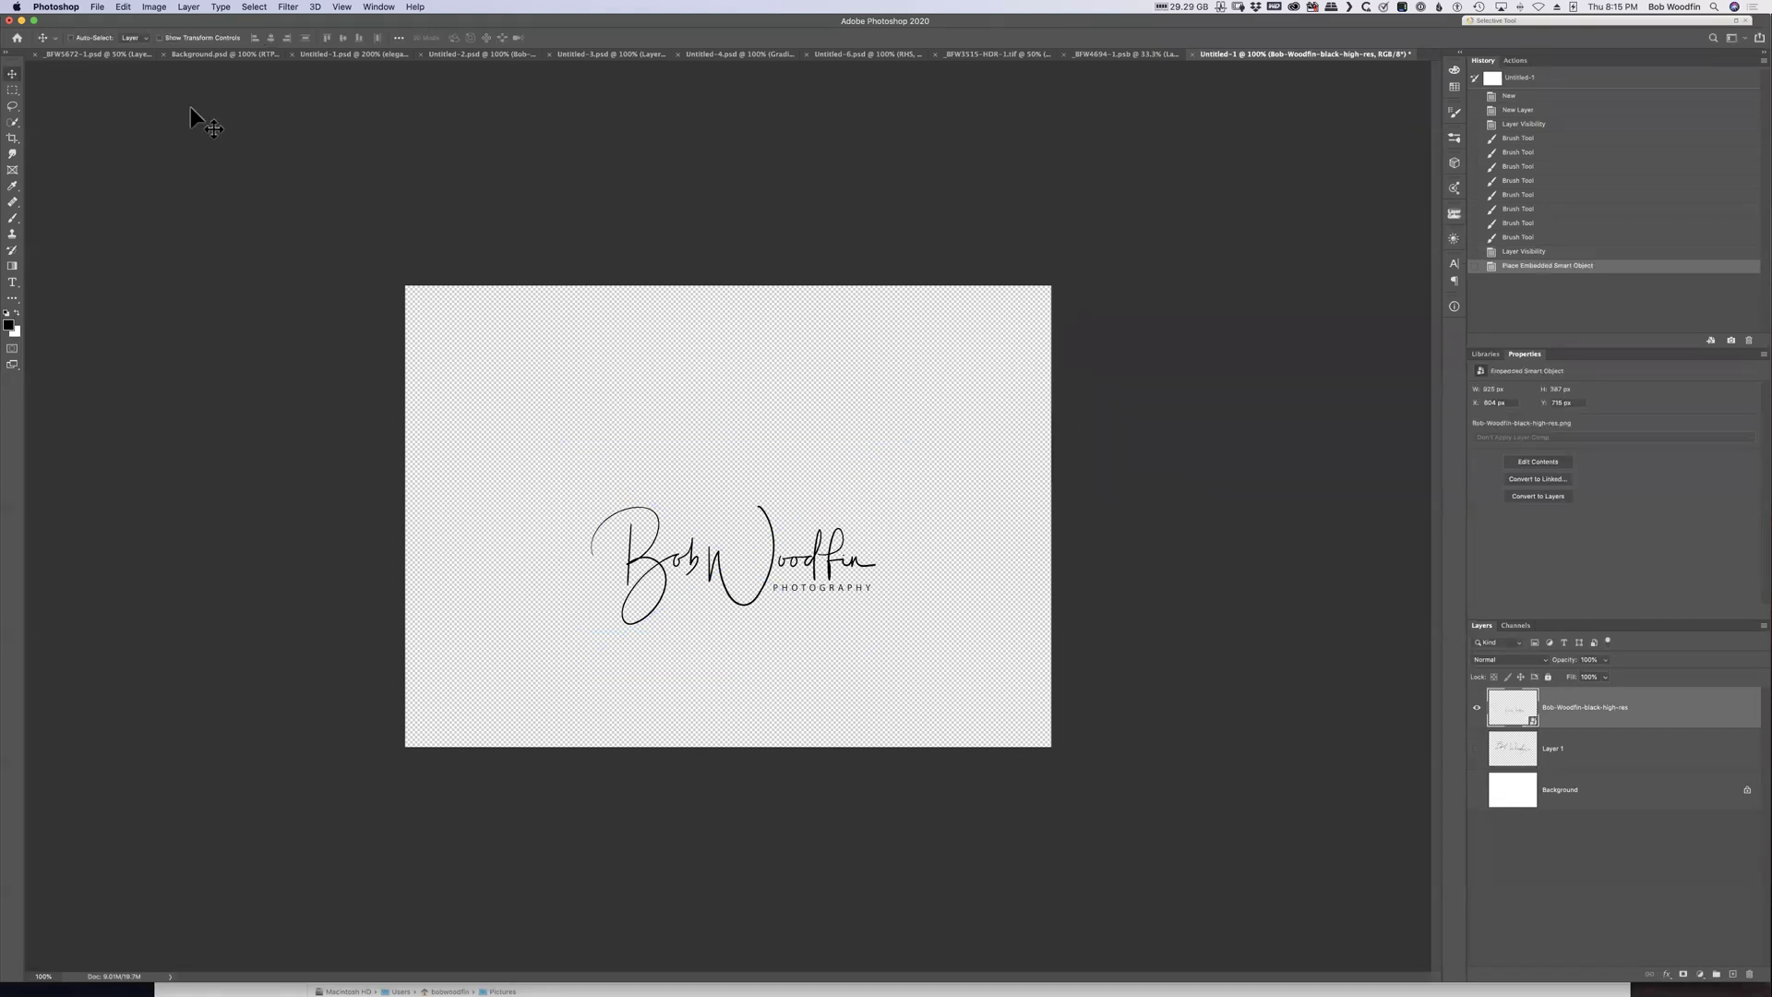
Define a brush preset from the logo, named "BW - Logo Watermark Signature"
{"action": "left_click", "coordinate": [123, 6]}
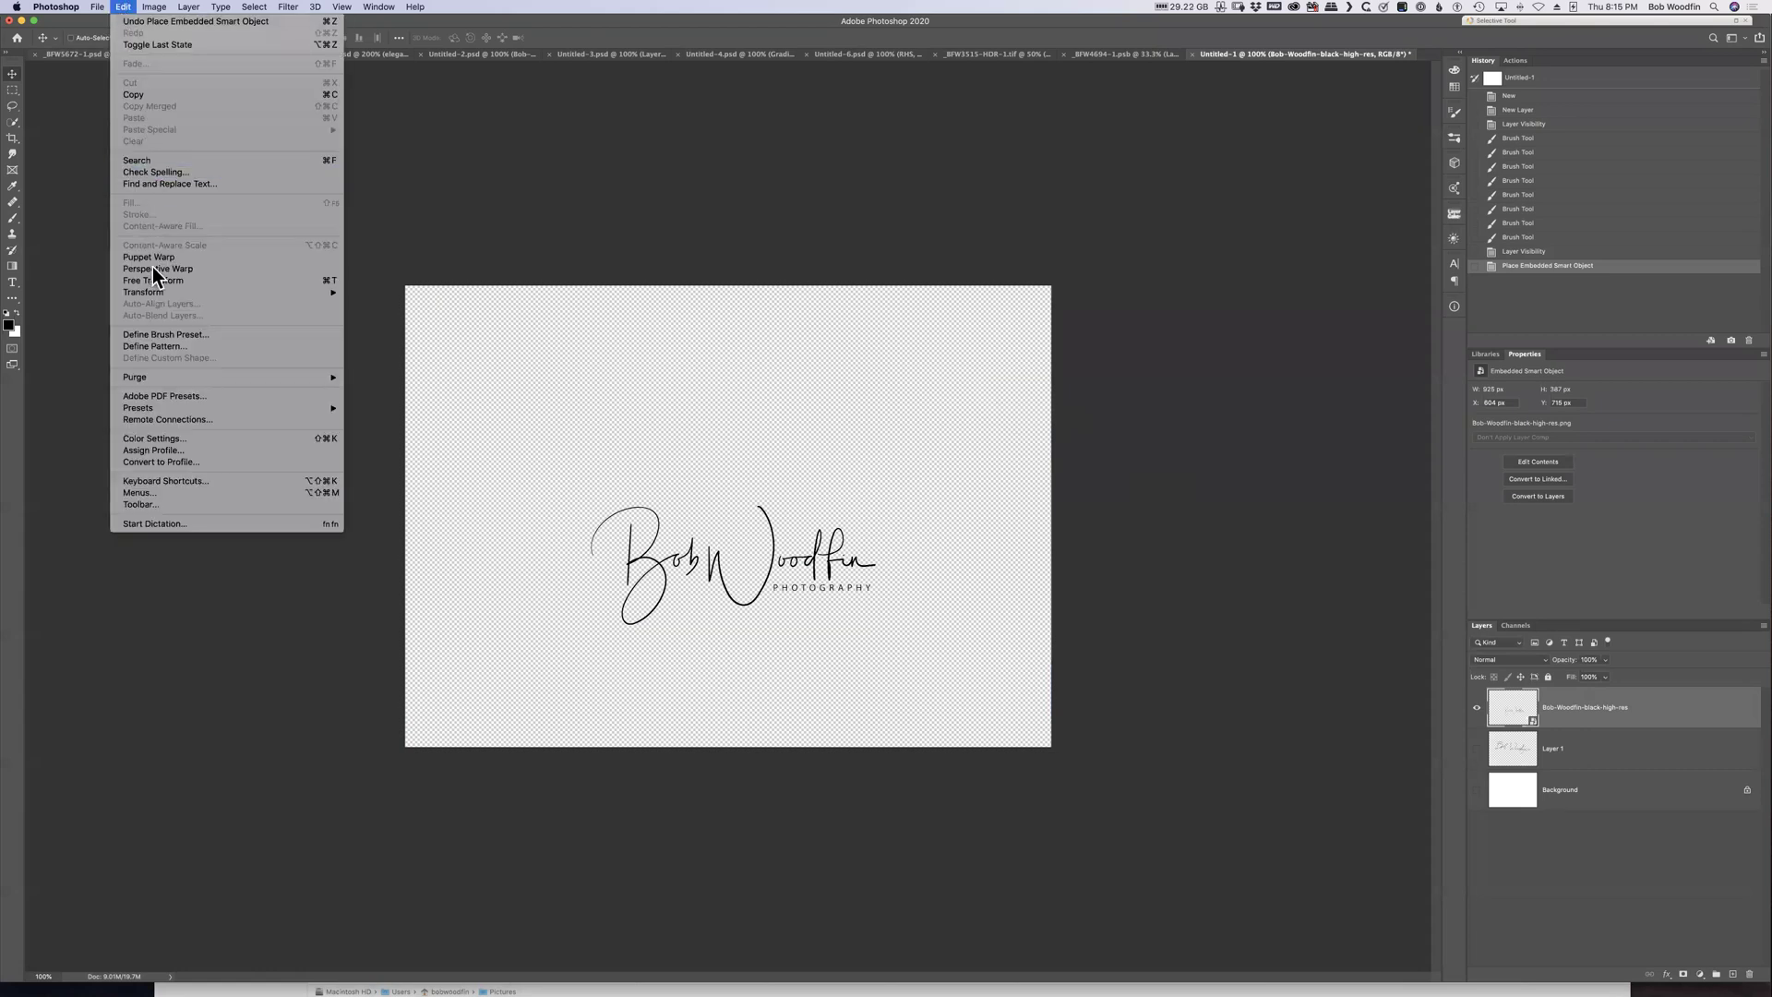
{"action": "left_click", "coordinate": [203, 336]}
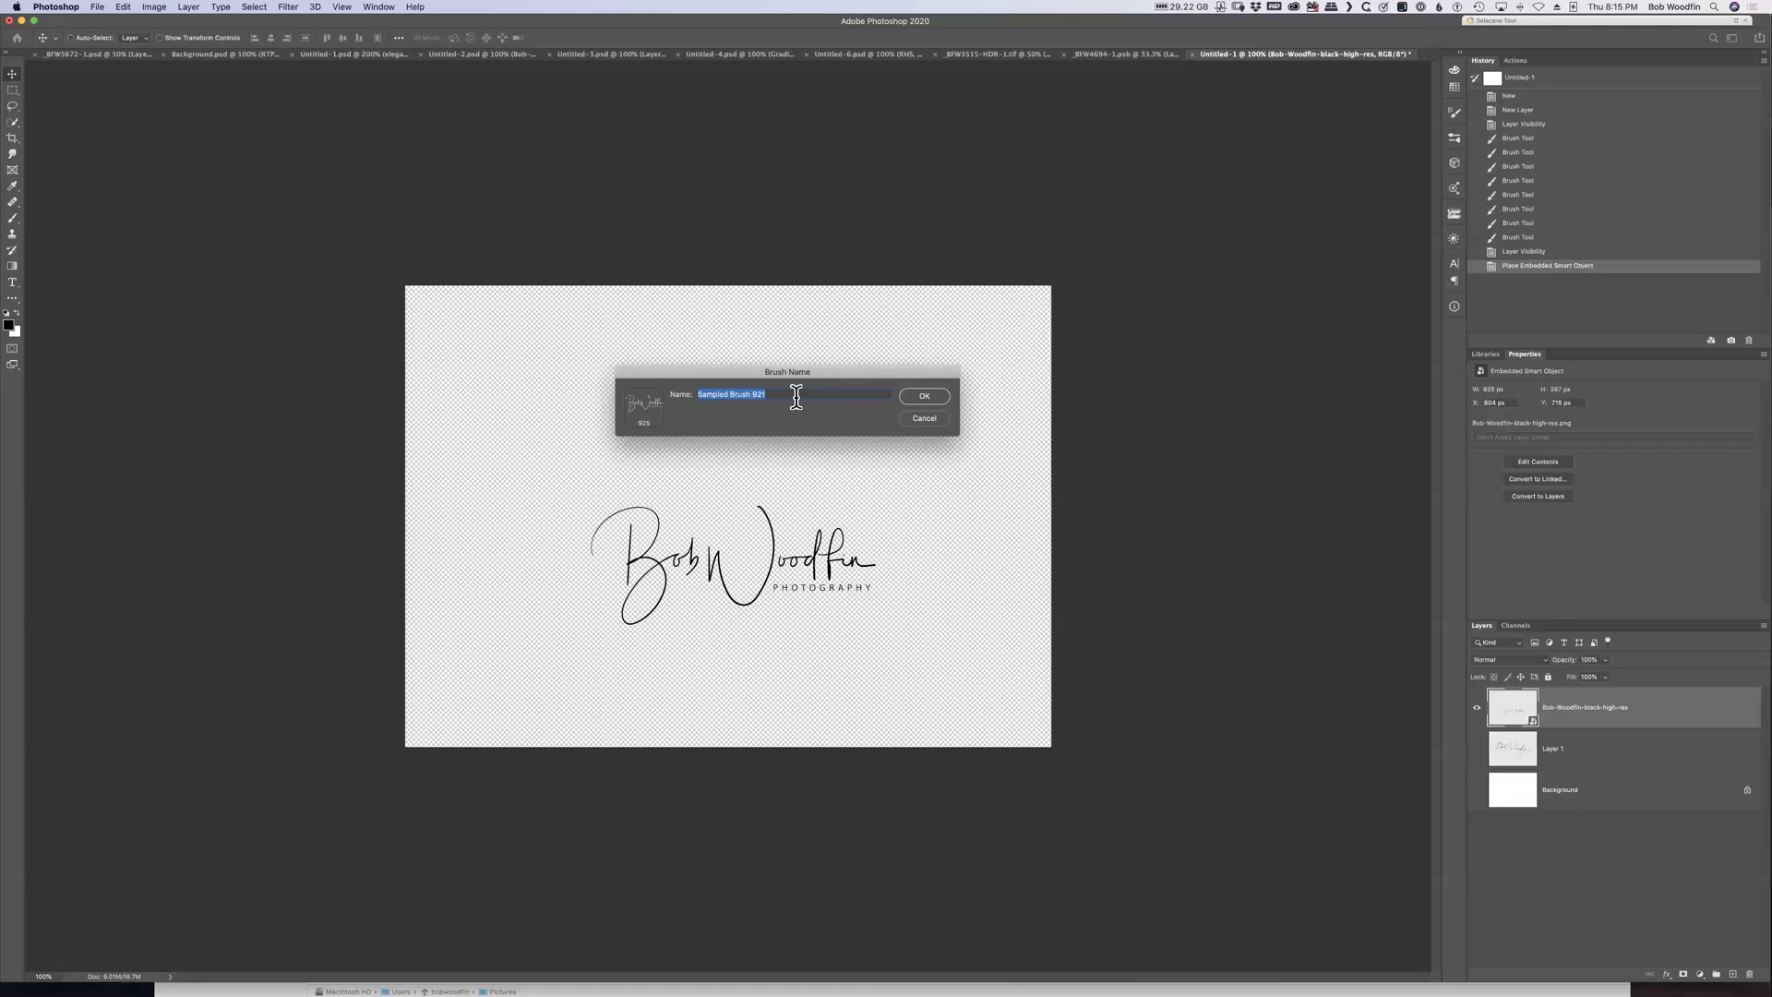
{"action": "type", "text": "BW - Logo Watermark Signature"}
{"action": "left_click", "coordinate": [925, 397]}
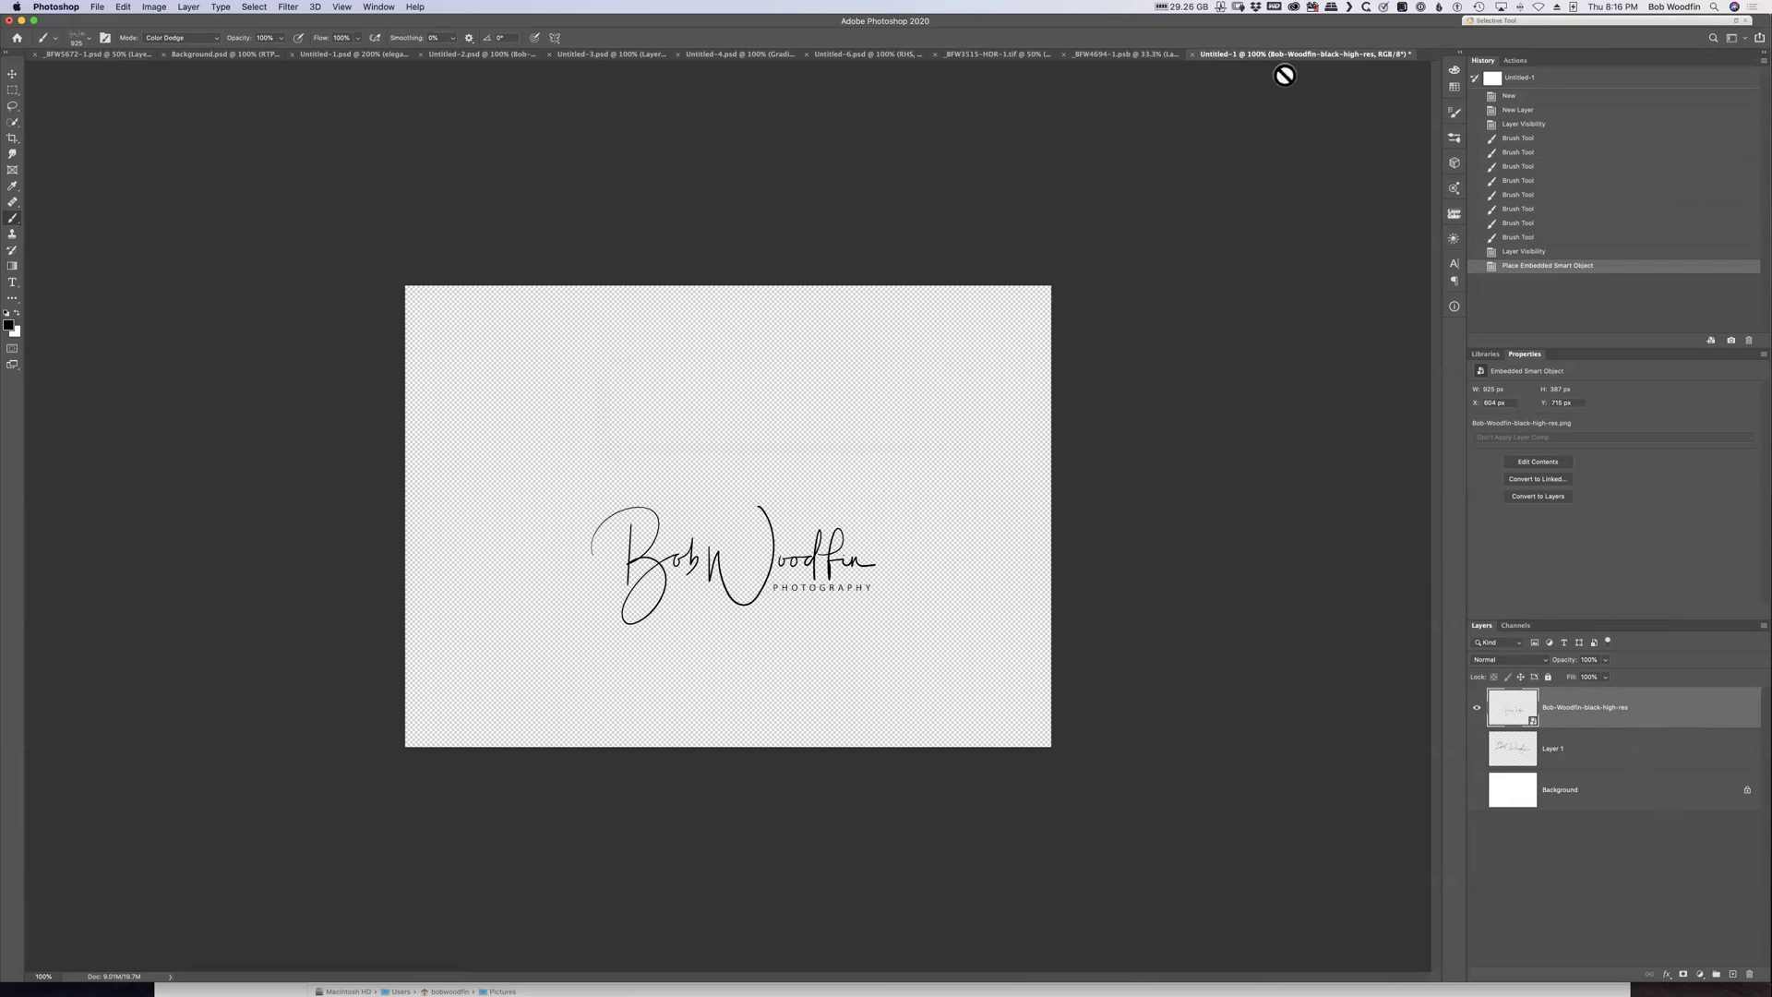
Switch to the _BFW4694-1.psb portrait, add an empty layer on top and hide the Layer 1 signature
{"action": "left_click", "coordinate": [1089, 55]}
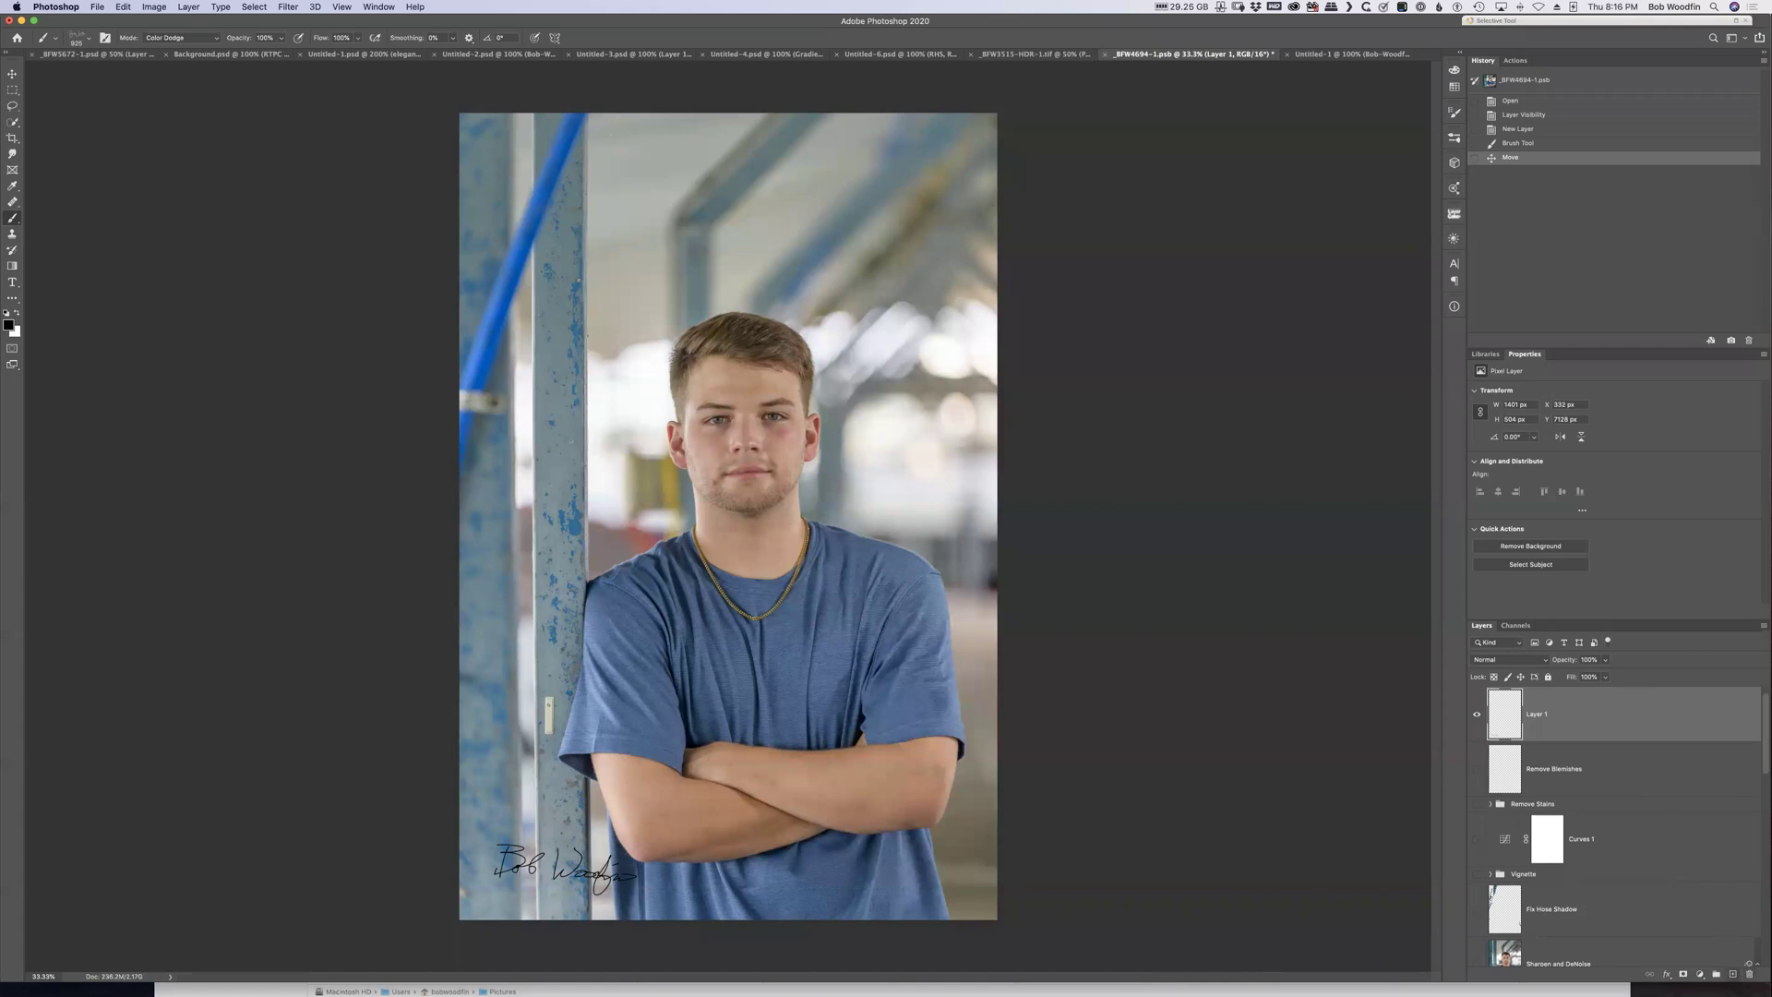
{"action": "left_click", "coordinate": [1732, 974]}
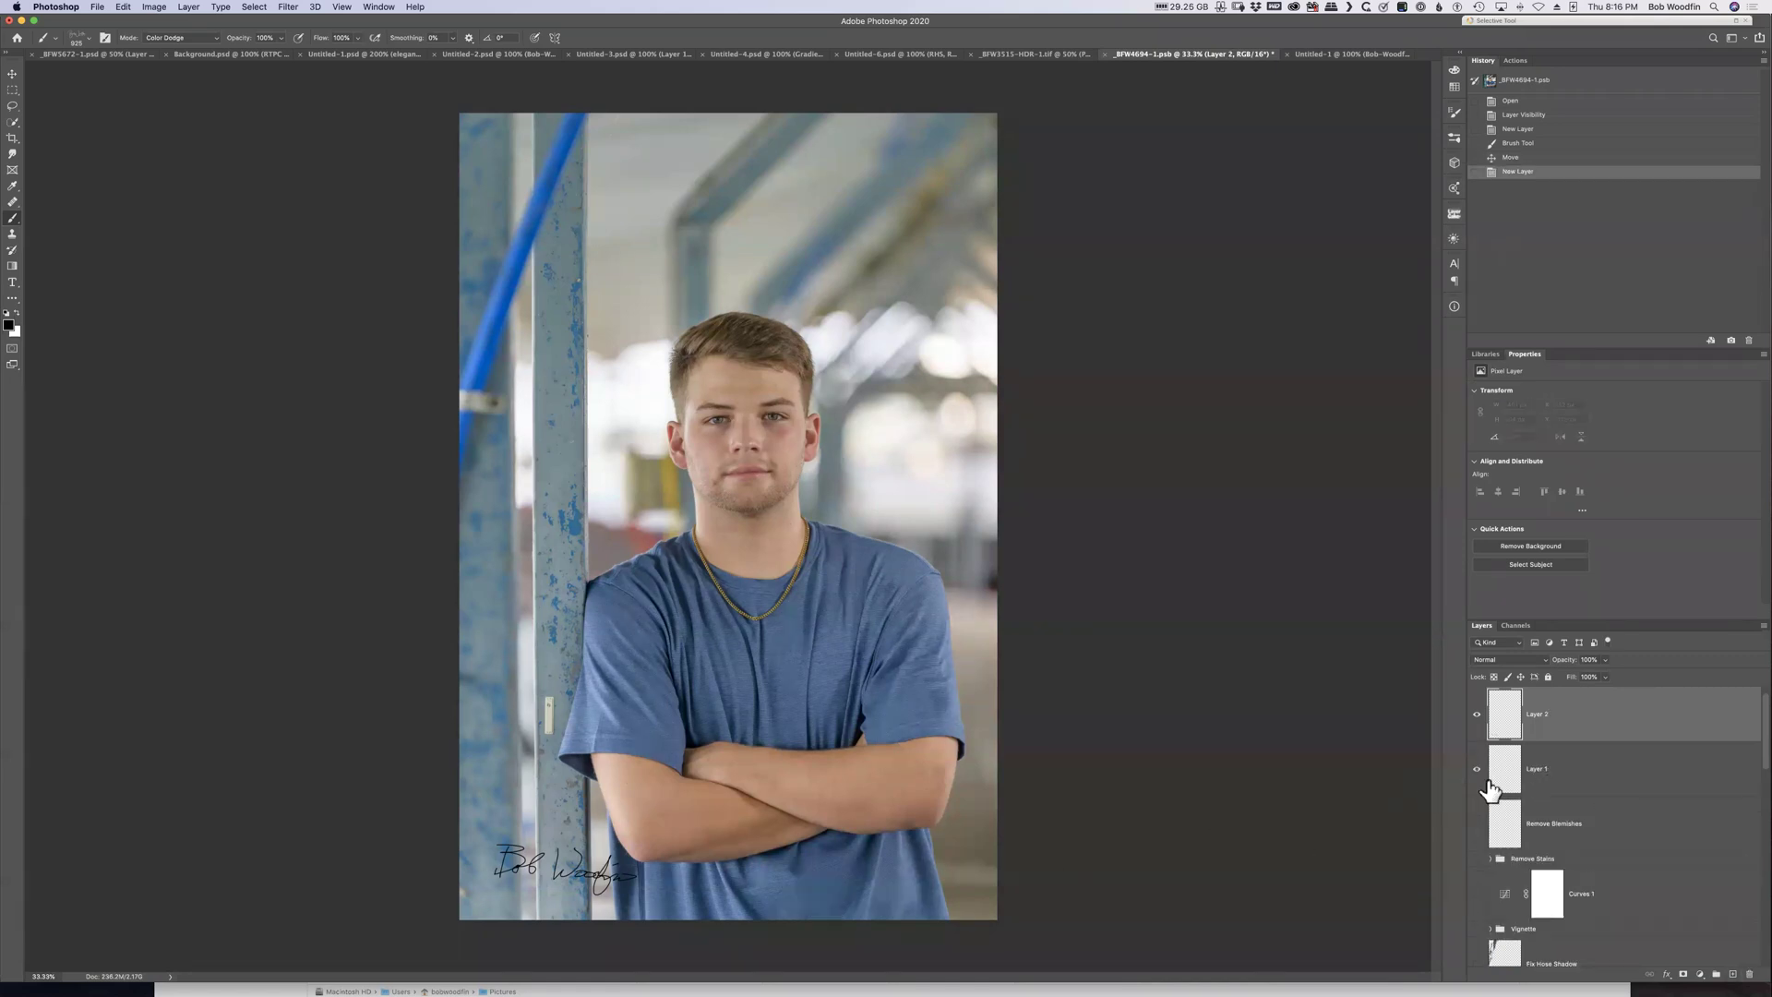
{"action": "left_click", "coordinate": [1476, 768]}
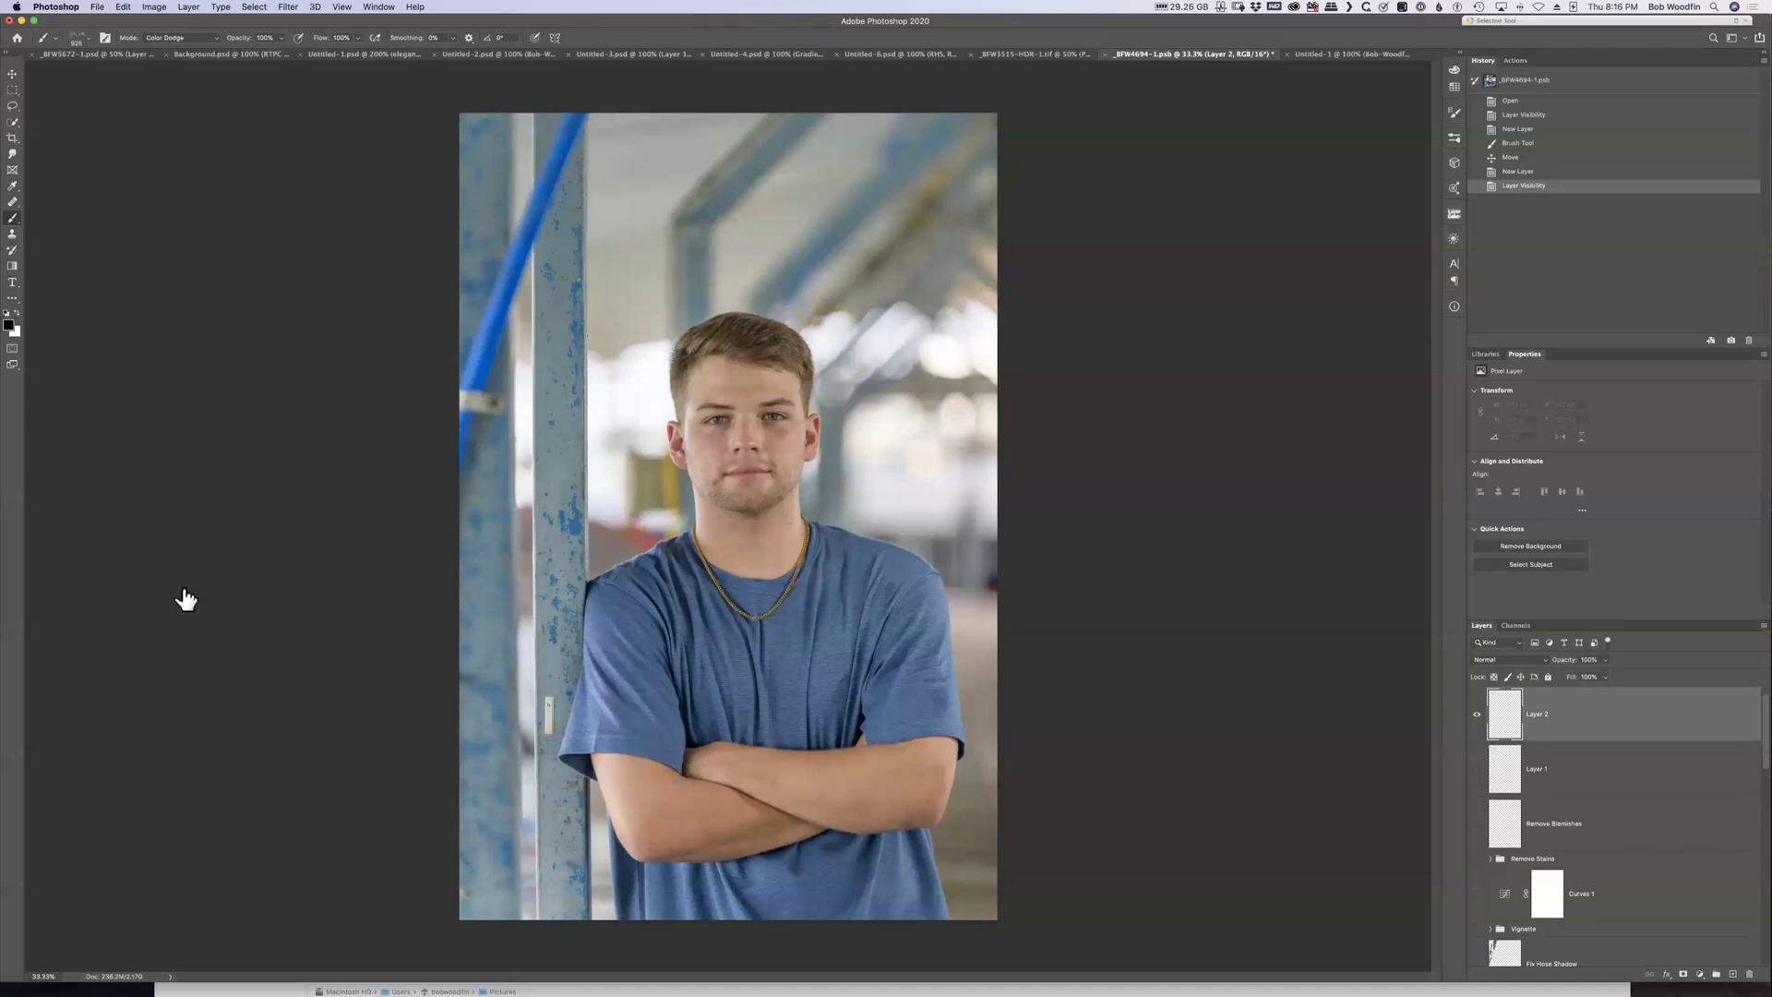
Try the logo brush as a stamp in the portrait's lower left corner and delete the stamped layer
{"action": "left_click", "coordinate": [591, 850]}
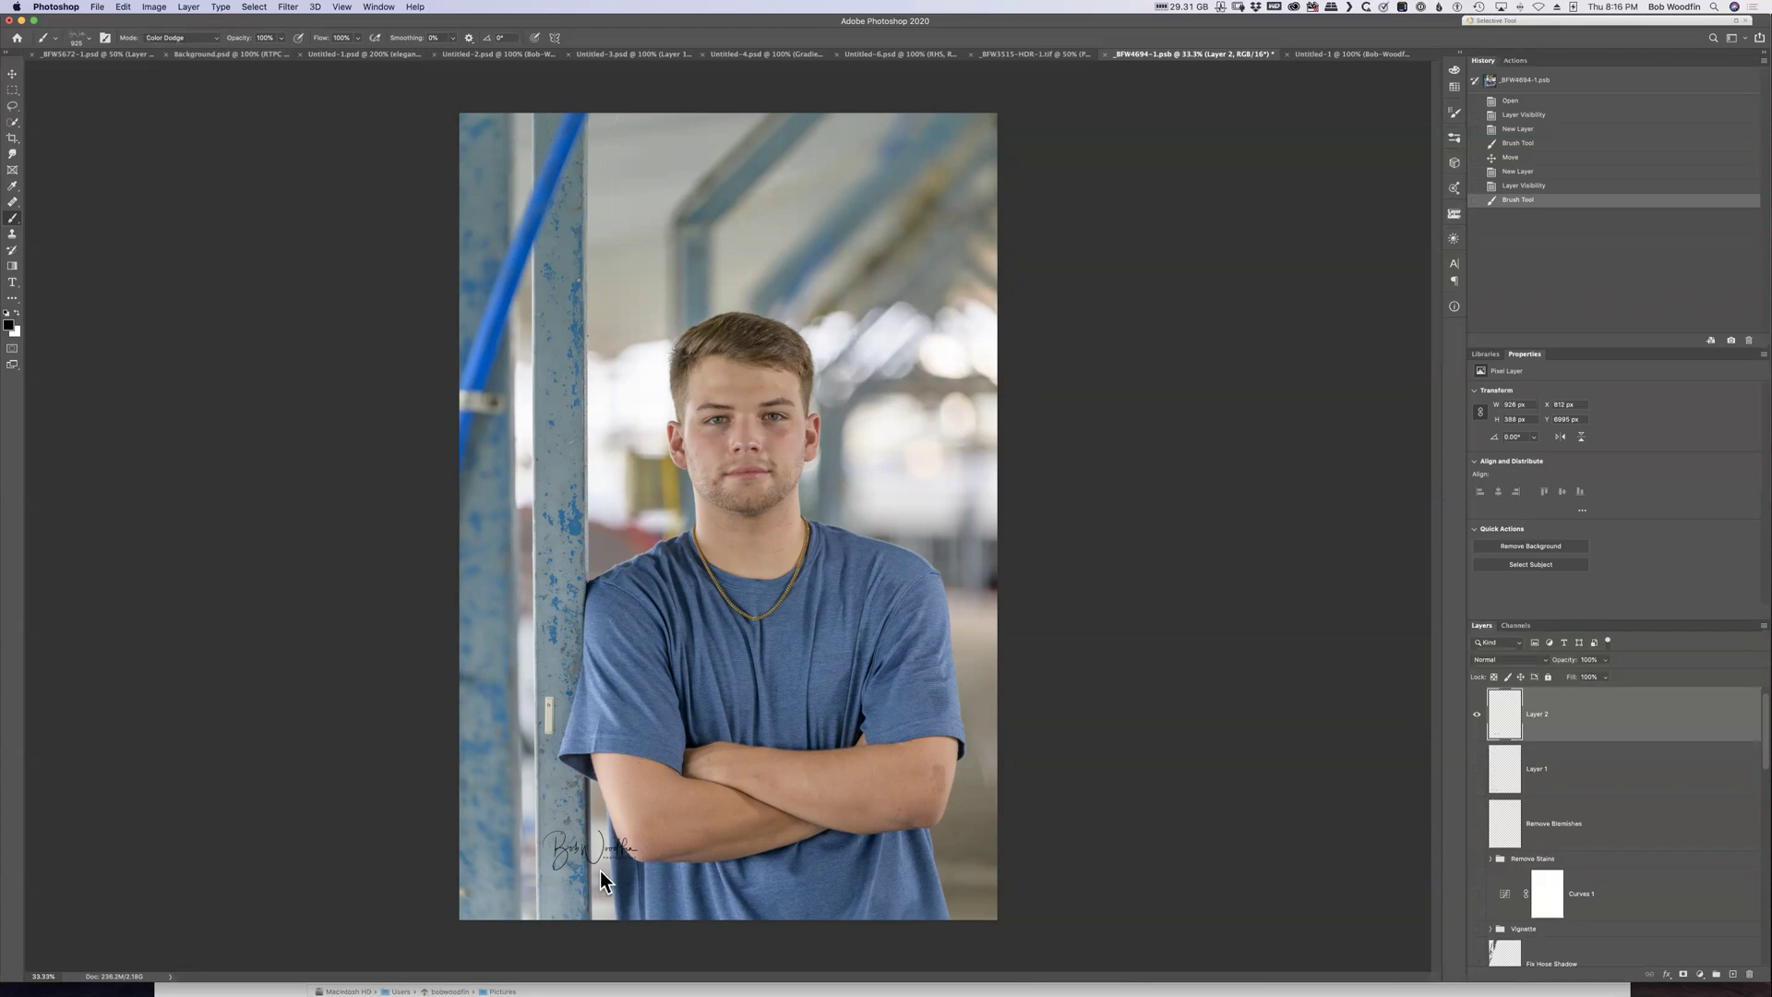
{"action": "key", "text": "v"}
{"action": "left_click_drag", "start_coordinate": [590, 850], "coordinate": [548, 857]}
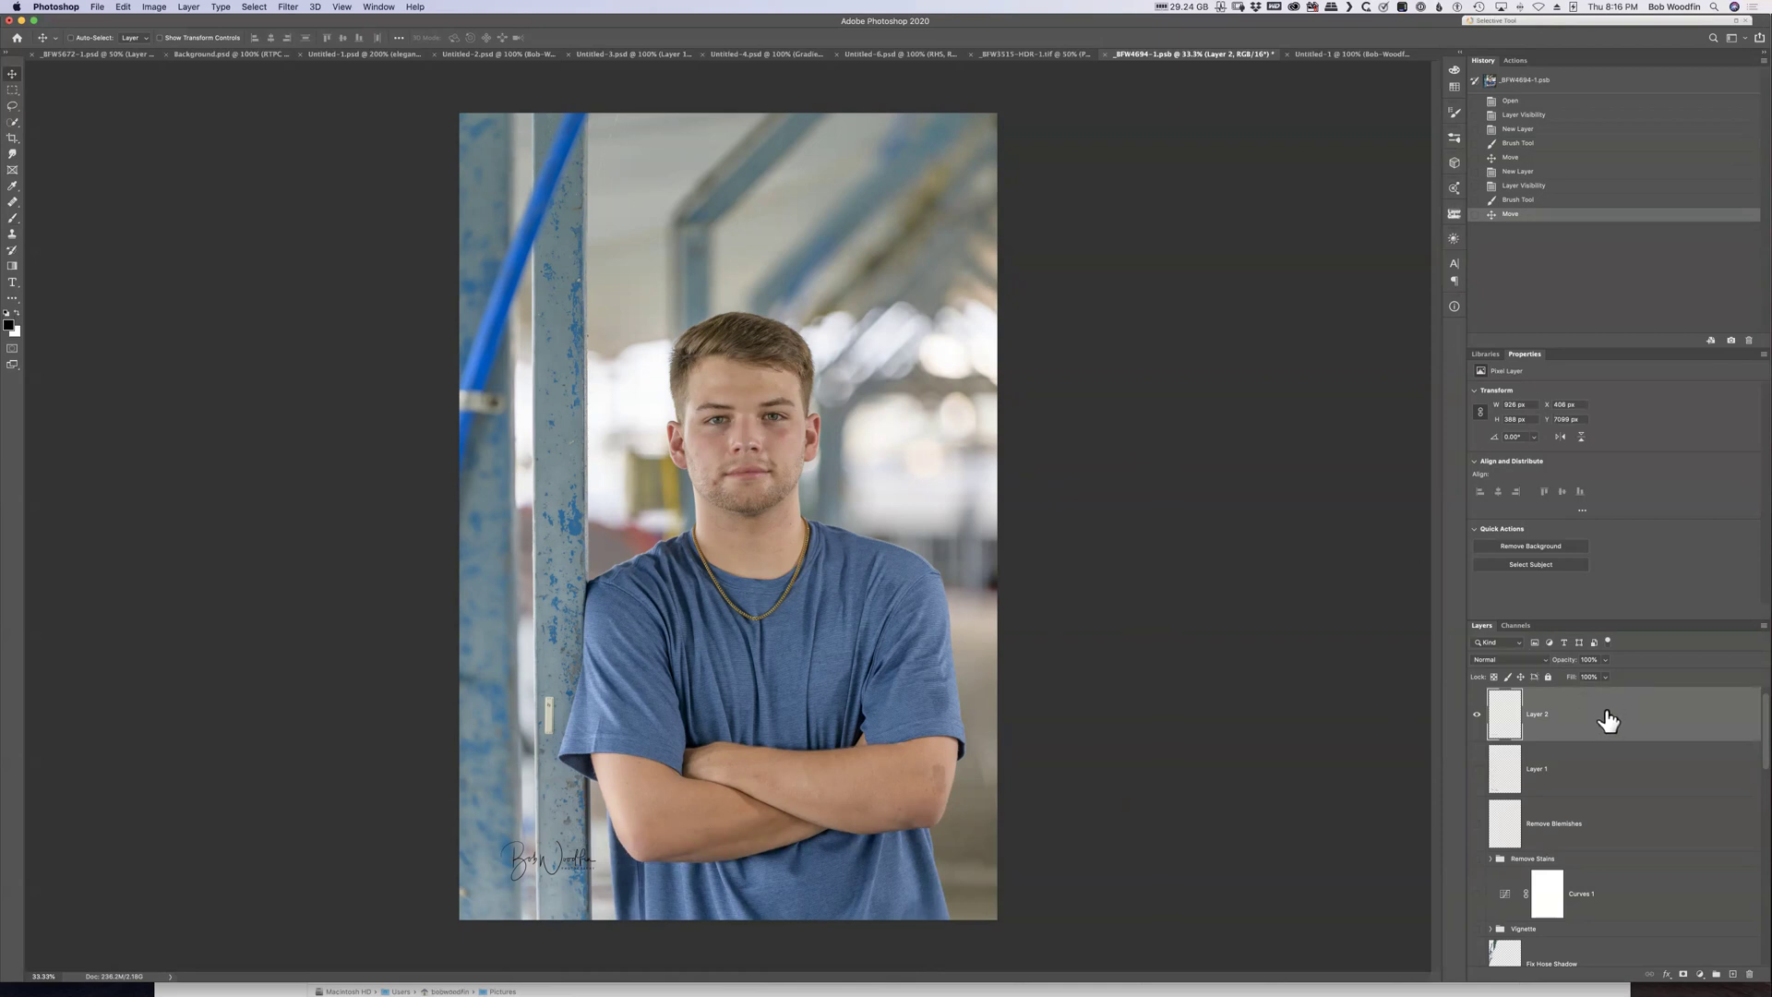
{"action": "key", "text": "Delete"}
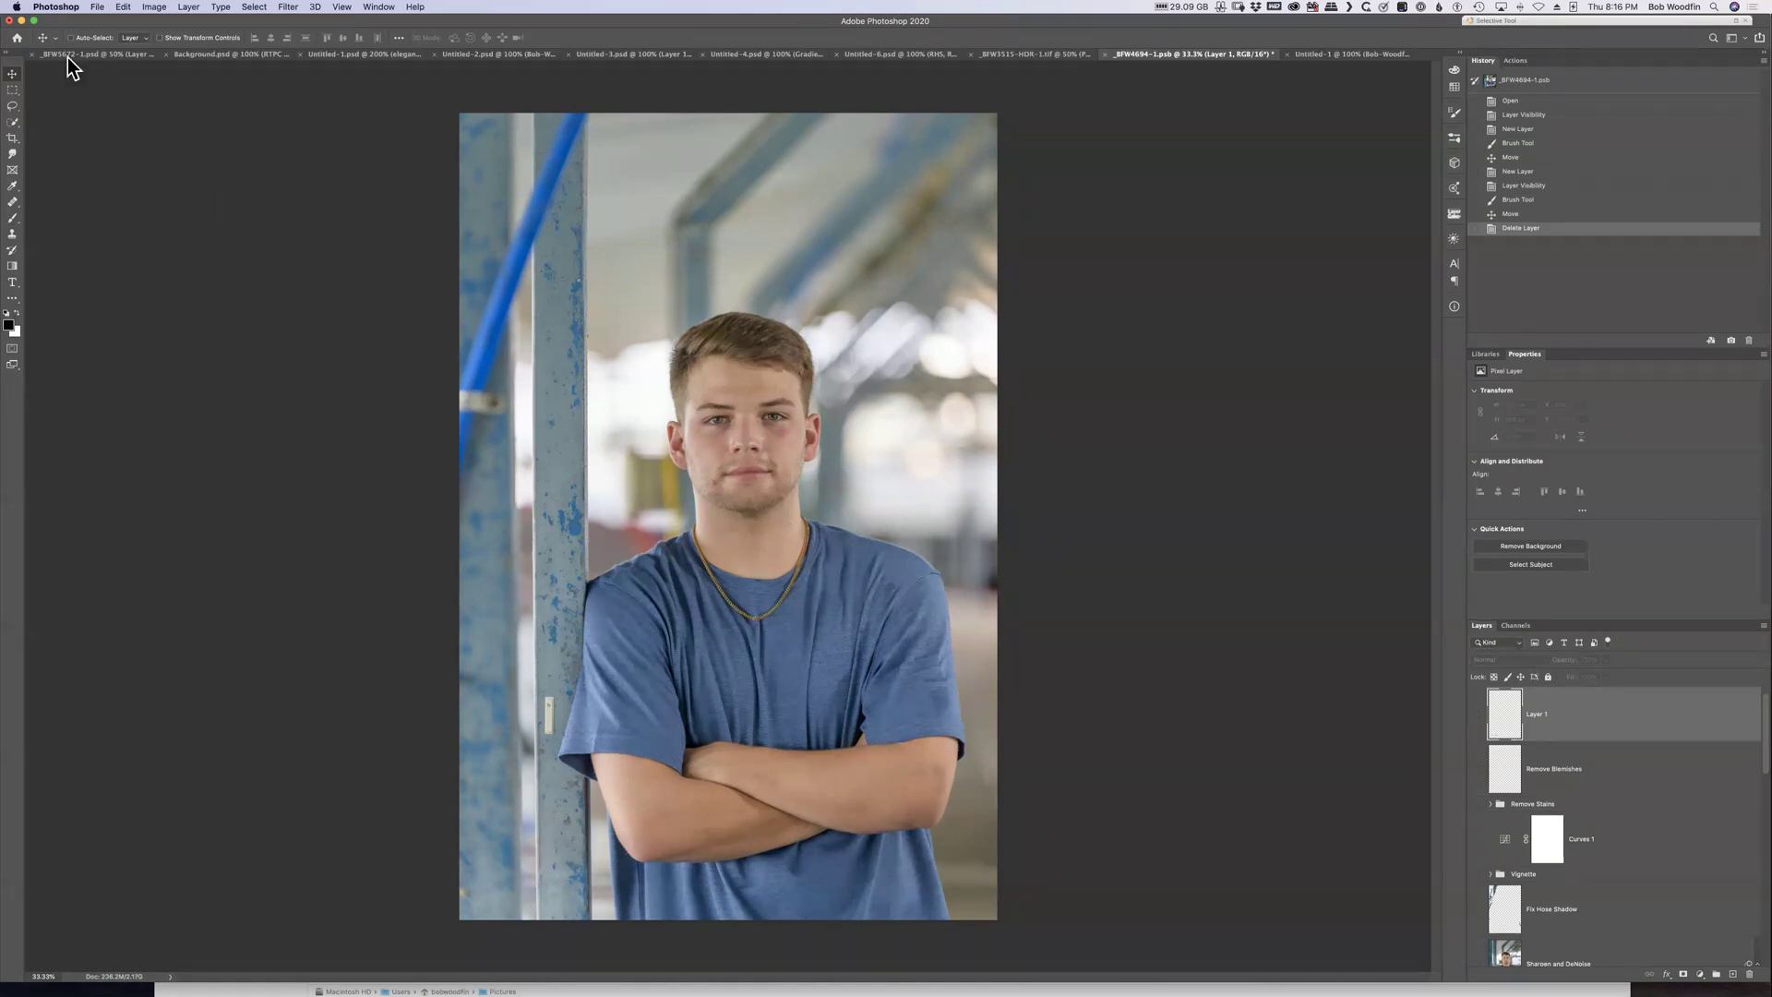
Choose the Grass brush from the Default Brushes group within Legacy Brushes
{"action": "left_click", "coordinate": [12, 218]}
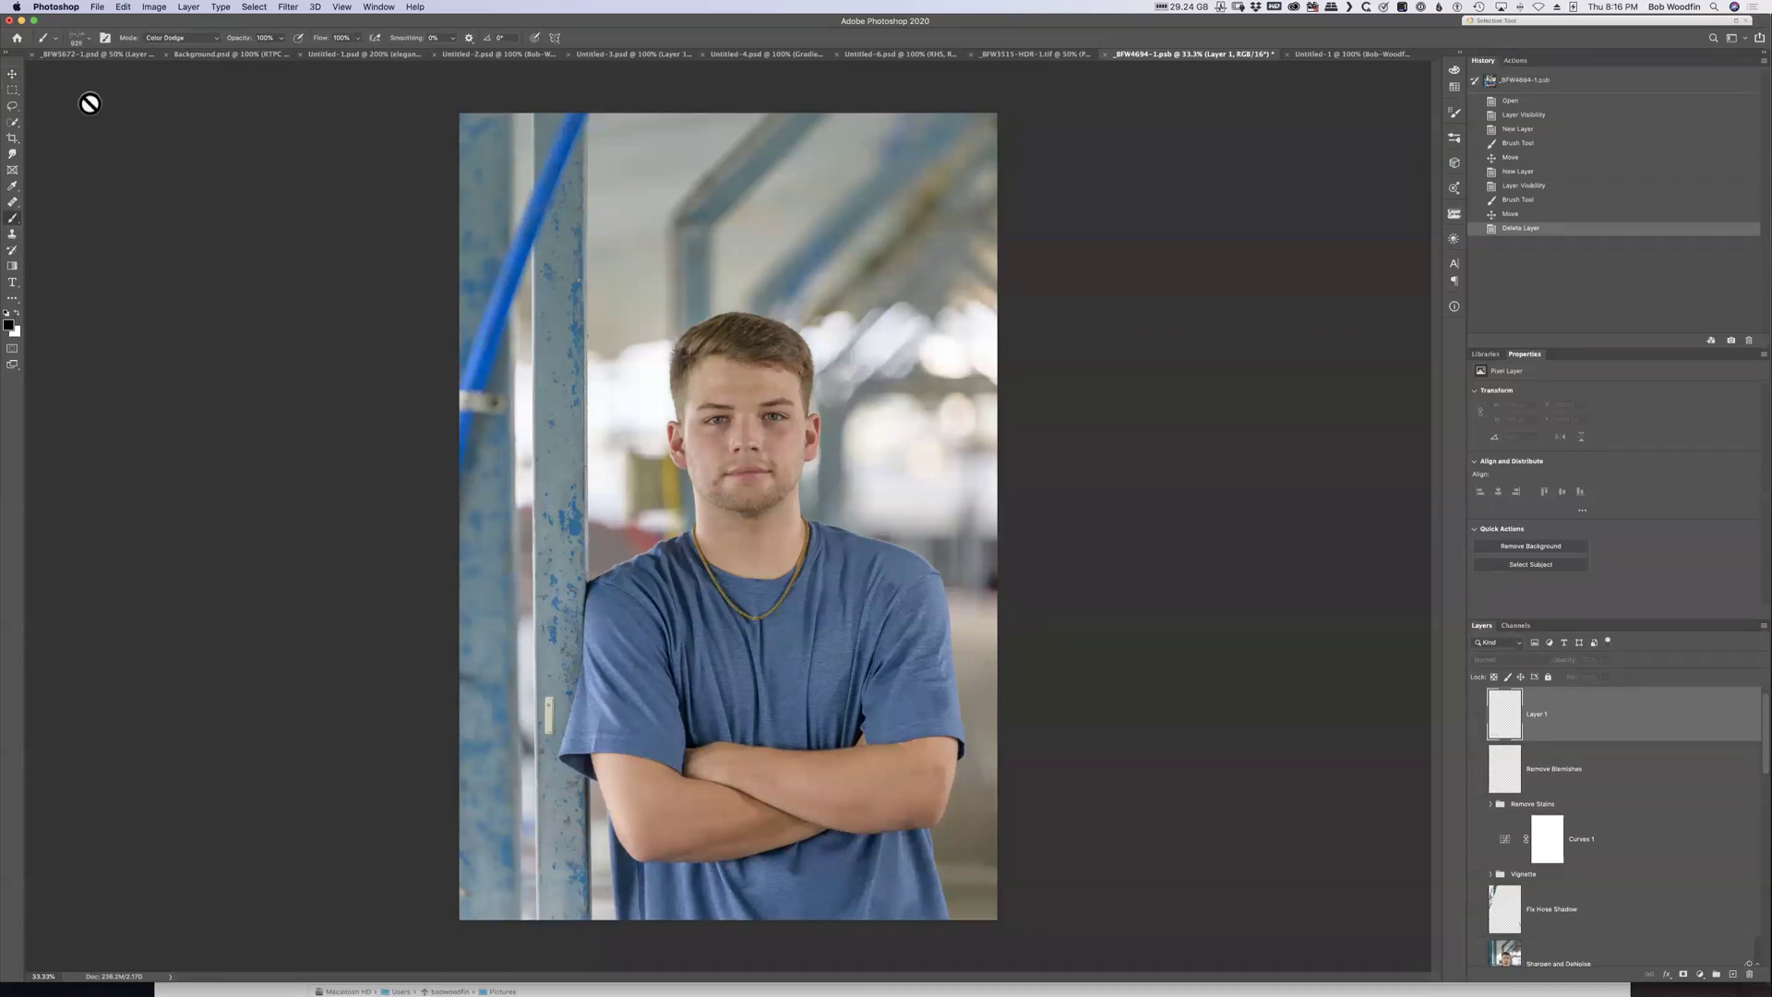
{"action": "left_click", "coordinate": [89, 38]}
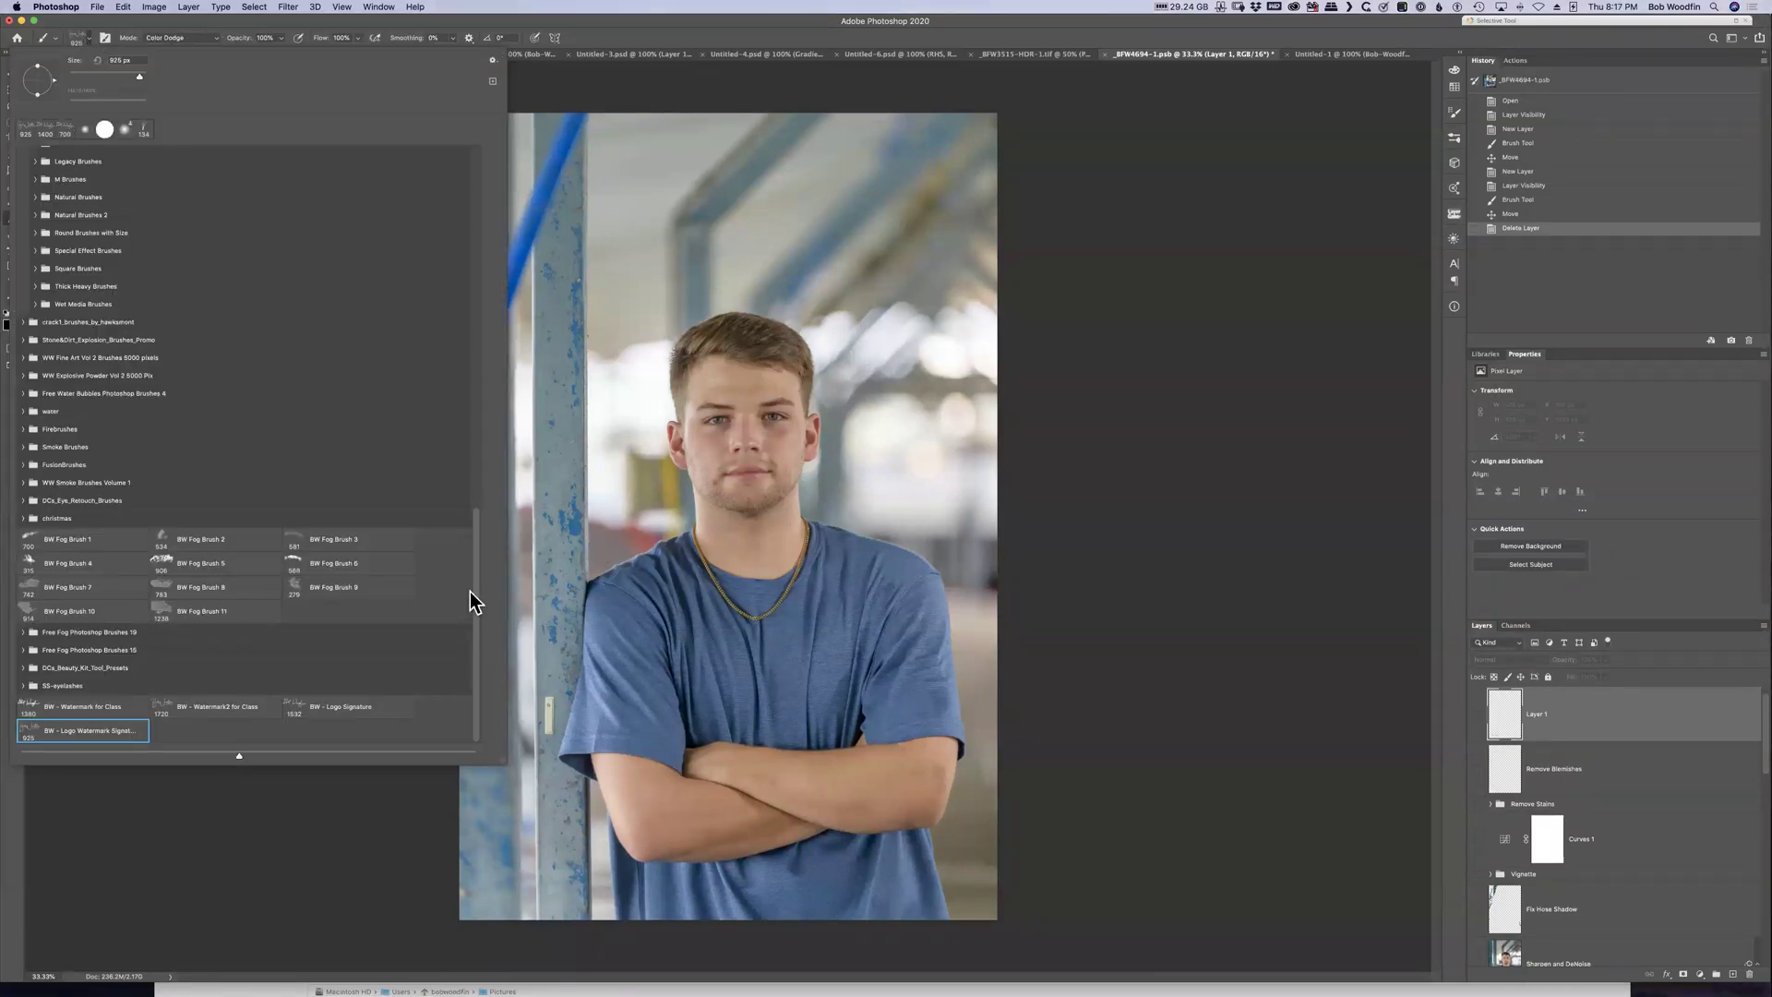
{"action": "left_click_drag", "start_coordinate": [478, 591], "coordinate": [452, 171]}
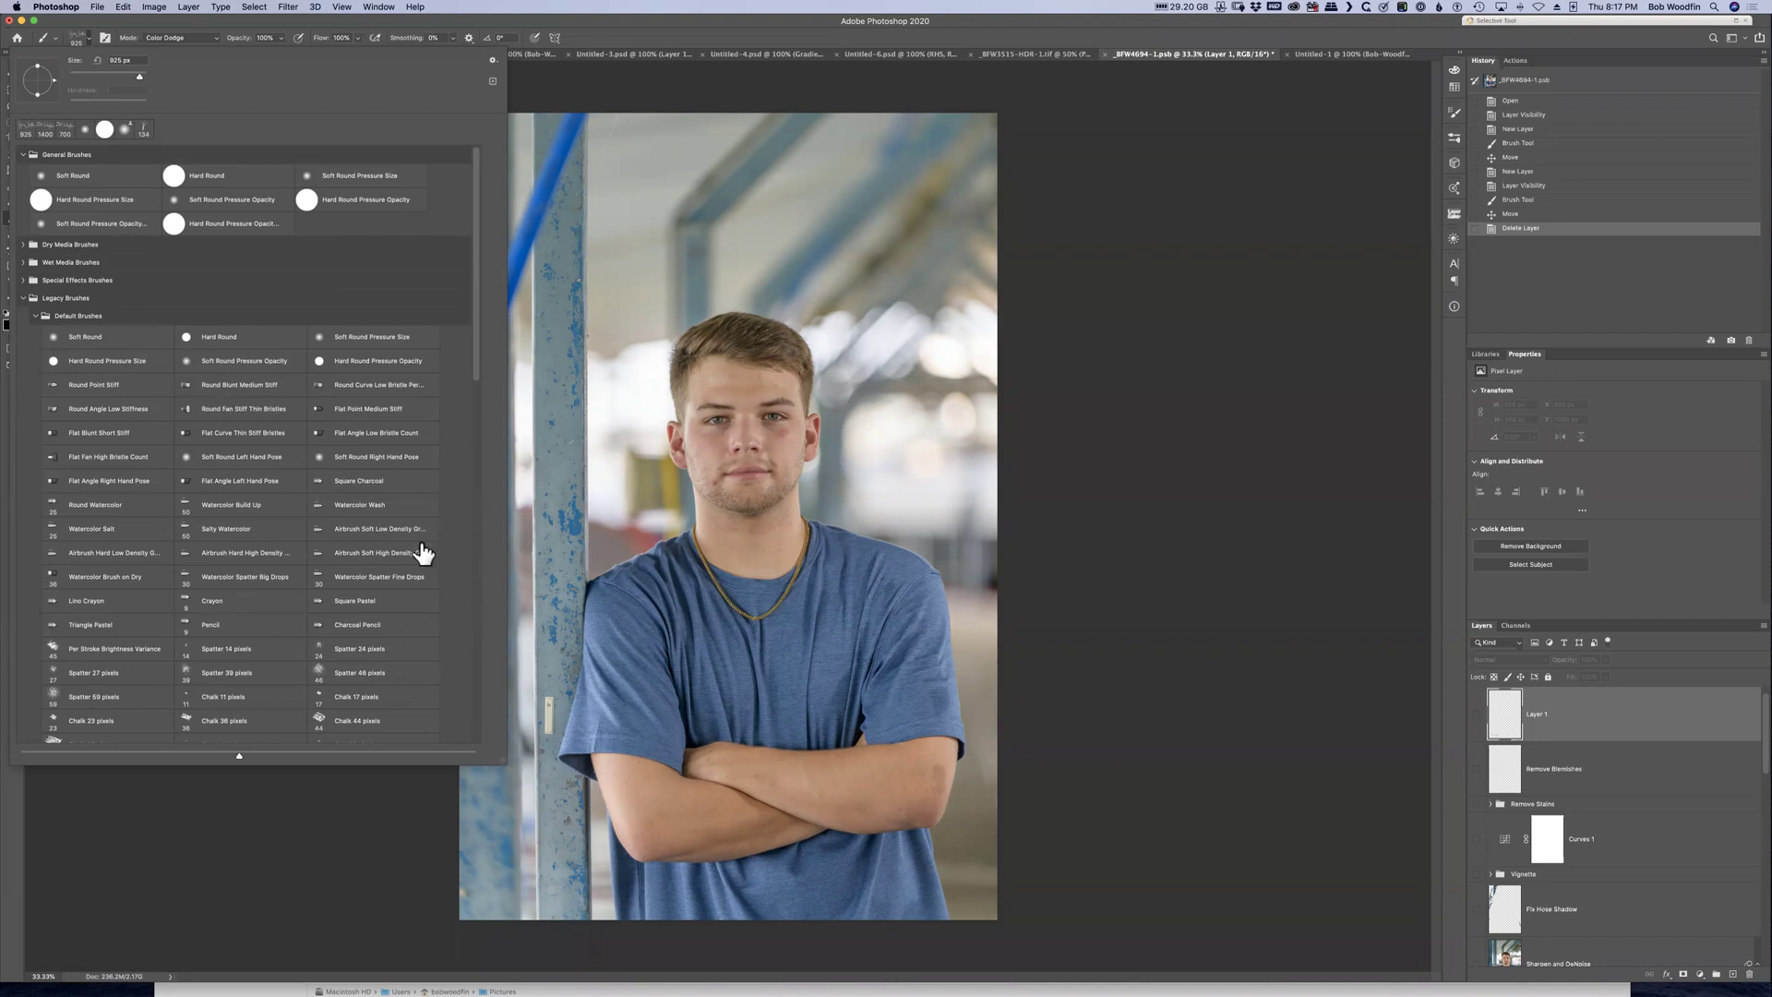
{"action": "scroll", "coordinate": [368, 552], "scroll_direction": "down", "scroll_amount": 3}
{"action": "scroll", "coordinate": [367, 552], "scroll_direction": "down", "scroll_amount": 3}
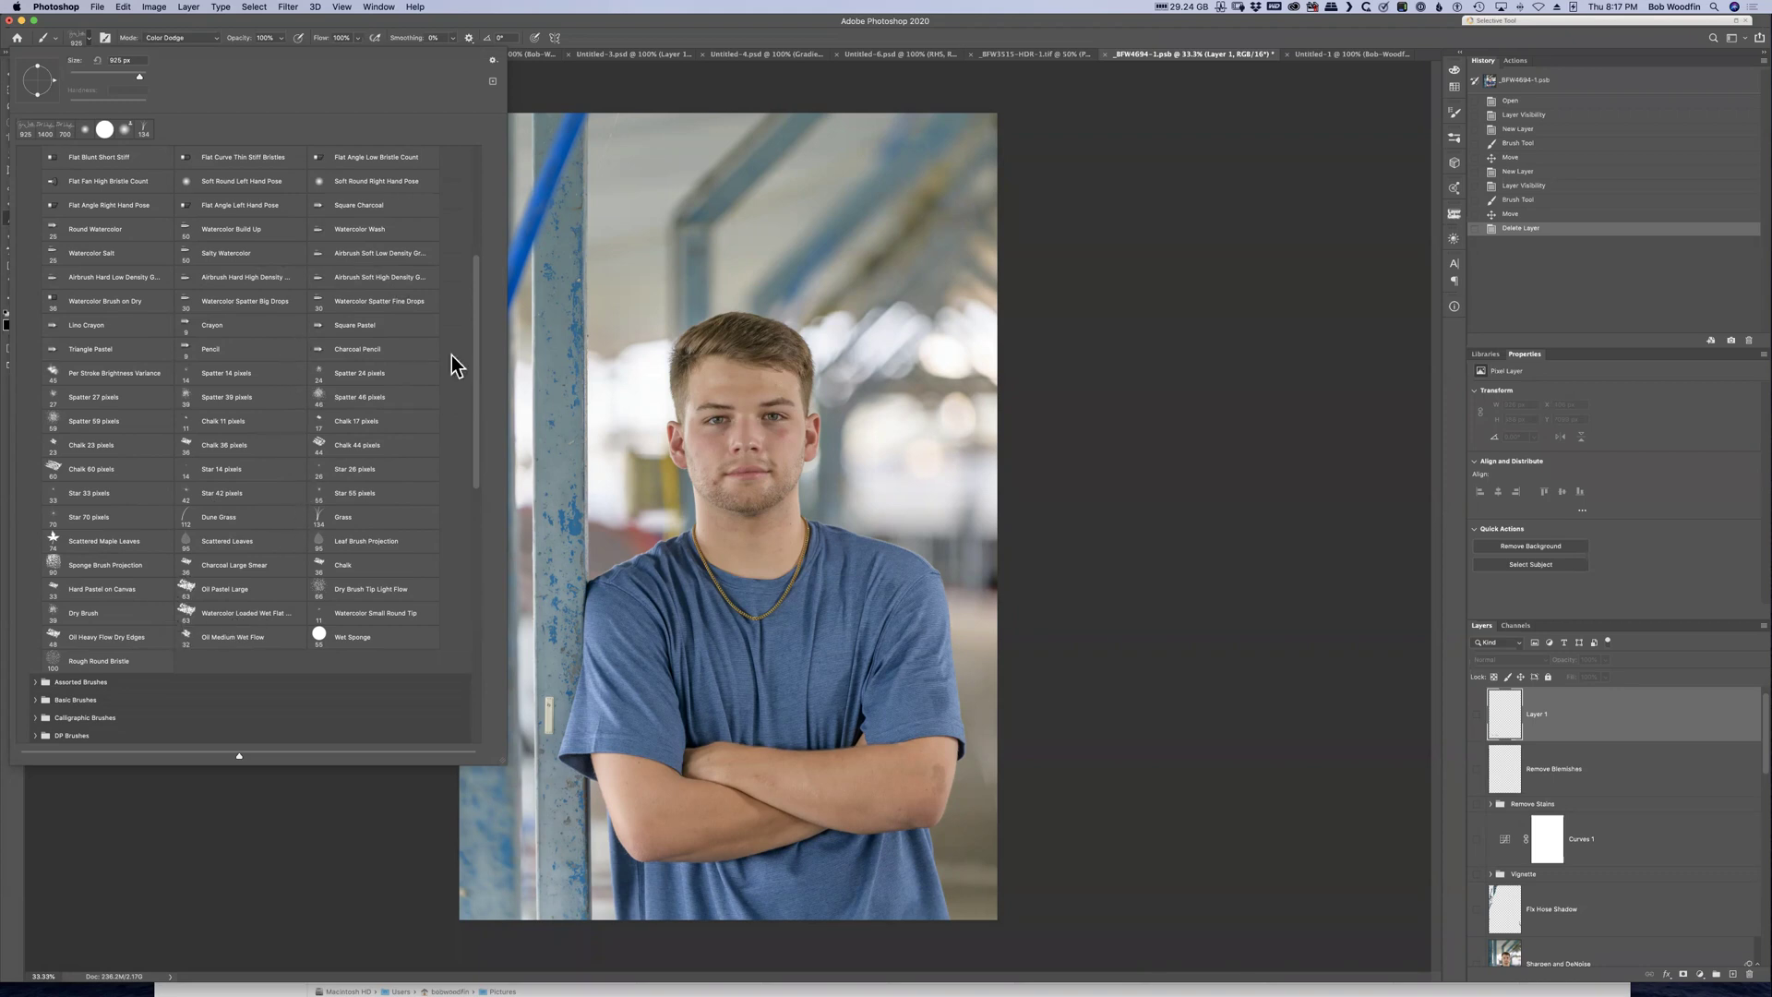
{"action": "left_click", "coordinate": [342, 525]}
Return to the Untitled-1 document and rasterize the logo smart object layer for painting
{"action": "left_click", "coordinate": [1319, 53]}
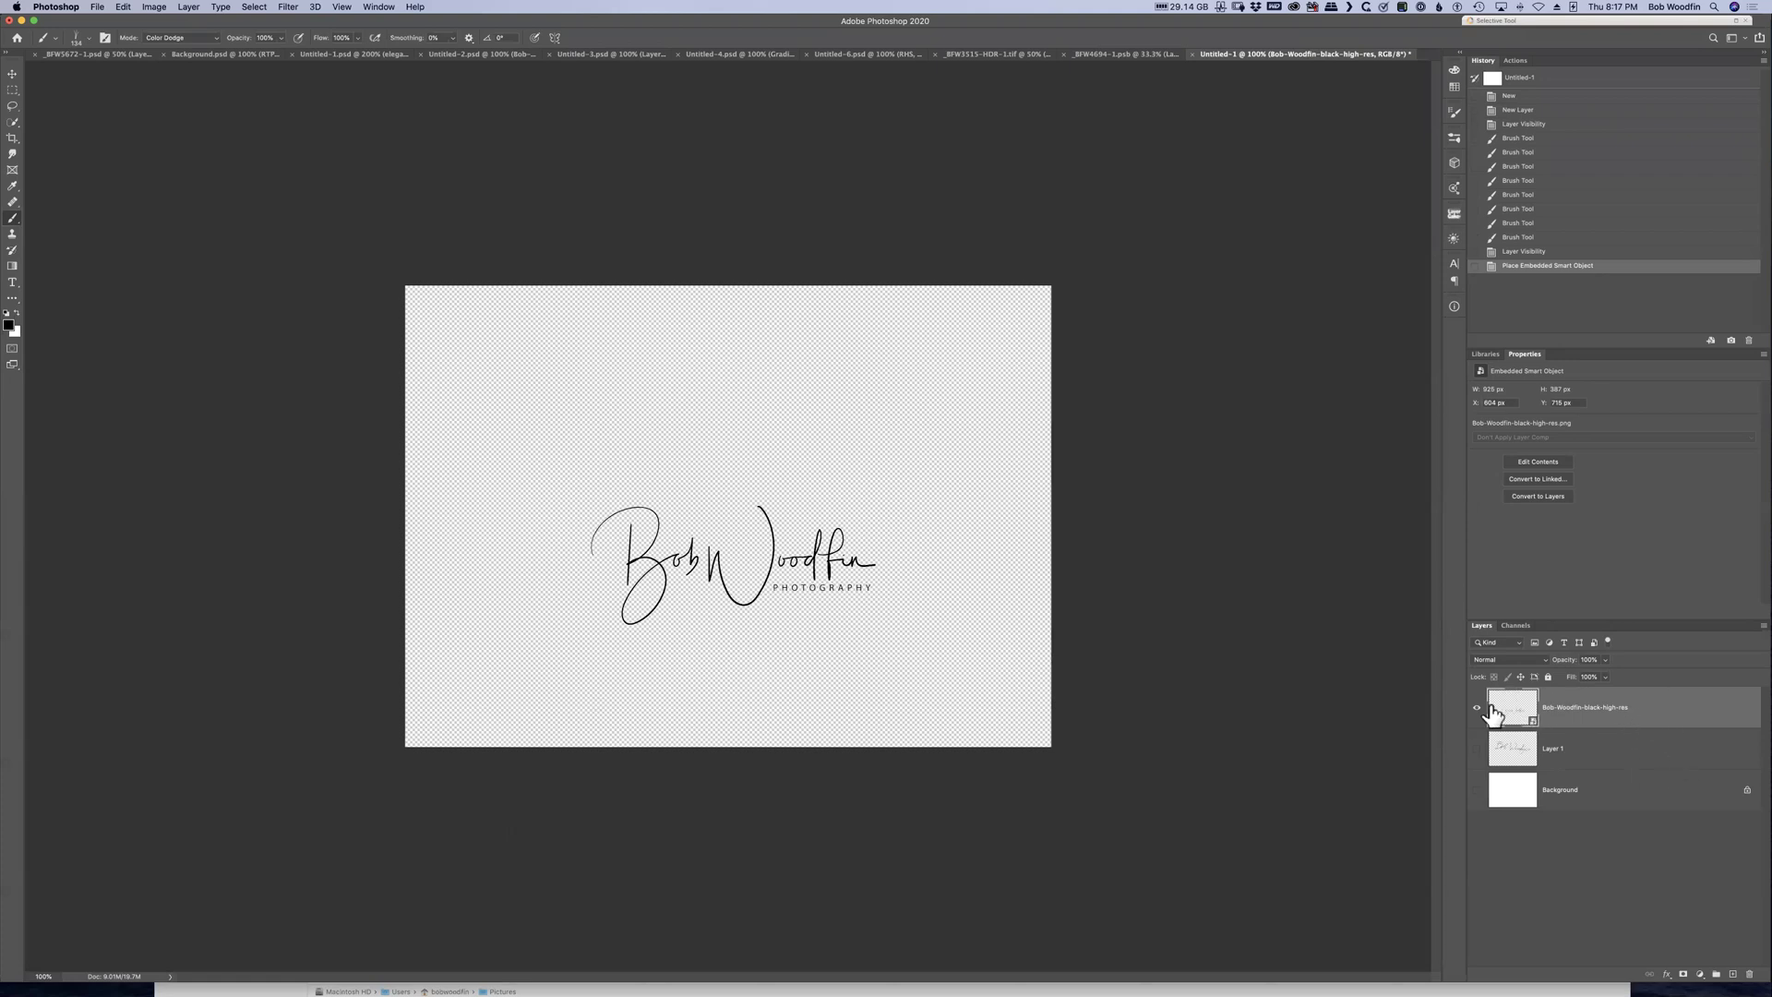
{"action": "left_click_drag", "start_coordinate": [1514, 717], "coordinate": [791, 670]}
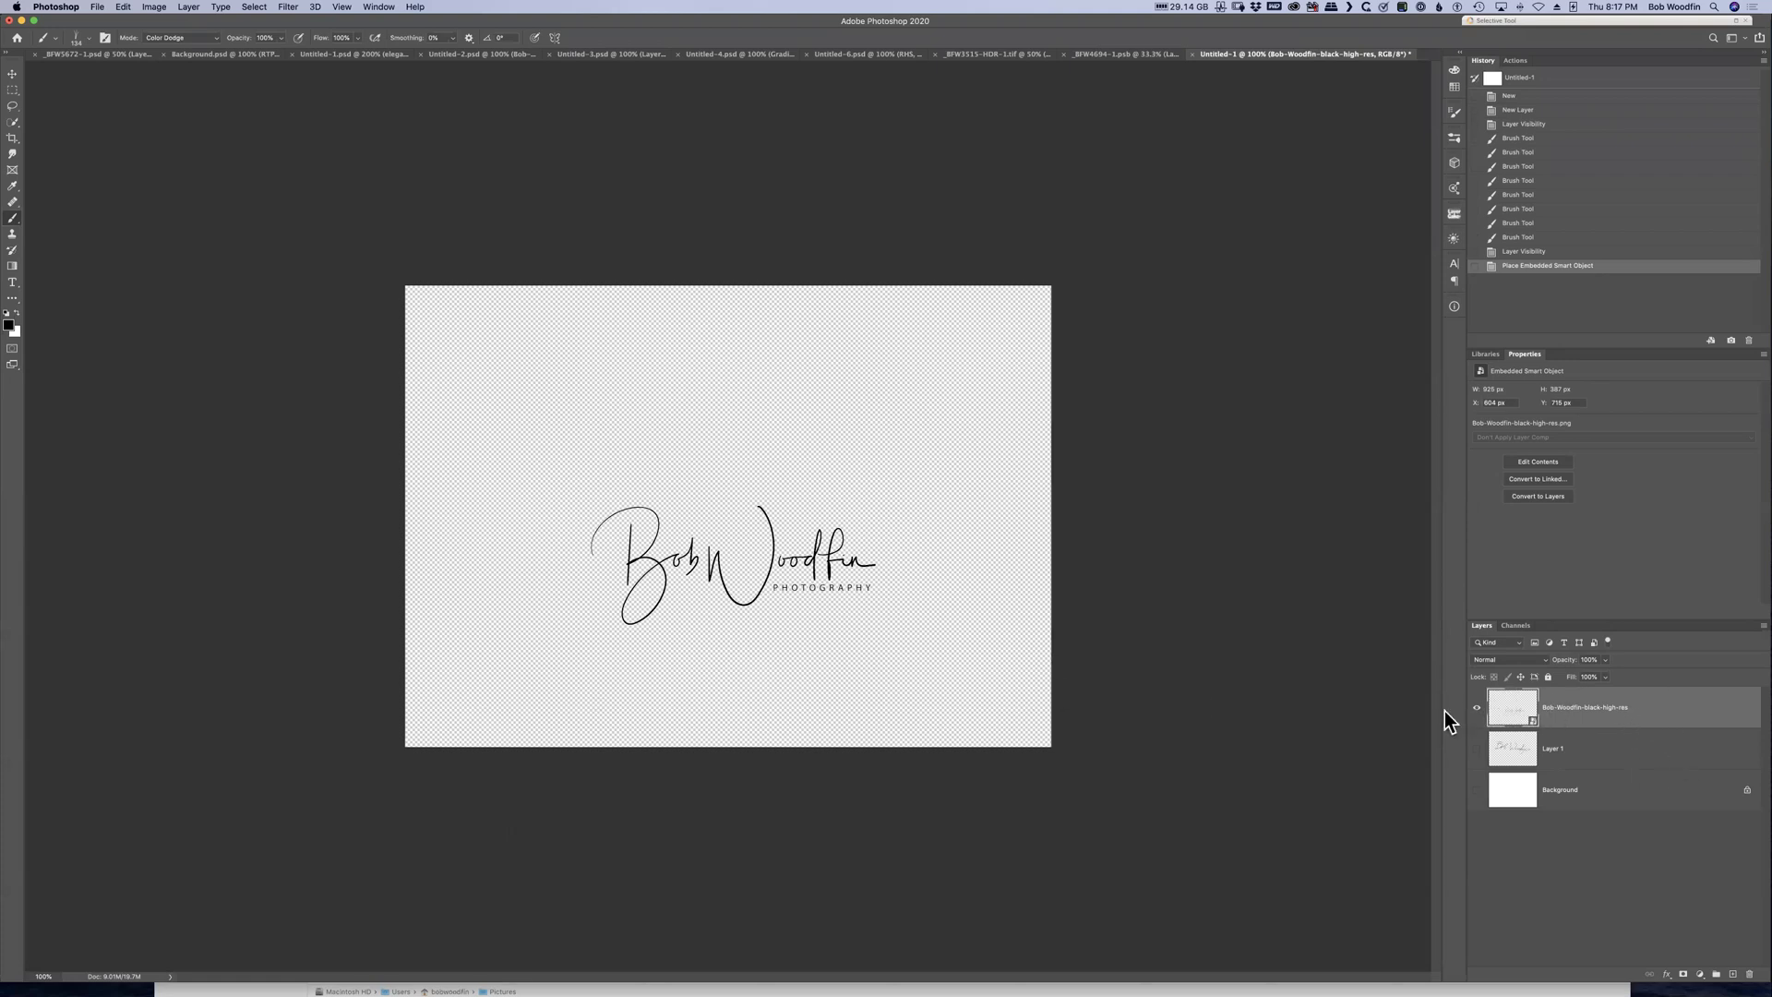
{"action": "right_click", "coordinate": [1683, 701]}
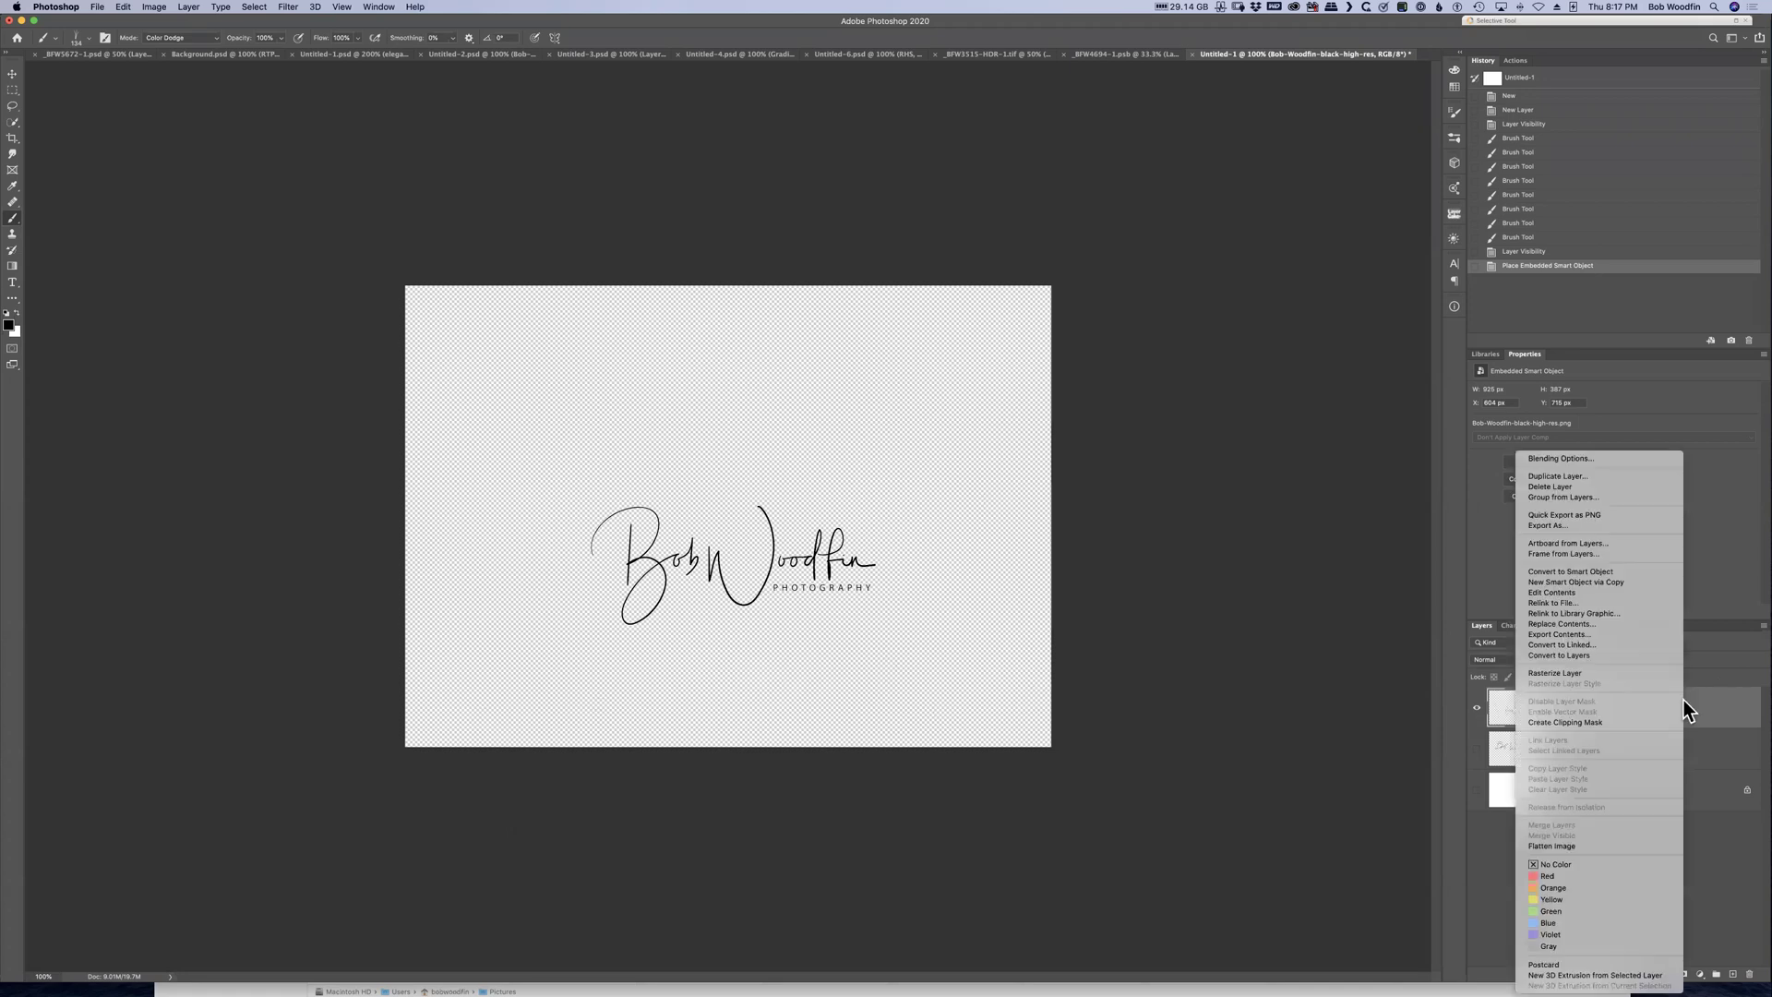
{"action": "left_click", "coordinate": [1610, 674]}
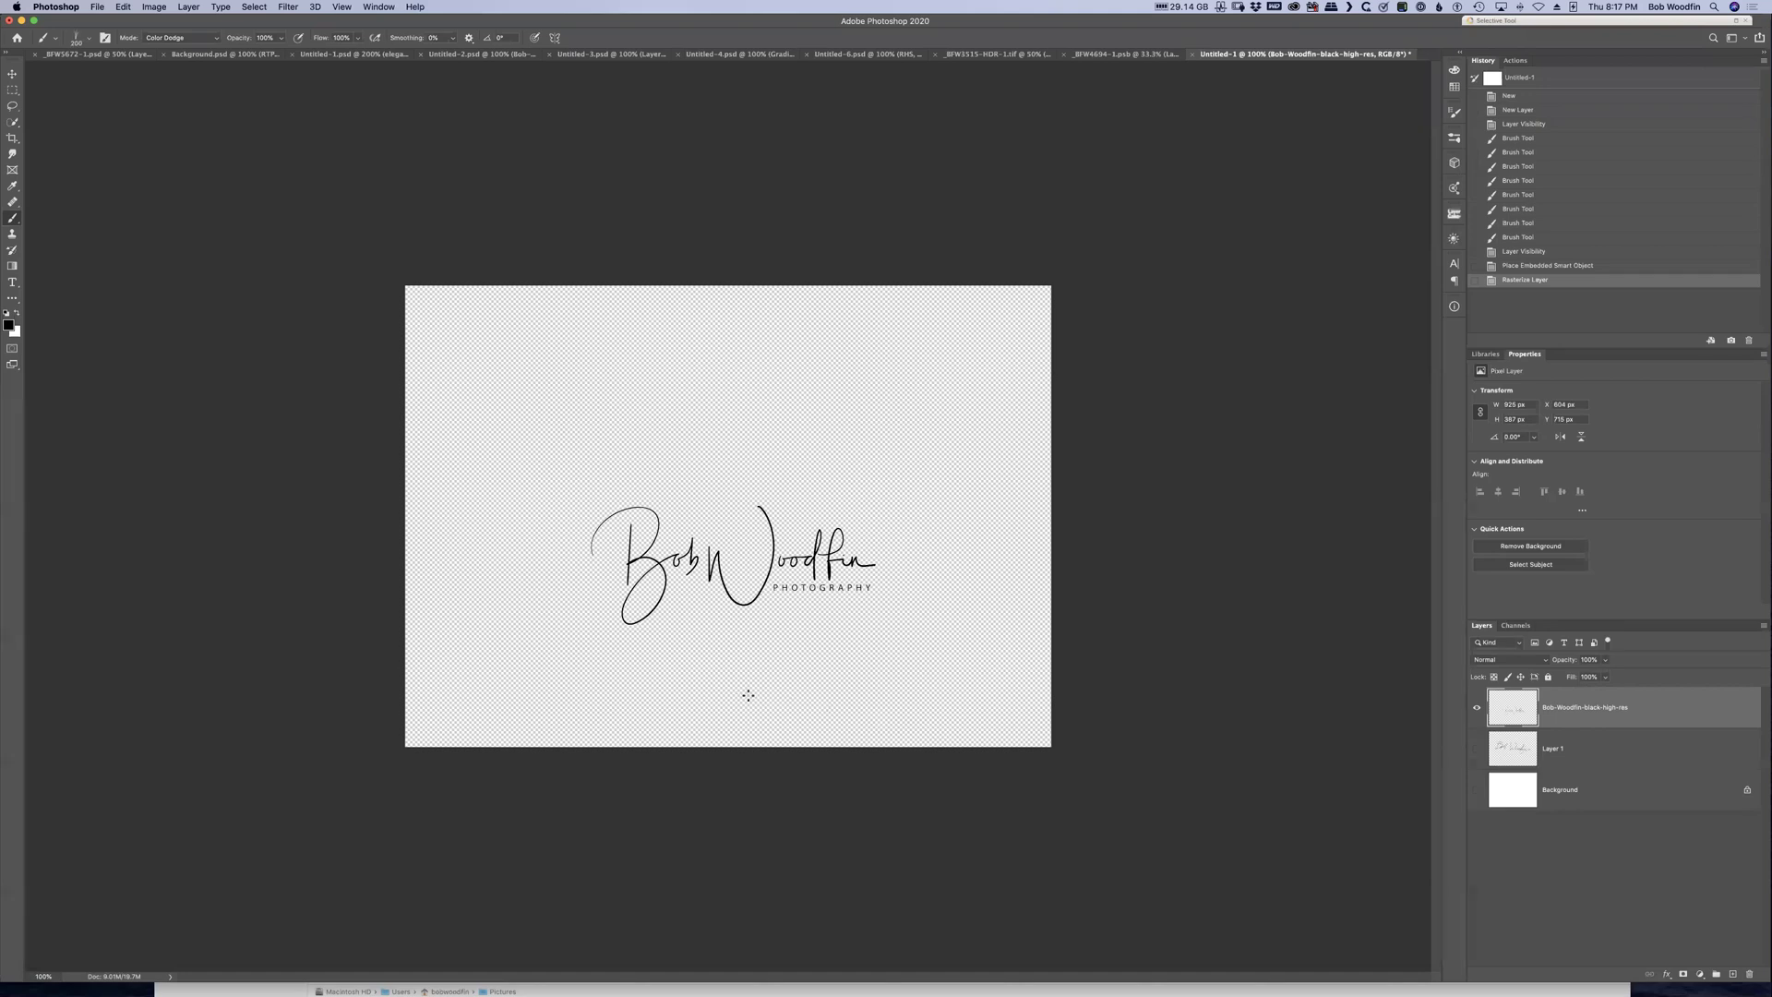
Try stamping the Grass brush at about 2400 px in the canvas's lower right corner, and undo the stamp
{"action": "key", "text": "bracketright"}
{"action": "key", "text": "bracketright"}
{"action": "key", "text": "bracketright"}
{"action": "key", "text": "bracketright"}
{"action": "key", "text": "bracketright"}
{"action": "key", "text": "bracketright"}
{"action": "key", "text": "bracketright"}
{"action": "key", "text": "bracketright"}
{"action": "key", "text": "bracketright"}
{"action": "key", "text": "bracketright"}
{"action": "key", "text": "bracketright"}
{"action": "key", "text": "bracketright"}
{"action": "left_click", "coordinate": [929, 673]}
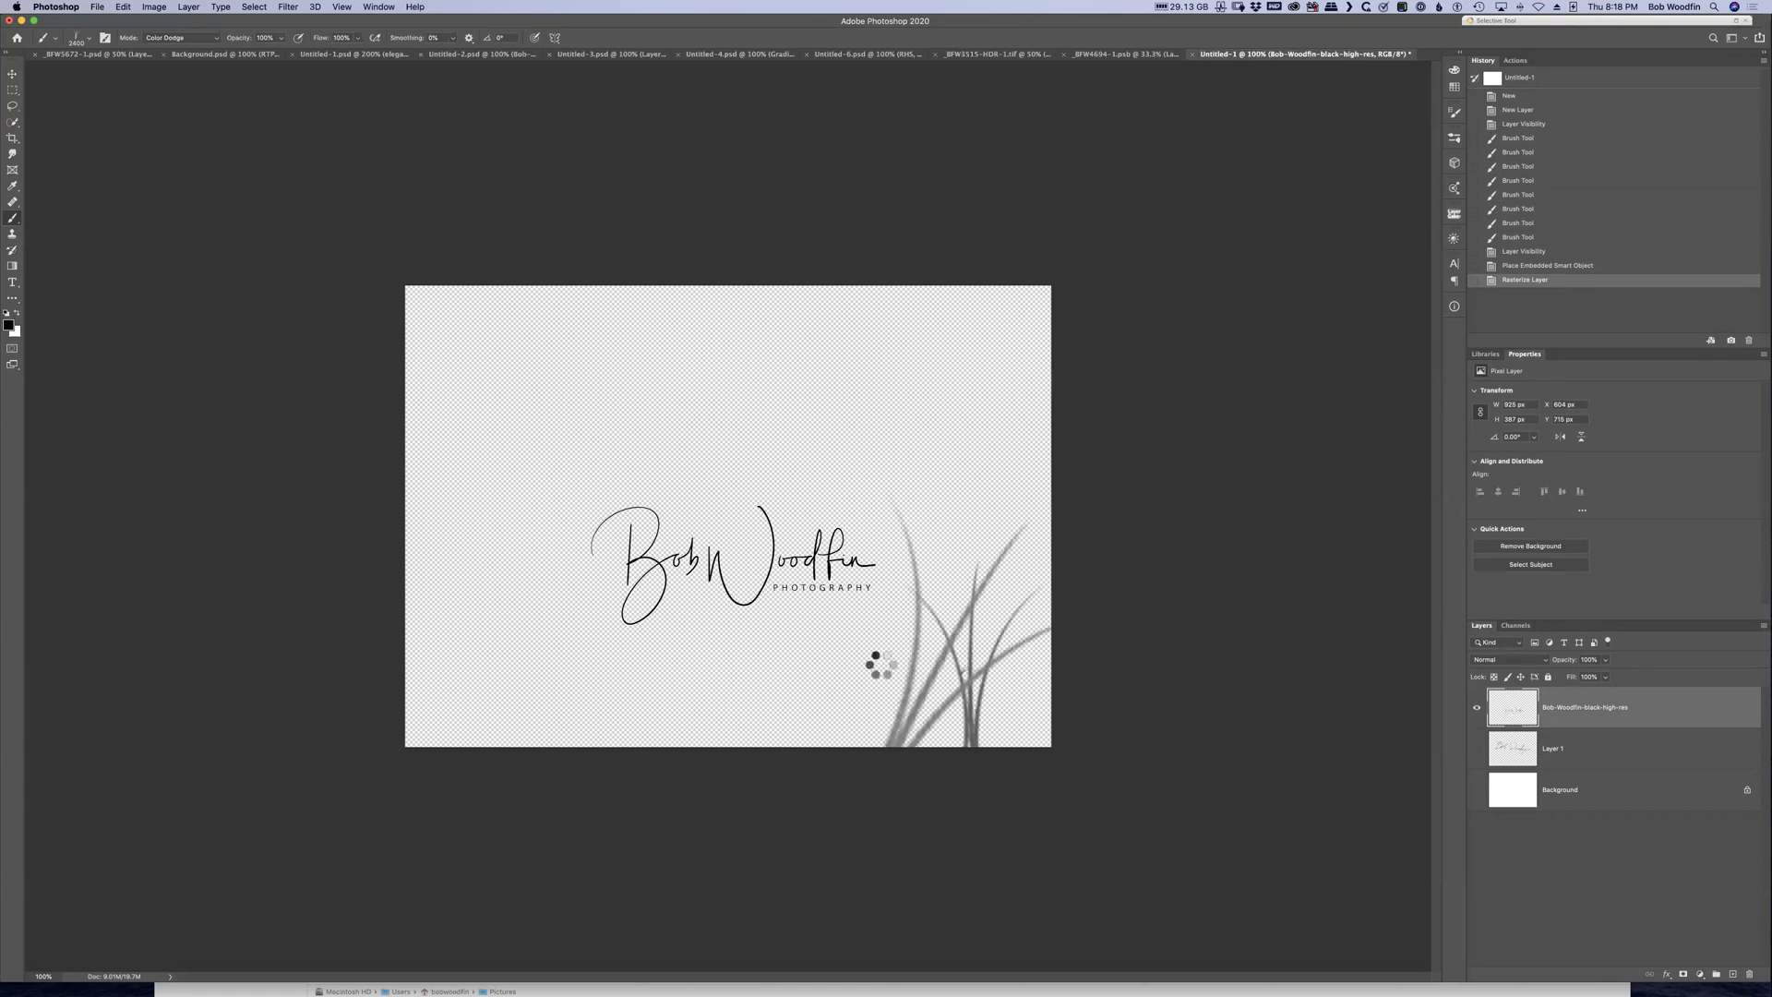
{"action": "key", "text": "super+z"}
Reduce the Grass brush size and paint a dense band of grass across the full width below the logo
{"action": "key", "text": "bracketleft"}
{"action": "key", "text": "bracketleft"}
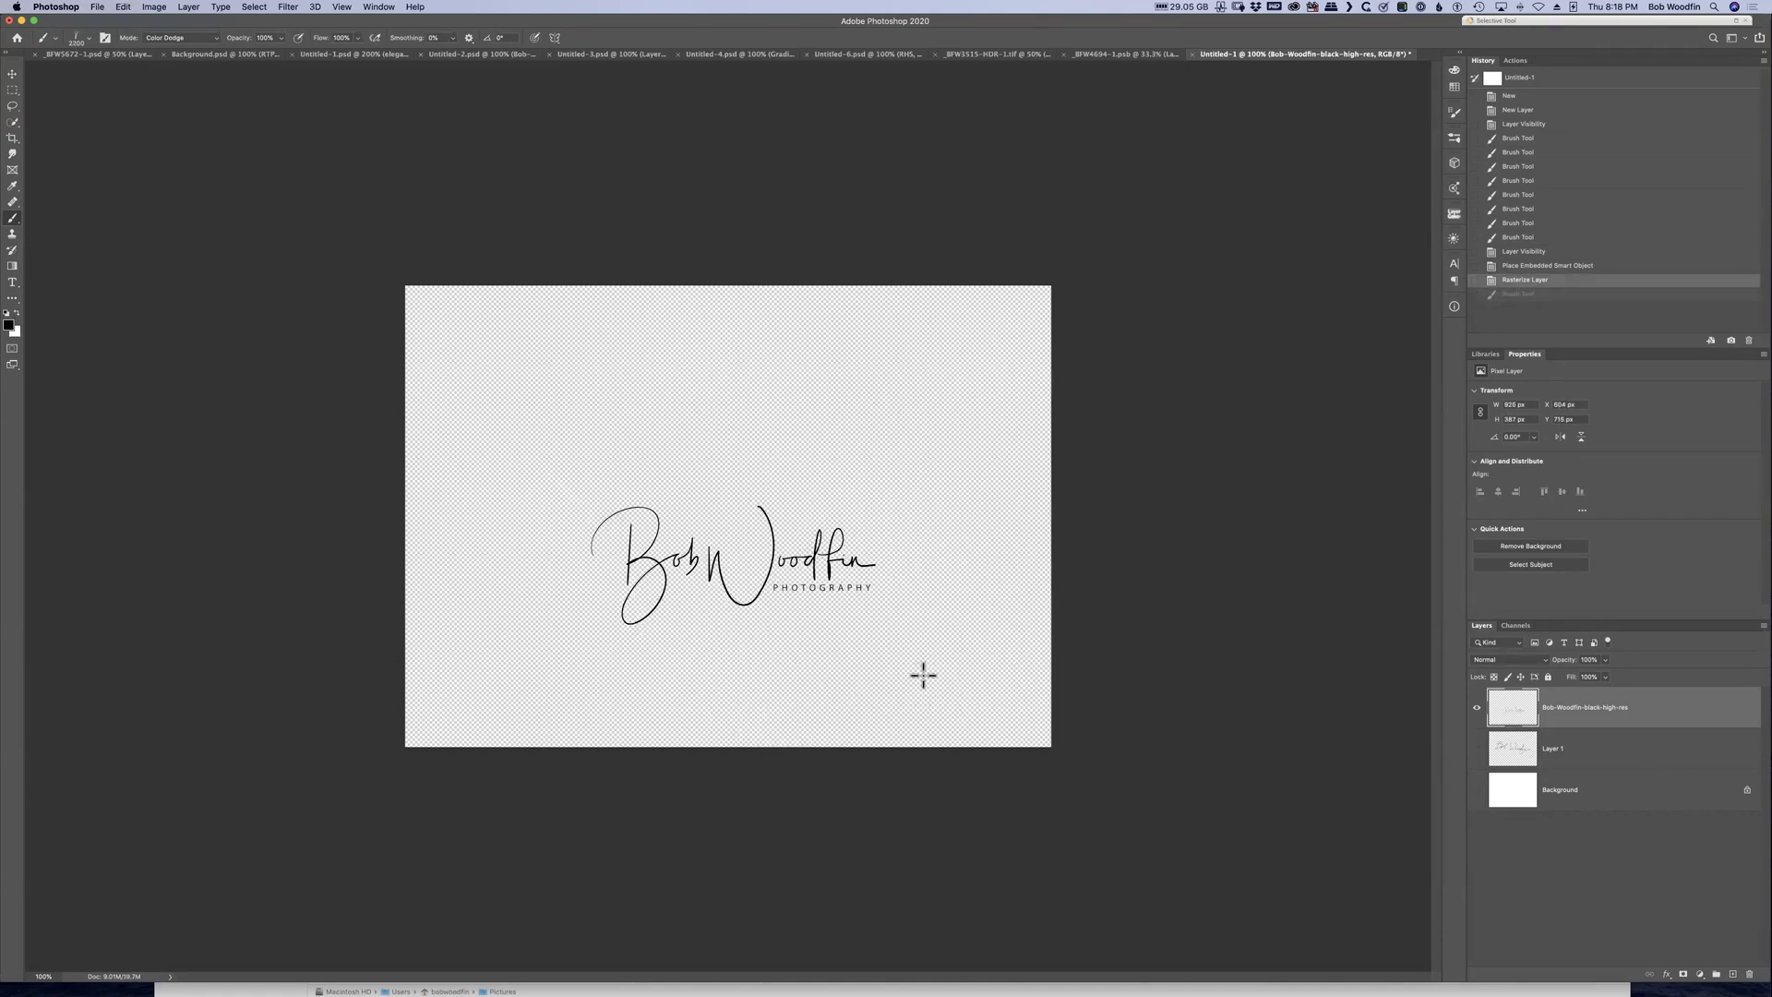
{"action": "key", "text": "bracketleft"}
{"action": "key", "text": "bracketleft"}
{"action": "key", "text": "bracketleft"}
{"action": "key", "text": "bracketleft"}
{"action": "key", "text": "bracketleft"}
{"action": "key", "text": "bracketleft"}
{"action": "mouse_move", "coordinate": [949, 645]}
{"action": "left_mouse_down"}
{"action": "mouse_move", "coordinate": [404, 662]}
{"action": "mouse_move", "coordinate": [944, 667]}
{"action": "mouse_move", "coordinate": [725, 685]}
{"action": "mouse_move", "coordinate": [978, 673]}
{"action": "mouse_move", "coordinate": [644, 651]}
{"action": "mouse_move", "coordinate": [603, 669]}
{"action": "mouse_move", "coordinate": [745, 658]}
{"action": "mouse_move", "coordinate": [713, 701]}
{"action": "mouse_move", "coordinate": [641, 676]}
{"action": "mouse_move", "coordinate": [405, 686]}
{"action": "mouse_move", "coordinate": [584, 707]}
{"action": "mouse_move", "coordinate": [464, 699]}
{"action": "mouse_move", "coordinate": [569, 677]}
{"action": "mouse_move", "coordinate": [817, 707]}
{"action": "mouse_move", "coordinate": [1007, 680]}
{"action": "mouse_move", "coordinate": [949, 669]}
{"action": "mouse_move", "coordinate": [1043, 673]}
{"action": "mouse_move", "coordinate": [828, 683]}
{"action": "mouse_move", "coordinate": [946, 701]}
{"action": "mouse_move", "coordinate": [941, 720]}
{"action": "mouse_move", "coordinate": [630, 709]}
{"action": "mouse_move", "coordinate": [731, 687]}
{"action": "mouse_move", "coordinate": [593, 698]}
{"action": "mouse_move", "coordinate": [636, 687]}
{"action": "mouse_move", "coordinate": [502, 733]}
{"action": "mouse_move", "coordinate": [432, 713]}
{"action": "mouse_move", "coordinate": [602, 715]}
{"action": "mouse_move", "coordinate": [511, 743]}
{"action": "mouse_move", "coordinate": [484, 706]}
{"action": "mouse_move", "coordinate": [430, 721]}
{"action": "mouse_move", "coordinate": [456, 695]}
{"action": "mouse_move", "coordinate": [411, 739]}
{"action": "mouse_move", "coordinate": [507, 717]}
{"action": "mouse_move", "coordinate": [1016, 736]}
{"action": "mouse_move", "coordinate": [1025, 697]}
{"action": "mouse_move", "coordinate": [975, 716]}
{"action": "mouse_move", "coordinate": [1045, 712]}
{"action": "mouse_move", "coordinate": [1019, 722]}
{"action": "mouse_move", "coordinate": [1000, 688]}
{"action": "mouse_move", "coordinate": [998, 666]}
{"action": "mouse_move", "coordinate": [1061, 669]}
{"action": "left_mouse_up"}
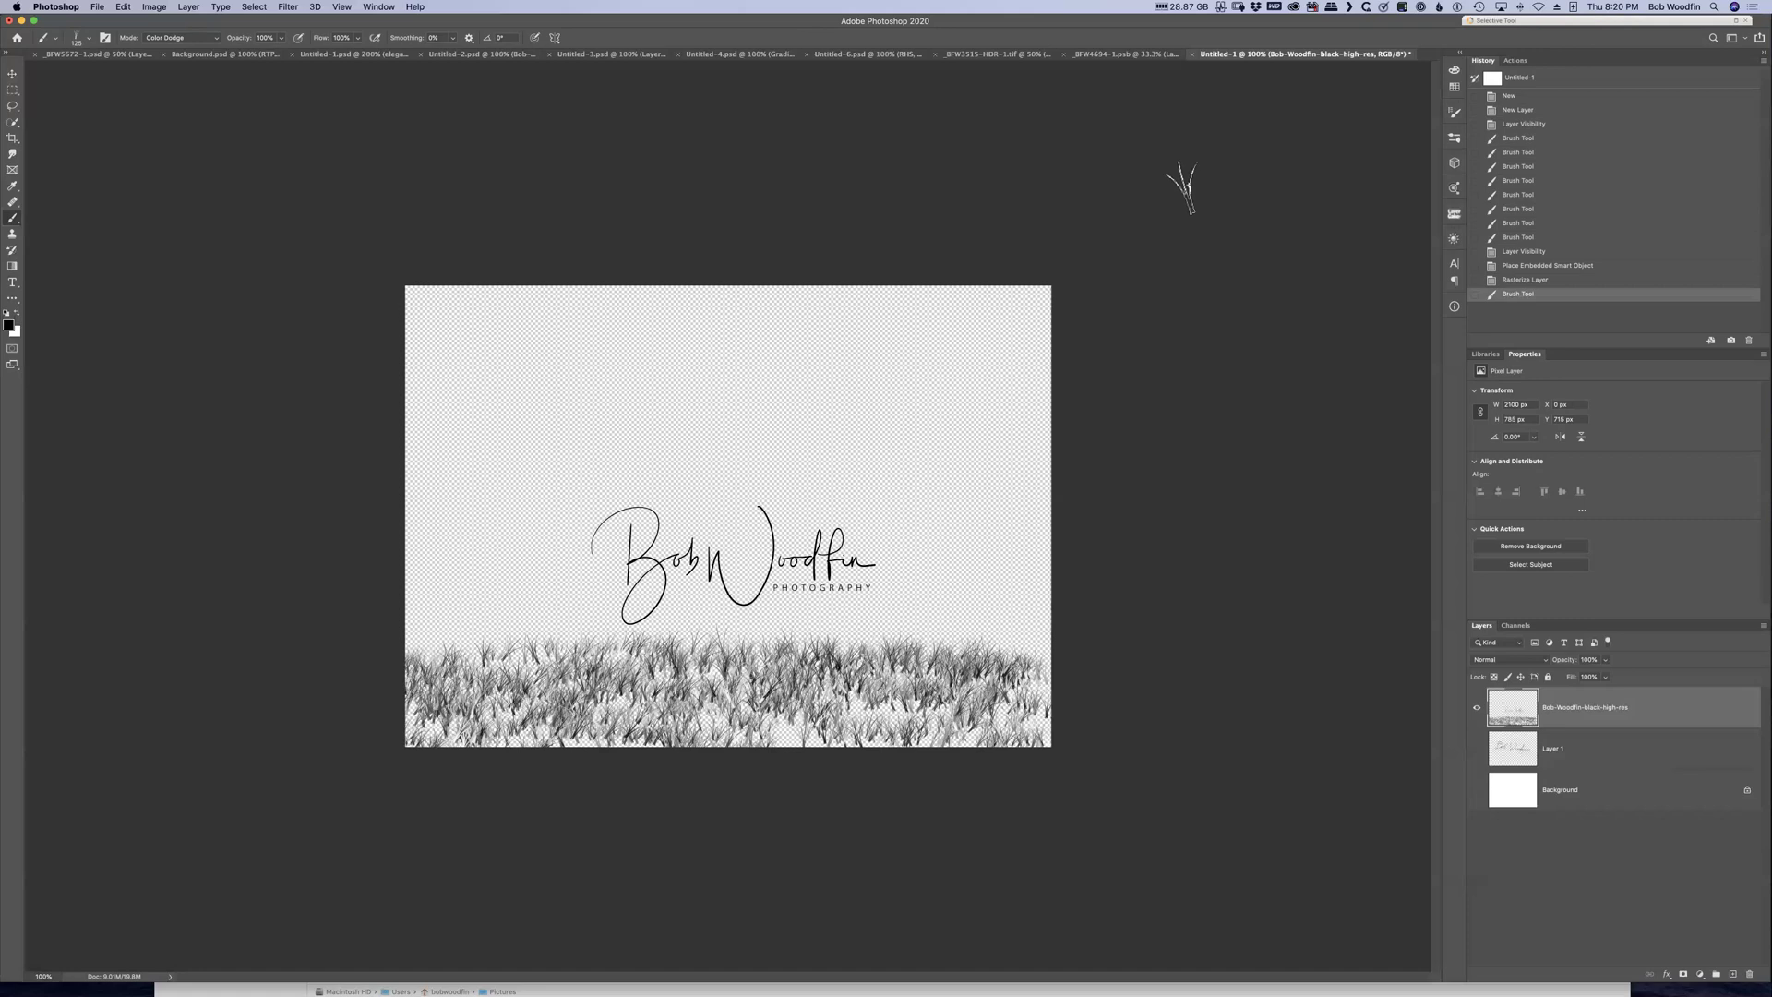
Switch to the HDR photo of the red mill and compare its Red, Green and Blue channels individually
{"action": "left_click", "coordinate": [1125, 54]}
{"action": "left_click_drag", "start_coordinate": [1023, 53], "coordinate": [1006, 83]}
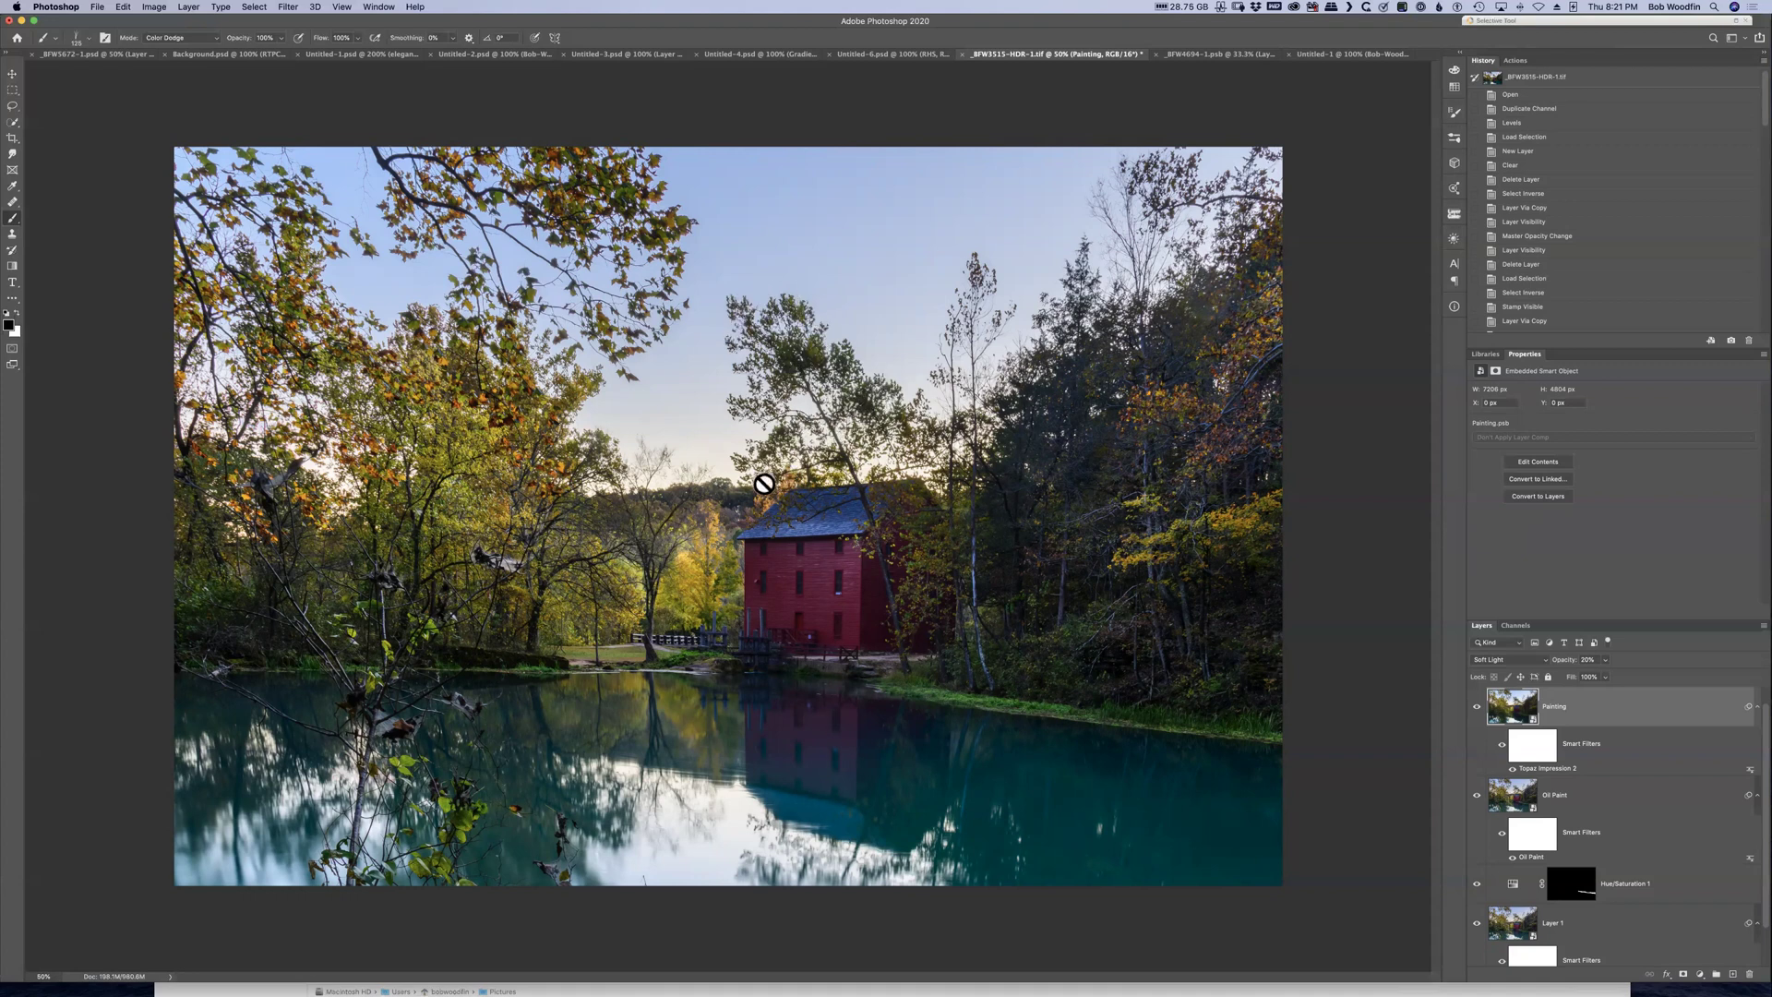
{"action": "left_click", "coordinate": [1515, 628]}
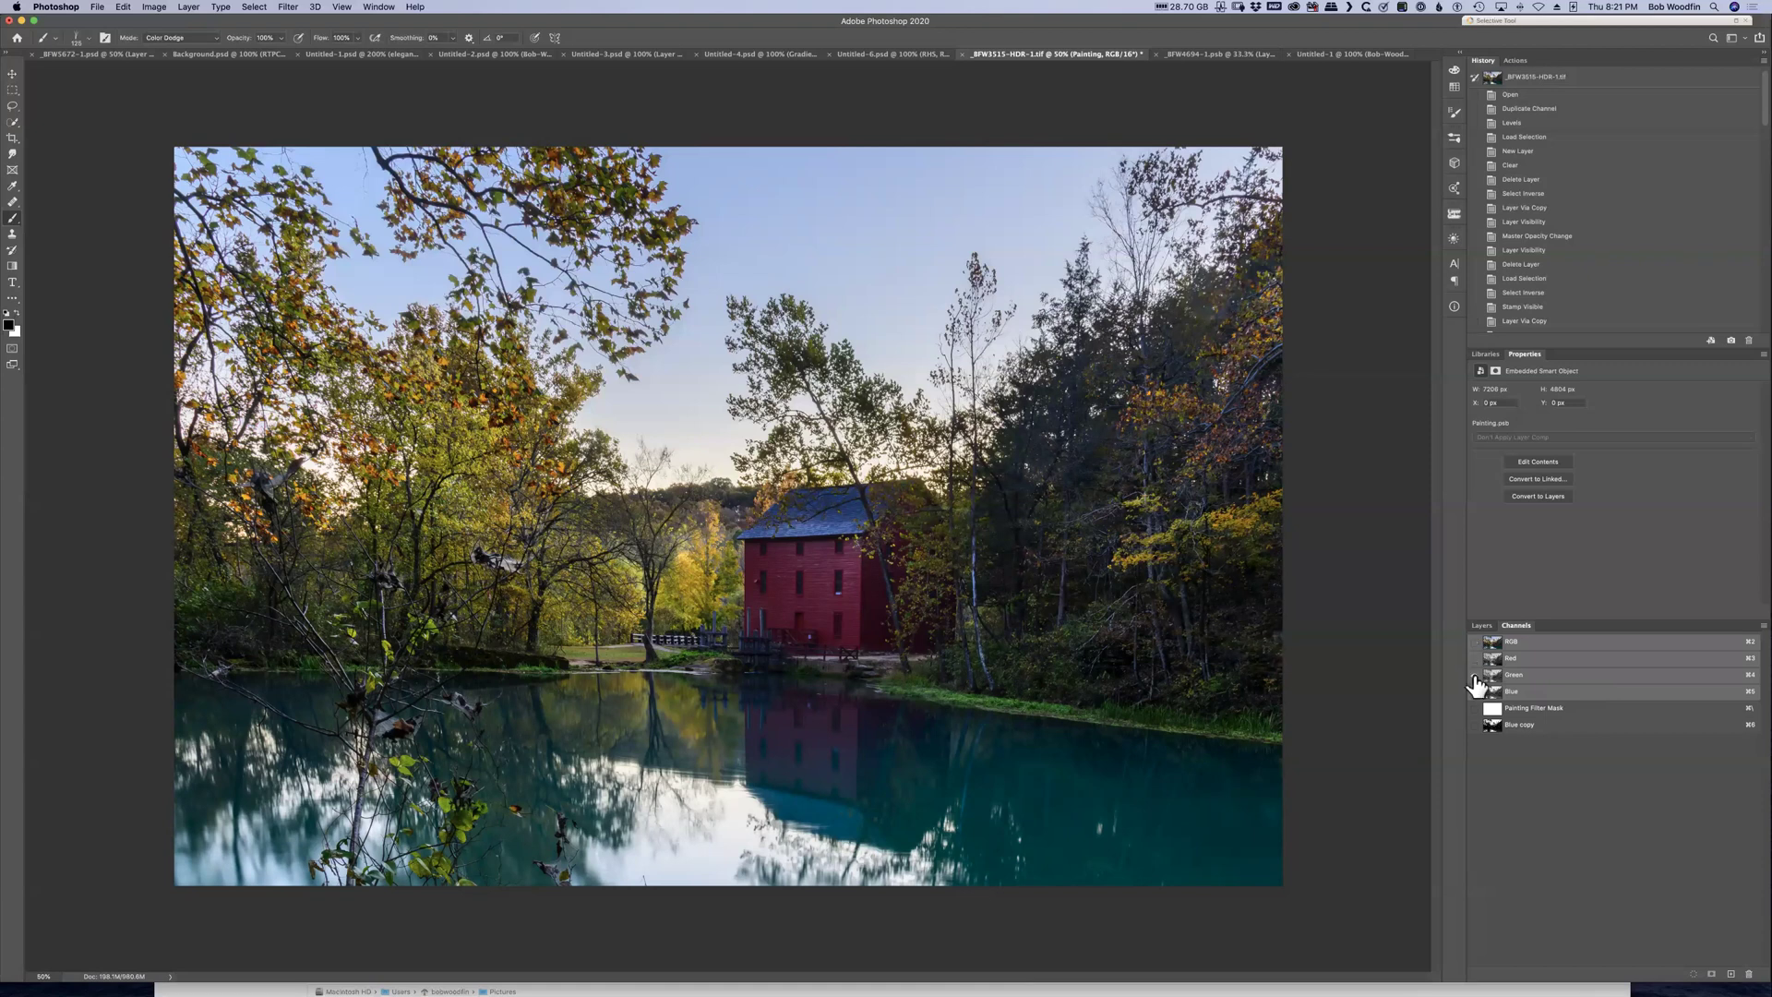
{"action": "left_click", "coordinate": [1486, 694]}
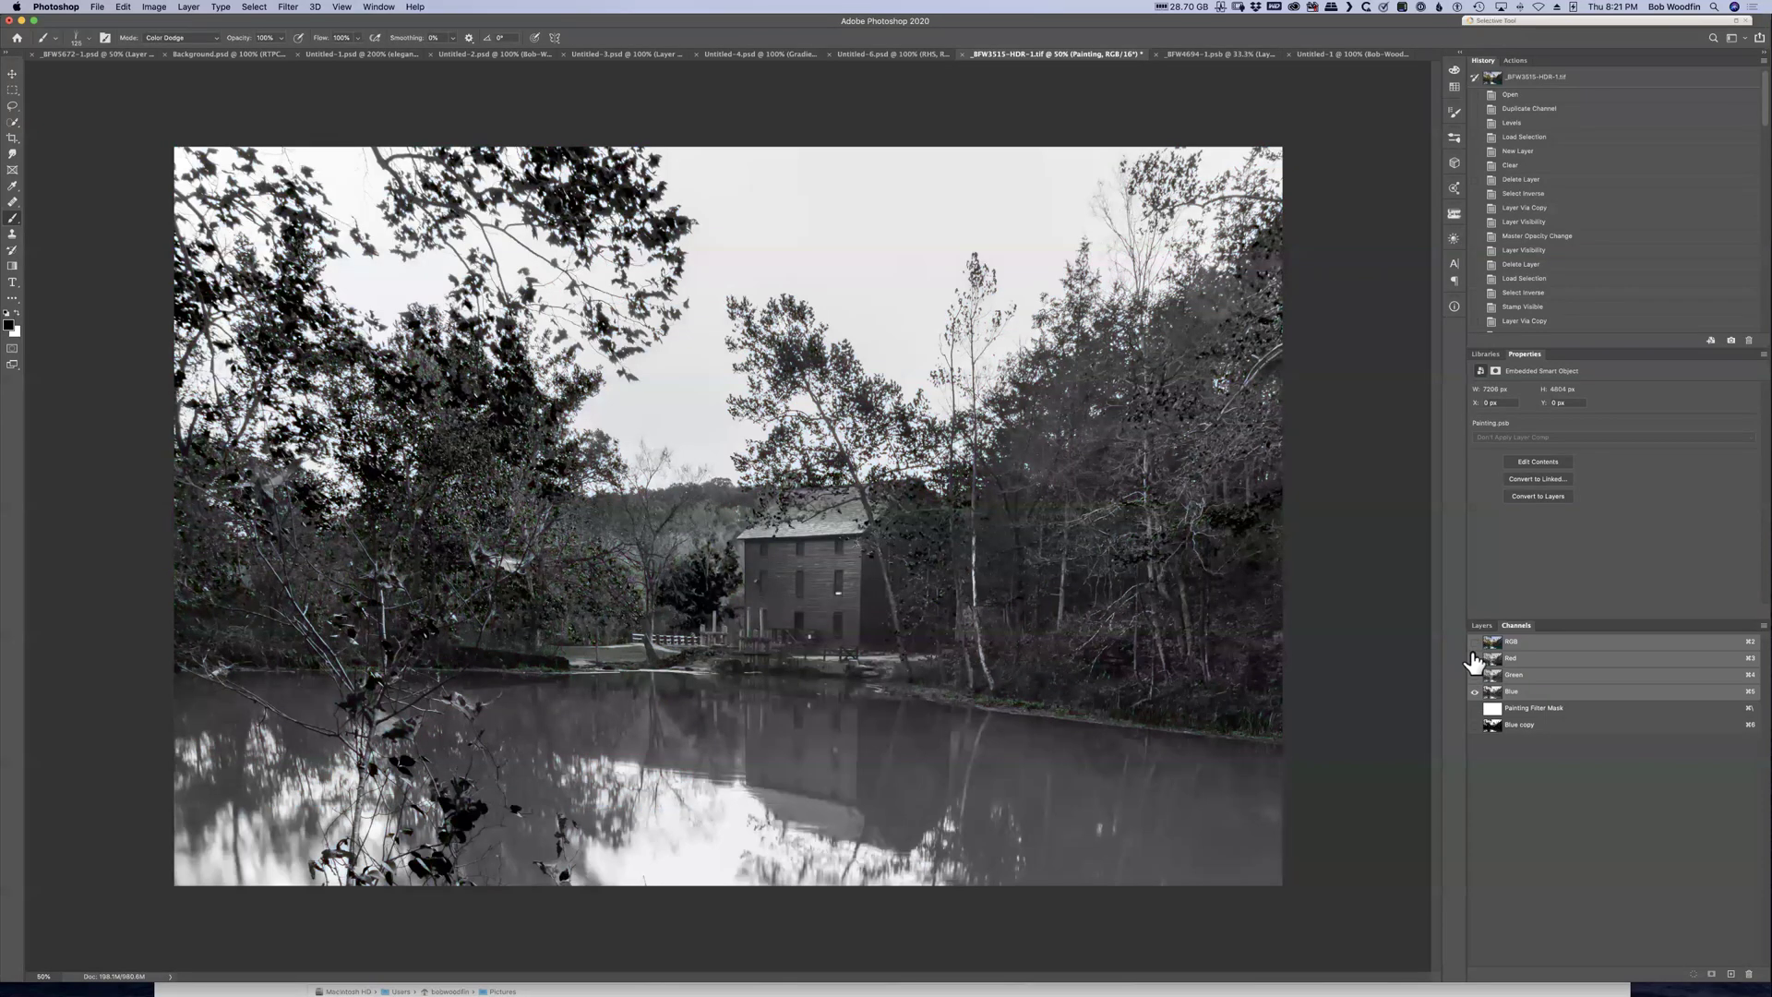
{"action": "left_click", "coordinate": [1474, 658]}
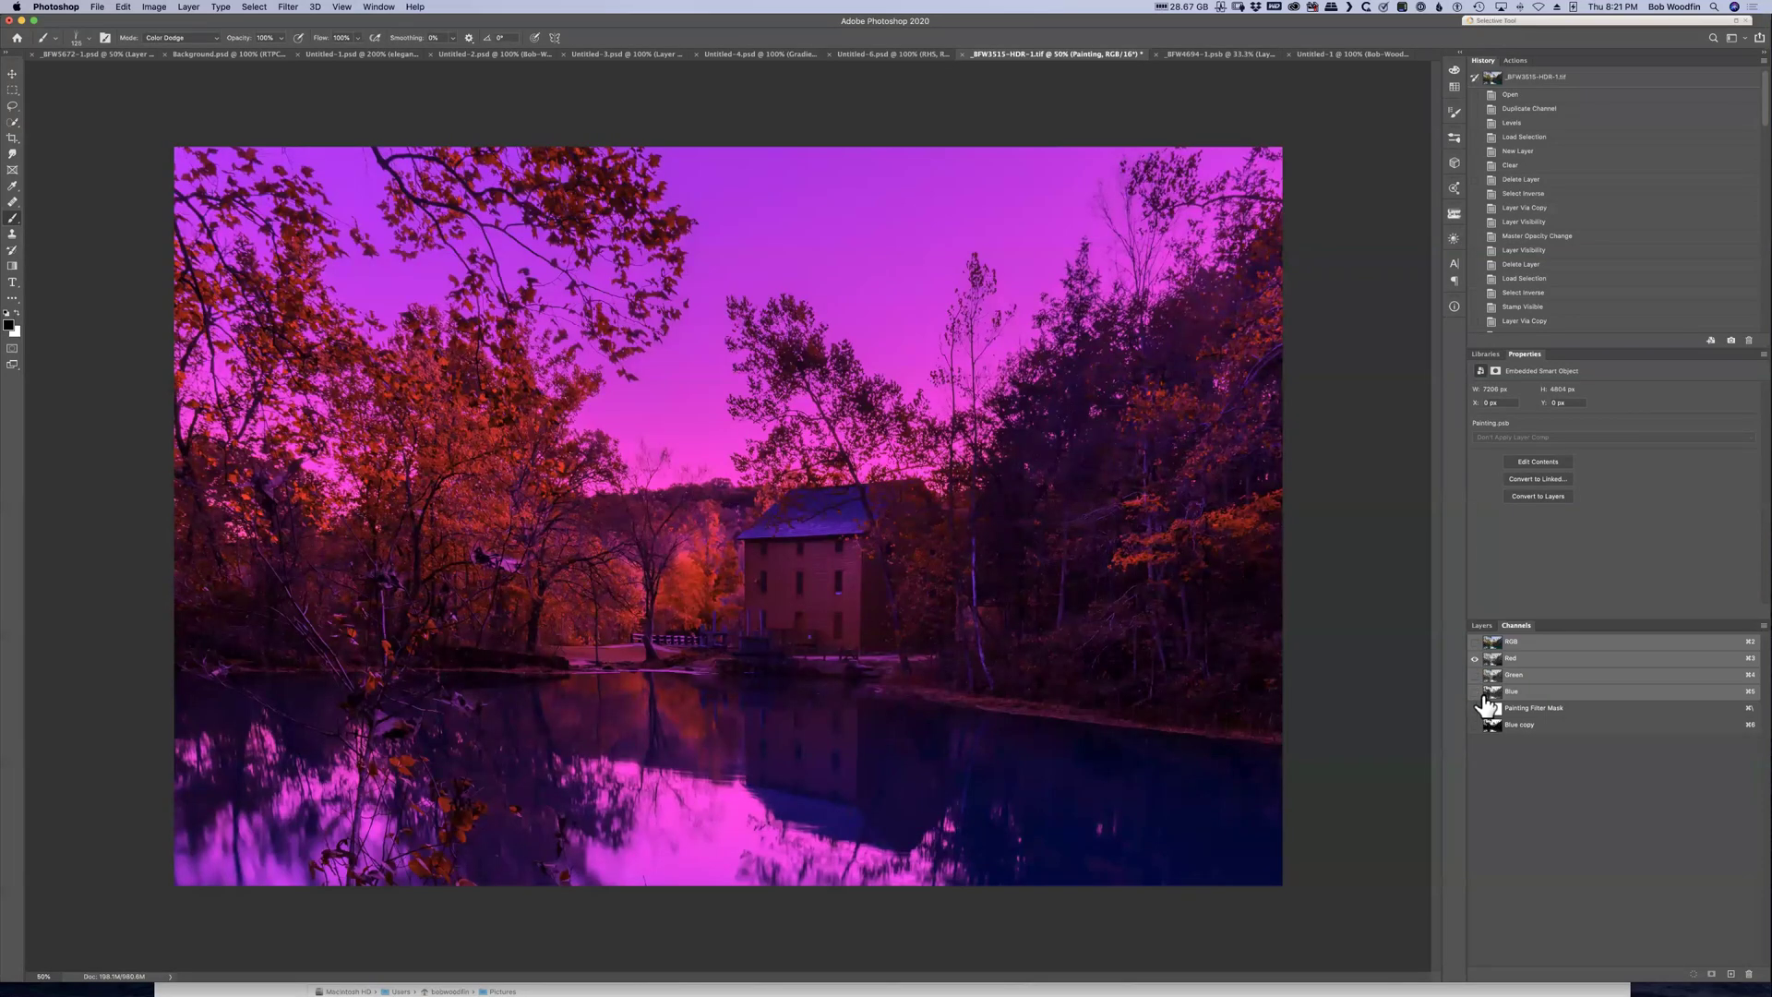
{"action": "left_click", "coordinate": [1476, 694]}
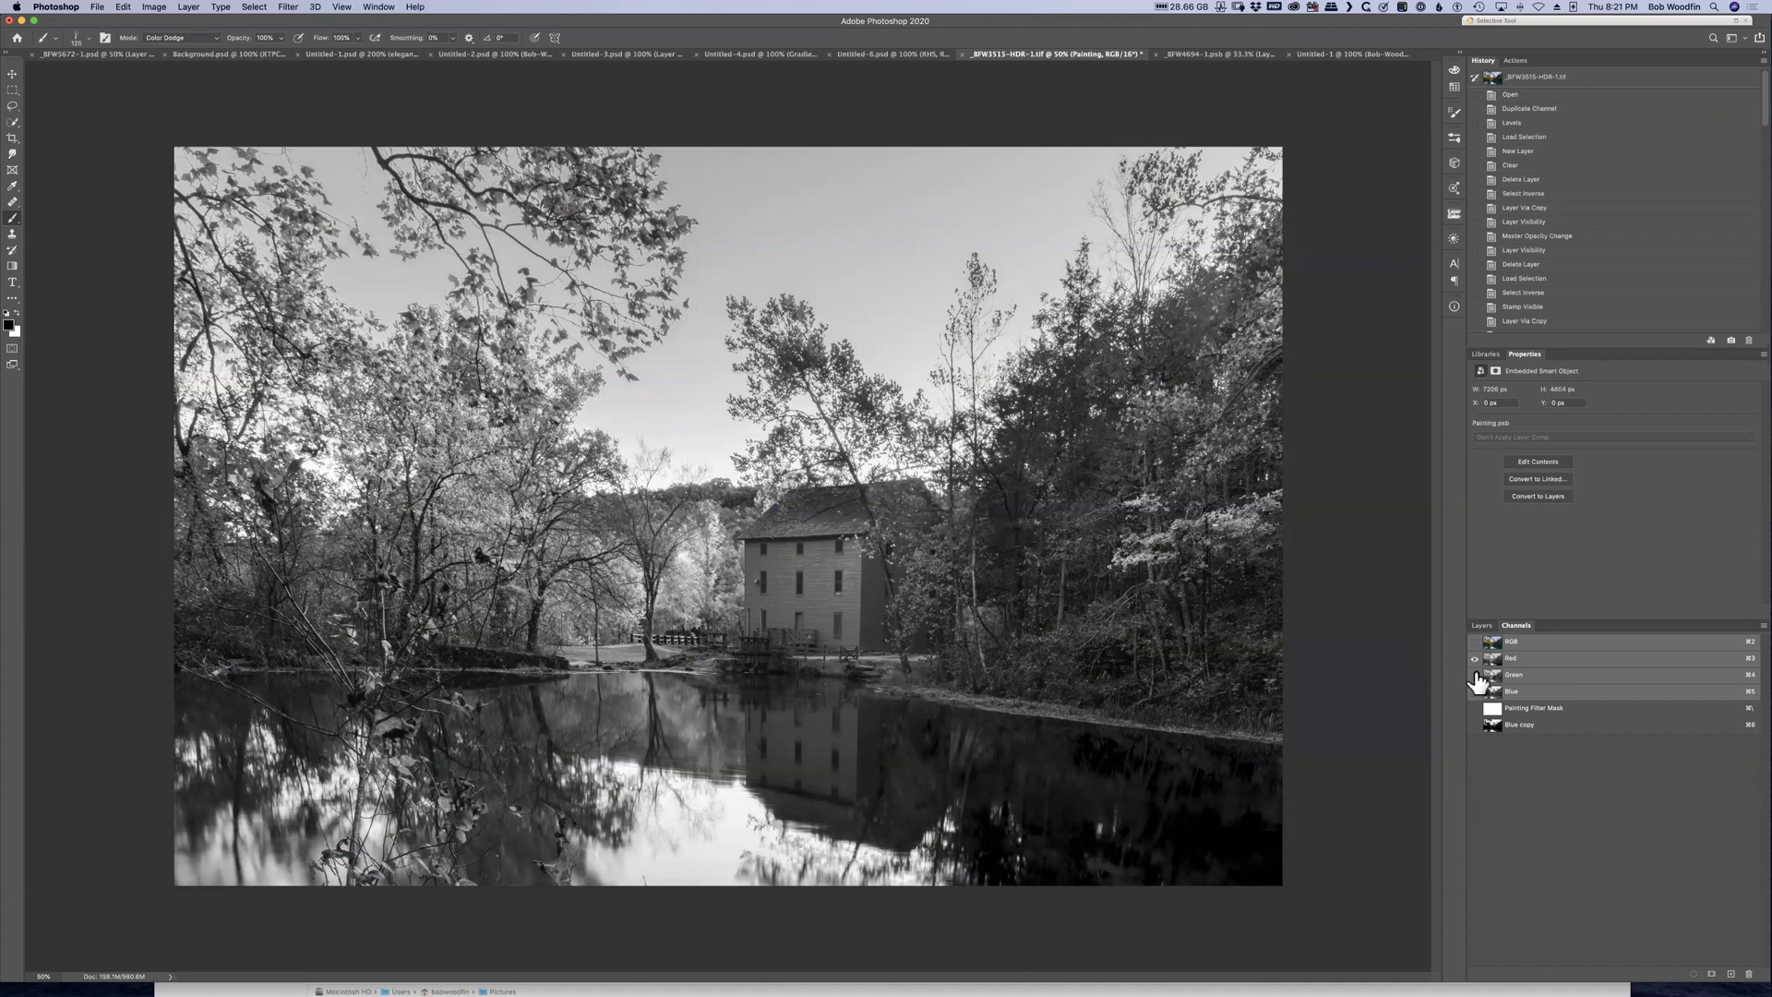
{"action": "left_click", "coordinate": [1474, 674]}
{"action": "left_click", "coordinate": [1473, 658]}
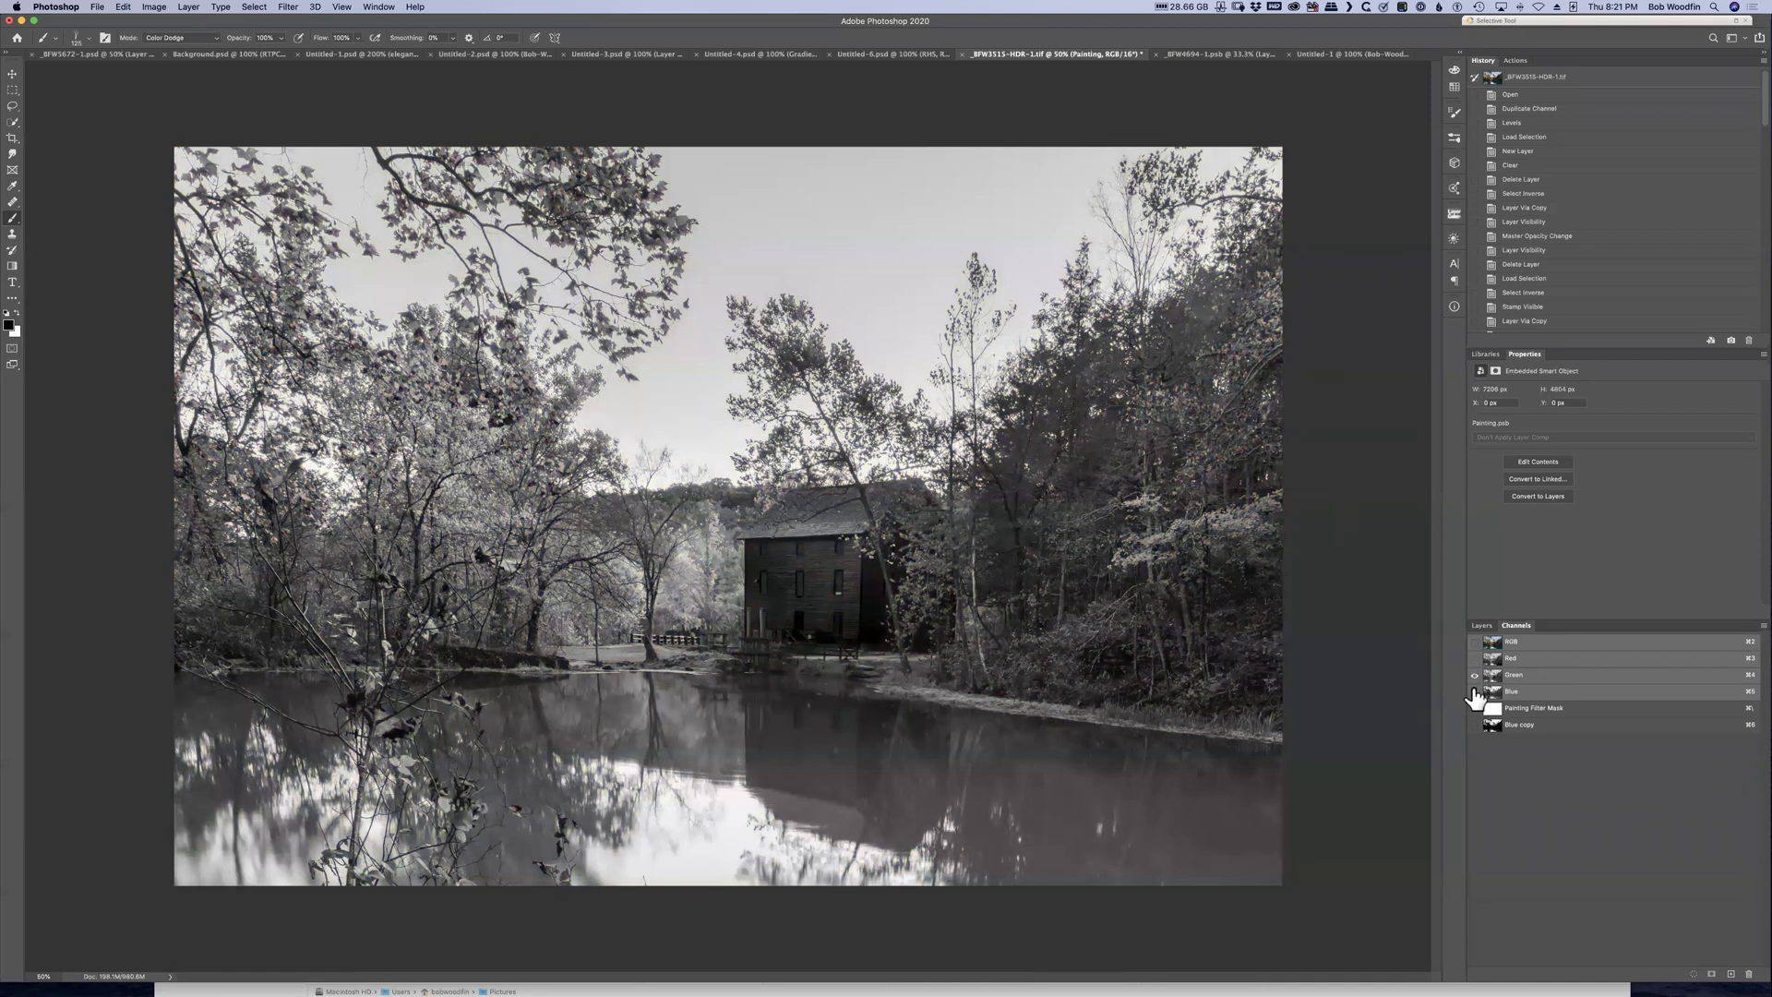
{"action": "left_click", "coordinate": [1474, 691]}
{"action": "left_click", "coordinate": [1474, 675]}
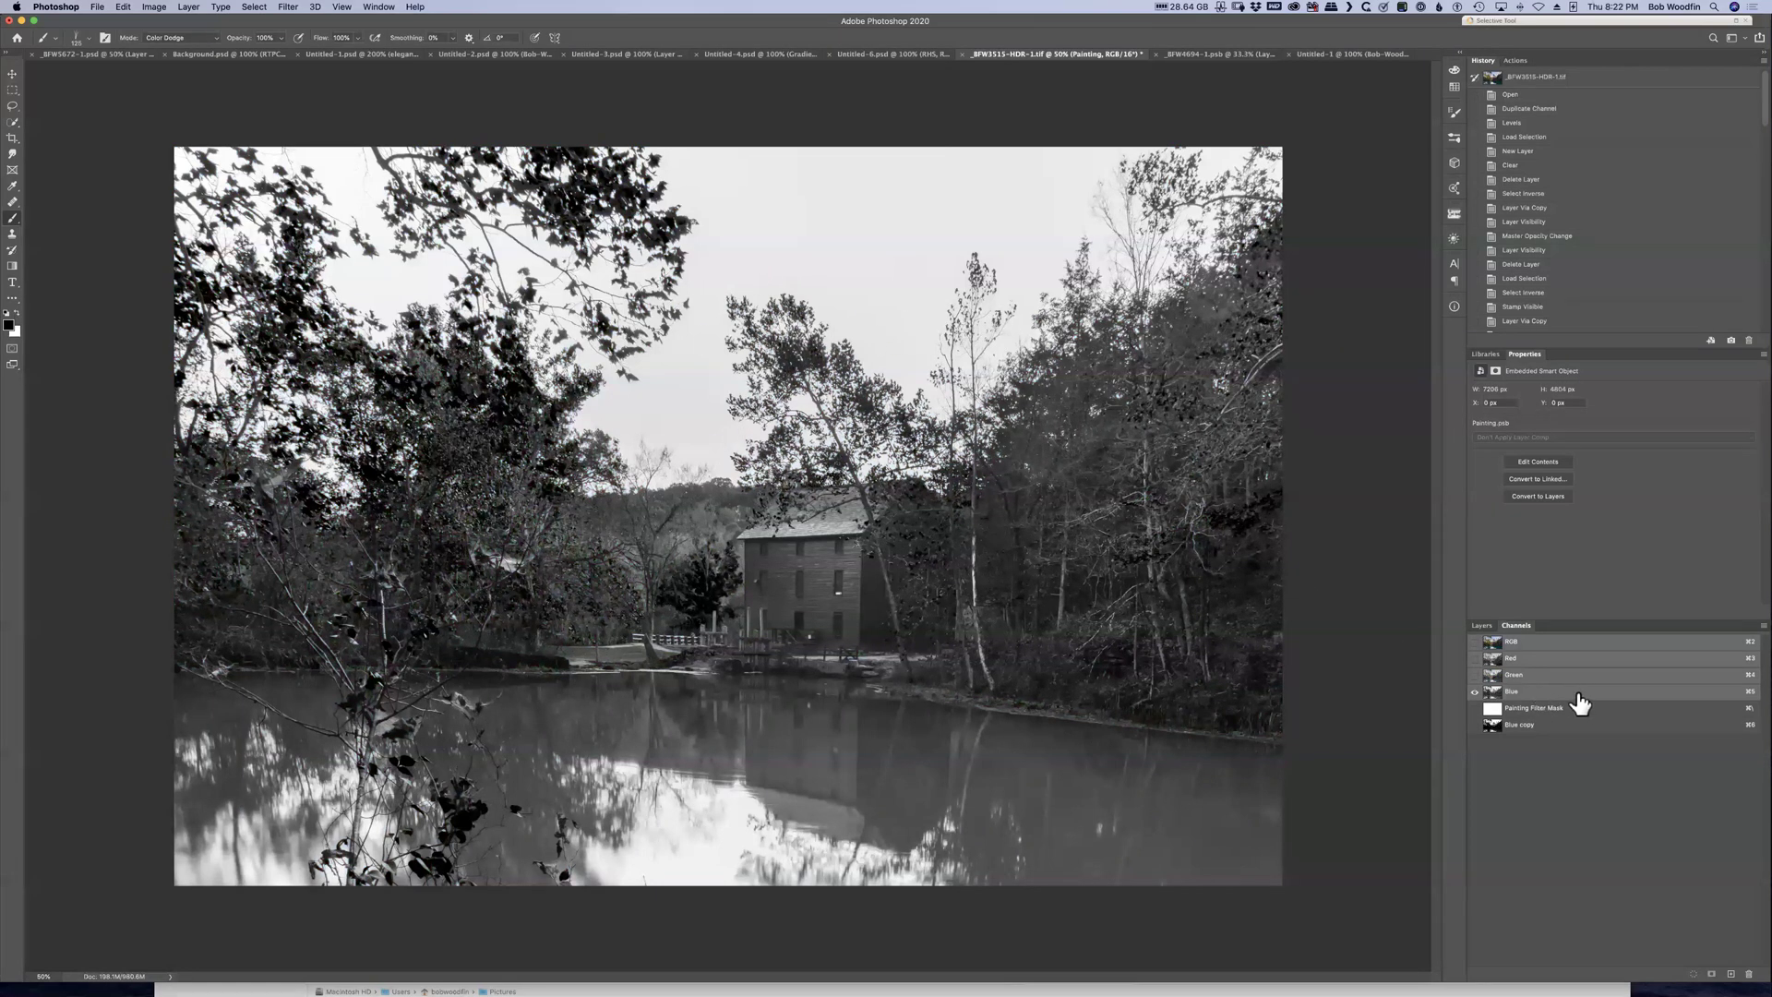
View the existing Blue copy channel on its own, and delete that channel
{"action": "left_click", "coordinate": [1577, 694]}
{"action": "right_click", "coordinate": [1589, 693]}
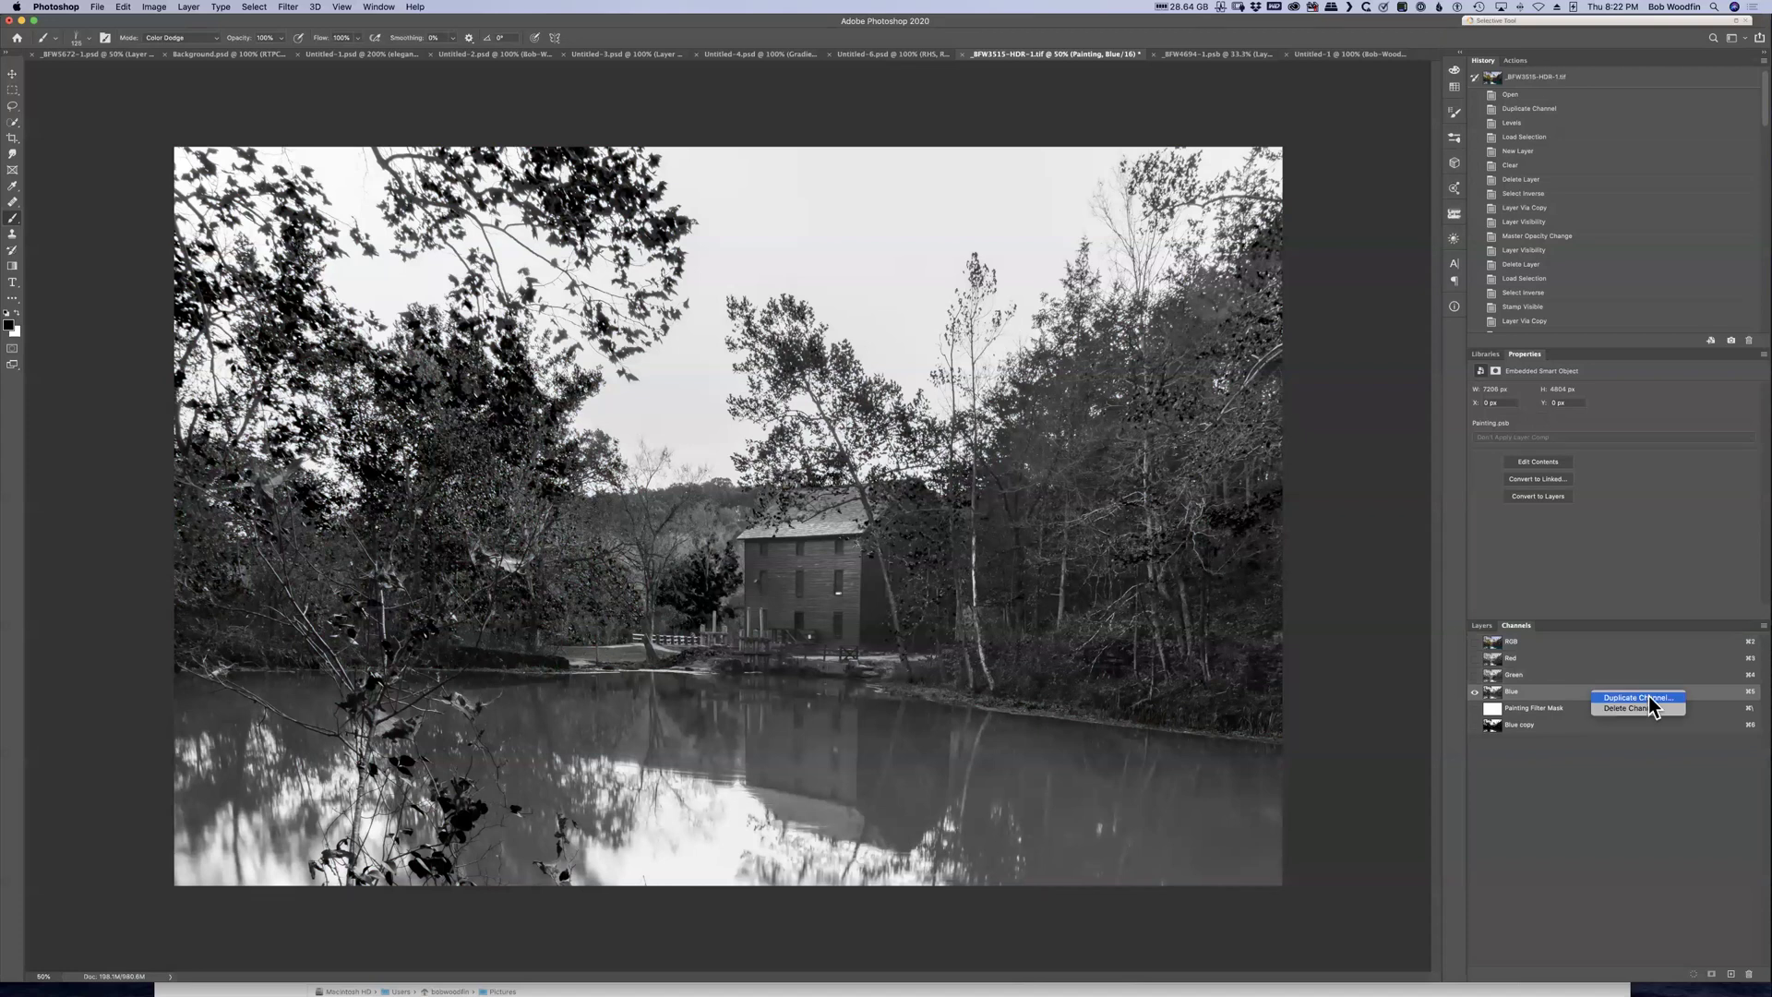
{"action": "left_click", "coordinate": [1535, 728]}
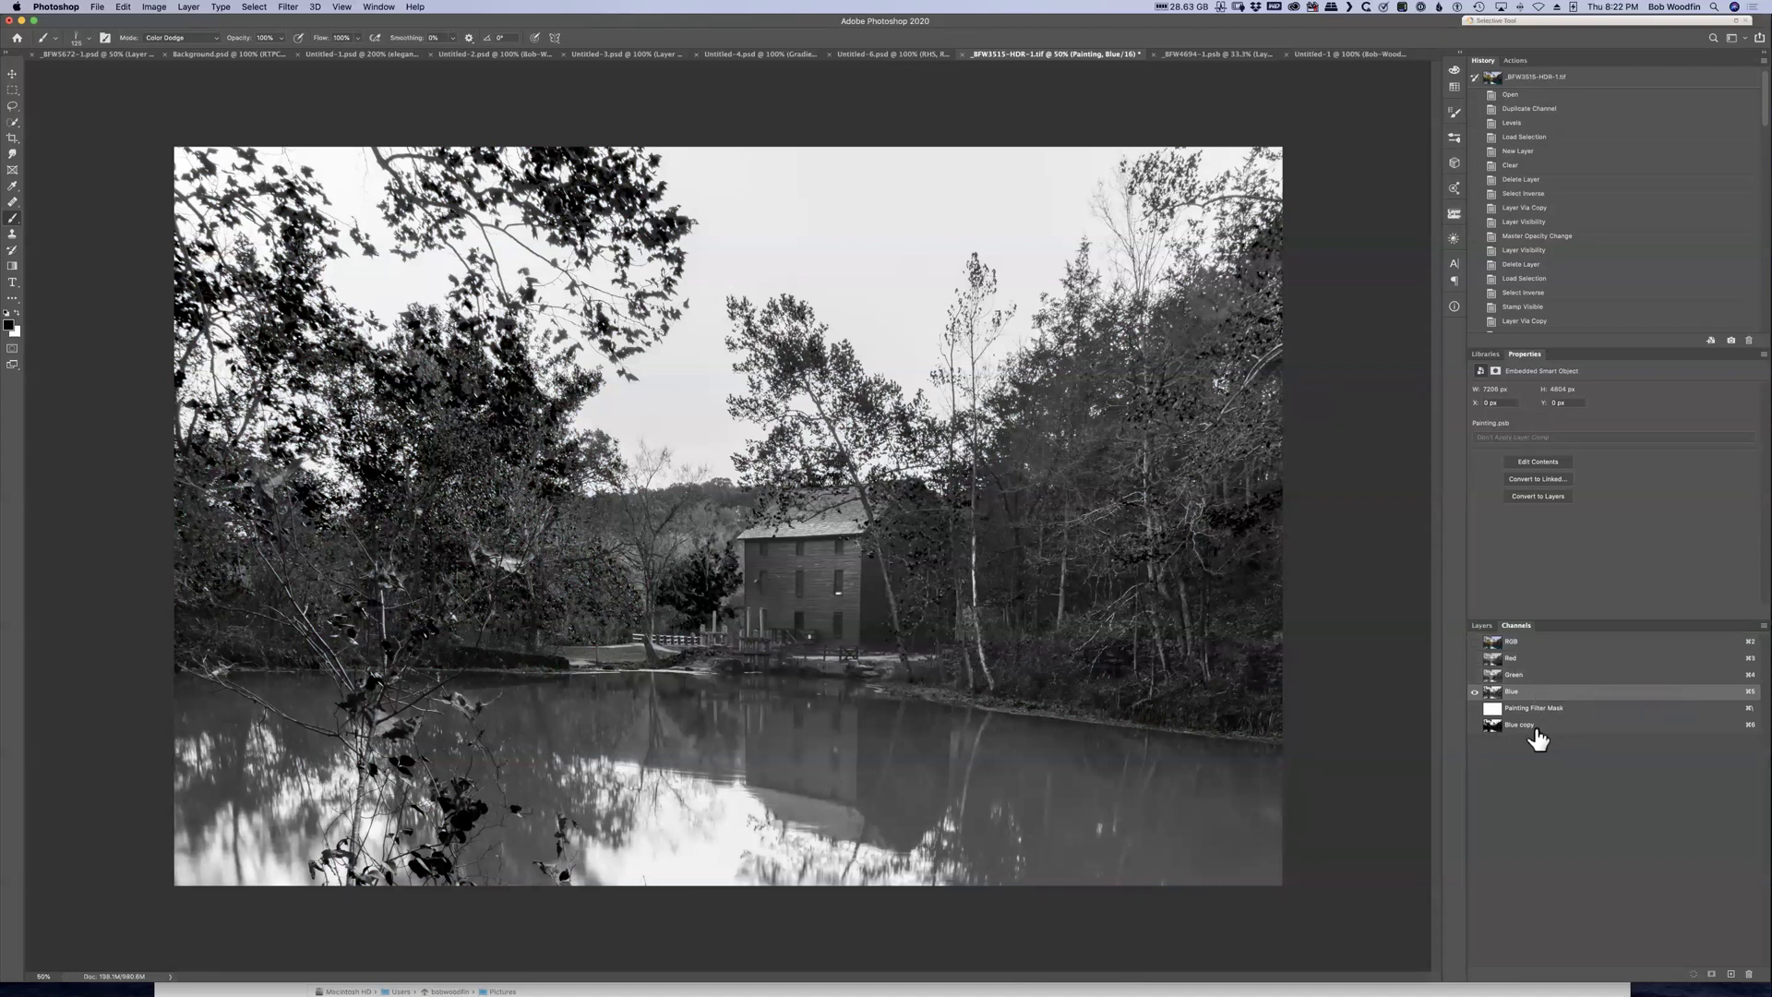
{"action": "left_click", "coordinate": [1474, 725]}
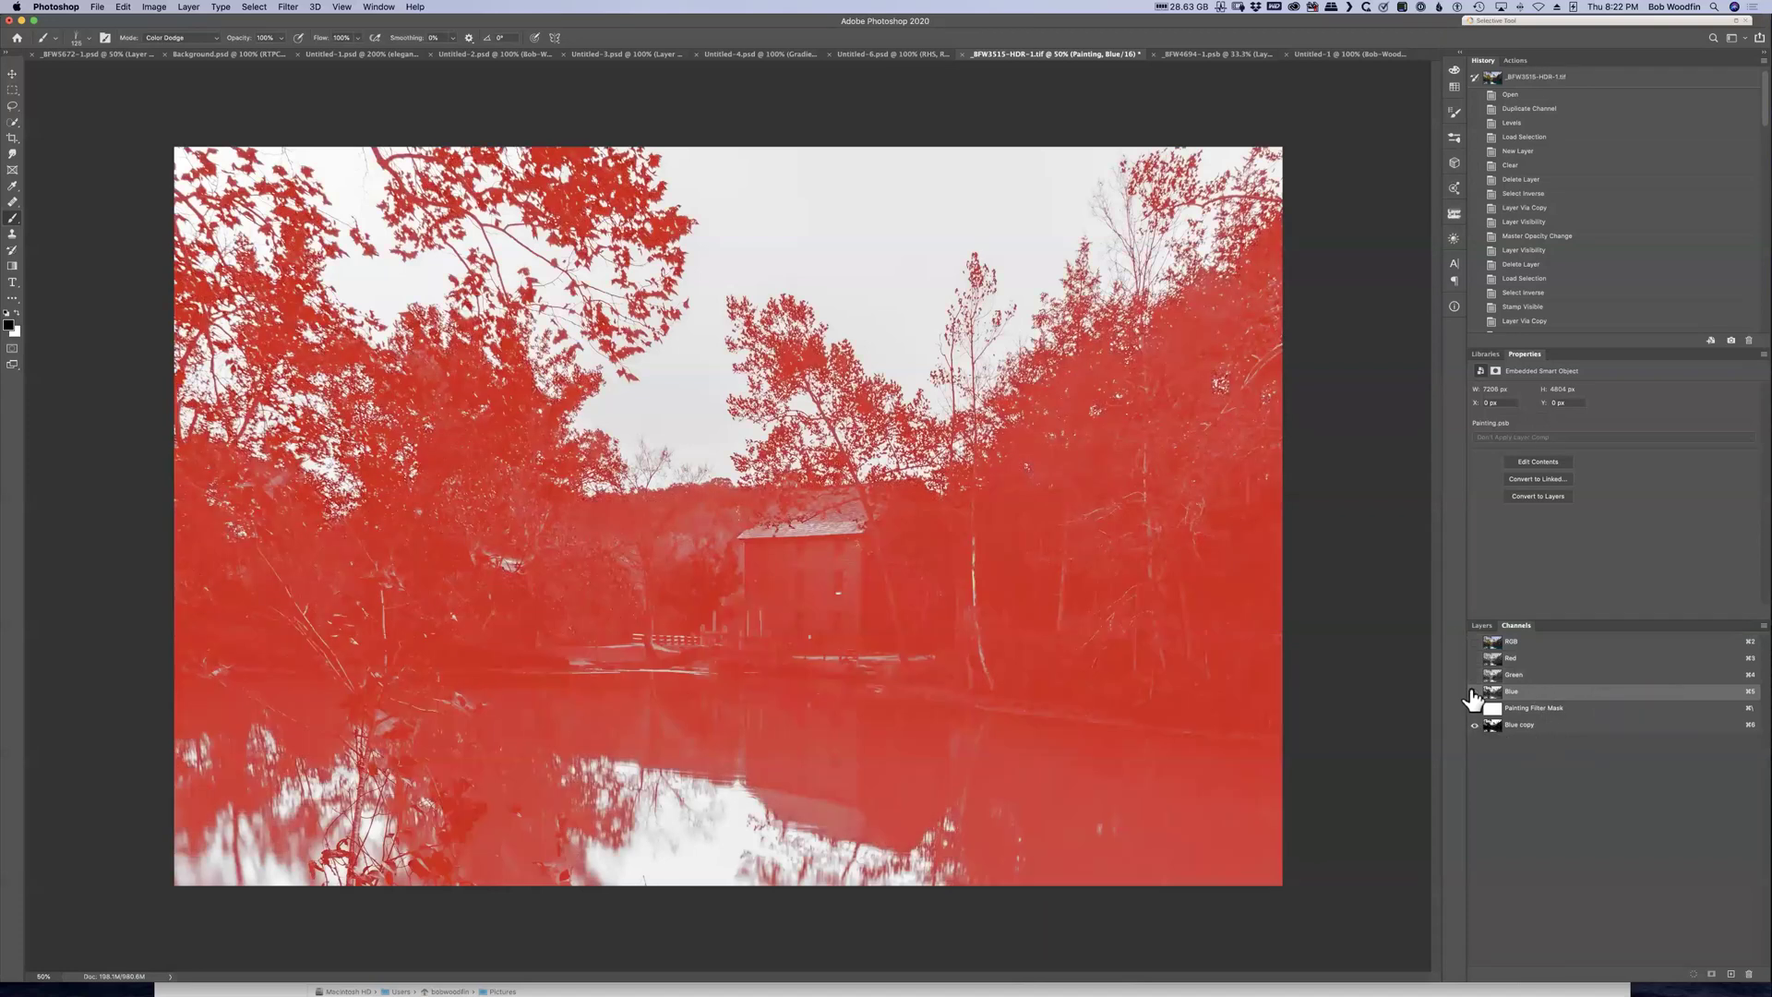
{"action": "left_click", "coordinate": [1475, 692]}
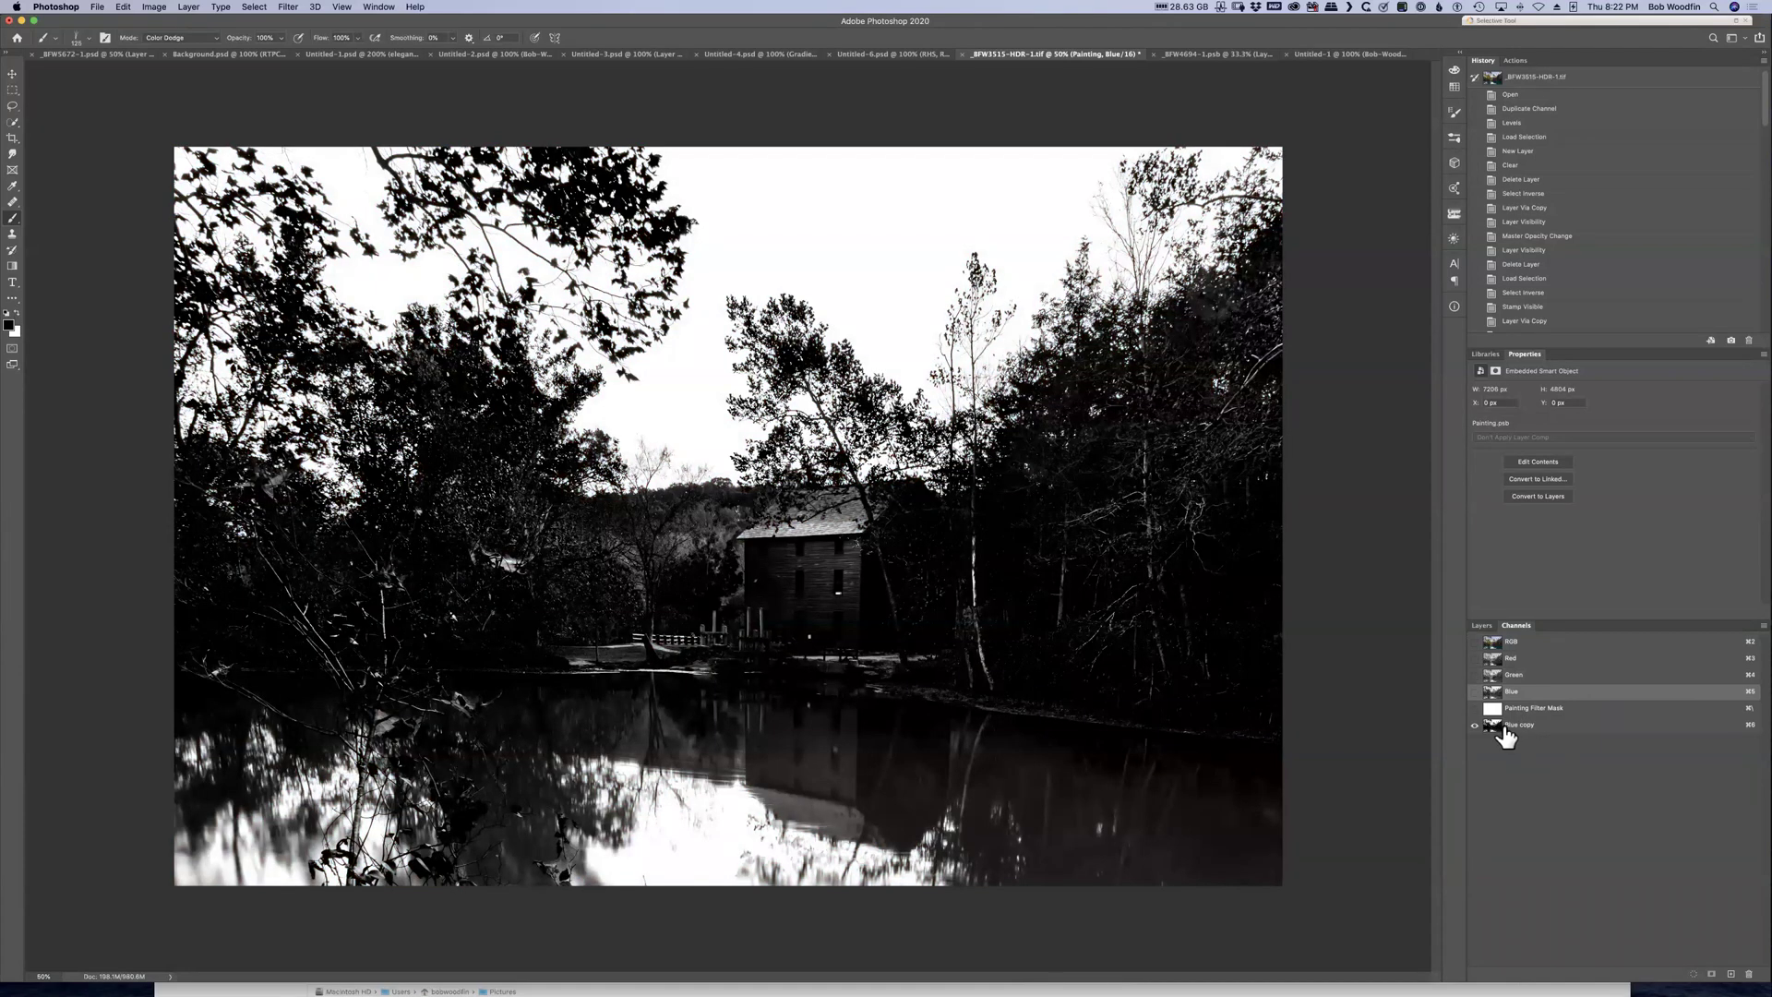
{"action": "left_click", "coordinate": [1520, 728]}
{"action": "left_click_drag", "start_coordinate": [1570, 736], "coordinate": [1749, 972]}
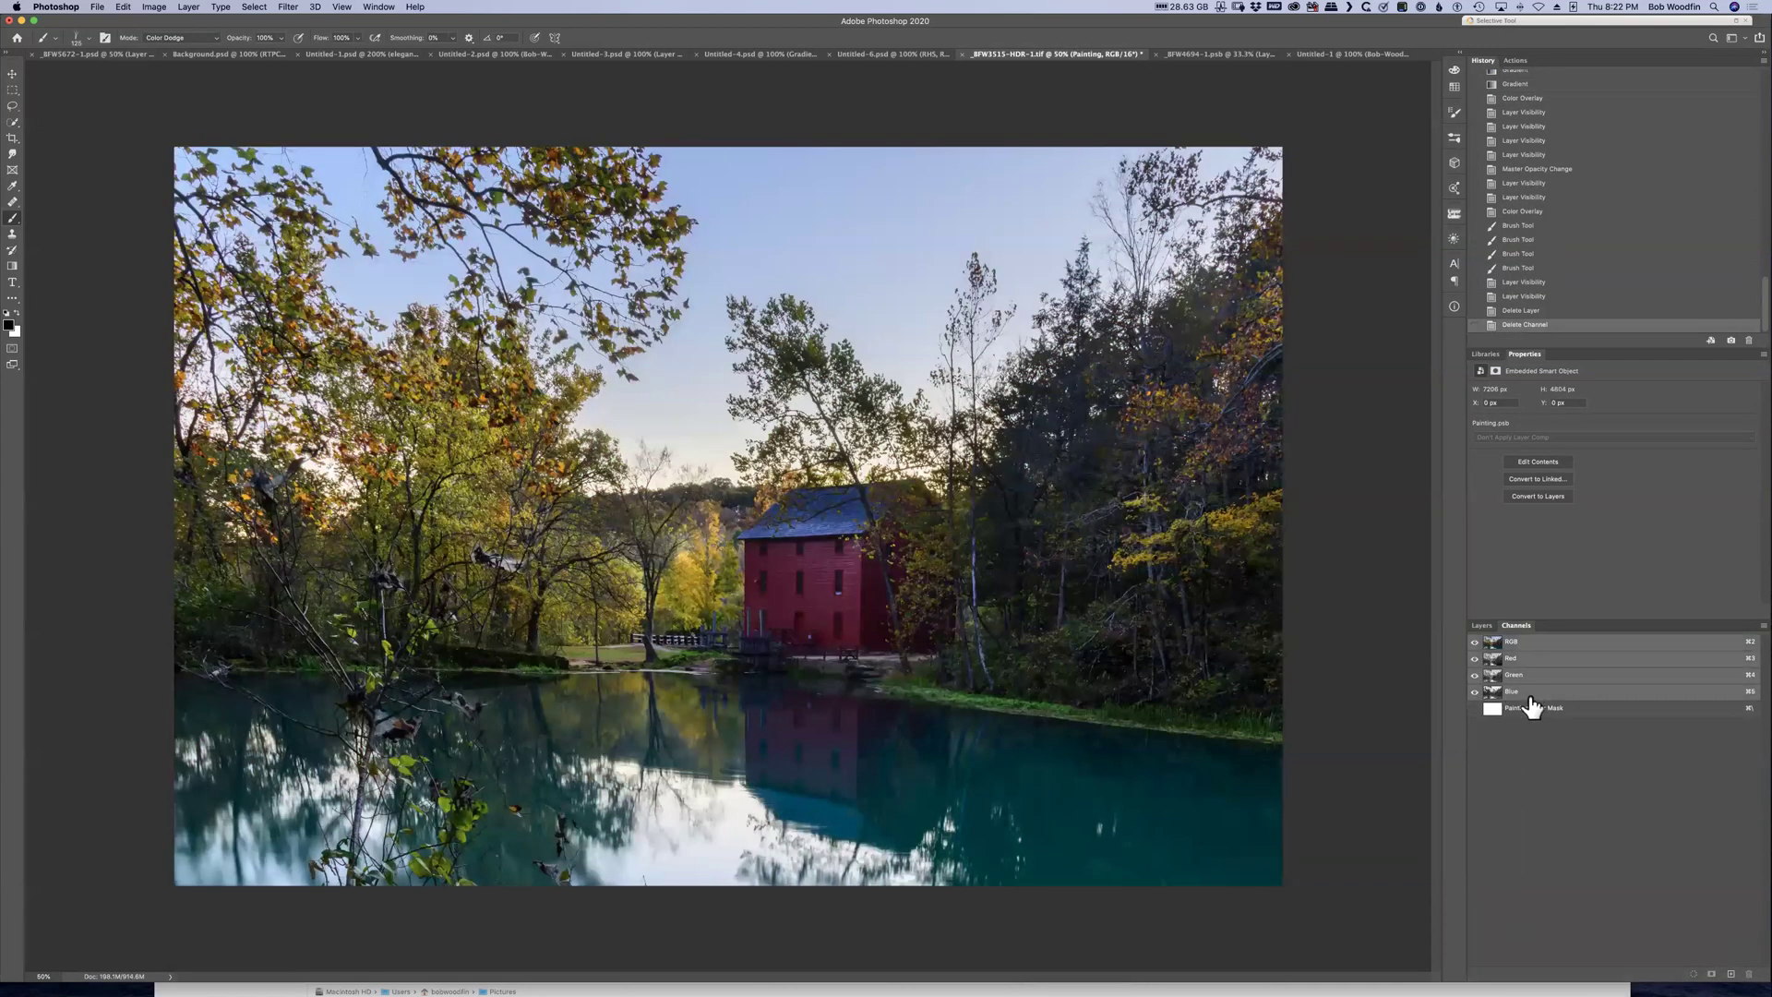
Isolate the Blue channel and duplicate it as "Blue copy" within the same document
{"action": "left_click", "coordinate": [1476, 691]}
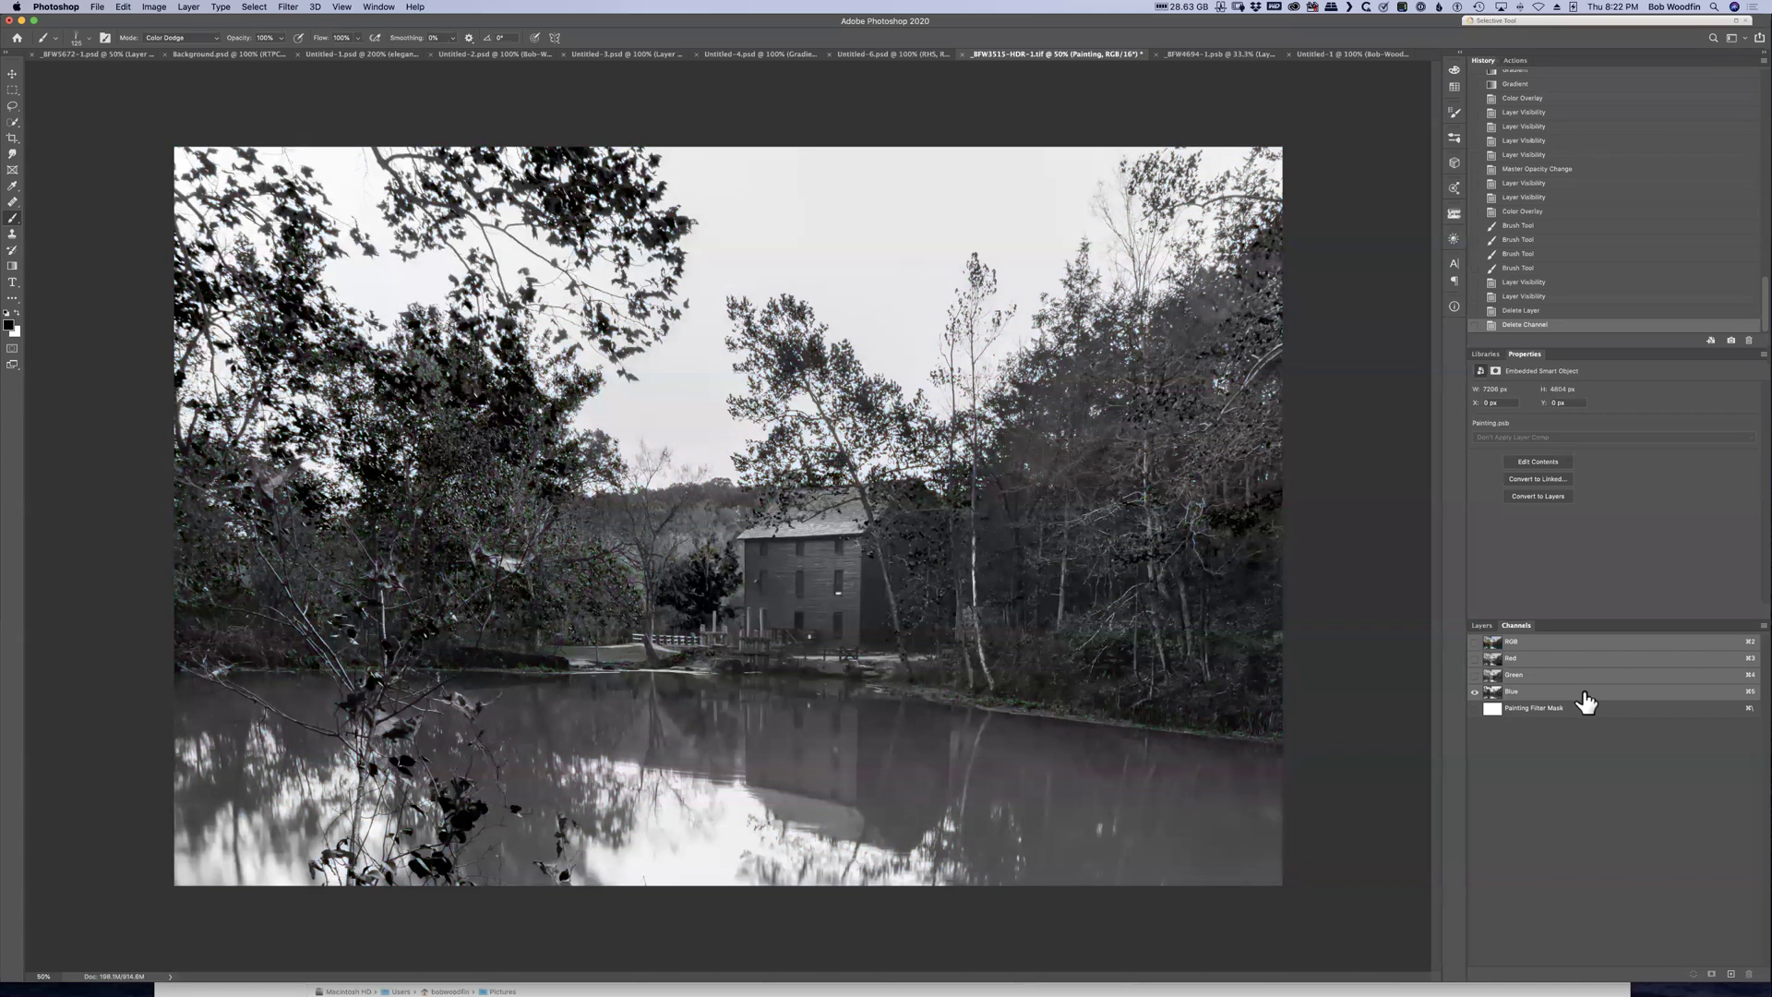
{"action": "left_click", "coordinate": [1592, 694]}
{"action": "right_click", "coordinate": [1598, 694]}
{"action": "left_click", "coordinate": [1629, 701]}
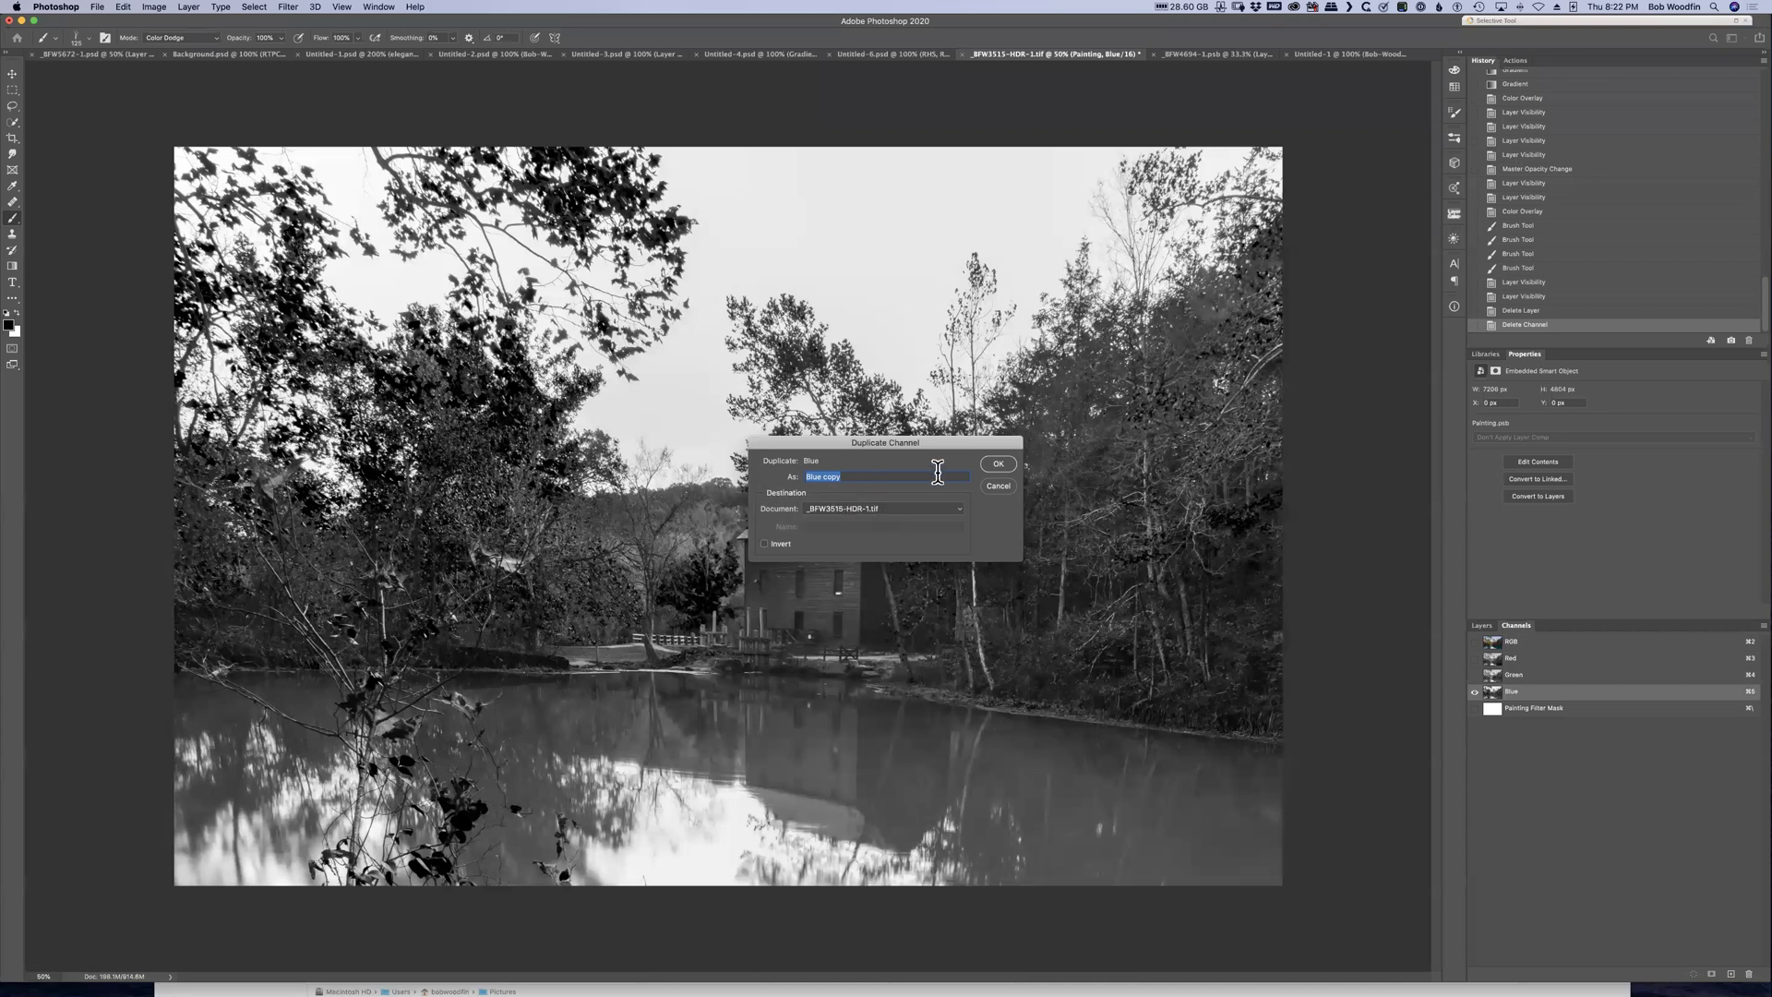
{"action": "left_click", "coordinate": [999, 464]}
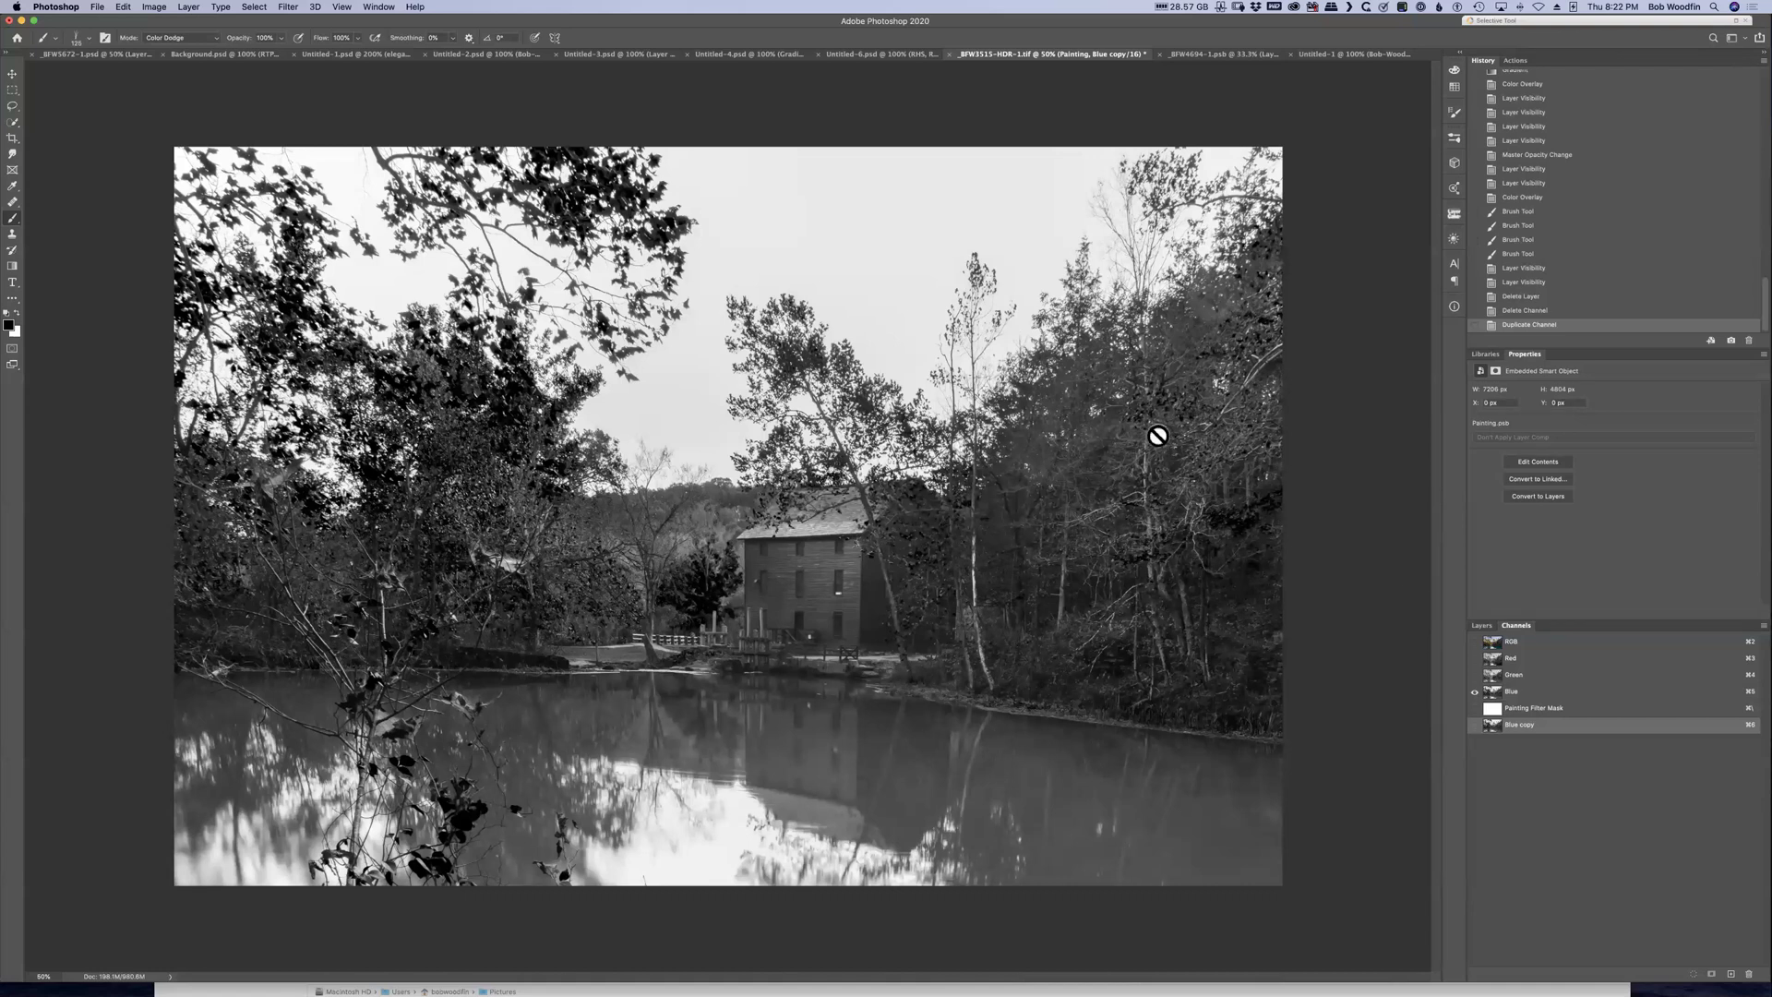
Show only the Blue copy channel and increase its contrast with Levels, using input values of about 50, 0.5 and 219
{"action": "left_click", "coordinate": [1474, 724]}
{"action": "left_click", "coordinate": [1474, 691]}
{"action": "key", "text": "super+l"}
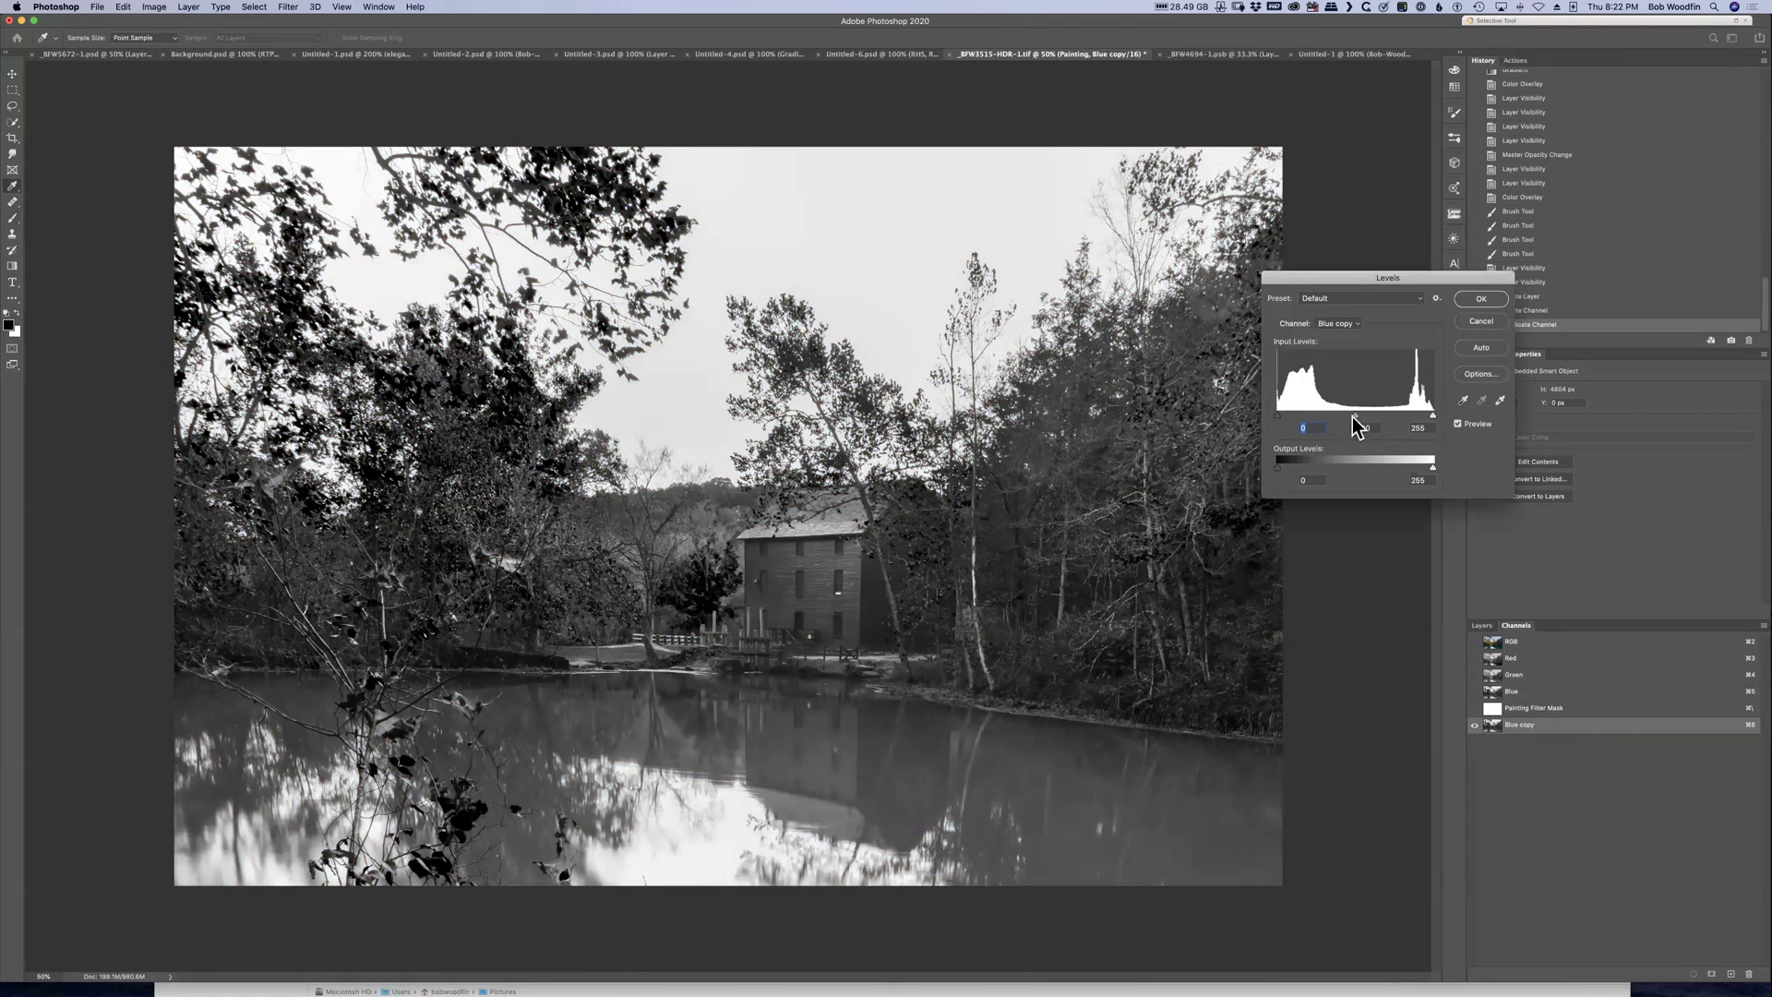
{"action": "left_click_drag", "start_coordinate": [1432, 416], "coordinate": [1307, 416]}
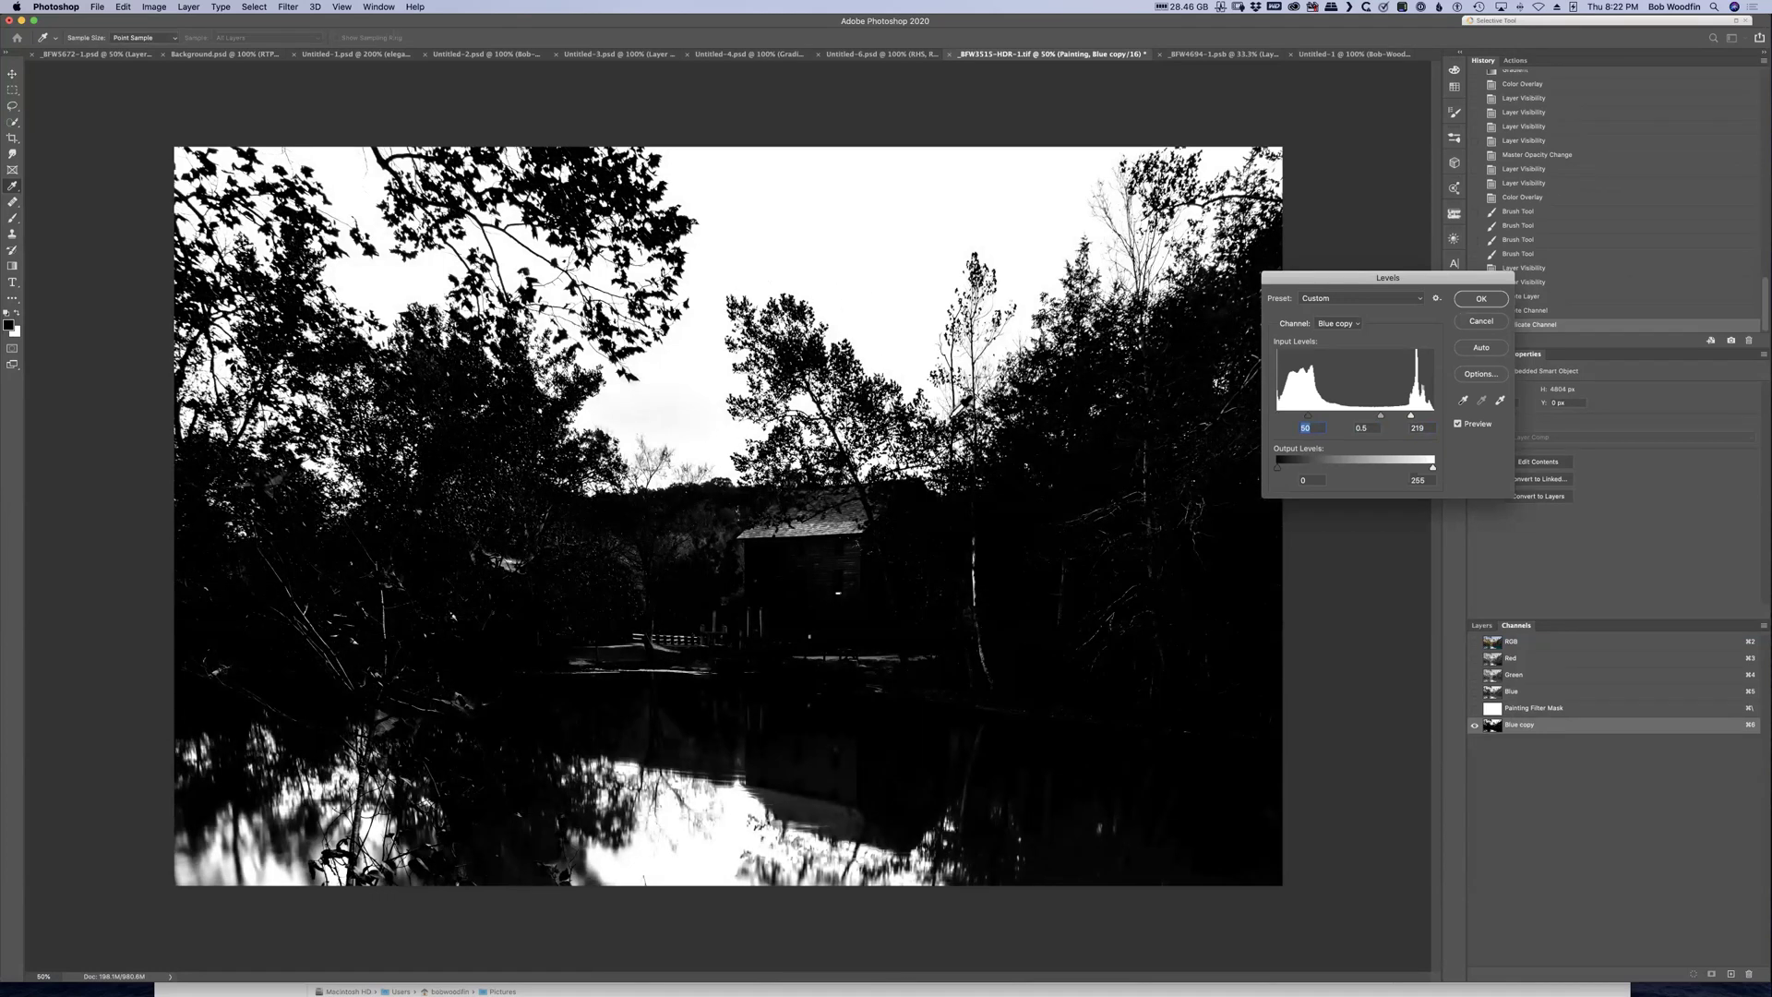
{"action": "left_click", "coordinate": [1481, 299]}
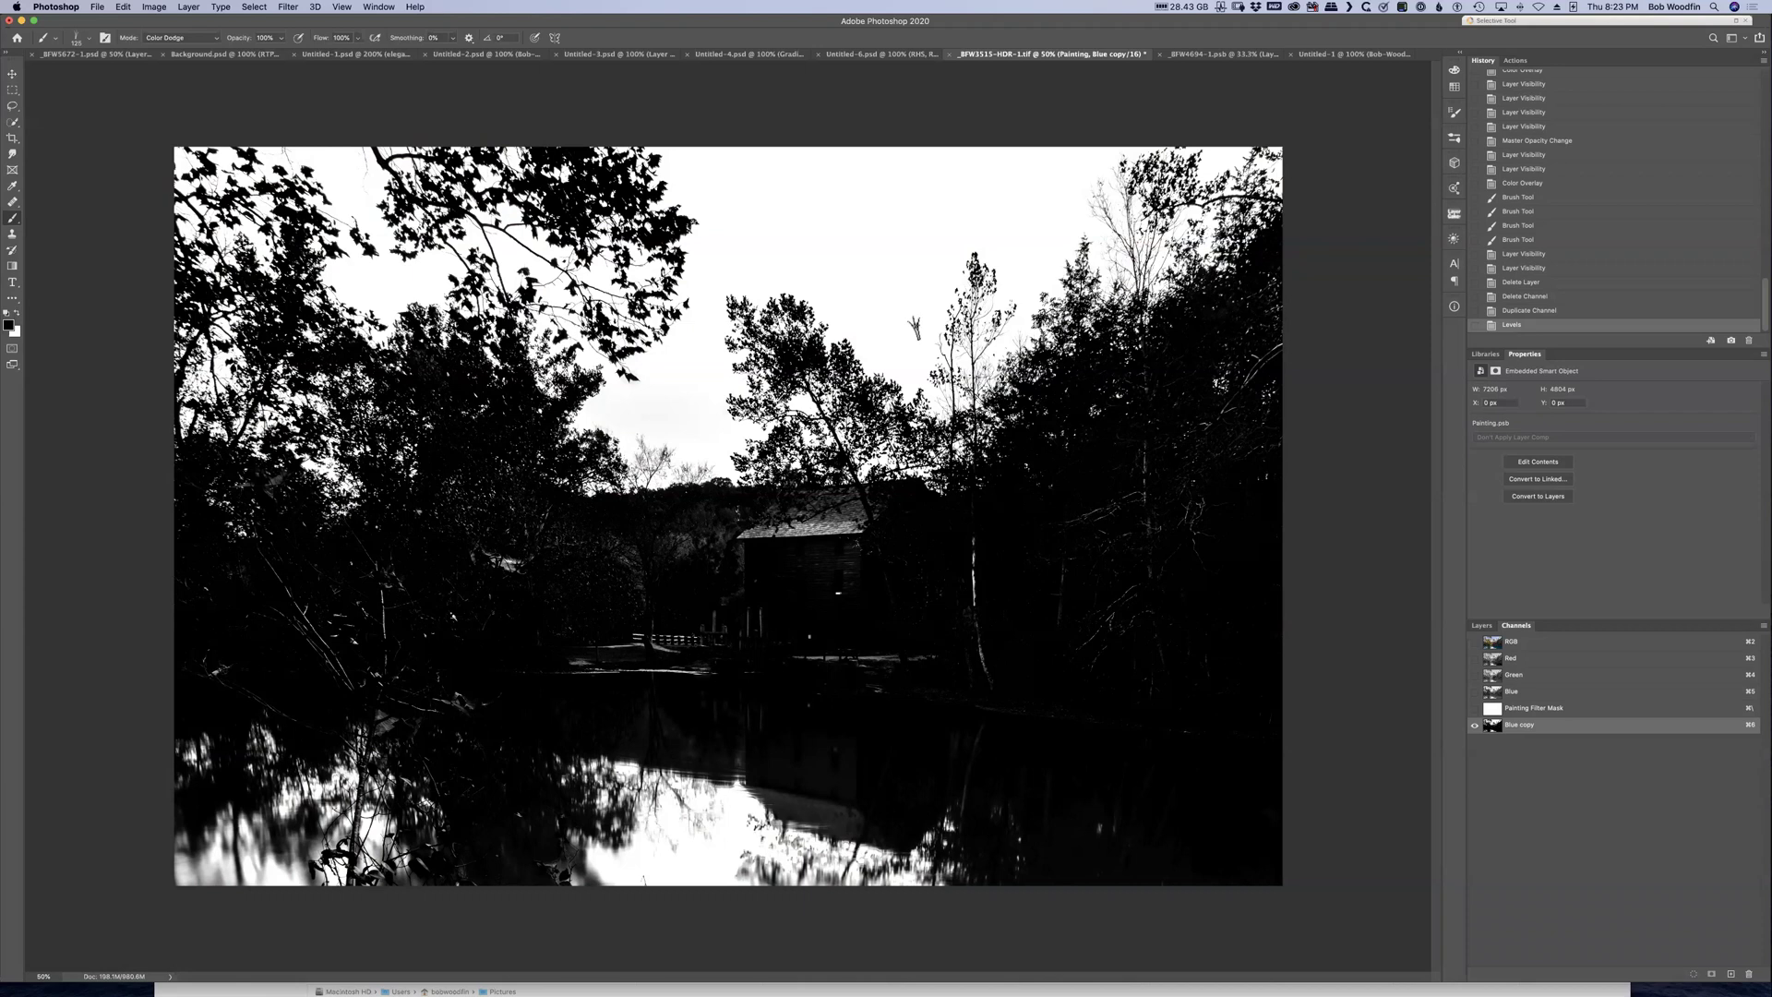
Choose the Soft Round brush and start painting white over the branches in the upper-right corner of the Blue copy channel
{"action": "left_click", "coordinate": [87, 39]}
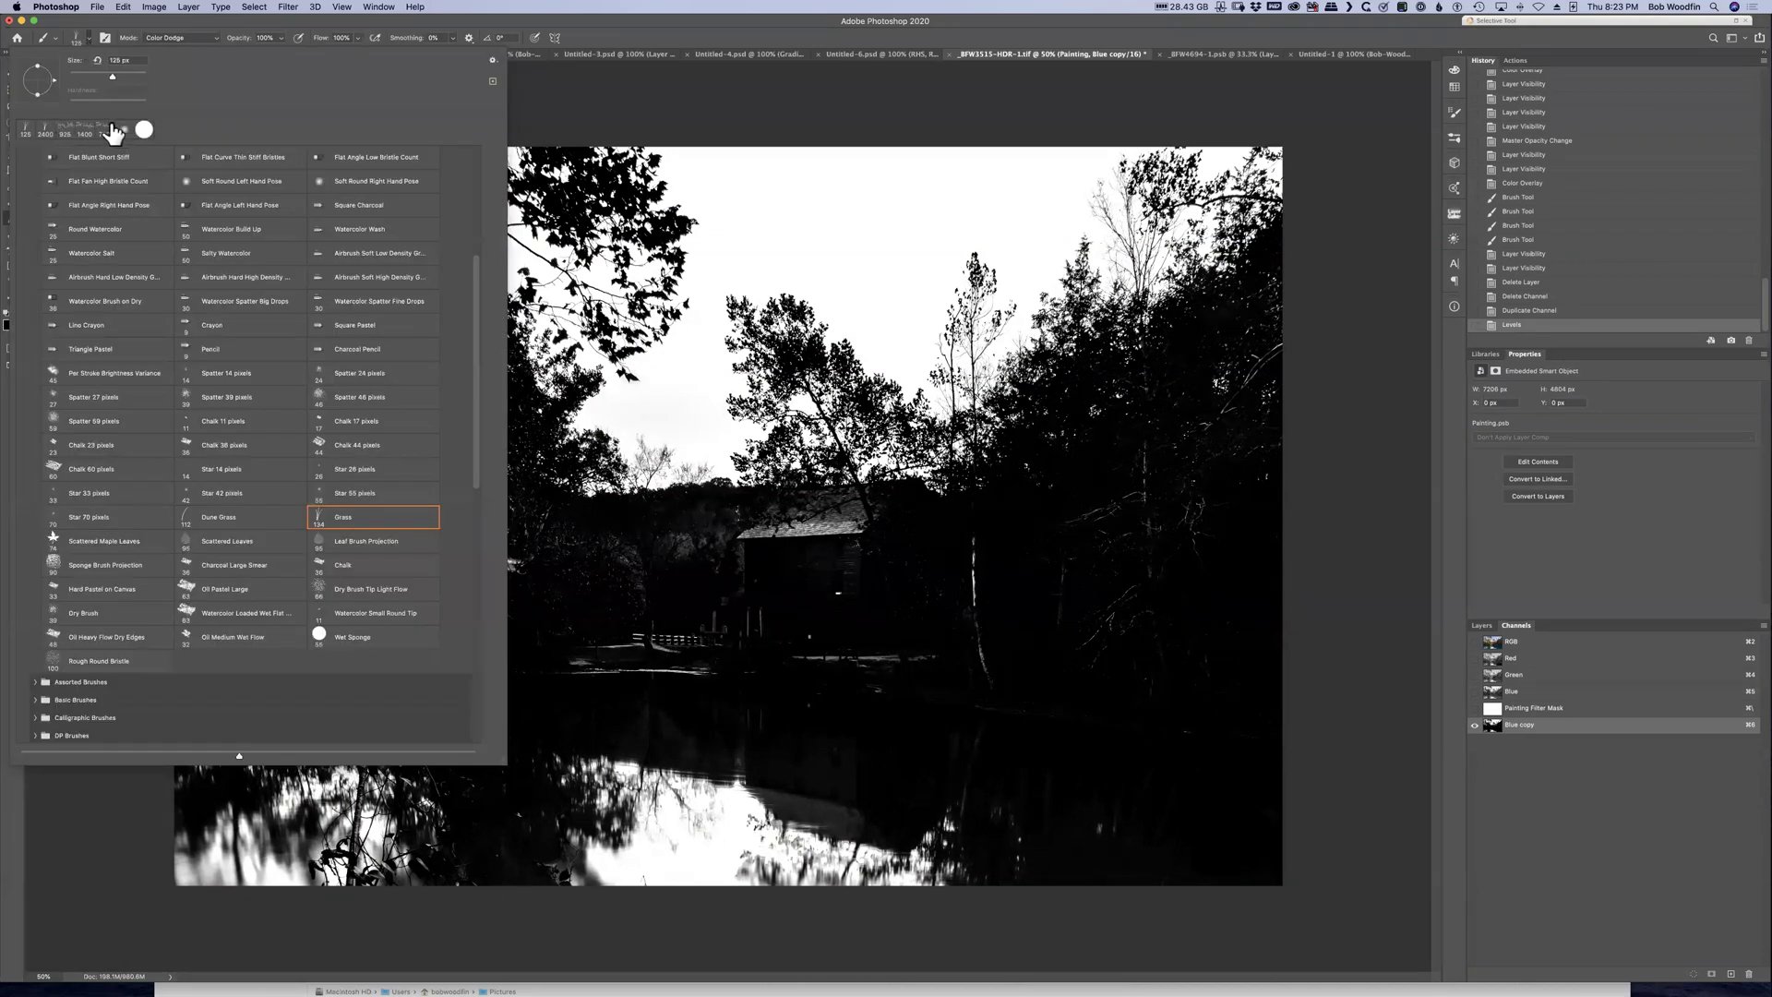
{"action": "left_click", "coordinate": [144, 134]}
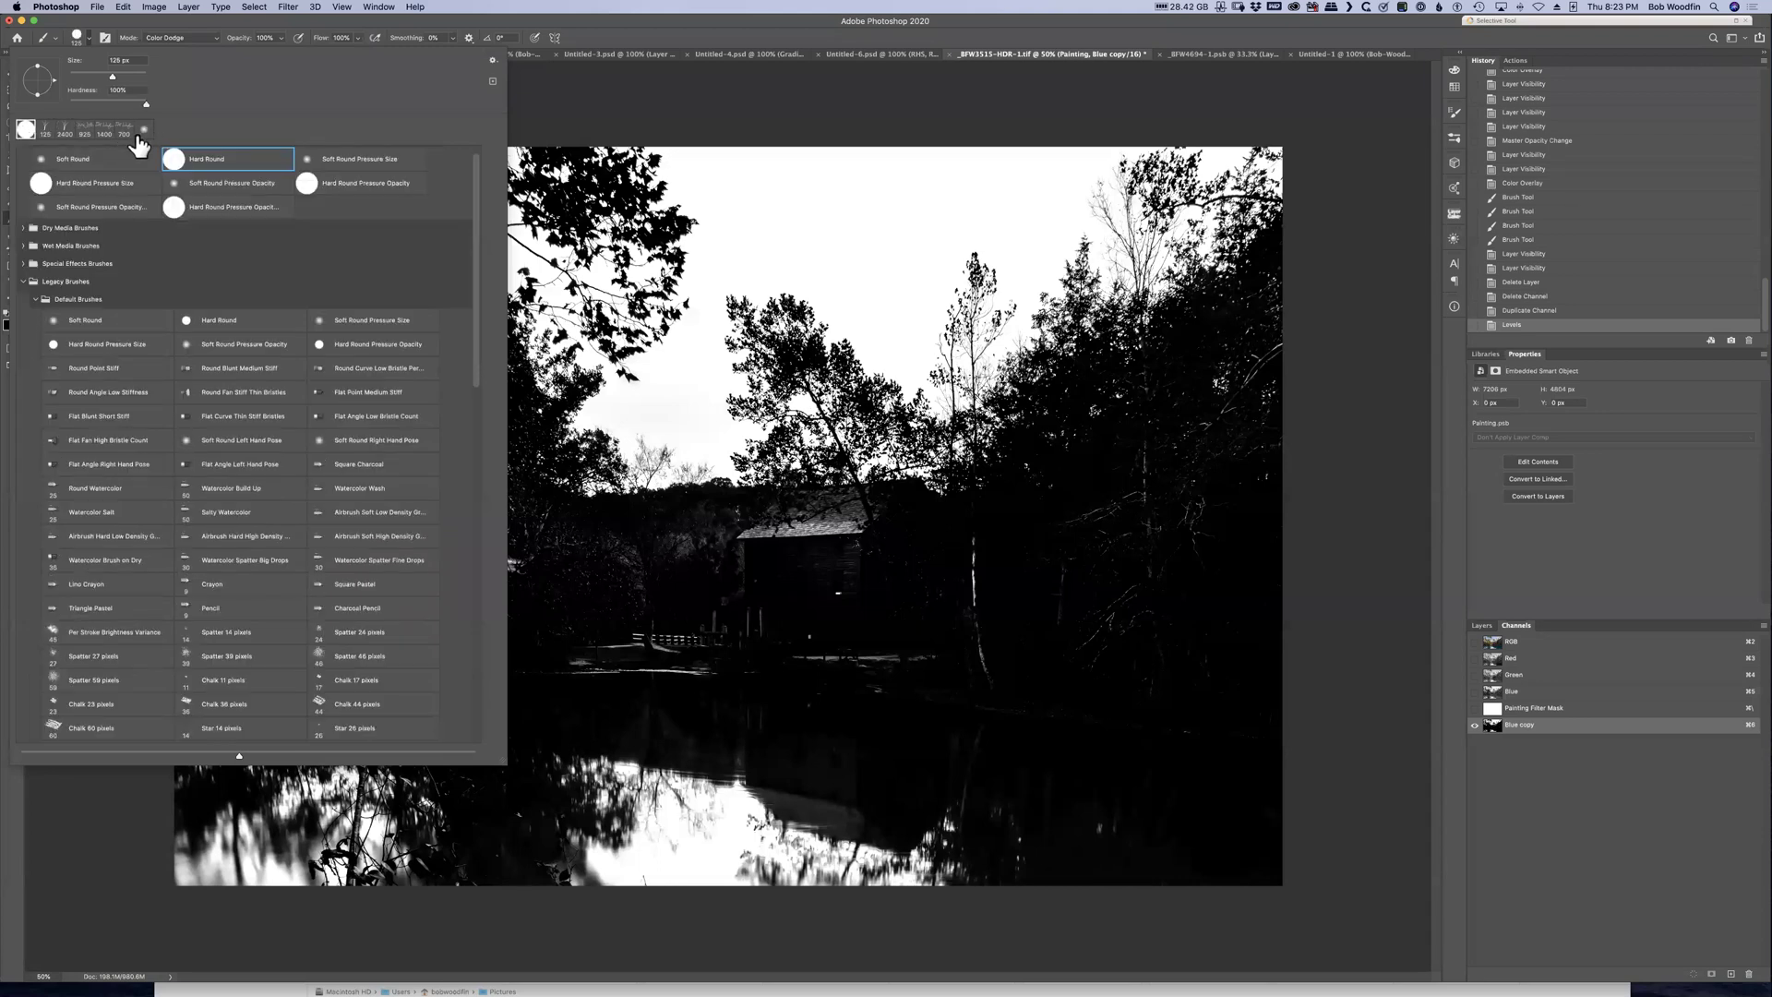
{"action": "left_click", "coordinate": [144, 134]}
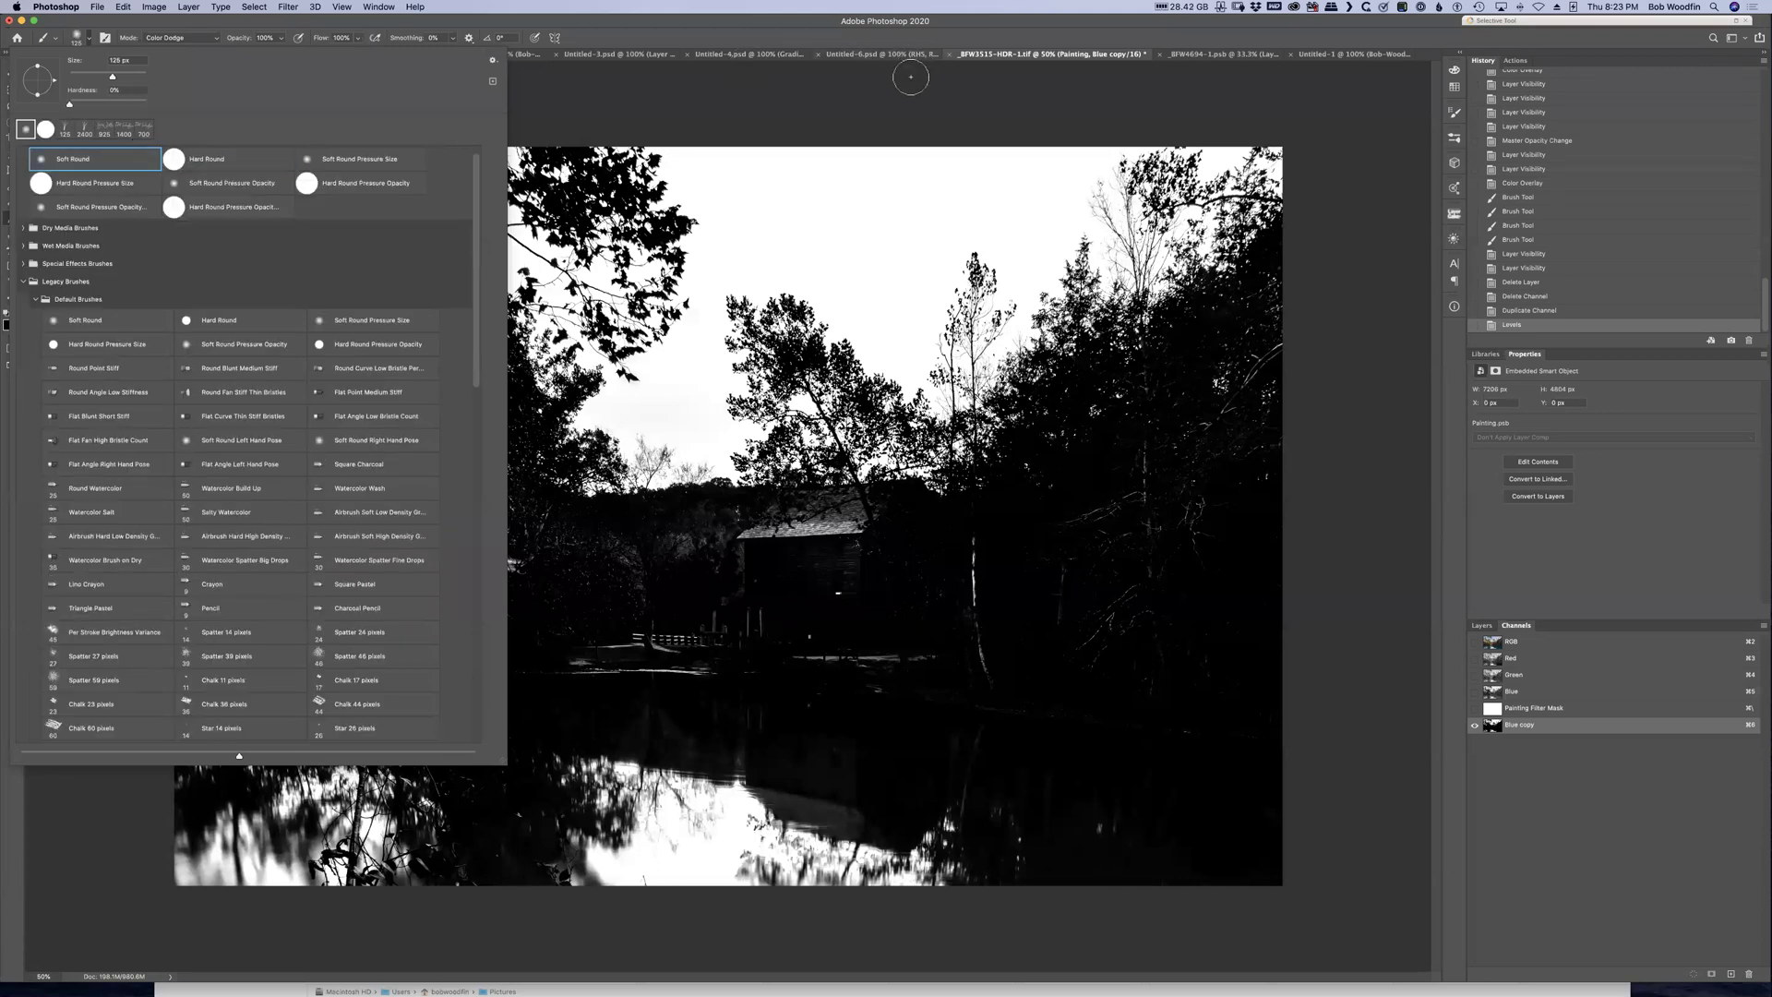
{"action": "left_click", "coordinate": [960, 90]}
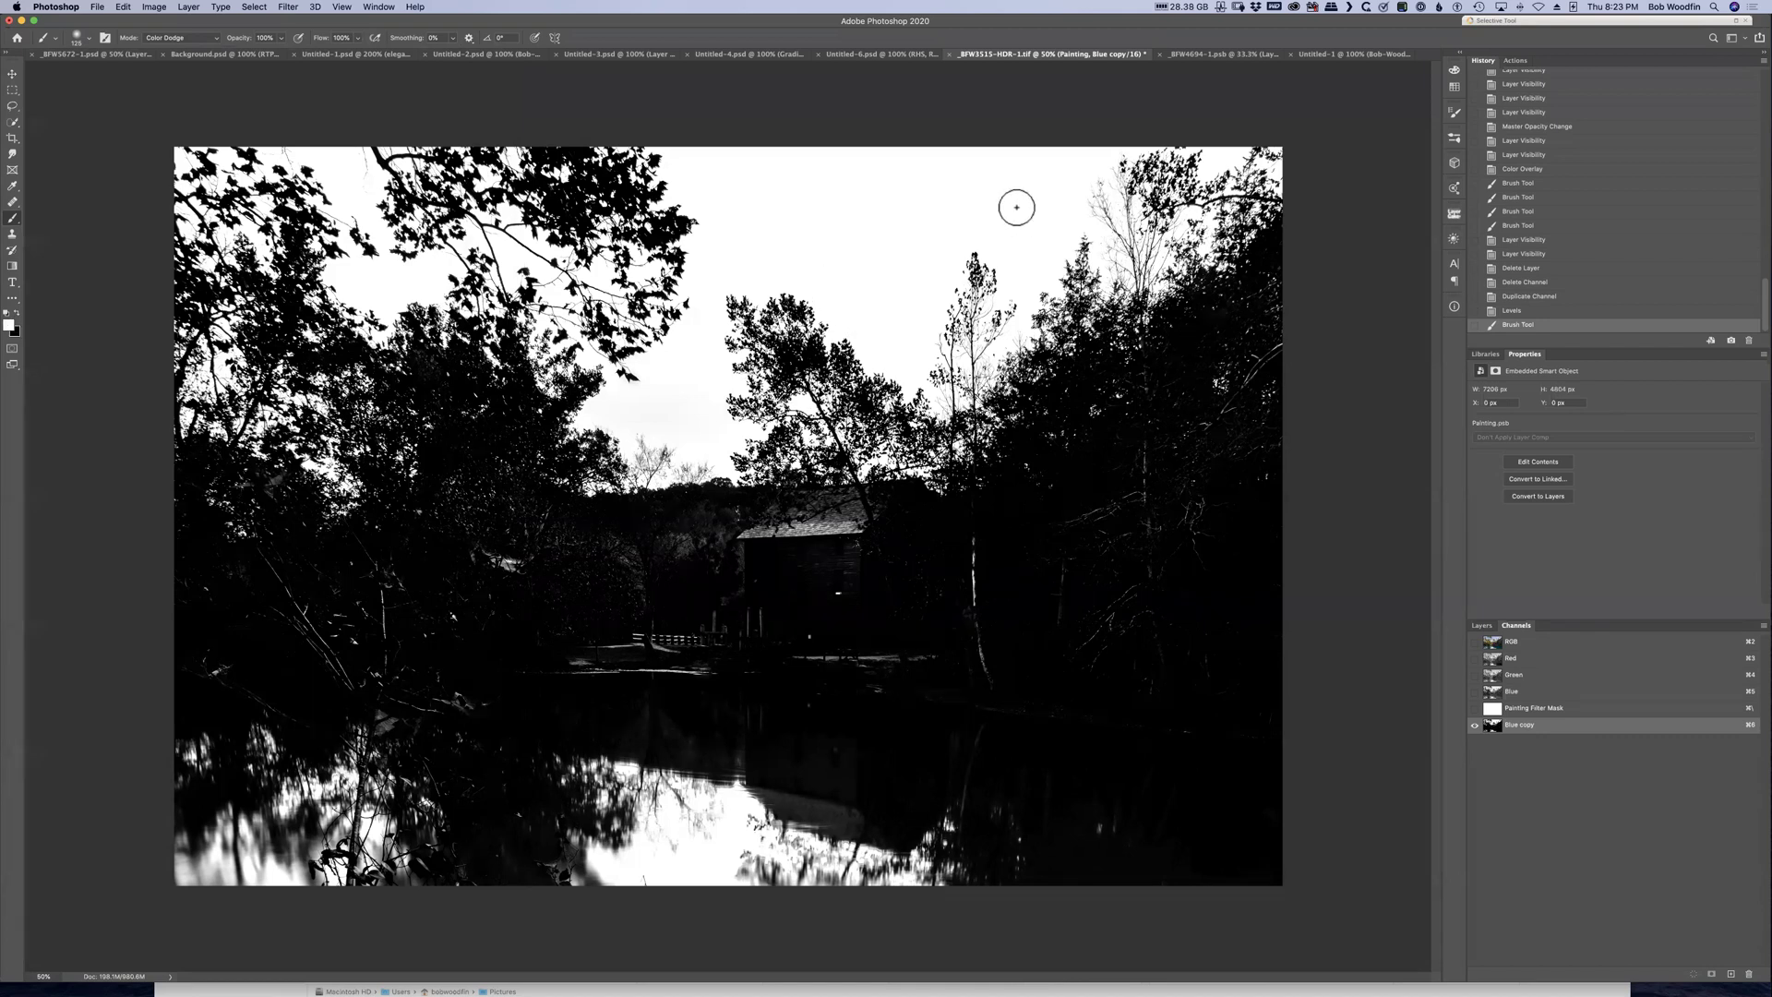
{"action": "mouse_move", "coordinate": [1229, 164]}
{"action": "left_mouse_down"}
{"action": "mouse_move", "coordinate": [1153, 162]}
{"action": "mouse_move", "coordinate": [1264, 184]}
{"action": "mouse_move", "coordinate": [1167, 171]}
{"action": "left_mouse_up"}
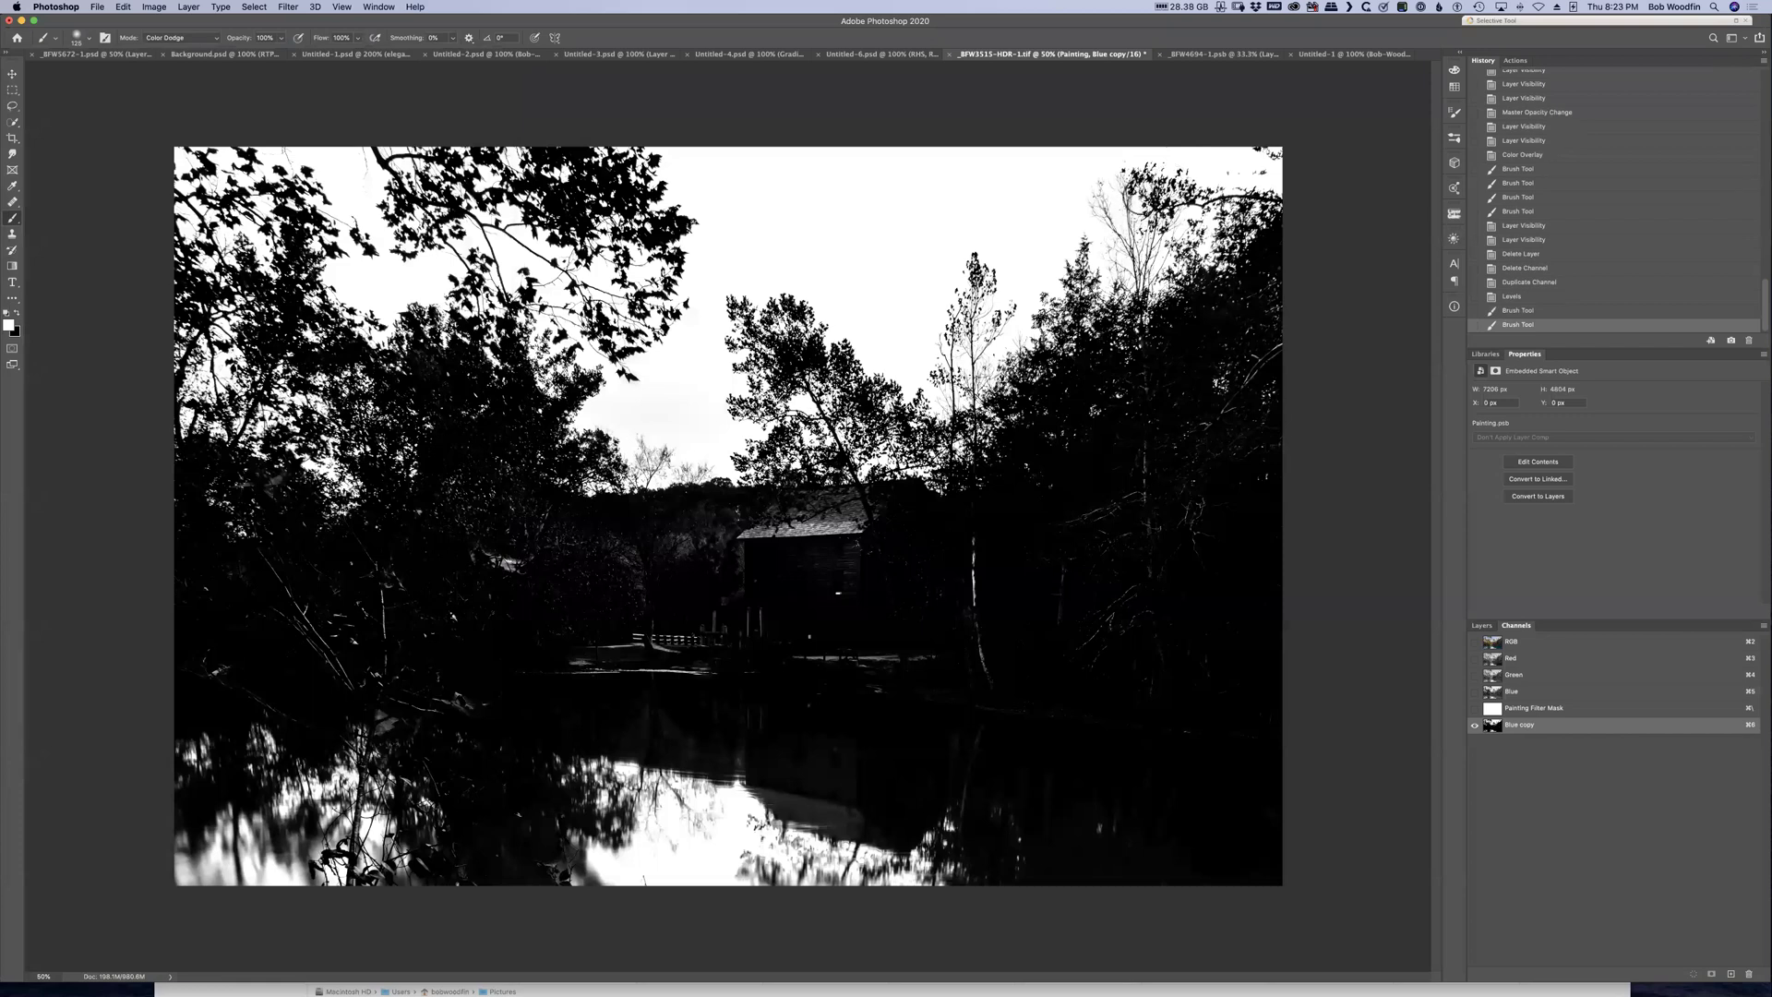
Set the brush mode to Normal, enlarge the brush and paint white over the trees and mill around the central tree's right side
{"action": "left_click", "coordinate": [210, 39]}
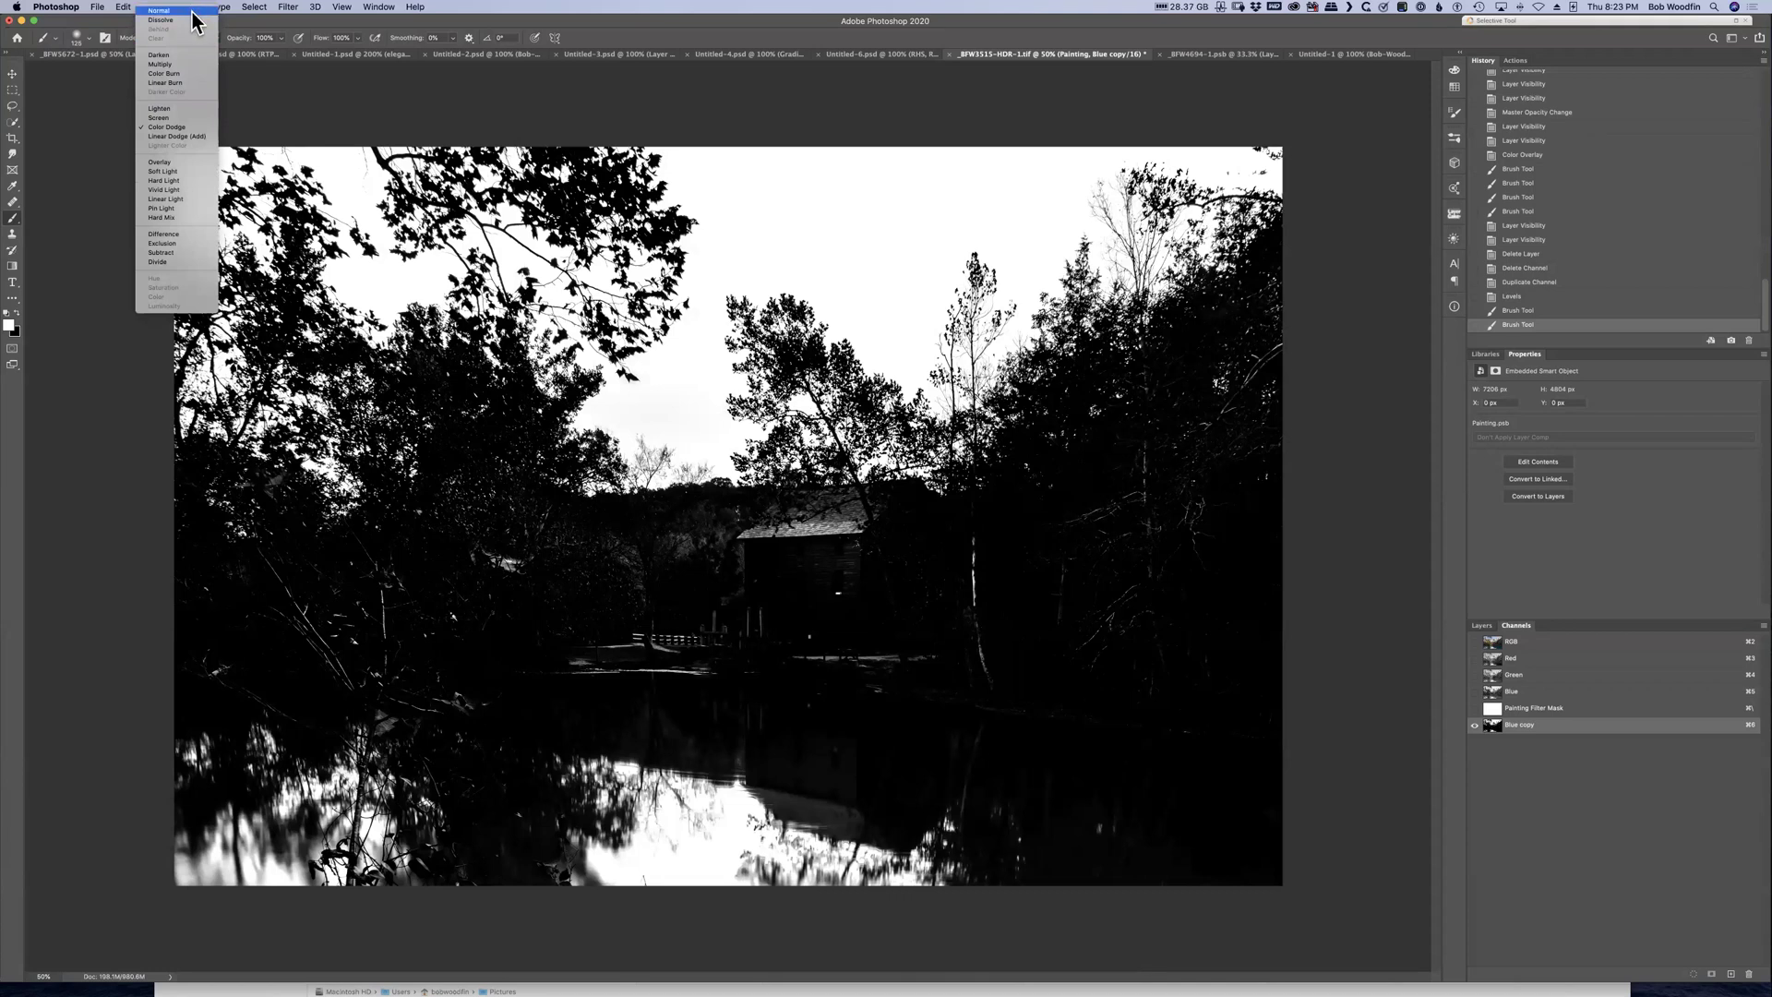
{"action": "left_click", "coordinate": [199, 11]}
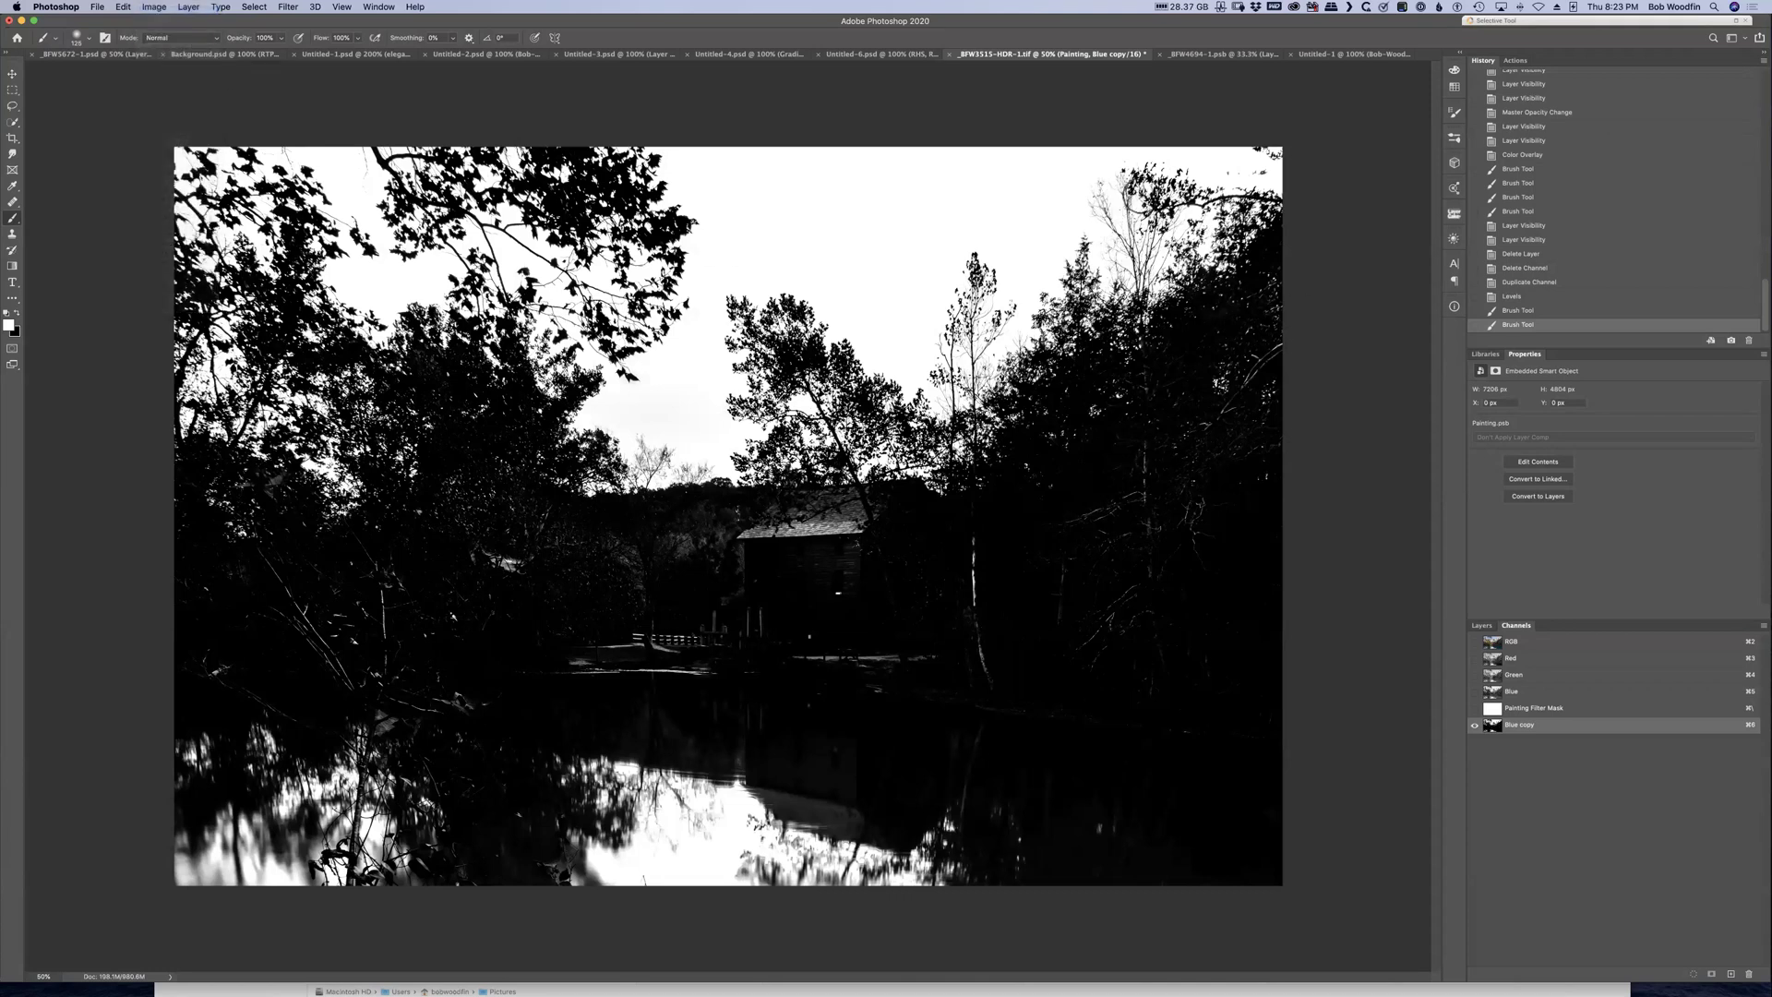
{"action": "key", "text": "bracketright"}
{"action": "key", "text": "bracketright"}
{"action": "key", "text": "bracketright"}
{"action": "key", "text": "bracketright"}
{"action": "mouse_move", "coordinate": [1271, 171]}
{"action": "left_mouse_down"}
{"action": "mouse_move", "coordinate": [1113, 175]}
{"action": "mouse_move", "coordinate": [1339, 211]}
{"action": "mouse_move", "coordinate": [1310, 278]}
{"action": "mouse_move", "coordinate": [1215, 283]}
{"action": "mouse_move", "coordinate": [1168, 227]}
{"action": "mouse_move", "coordinate": [1120, 216]}
{"action": "mouse_move", "coordinate": [959, 309]}
{"action": "mouse_move", "coordinate": [991, 328]}
{"action": "mouse_move", "coordinate": [1098, 326]}
{"action": "mouse_move", "coordinate": [1085, 310]}
{"action": "mouse_move", "coordinate": [1171, 278]}
{"action": "mouse_move", "coordinate": [1262, 333]}
{"action": "mouse_move", "coordinate": [1310, 411]}
{"action": "mouse_move", "coordinate": [1265, 366]}
{"action": "mouse_move", "coordinate": [1223, 403]}
{"action": "mouse_move", "coordinate": [1289, 347]}
{"action": "mouse_move", "coordinate": [1205, 752]}
{"action": "left_mouse_up"}
{"action": "mouse_move", "coordinate": [1153, 697]}
{"action": "left_mouse_down"}
{"action": "mouse_move", "coordinate": [1171, 567]}
{"action": "mouse_move", "coordinate": [1259, 399]}
{"action": "mouse_move", "coordinate": [1201, 419]}
{"action": "mouse_move", "coordinate": [1202, 315]}
{"action": "mouse_move", "coordinate": [1166, 322]}
{"action": "mouse_move", "coordinate": [1128, 444]}
{"action": "mouse_move", "coordinate": [1172, 374]}
{"action": "mouse_move", "coordinate": [1065, 467]}
{"action": "mouse_move", "coordinate": [1122, 371]}
{"action": "mouse_move", "coordinate": [1016, 499]}
{"action": "mouse_move", "coordinate": [877, 571]}
{"action": "mouse_move", "coordinate": [1072, 535]}
{"action": "mouse_move", "coordinate": [803, 534]}
{"action": "mouse_move", "coordinate": [1031, 507]}
{"action": "mouse_move", "coordinate": [796, 532]}
{"action": "mouse_move", "coordinate": [1019, 505]}
{"action": "mouse_move", "coordinate": [891, 512]}
{"action": "mouse_move", "coordinate": [784, 550]}
{"action": "mouse_move", "coordinate": [1112, 490]}
{"action": "mouse_move", "coordinate": [1000, 341]}
{"action": "mouse_move", "coordinate": [949, 330]}
{"action": "mouse_move", "coordinate": [1018, 379]}
{"action": "mouse_move", "coordinate": [947, 373]}
{"action": "mouse_move", "coordinate": [1049, 391]}
{"action": "left_mouse_up"}
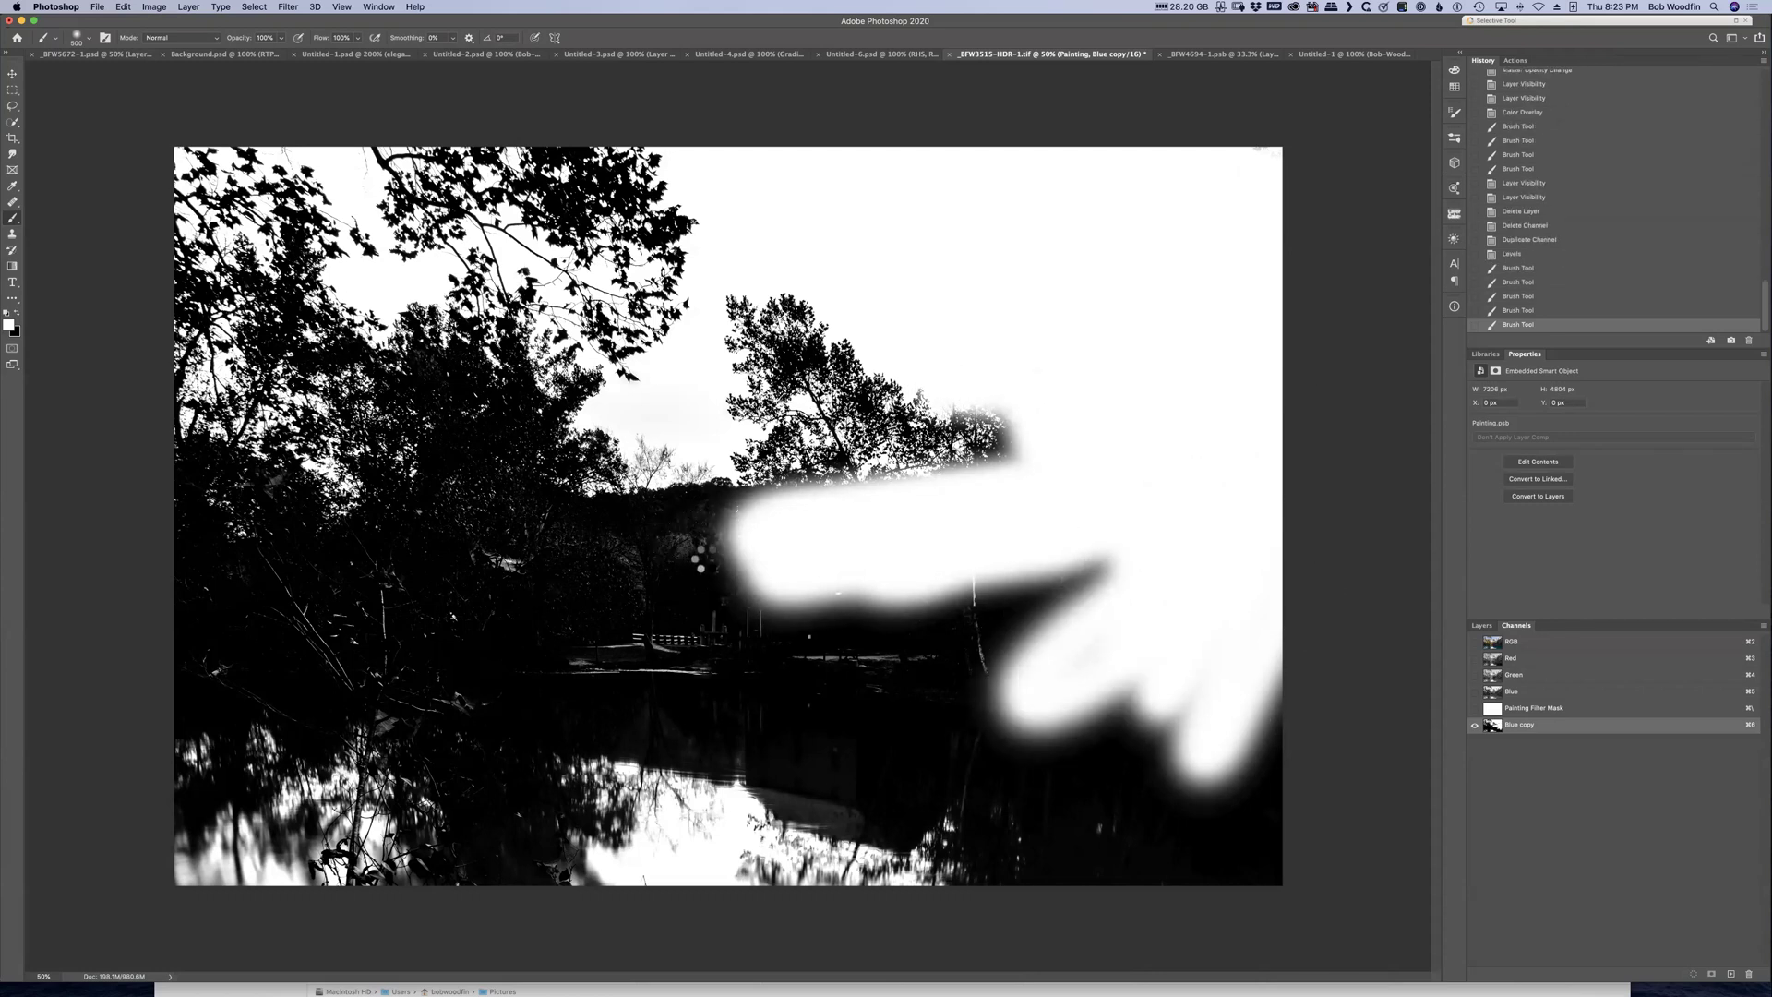
With a smaller brush, paint white along the dark treeline just beyond the left end of the mill roof
{"action": "key", "text": "bracketleft"}
{"action": "key", "text": "bracketleft"}
{"action": "mouse_move", "coordinate": [760, 526]}
{"action": "left_mouse_down"}
{"action": "mouse_move", "coordinate": [665, 482]}
{"action": "mouse_move", "coordinate": [722, 499]}
{"action": "left_mouse_up"}
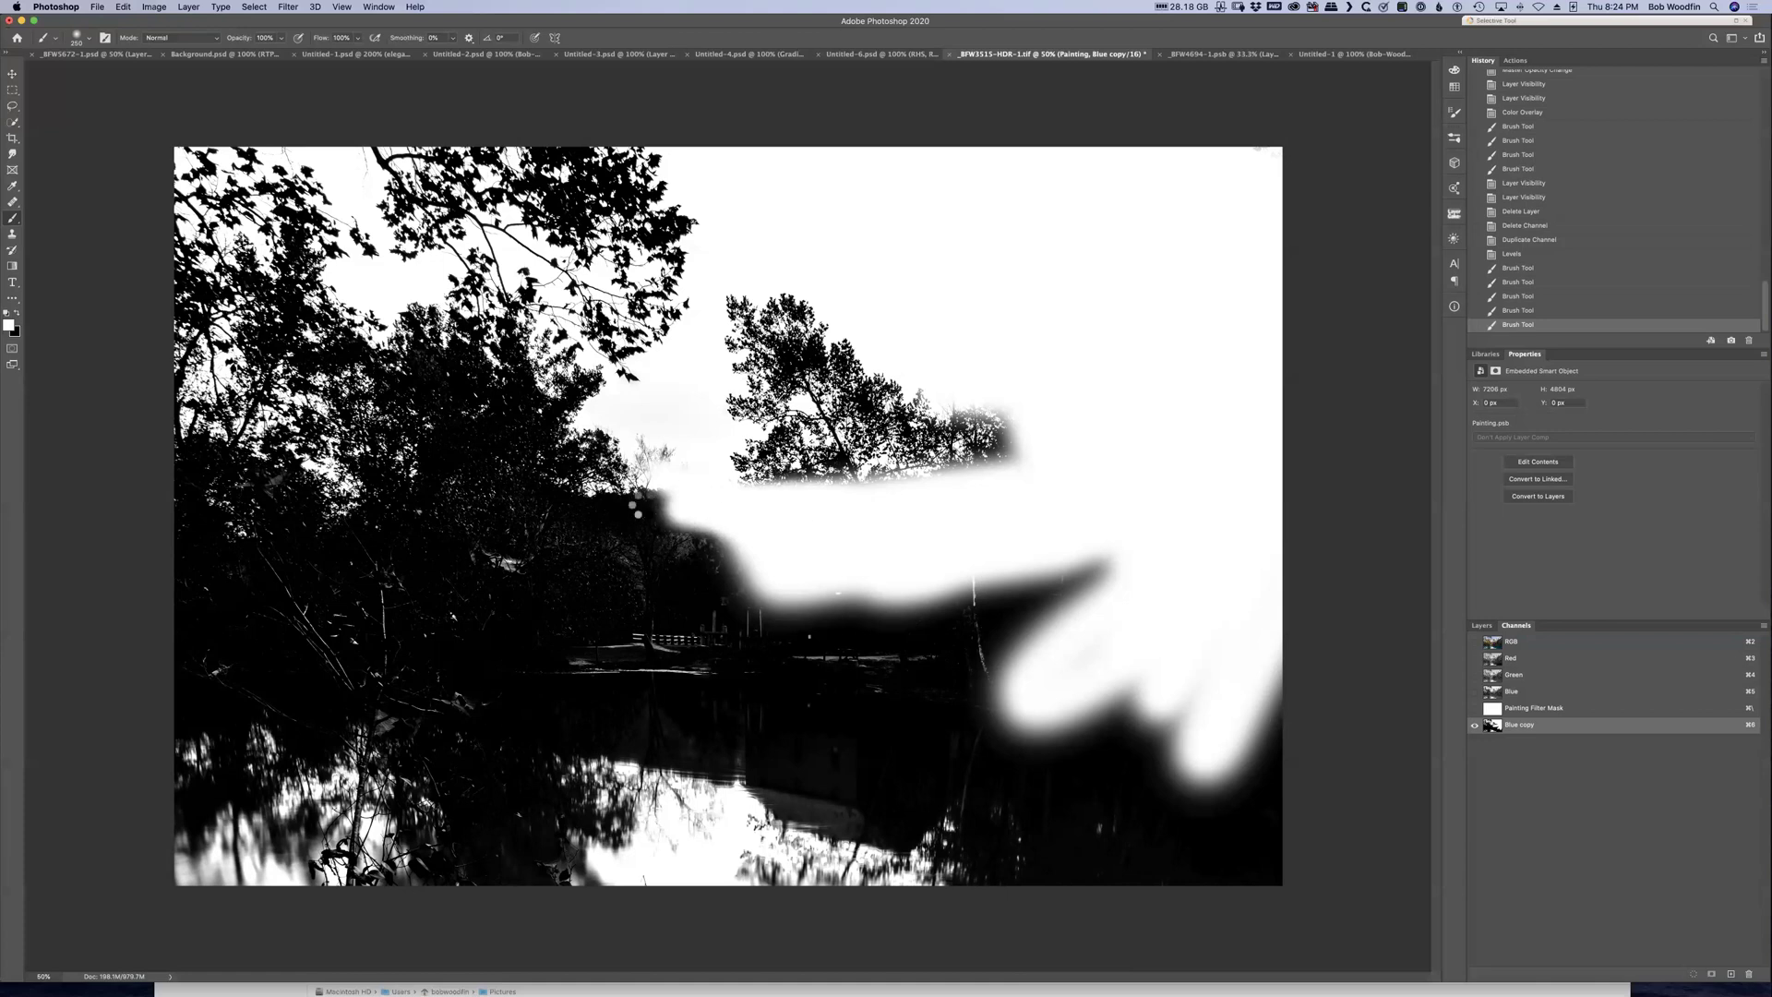
Enlarge the brush and paint white over the overhanging branches and trees in the upper left of the Blue copy channel
{"action": "key", "text": "]"}
{"action": "key", "text": "]"}
{"action": "key", "text": "]"}
{"action": "key", "text": "]"}
{"action": "key", "text": "]"}
{"action": "key", "text": "]"}
{"action": "mouse_move", "coordinate": [692, 180]}
{"action": "left_mouse_down"}
{"action": "mouse_move", "coordinate": [651, 173]}
{"action": "mouse_move", "coordinate": [604, 130]}
{"action": "mouse_move", "coordinate": [292, 148]}
{"action": "left_mouse_up"}
{"action": "mouse_move", "coordinate": [680, 178]}
{"action": "left_mouse_down"}
{"action": "mouse_move", "coordinate": [702, 209]}
{"action": "mouse_move", "coordinate": [604, 272]}
{"action": "mouse_move", "coordinate": [574, 371]}
{"action": "mouse_move", "coordinate": [664, 322]}
{"action": "mouse_move", "coordinate": [502, 226]}
{"action": "mouse_move", "coordinate": [555, 275]}
{"action": "mouse_move", "coordinate": [616, 288]}
{"action": "mouse_move", "coordinate": [644, 268]}
{"action": "mouse_move", "coordinate": [438, 207]}
{"action": "mouse_move", "coordinate": [195, 196]}
{"action": "mouse_move", "coordinate": [102, 335]}
{"action": "mouse_move", "coordinate": [161, 317]}
{"action": "mouse_move", "coordinate": [170, 418]}
{"action": "mouse_move", "coordinate": [423, 394]}
{"action": "mouse_move", "coordinate": [489, 454]}
{"action": "mouse_move", "coordinate": [465, 480]}
{"action": "mouse_move", "coordinate": [613, 456]}
{"action": "left_mouse_up"}
Paint the water, lower bank and remaining left foreground white, and clean up the blurred right edge of the central tree
{"action": "mouse_move", "coordinate": [607, 637]}
{"action": "left_mouse_down"}
{"action": "mouse_move", "coordinate": [646, 501]}
{"action": "mouse_move", "coordinate": [619, 471]}
{"action": "mouse_move", "coordinate": [650, 596]}
{"action": "mouse_move", "coordinate": [762, 616]}
{"action": "mouse_move", "coordinate": [887, 605]}
{"action": "mouse_move", "coordinate": [727, 606]}
{"action": "mouse_move", "coordinate": [1255, 616]}
{"action": "mouse_move", "coordinate": [1337, 674]}
{"action": "mouse_move", "coordinate": [989, 865]}
{"action": "mouse_move", "coordinate": [1041, 896]}
{"action": "mouse_move", "coordinate": [1270, 871]}
{"action": "mouse_move", "coordinate": [1053, 649]}
{"action": "left_mouse_up"}
{"action": "mouse_move", "coordinate": [1072, 571]}
{"action": "left_mouse_down"}
{"action": "mouse_move", "coordinate": [656, 585]}
{"action": "mouse_move", "coordinate": [596, 564]}
{"action": "mouse_move", "coordinate": [542, 601]}
{"action": "left_mouse_up"}
{"action": "mouse_move", "coordinate": [922, 735]}
{"action": "left_mouse_down"}
{"action": "mouse_move", "coordinate": [642, 858]}
{"action": "mouse_move", "coordinate": [831, 908]}
{"action": "mouse_move", "coordinate": [983, 906]}
{"action": "mouse_move", "coordinate": [457, 731]}
{"action": "mouse_move", "coordinate": [943, 751]}
{"action": "mouse_move", "coordinate": [876, 683]}
{"action": "mouse_move", "coordinate": [477, 661]}
{"action": "left_mouse_up"}
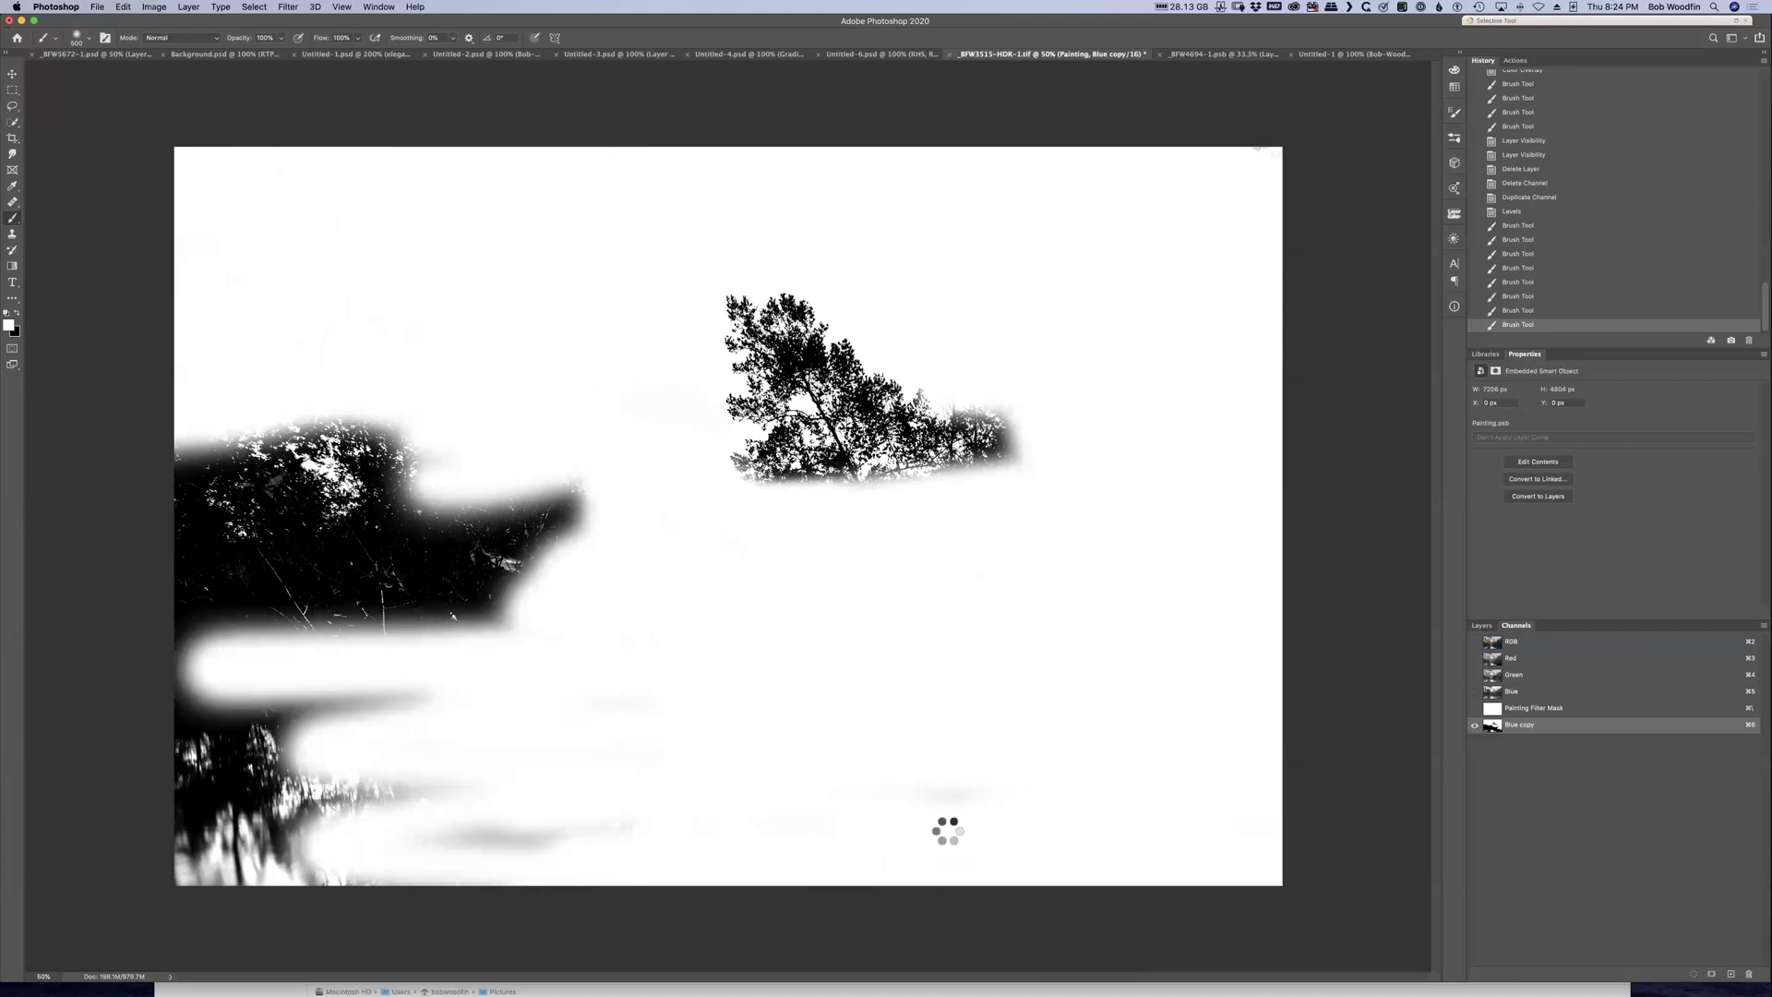
{"action": "mouse_move", "coordinate": [413, 809]}
{"action": "left_mouse_down"}
{"action": "mouse_move", "coordinate": [446, 870]}
{"action": "mouse_move", "coordinate": [375, 819]}
{"action": "mouse_move", "coordinate": [91, 883]}
{"action": "mouse_move", "coordinate": [296, 801]}
{"action": "mouse_move", "coordinate": [413, 830]}
{"action": "mouse_move", "coordinate": [354, 799]}
{"action": "left_mouse_up"}
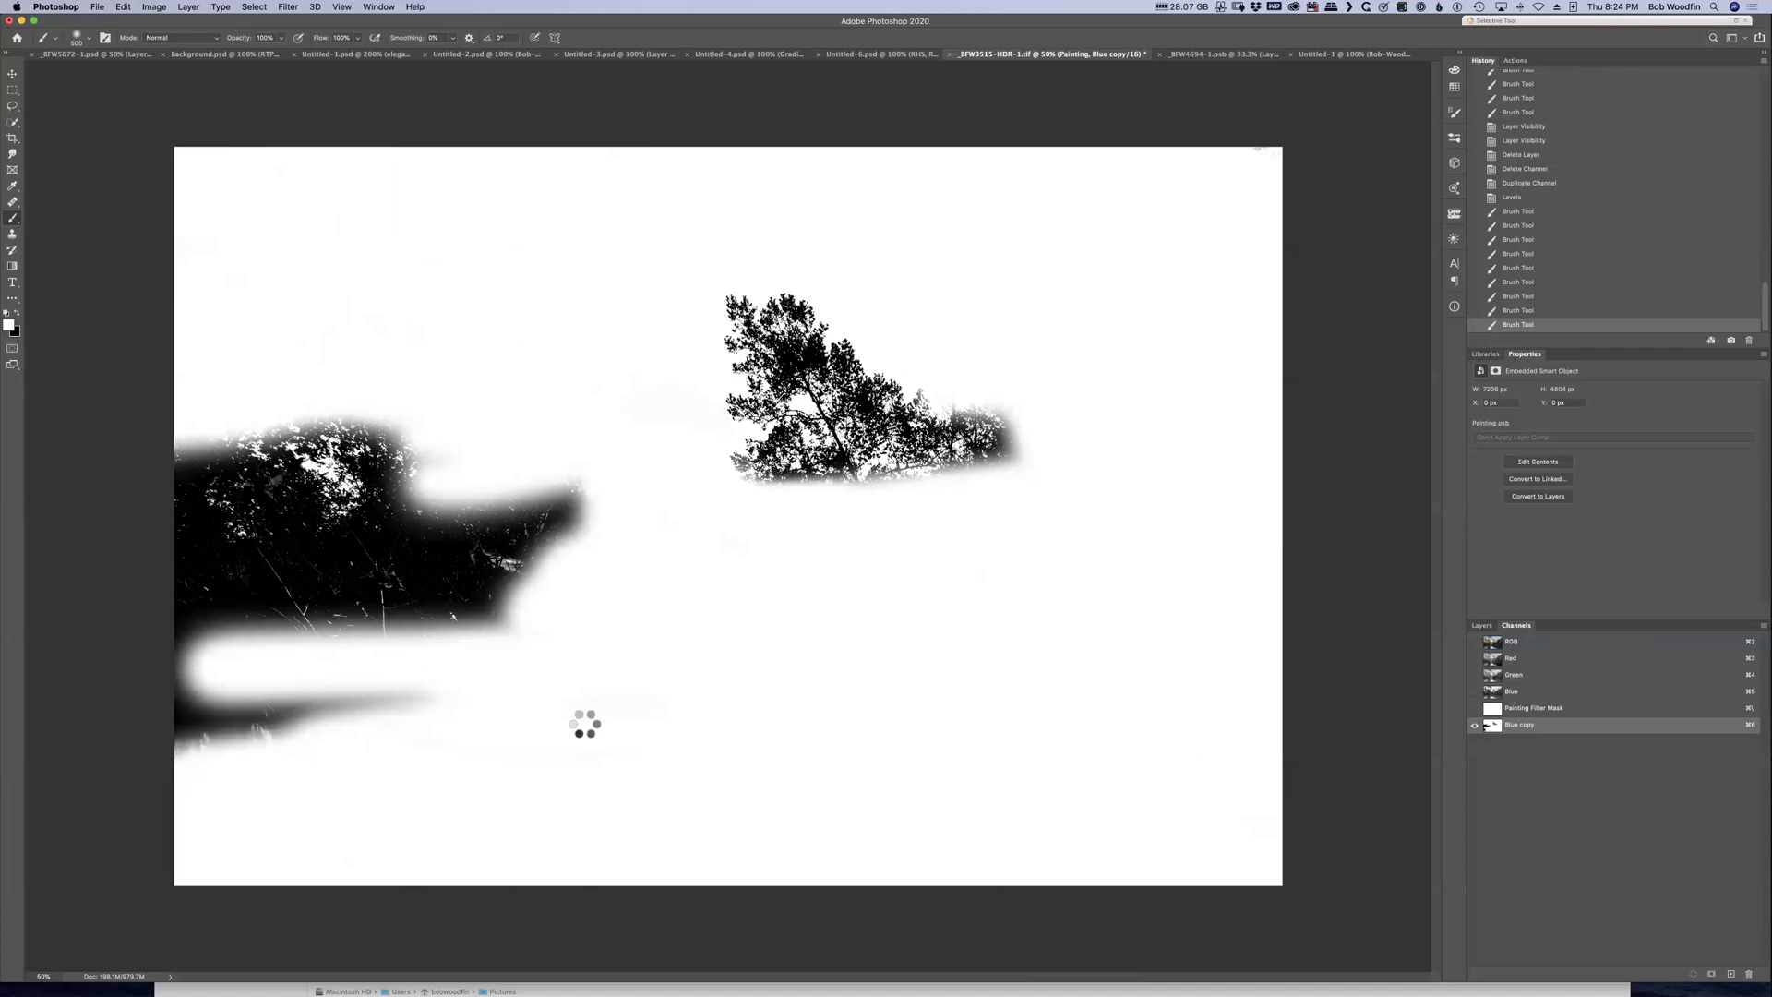
{"action": "mouse_move", "coordinate": [554, 640]}
{"action": "left_mouse_down"}
{"action": "mouse_move", "coordinate": [583, 479]}
{"action": "mouse_move", "coordinate": [503, 605]}
{"action": "mouse_move", "coordinate": [574, 581]}
{"action": "mouse_move", "coordinate": [569, 487]}
{"action": "mouse_move", "coordinate": [383, 525]}
{"action": "mouse_move", "coordinate": [267, 467]}
{"action": "mouse_move", "coordinate": [313, 421]}
{"action": "mouse_move", "coordinate": [402, 452]}
{"action": "mouse_move", "coordinate": [314, 467]}
{"action": "mouse_move", "coordinate": [378, 517]}
{"action": "mouse_move", "coordinate": [406, 621]}
{"action": "mouse_move", "coordinate": [170, 516]}
{"action": "mouse_move", "coordinate": [121, 467]}
{"action": "mouse_move", "coordinate": [228, 532]}
{"action": "mouse_move", "coordinate": [164, 628]}
{"action": "mouse_move", "coordinate": [382, 652]}
{"action": "mouse_move", "coordinate": [382, 699]}
{"action": "mouse_move", "coordinate": [173, 692]}
{"action": "mouse_move", "coordinate": [147, 756]}
{"action": "left_mouse_up"}
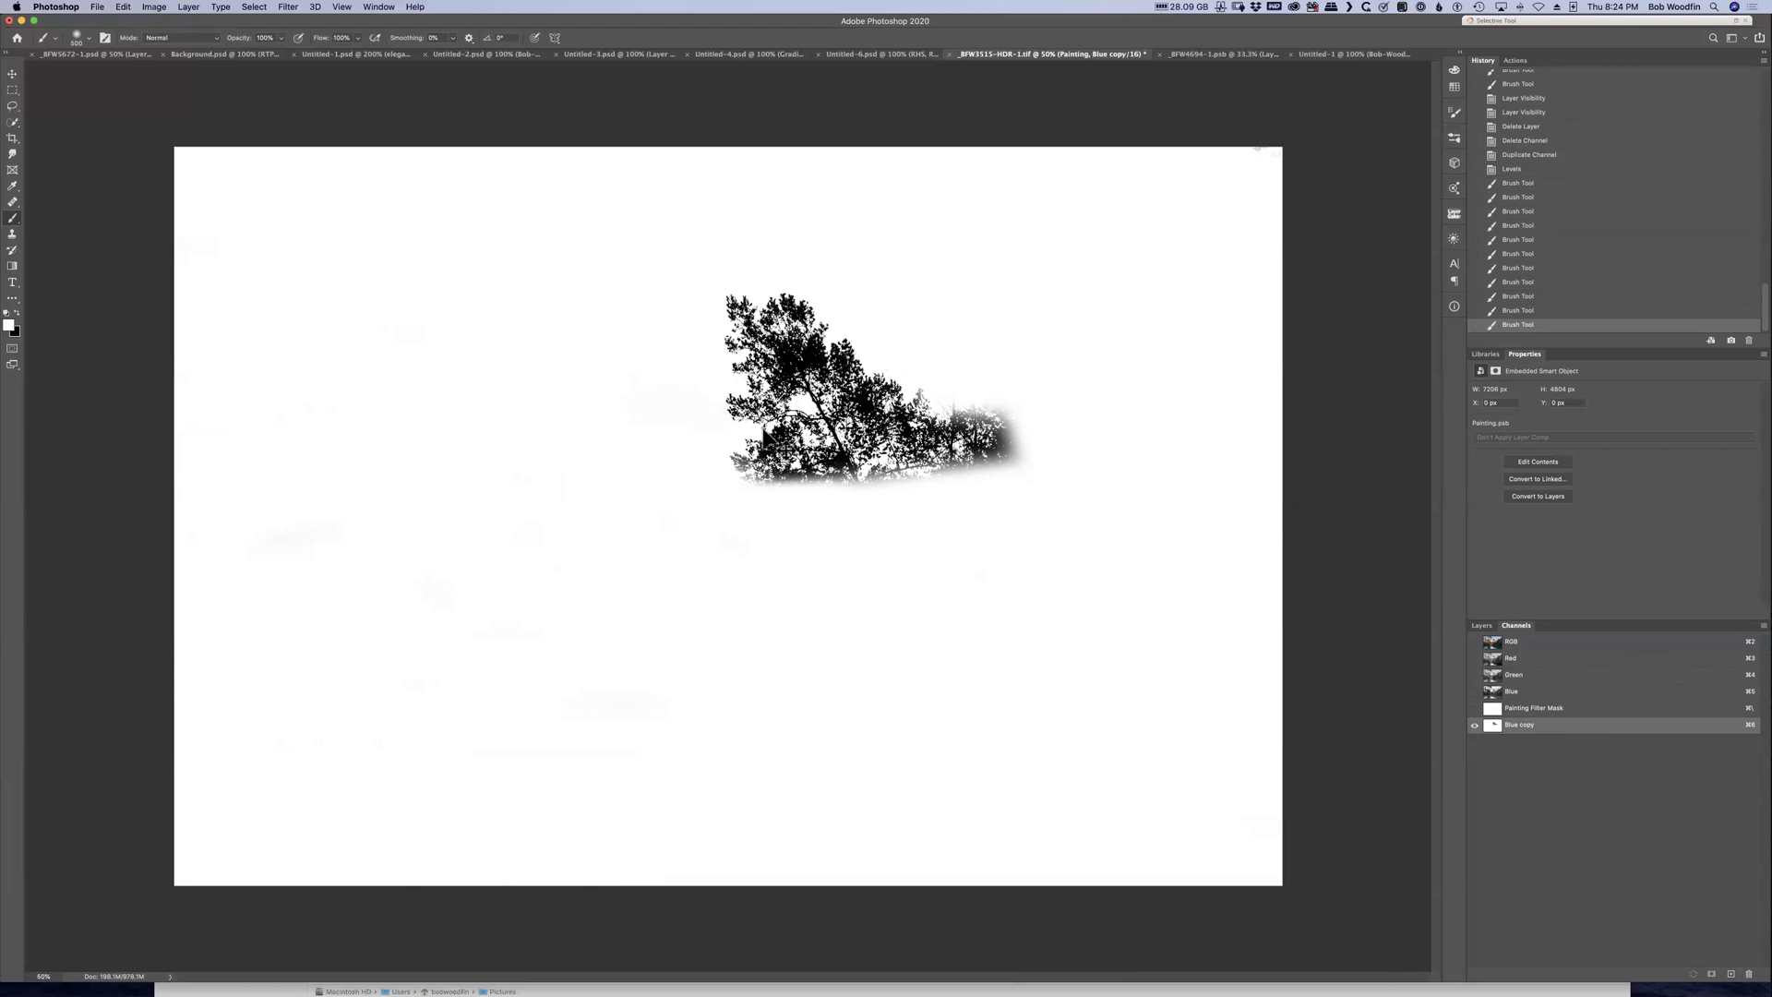
{"action": "key", "text": "super+1"}
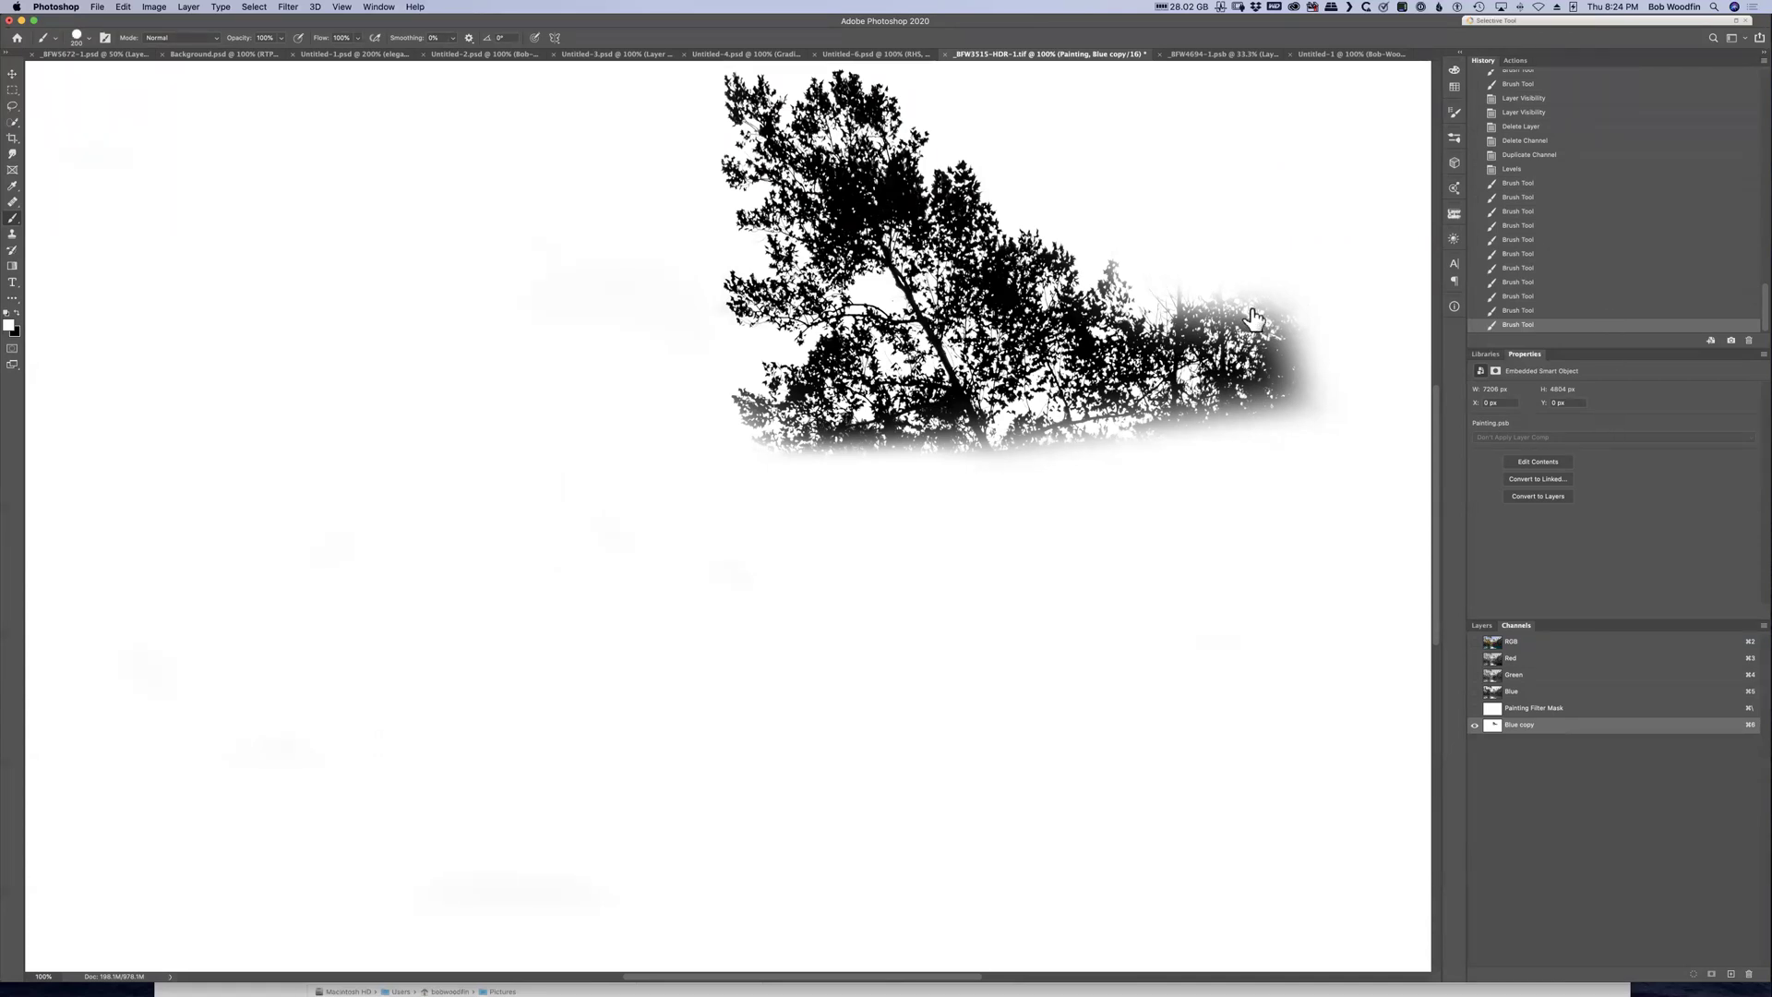
{"action": "mouse_move", "coordinate": [1206, 247]}
{"action": "left_mouse_down"}
{"action": "mouse_move", "coordinate": [1238, 364]}
{"action": "mouse_move", "coordinate": [1223, 391]}
{"action": "mouse_move", "coordinate": [1217, 313]}
{"action": "mouse_move", "coordinate": [1189, 352]}
{"action": "mouse_move", "coordinate": [1177, 265]}
{"action": "mouse_move", "coordinate": [1174, 295]}
{"action": "mouse_move", "coordinate": [1239, 406]}
{"action": "mouse_move", "coordinate": [1309, 455]}
{"action": "left_mouse_up"}
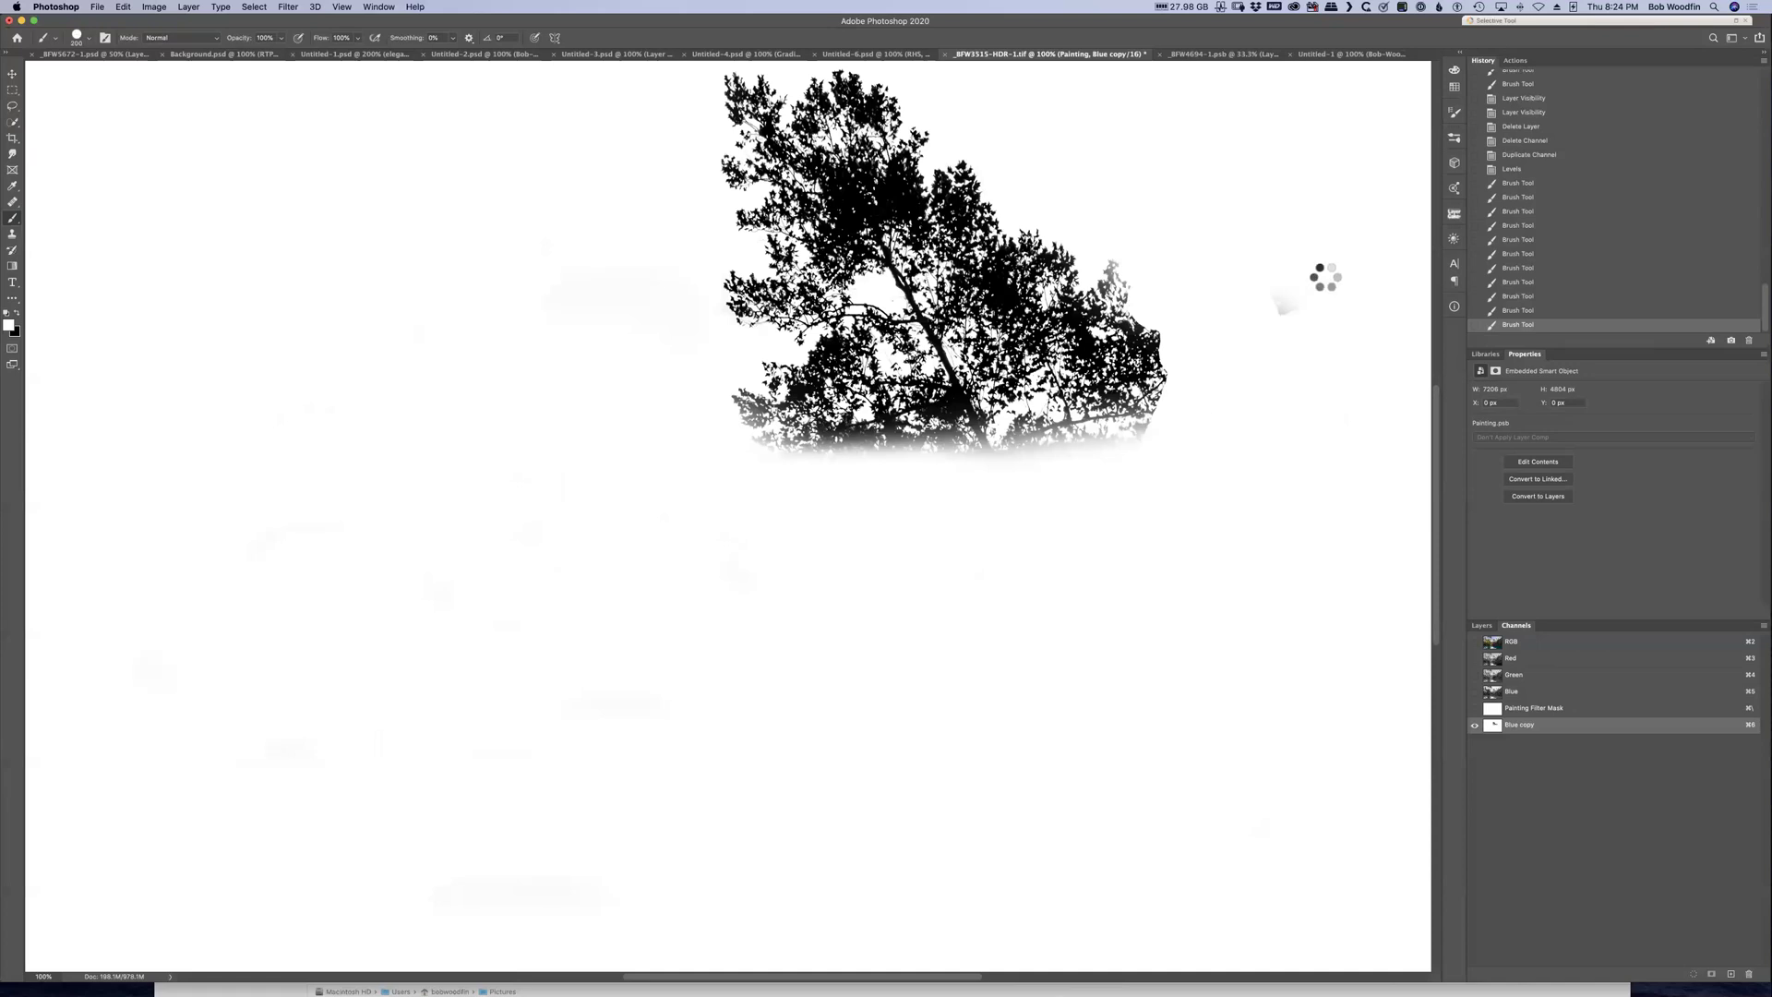
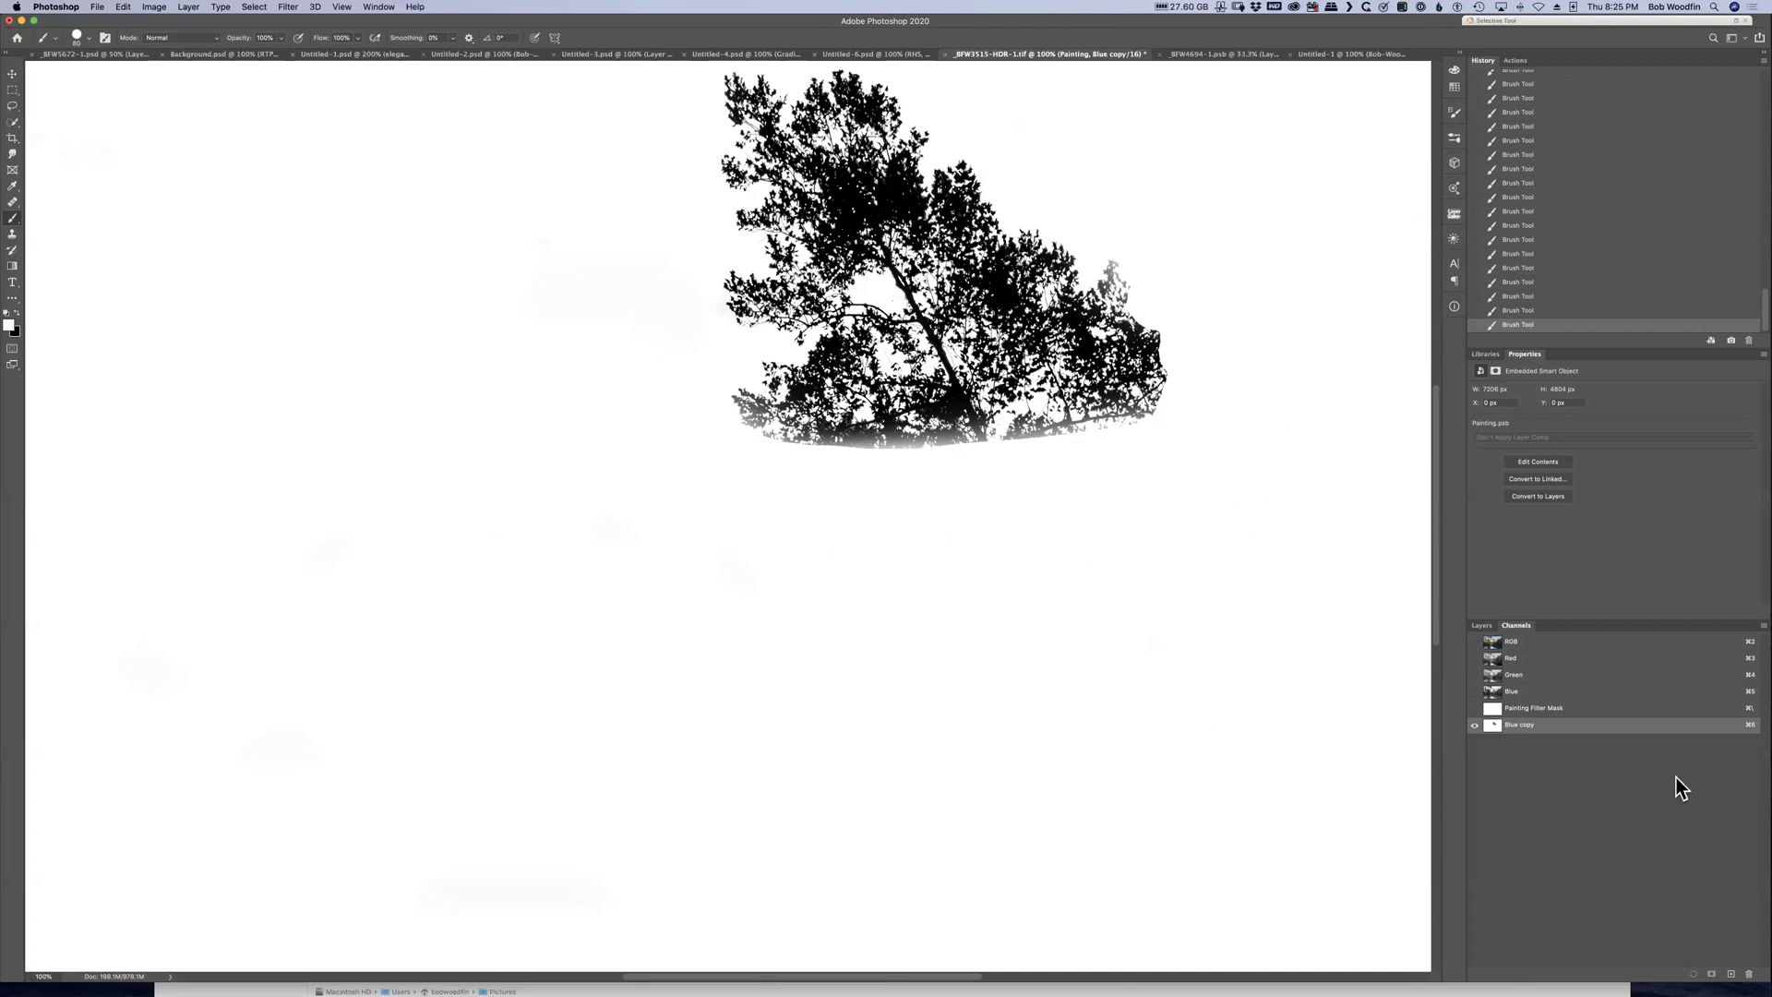
Load the Blue copy channel as a selection and stamp all visible layers into a new layer above Painting
{"action": "left_click", "coordinate": [1493, 726], "text": "super"}
{"action": "left_click", "coordinate": [1492, 726], "text": "super"}
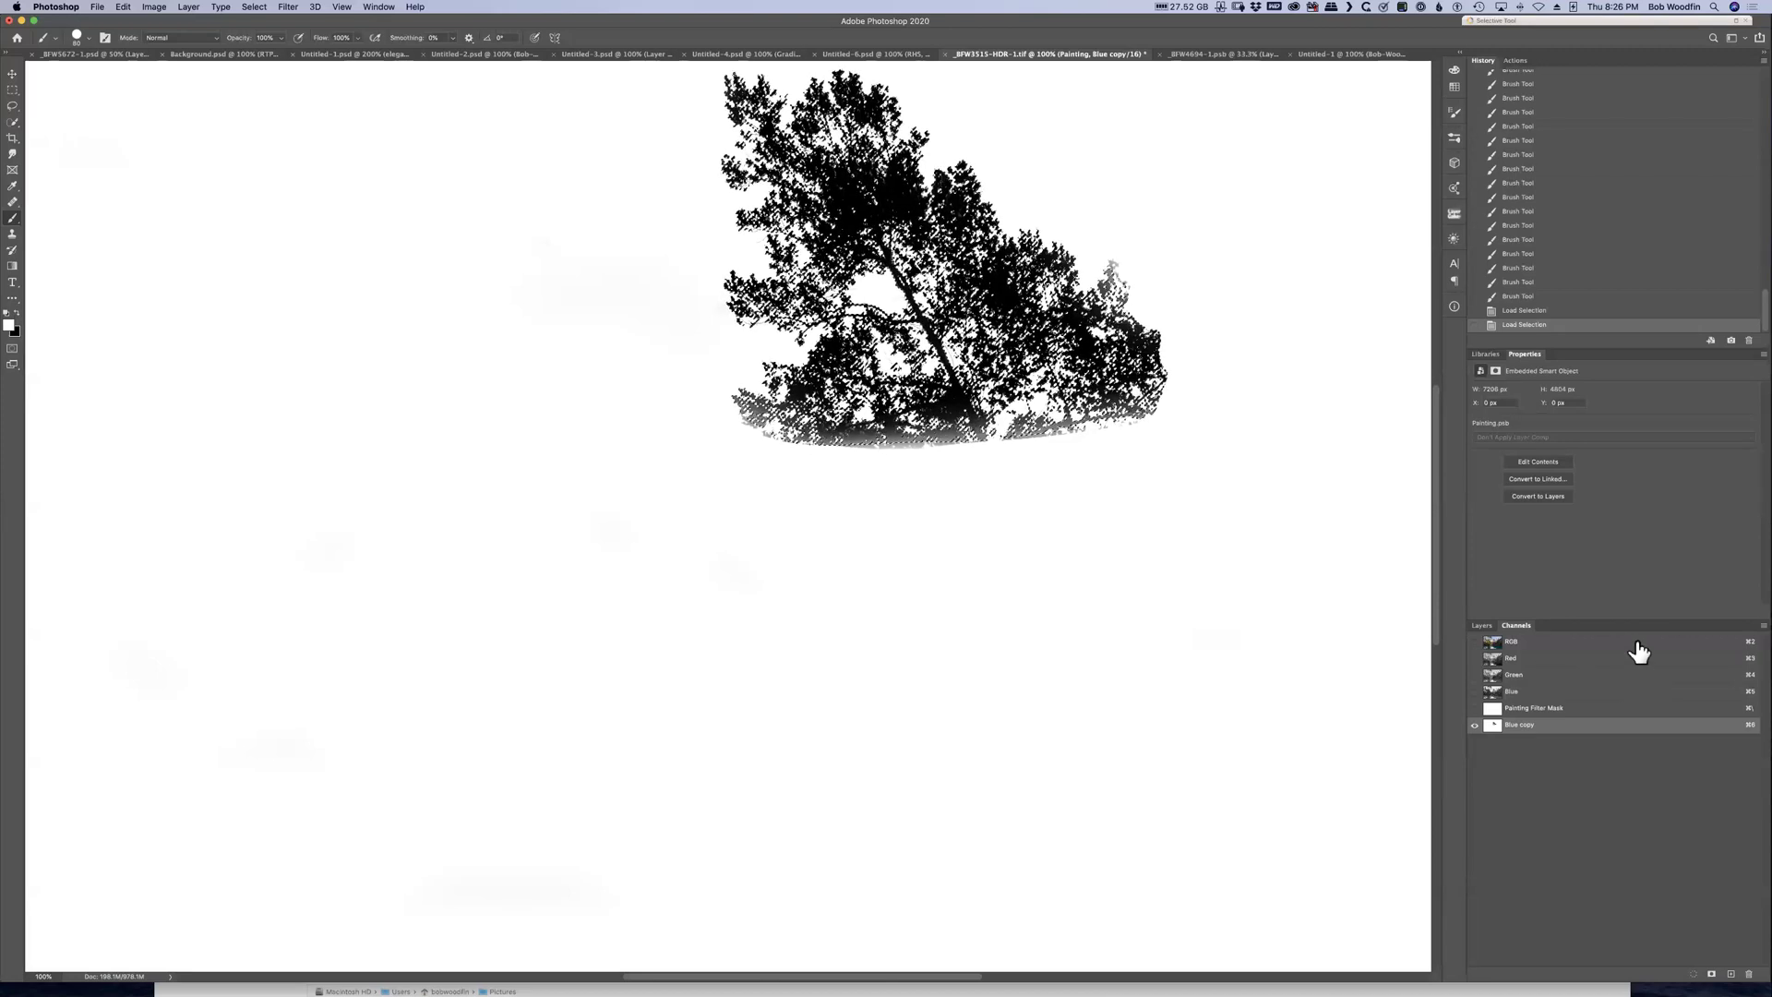
{"action": "left_click", "coordinate": [1481, 626]}
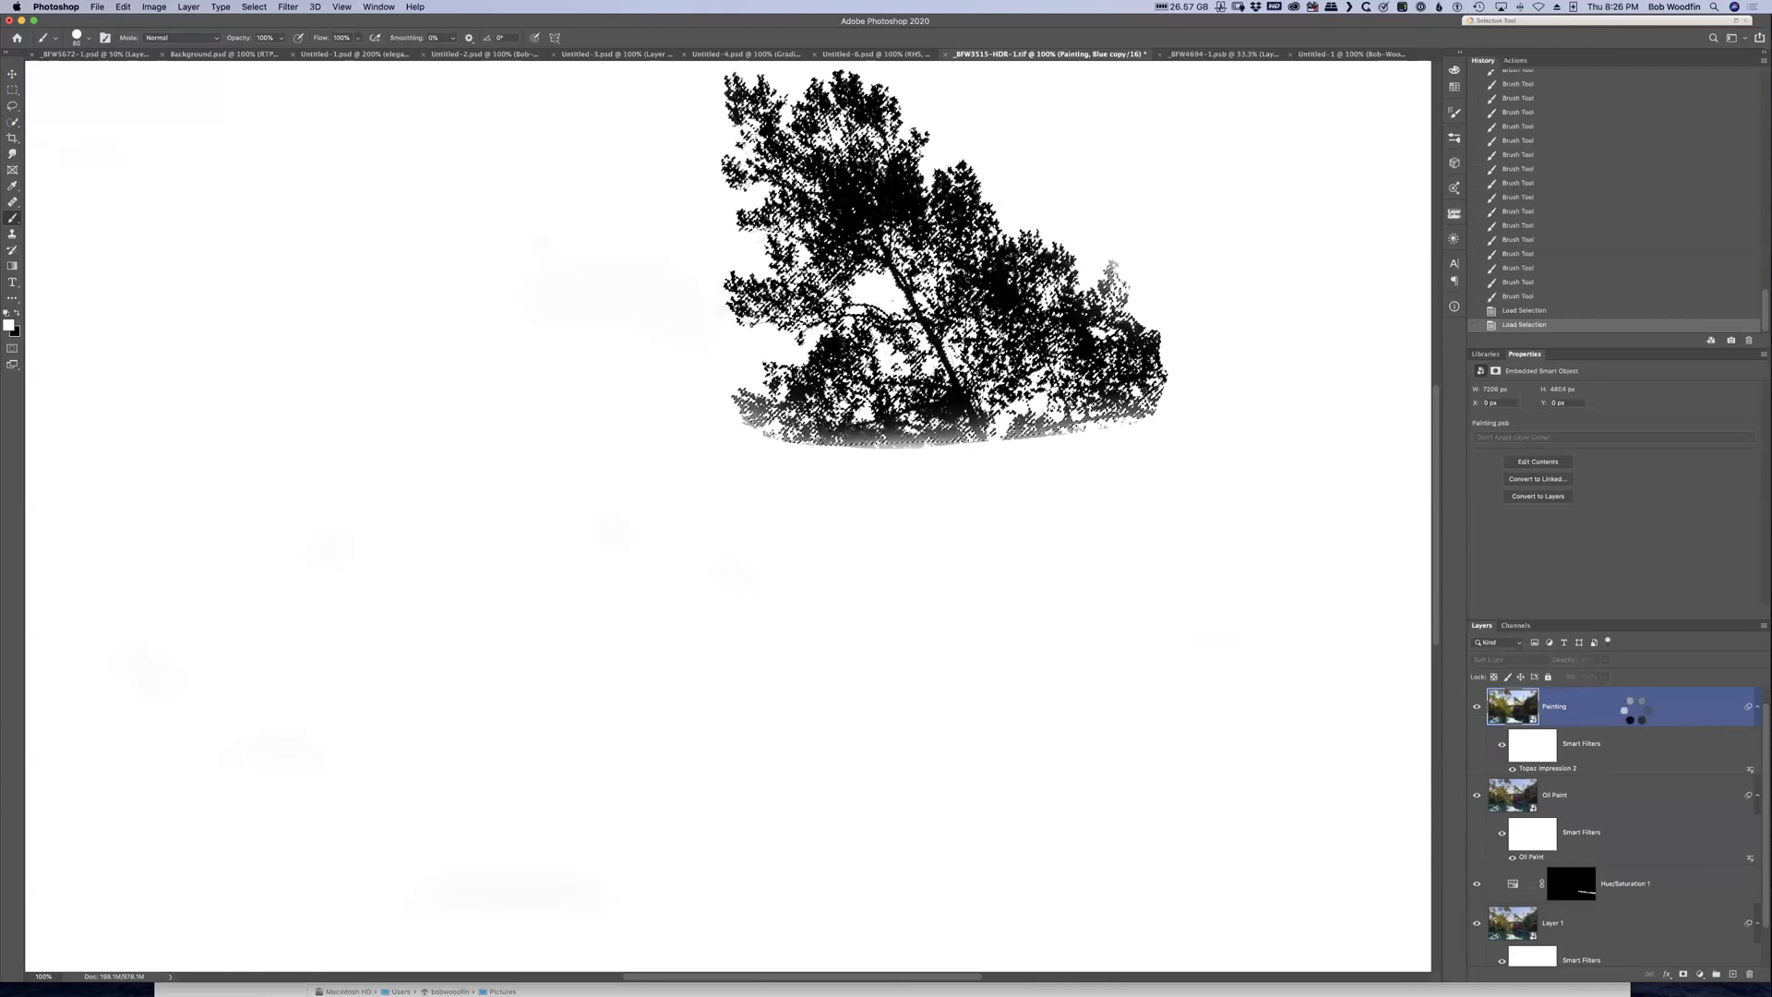
{"action": "key", "text": "super+alt+shift+e"}
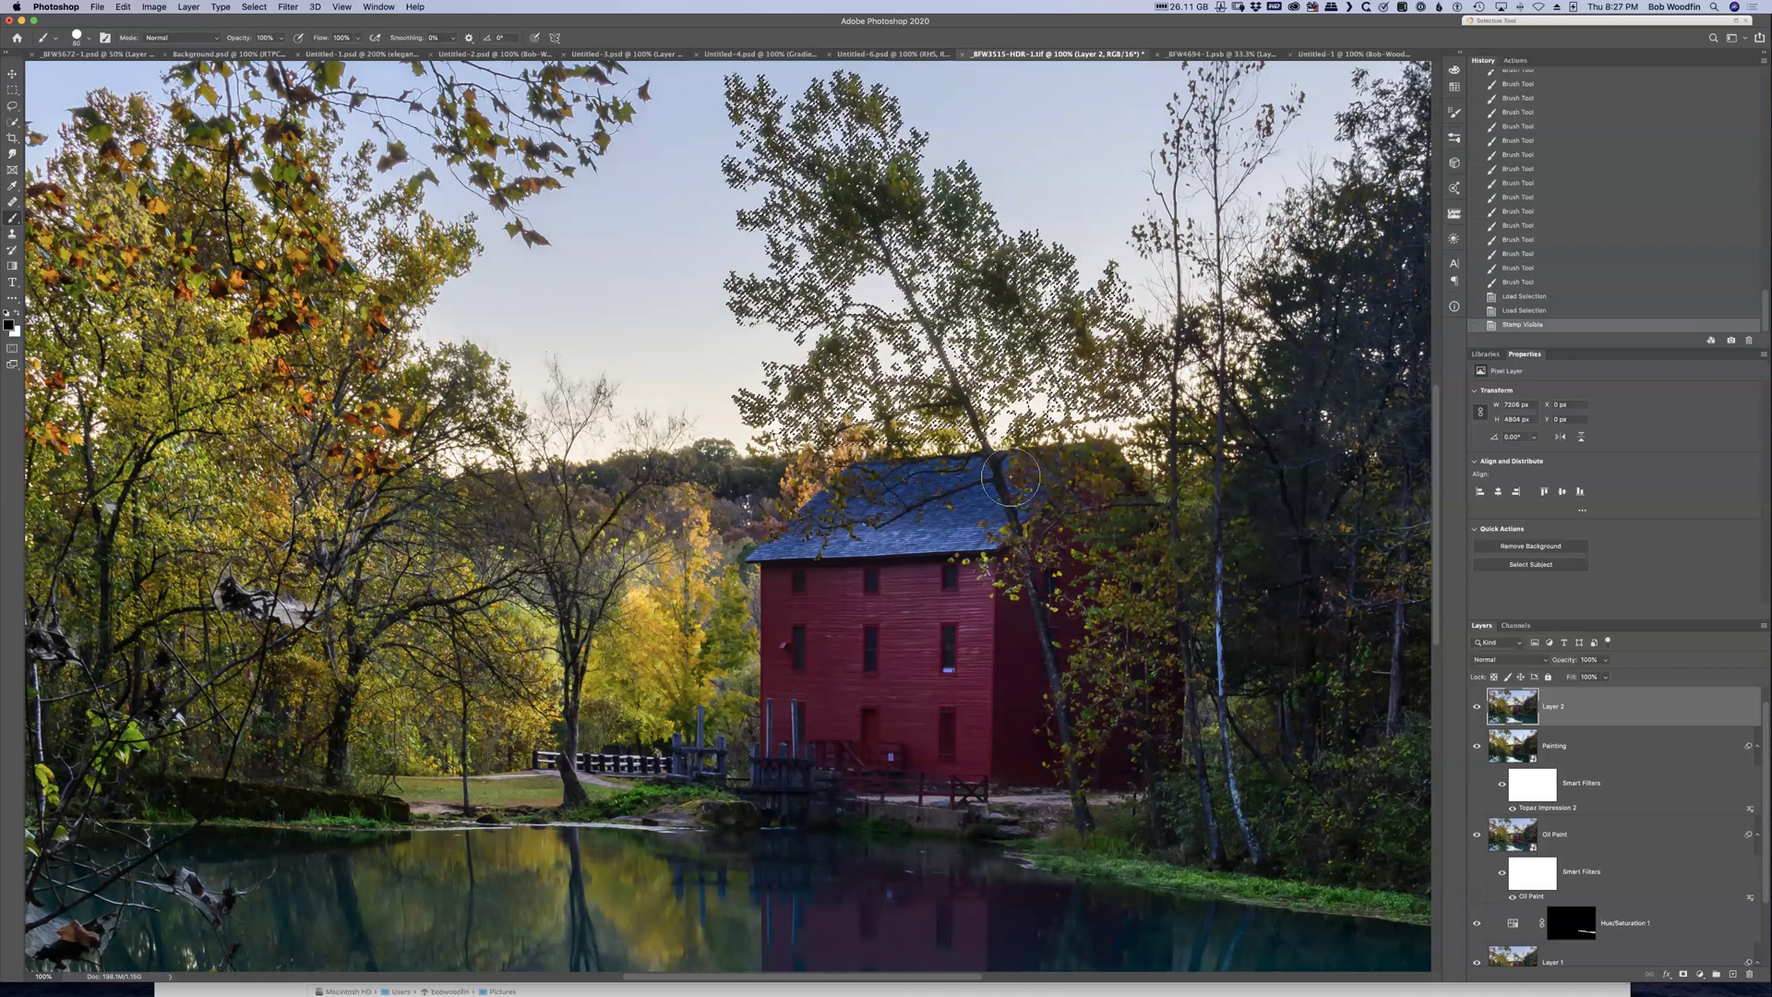
{"action": "key", "text": "space"}
{"action": "left_click_drag", "start_coordinate": [960, 122], "coordinate": [918, 330]}
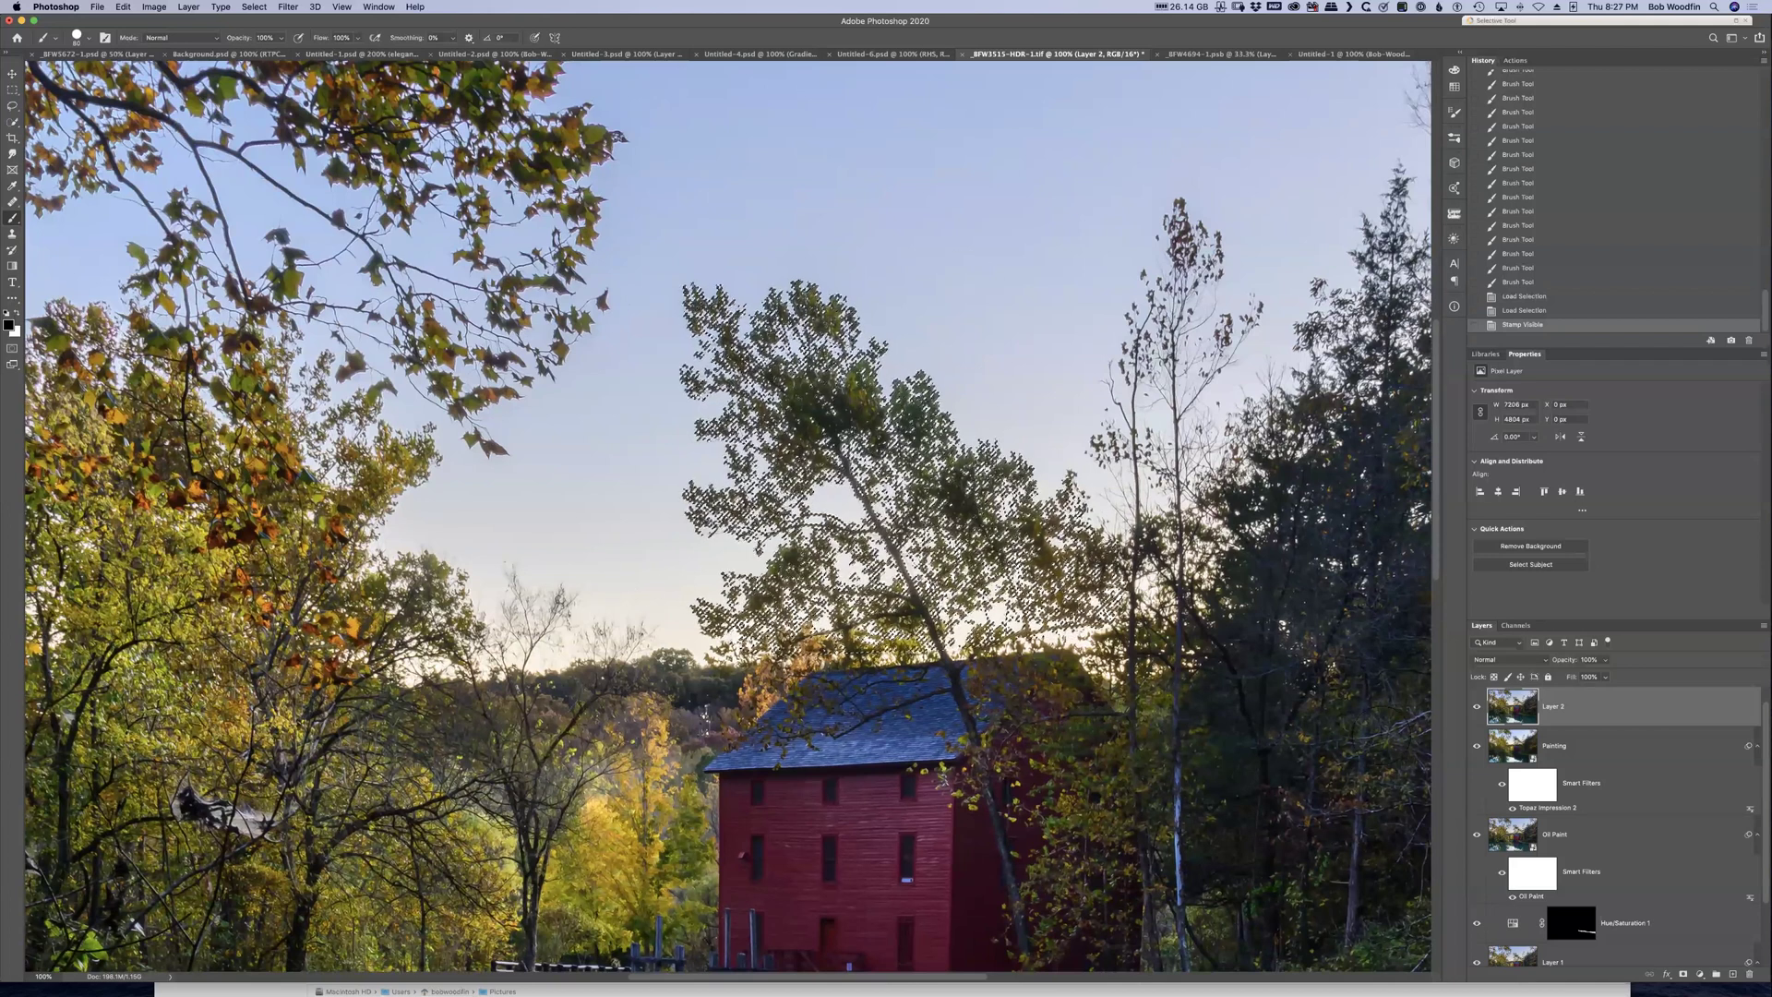
{"action": "double_click", "coordinate": [1664, 715]}
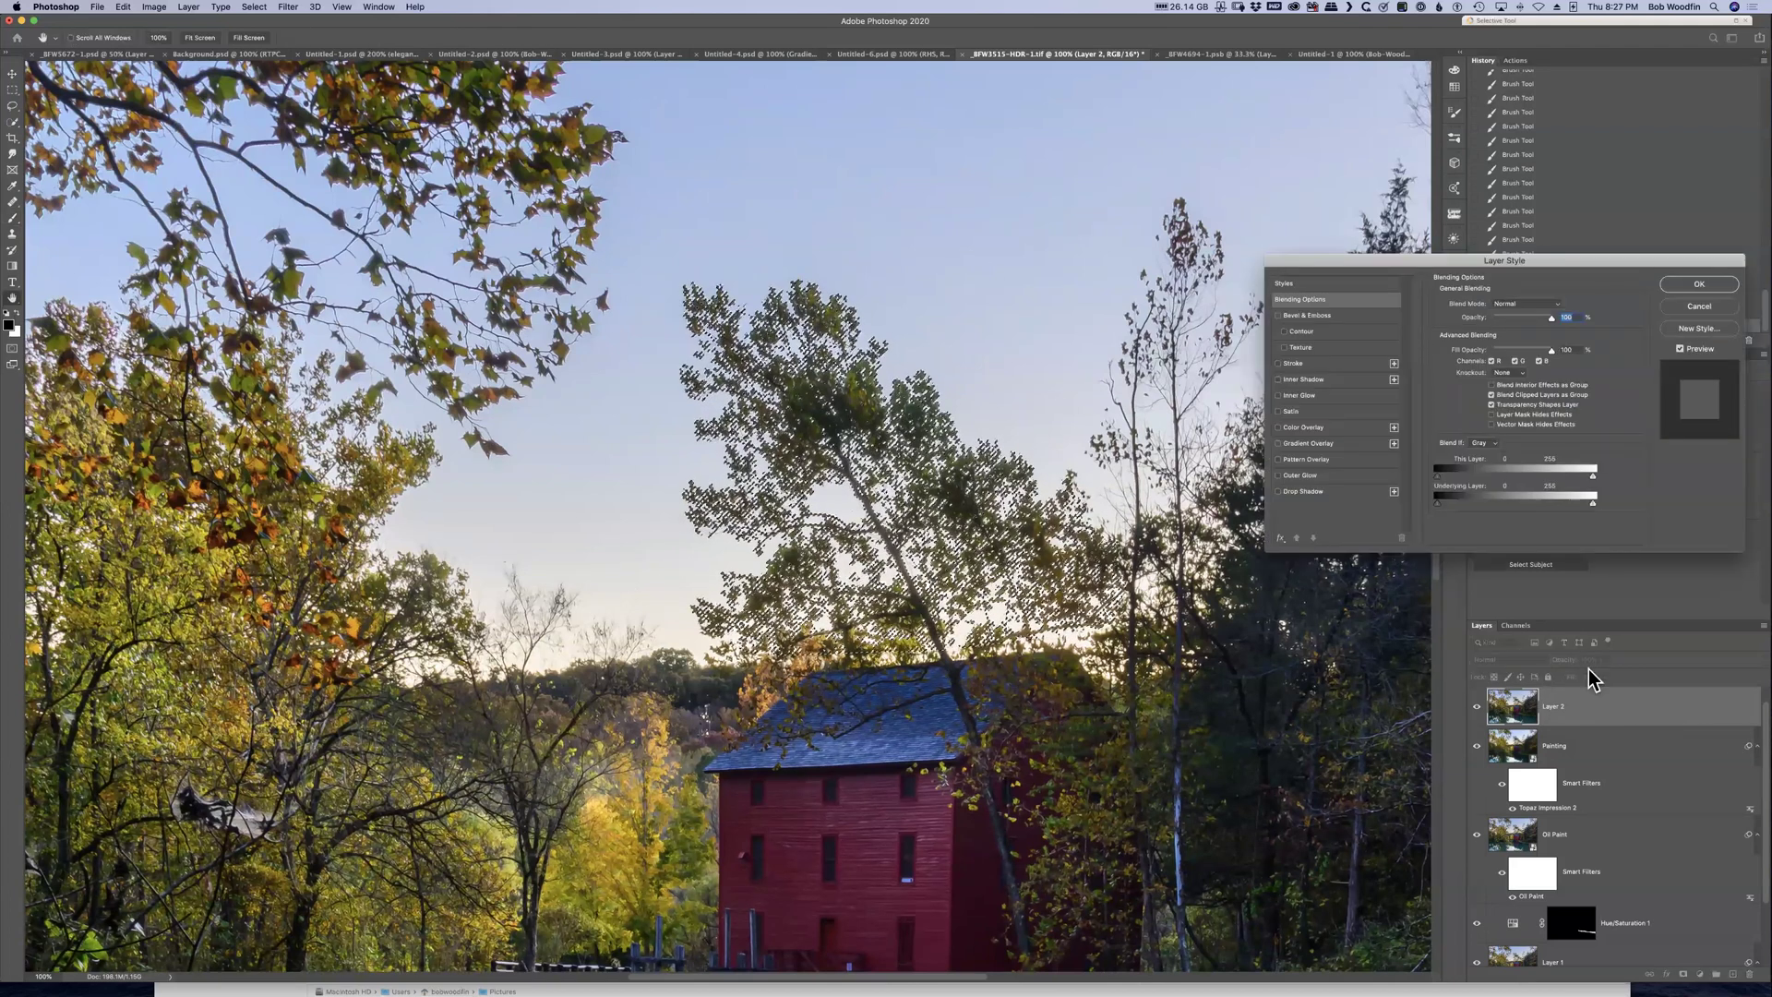
{"action": "left_click", "coordinate": [1304, 379]}
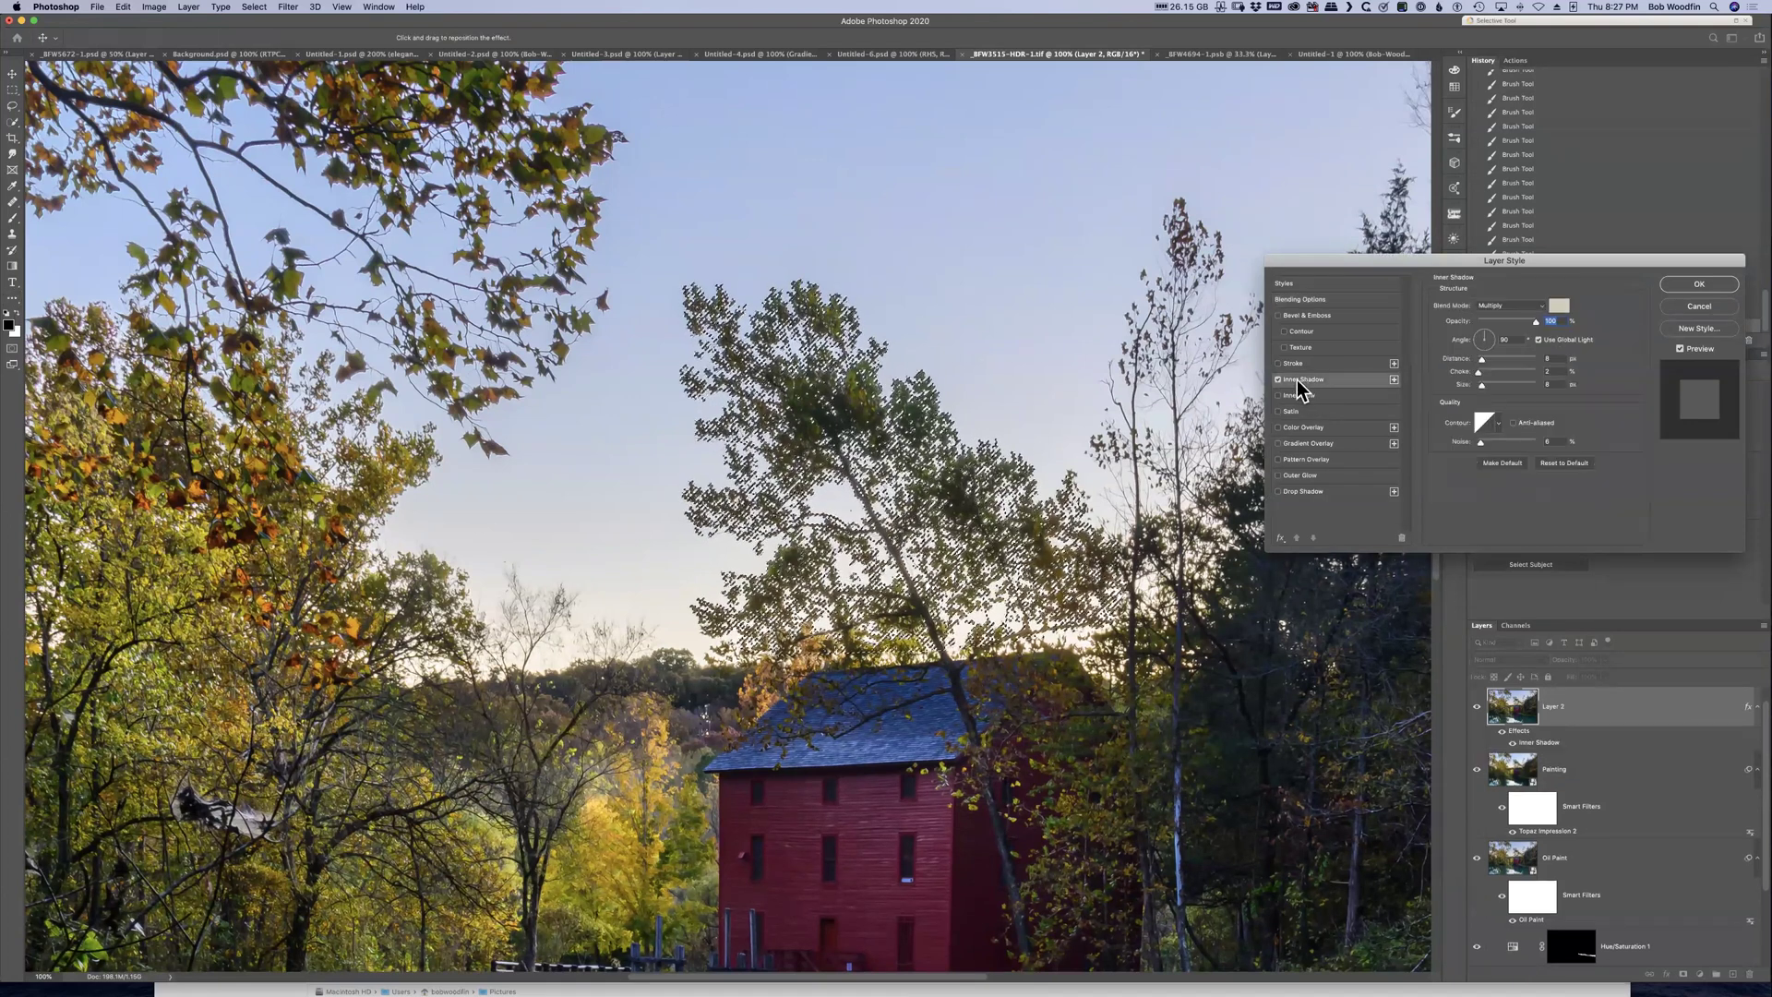
{"action": "left_click", "coordinate": [1558, 308]}
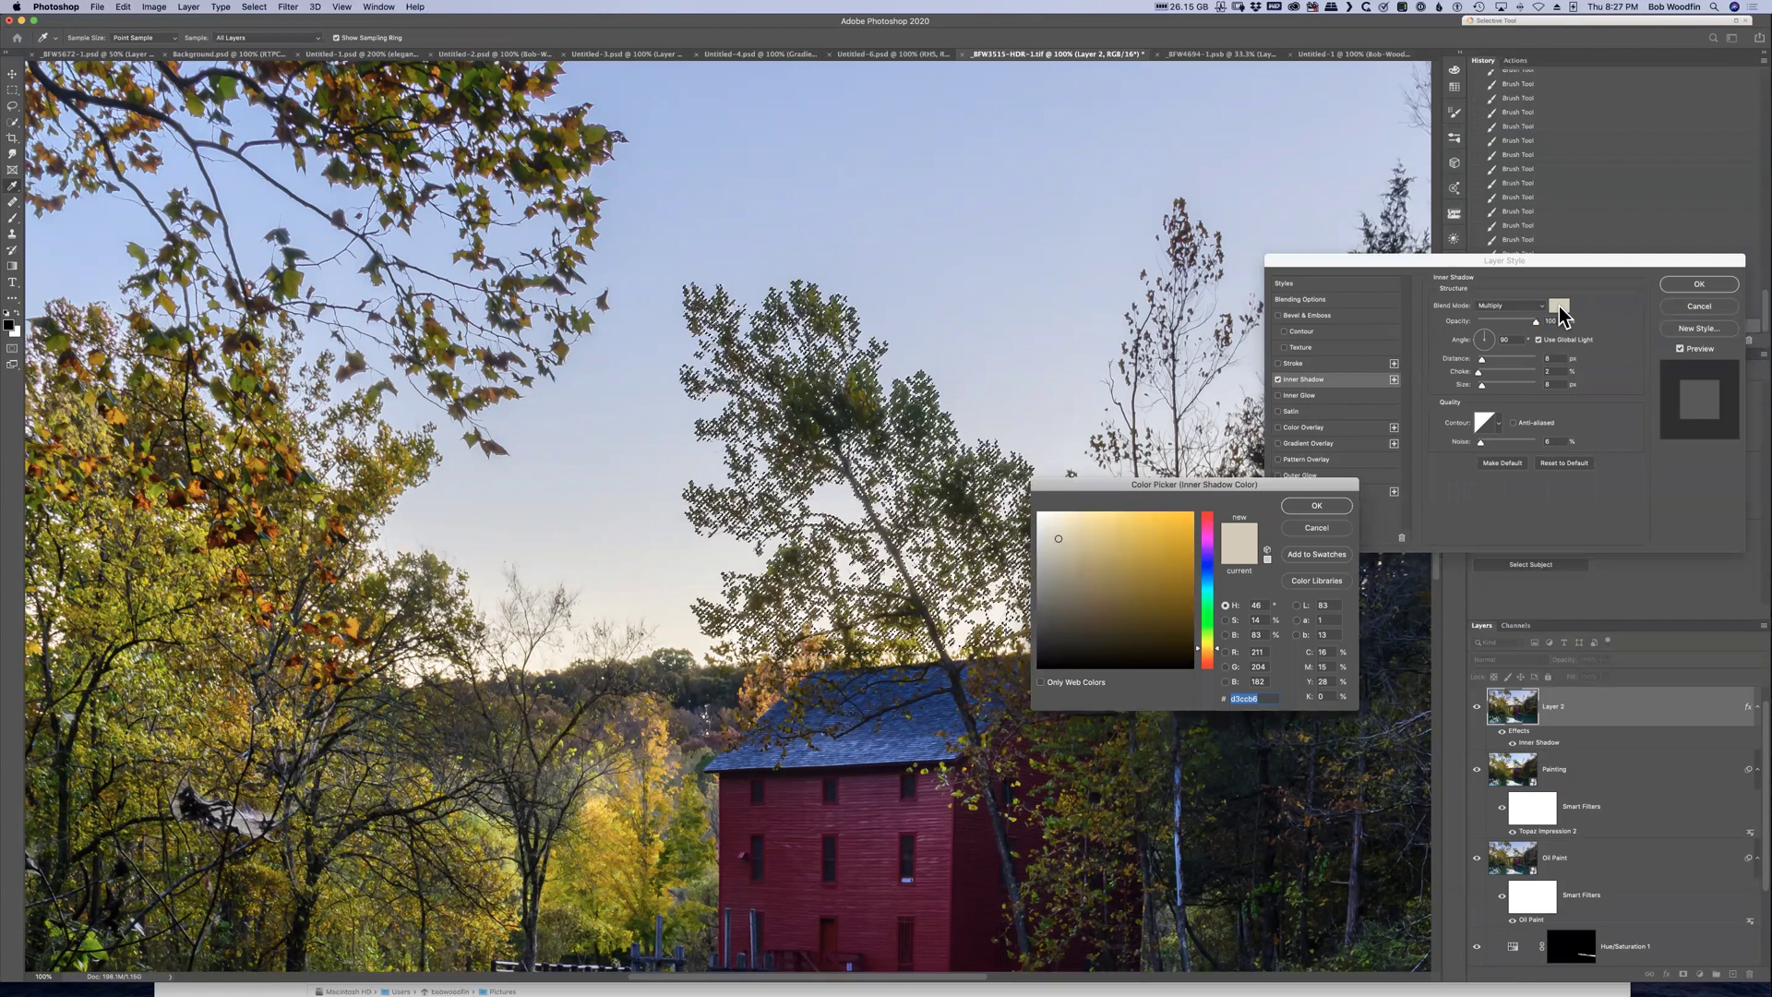
{"action": "left_click", "coordinate": [618, 825]}
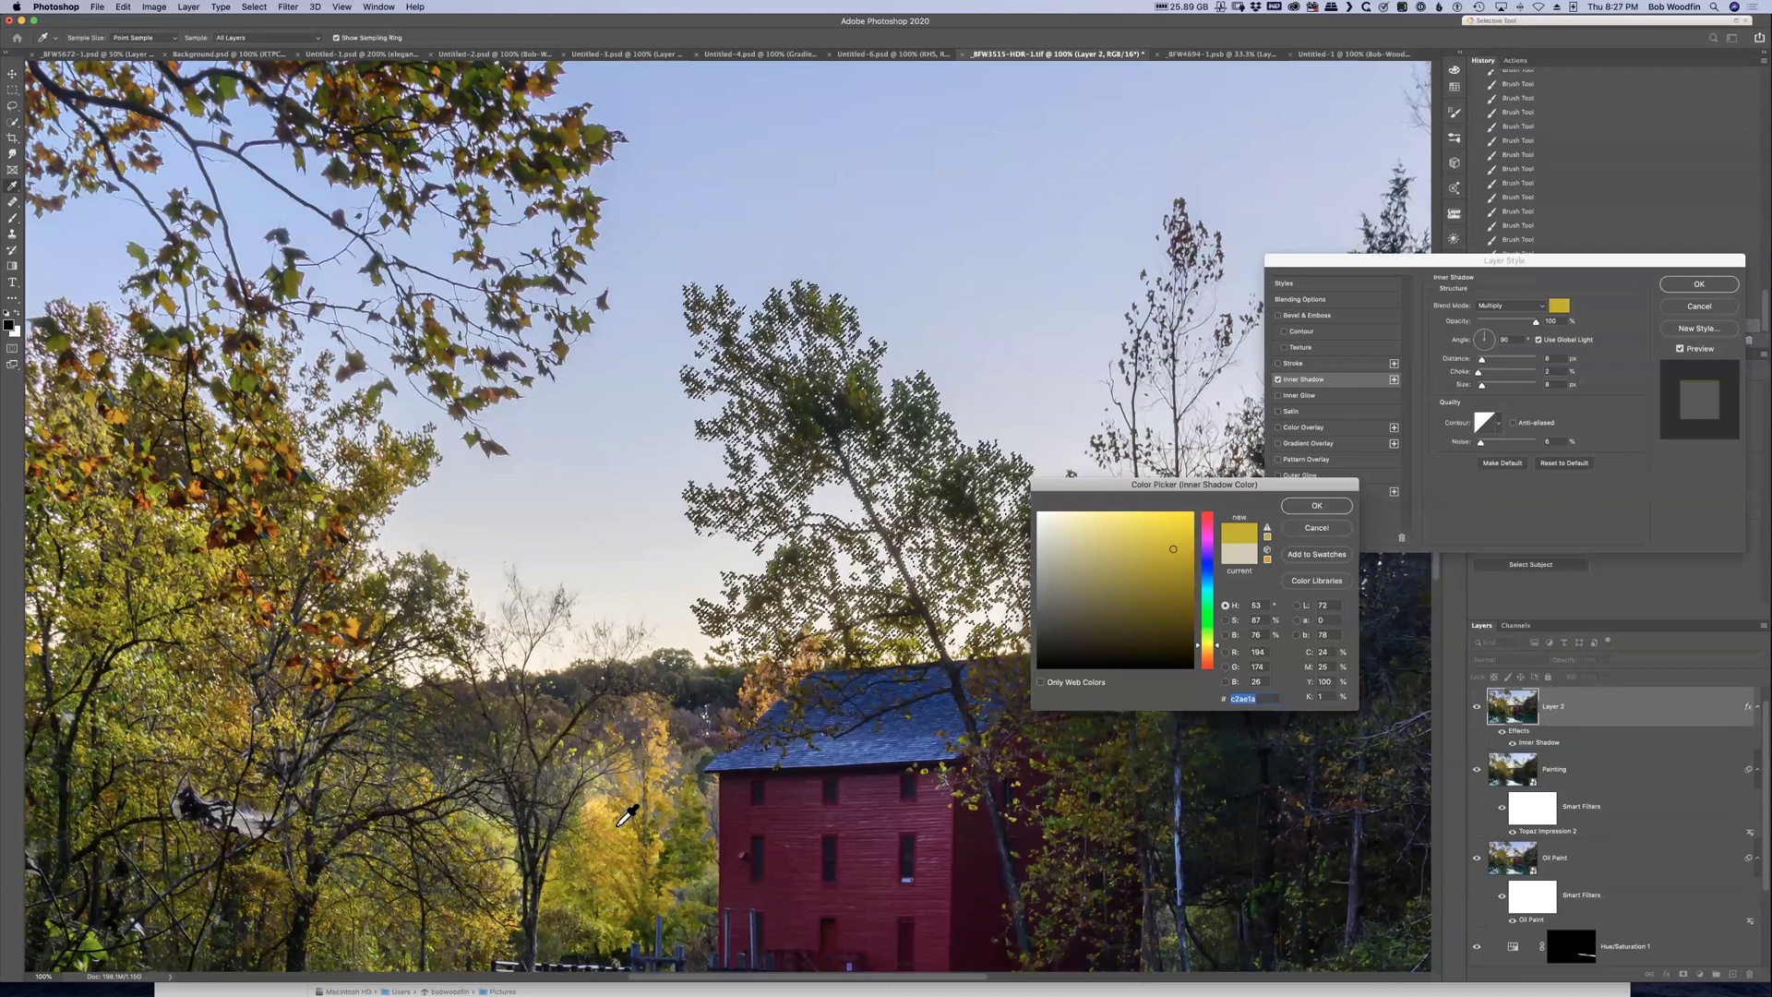
{"action": "left_click", "coordinate": [707, 801]}
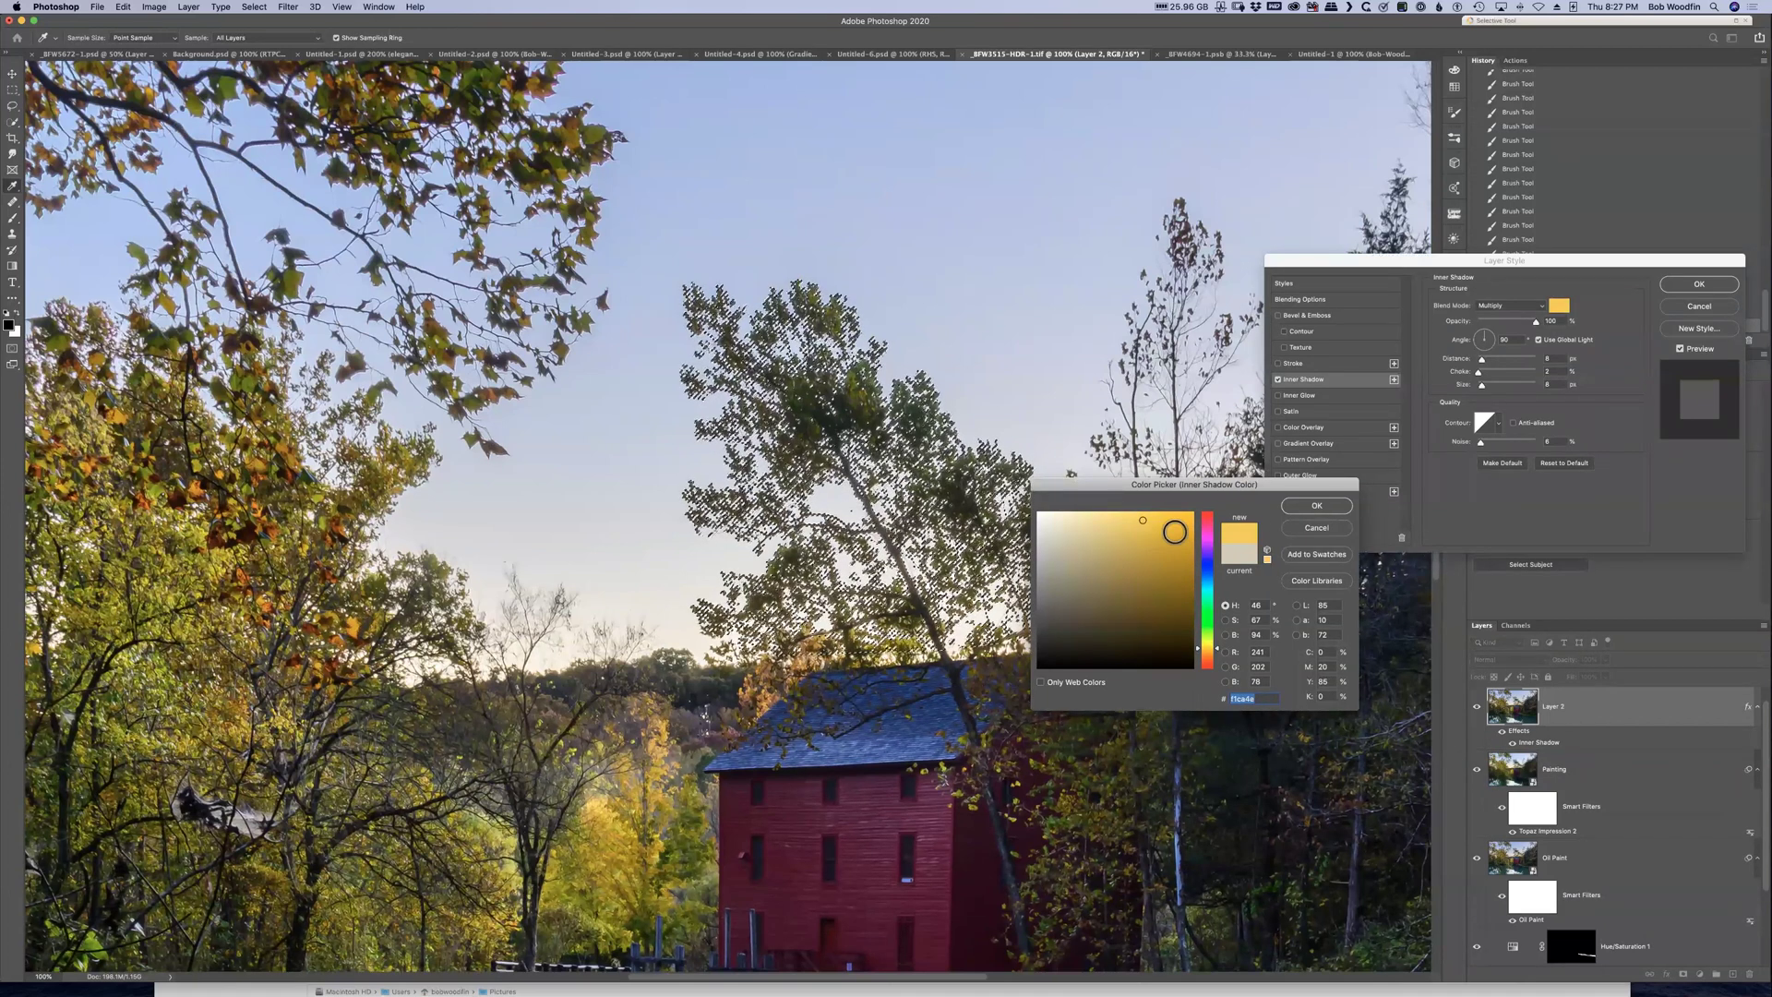
{"action": "left_click", "coordinate": [1226, 635]}
{"action": "left_click_drag", "start_coordinate": [1216, 523], "coordinate": [1218, 509]}
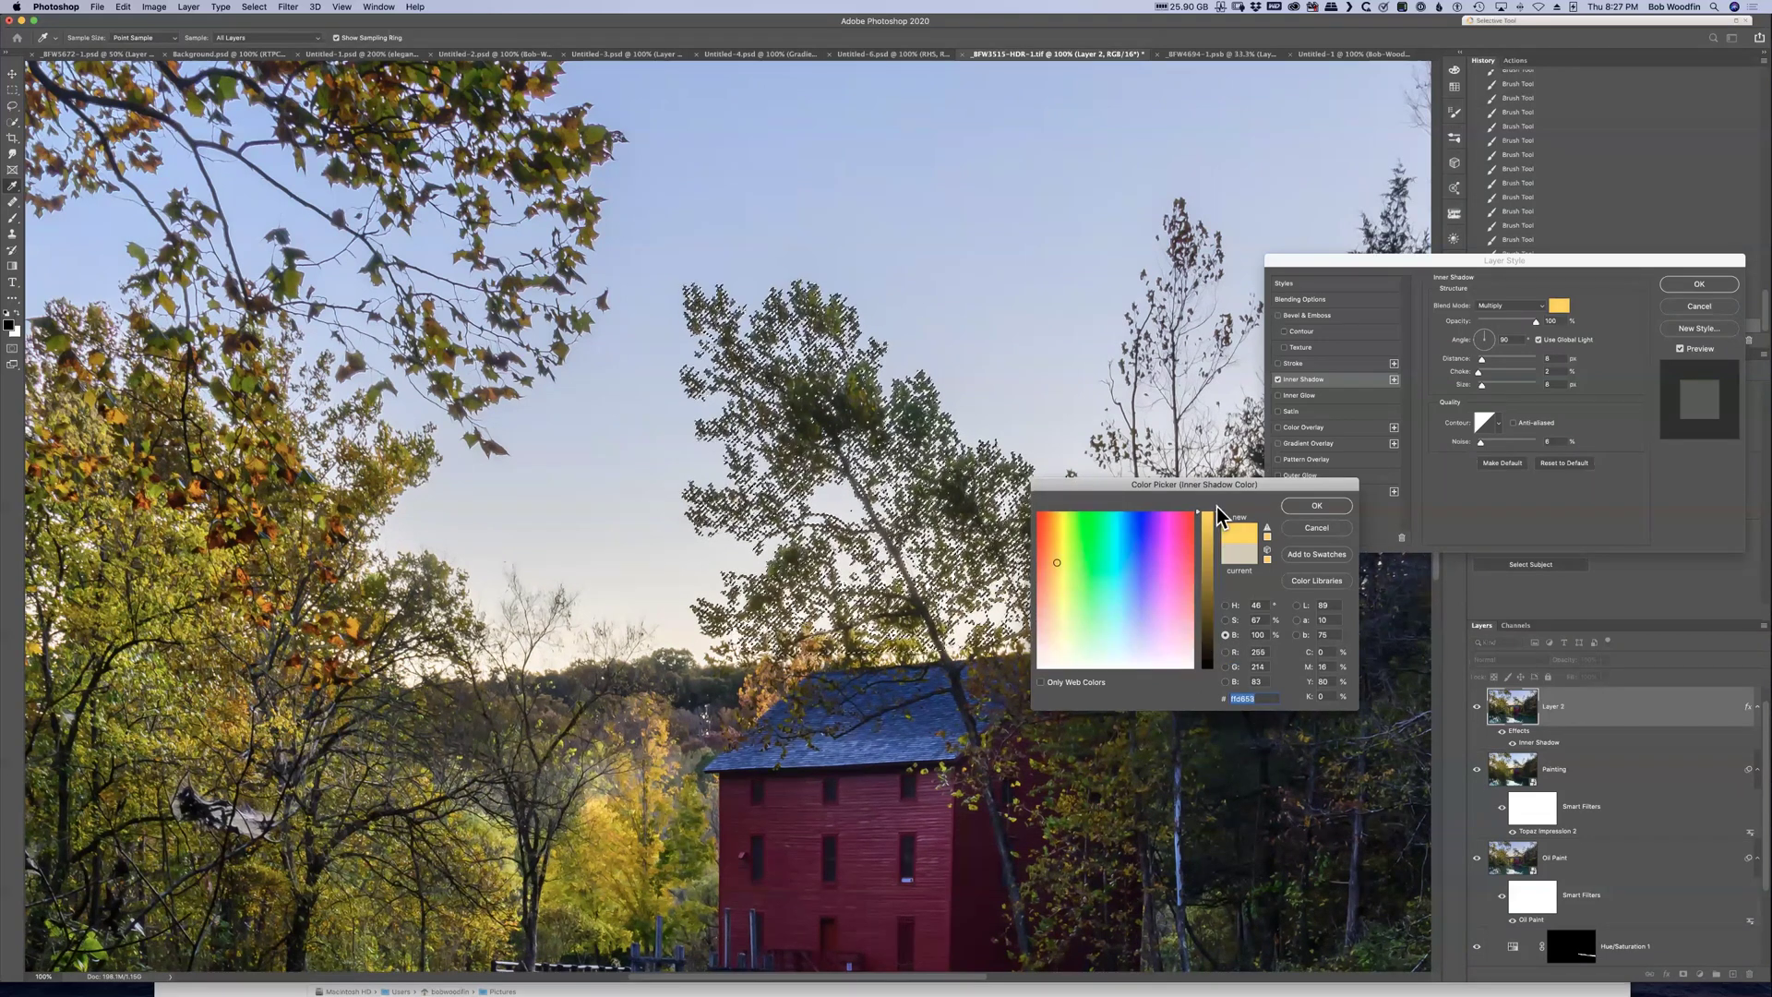
{"action": "left_click", "coordinate": [1329, 507]}
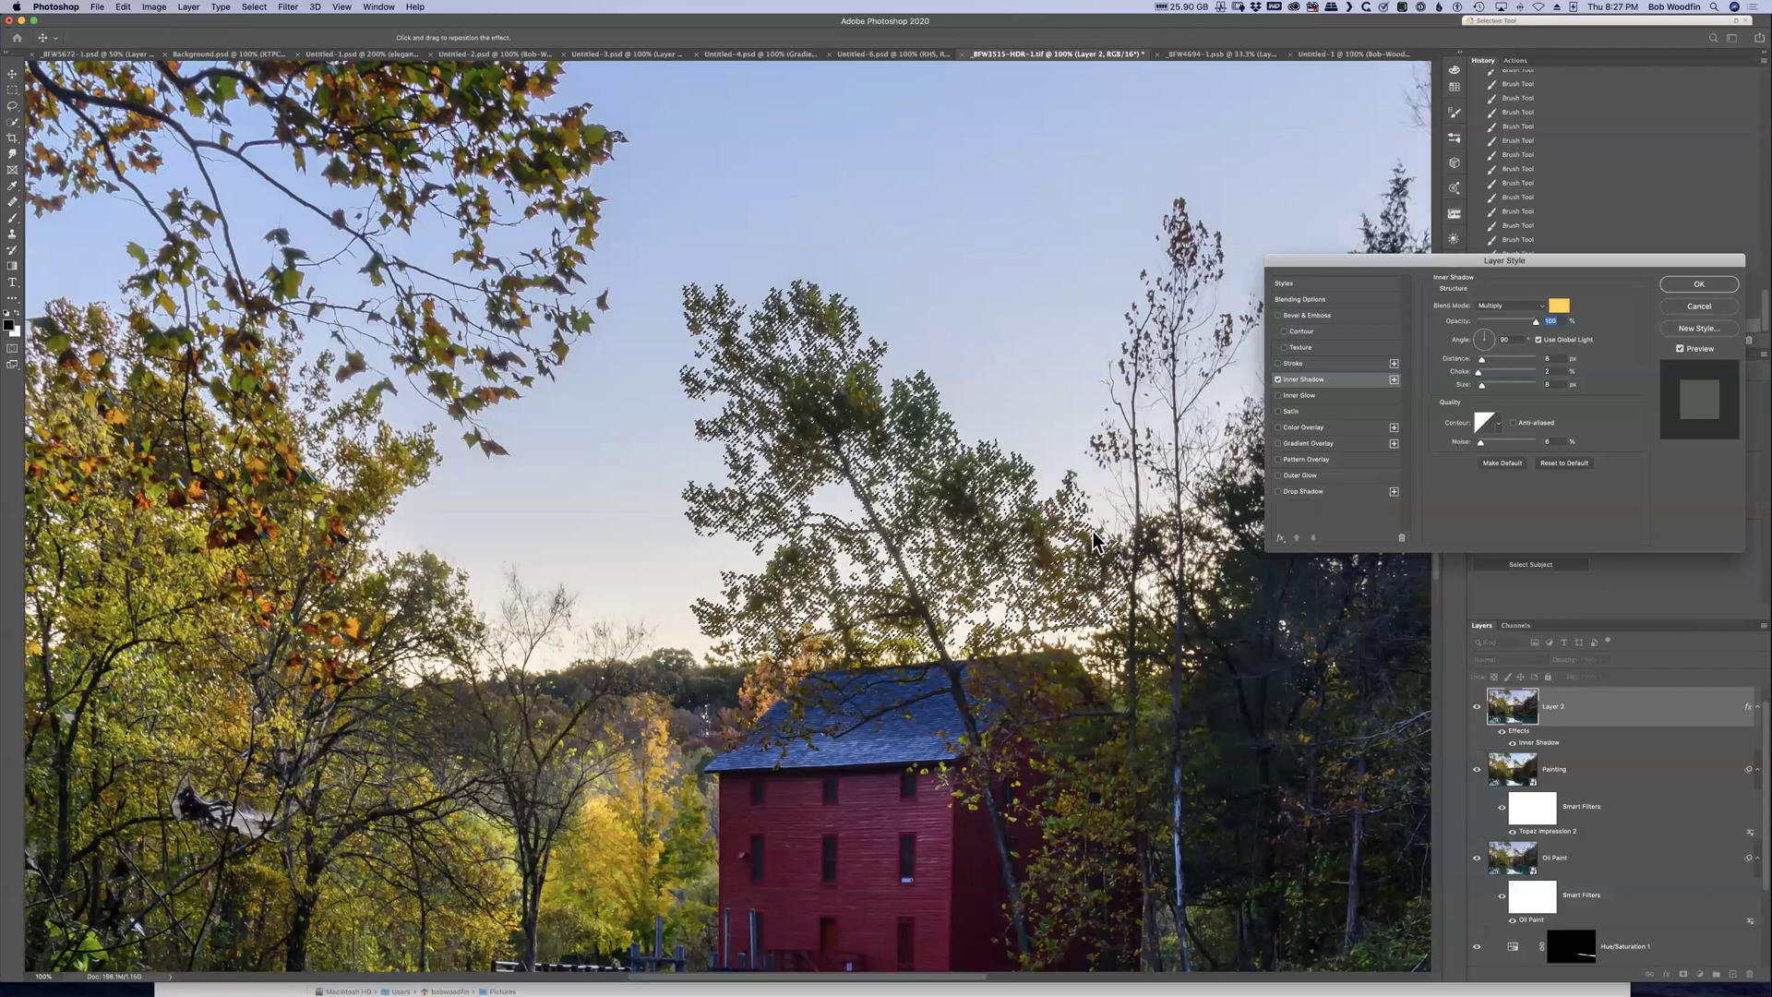
{"action": "left_click", "coordinate": [1528, 305]}
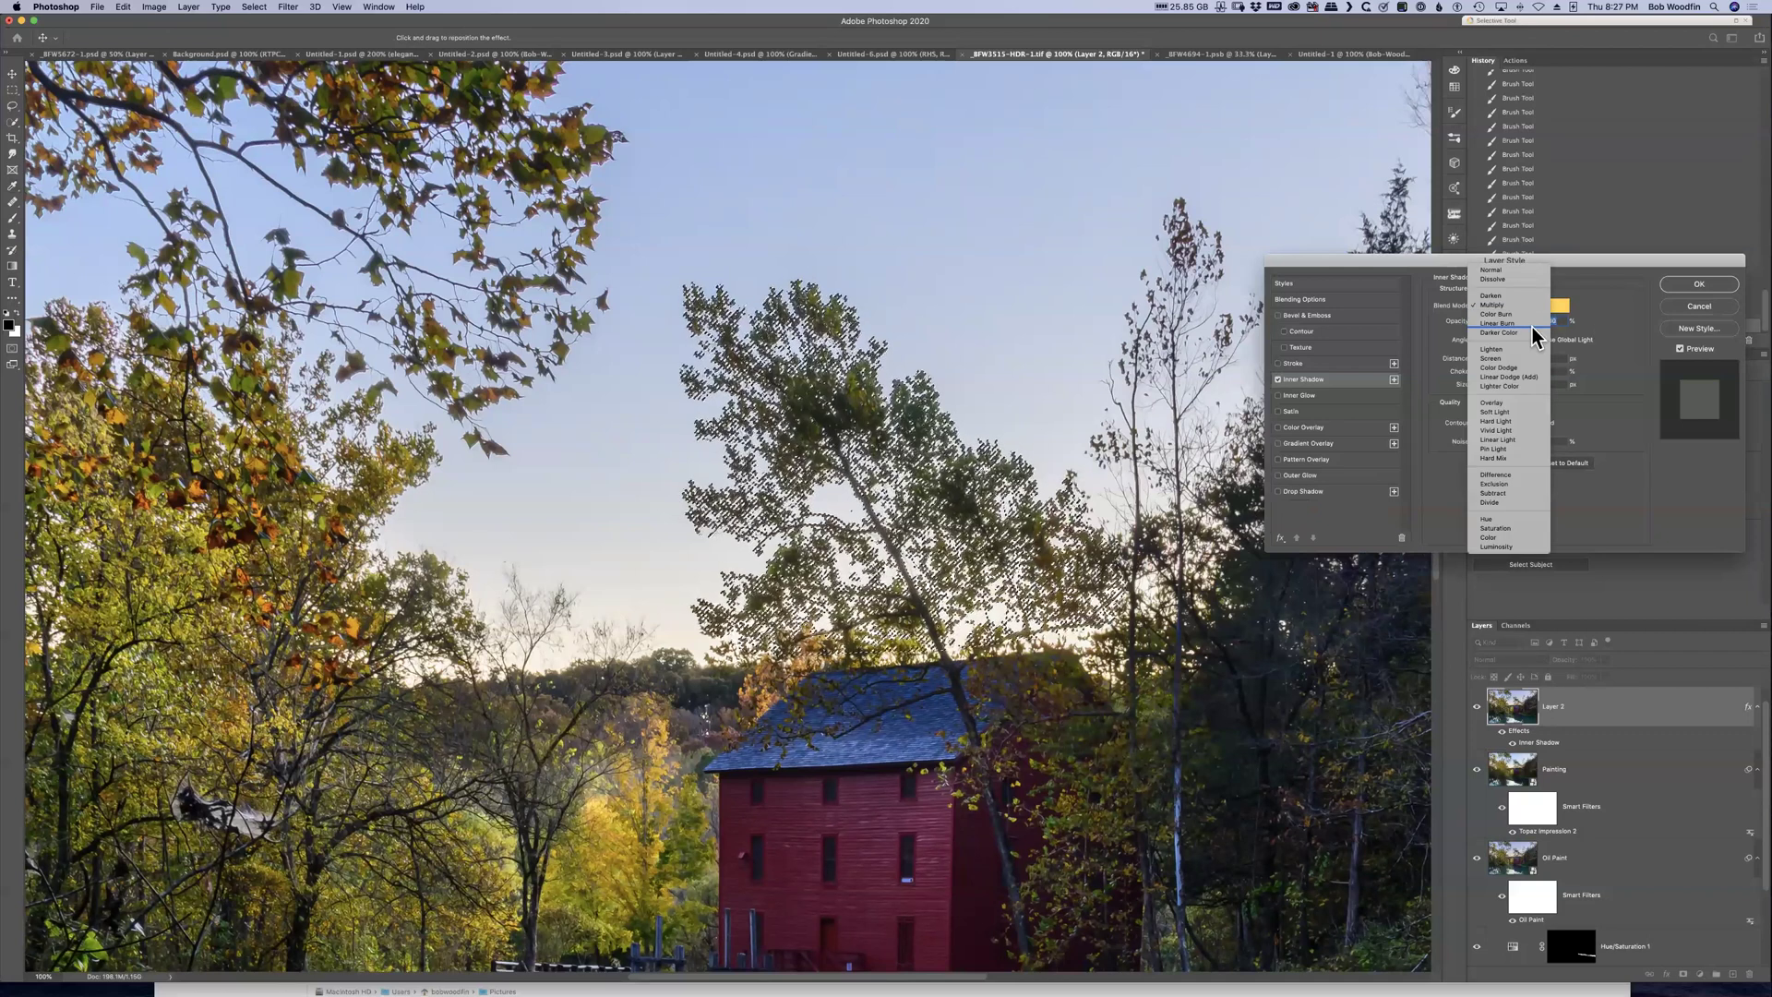
{"action": "left_click", "coordinate": [1519, 369]}
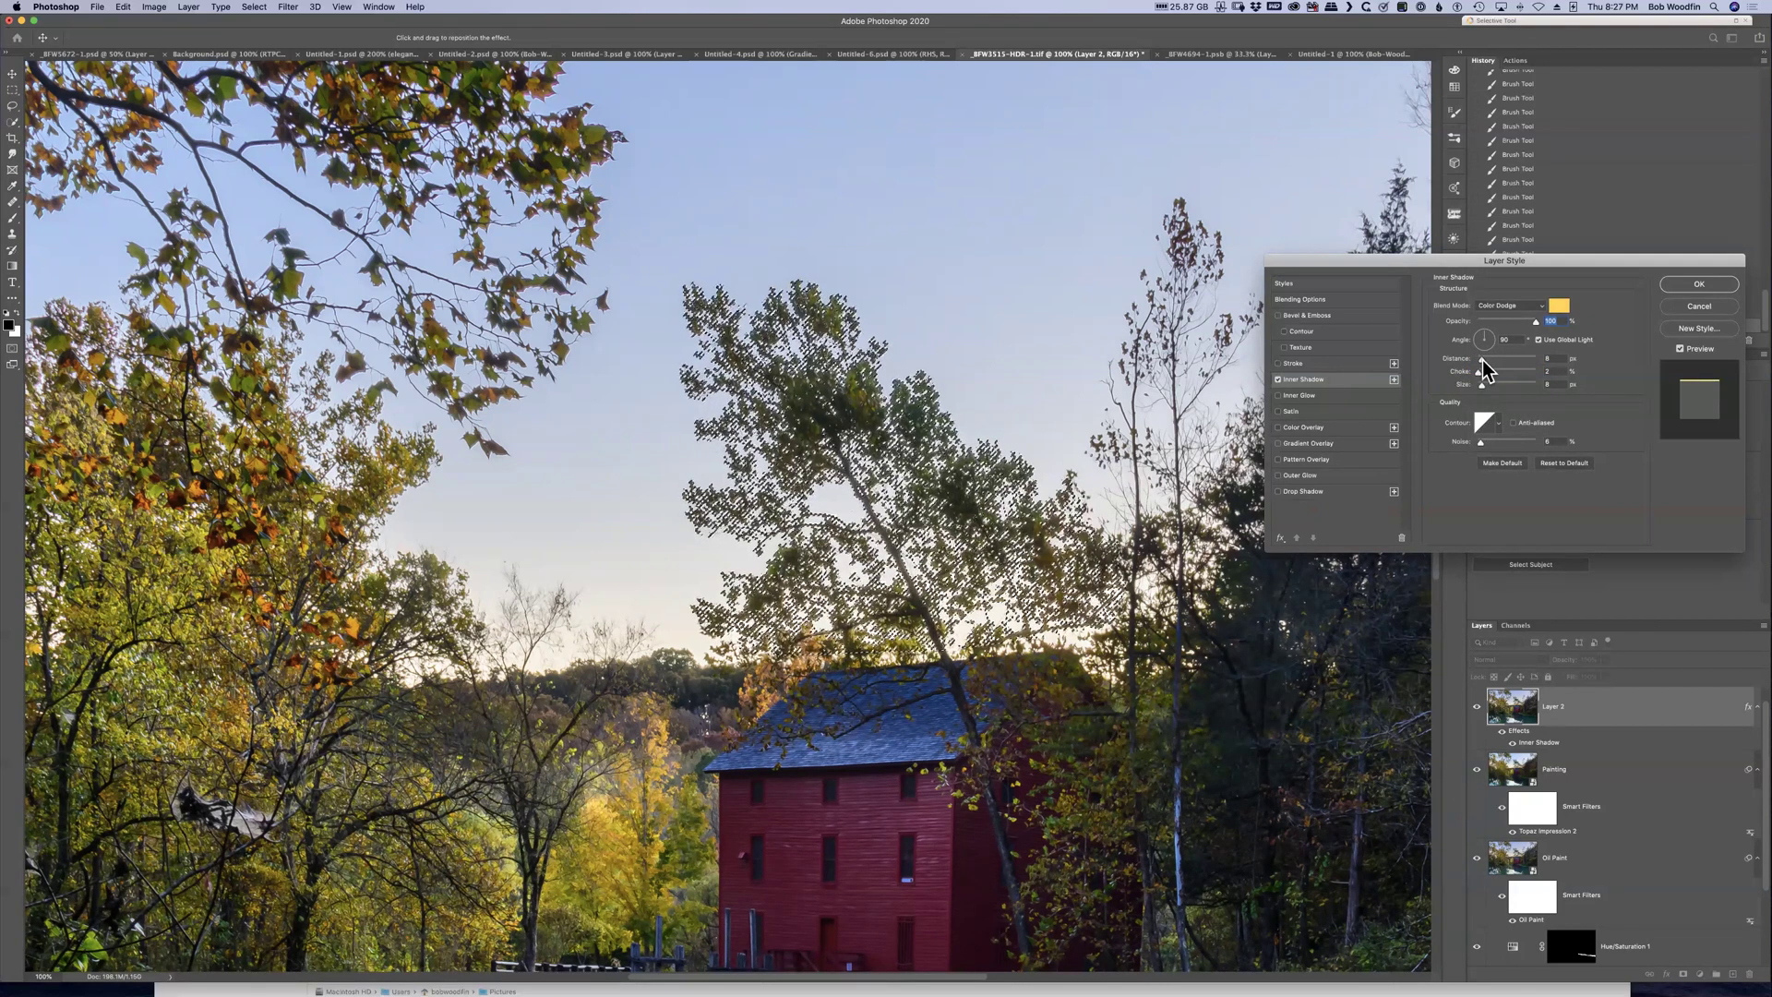
{"action": "left_click_drag", "start_coordinate": [1481, 360], "coordinate": [1486, 360]}
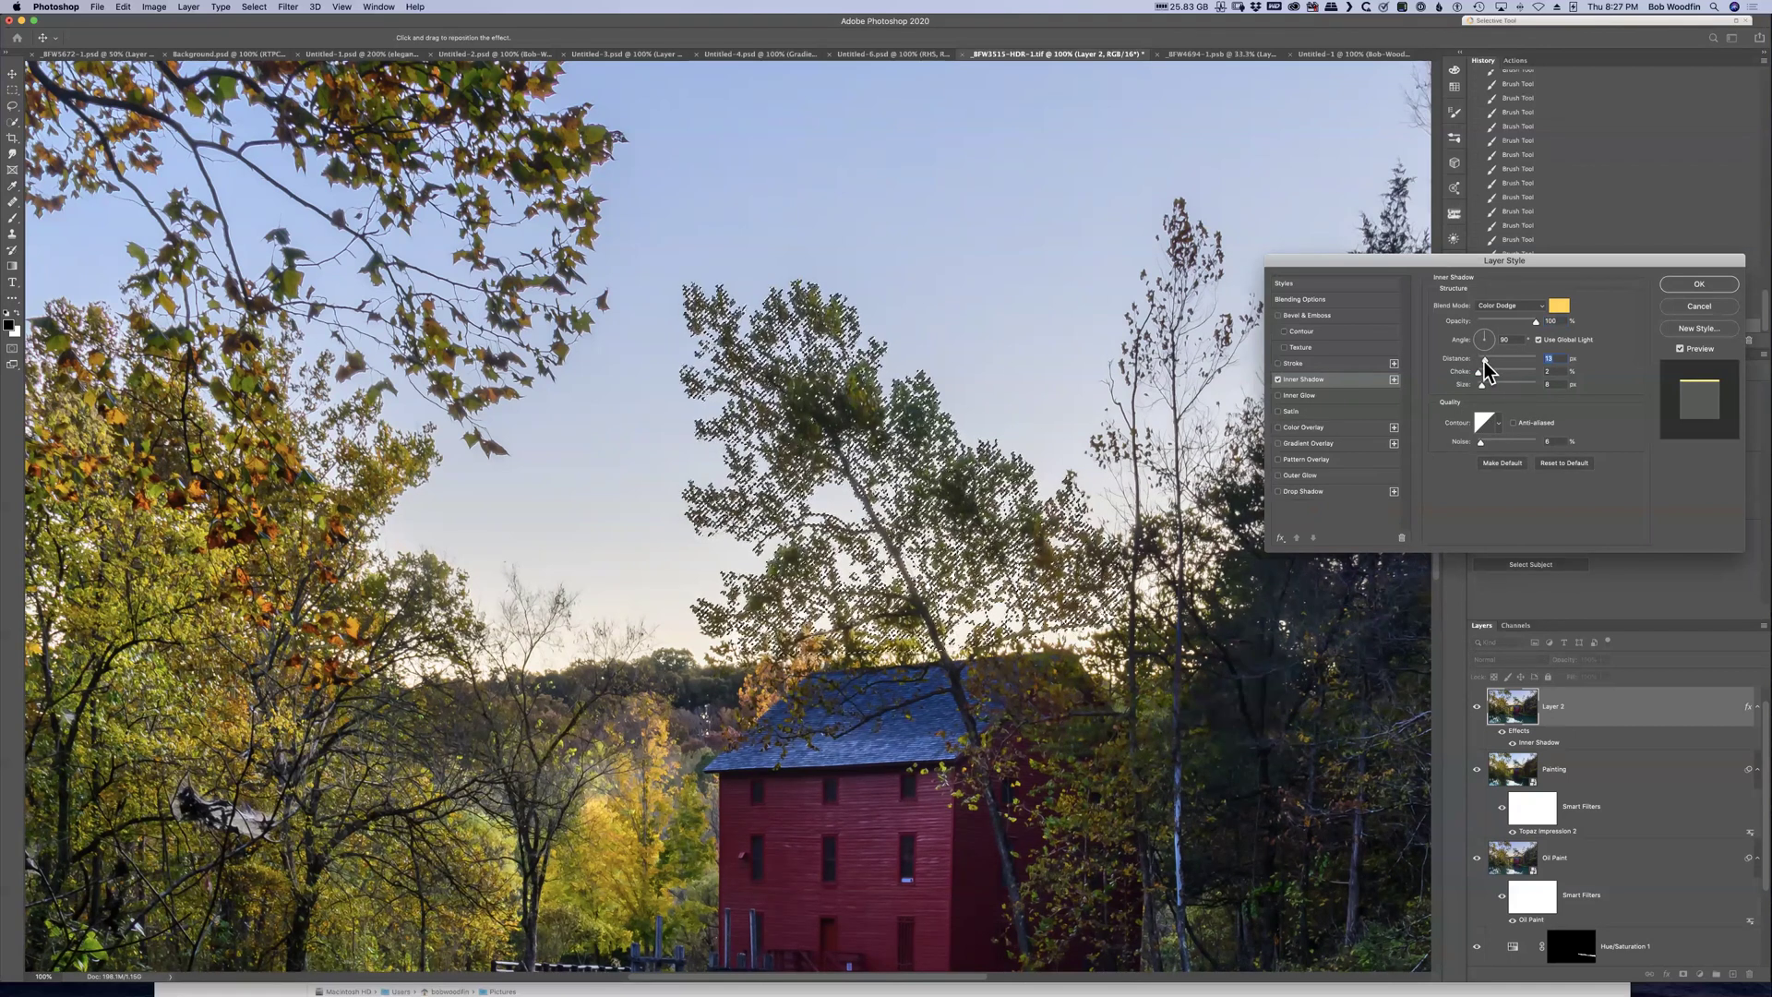
{"action": "left_click", "coordinate": [1701, 306]}
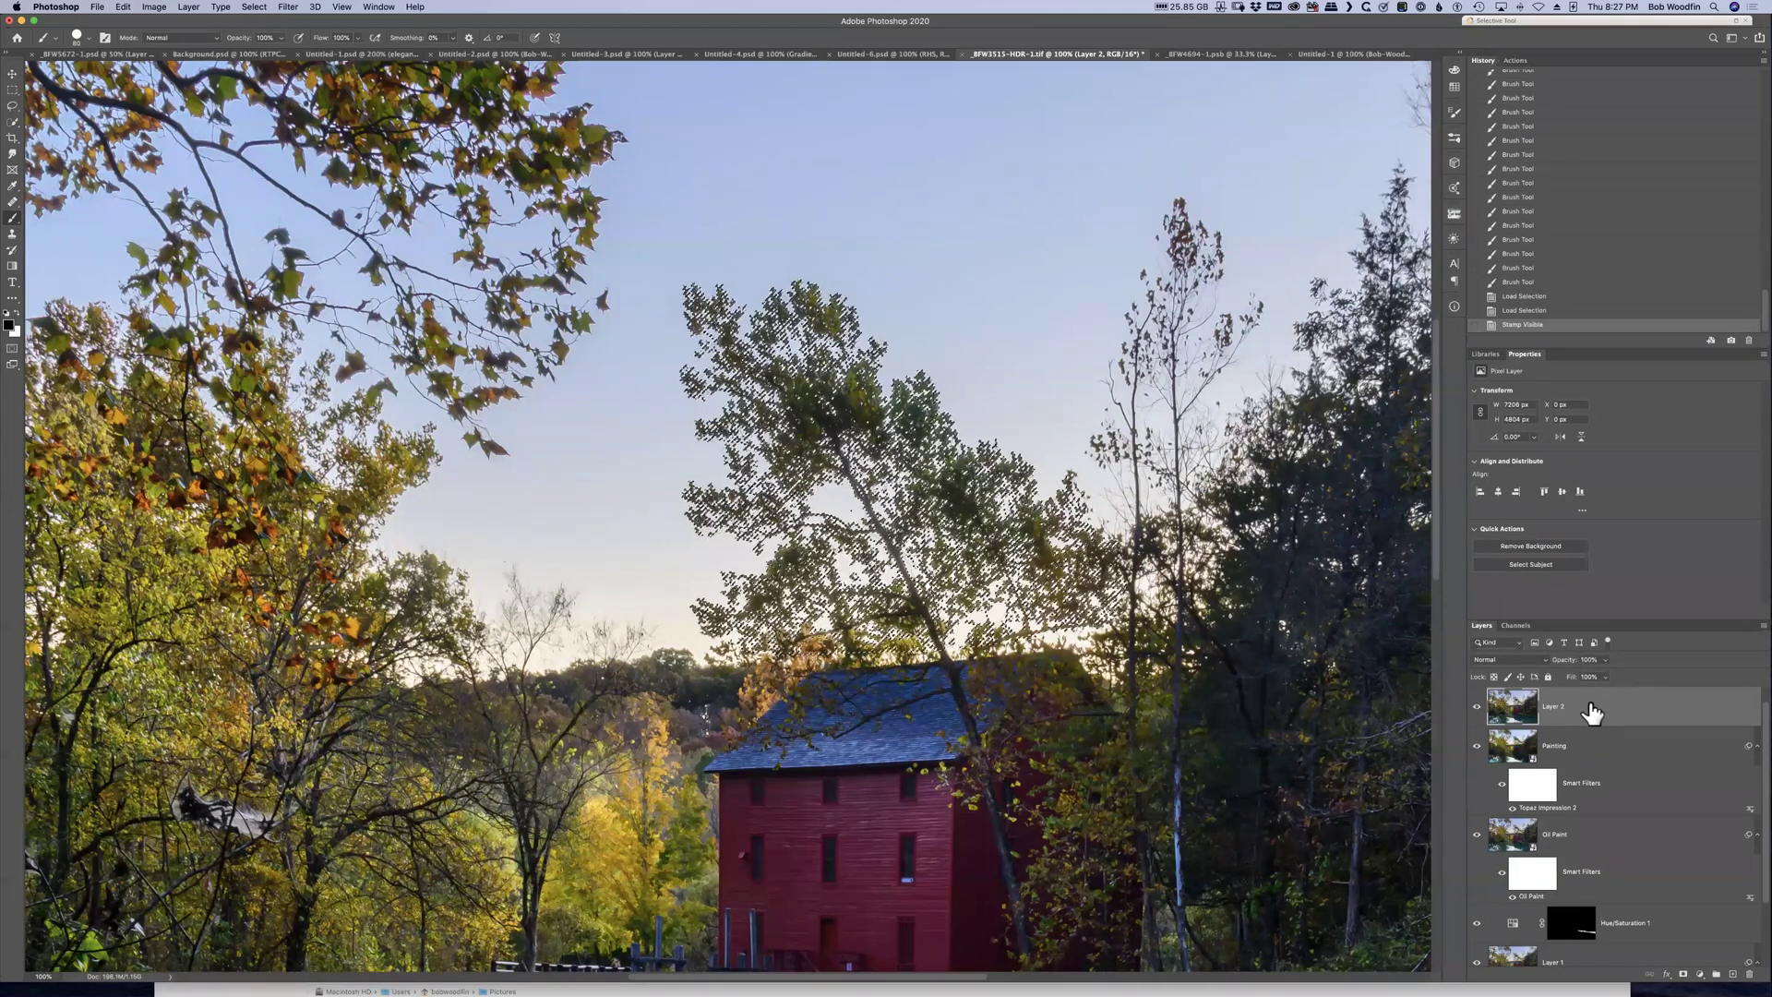
{"action": "key", "text": "super+j"}
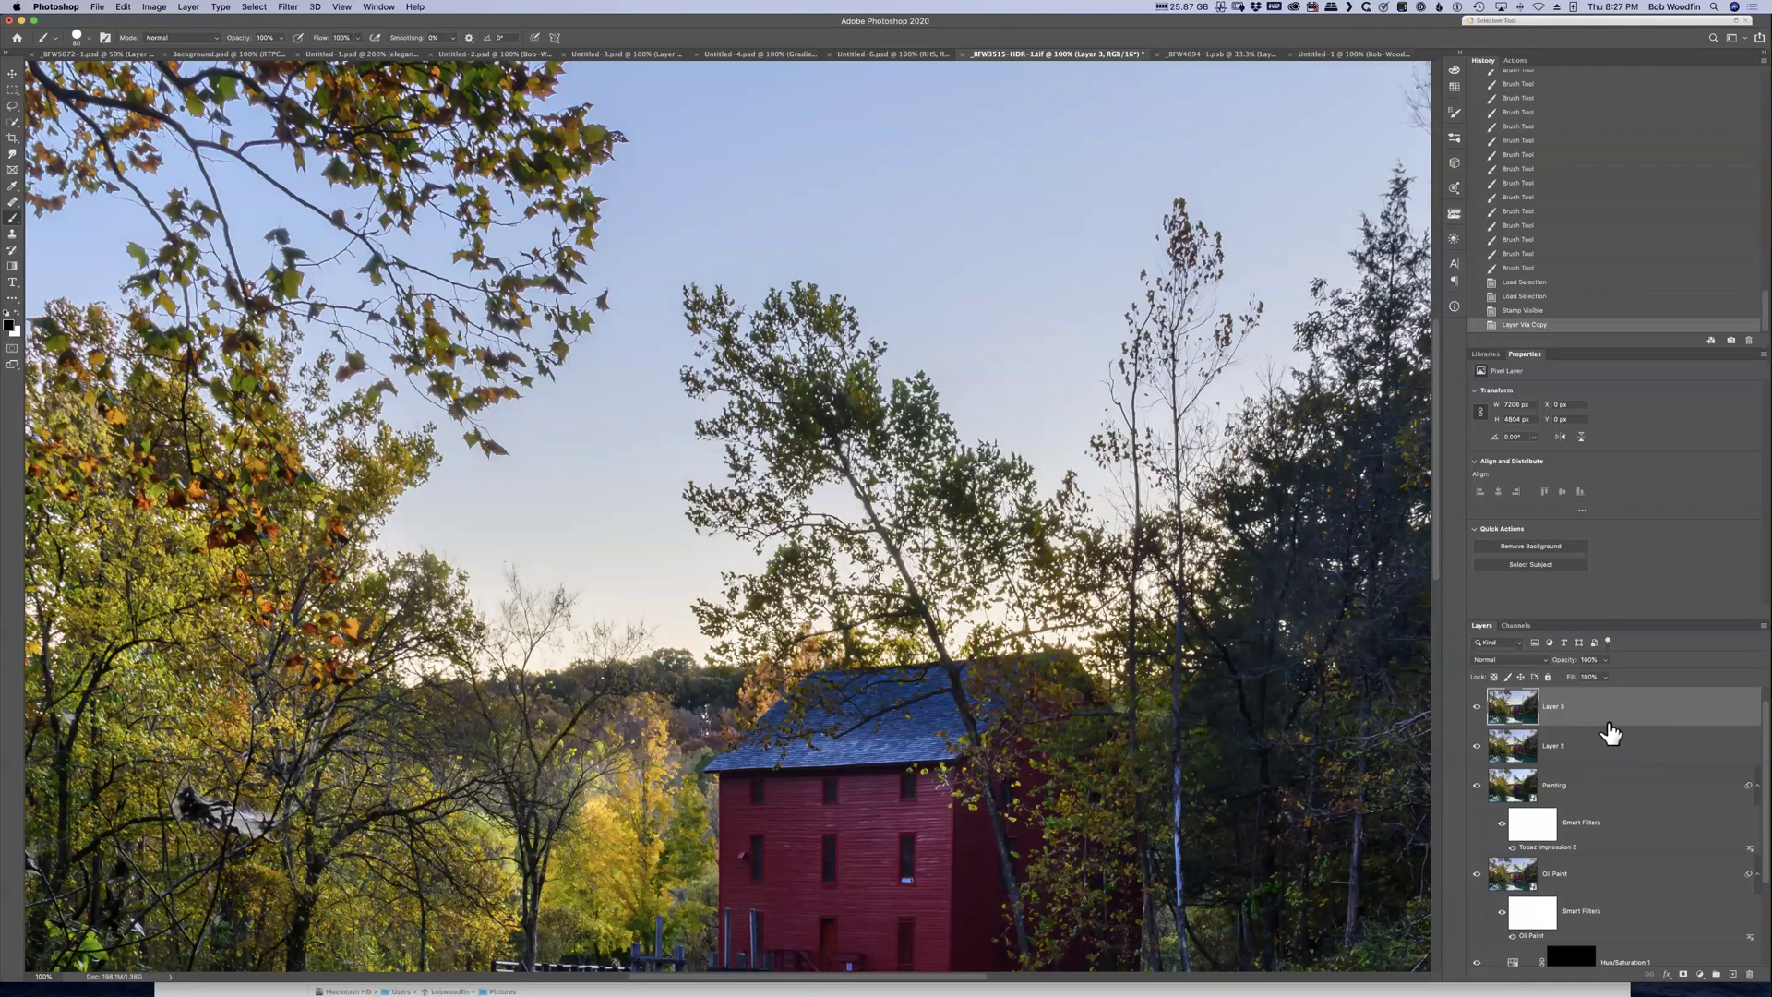
{"action": "key", "text": "super+z"}
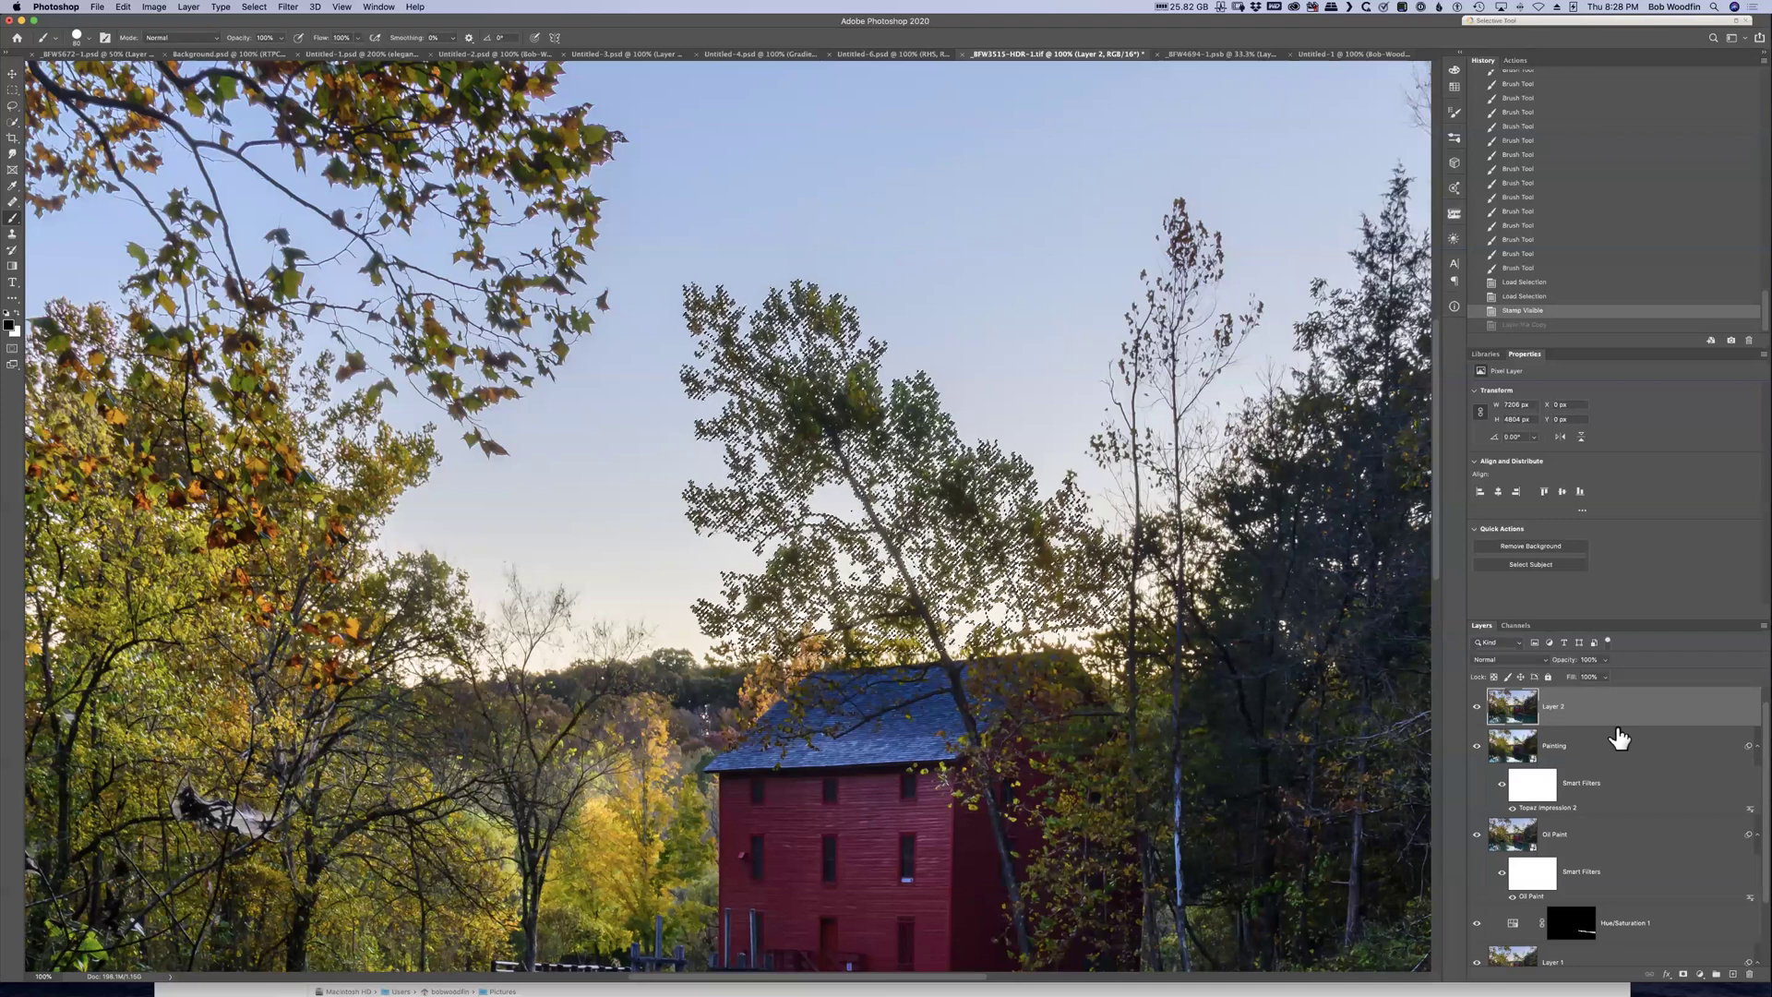
{"action": "key", "text": "super+j"}
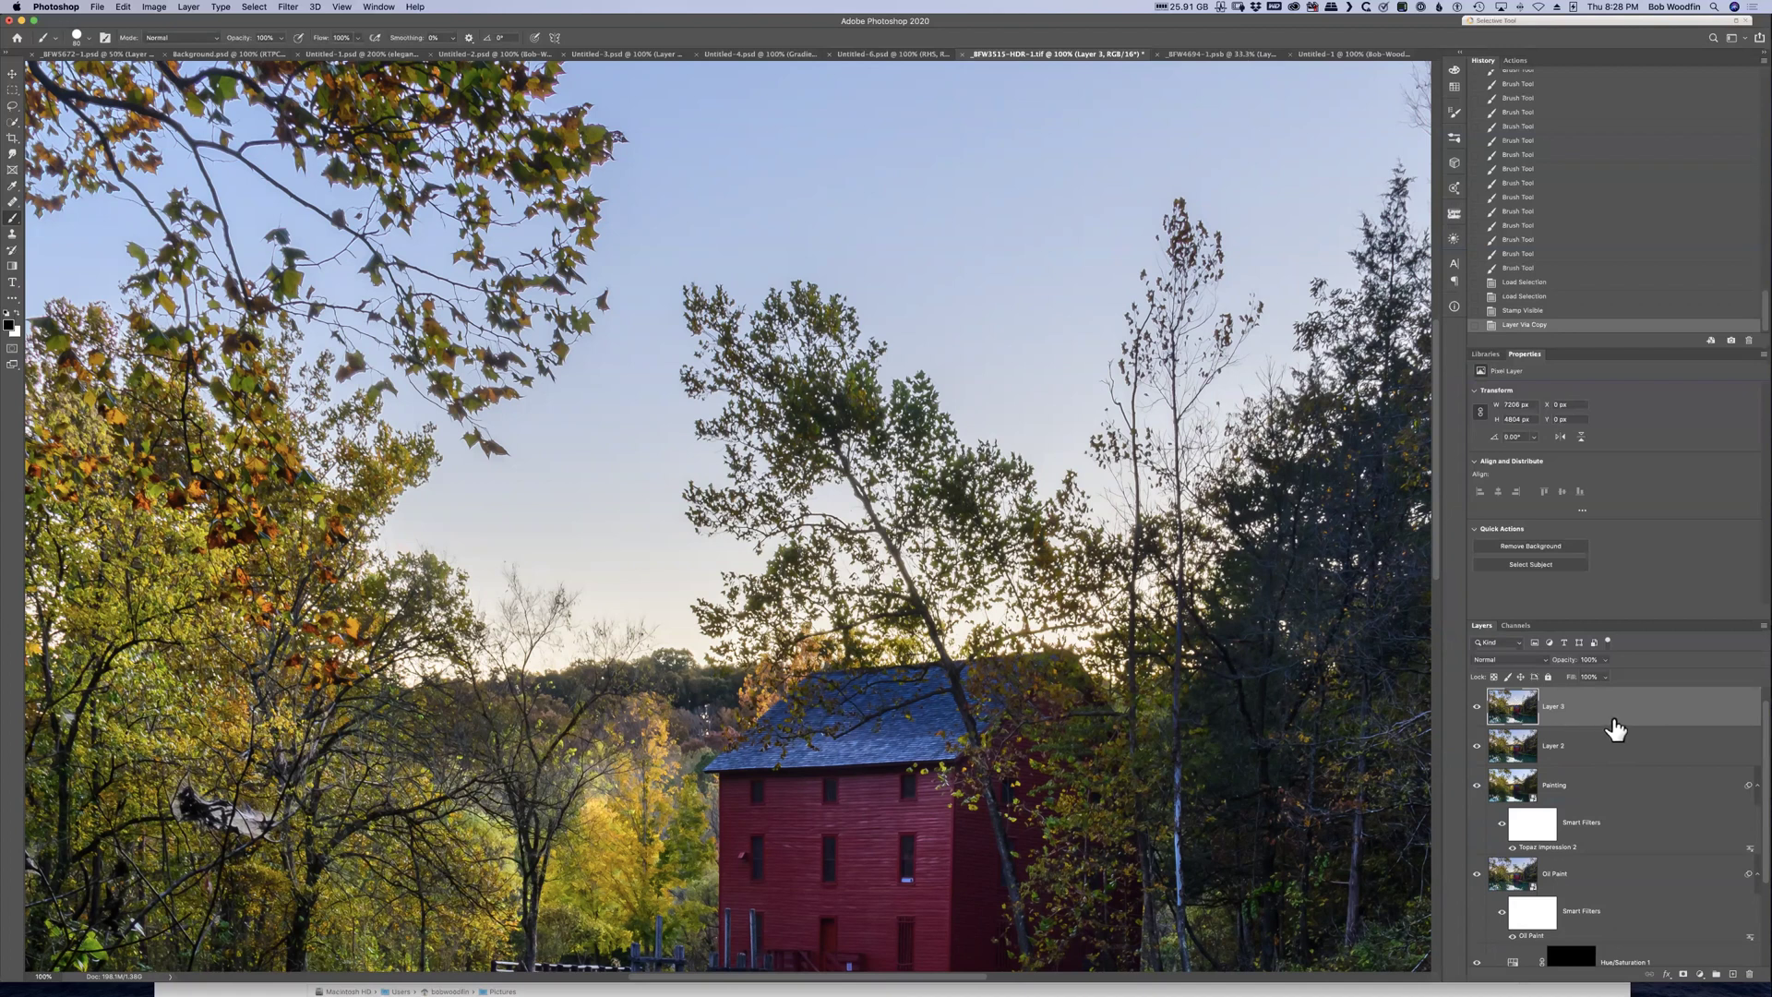
{"action": "key", "text": "super+z"}
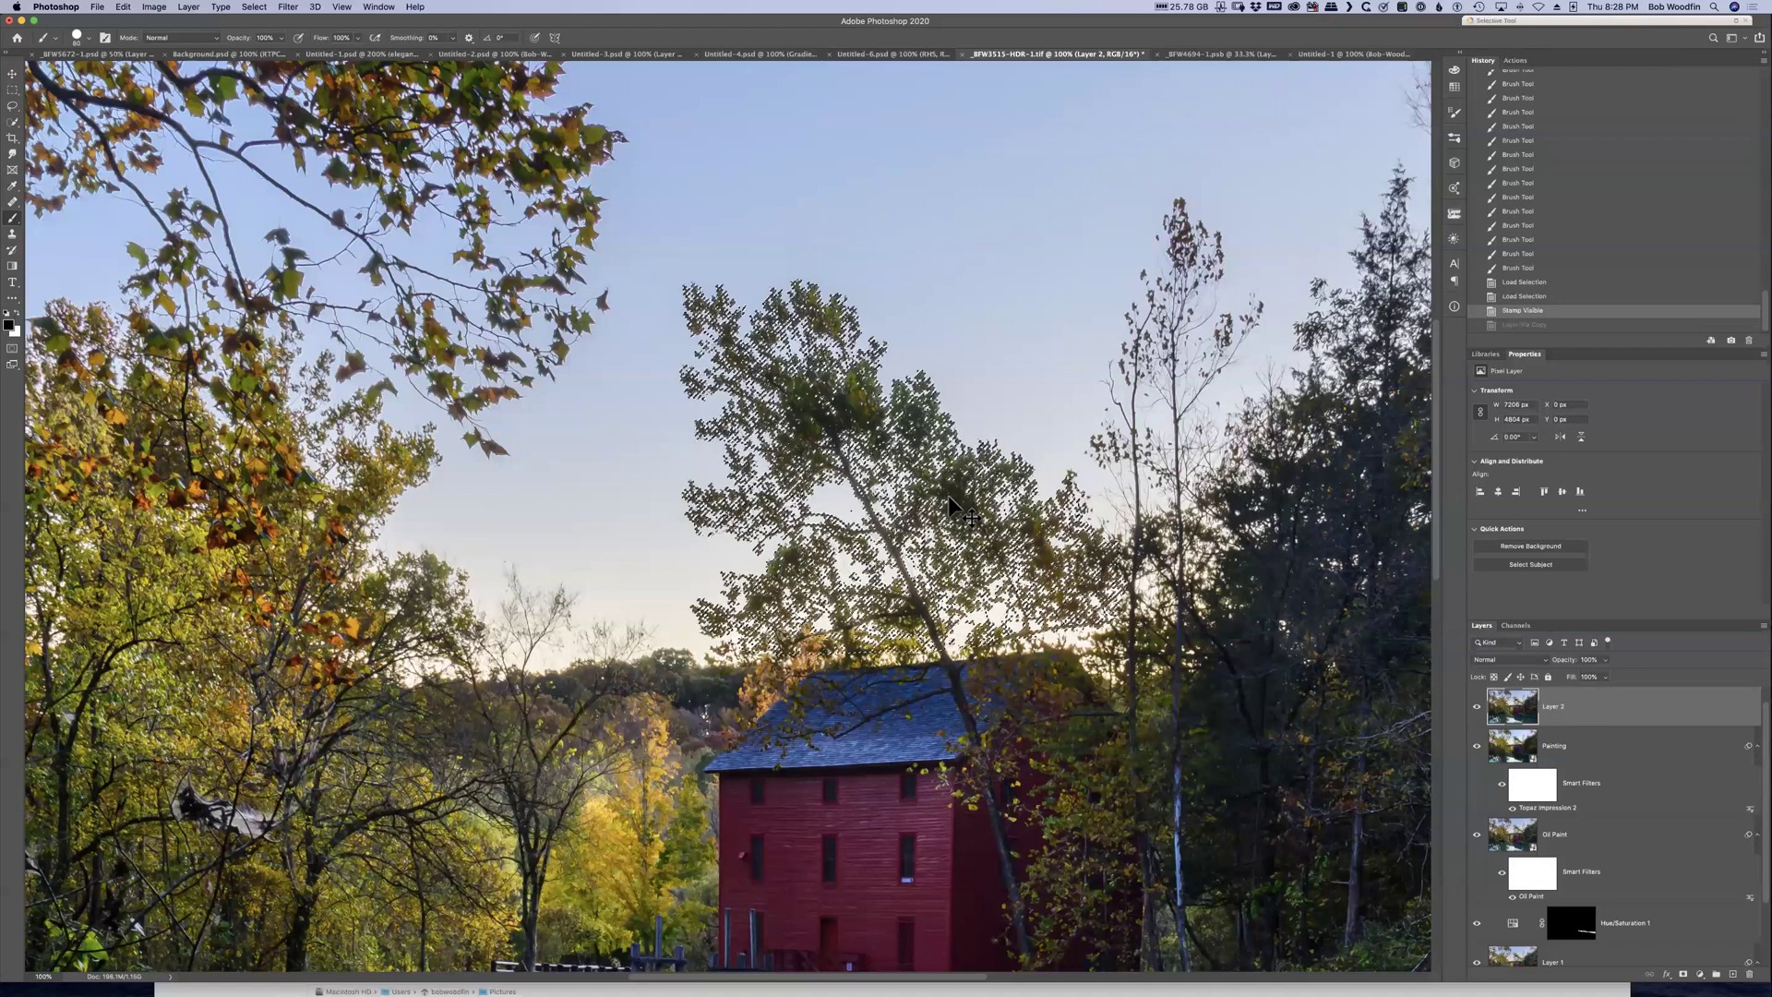
Invert the selection, copy the isolated tree from Layer 2 onto its own layer, and delete Layer 2
{"action": "key", "text": "shift+super+i"}
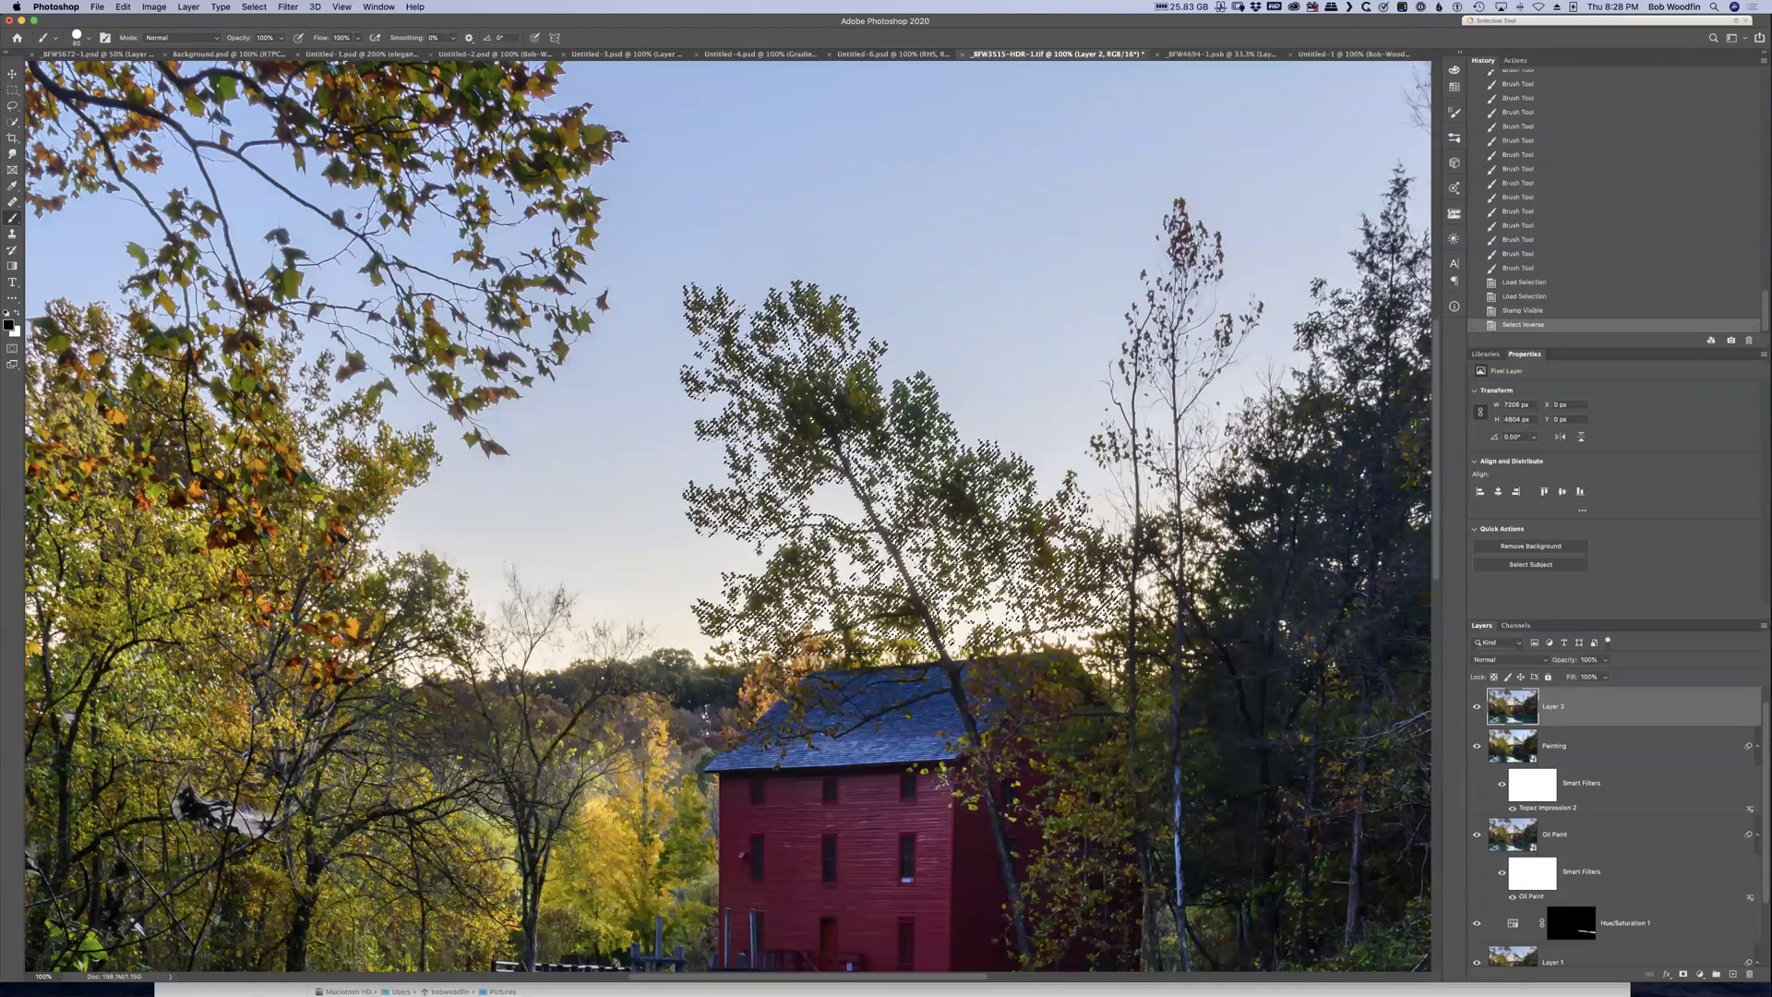
{"action": "left_click", "coordinate": [254, 7]}
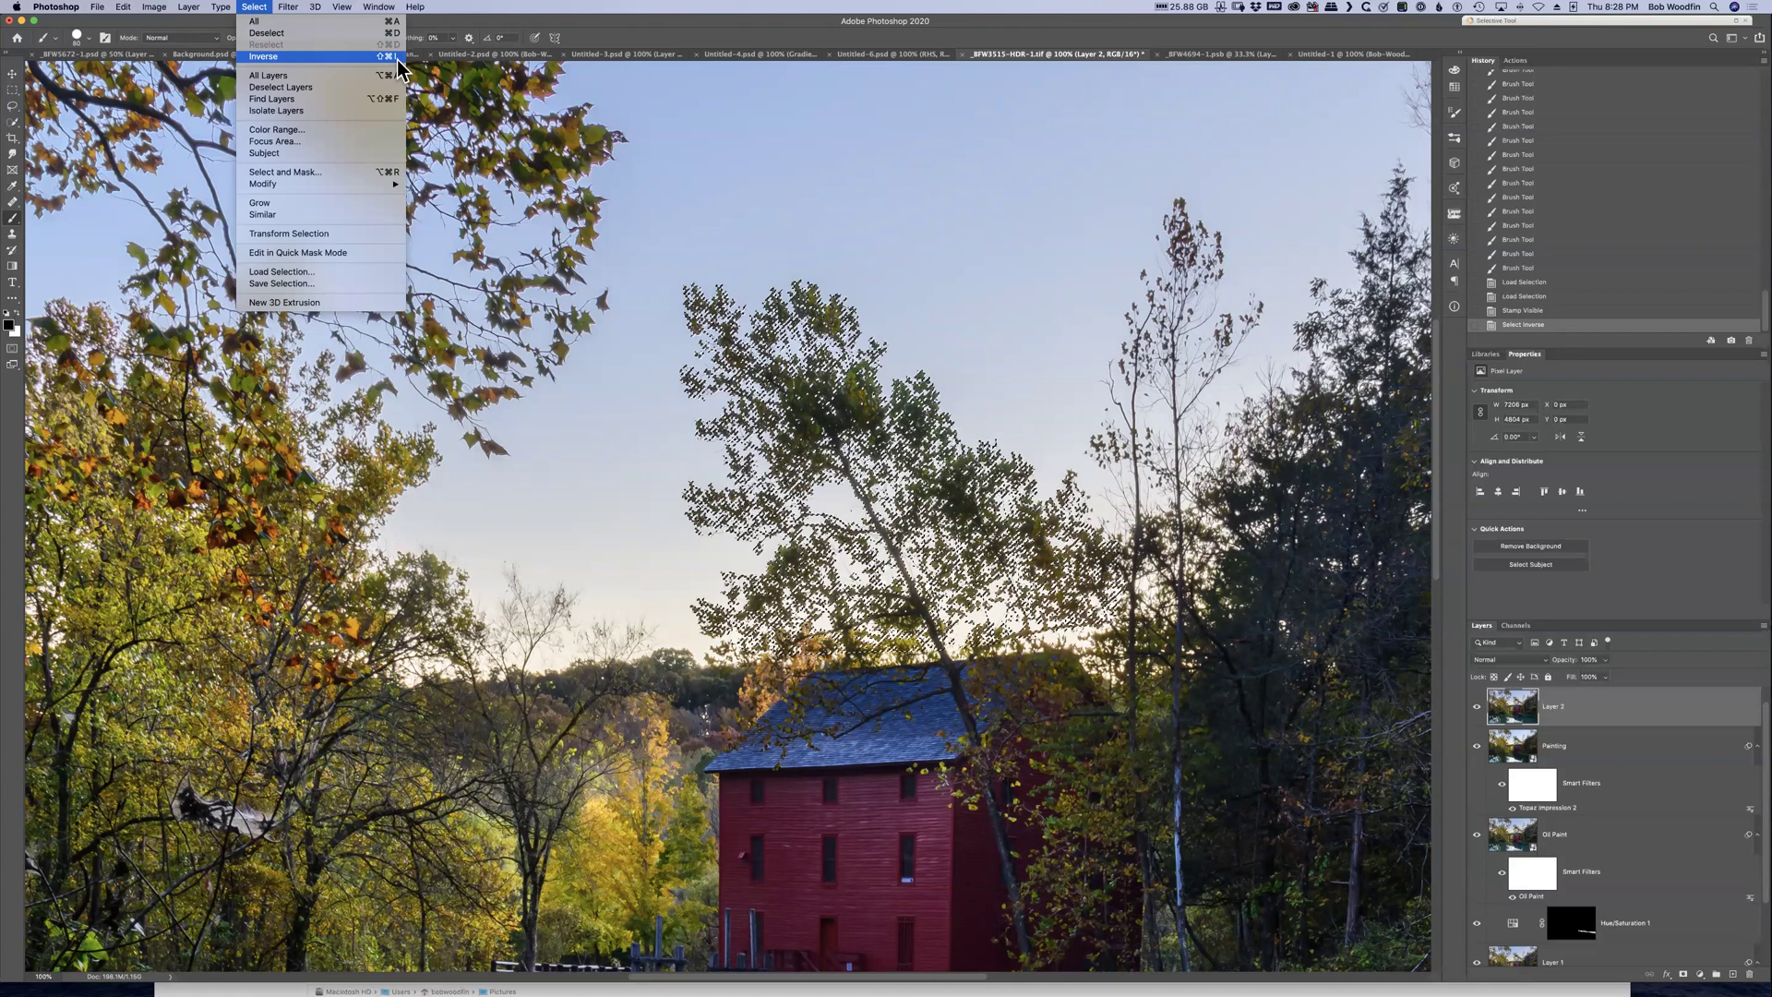
{"action": "left_click", "coordinate": [731, 35]}
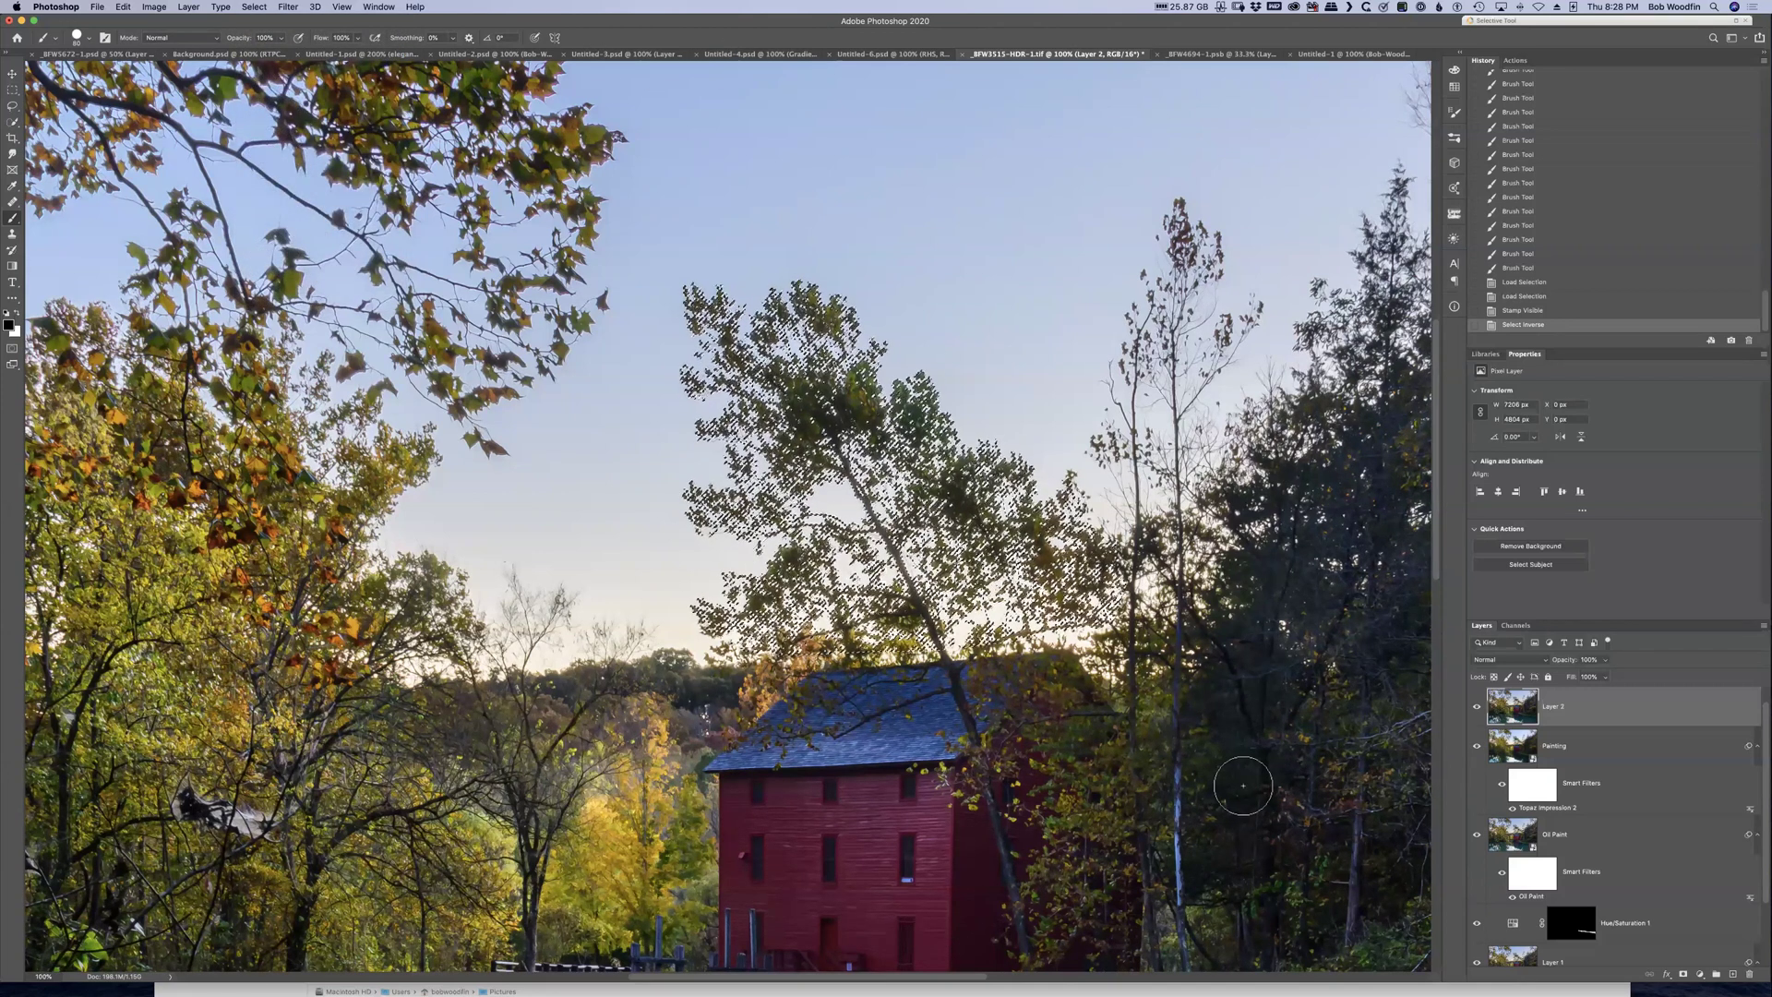
{"action": "key", "text": "super+j"}
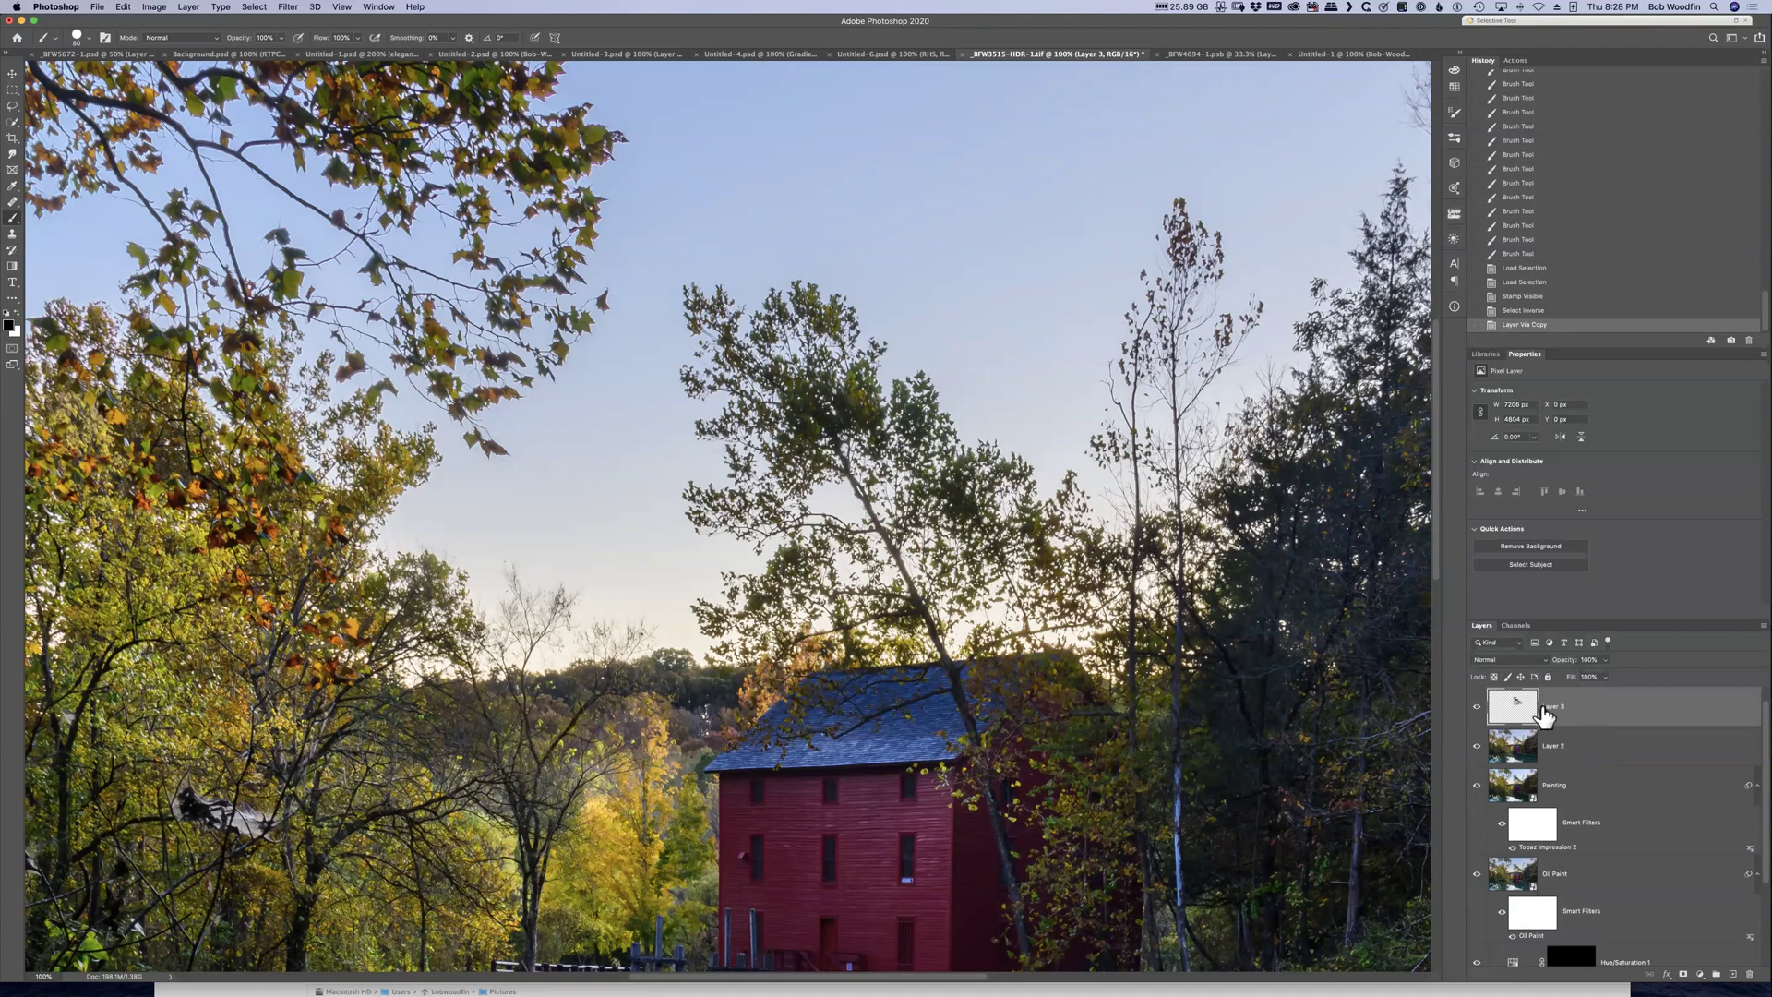
{"action": "left_click_drag", "start_coordinate": [1586, 751], "coordinate": [1749, 974]}
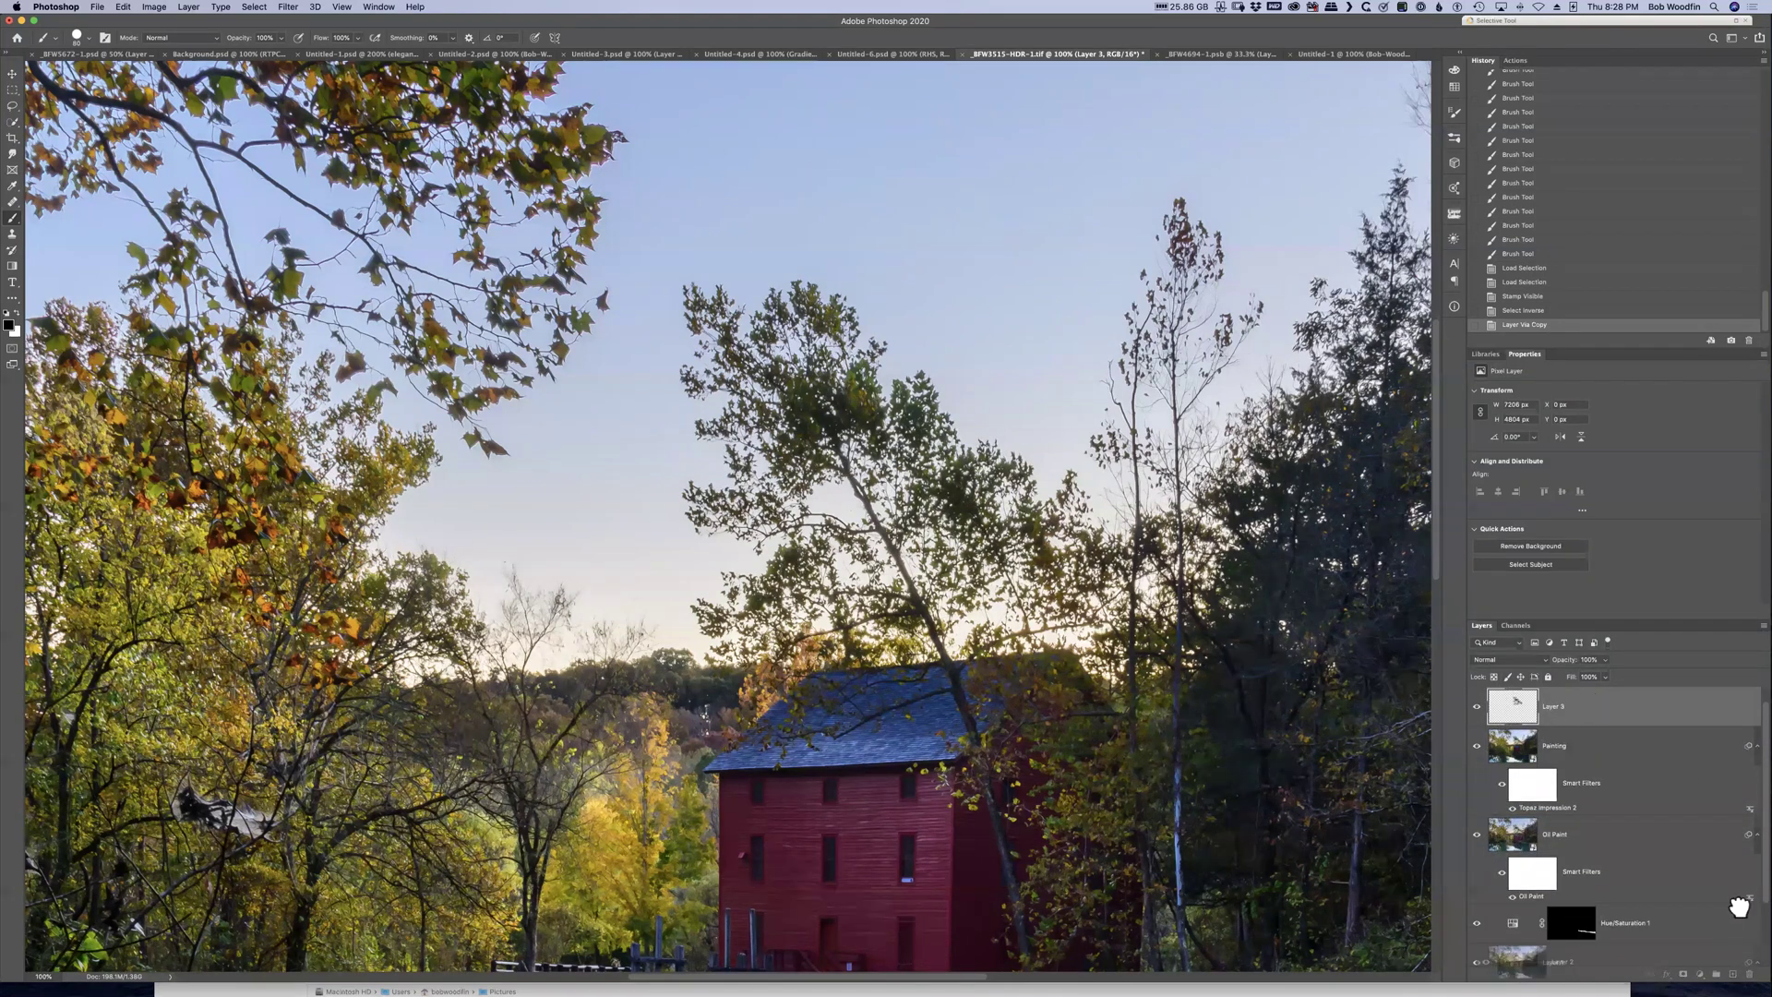
Add an inner shadow to the tree layer, coloured a brightened yellow sampled from the autumn foliage, with 17 px distance and 14% choke
{"action": "double_click", "coordinate": [1637, 704]}
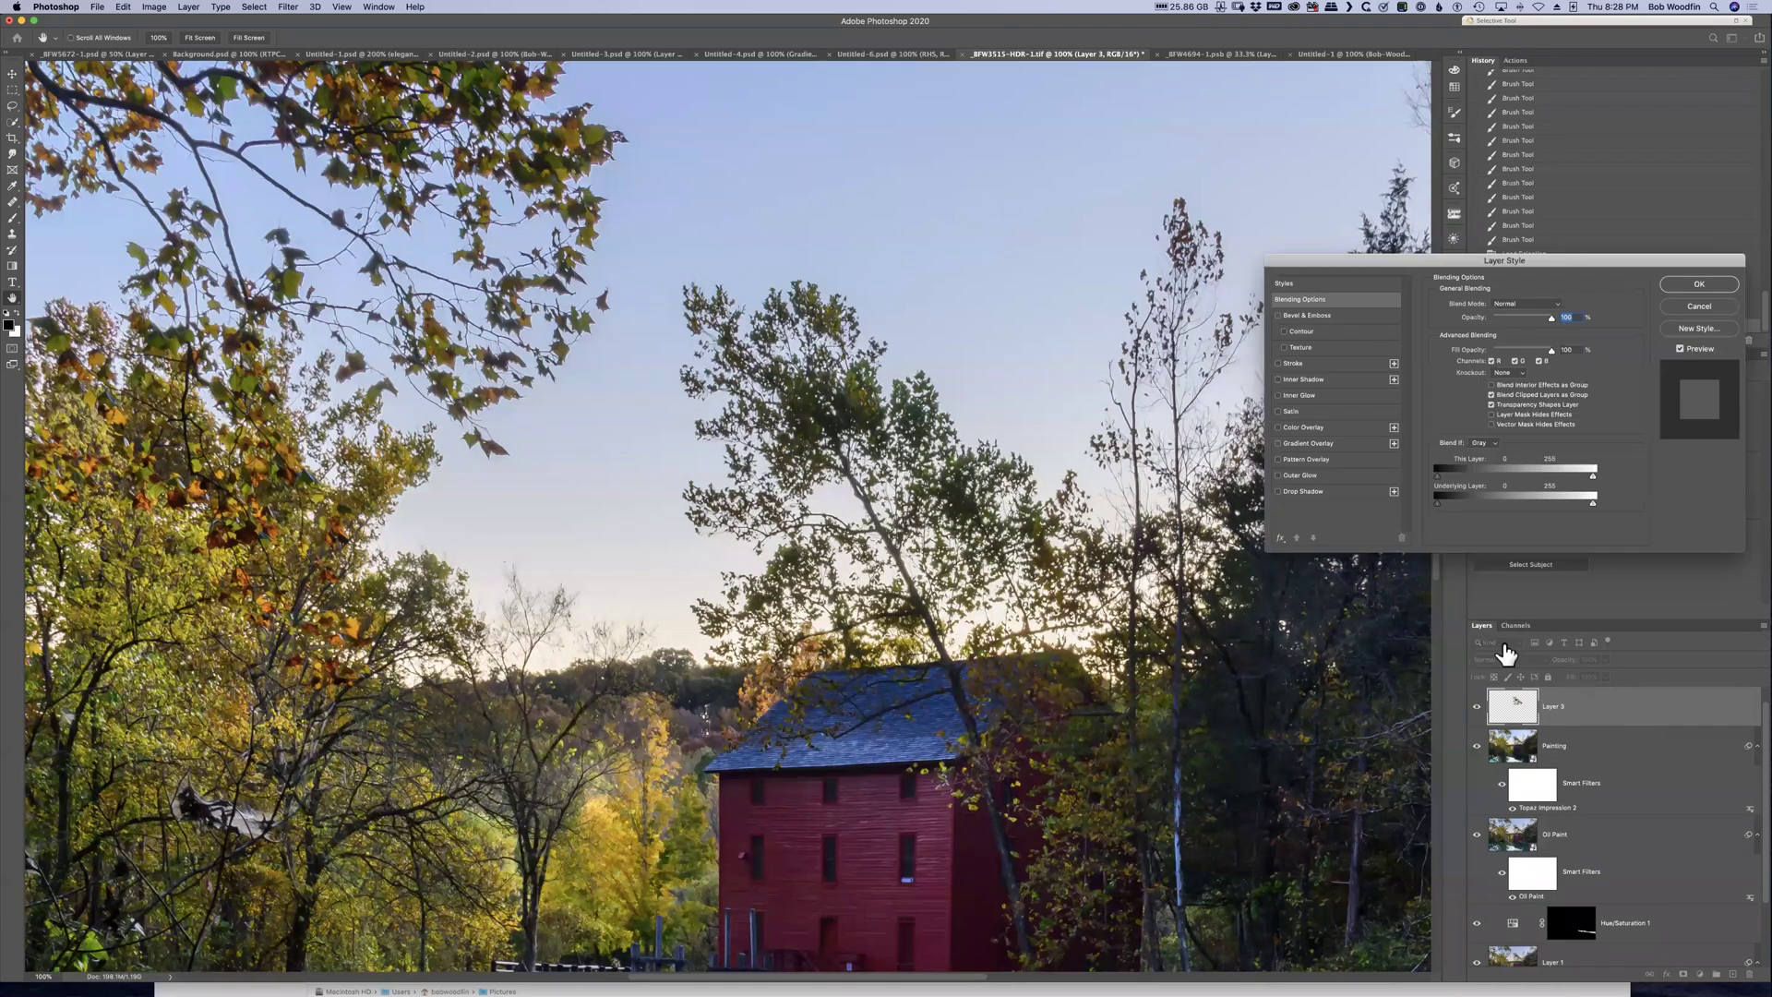
{"action": "left_click", "coordinate": [1303, 381]}
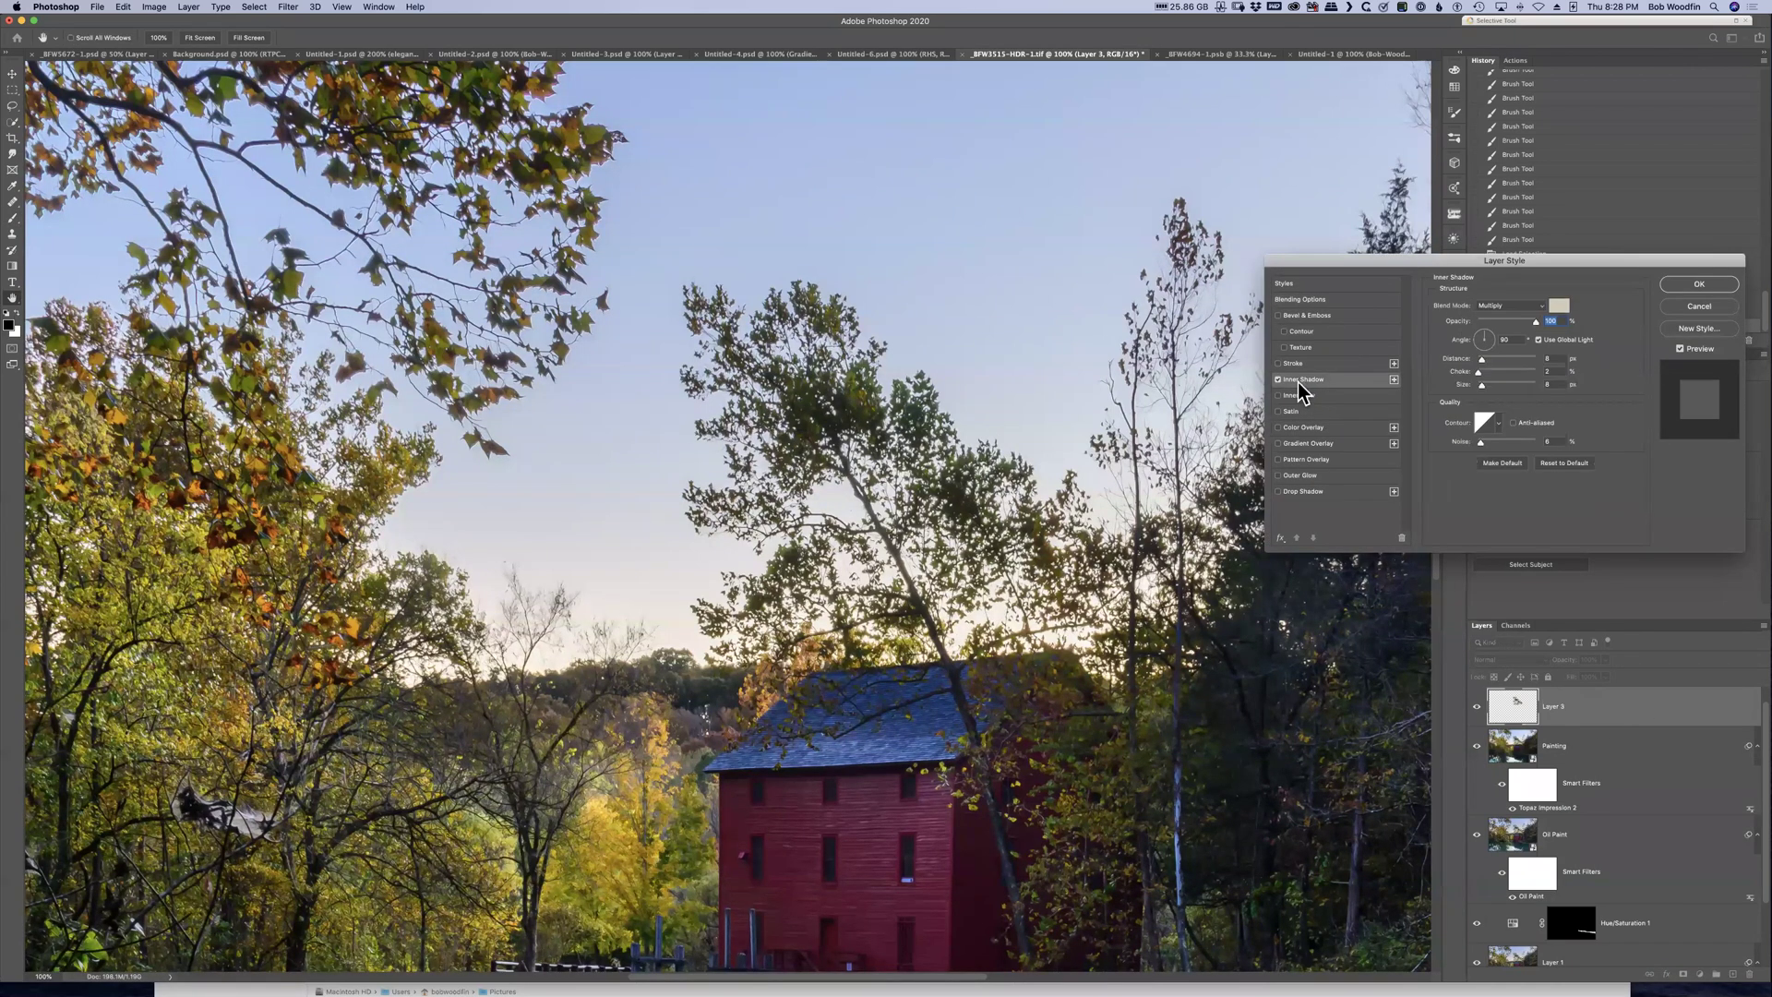
{"action": "left_click", "coordinate": [1560, 307]}
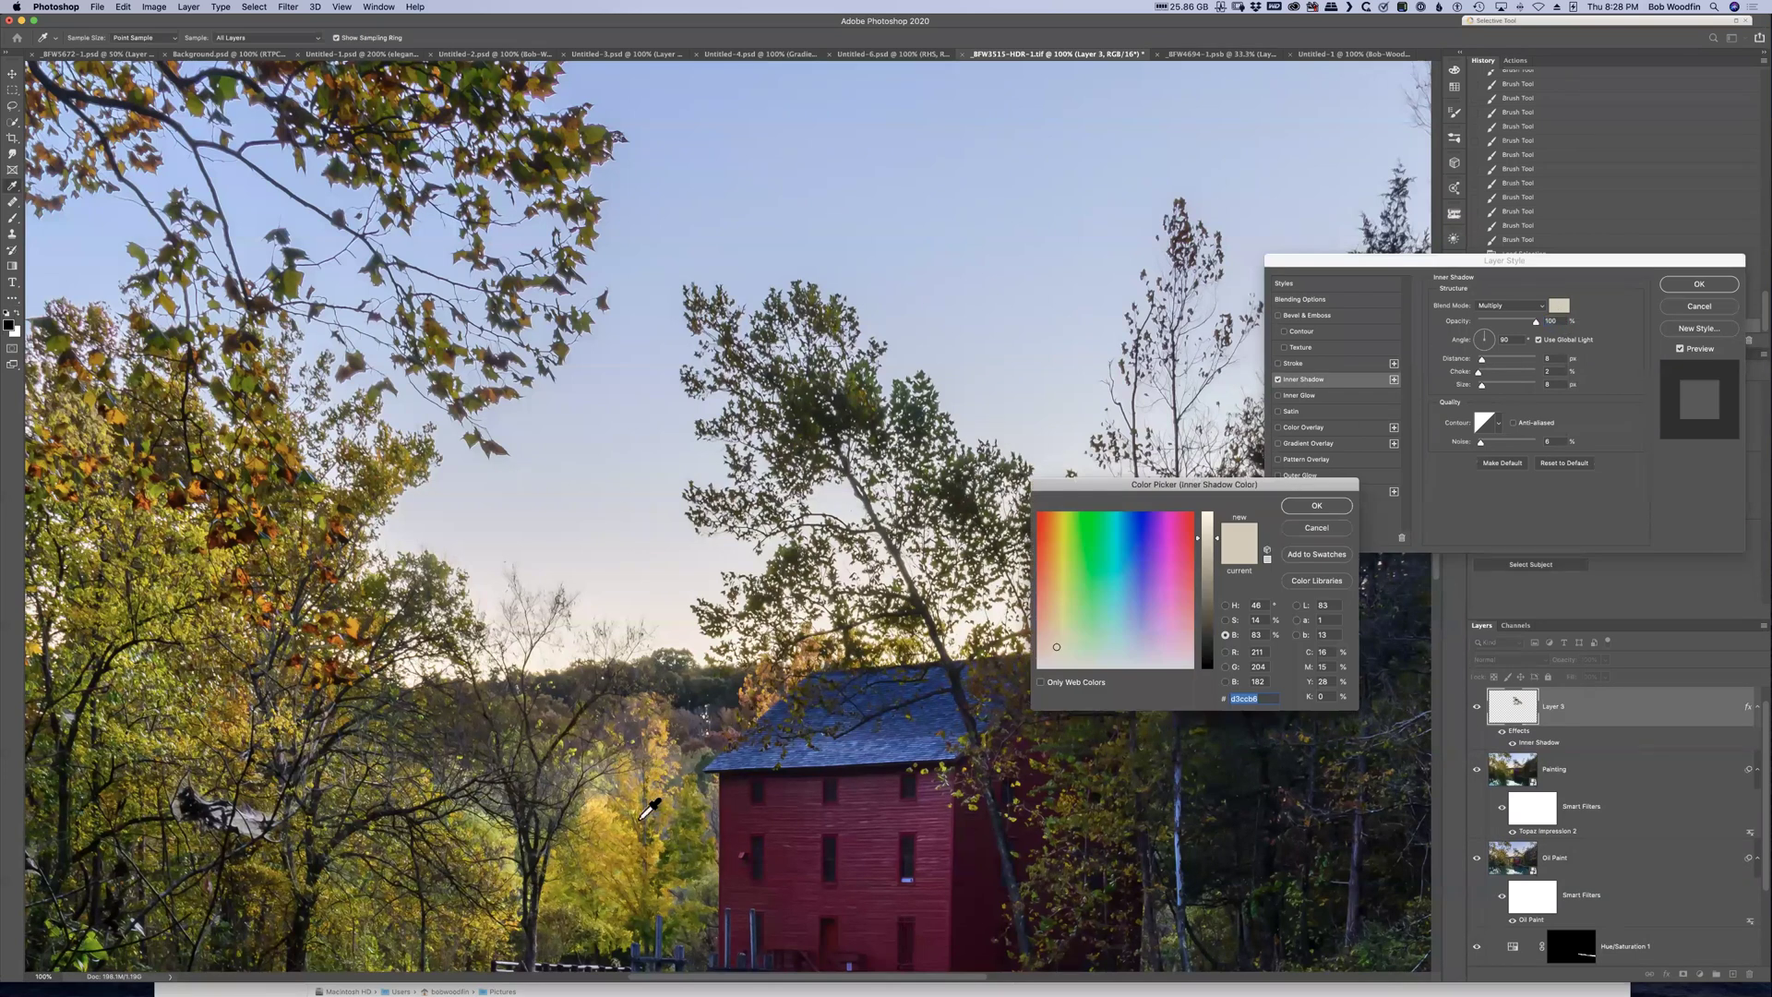
{"action": "left_click", "coordinate": [600, 808]}
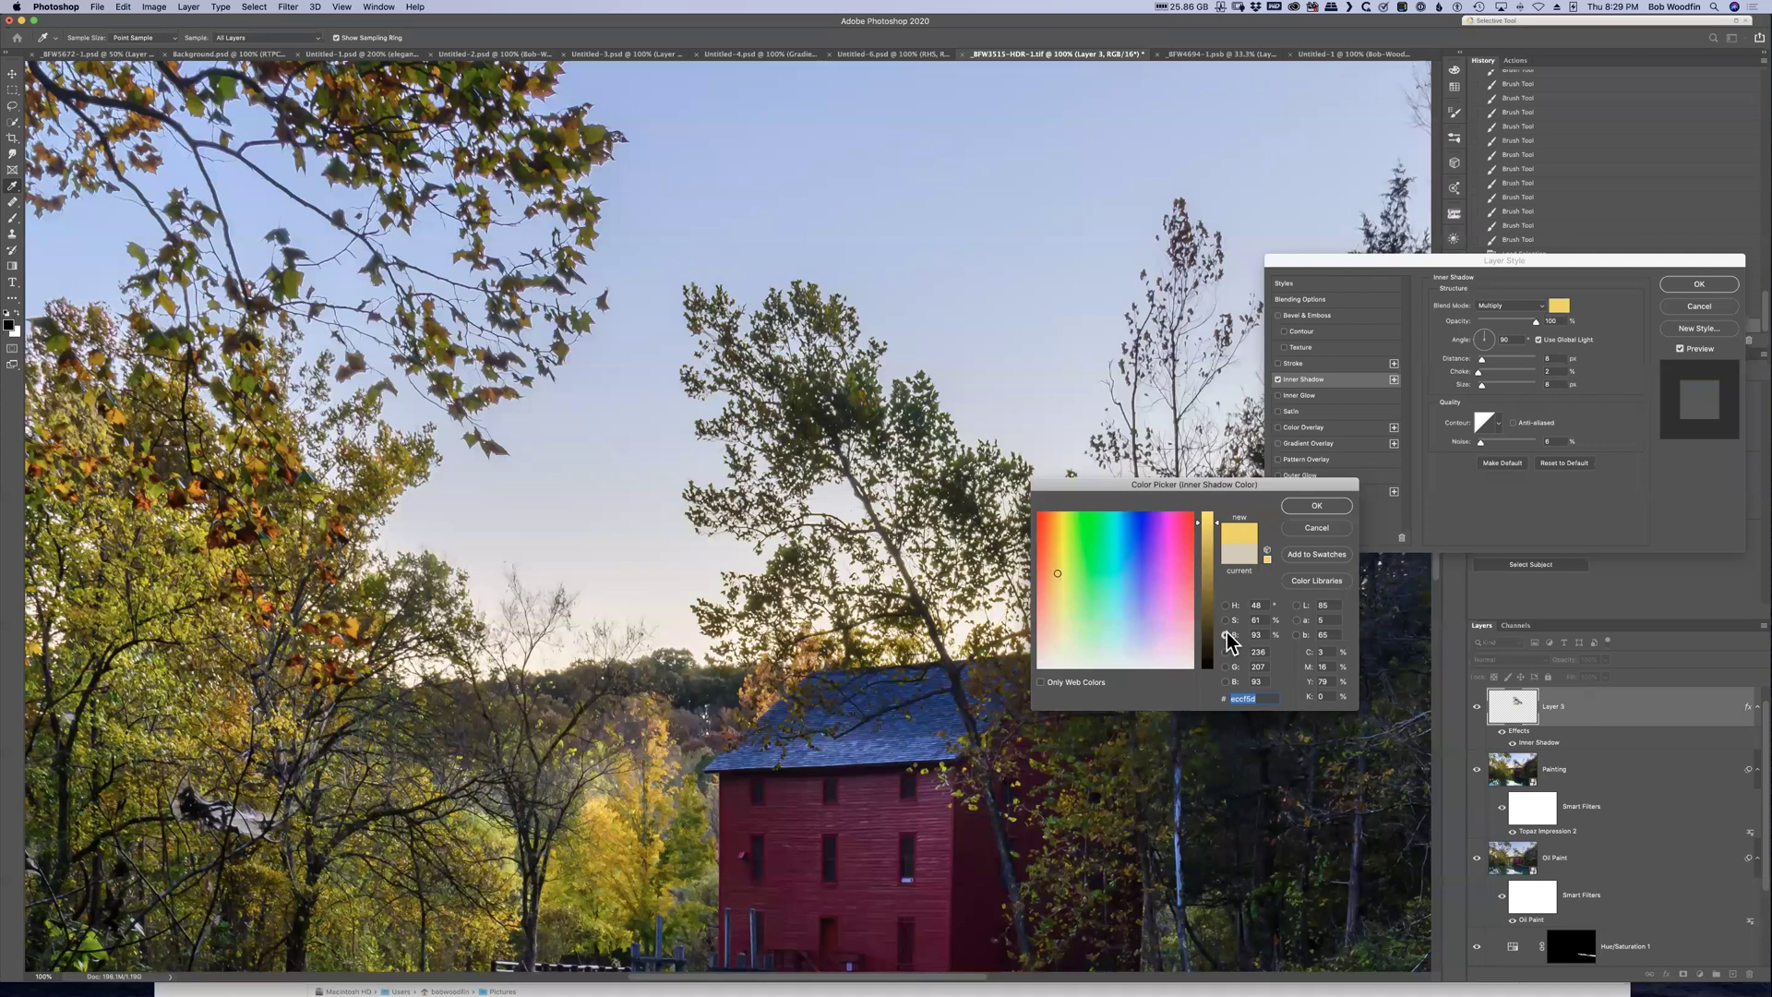
{"action": "left_click_drag", "start_coordinate": [1216, 523], "coordinate": [1216, 512]}
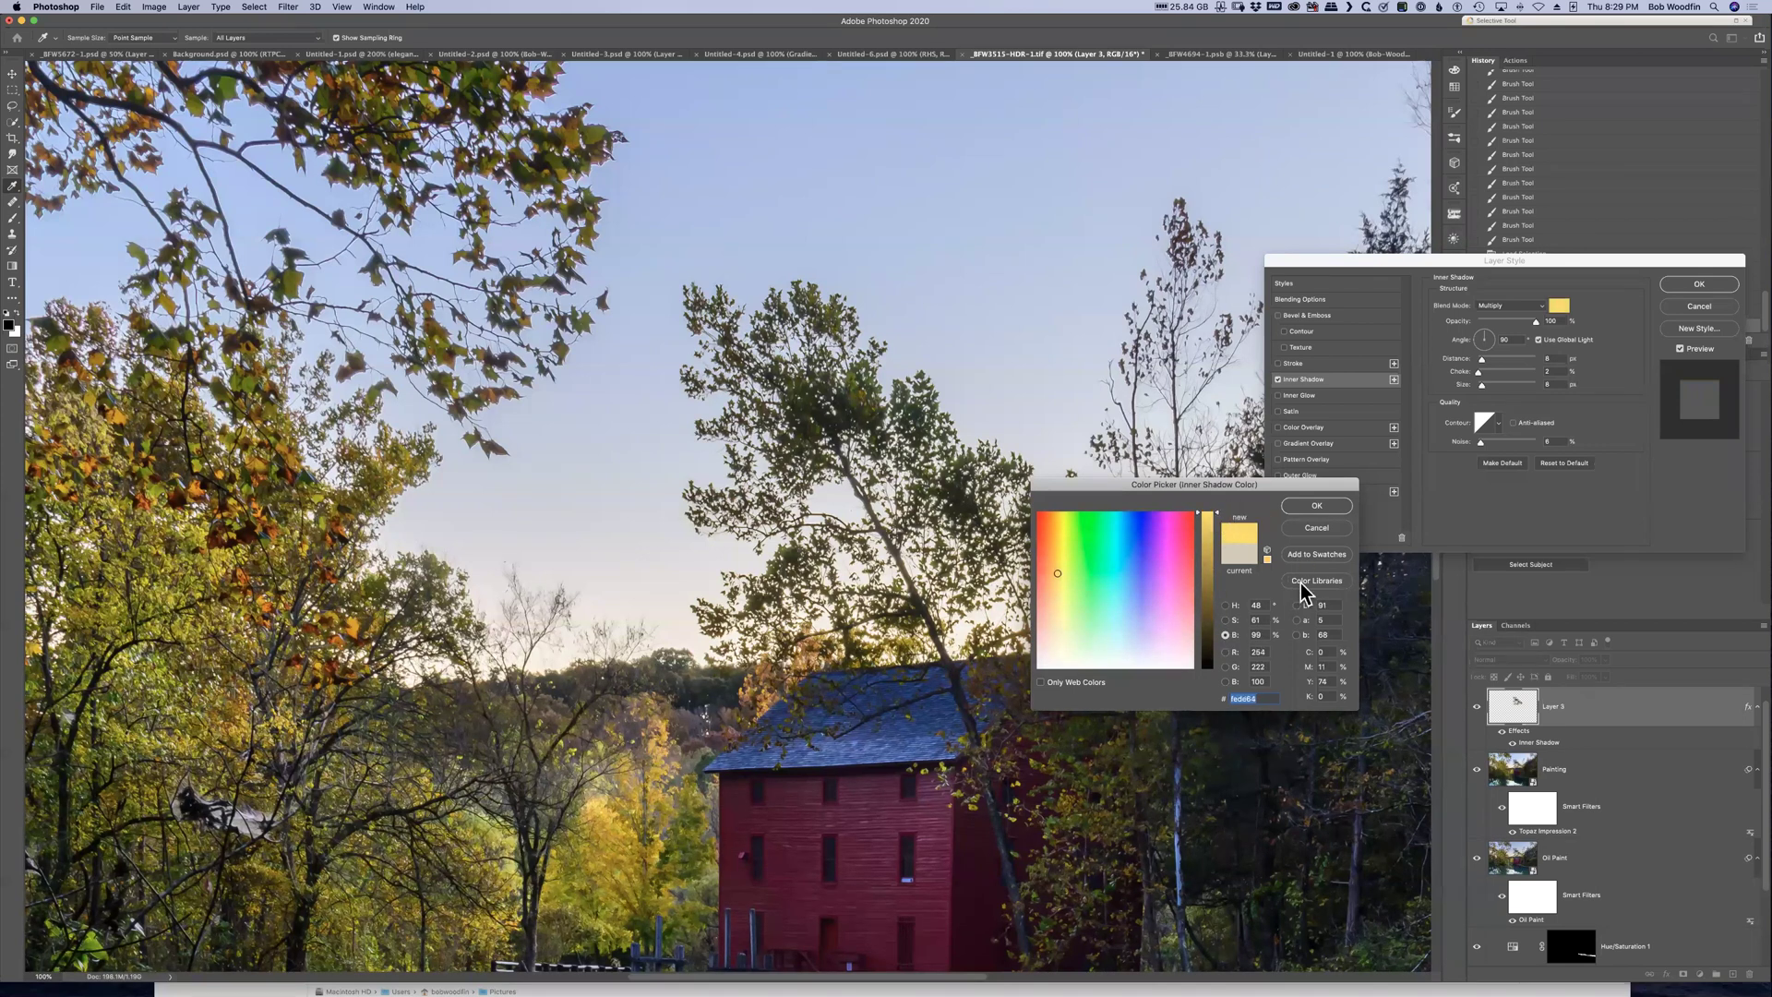
{"action": "left_click", "coordinate": [1329, 506]}
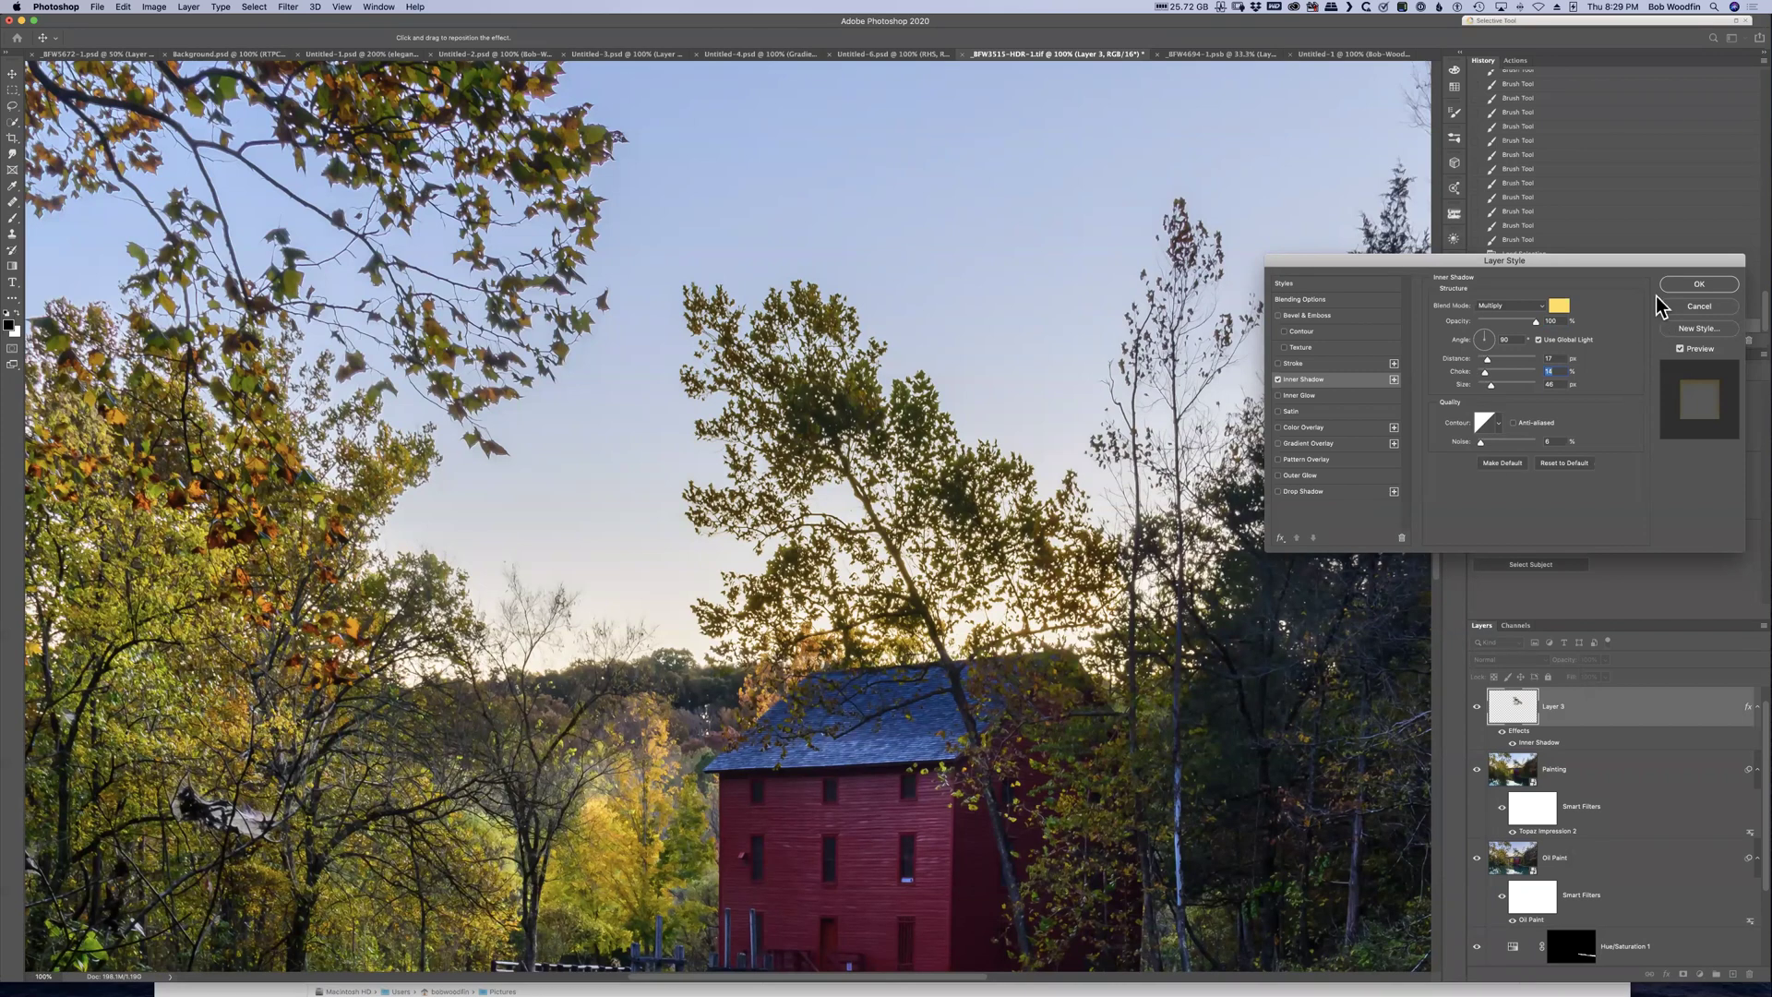
Set the inner shadow's blend mode to Color Dodge, lower its opacity to about 39%, and compare the tree with and without it
{"action": "left_click", "coordinate": [1278, 379]}
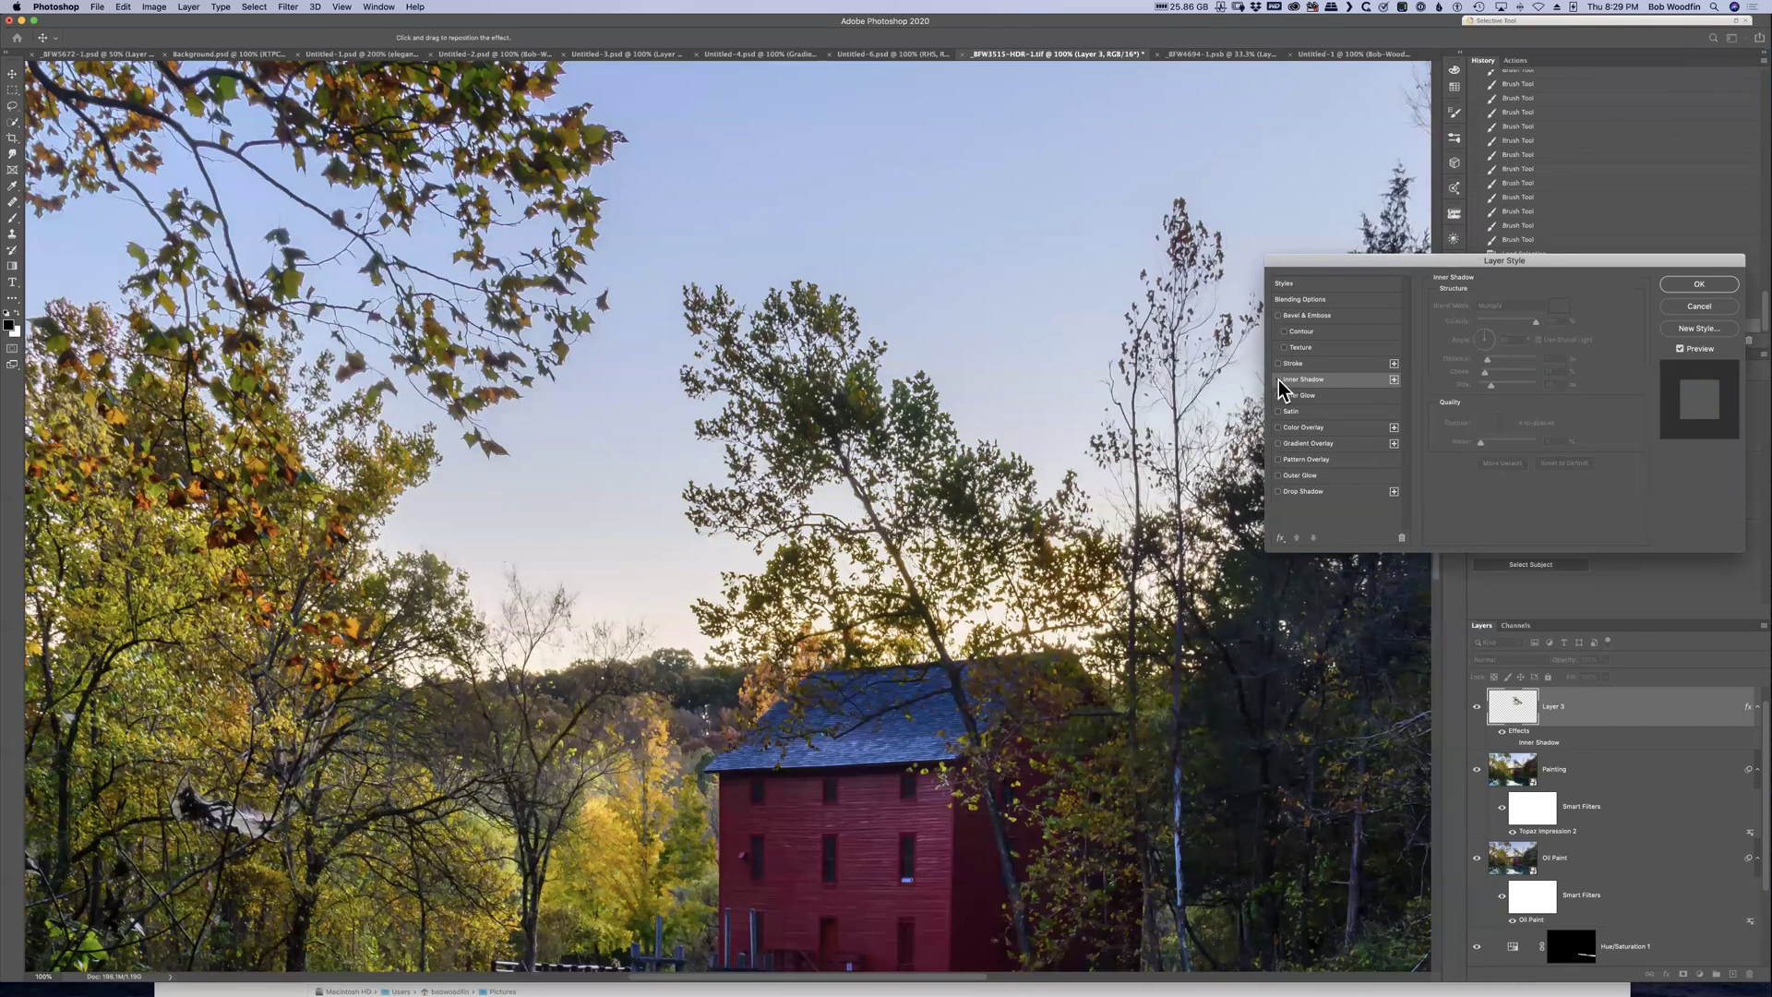
{"action": "left_click", "coordinate": [1278, 379]}
{"action": "left_click", "coordinate": [1278, 379]}
{"action": "left_click", "coordinate": [1278, 379]}
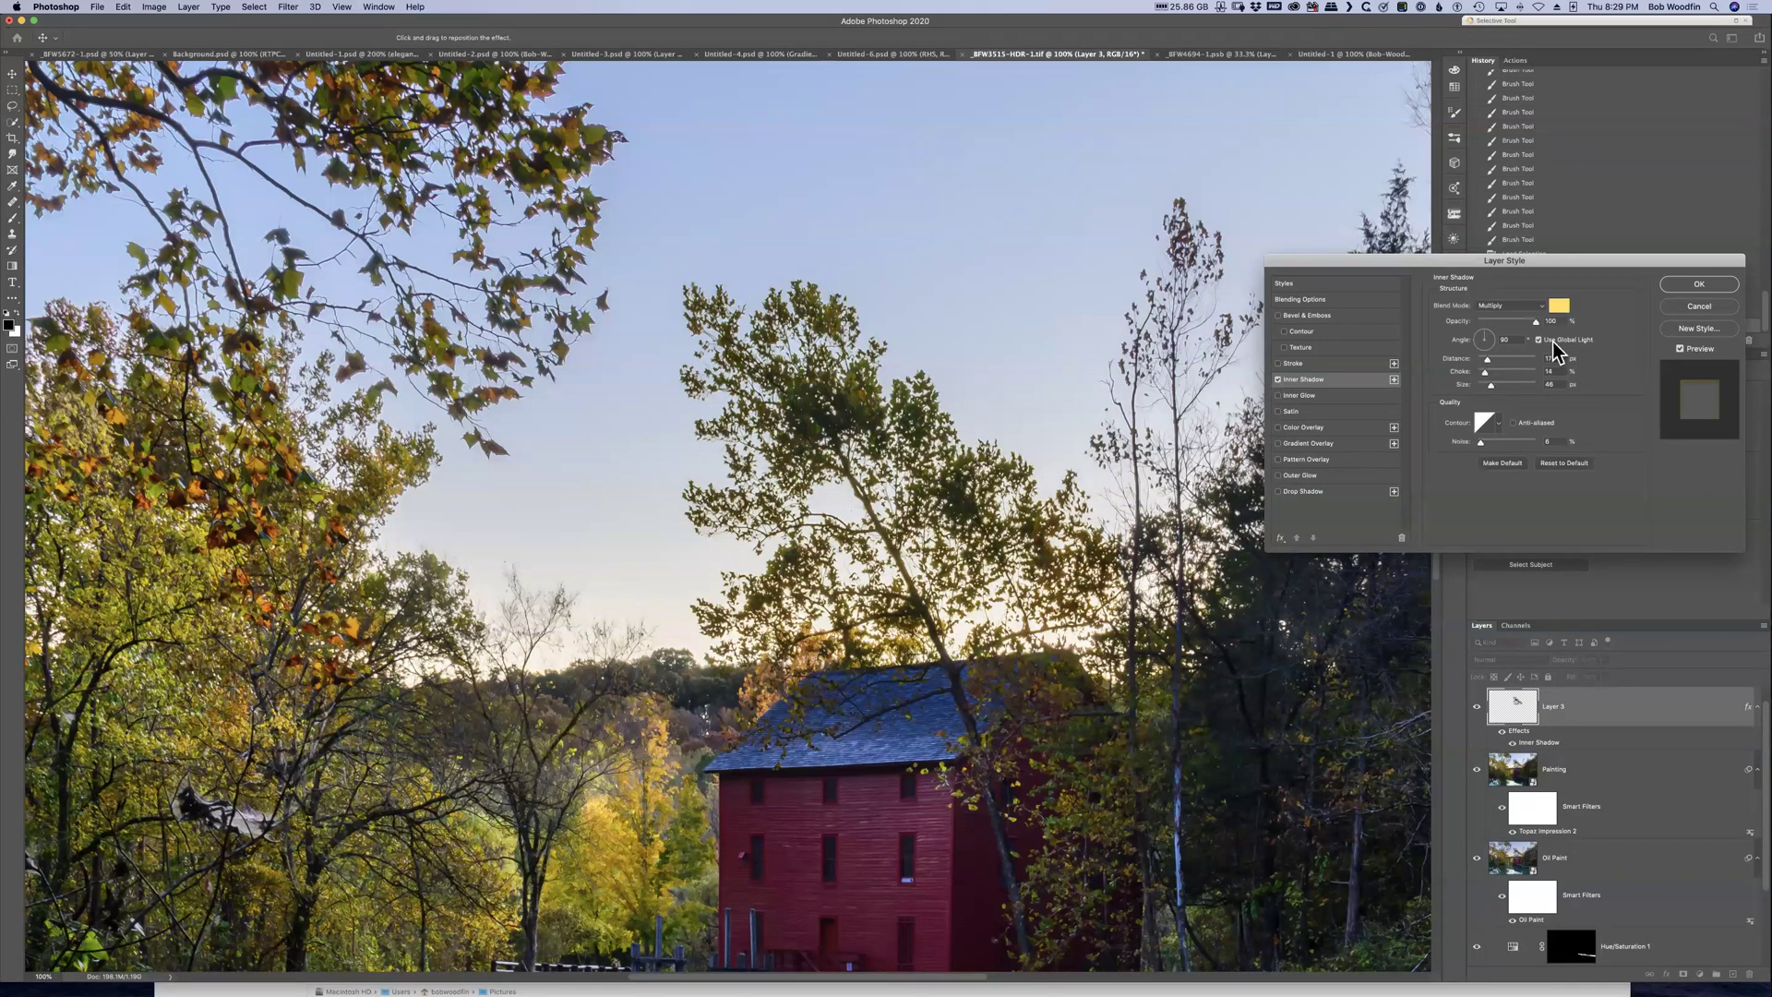
{"action": "left_click_drag", "start_coordinate": [1539, 323], "coordinate": [1543, 322]}
{"action": "left_click", "coordinate": [1509, 305]}
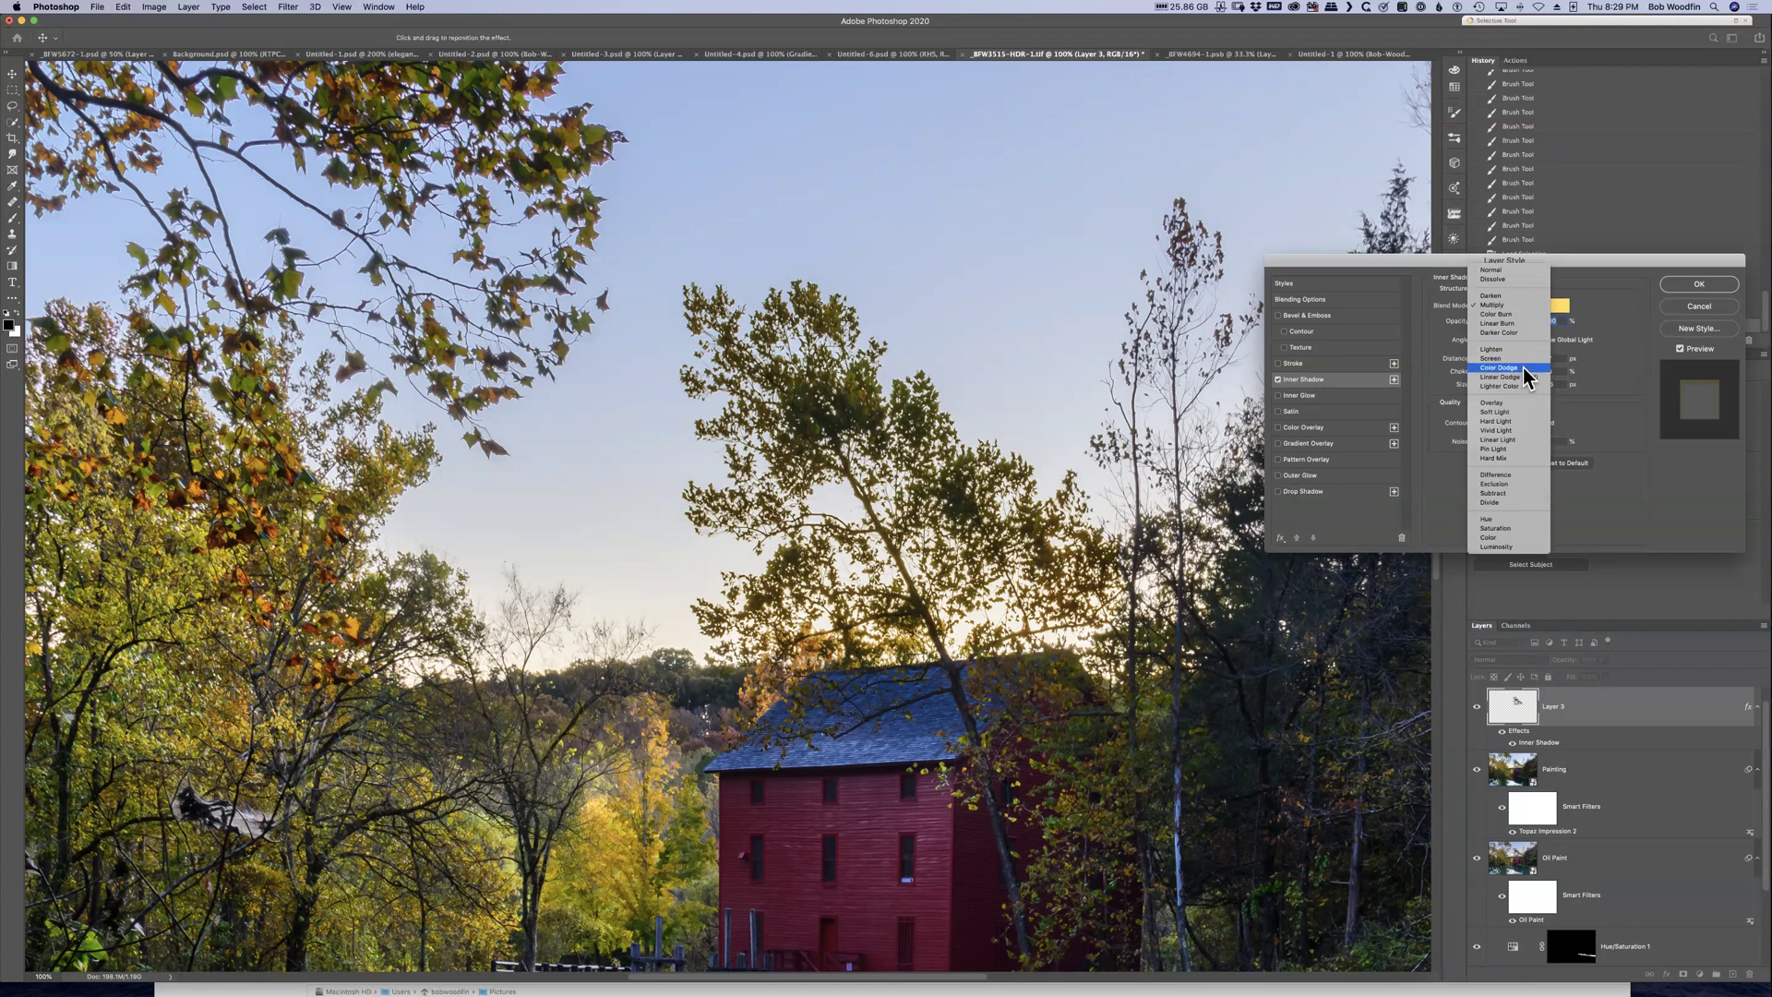
{"action": "left_click", "coordinate": [1524, 370]}
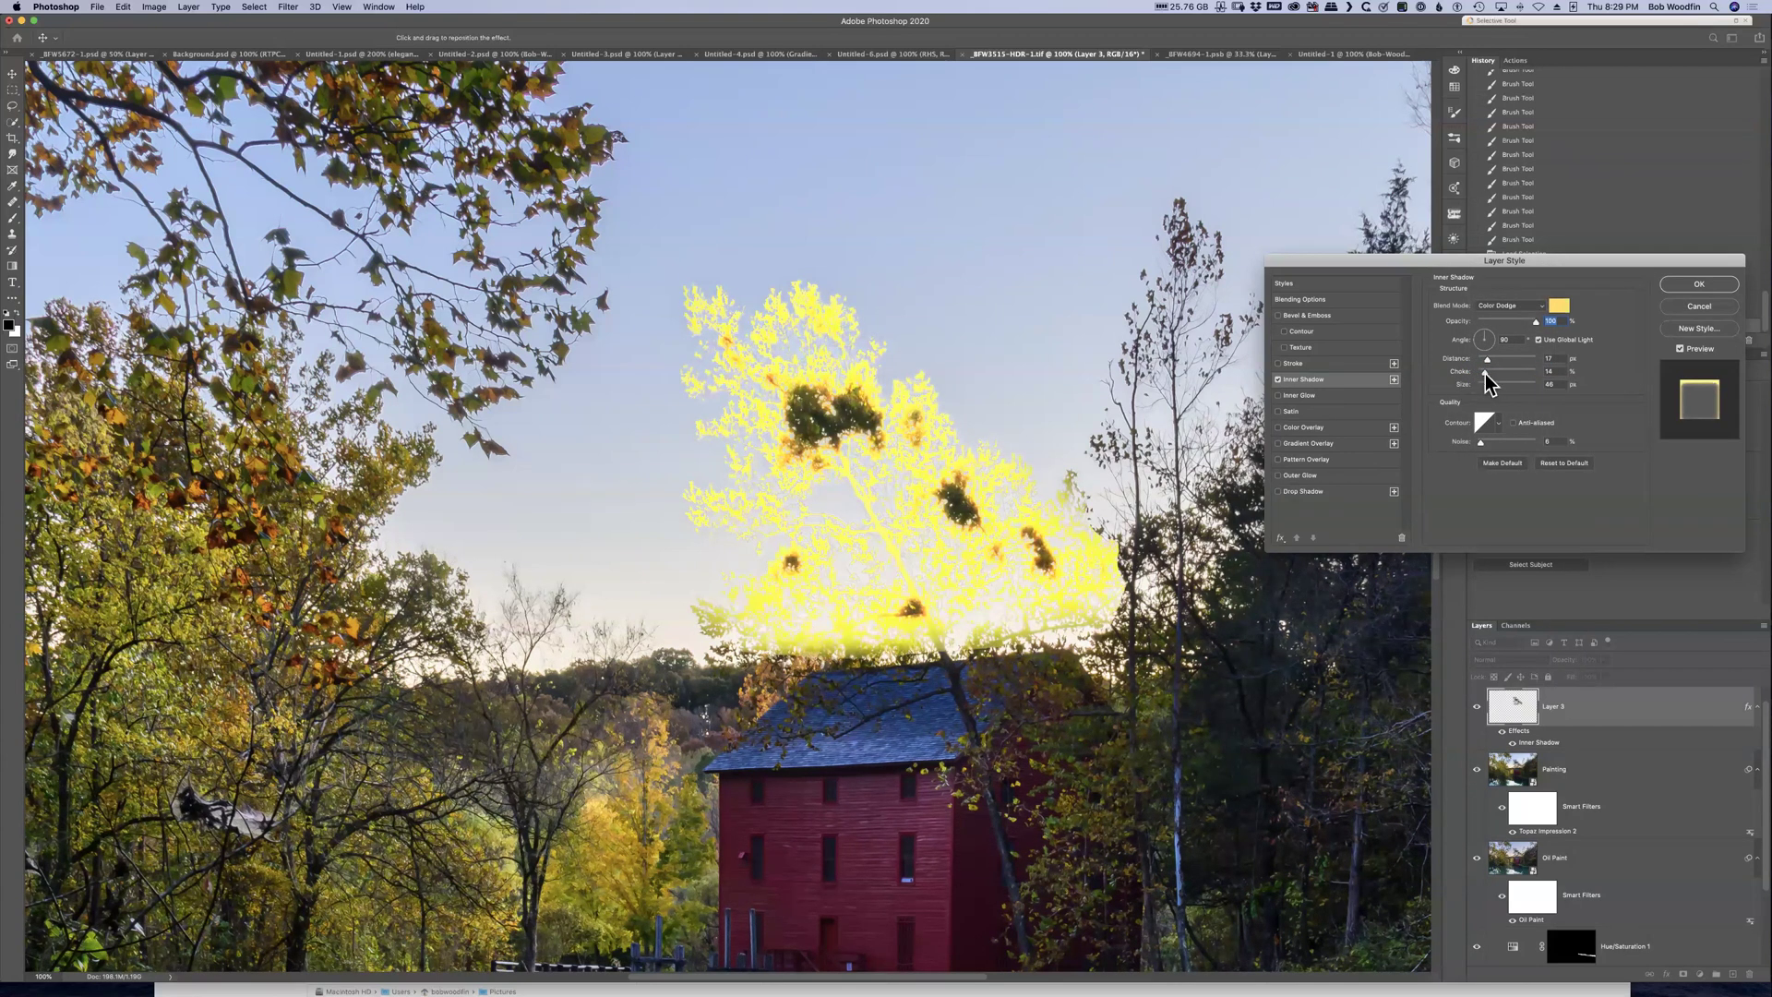
{"action": "left_click", "coordinate": [1536, 322]}
{"action": "left_click_drag", "start_coordinate": [1536, 323], "coordinate": [1499, 323]}
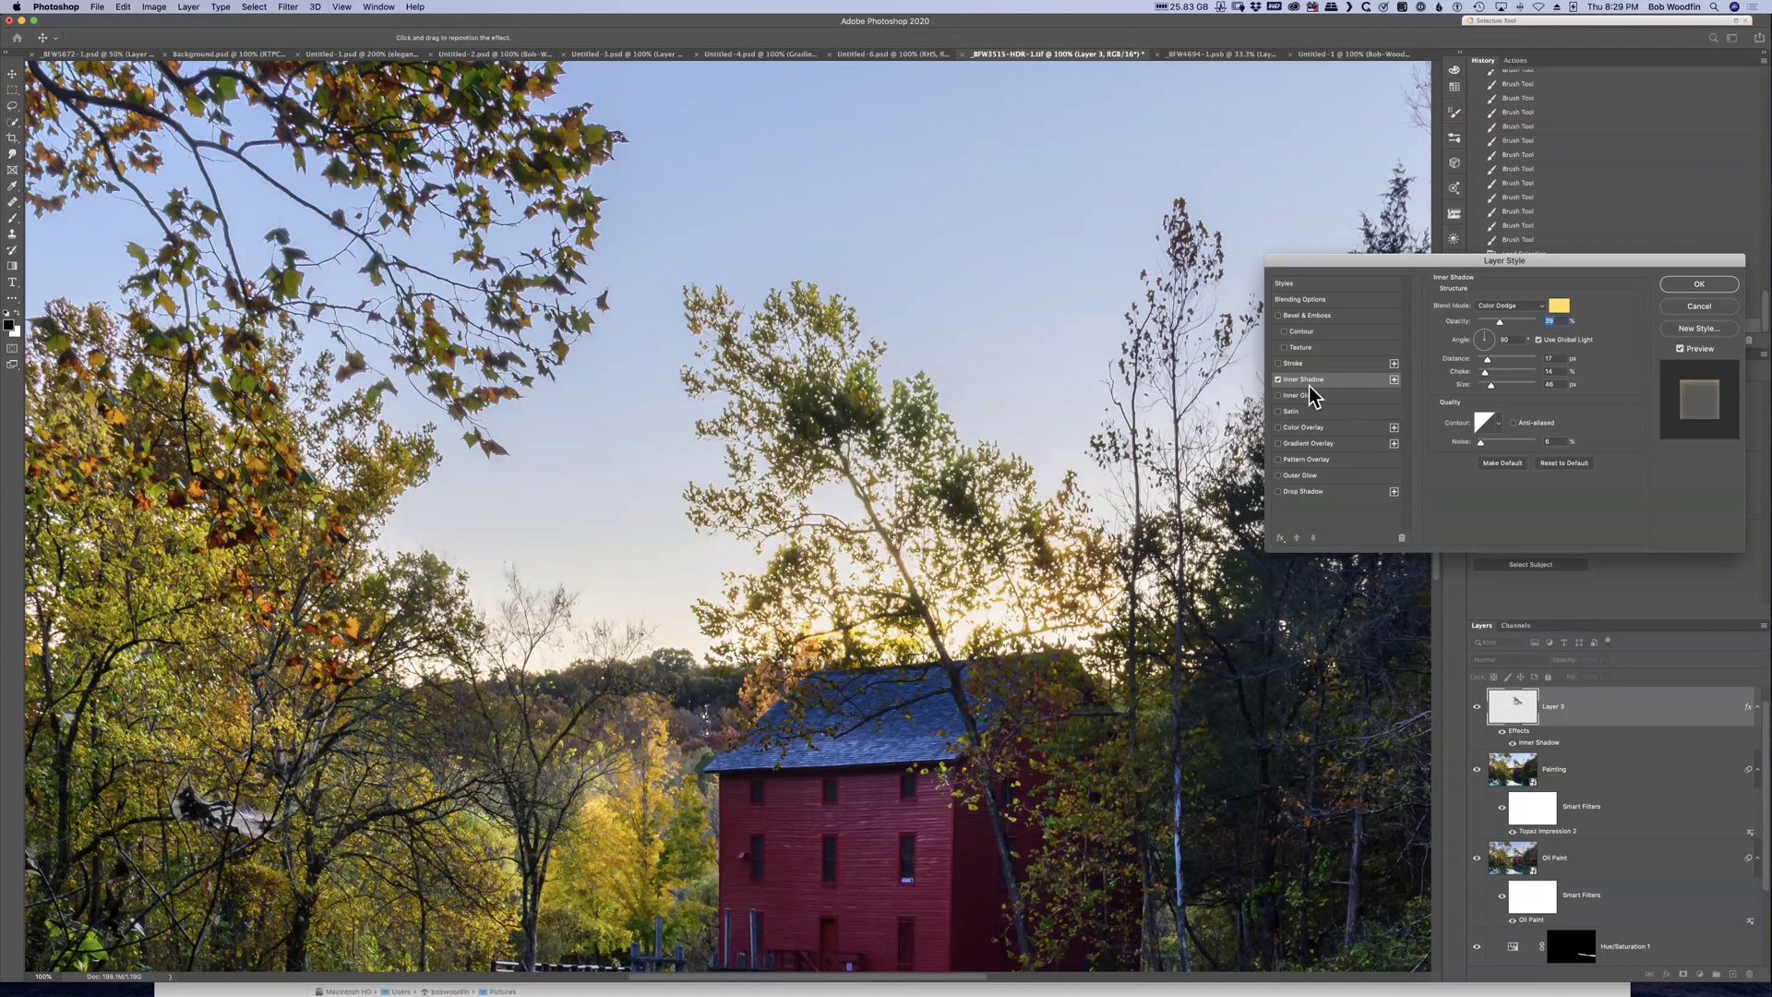
{"action": "left_click", "coordinate": [1277, 379]}
{"action": "left_click", "coordinate": [1277, 380]}
{"action": "left_click", "coordinate": [1277, 380]}
Soften the glow along the tree's branches by reducing the inner shadow's opacity to 27% and shortening its distance slightly
{"action": "key", "text": "super+equal"}
{"action": "key", "text": "super+equal"}
{"action": "left_click_drag", "start_coordinate": [1053, 623], "coordinate": [849, 613]}
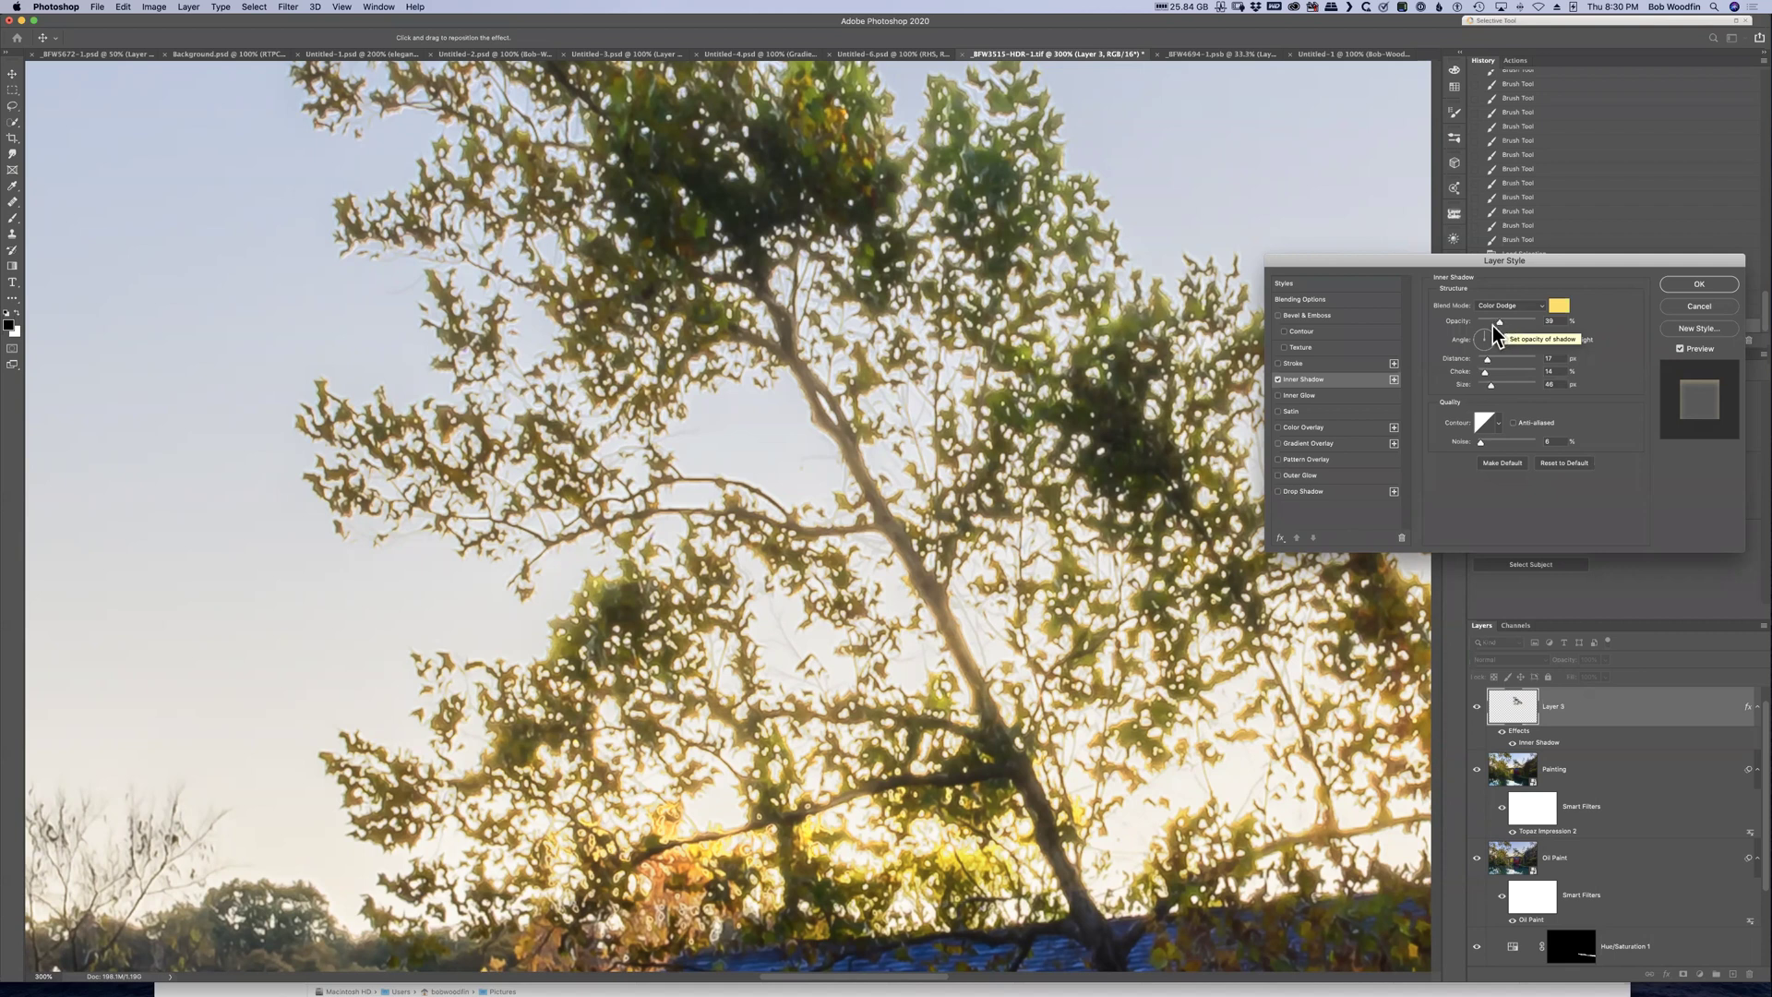
{"action": "left_click_drag", "start_coordinate": [1497, 322], "coordinate": [1492, 323]}
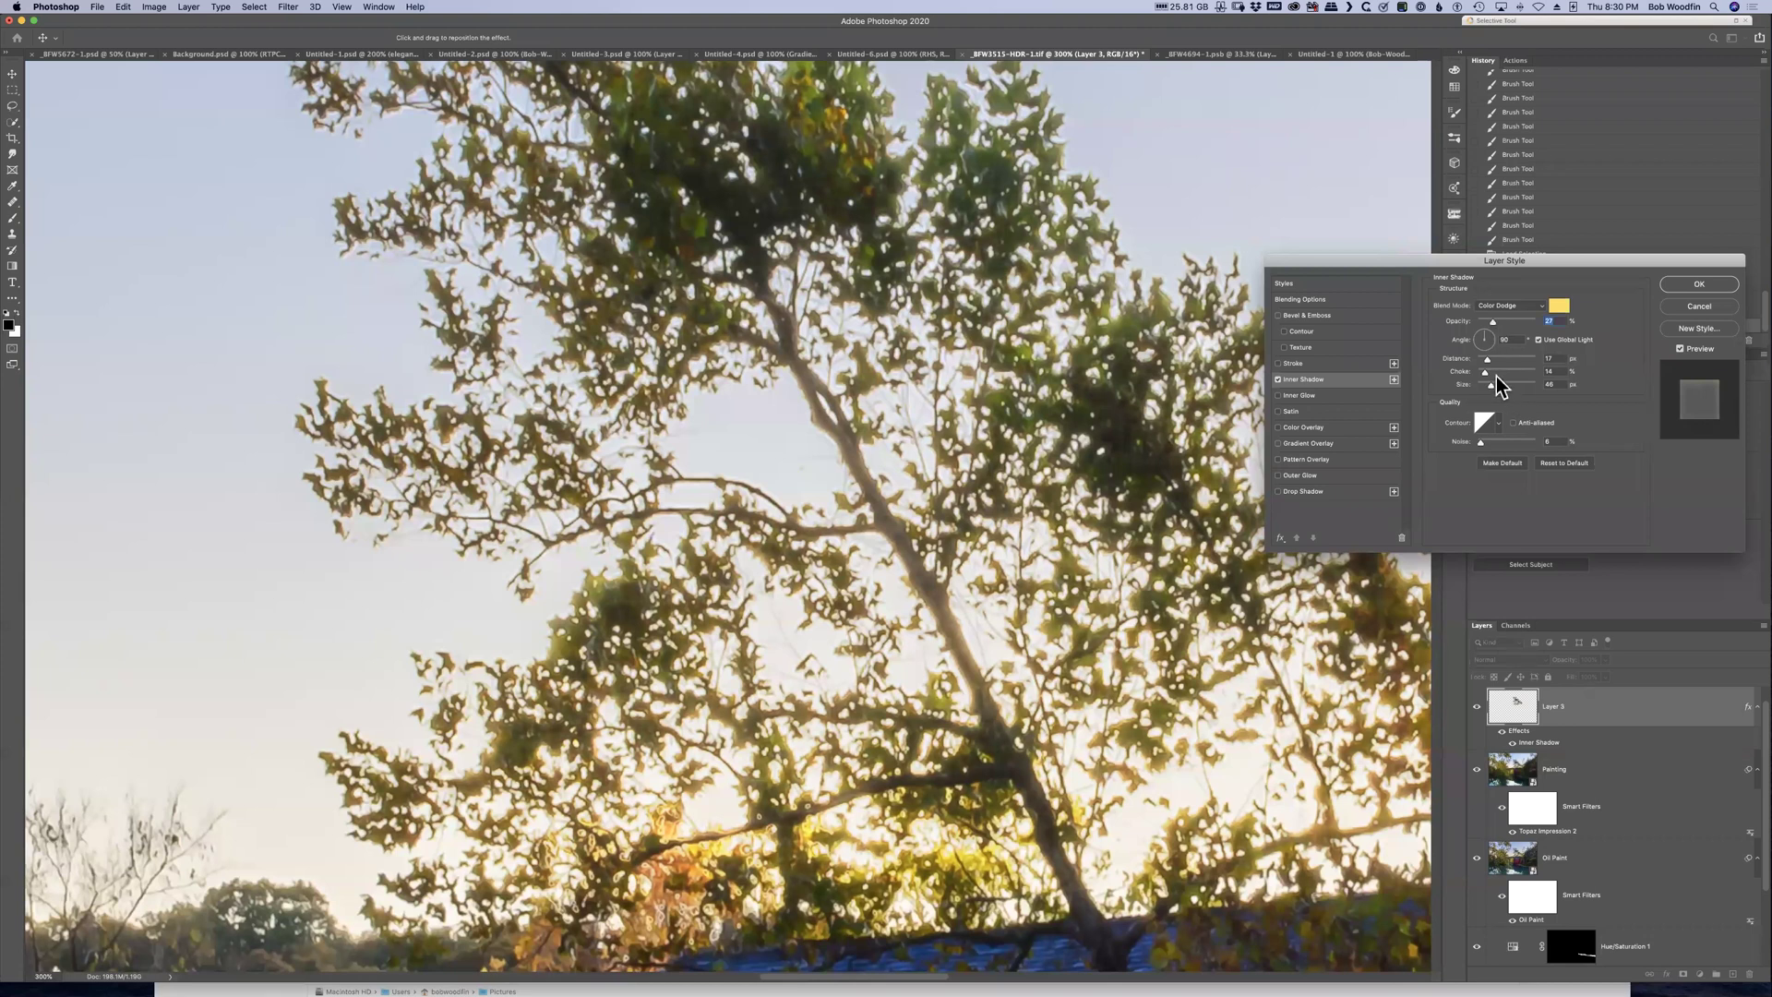
{"action": "left_click_drag", "start_coordinate": [1487, 362], "coordinate": [1483, 365]}
{"action": "key", "text": "super+minus"}
{"action": "key", "text": "super+minus"}
{"action": "key", "text": "super+minus"}
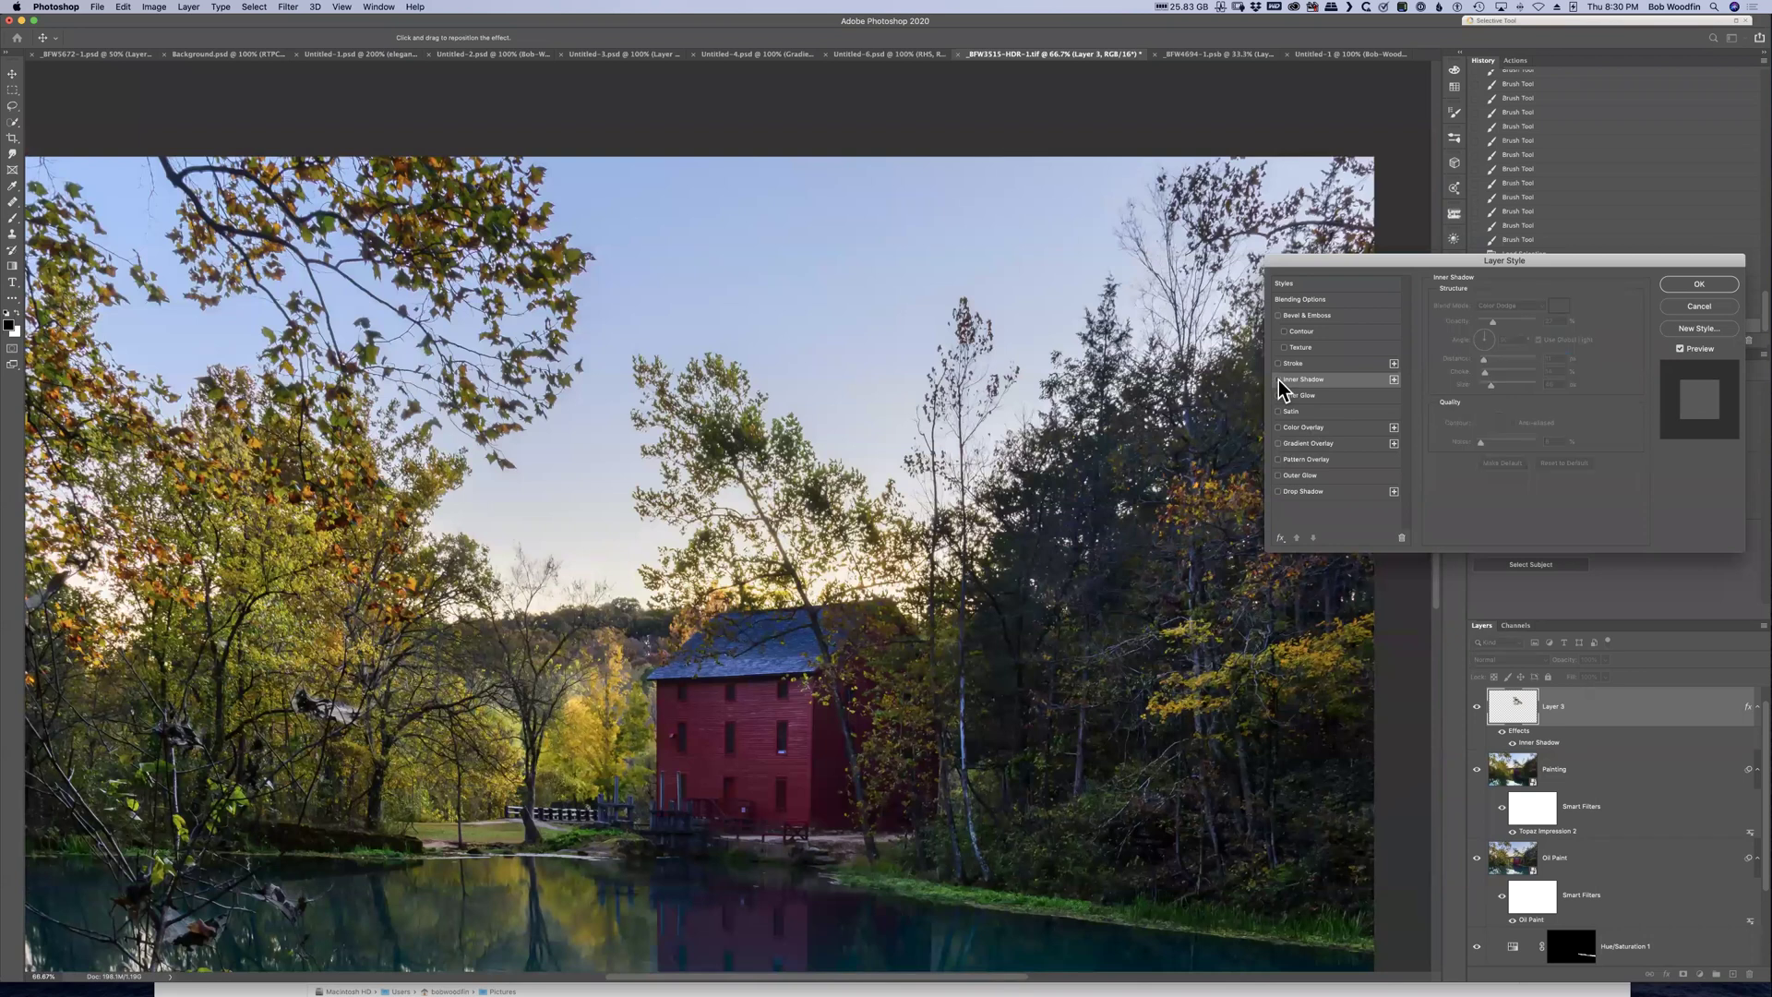
Compare the tree with and without its inner shadow, and raise the inner shadow's opacity to 31%
{"action": "left_click", "coordinate": [1278, 379]}
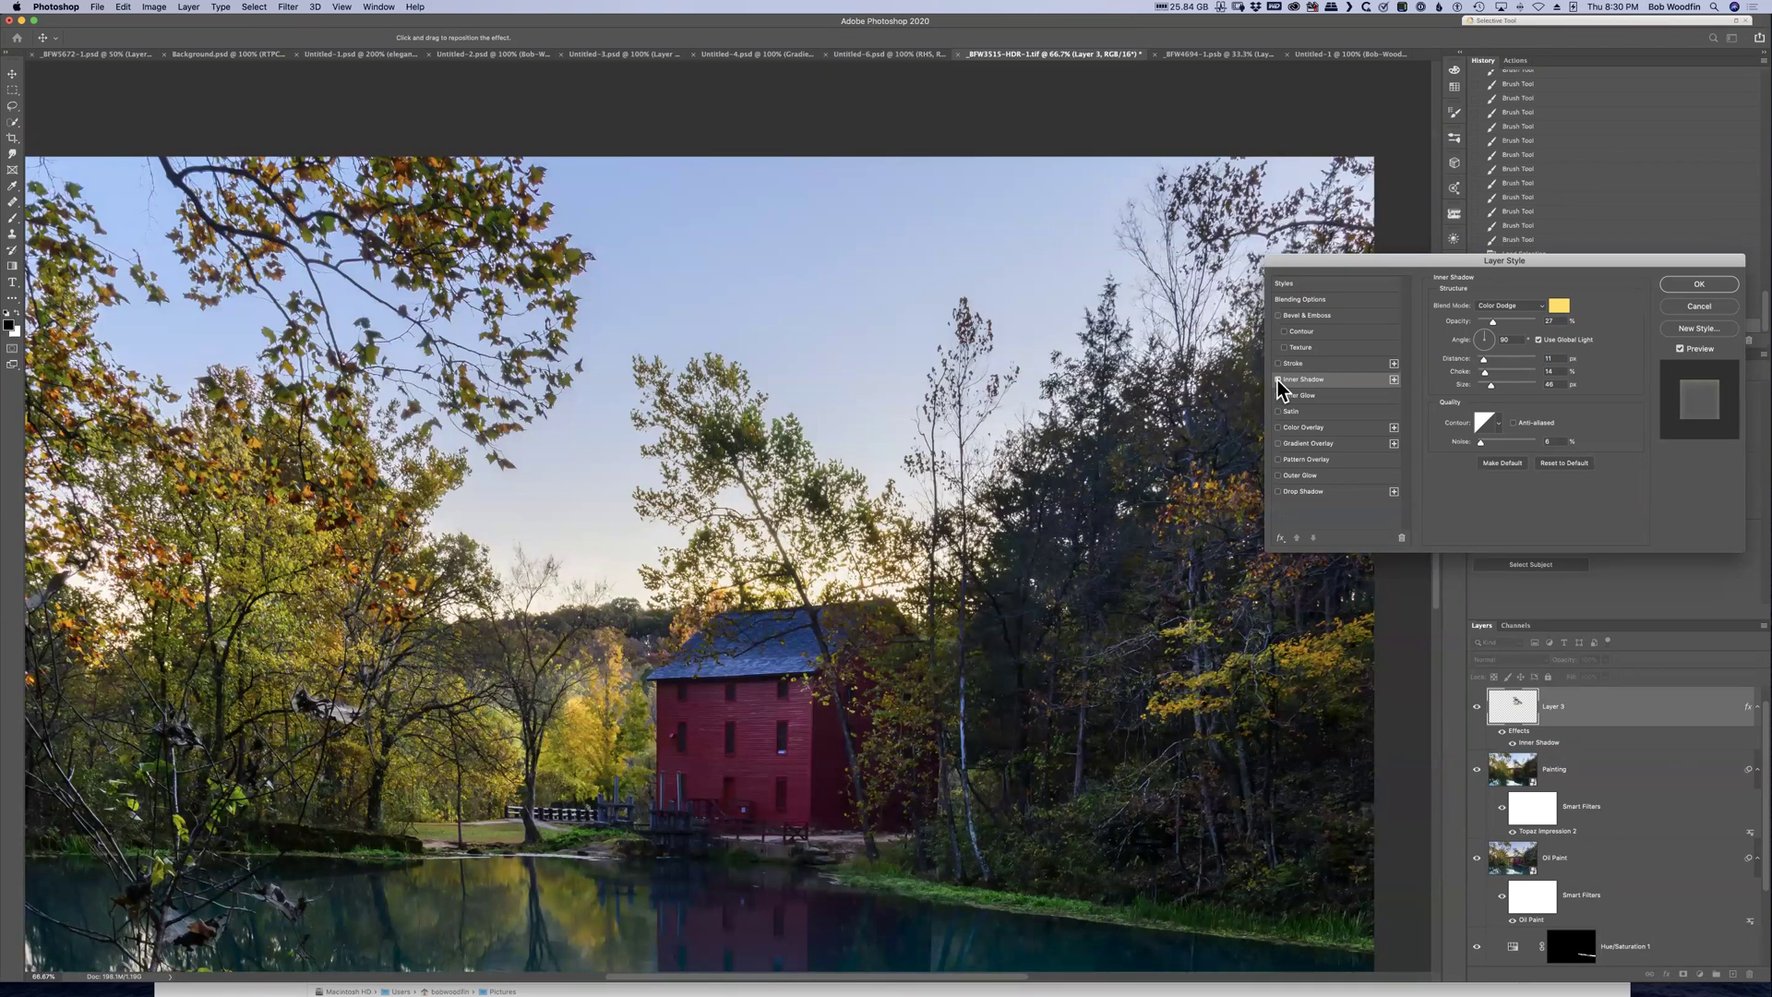
{"action": "key", "text": "super+1"}
{"action": "left_click", "coordinate": [1278, 379]}
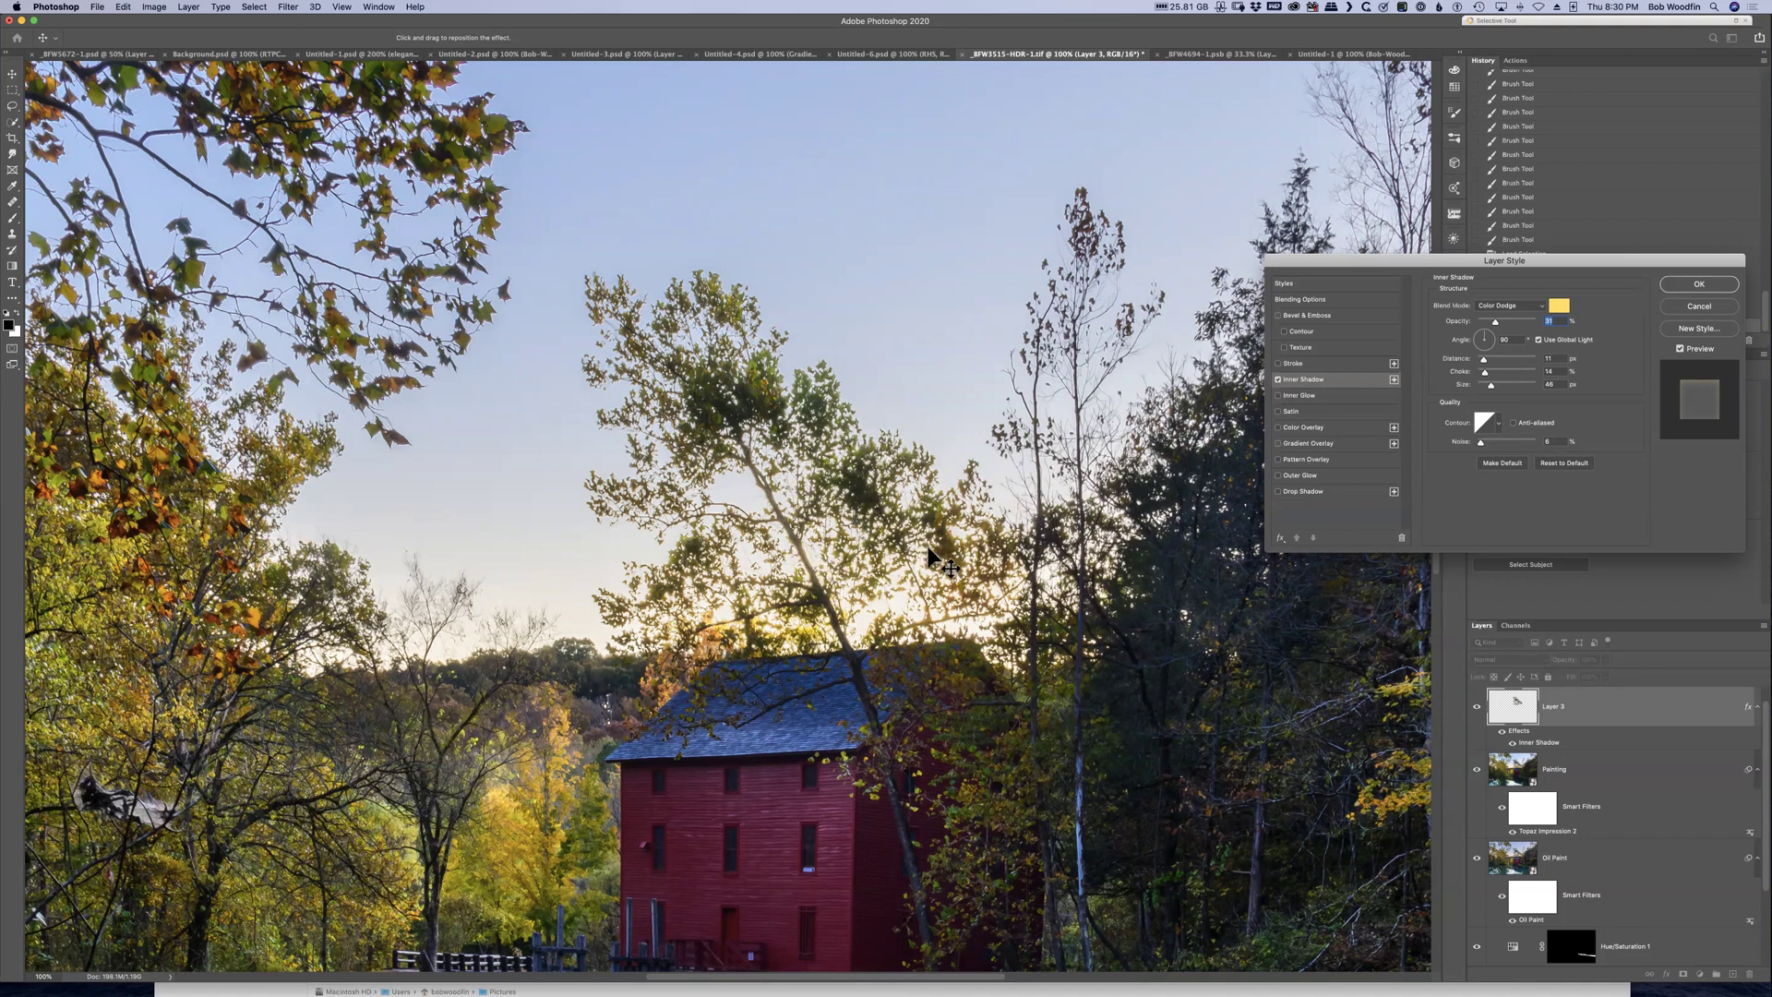
{"action": "key", "text": "super+minus"}
{"action": "key", "text": "super+minus"}
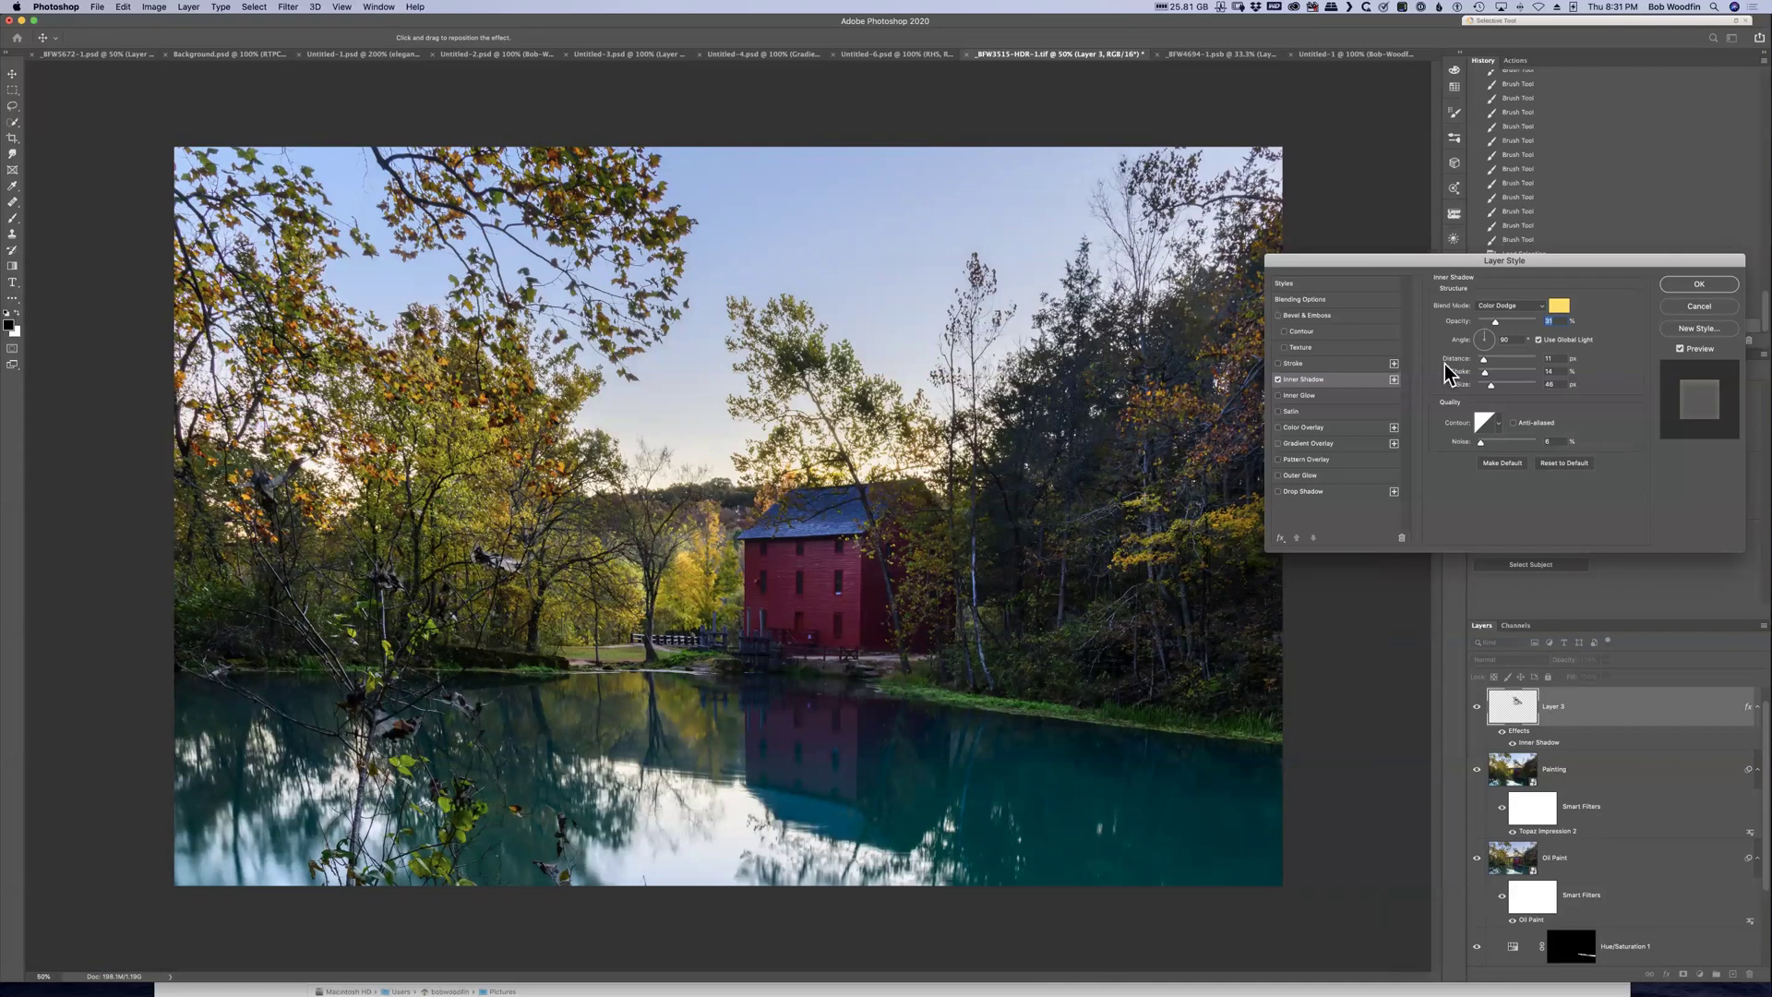
Check the tree's glow against the unlit version in the whole image and up close, and accept the inner shadow settings
{"action": "left_click", "coordinate": [1278, 379]}
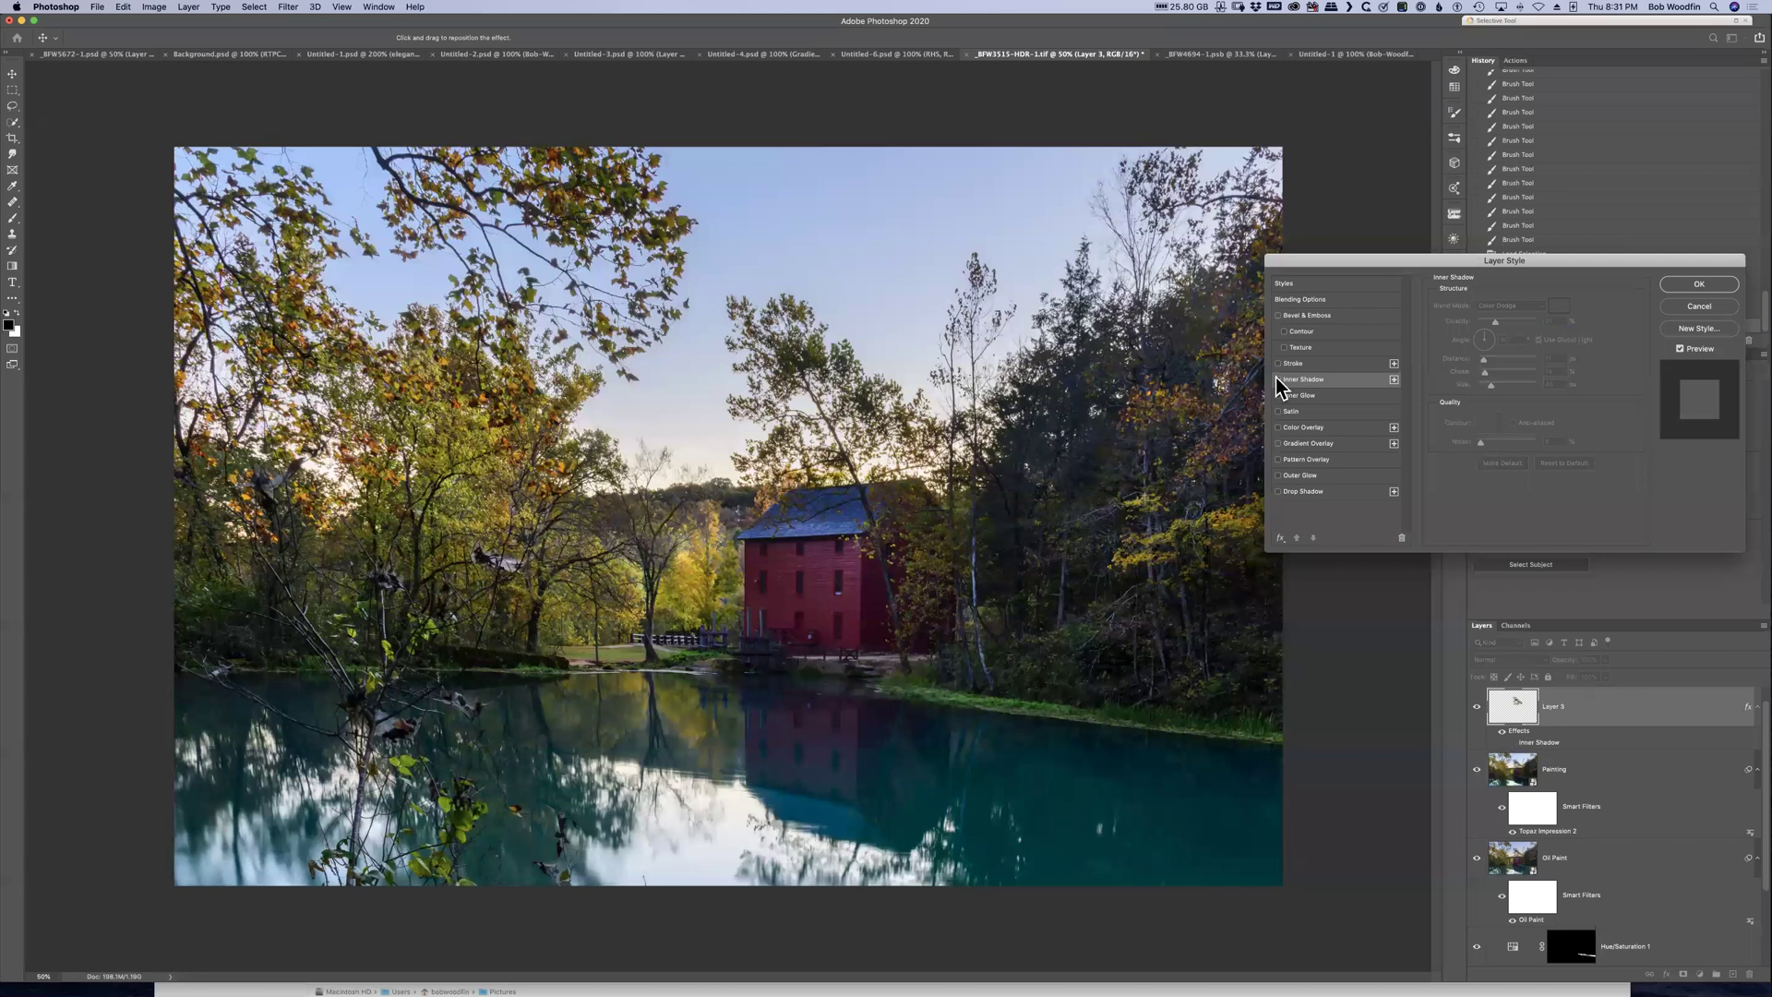
{"action": "left_click", "coordinate": [1278, 379]}
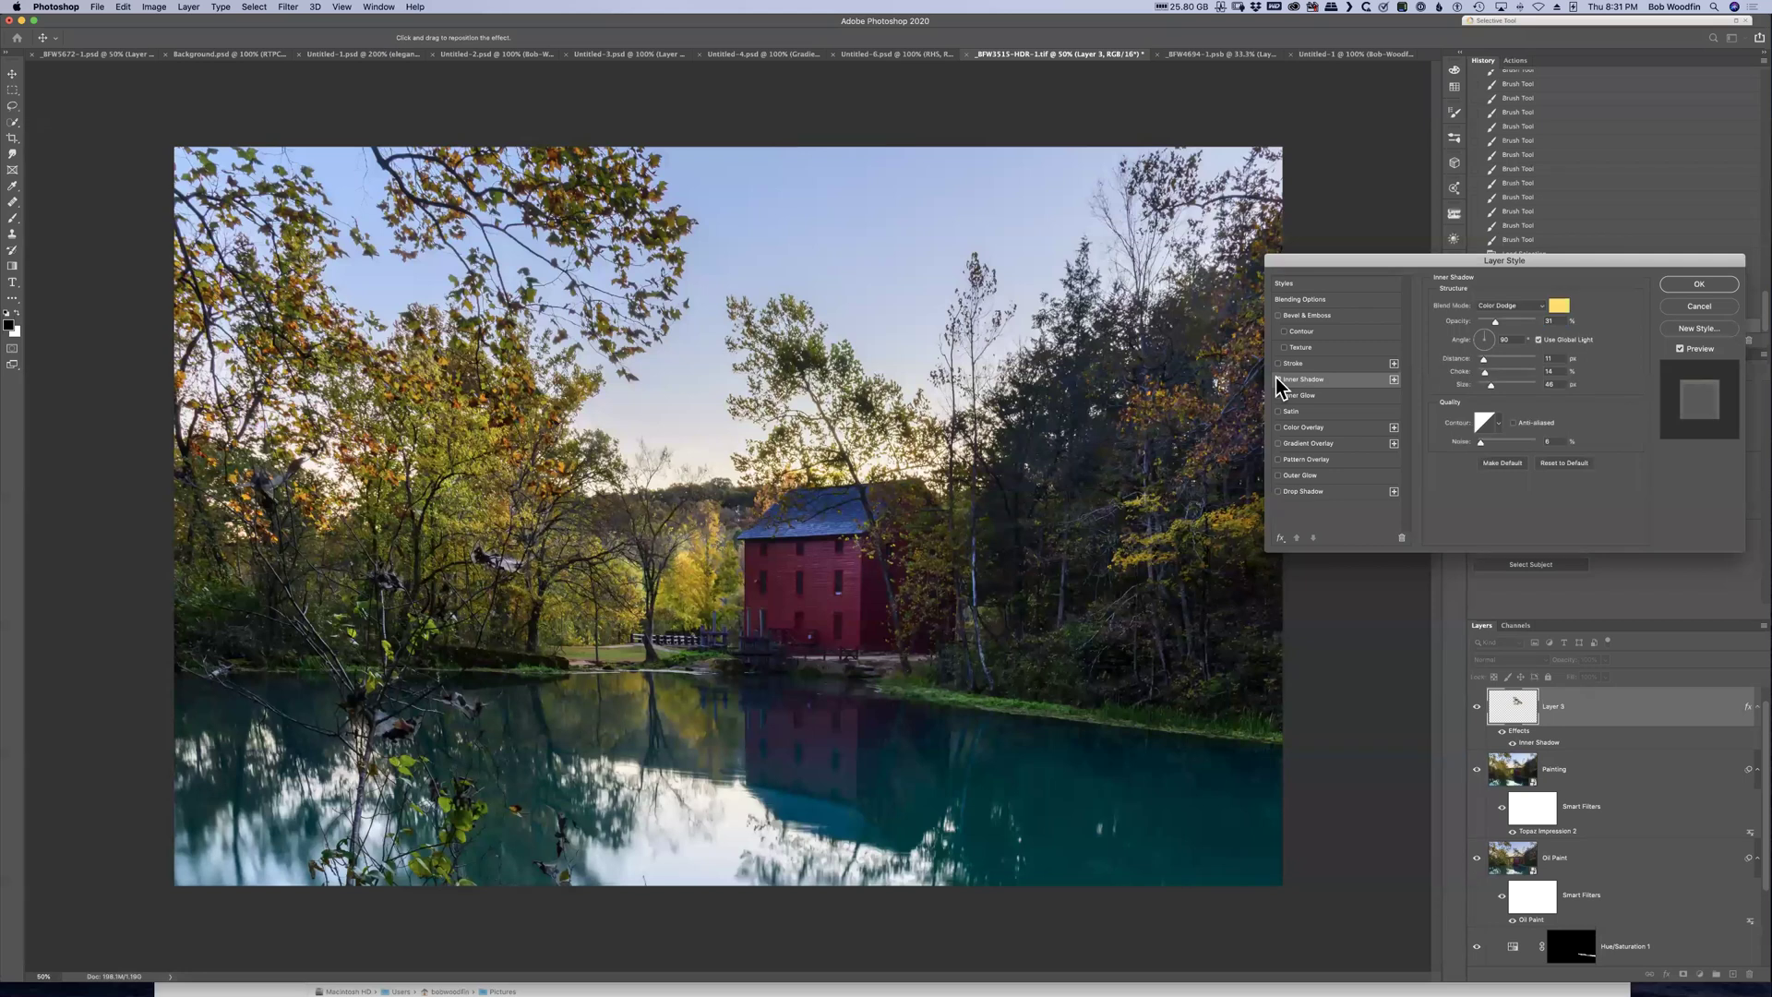
{"action": "left_click", "coordinate": [1278, 379]}
{"action": "left_click", "coordinate": [1278, 380]}
{"action": "key", "text": "super+equal"}
{"action": "key", "text": "super+equal"}
{"action": "key", "text": "super+equal"}
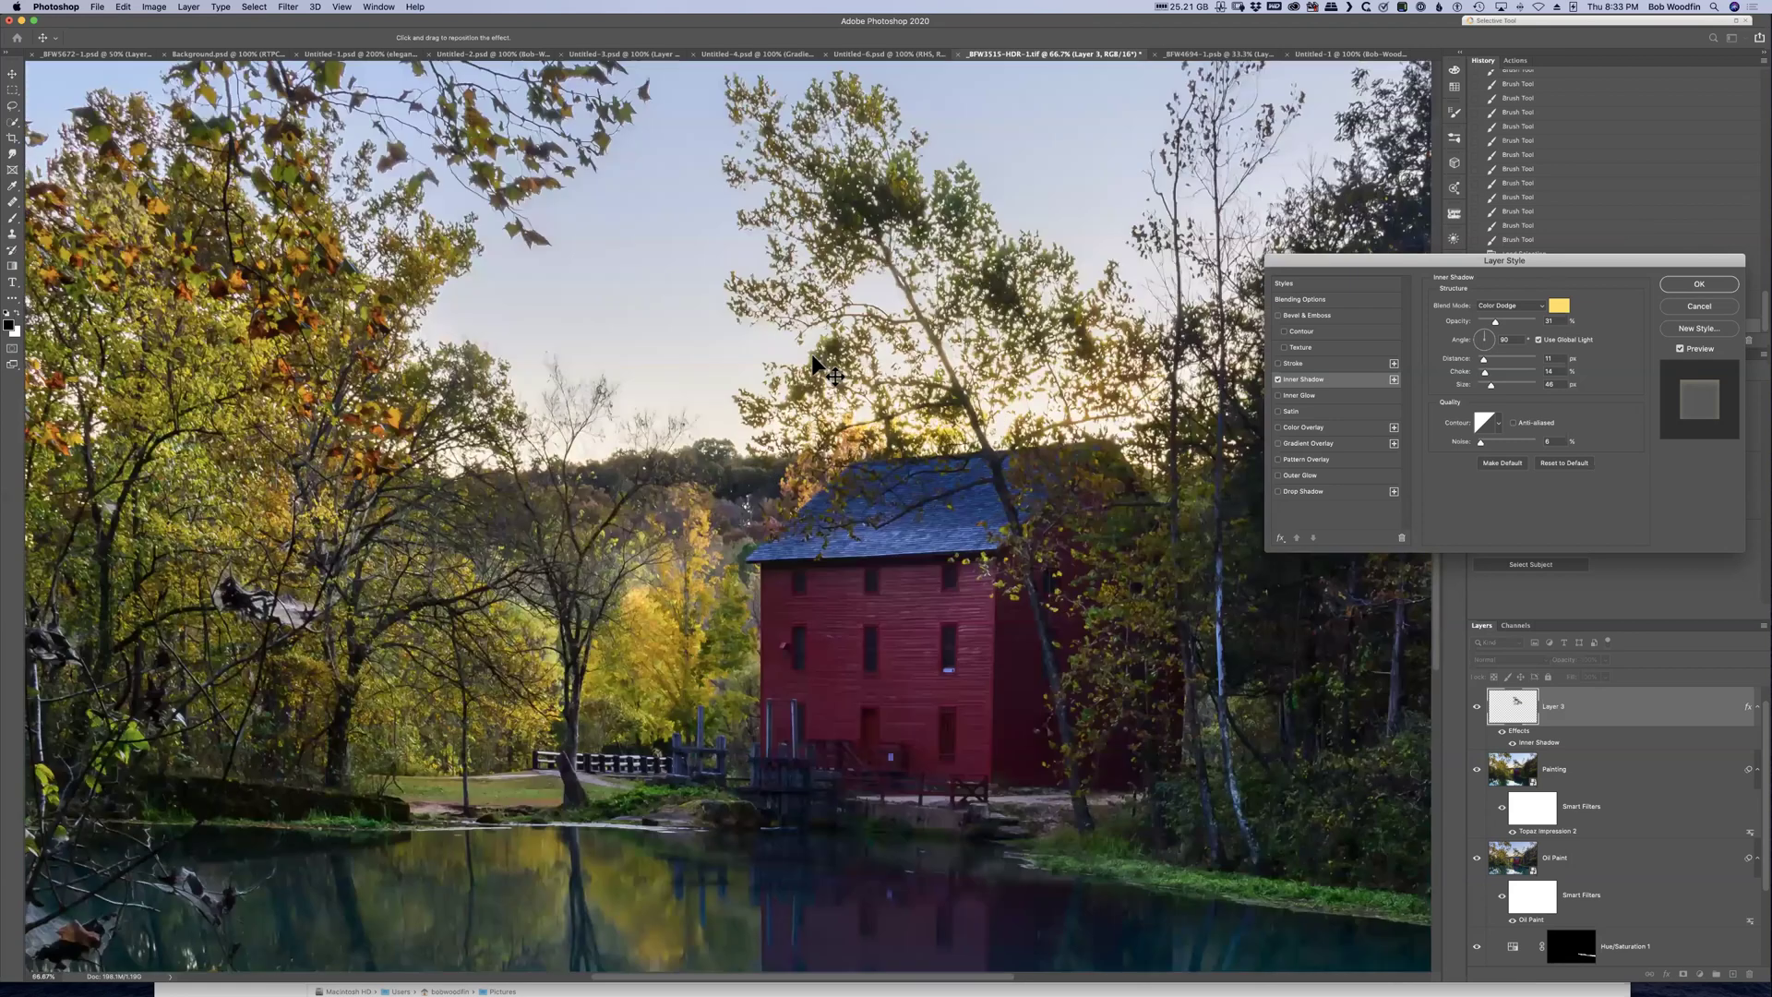
{"action": "left_click", "coordinate": [1278, 379]}
{"action": "left_click", "coordinate": [1278, 380]}
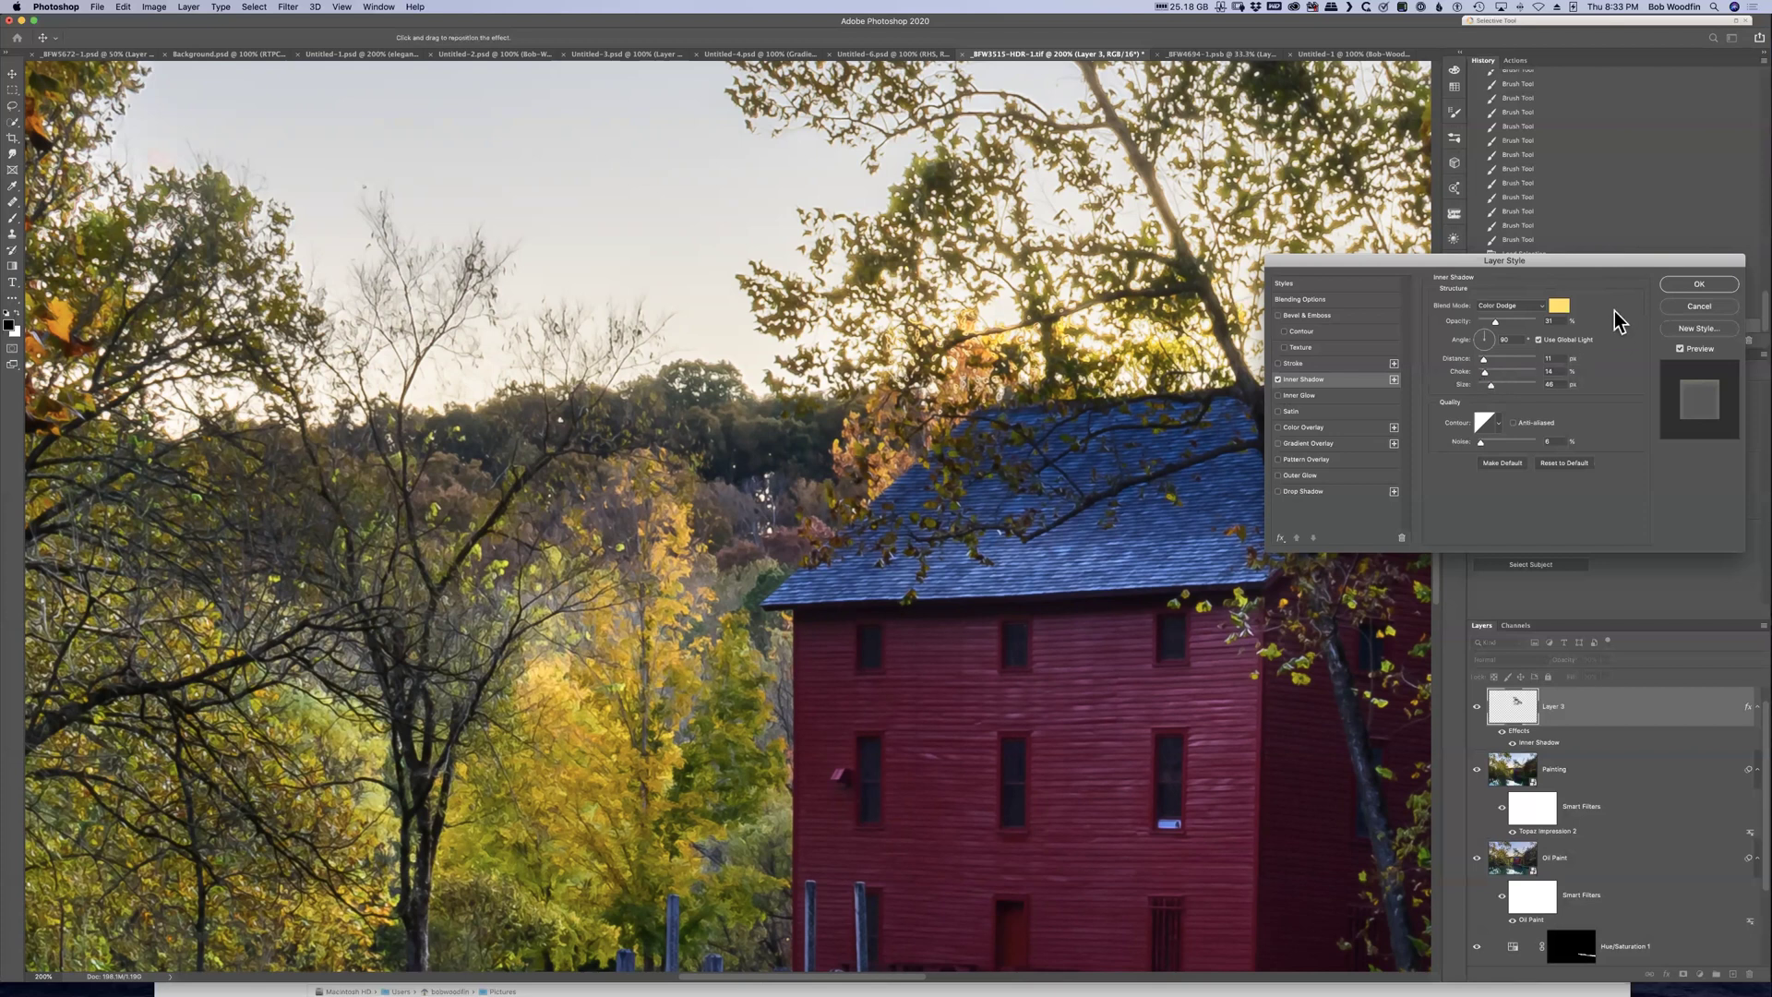
{"action": "key", "text": "super+0"}
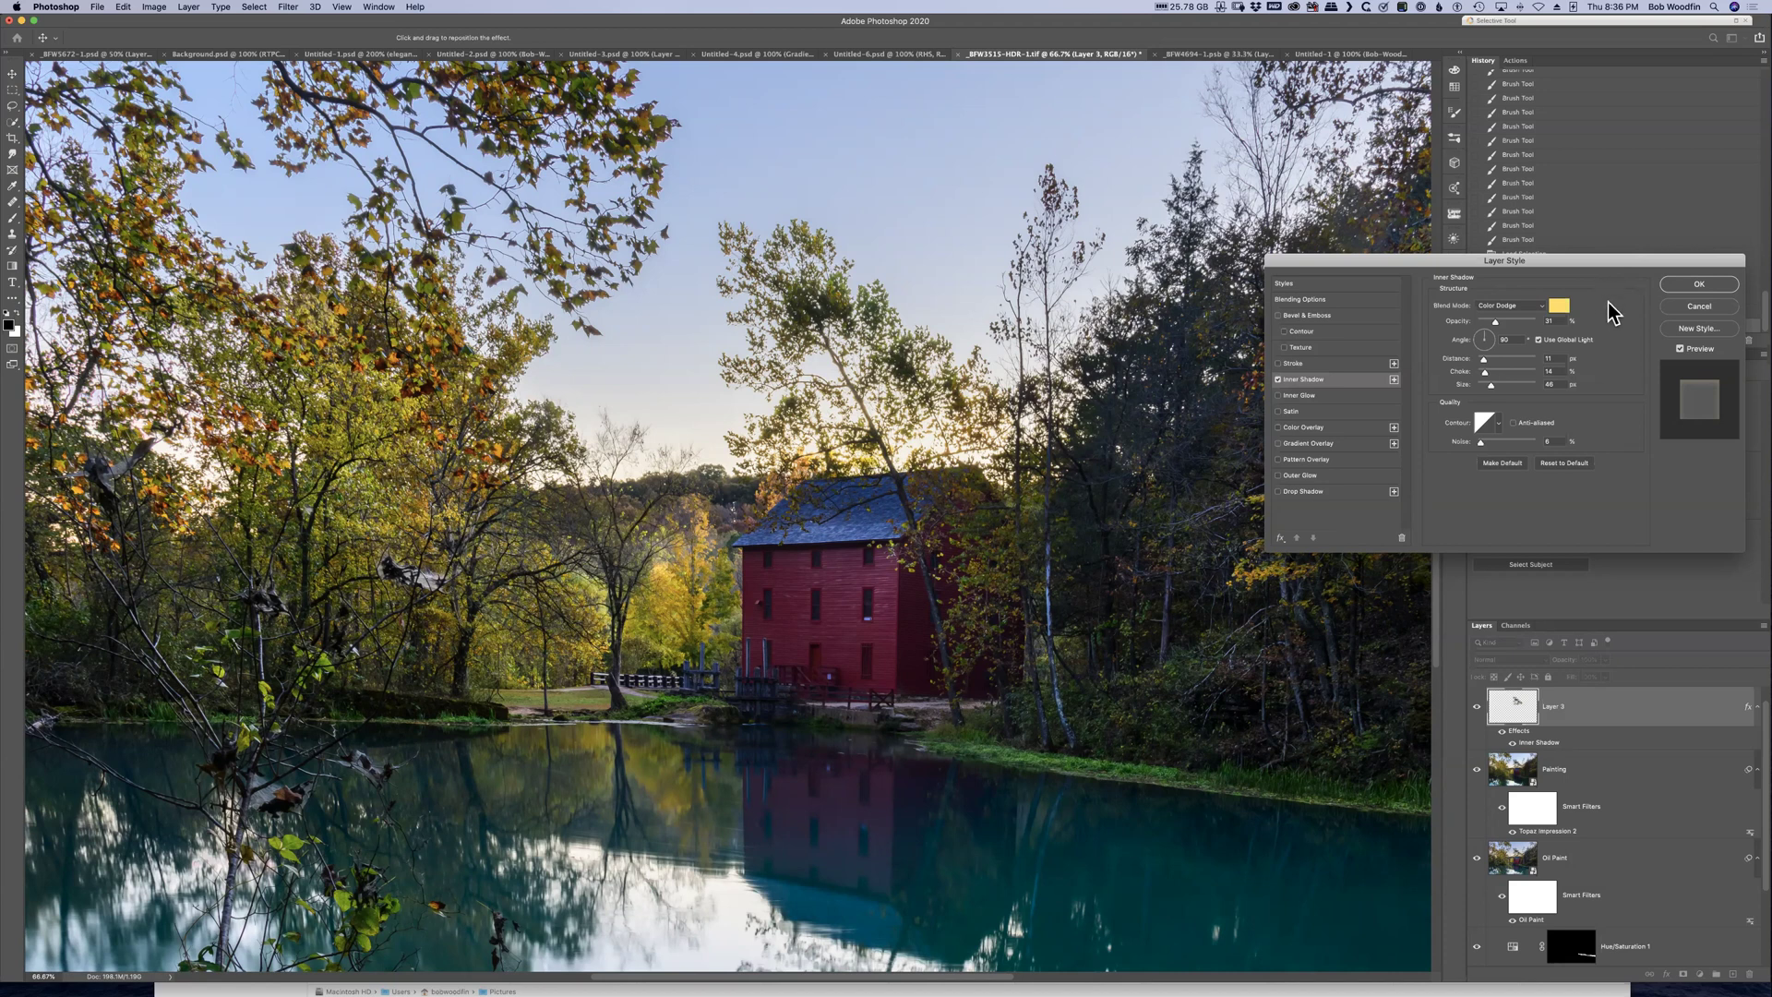
{"action": "left_click", "coordinate": [1719, 285]}
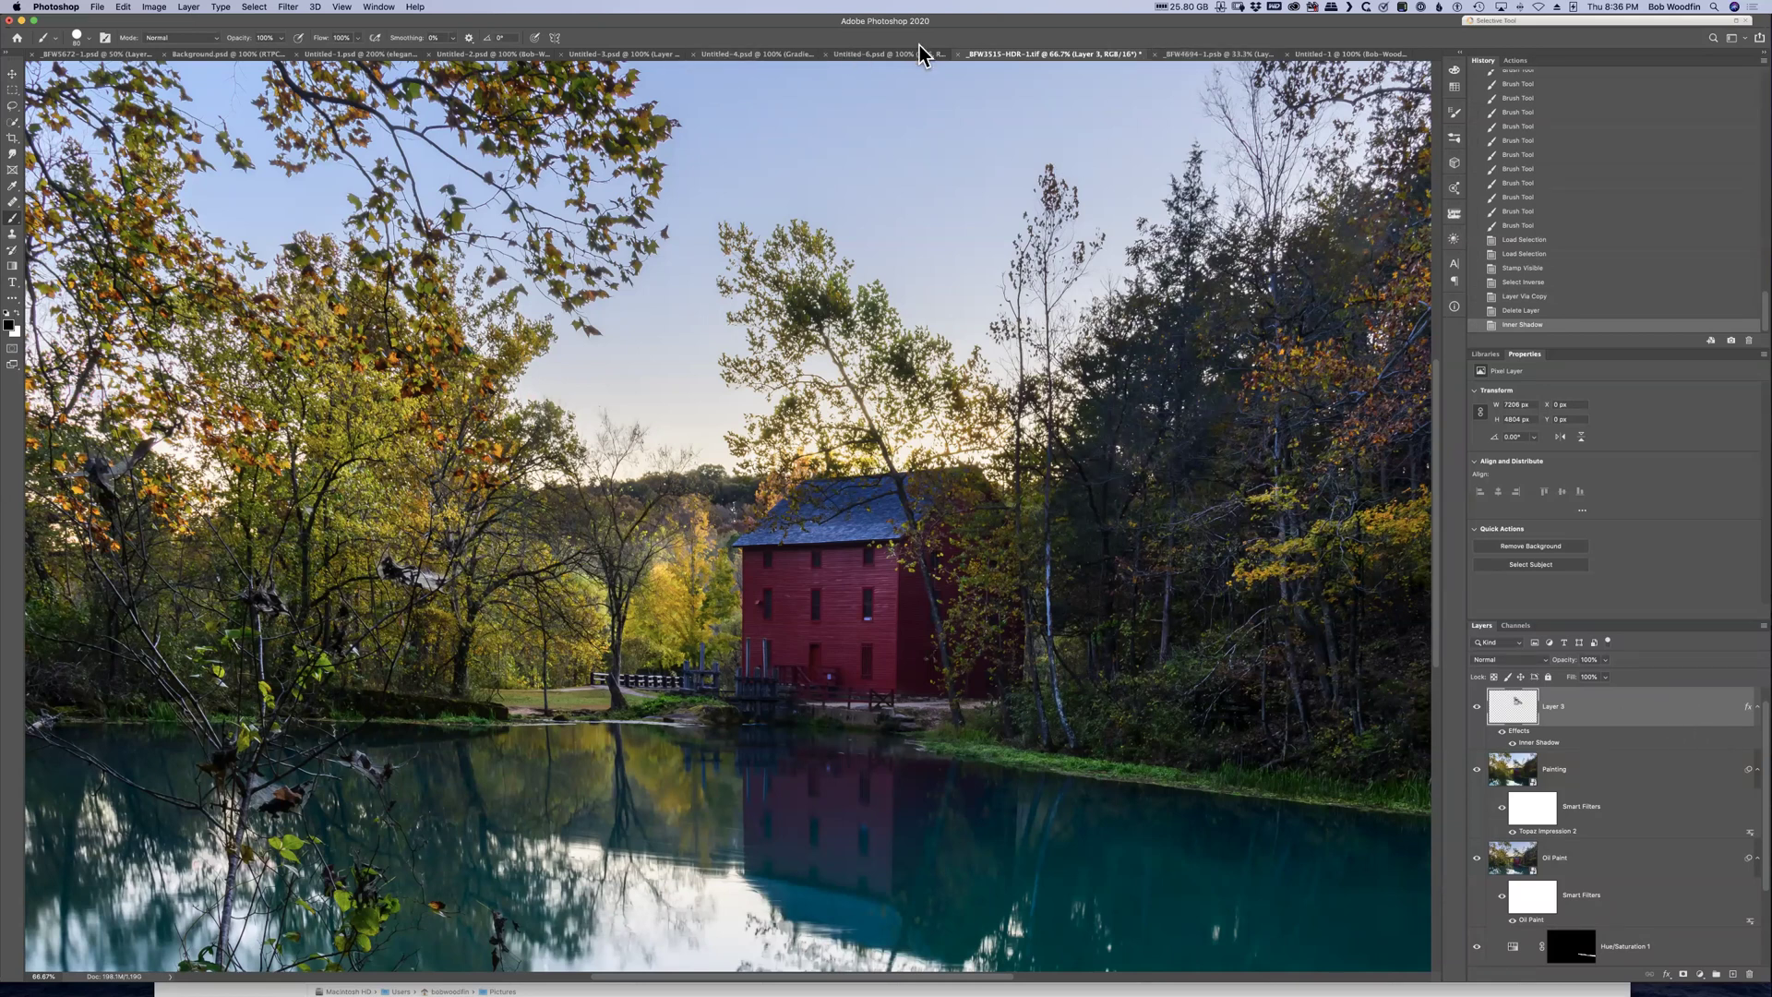
In Untitled-6.psd, save the RHS text layer's effects as a new style preset named "BW - RHS"
{"action": "left_click", "coordinate": [854, 56]}
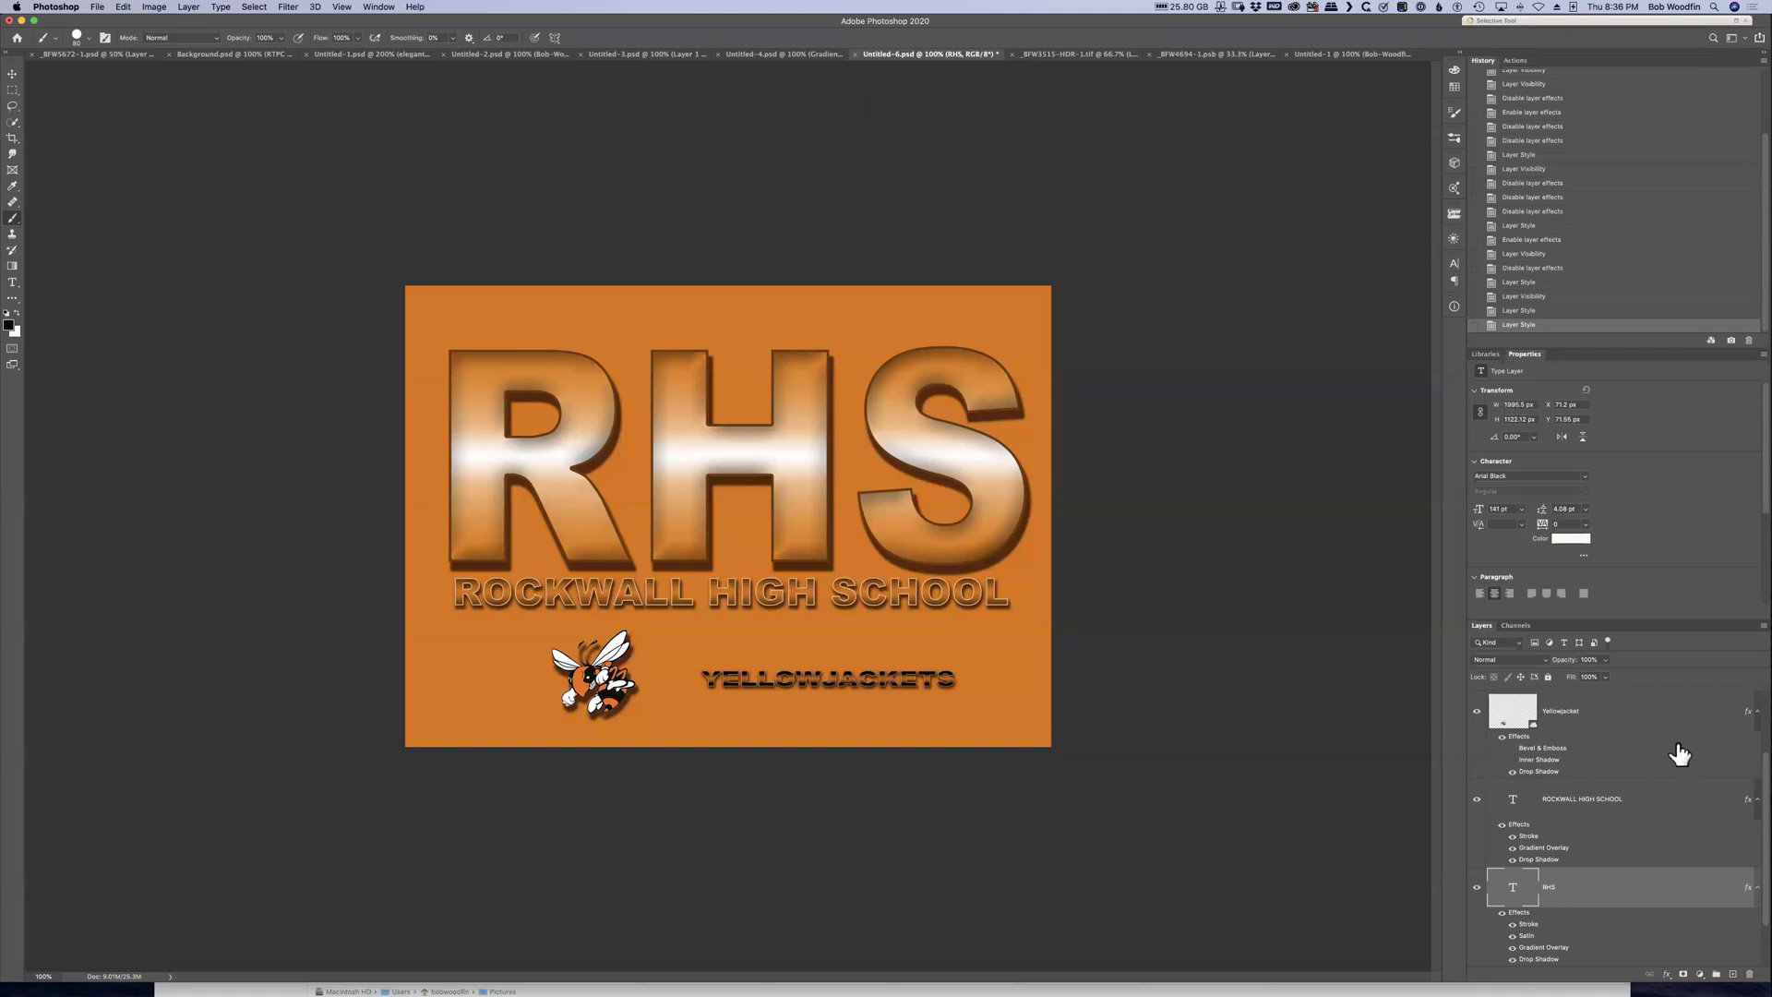
{"action": "double_click", "coordinate": [1633, 716]}
{"action": "left_click", "coordinate": [379, 9]}
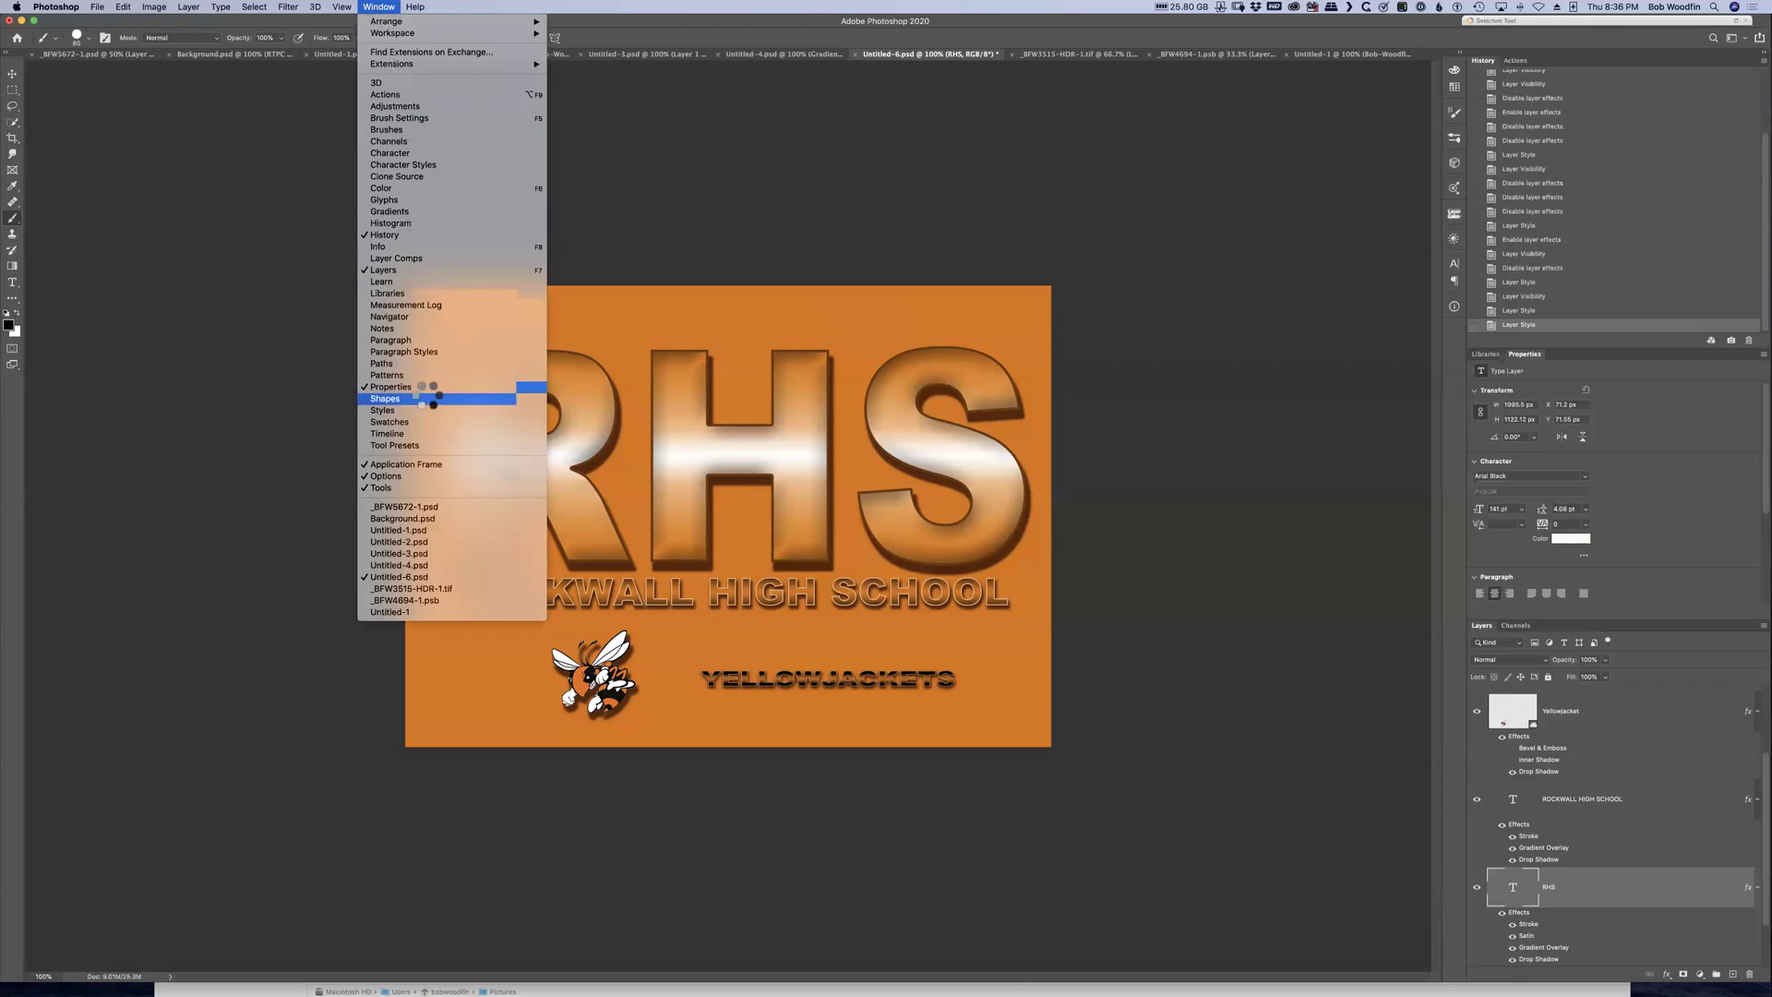
{"action": "left_click", "coordinate": [424, 411]}
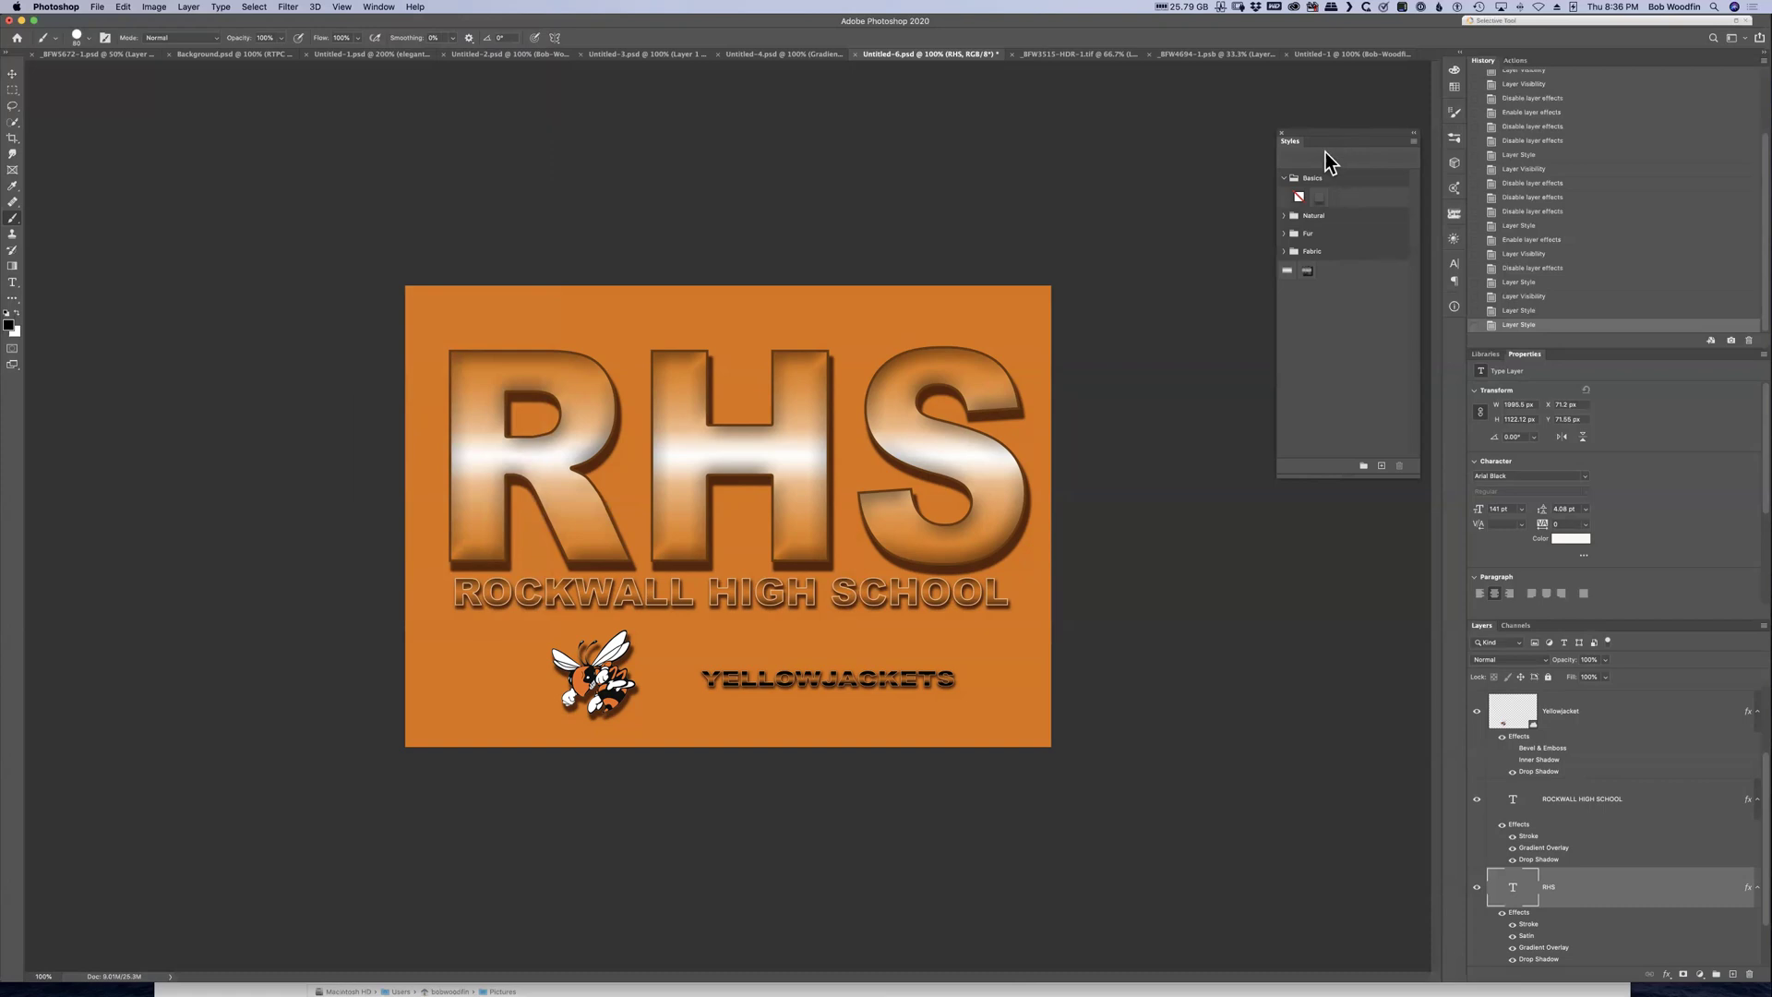
{"action": "left_click", "coordinate": [1382, 467]}
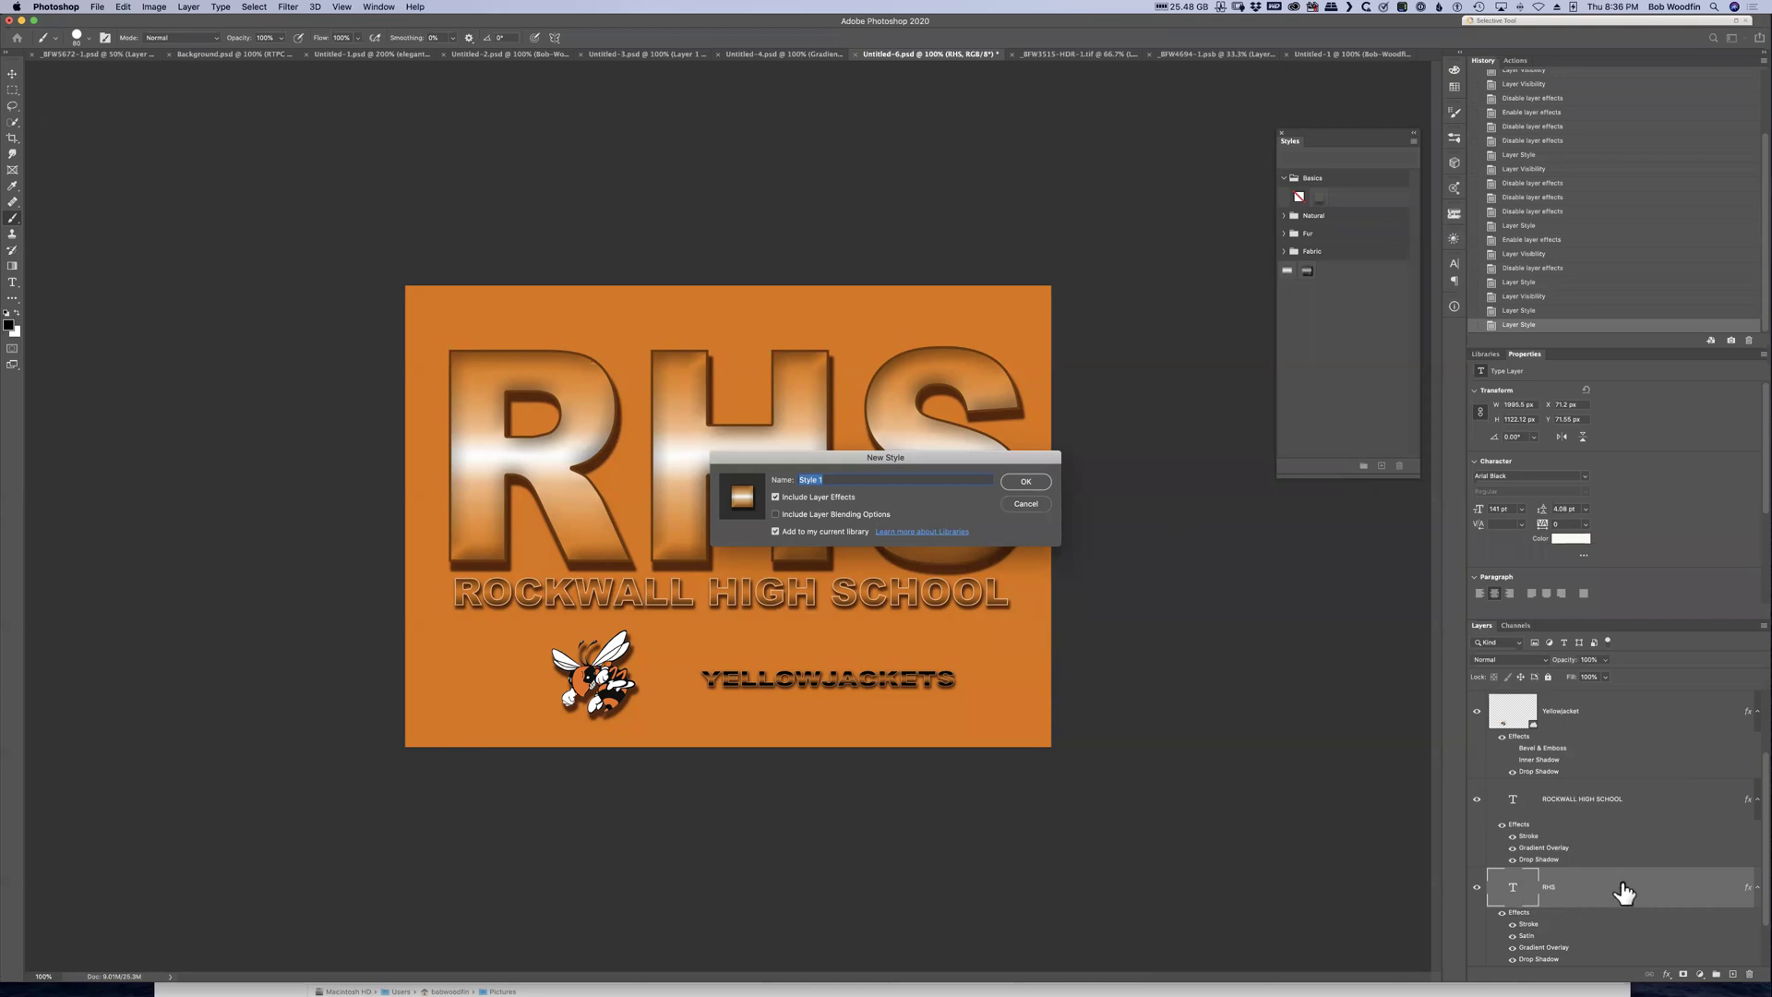
{"action": "type", "text": "RHS"}
{"action": "left_click", "coordinate": [799, 480]}
{"action": "type", "text": "BW -"}
{"action": "left_click", "coordinate": [1025, 487]}
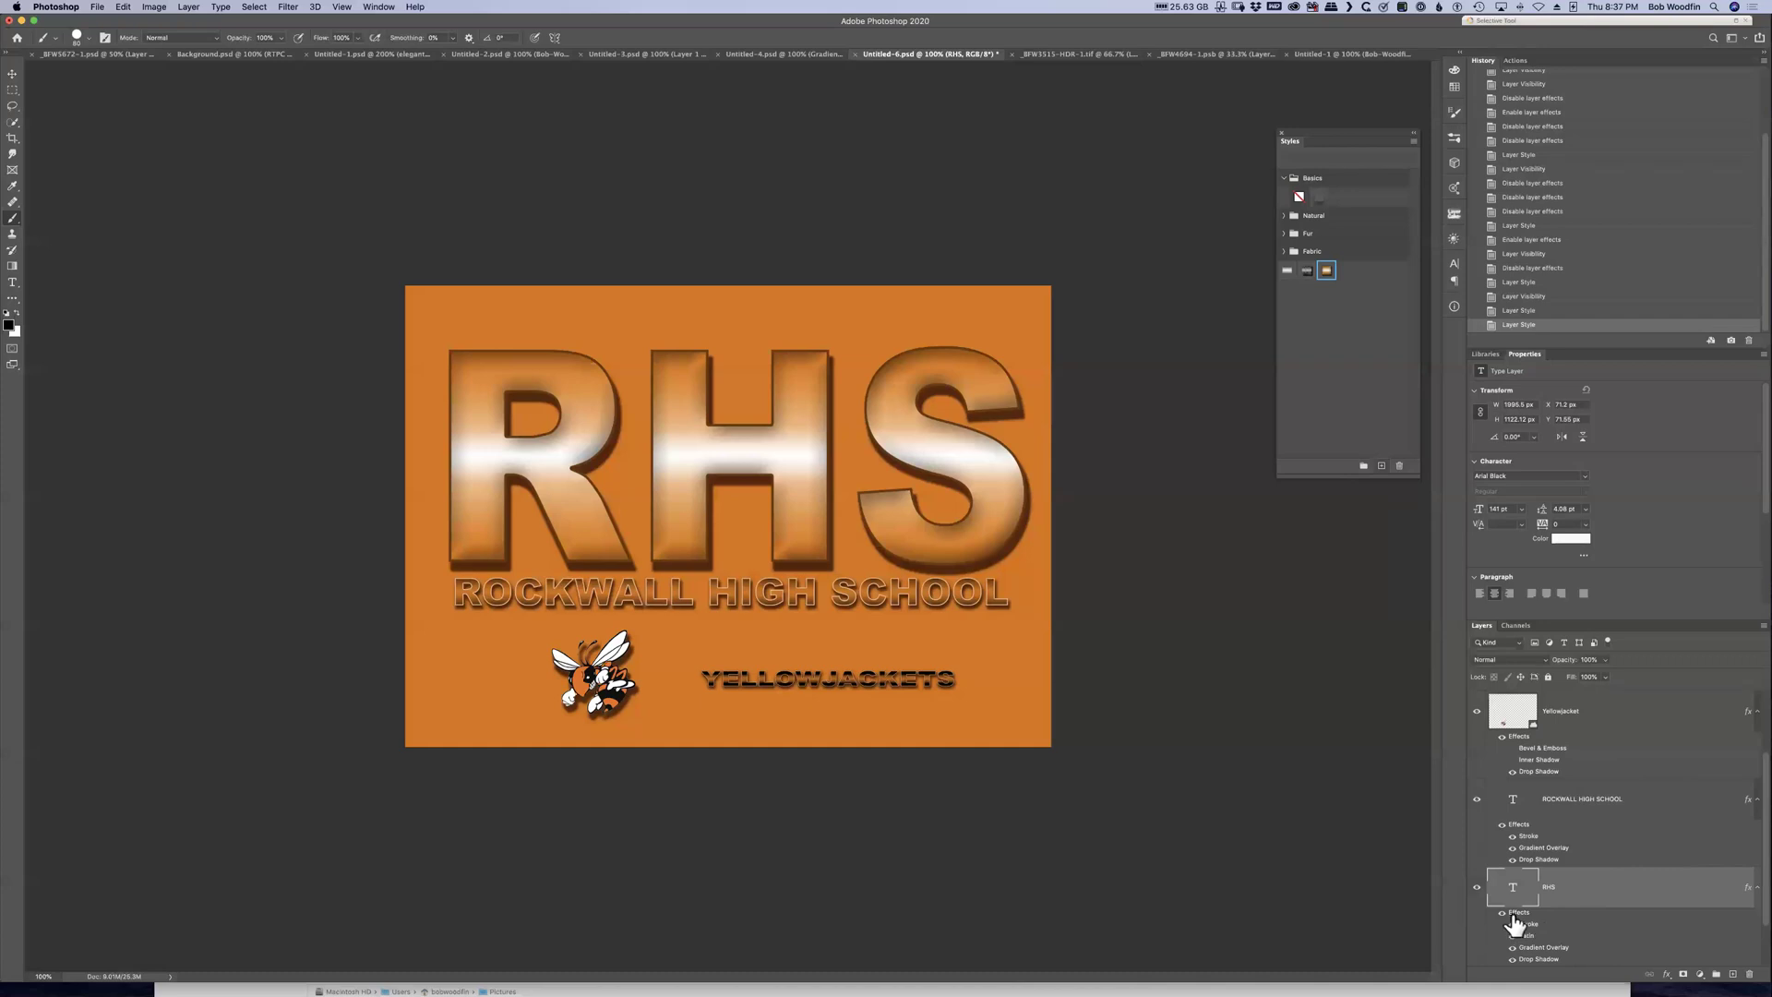
Clear all effects from the RHS text layer and reapply the saved "BW - RHS" style to it
{"action": "left_click_drag", "start_coordinate": [1518, 912], "coordinate": [1750, 974]}
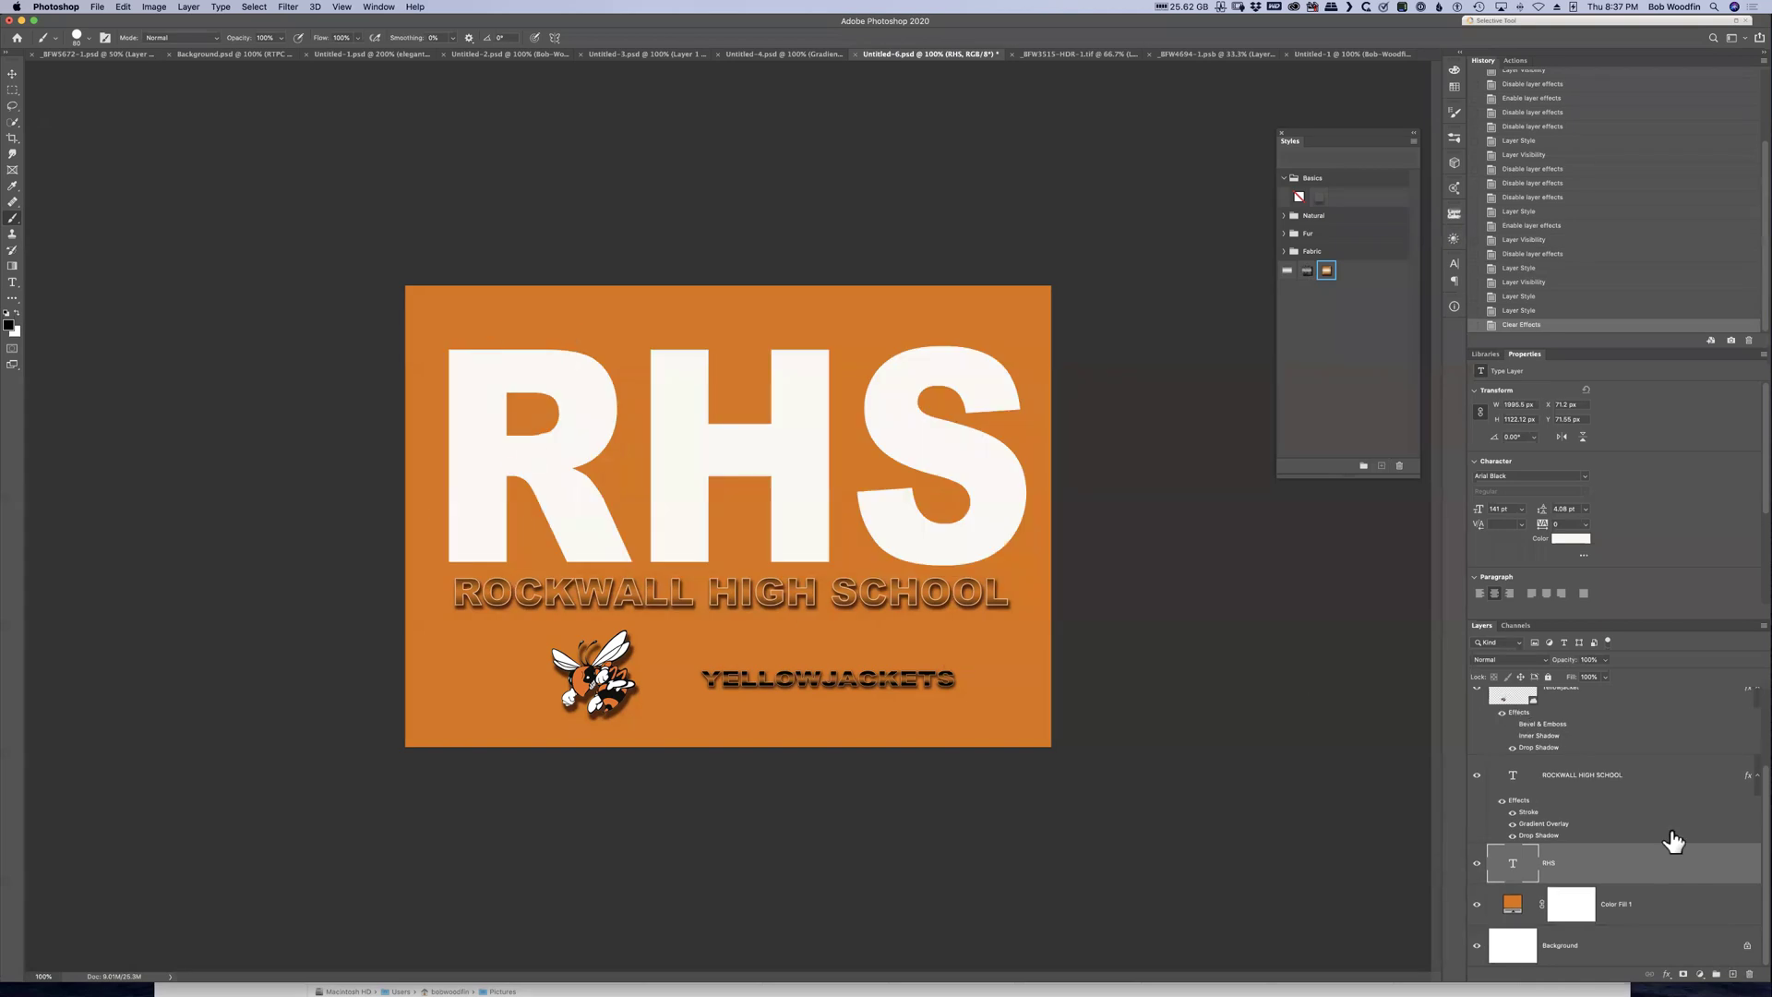
{"action": "left_click", "coordinate": [1327, 271]}
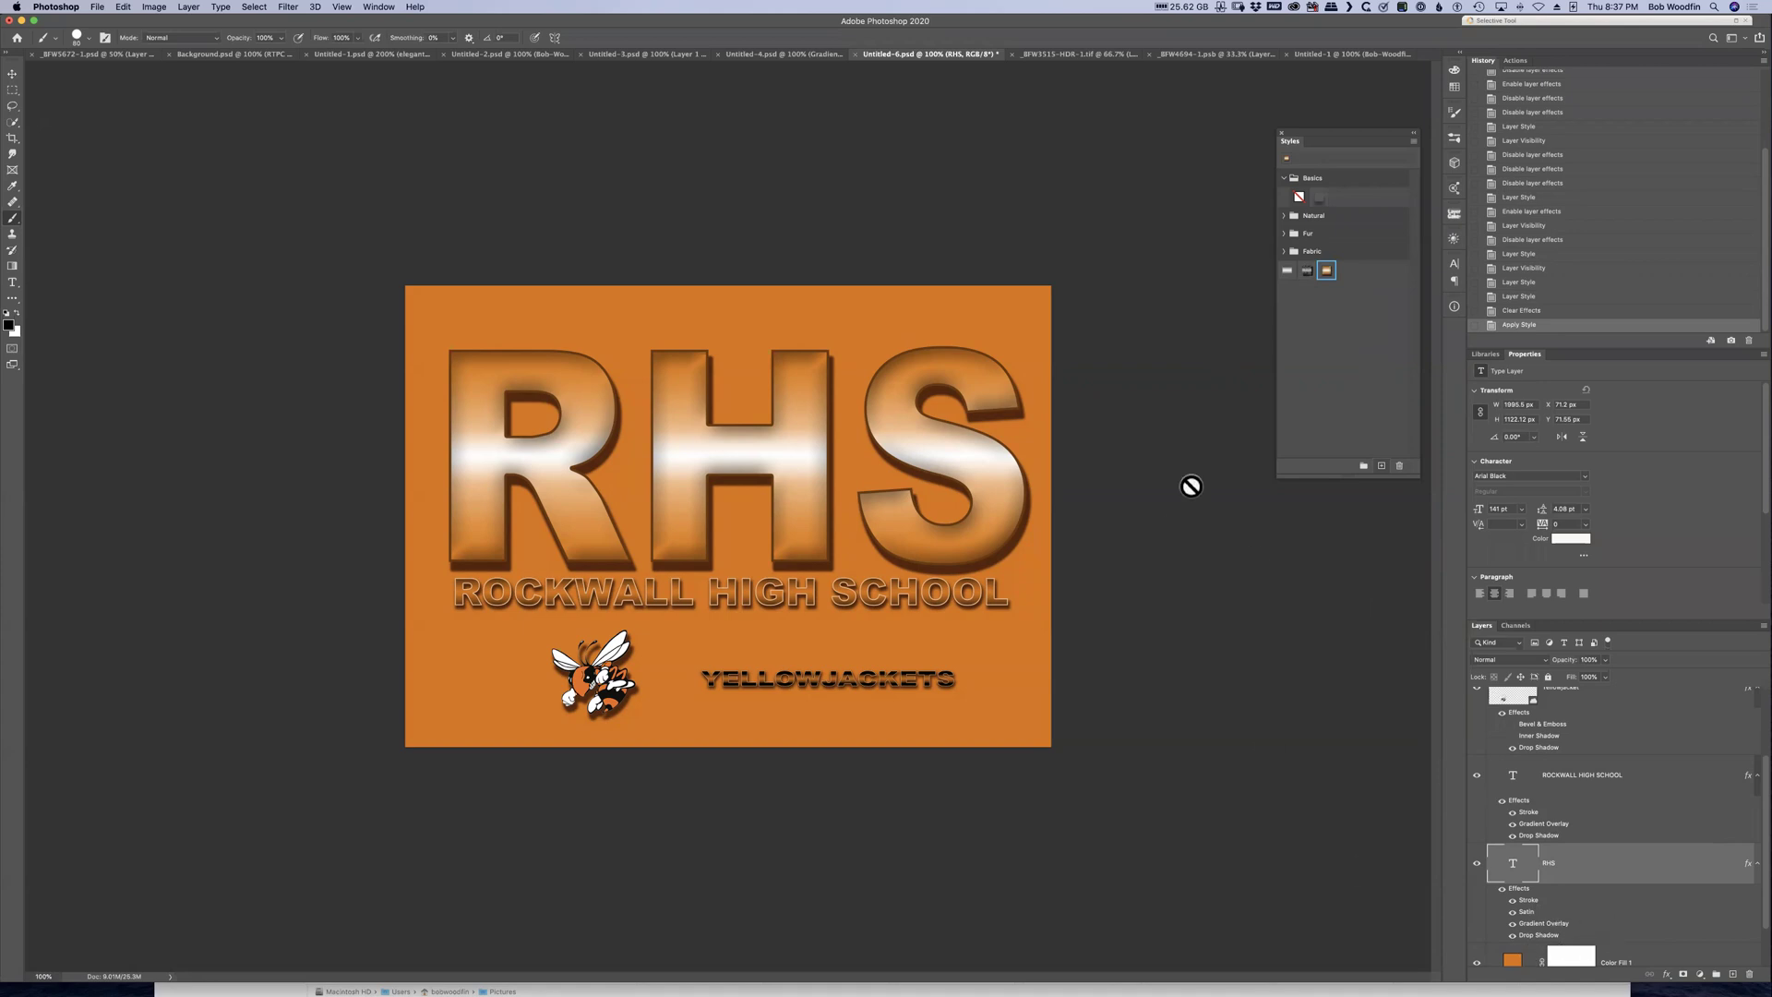
{"action": "left_click", "coordinate": [1413, 139]}
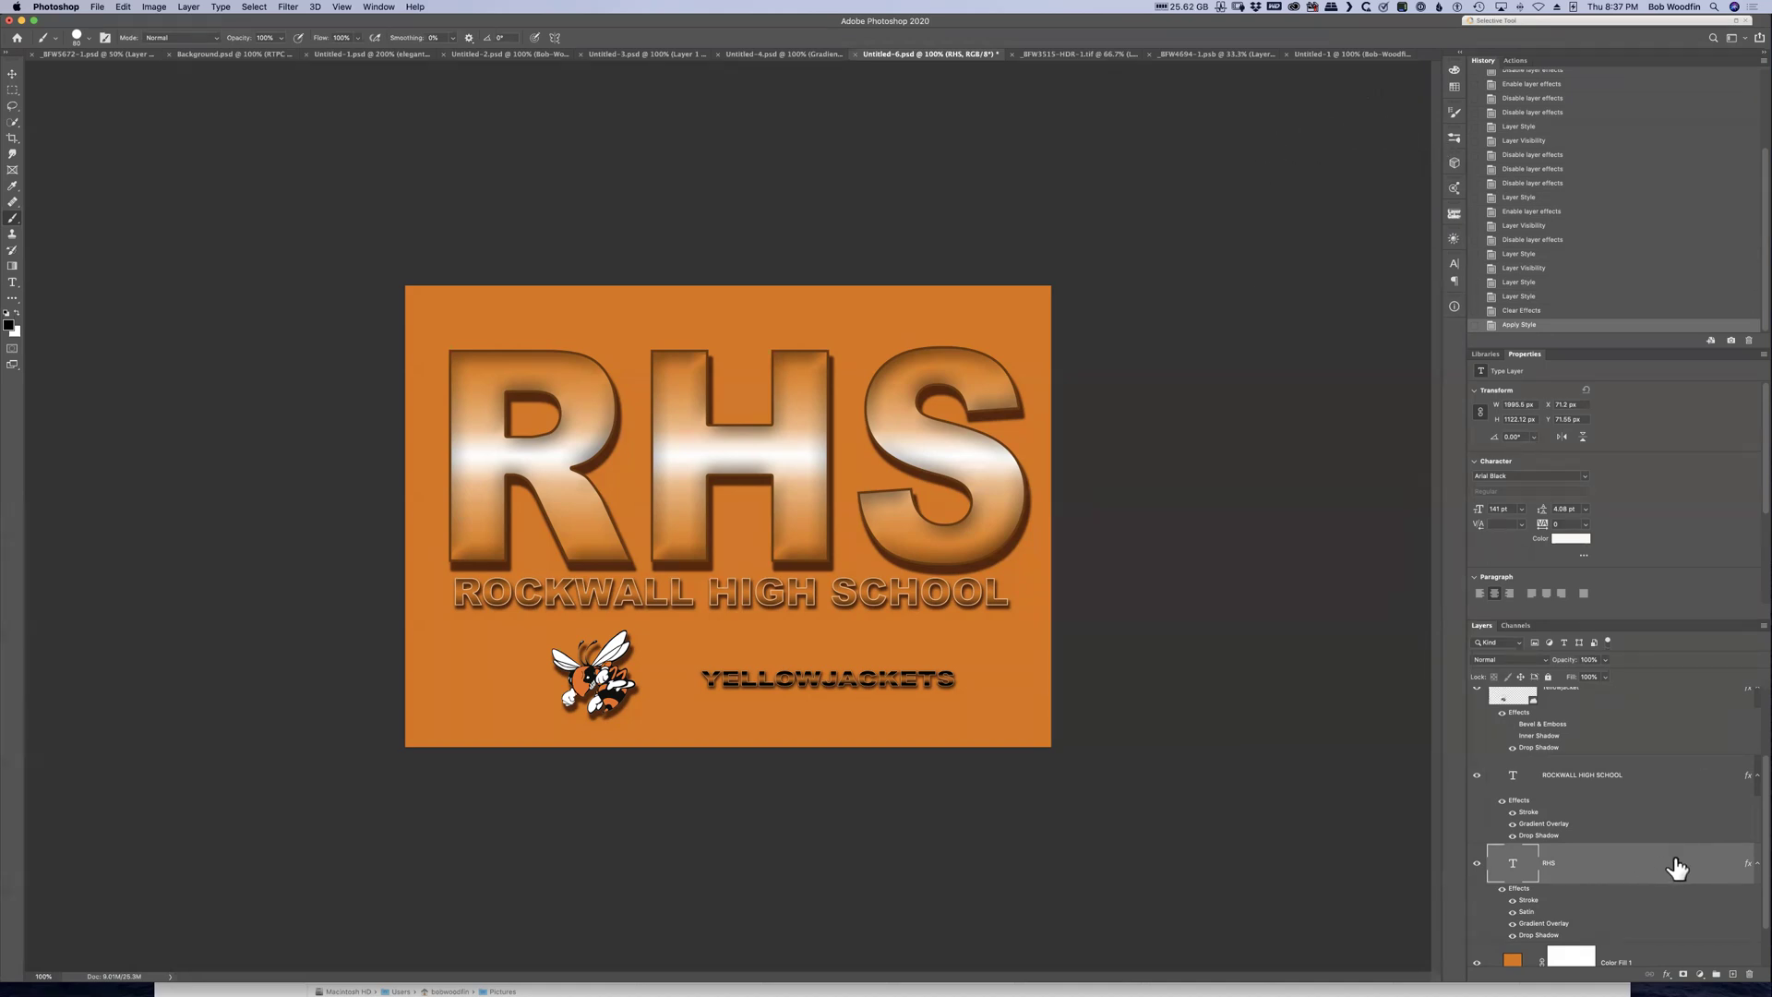
Try splitting the RHS text layer's effects into separate layers, and revert to the state before the split
{"action": "right_click", "coordinate": [1628, 859]}
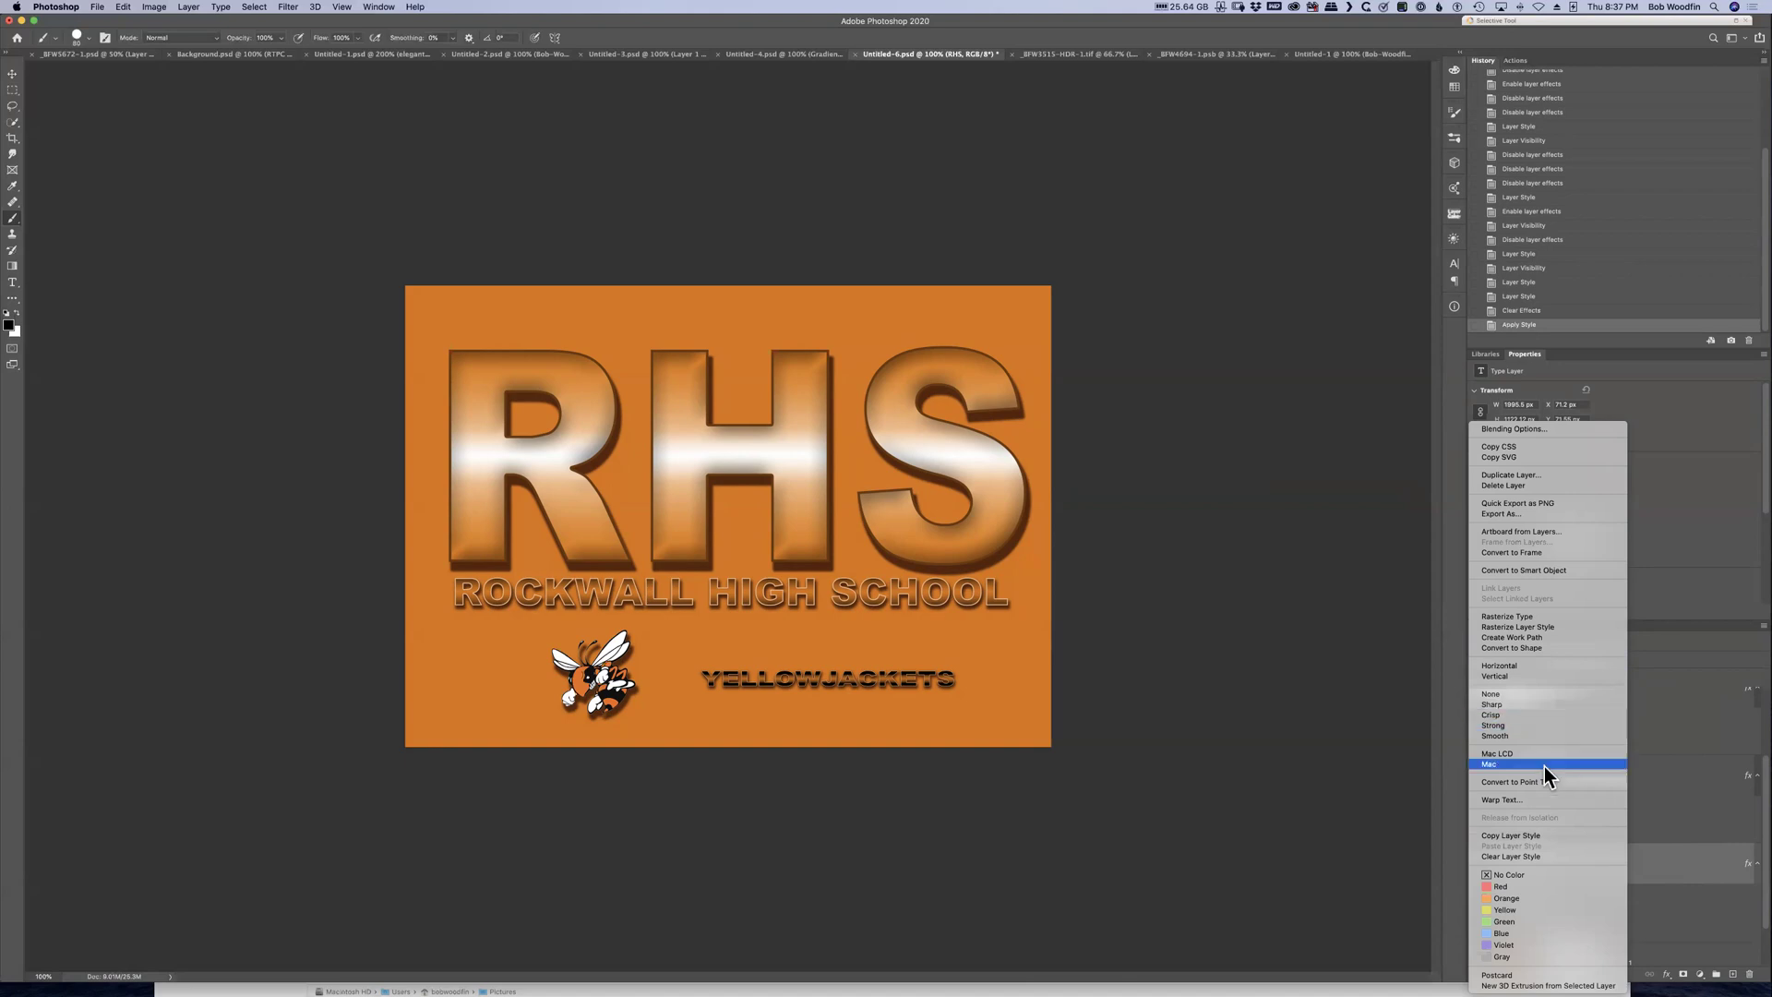
{"action": "left_click", "coordinate": [1703, 872]}
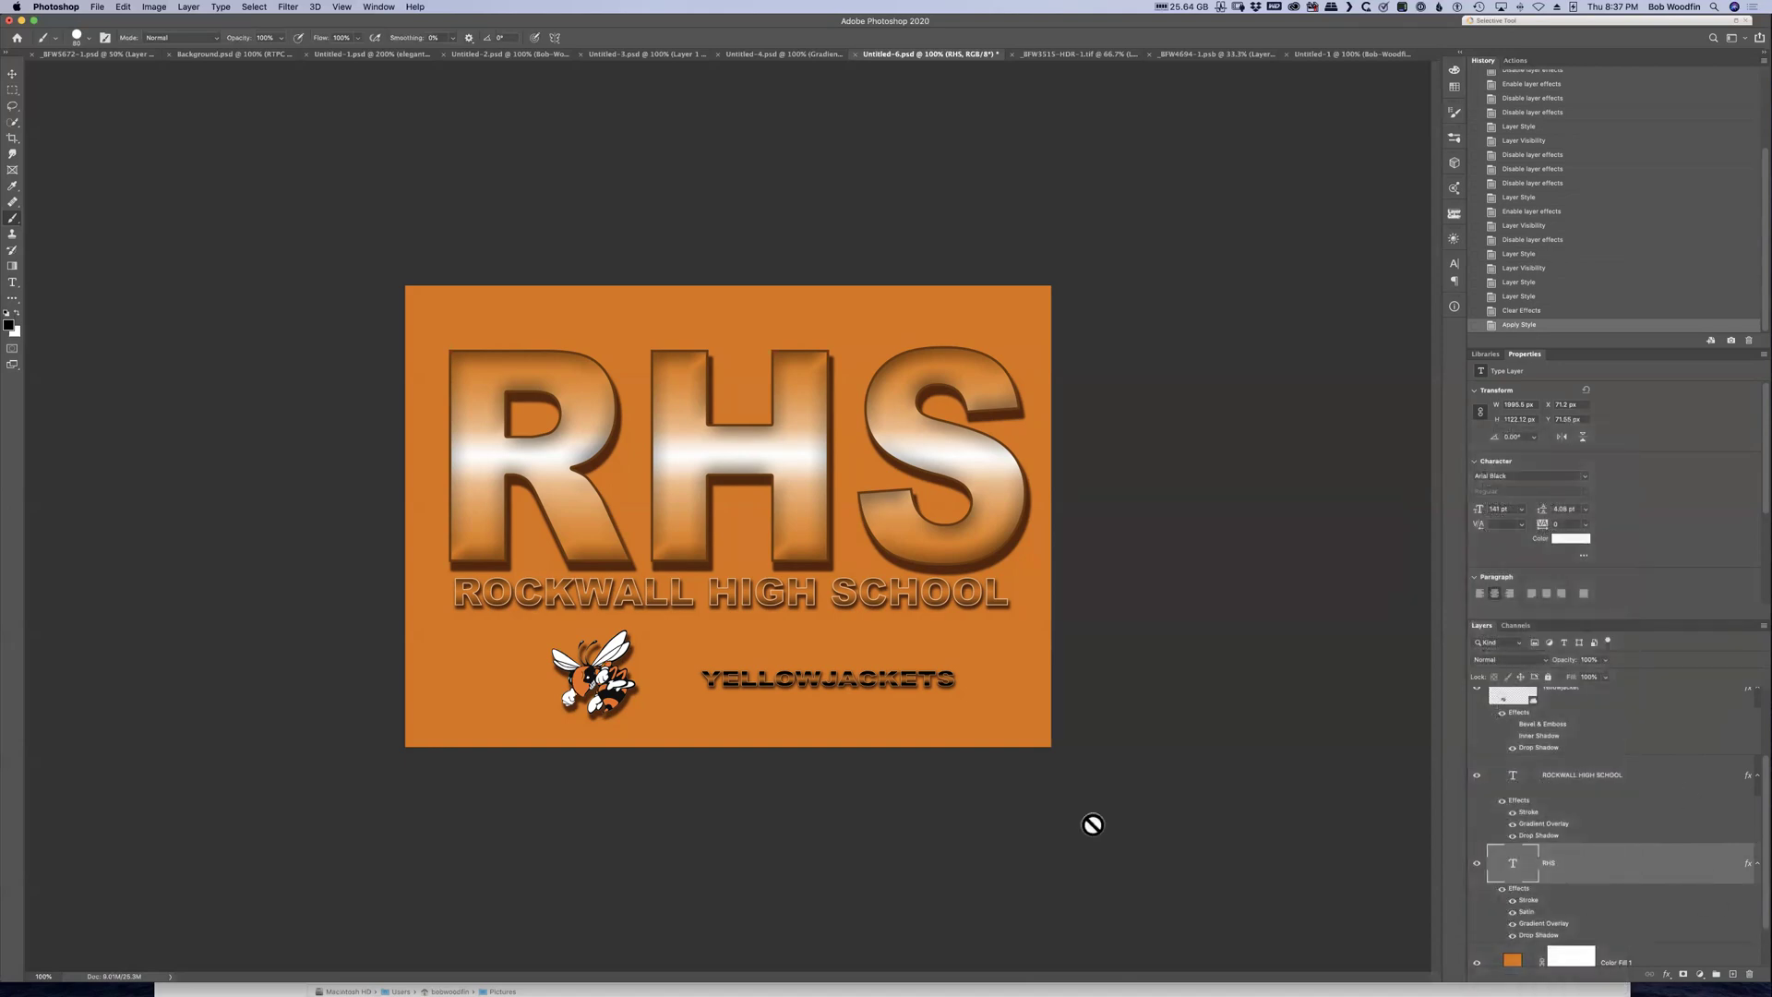
{"action": "left_click", "coordinate": [188, 7]}
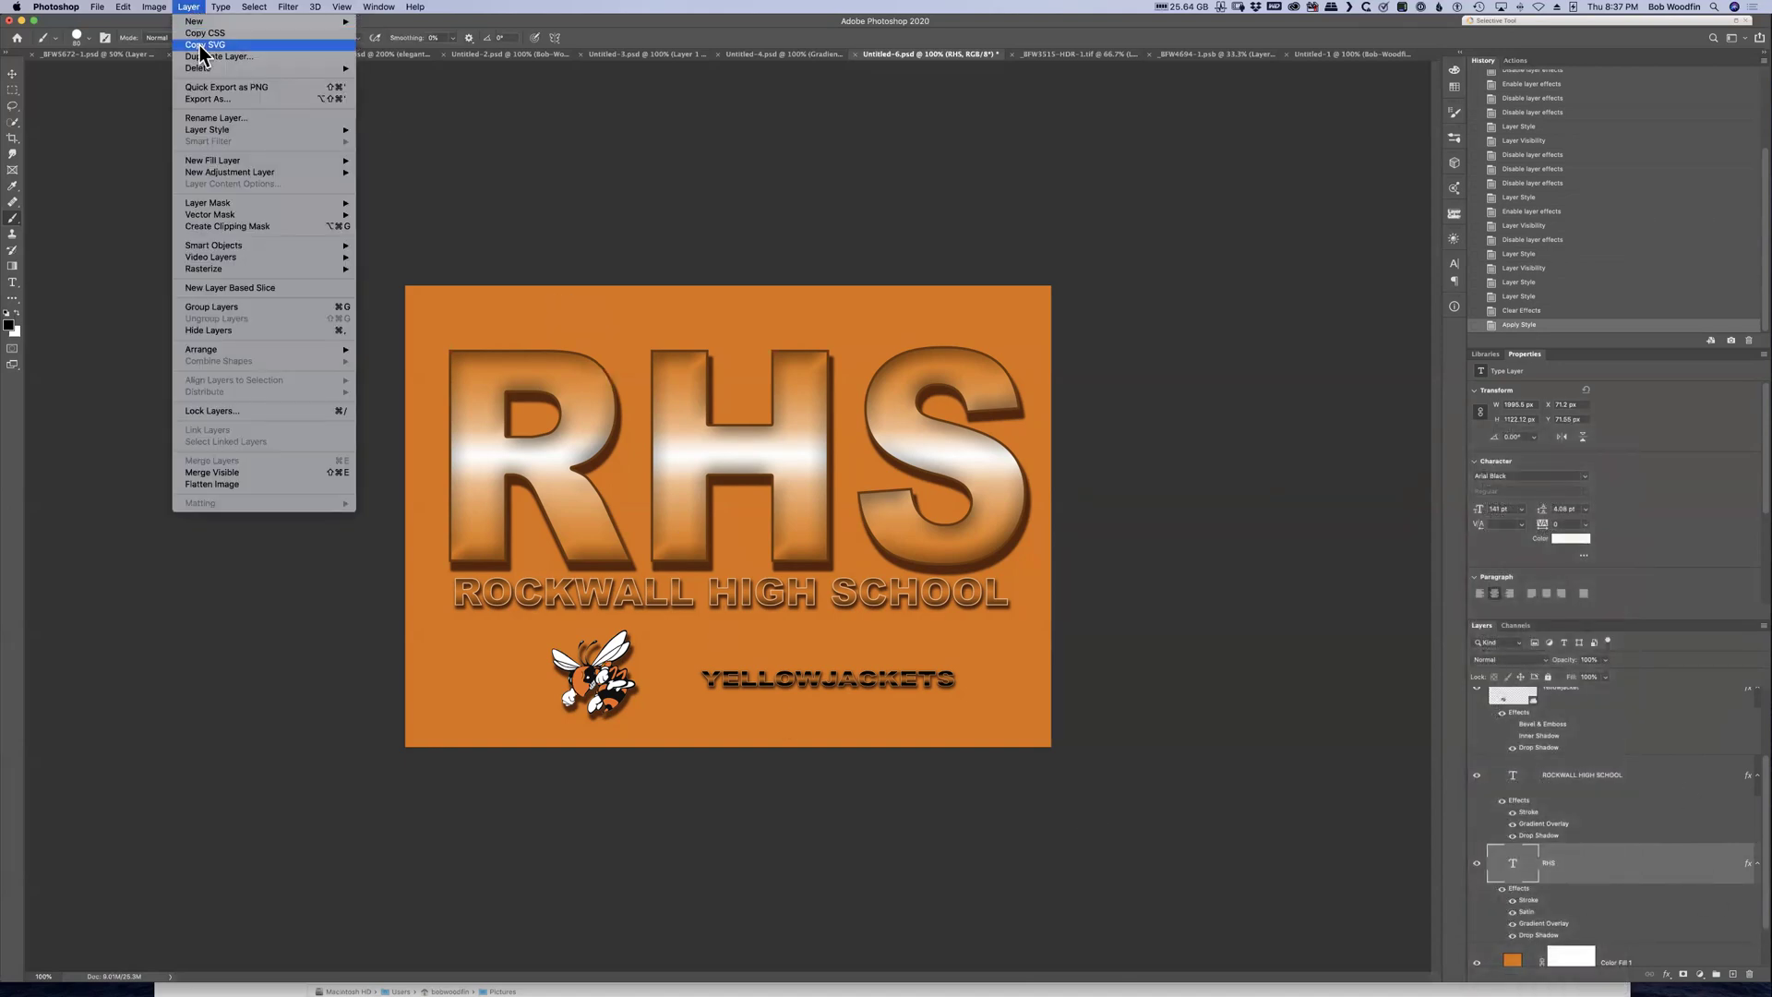
{"action": "mouse_move", "coordinate": [230, 130]}
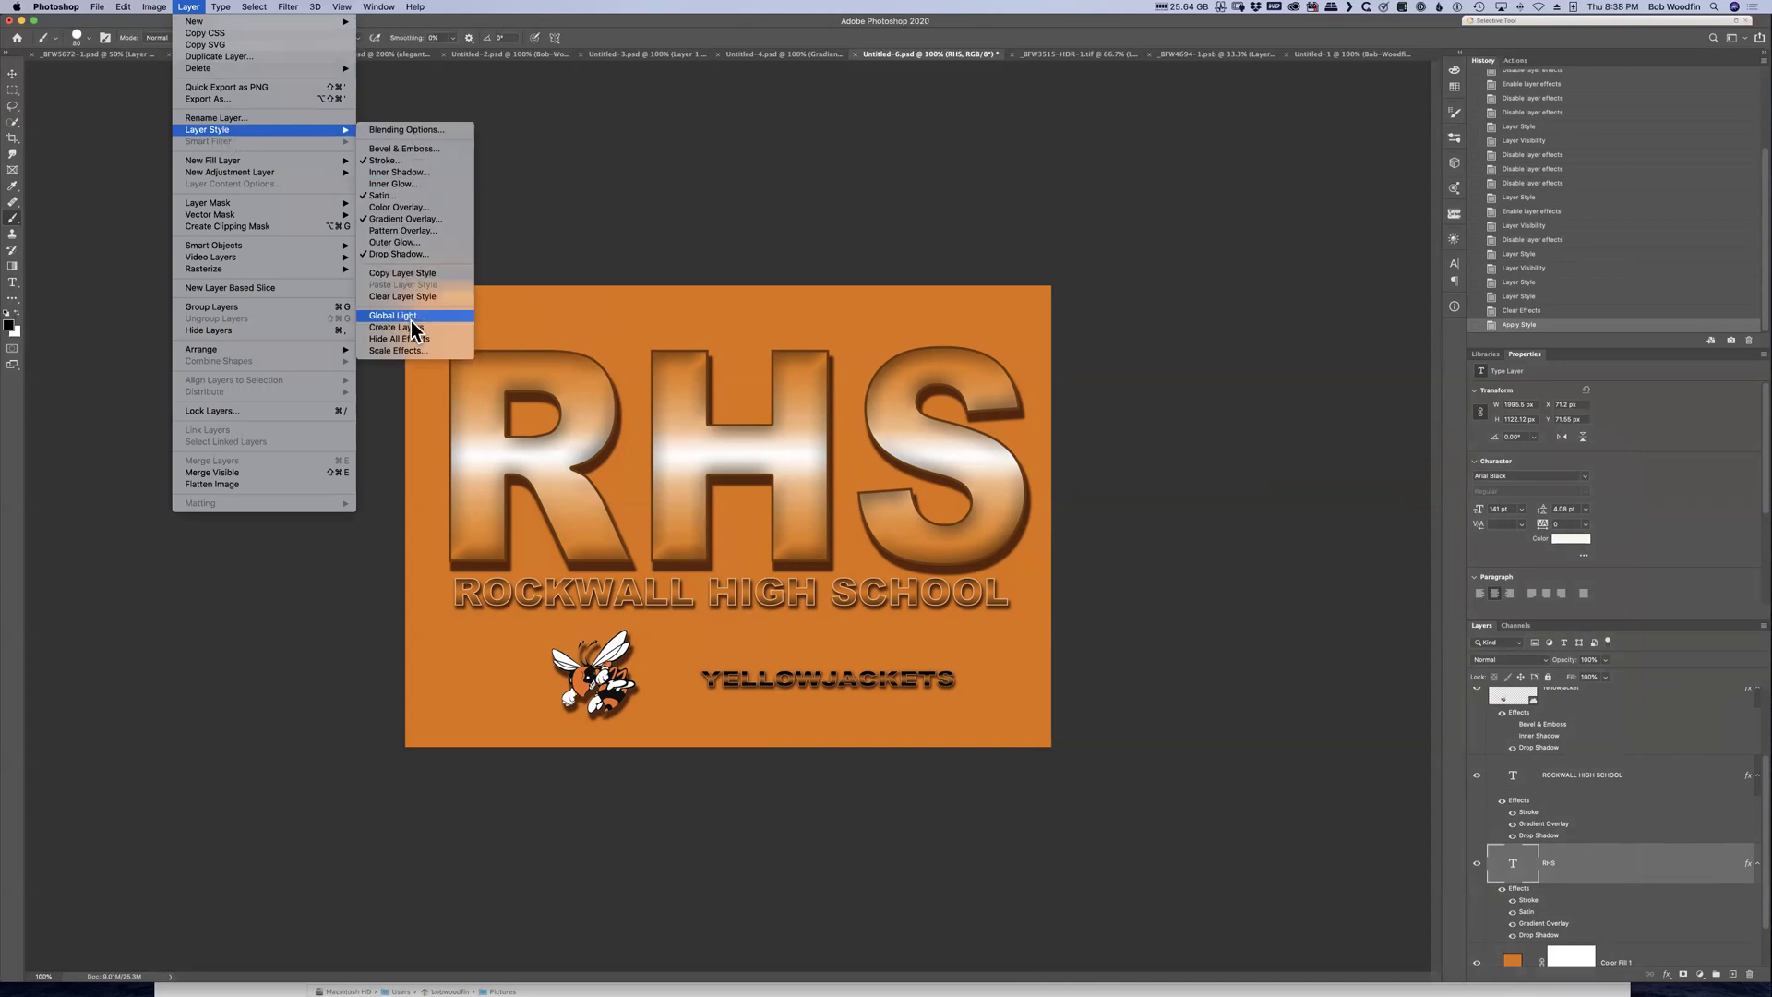
{"action": "left_click", "coordinate": [430, 327]}
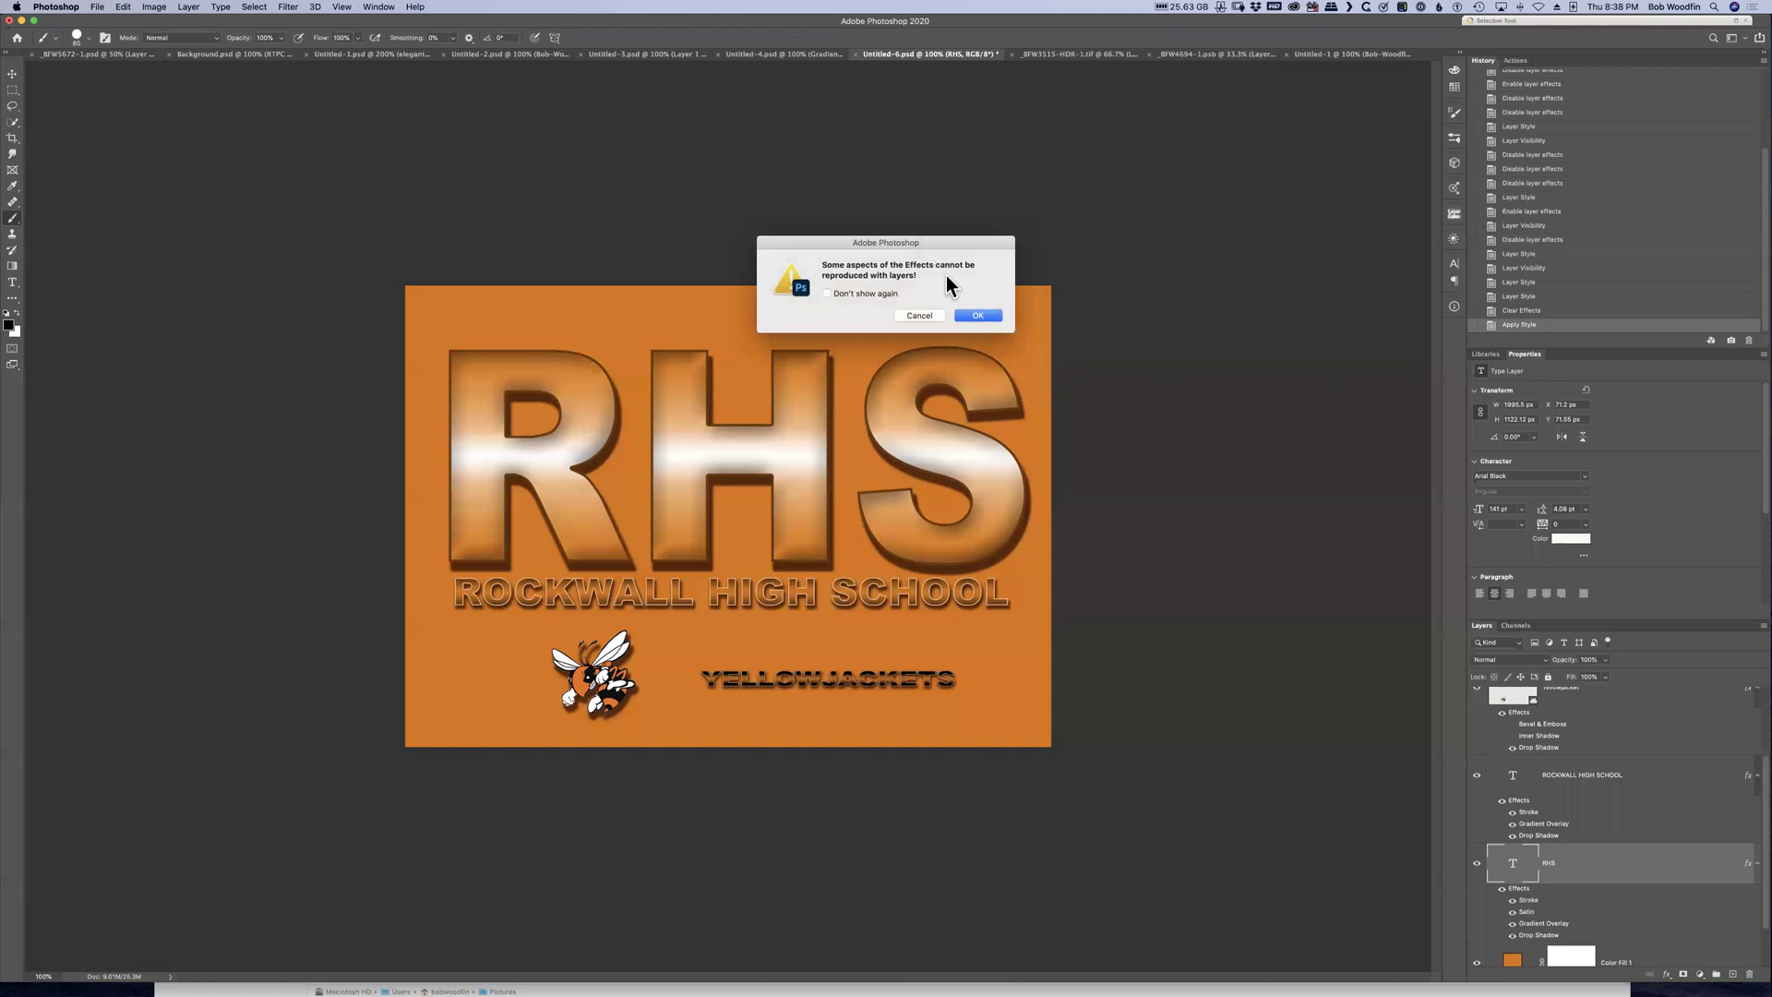
{"action": "left_click", "coordinate": [979, 317]}
{"action": "left_click_drag", "start_coordinate": [1753, 775], "coordinate": [1753, 822]}
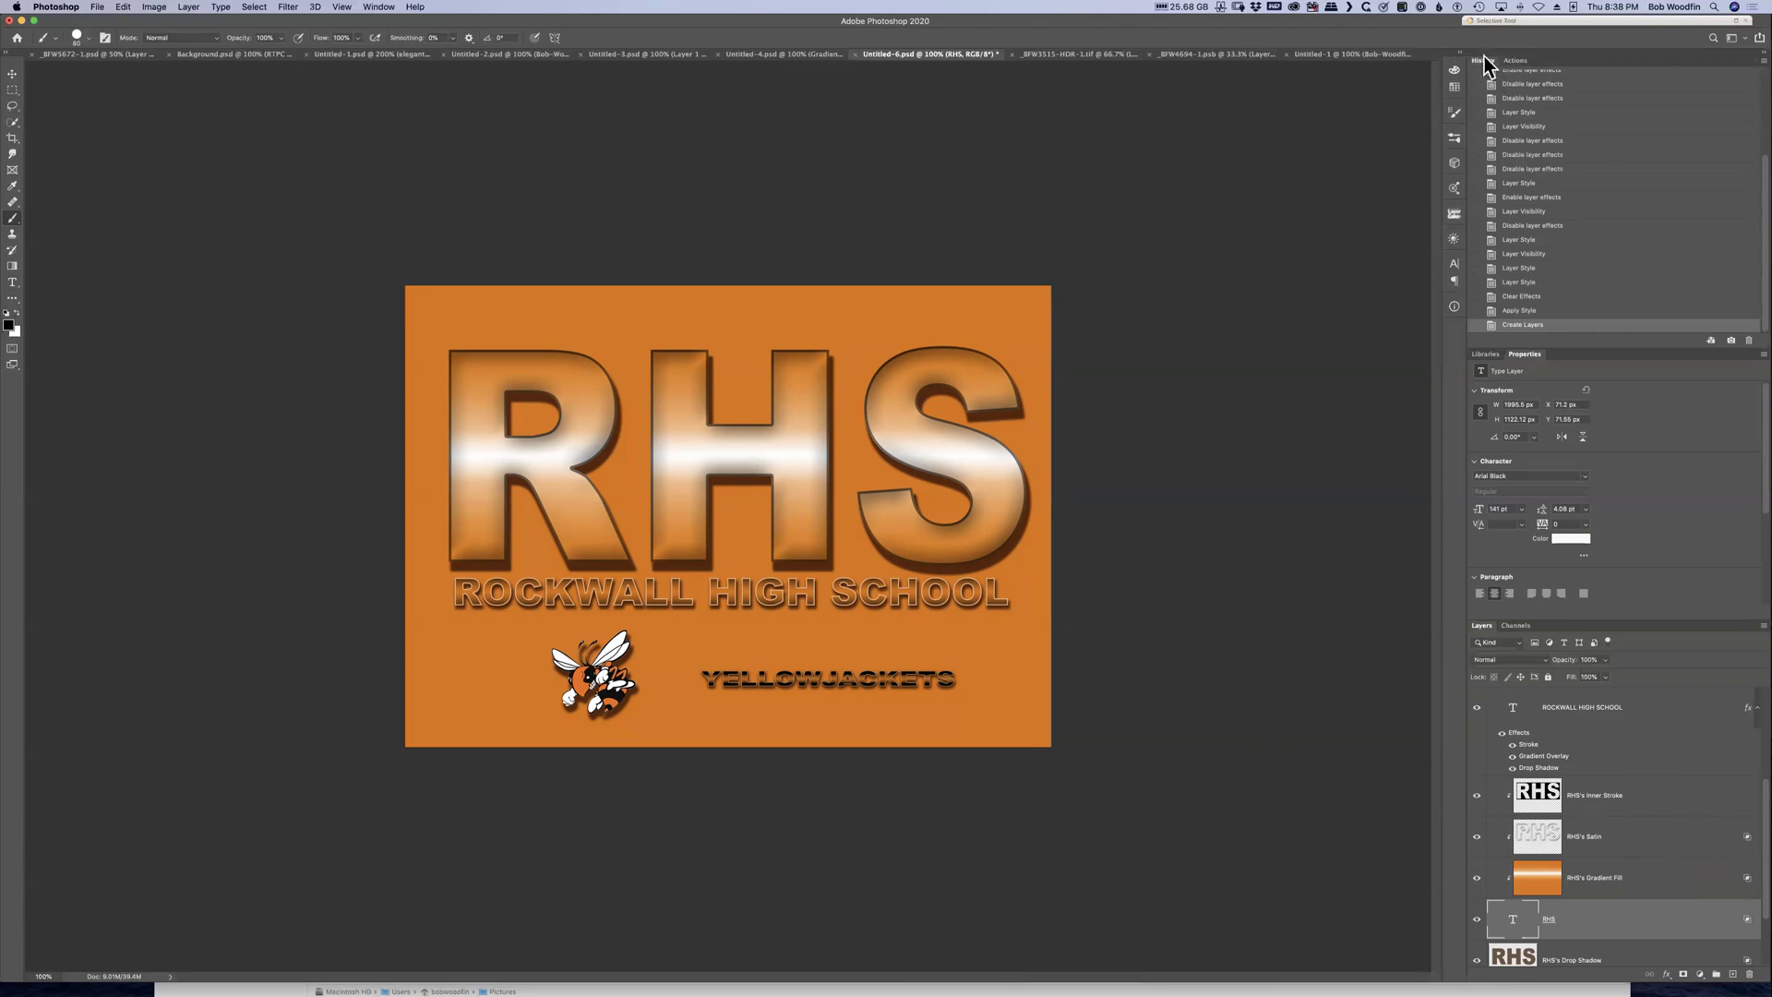
{"action": "left_click", "coordinate": [1524, 312]}
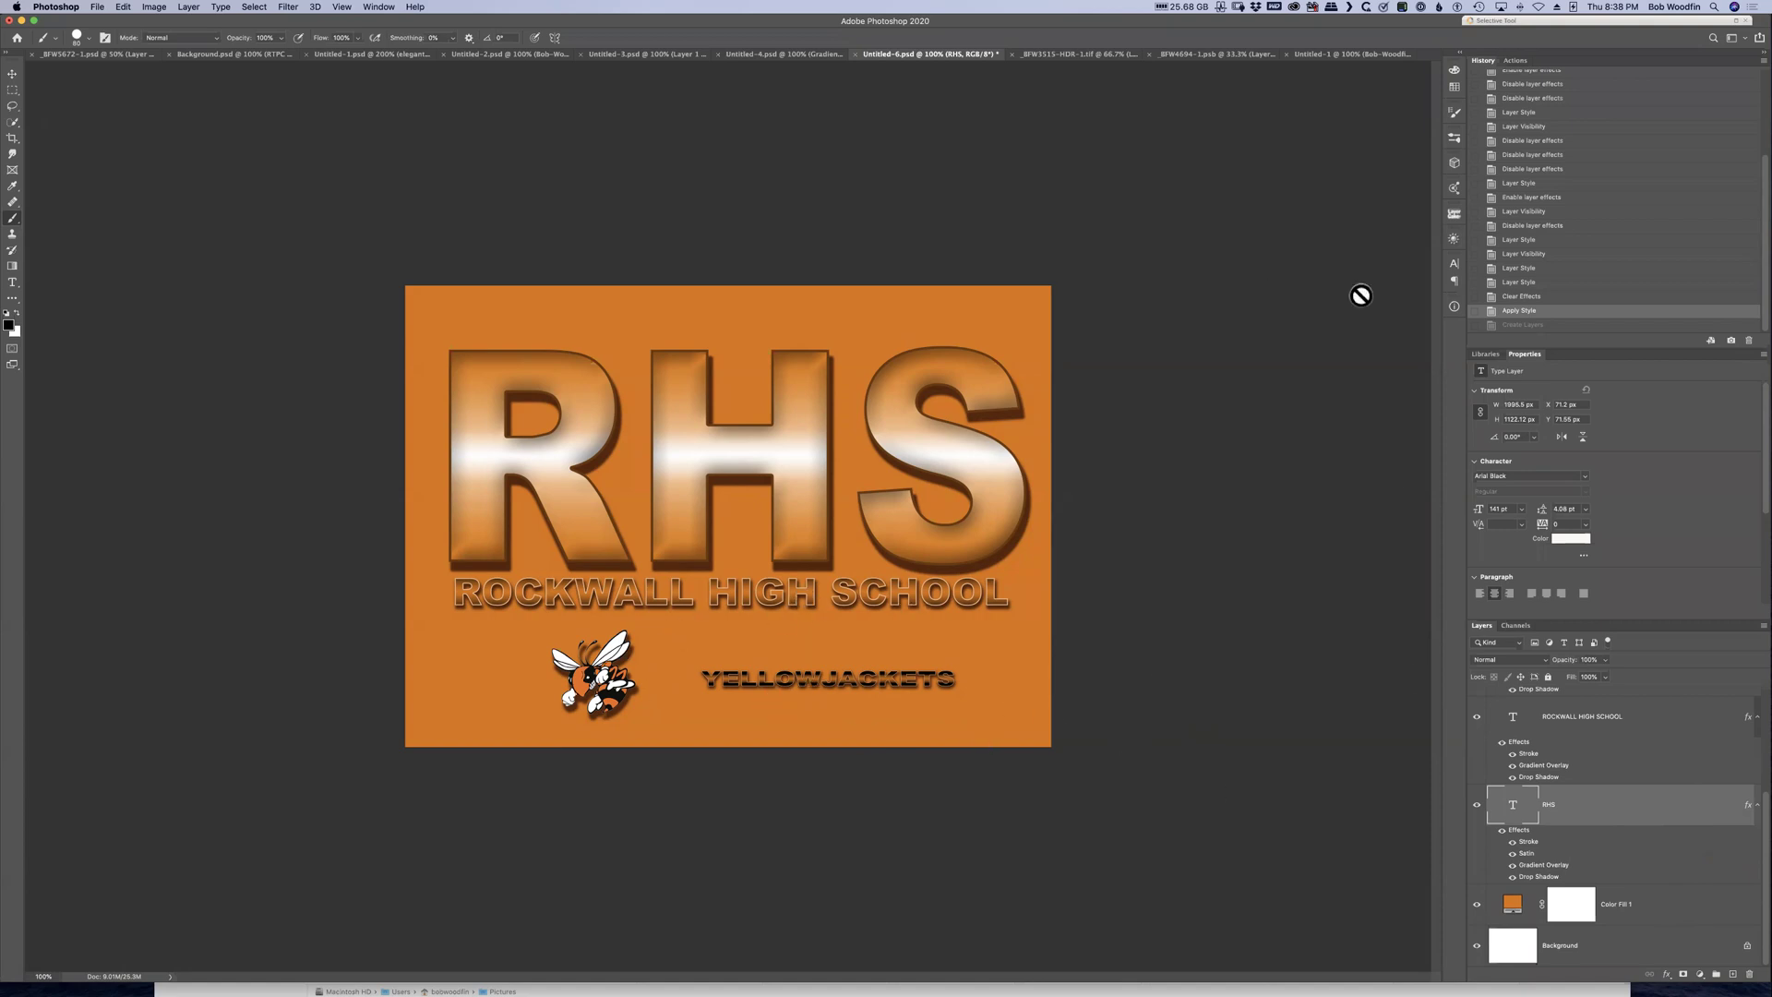
In Untitled-2.psd, add a drop shadow to the signature logo in the upper part of the concrete background
{"action": "left_click", "coordinate": [766, 59]}
{"action": "left_click", "coordinate": [613, 55]}
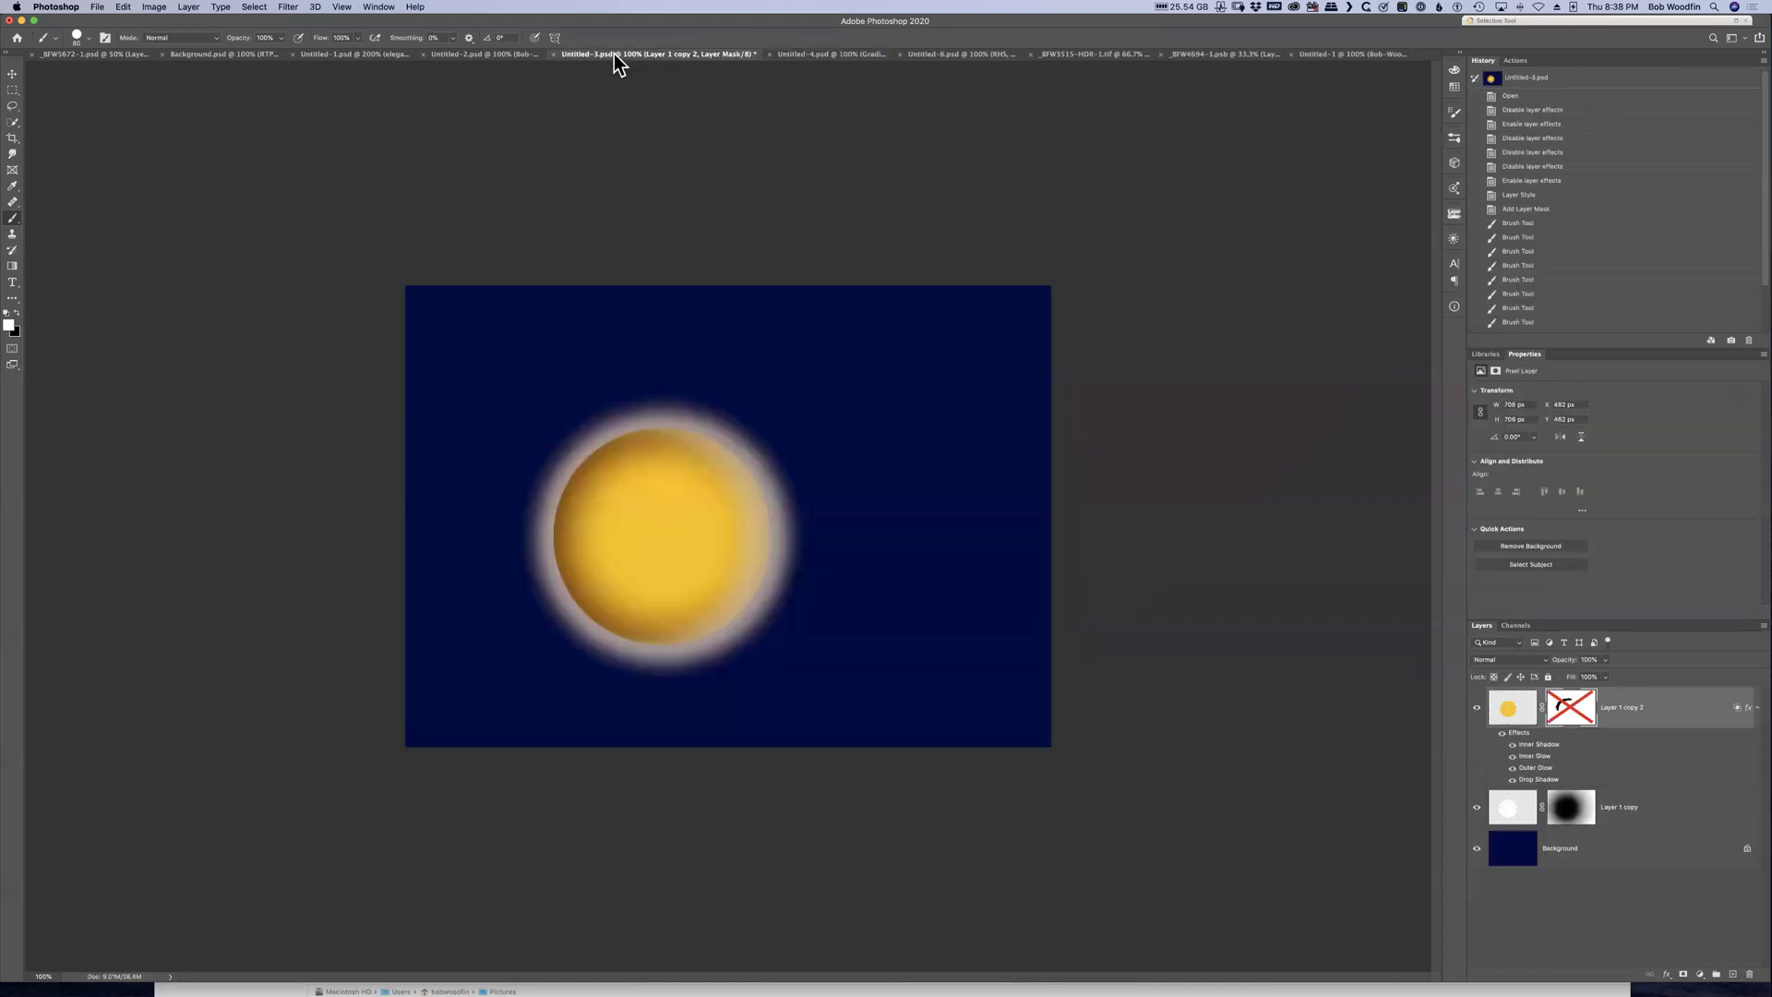
{"action": "left_click", "coordinate": [478, 58]}
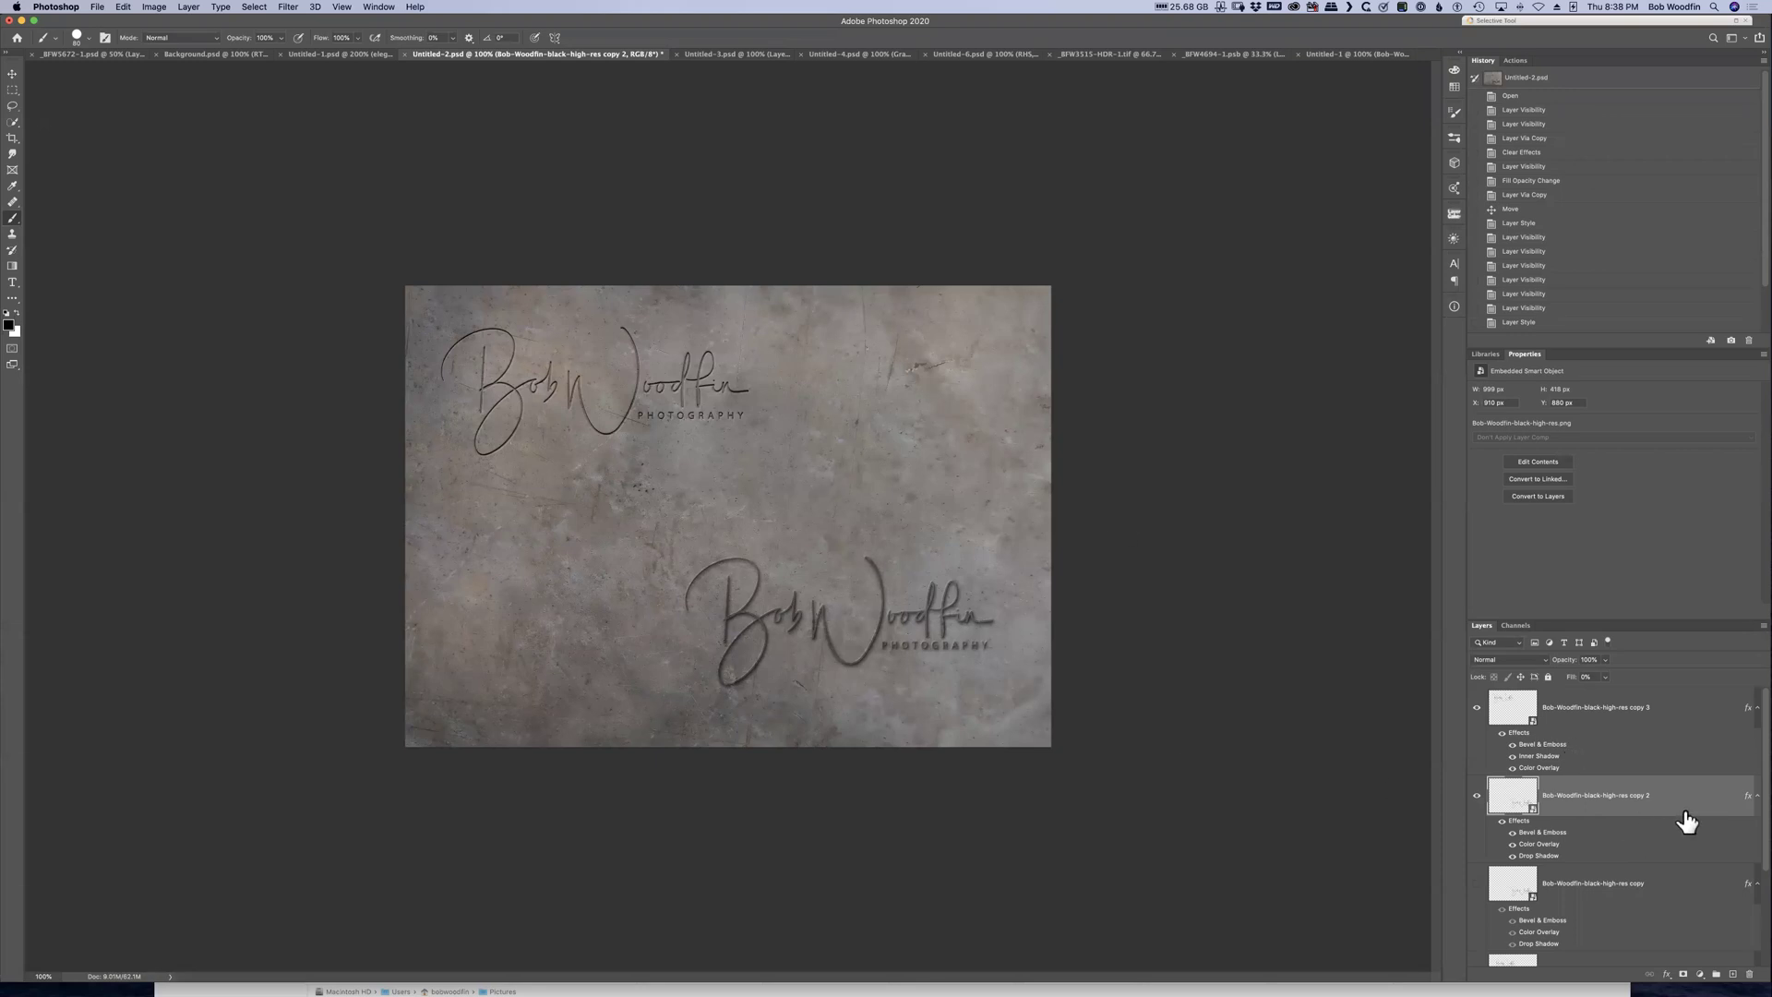
{"action": "left_click", "coordinate": [1689, 711]}
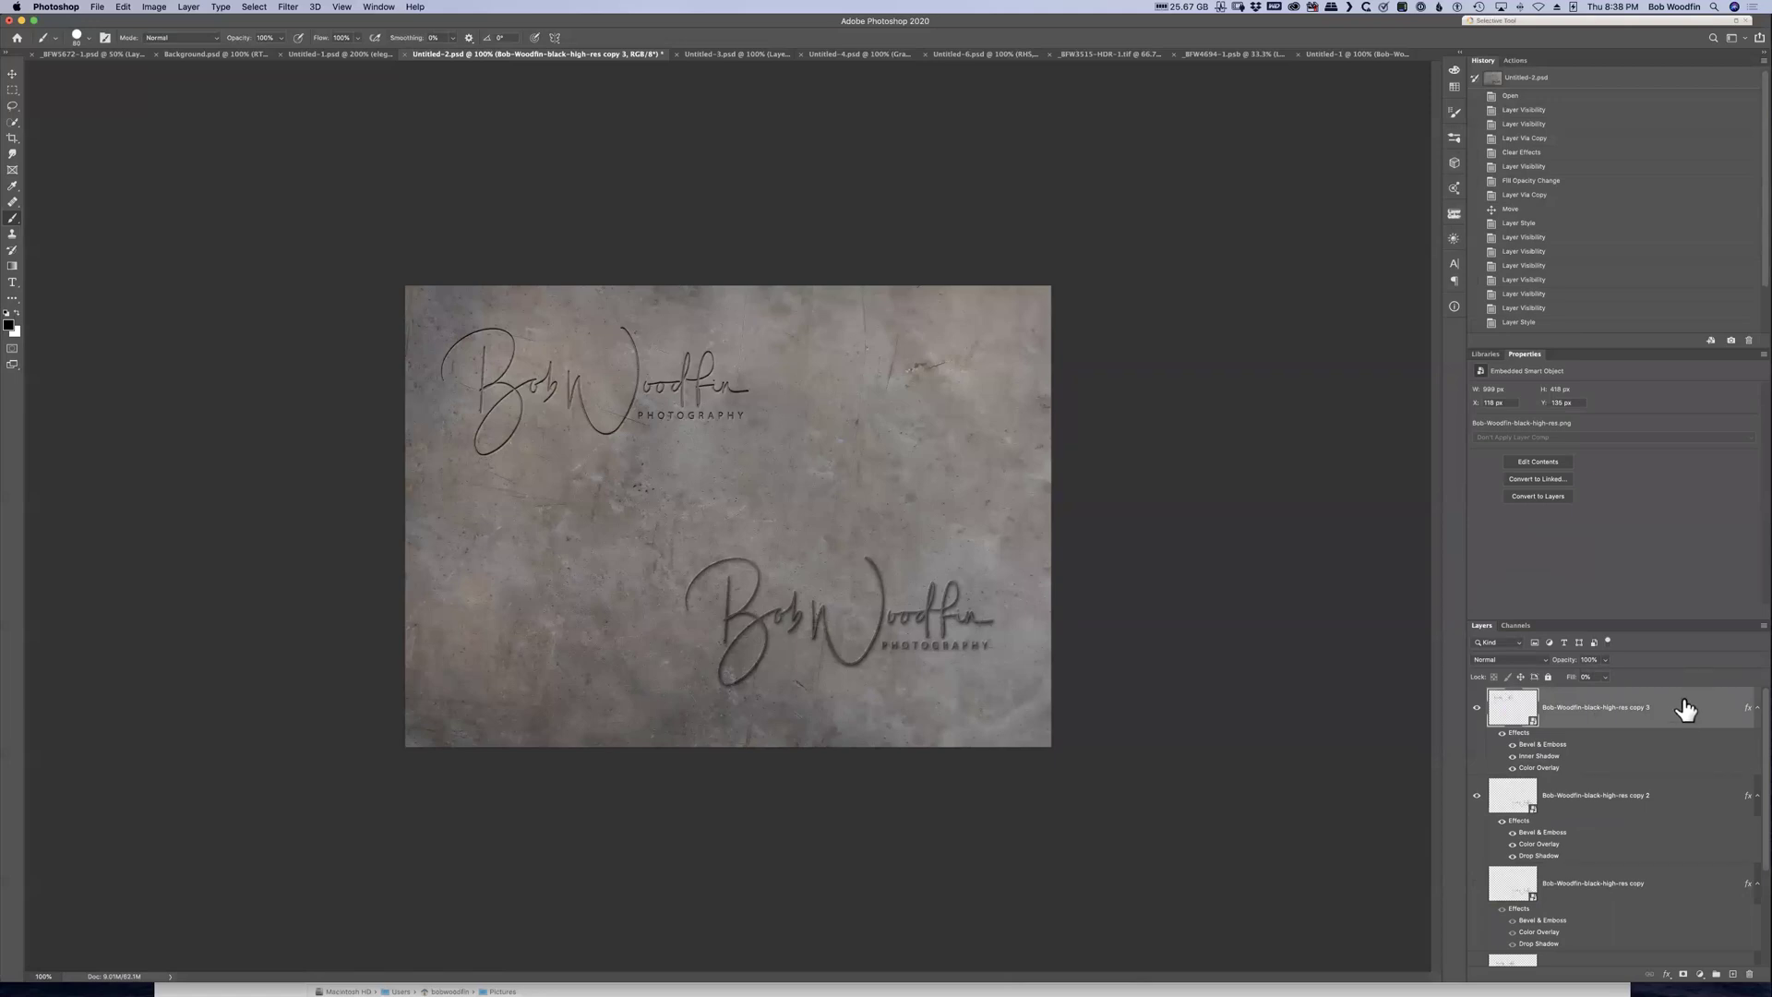
{"action": "right_click", "coordinate": [1685, 716]}
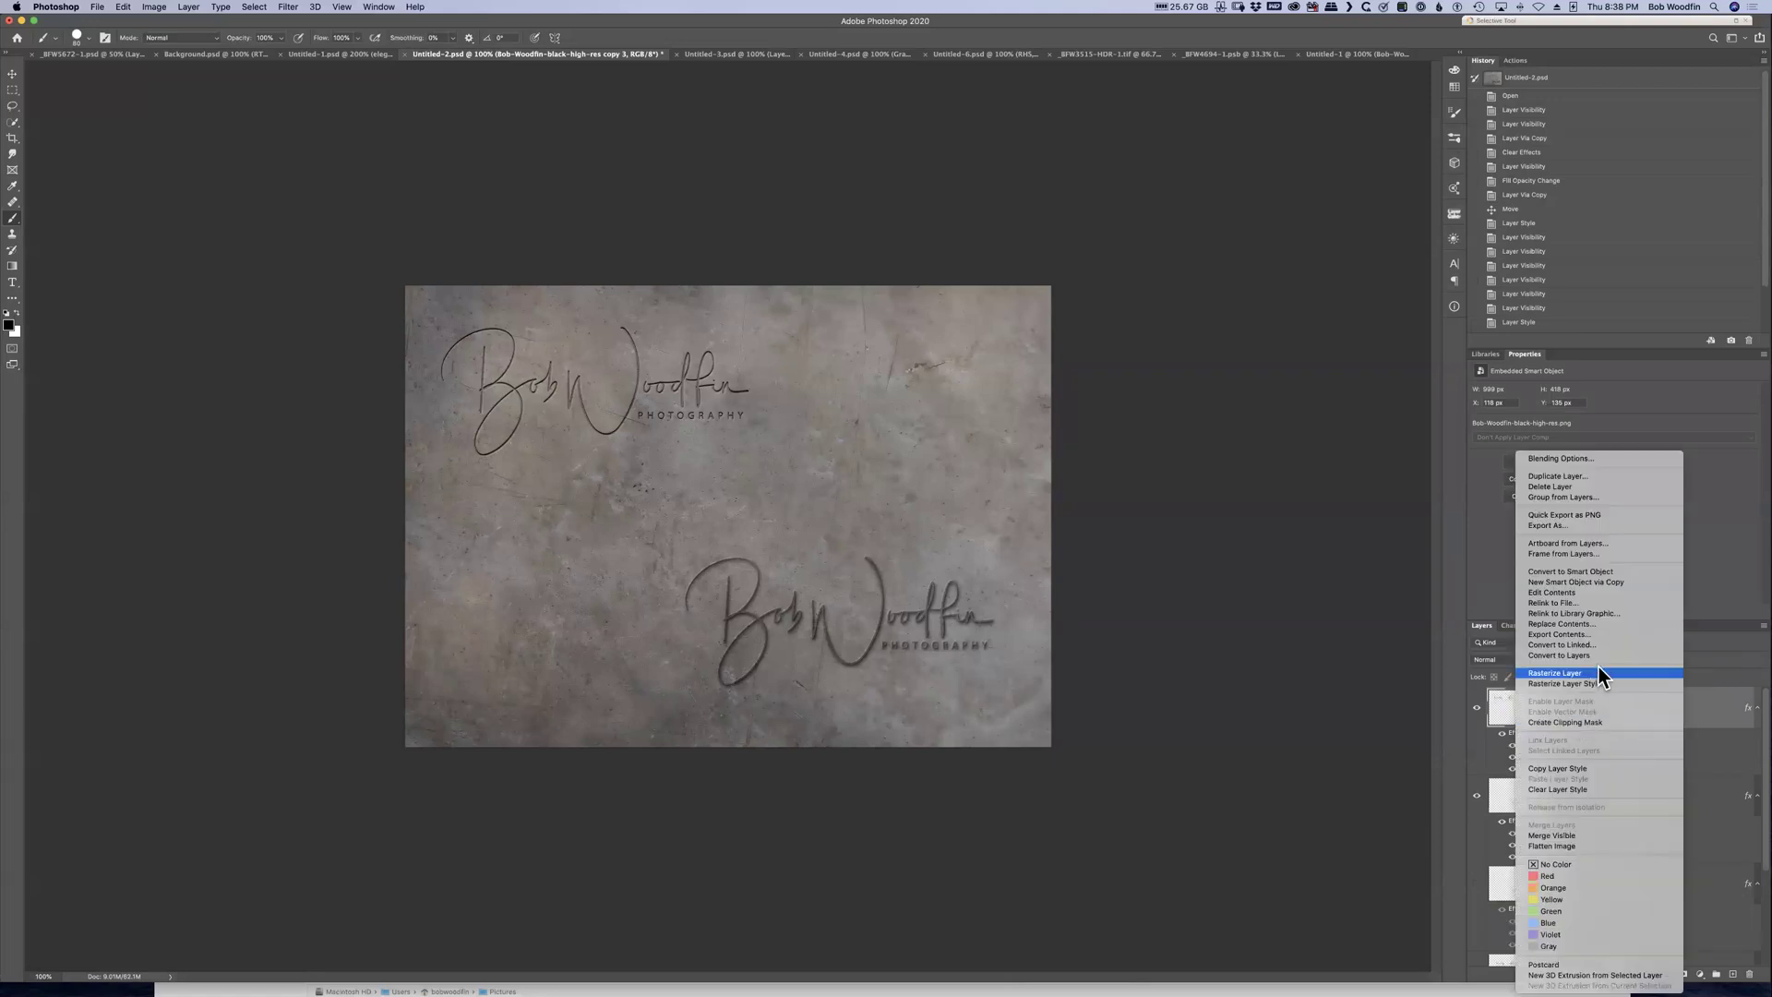
{"action": "left_click", "coordinate": [1705, 710]}
{"action": "double_click", "coordinate": [1705, 711]}
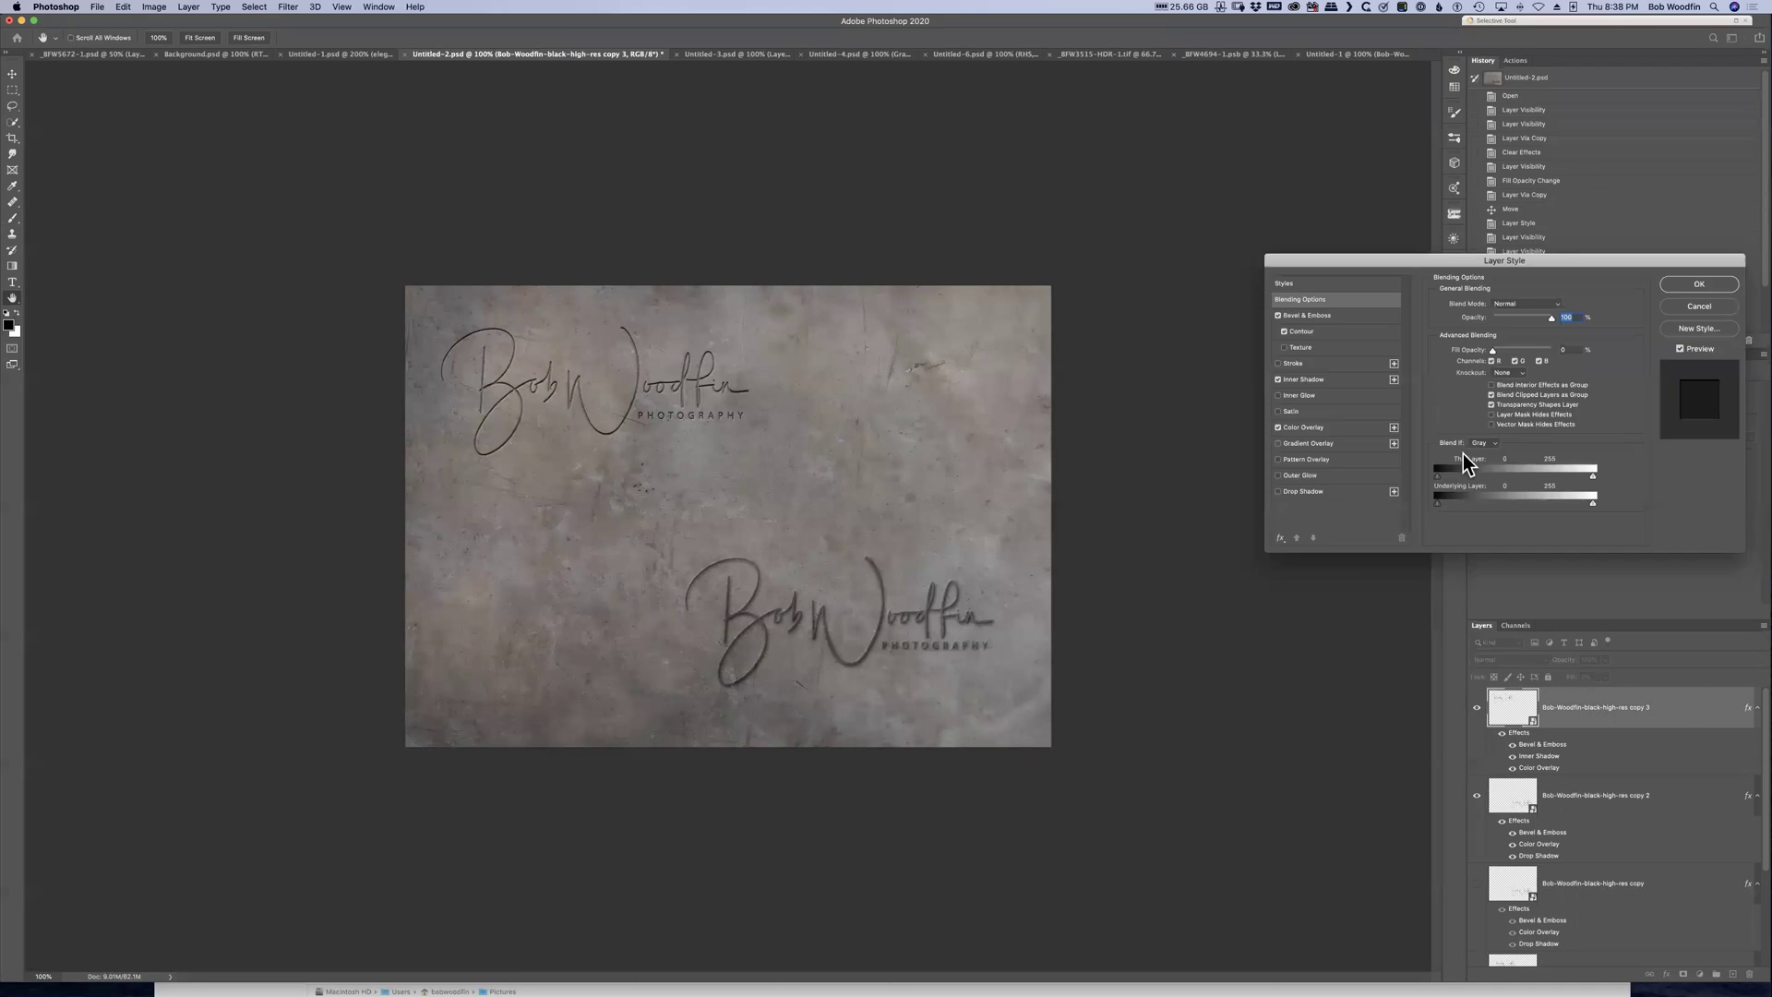
{"action": "left_click", "coordinate": [1279, 492]}
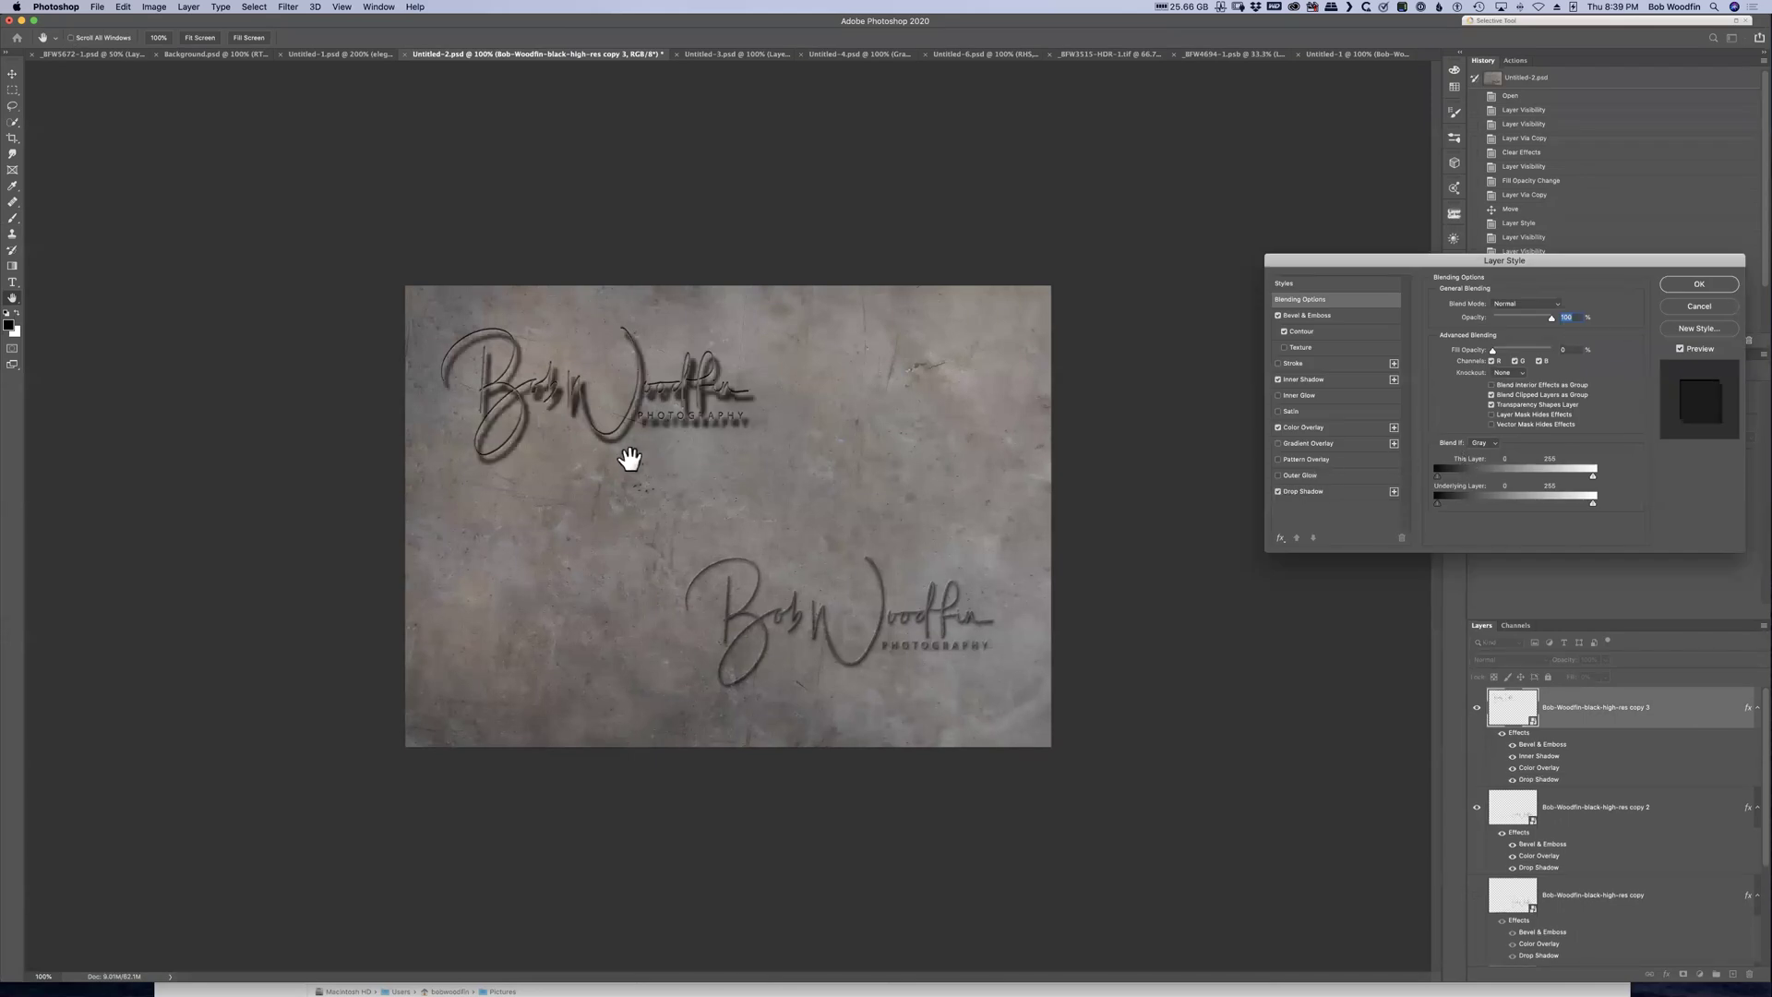
{"action": "left_click", "coordinate": [1699, 285]}
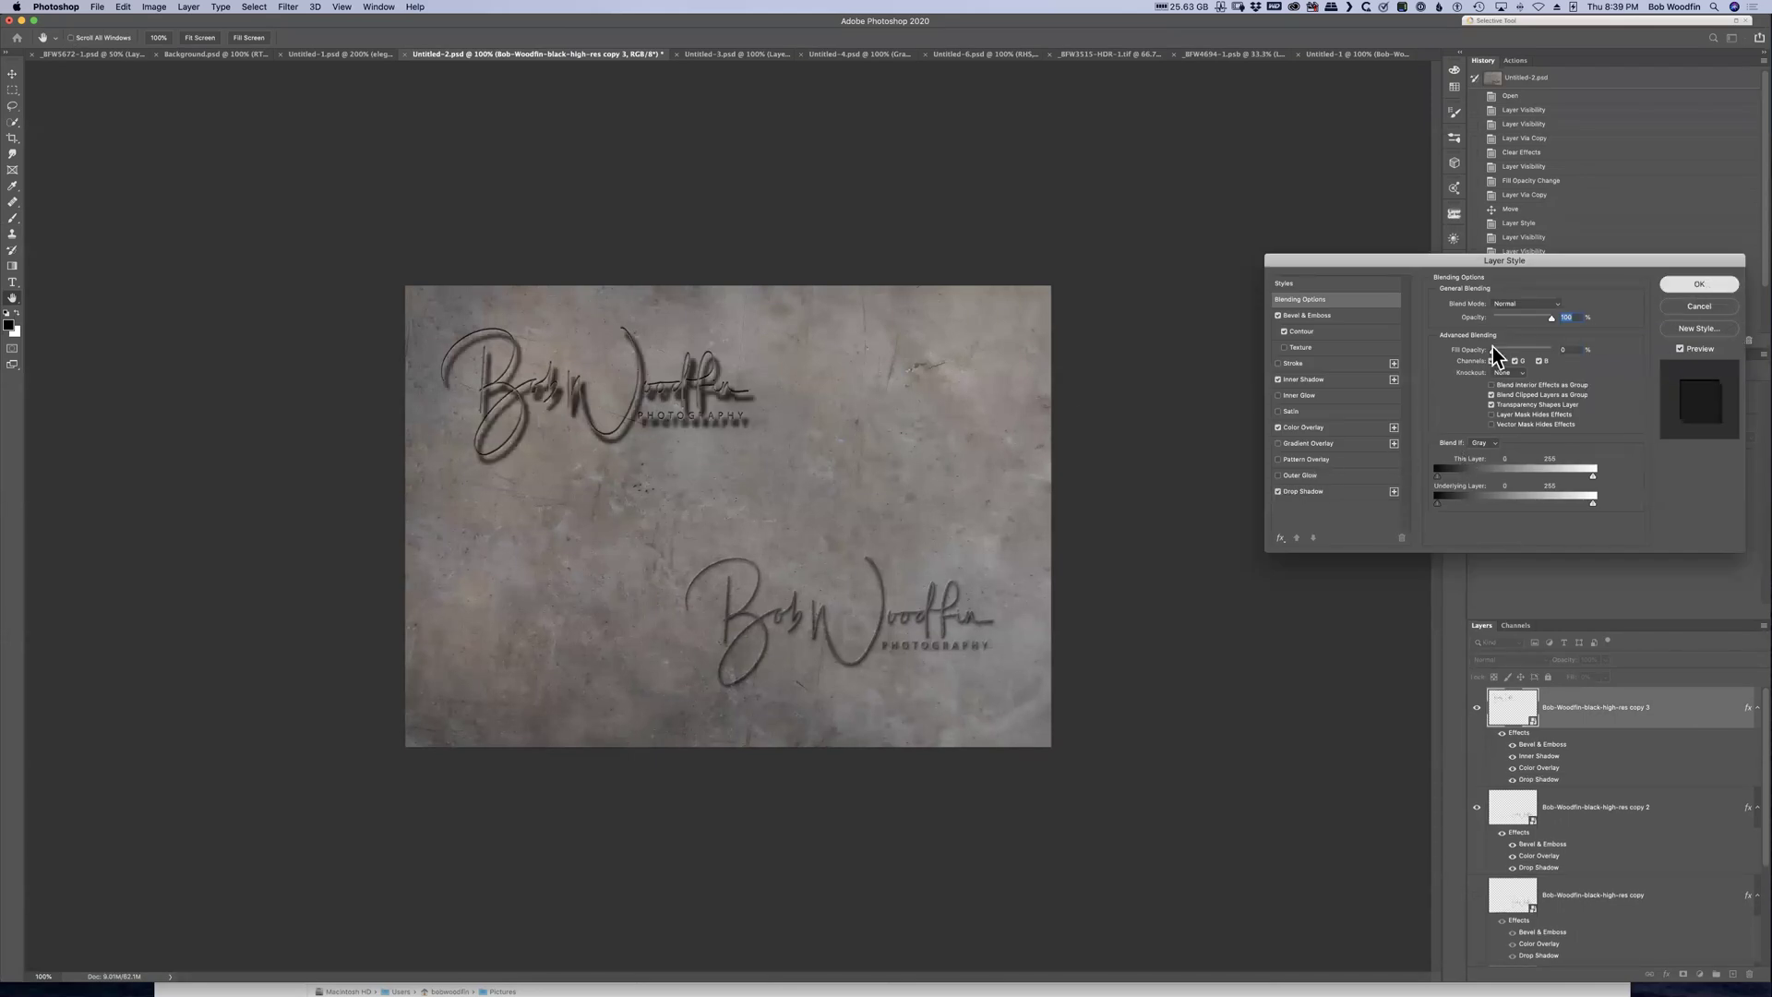
{"action": "key", "text": "b"}
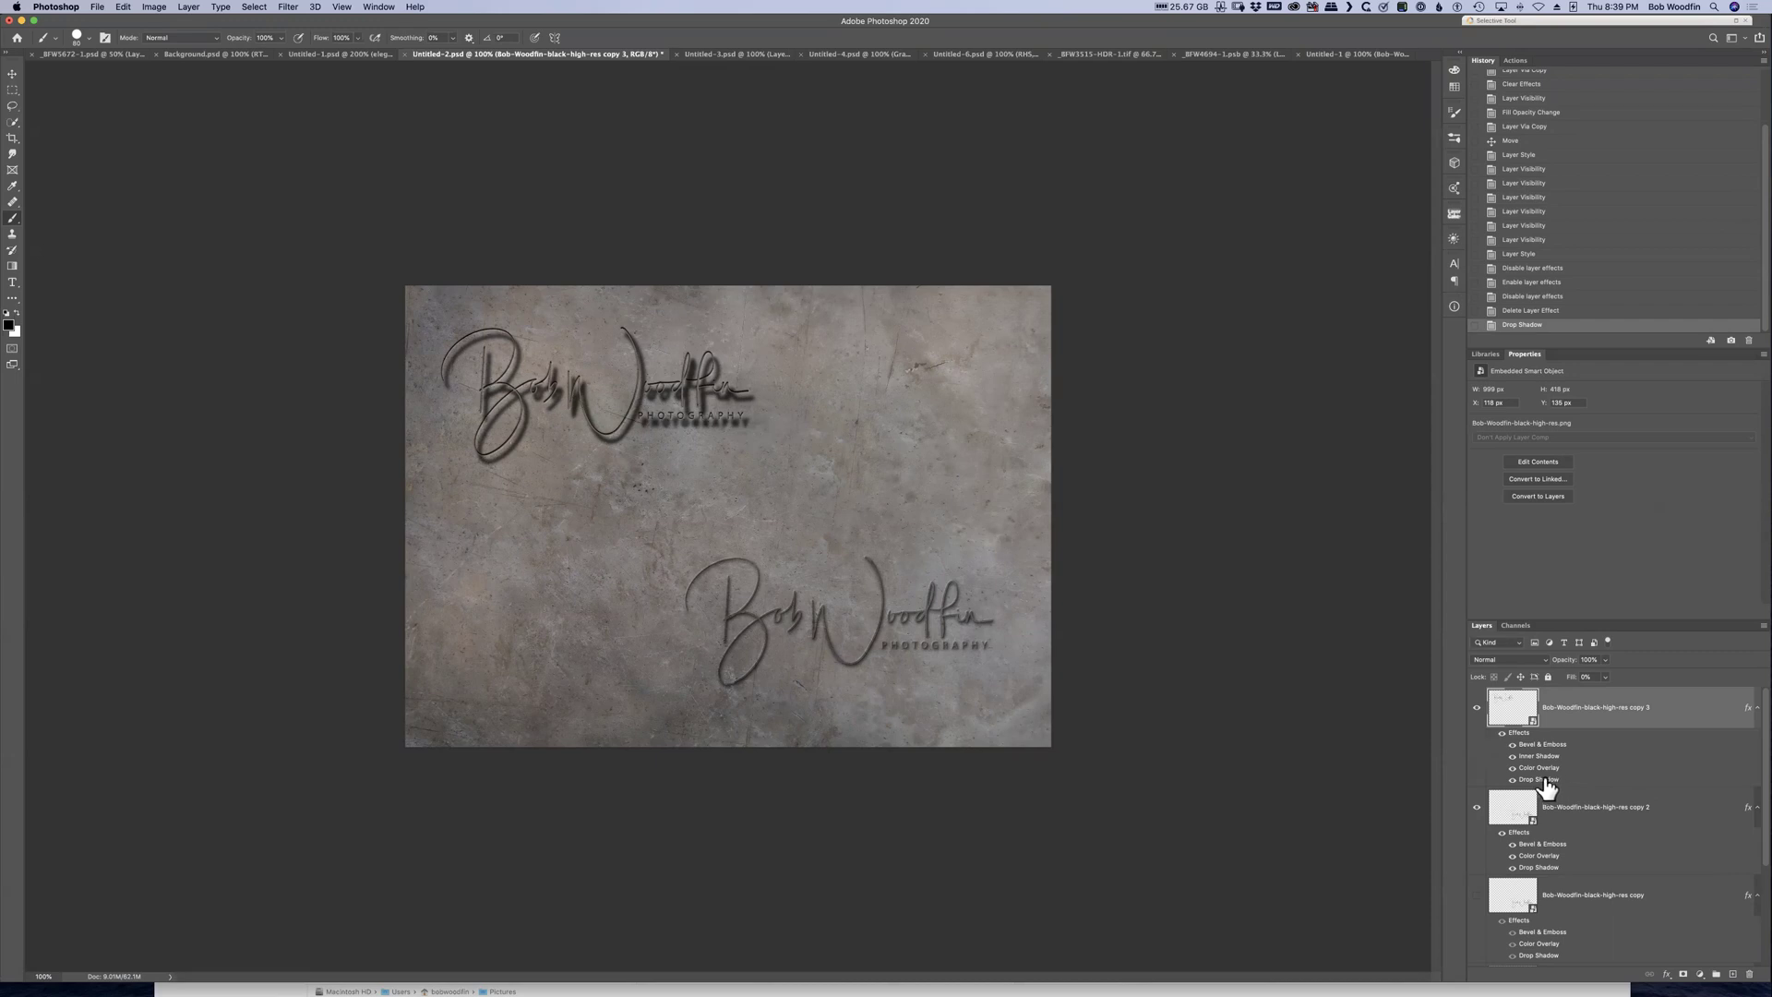
Duplicate the upper signature logo layer together with its effects
{"action": "right_click", "coordinate": [1679, 712]}
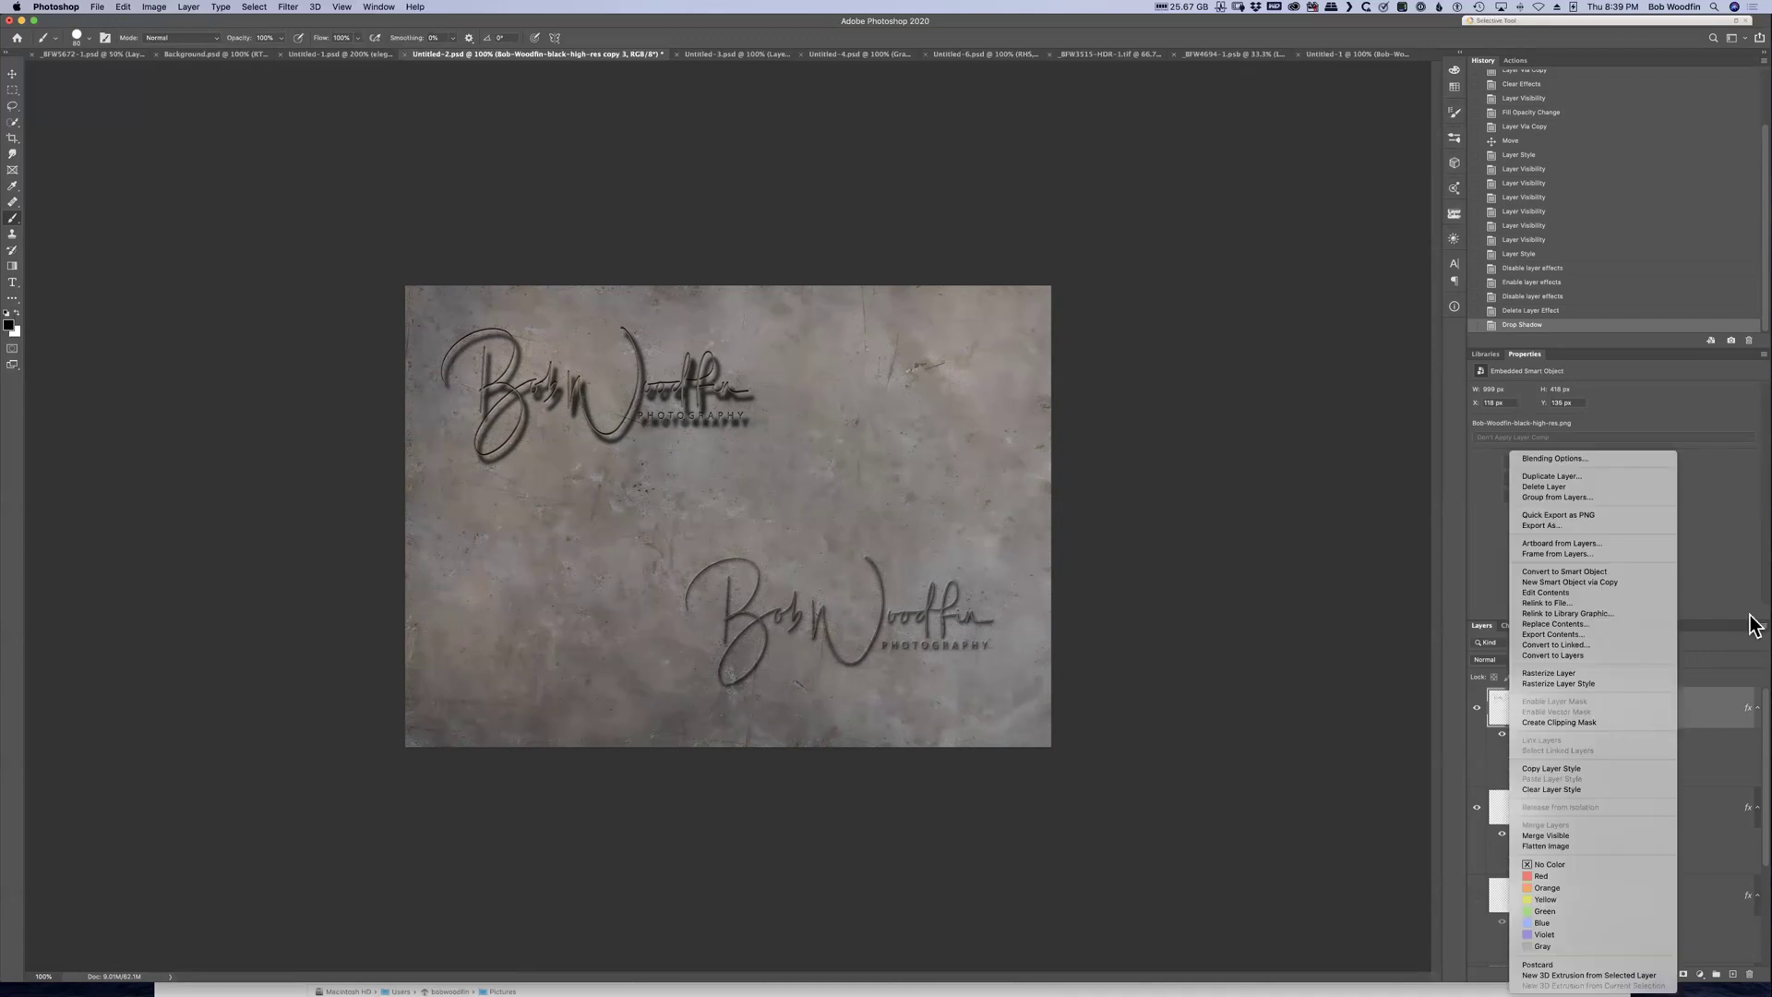
{"action": "left_click", "coordinate": [1715, 678]}
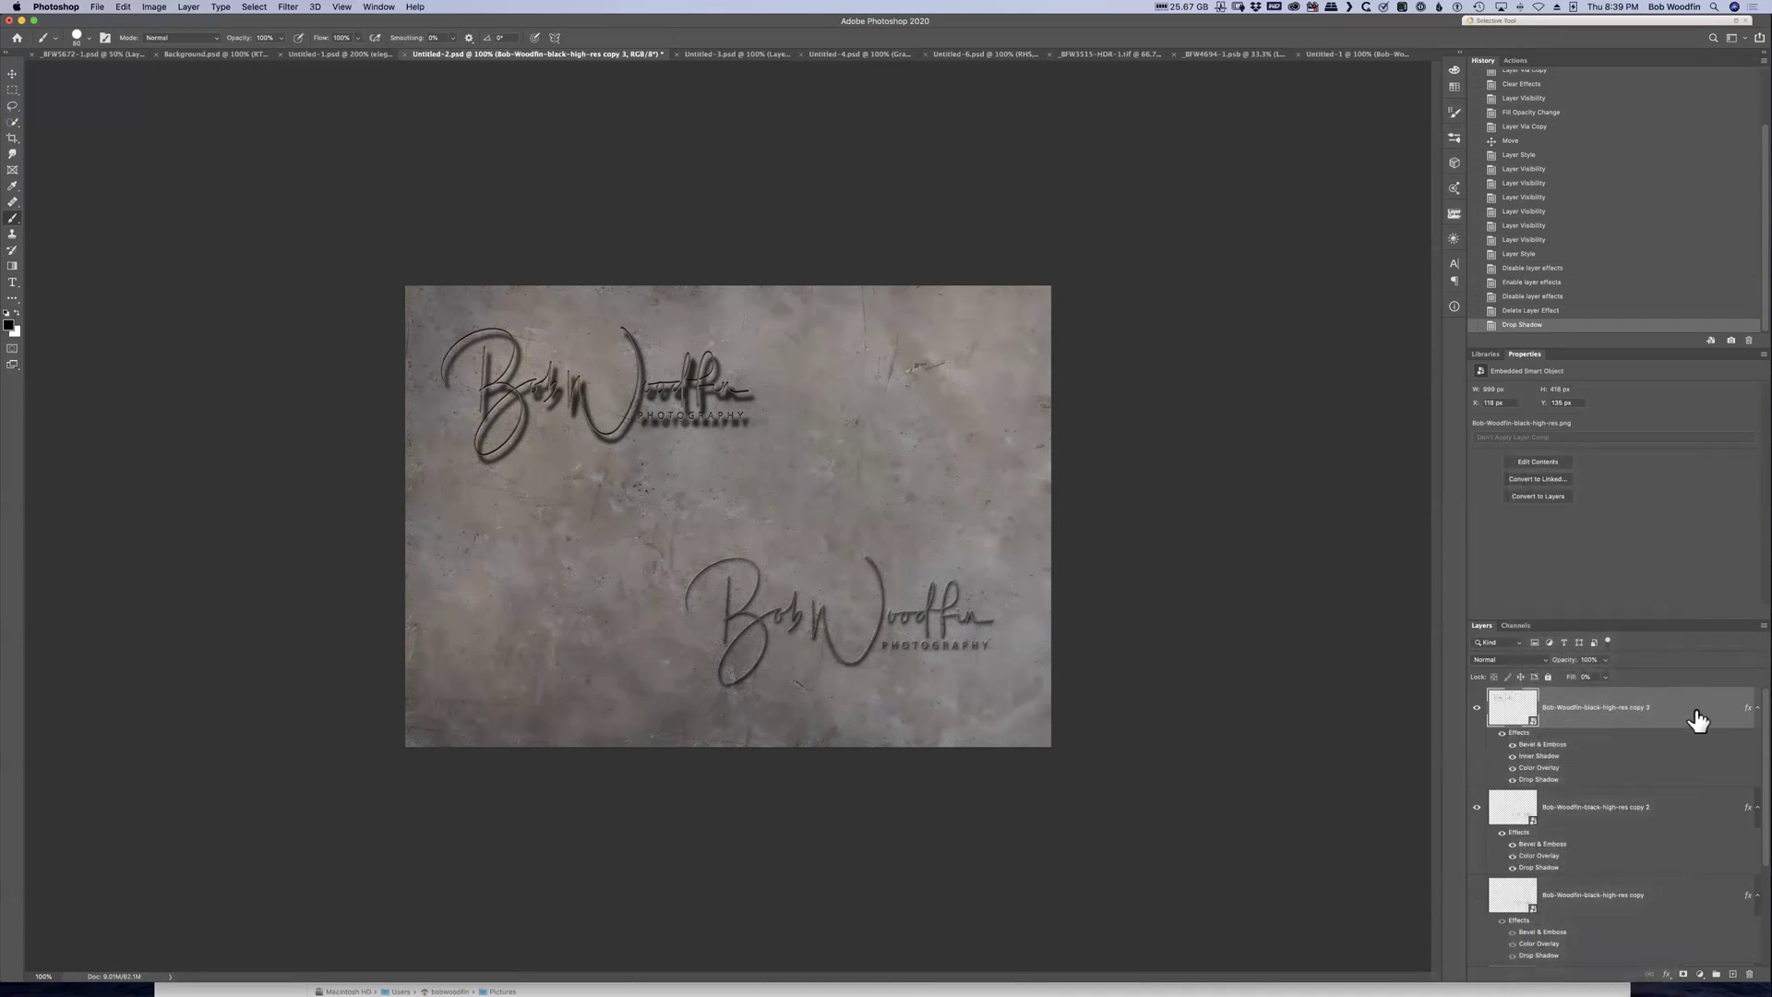
{"action": "key", "text": "super+j"}
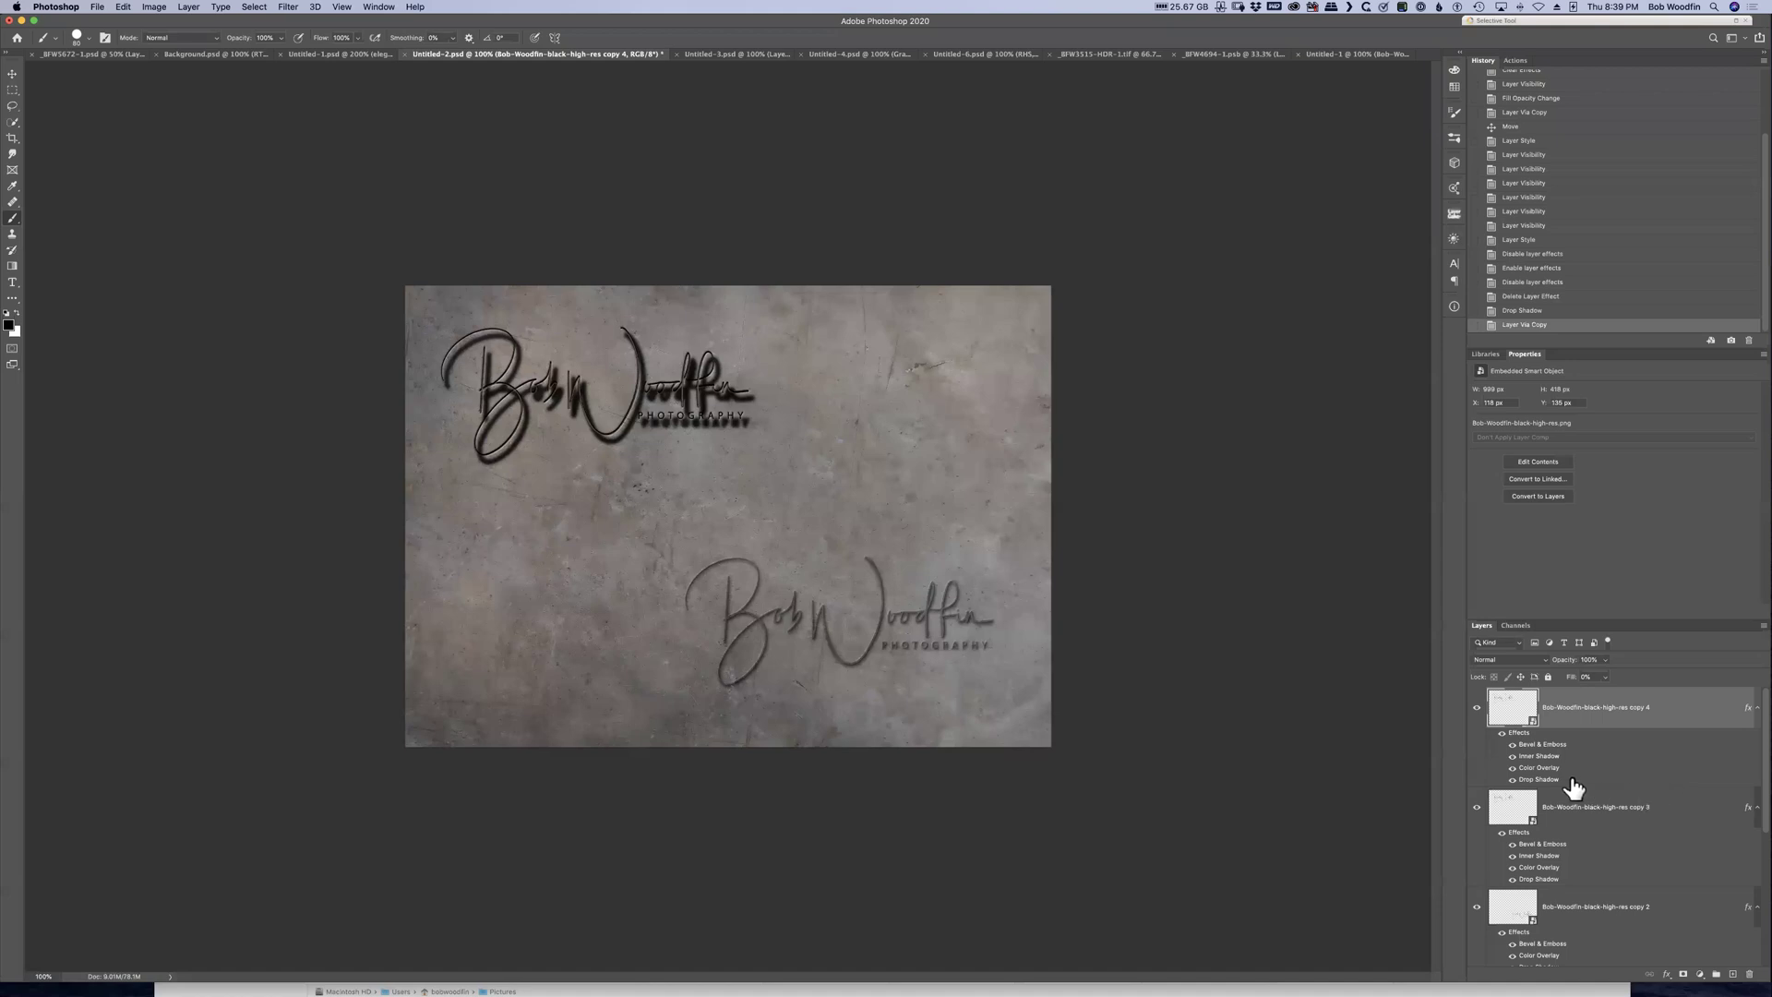
Remove Bevel & Emboss from the top signature copy, and every effect except Drop Shadow from the copy 3 layer below it
{"action": "left_click_drag", "start_coordinate": [1544, 755], "coordinate": [1748, 973]}
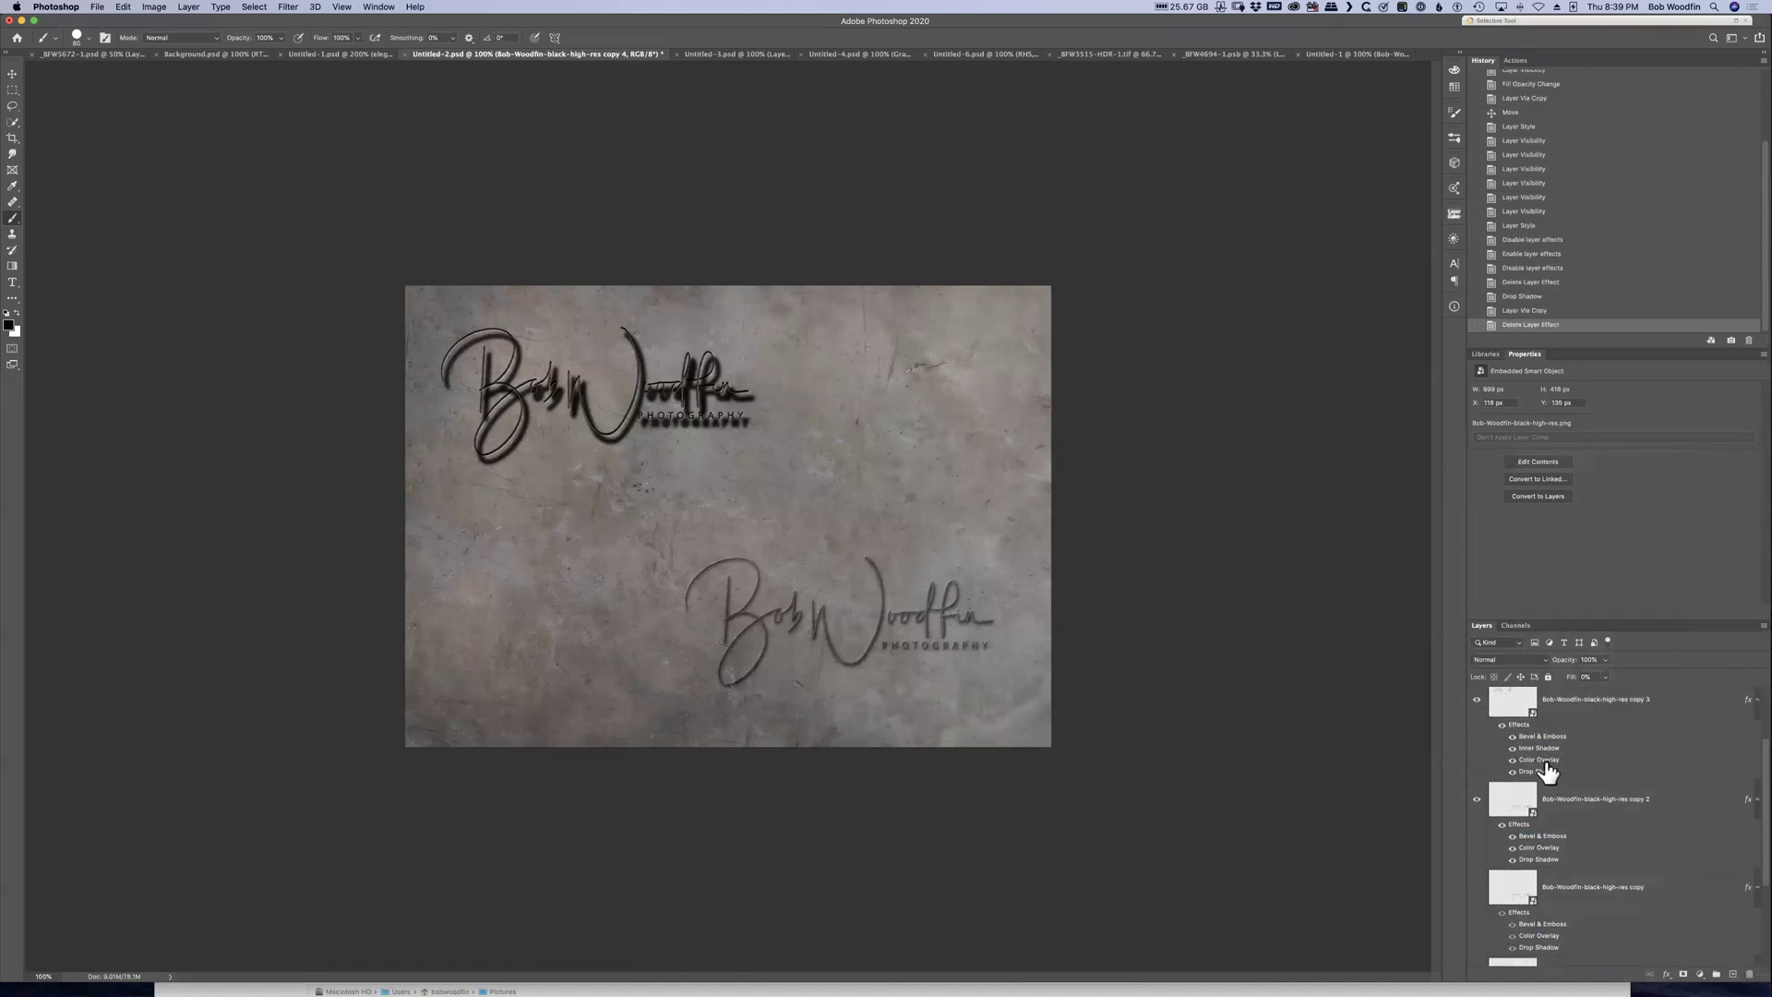
{"action": "left_click_drag", "start_coordinate": [1541, 737], "coordinate": [1748, 973]}
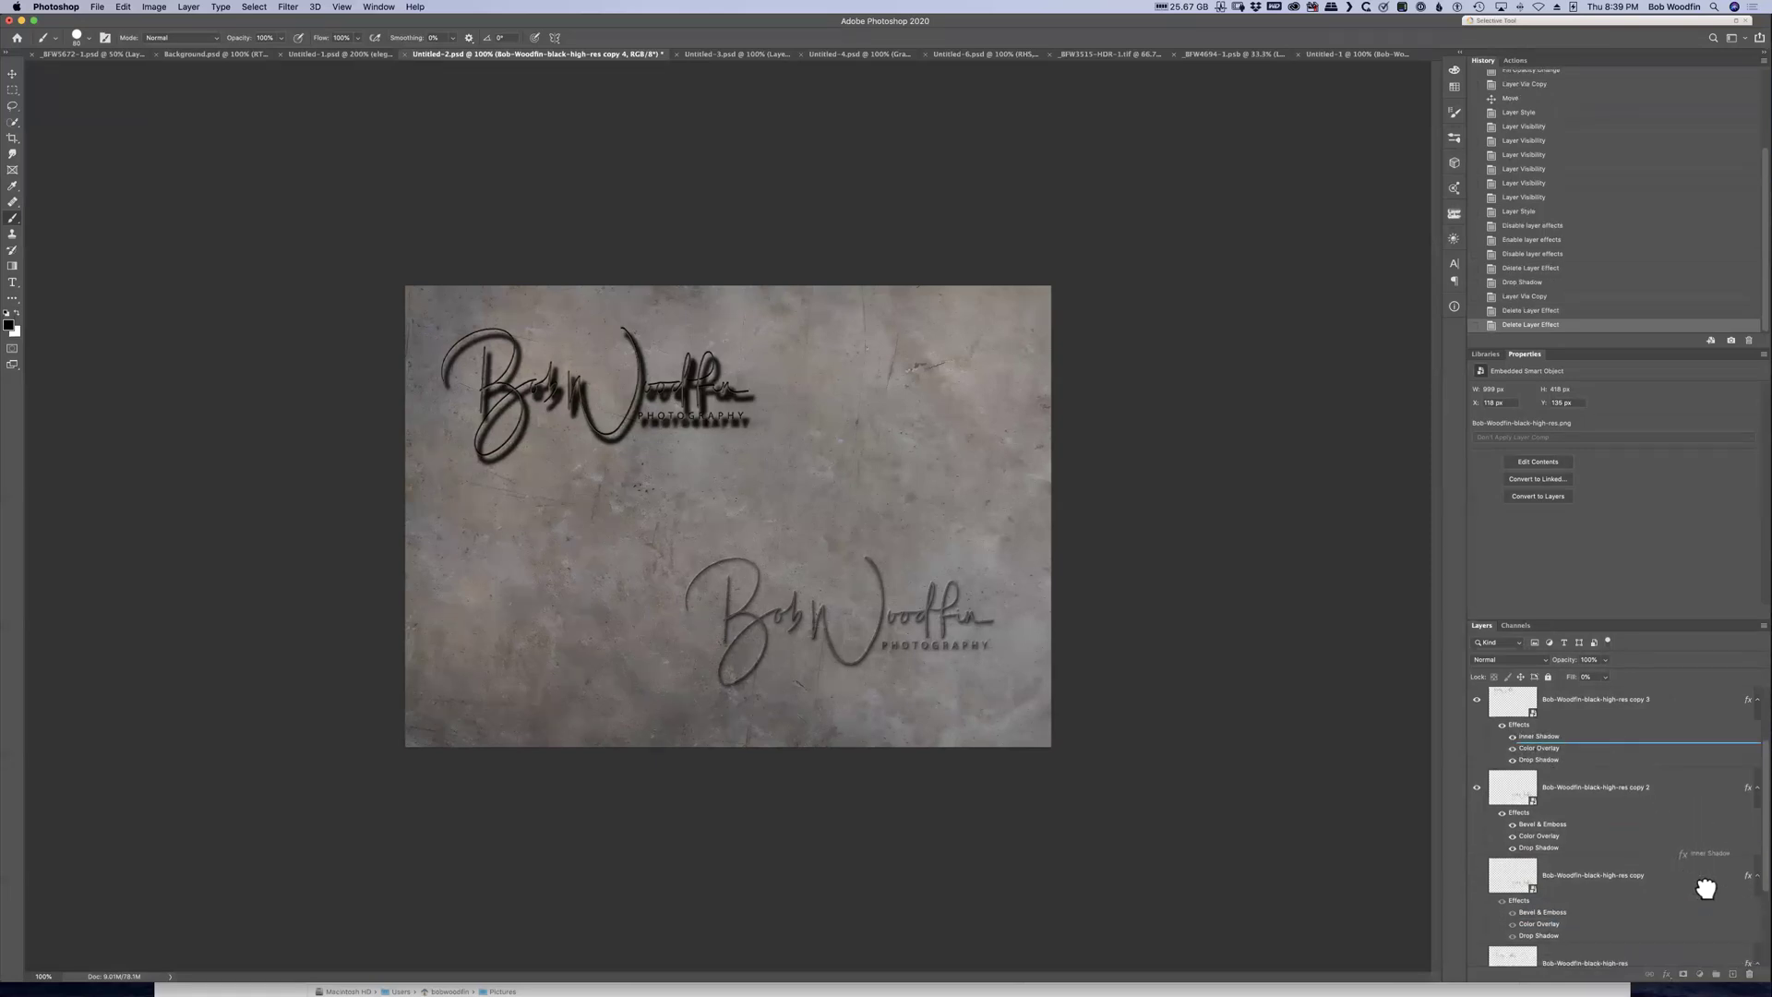
{"action": "left_click_drag", "start_coordinate": [1511, 738], "coordinate": [1747, 974]}
{"action": "left_click_drag", "start_coordinate": [1538, 737], "coordinate": [1748, 974]}
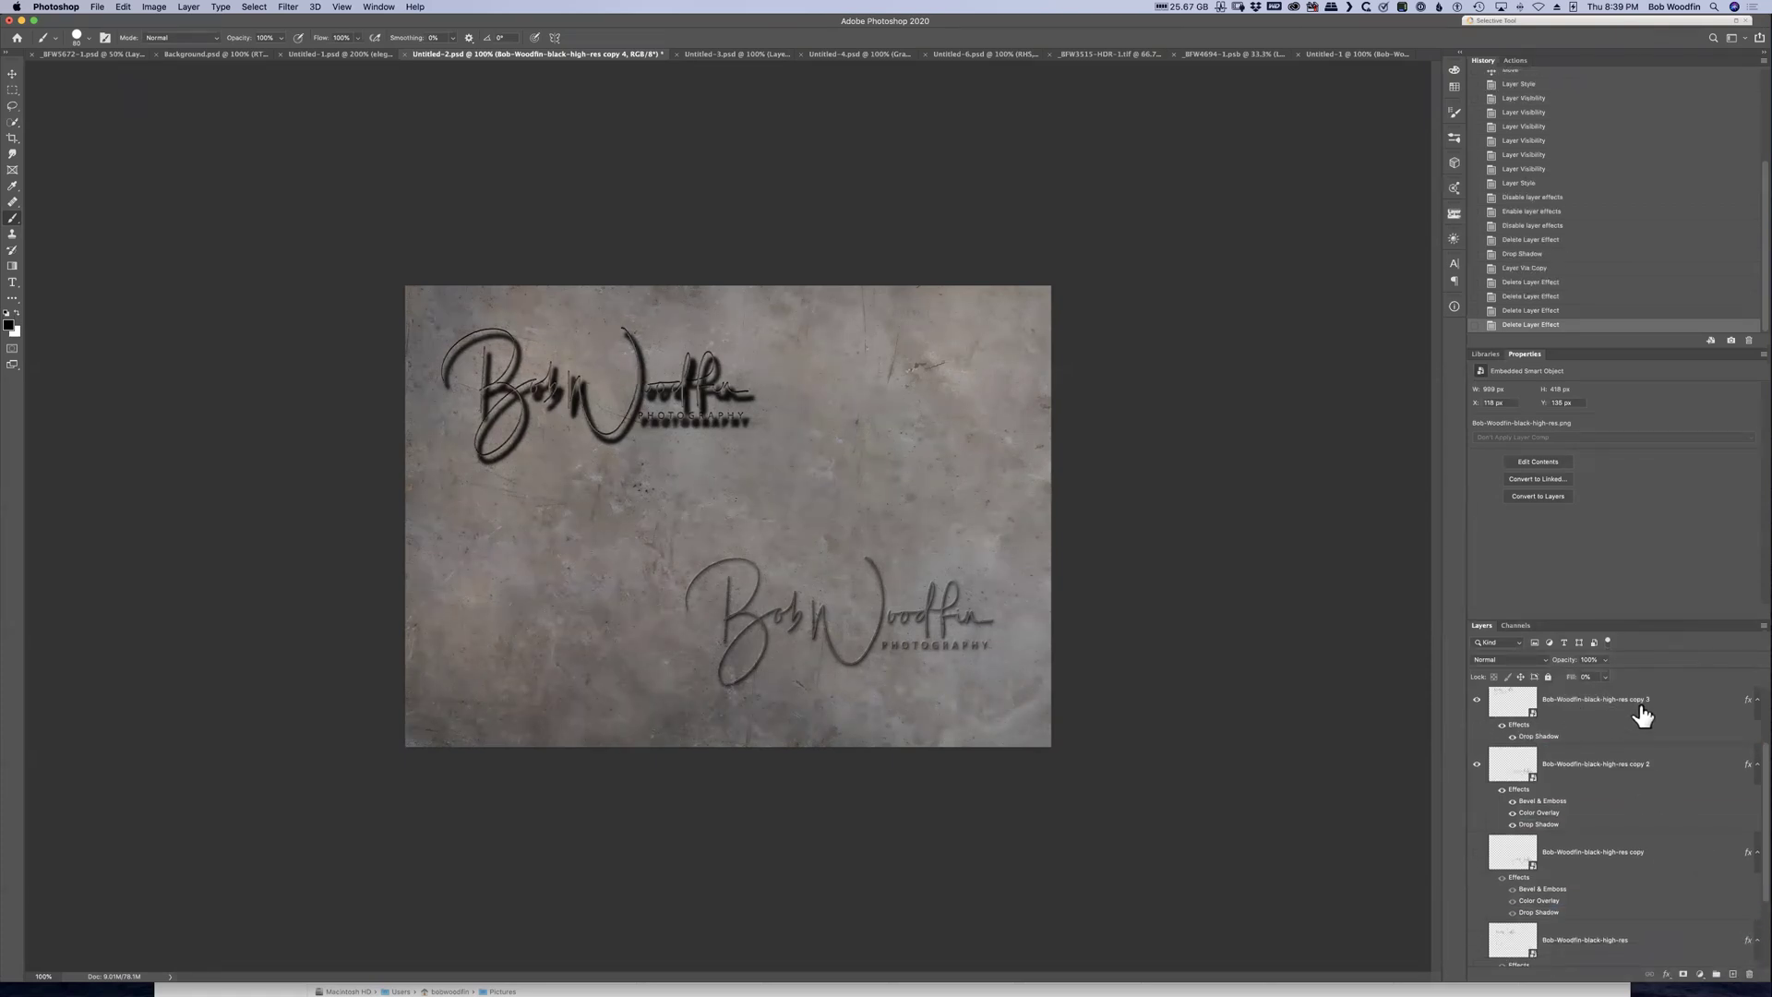
Convert the drop shadow of the signature's copy 3 layer into its own separate layer
{"action": "left_click", "coordinate": [1698, 710]}
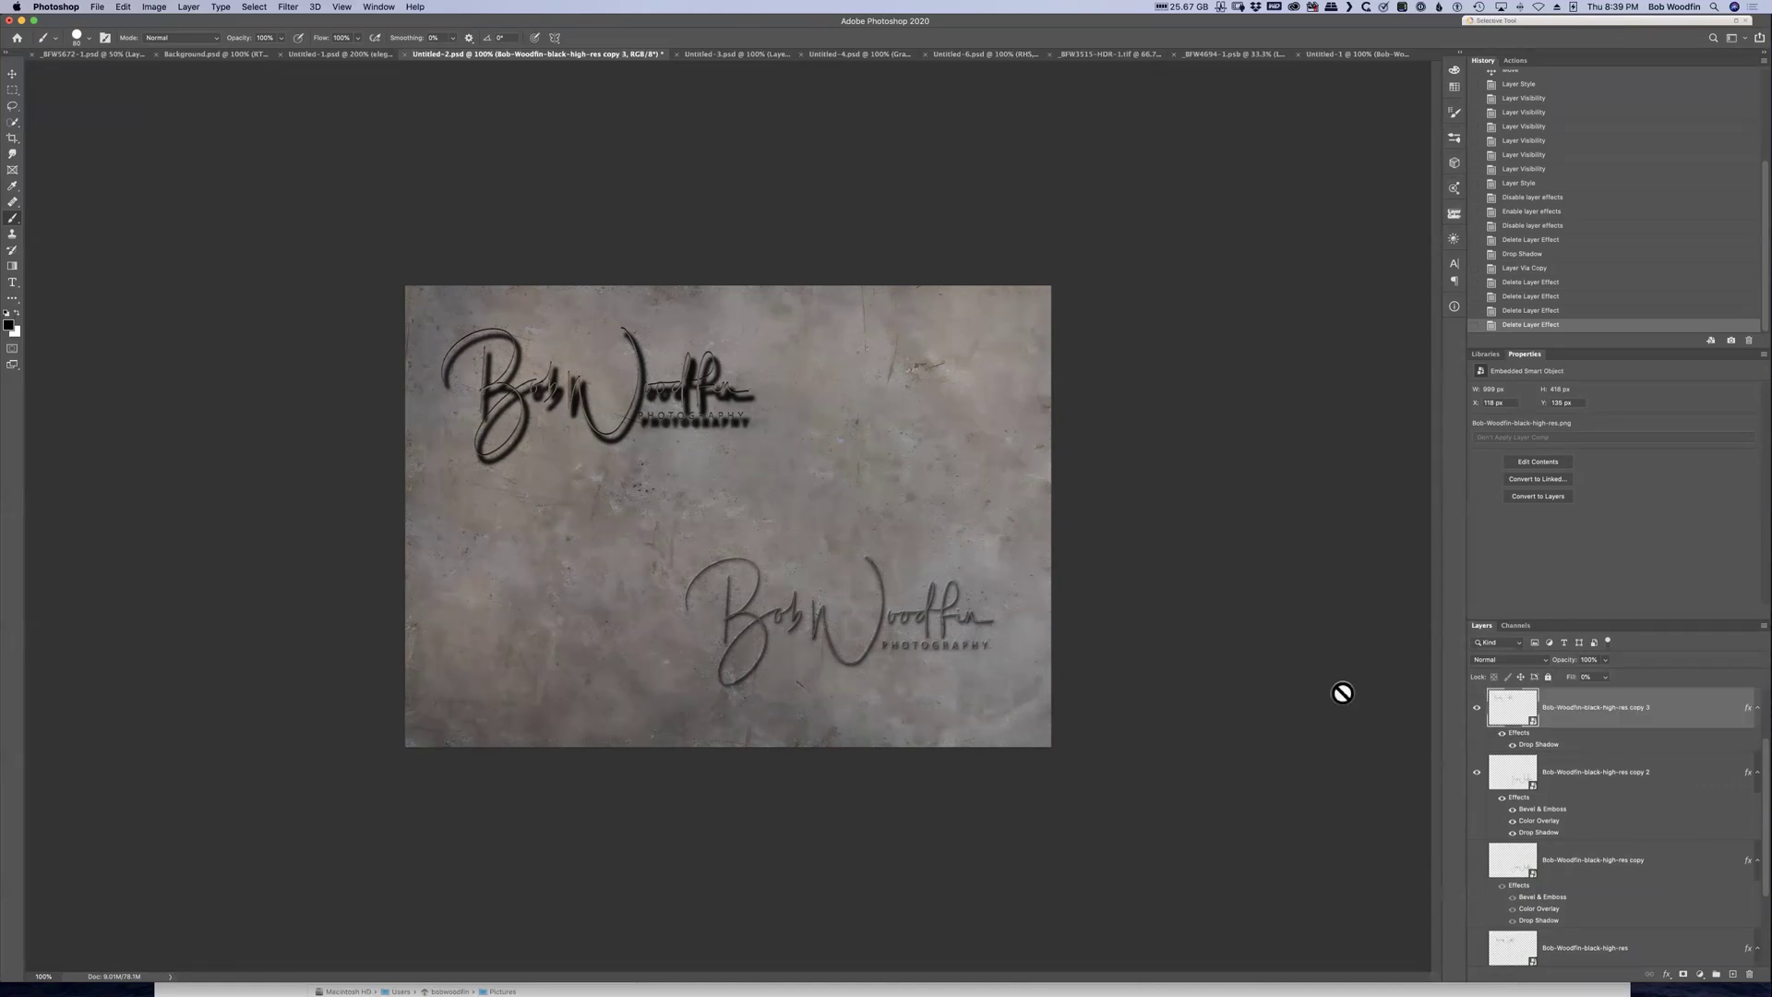
{"action": "left_click", "coordinate": [190, 7]}
{"action": "mouse_move", "coordinate": [220, 129]}
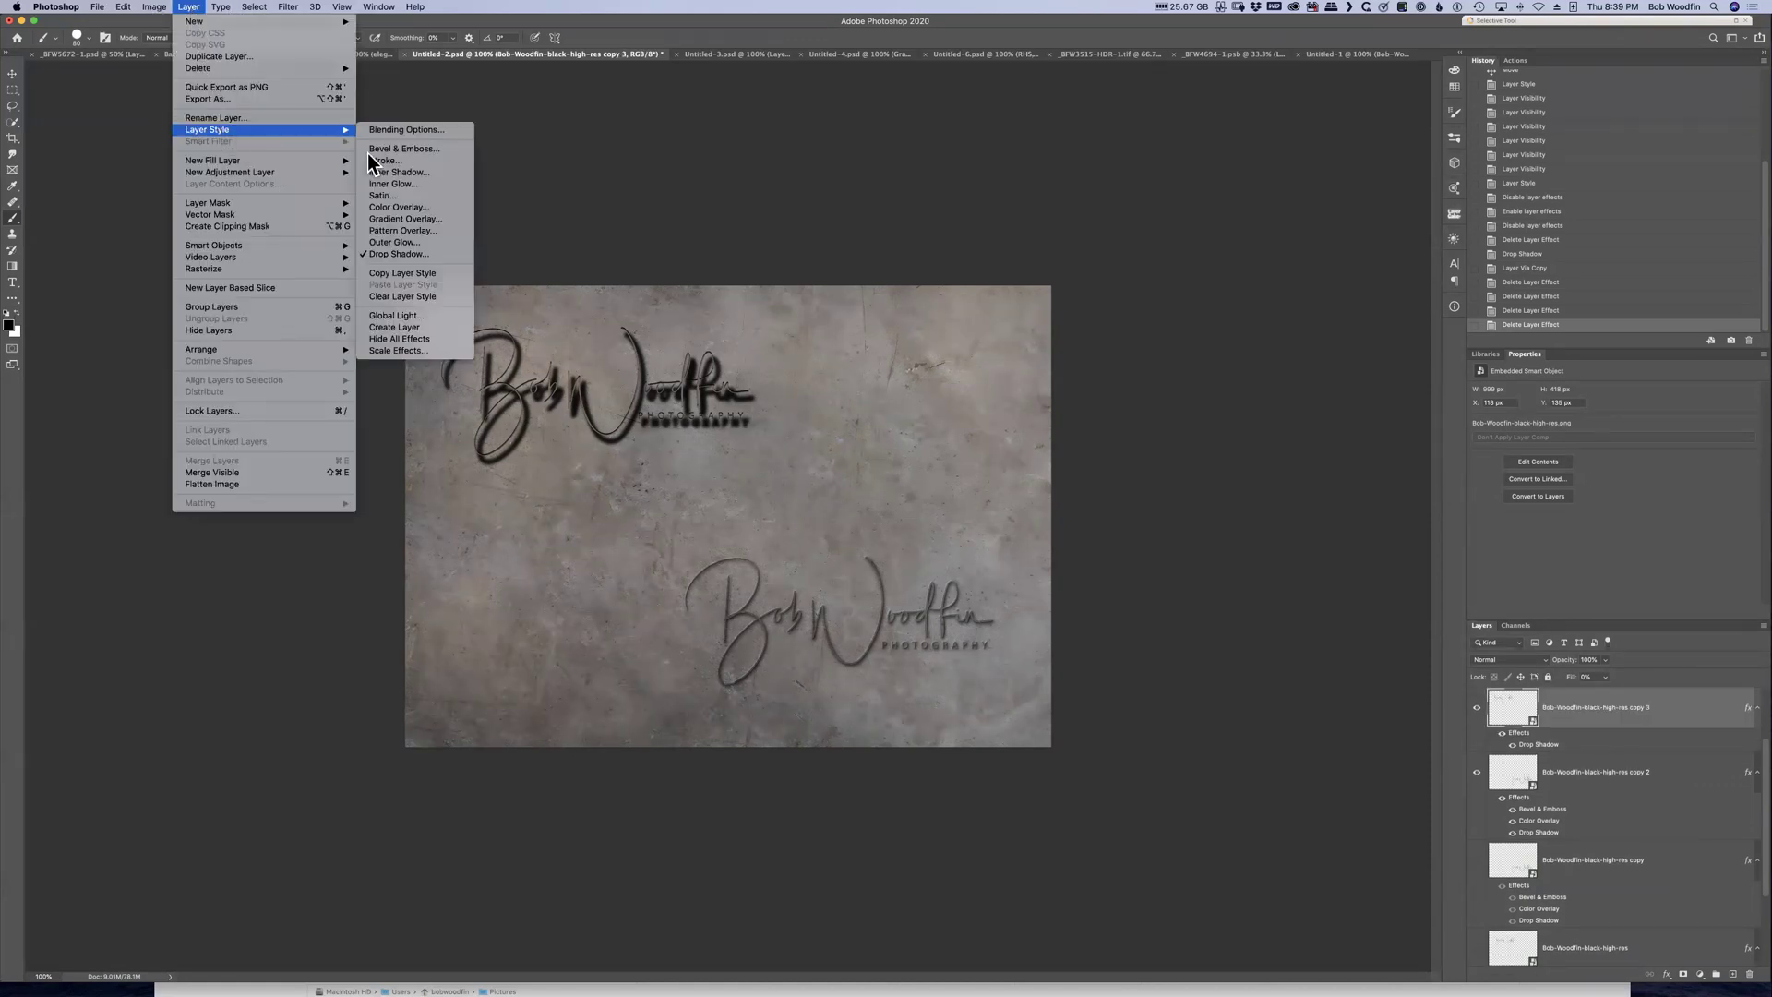
{"action": "left_click", "coordinate": [413, 329]}
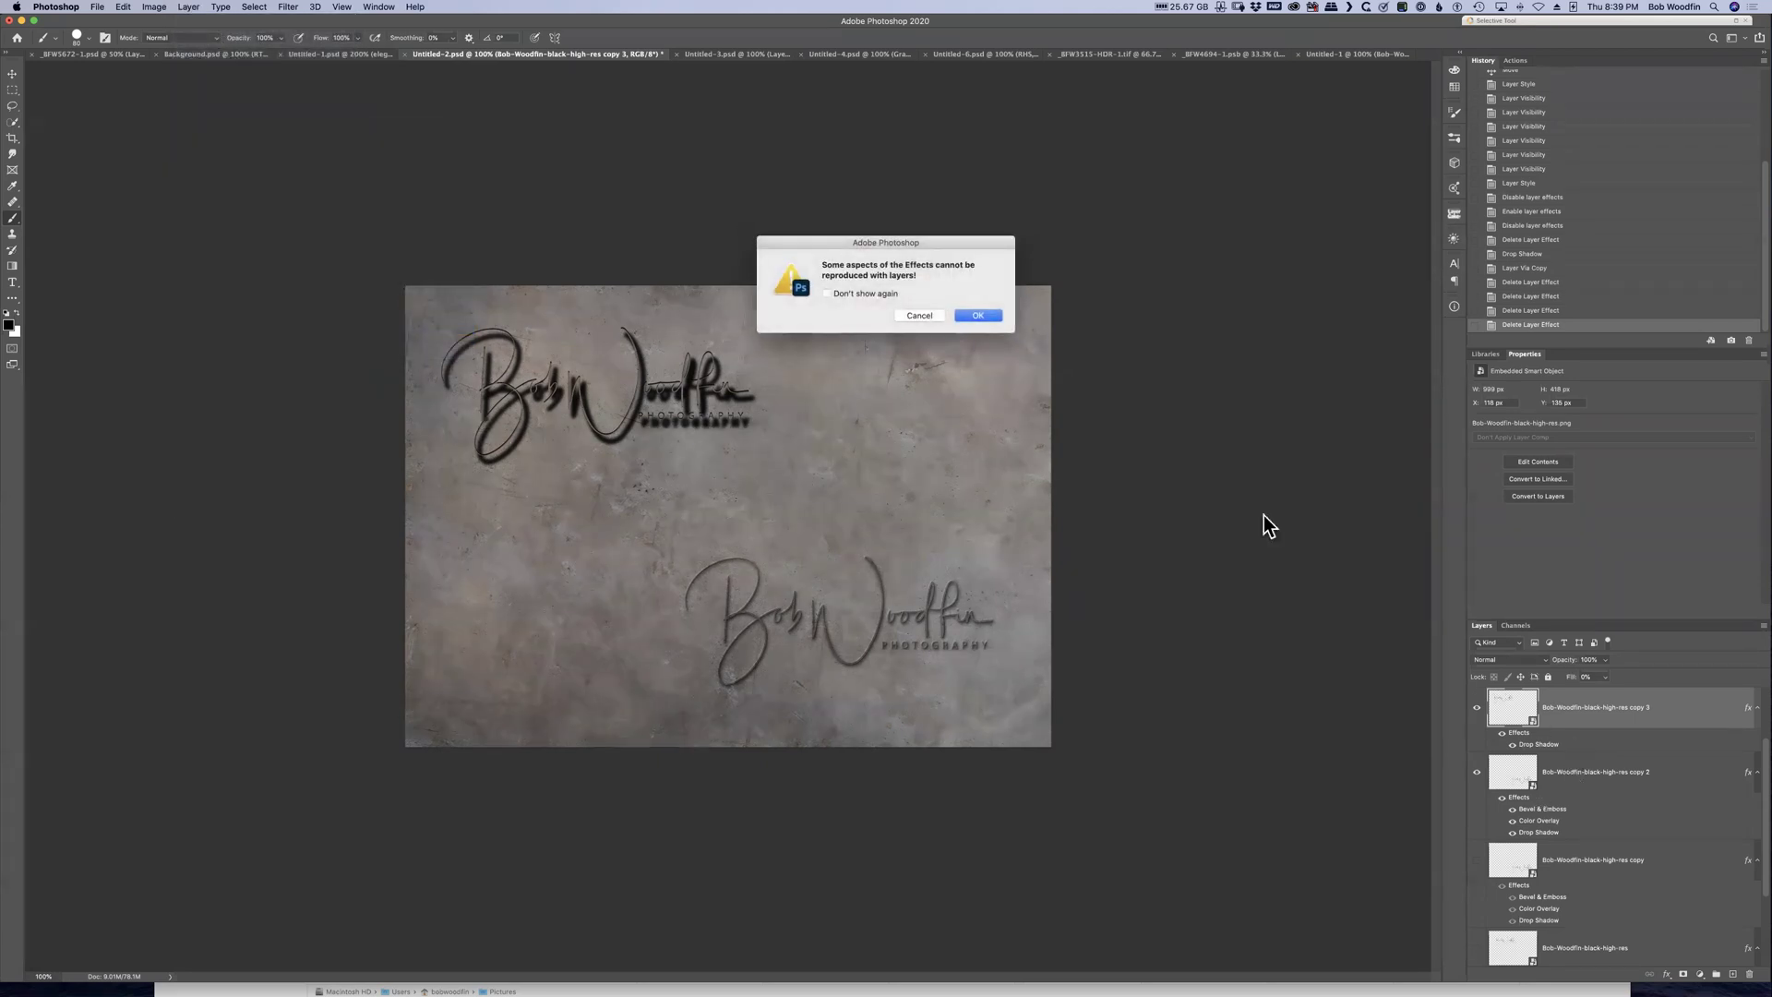
{"action": "left_click", "coordinate": [977, 315]}
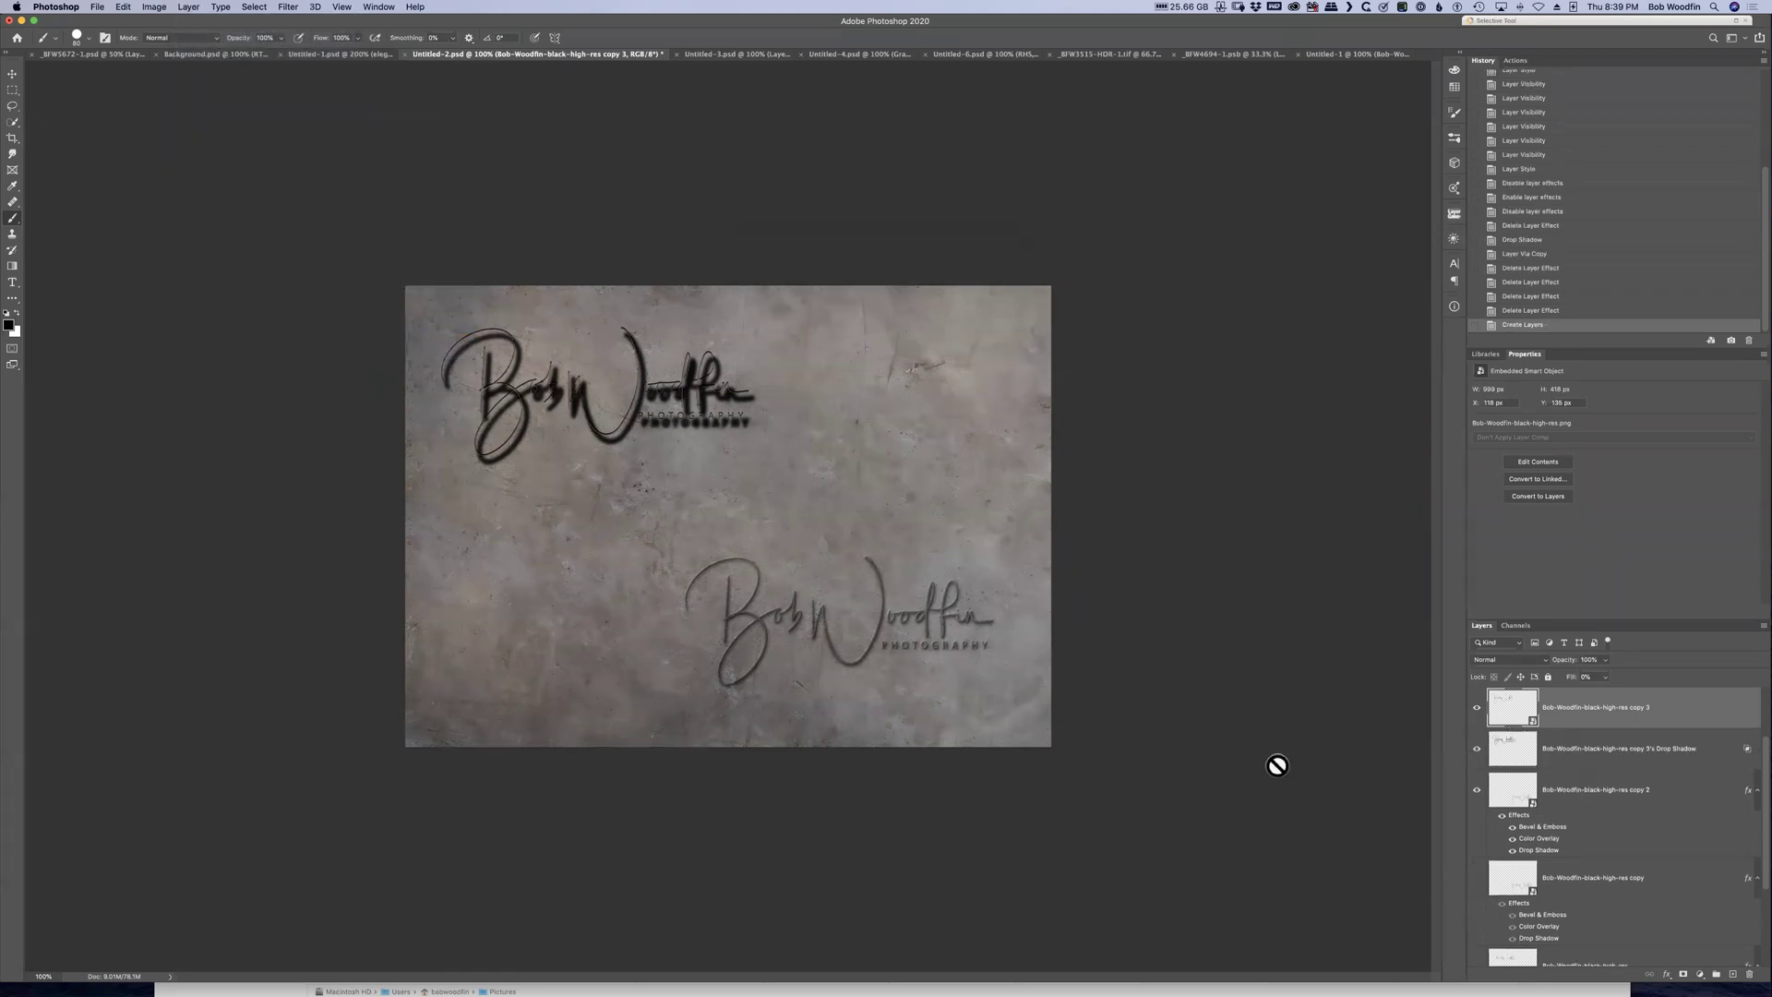
Free-transform the separated Drop Shadow layer and skew it so its upper edge leans to the right
{"action": "left_click", "coordinate": [1594, 752]}
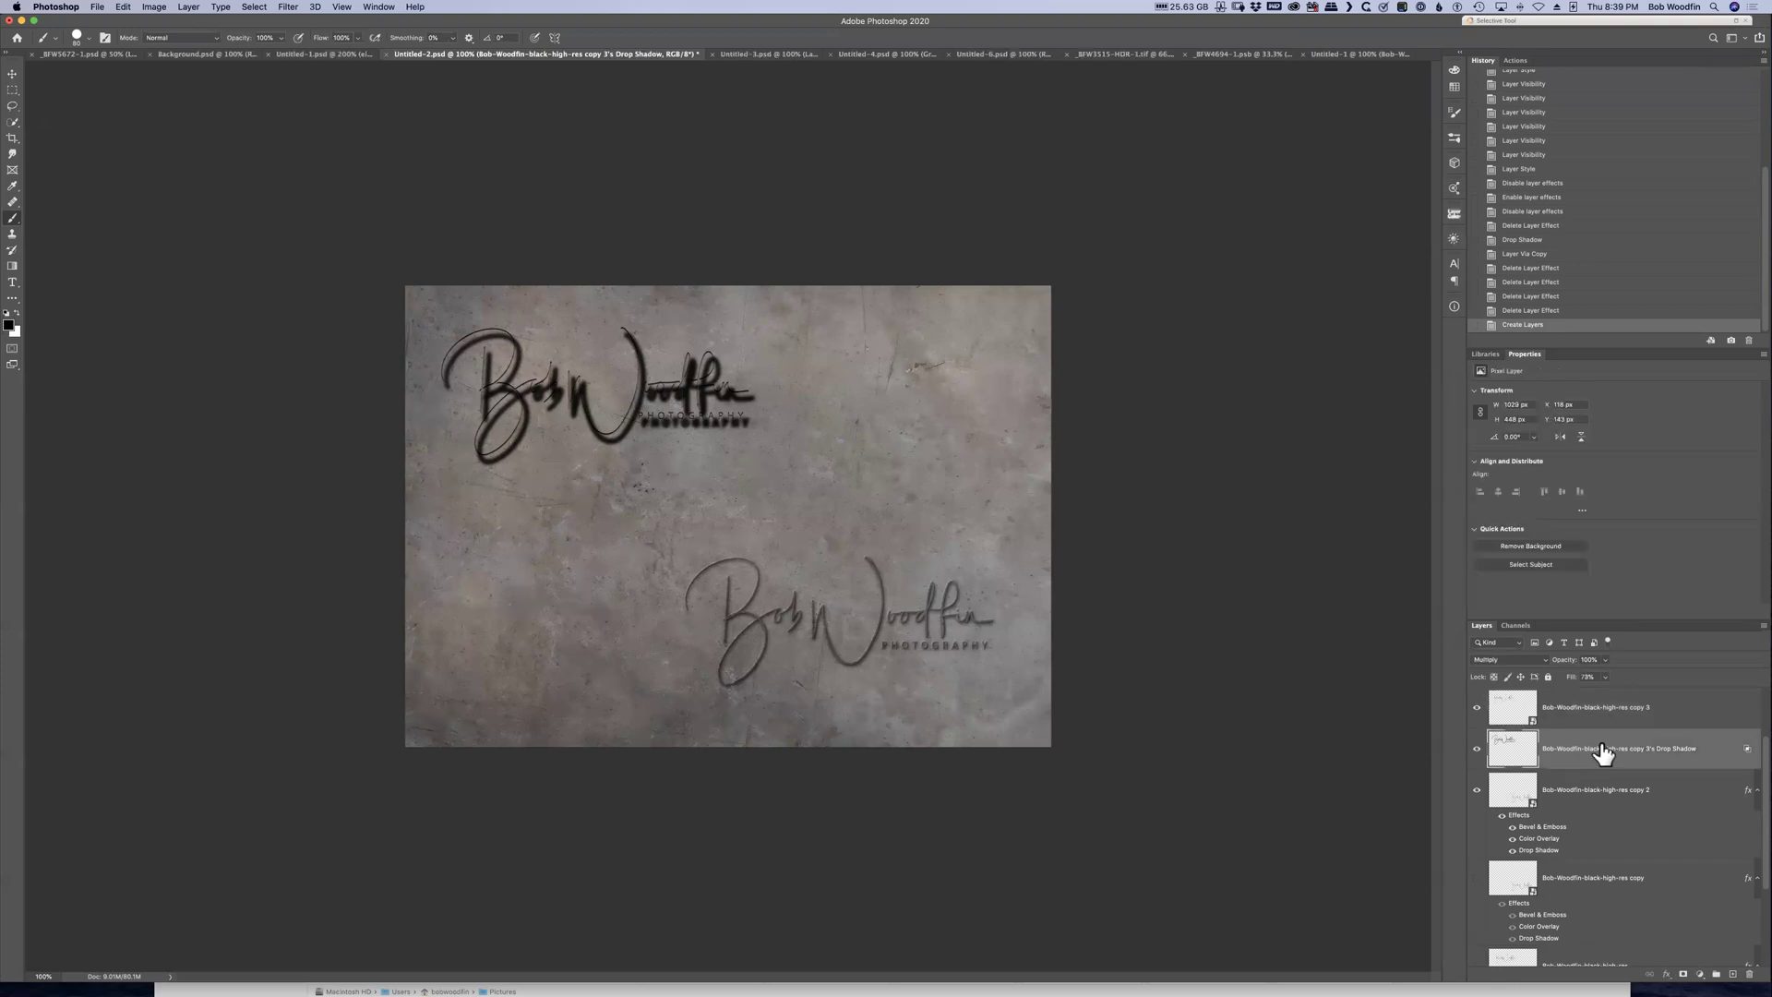
{"action": "key", "text": "ctrl+t"}
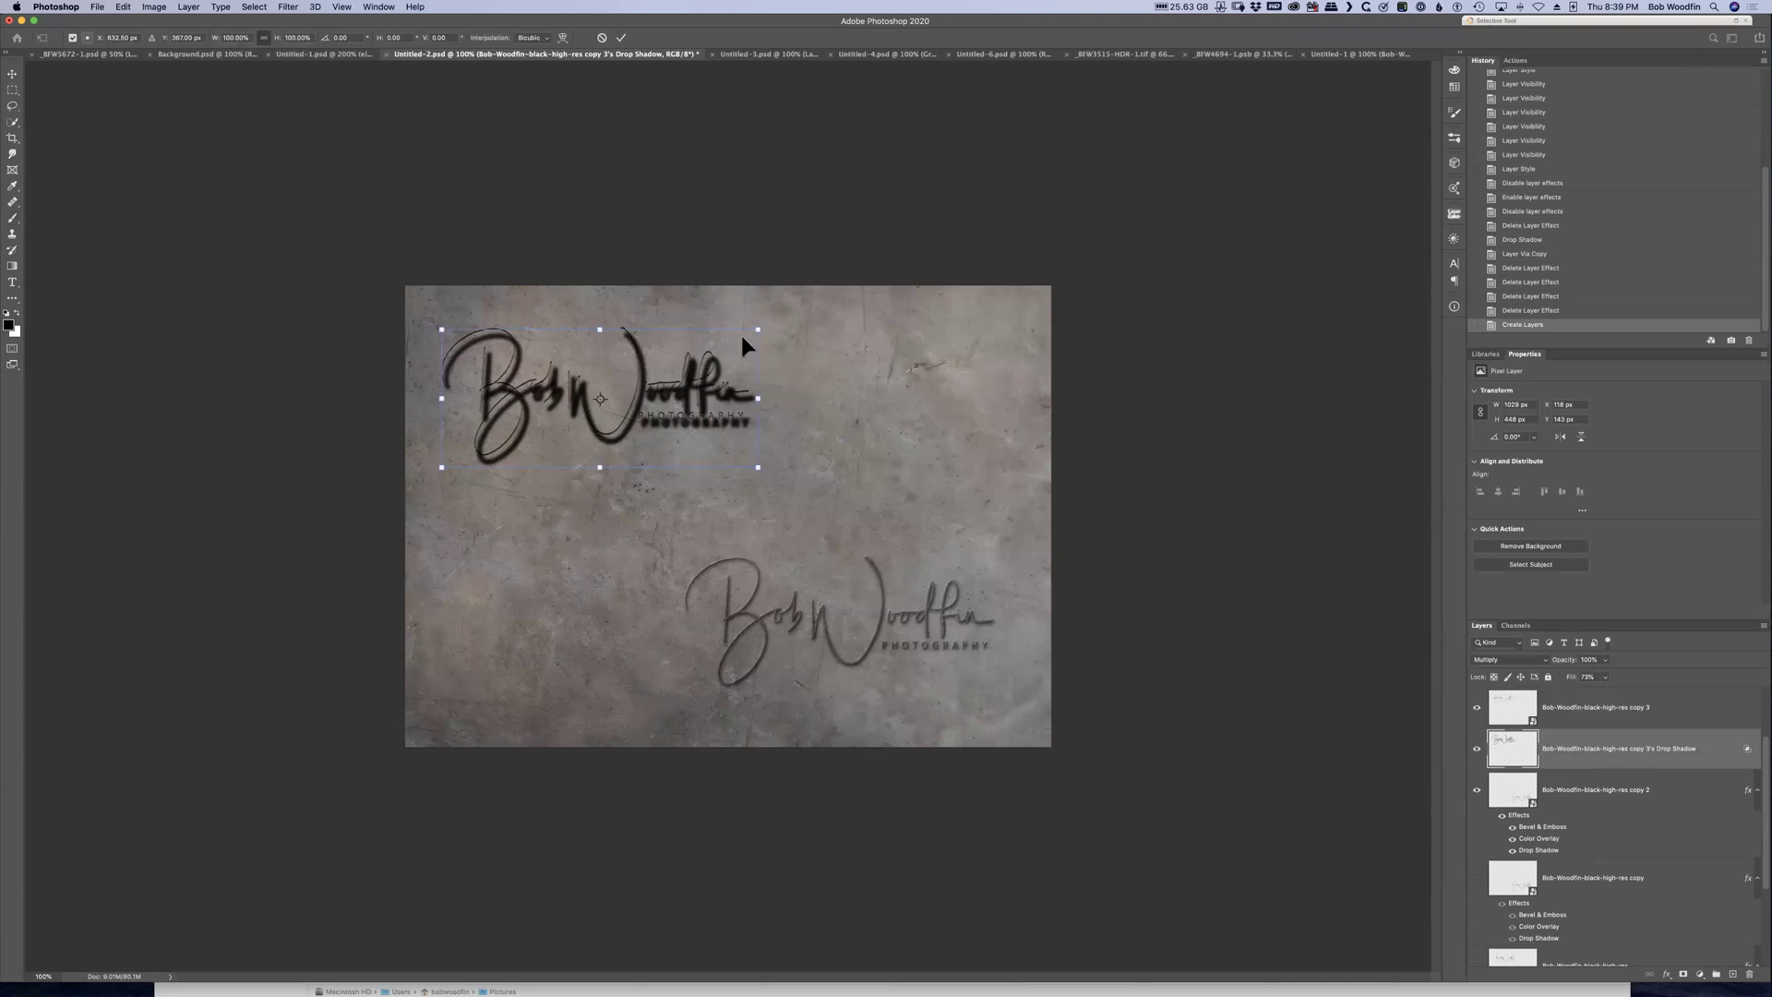
{"action": "right_click", "coordinate": [603, 354]}
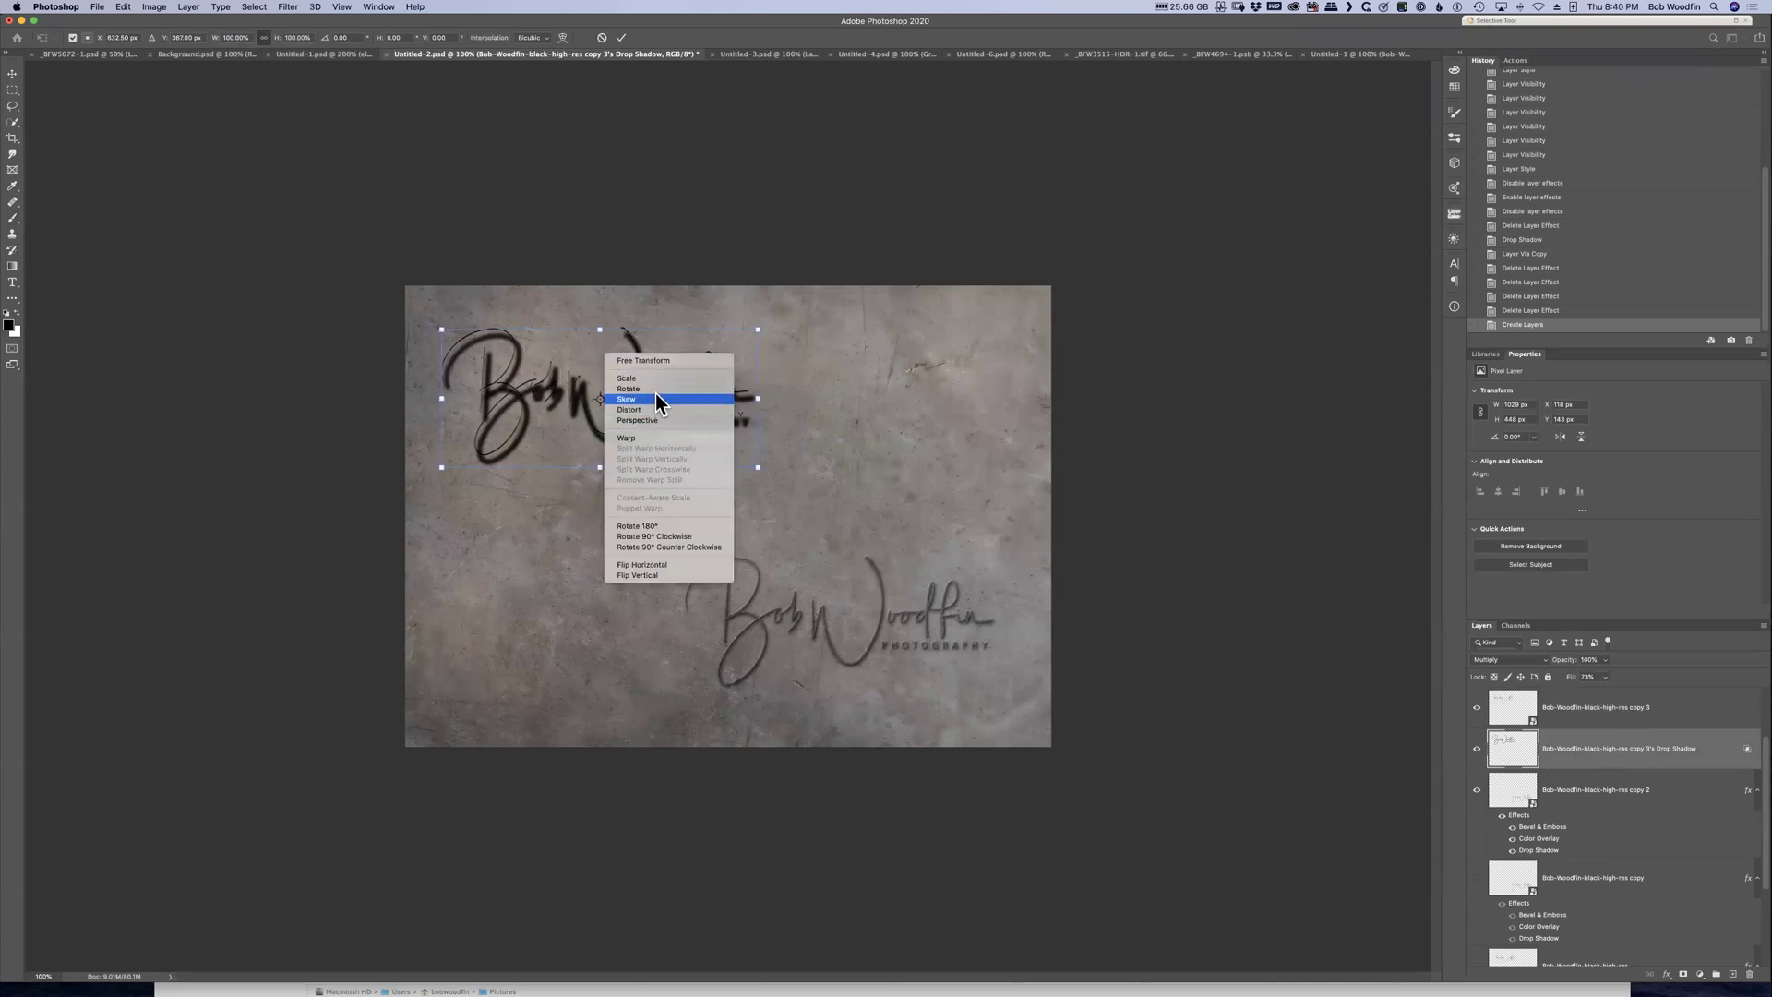
{"action": "left_click", "coordinate": [661, 406]}
{"action": "left_click_drag", "start_coordinate": [599, 330], "coordinate": [652, 330]}
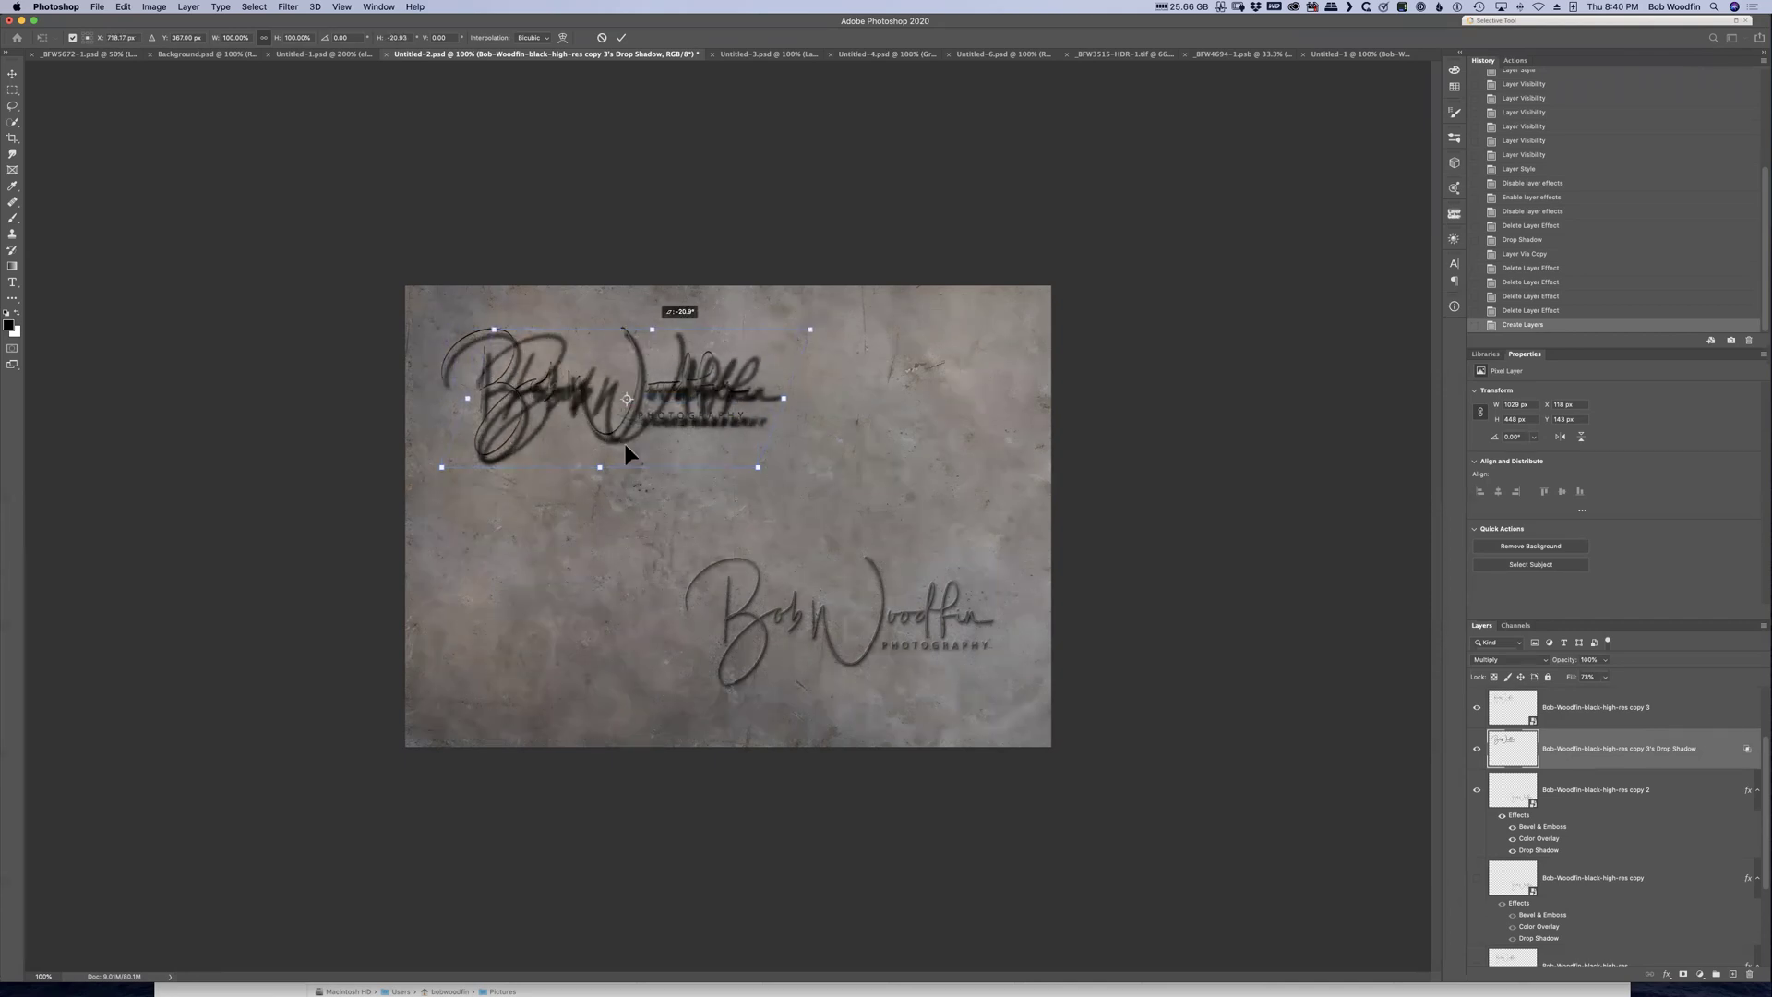
Distort the shadow by pulling its lower-right corner outward, move it below the upper signature, and commit the transform
{"action": "right_click", "coordinate": [700, 436]}
{"action": "left_click", "coordinate": [756, 484]}
{"action": "left_click_drag", "start_coordinate": [755, 467], "coordinate": [915, 453]}
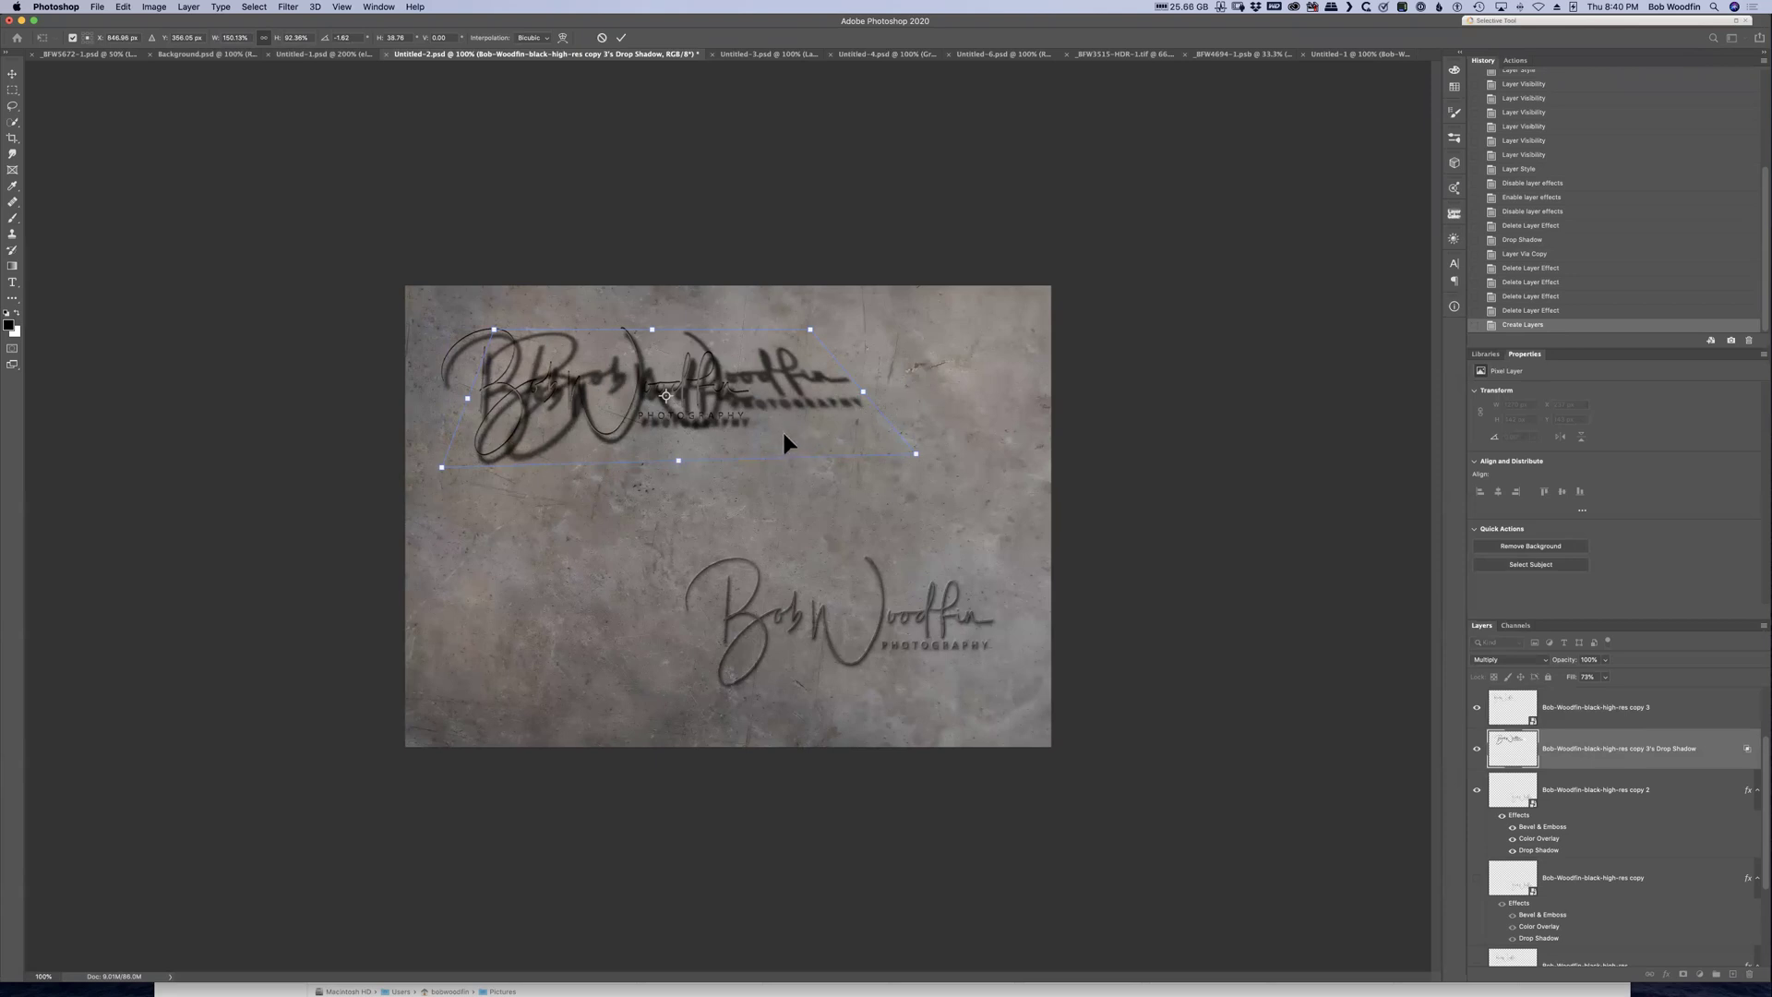
{"action": "left_click_drag", "start_coordinate": [798, 433], "coordinate": [766, 569]}
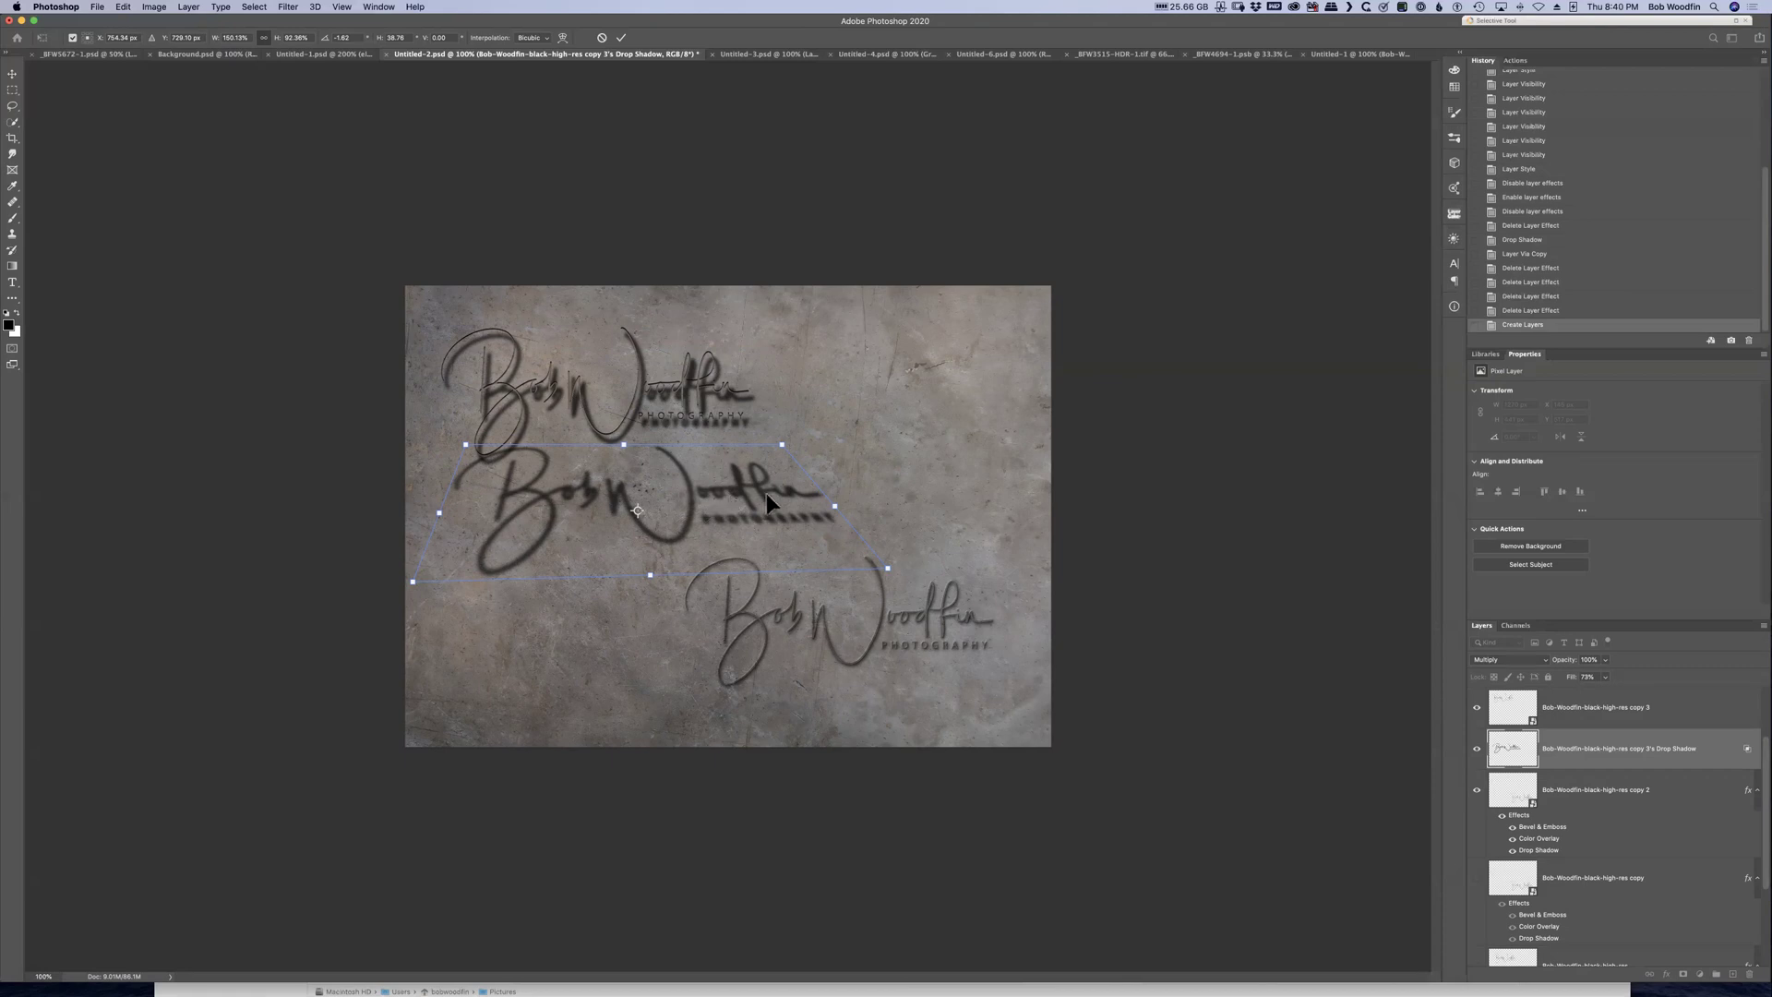
{"action": "key", "text": "Return"}
{"action": "key", "text": "b"}
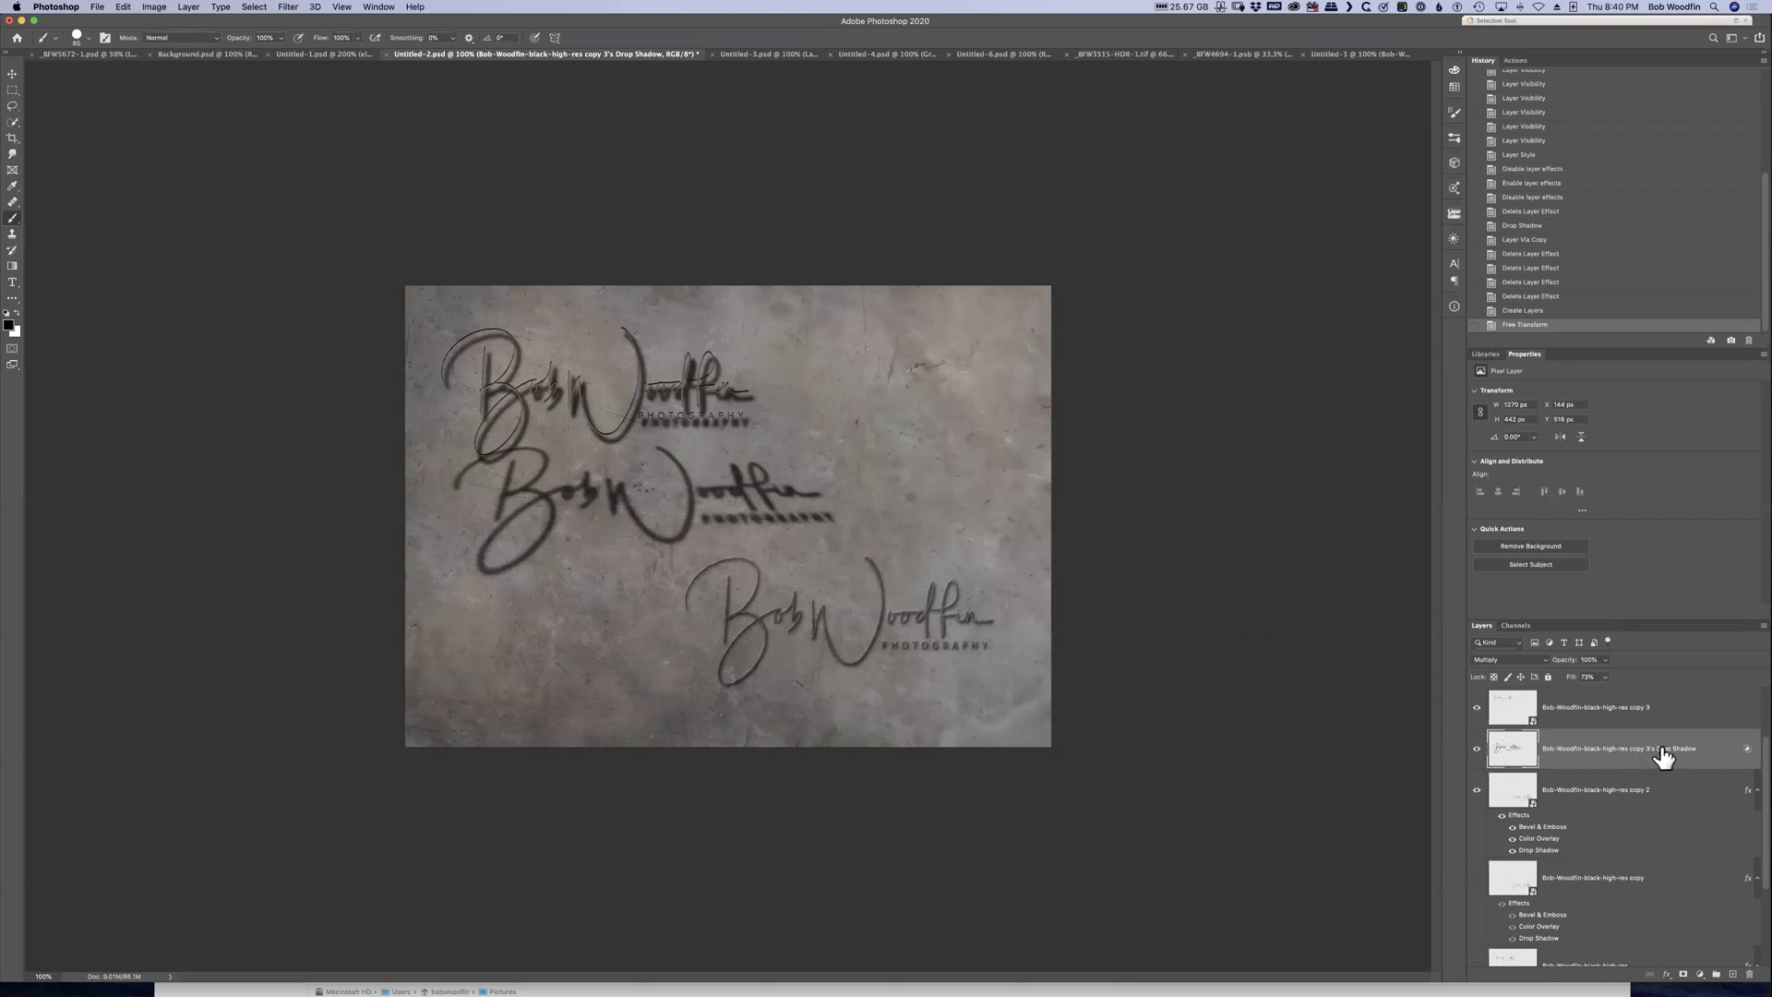
Delete the separated shadow layer, and try removing the drop shadow from the lower signature's copy 2 layer
{"action": "key", "text": "Delete"}
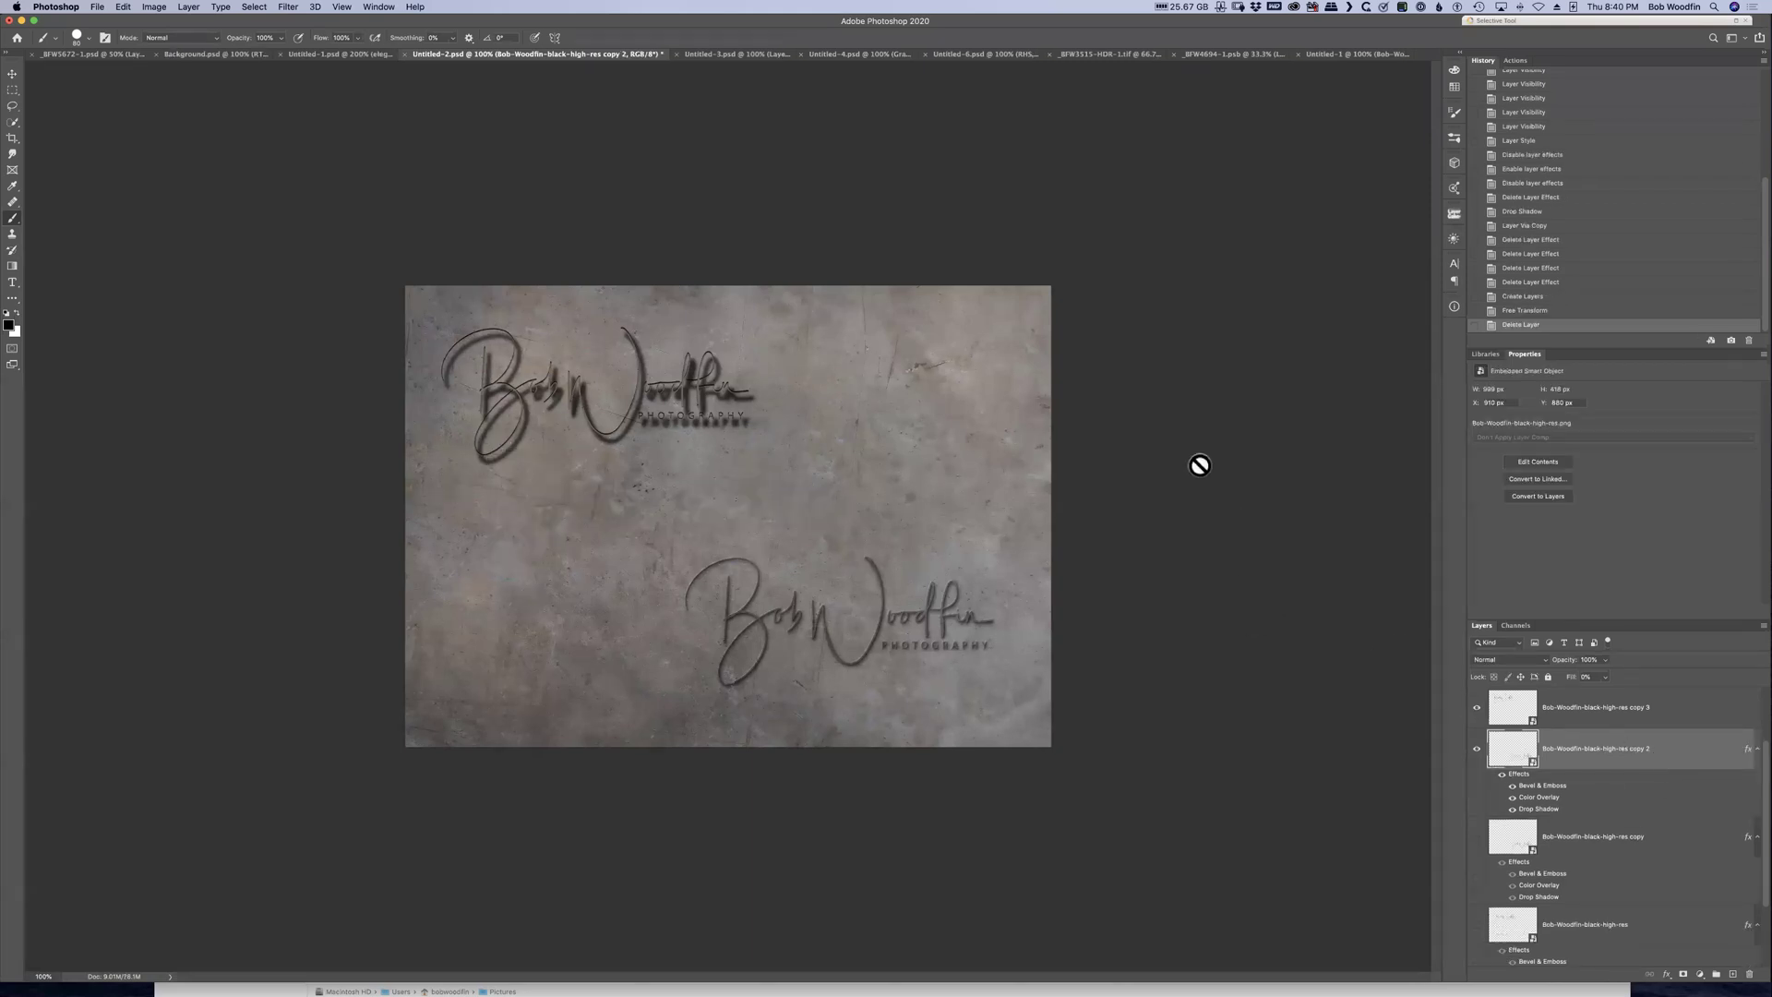
{"action": "left_click_drag", "start_coordinate": [1550, 817], "coordinate": [1749, 975]}
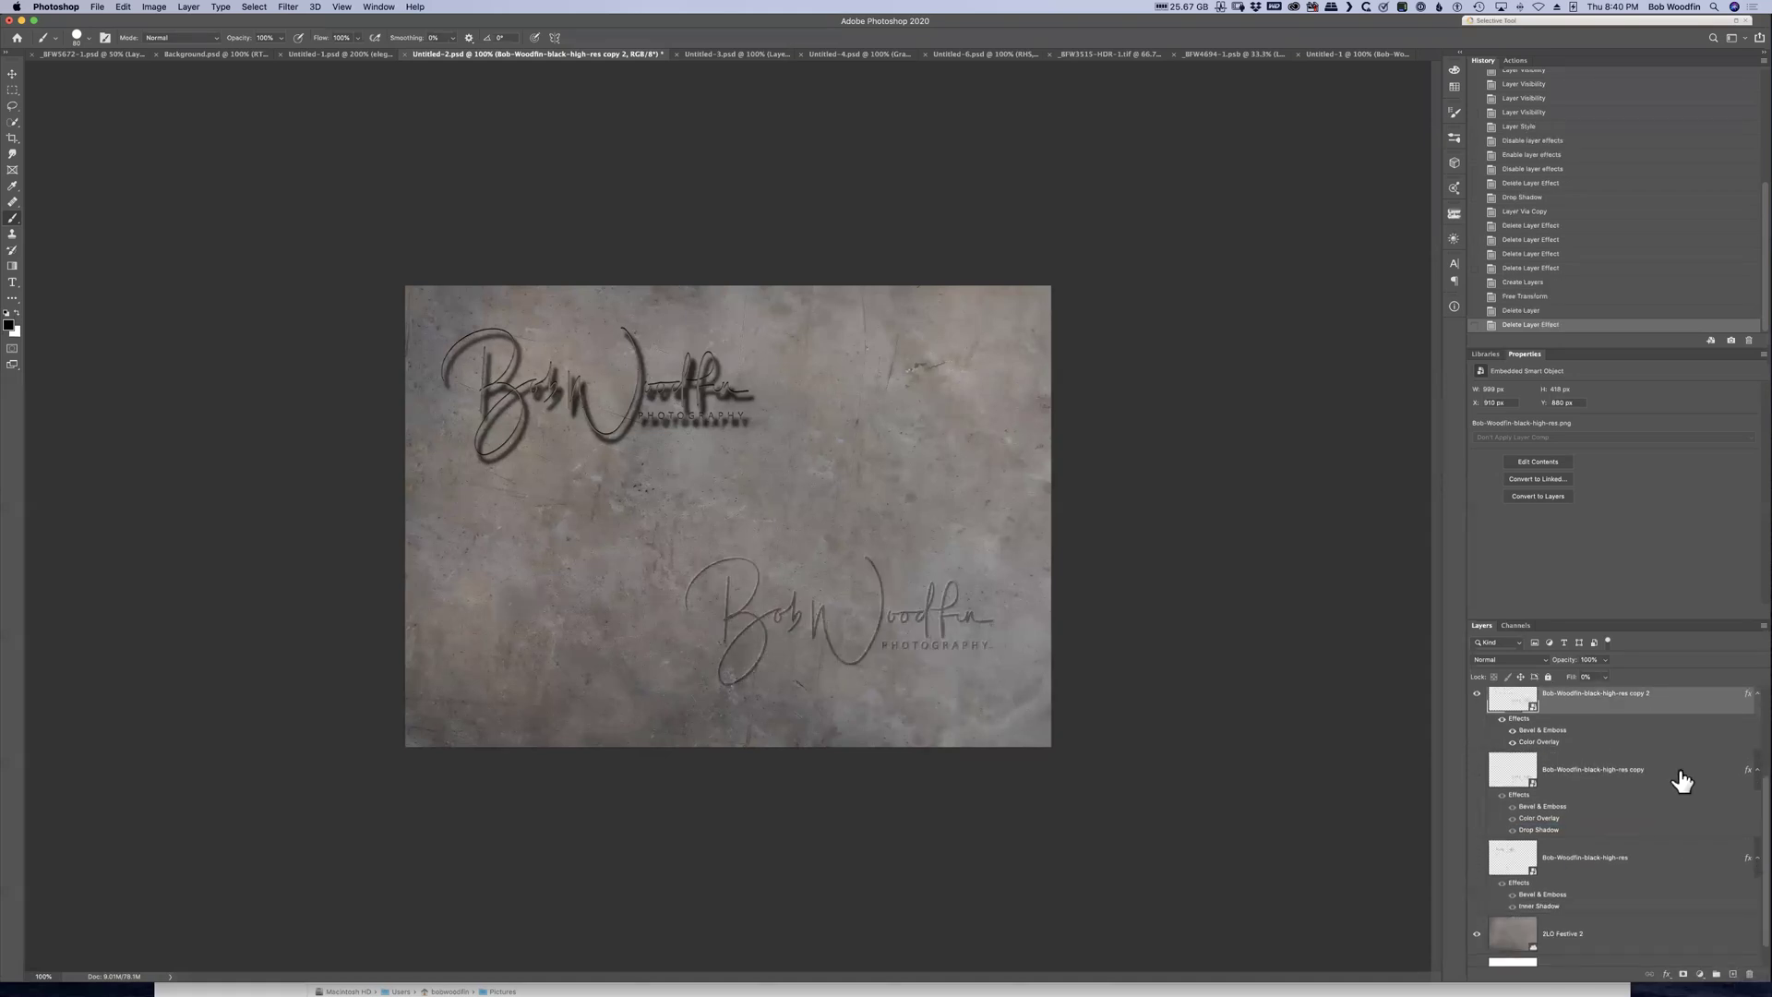
{"action": "key", "text": "super+z"}
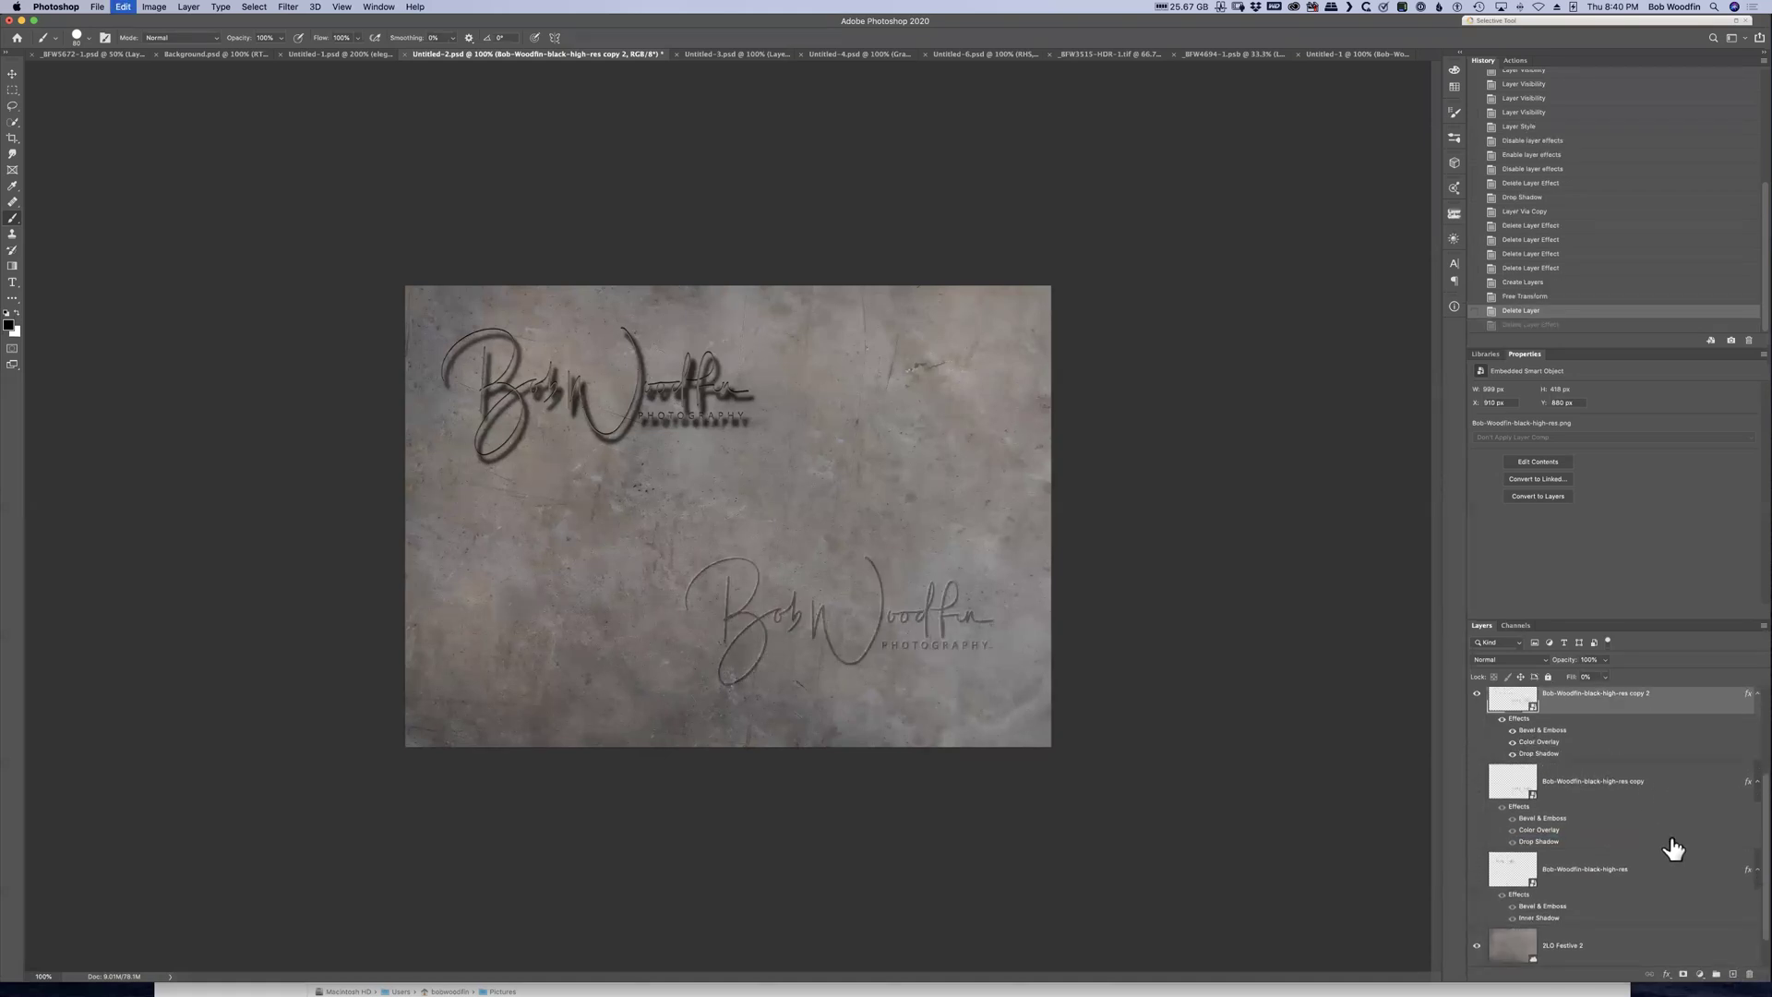
Remove the Drop Shadow effect from the top signature layer, copy 4
{"action": "left_click_drag", "start_coordinate": [1550, 841], "coordinate": [1749, 974]}
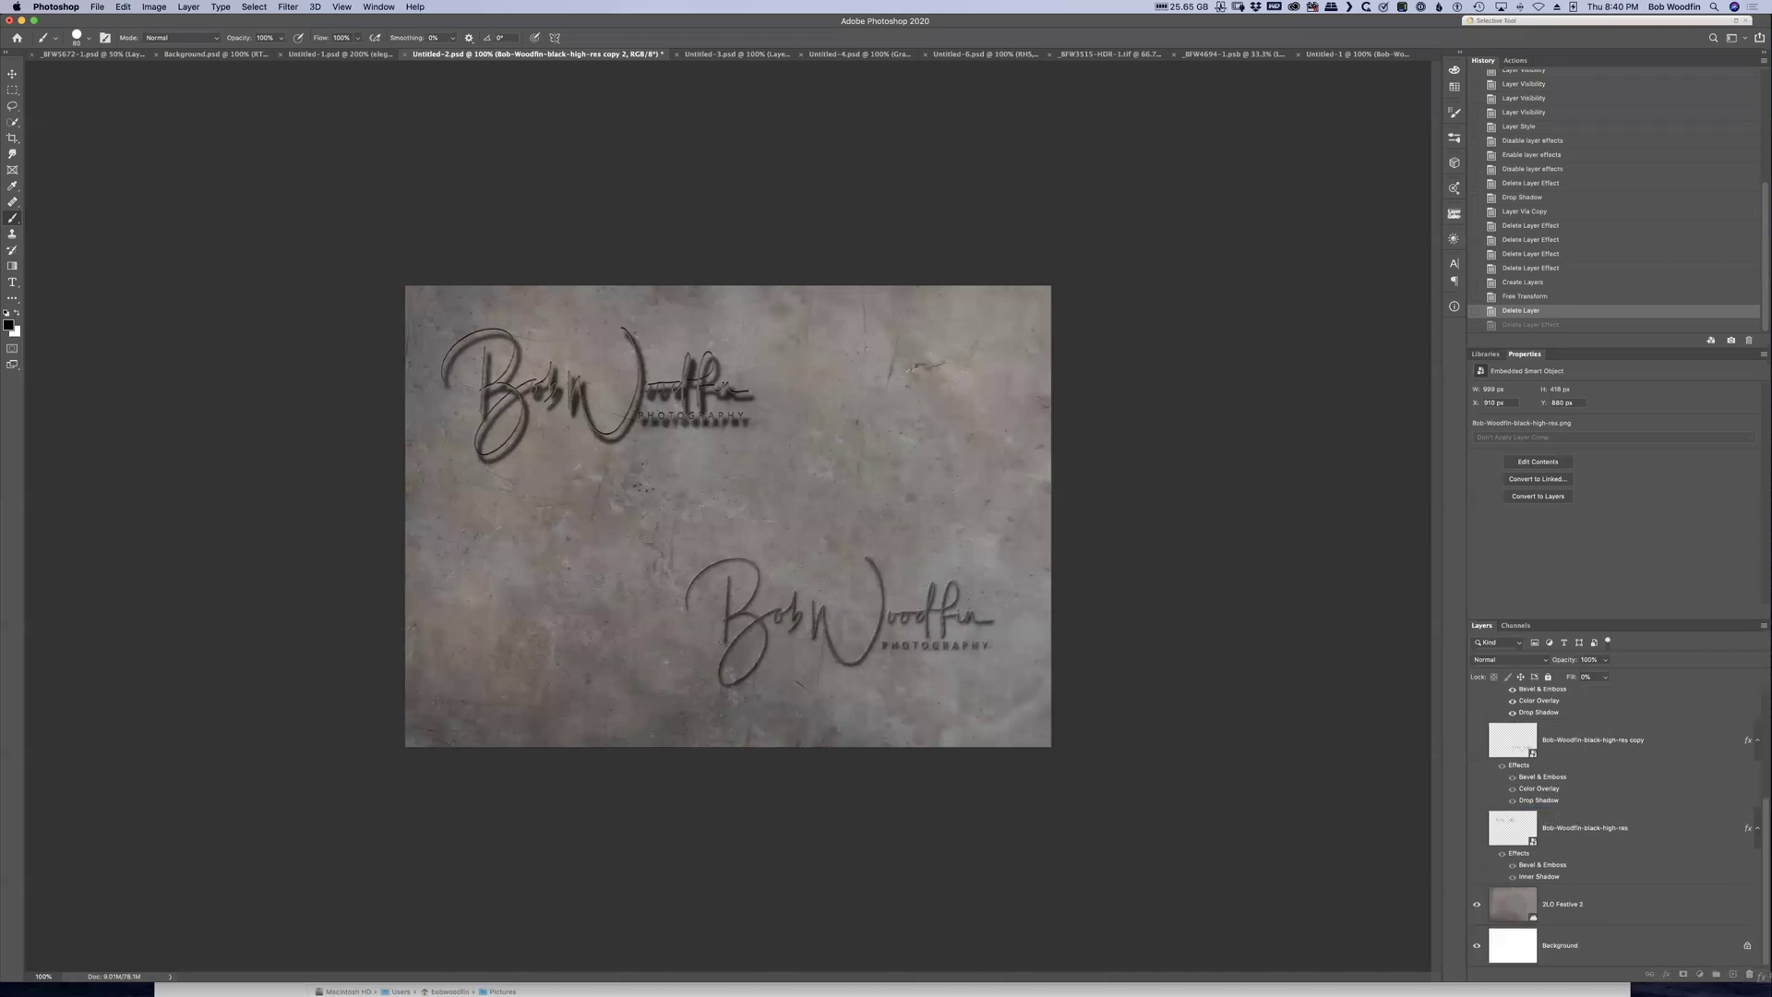
{"action": "scroll", "coordinate": [1670, 744], "scroll_direction": "up", "scroll_amount": 5}
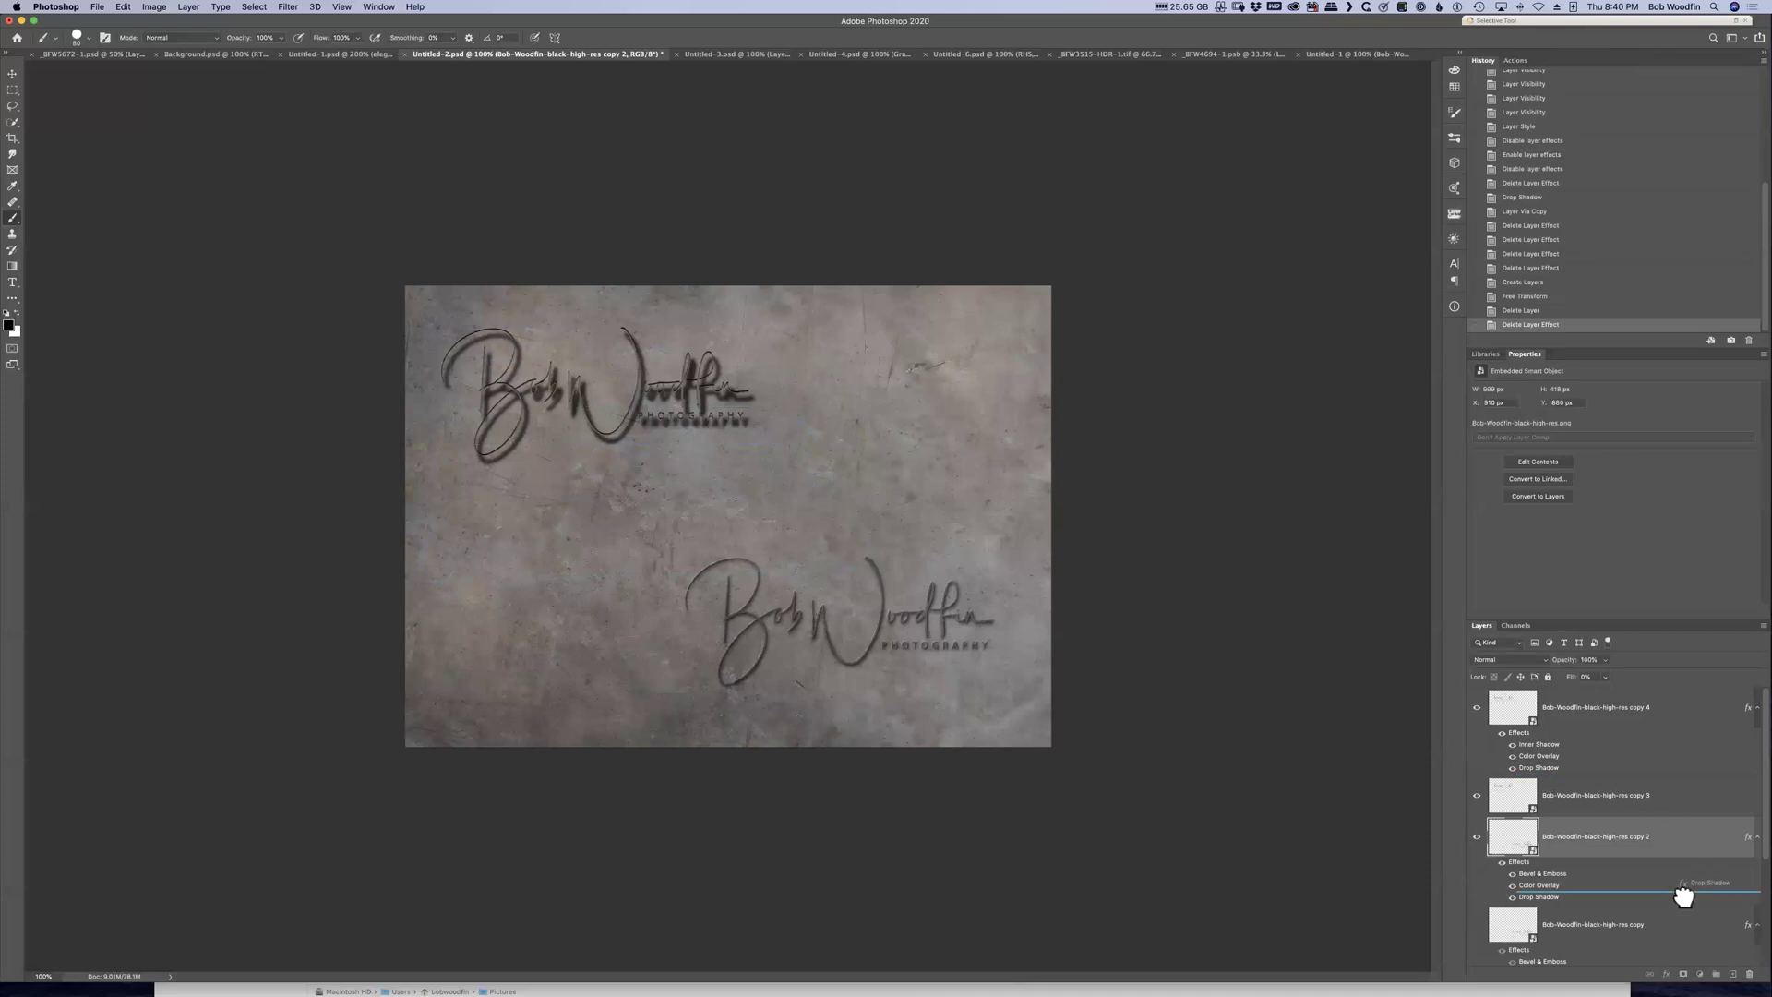
{"action": "left_click_drag", "start_coordinate": [1753, 939], "coordinate": [1748, 974]}
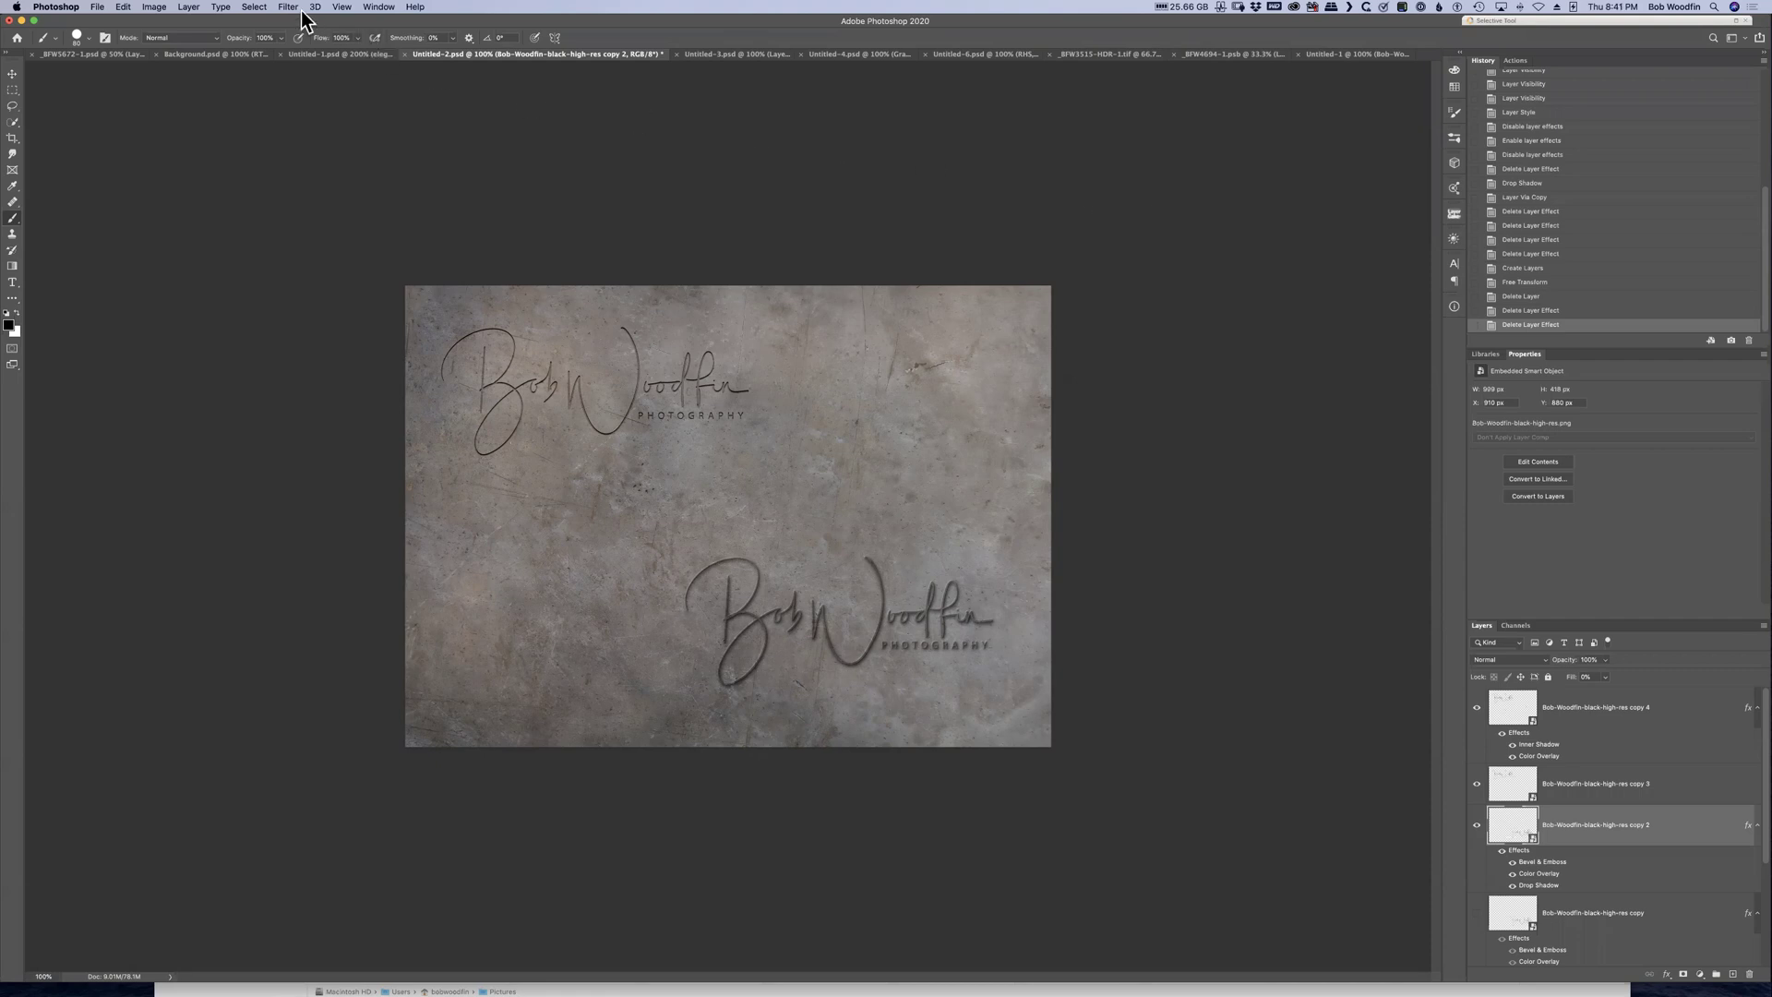
Browse the saved libraries and display the contents of the Sports Layer Styles library
{"action": "left_click", "coordinate": [1485, 354]}
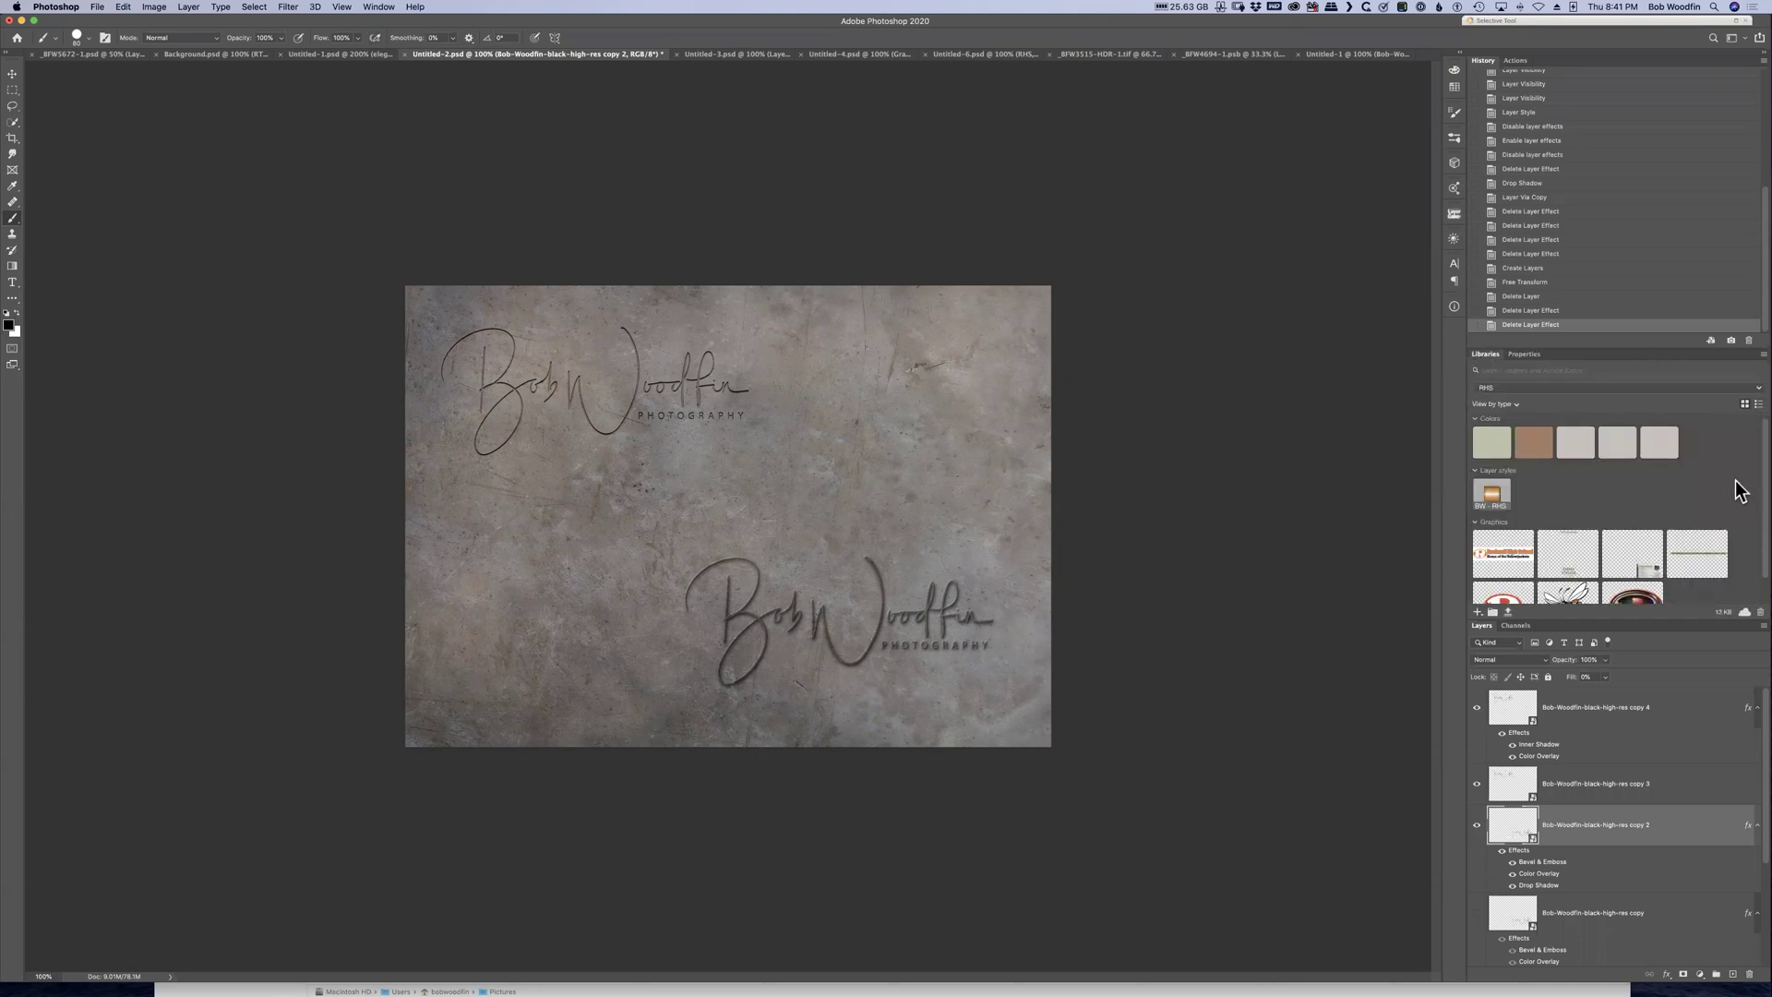
{"action": "scroll", "coordinate": [1735, 489], "scroll_direction": "down", "scroll_amount": 1}
{"action": "left_click", "coordinate": [1522, 388]}
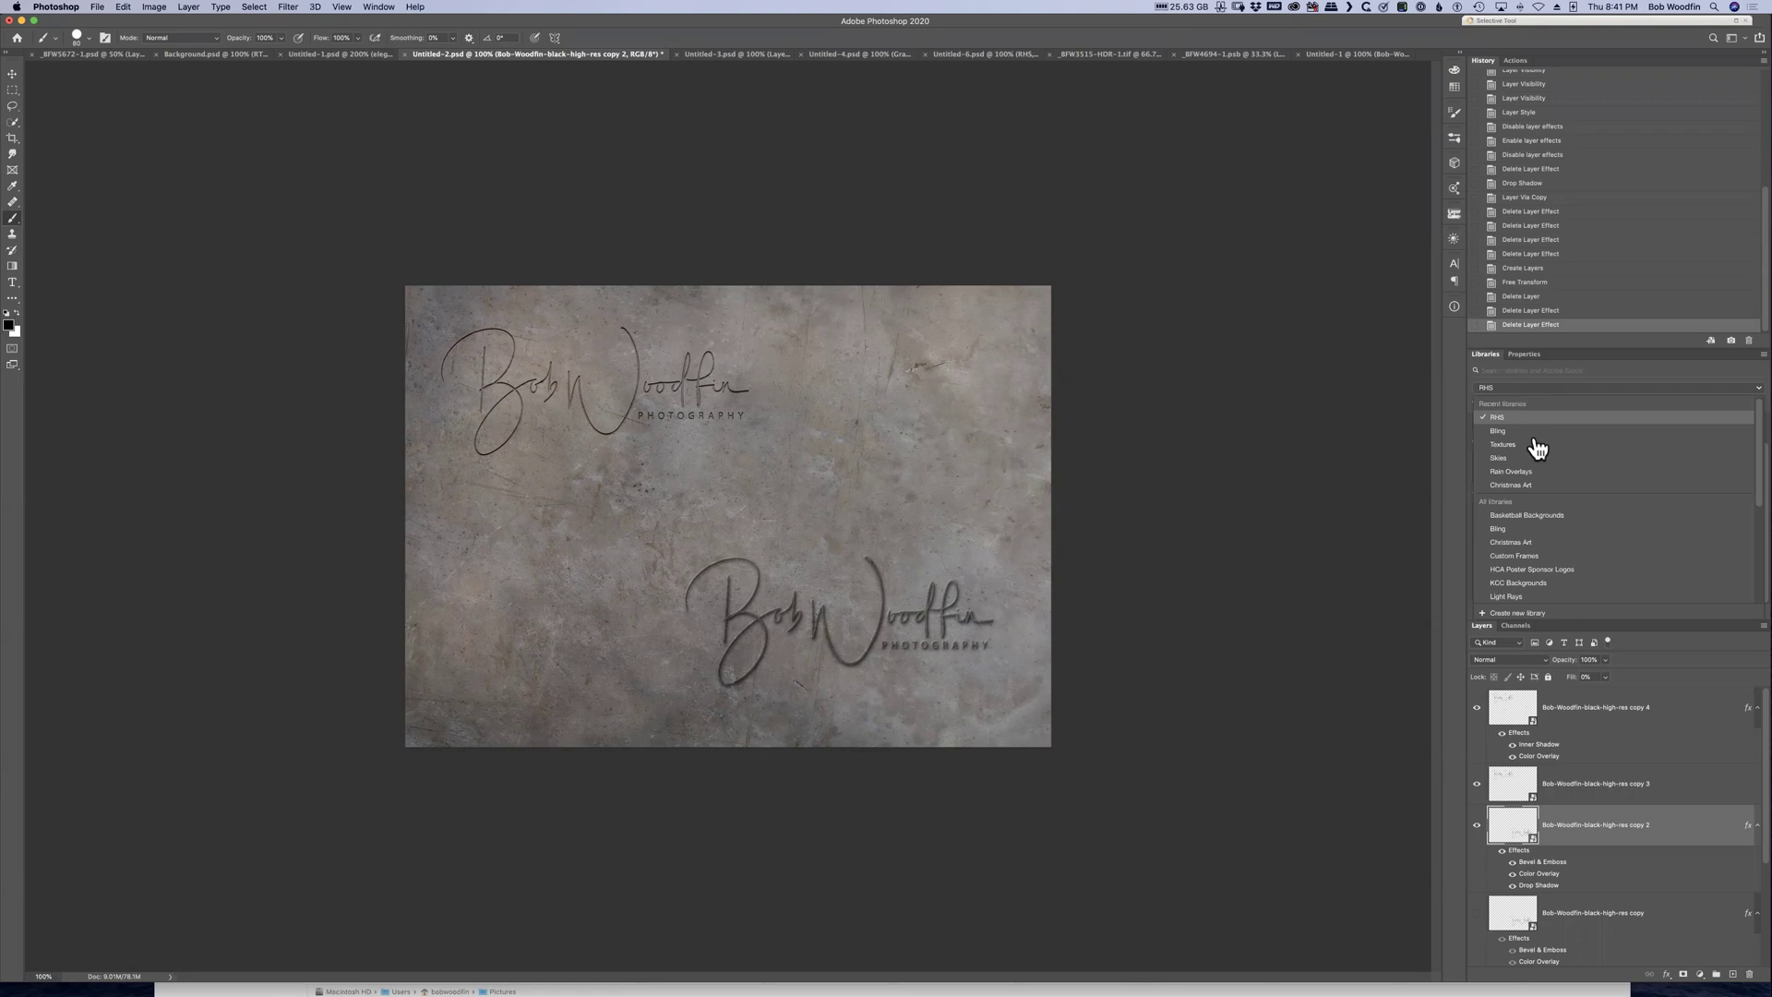
{"action": "scroll", "coordinate": [1747, 469], "scroll_direction": "down", "scroll_amount": 6}
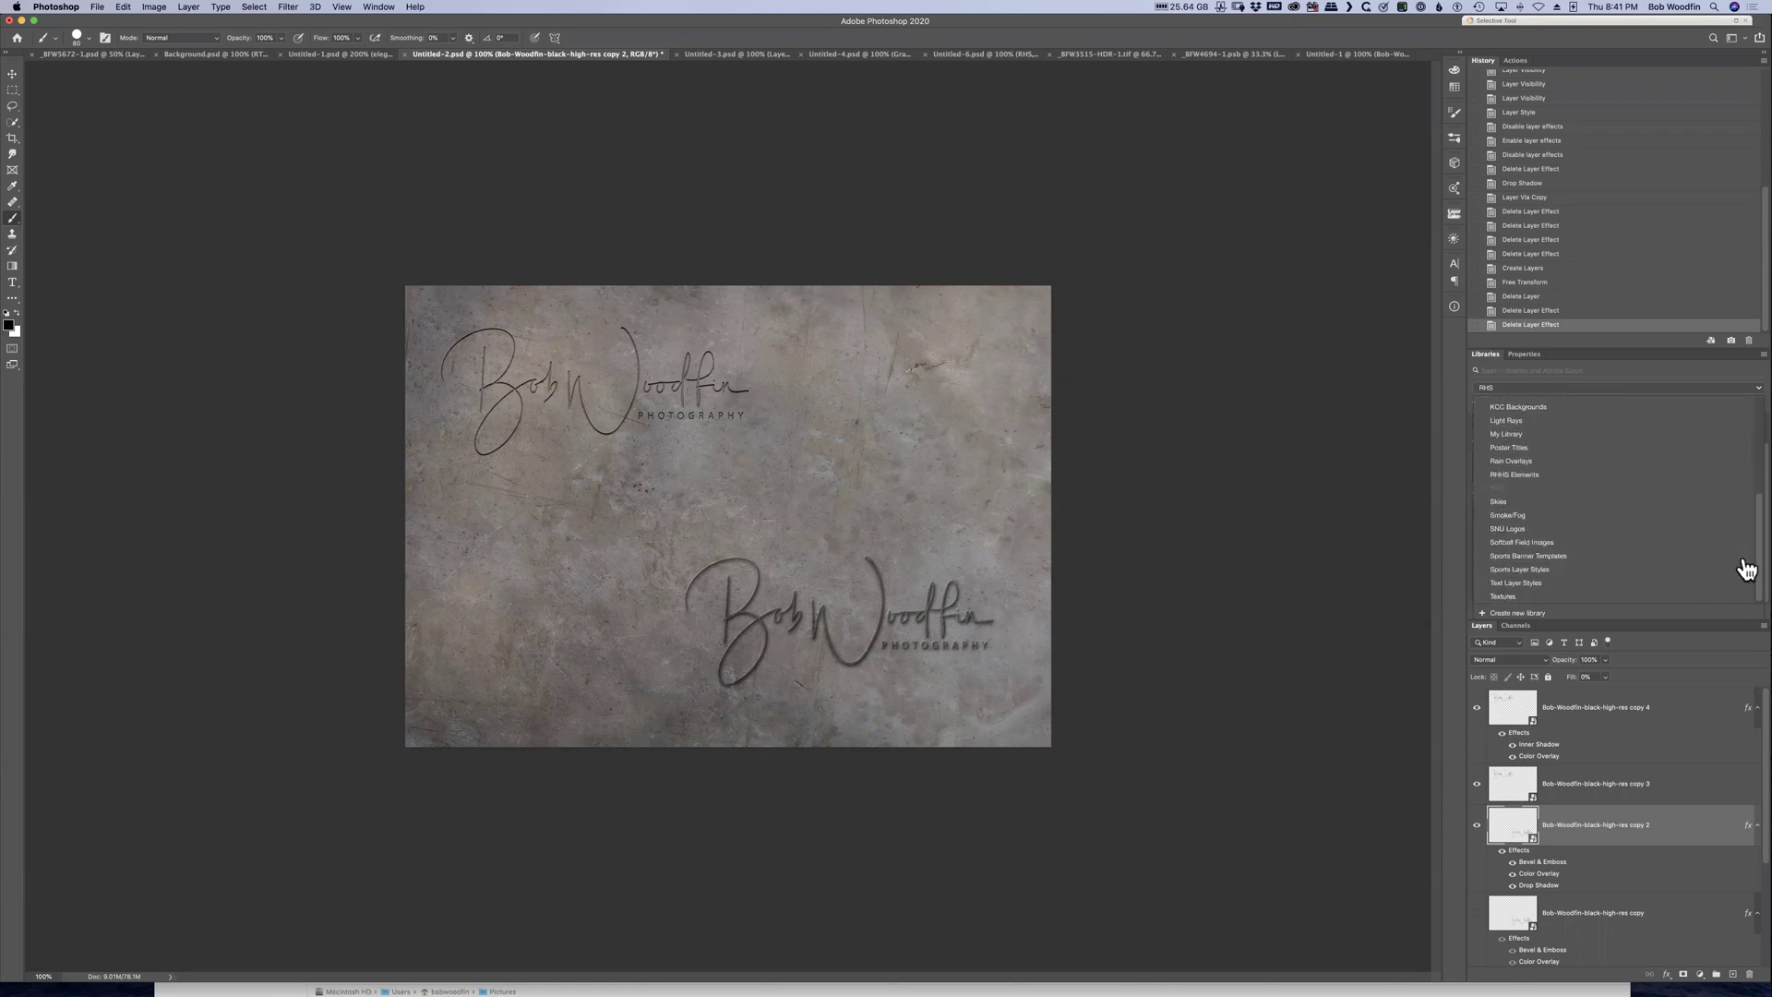
{"action": "left_click", "coordinate": [1522, 570]}
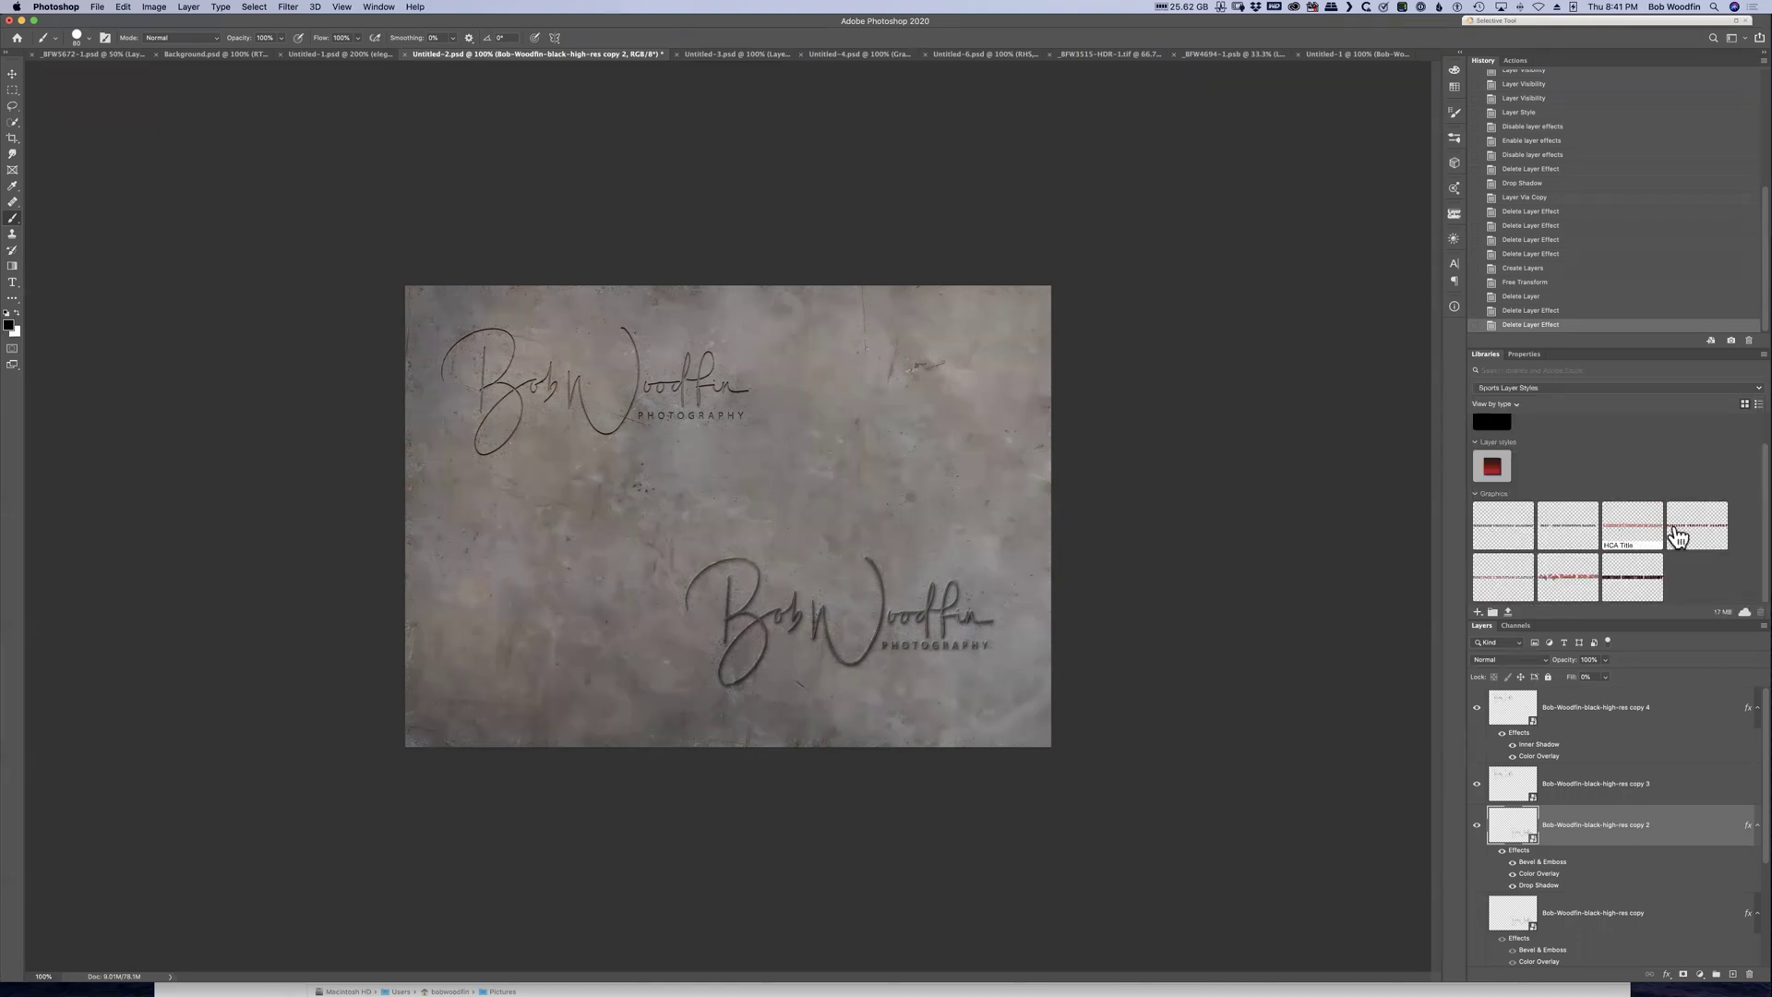
Try placing the HCA Title library graphic between the two signatures on the concrete background
{"action": "mouse_move", "coordinate": [1636, 538]}
{"action": "left_click_drag", "start_coordinate": [1636, 538], "coordinate": [683, 484]}
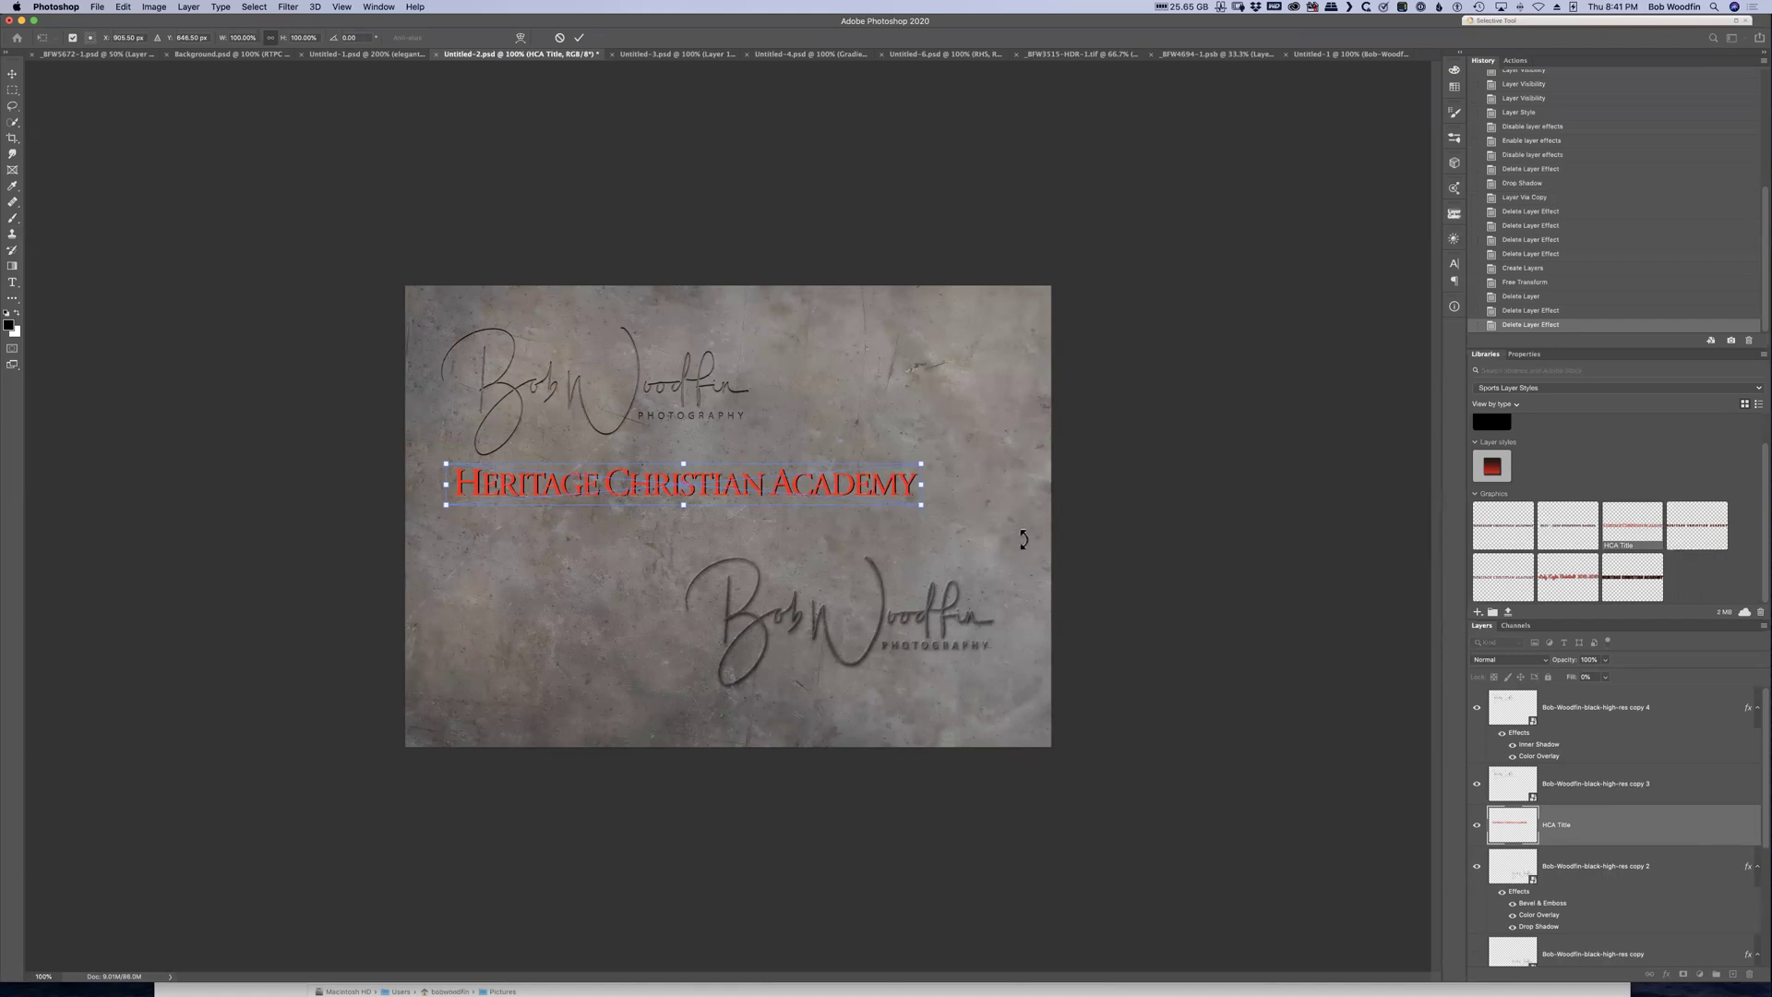
{"action": "key", "text": "Escape"}
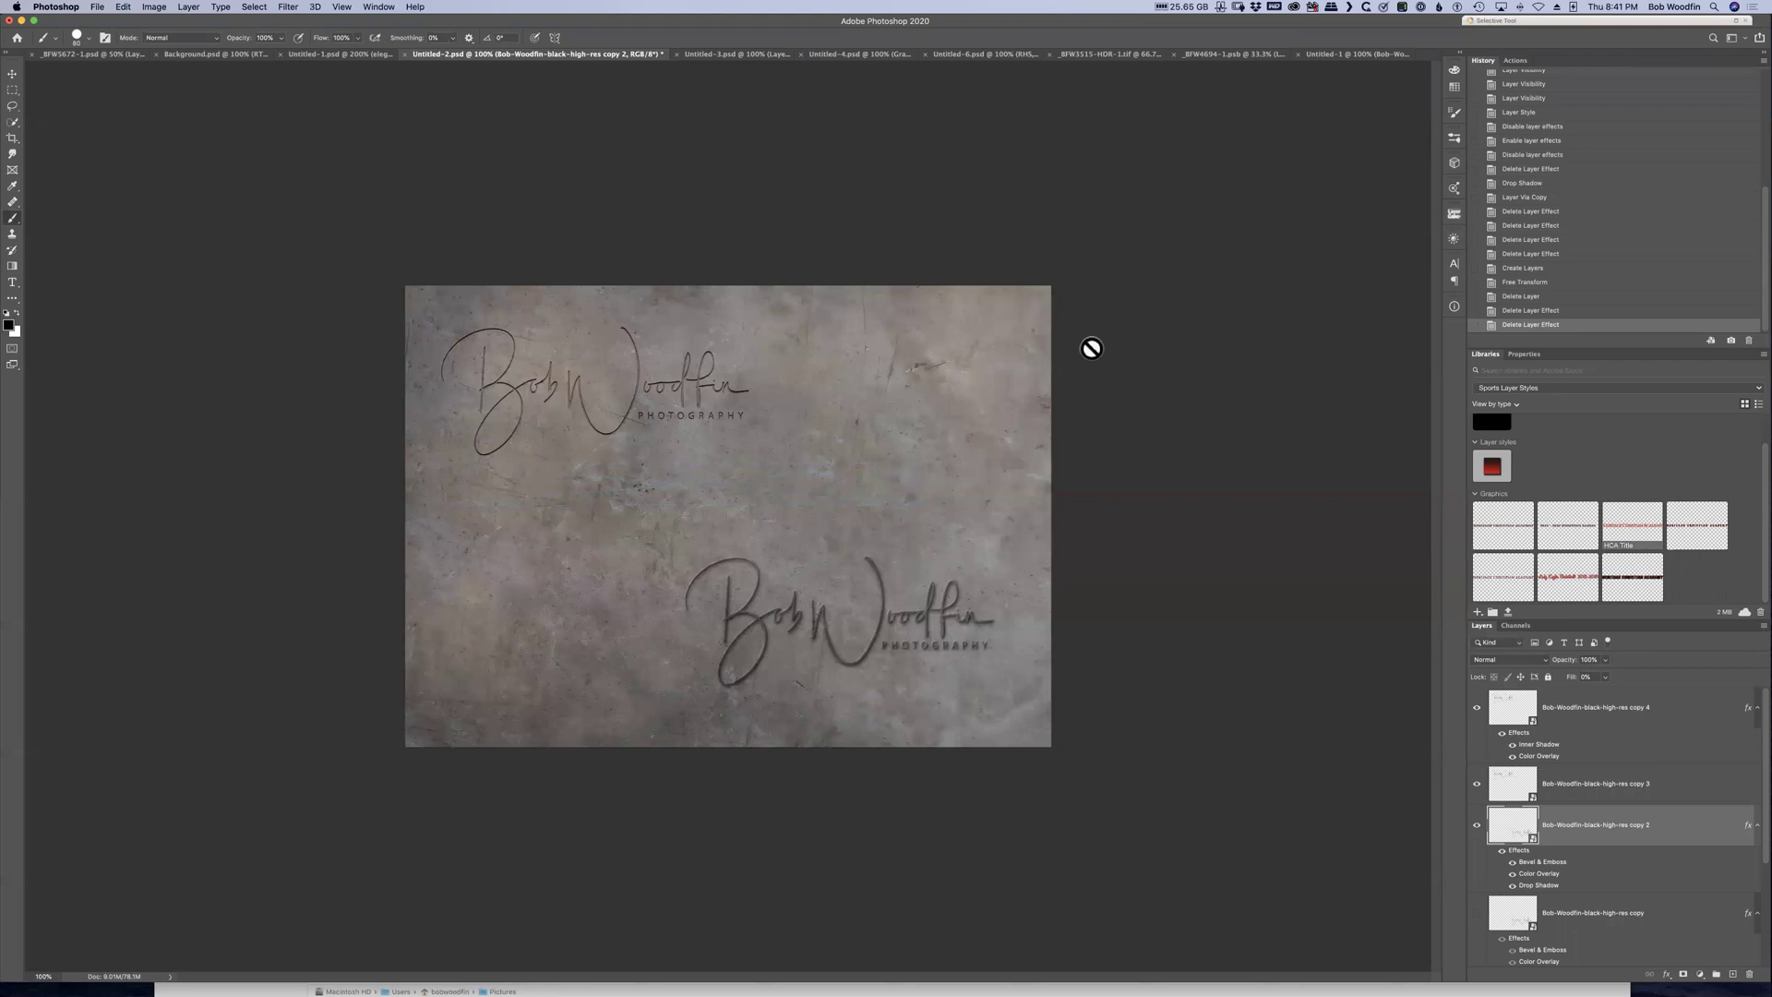
In the _BFW4694-1.psb portrait, add a new empty layer above Layer 1, with the face in view at 200%
{"action": "left_click", "coordinate": [1347, 54]}
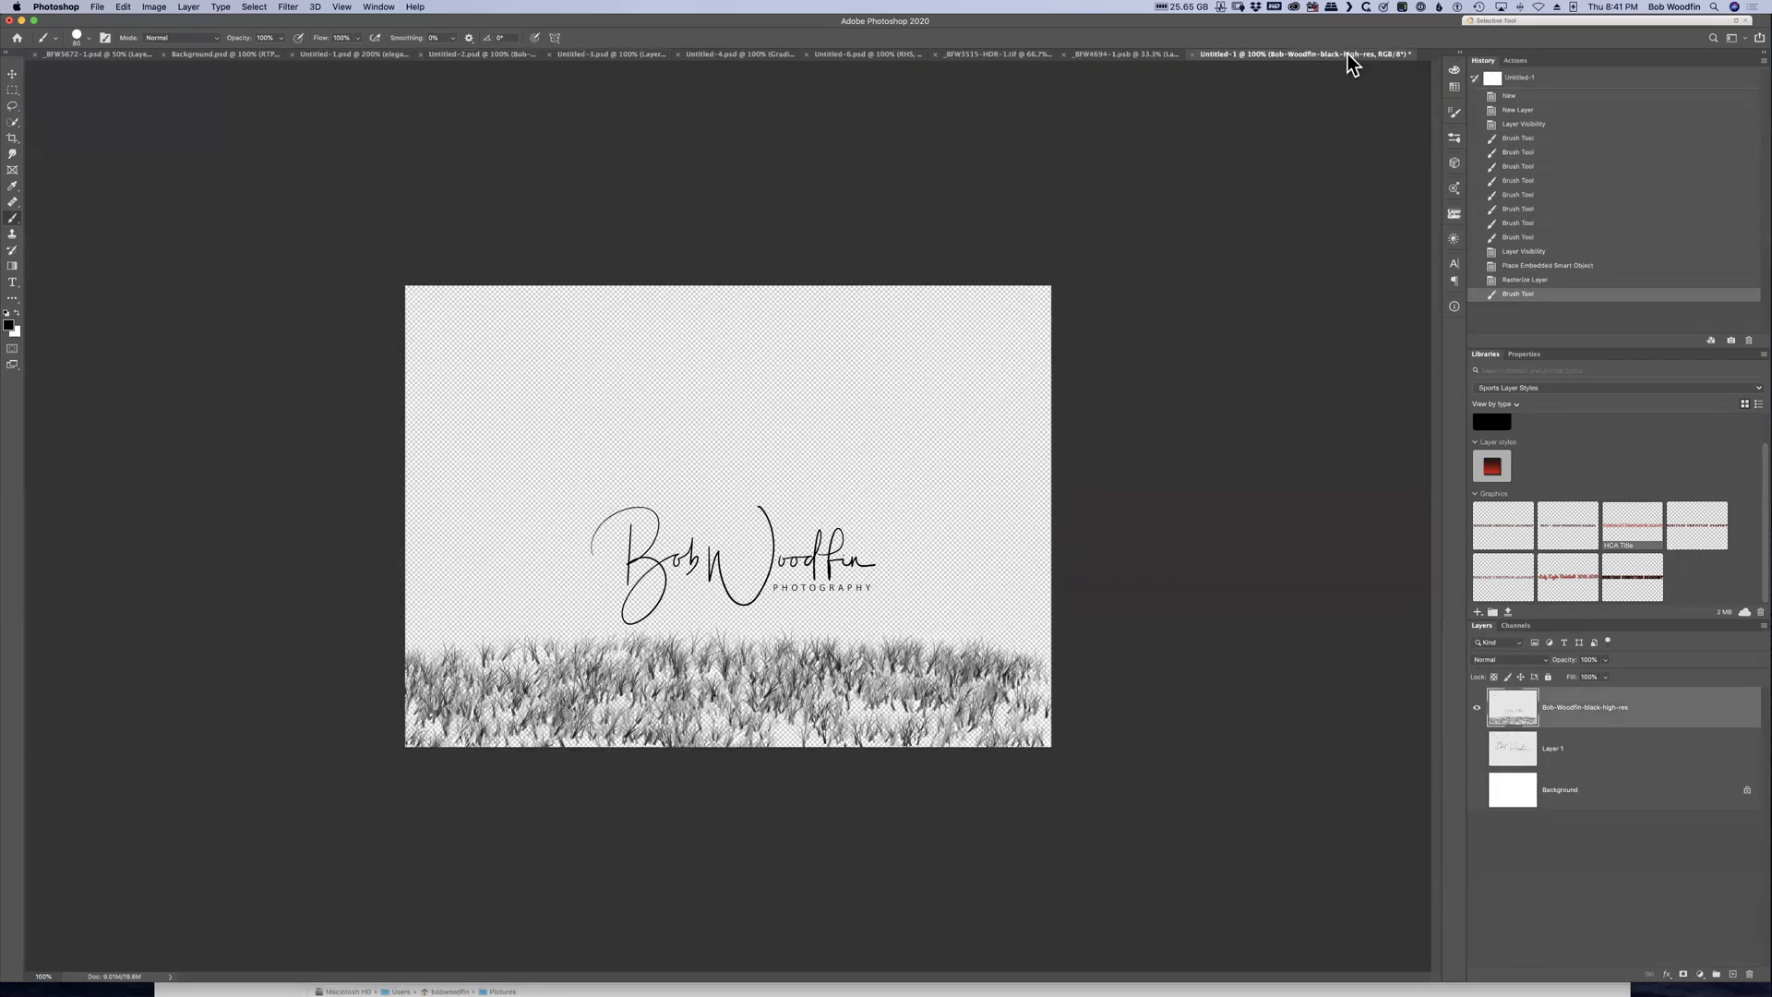
{"action": "left_click", "coordinate": [1122, 54]}
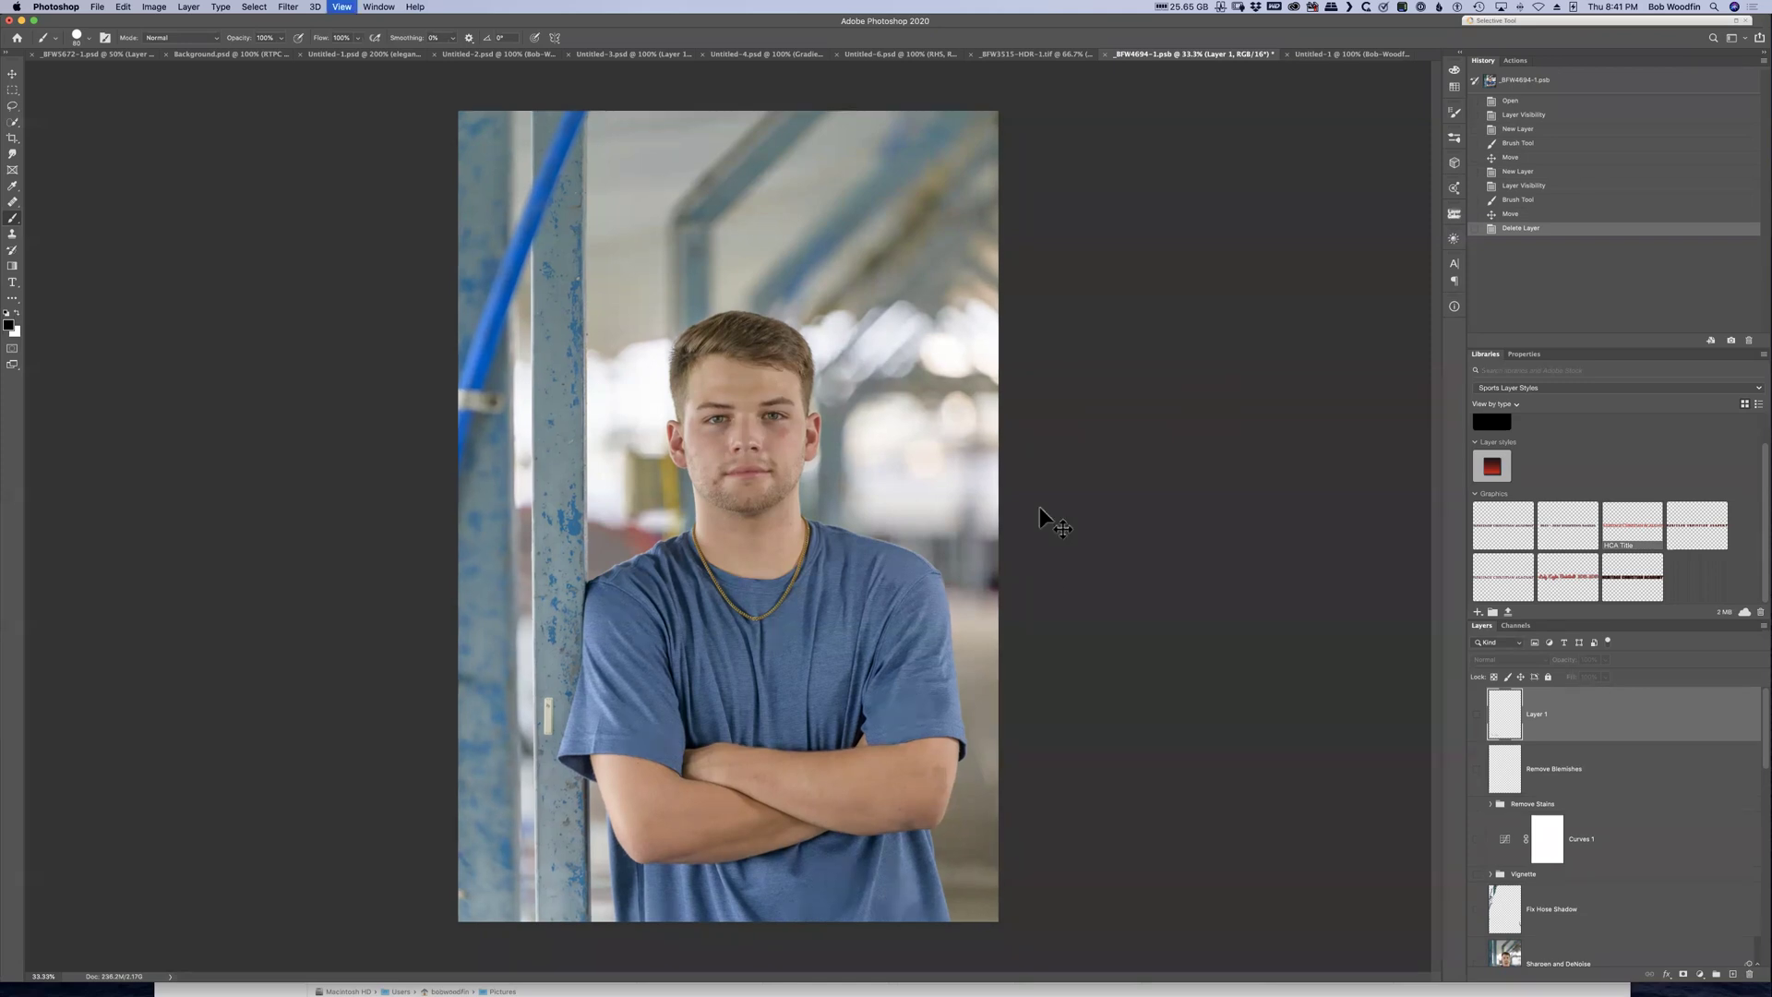
{"action": "key", "text": "super+1"}
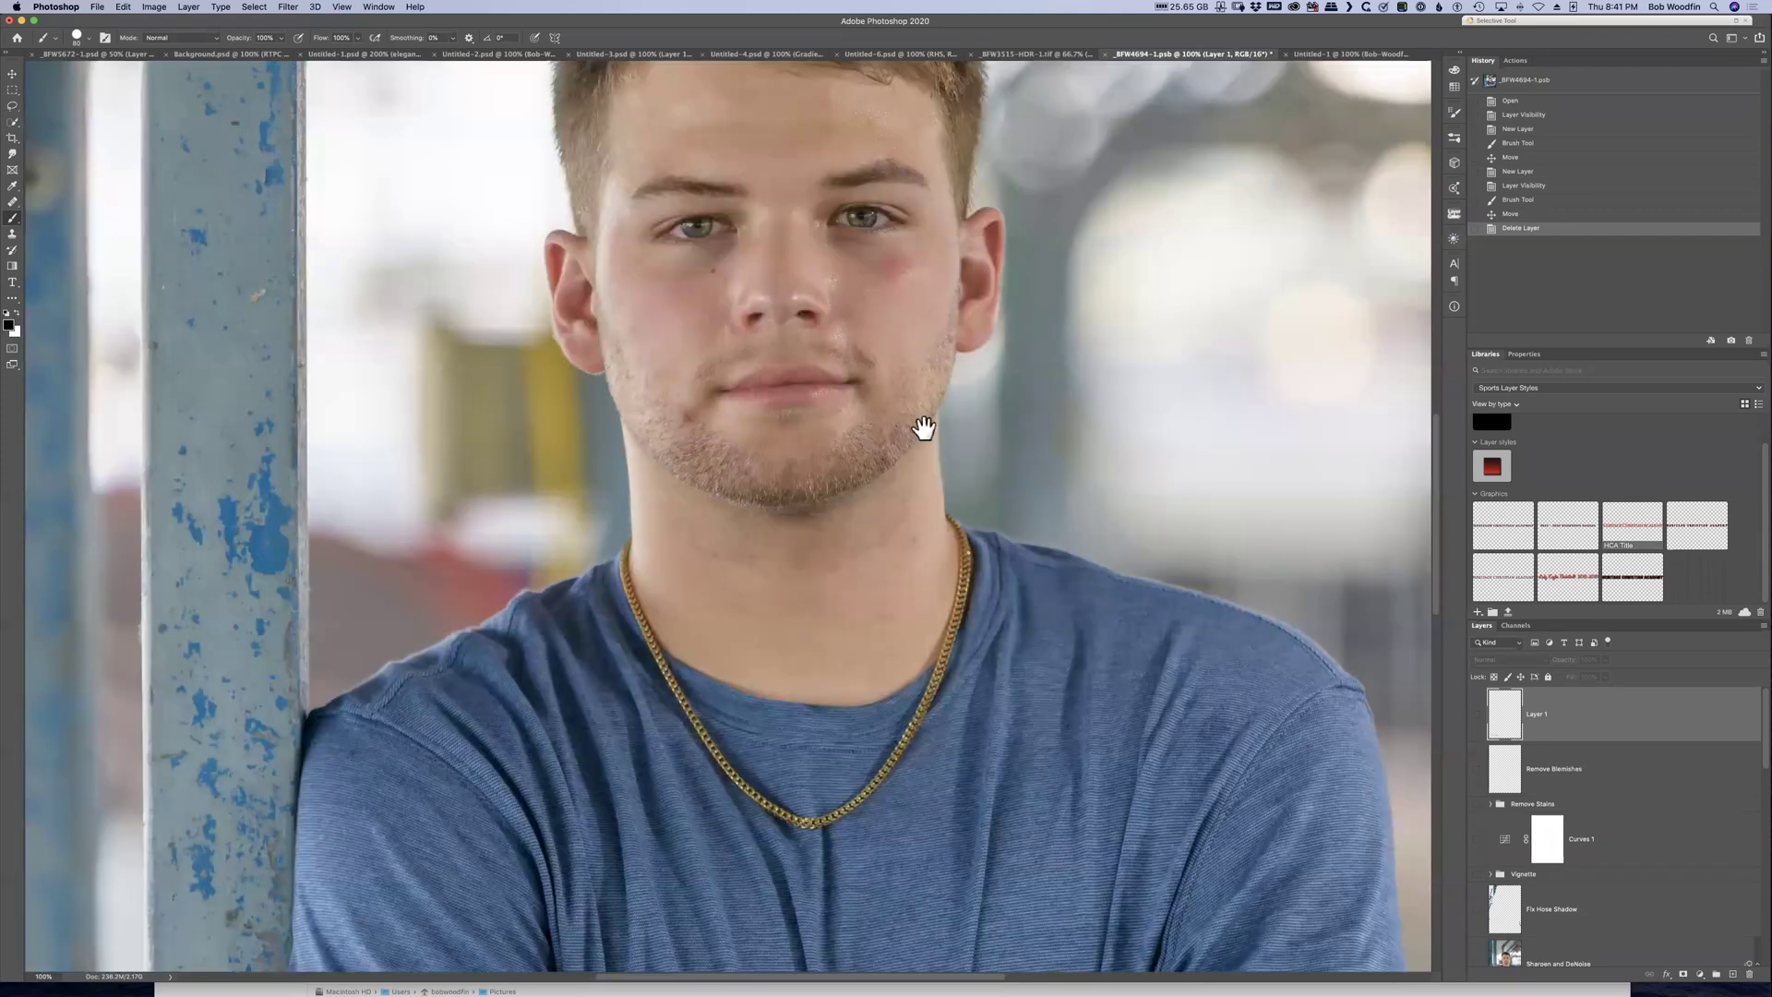
{"action": "left_click_drag", "start_coordinate": [779, 356], "coordinate": [781, 491]}
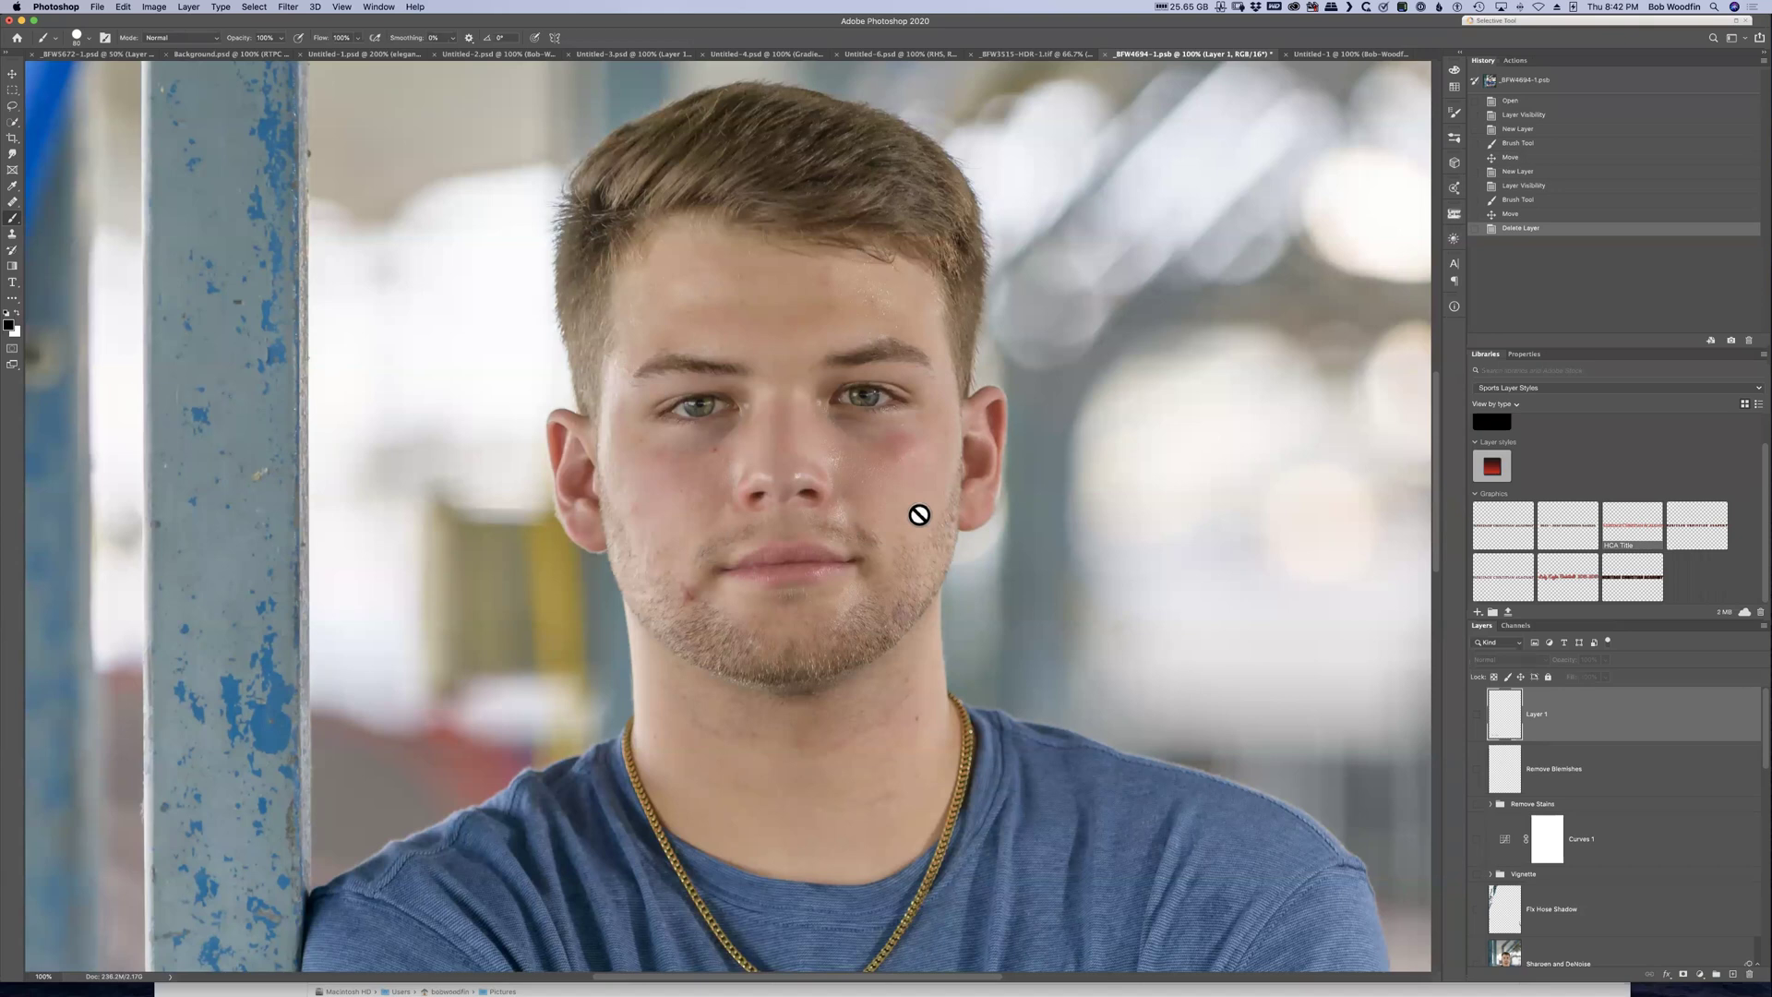
{"action": "key", "text": "super+equal"}
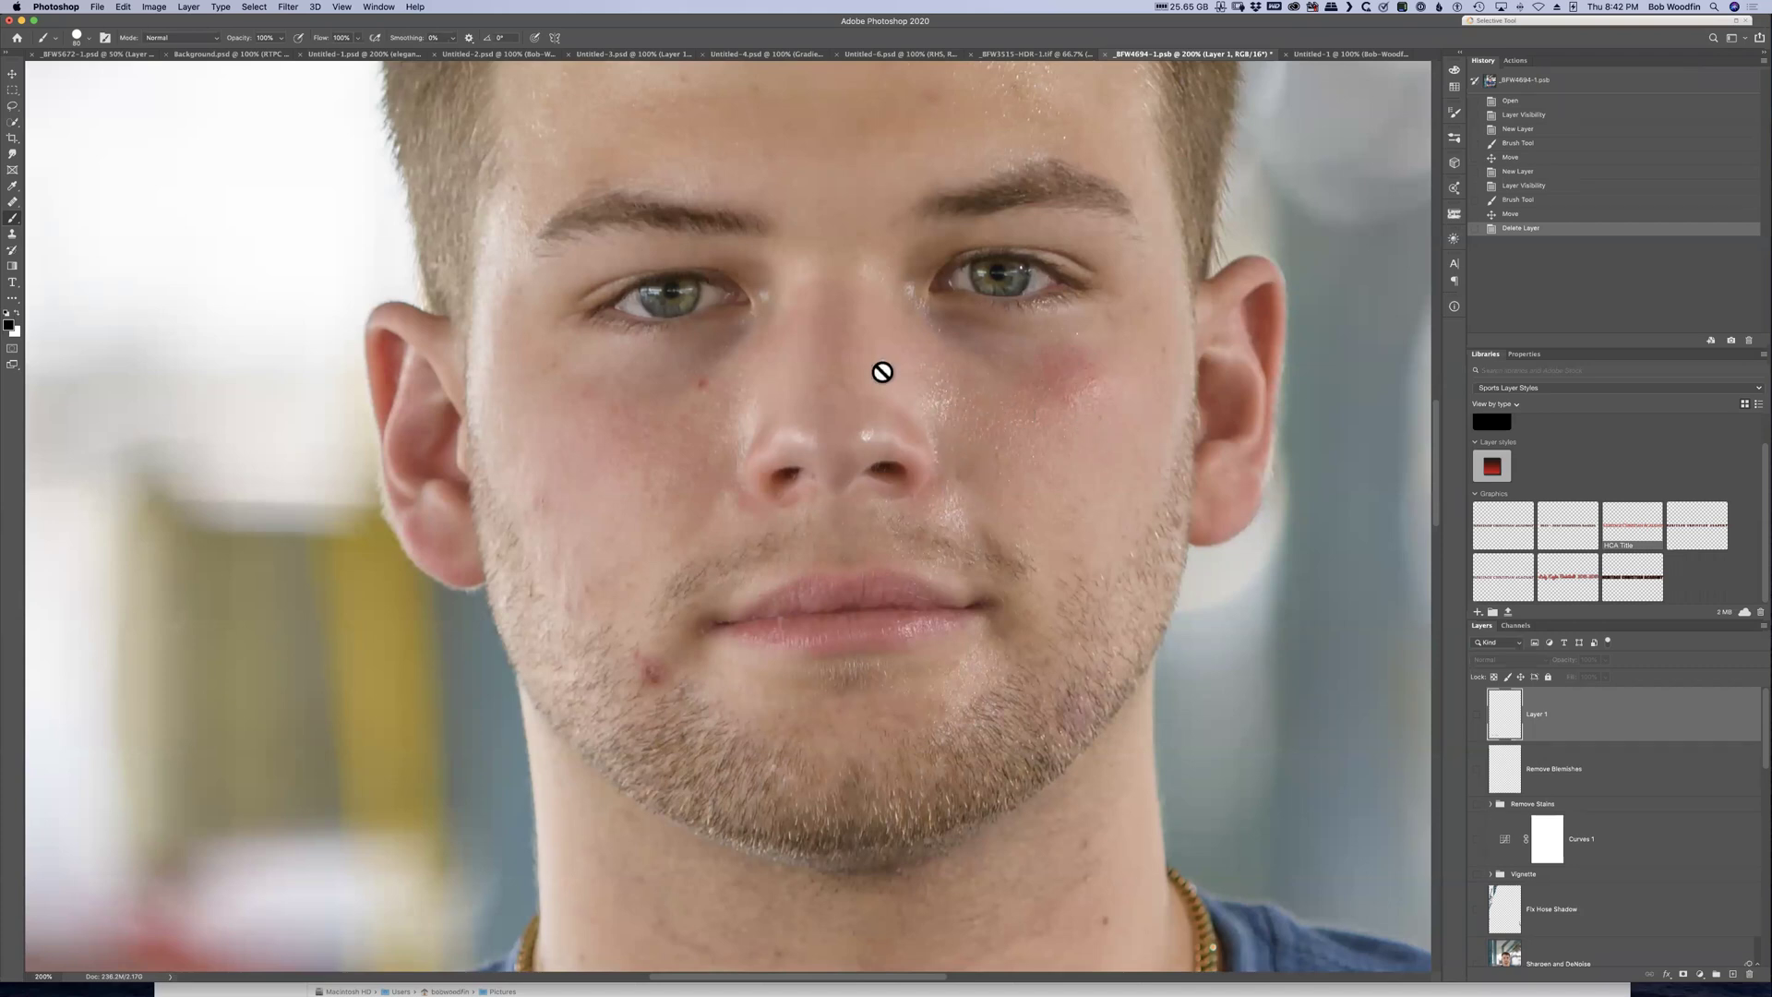
{"action": "left_click_drag", "start_coordinate": [831, 297], "coordinate": [822, 415]}
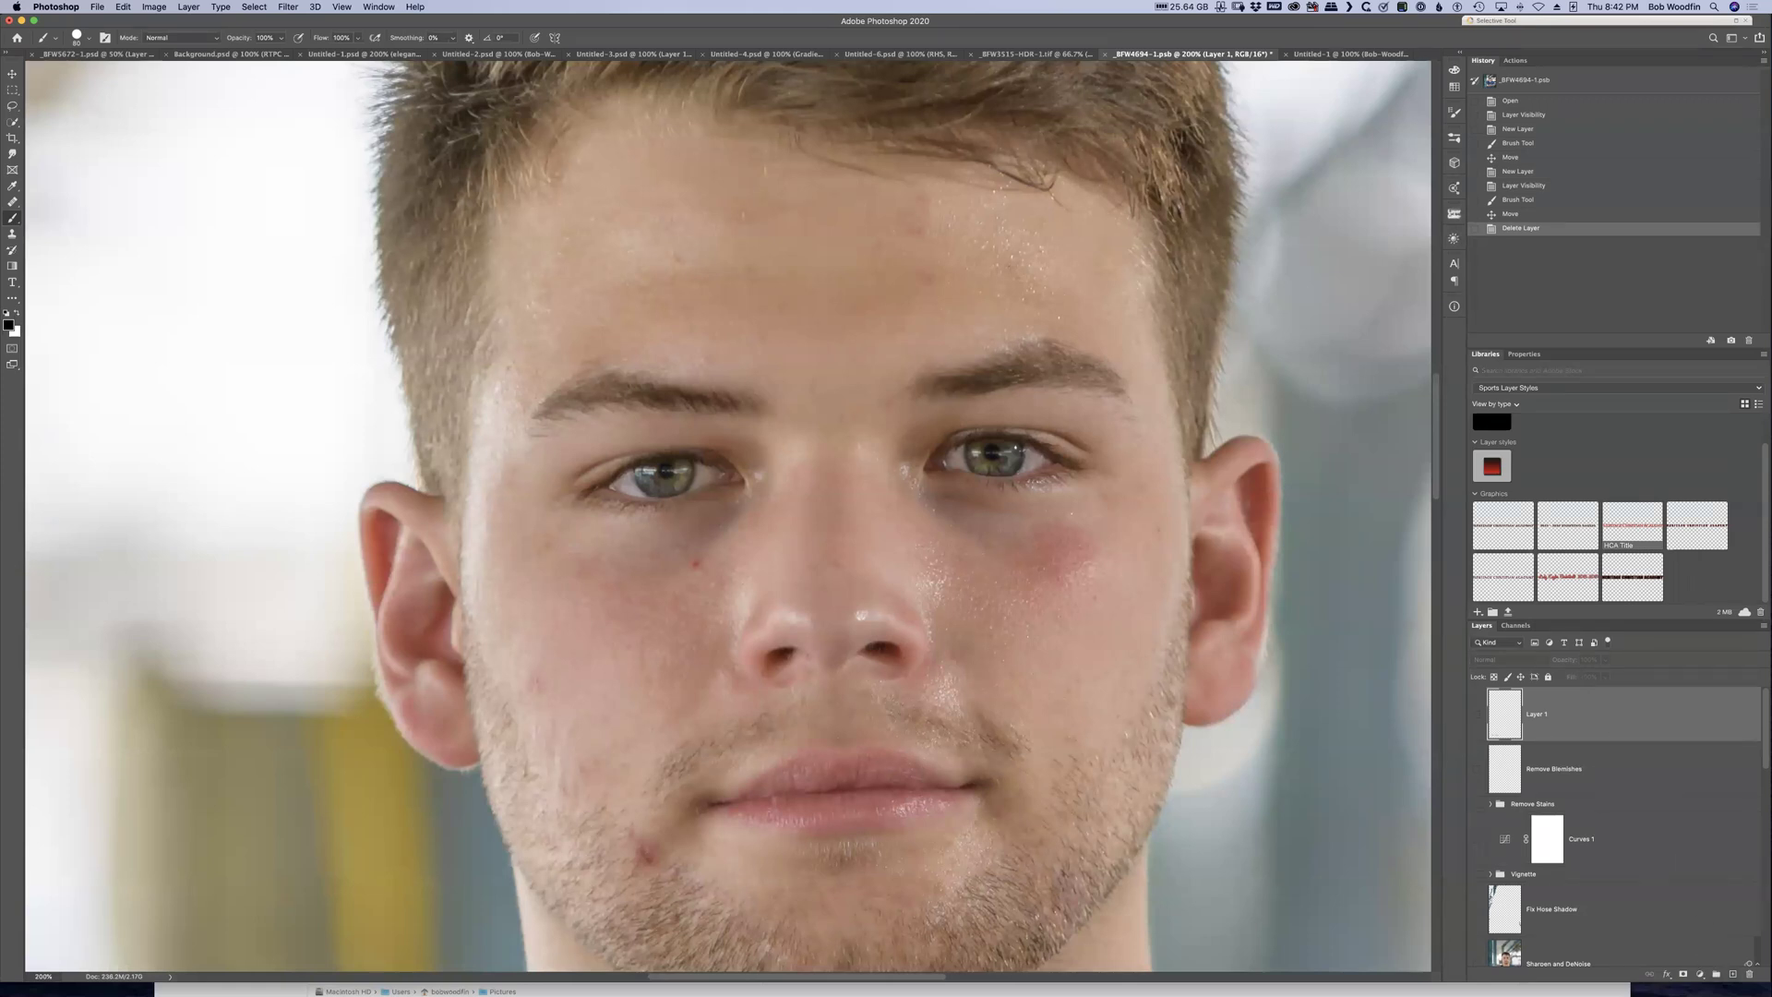
{"action": "key", "text": "super+shift+alt+n"}
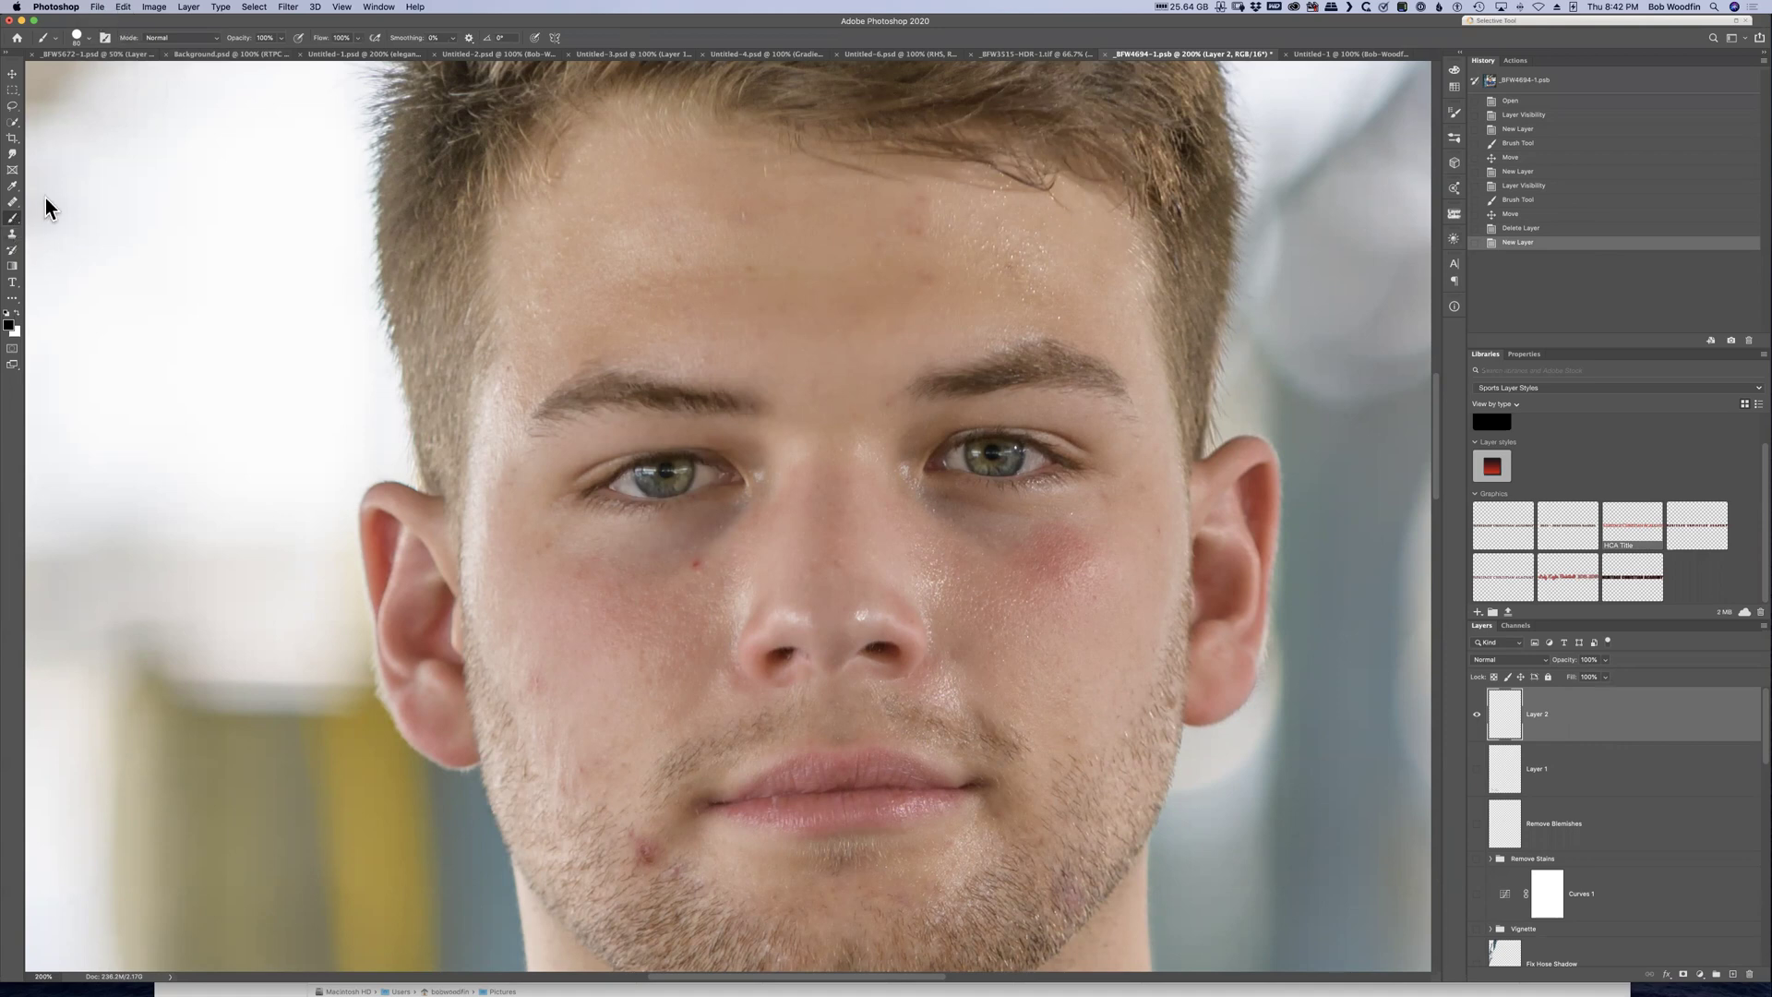
Set the brush's blending mode to Color
{"action": "left_click", "coordinate": [210, 37]}
{"action": "key", "text": "Escape"}
{"action": "left_click", "coordinate": [199, 39]}
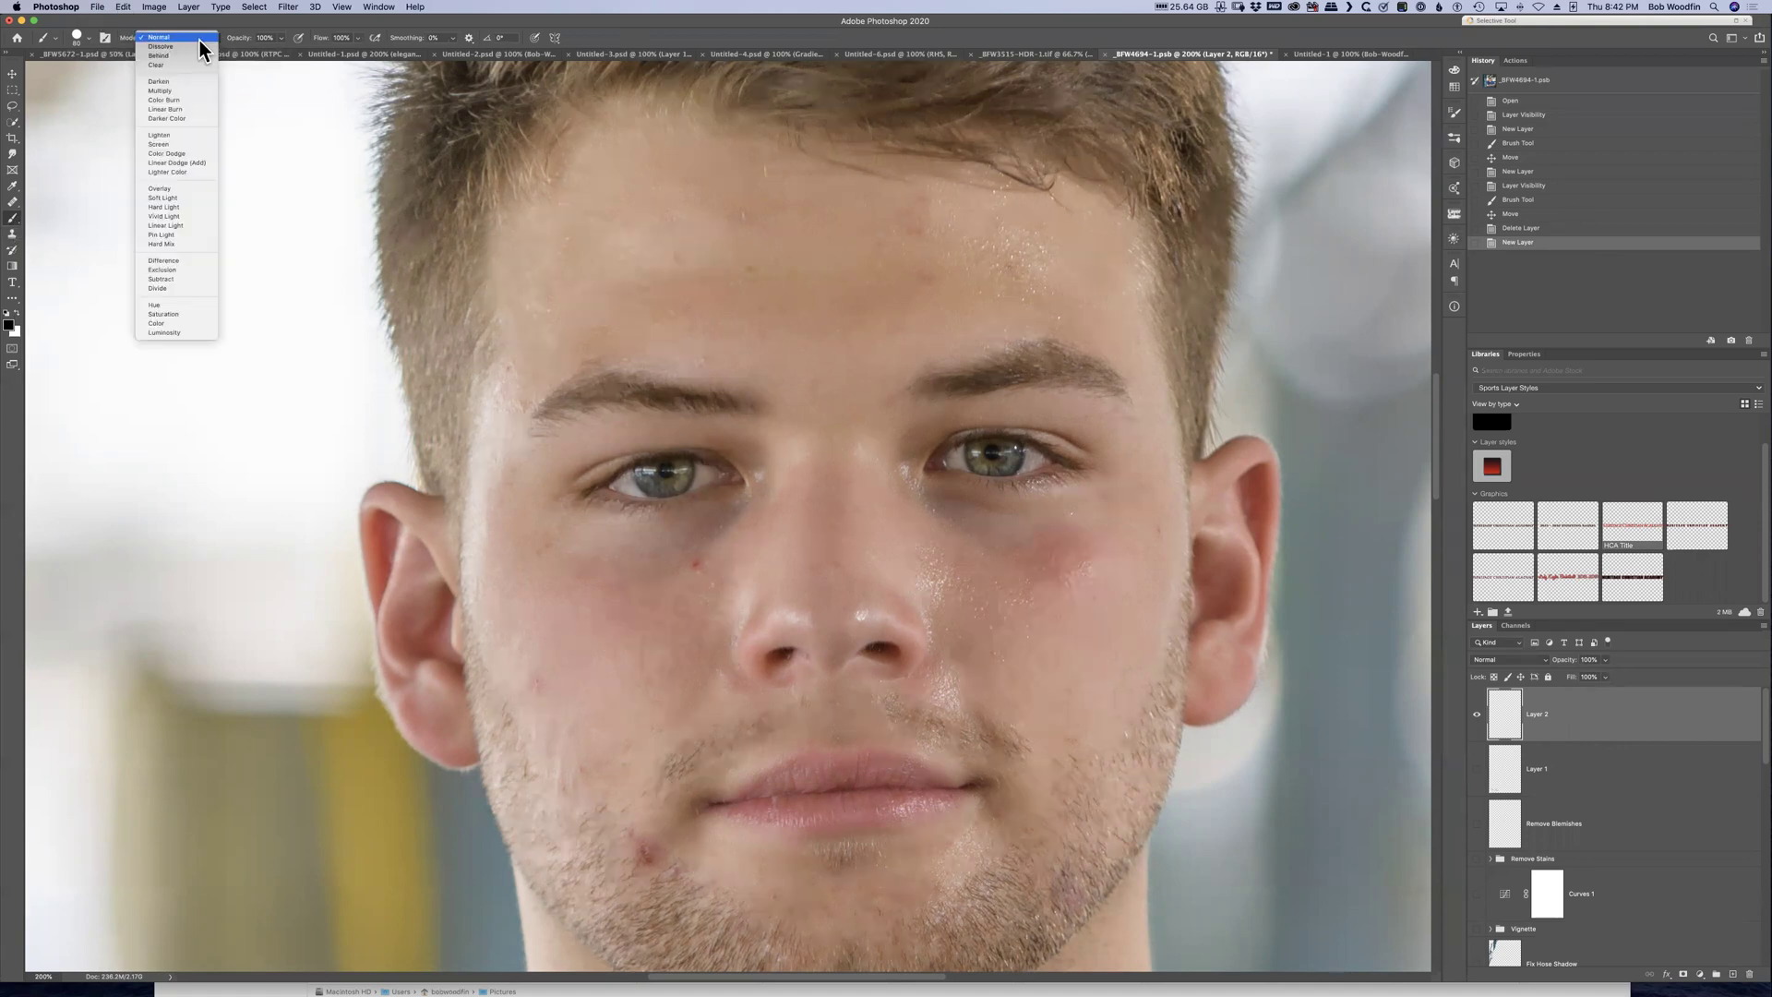
{"action": "left_click", "coordinate": [153, 322]}
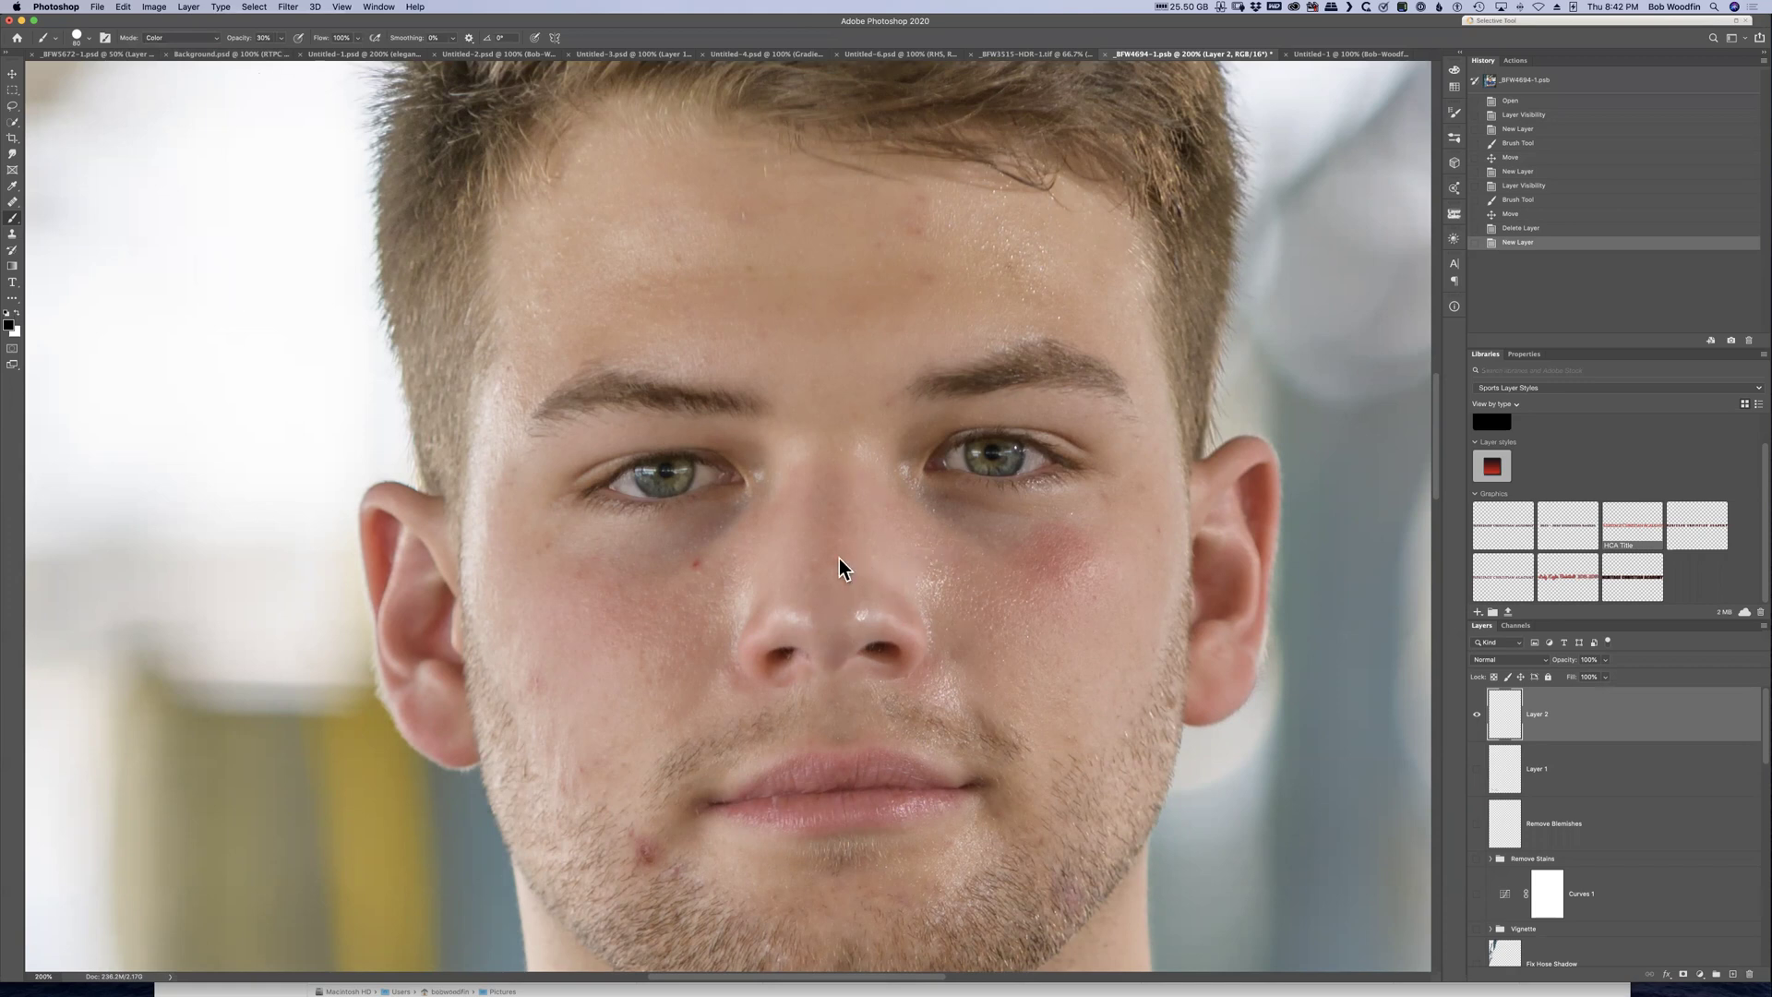
Reduce the brush size and sample a skin tone from the subject's left cheek beside the nose
{"action": "key", "text": "bracketleft"}
{"action": "key", "text": "bracketleft"}
{"action": "key", "text": "bracketleft"}
{"action": "key", "text": "bracketleft"}
{"action": "key", "text": "bracketleft"}
{"action": "left_click", "coordinate": [981, 561], "text": "alt"}
{"action": "left_click_drag", "start_coordinate": [941, 594], "coordinate": [970, 543]}
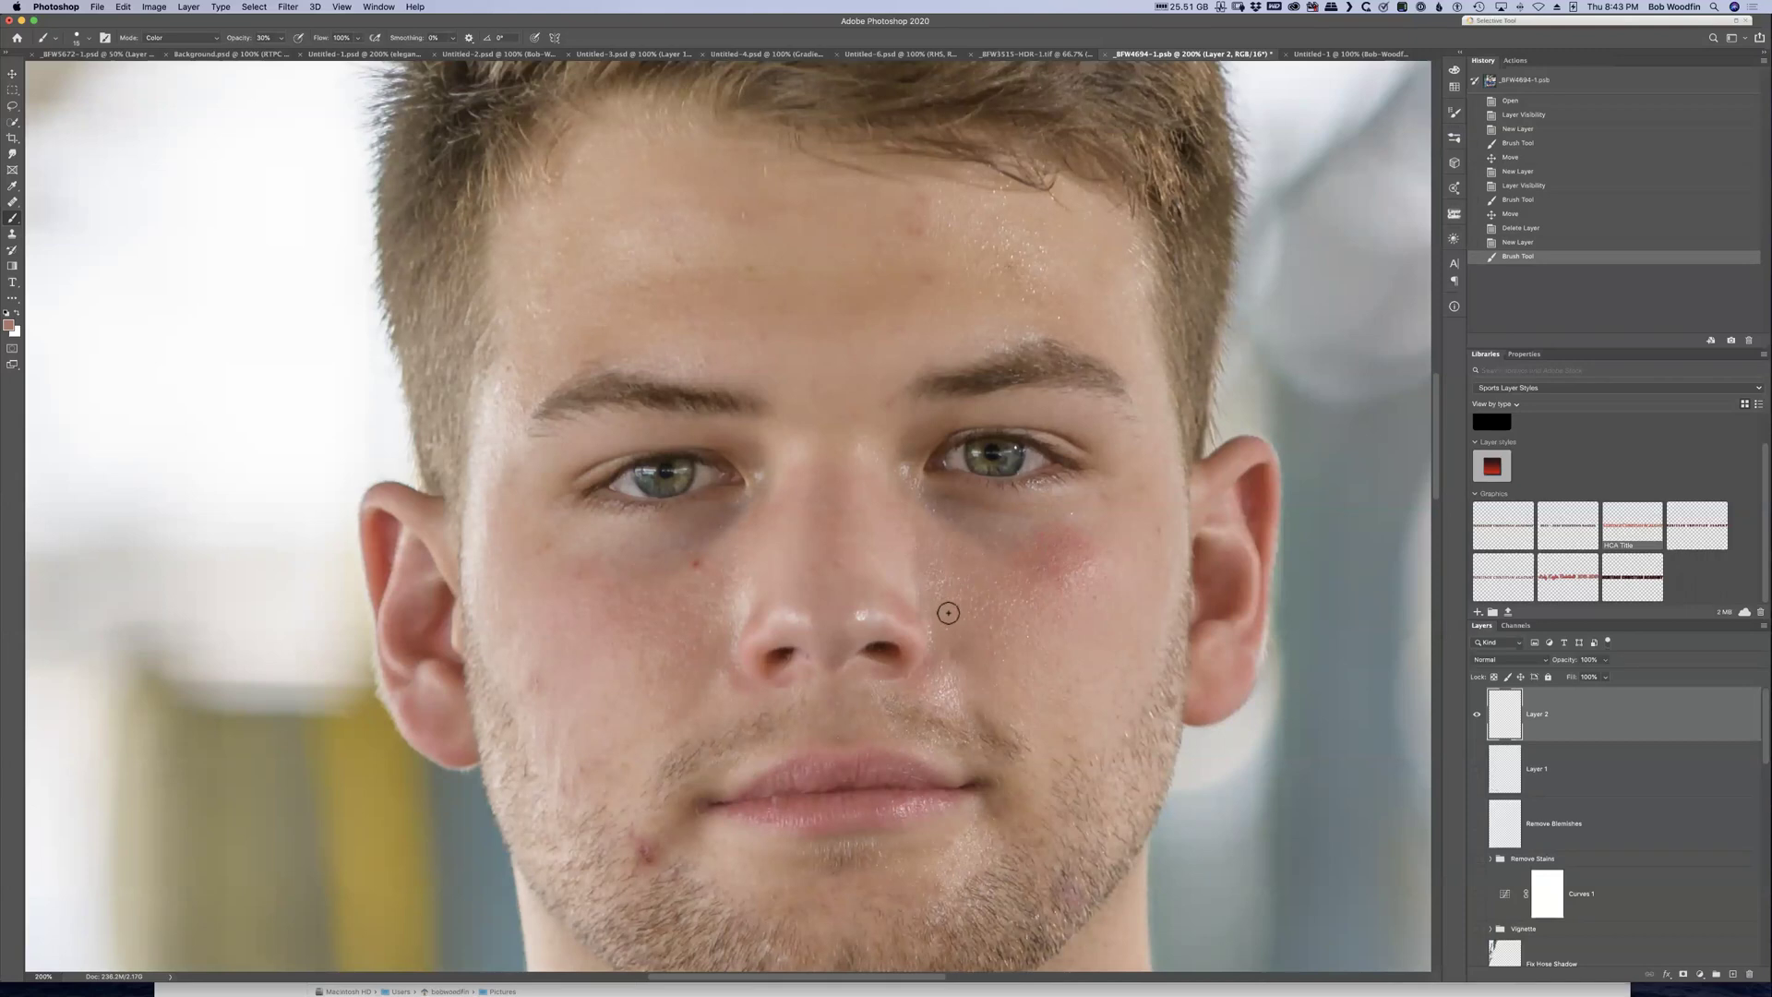
{"action": "left_click_drag", "start_coordinate": [951, 625], "coordinate": [964, 550]}
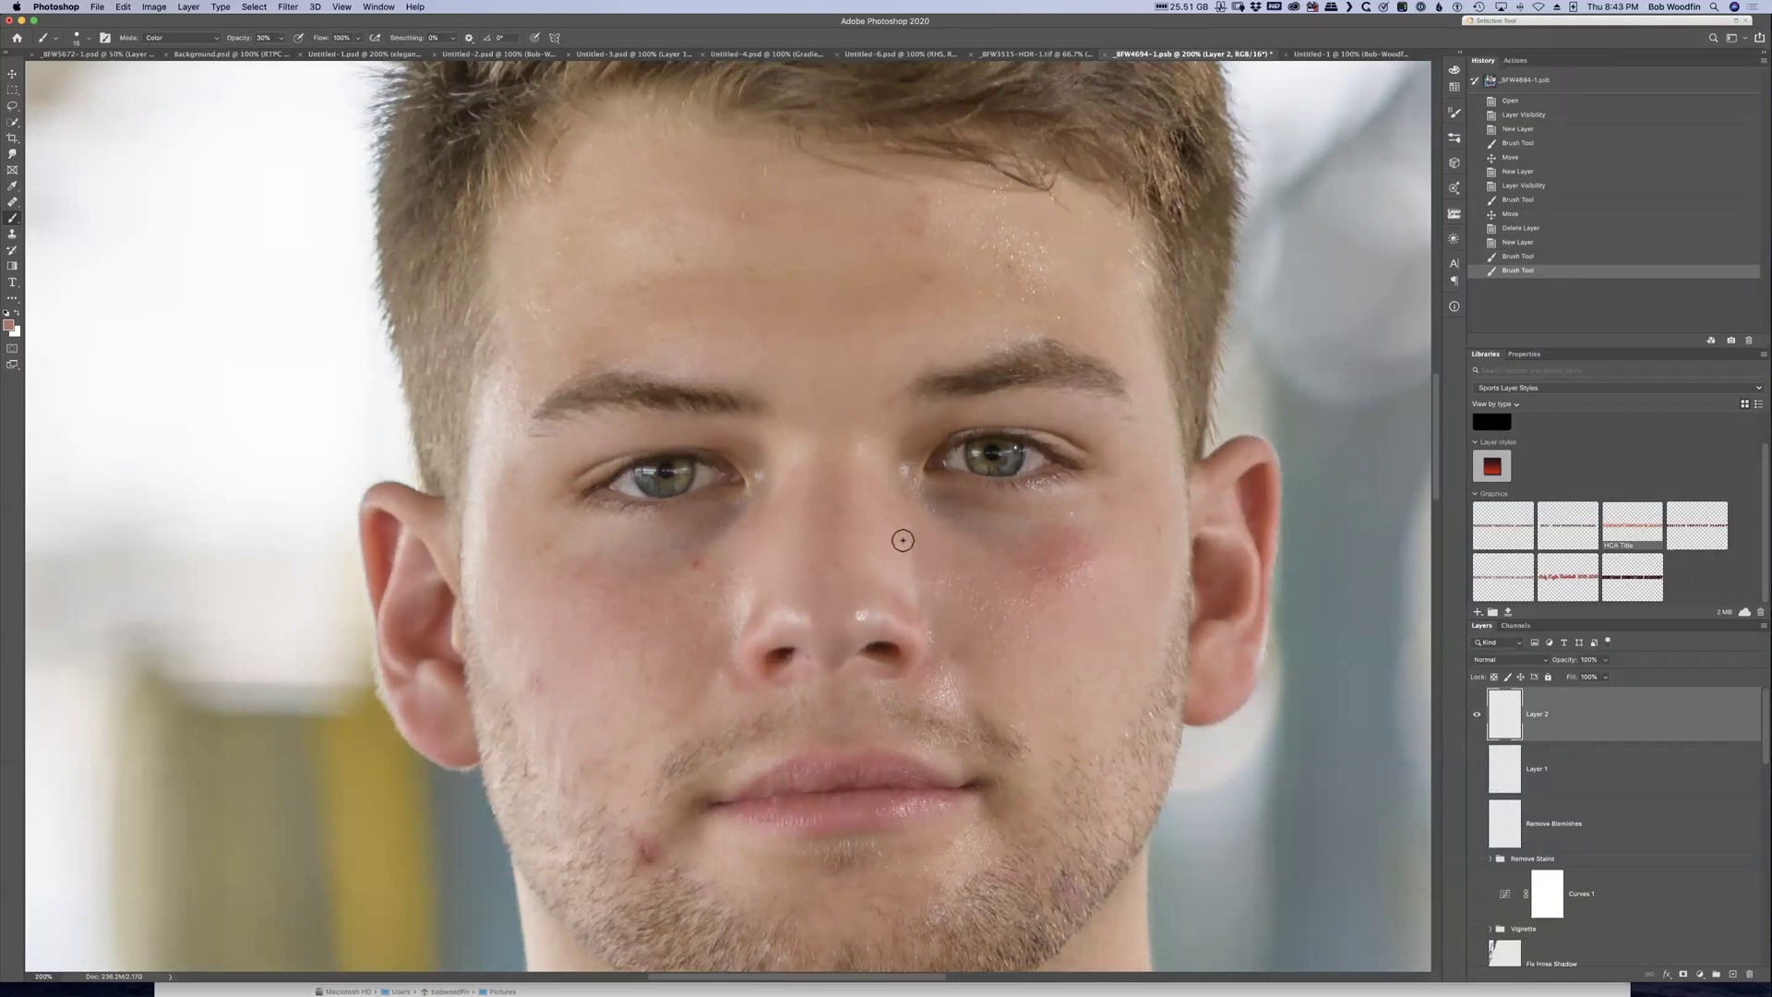
{"action": "key", "text": "bracketright"}
{"action": "left_click_drag", "start_coordinate": [905, 542], "coordinate": [1021, 617]}
{"action": "key", "text": "super+z"}
{"action": "key", "text": "super+z"}
{"action": "key", "text": "super+z"}
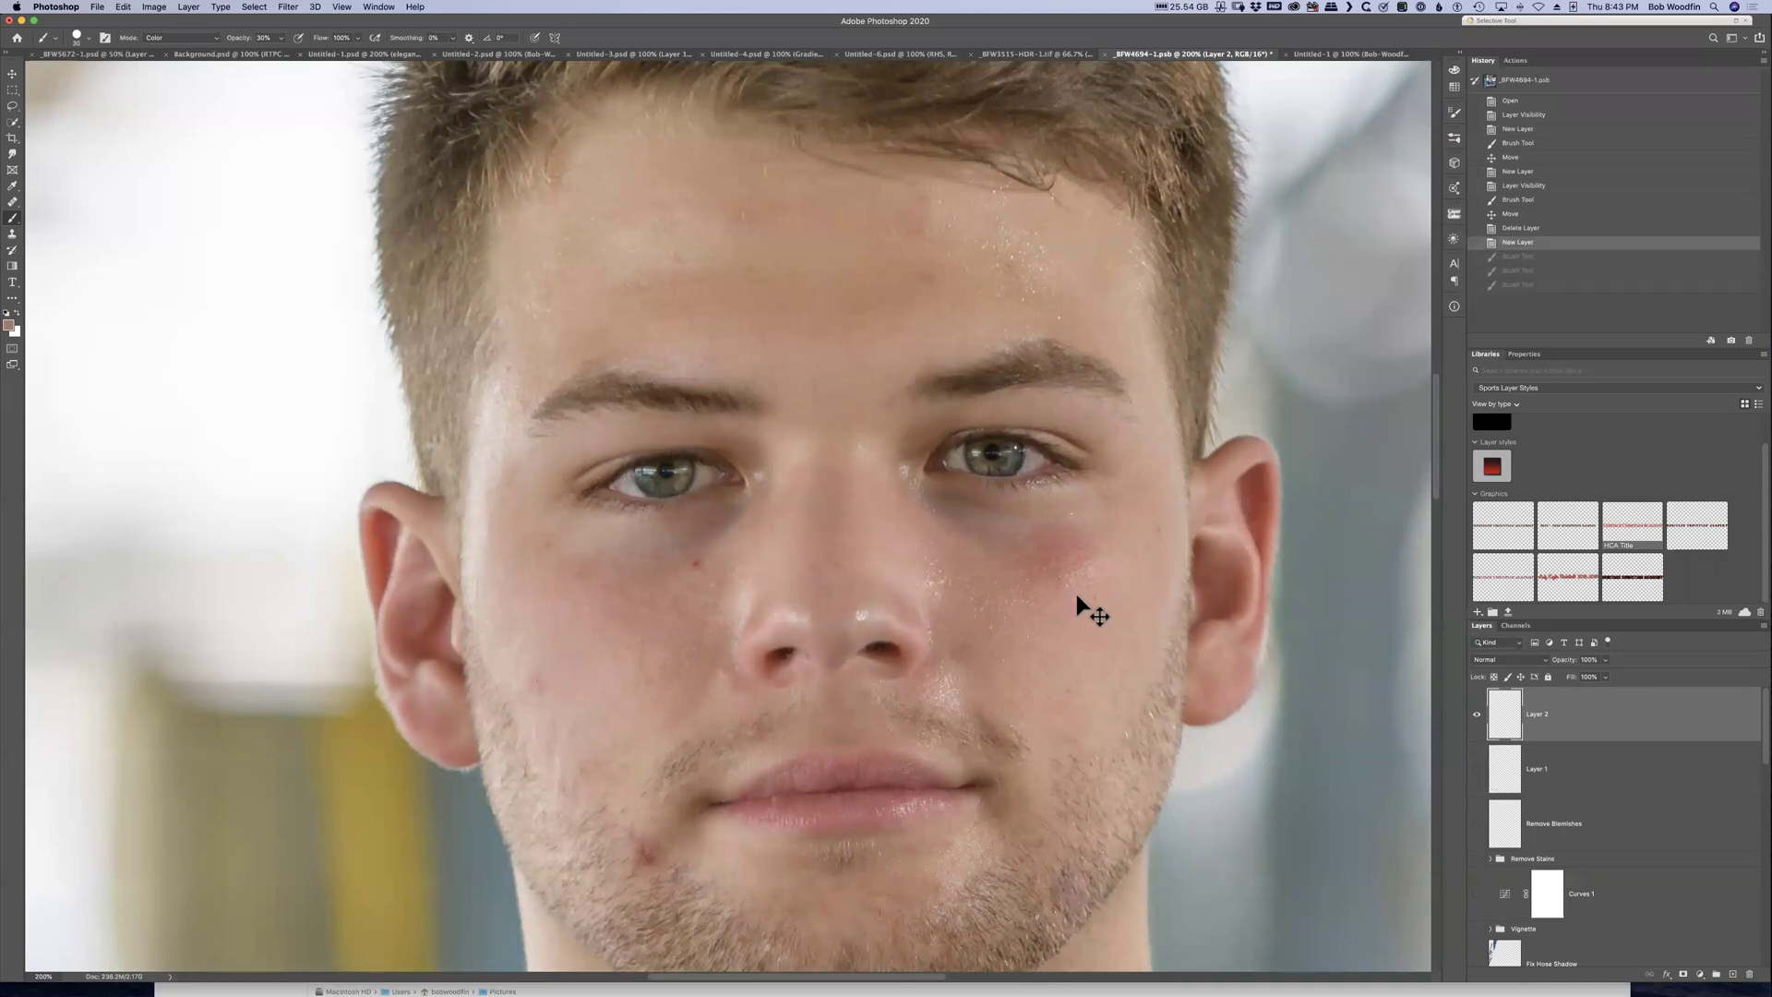
Paint sampled skin tones over the redness on the subject's left cheek, under the eye and beside the mouth on Layer 2
{"action": "left_click_drag", "start_coordinate": [1065, 664], "coordinate": [1065, 612]}
{"action": "mouse_move", "coordinate": [927, 509]}
{"action": "left_mouse_down"}
{"action": "mouse_move", "coordinate": [922, 605]}
{"action": "mouse_move", "coordinate": [938, 605]}
{"action": "mouse_move", "coordinate": [919, 556]}
{"action": "left_mouse_up"}
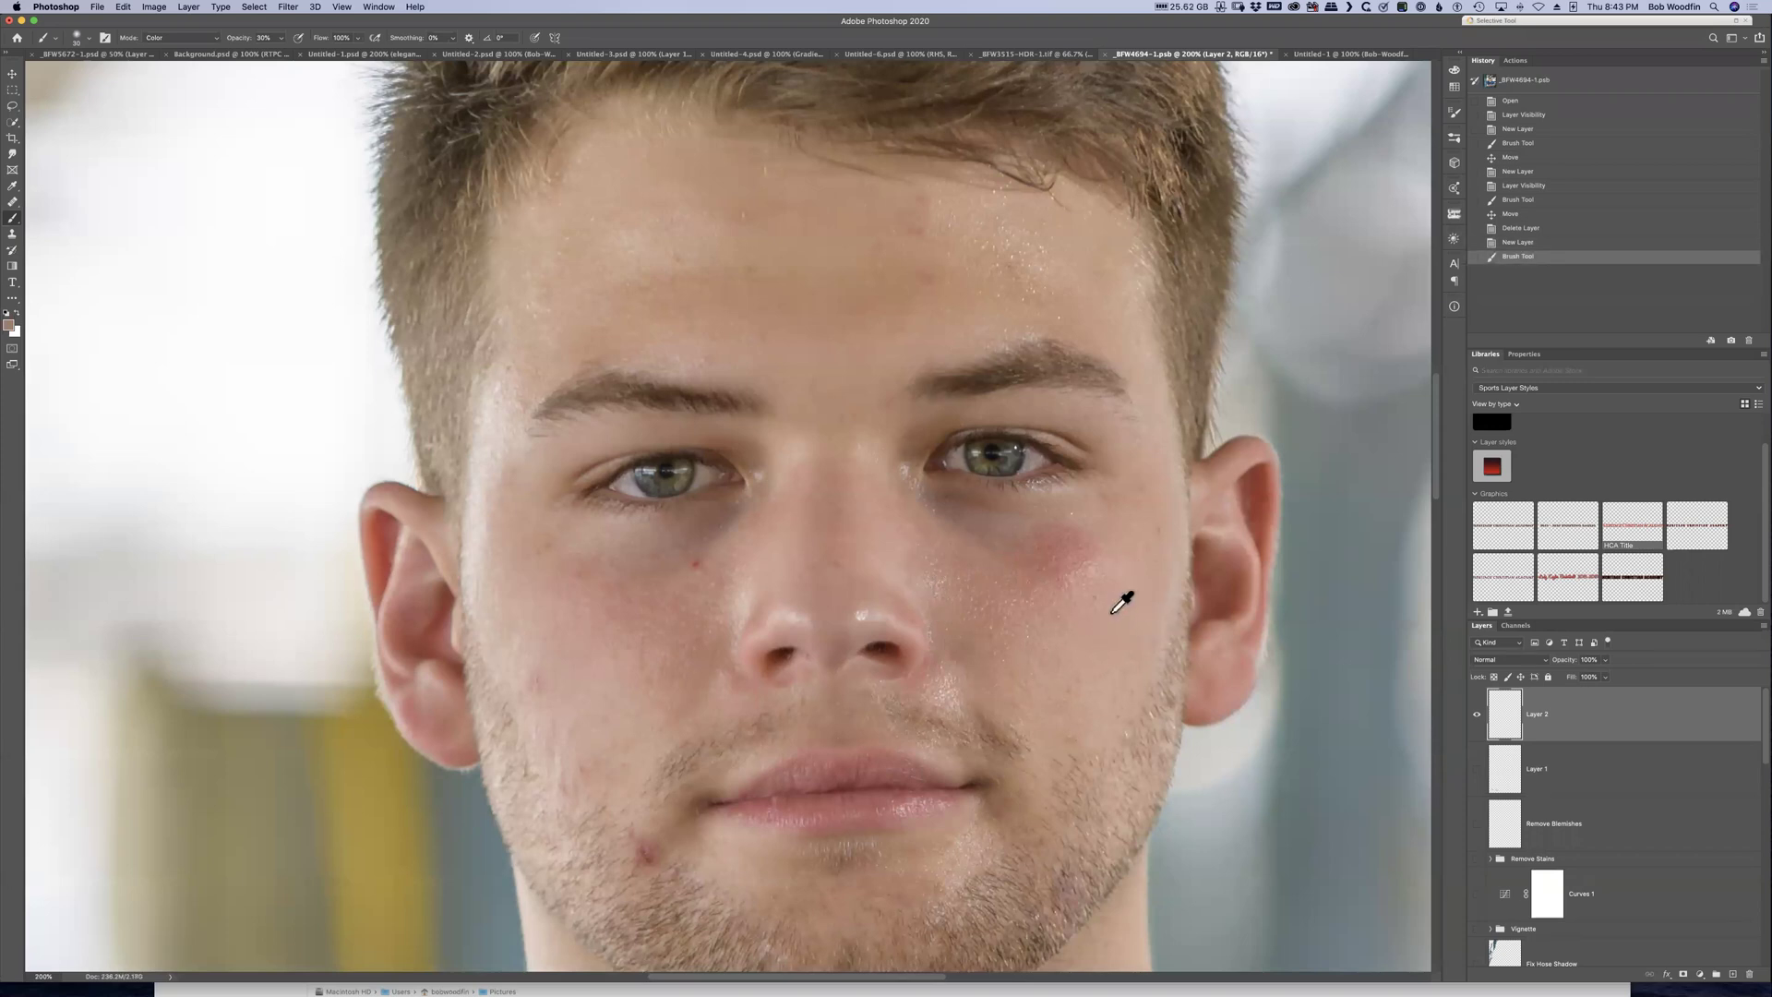
{"action": "left_click", "coordinate": [1086, 535], "text": "alt"}
{"action": "left_click_drag", "start_coordinate": [1058, 582], "coordinate": [1010, 611]}
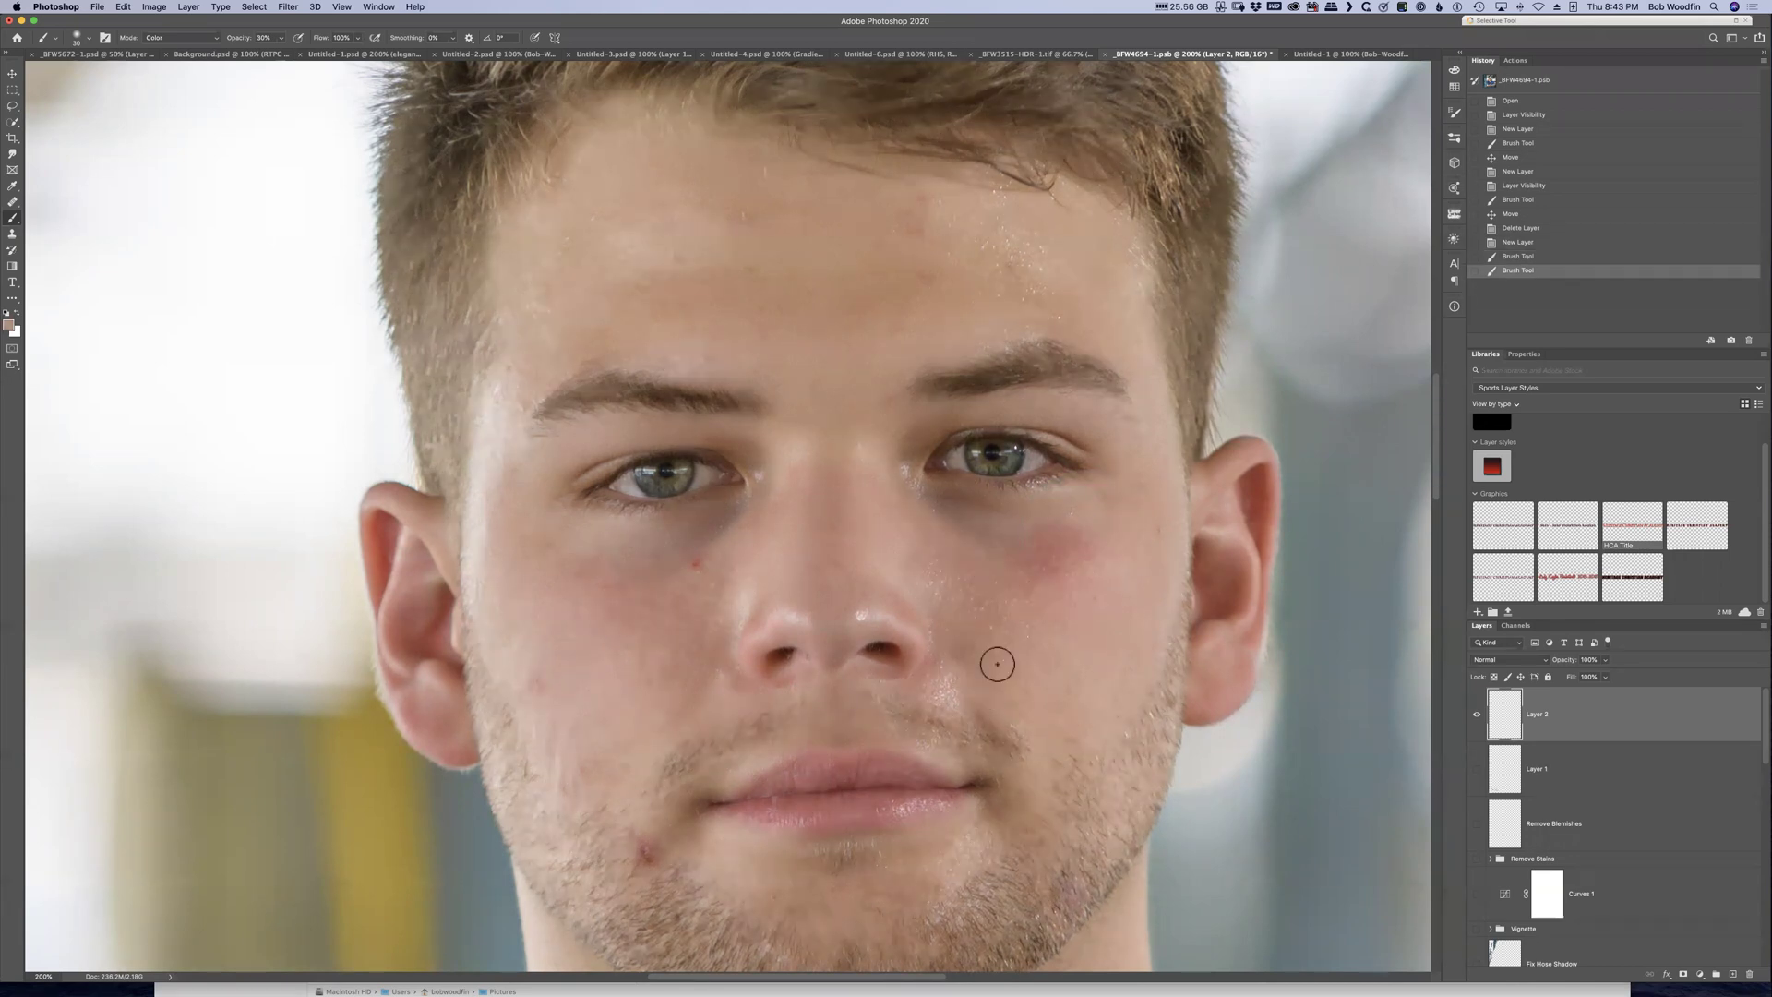
{"action": "left_click", "coordinate": [974, 683], "text": "alt"}
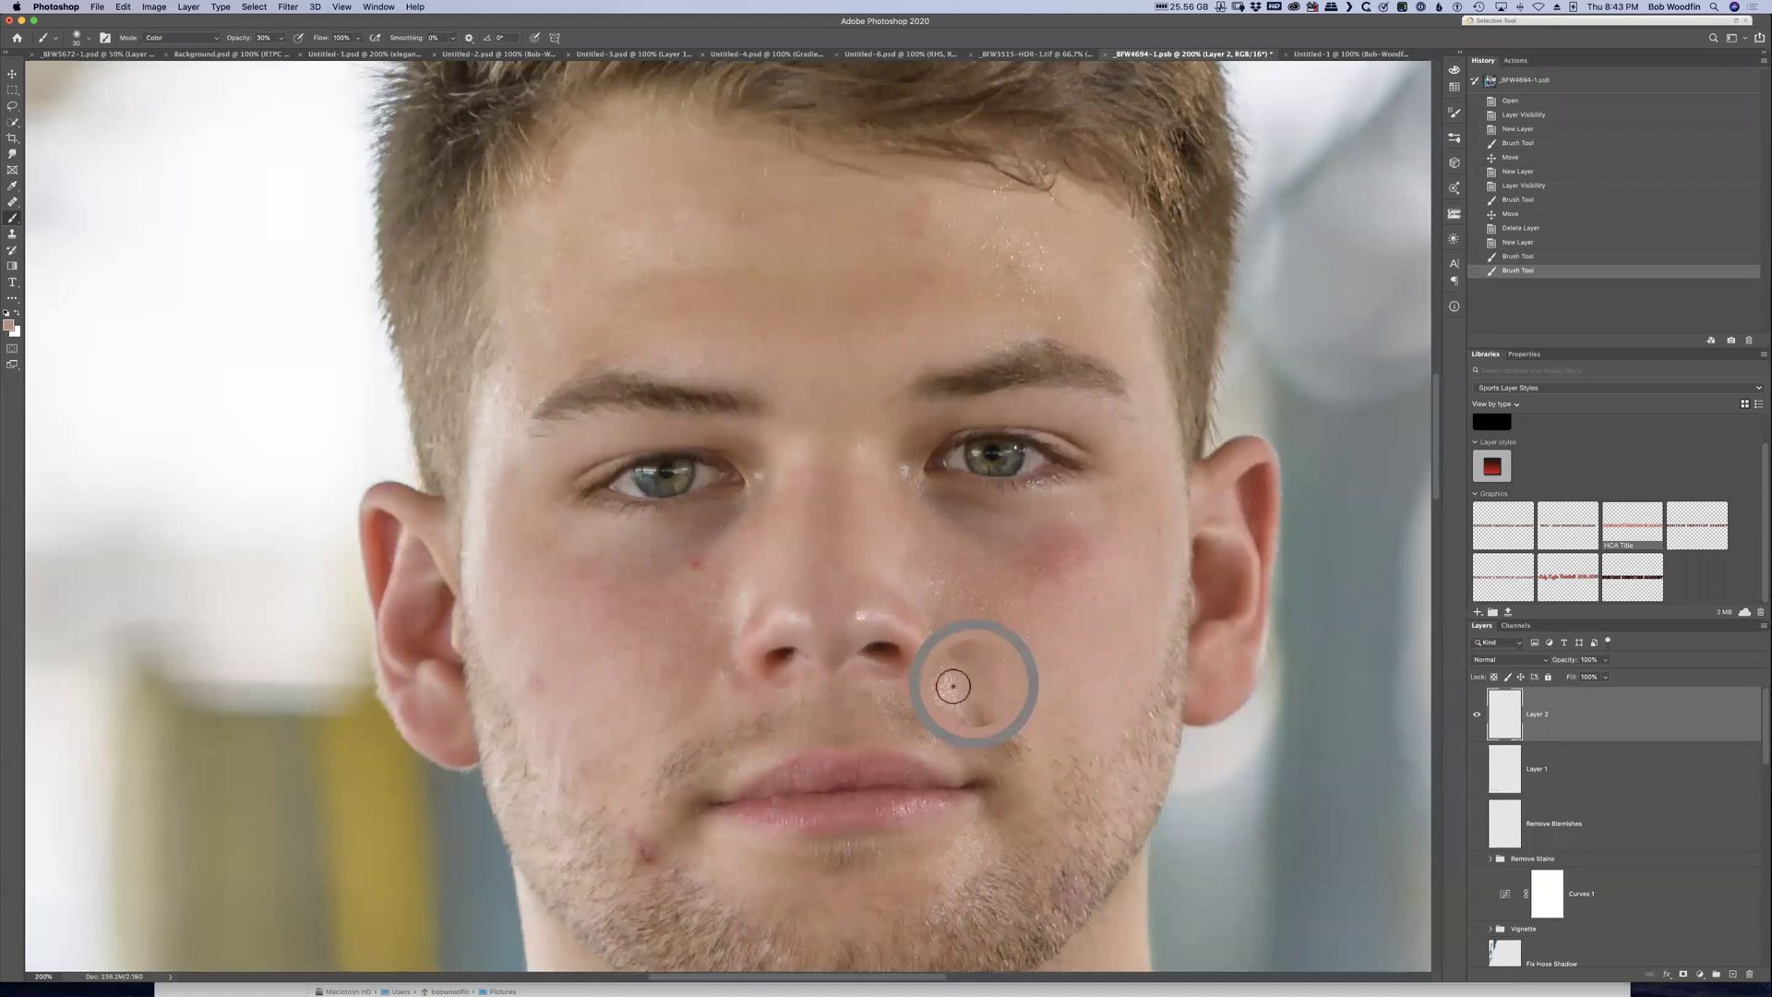
{"action": "left_click", "coordinate": [952, 698]}
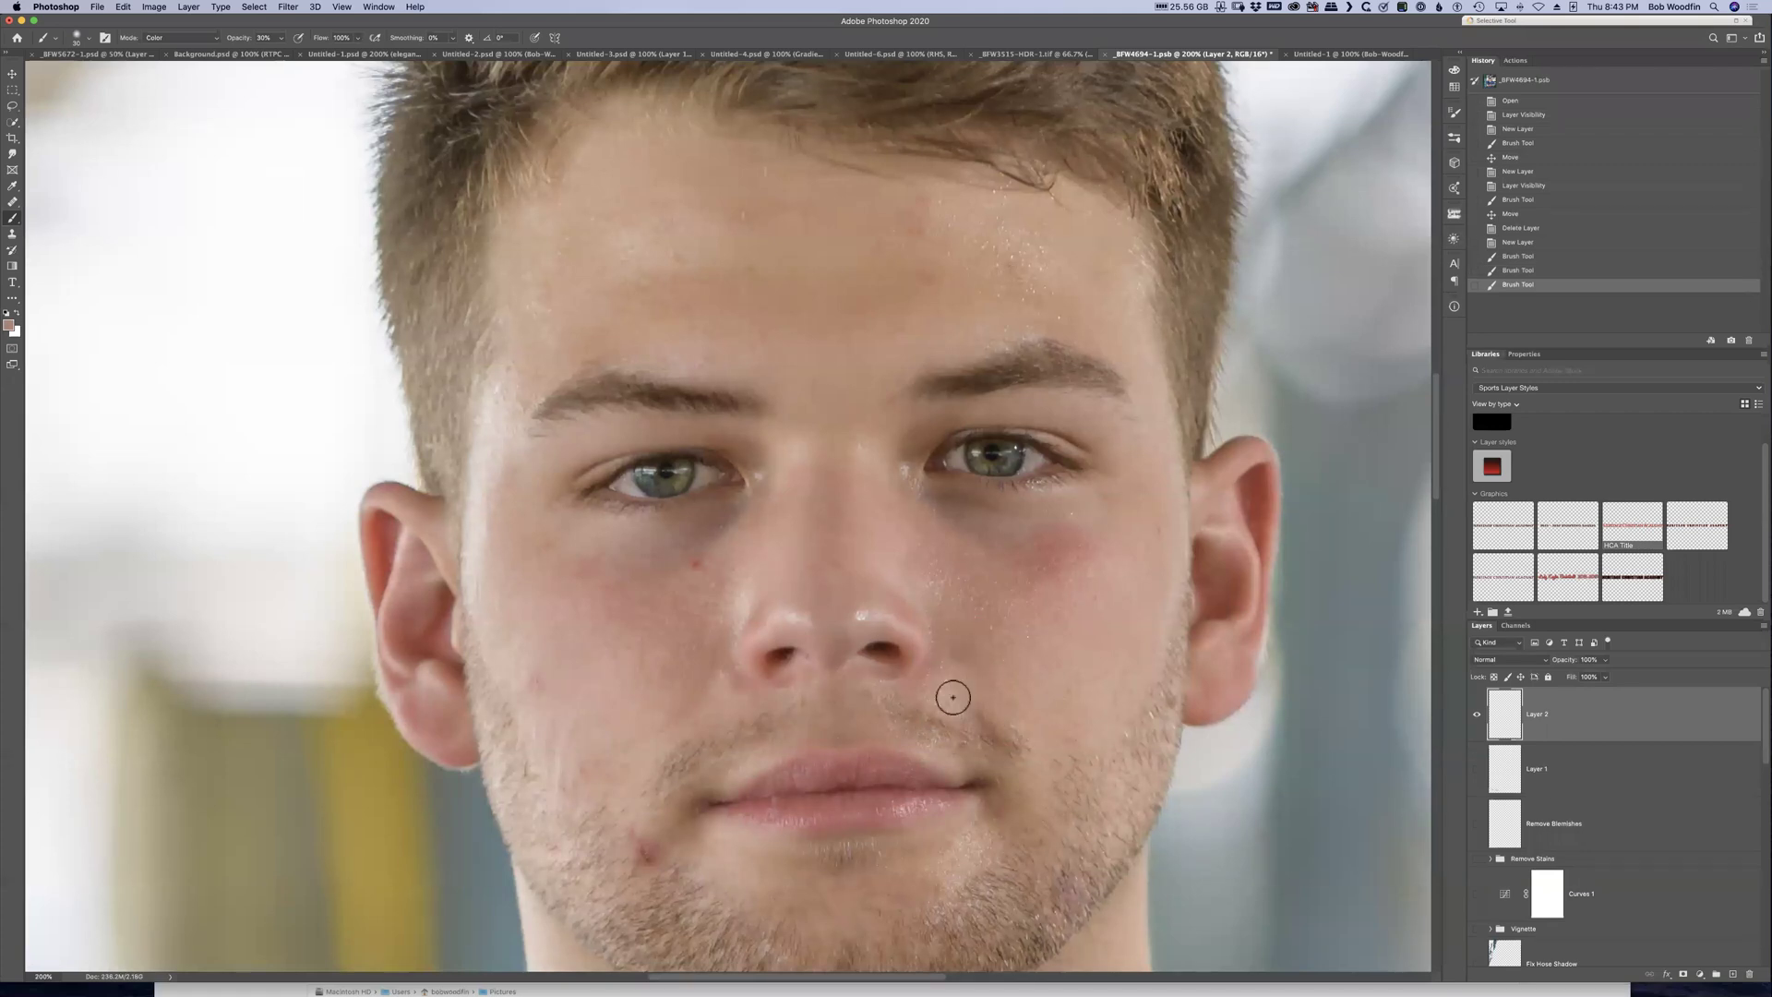
{"action": "left_click", "coordinate": [1048, 577]}
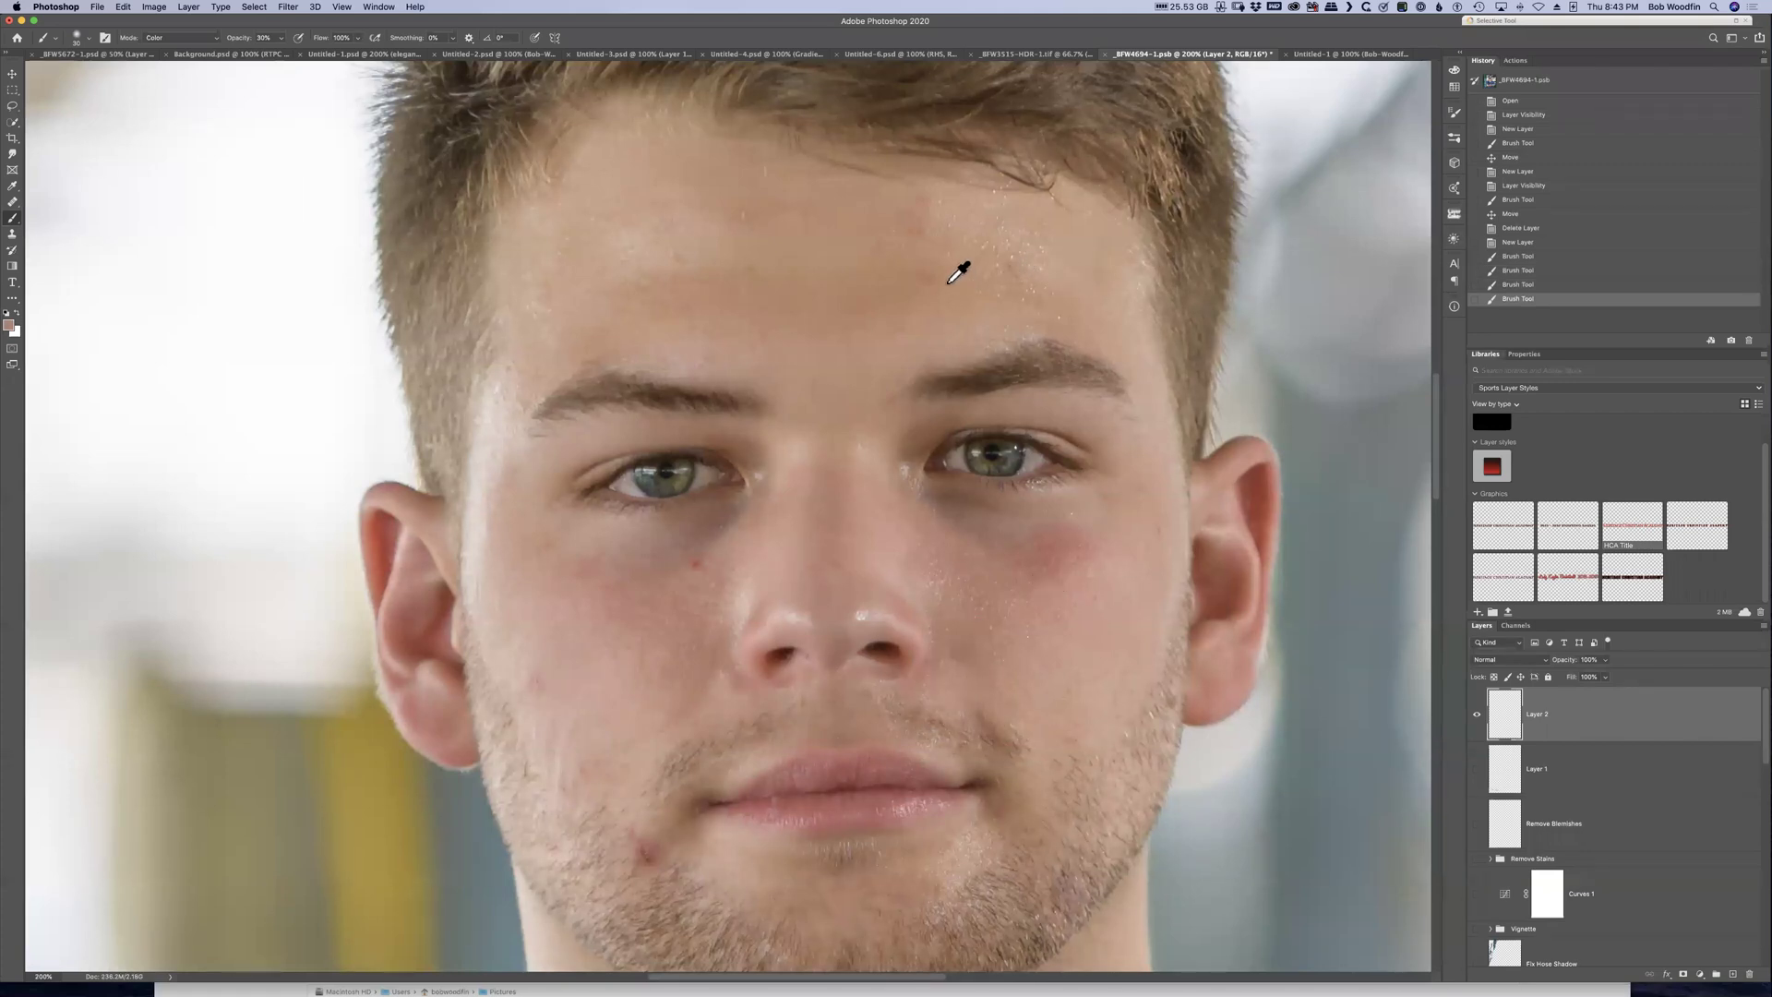
Even out the color on the subject's left side of the forehead, resampling nearby skin tones between brush strokes
{"action": "left_click", "coordinate": [1071, 234], "text": "alt"}
{"action": "left_click", "coordinate": [1088, 241]}
{"action": "left_click", "coordinate": [1079, 232], "text": "alt"}
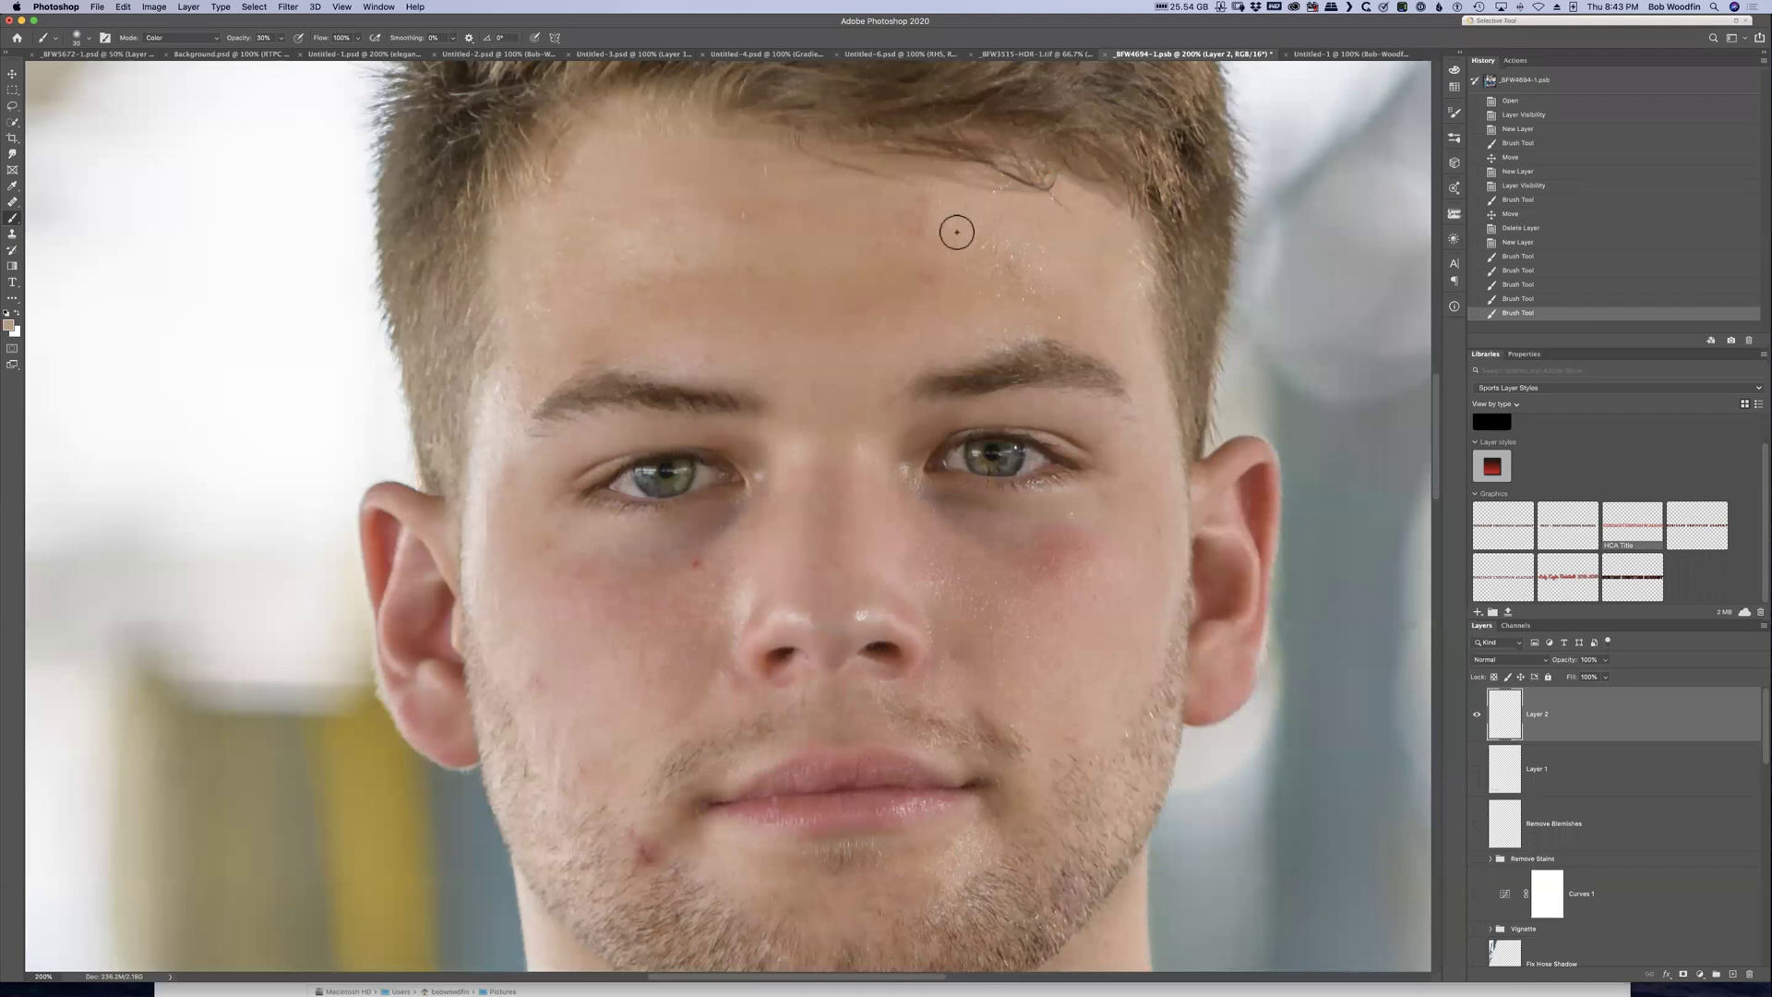
{"action": "left_click_drag", "start_coordinate": [1021, 308], "coordinate": [925, 319]}
{"action": "left_click", "coordinate": [998, 292], "text": "alt"}
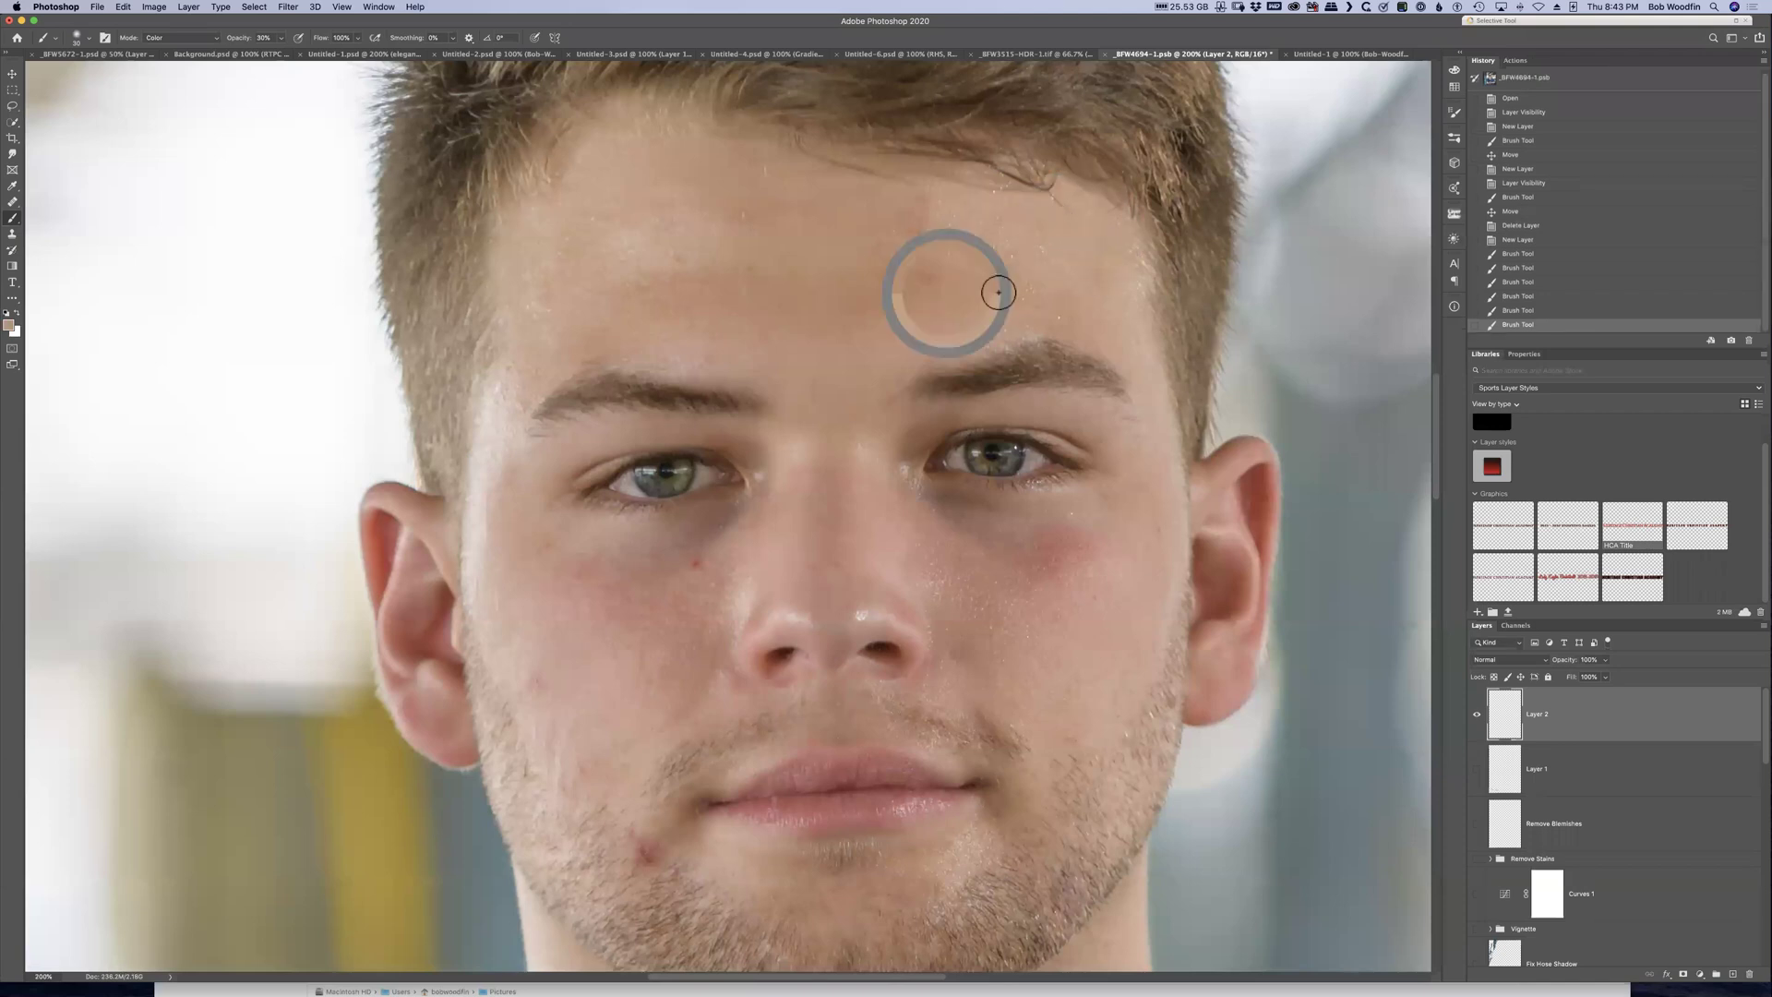
{"action": "left_click_drag", "start_coordinate": [993, 268], "coordinate": [1075, 309]}
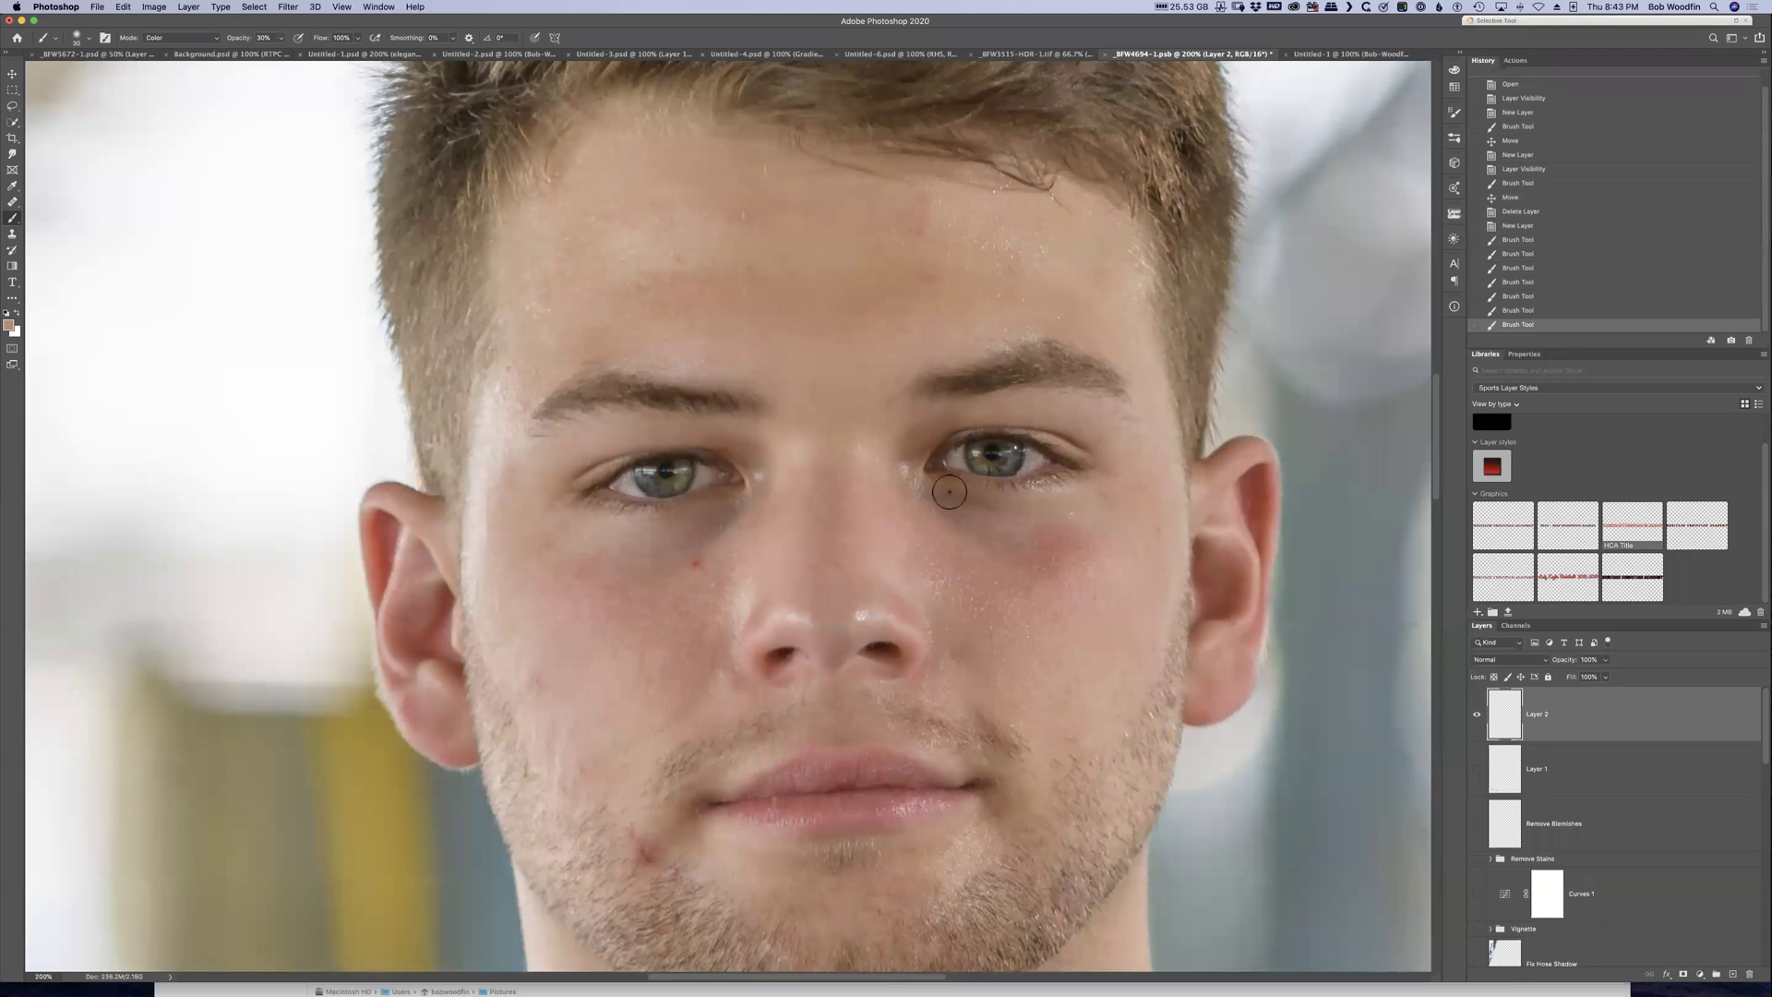
Tone down the redness on the nose and the adjoining cheek with Color brush strokes in skin tones sampled nearby
{"action": "left_click", "coordinate": [866, 621], "text": "alt"}
{"action": "left_click_drag", "start_coordinate": [843, 617], "coordinate": [867, 612]}
{"action": "left_click", "coordinate": [725, 660]}
{"action": "left_click", "coordinate": [794, 605], "text": "alt"}
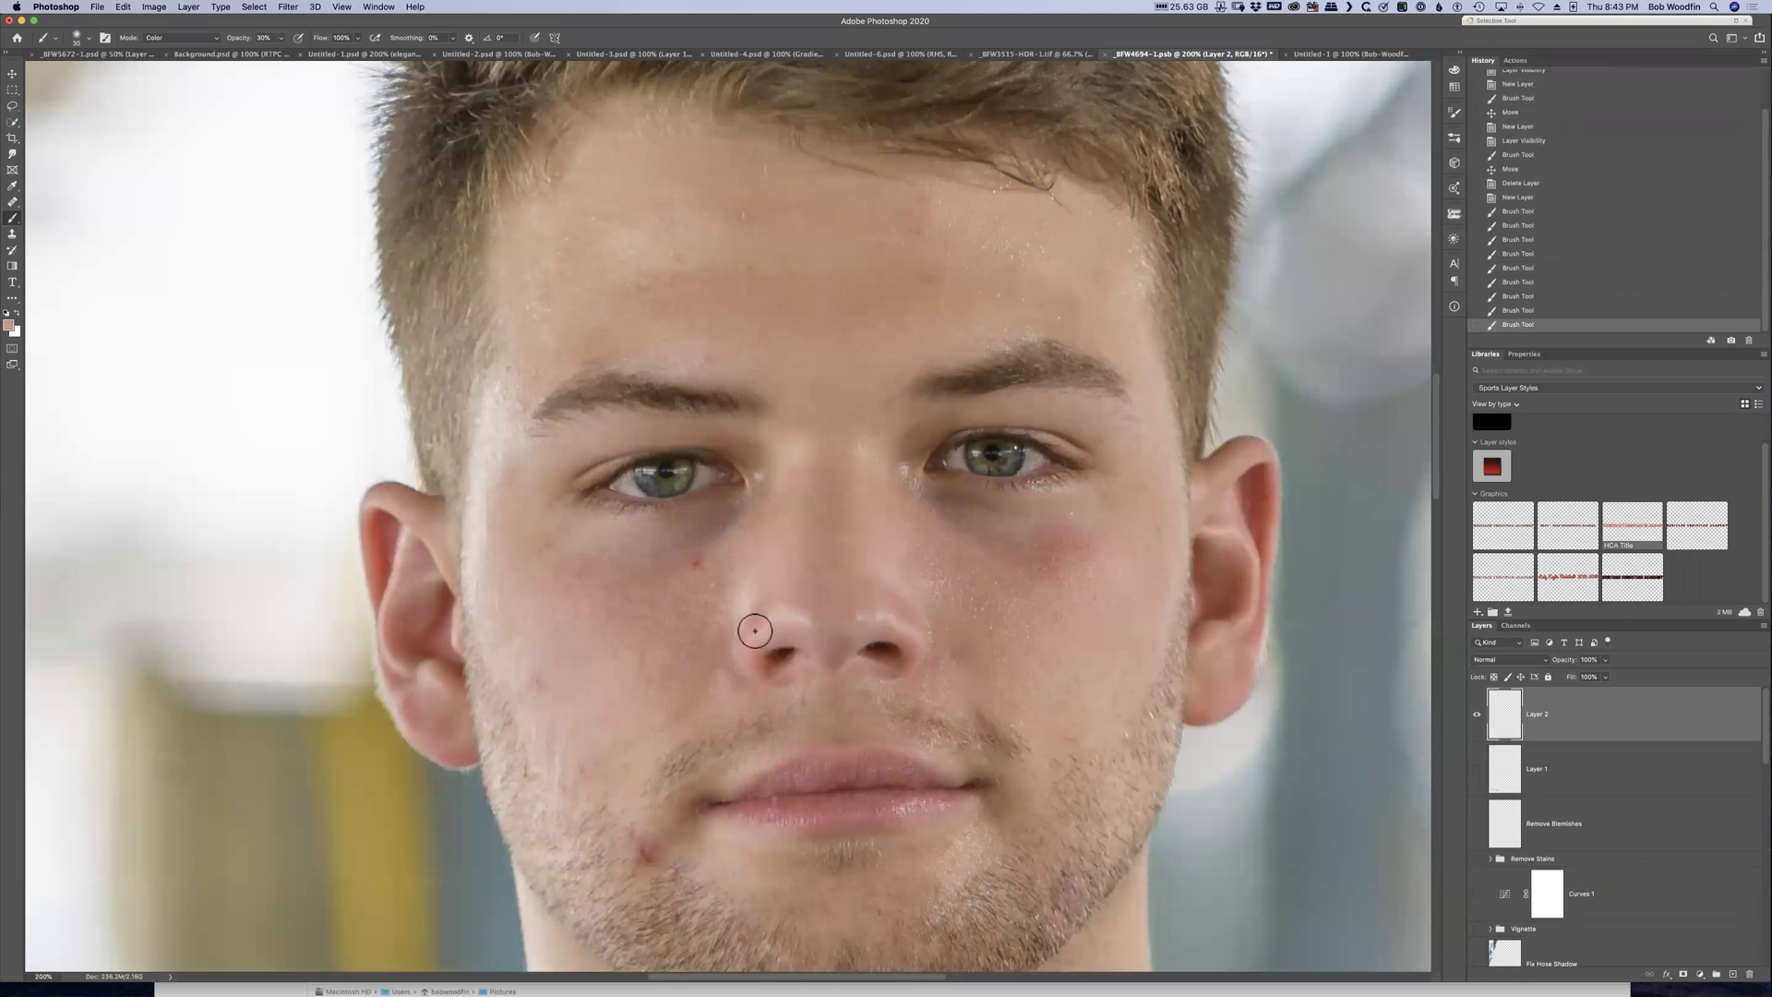
{"action": "left_click", "coordinate": [818, 618]}
{"action": "left_click", "coordinate": [732, 579], "text": "alt"}
{"action": "left_click", "coordinate": [722, 658]}
{"action": "left_click", "coordinate": [781, 643], "text": "alt"}
{"action": "left_click", "coordinate": [781, 643]}
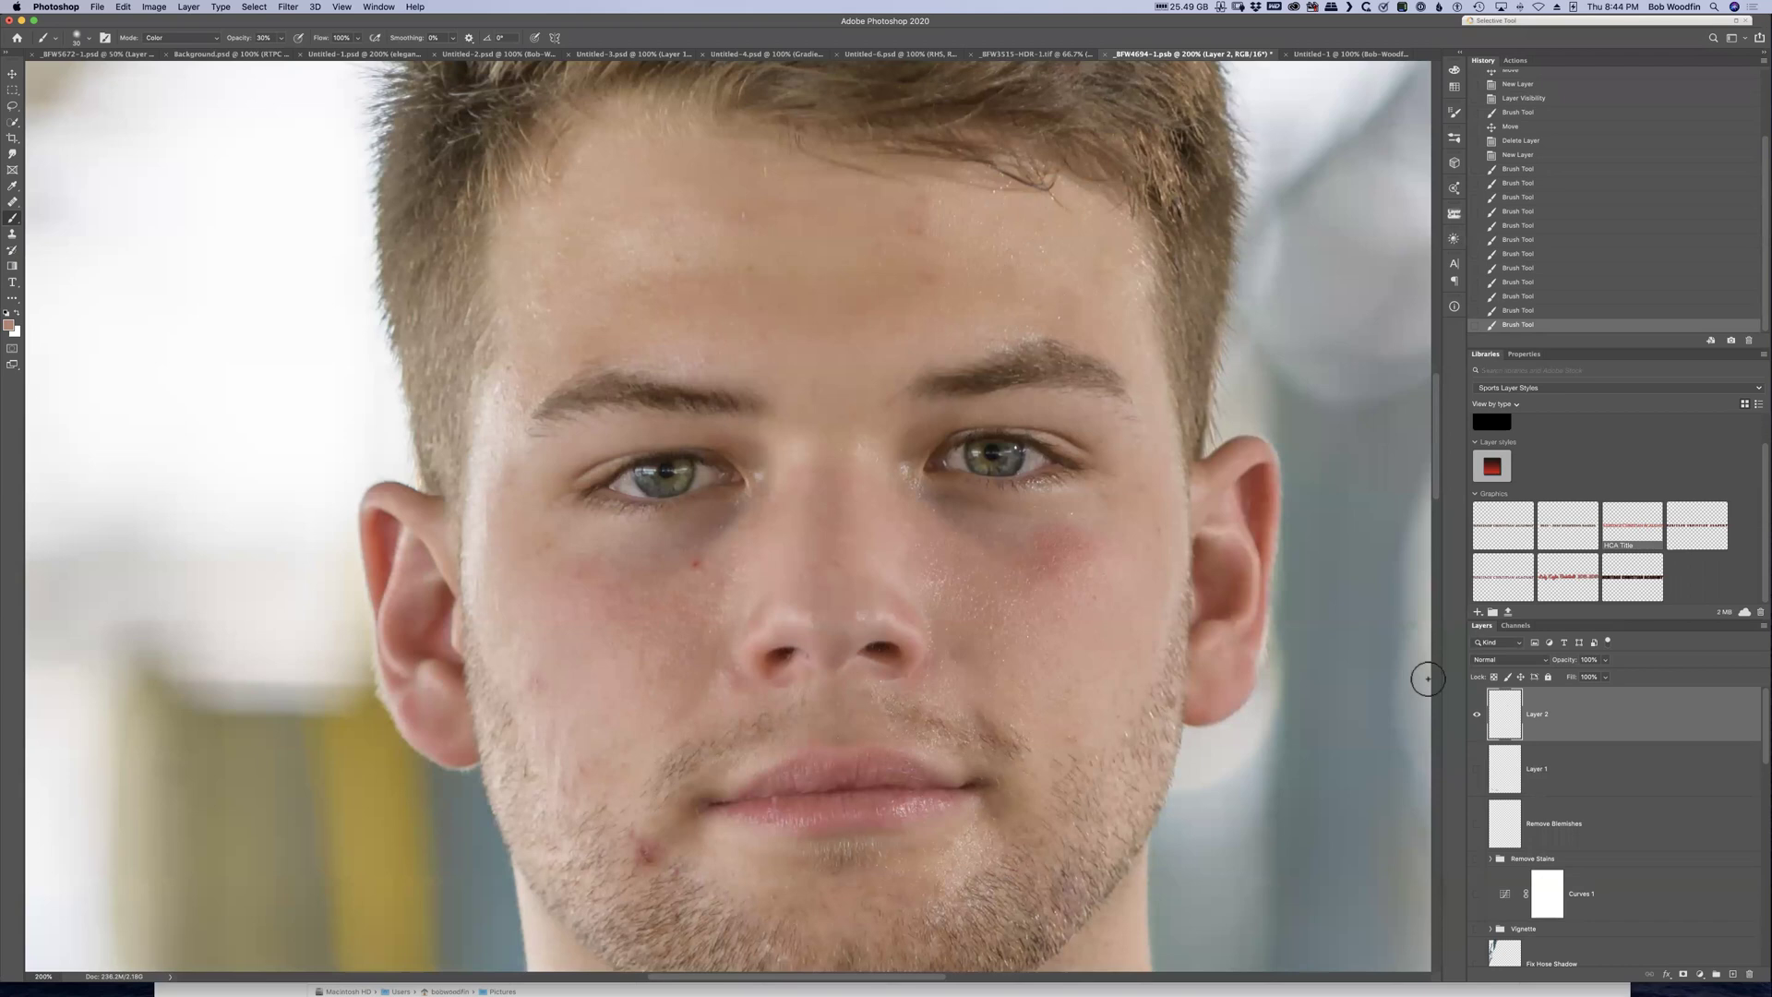
Toggle the visibility of Layer 2 repeatedly to compare the face before and after the color correction
{"action": "left_click", "coordinate": [1478, 723]}
{"action": "left_click", "coordinate": [1477, 722]}
{"action": "left_click", "coordinate": [1477, 723]}
{"action": "left_click", "coordinate": [1477, 723]}
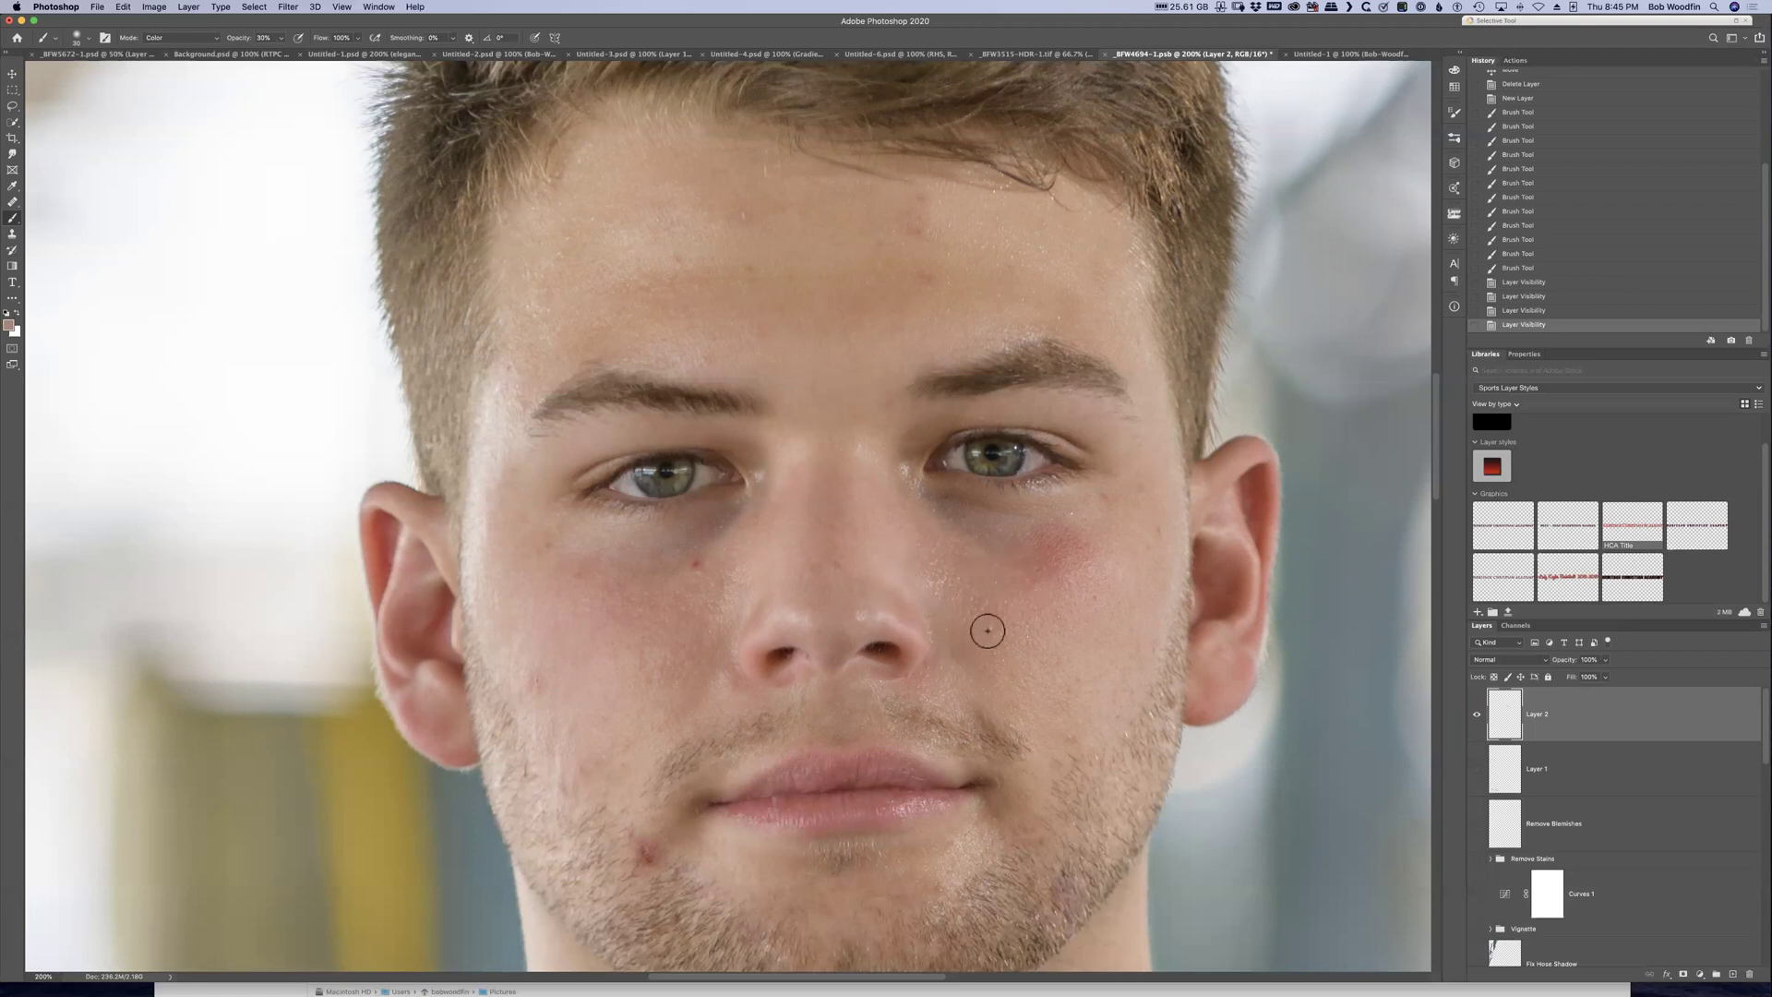
{"action": "left_click", "coordinate": [1475, 725]}
{"action": "left_click", "coordinate": [1474, 725]}
Examine the portrait's full layer stack, from Layer 2 down to the _BFW4694 base layer
{"action": "scroll", "coordinate": [1642, 844], "scroll_direction": "down", "scroll_amount": 10}
{"action": "scroll", "coordinate": [1647, 835], "scroll_direction": "down", "scroll_amount": 2}
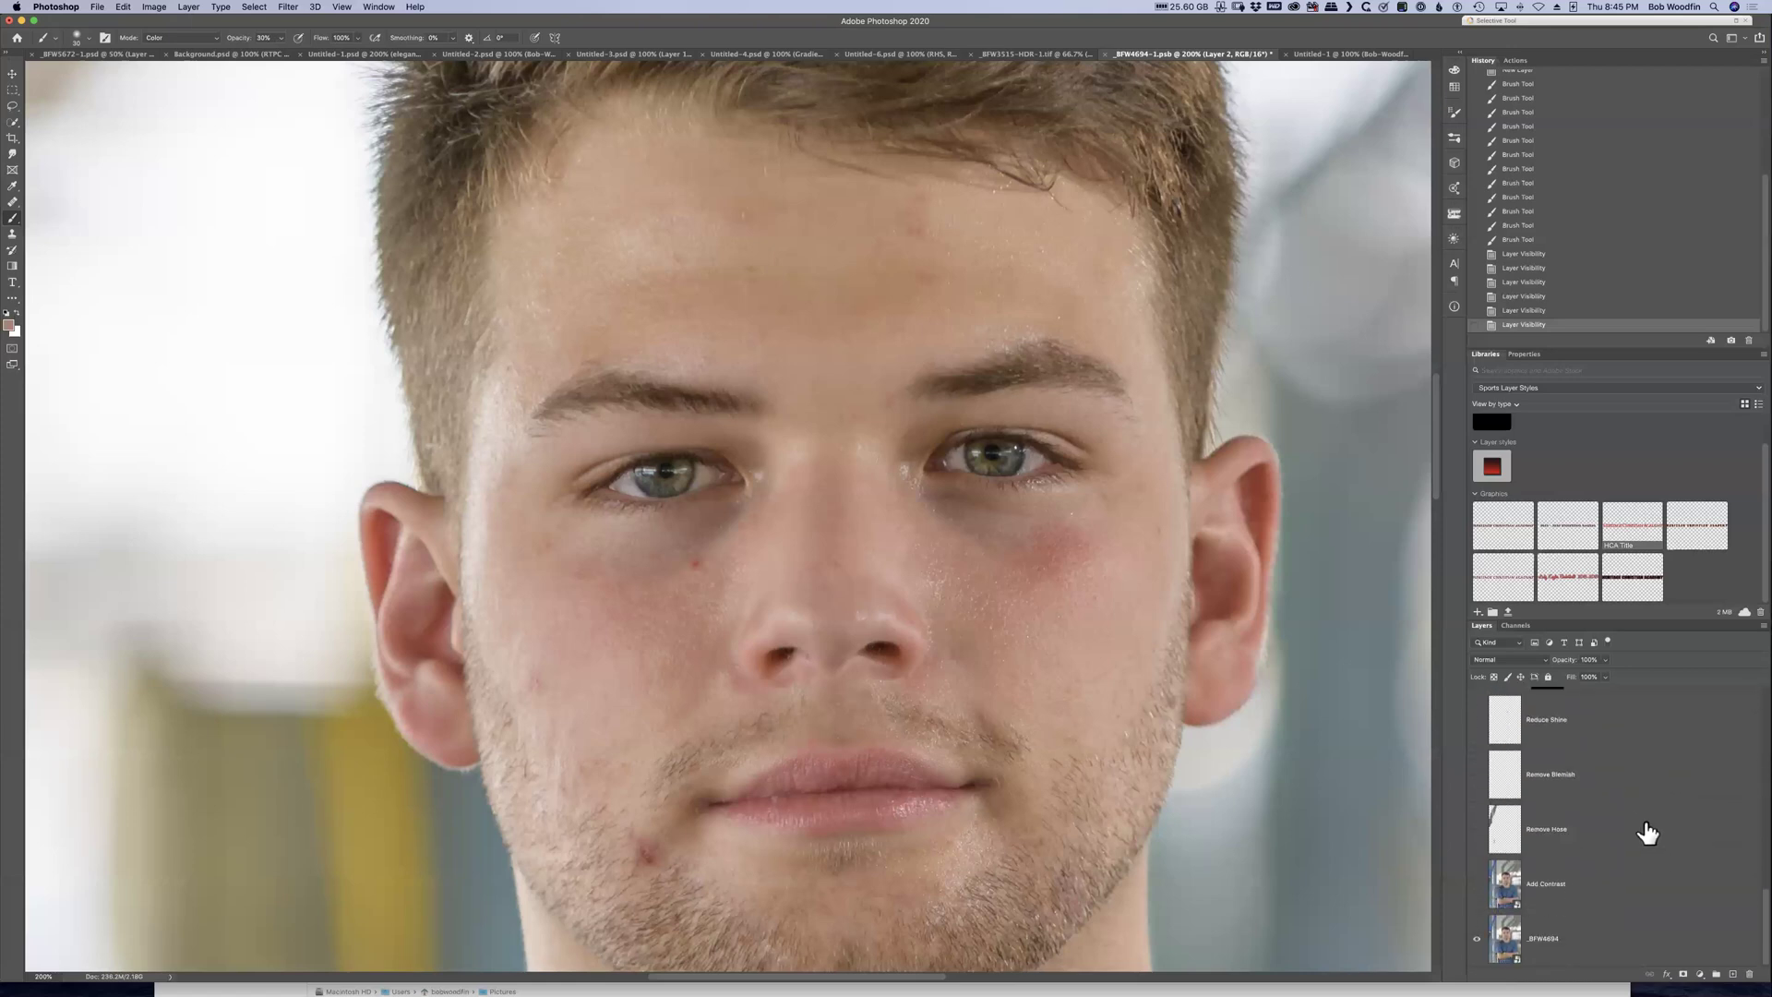
{"action": "scroll", "coordinate": [1648, 834], "scroll_direction": "up", "scroll_amount": 15}
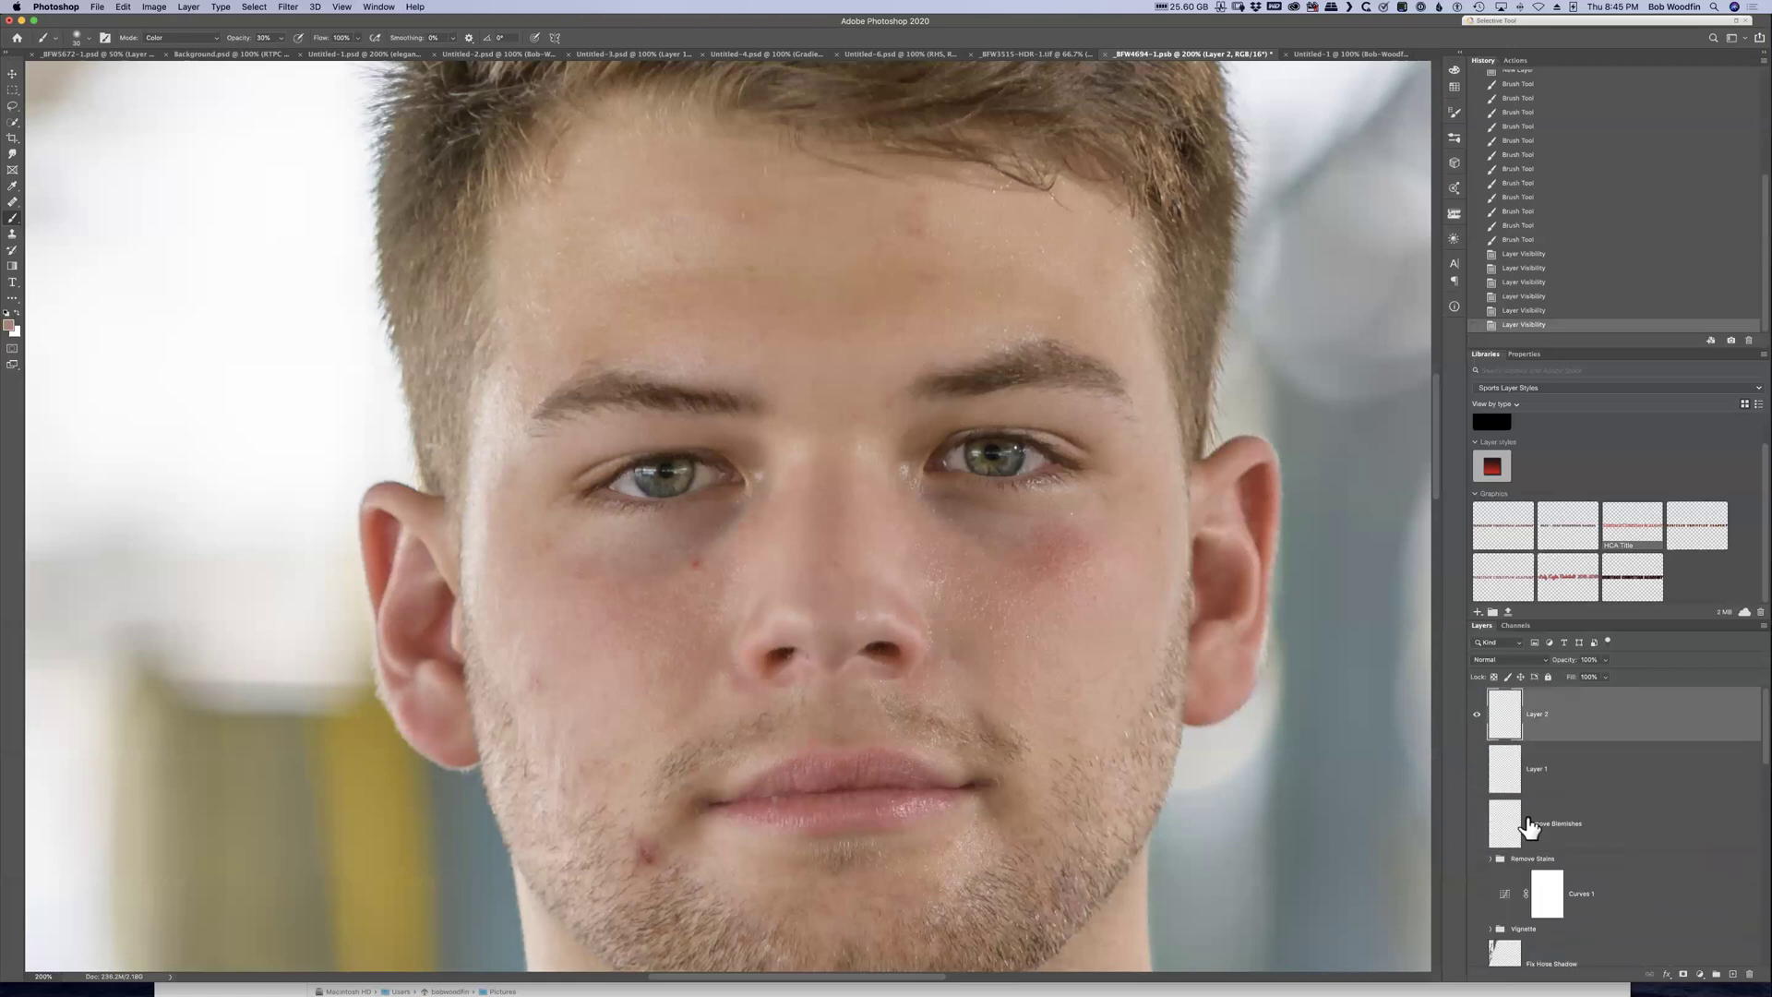
{"action": "scroll", "coordinate": [546, 848], "scroll_direction": "up", "scroll_amount": 1}
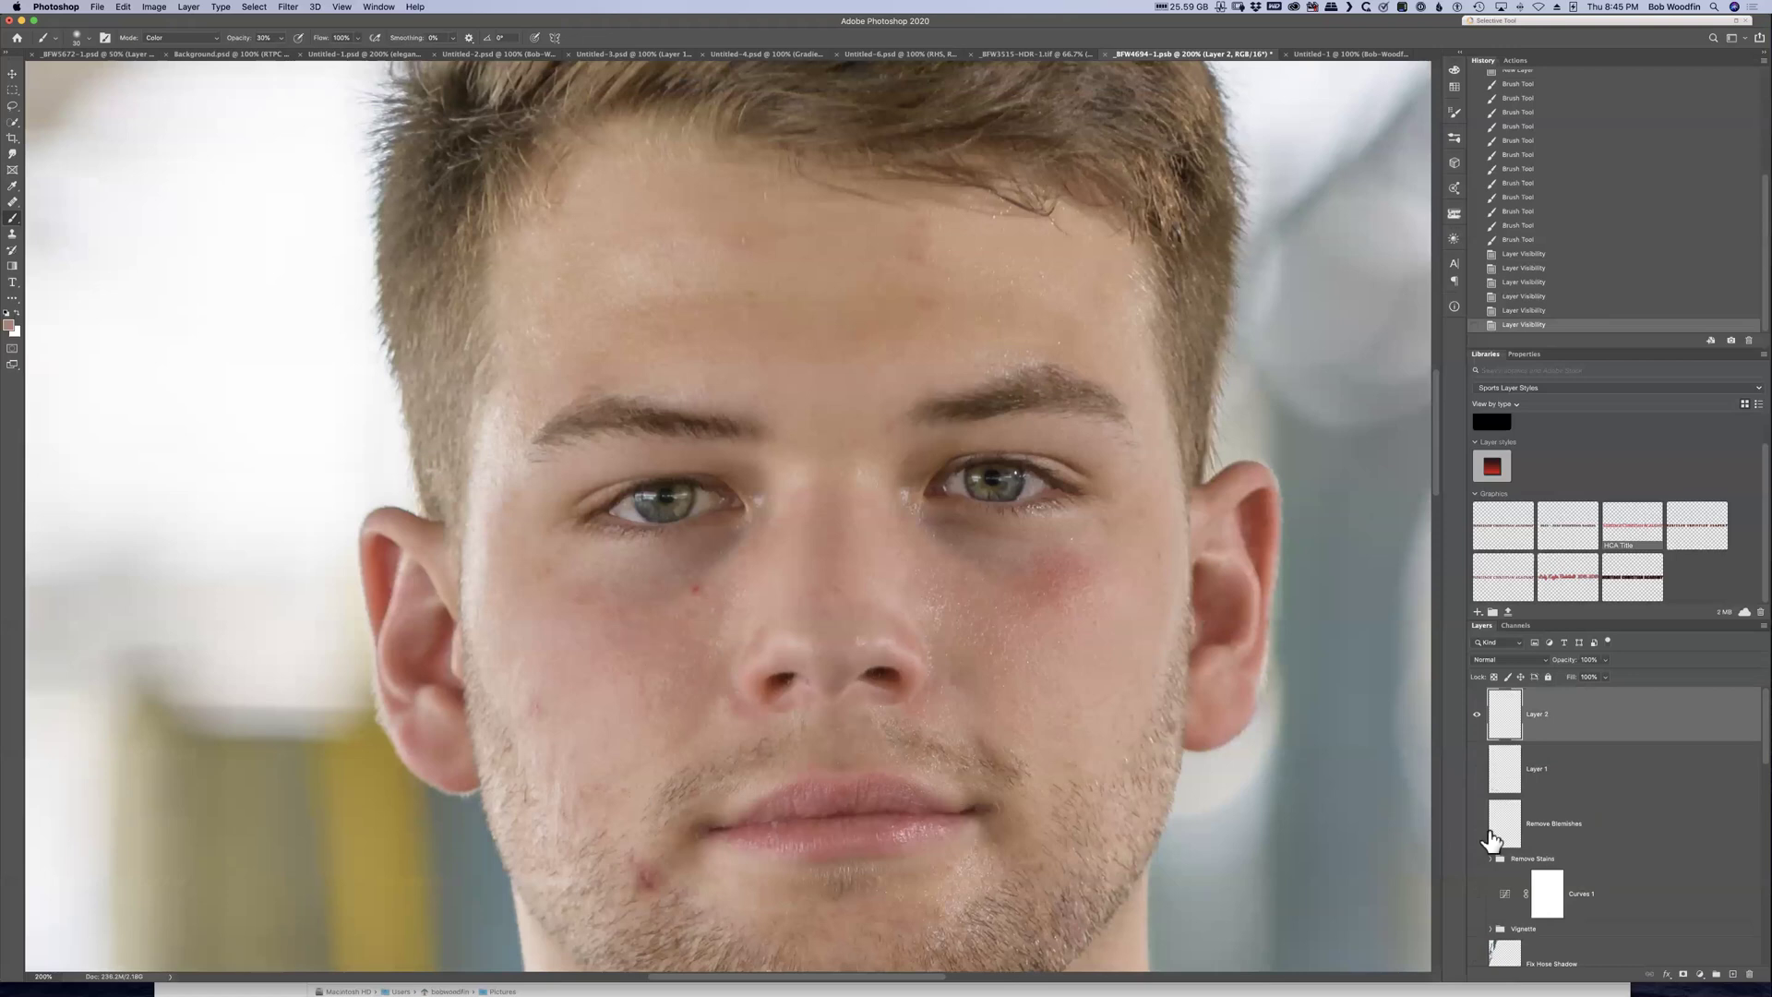
{"action": "scroll", "coordinate": [1638, 817], "scroll_direction": "down", "scroll_amount": 1}
{"action": "scroll", "coordinate": [1638, 817], "scroll_direction": "up", "scroll_amount": 1}
{"action": "scroll", "coordinate": [910, 601], "scroll_direction": "up", "scroll_amount": 2}
{"action": "scroll", "coordinate": [1664, 867], "scroll_direction": "down", "scroll_amount": 10}
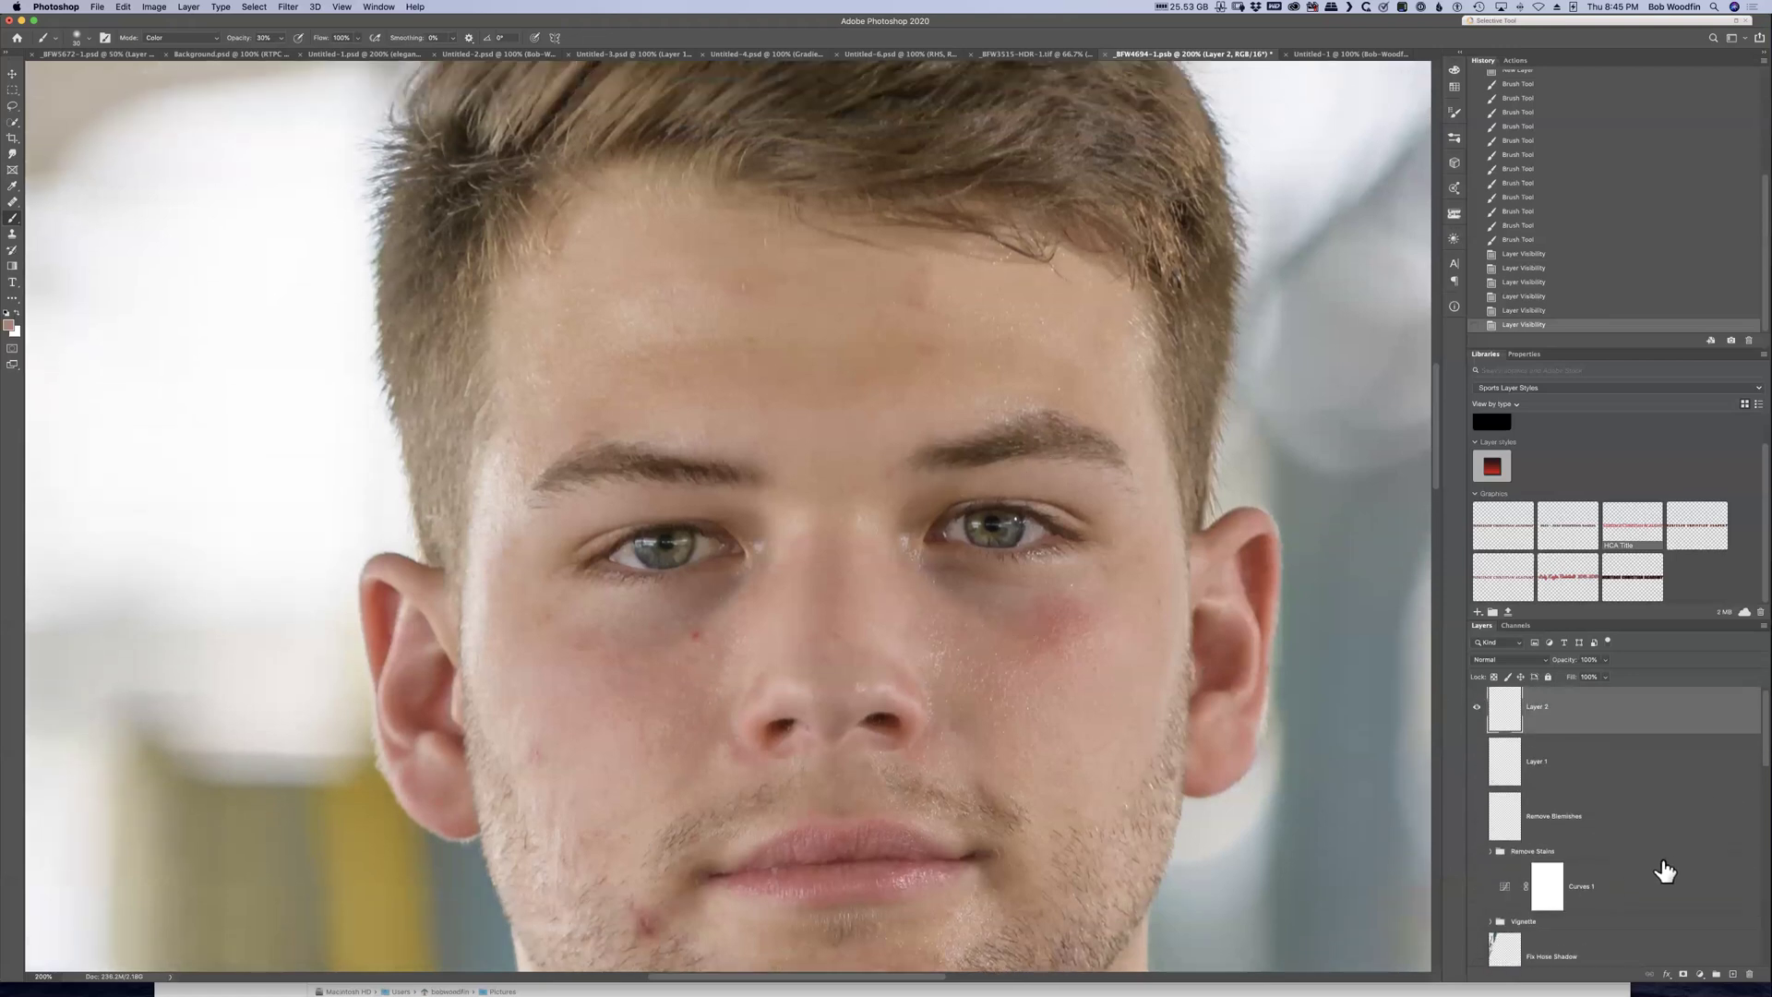
{"action": "scroll", "coordinate": [1664, 871], "scroll_direction": "down", "scroll_amount": 3}
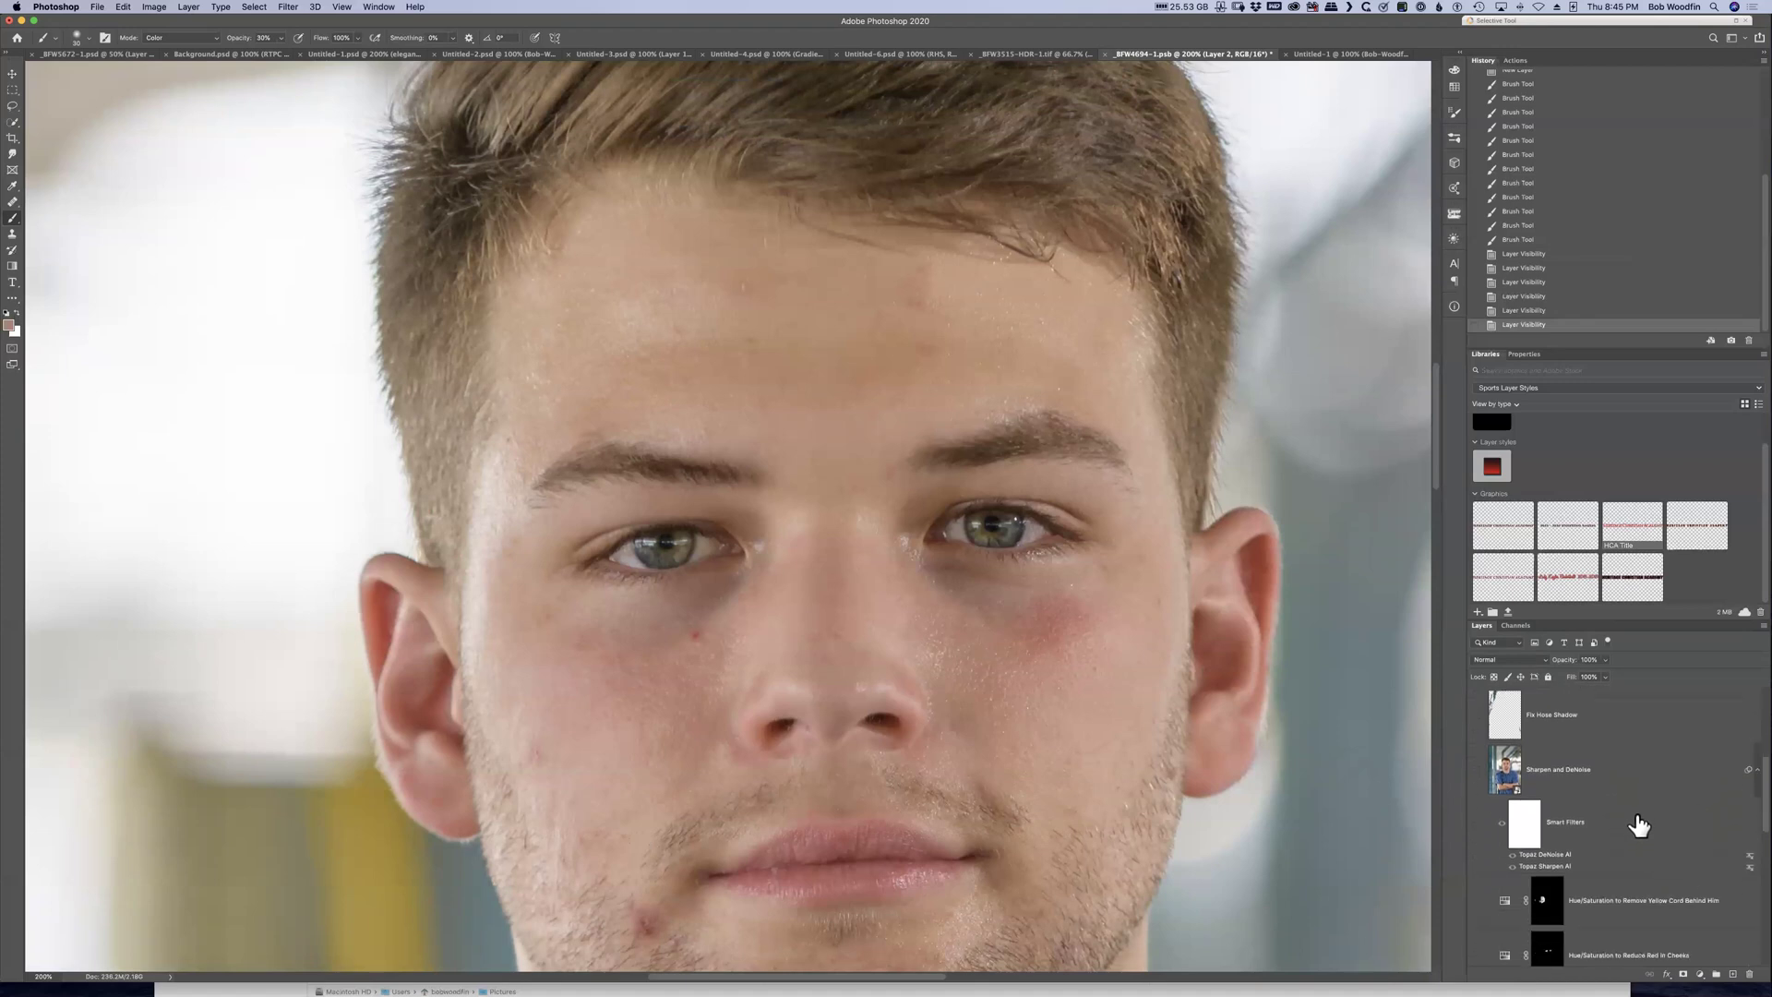
{"action": "scroll", "coordinate": [1648, 861], "scroll_direction": "down", "scroll_amount": 10}
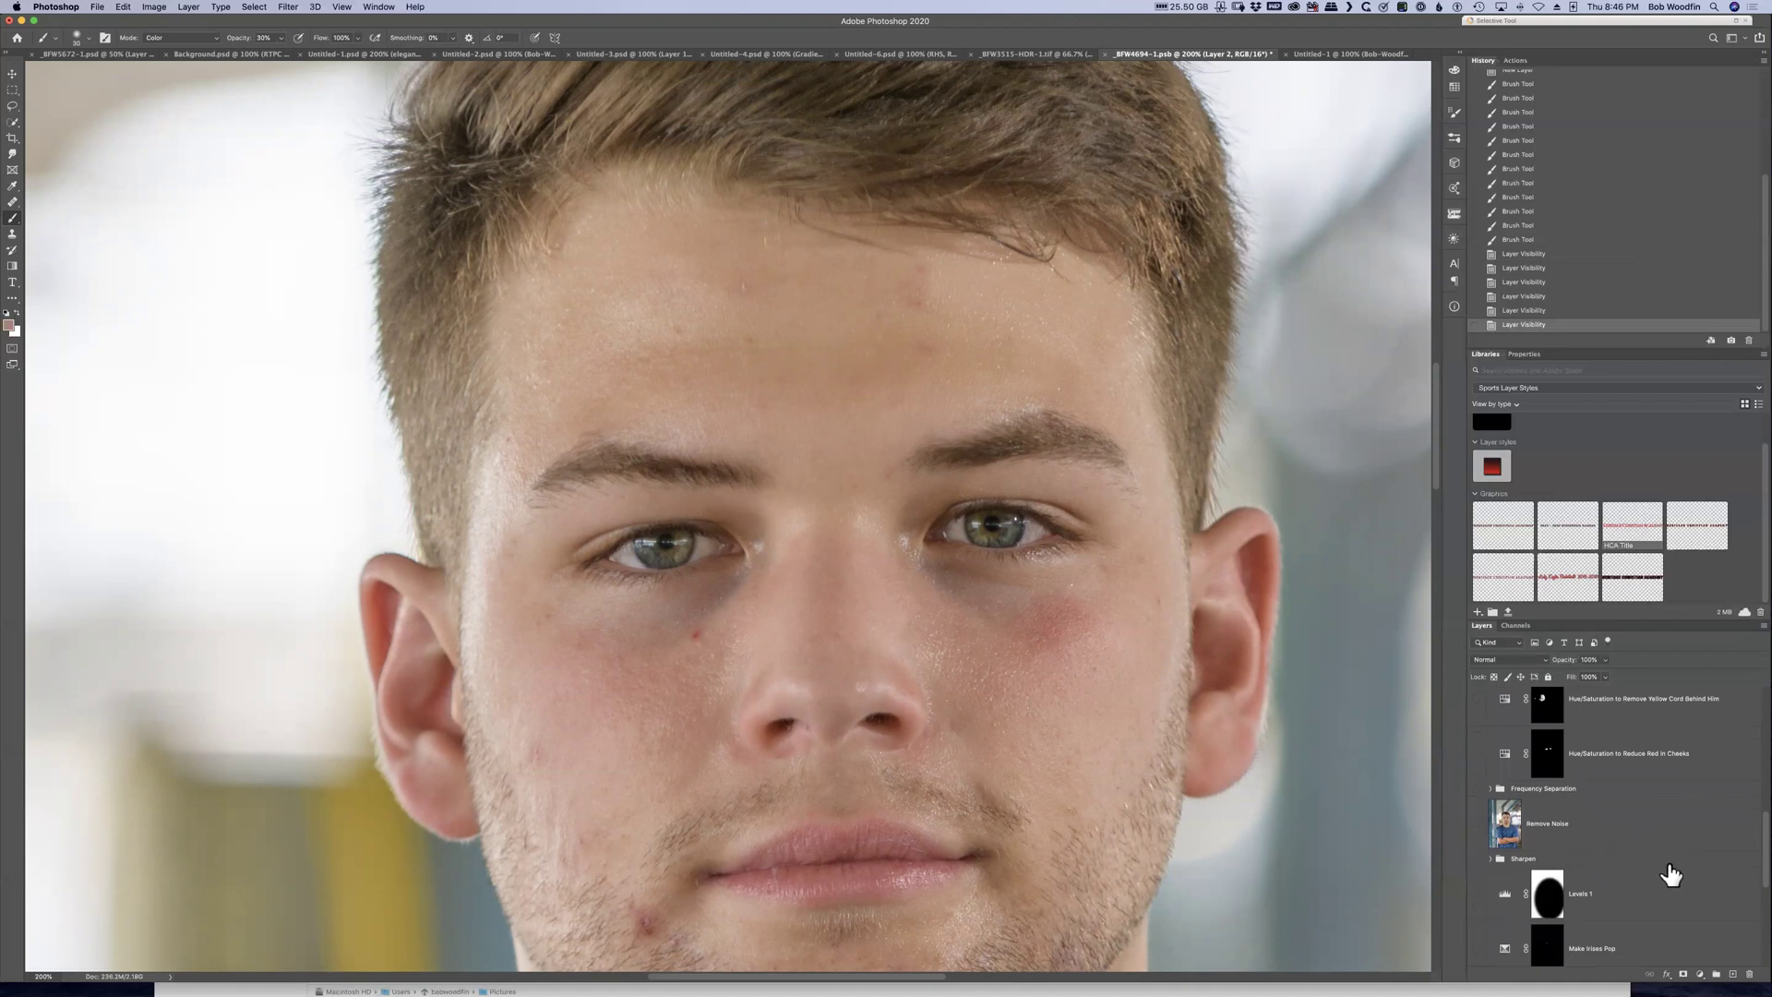
{"action": "scroll", "coordinate": [1671, 875], "scroll_direction": "down", "scroll_amount": 8}
{"action": "scroll", "coordinate": [1671, 875], "scroll_direction": "down", "scroll_amount": 1}
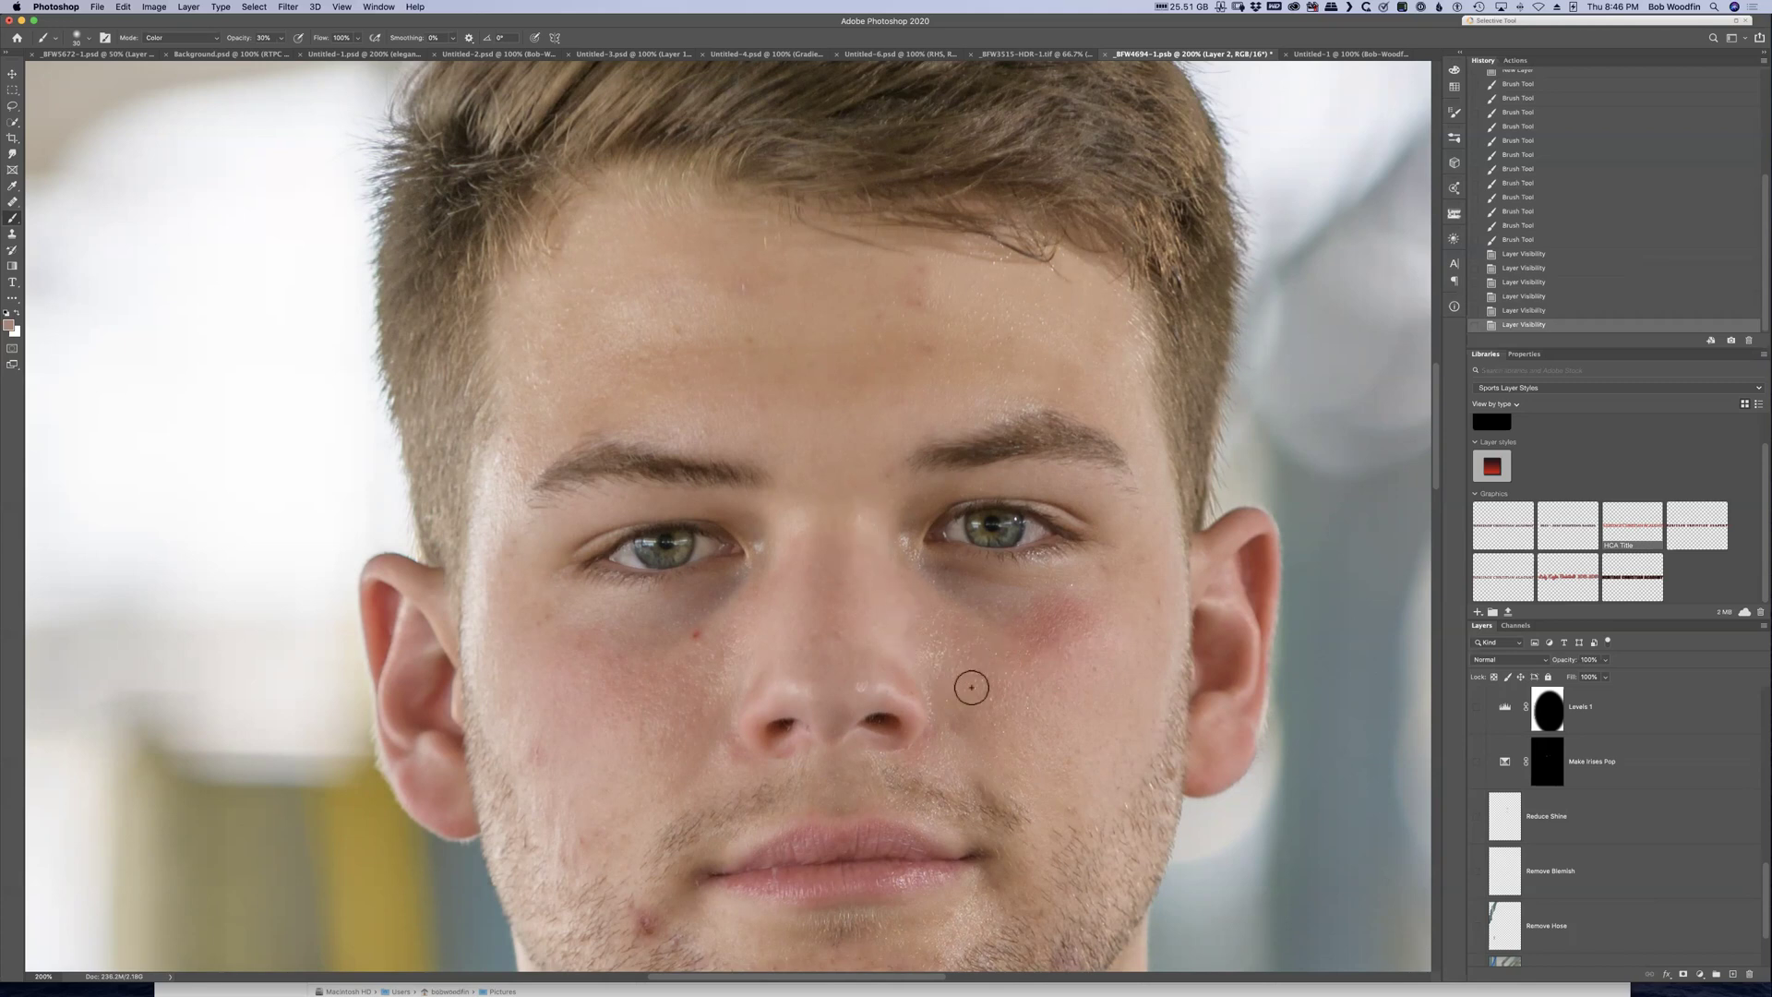
View the portrait at 66.7% and compare it with Layer 2 hidden and shown
{"action": "key", "text": "space"}
{"action": "left_click_drag", "start_coordinate": [839, 581], "coordinate": [834, 715]}
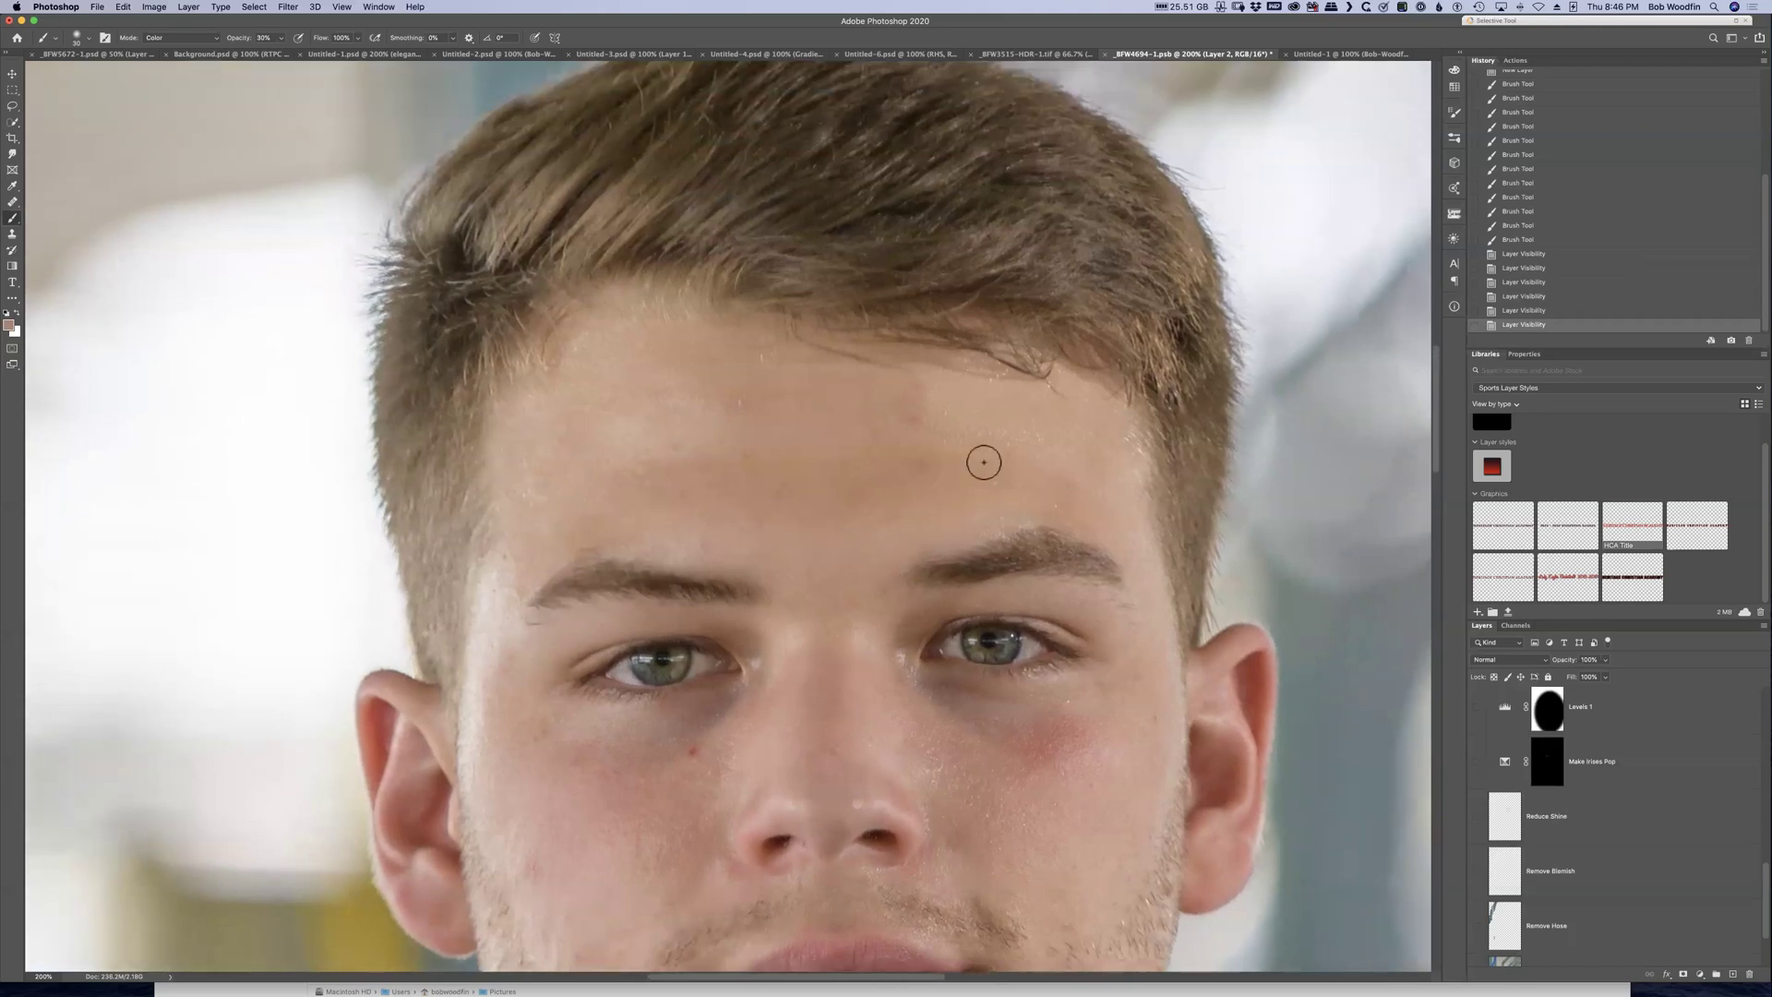
{"action": "key", "text": "super+minus"}
{"action": "key", "text": "super+minus"}
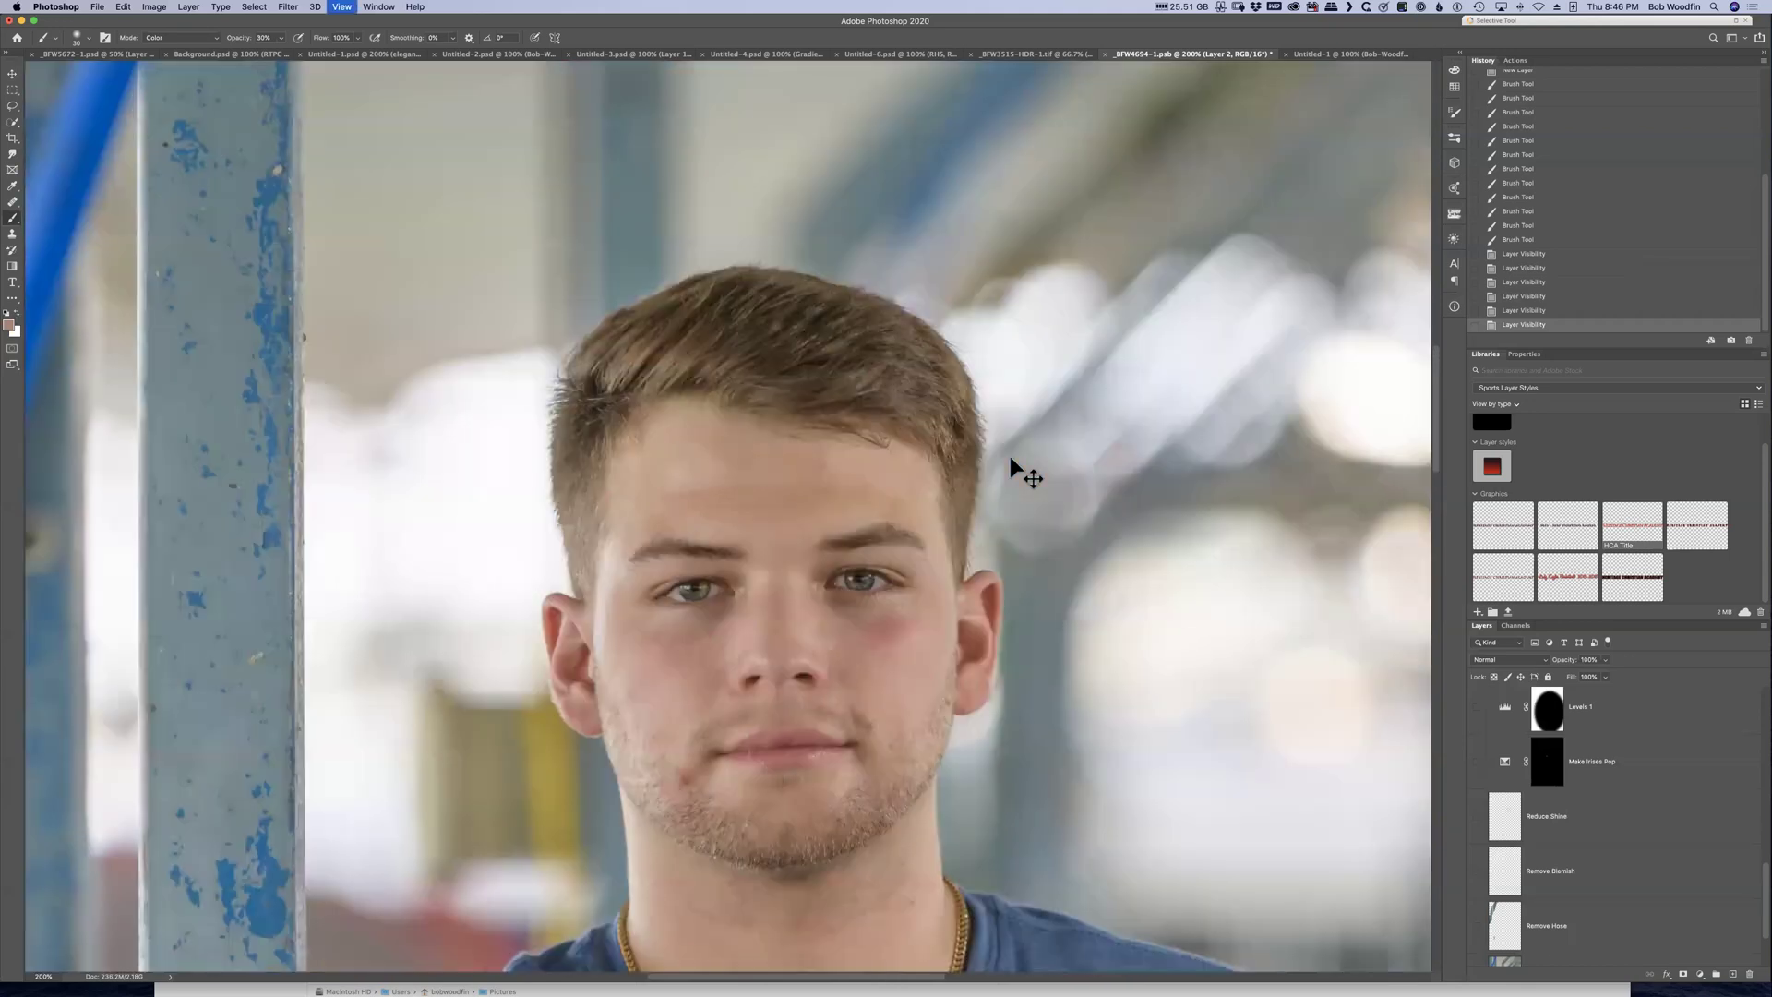
{"action": "scroll", "coordinate": [1647, 734], "scroll_direction": "up", "scroll_amount": 5}
{"action": "left_click", "coordinate": [1476, 721]}
{"action": "left_click", "coordinate": [1476, 721]}
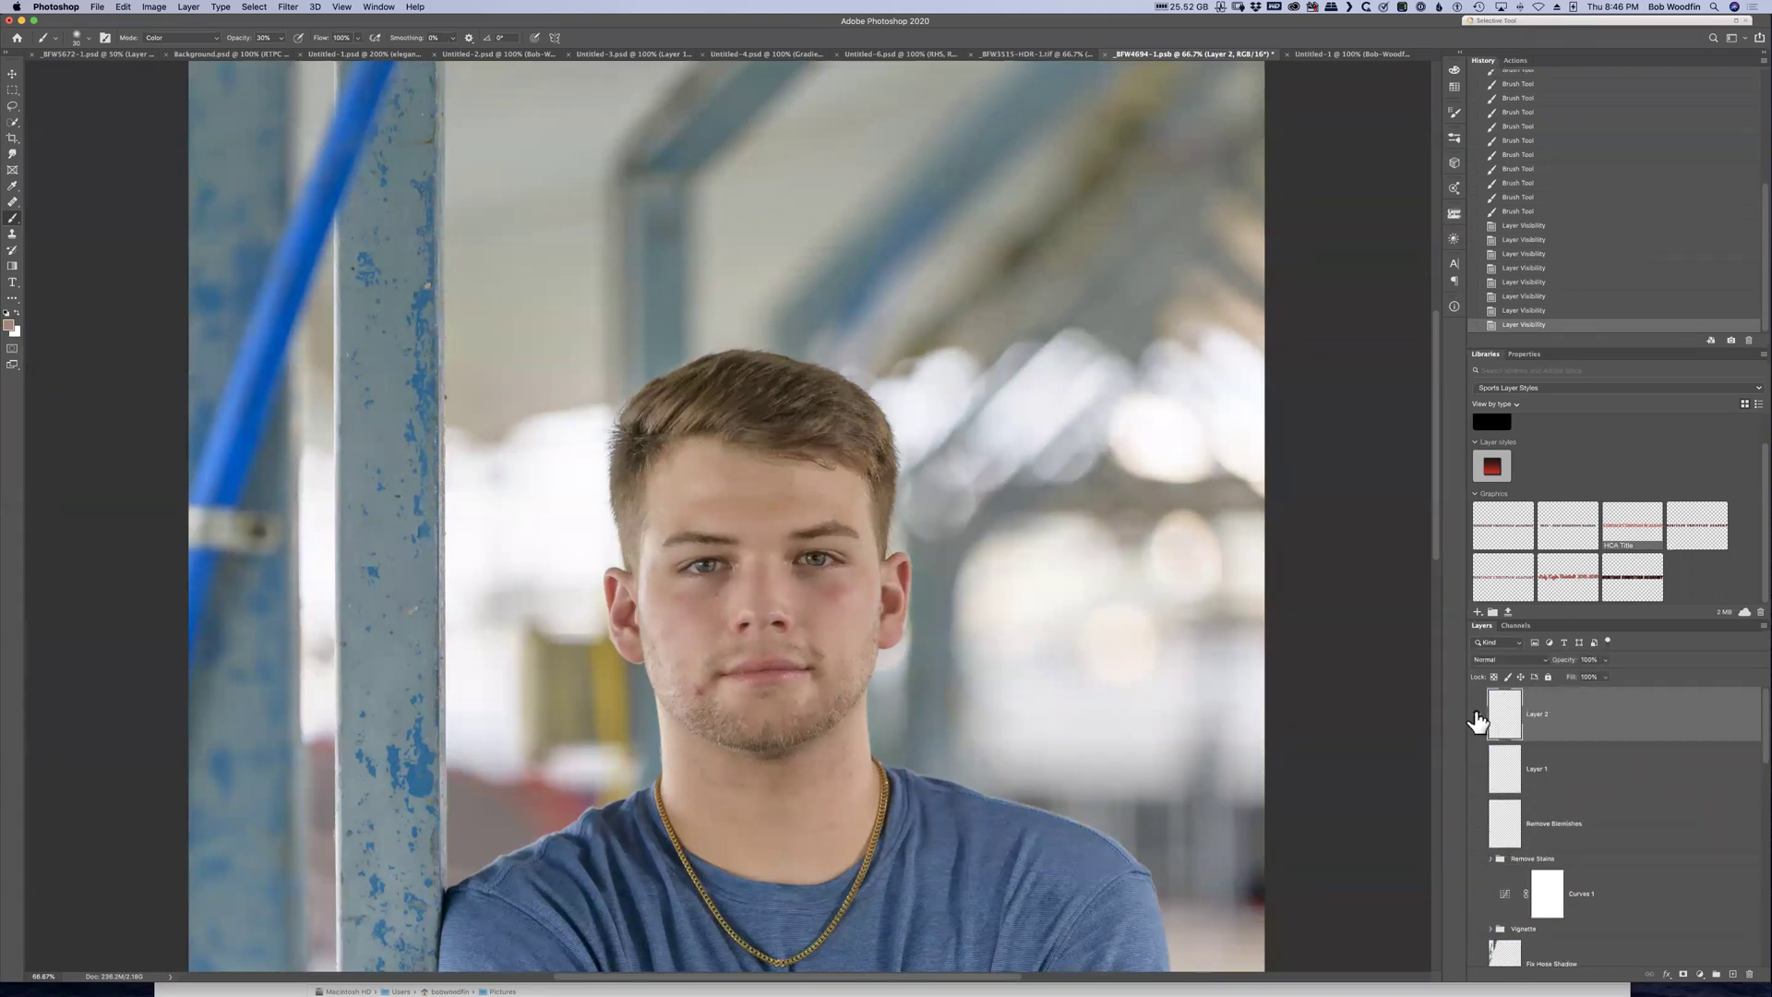
Switch to the _BFW3515-HDR-1.tif document and display the tree above the red mill at 300%
{"action": "left_click", "coordinate": [1330, 53]}
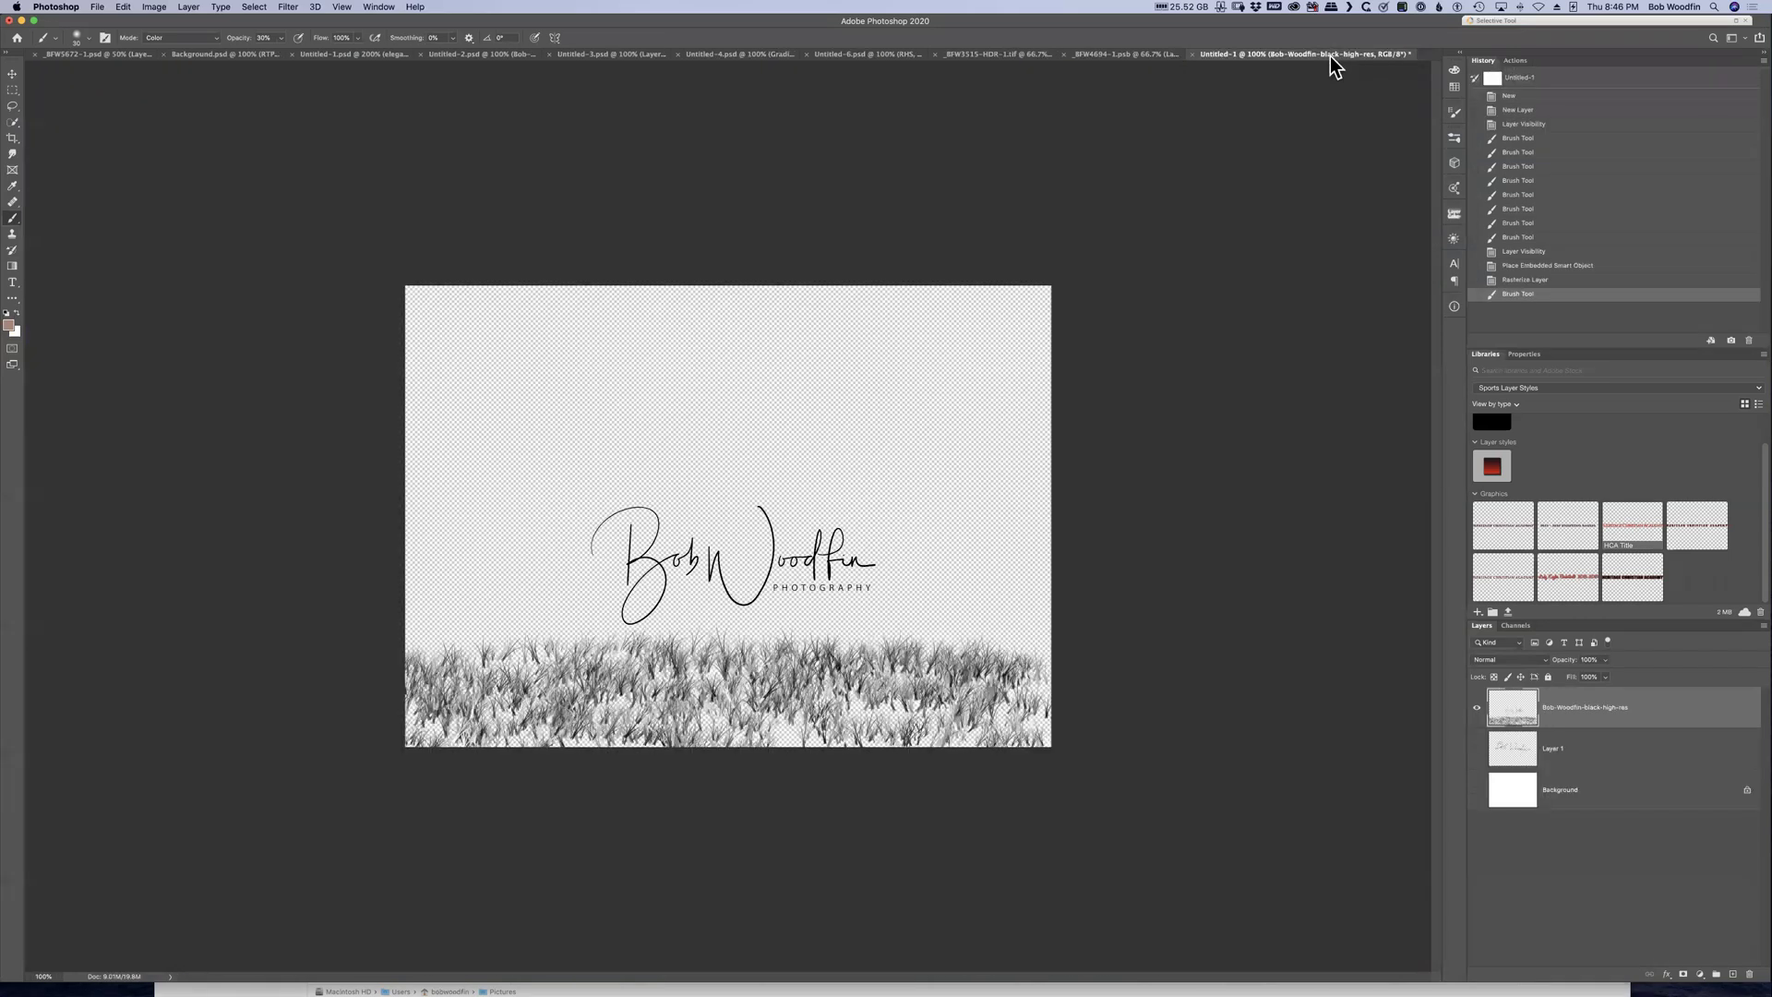
{"action": "left_click", "coordinate": [1111, 53]}
{"action": "left_click", "coordinate": [1010, 57]}
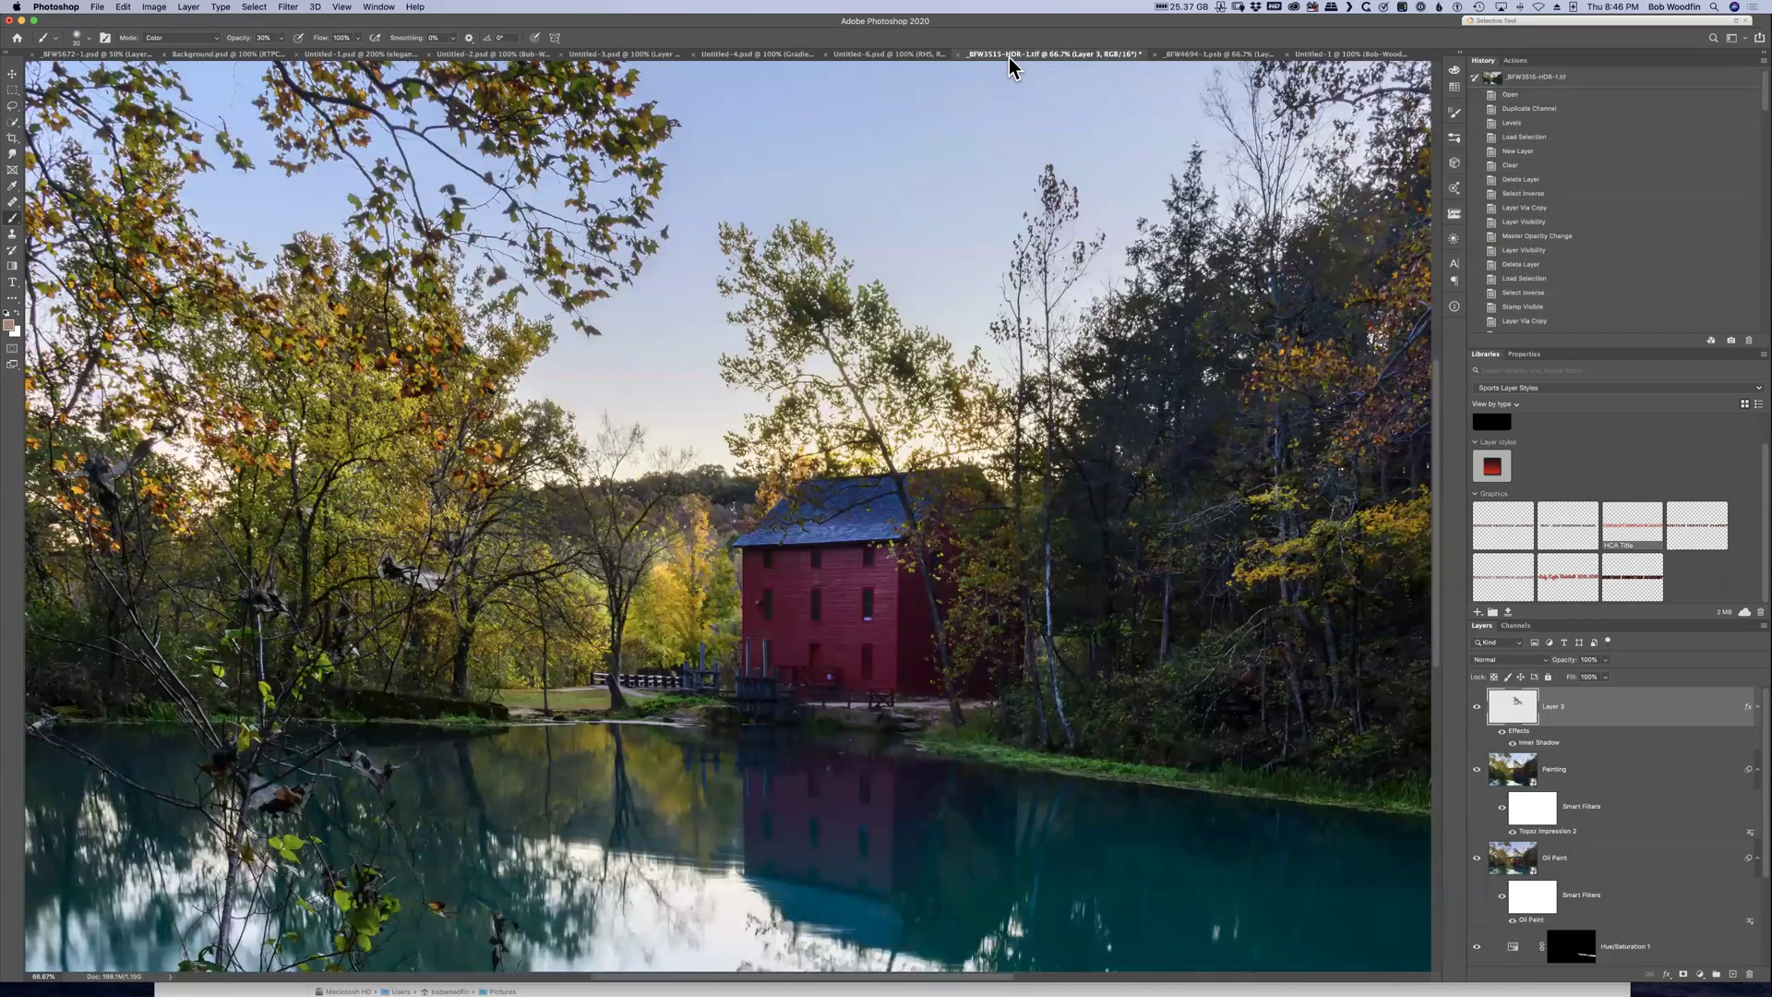
{"action": "left_click", "coordinate": [890, 53]}
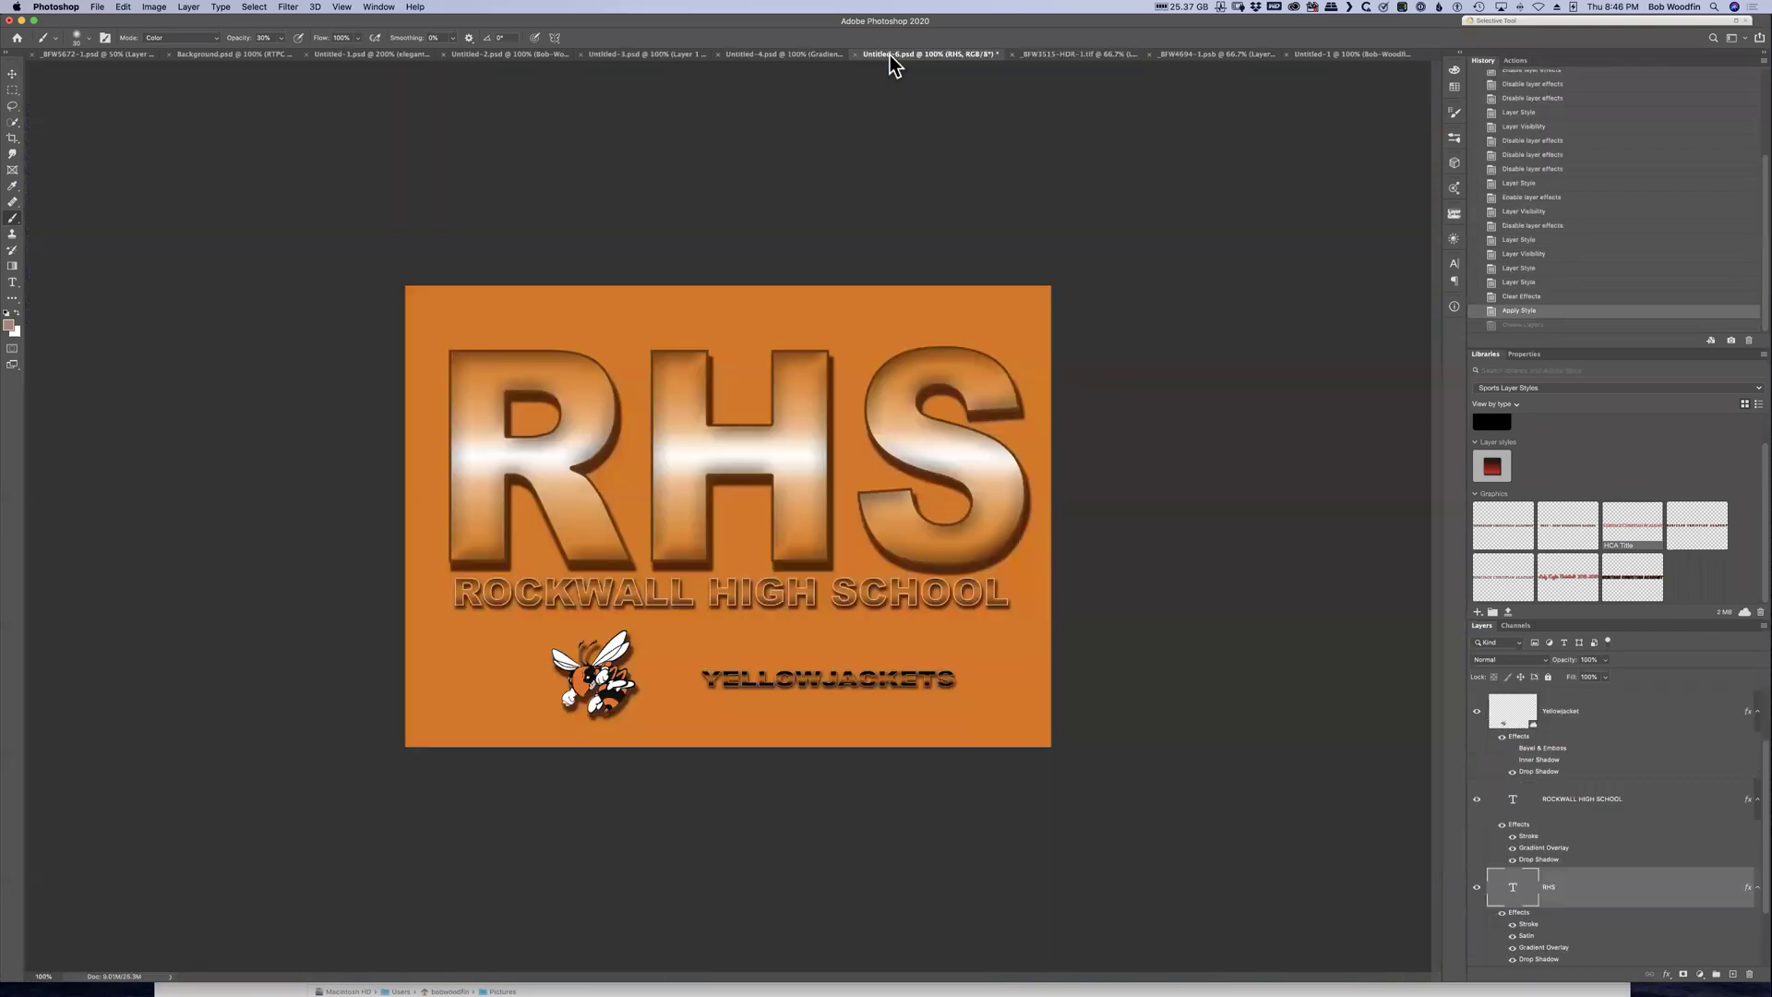
{"action": "left_click", "coordinate": [1072, 52]}
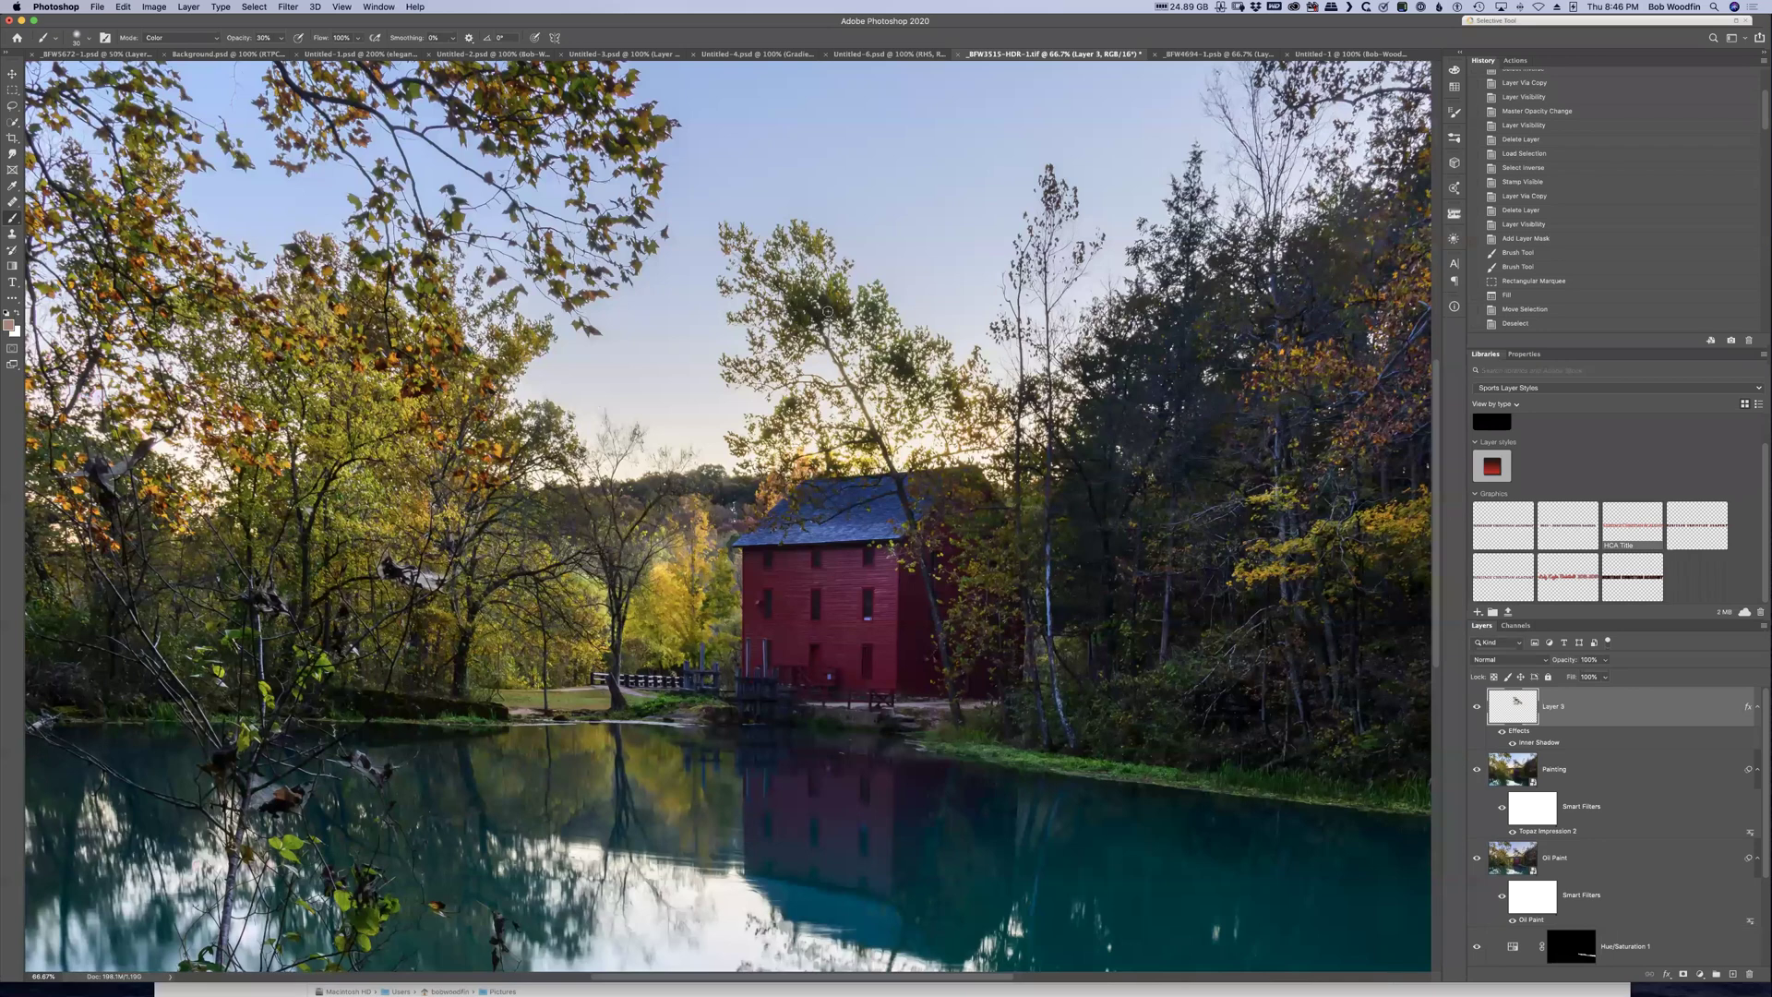
{"action": "key", "text": "super+equal"}
{"action": "key", "text": "super+equal"}
{"action": "key", "text": "super+equal"}
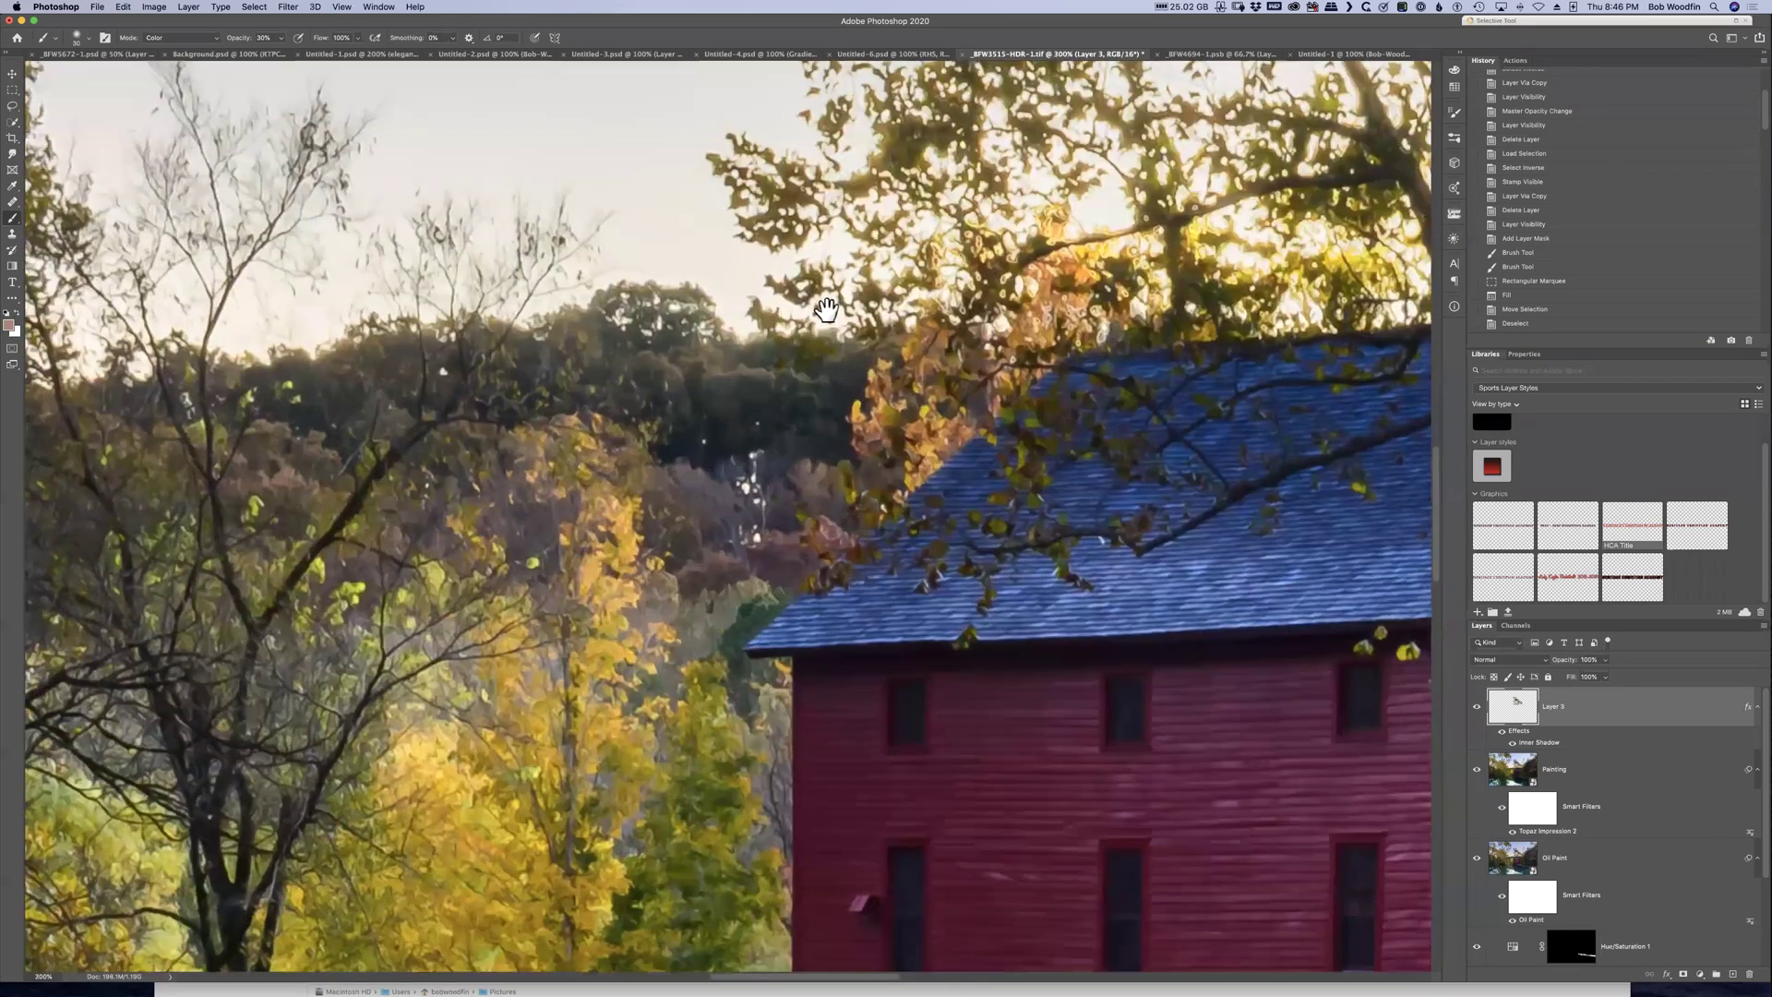
{"action": "mouse_move", "coordinate": [873, 510]}
{"action": "left_mouse_down"}
{"action": "mouse_move", "coordinate": [905, 969]}
{"action": "mouse_move", "coordinate": [948, 510]}
{"action": "mouse_move", "coordinate": [909, 766]}
{"action": "left_mouse_up"}
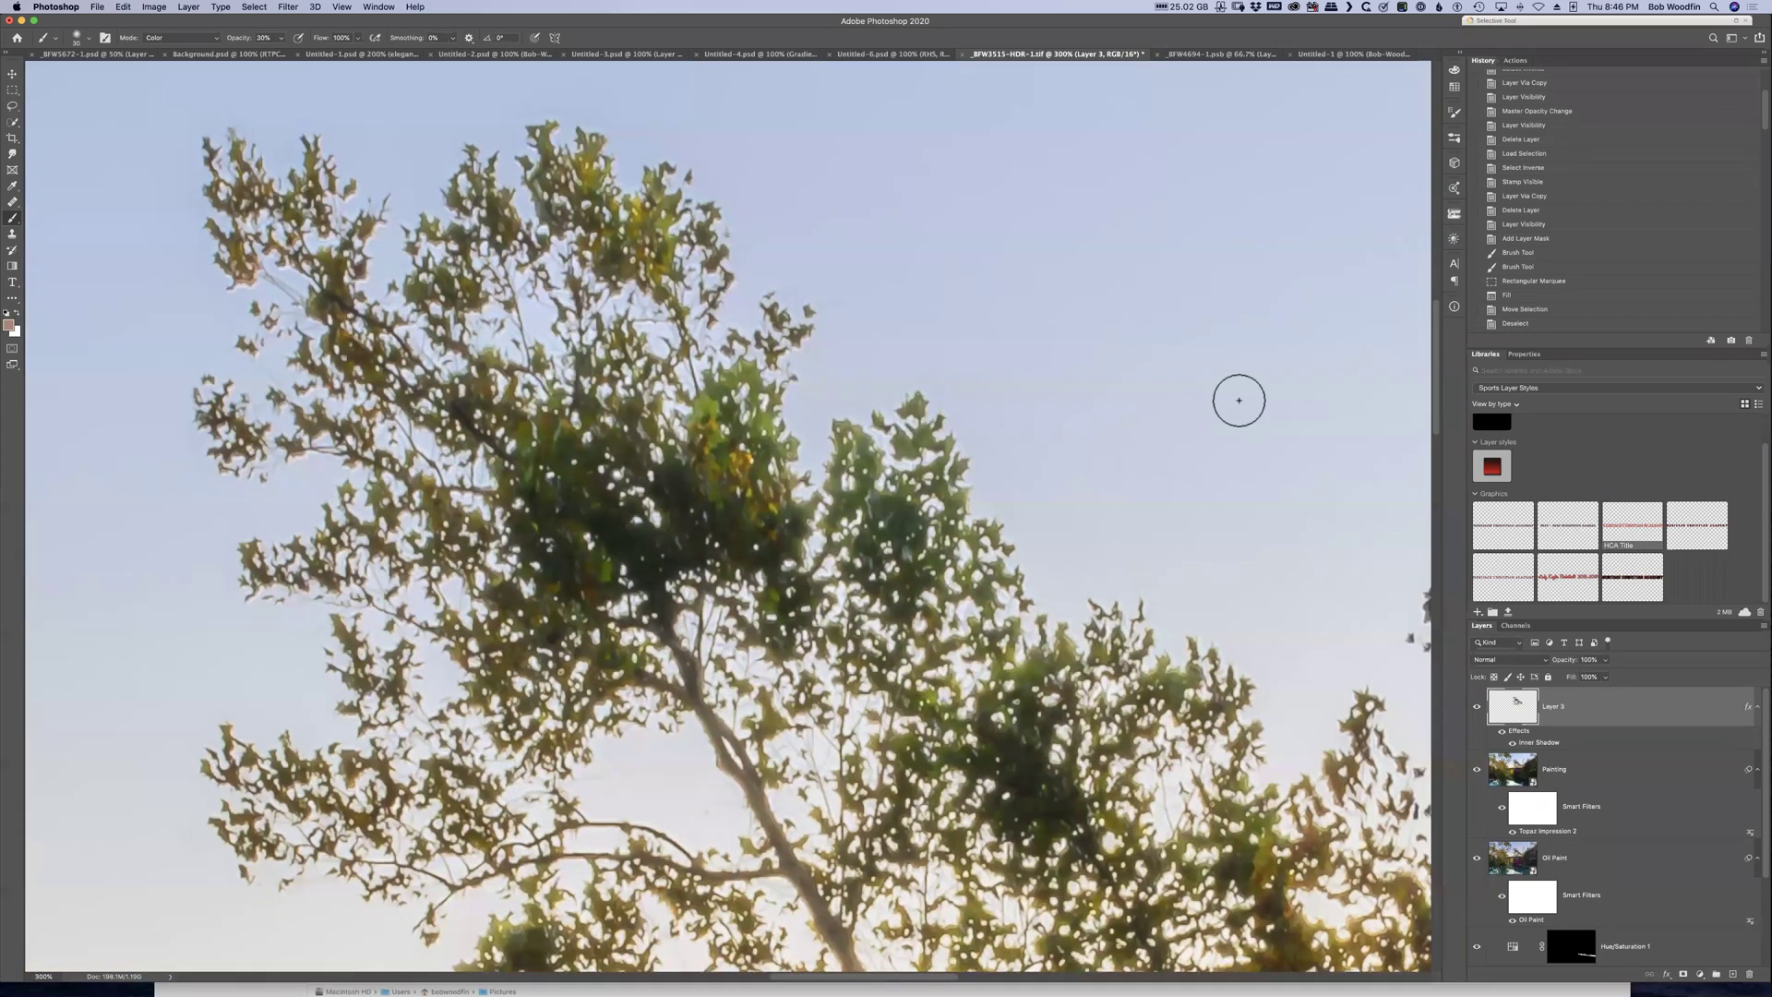
Open a second window of _BFW3515-HDR-1.tif and arrange both windows 2-up horizontally, with the branches above the mill roof in the magnified one
{"action": "left_click", "coordinate": [378, 14]}
{"action": "mouse_move", "coordinate": [380, 22]}
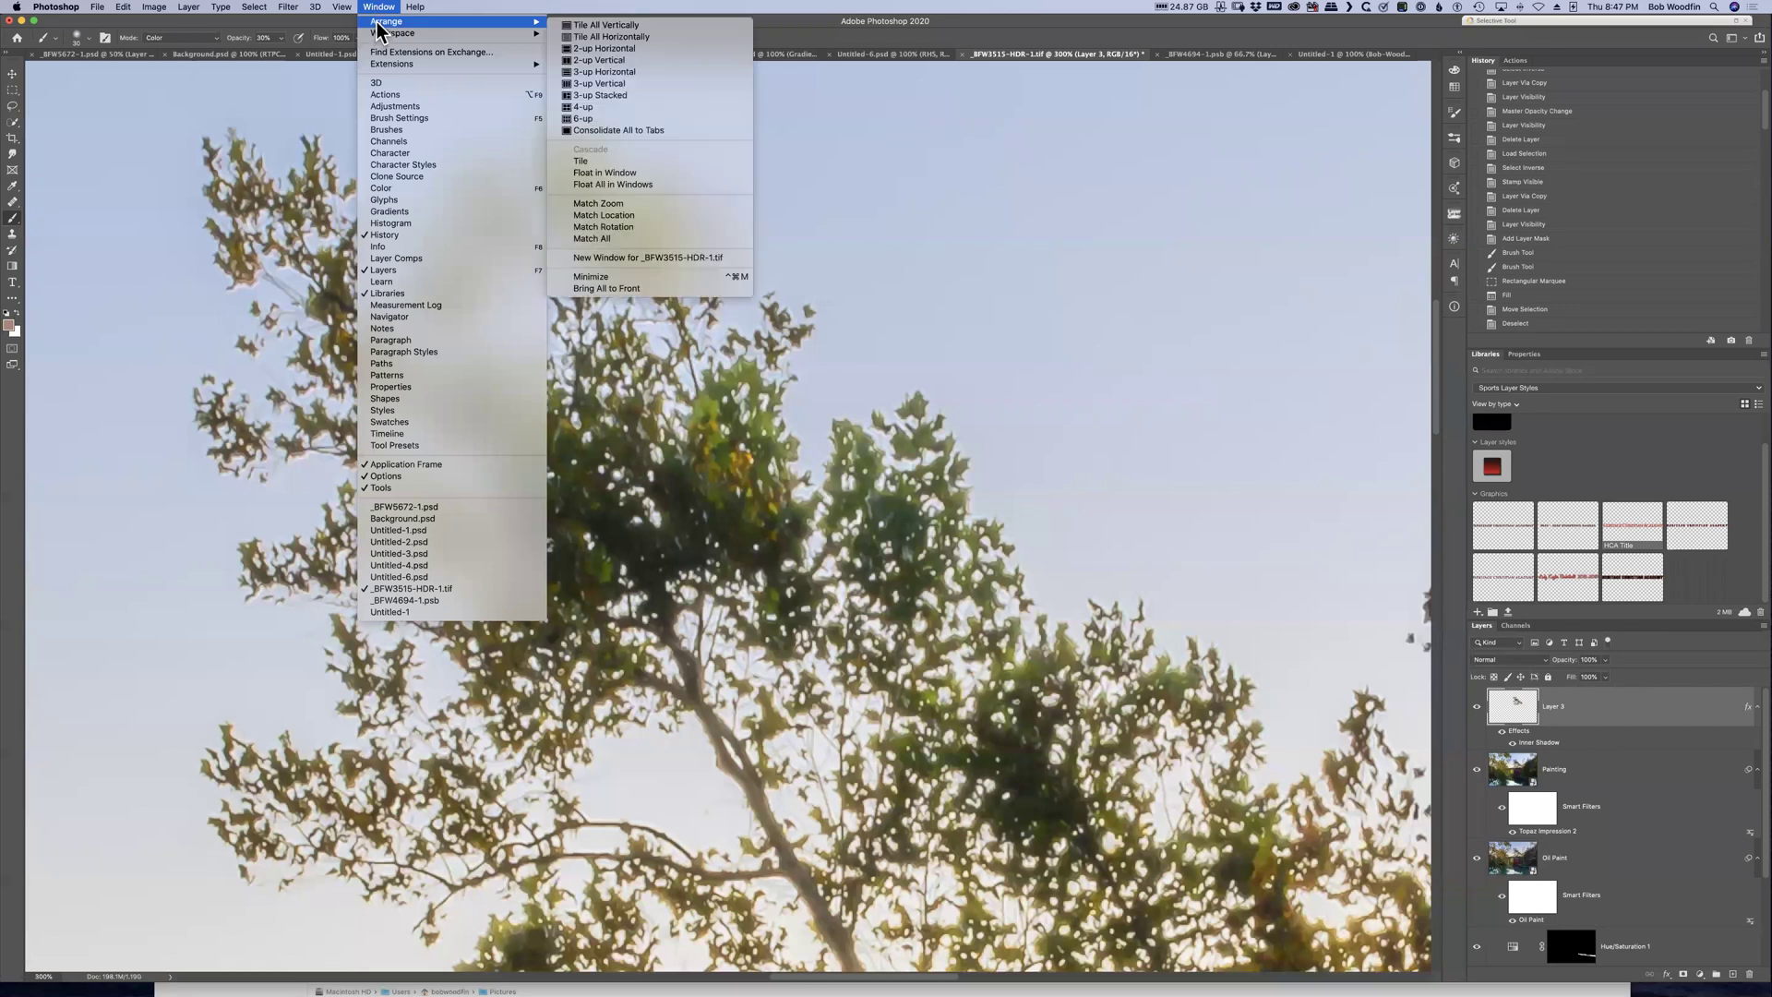
{"action": "left_click", "coordinate": [674, 258]}
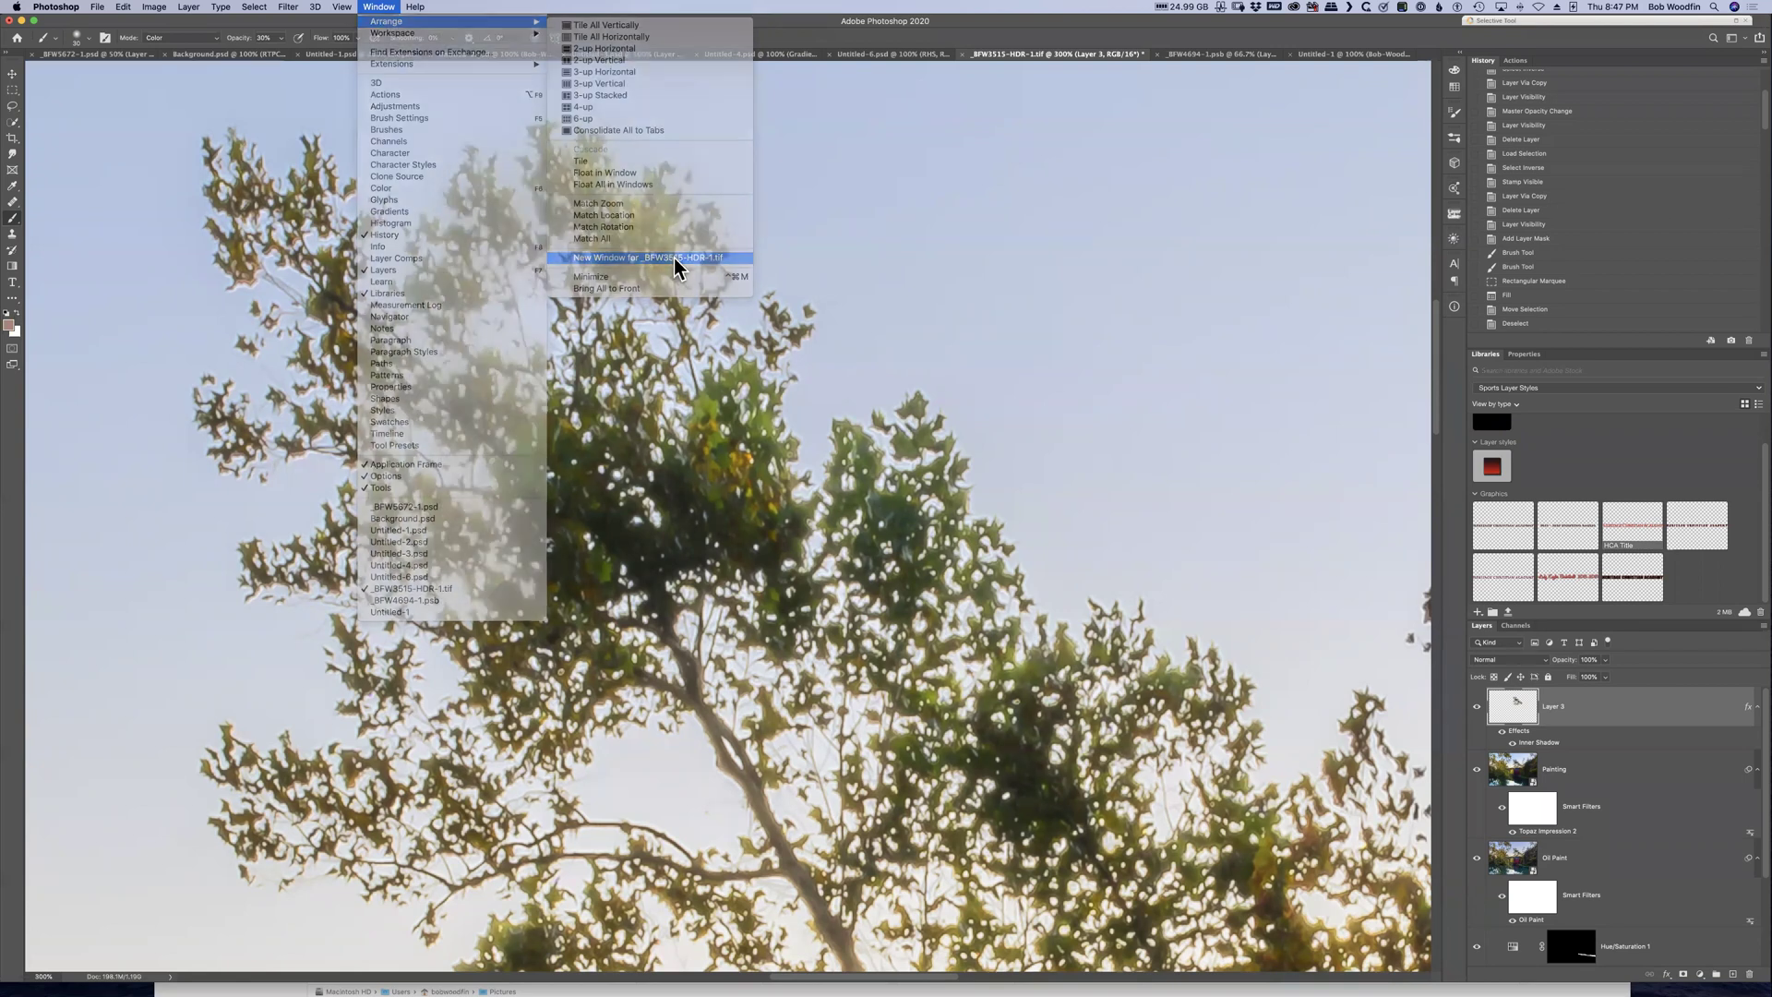
{"action": "left_click", "coordinate": [378, 7]}
{"action": "mouse_move", "coordinate": [382, 21]}
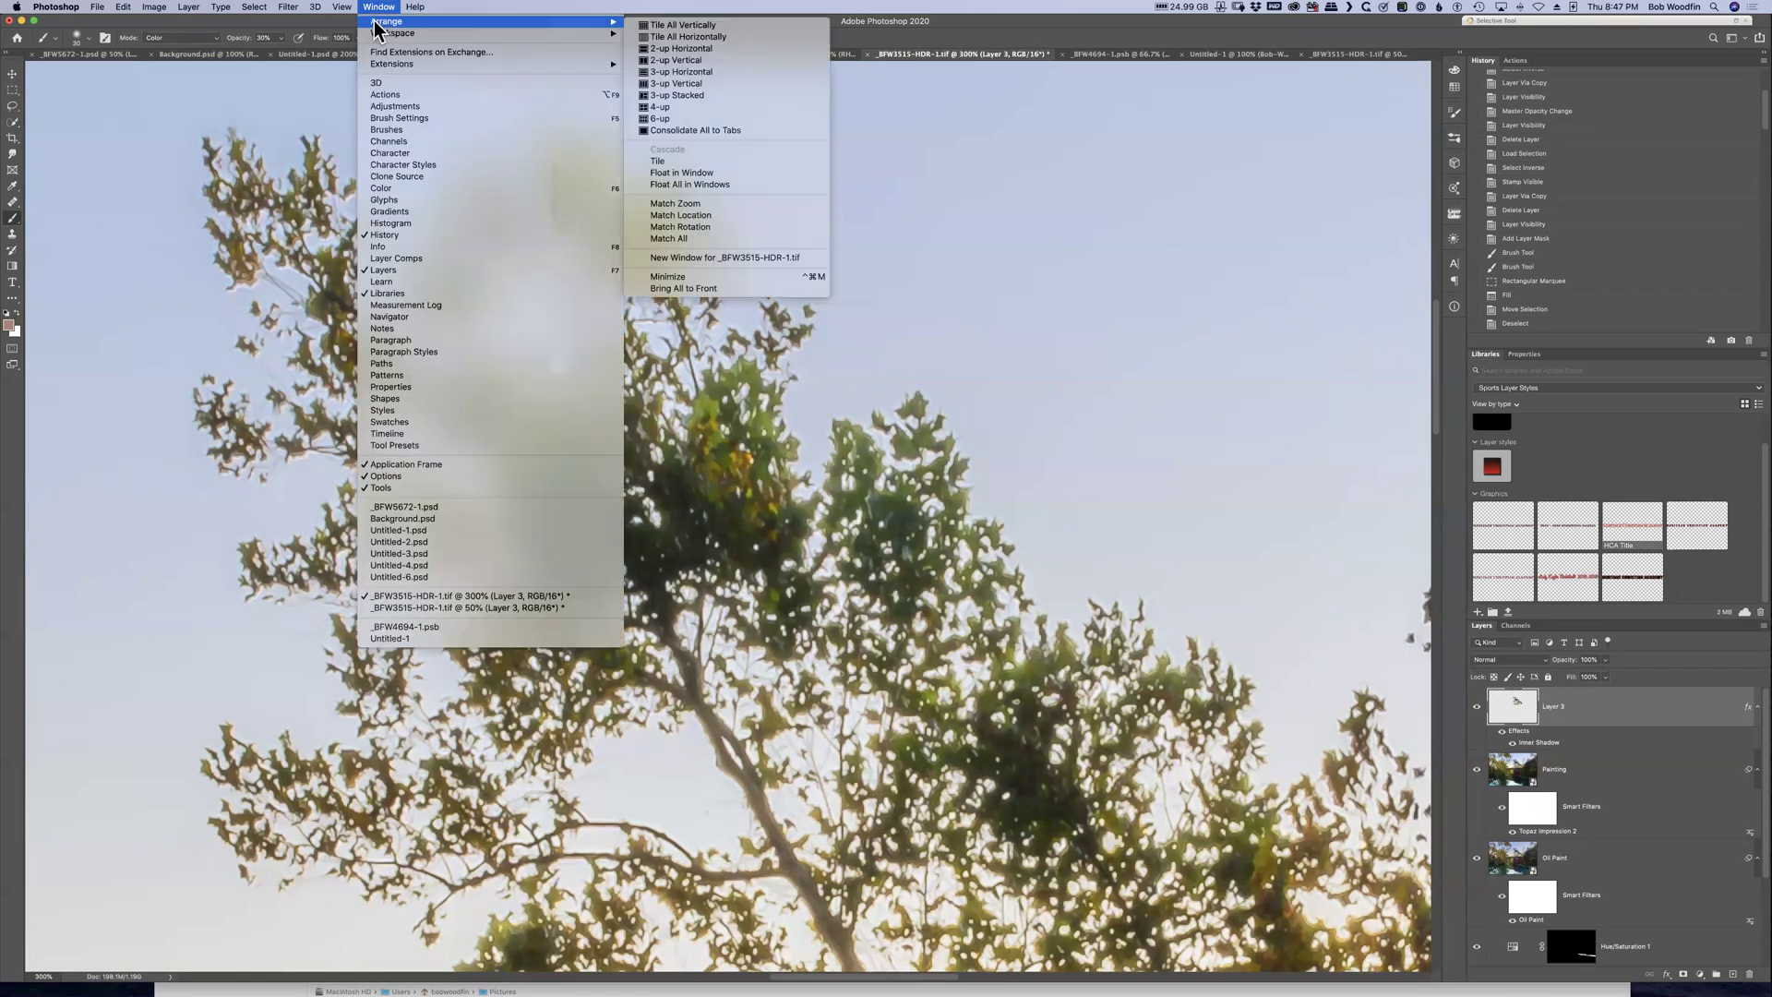
{"action": "left_click", "coordinate": [745, 51]}
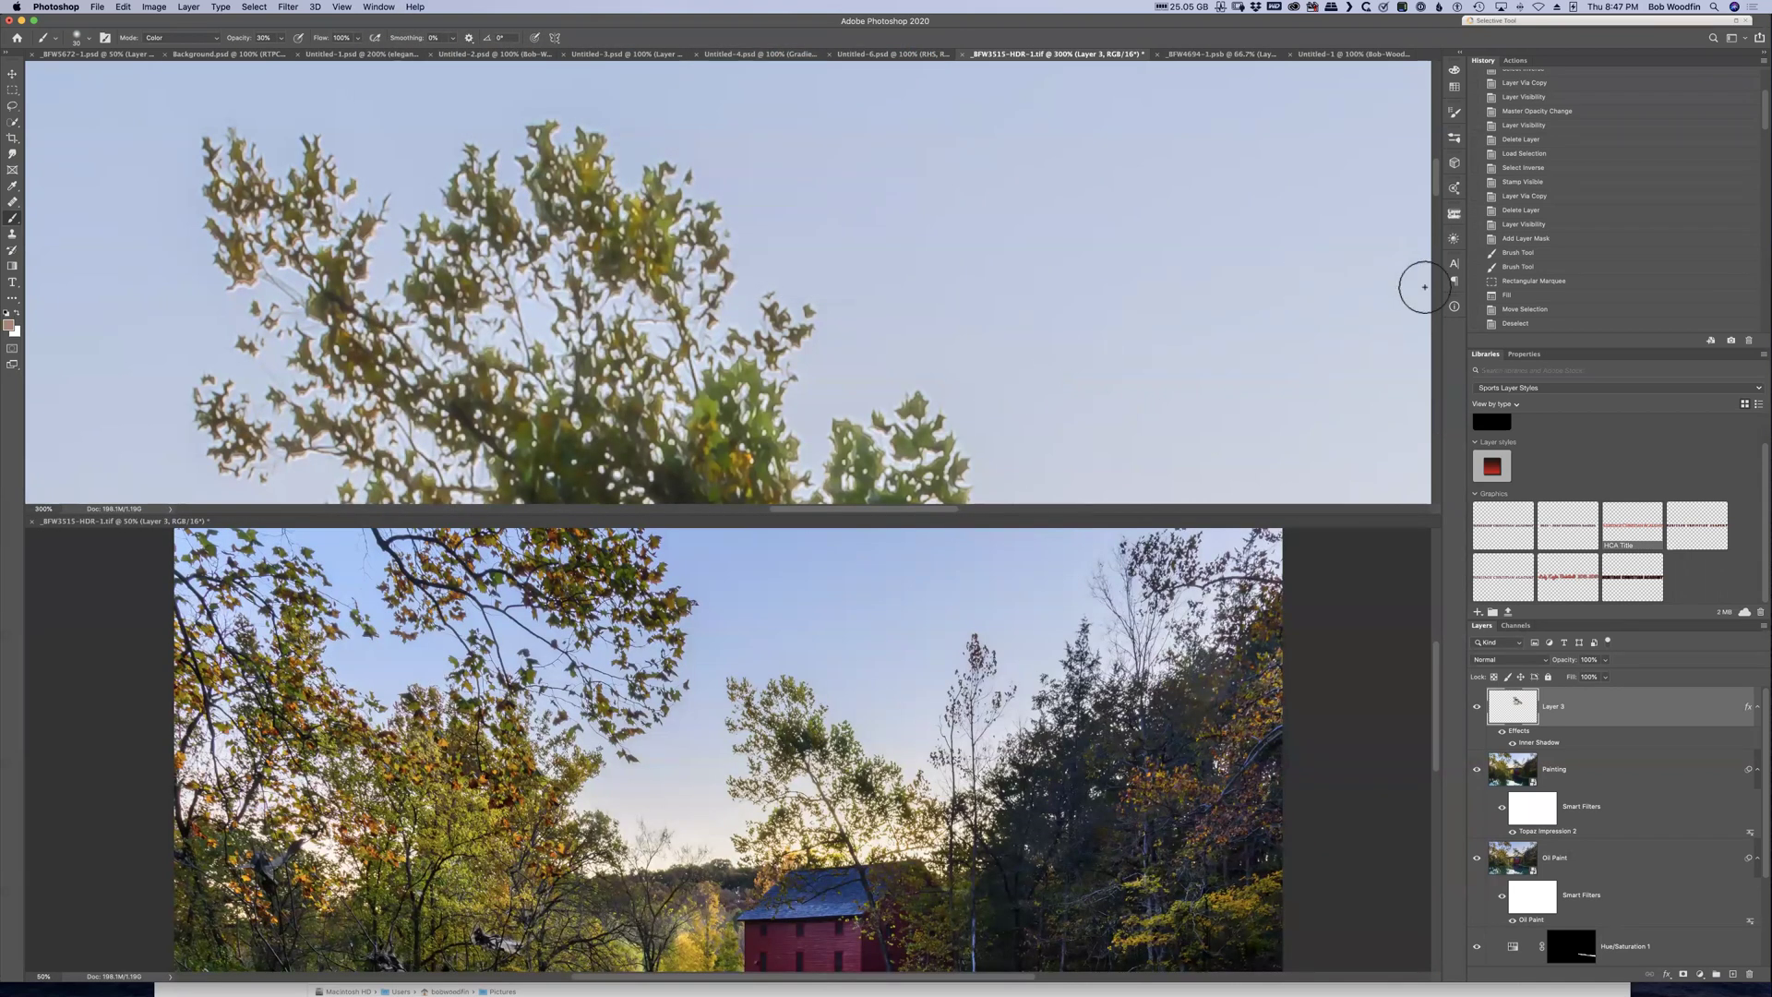
{"action": "left_click_drag", "start_coordinate": [1440, 175], "coordinate": [1433, 259]}
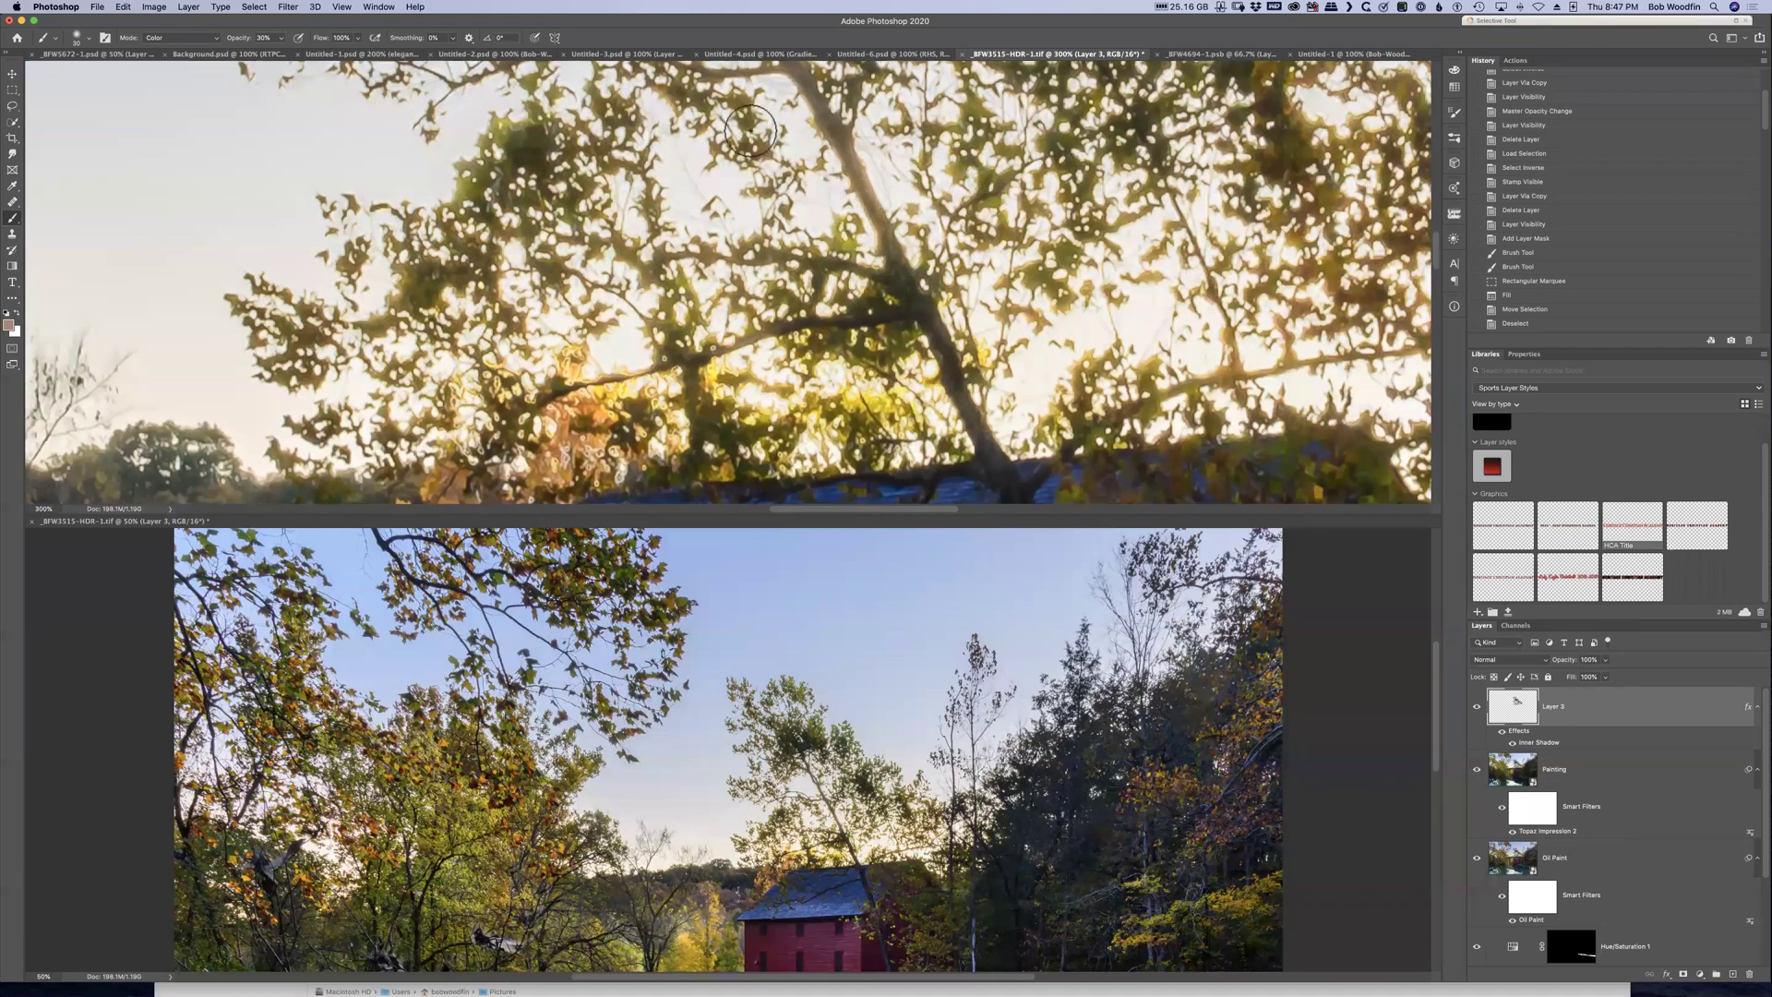
Try higher and lower Inner Shadow opacities on Layer 3 while comparing the 300% and 50% windows, and discard the changes
{"action": "double_click", "coordinate": [1613, 715]}
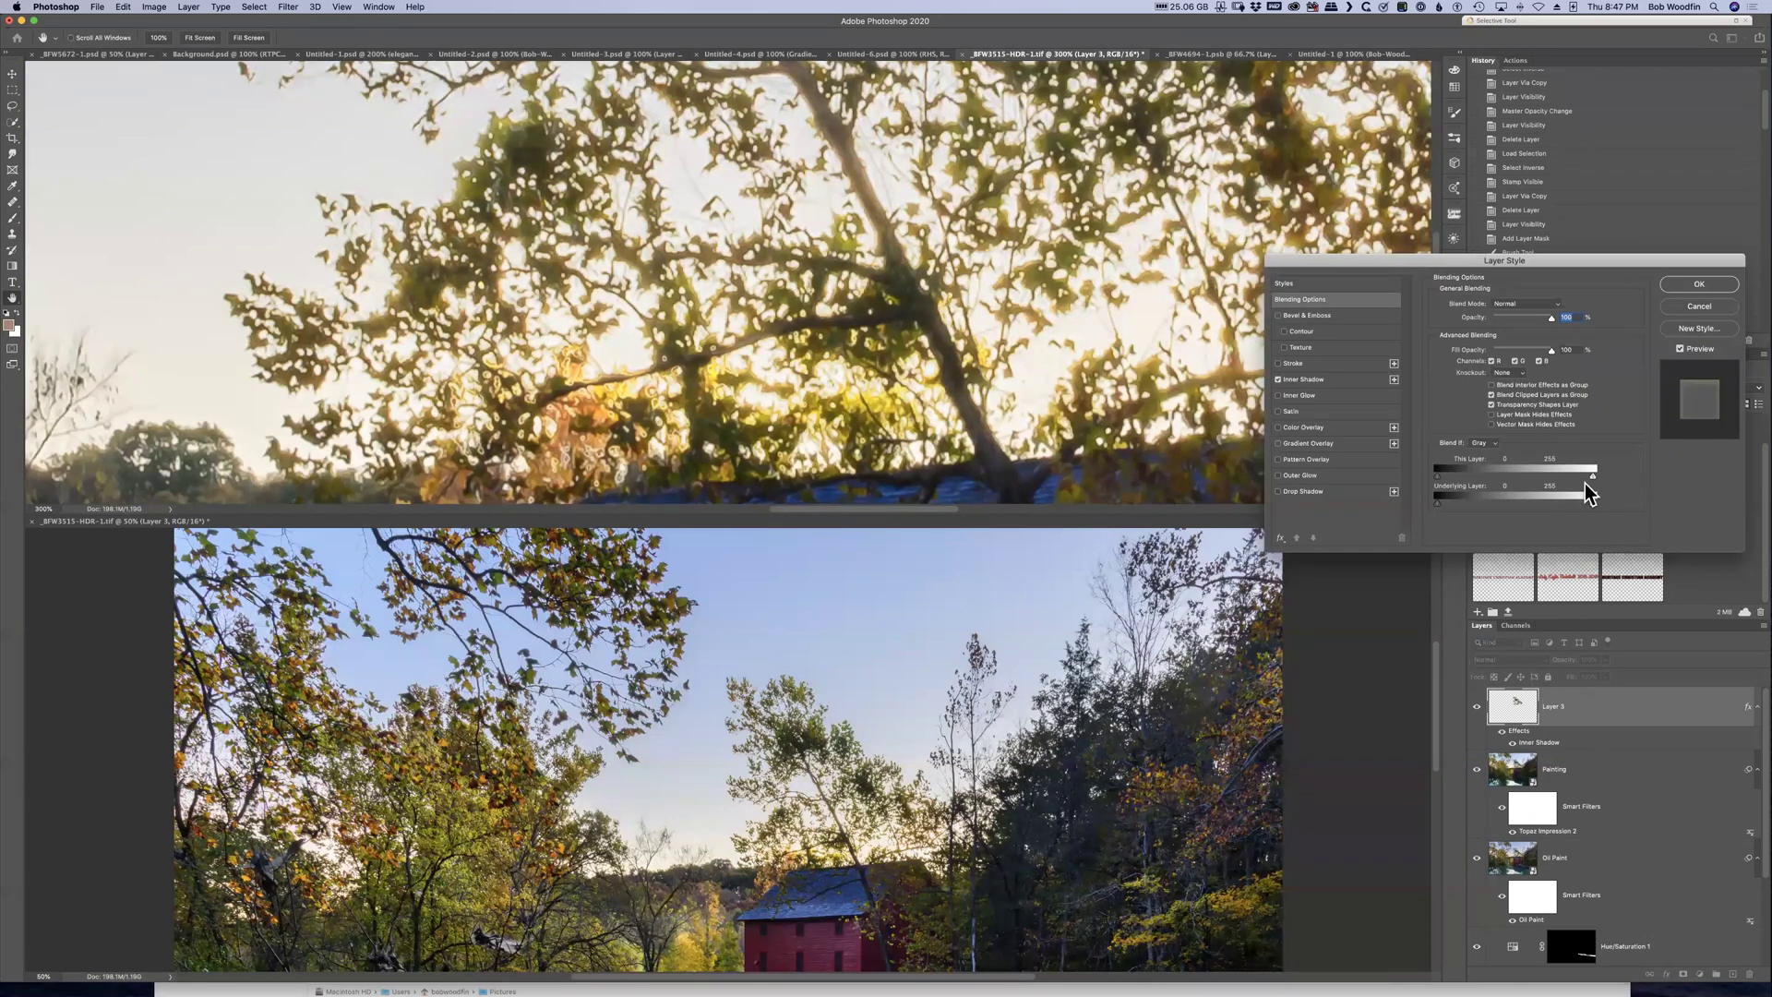
{"action": "left_click", "coordinate": [1315, 379]}
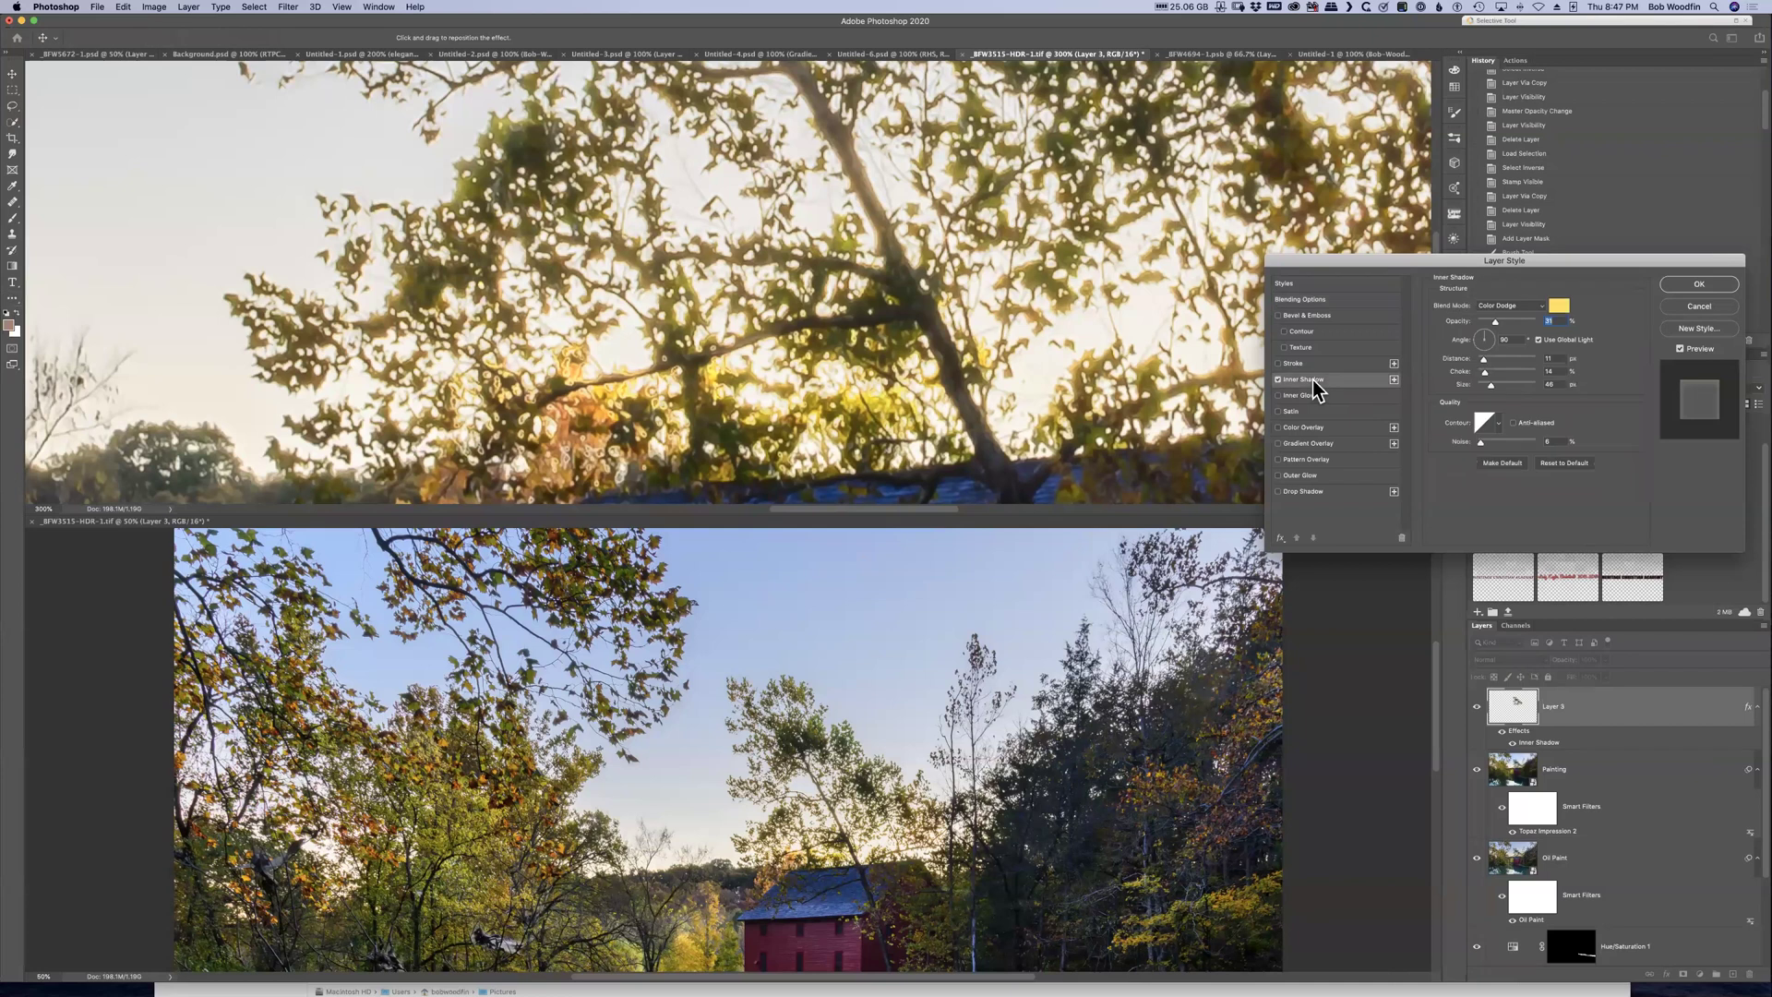
{"action": "left_click_drag", "start_coordinate": [1495, 323], "coordinate": [1530, 323]}
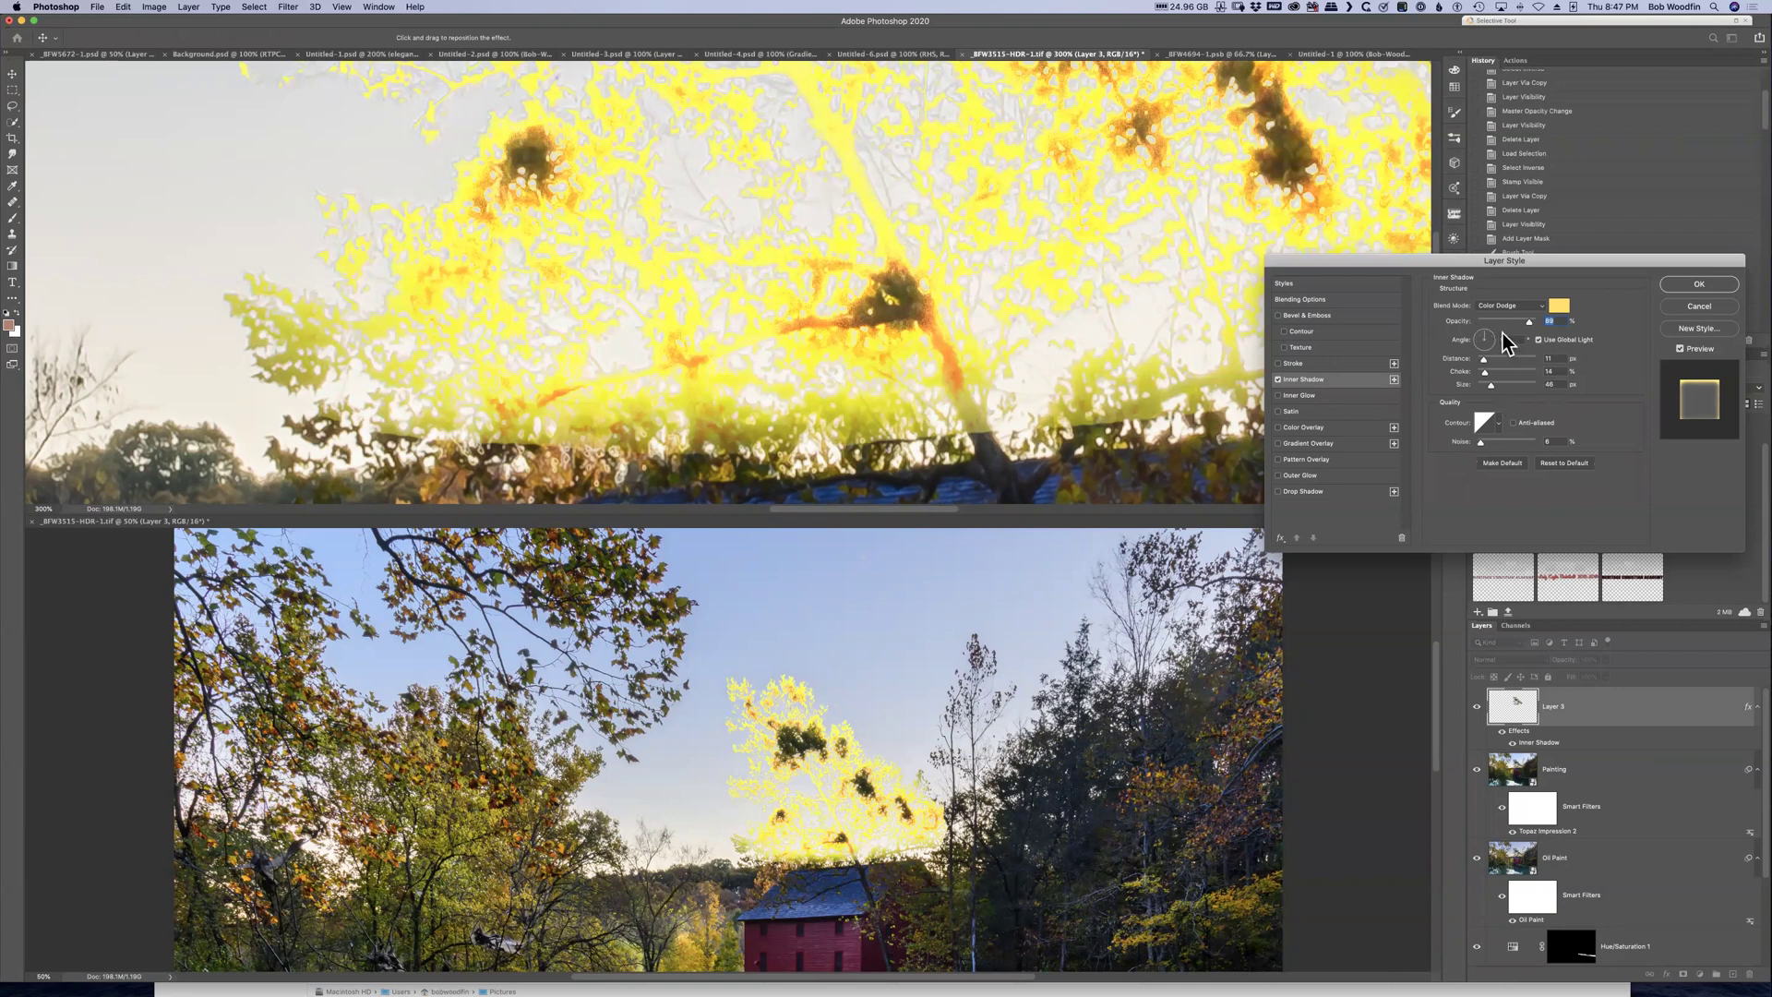
{"action": "left_click_drag", "start_coordinate": [1528, 322], "coordinate": [1523, 323]}
{"action": "left_click_drag", "start_coordinate": [1508, 323], "coordinate": [1497, 323]}
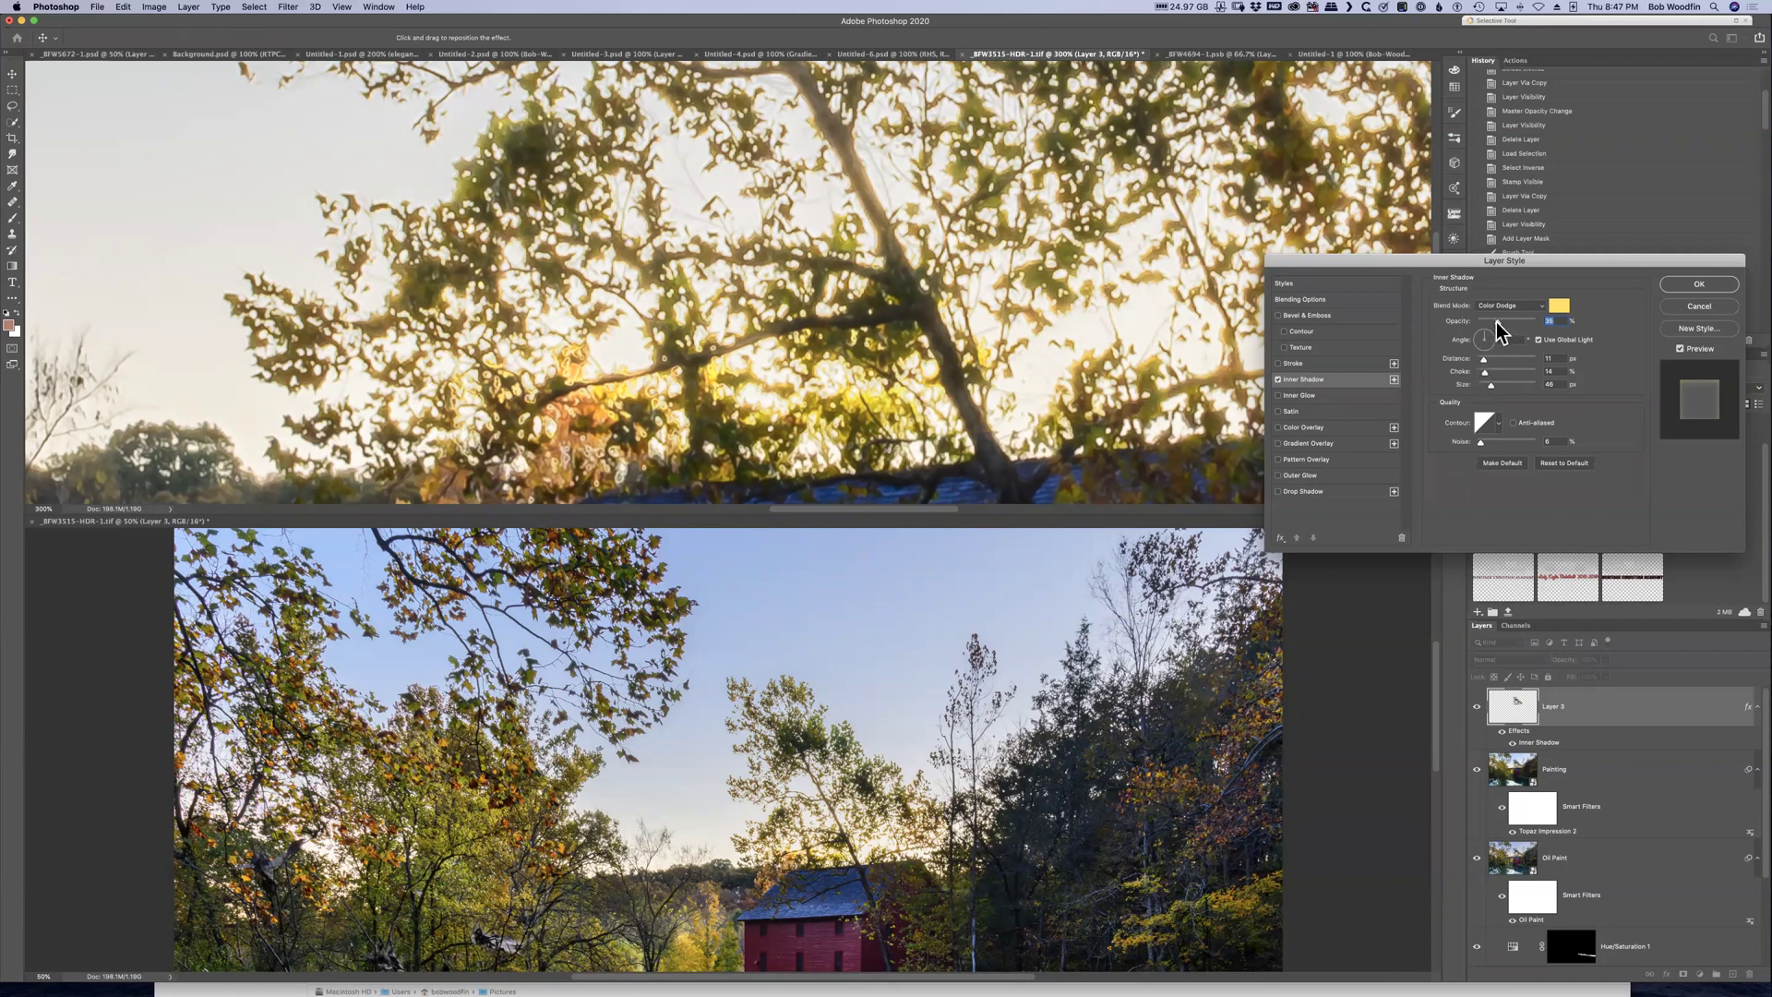
{"action": "left_click_drag", "start_coordinate": [1497, 323], "coordinate": [1492, 323]}
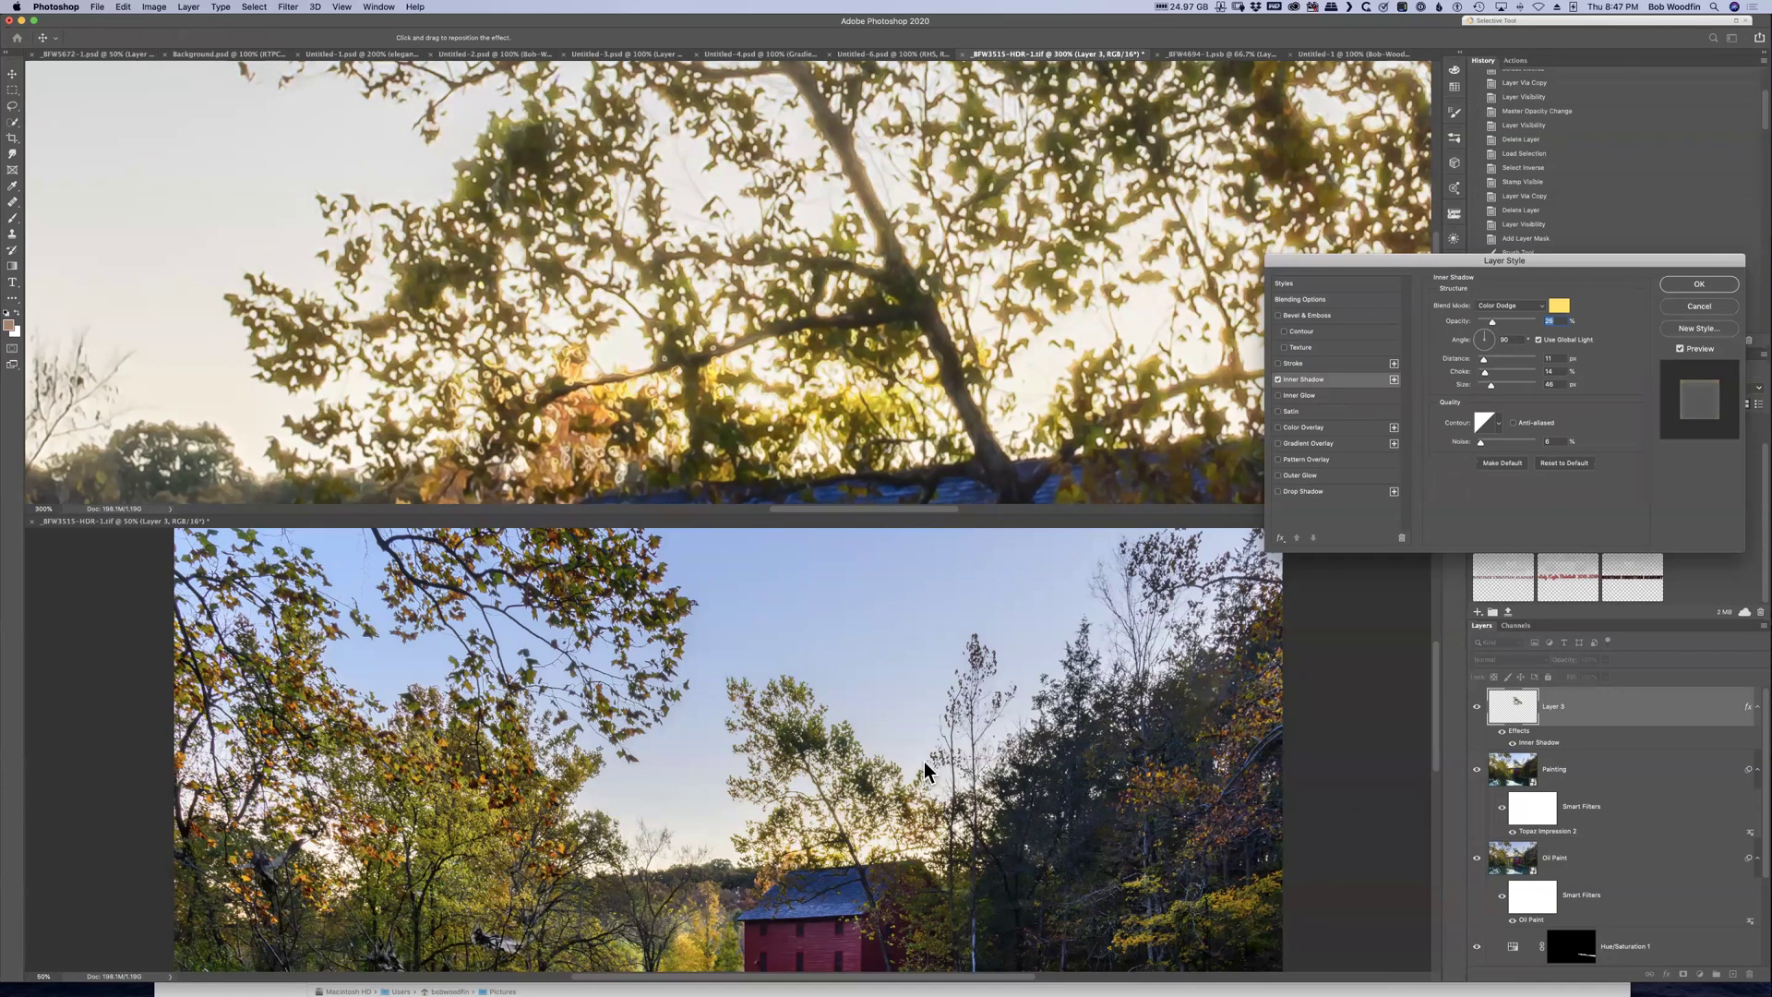
{"action": "left_click", "coordinate": [1701, 309]}
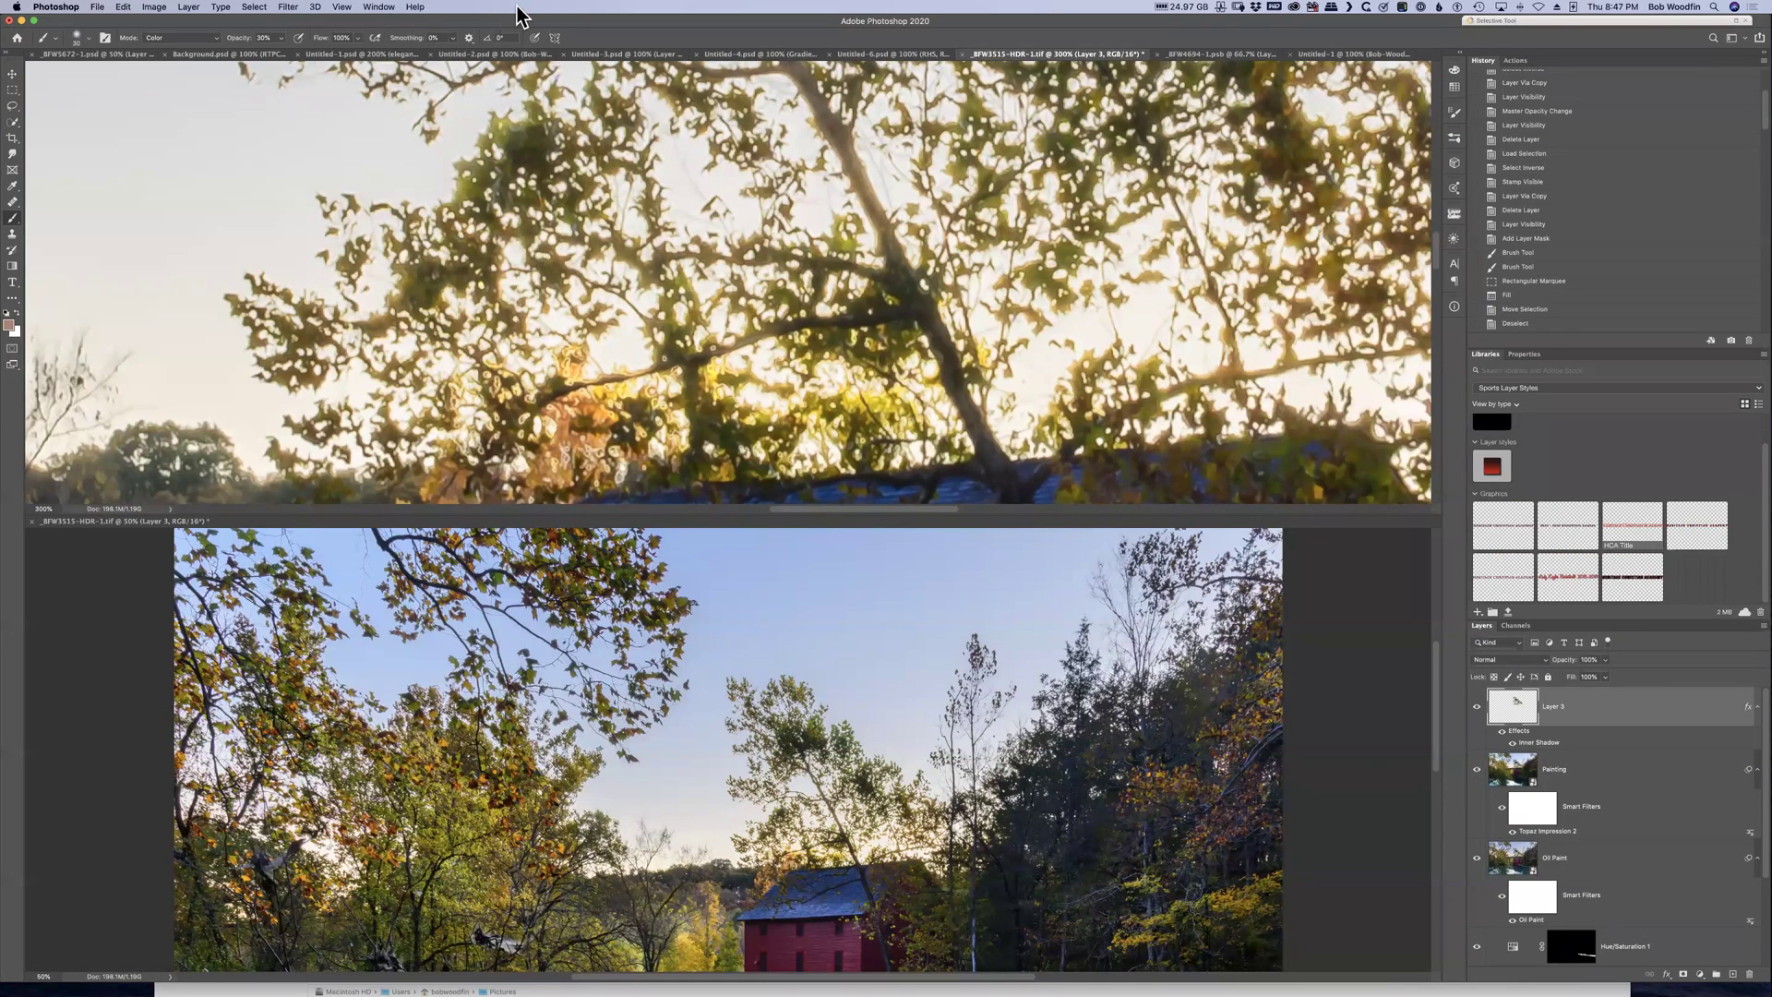
{"action": "left_click", "coordinate": [379, 6]}
{"action": "mouse_move", "coordinate": [383, 21]}
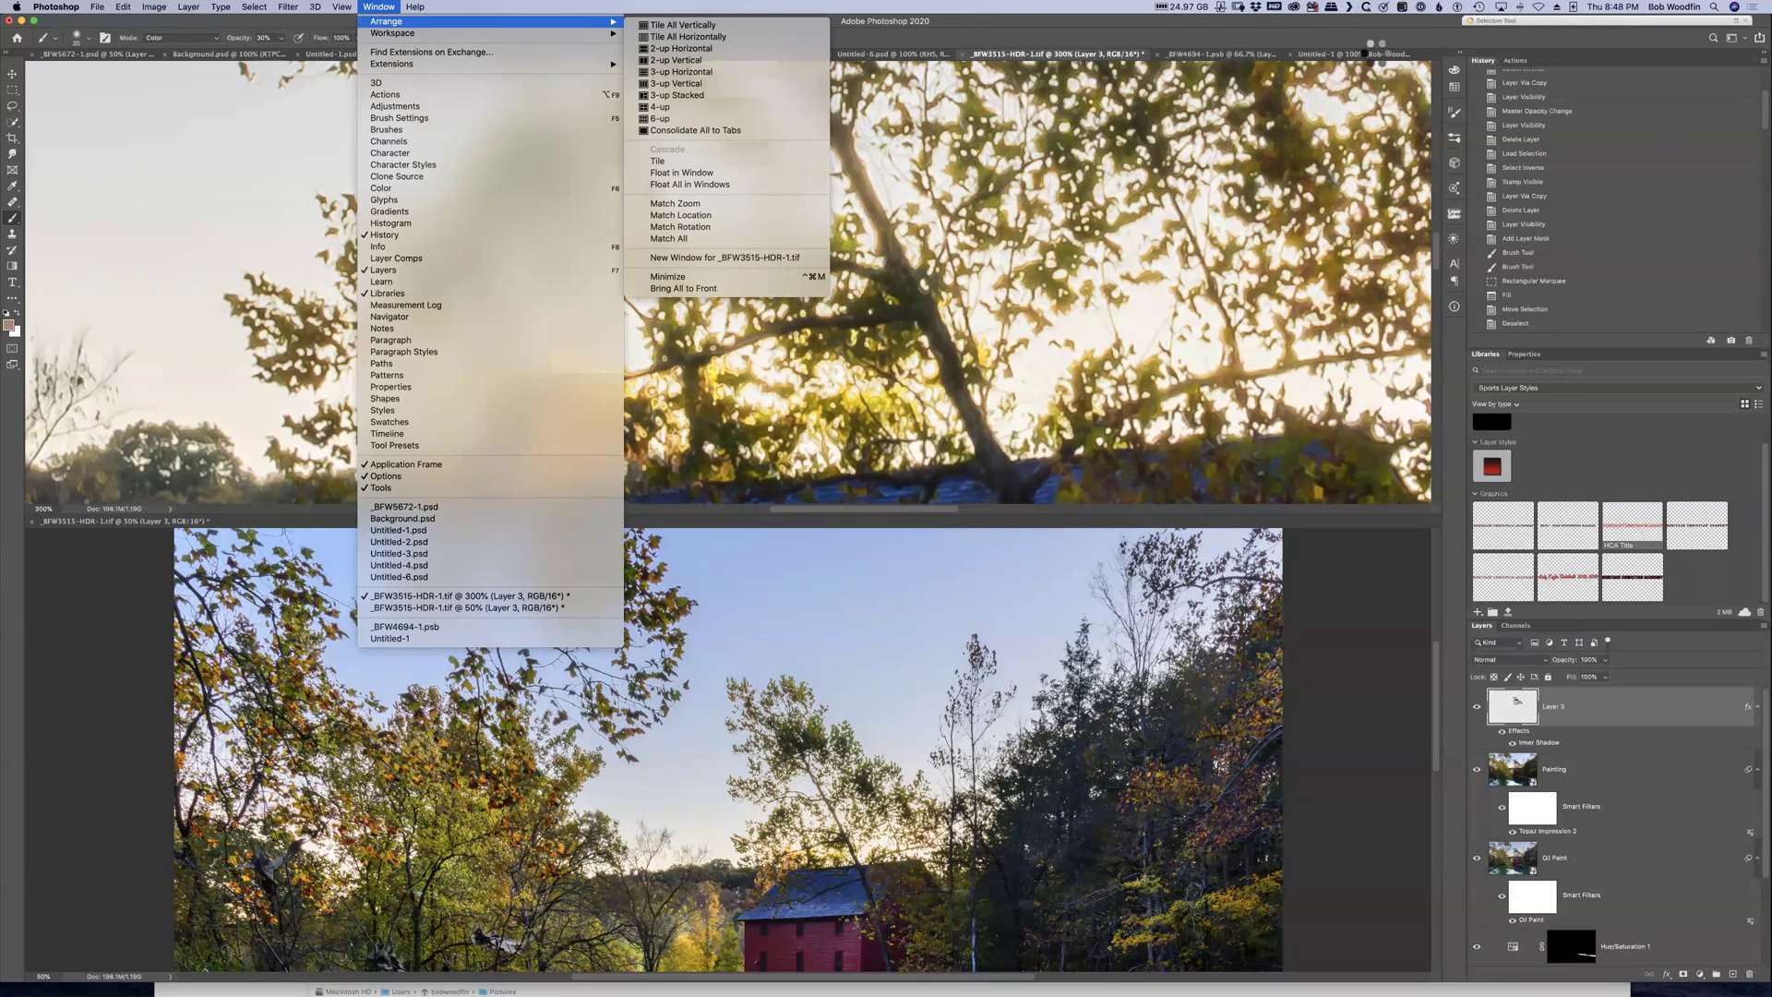
{"action": "left_click", "coordinate": [1397, 44]}
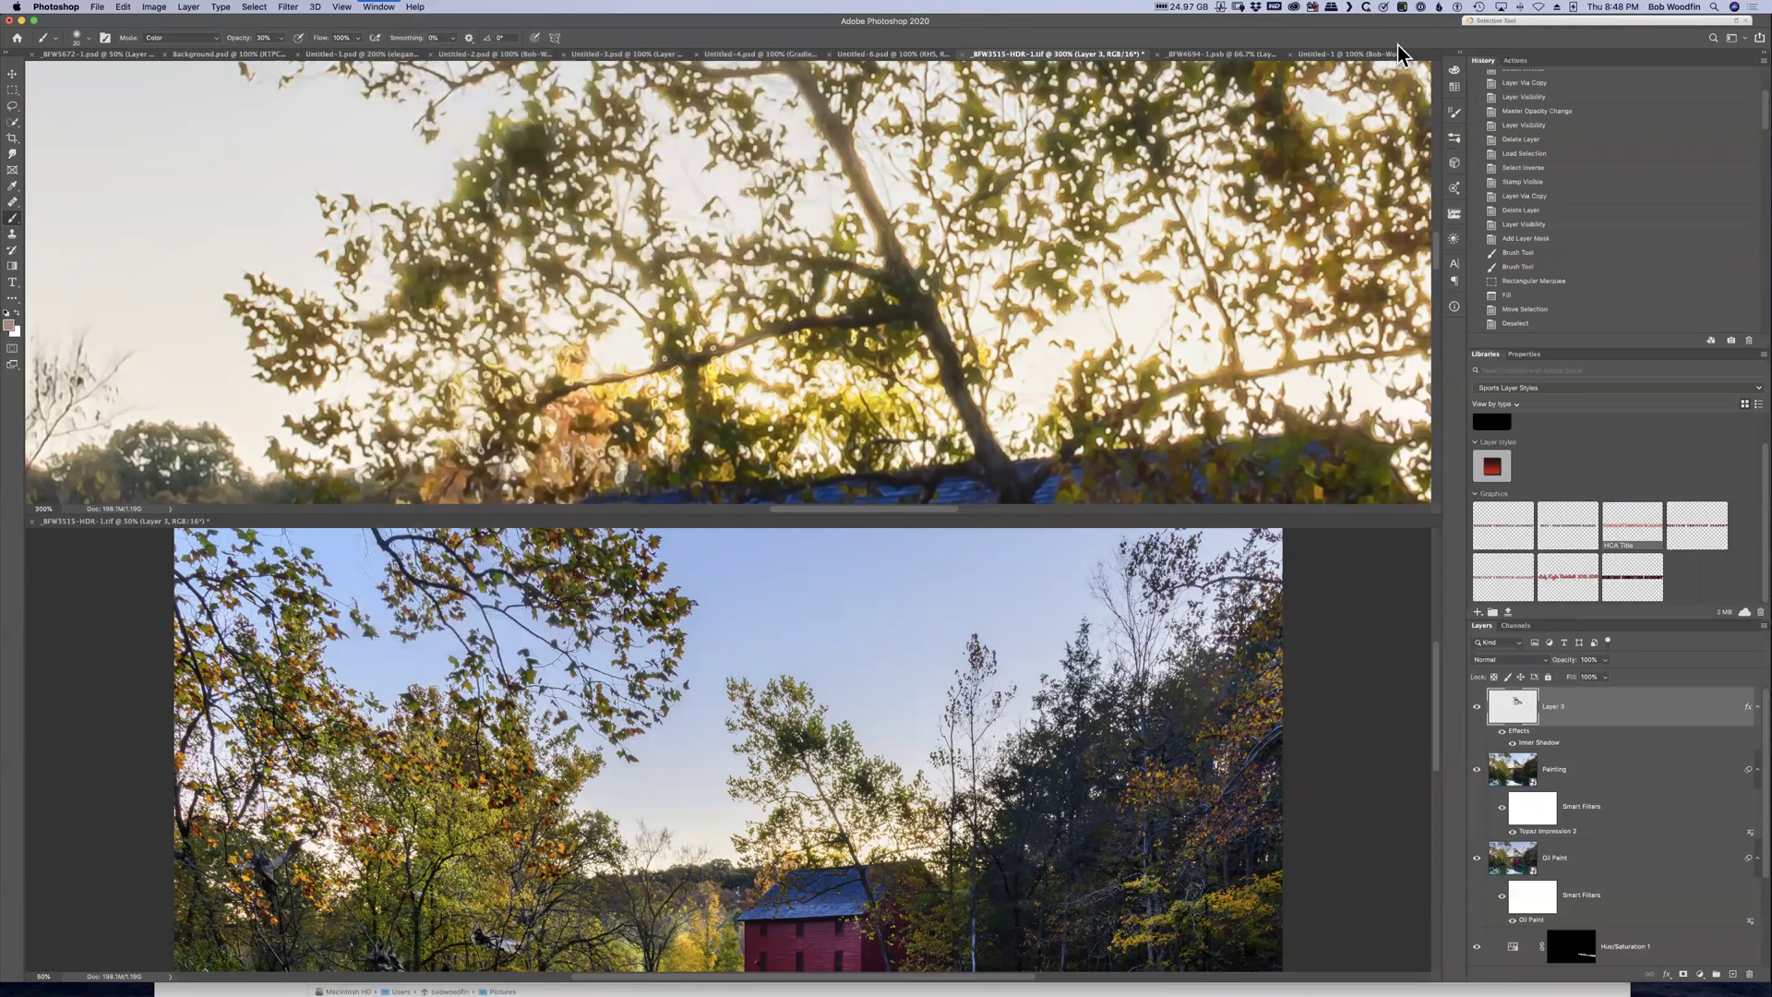
{"action": "left_click", "coordinate": [1461, 54]}
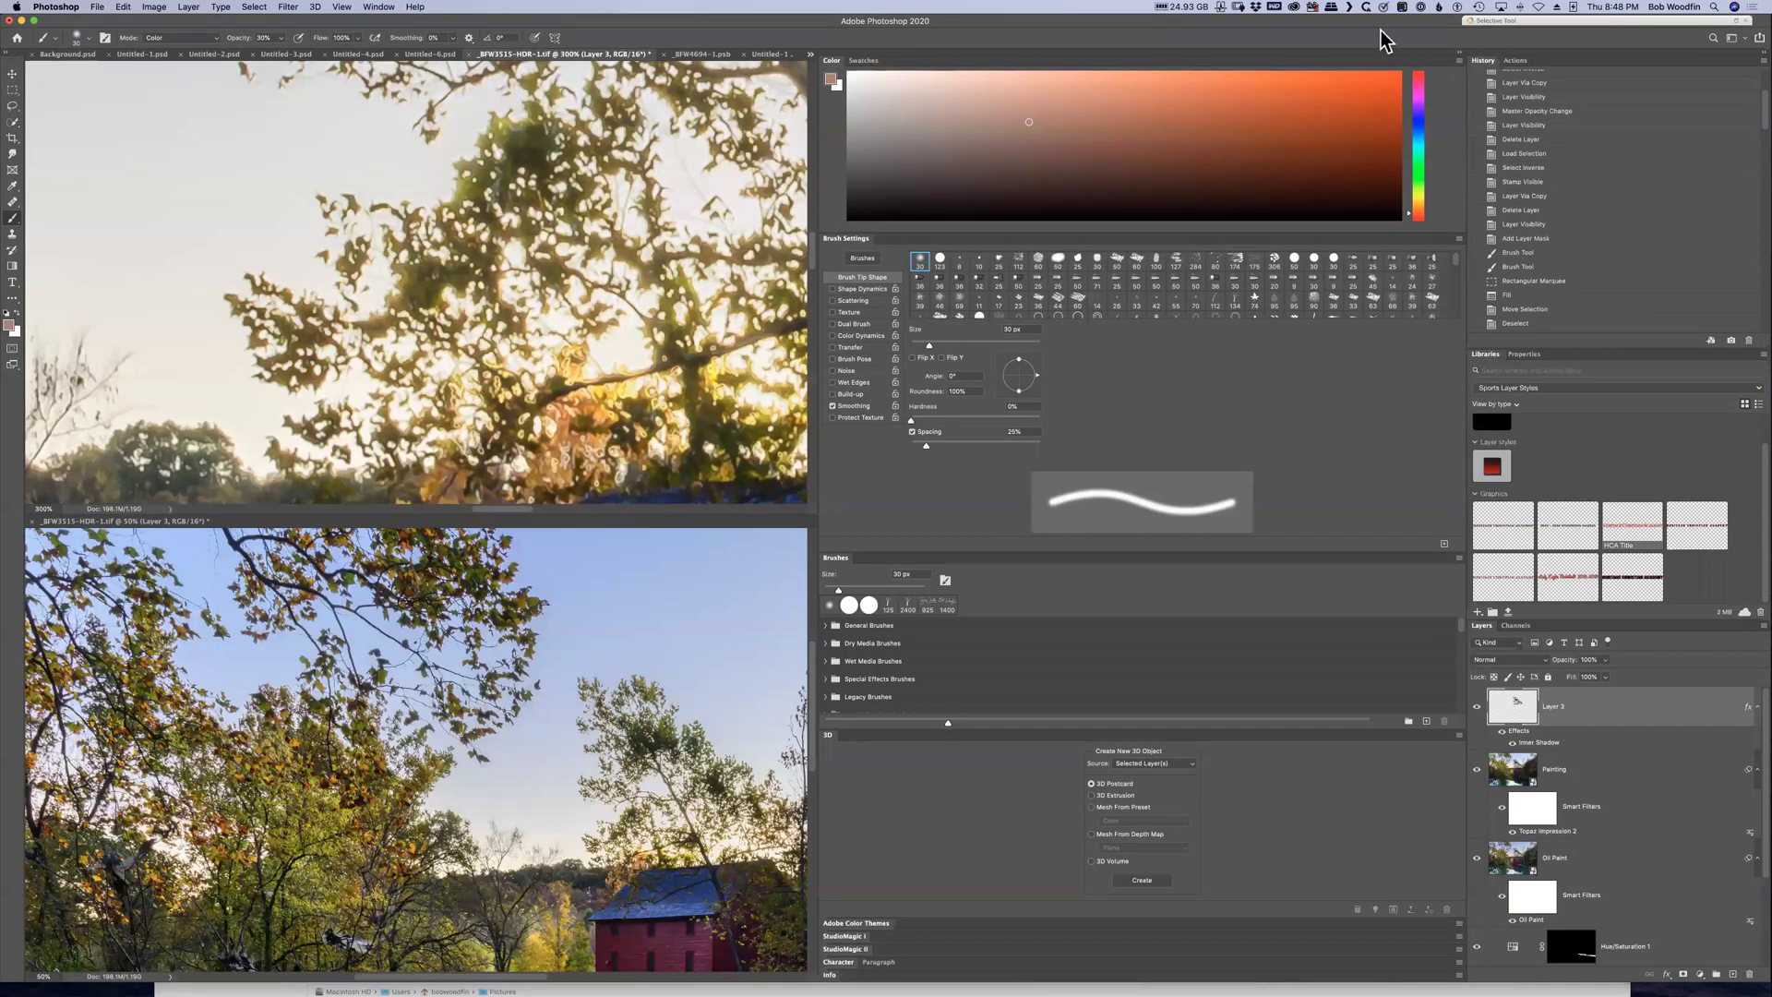
{"action": "left_click", "coordinate": [1459, 51]}
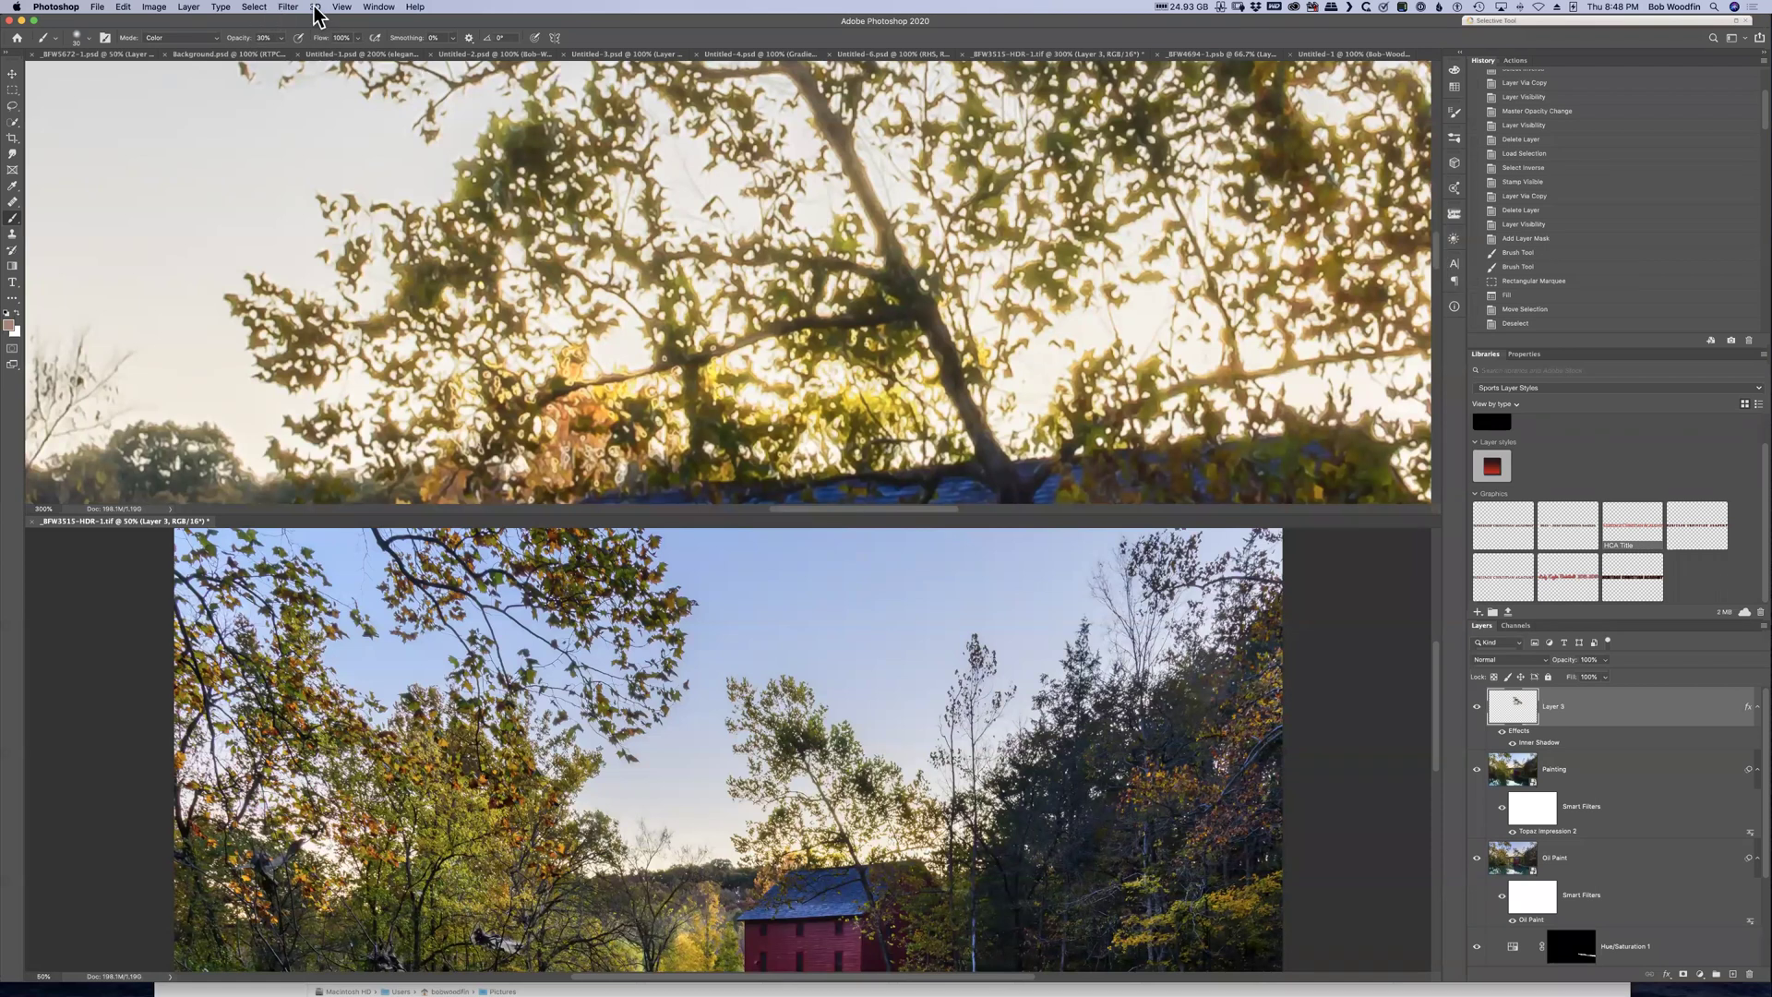
Consolidate all document windows to tabs
{"action": "left_click", "coordinate": [376, 9]}
{"action": "mouse_move", "coordinate": [380, 22]}
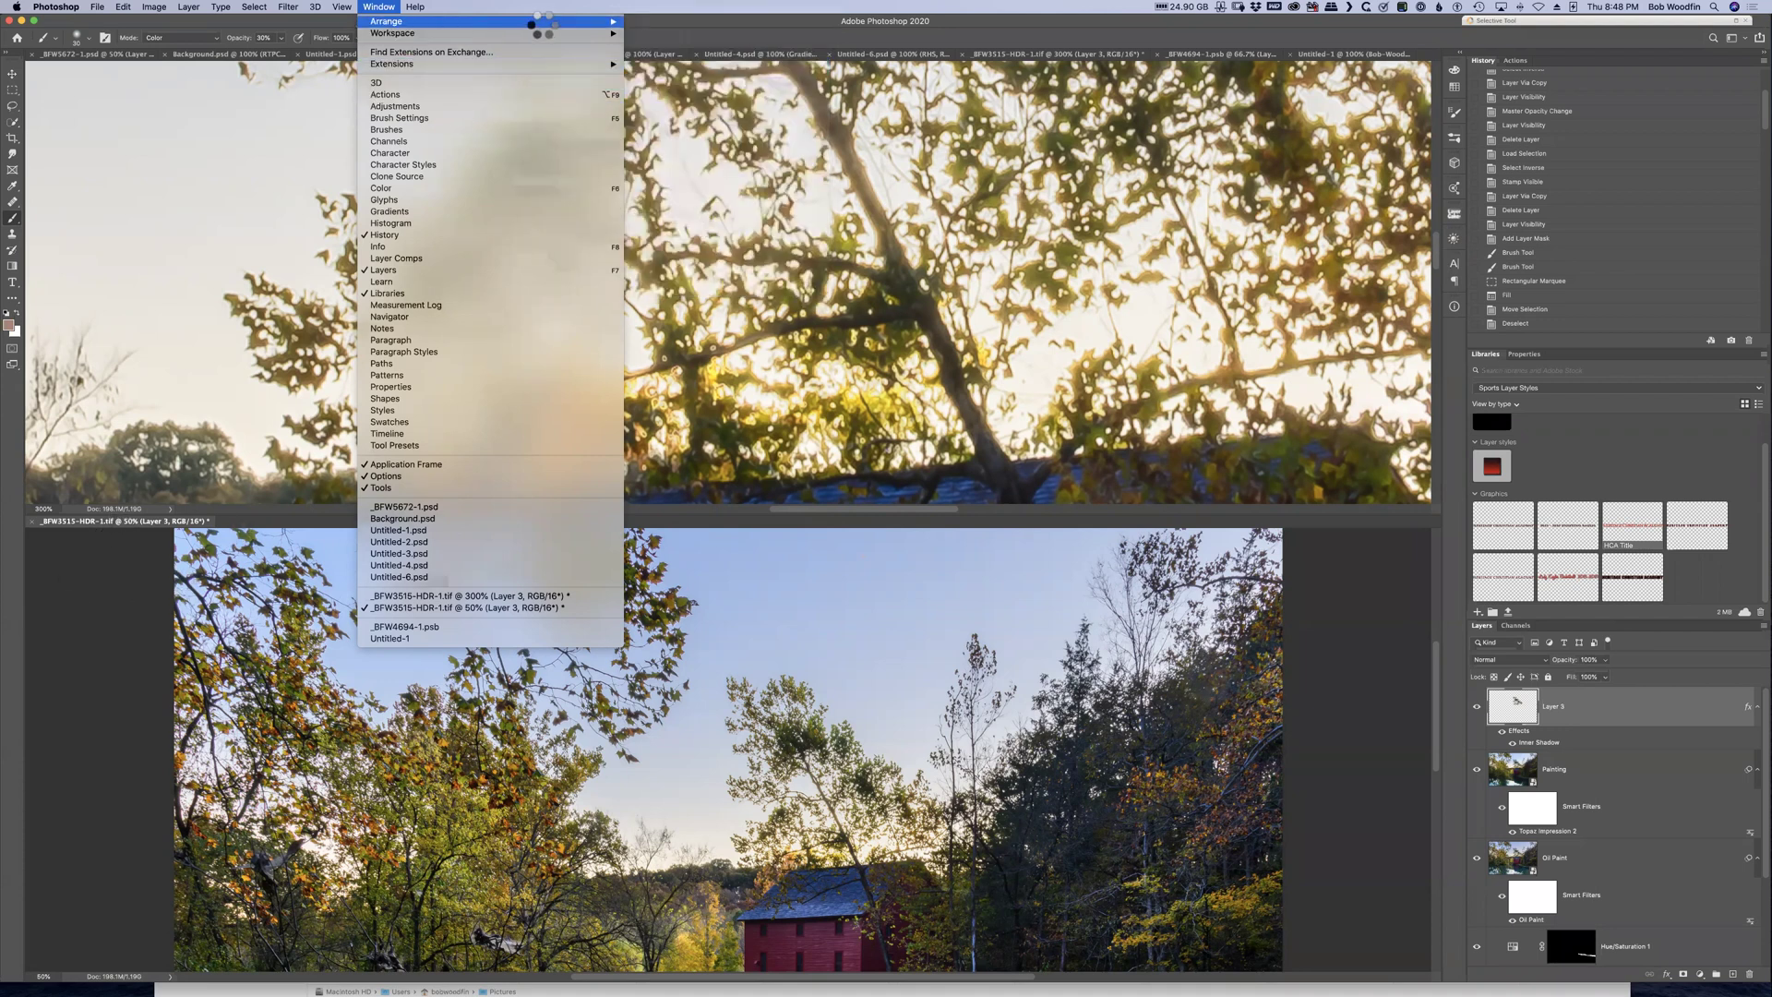
{"action": "mouse_move", "coordinate": [584, 22]}
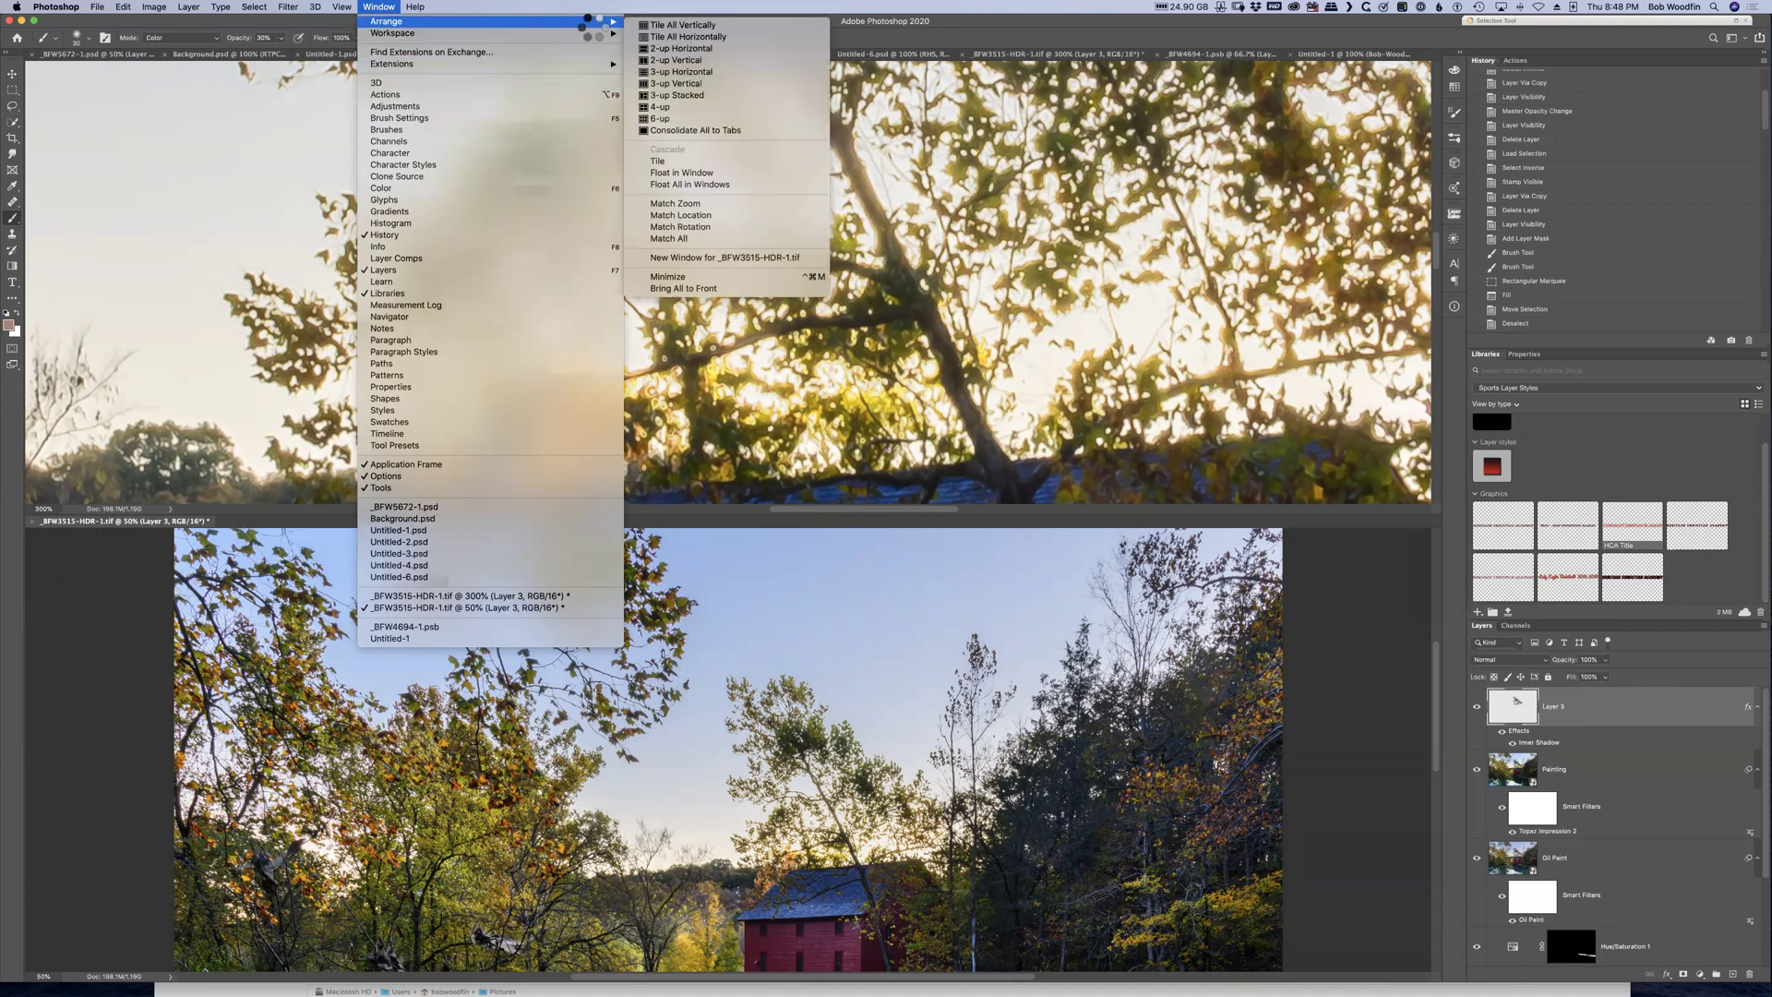
{"action": "left_click", "coordinate": [761, 133]}
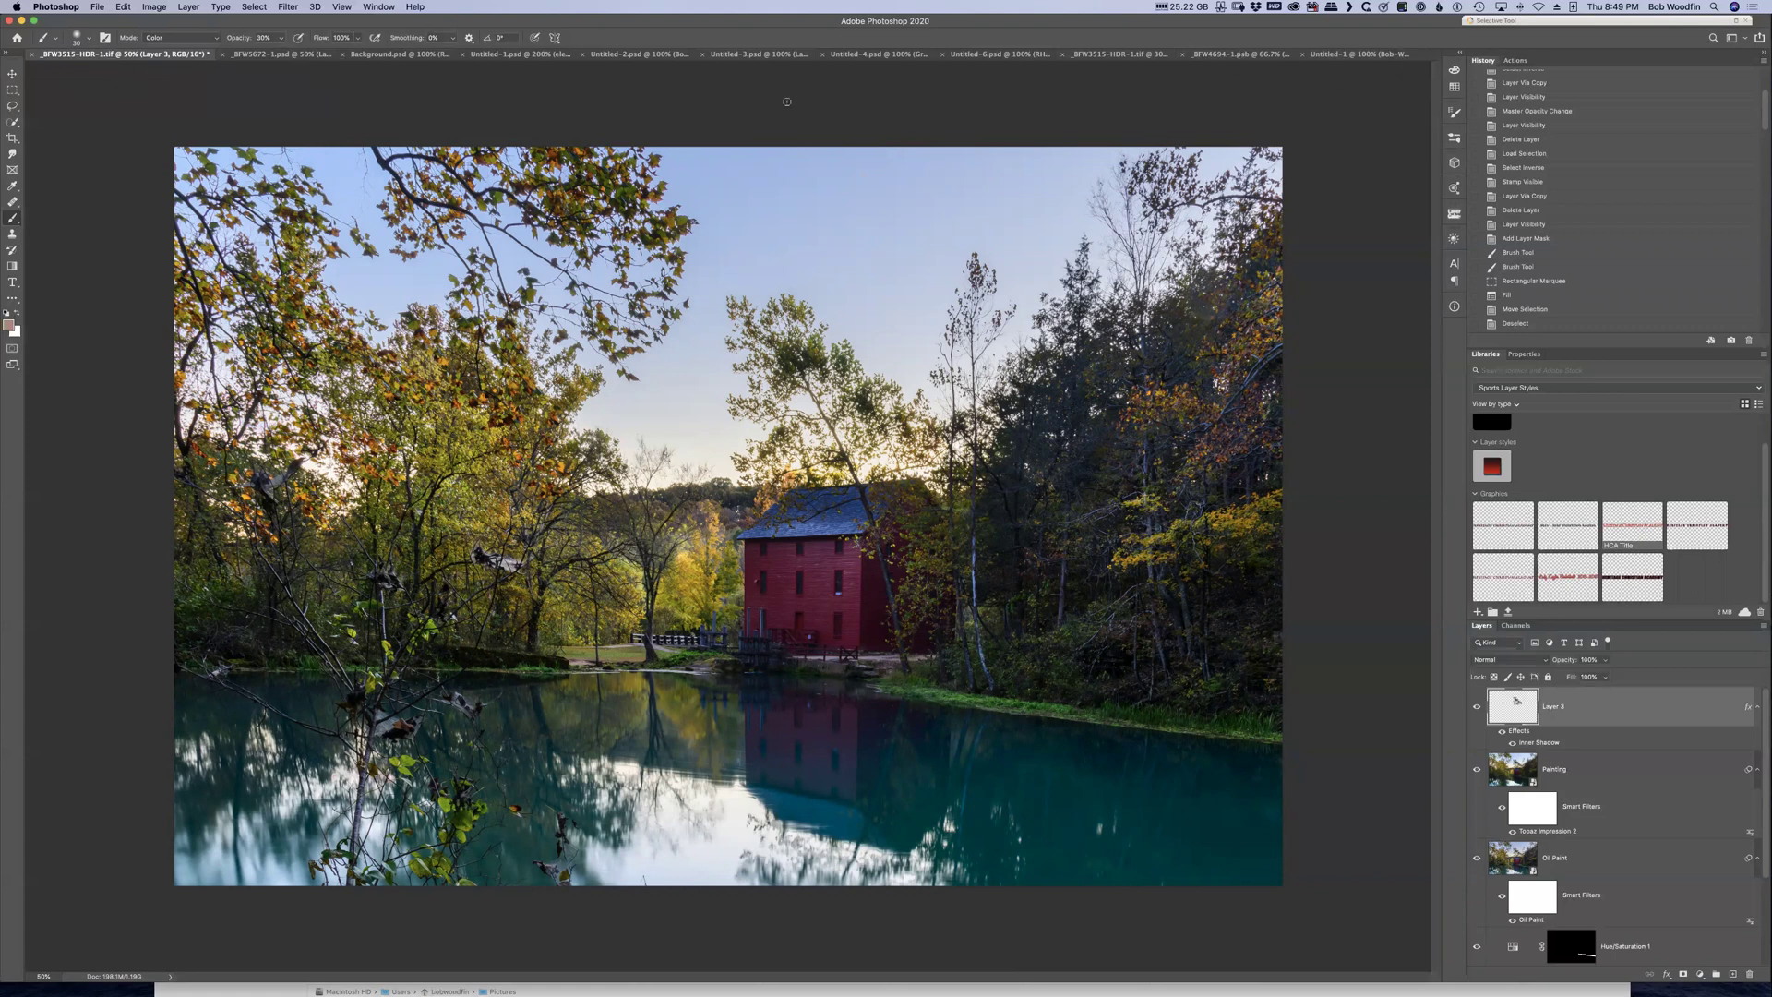
Open another window of _BFW3515-HDR-1.tif and arrange the documents in a 2-up horizontal layout
{"action": "left_click", "coordinate": [379, 6]}
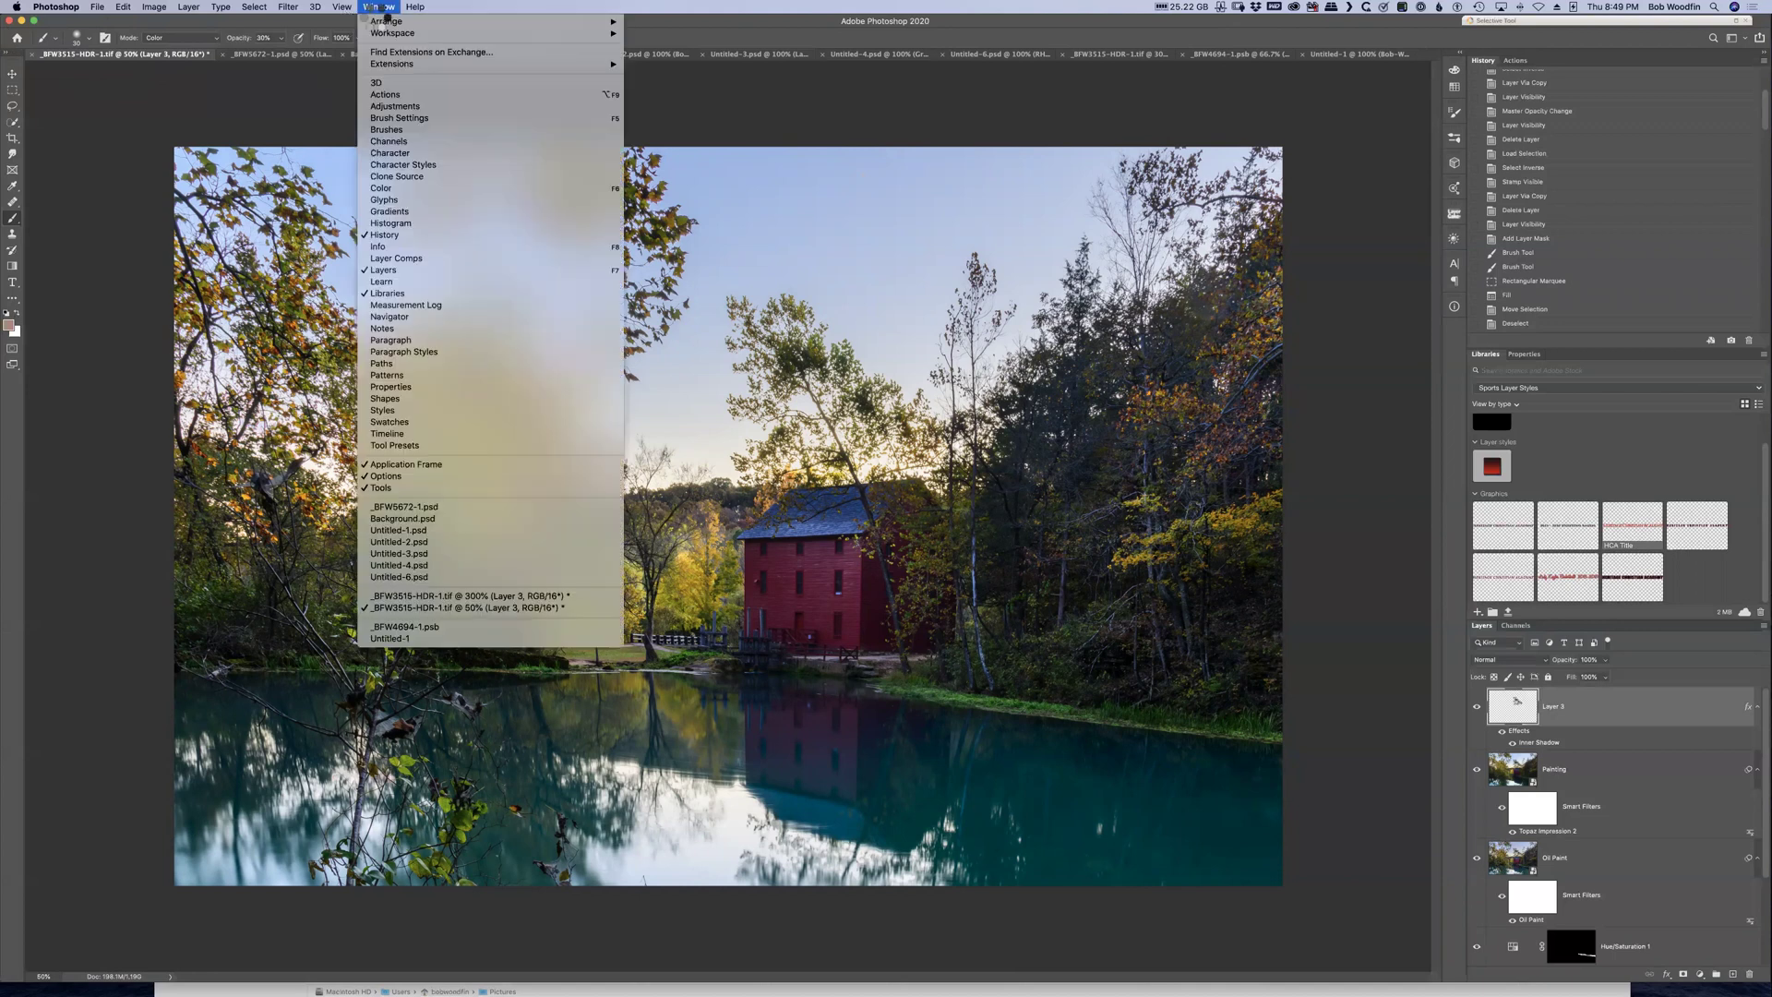
{"action": "mouse_move", "coordinate": [373, 22]}
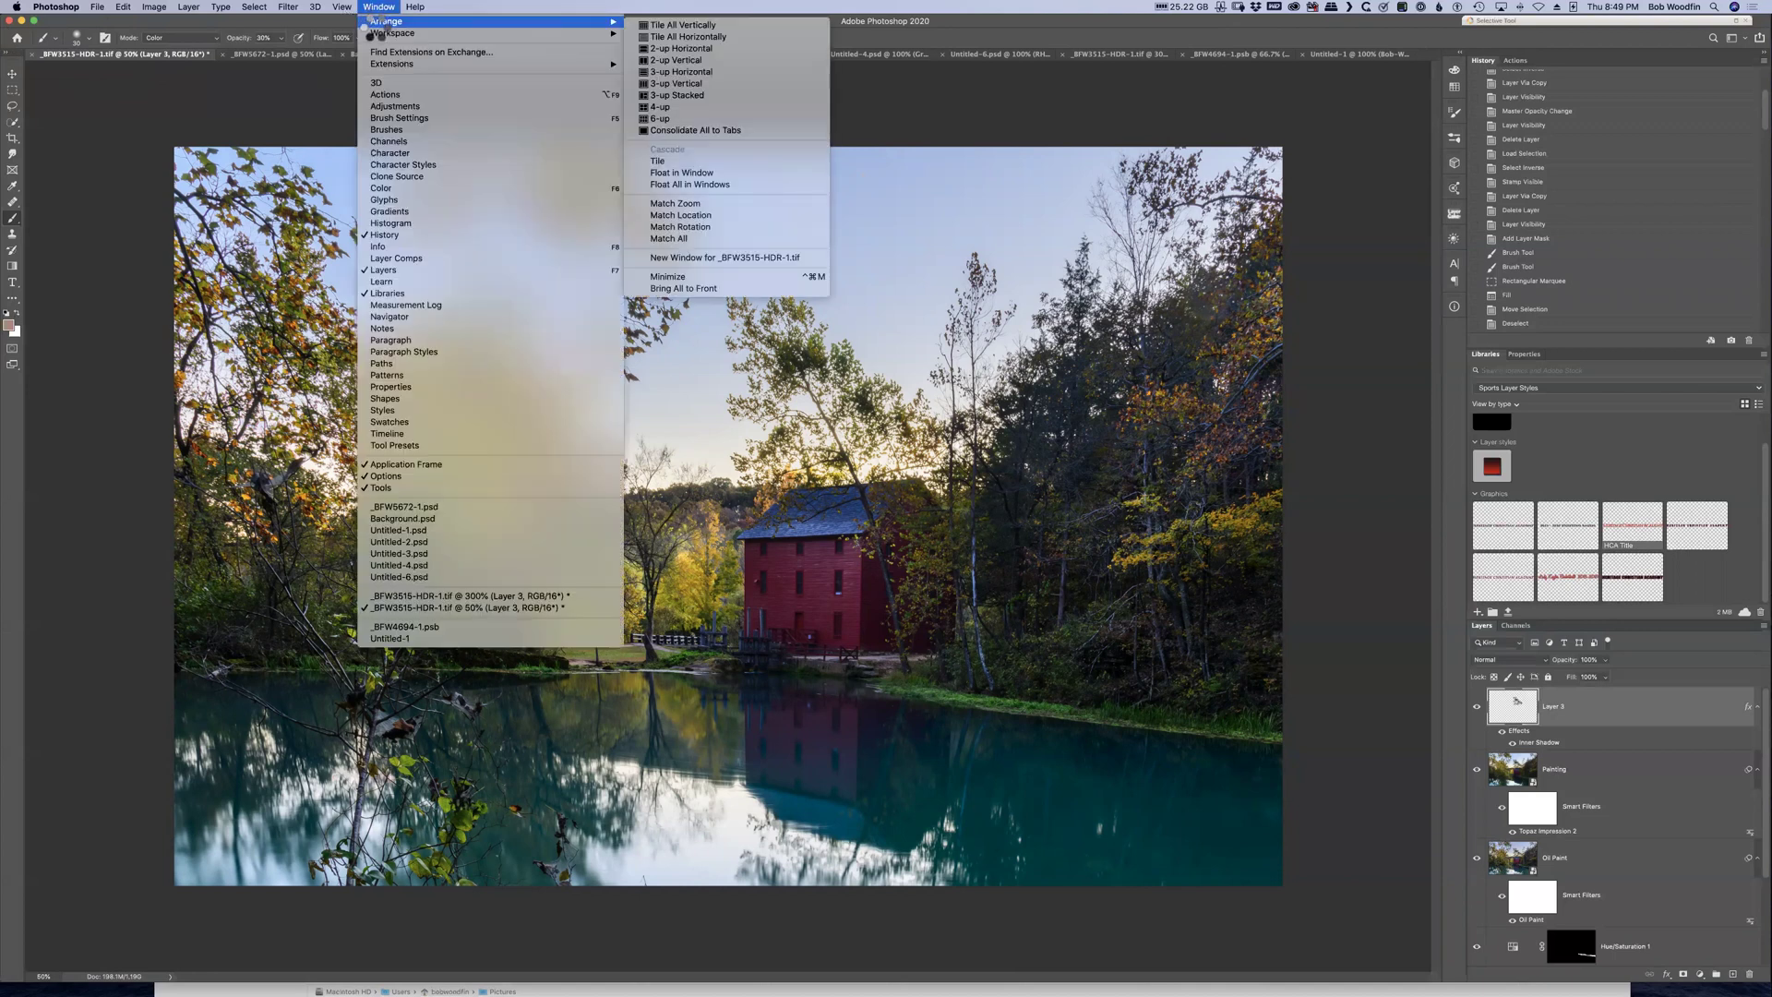
{"action": "left_click", "coordinate": [756, 258]}
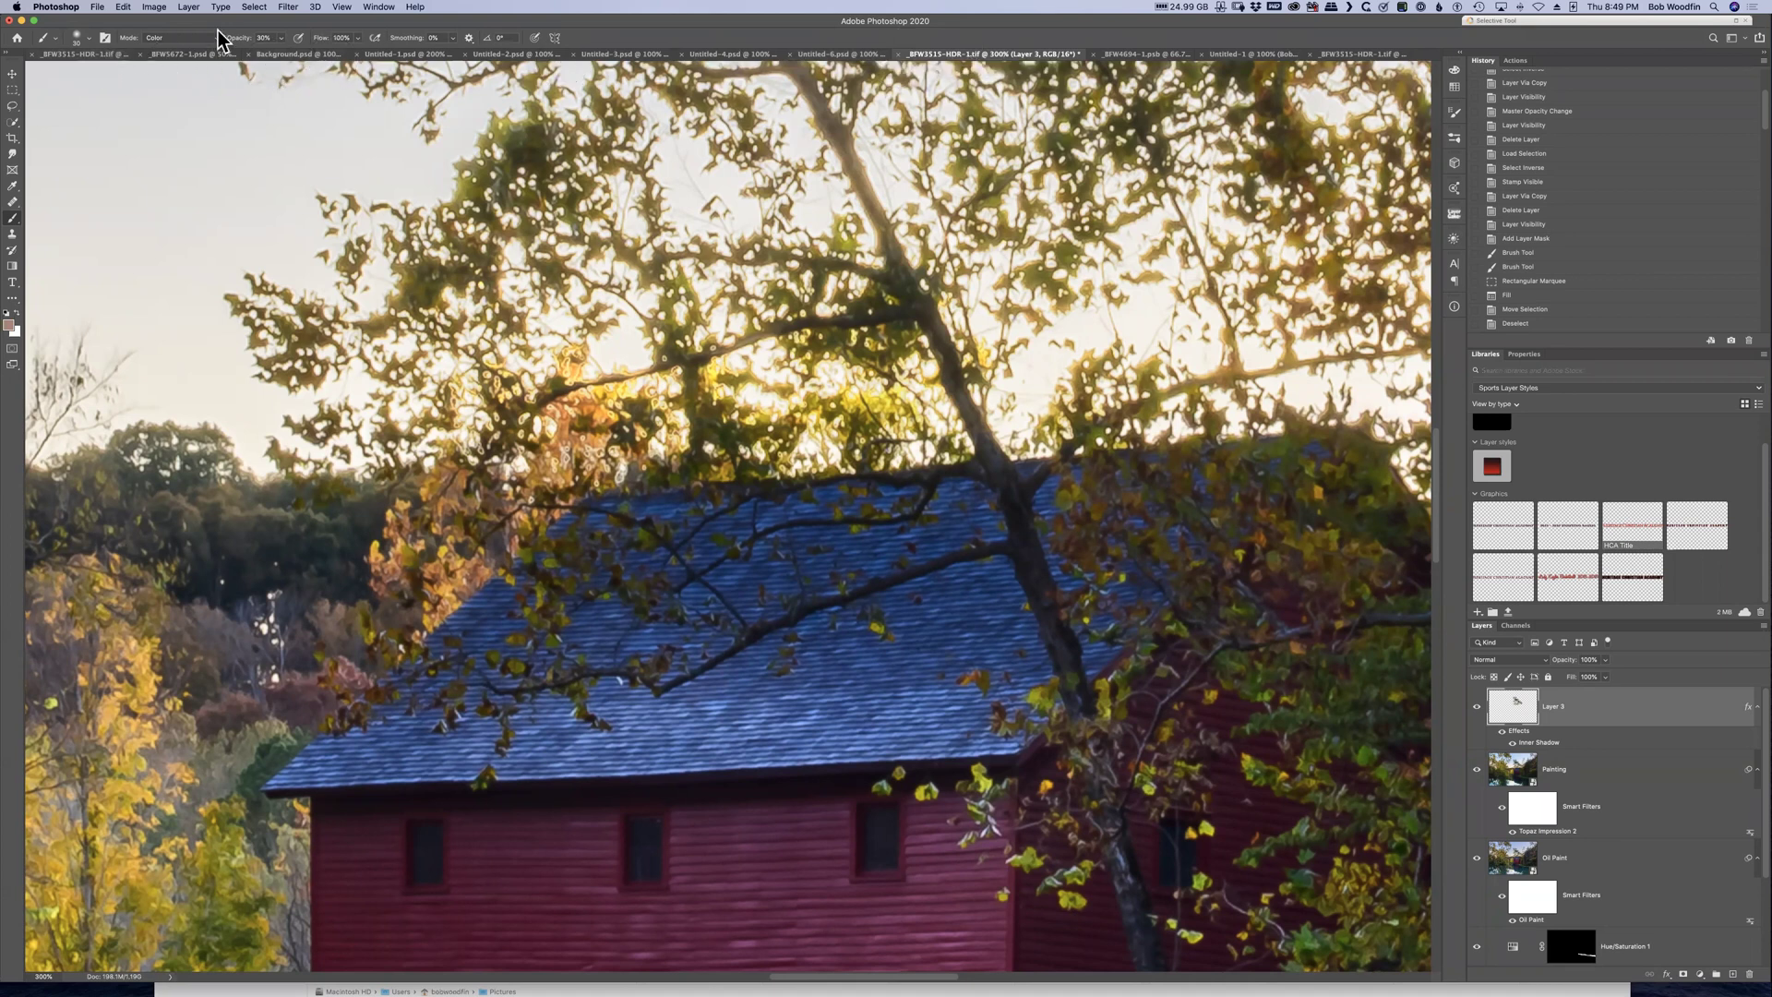
{"action": "left_click", "coordinate": [377, 9]}
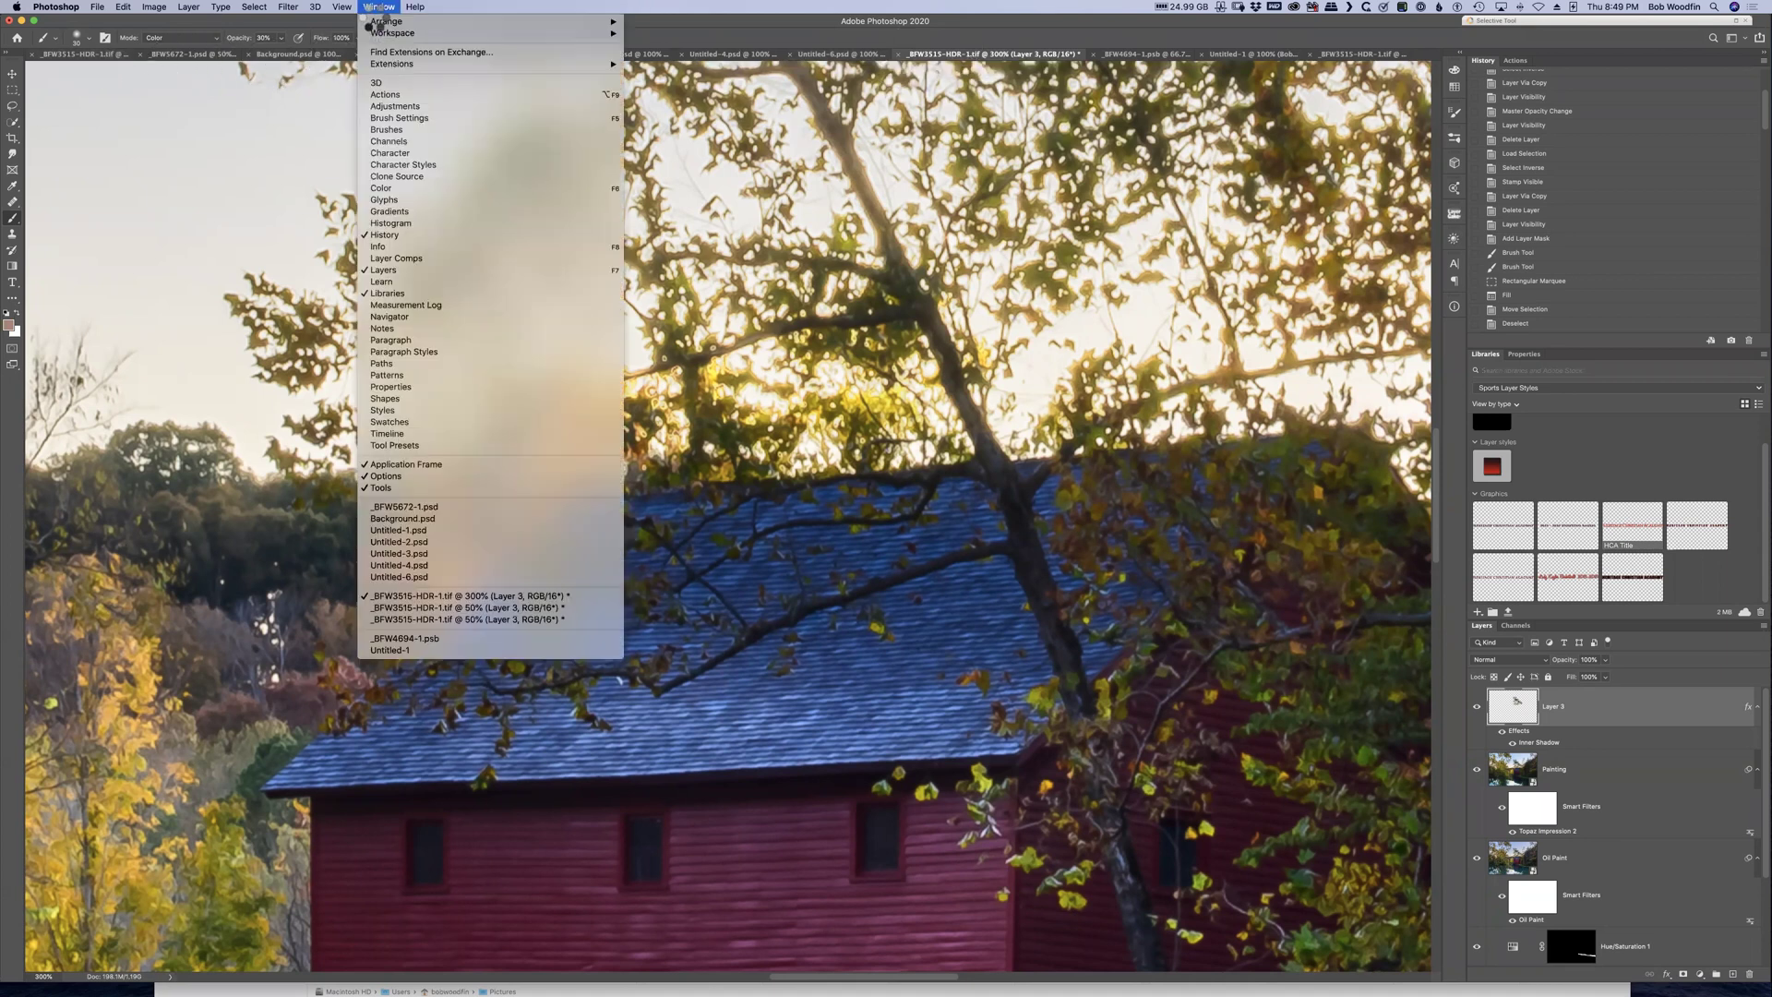
{"action": "mouse_move", "coordinate": [434, 20]}
{"action": "left_click", "coordinate": [774, 37]}
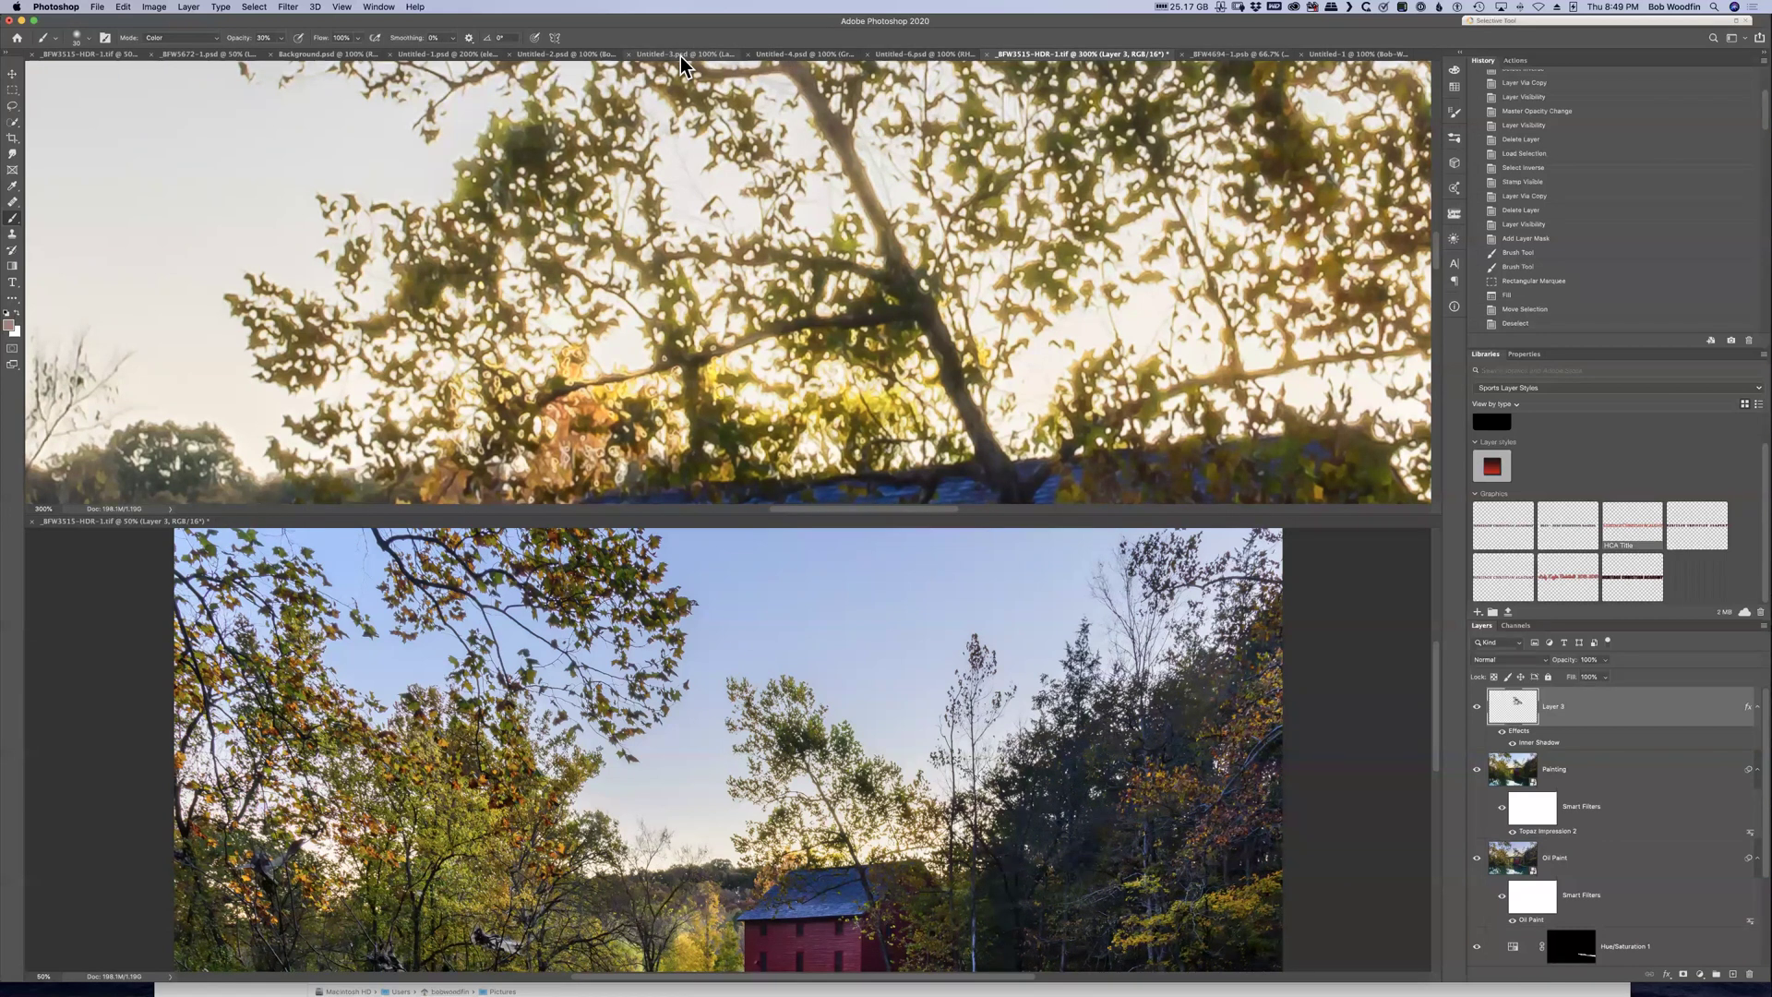
Undock Untitled-3.psd into a floating window and move it around over the tiled mill views
{"action": "left_click_drag", "start_coordinate": [676, 52], "coordinate": [187, 522]}
{"action": "left_click_drag", "start_coordinate": [506, 542], "coordinate": [712, 528]}
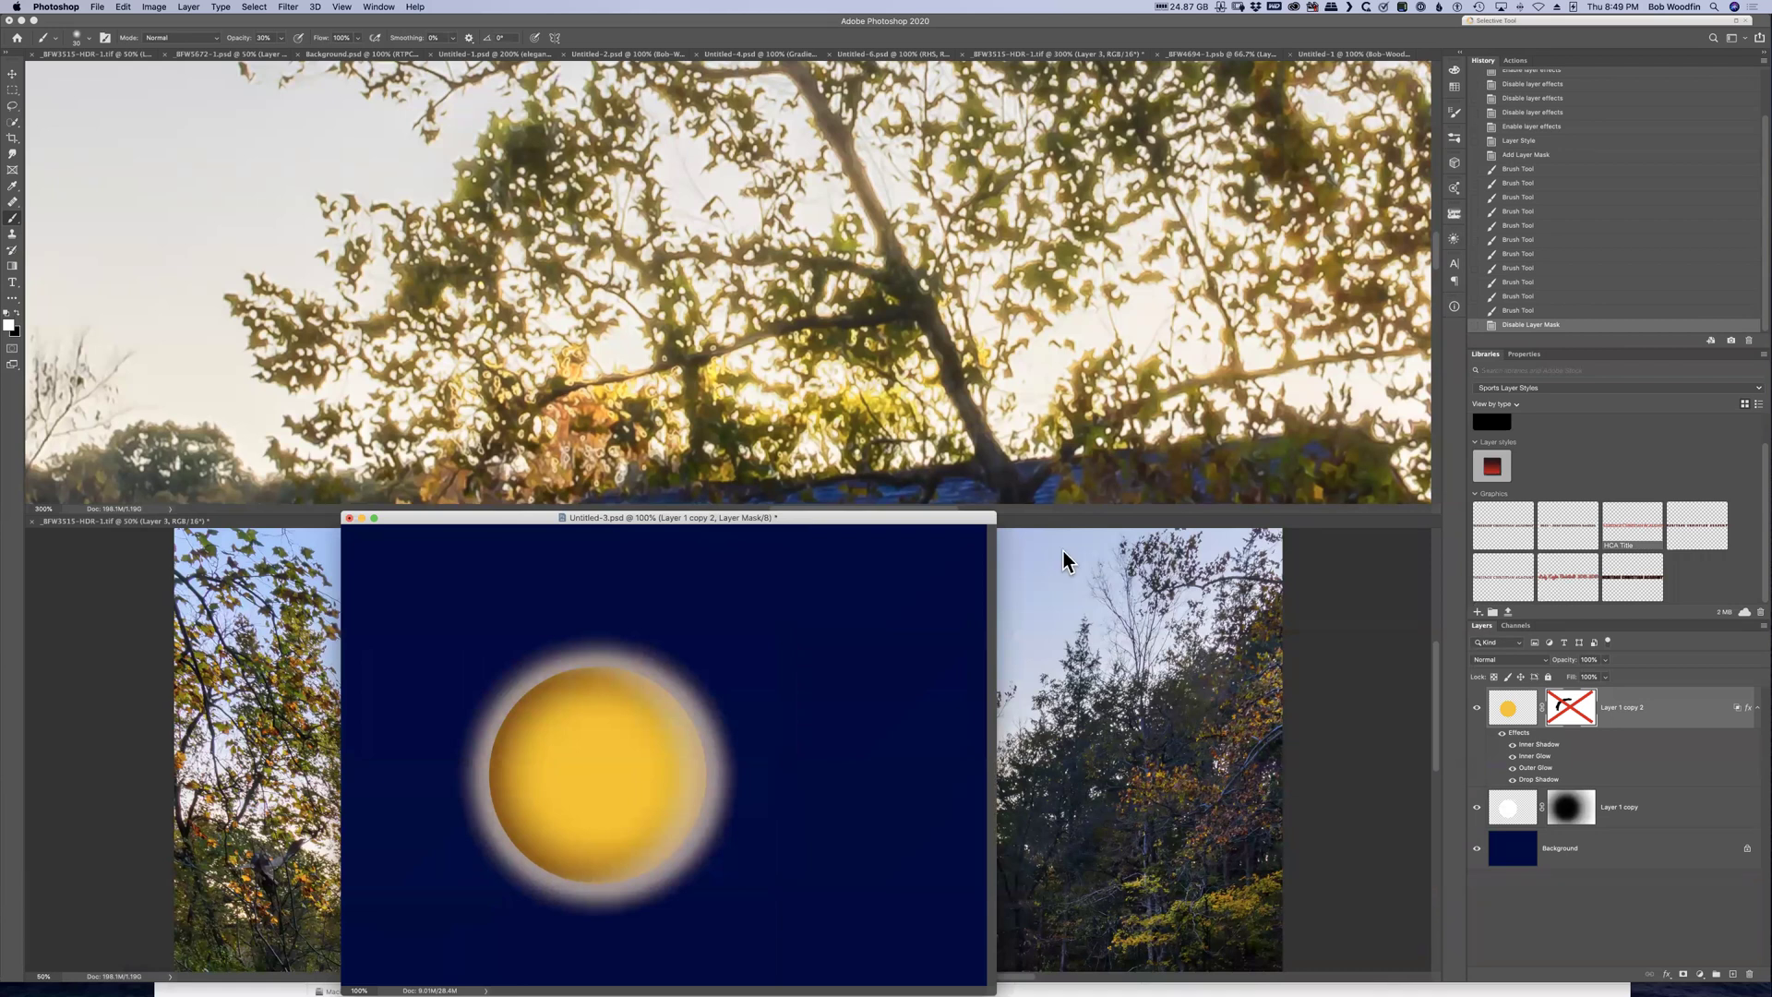
{"action": "left_click_drag", "start_coordinate": [842, 518], "coordinate": [541, 530]}
{"action": "left_click_drag", "start_coordinate": [241, 530], "coordinate": [864, 525]}
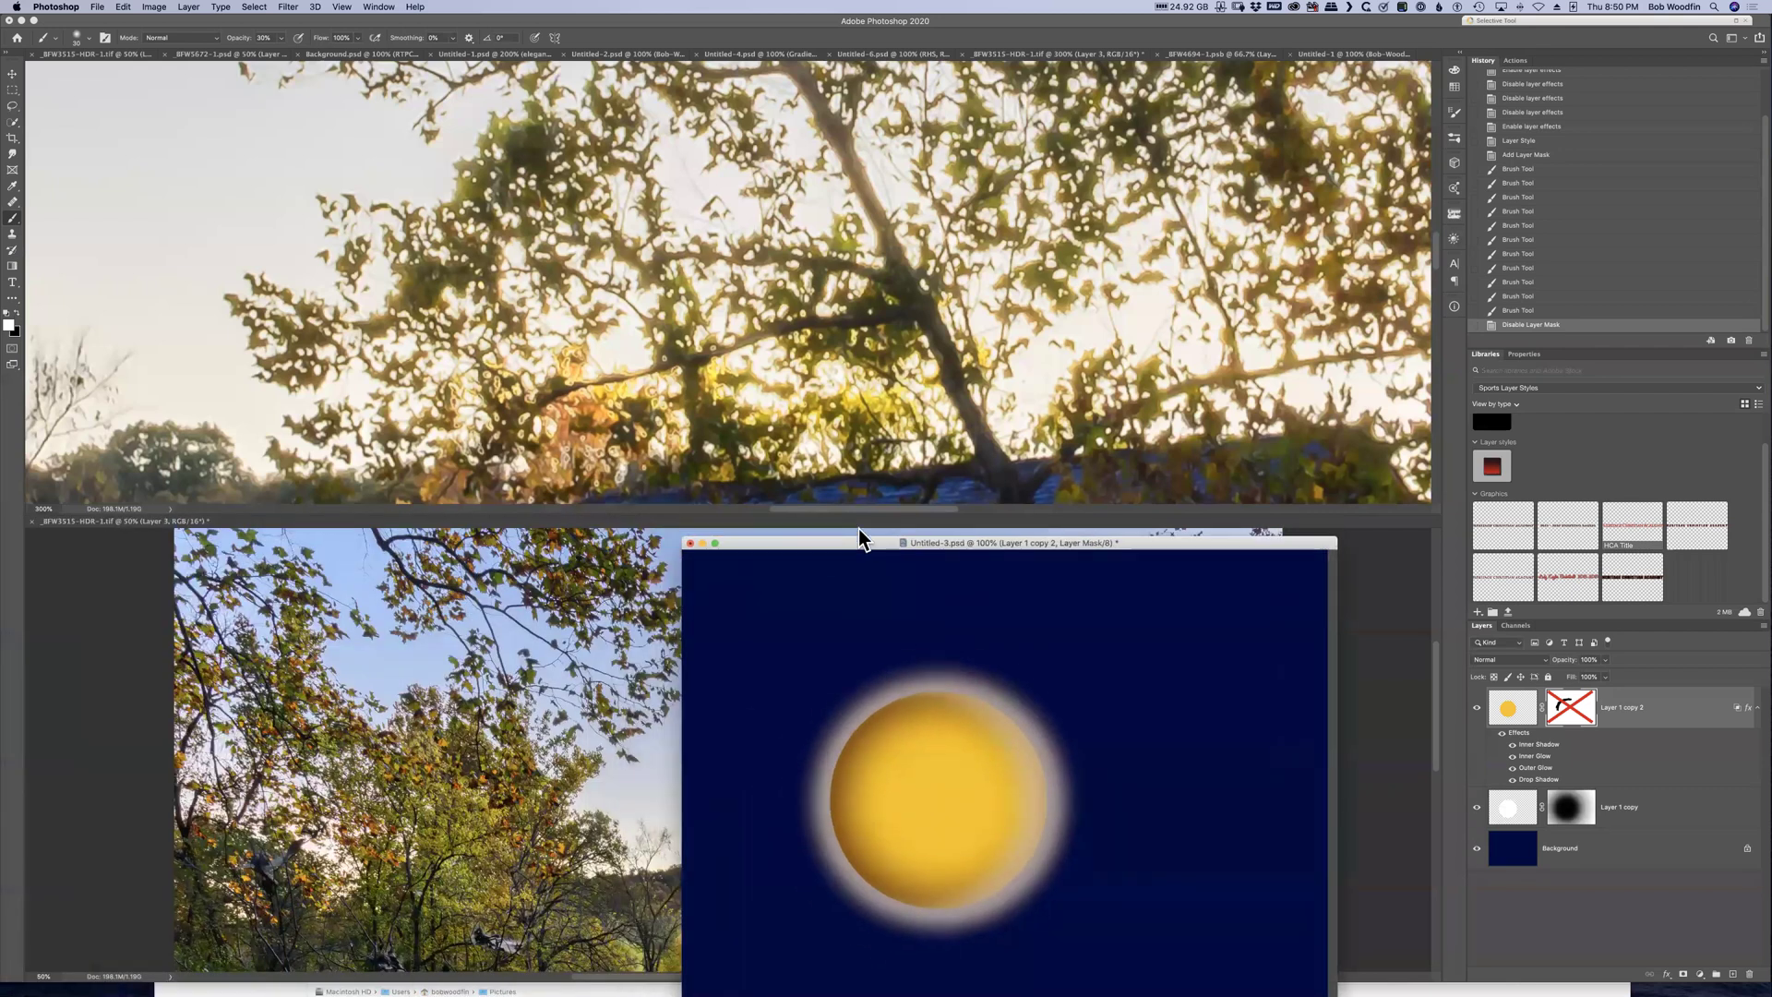
{"action": "left_click", "coordinate": [687, 521]}
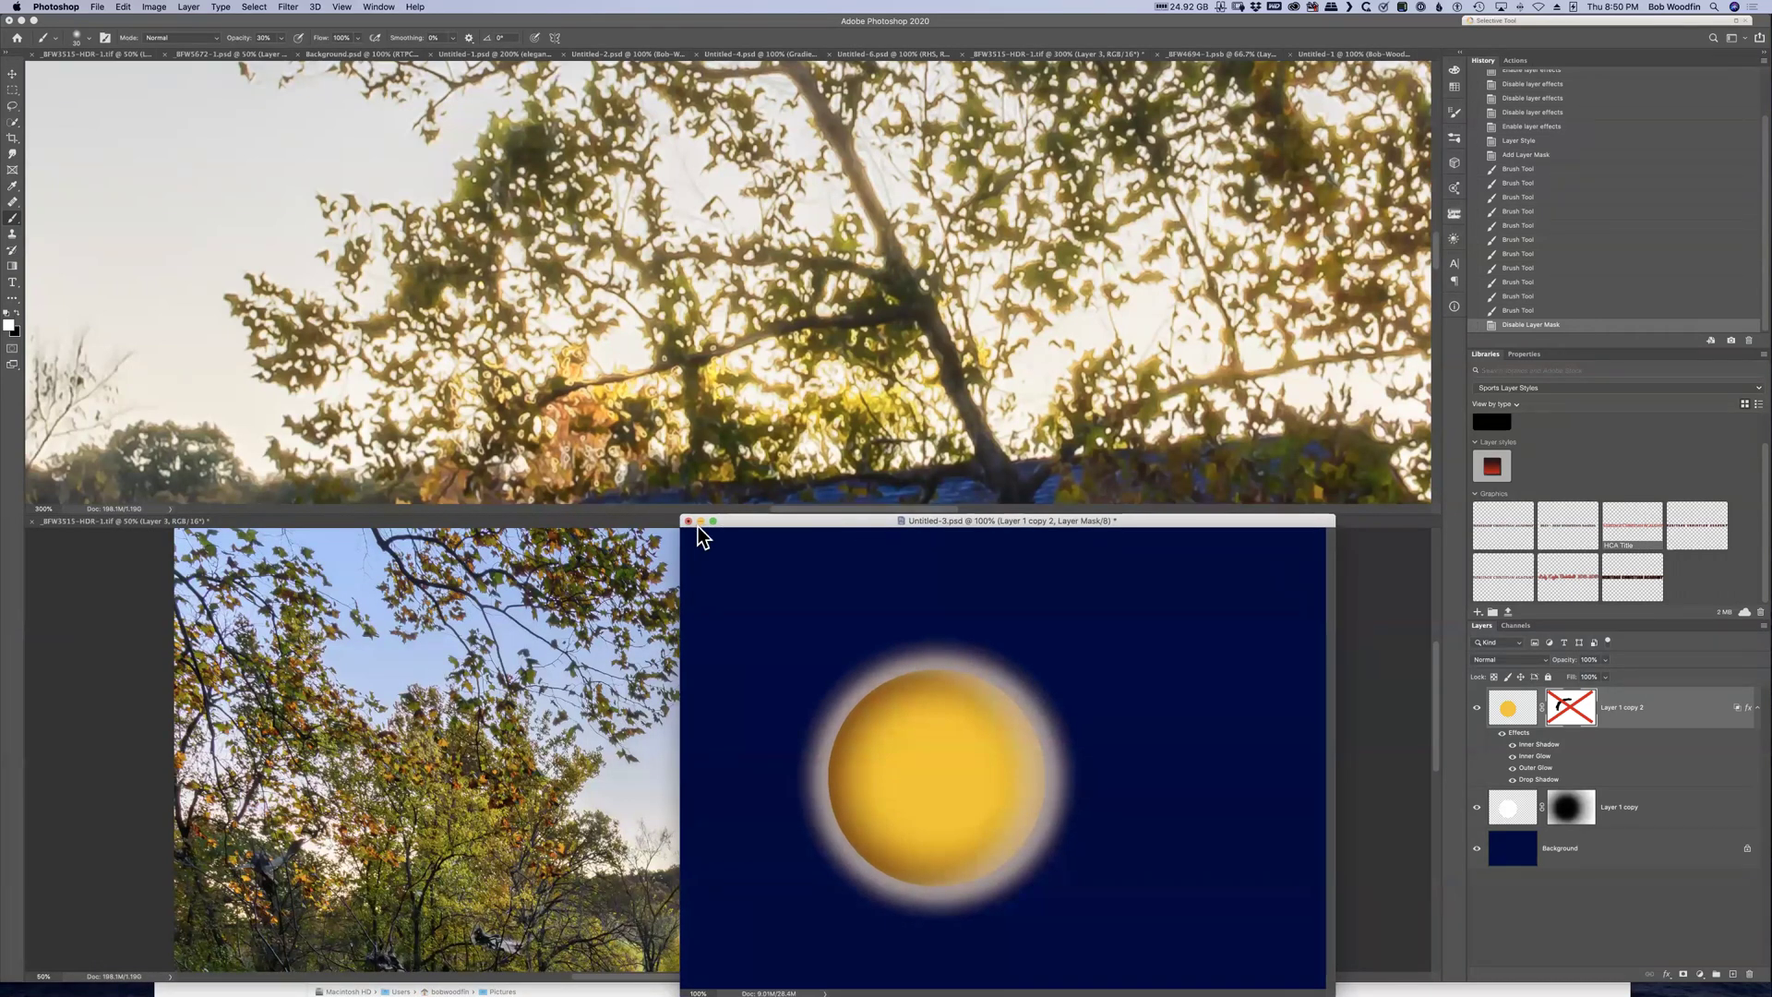
{"action": "left_click", "coordinate": [930, 312]}
{"action": "left_click_drag", "start_coordinate": [830, 522], "coordinate": [744, 39]}
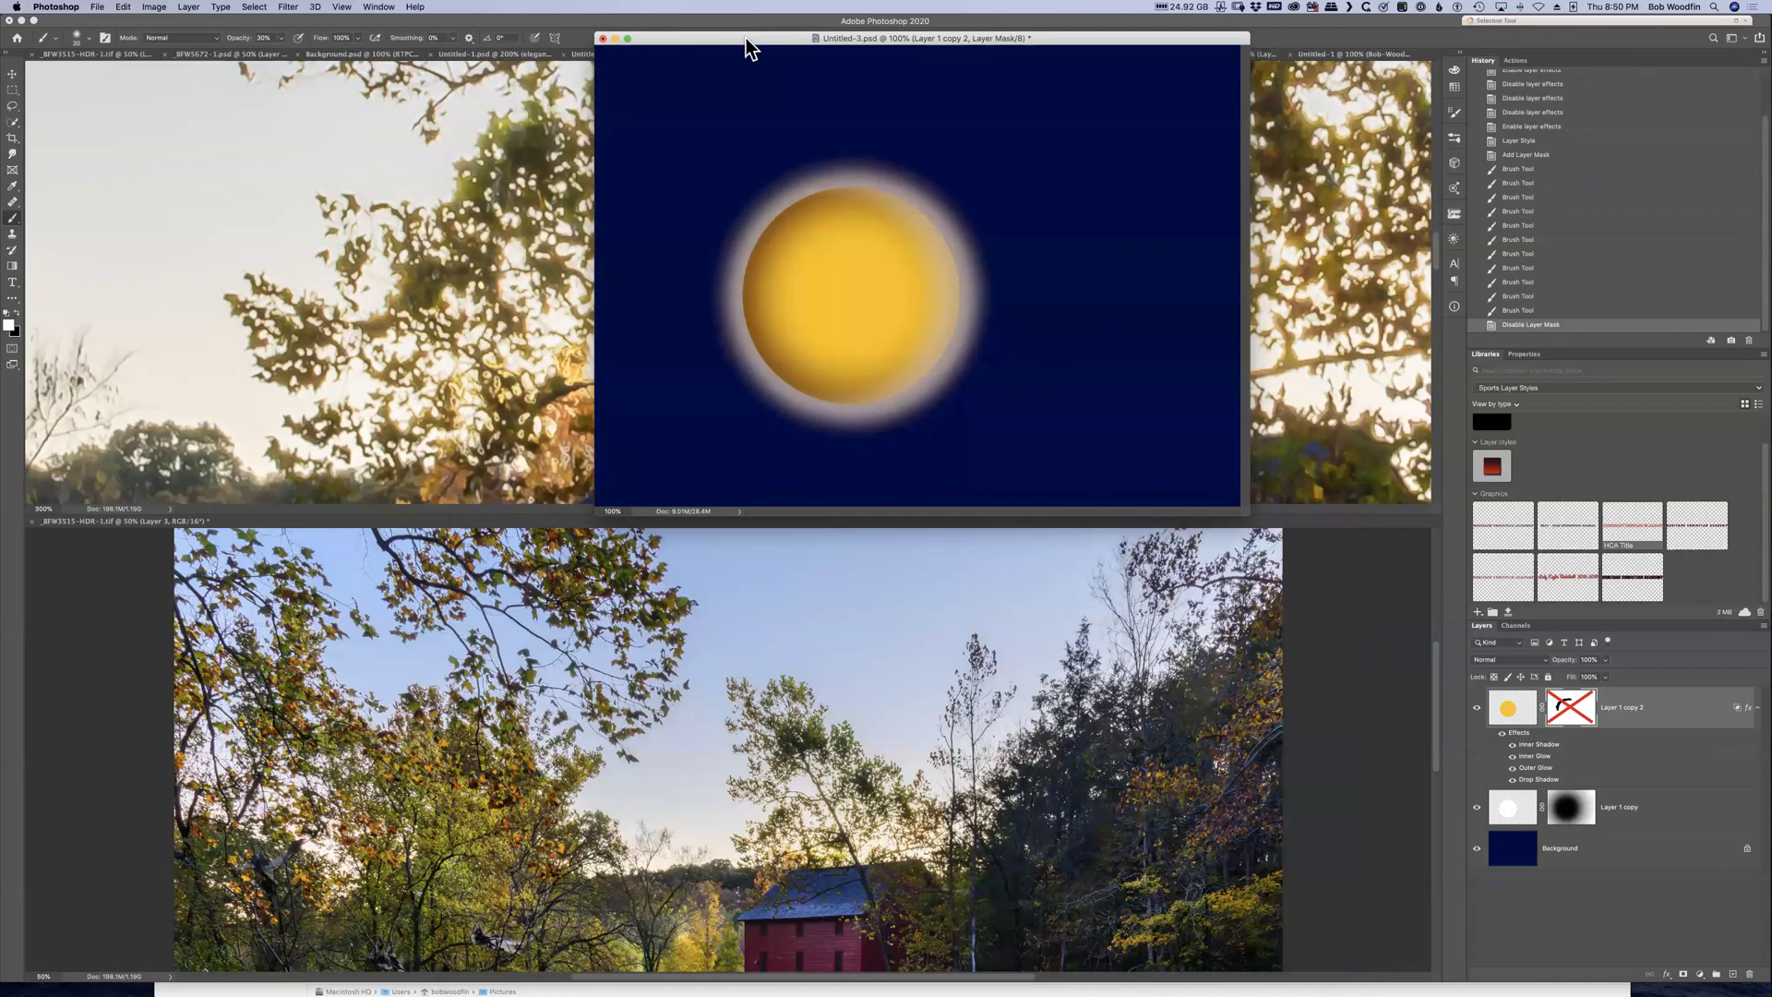
{"action": "left_click_drag", "start_coordinate": [722, 35], "coordinate": [777, 39]}
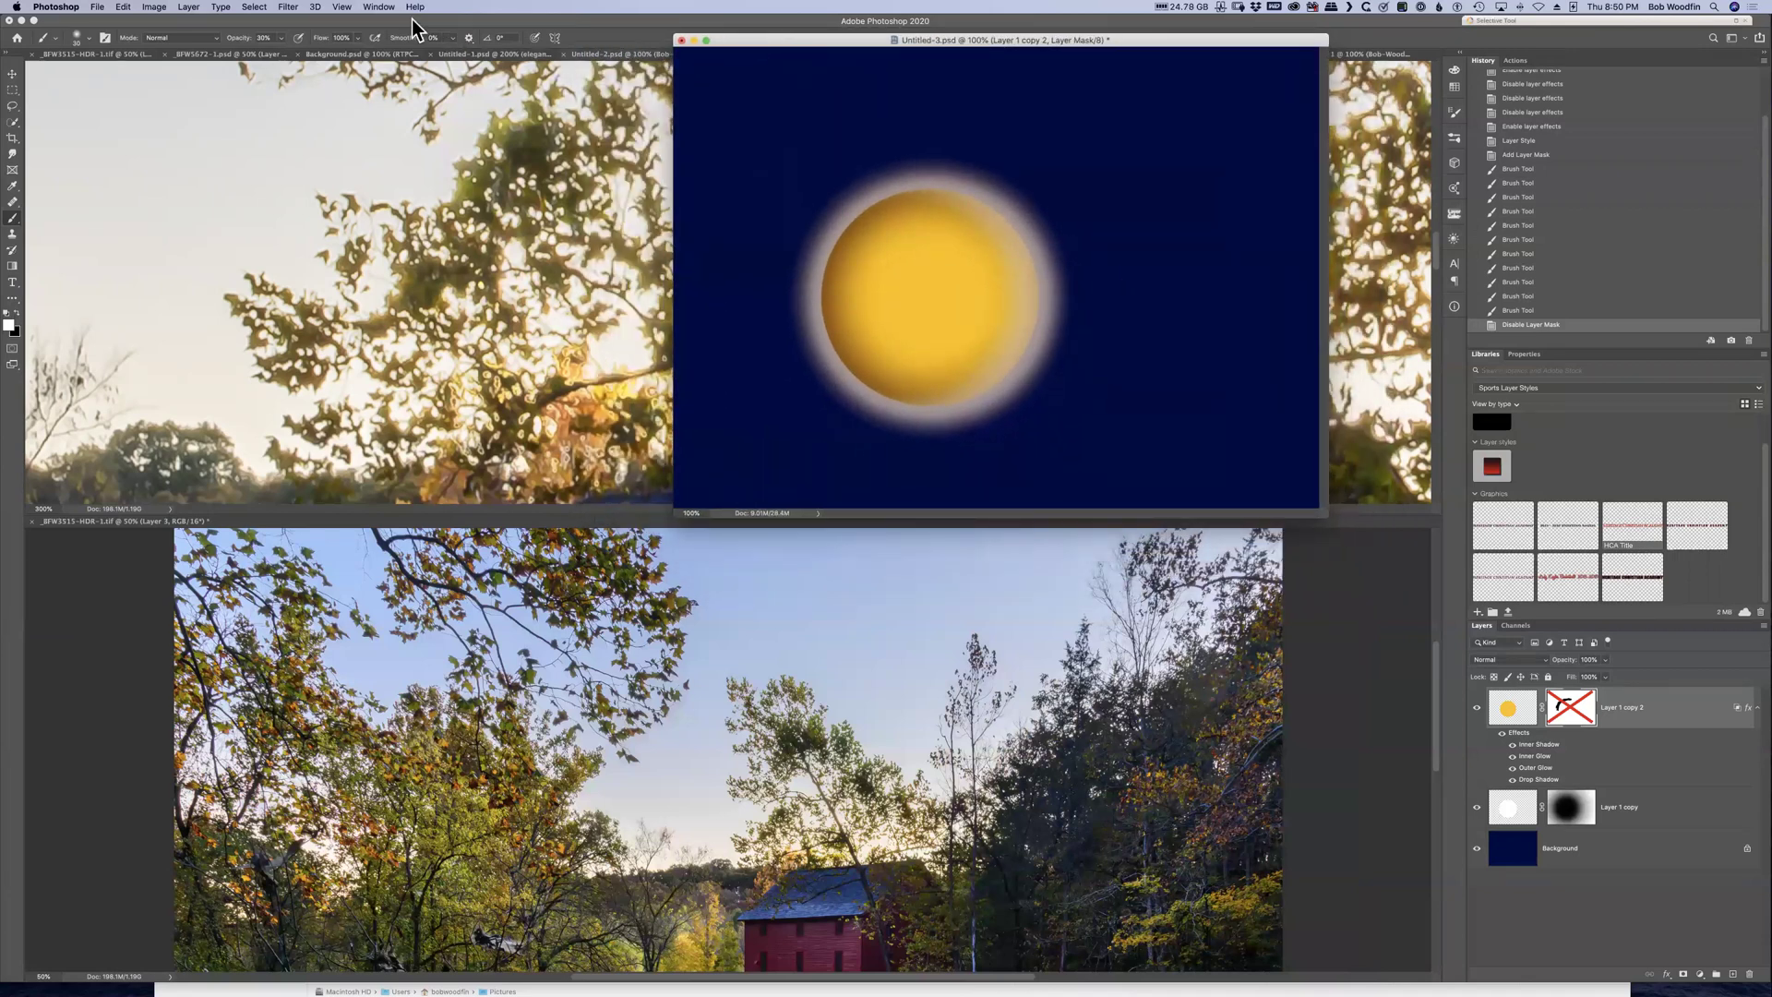
Dock the floating Untitled-3.psd by consolidating every open document back to tabs
{"action": "left_click", "coordinate": [379, 7]}
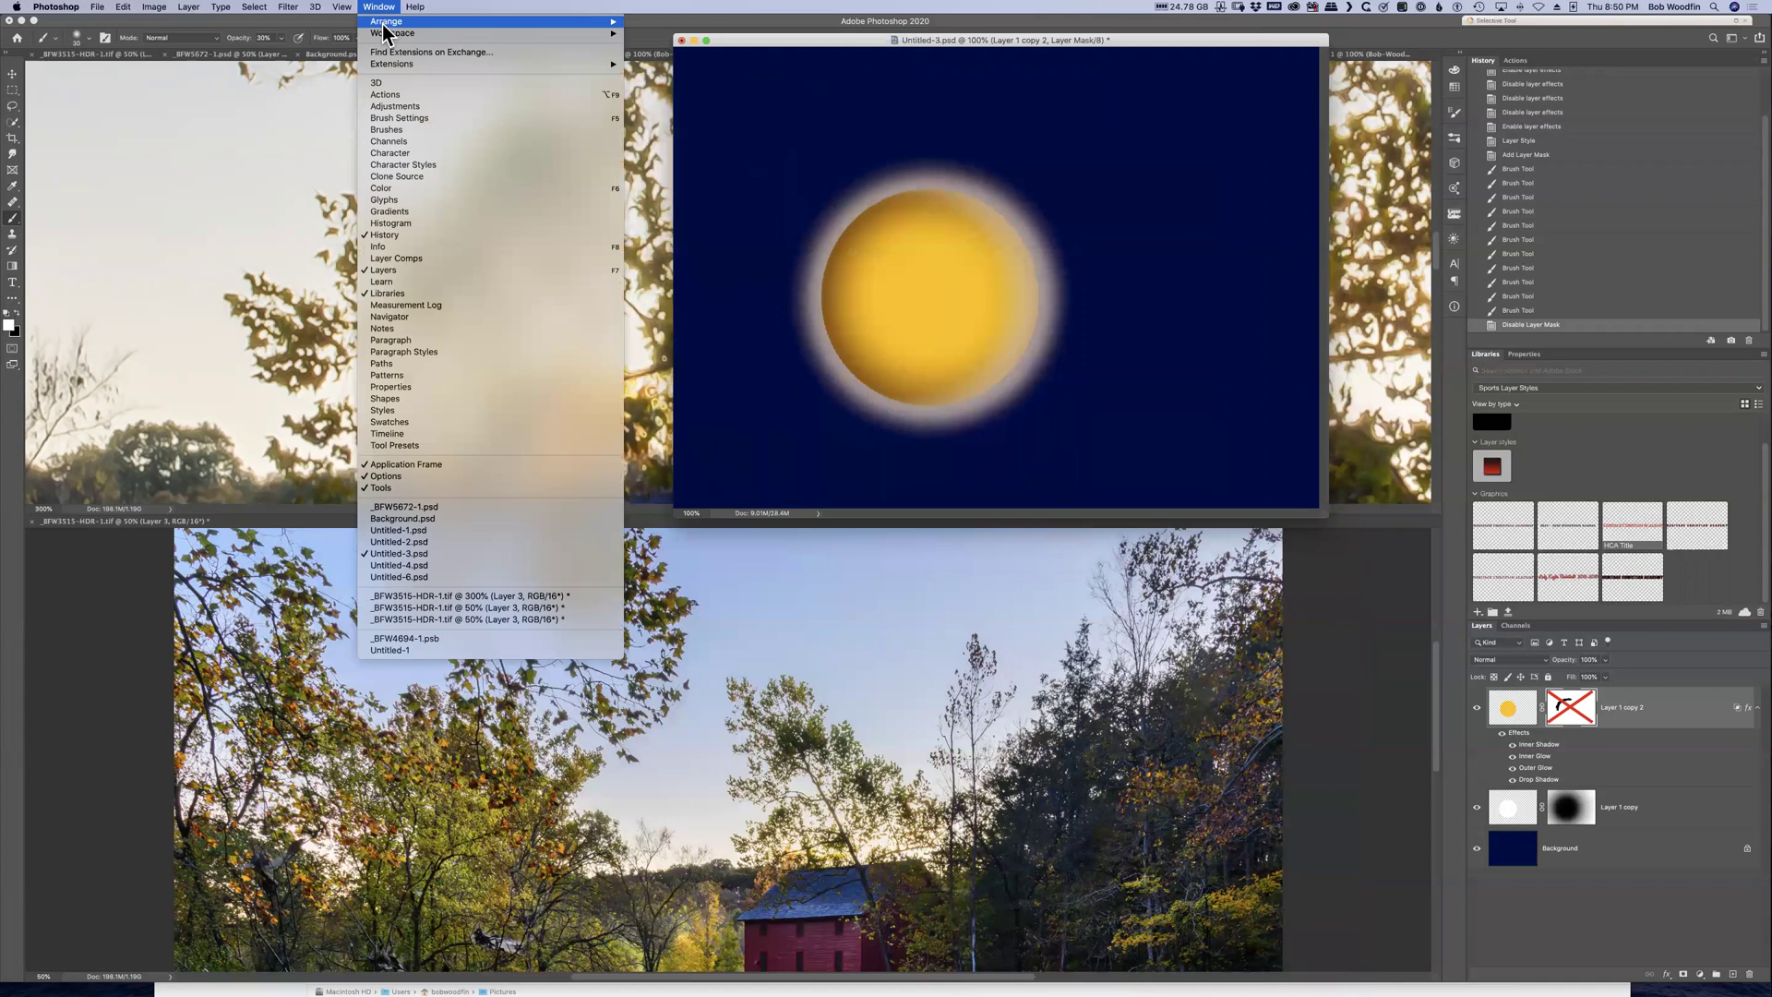
{"action": "mouse_move", "coordinate": [390, 22]}
{"action": "left_click", "coordinate": [709, 131]}
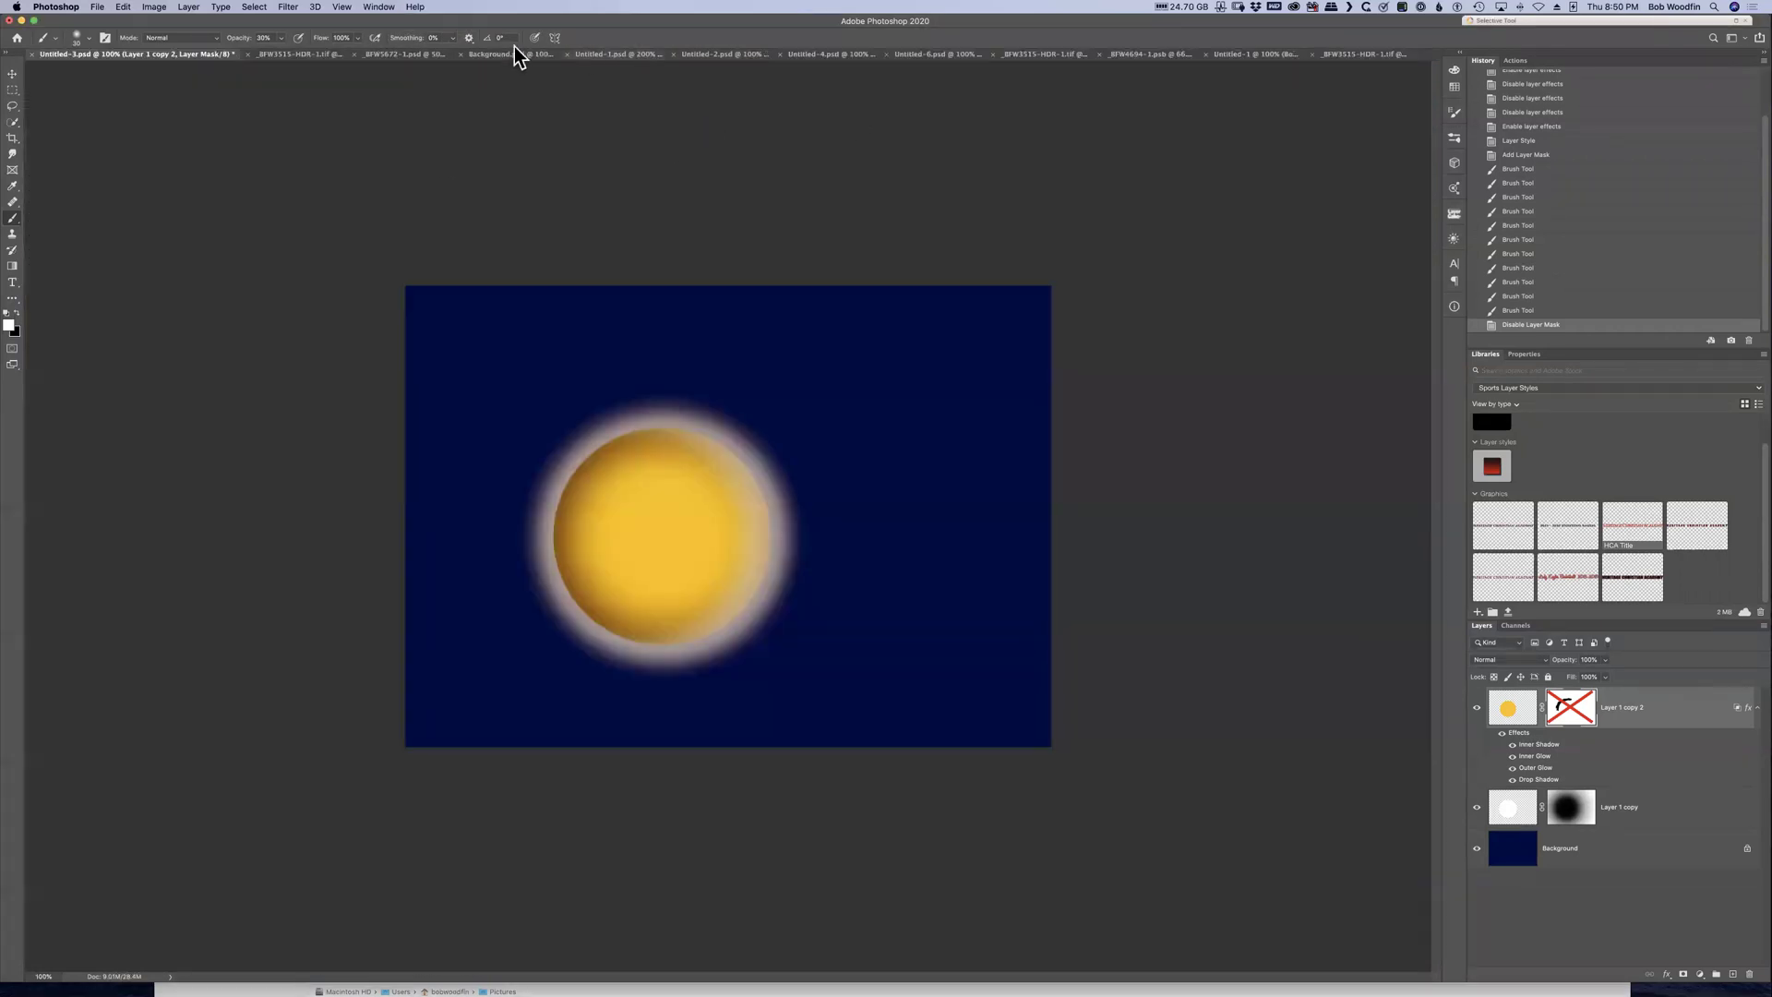
Switch to _BFW3515-HDR-1.tif at 50% and arrange its windows 2-up horizontally
{"action": "left_click", "coordinate": [306, 55]}
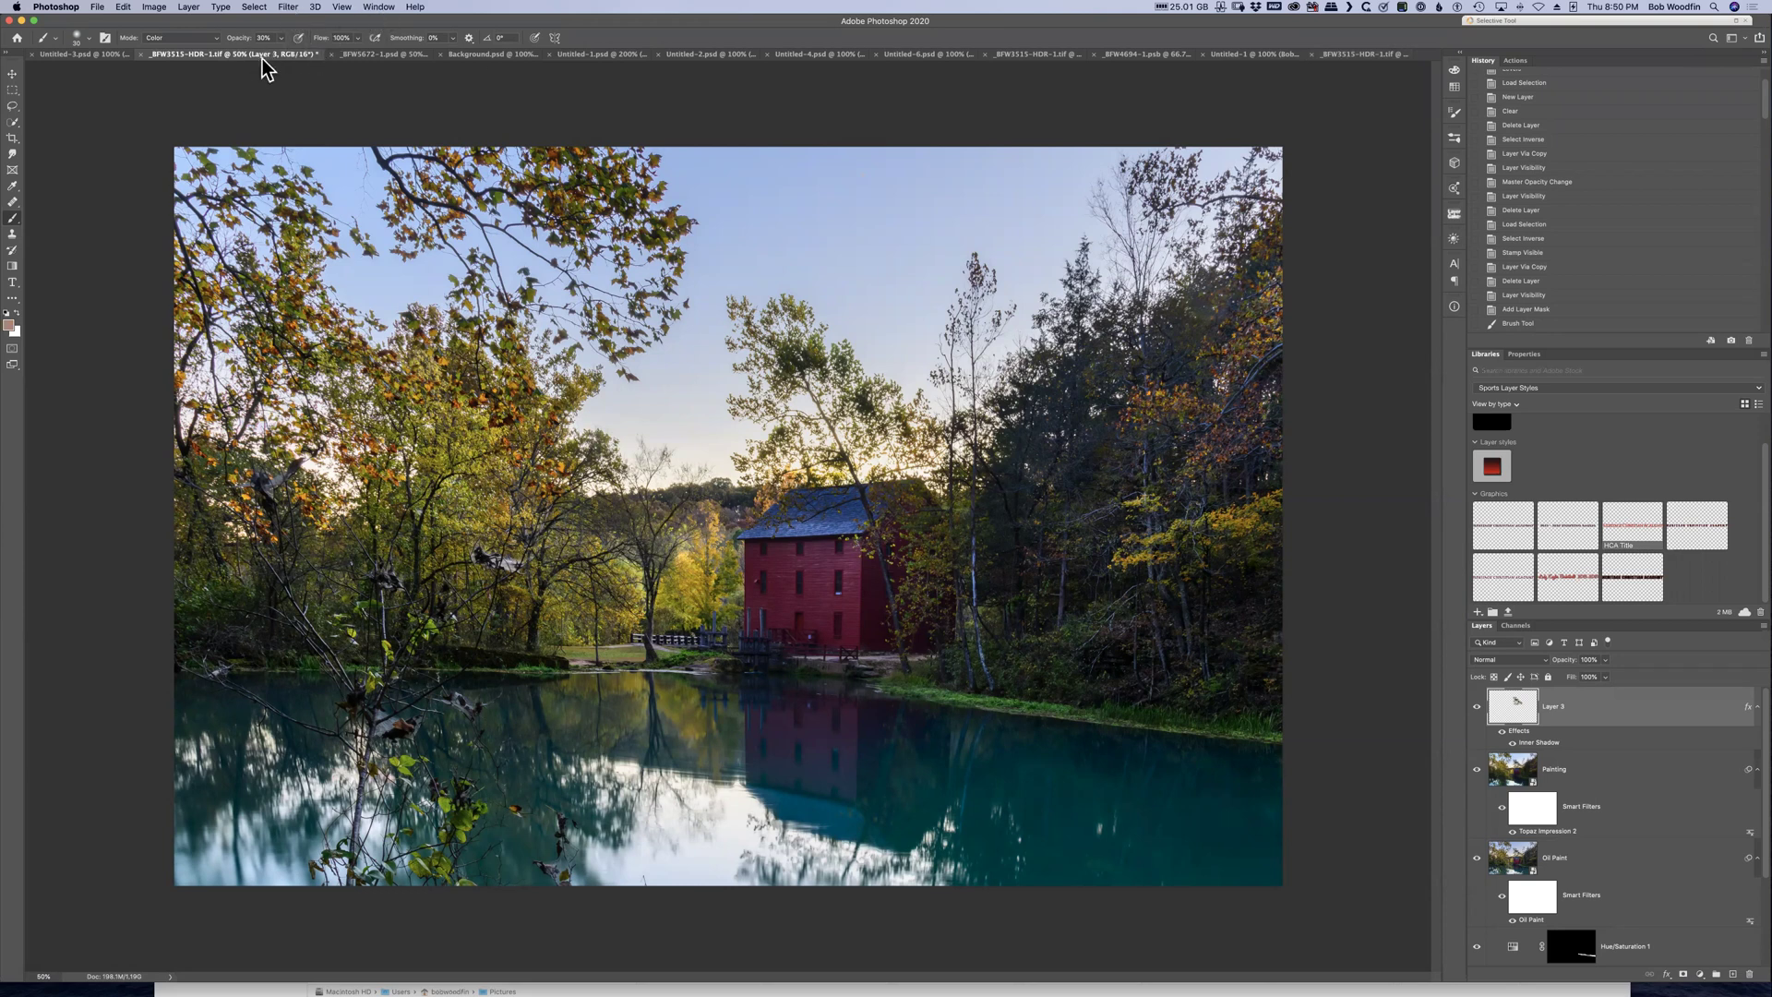
{"action": "left_click", "coordinate": [378, 7]}
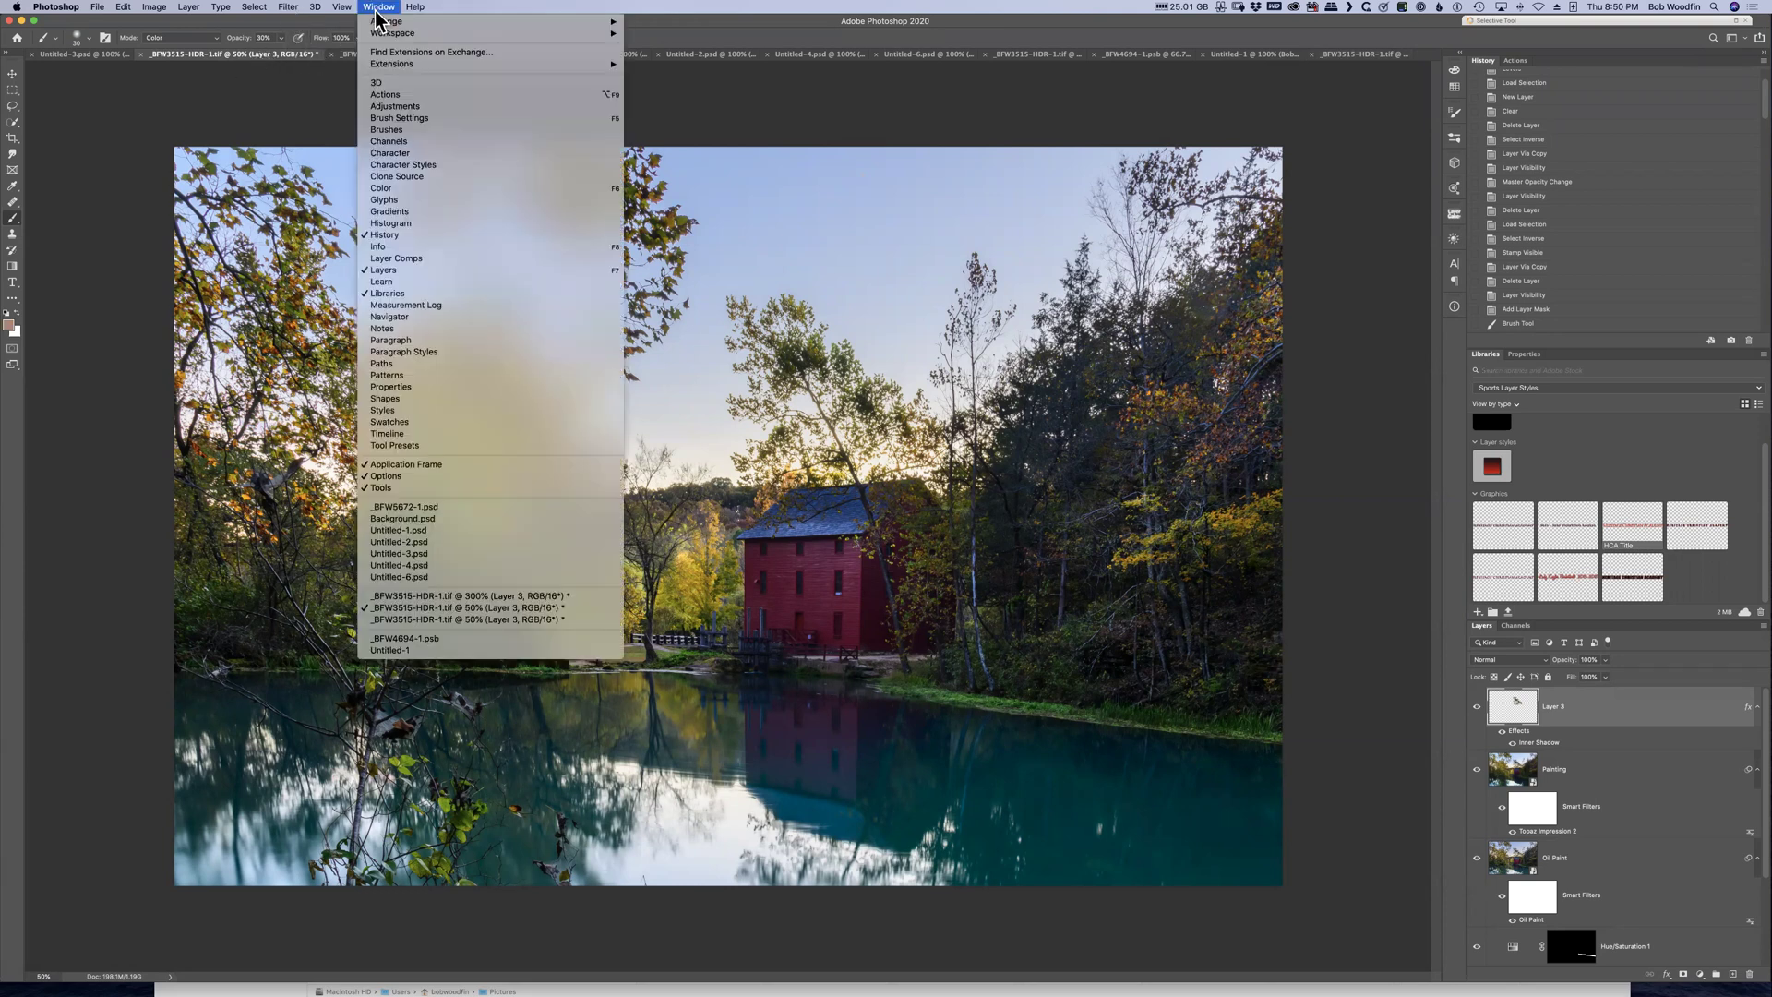
{"action": "mouse_move", "coordinate": [577, 21]}
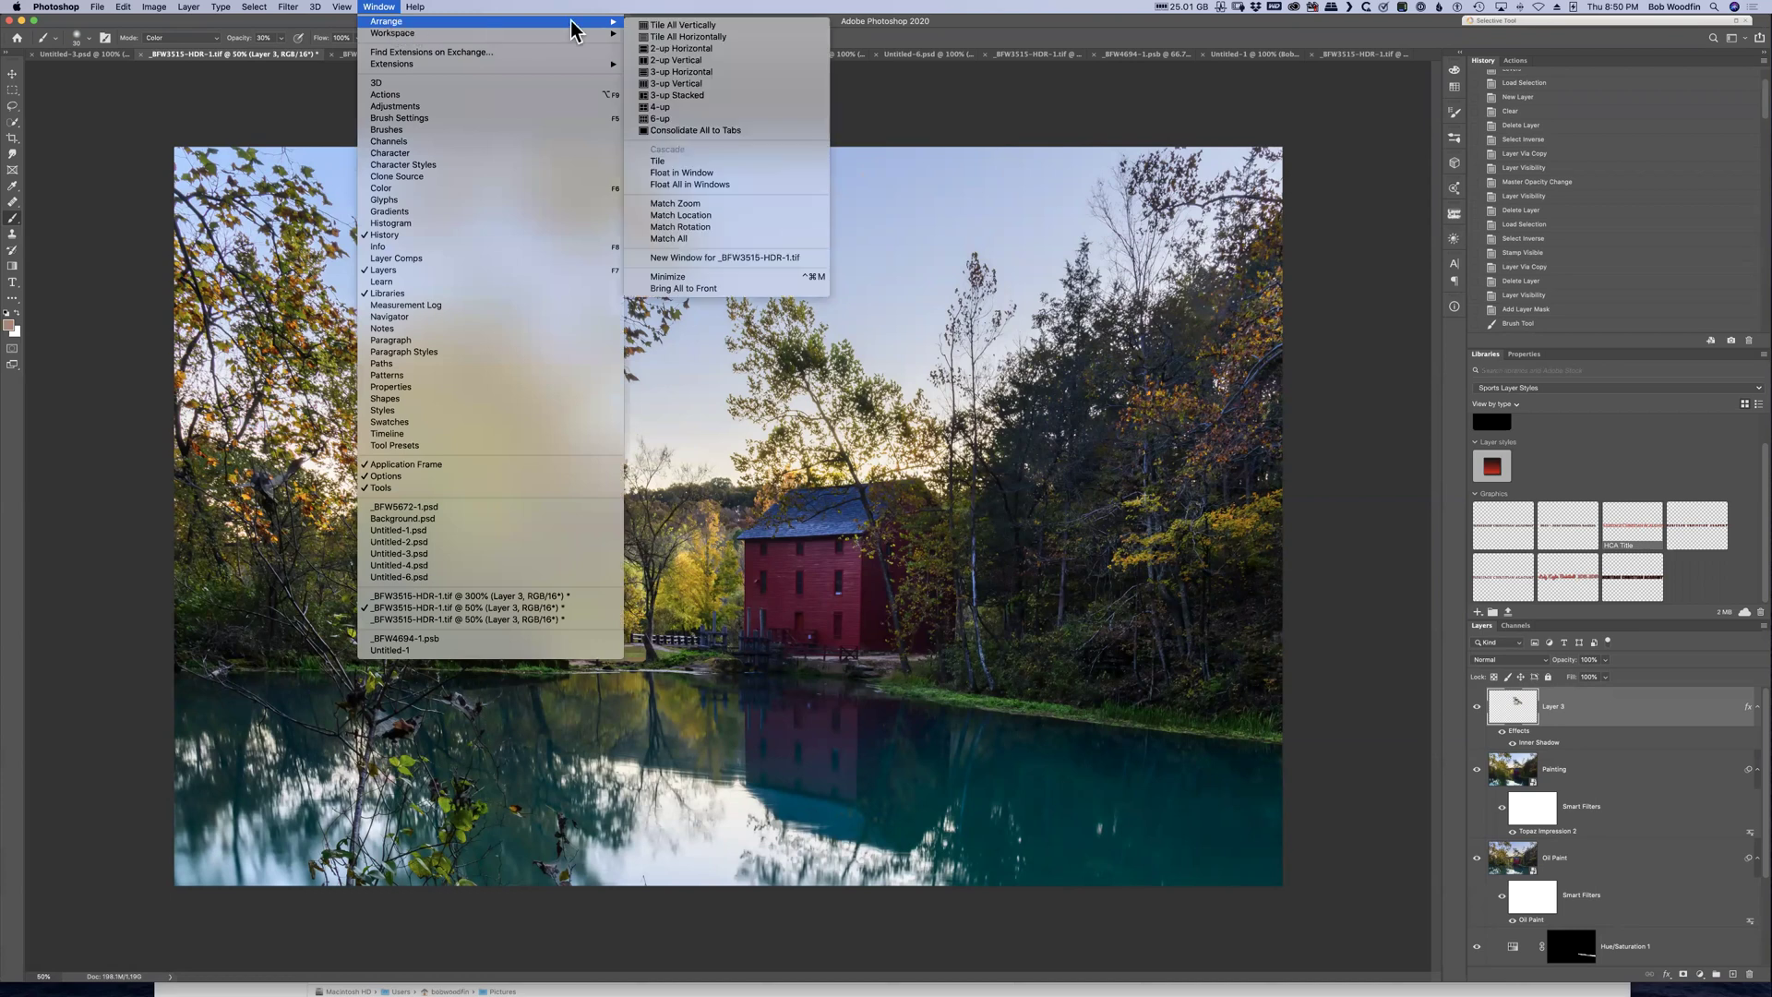
{"action": "left_click", "coordinate": [702, 47]}
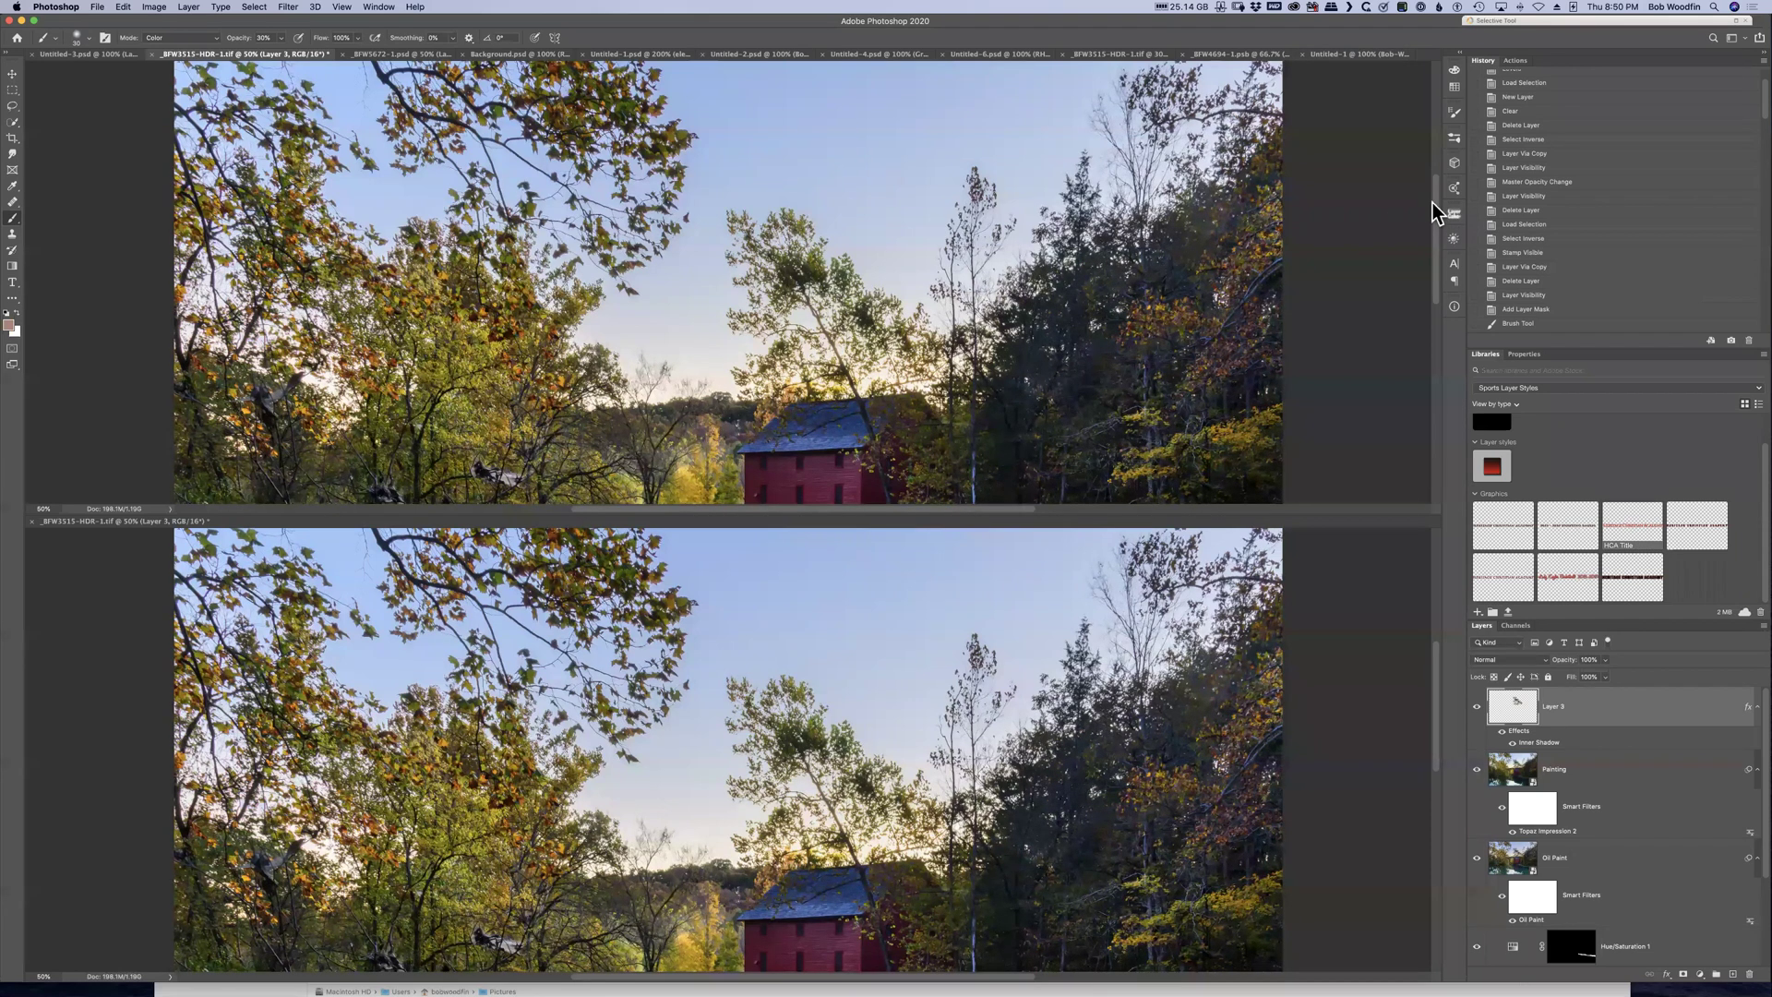
Bring the red mill into view in both windows and set the lower window's zoom to 100%
{"action": "scroll", "coordinate": [1435, 219], "scroll_direction": "down", "scroll_amount": 5}
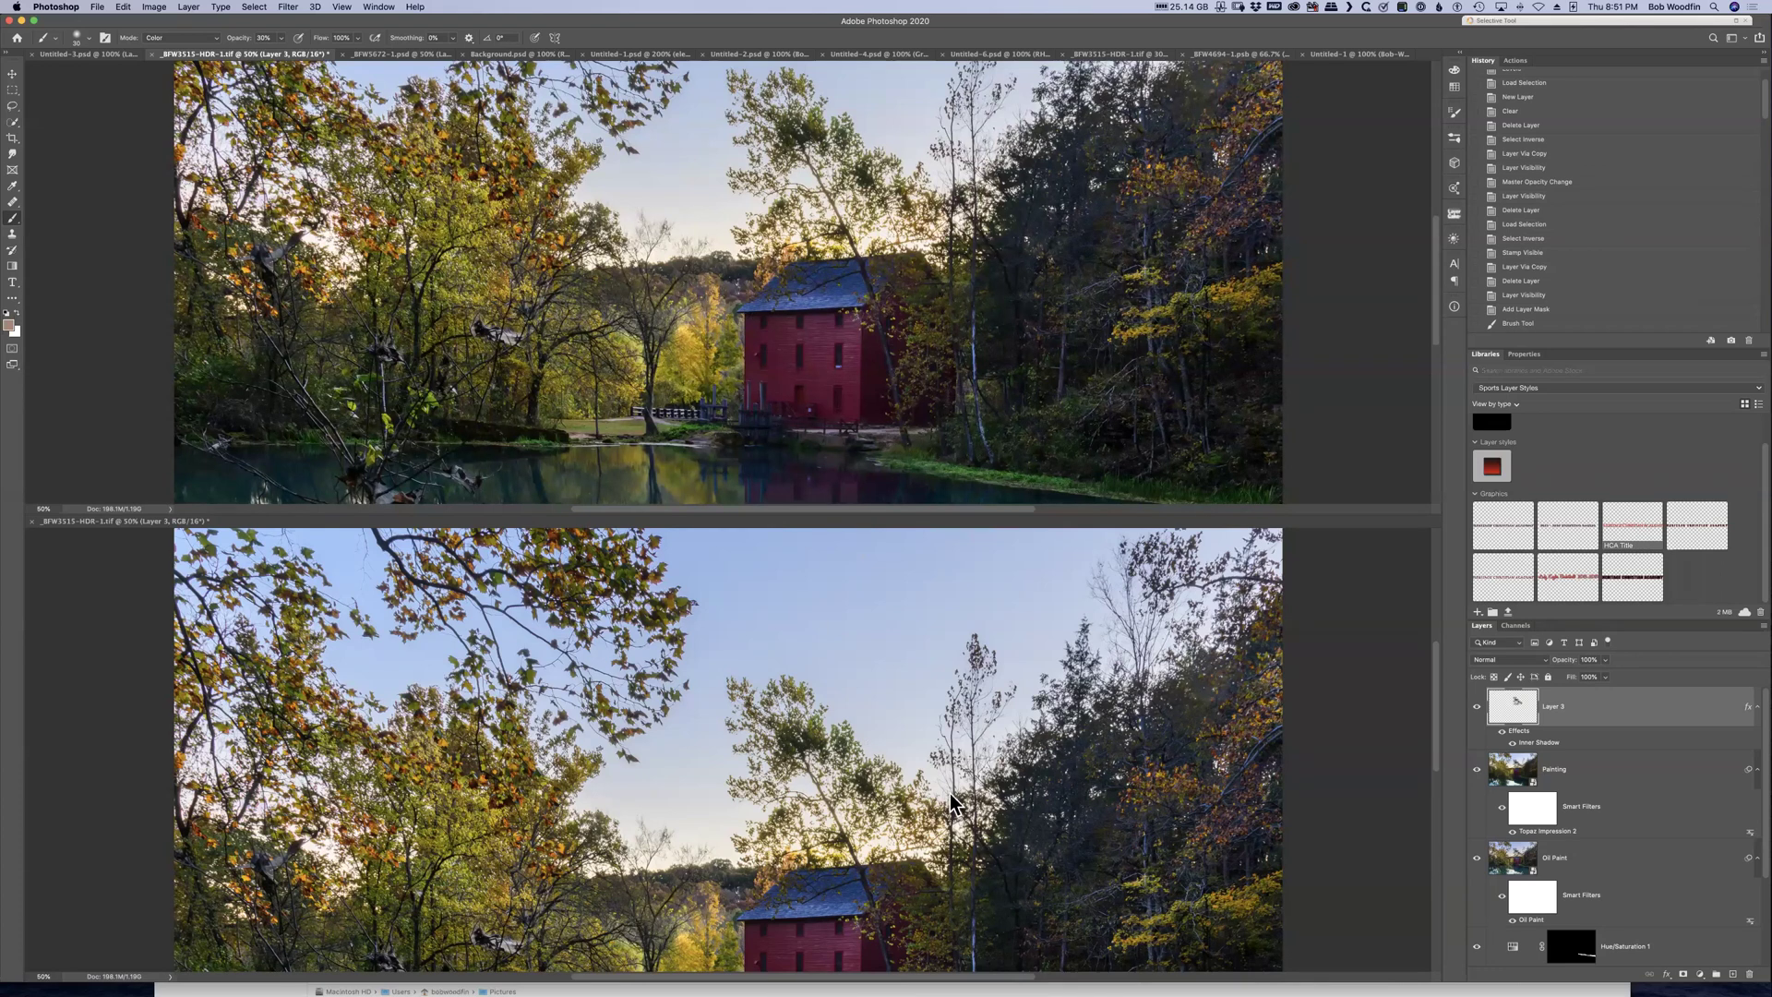
{"action": "left_click_drag", "start_coordinate": [1435, 680], "coordinate": [1436, 731]}
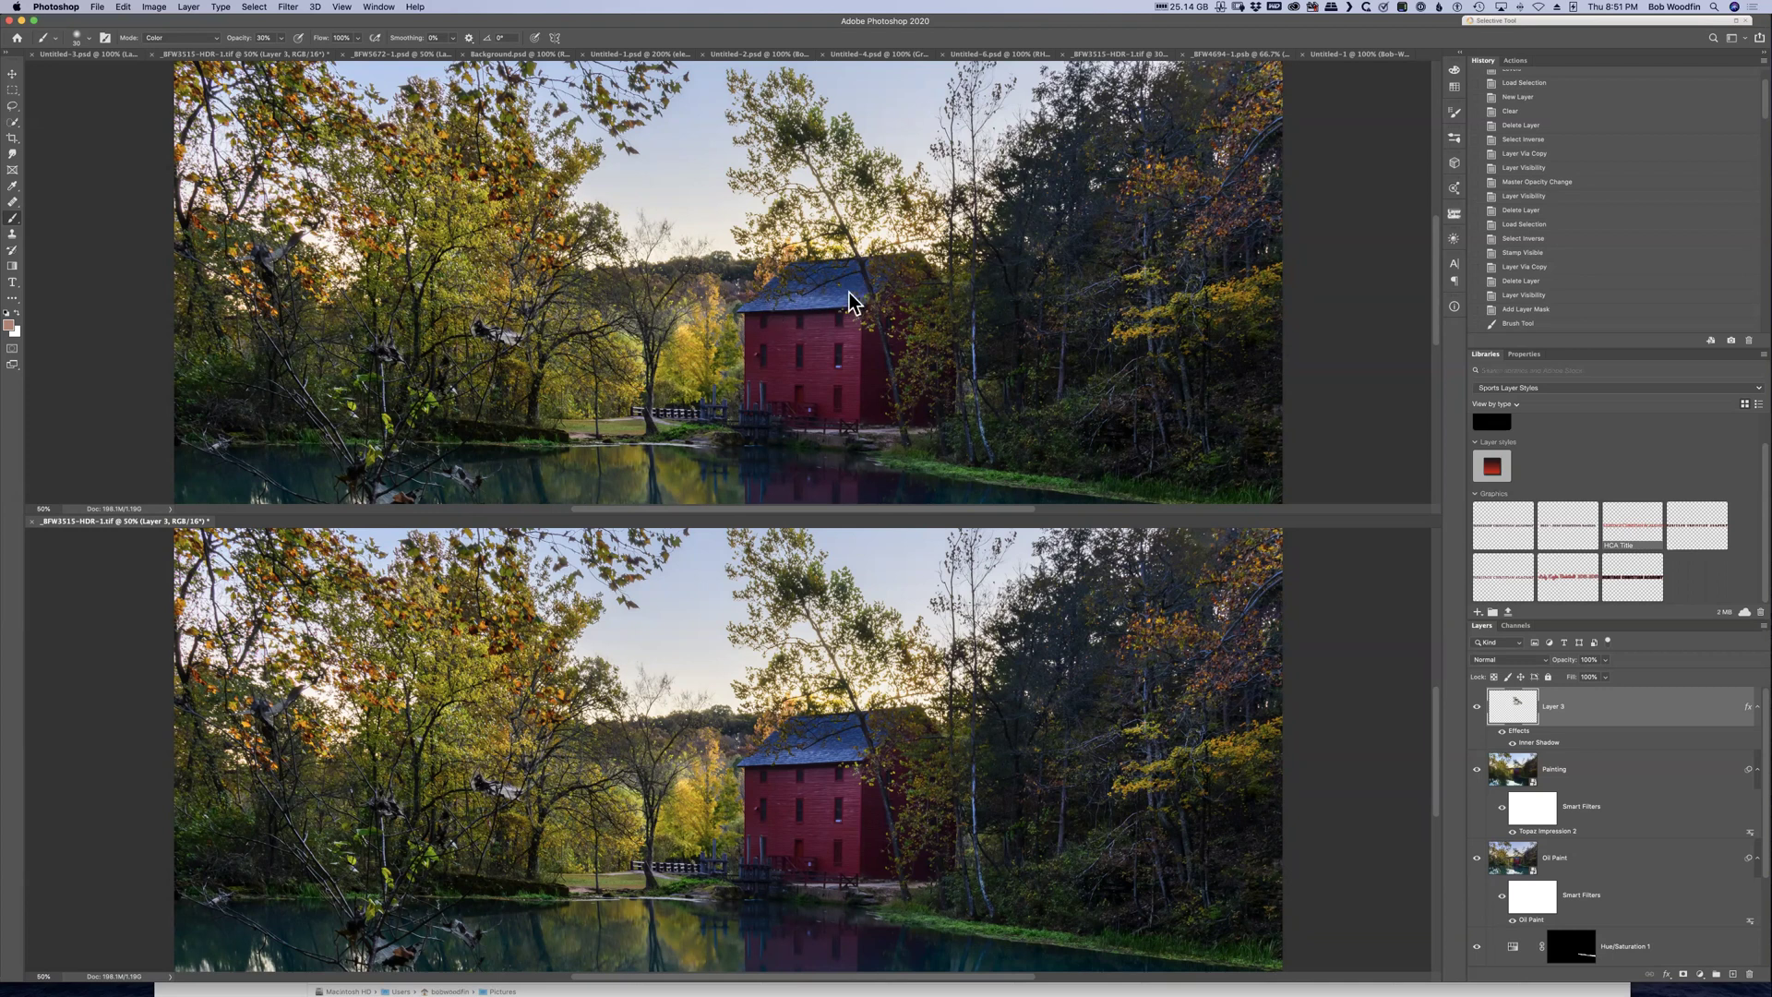
{"action": "left_click", "coordinate": [41, 975]}
{"action": "type", "text": "100"}
{"action": "key", "text": "Return"}
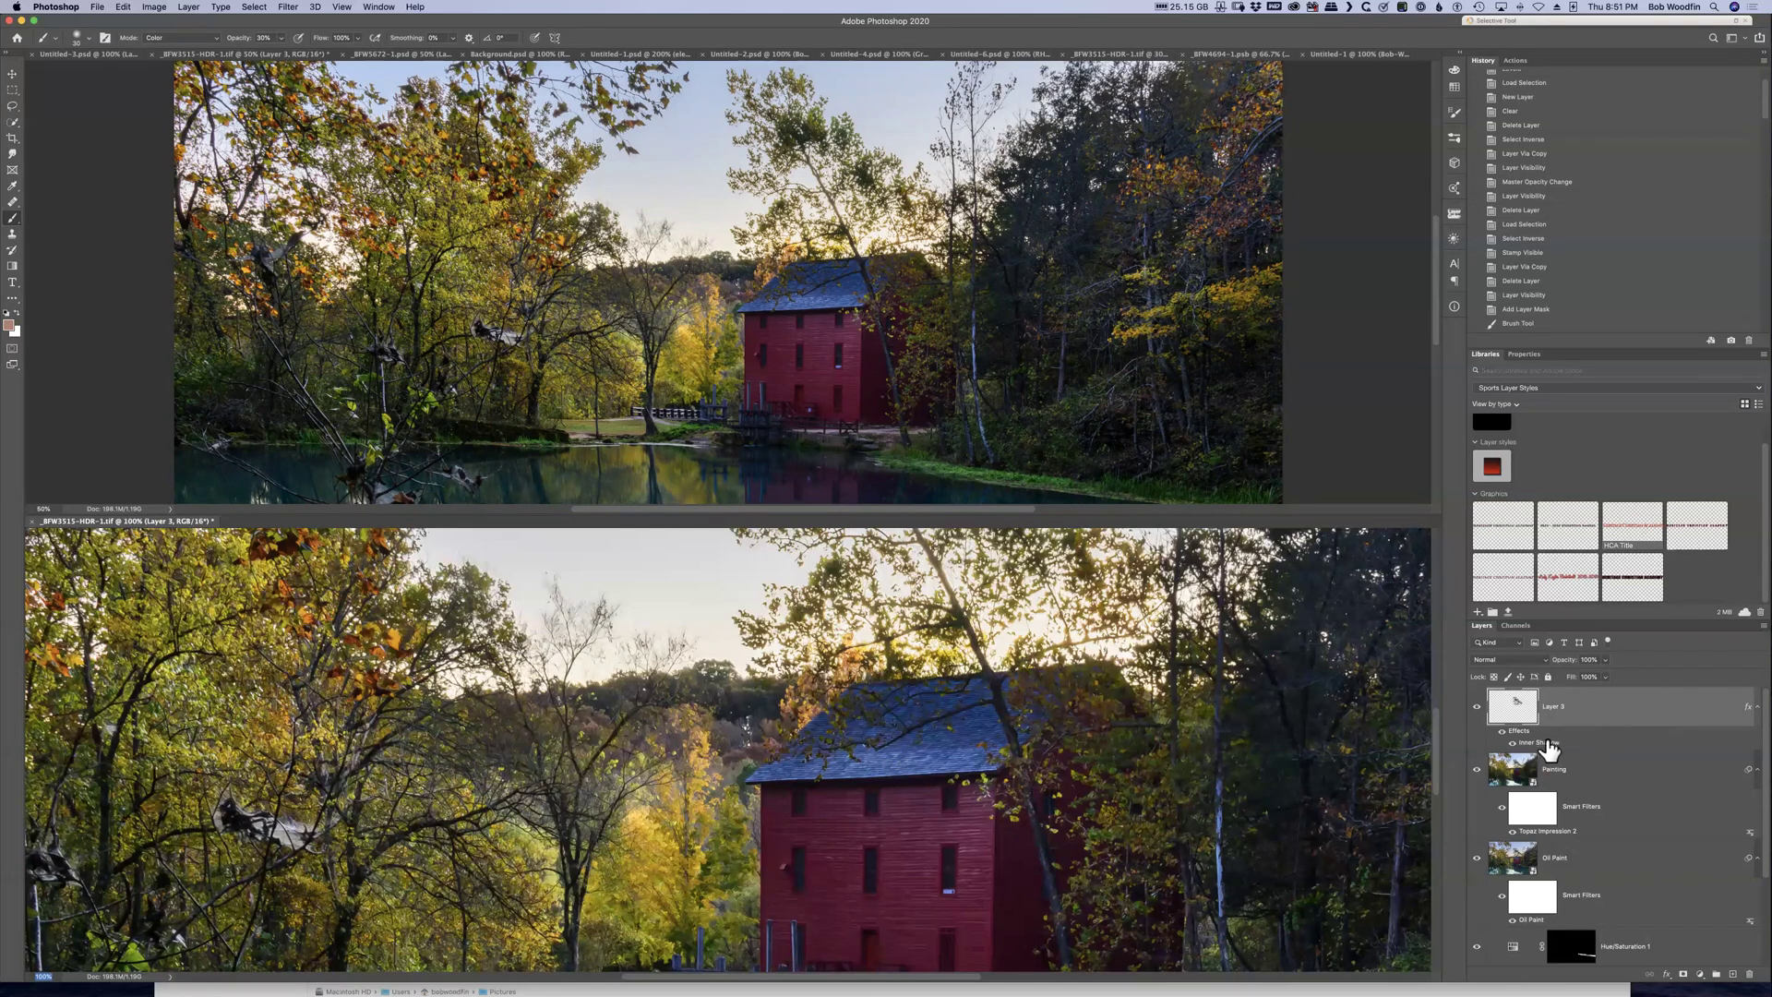
Try a stronger Inner Shadow opacity on Layer 3 with the 50% and 100% views together, and discard the change
{"action": "double_click", "coordinate": [1622, 729]}
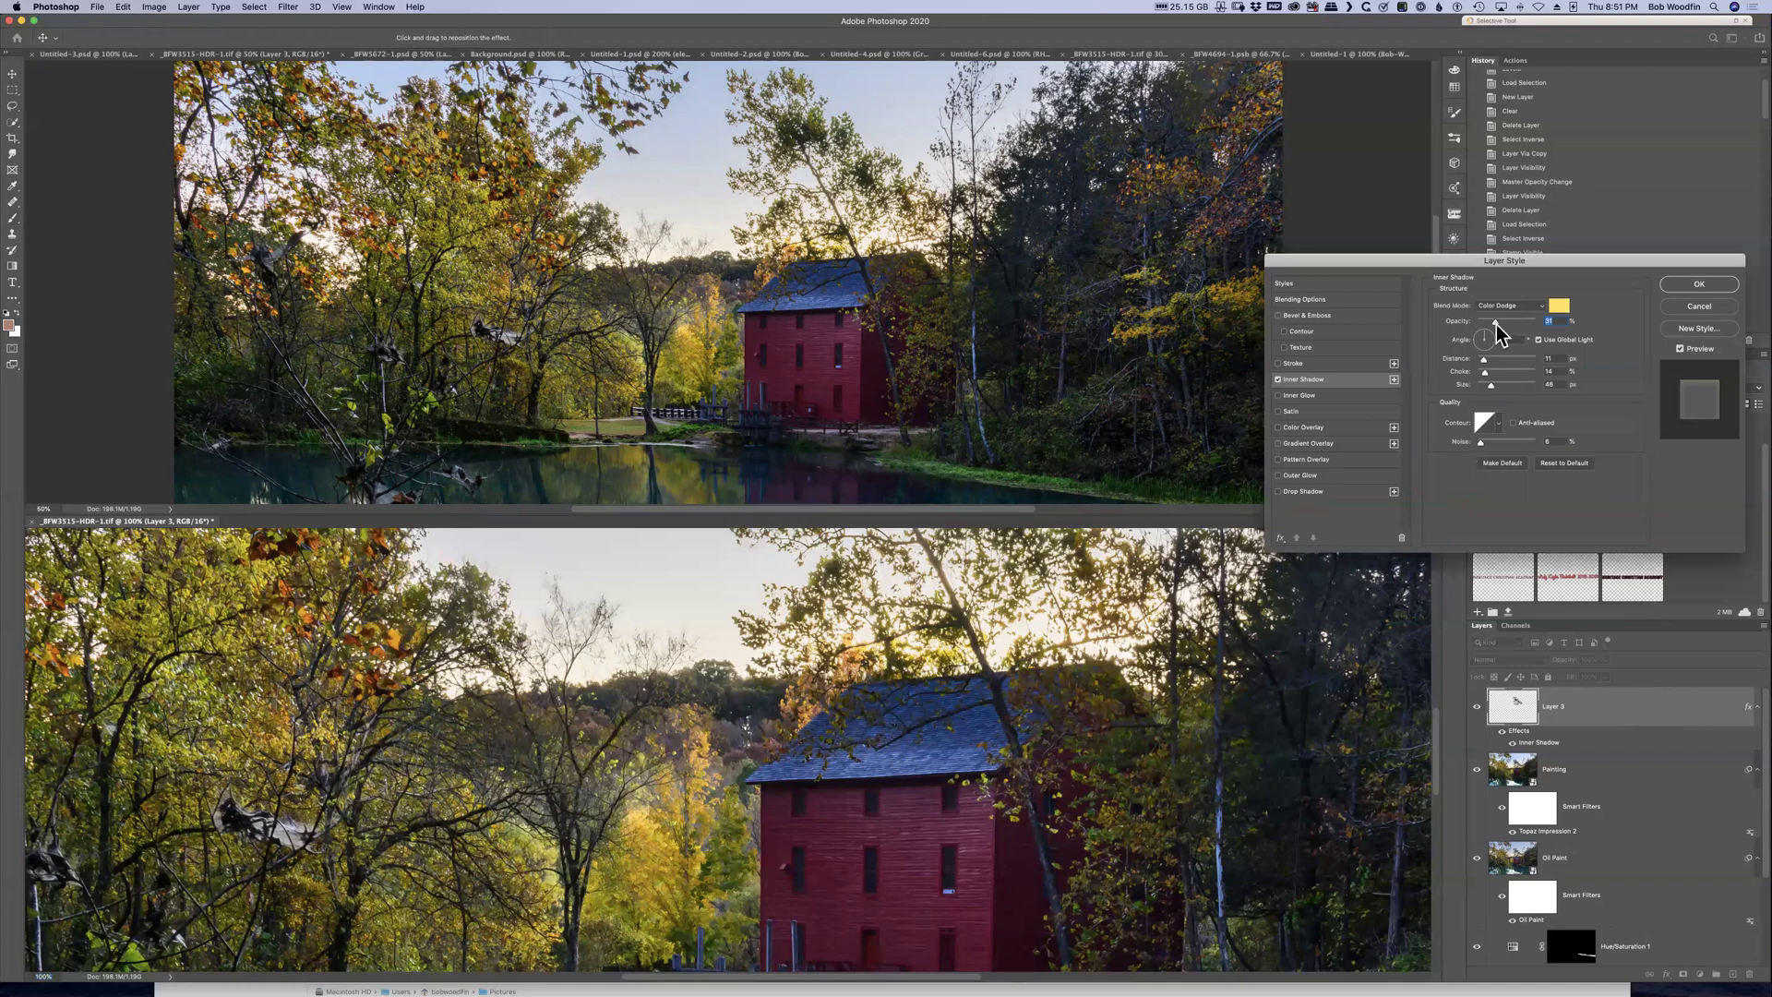
{"action": "left_click_drag", "start_coordinate": [1495, 323], "coordinate": [1515, 323]}
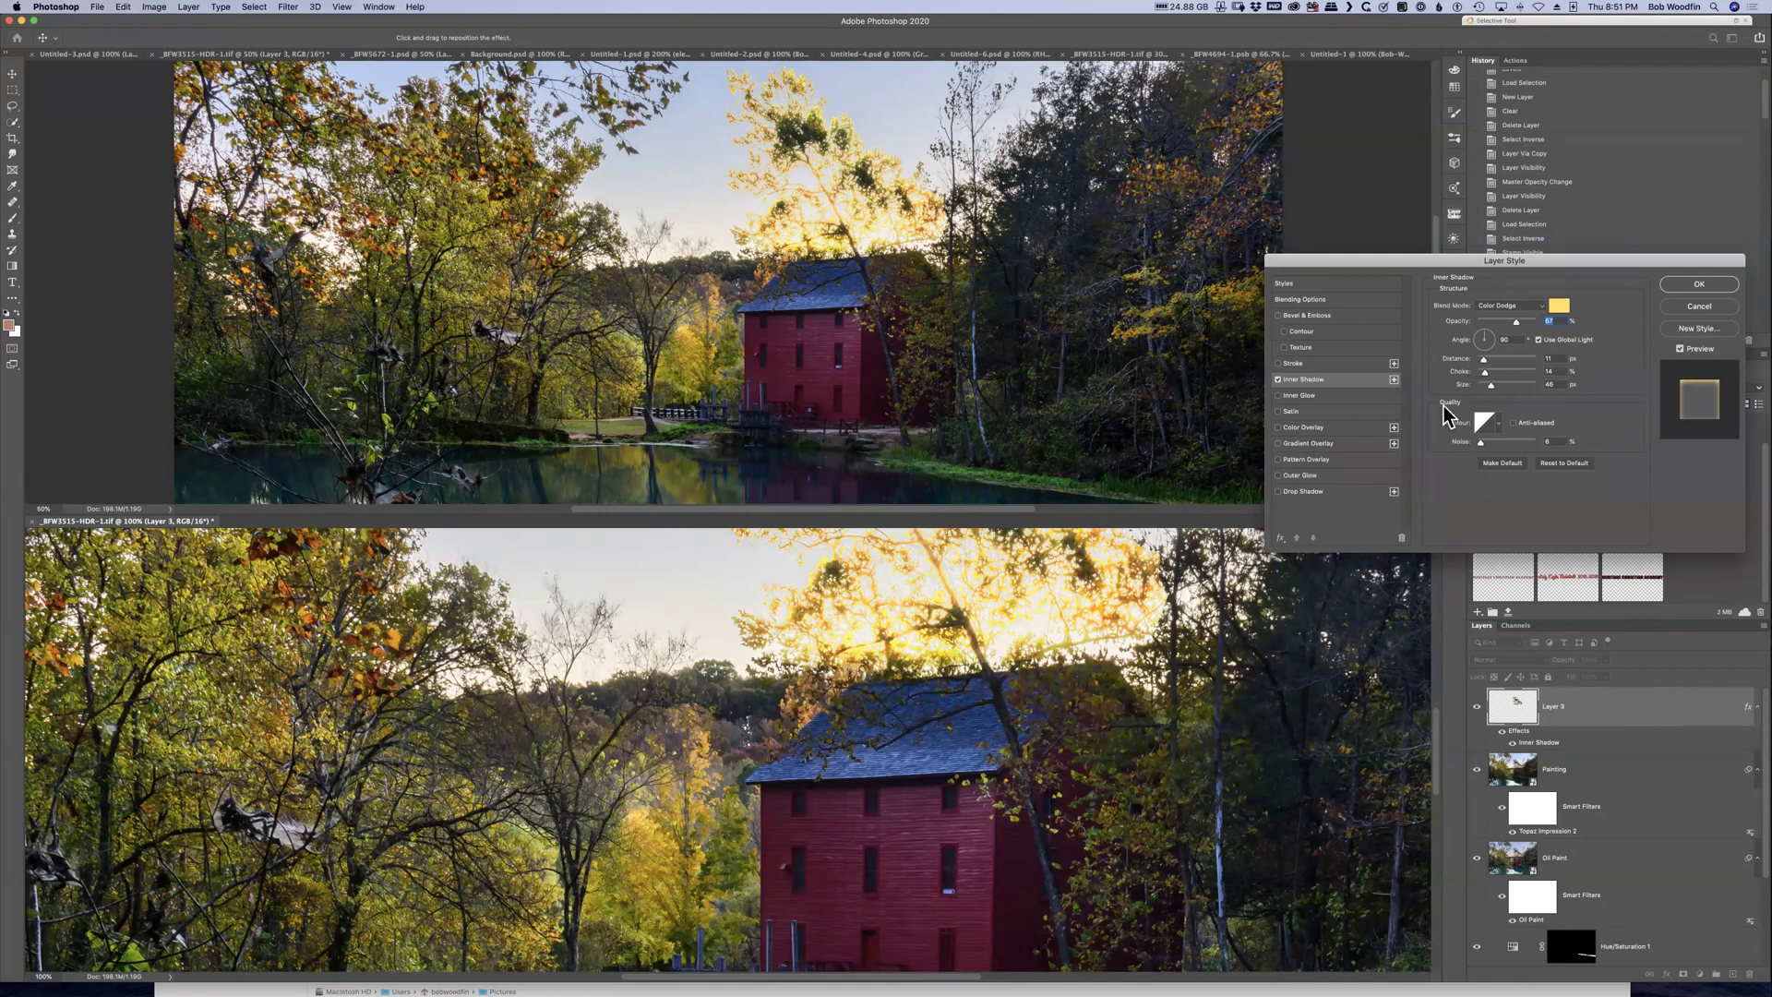
{"action": "left_click", "coordinate": [1704, 306]}
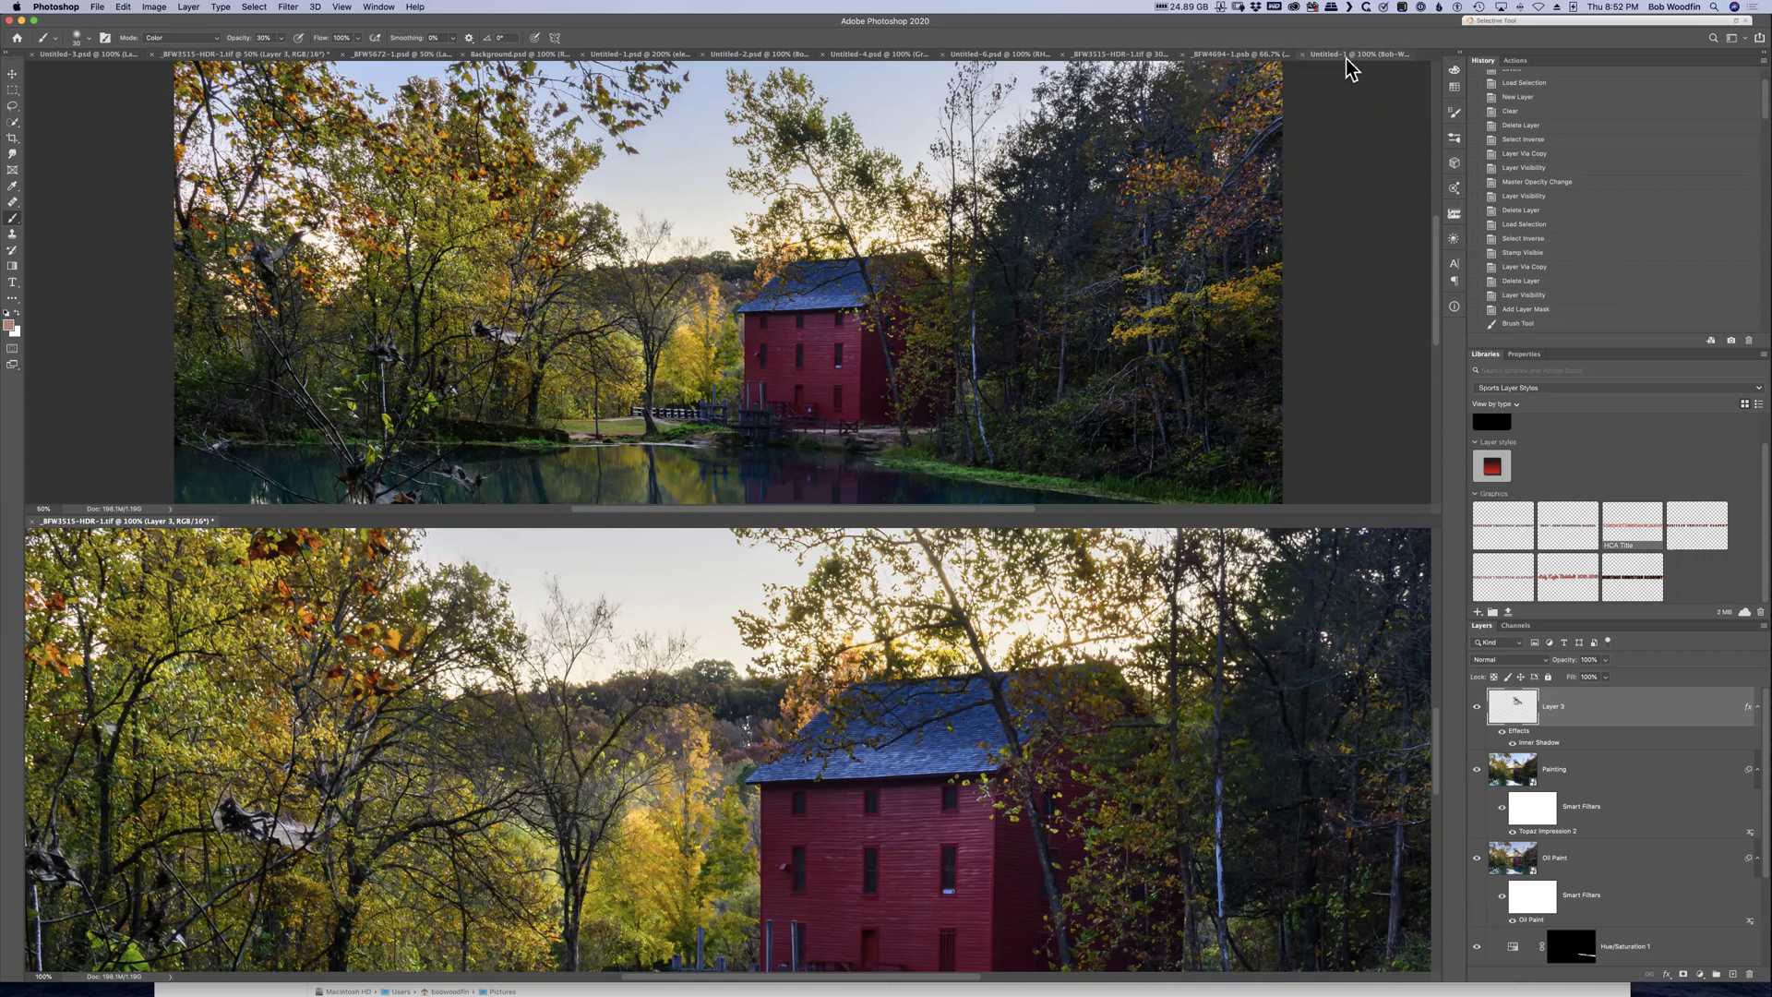
Move the Untitled-1 tab ahead of _BFW4694-1.psb and show more of the water below the mill in the 50% window
{"action": "left_click_drag", "start_coordinate": [1355, 54], "coordinate": [1220, 53]}
{"action": "mouse_move", "coordinate": [1435, 258]}
{"action": "left_mouse_down"}
{"action": "mouse_move", "coordinate": [1435, 193]}
{"action": "mouse_move", "coordinate": [1425, 281]}
{"action": "left_mouse_up"}
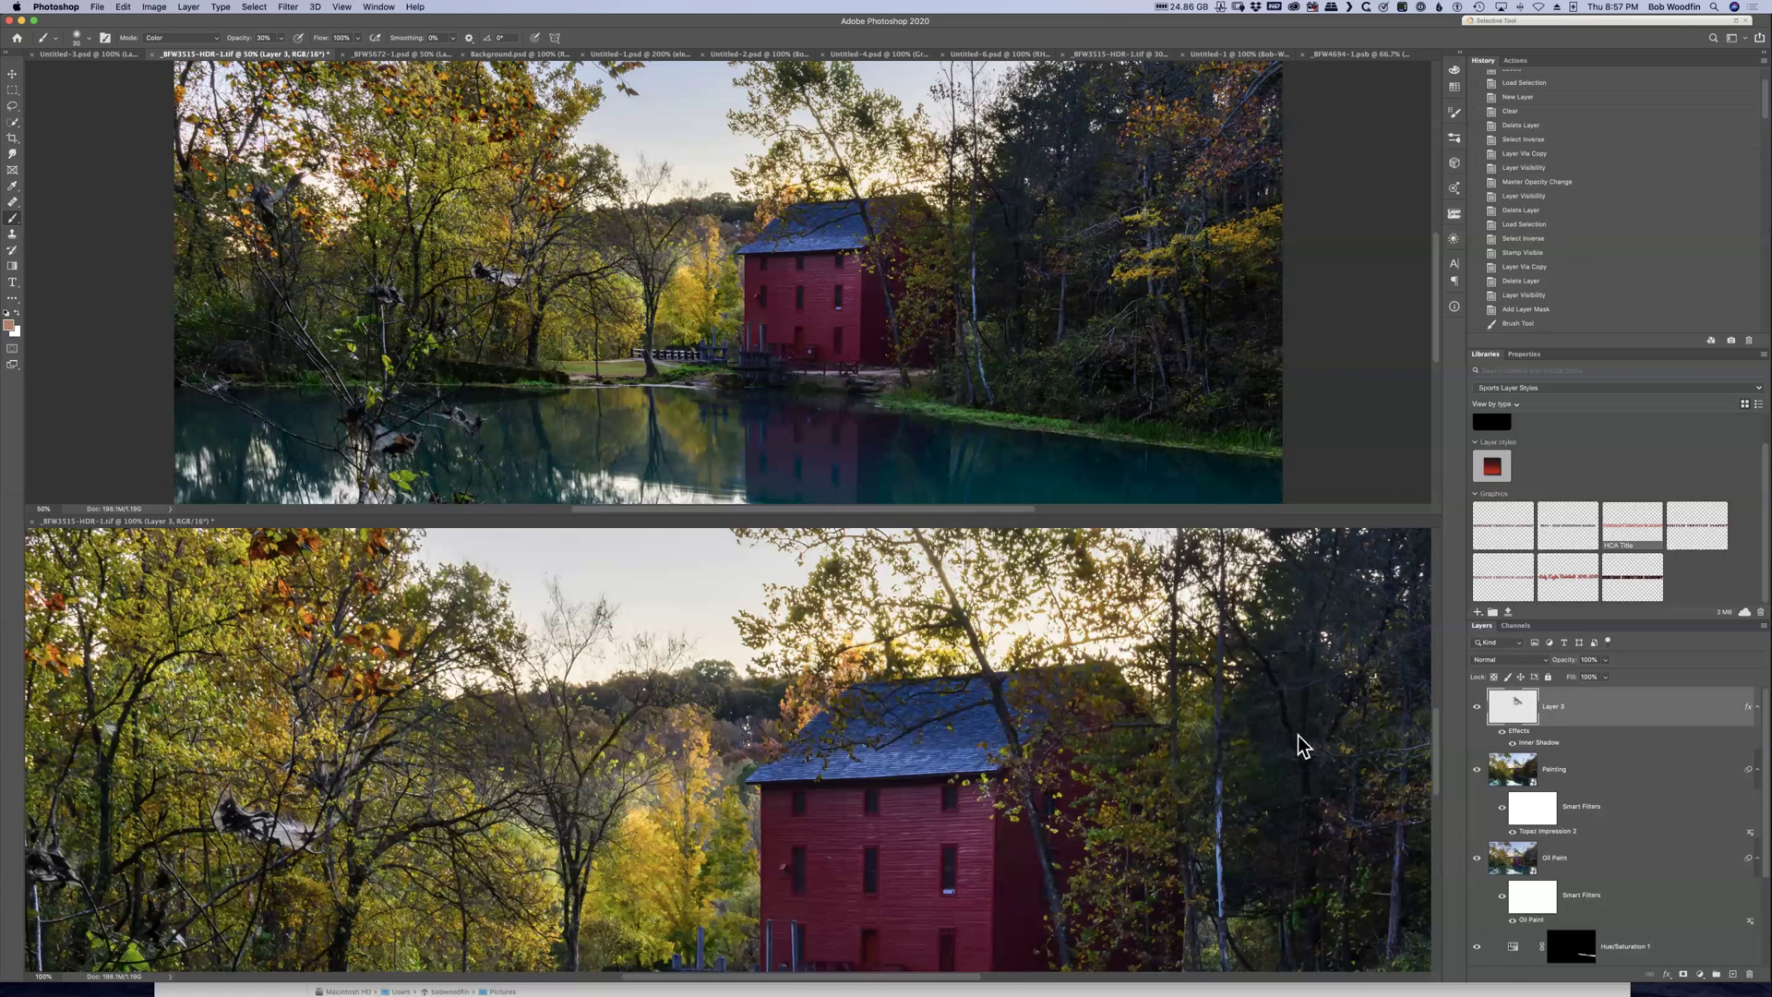
{"action": "key", "text": "super+Tab"}
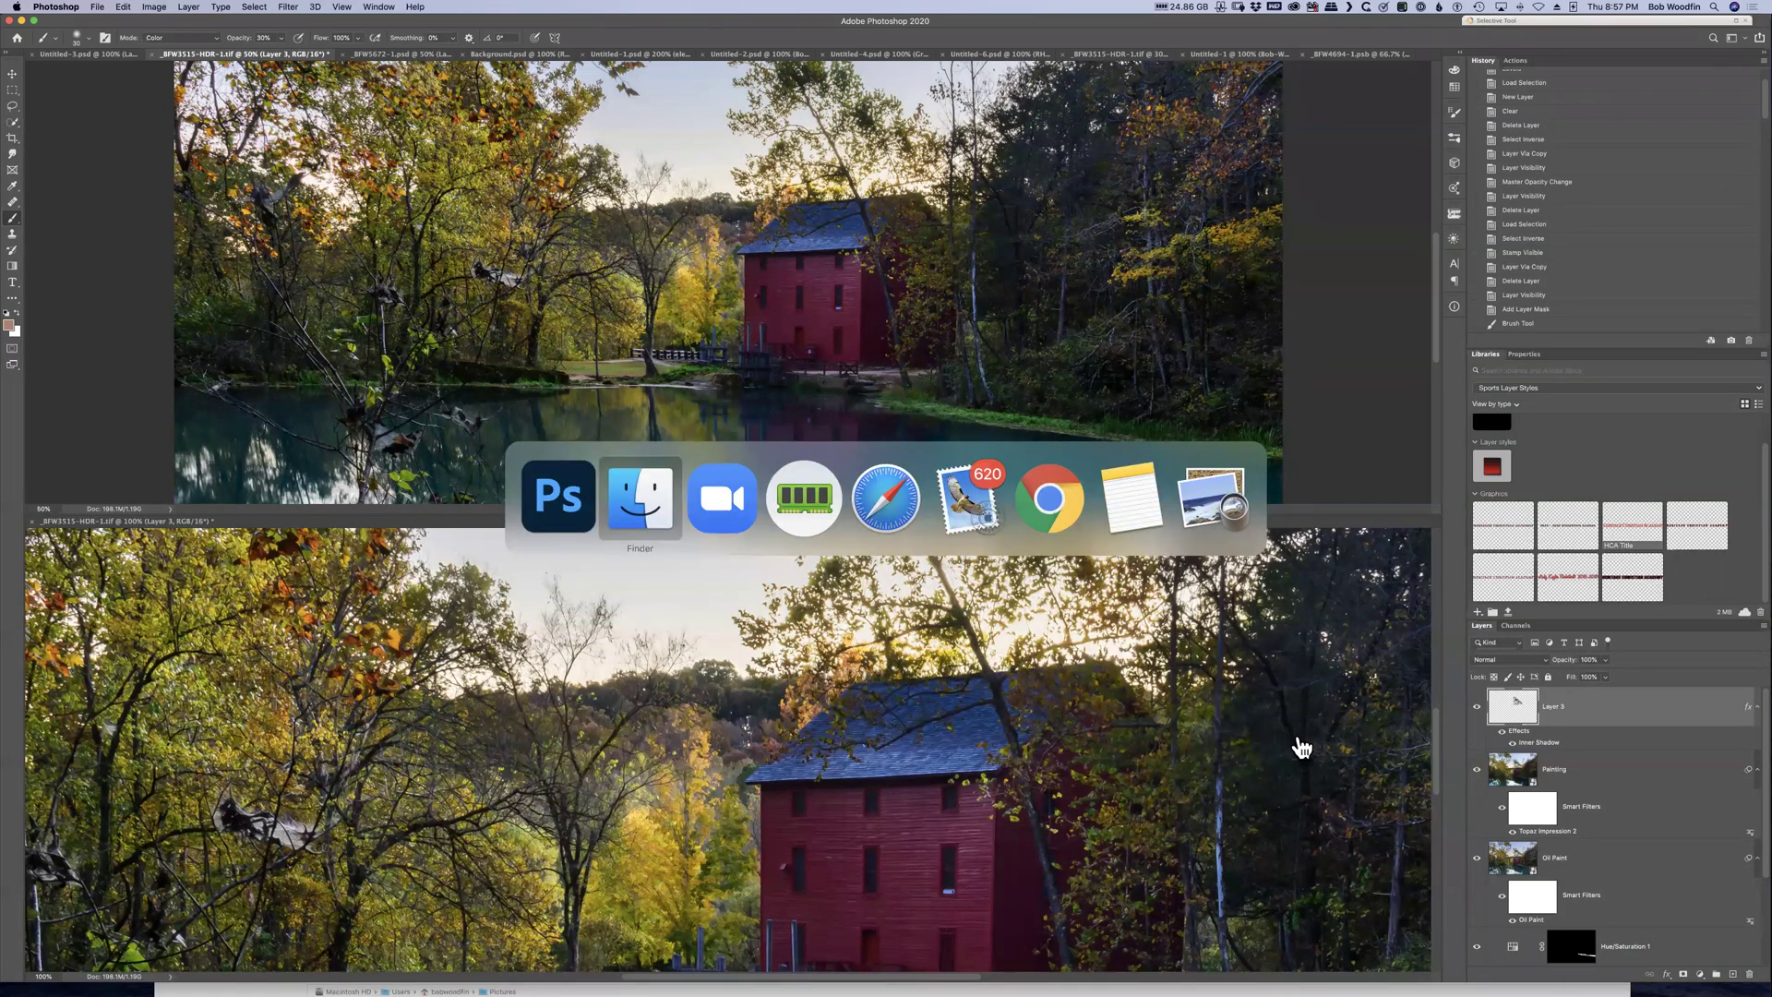
{"action": "key", "text": "super+Tab"}
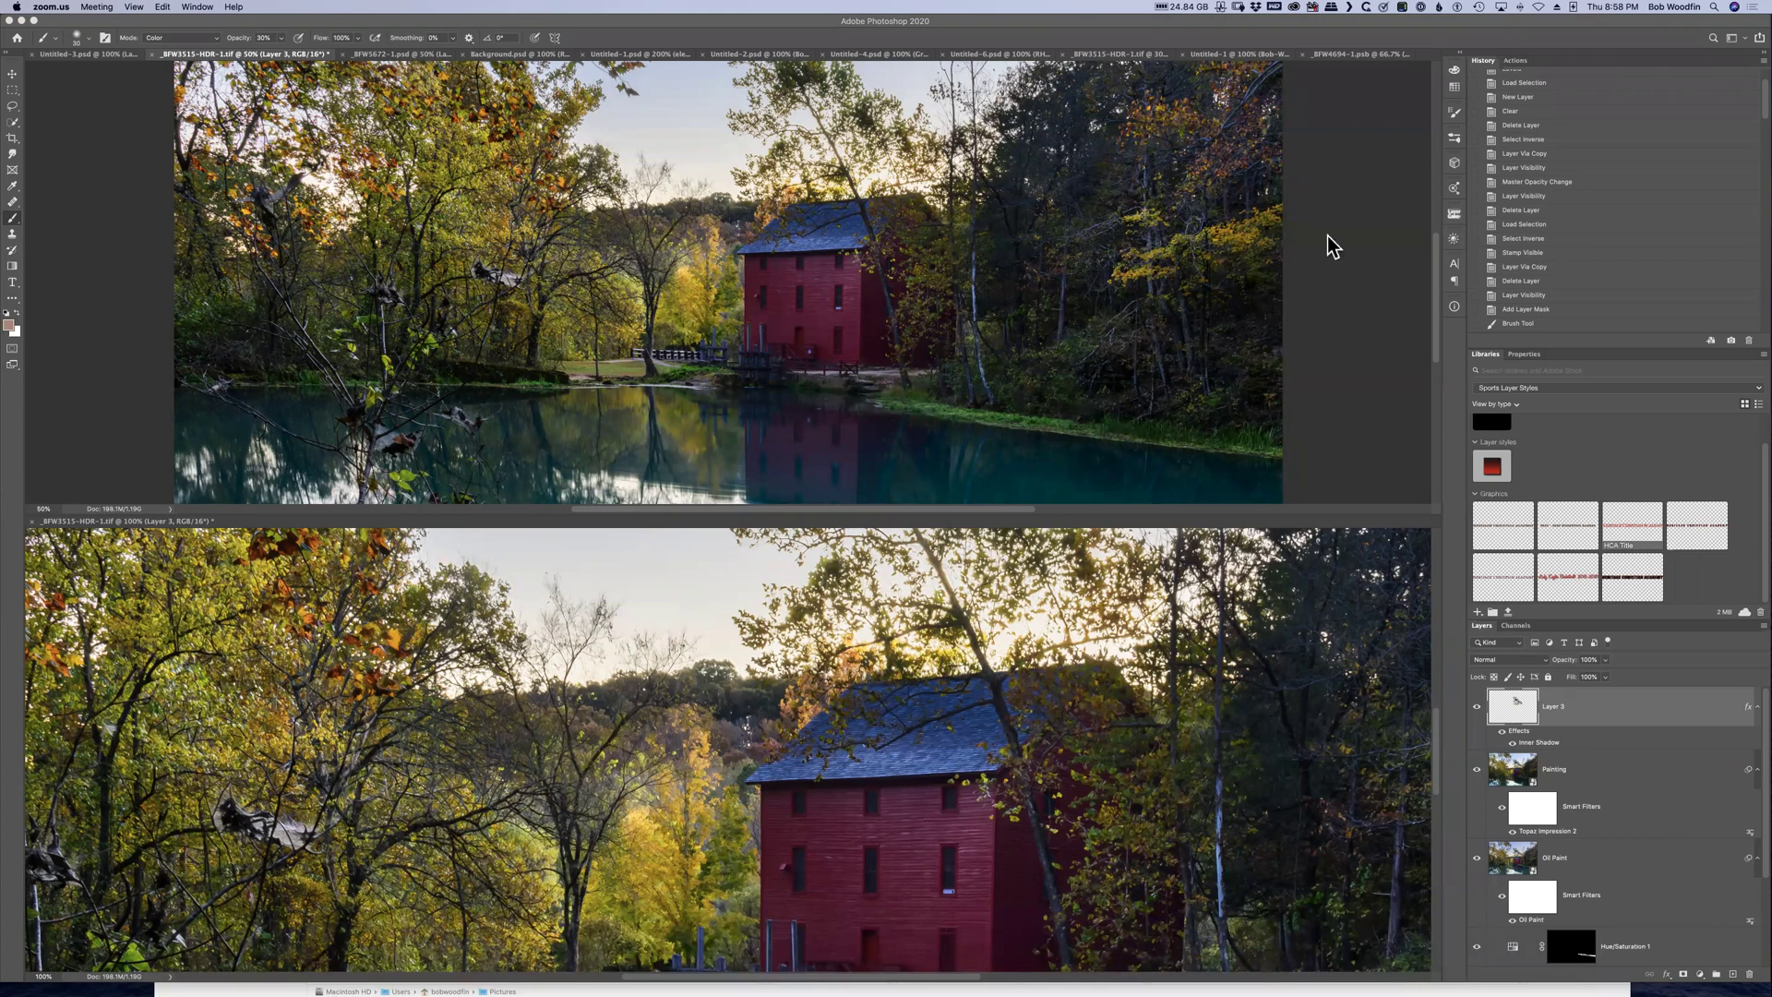
{"action": "left_click", "coordinate": [1358, 186]}
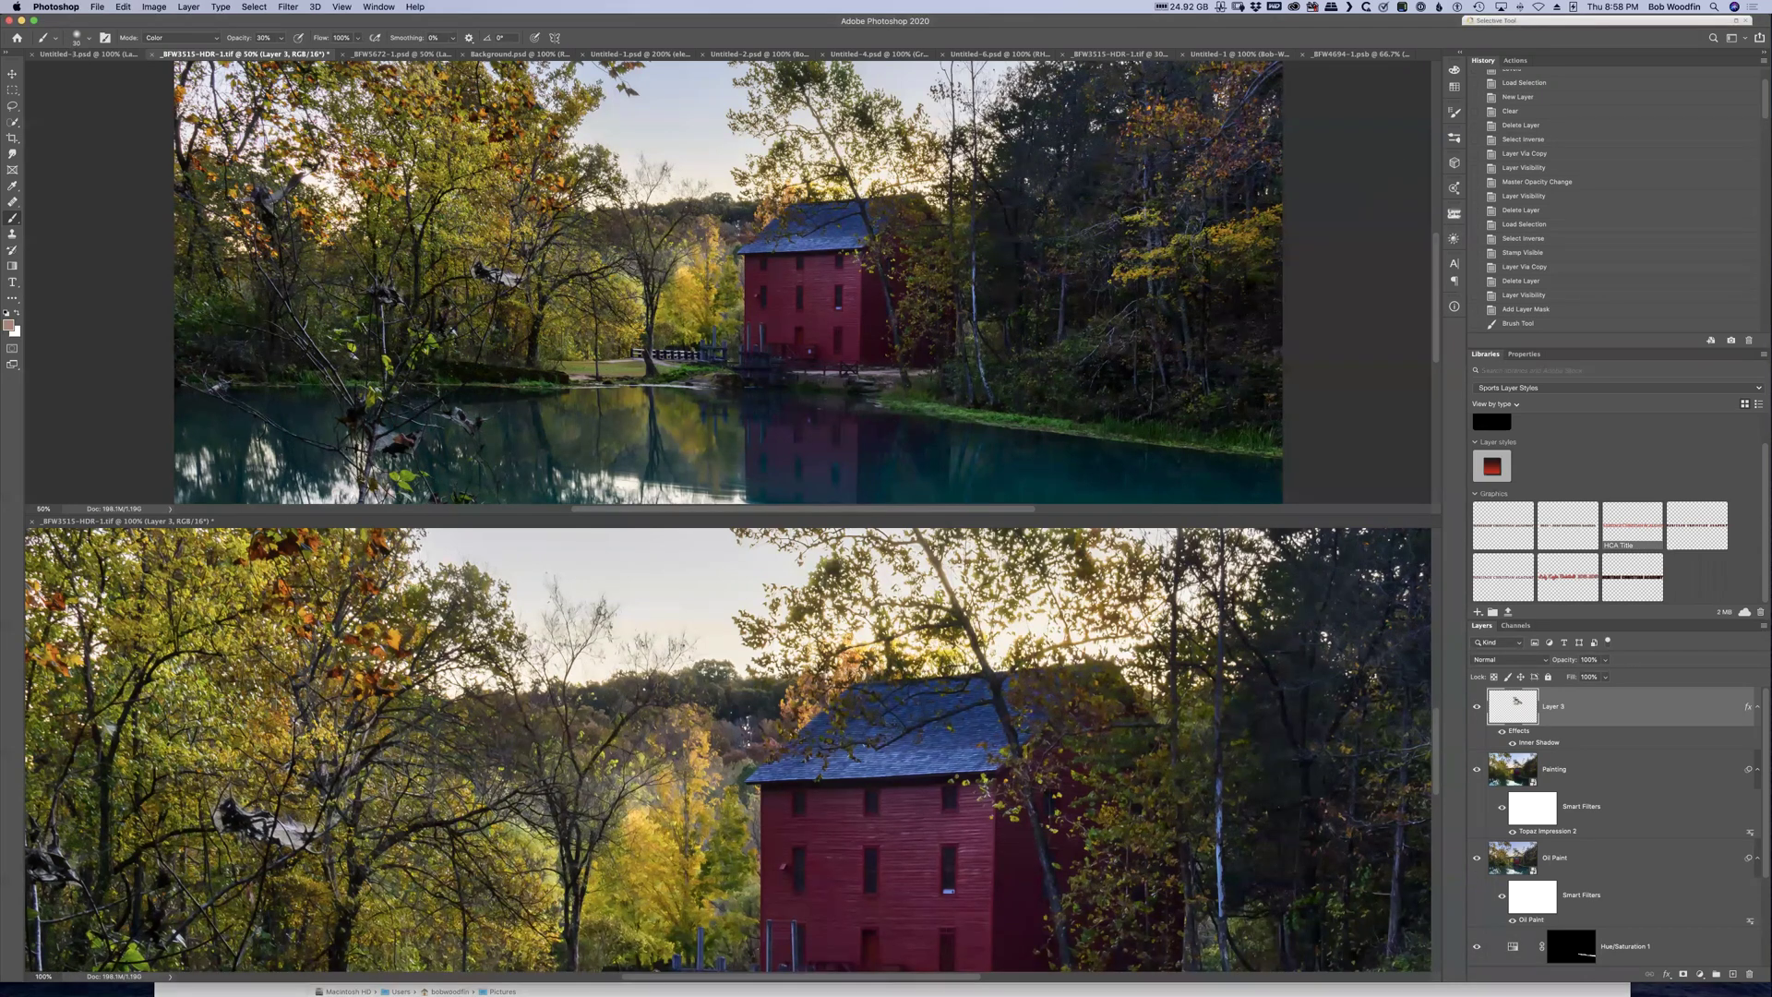